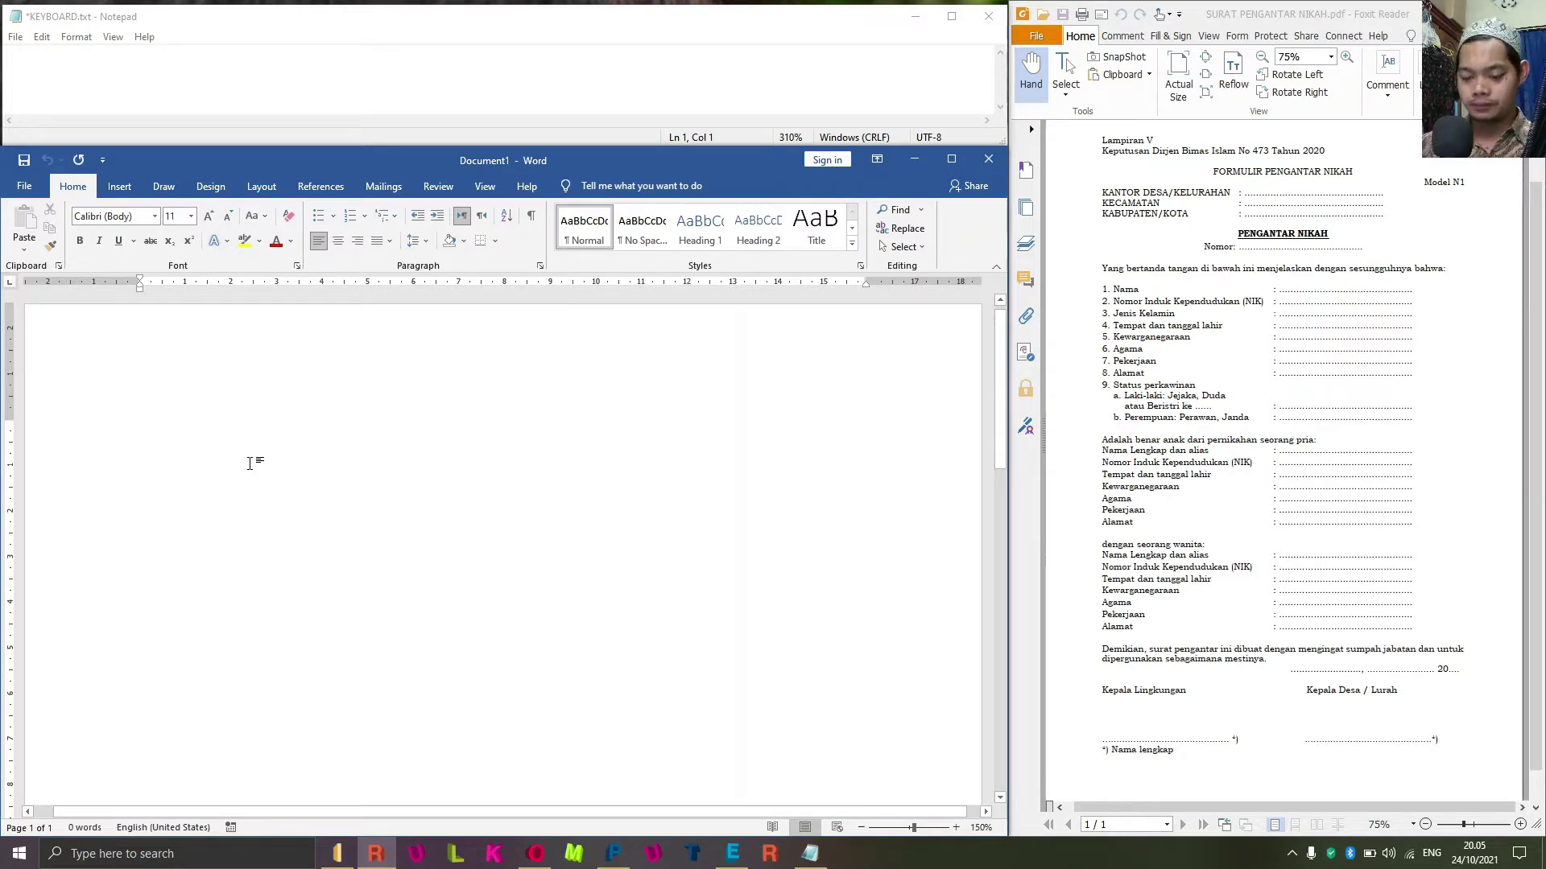
Check the PDF form for reference, then put the cursor back on the blank Word page.
{"action": "left_click", "coordinate": [1202, 185]}
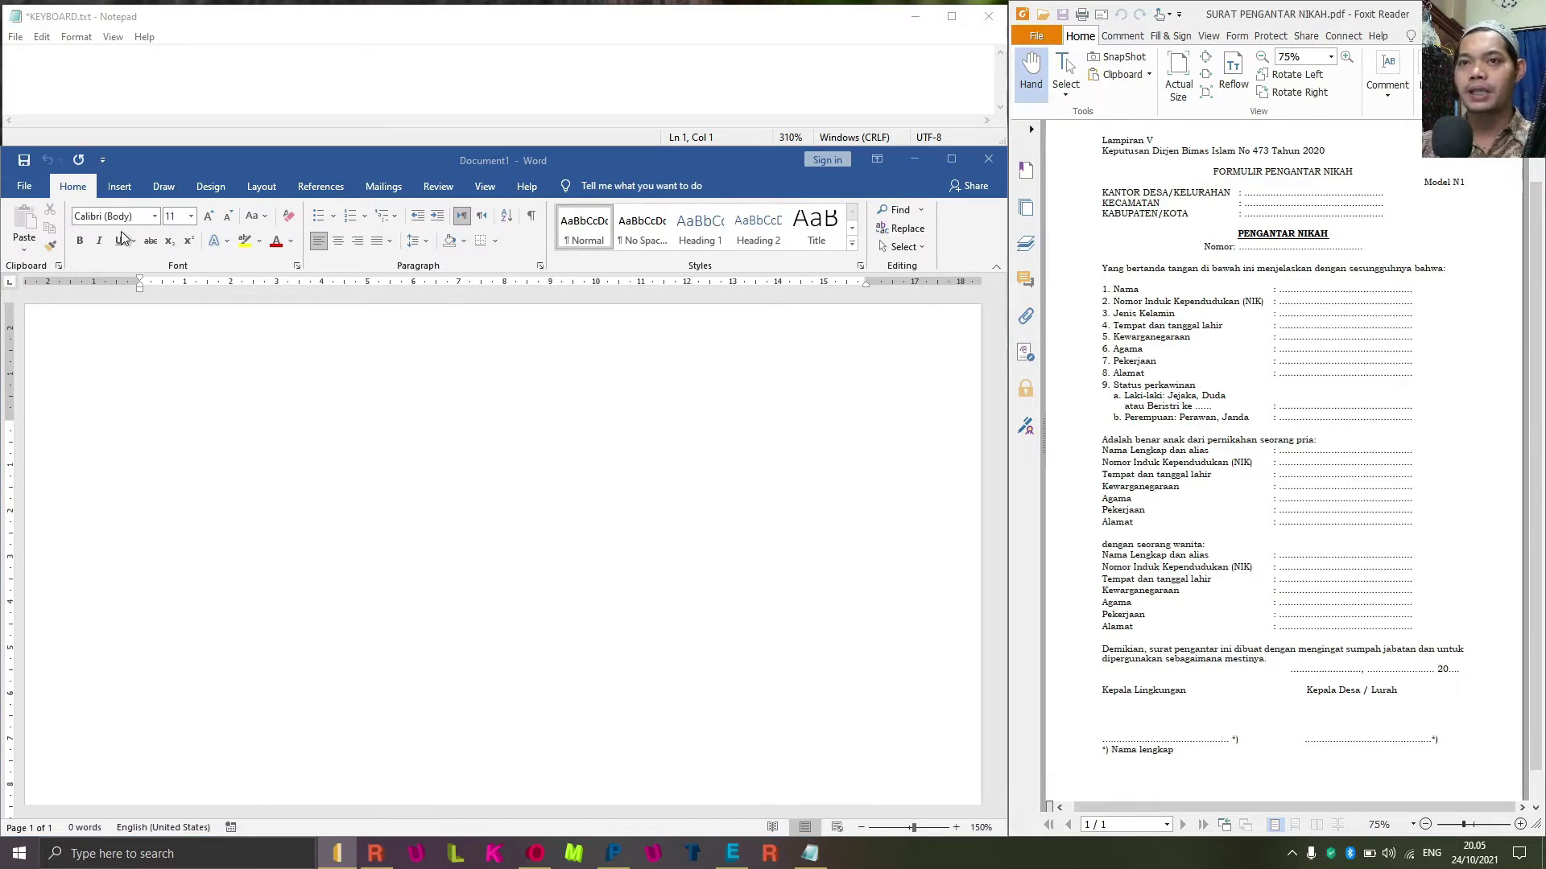
{"action": "left_click", "coordinate": [196, 448]}
{"action": "left_click", "coordinate": [196, 449]}
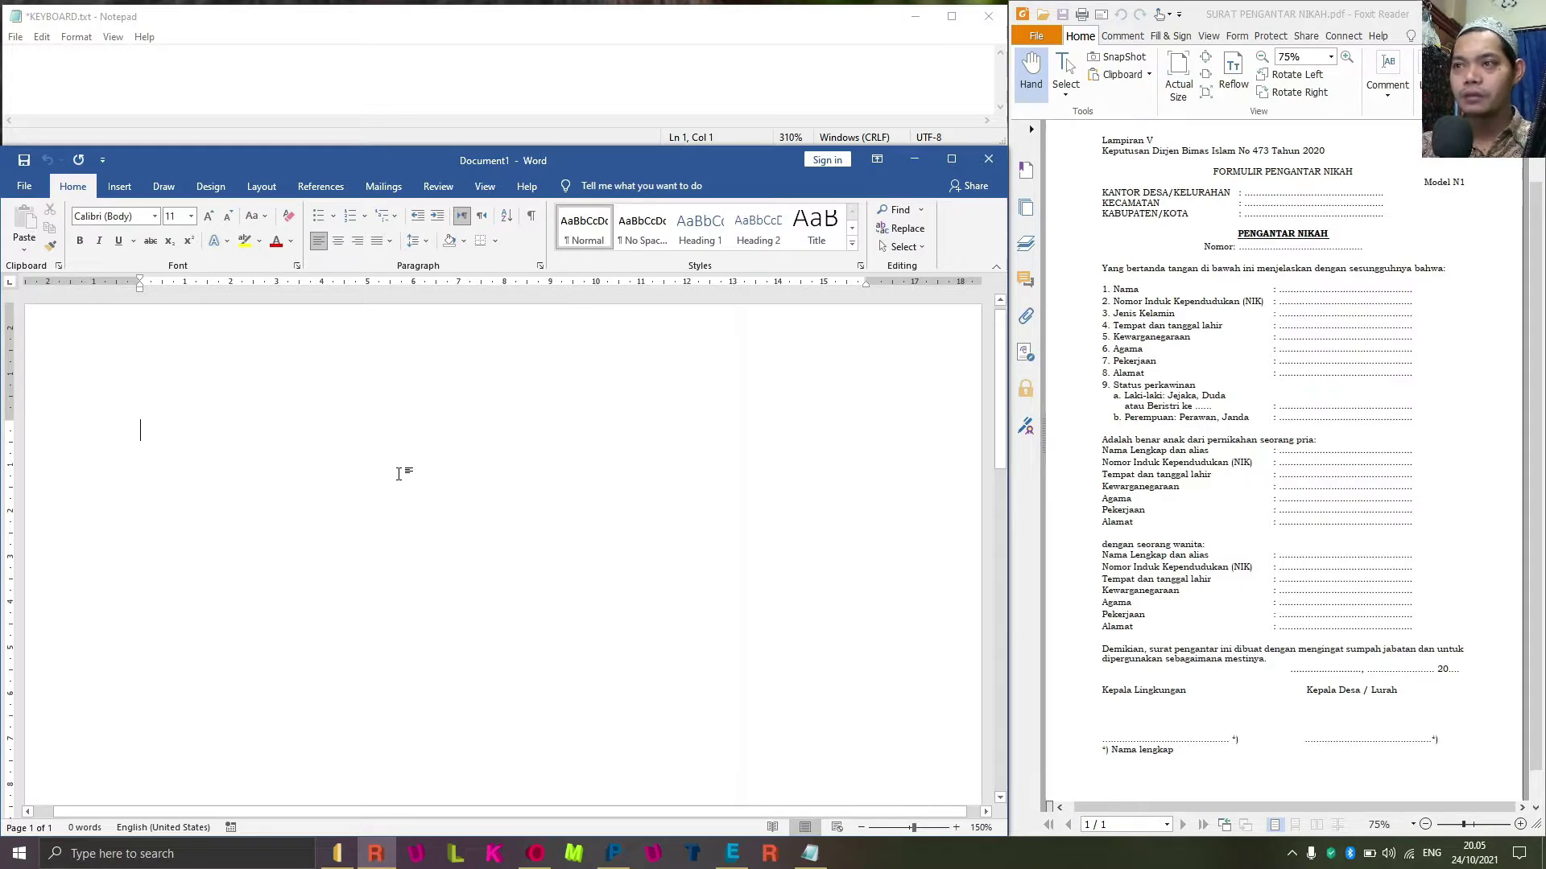
Set the document font to Times New Roman at size 12.
{"action": "left_click", "coordinate": [118, 217]}
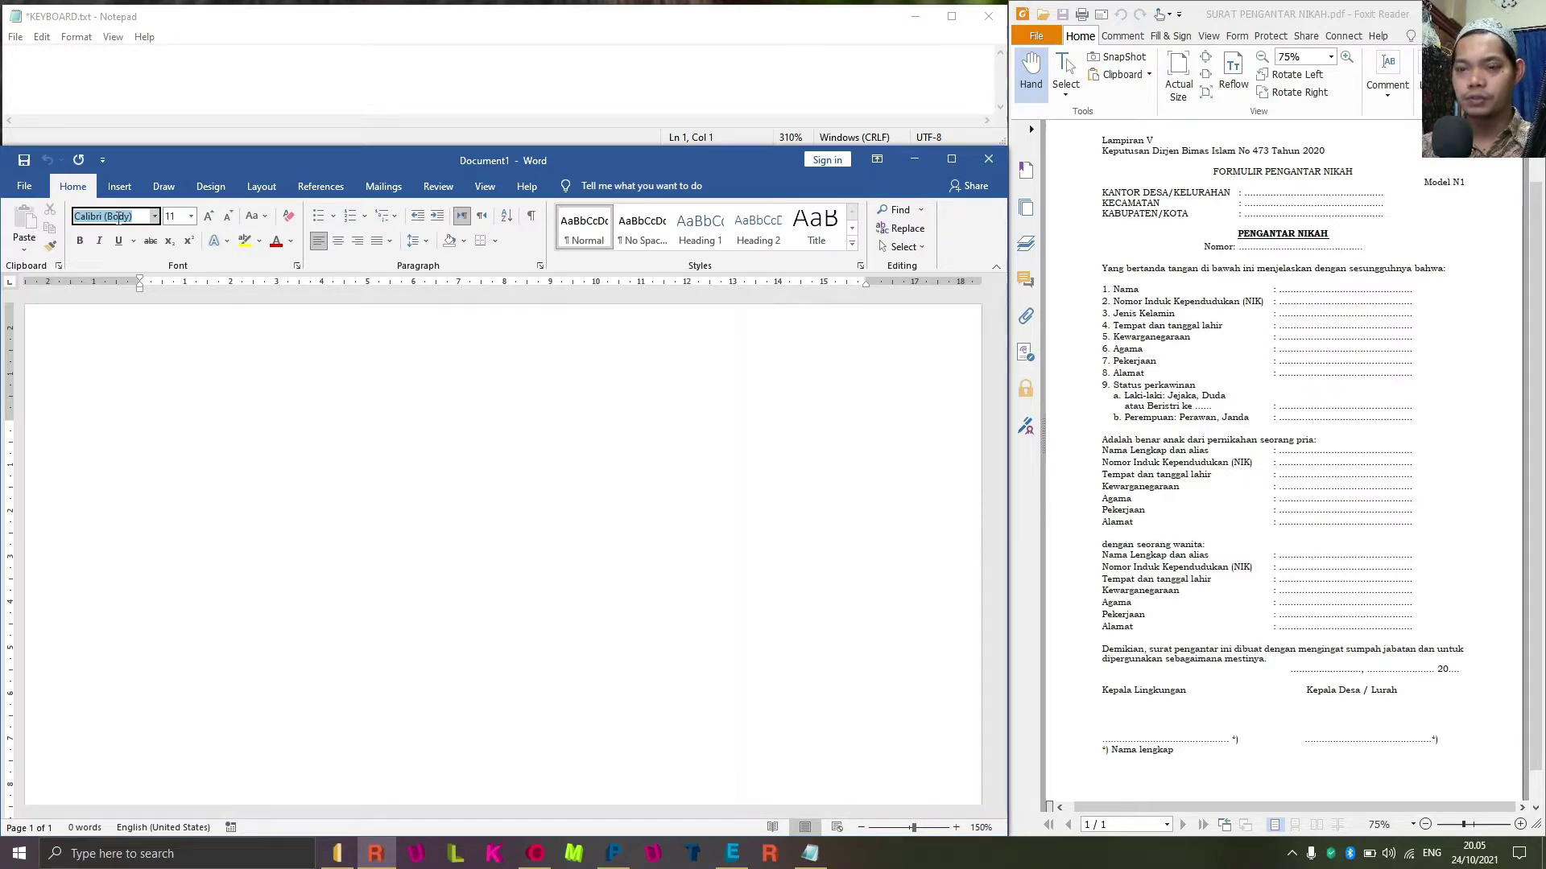
{"action": "type", "text": "Times New Roma"}
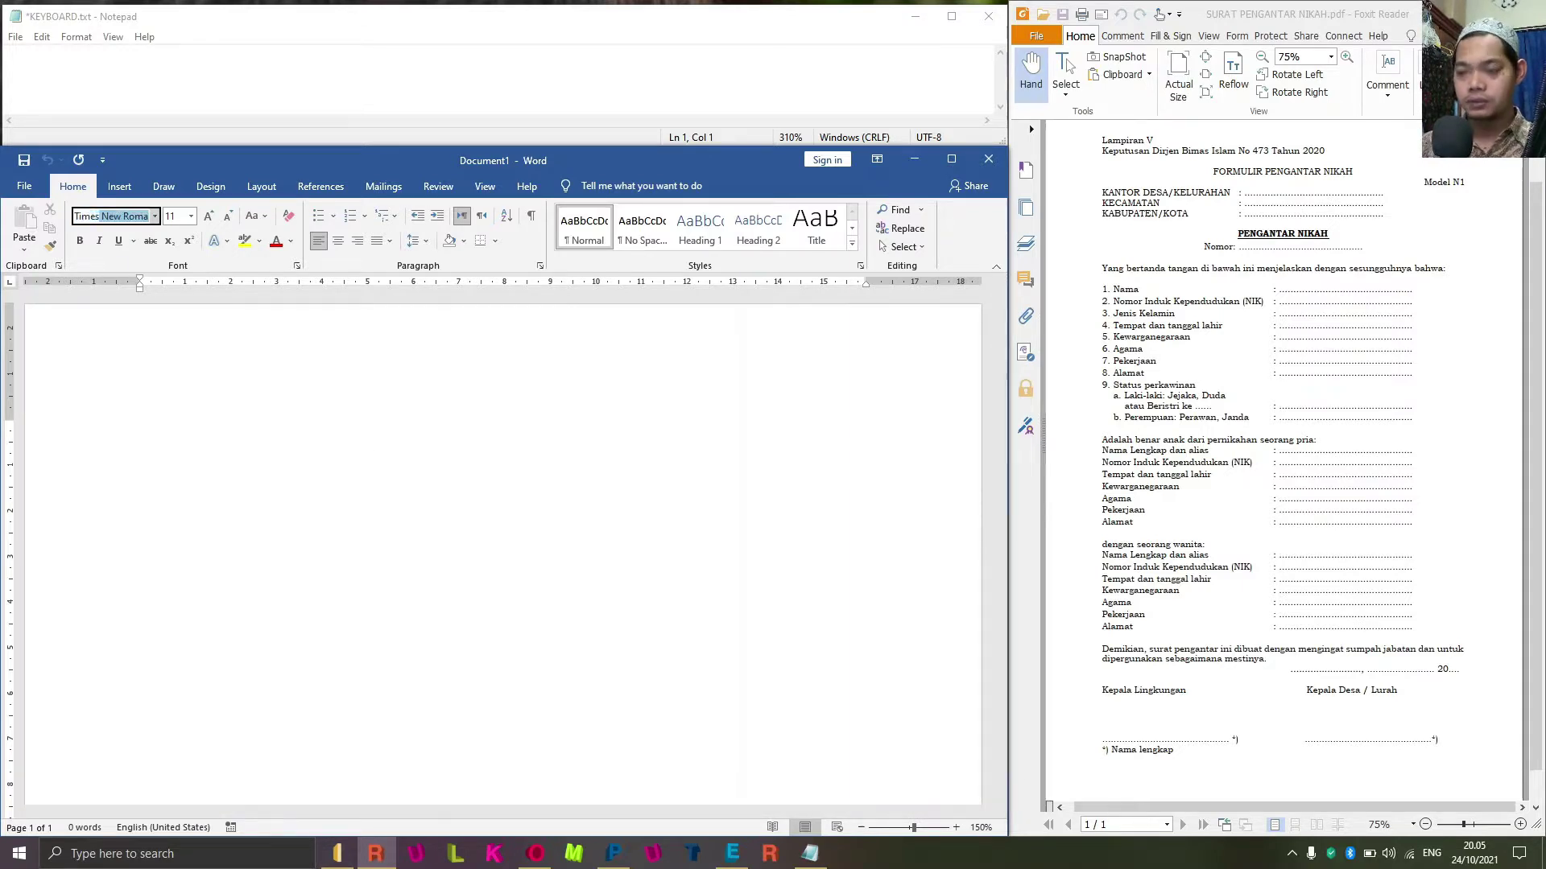
{"action": "key", "text": "Return"}
{"action": "left_click", "coordinate": [190, 223]}
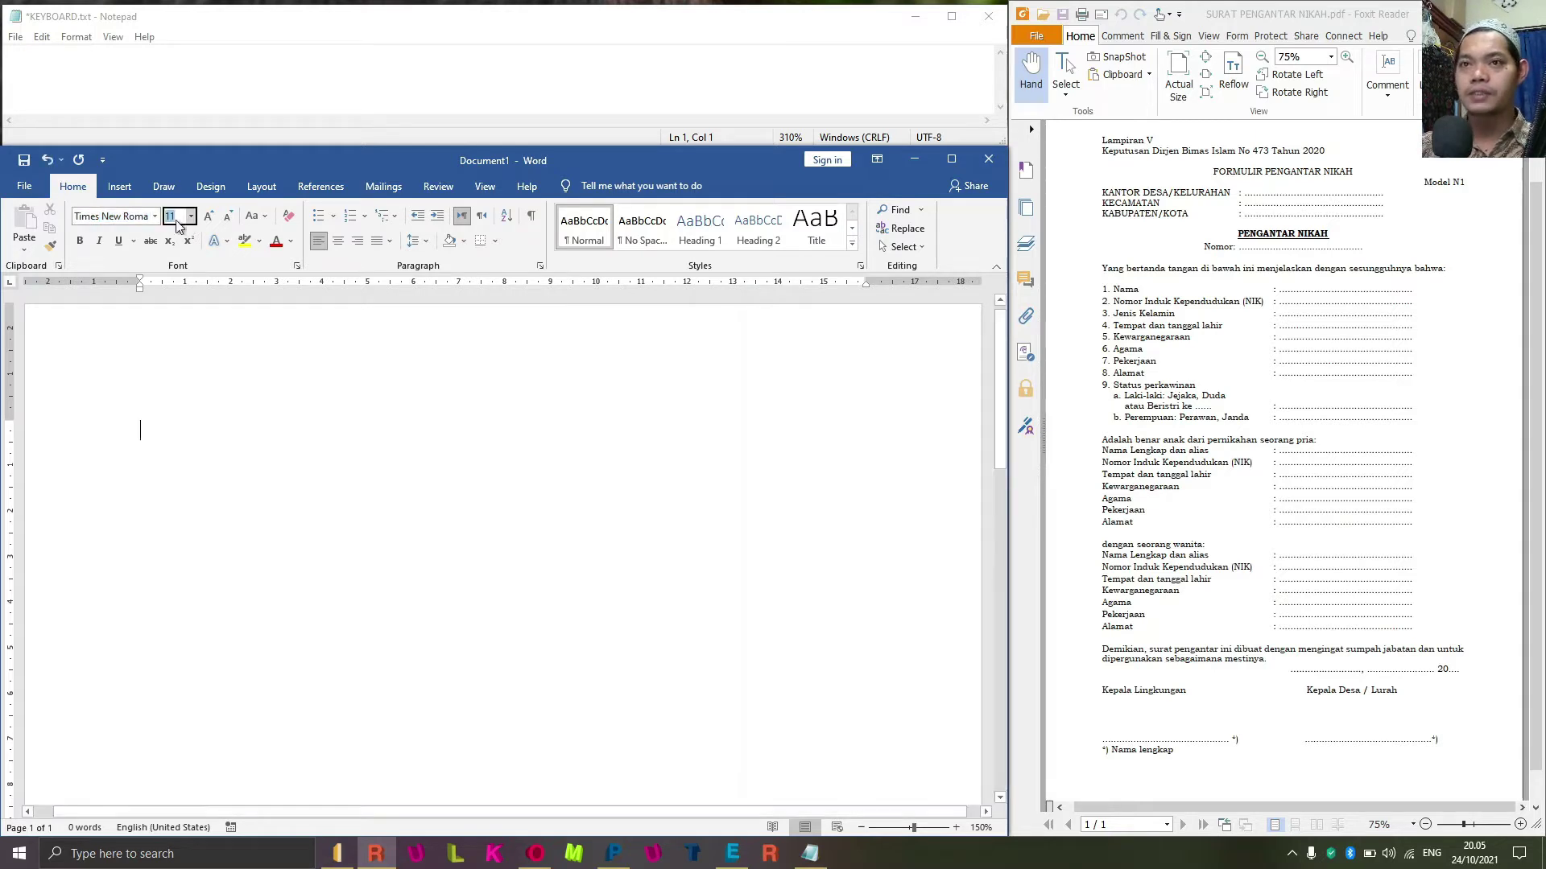
{"action": "type", "text": "12"}
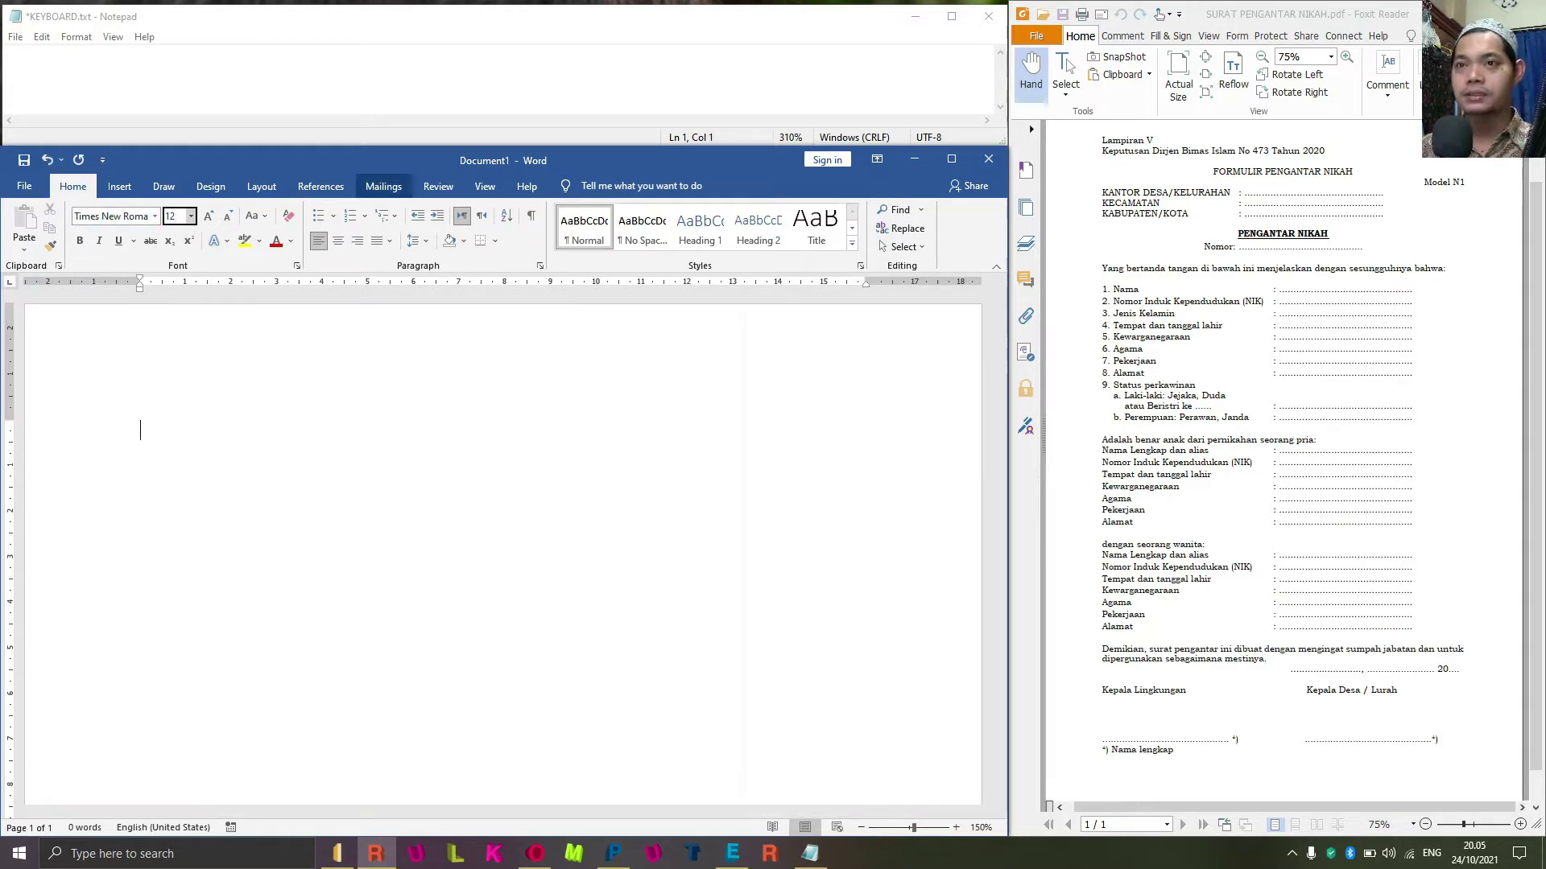
{"action": "key", "text": "Return"}
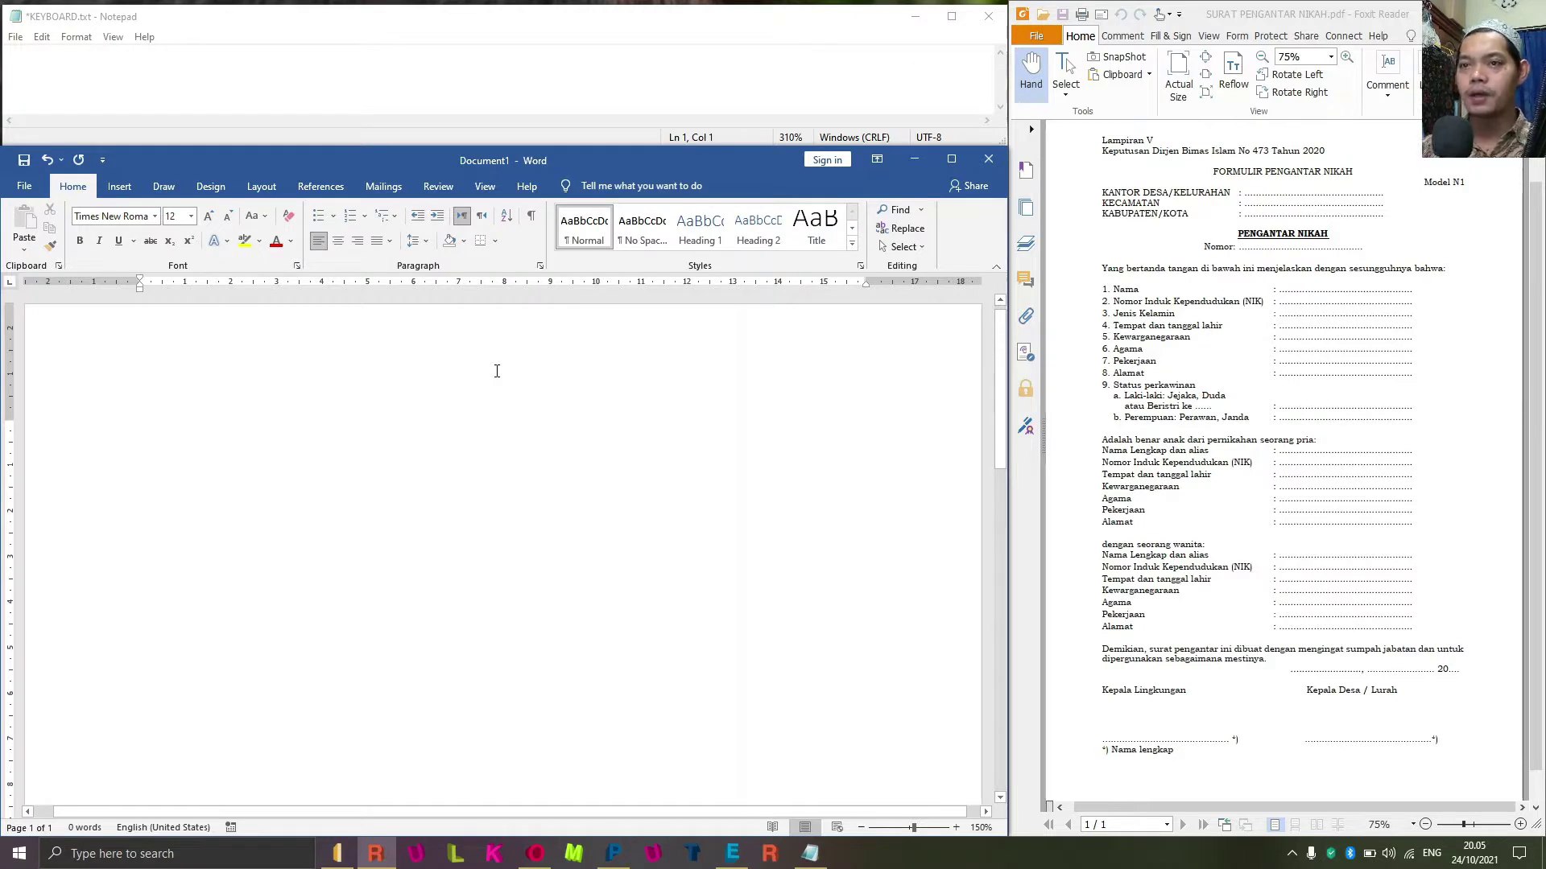
Type the opening line 'Lampiran v'.
{"action": "type", "text": "LKA"}
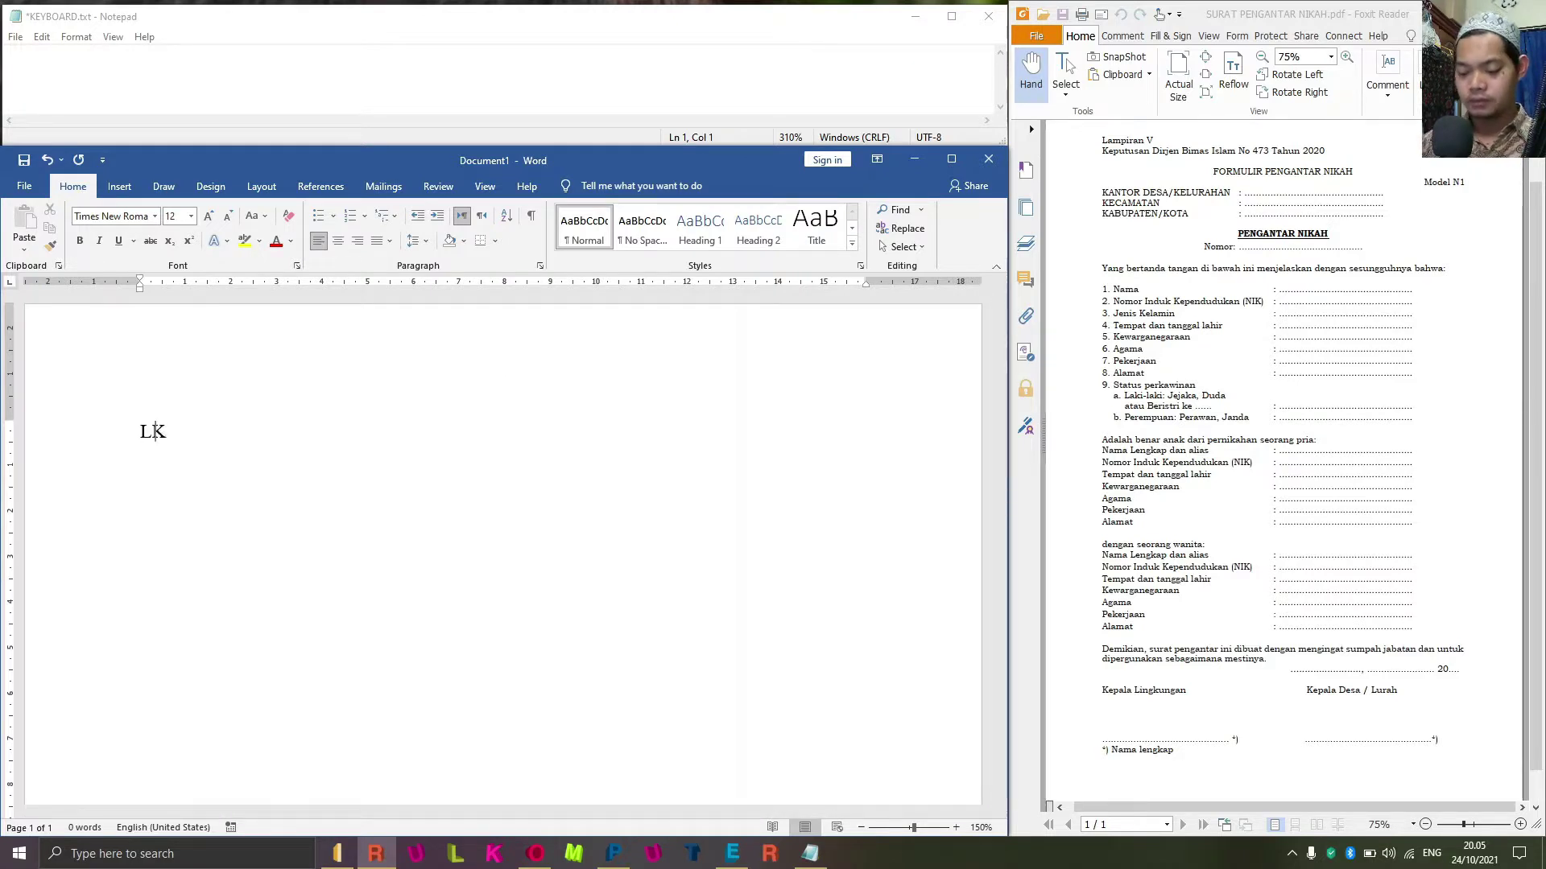
{"action": "key", "text": "BackSpace"}
{"action": "key", "text": "BackSpace"}
{"action": "key", "text": "BackSpace"}
{"action": "type", "text": "lampiran "}
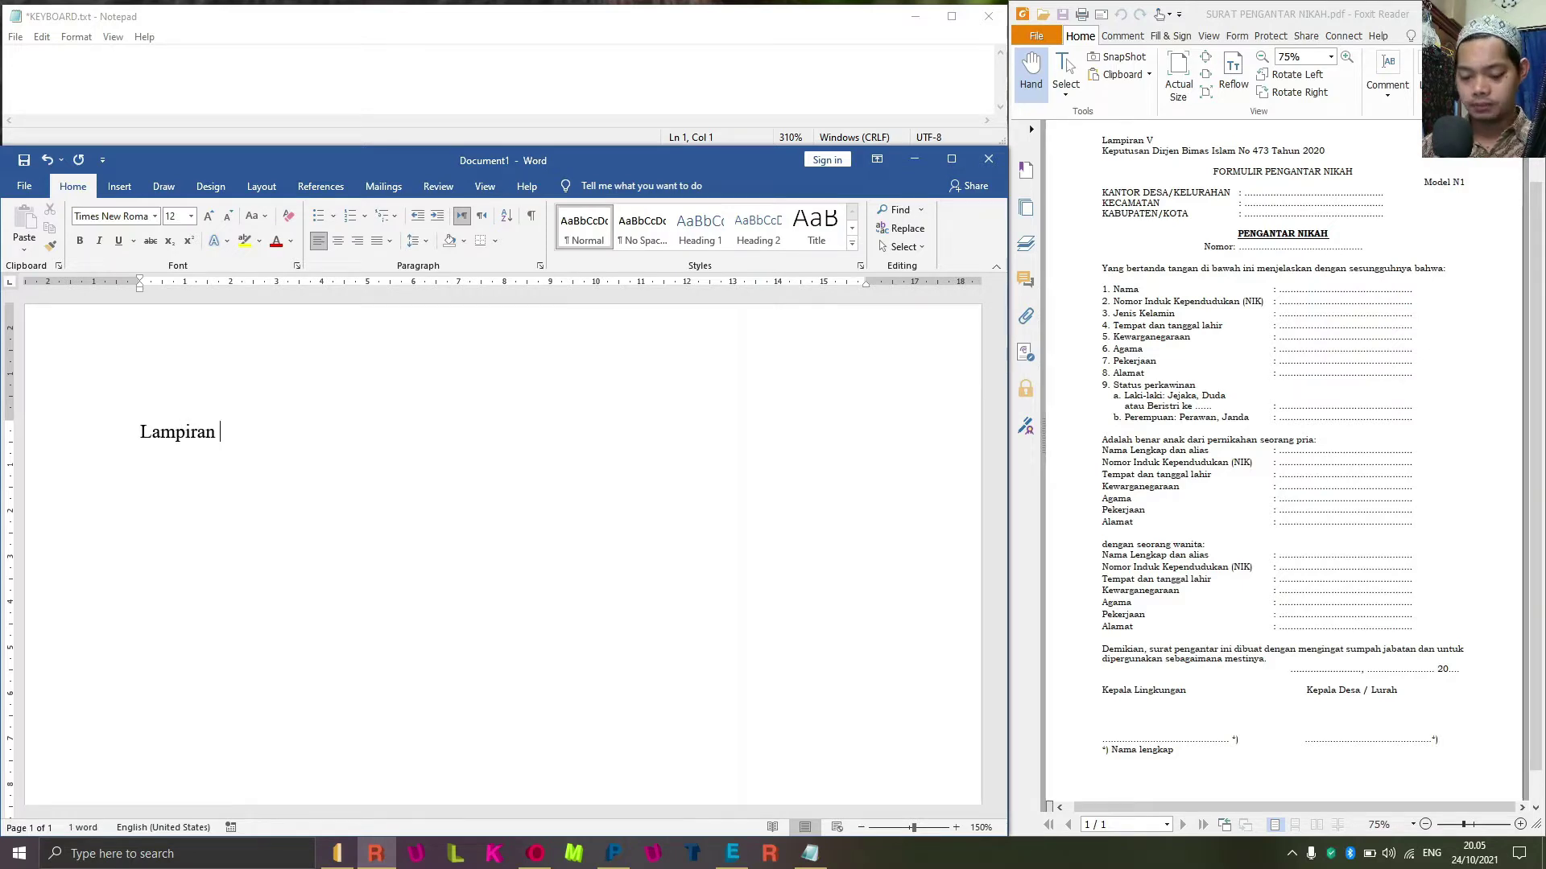
{"action": "type", "text": "v"}
{"action": "key", "text": "Return"}
Type 'Keputusan dirjen bimas islam no. 473 2020', 'Formulir pengantar nikah' and 'Model n1' on the following lines.
{"action": "type", "text": "keputusan dri"}
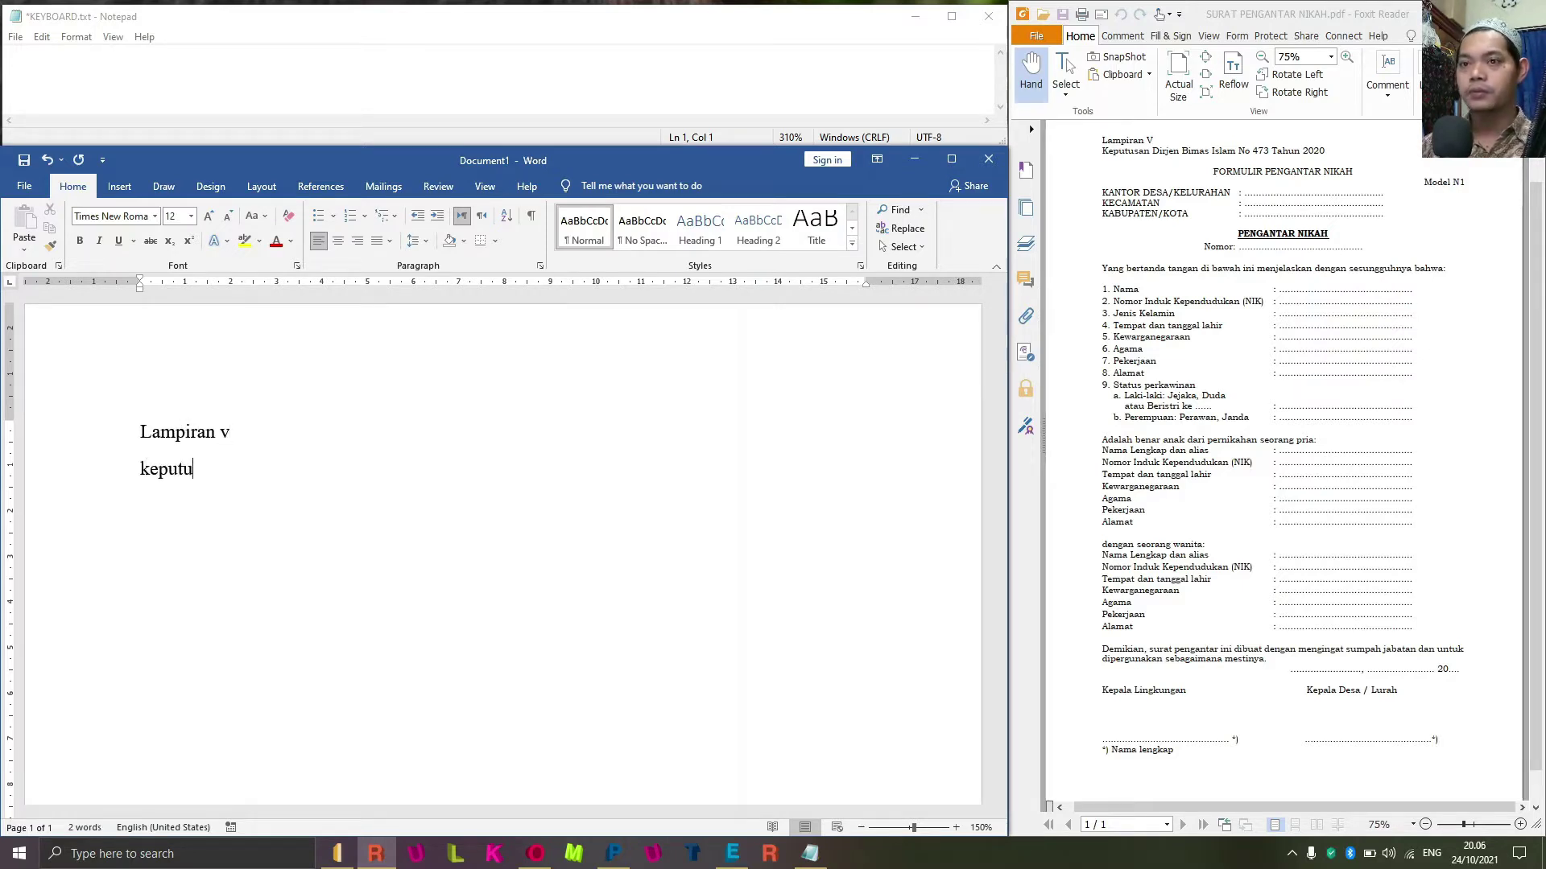
{"action": "key", "text": "BackSpace"}
{"action": "key", "text": "BackSpace"}
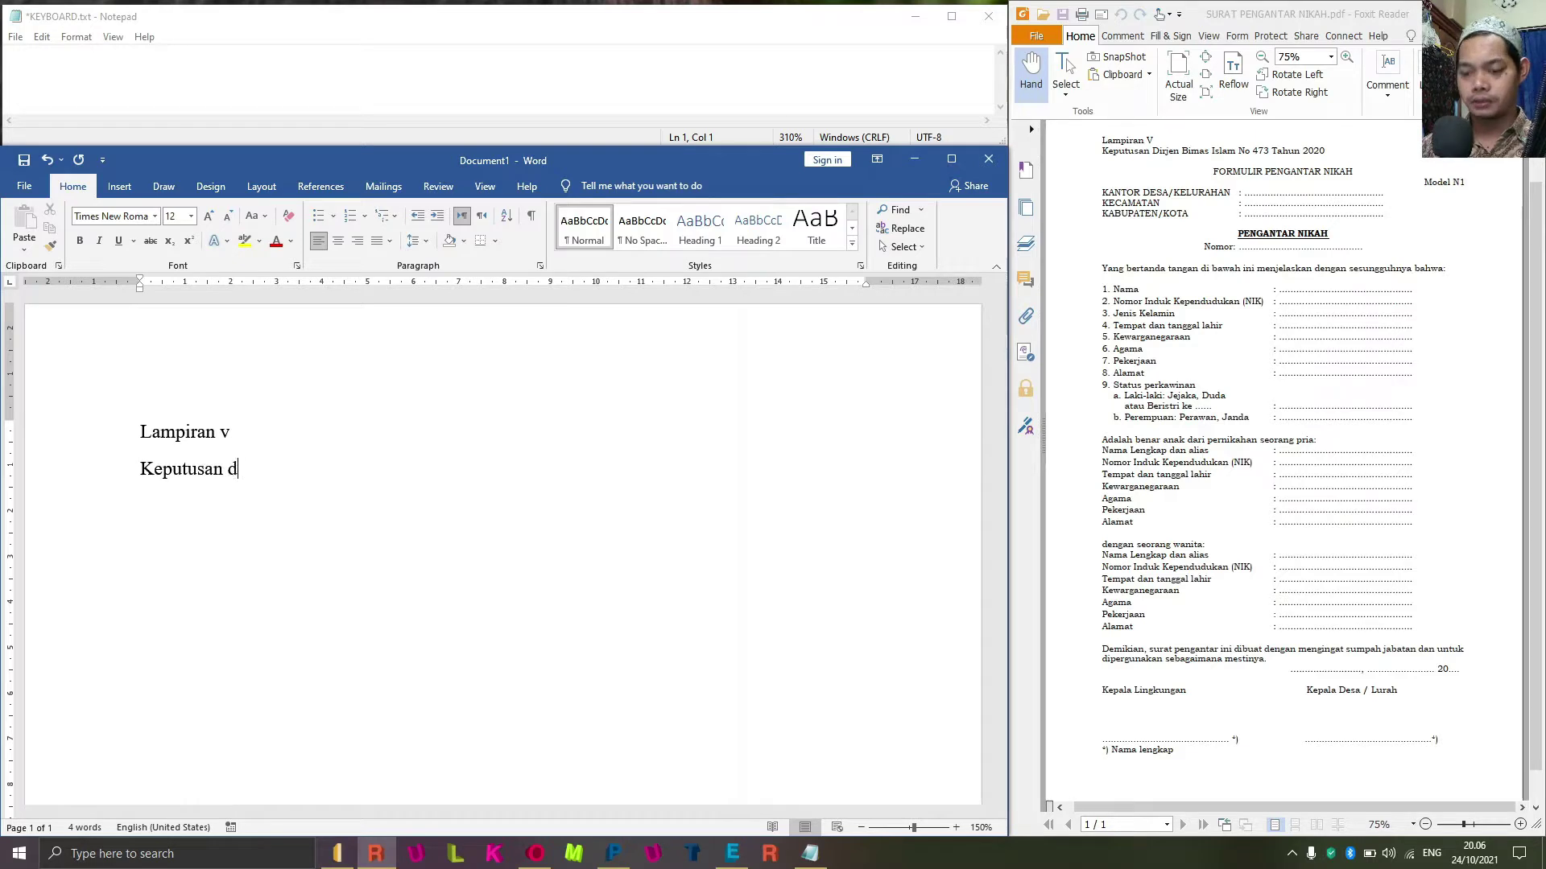
{"action": "type", "text": "irjen bimas is"}
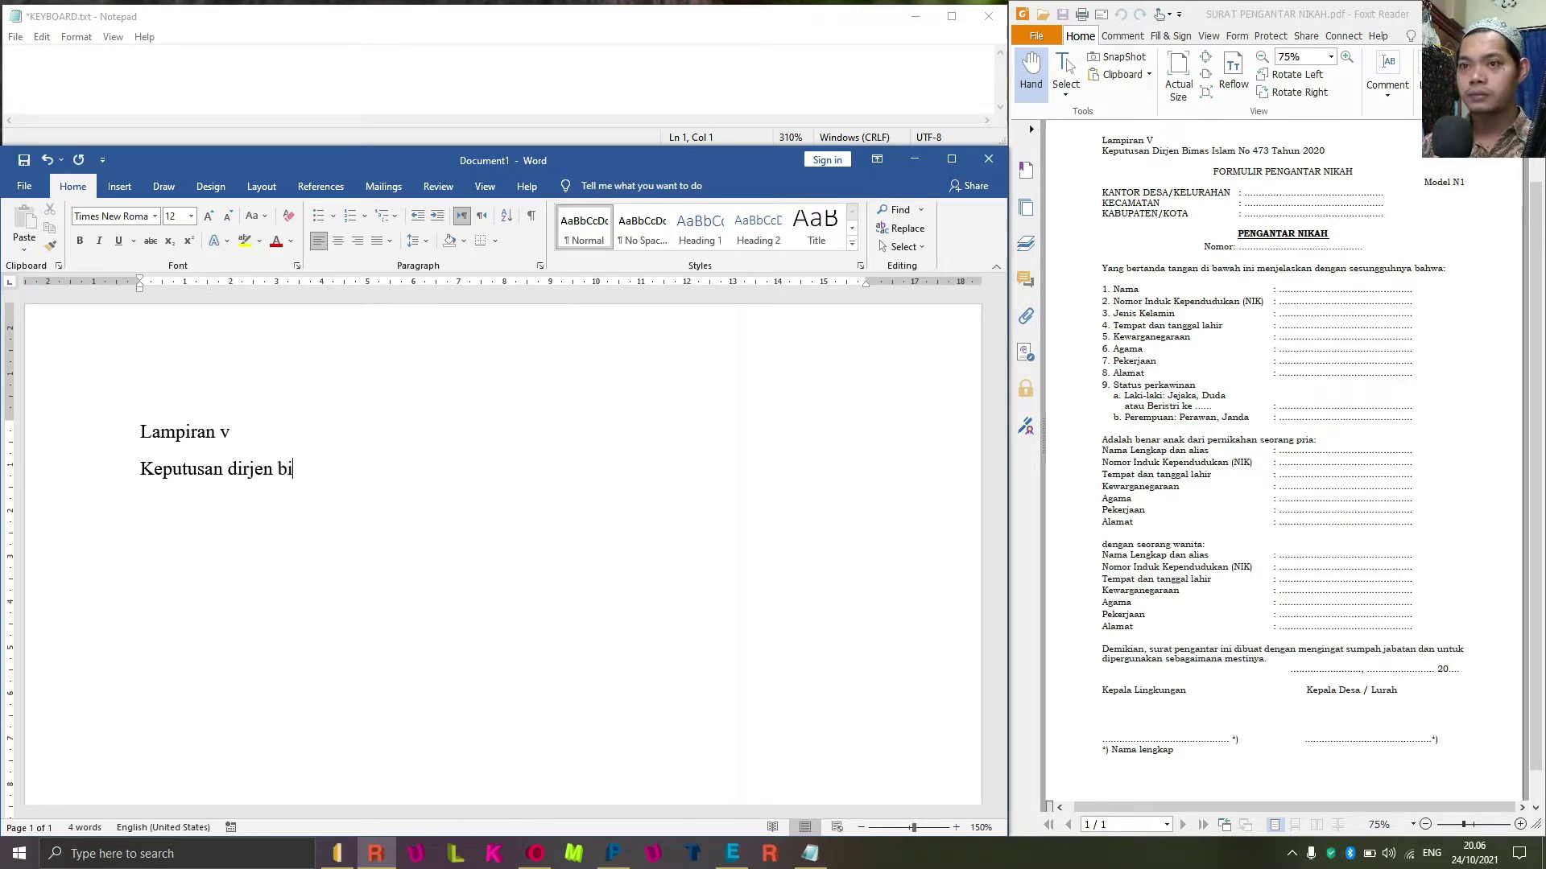
{"action": "key", "text": "BackSpace"}
{"action": "key", "text": "BackSpace"}
{"action": "type", "text": "isla"}
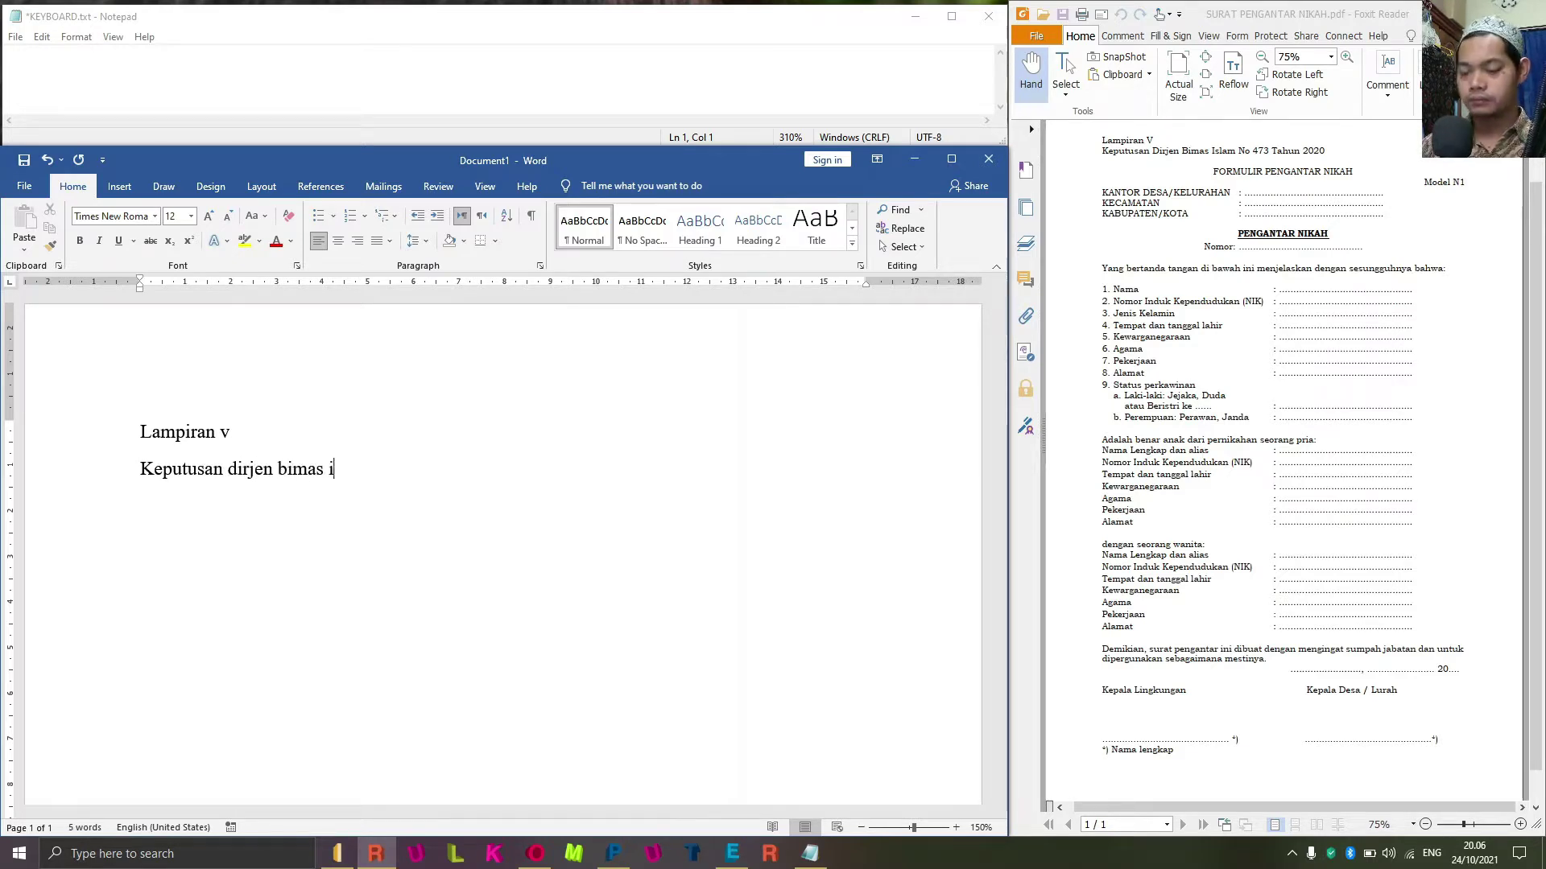
{"action": "key", "text": "BackSpace"}
{"action": "key", "text": "BackSpace"}
{"action": "key", "text": "BackSpace"}
{"action": "type", "text": "slam no"}
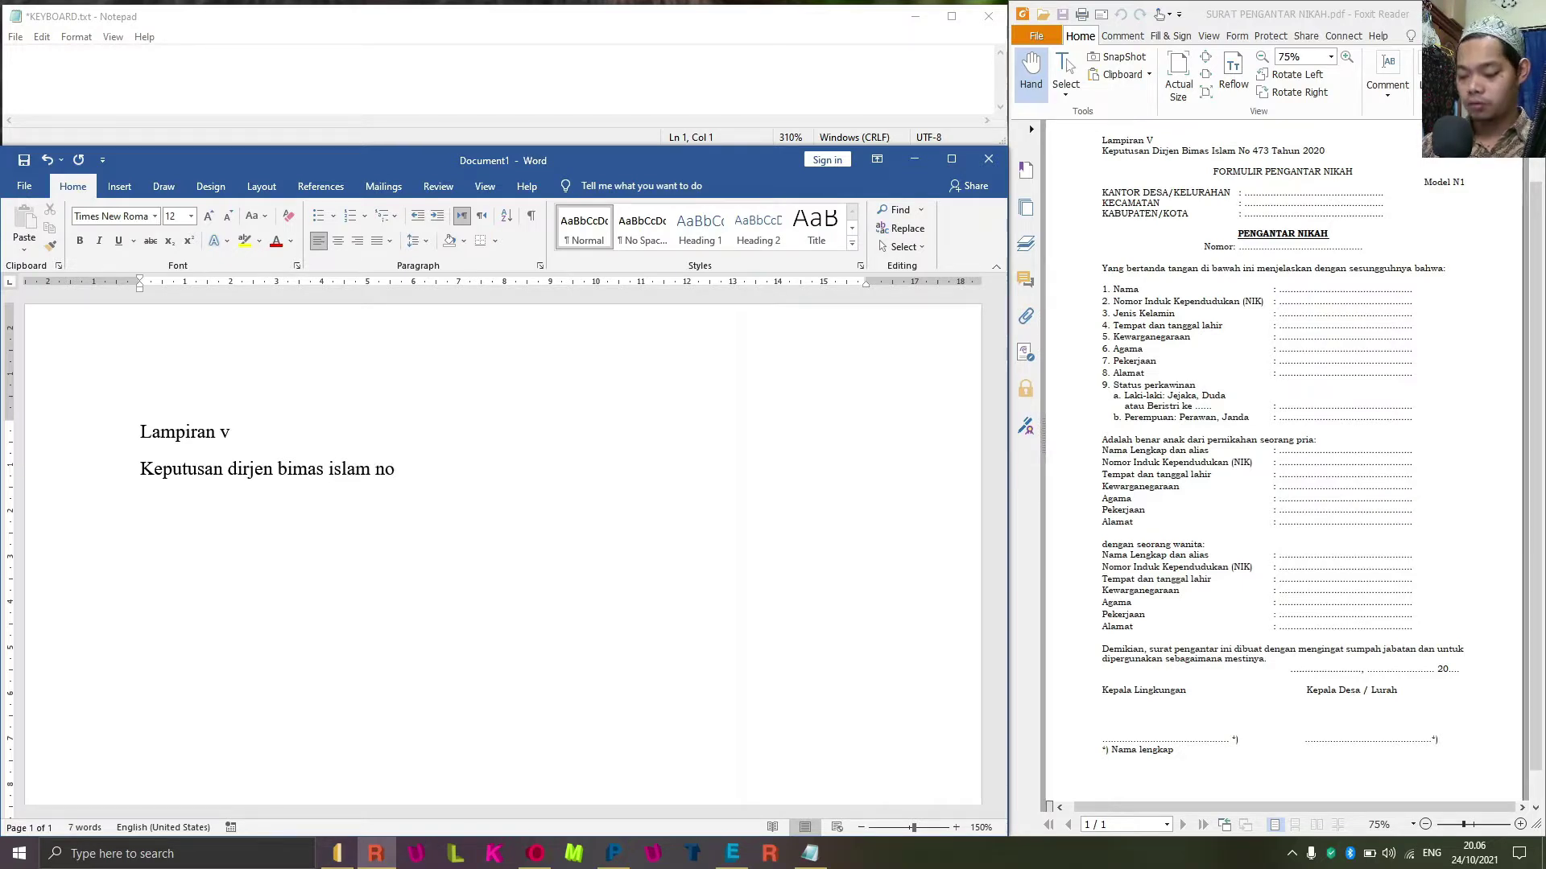
{"action": "type", "text": ". 73"}
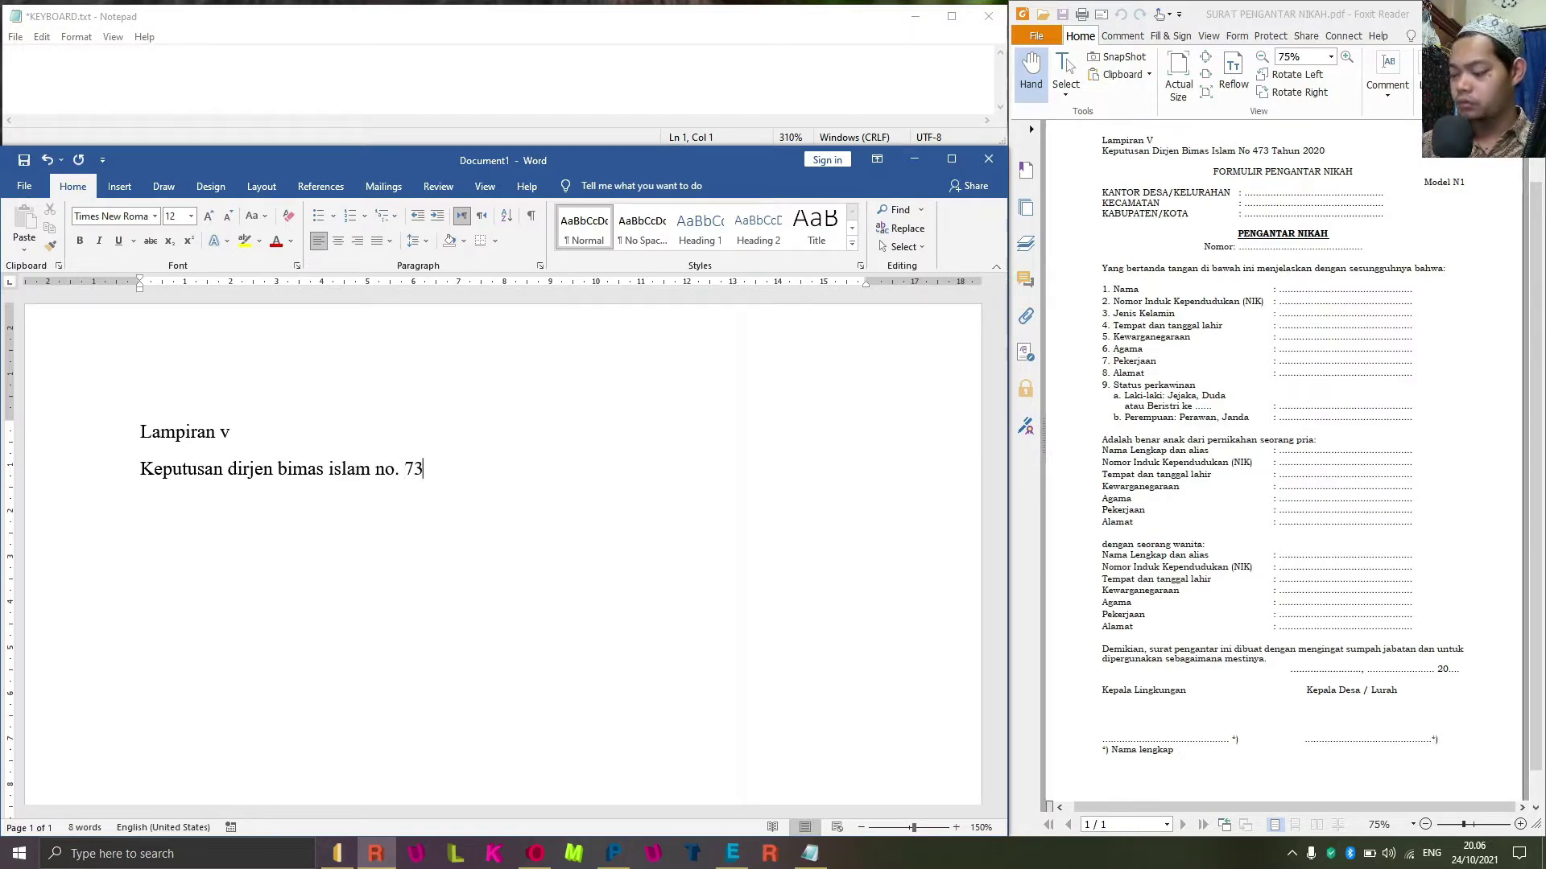
{"action": "key", "text": "BackSpace"}
{"action": "key", "text": "BackSpace"}
{"action": "type", "text": "473"}
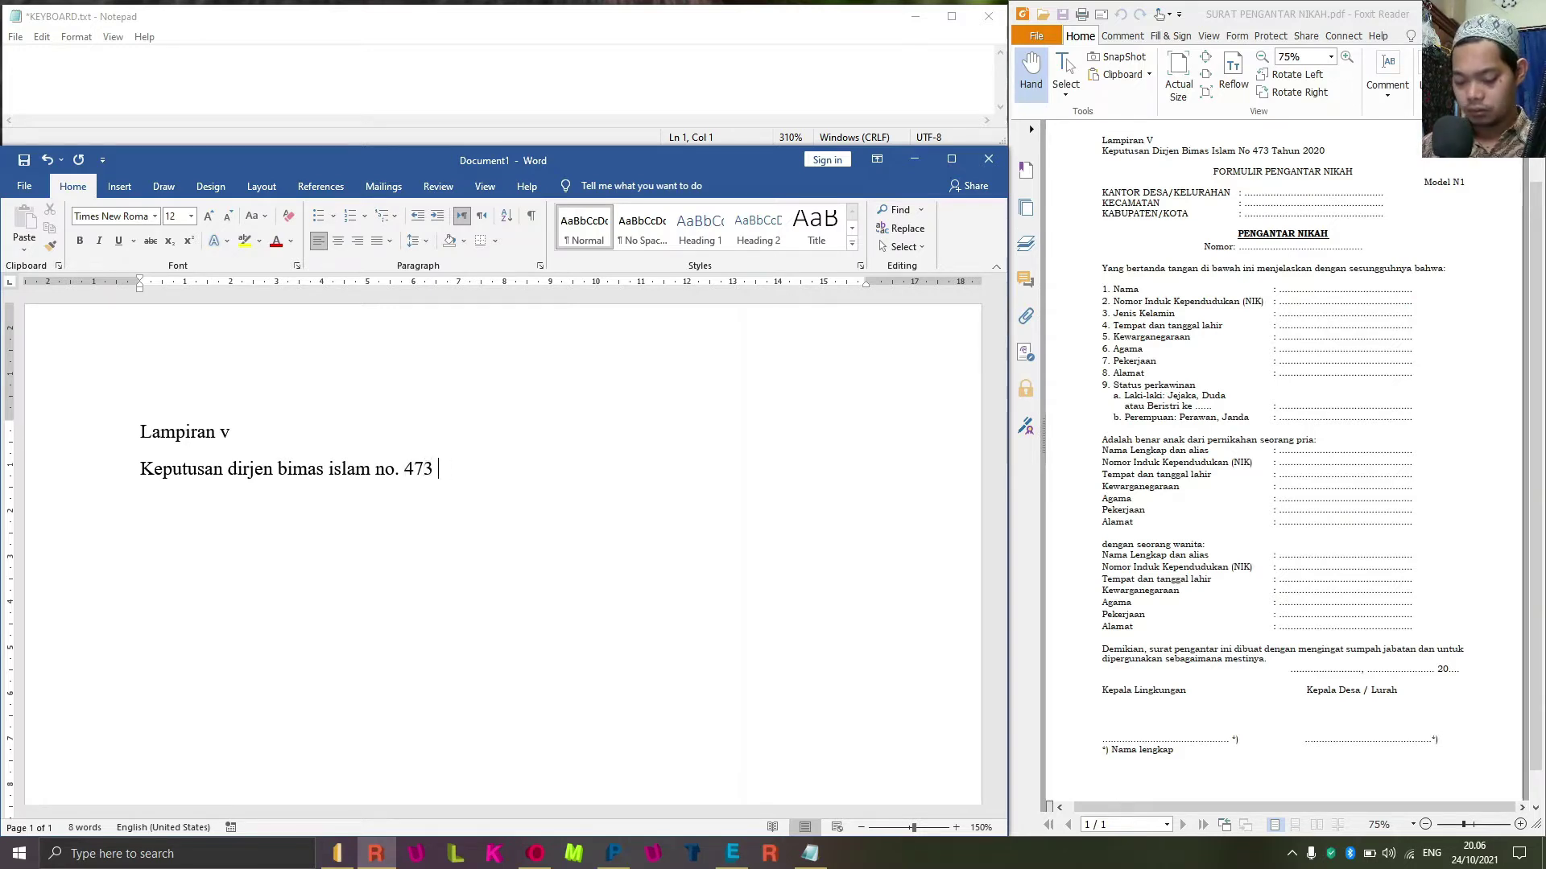
{"action": "type", "text": " t"}
{"action": "key", "text": "BackSpace"}
{"action": "type", "text": "2020"}
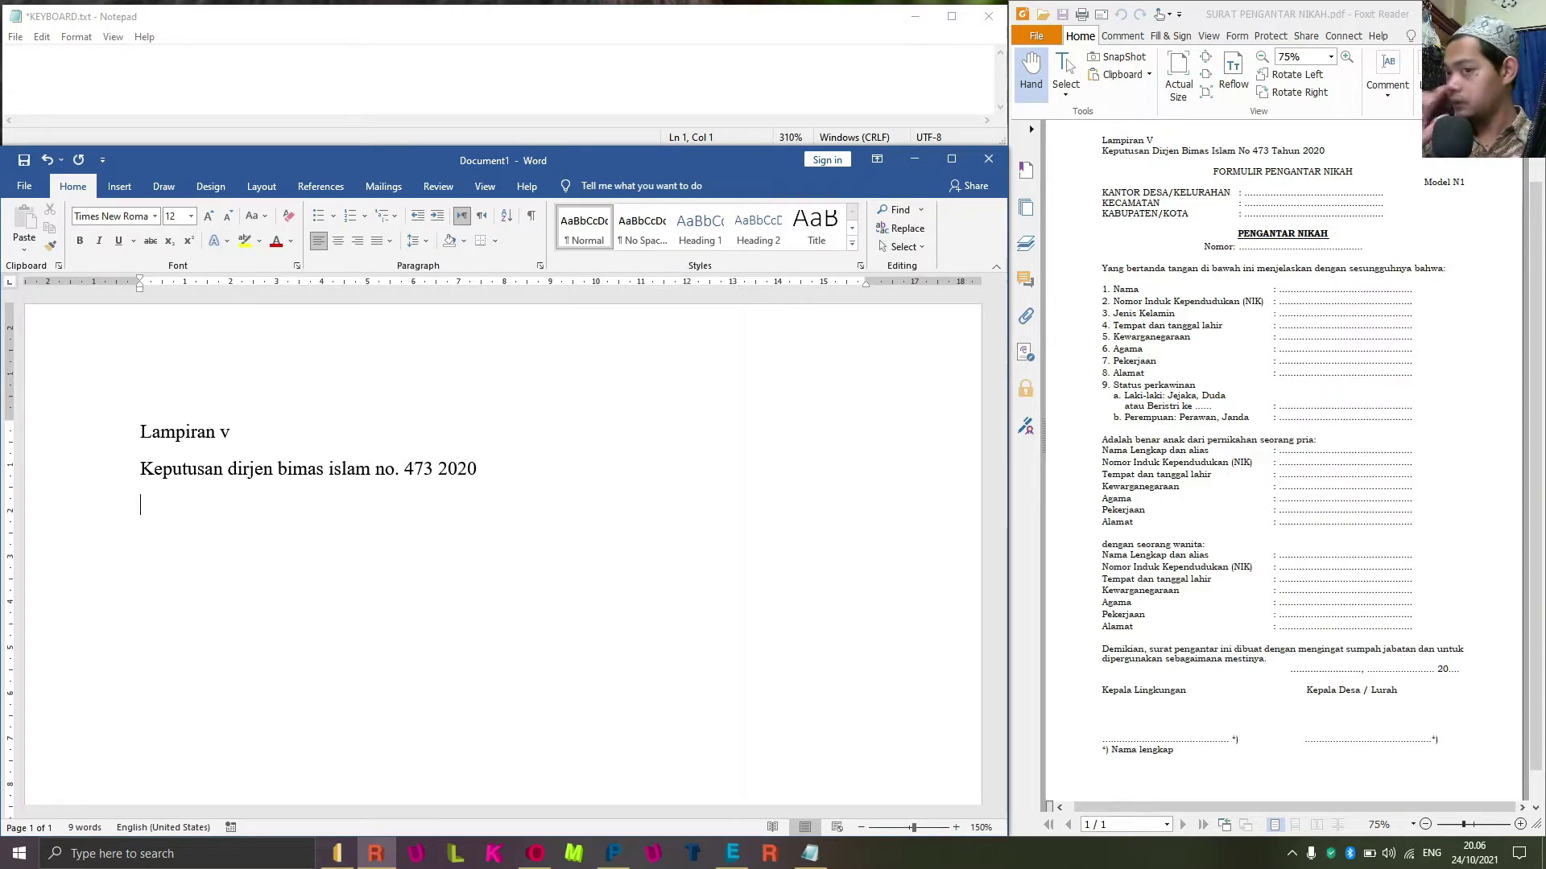
{"action": "type", "text": "for"}
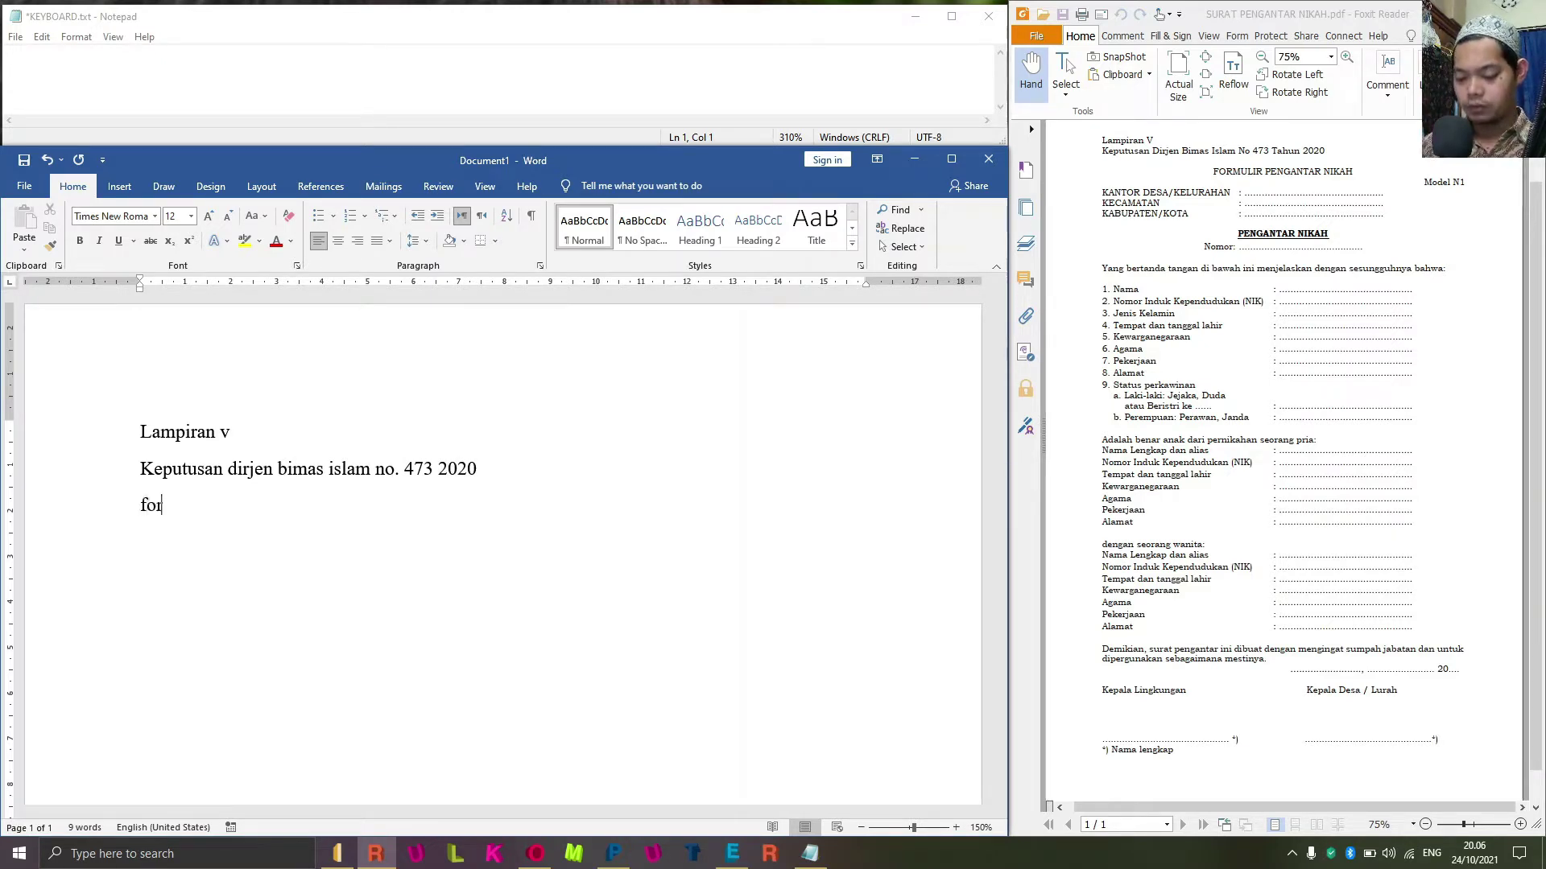
{"action": "type", "text": "mul"}
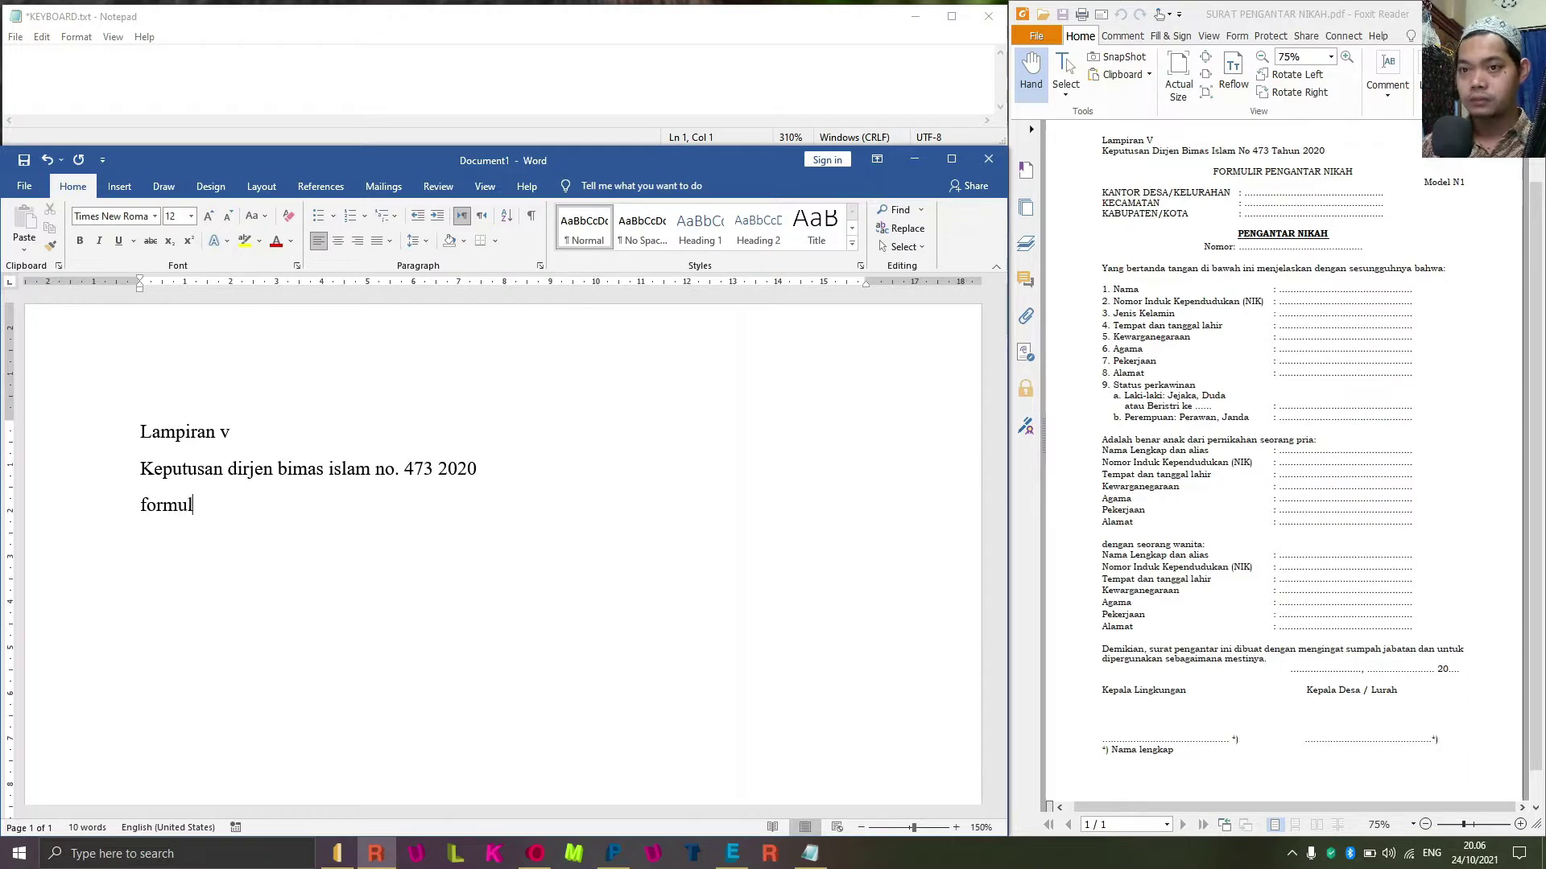
{"action": "type", "text": "ir pergan"}
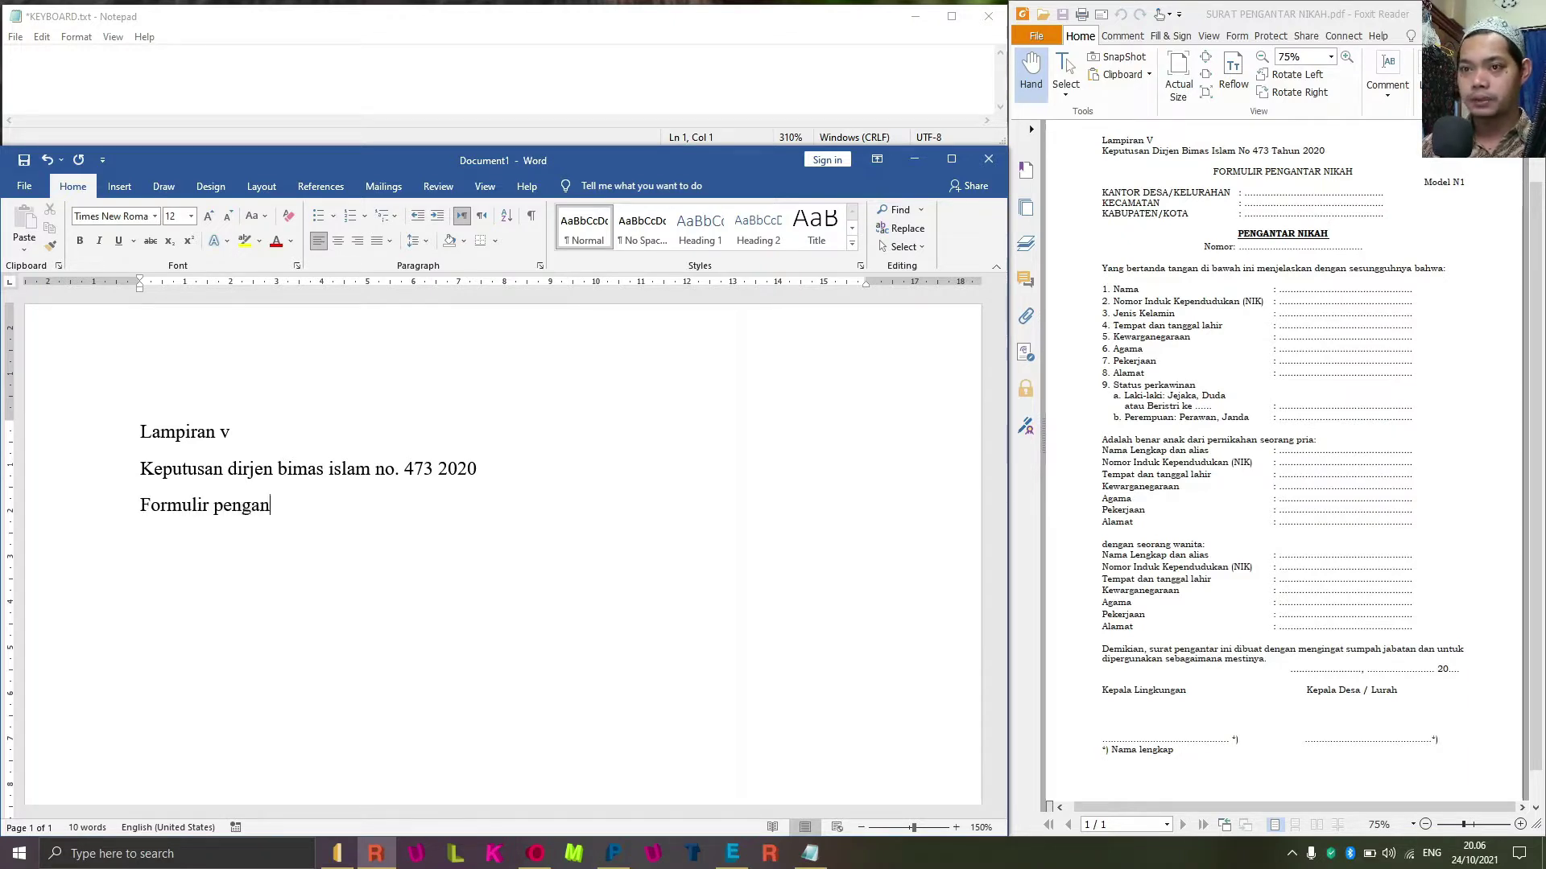
{"action": "type", "text": "tar nikah"}
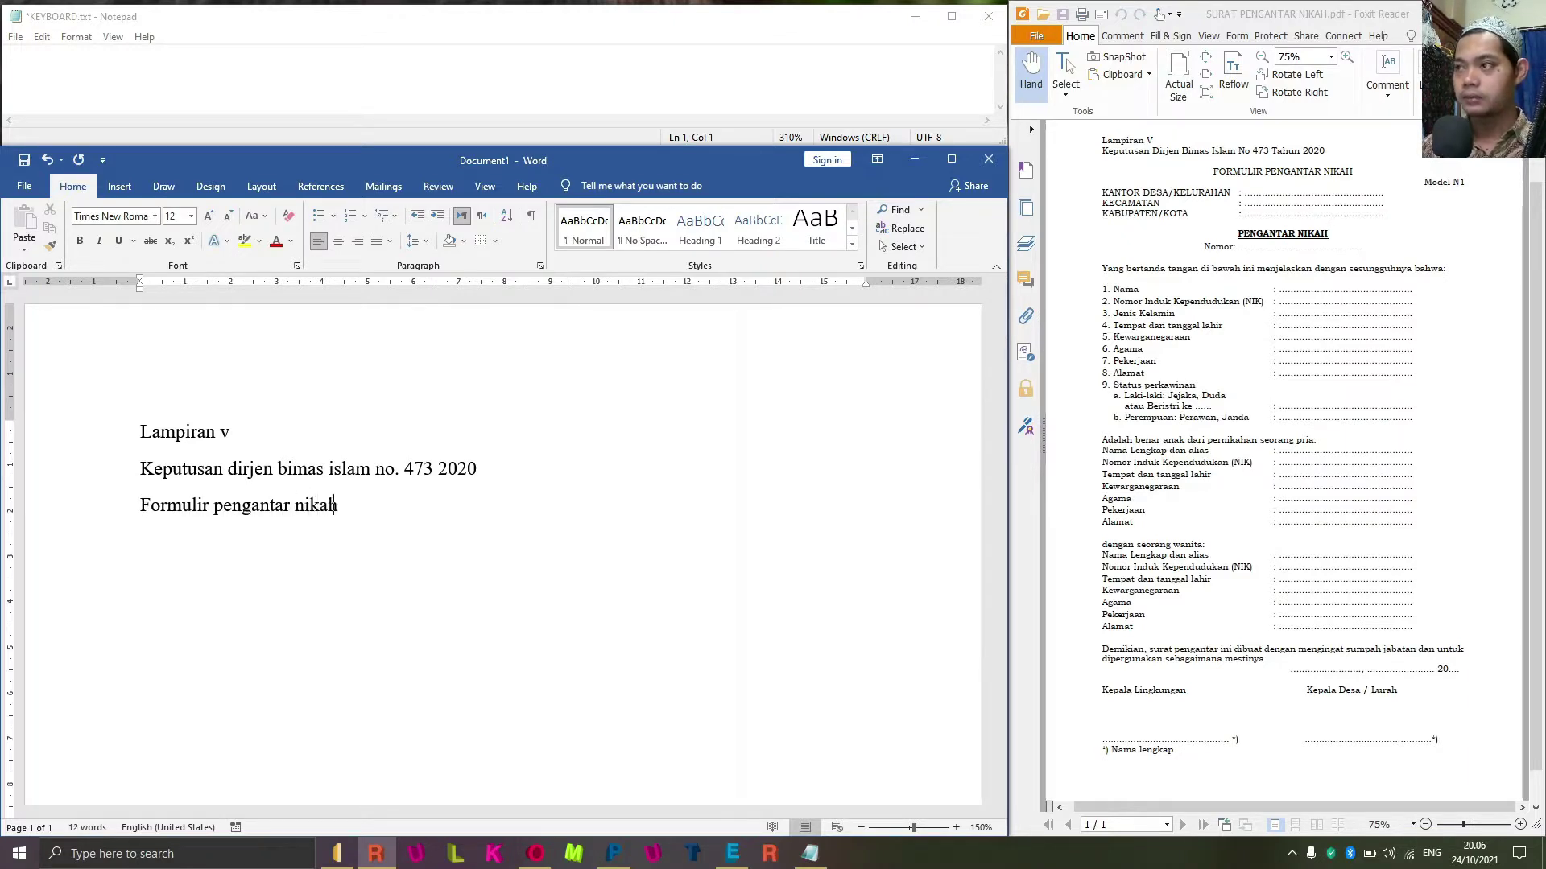
{"action": "type", "text": "model n1"}
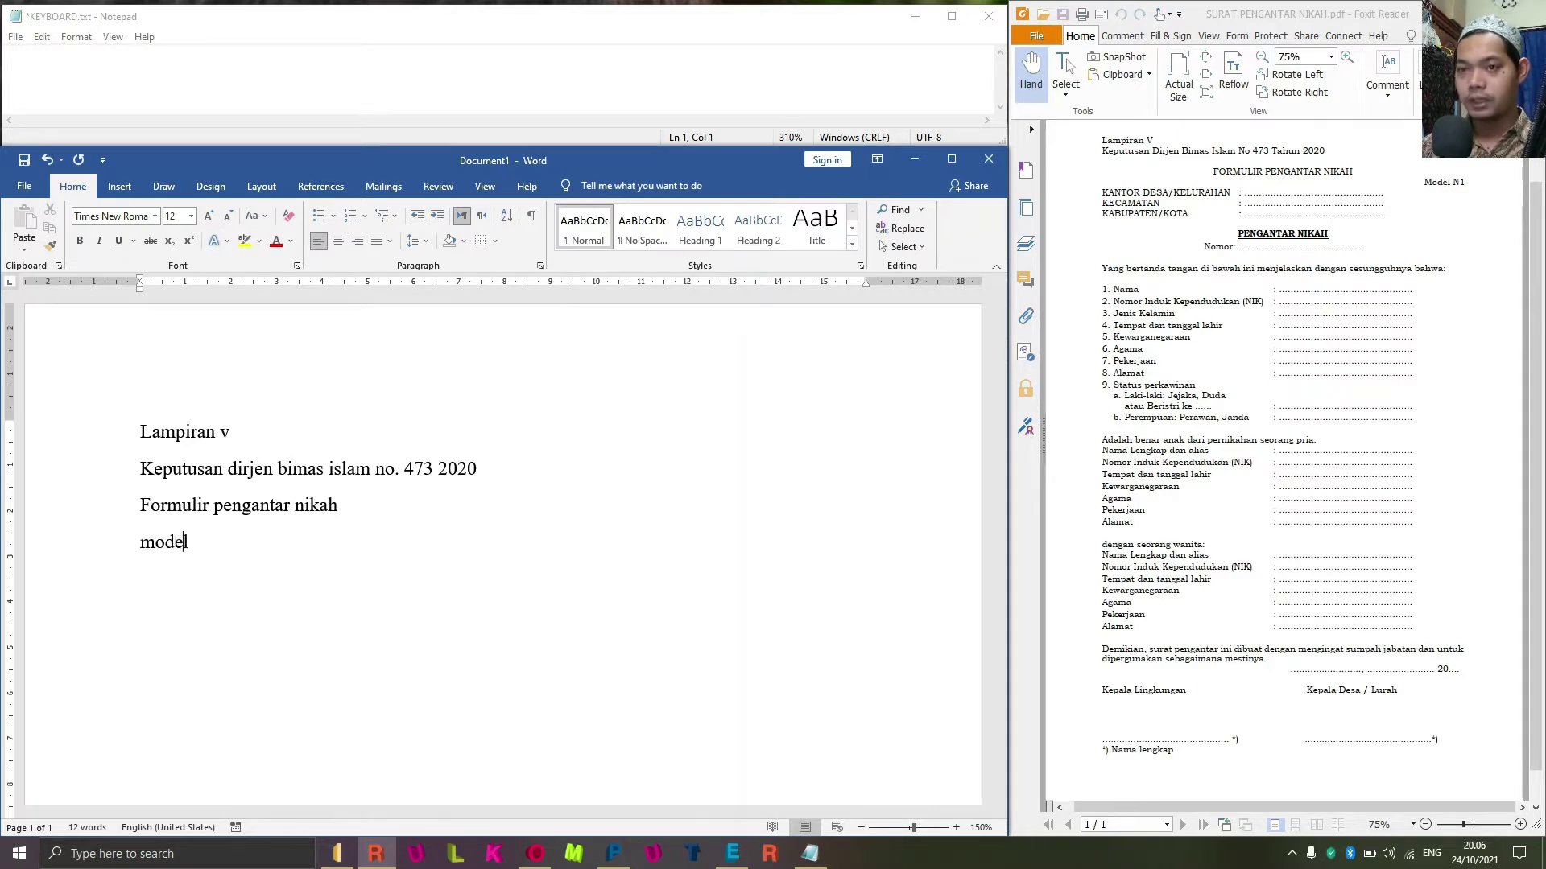
{"action": "key", "text": "Return"}
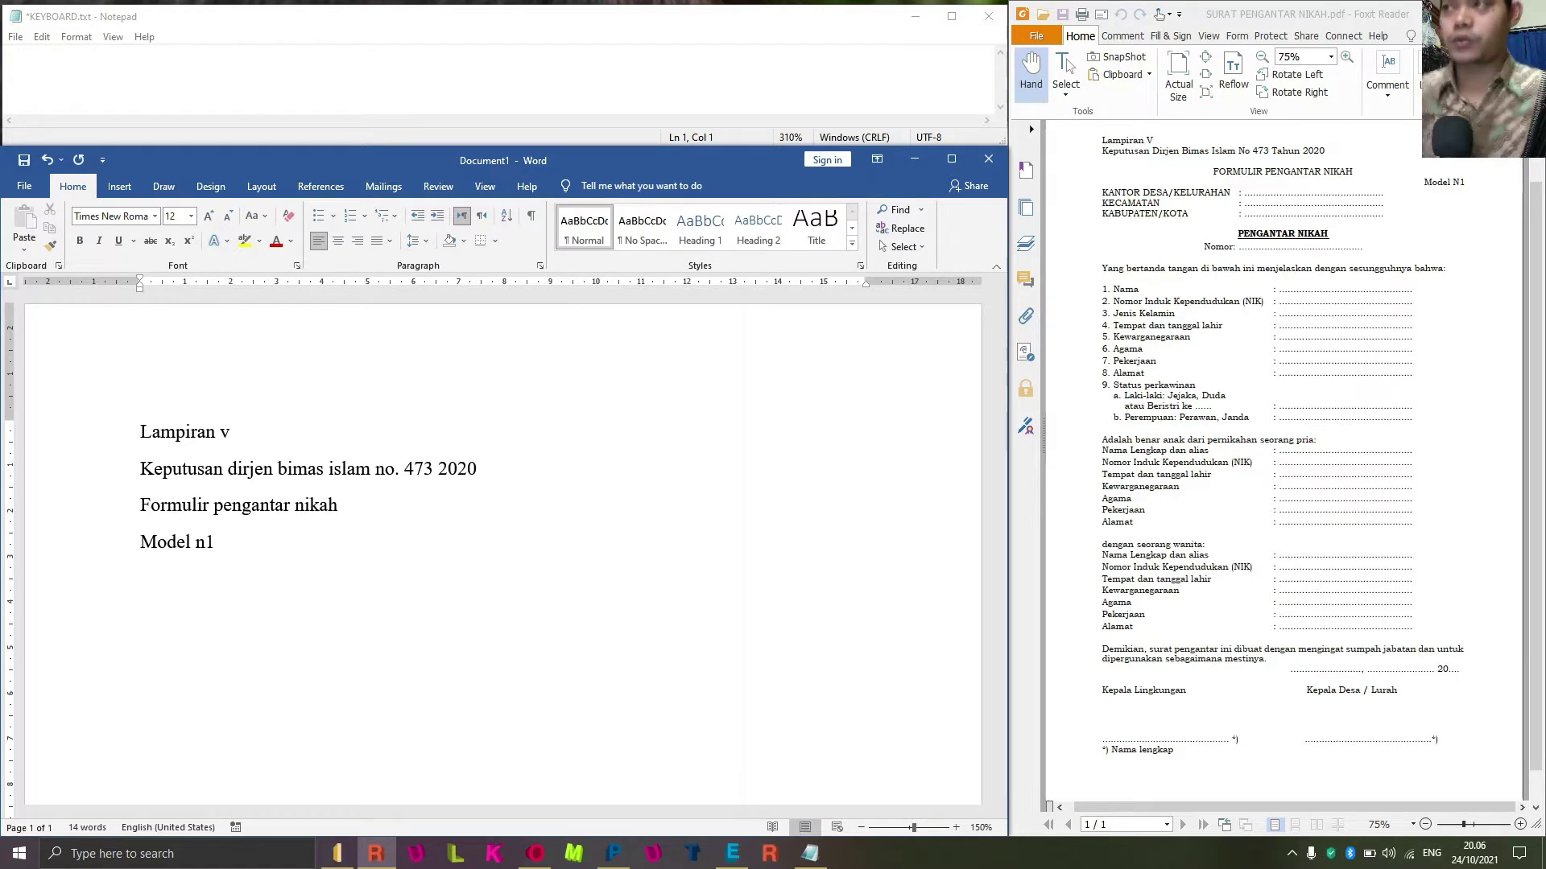
Type 'Kantor desa/kelurahan' and 'Kecamatan' on separate lines.
{"action": "type", "text": "jk"}
{"action": "key", "text": "BackSpace"}
{"action": "key", "text": "BackSpace"}
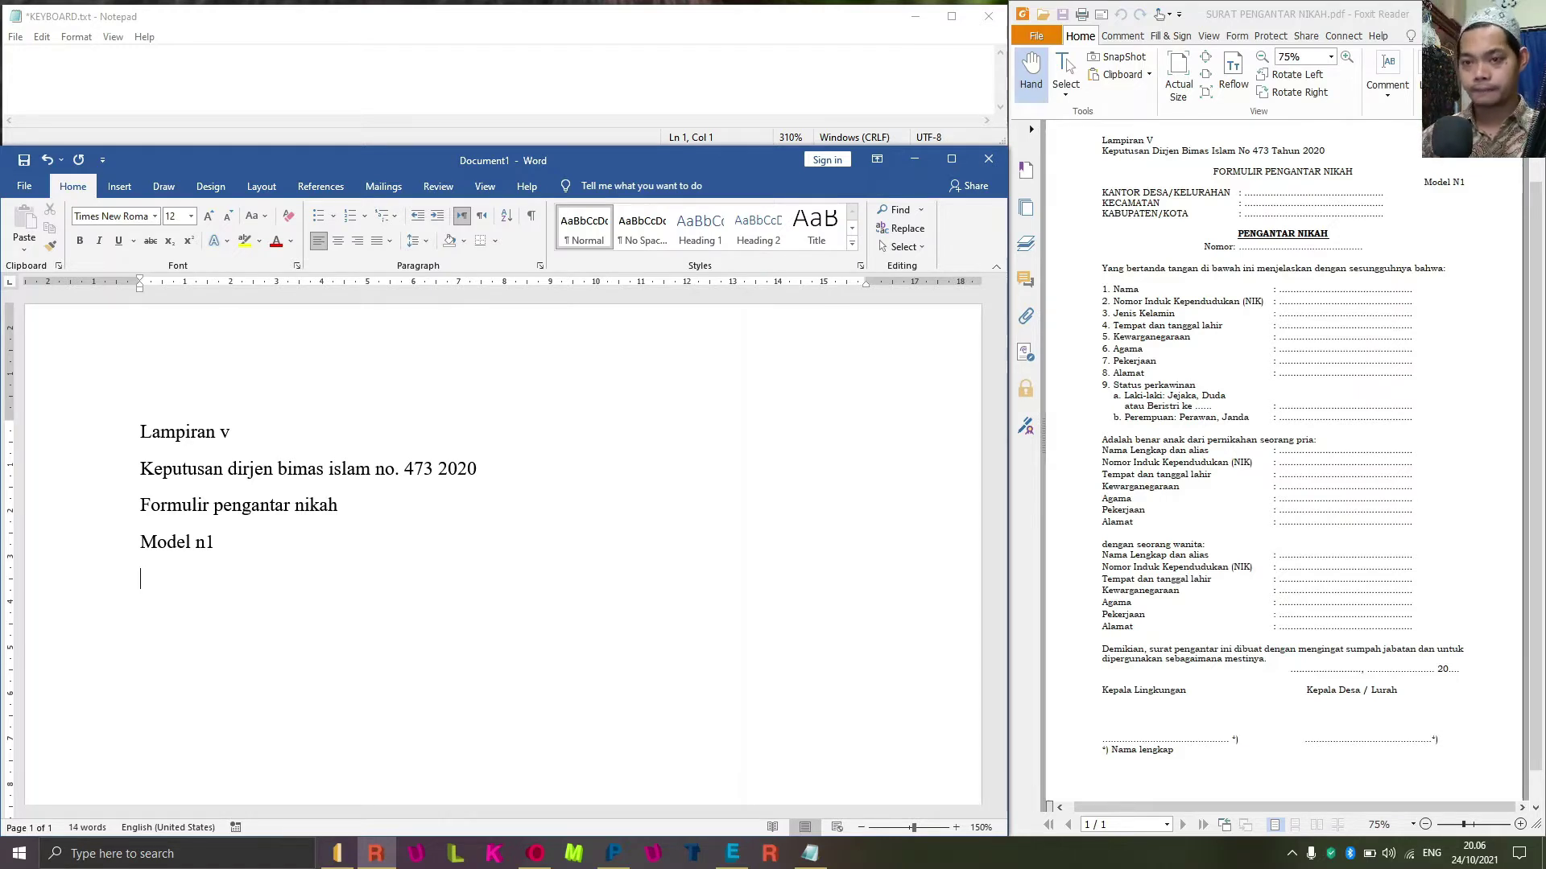
{"action": "type", "text": "kantor de"}
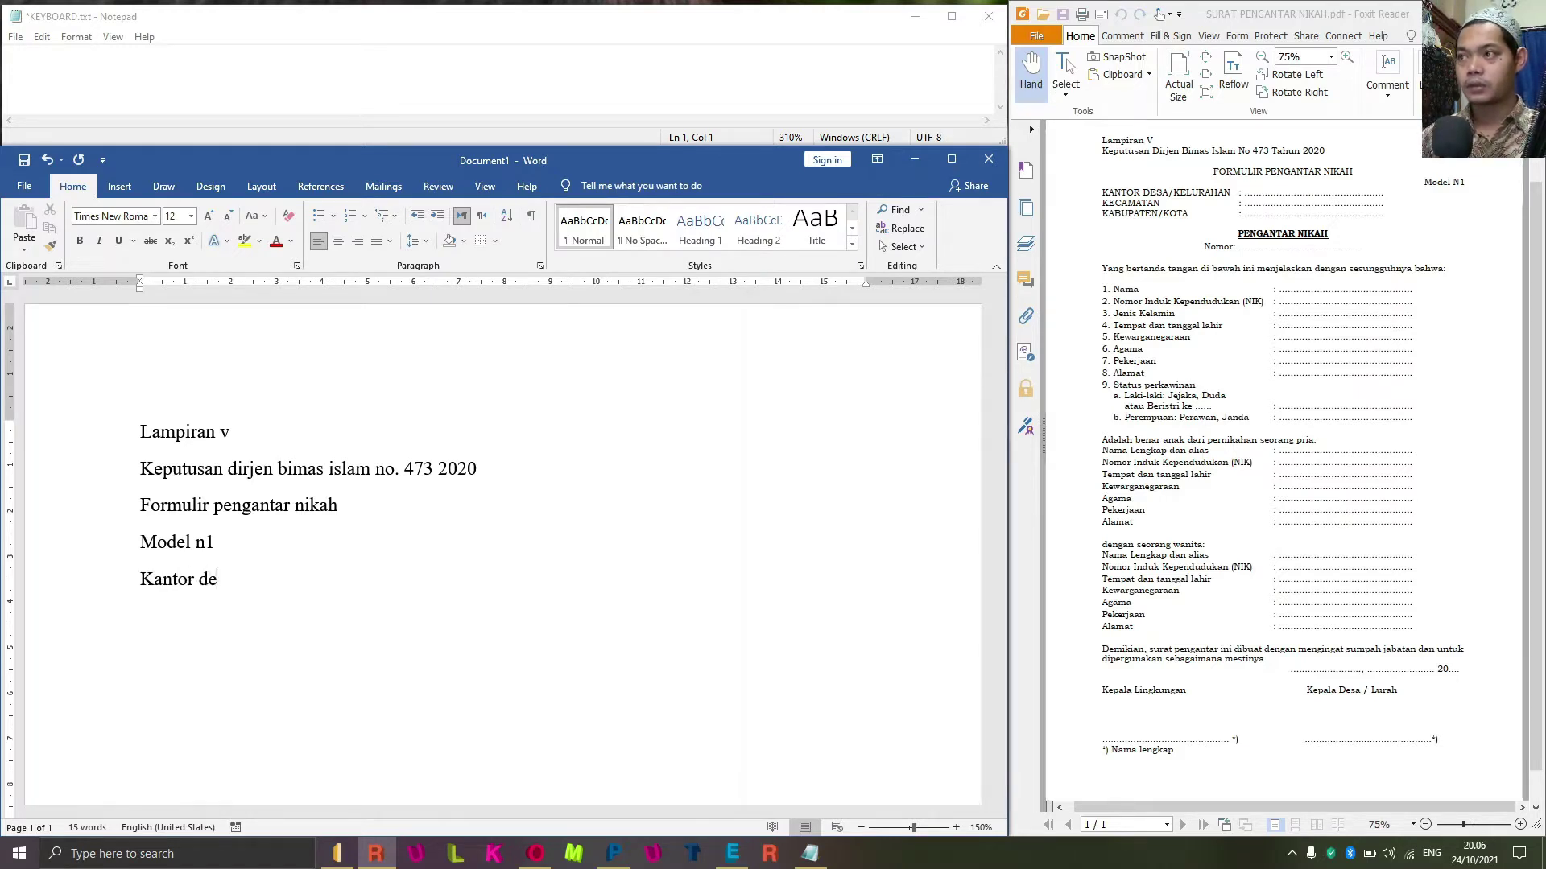
{"action": "type", "text": "sa/kelurahan"}
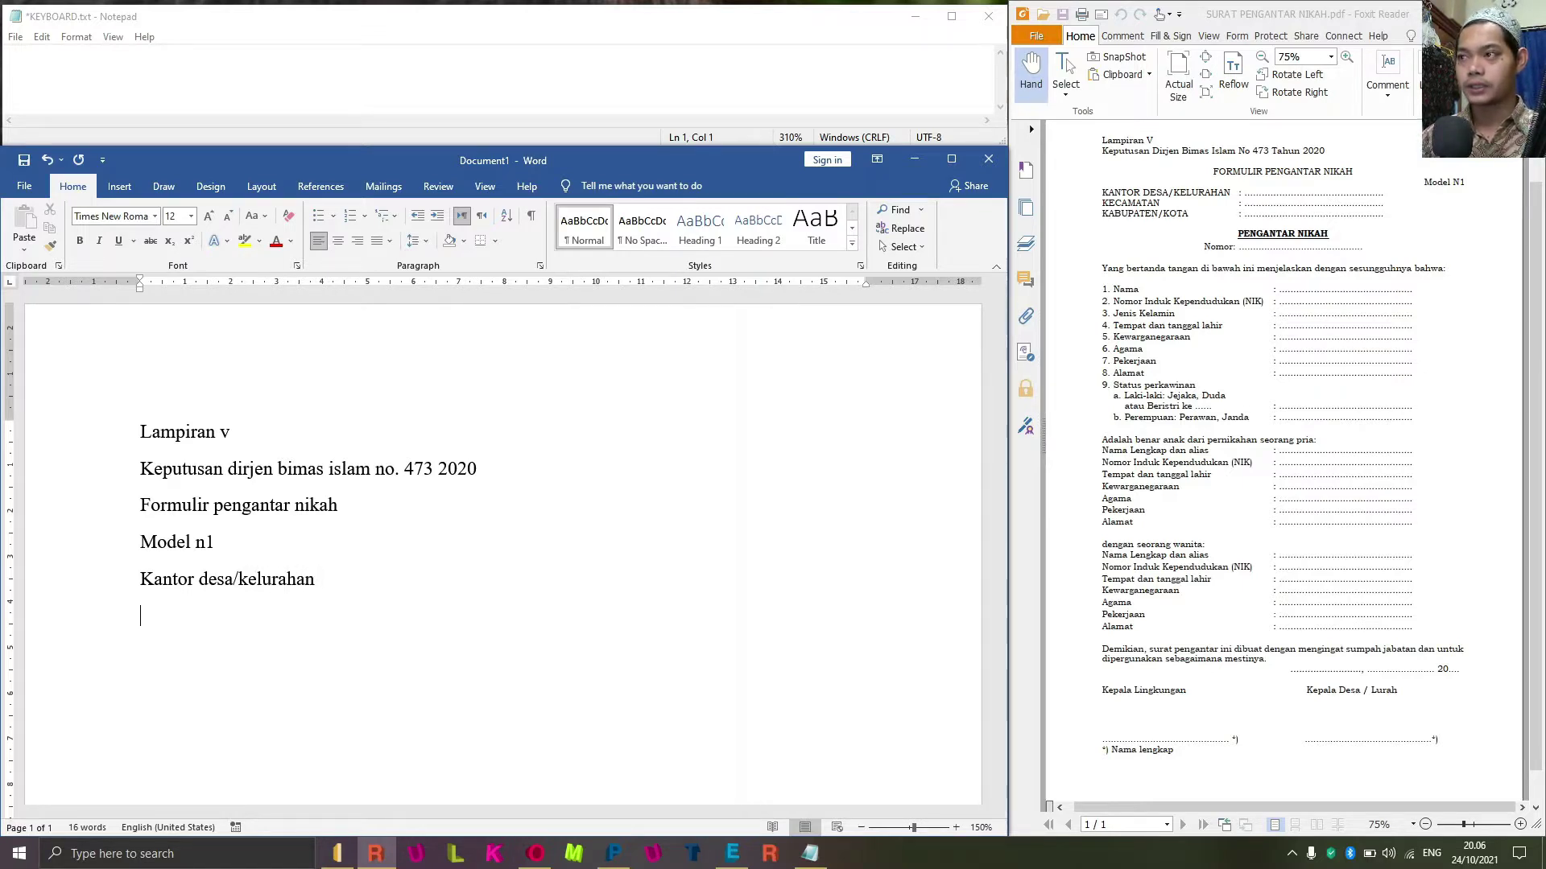
{"action": "key", "text": "Return"}
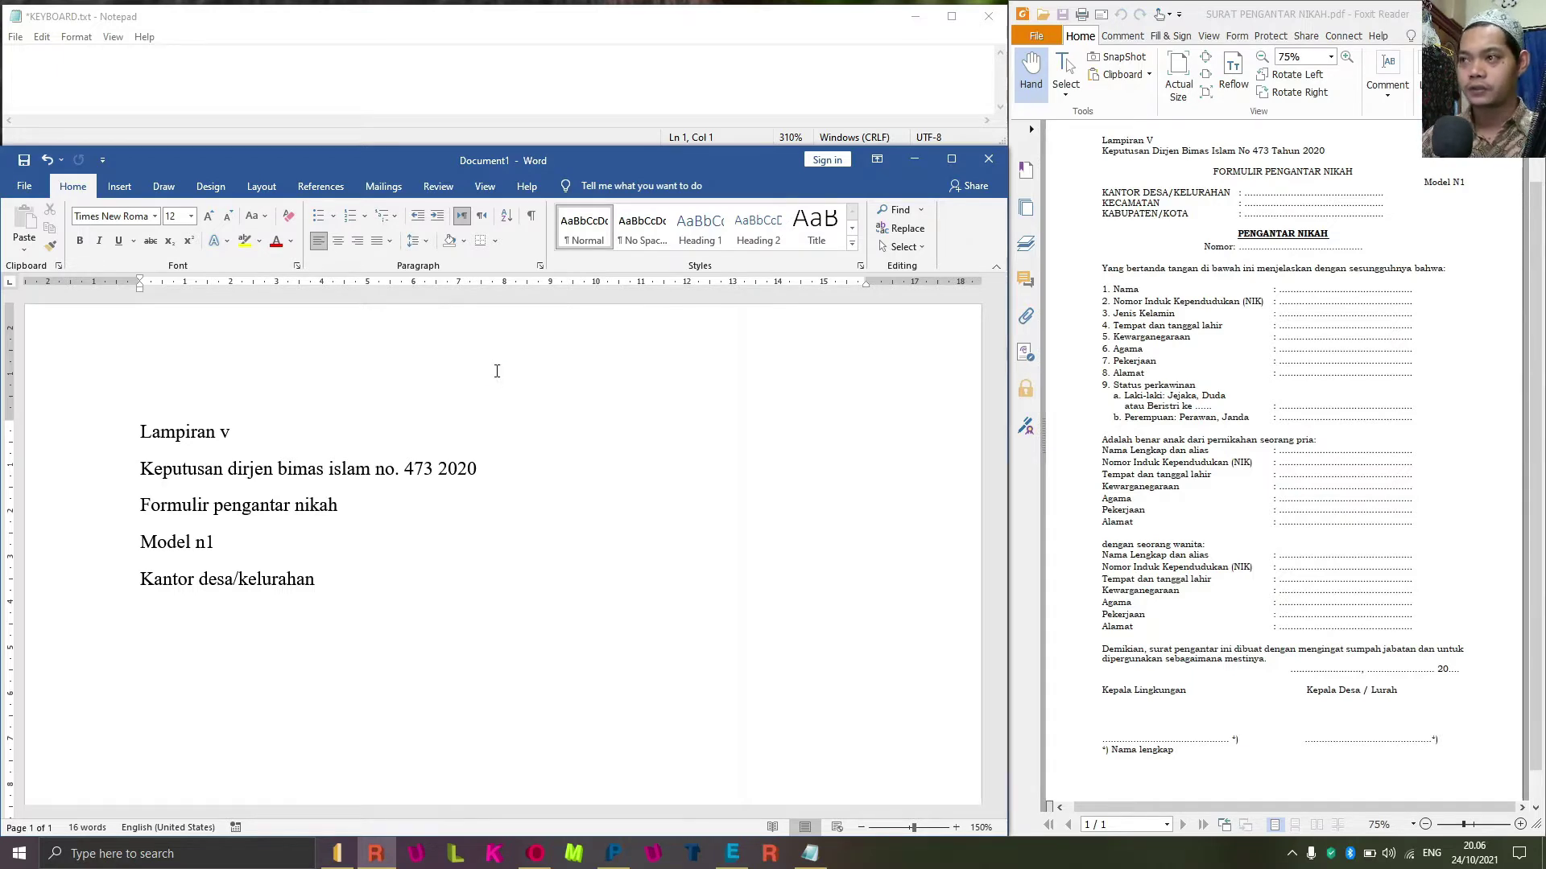
{"action": "type", "text": "keca"}
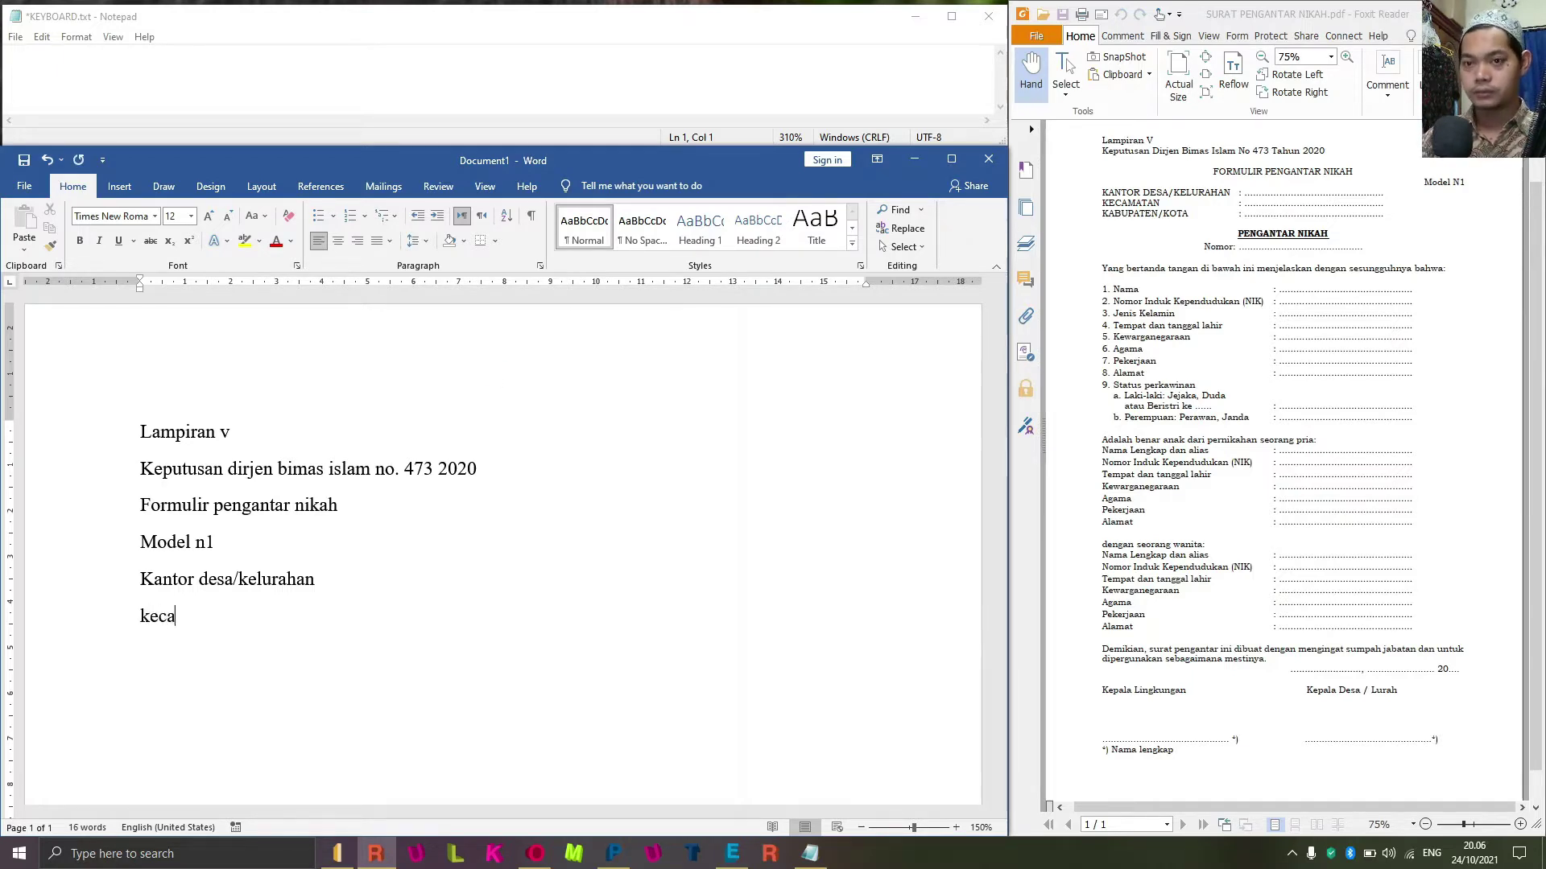
{"action": "type", "text": "matan"}
{"action": "key", "text": "Return"}
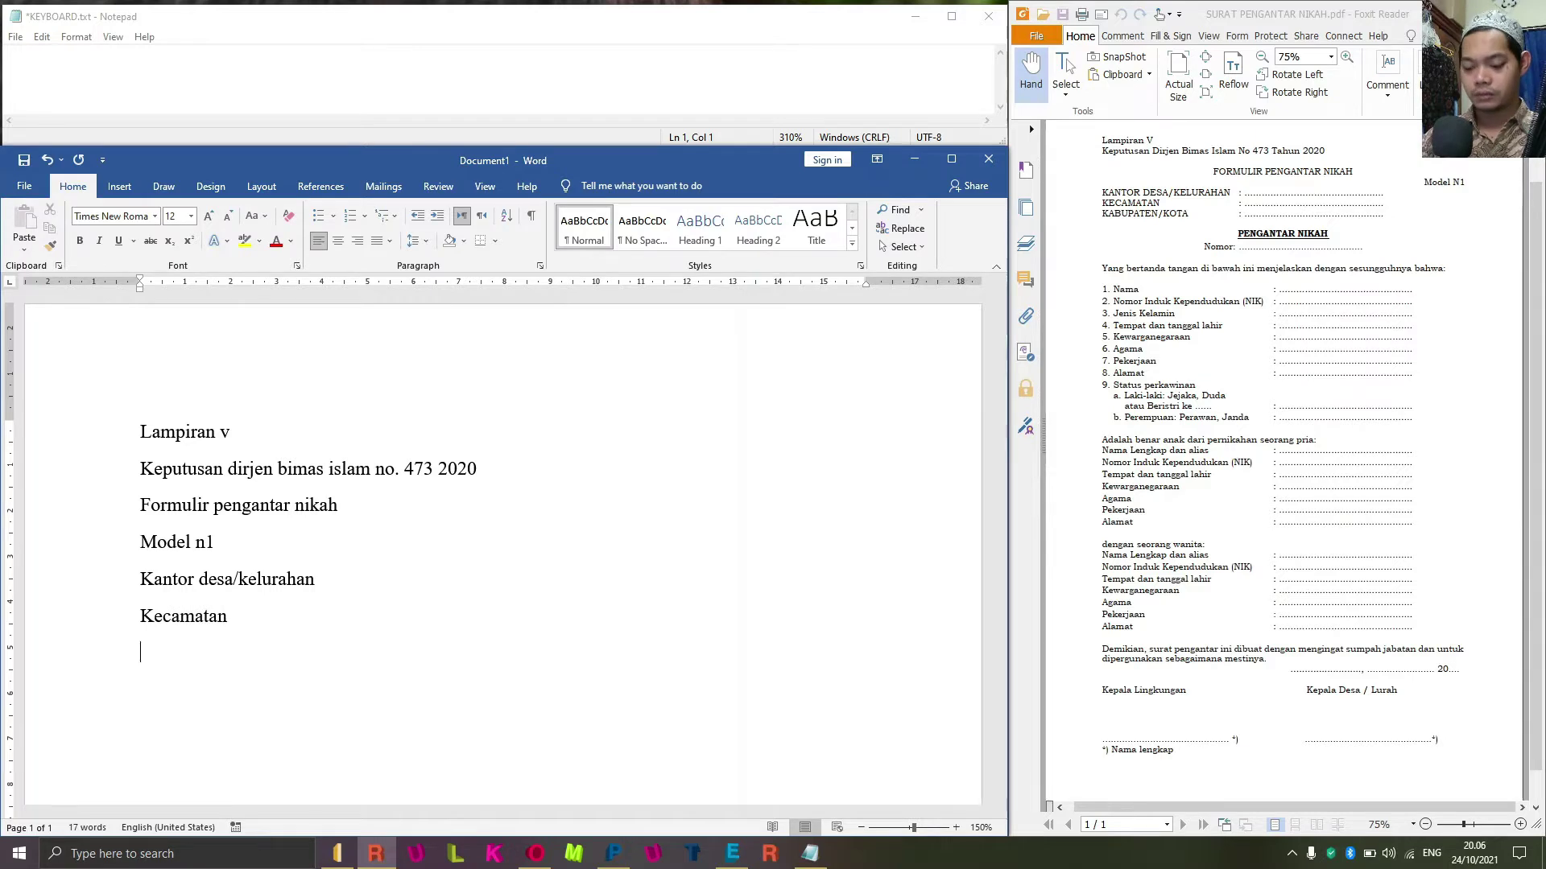
Add 'Kabupaten/kota' and 'Pengantar nikah', then begin the 'Nomor' line.
{"action": "type", "text": "kabupaten/"}
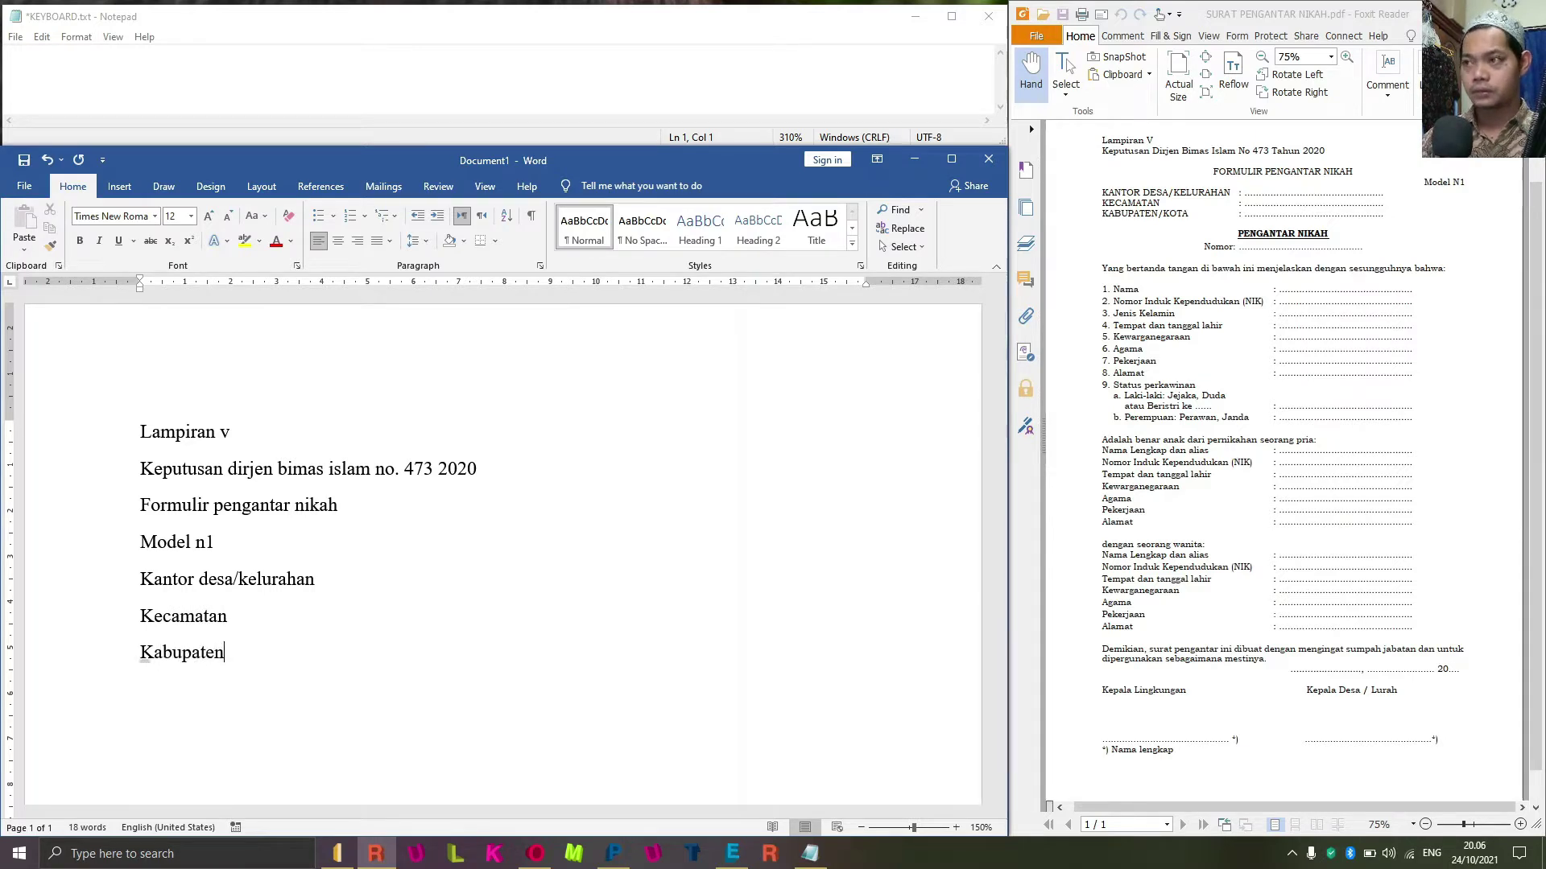
{"action": "type", "text": "kota"}
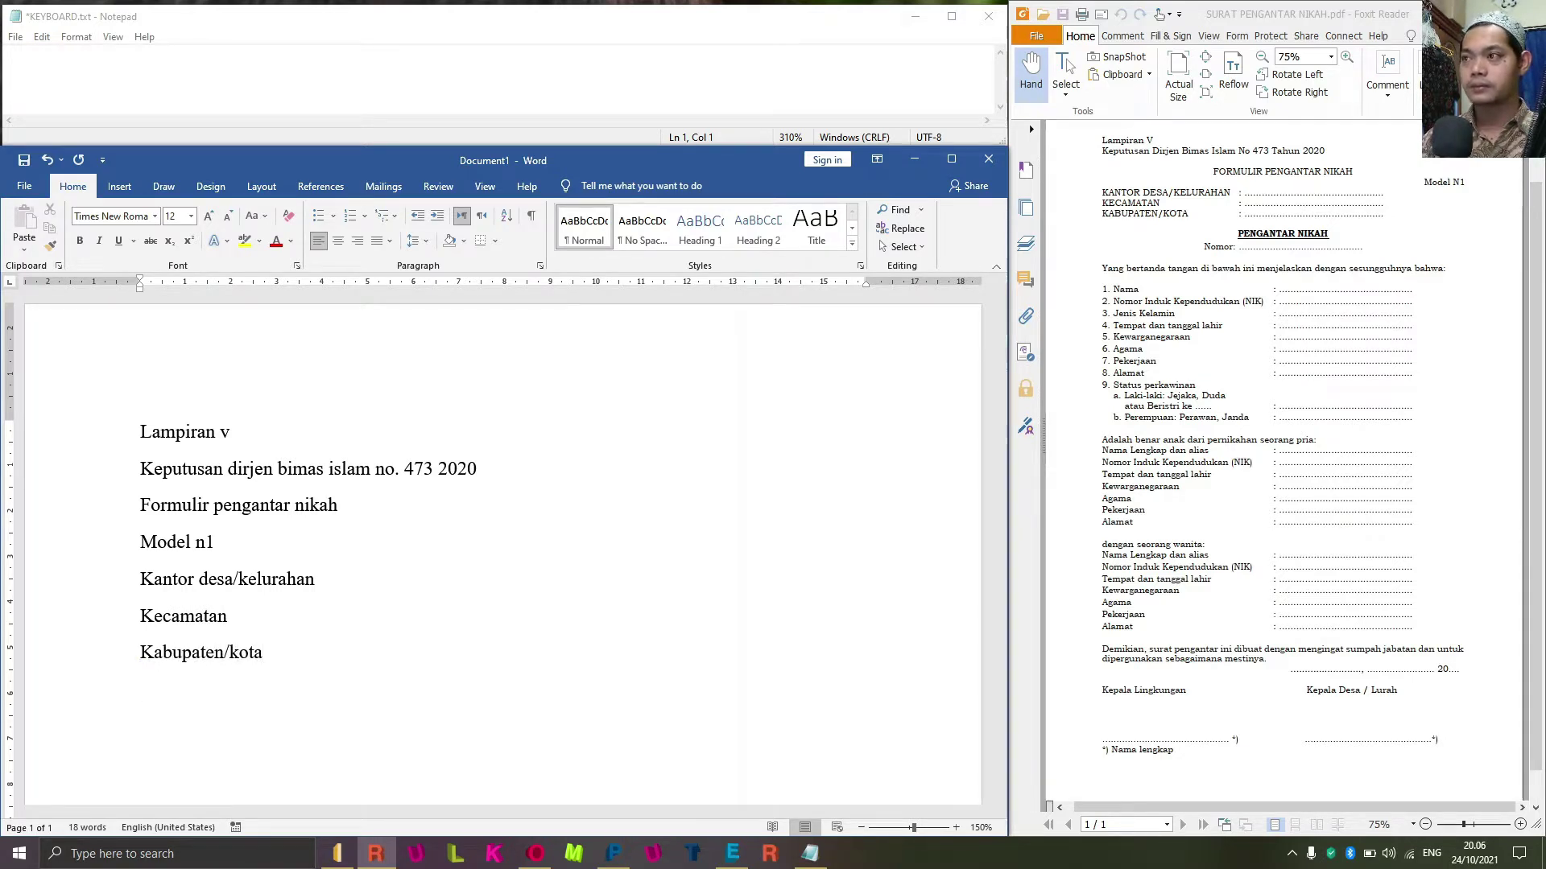
{"action": "type", "text": "pengantar nika"}
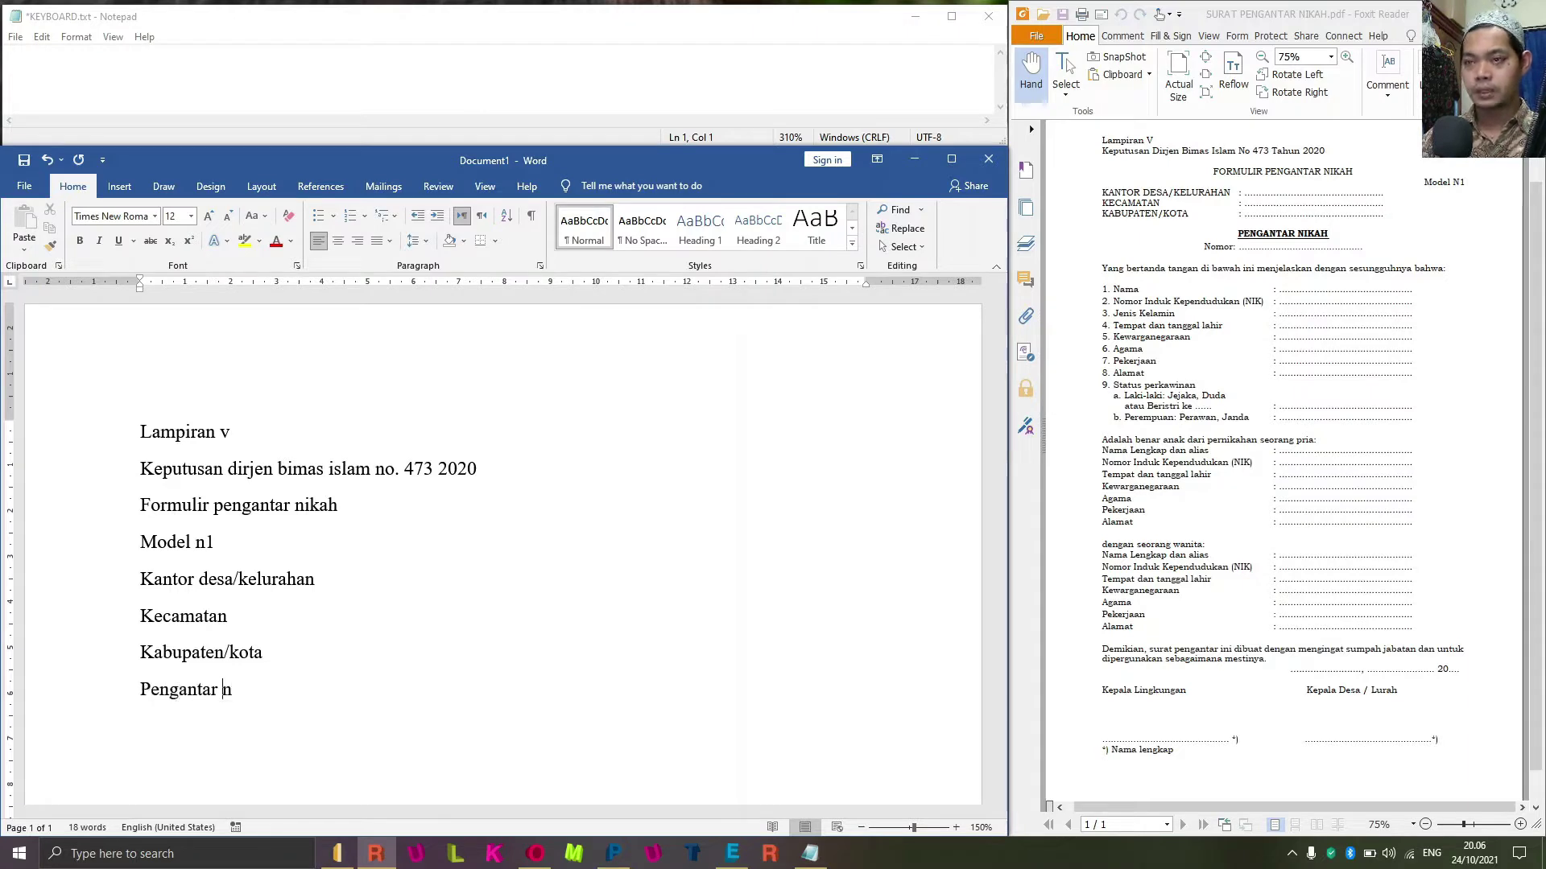
{"action": "type", "text": "h"}
{"action": "key", "text": "Return"}
{"action": "type", "text": "nomor"}
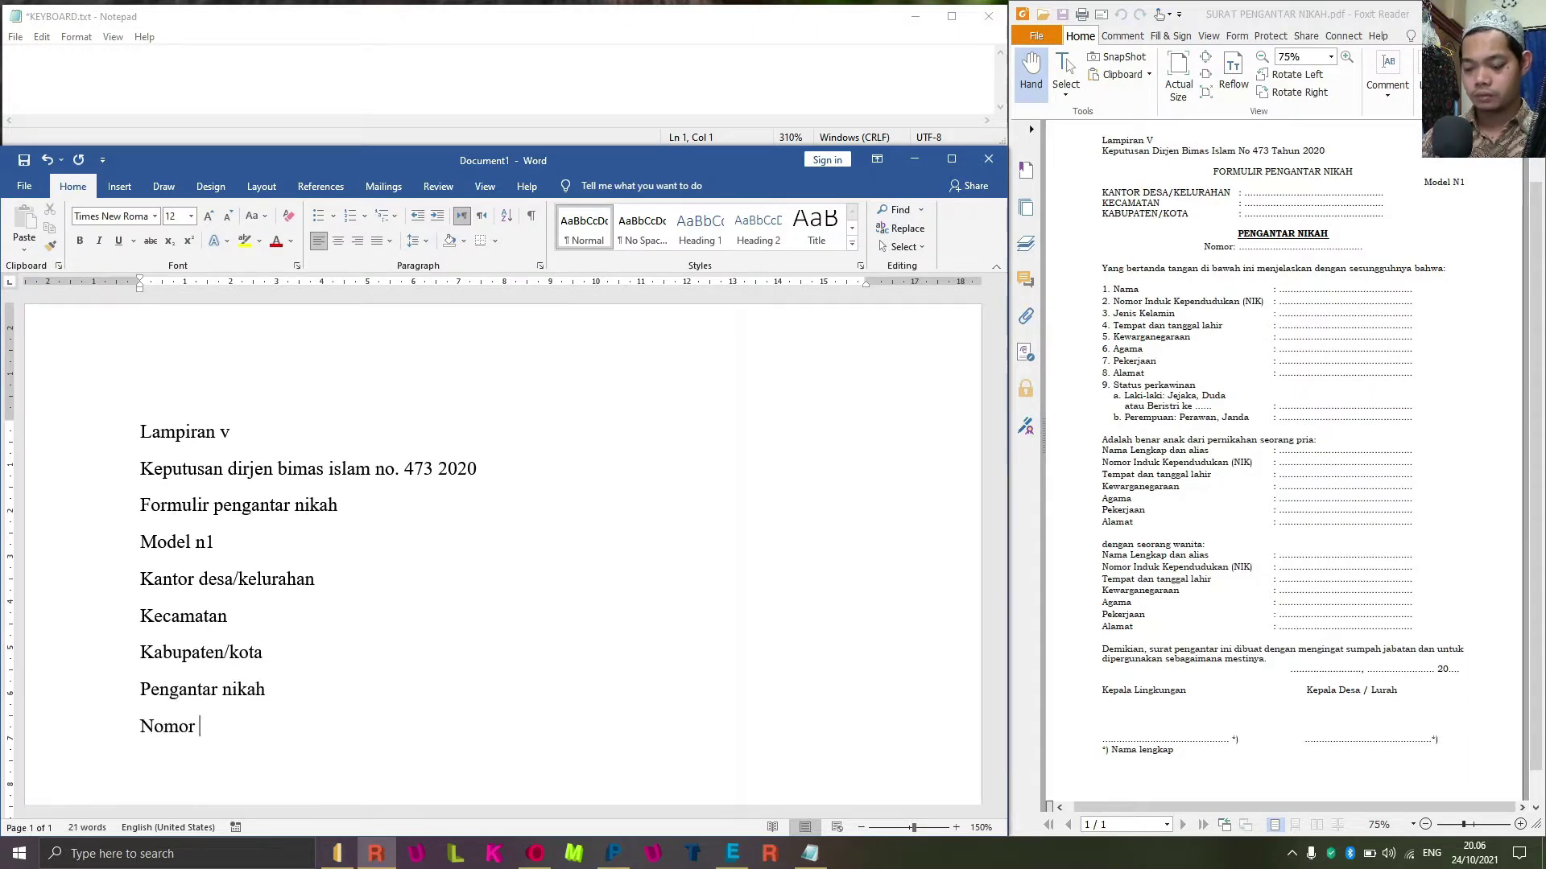
{"action": "key", "text": "BackSpace"}
Finish 'Nomor:' and type 'Yang bertanda tangan dibawah ini menjelaskan dengan sesungguhnya bahwa:'.
{"action": "type", "text": ":"}
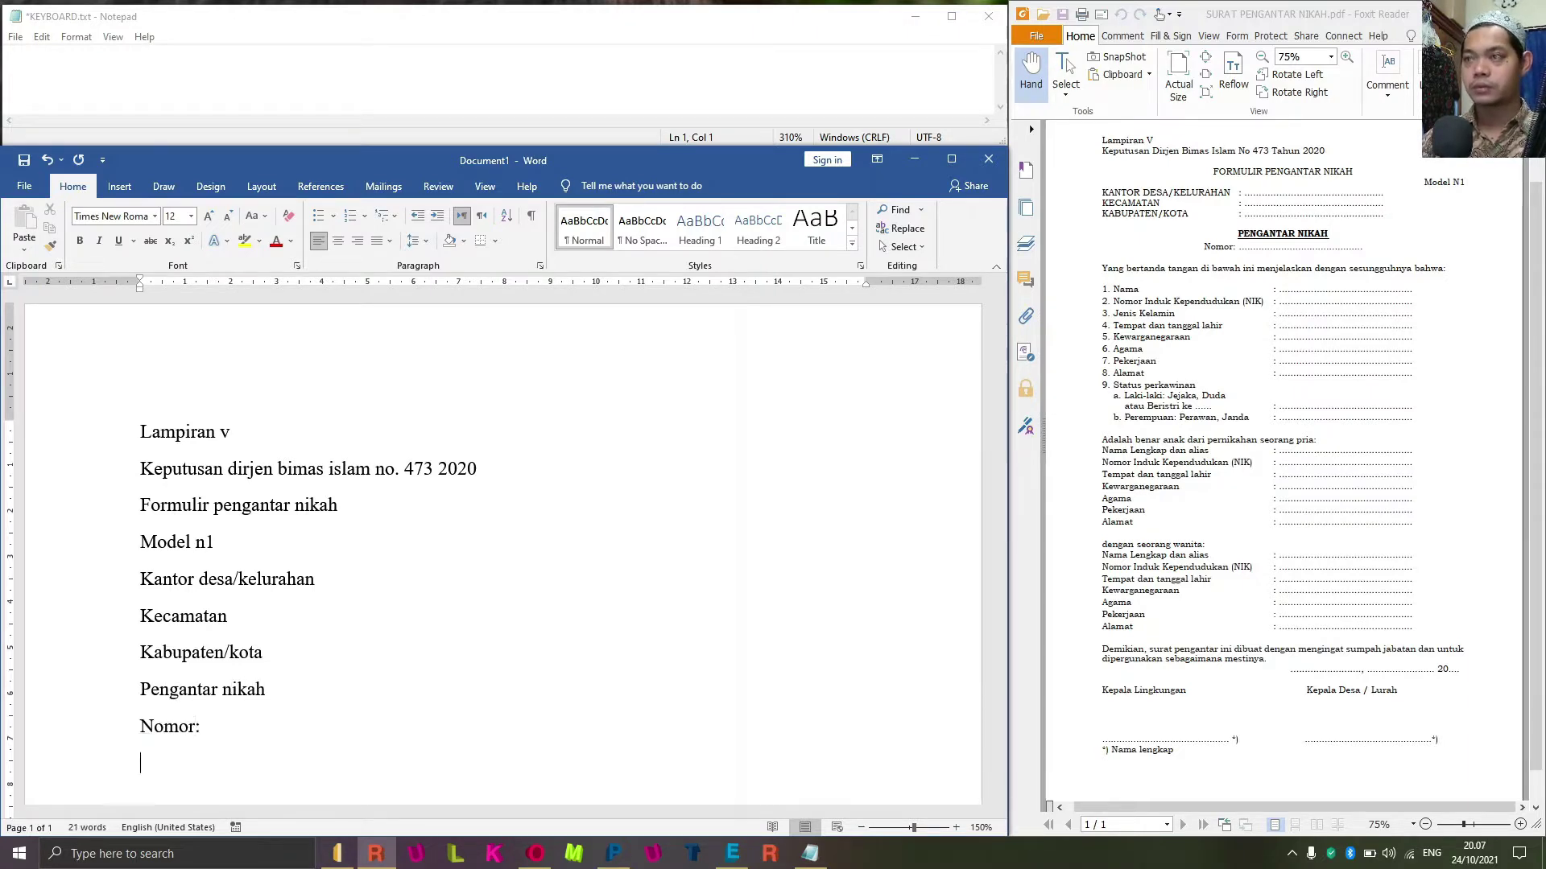
{"action": "key", "text": "Return"}
{"action": "type", "text": "yang bertanda"}
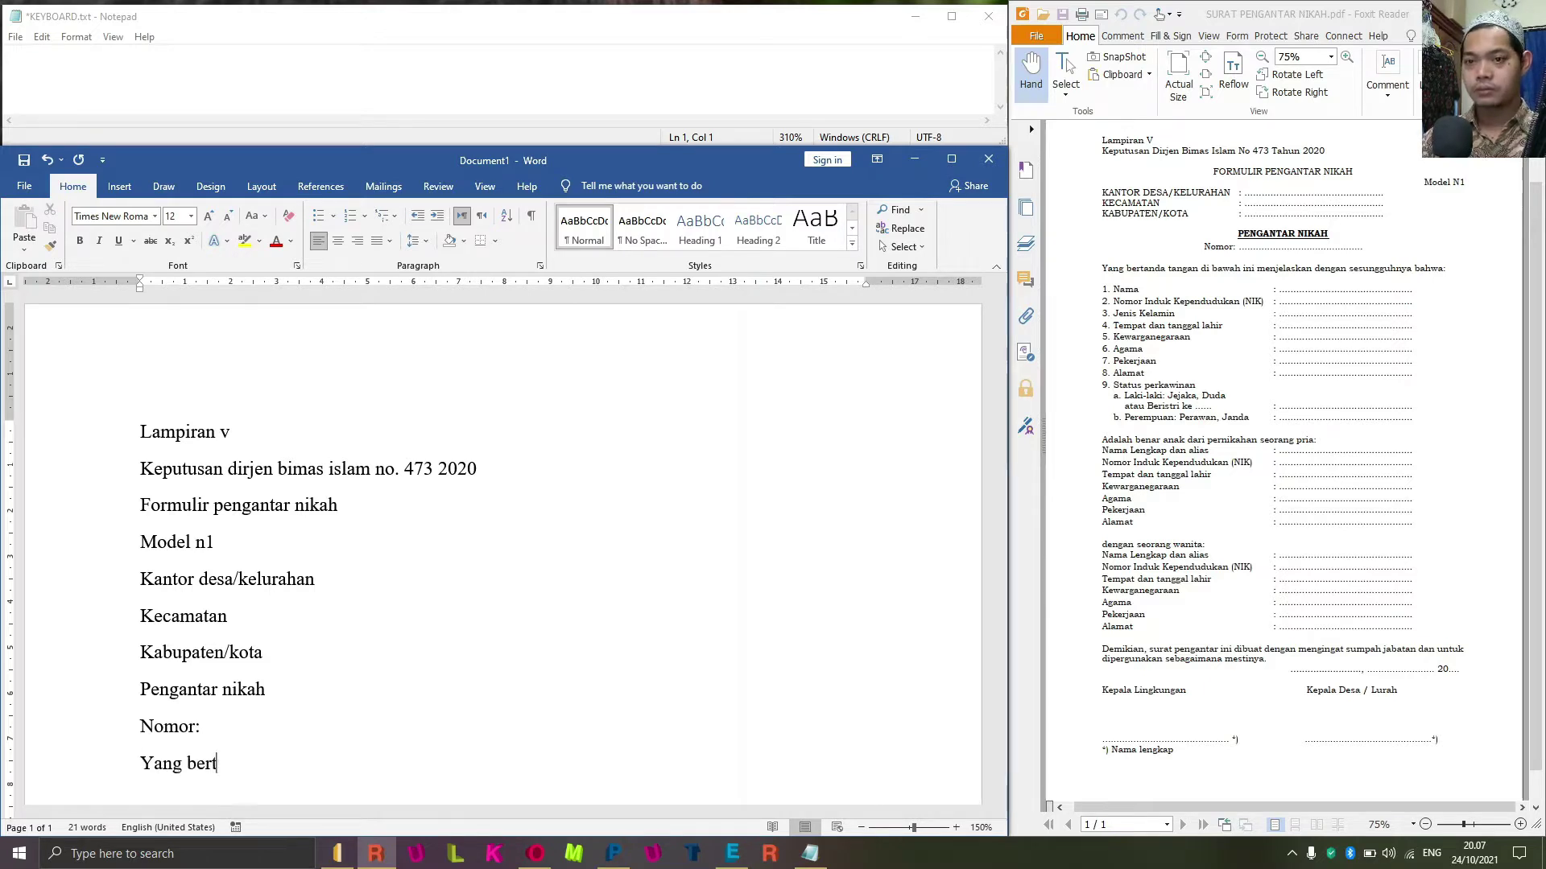
{"action": "type", "text": " tagn"}
{"action": "key", "text": "BackSpace"}
{"action": "key", "text": "BackSpace"}
{"action": "key", "text": "BackSpace"}
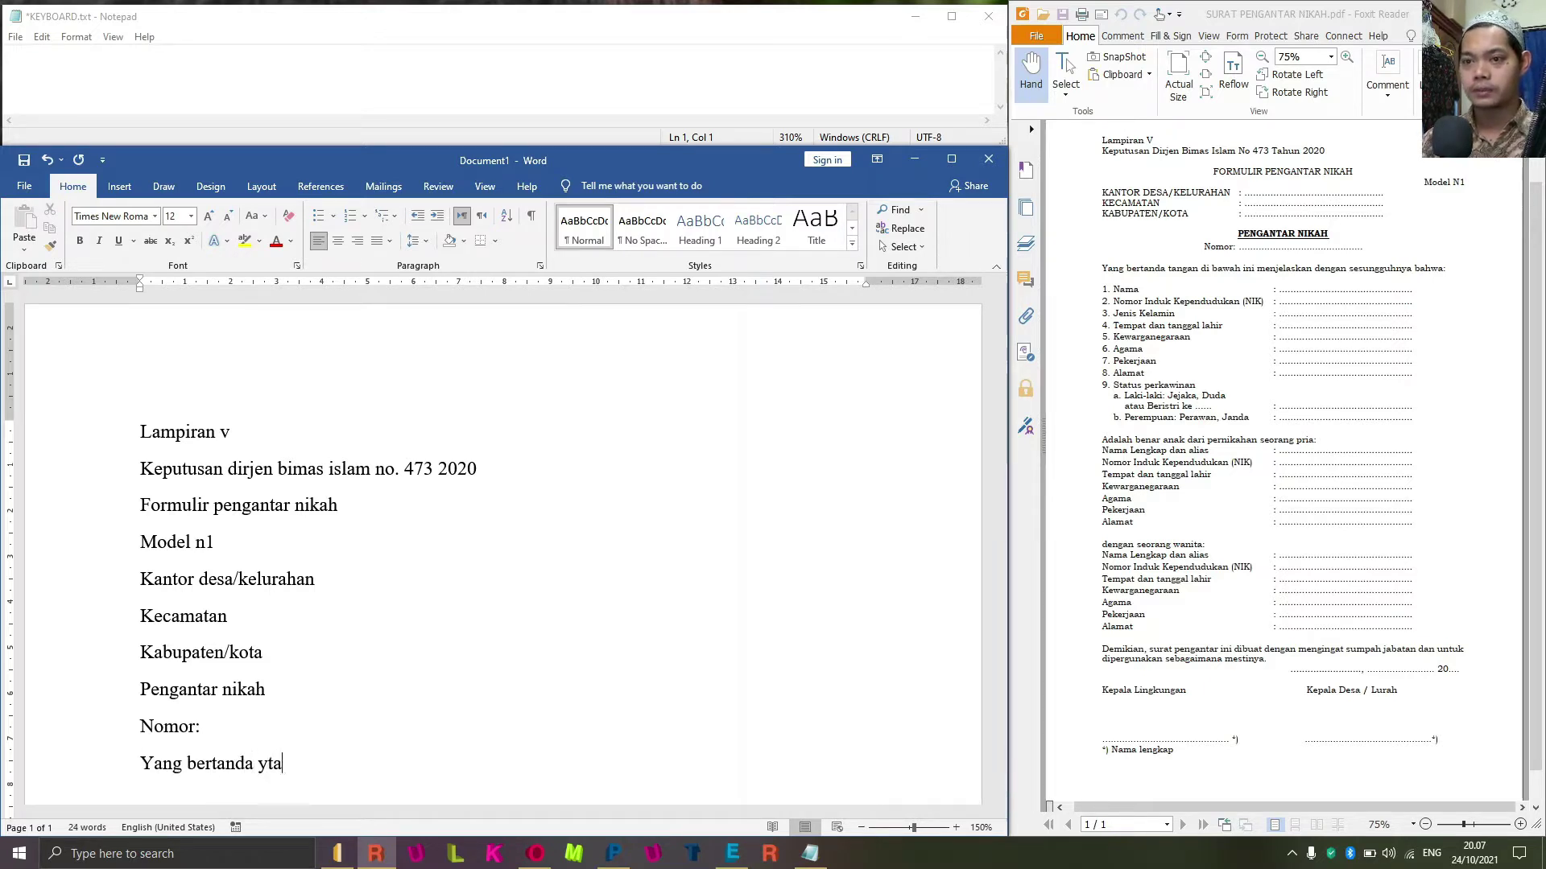
{"action": "type", "text": "angan diba"}
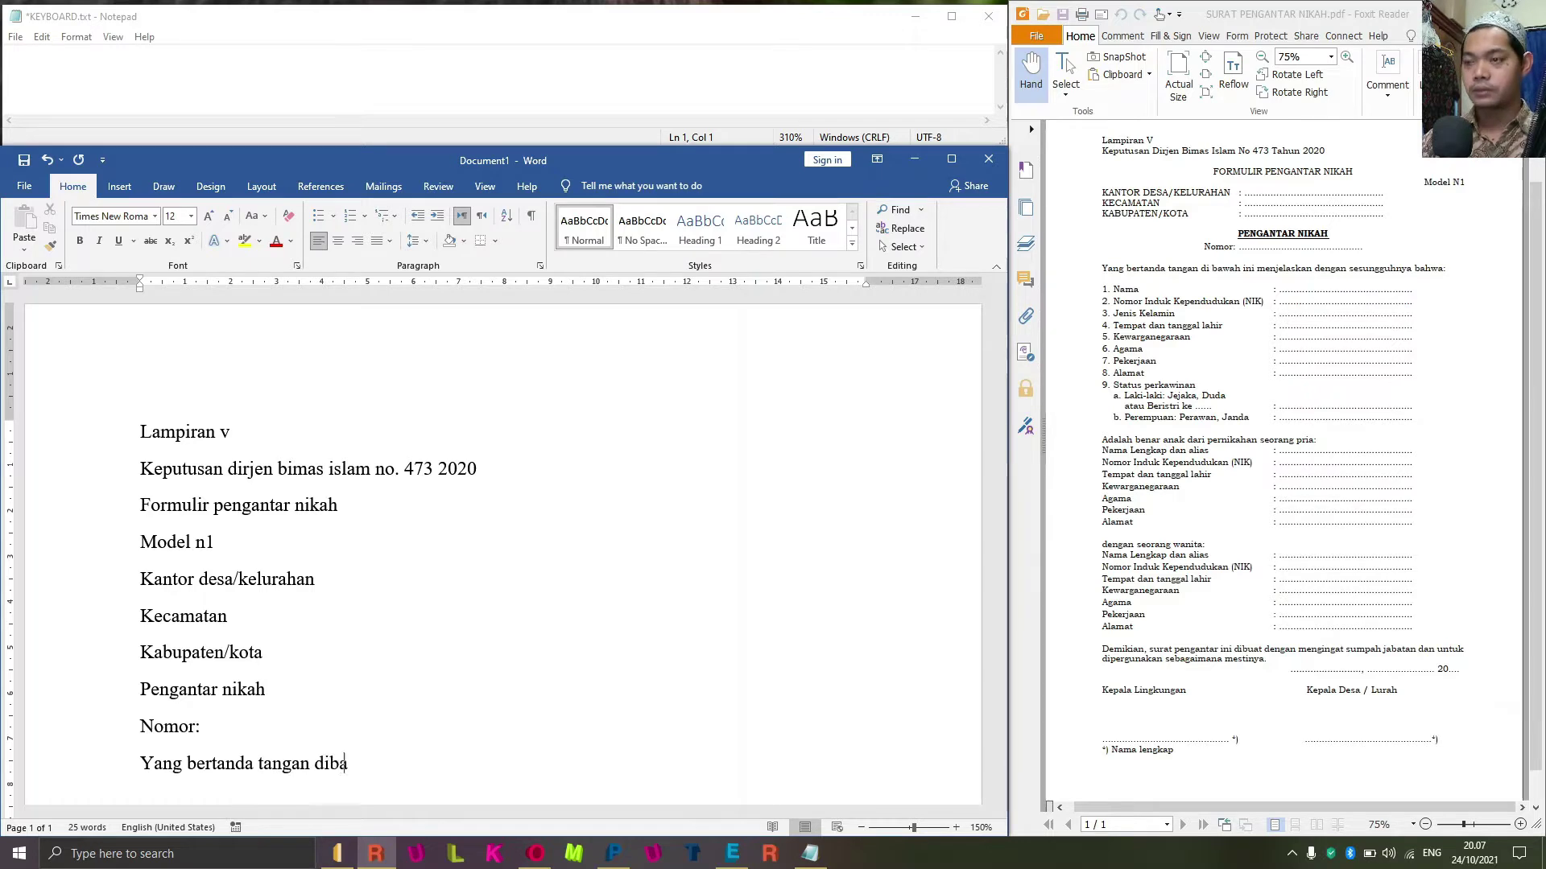
{"action": "type", "text": "waj ini menjel"}
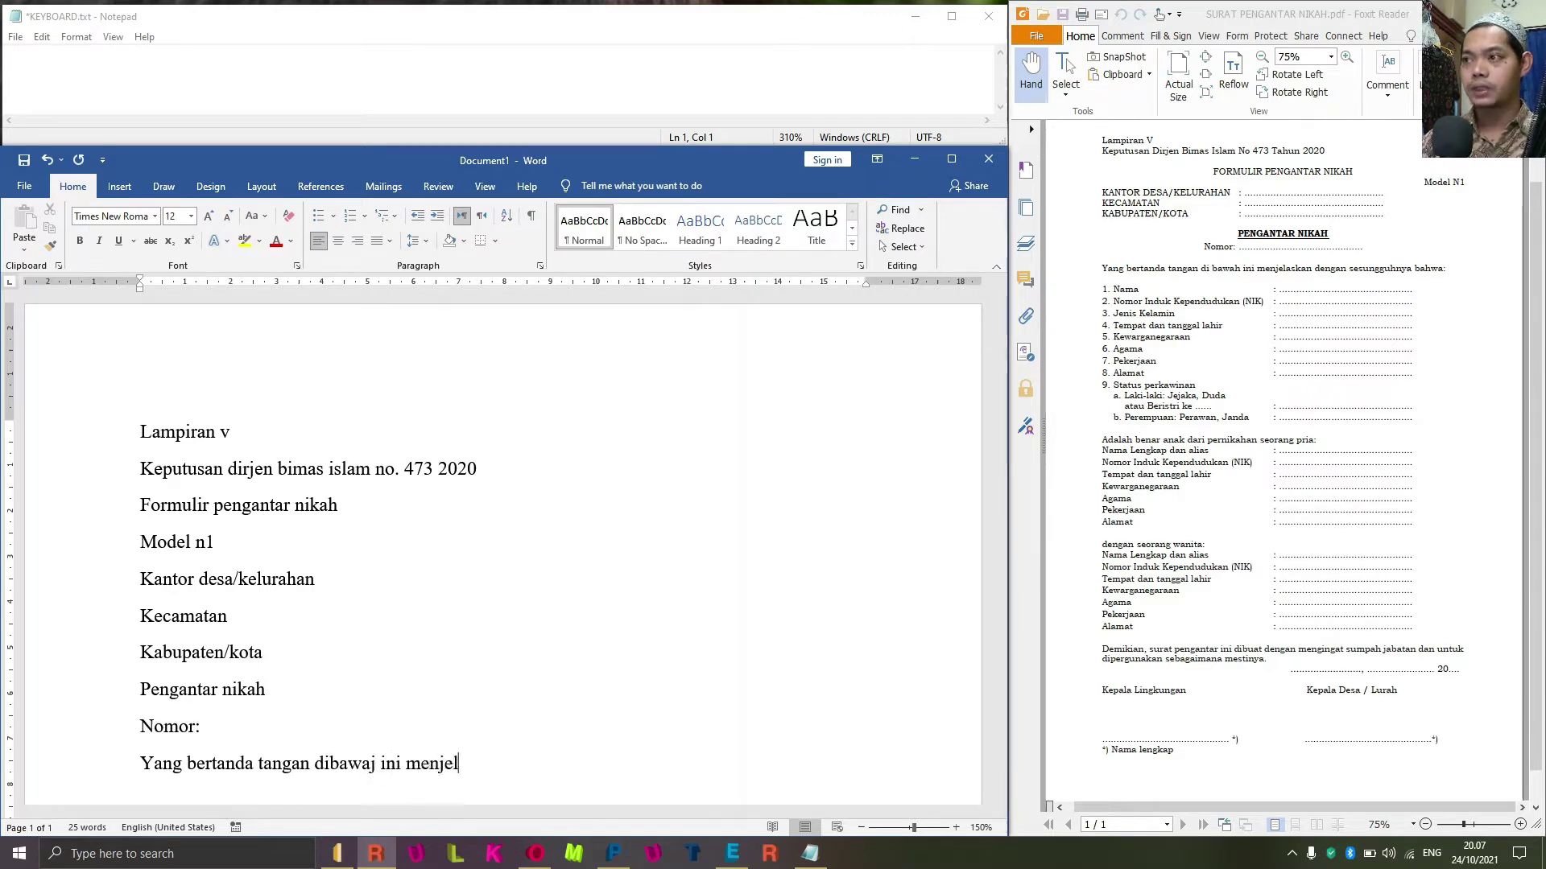
{"action": "type", "text": "askan dengan s"}
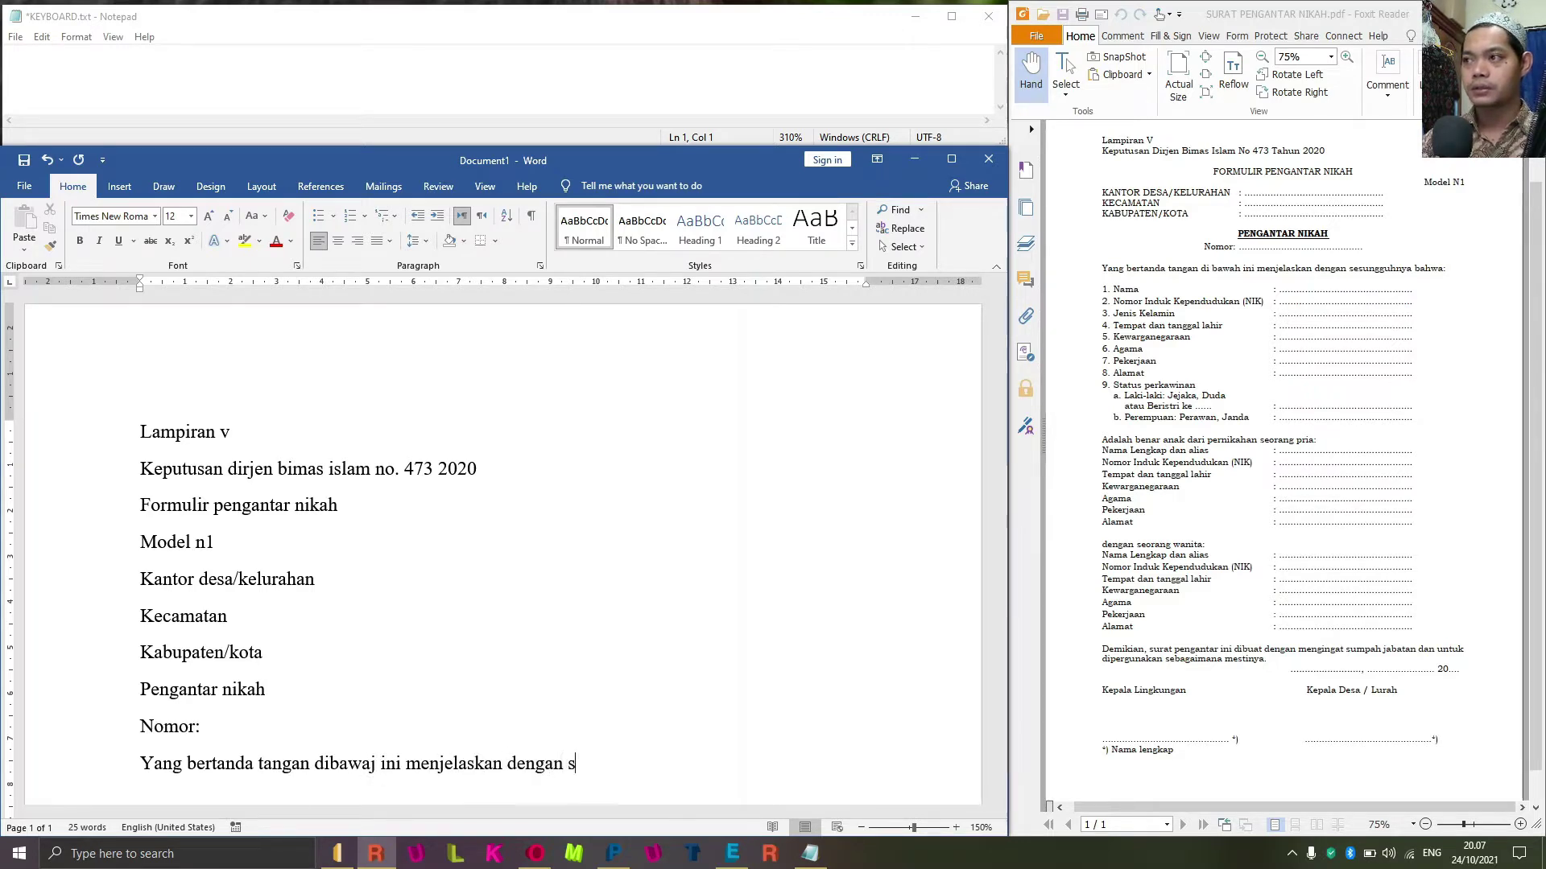
{"action": "type", "text": "esungg"}
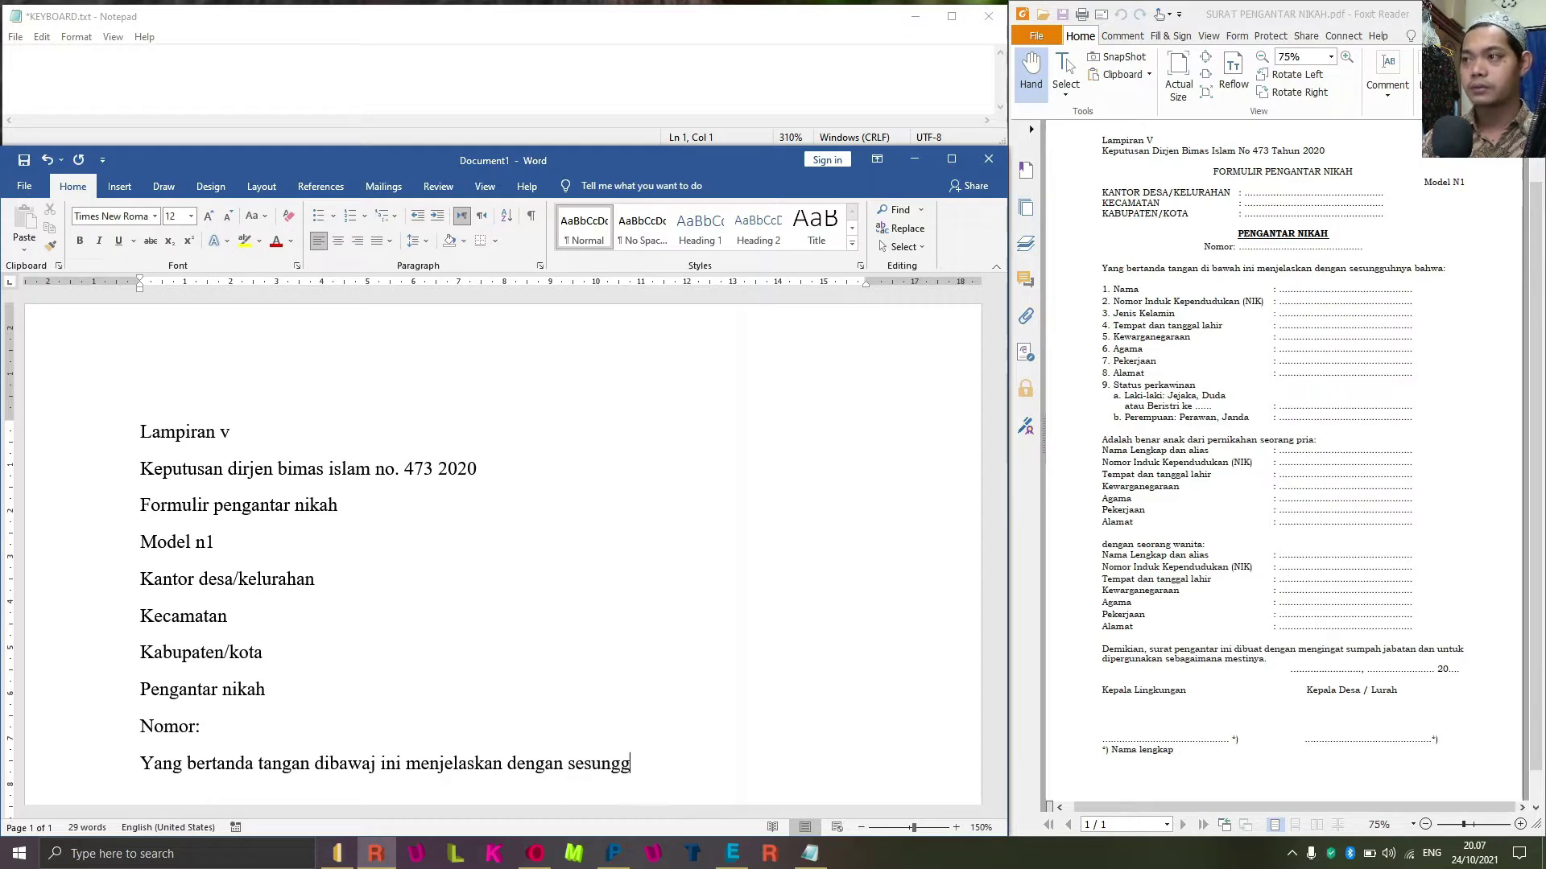
{"action": "type", "text": "uhnya"}
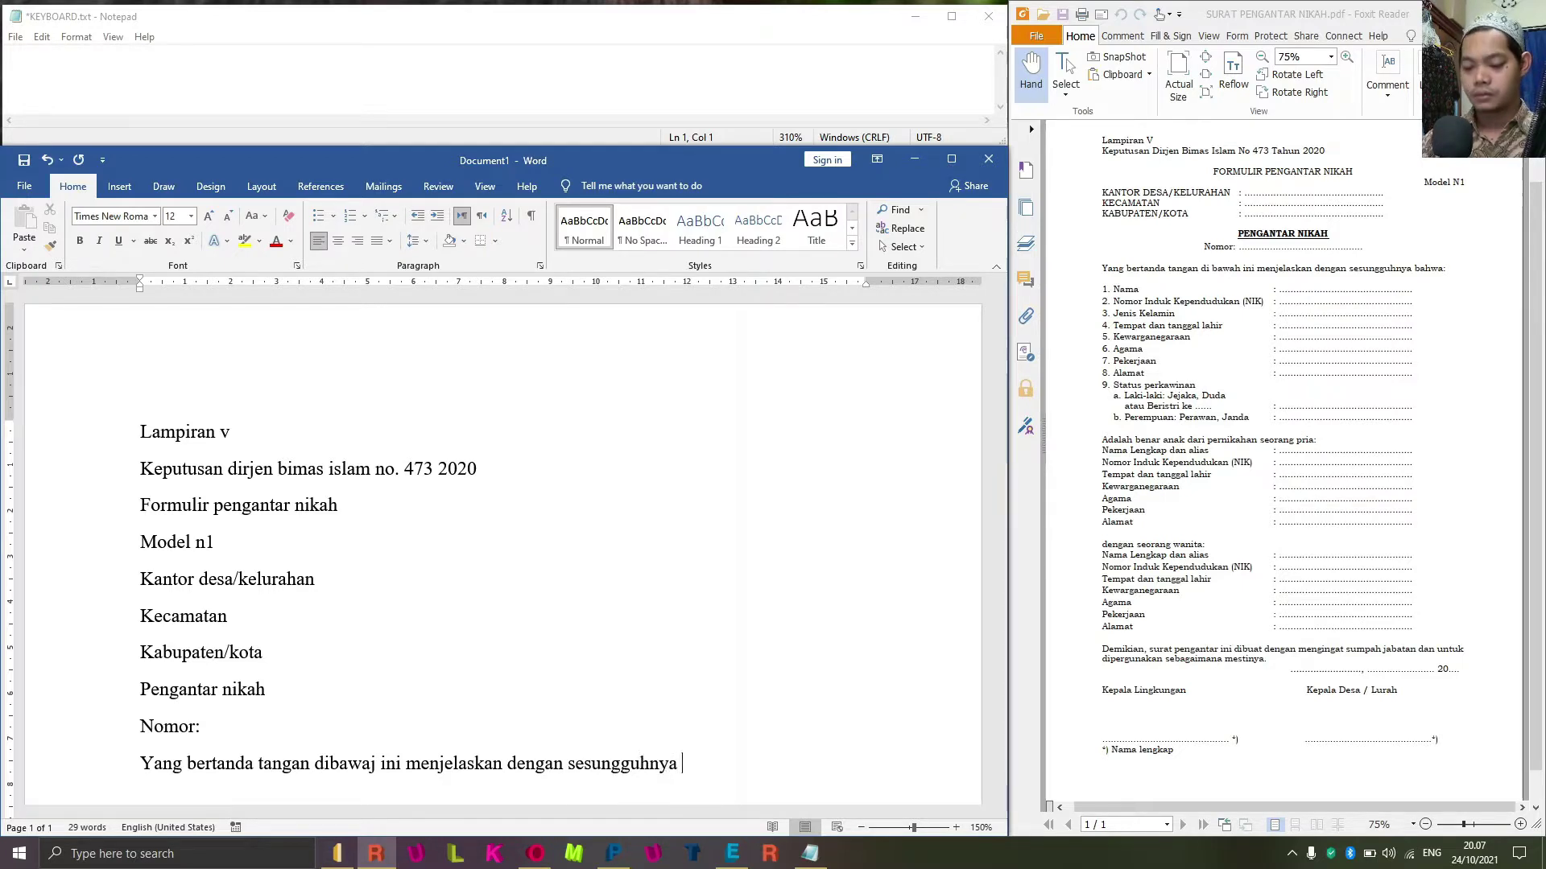
{"action": "type", "text": "bahwa"}
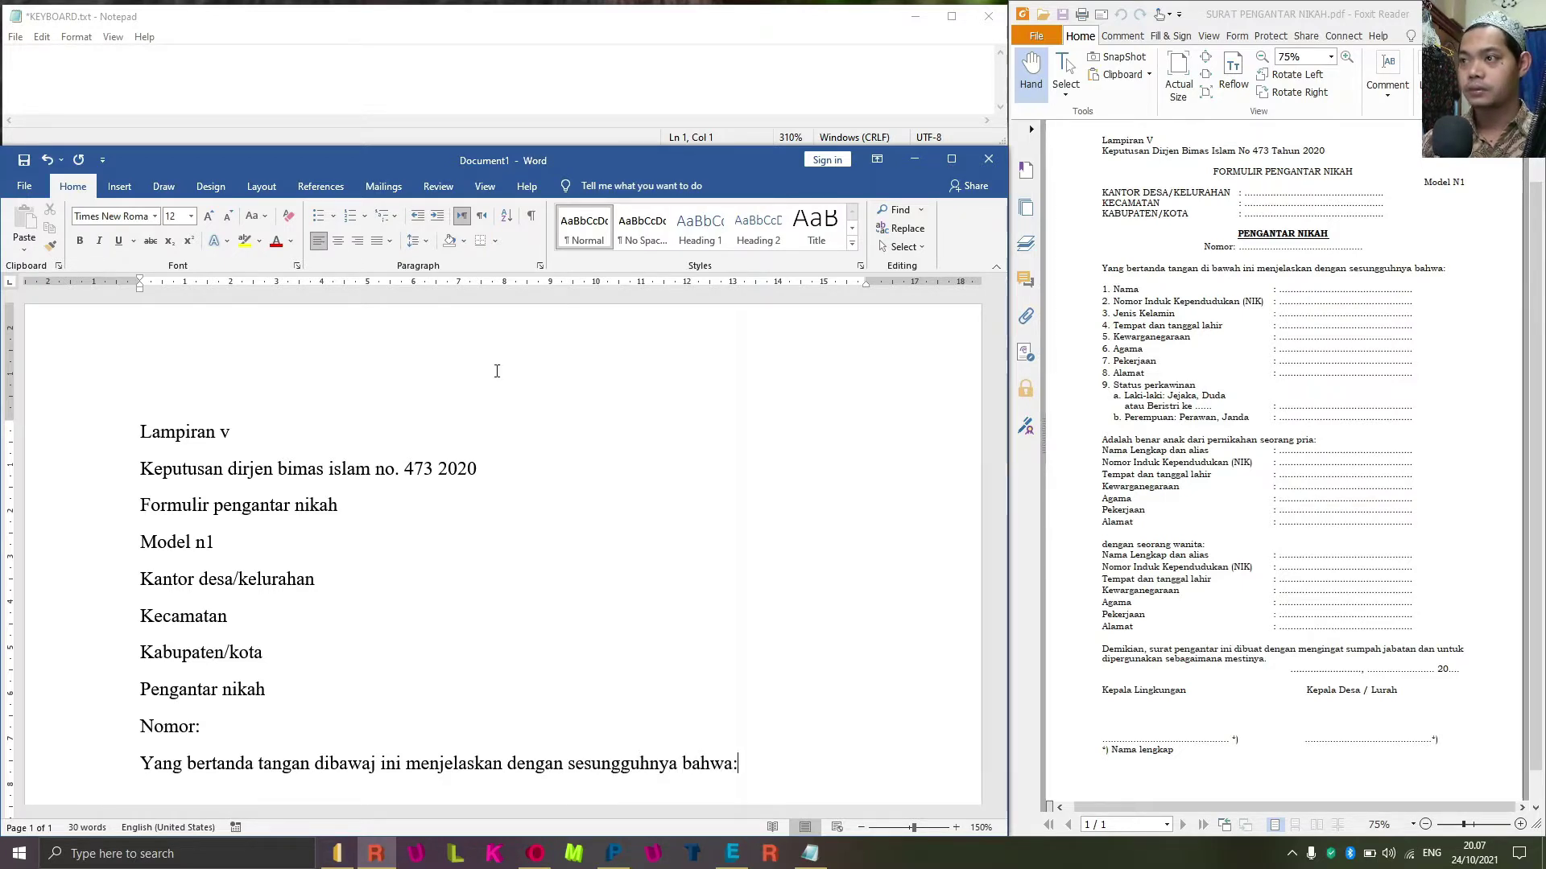
{"action": "type", "text": ":"}
{"action": "key", "text": "Return"}
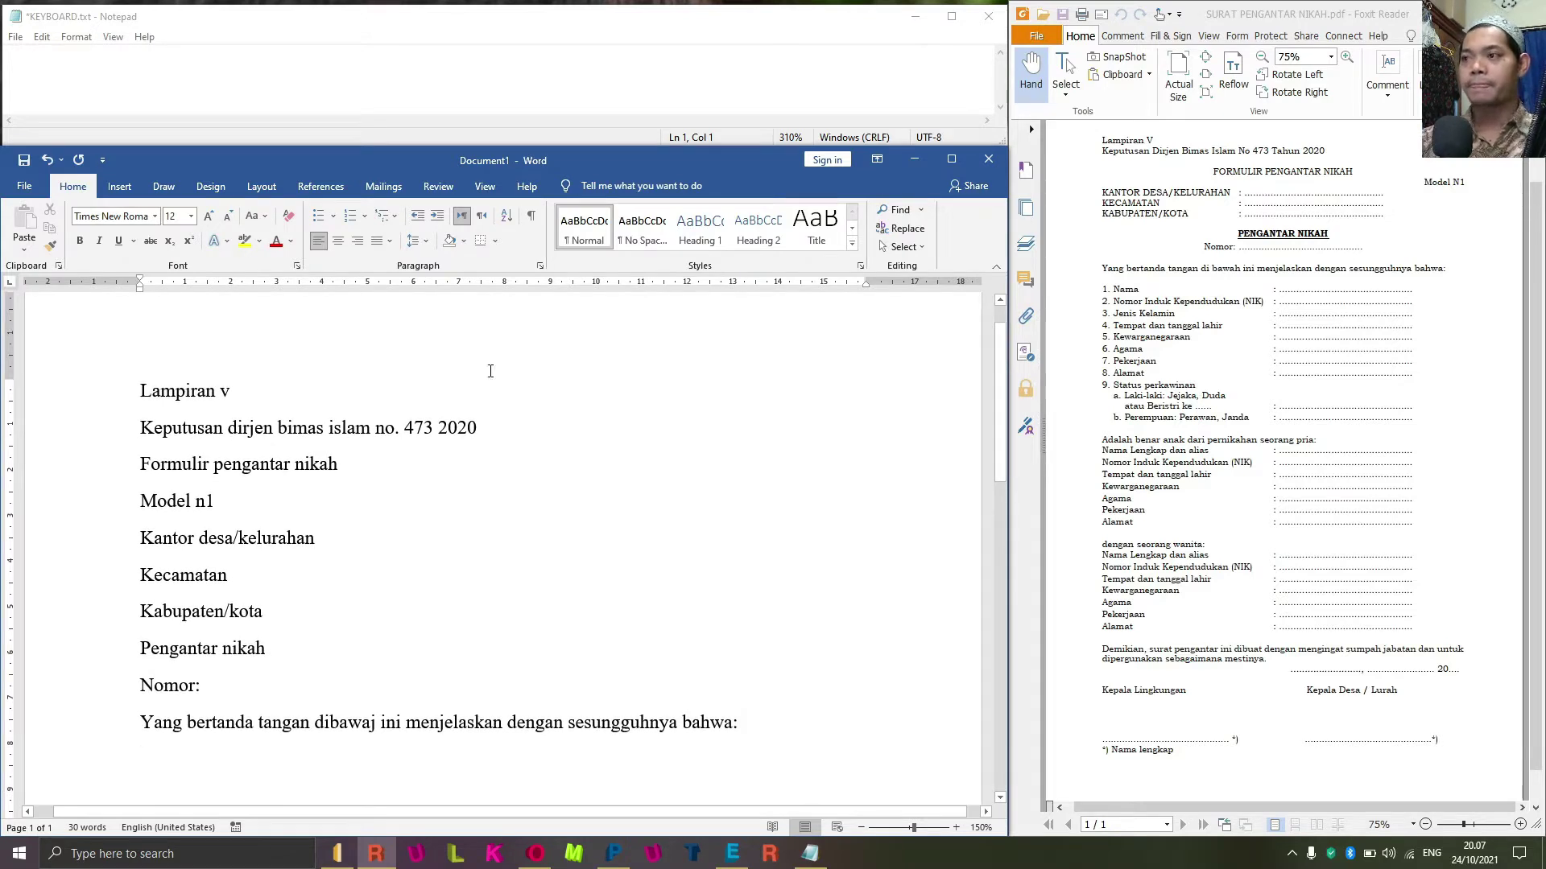
Add field lines Nama, Nomor induk kependudukan (NIK), Jenis kelamin, Tempat dan tanggal lahir, Kewarganegaraan.
{"action": "scroll", "coordinate": [379, 483], "scroll_direction": "down", "scroll_amount": 2}
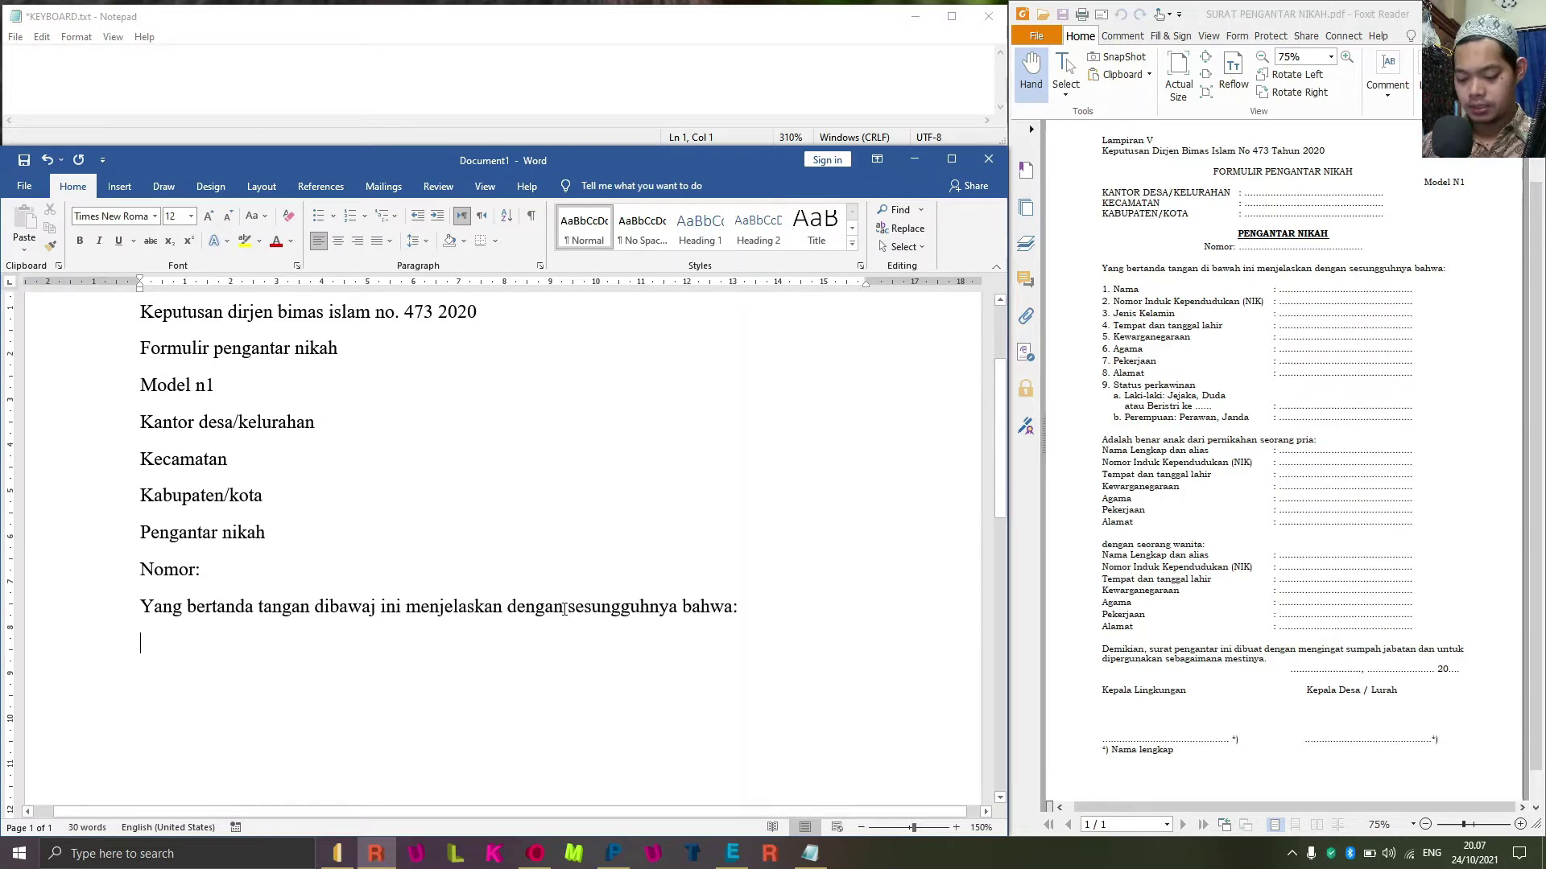
{"action": "type", "text": "a"}
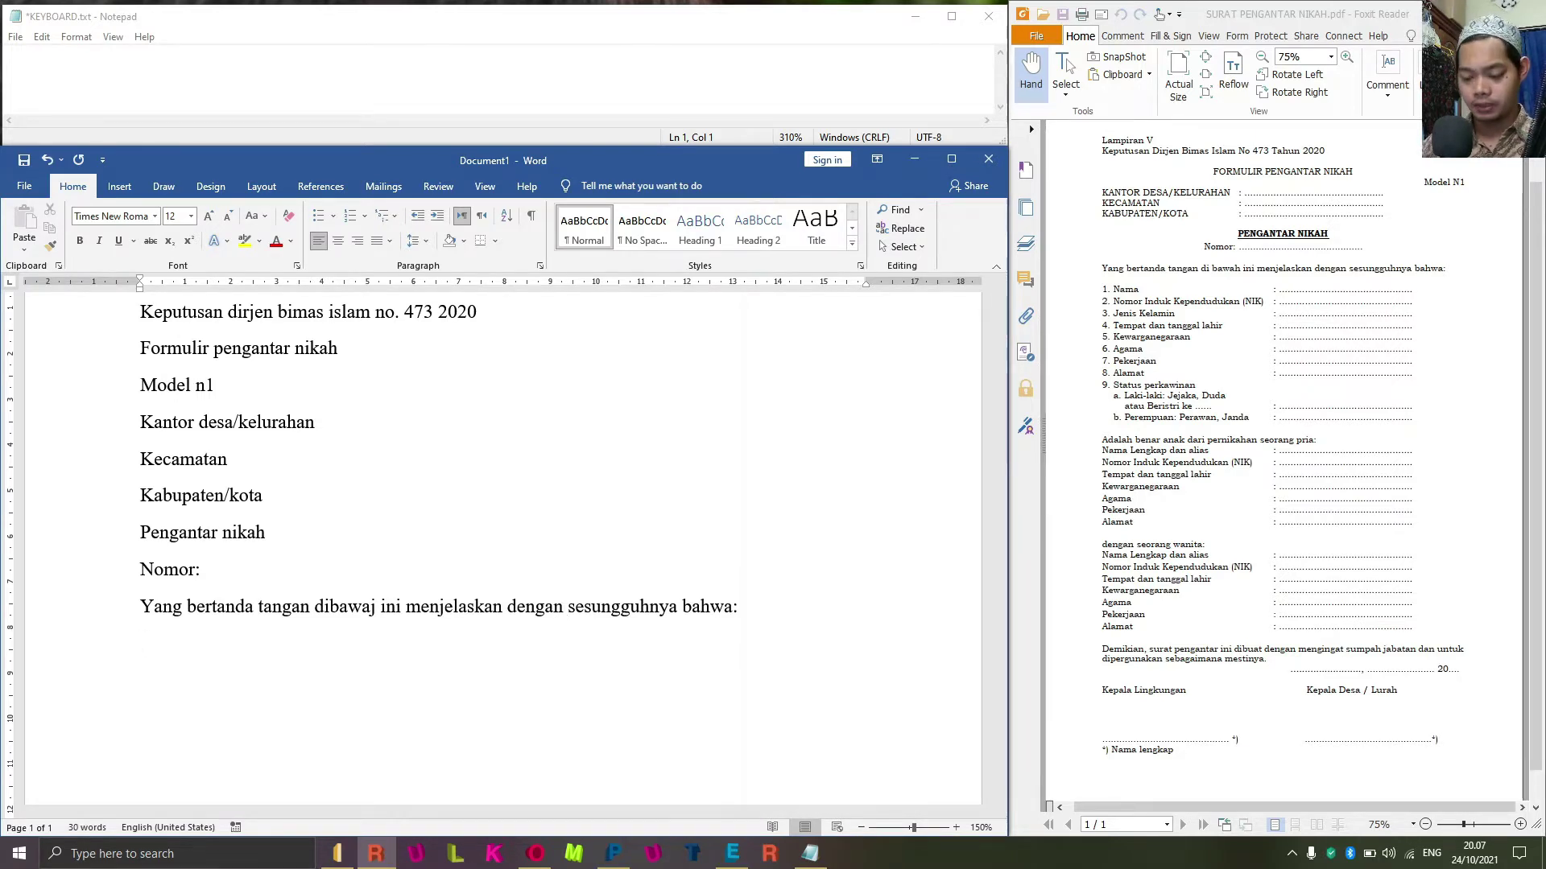
{"action": "type", "text": "nama"}
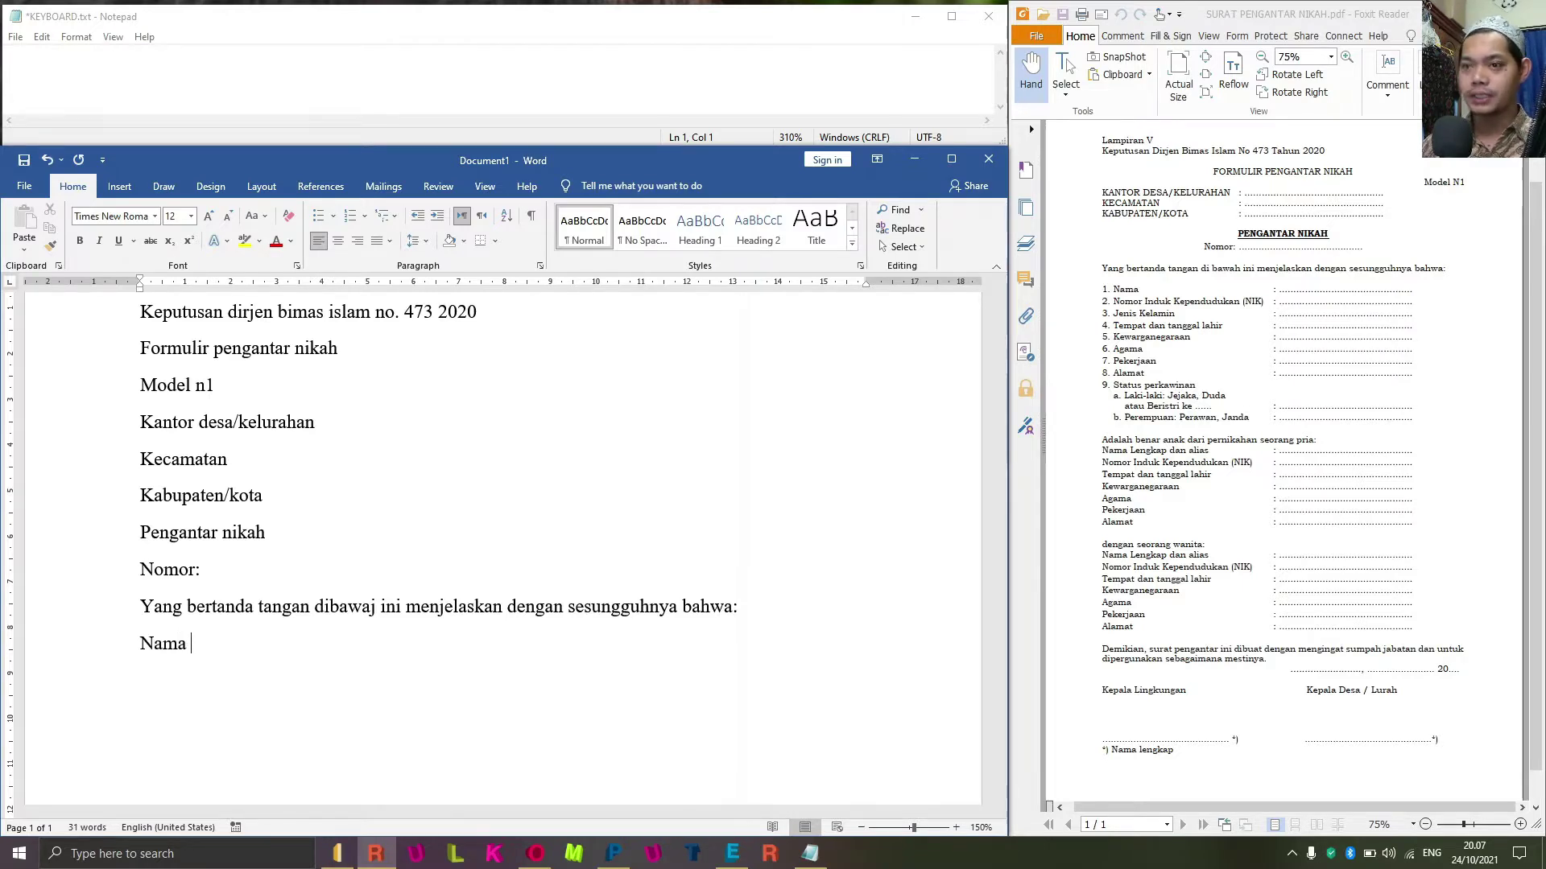
{"action": "key", "text": "Return"}
{"action": "type", "text": "\\"}
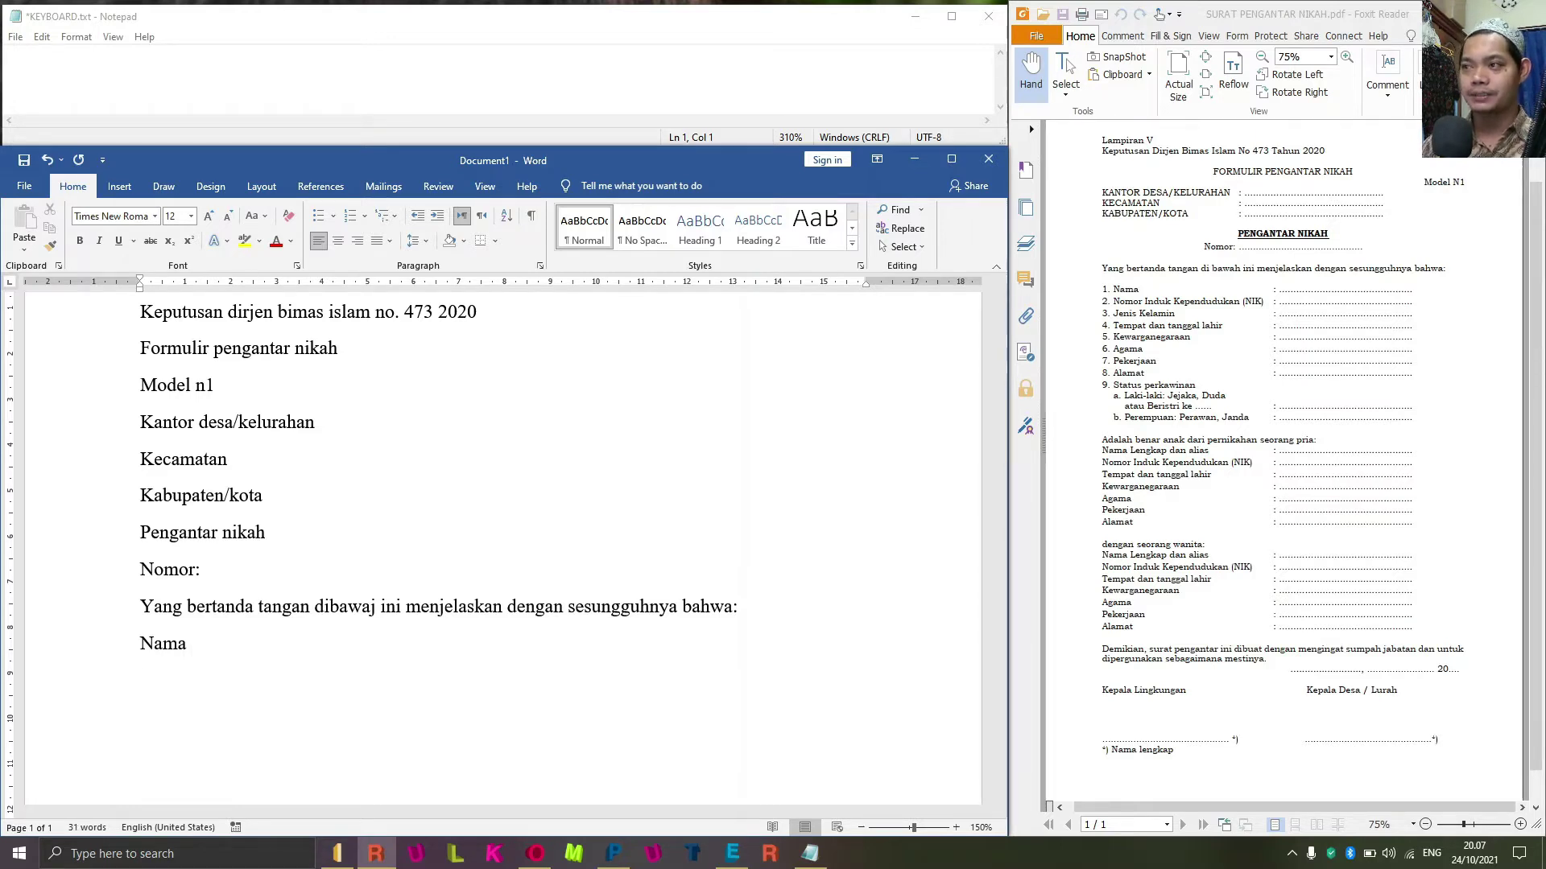
{"action": "type", "text": "..."}
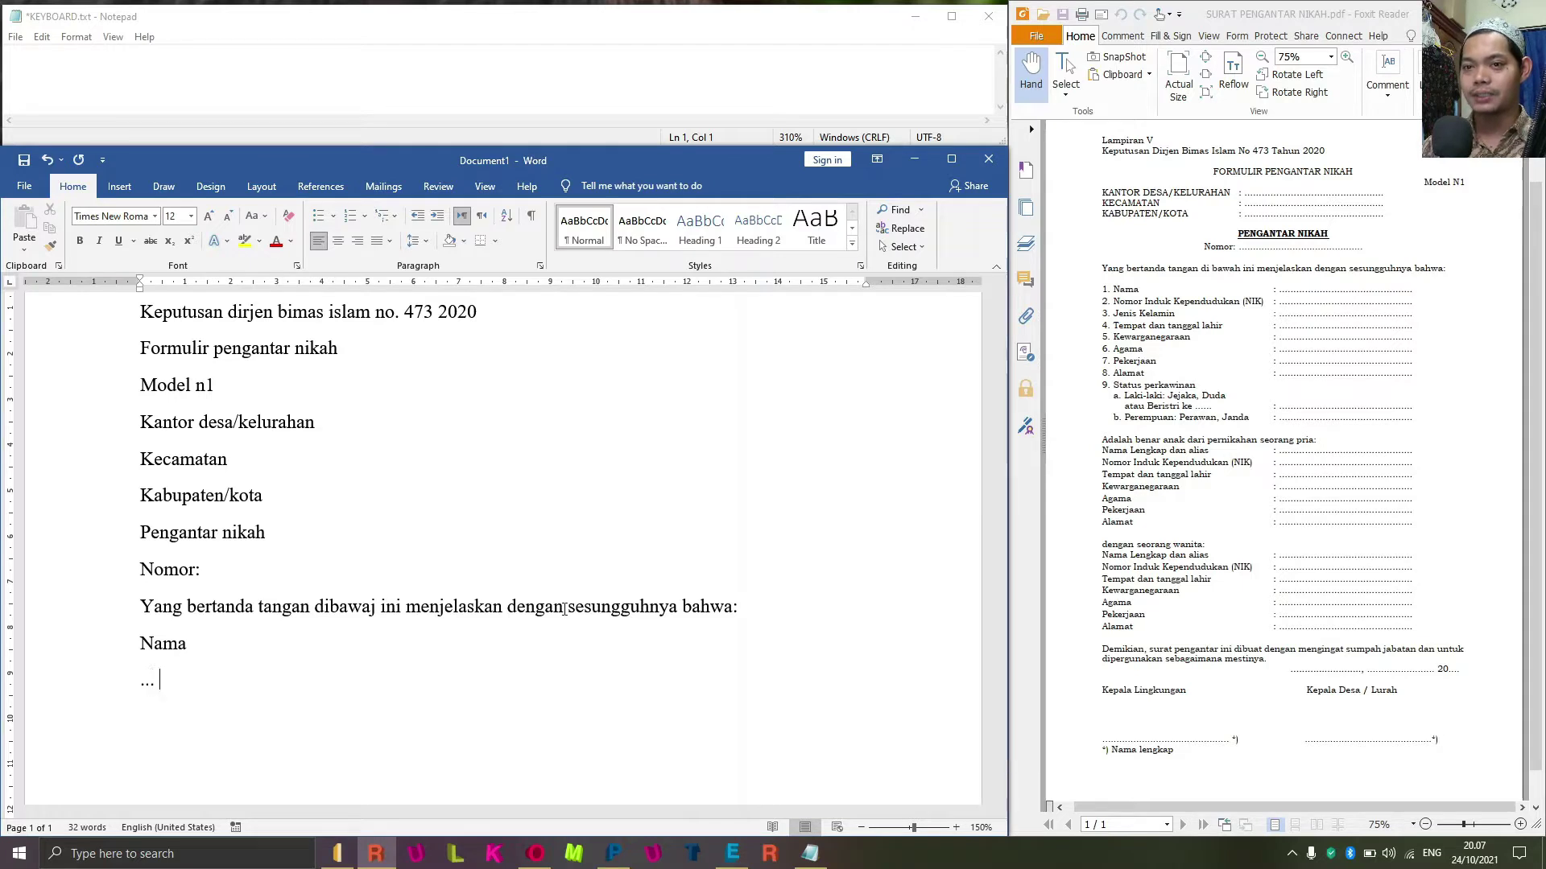
{"action": "key", "text": "BackSpace"}
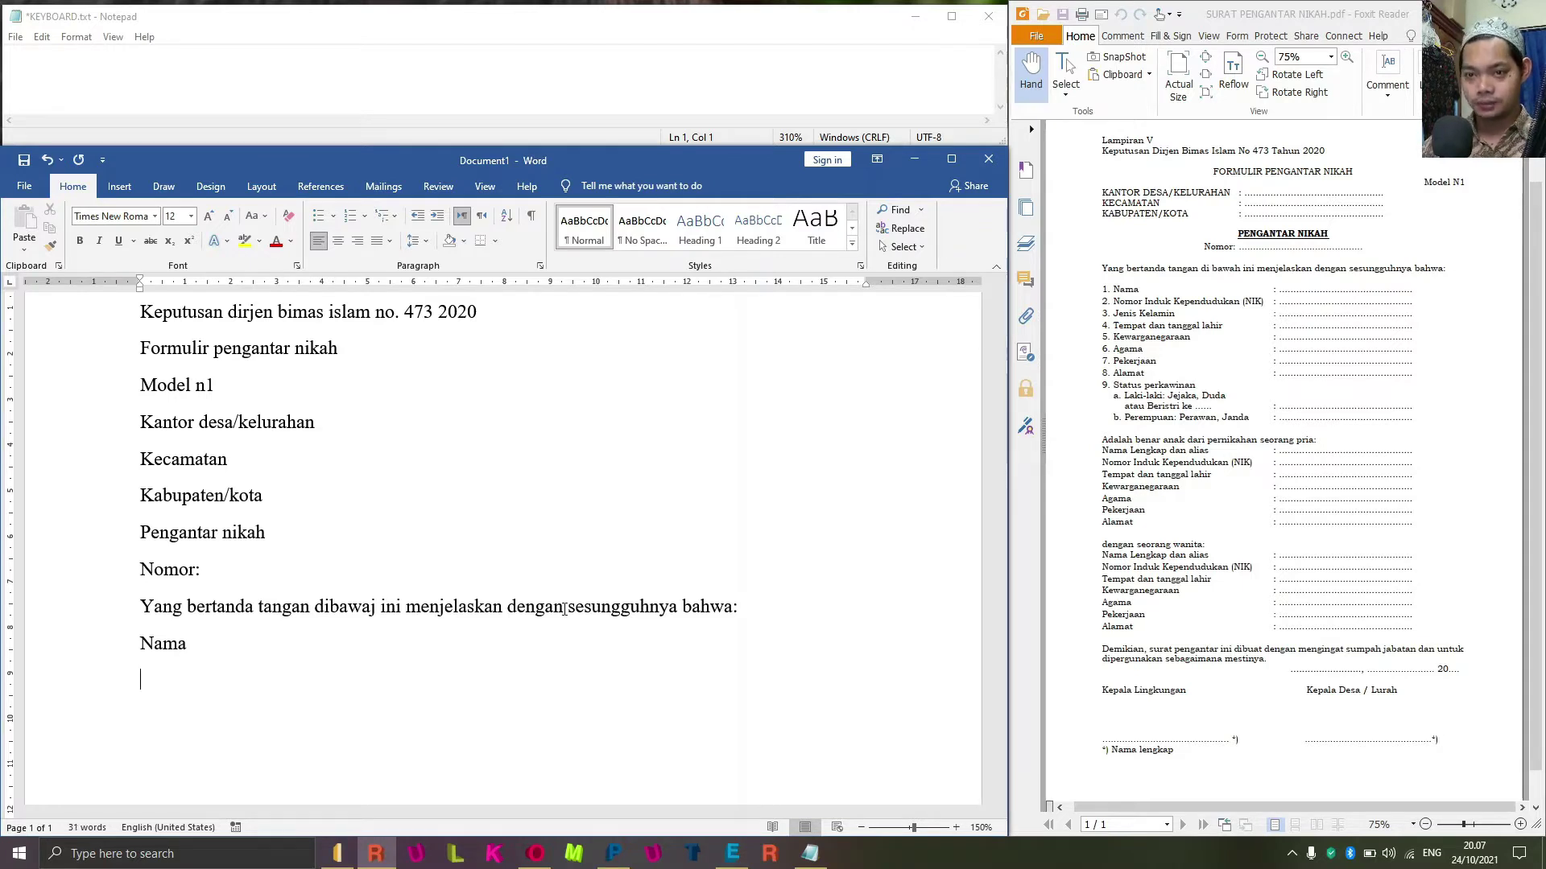
{"action": "type", "text": "nomor indu"}
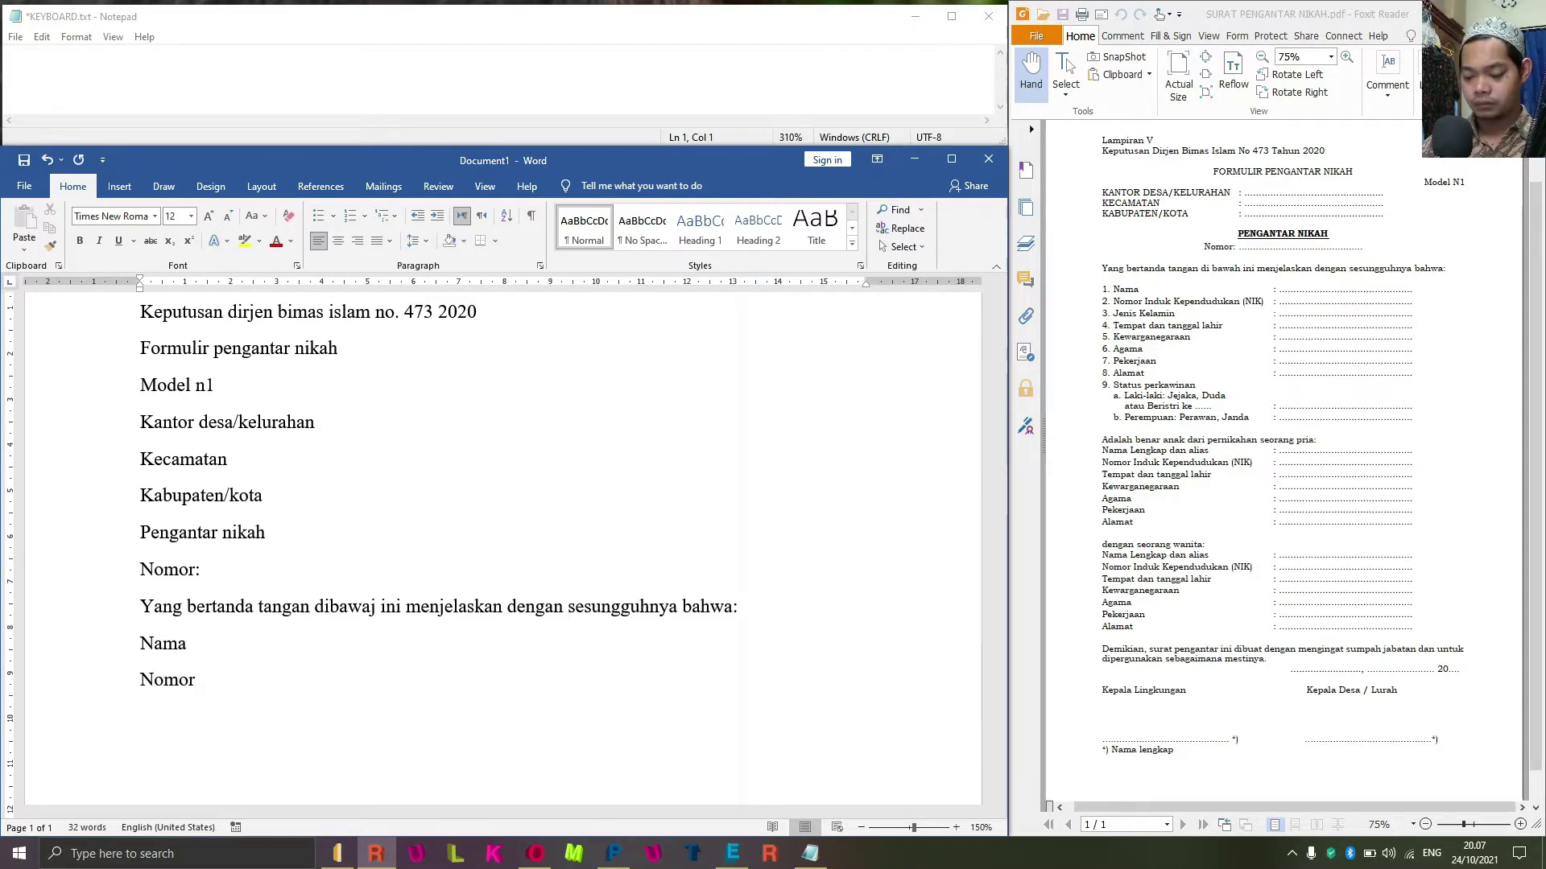
{"action": "type", "text": "k "}
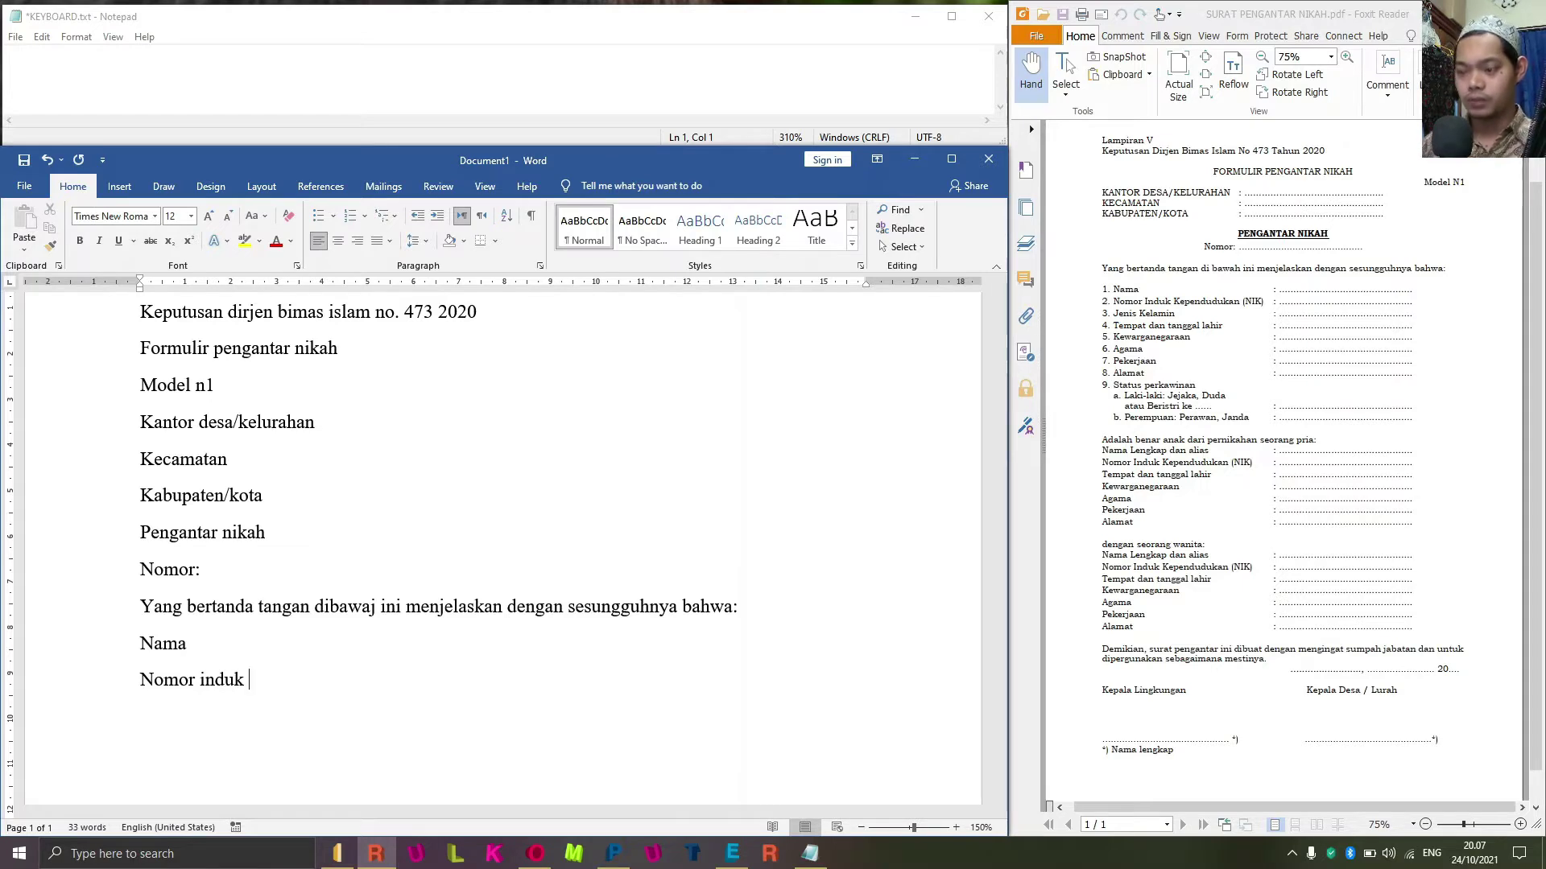
{"action": "type", "text": "kependu"}
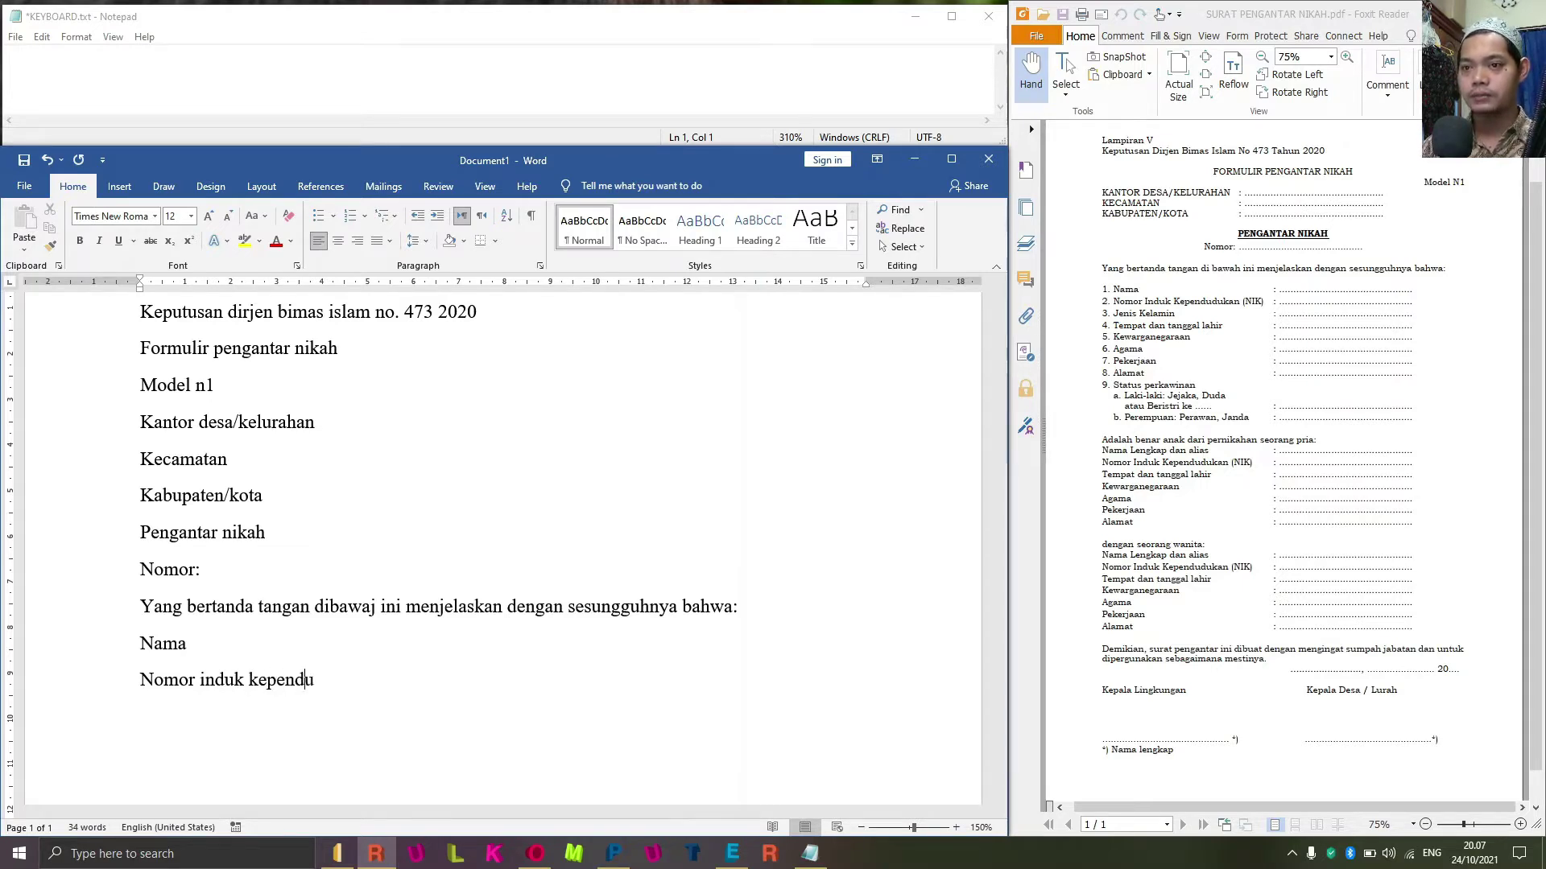
{"action": "type", "text": "dukan"}
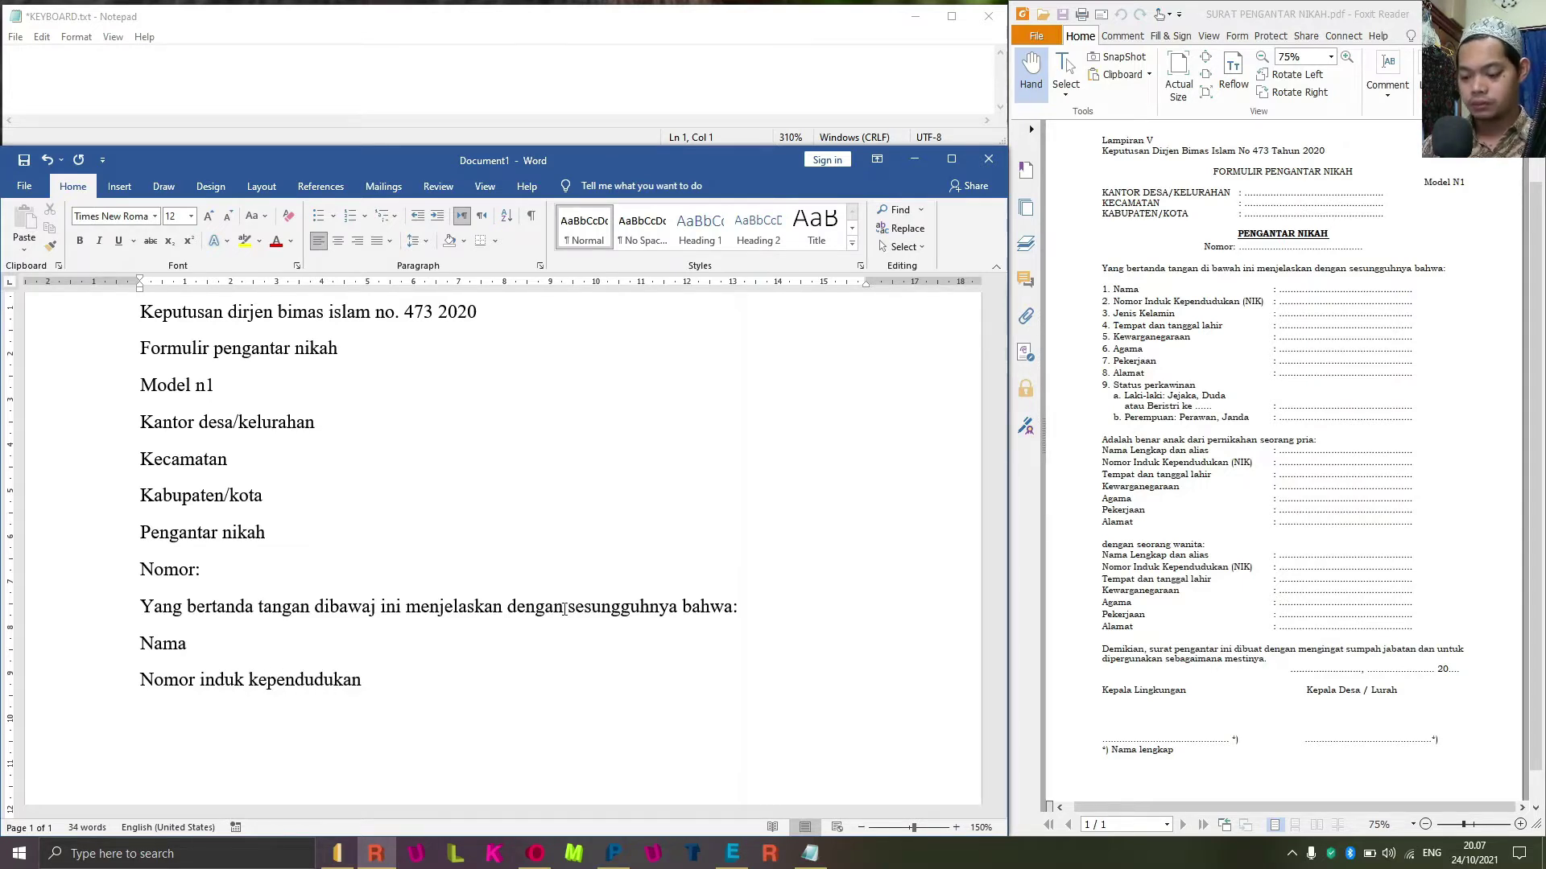
{"action": "type", "text": " (nik"}
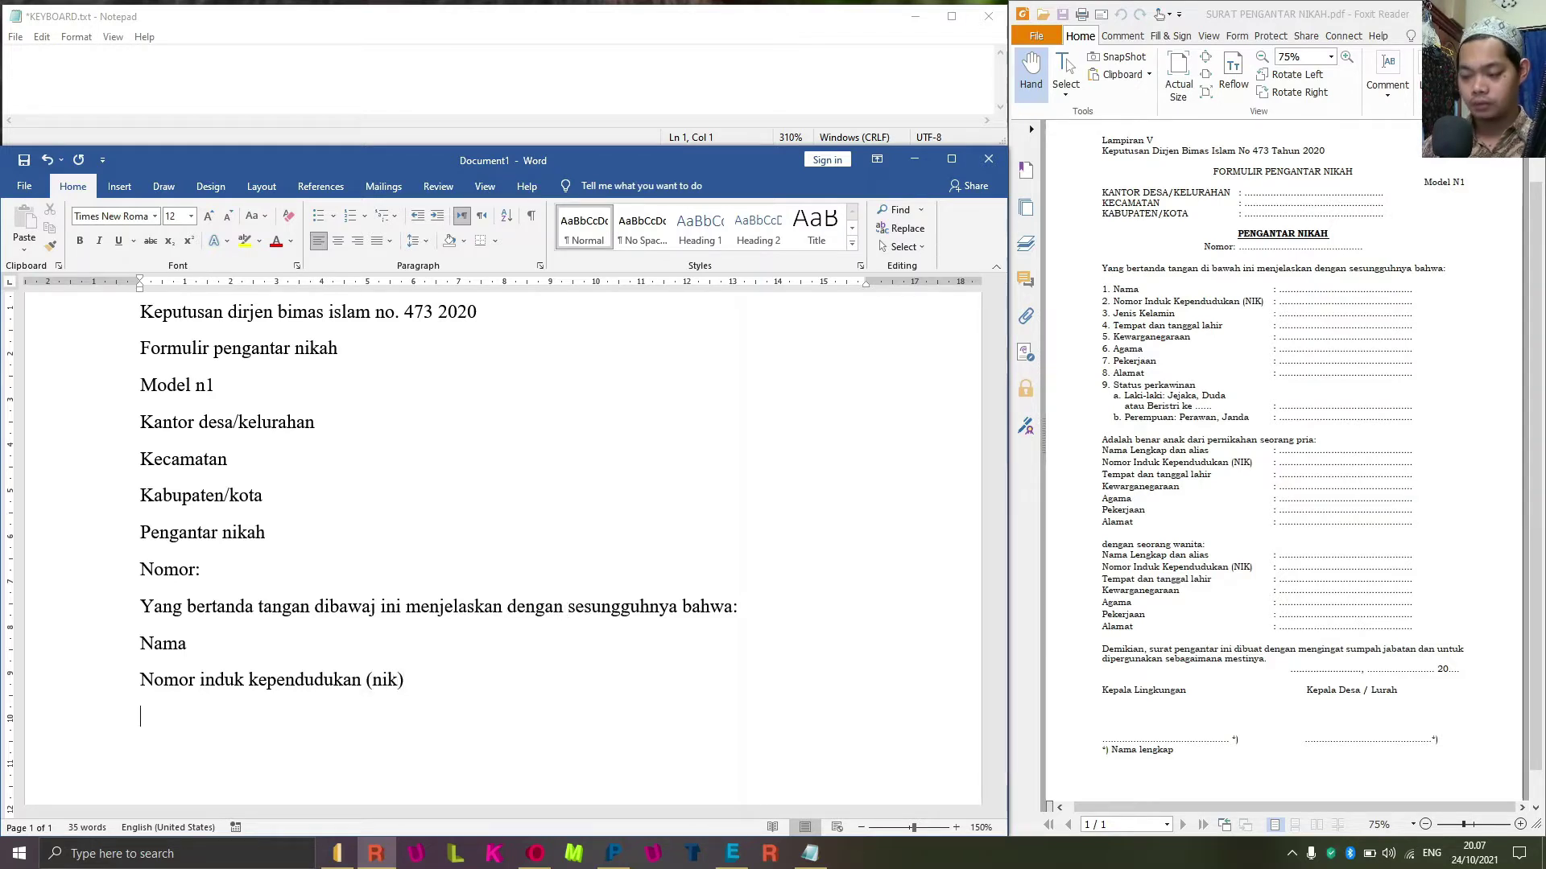
{"action": "type", "text": "jenis kelam"}
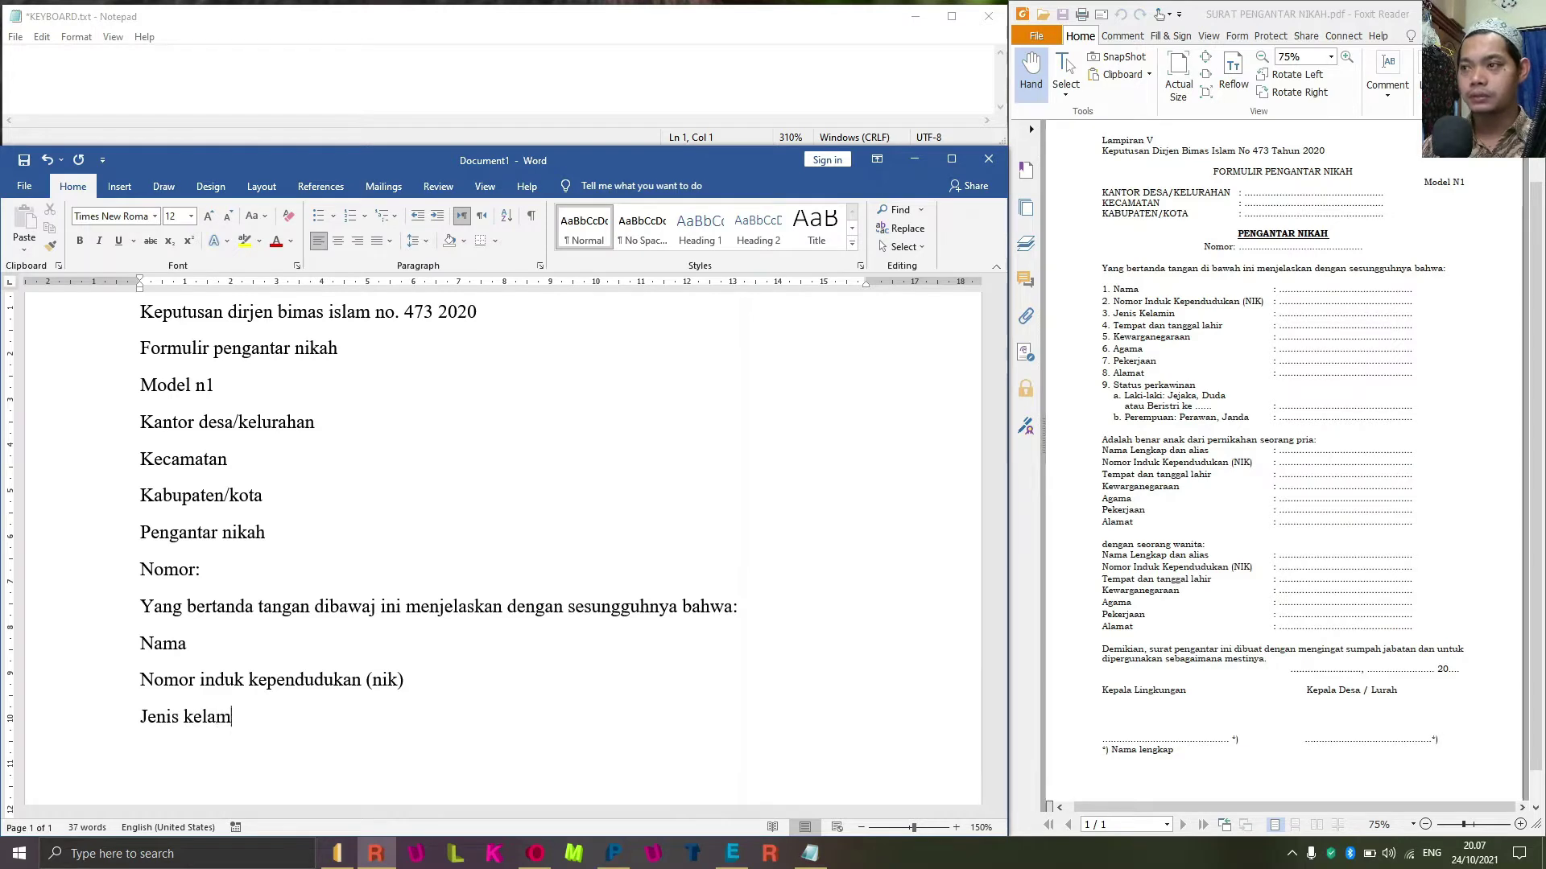
{"action": "type", "text": "in"}
{"action": "key", "text": "Return"}
{"action": "type", "text": "tem"}
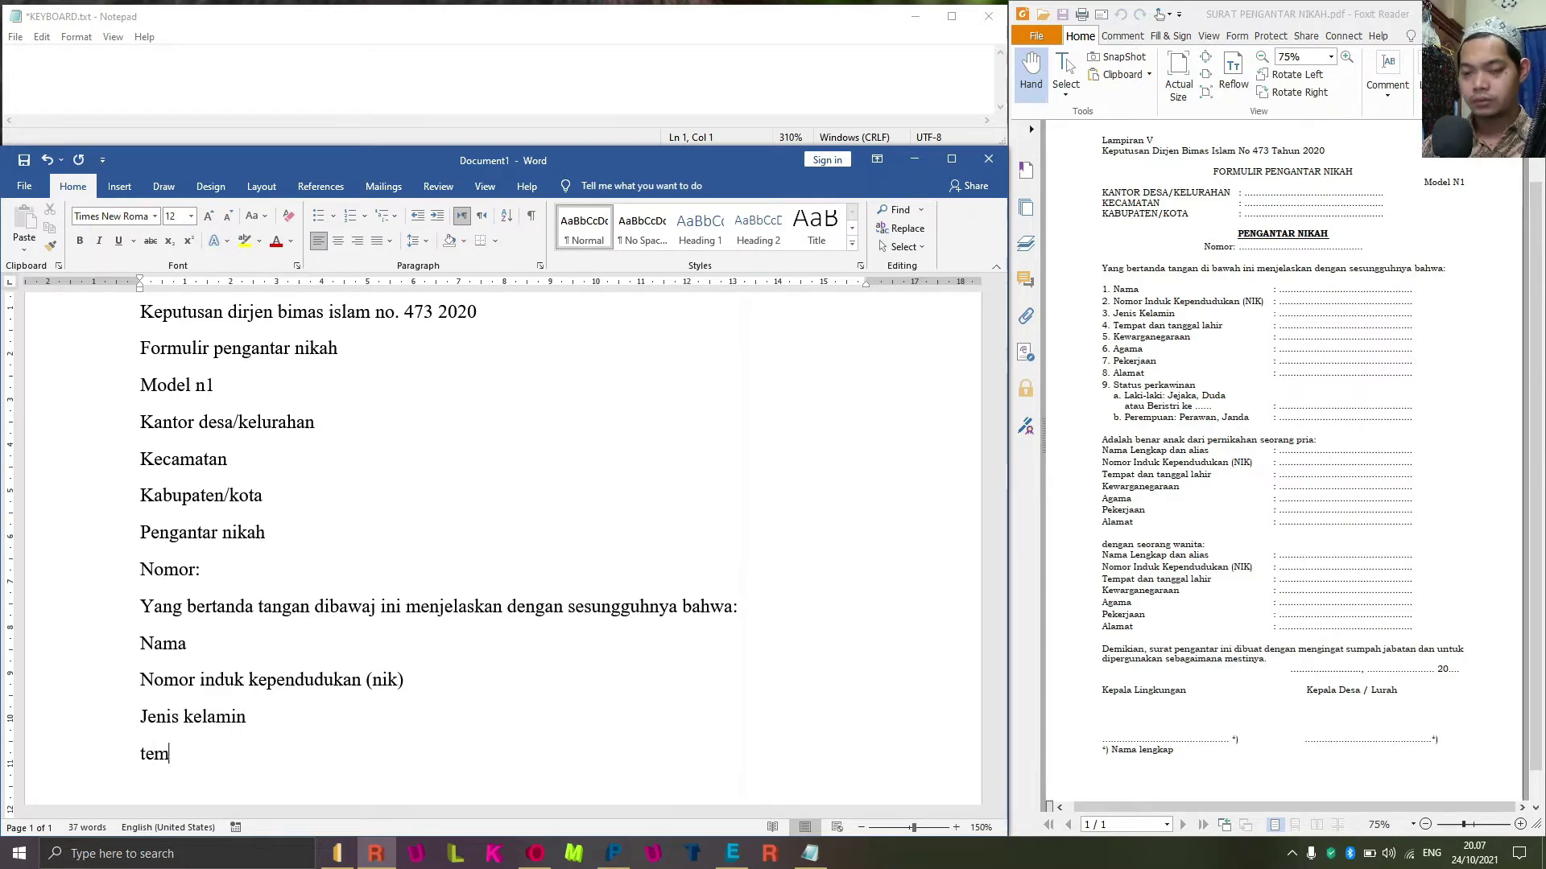
{"action": "type", "text": "pat dan tangga"}
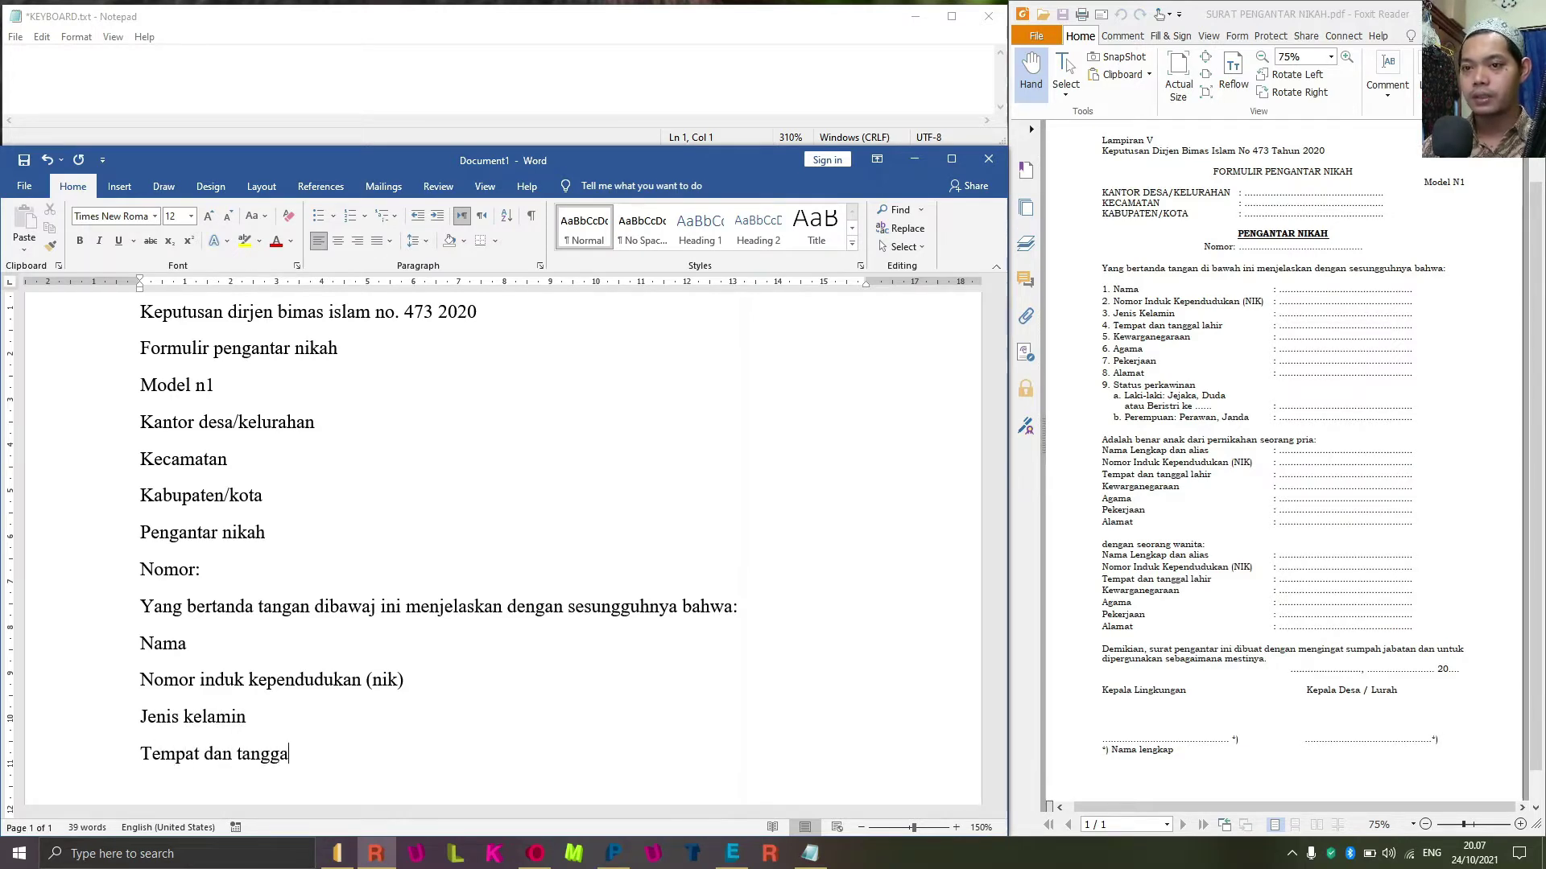
{"action": "type", "text": "l lahir"}
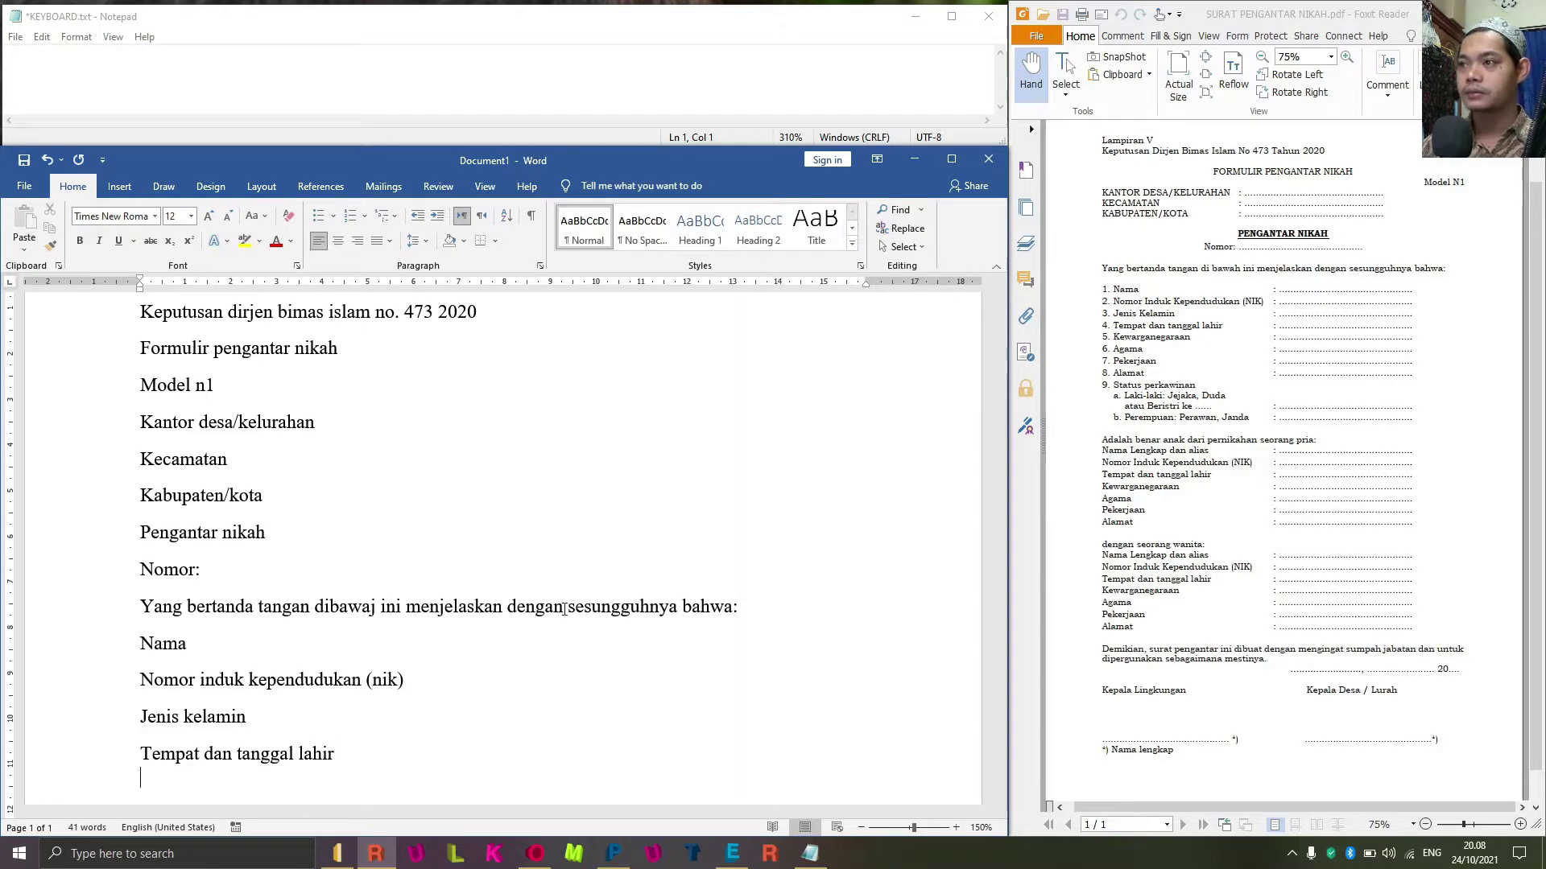
{"action": "type", "text": "kewa"}
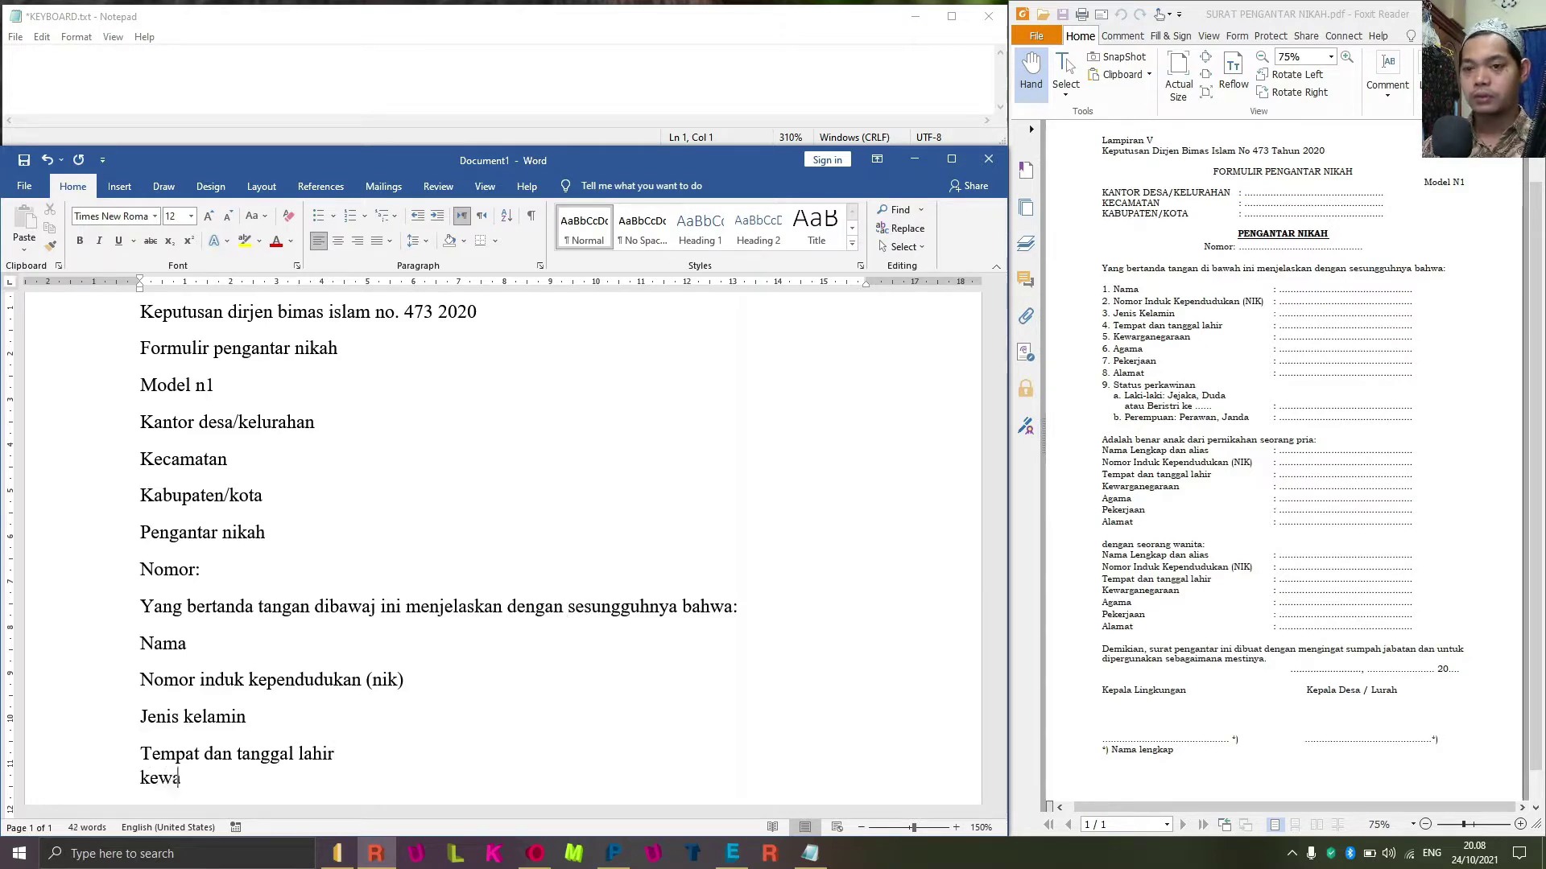
{"action": "type", "text": "rga"}
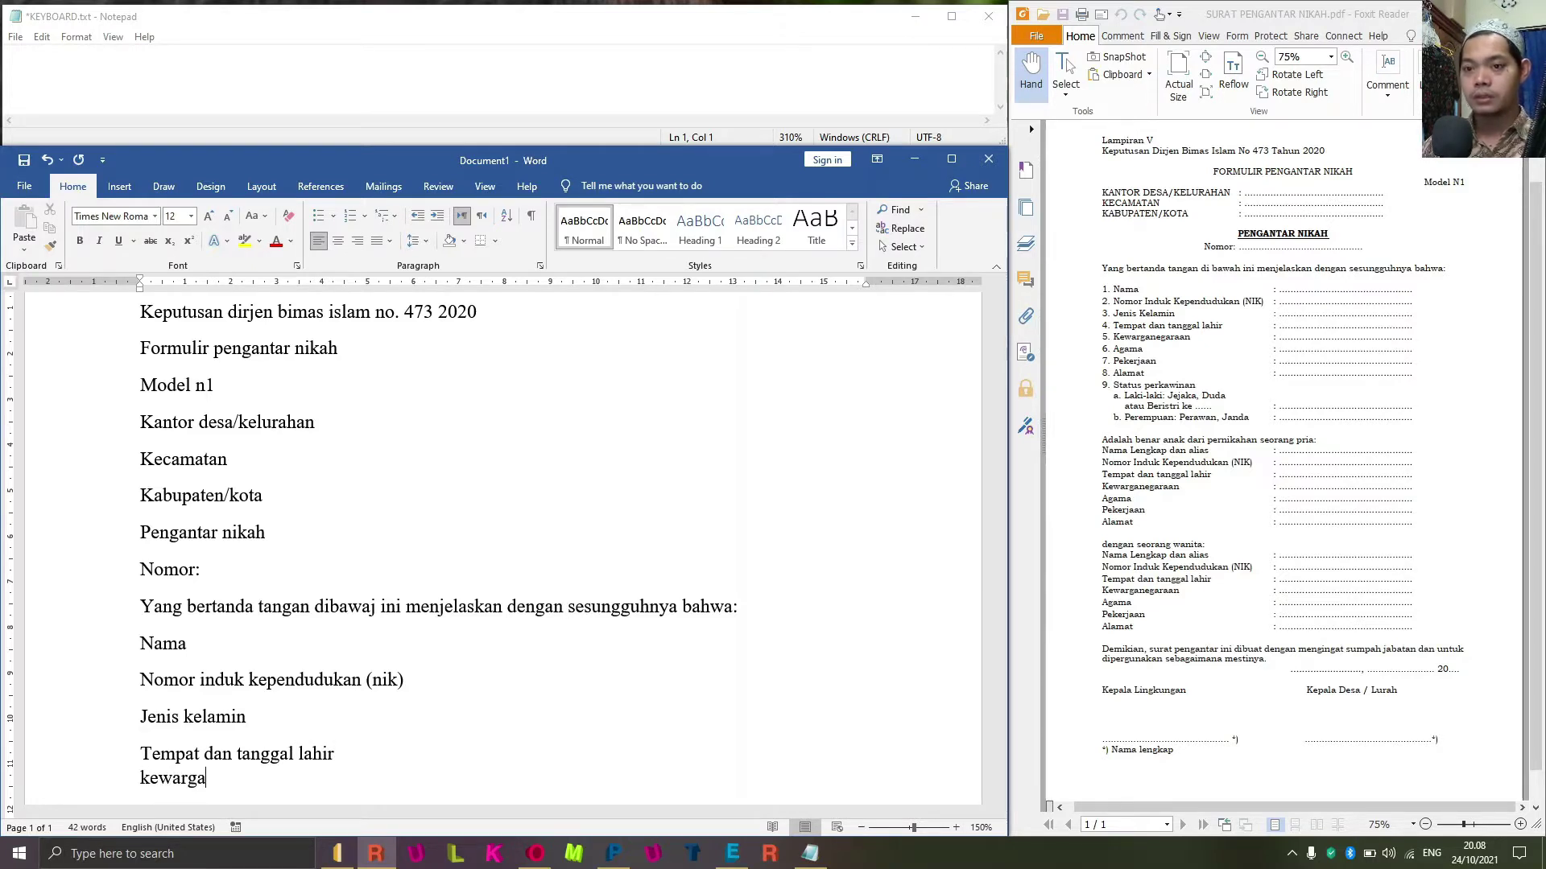
{"action": "type", "text": "nega"}
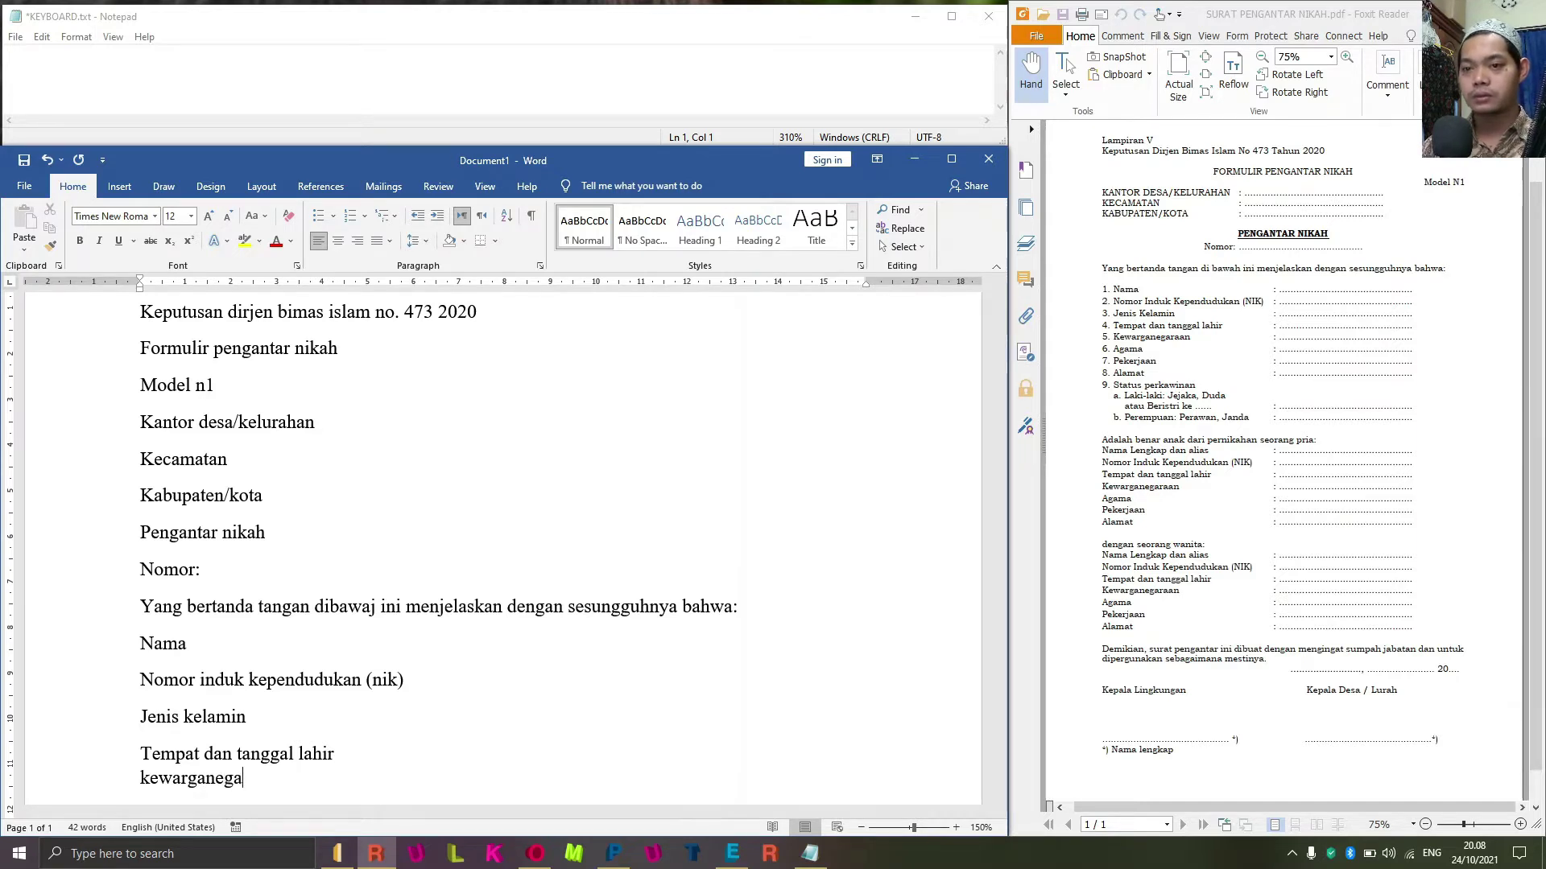
{"action": "type", "text": "raan"}
{"action": "key", "text": "Return"}
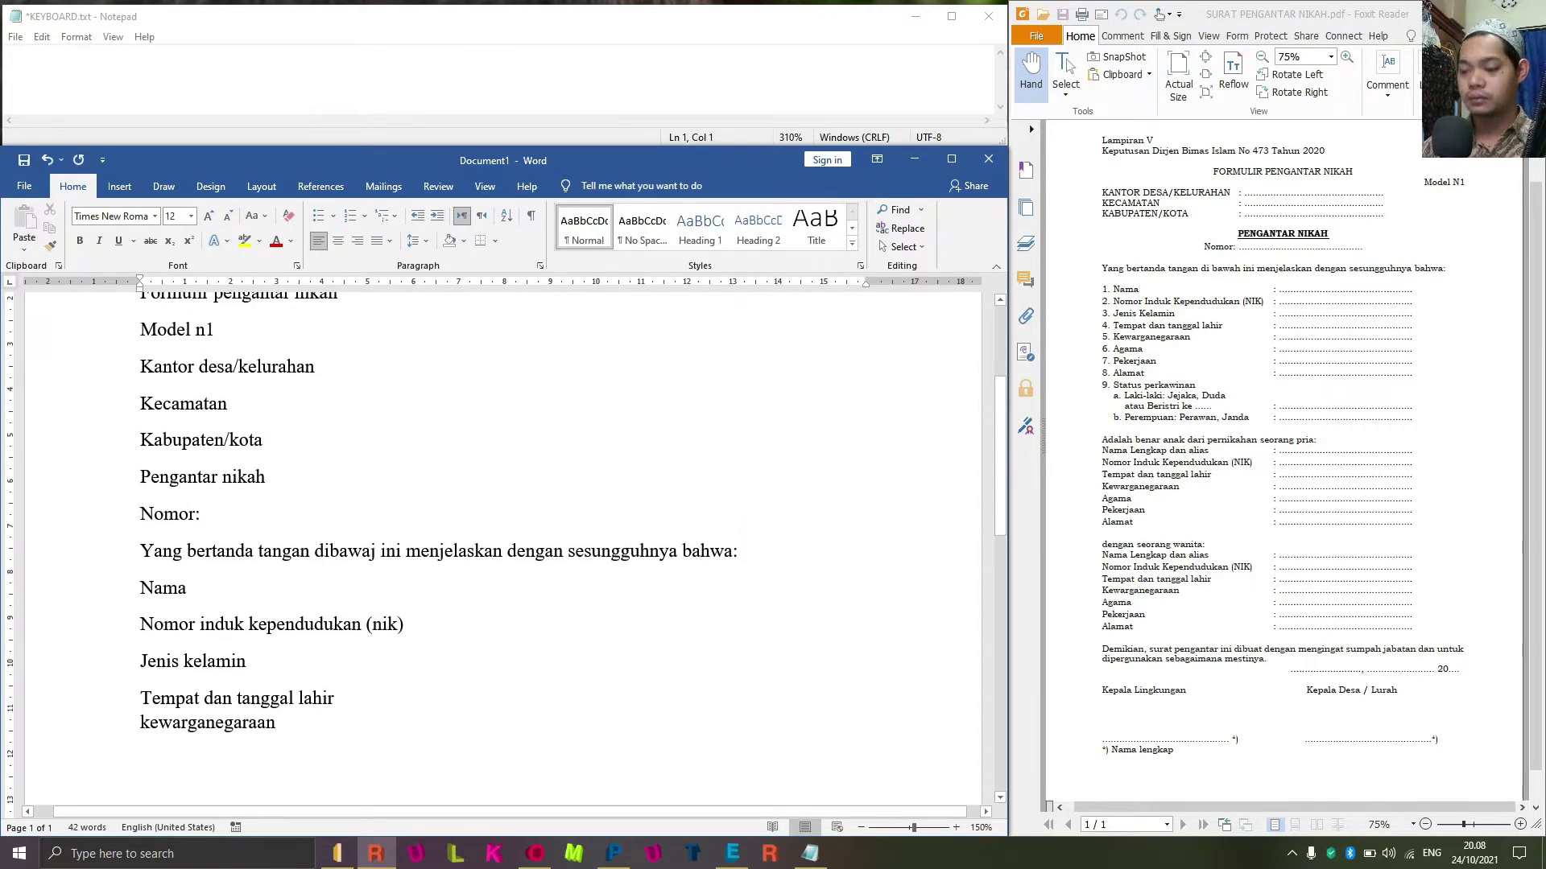
Add the field lines Agama, Pekerjaan, Alamat and Status perkawinan.
{"action": "type", "text": "agama"}
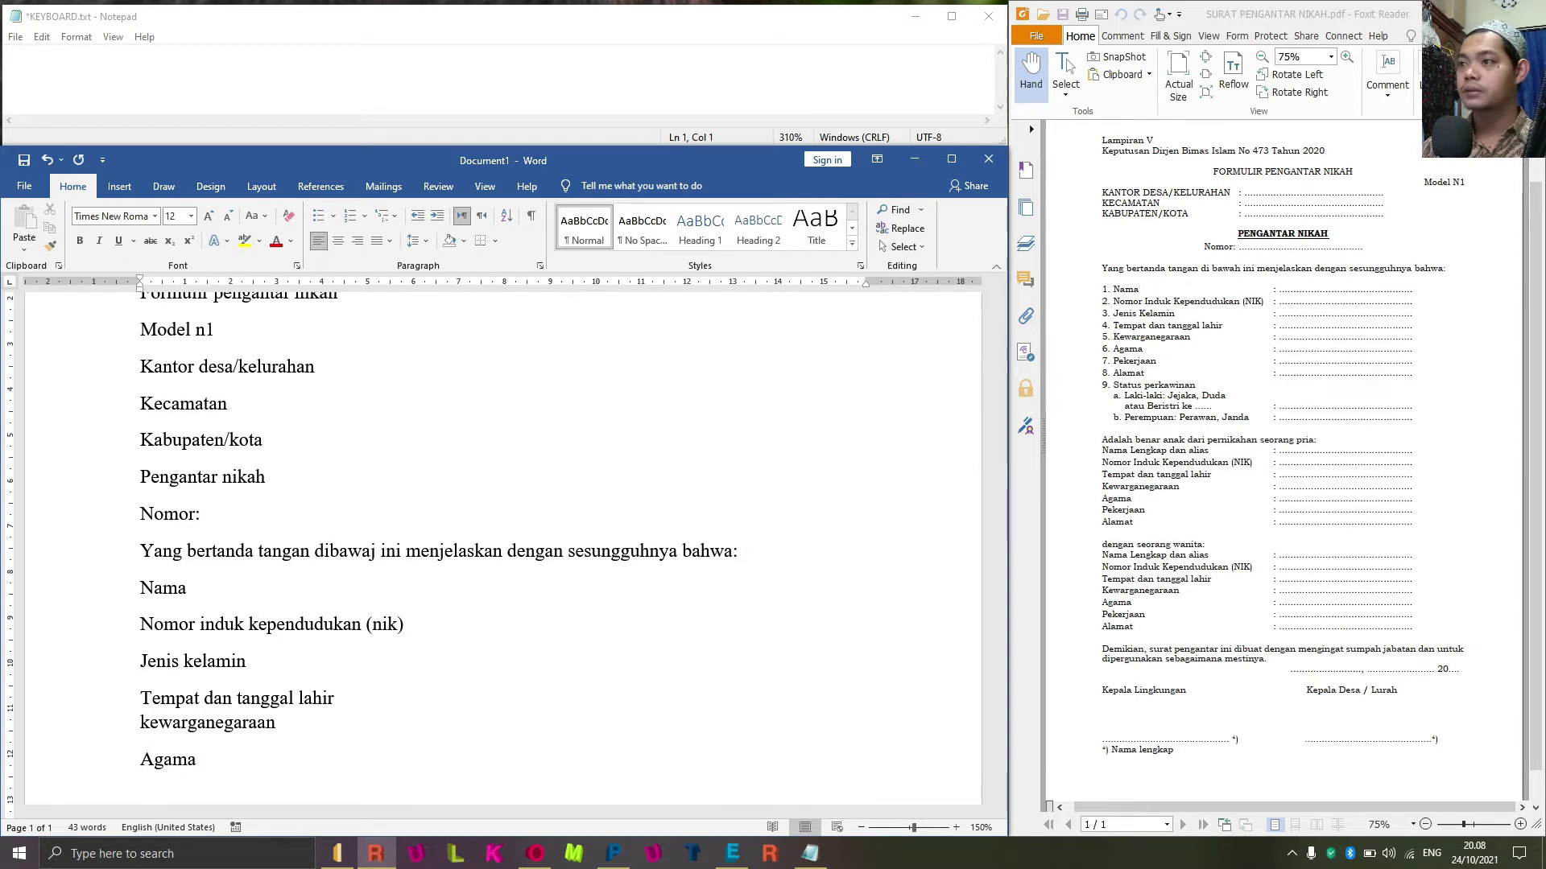
{"action": "key", "text": "Return"}
{"action": "type", "text": "perk"}
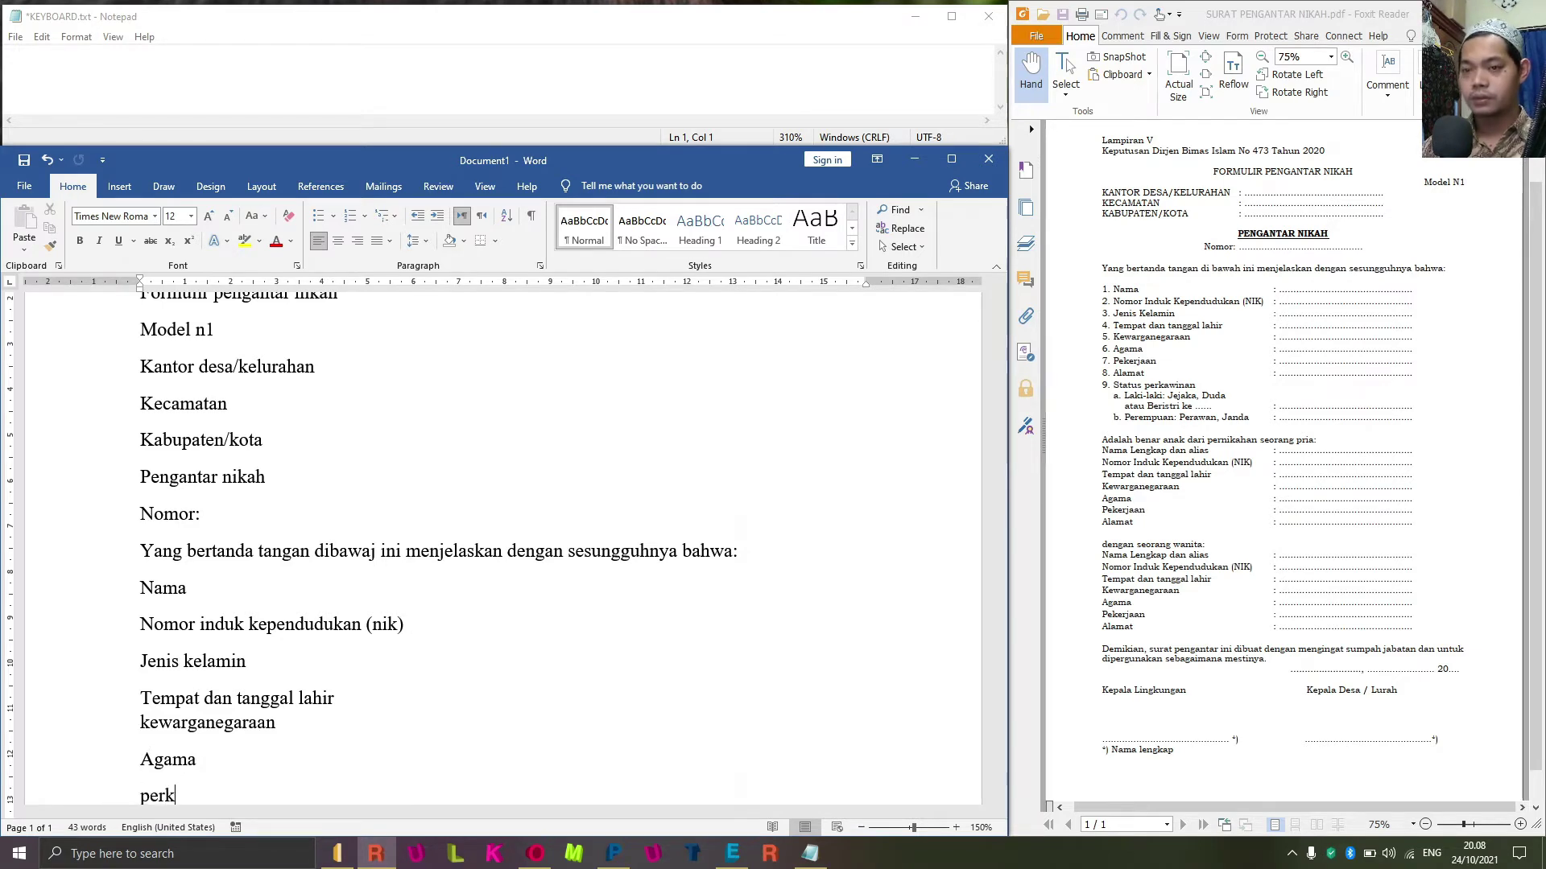
{"action": "key", "text": "BackSpace"}
{"action": "key", "text": "BackSpace"}
{"action": "type", "text": "kerjaa"}
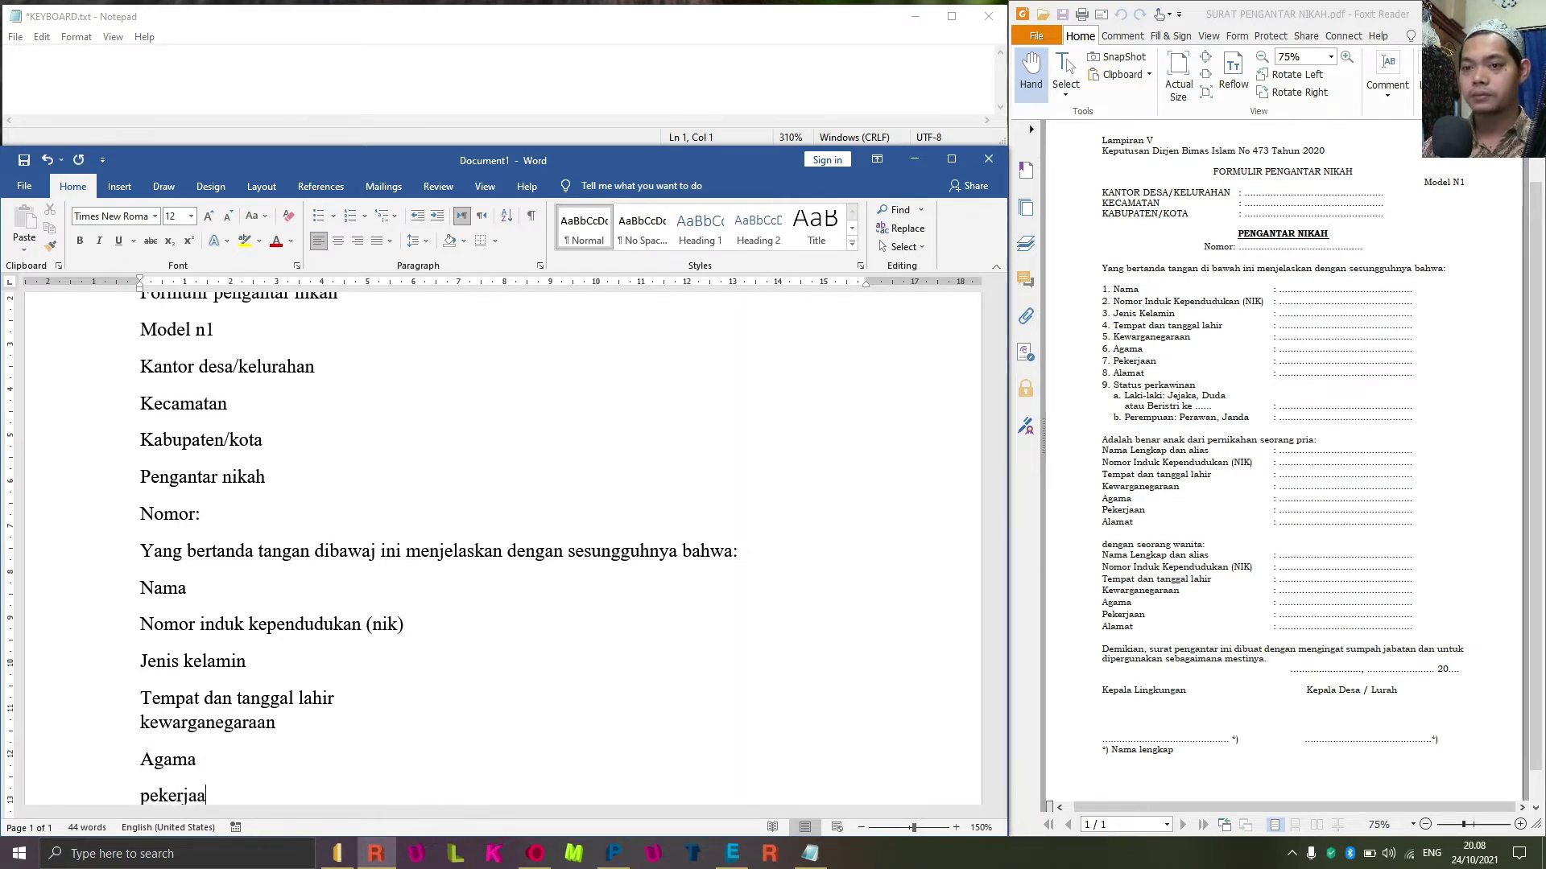
{"action": "type", "text": "n"}
{"action": "key", "text": "Return"}
{"action": "type", "text": "alamat"}
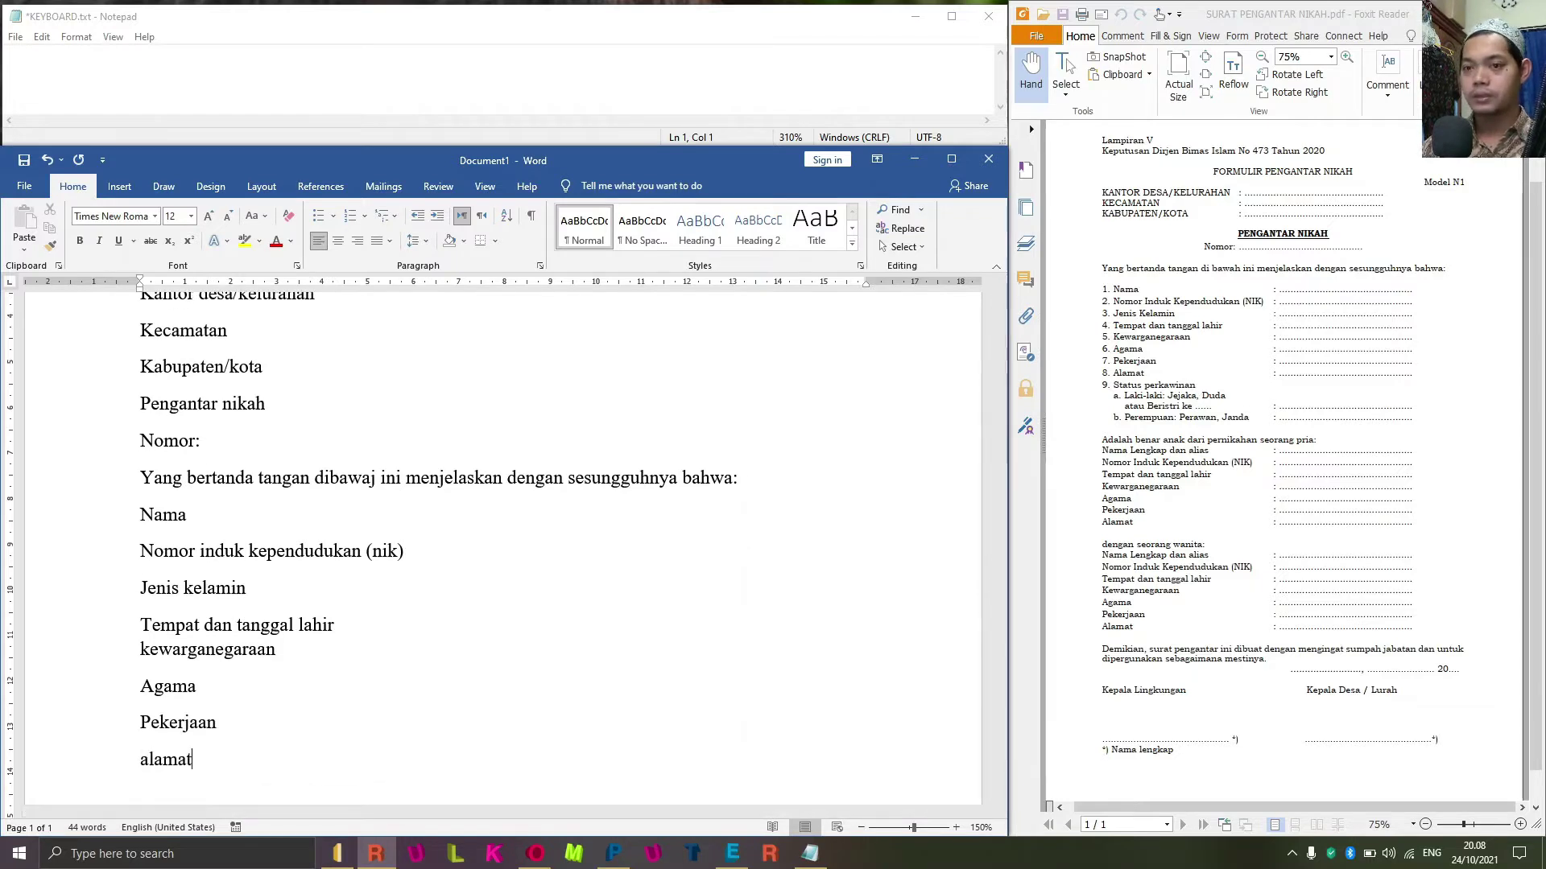
{"action": "key", "text": "Return"}
{"action": "type", "text": "statu"}
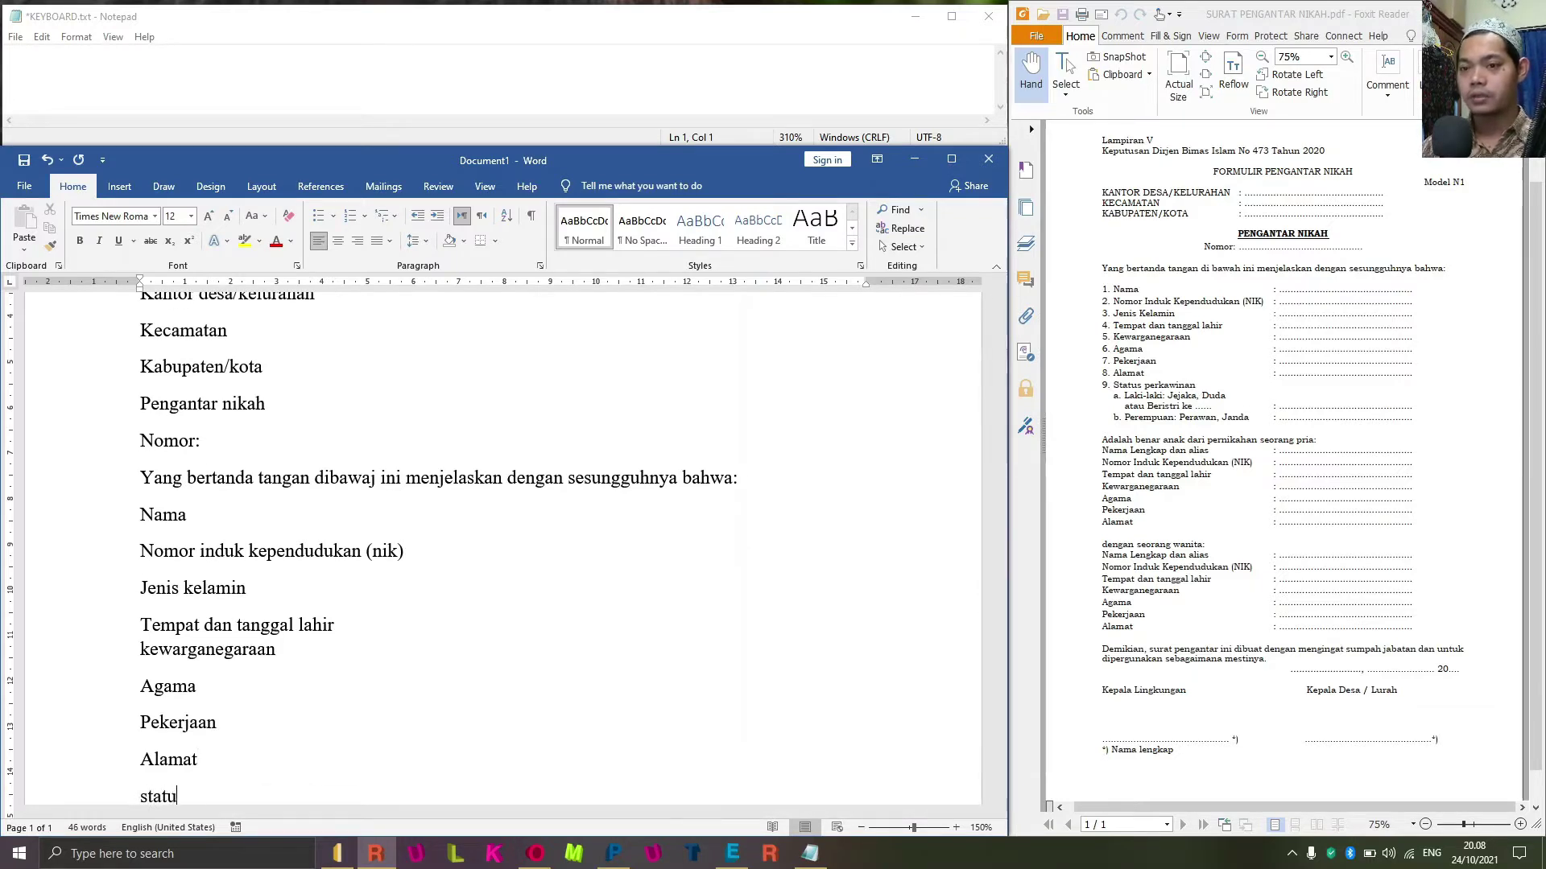
{"action": "type", "text": "s perkawinan"}
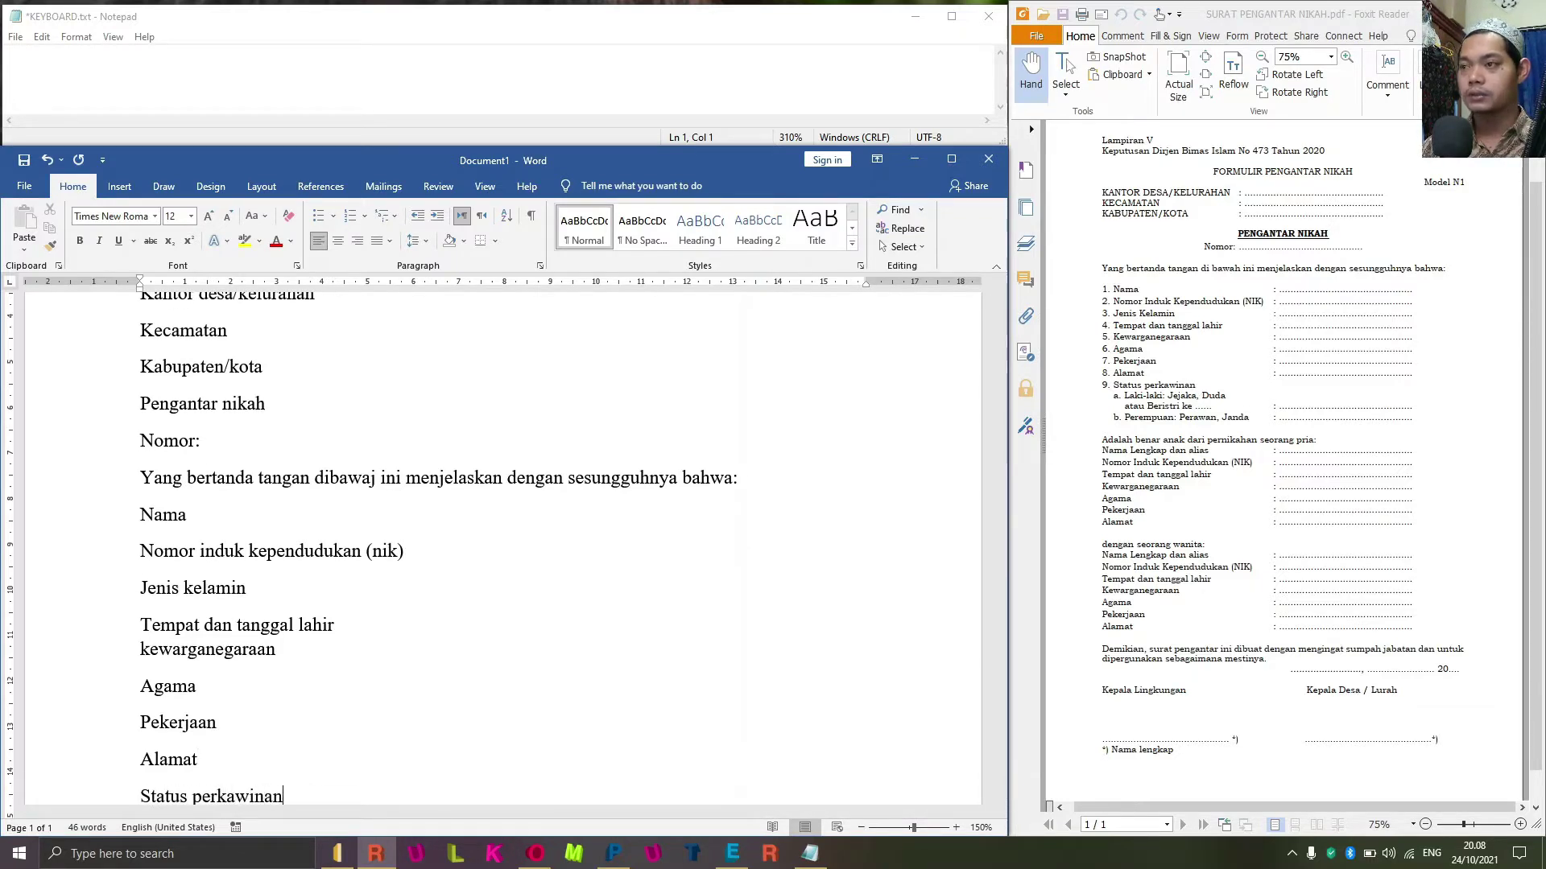
{"action": "key", "text": "Return"}
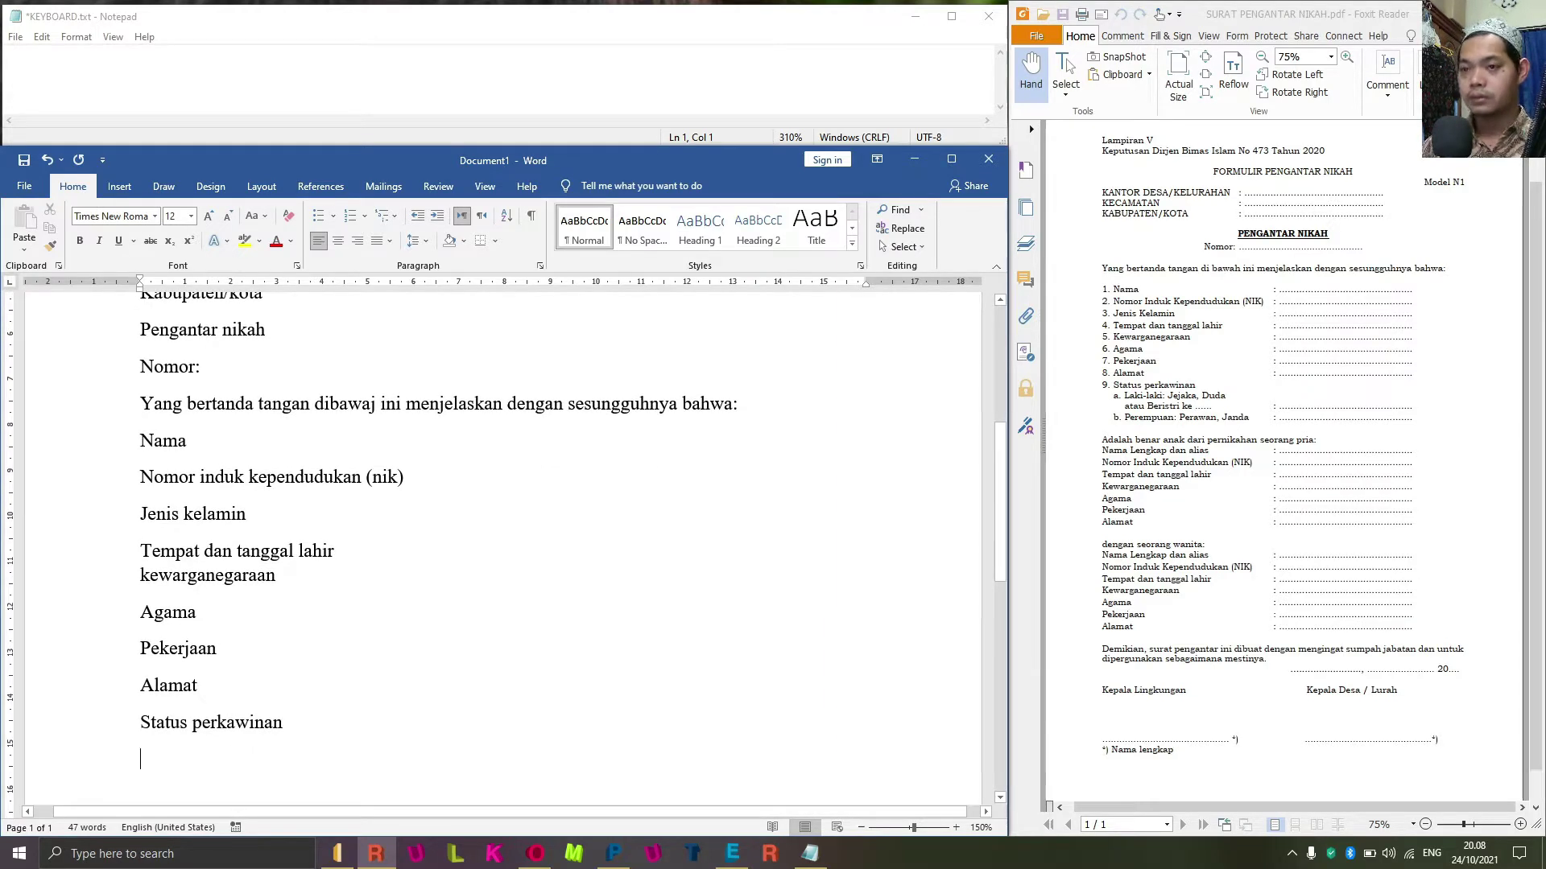
Type 'Laki-laki: jejak, dudu', 'Atau beristri ke ...' and 'Perempuan : perawan, janda' on separate lines.
{"action": "type", "text": "laki,"}
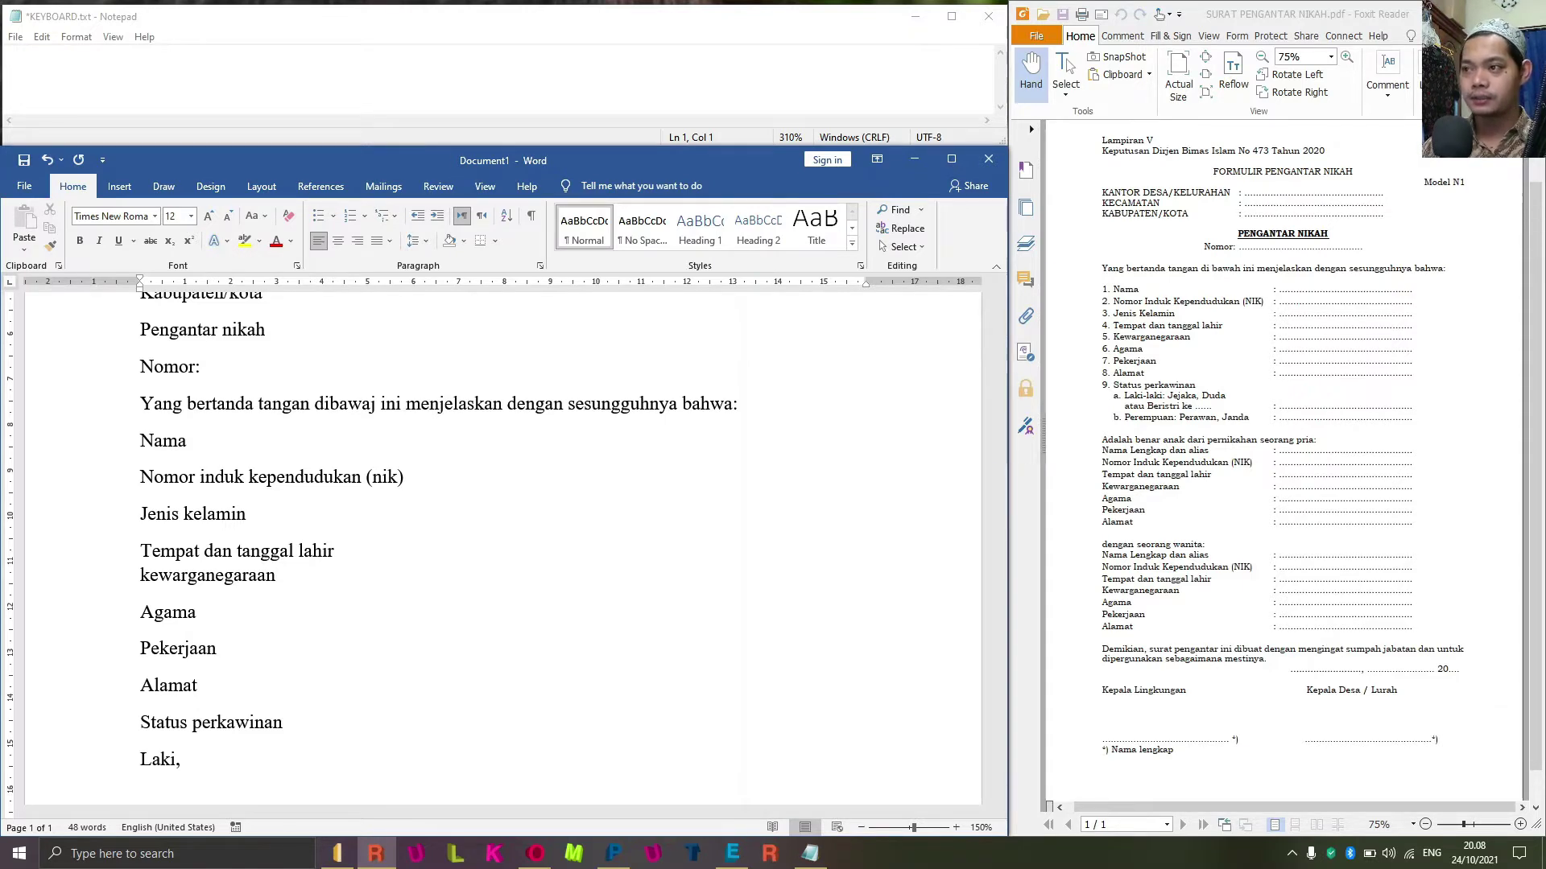
{"action": "key", "text": "BackSpace"}
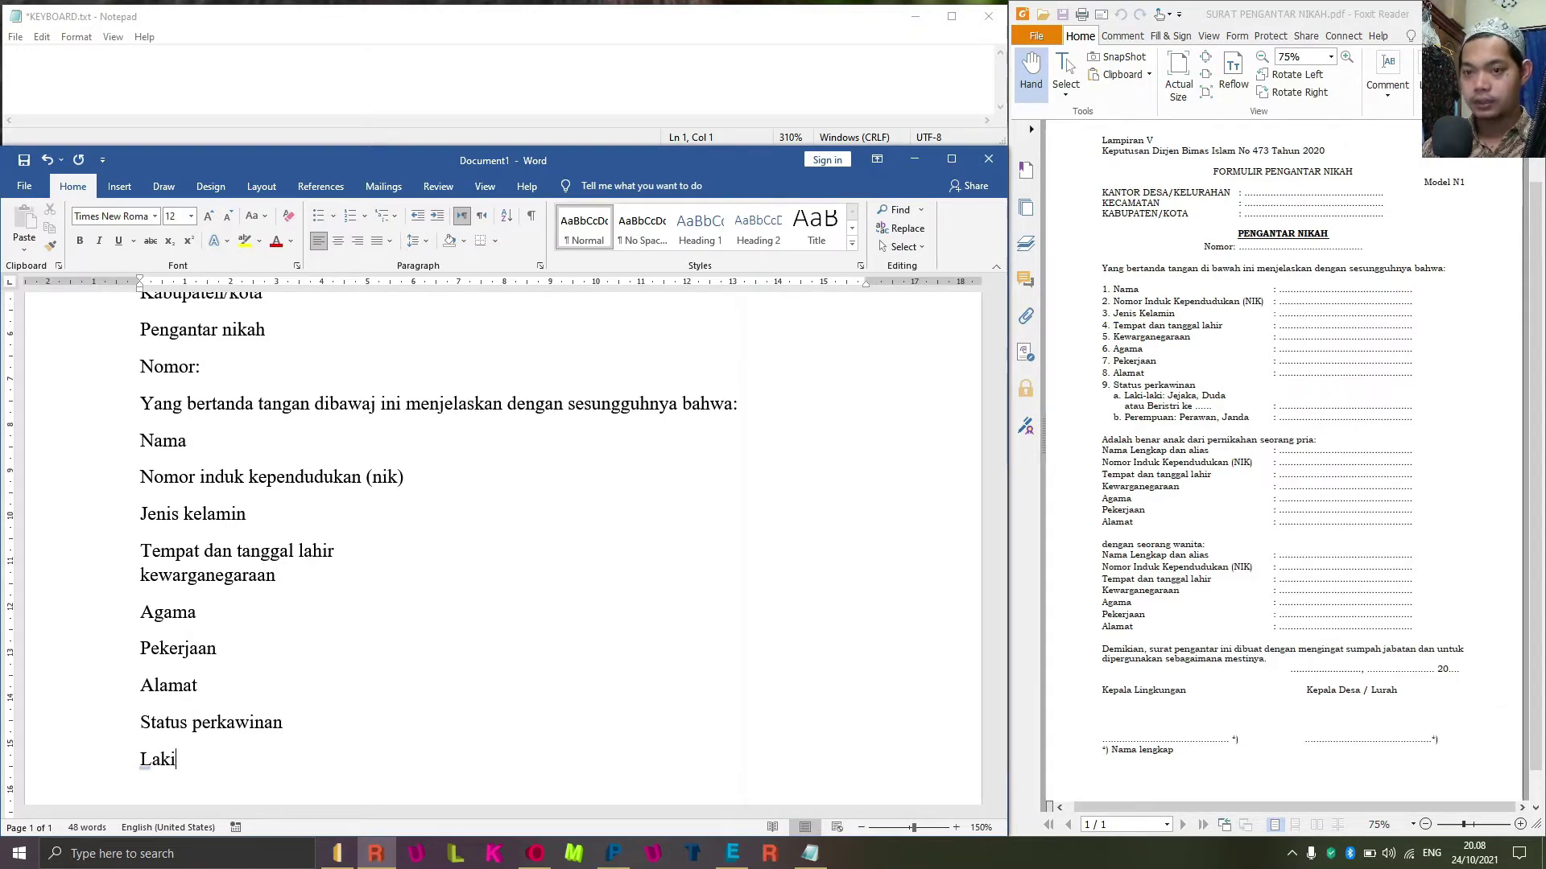
{"action": "type", "text": "-laki"}
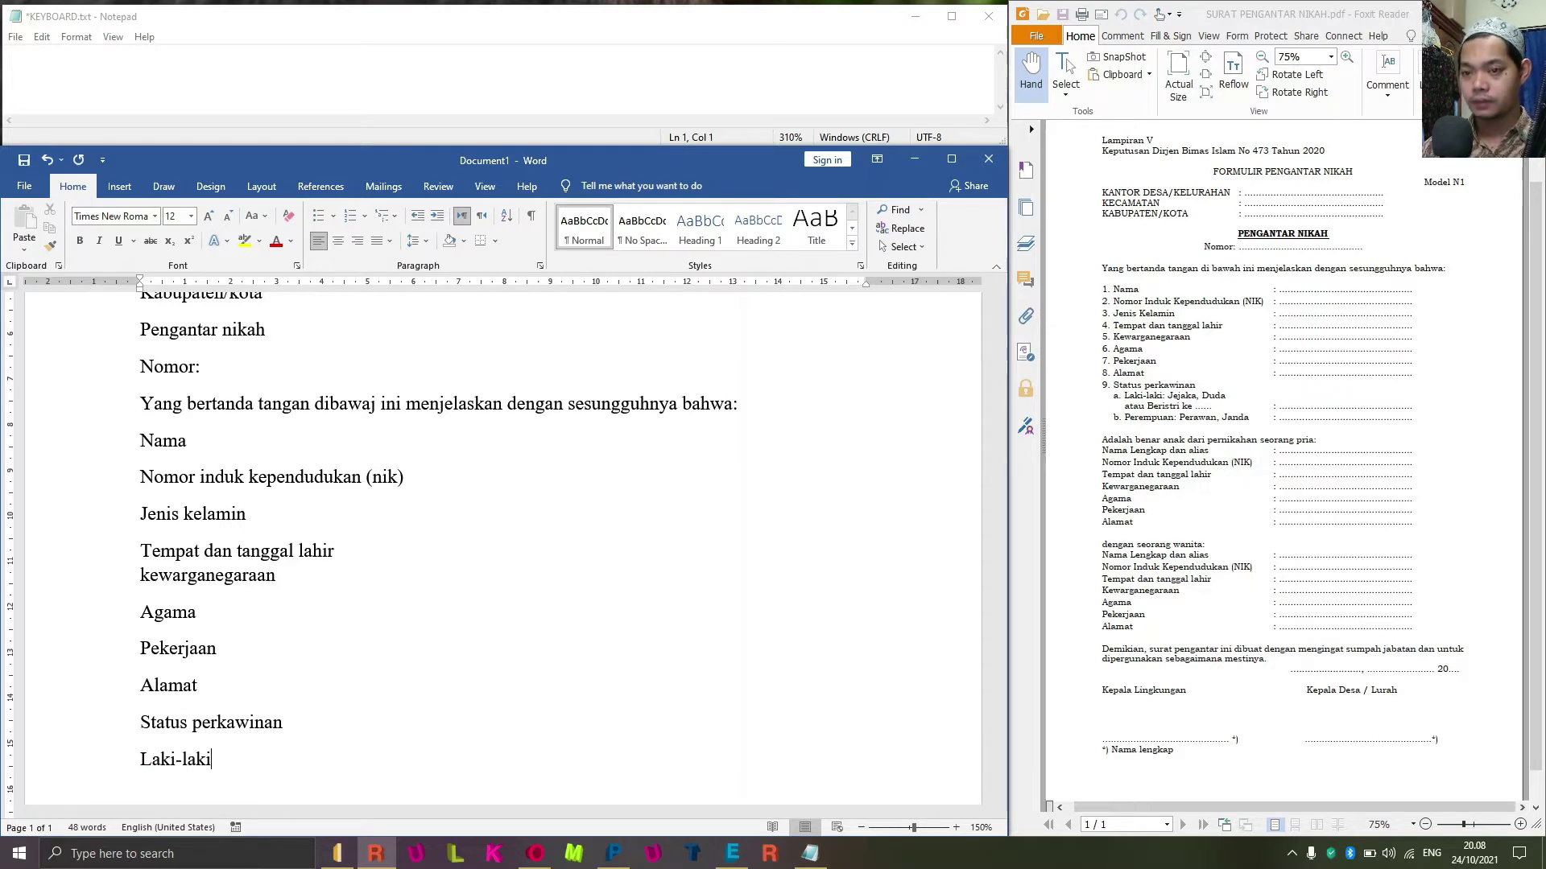
{"action": "type", "text": ":"}
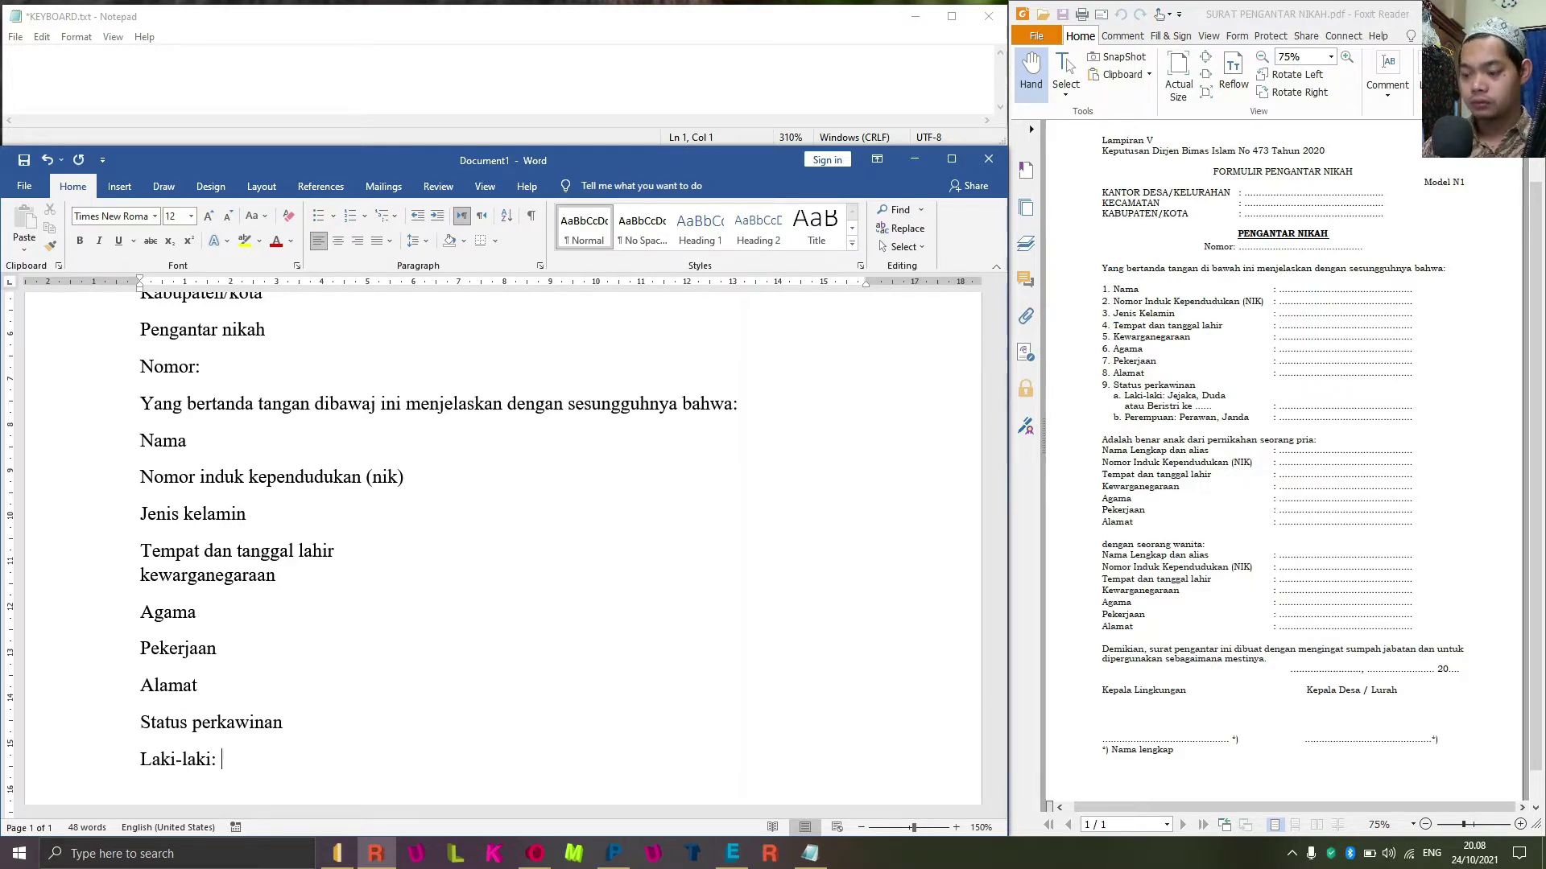
{"action": "type", "text": " jejak"}
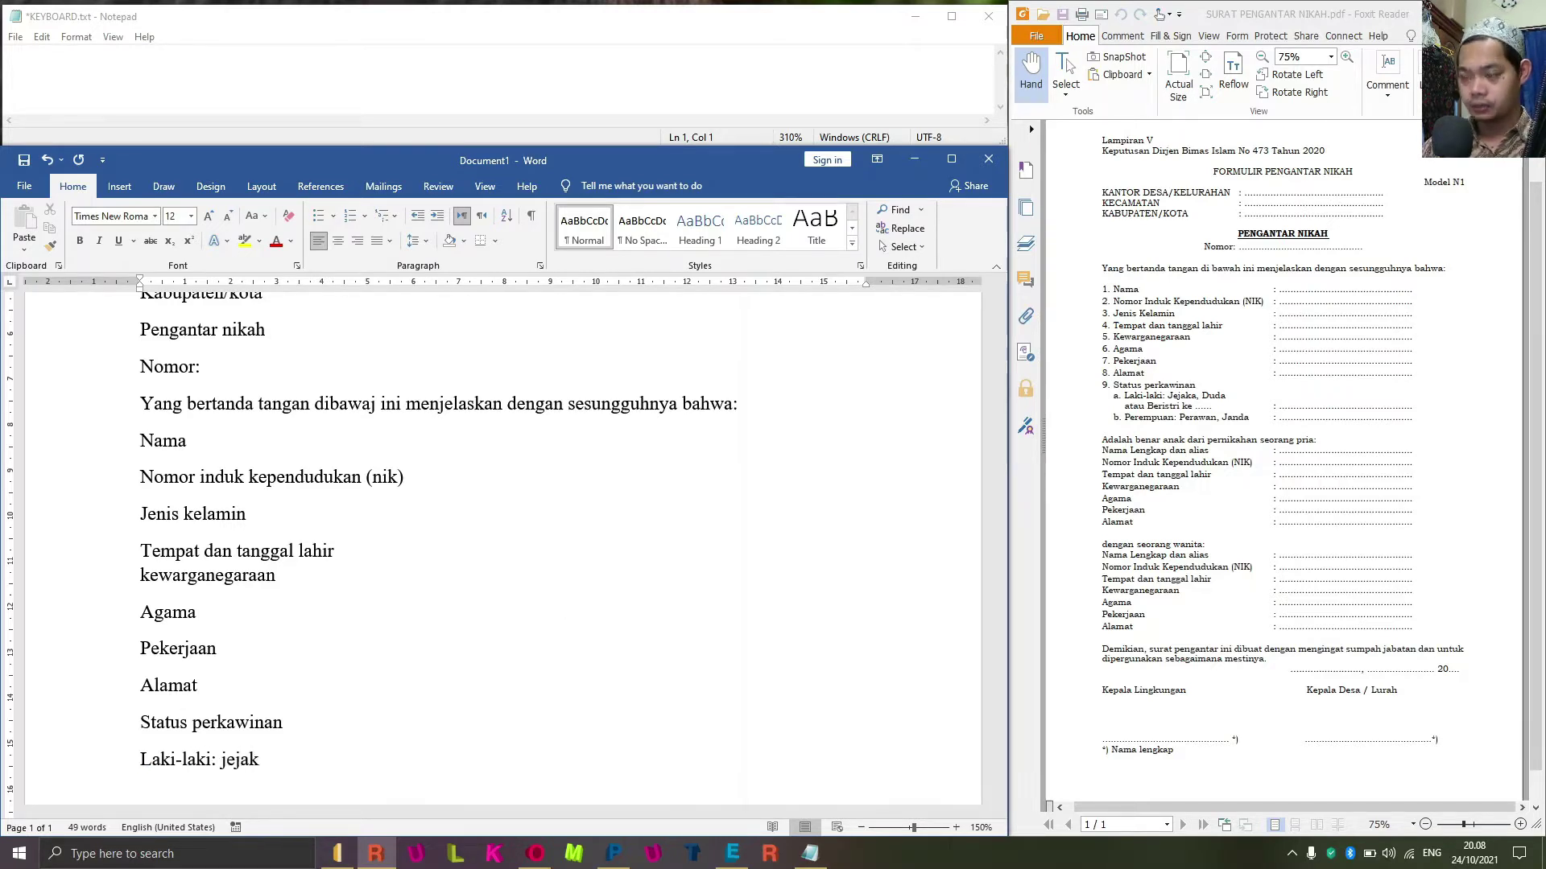
{"action": "type", "text": ", dudua"}
{"action": "key", "text": "Return"}
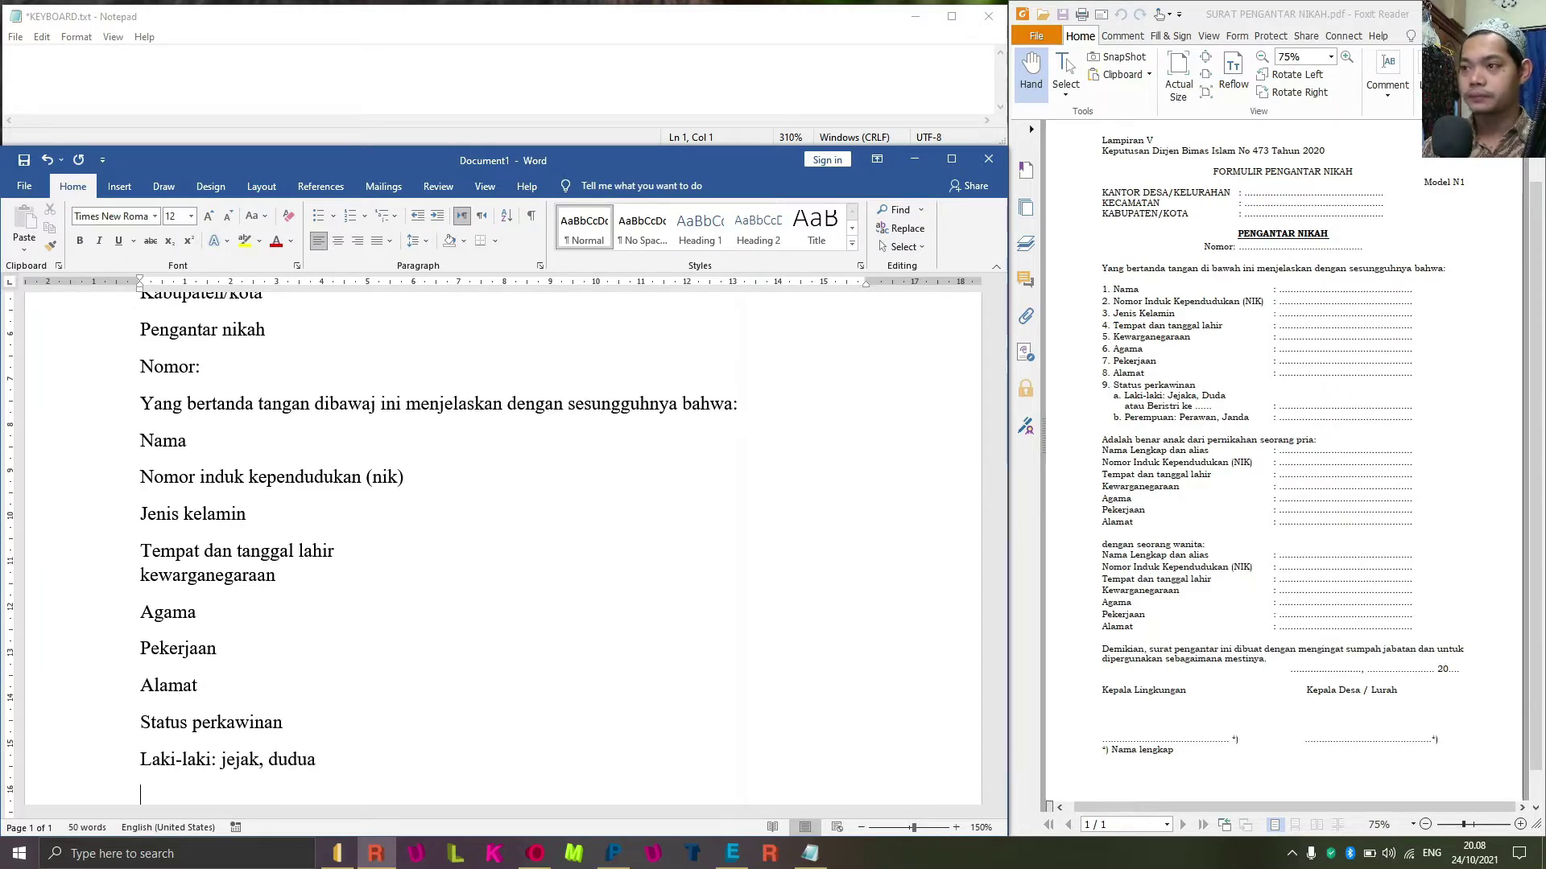
{"action": "type", "text": "atau beris"}
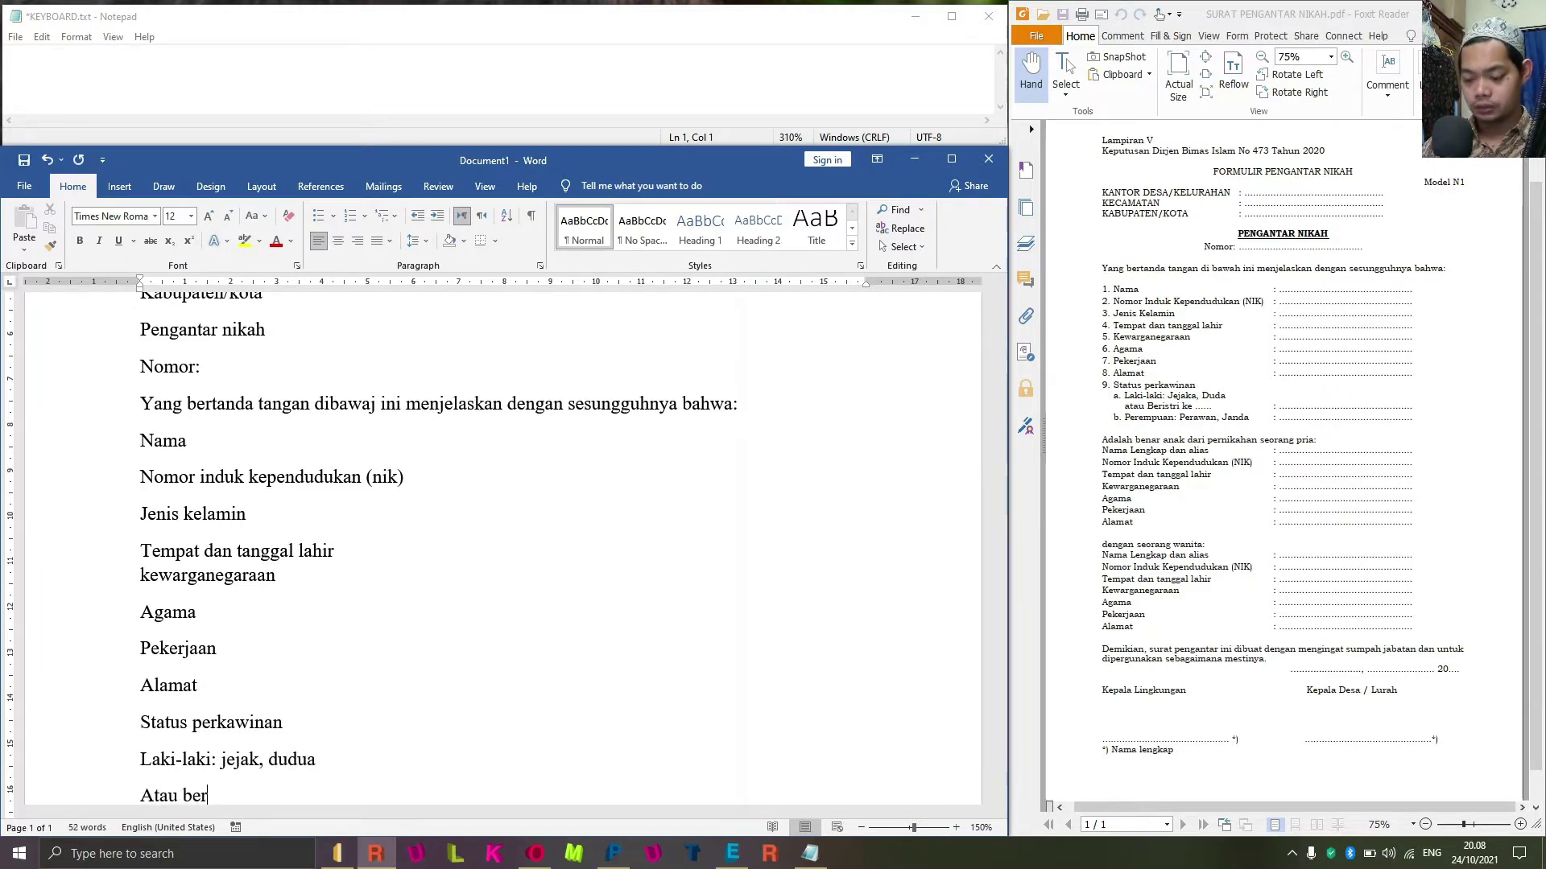
{"action": "type", "text": "tri"}
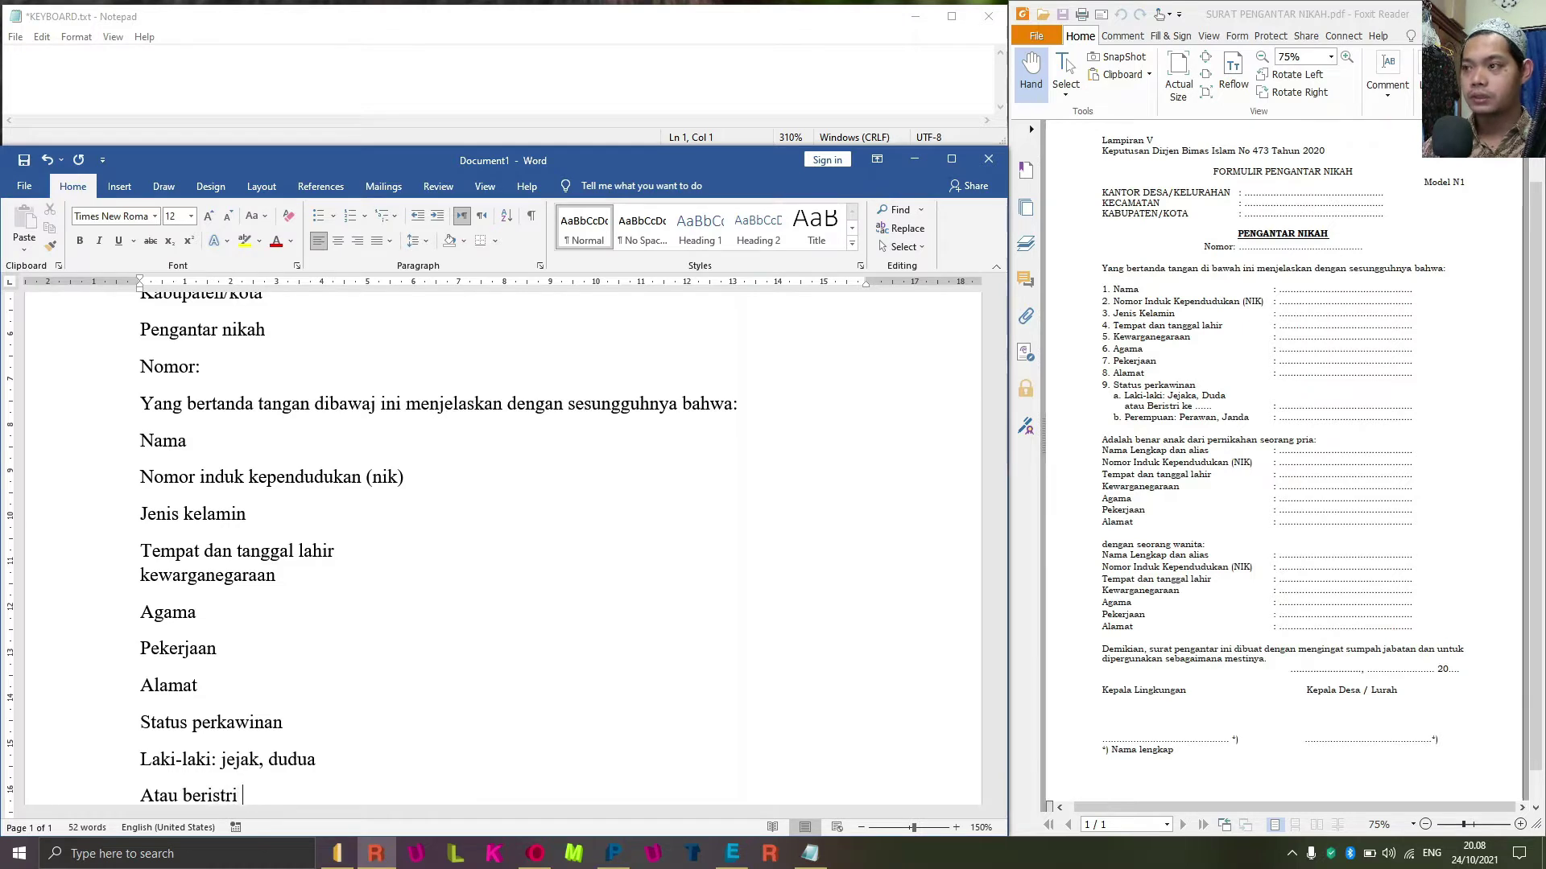
{"action": "type", "text": " ke ..."}
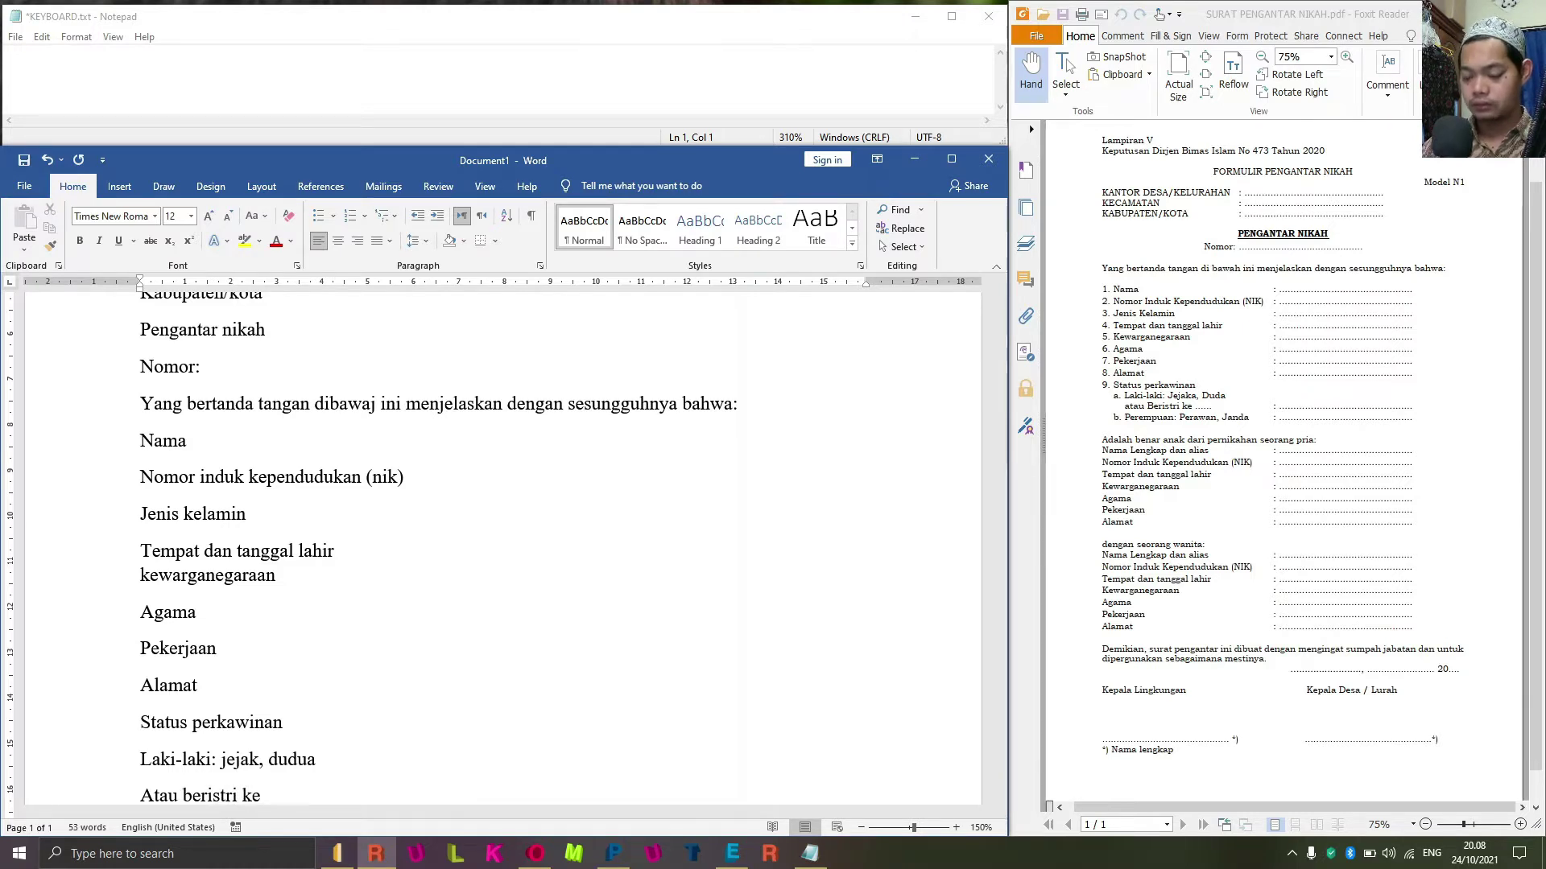
{"action": "key", "text": "Return"}
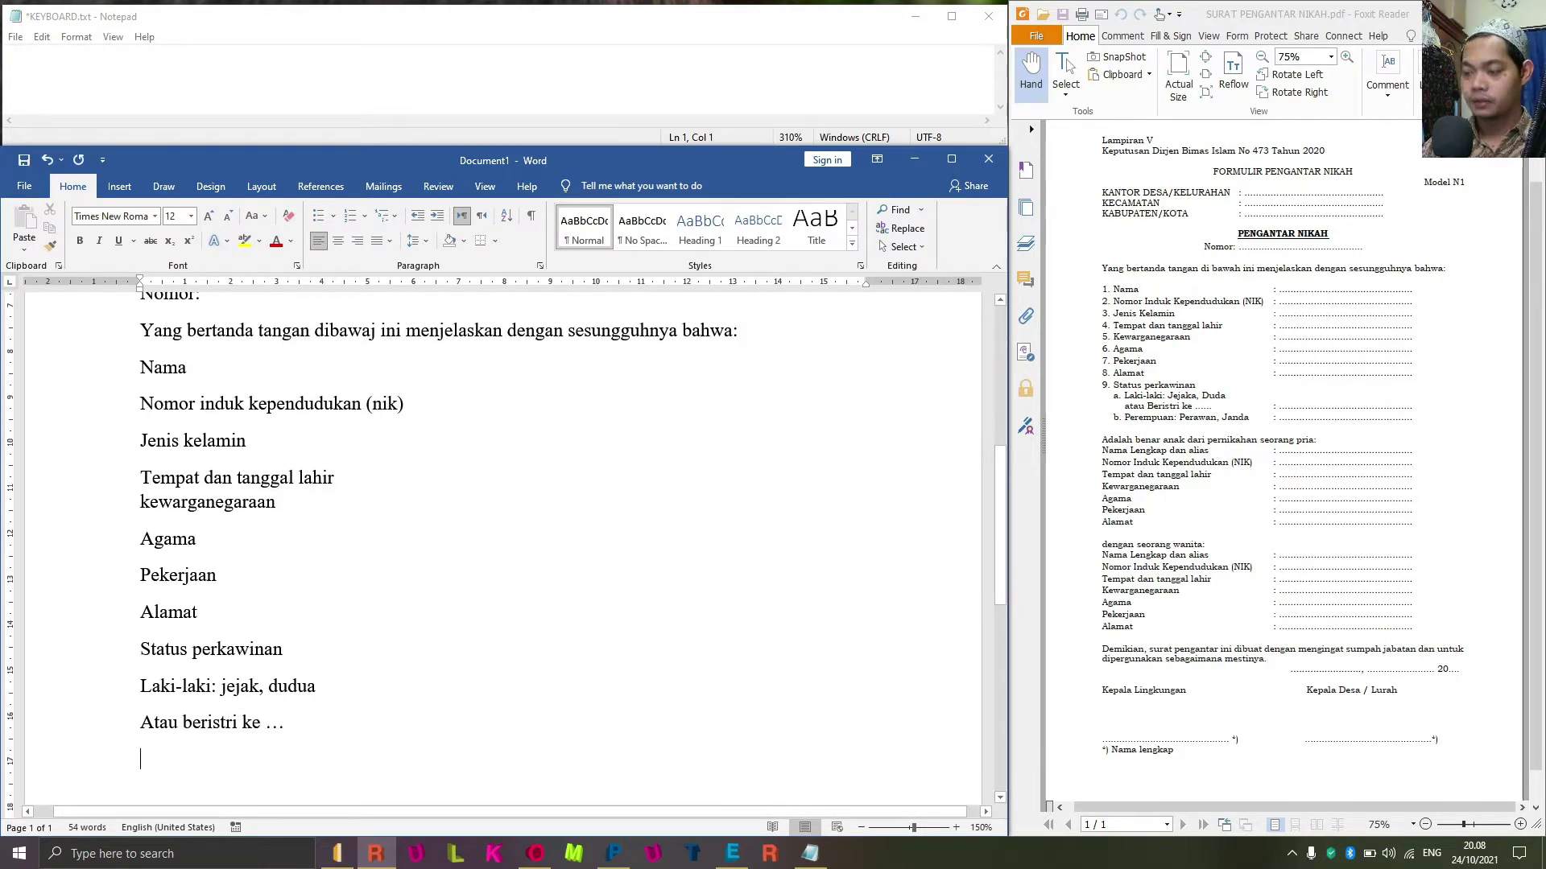
{"action": "type", "text": "perempuan "}
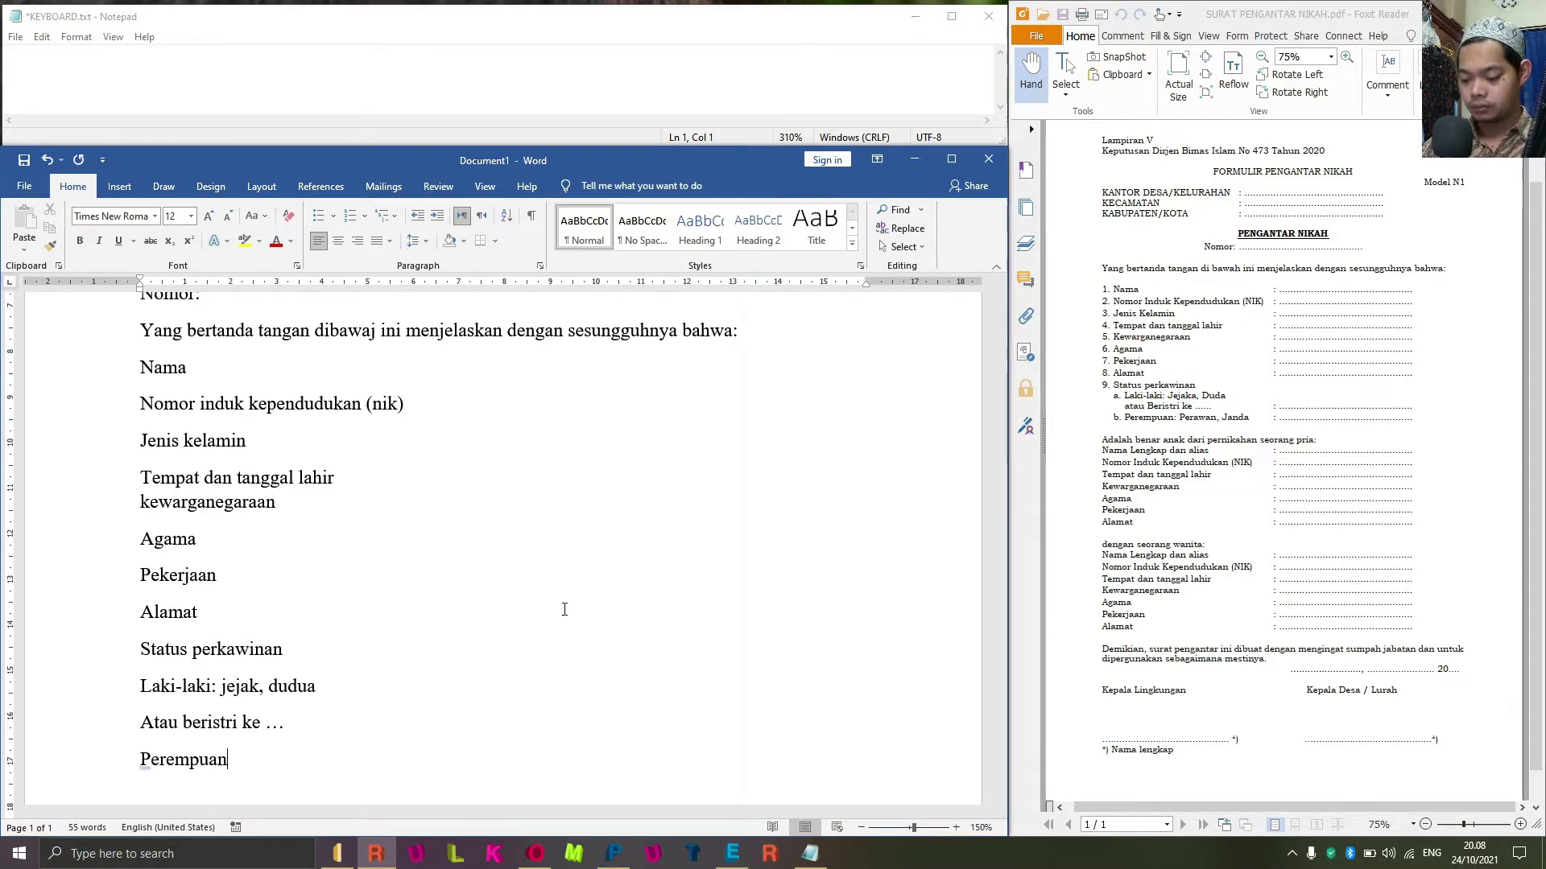
{"action": "type", "text": ": perawan"}
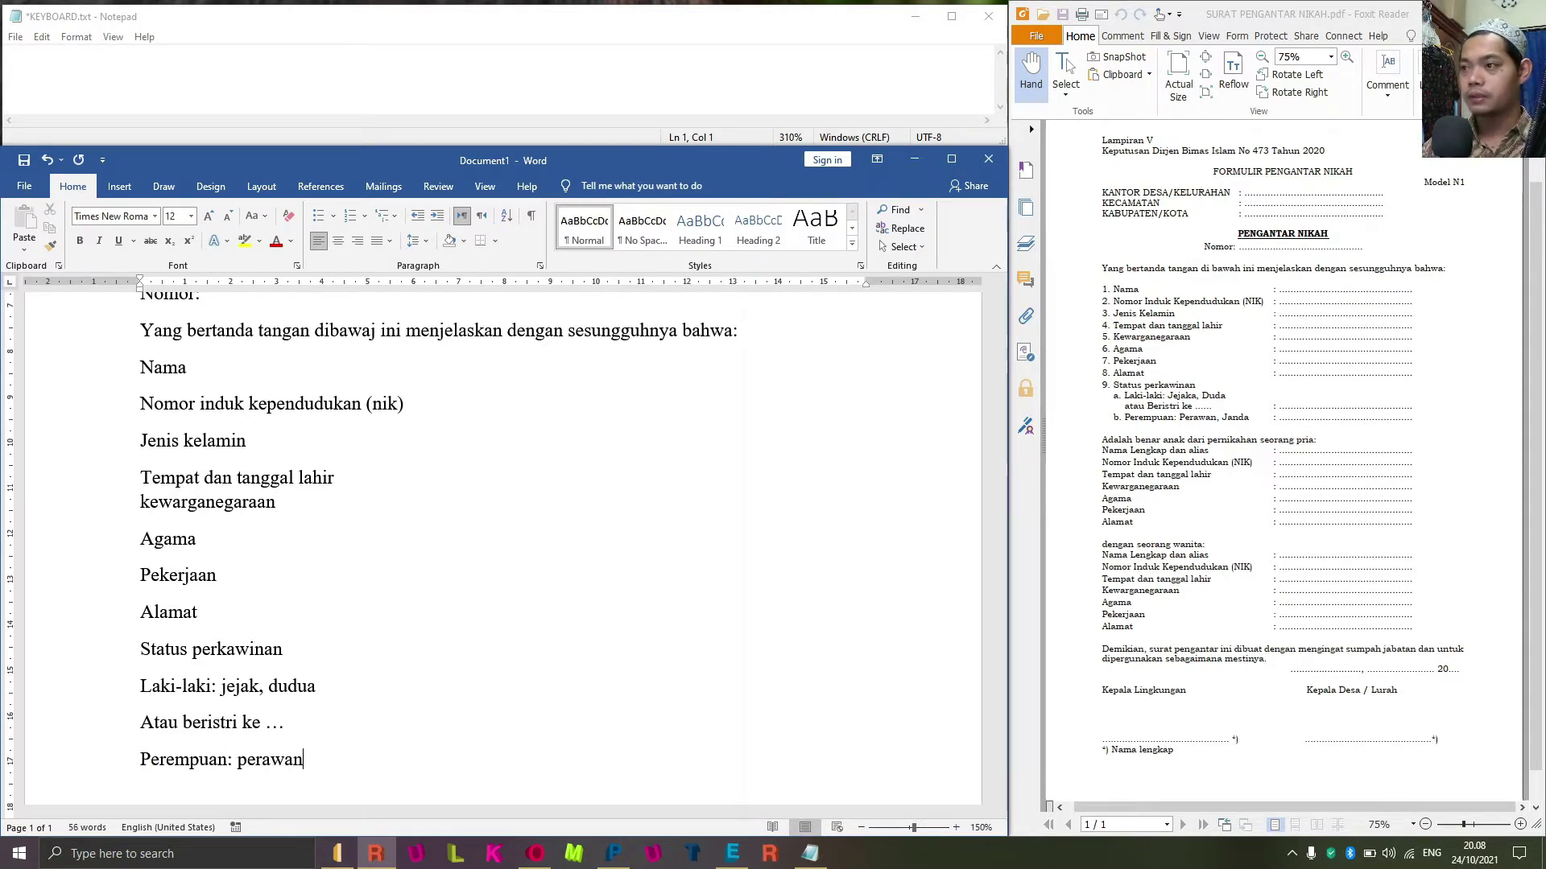
{"action": "type", "text": ", janda"}
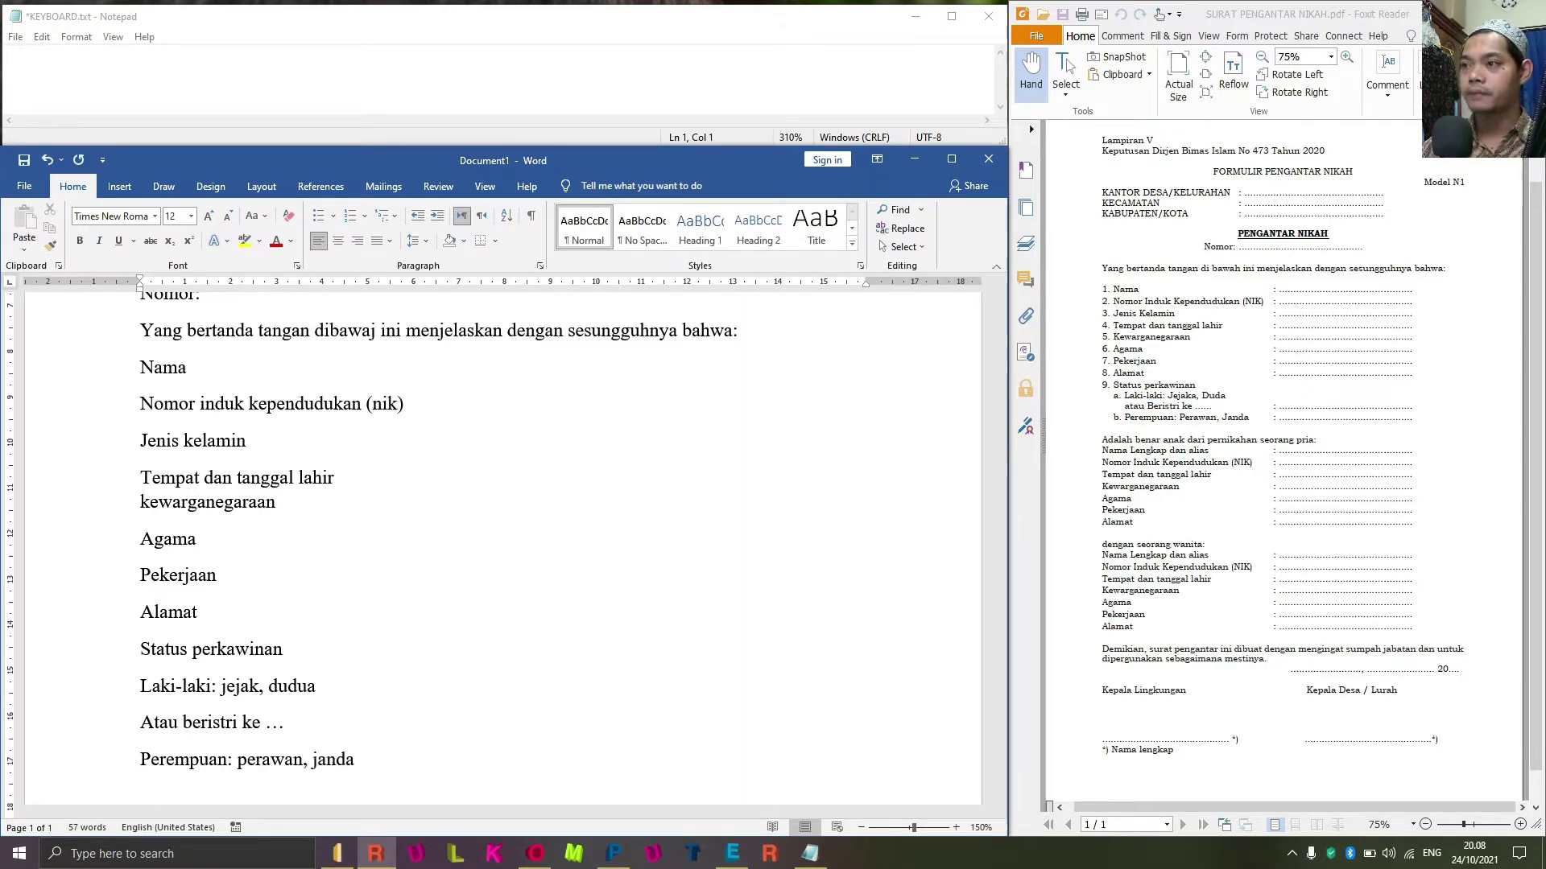
{"action": "key", "text": "Return"}
{"action": "type", "text": "Adalah "}
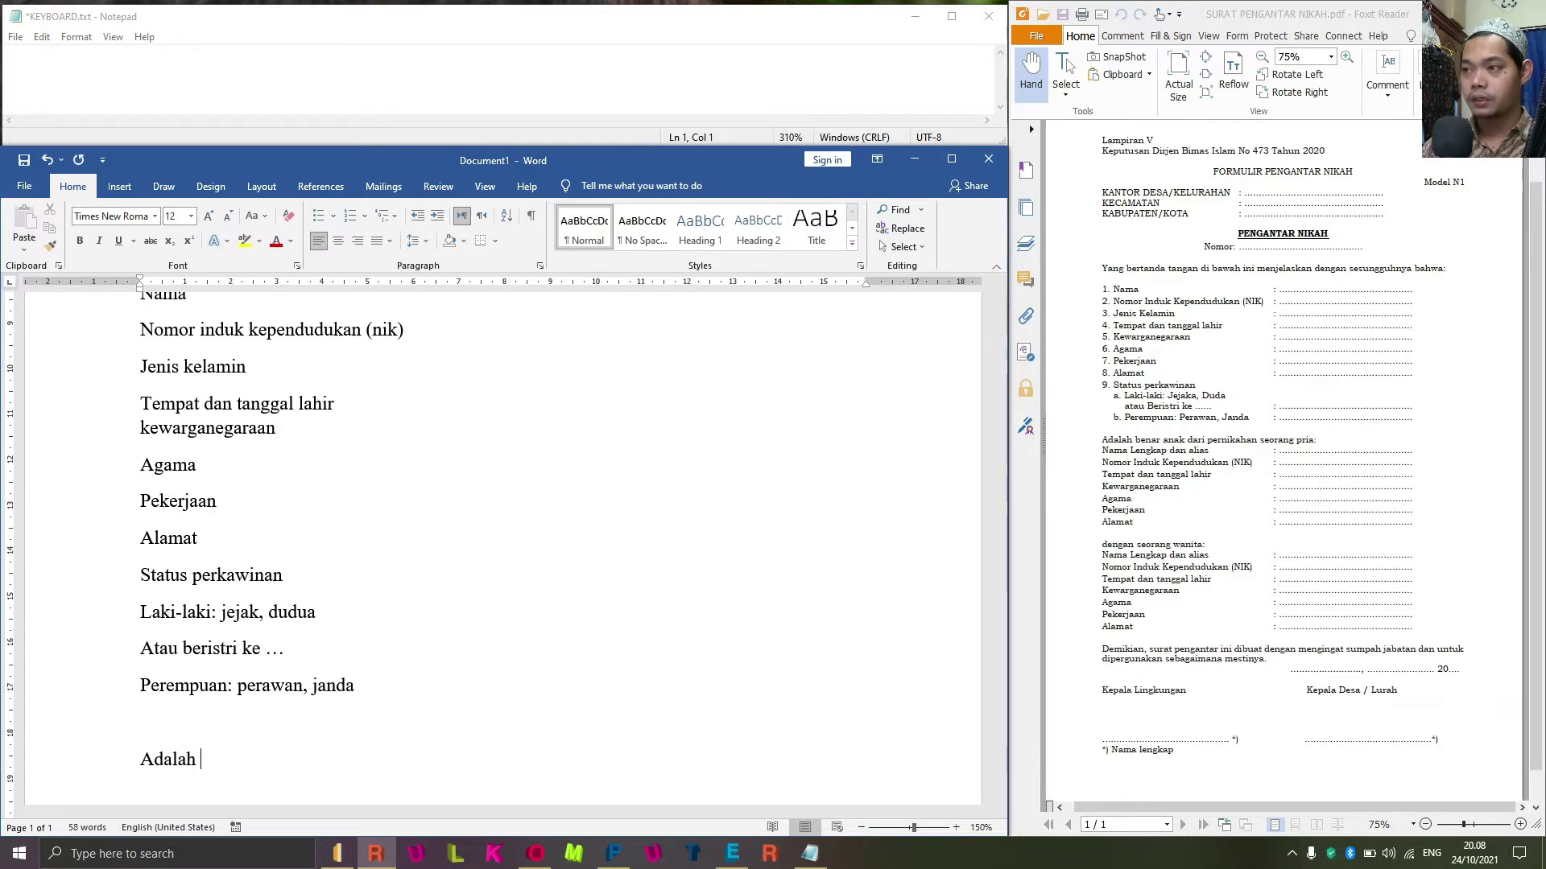
{"action": "type", "text": "benar anak da"}
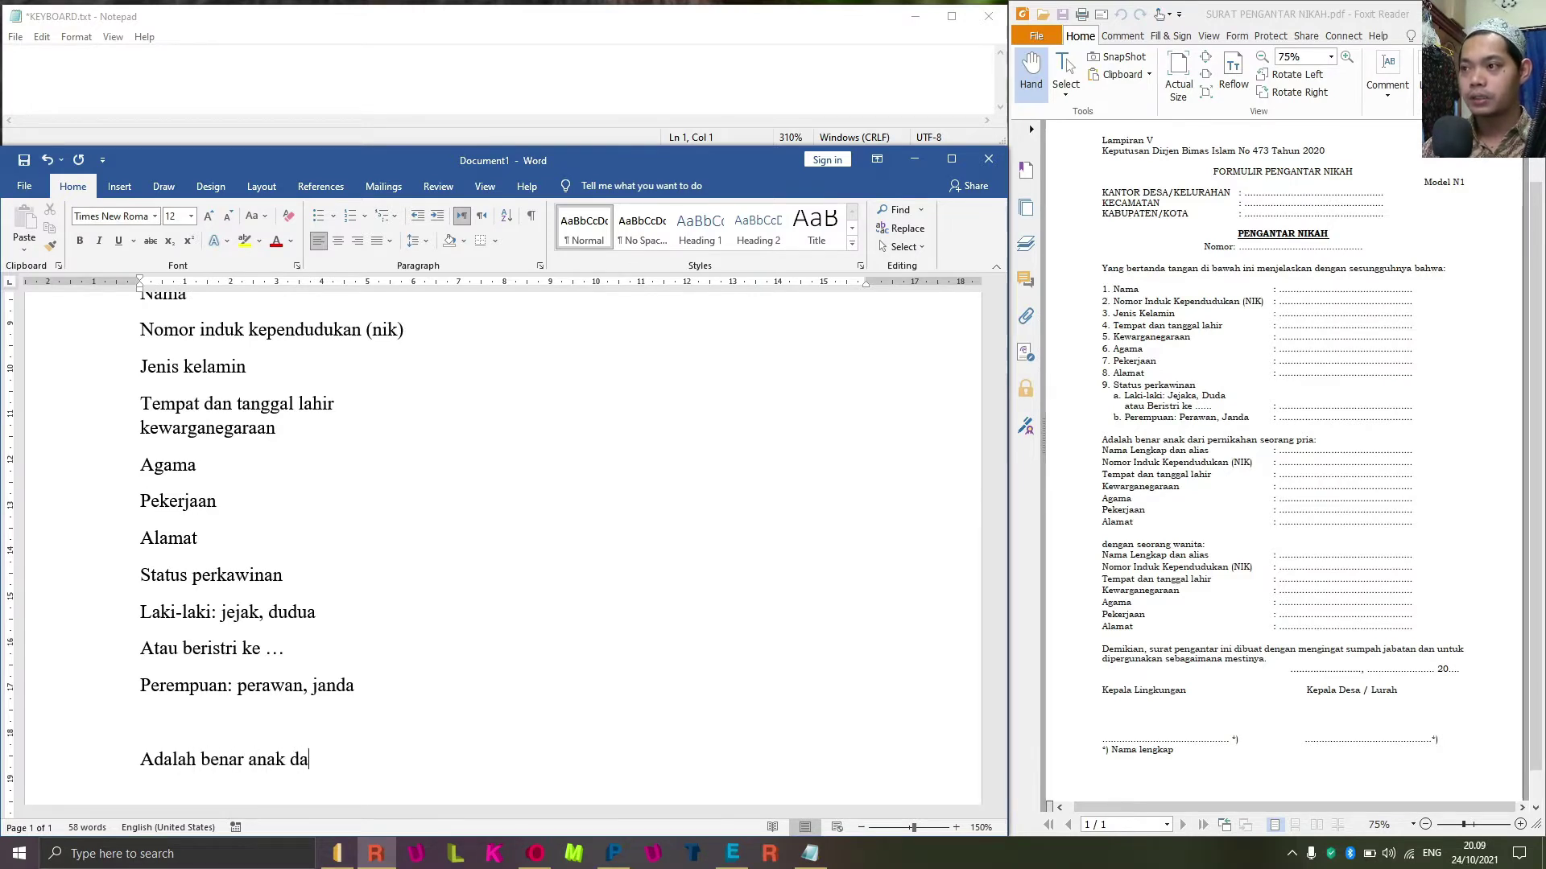
{"action": "type", "text": "ri per"}
Complete 'Adalah benar anak dari pernikahan seorang pria:' and add 'Nama lengkap dan alias' below.
{"action": "key", "text": "BackSpace"}
{"action": "key", "text": "BackSpace"}
{"action": "key", "text": "BackSpace"}
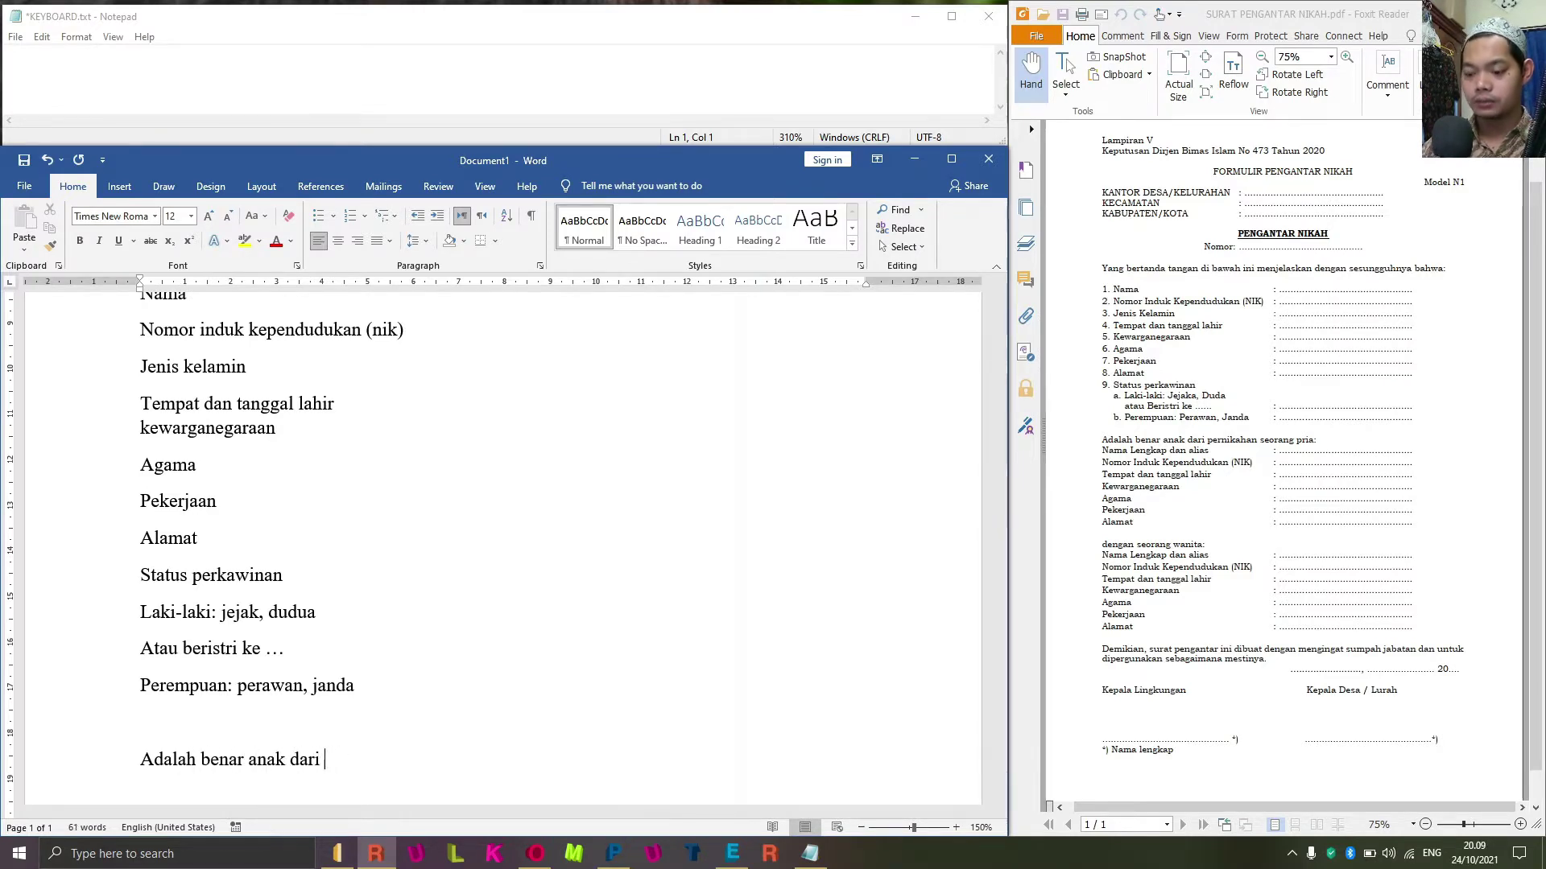
{"action": "type", "text": "pernikahan "}
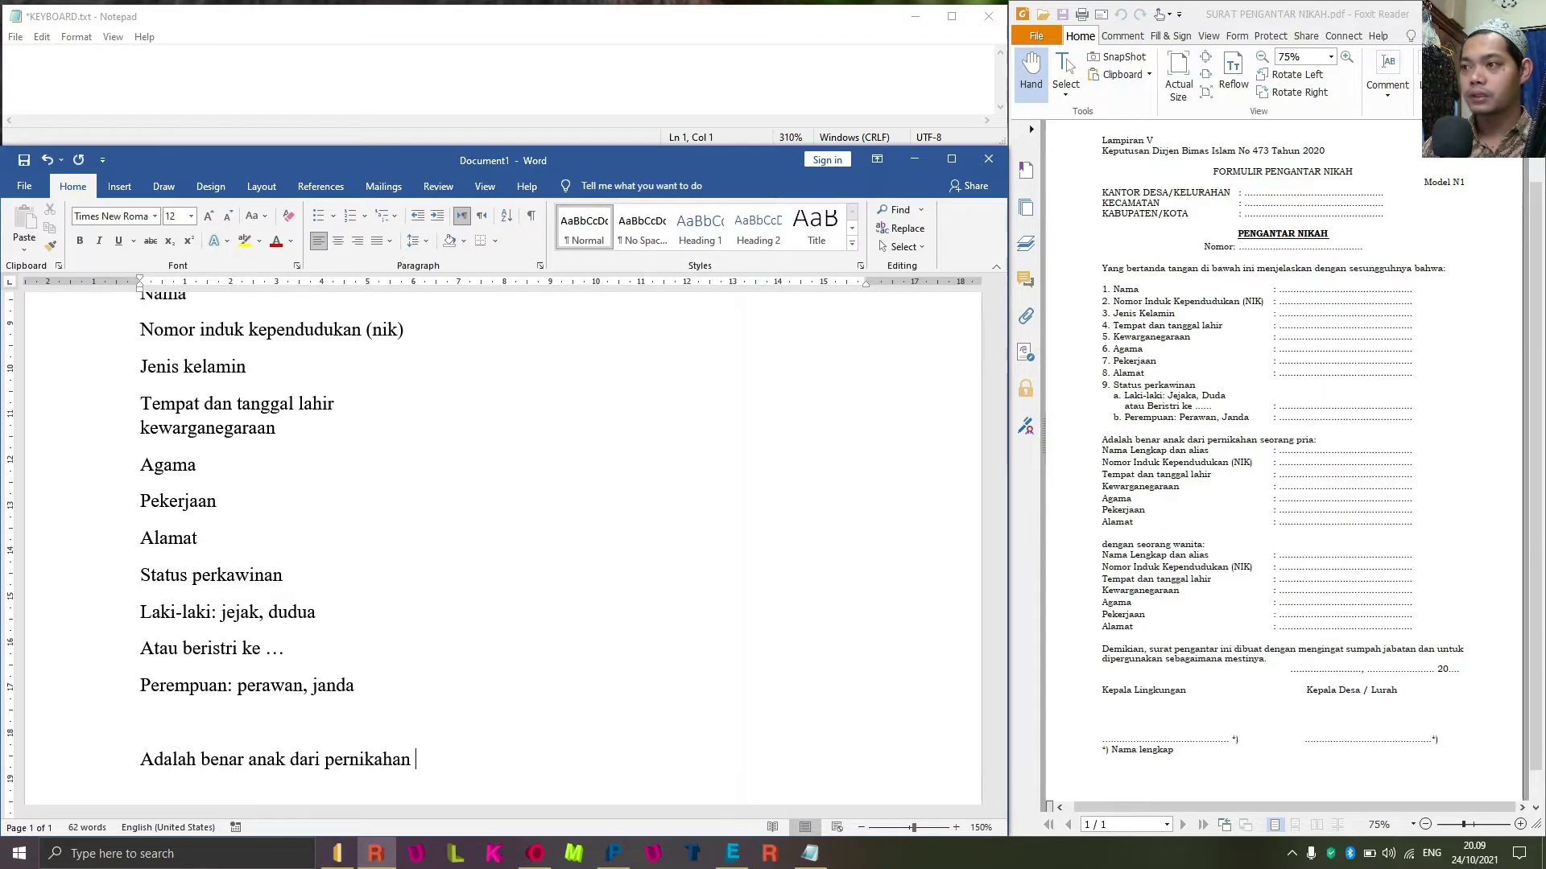
{"action": "type", "text": "seoarng"}
{"action": "key", "text": "BackSpace"}
{"action": "key", "text": "BackSpace"}
{"action": "key", "text": "BackSpace"}
{"action": "key", "text": "BackSpace"}
{"action": "key", "text": "BackSpace"}
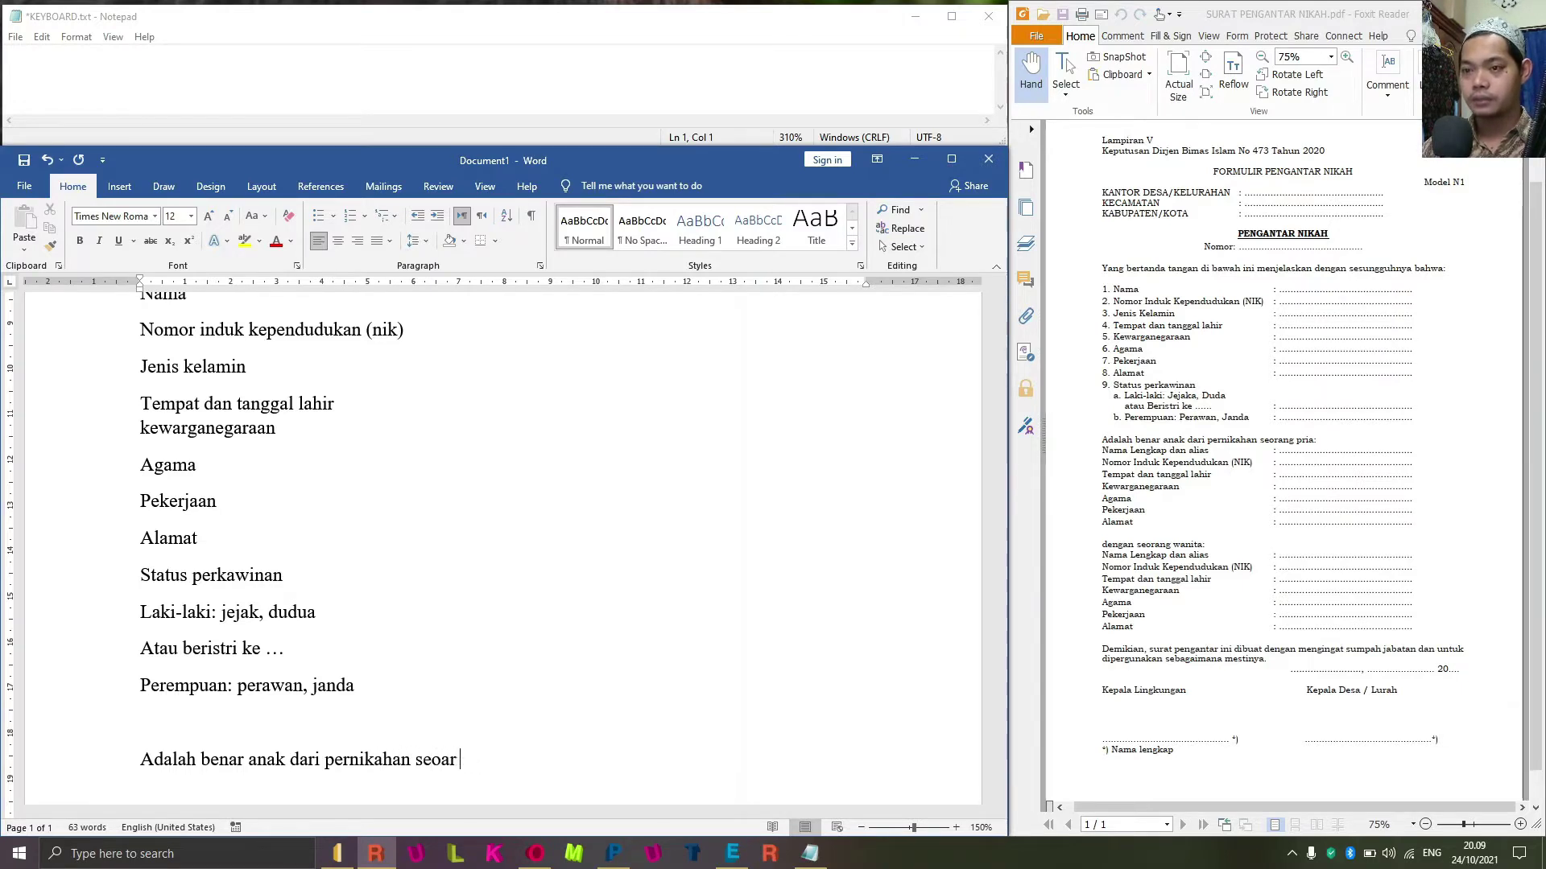
{"action": "type", "text": "rang pria"}
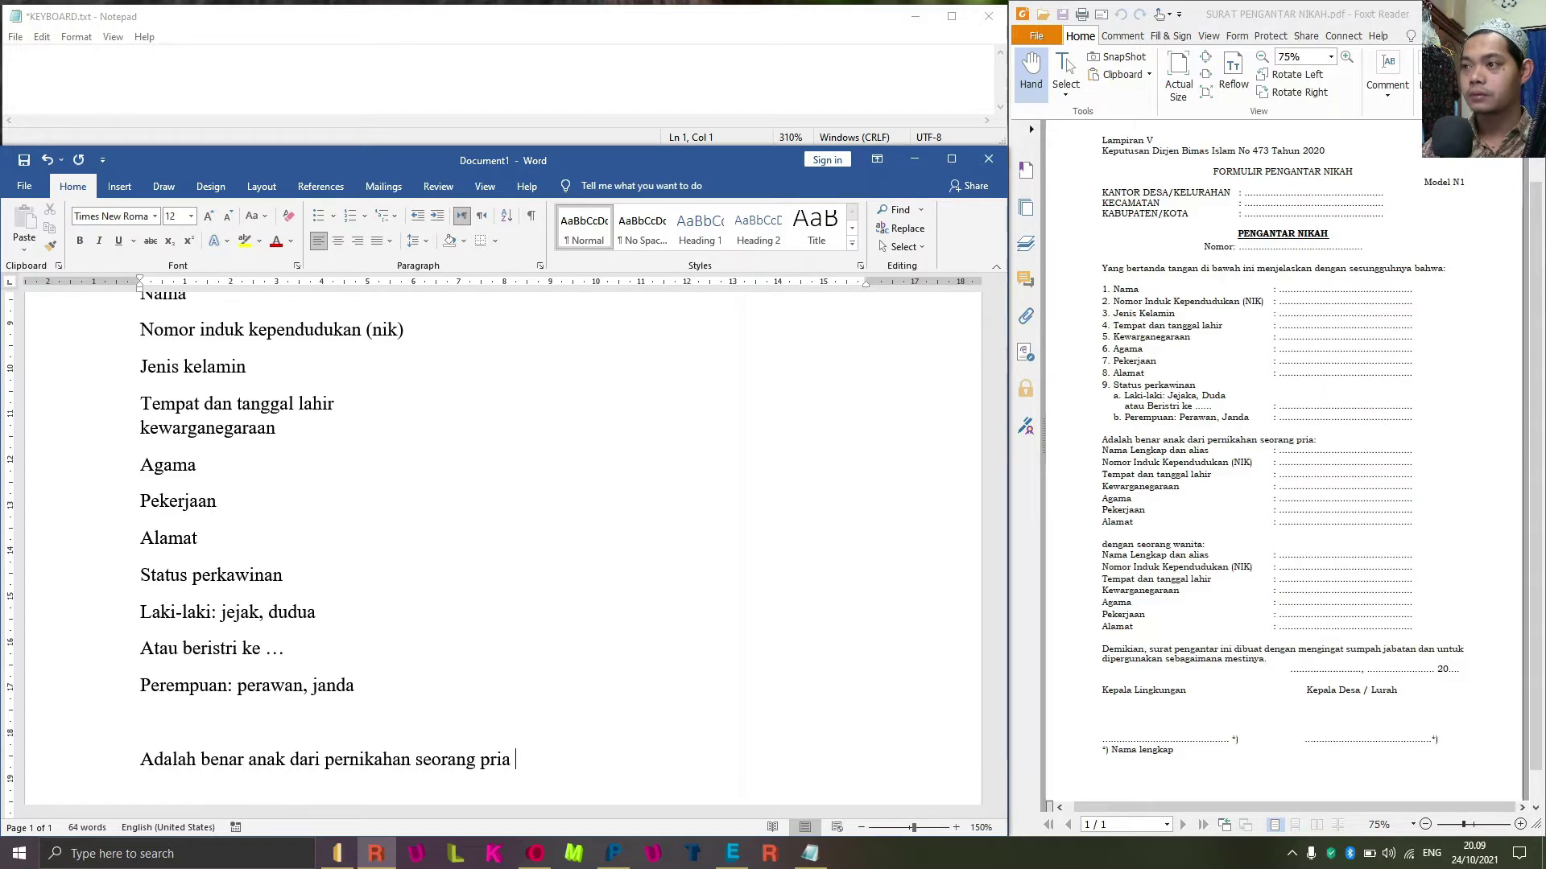
{"action": "key", "text": "BackSpace"}
{"action": "type", "text": ":"}
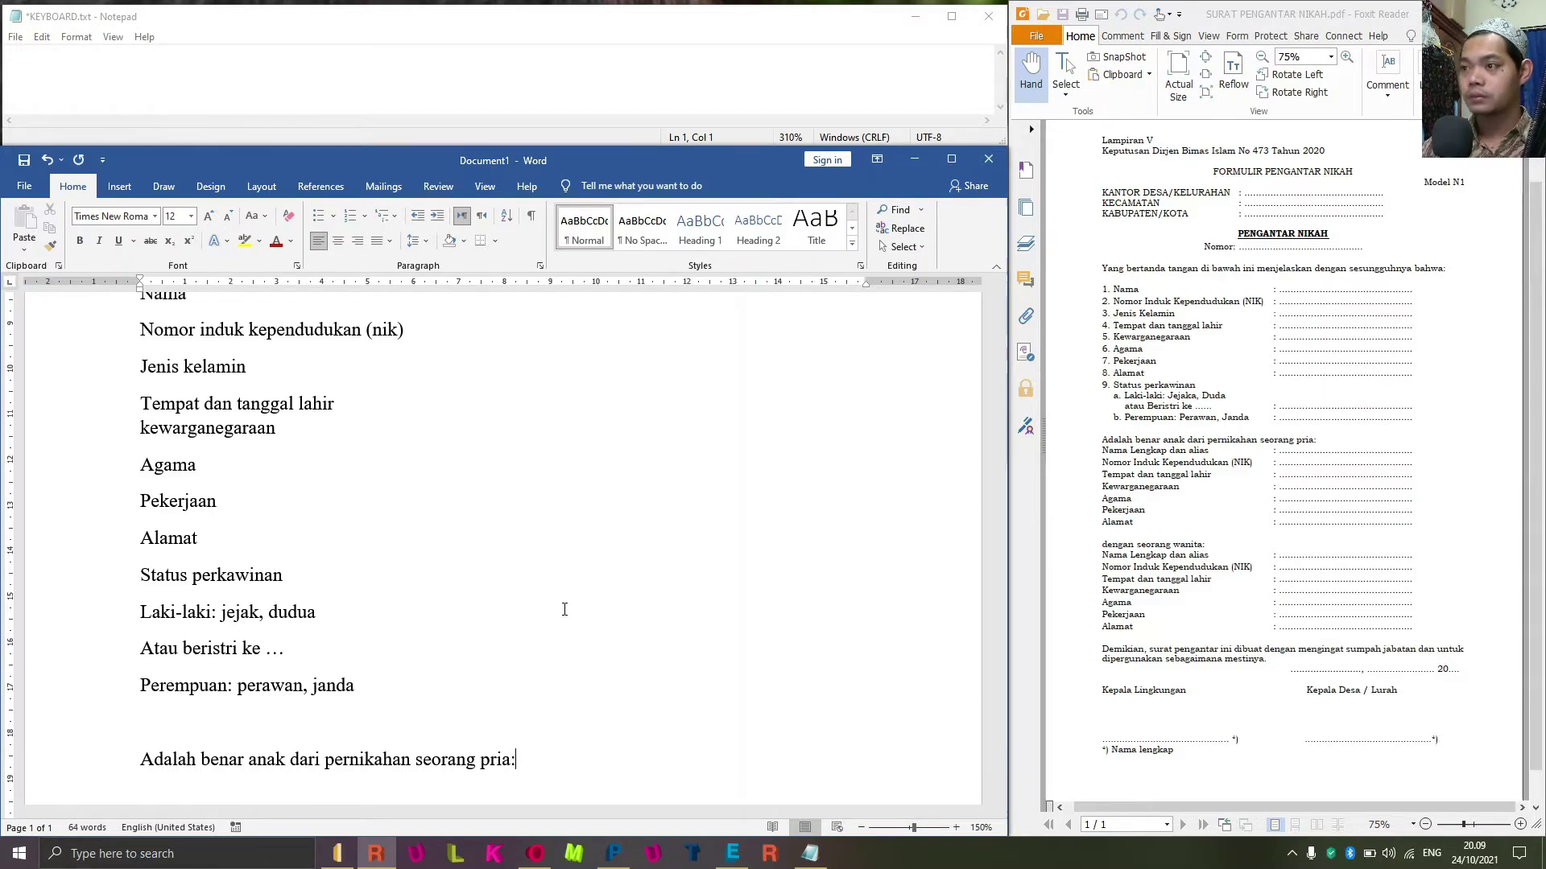
{"action": "key", "text": "Return"}
{"action": "type", "text": "Nama len"}
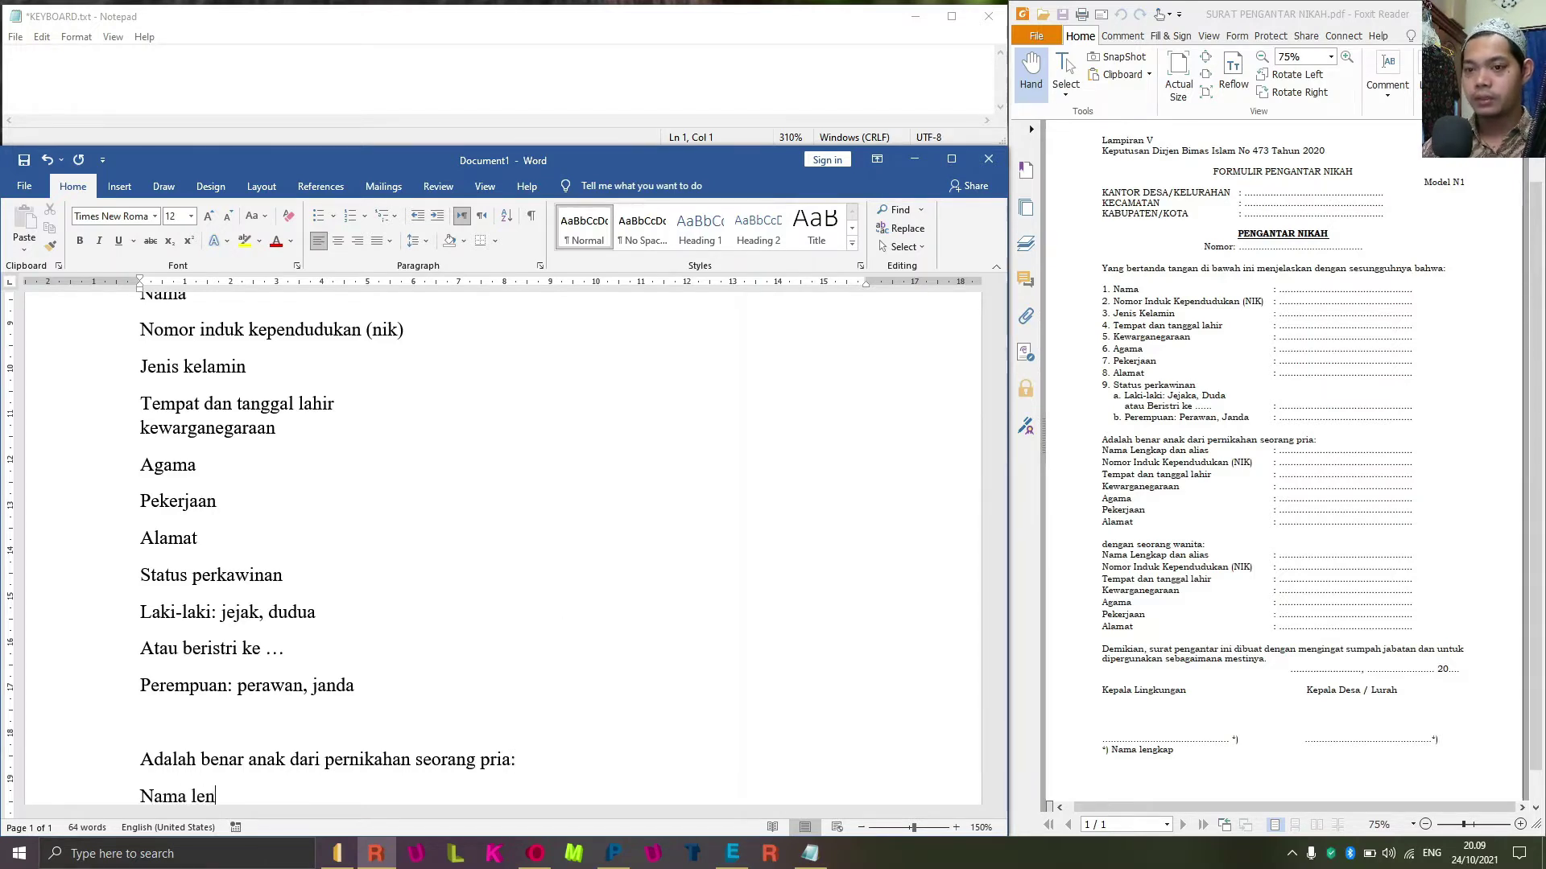
{"action": "type", "text": "gkap"}
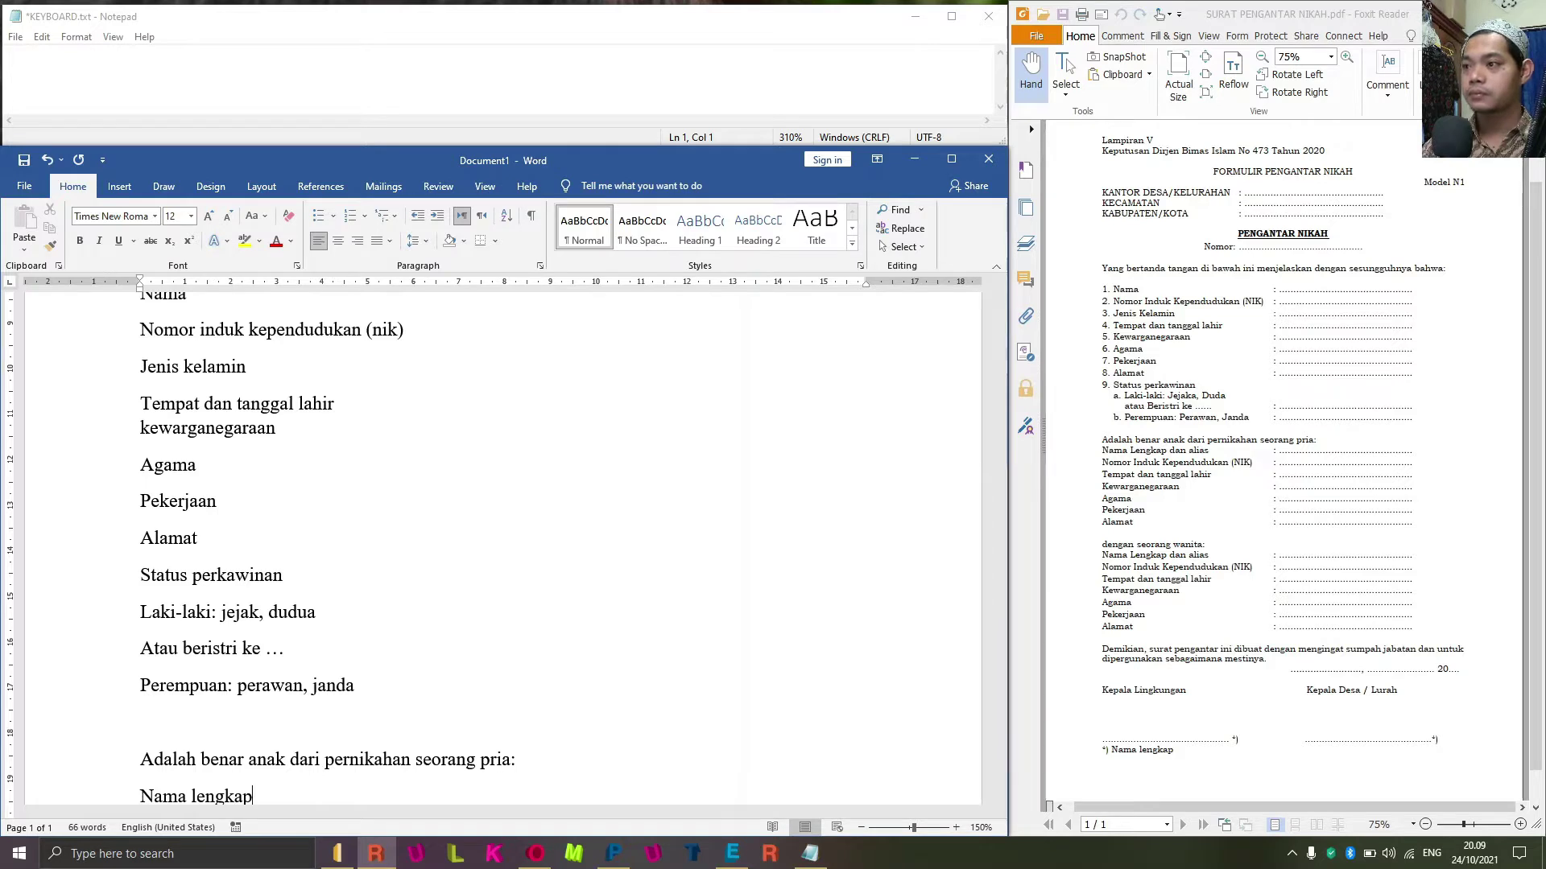
{"action": "type", "text": " dan alias"}
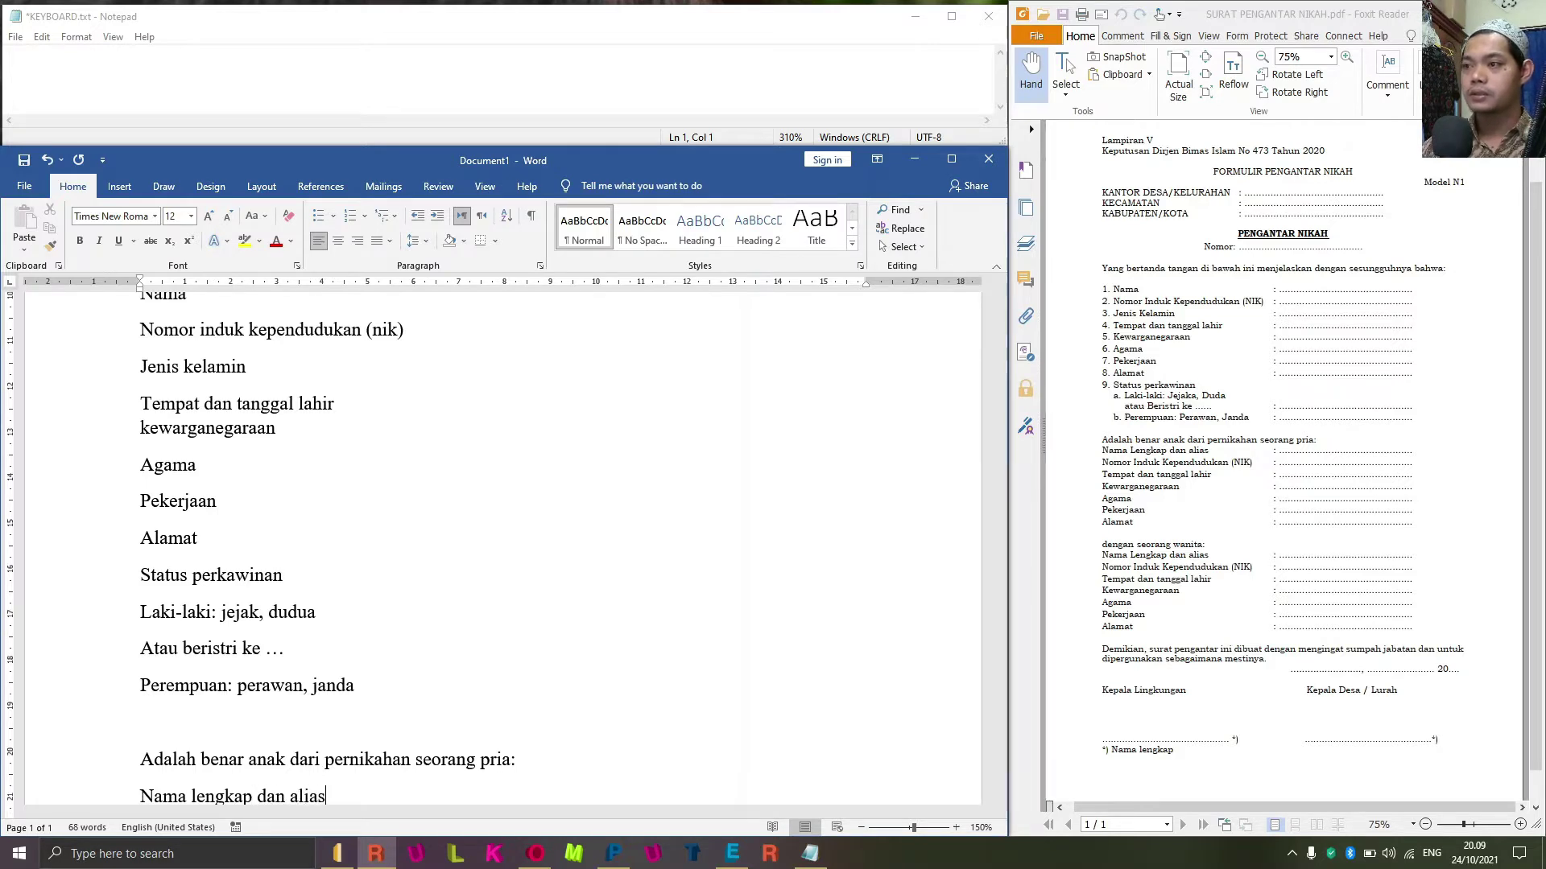
{"action": "key", "text": "Return"}
Add the groom's lines: NIK, Tempat dan tanggal lahir, Kewarganegaraan, Agama, Pekerjaan, Alamat.
{"action": "type", "text": "Nomor "}
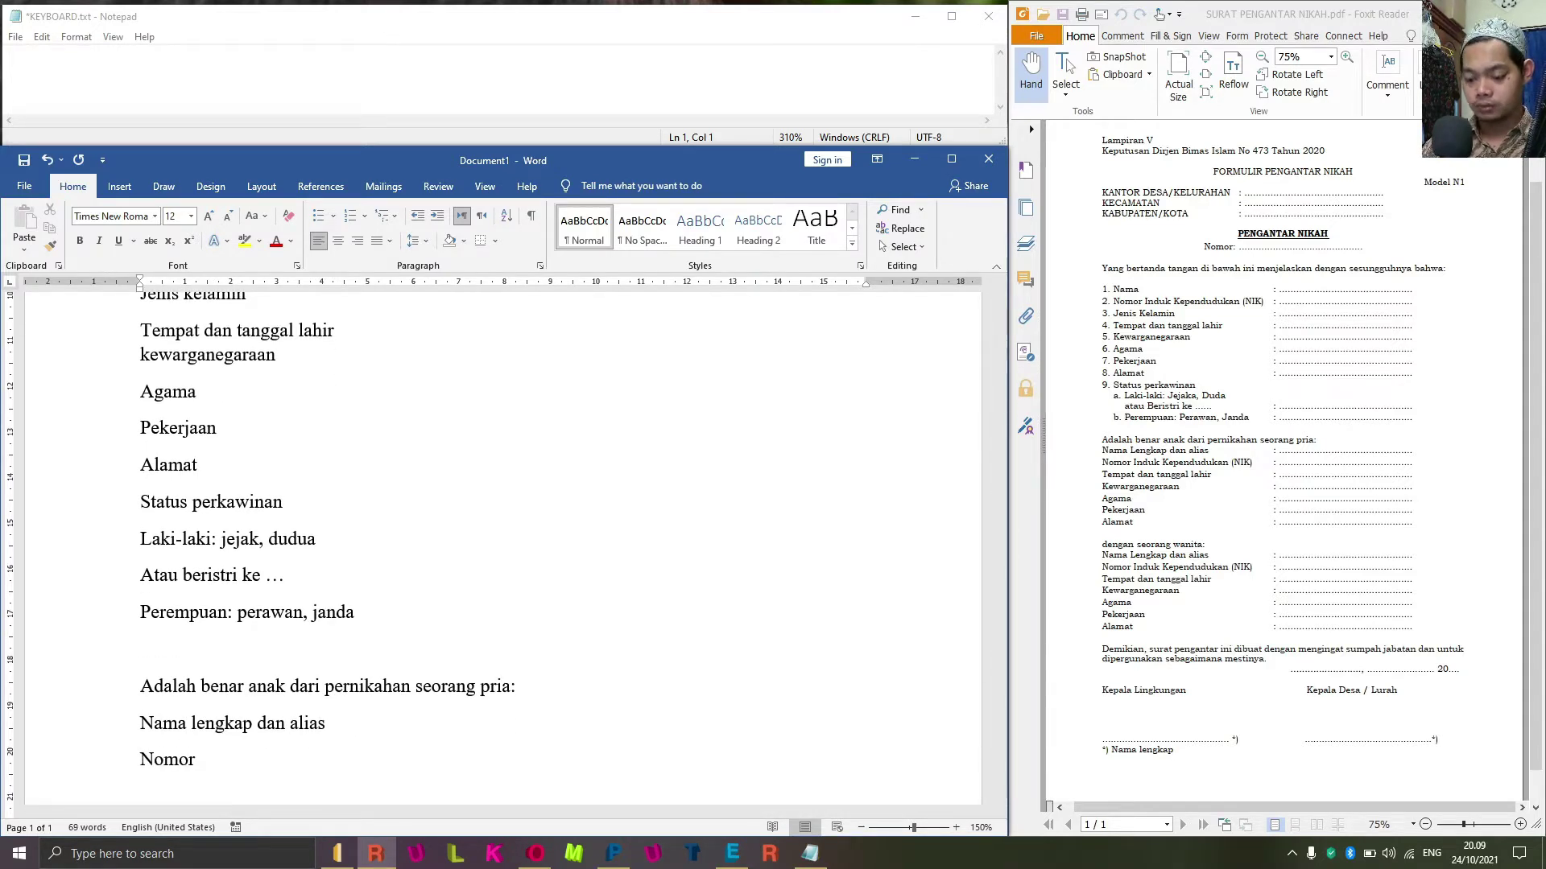
{"action": "type", "text": "induk kepe"}
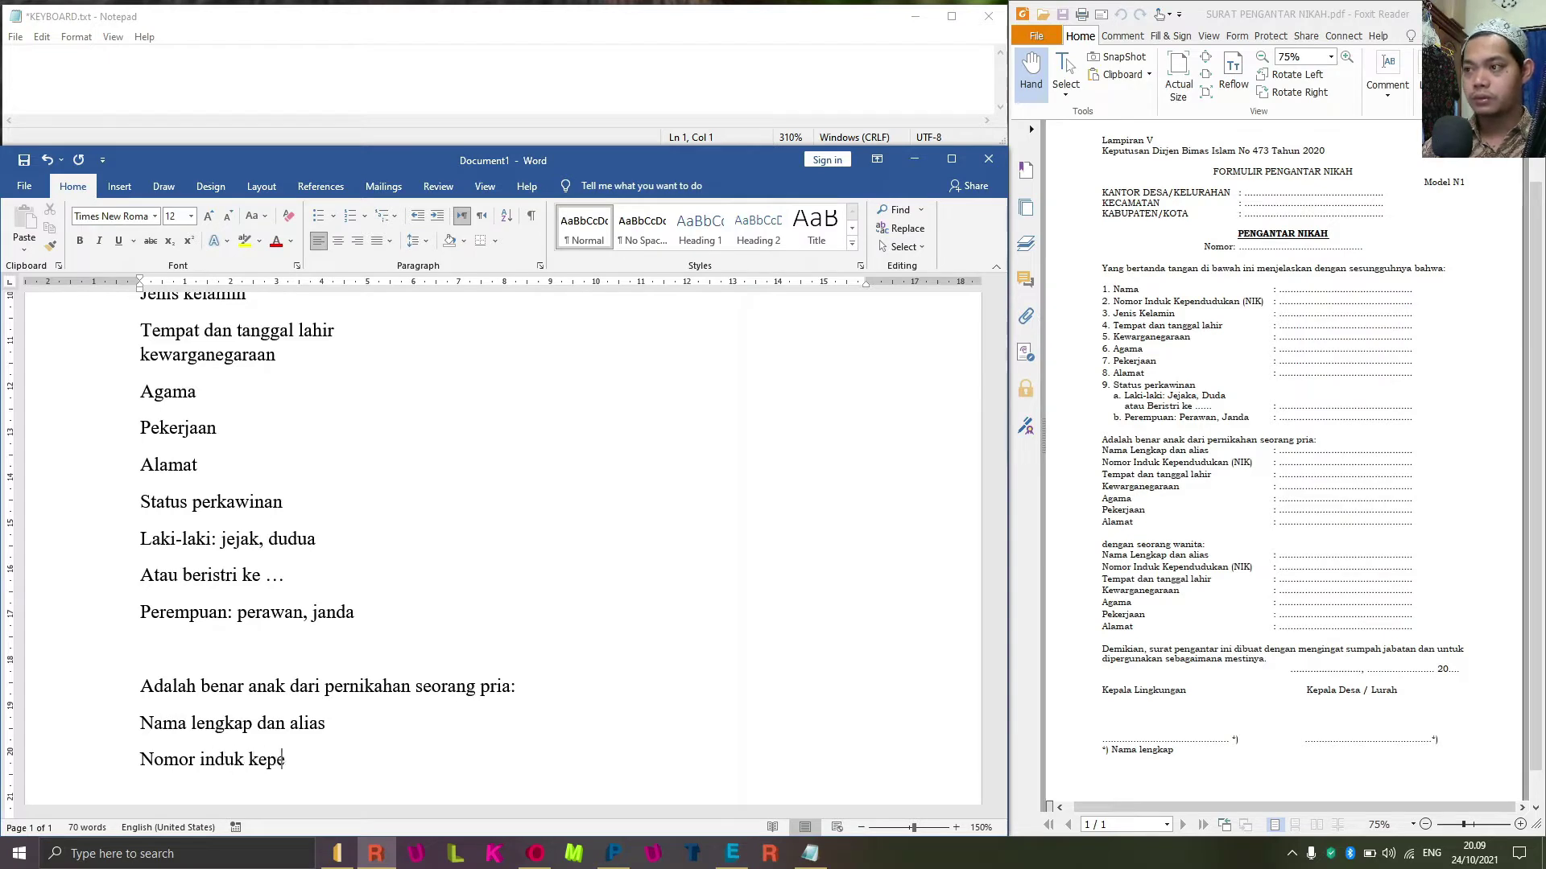
{"action": "type", "text": "nduduk"}
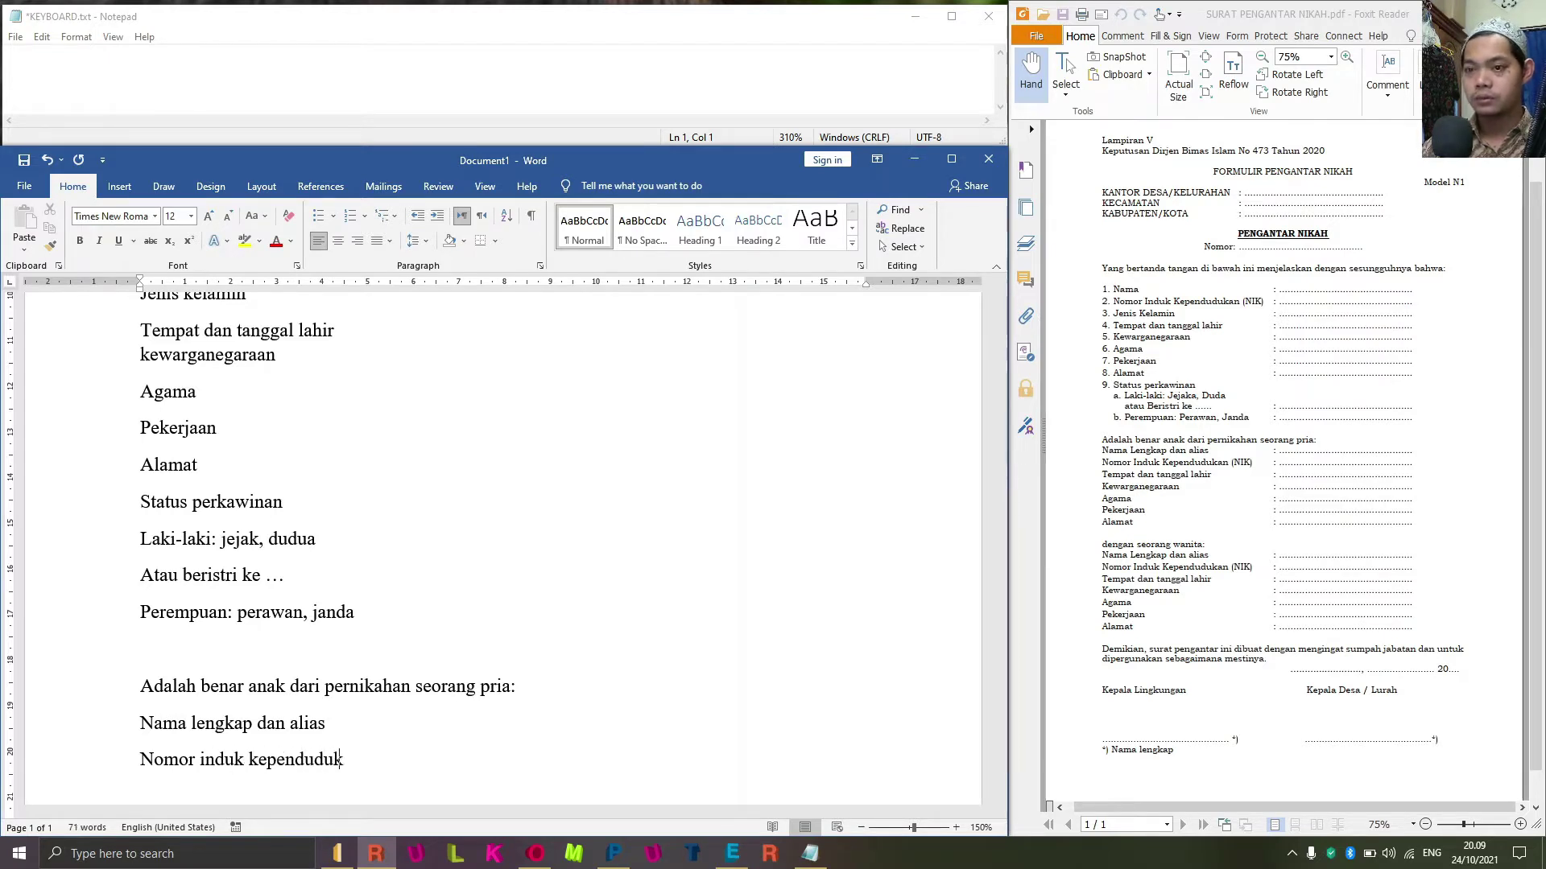
{"action": "type", "text": "an ("}
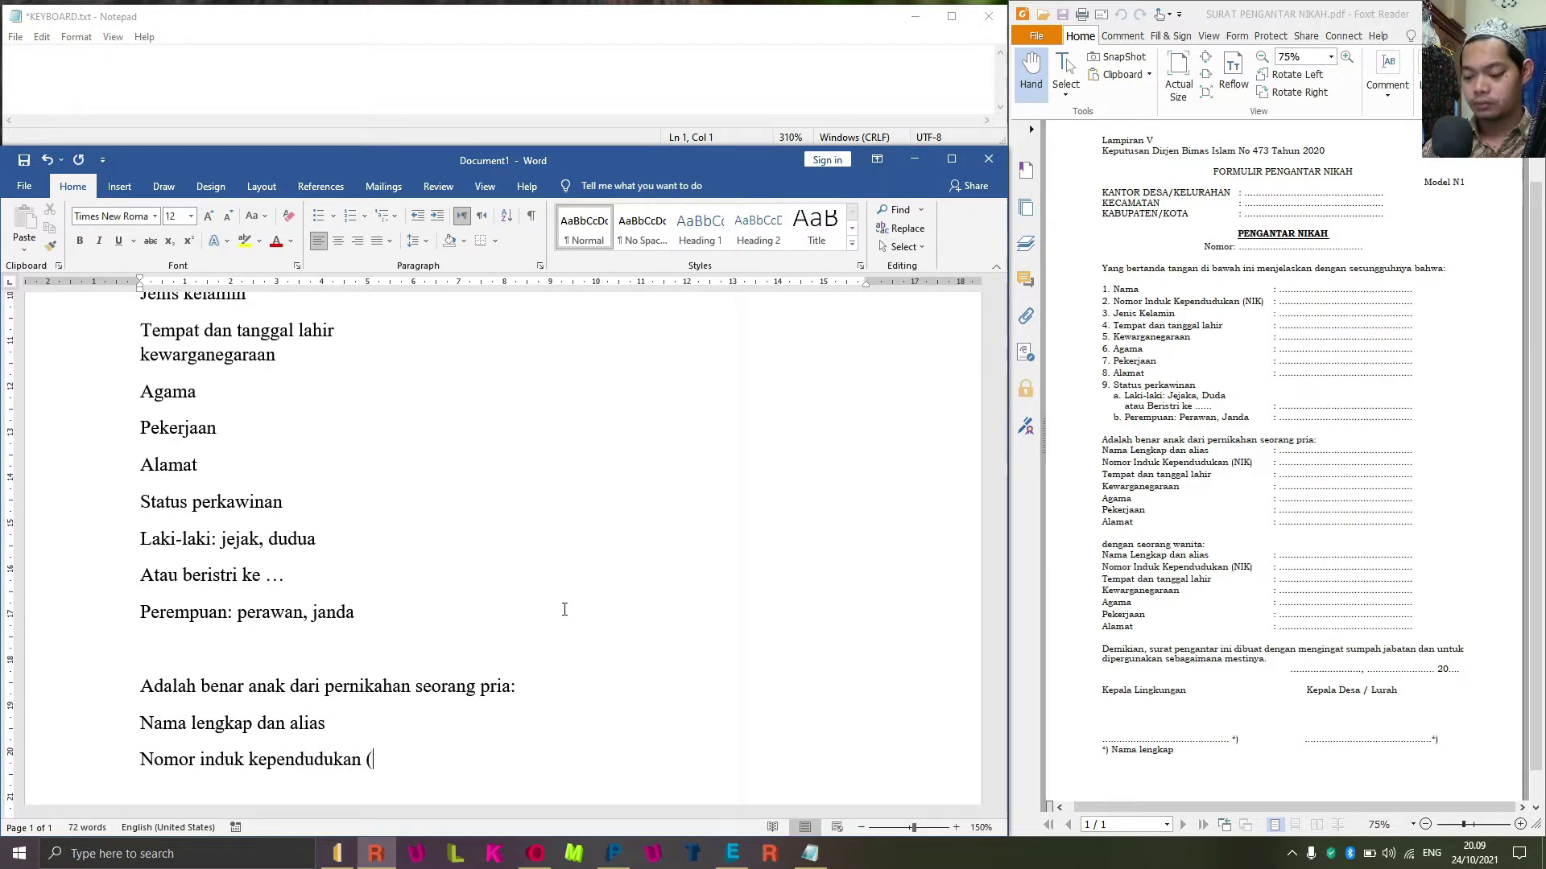
{"action": "type", "text": "nik)"}
{"action": "key", "text": "Return"}
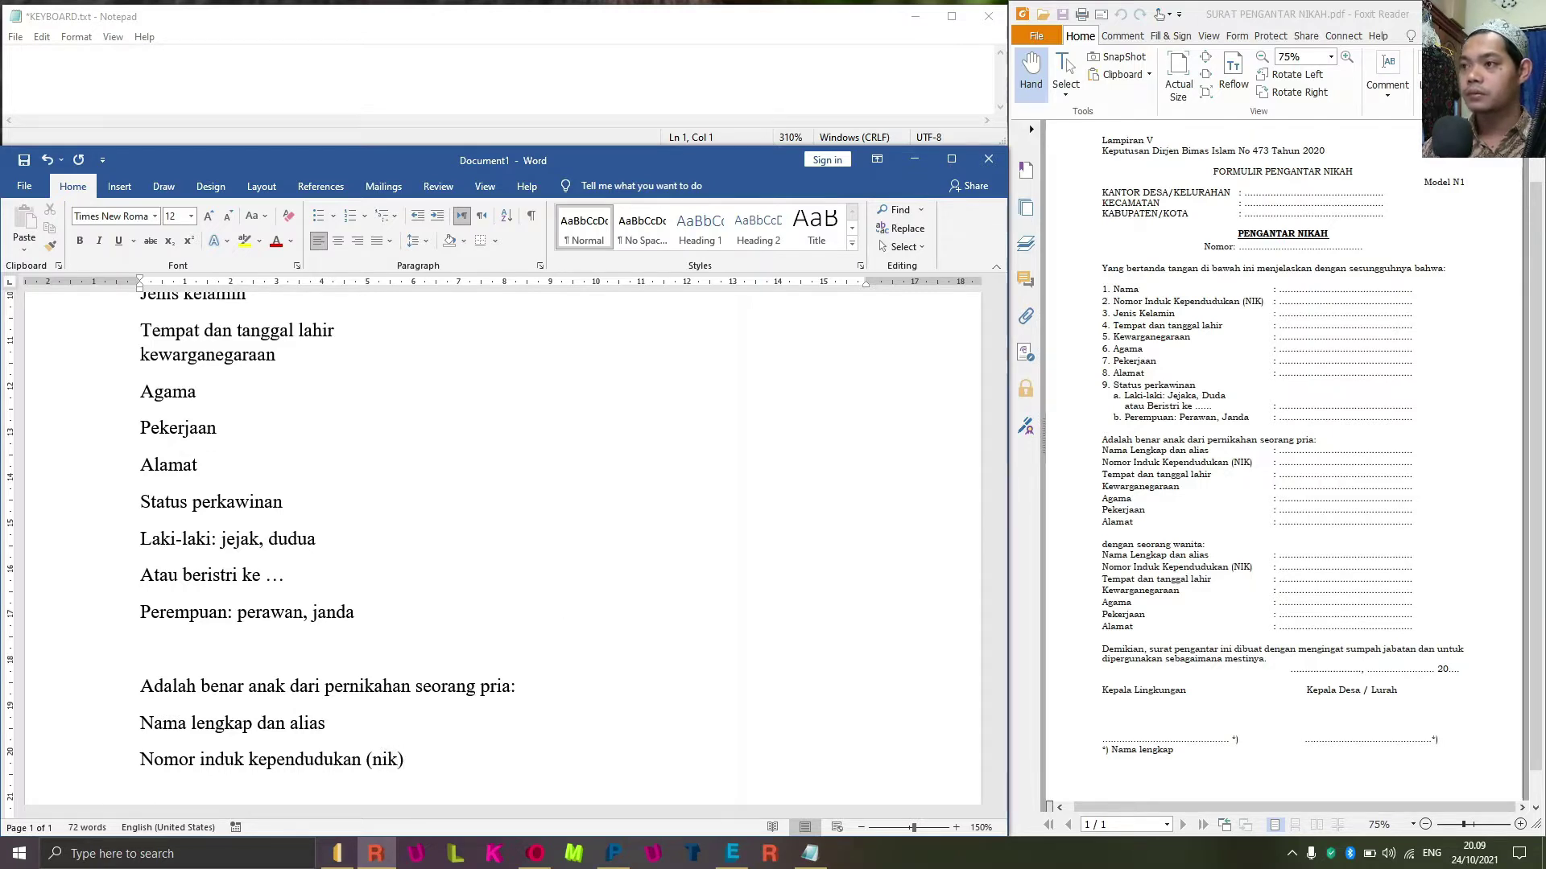
{"action": "type", "text": "t"}
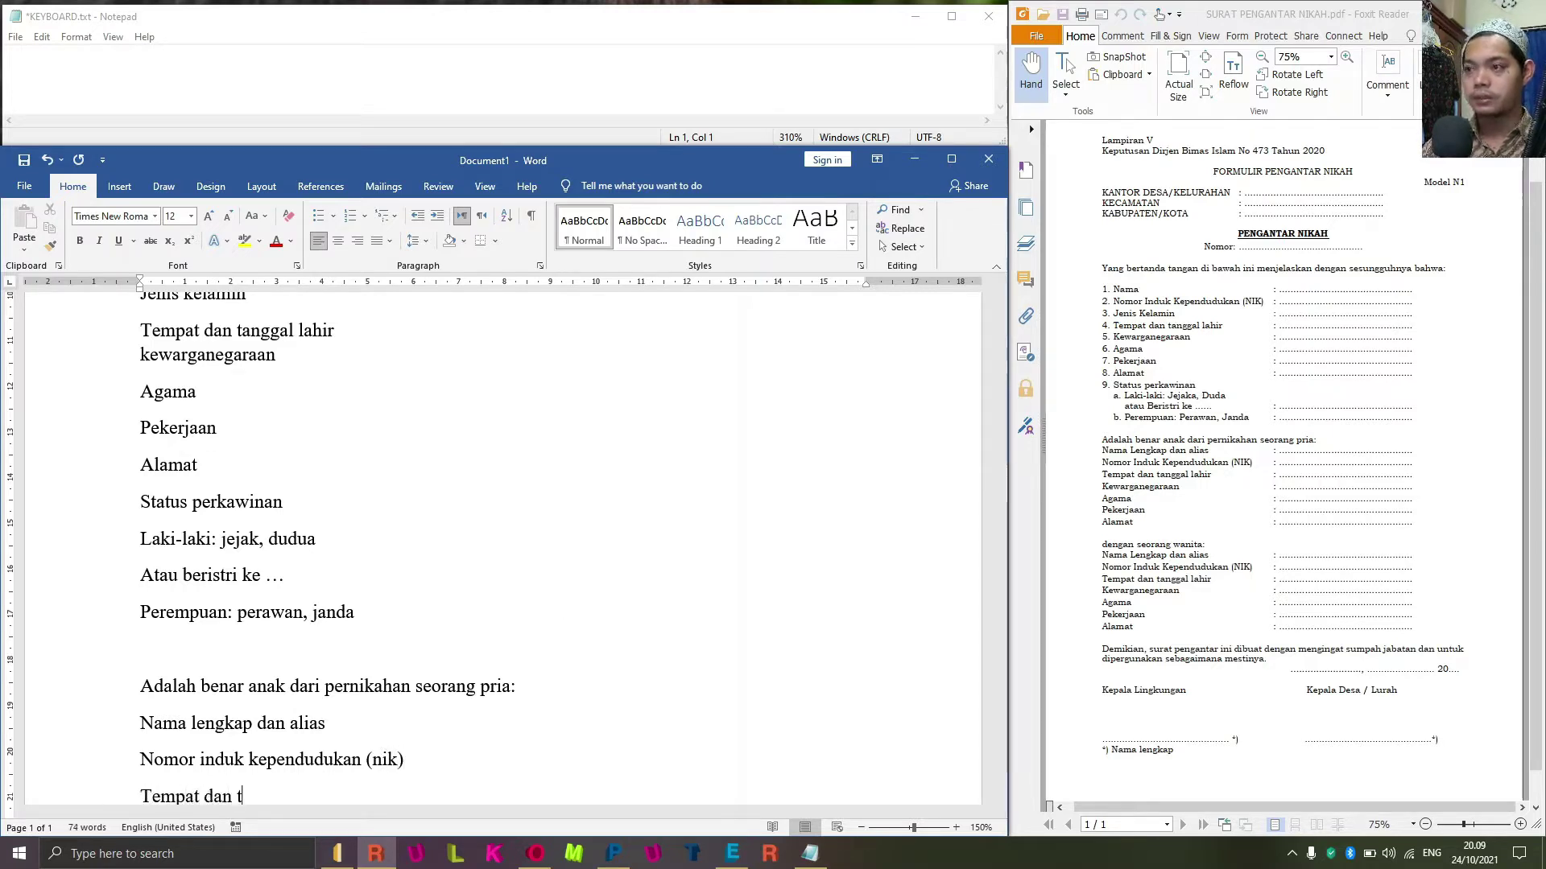
{"action": "type", "text": "empat dan tanggal lahir"}
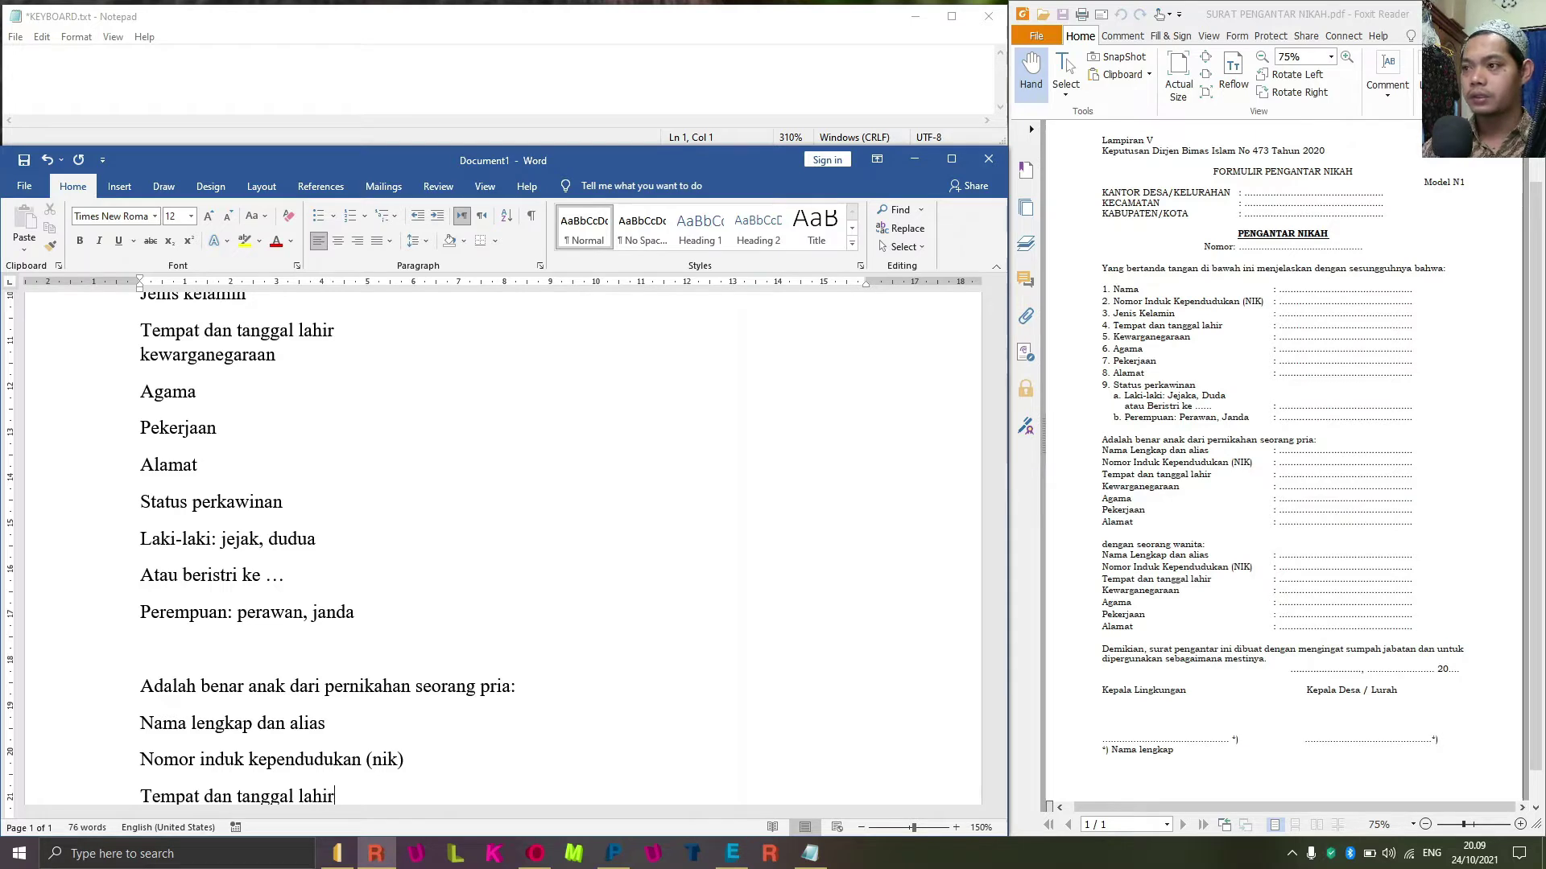
{"action": "key", "text": "Return"}
{"action": "type", "text": "kewaqr"}
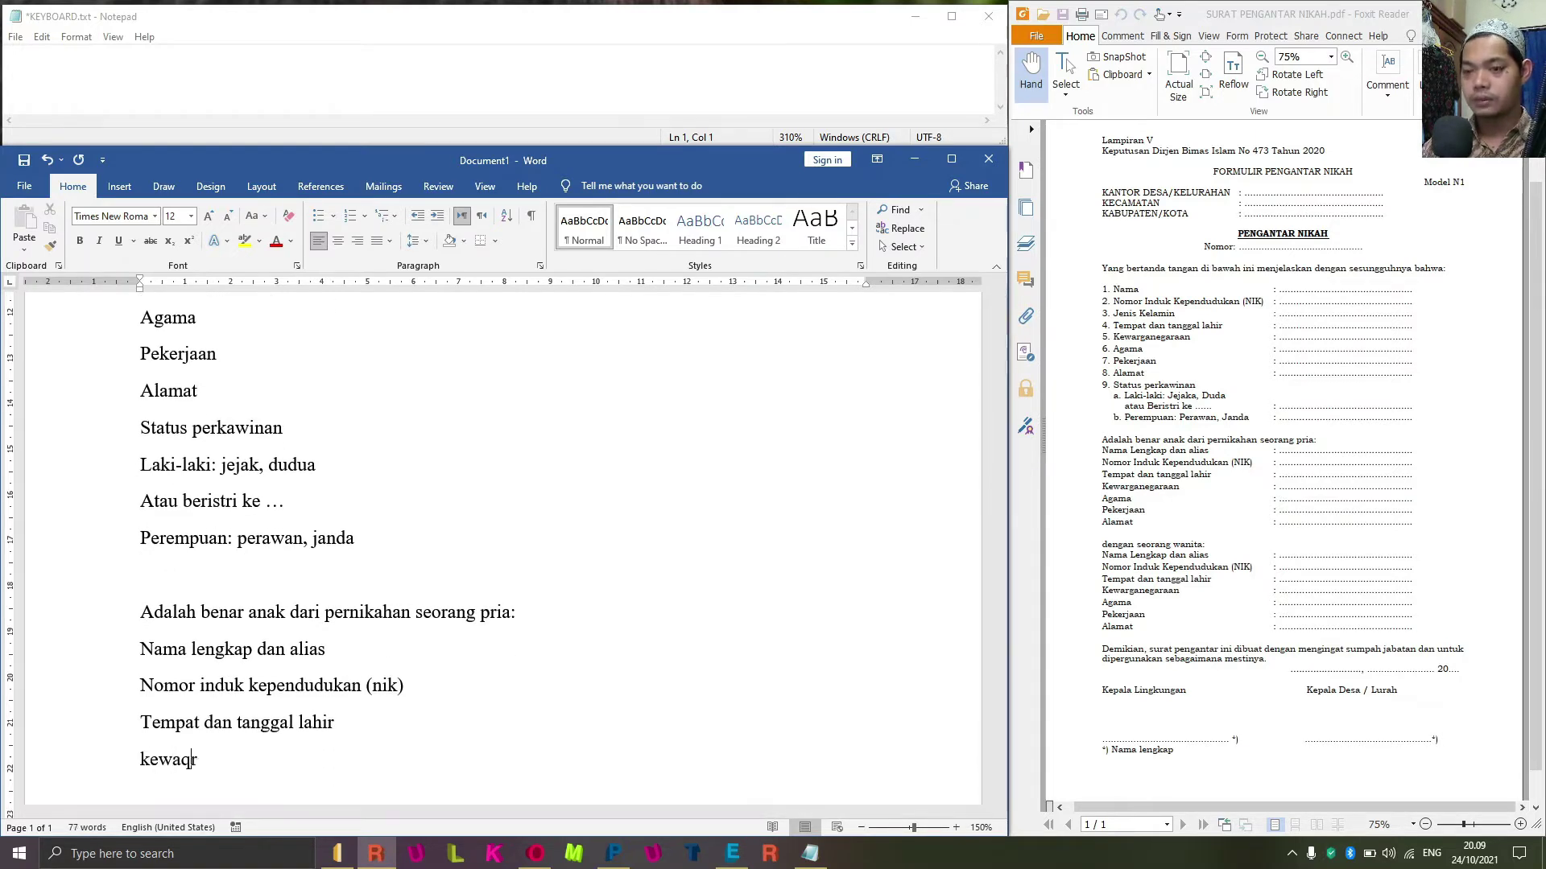
{"action": "key", "text": "BackSpace"}
{"action": "key", "text": "BackSpace"}
{"action": "type", "text": "rga"}
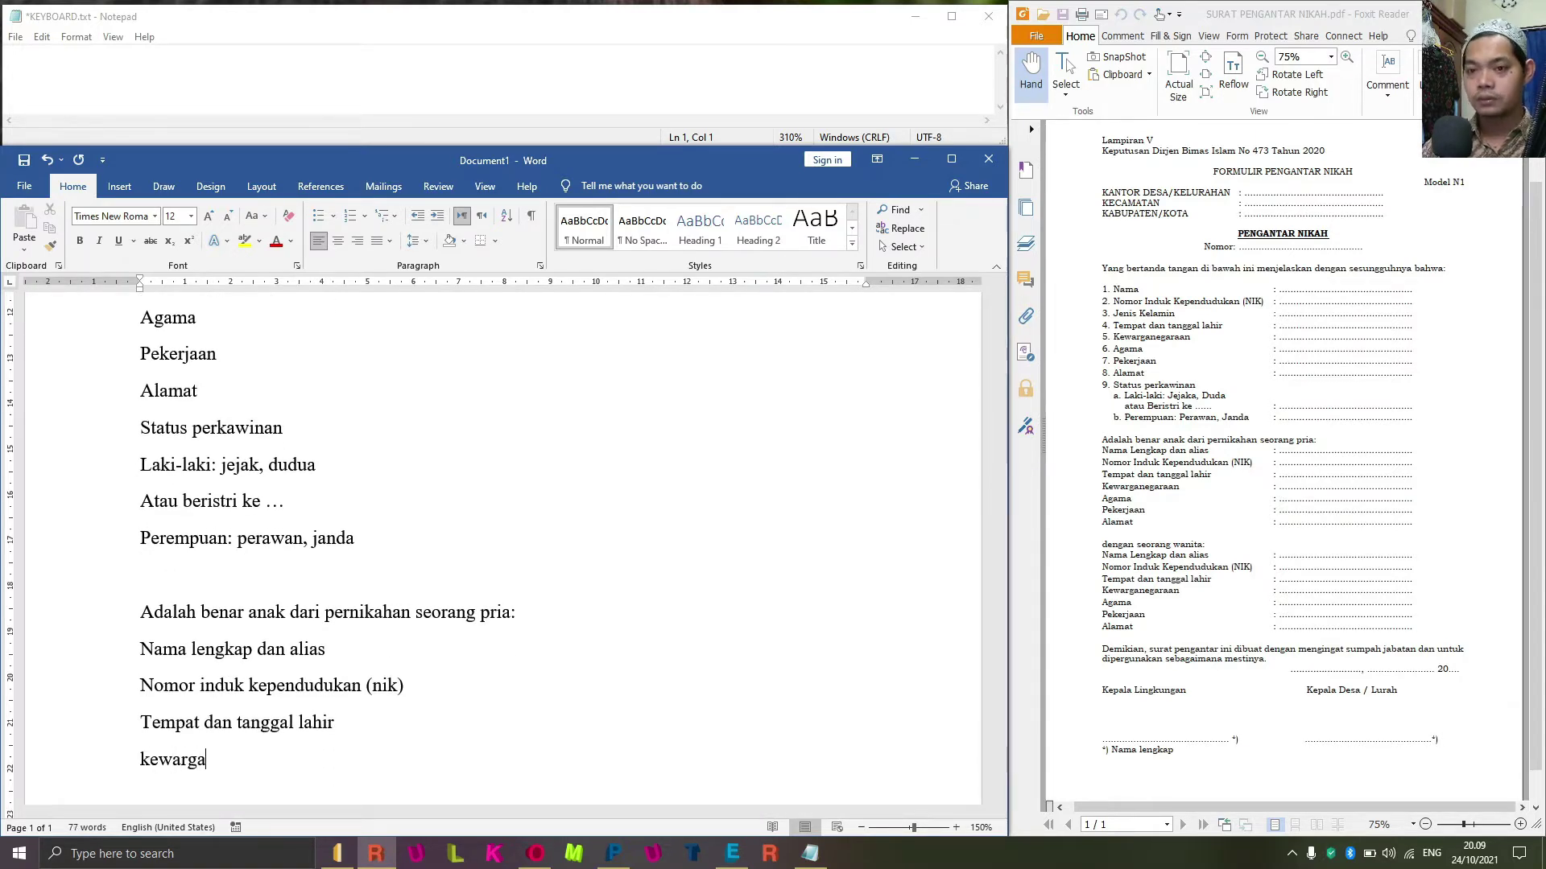
{"action": "type", "text": "ne"}
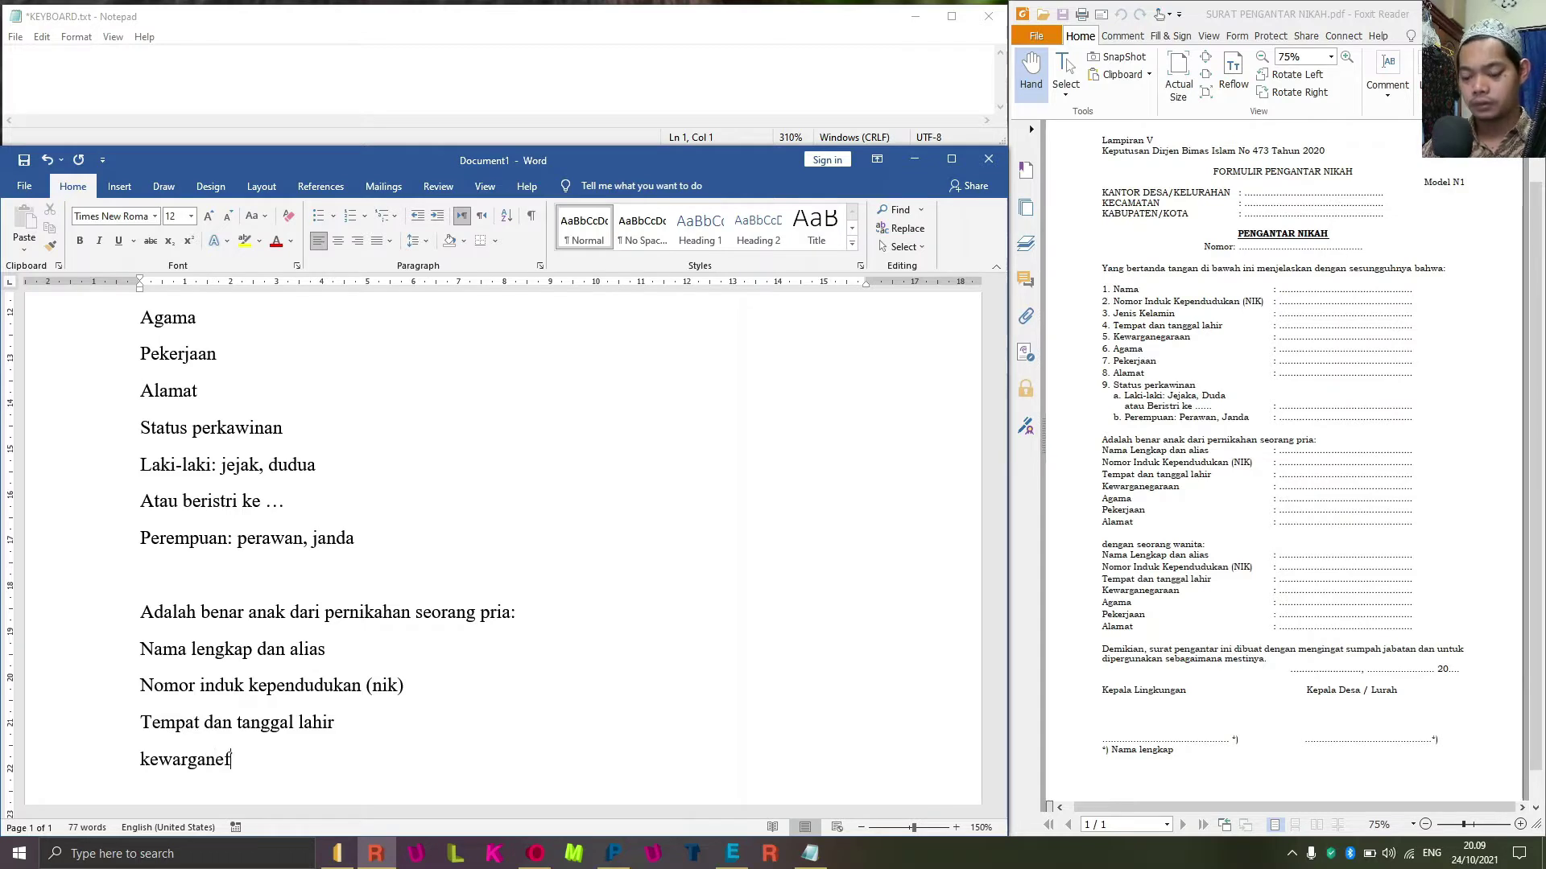
{"action": "type", "text": "garaan"}
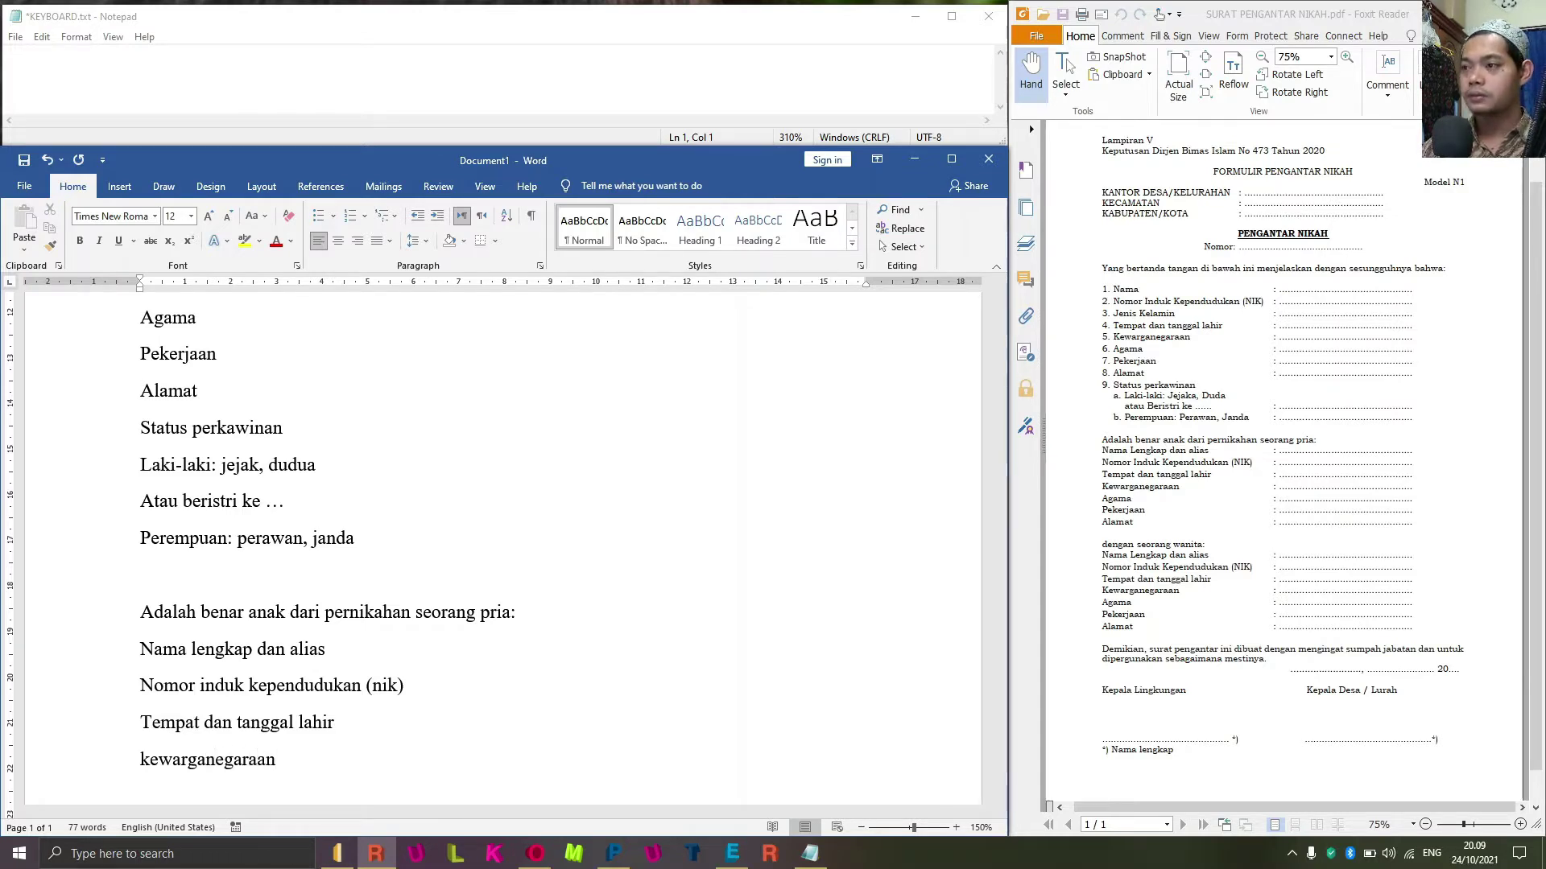
{"action": "key", "text": "Return"}
{"action": "type", "text": "agama"}
{"action": "key", "text": "Return"}
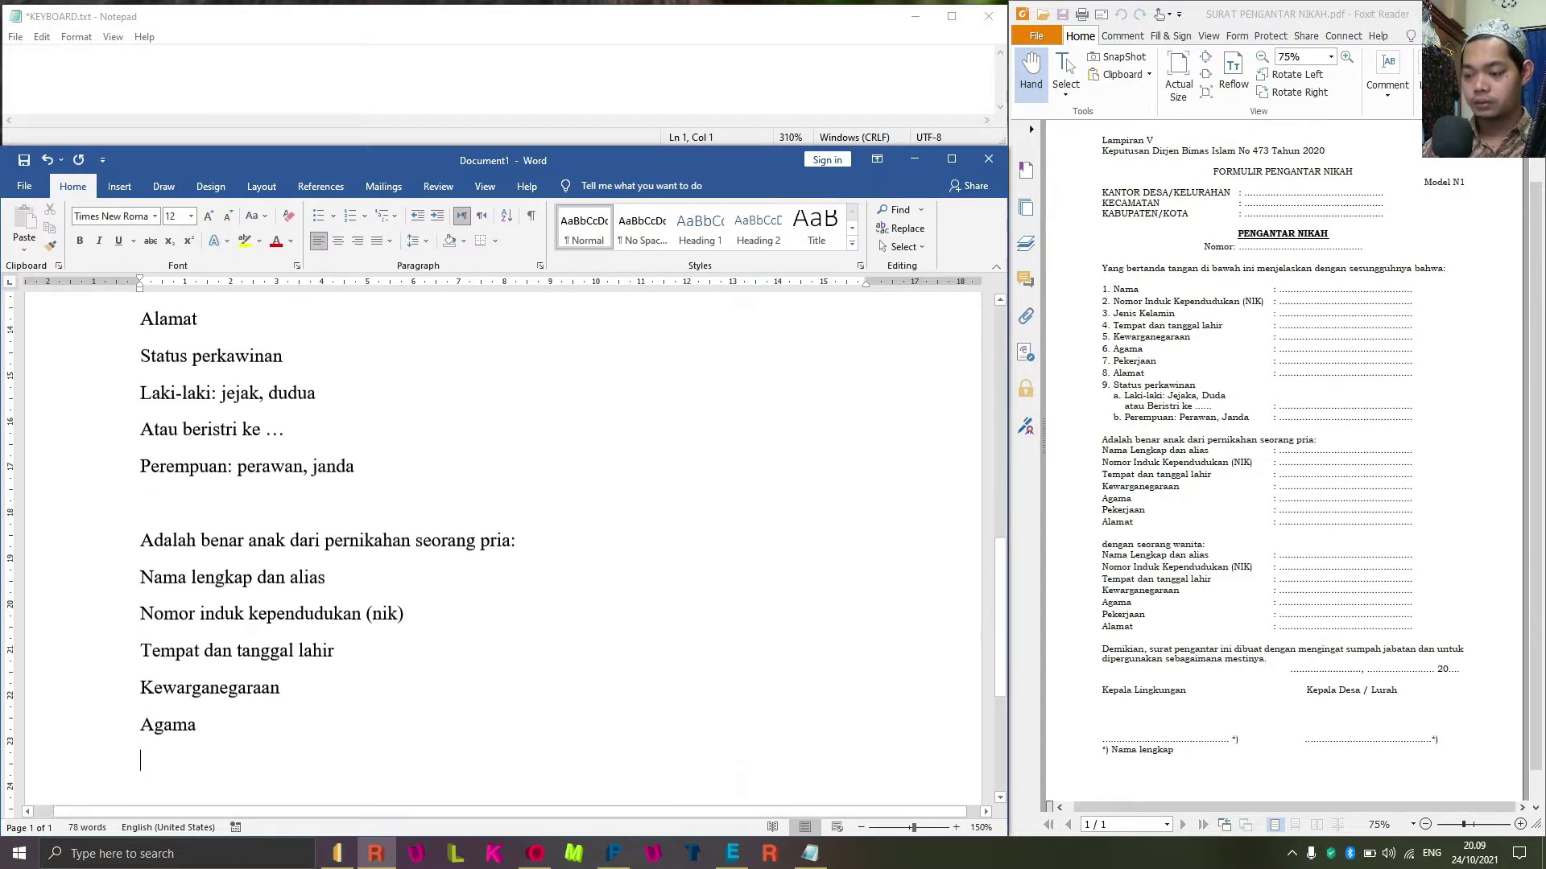
{"action": "type", "text": "peker"}
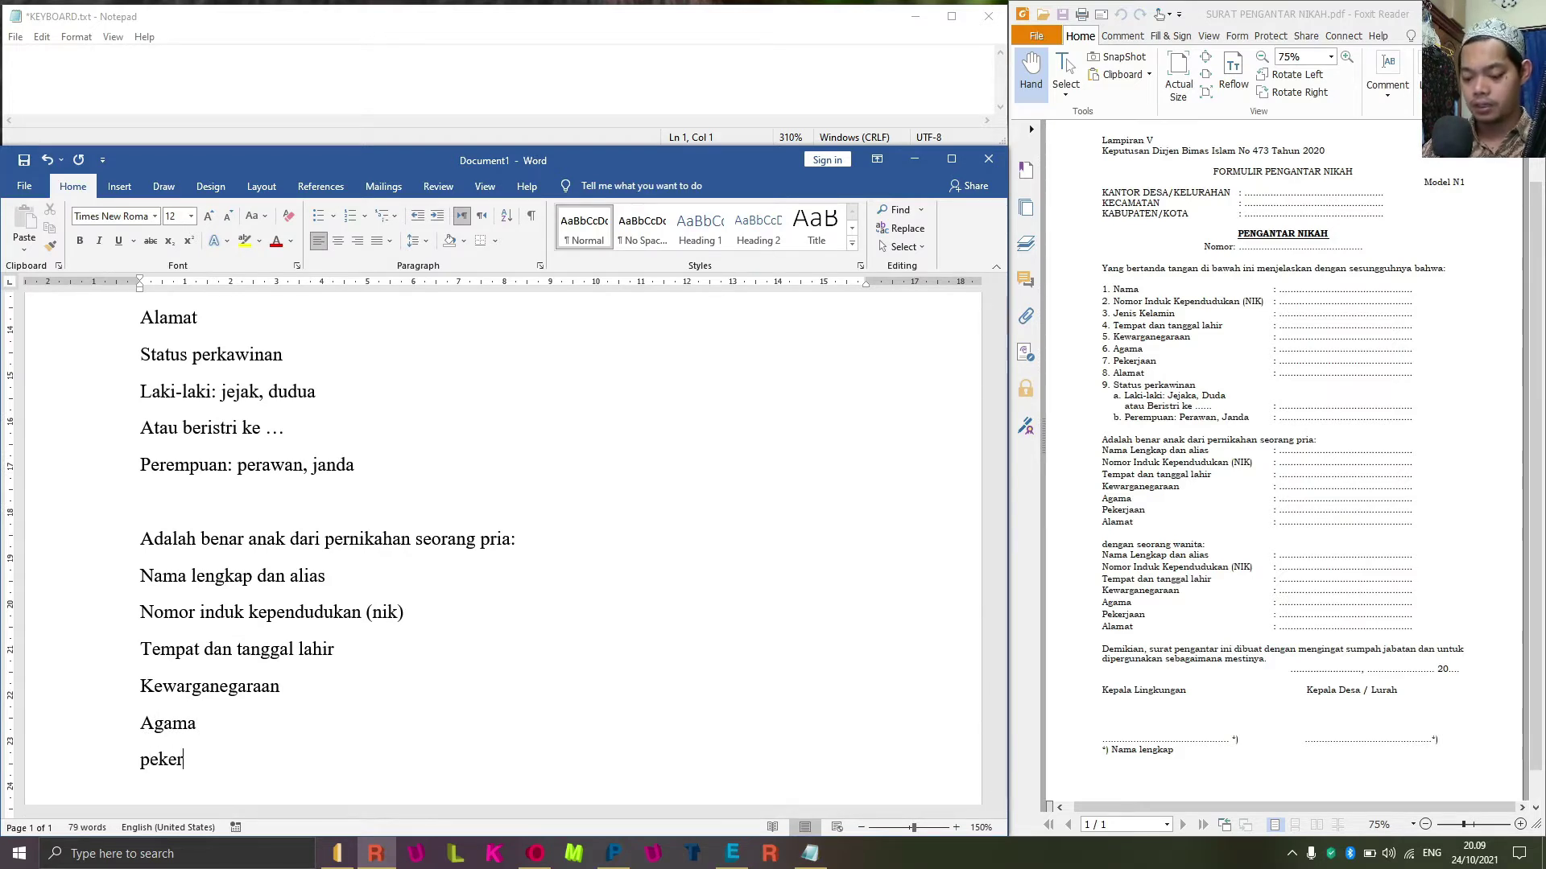
{"action": "type", "text": "jaan"}
{"action": "key", "text": "Return"}
{"action": "type", "text": "alamat"}
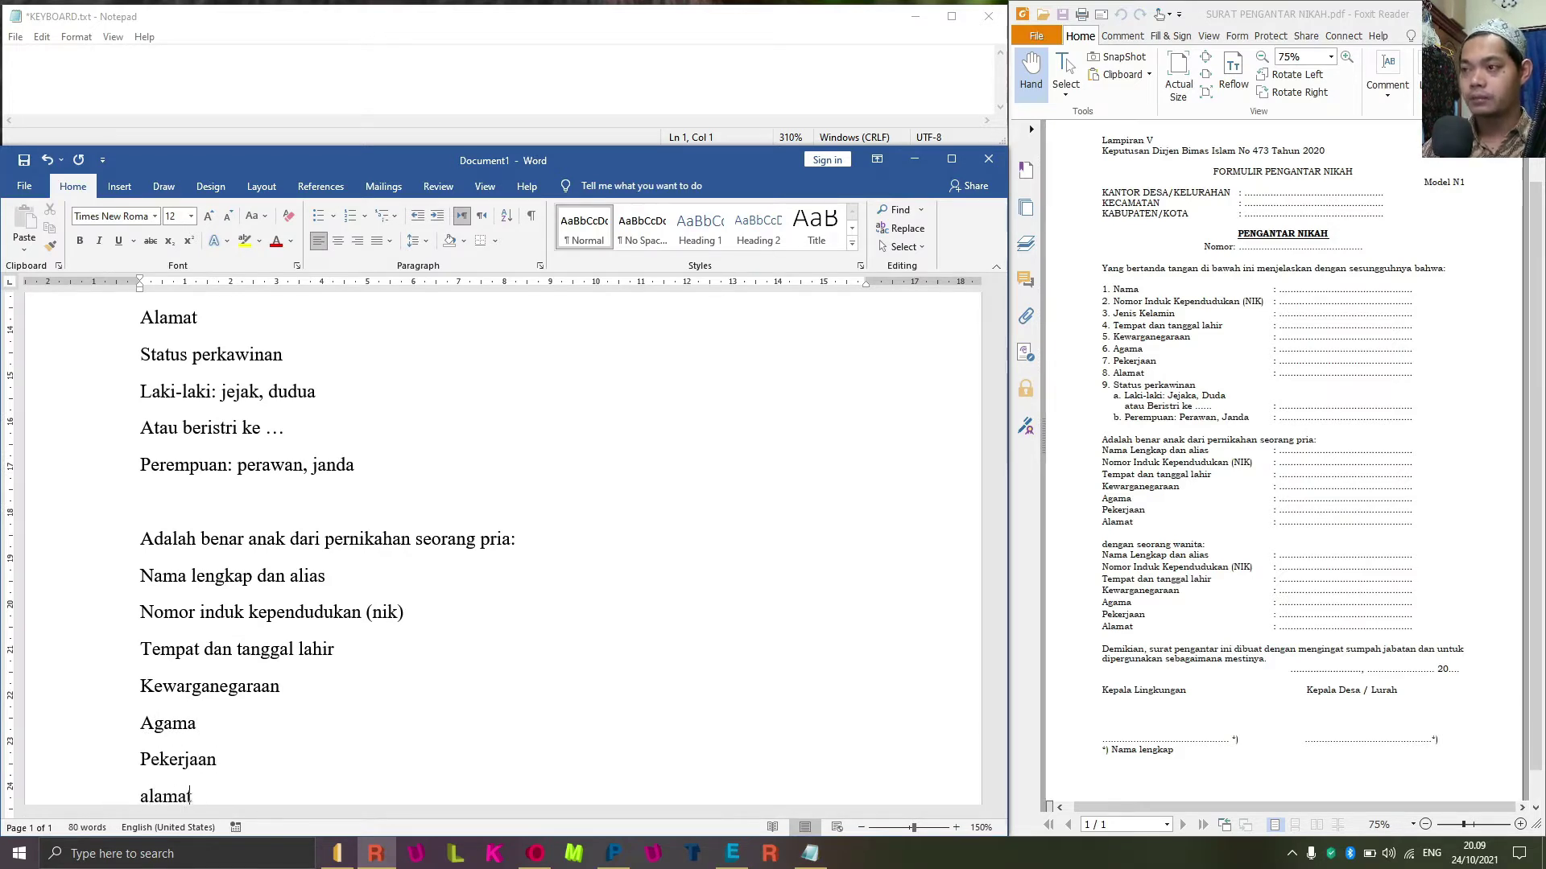
{"action": "key", "text": "Return"}
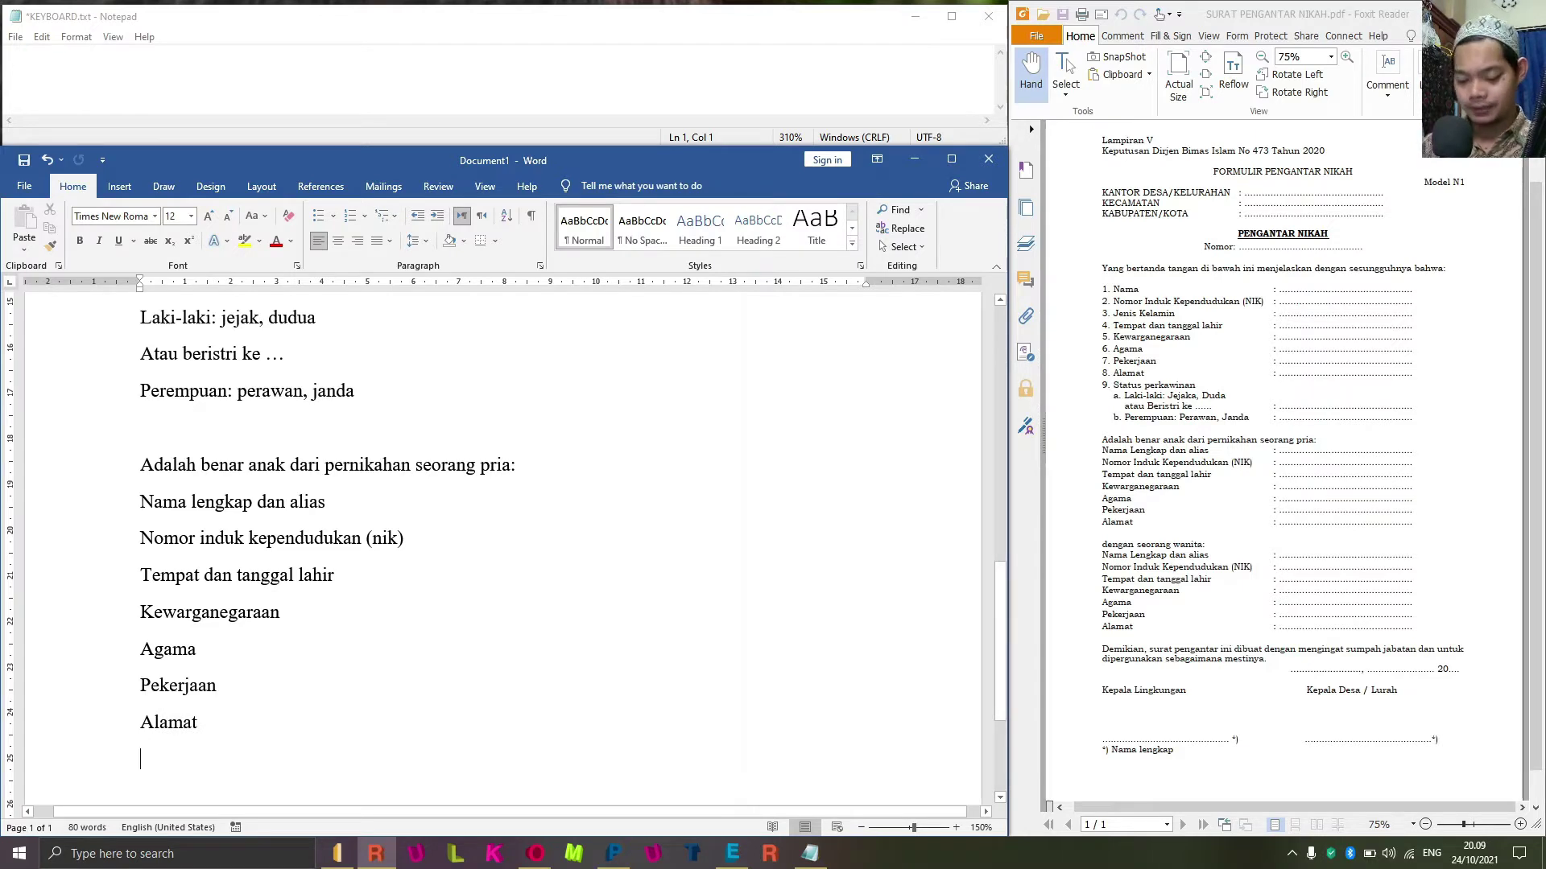
Type 'Dengan seorang wanita:' followed by 'Nama lengkap dan alias' and the NIK line.
{"action": "type", "text": "dengann"}
{"action": "key", "text": "BackSpace"}
{"action": "key", "text": "BackSpace"}
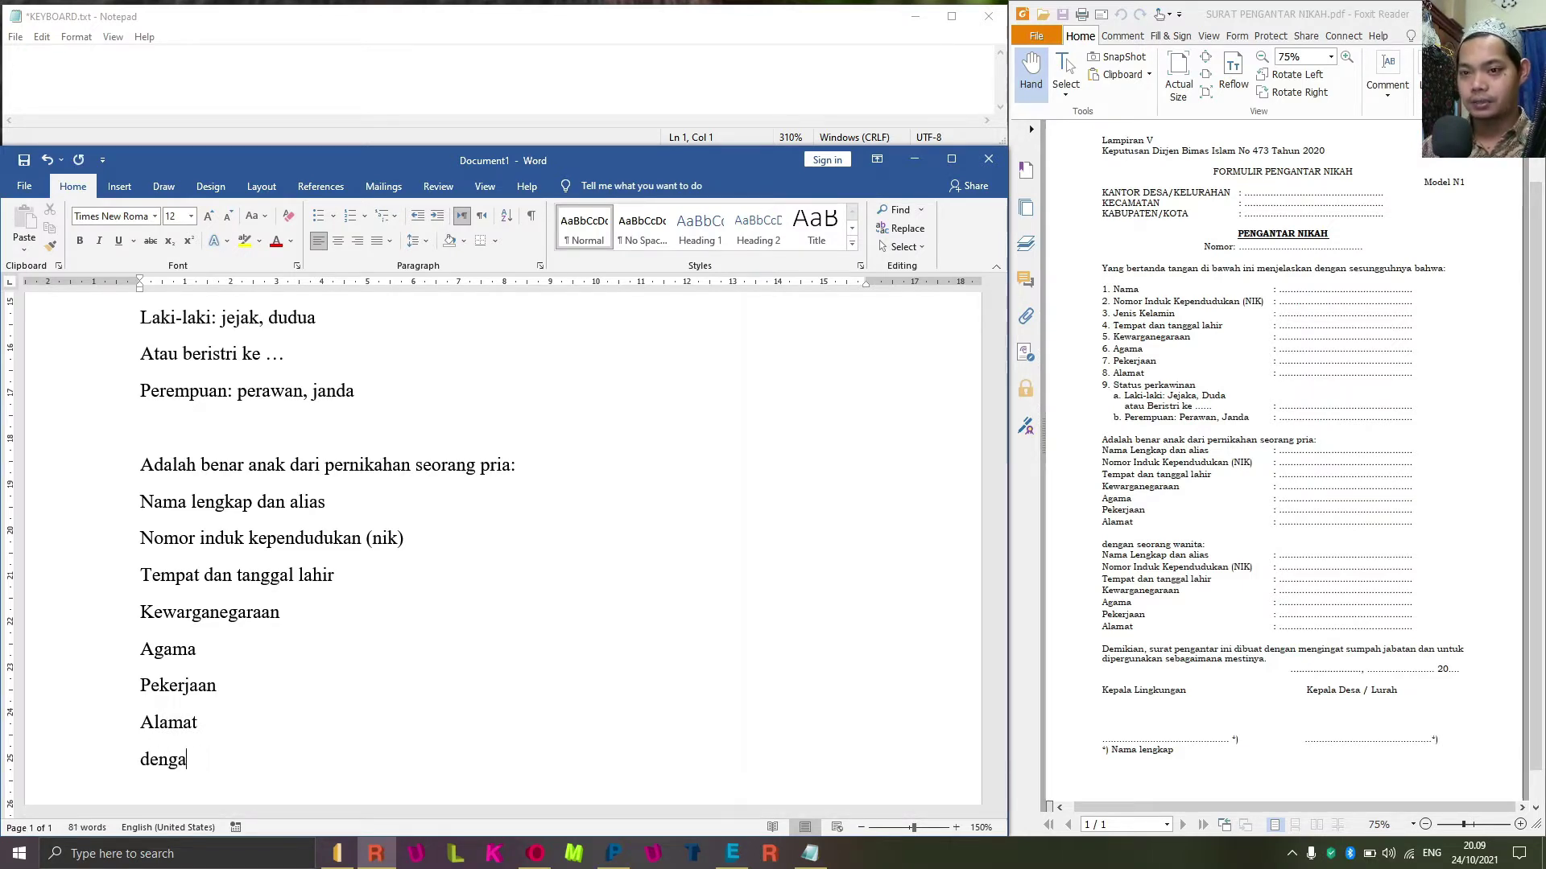
{"action": "type", "text": "n "}
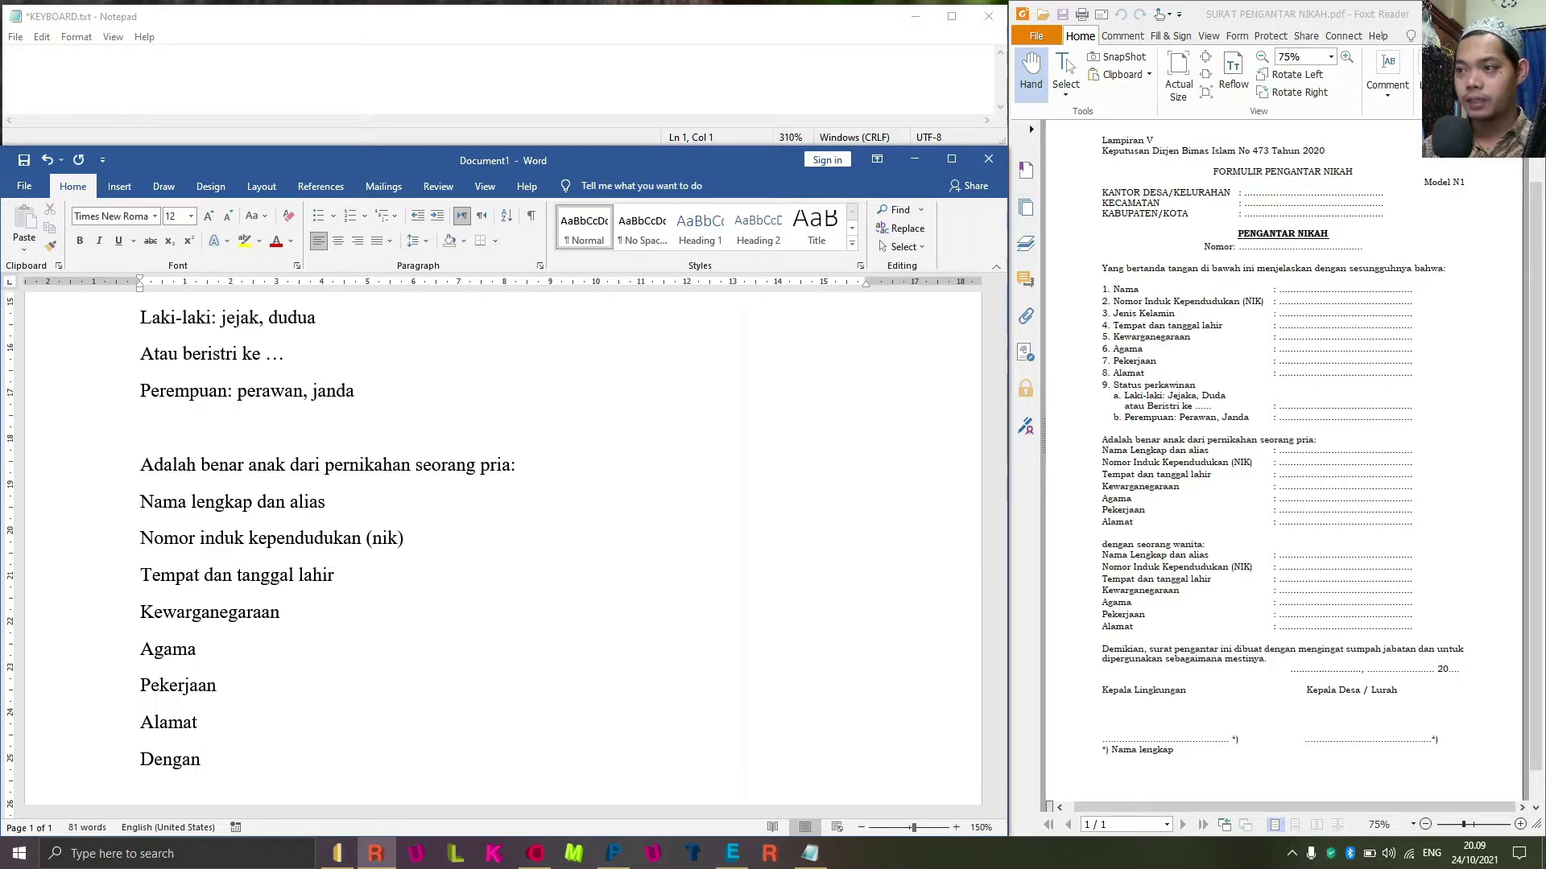
{"action": "type", "text": "seoarng"}
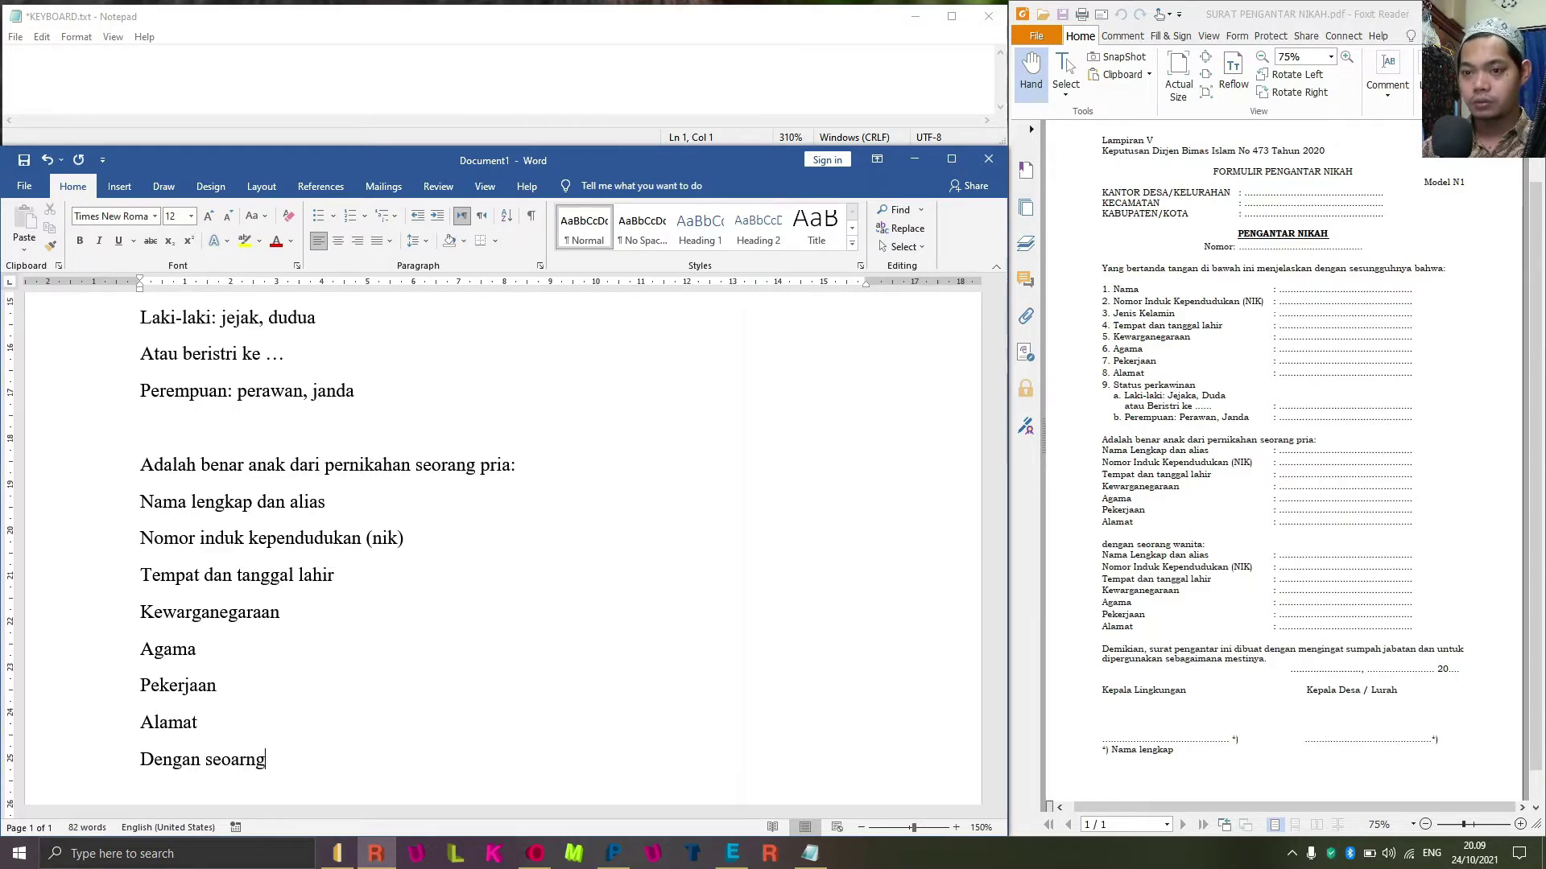
{"action": "key", "text": "BackSpace"}
{"action": "key", "text": "BackSpace"}
{"action": "key", "text": "BackSpace"}
{"action": "key", "text": "BackSpace"}
{"action": "key", "text": "BackSpace"}
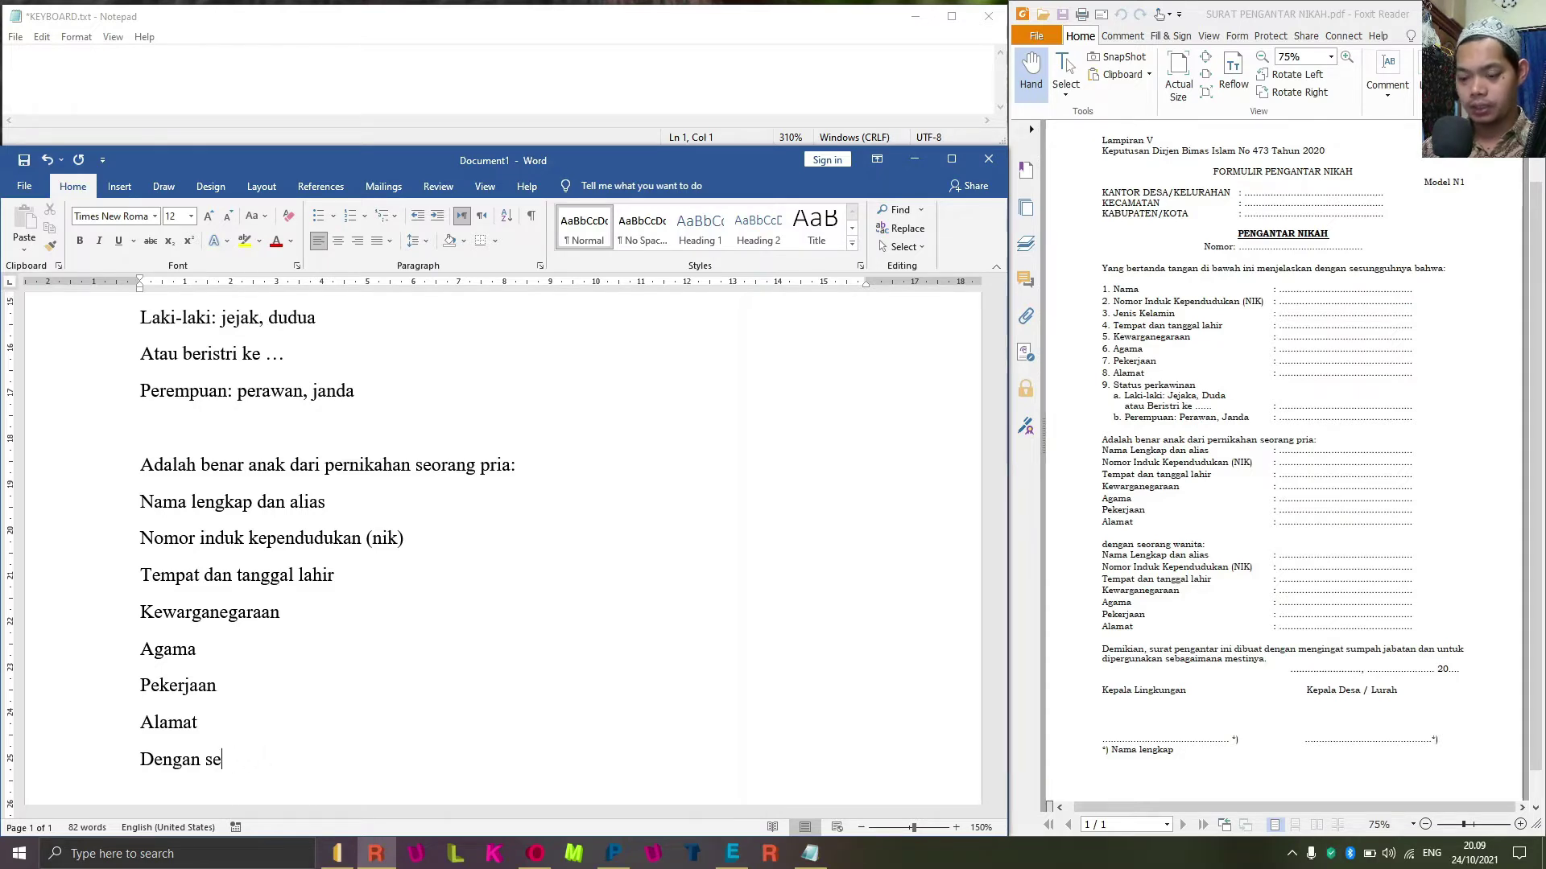
{"action": "type", "text": "orang wanita"}
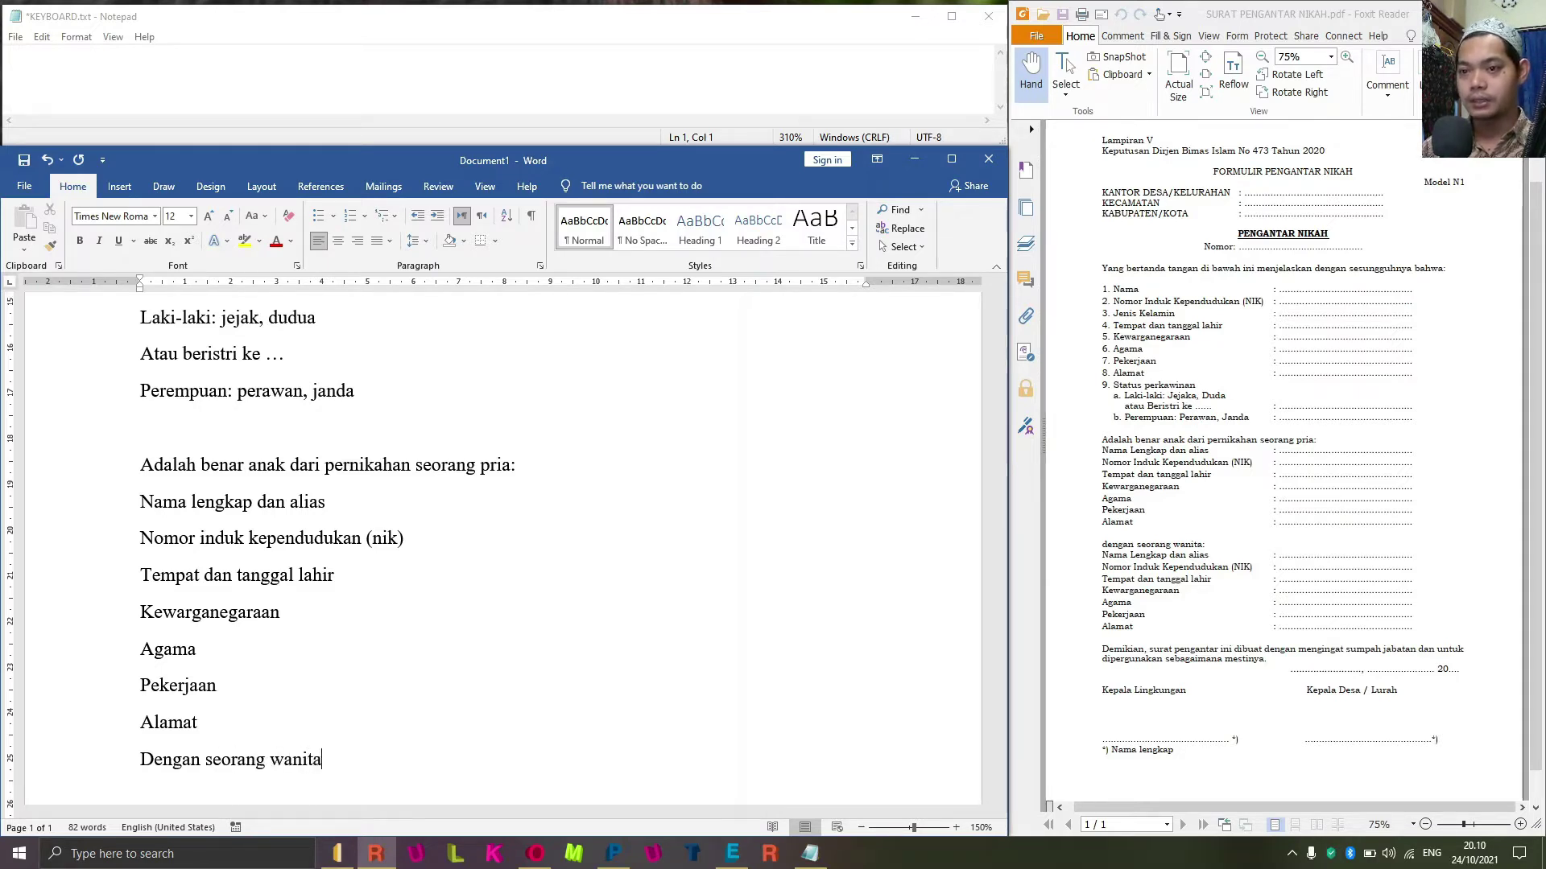
{"action": "type", "text": ":"}
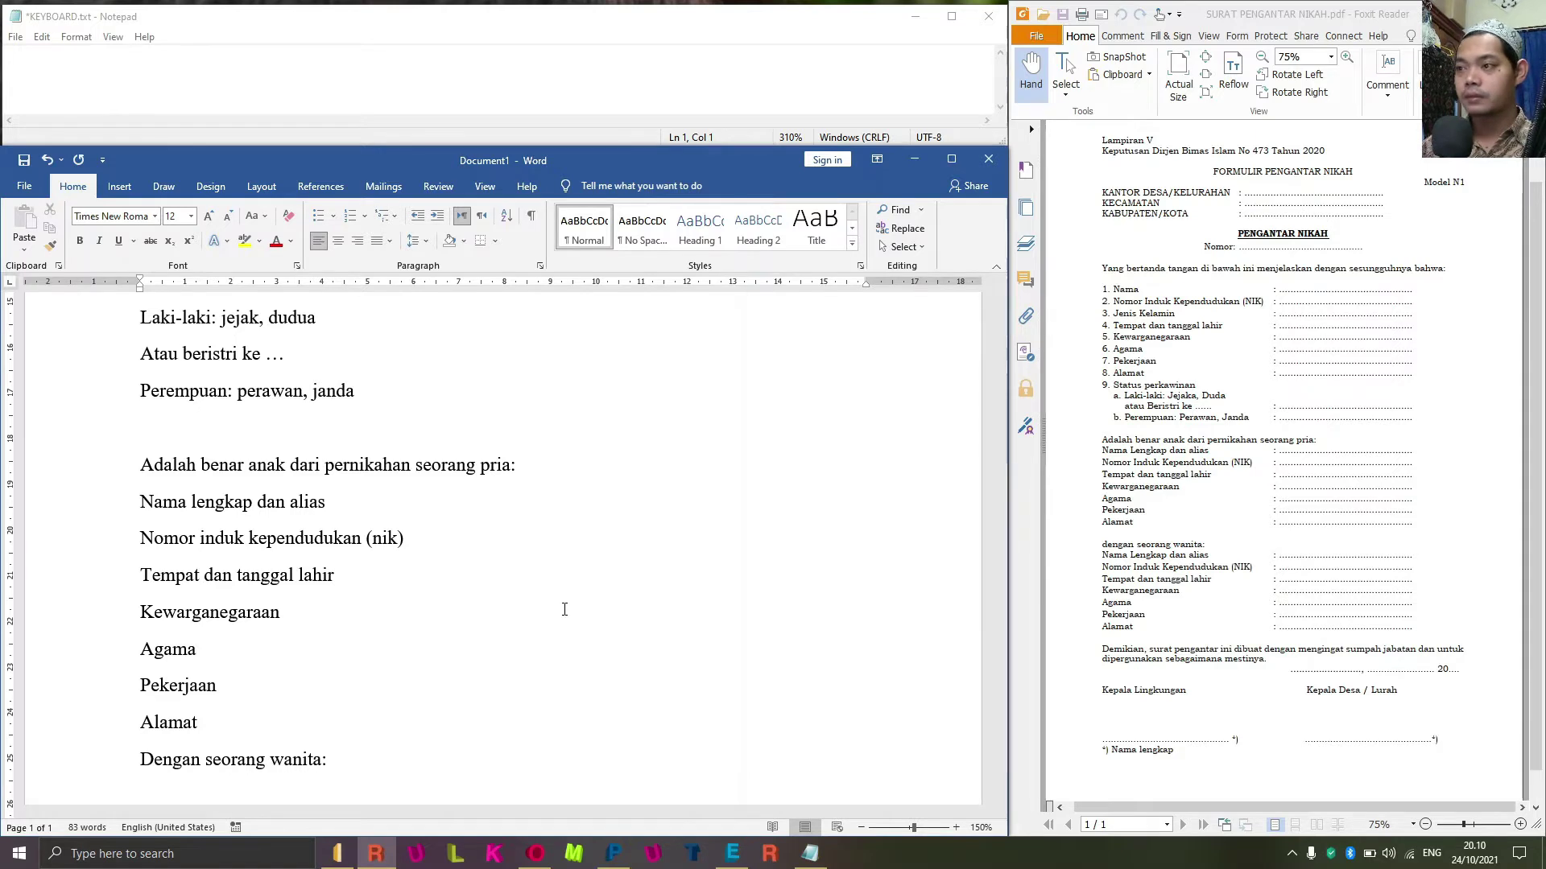
{"action": "key", "text": "Return"}
{"action": "type", "text": "nama le"}
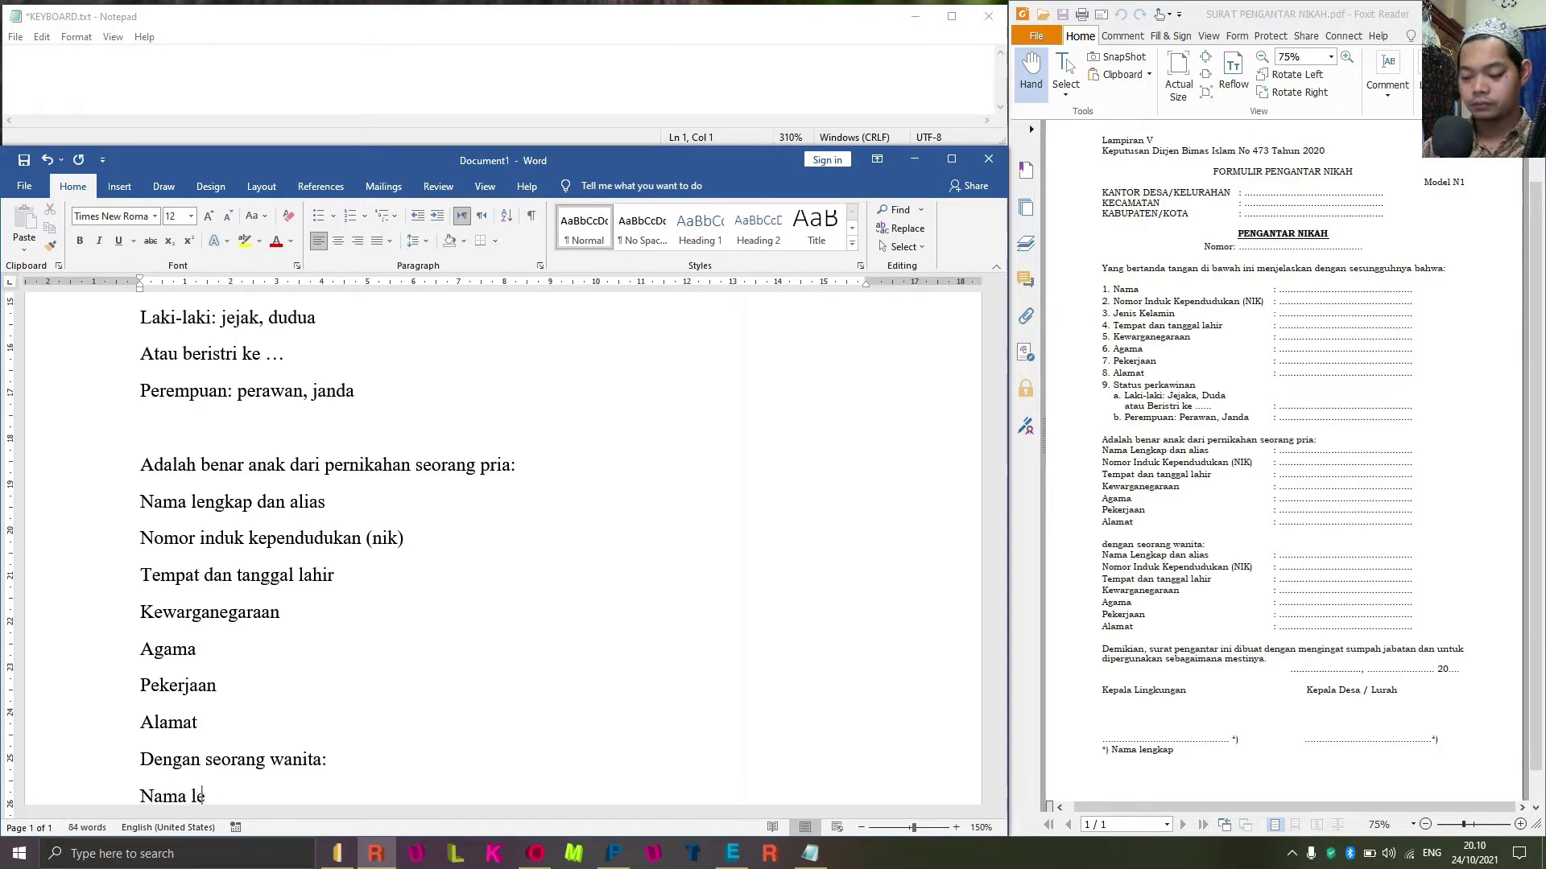
{"action": "type", "text": "ngkap dan alias"}
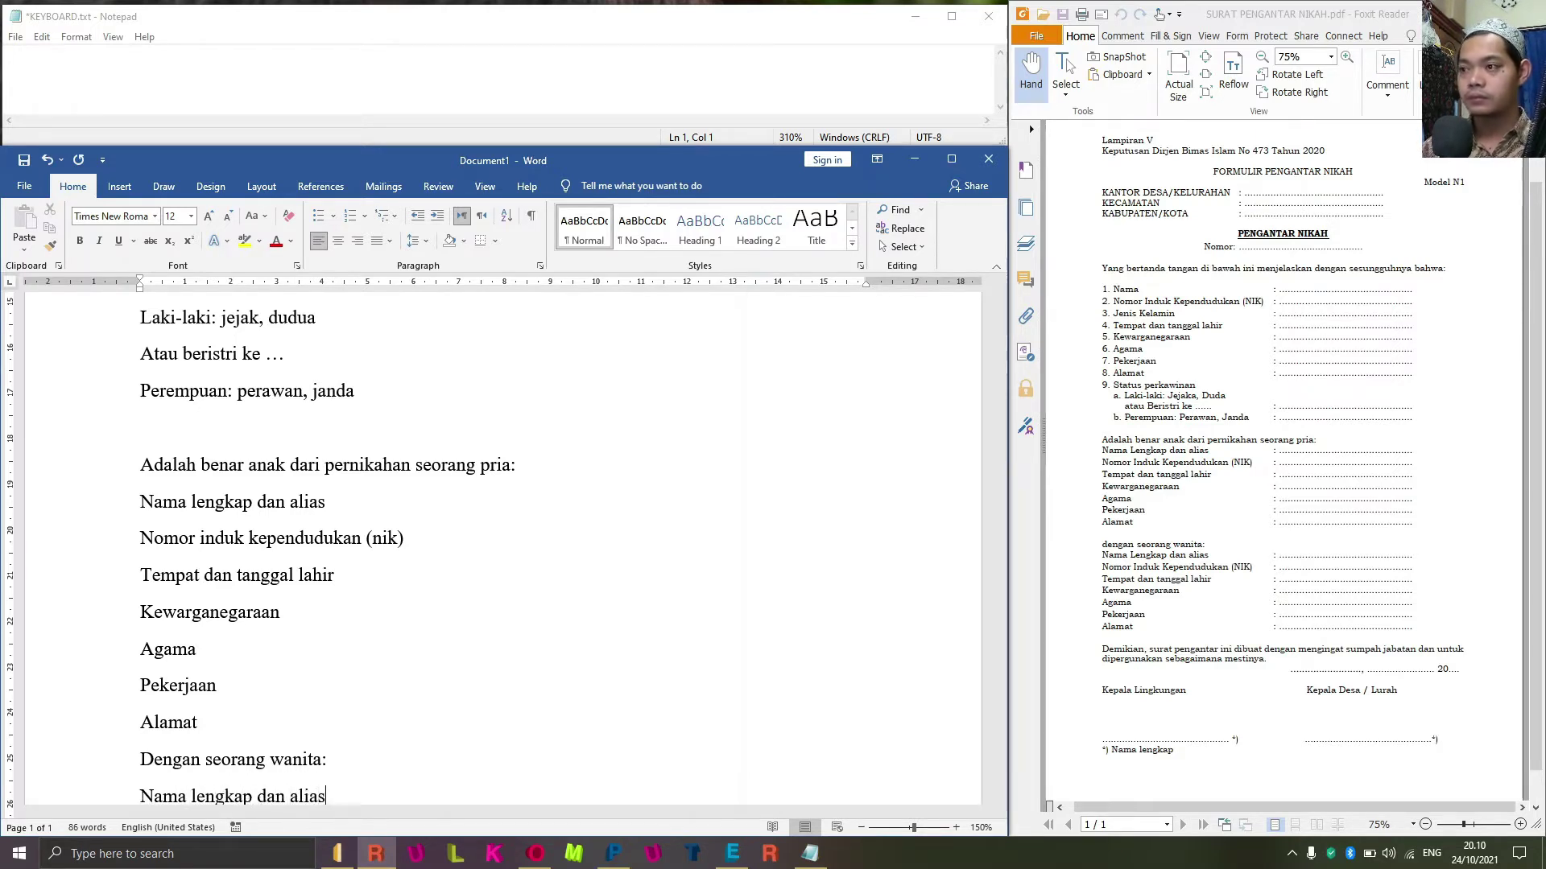
{"action": "key", "text": "Return"}
{"action": "type", "text": "nomor indi"}
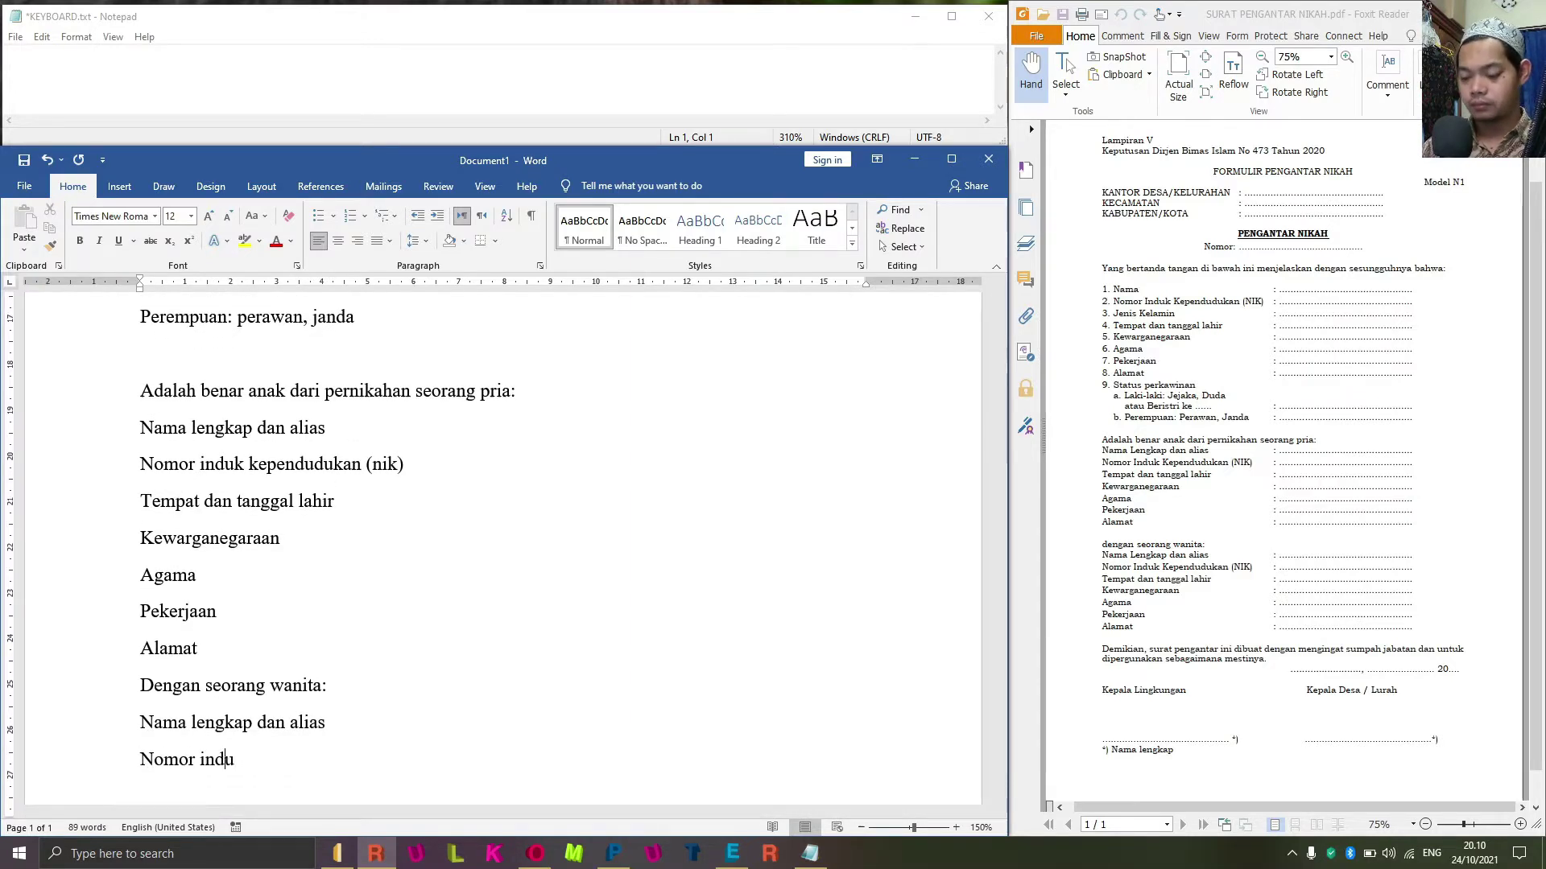
{"action": "type", "text": "uk "}
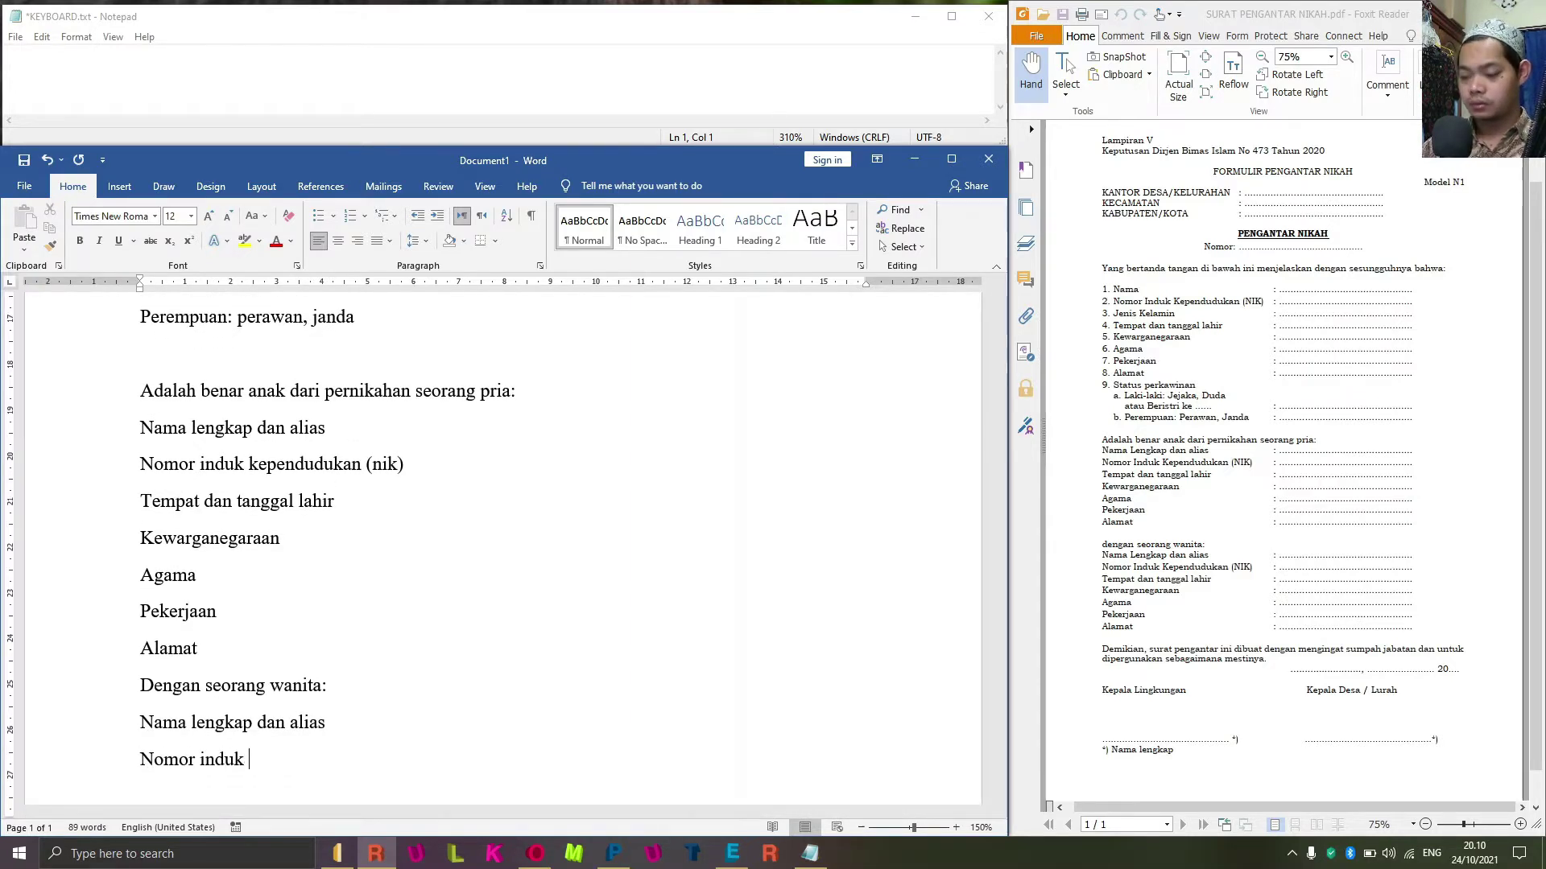
{"action": "type", "text": "kependuduka"}
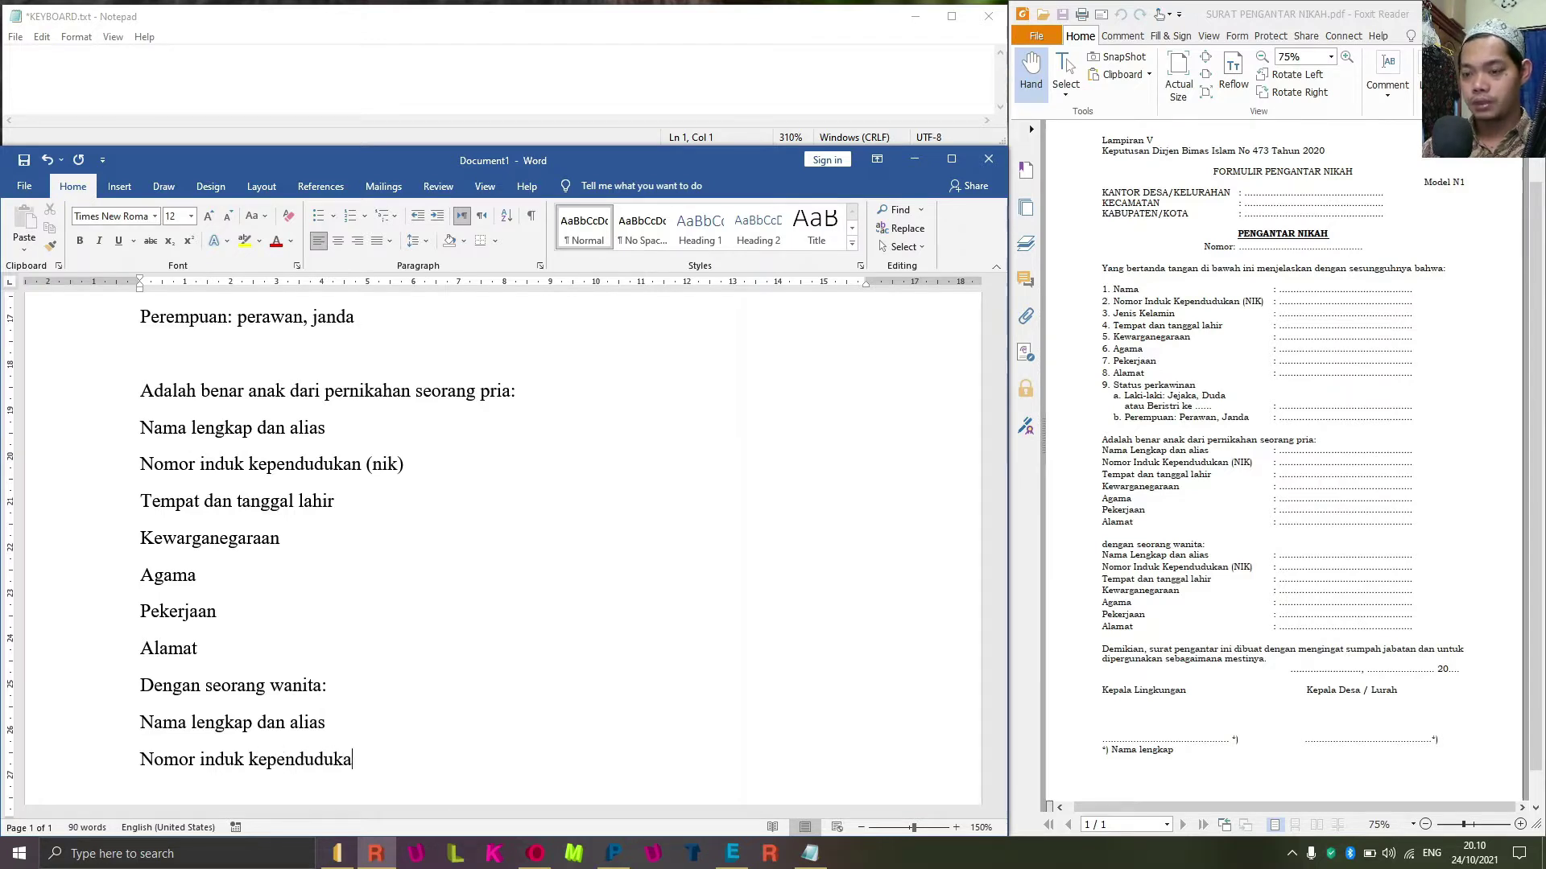
{"action": "type", "text": "n ("}
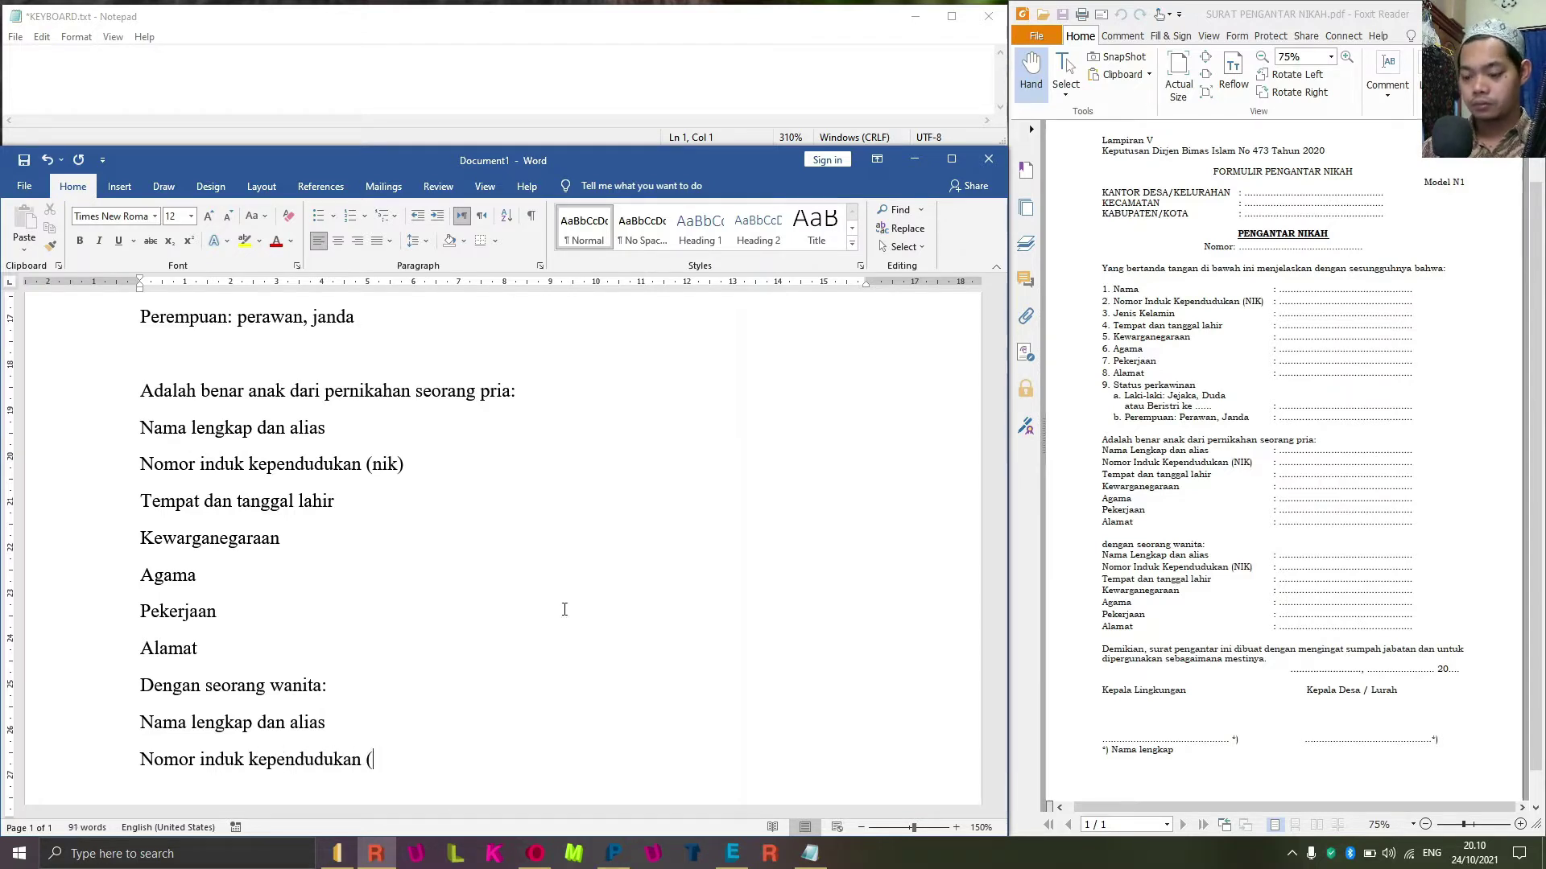
{"action": "type", "text": ")nik"}
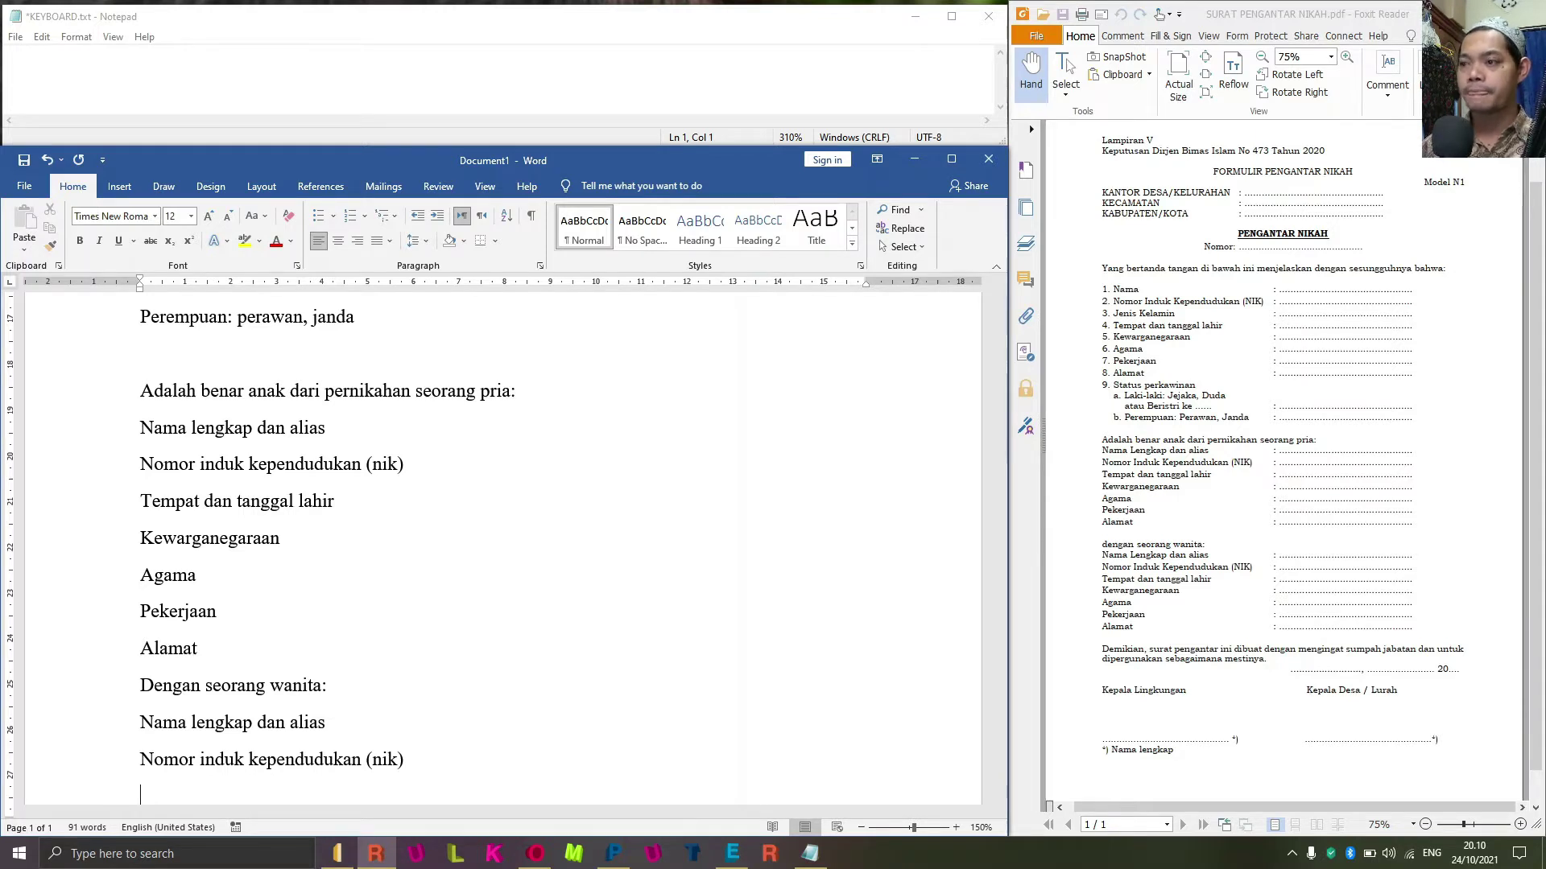
{"action": "key", "text": "Return"}
Add the bride's lines Tempat dan tanggal lahir, Kewarganegaraan, Agama, Pekerjaan and Alamat.
{"action": "type", "text": "te"}
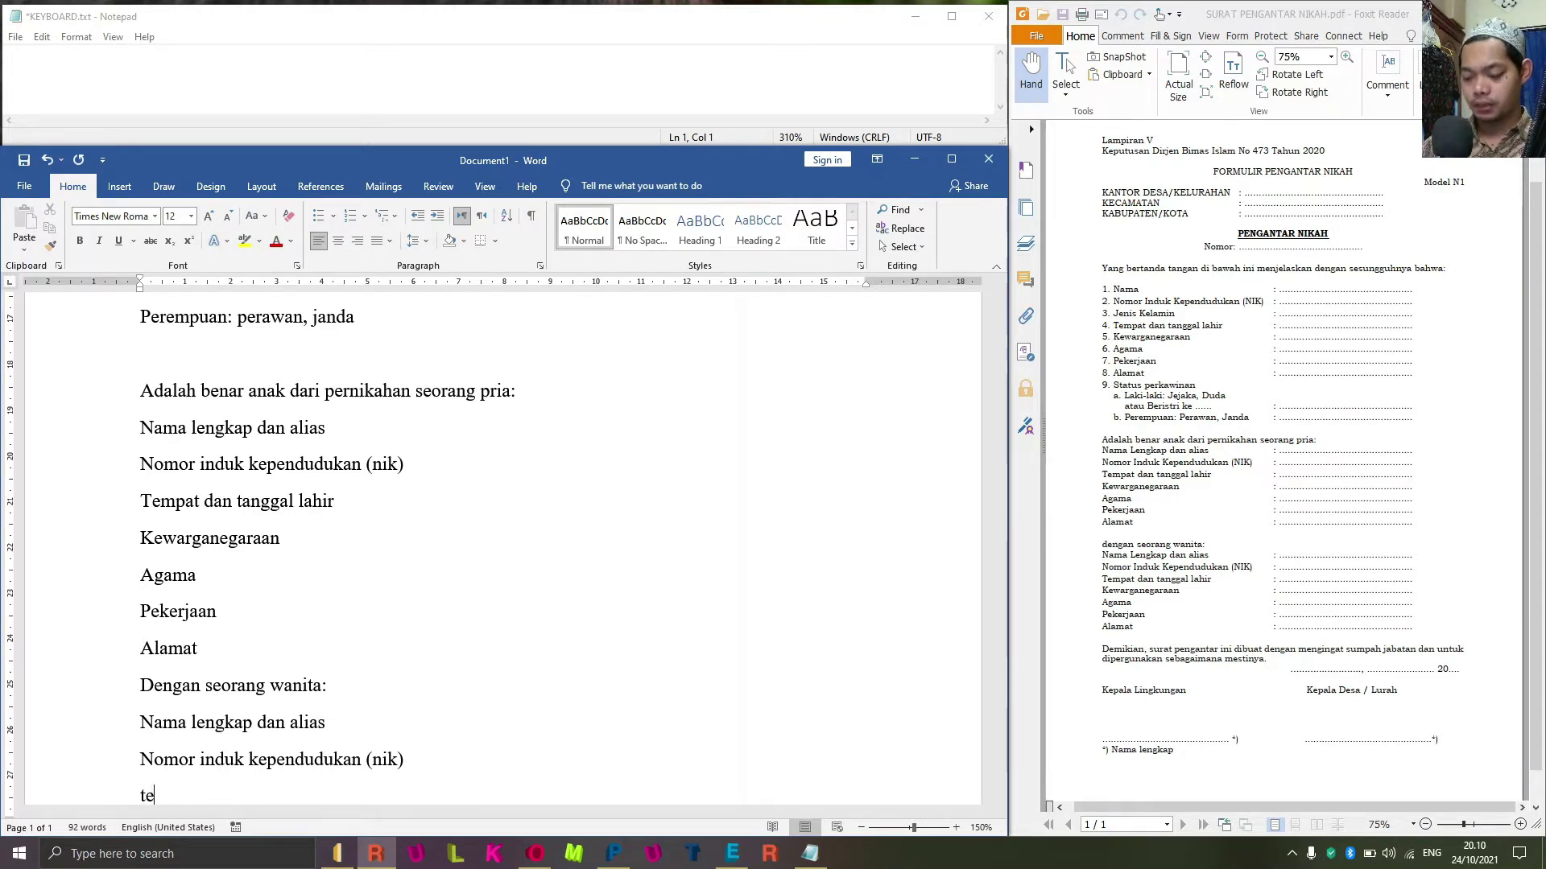
{"action": "type", "text": "mpat dan tangg"}
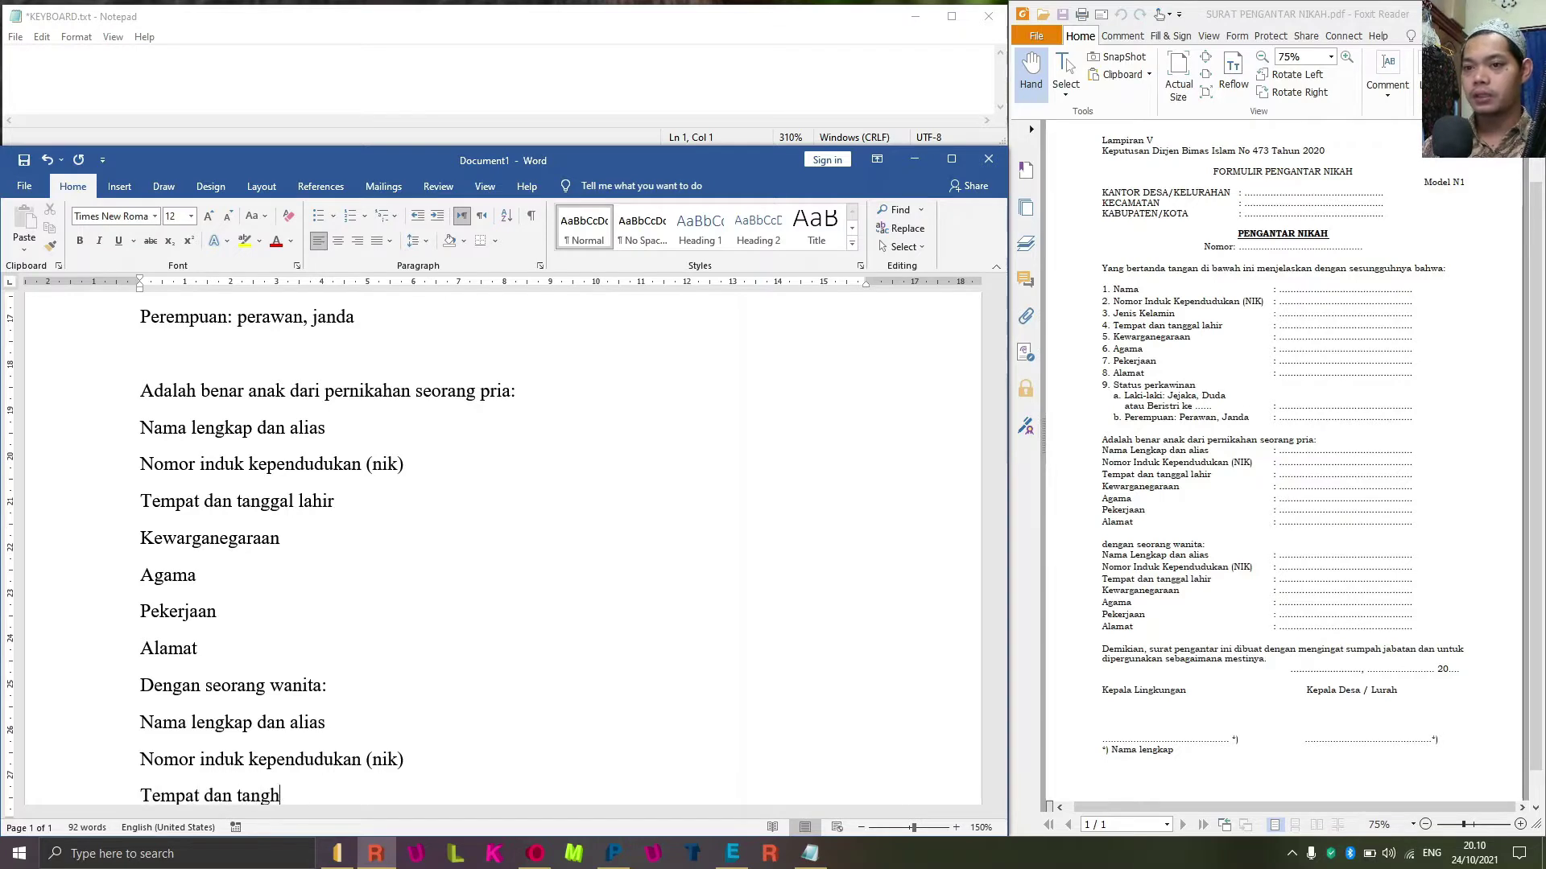
{"action": "type", "text": "a"}
{"action": "key", "text": "BackSpace"}
{"action": "key", "text": "BackSpace"}
{"action": "type", "text": "ga"}
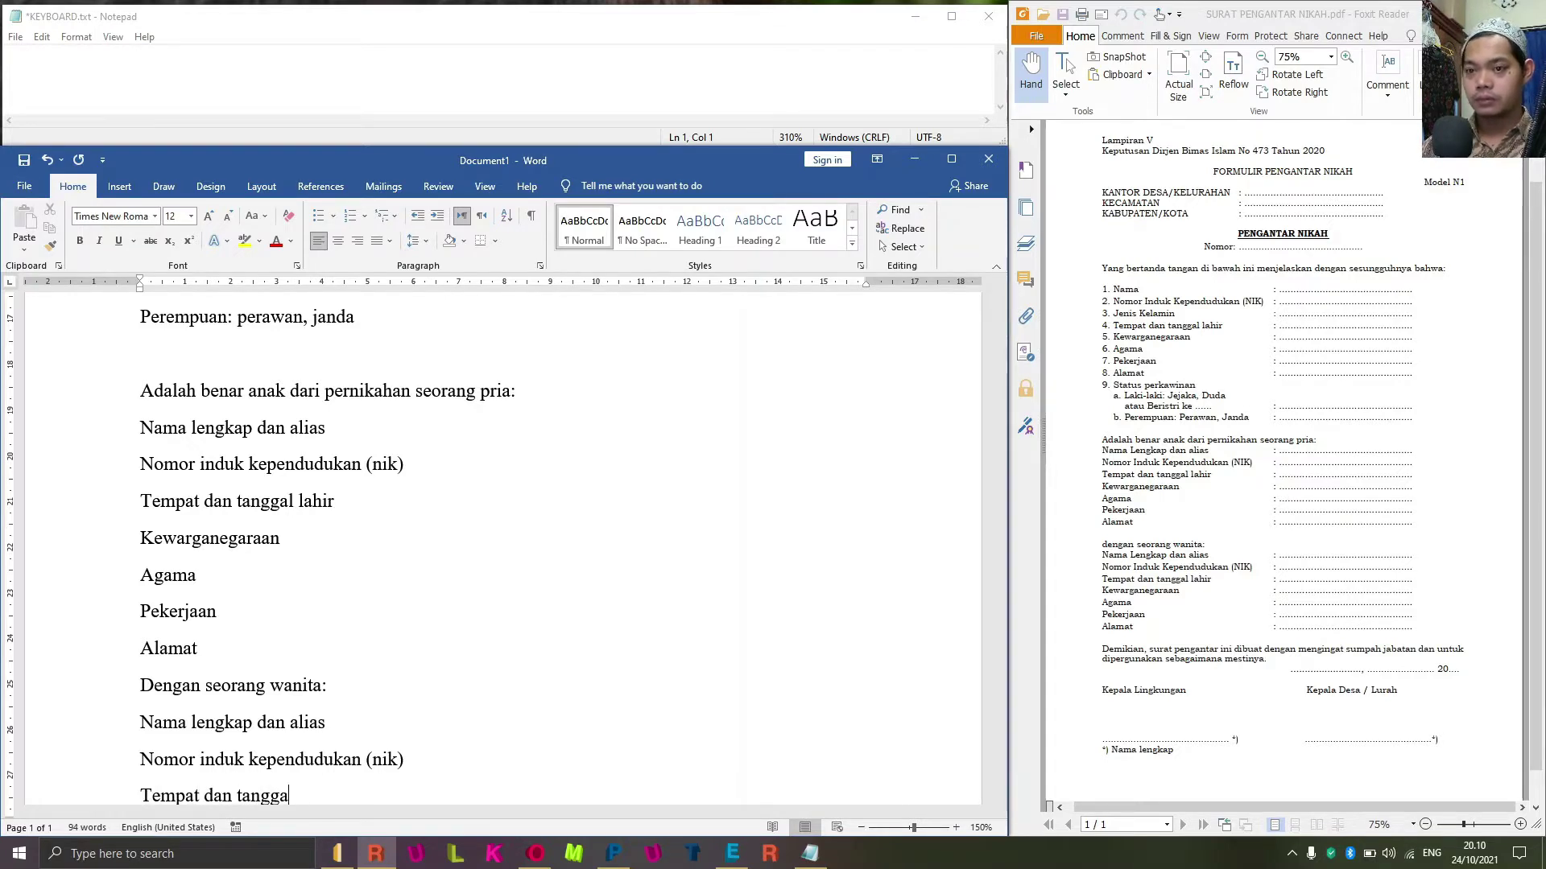
{"action": "type", "text": "l lahir"}
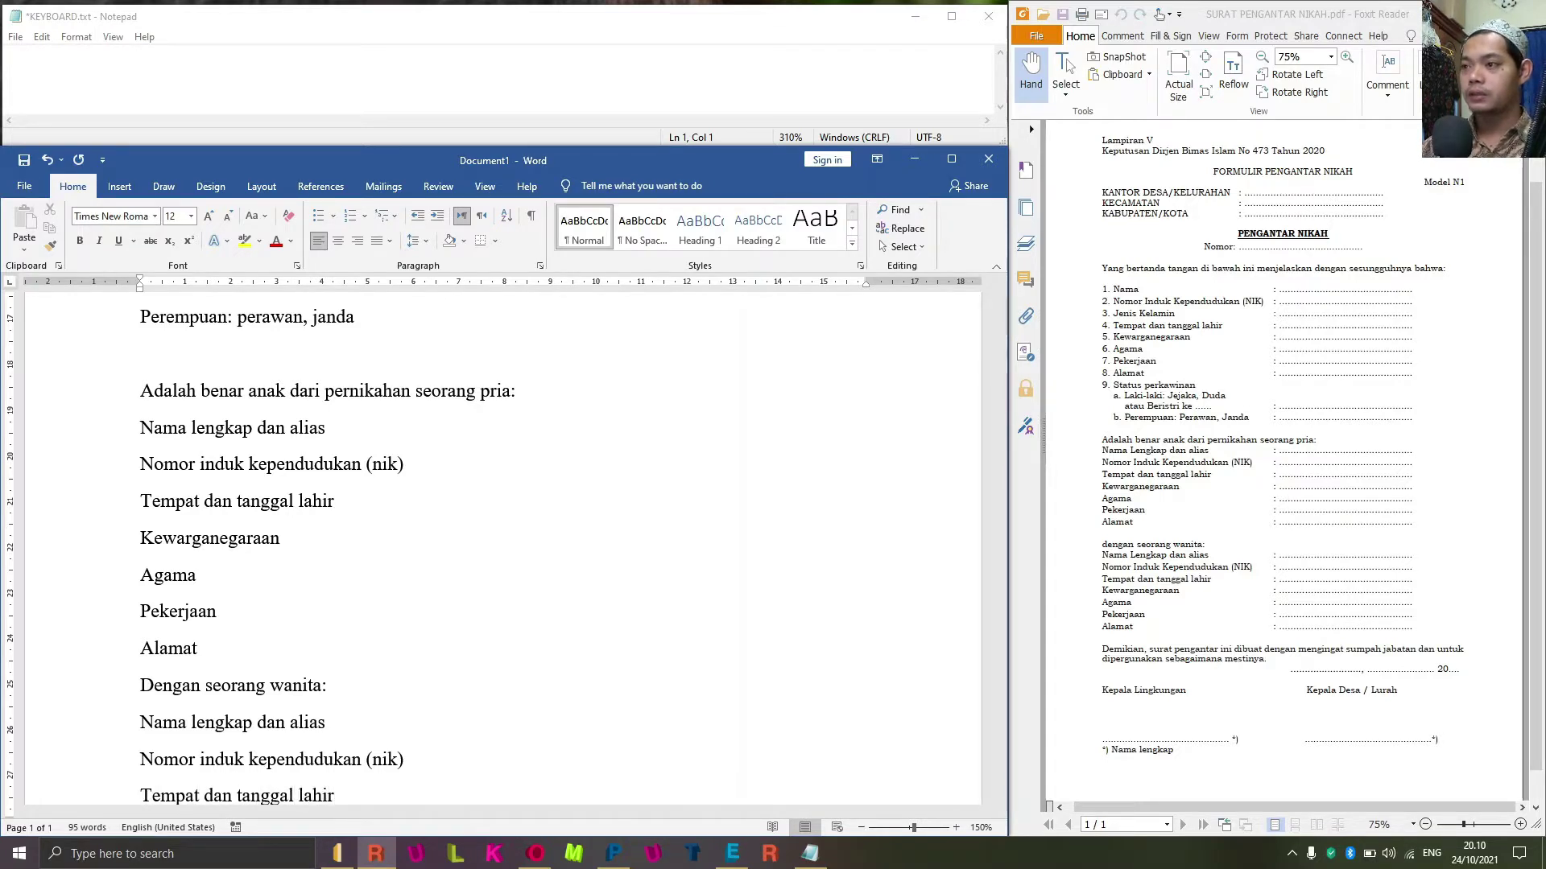
{"action": "key", "text": "Return"}
{"action": "type", "text": "kewar"}
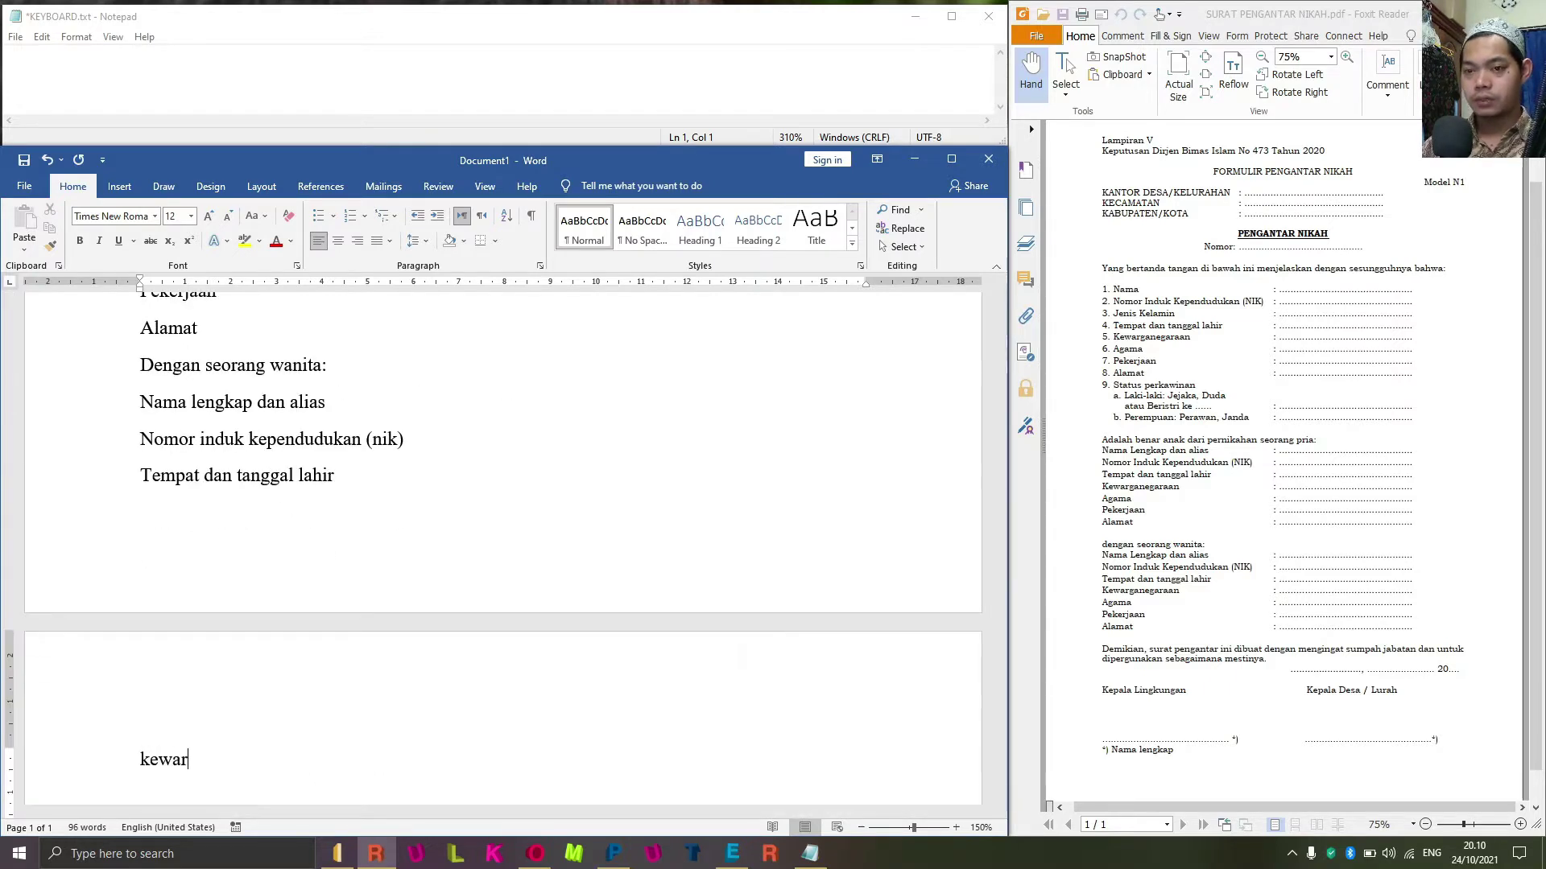
{"action": "type", "text": "ganegaraan"}
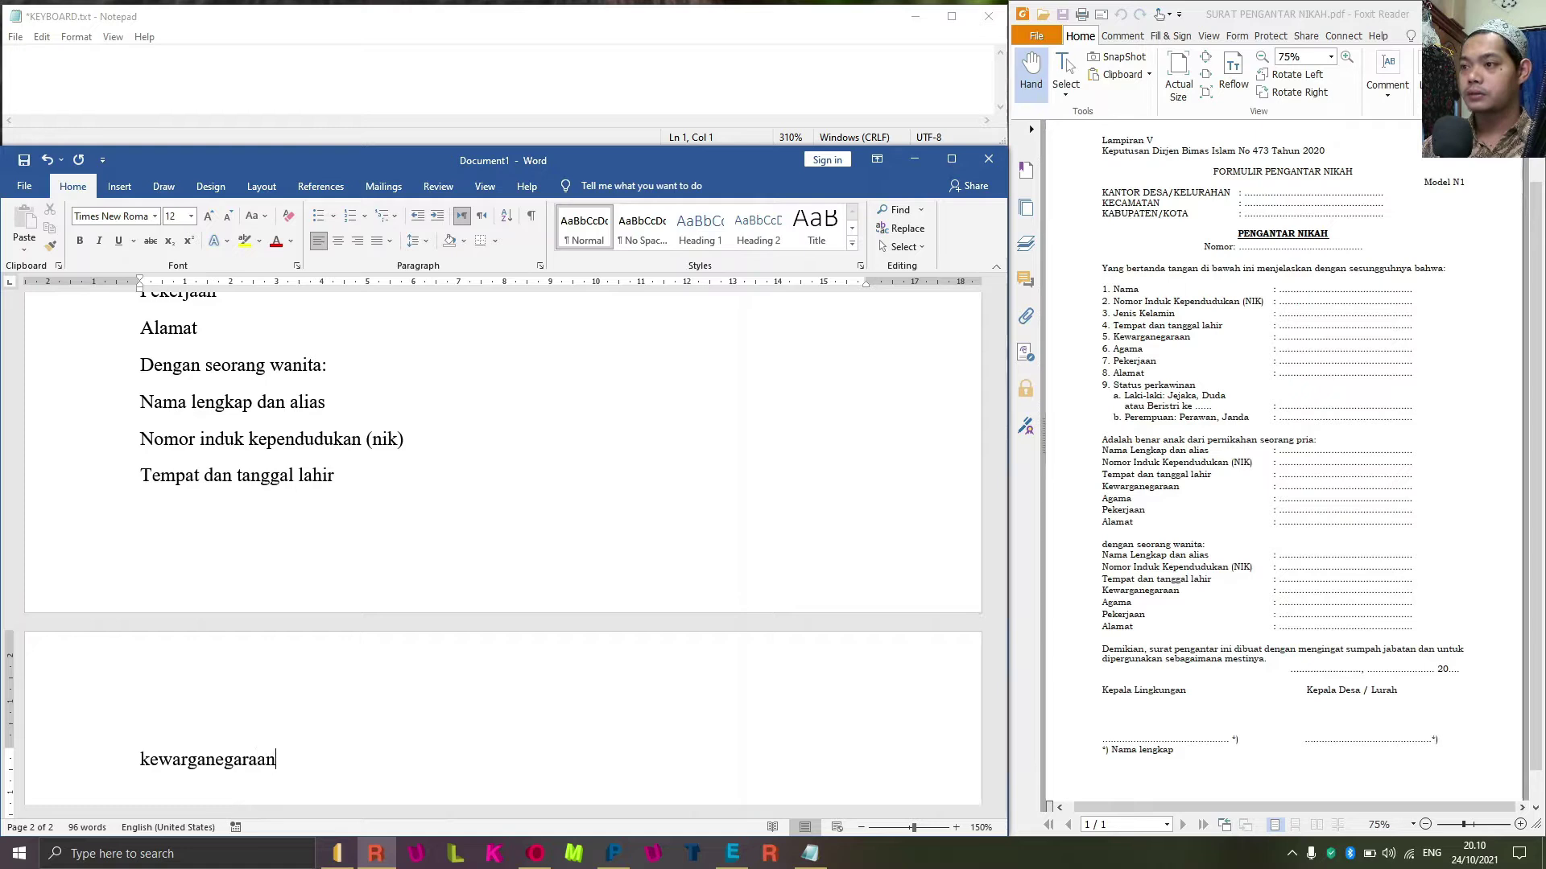
{"action": "key", "text": "Return"}
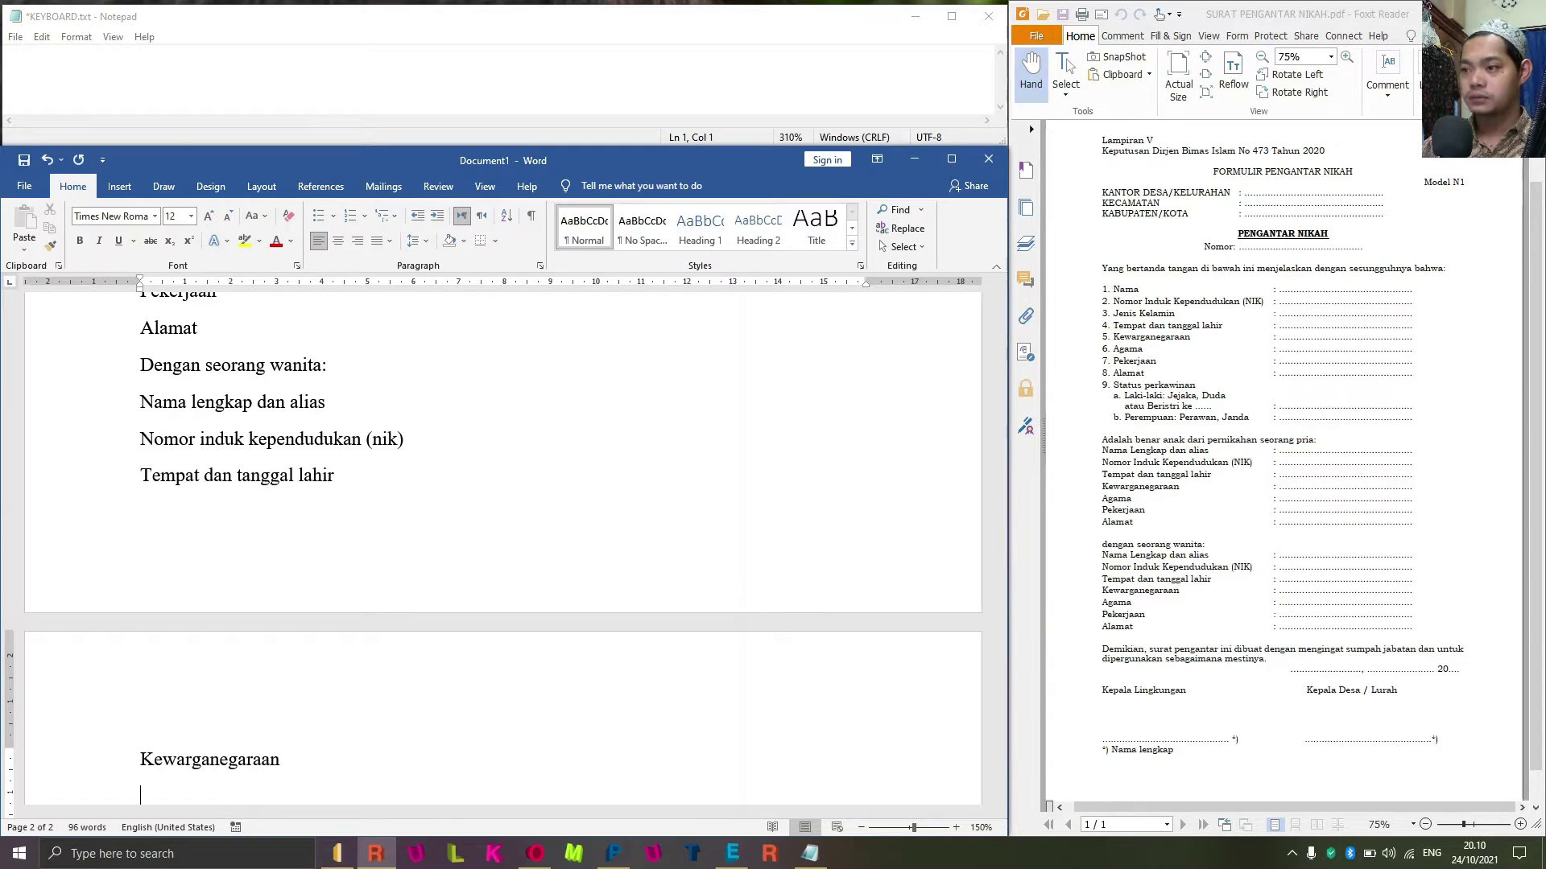
{"action": "type", "text": "agama"}
{"action": "key", "text": "Return"}
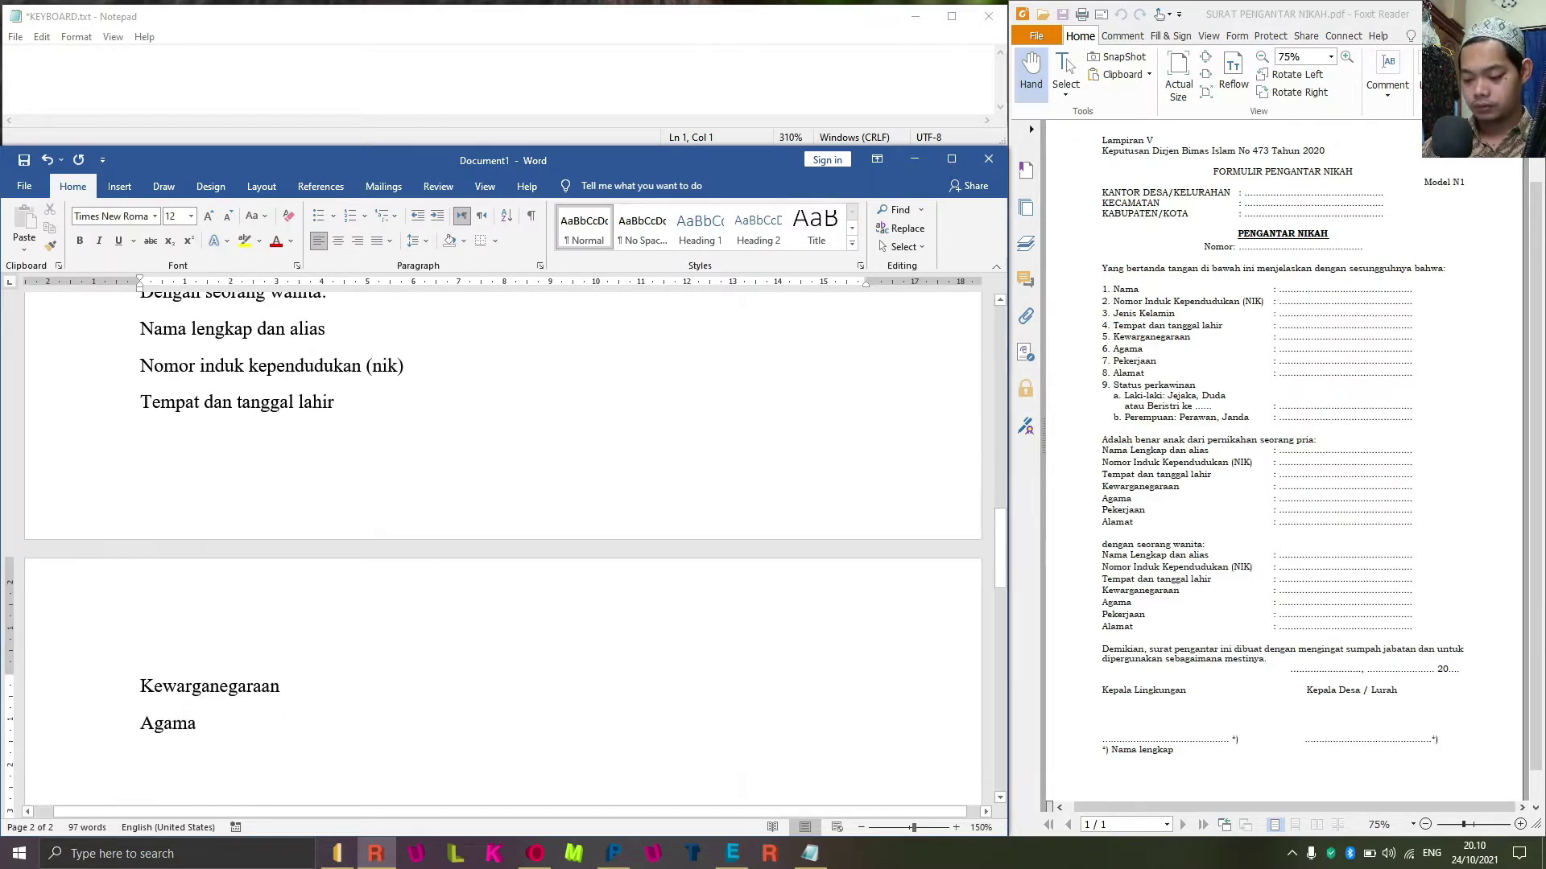
{"action": "type", "text": "pekerjaan"}
{"action": "key", "text": "Return"}
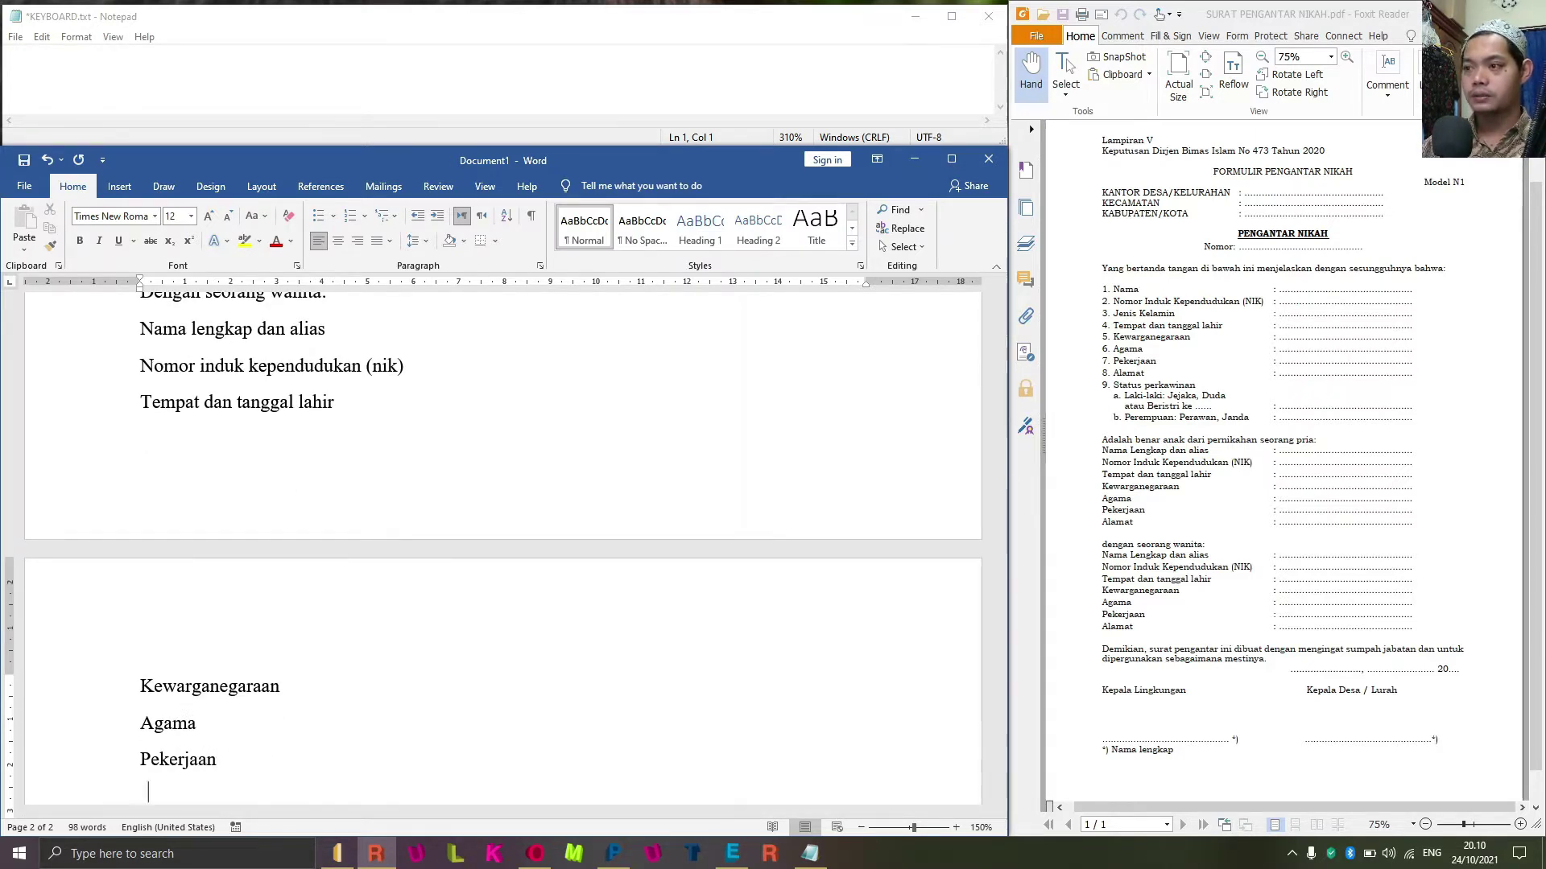
{"action": "type", "text": "alamat"}
{"action": "key", "text": "Return"}
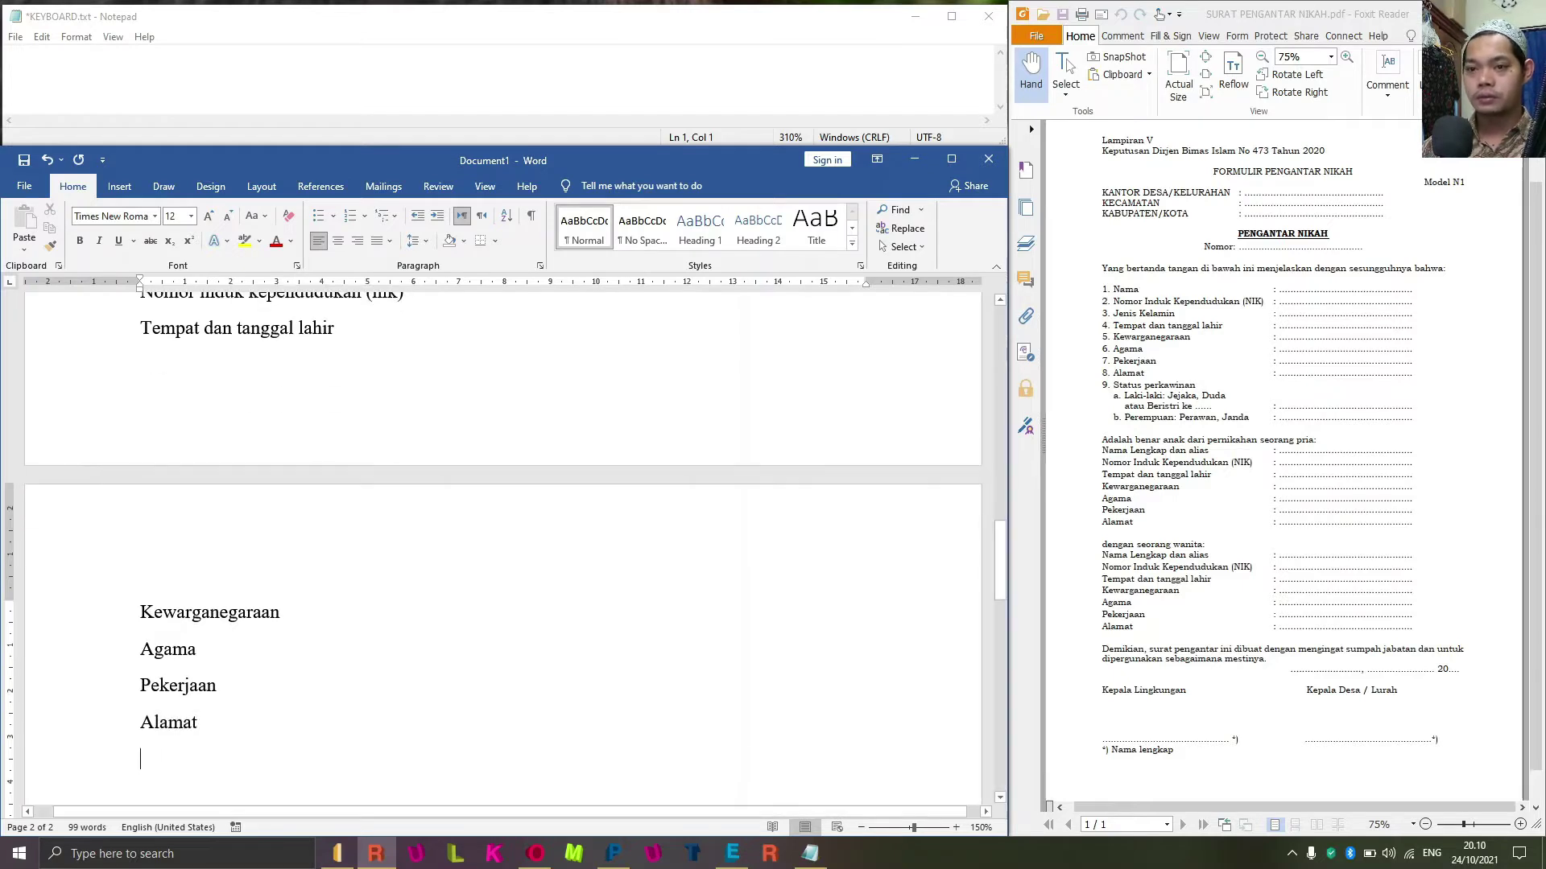
{"action": "type", "text": "demikian s"}
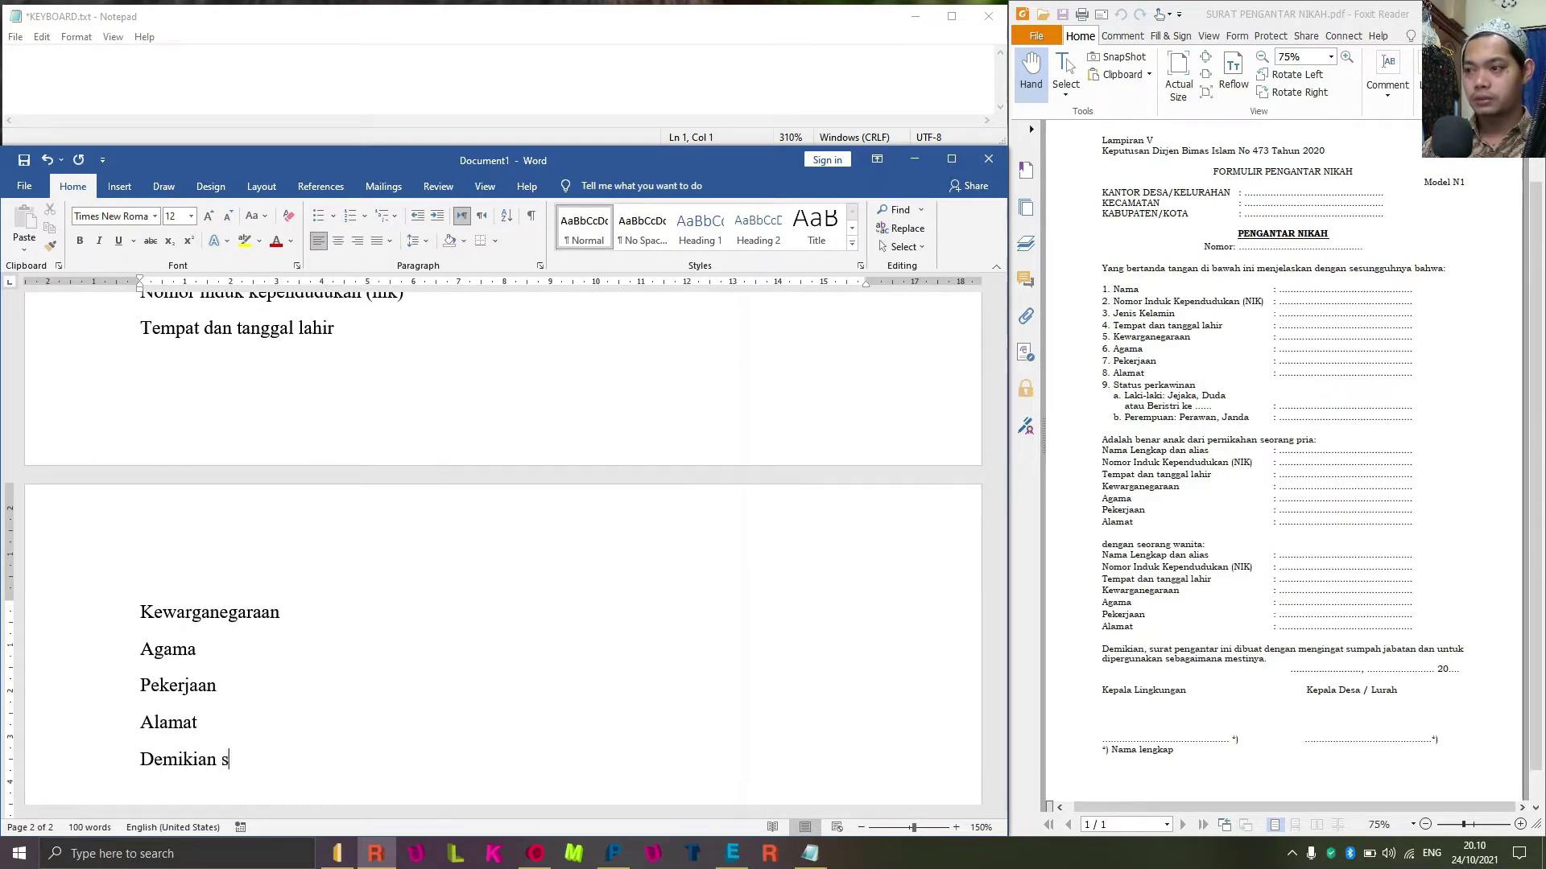
Type 'Demikian, surat pengantar ini dibuat dengan mengingat sumpah jabatan ... sebagaimana mestinya'.
{"action": "key", "text": "BackSpace"}
{"action": "key", "text": "BackSpace"}
{"action": "key", "text": "BackSpace"}
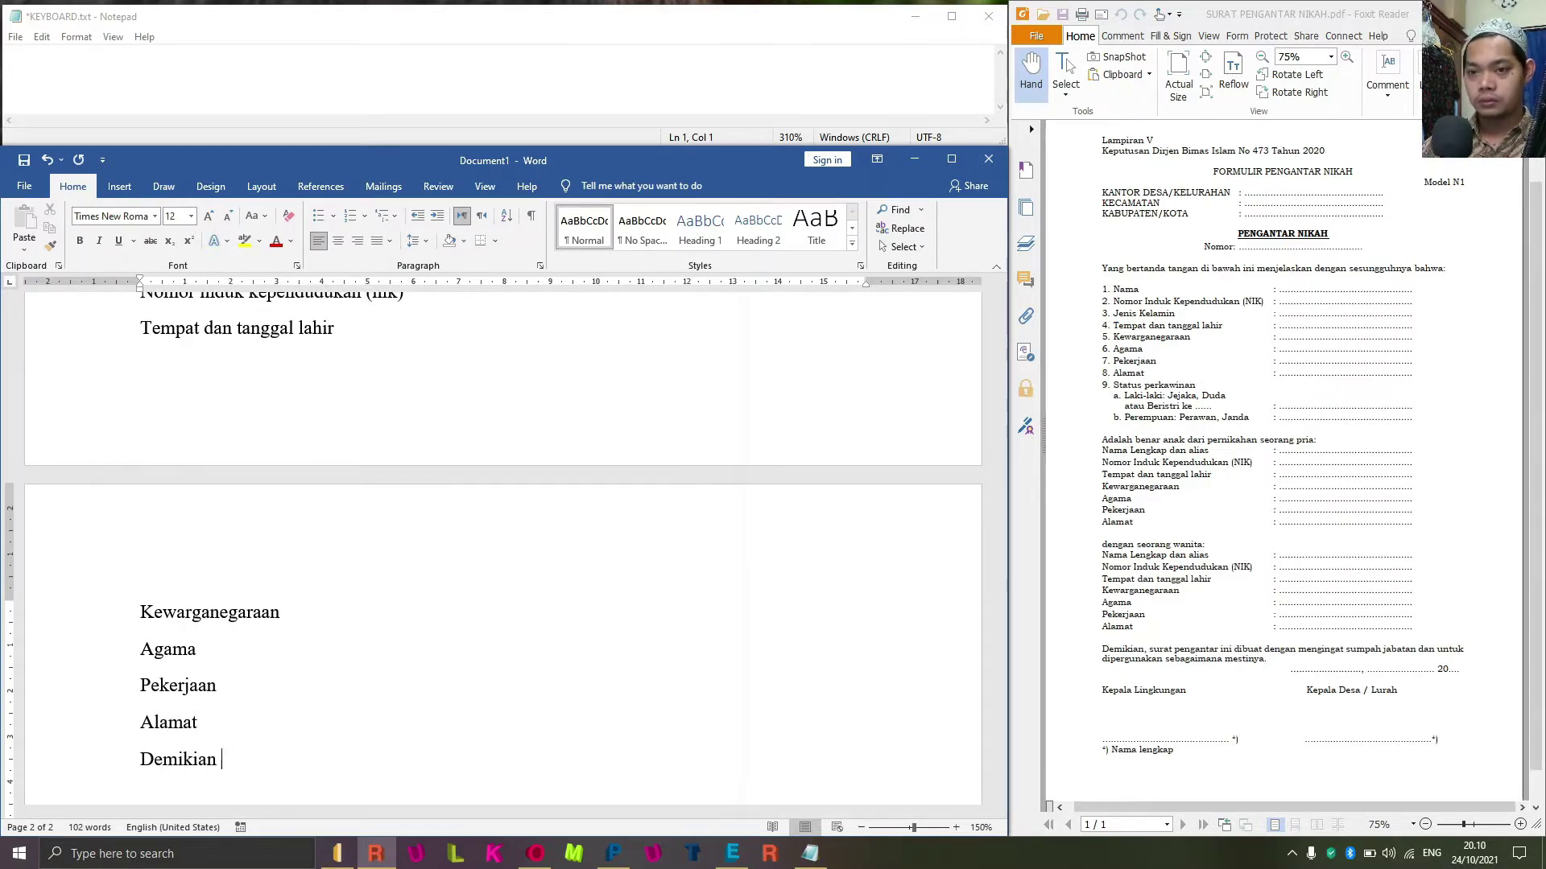
{"action": "type", "text": ", sura"}
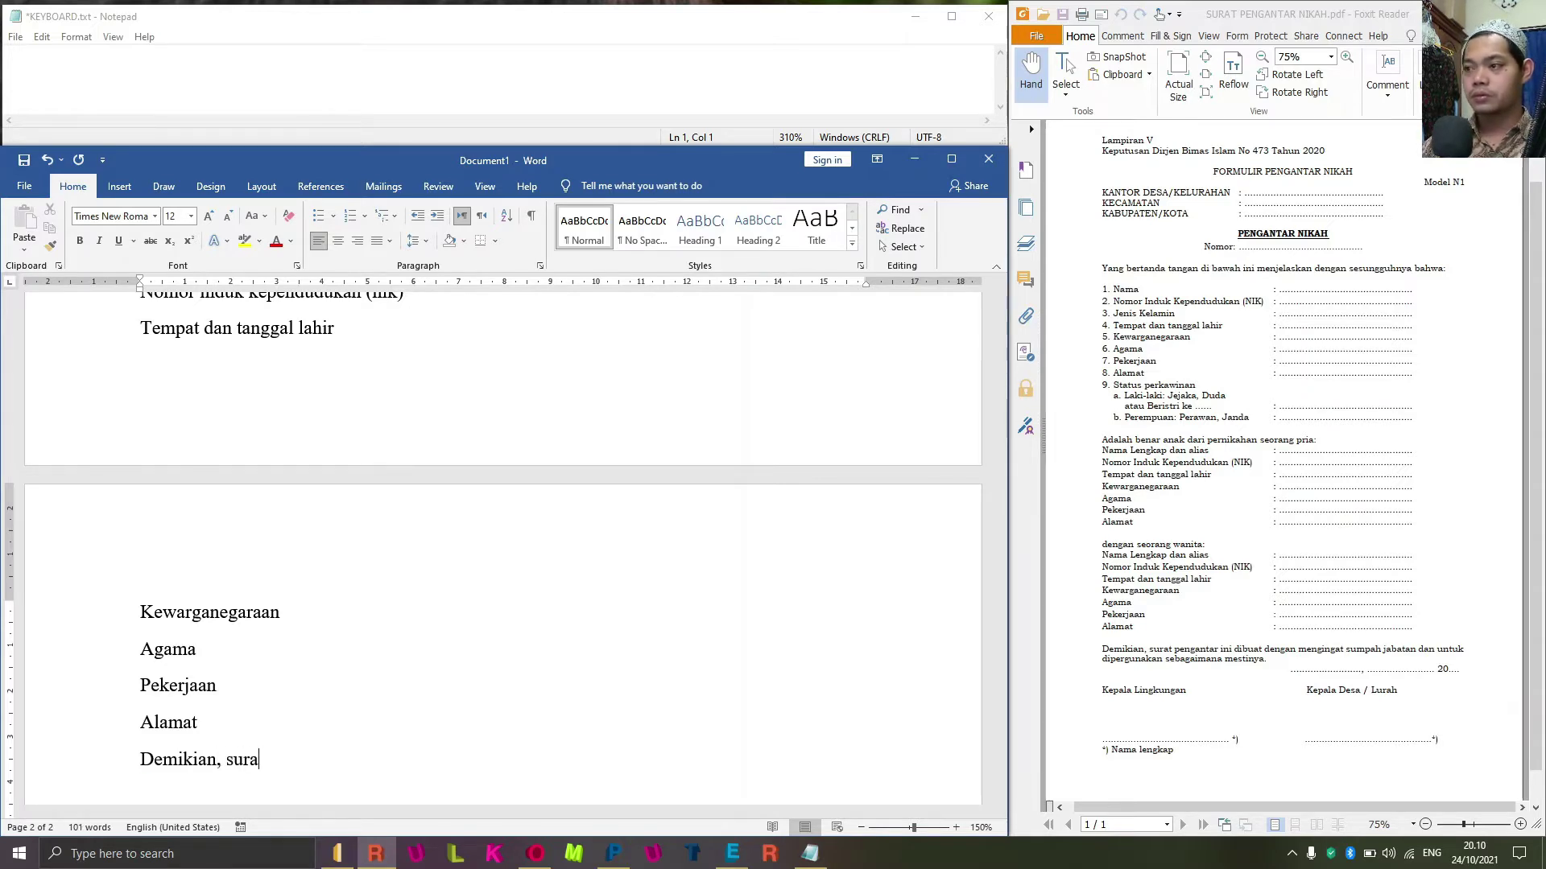
{"action": "type", "text": "t pengan"}
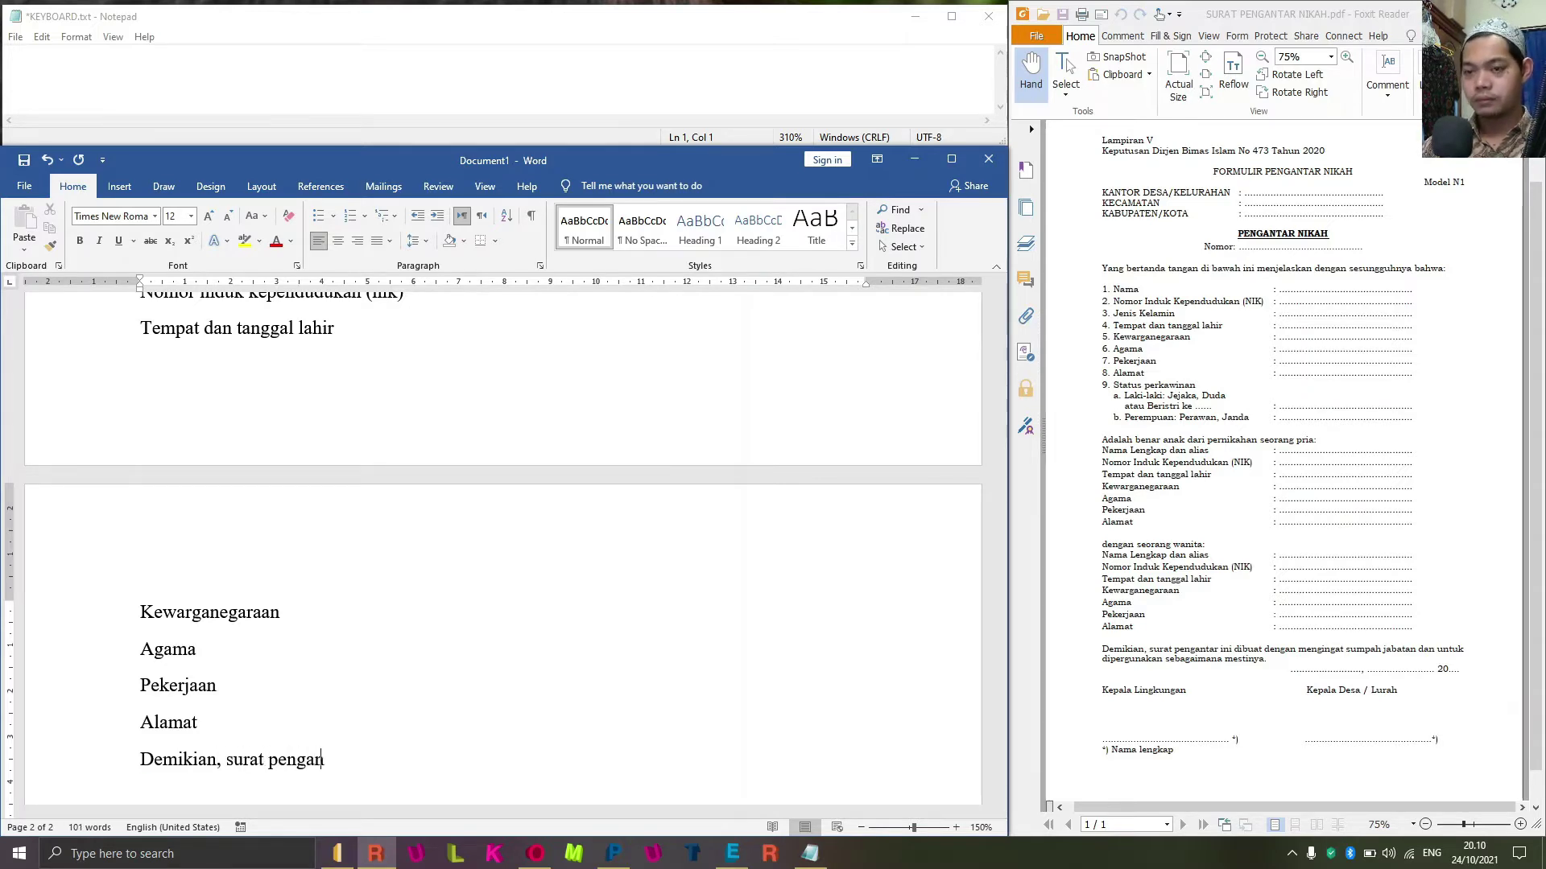
{"action": "type", "text": "tar ini d"}
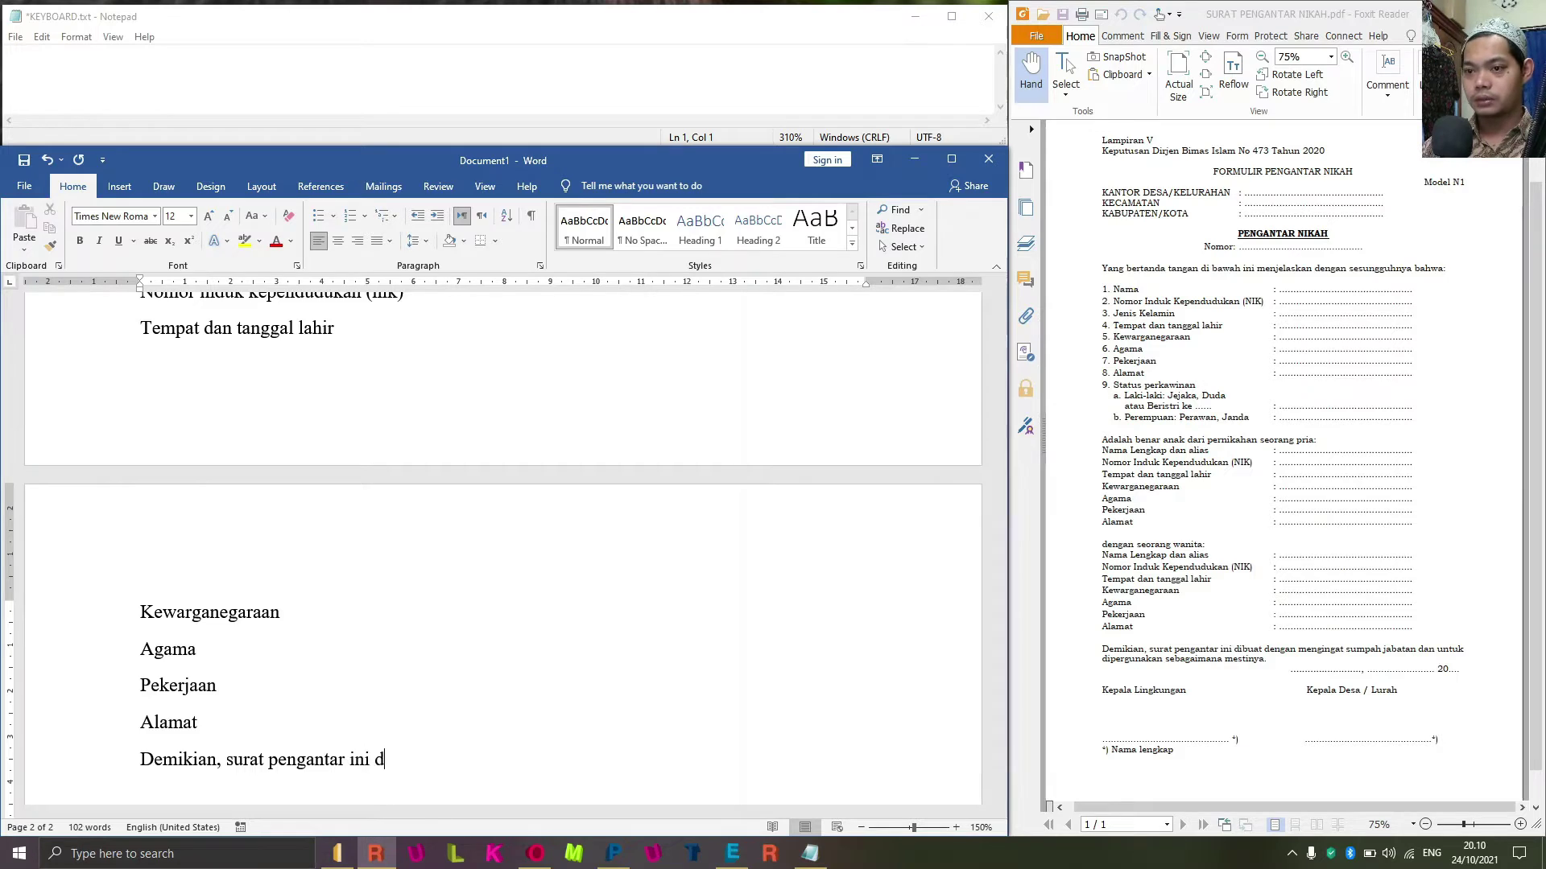
{"action": "type", "text": "o"}
{"action": "key", "text": "BackSpace"}
{"action": "type", "text": "bua"}
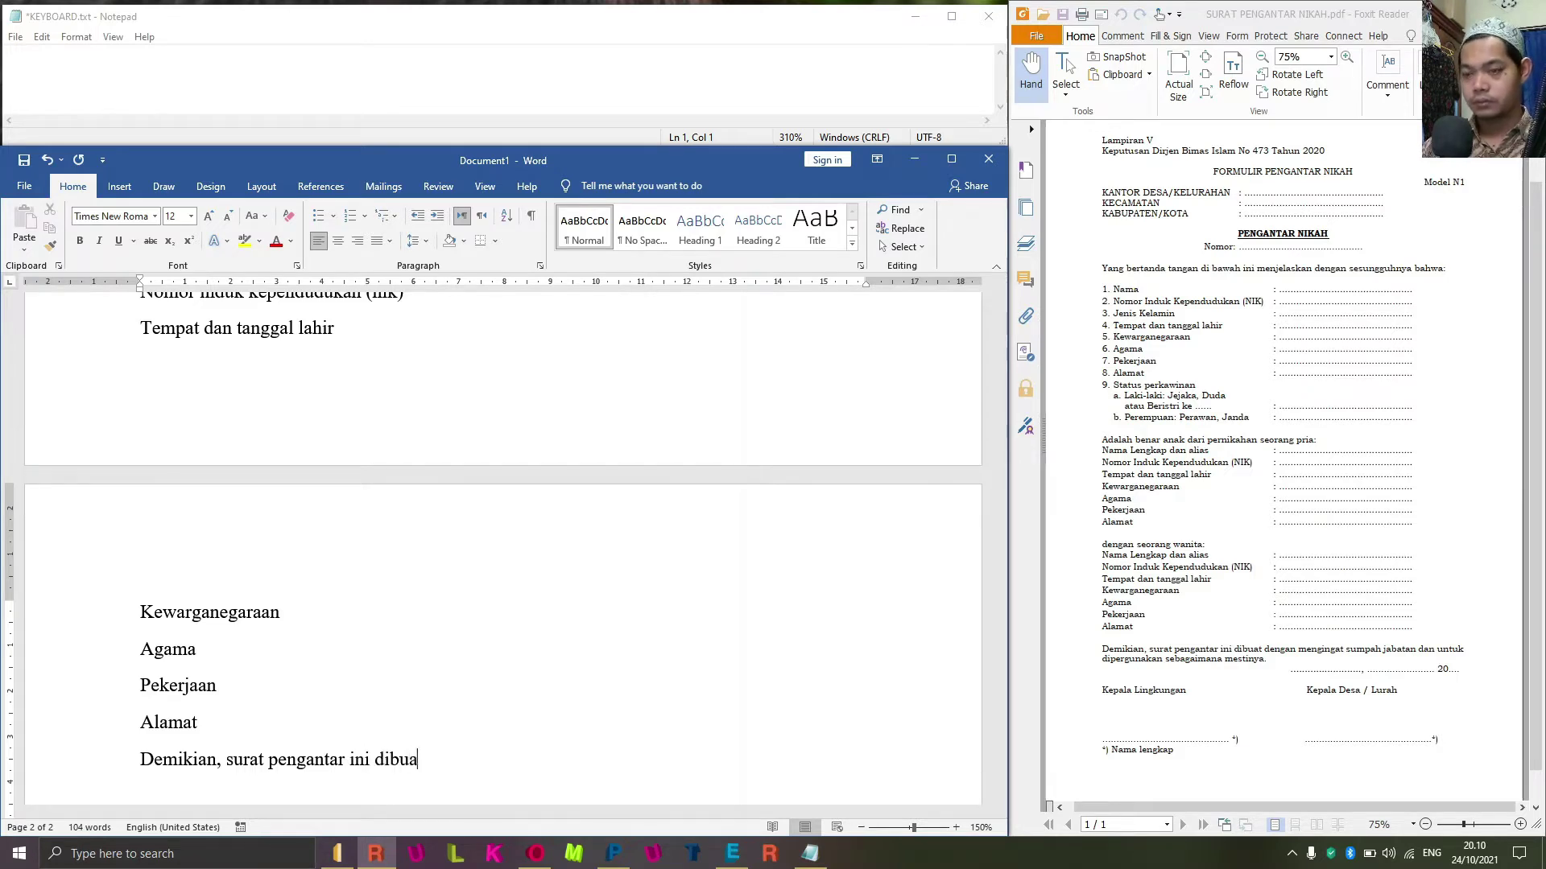
{"action": "type", "text": "t dengan"}
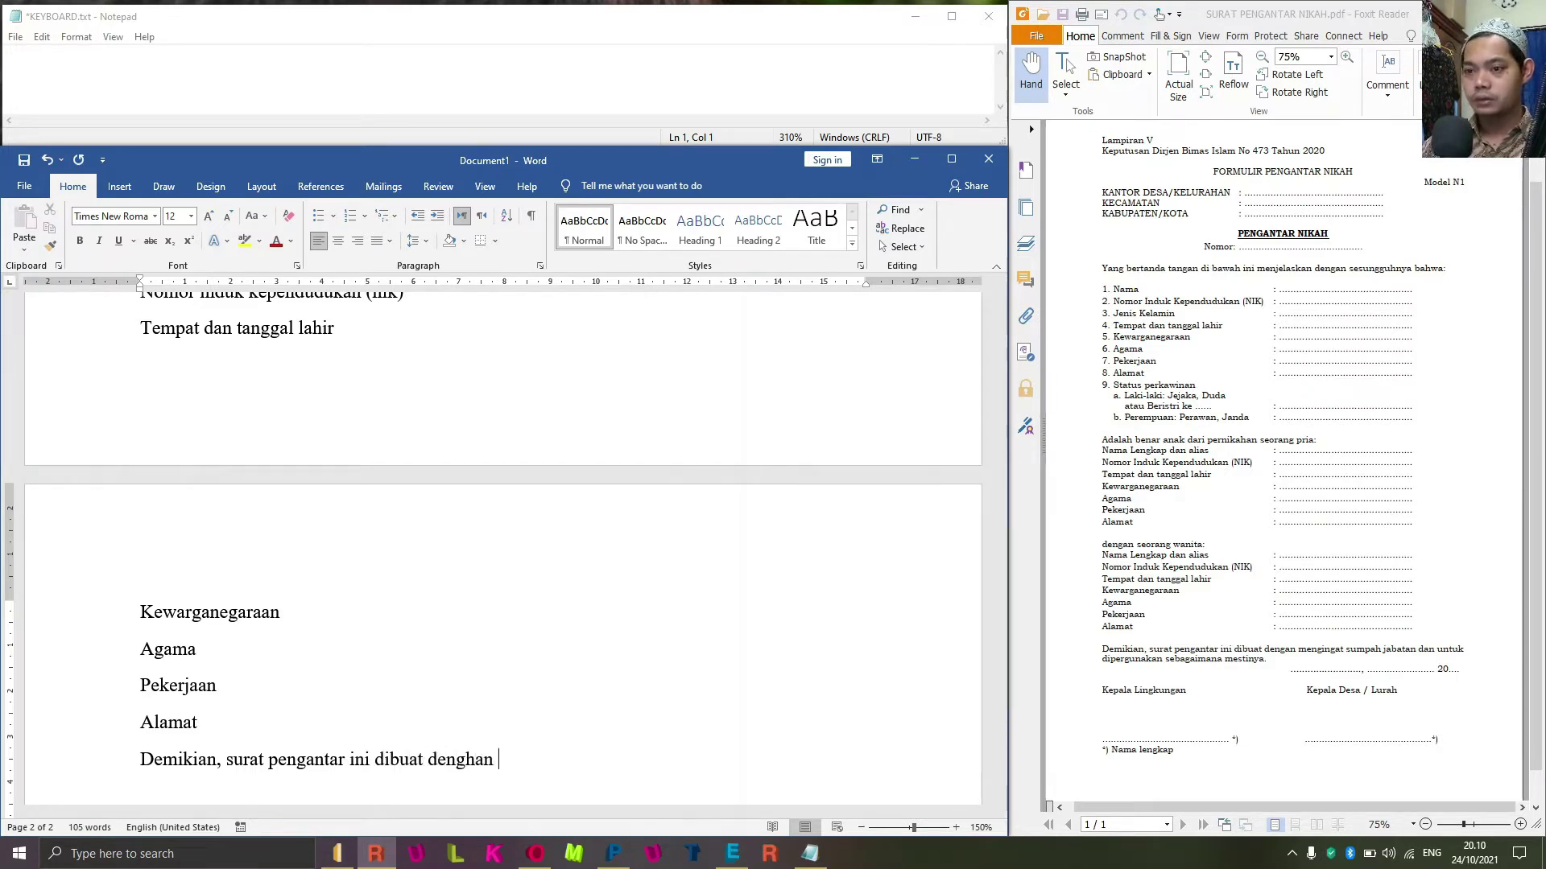
{"action": "key", "text": "BackSpace"}
{"action": "key", "text": "BackSpace"}
{"action": "type", "text": "an mengi"}
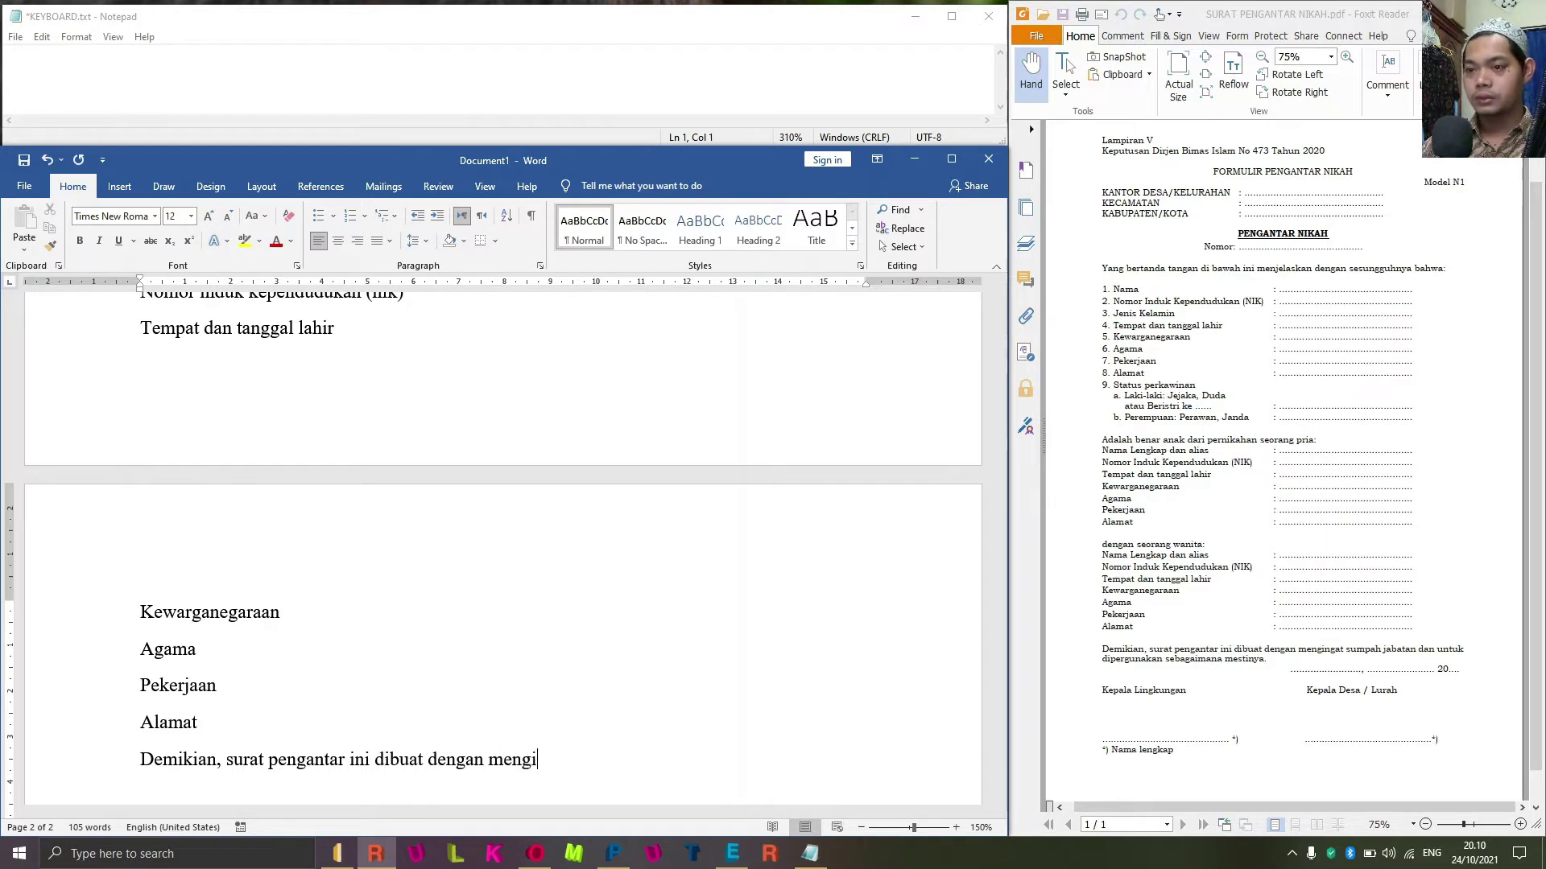
{"action": "type", "text": "ngat s"}
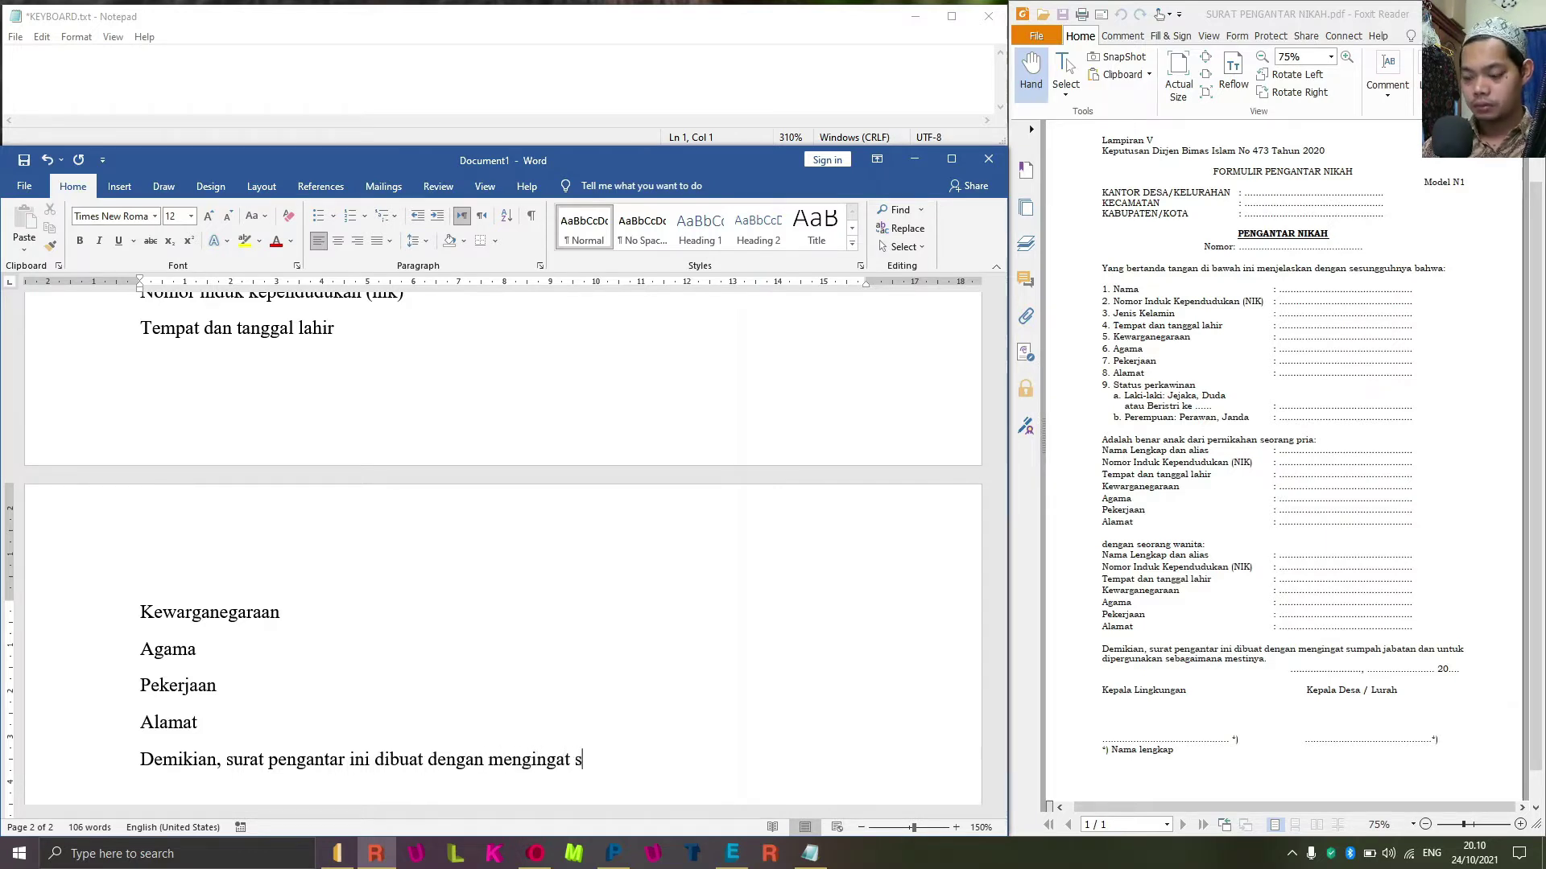
{"action": "type", "text": "umpah jaba"}
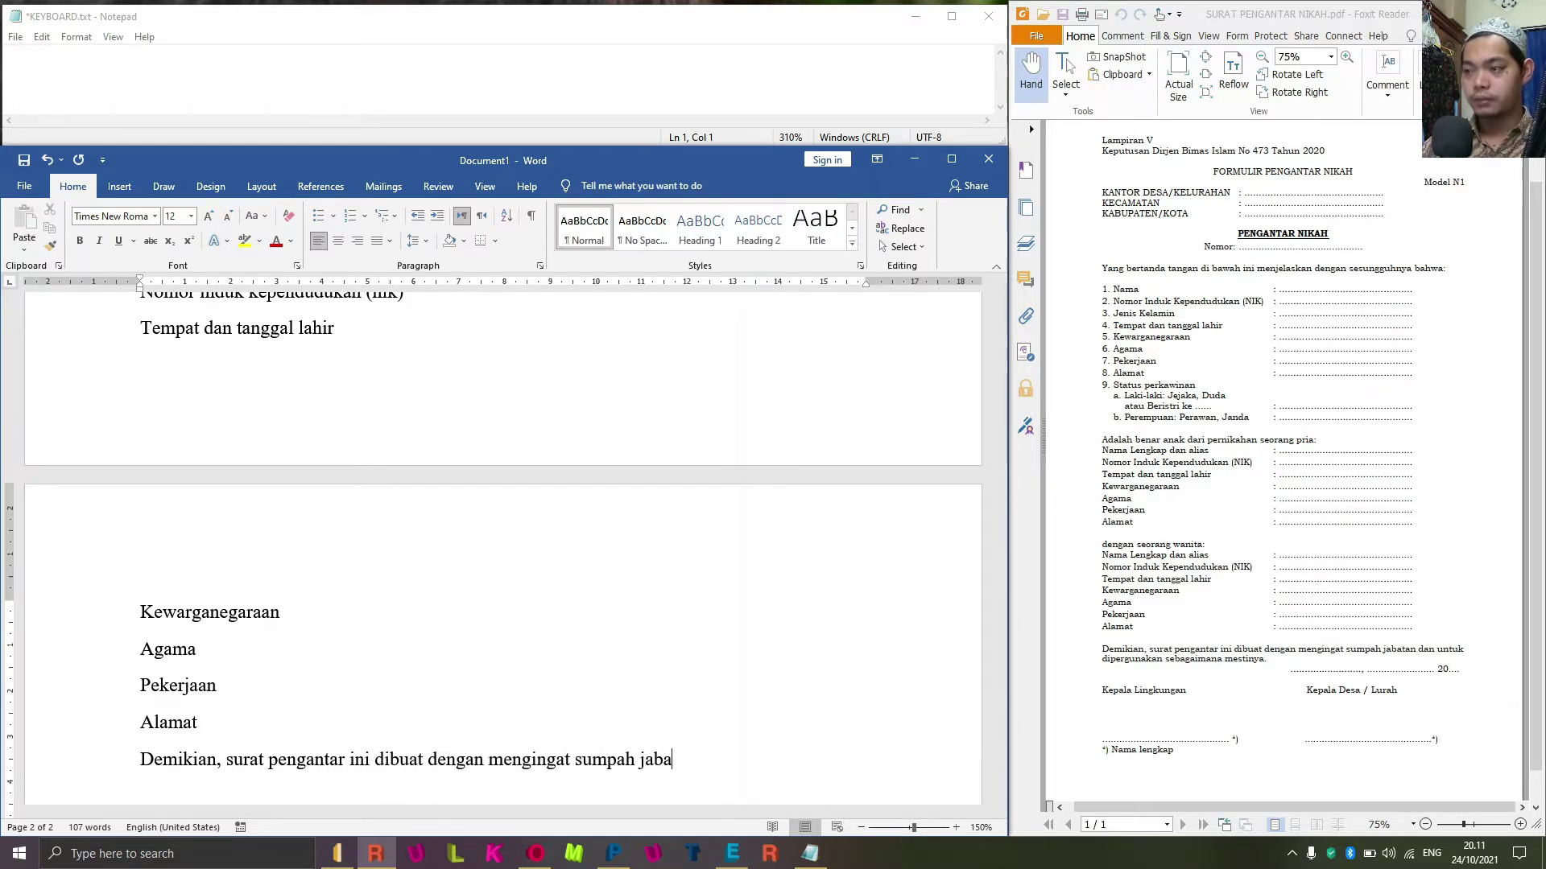
{"action": "type", "text": "tan dan unt"}
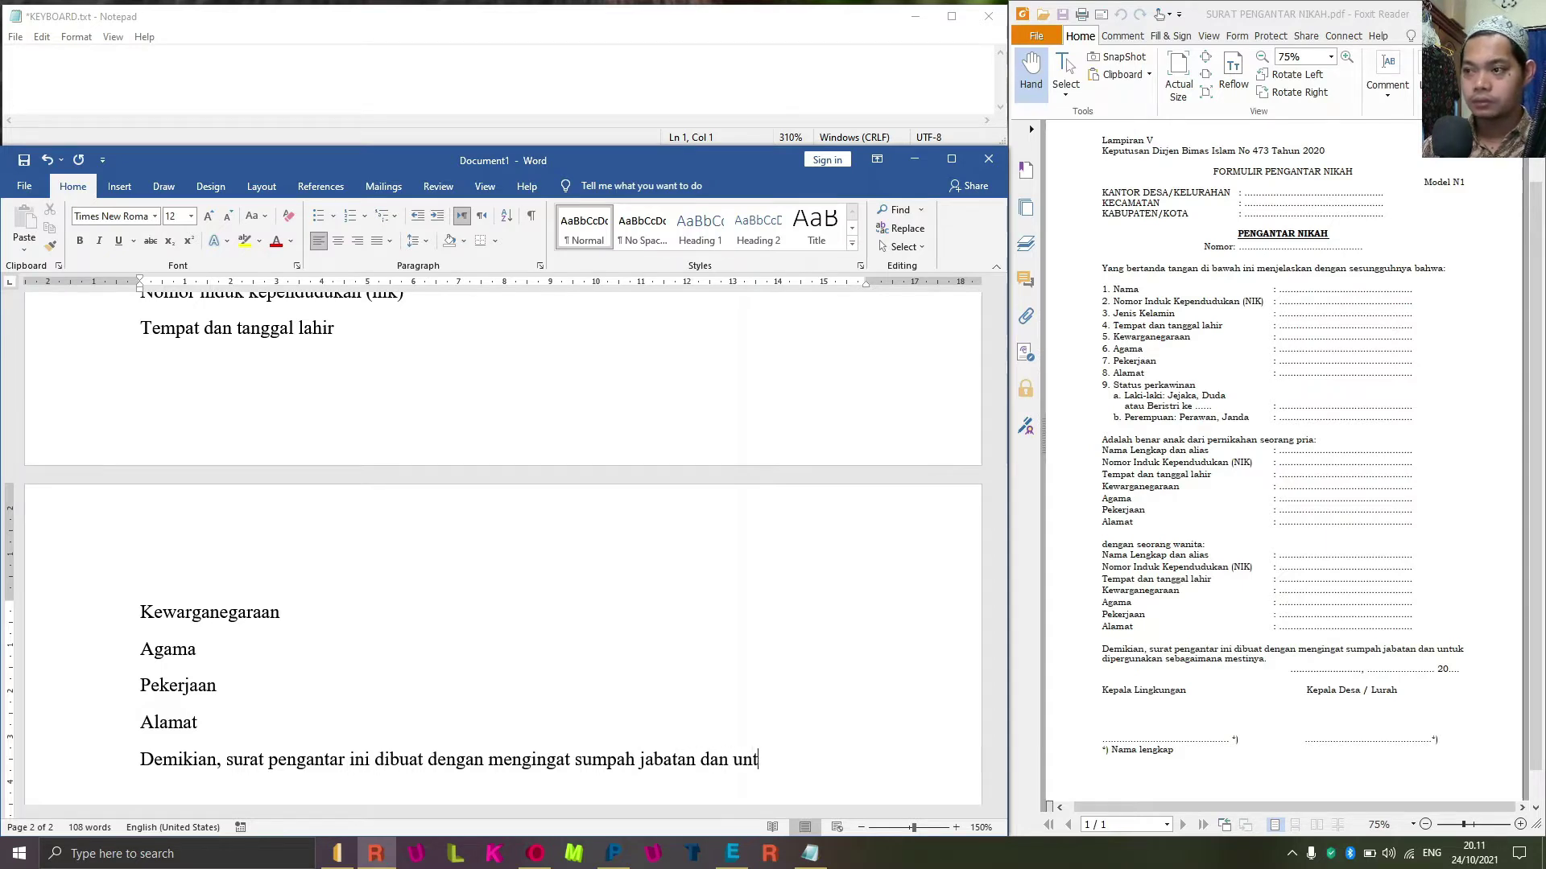
{"action": "type", "text": "uk diper"}
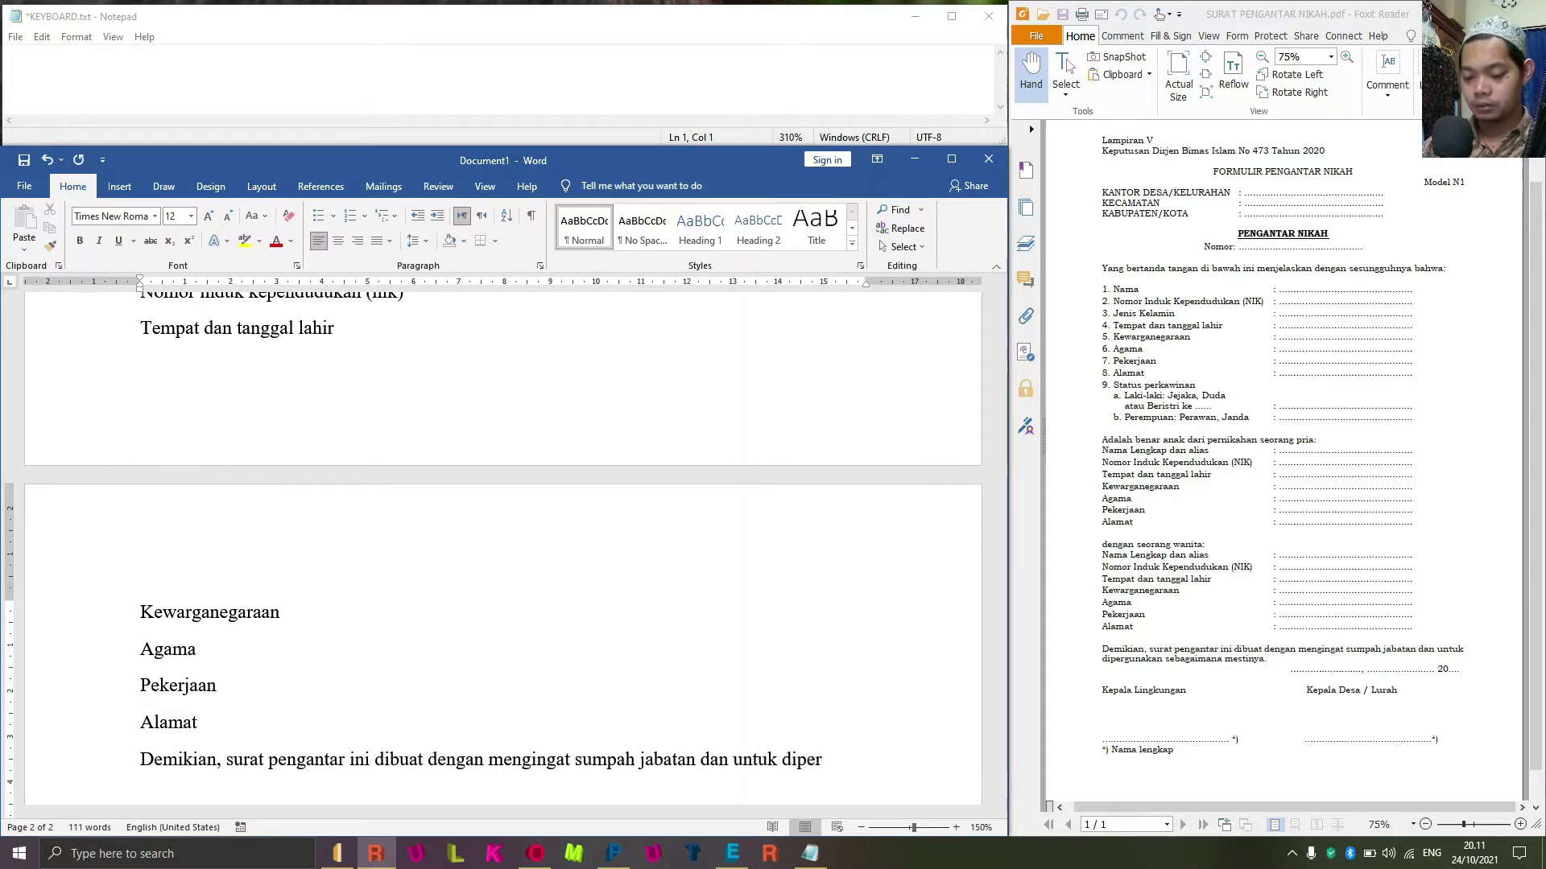
{"action": "type", "text": "gunakan sebag"}
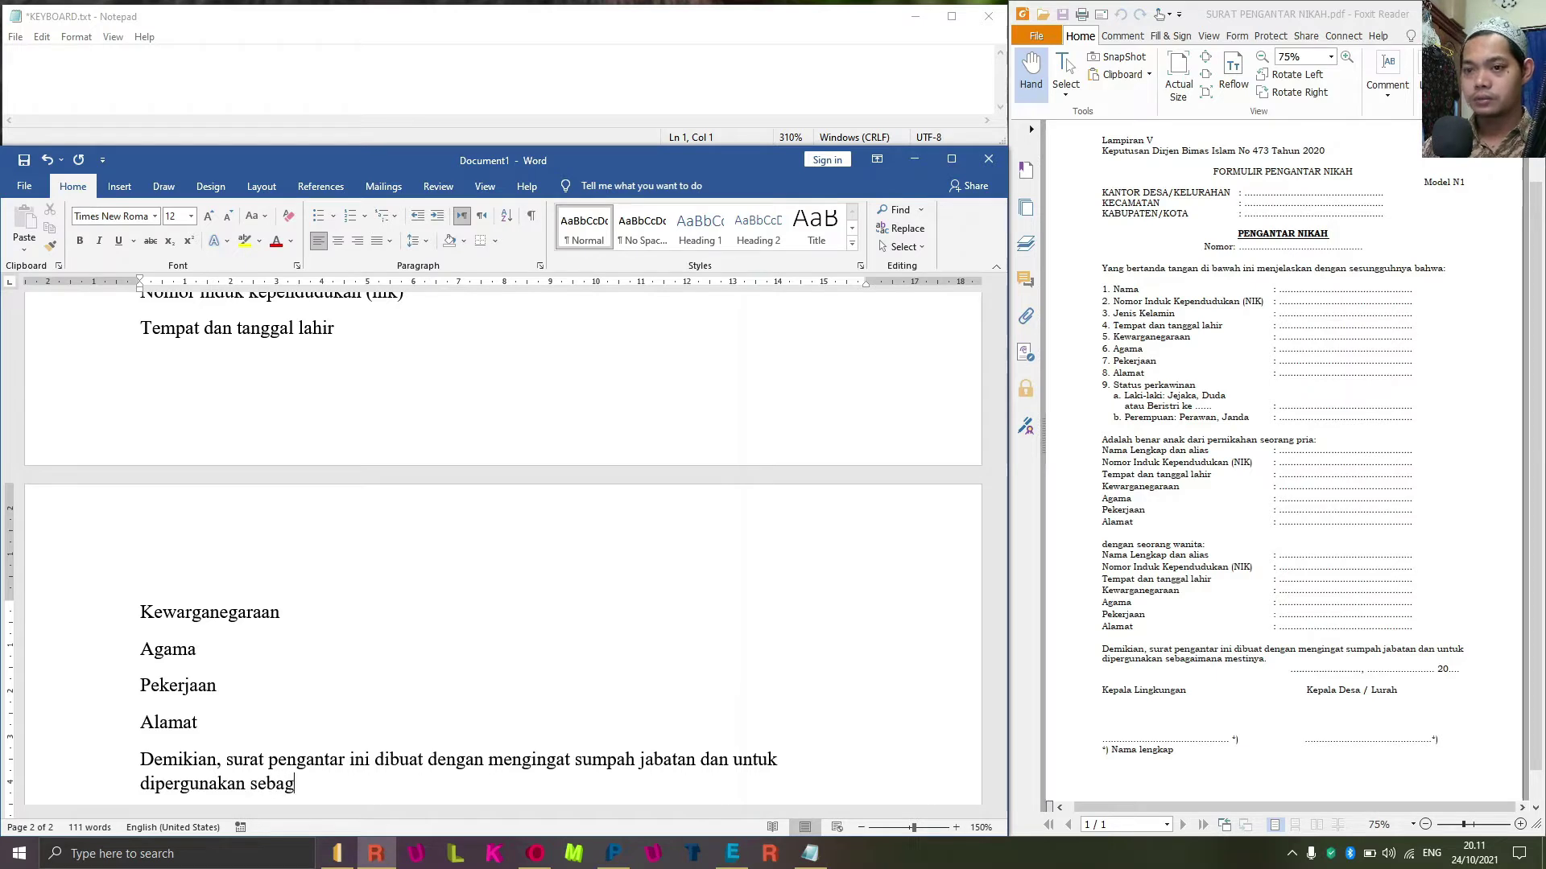
{"action": "type", "text": "aimana "}
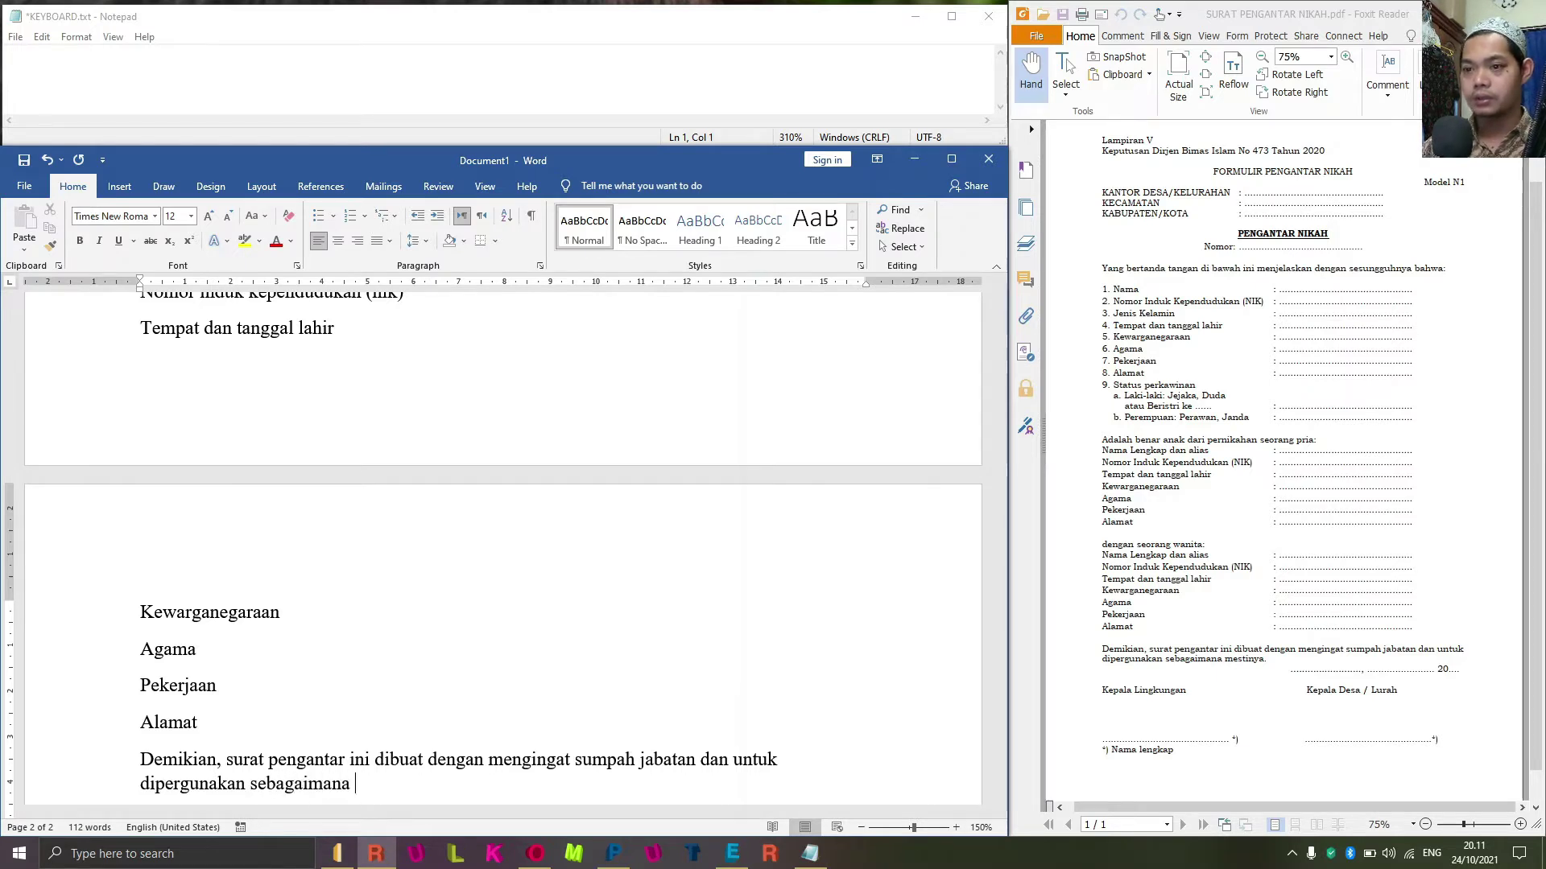
{"action": "type", "text": "mest"}
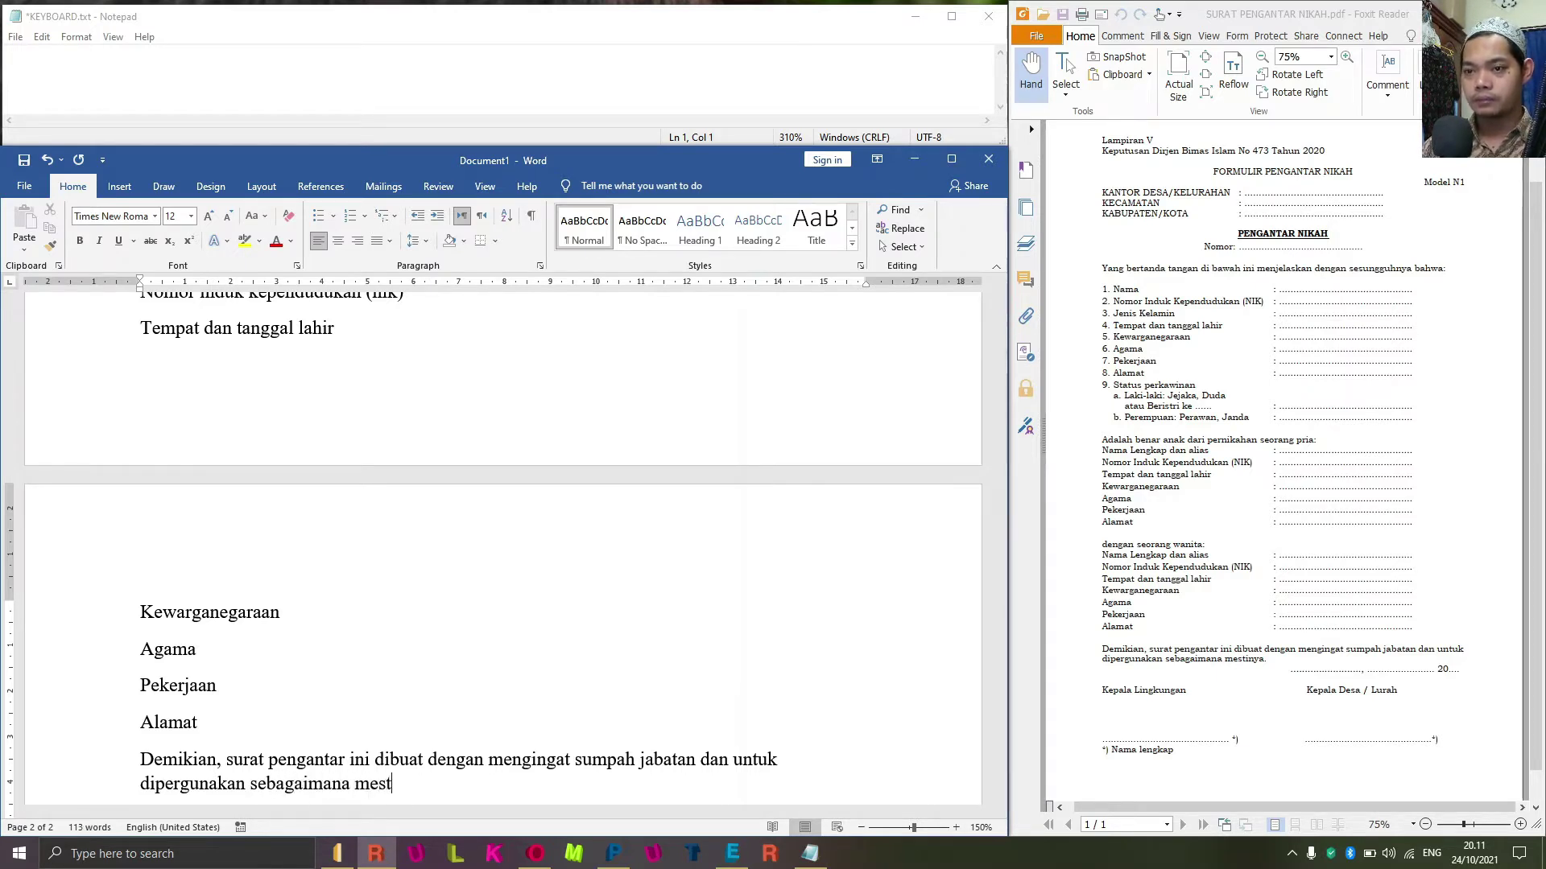
{"action": "type", "text": "inya."}
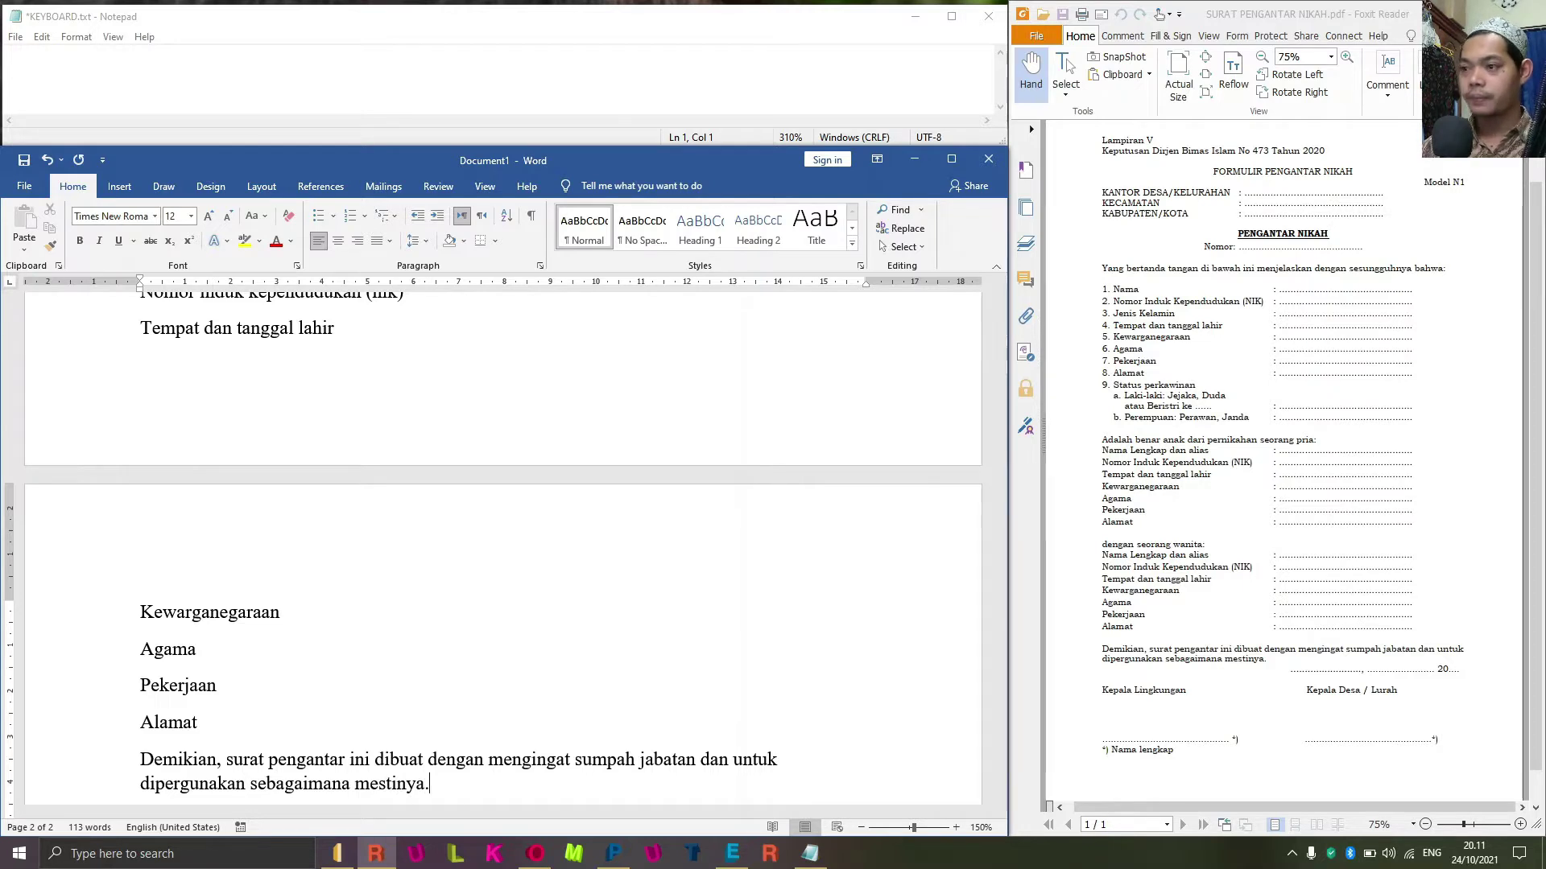
{"action": "key", "text": "Return"}
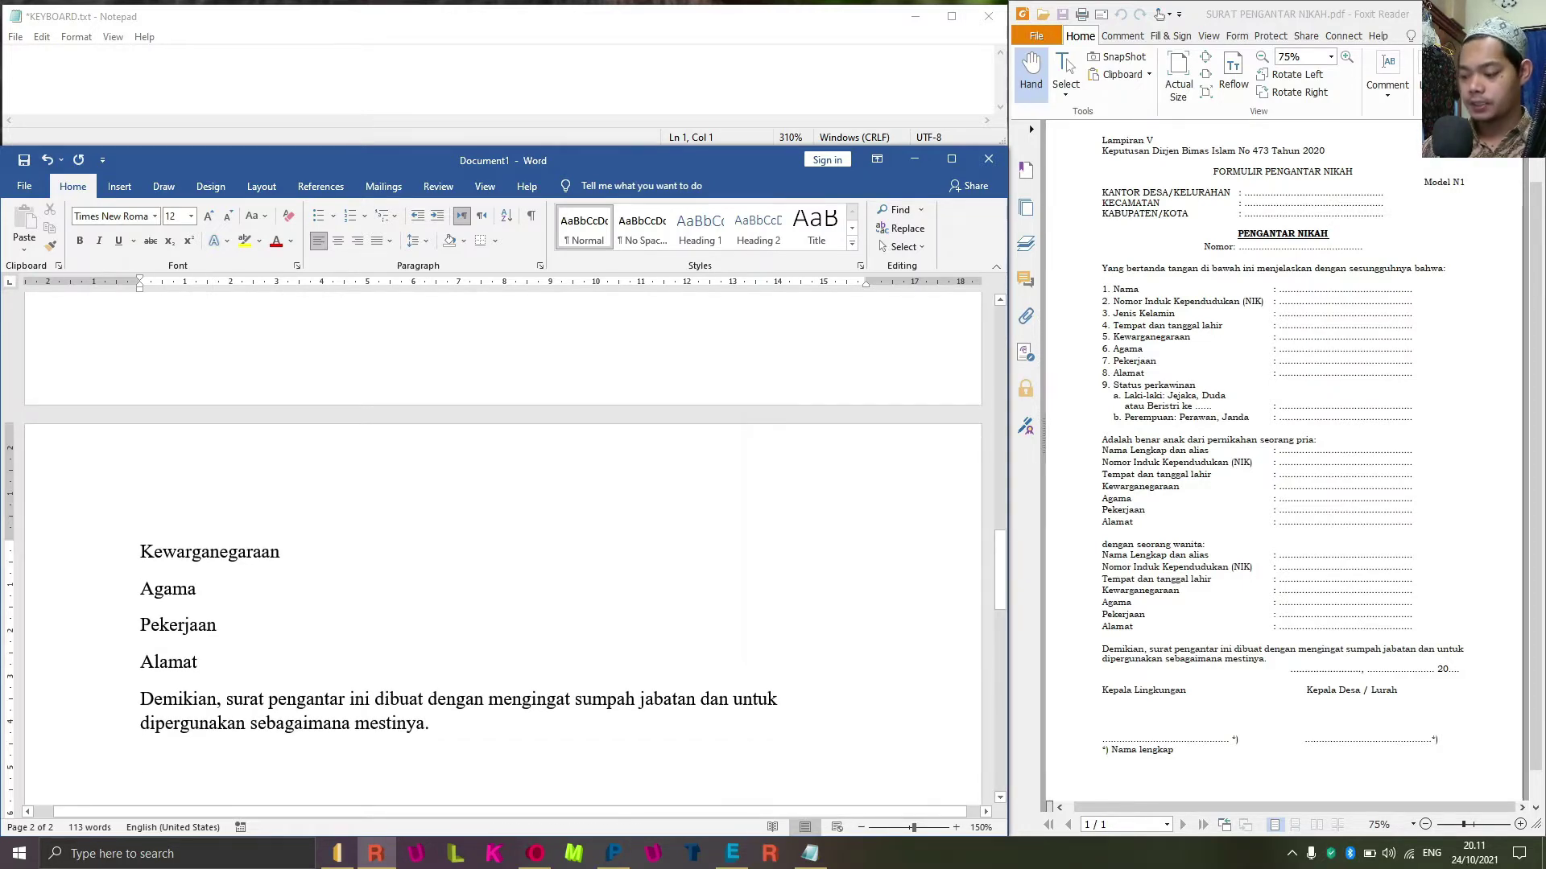
Type the signatory line 'Kepala lingkungan kepala desa / lurah' and the '*) nama lengkap' note beneath.
{"action": "type", "text": "////"}
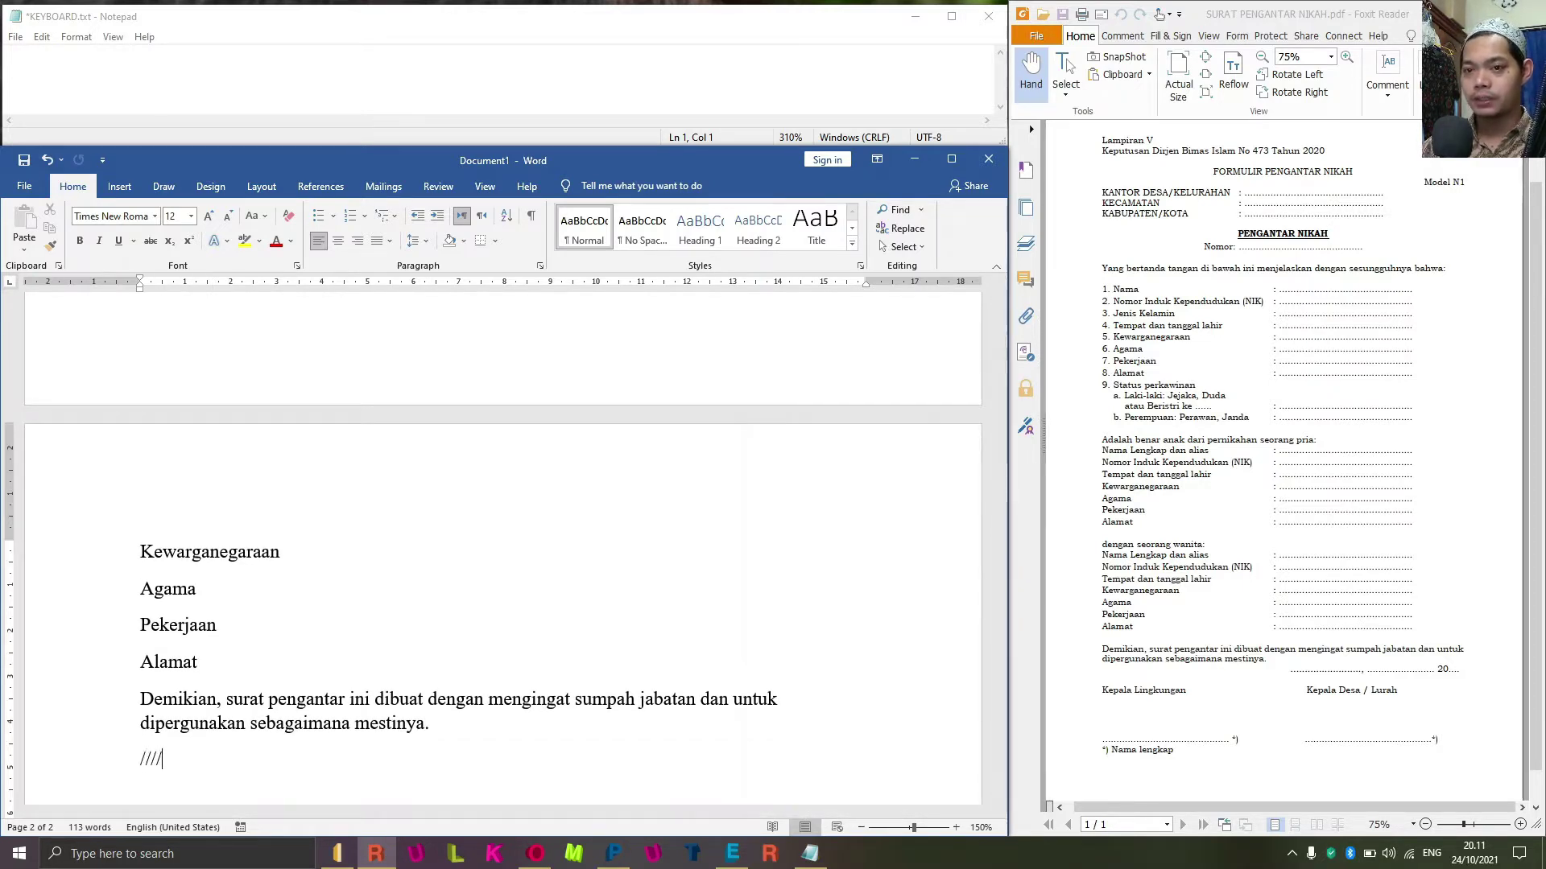
{"action": "key", "text": "BackSpace"}
{"action": "key", "text": "BackSpace"}
{"action": "key", "text": "BackSpace"}
{"action": "key", "text": "BackSpace"}
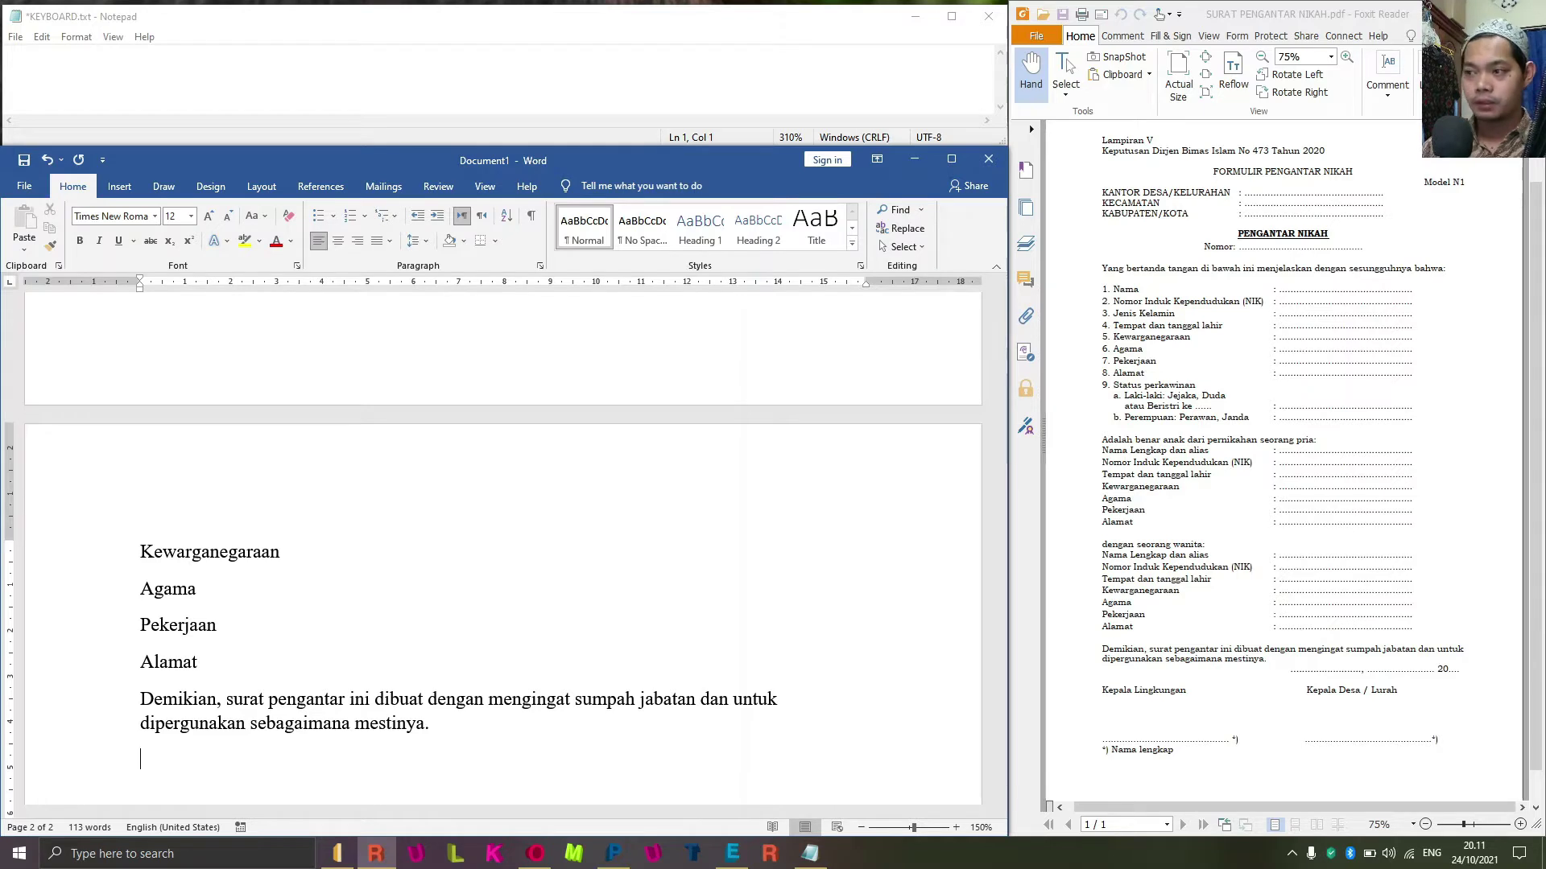
{"action": "type", "text": "kepala lingkungan"}
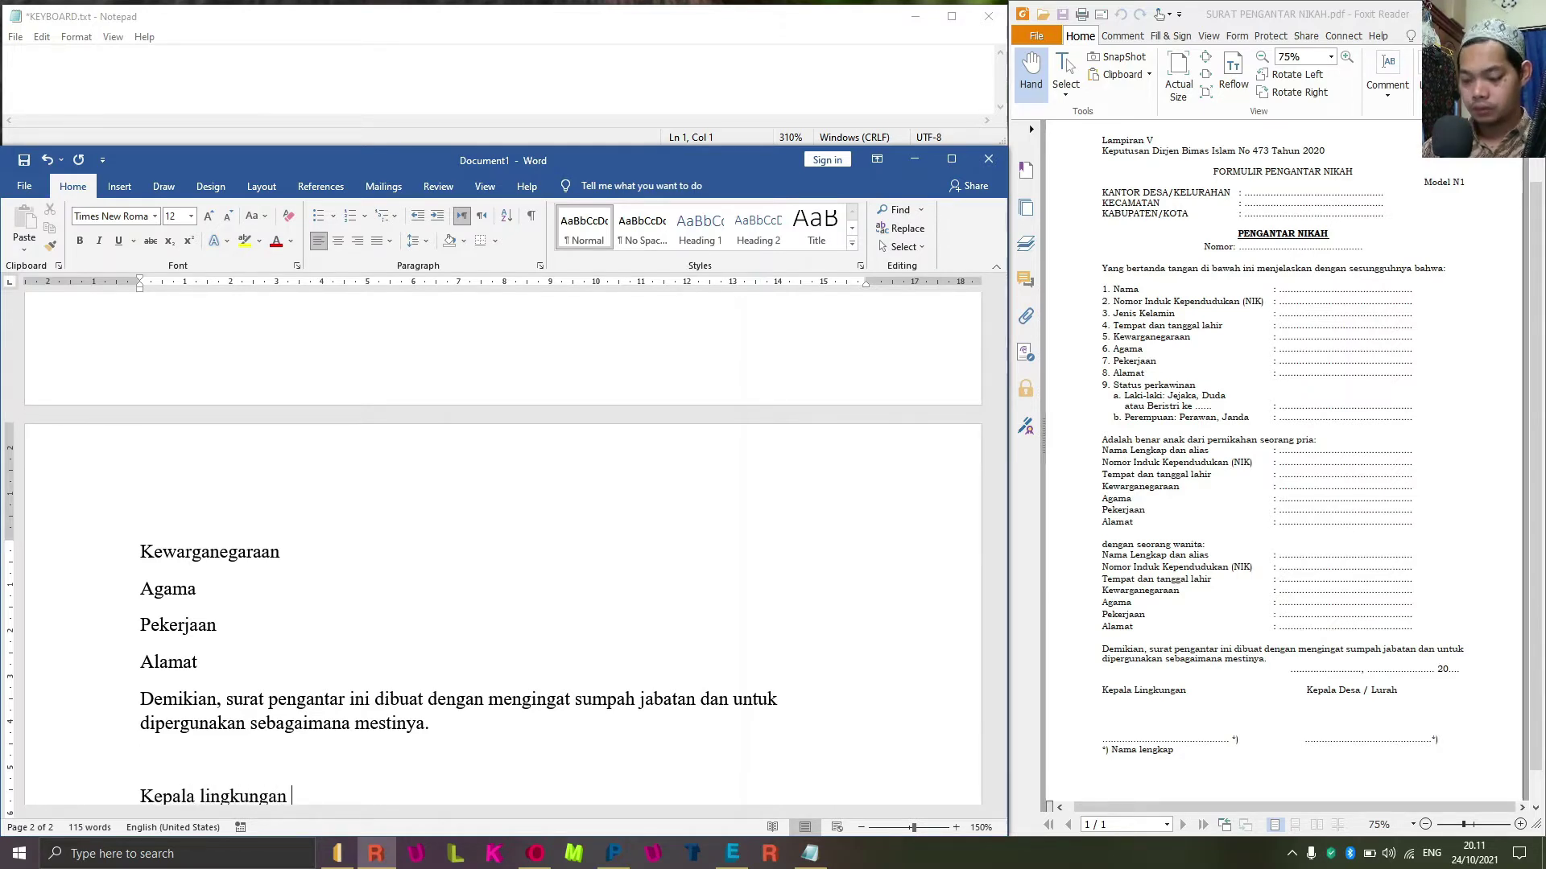
{"action": "type", "text": " kepala"}
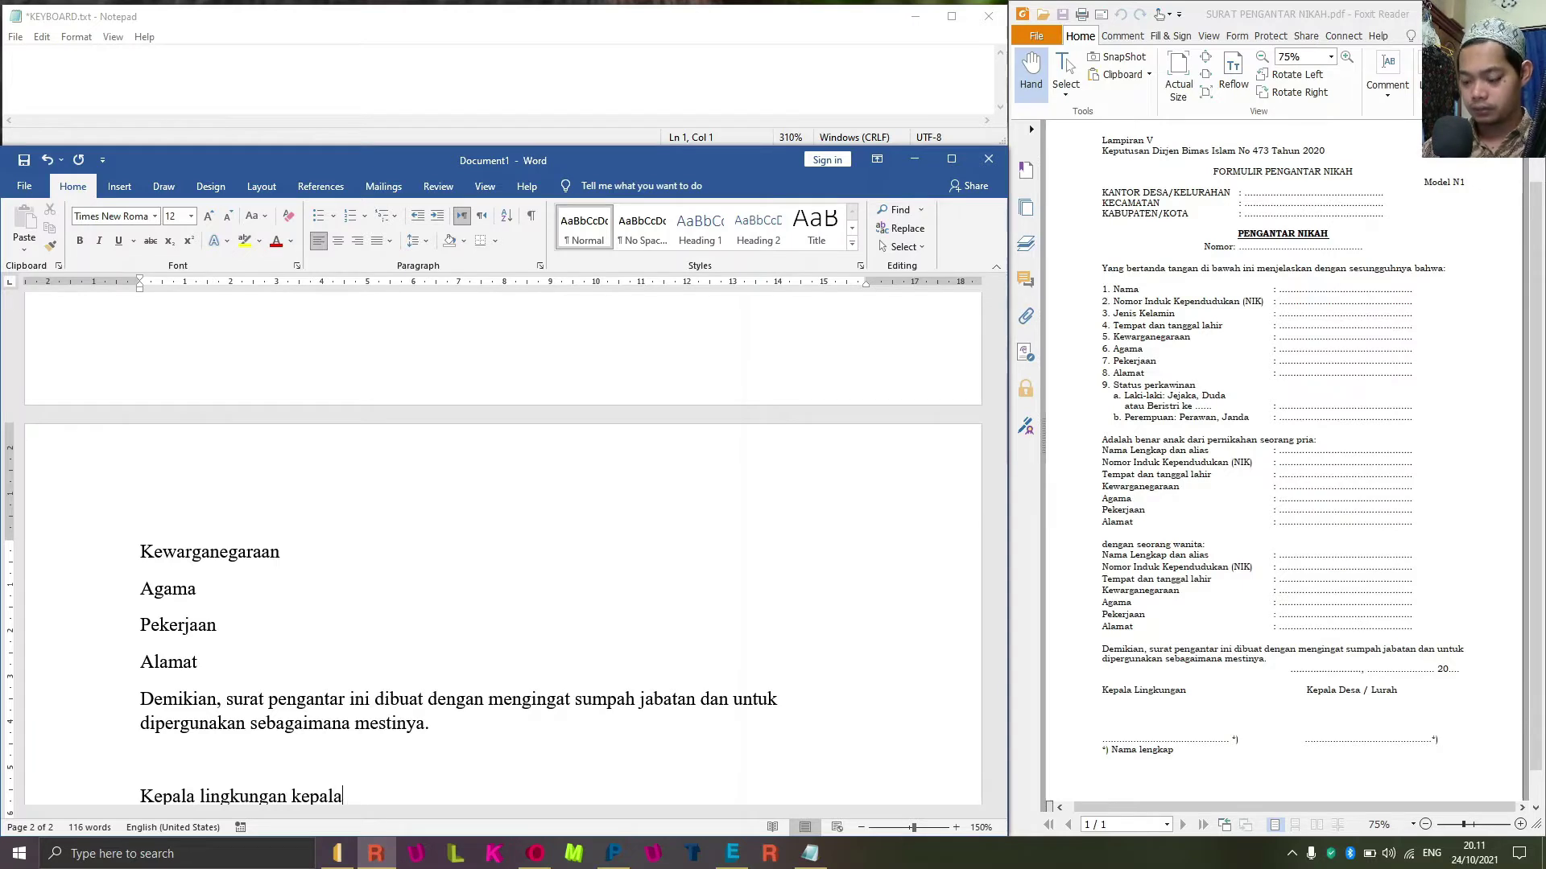
{"action": "type", "text": " desa "}
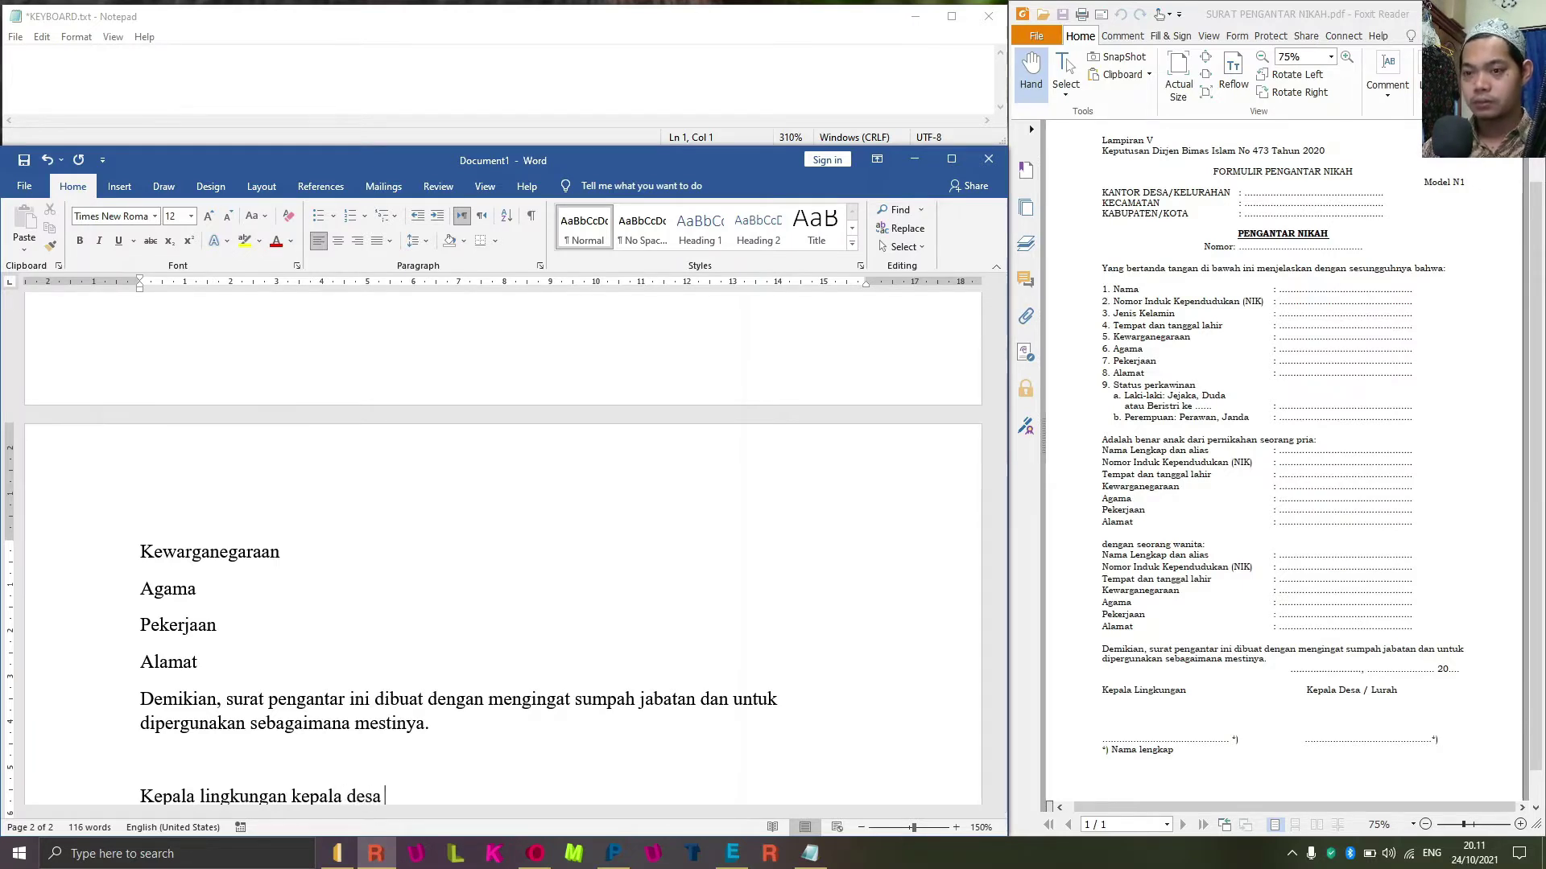
{"action": "type", "text": "/ li"}
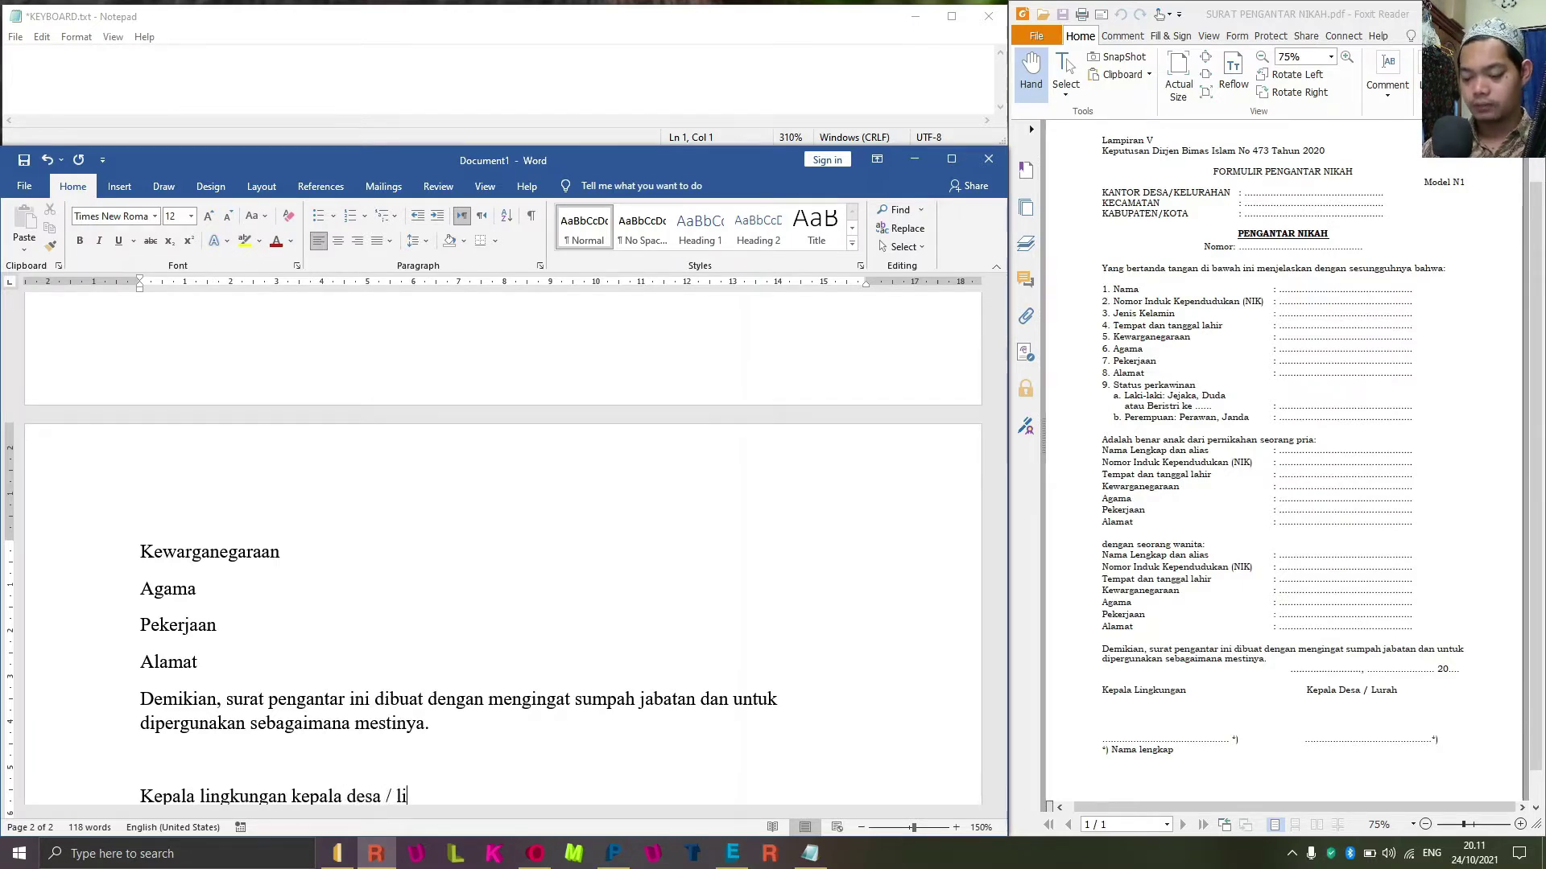
{"action": "key", "text": "BackSpace"}
{"action": "type", "text": "urah"}
{"action": "key", "text": "Return"}
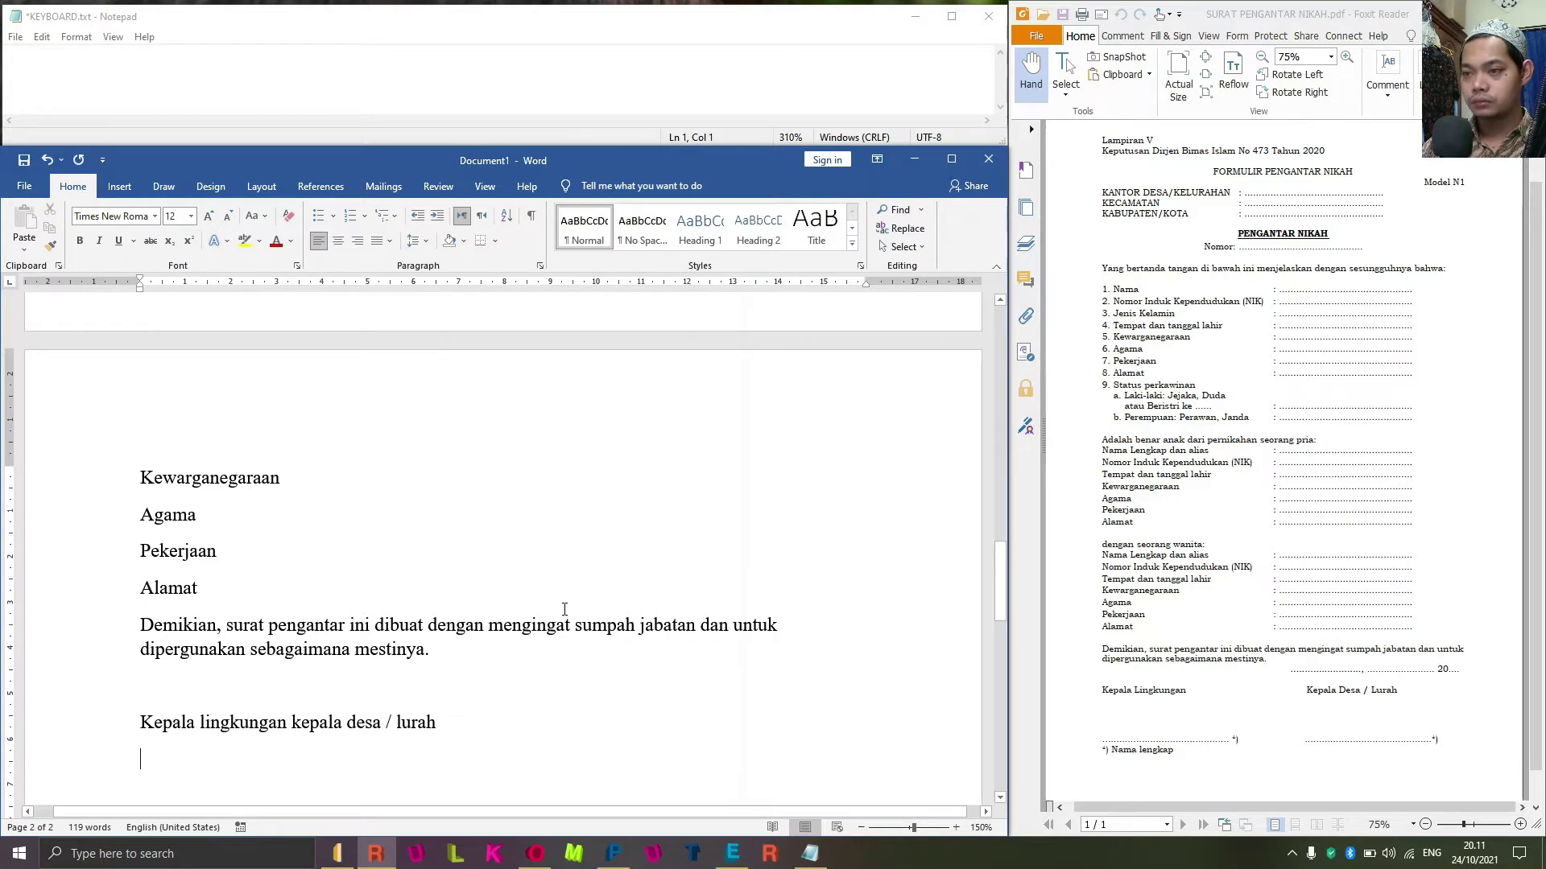
{"action": "type", "text": "*"}
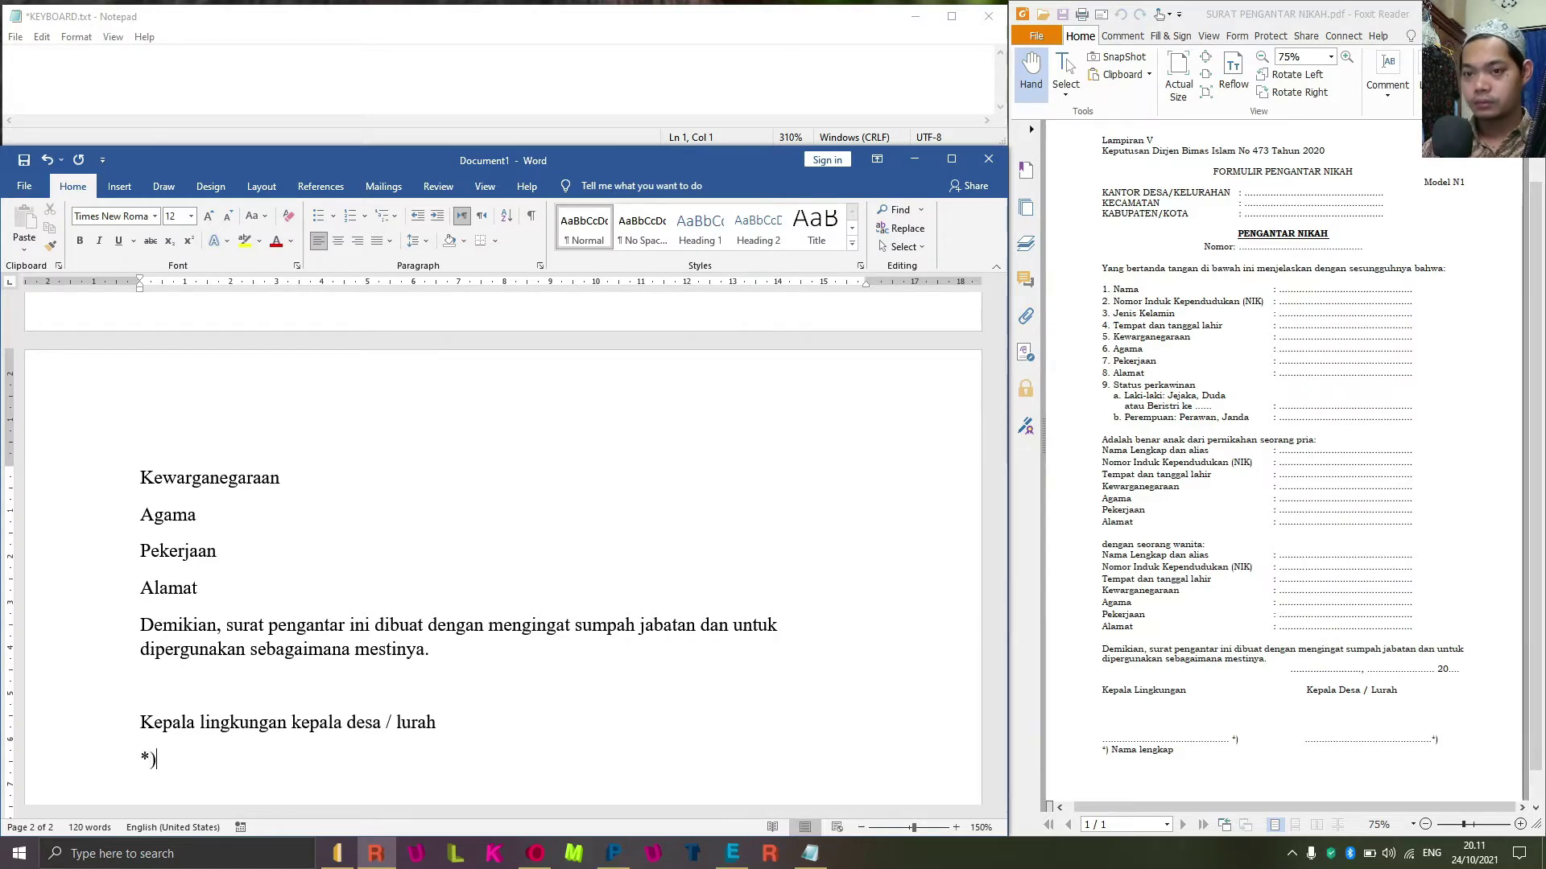
{"action": "type", "text": ")"}
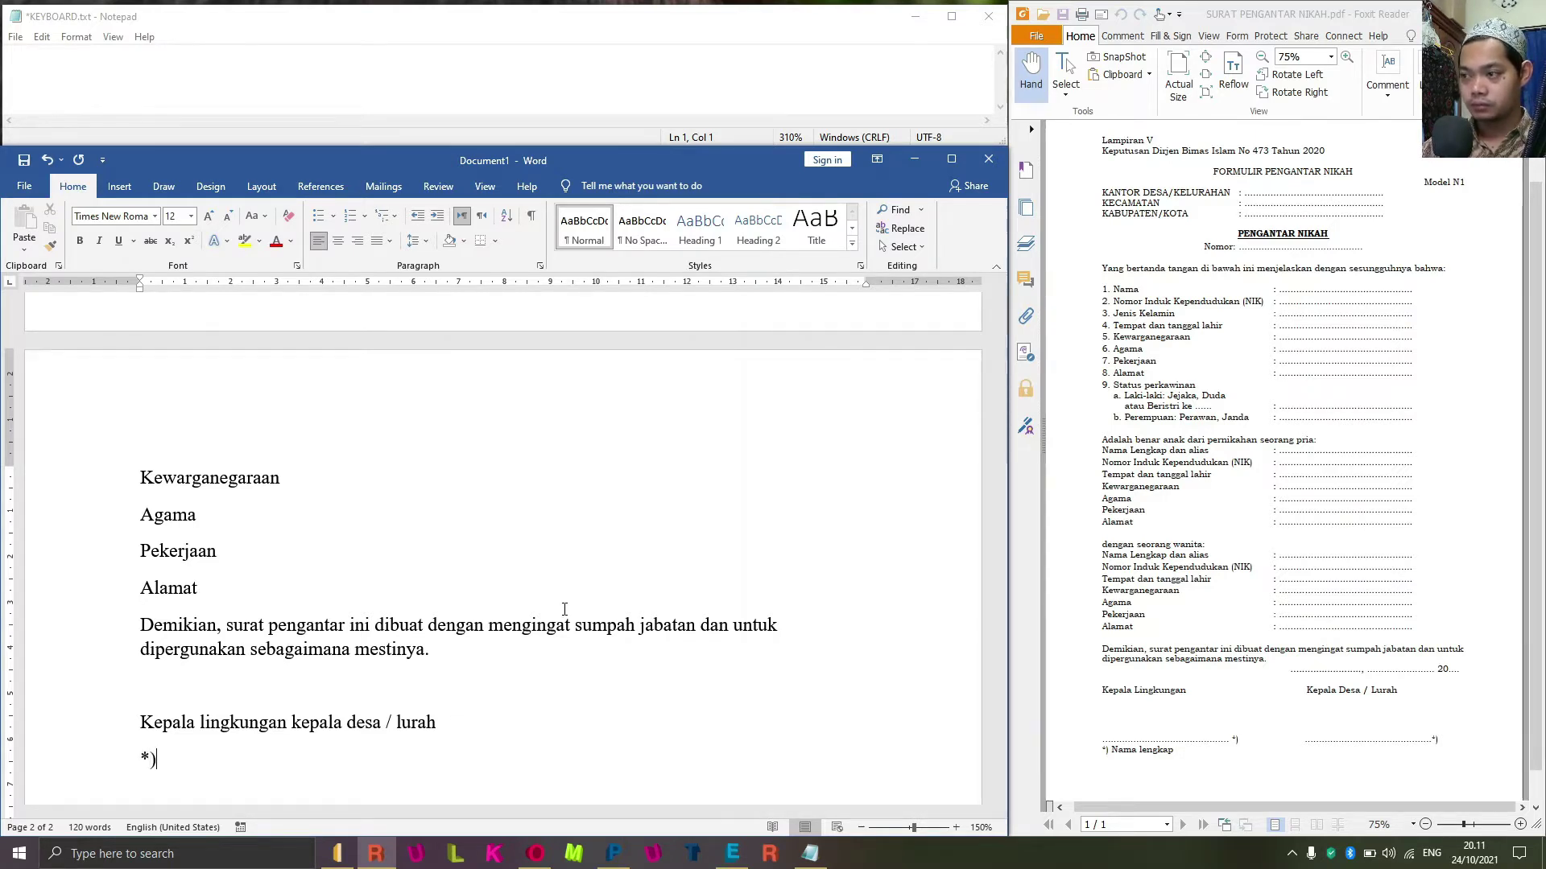
{"action": "type", "text": " *"}
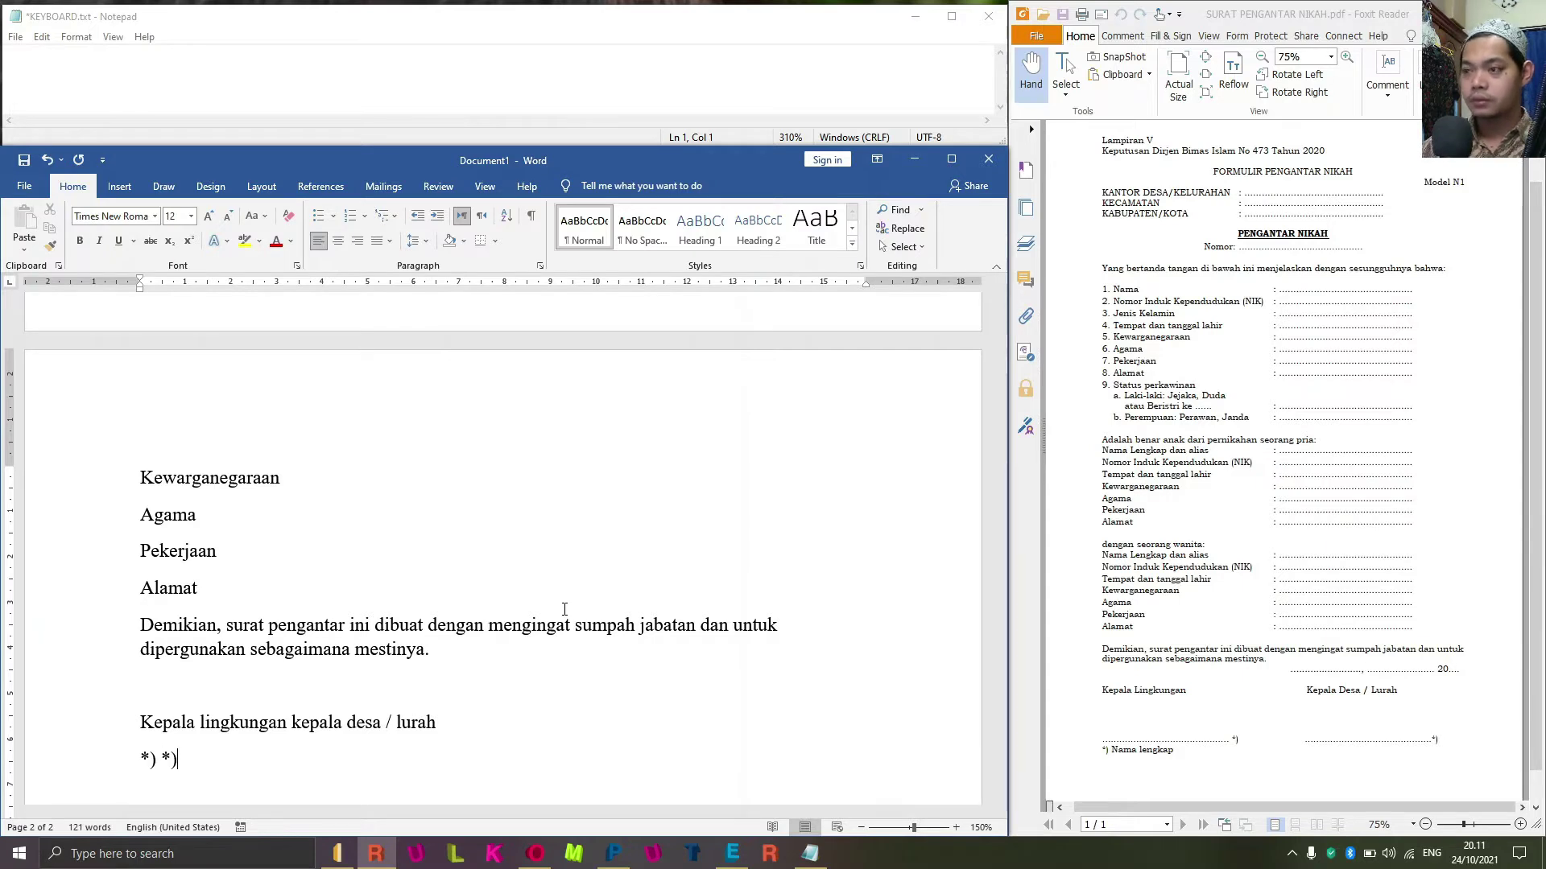
{"action": "type", "text": ")"}
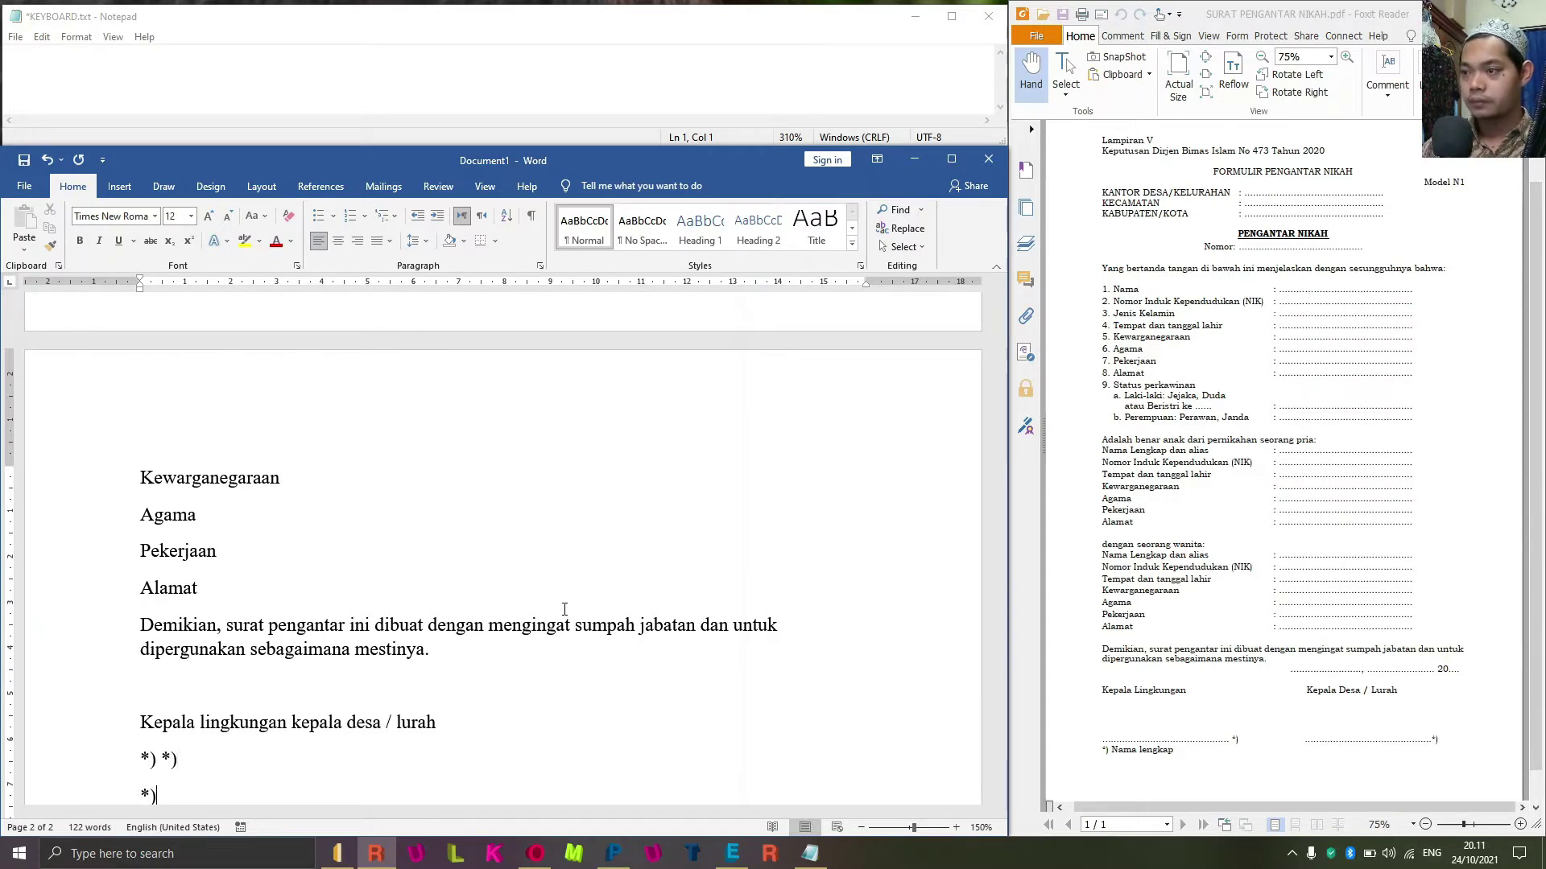
{"action": "type", "text": " *) nama leng"}
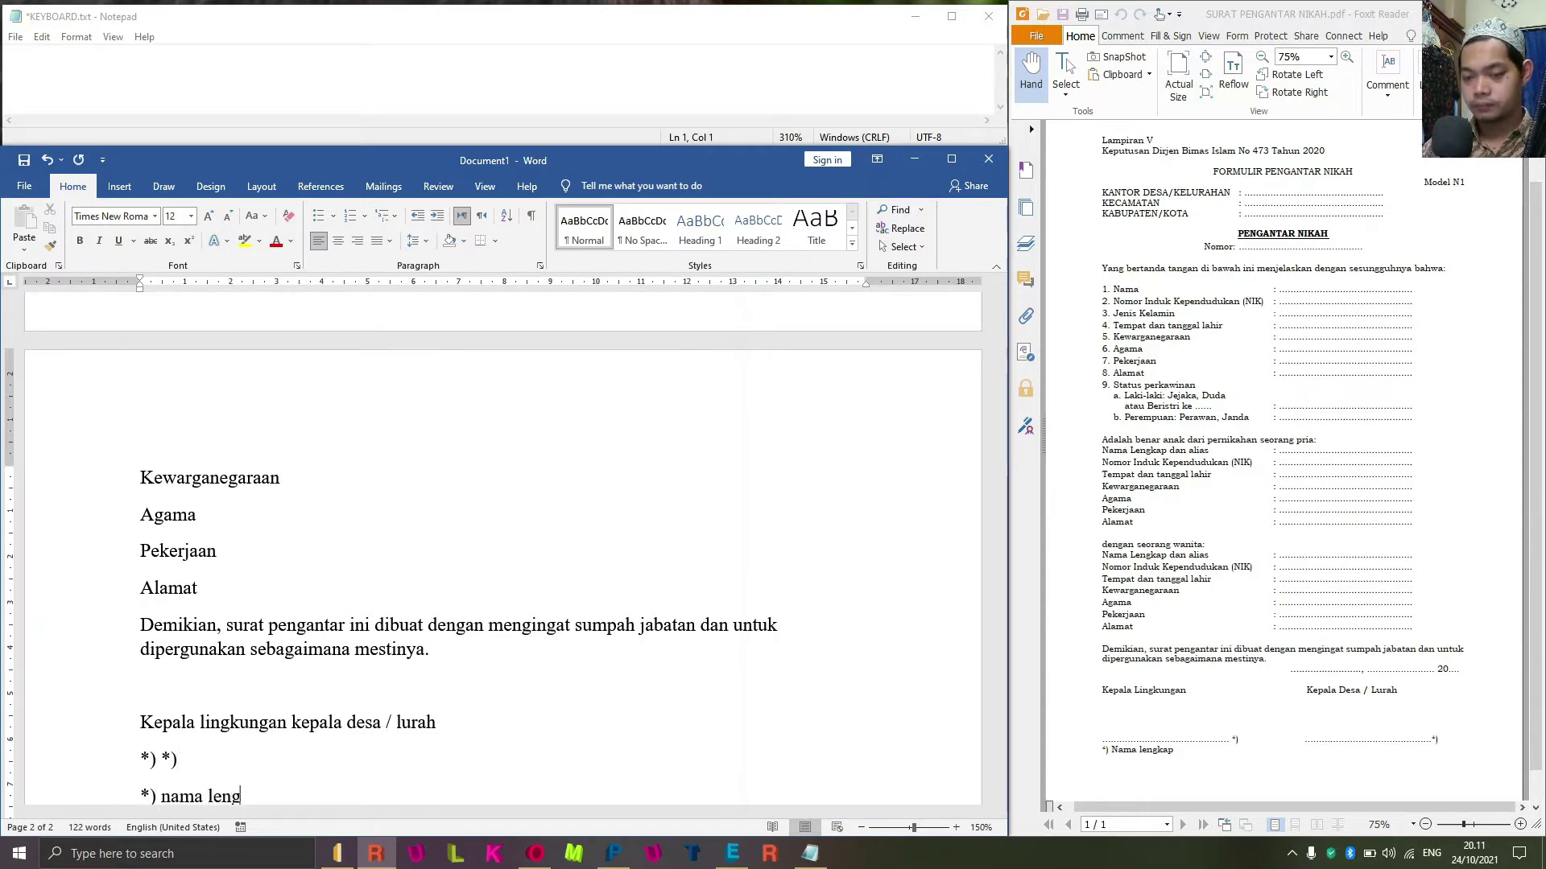
{"action": "type", "text": "kap"}
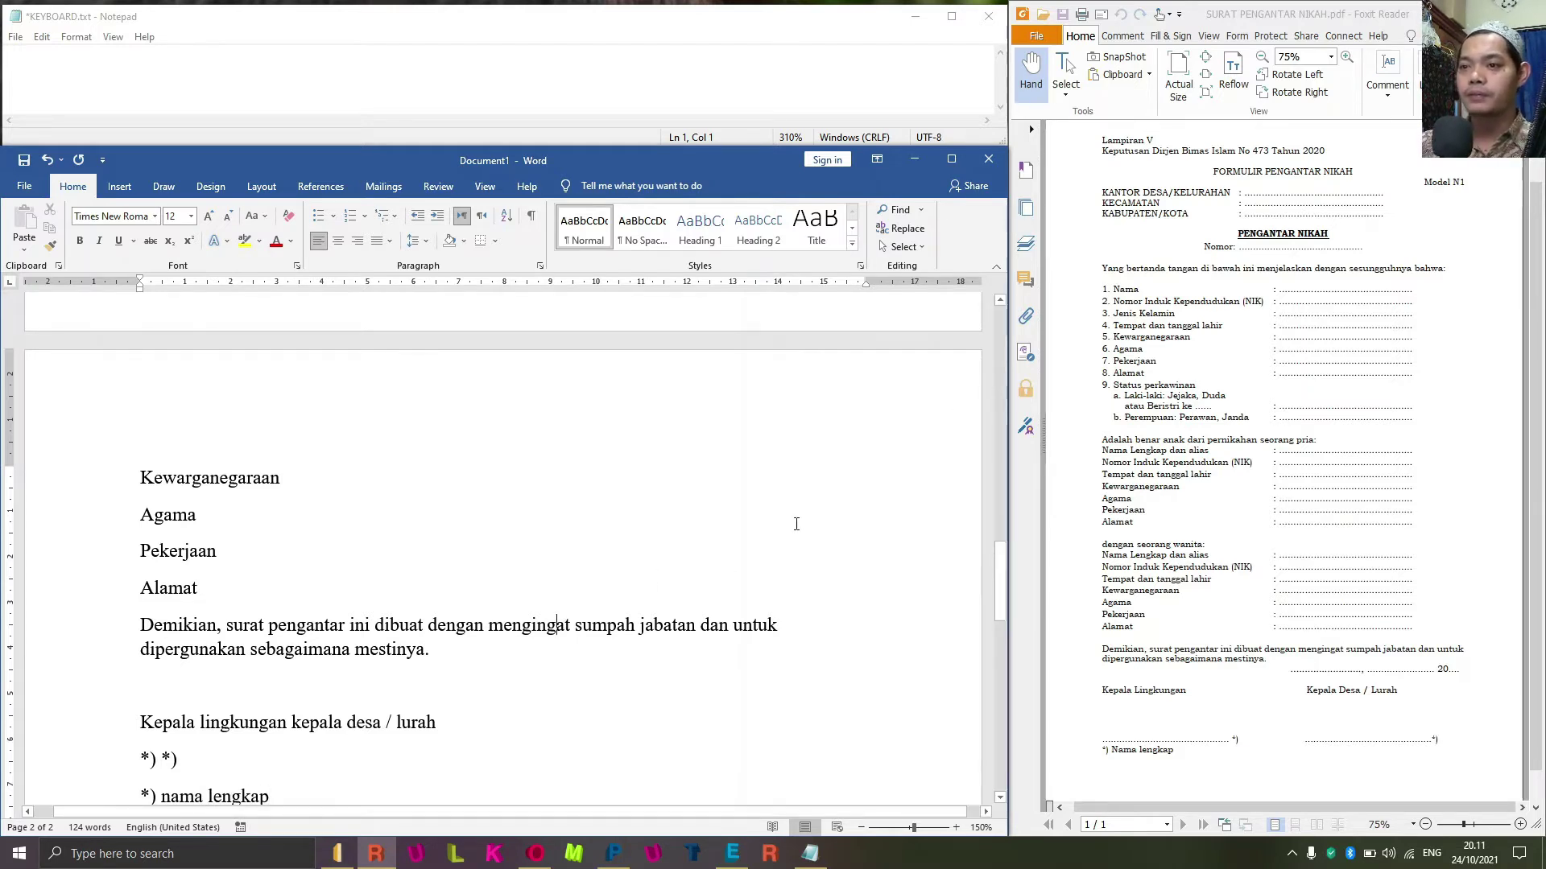
Scroll through both pages to review the form and return to the top of page 1.
{"action": "scroll", "coordinate": [769, 587], "scroll_direction": "up", "scroll_amount": 15}
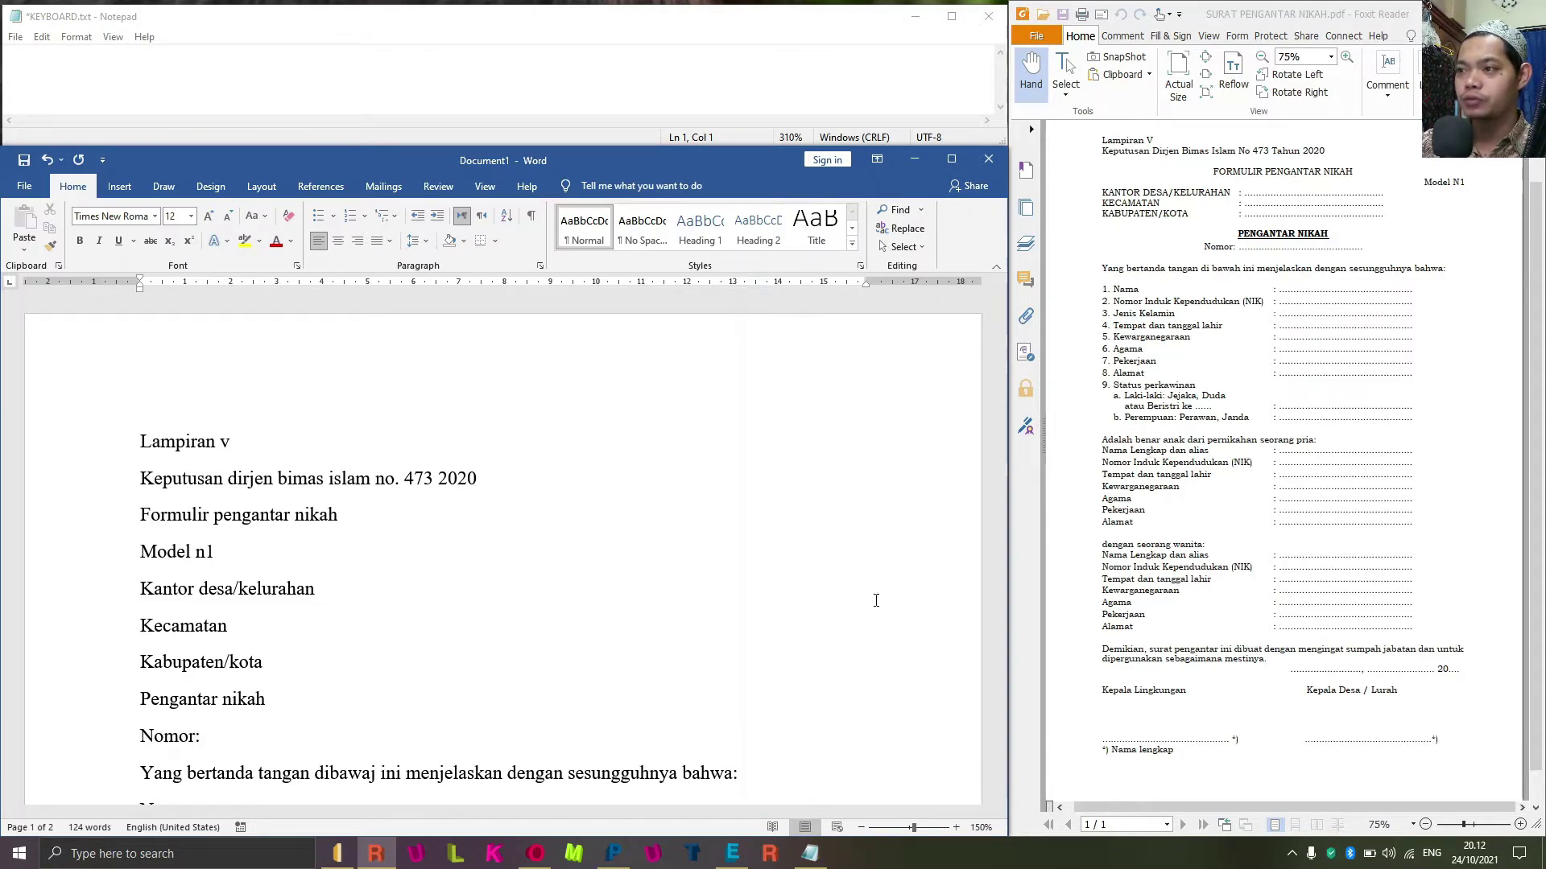
{"action": "scroll", "coordinate": [297, 516], "scroll_direction": "down", "scroll_amount": 3}
{"action": "scroll", "coordinate": [287, 504], "scroll_direction": "down", "scroll_amount": 15}
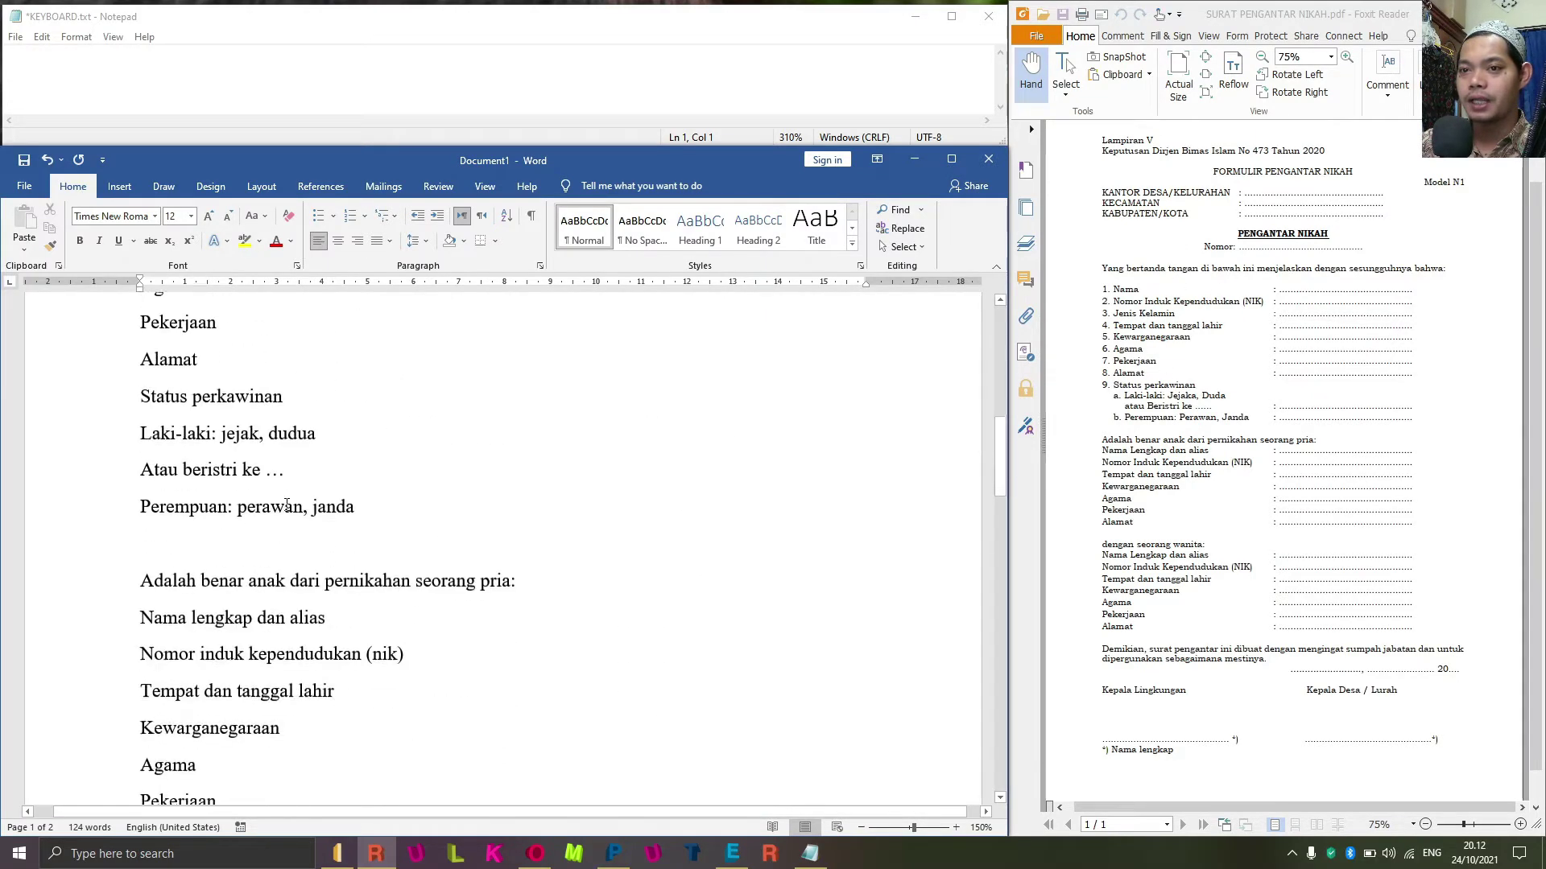
{"action": "scroll", "coordinate": [287, 503], "scroll_direction": "up", "scroll_amount": 18}
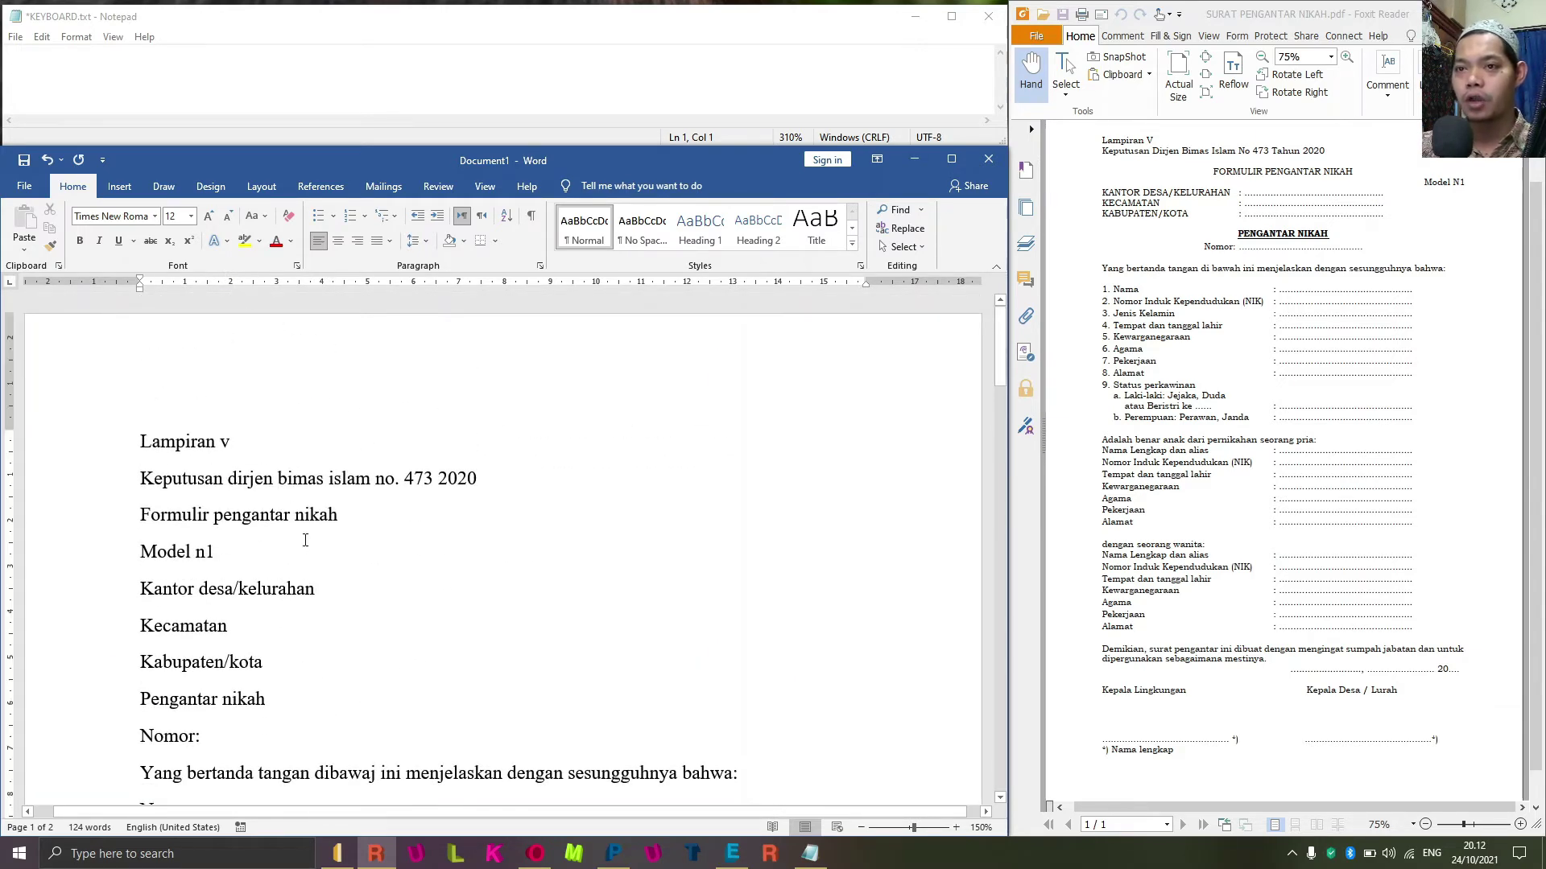
Select all text in Word and write the Notepad note 'CTRL + A = BLOK SEMUA'.
{"action": "key", "text": "ctrl+a"}
{"action": "left_click", "coordinate": [126, 75]}
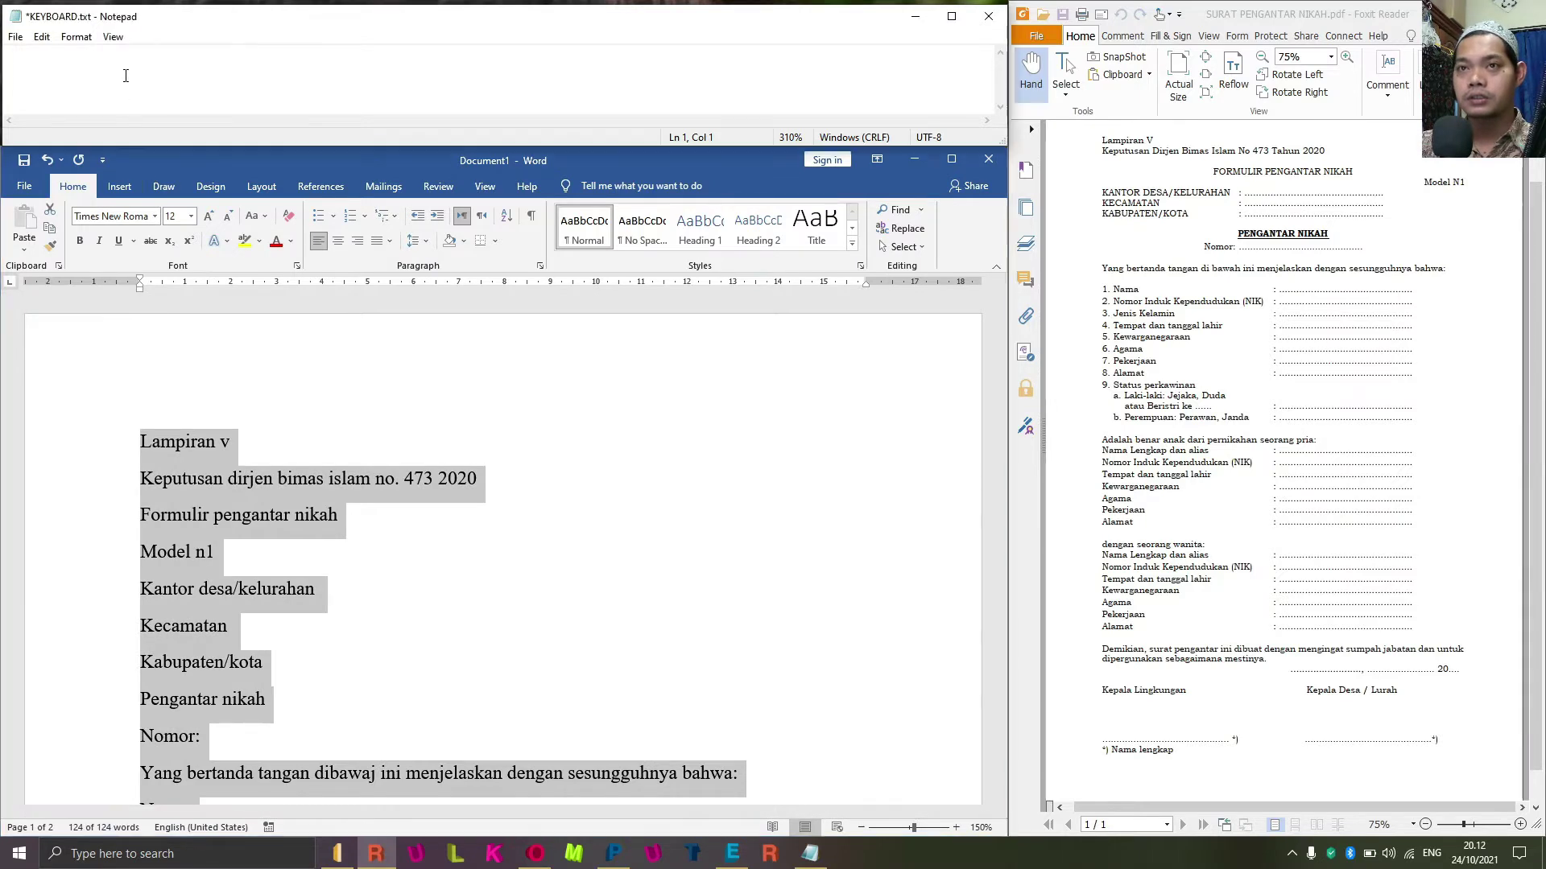
{"action": "type", "text": "CTR"}
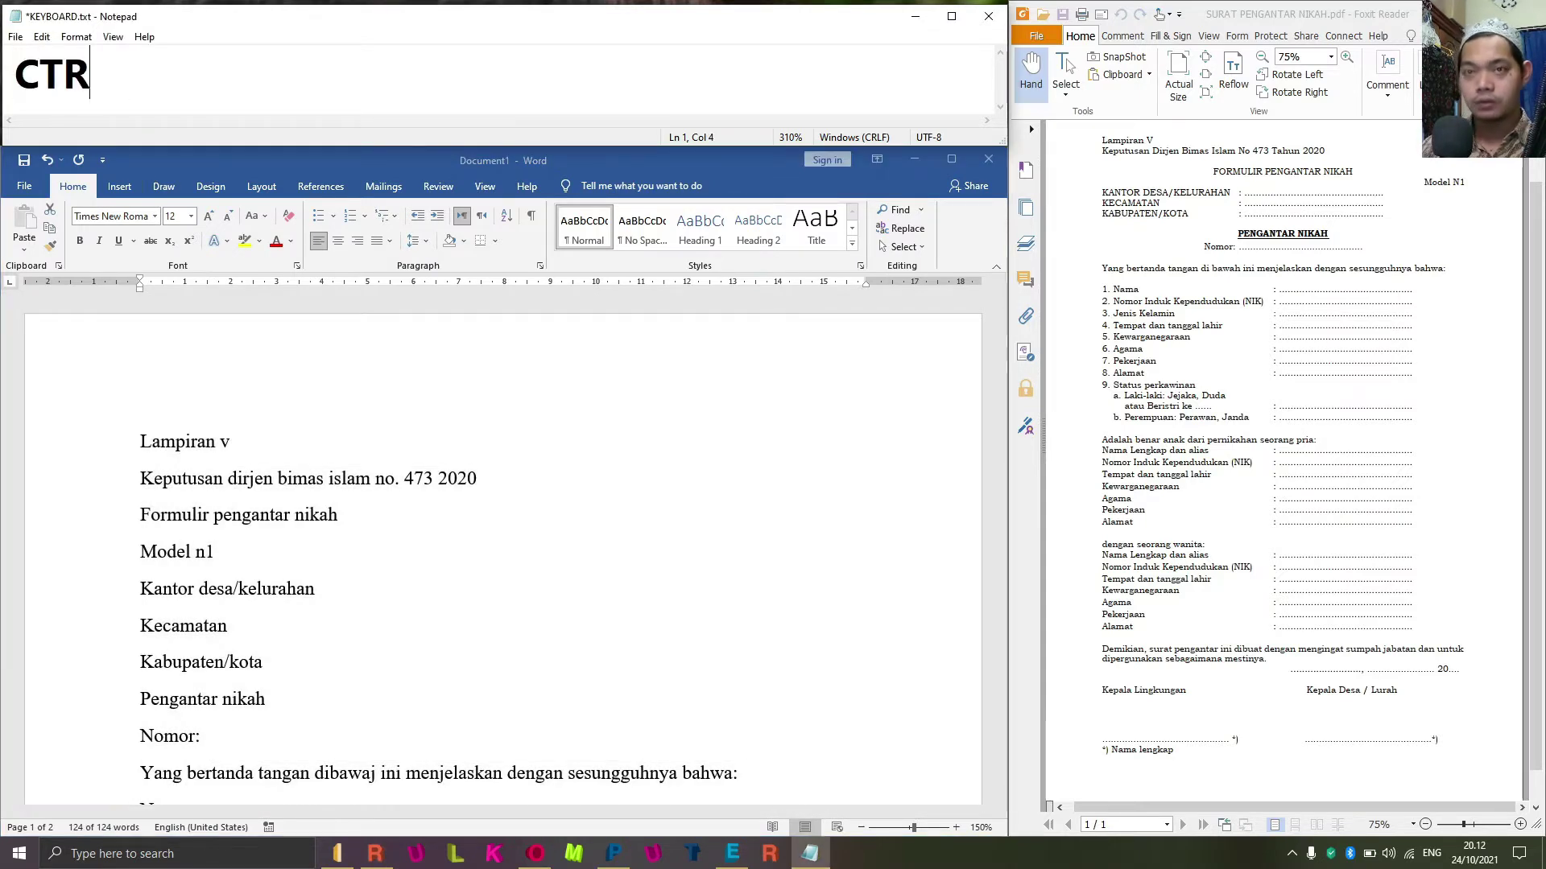
{"action": "type", "text": "L + A "}
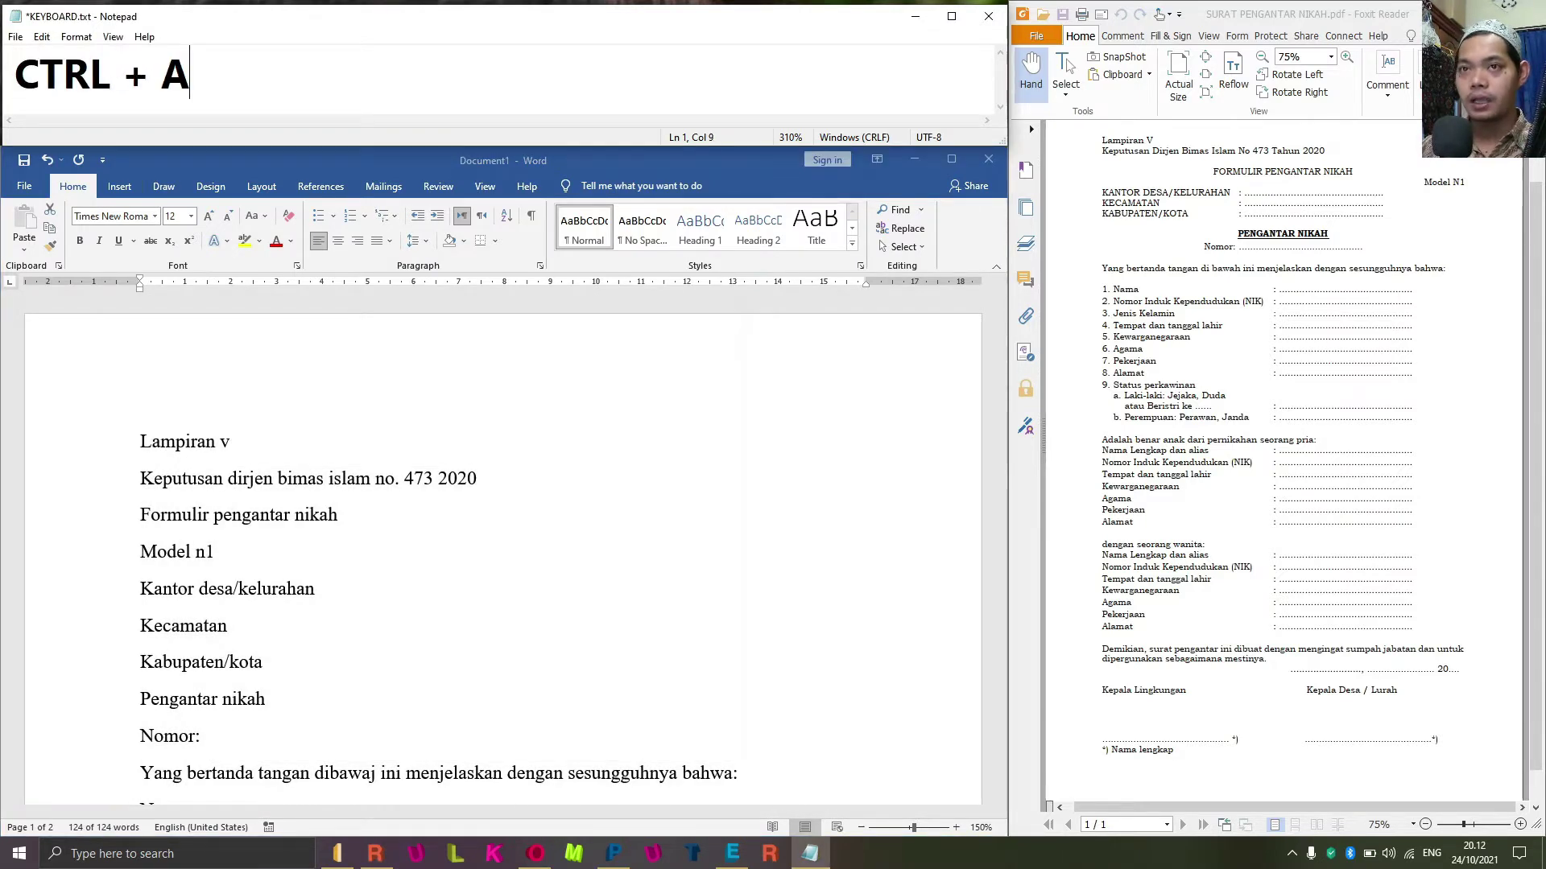
{"action": "type", "text": "= B"}
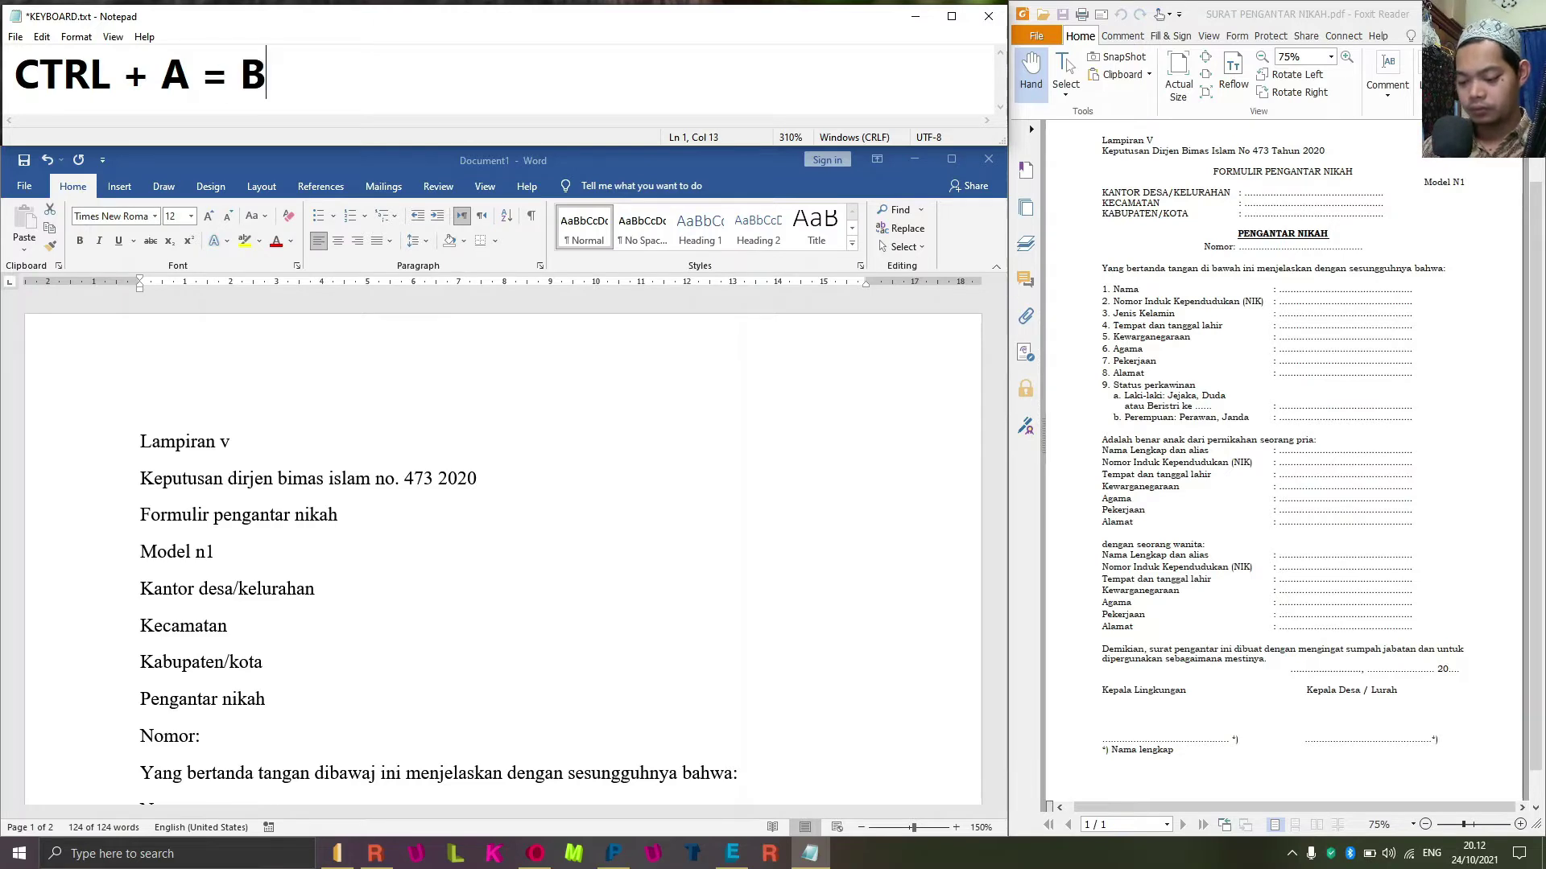
{"action": "type", "text": "LOK SEMUA"}
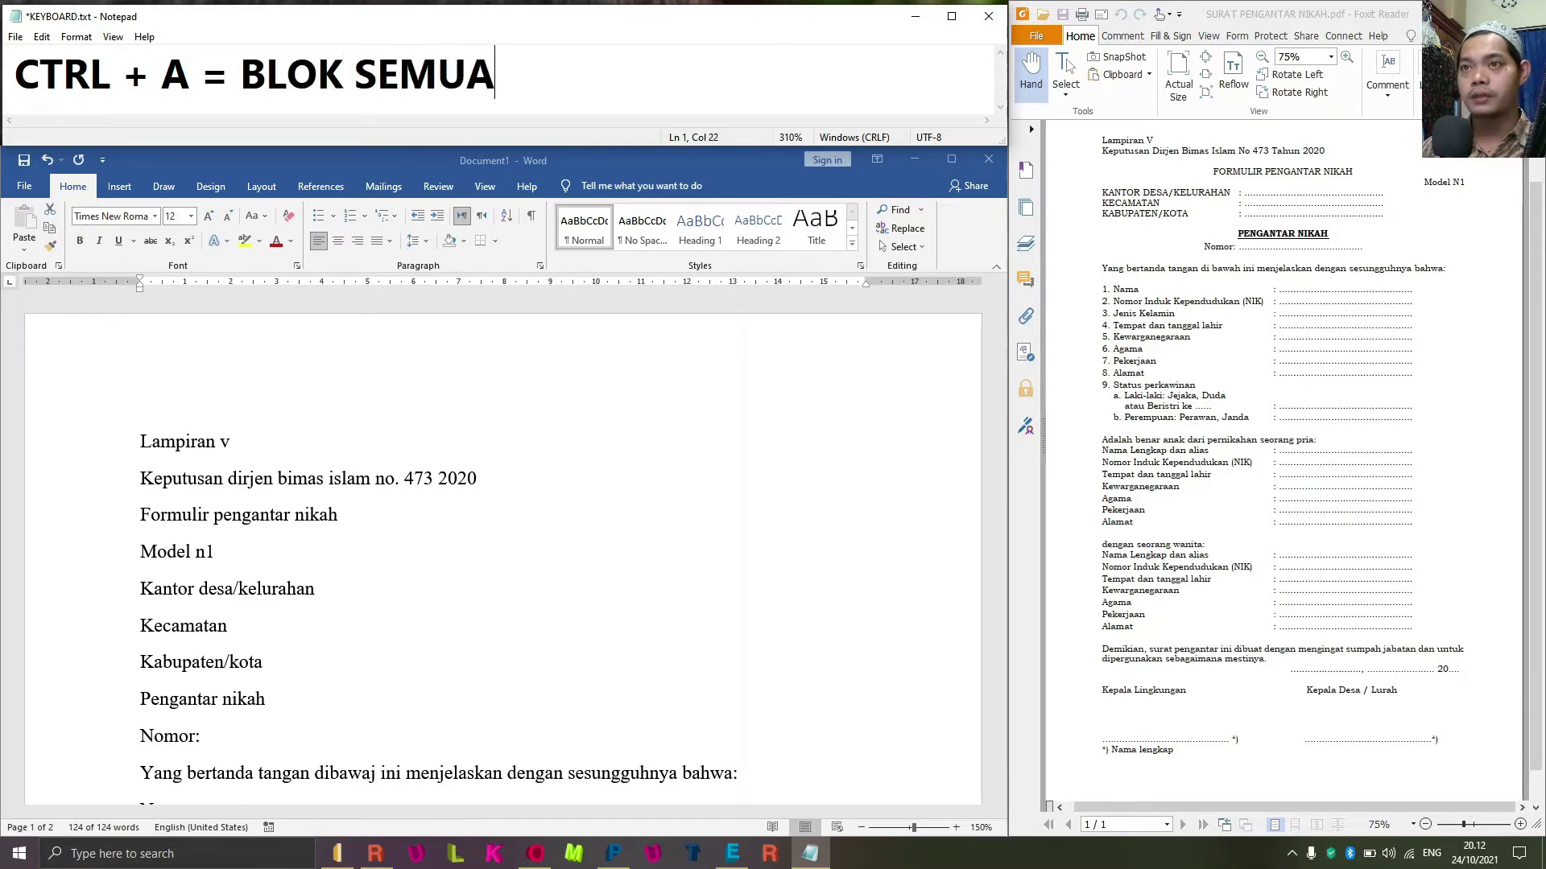
Return to Word and select all 124 words of the form again.
{"action": "left_click", "coordinate": [242, 519]}
{"action": "key", "text": "ctrl+a"}
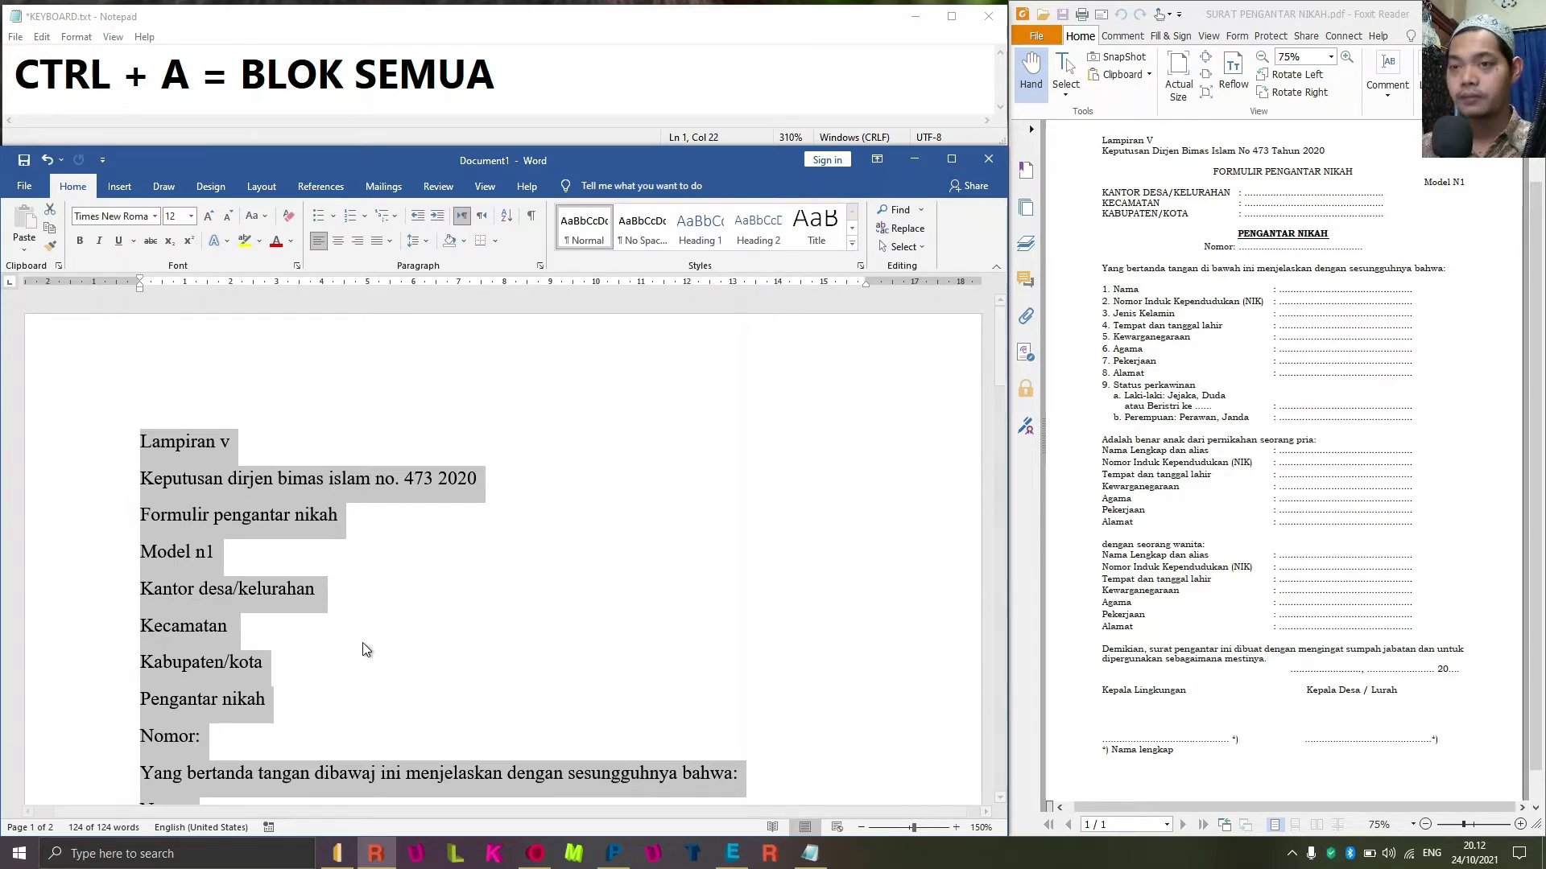
{"action": "key", "text": "alt"}
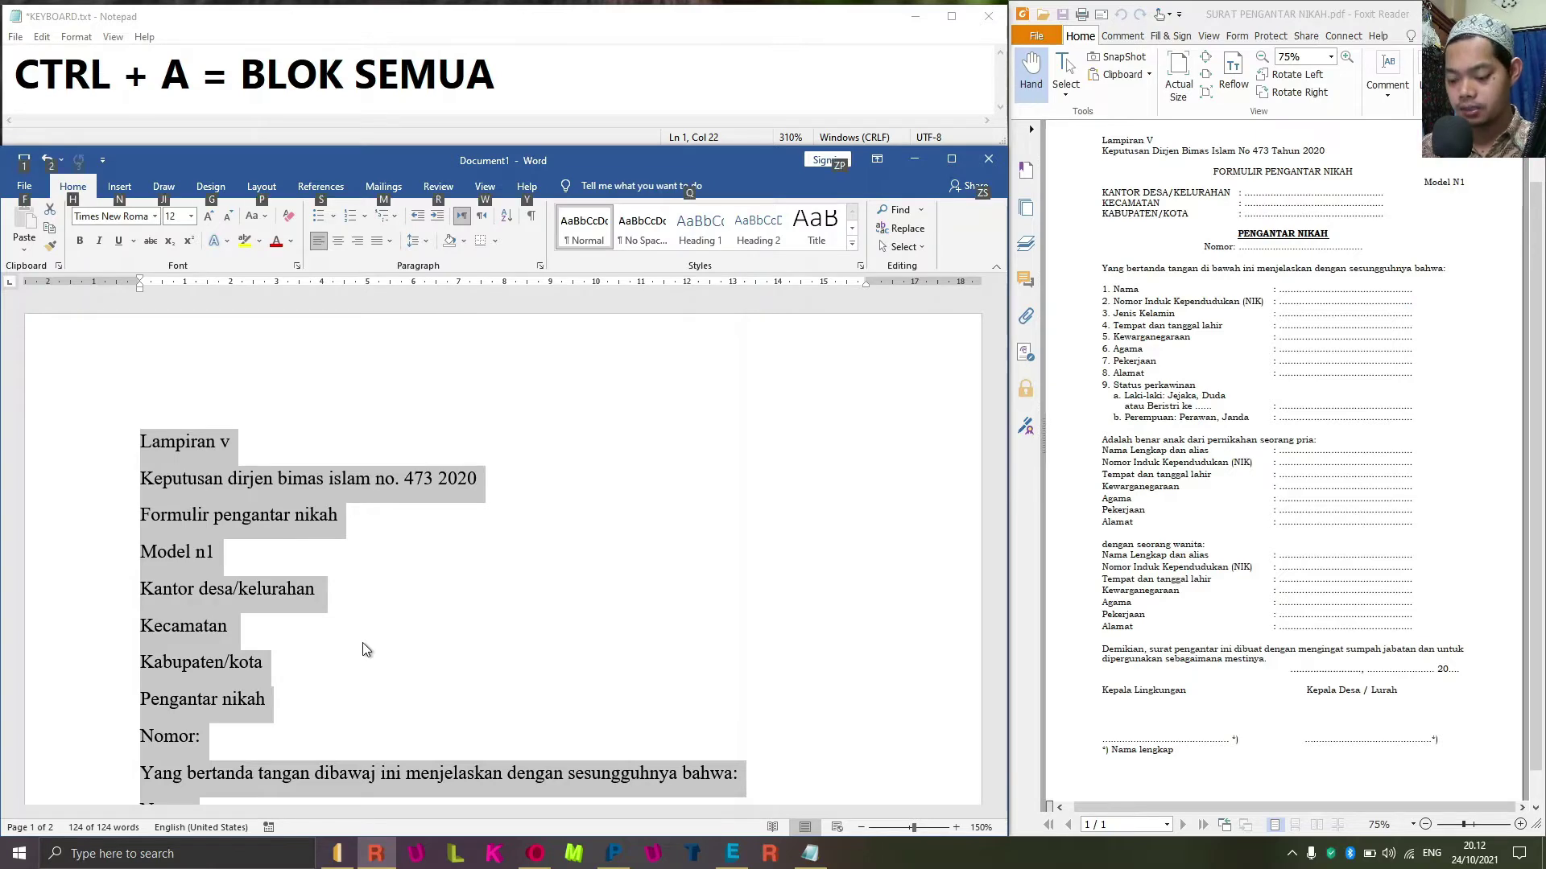
Open the Paragraph dialog and rewrite the Notepad note as 'ALT + O + P = BUKA MENU PARAGRAPH'.
{"action": "key", "text": "ctrl+a"}
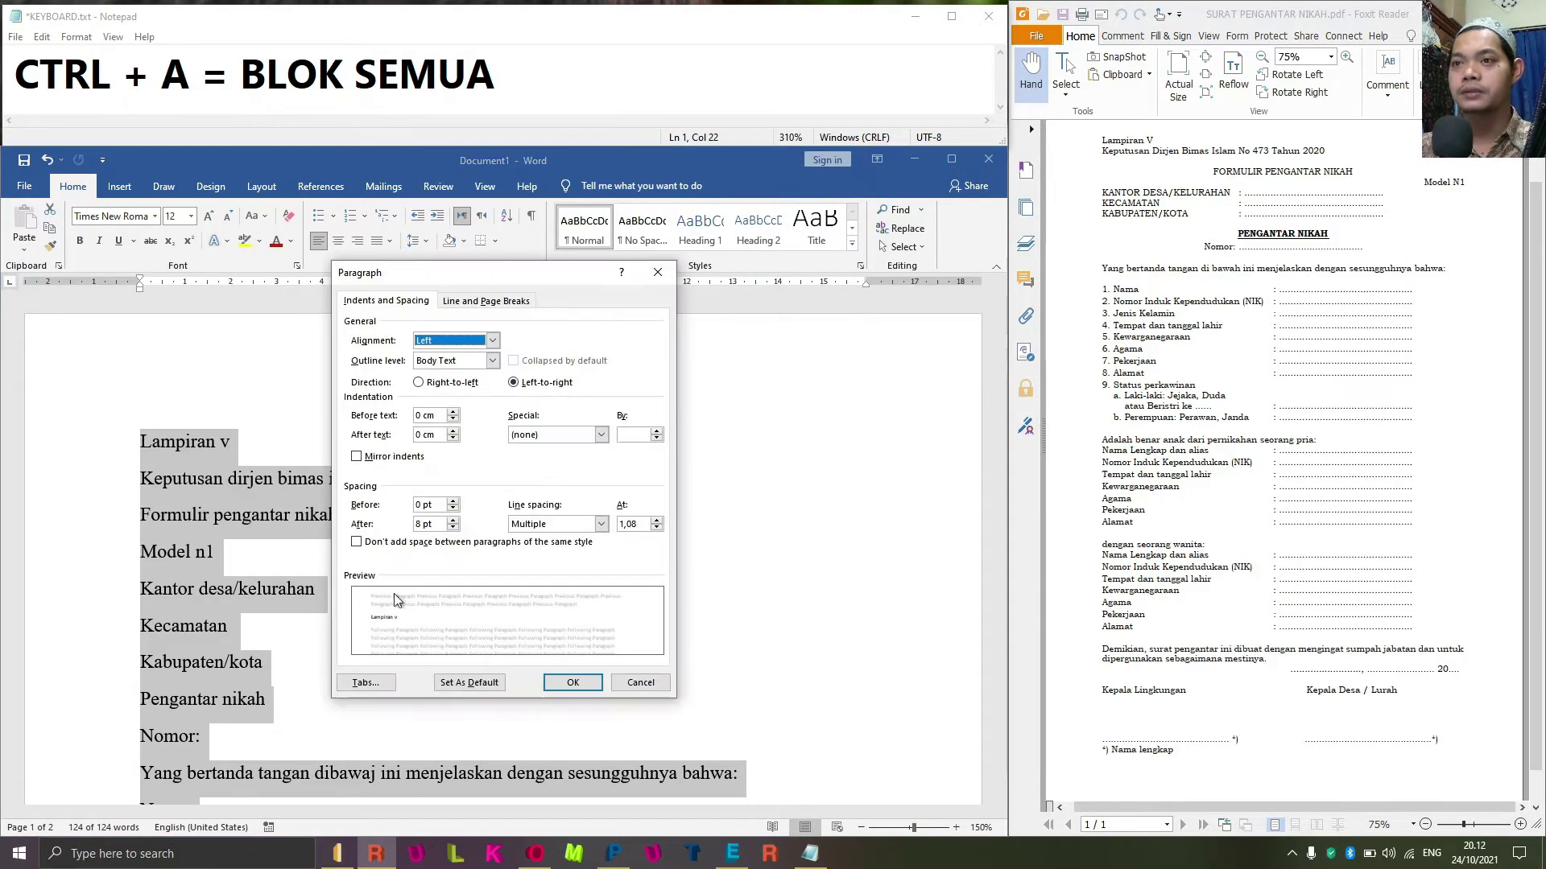
{"action": "left_click", "coordinate": [529, 65]}
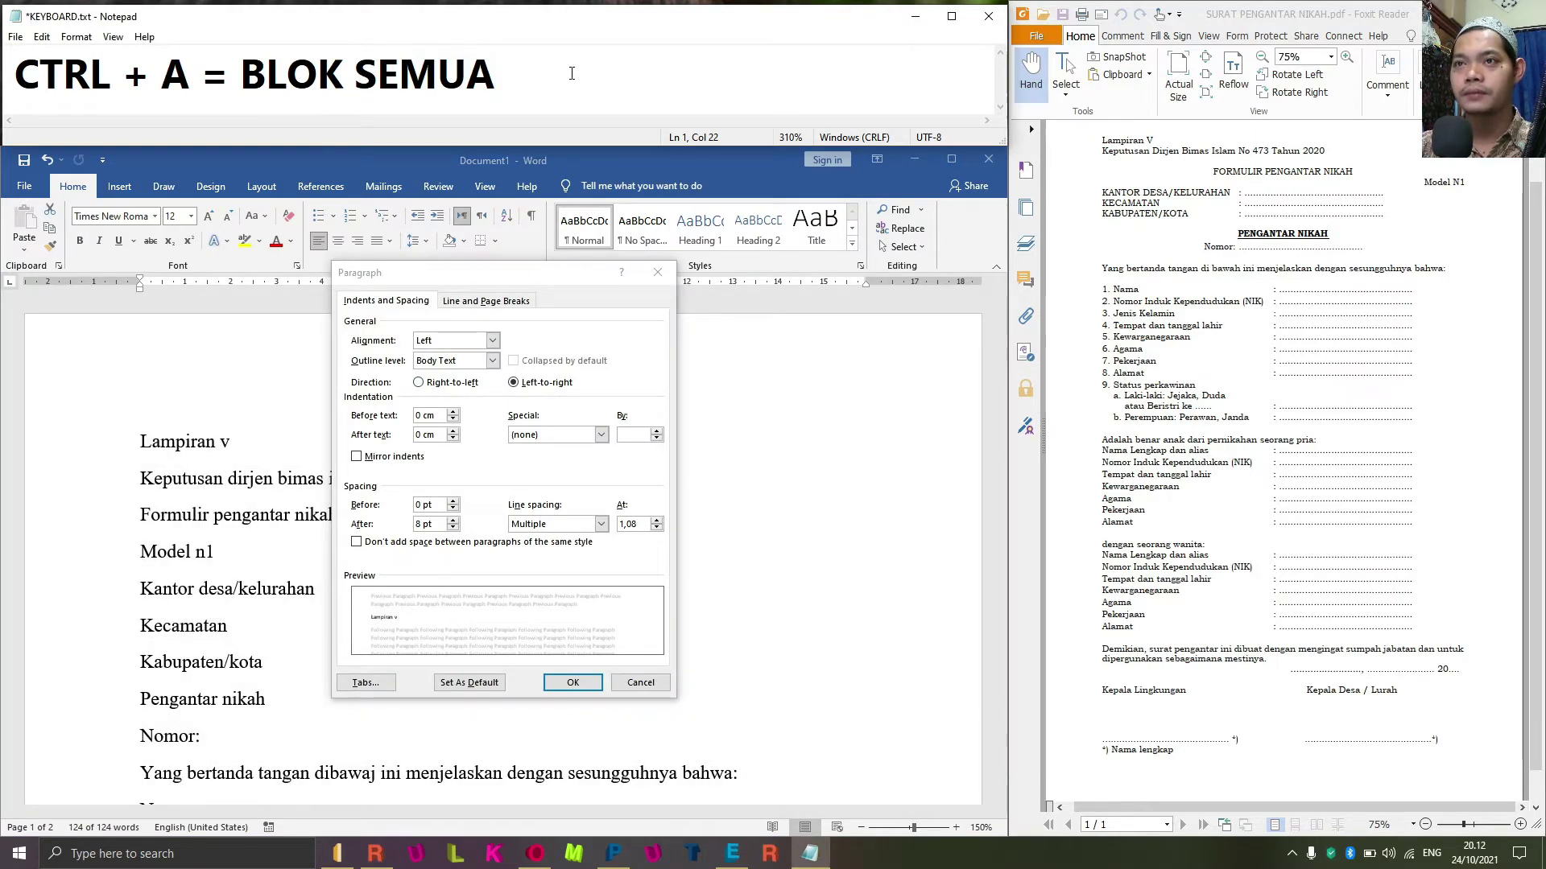
{"action": "left_click_drag", "start_coordinate": [529, 65], "coordinate": [4, 73]}
{"action": "type", "text": "ALT"}
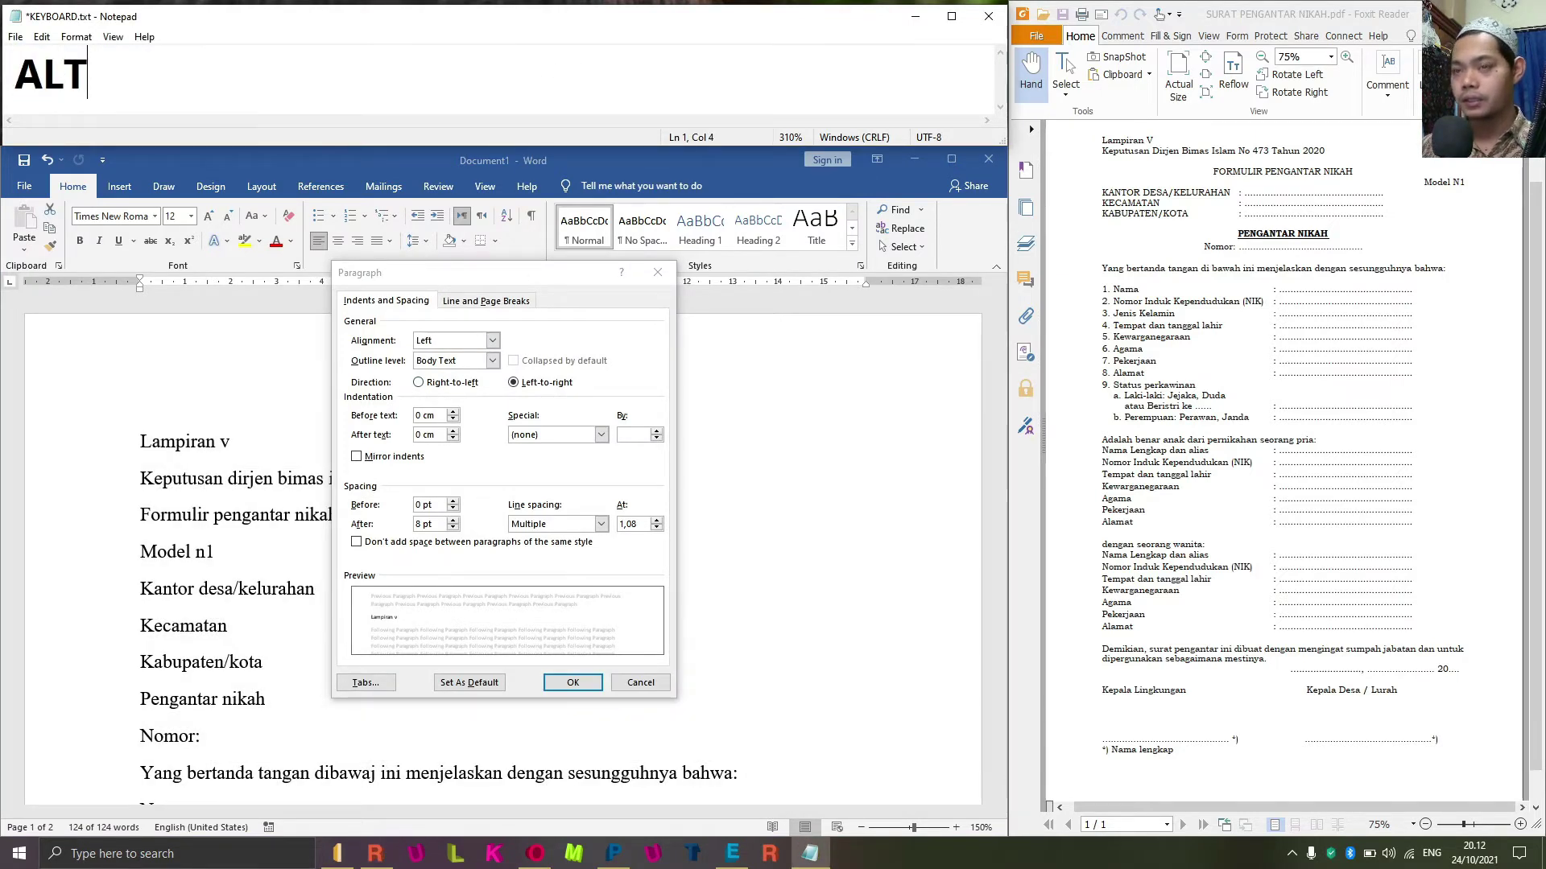
{"action": "type", "text": " + "}
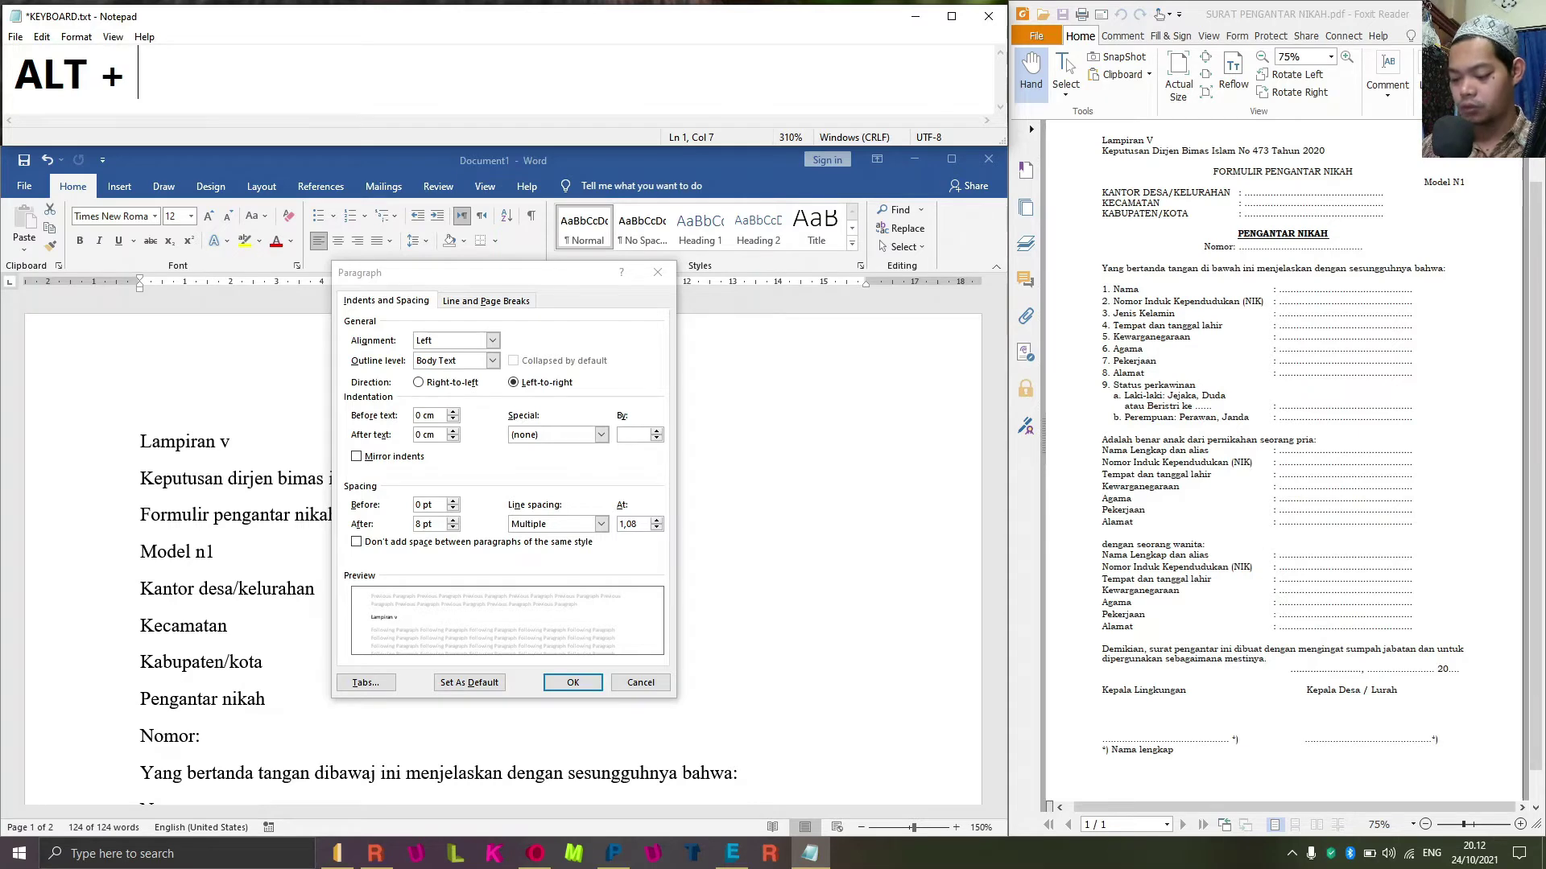
{"action": "type", "text": "O + P"}
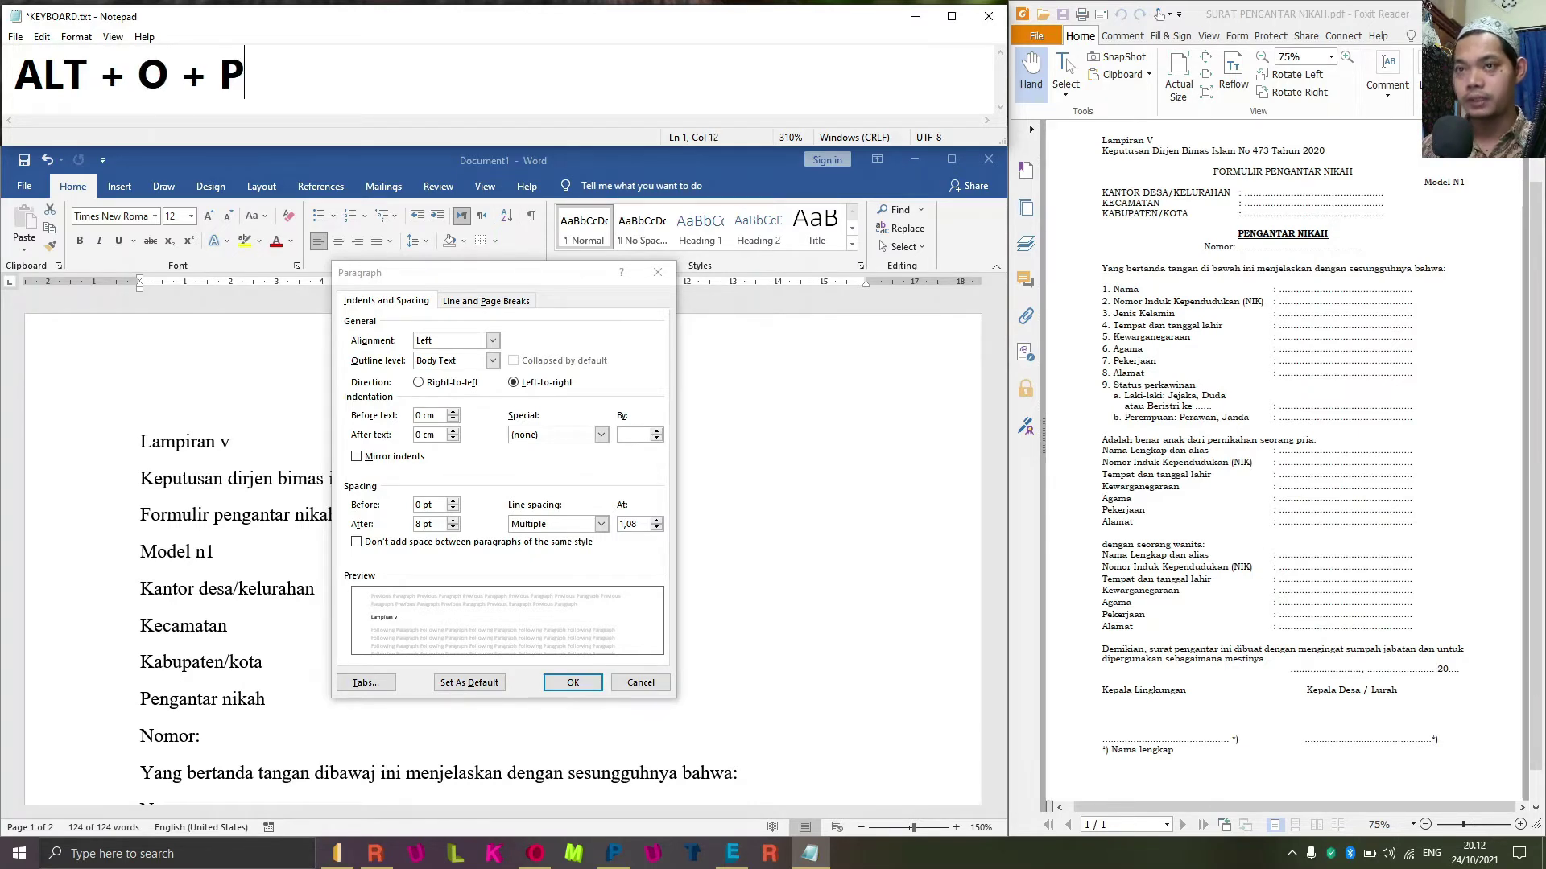
{"action": "type", "text": " = NU"}
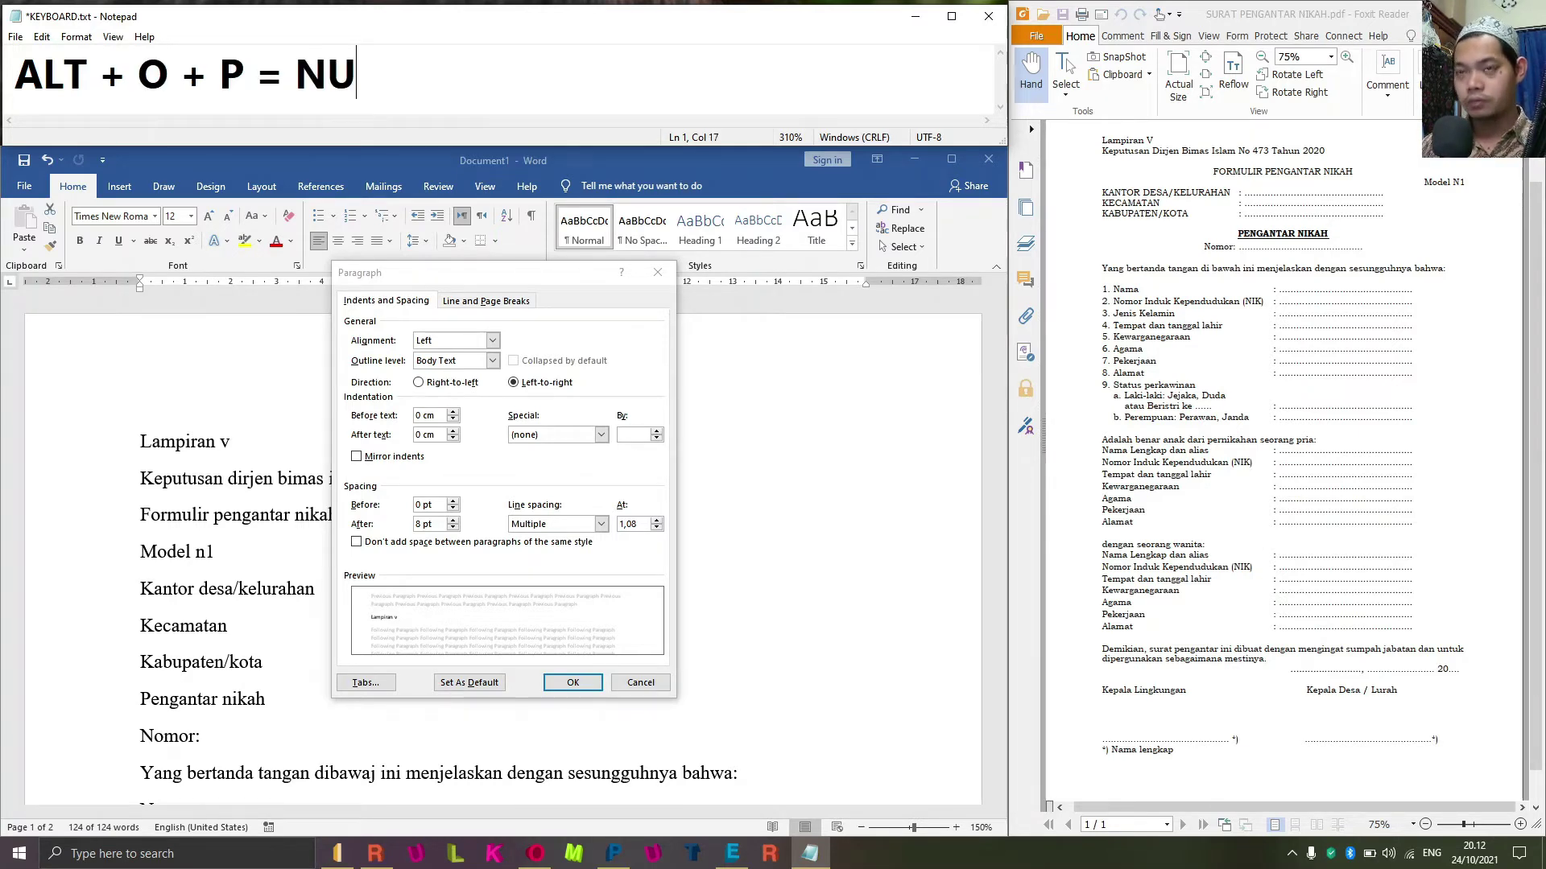
{"action": "key", "text": "BackSpace"}
{"action": "key", "text": "BackSpace"}
{"action": "type", "text": "BUKA MEN"}
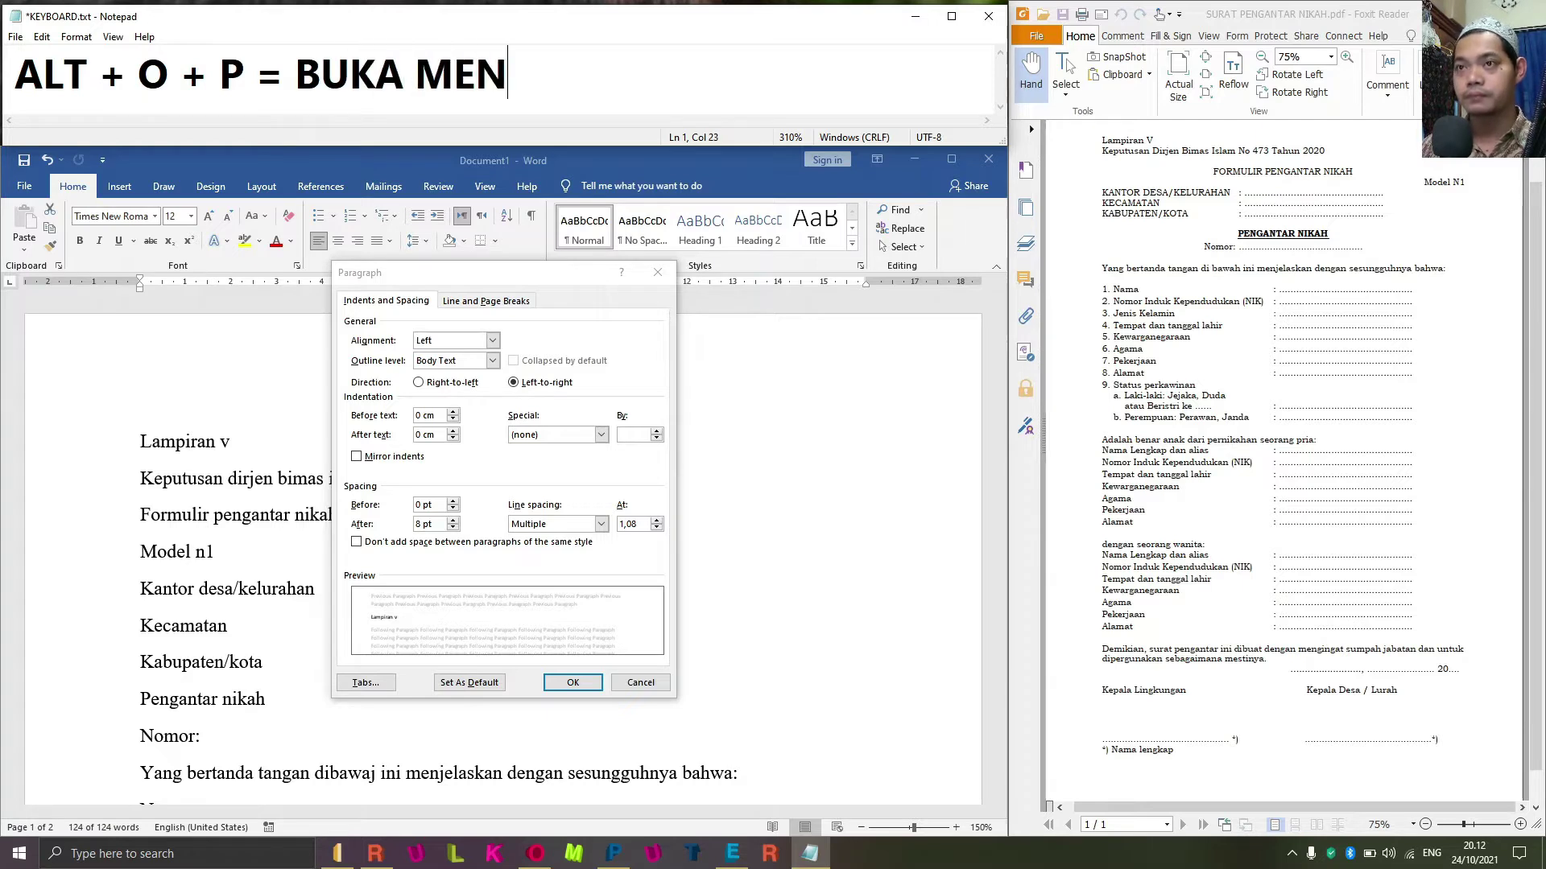
{"action": "type", "text": "U PARA"}
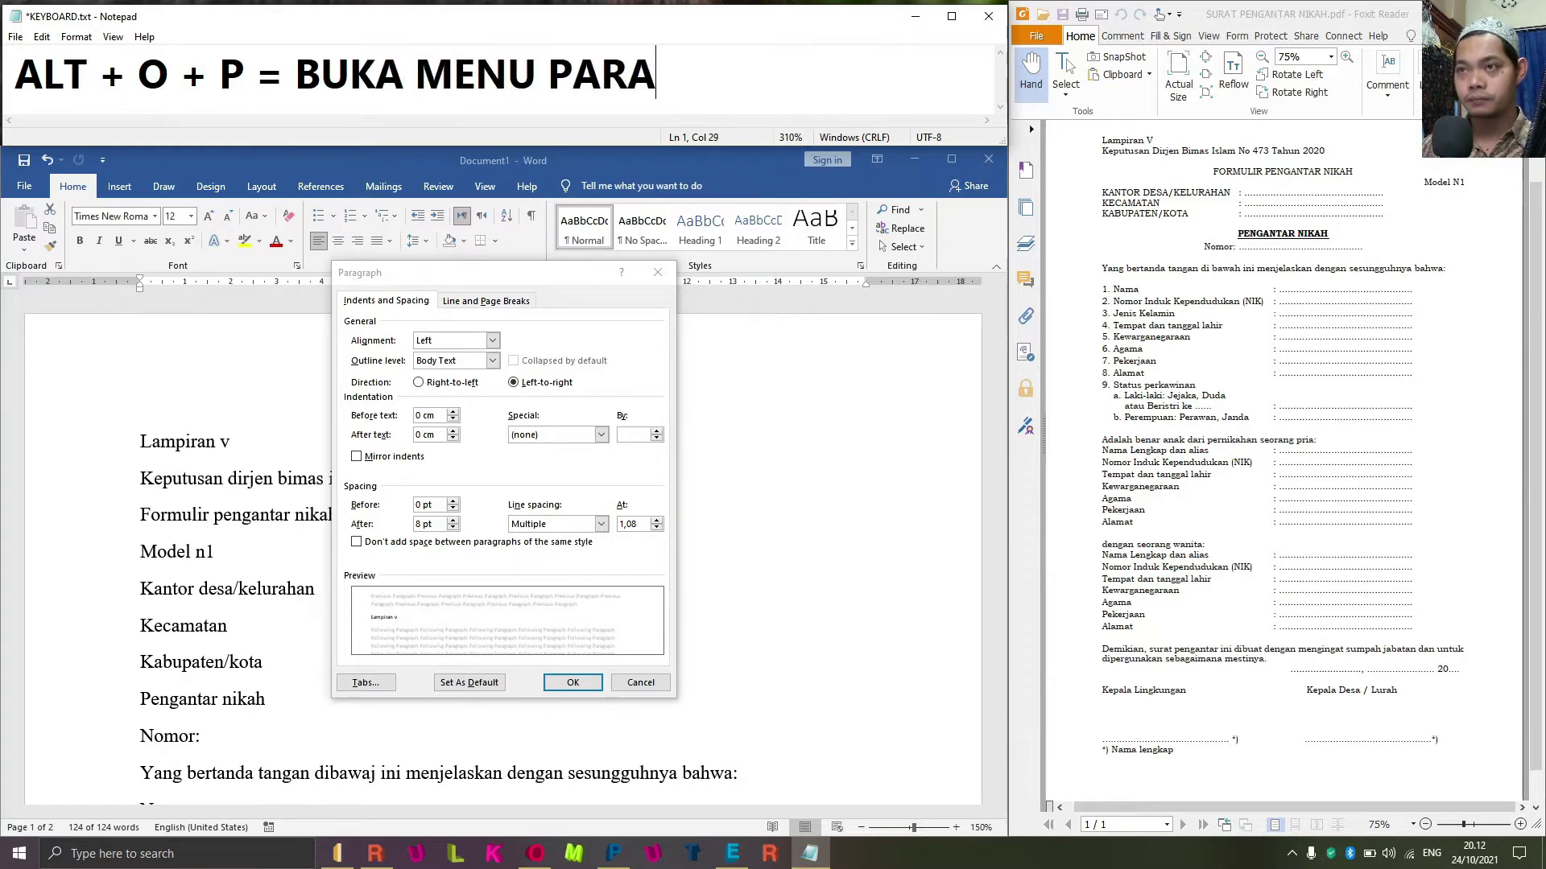
{"action": "type", "text": "GRAPH"}
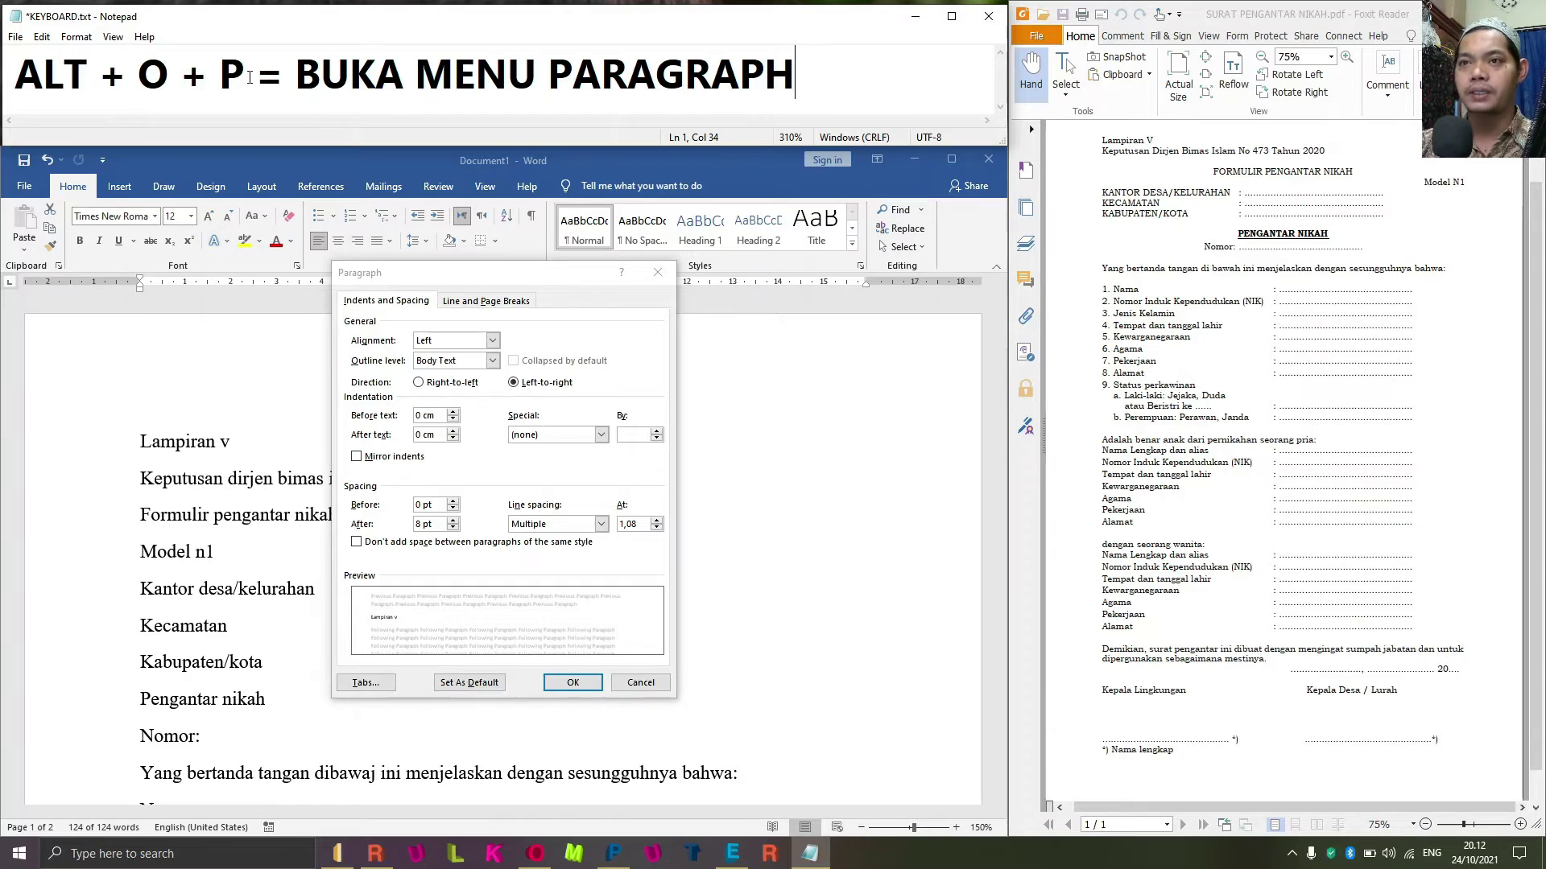
{"action": "left_click", "coordinate": [504, 264]}
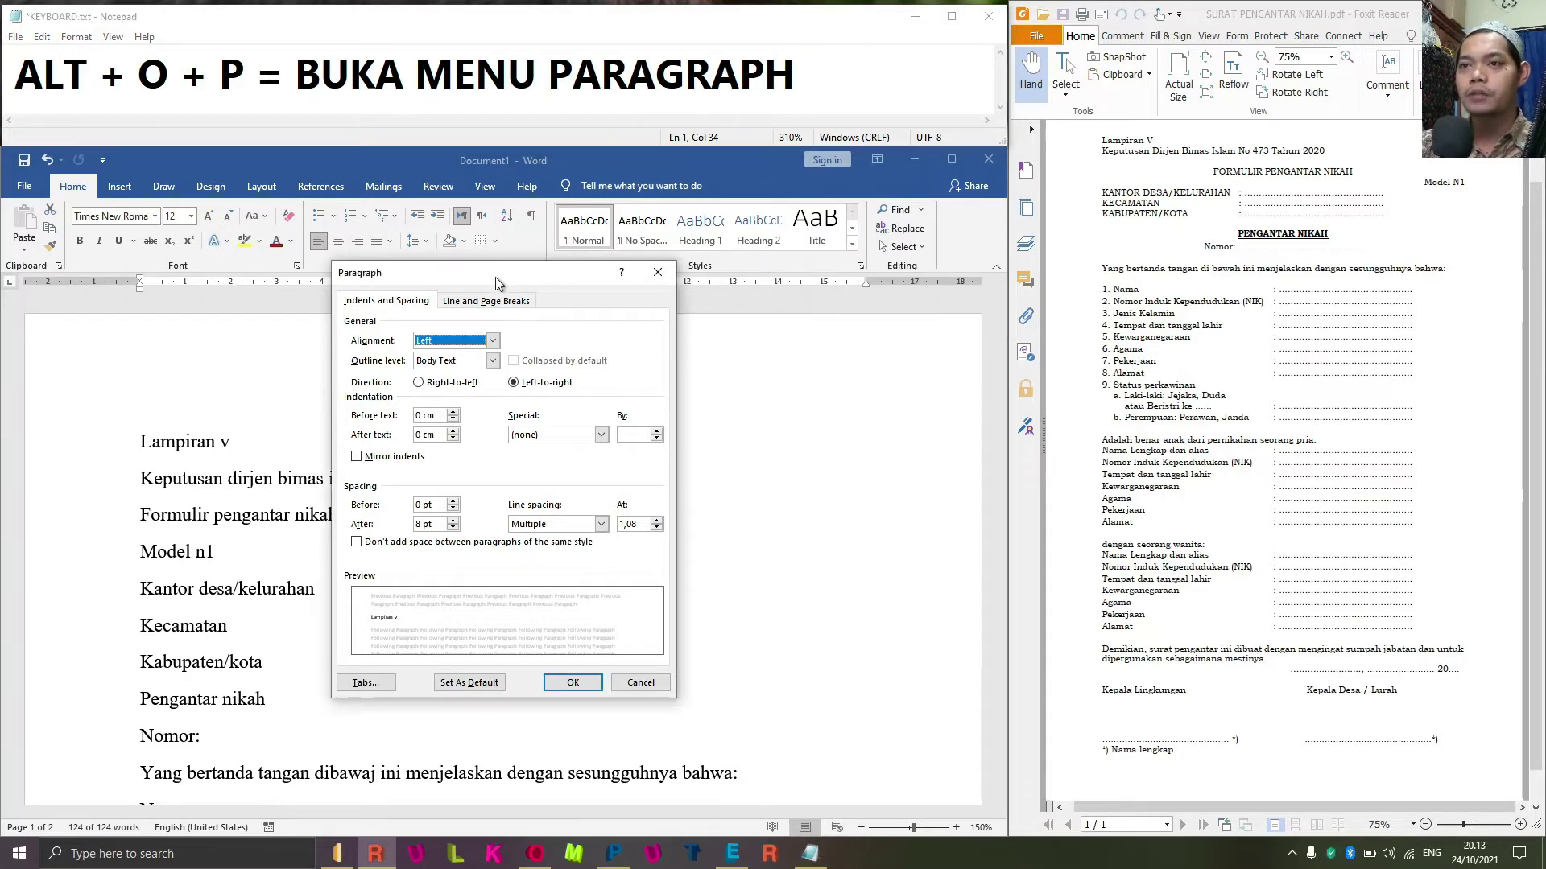
Give the whole form 0 pt spacing after paragraphs and Single line spacing.
{"action": "left_click", "coordinate": [642, 682]}
{"action": "left_click", "coordinate": [540, 269]}
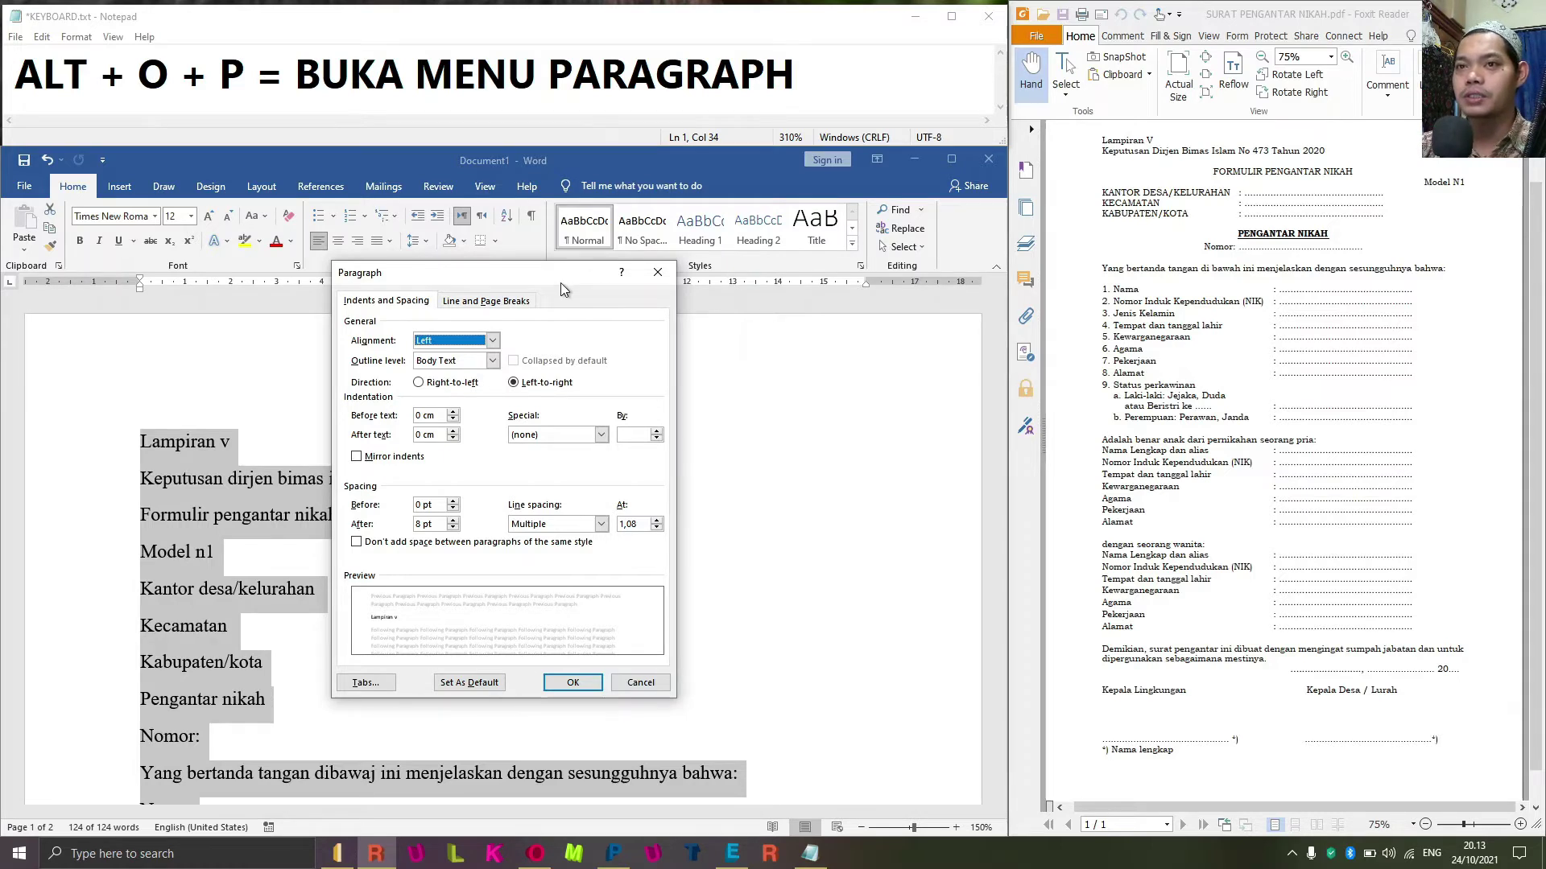
{"action": "left_click", "coordinate": [439, 504]}
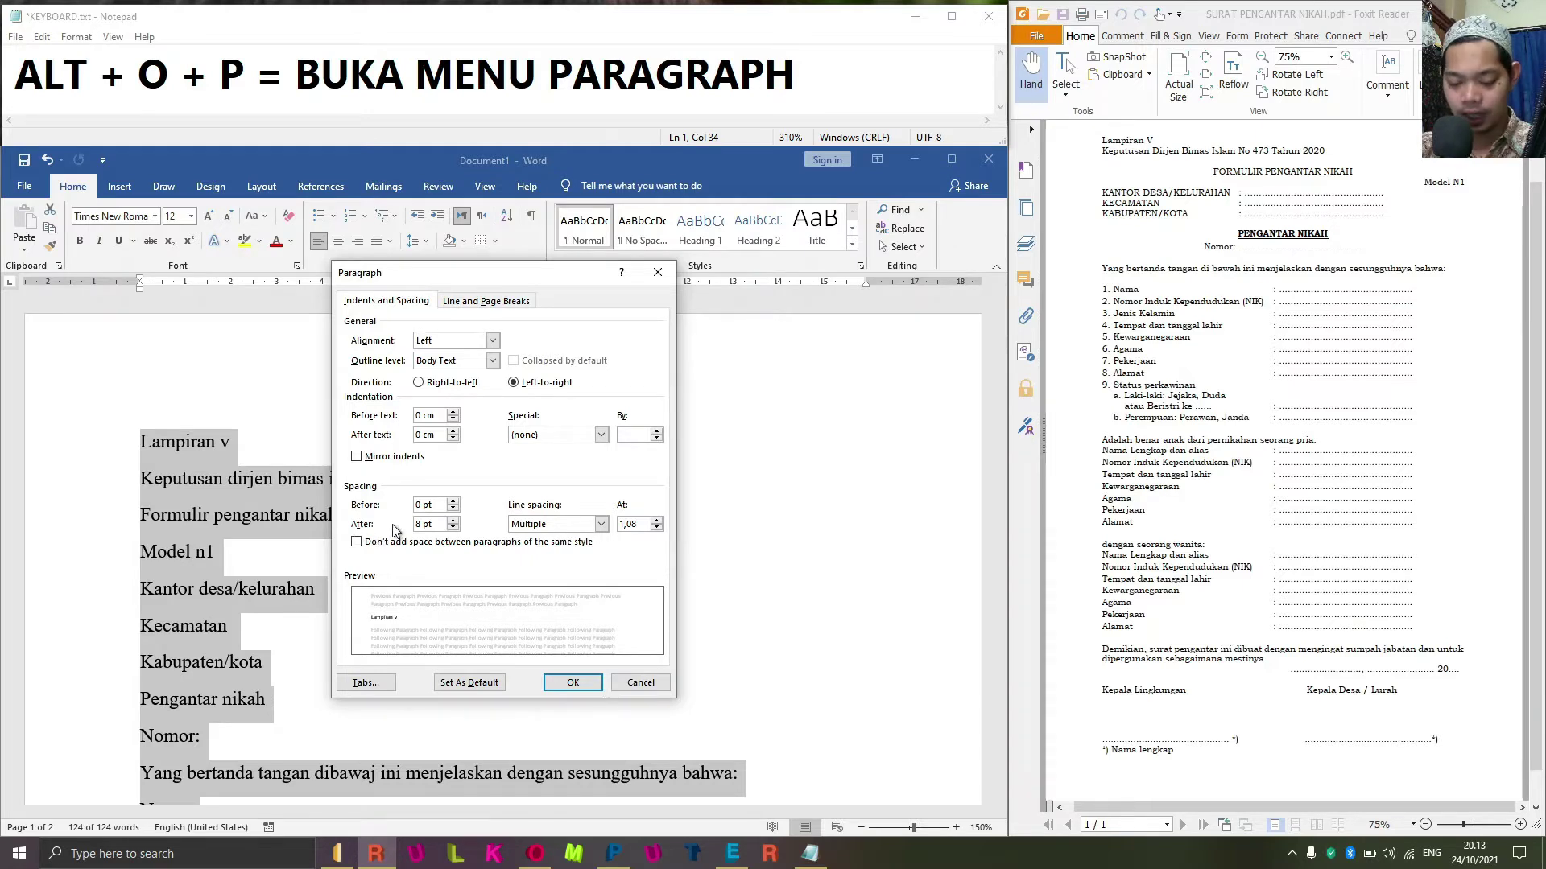
{"action": "key", "text": "Tab"}
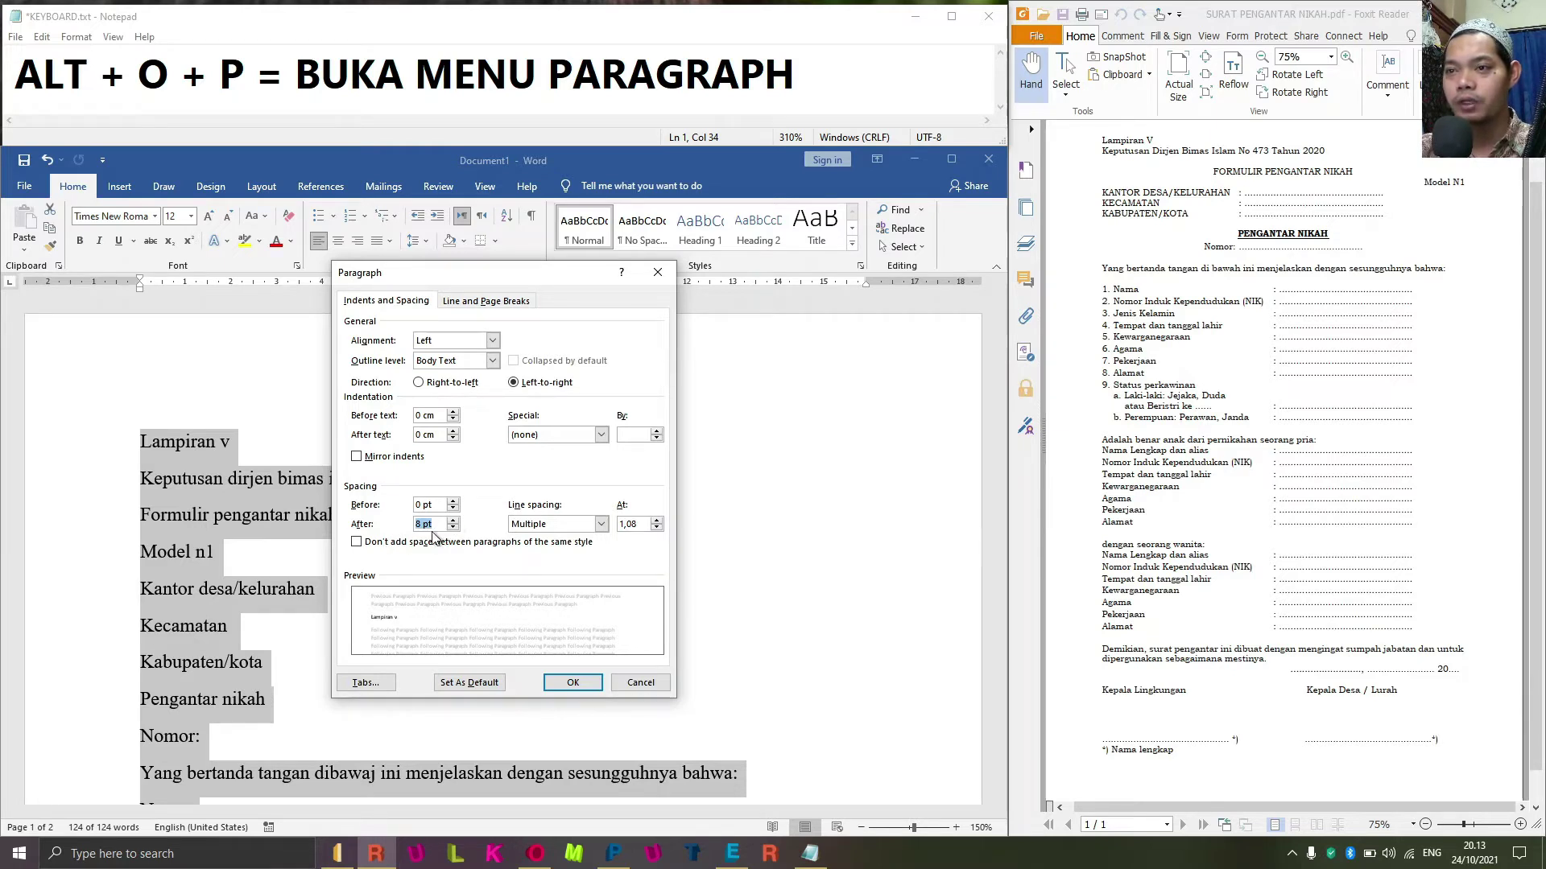
{"action": "type", "text": "0"}
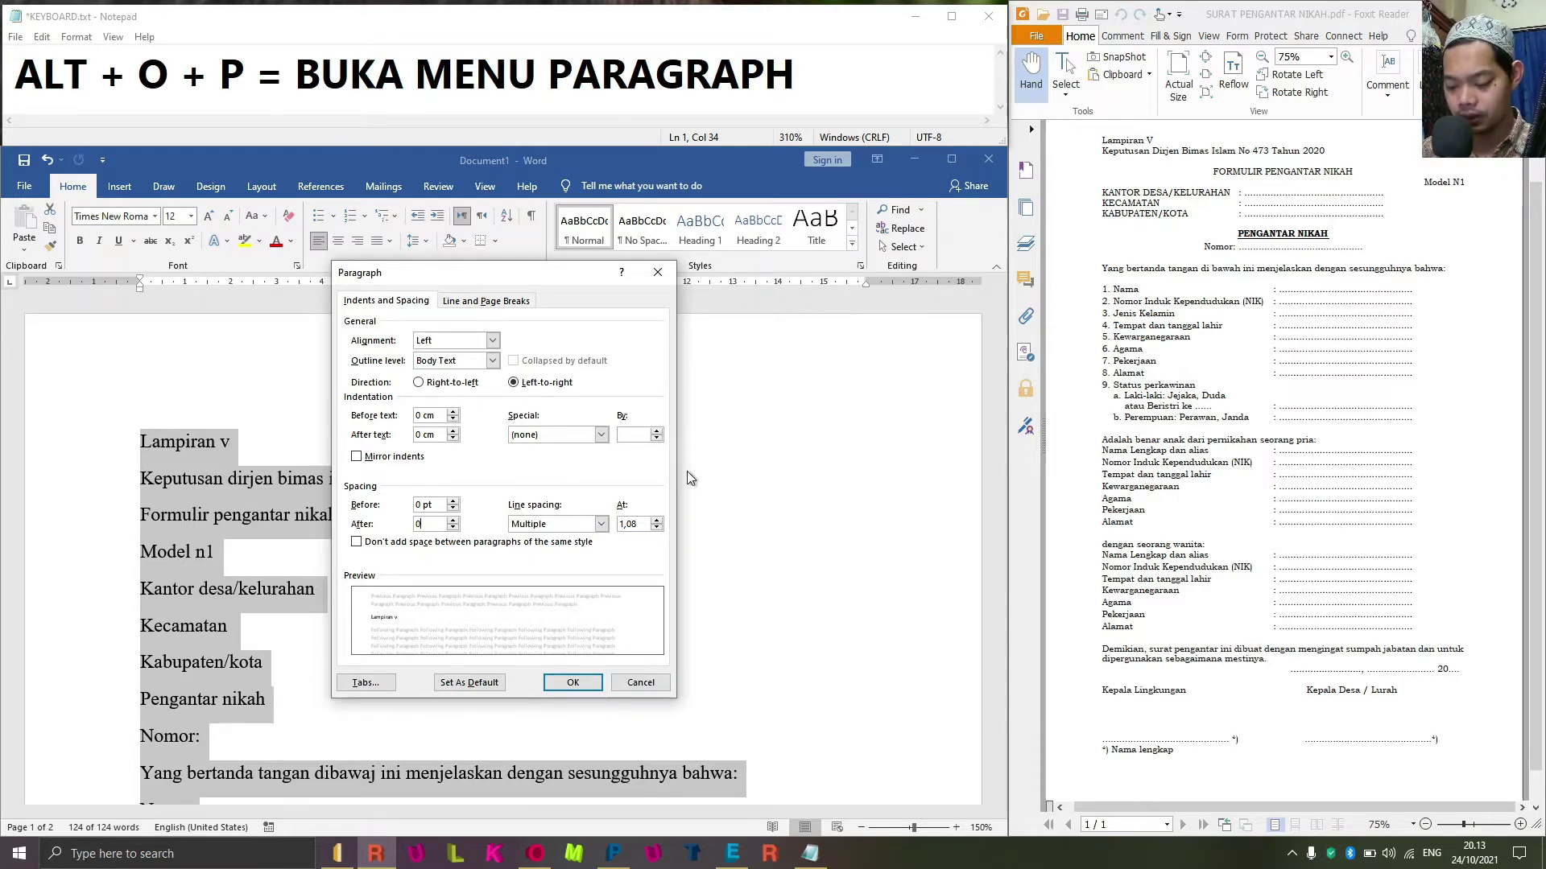
{"action": "key", "text": "alt+n"}
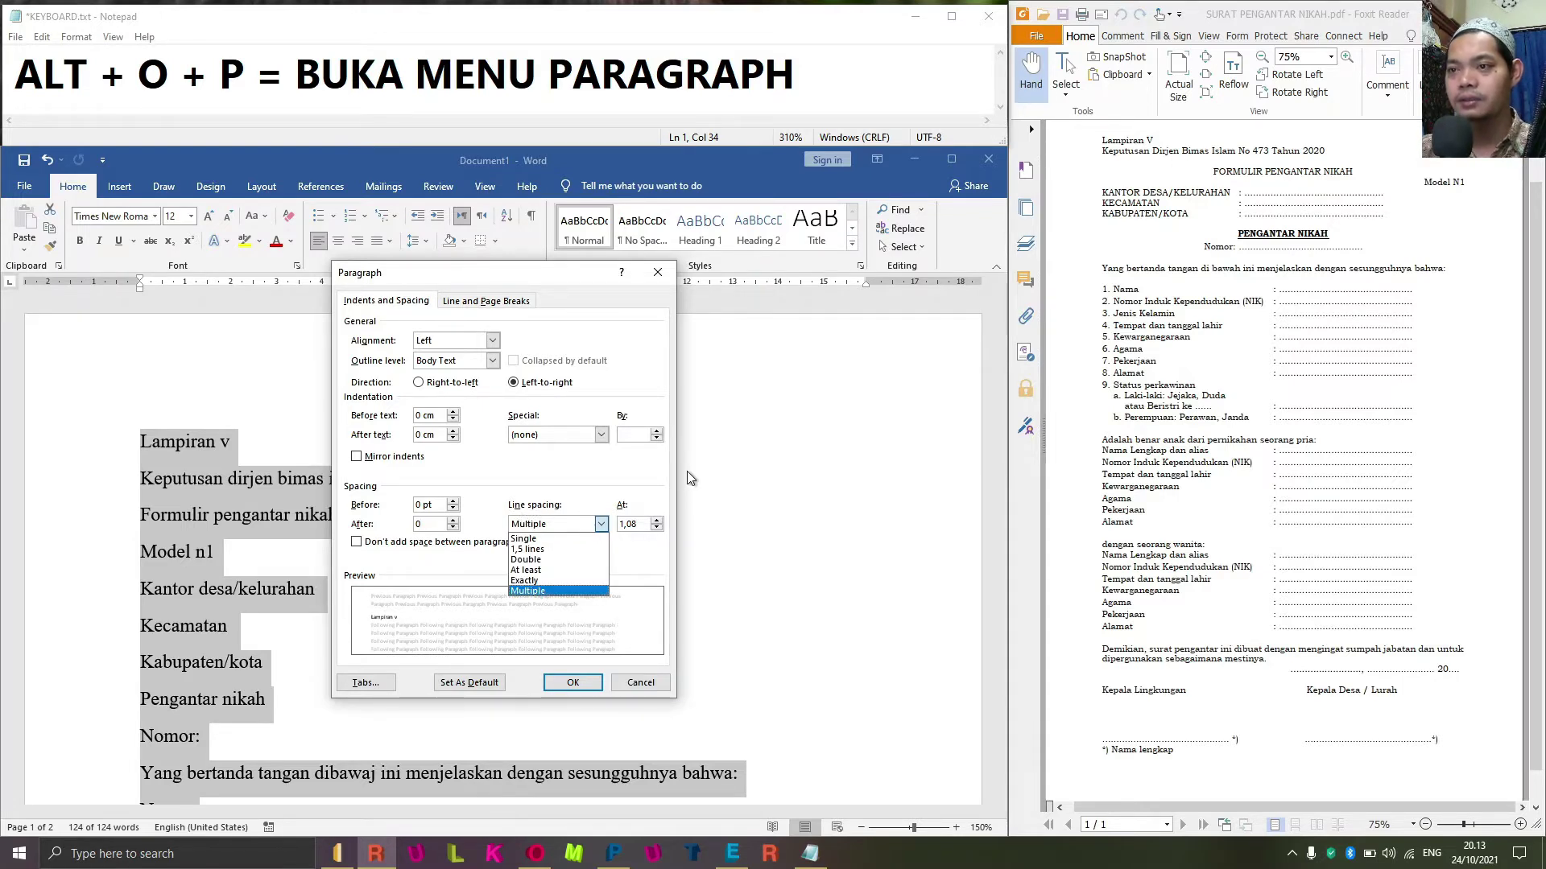
{"action": "left_click", "coordinate": [550, 540]}
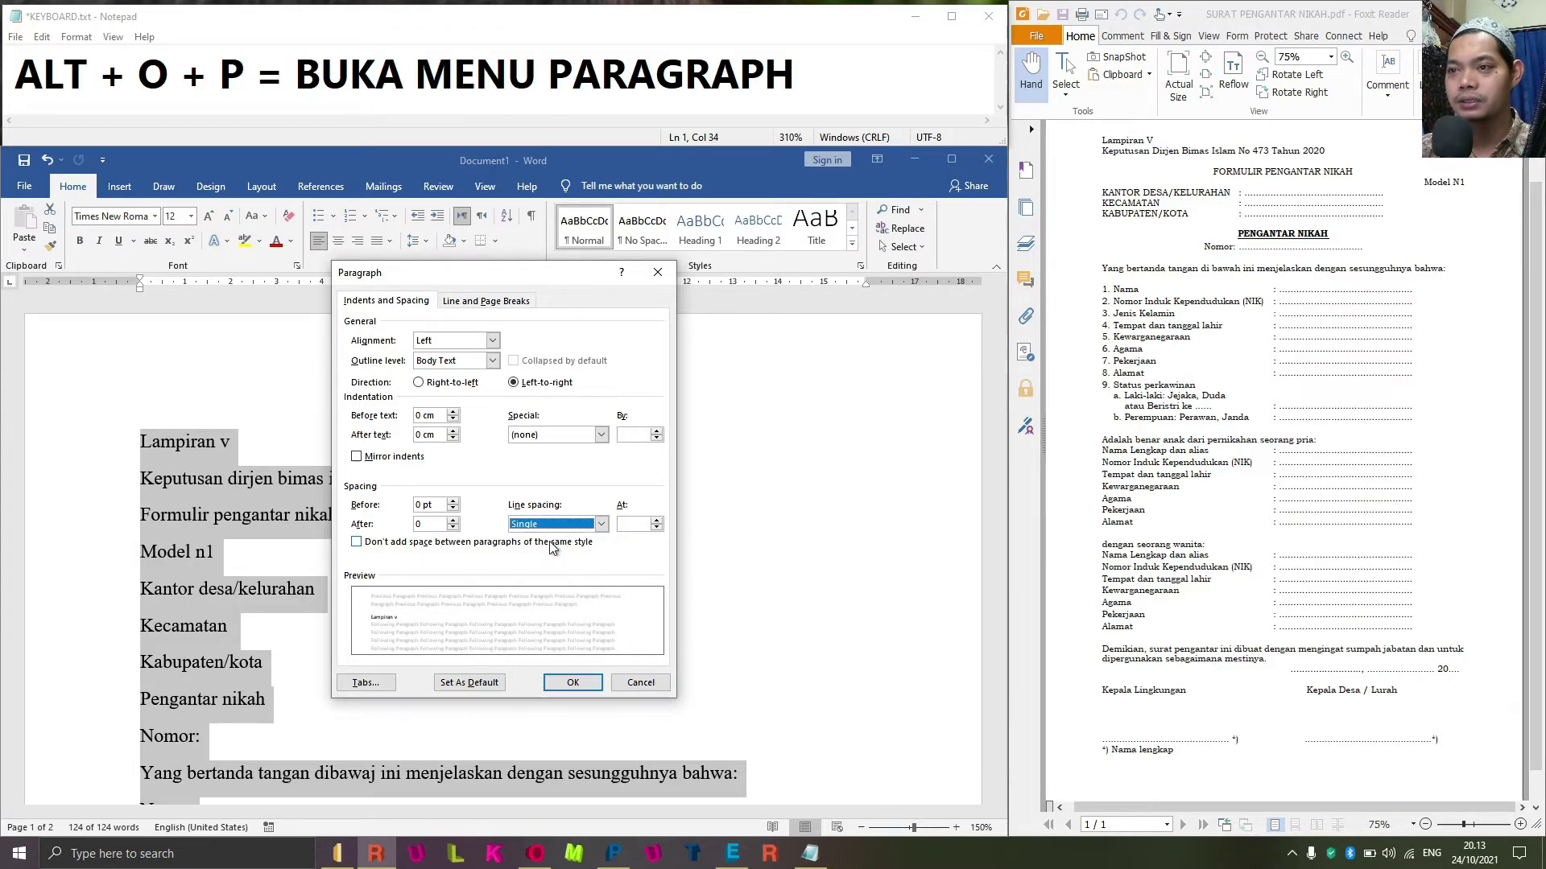
{"action": "left_click", "coordinate": [572, 683]}
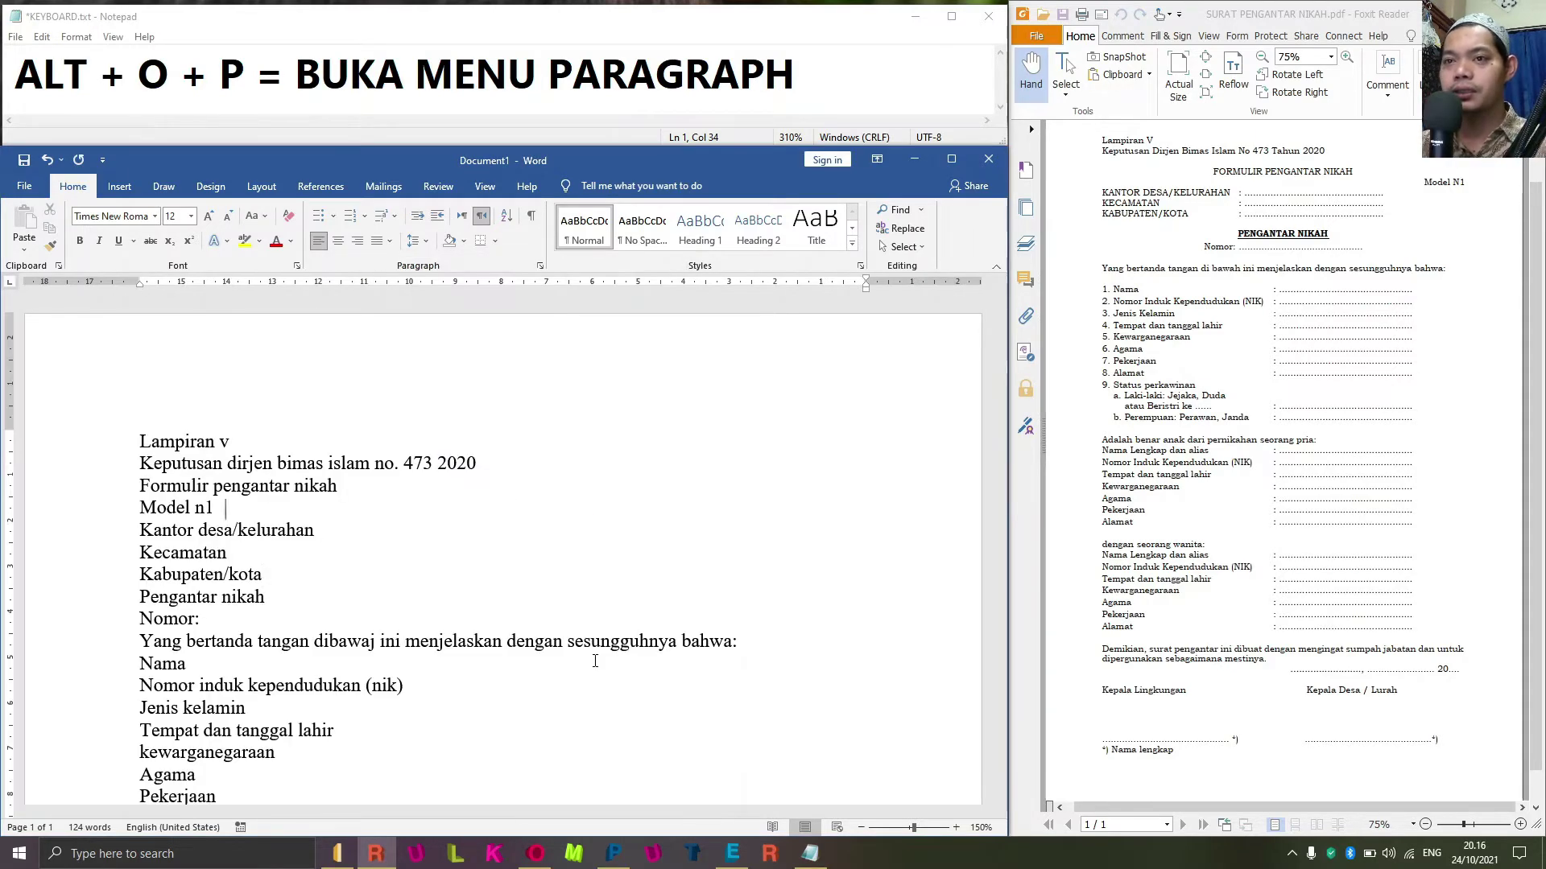
Make the whole form left-to-right and left-aligned, then deselect the text.
{"action": "key", "text": "Down"}
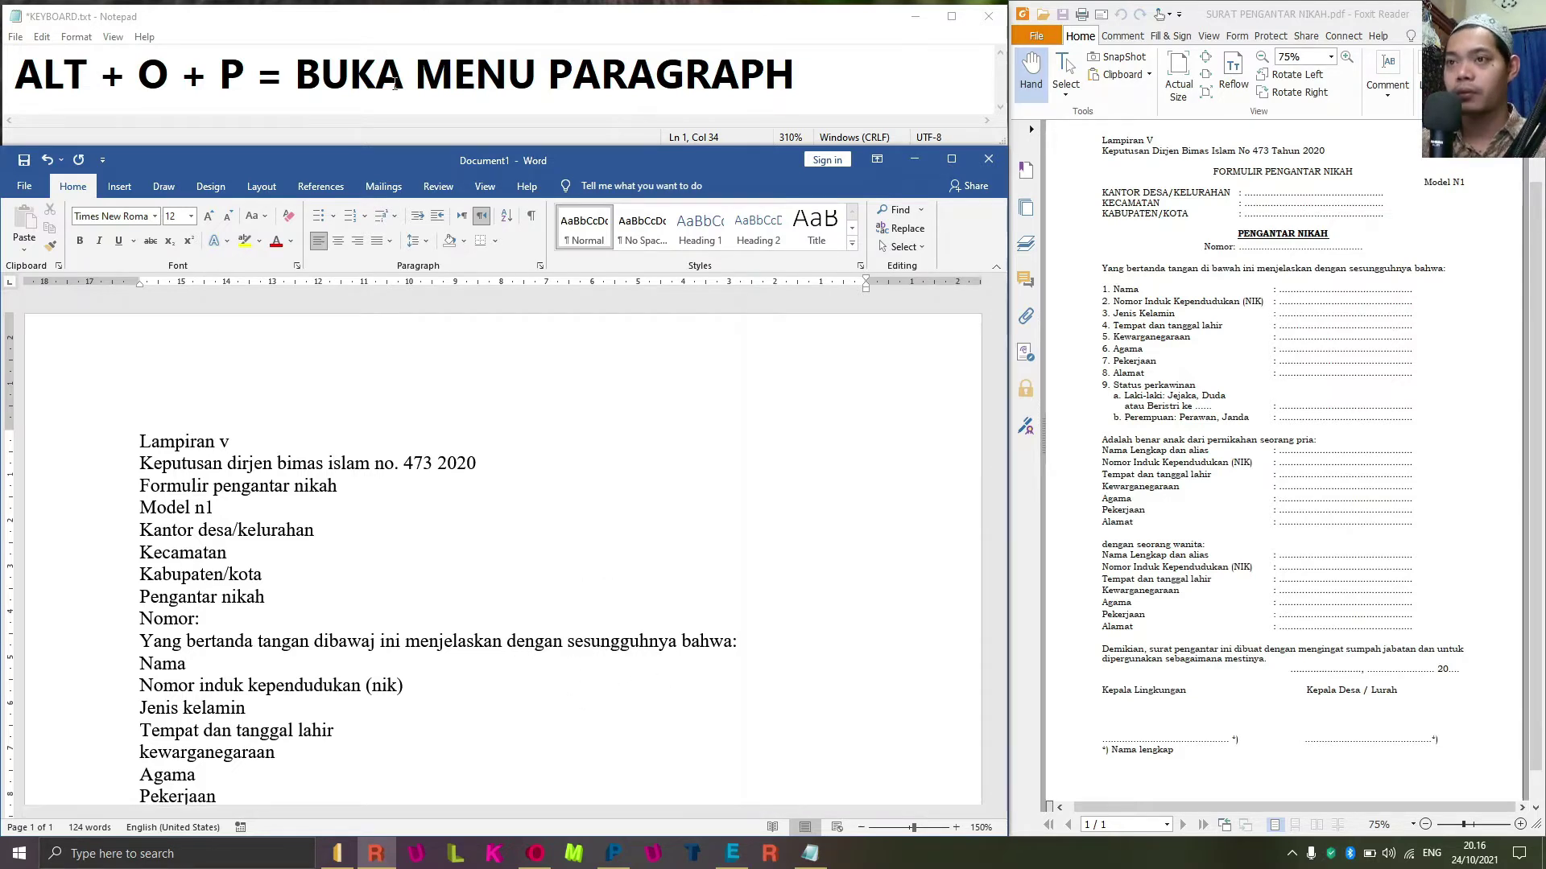
{"action": "left_click", "coordinate": [462, 215]}
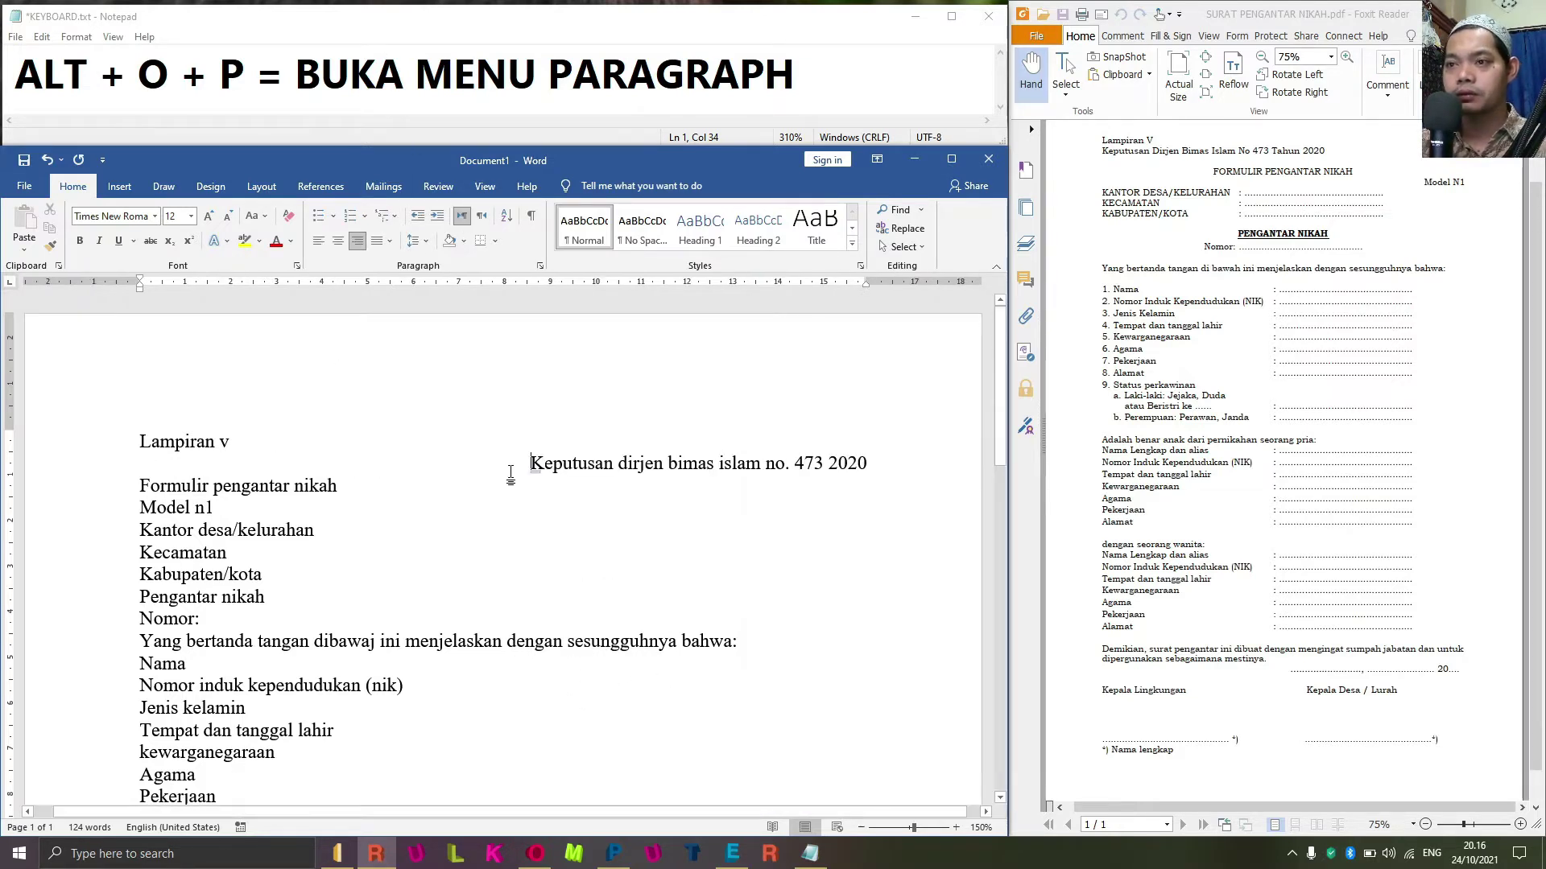
{"action": "key", "text": "ctrl+a"}
{"action": "left_click", "coordinate": [462, 218]}
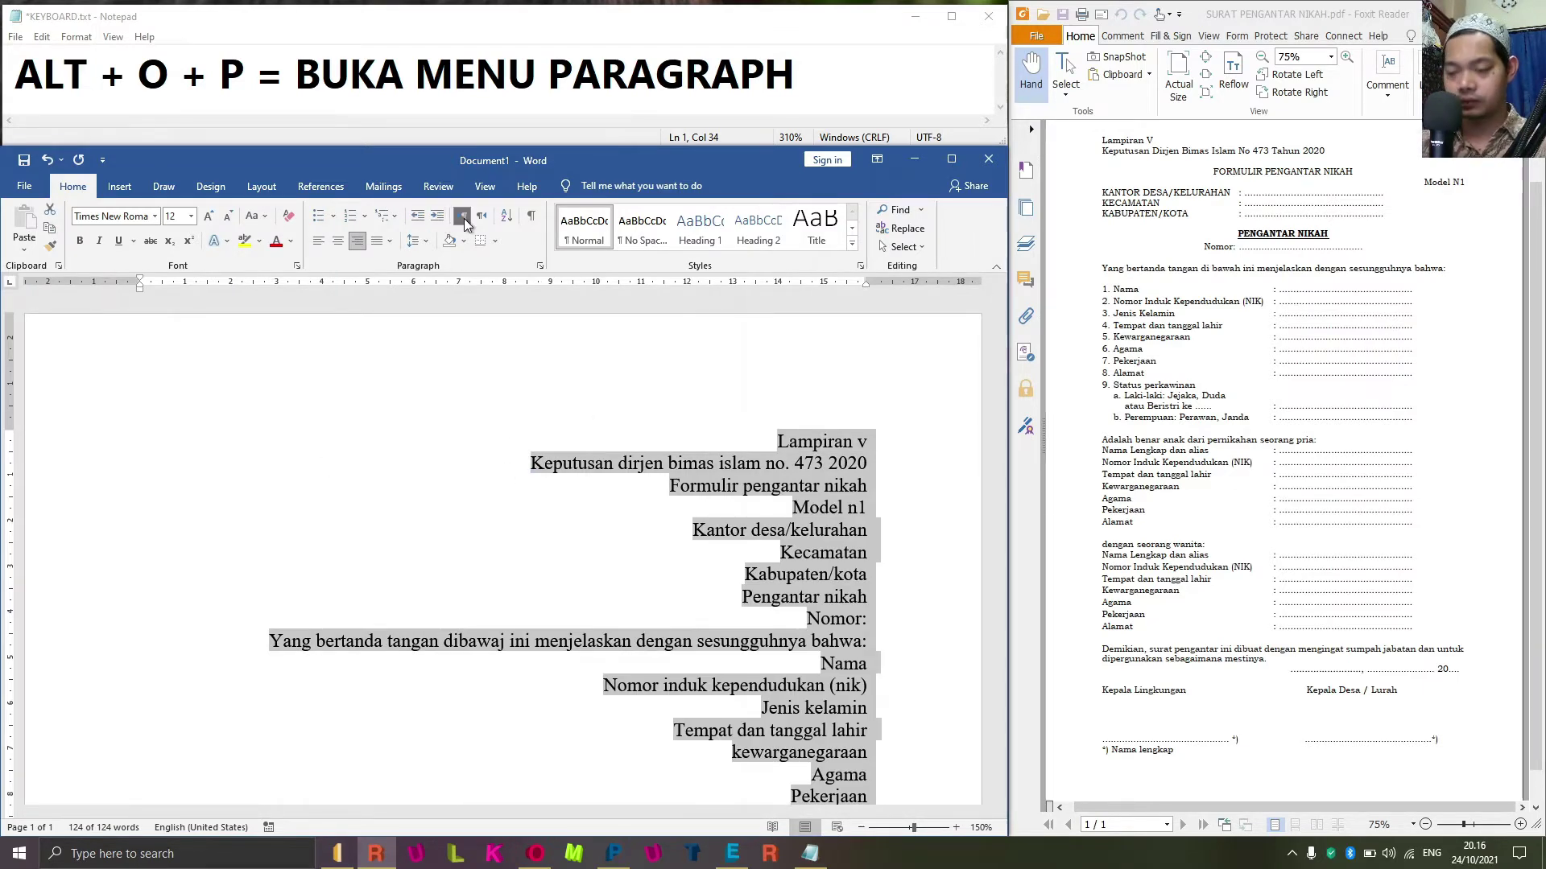
{"action": "left_click", "coordinate": [319, 241]}
{"action": "left_click", "coordinate": [260, 442]}
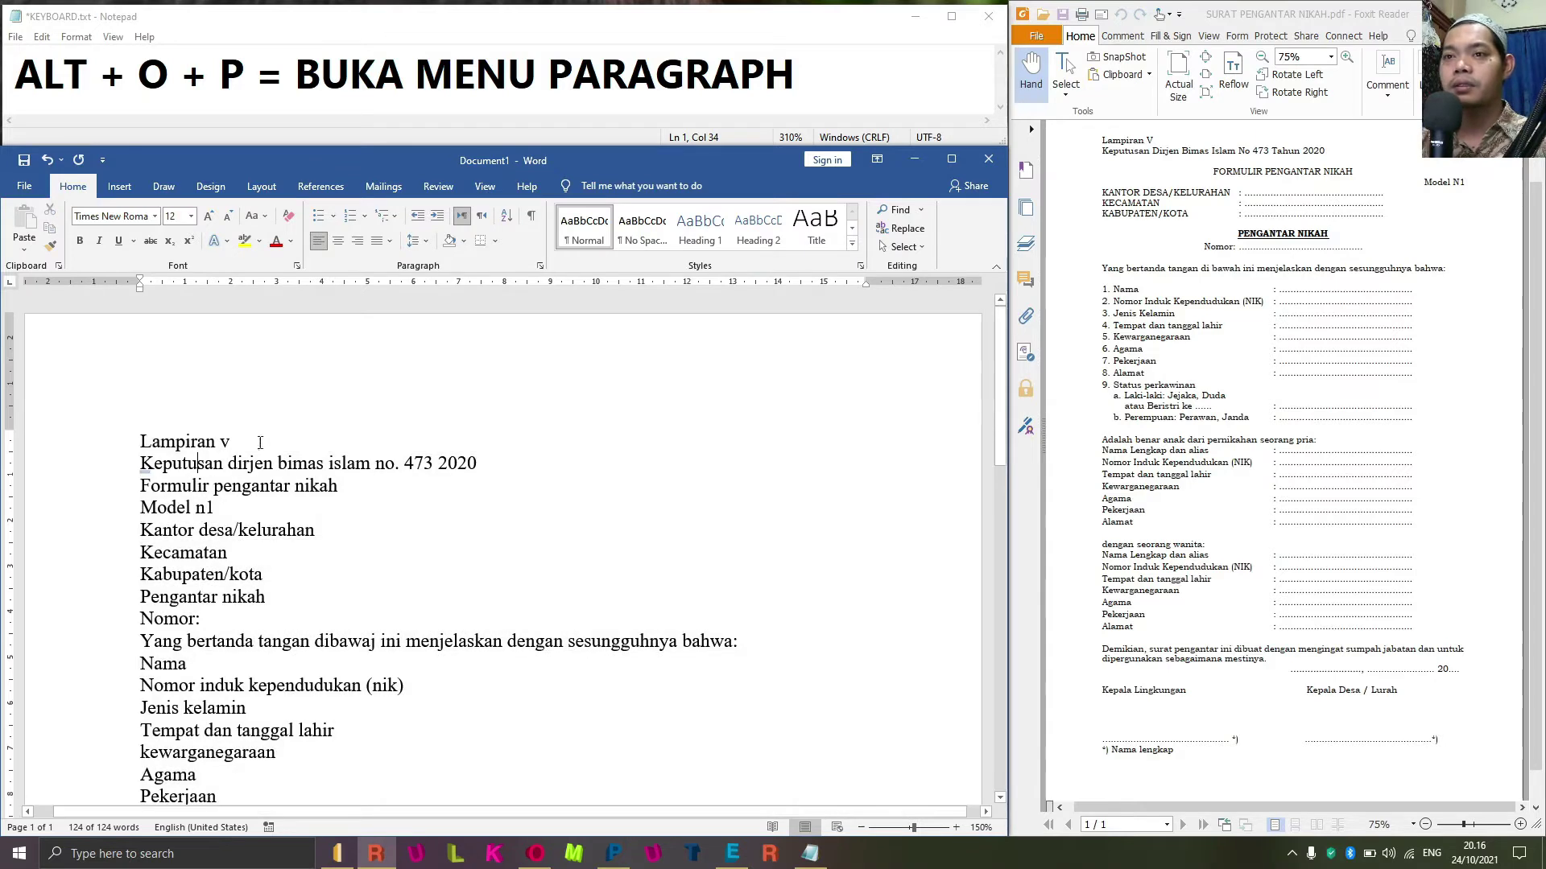
{"action": "key", "text": "Up"}
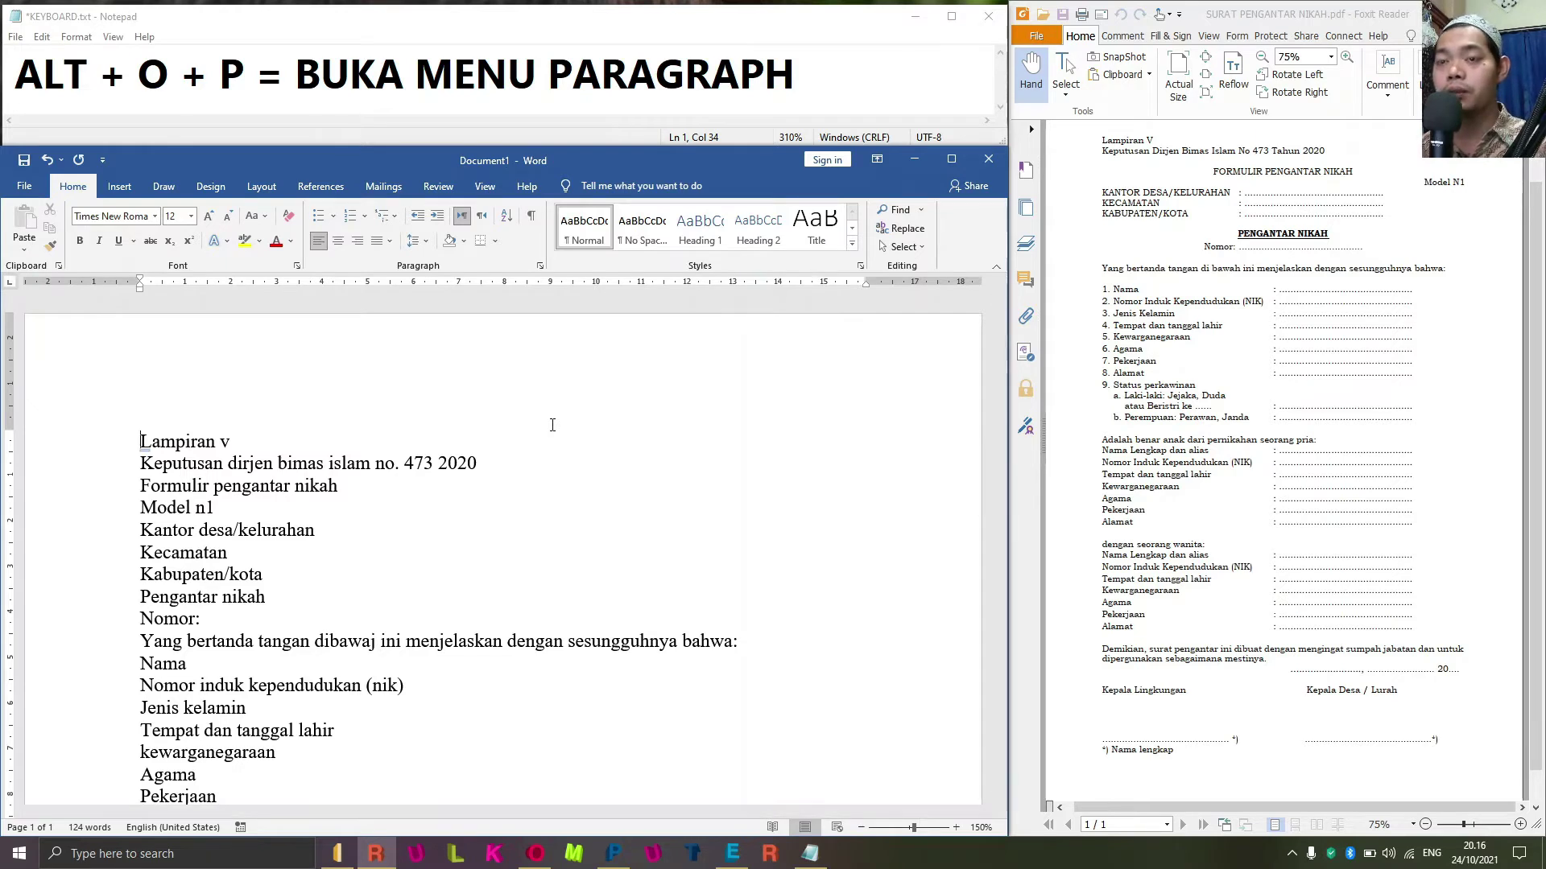
Correct 'dibawaj' to 'dibawah' in the 'Yang bertanda tangan' line.
{"action": "key", "text": "Down"}
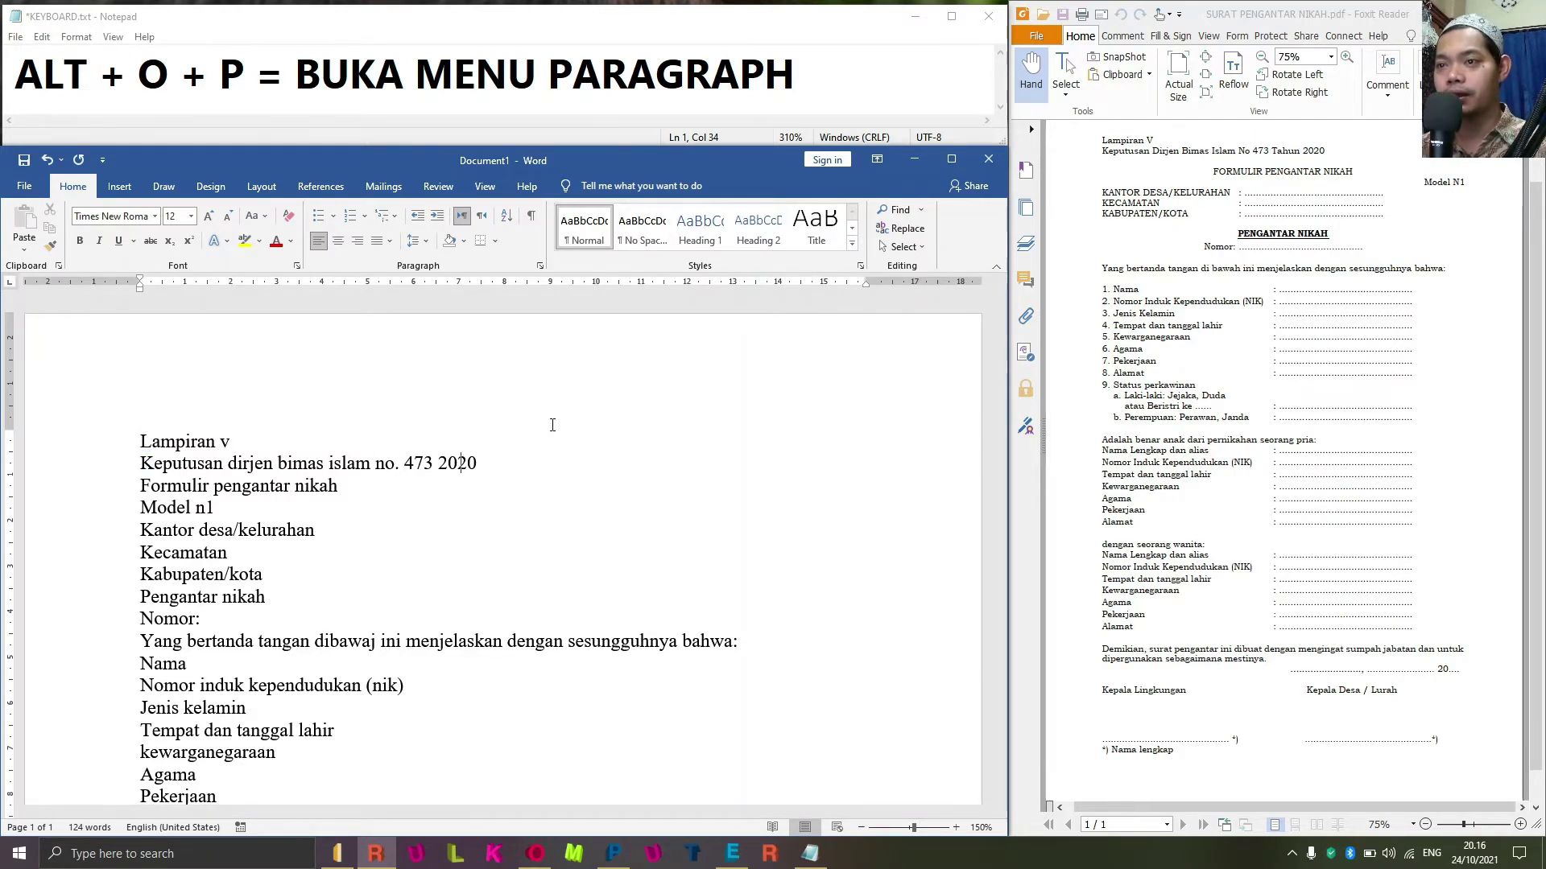
{"action": "key", "text": "ctrl+Down"}
{"action": "key", "text": "ctrl+Down"}
{"action": "key", "text": "ctrl+Down"}
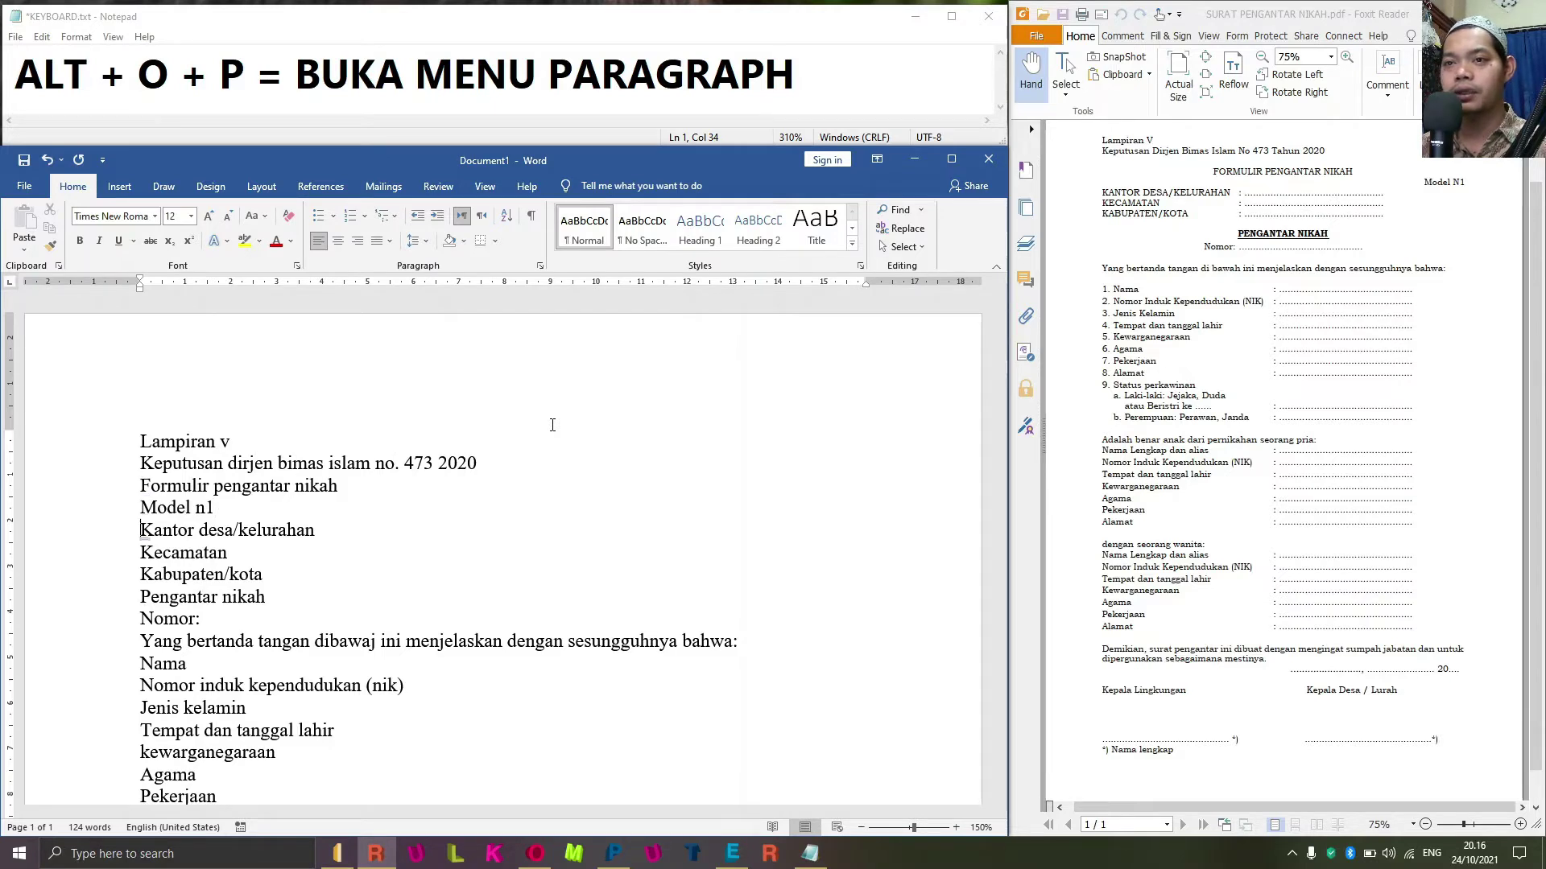
{"action": "key", "text": "ctrl+Right"}
{"action": "key", "text": "ctrl+Right"}
{"action": "key", "text": "ctrl+Right"}
{"action": "key", "text": "Down"}
{"action": "key", "text": "Down"}
{"action": "key", "text": "Down"}
{"action": "key", "text": "Down"}
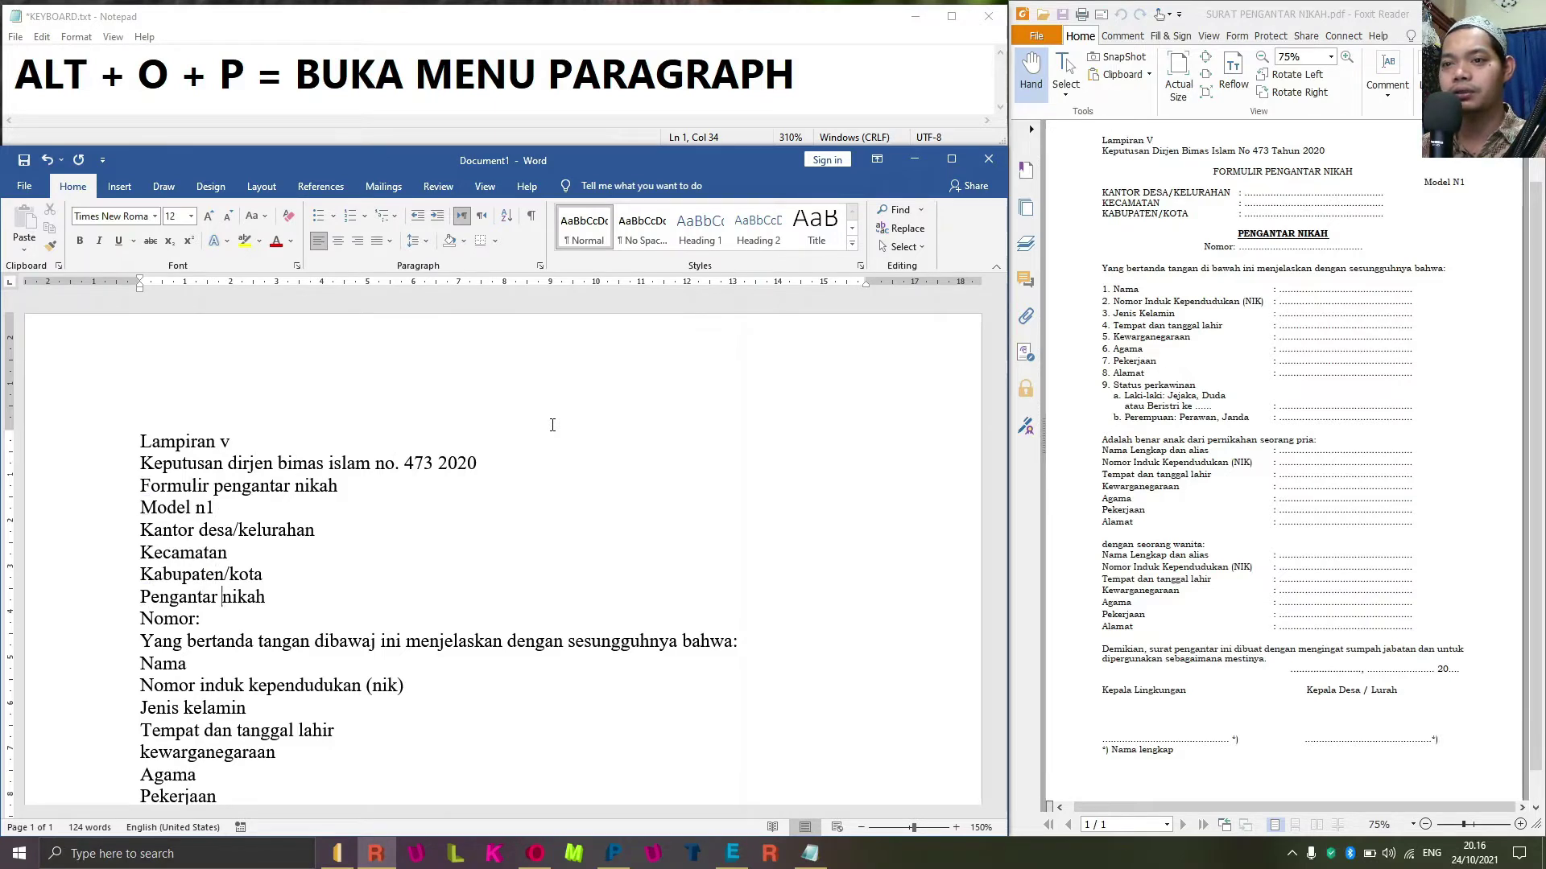
{"action": "key", "text": "ctrl+Right"}
{"action": "key", "text": "ctrl+Right"}
{"action": "key", "text": "ctrl+Left"}
{"action": "key", "text": "Left"}
{"action": "key", "text": "BackSpace"}
{"action": "type", "text": "H"}
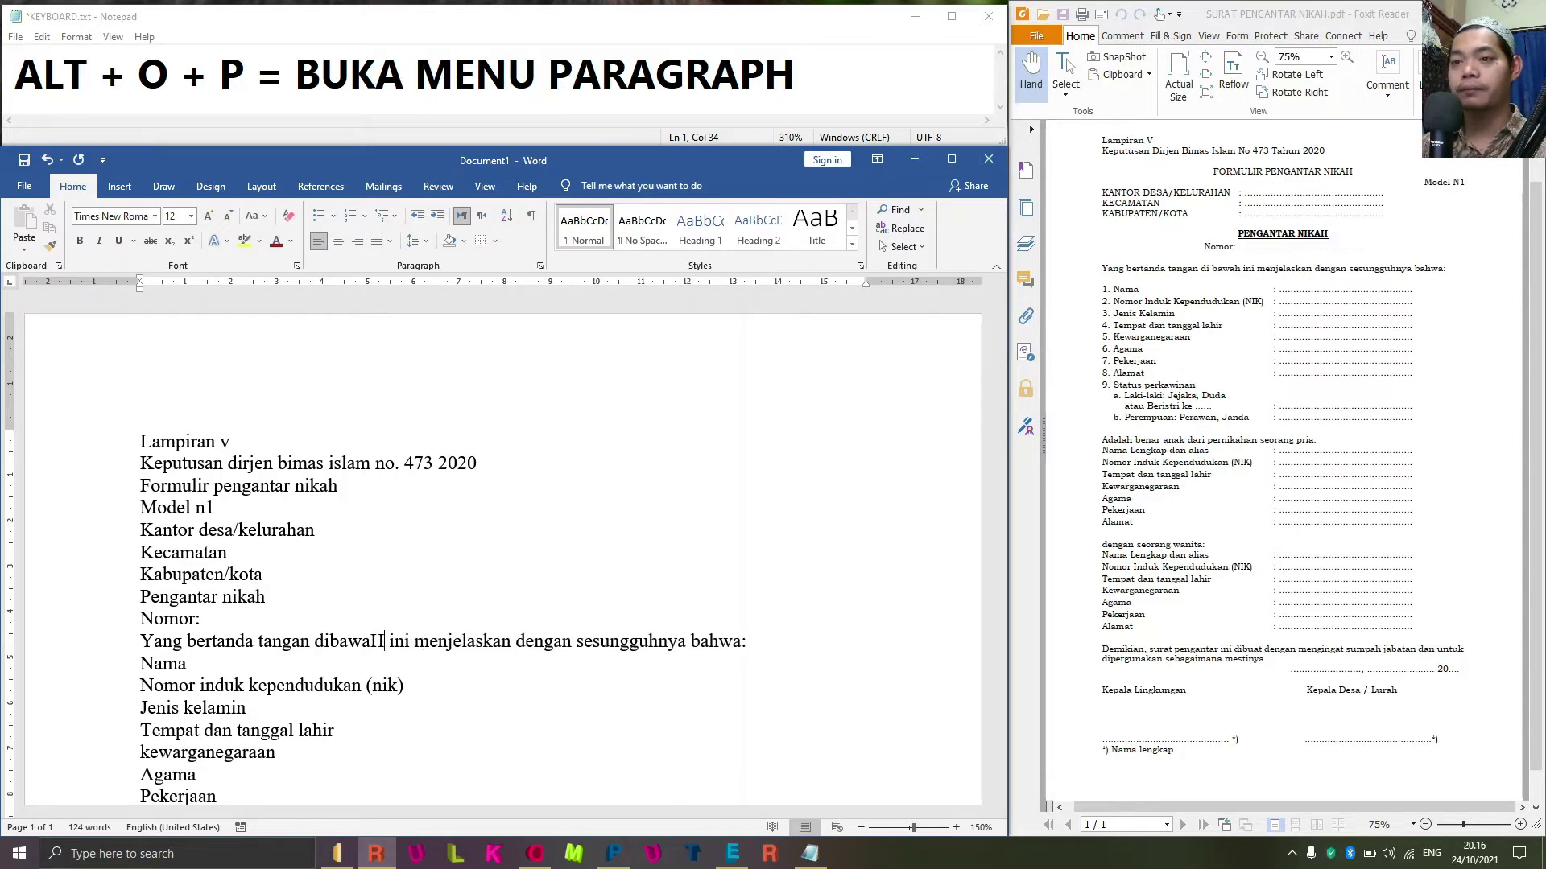
{"action": "key", "text": "BackSpace"}
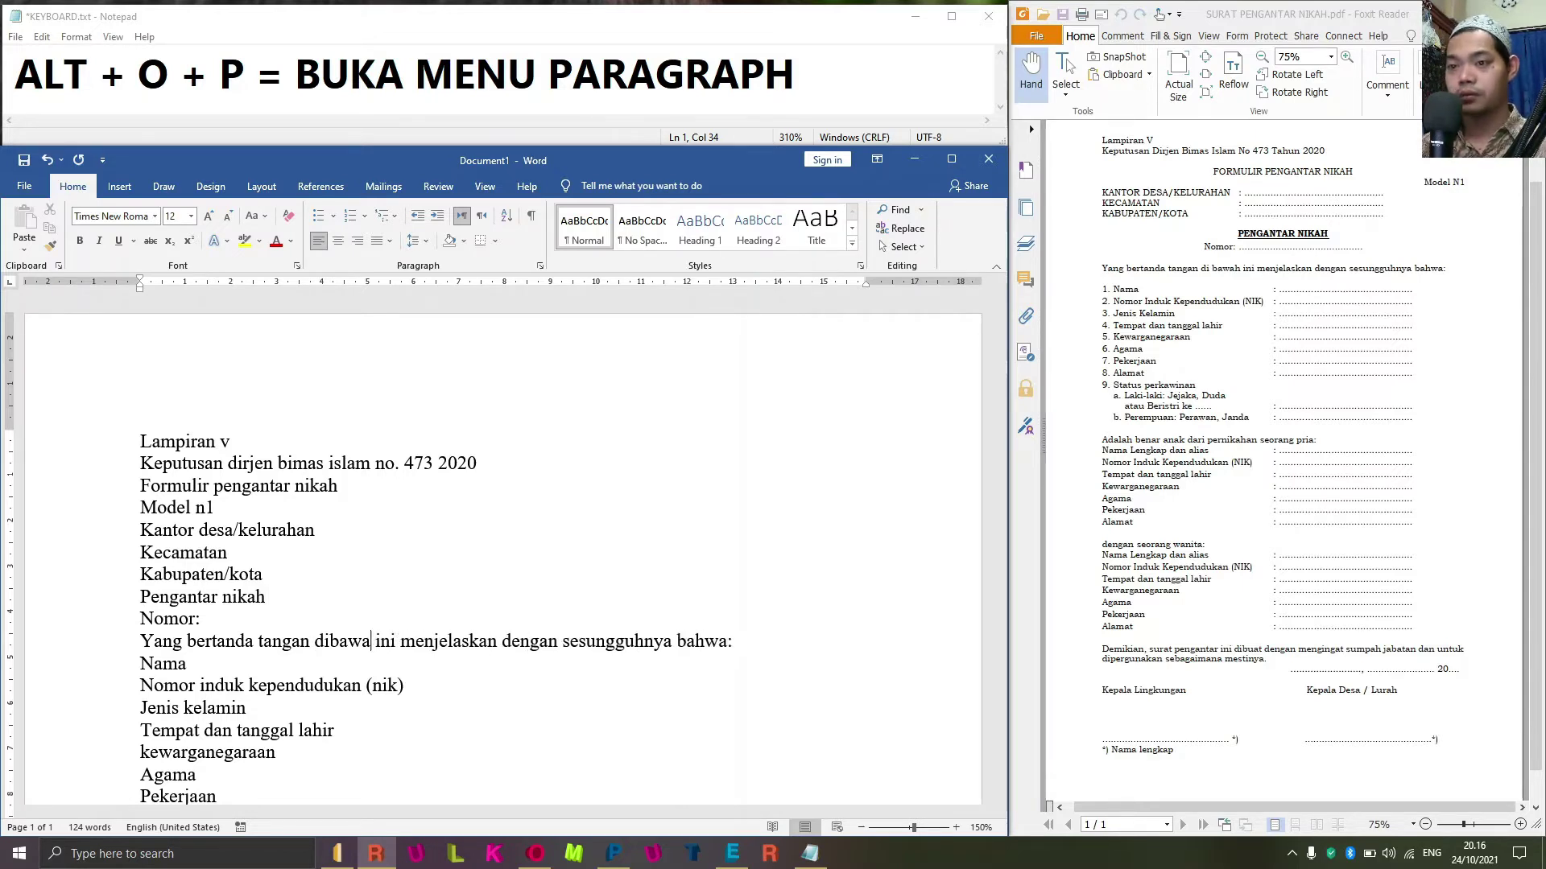
{"action": "type", "text": "h"}
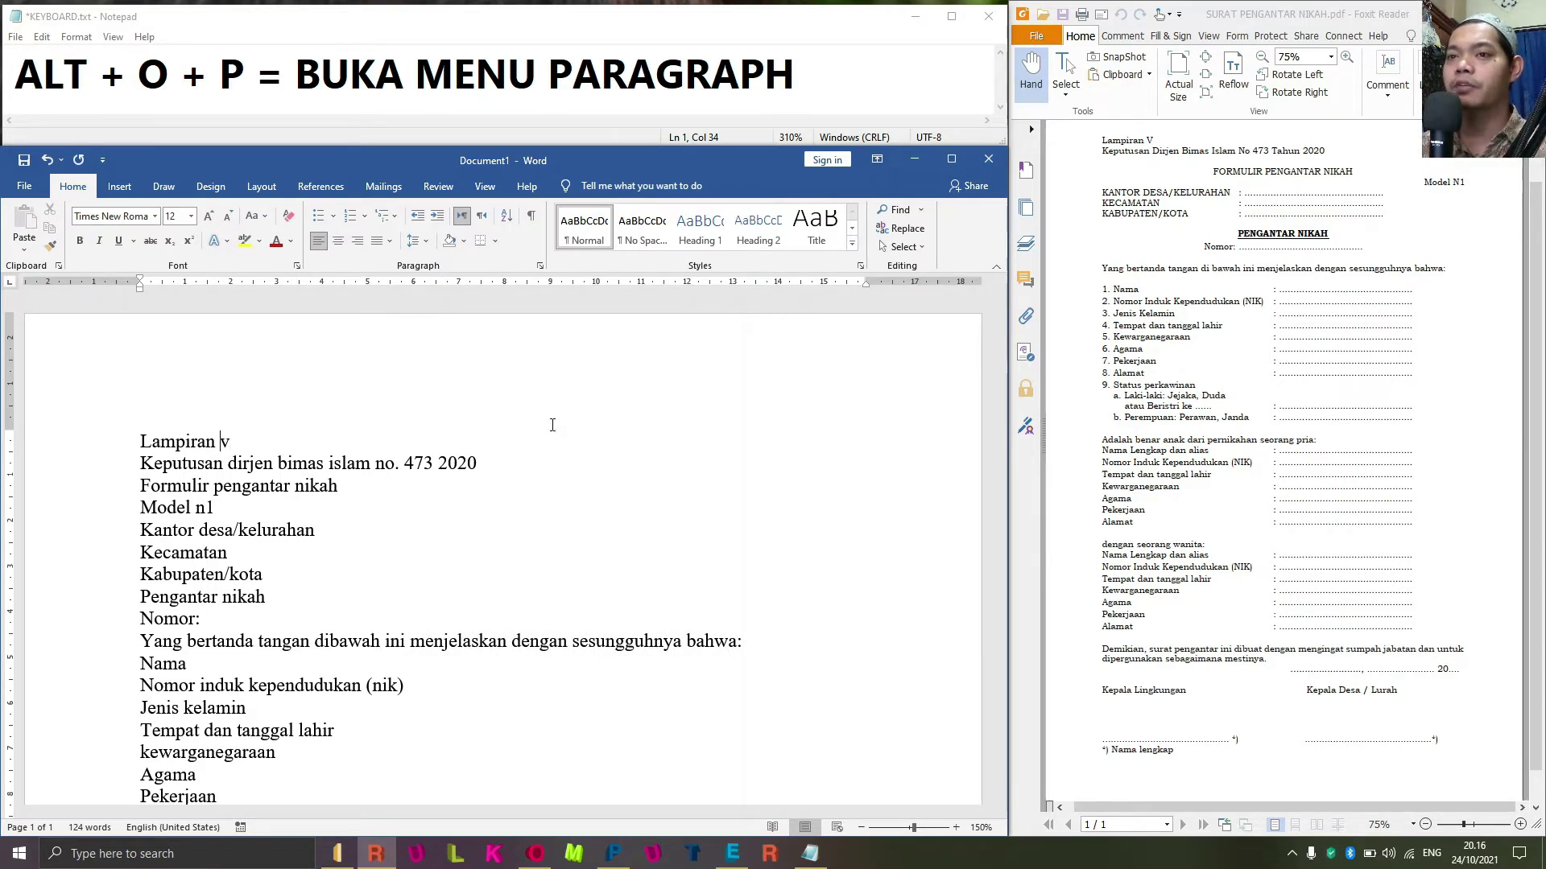
{"action": "key", "text": "Home"}
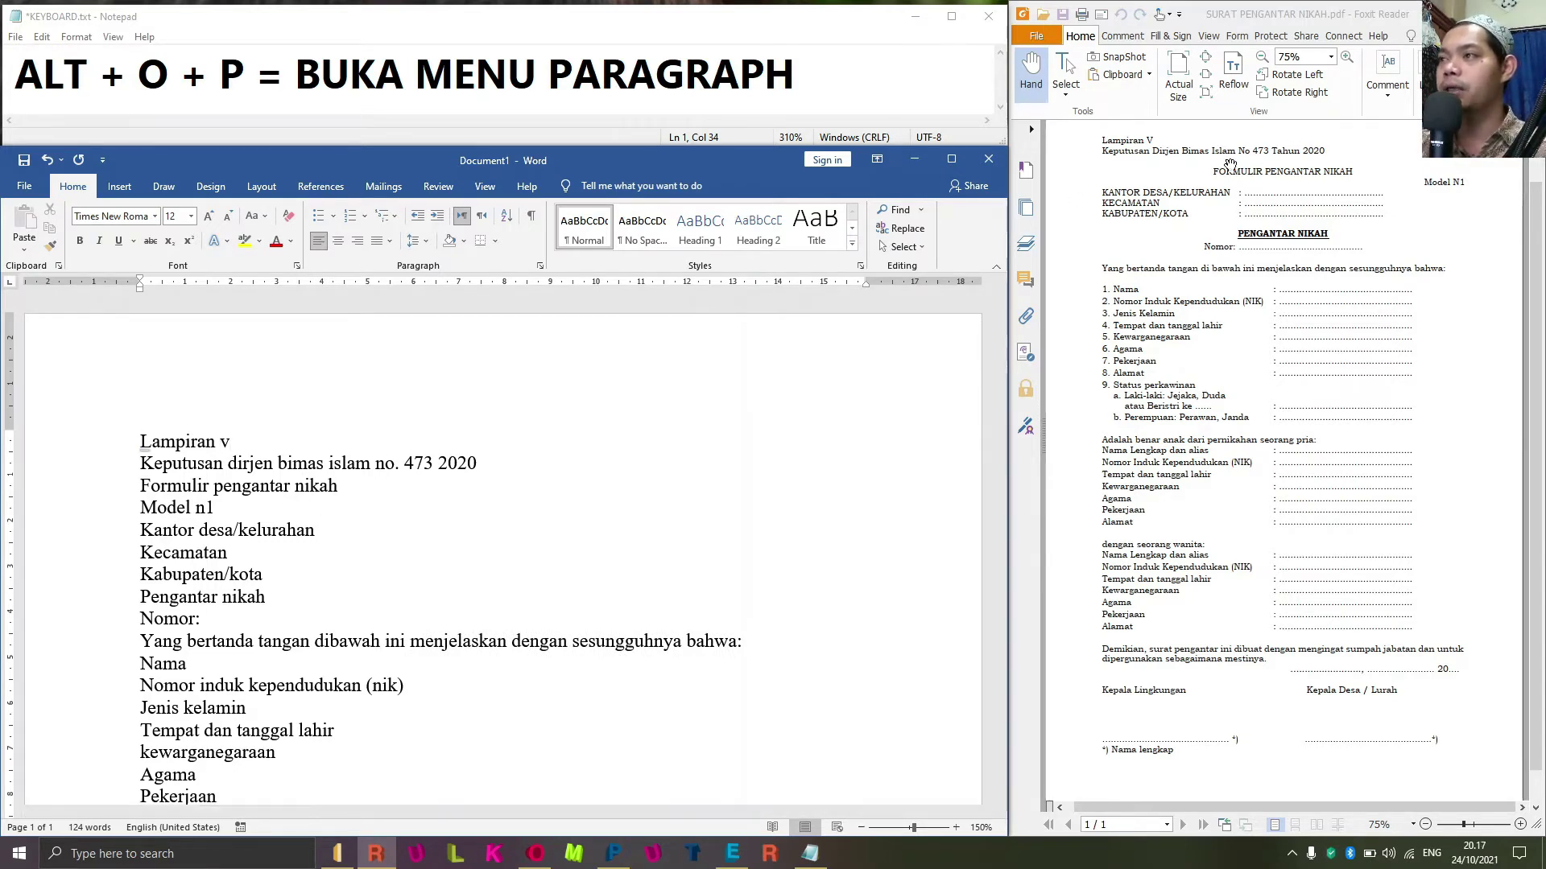
Check the Foxit PDF form for reference, then return to Word.
{"action": "left_click", "coordinate": [1229, 165]}
{"action": "scroll", "coordinate": [1259, 245], "scroll_direction": "up", "scroll_amount": 1}
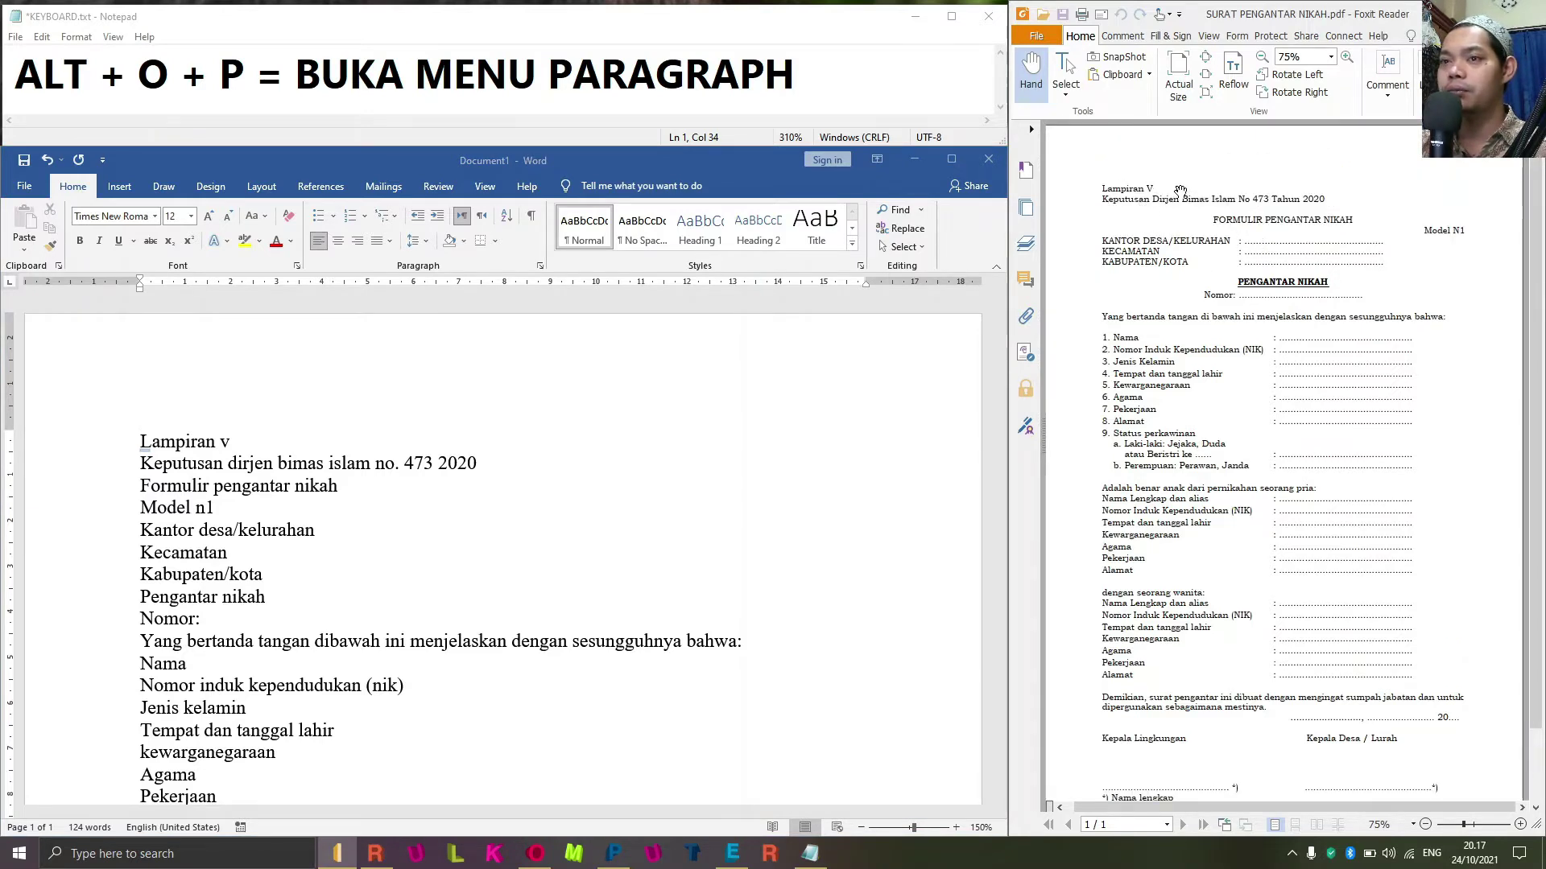
{"action": "left_click", "coordinate": [341, 421]}
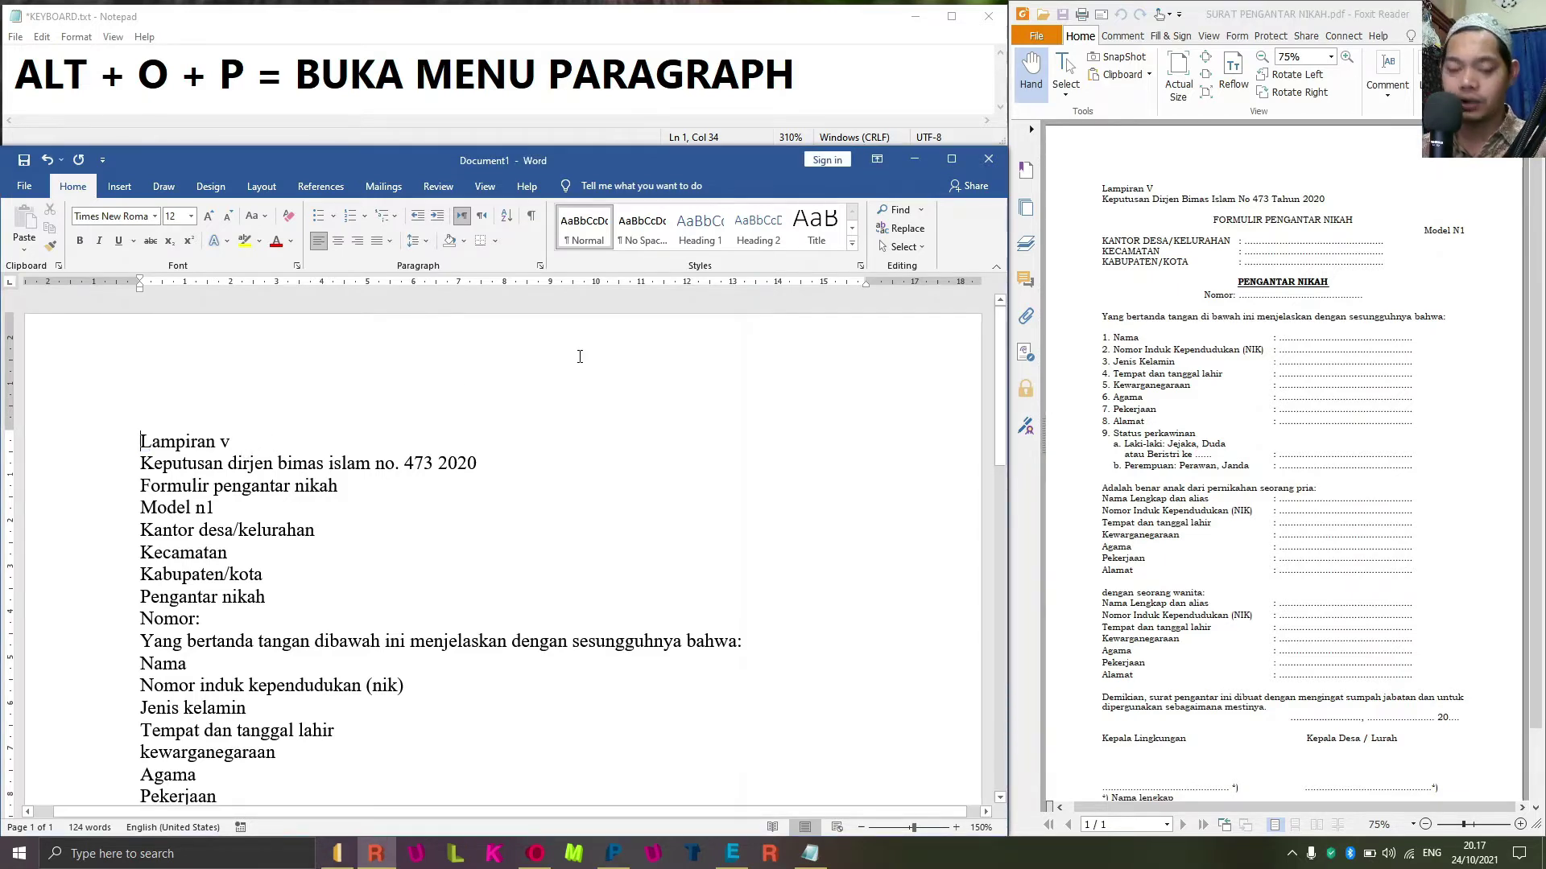
Cycle the first line's case with Shift+F3 until it reads 'Lampiran V'.
{"action": "key", "text": "ctrl+shift+Right"}
{"action": "key", "text": "ctrl+shift+Right"}
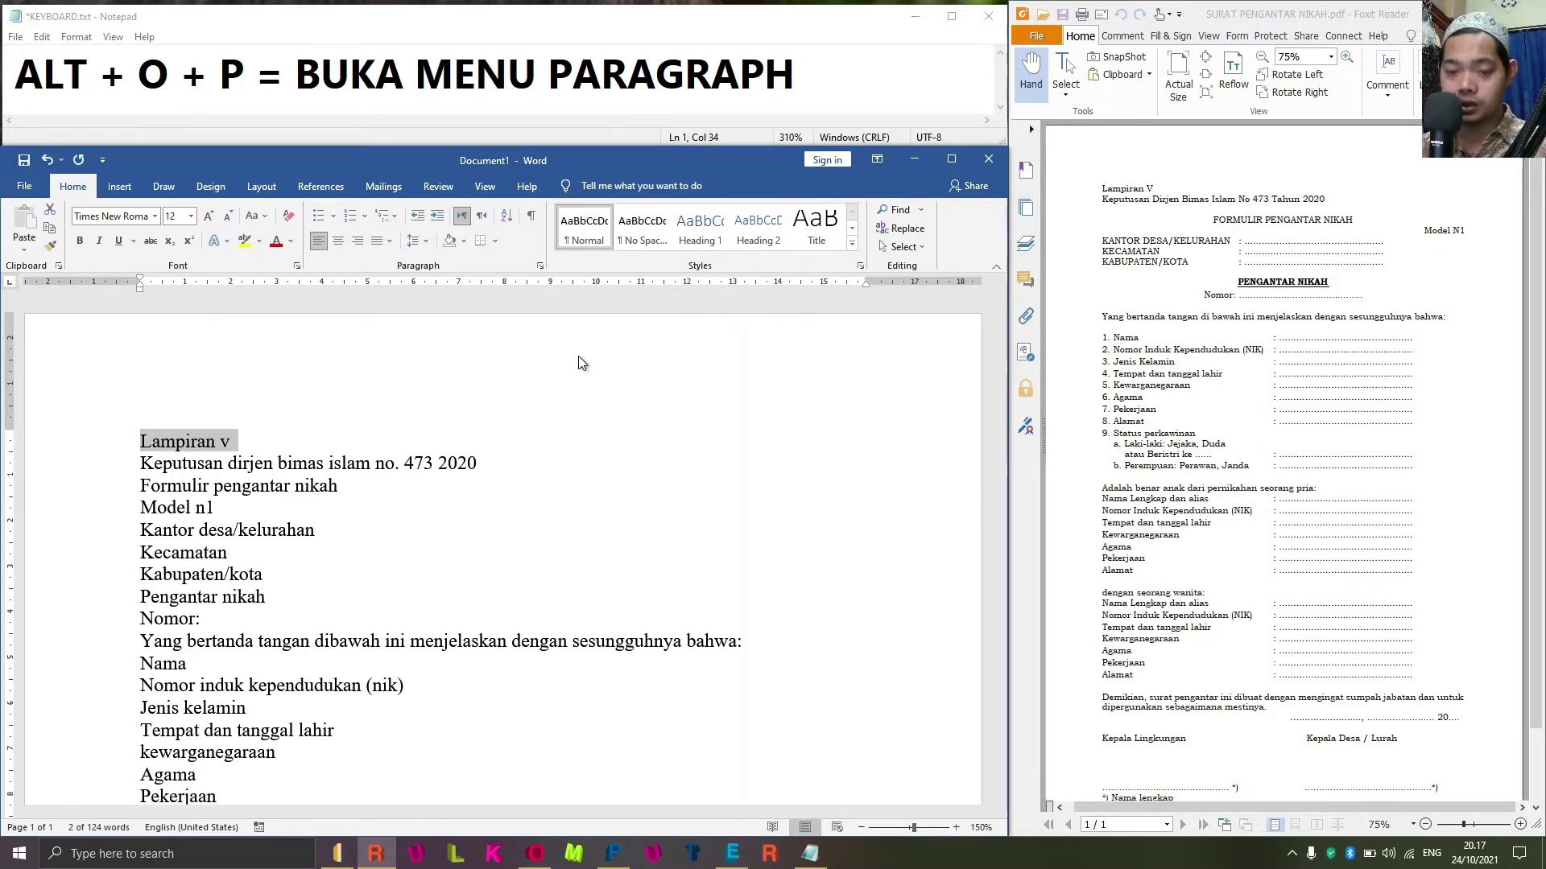
{"action": "key", "text": "shift+F3"}
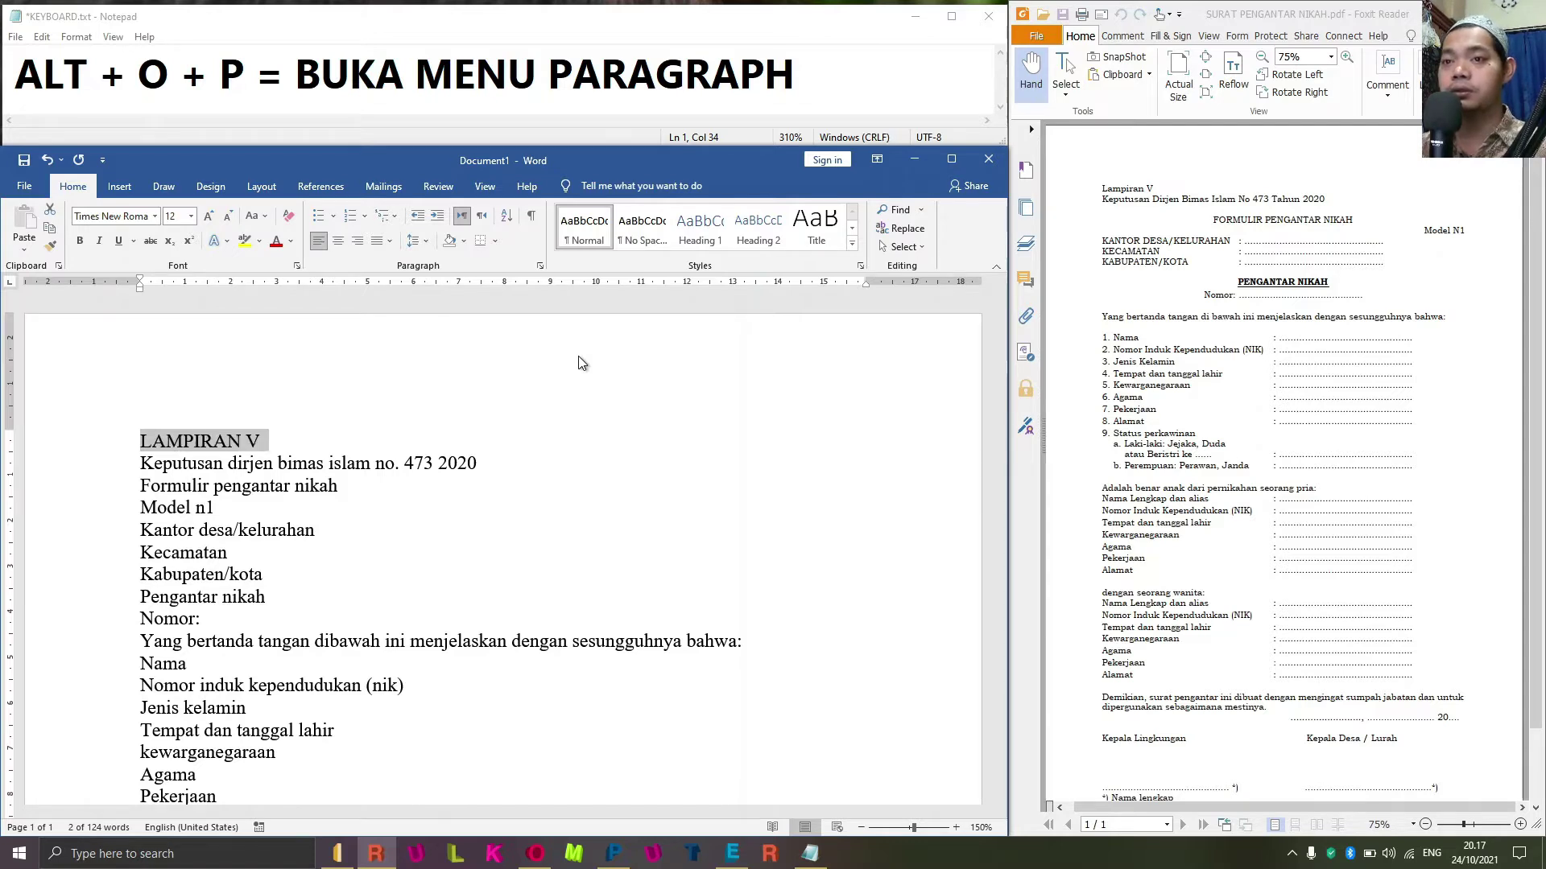
{"action": "key", "text": "shift+F3"}
{"action": "key", "text": "shift+F3"}
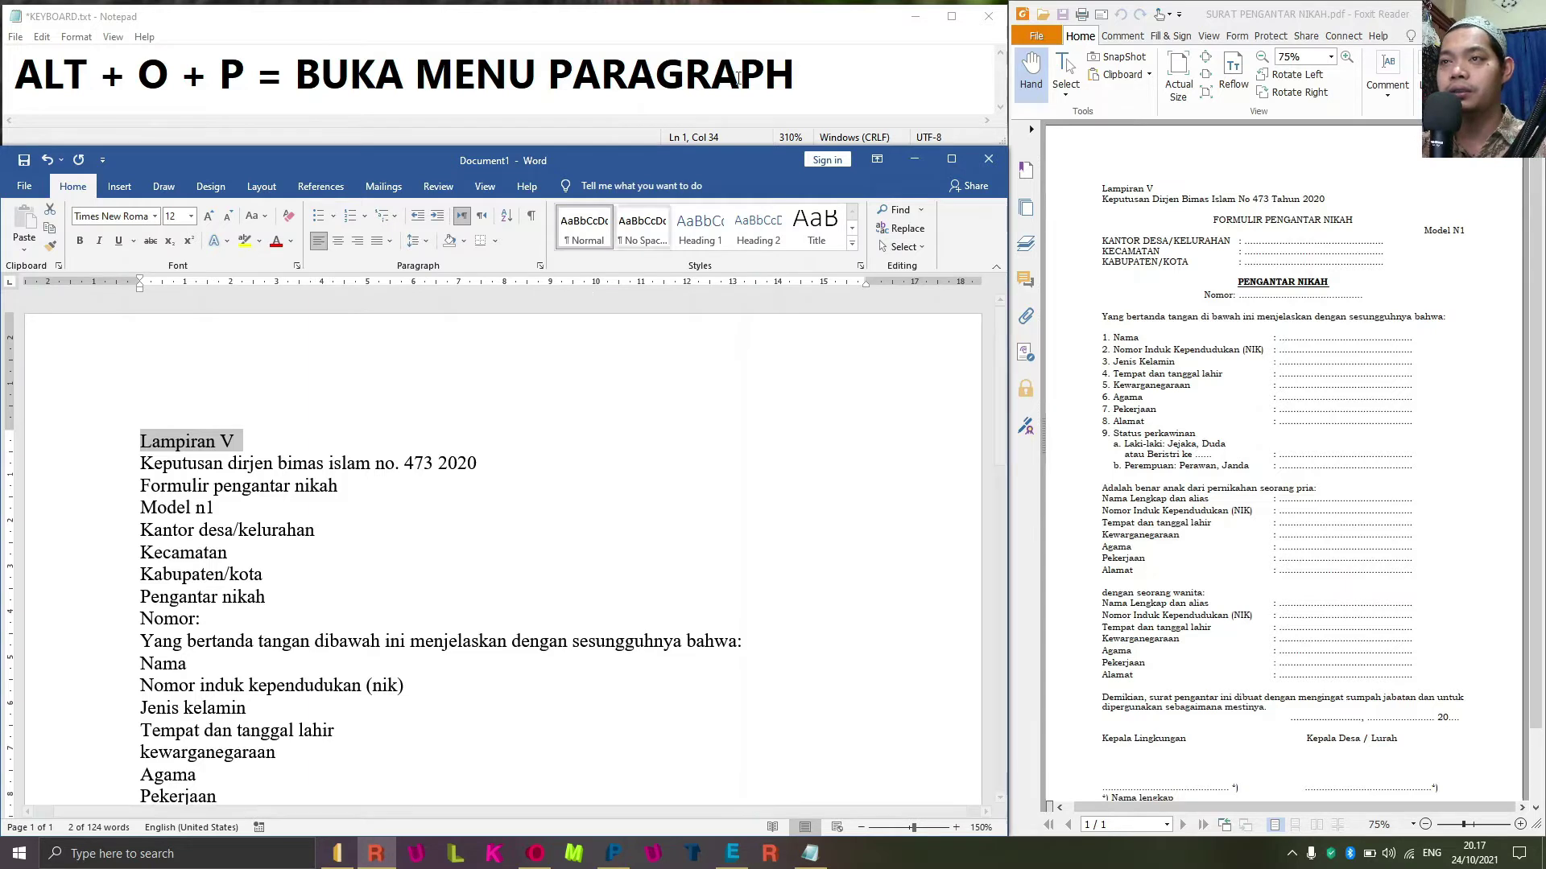
{"action": "left_click_drag", "start_coordinate": [801, 74], "coordinate": [18, 26]}
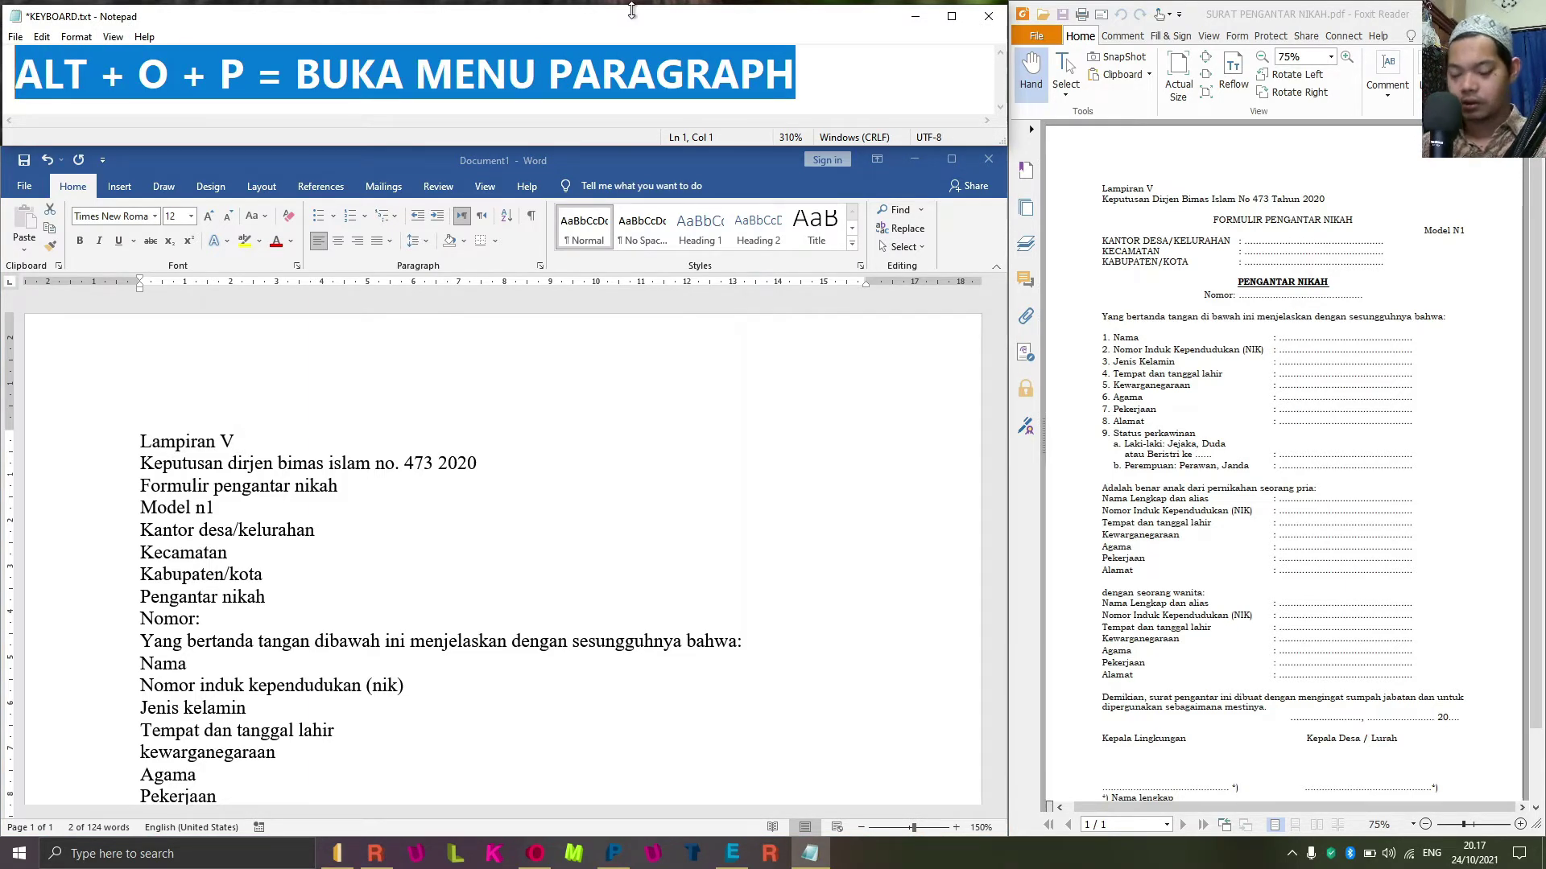
Replace the Notepad note with 'SHIFT + F3 = change case'.
{"action": "type", "text": "shift"}
{"action": "key", "text": "BackSpace"}
{"action": "key", "text": "BackSpace"}
{"action": "key", "text": "BackSpace"}
{"action": "key", "text": "BackSpace"}
{"action": "key", "text": "BackSpace"}
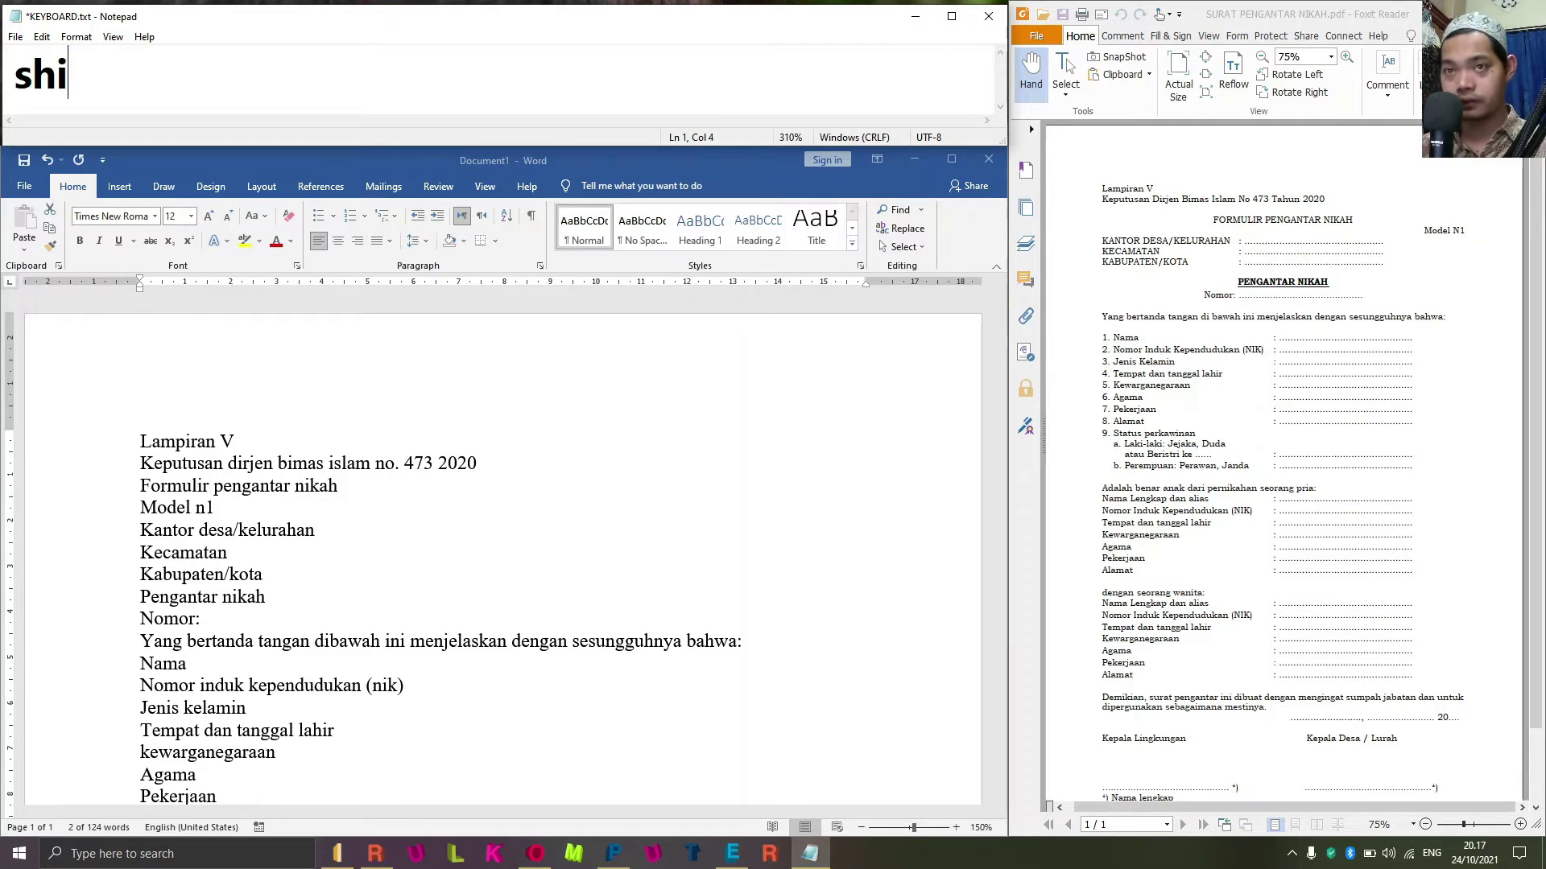
{"action": "type", "text": "SHIFT"}
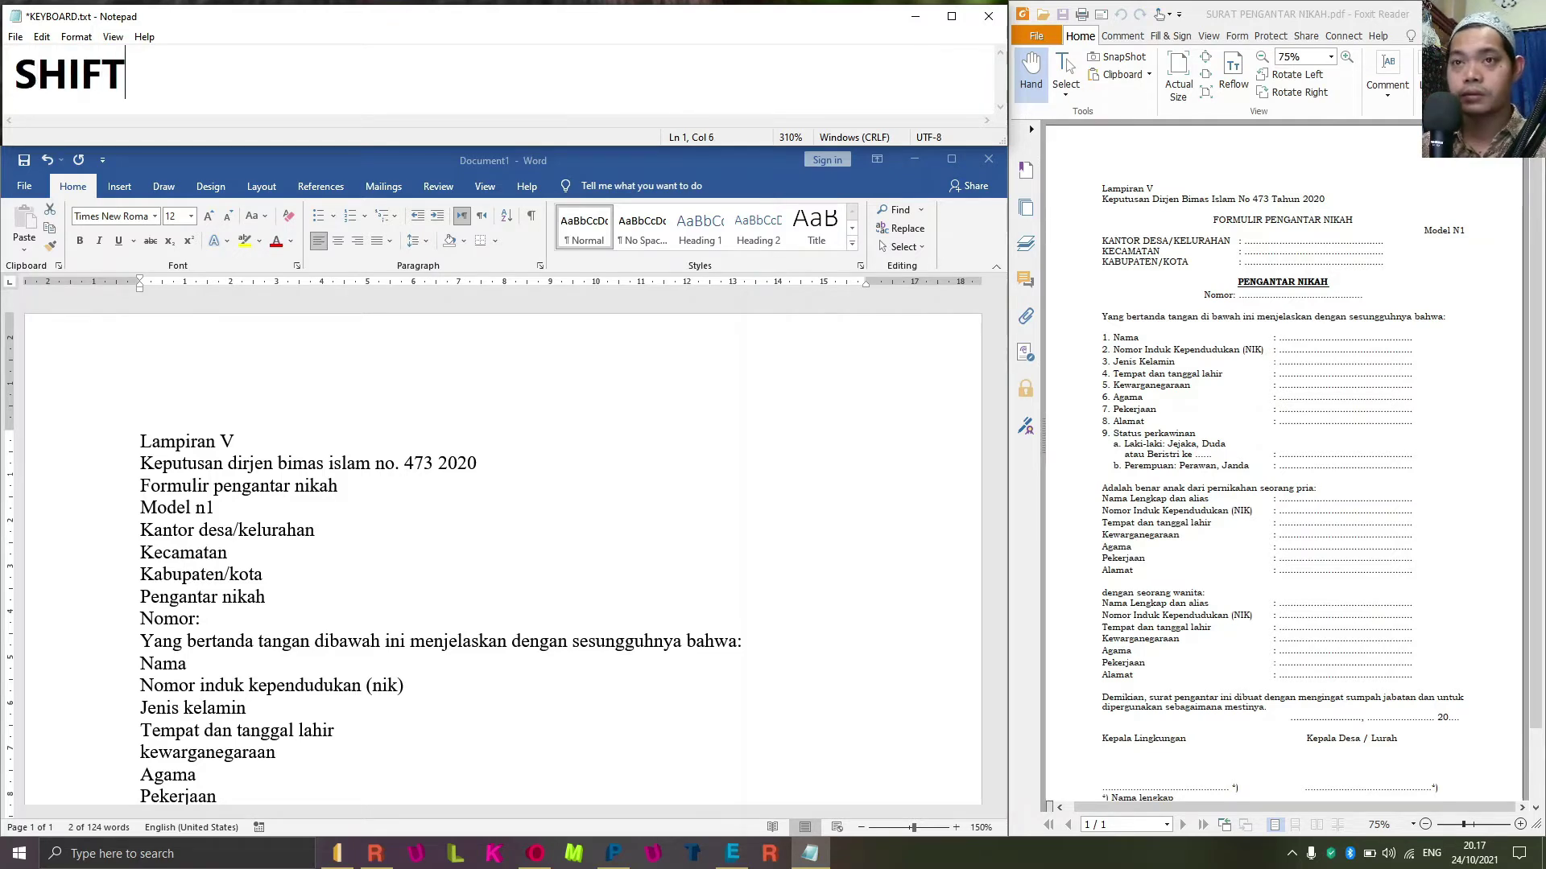
{"action": "type", "text": " + F"}
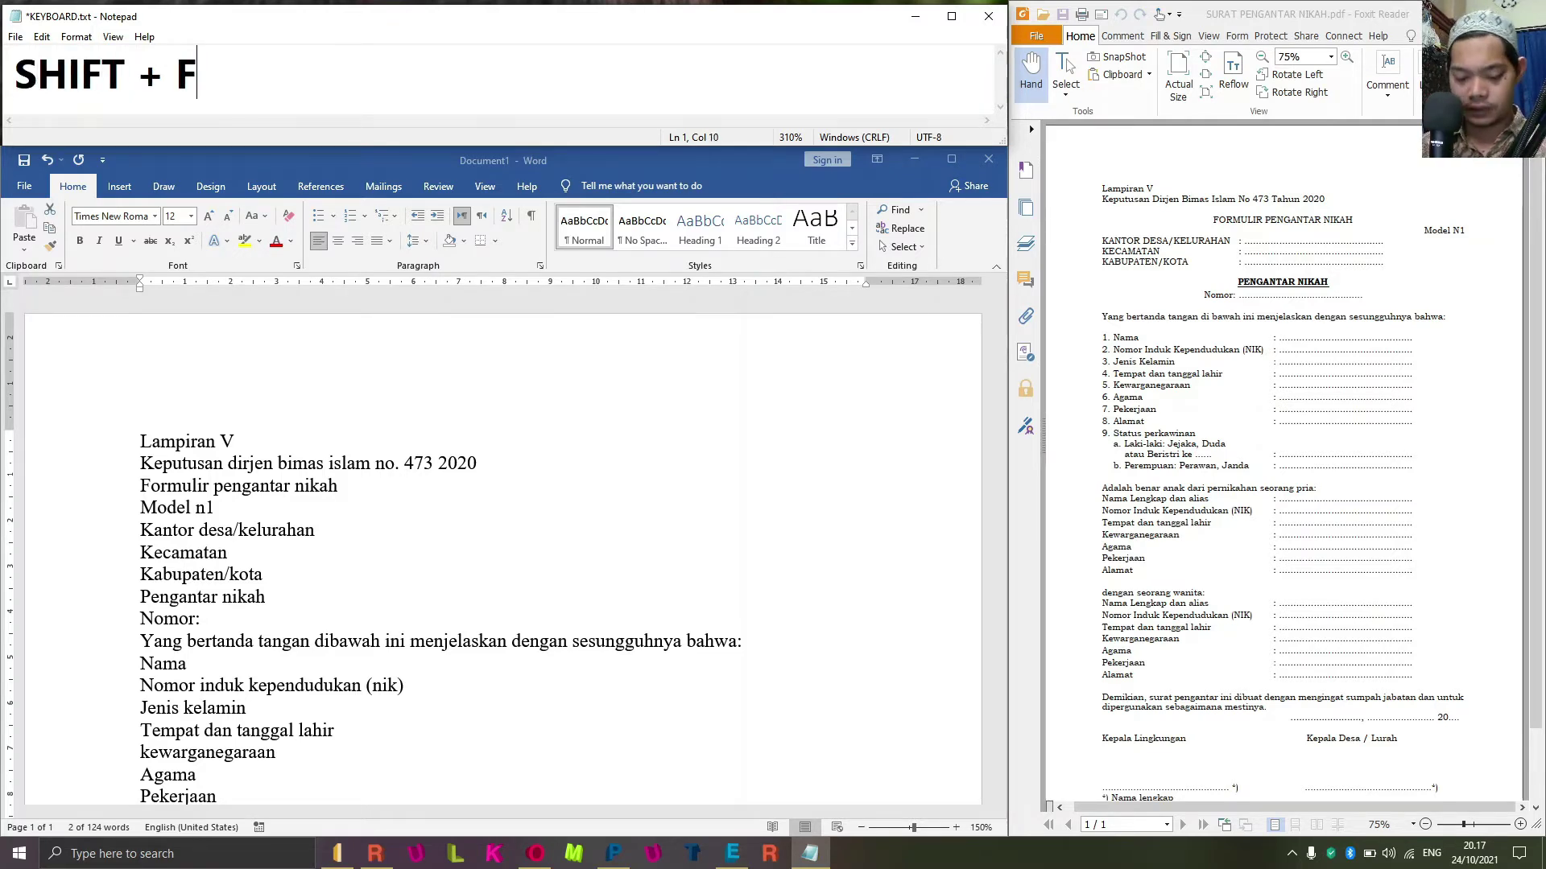
{"action": "type", "text": "3 = can"}
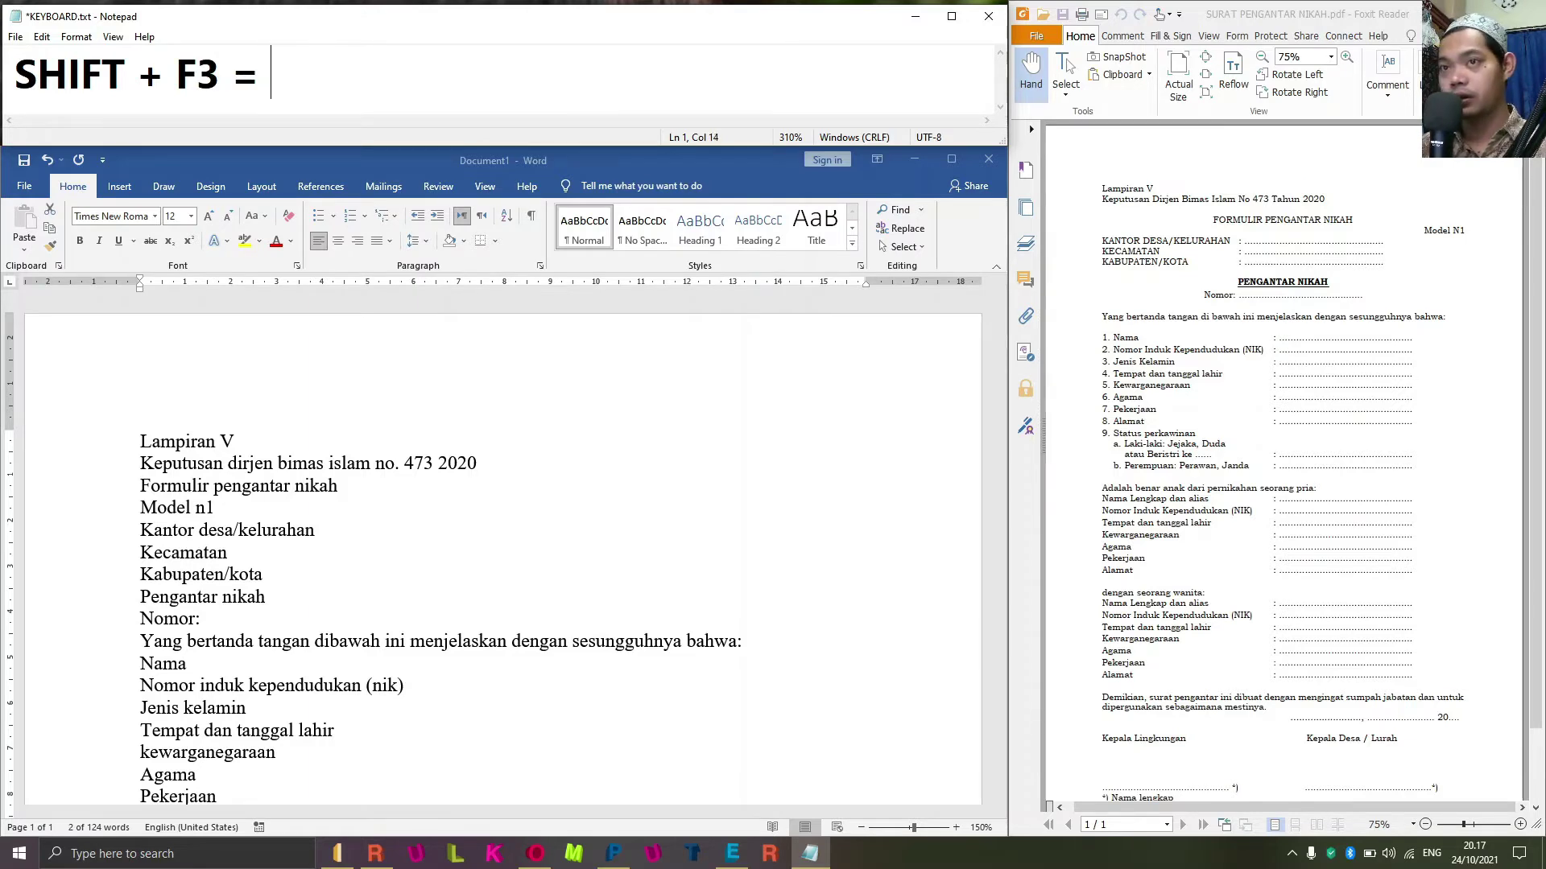
{"action": "key", "text": "BackSpace"}
{"action": "key", "text": "BackSpace"}
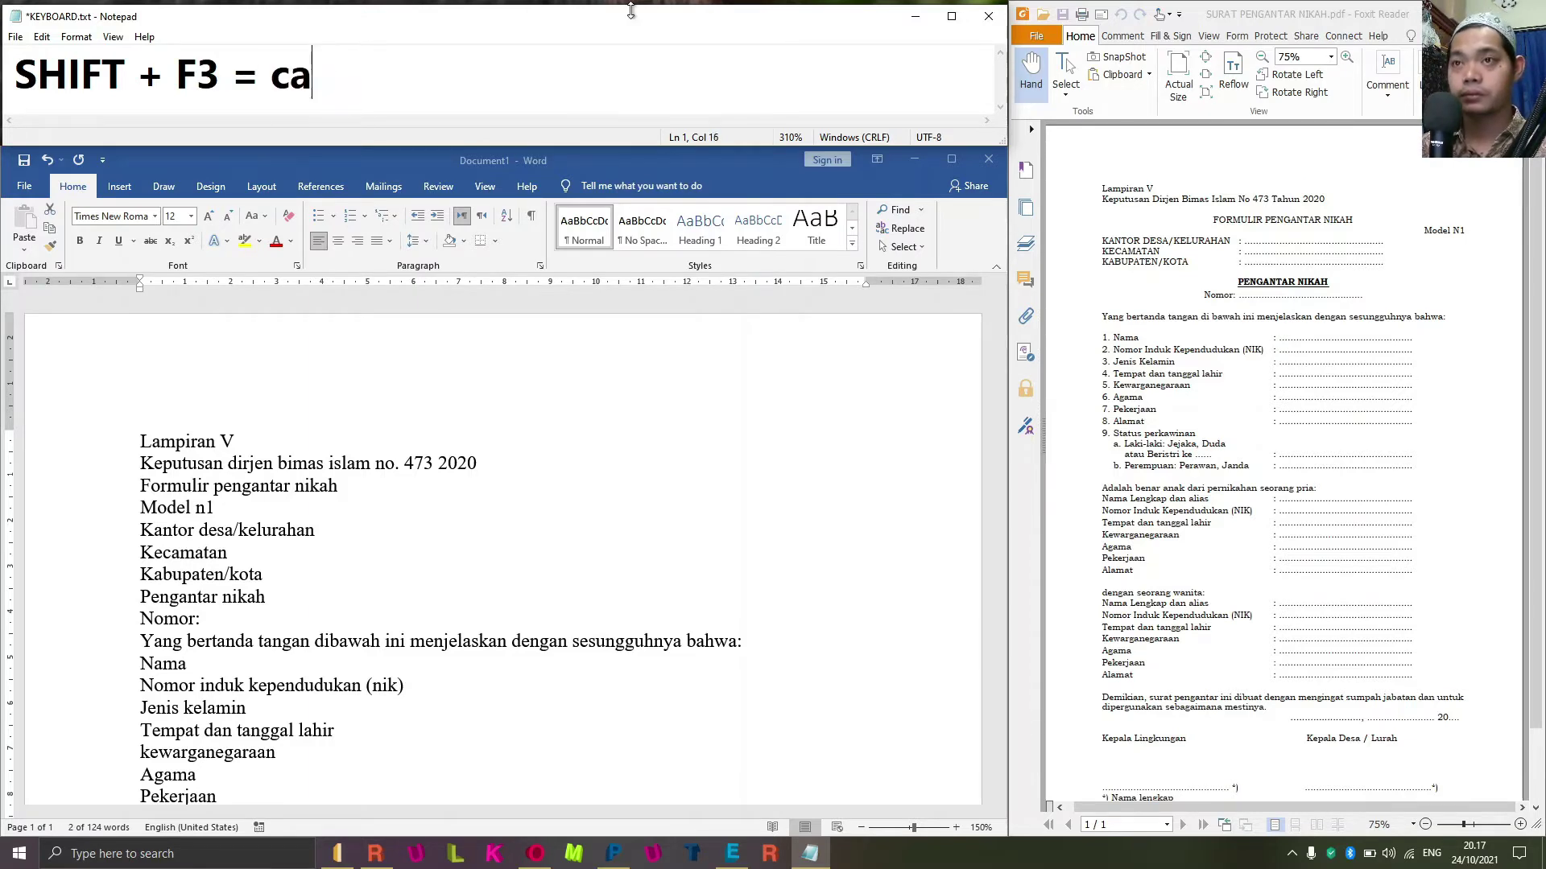
{"action": "type", "text": "gan"}
{"action": "key", "text": "BackSpace"}
{"action": "key", "text": "BackSpace"}
{"action": "key", "text": "BackSpace"}
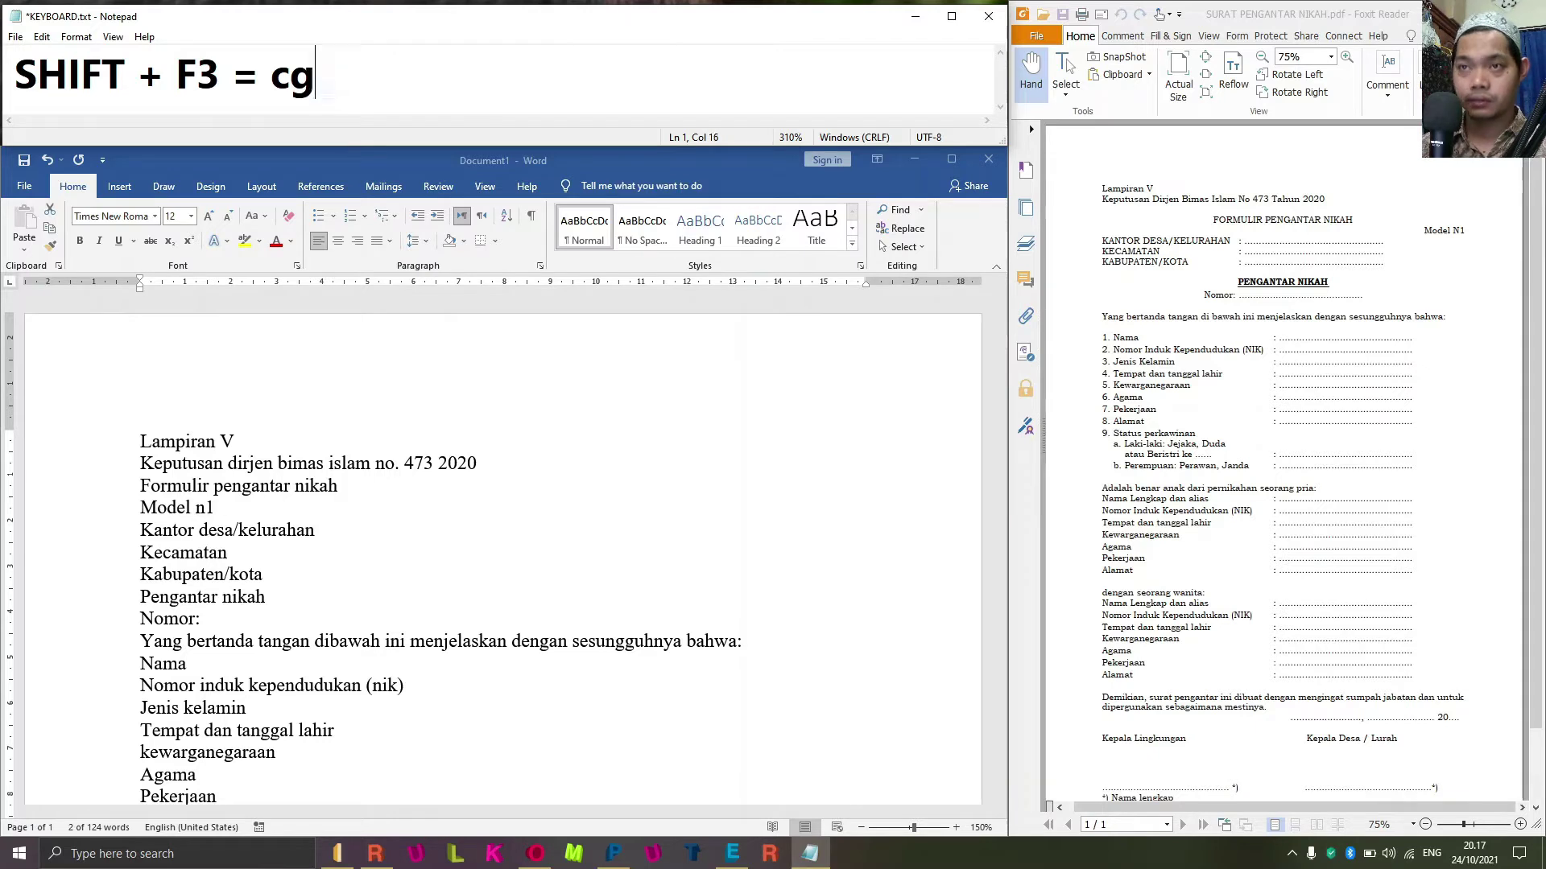
{"action": "type", "text": "hange case"}
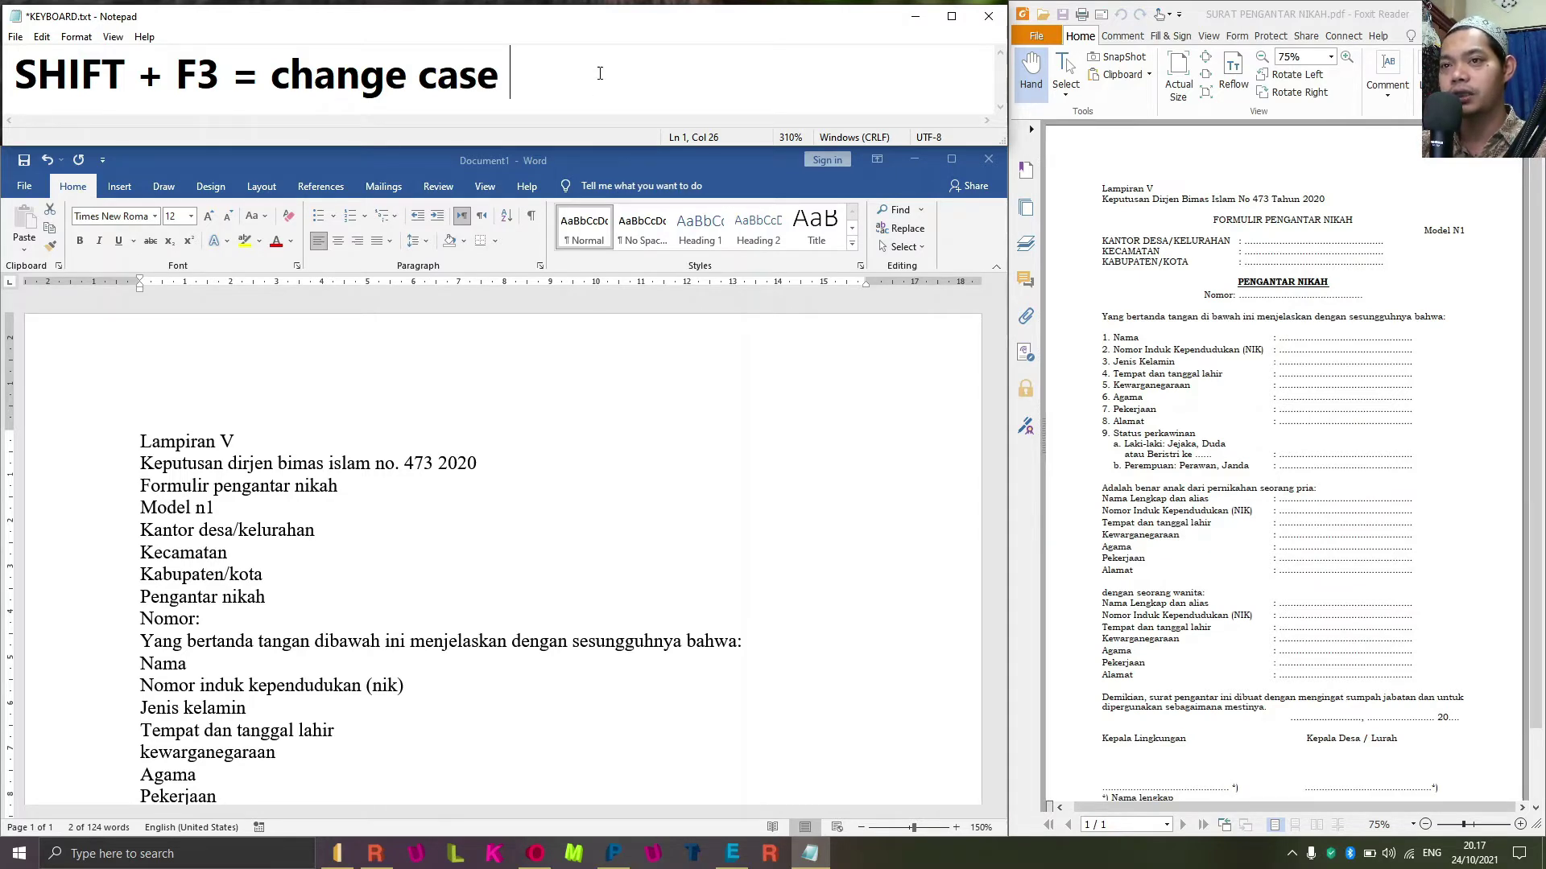
{"action": "triple_click", "coordinate": [194, 440]}
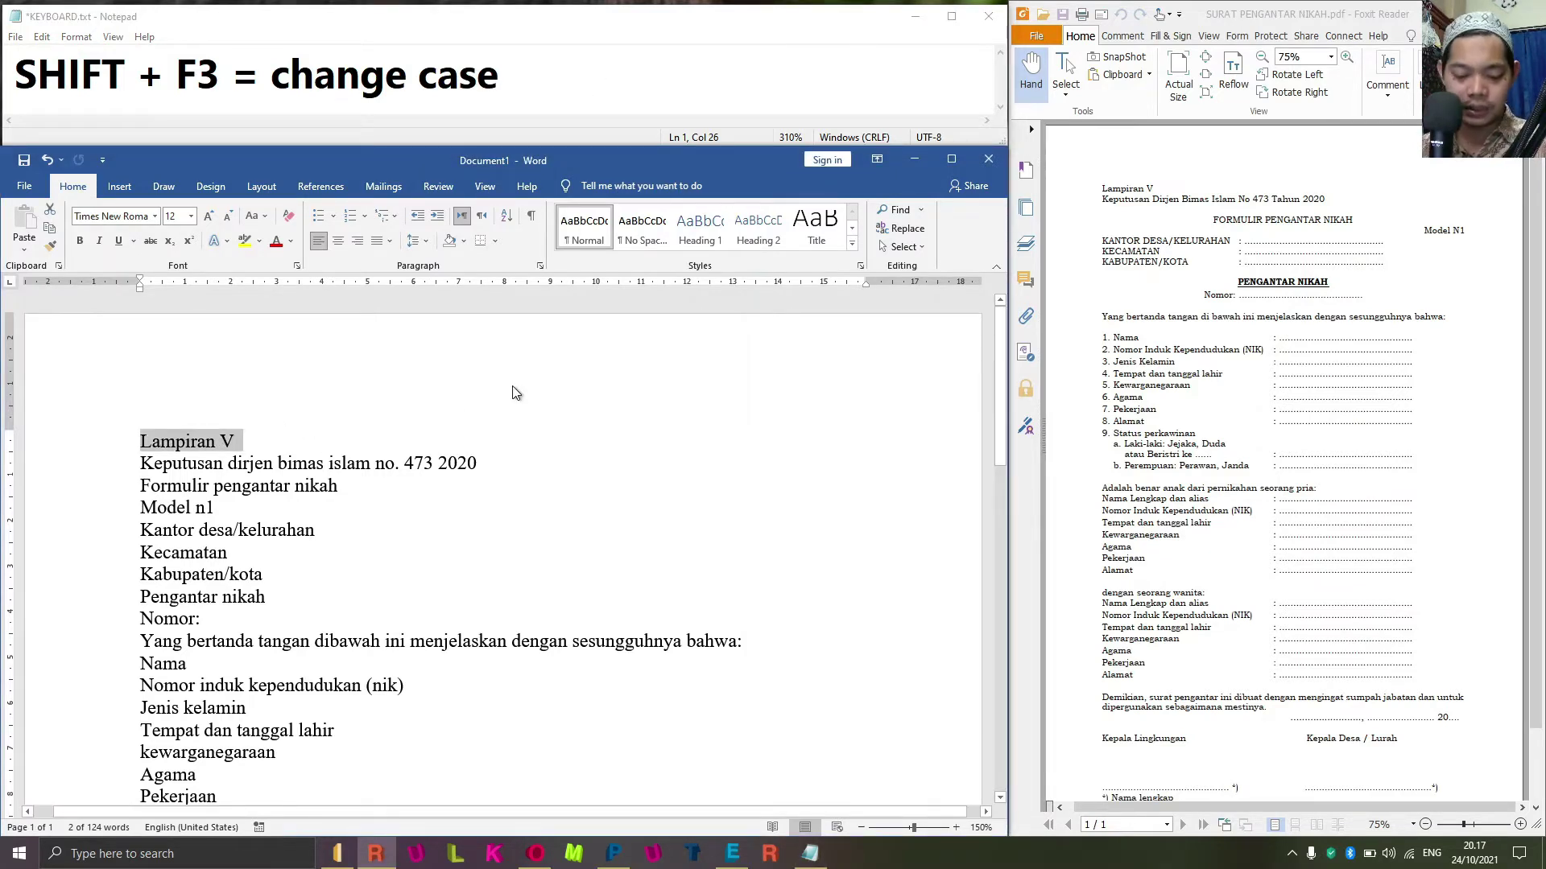
Cycle 'Lampiran V' through upper, lower and title case, then open Change Case with Alt+O+E.
{"action": "key", "text": "shift+F3"}
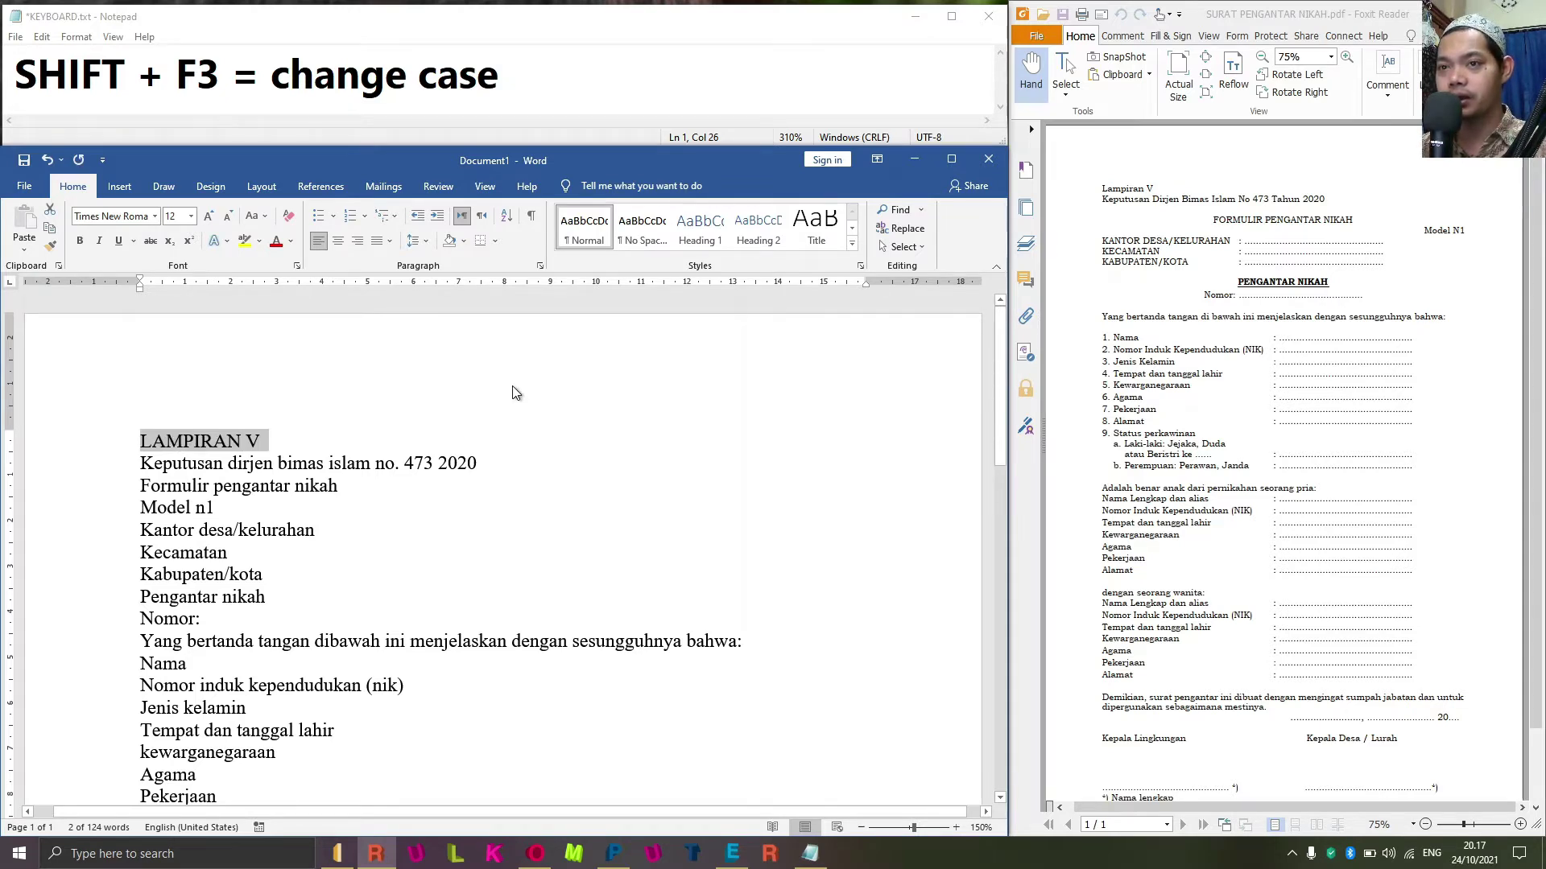
{"action": "key", "text": "shift+F3"}
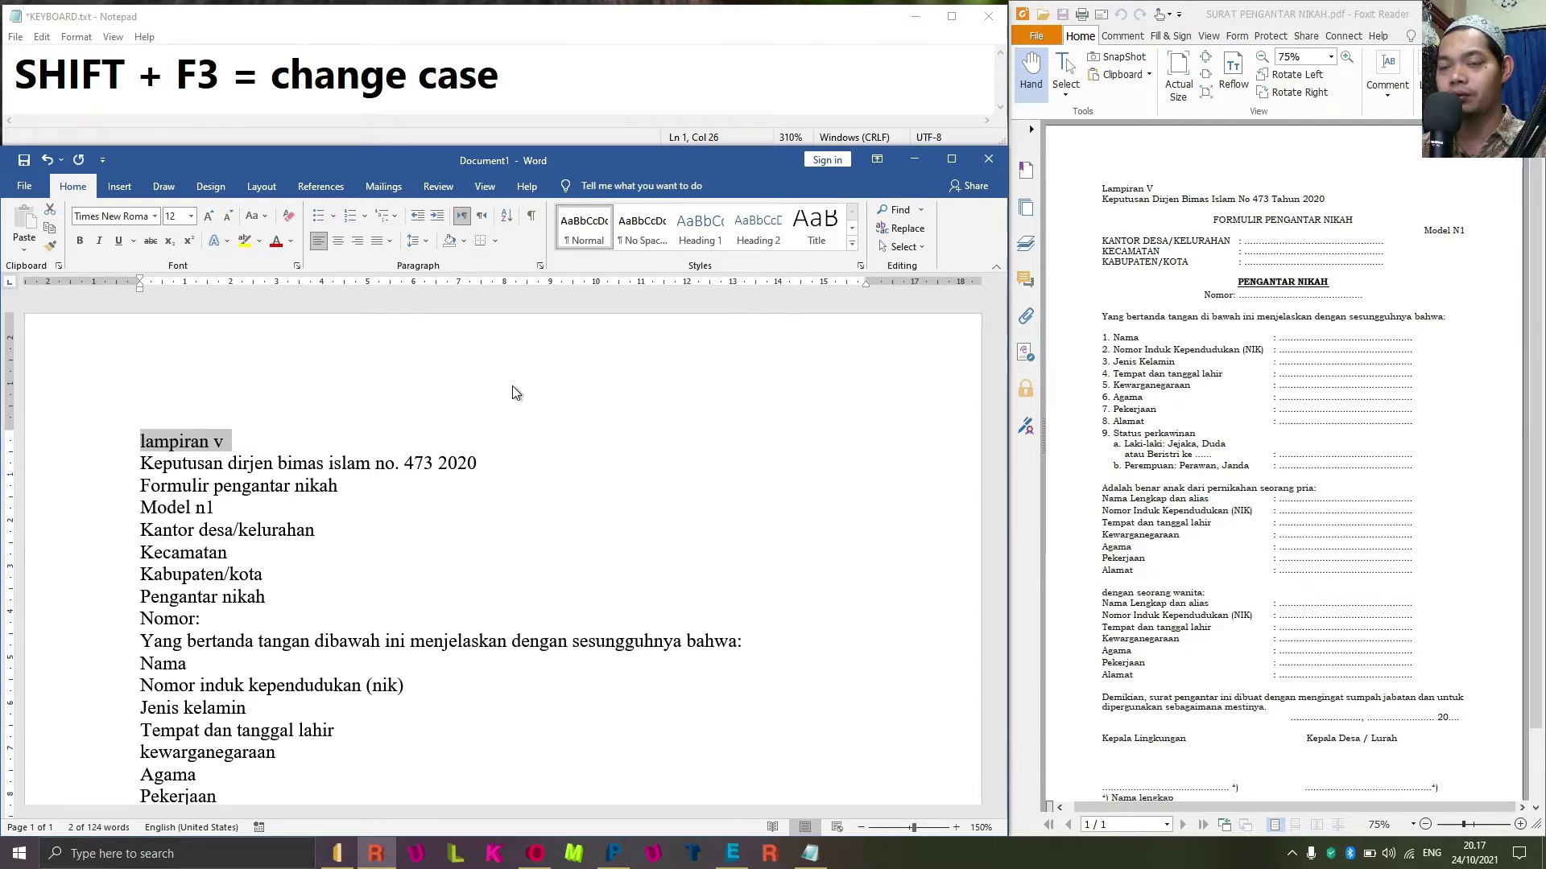
{"action": "key", "text": "shift+F3"}
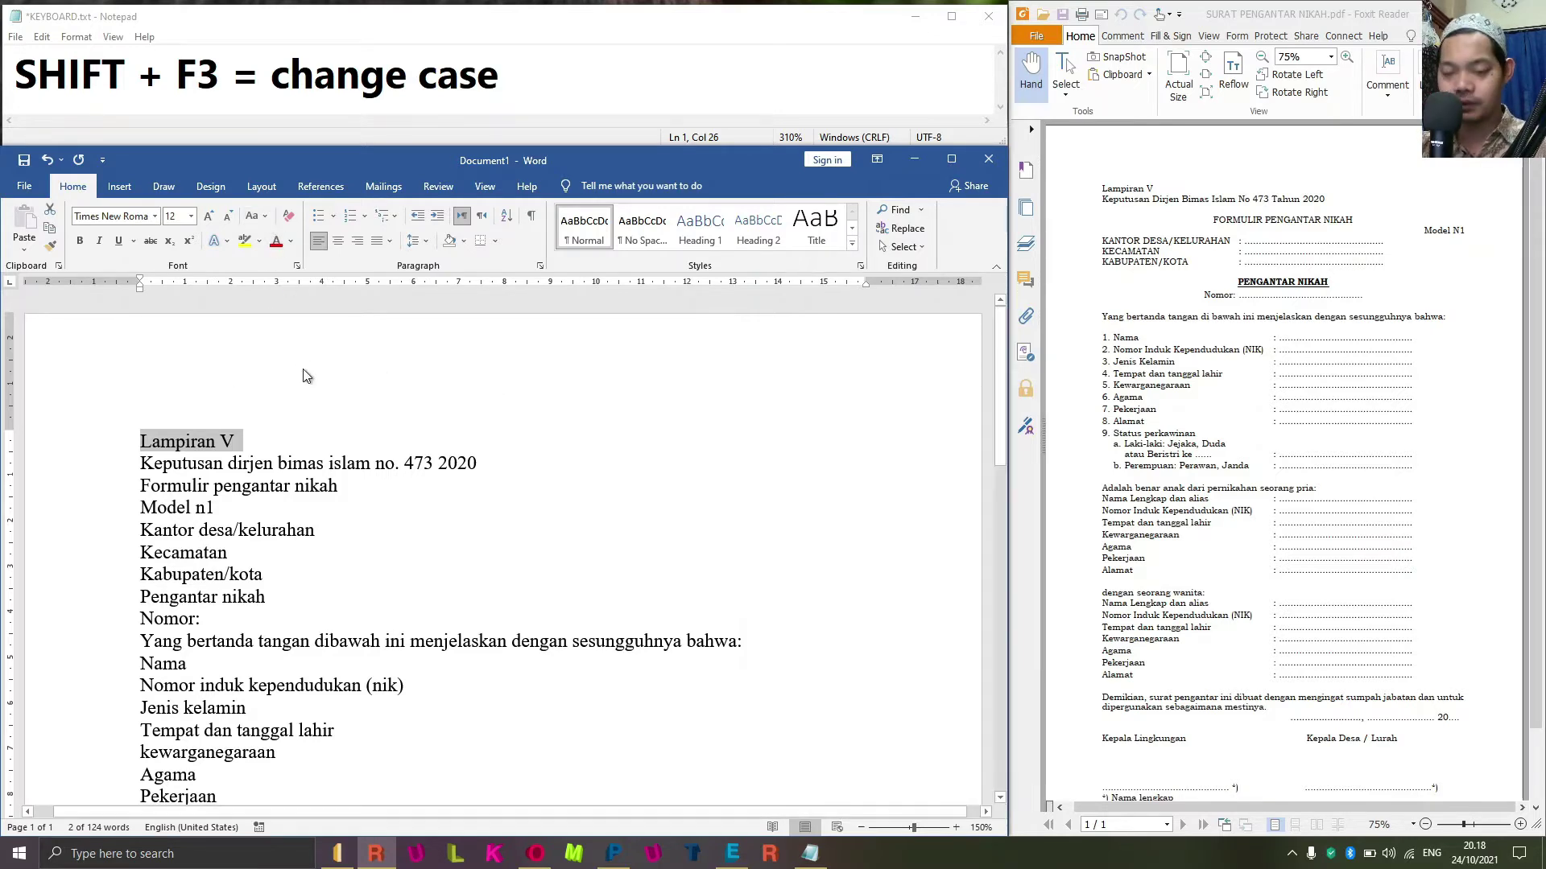
{"action": "key", "text": "alt+o"}
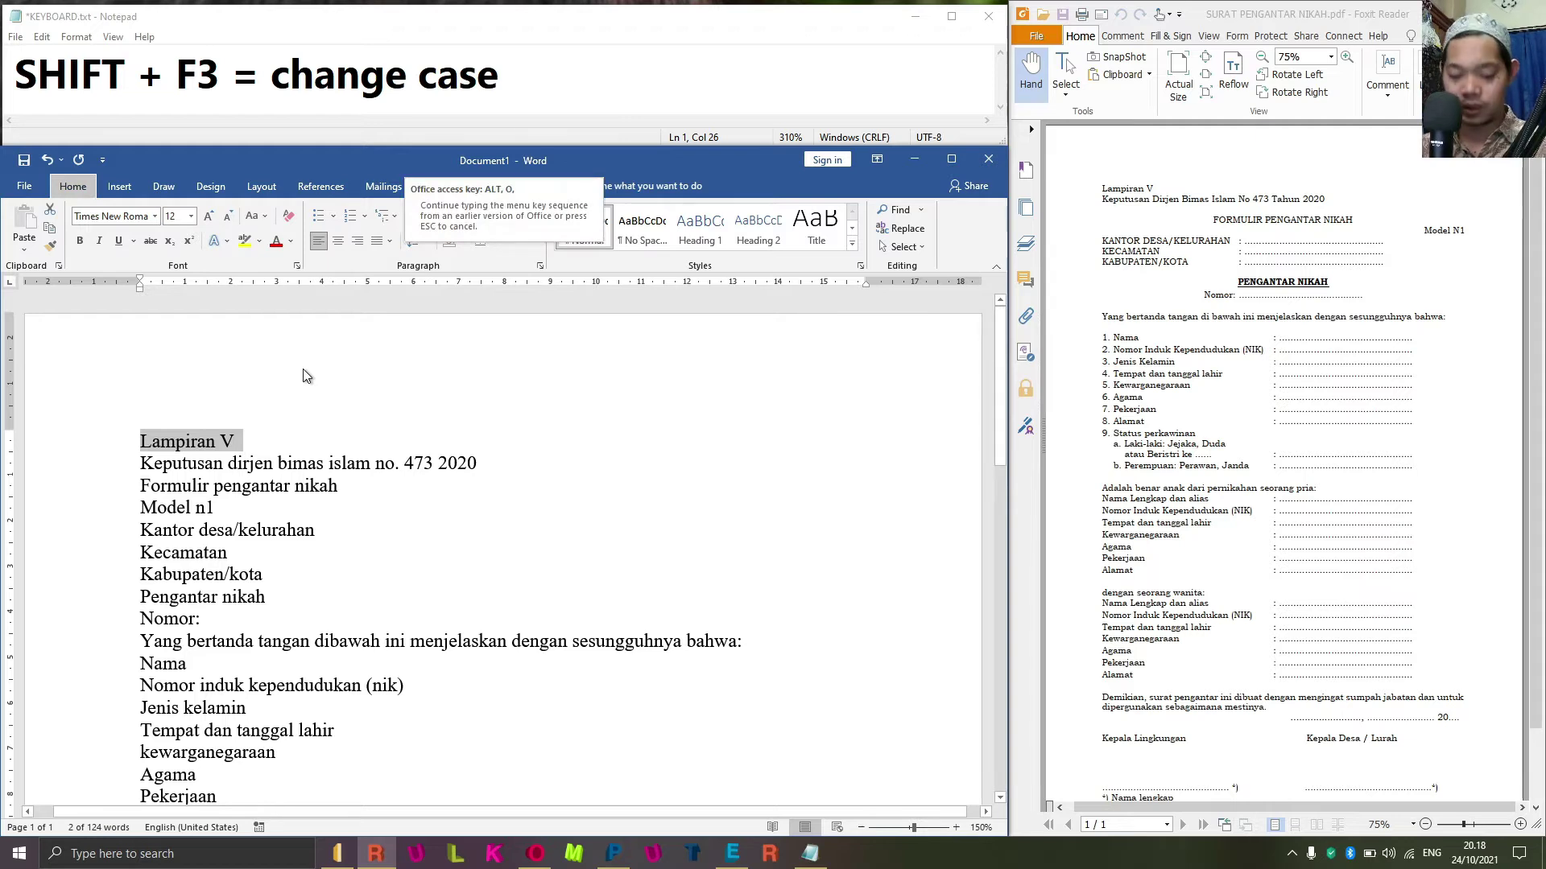
{"action": "key", "text": "e"}
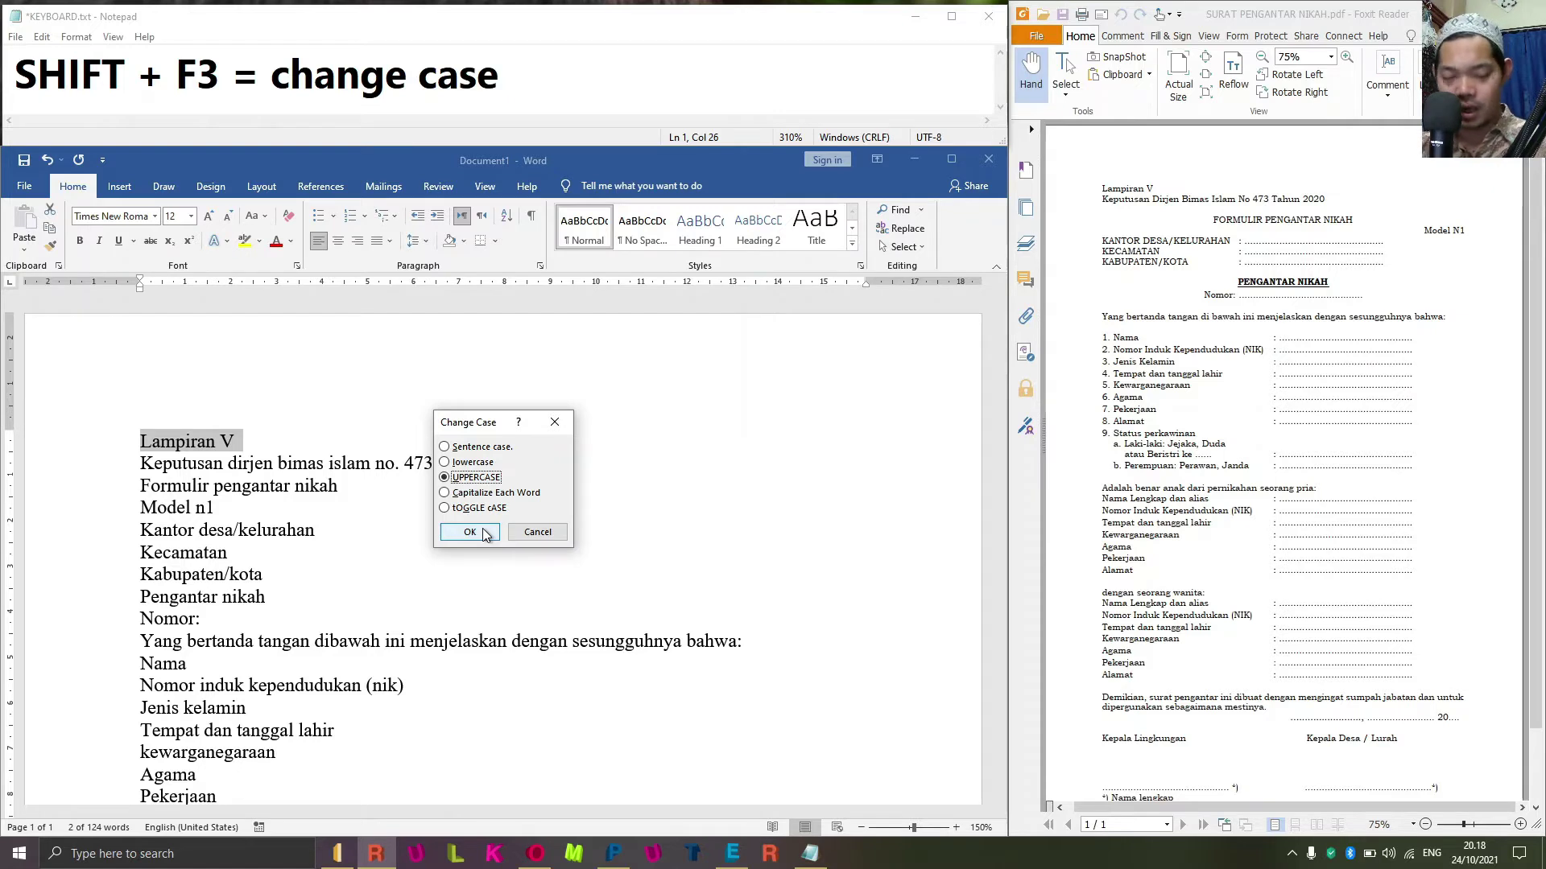
{"action": "left_click", "coordinate": [220, 71]}
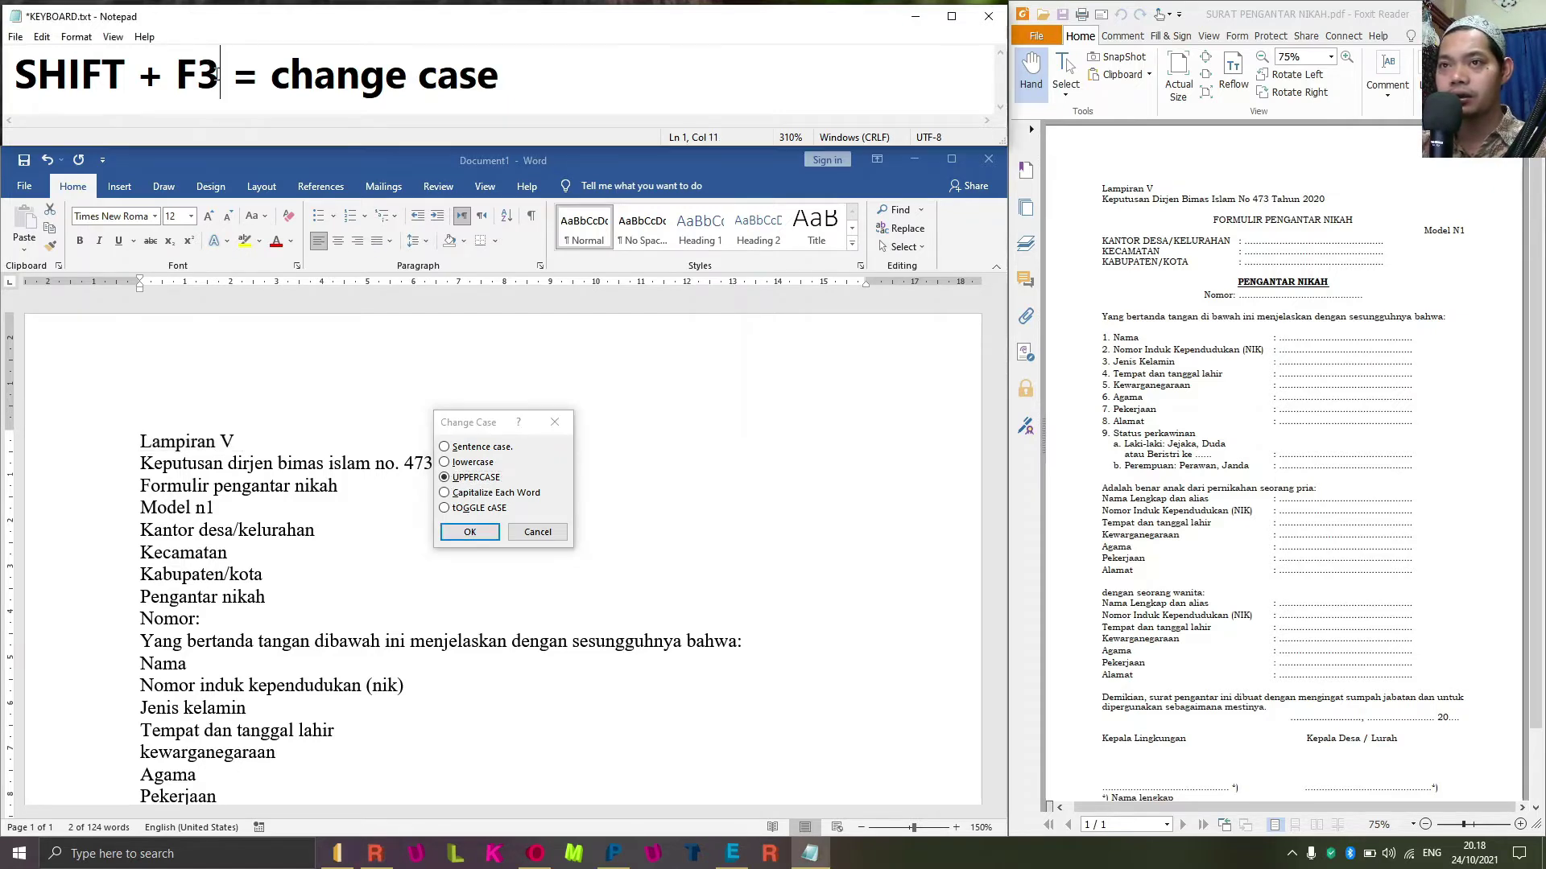
{"action": "left_click", "coordinate": [516, 71]}
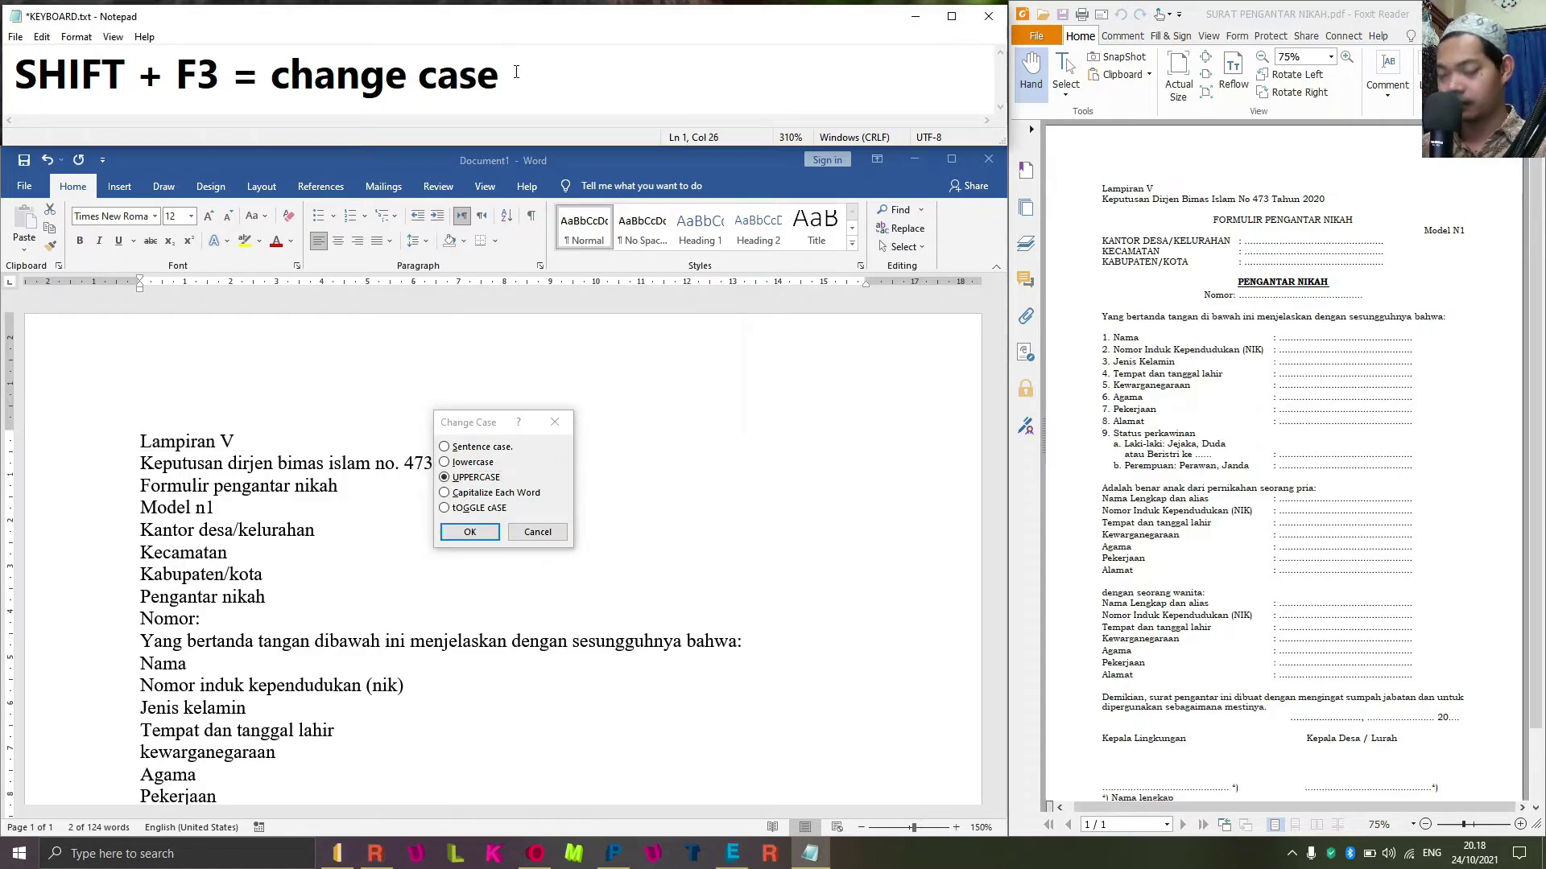
Add the line 'ALT + O + E' to the Notepad note and cancel Word's Change Case dialog.
{"action": "key", "text": "Return"}
{"action": "type", "text": "alt"}
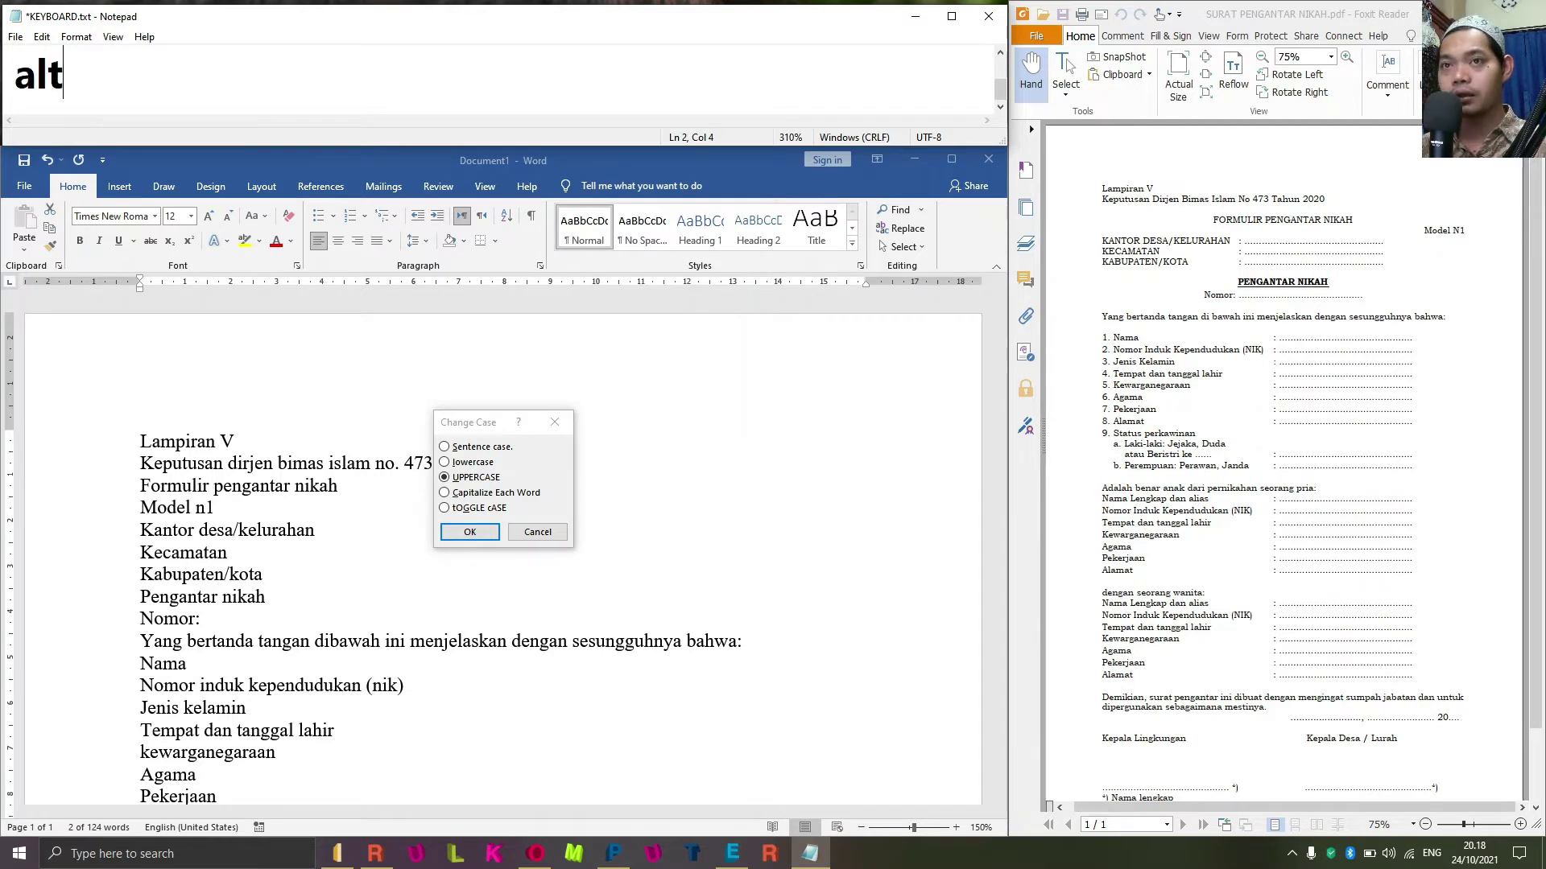
{"action": "key", "text": "BackSpace"}
{"action": "key", "text": "BackSpace"}
{"action": "key", "text": "BackSpace"}
{"action": "type", "text": "ALT "}
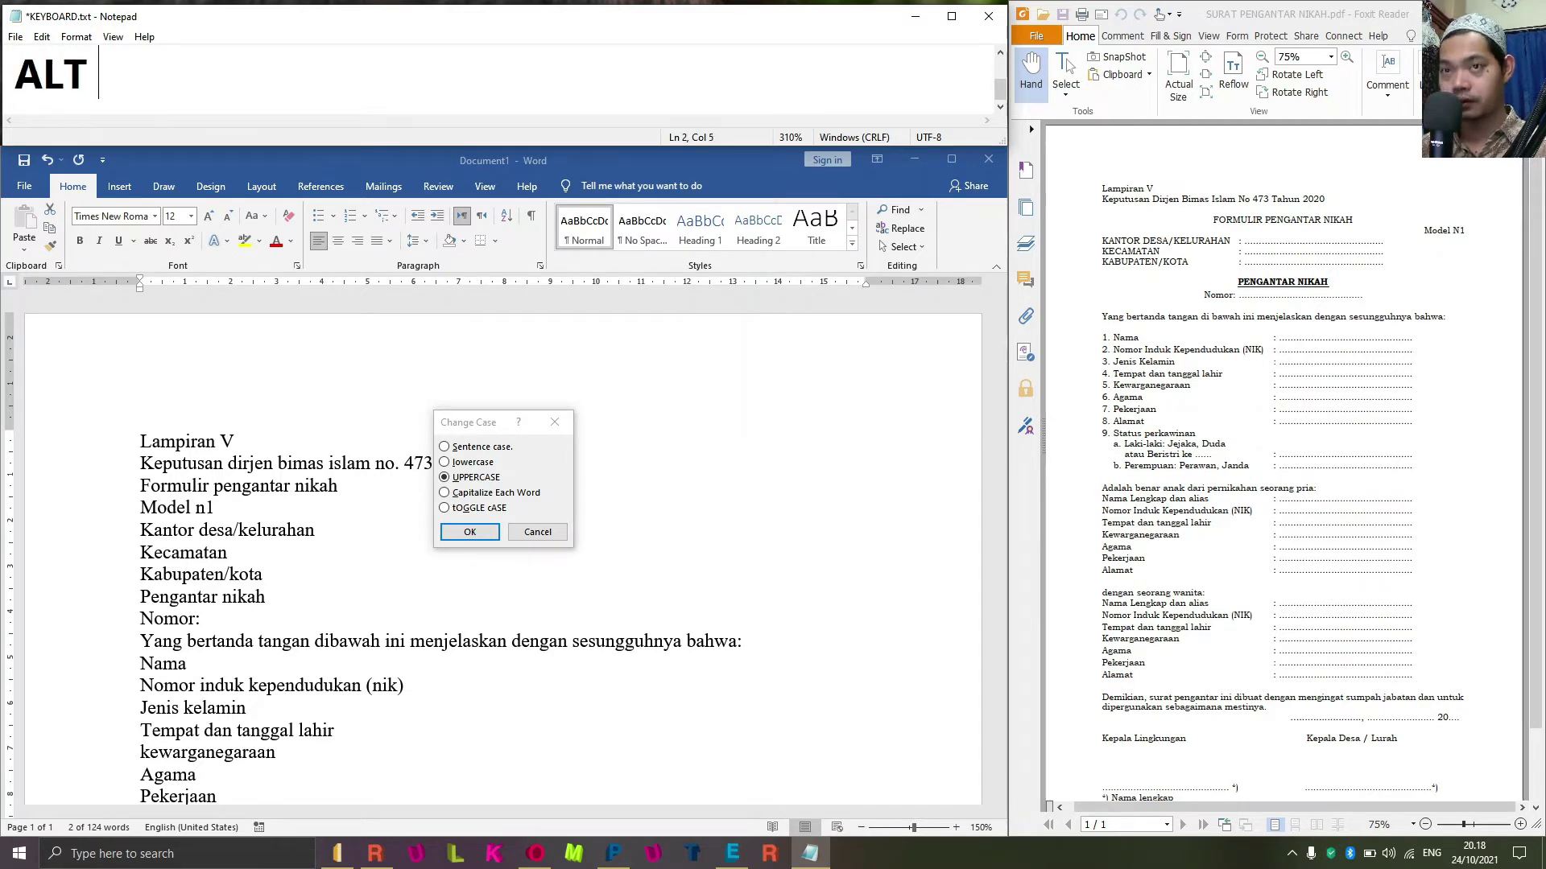
{"action": "type", "text": "+ O 6"}
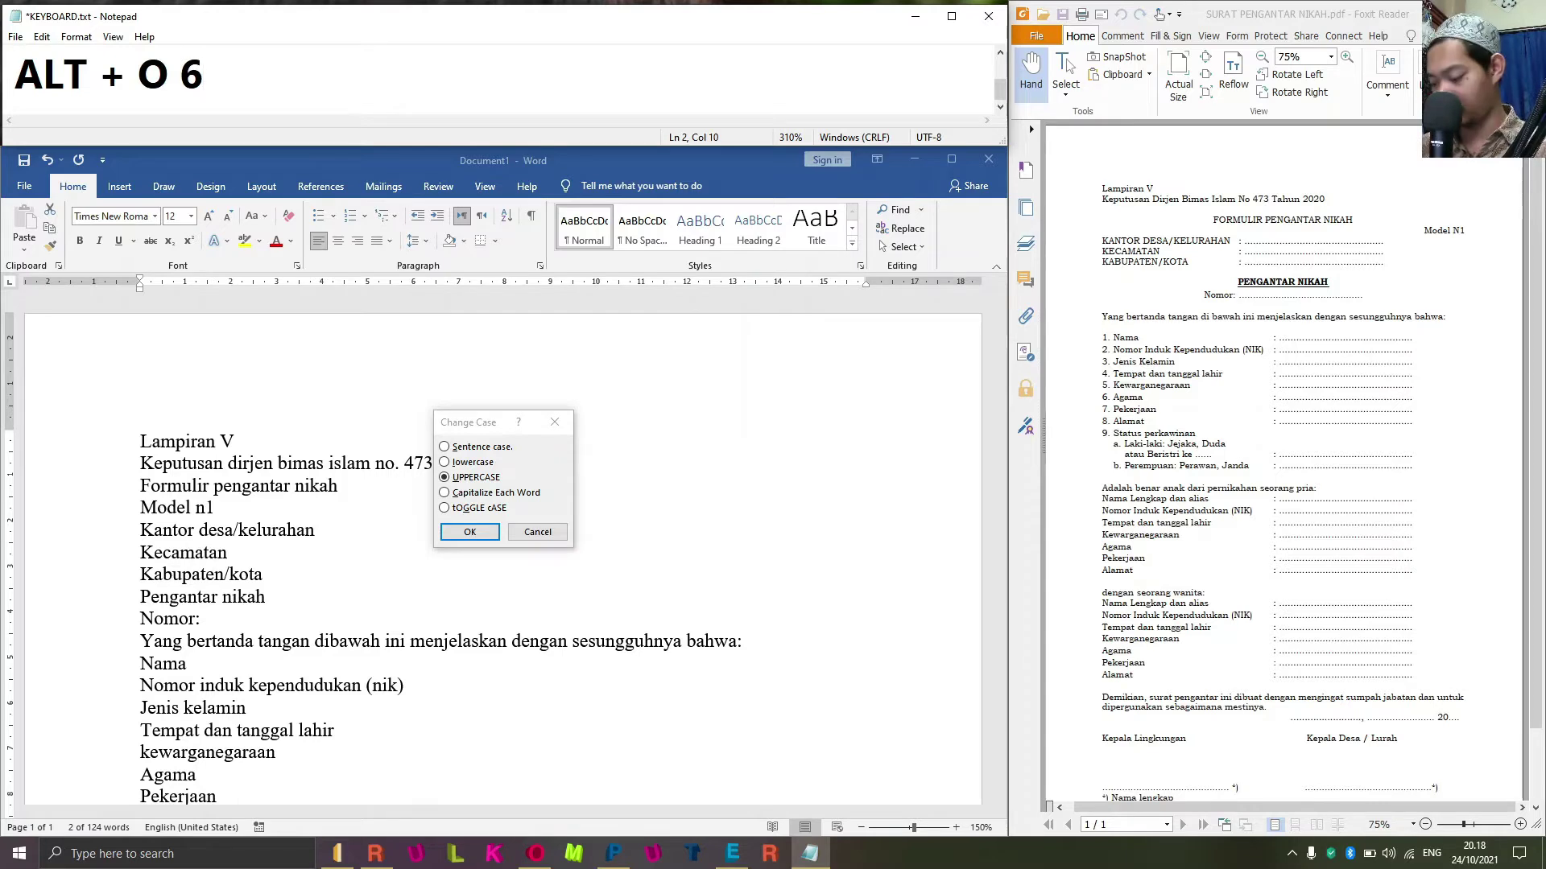
{"action": "key", "text": "BackSpace"}
{"action": "type", "text": "+E"}
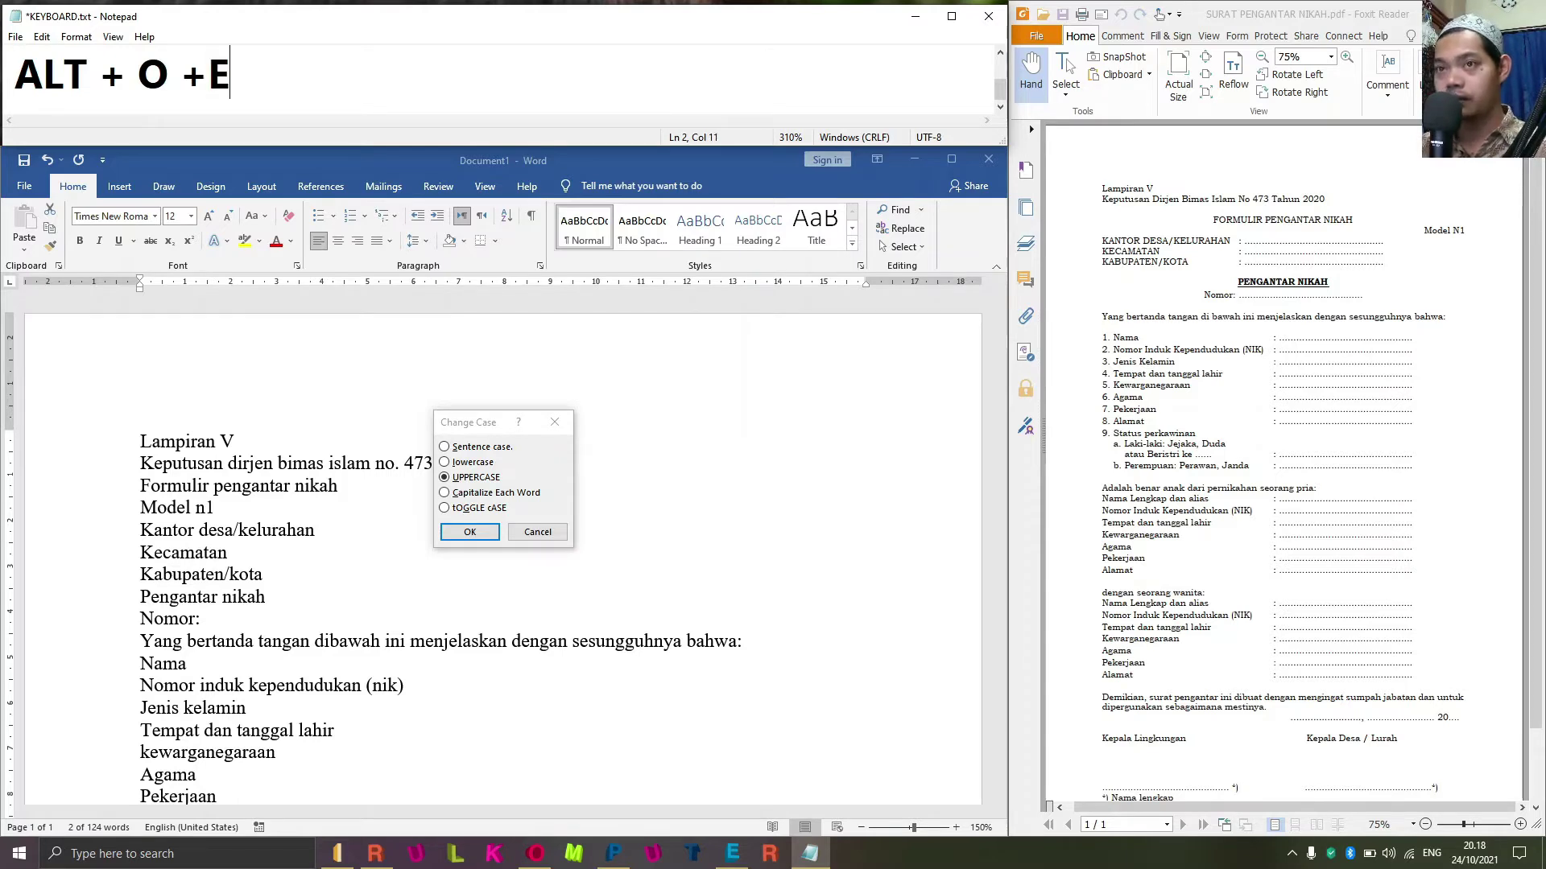
{"action": "key", "text": "Left"}
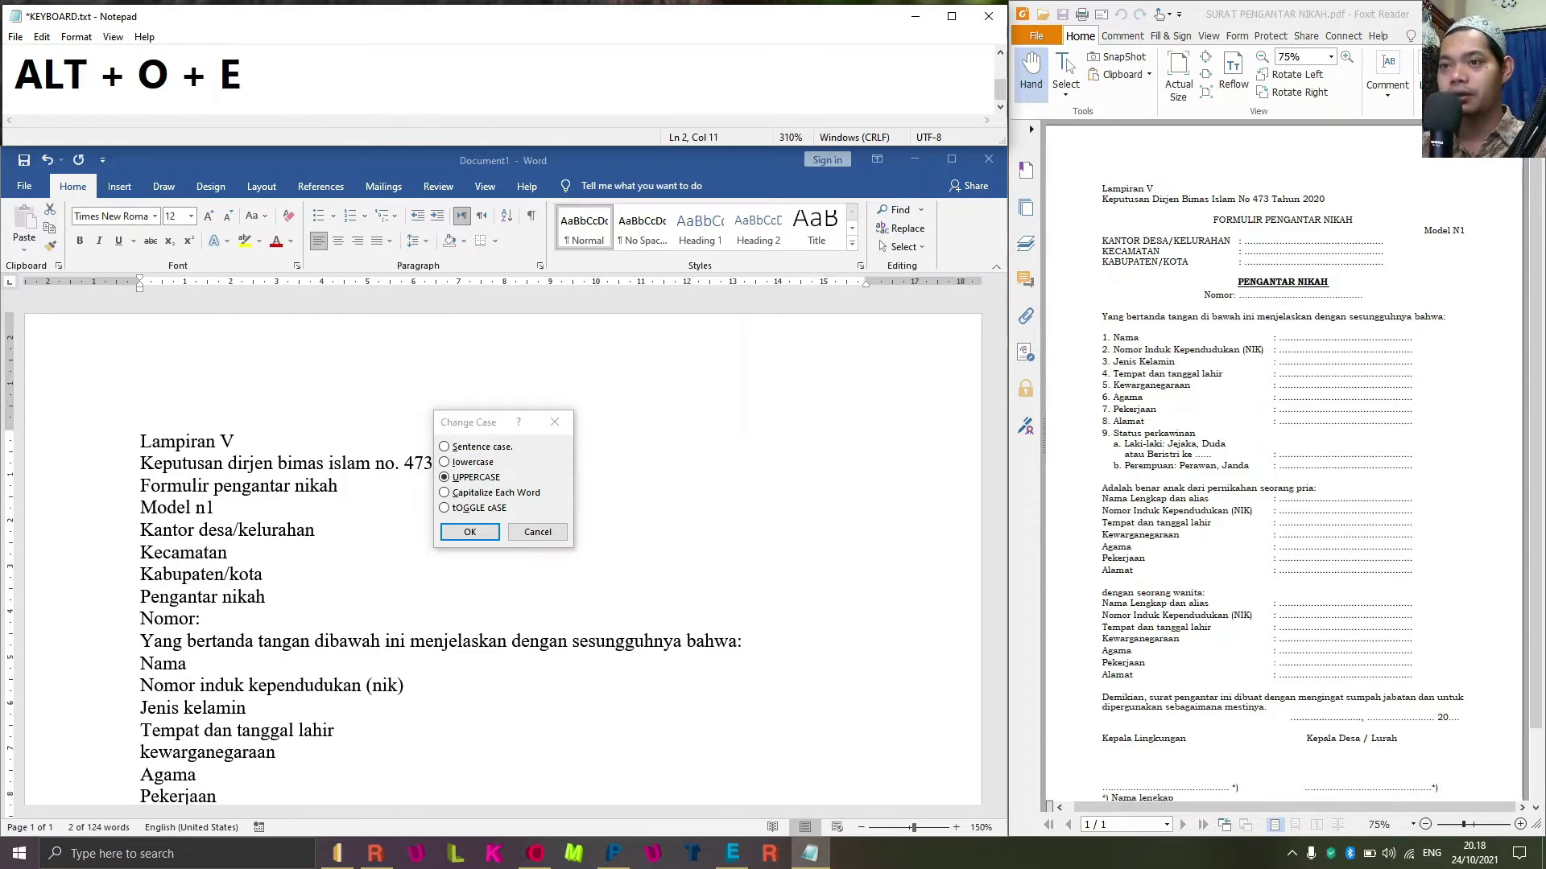
{"action": "left_click", "coordinate": [537, 532]}
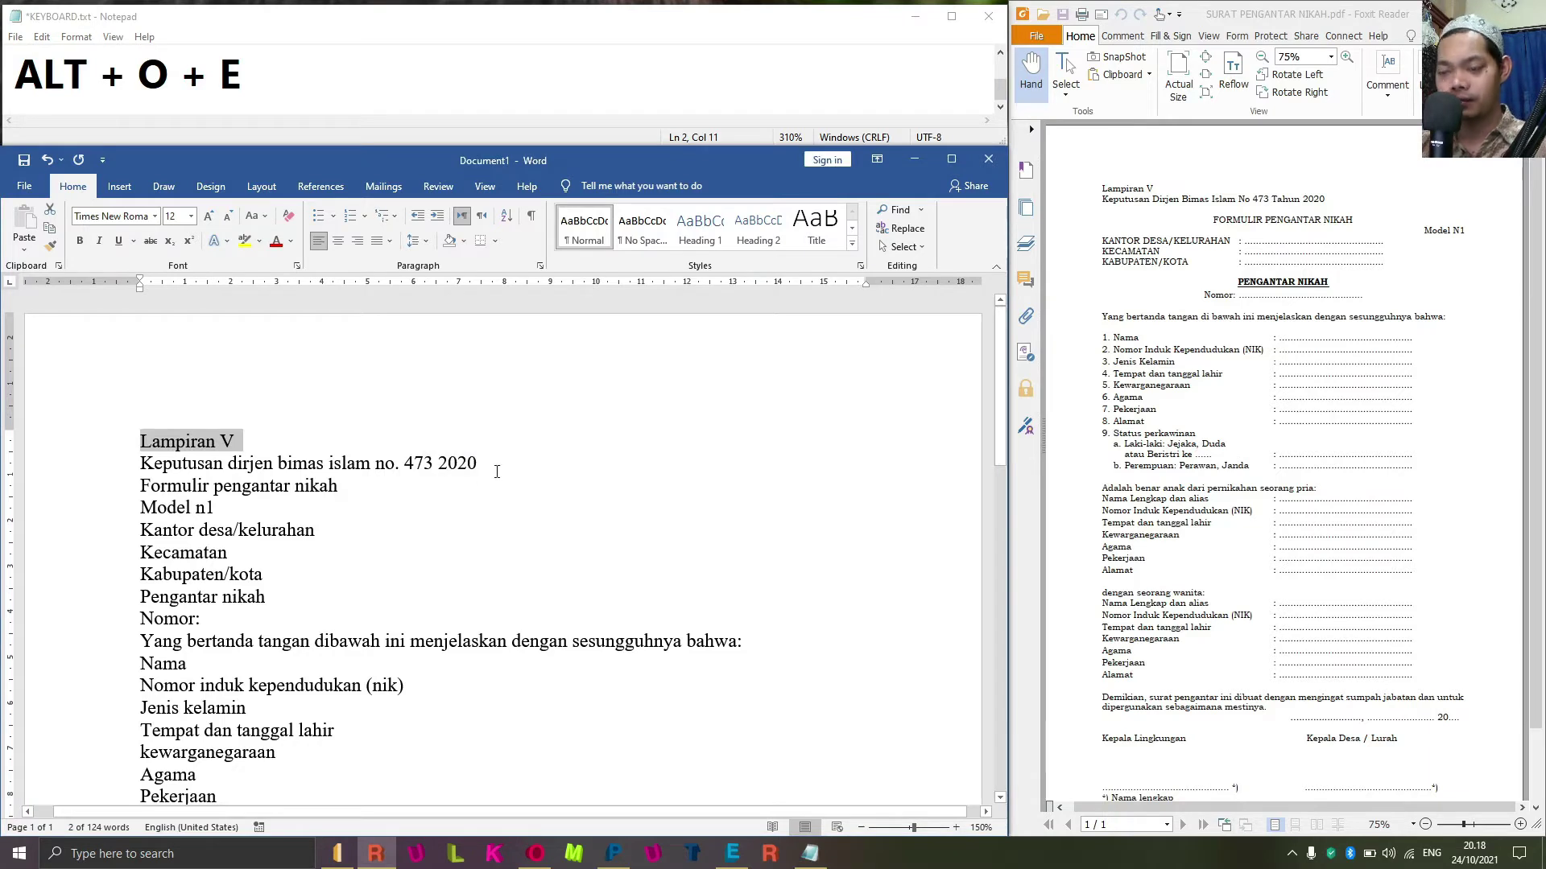
{"action": "key", "text": "alt"}
{"action": "key", "text": "o"}
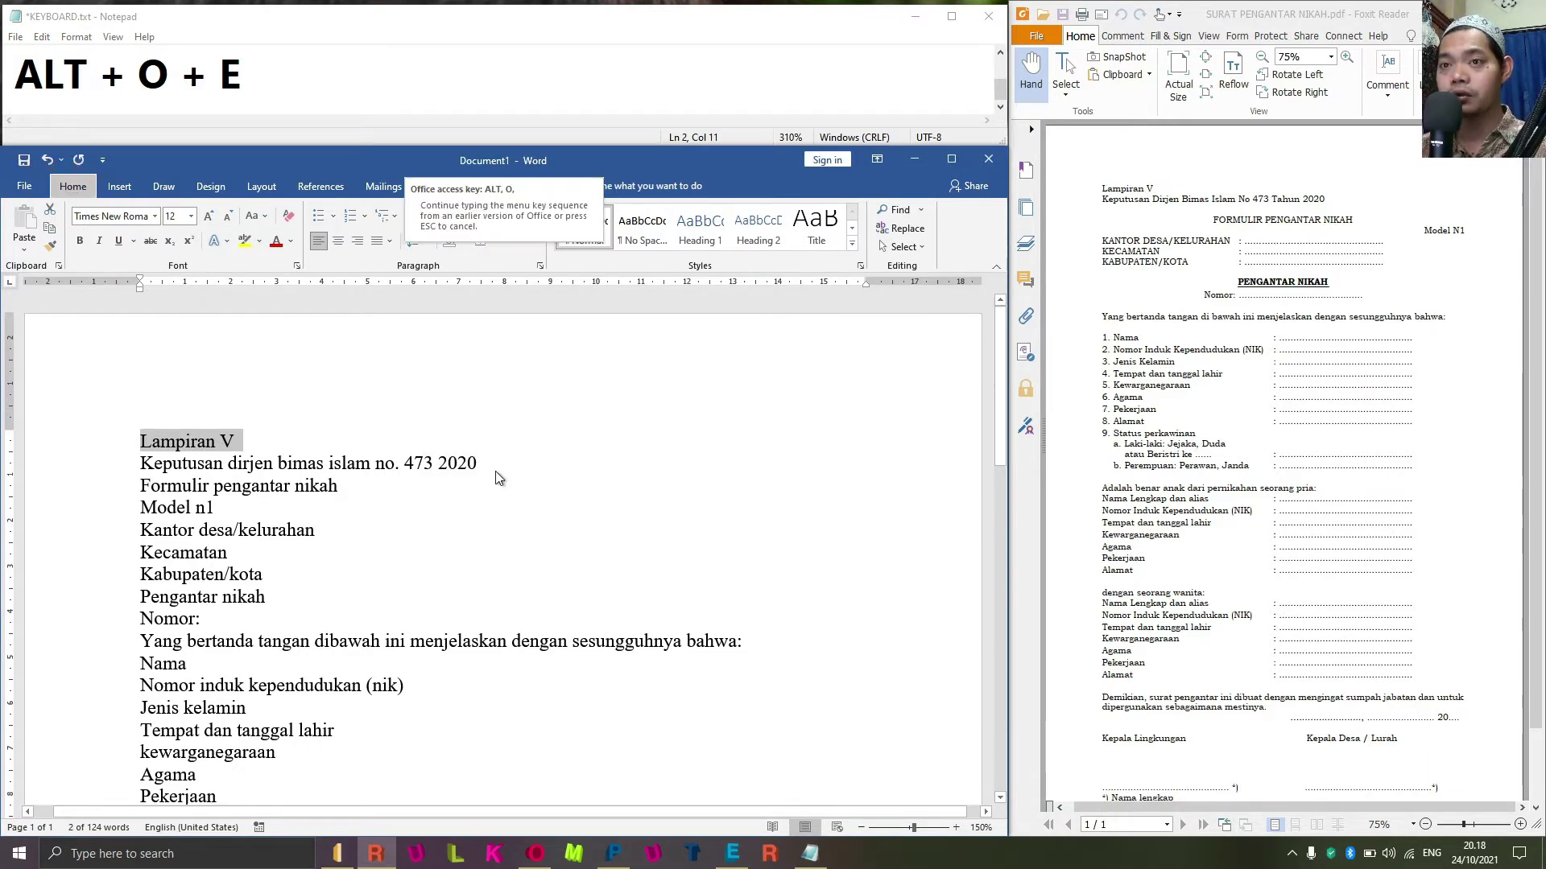
{"action": "key", "text": "e"}
{"action": "left_click", "coordinate": [444, 478]}
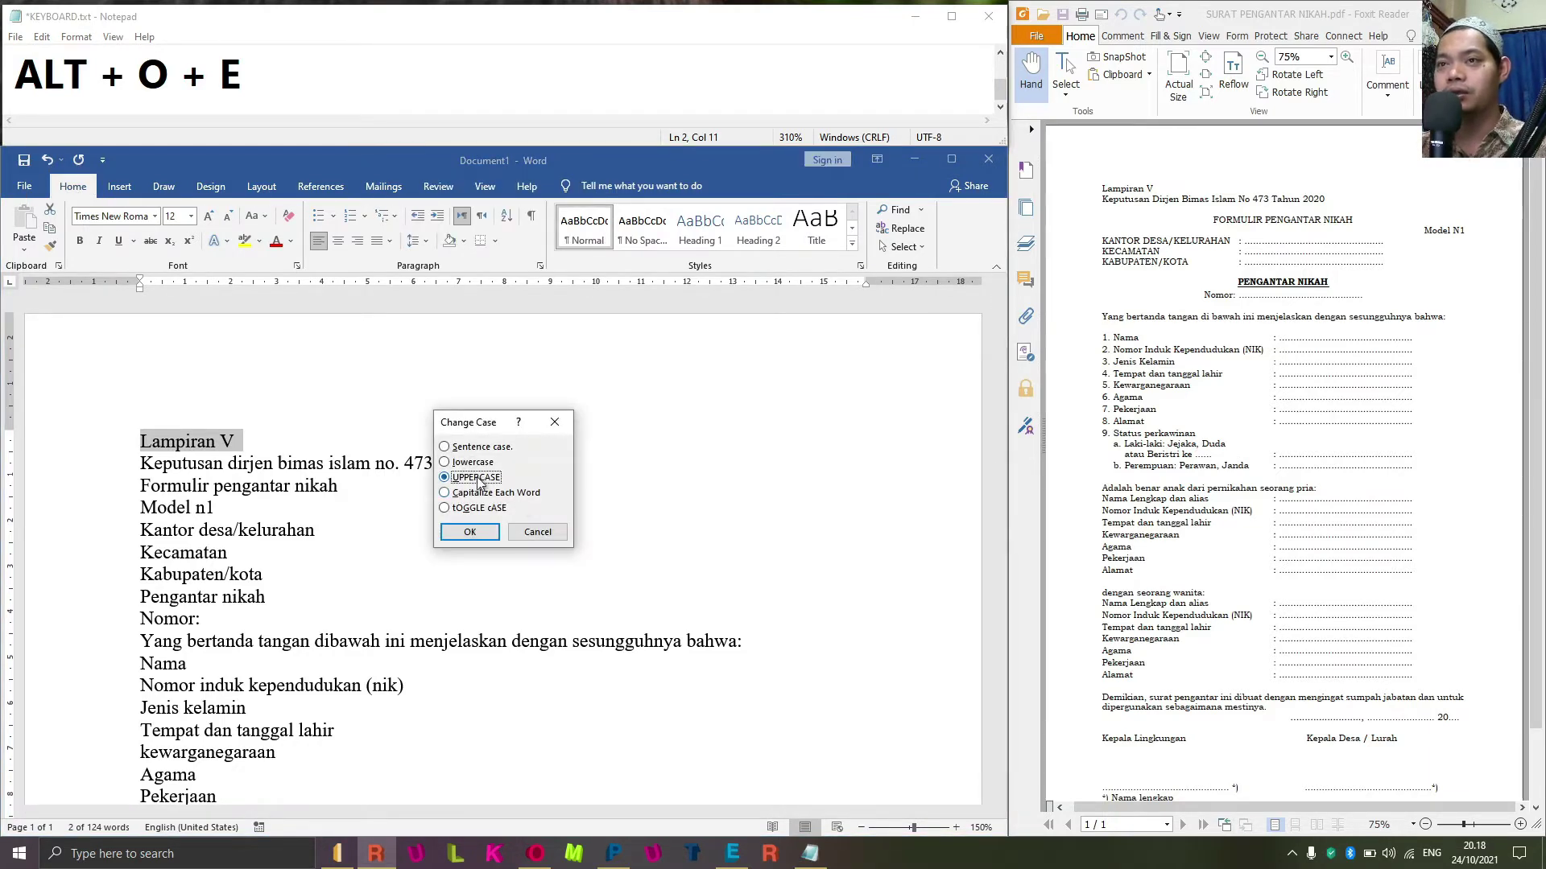
{"action": "left_click", "coordinate": [471, 494]}
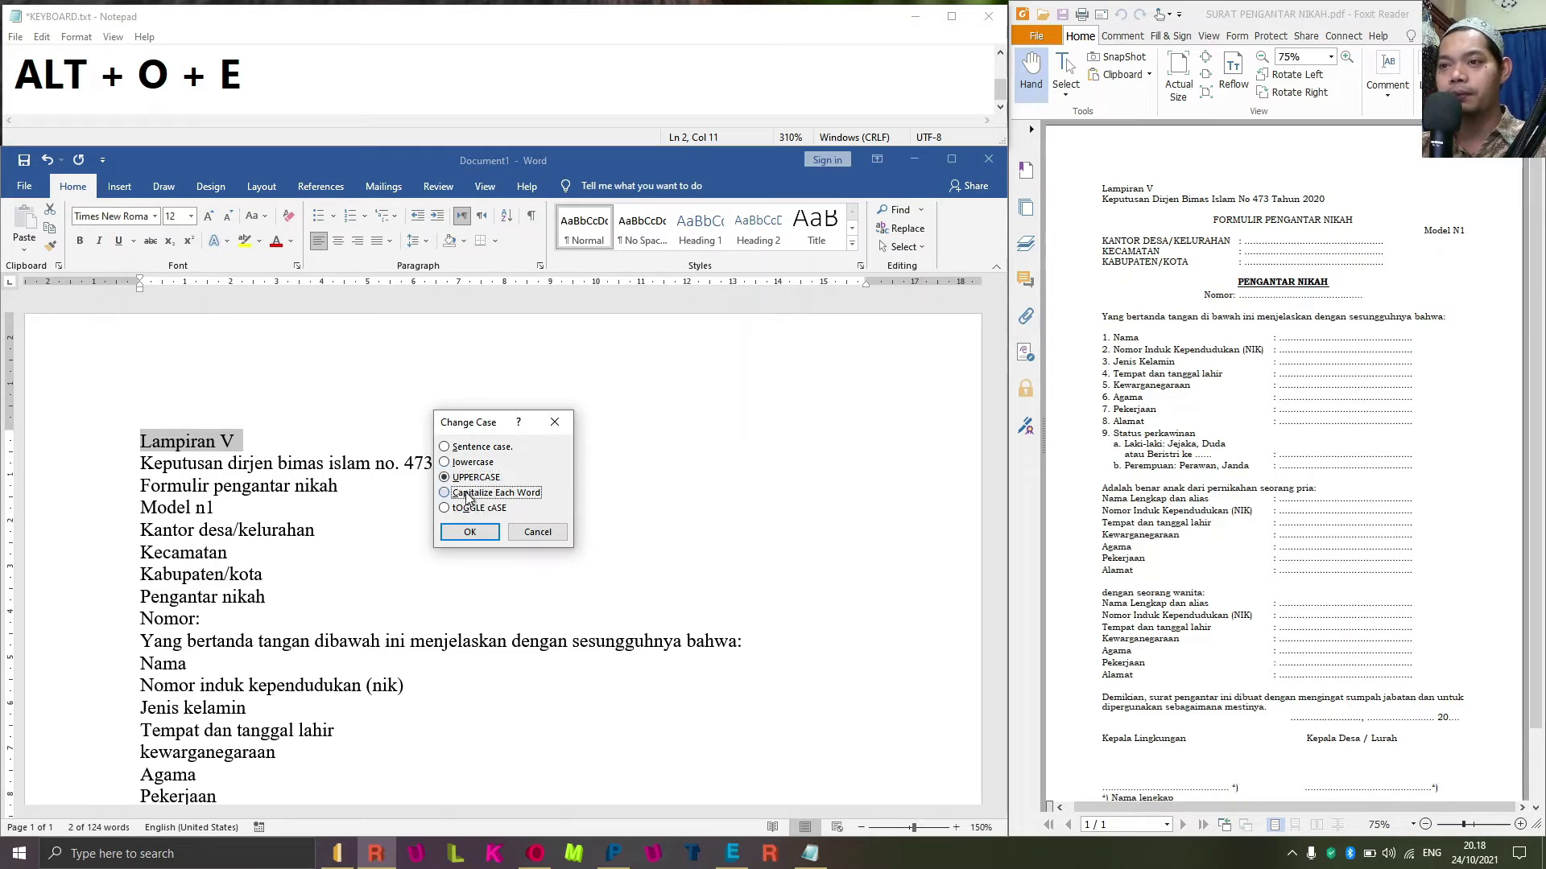
{"action": "left_click", "coordinate": [470, 480]}
{"action": "left_click", "coordinate": [492, 449]}
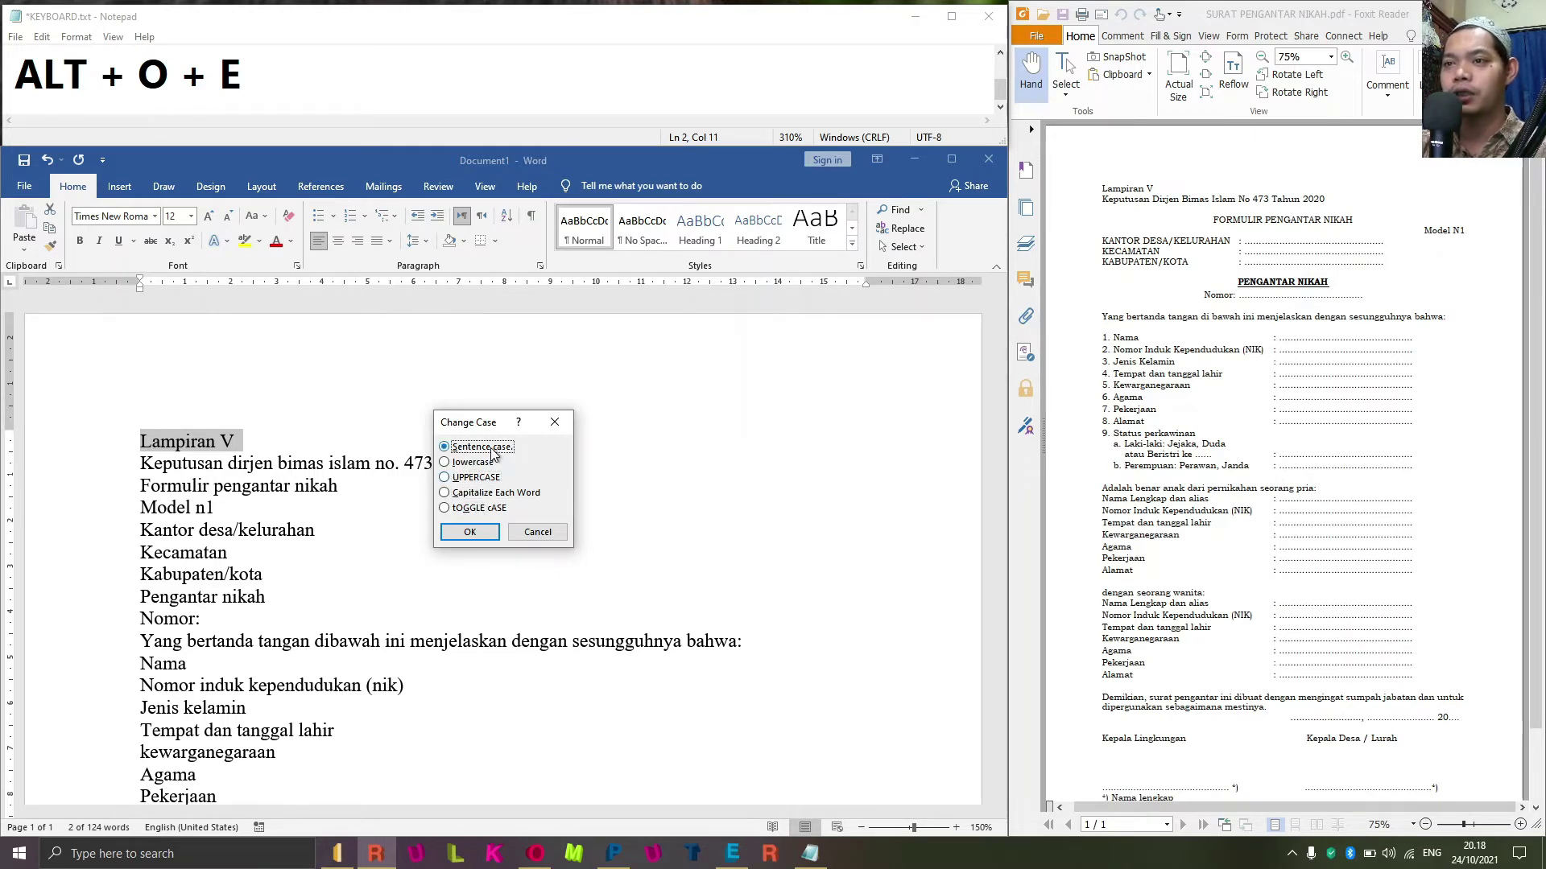
{"action": "left_click", "coordinate": [476, 479]}
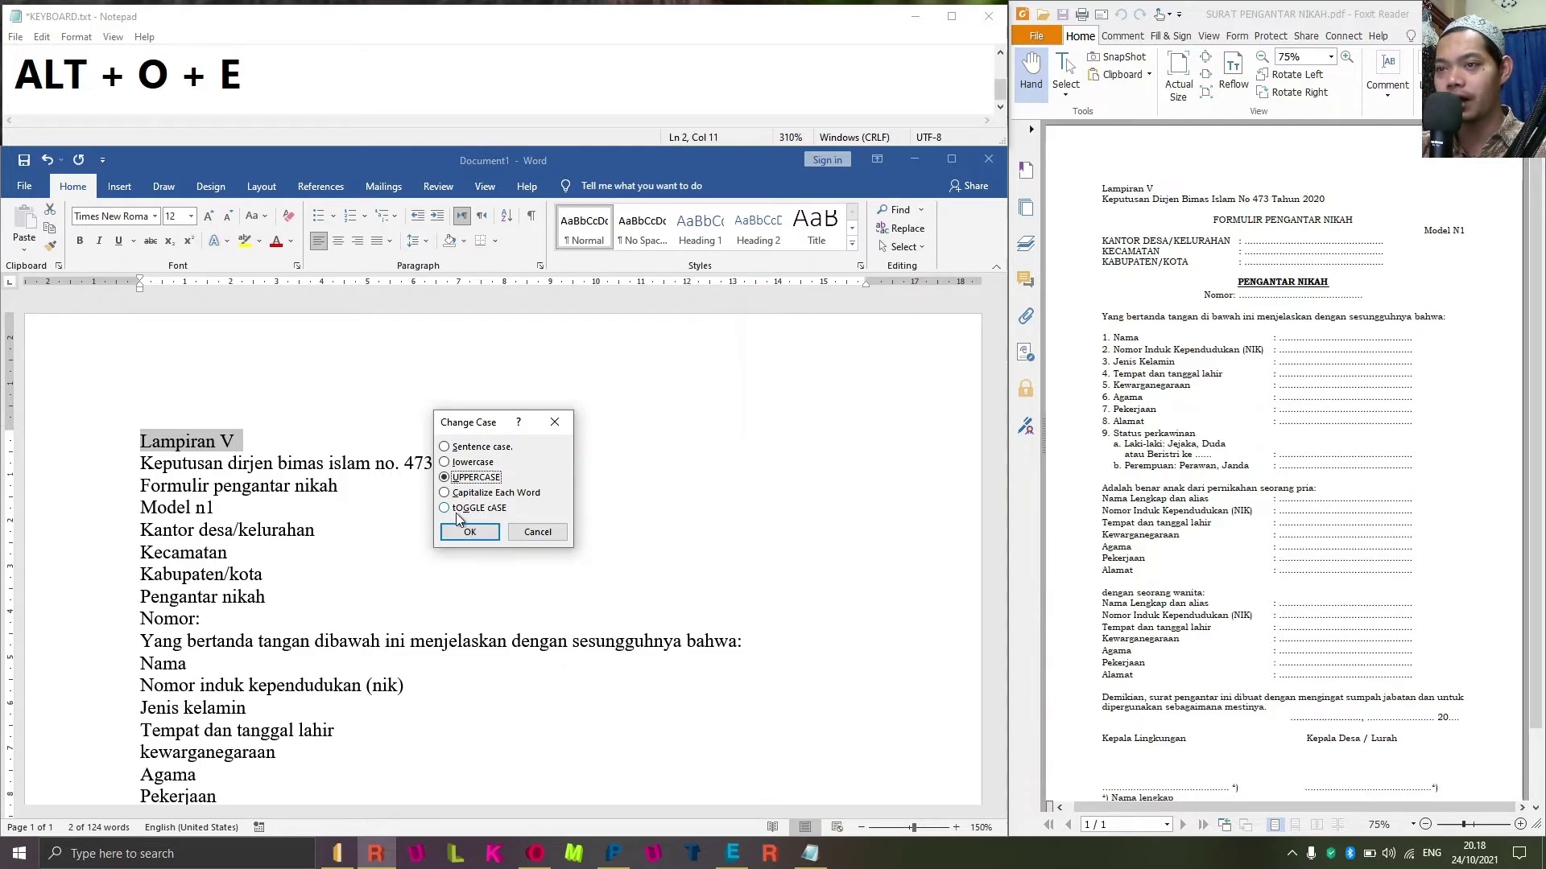
{"action": "left_click", "coordinate": [467, 463]}
{"action": "left_click", "coordinate": [479, 448]}
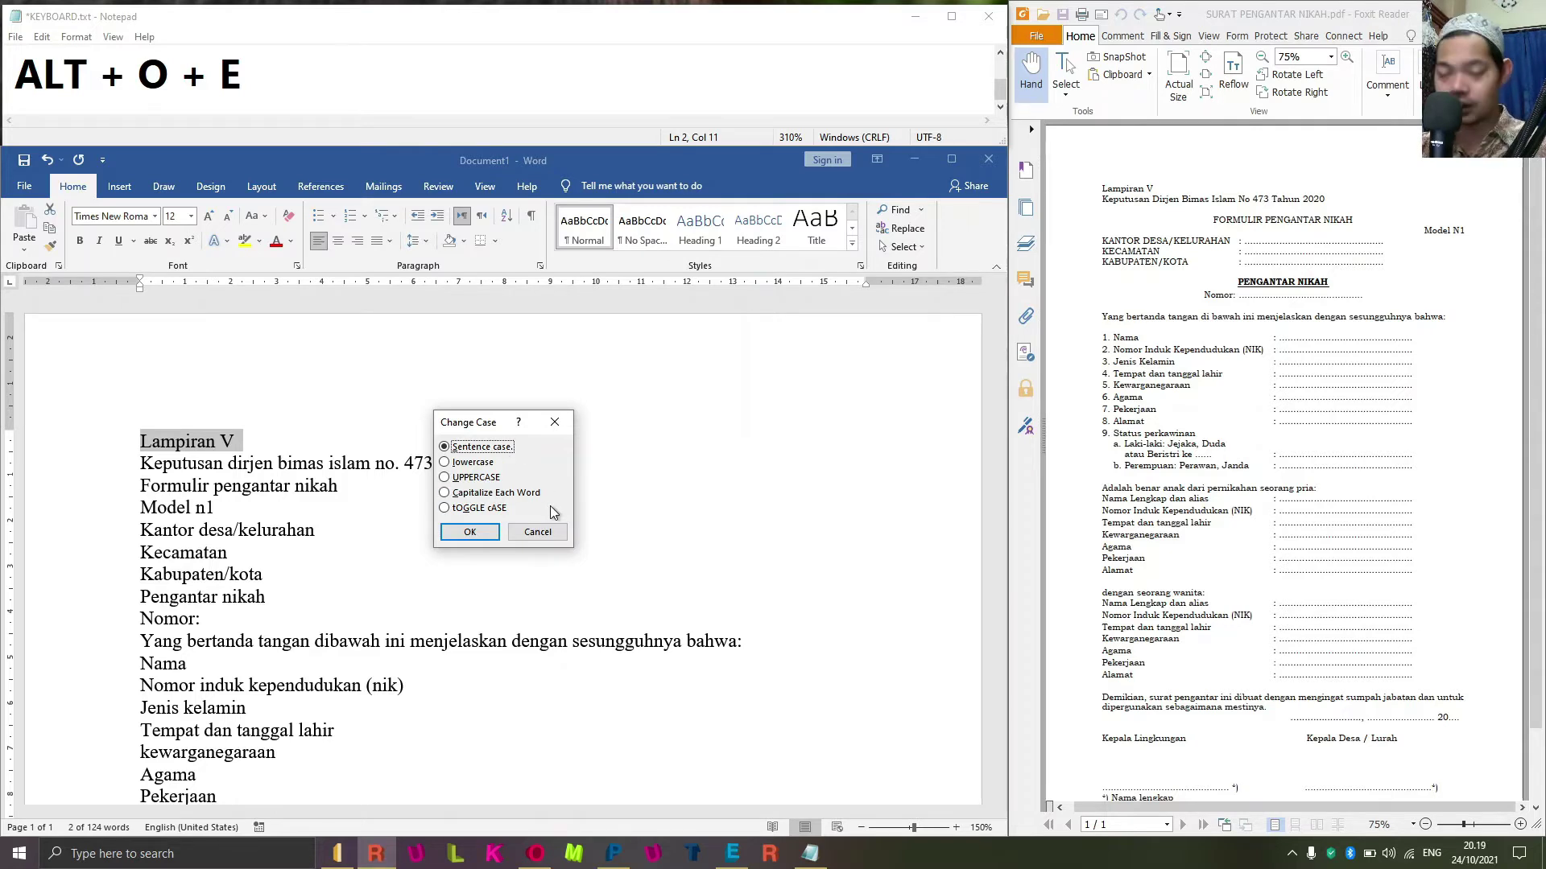
{"action": "key", "text": "c"}
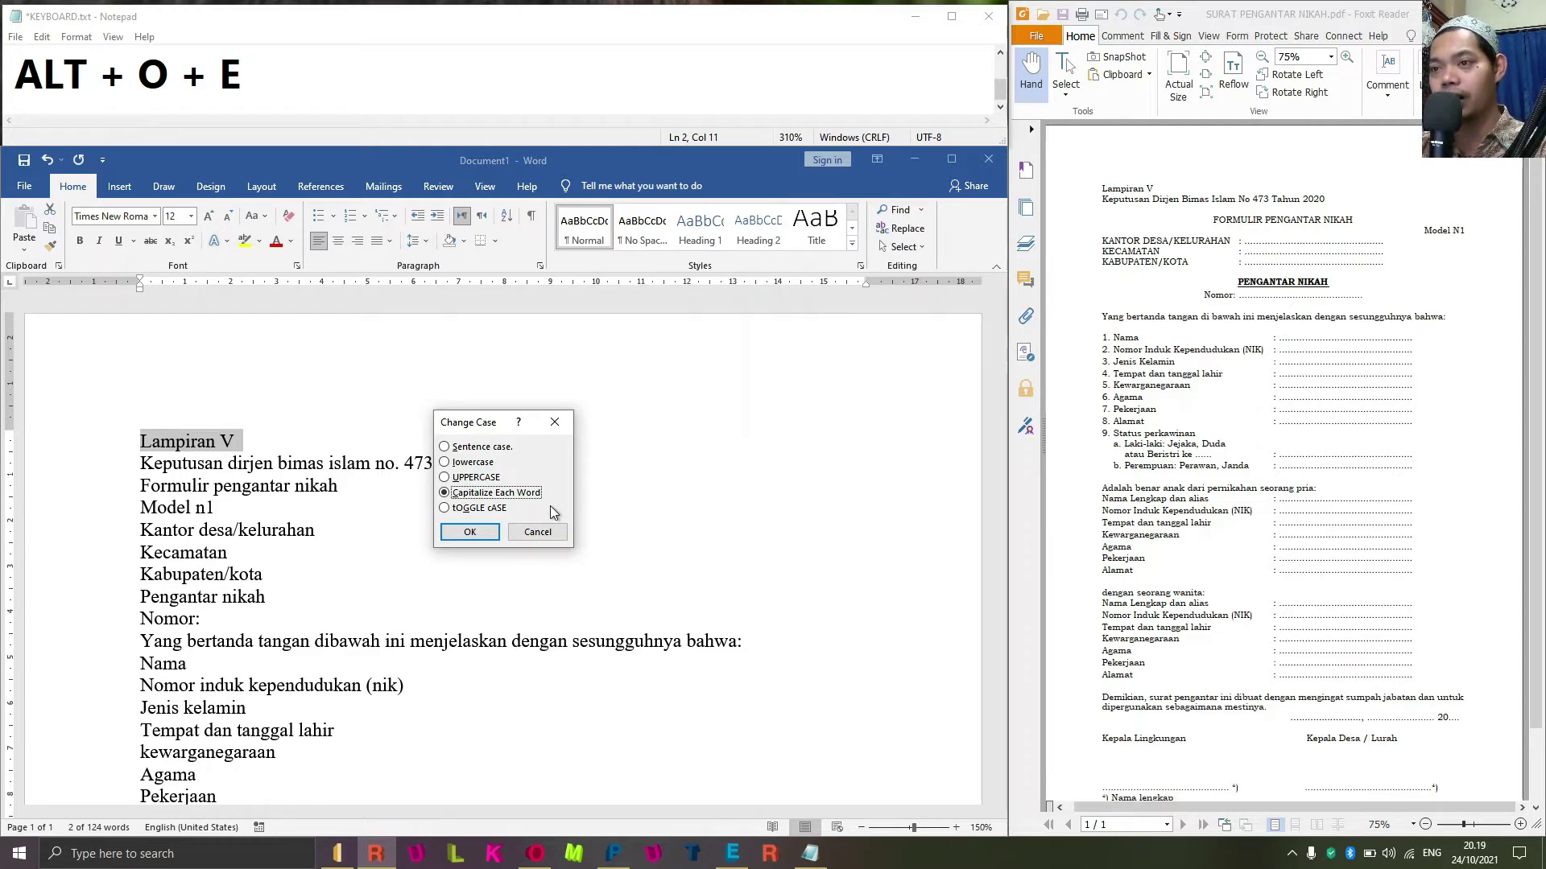
{"action": "key", "text": "Return"}
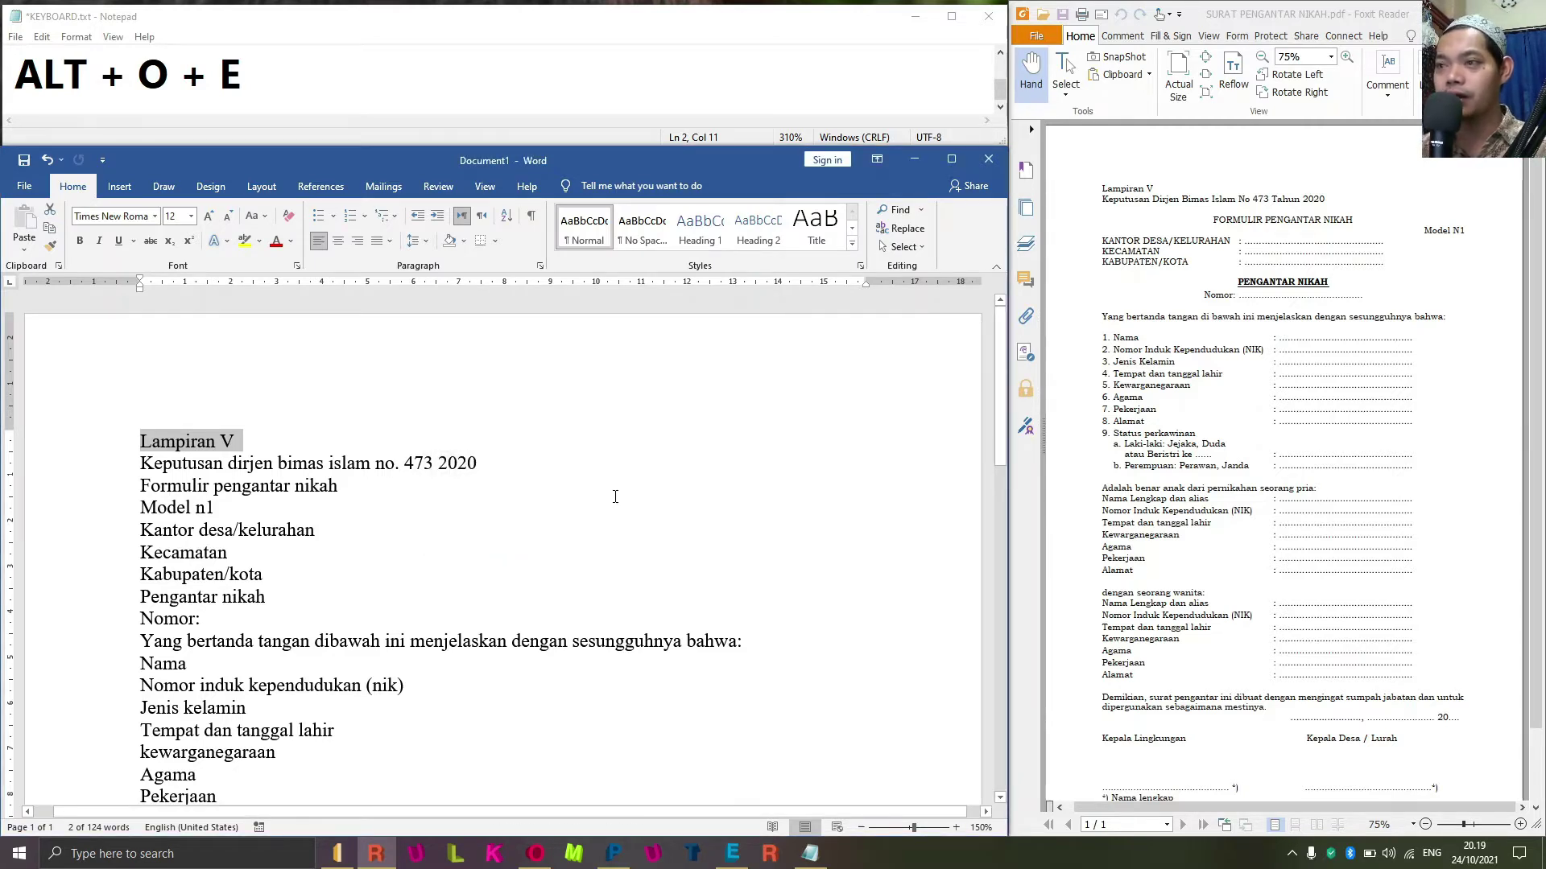
{"action": "key", "text": "Down"}
{"action": "key", "text": "Right"}
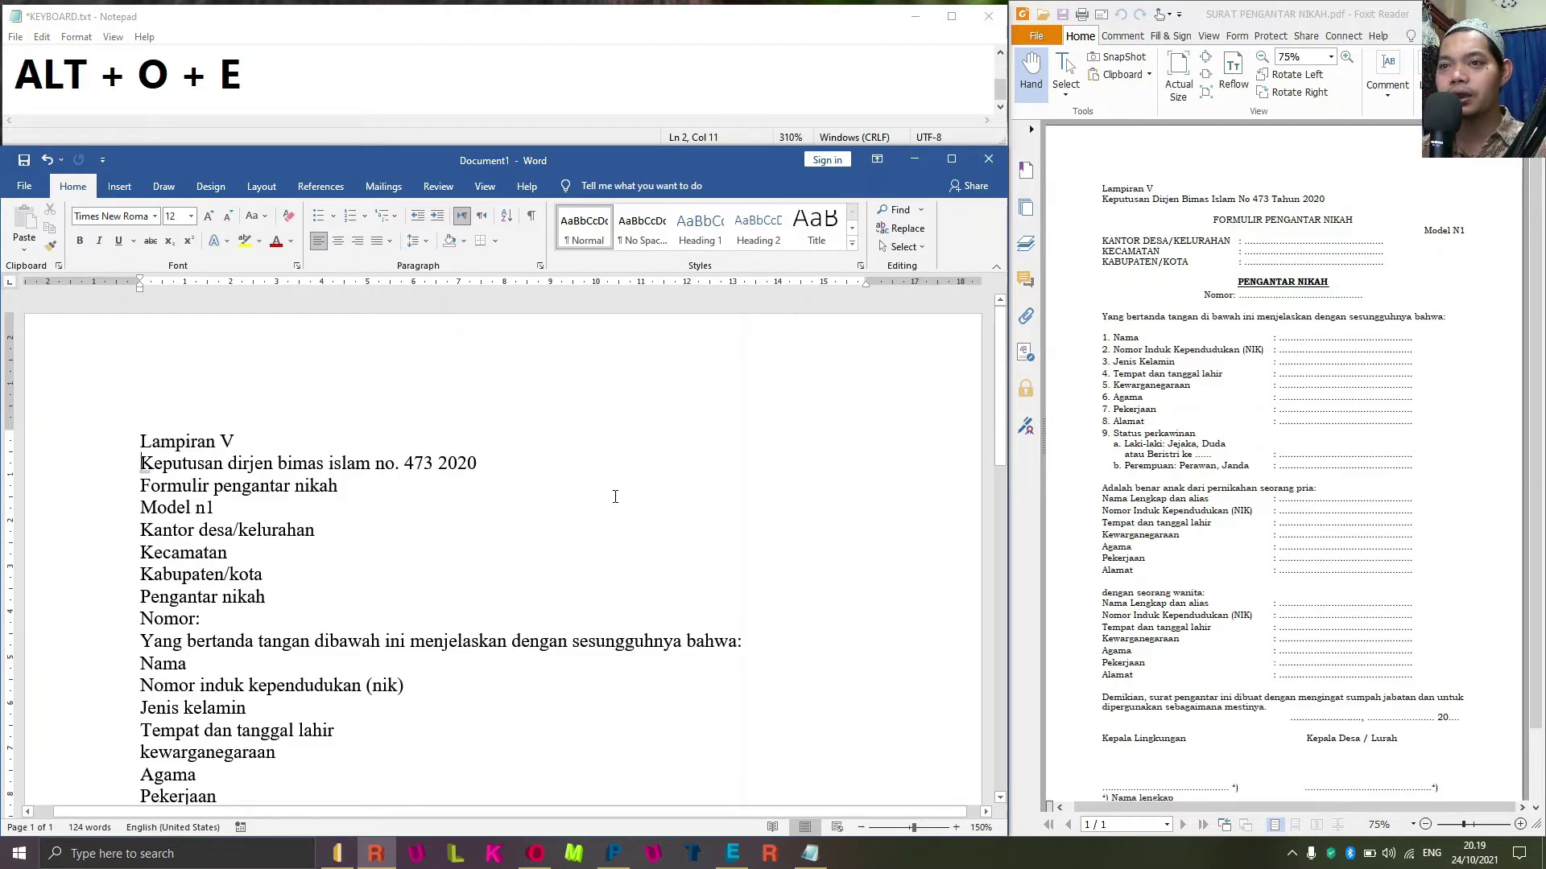
Apply Capitalize Each Word to 'Keputusan Dirjen Bimas Islam No. 473 2020'.
{"action": "key", "text": "ctrl+shift+Right"}
{"action": "key", "text": "ctrl+shift+Right"}
{"action": "key", "text": "ctrl+shift+Right"}
{"action": "key", "text": "ctrl+shift+Right"}
{"action": "key", "text": "ctrl+shift+Right"}
{"action": "key", "text": "ctrl+shift+Right"}
{"action": "key", "text": "ctrl+shift+Right"}
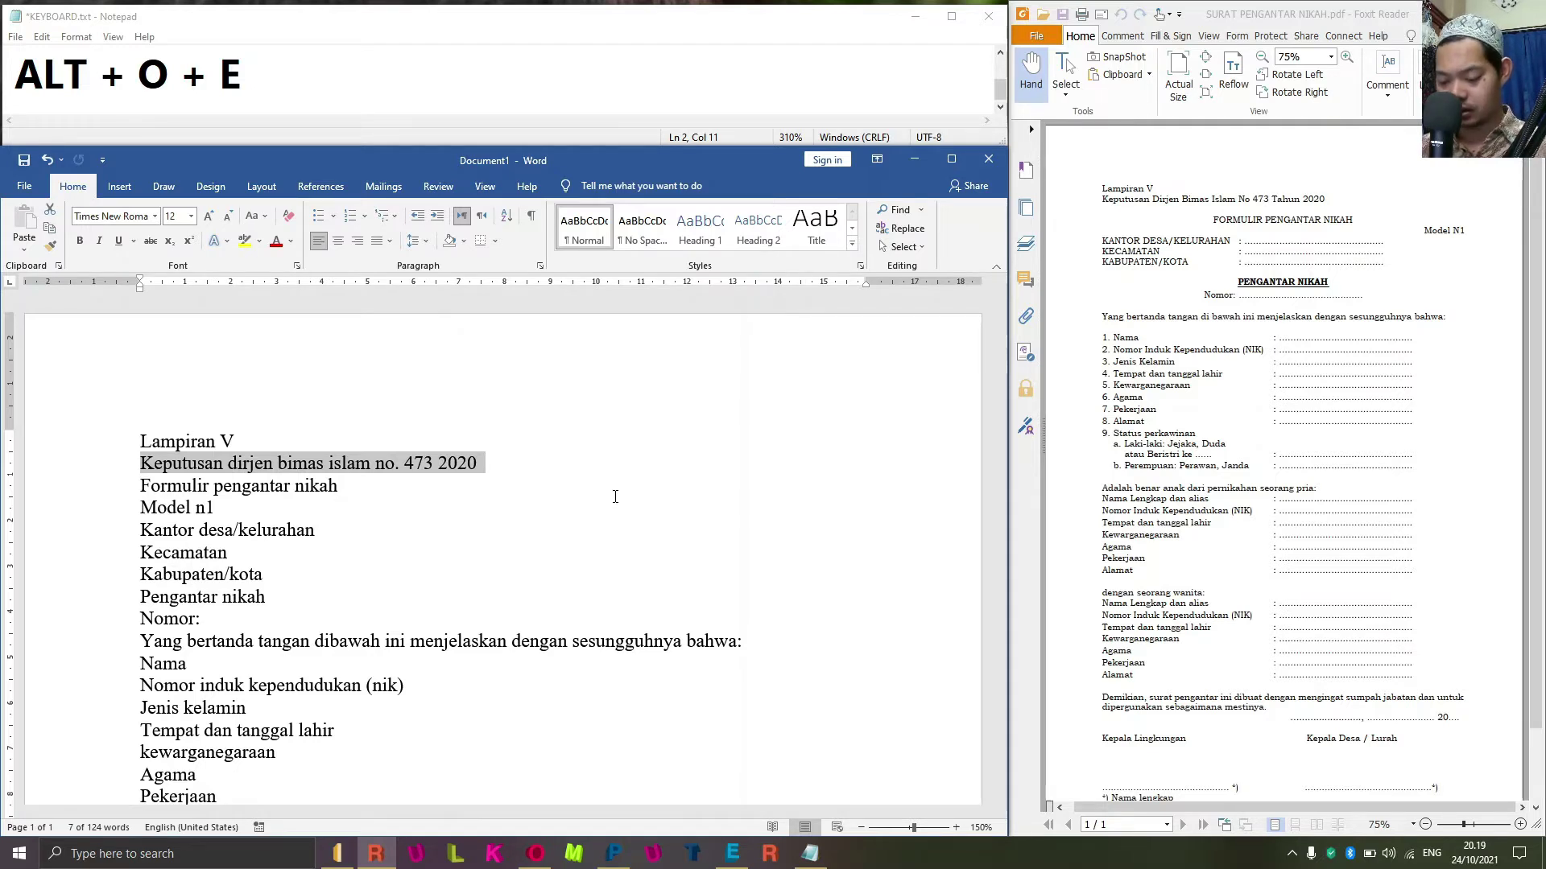
{"action": "key", "text": "alt+o"}
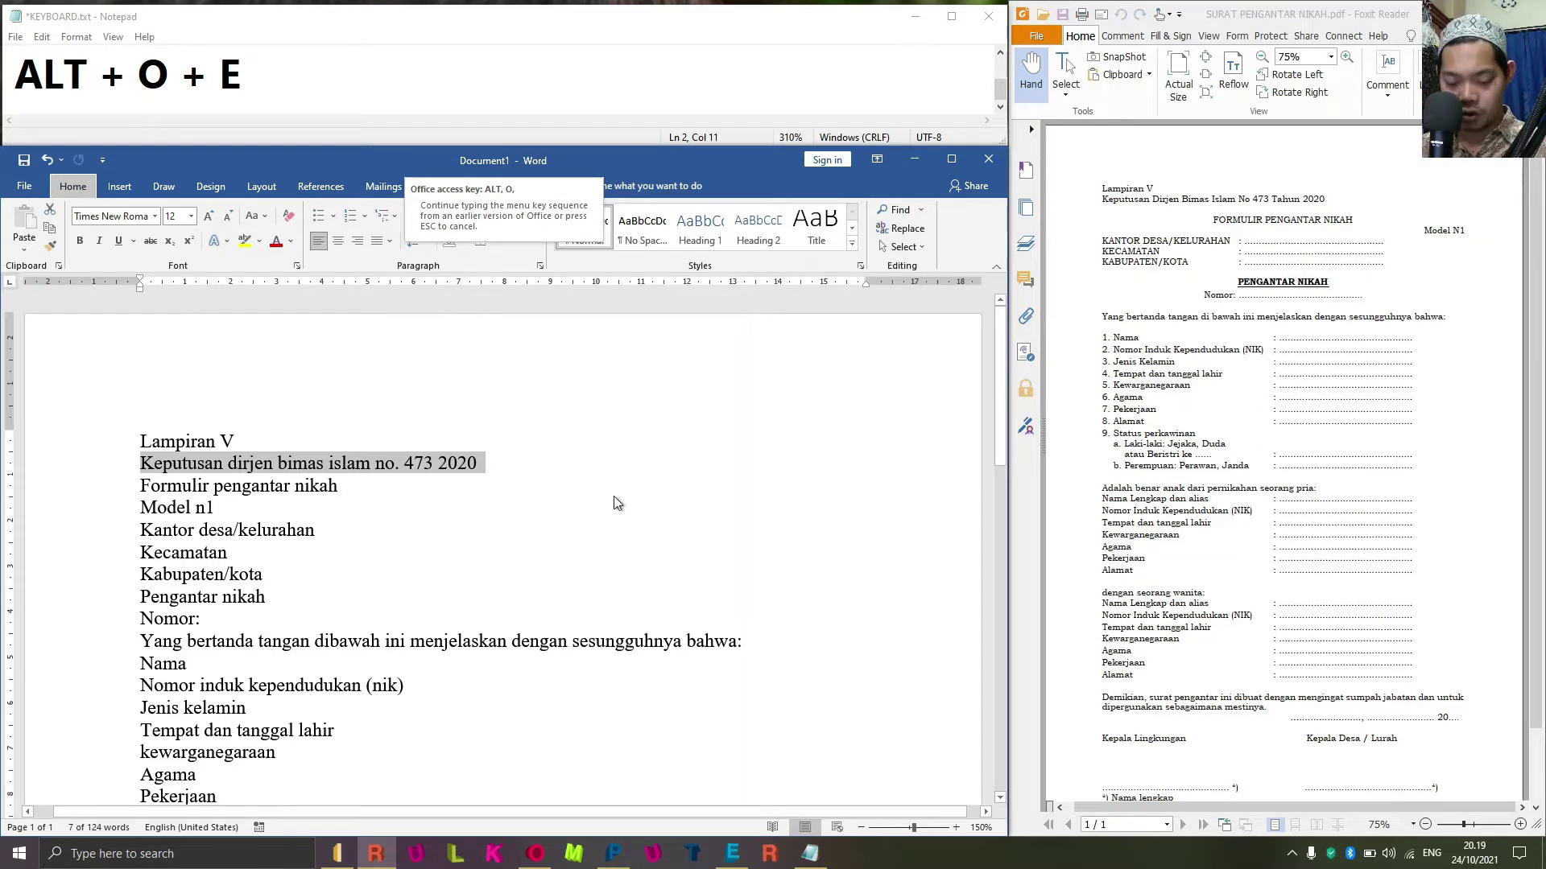
{"action": "key", "text": "e"}
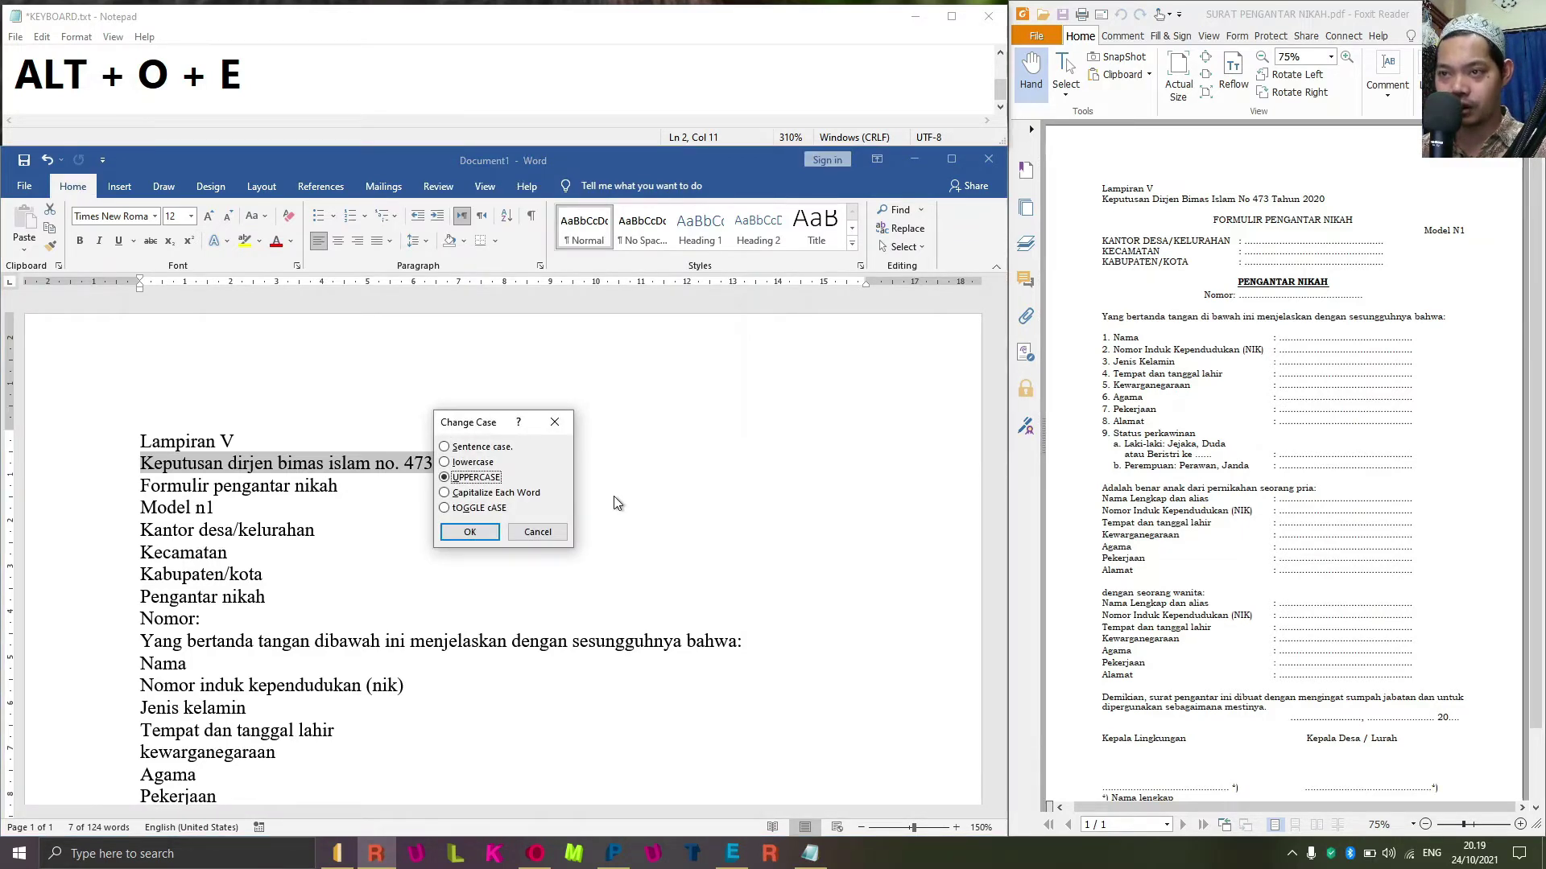
{"action": "key", "text": "Down"}
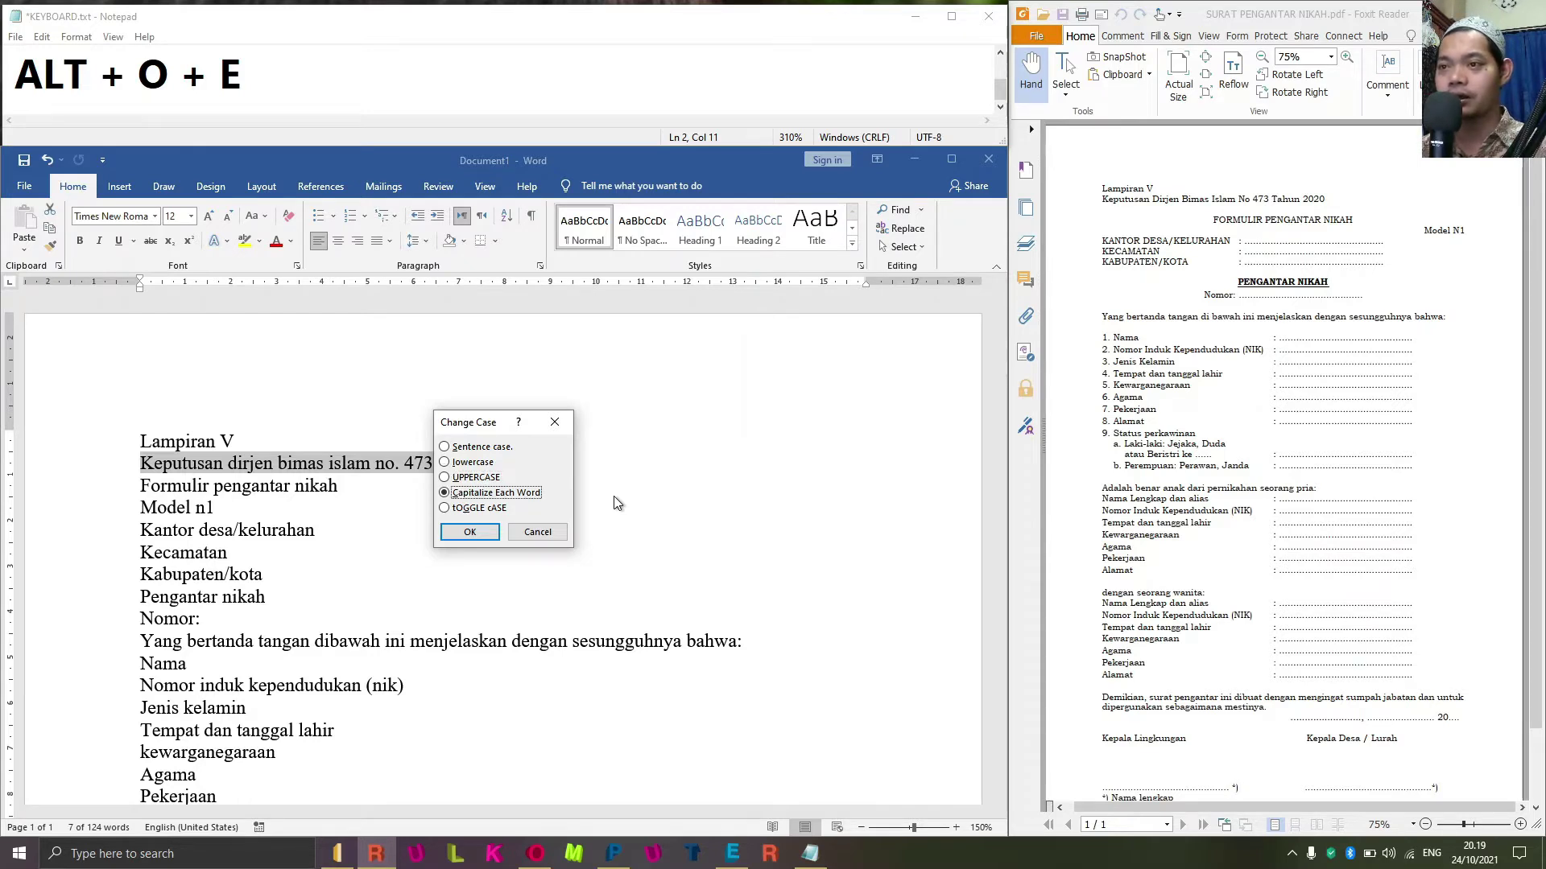
{"action": "key", "text": "Return"}
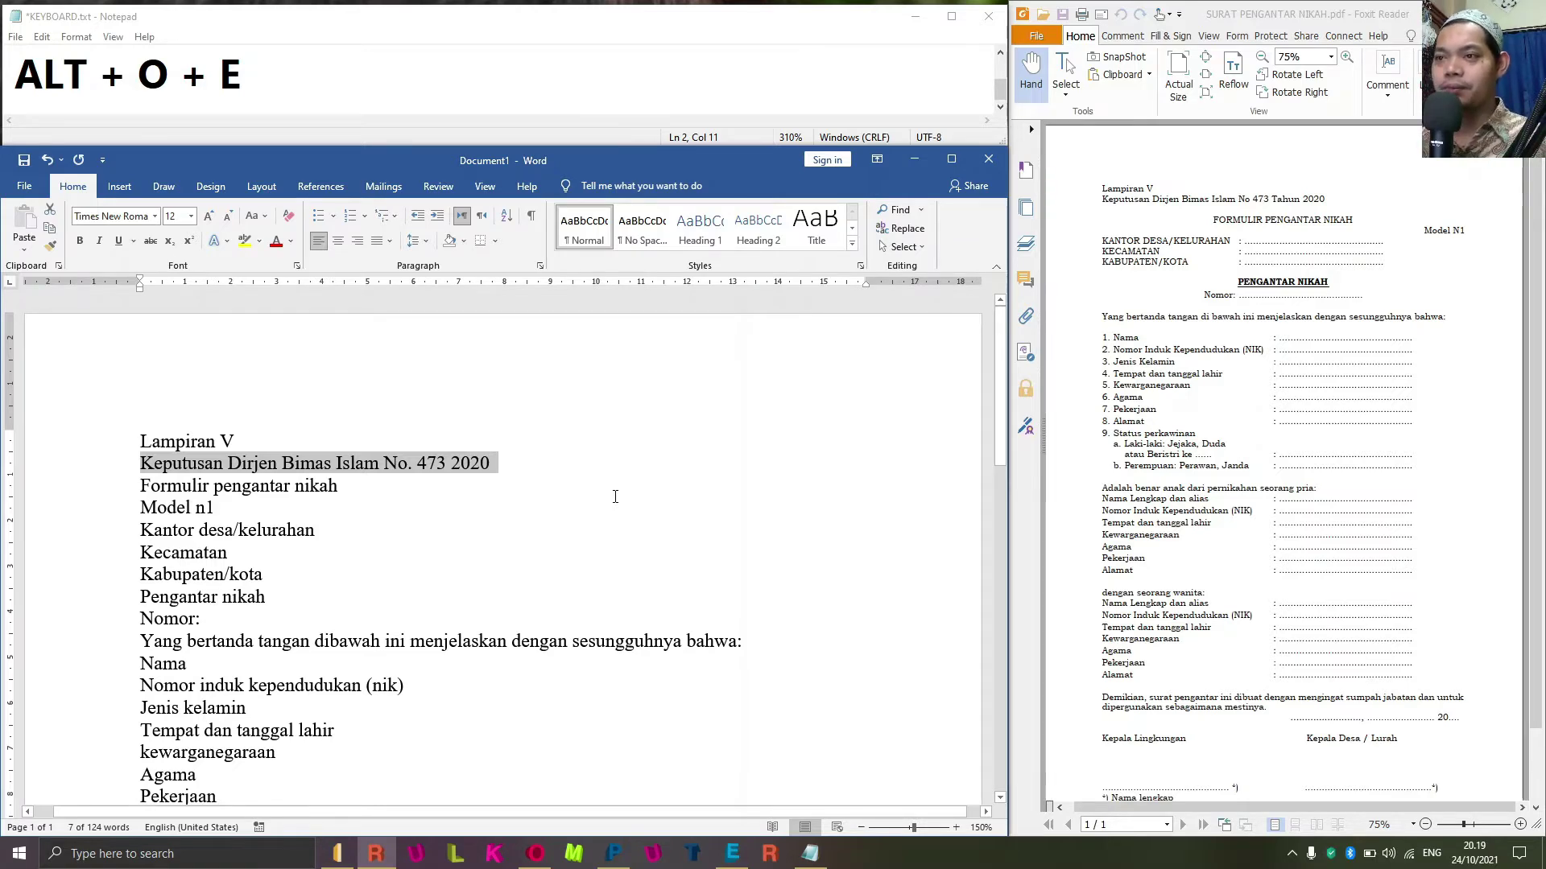
{"action": "mouse_move", "coordinate": [1544, 862]}
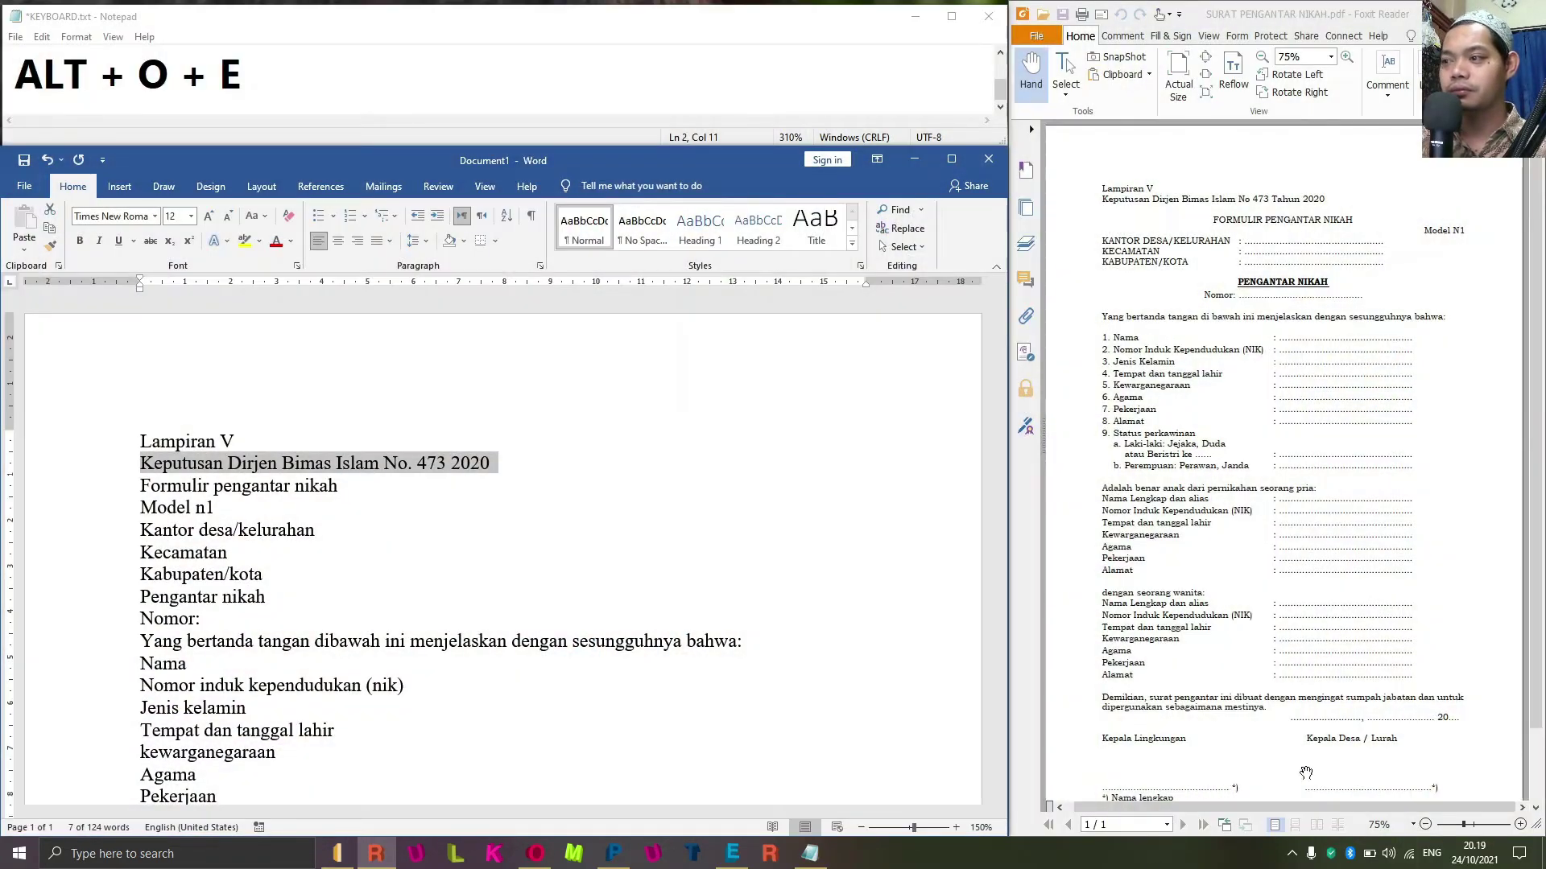
{"action": "key", "text": "Down"}
{"action": "key", "text": "Down"}
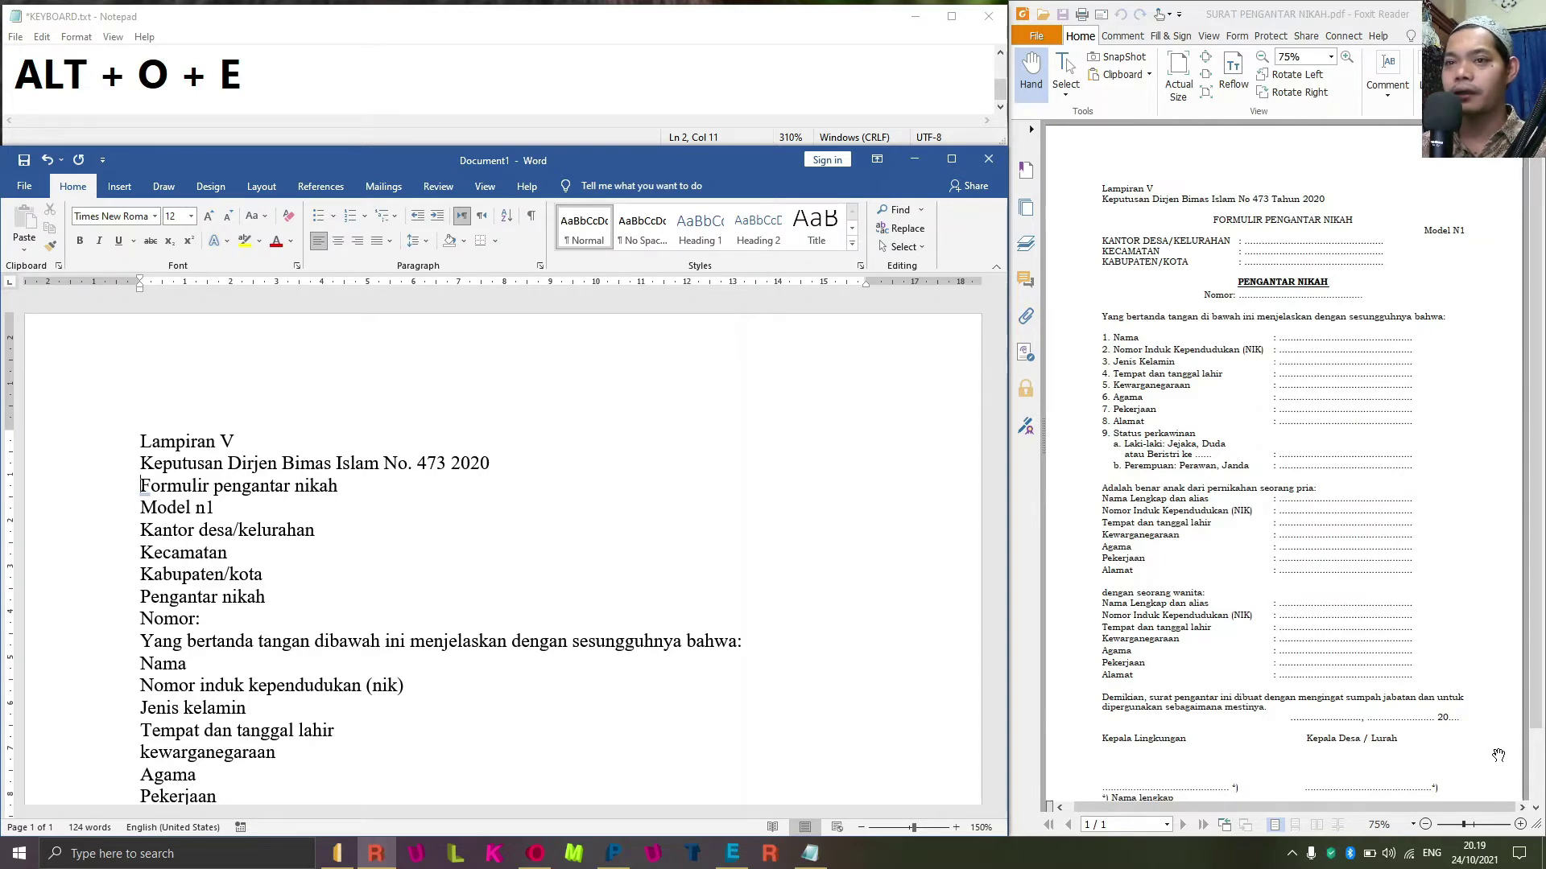
{"action": "key", "text": "ctrl+shift+Right"}
{"action": "key", "text": "ctrl+shift+Right"}
{"action": "key", "text": "ctrl+shift+Right"}
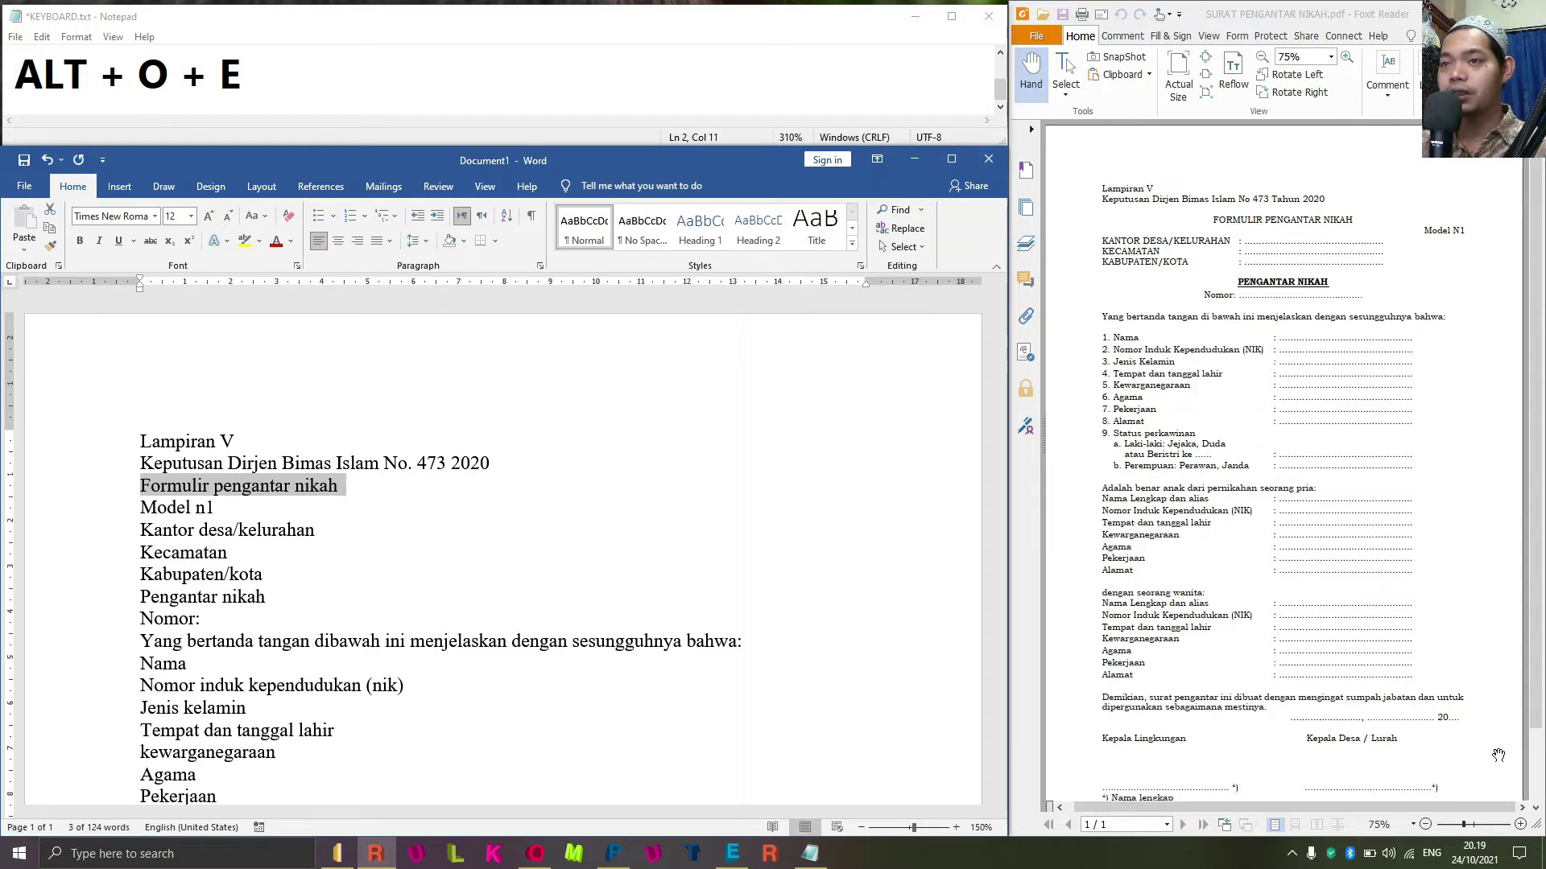
{"action": "left_click", "coordinate": [284, 77]}
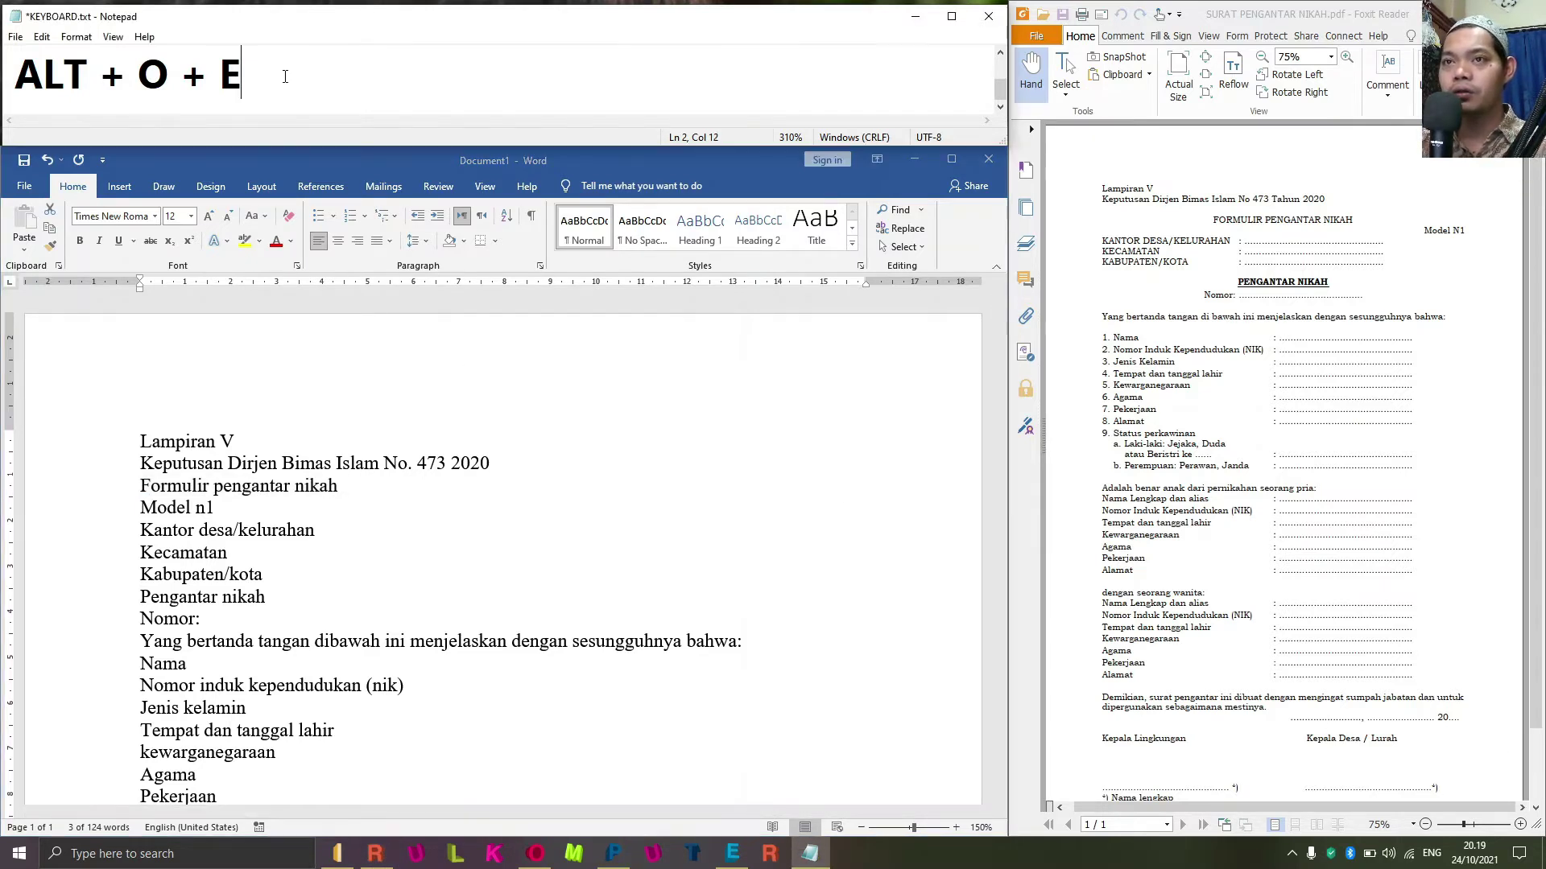
Change the Notepad note to 'CTRL + E' and centre the 'Formulir pengantar nikah' title line.
{"action": "key", "text": "shift+Home"}
{"action": "type", "text": "CT"}
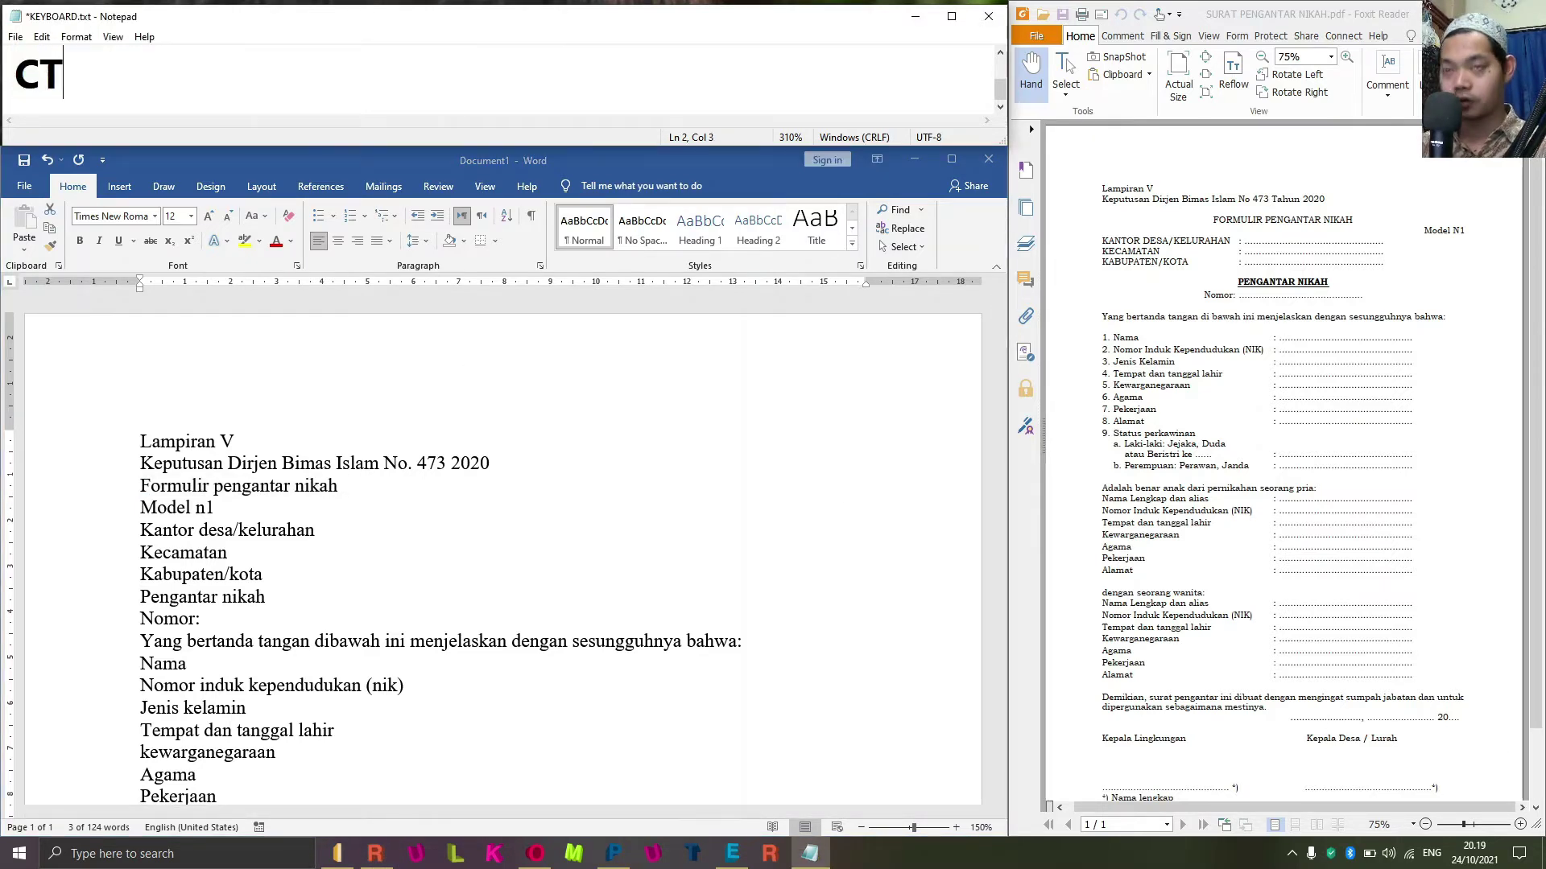
{"action": "type", "text": "RL + E"}
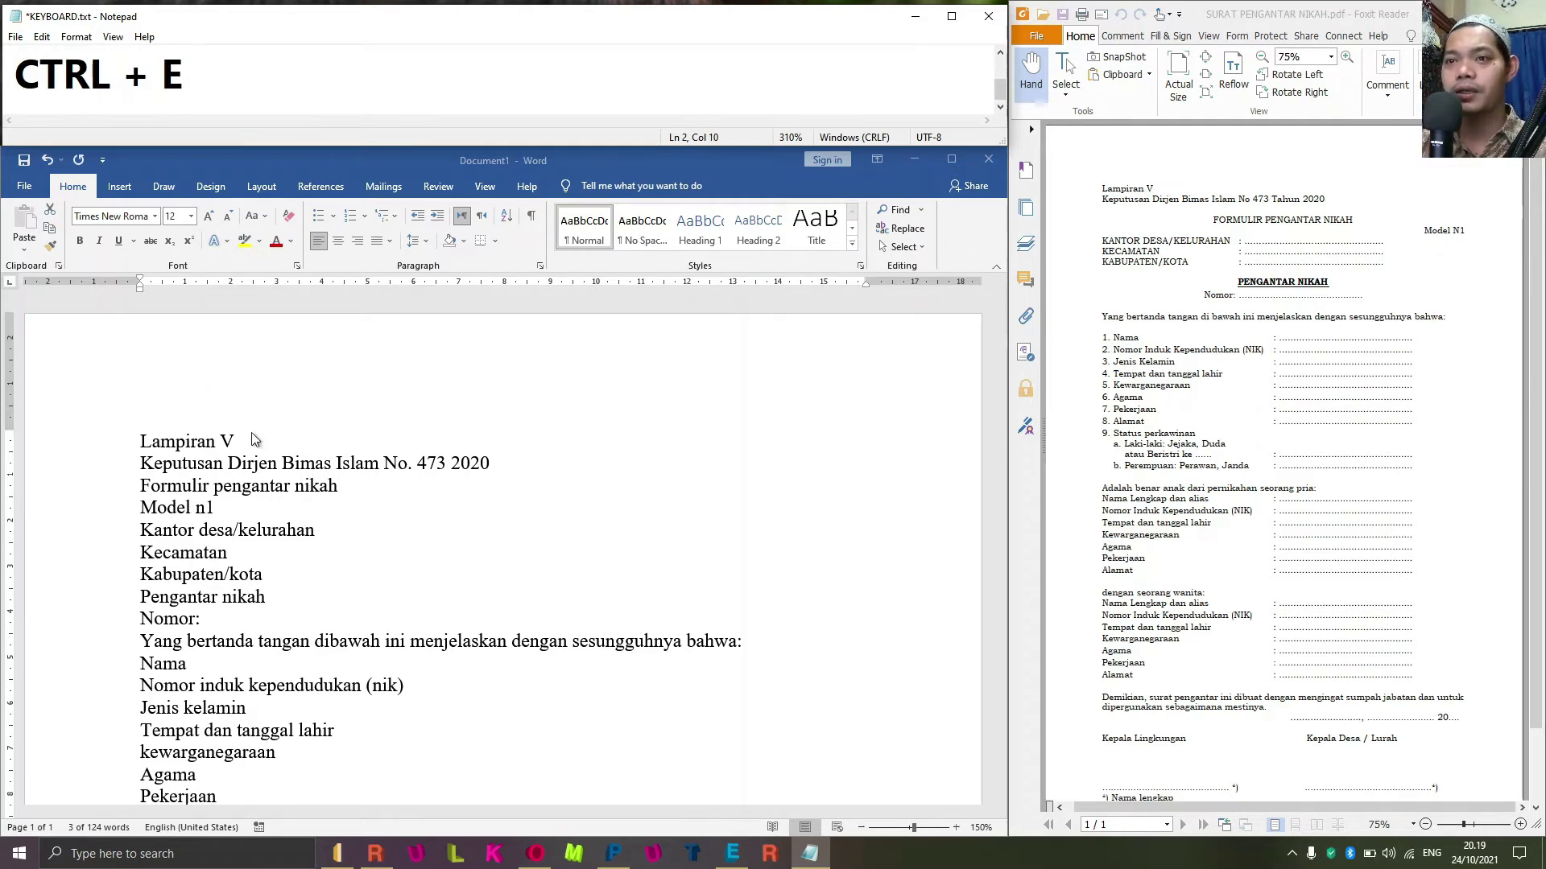
{"action": "left_click", "coordinate": [281, 505]}
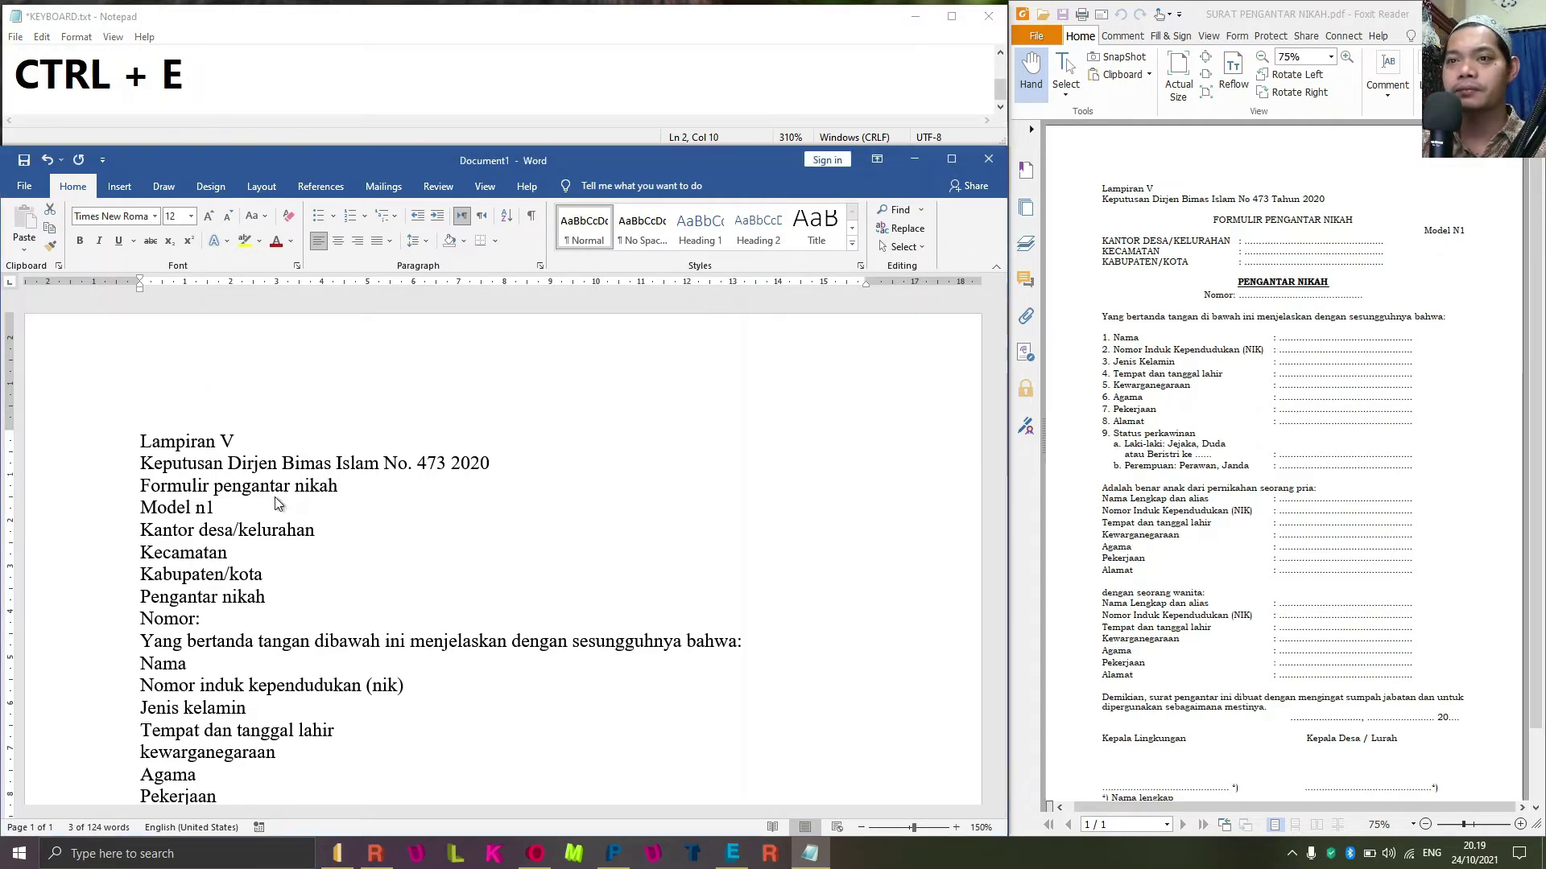
{"action": "triple_click", "coordinate": [180, 487]}
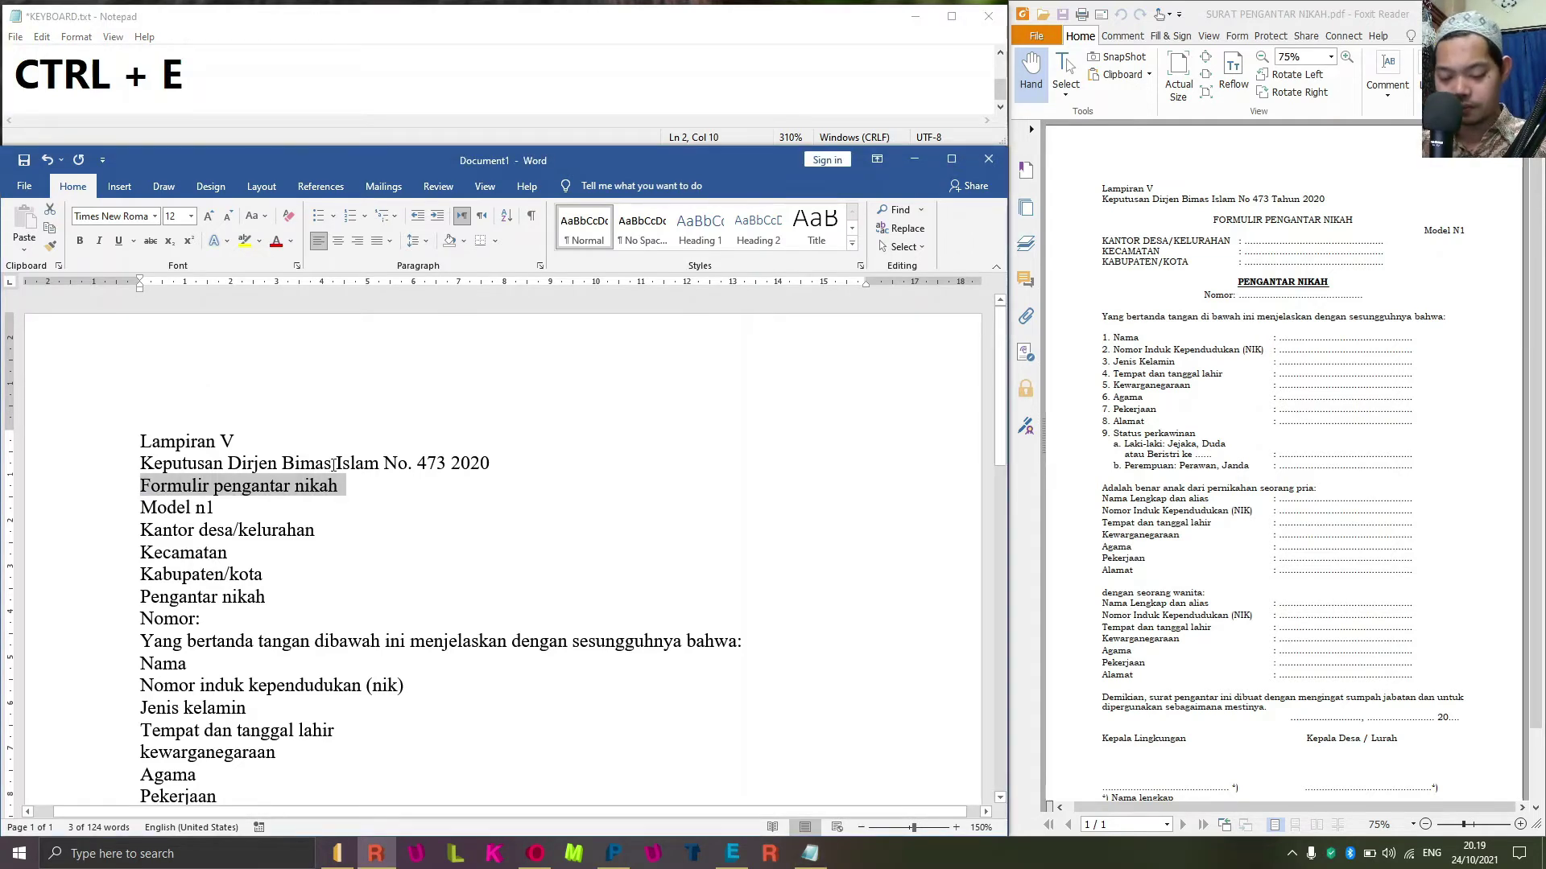
{"action": "key", "text": "ctrl+e"}
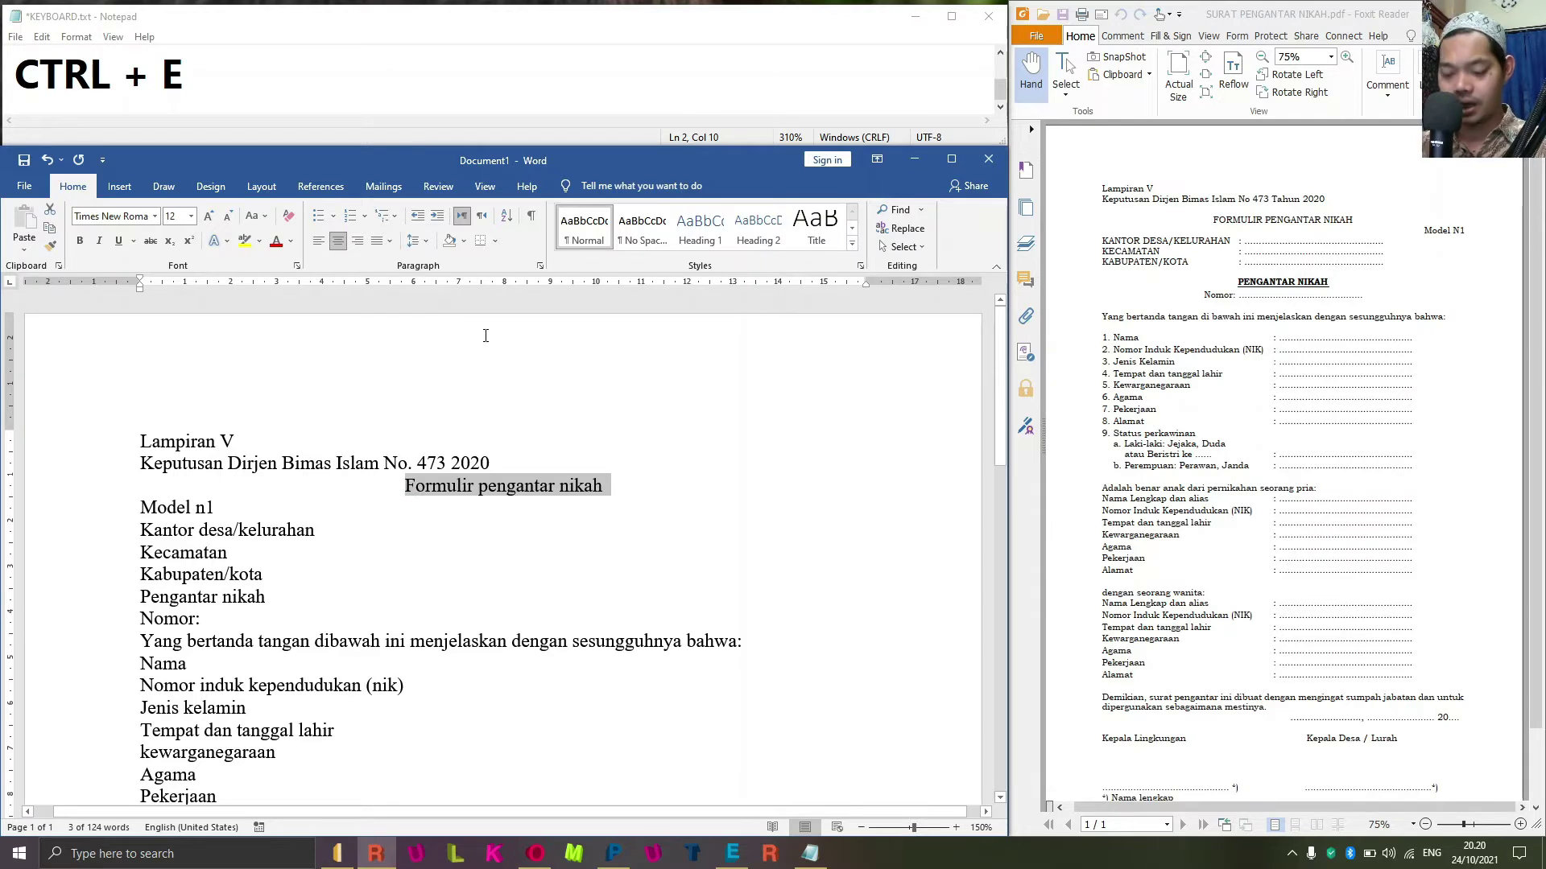
Make the title UPPERCASE via Change Case and insert a blank line above it.
{"action": "key", "text": "alt+space"}
{"action": "key", "text": "Escape"}
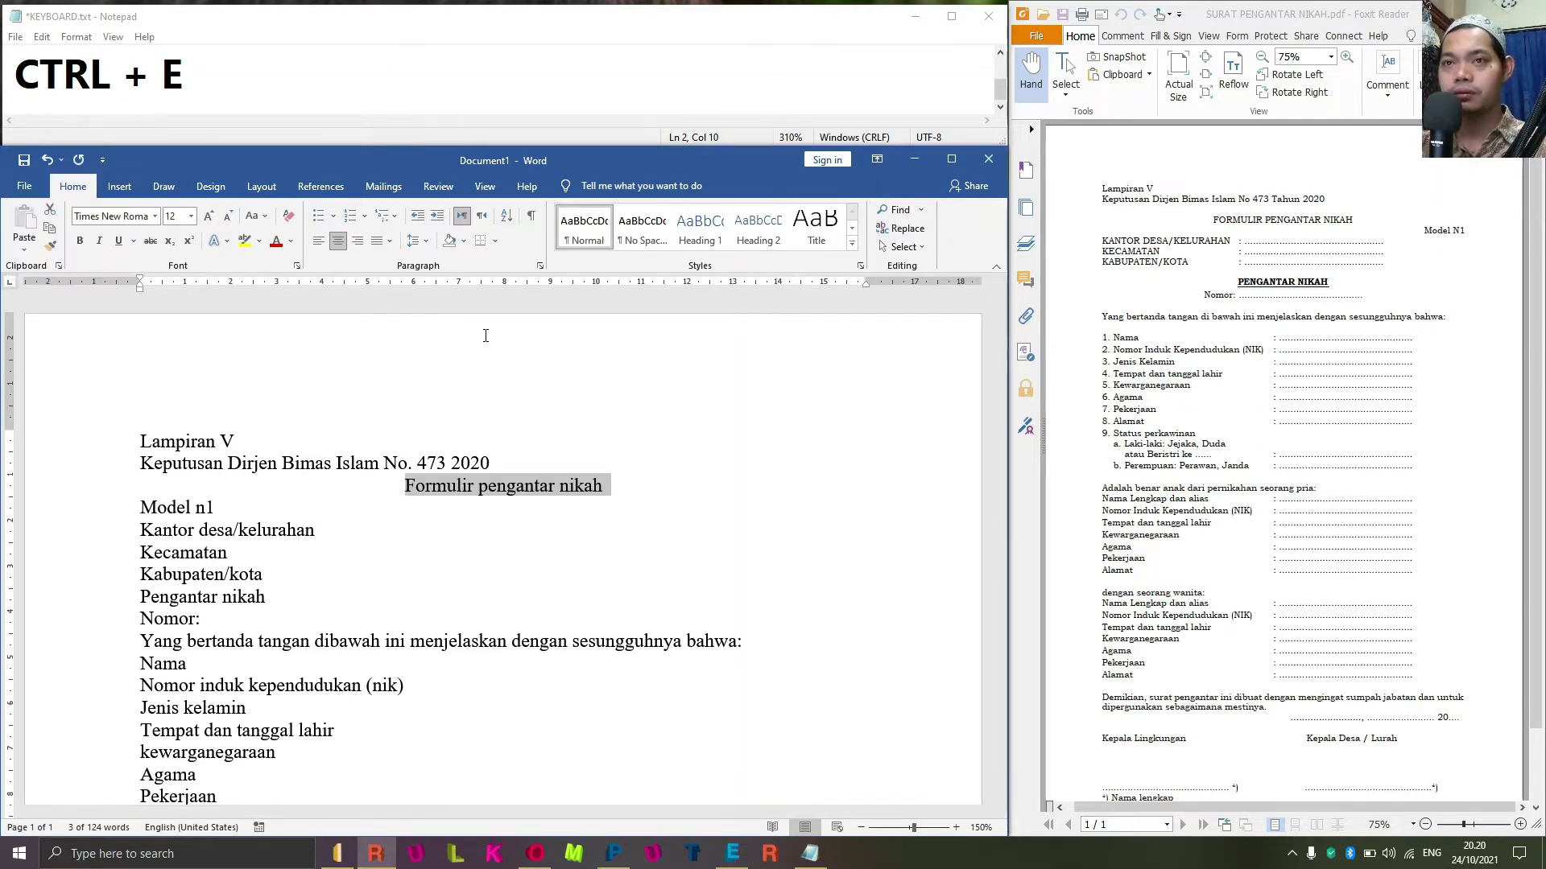
{"action": "key", "text": "alt+o"}
{"action": "key", "text": "e"}
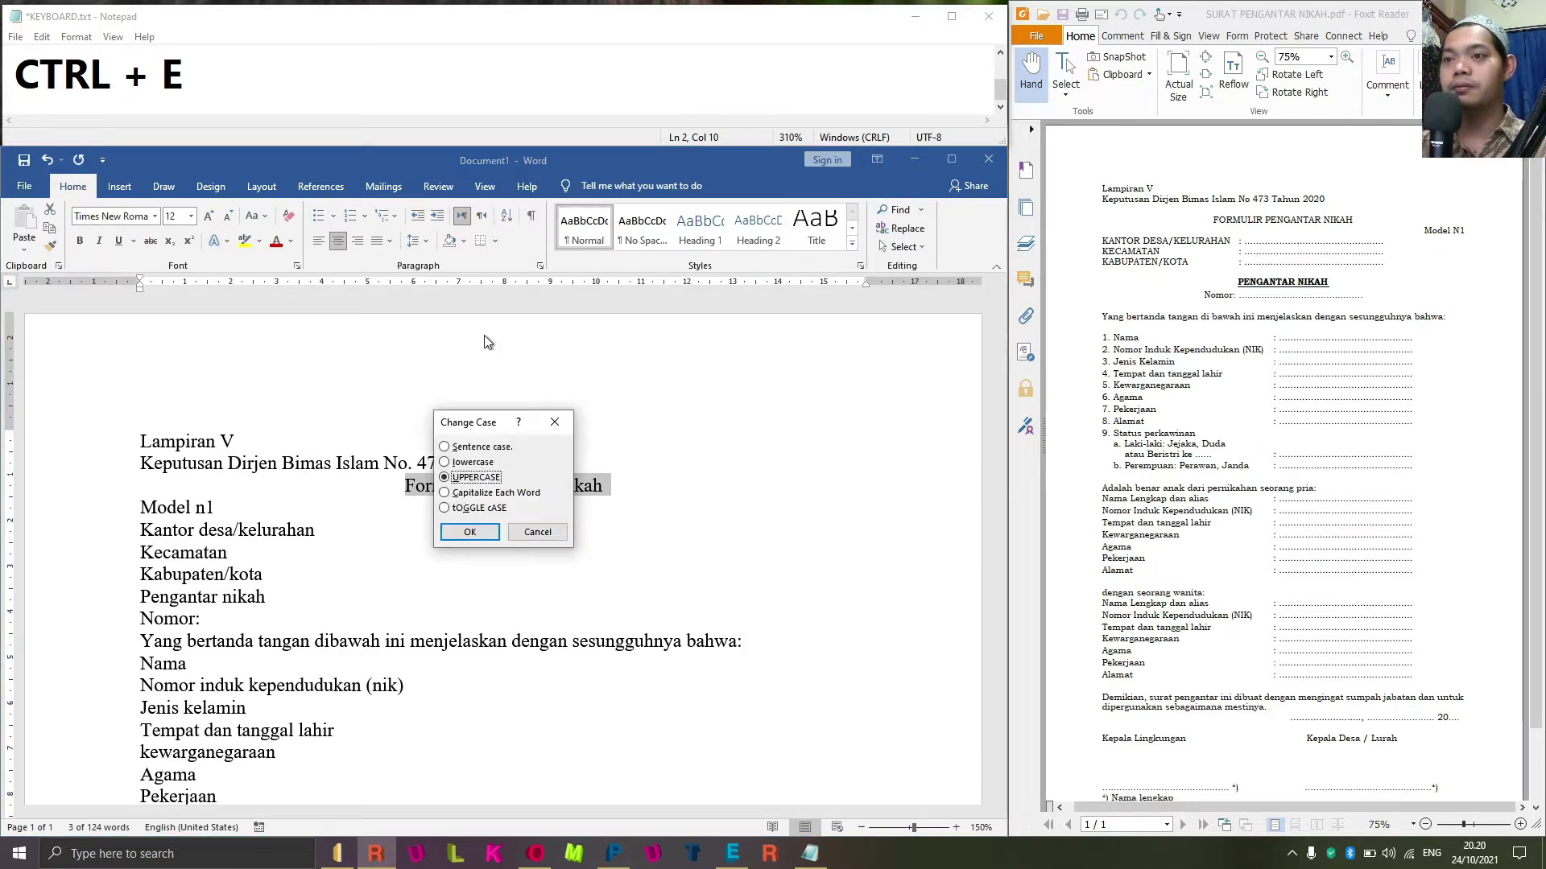
{"action": "left_click", "coordinate": [490, 481]}
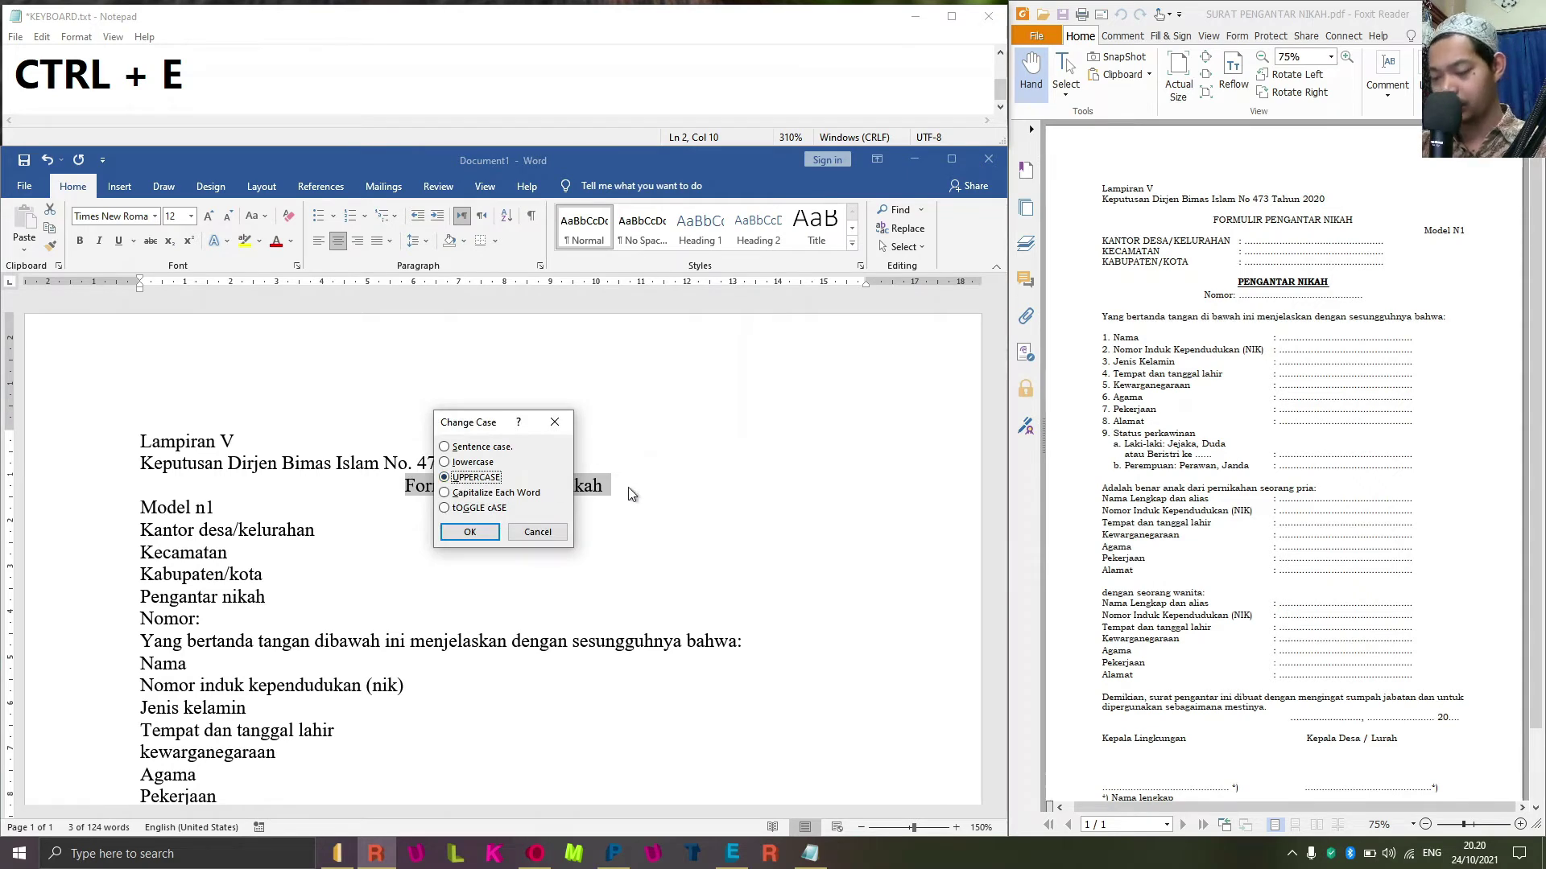
{"action": "key", "text": "Return"}
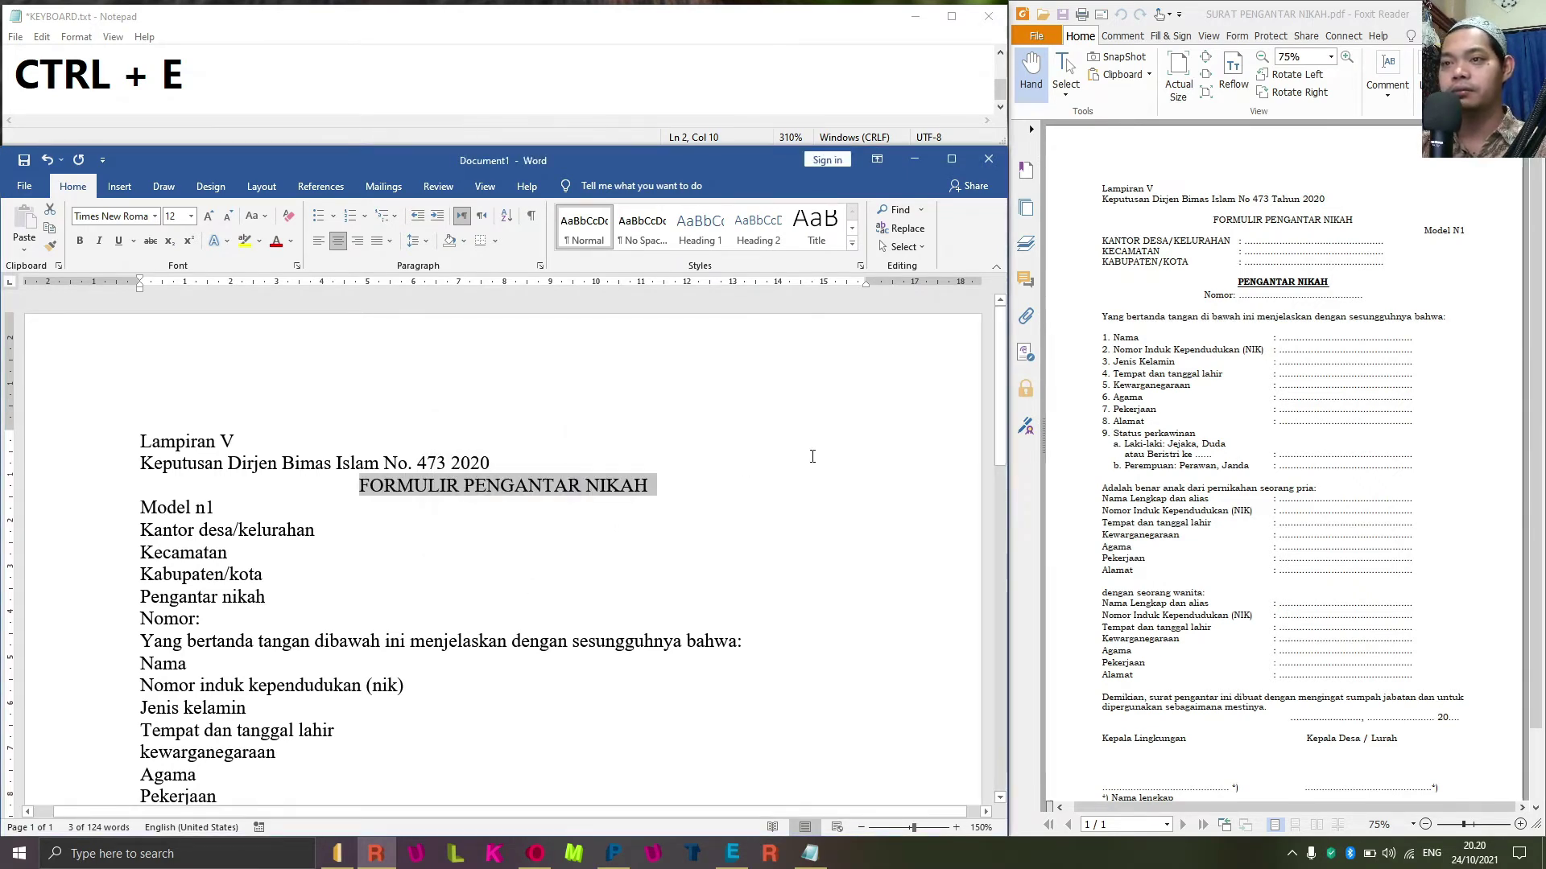
{"action": "left_click", "coordinate": [813, 456]}
{"action": "key", "text": "Return"}
Remove the stray backslash and change 'Model n1' to 'Model N1'.
{"action": "type", "text": "\\"}
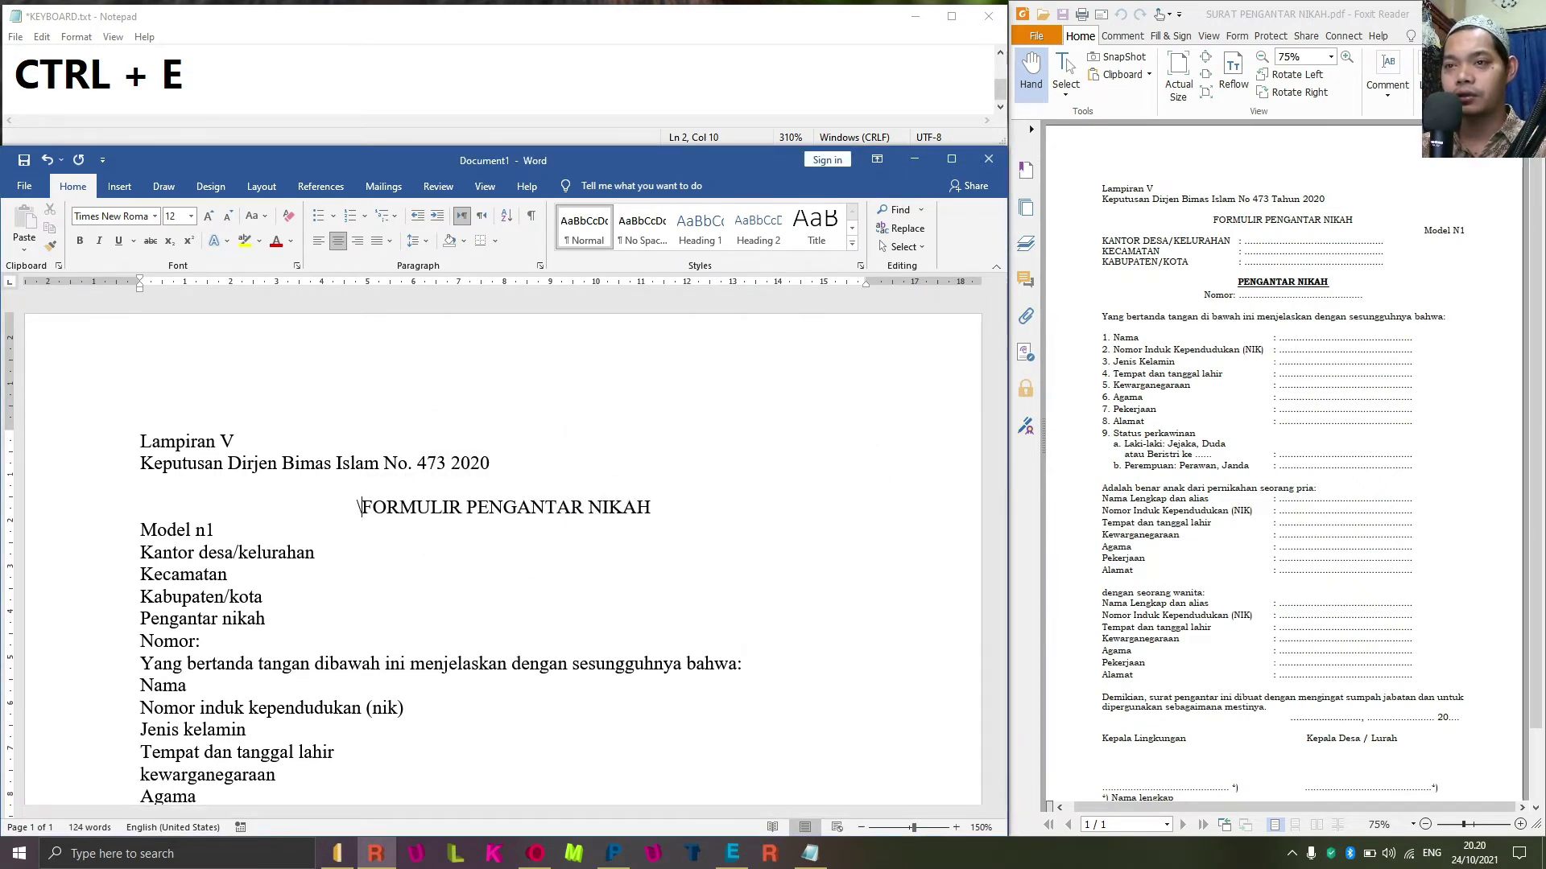
{"action": "key", "text": "BackSpace"}
{"action": "key", "text": "Down"}
{"action": "key", "text": "Down"}
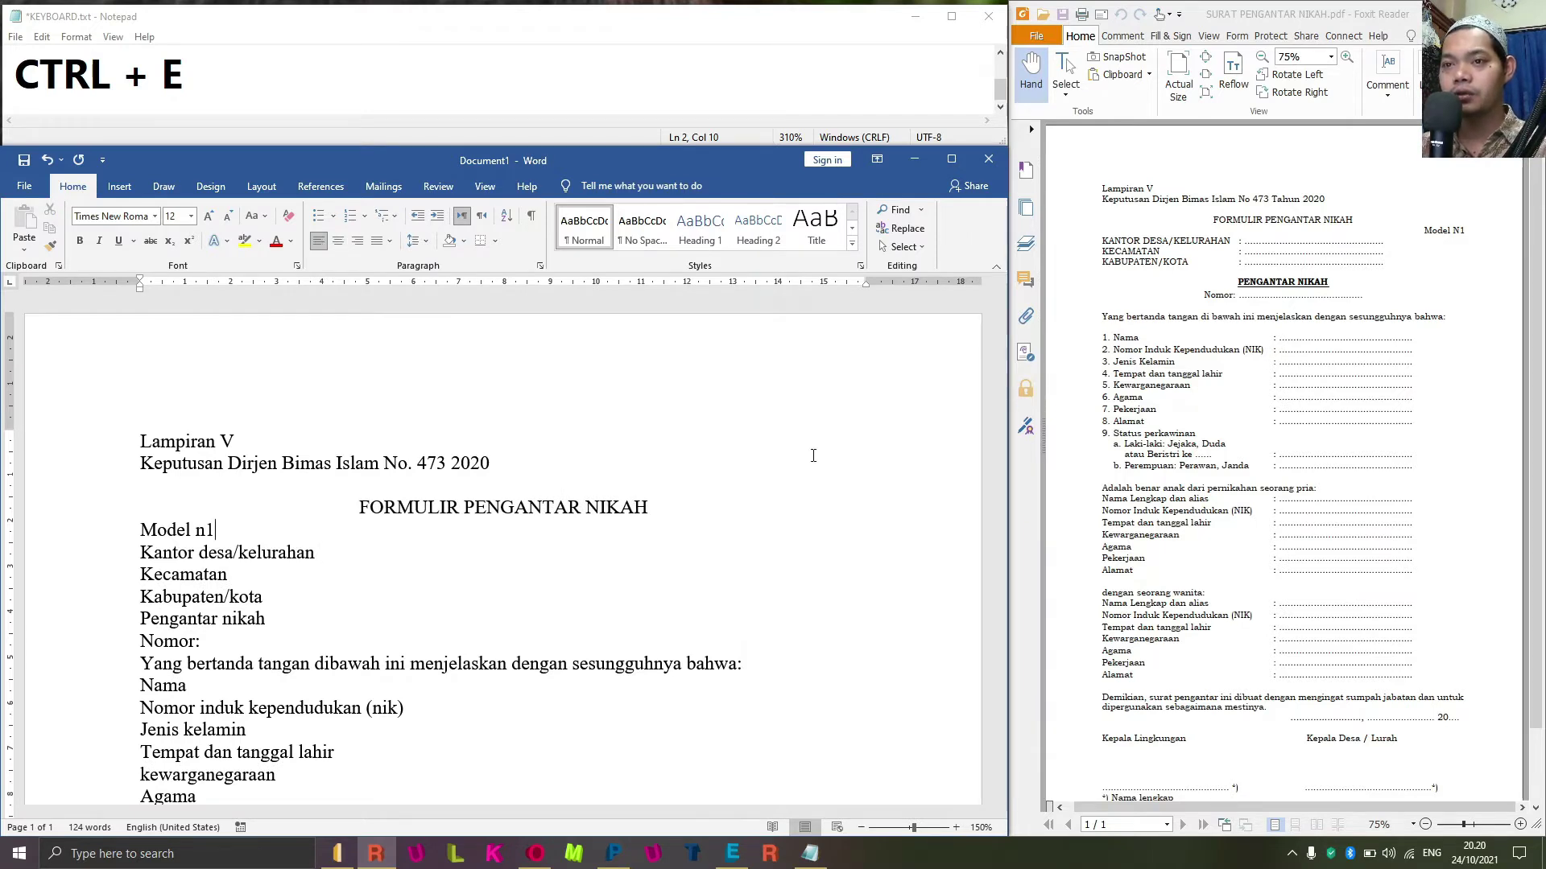
{"action": "key", "text": "Left"}
{"action": "key", "text": "Left"}
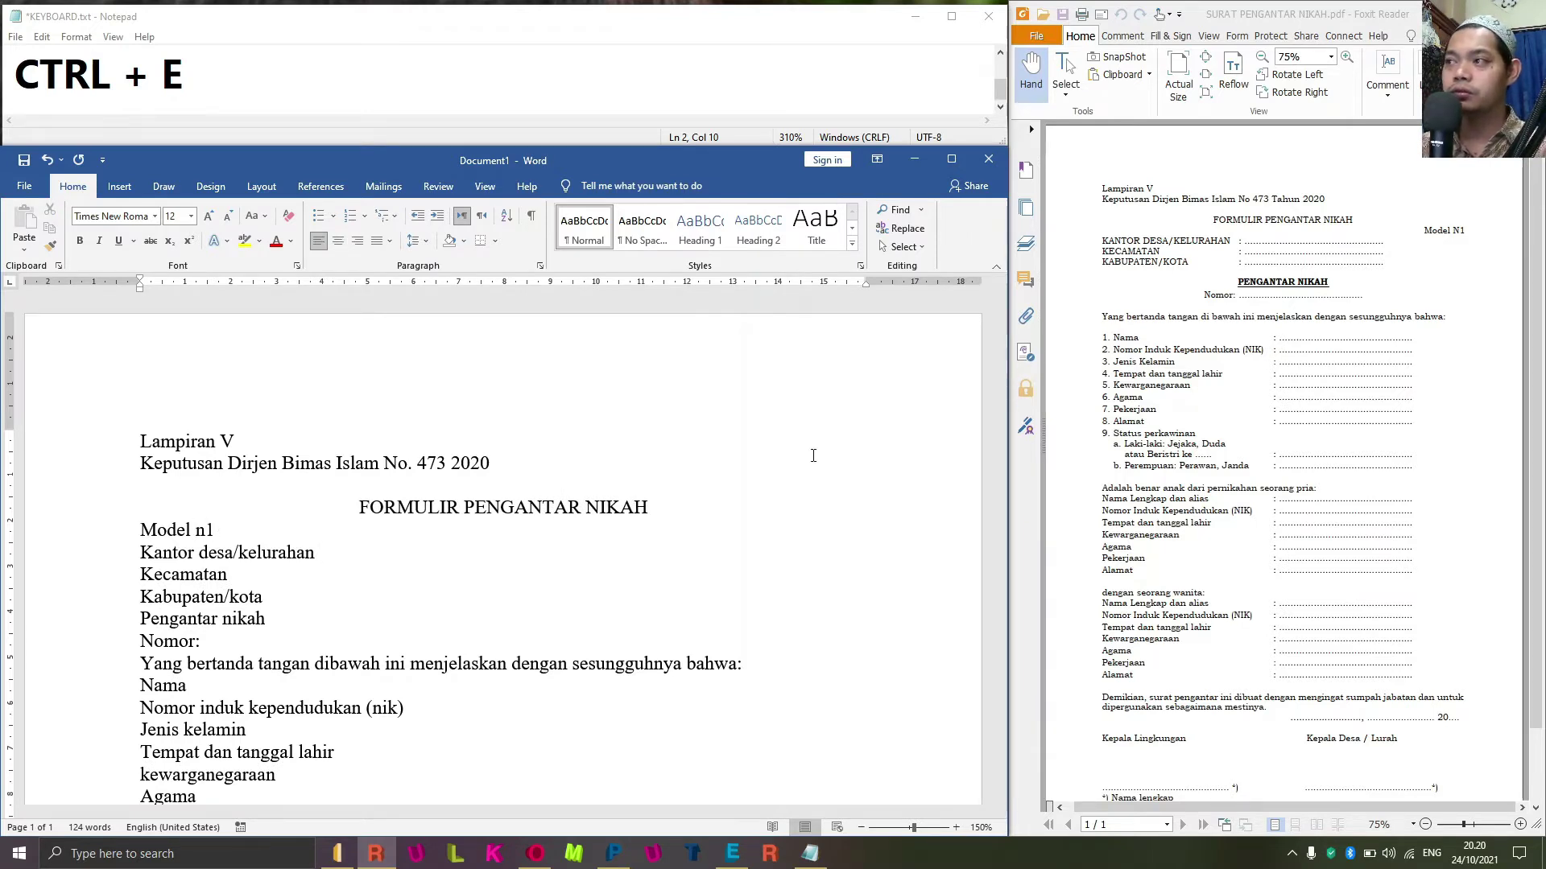
{"action": "key", "text": "Home"}
{"action": "key", "text": "Delete"}
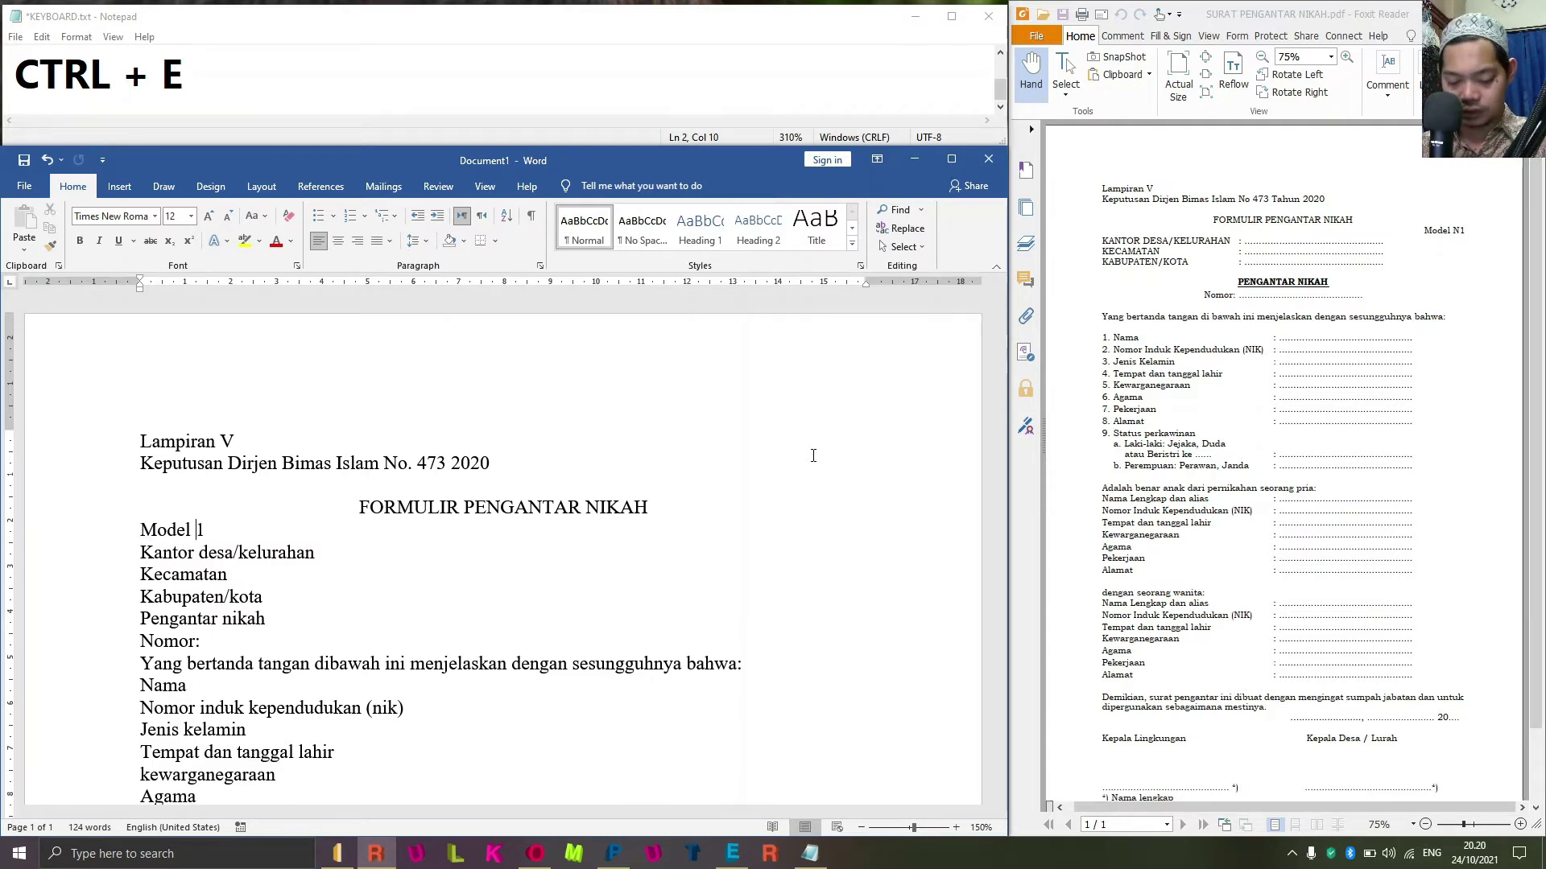
{"action": "type", "text": "n"}
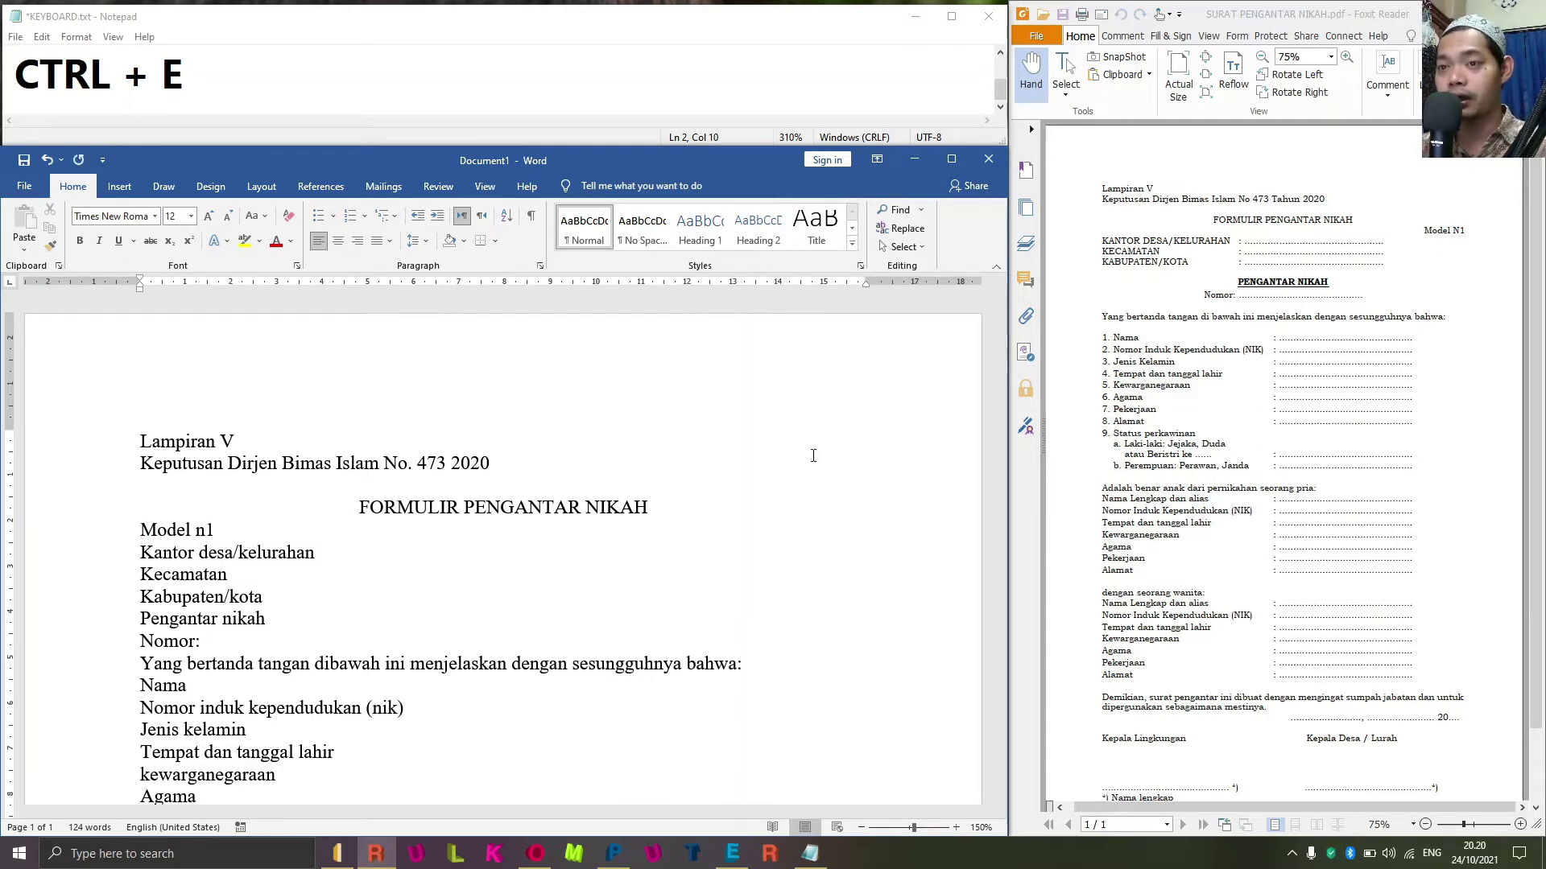
{"action": "key", "text": "BackSpace"}
{"action": "type", "text": "N"}
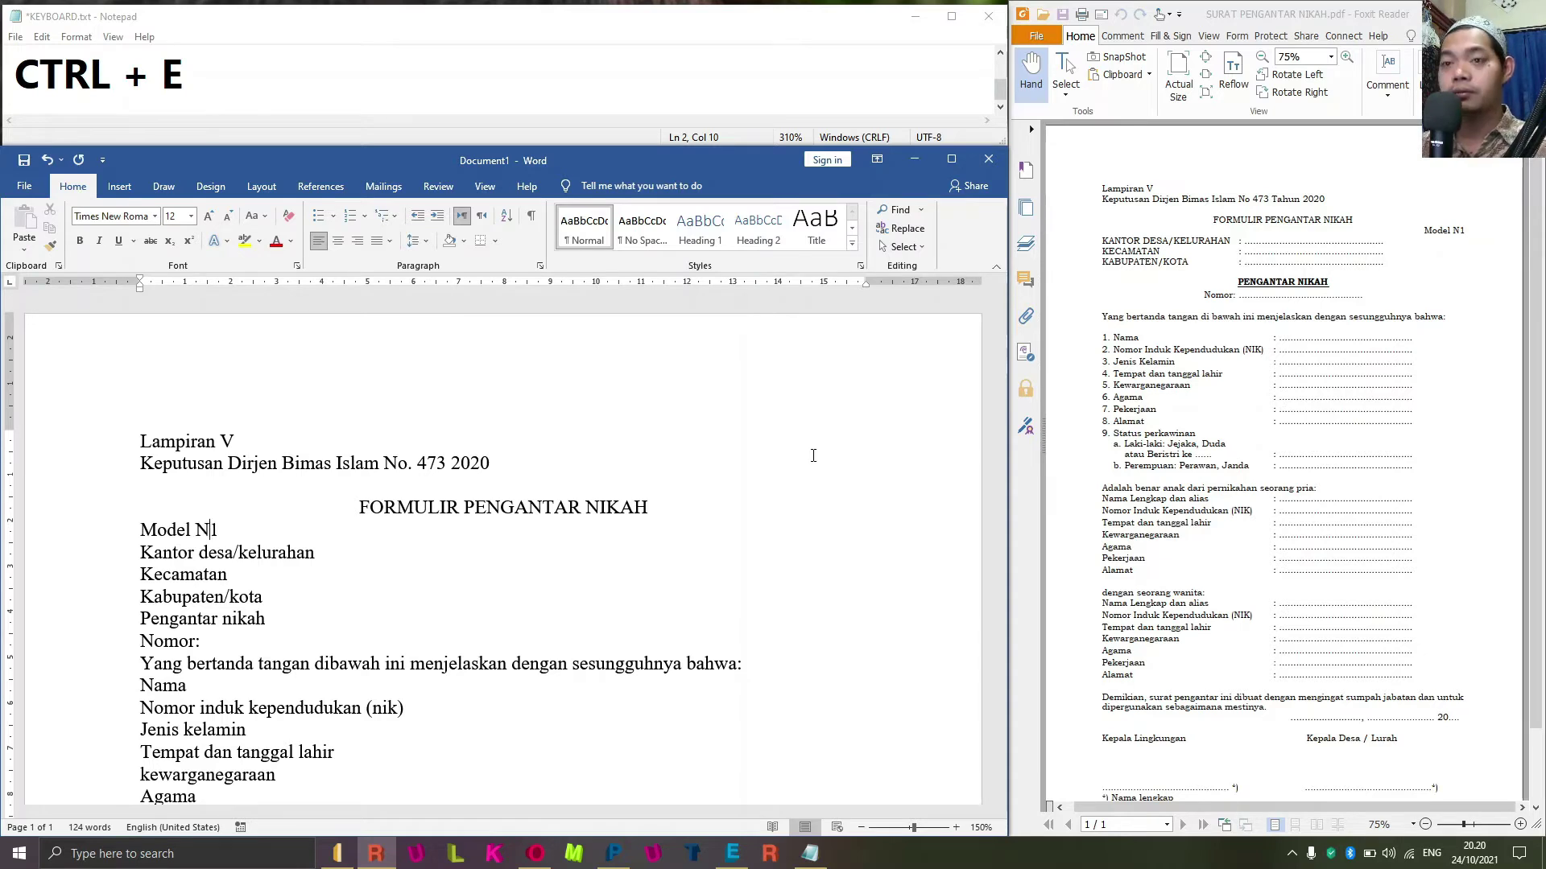
Right-align the Model N1 line and delete the E from the Notepad 'CTRL + E' note.
{"action": "key", "text": "Home"}
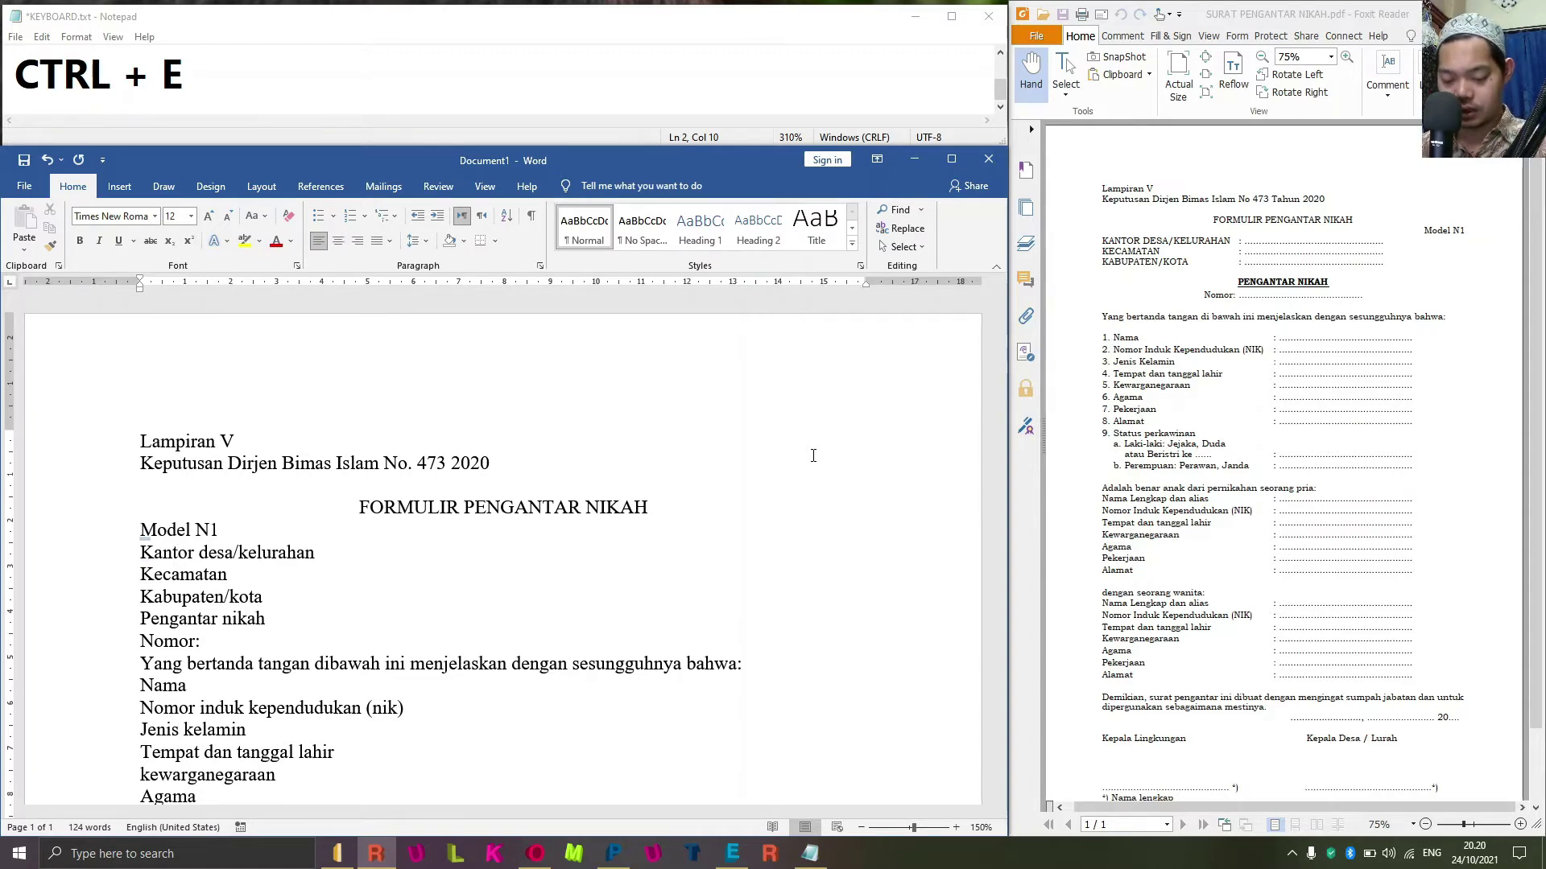
{"action": "key", "text": "ctrl+r"}
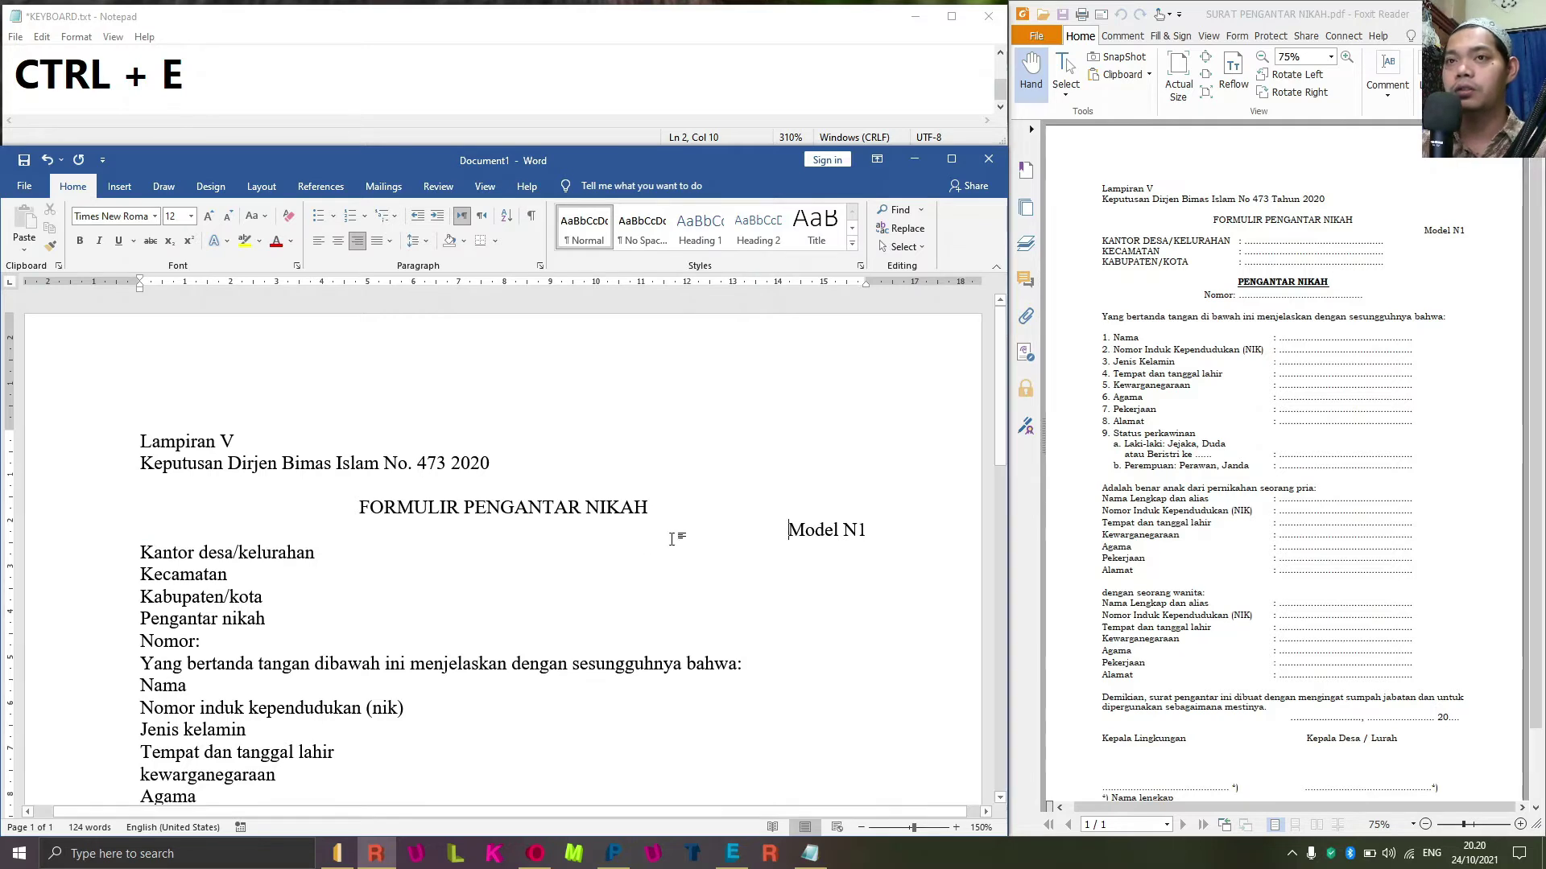
{"action": "left_click", "coordinate": [218, 66]}
{"action": "key", "text": "BackSpace"}
{"action": "key", "text": "BackSpace"}
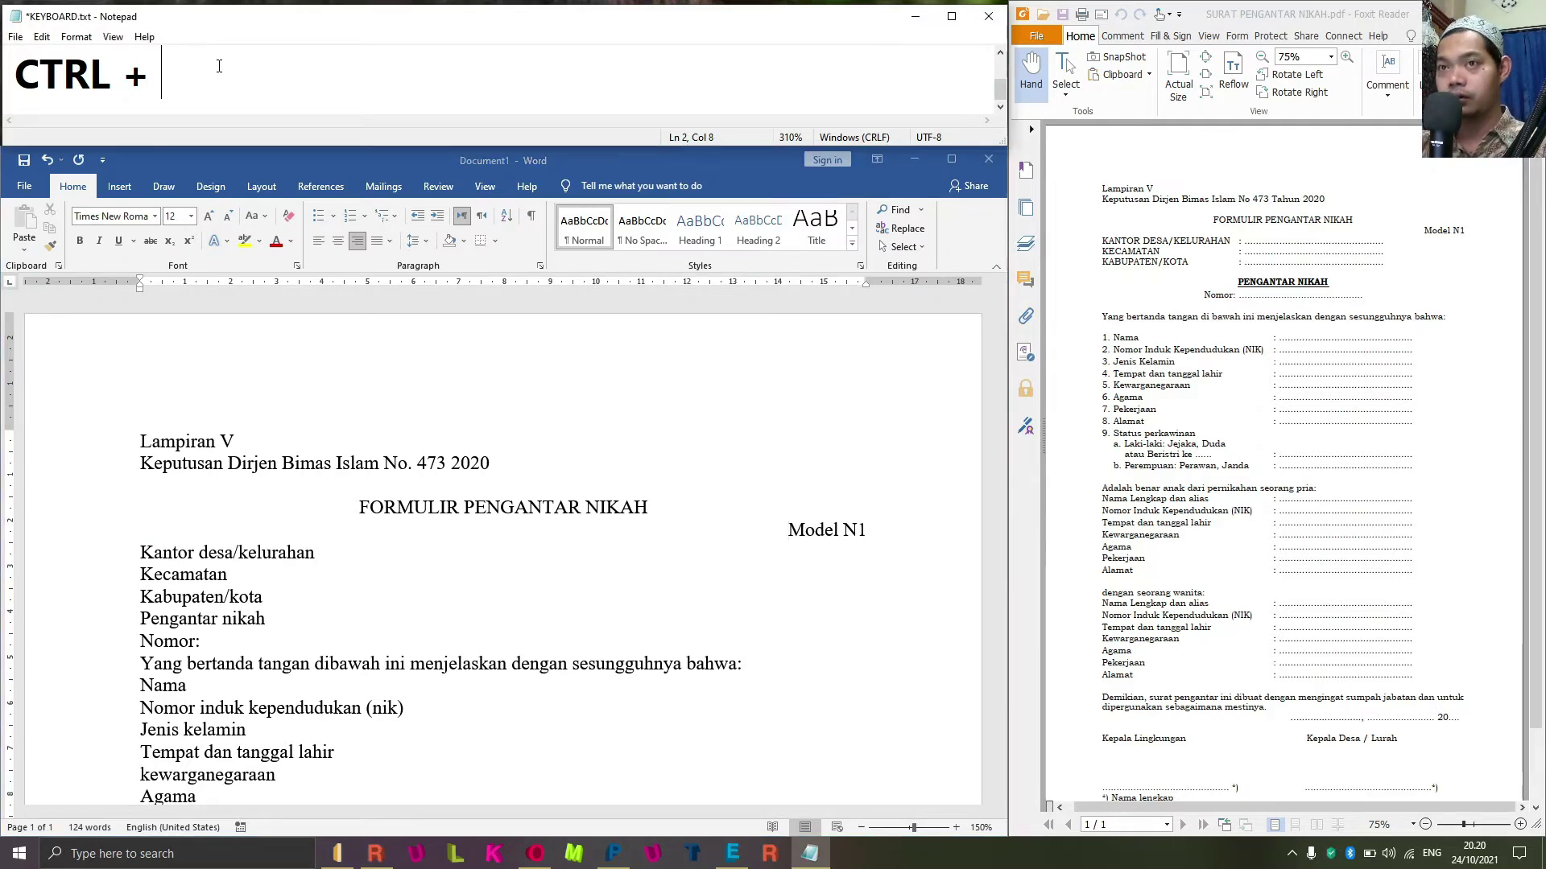
Complete the Notepad note as 'CTRL + R = RATA KANAN'.
{"action": "type", "text": "r"}
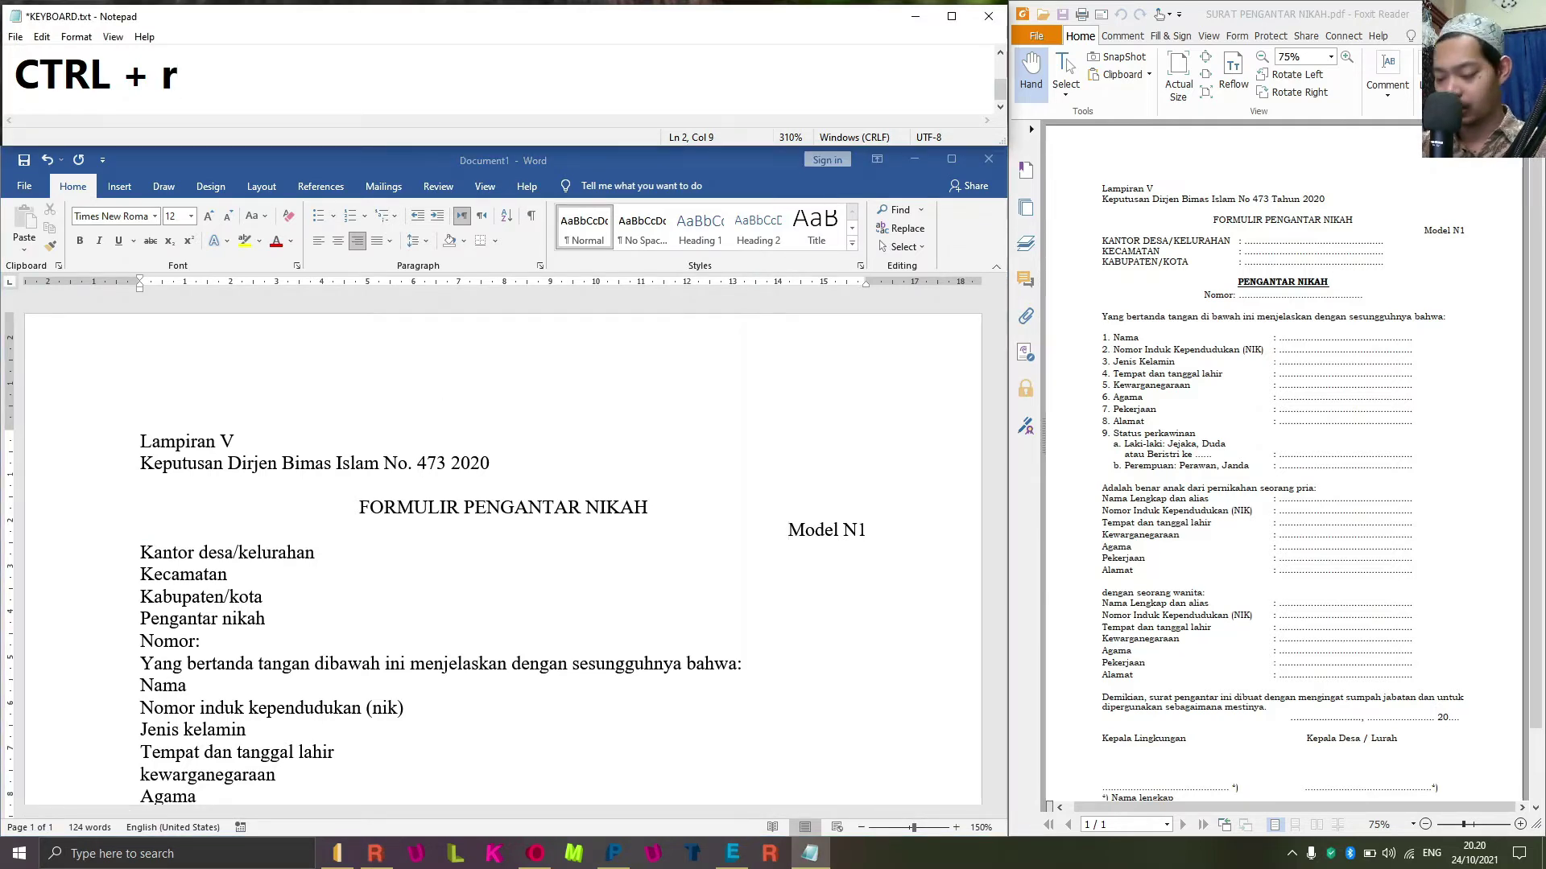
{"action": "key", "text": "BackSpace"}
{"action": "type", "text": "R = R"}
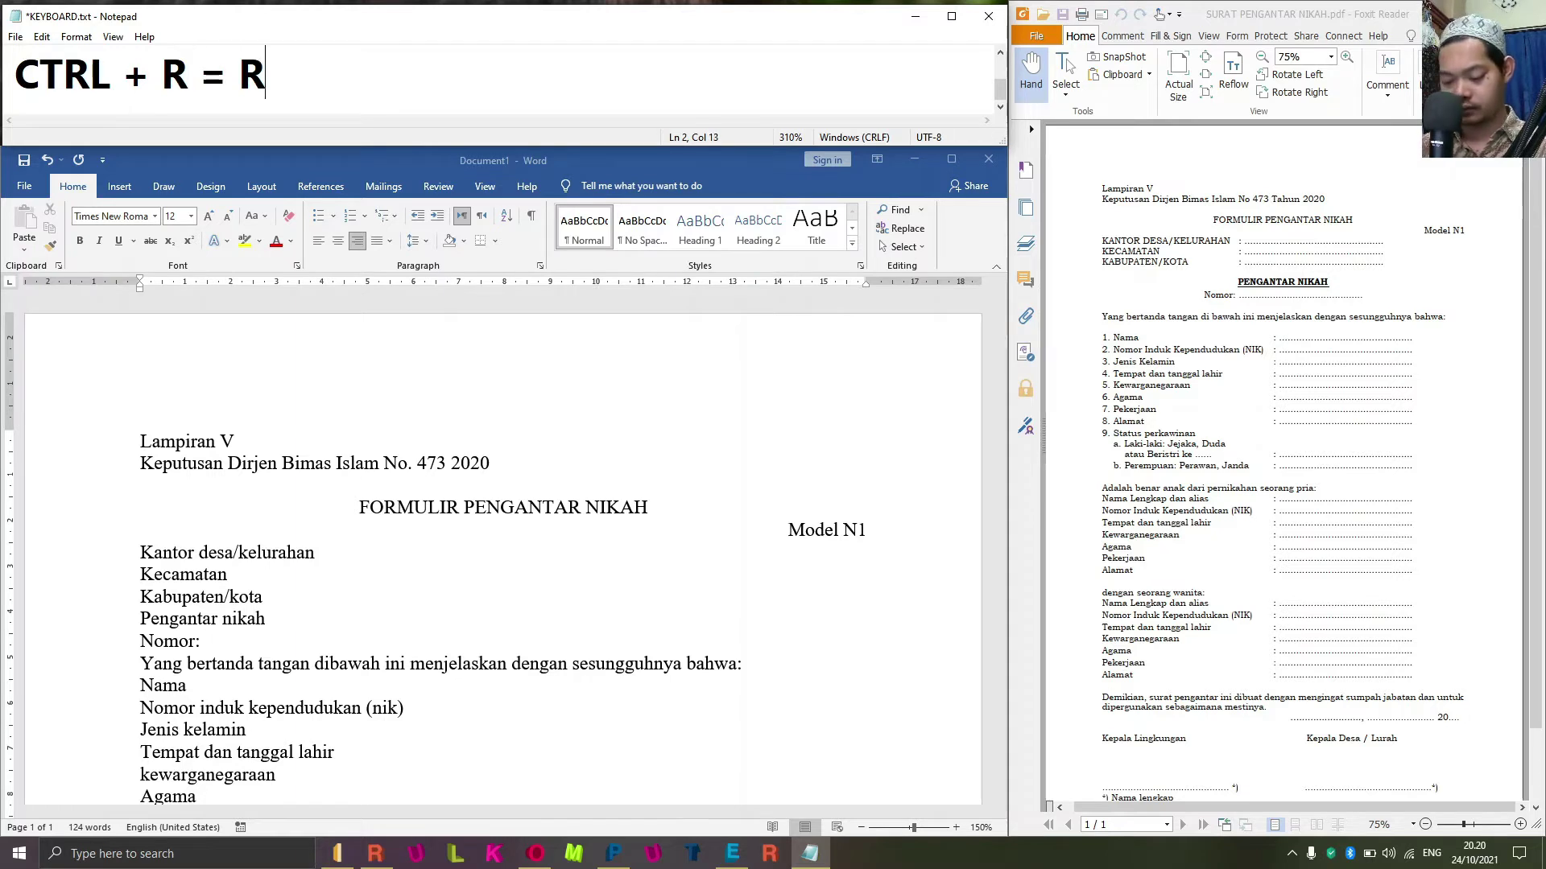
{"action": "type", "text": "ATA KANAN"}
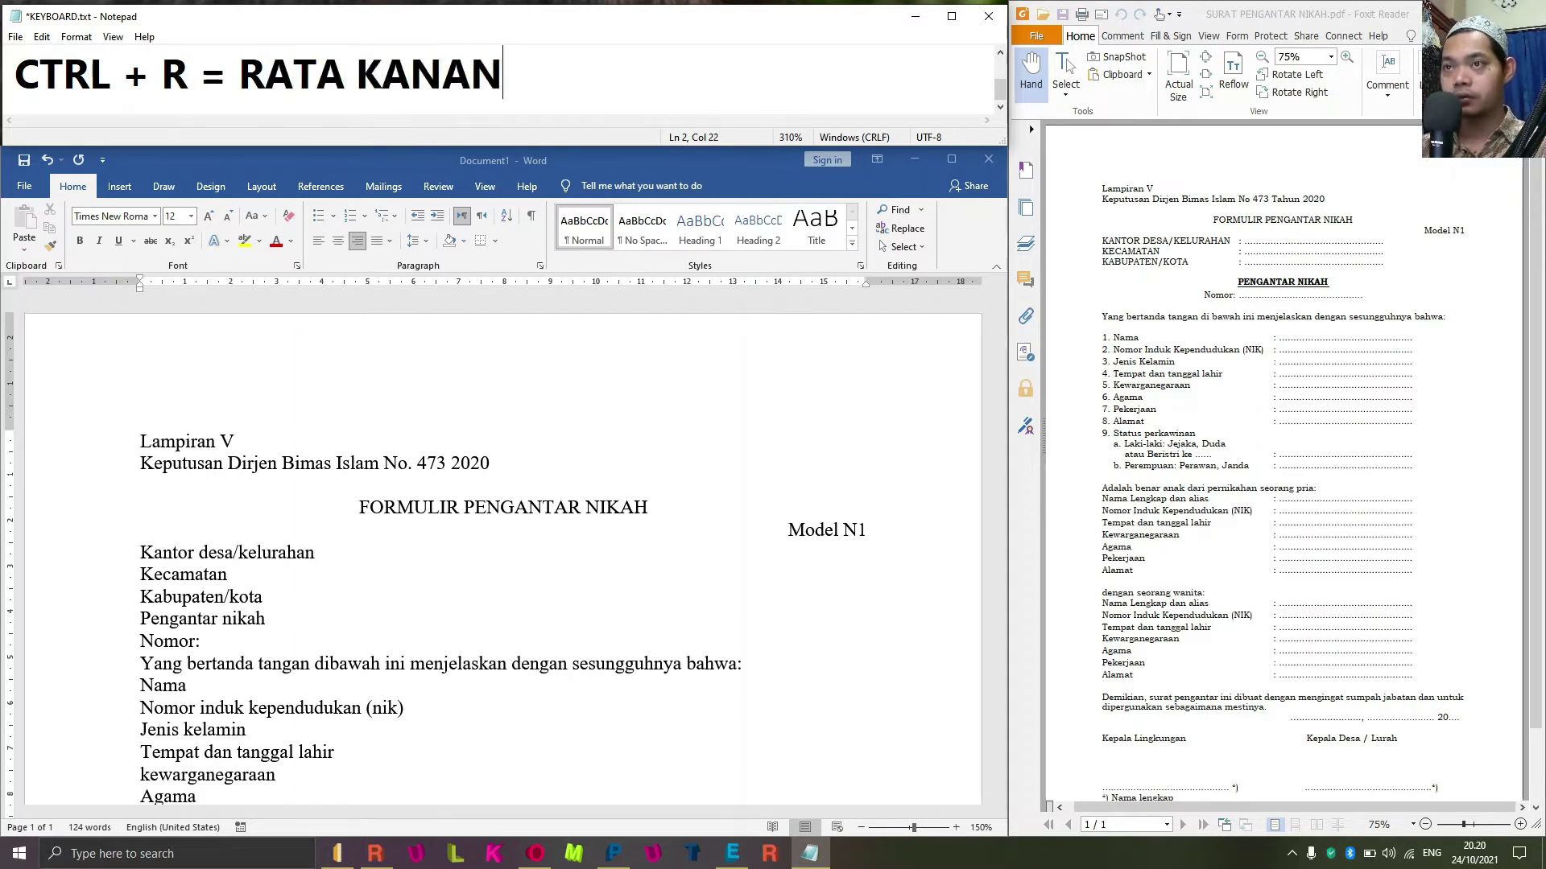
Select the Kantor desa/kelurahan, Kecamatan and Kabupaten/Kota lines in Word with Shift+Down.
{"action": "left_click", "coordinate": [220, 568]}
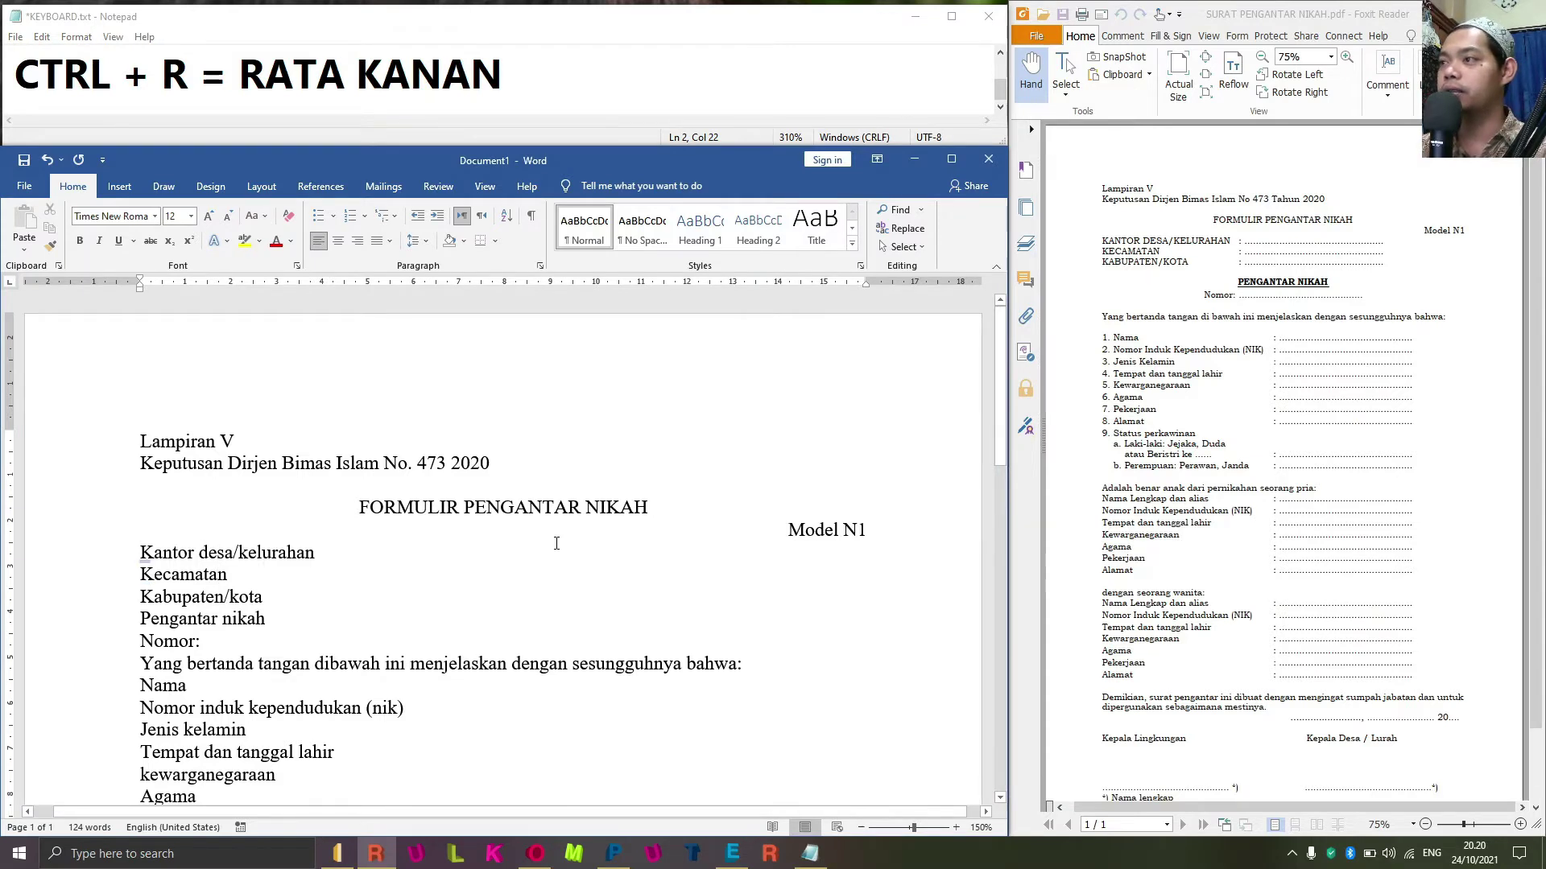
{"action": "key", "text": "ctrl+shift+Right"}
{"action": "key", "text": "ctrl+shift+Right"}
{"action": "key", "text": "ctrl+shift+Right"}
{"action": "key", "text": "ctrl+shift+Right"}
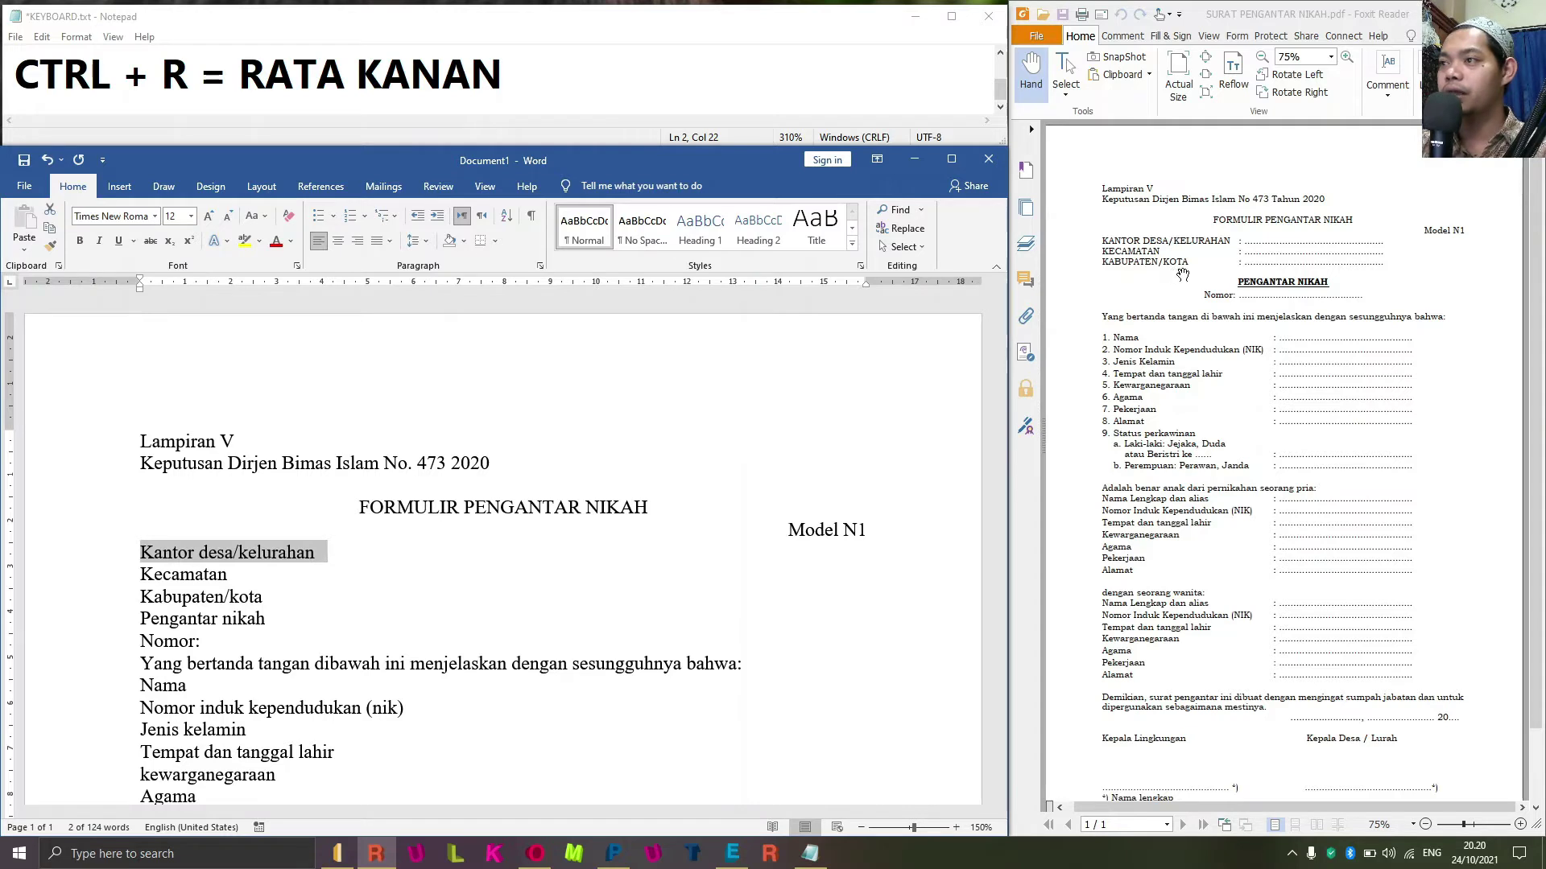
{"action": "left_click", "coordinate": [263, 553]}
{"action": "key", "text": "ctrl+Left"}
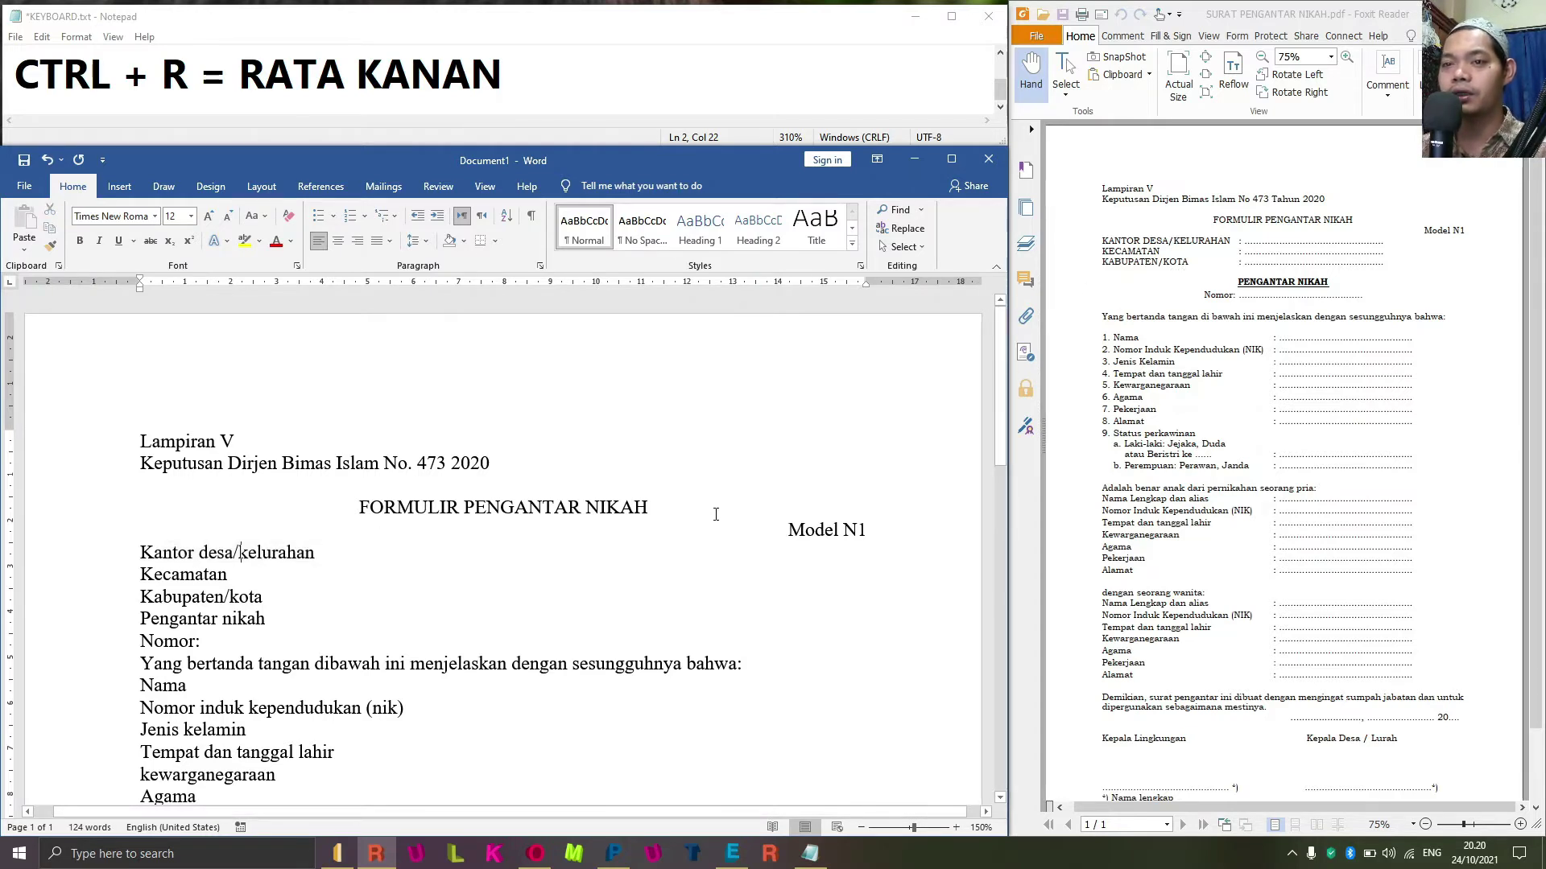
{"action": "key", "text": "ctrl+Left"}
{"action": "key", "text": "shift+Down"}
{"action": "key", "text": "shift+Down"}
{"action": "key", "text": "shift+Down"}
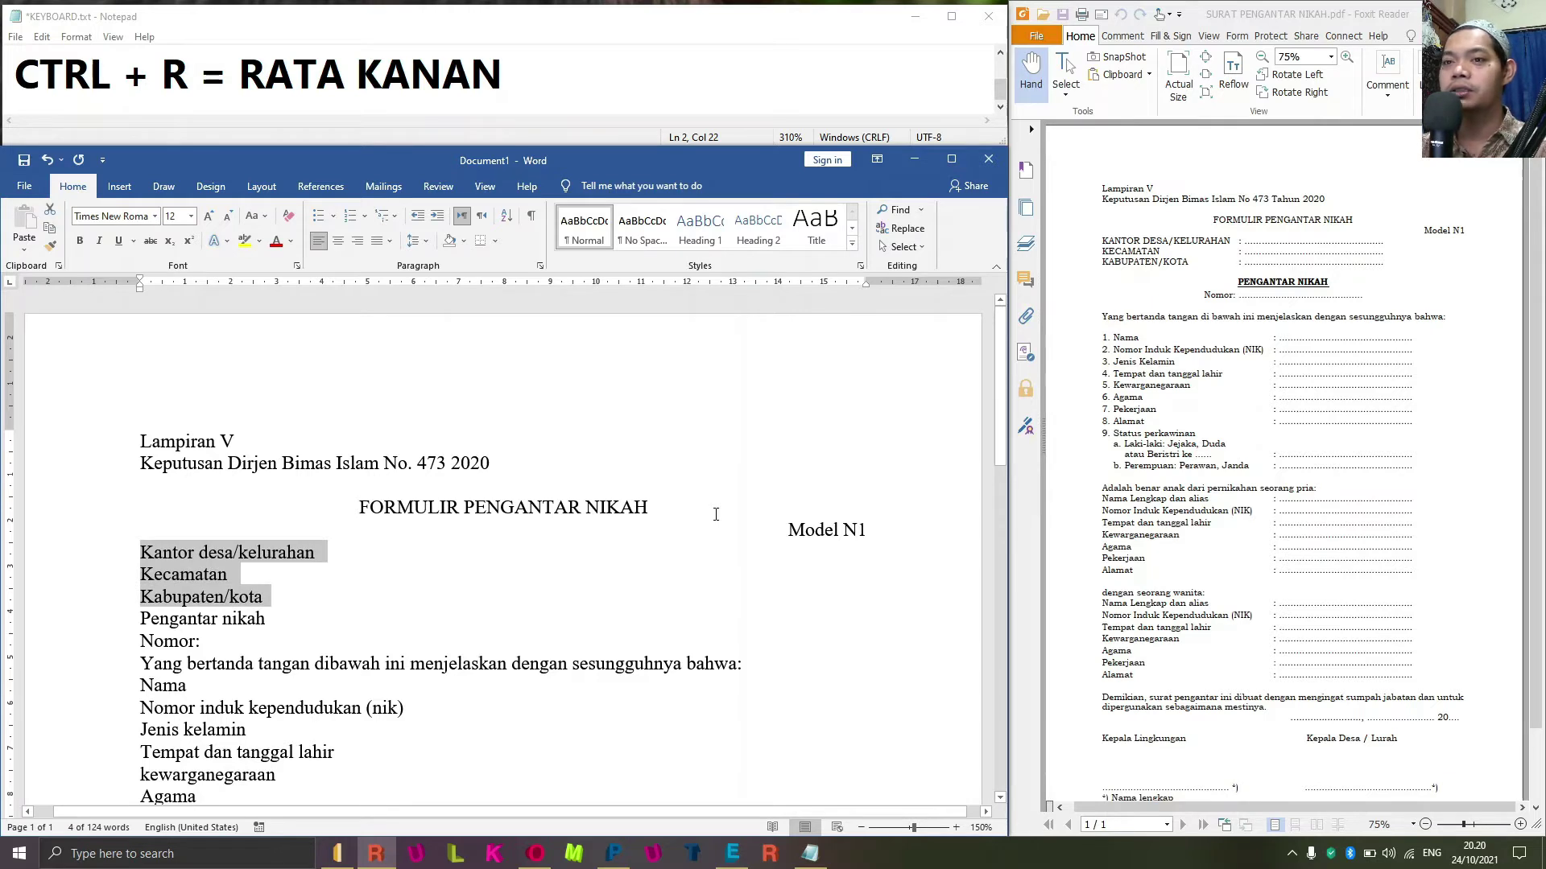
Add the note line 'SHIFT + ARAH PANAH BAWAH = BLOK PER BARIS' in Notepad.
{"action": "left_click", "coordinate": [194, 67]}
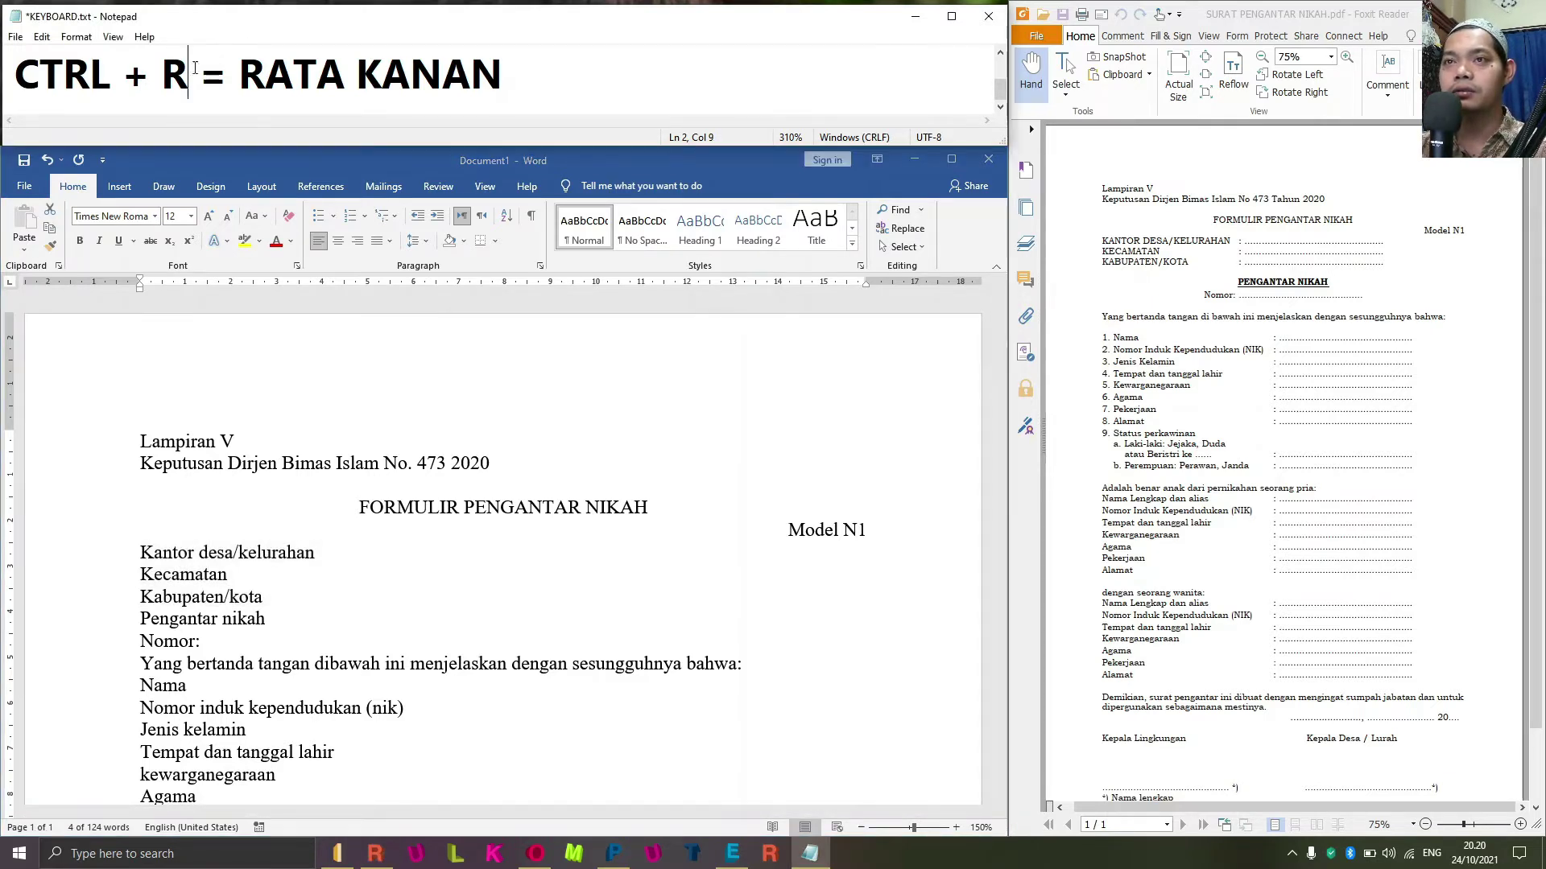
{"action": "key", "text": "End"}
{"action": "key", "text": "Return"}
{"action": "type", "text": "SHI"}
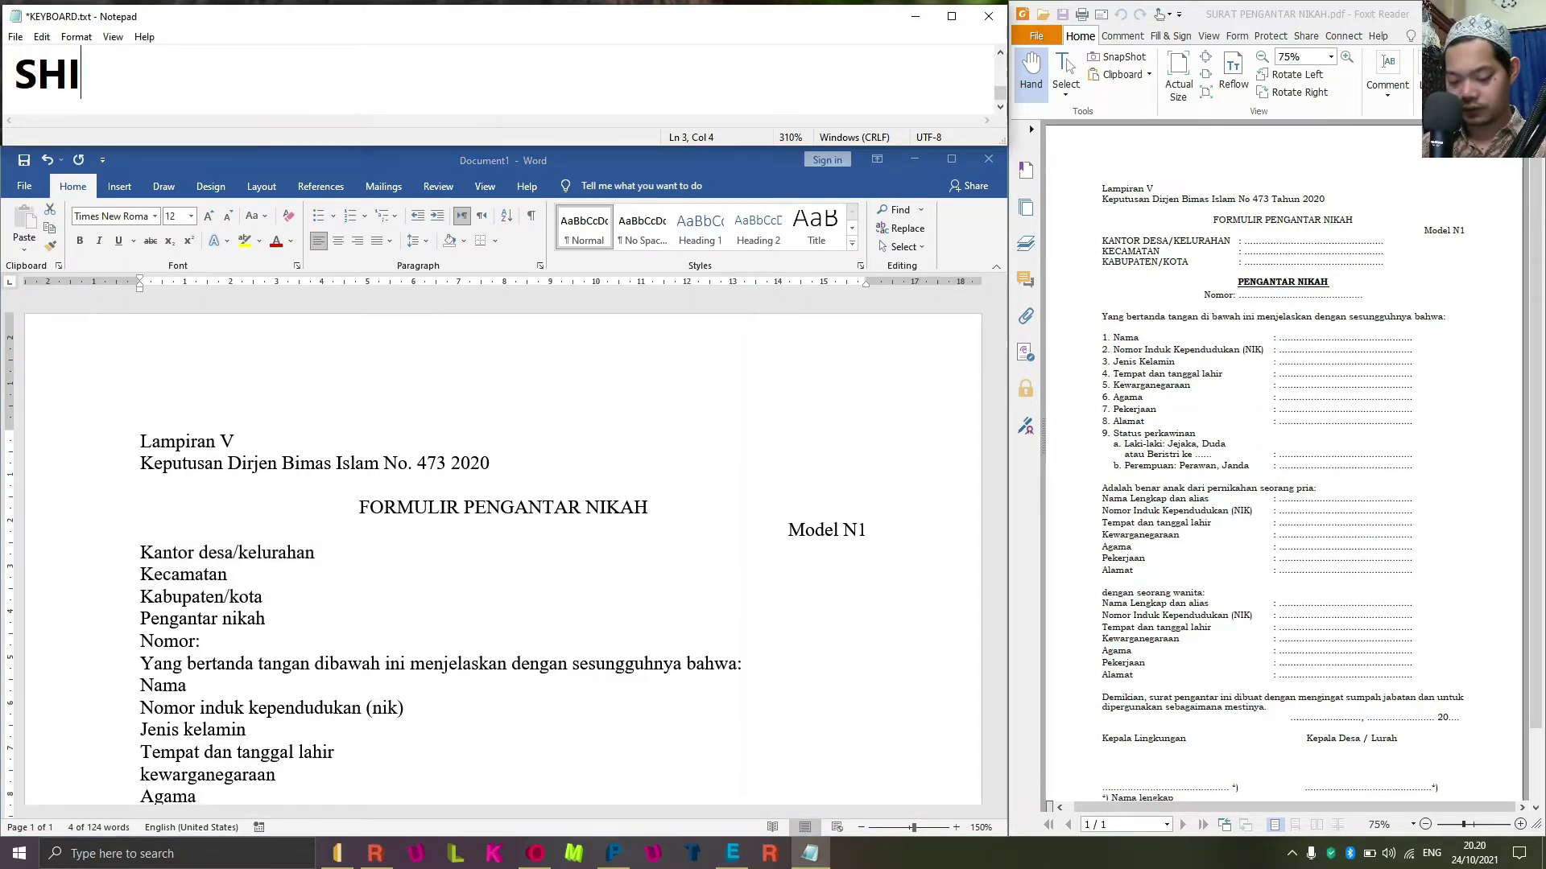
{"action": "type", "text": "FT +"}
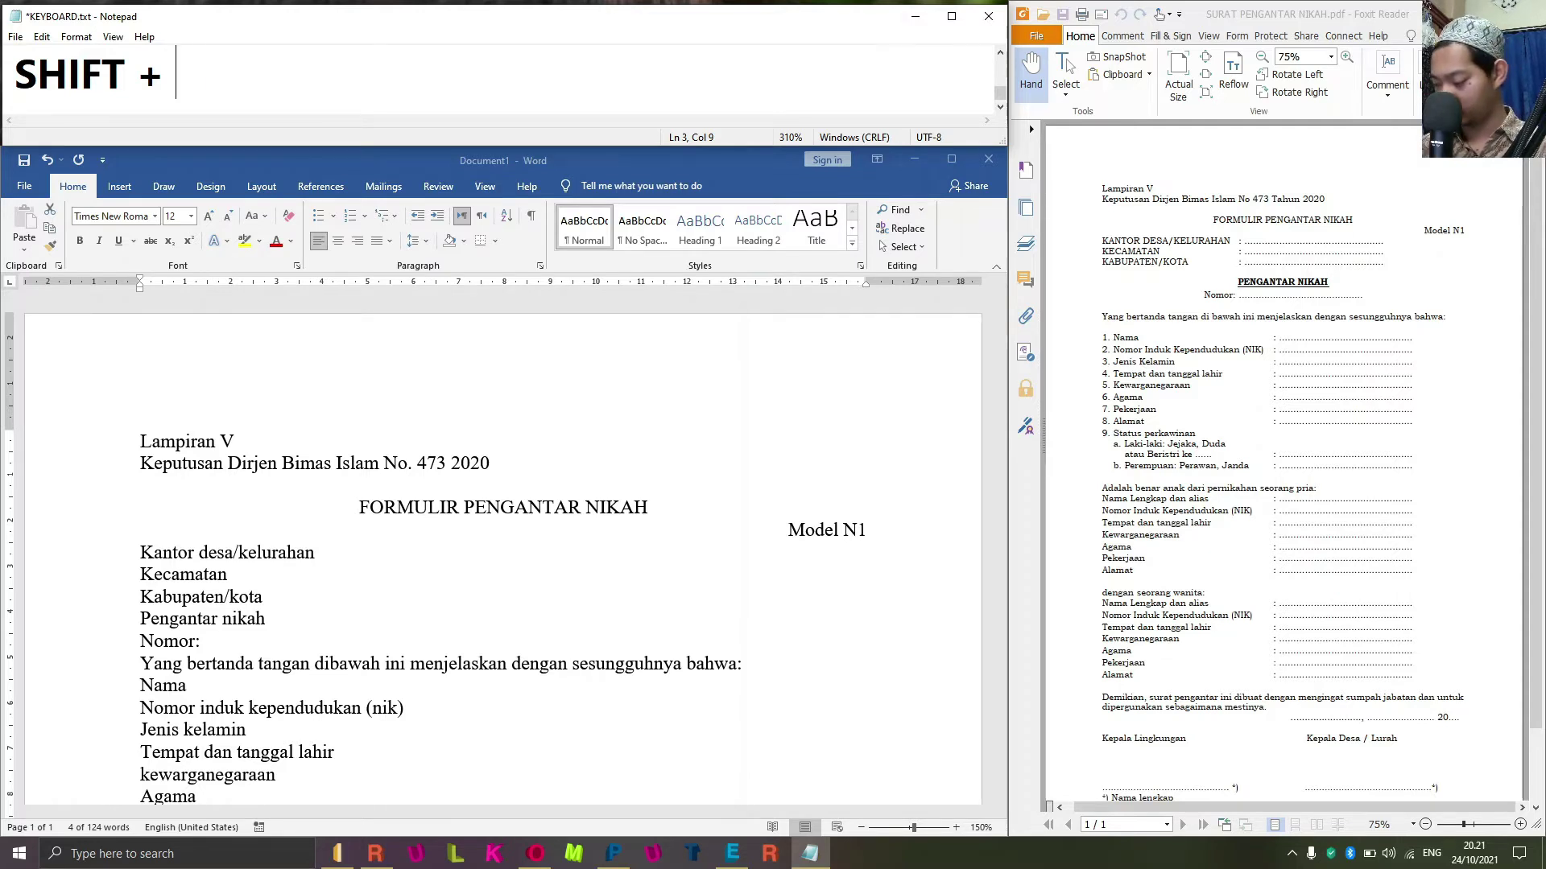
{"action": "type", "text": "ARAH"}
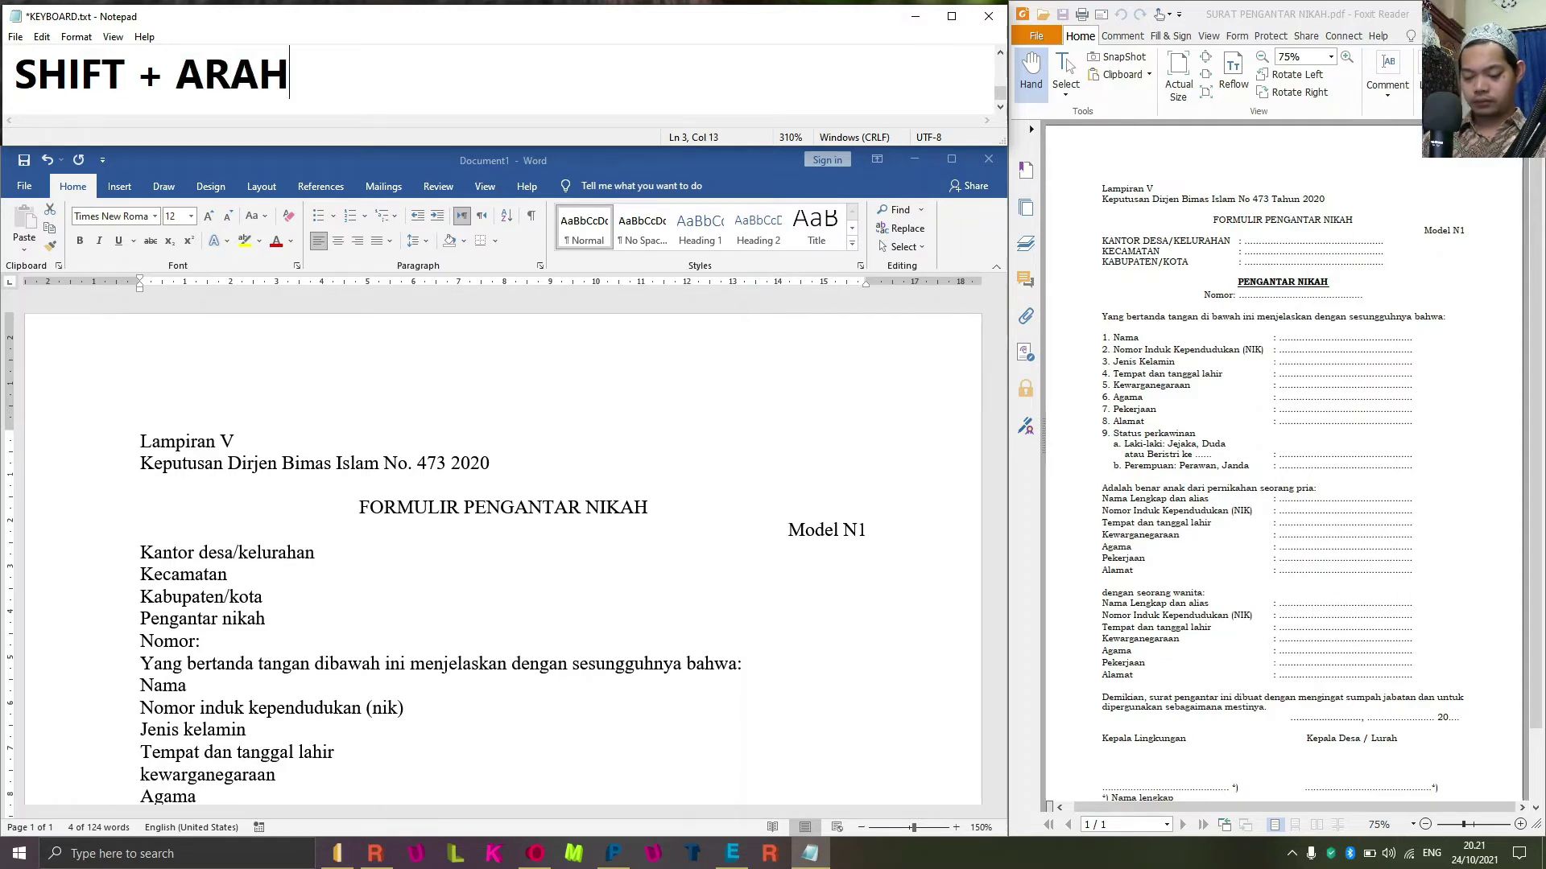
{"action": "type", "text": " PANAH BAWAH"}
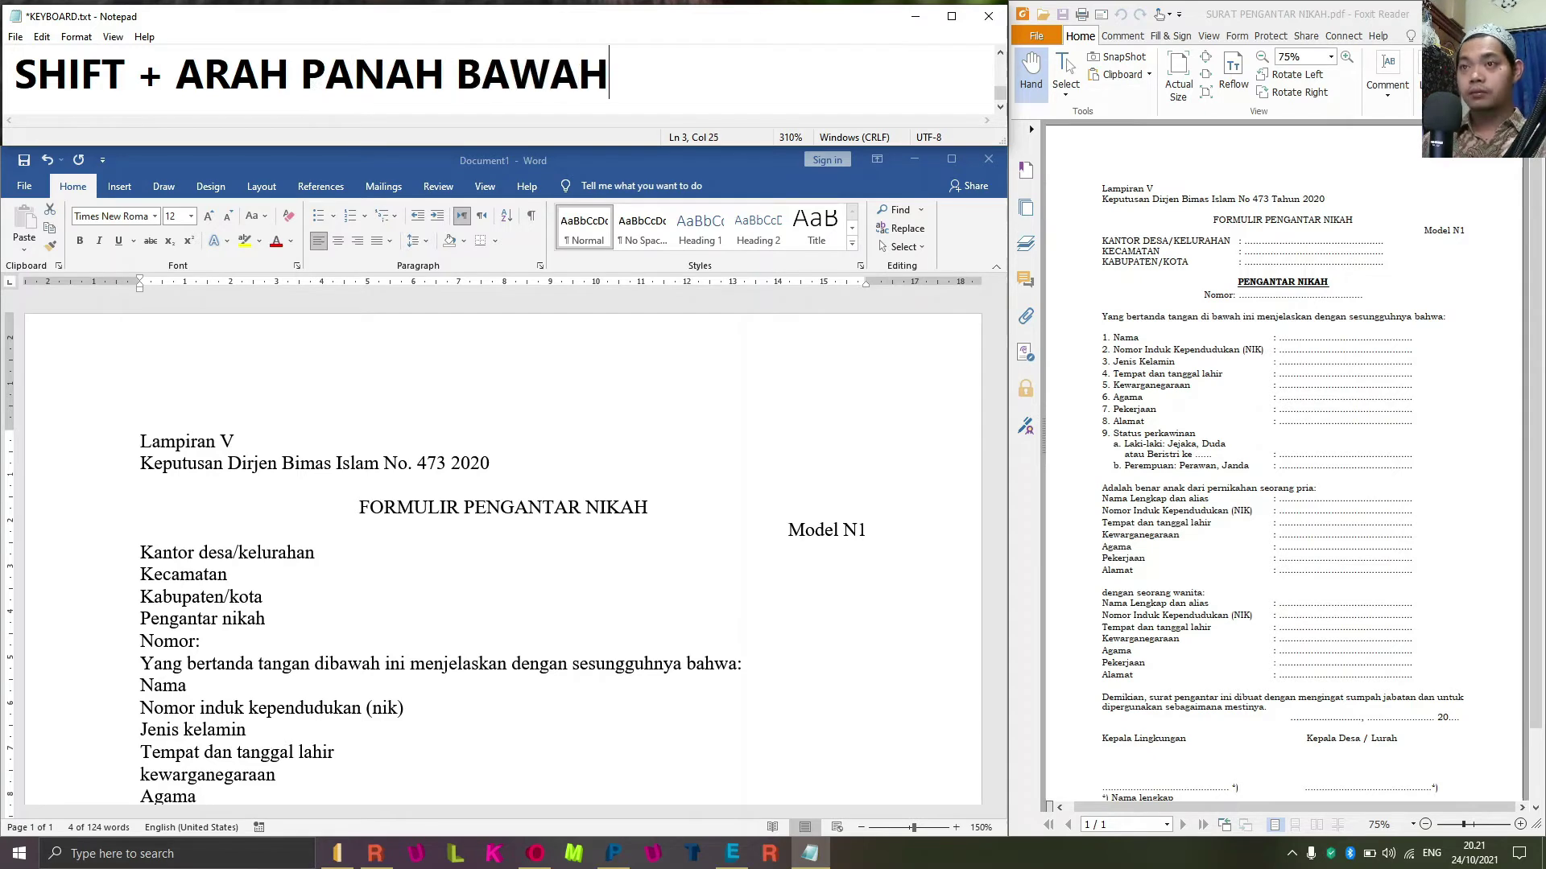
{"action": "left_click", "coordinate": [301, 574]}
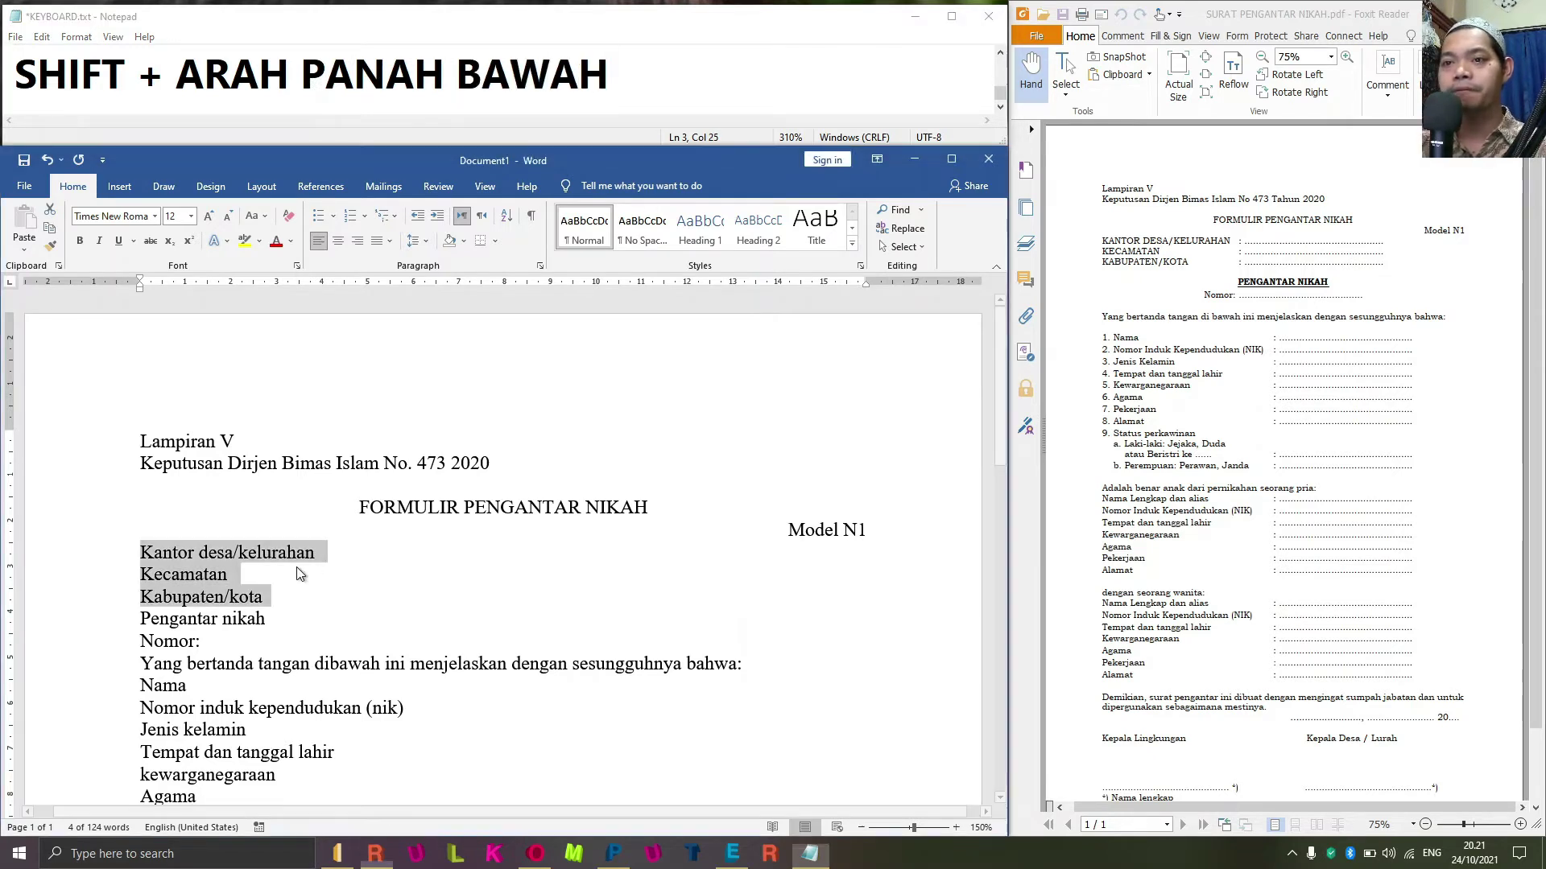
{"action": "left_click", "coordinate": [703, 66]}
{"action": "type", "text": "= BLO"}
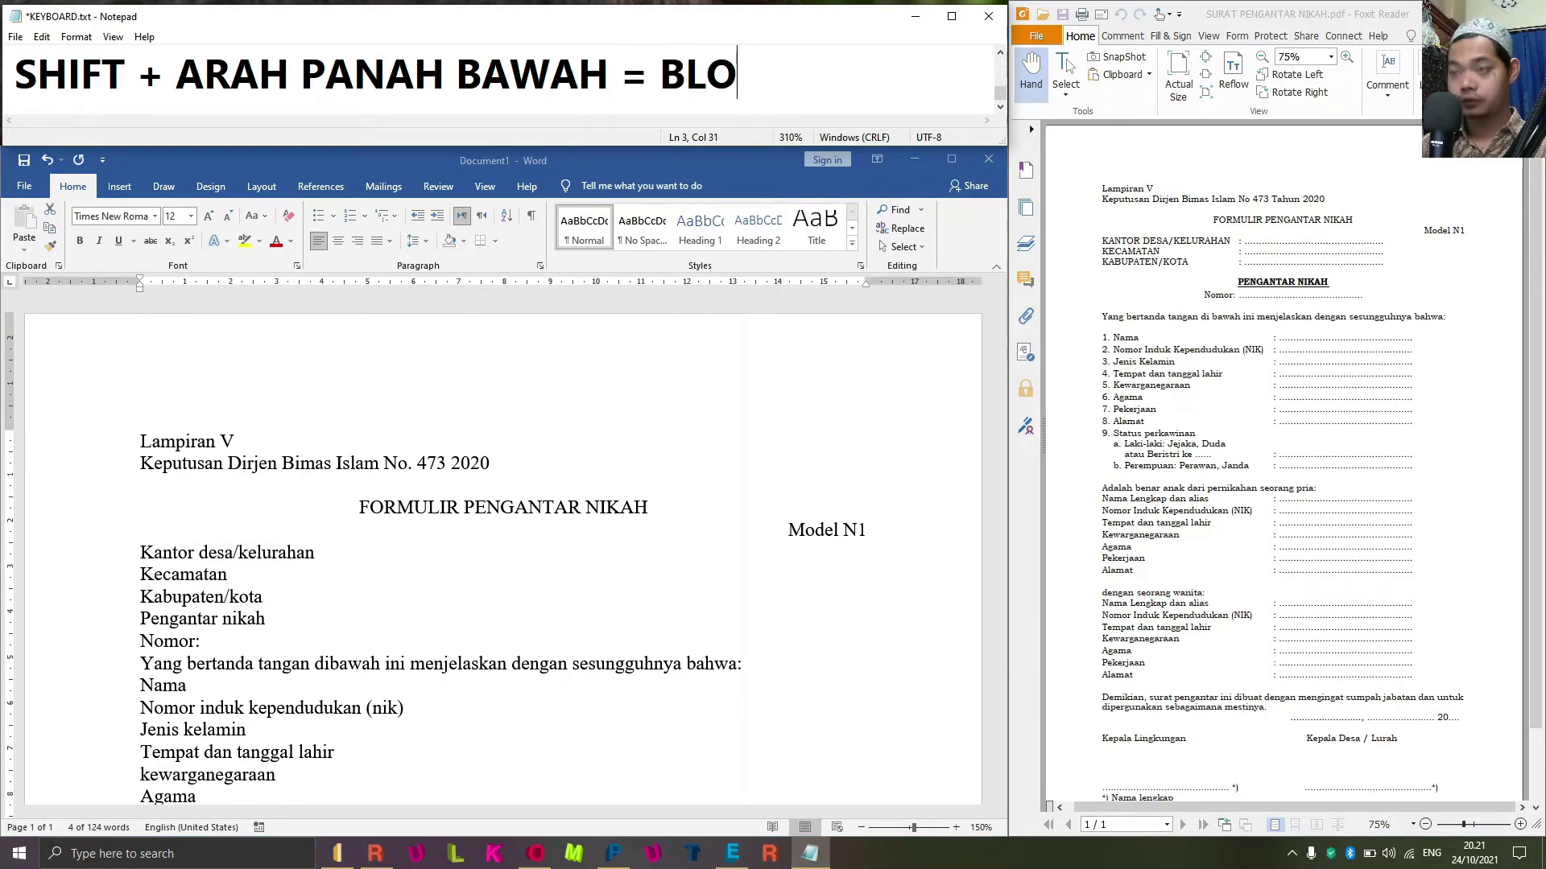
{"action": "type", "text": "K PER "}
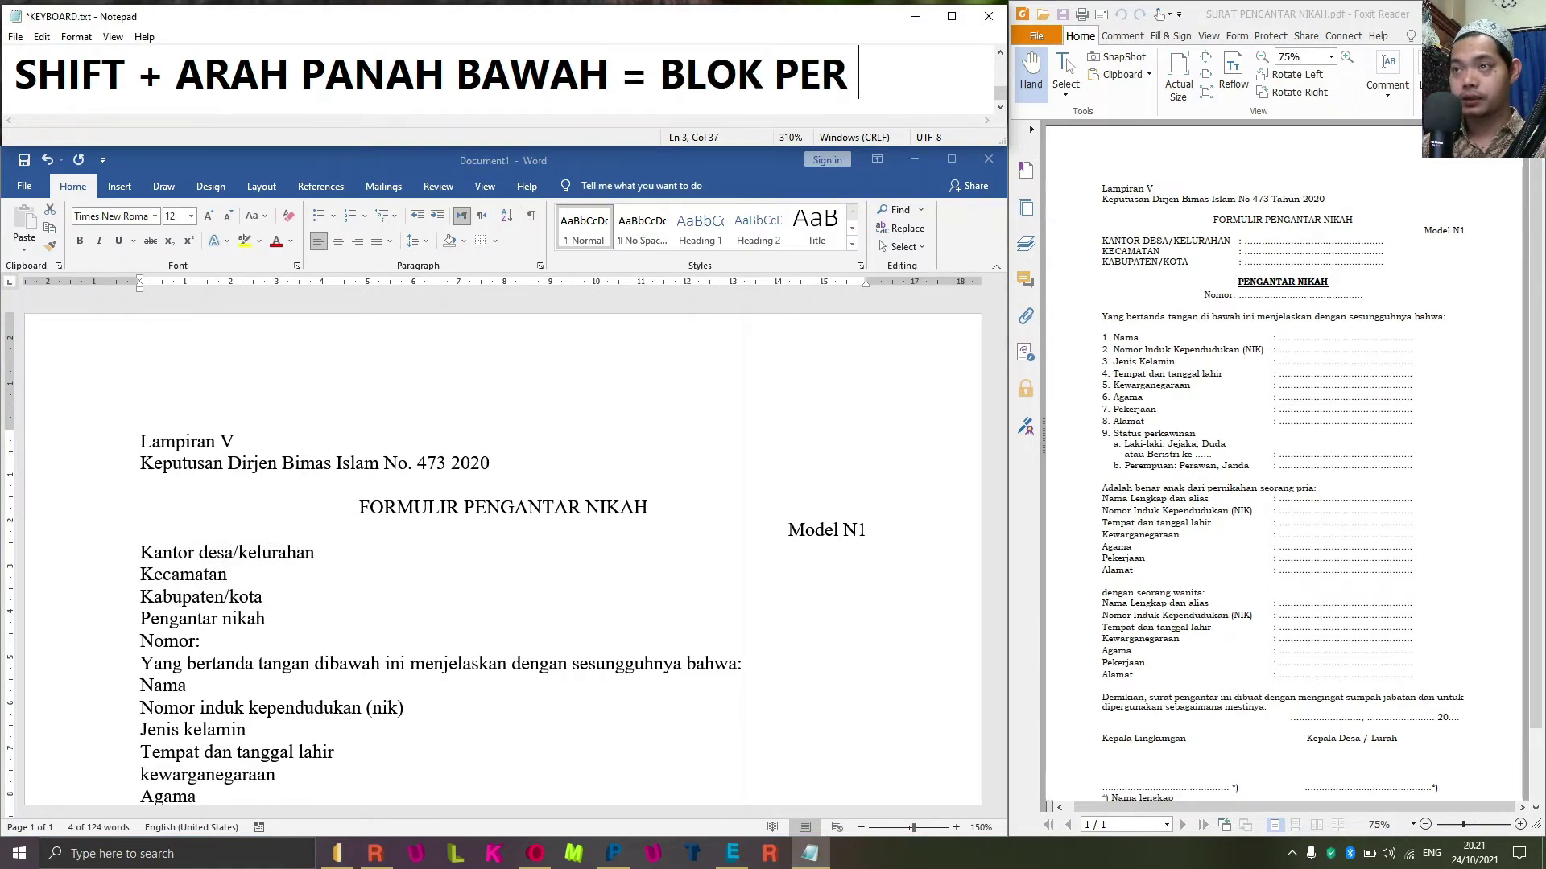
{"action": "type", "text": "BARIS"}
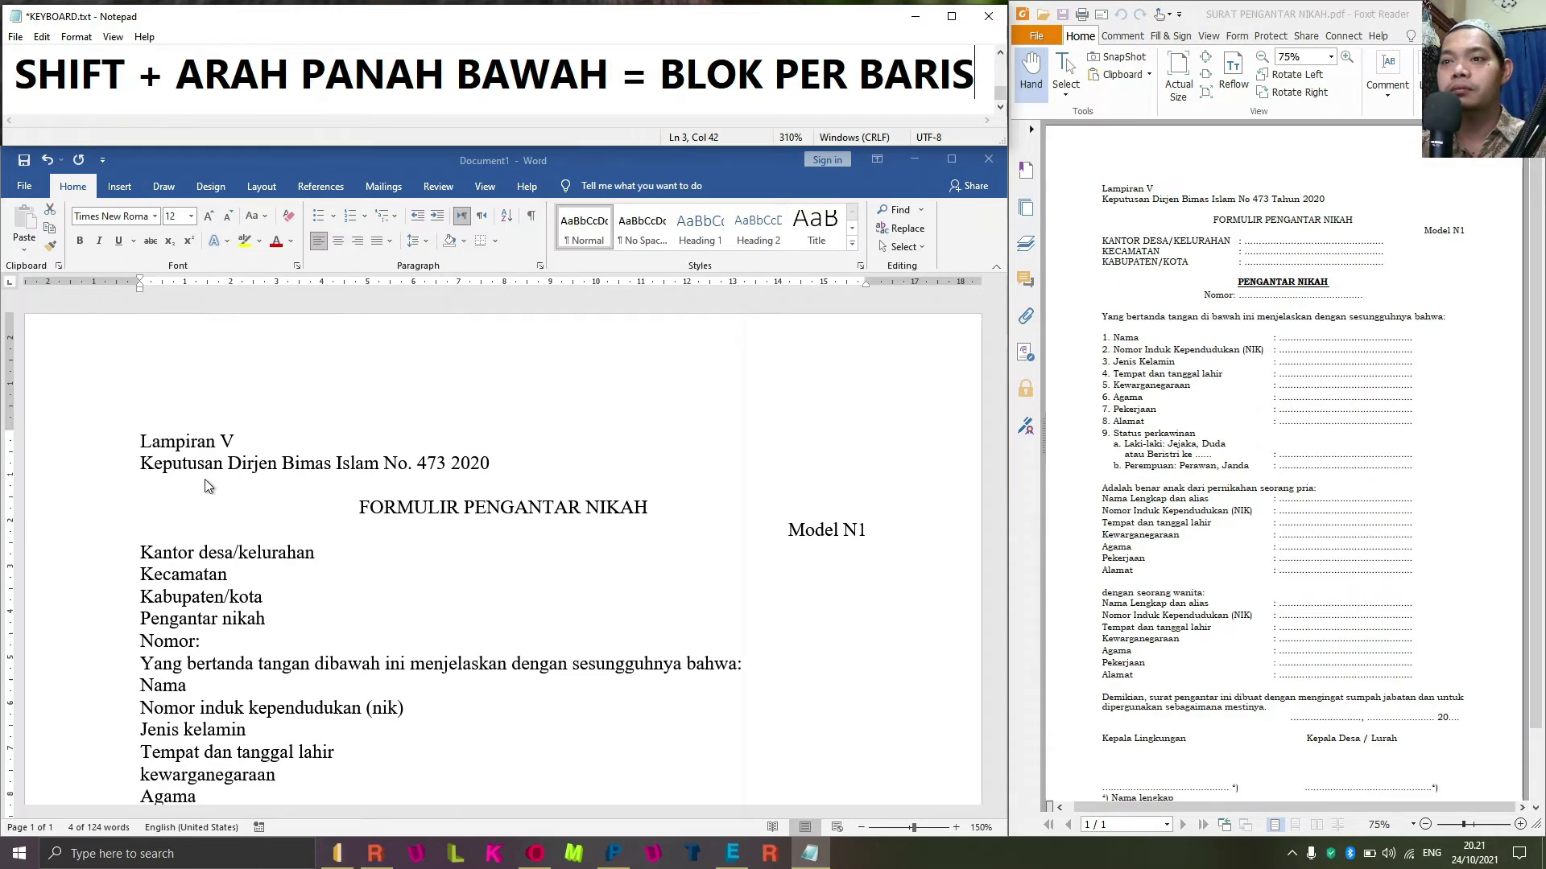
{"action": "left_click", "coordinate": [206, 483]}
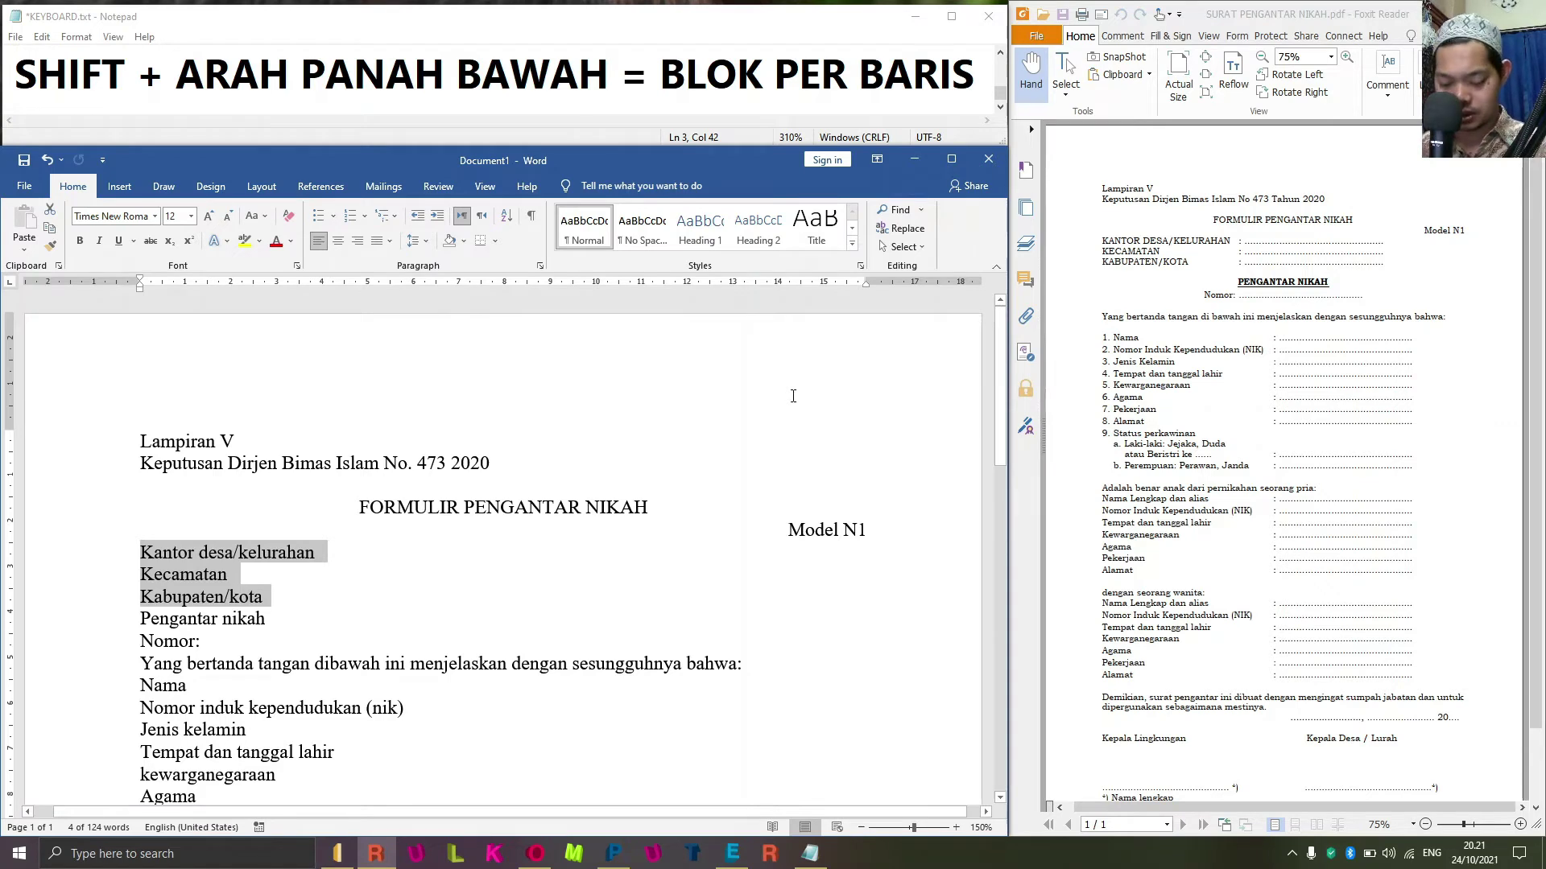
Apply UPPERCASE through Change Case (Alt, O, E) to the selected Kantor, Kecamatan and Kabupaten lines.
{"action": "key", "text": "alt"}
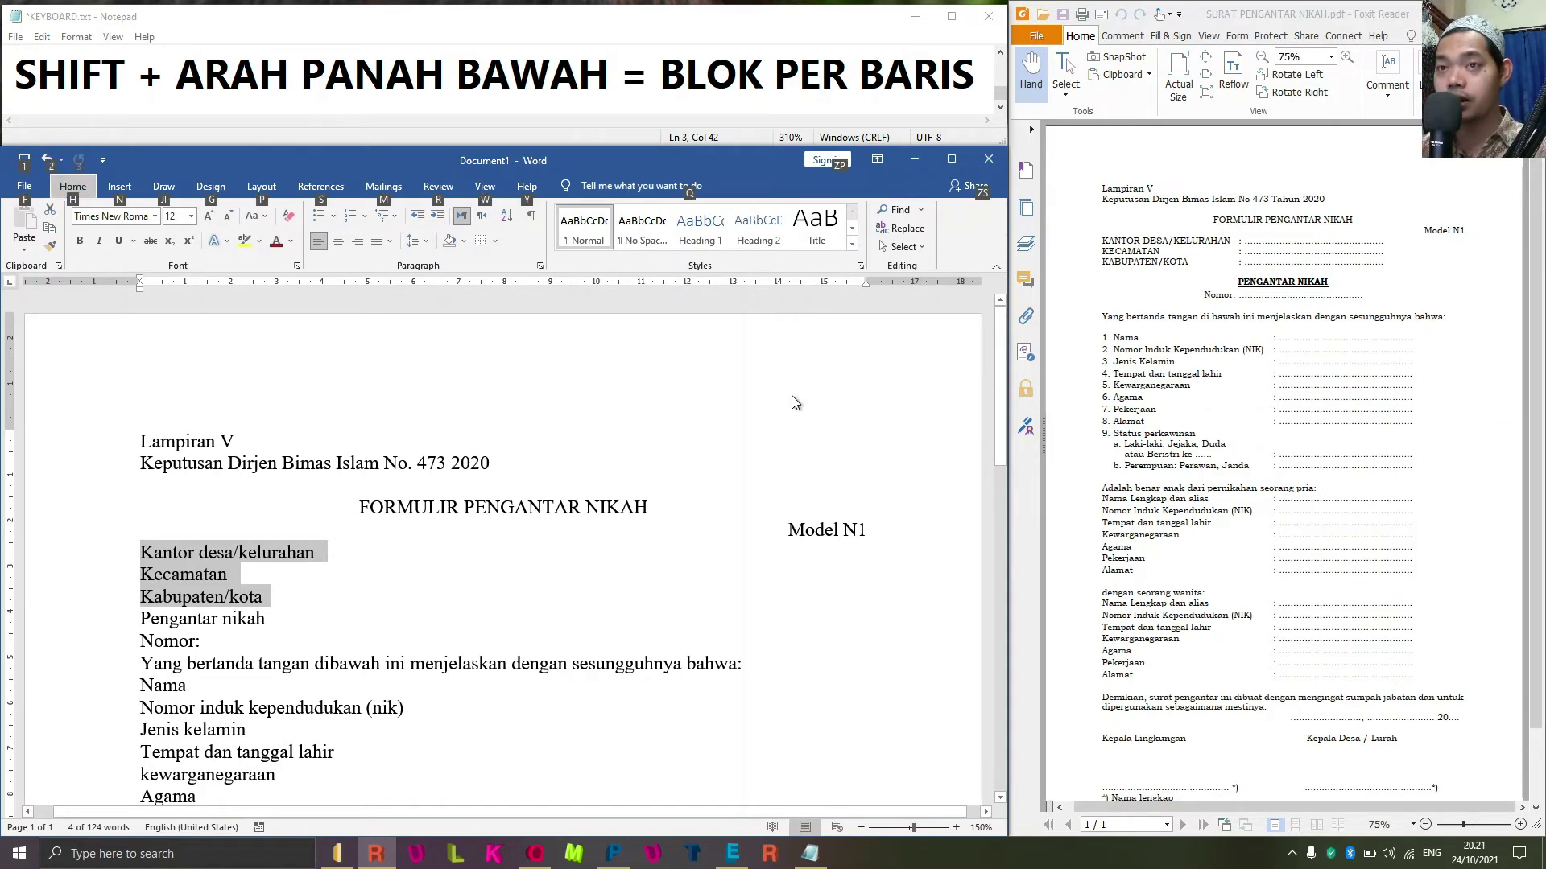
{"action": "key", "text": "o"}
{"action": "key", "text": "e"}
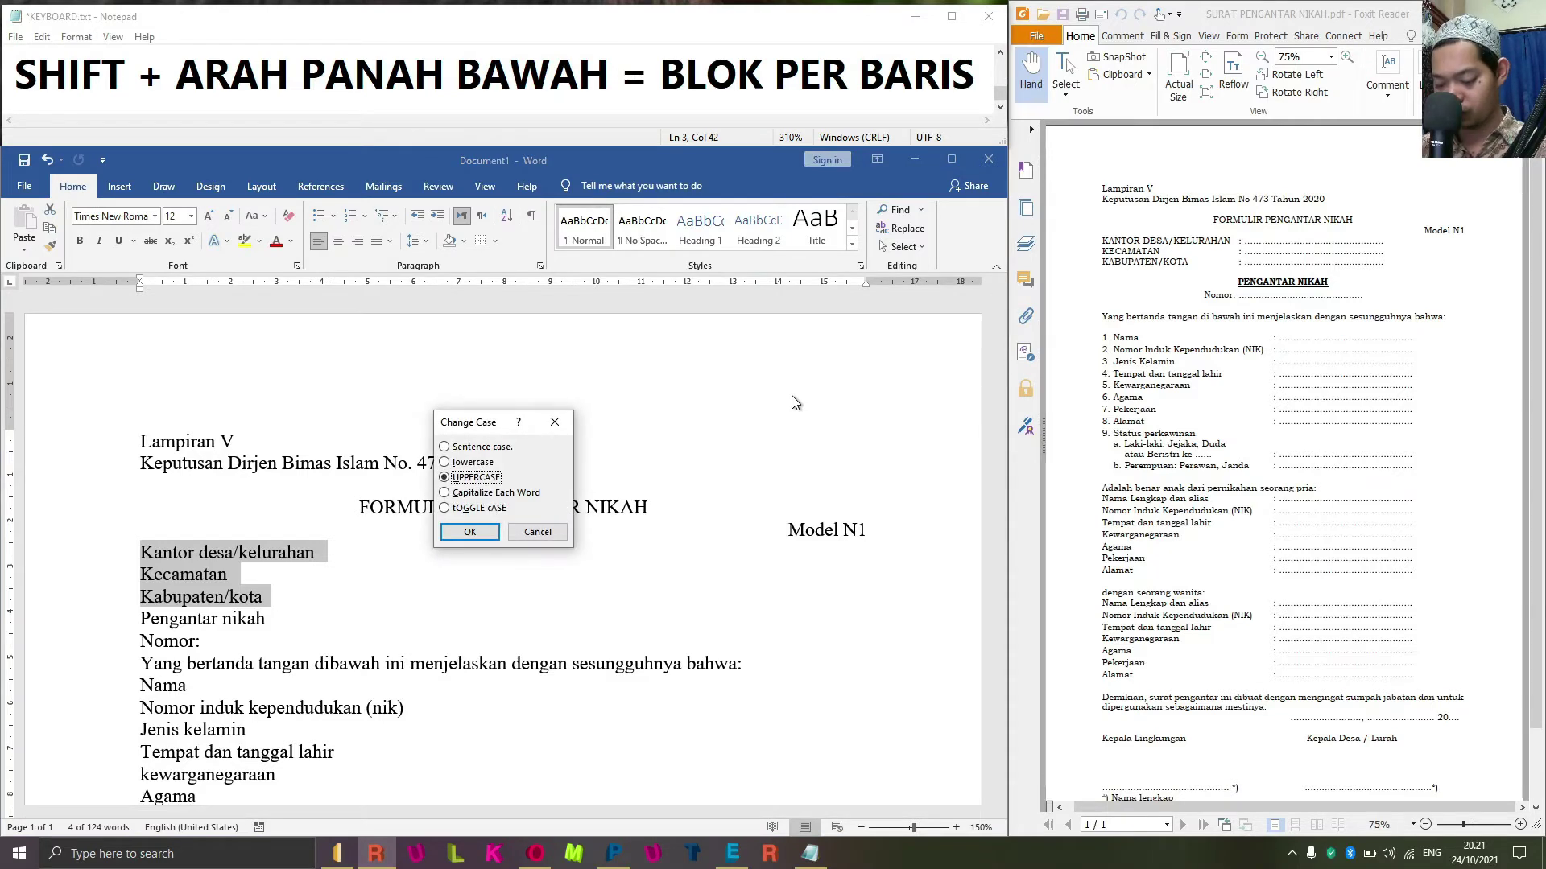
{"action": "key", "text": "Return"}
{"action": "key", "text": "Right"}
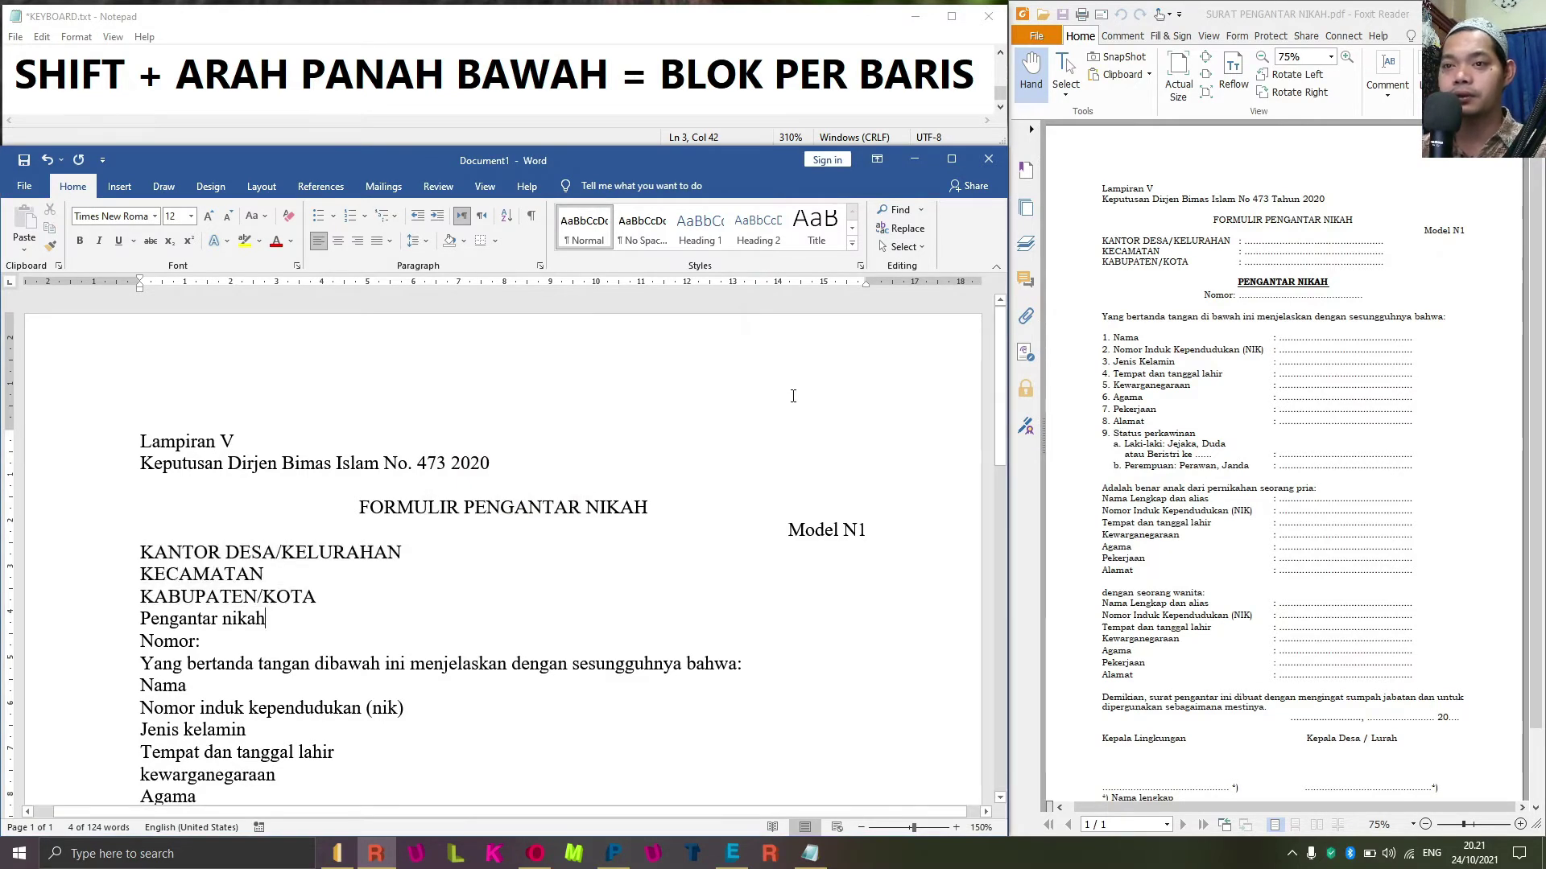
{"action": "key", "text": "Up"}
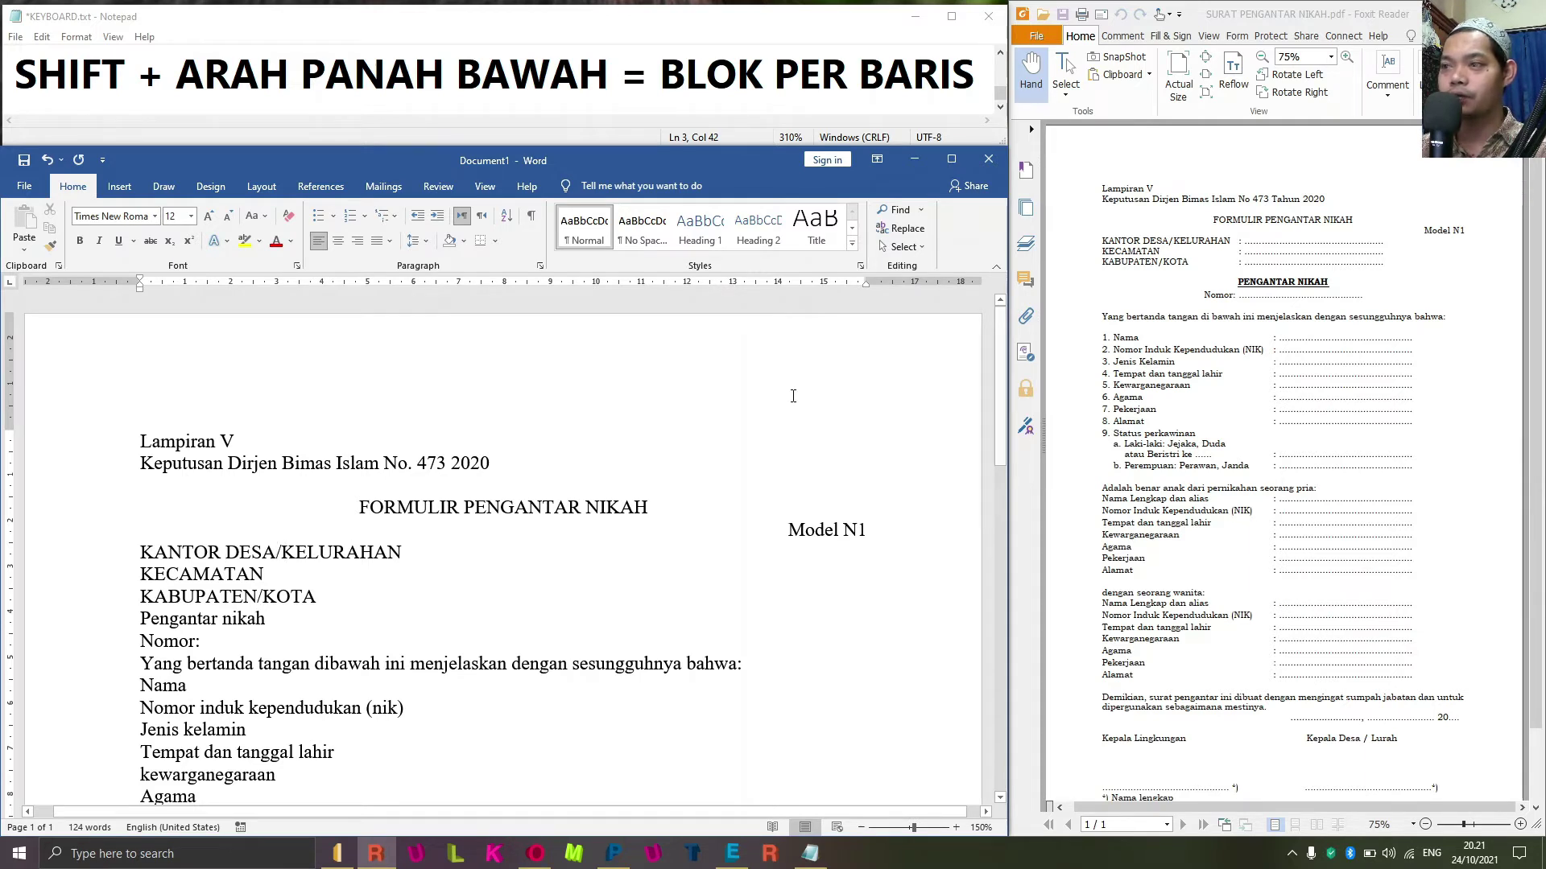
{"action": "key", "text": "Home"}
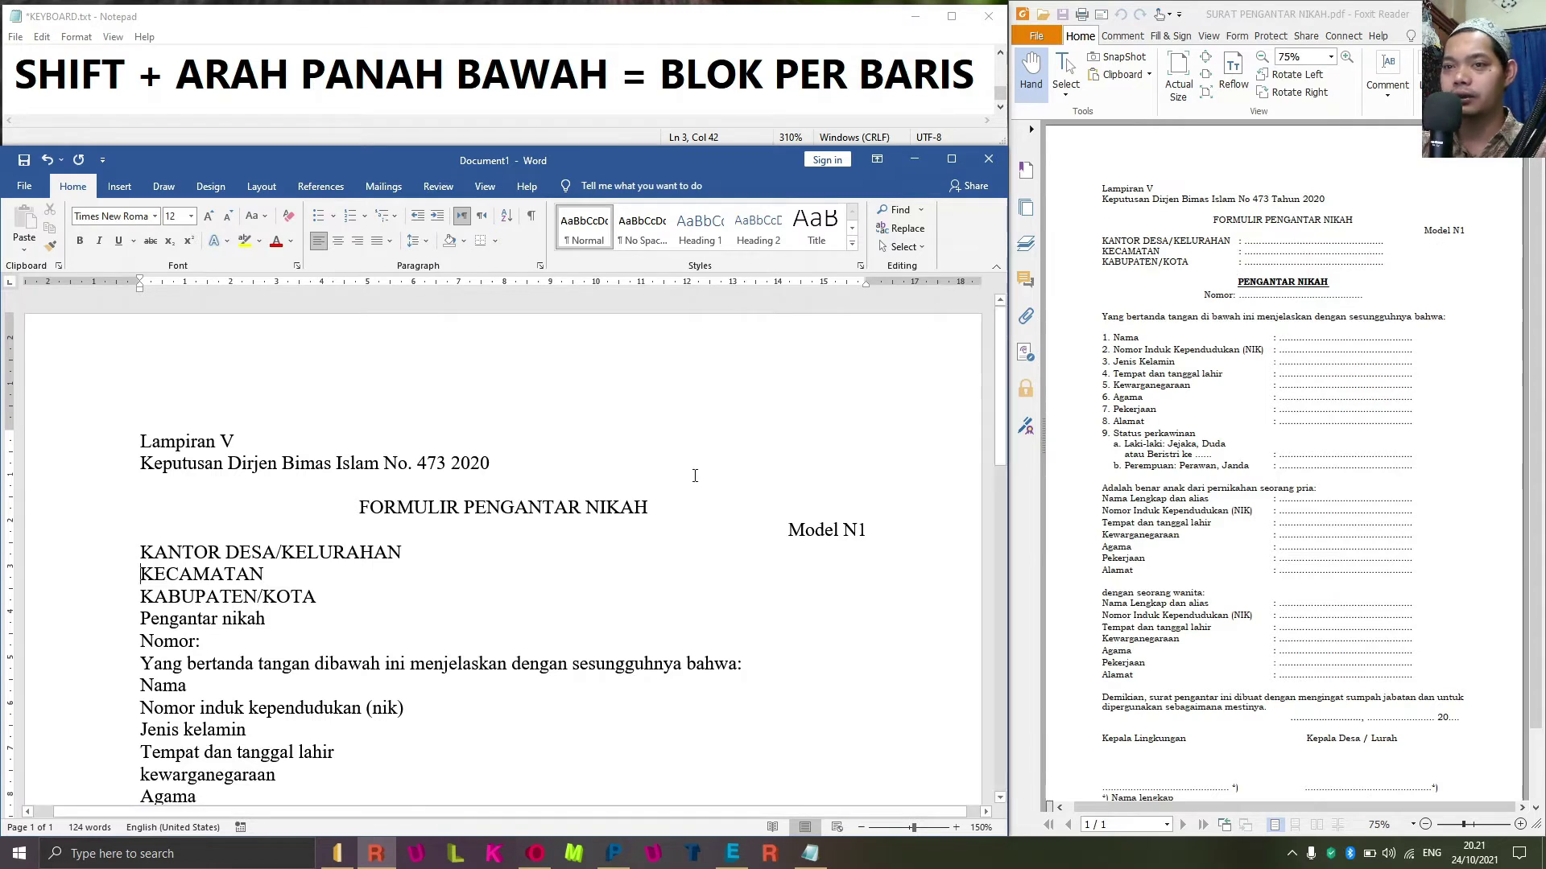
Reselect the three office lines, then toggle the Ruler in View options off and back on.
{"action": "key", "text": "Up"}
{"action": "key", "text": "shift+Down"}
{"action": "key", "text": "shift+Down"}
{"action": "key", "text": "shift+Down"}
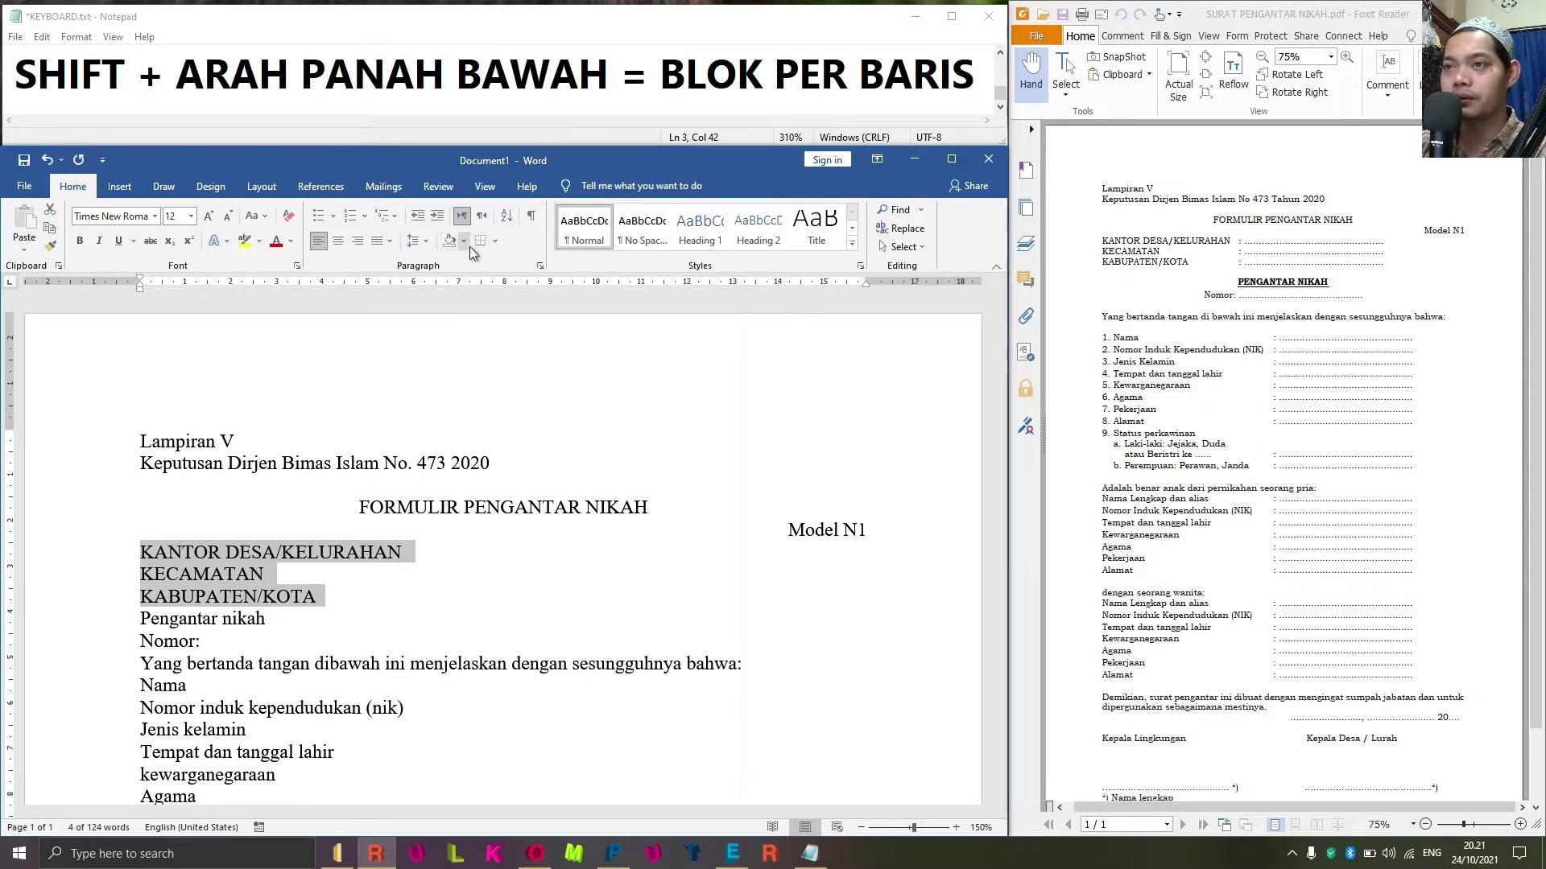
{"action": "left_click", "coordinate": [484, 186]}
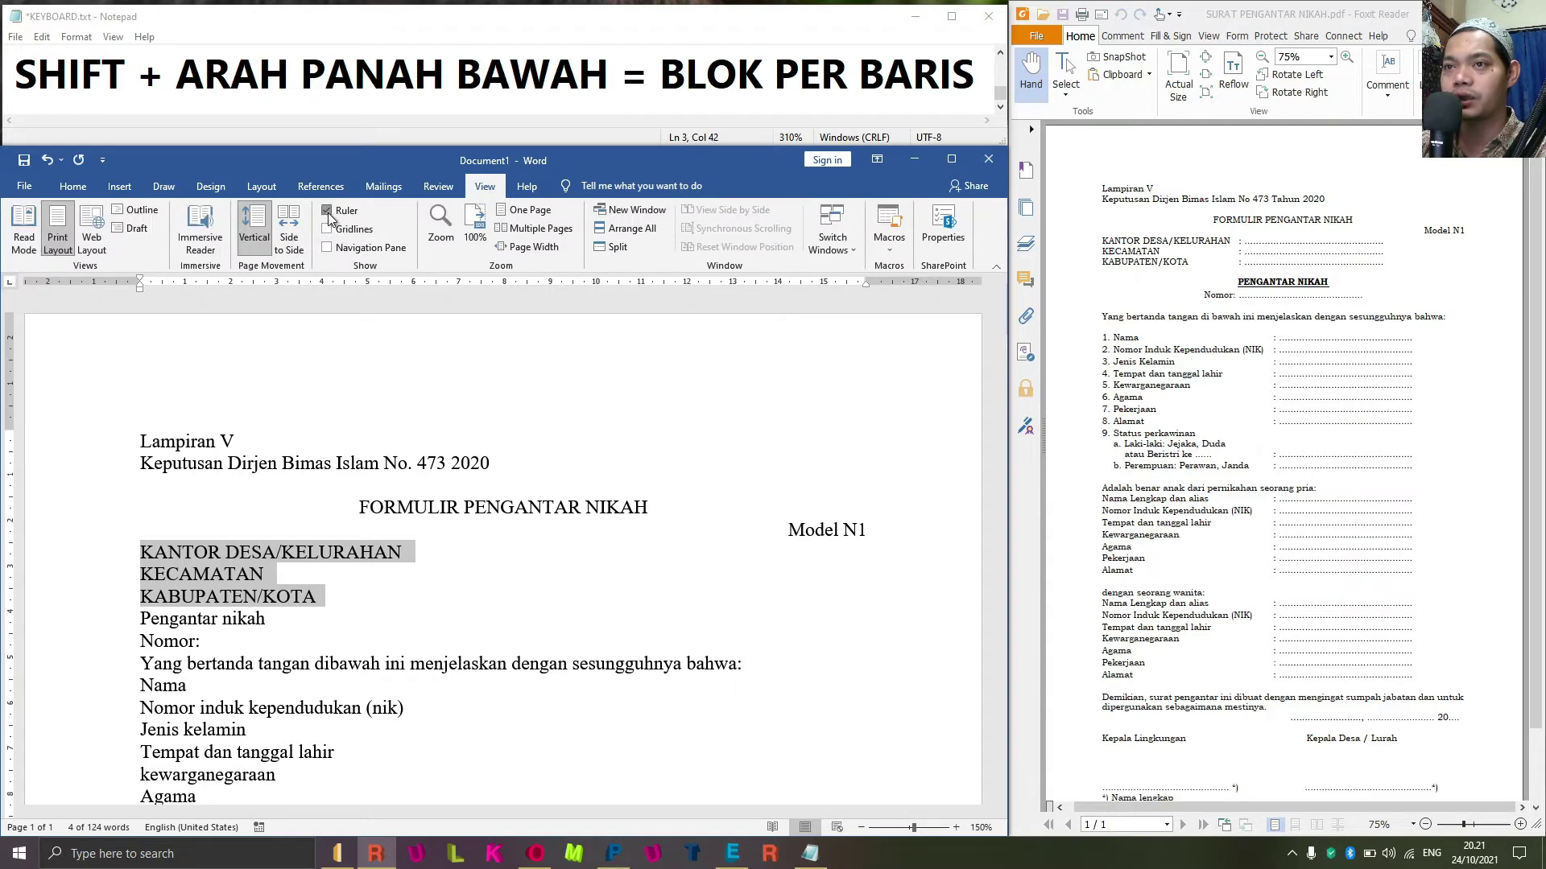
{"action": "left_click", "coordinate": [330, 212]}
{"action": "left_click", "coordinate": [340, 215]}
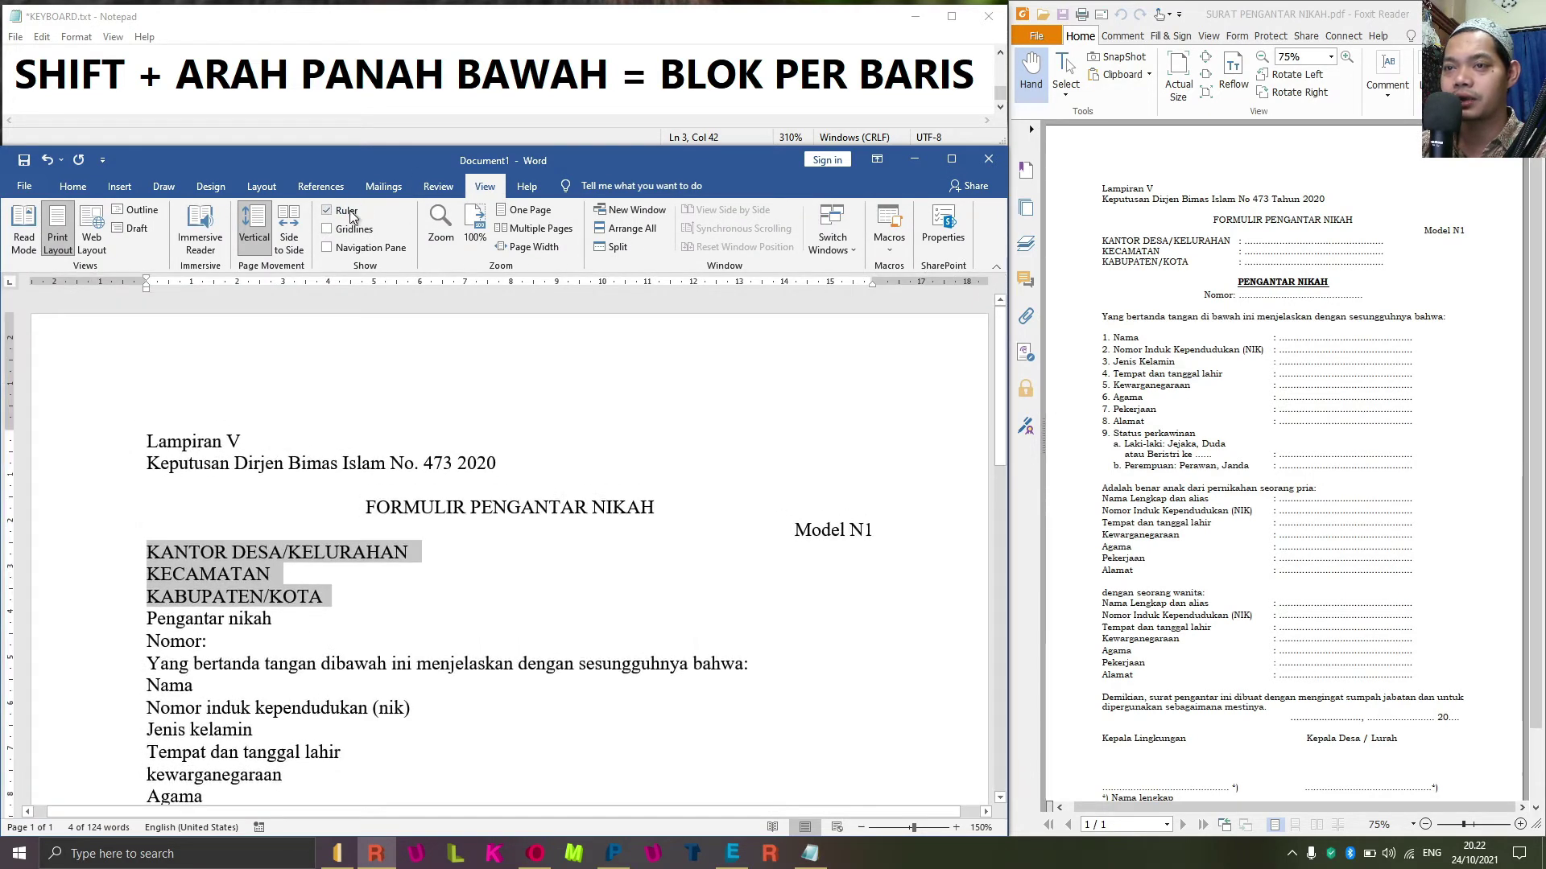
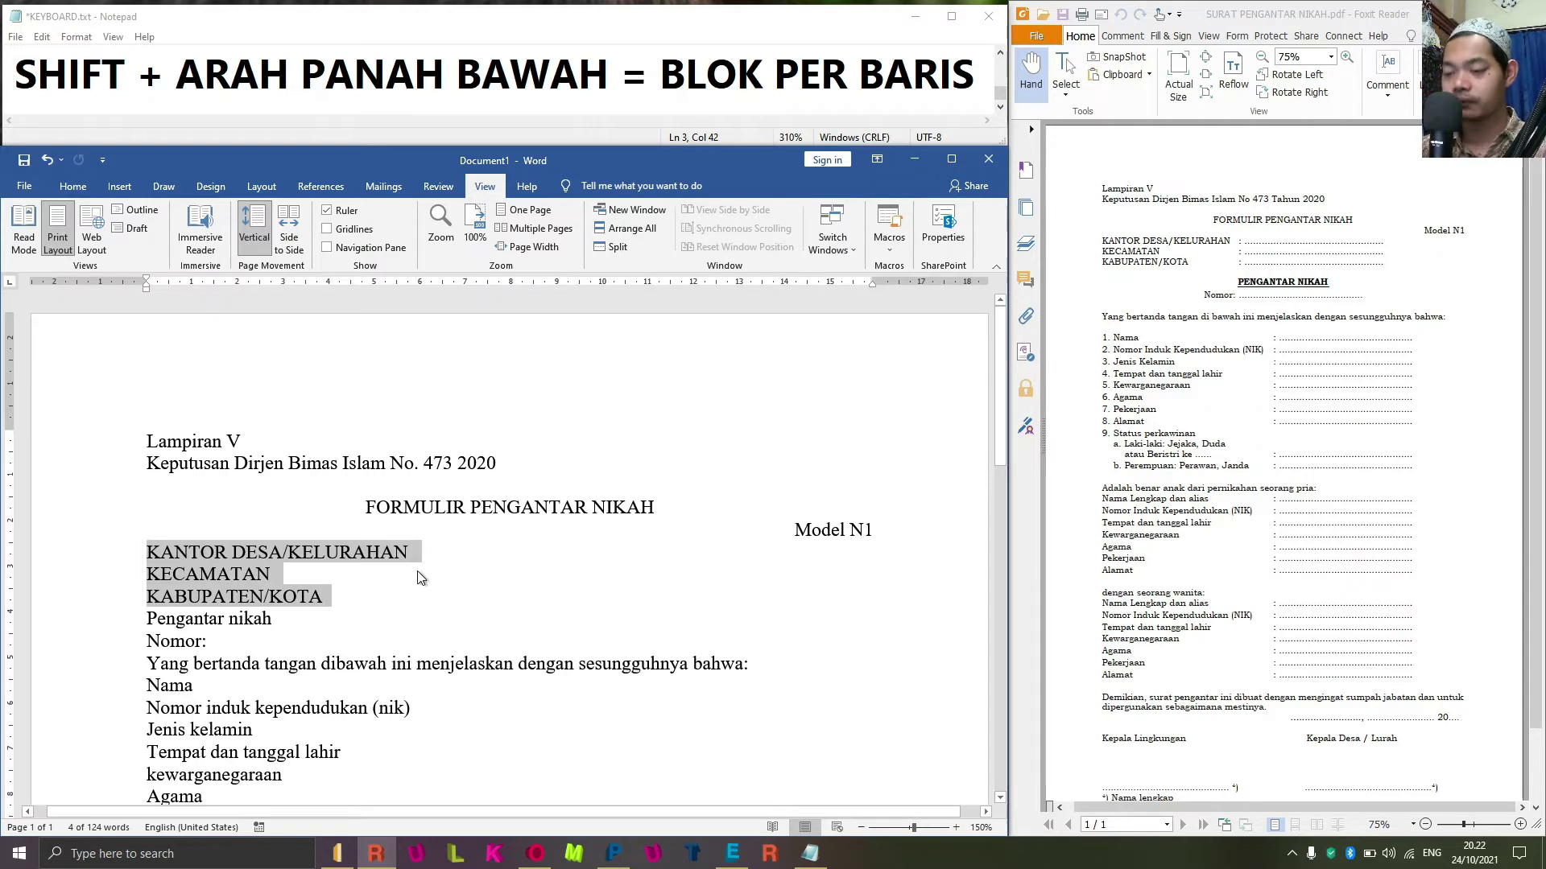
Add the note line 'ALT + O + T = MENU TAB' below the last note in Notepad.
{"action": "left_click", "coordinate": [258, 74]}
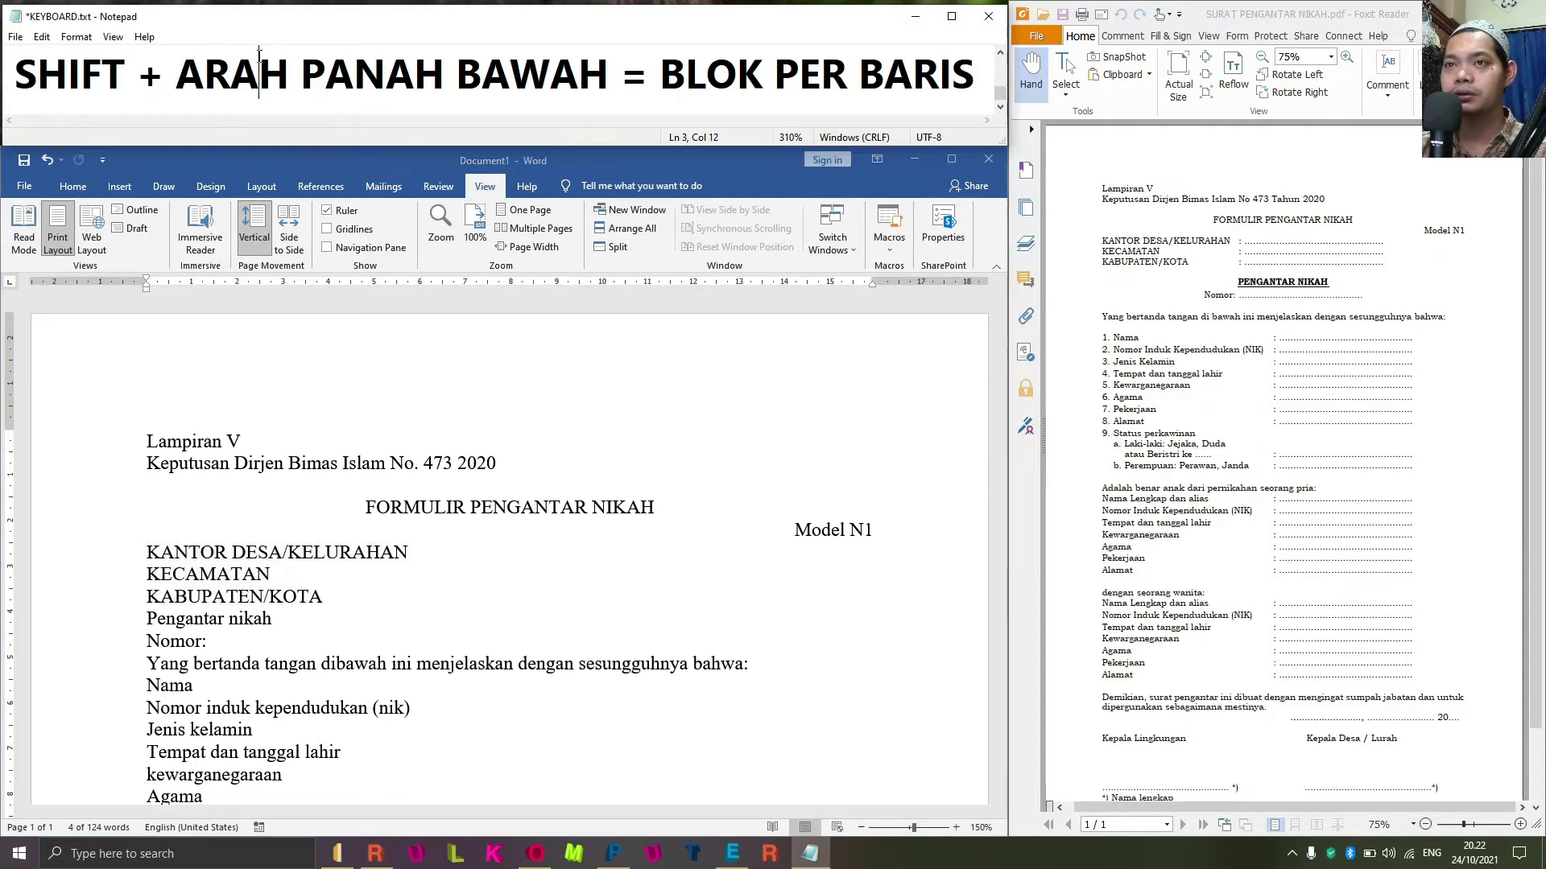
{"action": "key", "text": "End"}
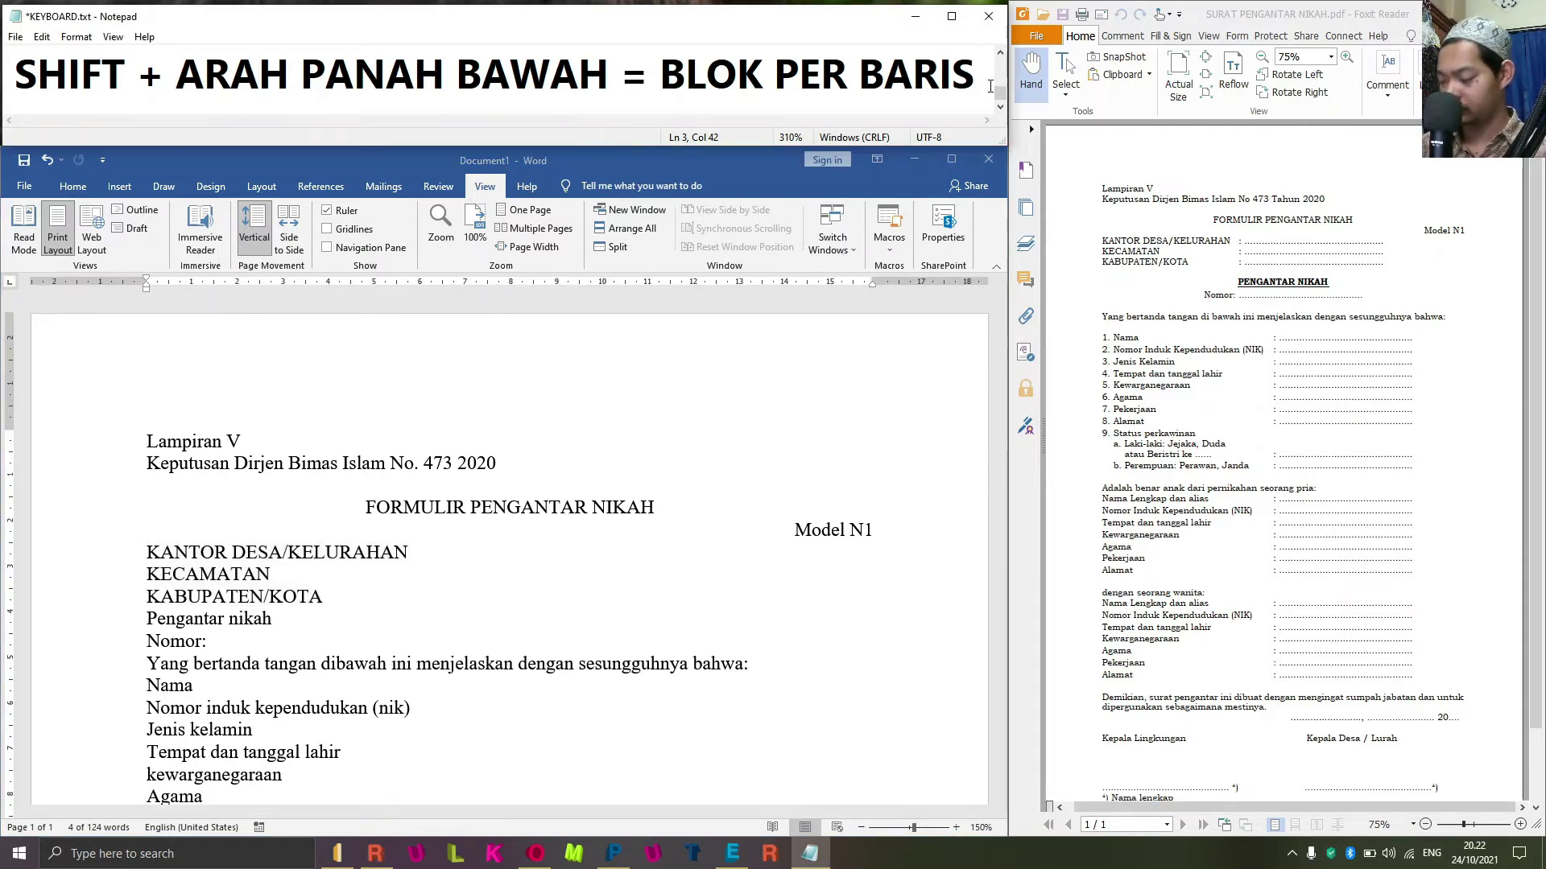
{"action": "key", "text": "Return"}
{"action": "type", "text": "ALT "}
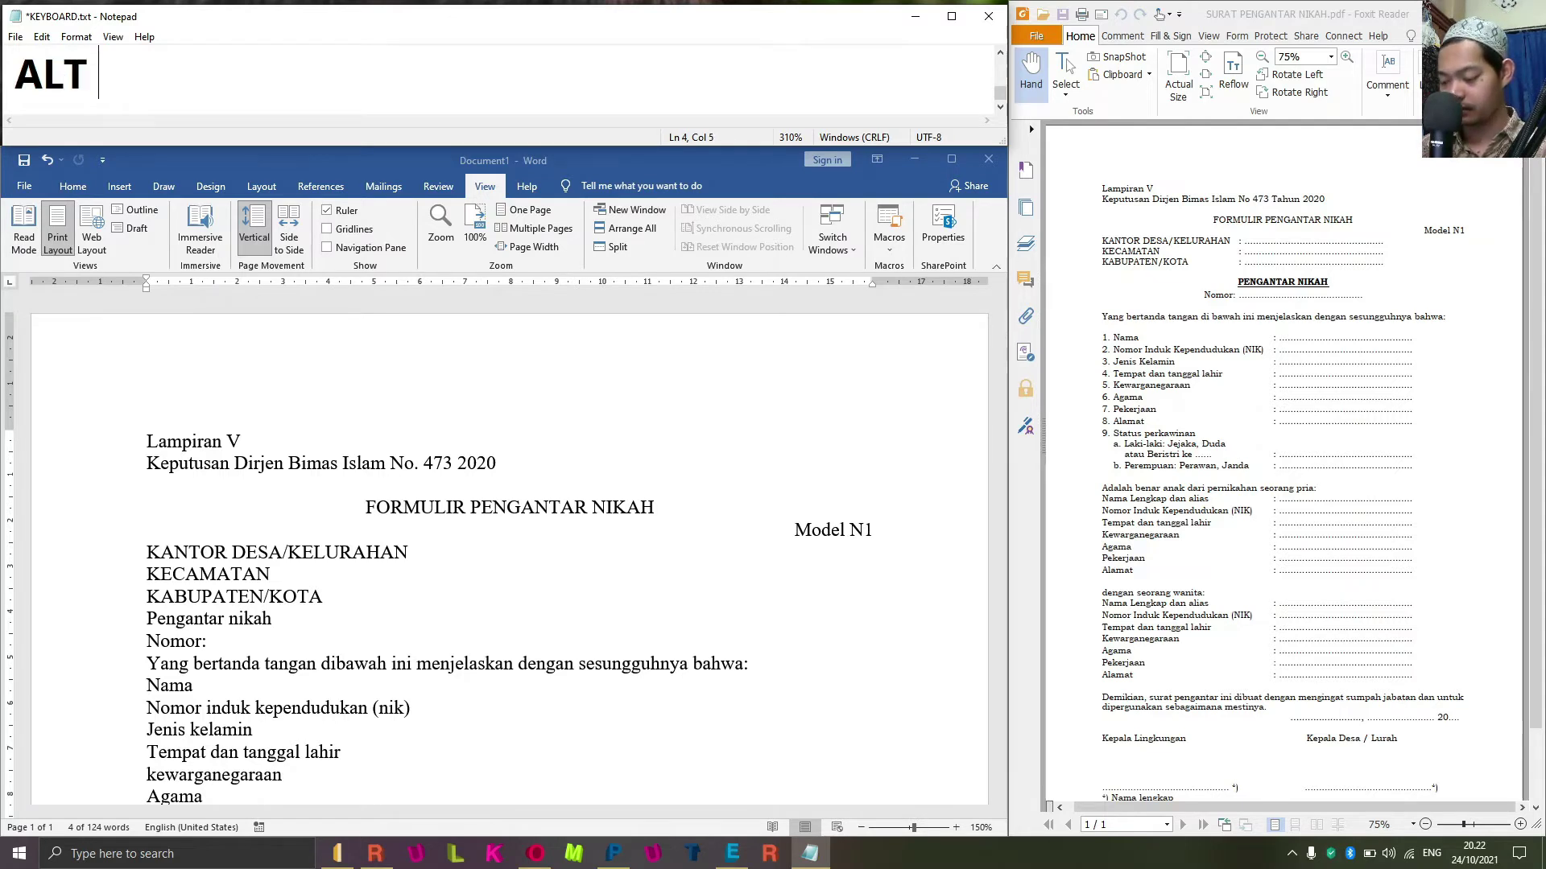
{"action": "type", "text": "+ "}
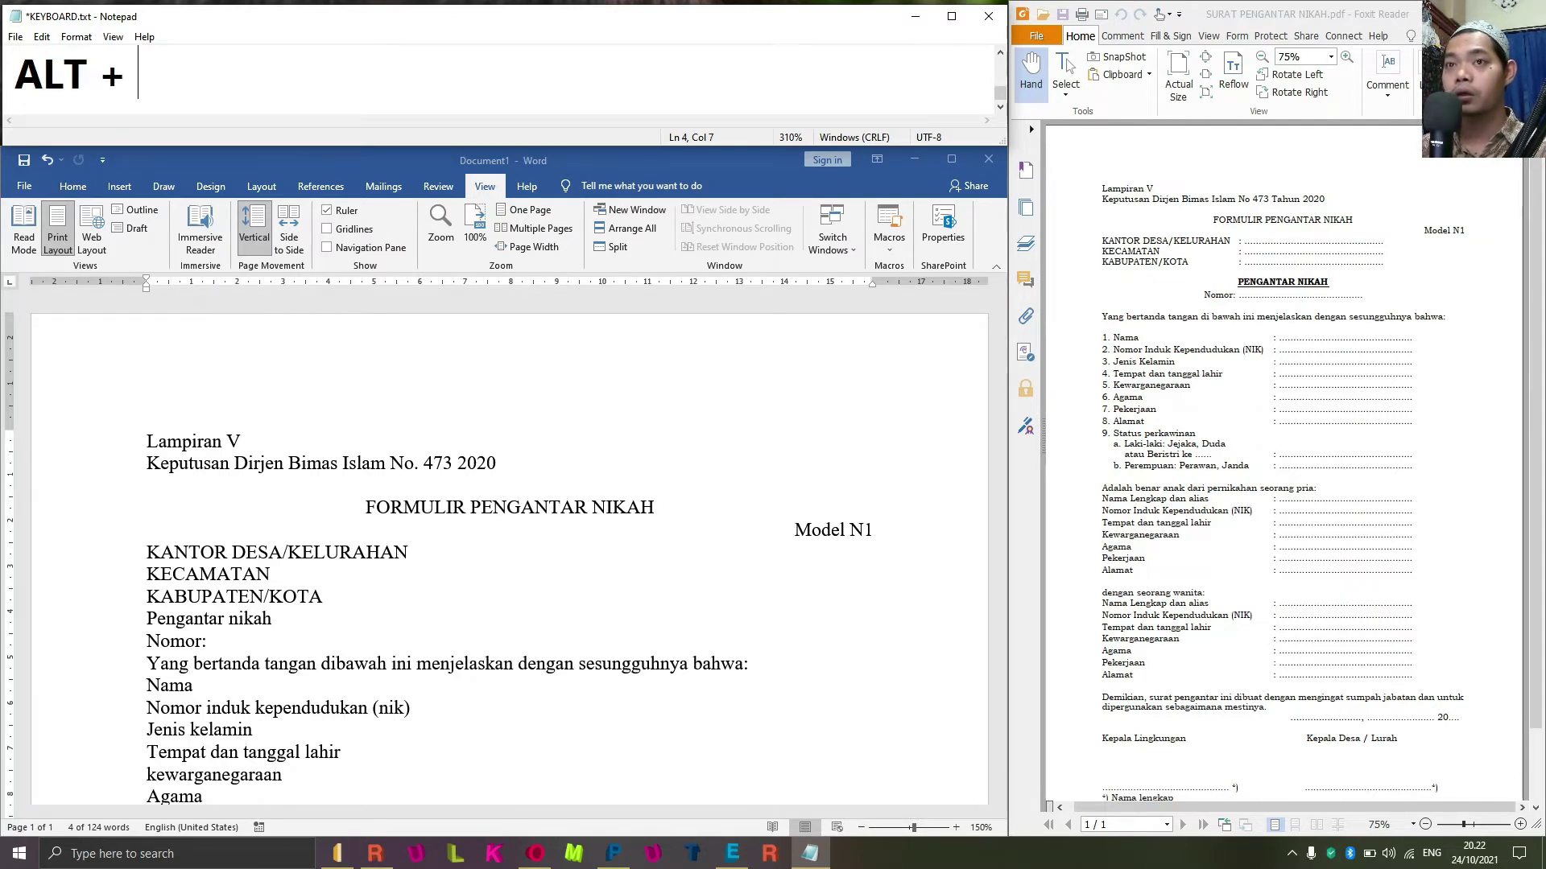
{"action": "type", "text": "O +"}
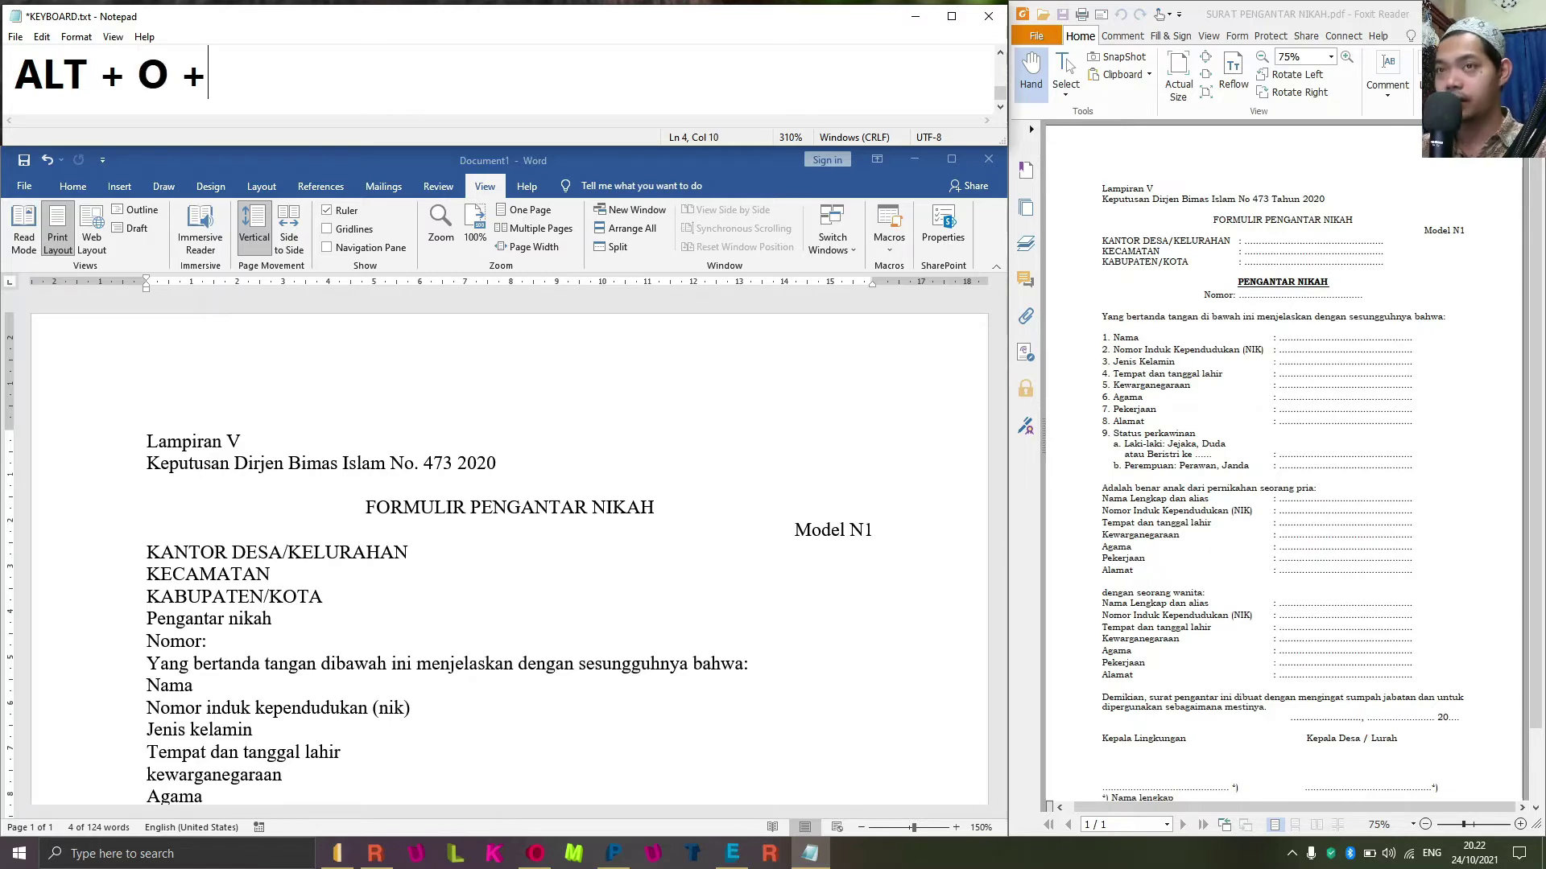
{"action": "type", "text": " T = "}
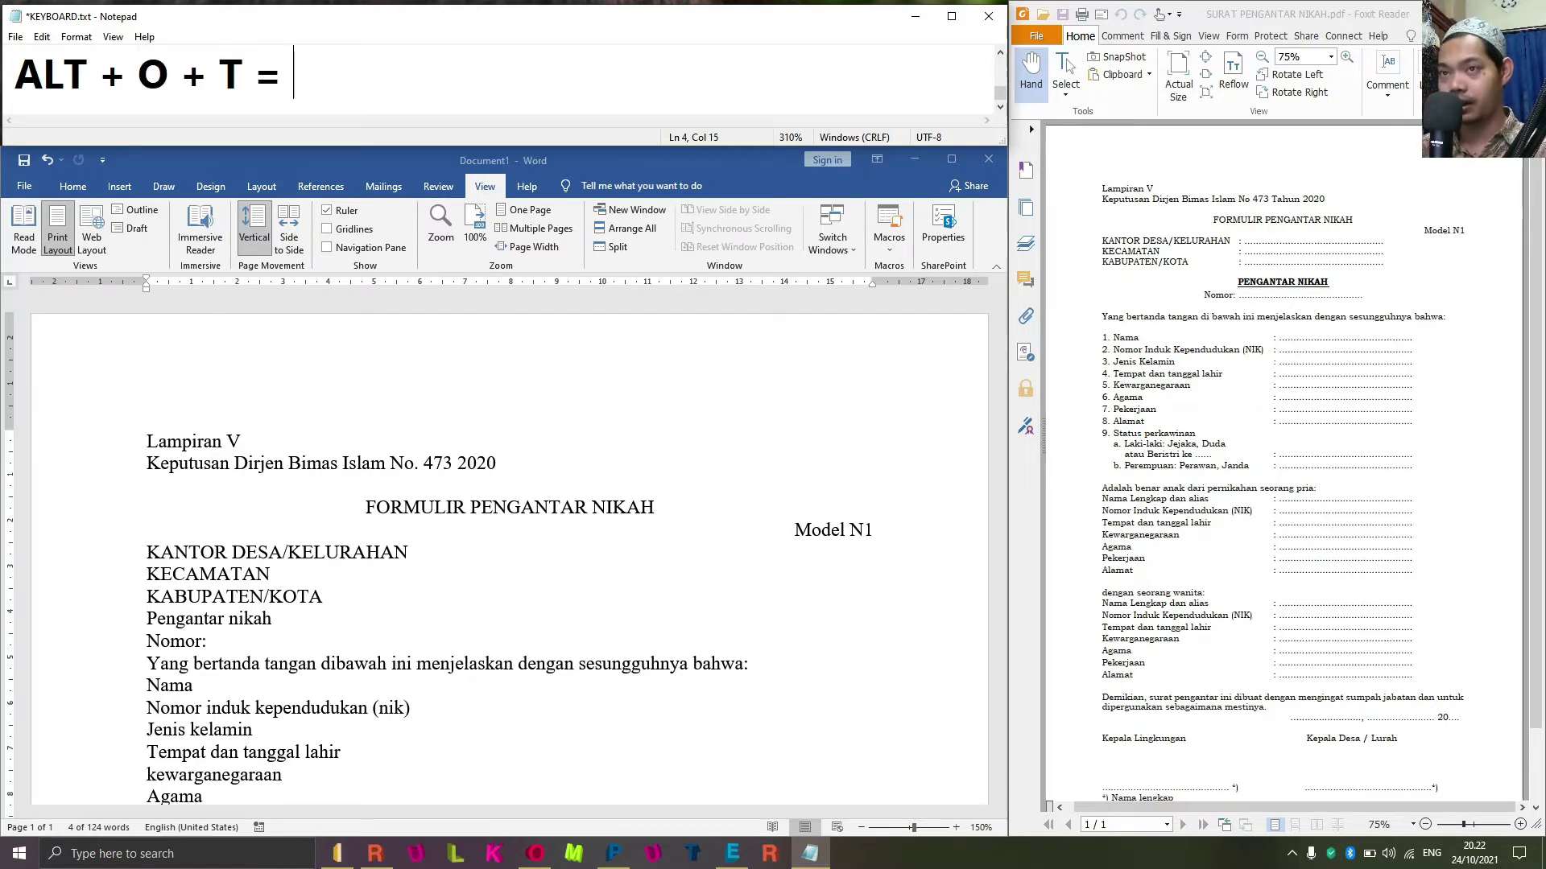
{"action": "type", "text": "MENU TAB"}
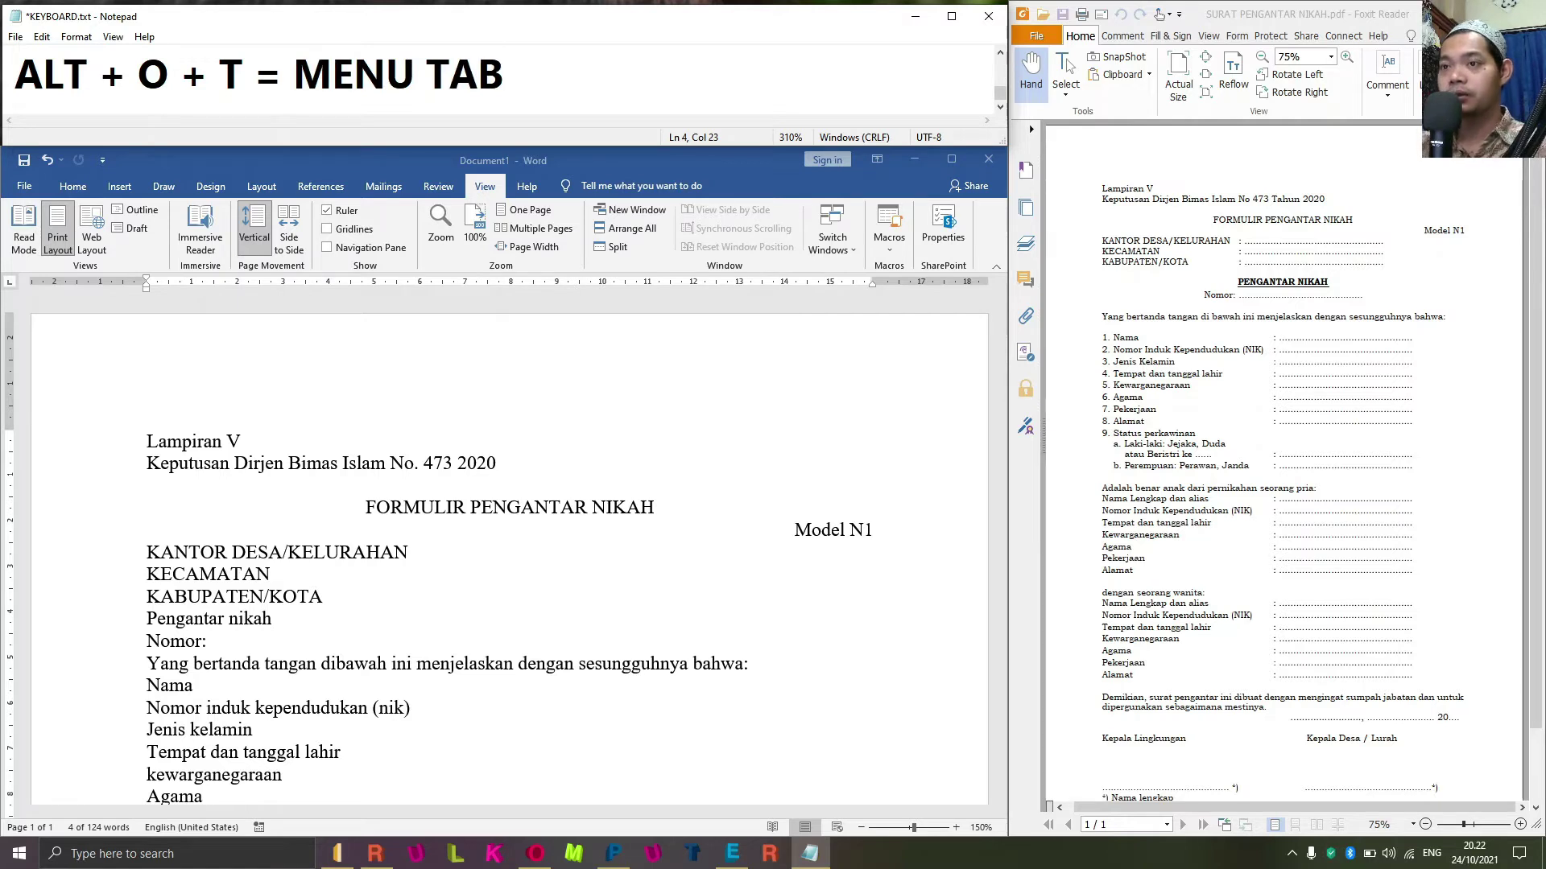
Back in Word, add a 7 cm dotted-leader tab stop through the Tabs dialog (Alt, O, T).
{"action": "key", "text": "alt+Tab"}
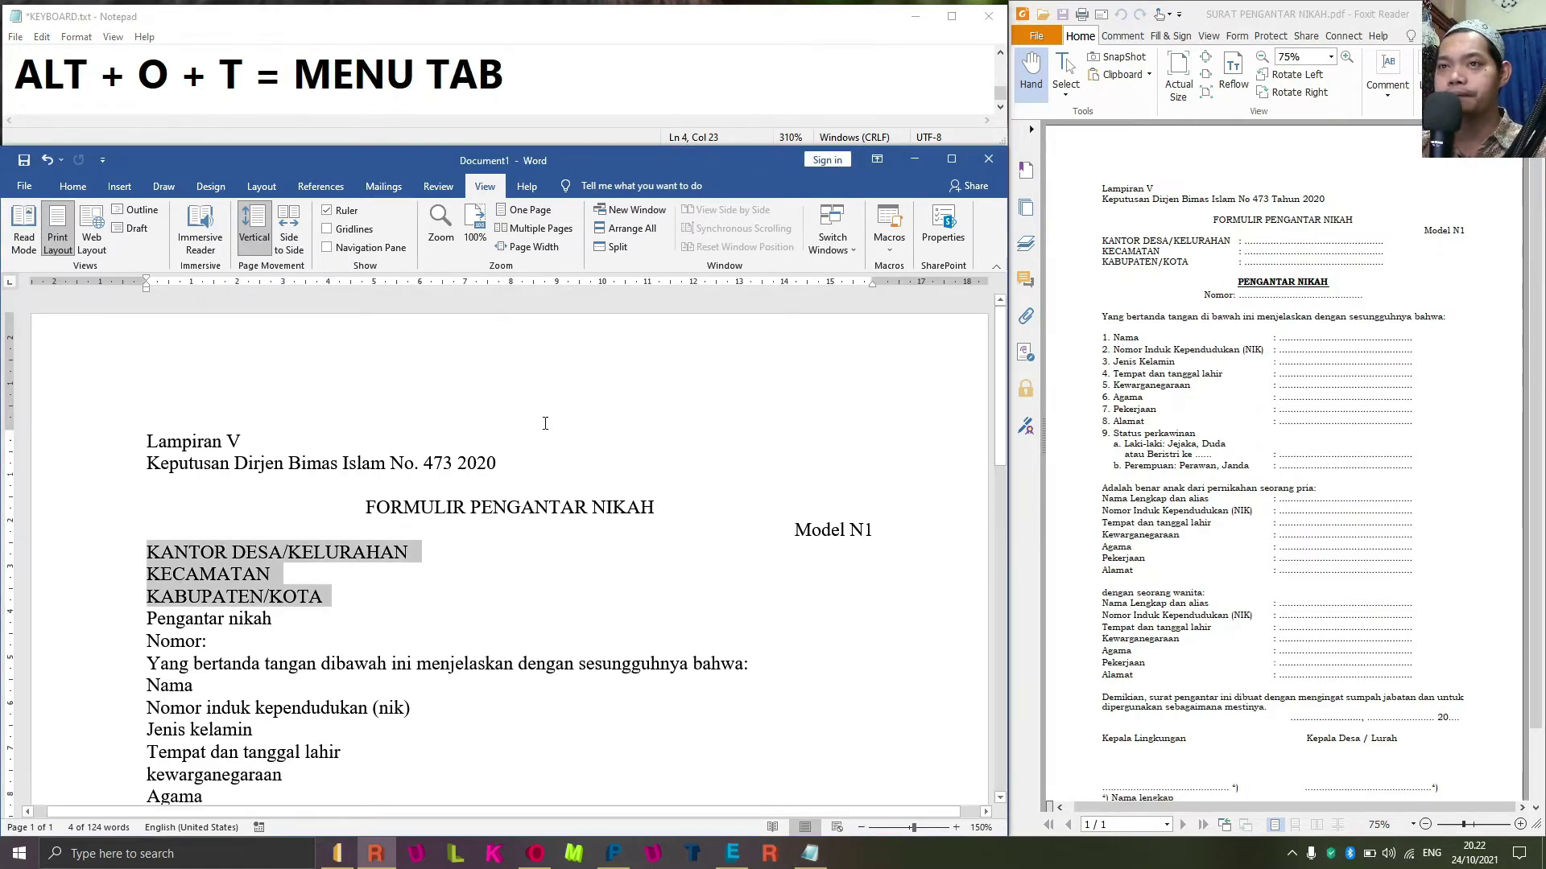
{"action": "key", "text": "alt"}
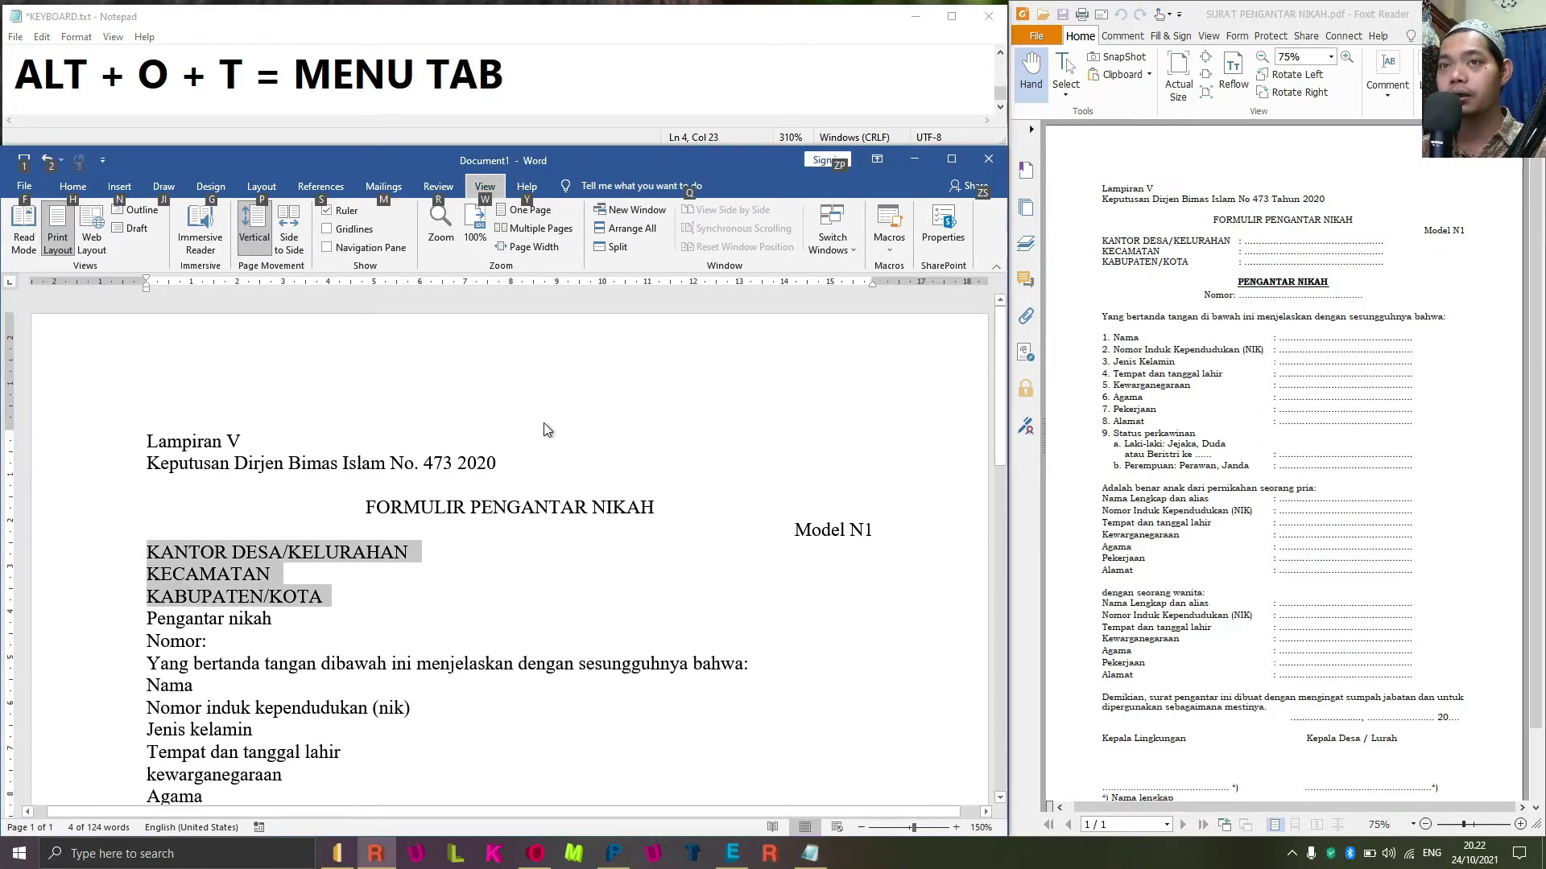
{"action": "key", "text": "o"}
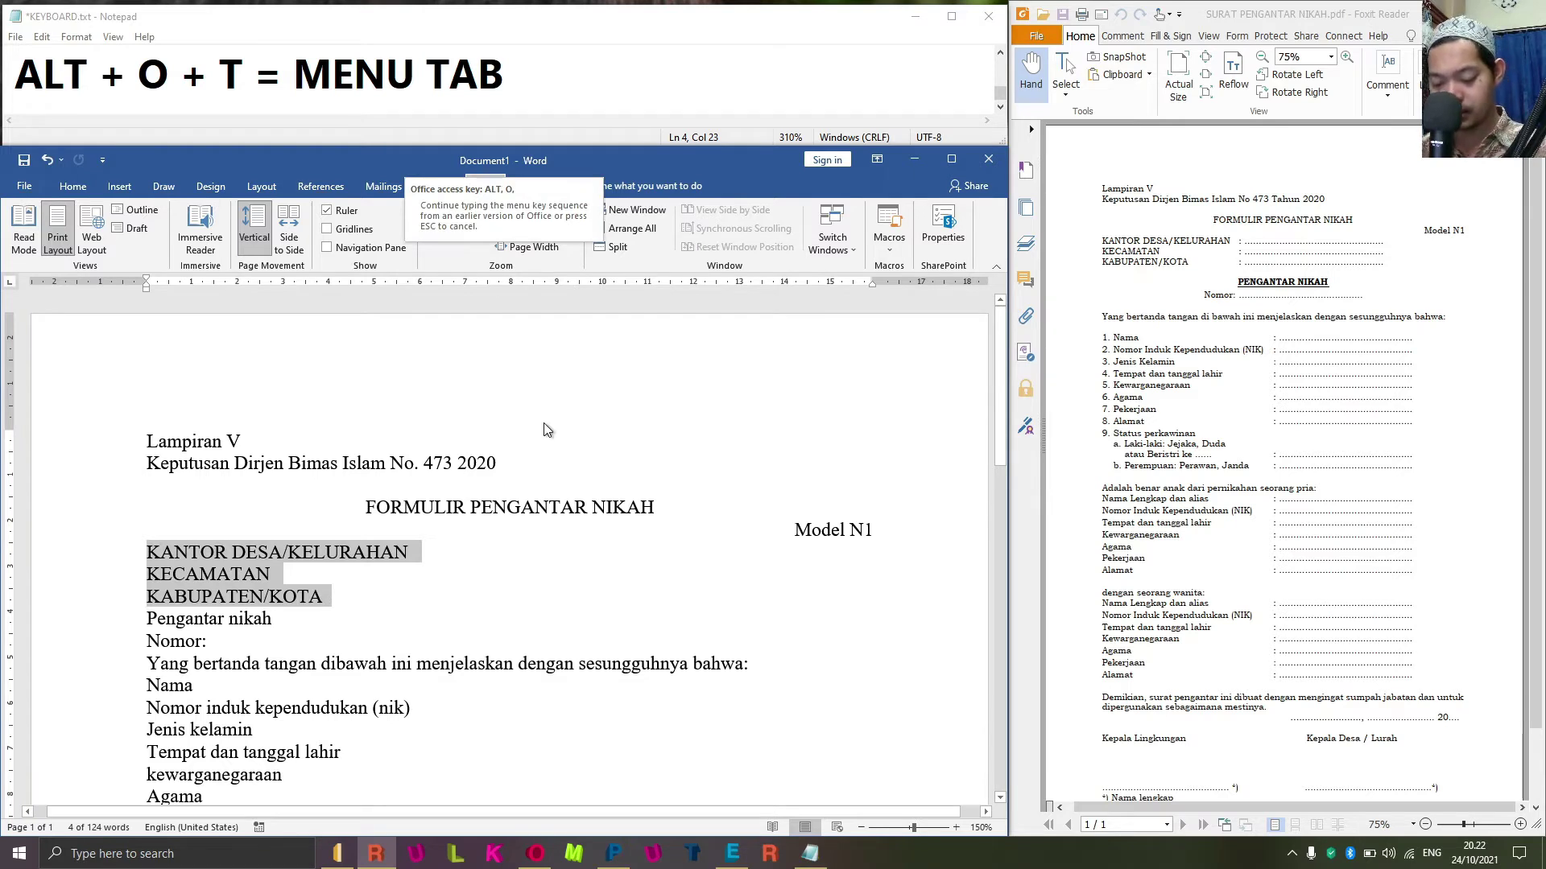
{"action": "key", "text": "t"}
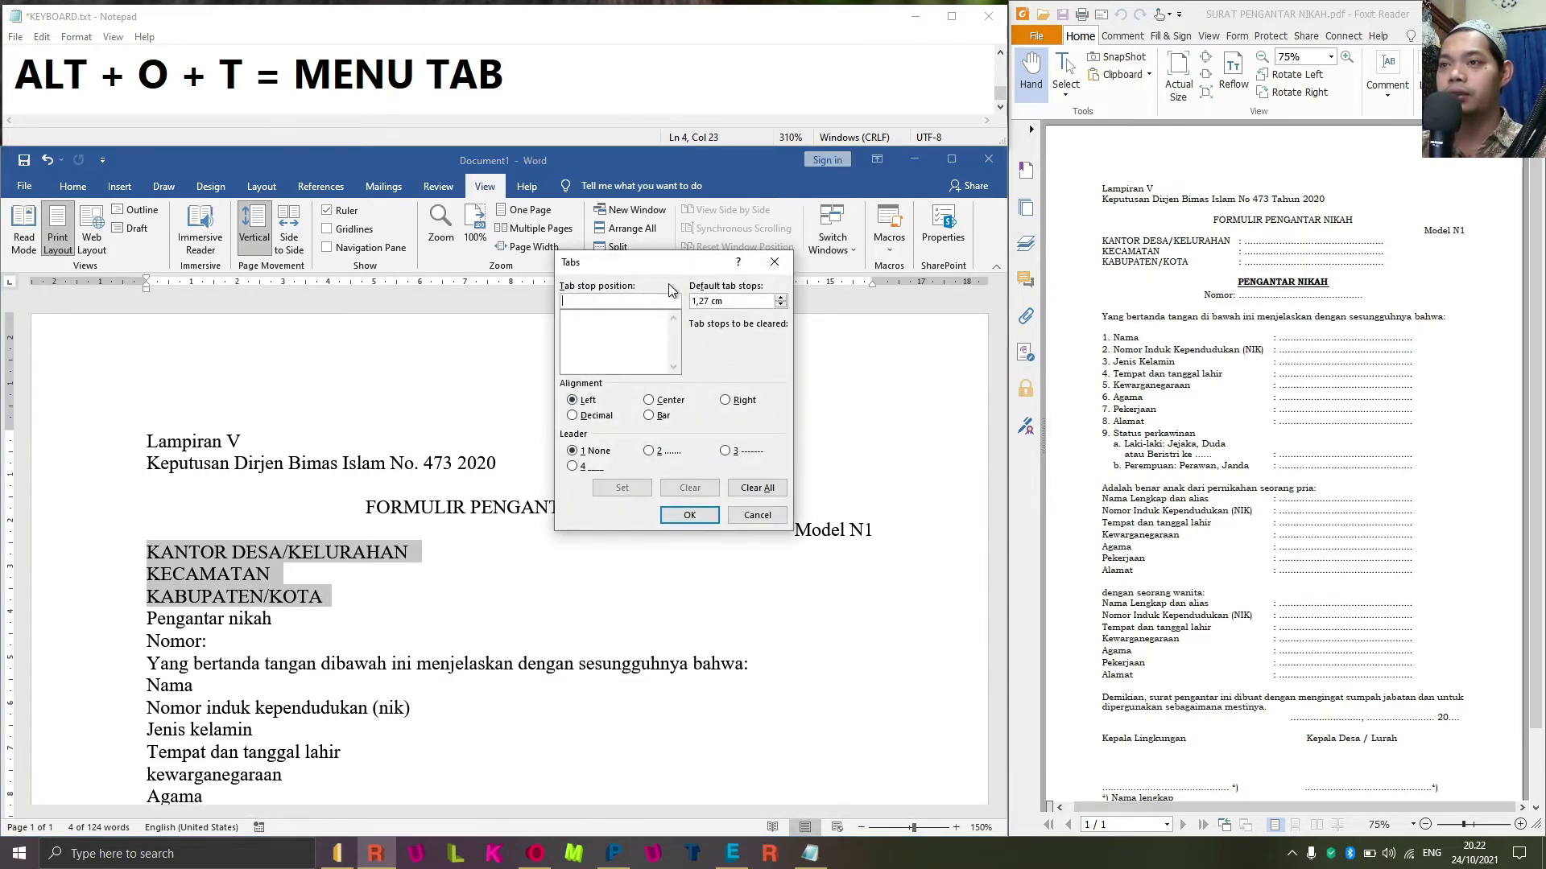
{"action": "left_click_drag", "start_coordinate": [642, 261], "coordinate": [793, 379]}
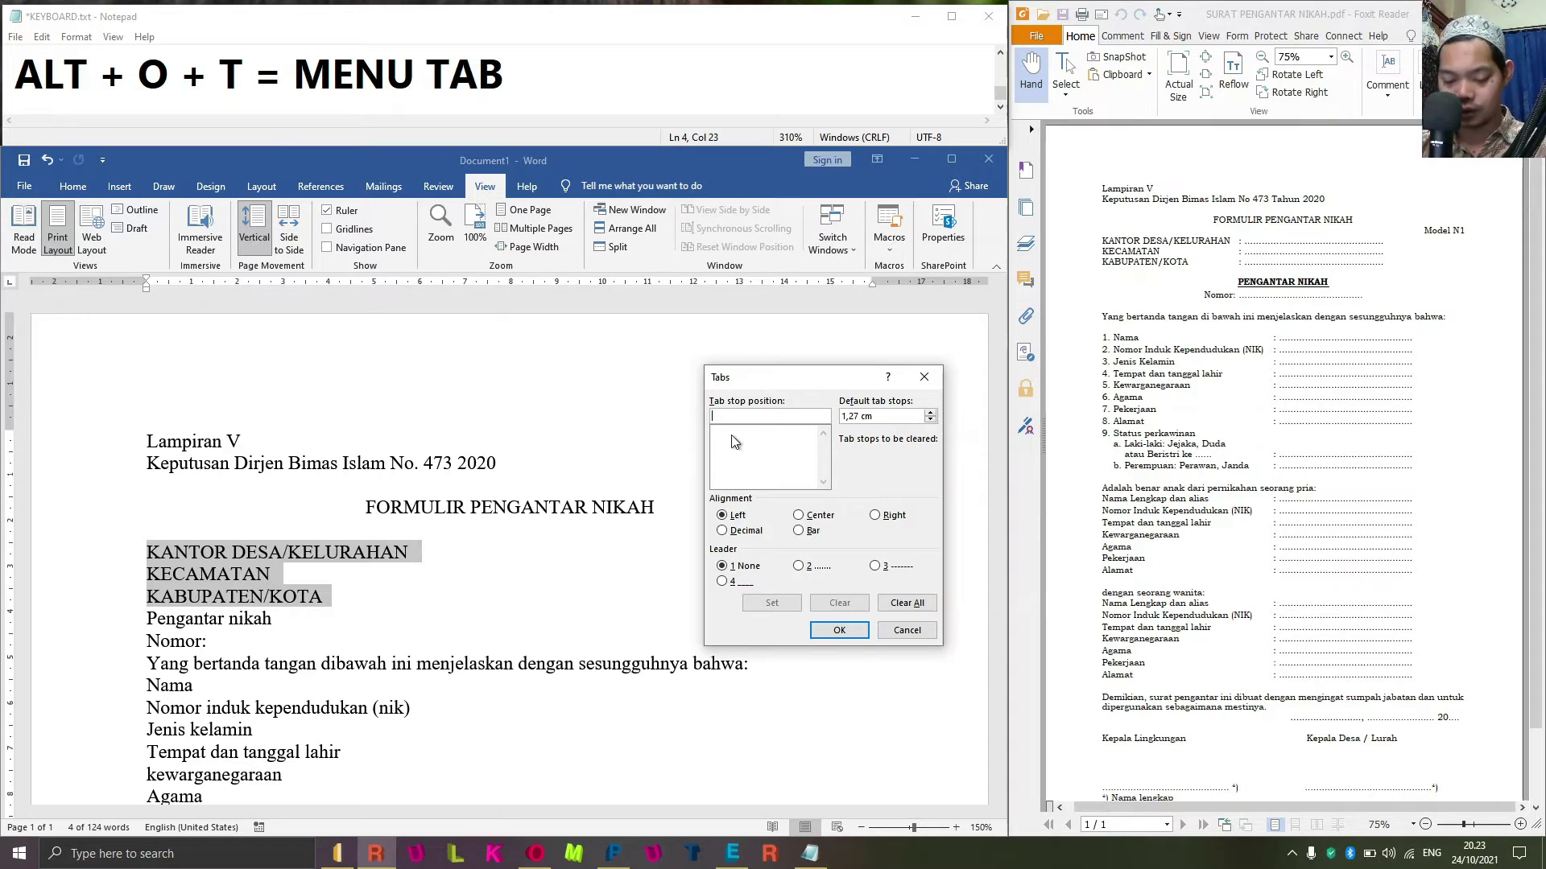
{"action": "type", "text": "7"}
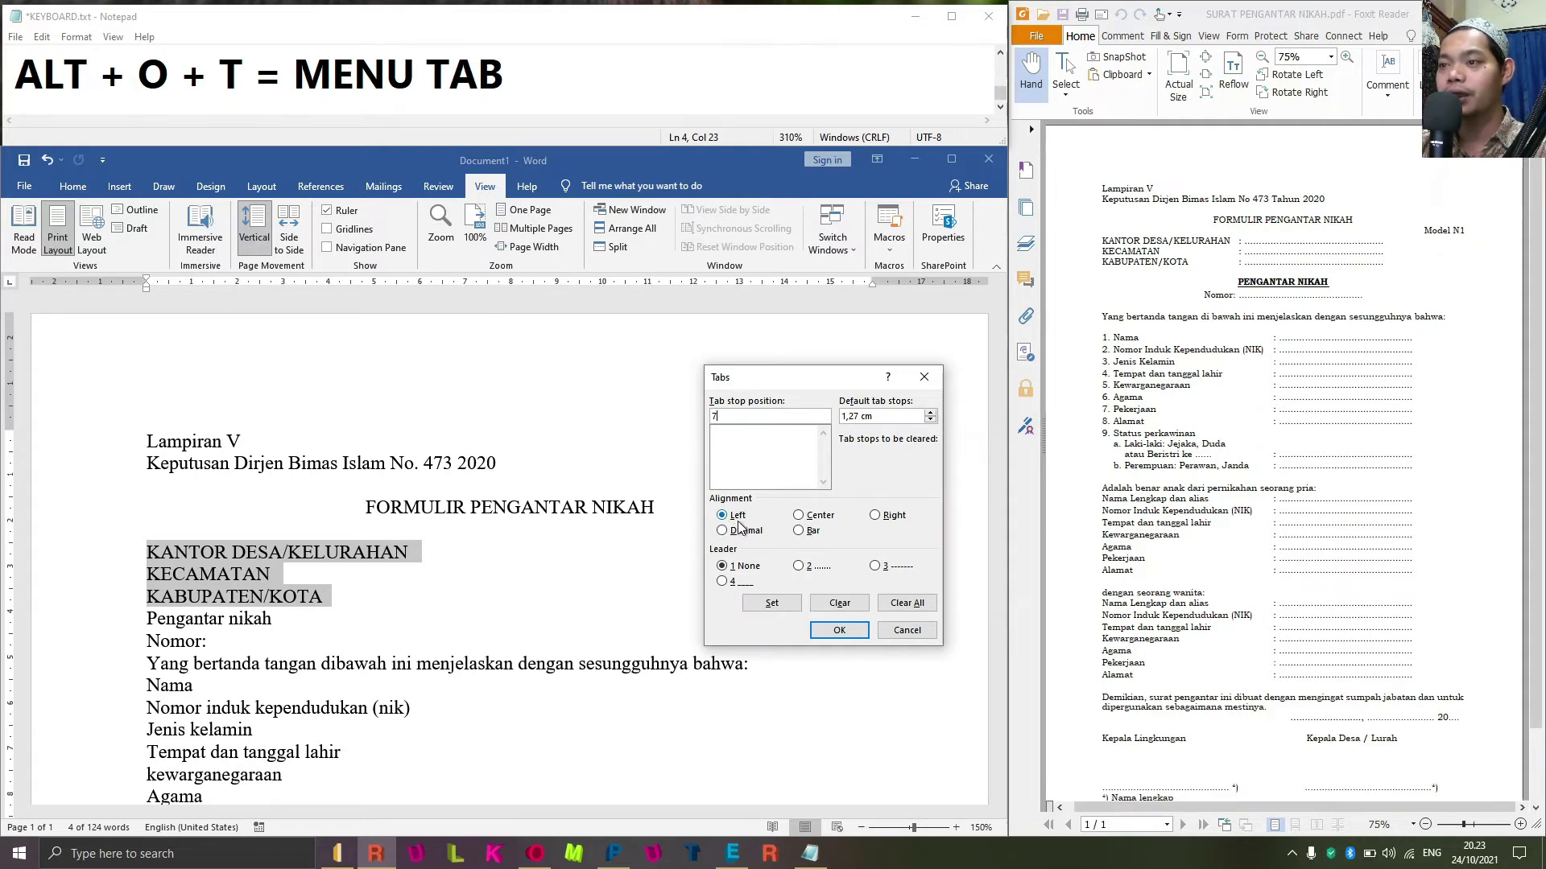
{"action": "left_click", "coordinate": [808, 567]}
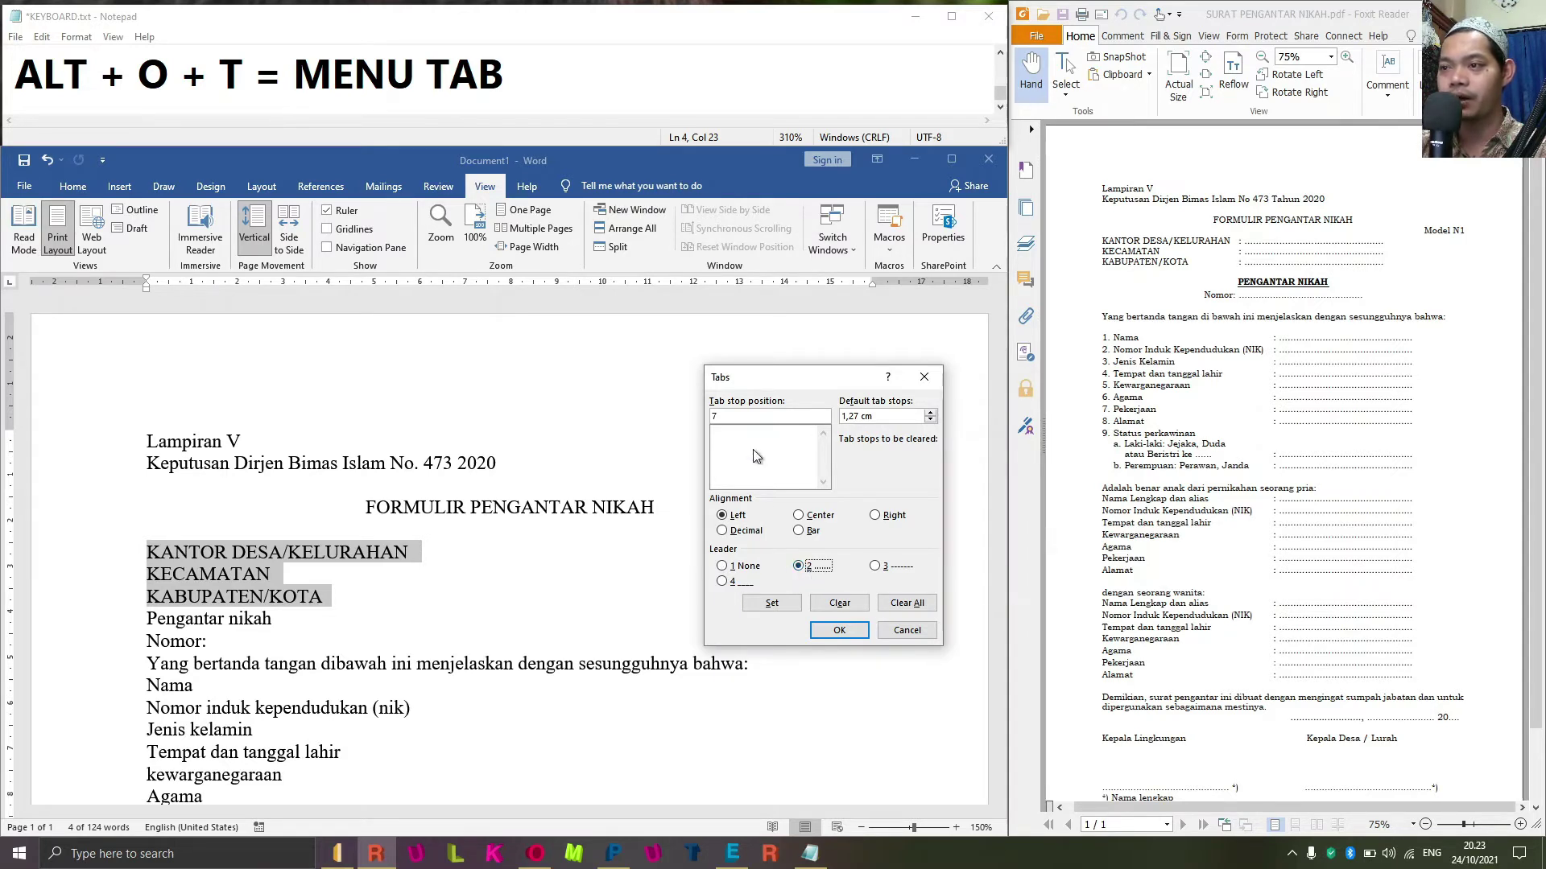
{"action": "left_click", "coordinate": [784, 607]}
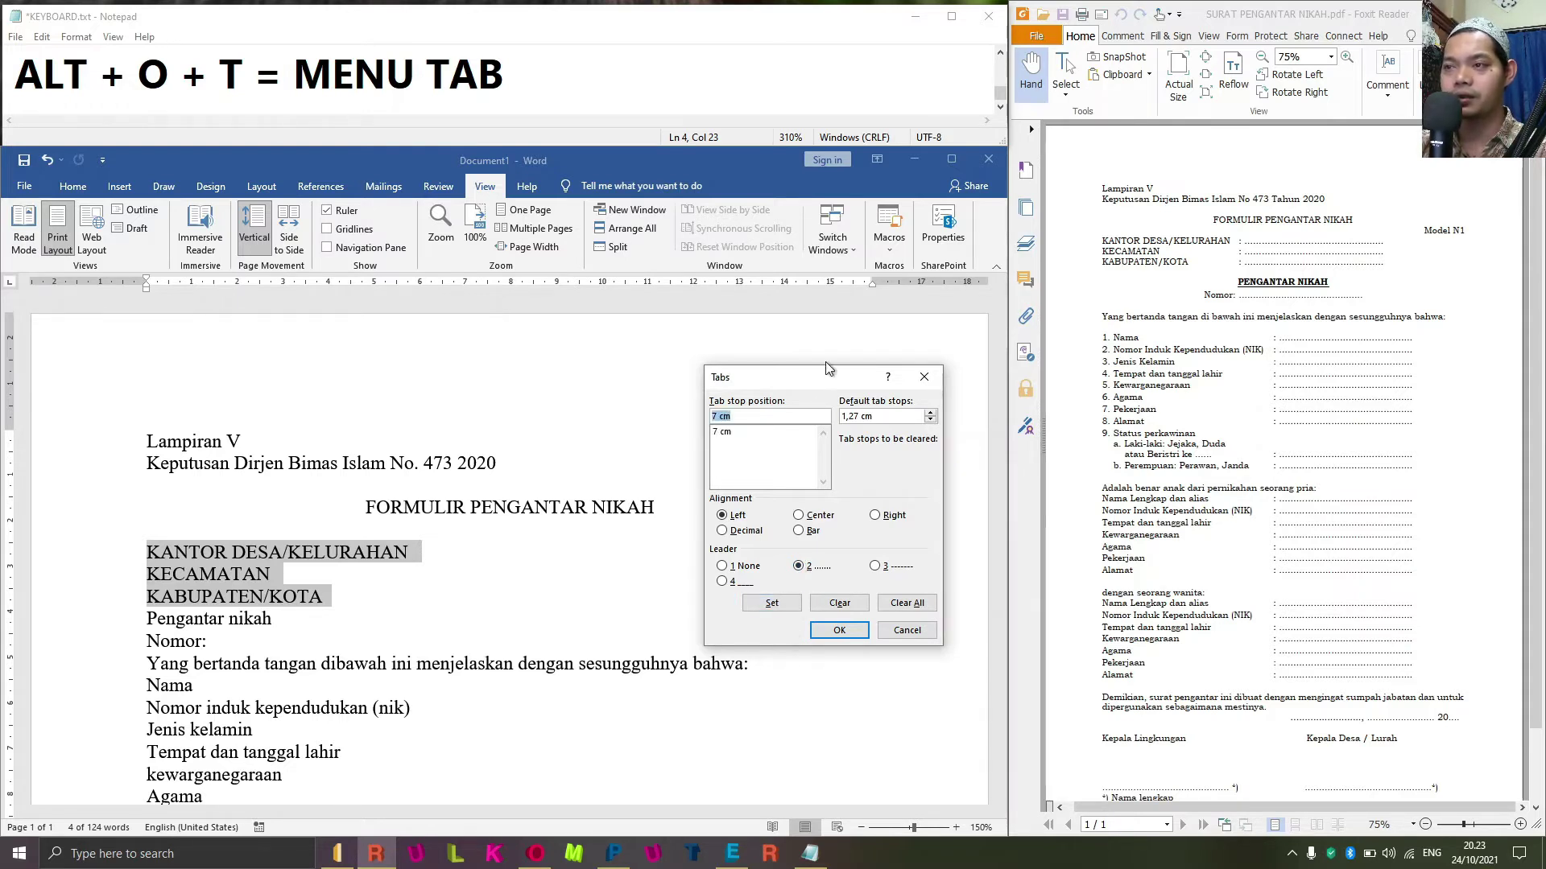
Add a left-aligned 13 cm tab stop with a dotted leader and apply the tabs.
{"action": "left_click_drag", "start_coordinate": [810, 377], "coordinate": [961, 370]}
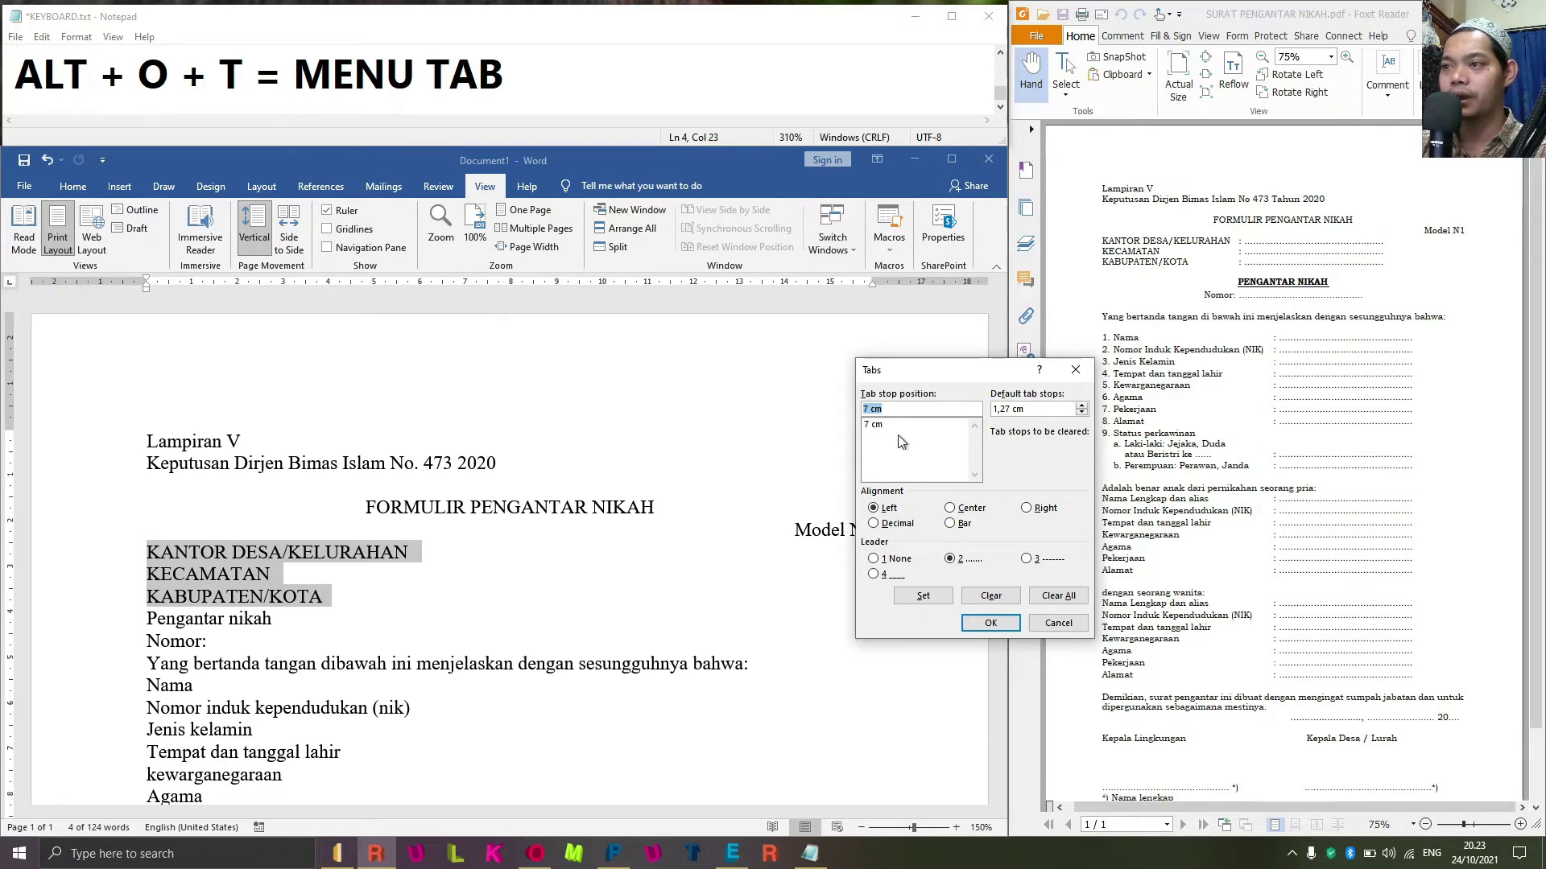
{"action": "left_click_drag", "start_coordinate": [925, 367], "coordinate": [872, 368]}
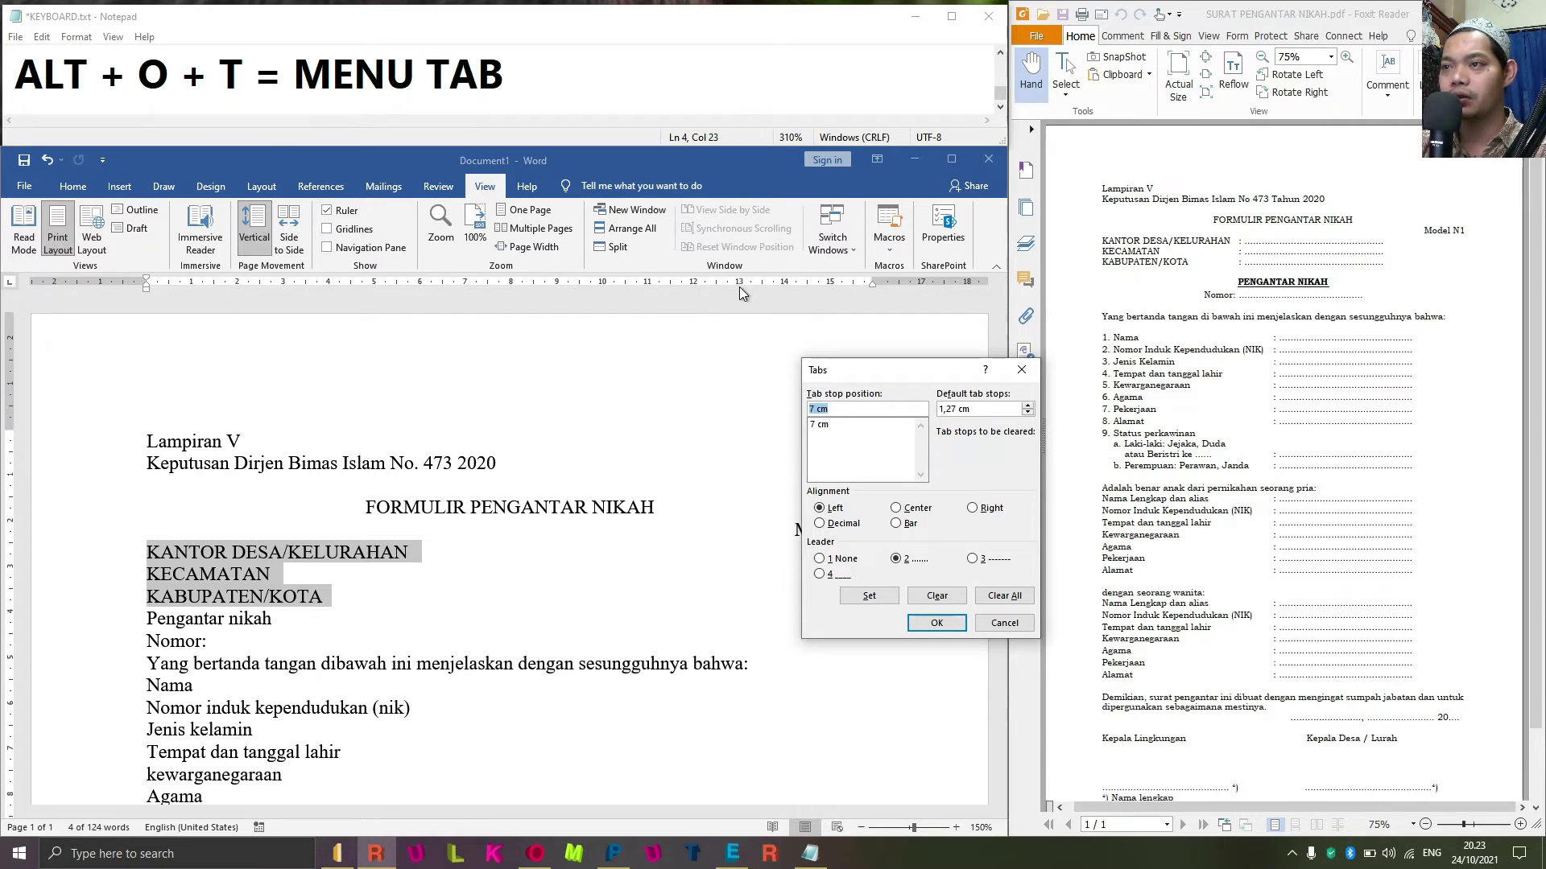
{"action": "type", "text": "13"}
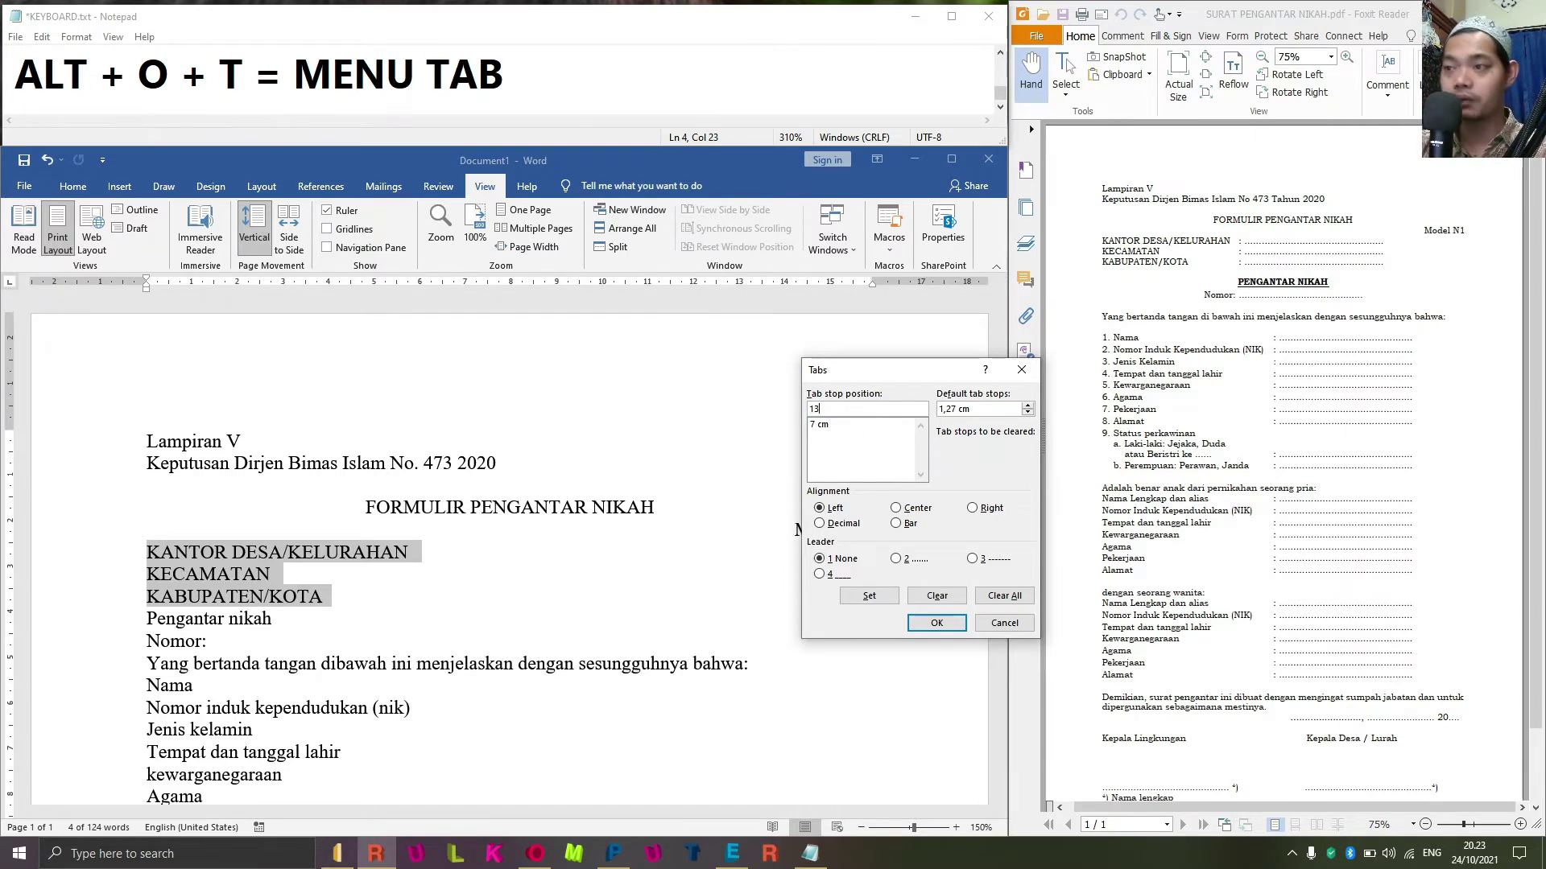
{"action": "left_click", "coordinate": [833, 508]}
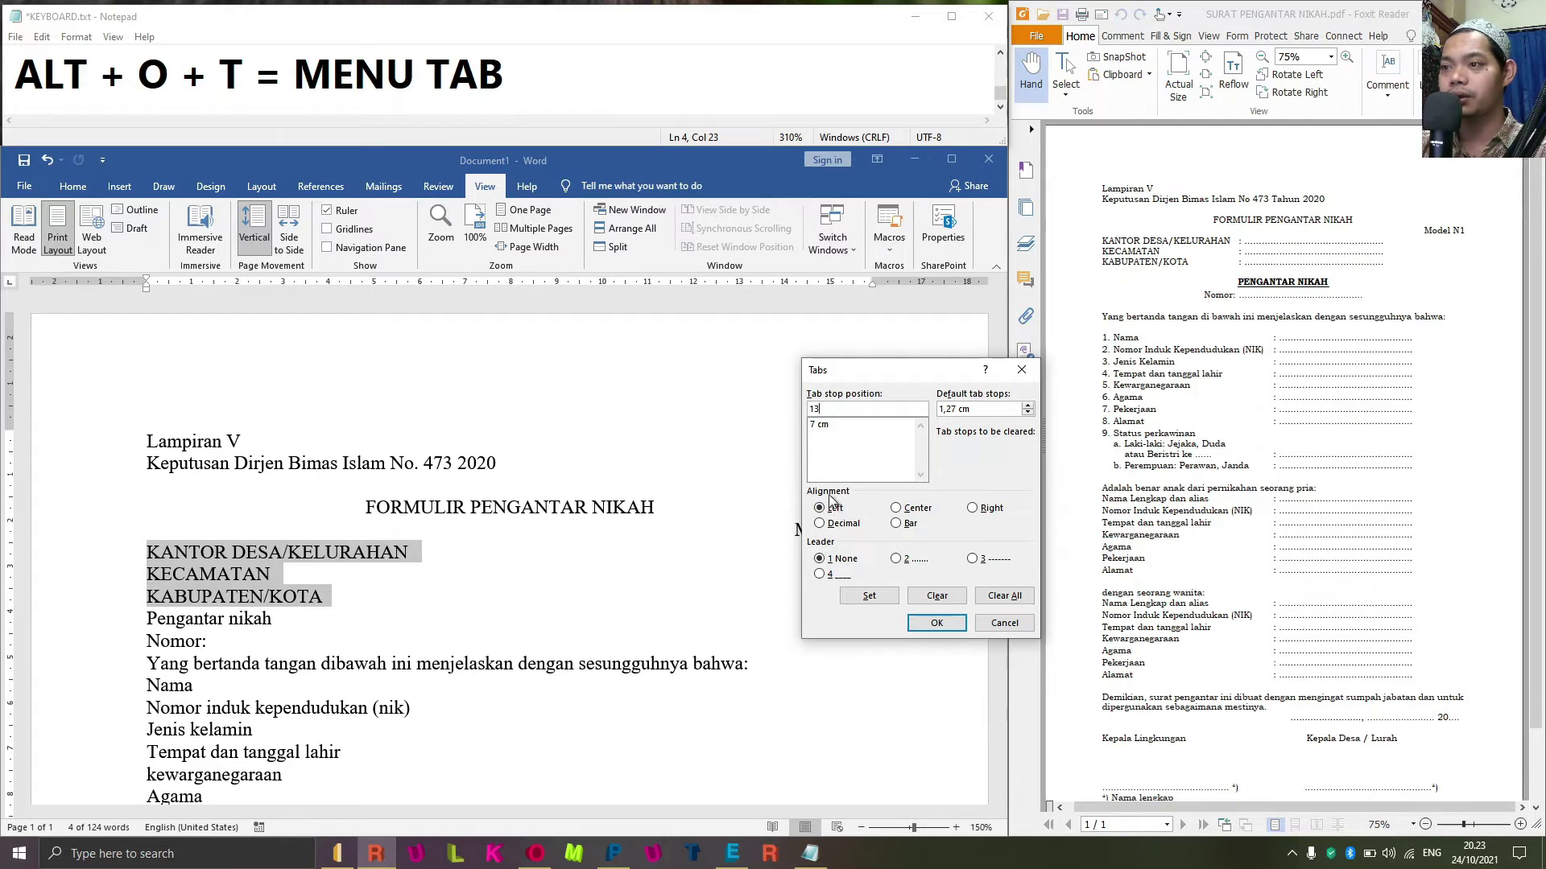
{"action": "left_click", "coordinate": [899, 561]}
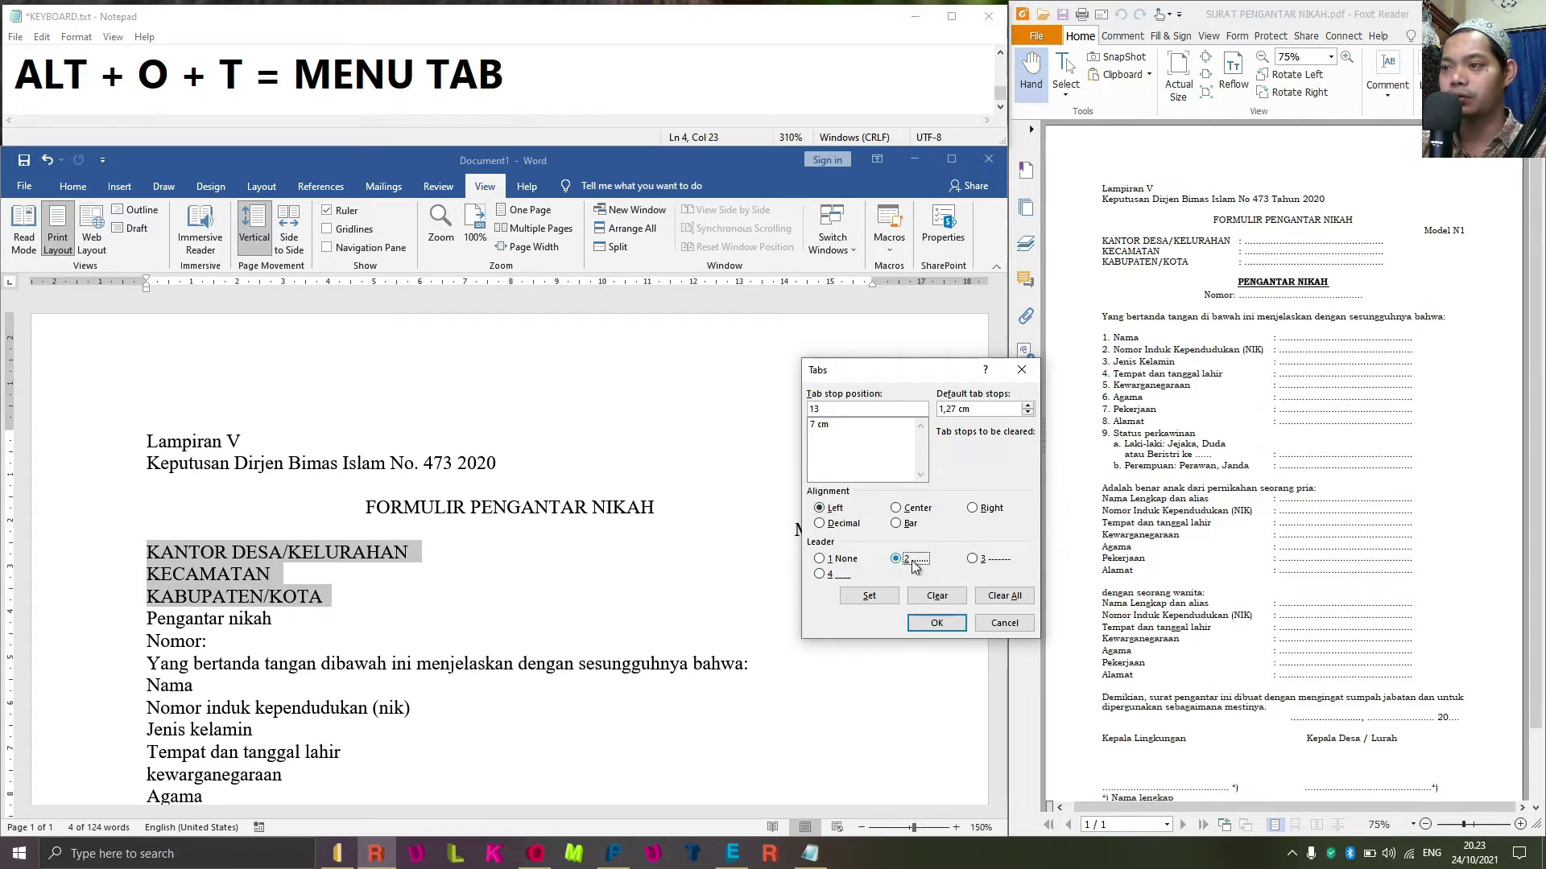
{"action": "left_click", "coordinate": [877, 596]}
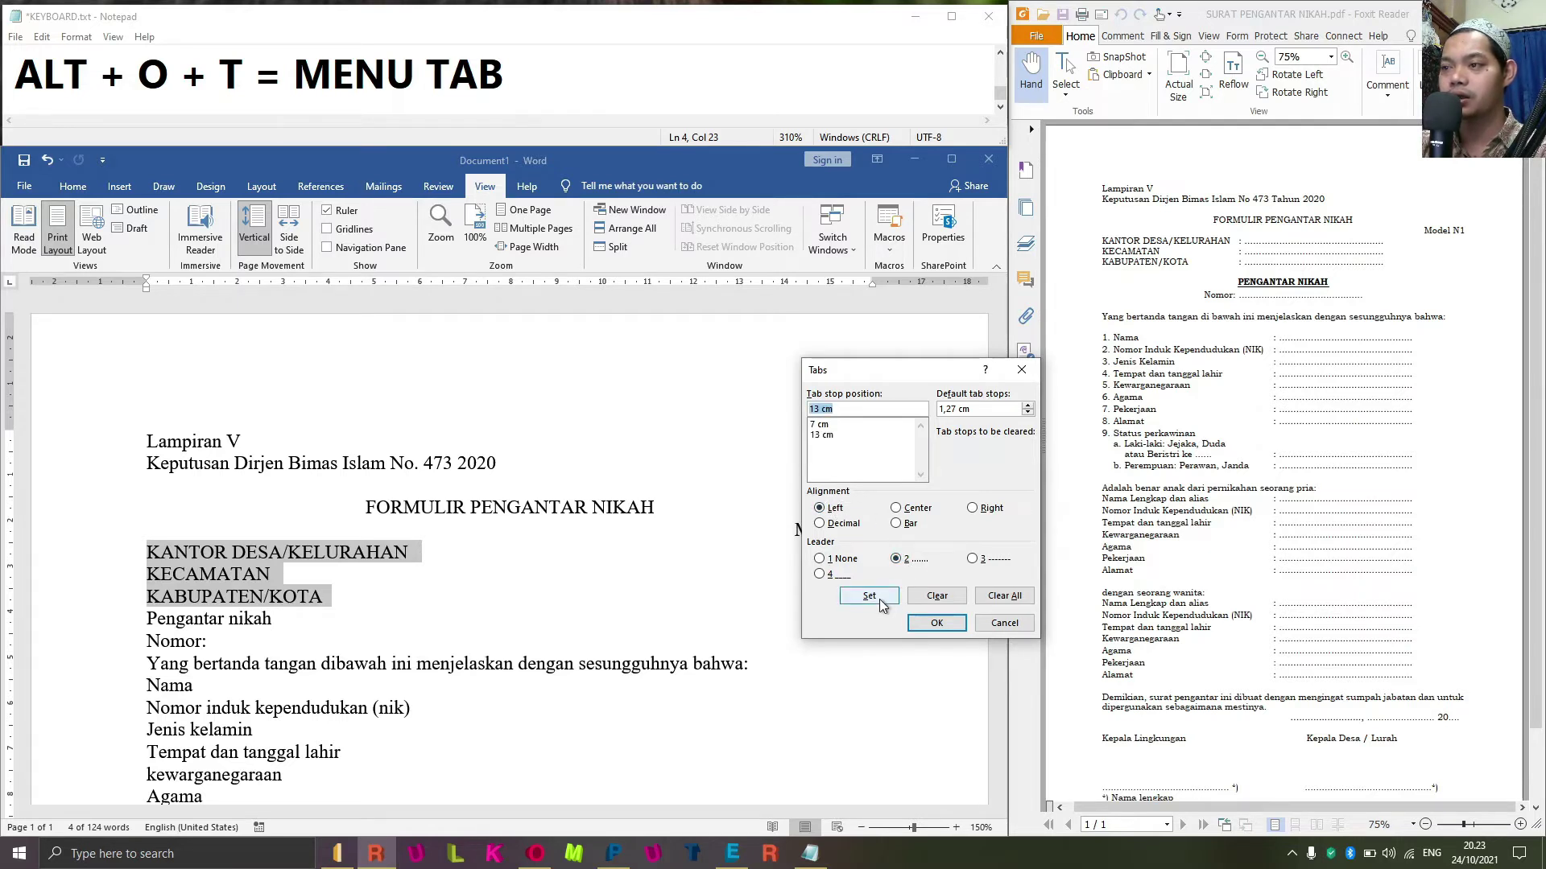
{"action": "left_click", "coordinate": [936, 623]}
Remove the hand-typed dots, set the 7 cm stop's leader to None, and tab KANTOR DESA/KELURAHAN to 7 cm.
{"action": "left_click", "coordinate": [459, 560]}
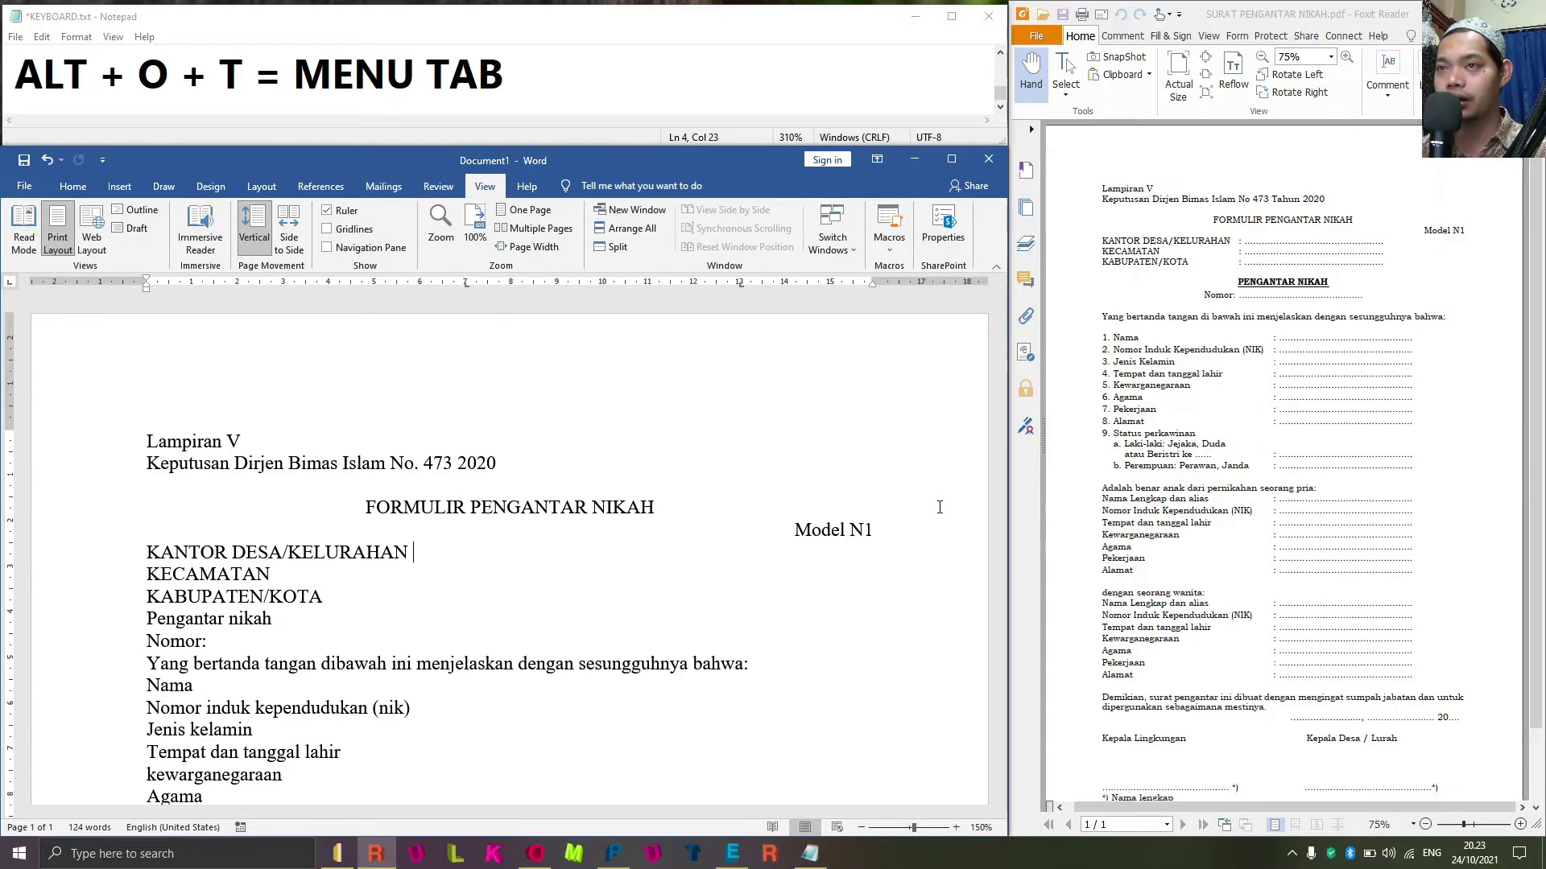
{"action": "type", "text": ".........."}
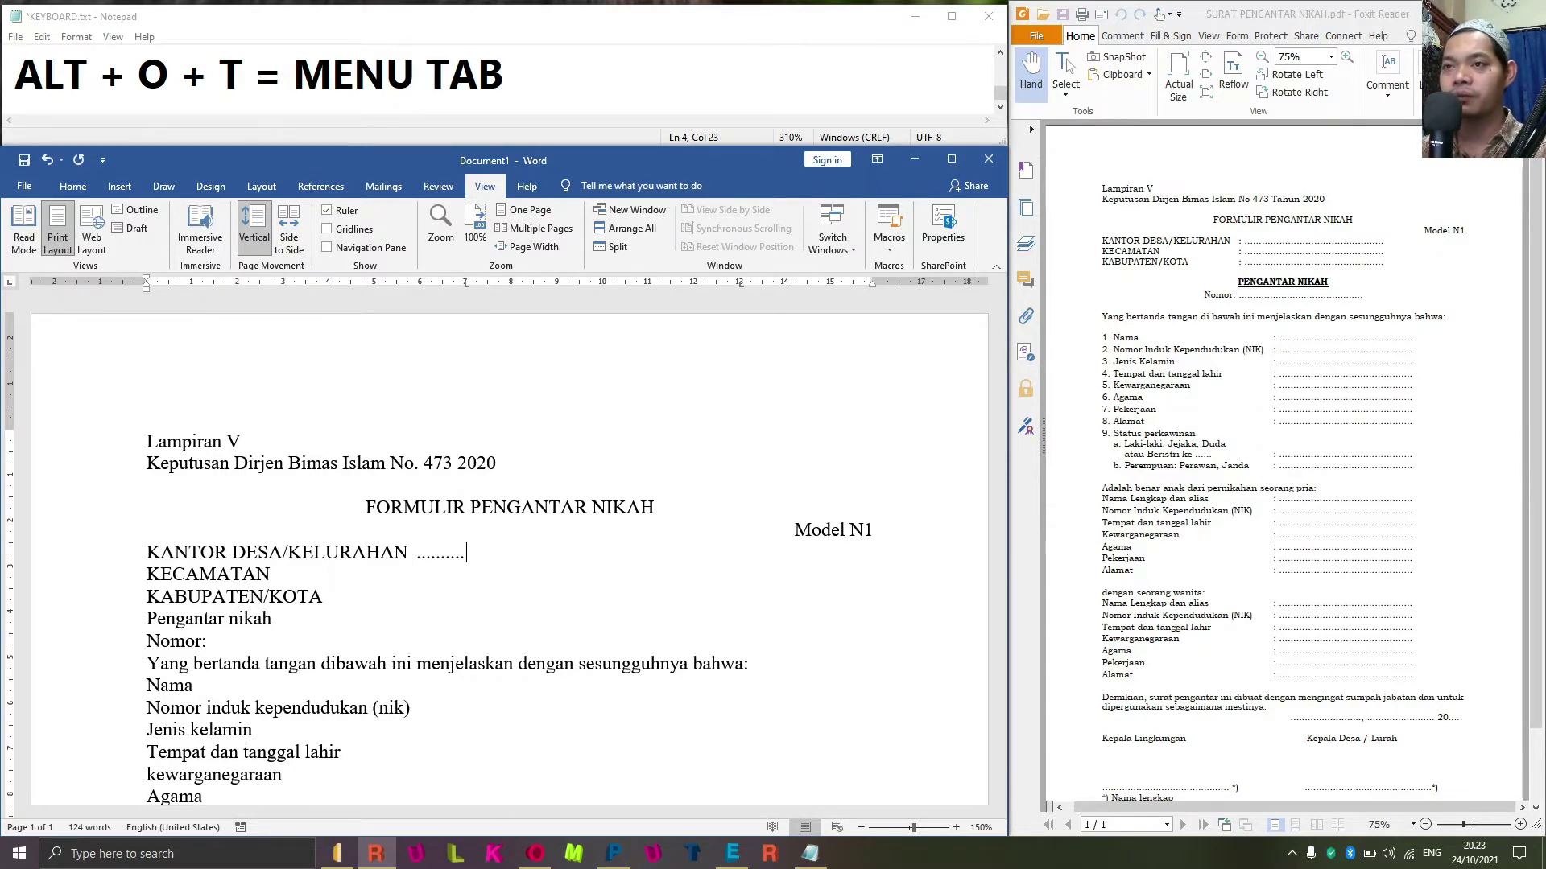
{"action": "key", "text": "BackSpace"}
{"action": "key", "text": "BackSpace"}
{"action": "key", "text": "BackSpace"}
{"action": "key", "text": "BackSpace"}
{"action": "key", "text": "BackSpace"}
{"action": "key", "text": "BackSpace"}
{"action": "key", "text": "BackSpace"}
{"action": "key", "text": "BackSpace"}
{"action": "key", "text": "BackSpace"}
{"action": "key", "text": "BackSpace"}
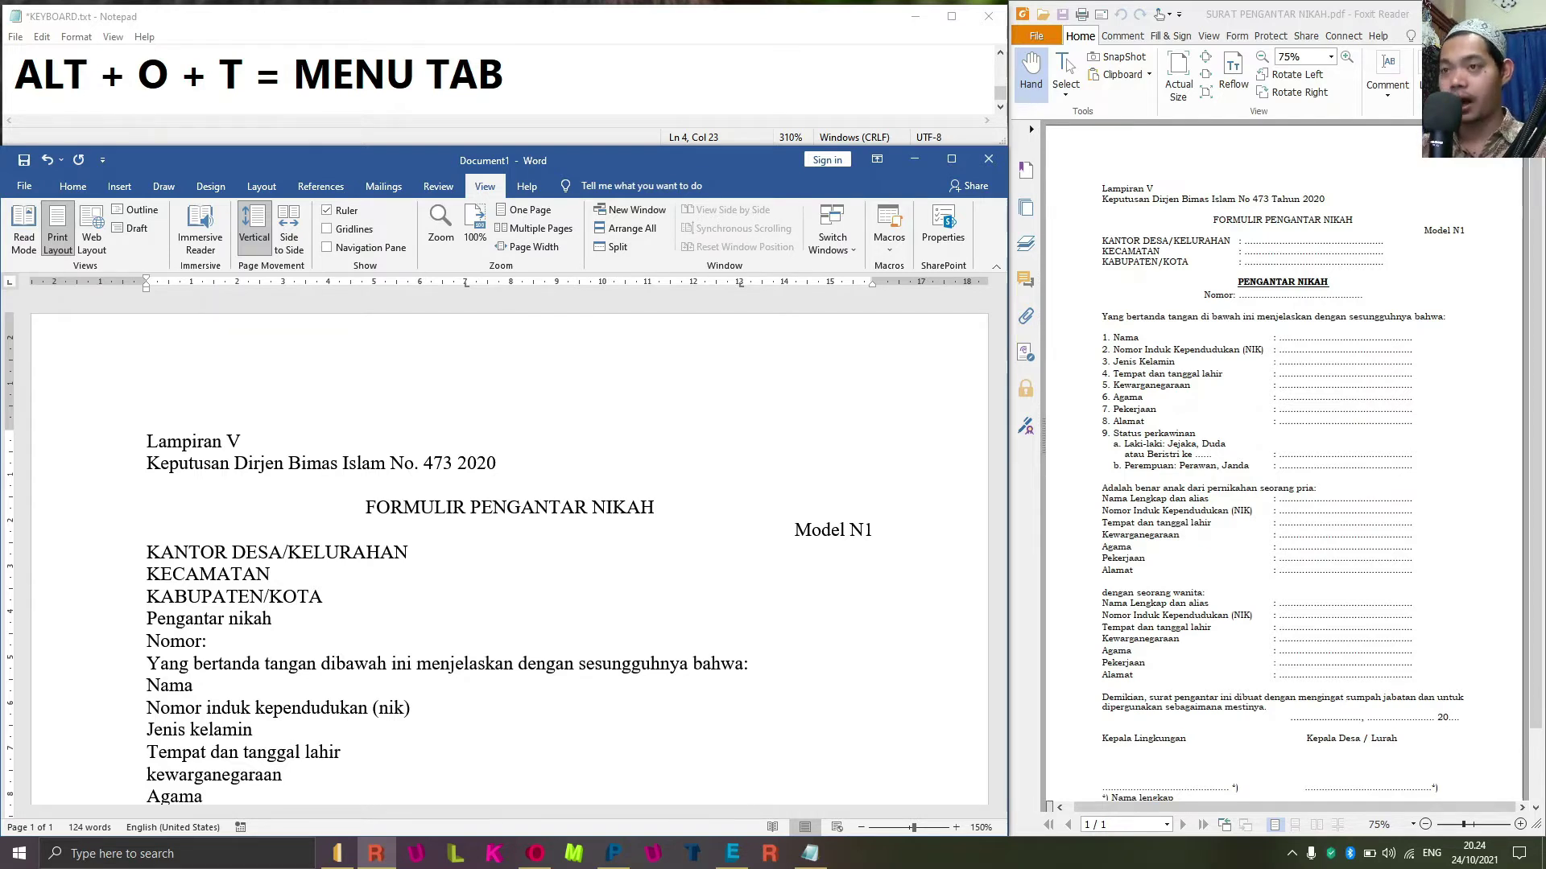
{"action": "key", "text": "alt+o"}
{"action": "key", "text": "t"}
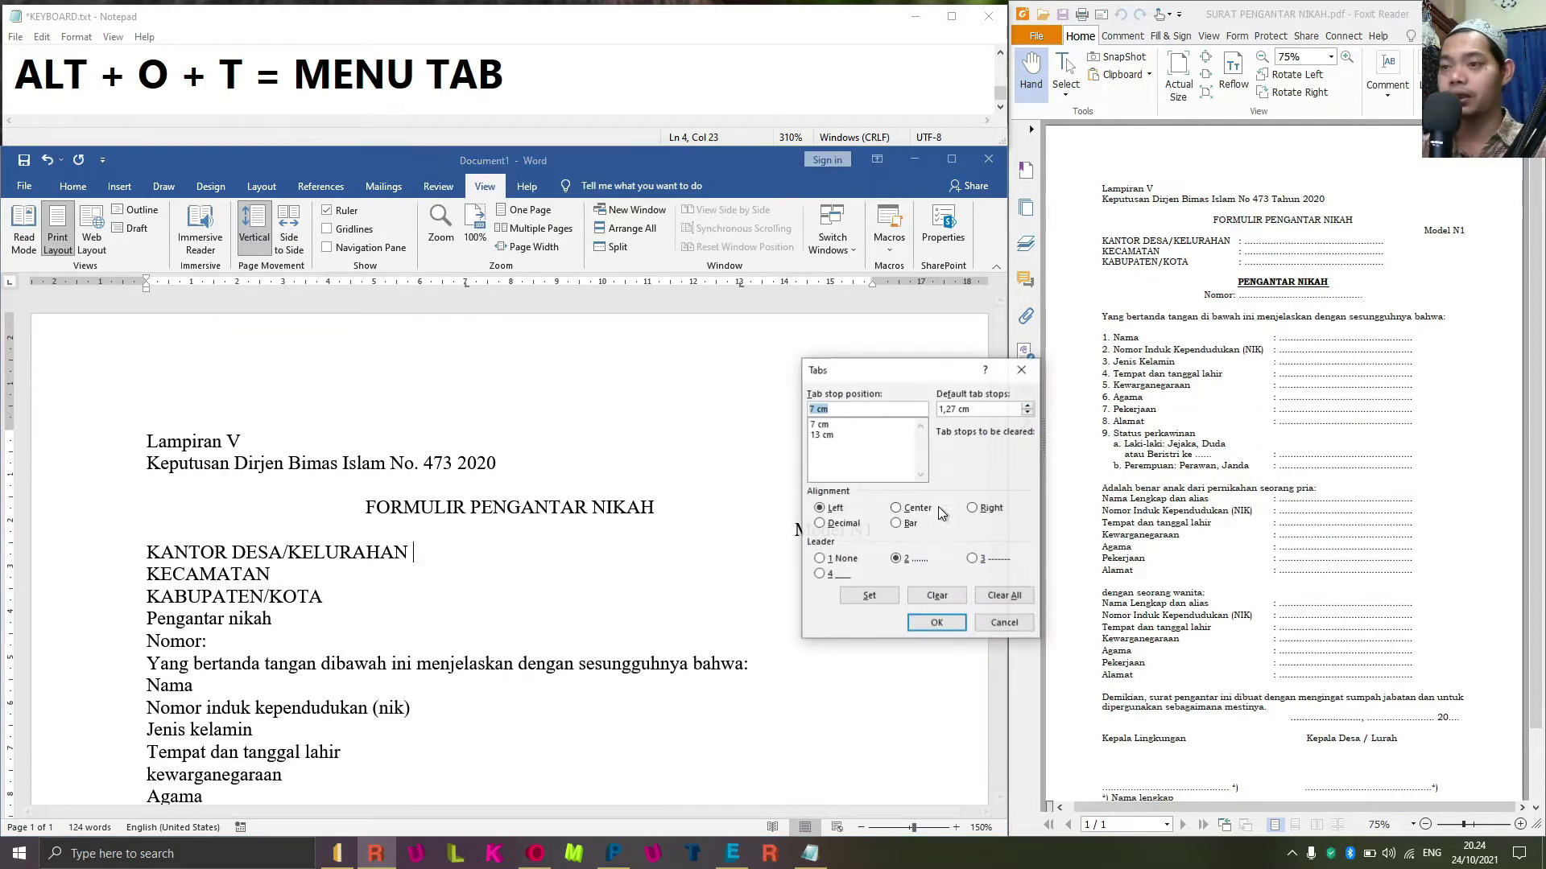
{"action": "left_click", "coordinate": [834, 426]}
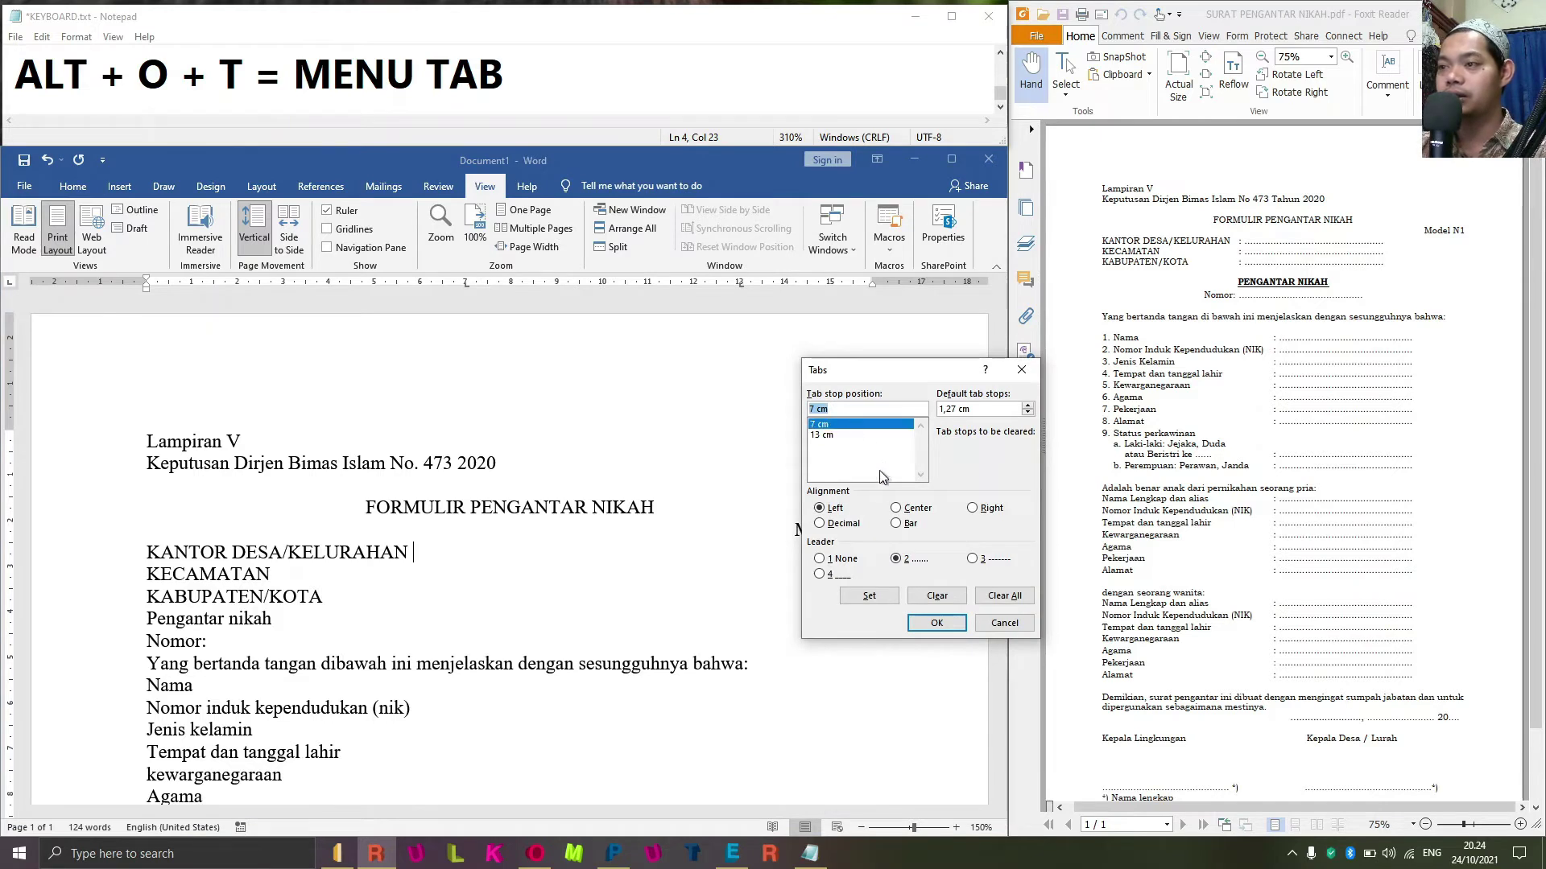
{"action": "left_click", "coordinate": [833, 559]}
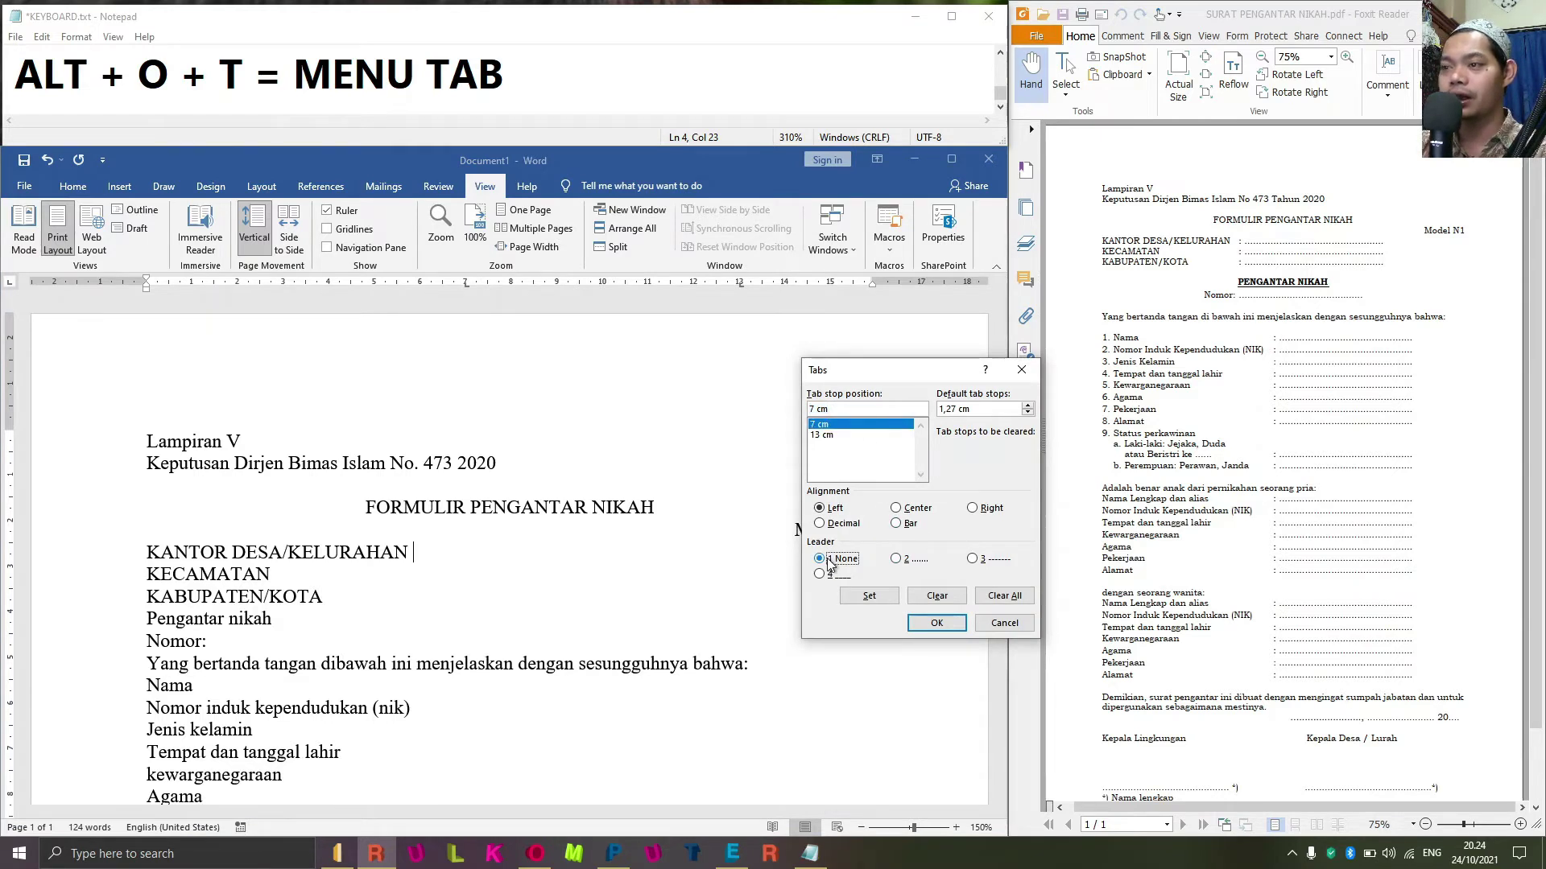
{"action": "left_click", "coordinate": [869, 597]}
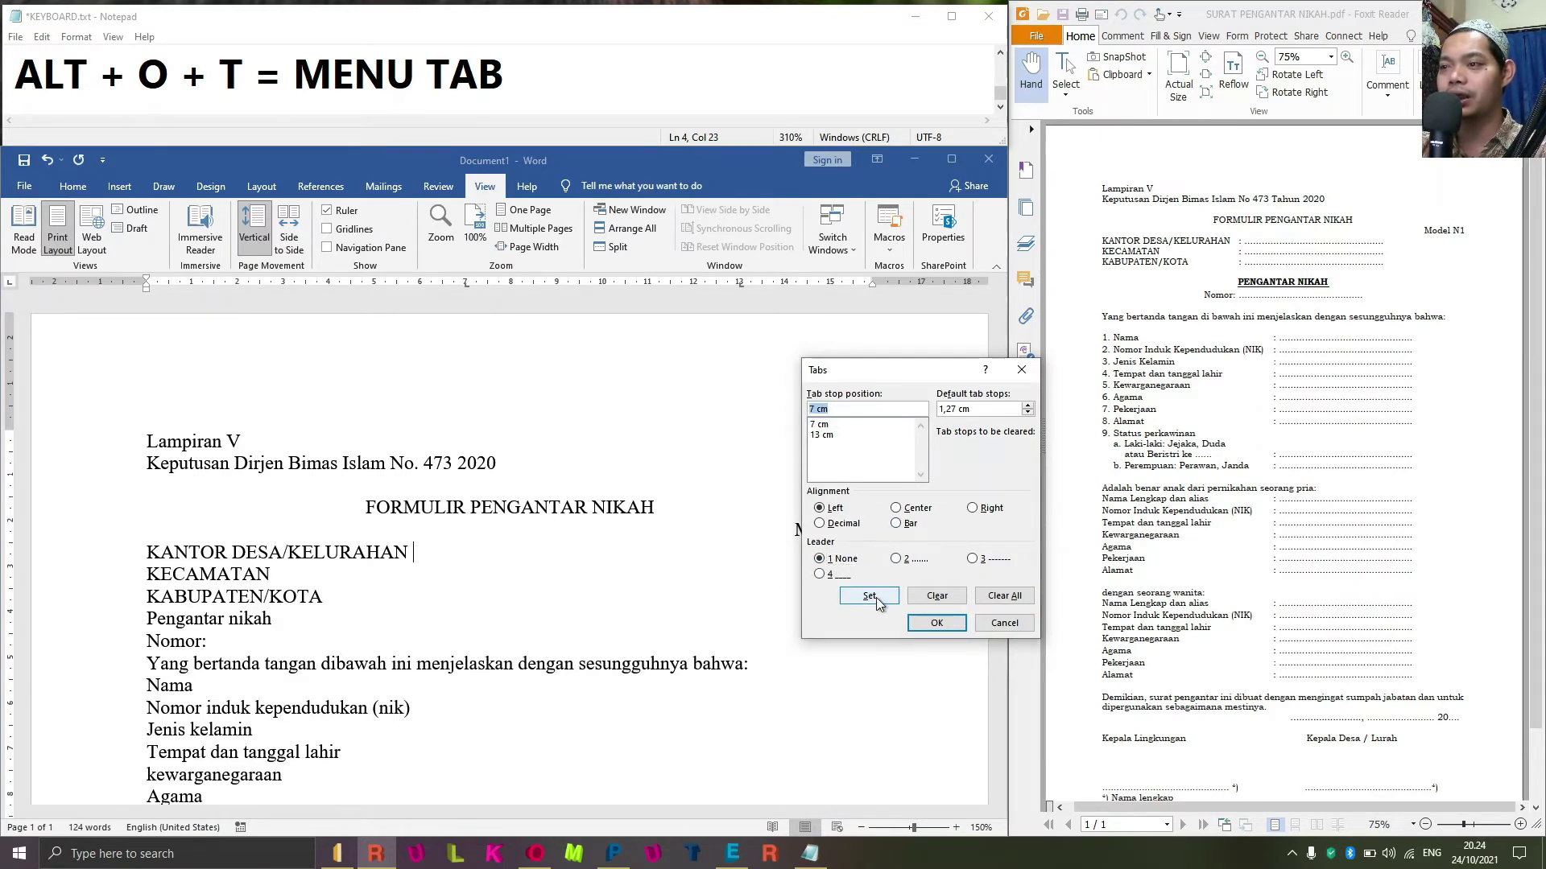
{"action": "left_click", "coordinate": [936, 623]}
{"action": "key", "text": "Tab"}
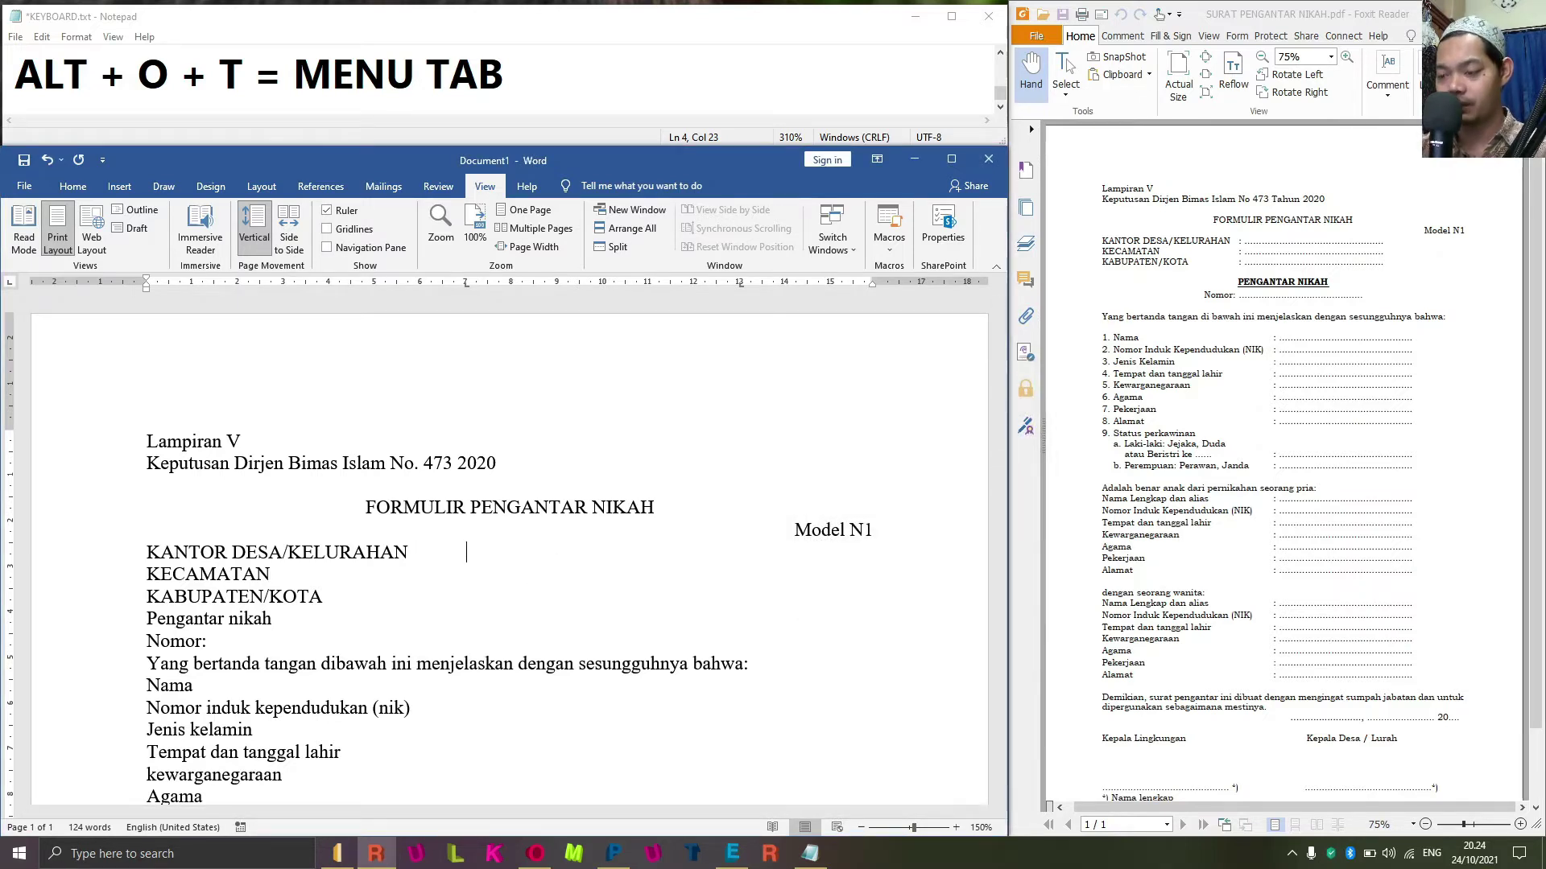
Add a colon and dotted leader after KANTOR DESA/KELURAHAN, moving the 13 cm stop to 12.5 cm.
{"action": "type", "text": ":"}
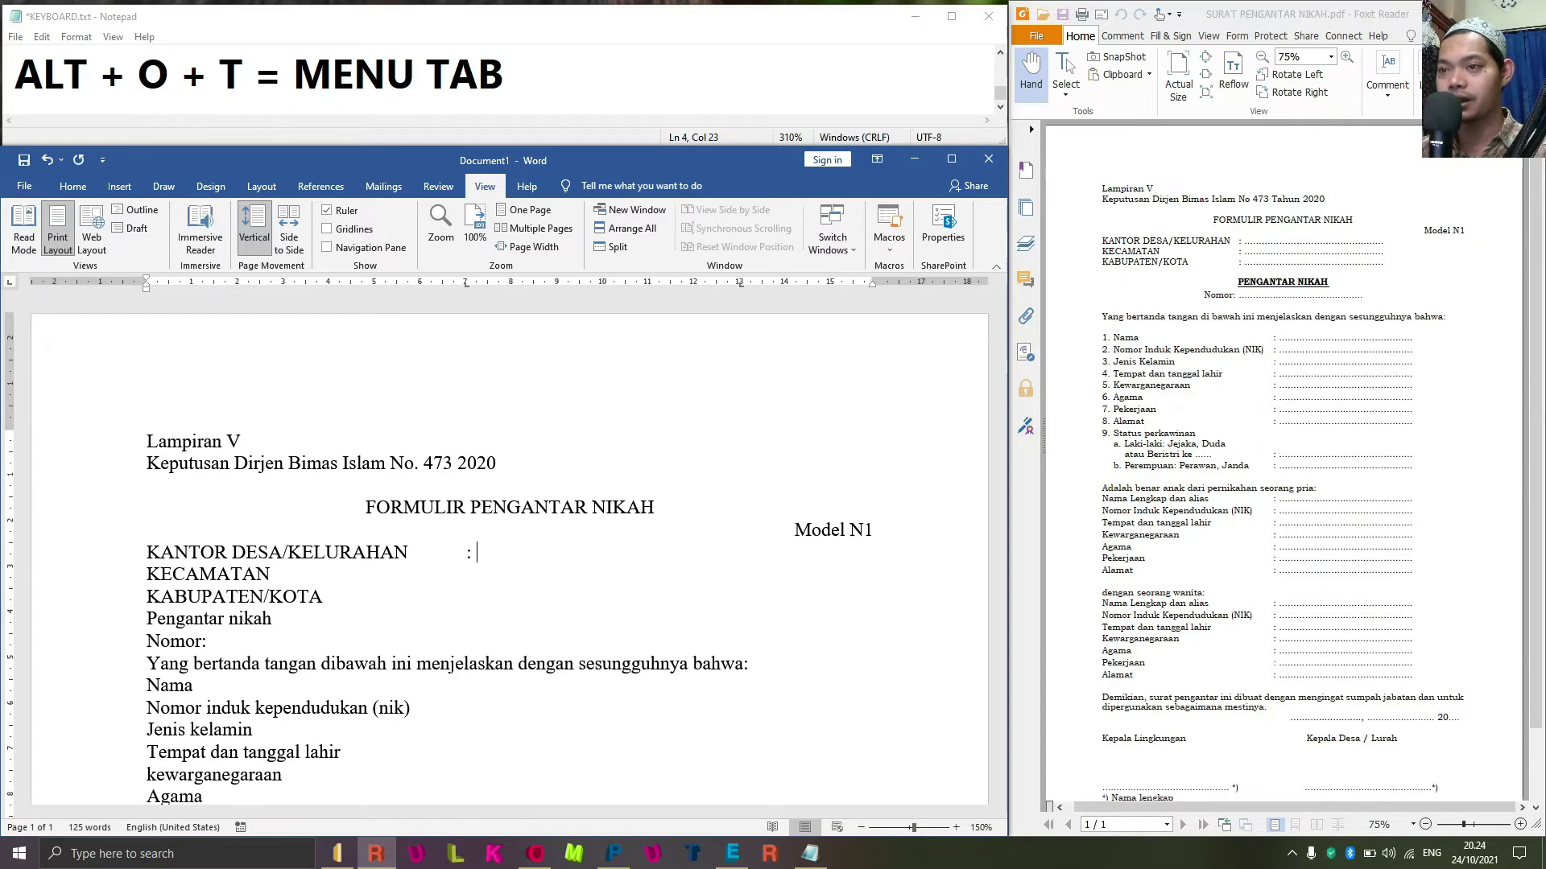
{"action": "key", "text": "Tab"}
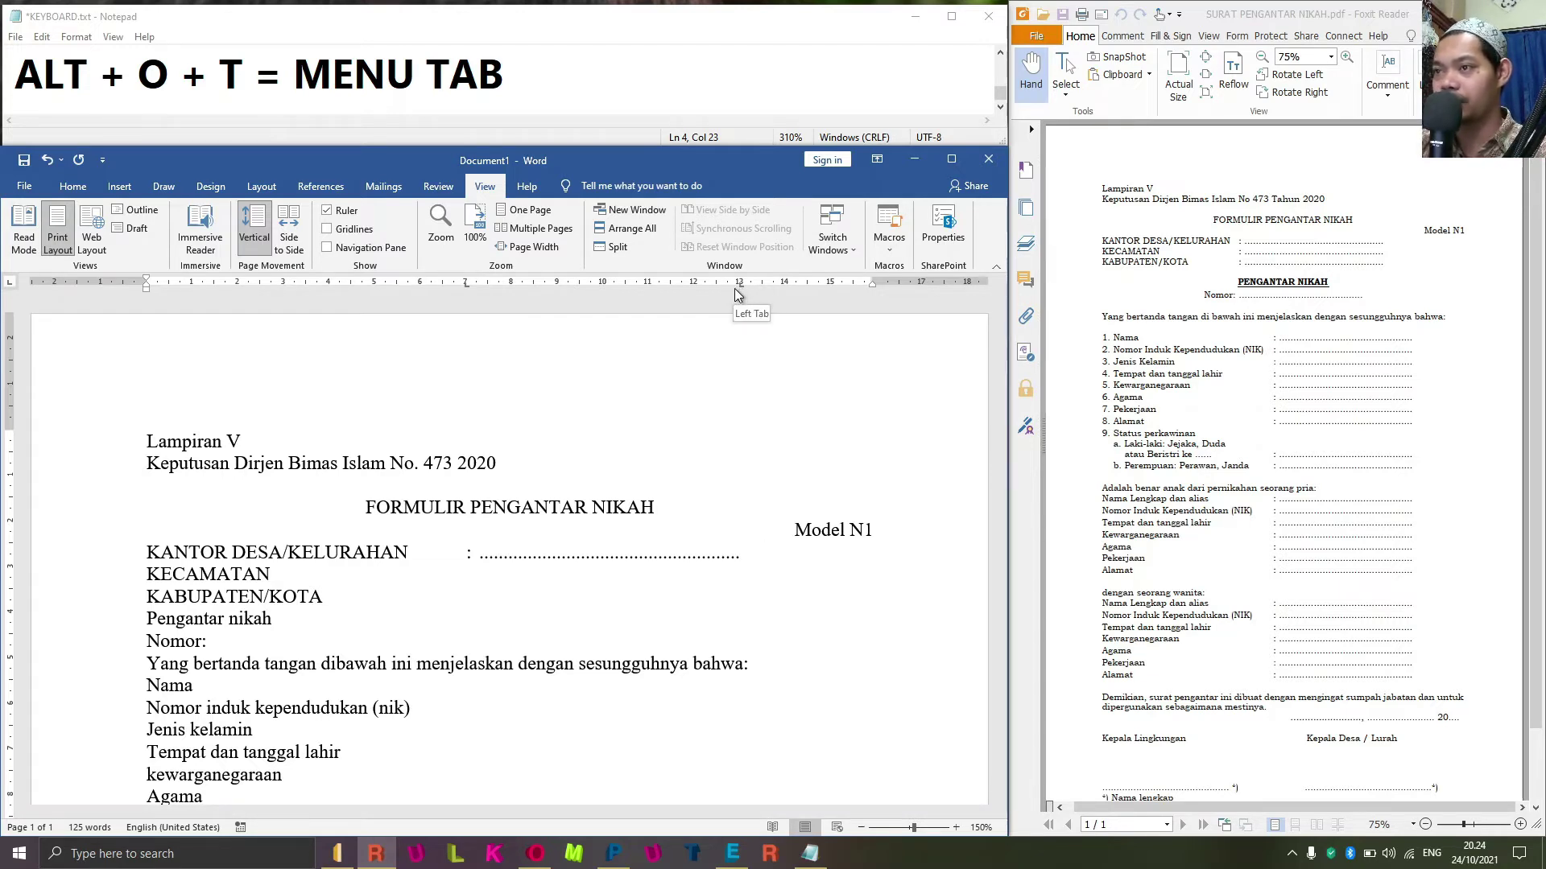
{"action": "left_click", "coordinate": [740, 288]}
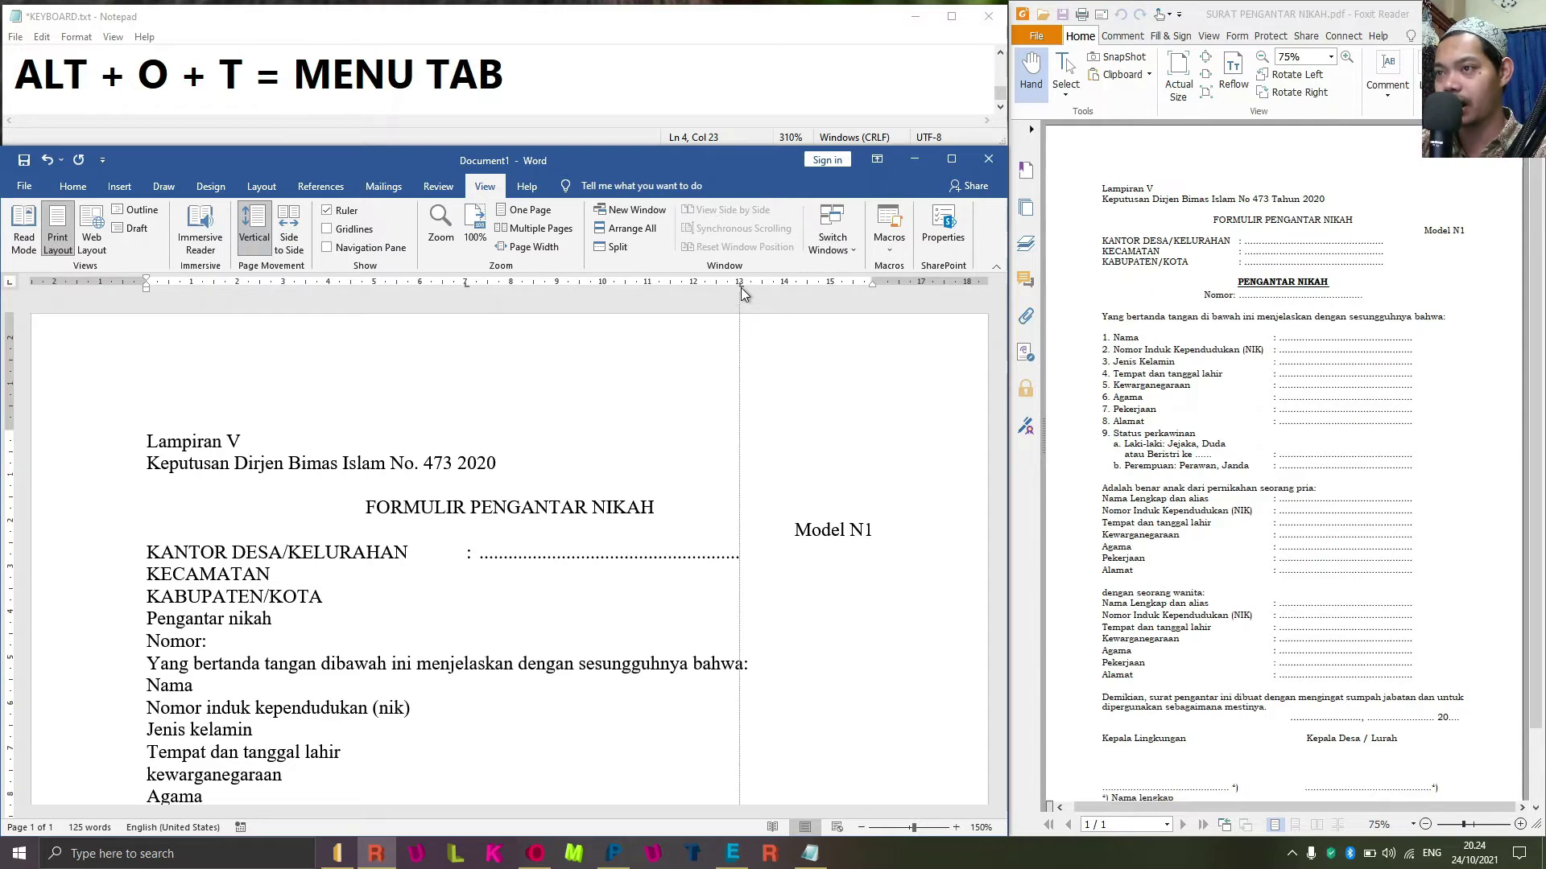
{"action": "mouse_move", "coordinate": [741, 288]}
{"action": "left_mouse_down"}
{"action": "mouse_move", "coordinate": [714, 288]}
{"action": "mouse_move", "coordinate": [763, 292]}
{"action": "mouse_move", "coordinate": [741, 293]}
{"action": "left_mouse_up"}
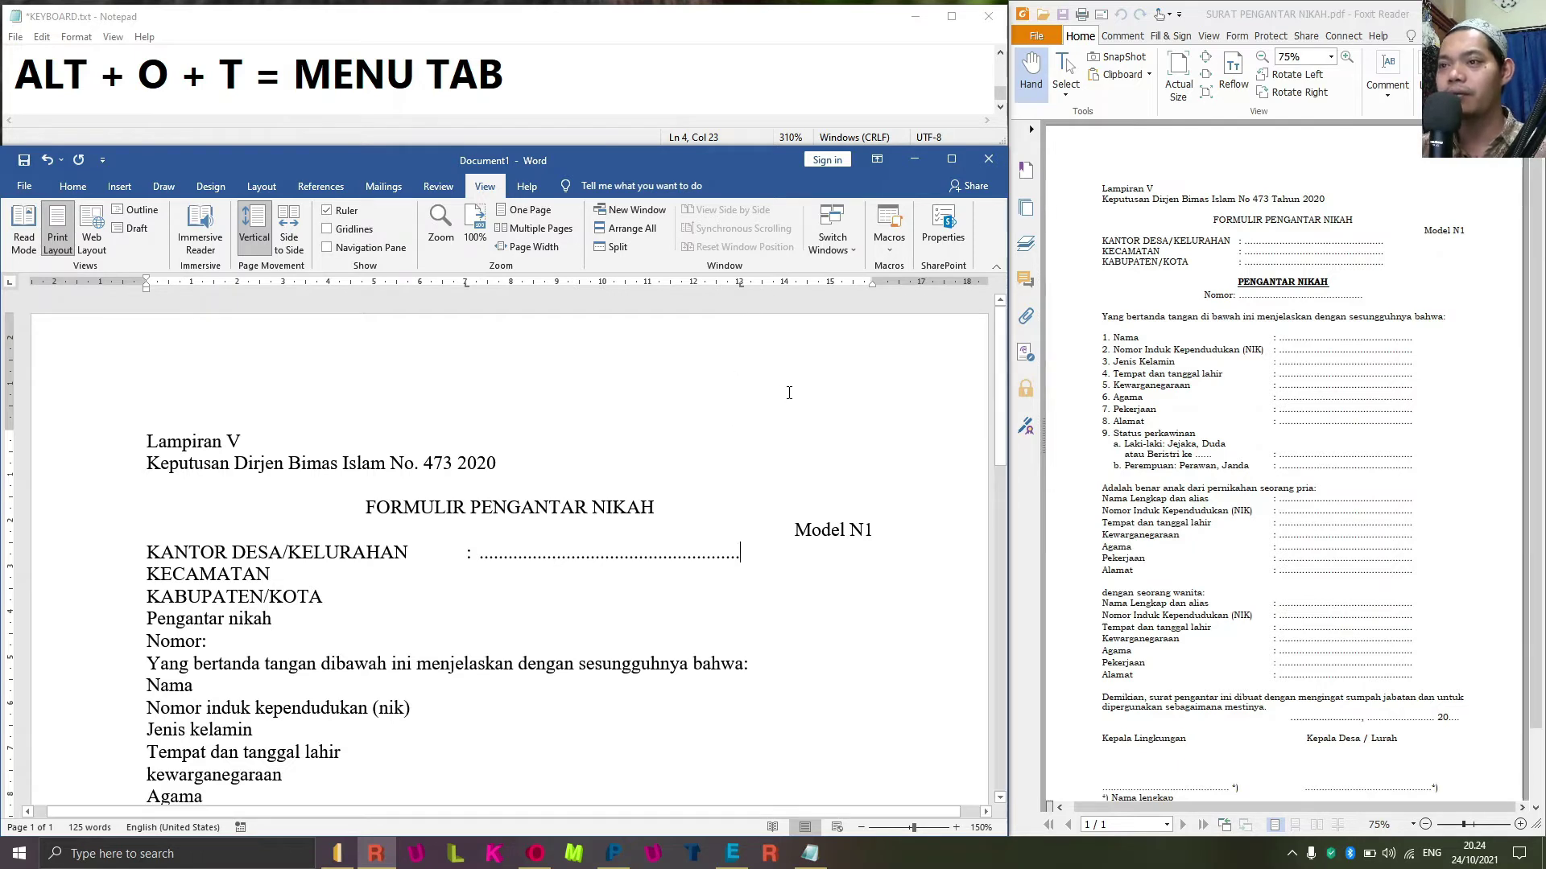
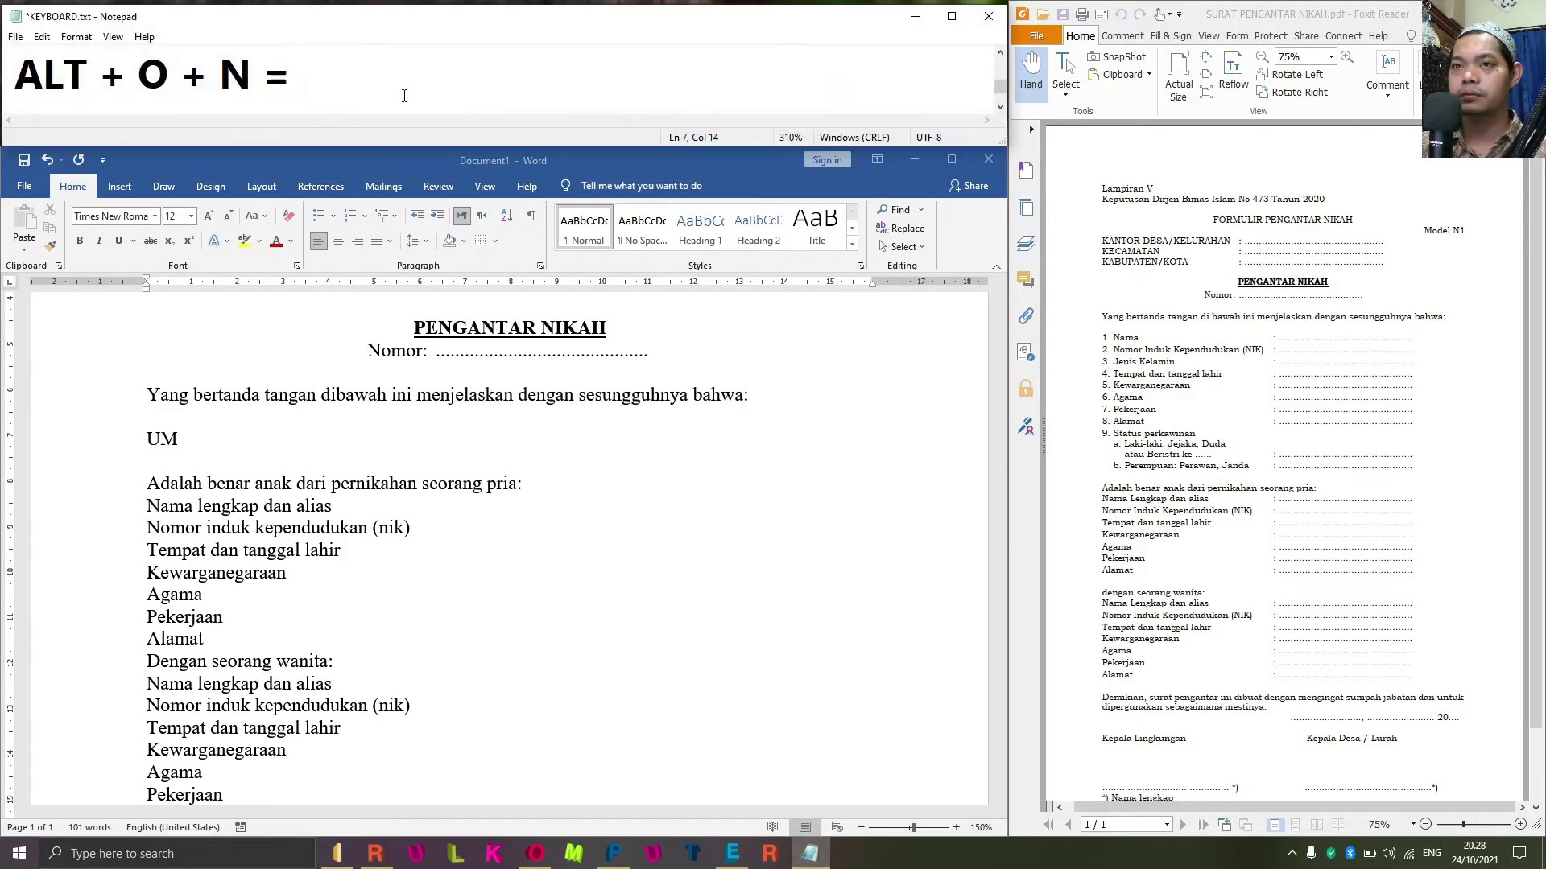
Undo the stray 'UM' to restore the details list from Nama to Perempuan: perawan, janda.
{"action": "type", "text": "NUMBERING"}
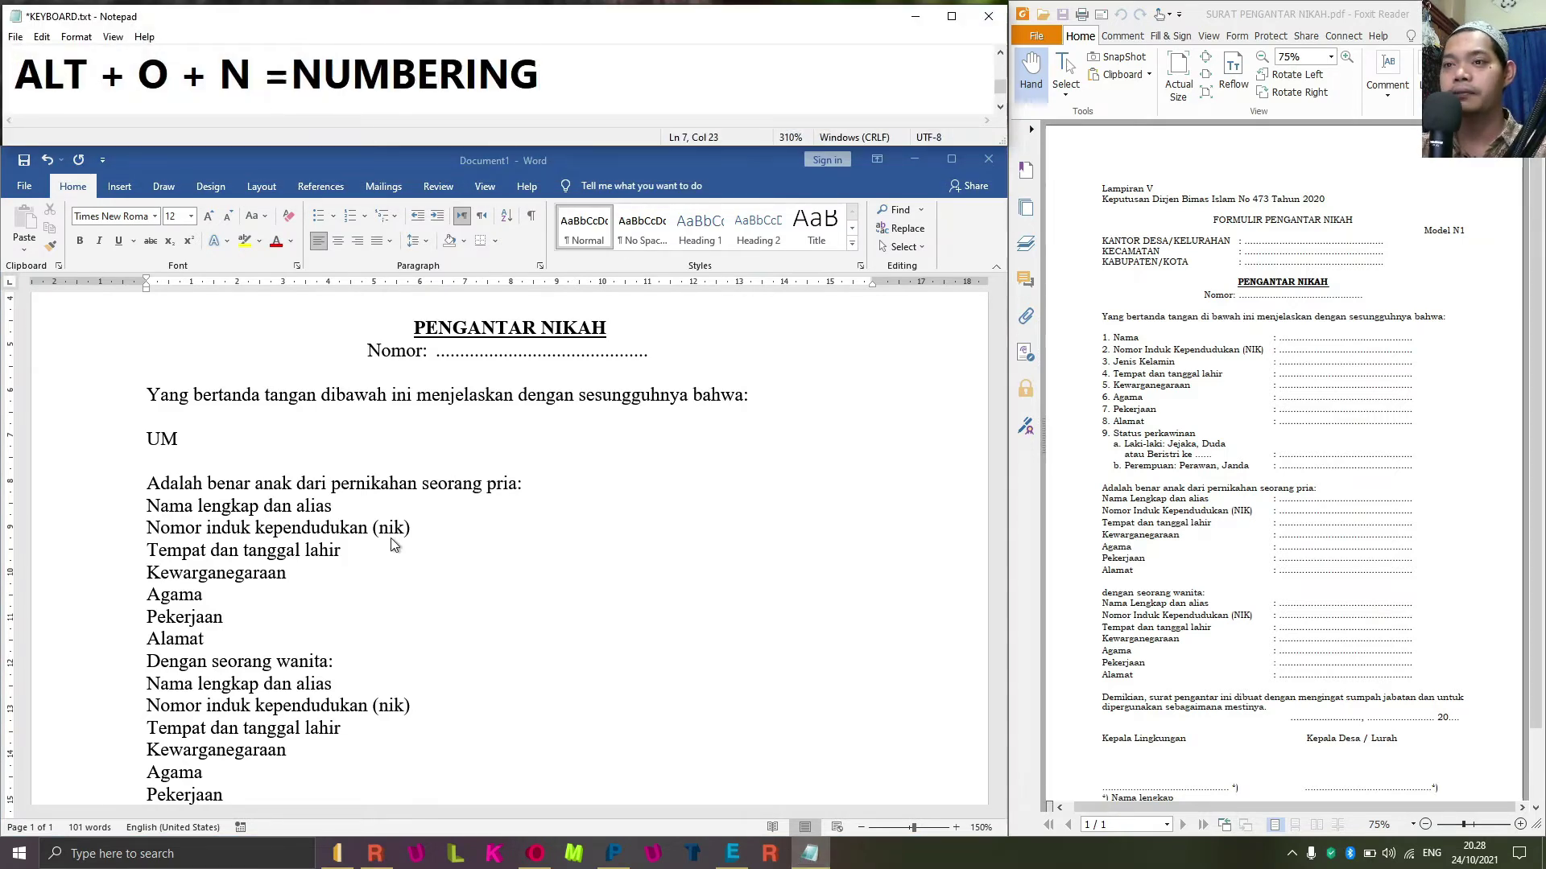
{"action": "key", "text": "alt+Tab"}
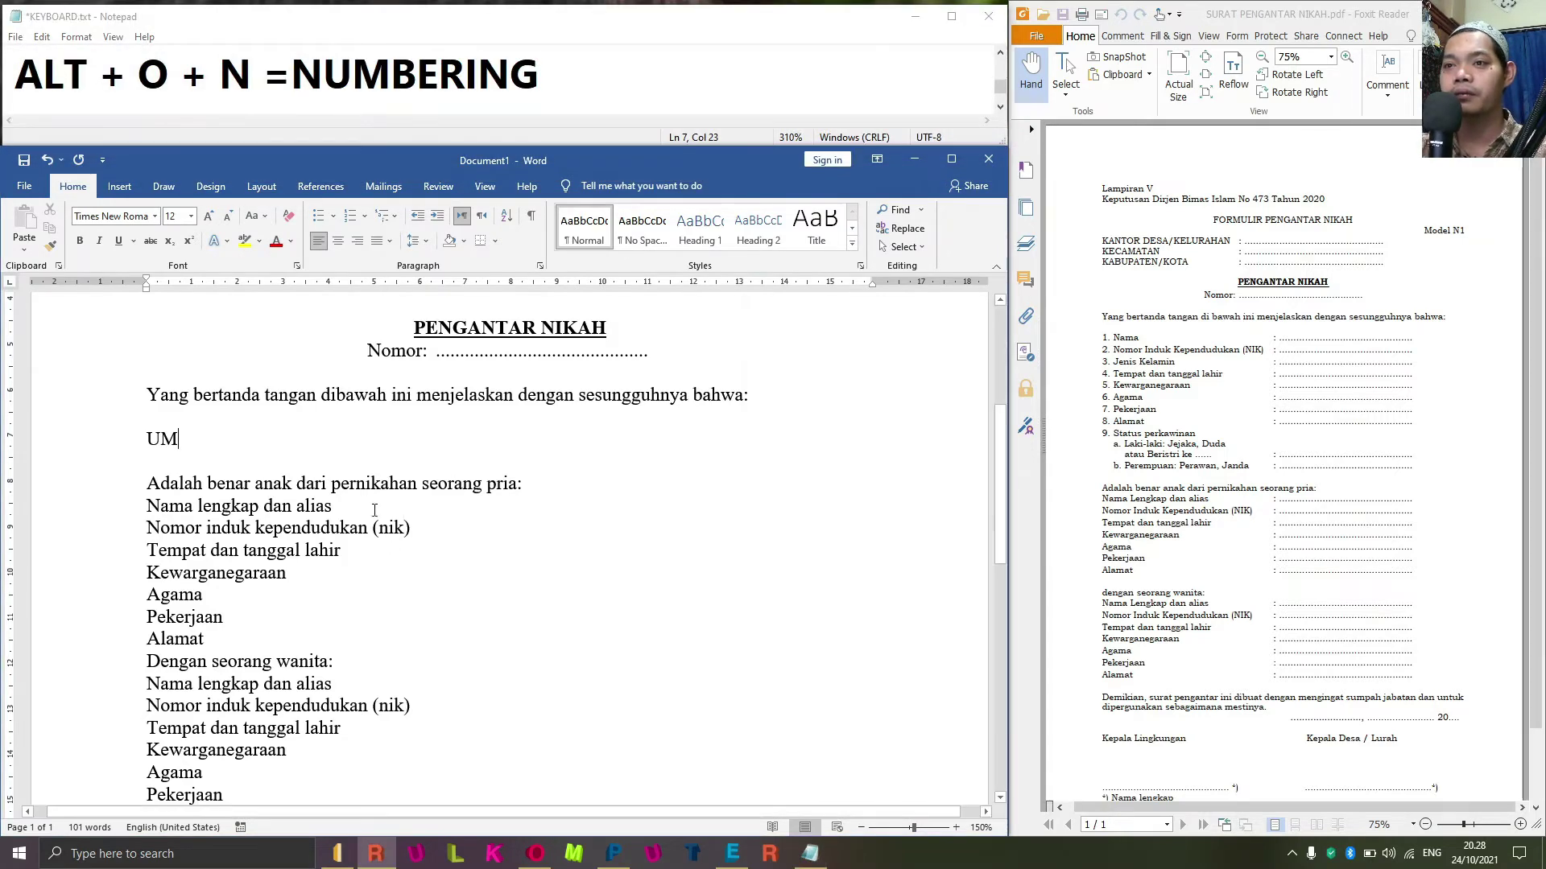
{"action": "key", "text": "ctrl+z"}
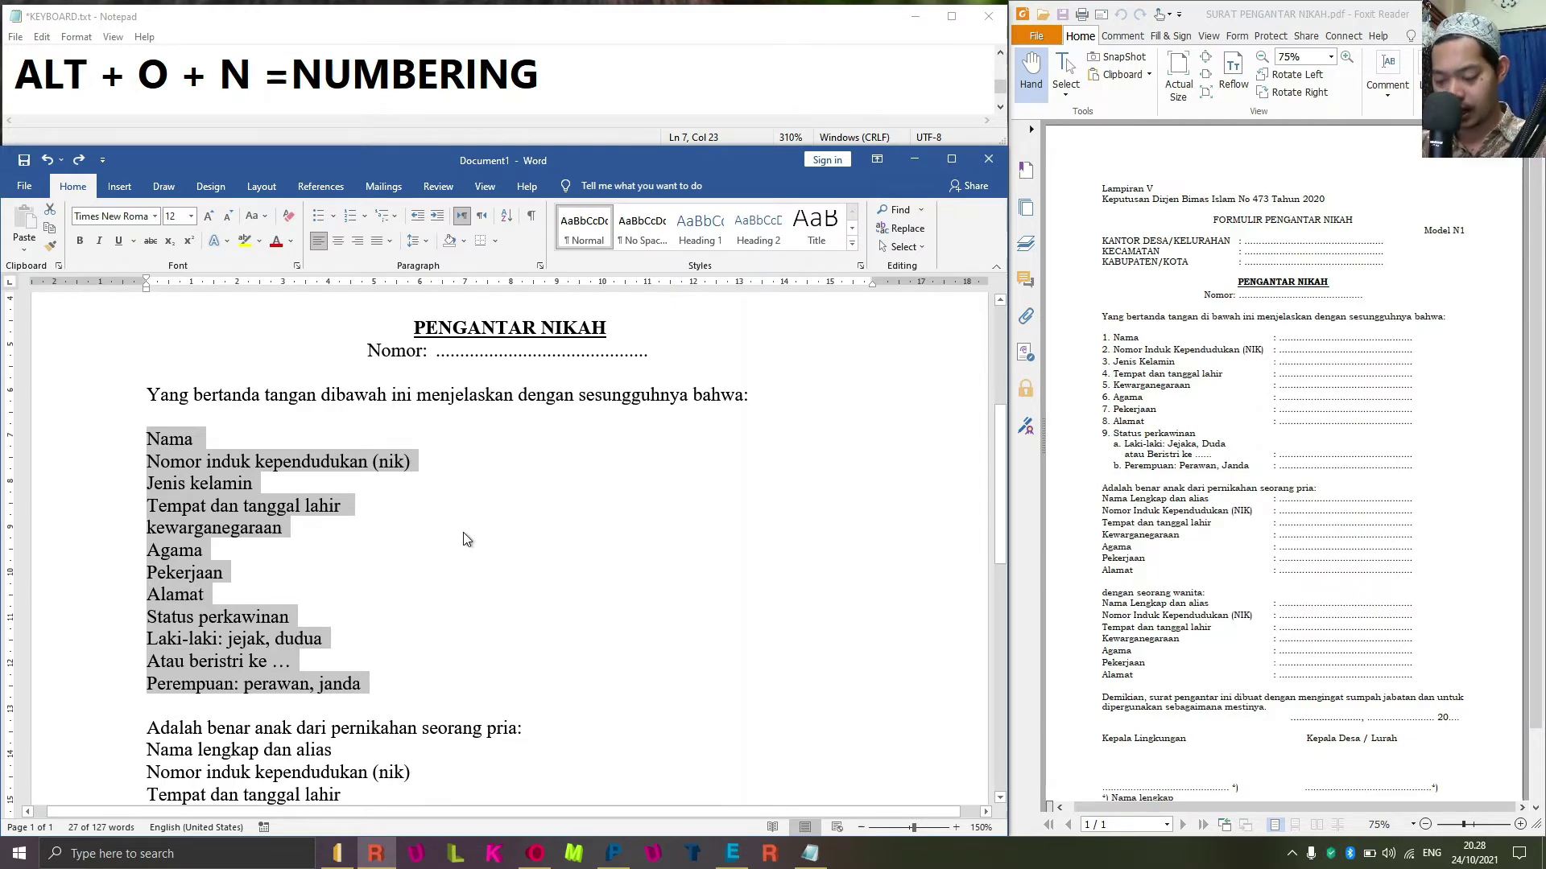
{"action": "key", "text": "alt"}
Number the details lines Nama through Perempuan 1–11 using the '1. 2. 3.' style.
{"action": "key", "text": "o"}
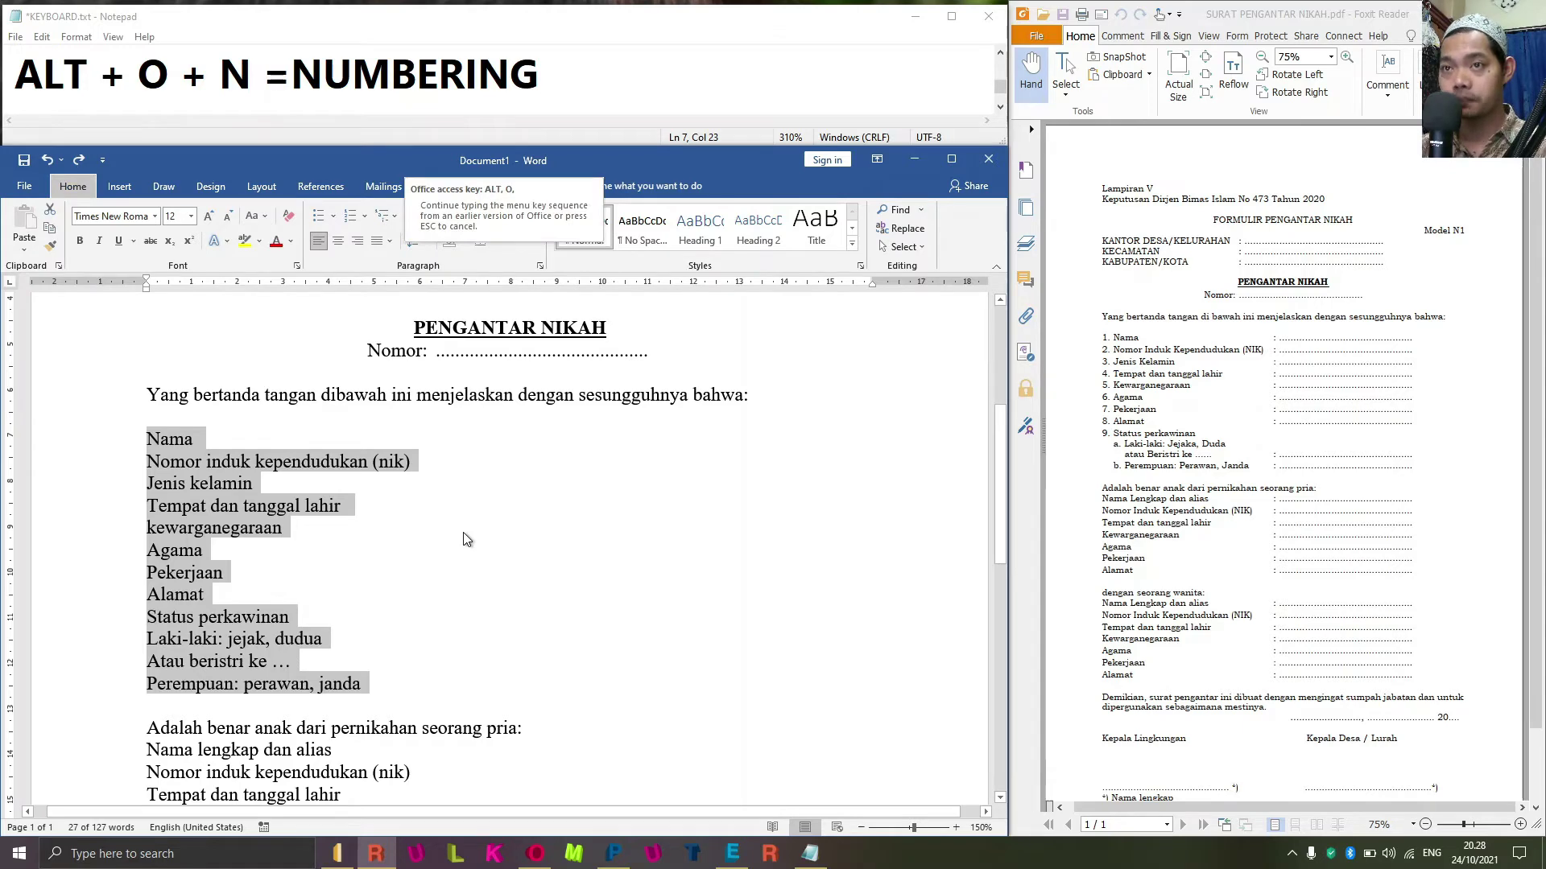
{"action": "key", "text": "n"}
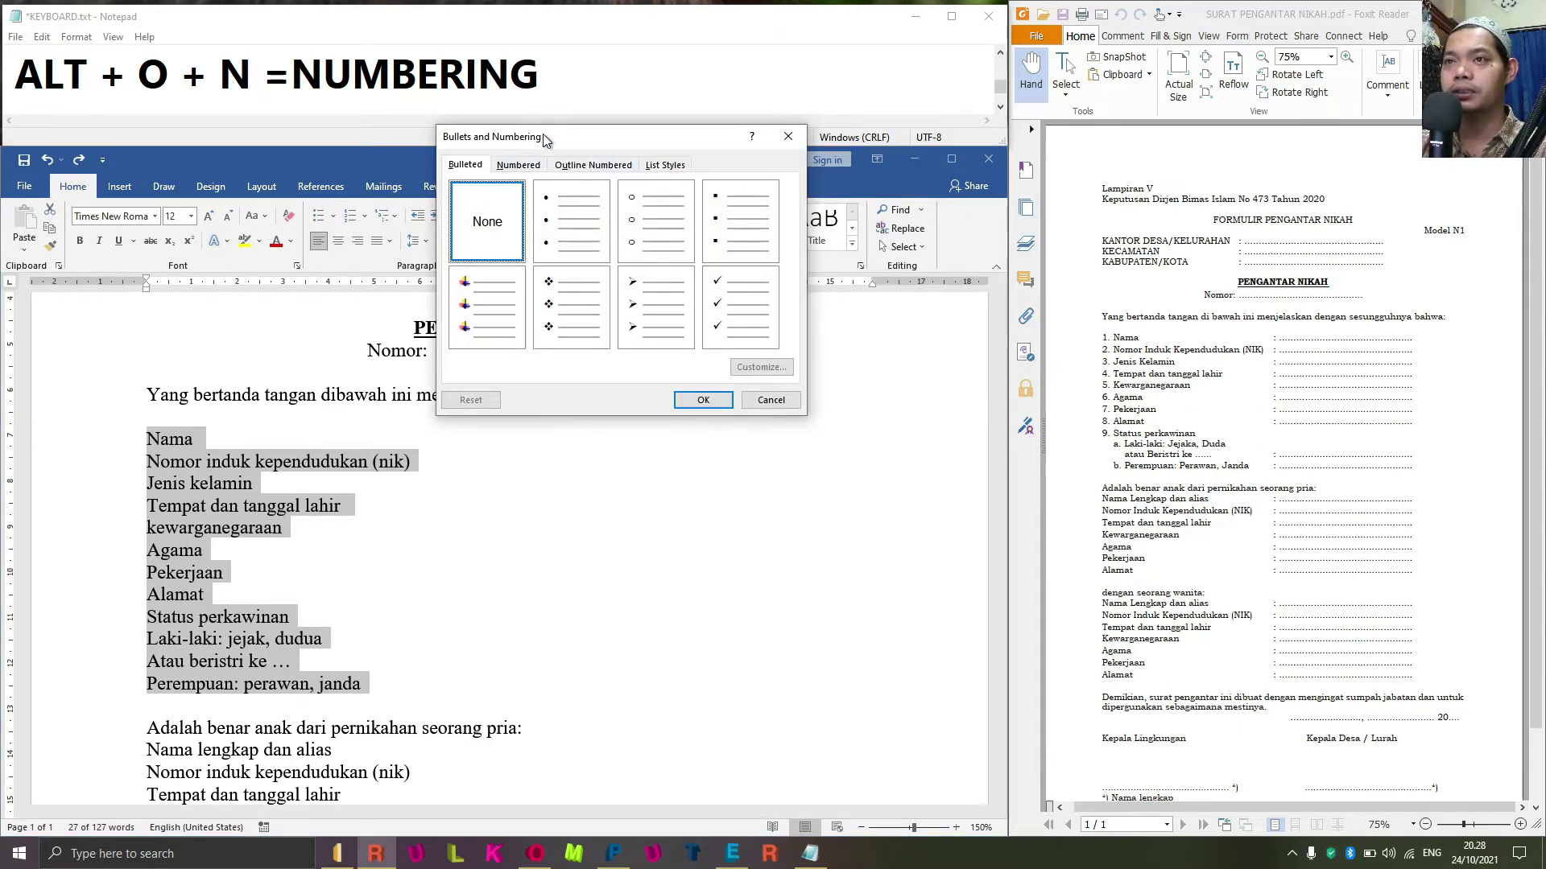
{"action": "left_click_drag", "start_coordinate": [542, 139], "coordinate": [681, 266]}
{"action": "left_click", "coordinate": [657, 292]}
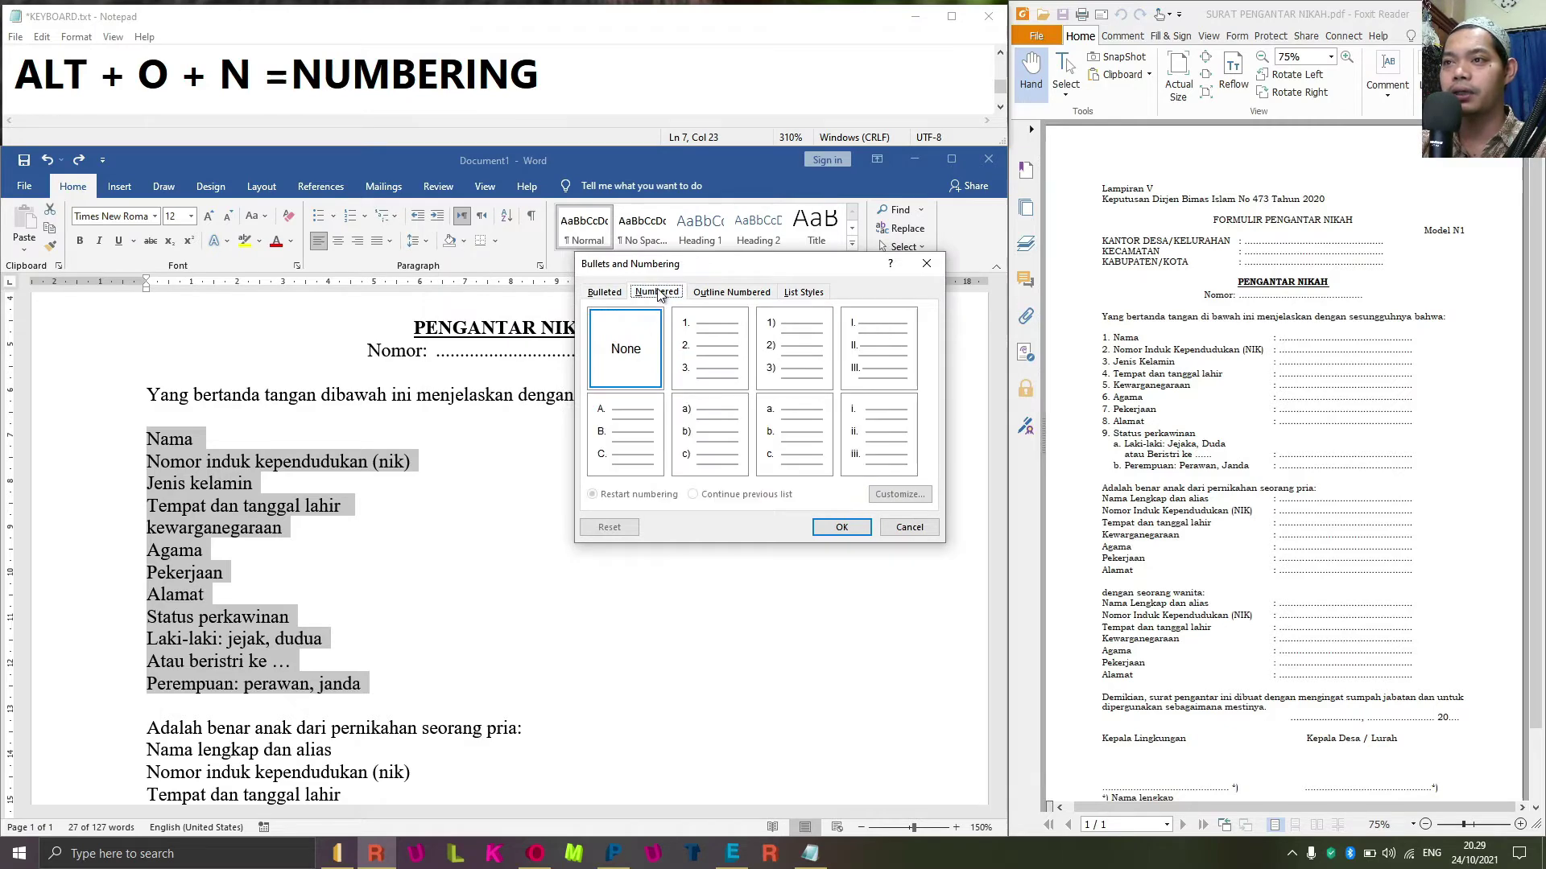
{"action": "left_click", "coordinate": [727, 357]}
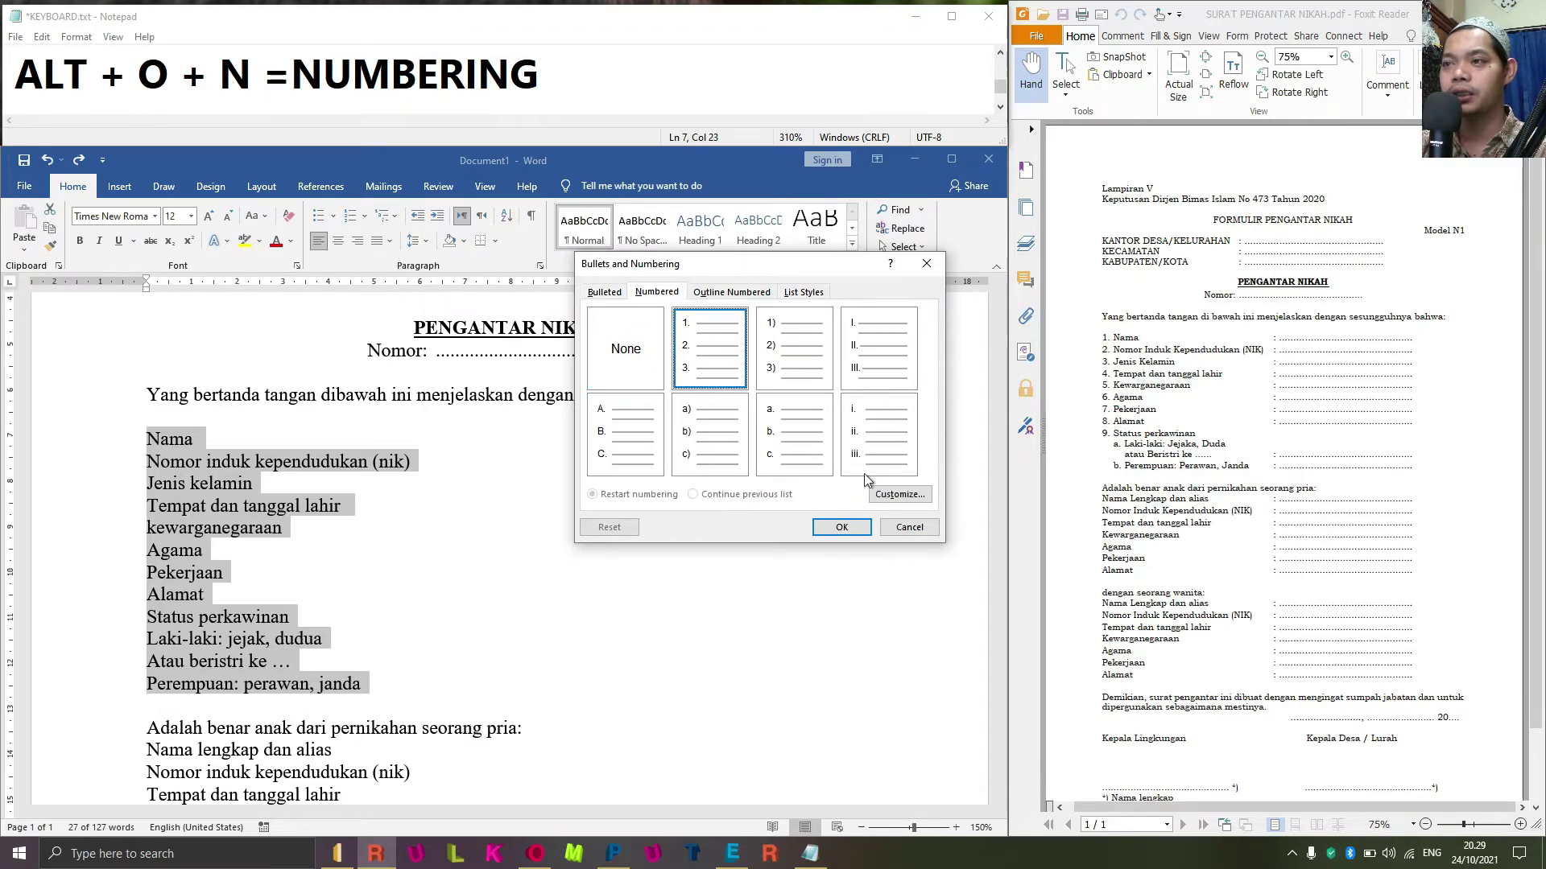
{"action": "left_click", "coordinate": [840, 528]}
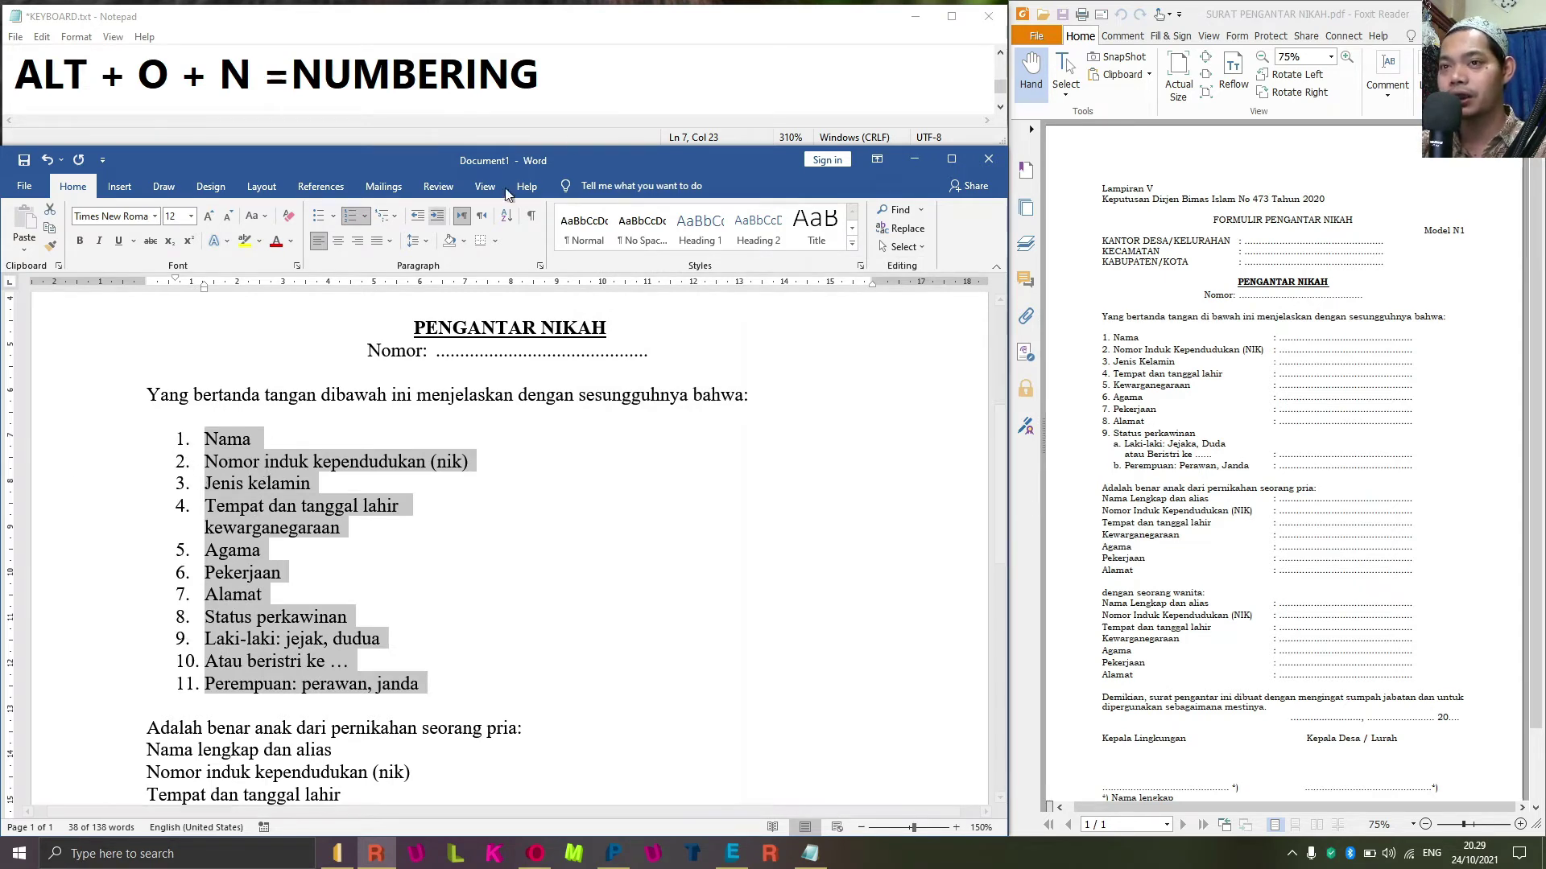
{"action": "left_click", "coordinate": [575, 86]}
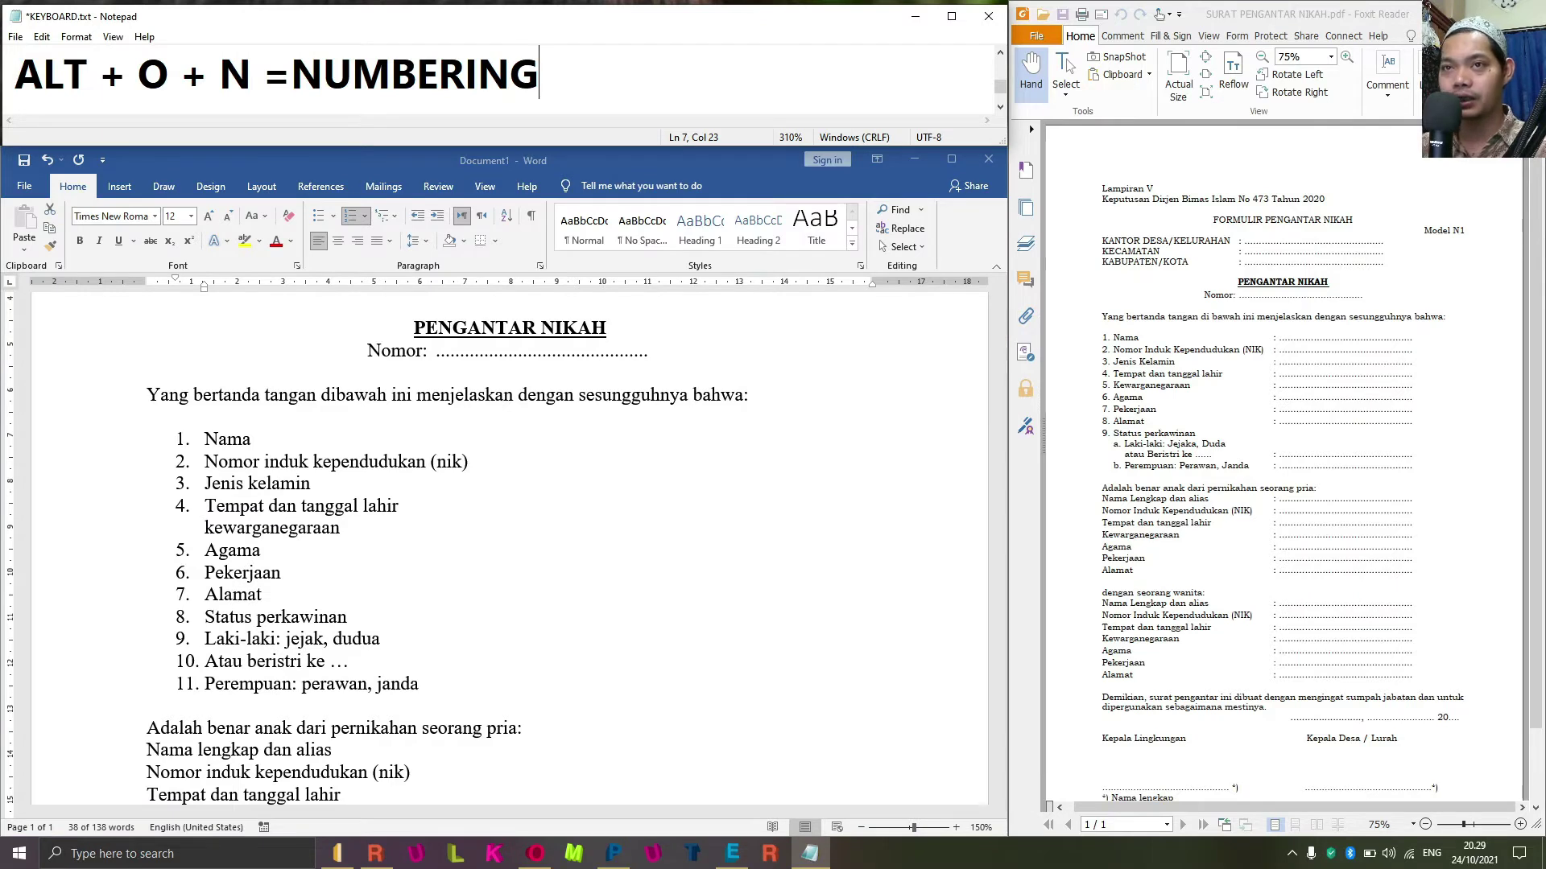
Add the note line 'CTRL + SHIFT + M = MENGURANGI TAB' in Notepad.
{"action": "key", "text": "Return"}
{"action": "type", "text": "CR"}
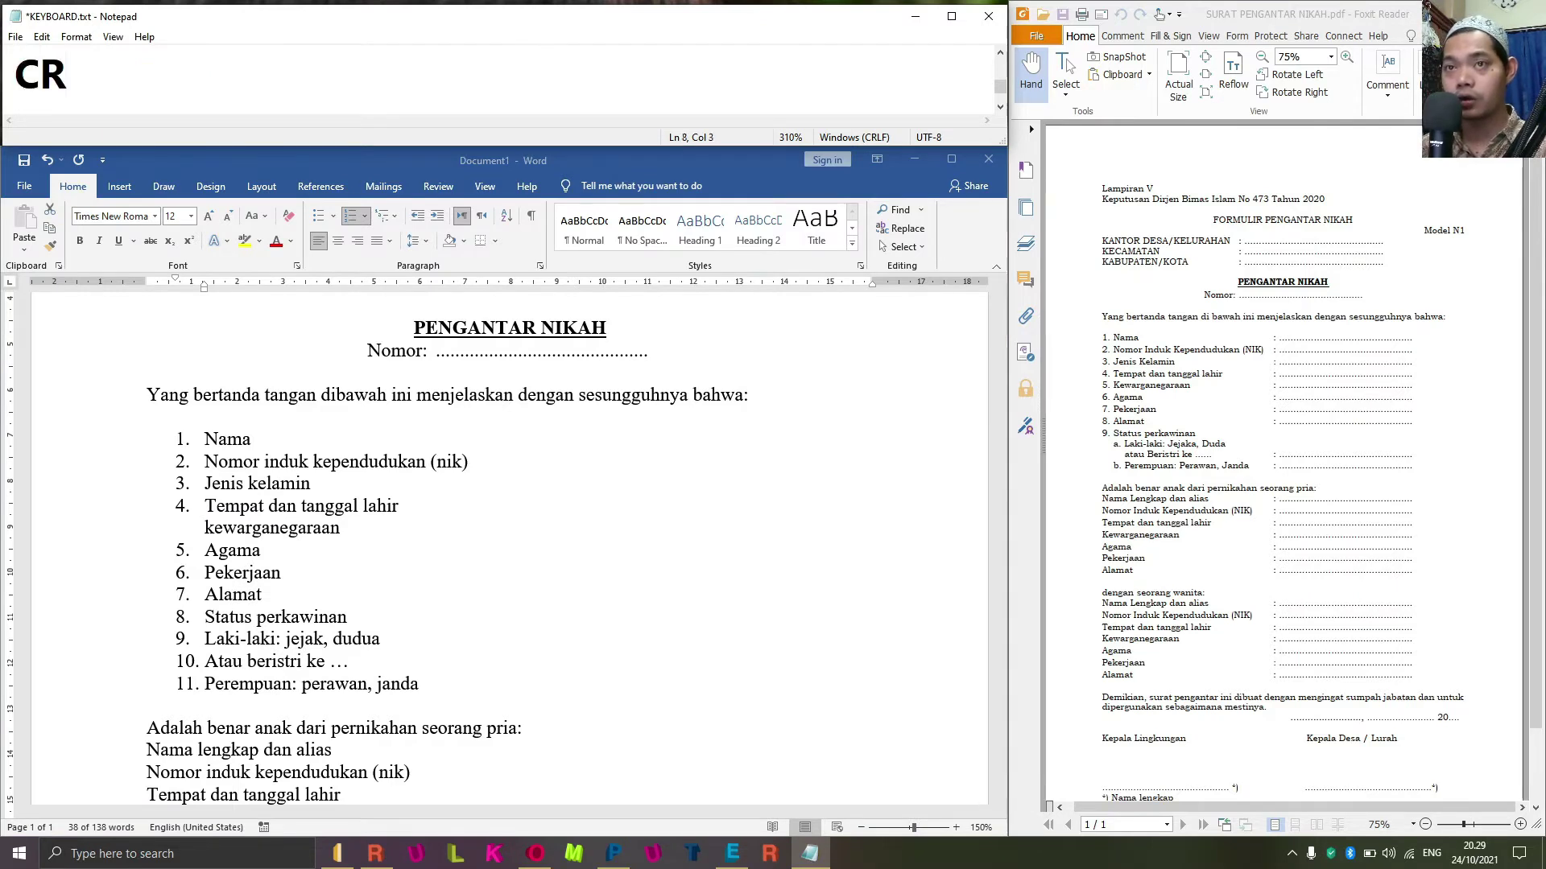
{"action": "key", "text": "BackSpace"}
{"action": "type", "text": "TRL"}
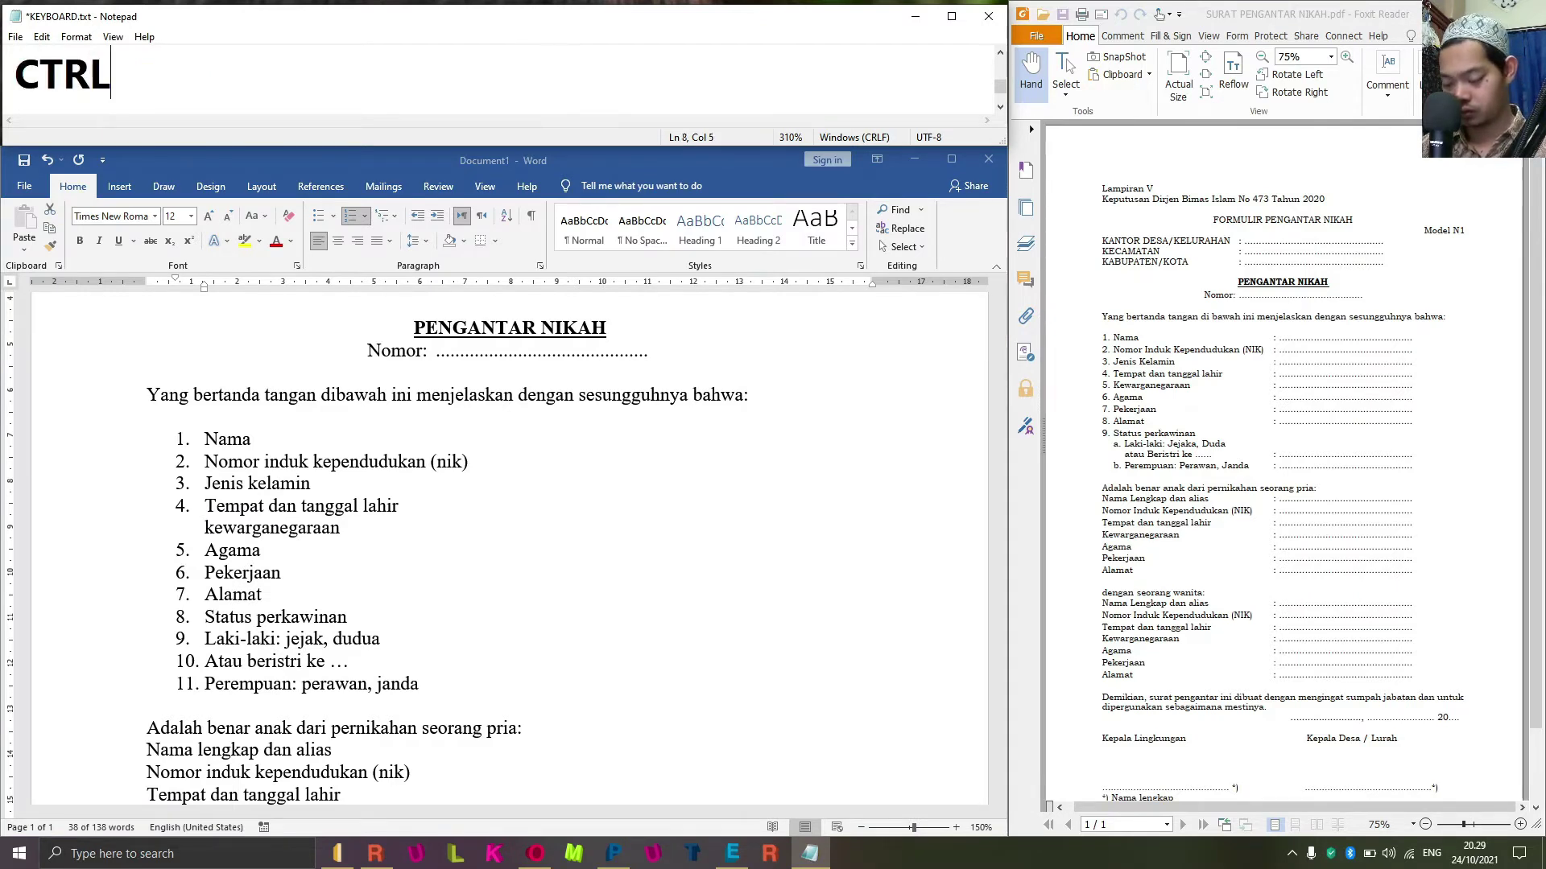
{"action": "type", "text": " + S"}
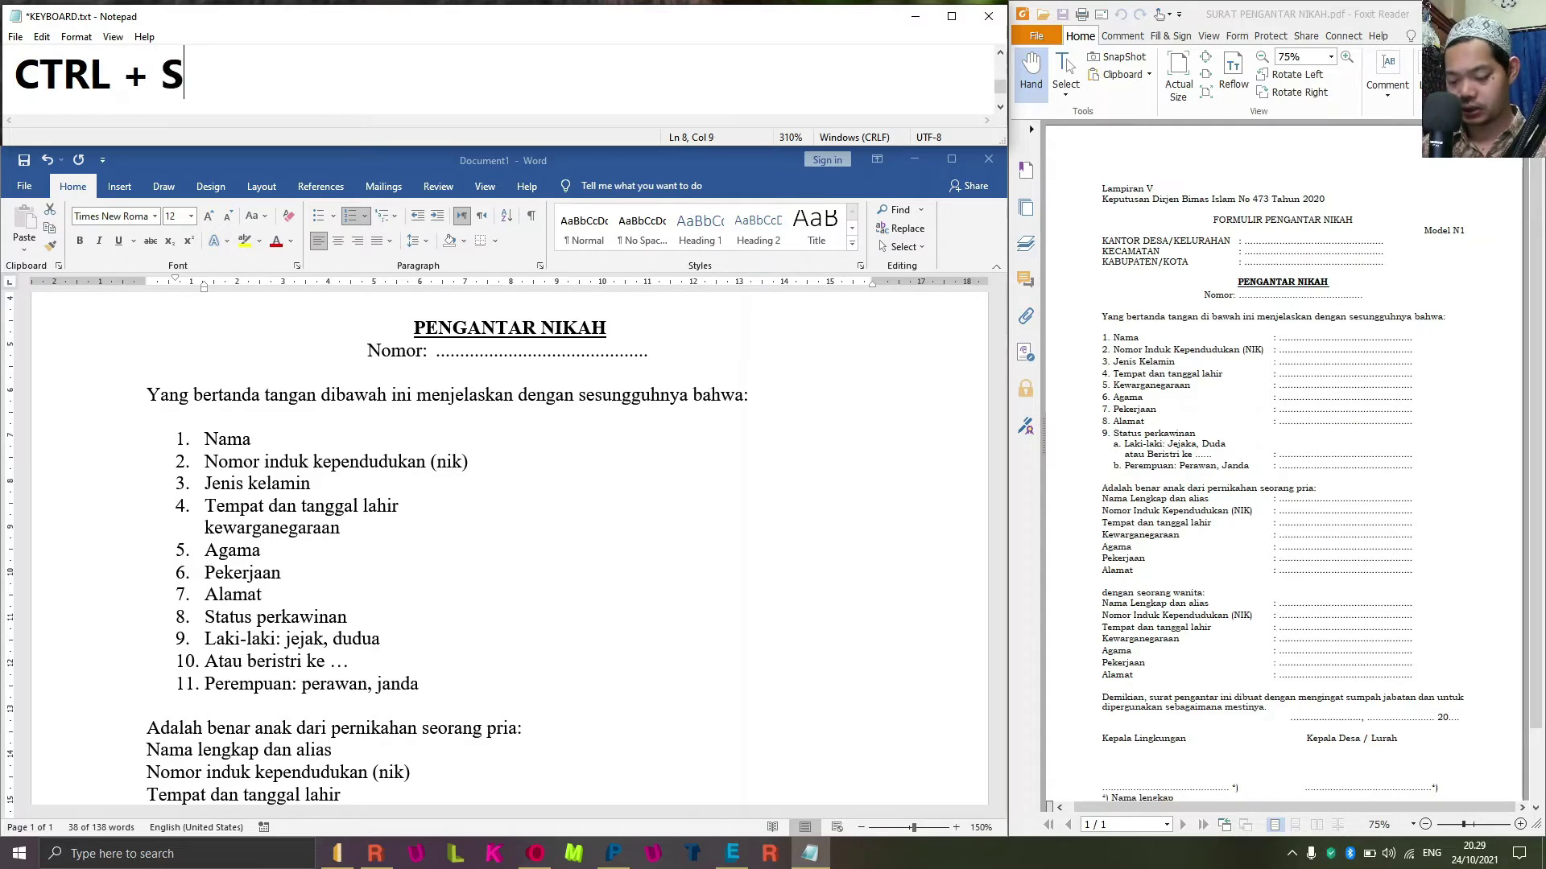
{"action": "type", "text": "HIFT +"}
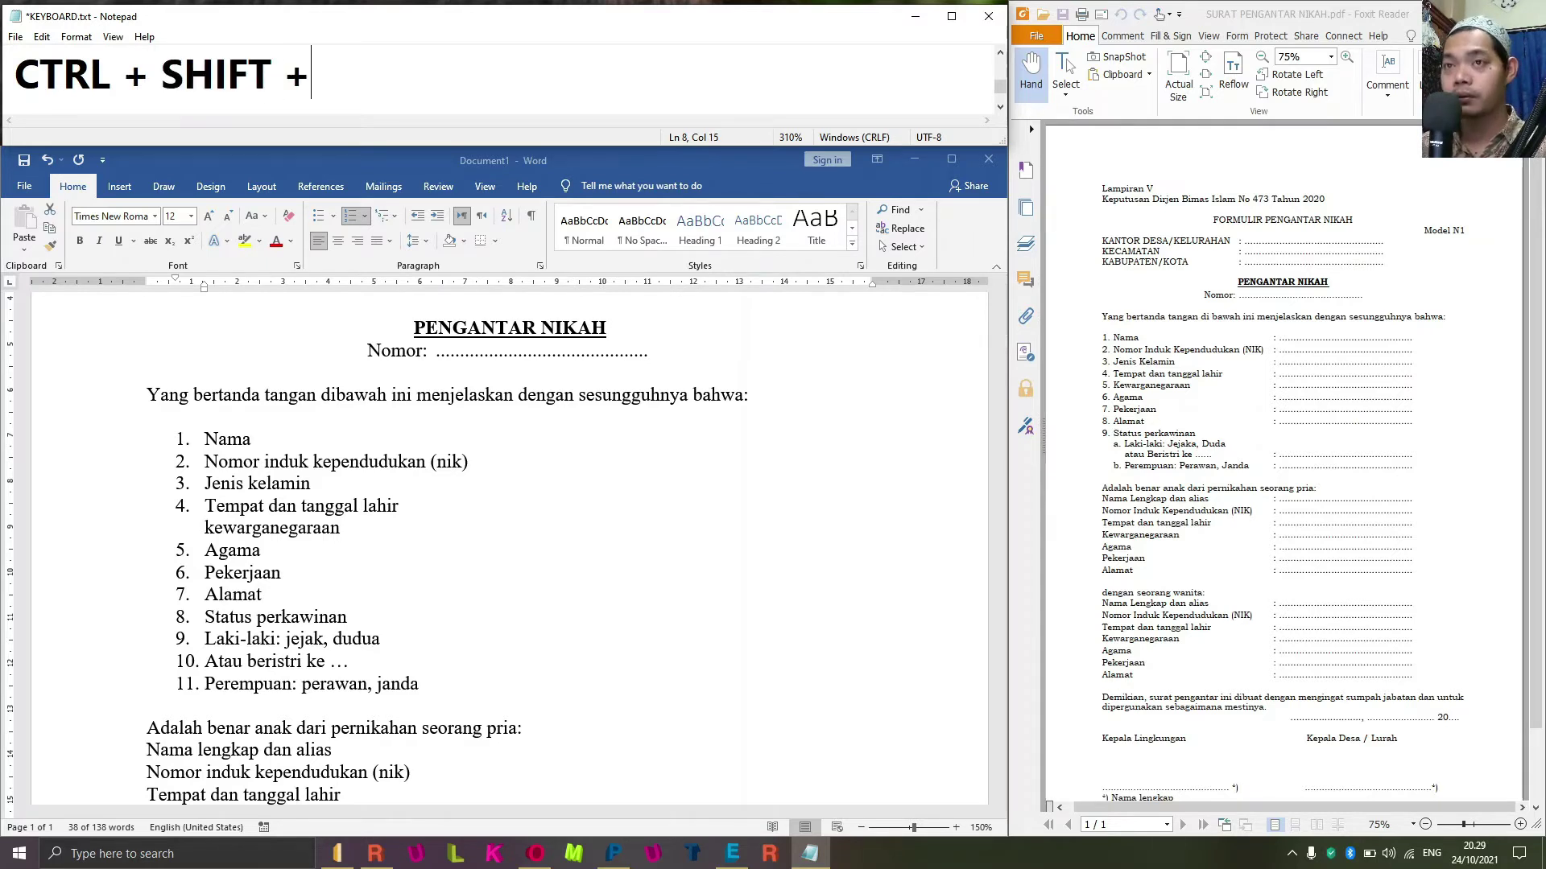
{"action": "type", "text": " M "}
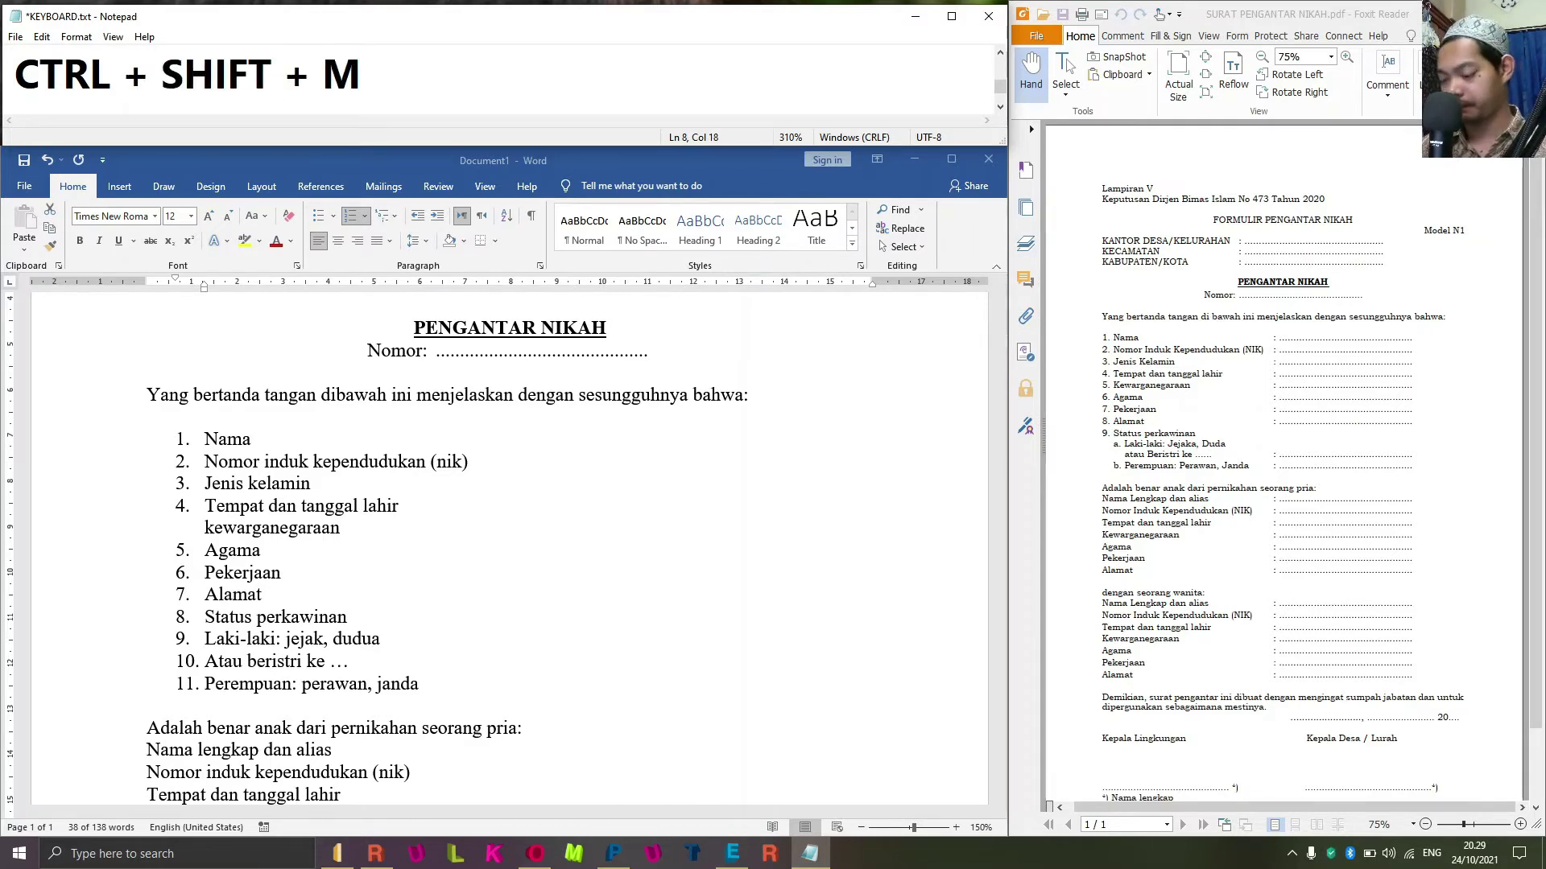
{"action": "type", "text": "="}
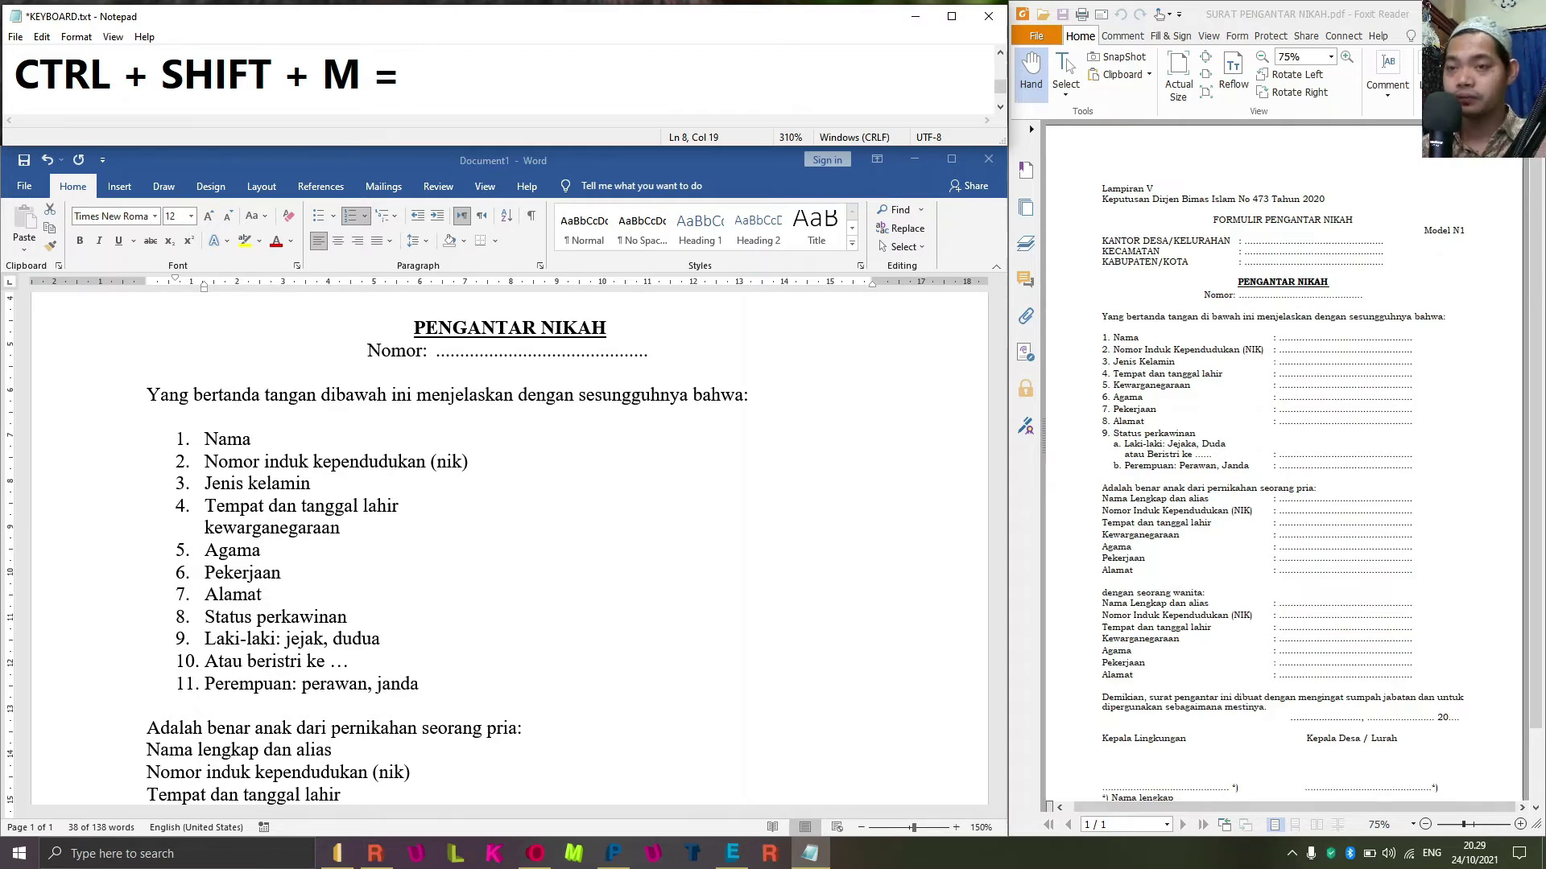
{"action": "type", "text": " MEBG"}
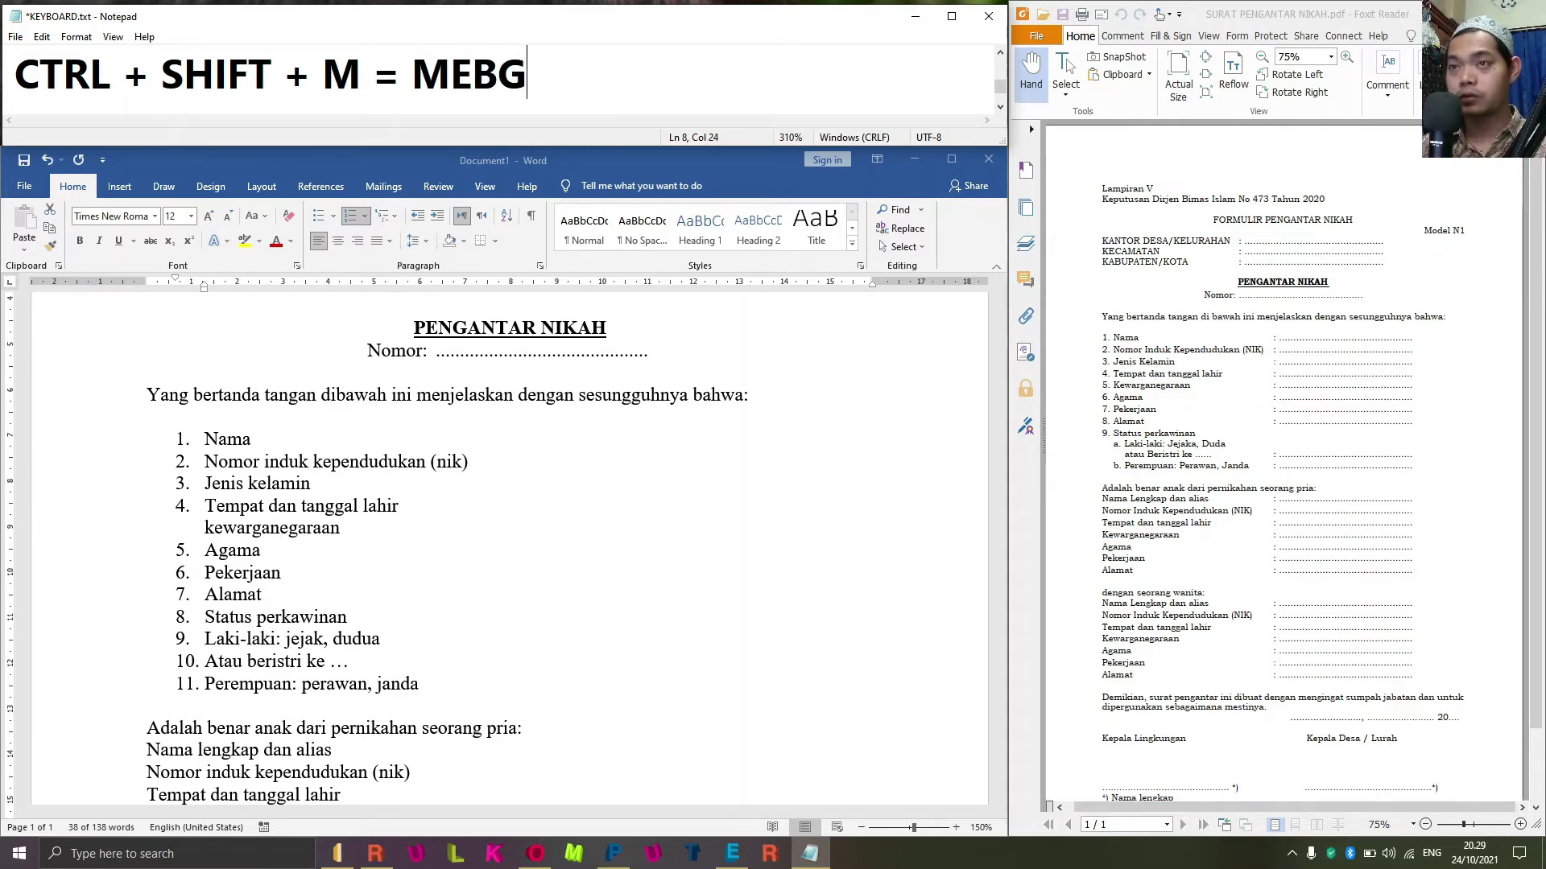
{"action": "type", "text": "UR"}
{"action": "key", "text": "BackSpace"}
{"action": "key", "text": "BackSpace"}
{"action": "key", "text": "BackSpace"}
{"action": "key", "text": "BackSpace"}
{"action": "type", "text": "N"}
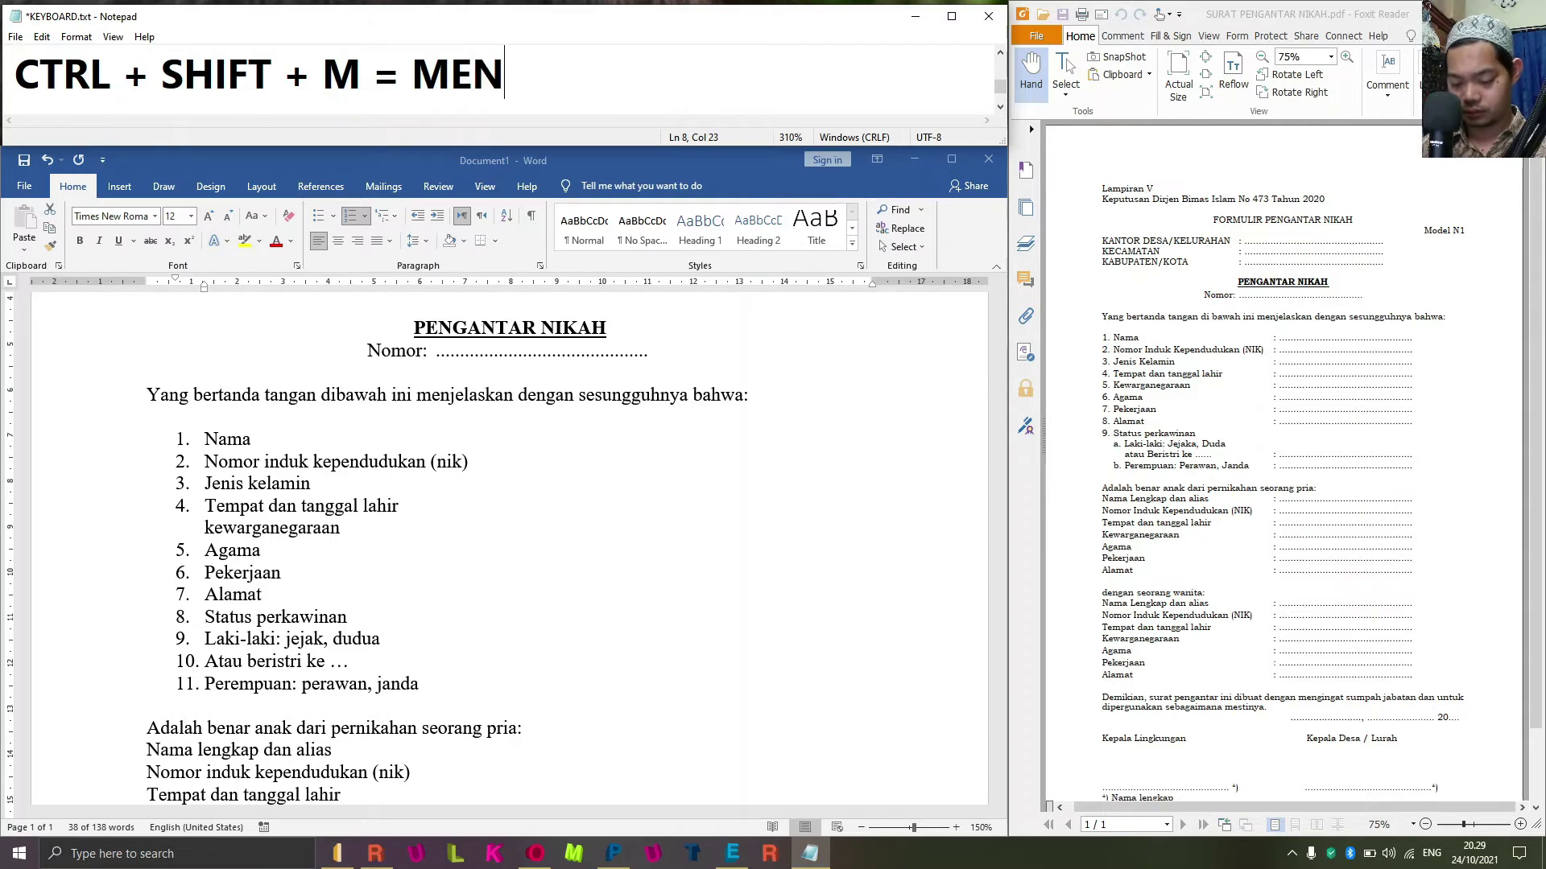
{"action": "type", "text": "GURA"}
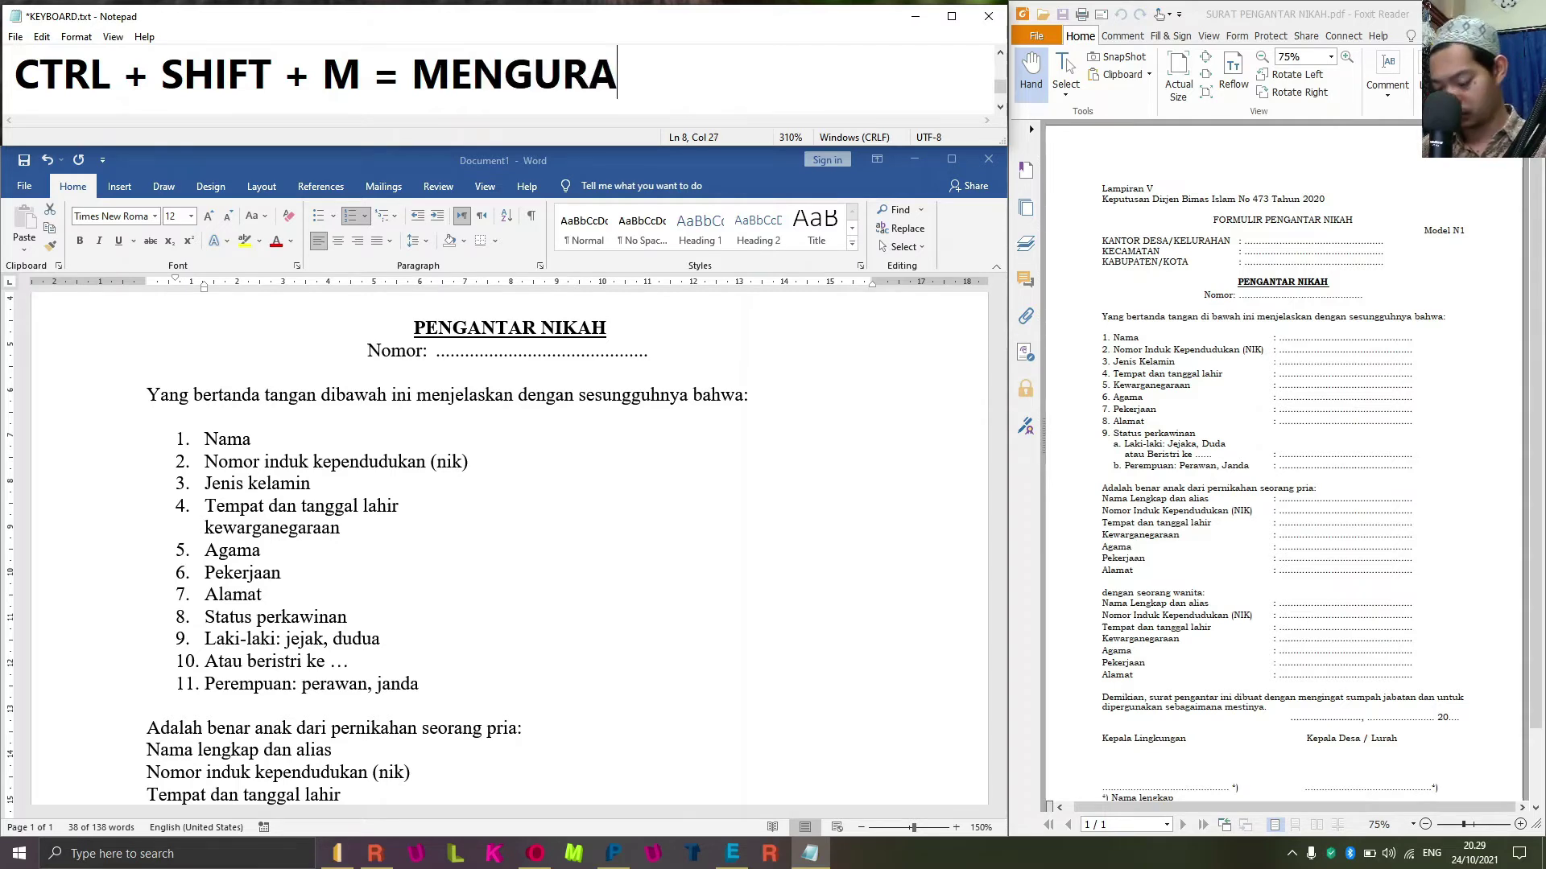
{"action": "type", "text": "NGI TAB"}
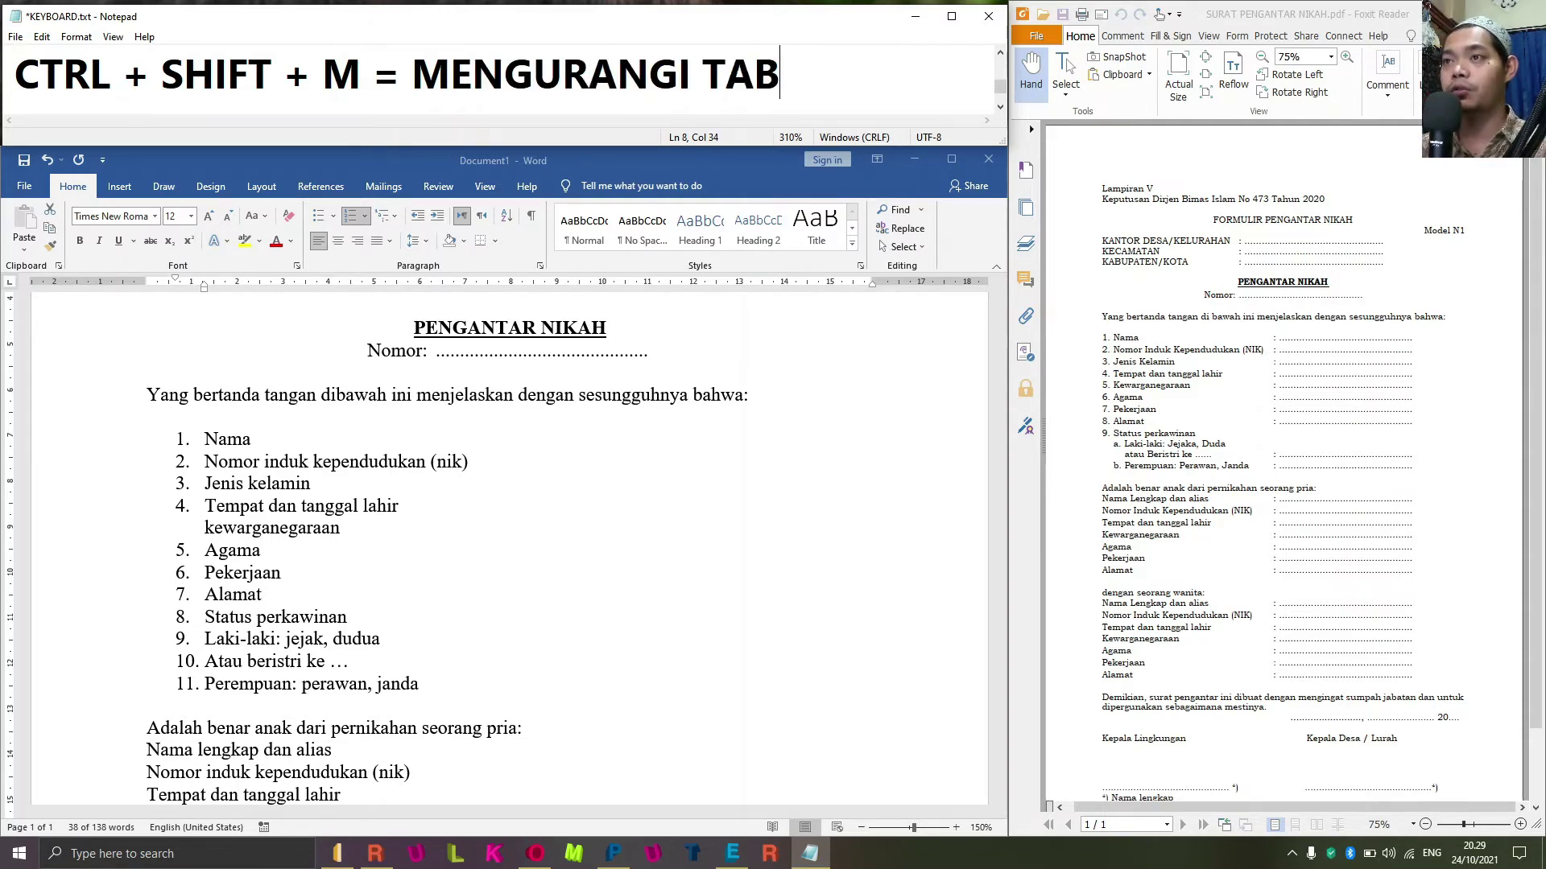
Outdent the whole numbered list back to the margin with Ctrl+Shift+M.
{"action": "left_click_drag", "start_coordinate": [420, 684], "coordinate": [207, 438]}
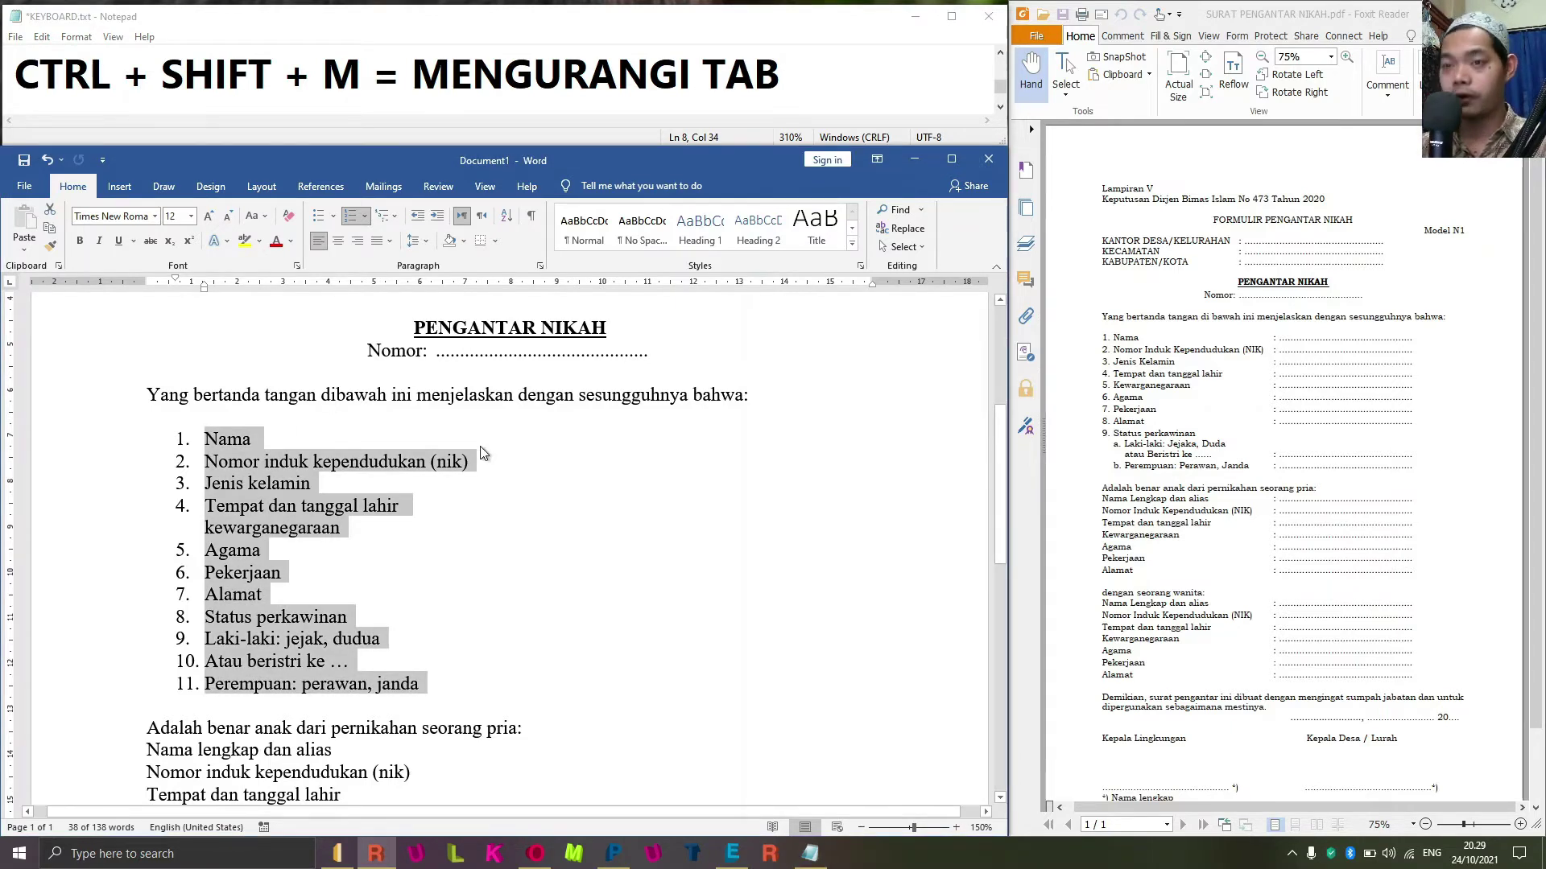
{"action": "key", "text": "ctrl+shift+m"}
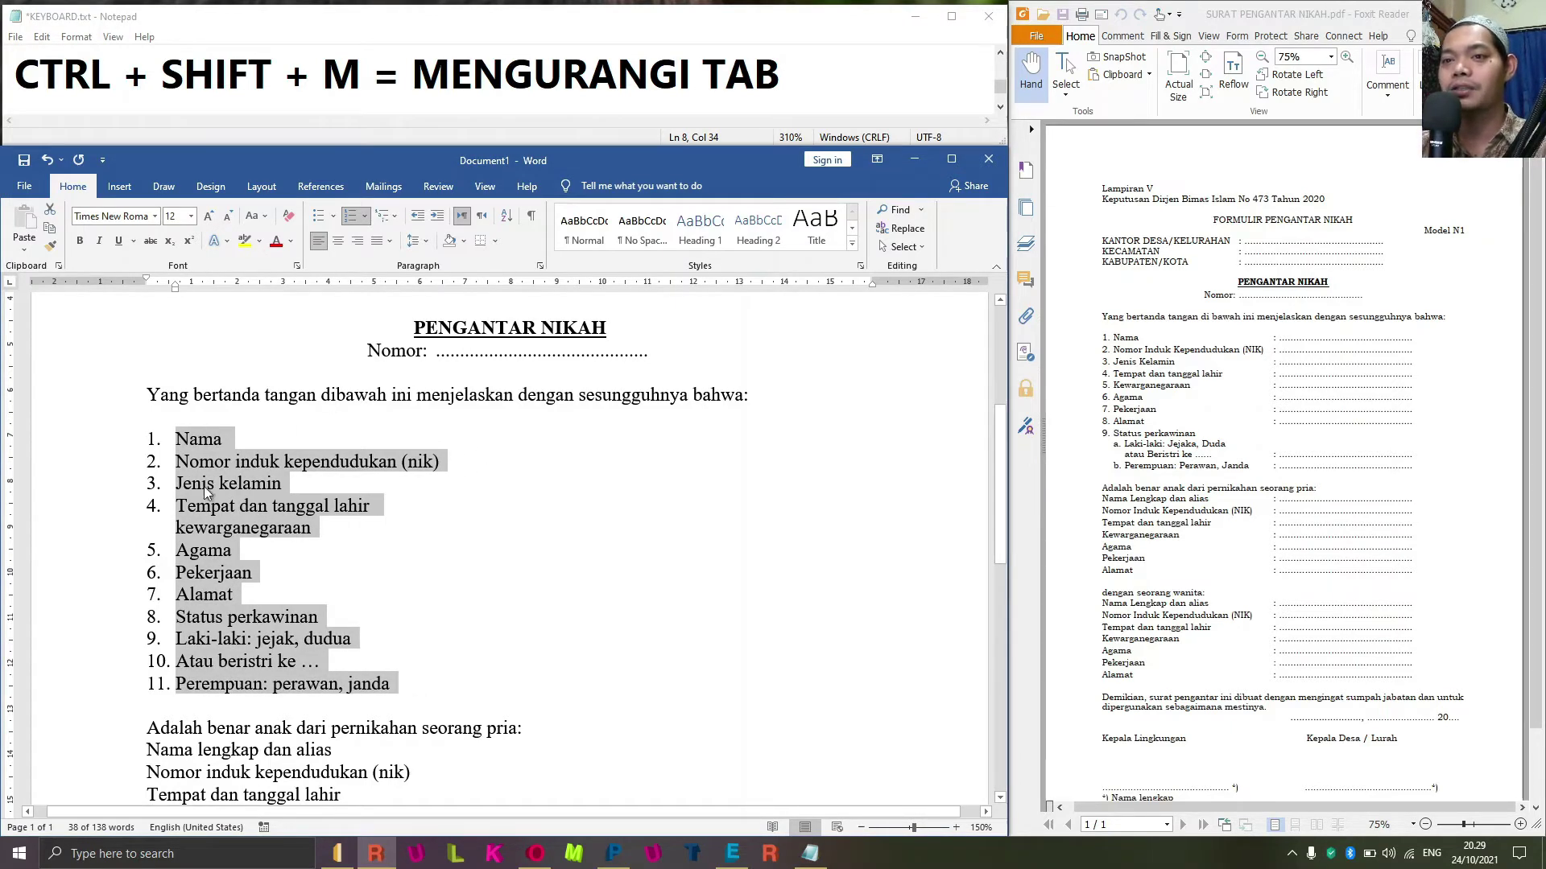
{"action": "left_click", "coordinate": [196, 443]}
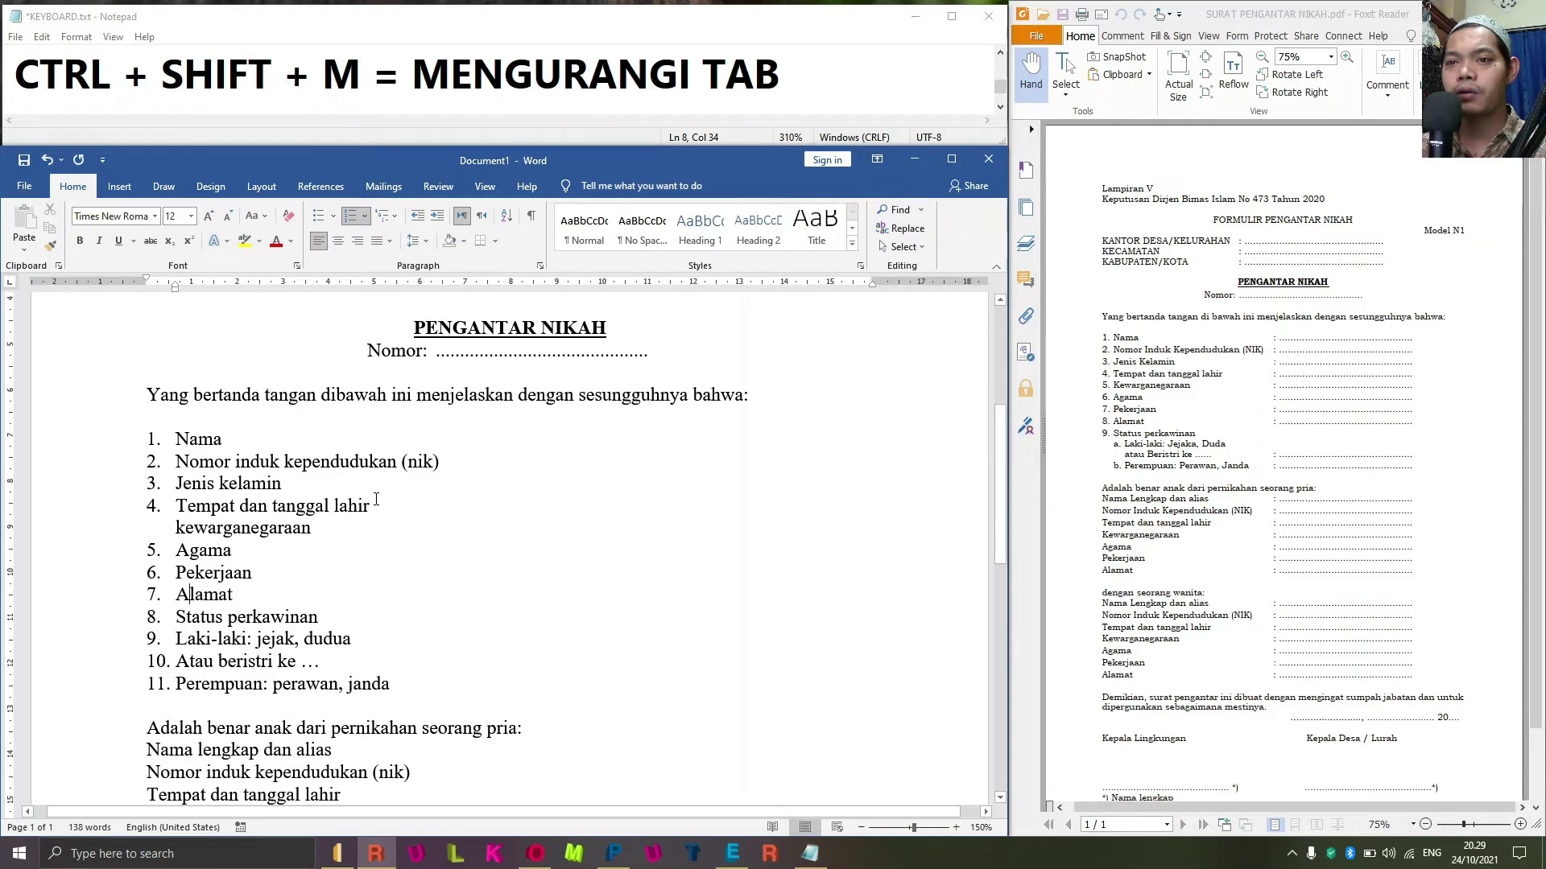
Remove the numbers from the Laki-laki, Atau beristri ke and Perempuan lines.
{"action": "key", "text": "Down"}
{"action": "key", "text": "Down"}
{"action": "key", "text": "Left"}
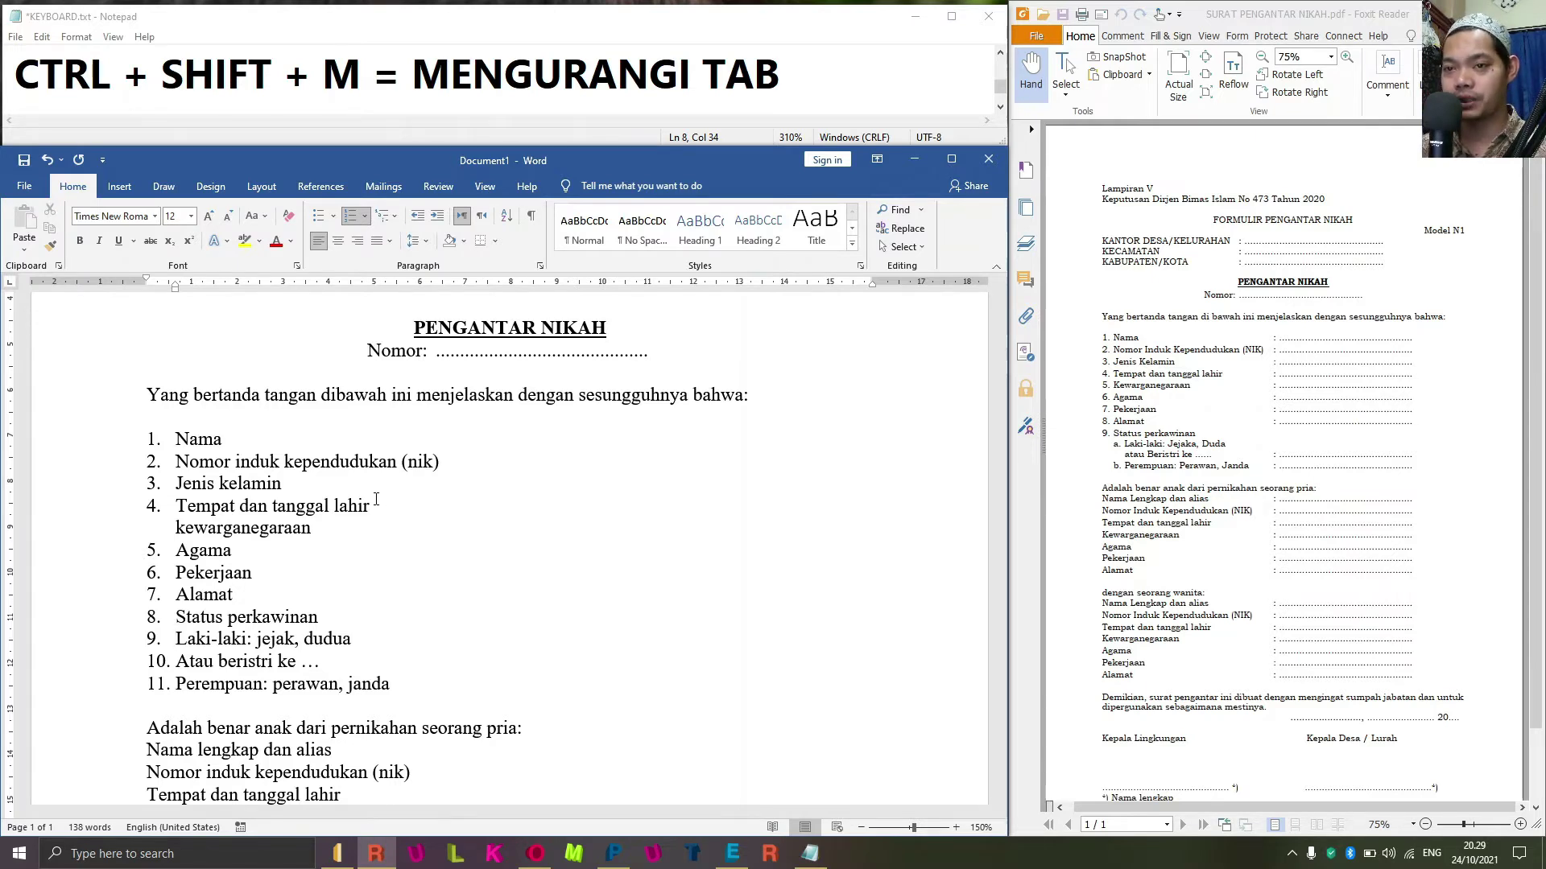
{"action": "key", "text": "BackSpace"}
{"action": "key", "text": "Down"}
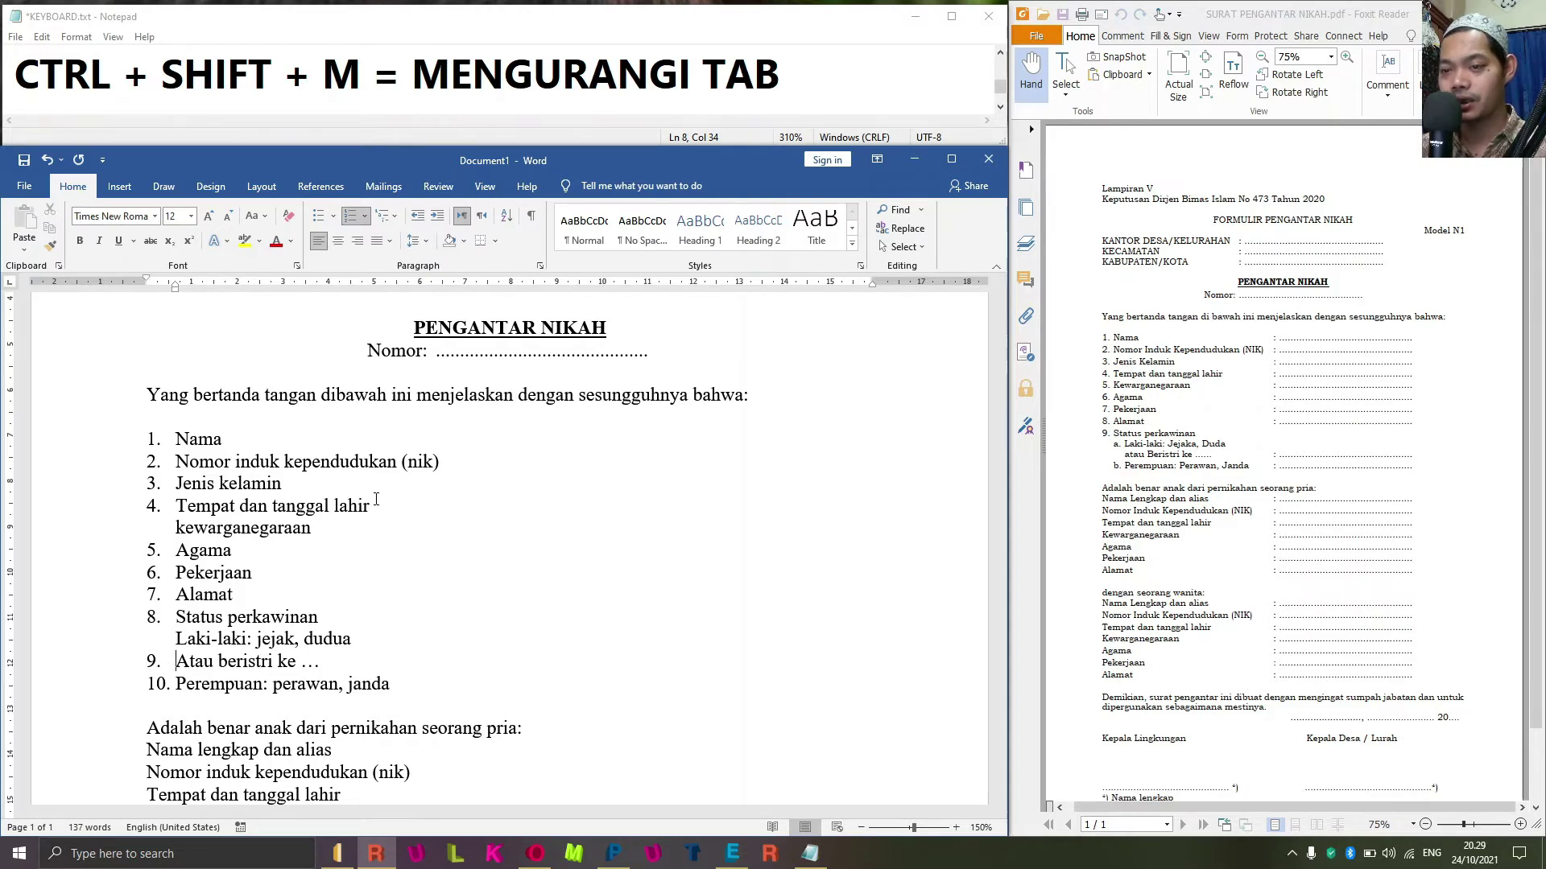
{"action": "key", "text": "BackSpace"}
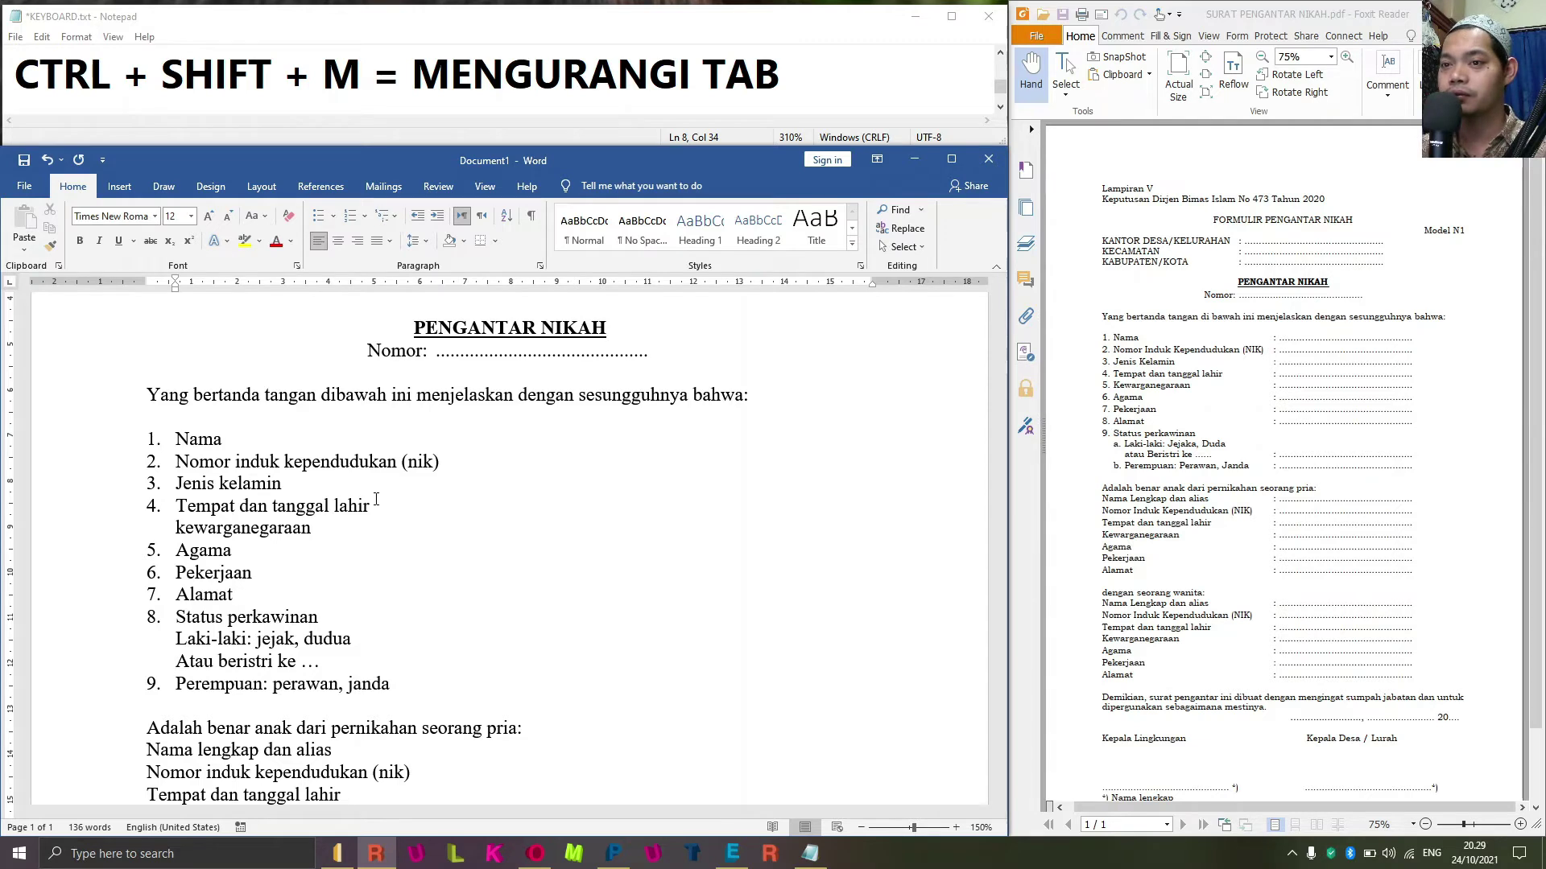
{"action": "key", "text": "Down"}
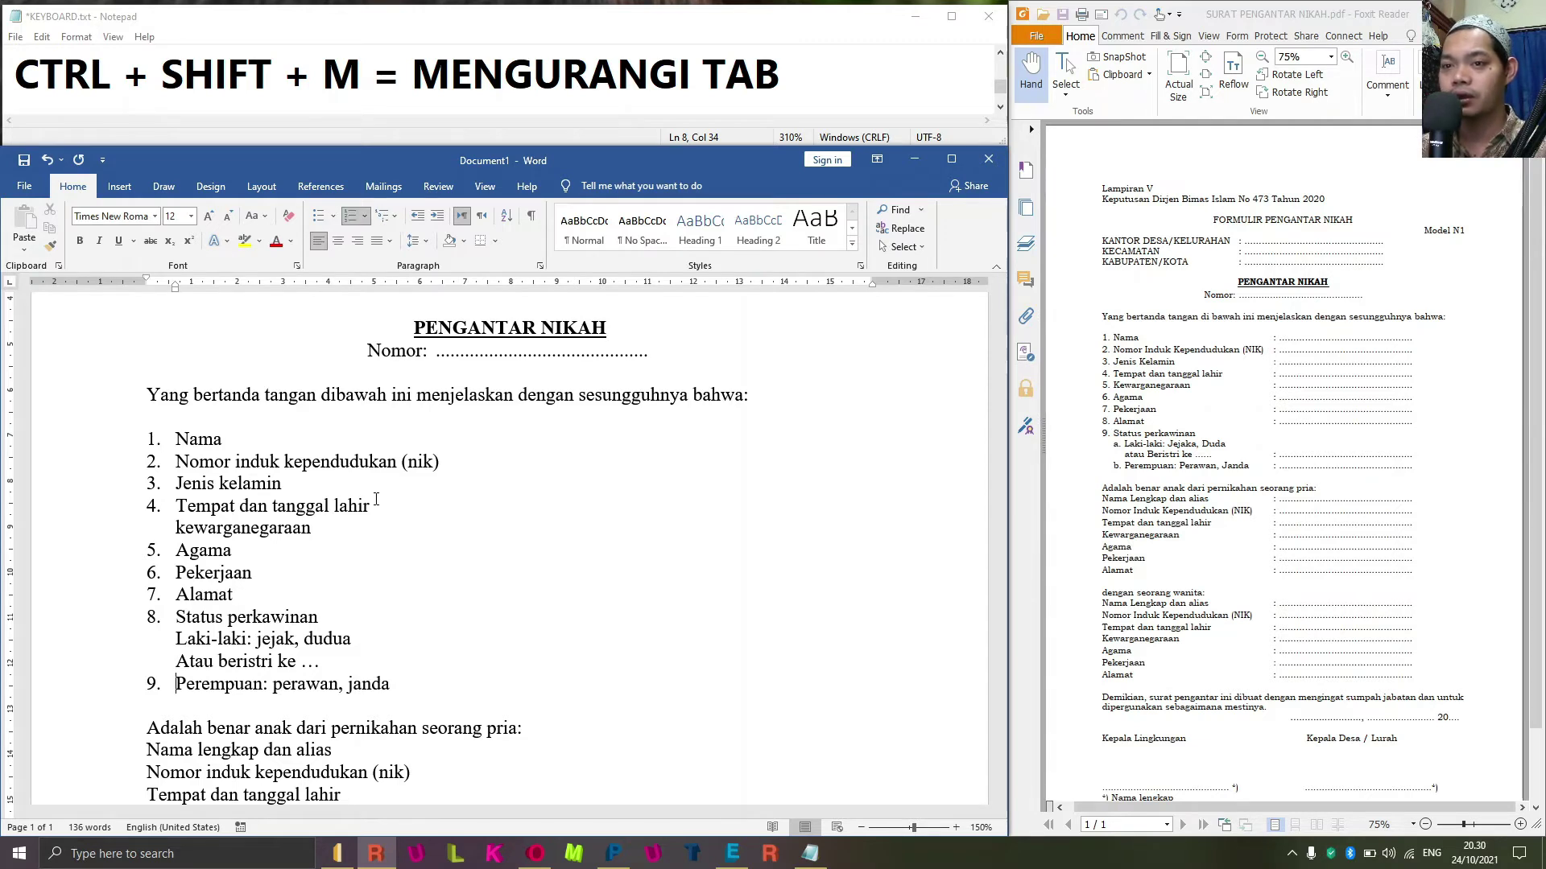
{"action": "key", "text": "BackSpace"}
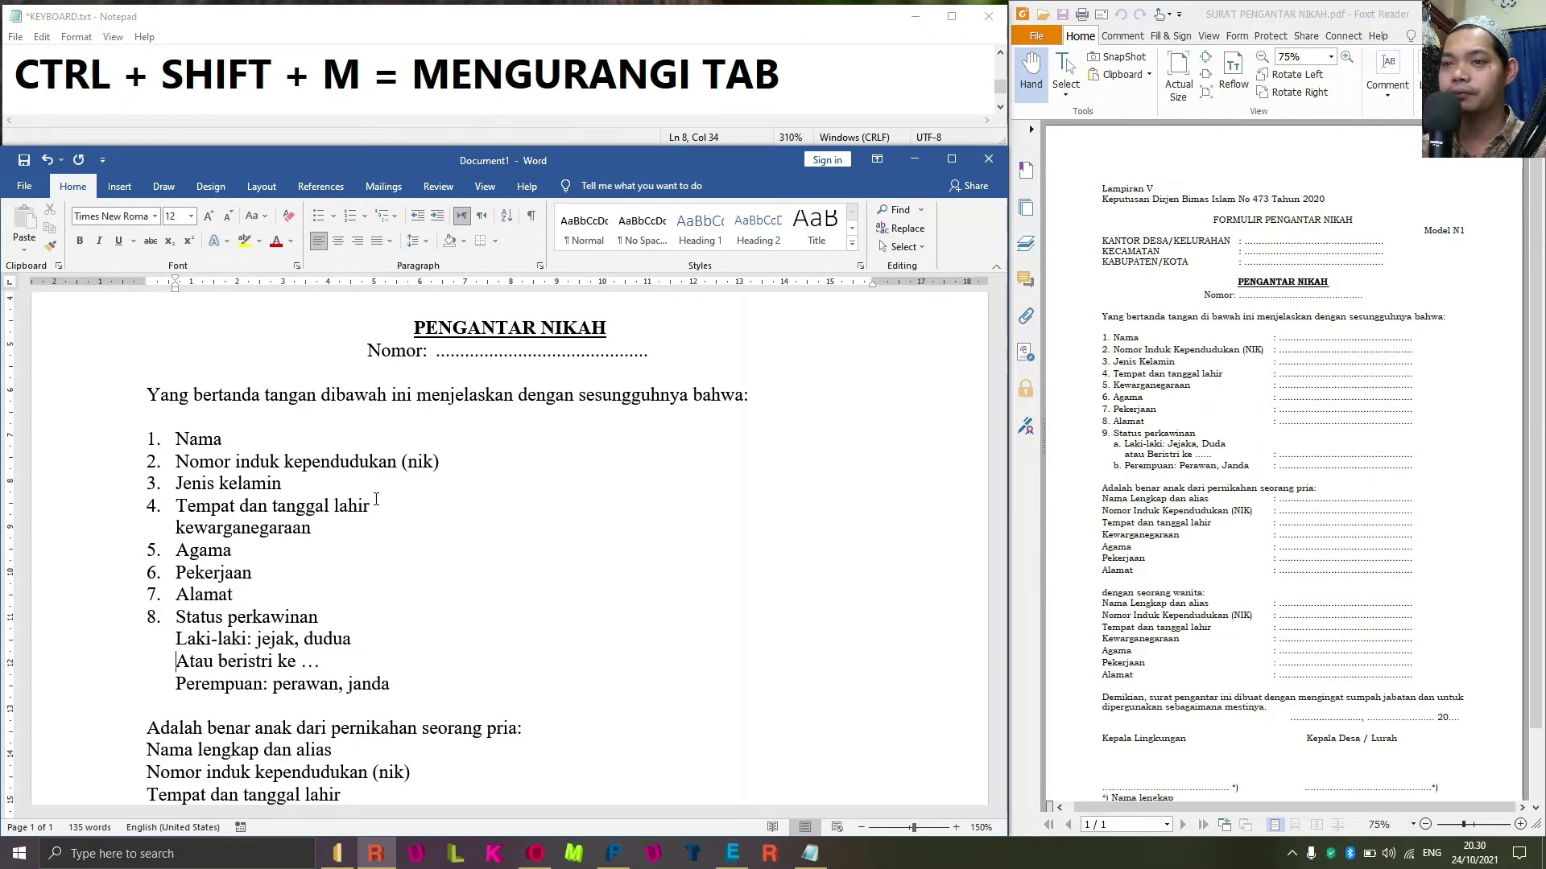
{"action": "key", "text": "Up"}
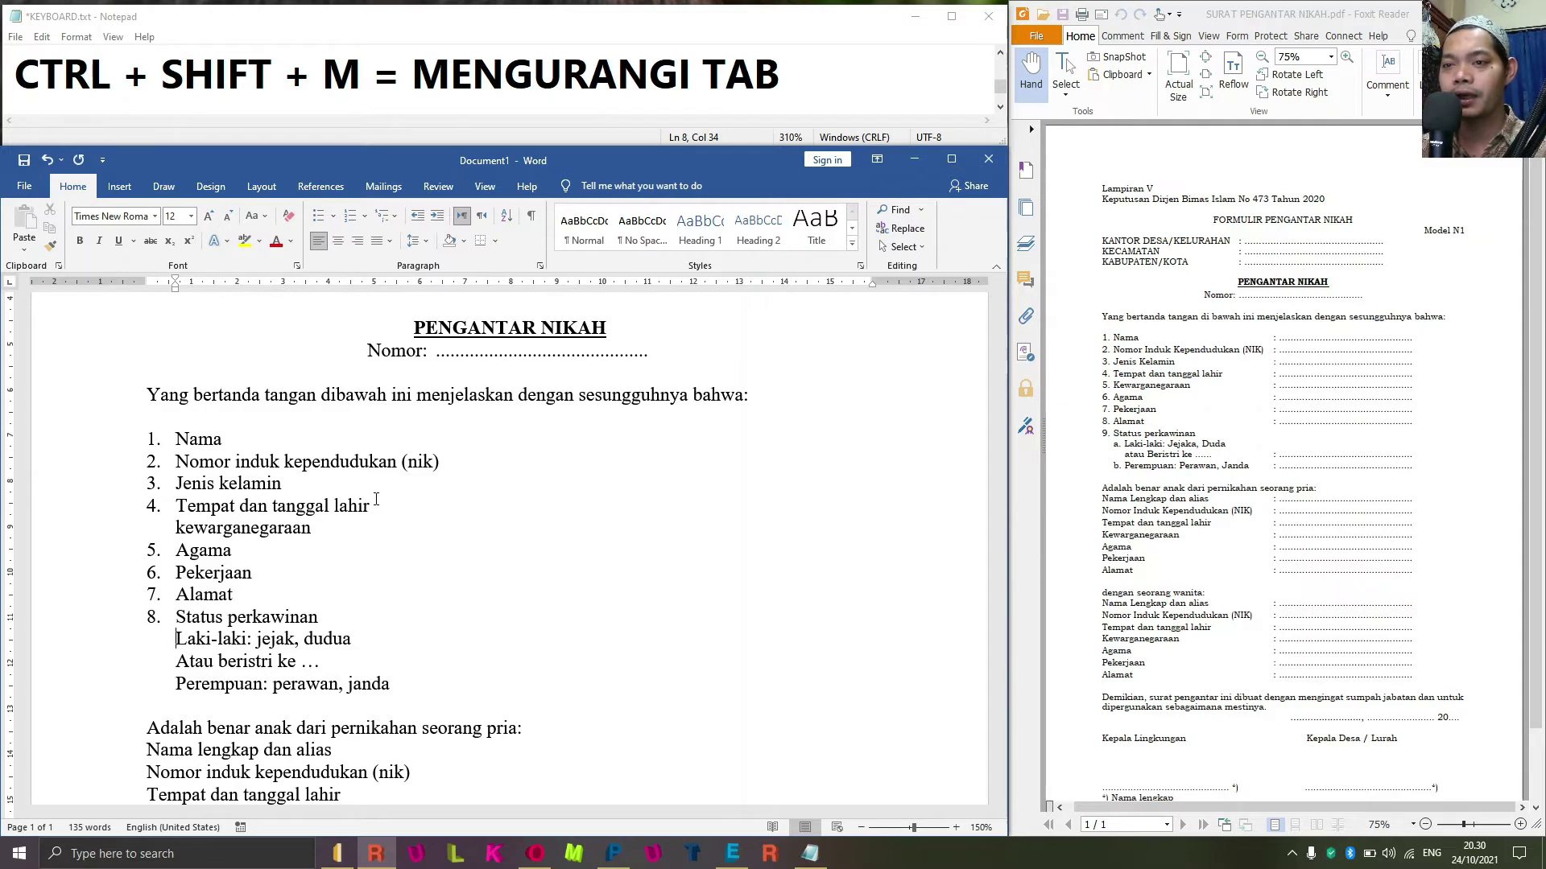
{"action": "key", "text": "shift+End"}
Fix 'dudua' and capitalize the Laki-laki options to 'Jejak, Duda'.
{"action": "key", "text": "Left"}
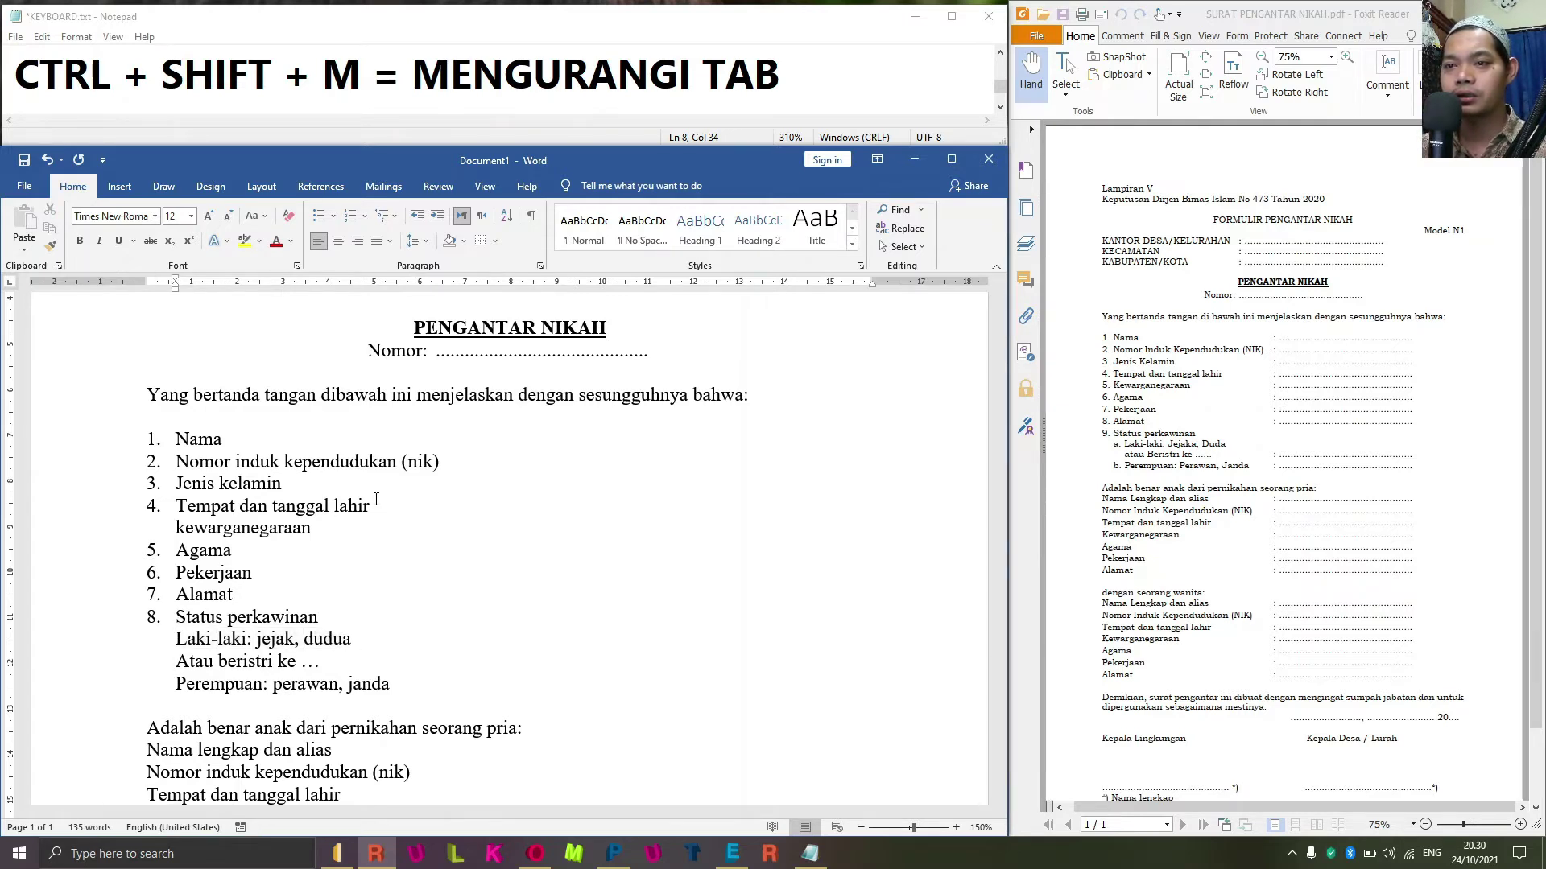
{"action": "key", "text": "BackSpace"}
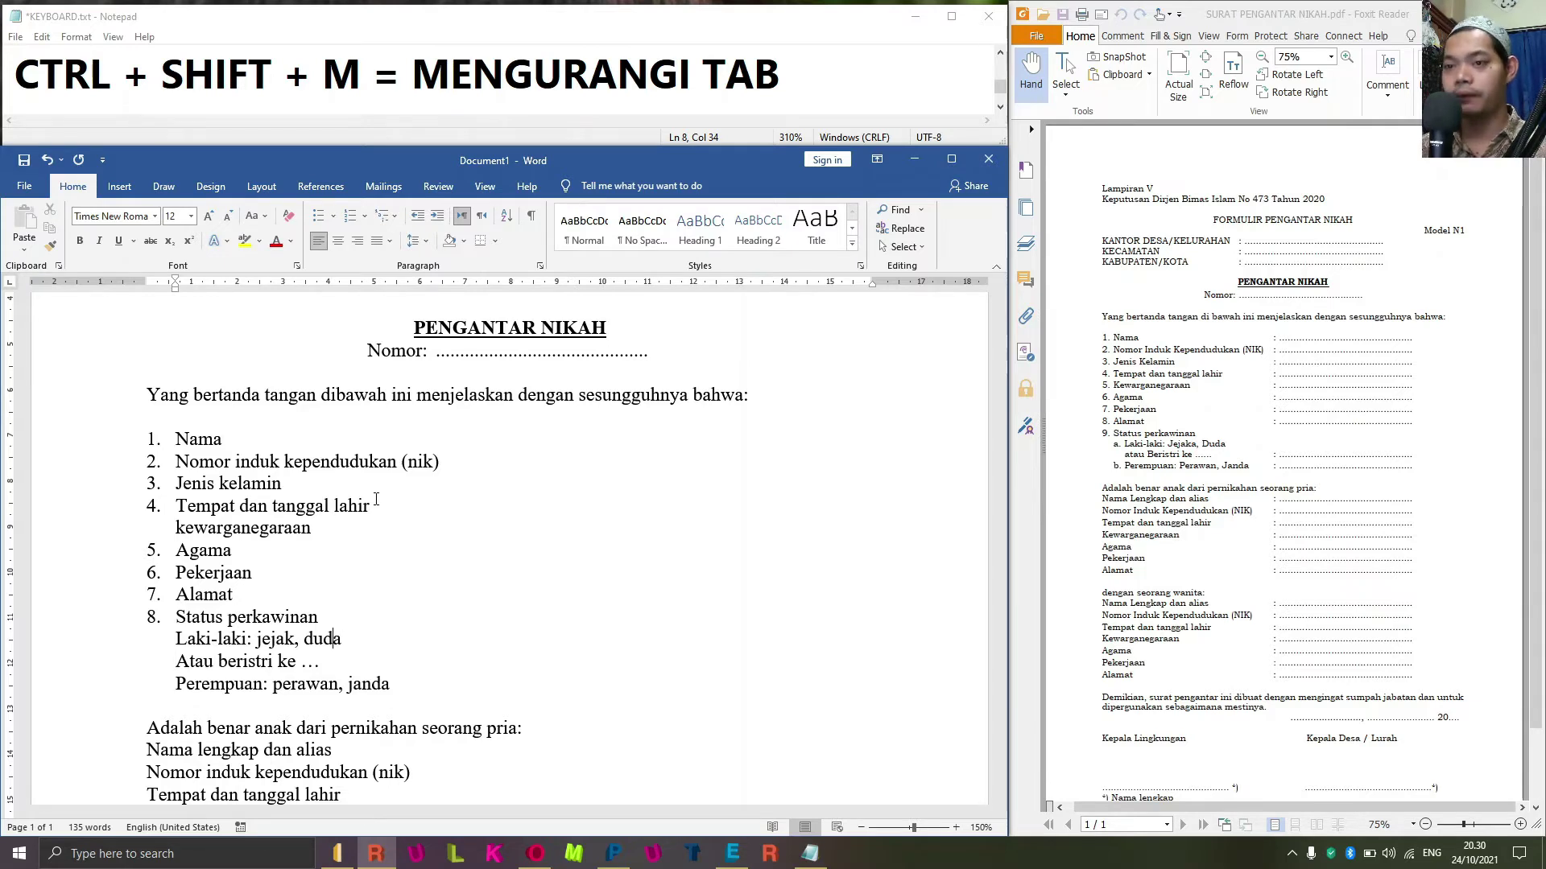
{"action": "key", "text": "Left"}
{"action": "key", "text": "Left"}
{"action": "key", "text": "Left"}
{"action": "key", "text": "Left"}
{"action": "key", "text": "Left"}
{"action": "key", "text": "ctrl+shift+Right"}
{"action": "key", "text": "ctrl+shift+Right"}
{"action": "key", "text": "ctrl+shift+Right"}
{"action": "key", "text": "ctrl+shift+Right"}
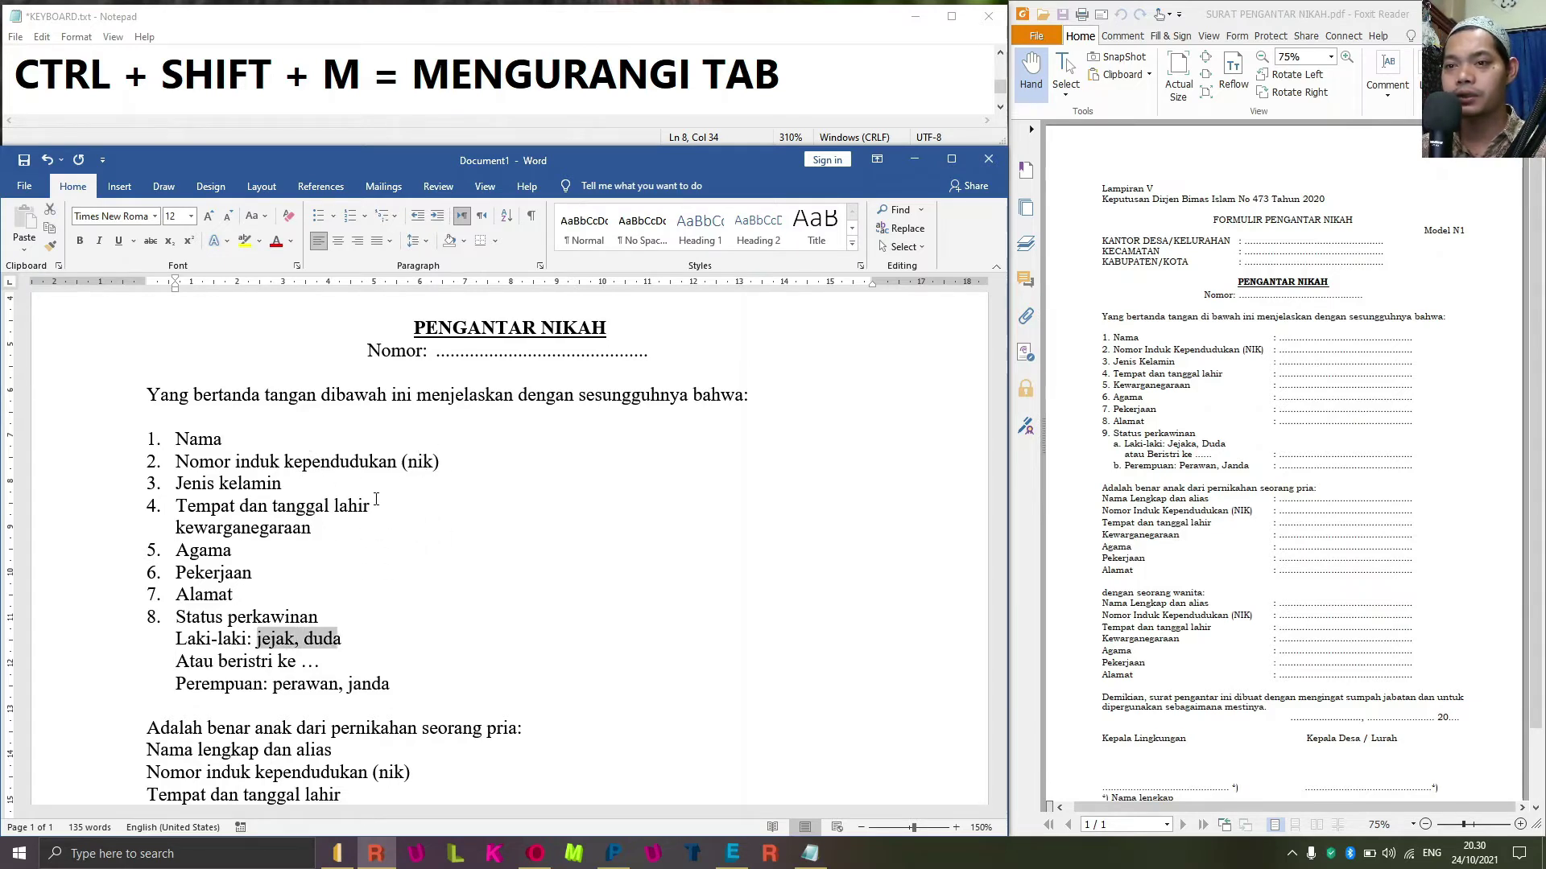
{"action": "key", "text": "shift+F3"}
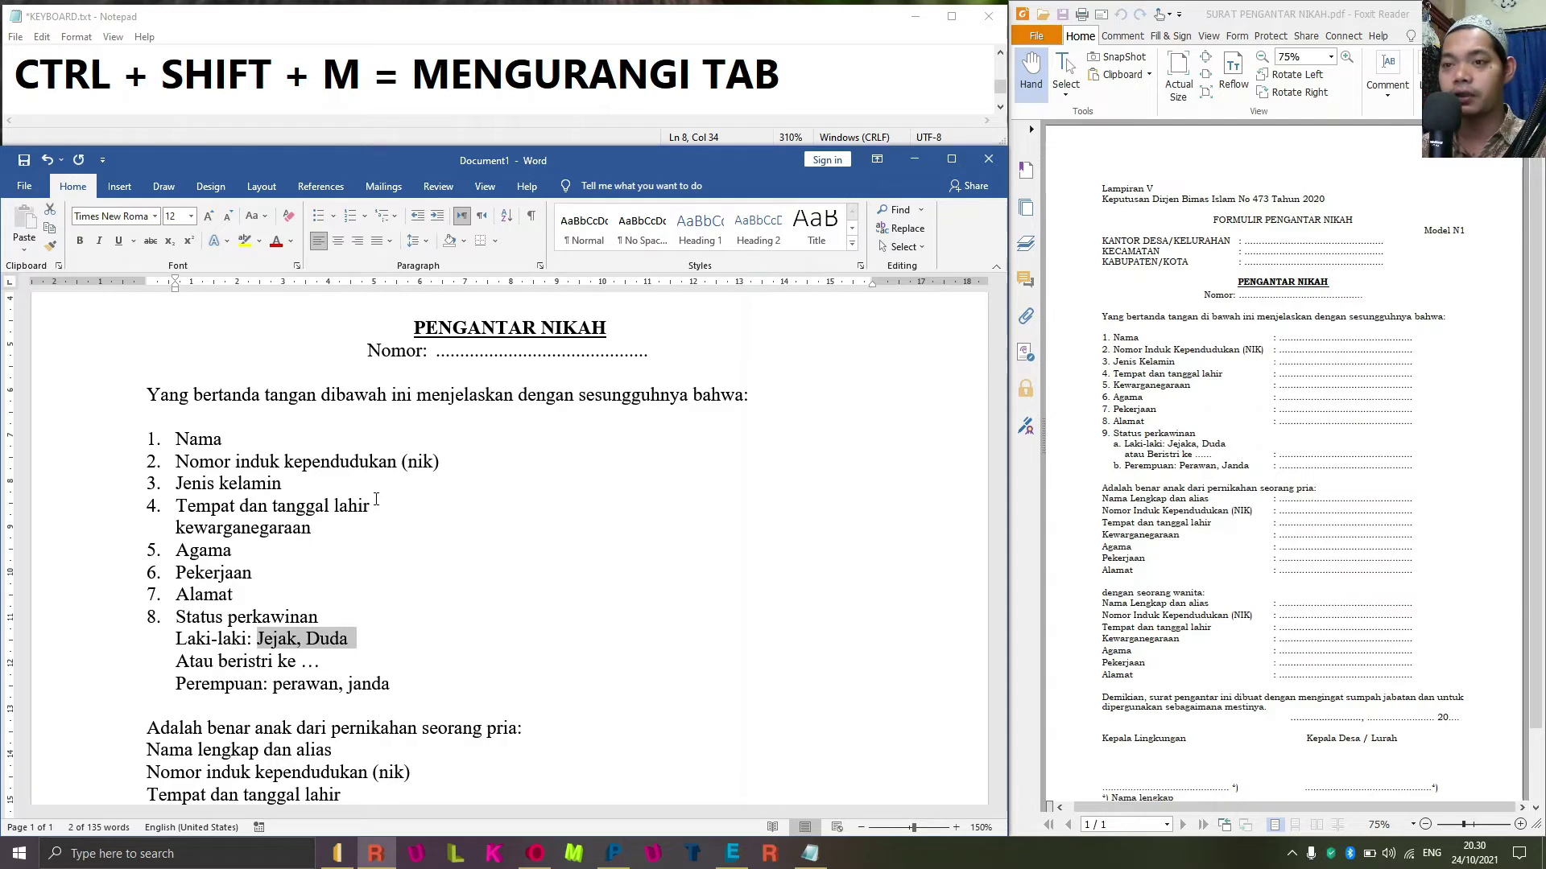
{"action": "key", "text": "Down"}
{"action": "key", "text": "Down"}
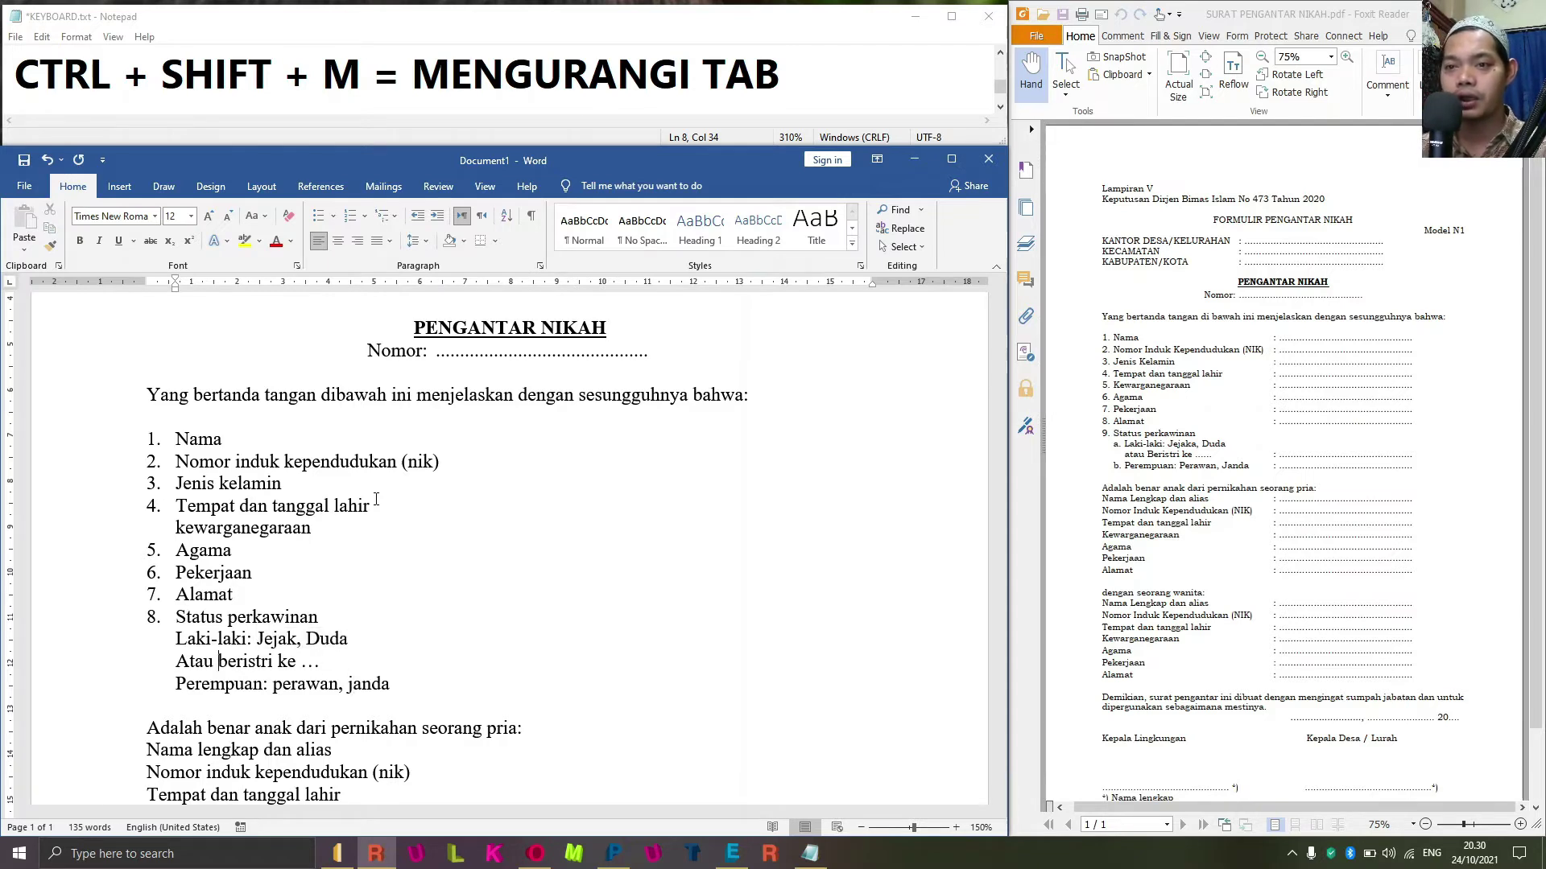
Retype 'Atau bristri' as 'atau Beristri' on the continuation line.
{"action": "key", "text": "Right"}
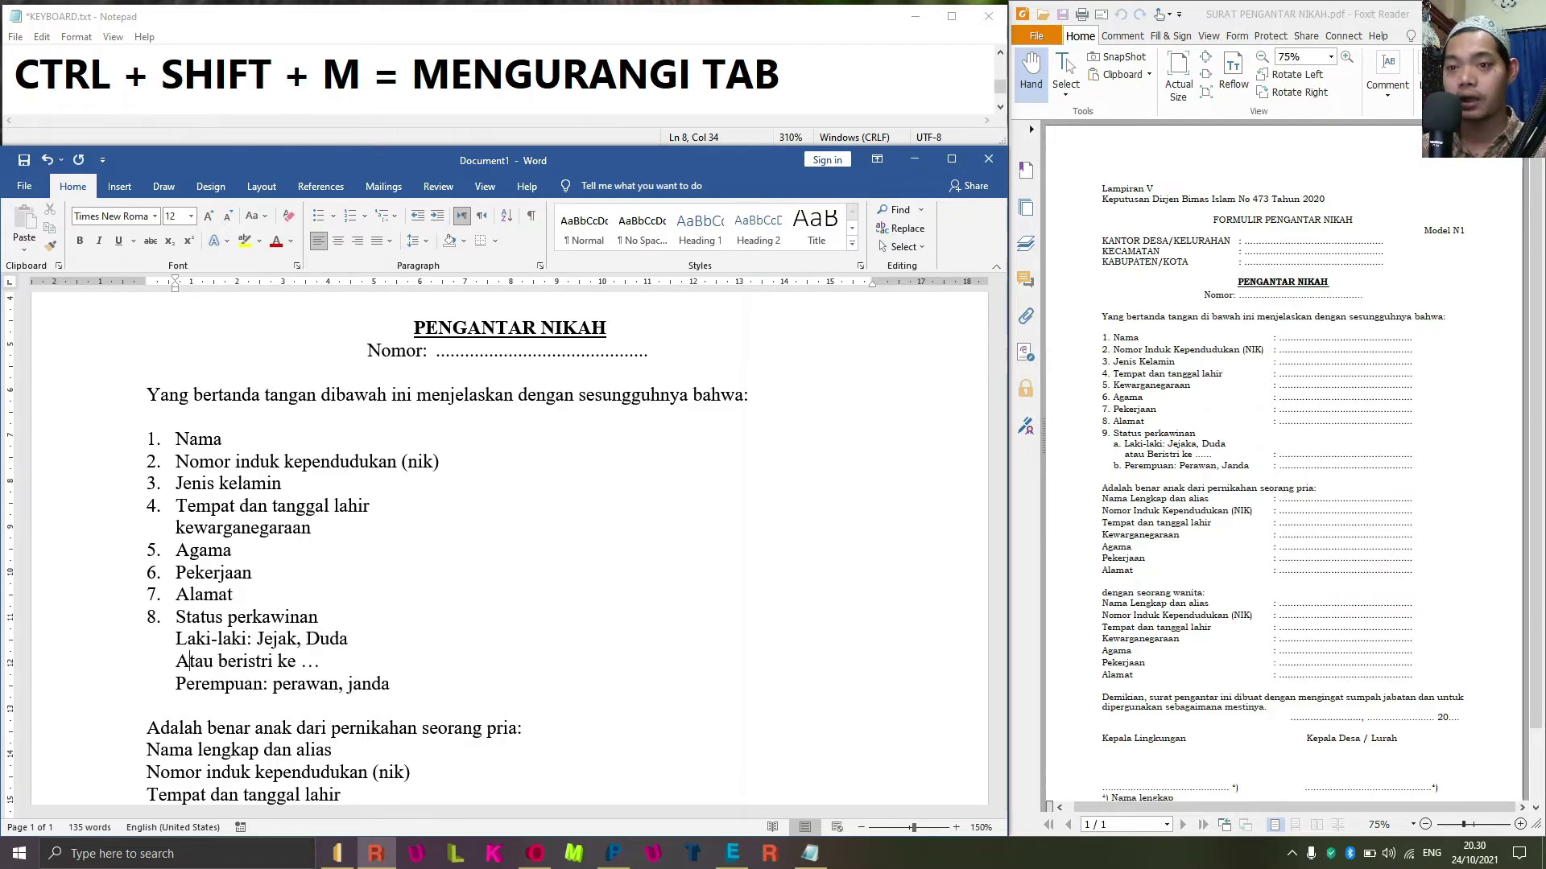
{"action": "key", "text": "BackSpace"}
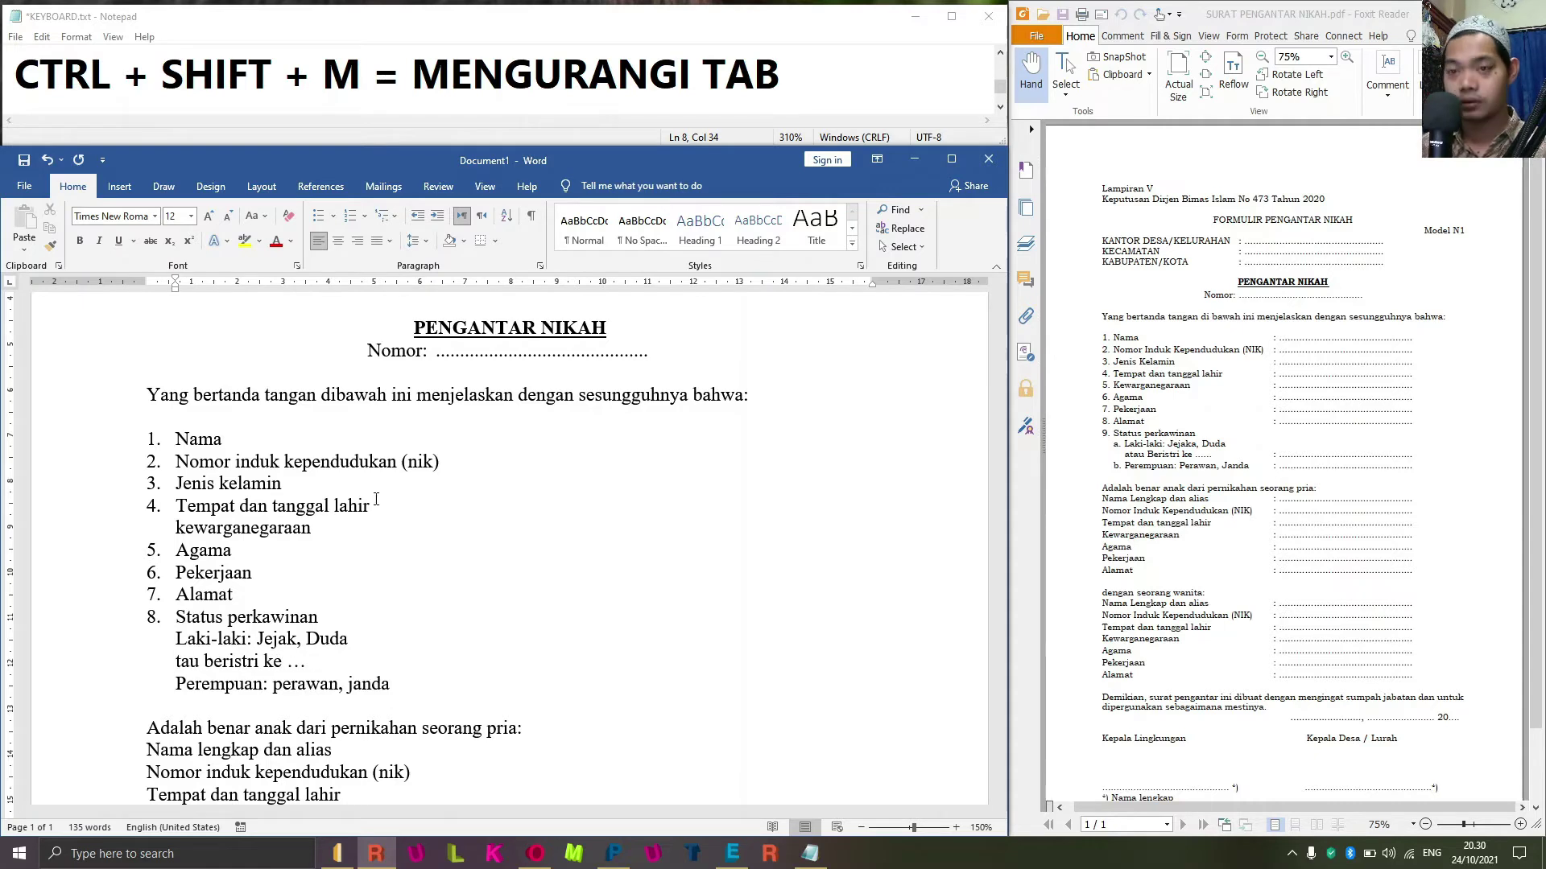
{"action": "type", "text": "a"}
{"action": "key", "text": "Right"}
{"action": "key", "text": "Right"}
{"action": "key", "text": "Delete"}
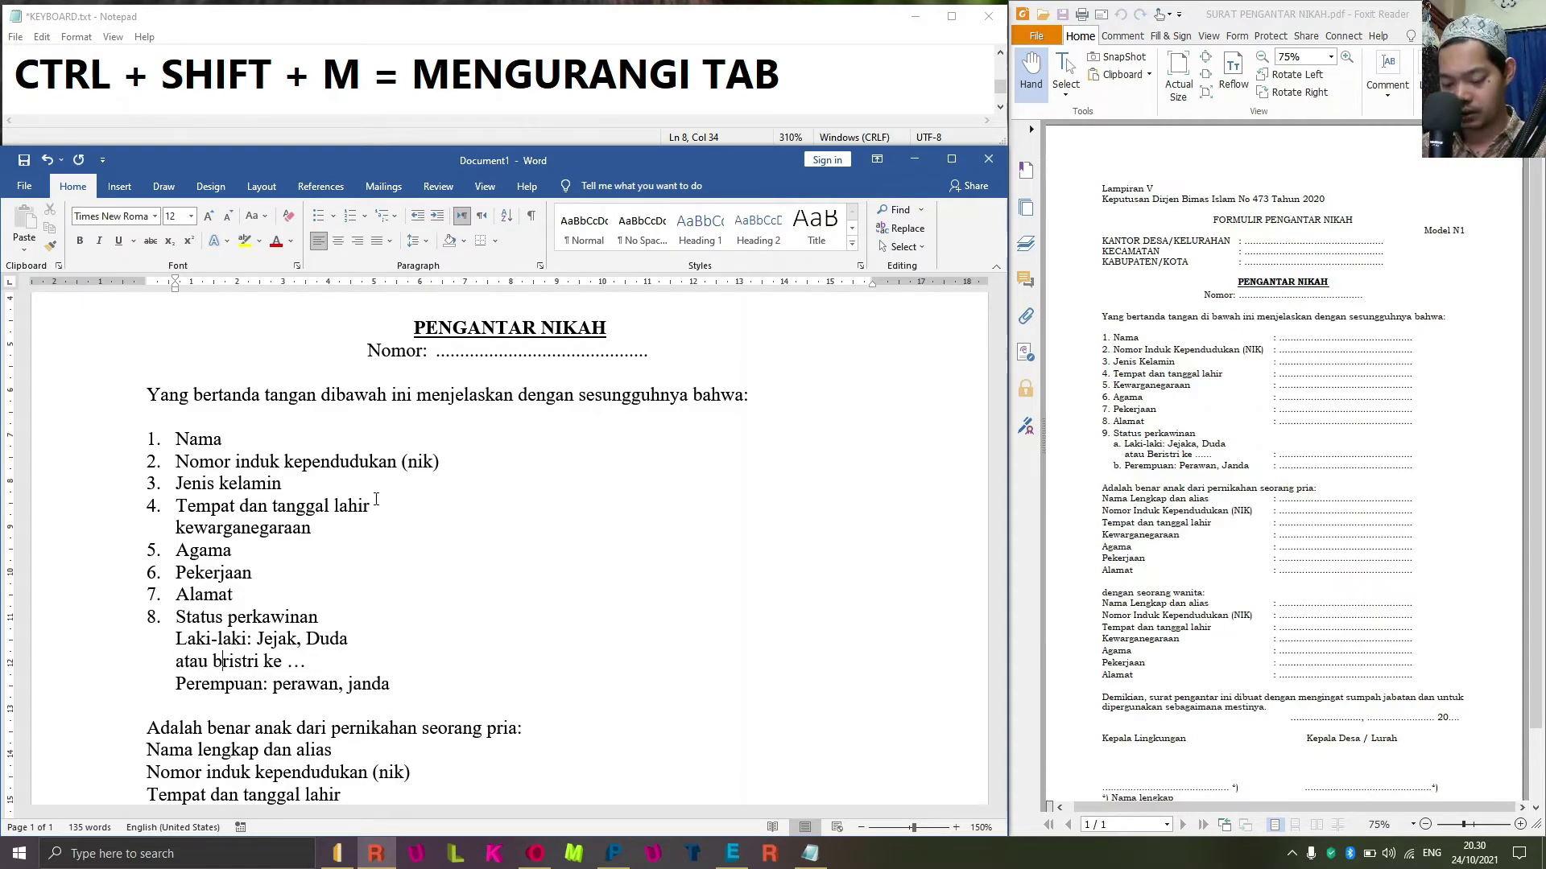
{"action": "key", "text": "BackSpace"}
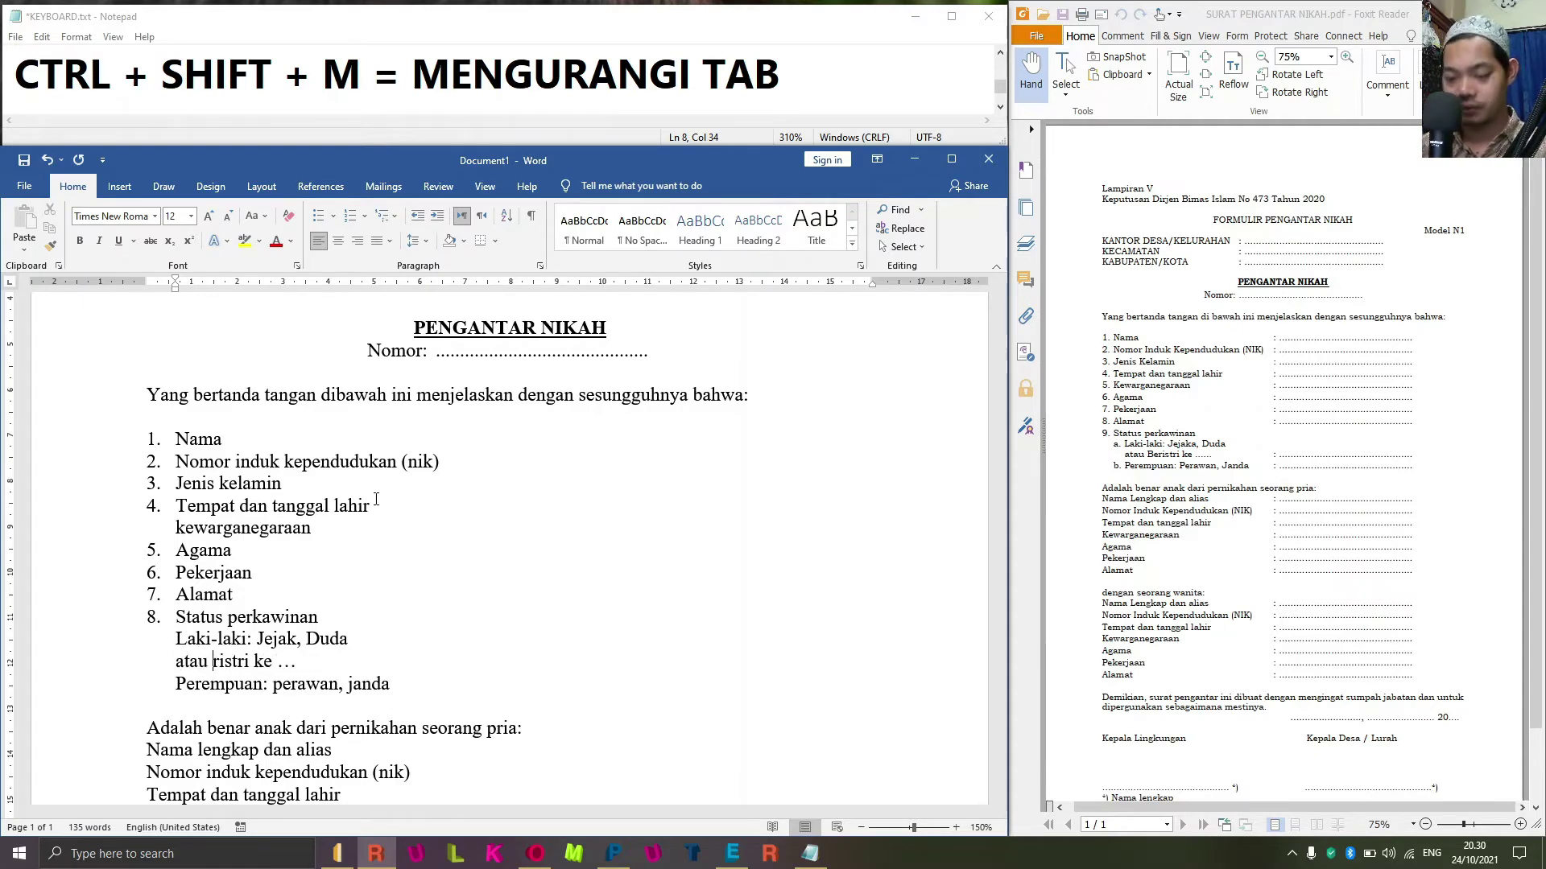
{"action": "type", "text": "B"}
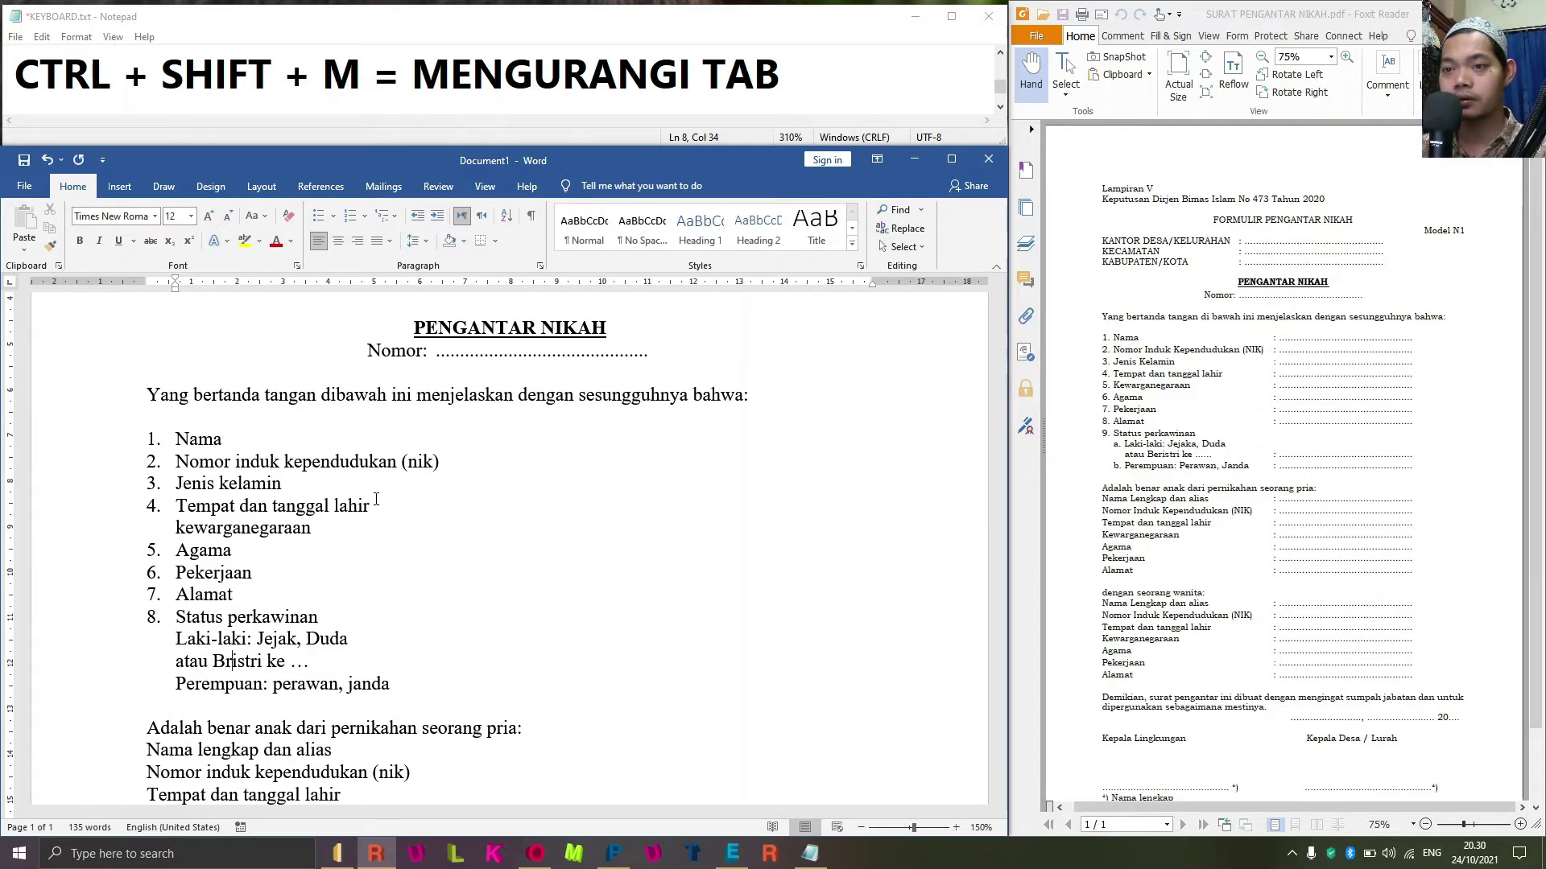
{"action": "type", "text": "e"}
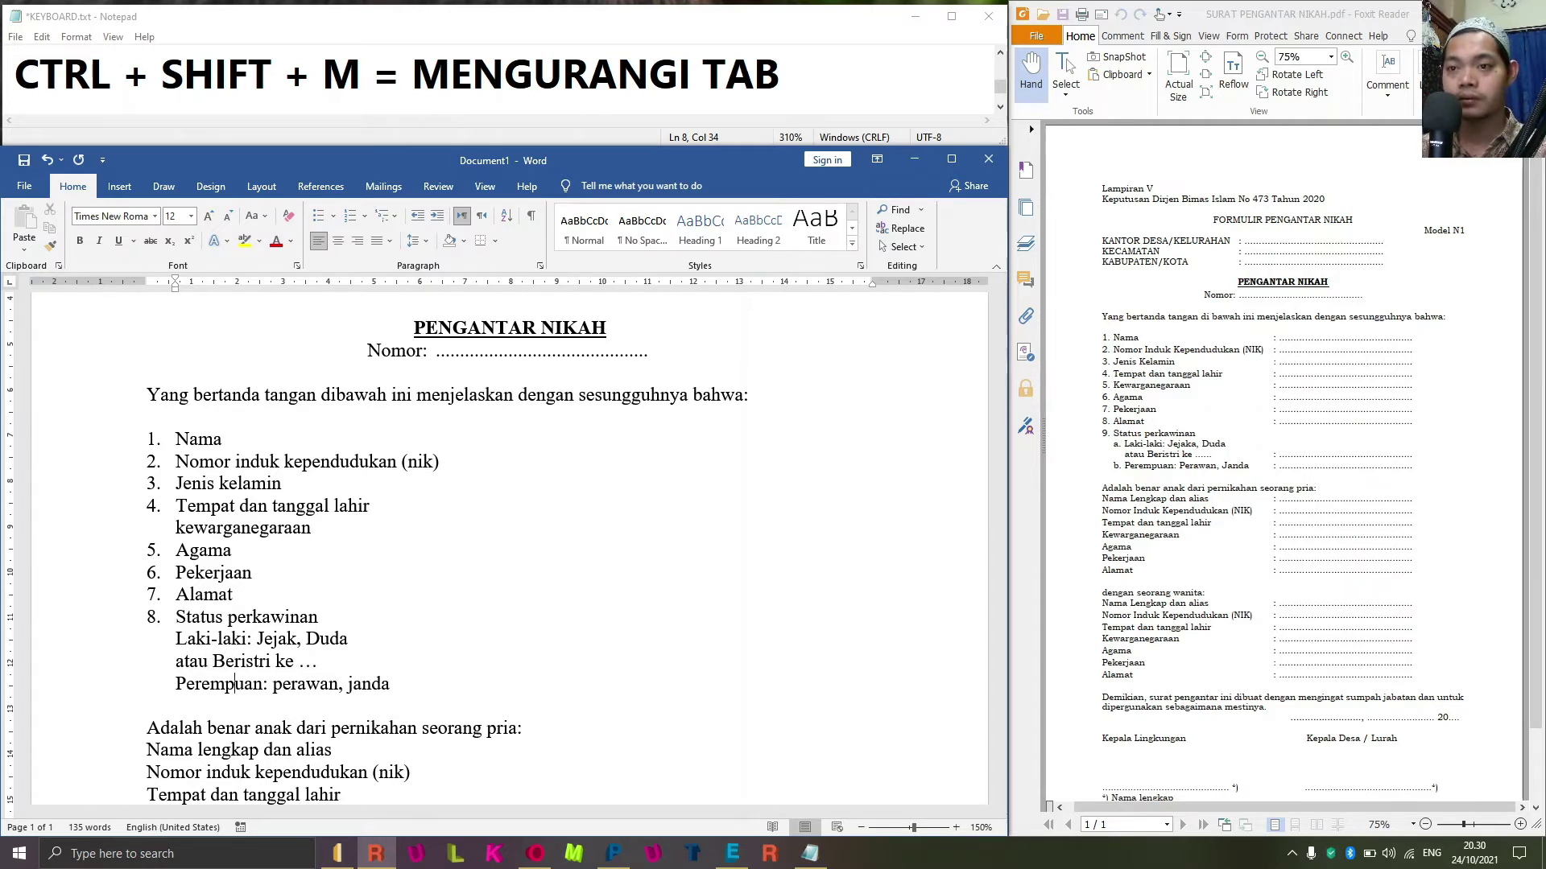
Capitalize the Perempuan line's options to 'Perawan, Janda'.
{"action": "key", "text": "Down"}
{"action": "key", "text": "ctrl+Right"}
{"action": "key", "text": "ctrl+Right"}
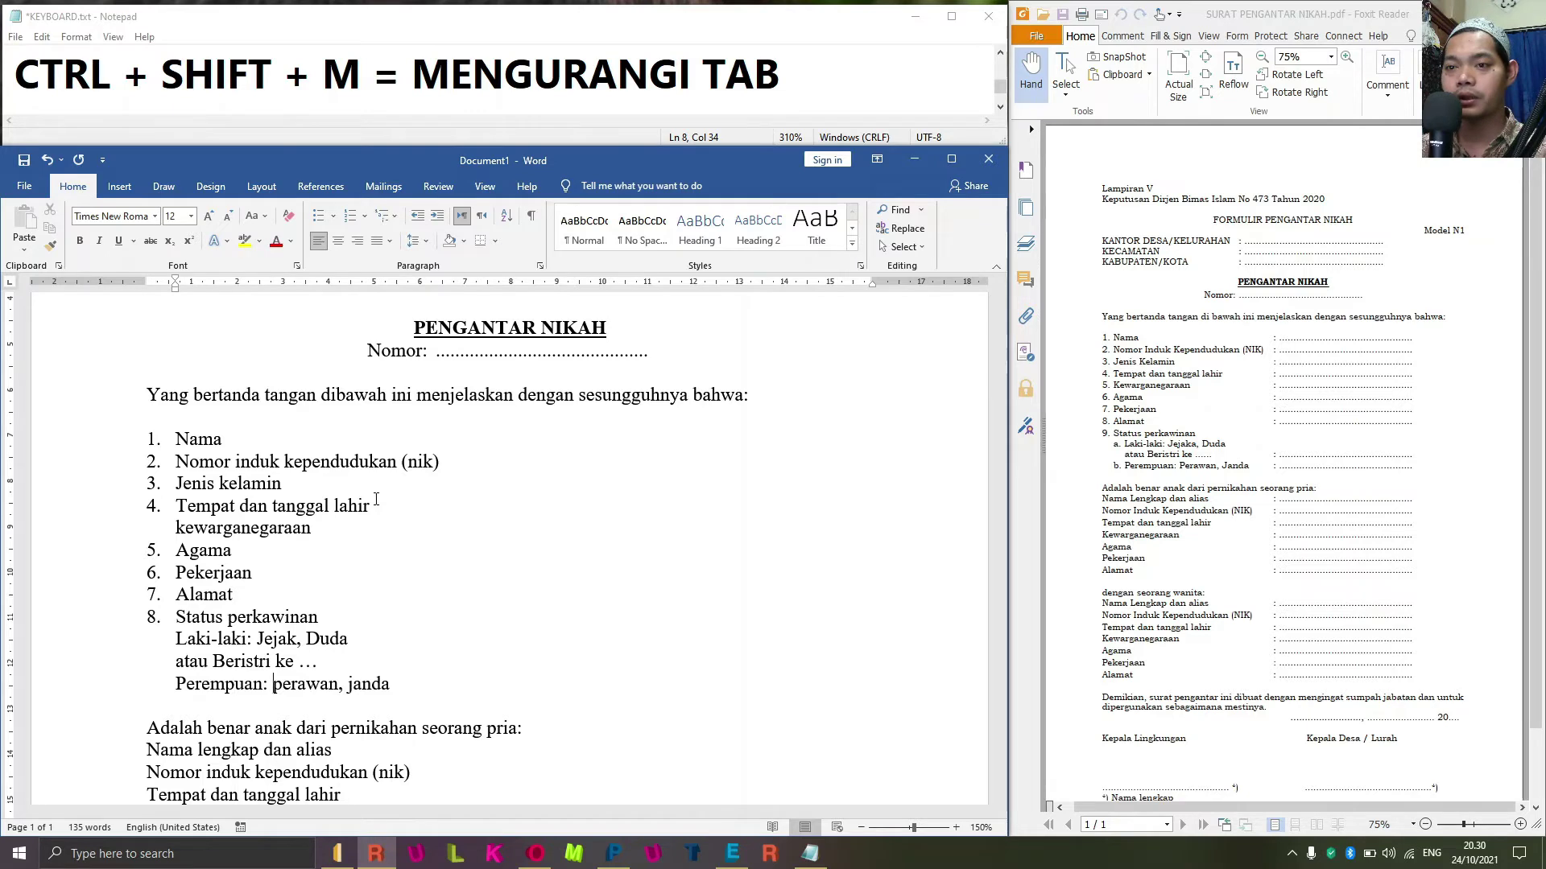
{"action": "key", "text": "ctrl+shift+Right"}
{"action": "key", "text": "ctrl+shift+Right"}
{"action": "key", "text": "ctrl+shift+Right"}
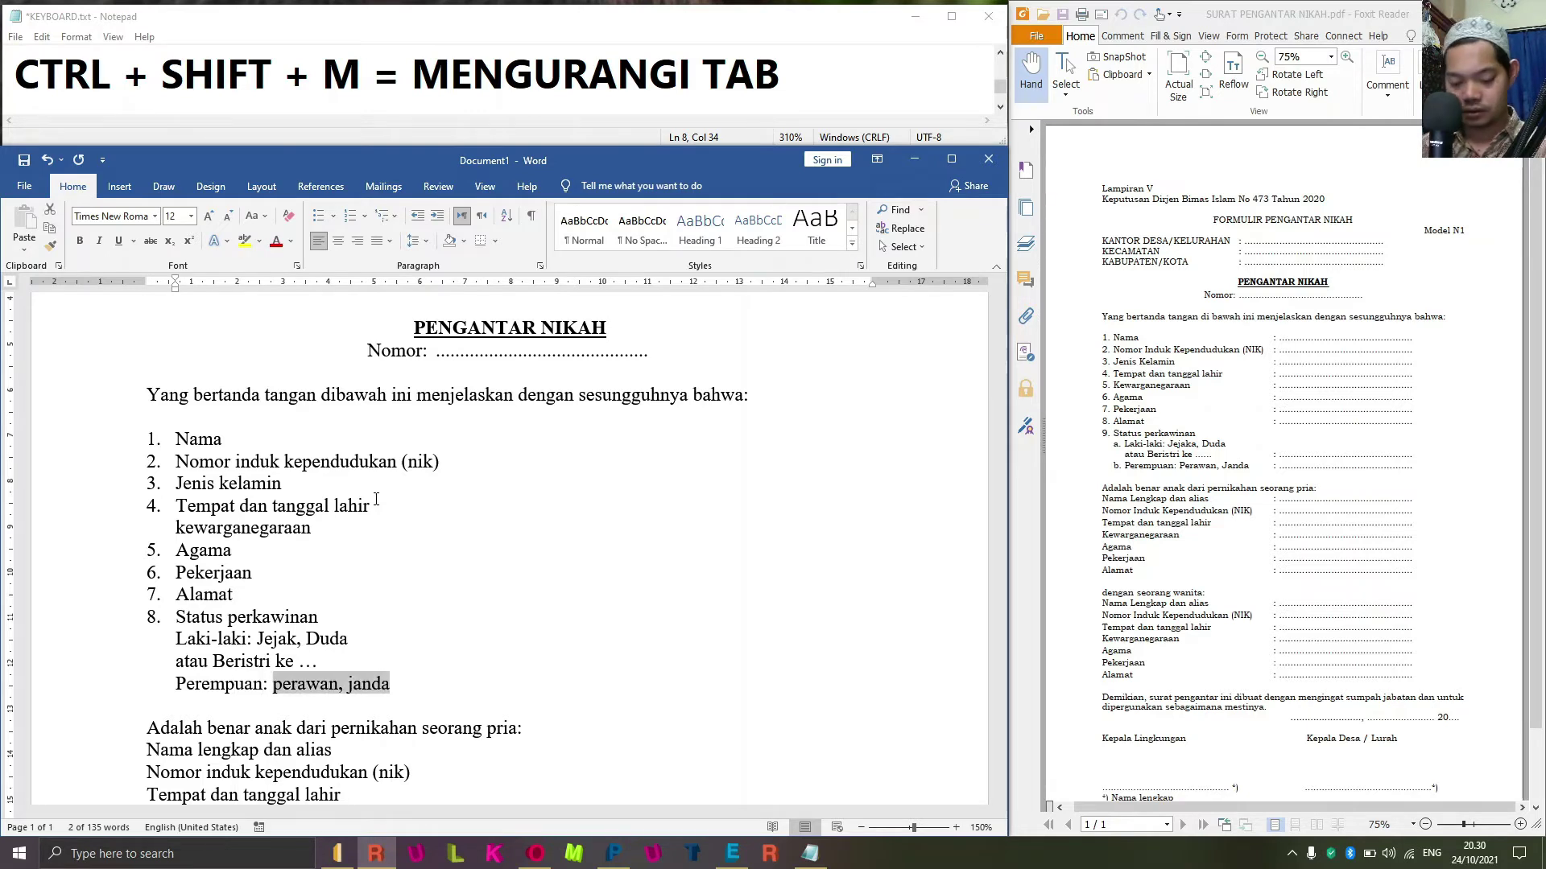
{"action": "key", "text": "shift+F3"}
{"action": "key", "text": "shift+F2"}
{"action": "key", "text": "Up"}
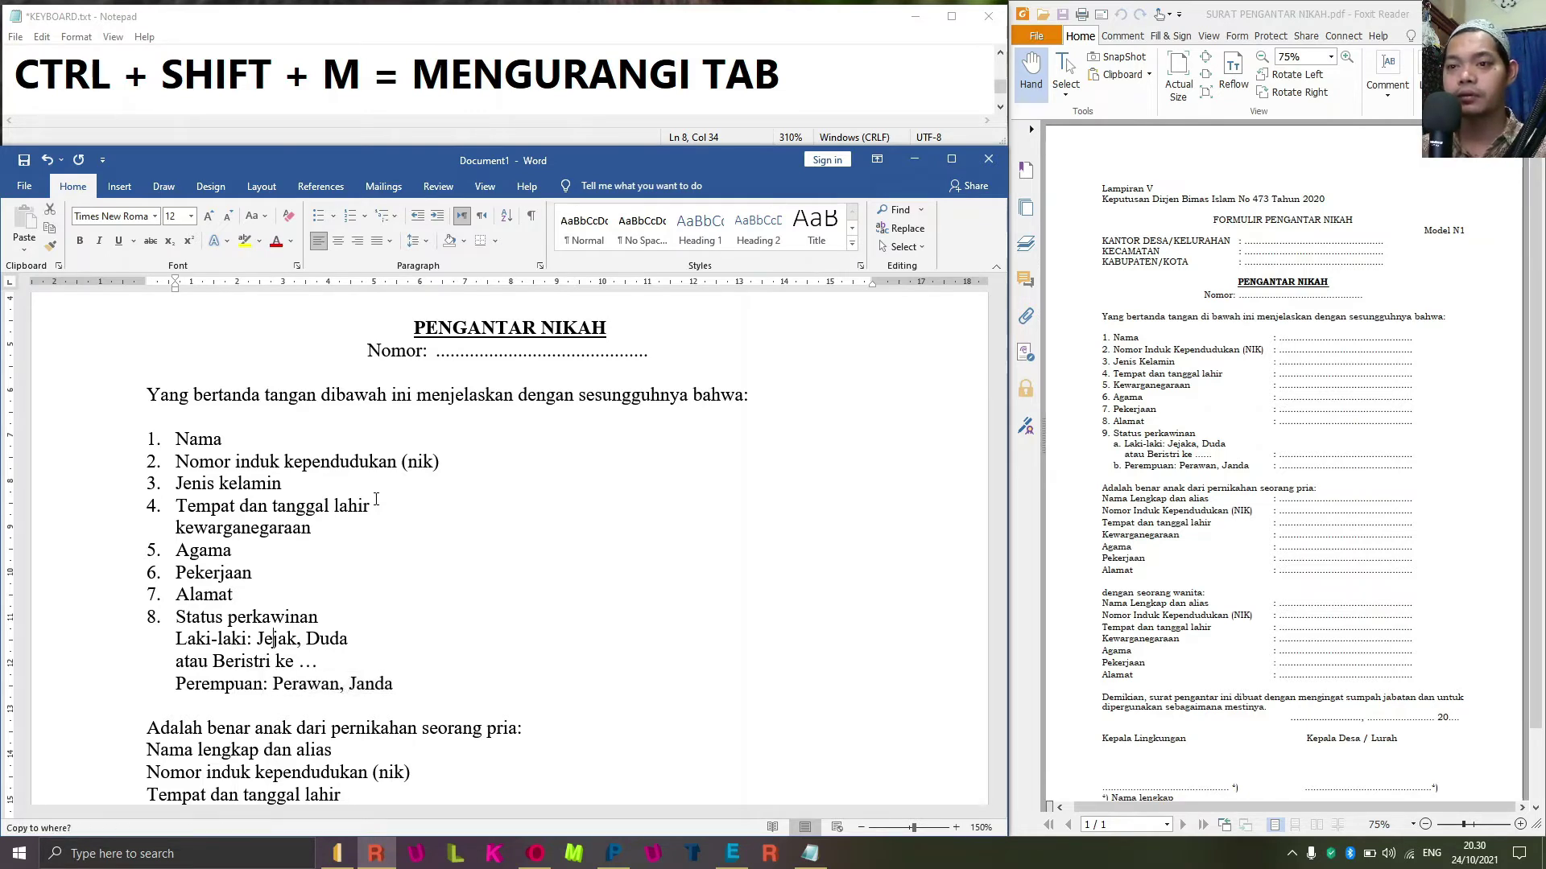
{"action": "key", "text": "Up"}
{"action": "key", "text": "Up"}
{"action": "key", "text": "Down"}
{"action": "key", "text": "Down"}
{"action": "key", "text": "Down"}
{"action": "key", "text": "Down"}
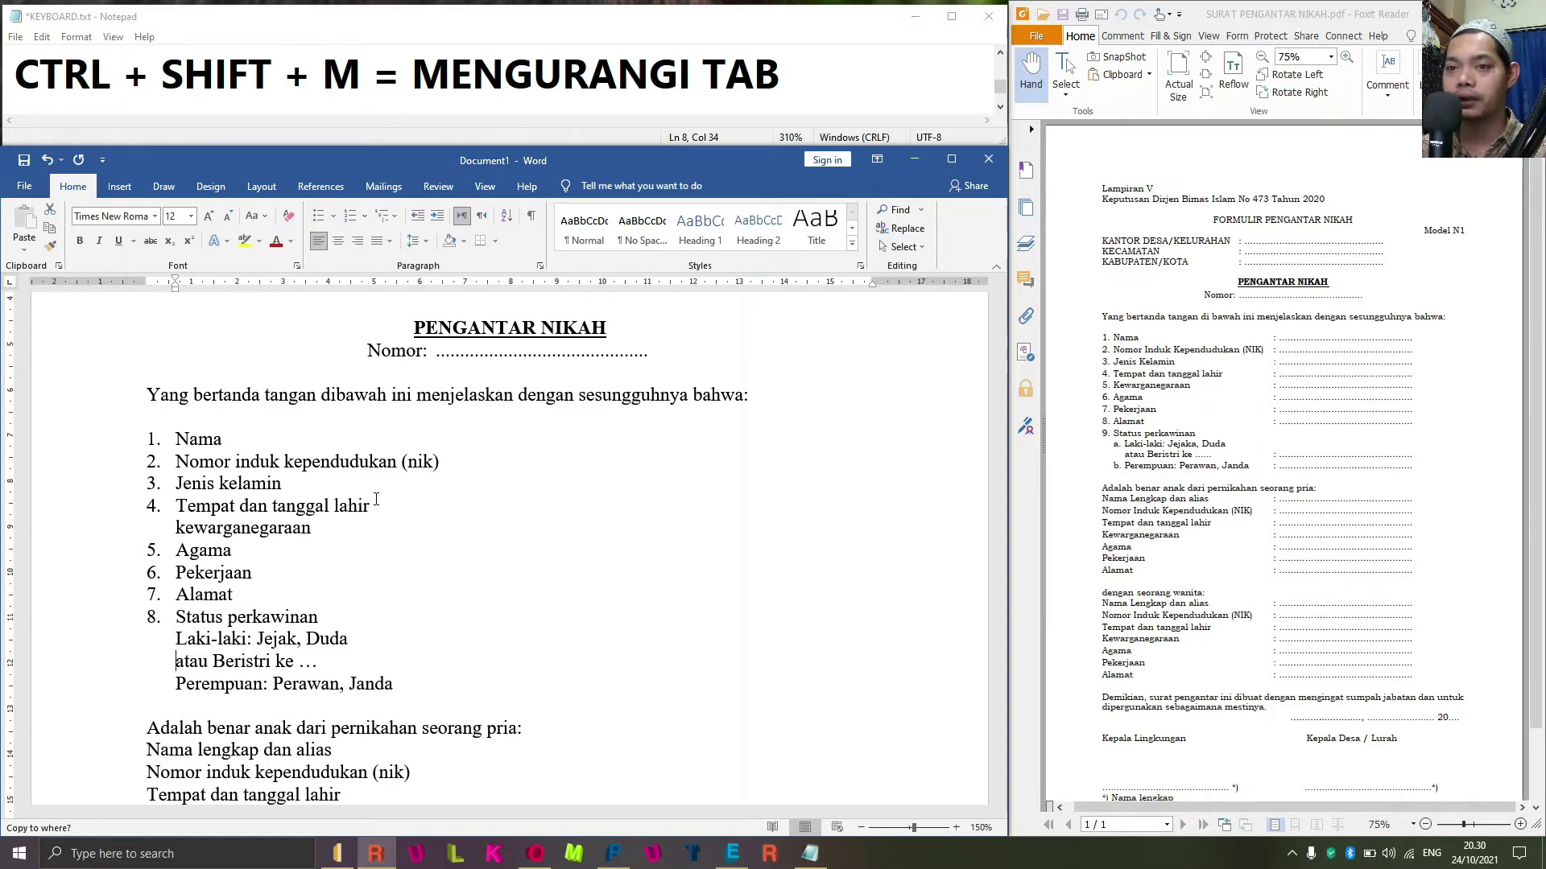
{"action": "key", "text": "Up"}
{"action": "key", "text": "Up"}
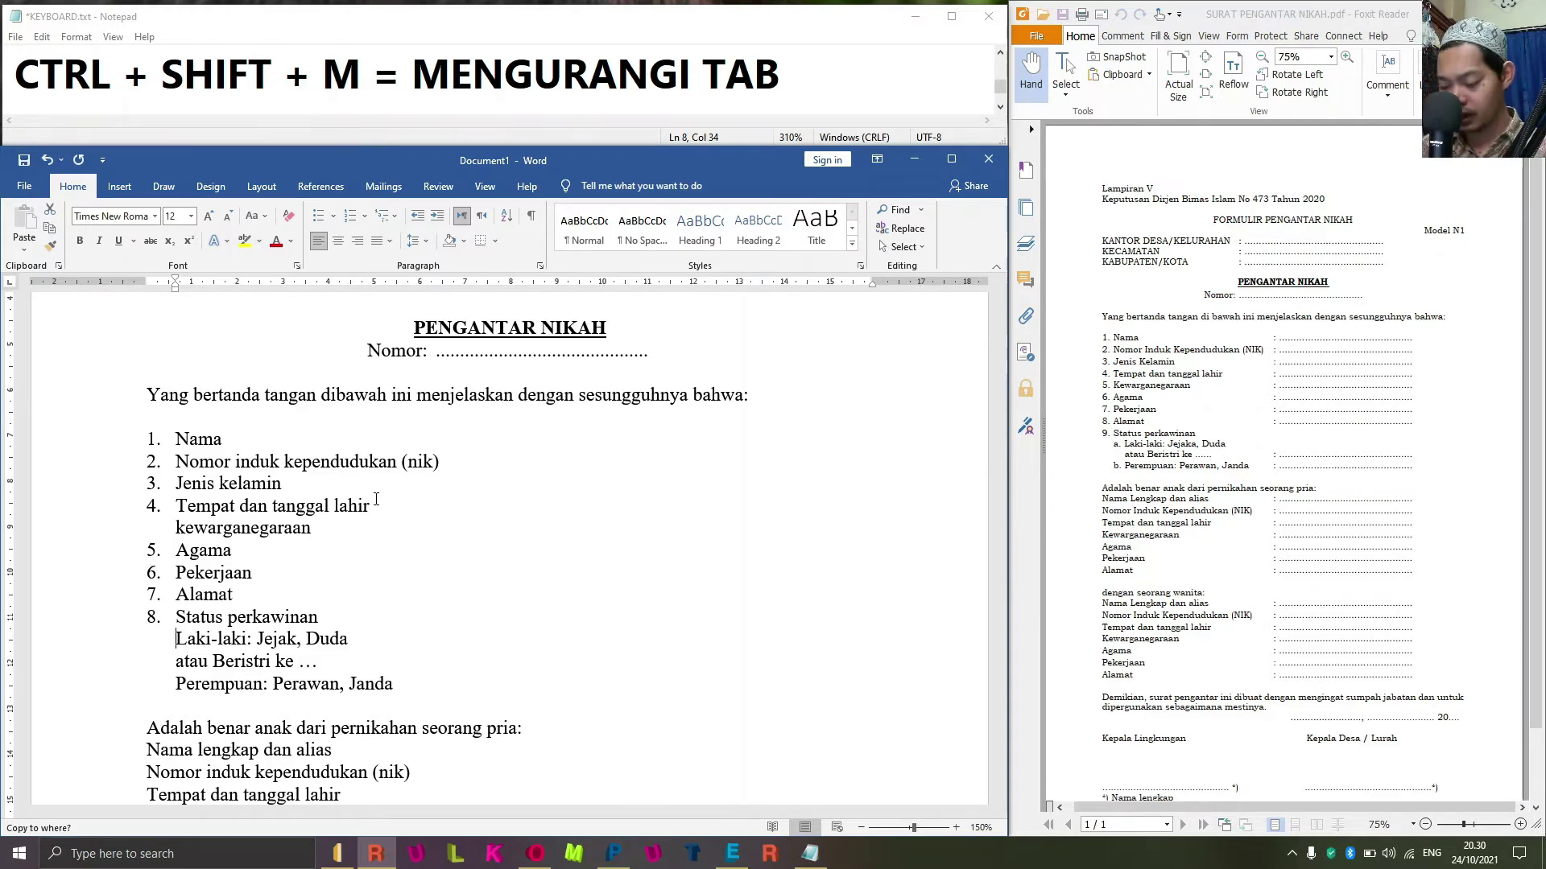
{"action": "key", "text": "alt+o"}
{"action": "key", "text": "n"}
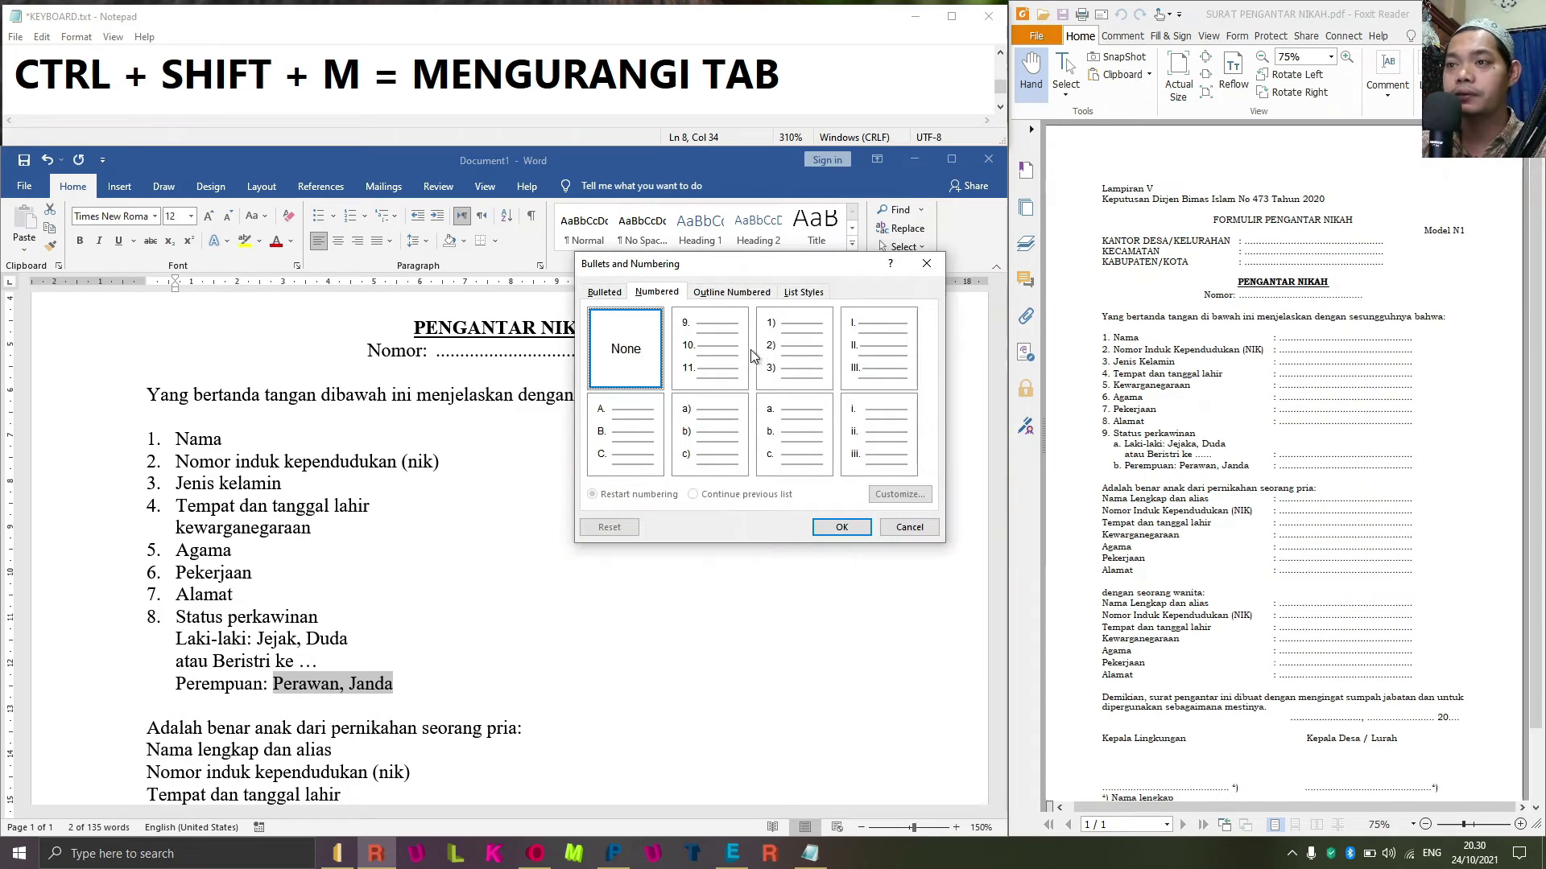
Letter the Laki-laki: Jejak, Duda line as item a. with the 'a. b. c.' style.
{"action": "left_click", "coordinate": [805, 437]}
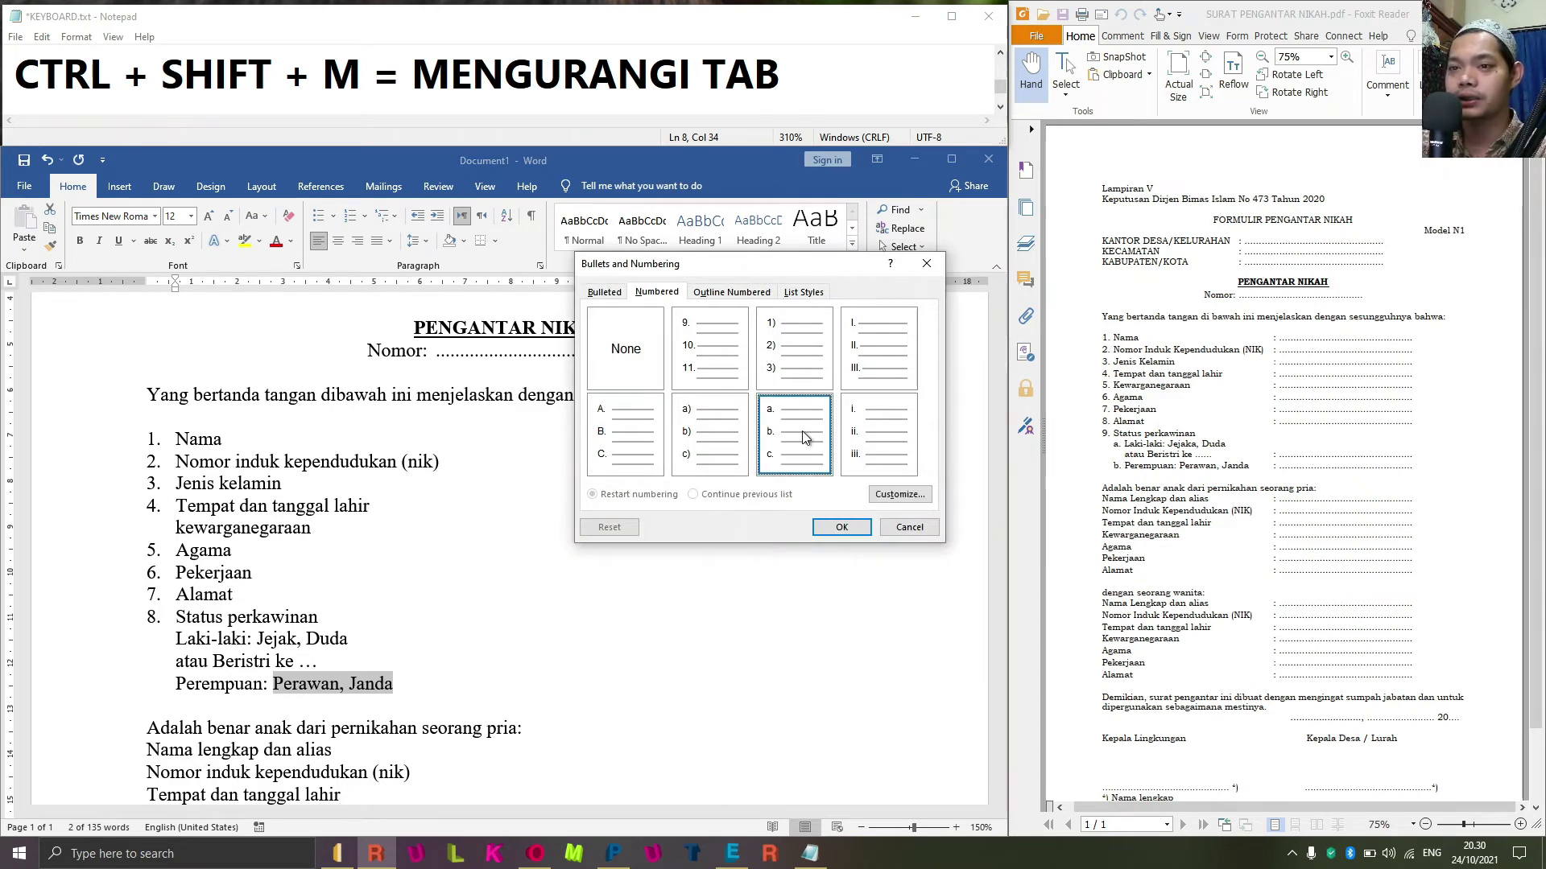
{"action": "left_click", "coordinate": [841, 528]}
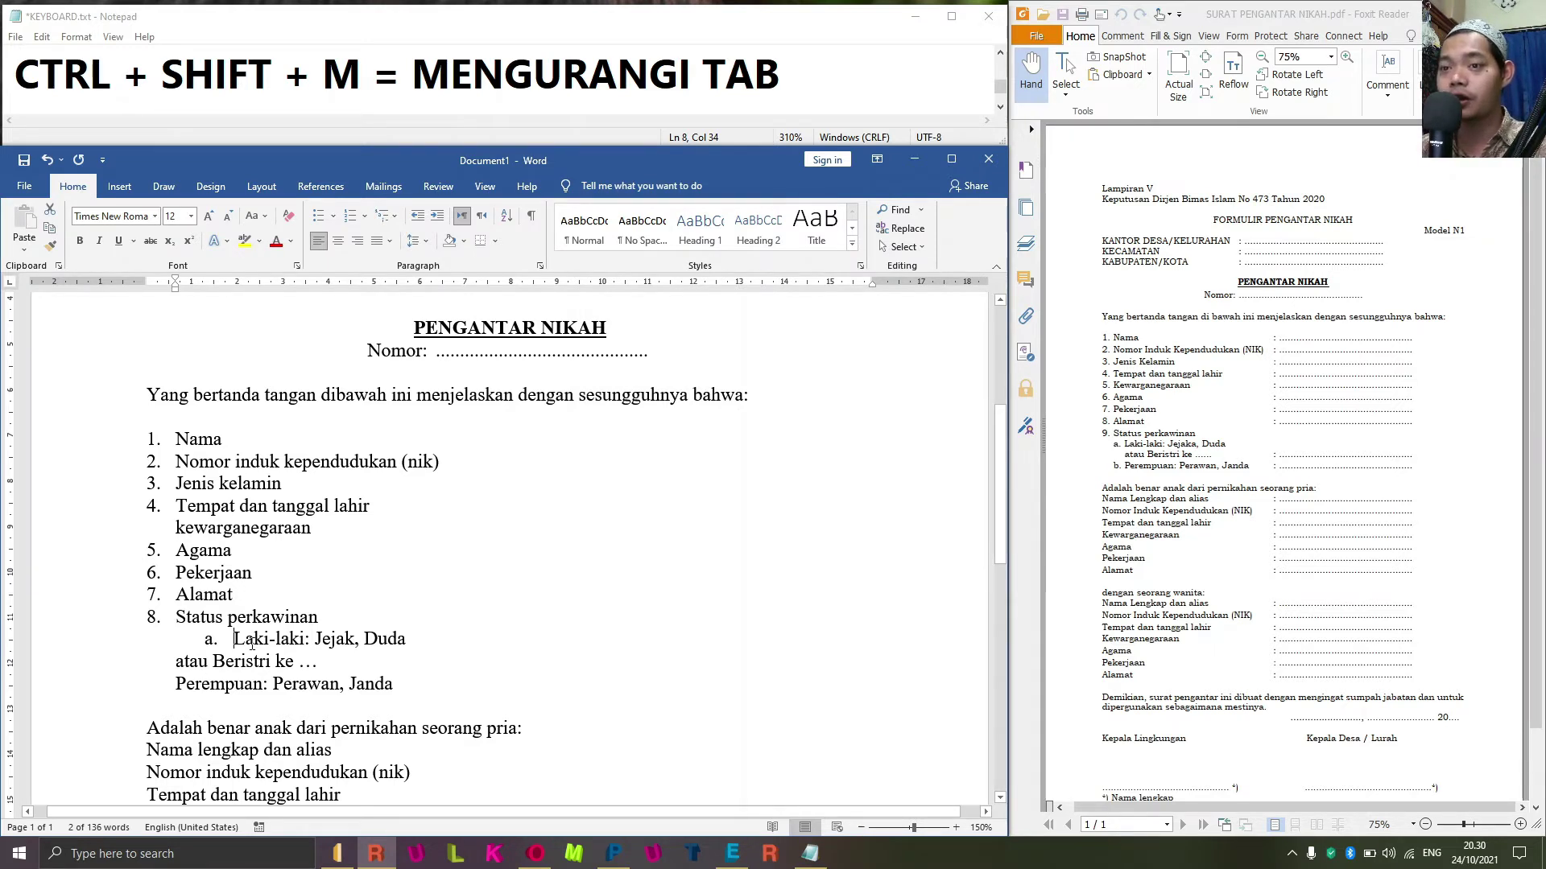
{"action": "key", "text": "ctrl+shift+m"}
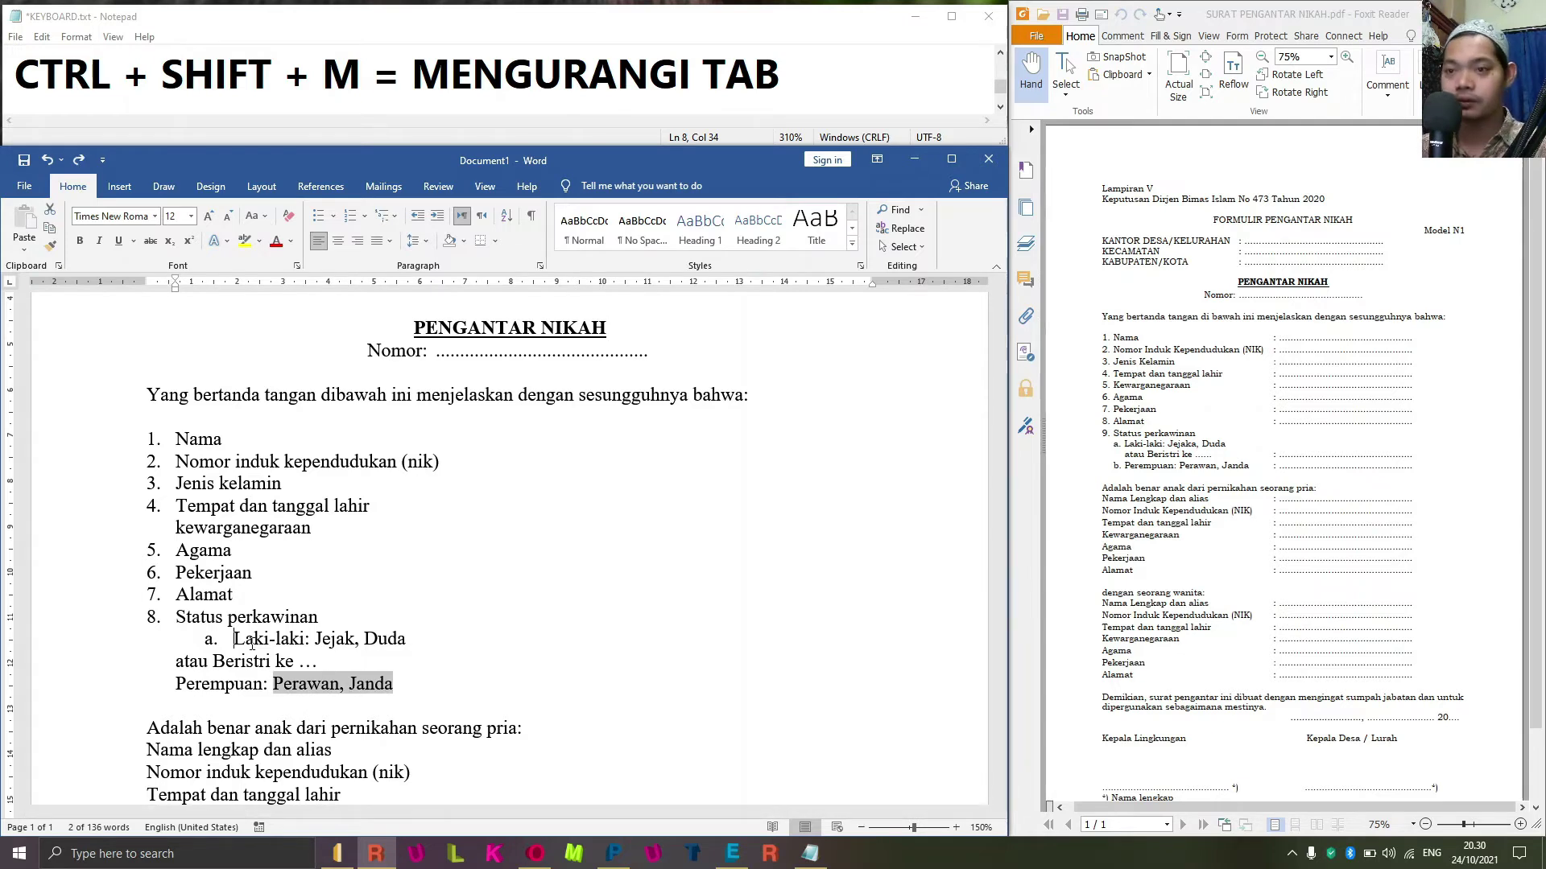
{"action": "key", "text": "ctrl+z"}
Move item a. one indent left and indent 'atau Beristri ke …' to align beneath it.
{"action": "left_click", "coordinate": [252, 644]}
{"action": "key", "text": "Home"}
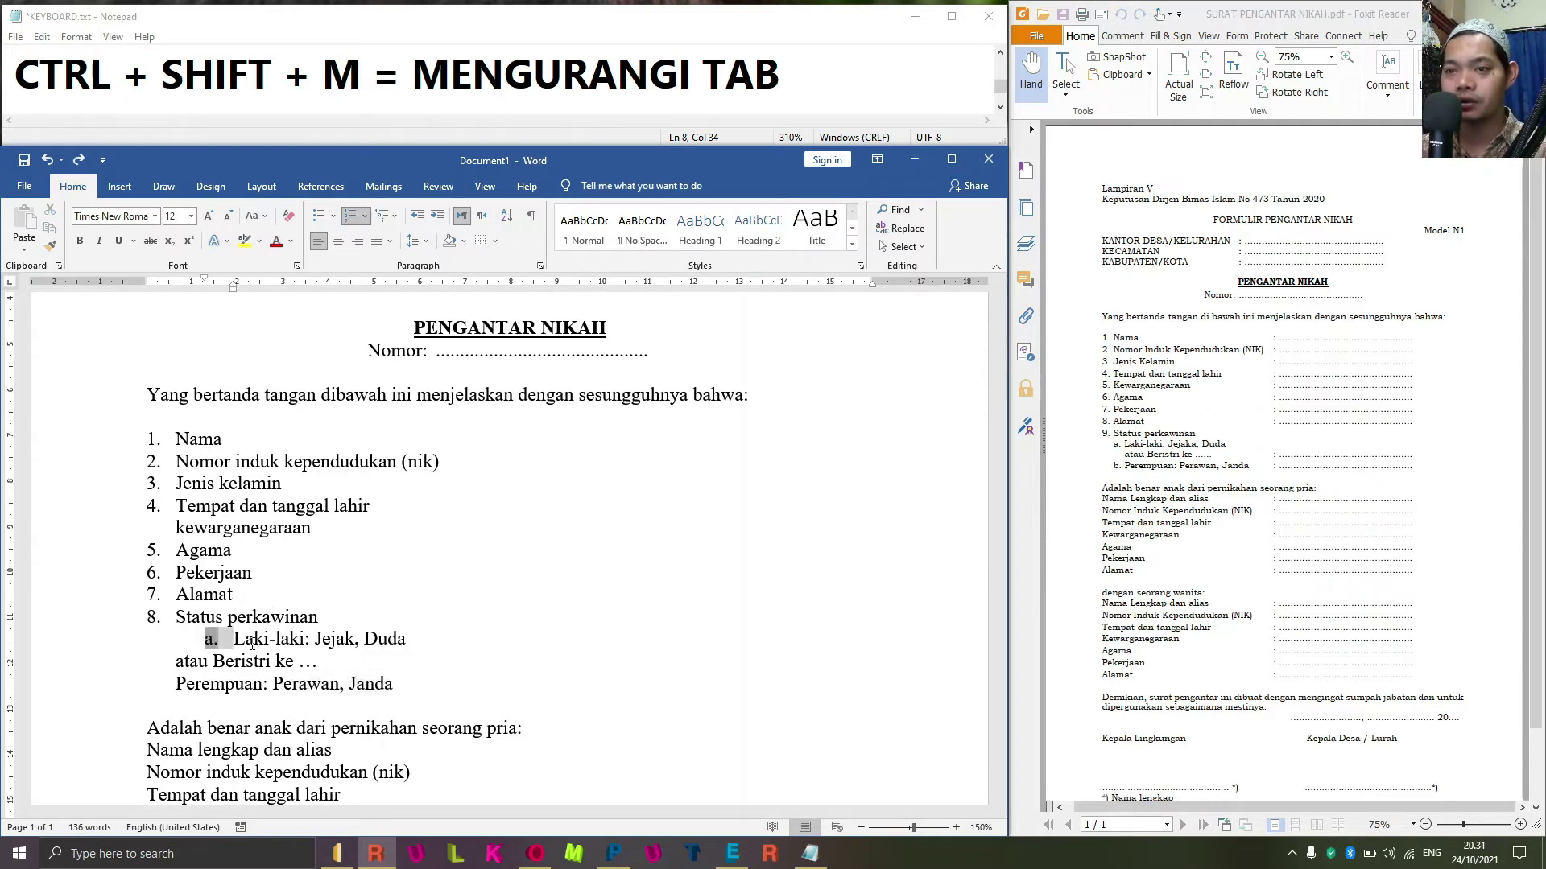
{"action": "key", "text": "ctrl+shift+m"}
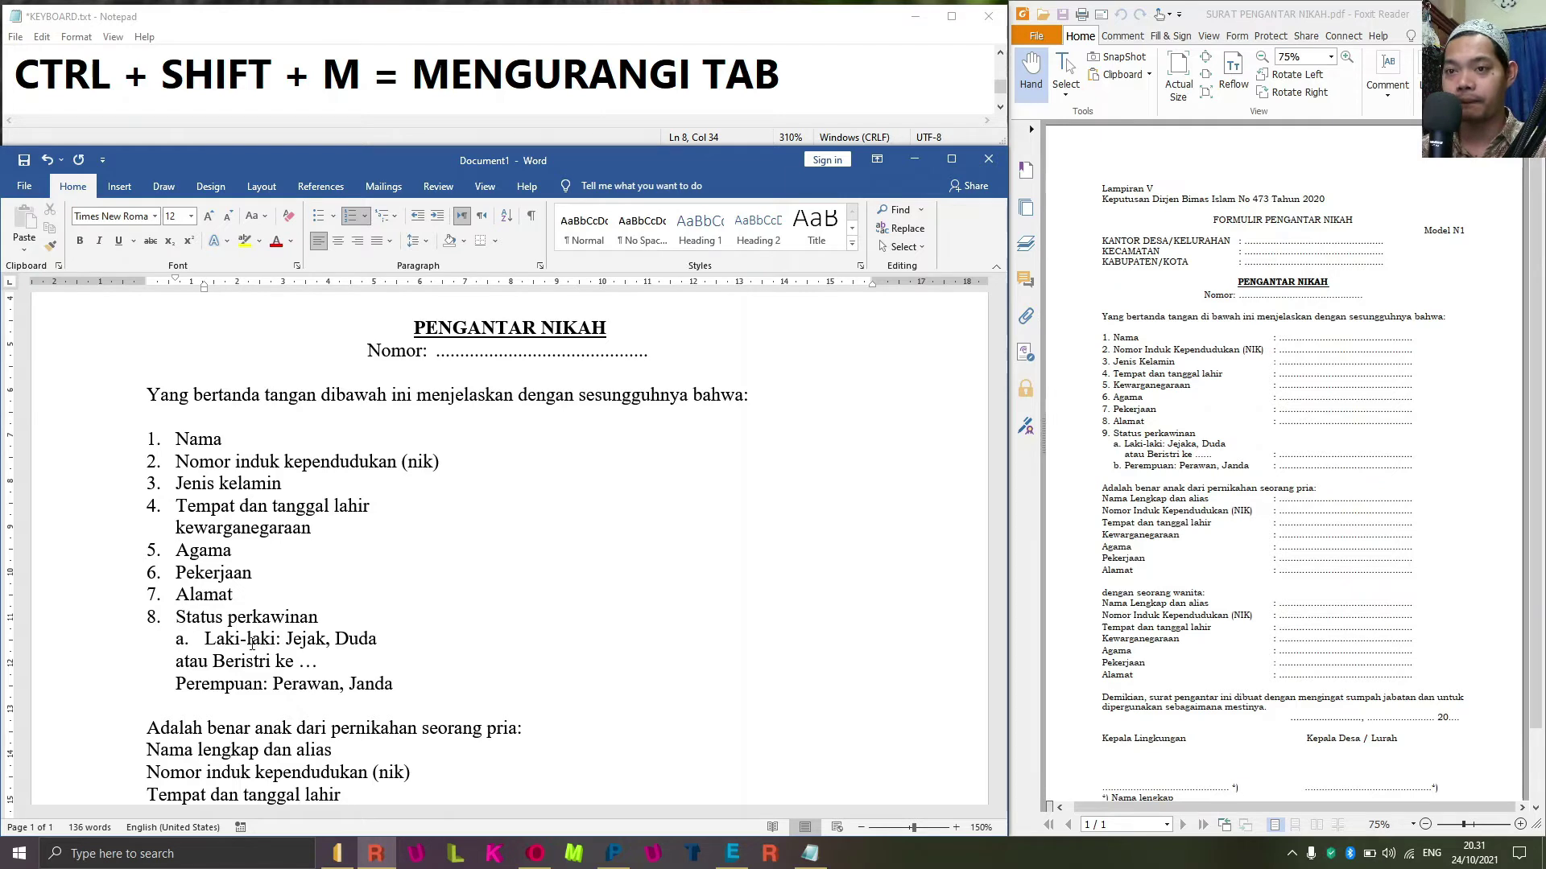
{"action": "key", "text": "Down"}
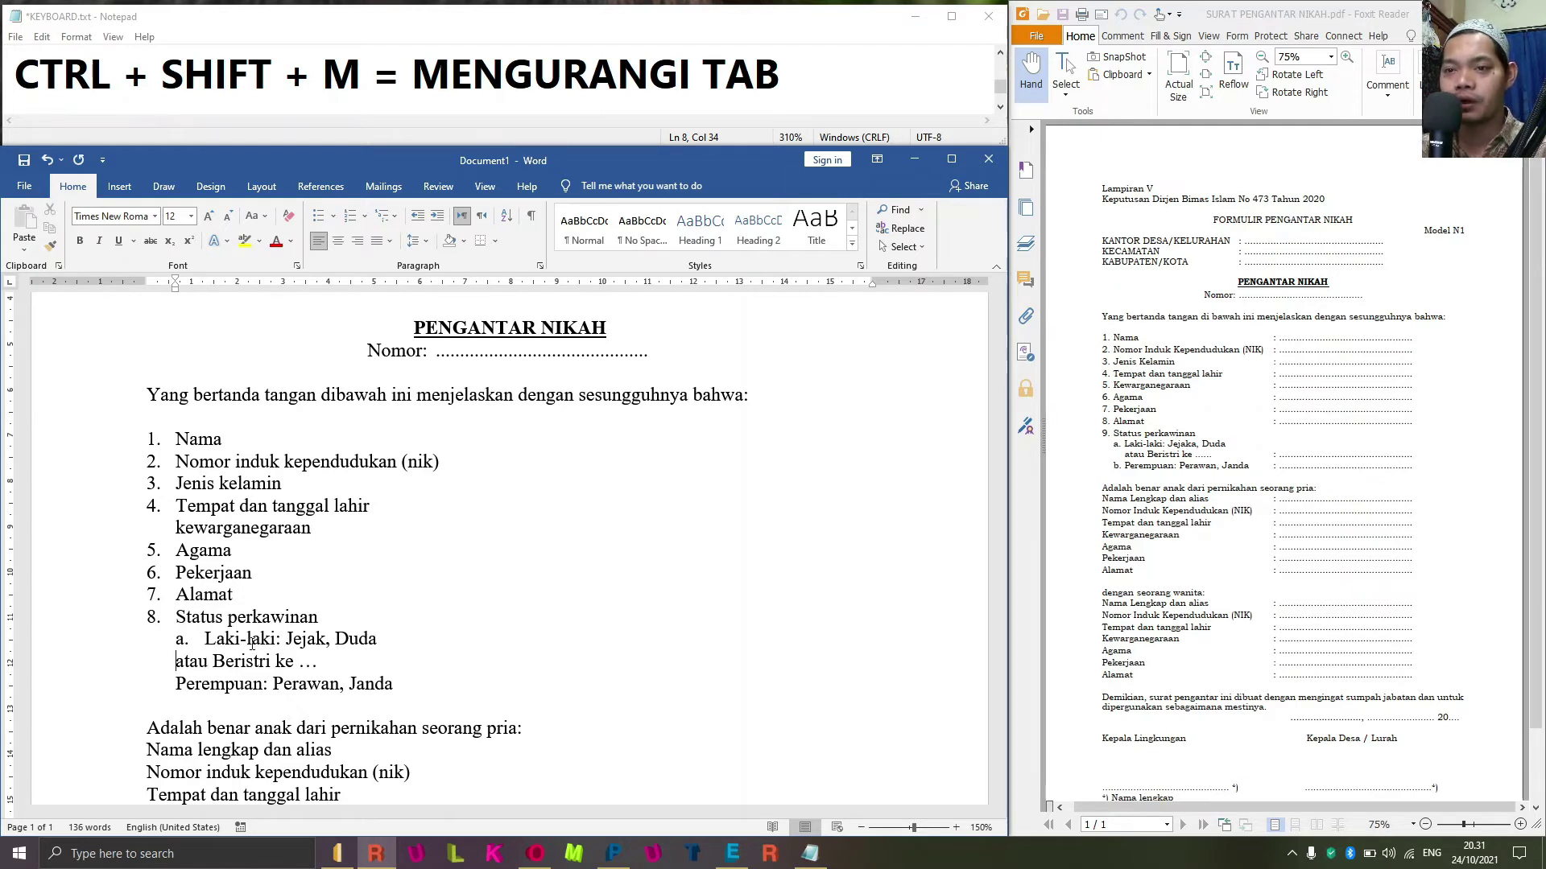
{"action": "key", "text": "Home"}
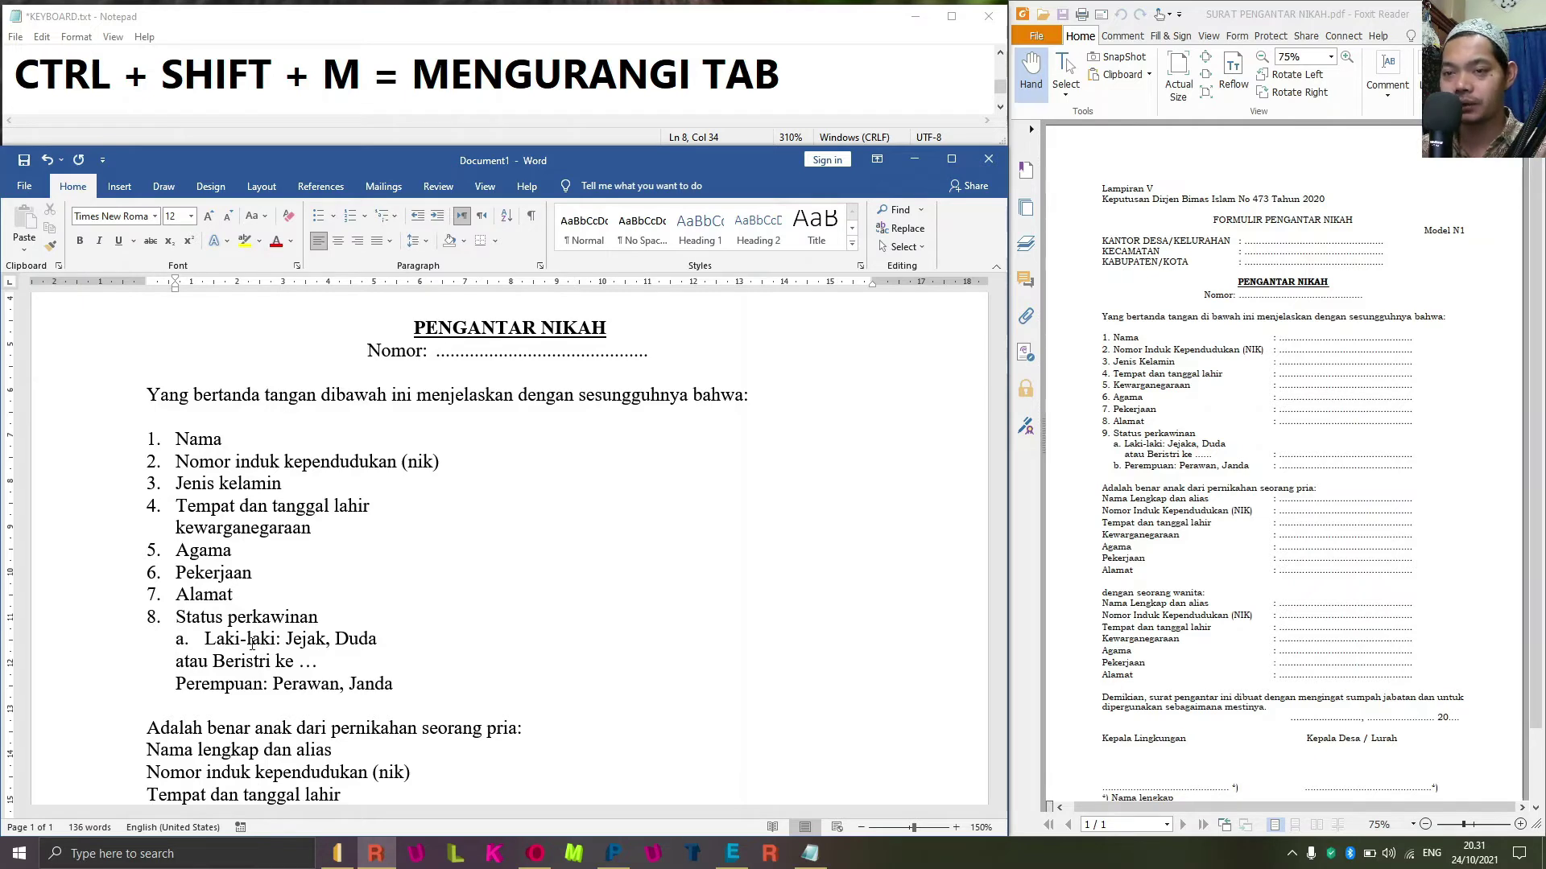
{"action": "key", "text": "ctrl+m"}
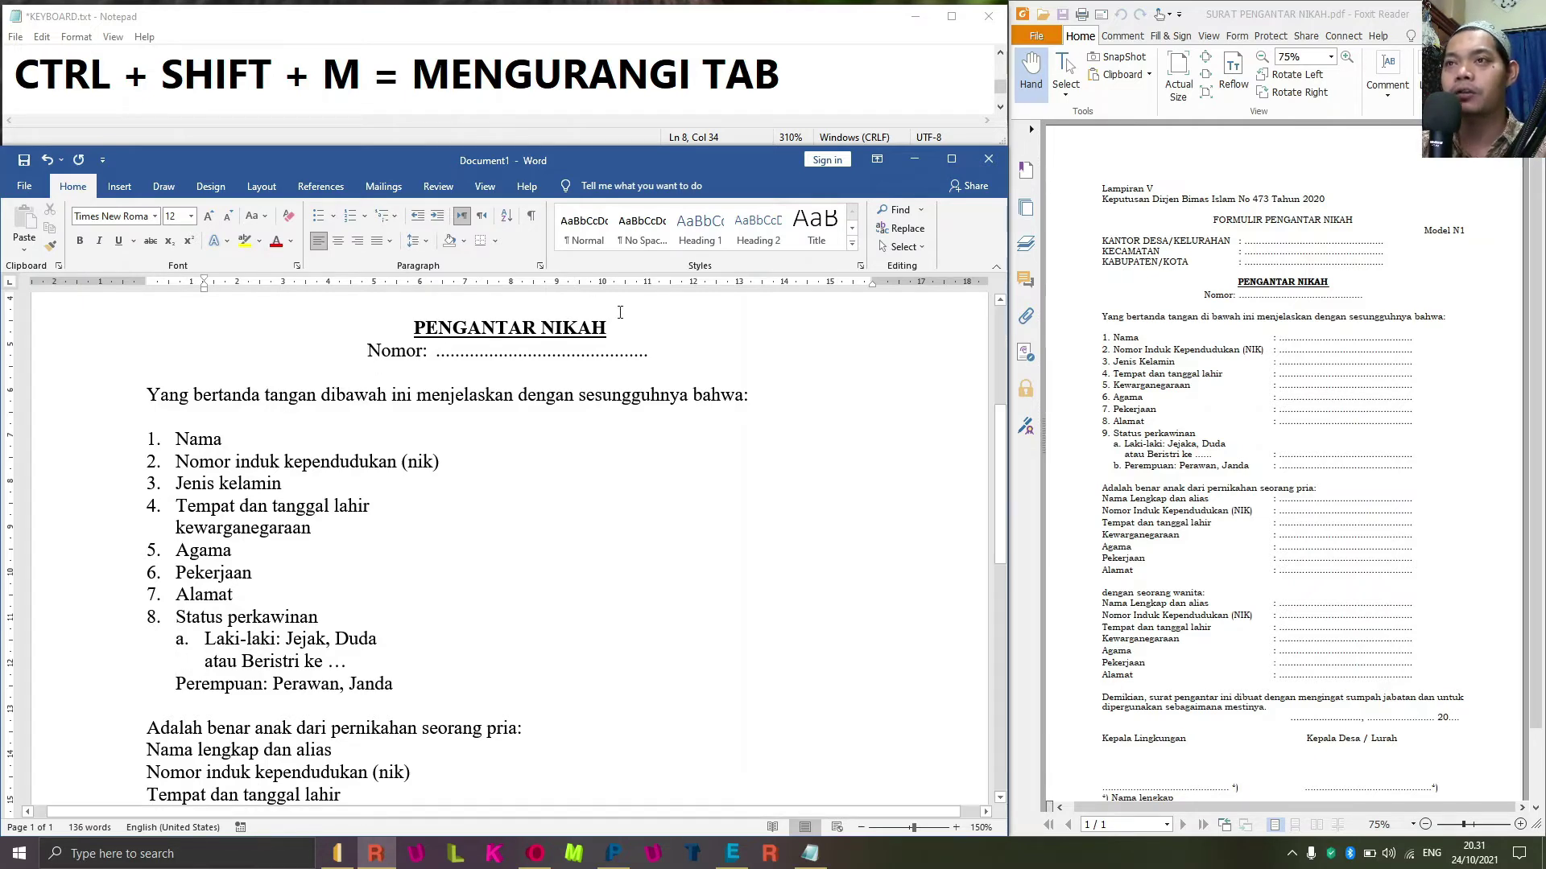
{"action": "left_click", "coordinate": [821, 67]}
{"action": "key", "text": "Return"}
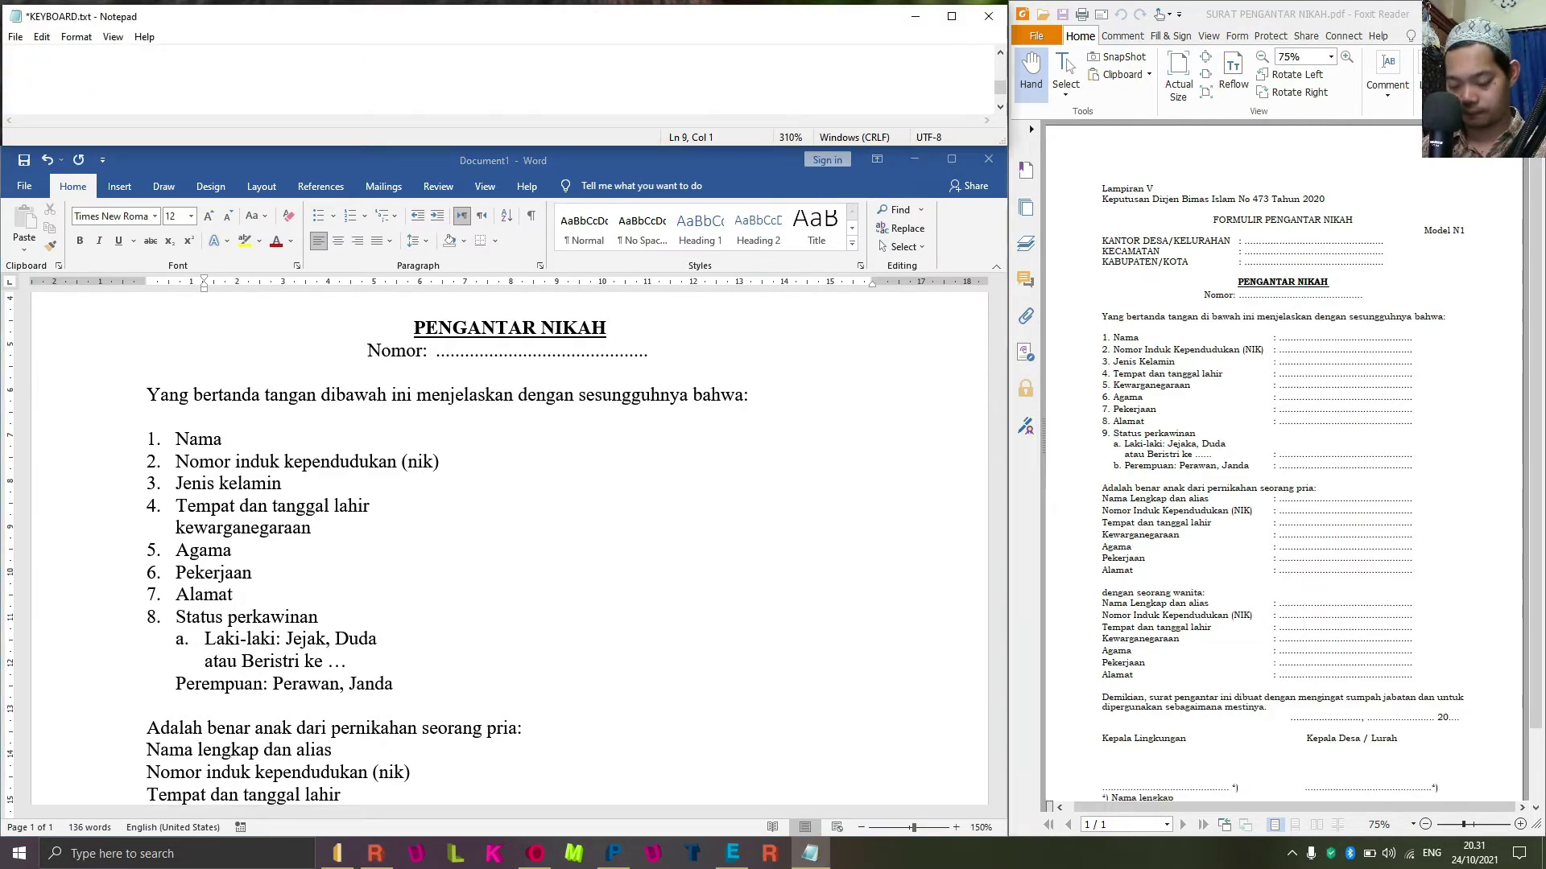
Type the note line 'CTRL + M = NAMBAH TAB' in KEYBOARD.txt.
{"action": "type", "text": "ctrl"}
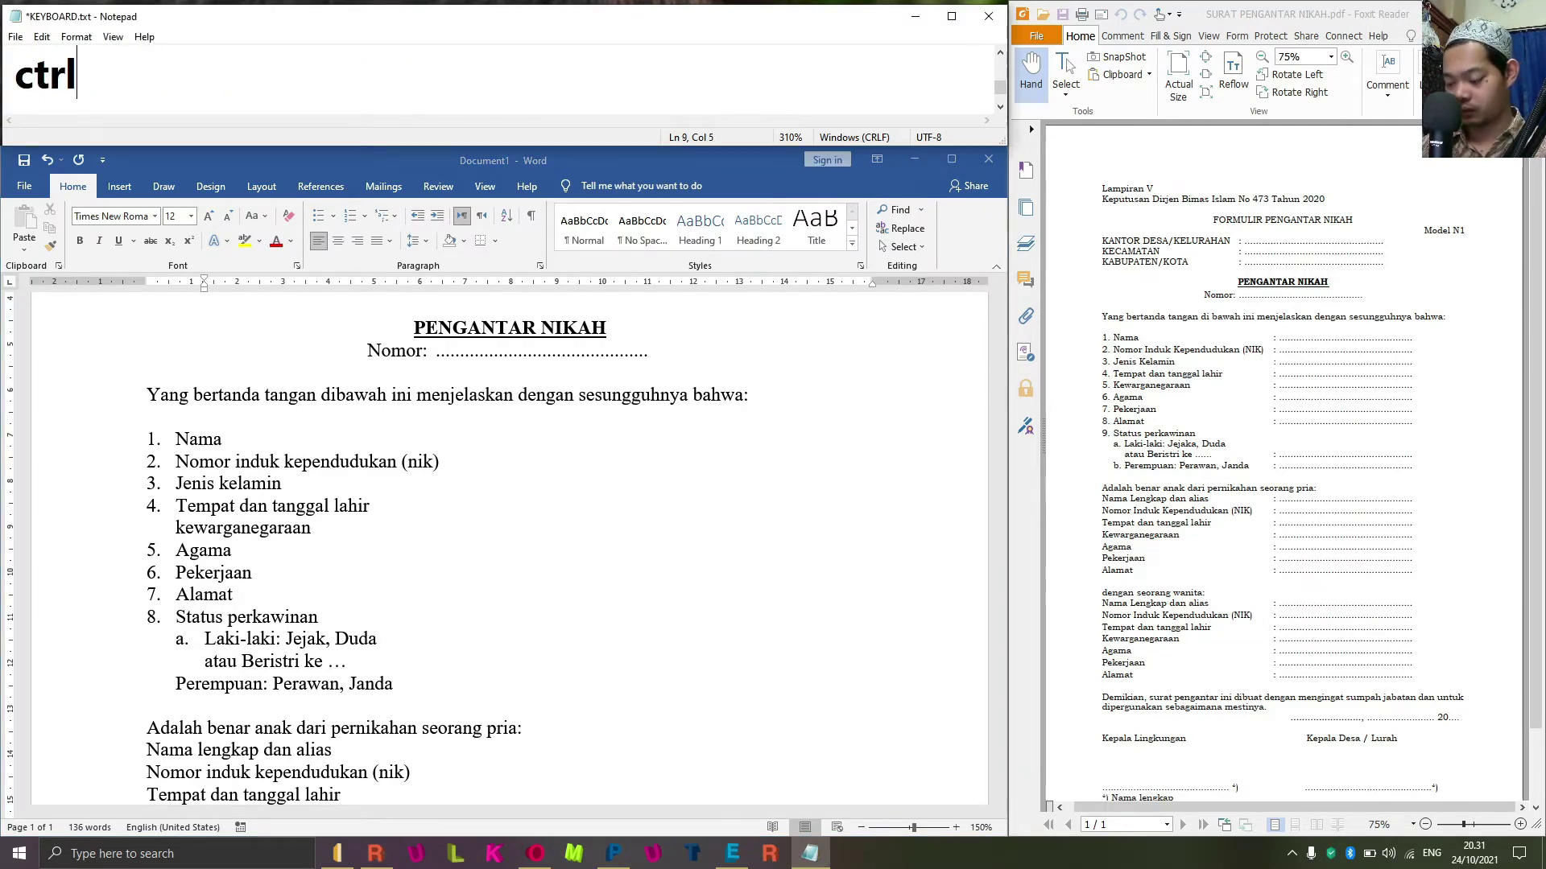
{"action": "key", "text": "BackSpace"}
{"action": "key", "text": "BackSpace"}
{"action": "key", "text": "BackSpace"}
{"action": "key", "text": "BackSpace"}
{"action": "type", "text": "CTRL + "}
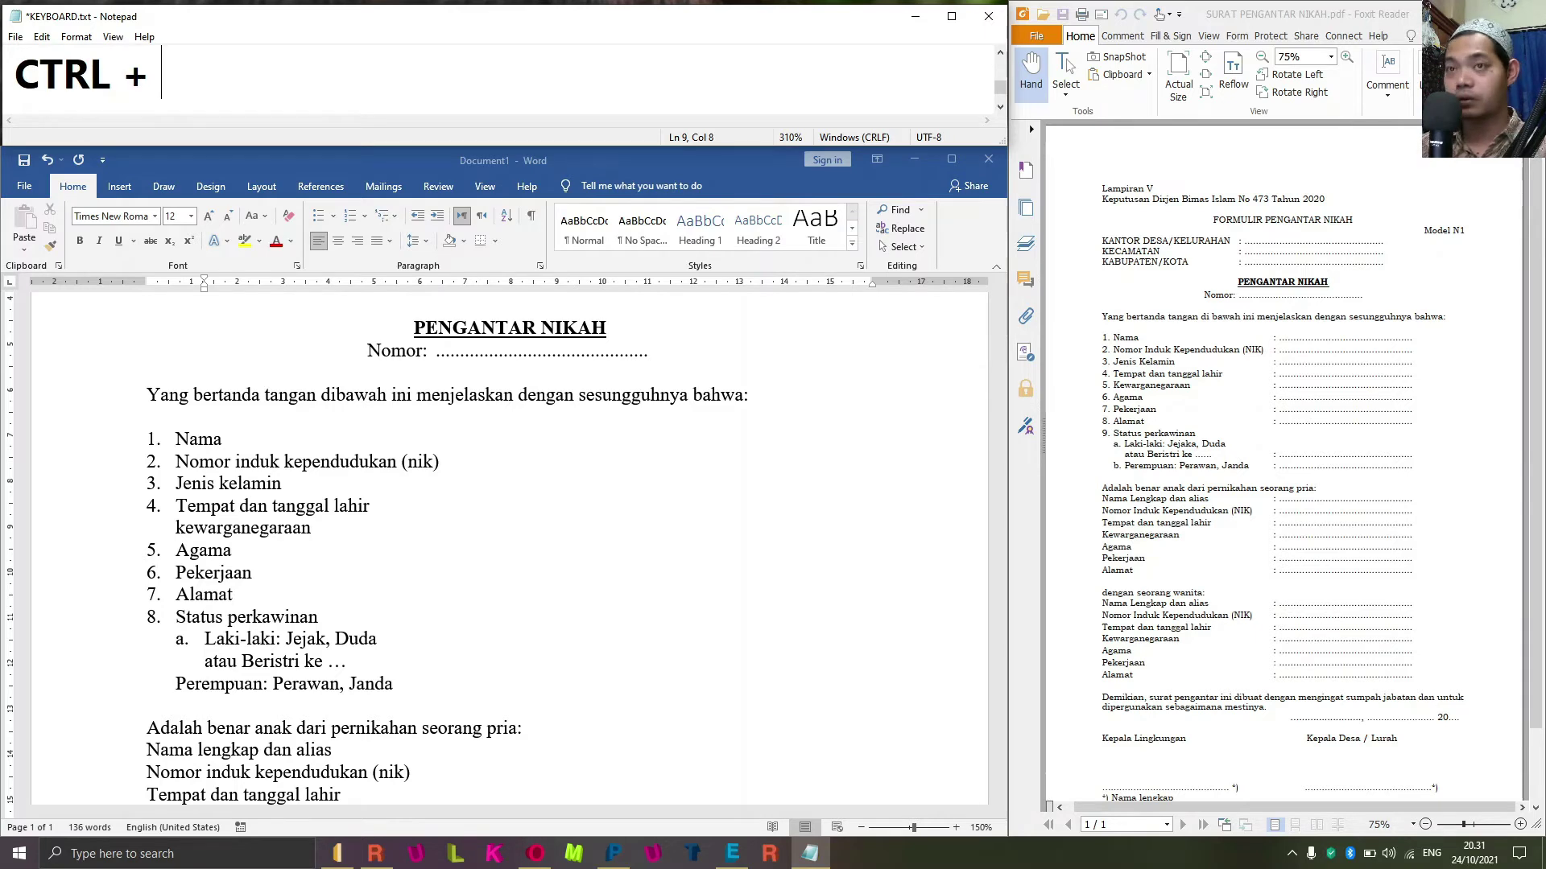
{"action": "type", "text": "M = "}
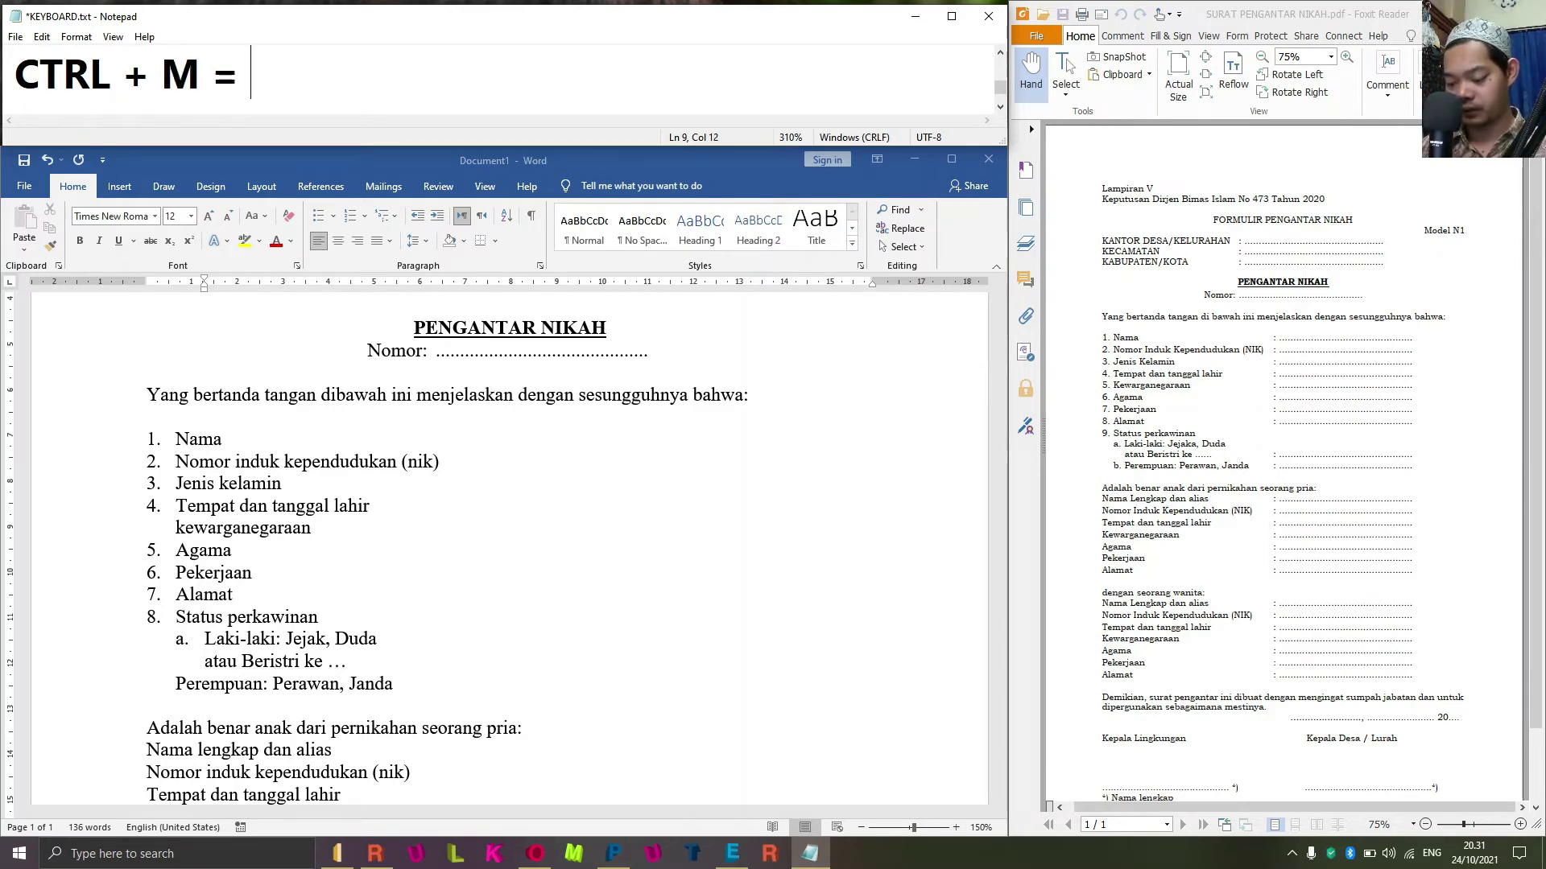
{"action": "type", "text": "NAMBA"}
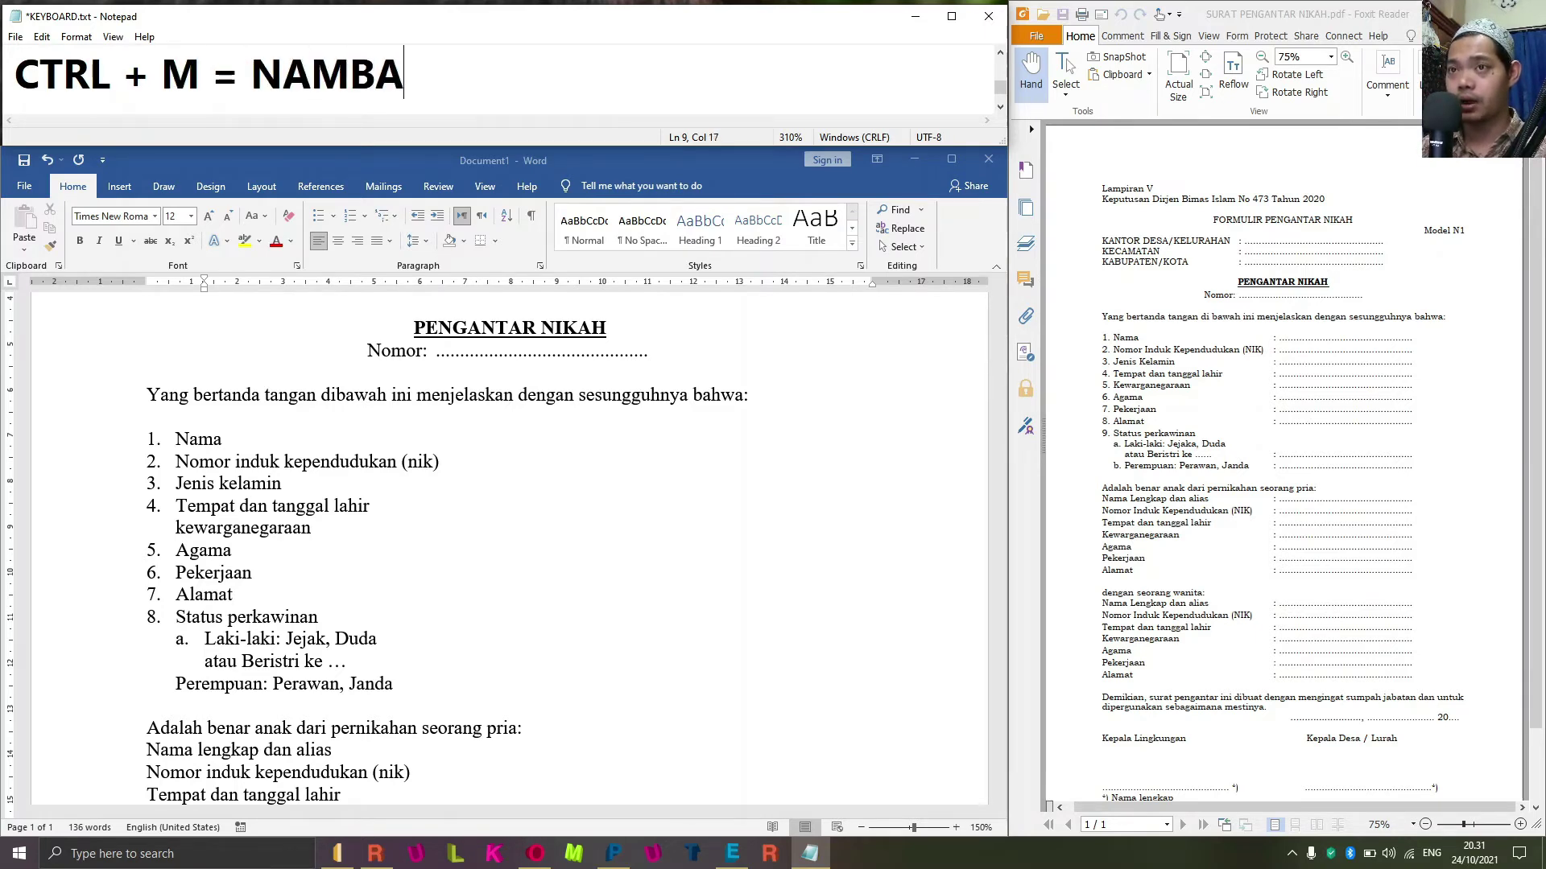
{"action": "type", "text": "H TAB"}
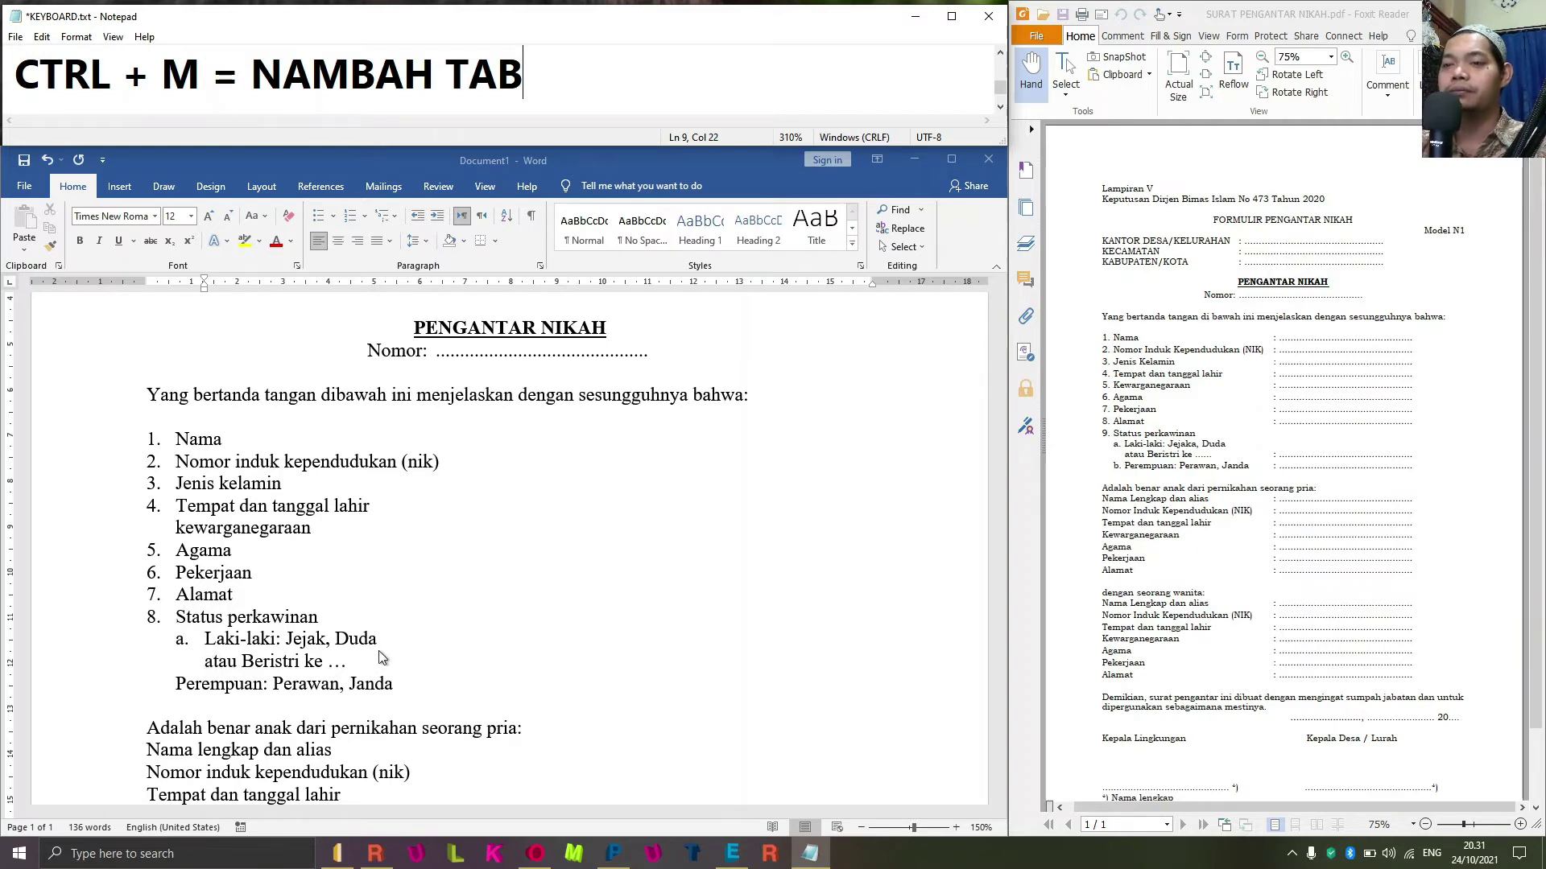
Format-paint item a. onto the Perempuan: Perawan, Janda line, making it sub-item b.
{"action": "left_click", "coordinate": [179, 703]}
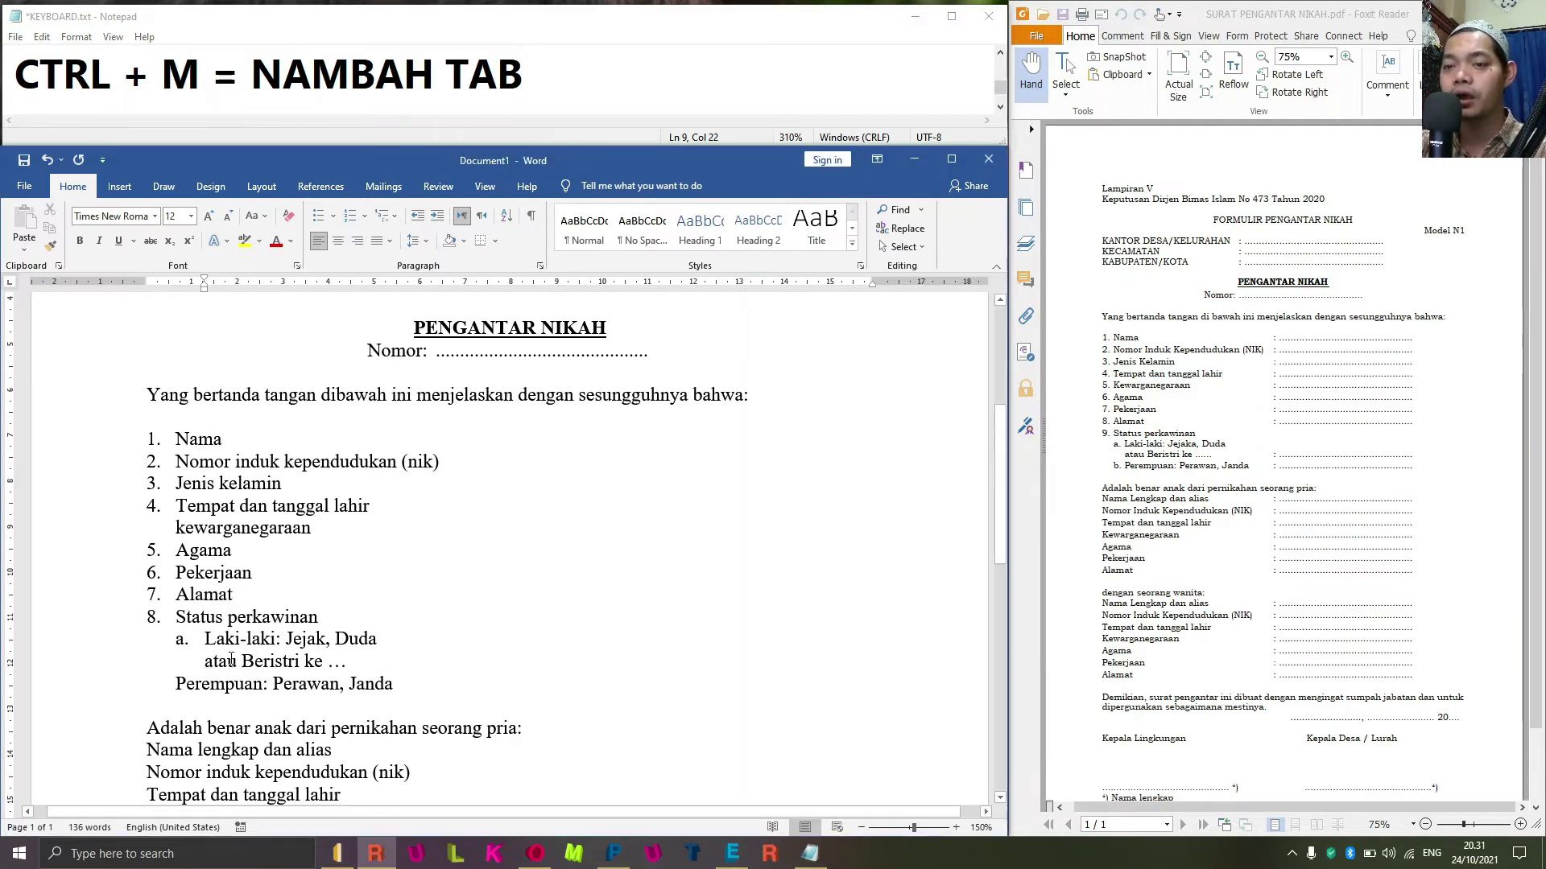
{"action": "left_click", "coordinate": [199, 640]}
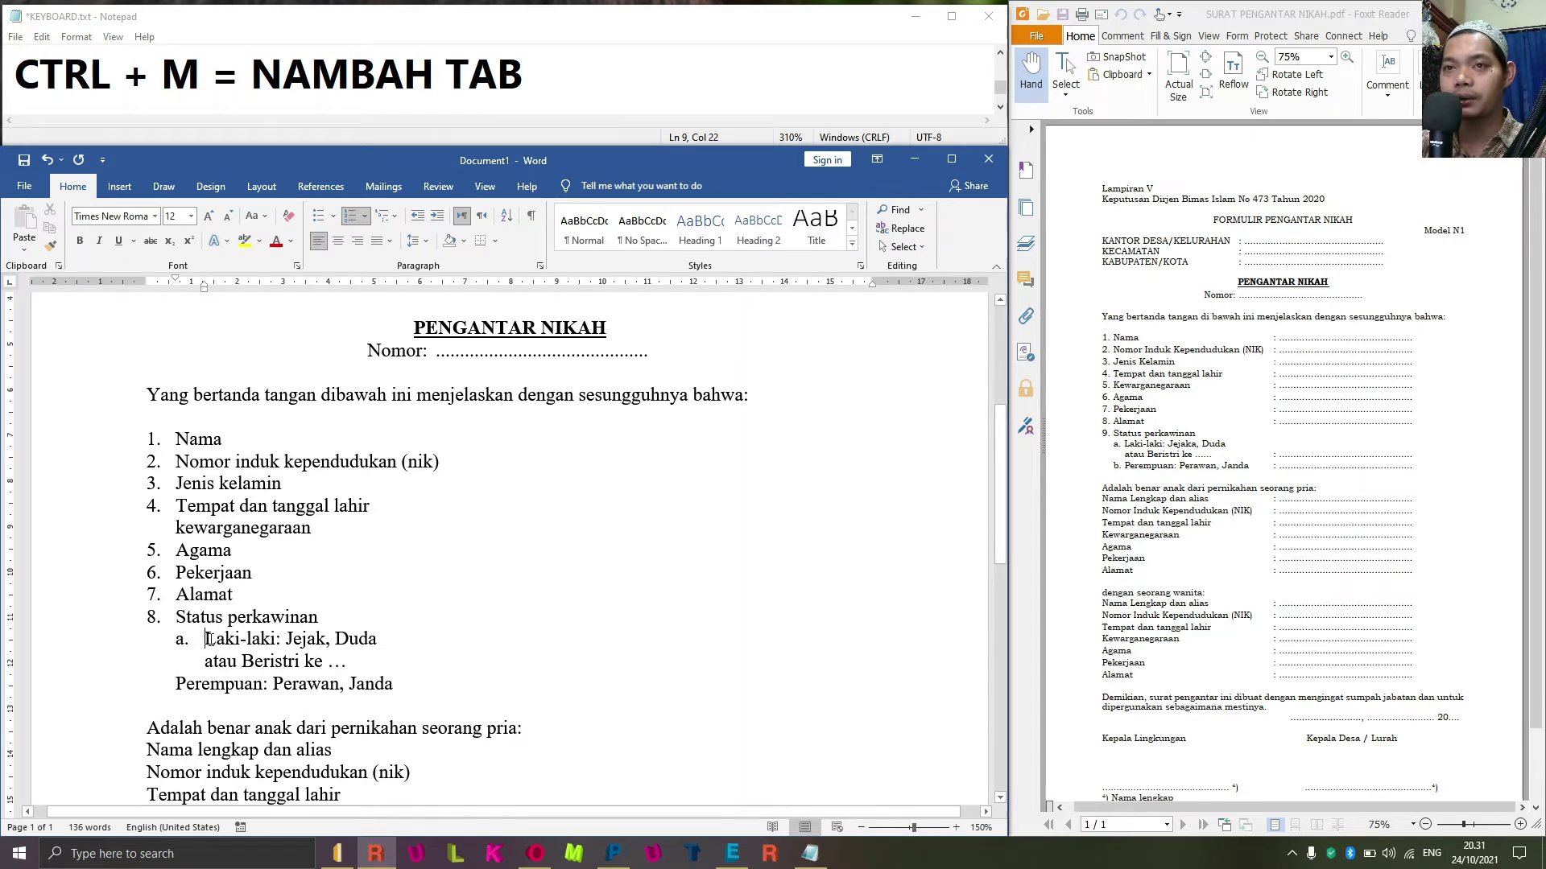
{"action": "left_click", "coordinate": [246, 654]}
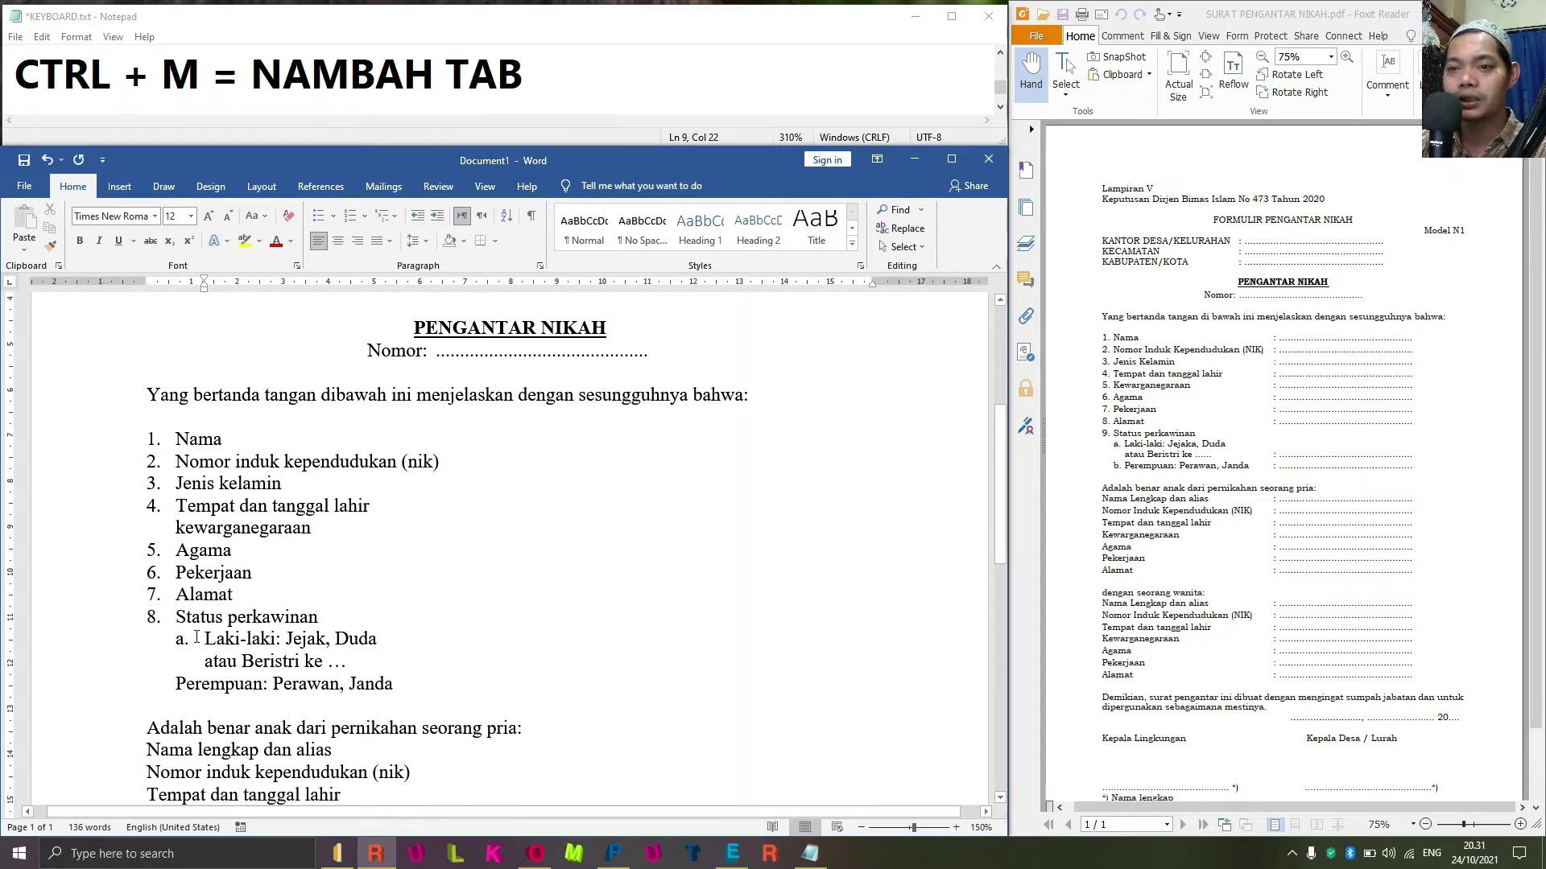
{"action": "left_click", "coordinate": [203, 638]}
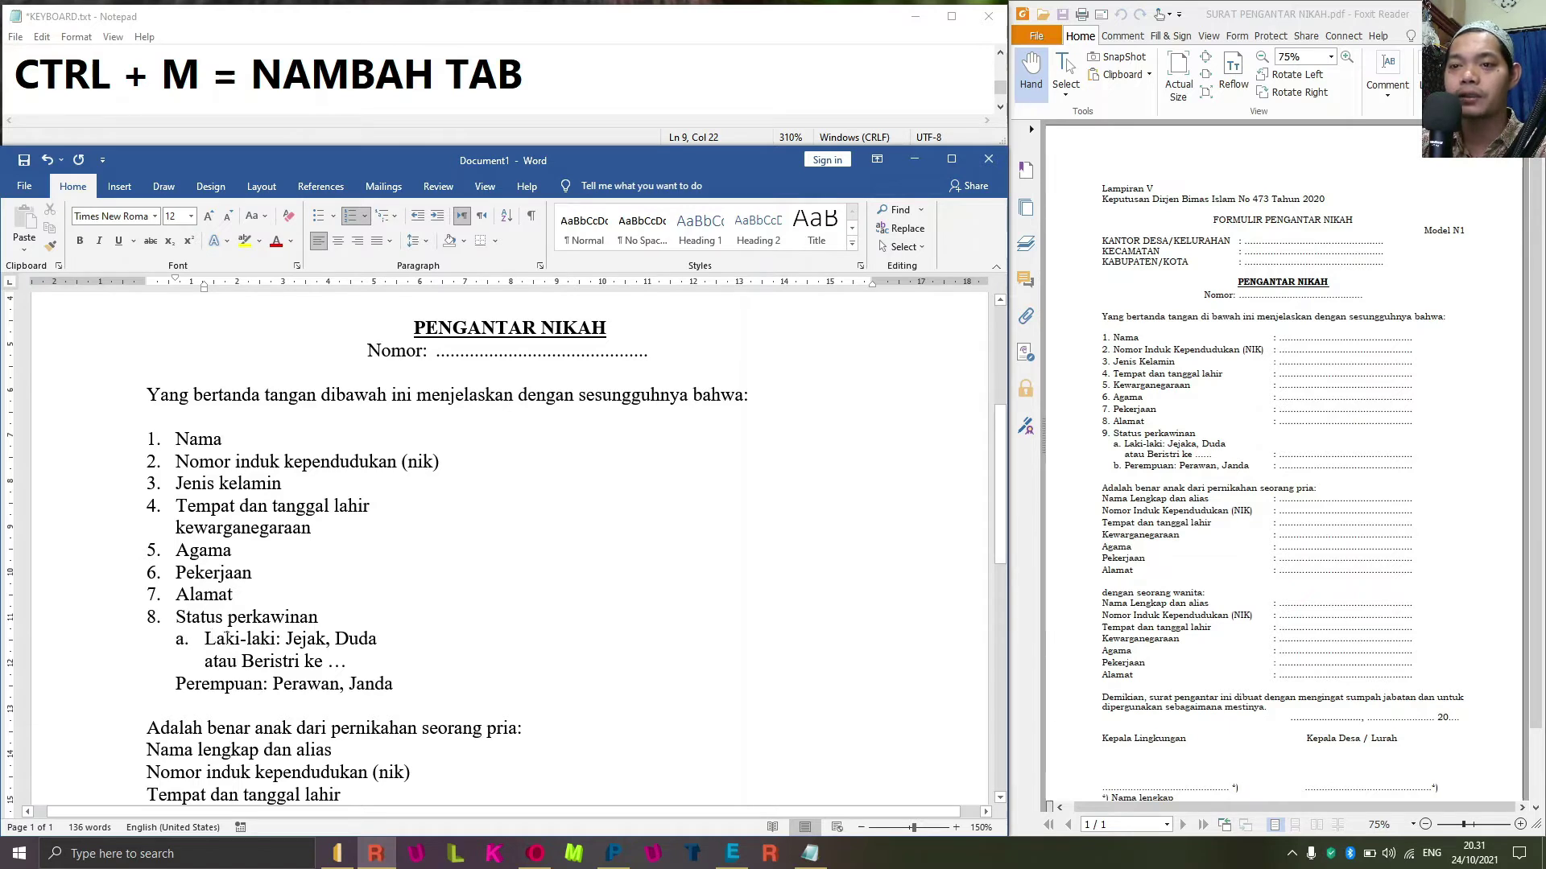
{"action": "left_click", "coordinate": [48, 246]}
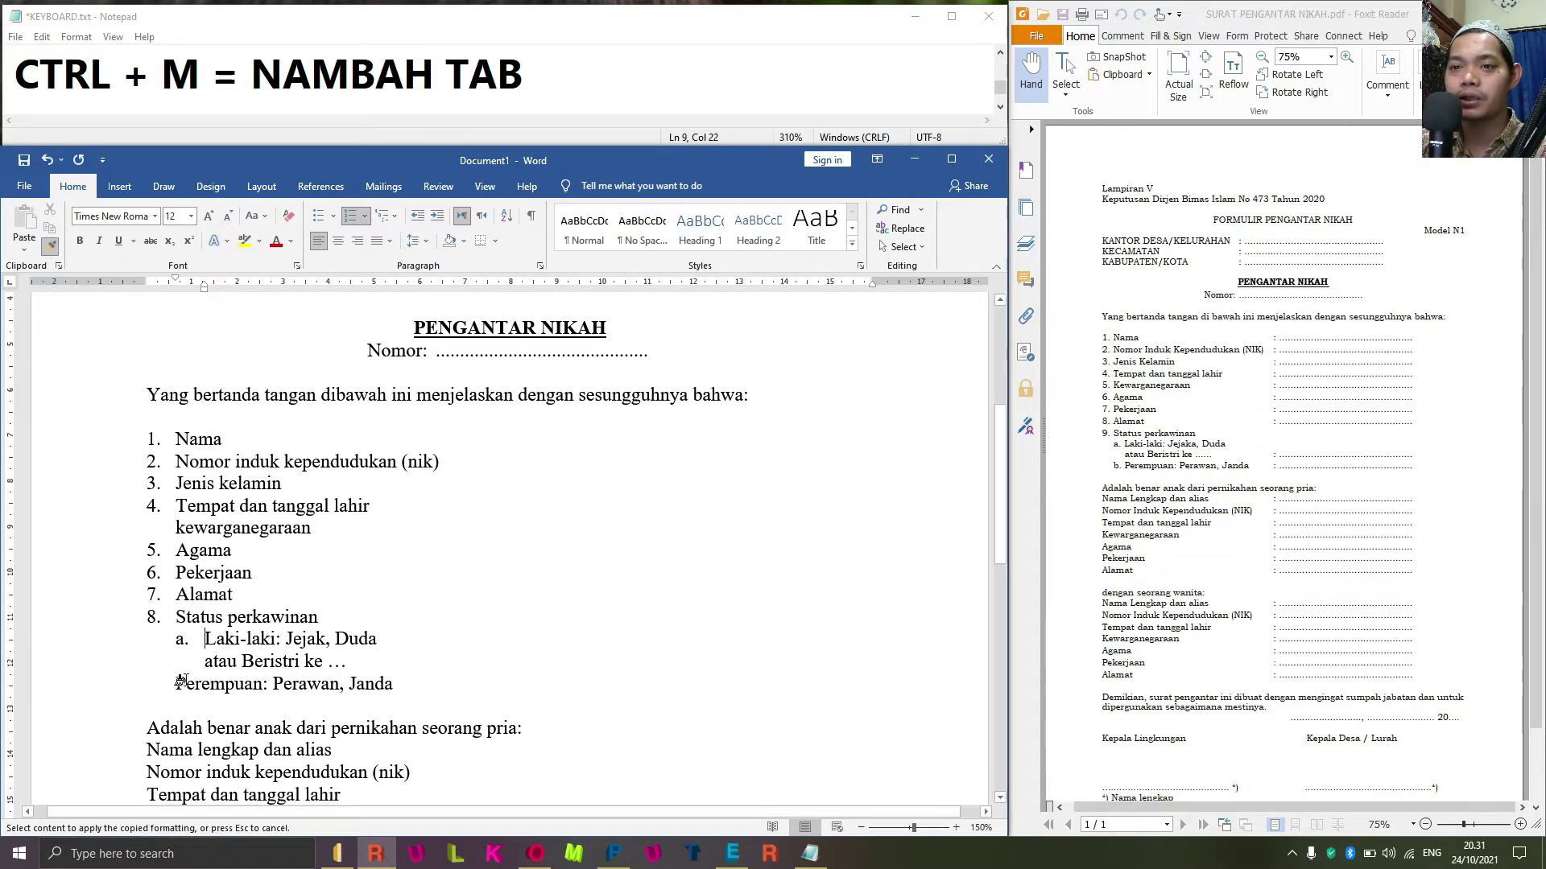
{"action": "left_click", "coordinate": [201, 683]}
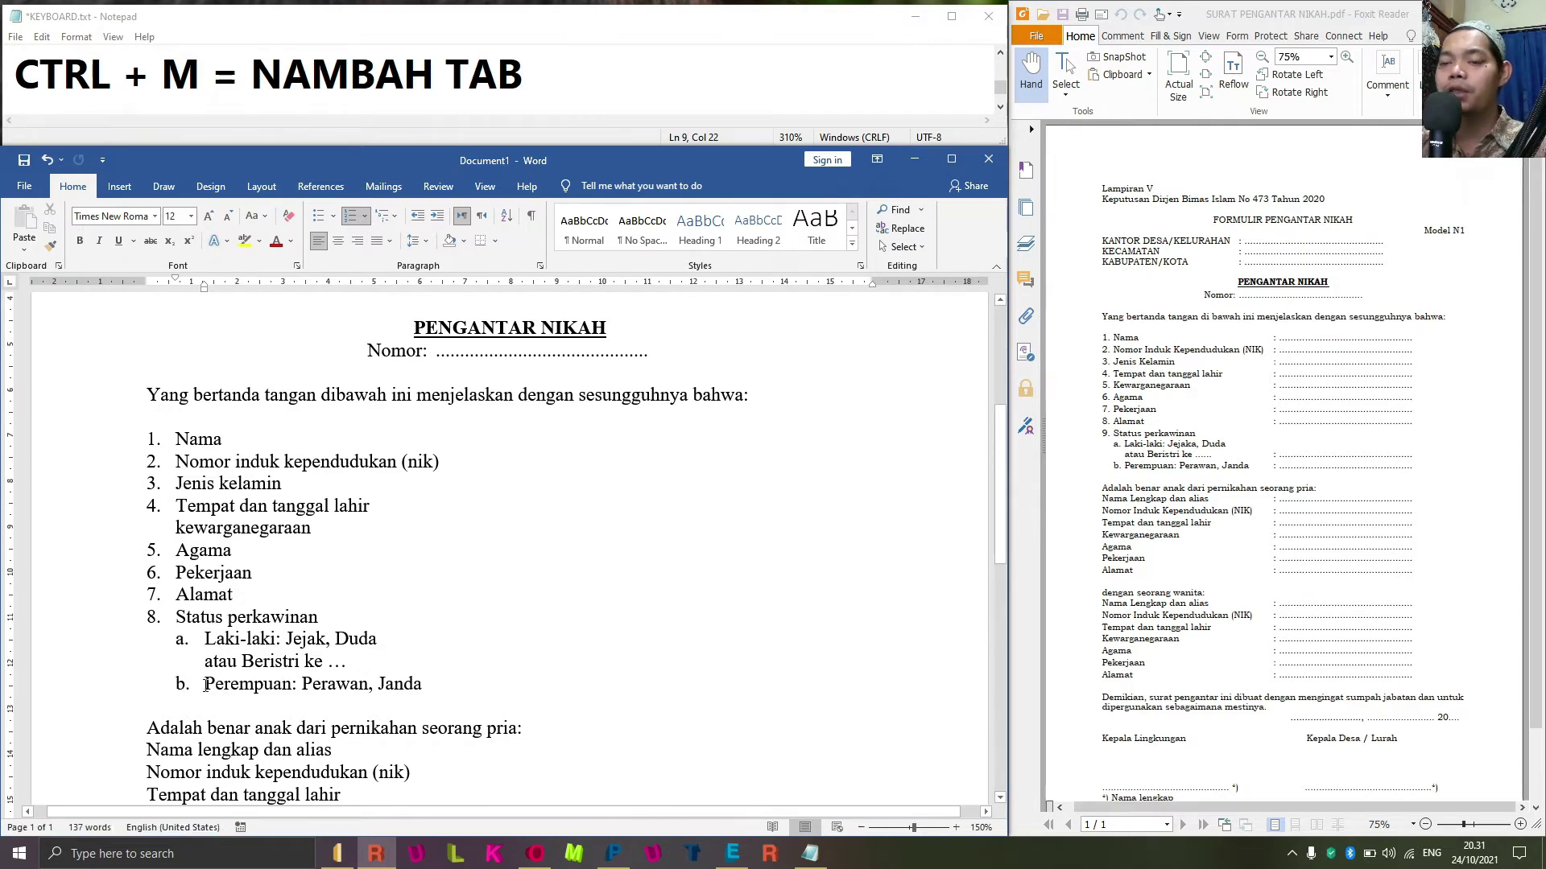
{"action": "left_click", "coordinate": [199, 644]}
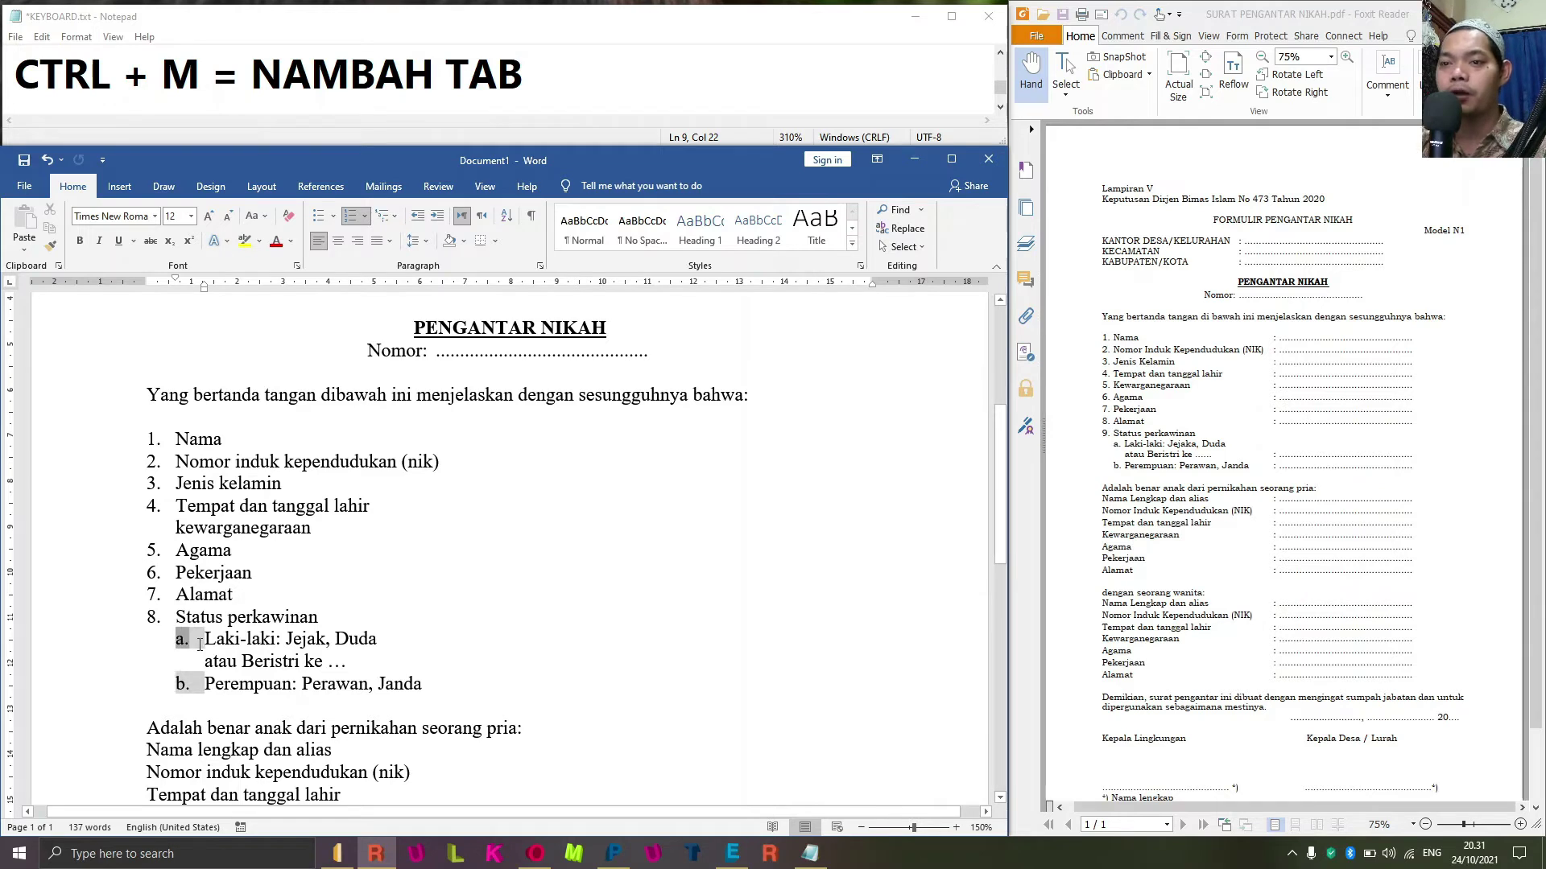
{"action": "left_click", "coordinate": [386, 683]}
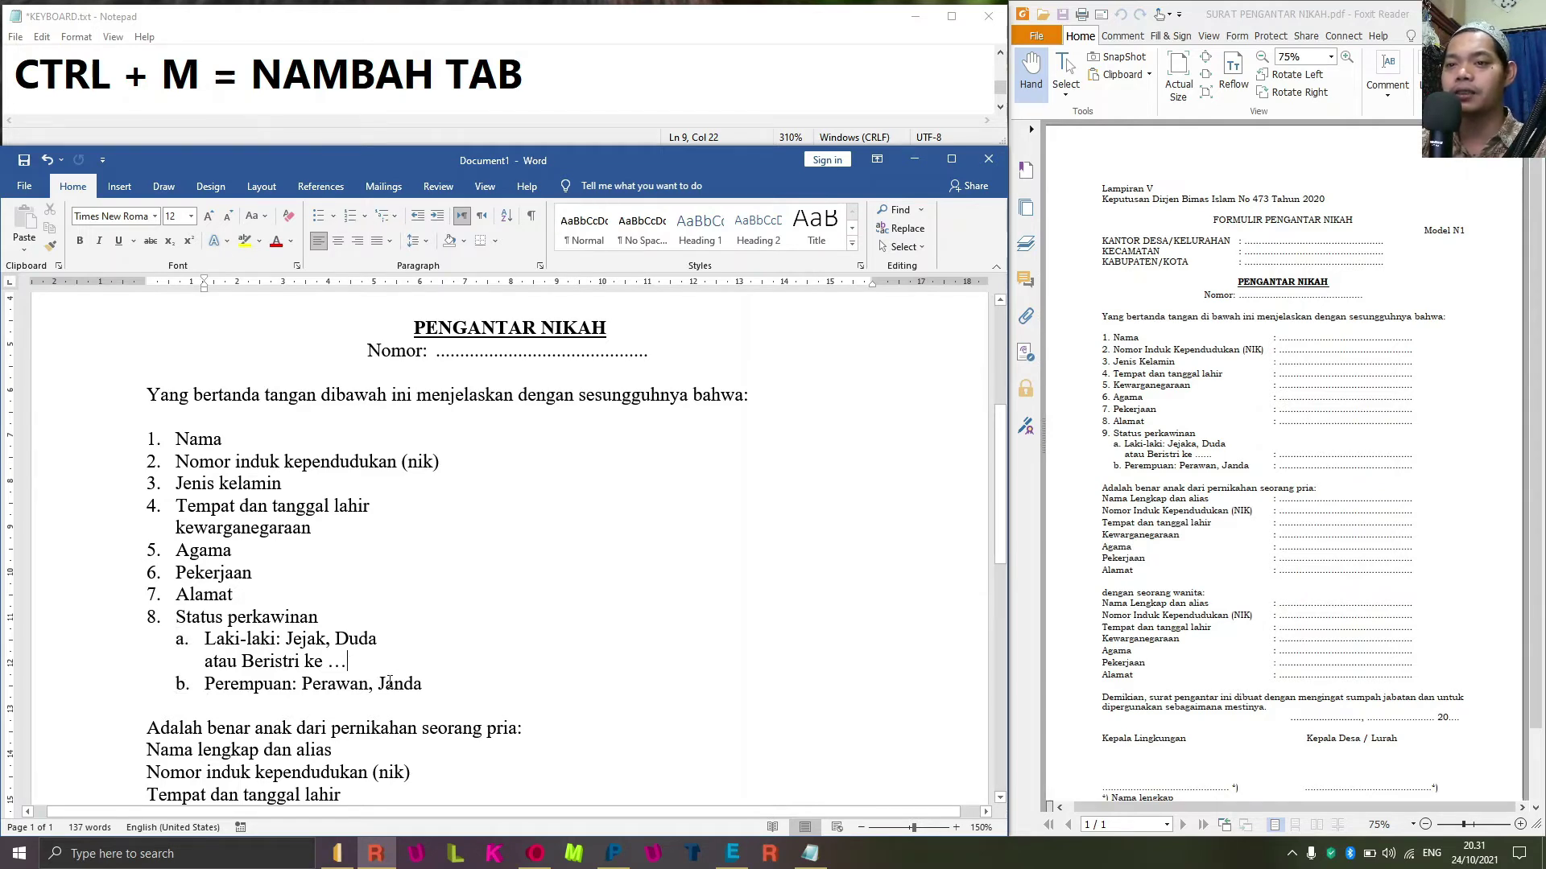
{"action": "key", "text": "Up"}
{"action": "key", "text": "Up"}
{"action": "key", "text": "Up"}
{"action": "key", "text": "Up"}
{"action": "key", "text": "Up"}
{"action": "key", "text": "Up"}
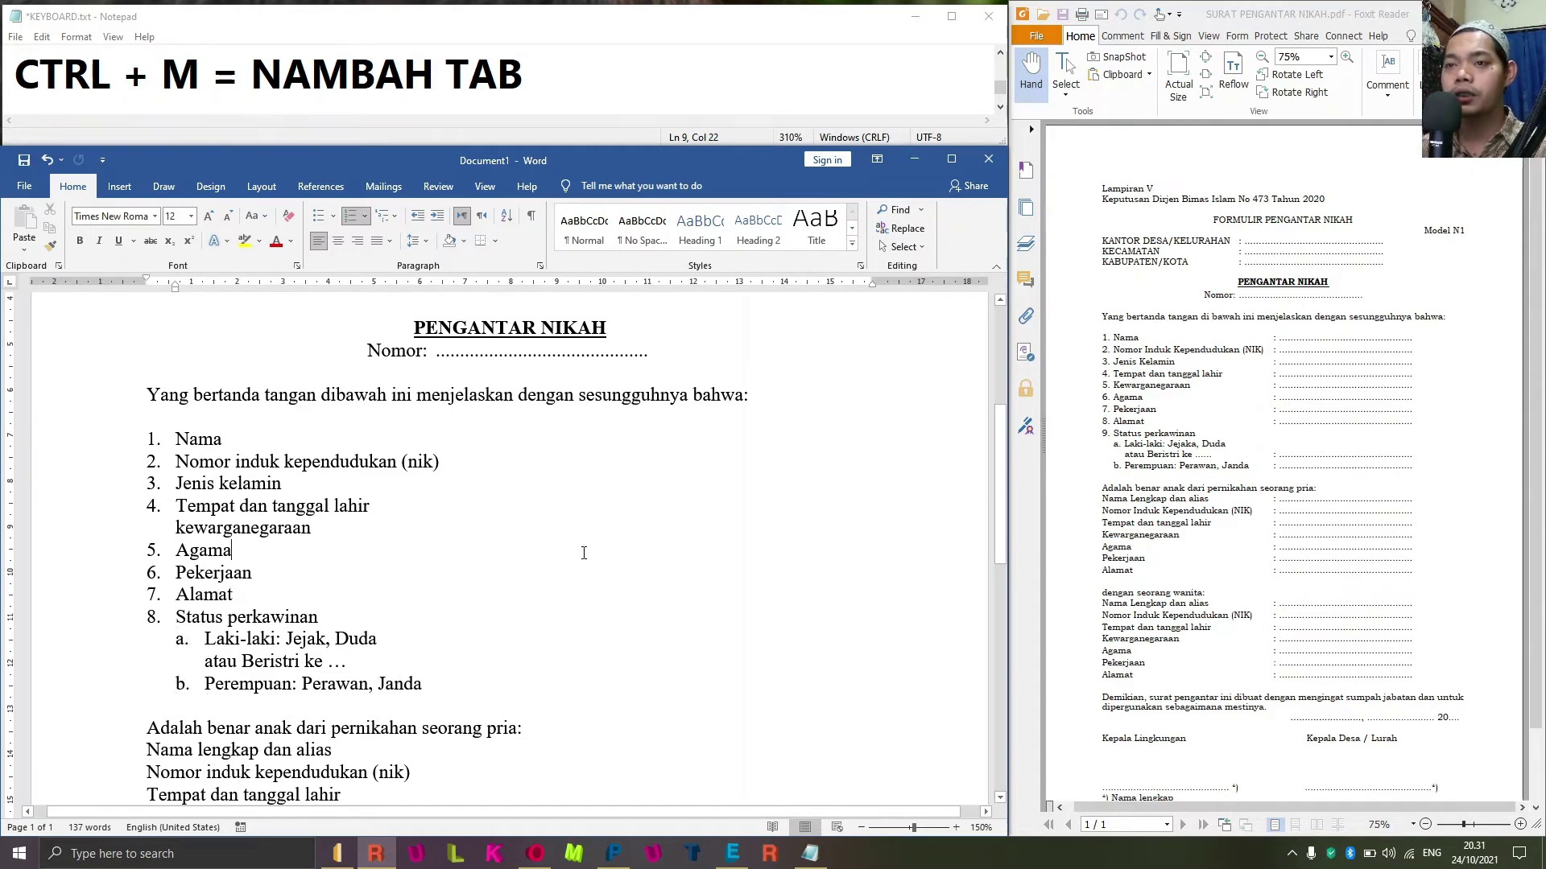
Title-case item 2 with NIK in capitals, and capitalize Kelamin in item 3.
{"action": "key", "text": "Up"}
{"action": "key", "text": "Up"}
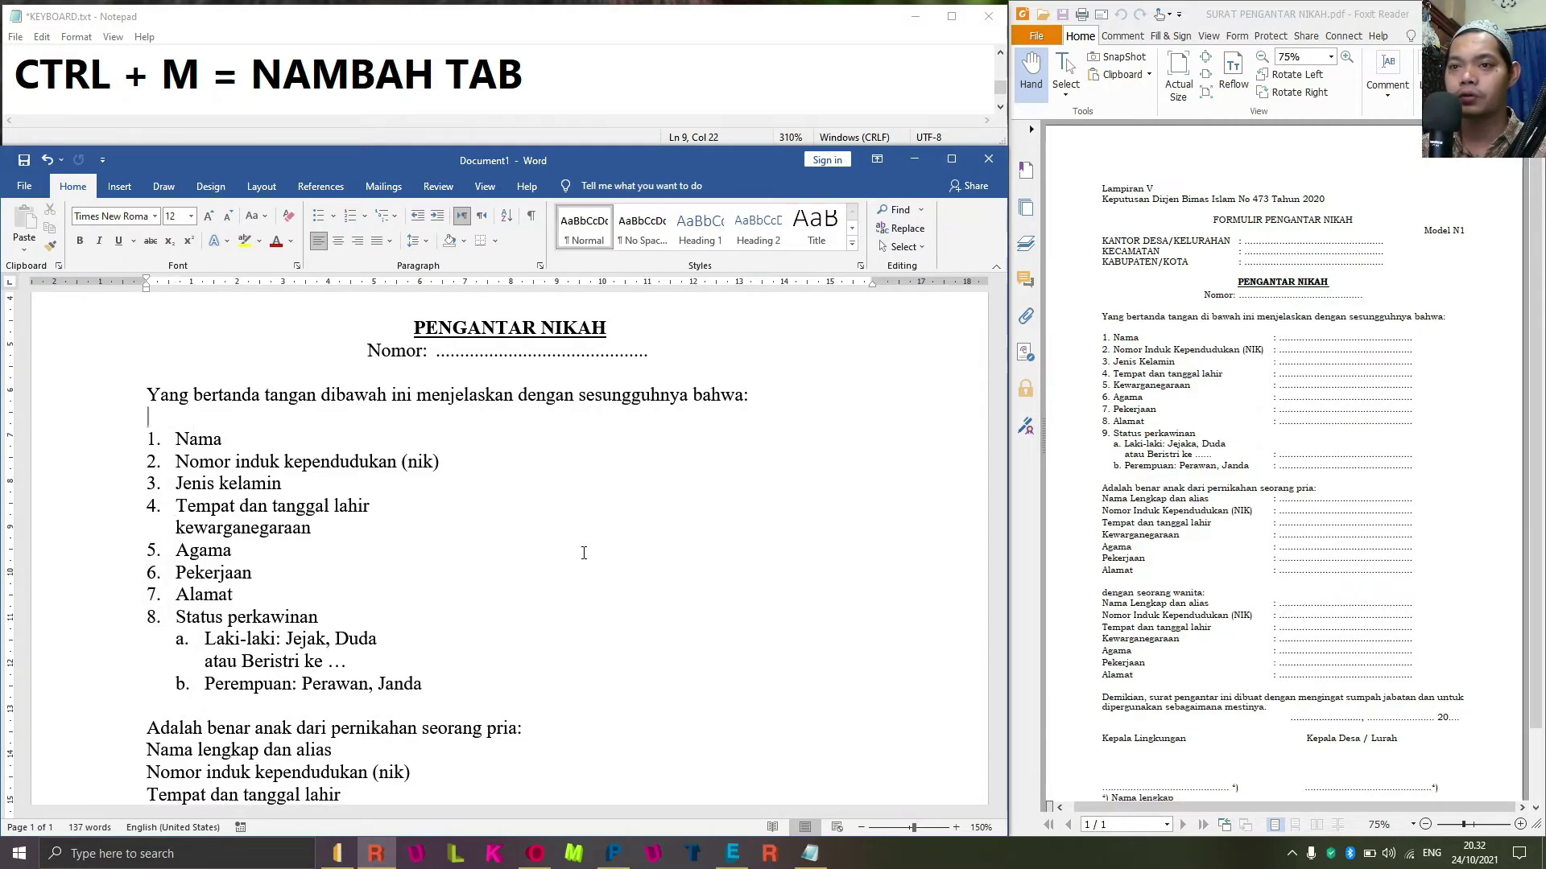
{"action": "key", "text": "Down"}
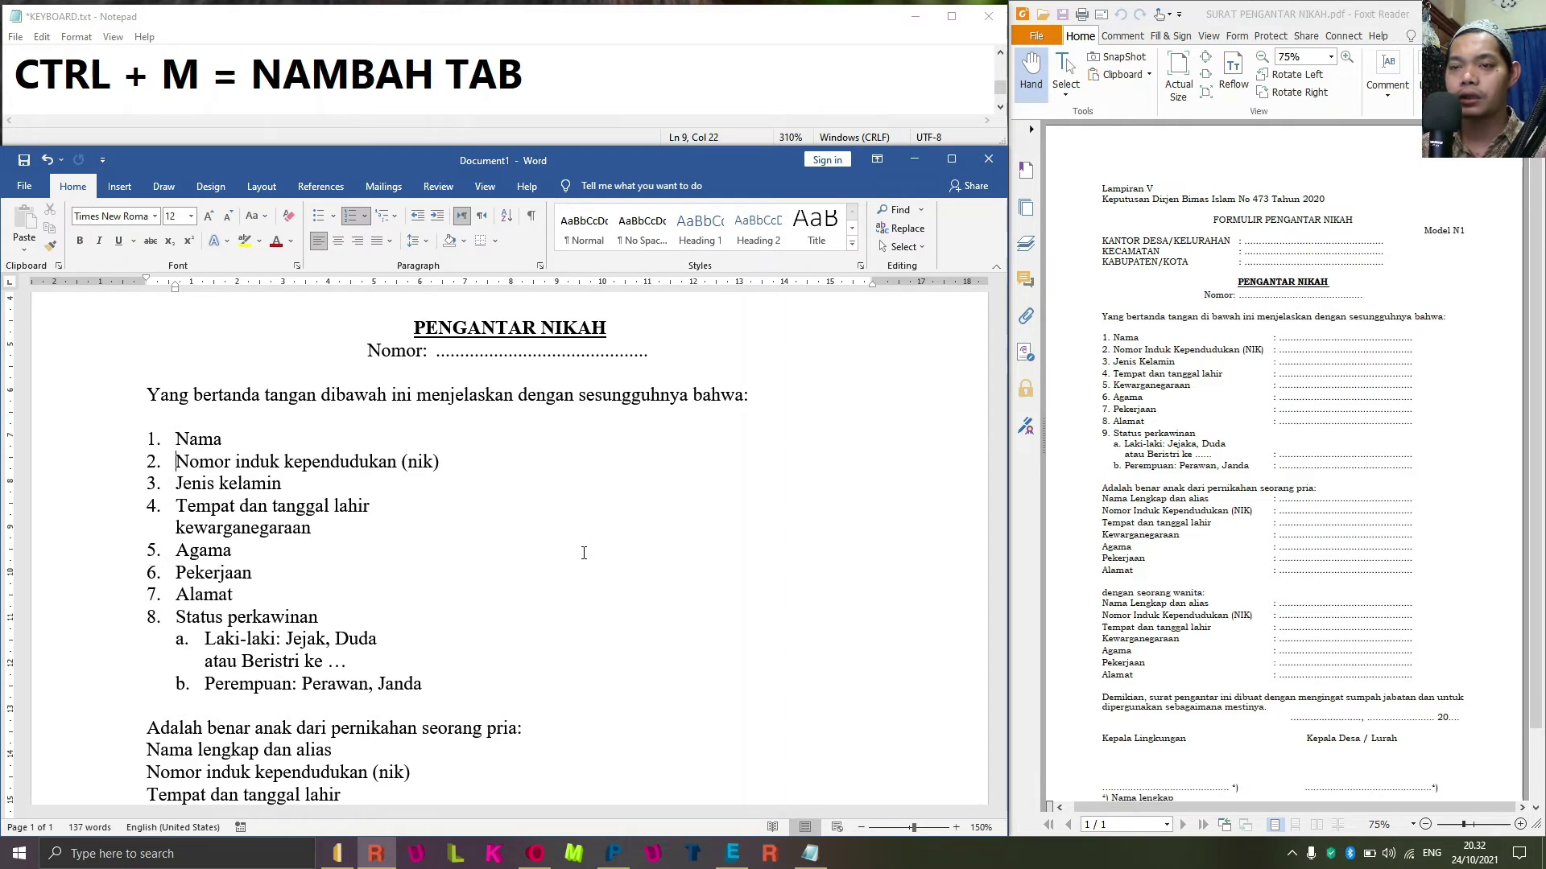
{"action": "key", "text": "shift+Right"}
{"action": "key", "text": "shift+Right"}
{"action": "key", "text": "shift+Right"}
{"action": "key", "text": "shift+Right"}
{"action": "key", "text": "shift+Right"}
{"action": "key", "text": "shift+Right"}
{"action": "key", "text": "shift+Right"}
{"action": "key", "text": "shift+Right"}
{"action": "key", "text": "shift+Right"}
{"action": "key", "text": "shift+Right"}
{"action": "key", "text": "shift+Right"}
{"action": "key", "text": "shift+Right"}
{"action": "key", "text": "shift+Right"}
{"action": "key", "text": "shift+Right"}
{"action": "key", "text": "shift+Right"}
{"action": "key", "text": "shift+Right"}
{"action": "key", "text": "shift+Right"}
{"action": "key", "text": "shift+Right"}
{"action": "key", "text": "shift+Right"}
{"action": "key", "text": "shift+Right"}
{"action": "key", "text": "shift+Right"}
{"action": "key", "text": "shift+Right"}
{"action": "key", "text": "shift+Right"}
{"action": "key", "text": "shift+Right"}
{"action": "key", "text": "shift+Right"}
{"action": "key", "text": "shift+Right"}
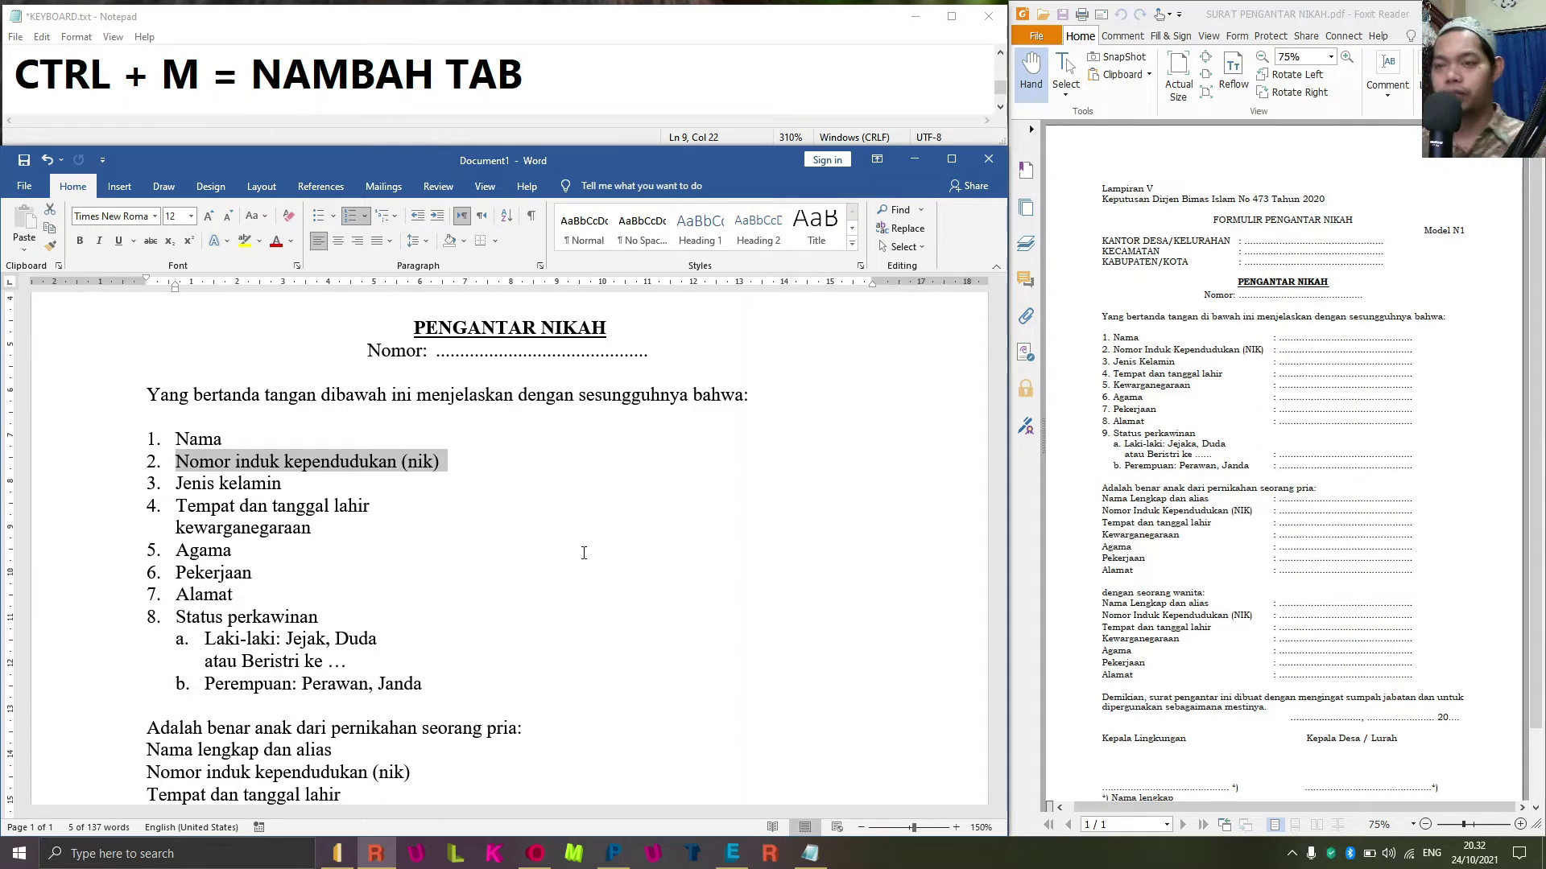
{"action": "key", "text": "shift+F3"}
{"action": "key", "text": "shift+F3"}
{"action": "key", "text": "shift+F3"}
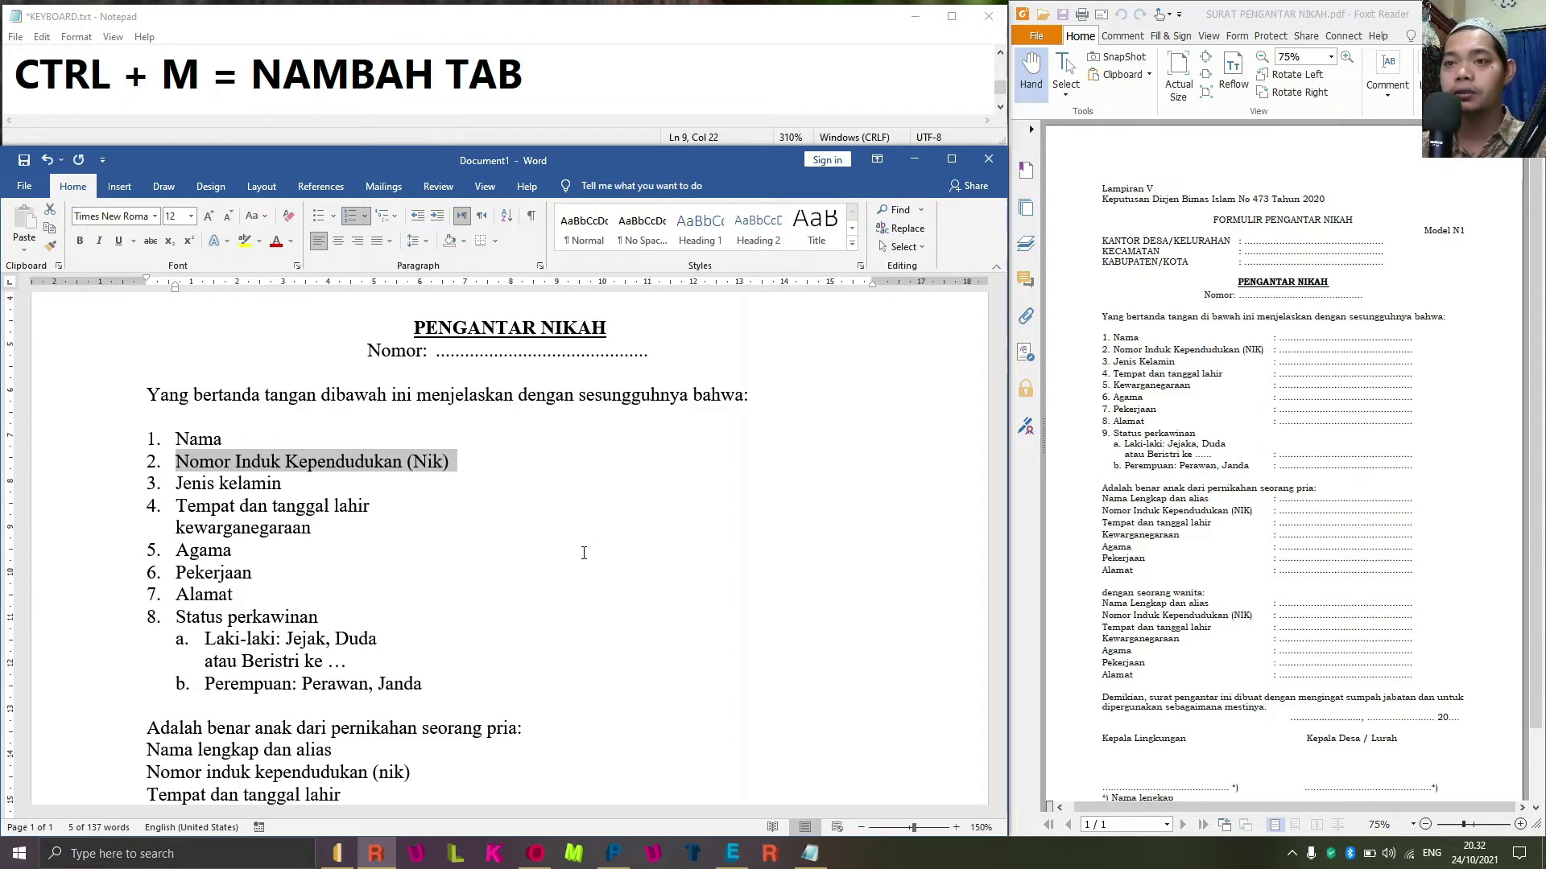
{"action": "key", "text": "Right"}
{"action": "key", "text": "Right"}
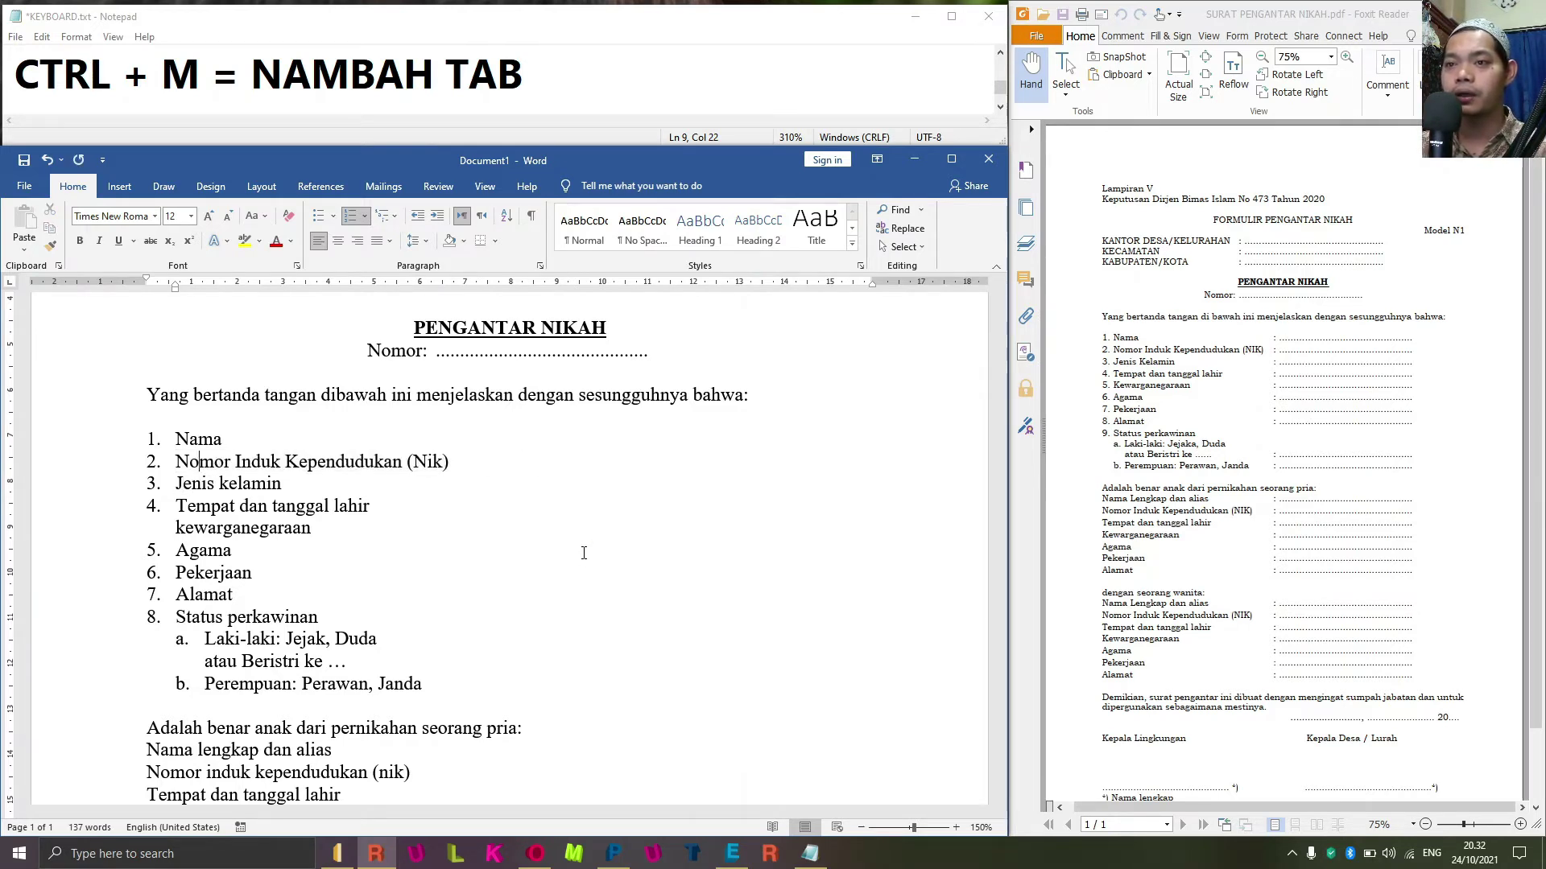
{"action": "key", "text": "Left"}
{"action": "key", "text": "Left"}
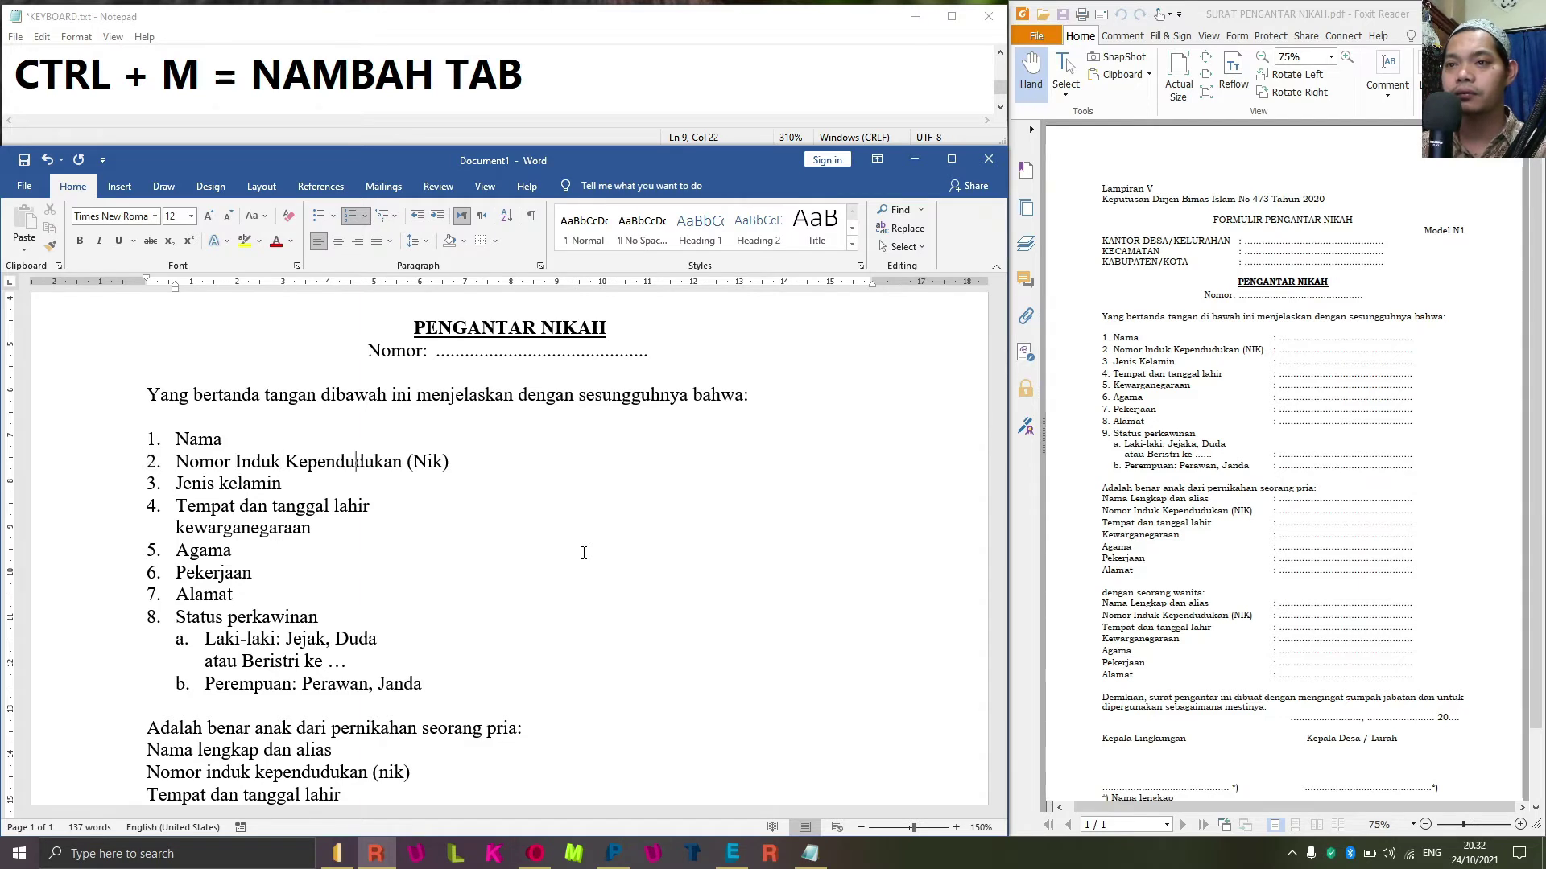
{"action": "key", "text": "ctrl+shift+Right"}
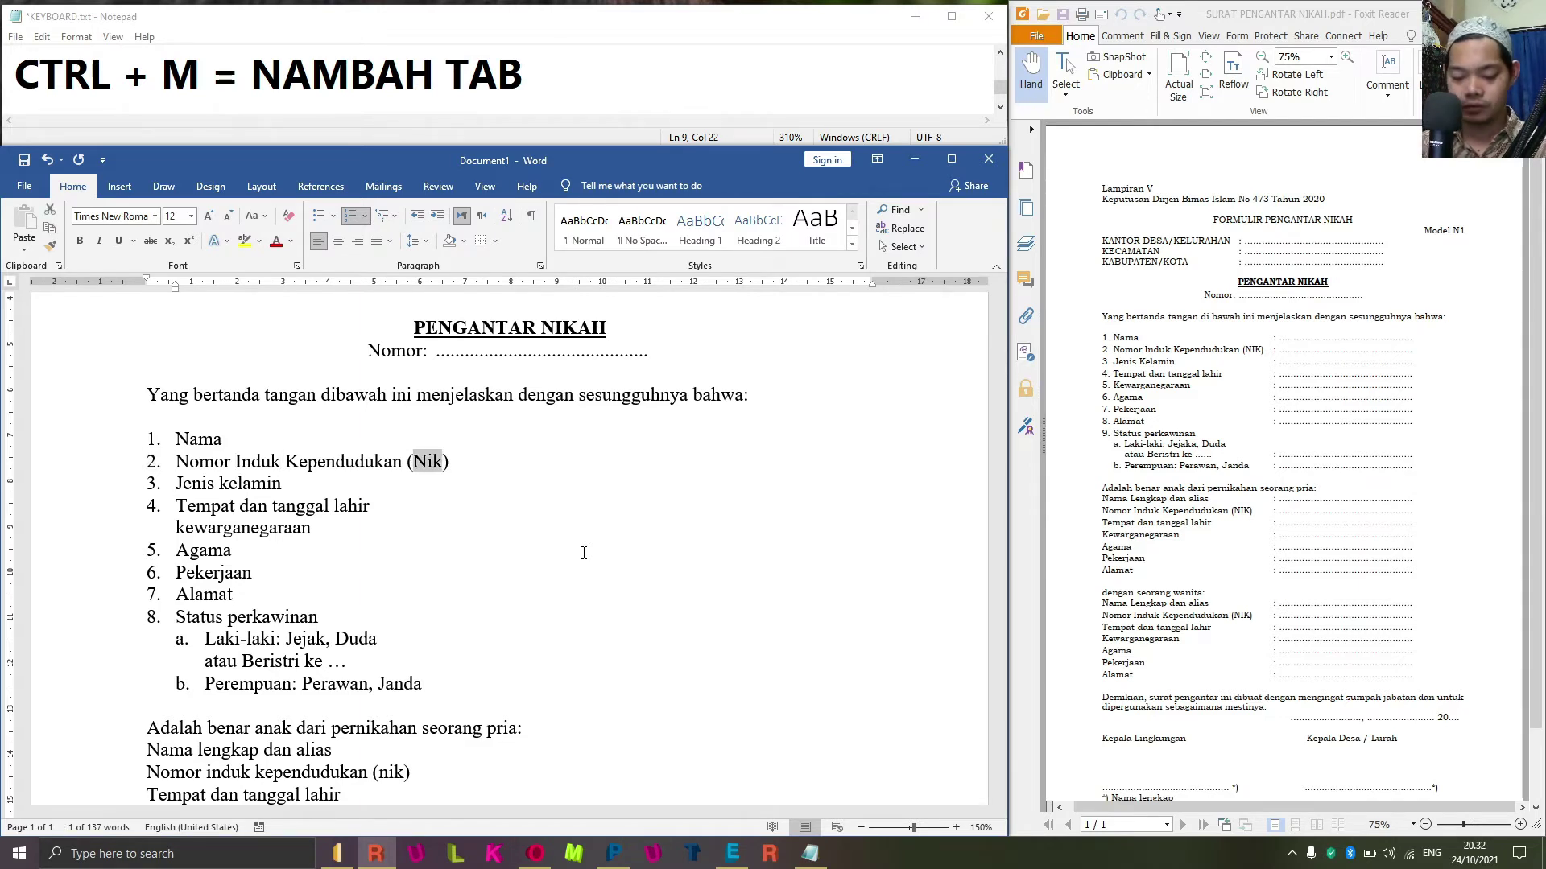
{"action": "key", "text": "shift+F3"}
{"action": "key", "text": "Right"}
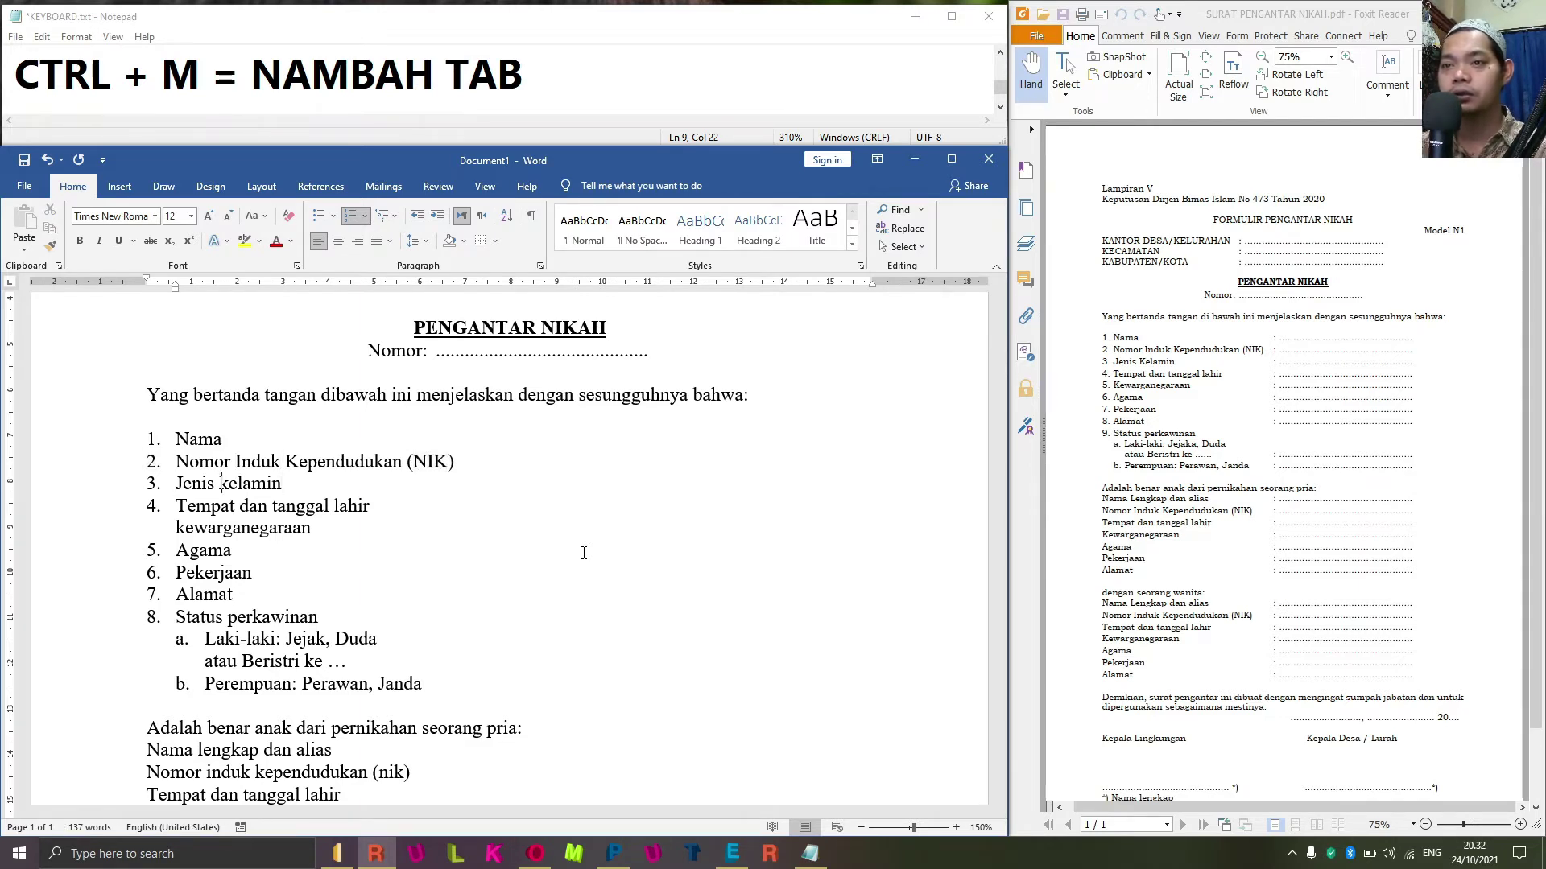
{"action": "key", "text": "shift+F3"}
{"action": "key", "text": "Down"}
{"action": "key", "text": "Up"}
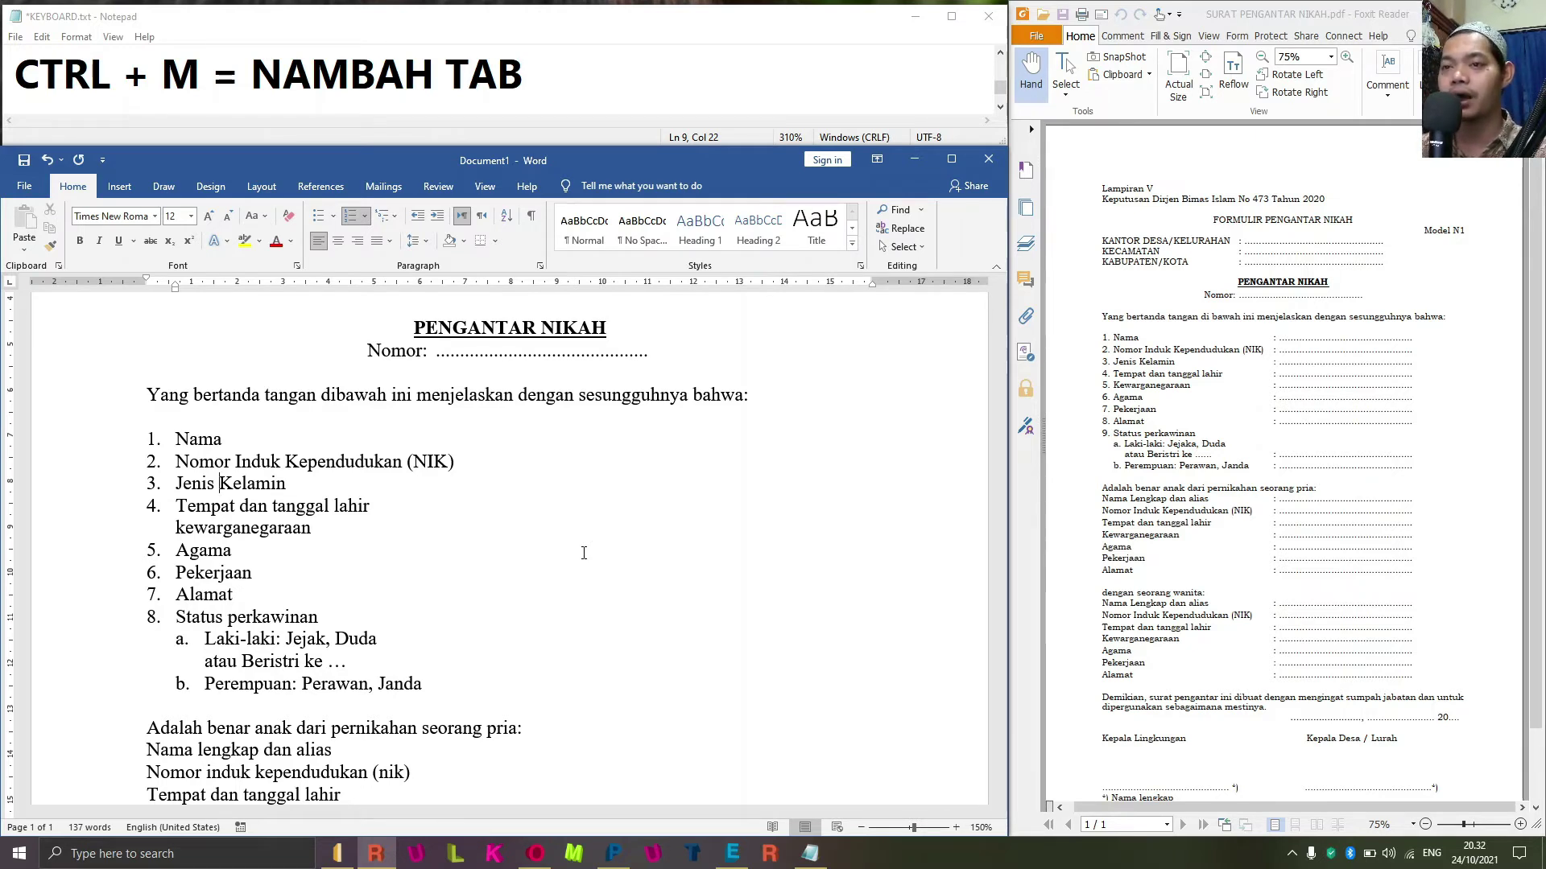
Split 'Kewarganegaraan' off as its own capitalized item 5, renumbering the items below.
{"action": "key", "text": "Down"}
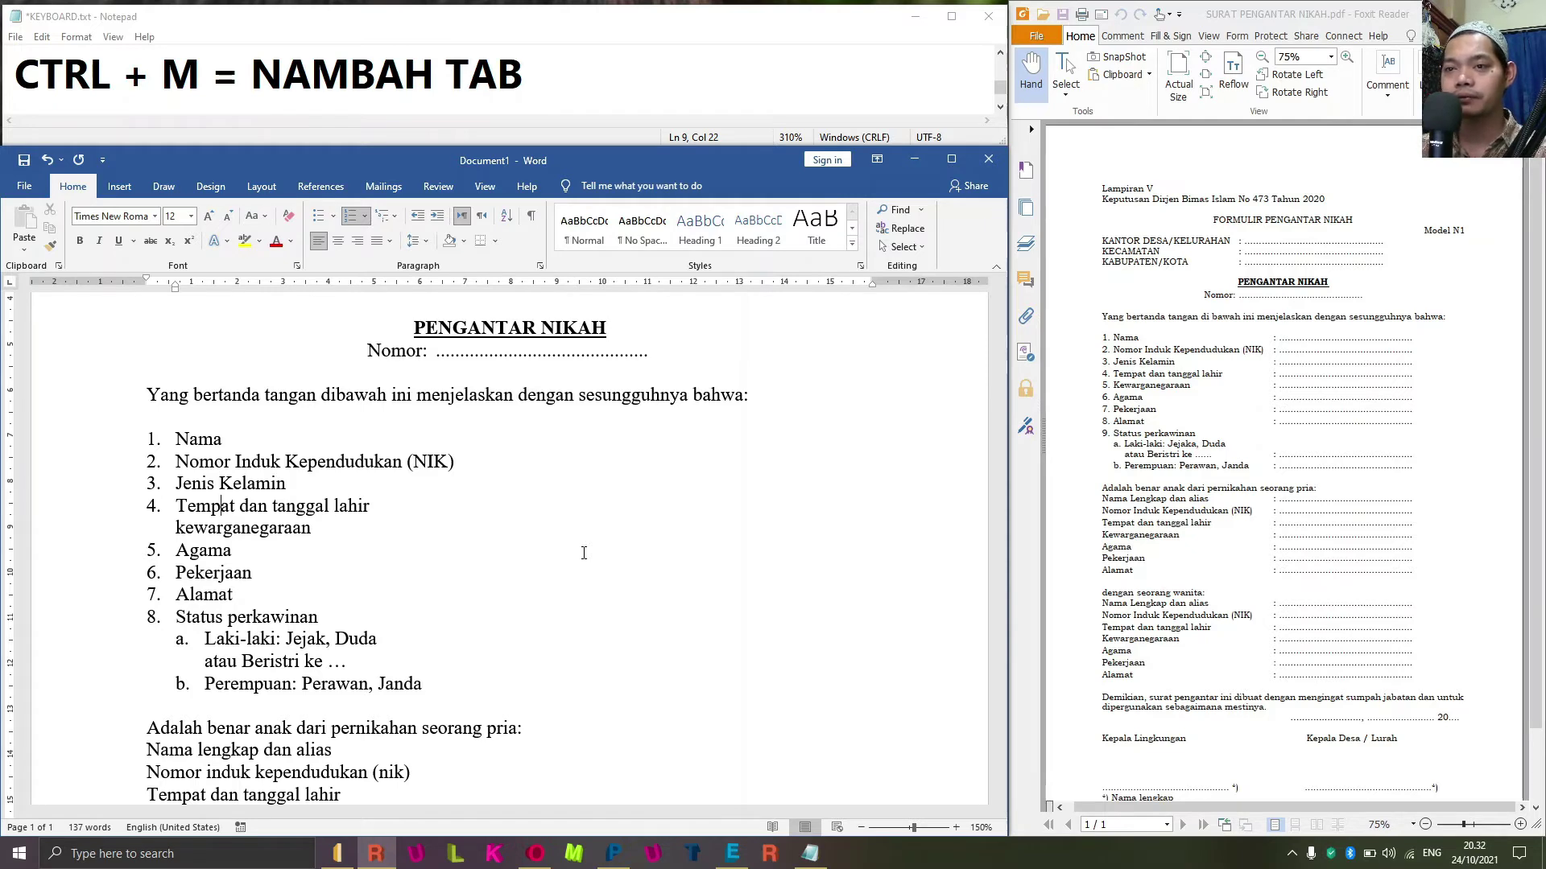
{"action": "key", "text": "Down"}
{"action": "key", "text": "Home"}
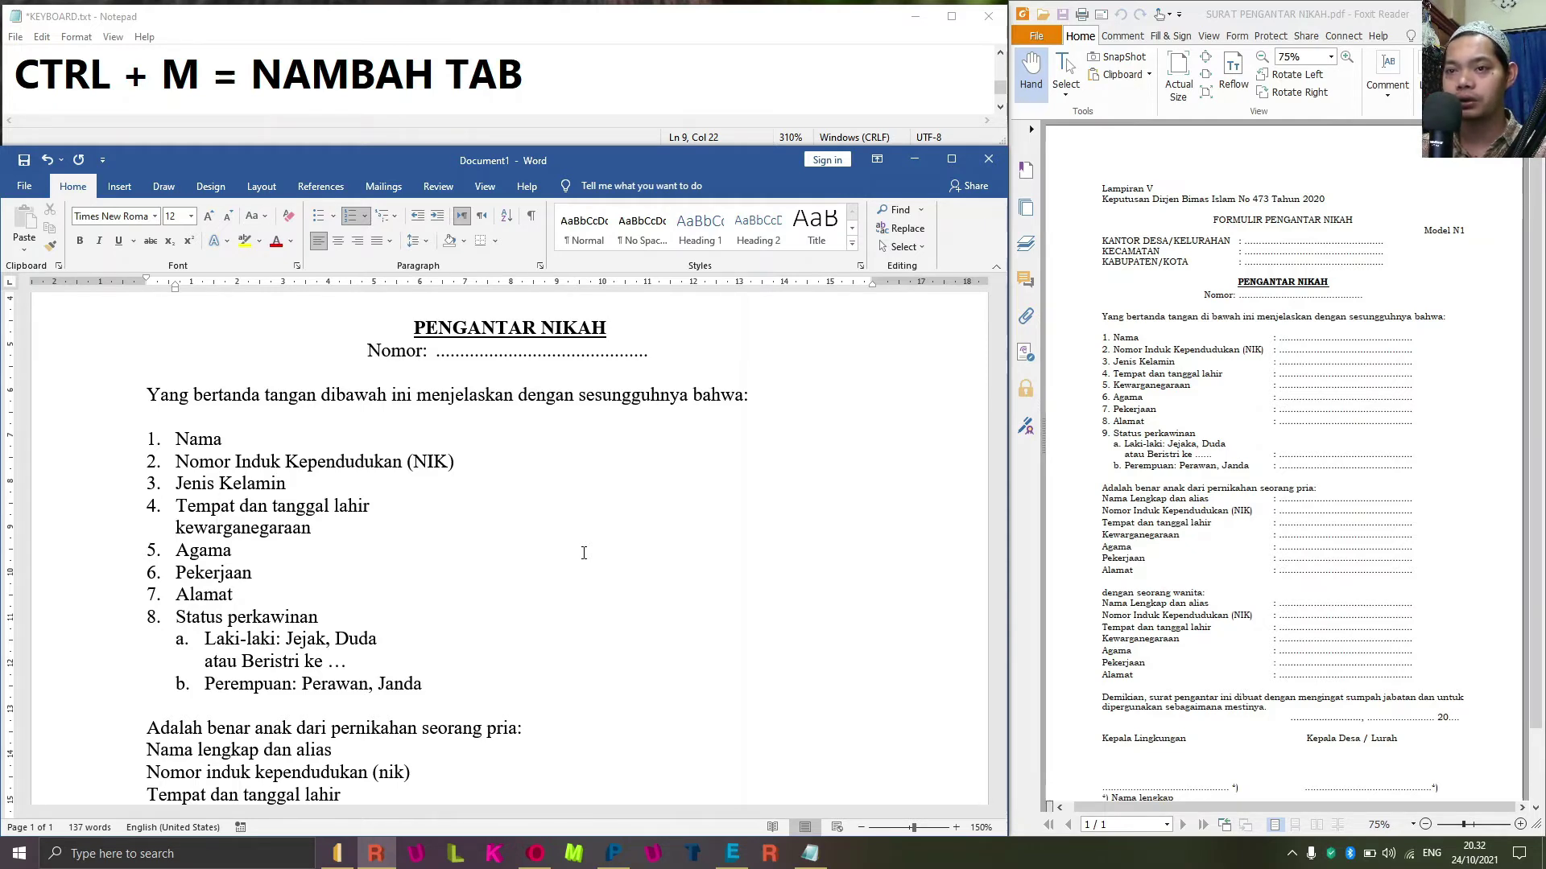
{"action": "key", "text": "BackSpace"}
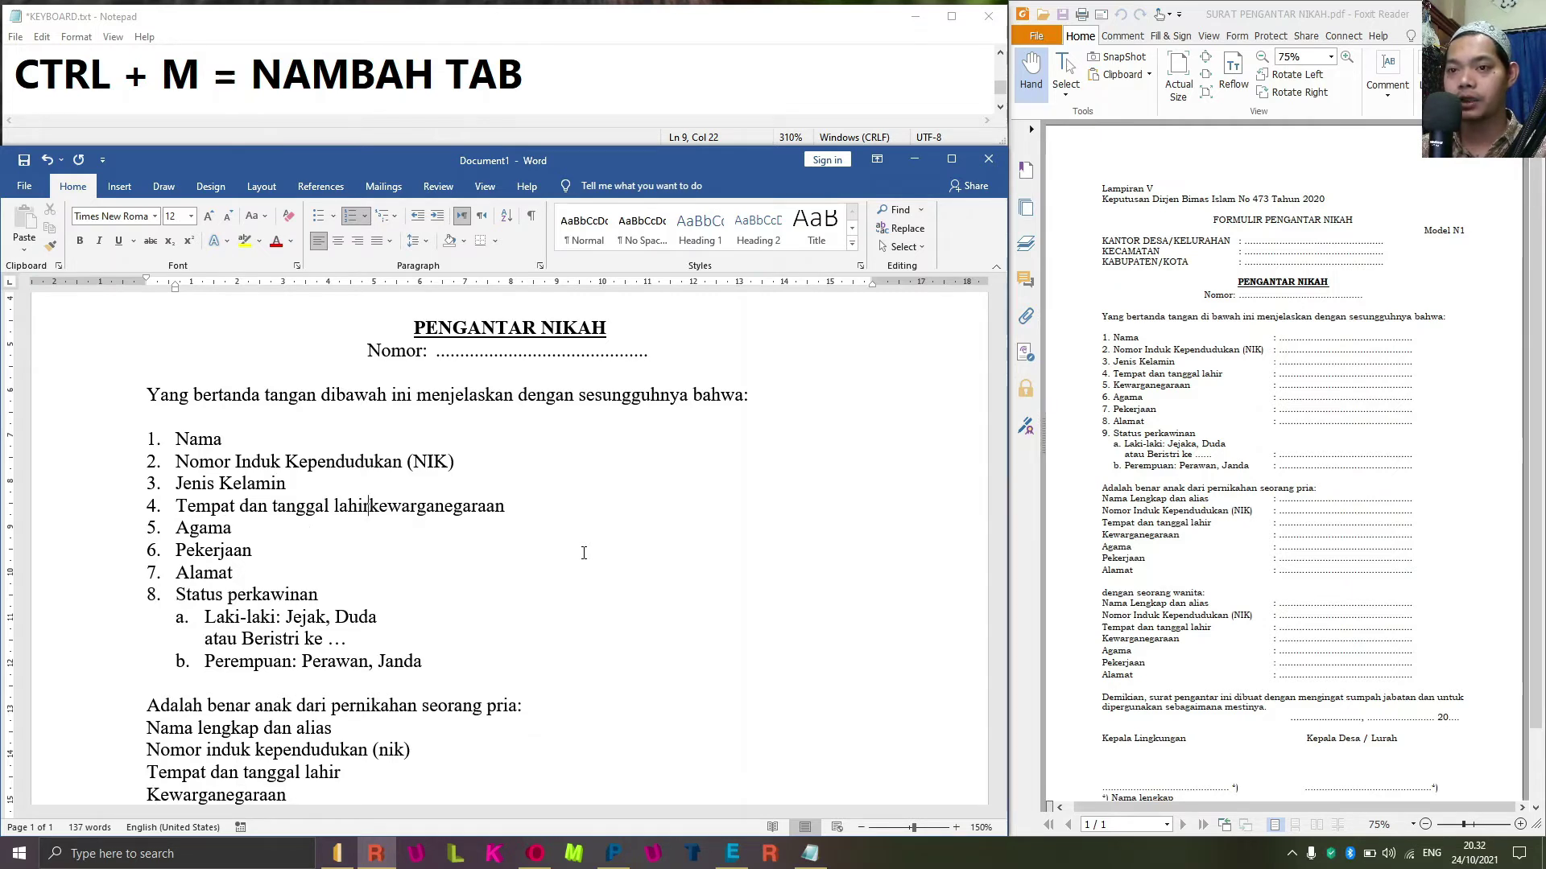
{"action": "key", "text": "Return"}
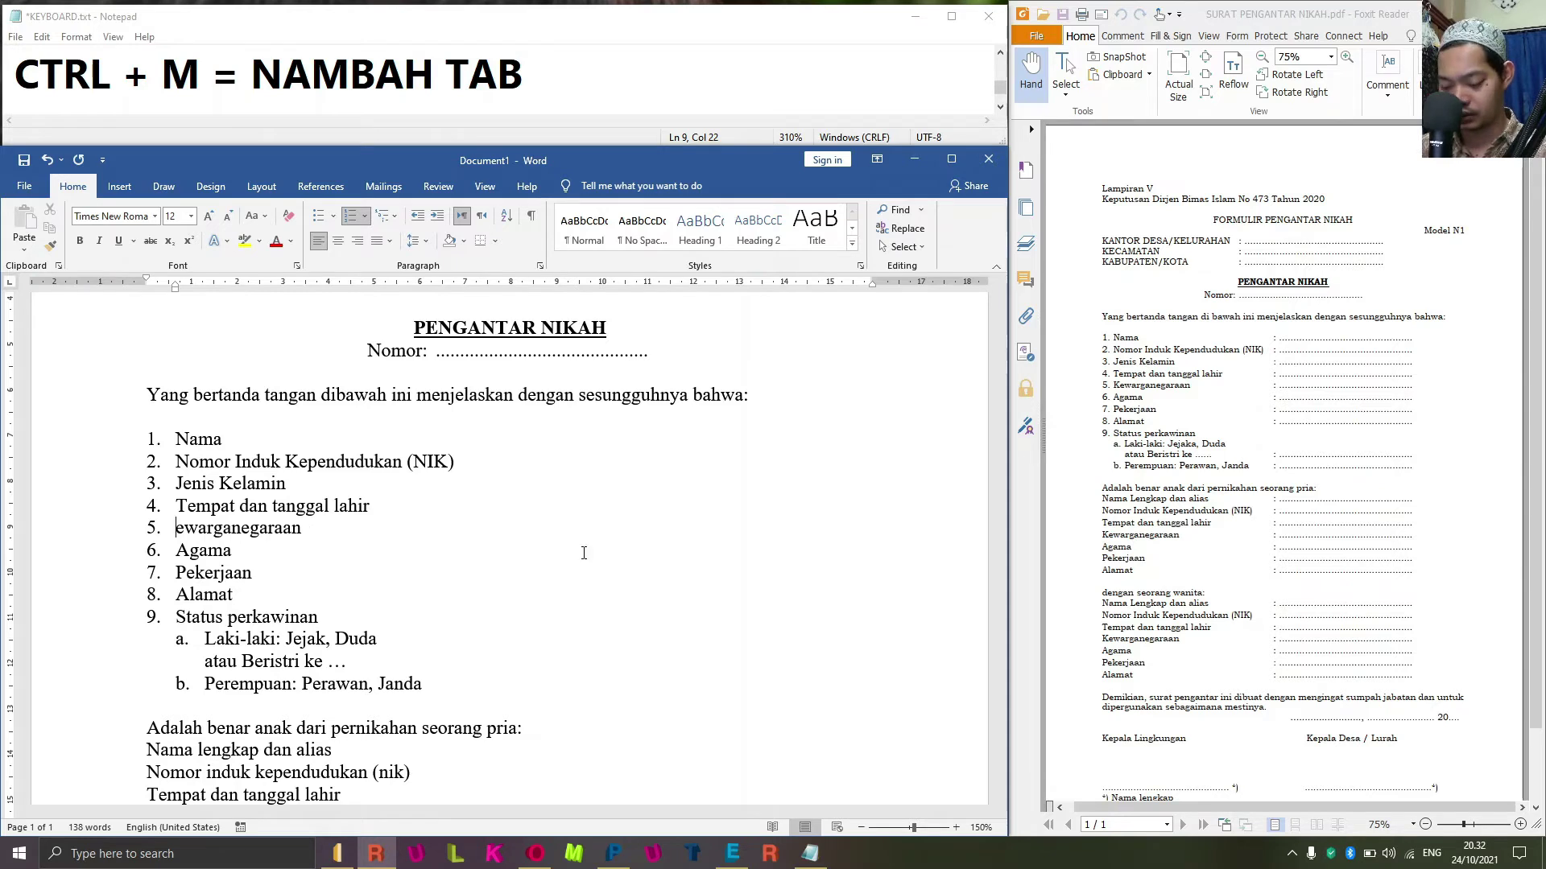
{"action": "key", "text": "Delete"}
{"action": "type", "text": "K"}
{"action": "key", "text": "Down"}
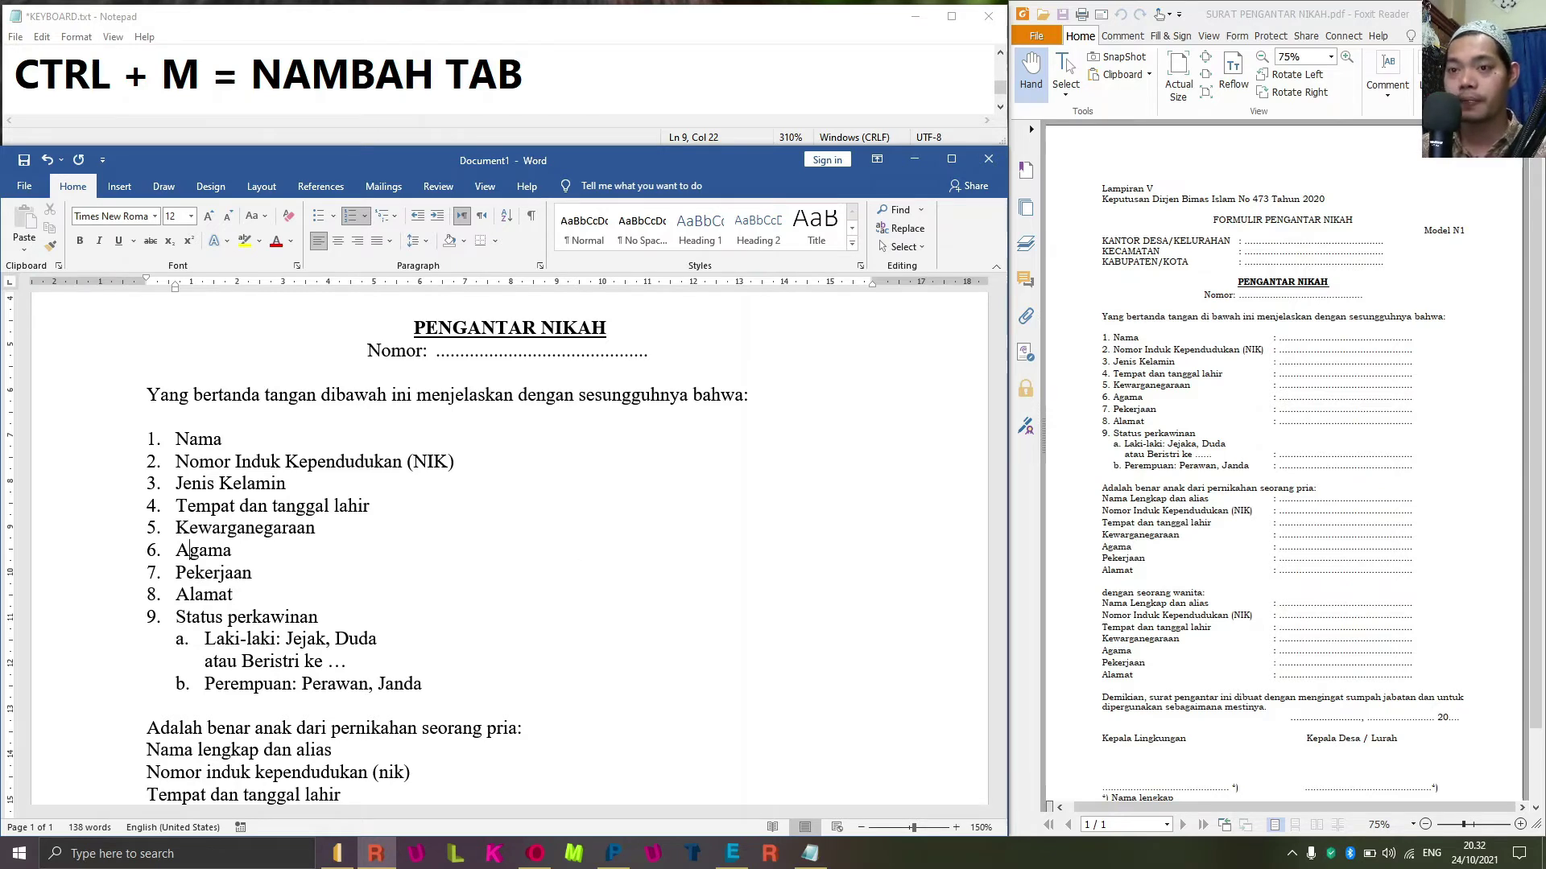
{"action": "left_click", "coordinate": [205, 683]}
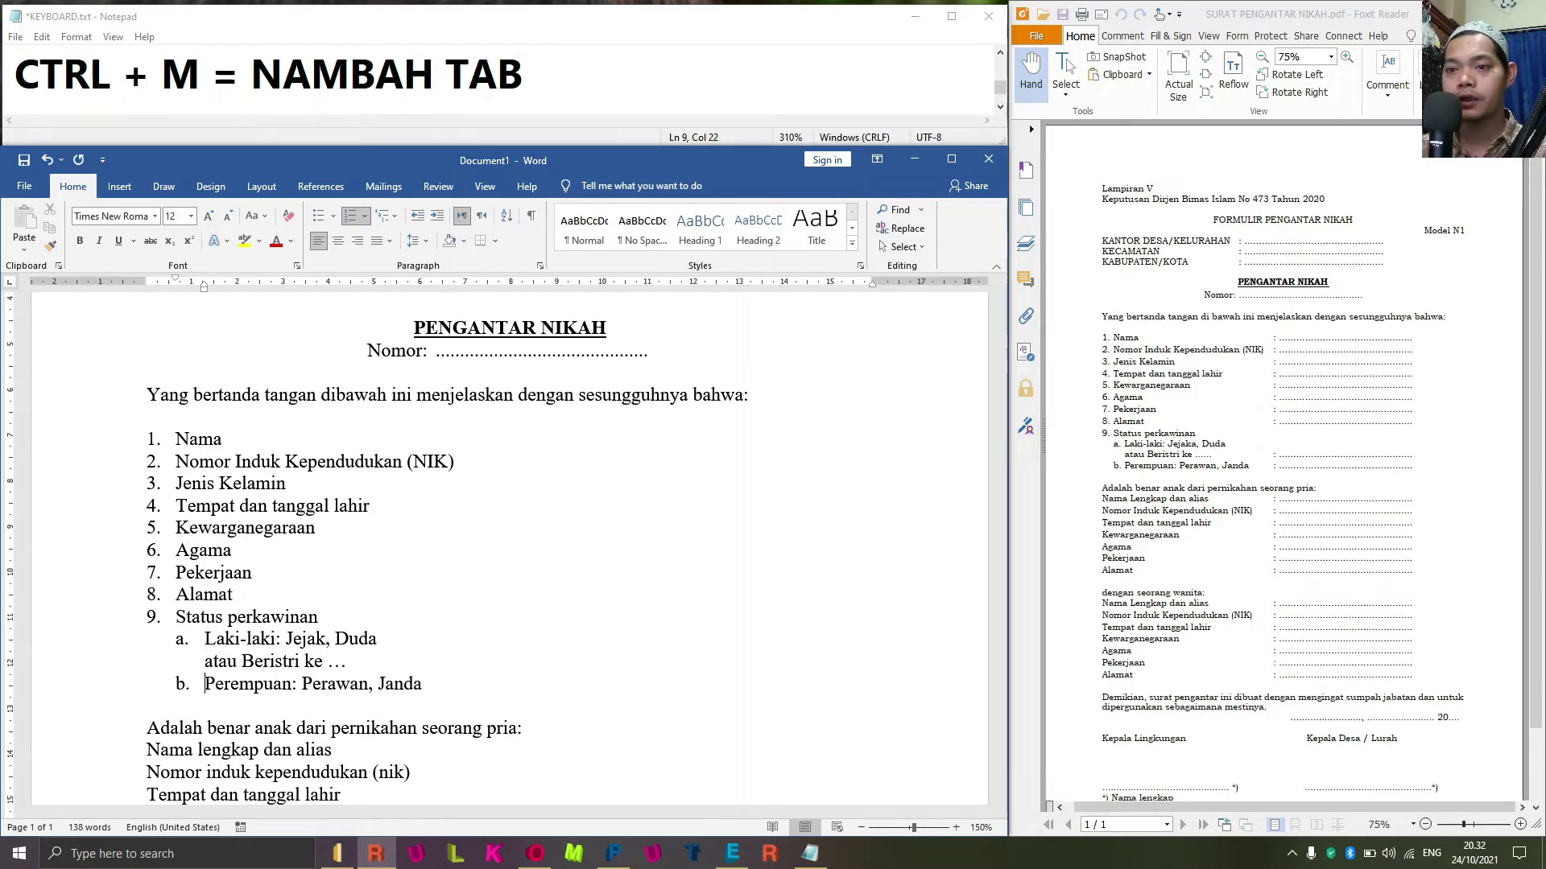
{"action": "key", "text": "Up"}
{"action": "key", "text": "Up"}
{"action": "key", "text": "Up"}
{"action": "key", "text": "Up"}
{"action": "key", "text": "Up"}
{"action": "key", "text": "Up"}
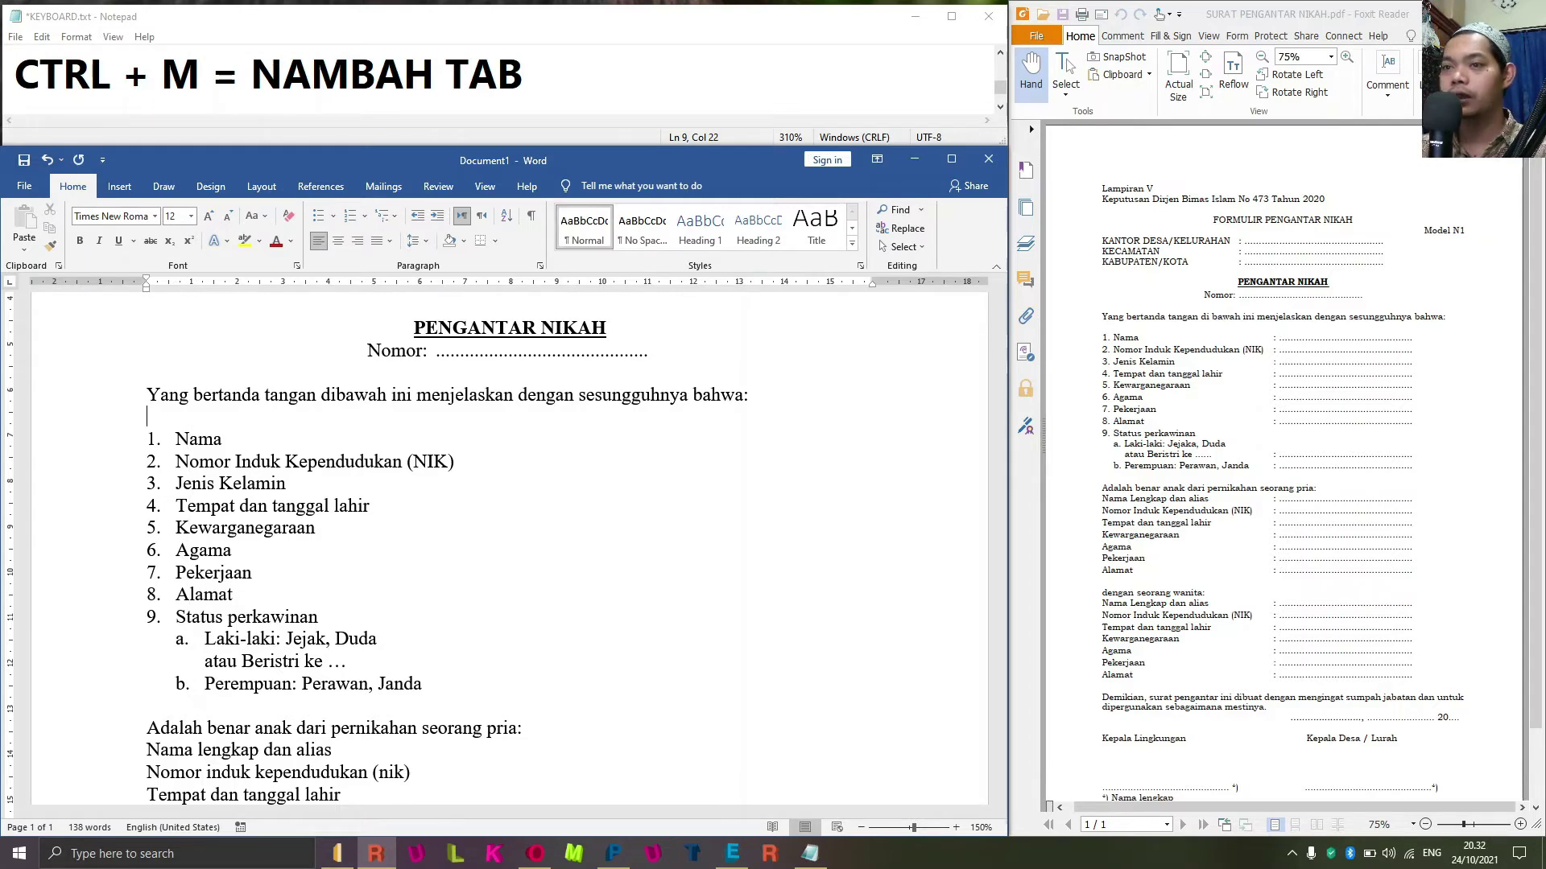
Select the numbered list down to sub-item b. and open Format > Tabs.
{"action": "key", "text": "shift+Down"}
{"action": "key", "text": "shift+Down"}
{"action": "key", "text": "shift+Down"}
{"action": "key", "text": "shift+Down"}
{"action": "key", "text": "shift+Down"}
{"action": "key", "text": "shift+Down"}
{"action": "key", "text": "shift+Down"}
{"action": "key", "text": "shift+Down"}
{"action": "key", "text": "shift+Down"}
{"action": "key", "text": "shift+Down"}
{"action": "key", "text": "shift+Down"}
{"action": "key", "text": "shift+Down"}
{"action": "key", "text": "shift+Down"}
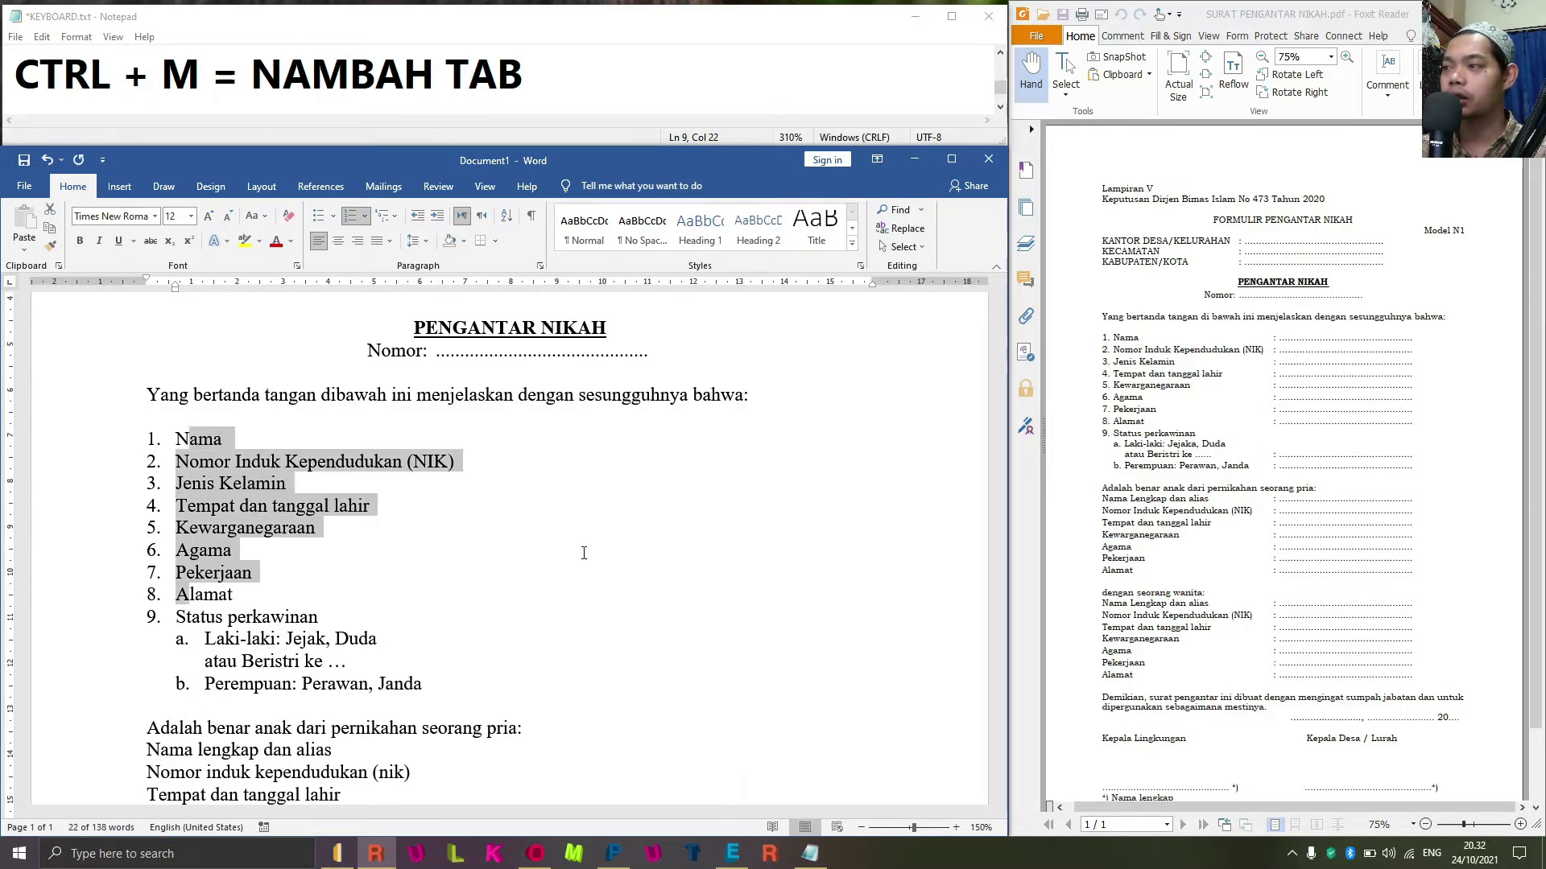
{"action": "key", "text": "shift+Up"}
{"action": "key", "text": "shift+Up"}
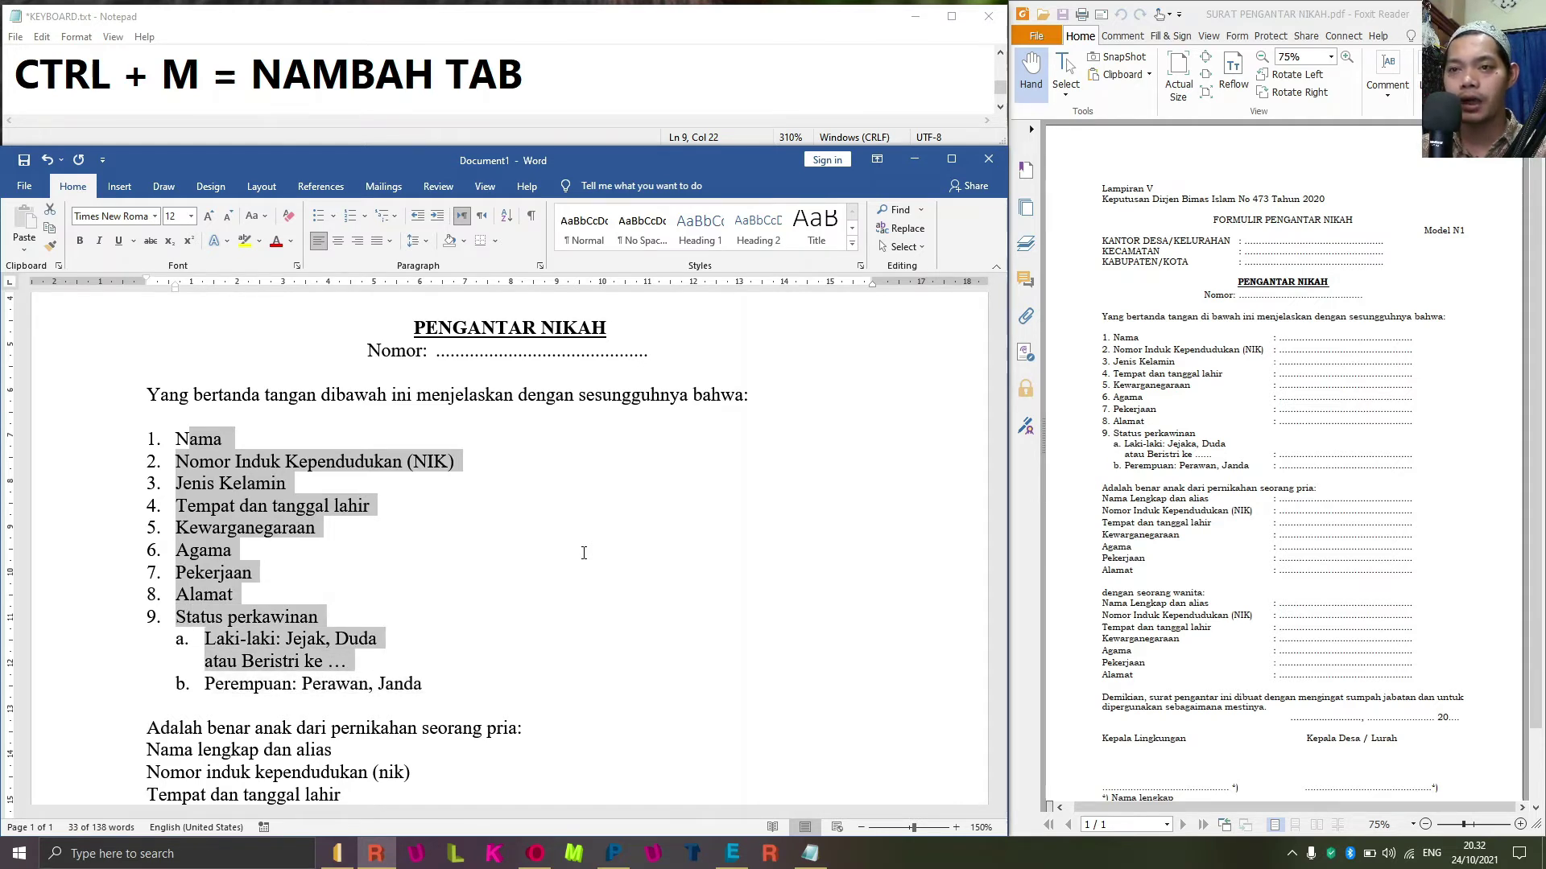
{"action": "key", "text": "shift+Down"}
{"action": "key", "text": "shift+Down"}
{"action": "key", "text": "shift+Up"}
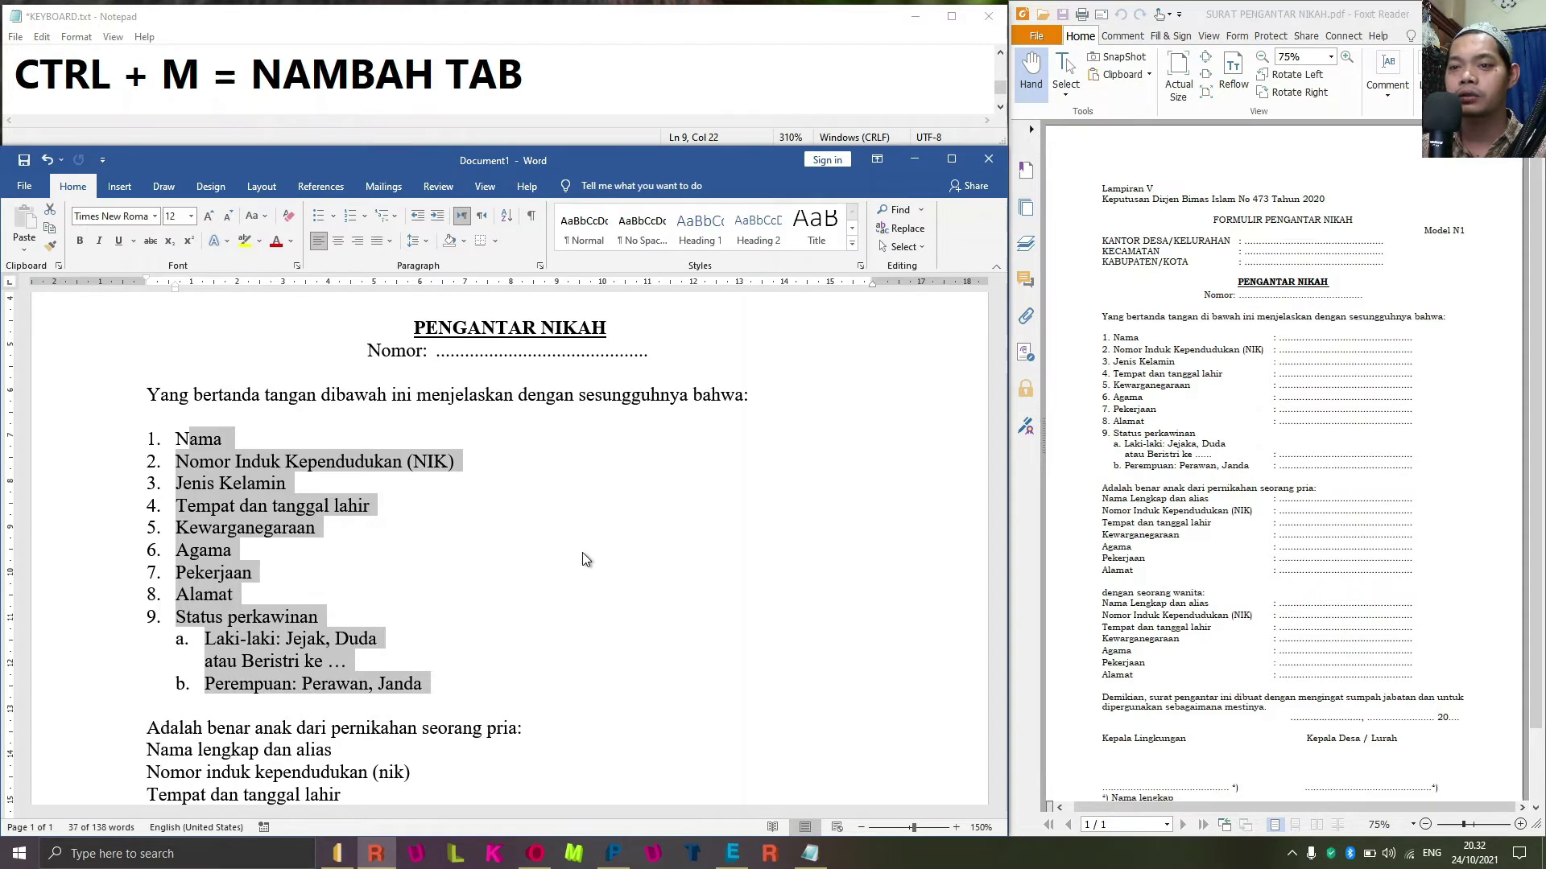
{"action": "key", "text": "ctrl"}
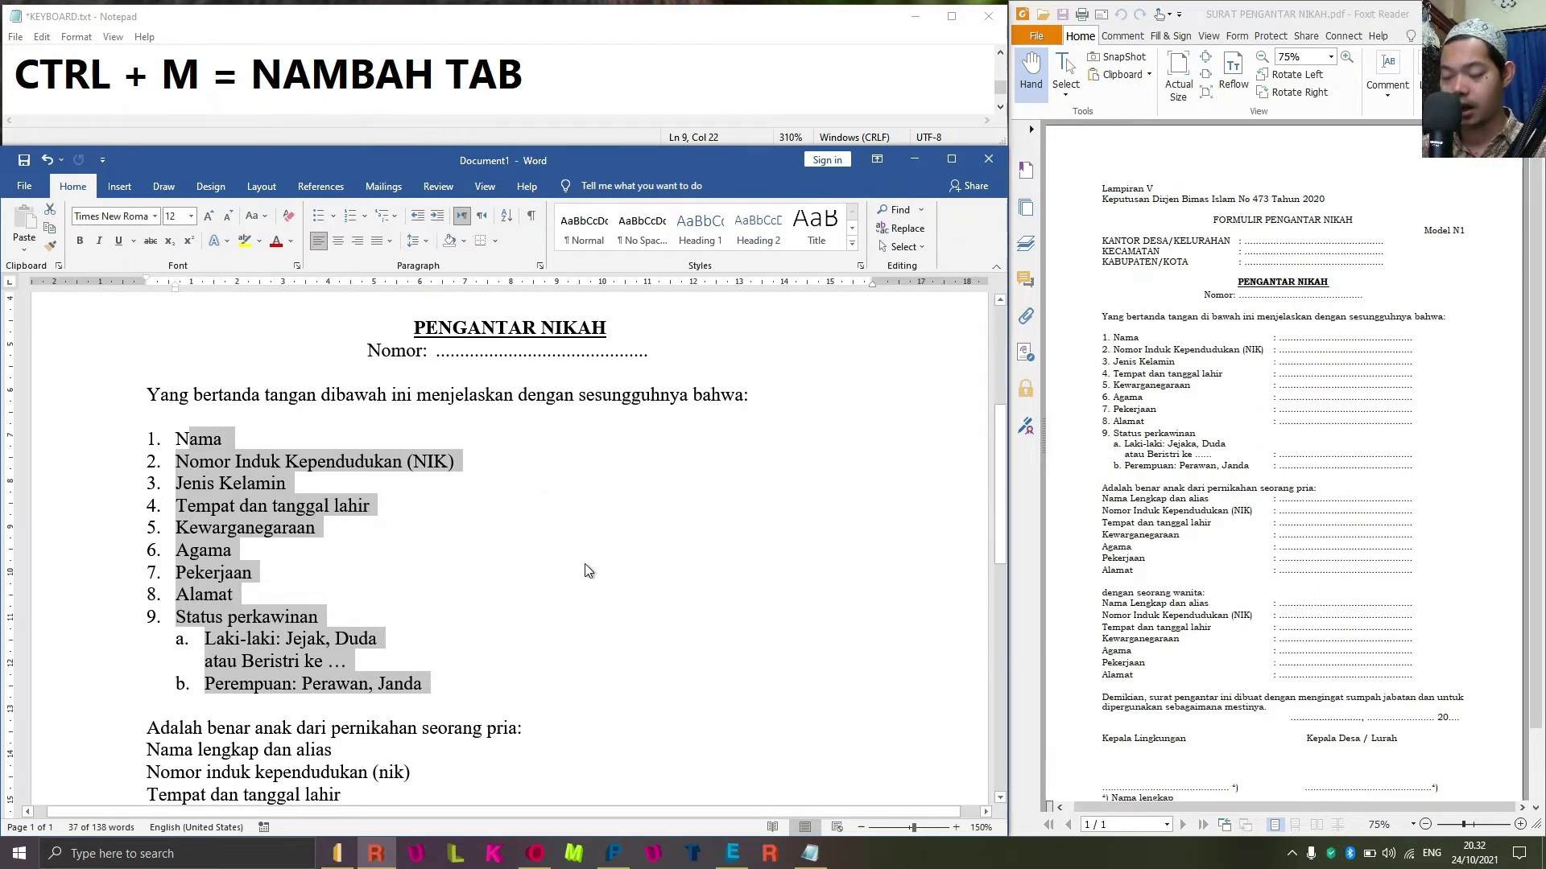
{"action": "key", "text": "alt+o"}
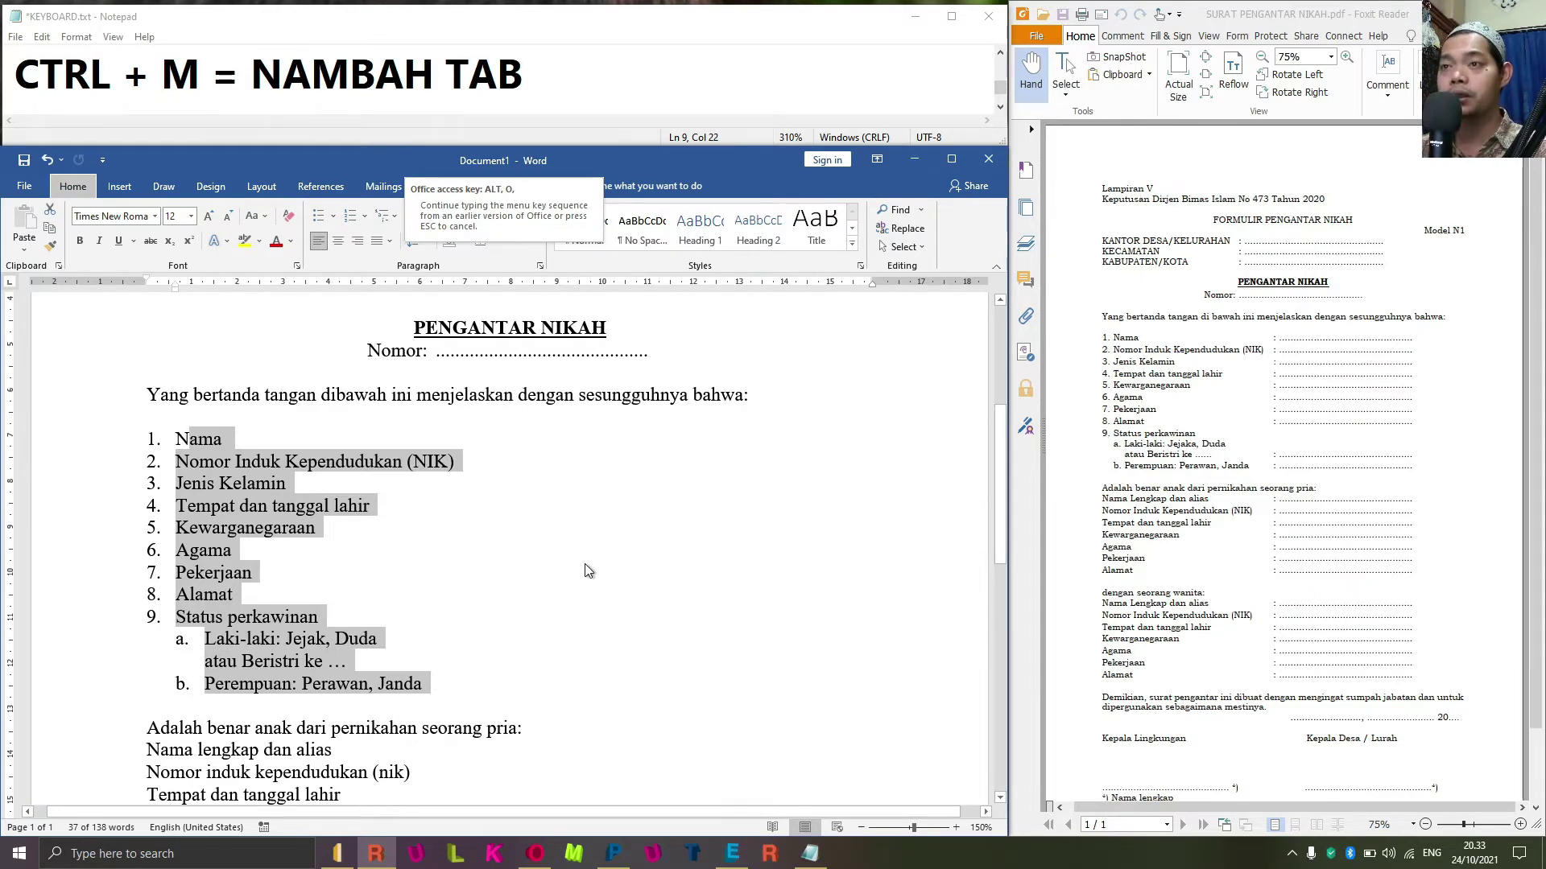
Open Word's Tabs dialog, then find the CTRL + U underline line in the Notepad keyboard notes.
{"action": "key", "text": "t"}
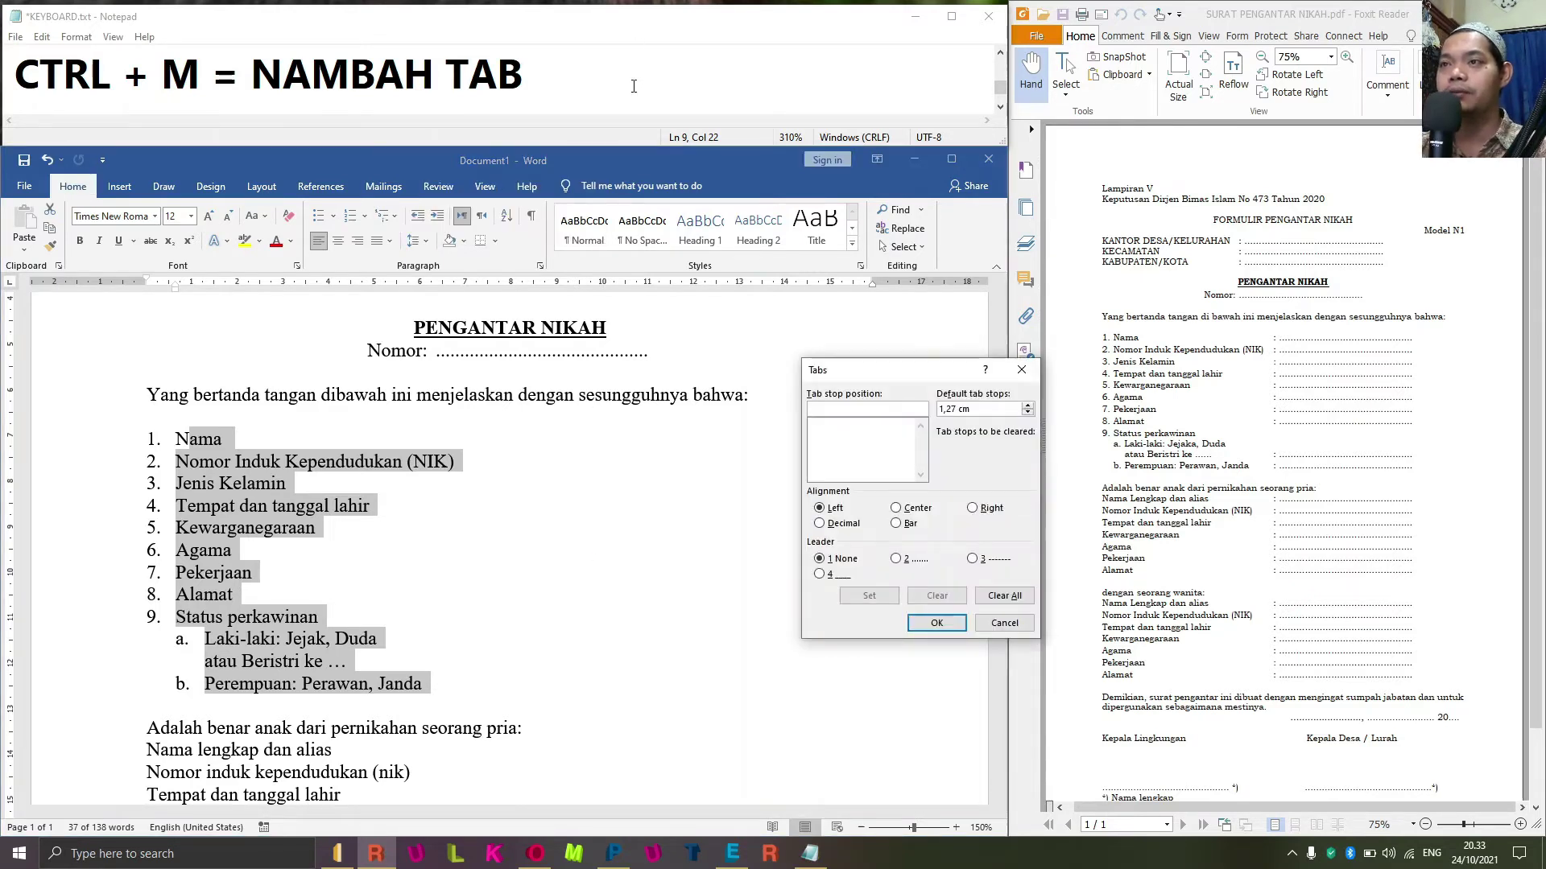
{"action": "left_click", "coordinate": [633, 86]}
{"action": "scroll", "coordinate": [633, 86], "scroll_direction": "up", "scroll_amount": 2}
{"action": "scroll", "coordinate": [633, 86], "scroll_direction": "down", "scroll_amount": 2}
{"action": "scroll", "coordinate": [634, 86], "scroll_direction": "up", "scroll_amount": 2}
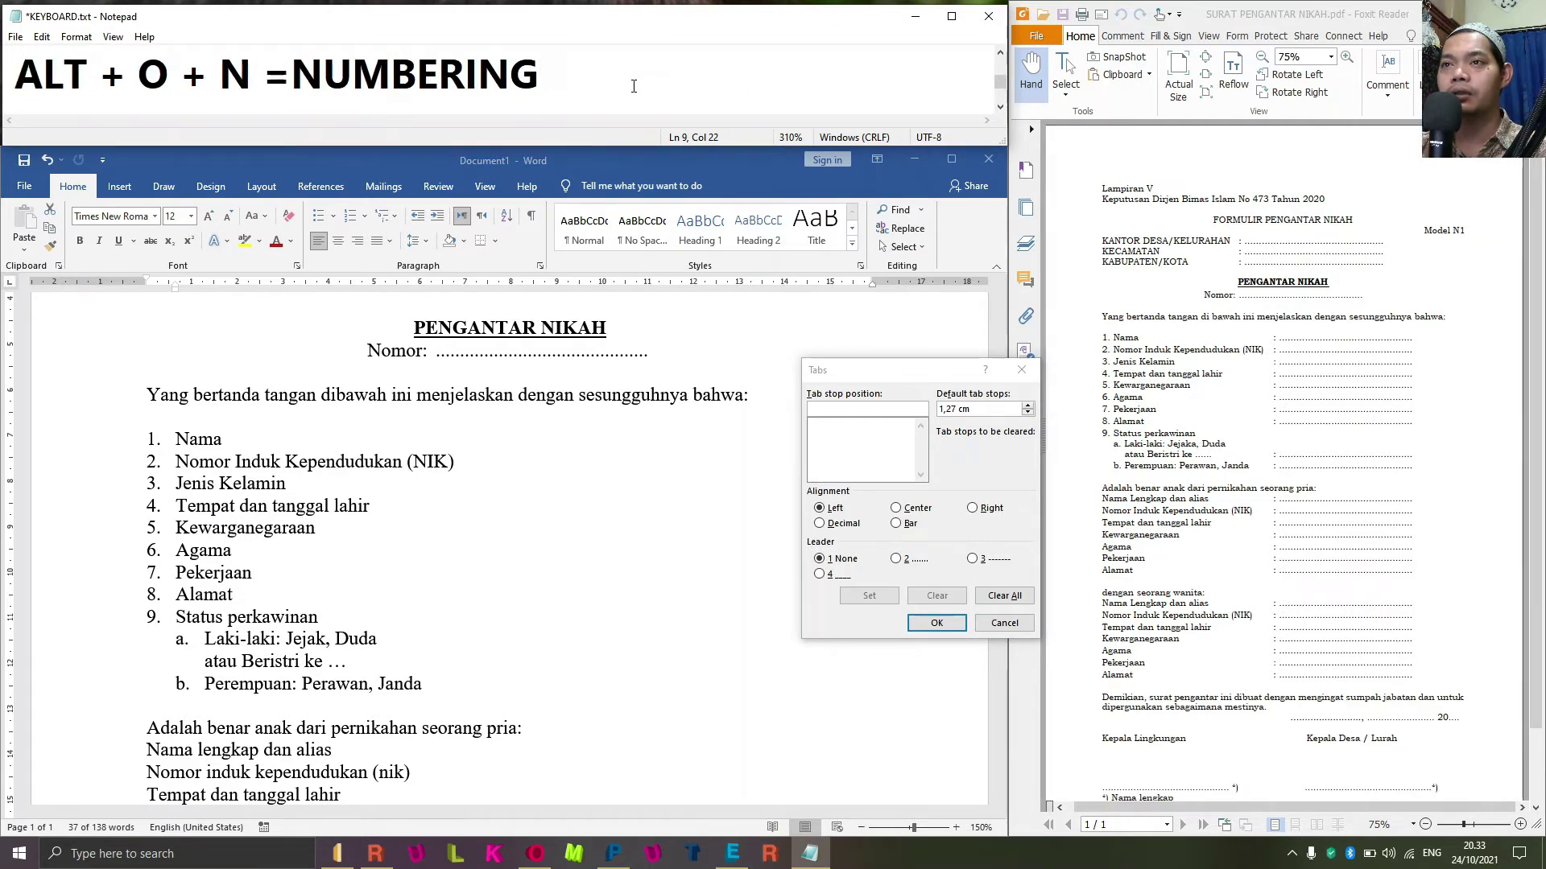
{"action": "scroll", "coordinate": [633, 86], "scroll_direction": "up", "scroll_amount": 2}
{"action": "scroll", "coordinate": [633, 86], "scroll_direction": "down", "scroll_amount": 4}
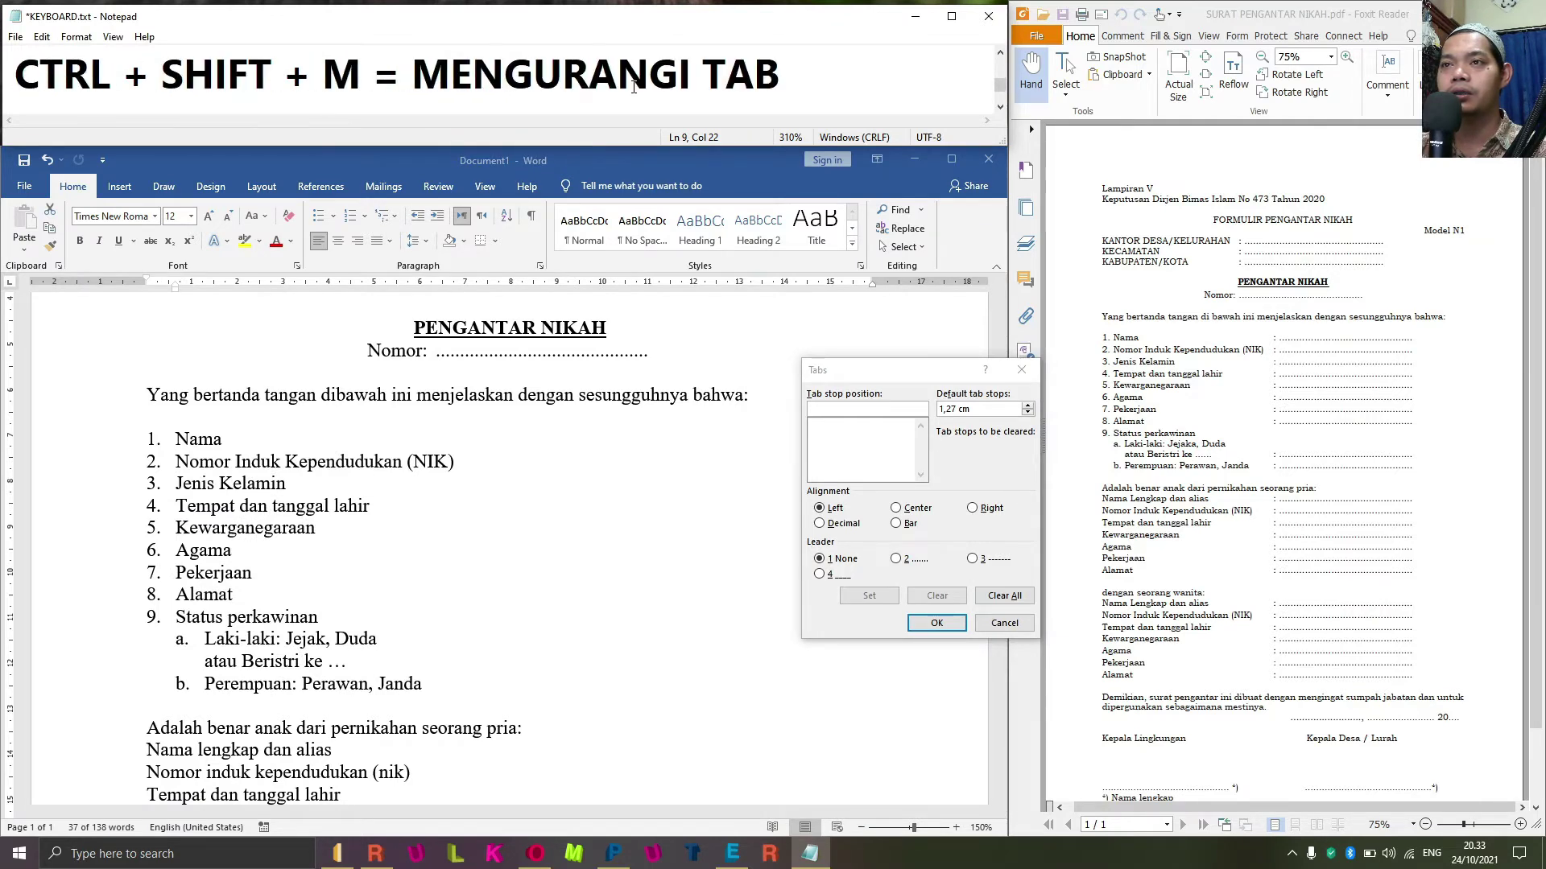
{"action": "scroll", "coordinate": [633, 86], "scroll_direction": "up", "scroll_amount": 1}
{"action": "scroll", "coordinate": [632, 89], "scroll_direction": "up", "scroll_amount": 2}
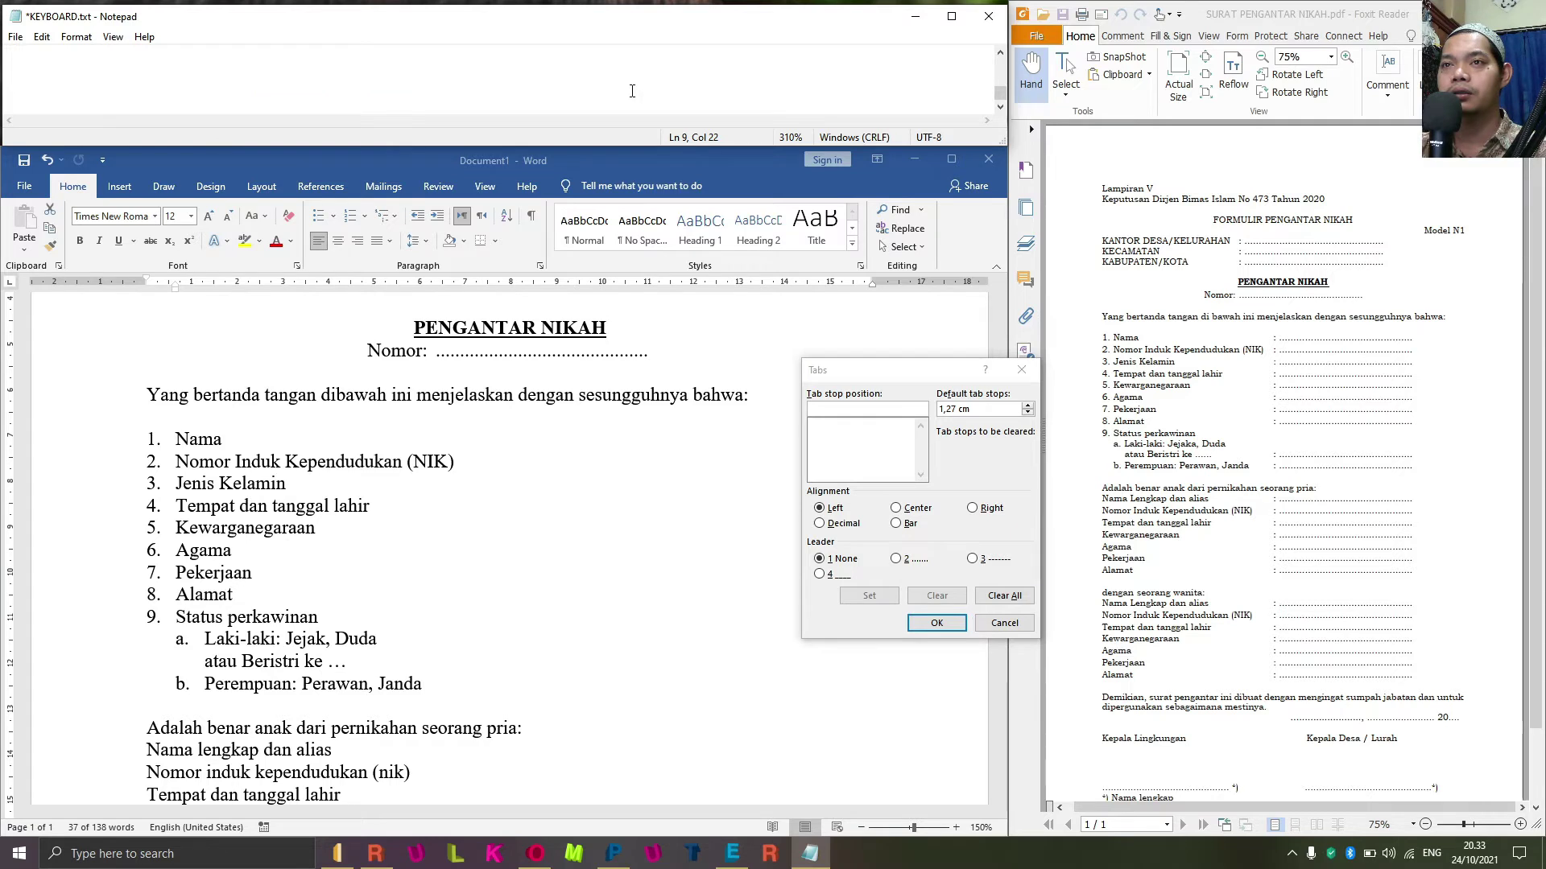
{"action": "scroll", "coordinate": [632, 91], "scroll_direction": "down", "scroll_amount": 3}
{"action": "scroll", "coordinate": [632, 91], "scroll_direction": "up", "scroll_amount": 2}
{"action": "scroll", "coordinate": [632, 91], "scroll_direction": "up", "scroll_amount": 1}
{"action": "scroll", "coordinate": [632, 91], "scroll_direction": "down", "scroll_amount": 1}
Add the line 'ALT + O + T = TAB' below the underline note and shift the Tabs dialog slightly right.
{"action": "left_click", "coordinate": [632, 91]}
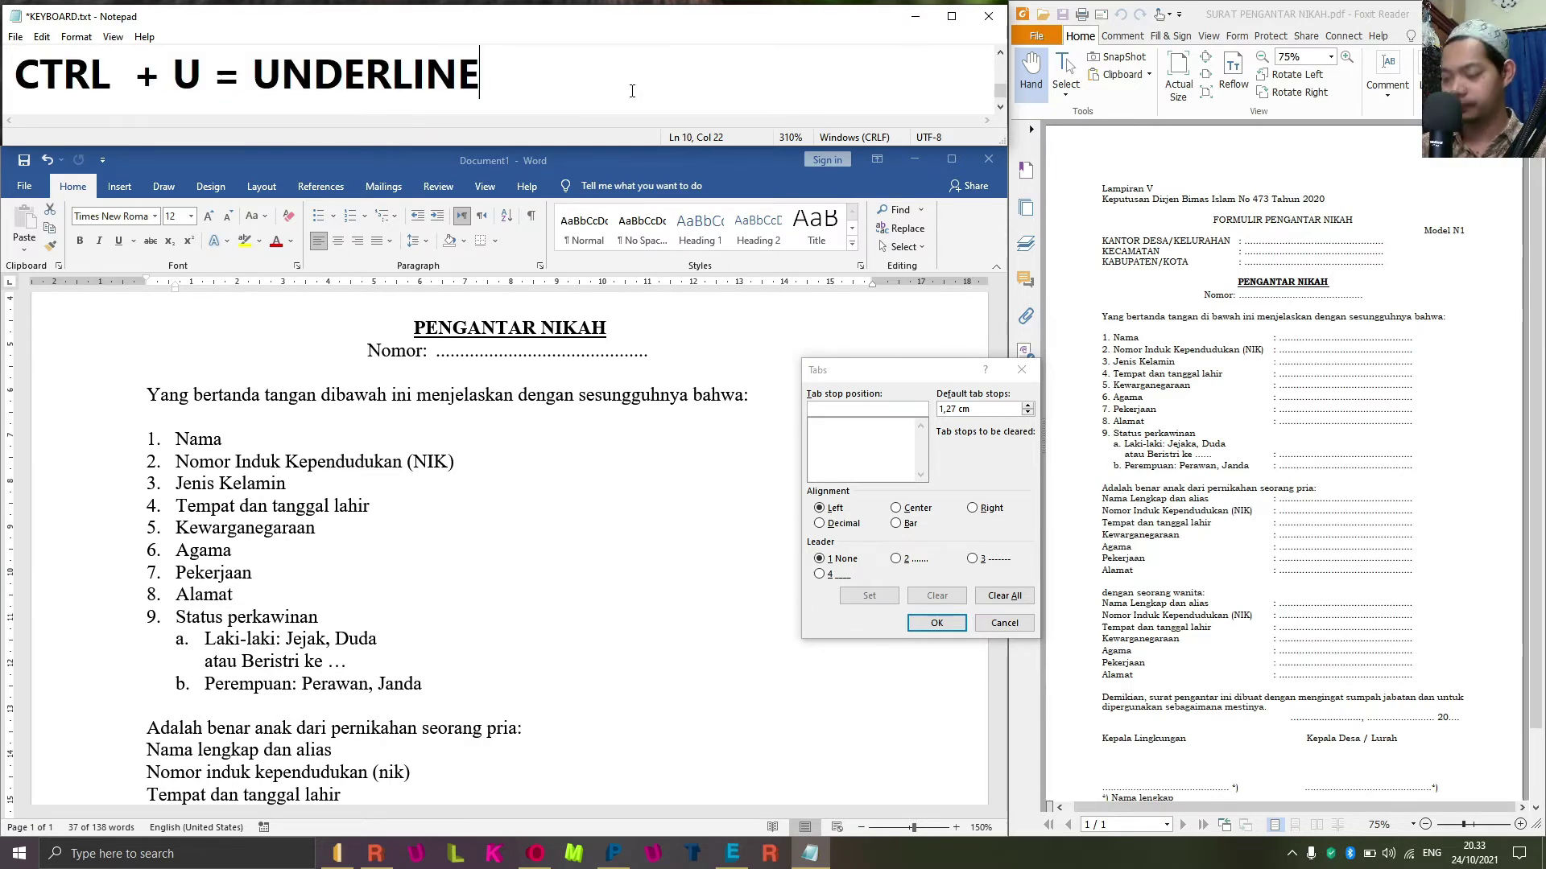
{"action": "key", "text": "Return"}
{"action": "type", "text": "ALT "}
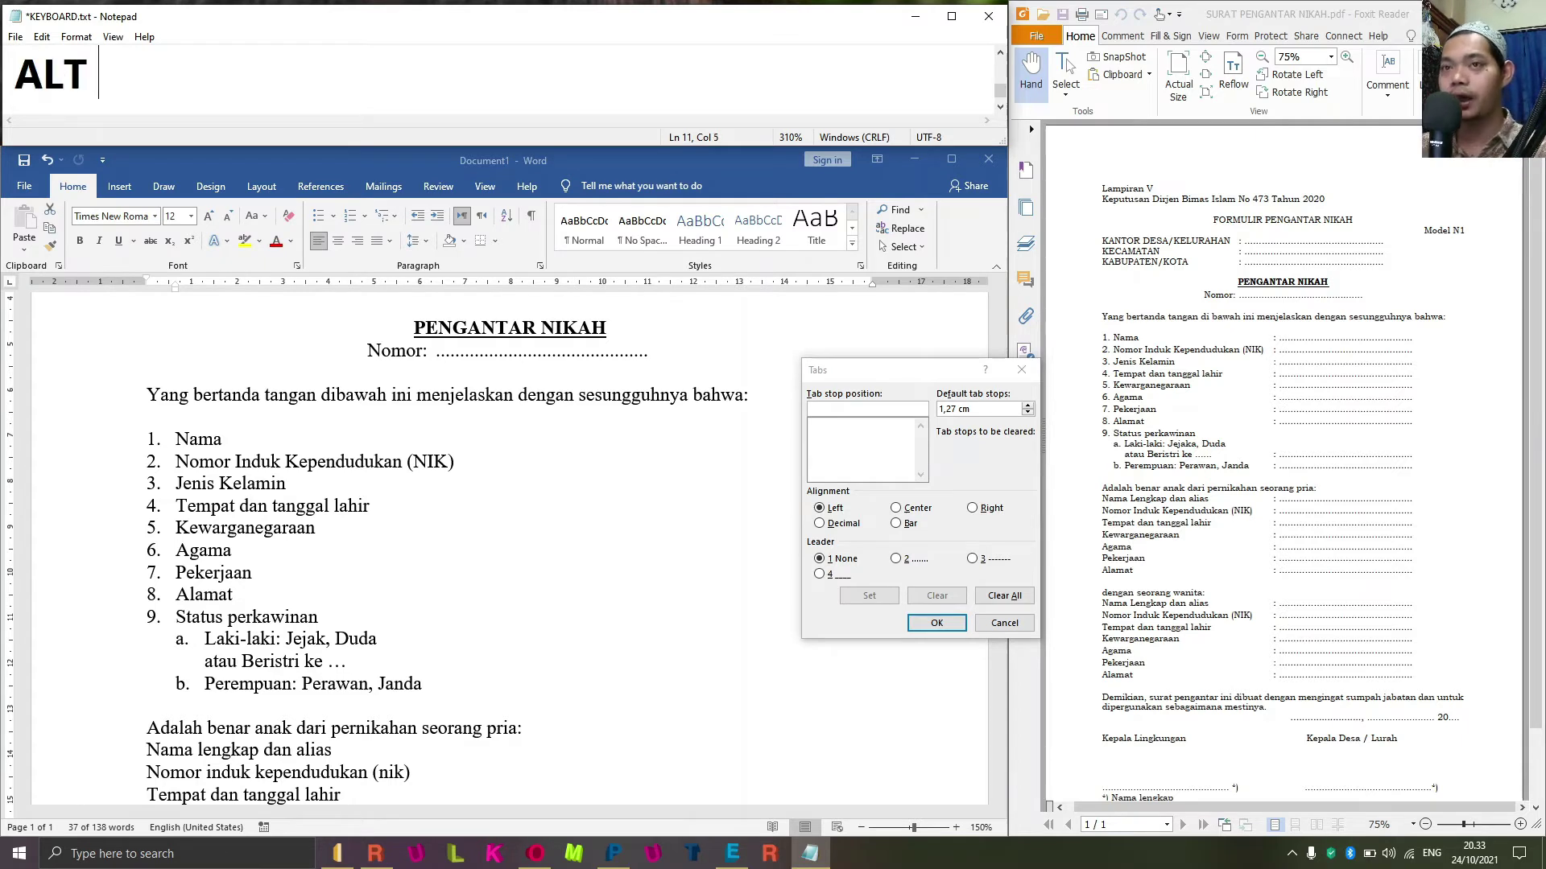
{"action": "type", "text": "+ O "}
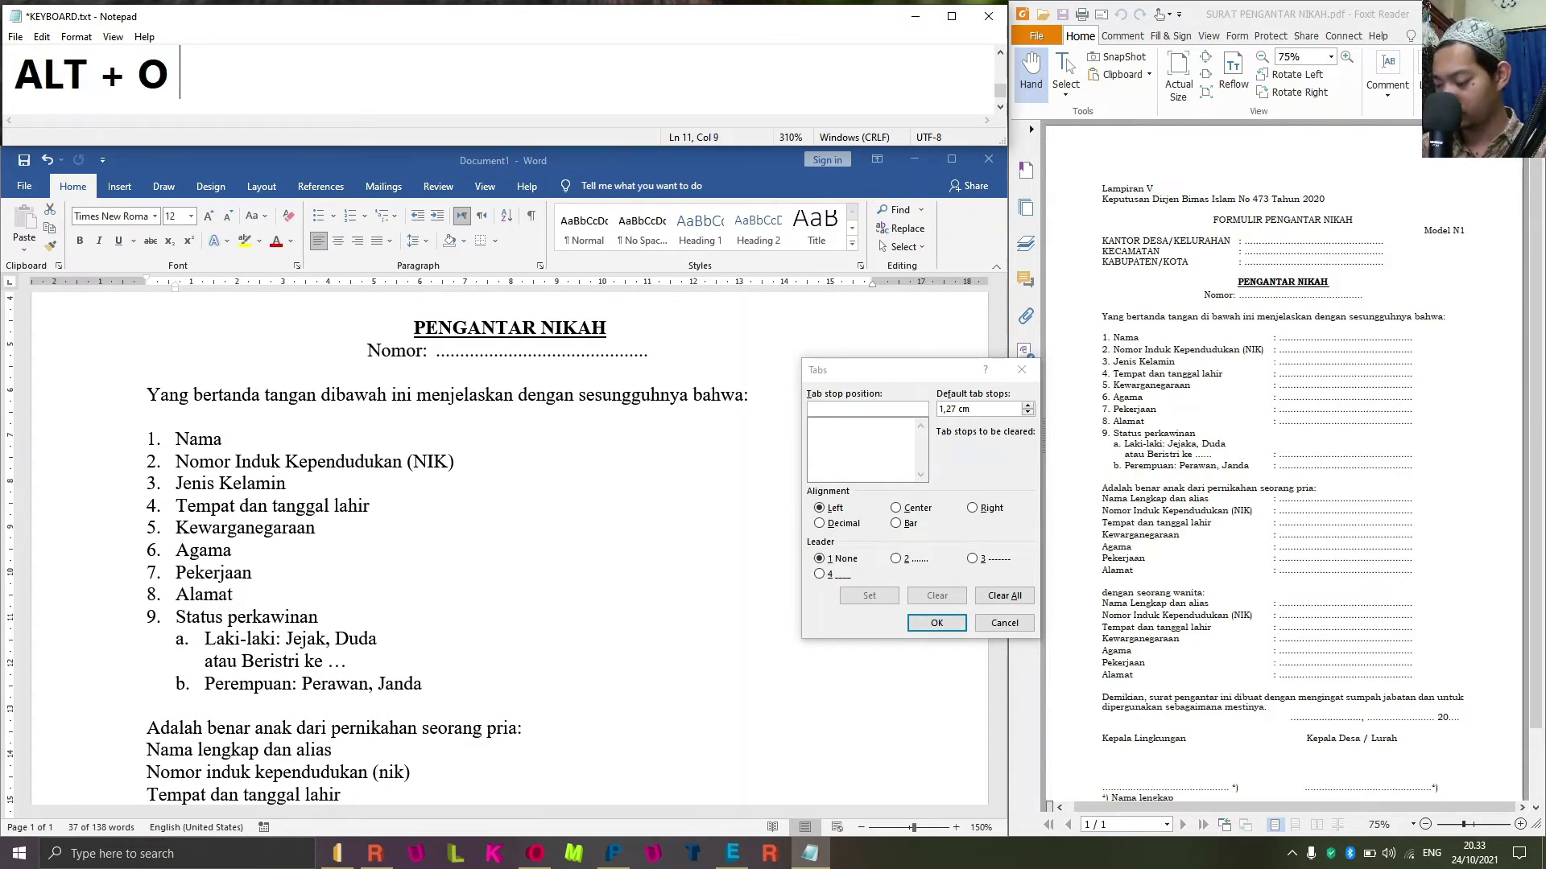
{"action": "type", "text": "+ T = T"}
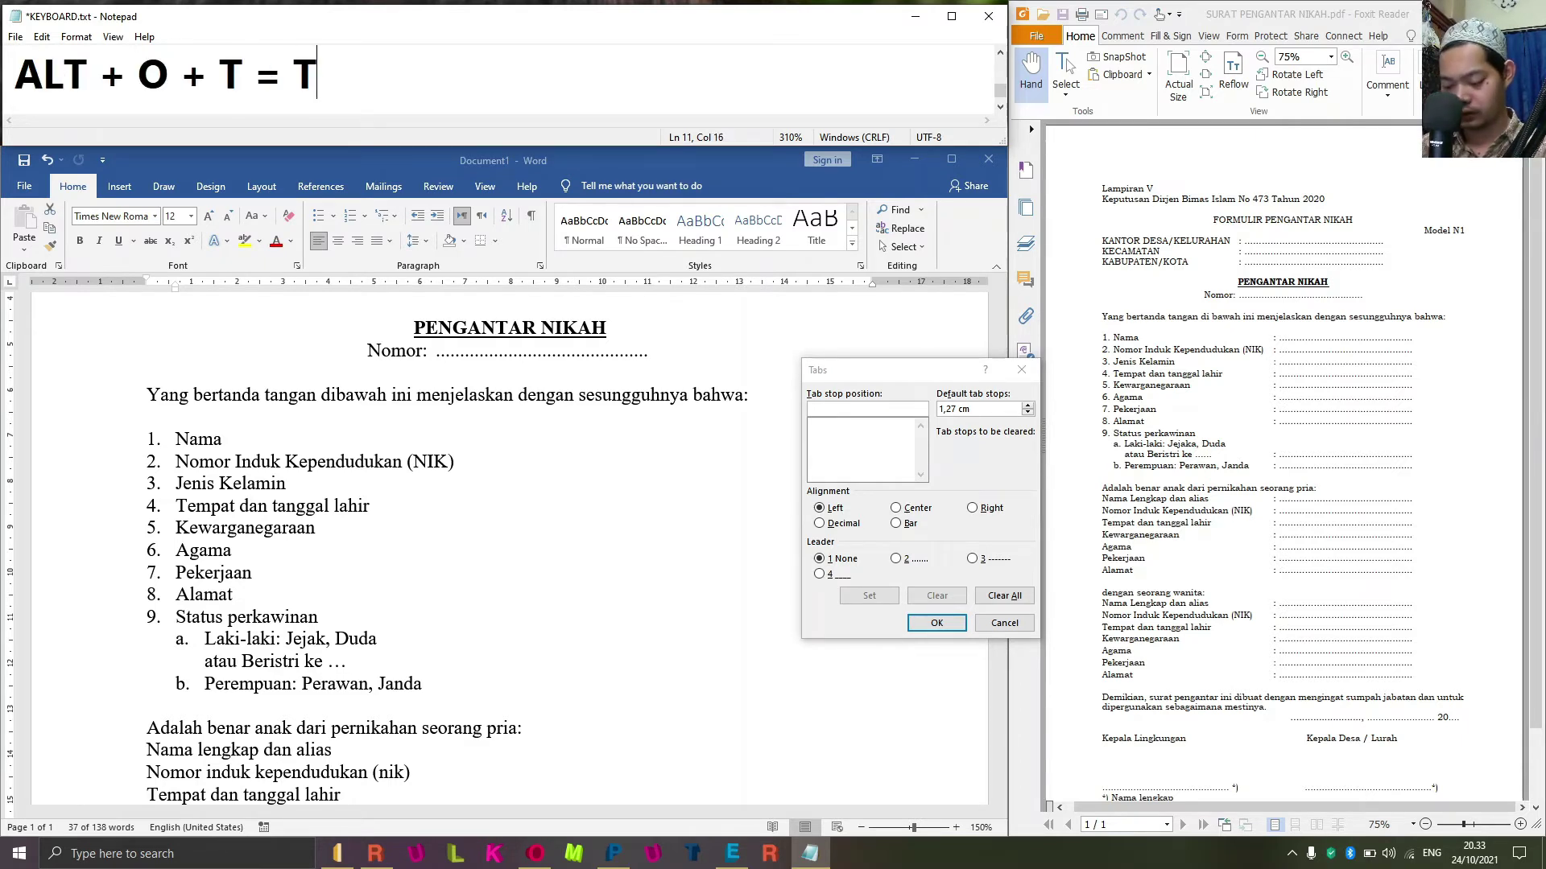
{"action": "type", "text": "AB"}
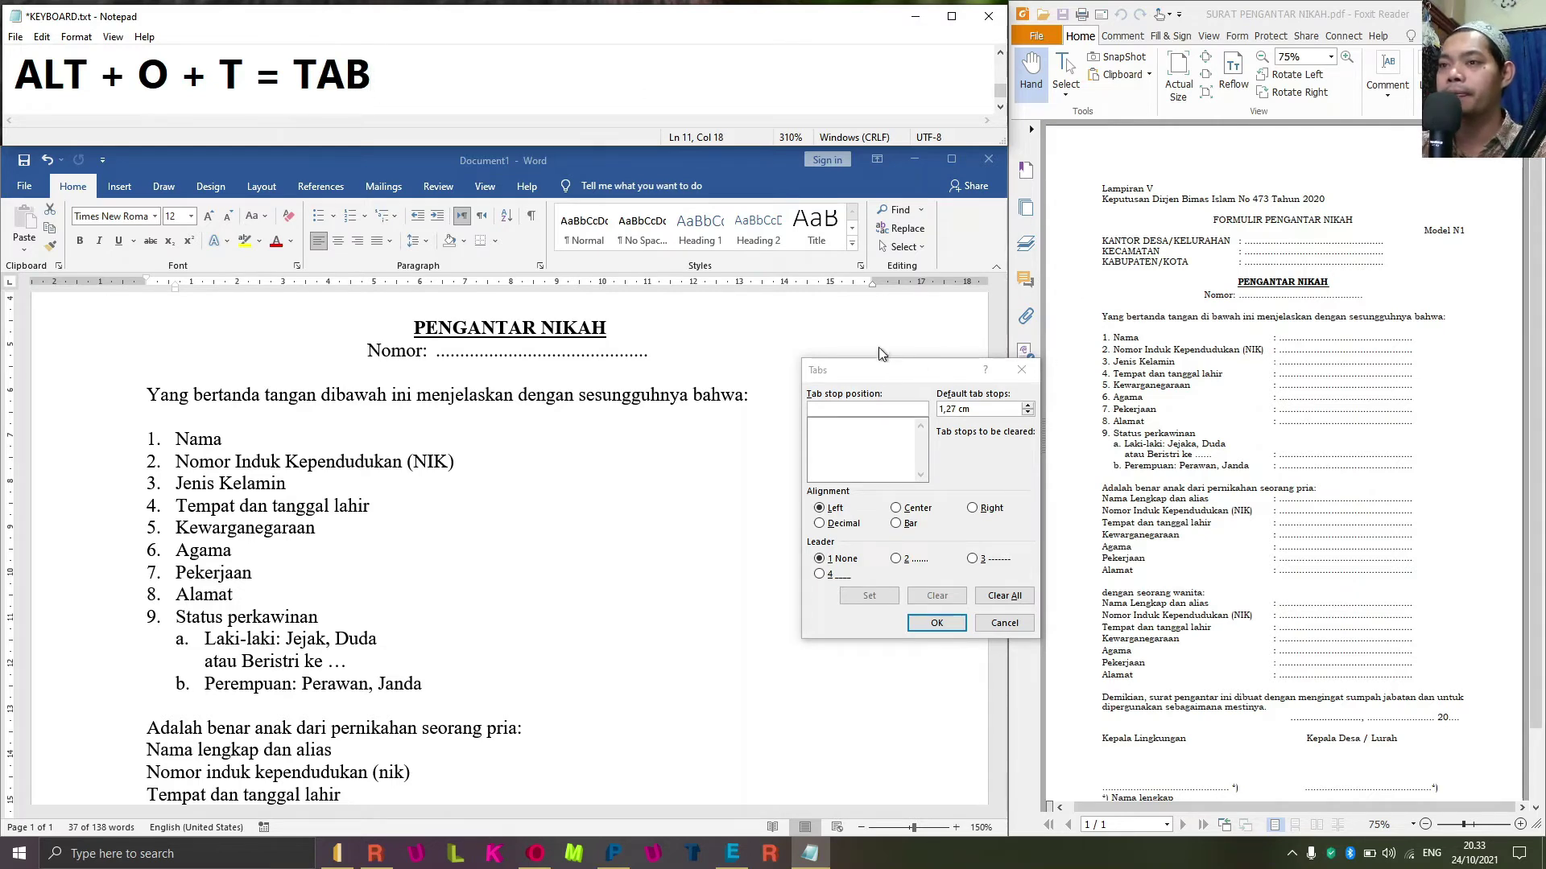
{"action": "left_click_drag", "start_coordinate": [882, 369], "coordinate": [911, 369]}
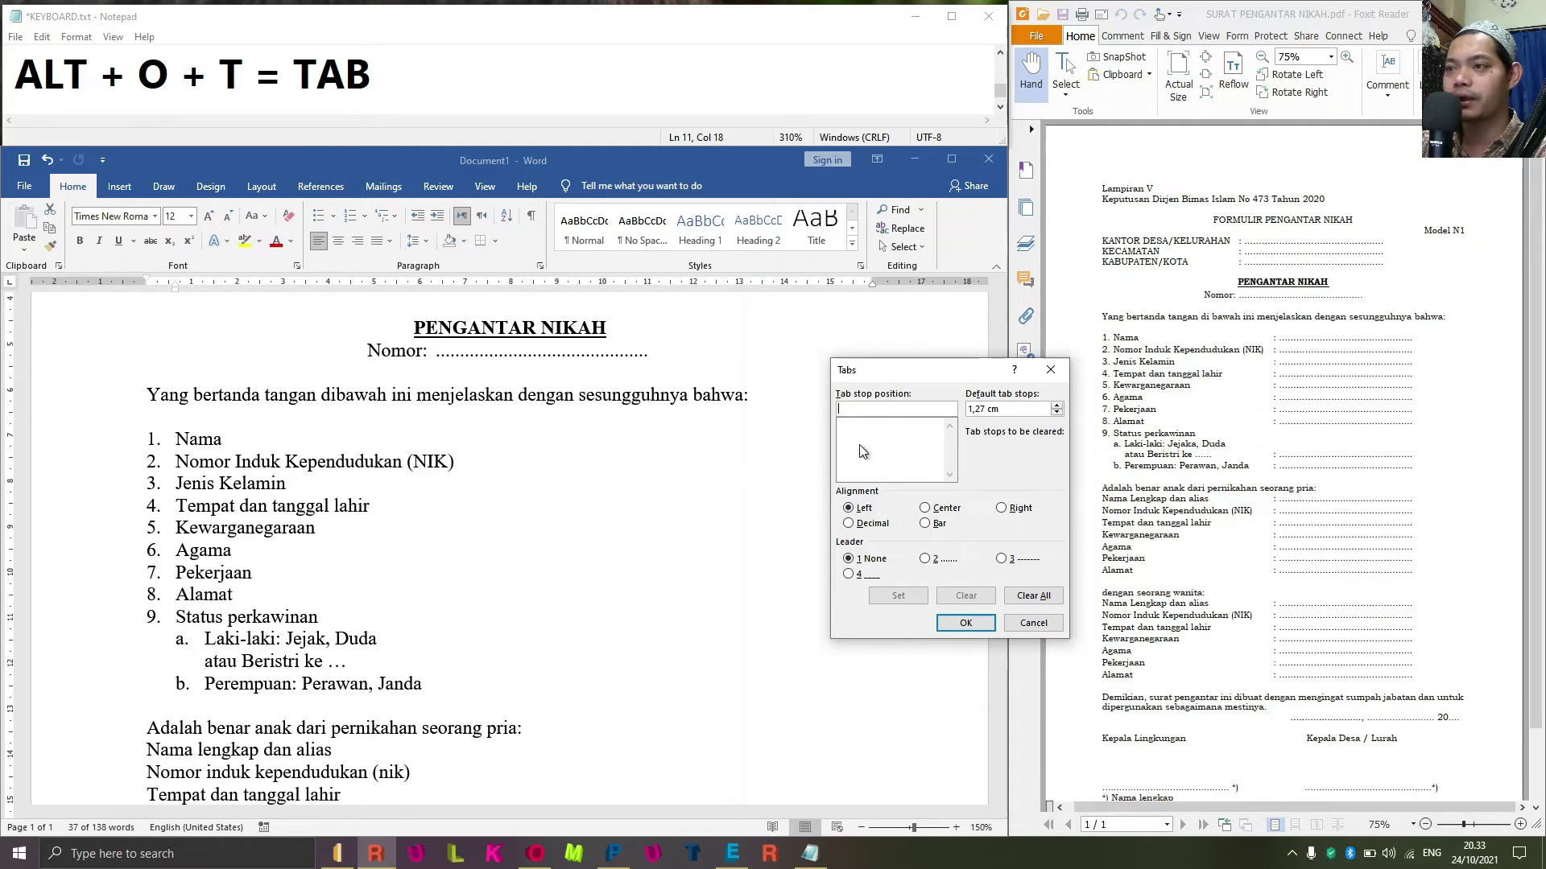
Set a left, no-leader tab stop at 8 cm and a dotted-leader tab stop at 15 cm, then confirm.
{"action": "type", "text": "8"}
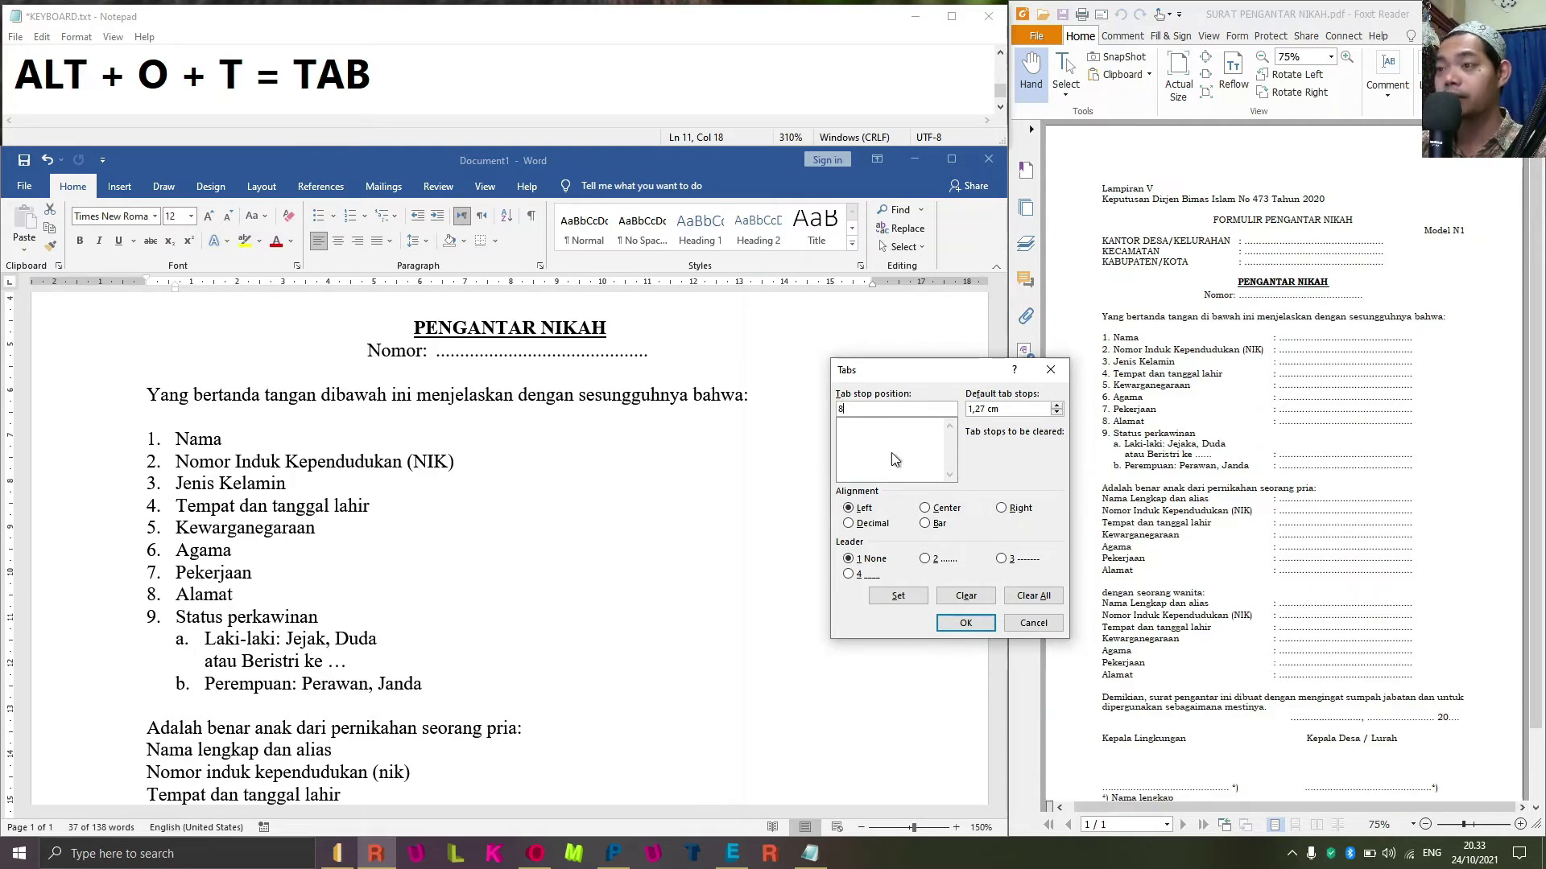
{"action": "left_click", "coordinate": [861, 508]}
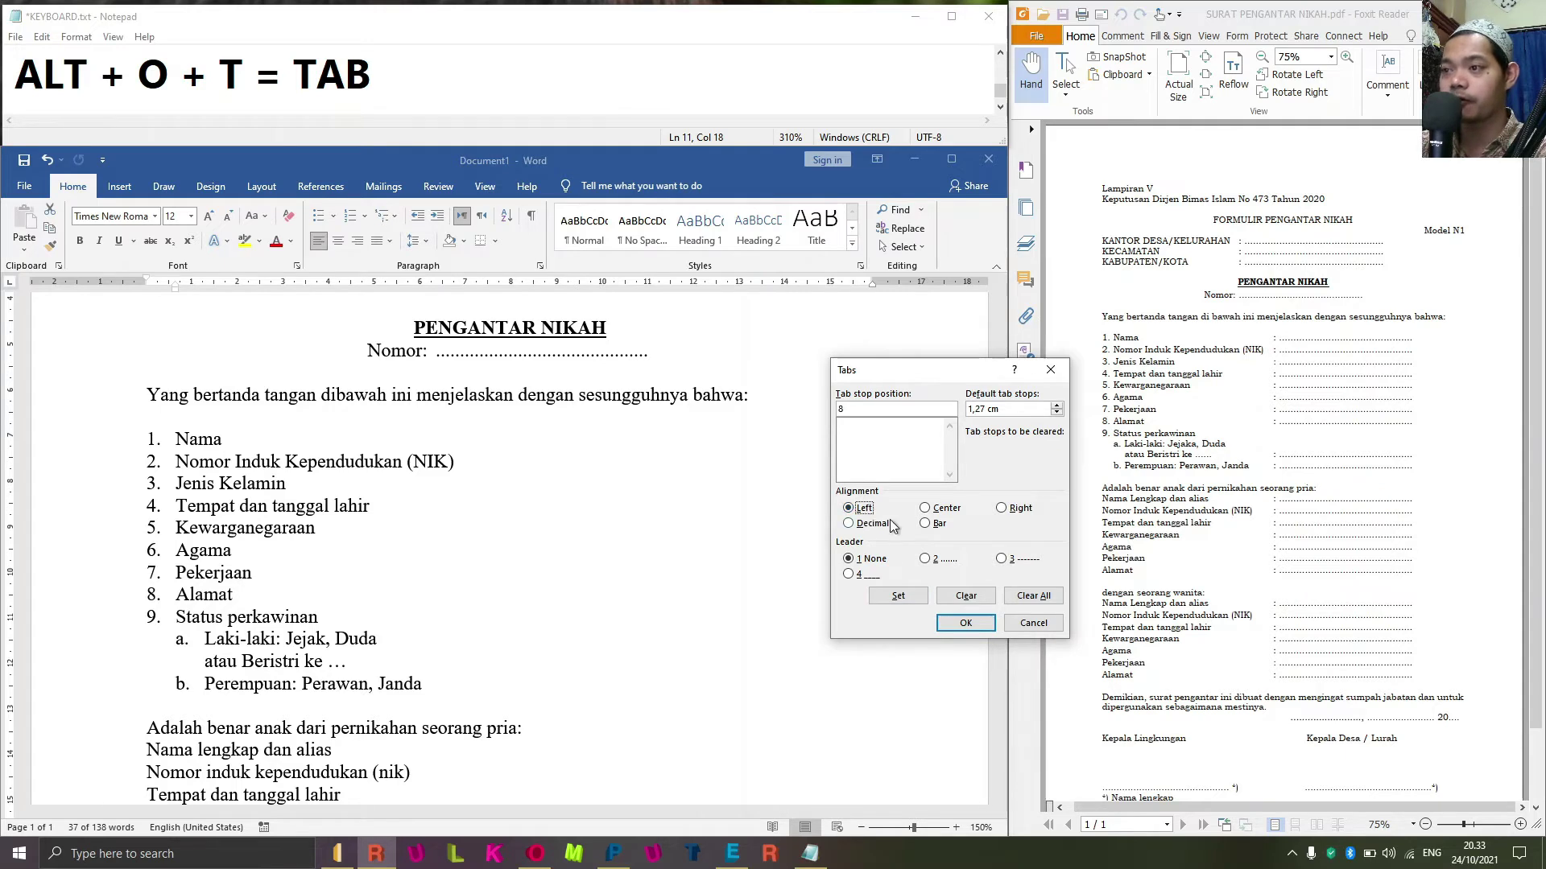
{"action": "left_click", "coordinate": [868, 560]}
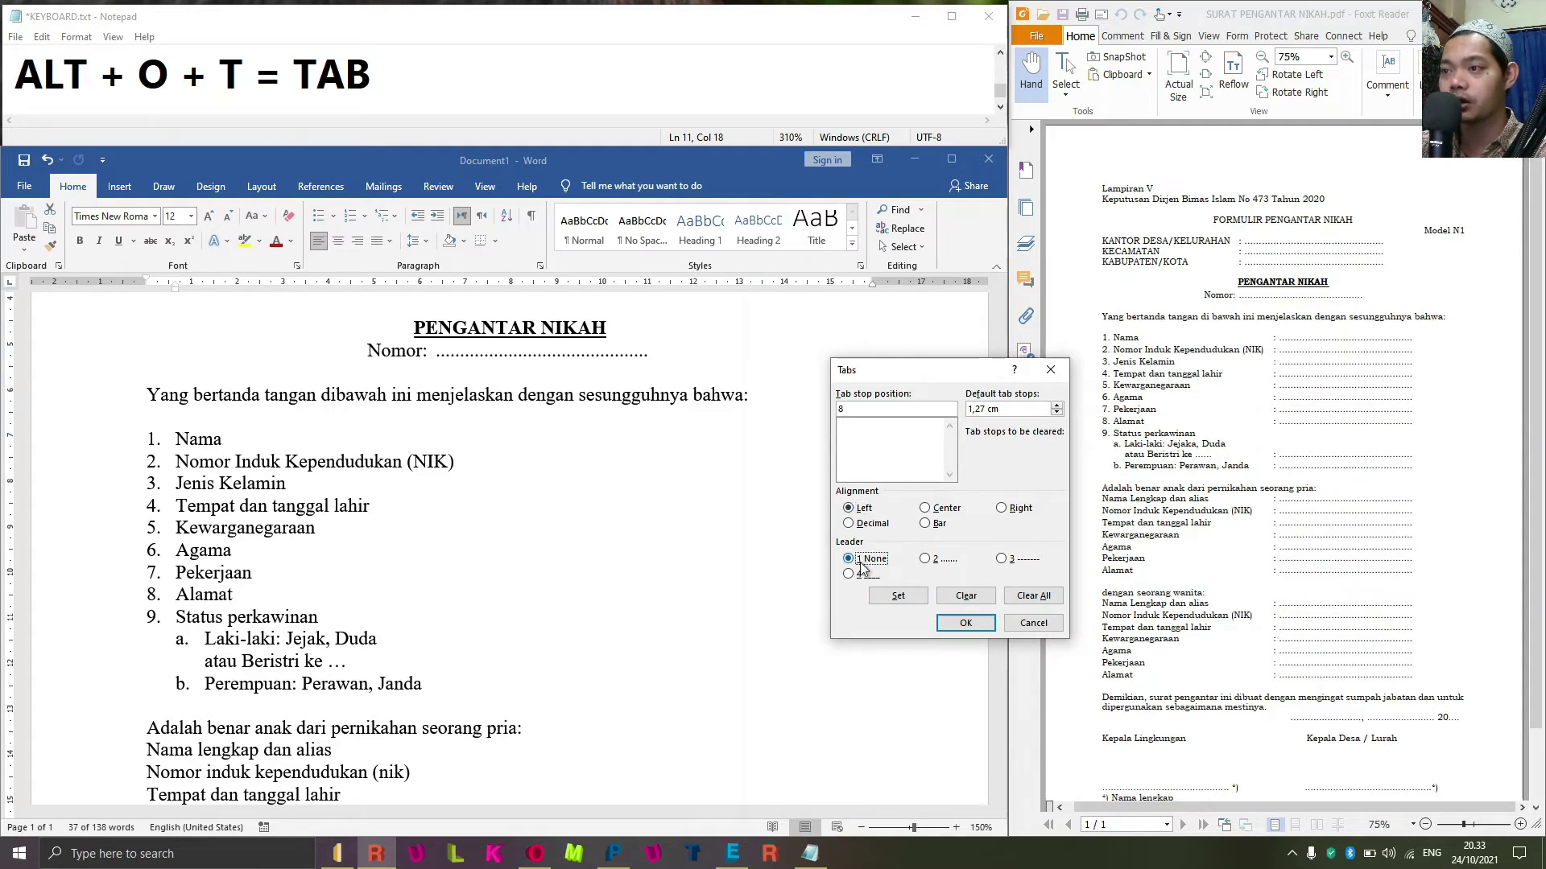
{"action": "left_click", "coordinate": [900, 596]}
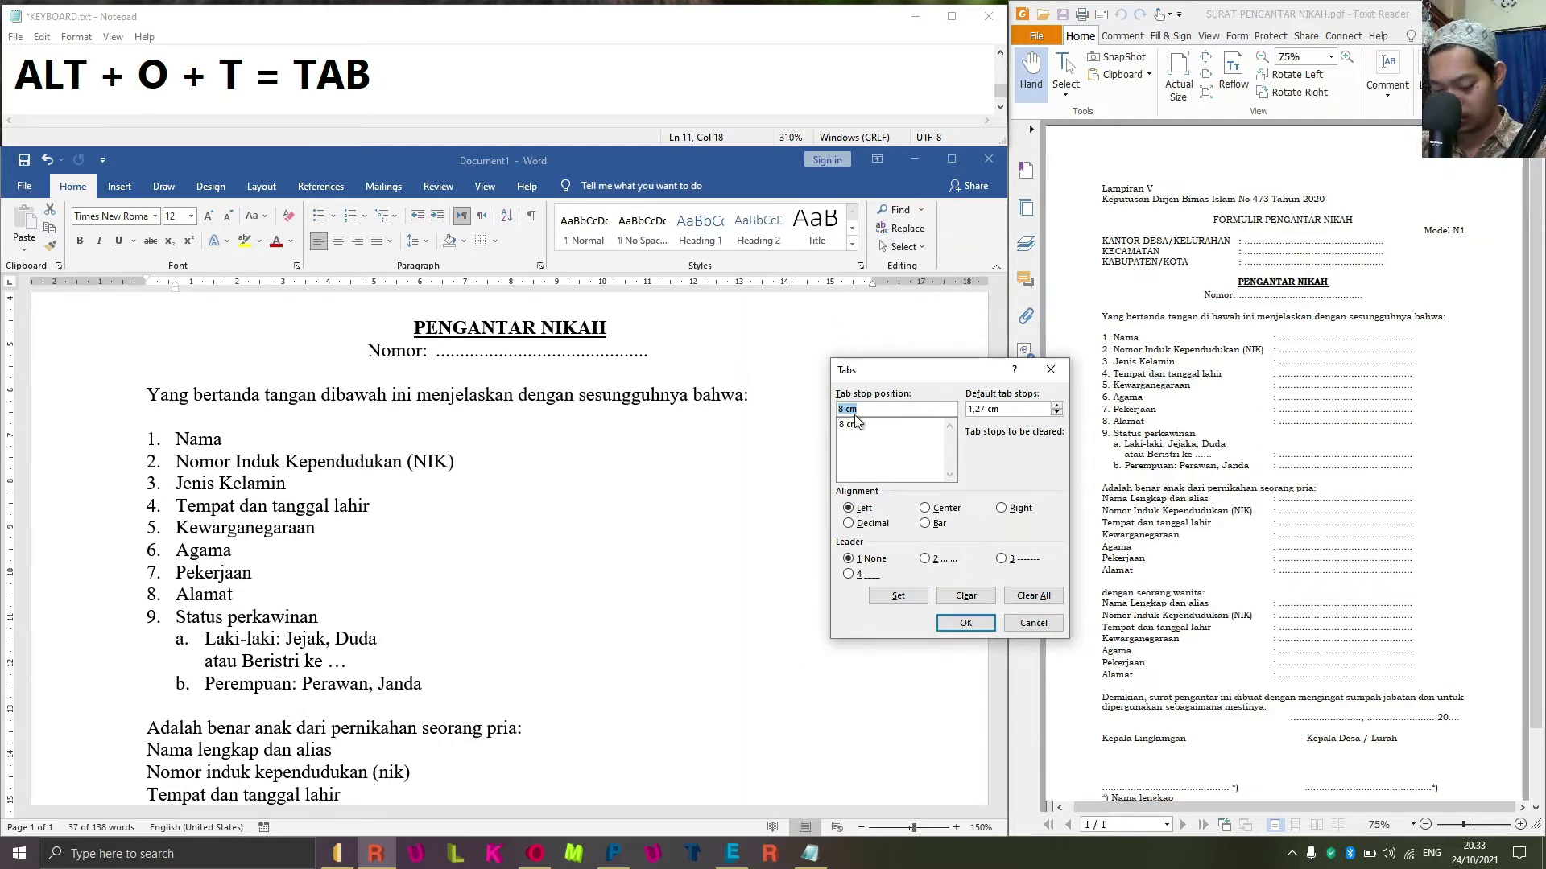
{"action": "type", "text": "15"}
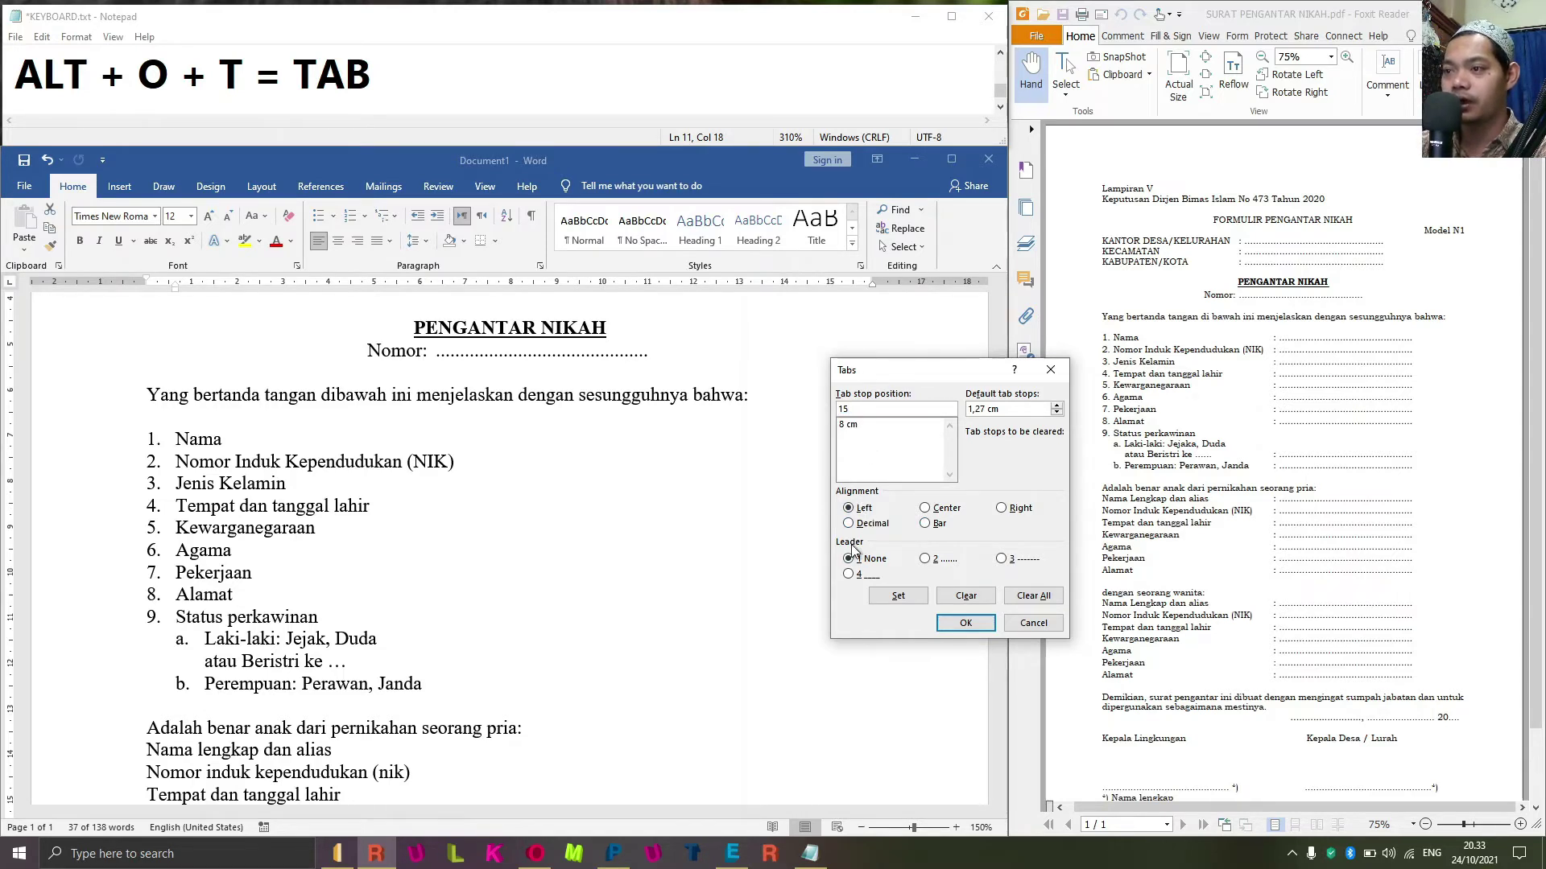
{"action": "left_click", "coordinate": [938, 559]}
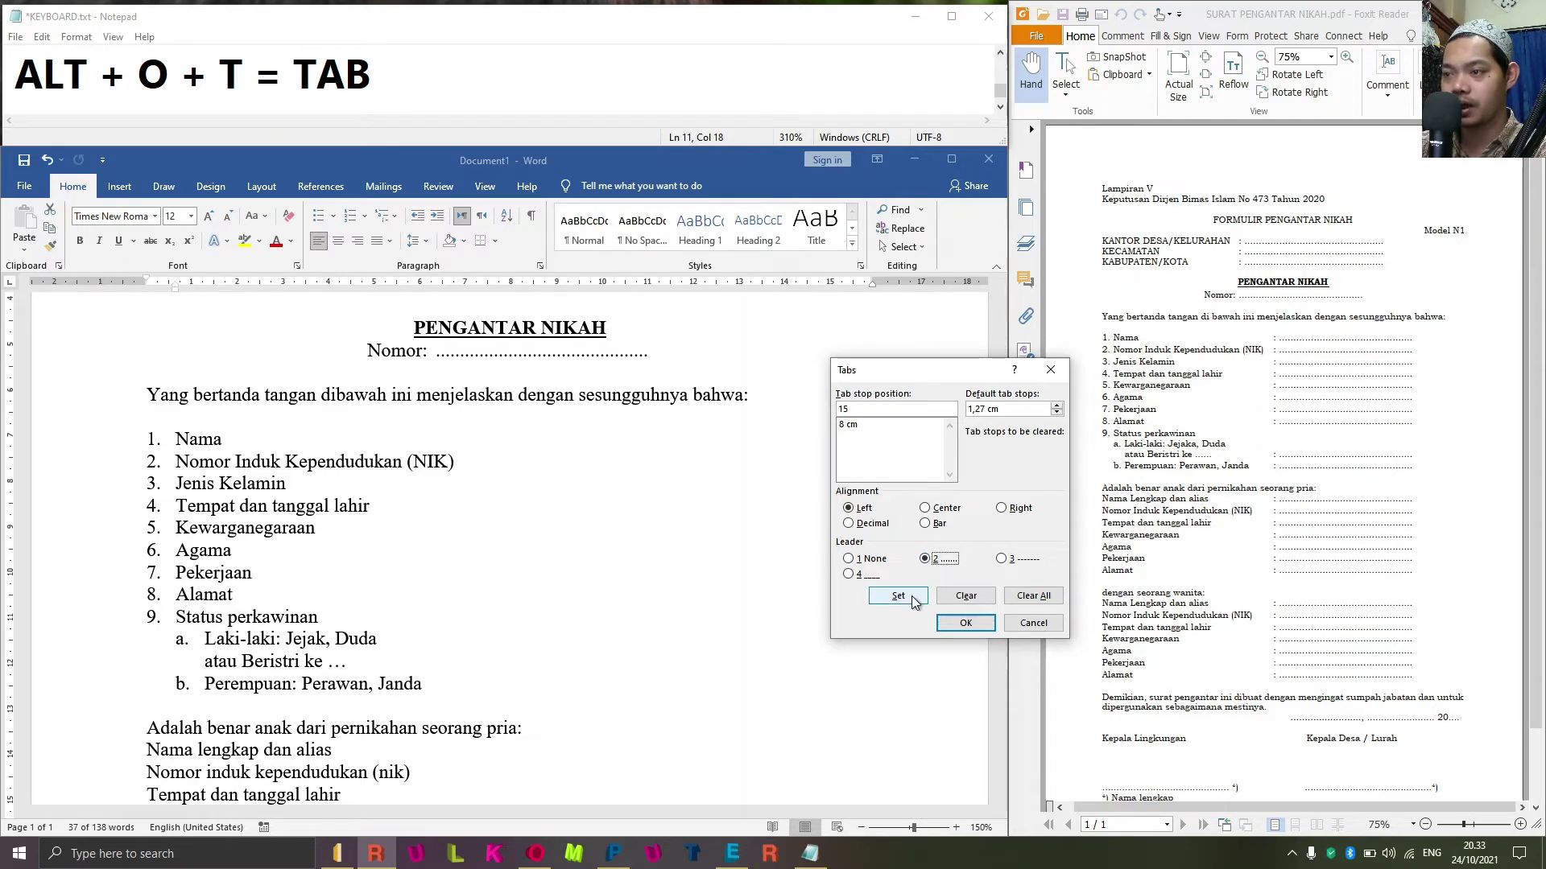
{"action": "left_click", "coordinate": [900, 597]}
{"action": "left_click", "coordinate": [965, 623]}
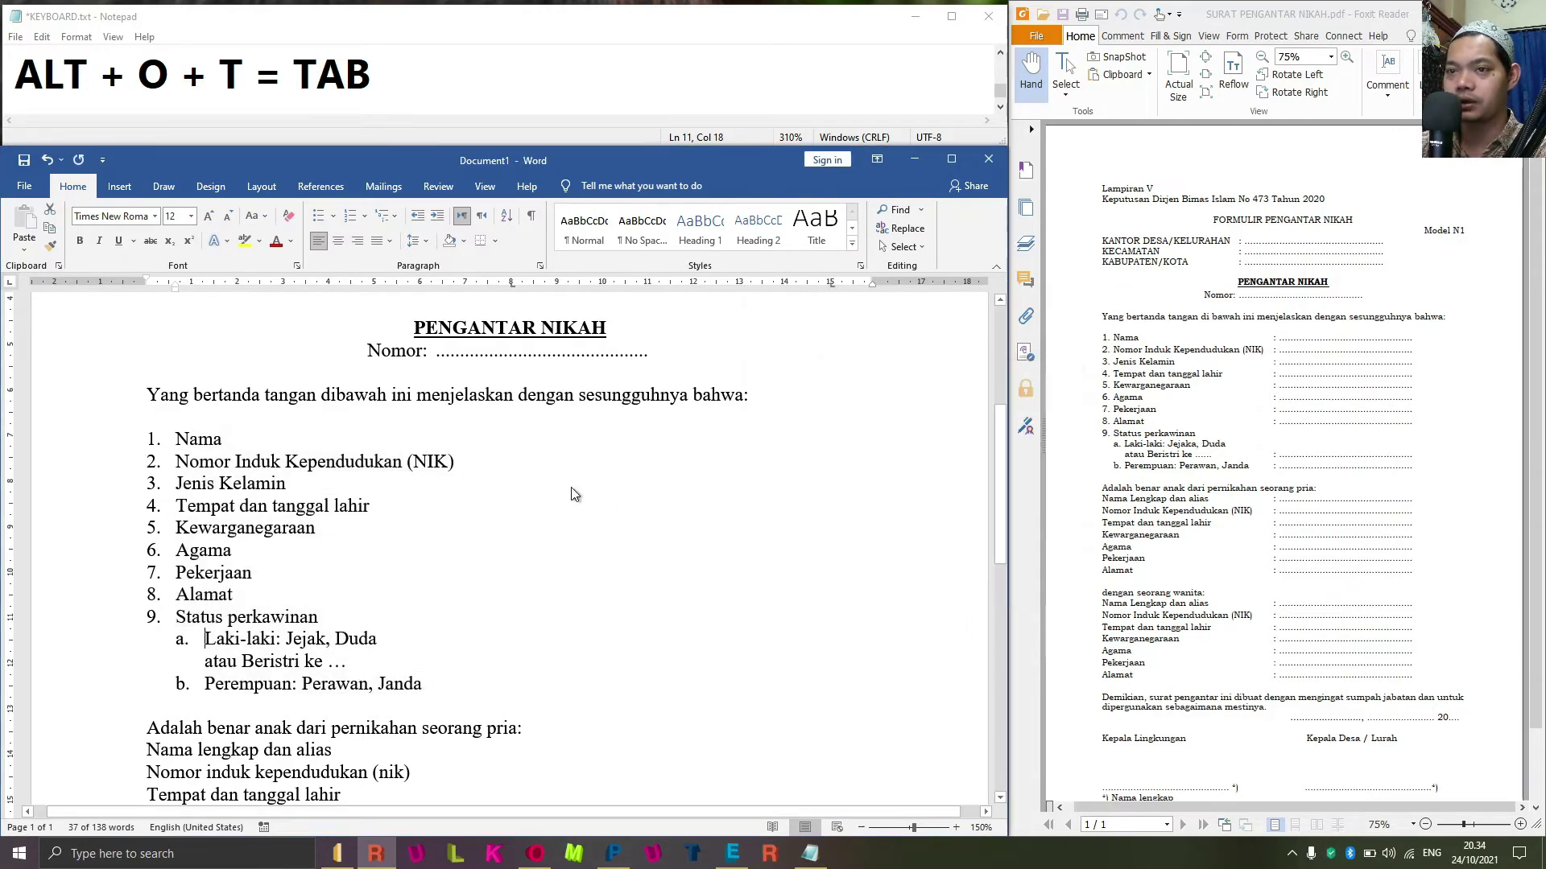
Add a colon and dotted fill line to Nama, NIK, Jenis Kelamin and Tempat dan tanggal lahir.
{"action": "left_click", "coordinate": [426, 448]}
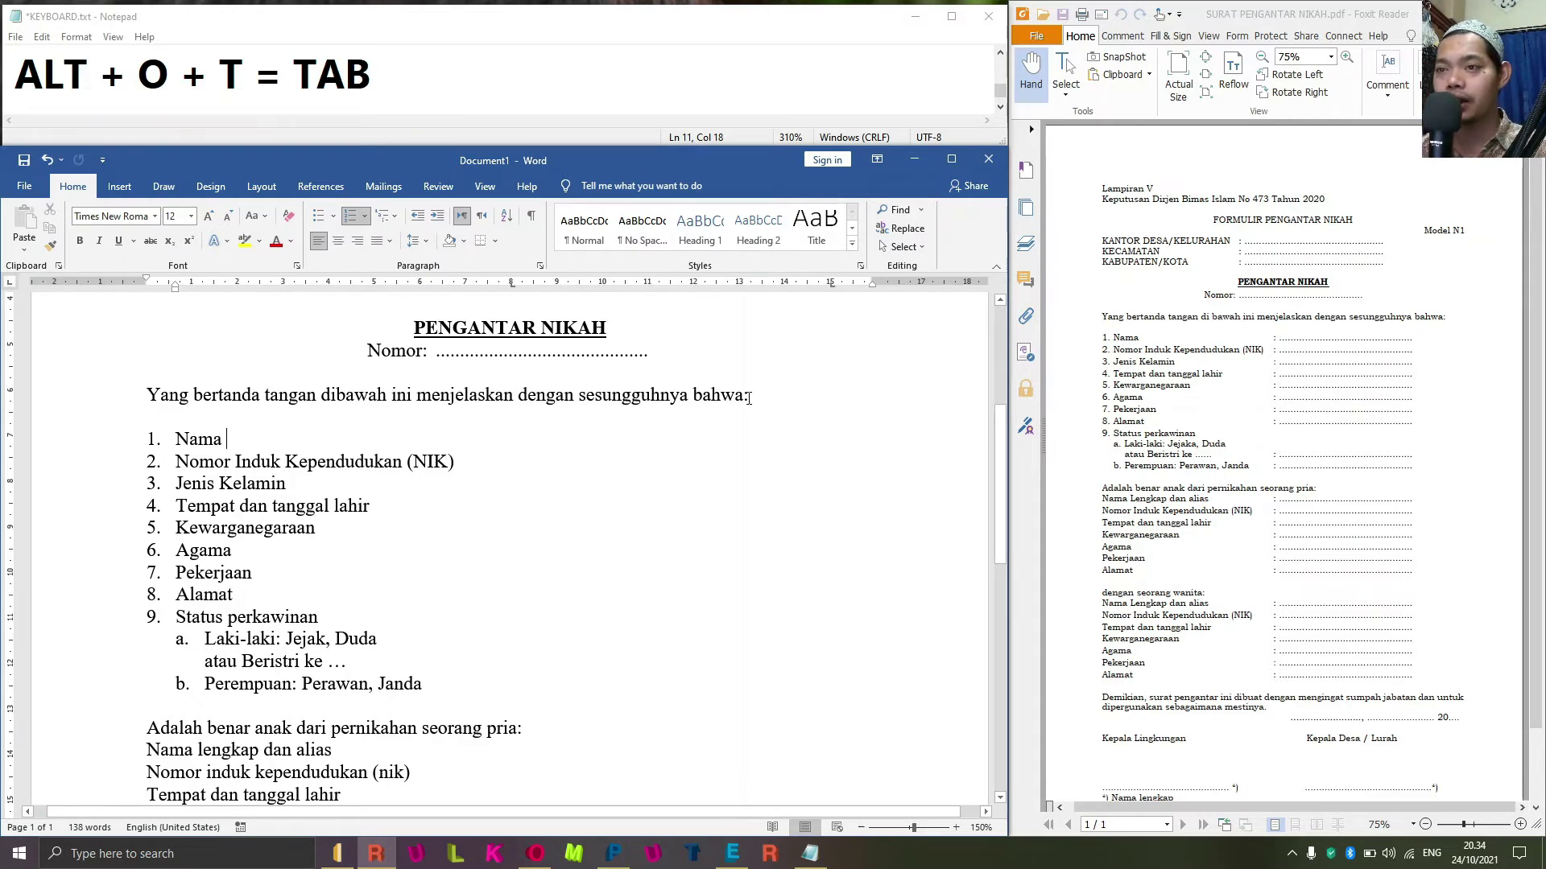
{"action": "key", "text": "Tab"}
{"action": "type", "text": ":"}
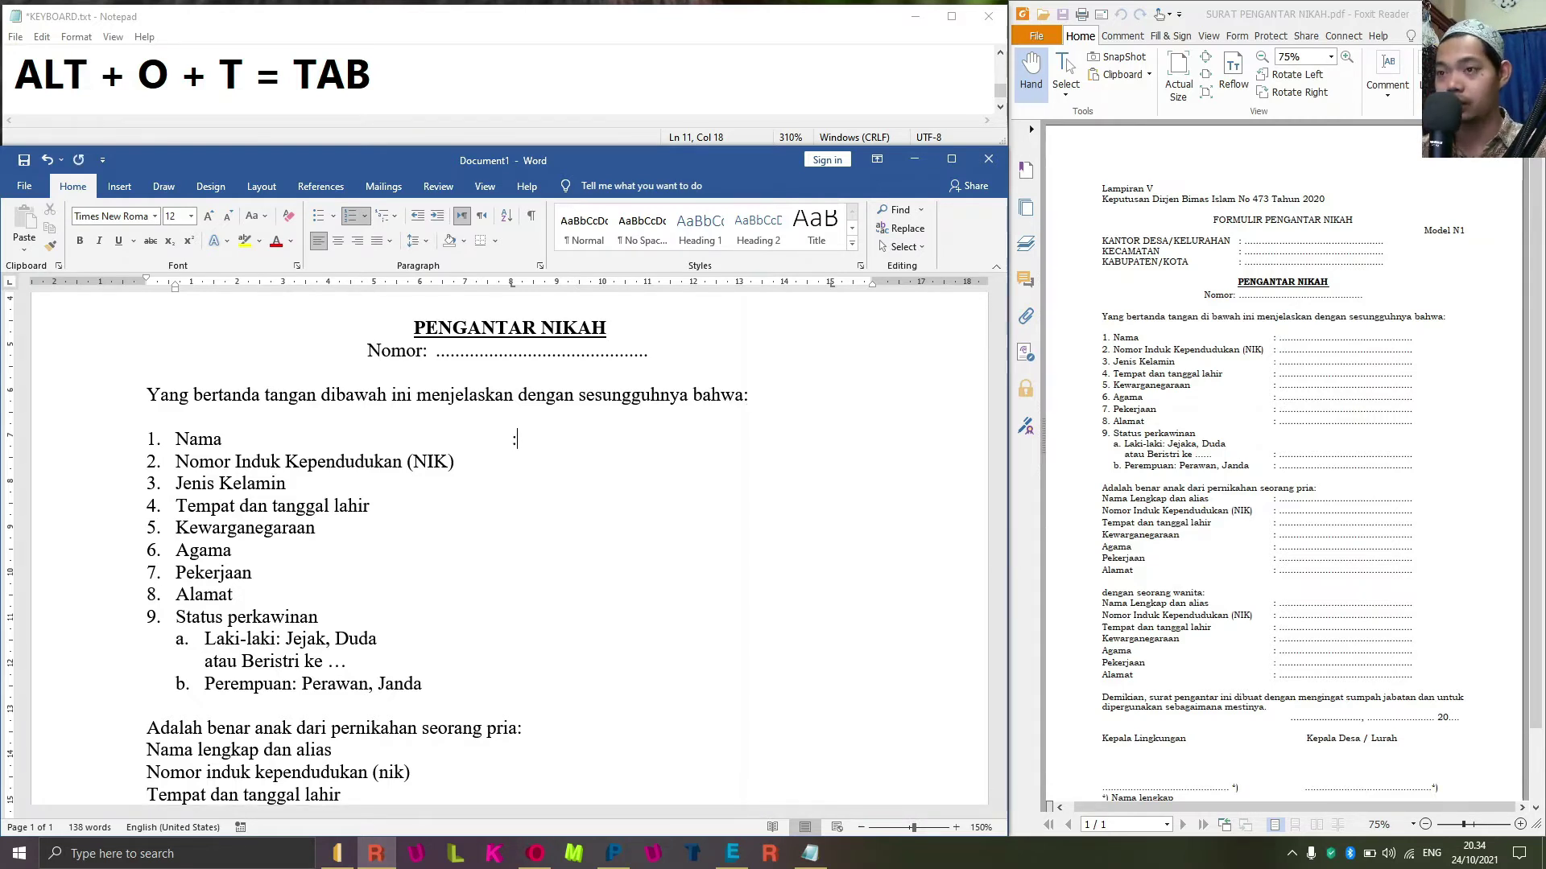
{"action": "key", "text": "Tab"}
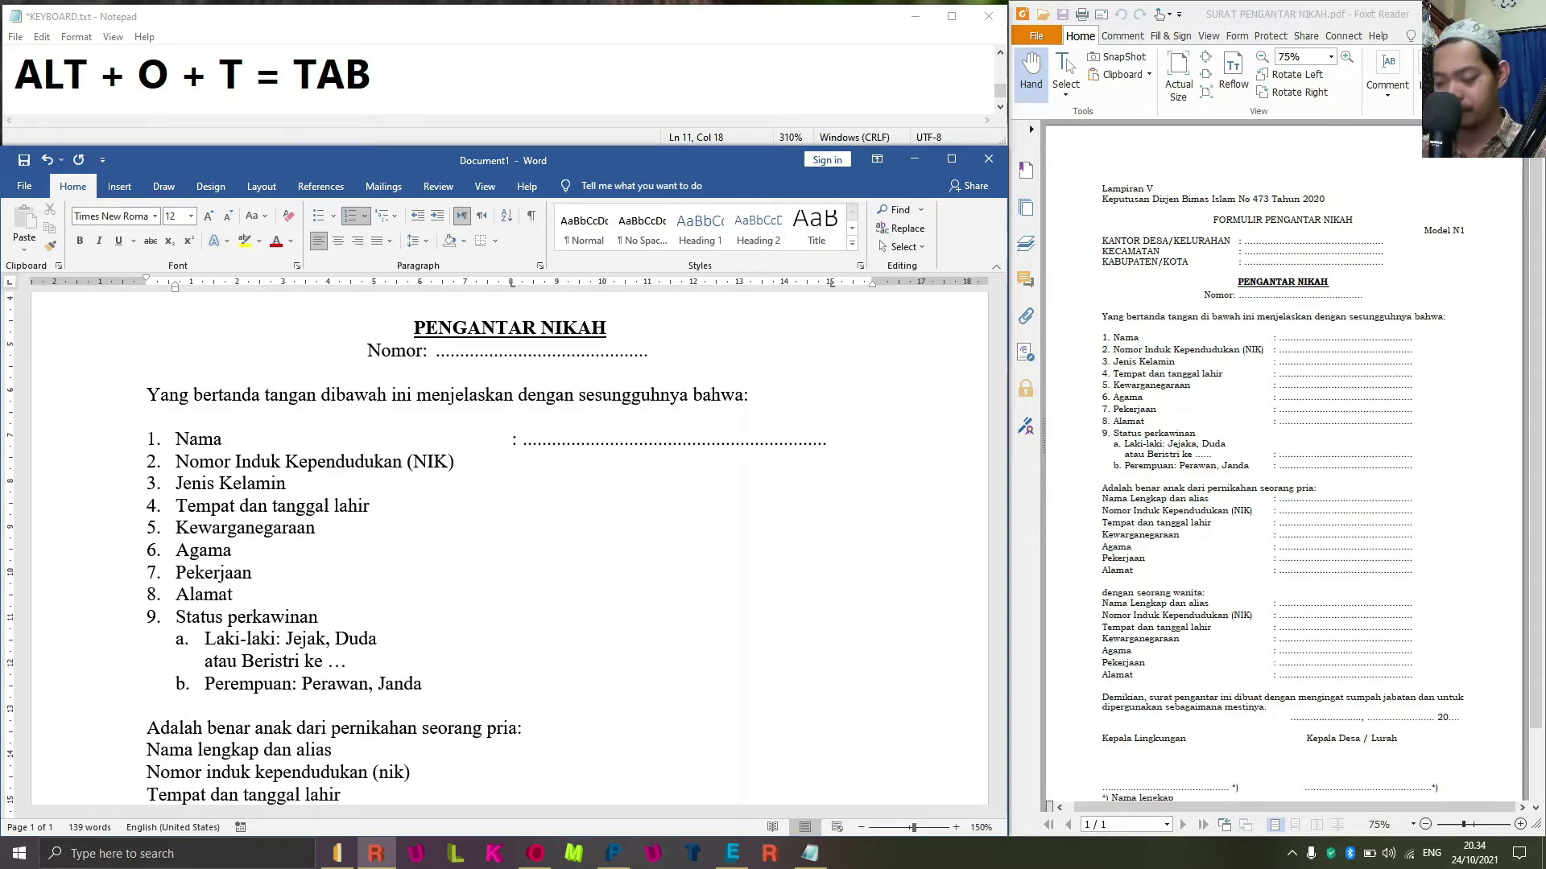
{"action": "key", "text": "Tab"}
{"action": "type", "text": ":"}
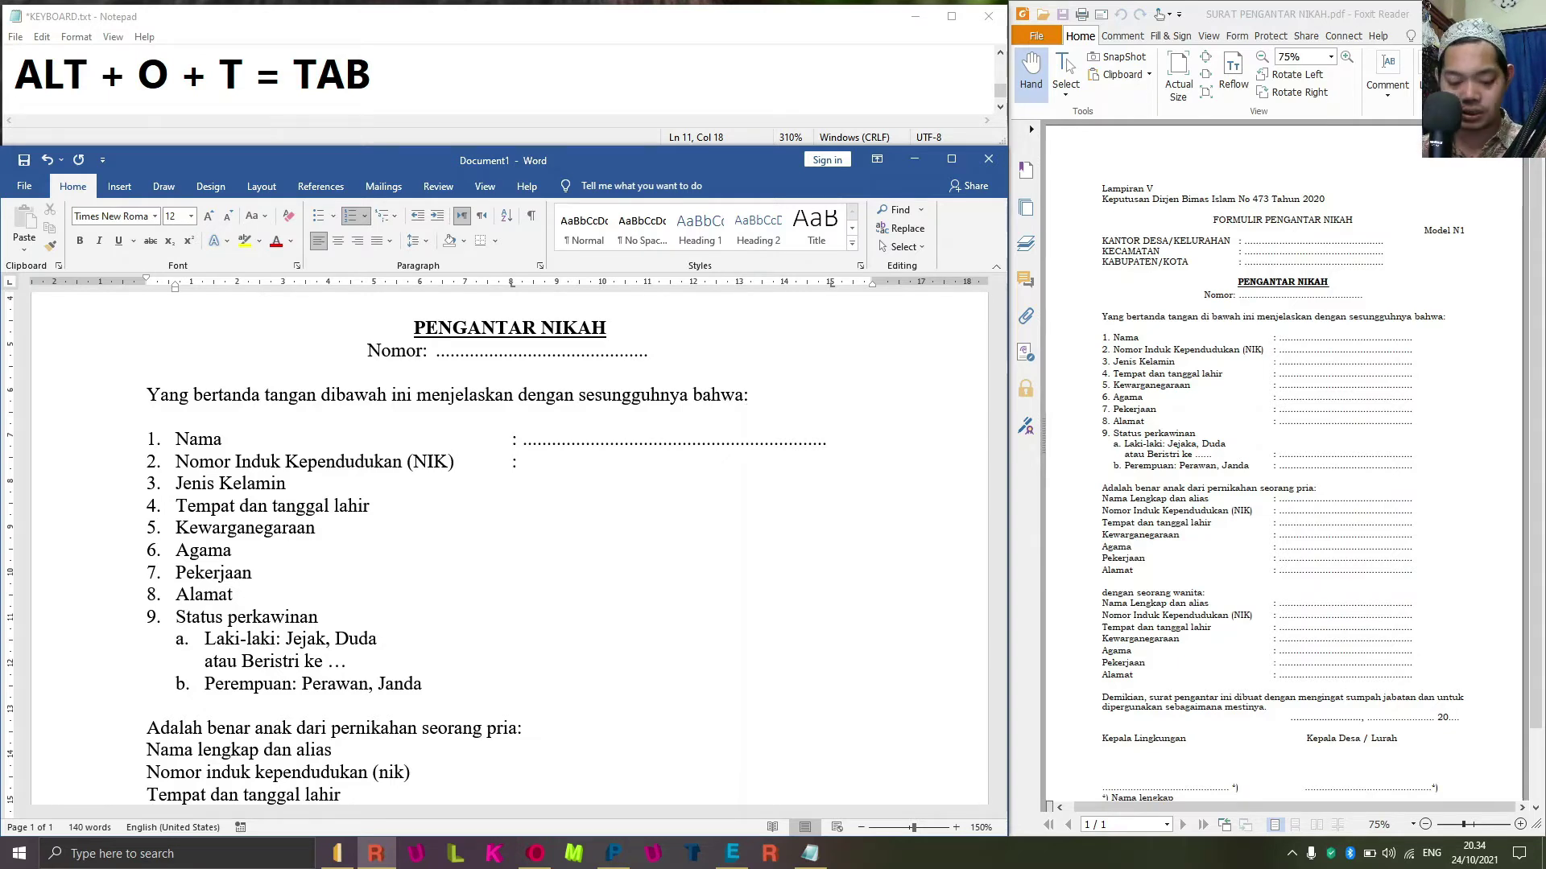
{"action": "type", "text": "..............................................................."}
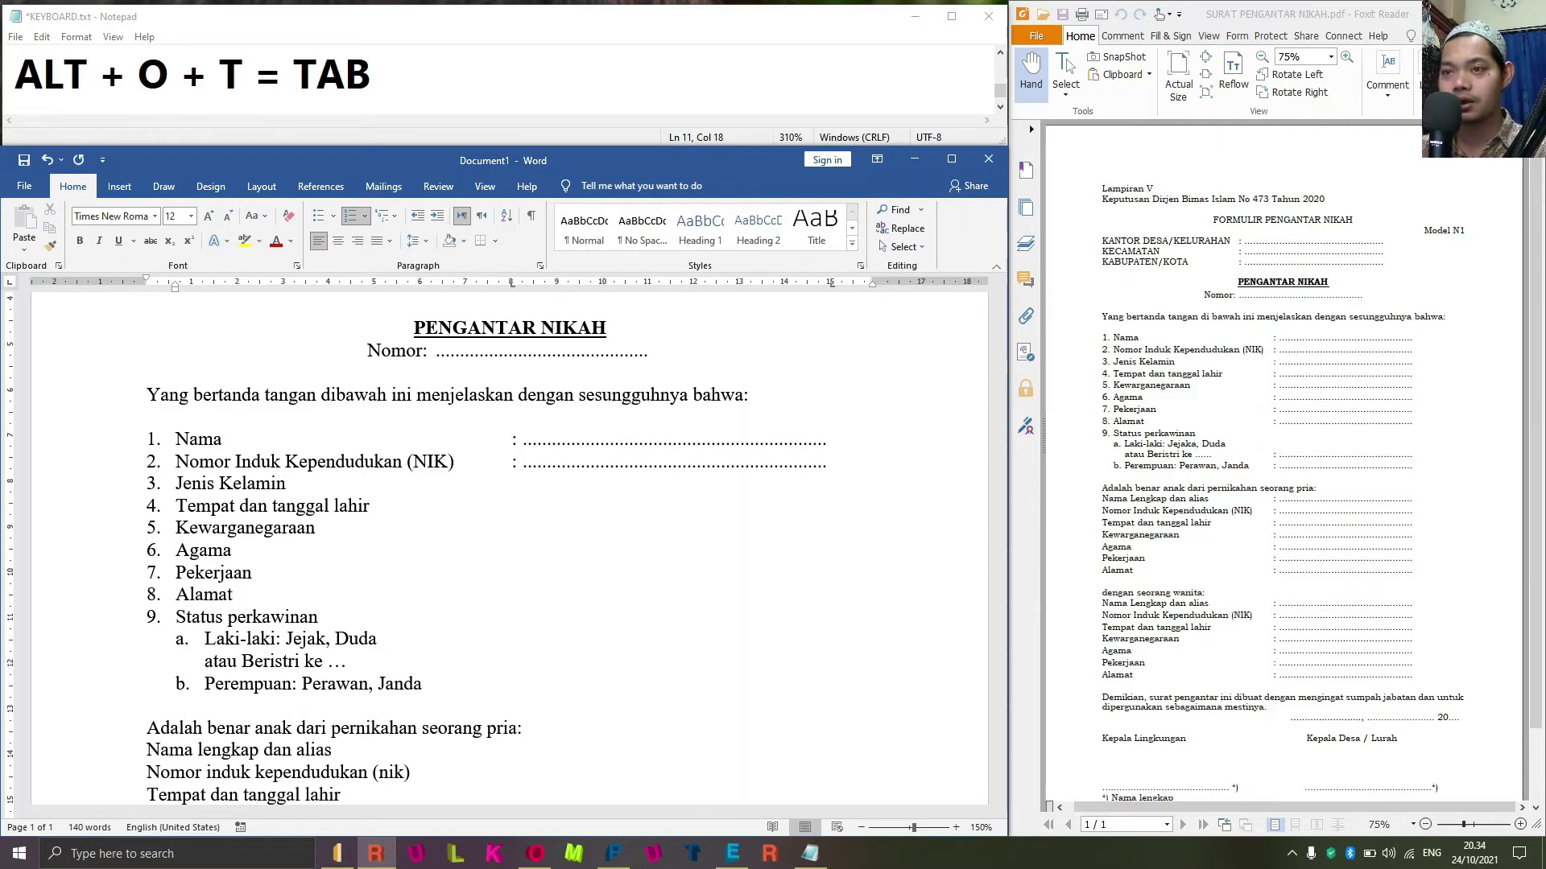
{"action": "key", "text": "Down"}
{"action": "key", "text": "Tab"}
{"action": "type", "text": ":"}
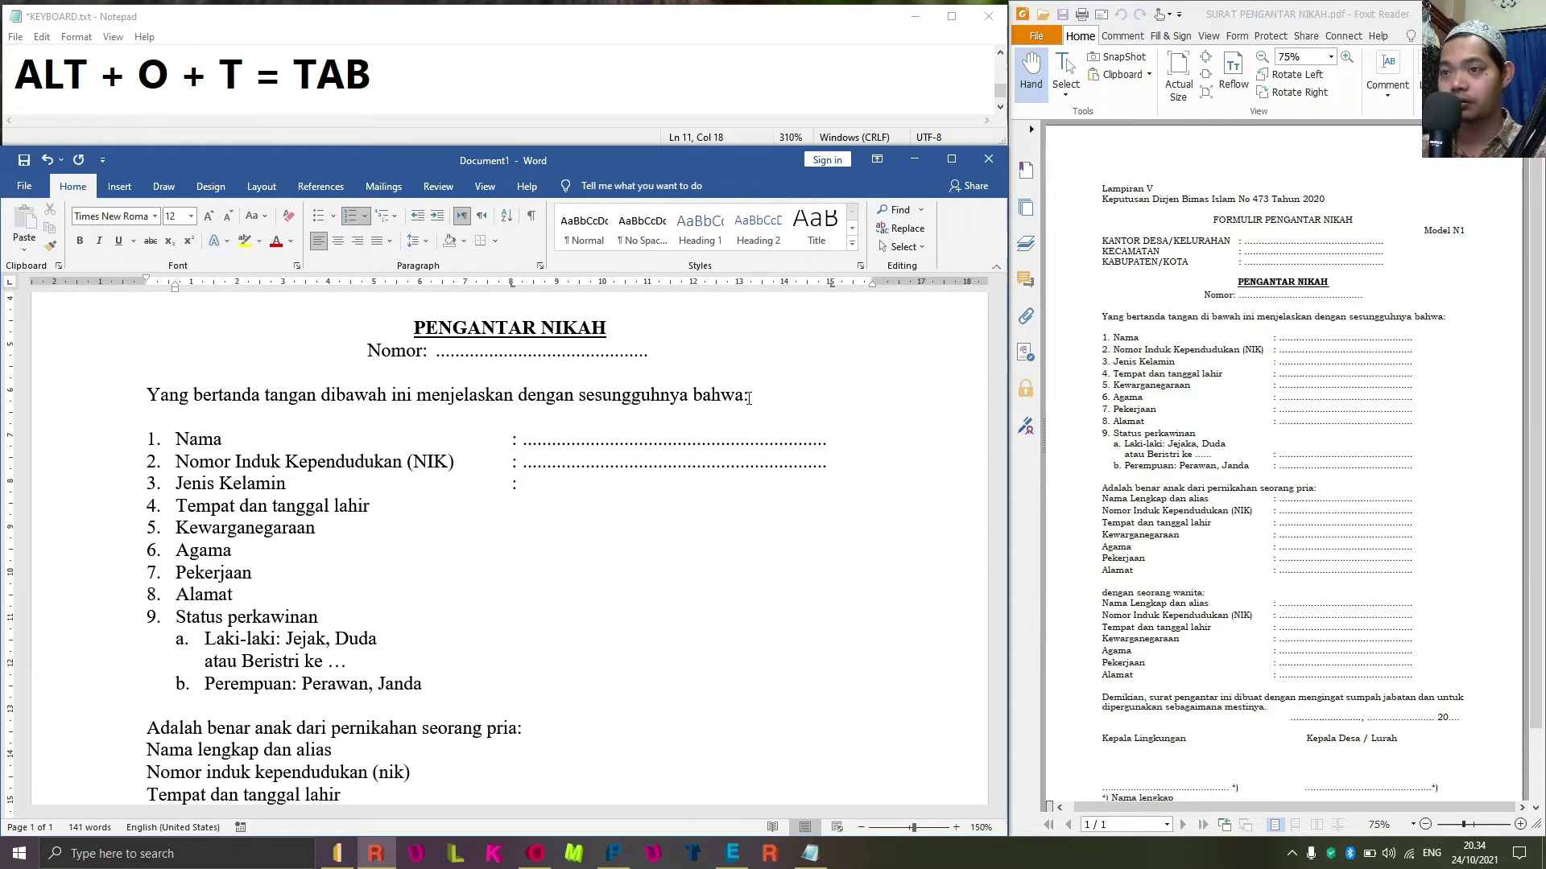
{"action": "key", "text": "ctrl+v"}
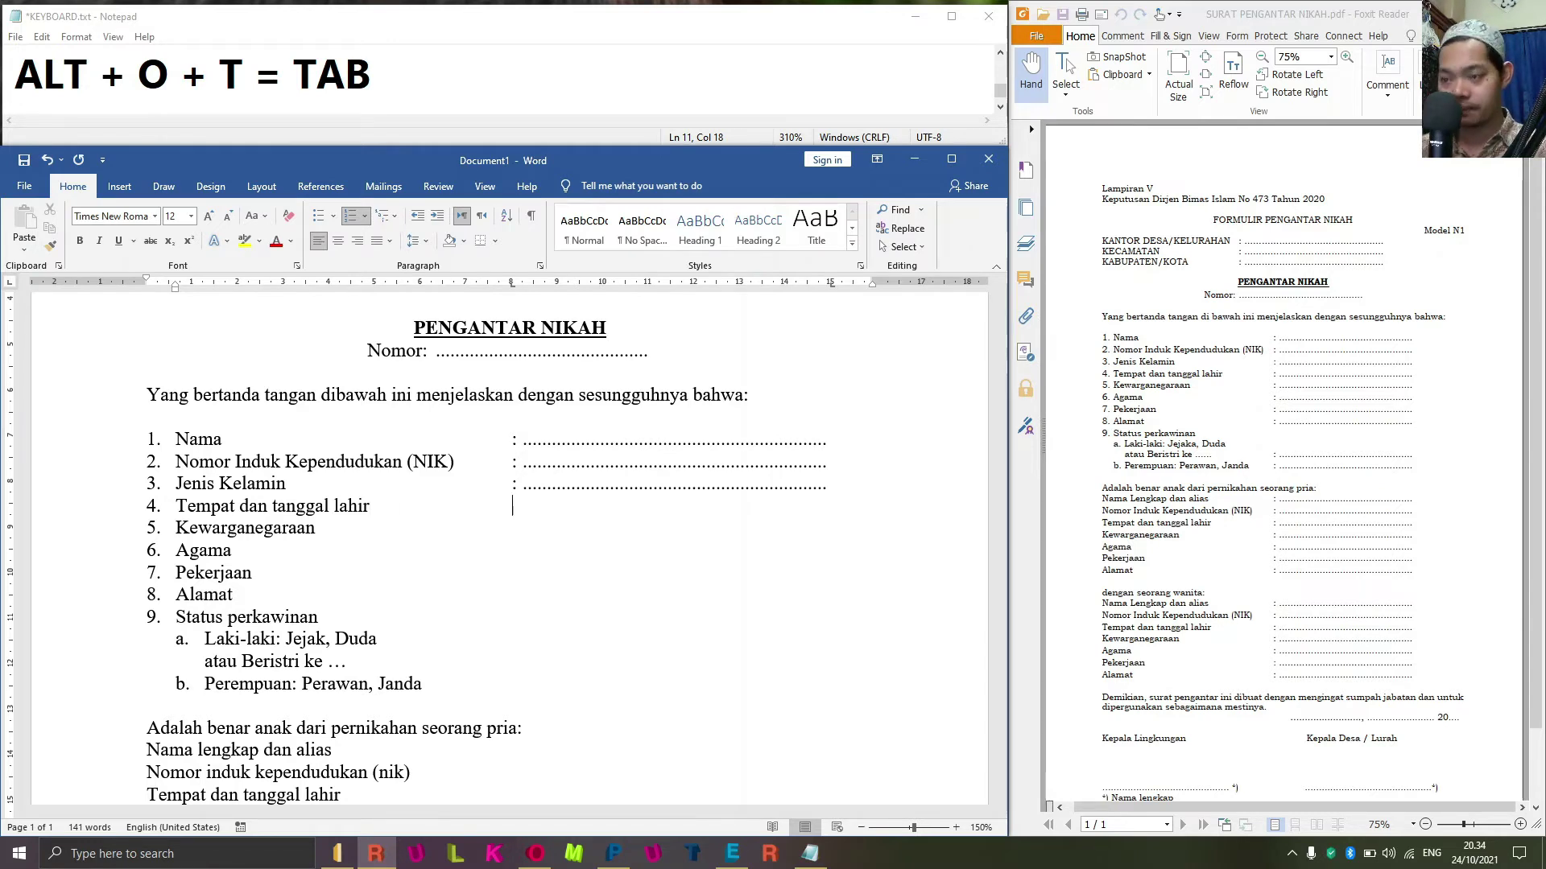
{"action": "key", "text": "Down"}
{"action": "key", "text": "Tab"}
{"action": "type", "text": ":"}
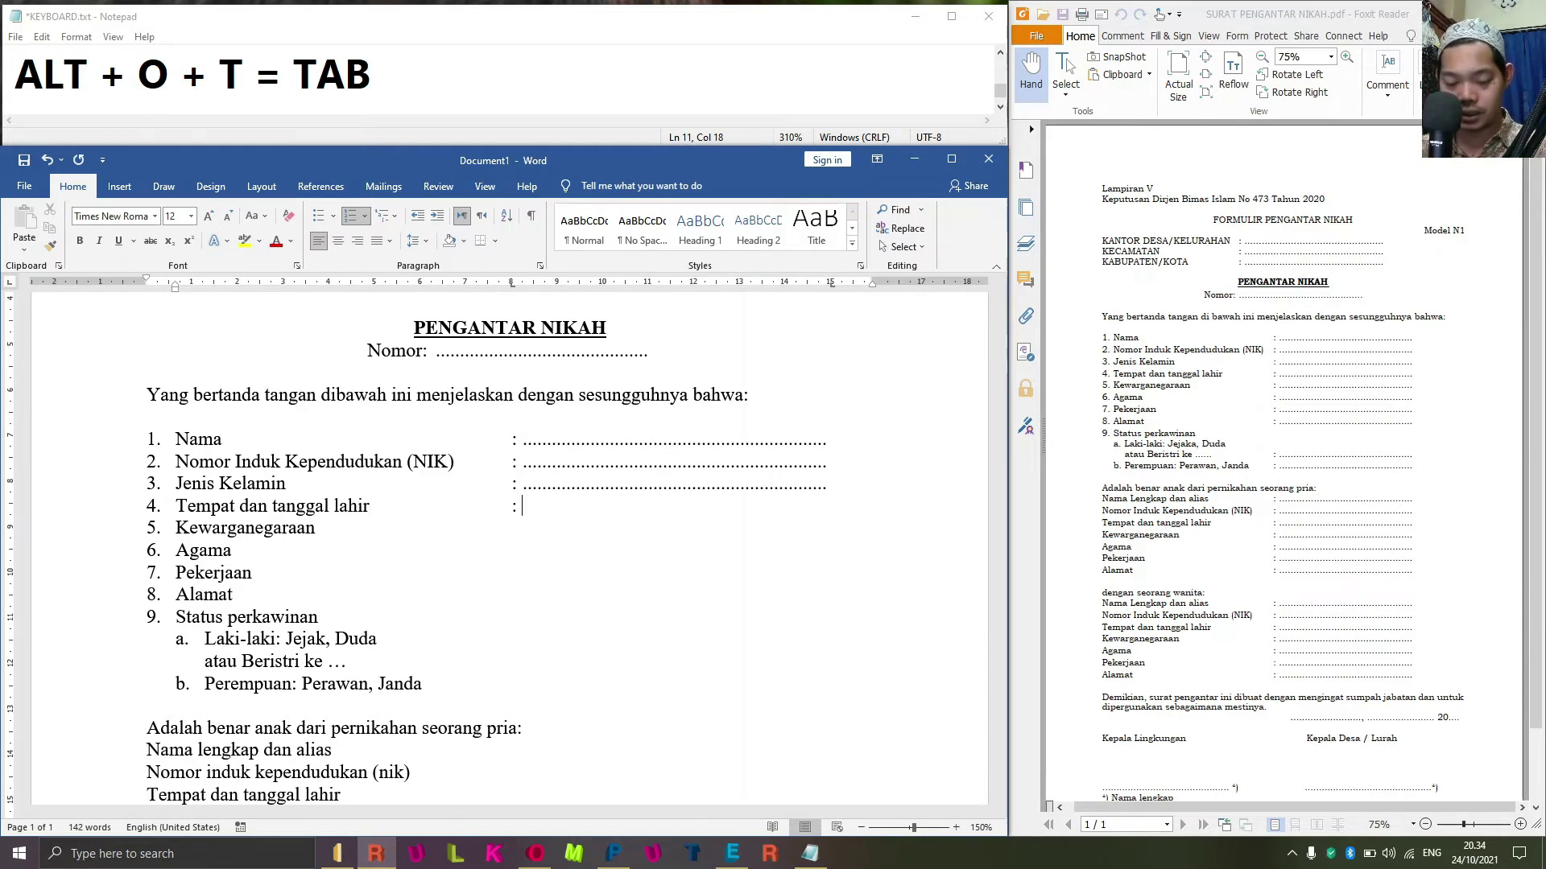
{"action": "type", "text": "..............................................................."}
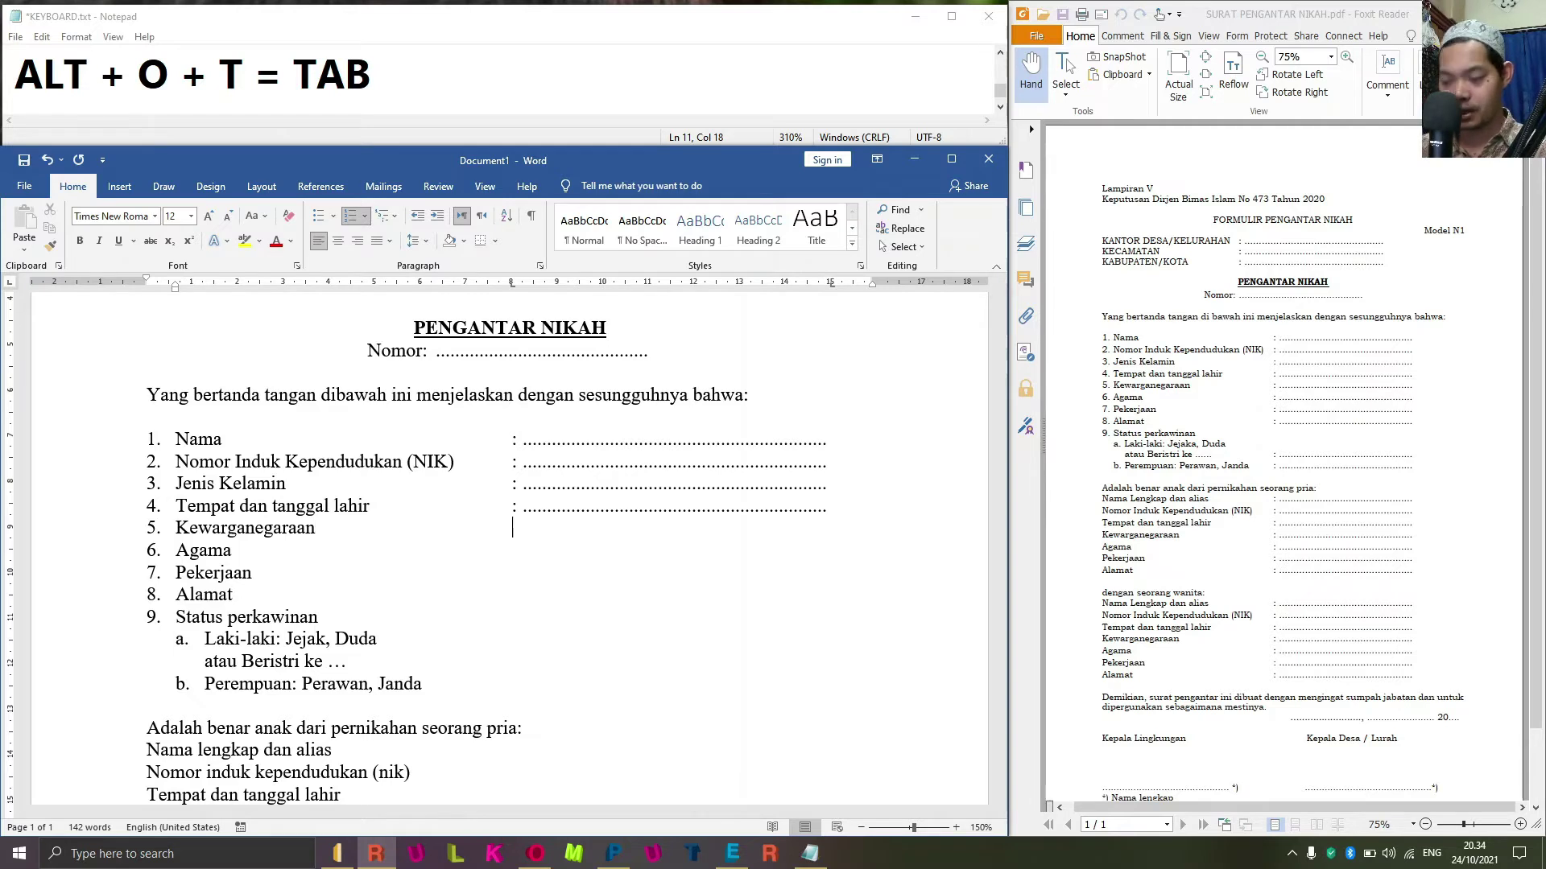
Add a colon and dotted fill line to Kewarganegaraan, Agama, Pekerjaan and Alamat.
{"action": "type", "text": ":"}
{"action": "key", "text": "ctrl+v"}
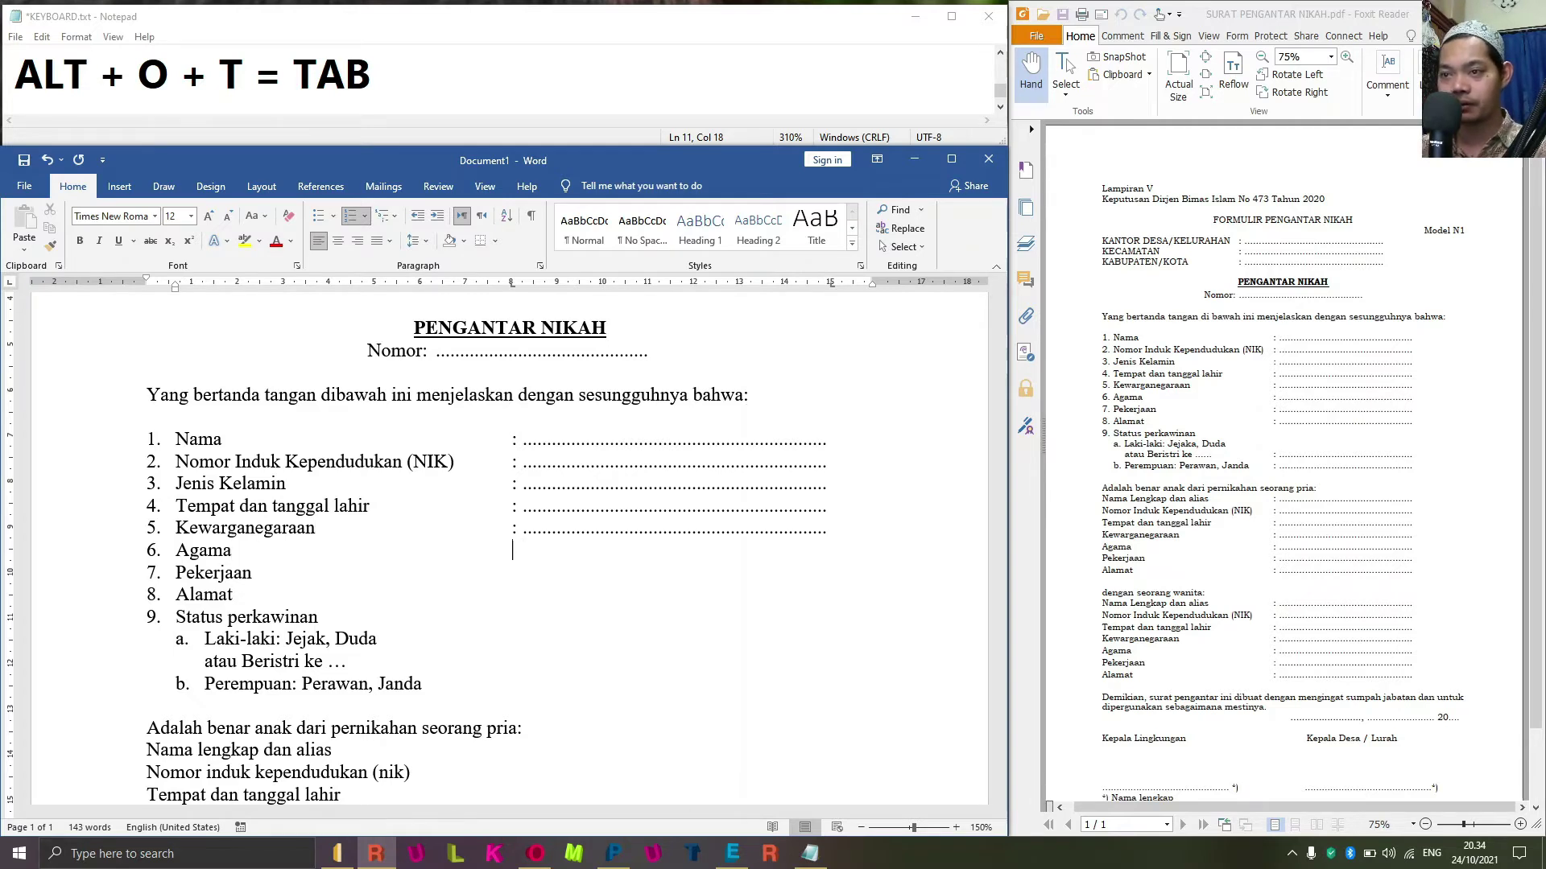
{"action": "key", "text": "Down"}
{"action": "key", "text": "Tab"}
{"action": "type", "text": ":"}
{"action": "key", "text": "ctrl+v"}
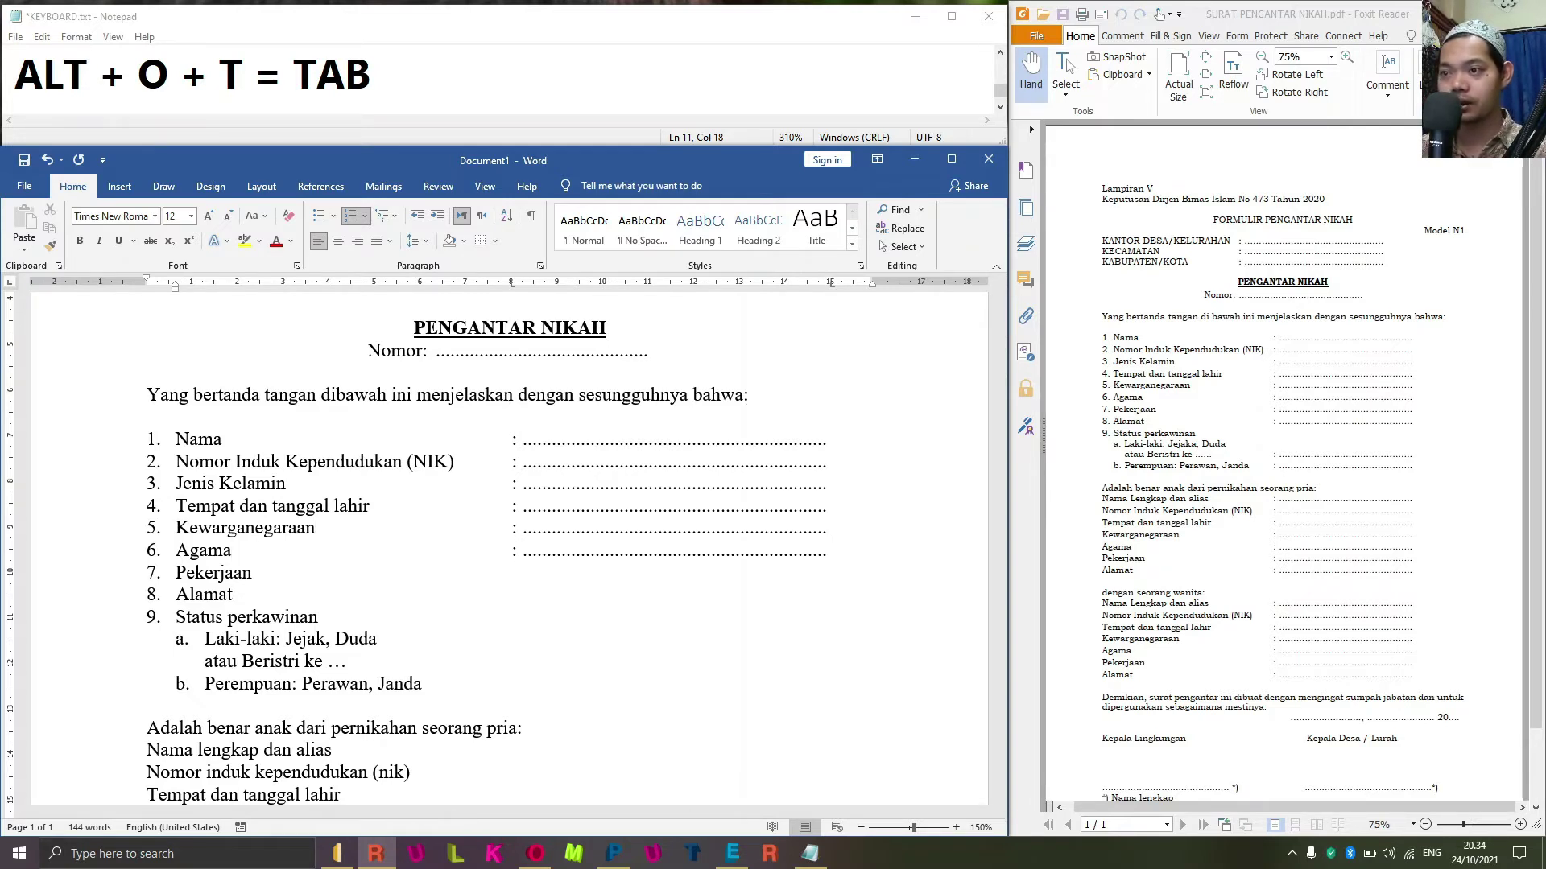
{"action": "key", "text": "Down"}
{"action": "key", "text": "Tab"}
{"action": "type", "text": ":"}
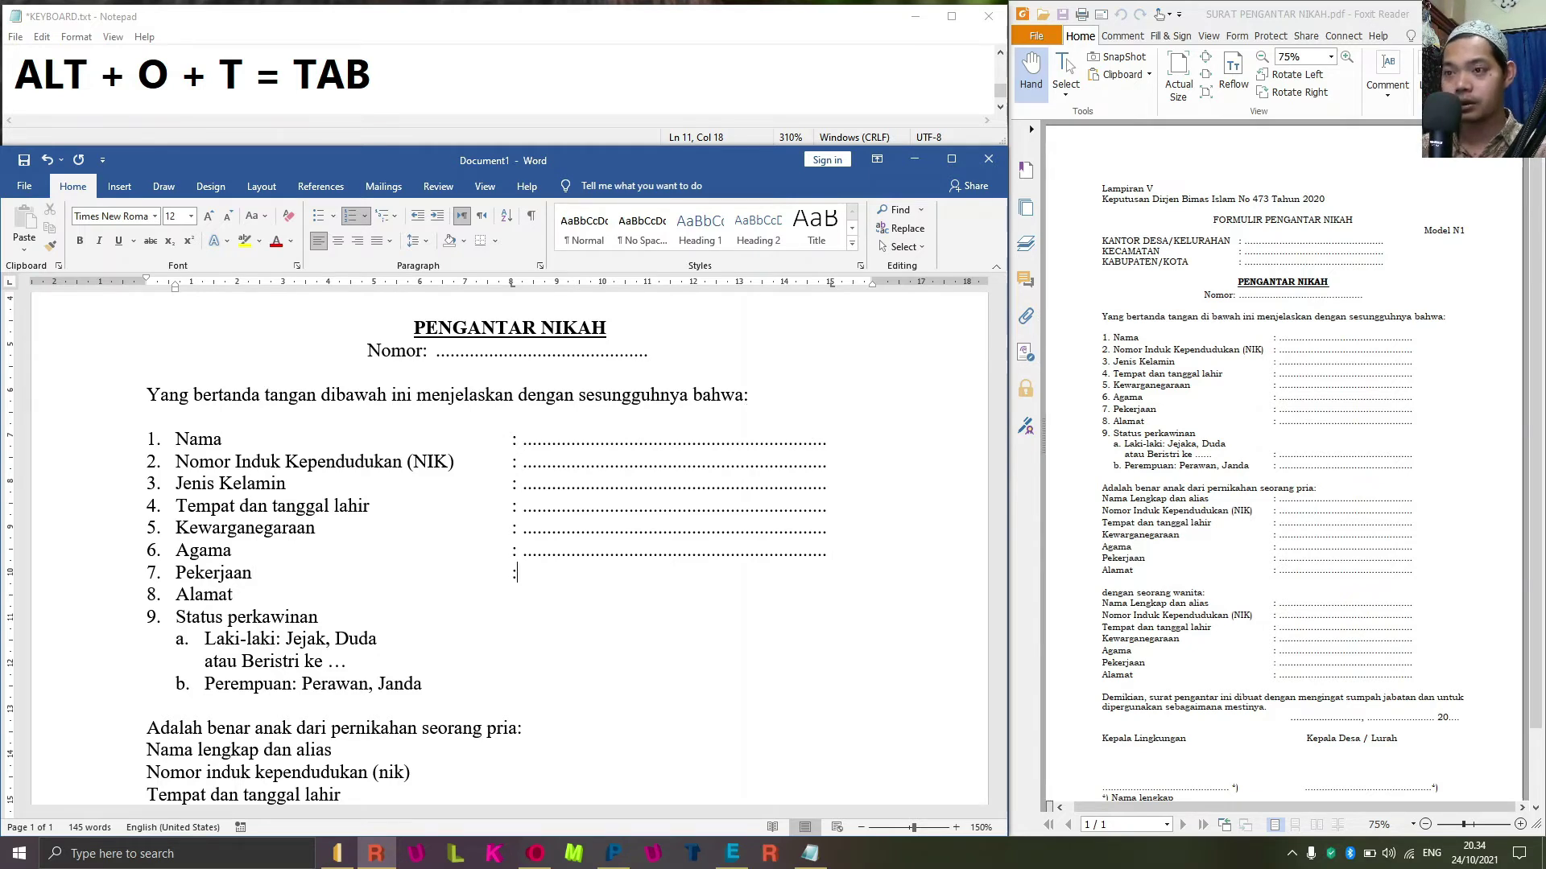
{"action": "key", "text": "ctrl+v"}
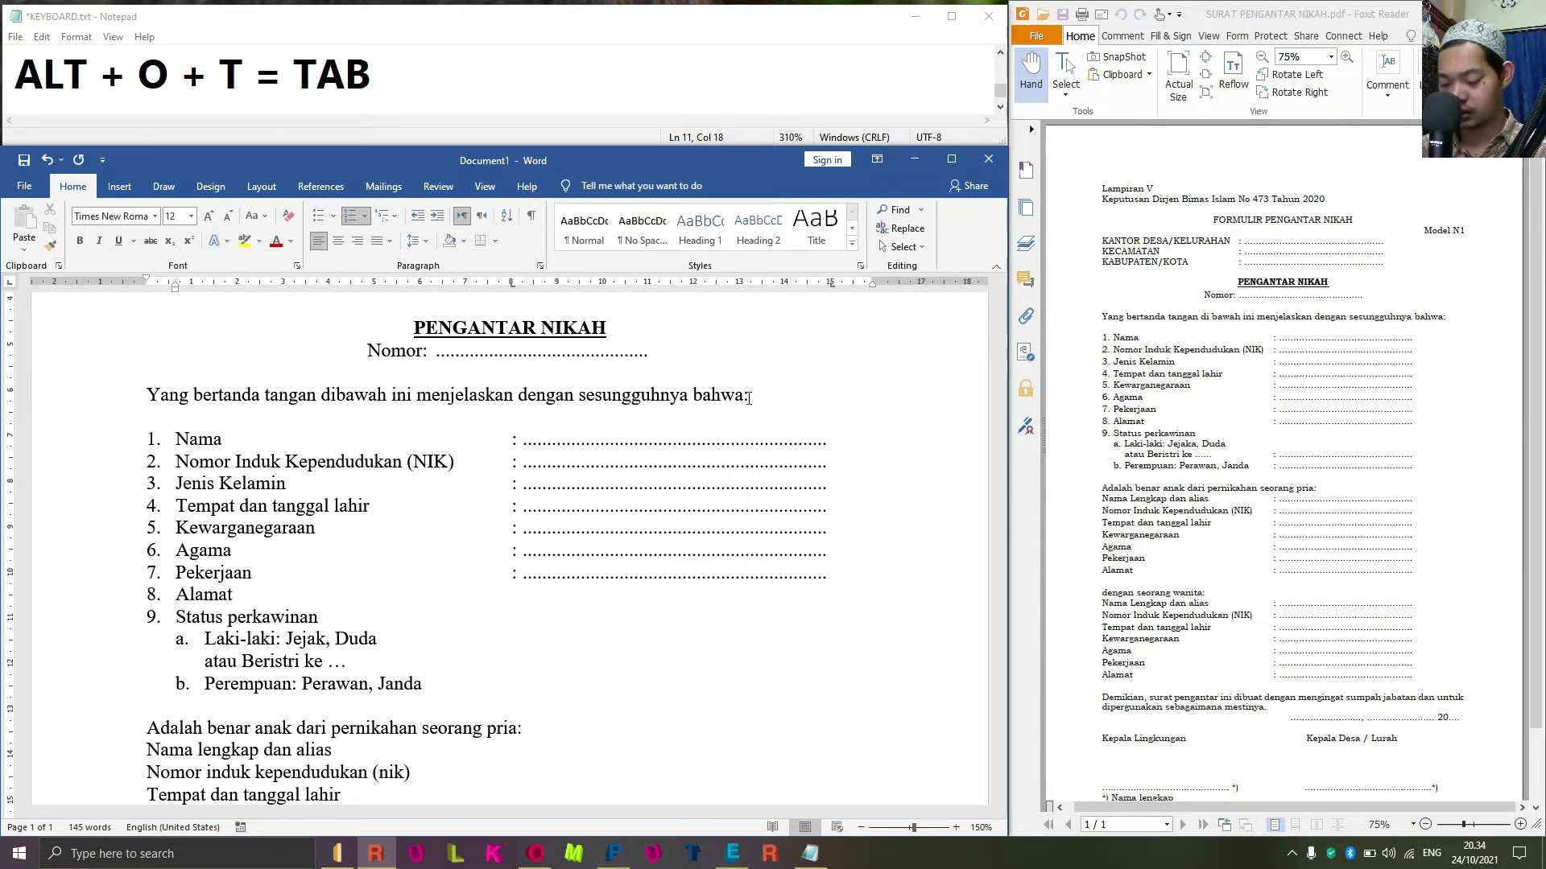
{"action": "key", "text": "Down"}
{"action": "key", "text": "Tab"}
{"action": "type", "text": ":"}
{"action": "key", "text": "ctrl+v"}
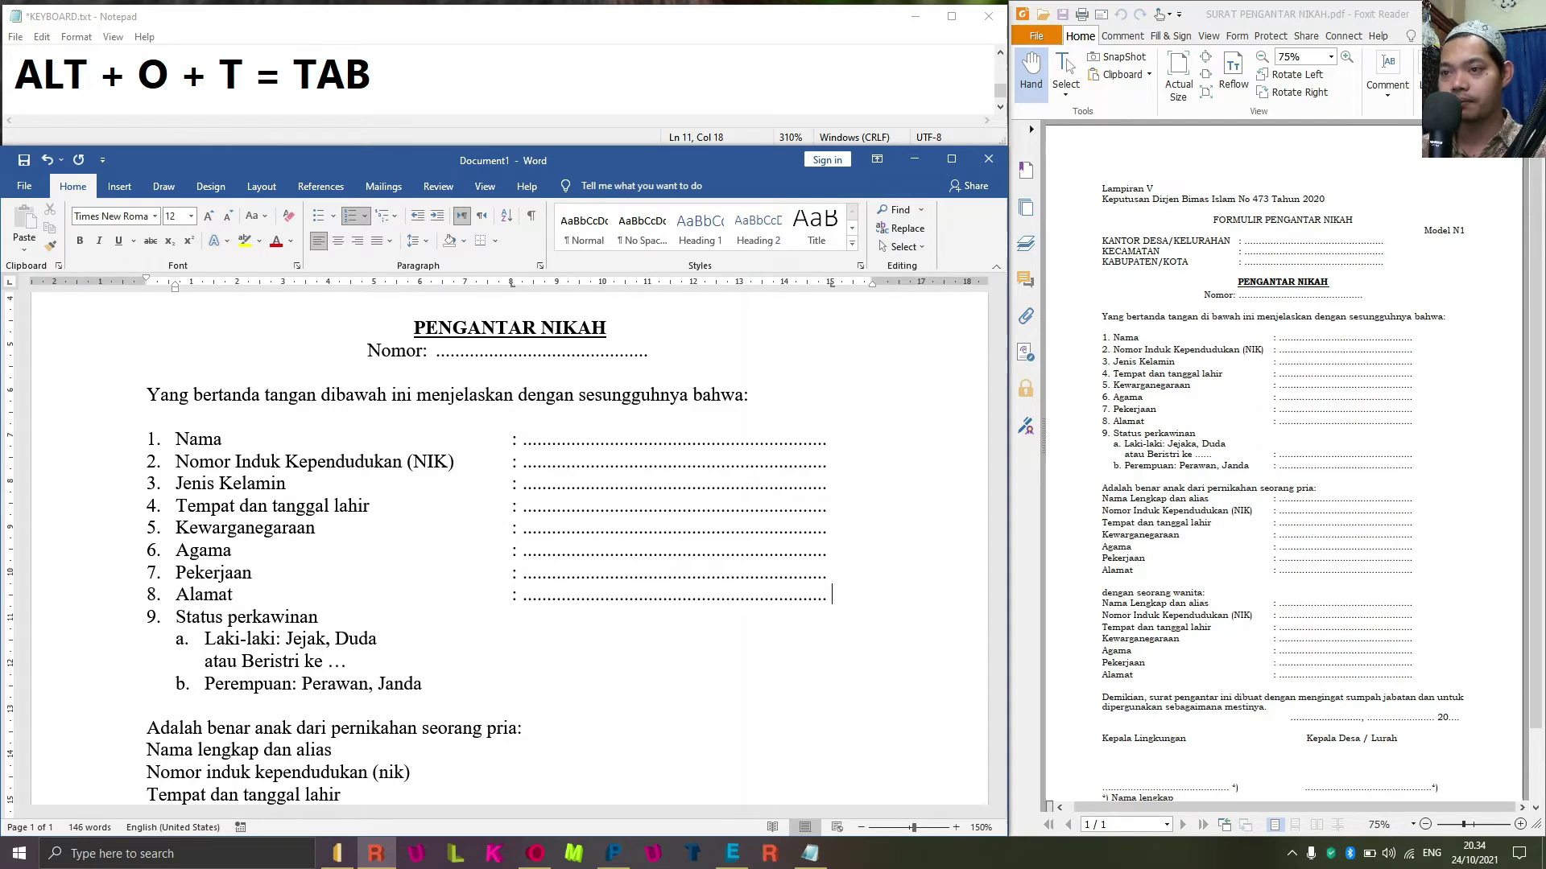
Give the 'atau Beristri ke' and 'Perempuan' sub-lines a colon and dotted fill line.
{"action": "key", "text": "Down"}
{"action": "key", "text": "Down"}
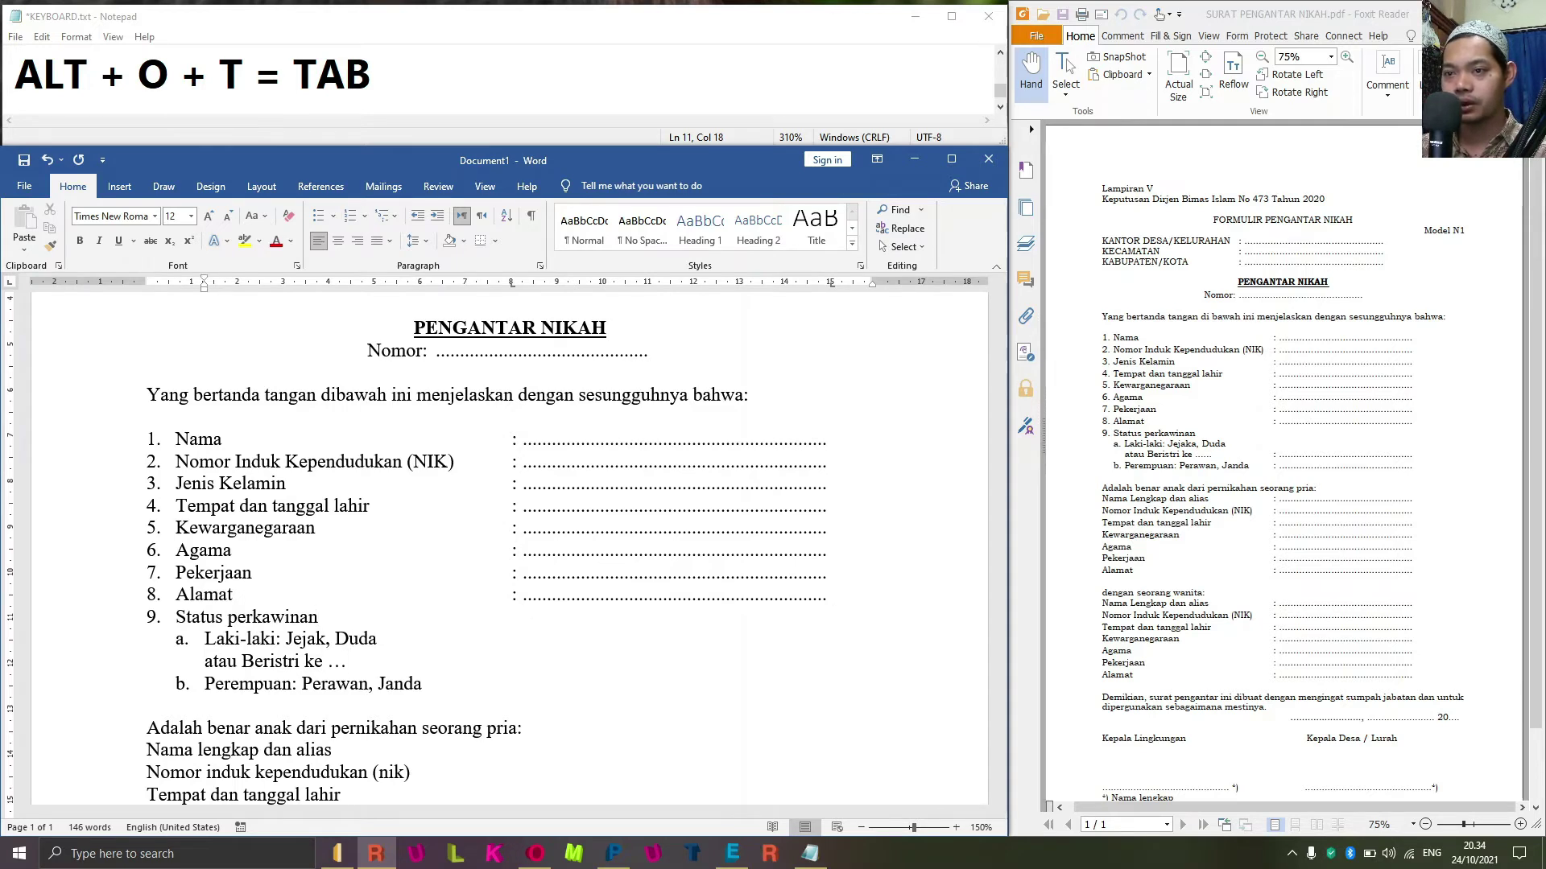
{"action": "type", "text": ":"}
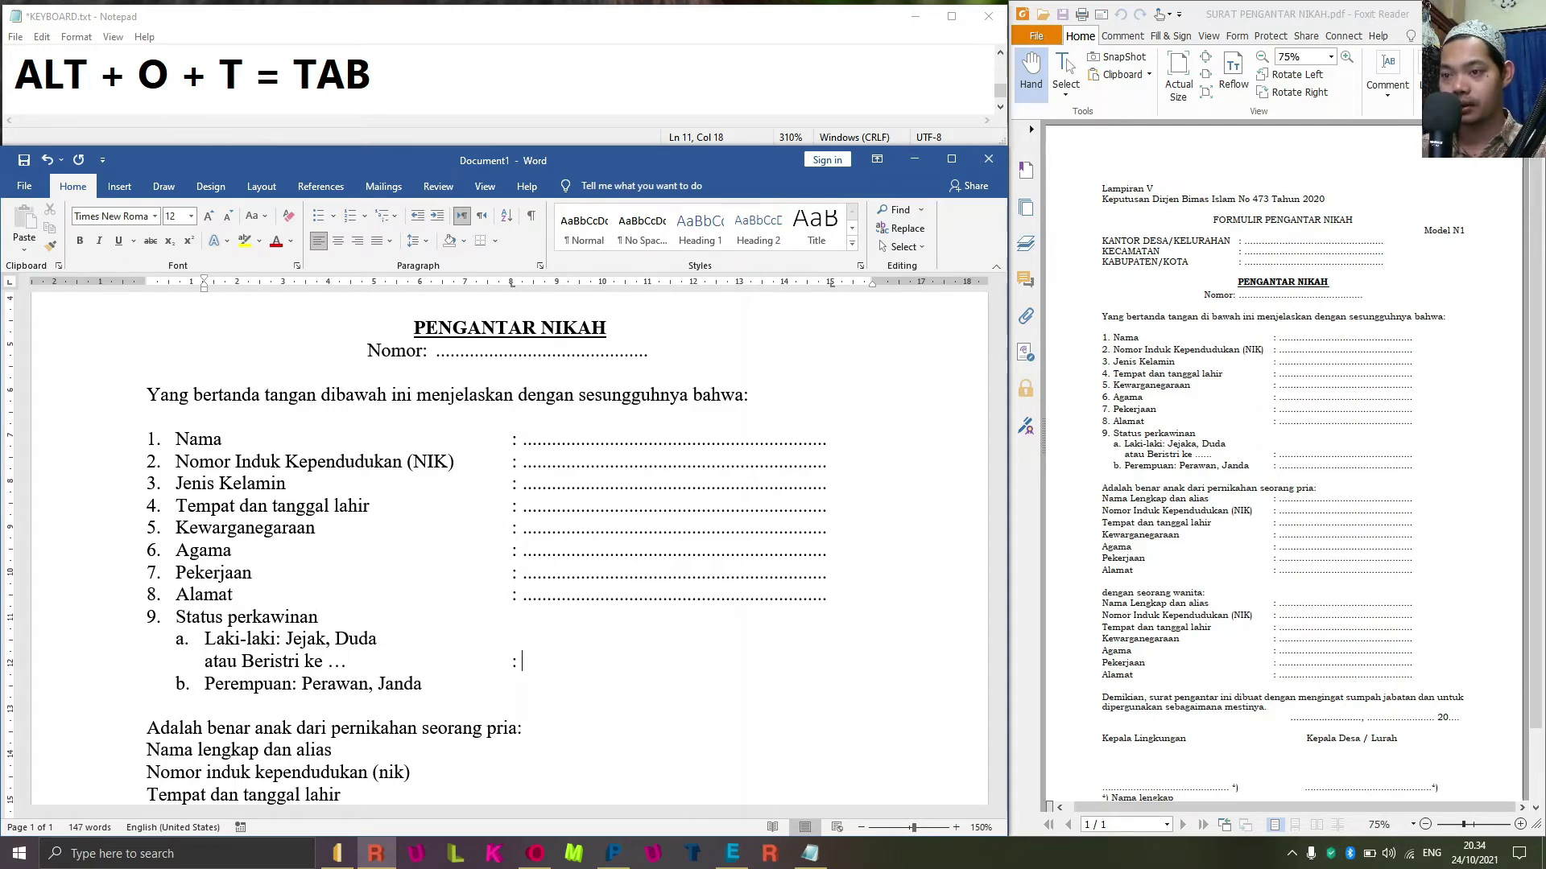
{"action": "key", "text": "ctrl+v"}
{"action": "key", "text": "Down"}
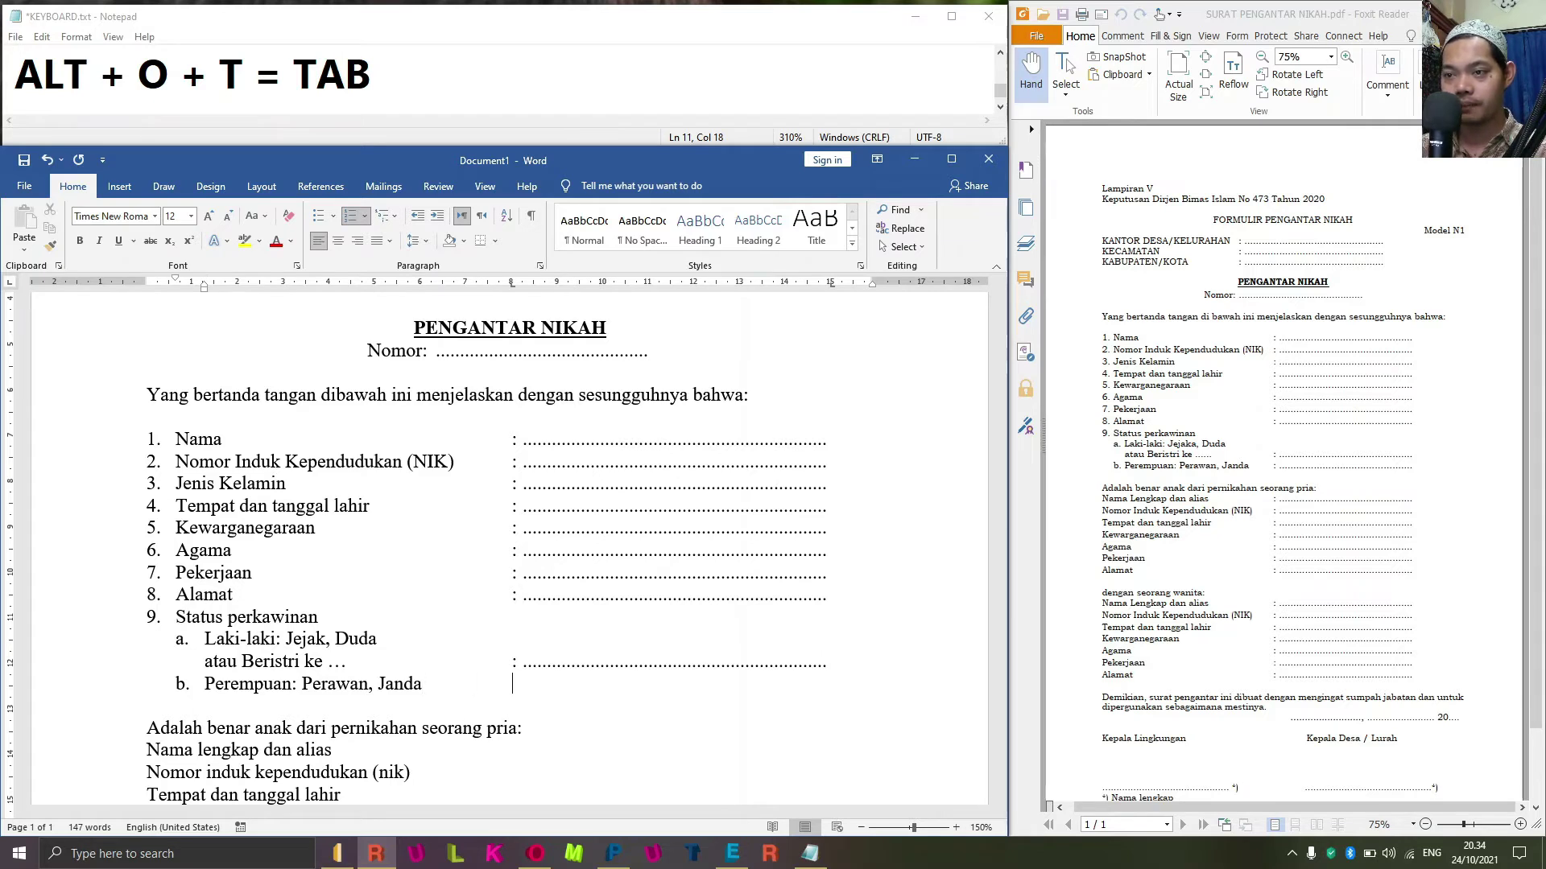
{"action": "key", "text": "Tab"}
{"action": "type", "text": ":"}
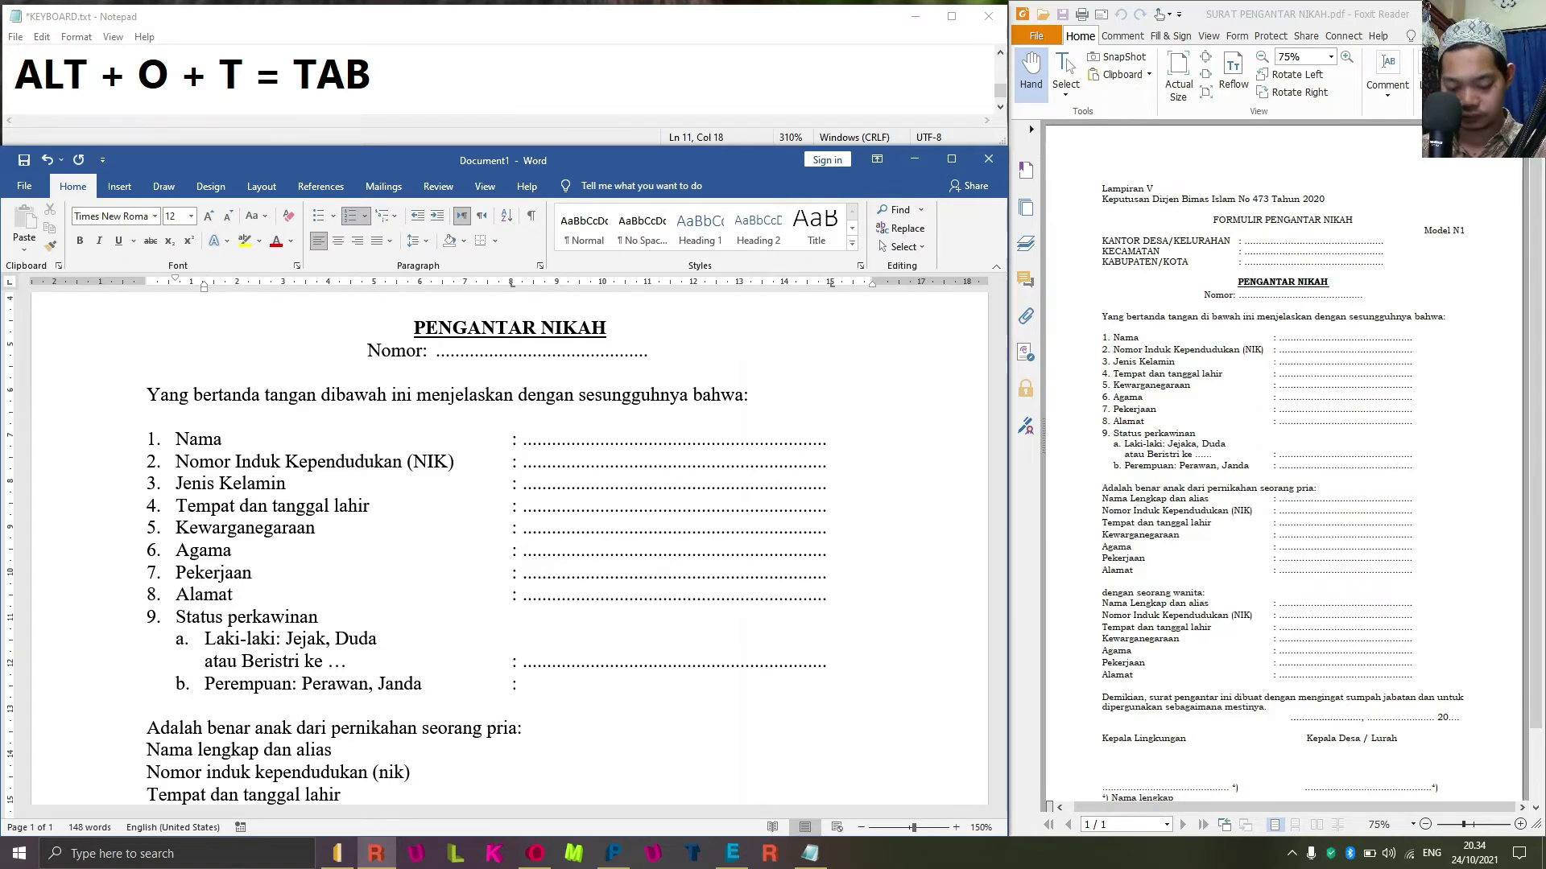
{"action": "key", "text": "ctrl+v"}
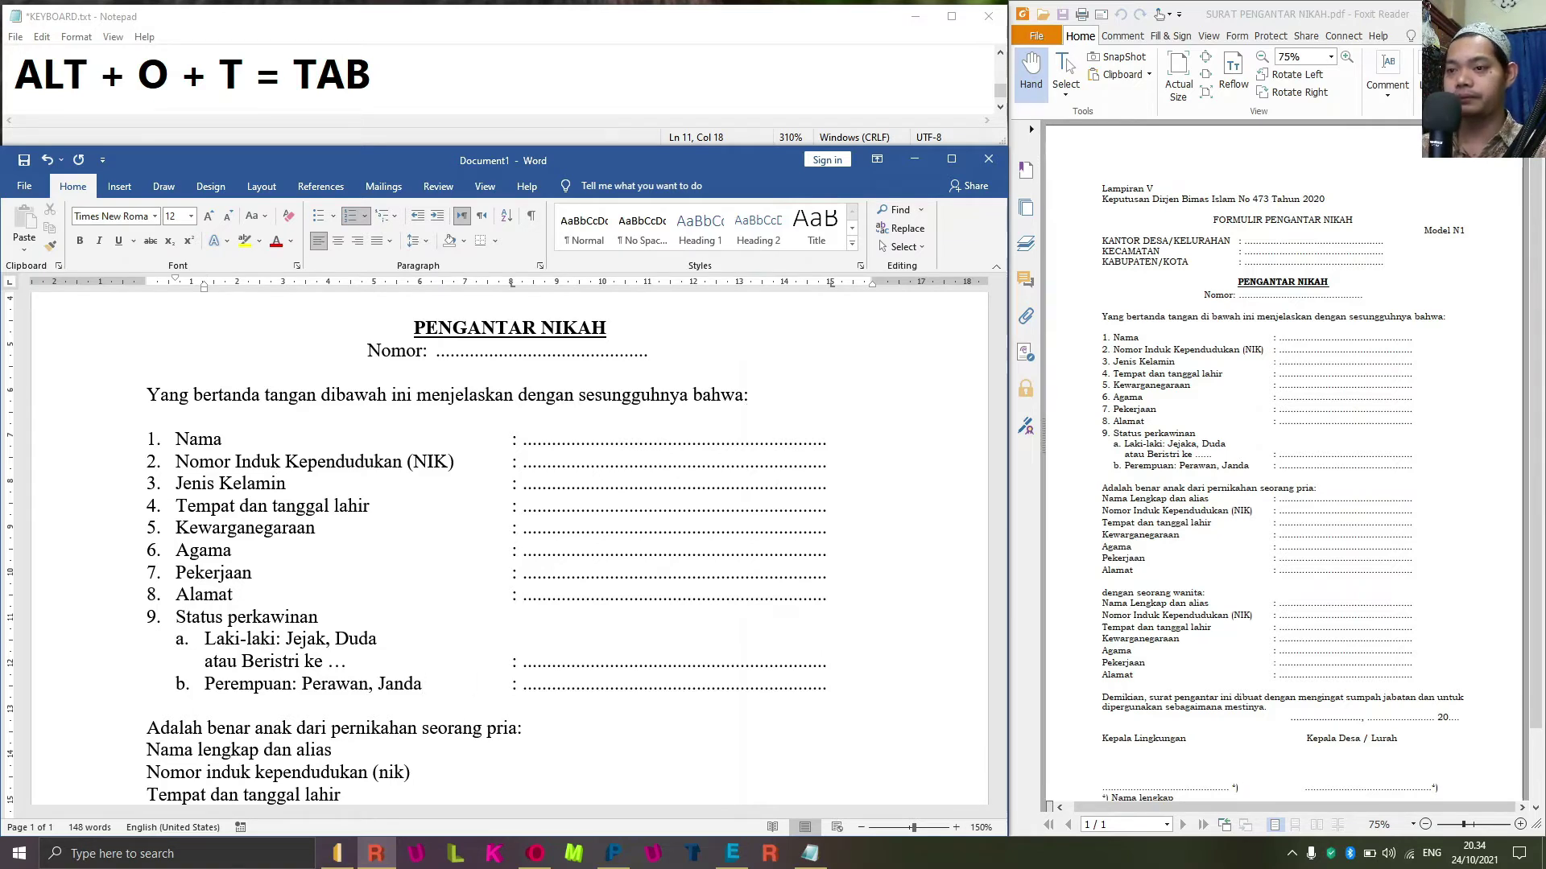
{"action": "key", "text": "Down"}
Type the remaining fields through 'Dengan seorang wanita: Nama lengkap dan alias' and capitalize Lengkap.
{"action": "type", "text": "Kewarganegaraan"}
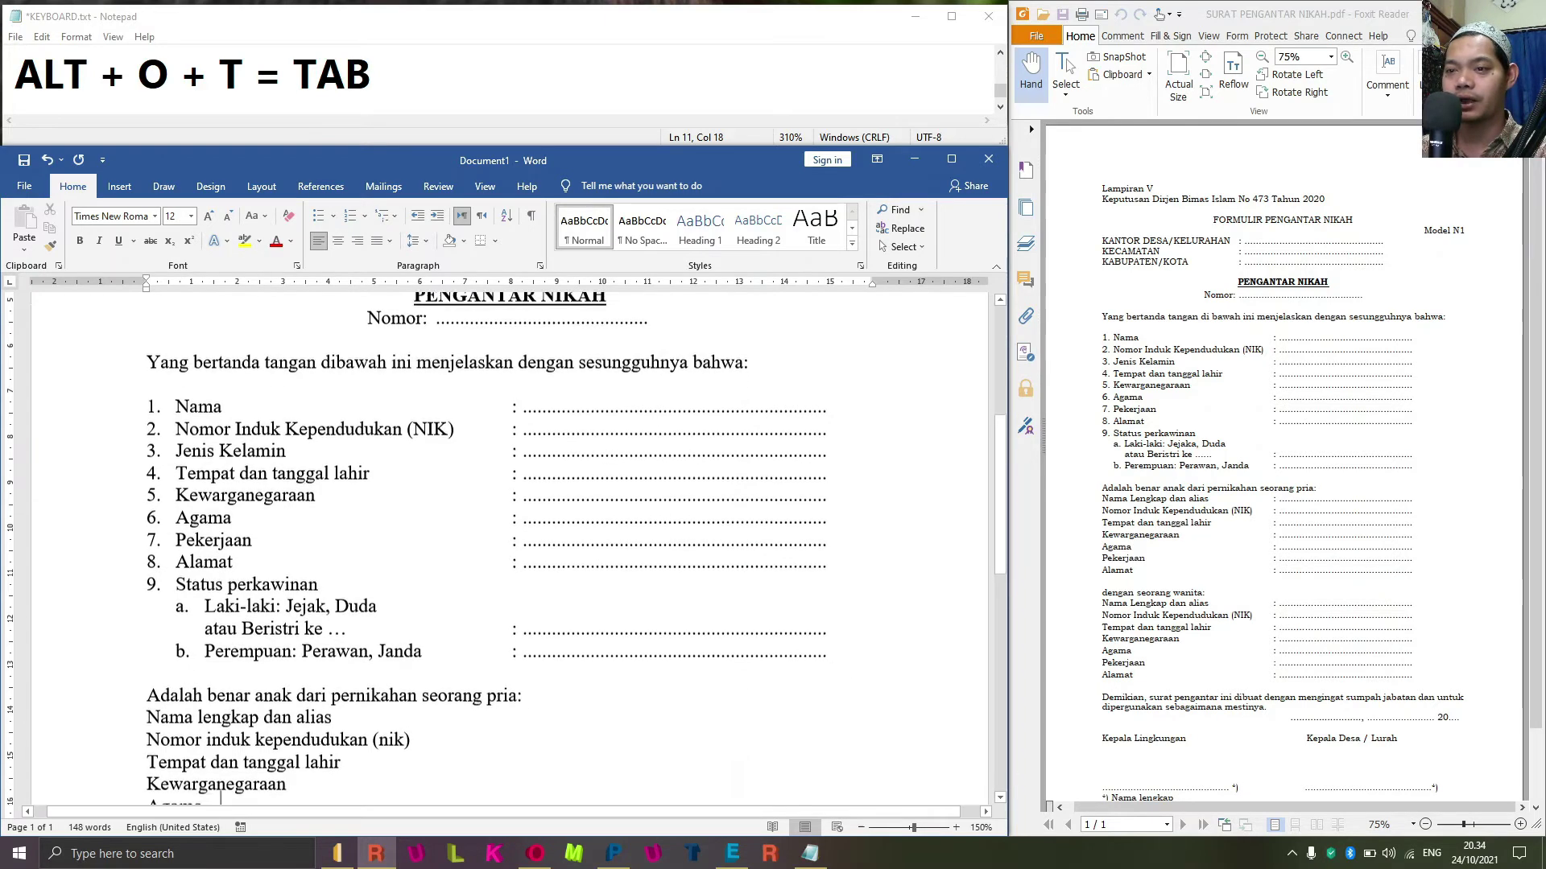
{"action": "type", "text": " Agama Pekerjaan Alamat Dengan seorang wanita: Nama lengkap dan alias Nomor induk kependudukan (nik) Tempat dan tanggal lahir Kewarganegaraan Agama Pekerjaan Alamat Demikian, surat pengantar ini dibuat dengan mengingat sumpah jabatan dan untuk dipergunakan sebagaimana mestinya.  Kepala lingkungan kepala desa / lurah"}
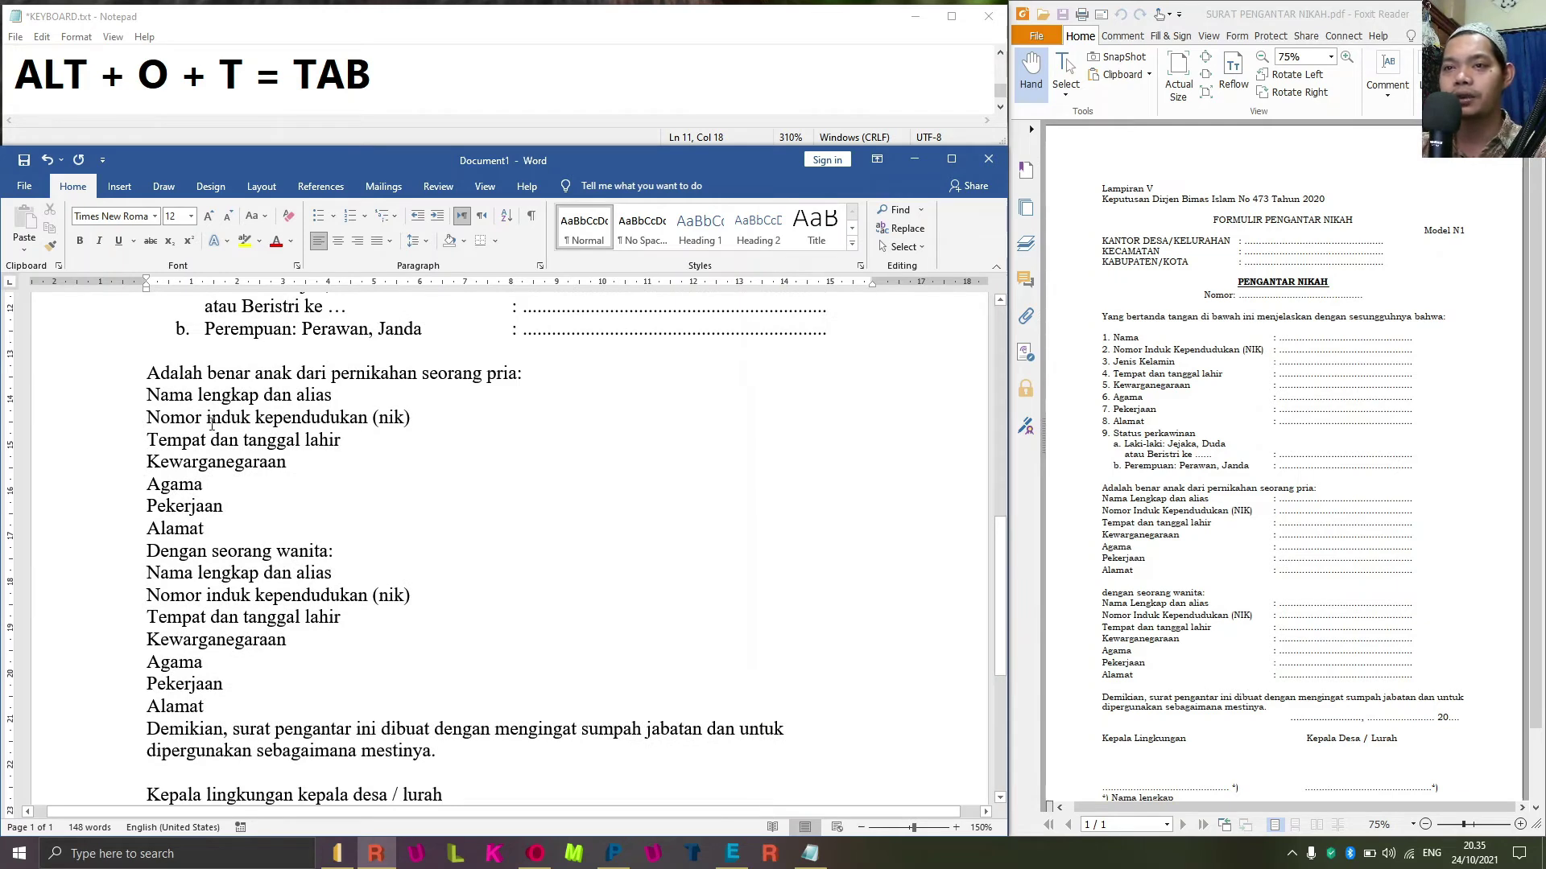
{"action": "left_click", "coordinate": [149, 395]}
{"action": "key", "text": "Down"}
{"action": "key", "text": "ctrl+Right"}
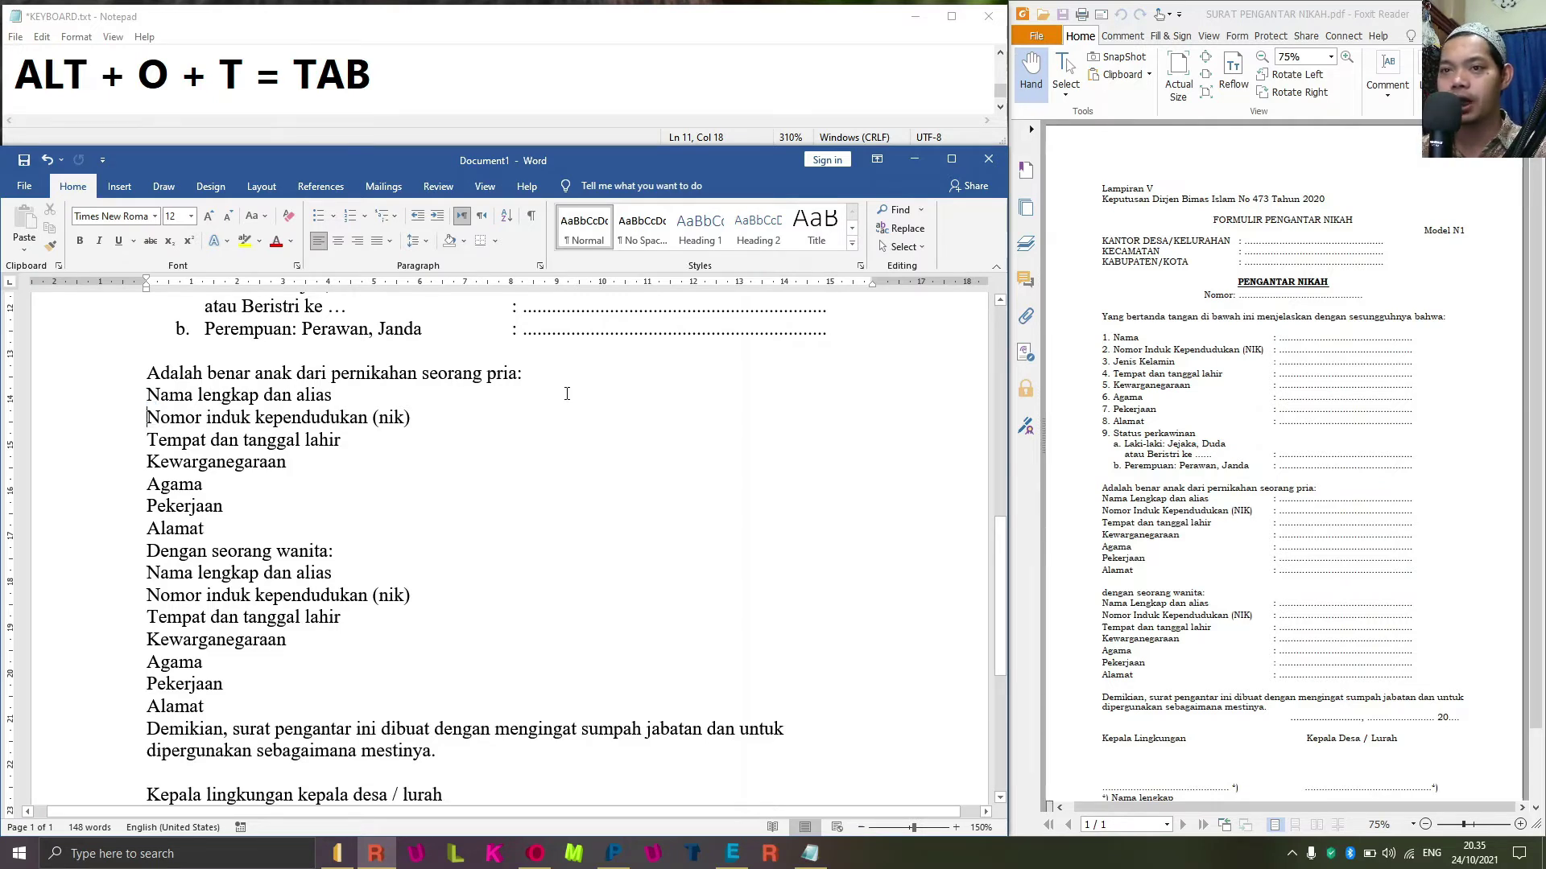
{"action": "key", "text": "ctrl+Right"}
{"action": "key", "text": "ctrl+Right"}
{"action": "key", "text": "ctrl+Right"}
{"action": "key", "text": "ctrl+Right"}
{"action": "key", "text": "ctrl+Left"}
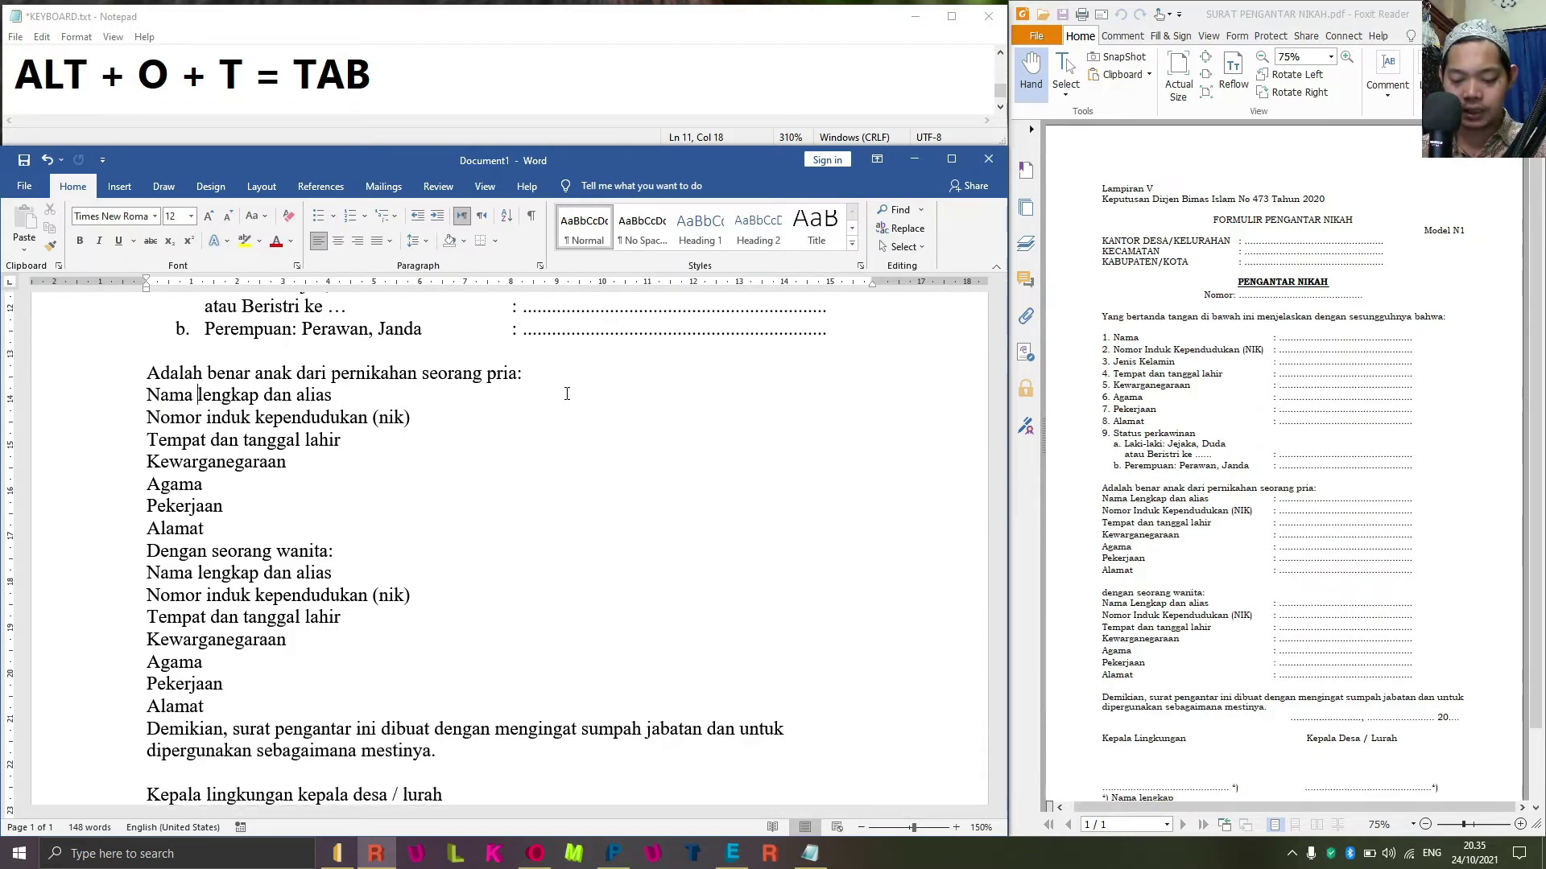
{"action": "key", "text": "shift+F3"}
Correct the ID line to read 'Nomor Induk Kependudukan (NIK)'.
{"action": "key", "text": "Down"}
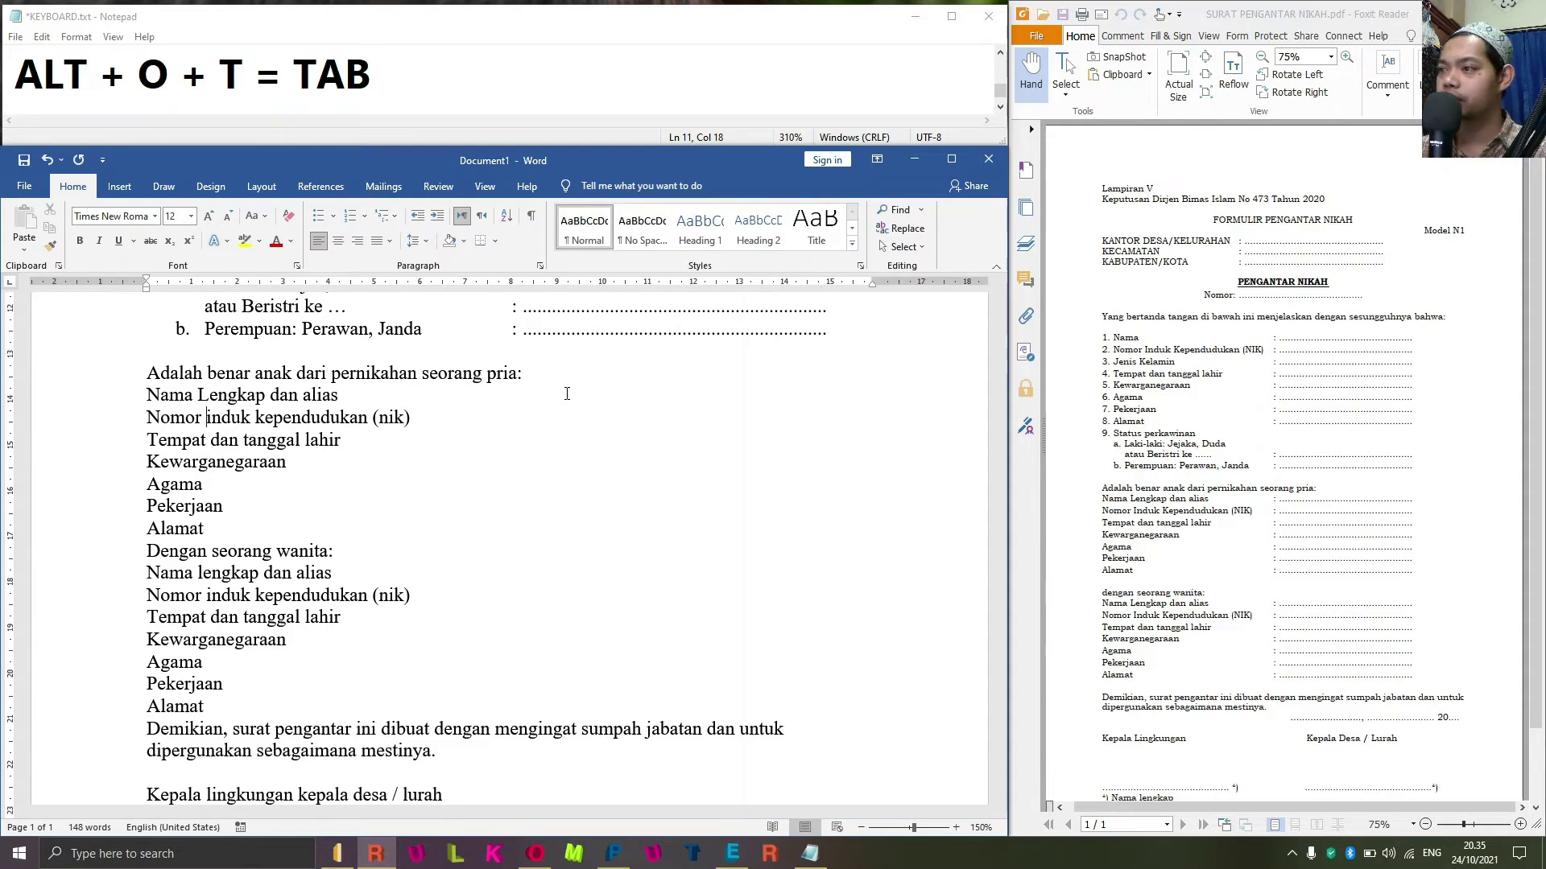
{"action": "key", "text": "BackSpace"}
{"action": "type", "text": "I"}
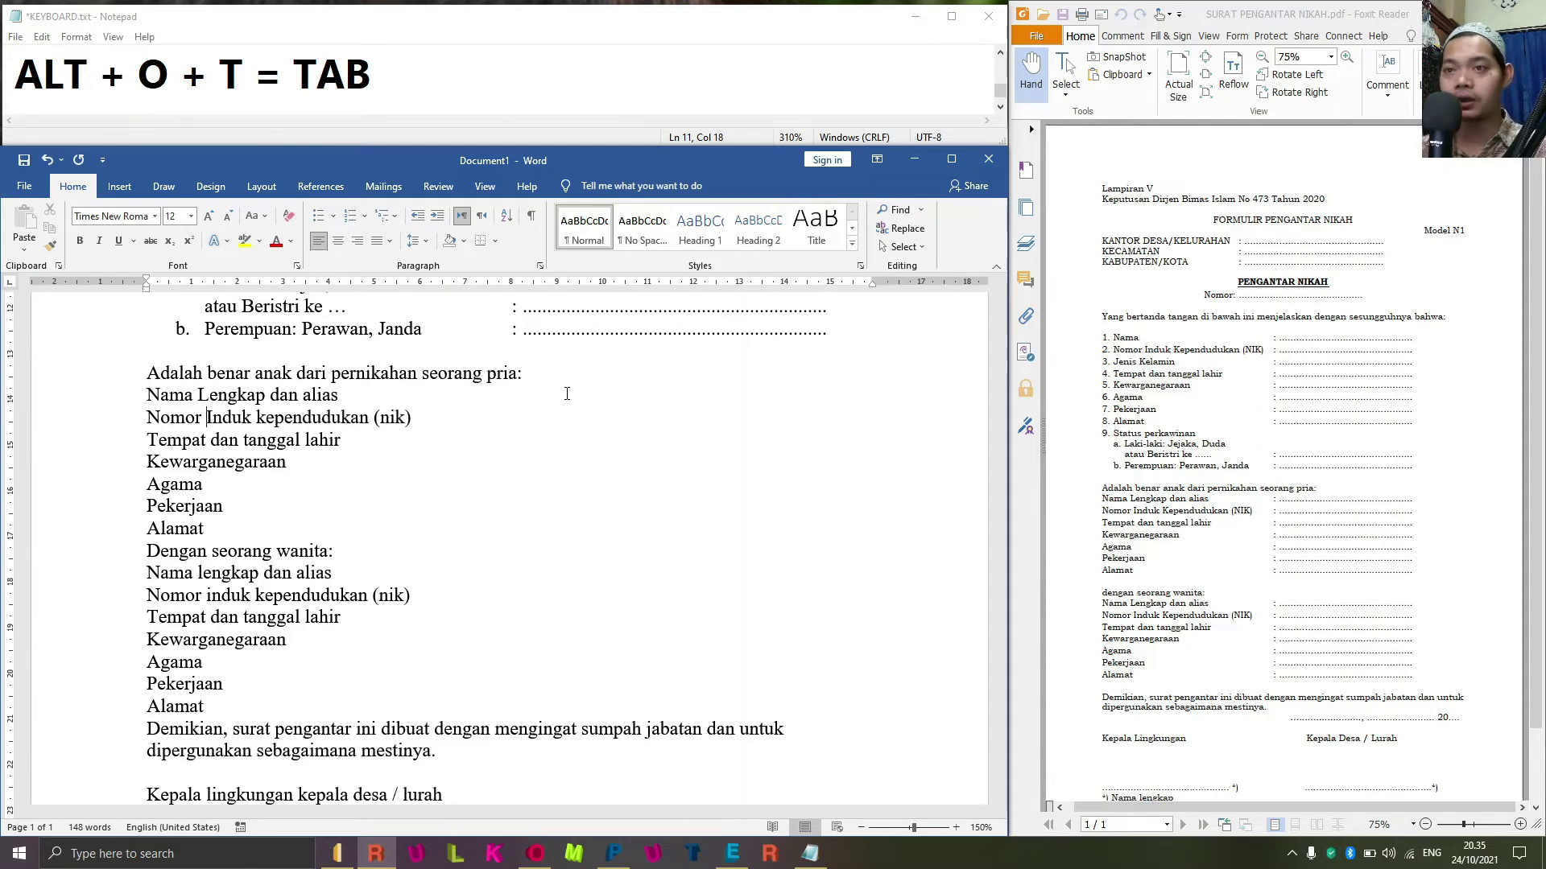
{"action": "key", "text": "Delete"}
{"action": "type", "text": "K"}
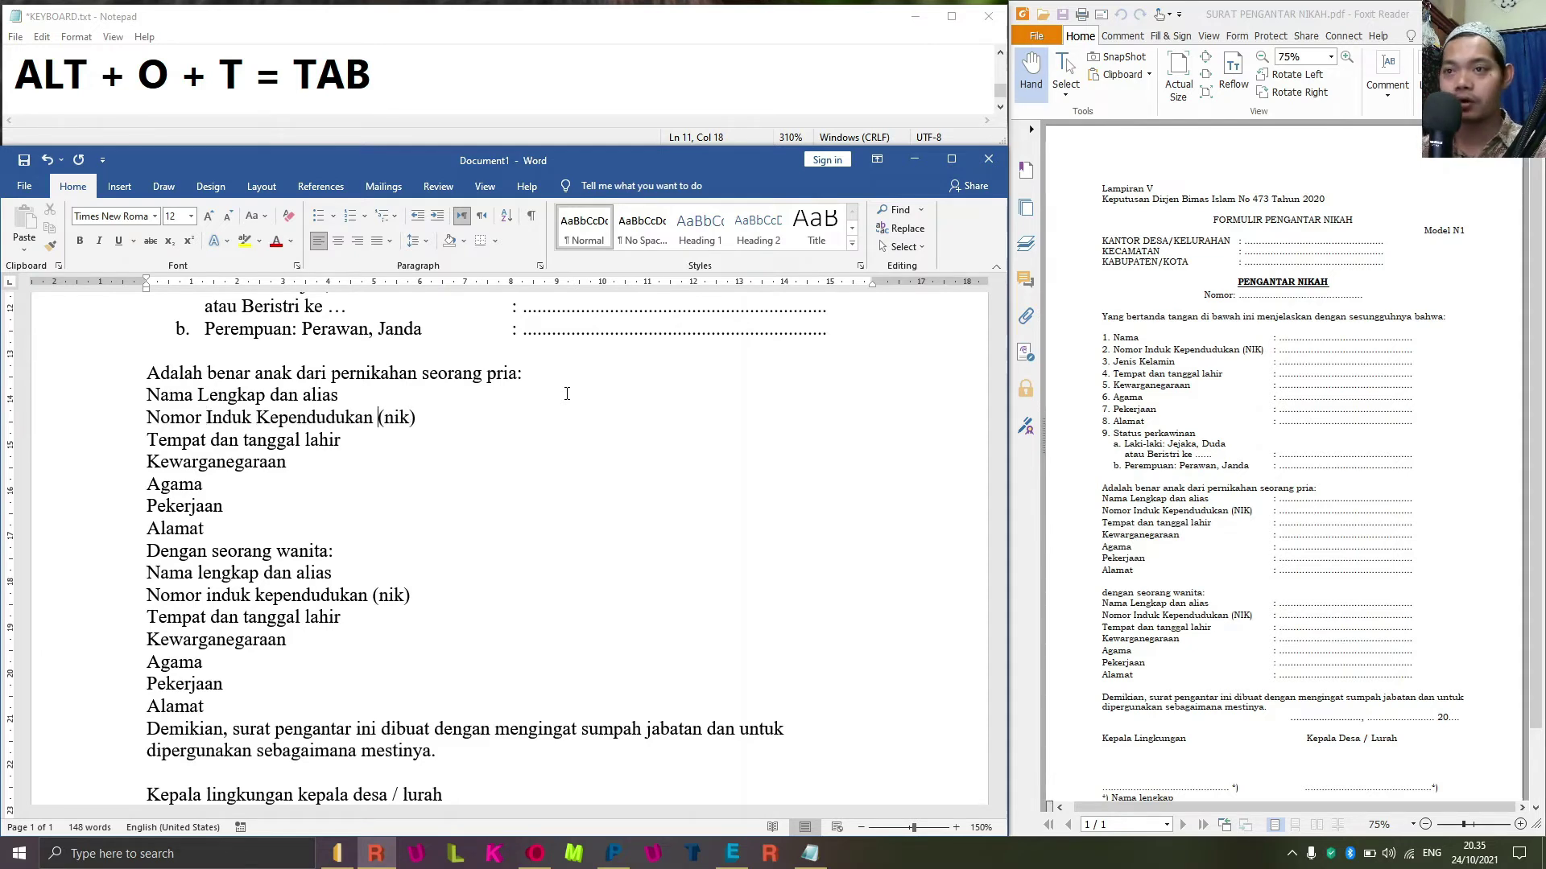
{"action": "key", "text": "shift+Right"}
{"action": "key", "text": "shift+Right"}
{"action": "key", "text": "shift+Right"}
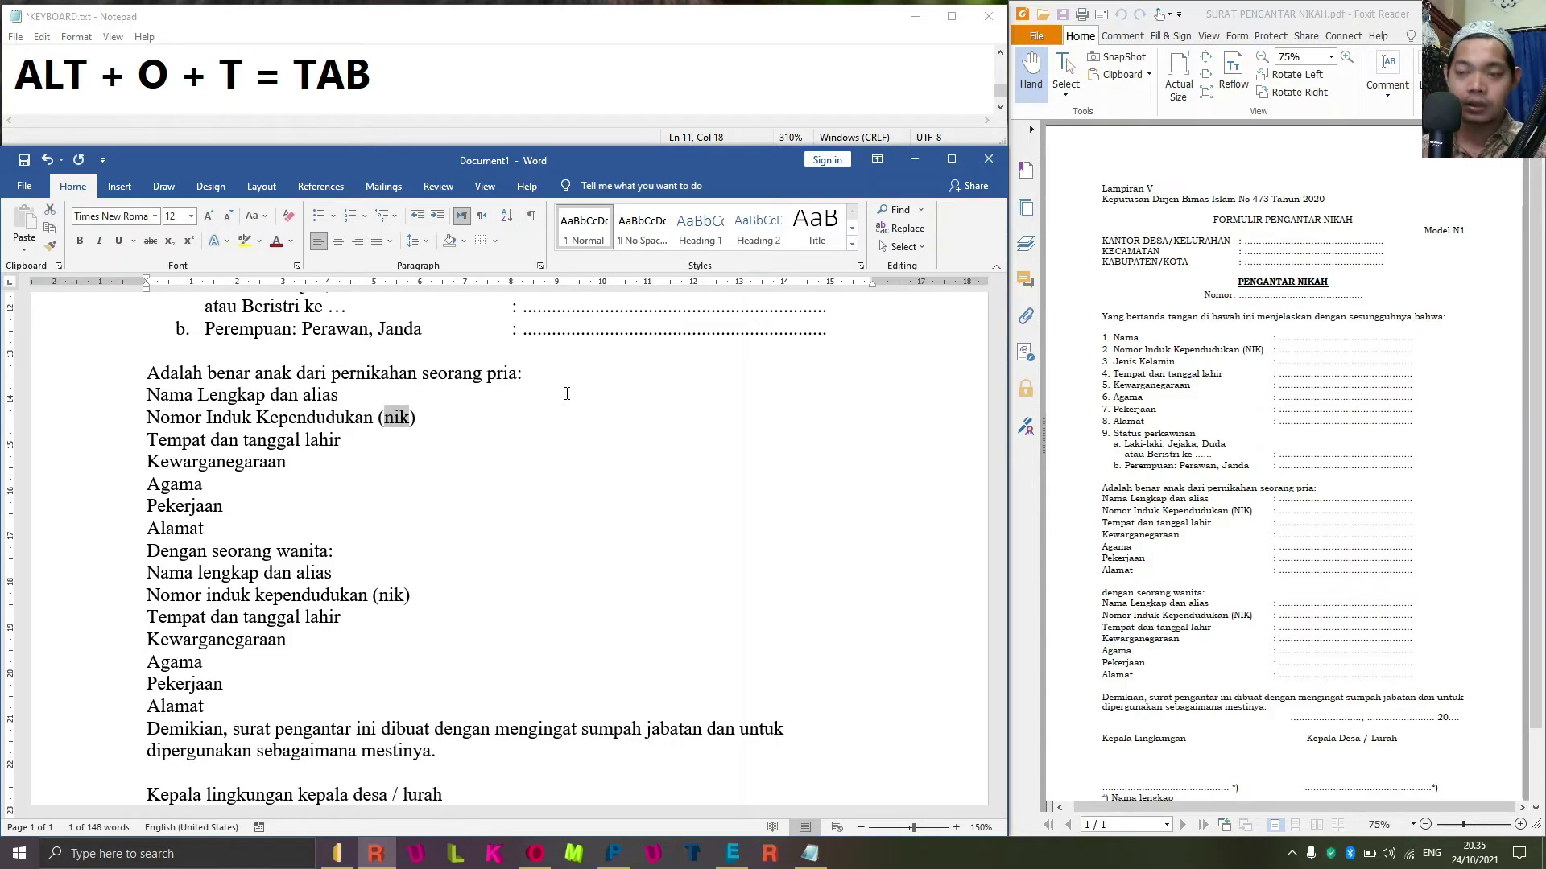
{"action": "key", "text": "shift+F3"}
{"action": "key", "text": "shift+F3"}
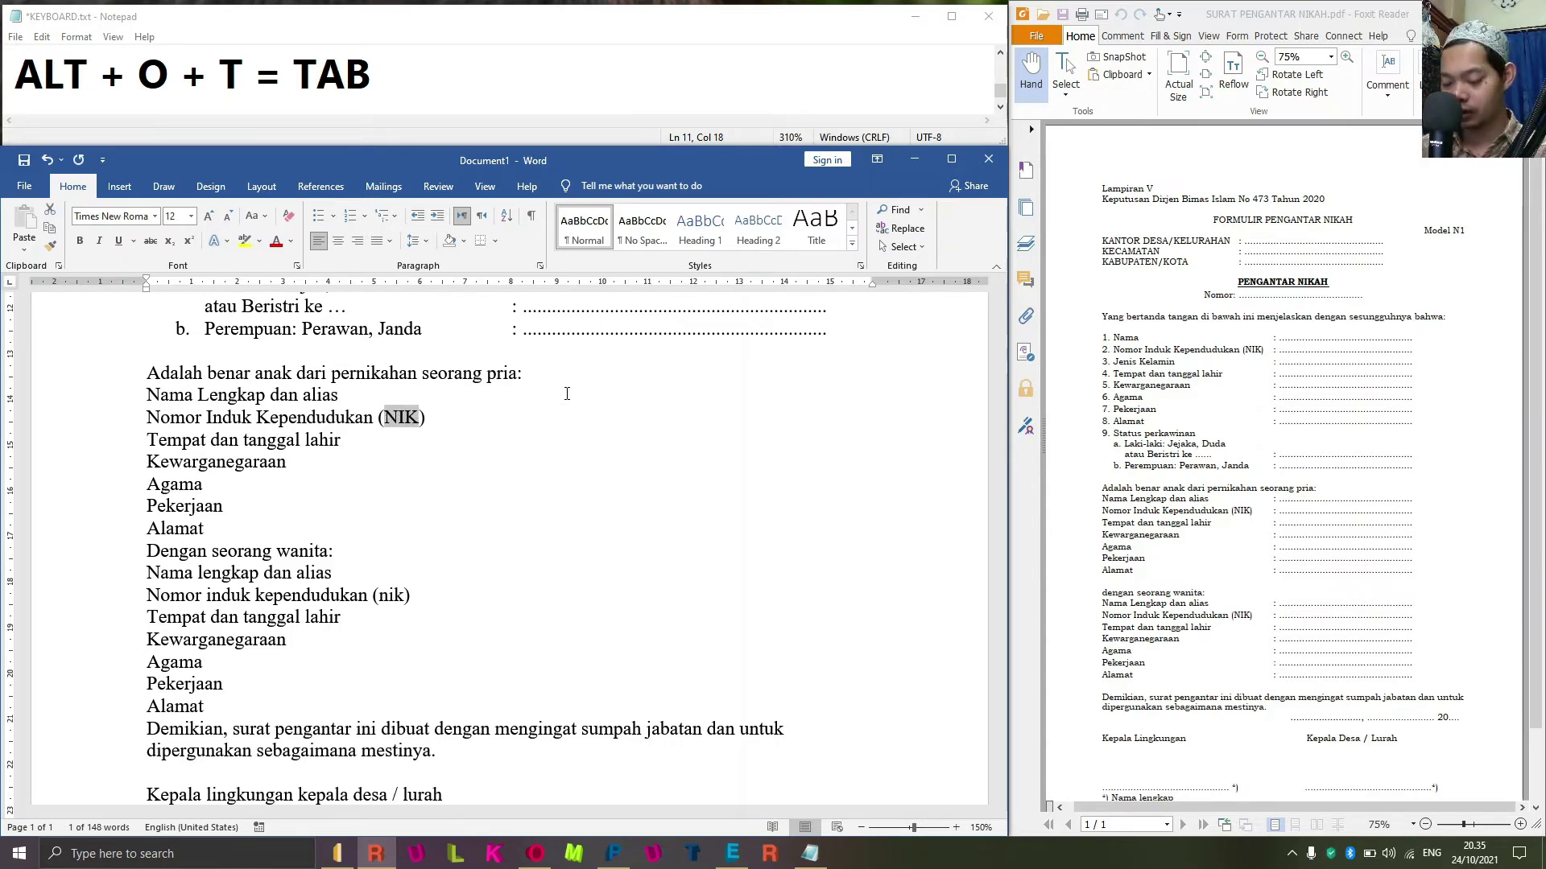
{"action": "type", "text": "nik"}
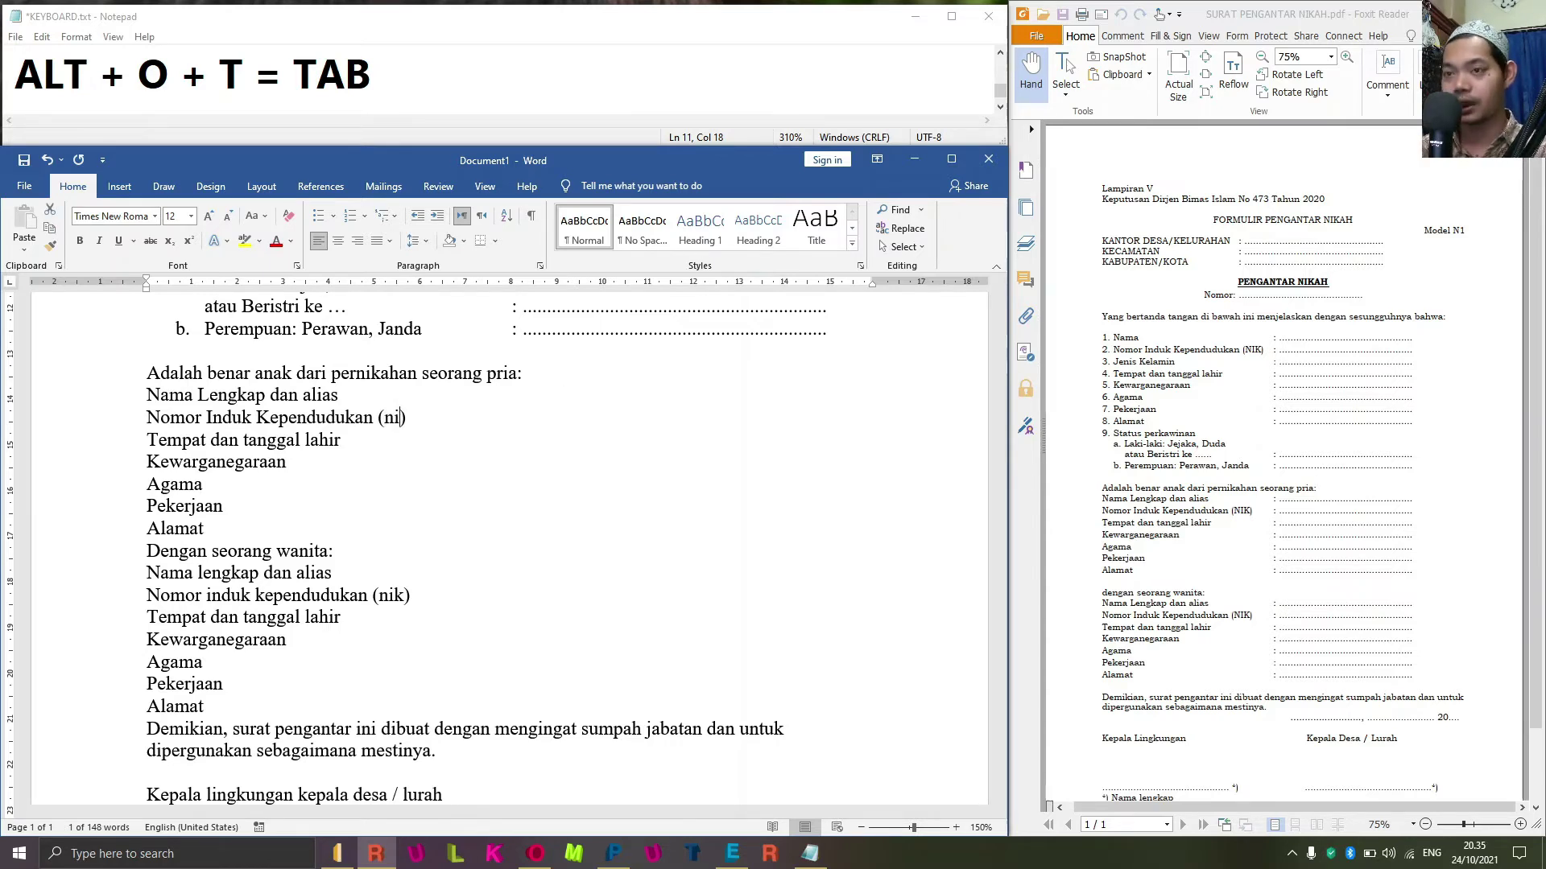
{"action": "key", "text": "BackSpace"}
{"action": "key", "text": "BackSpace"}
{"action": "key", "text": "BackSpace"}
{"action": "type", "text": "NIK"}
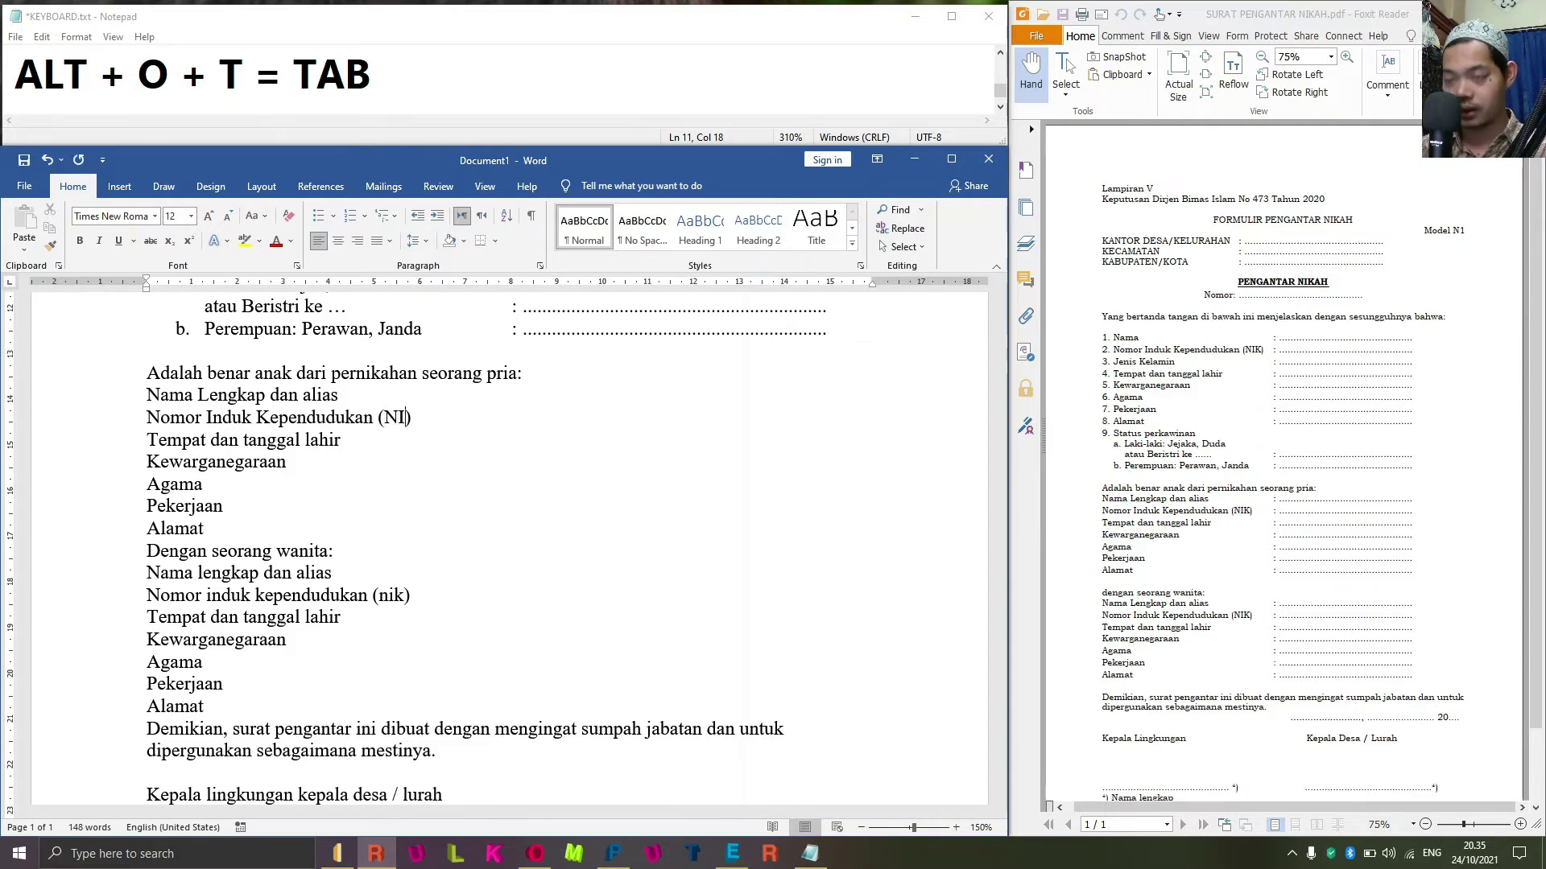
Insert a blank line between Alamat and 'Dengan seorang wanita:'.
{"action": "key", "text": "ctrl+Left"}
{"action": "key", "text": "ctrl+Left"}
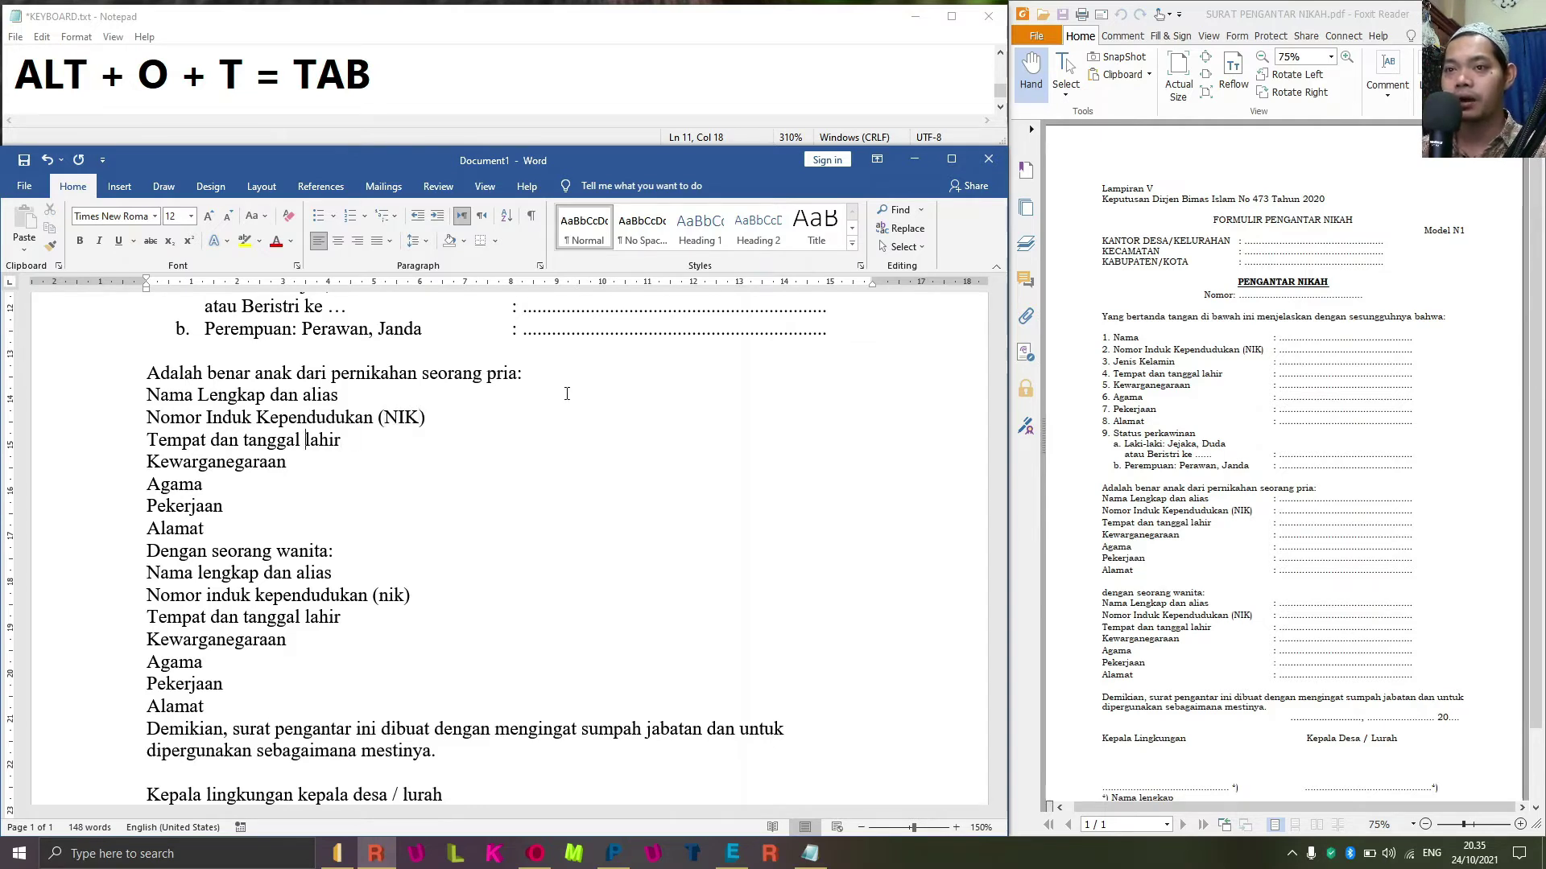
{"action": "key", "text": "Down"}
{"action": "key", "text": "Home"}
{"action": "key", "text": "Down"}
{"action": "key", "text": "Down"}
{"action": "key", "text": "ctrl"}
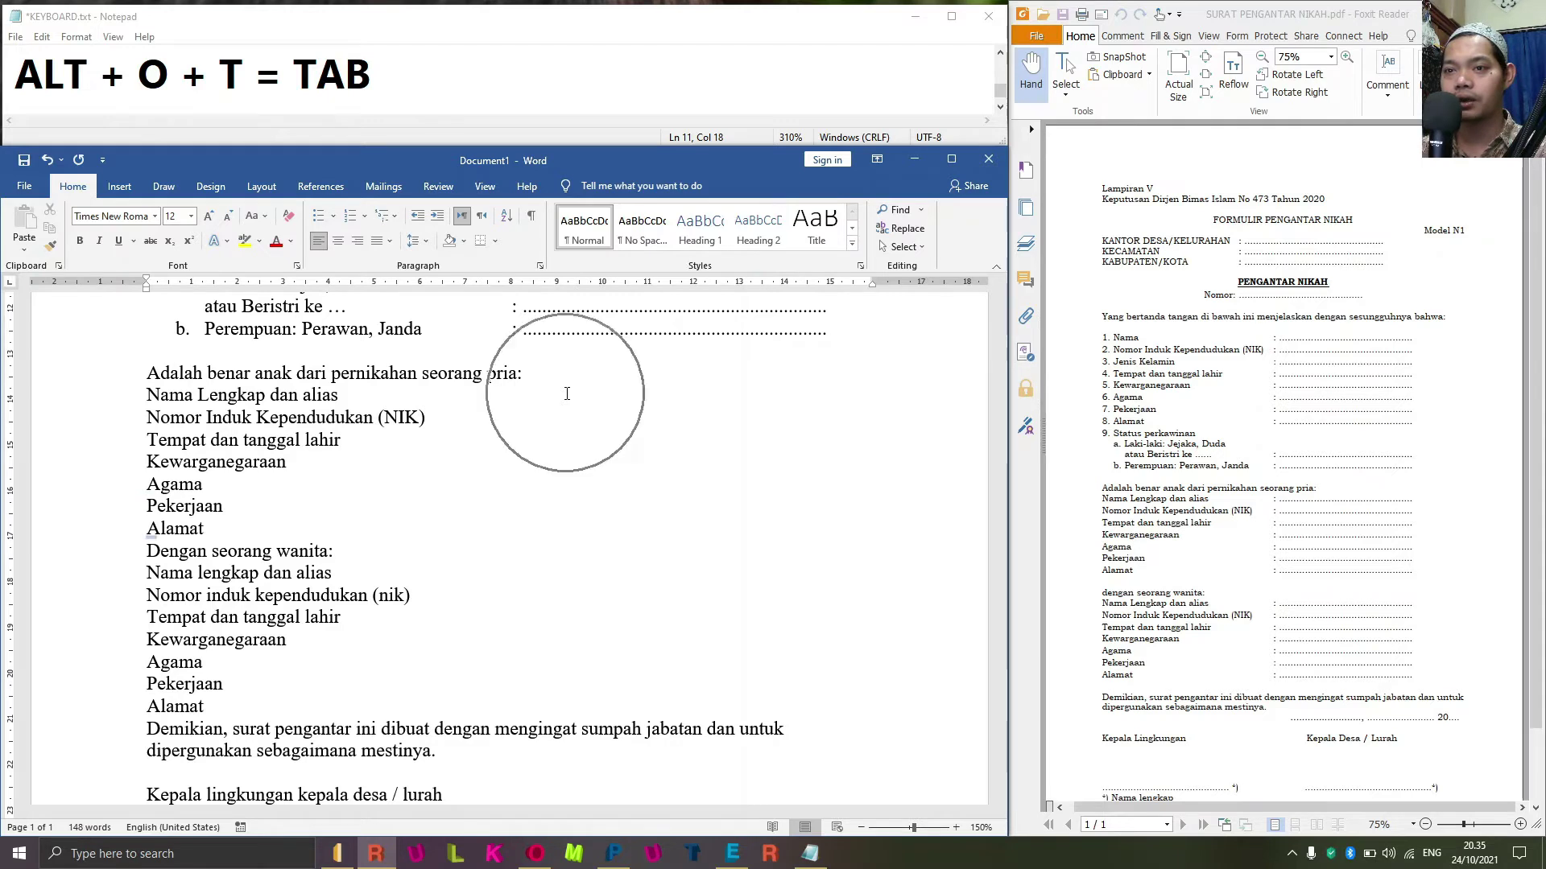
{"action": "key", "text": "Return"}
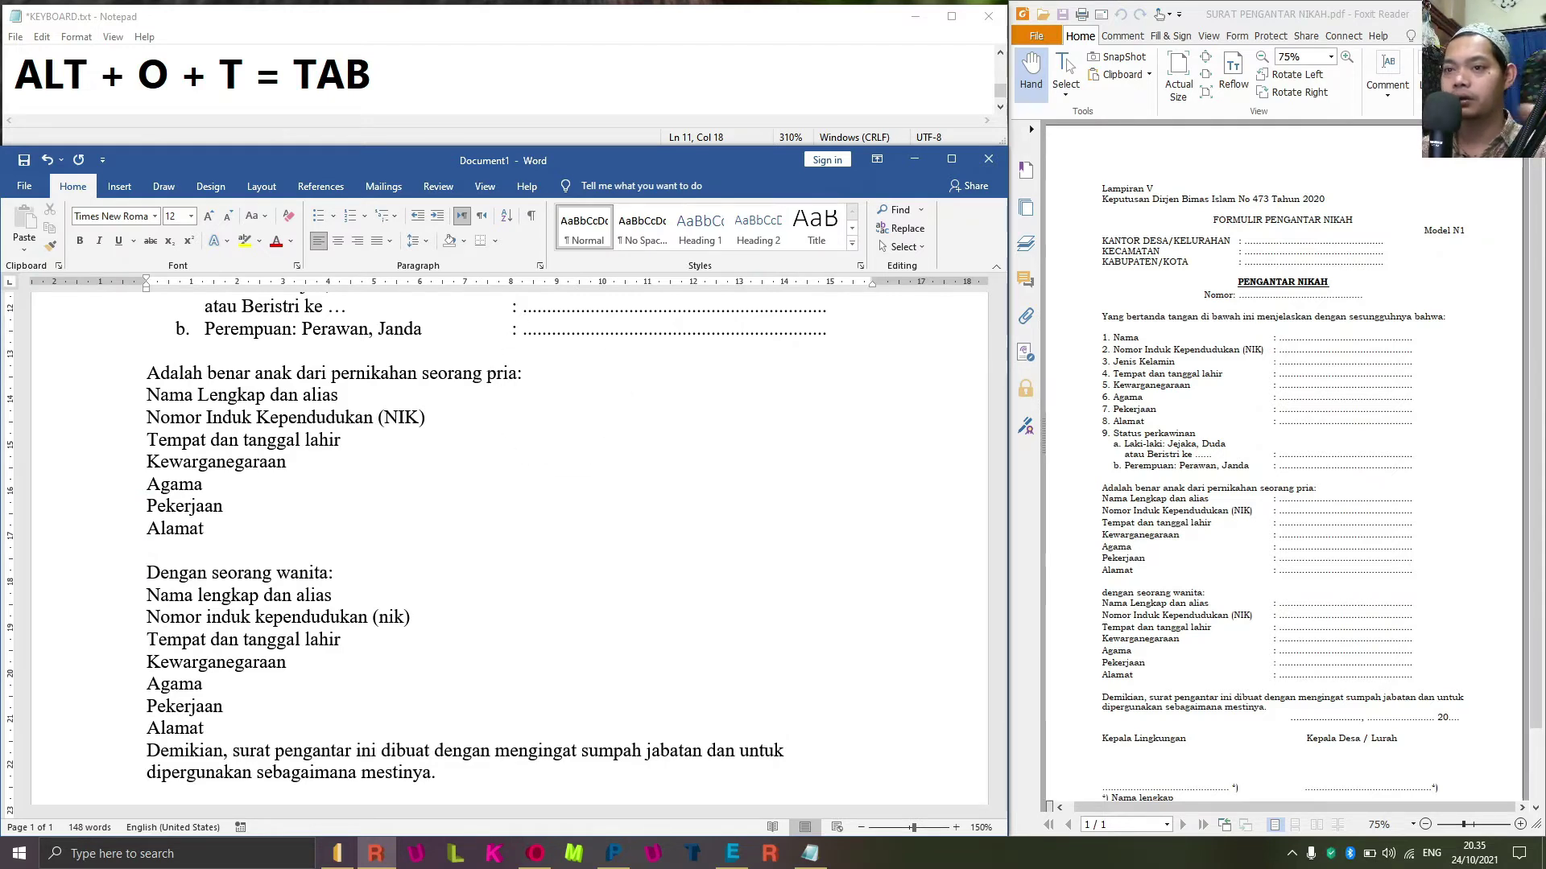
Apply Capitalize Each Word to the bride's field lines via Change Case.
{"action": "key", "text": "Down"}
{"action": "key", "text": "shift+Down"}
{"action": "key", "text": "shift+Down"}
{"action": "key", "text": "shift+Down"}
{"action": "key", "text": "shift+Down"}
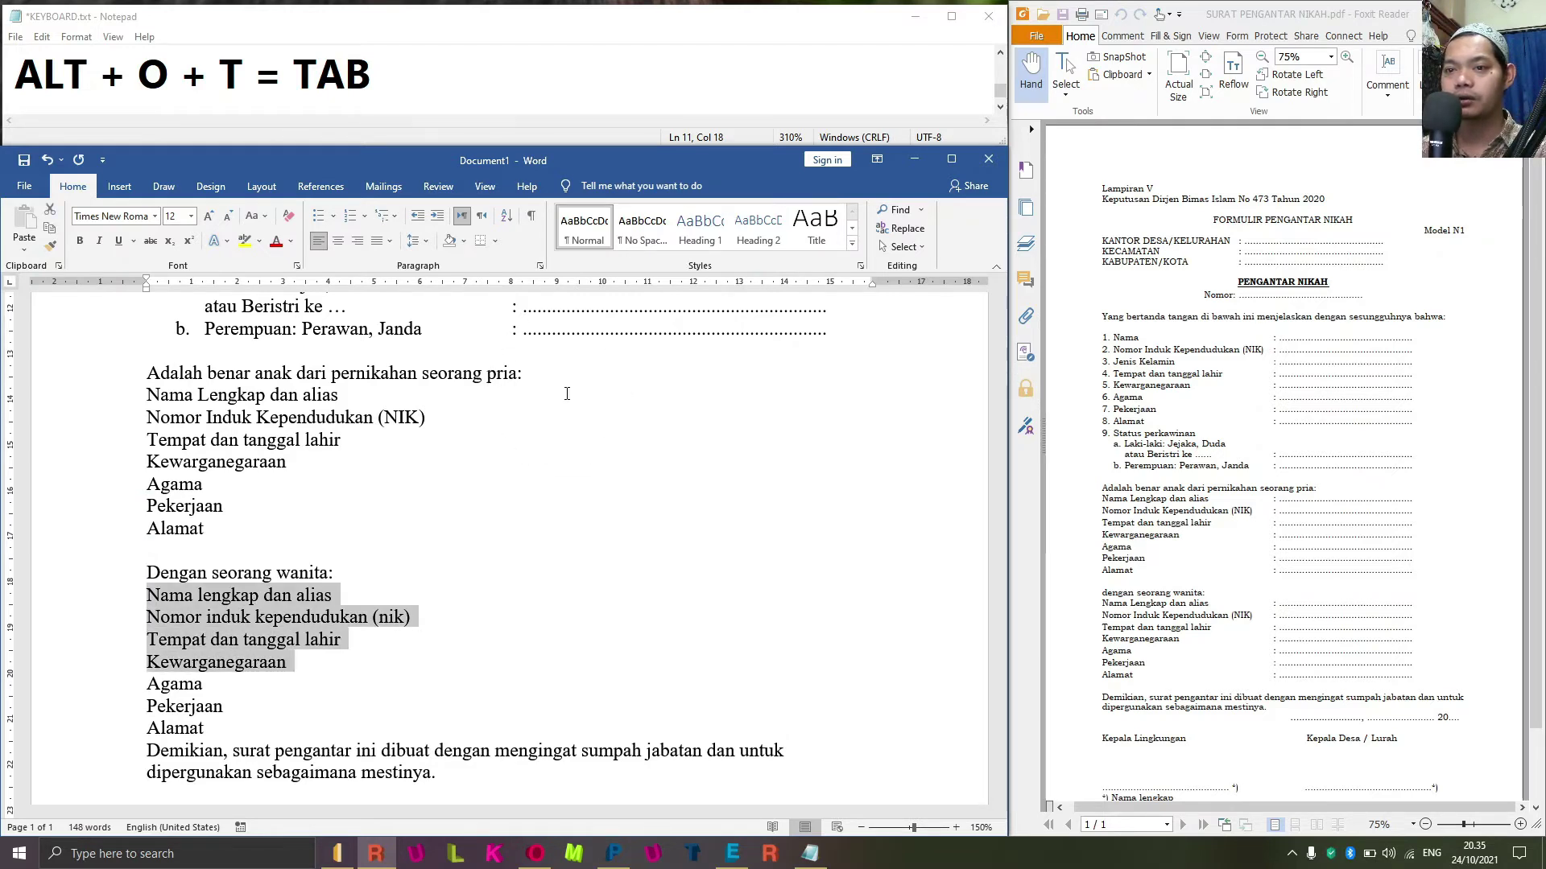
{"action": "key", "text": "shift+Down"}
{"action": "key", "text": "shift+Down"}
{"action": "key", "text": "shift+Down"}
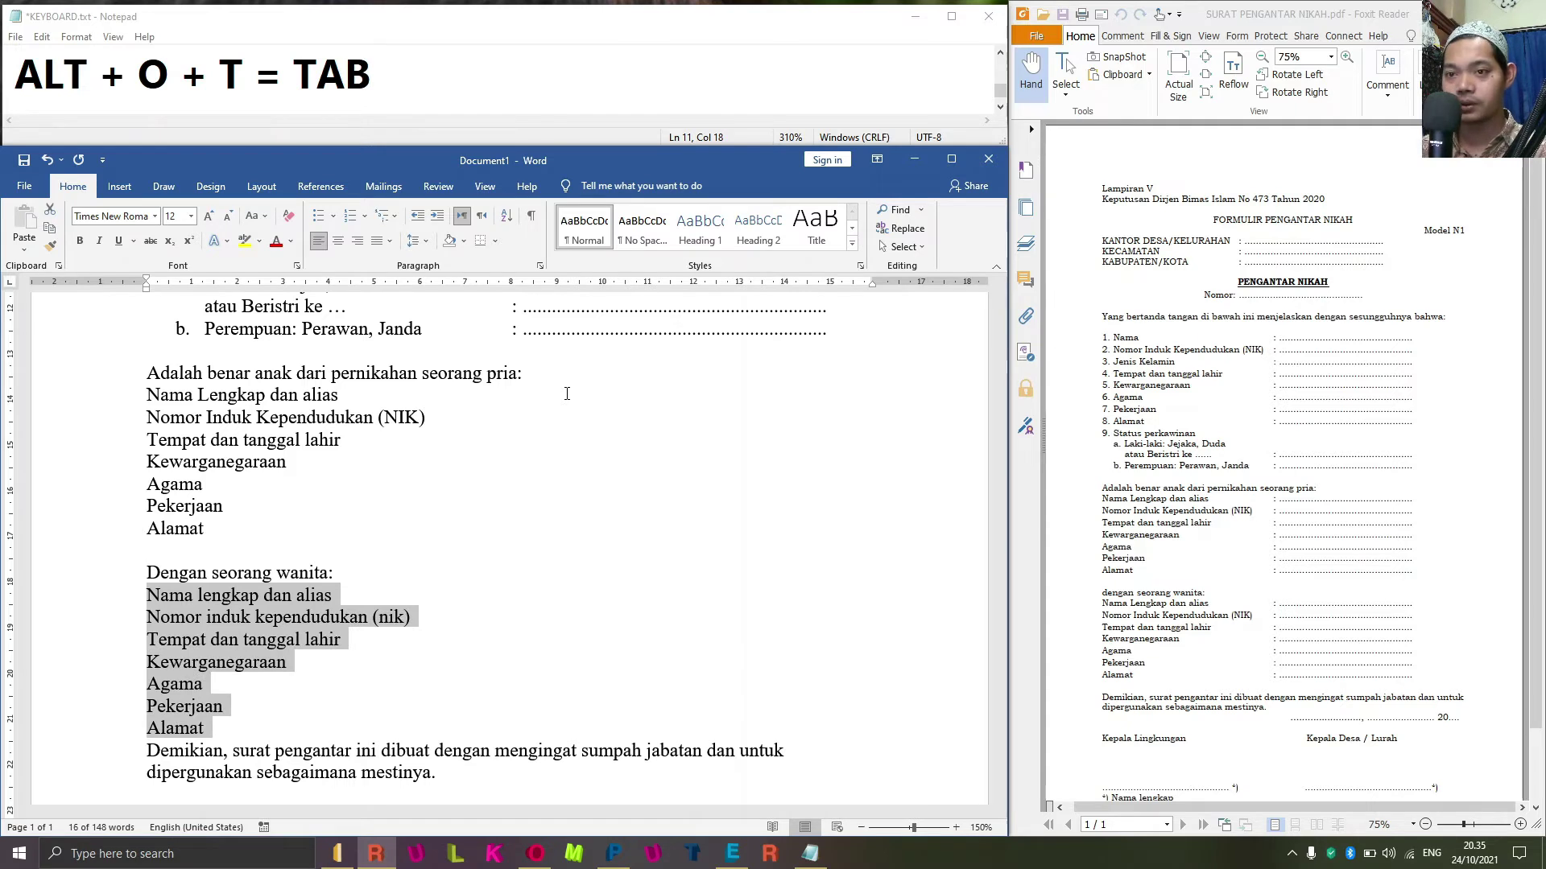
{"action": "key", "text": "alt+o"}
{"action": "key", "text": "e"}
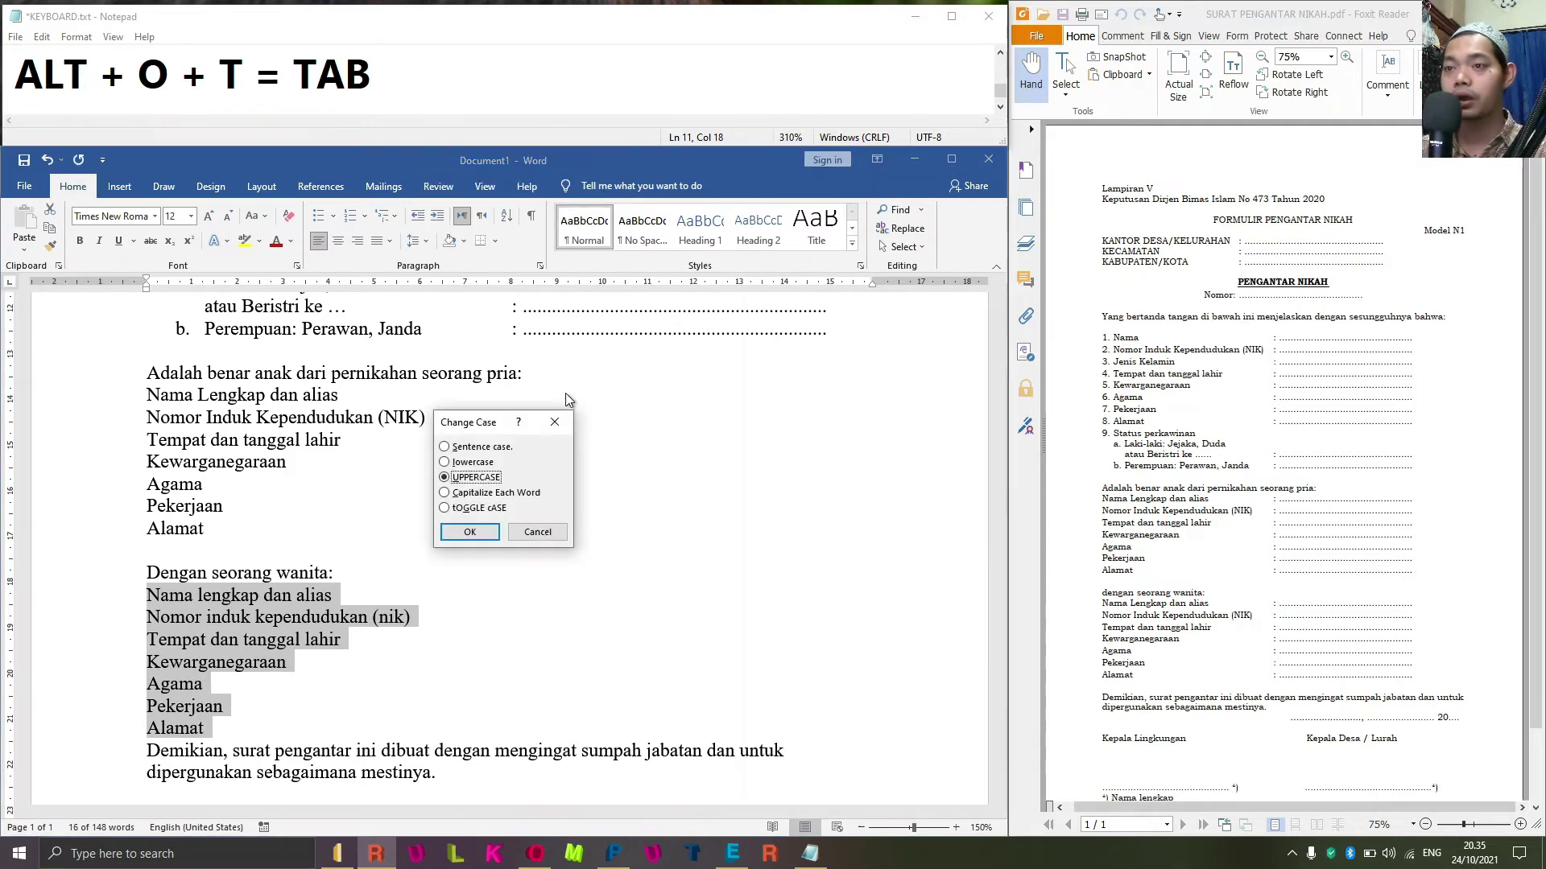
{"action": "key", "text": "c"}
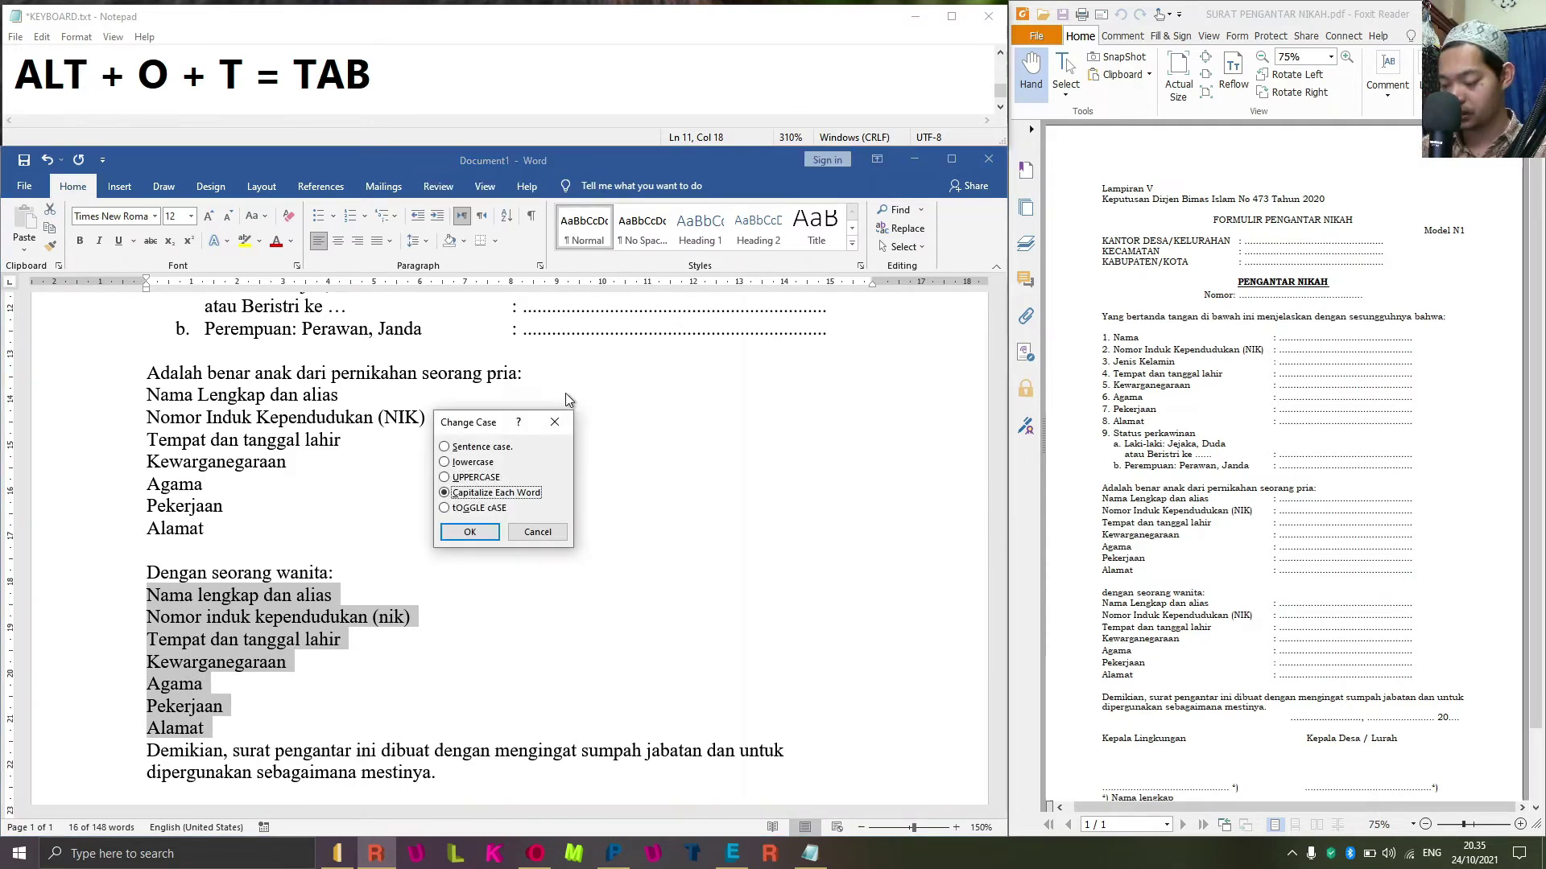
{"action": "key", "text": "Return"}
{"action": "key", "text": "Right"}
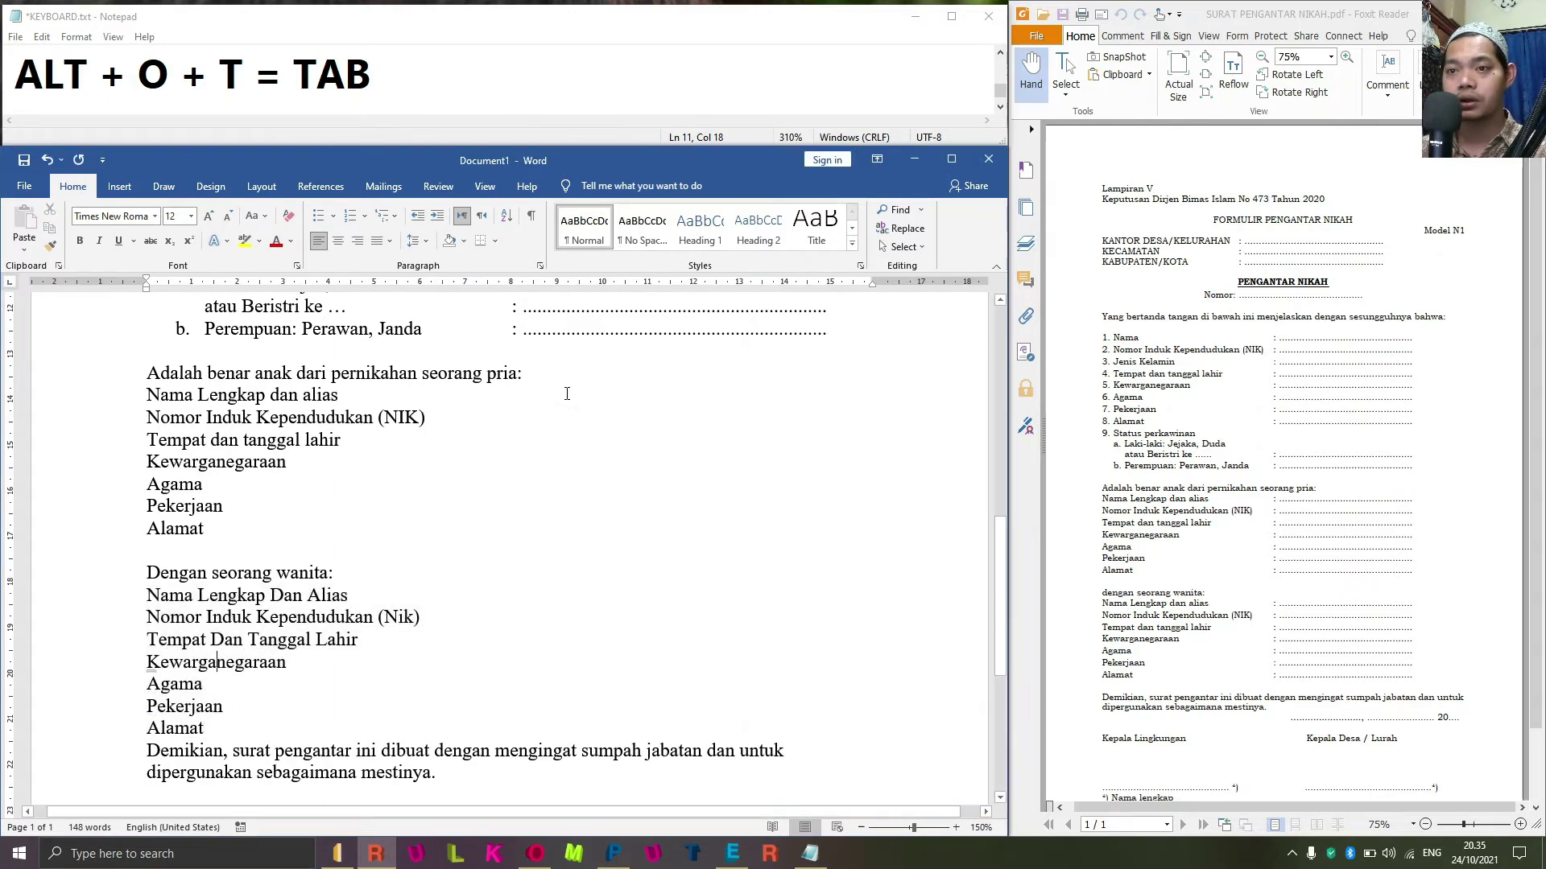
Lowercase 'dan alias' on the bride's Nama Lengkap line and capitalise Nik to NIK.
{"action": "key", "text": "Up"}
{"action": "key", "text": "Up"}
{"action": "key", "text": "Up"}
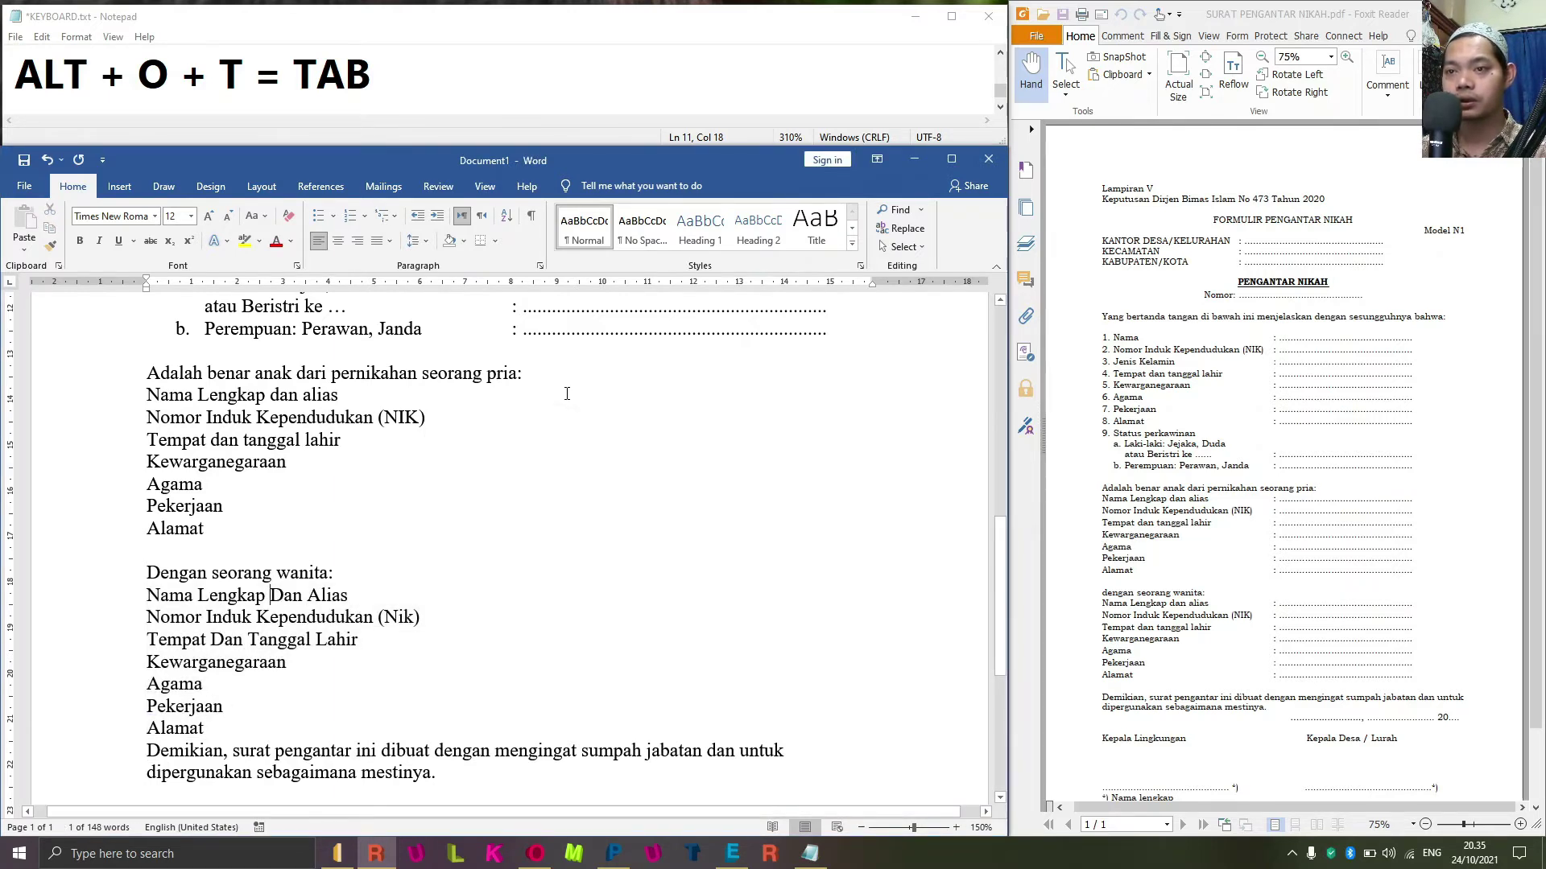
{"action": "key", "text": "Right"}
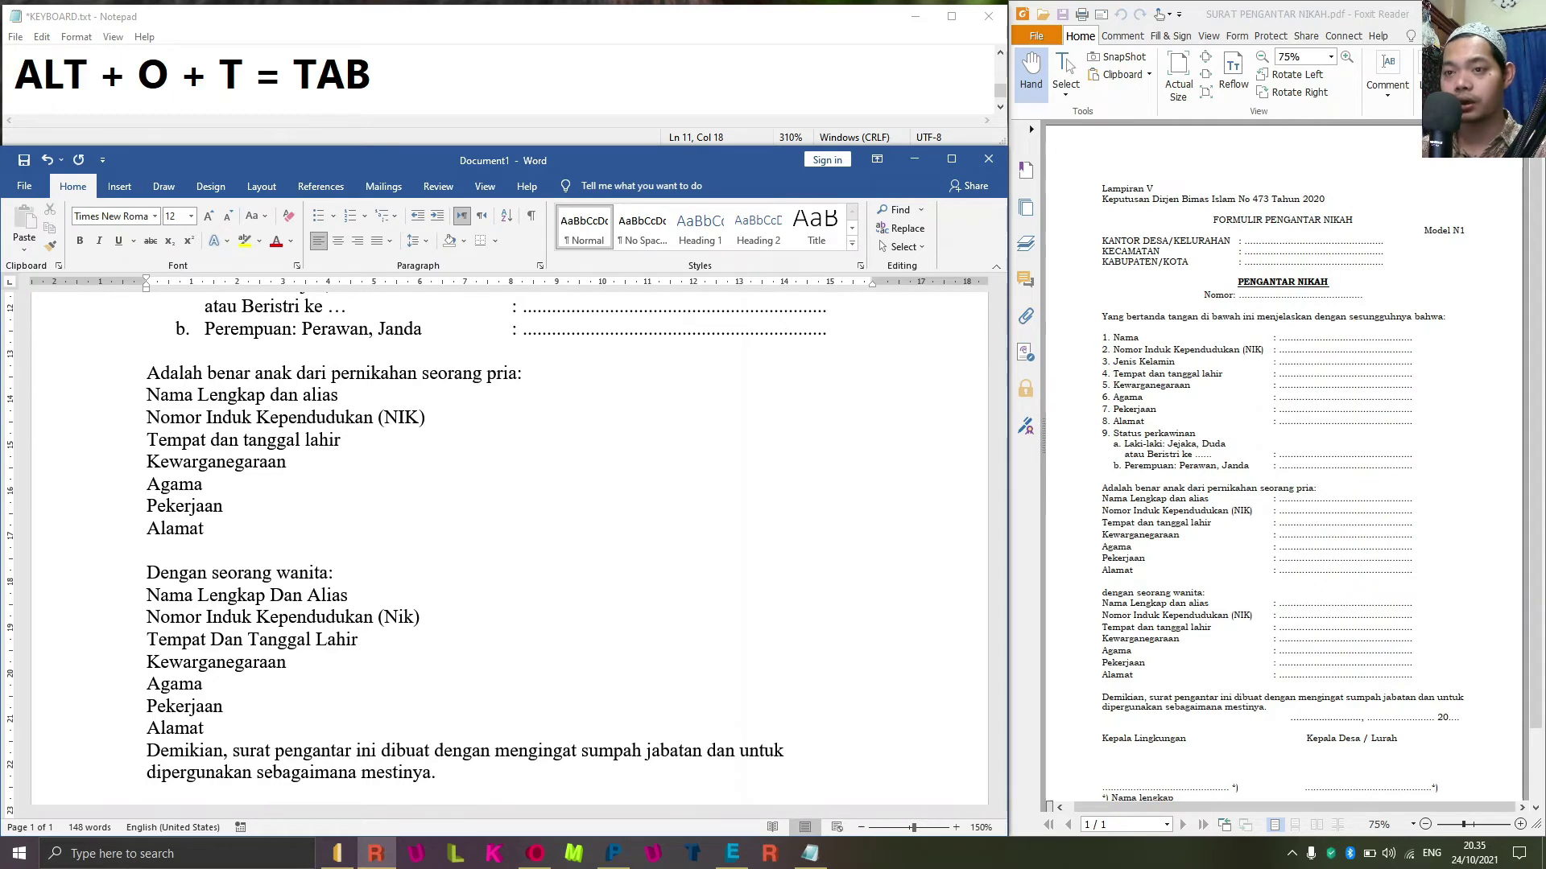
{"action": "key", "text": "BackSpace"}
{"action": "type", "text": "d"}
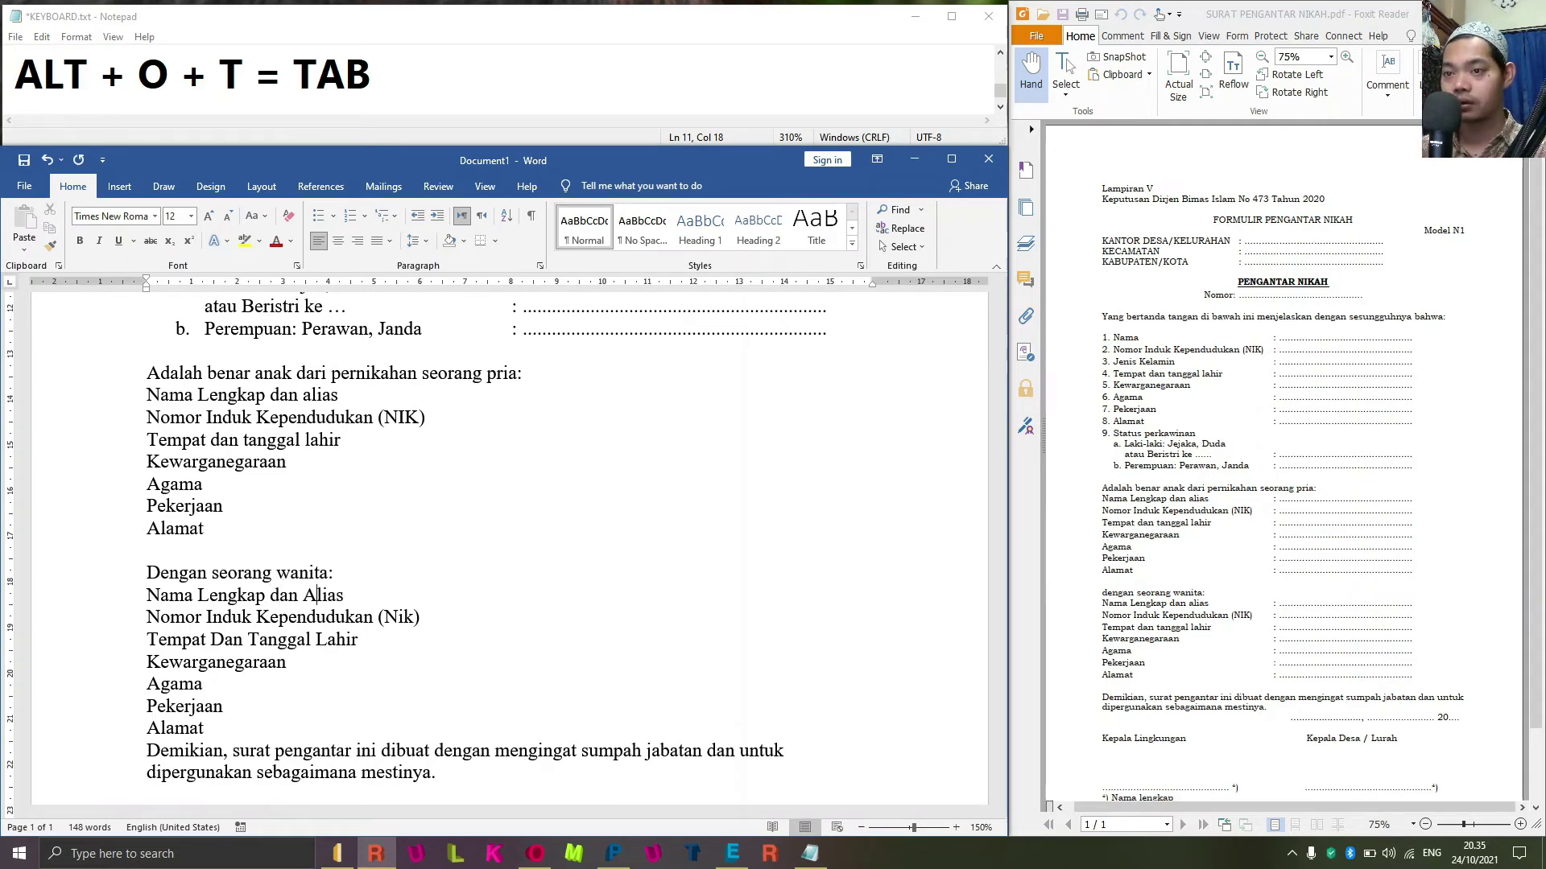
{"action": "key", "text": "BackSpace"}
{"action": "type", "text": "a"}
{"action": "key", "text": "Down"}
{"action": "key", "text": "Right"}
{"action": "key", "text": "Right"}
{"action": "key", "text": "Right"}
{"action": "key", "text": "Right"}
{"action": "key", "text": "Right"}
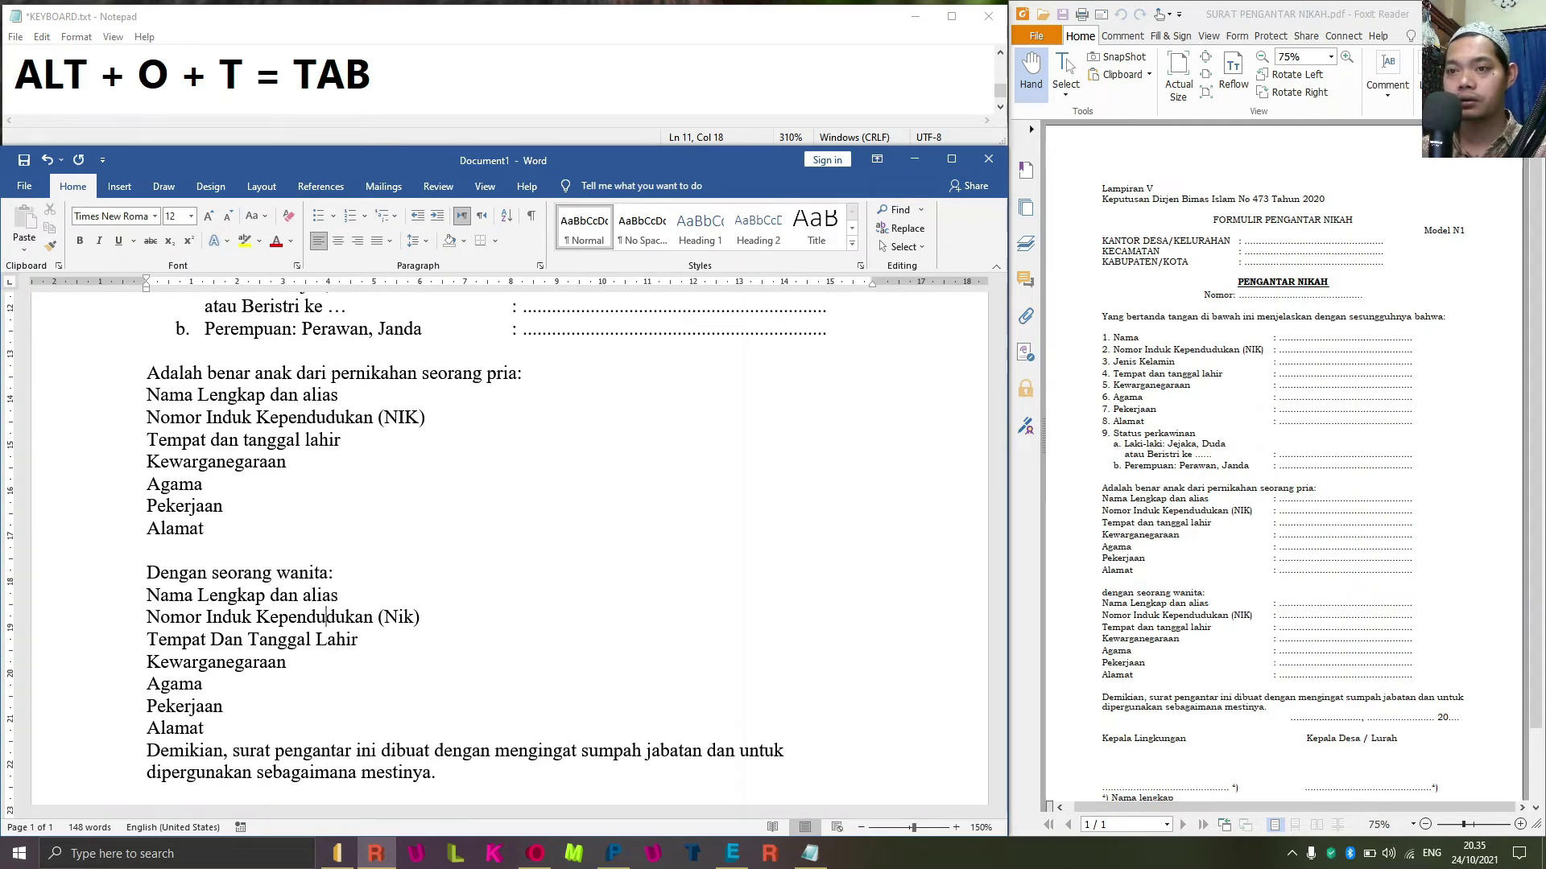
{"action": "key", "text": "Right"}
{"action": "key", "text": "Right"}
{"action": "key", "text": "Right"}
{"action": "key", "text": "Right"}
{"action": "key", "text": "Right"}
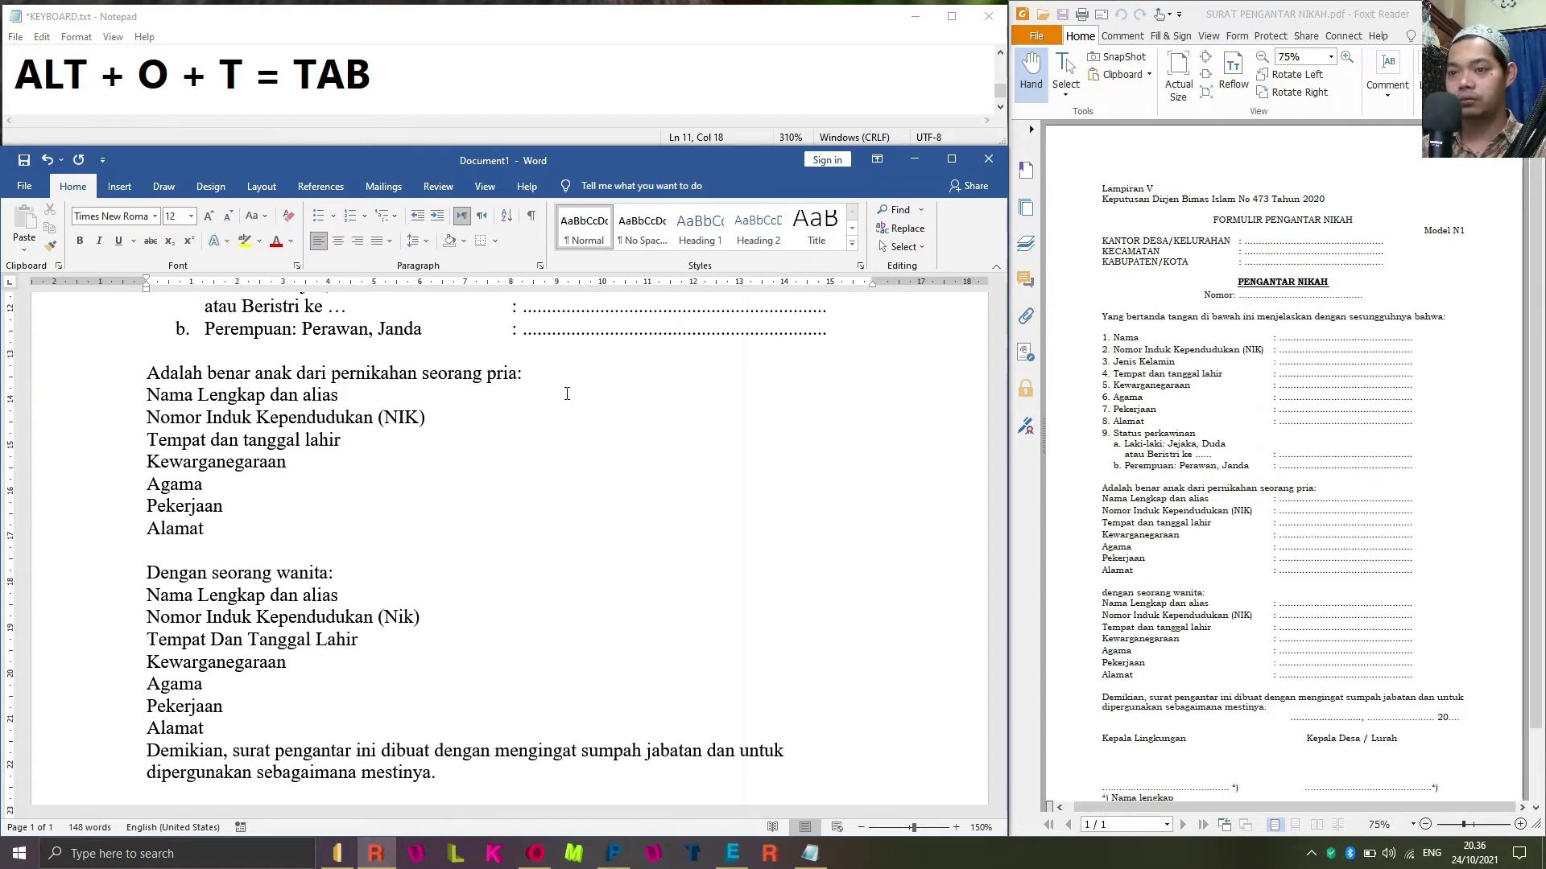
{"action": "key", "text": "shift+F3"}
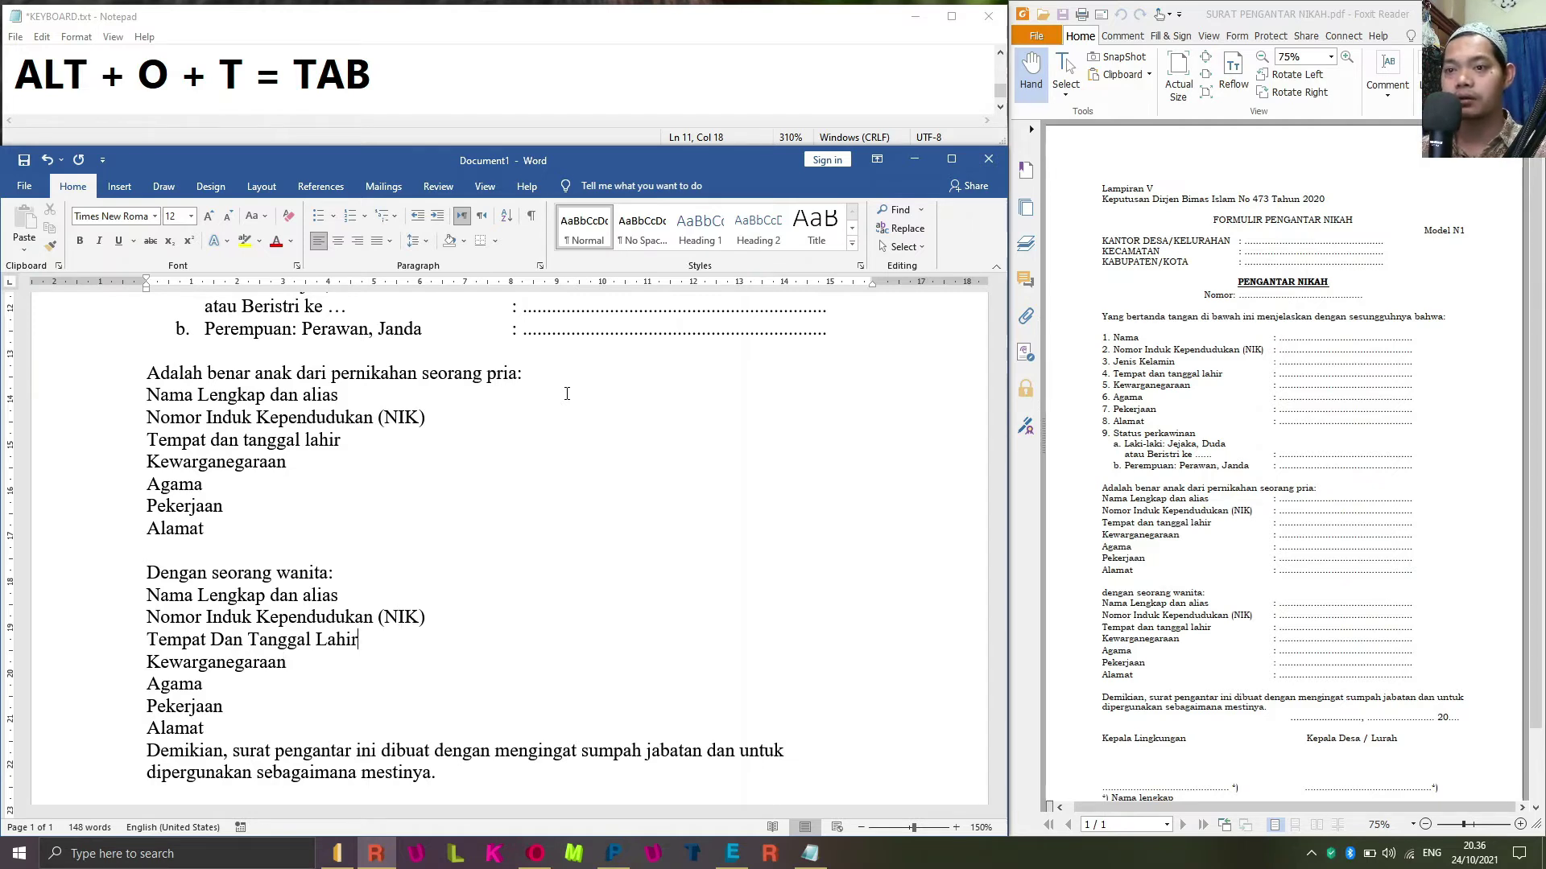
Change 'Dan Tanggal Lahir' to lowercase with Format > Change Case.
{"action": "key", "text": "ctrl+Left"}
{"action": "key", "text": "ctrl+Left"}
{"action": "key", "text": "ctrl+Left"}
{"action": "key", "text": "ctrl+shift+Right"}
{"action": "key", "text": "ctrl+shift+Right"}
{"action": "key", "text": "ctrl+shift+Right"}
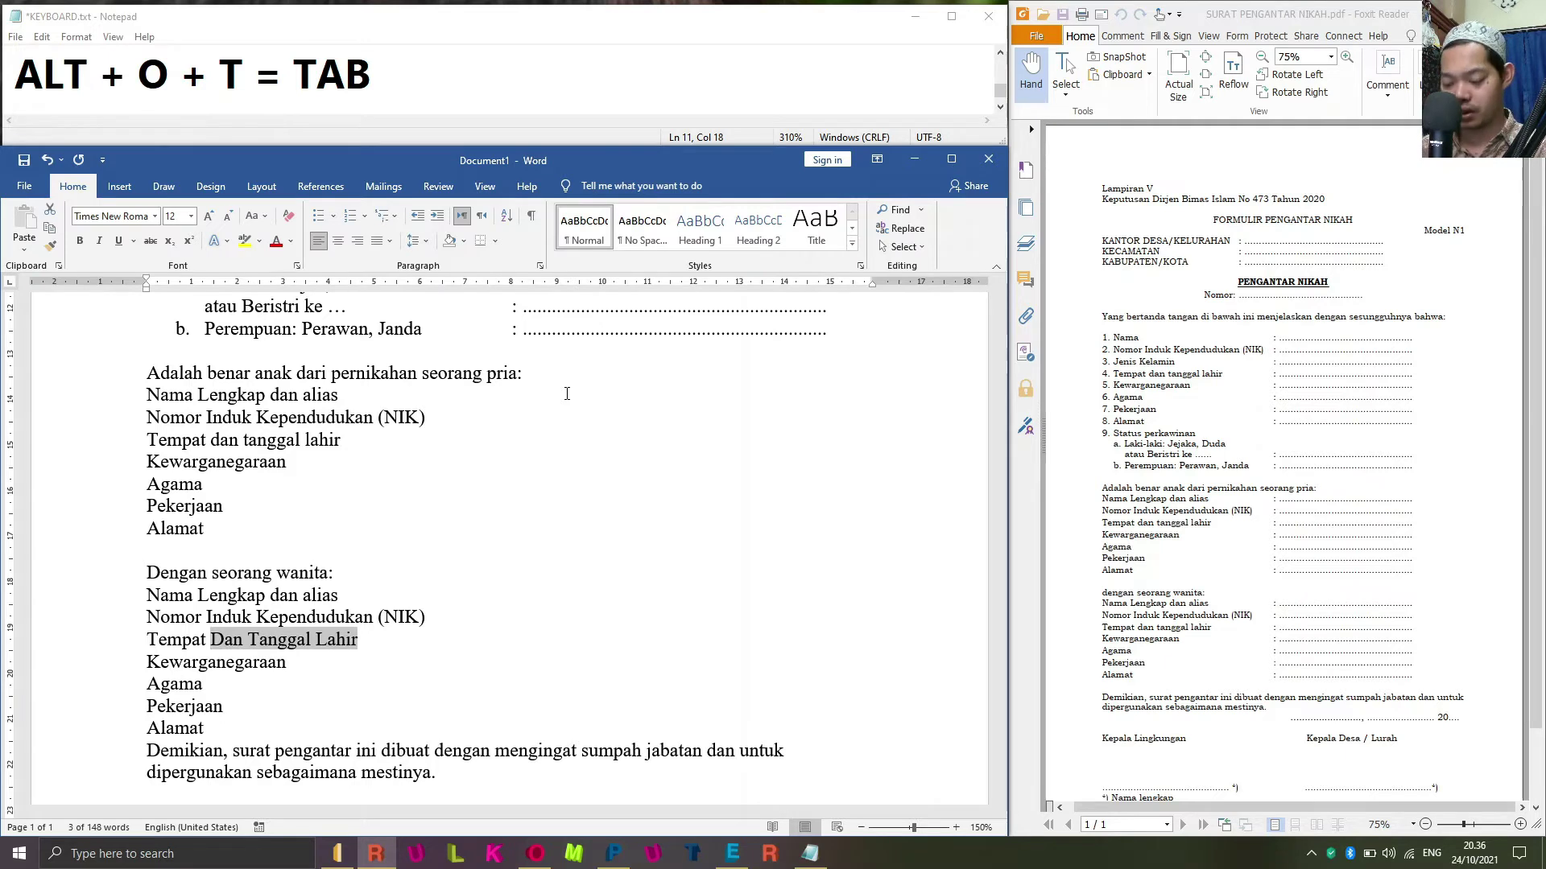
{"action": "key", "text": "alt+o"}
{"action": "key", "text": "e"}
{"action": "key", "text": "Down"}
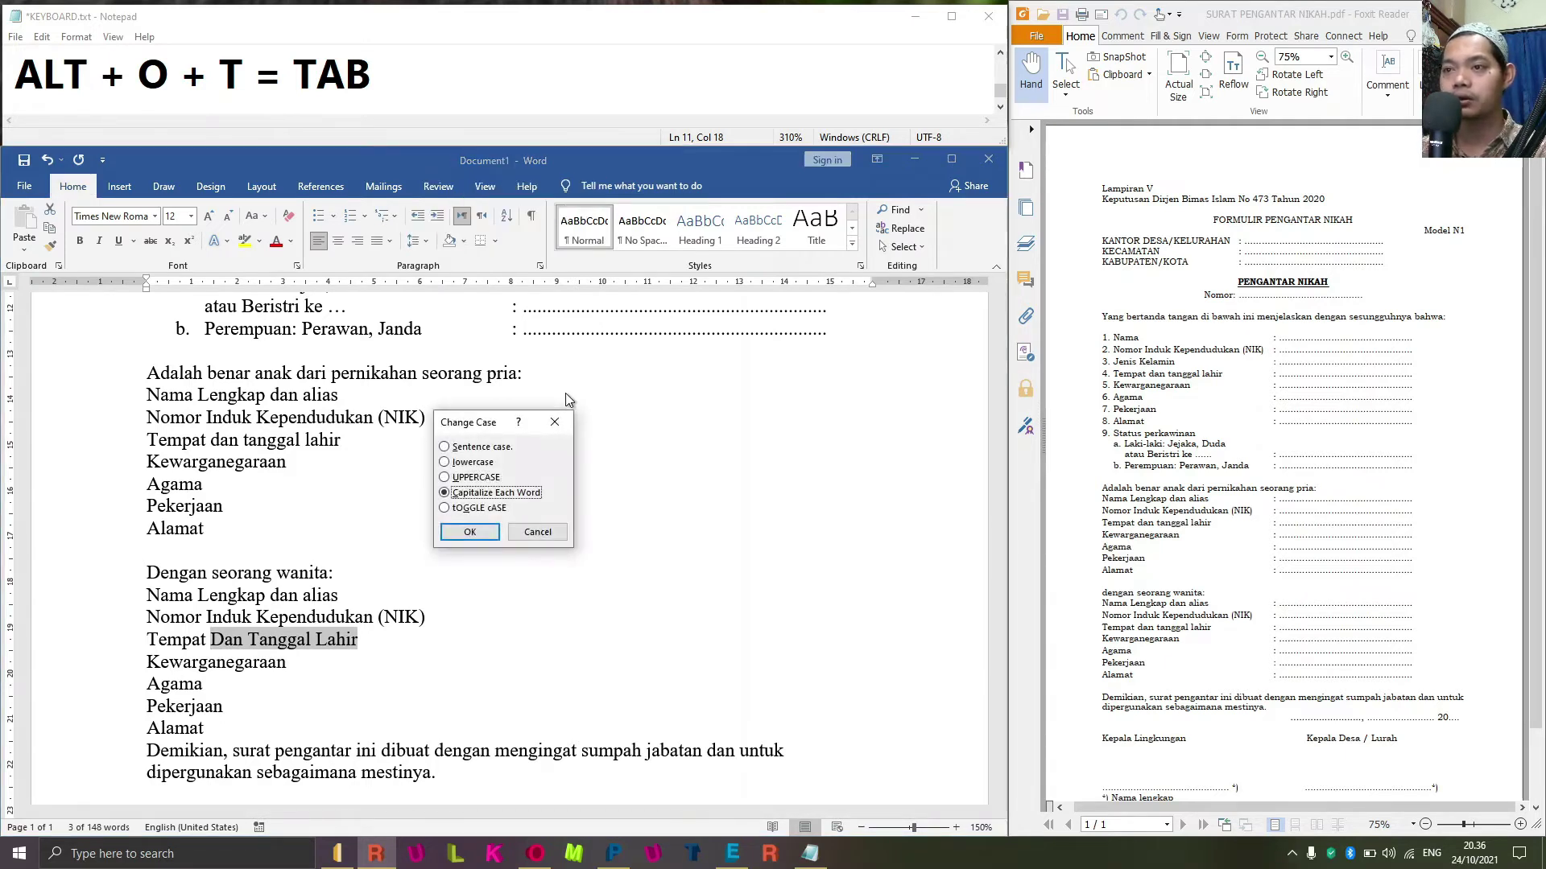
{"action": "key", "text": "Down"}
{"action": "key", "text": "Up"}
{"action": "key", "text": "Up"}
{"action": "key", "text": "Up"}
{"action": "key", "text": "Return"}
Add a blank line after the second Alamat, before the Demikian paragraph.
{"action": "key", "text": "Down"}
{"action": "key", "text": "Down"}
{"action": "key", "text": "Down"}
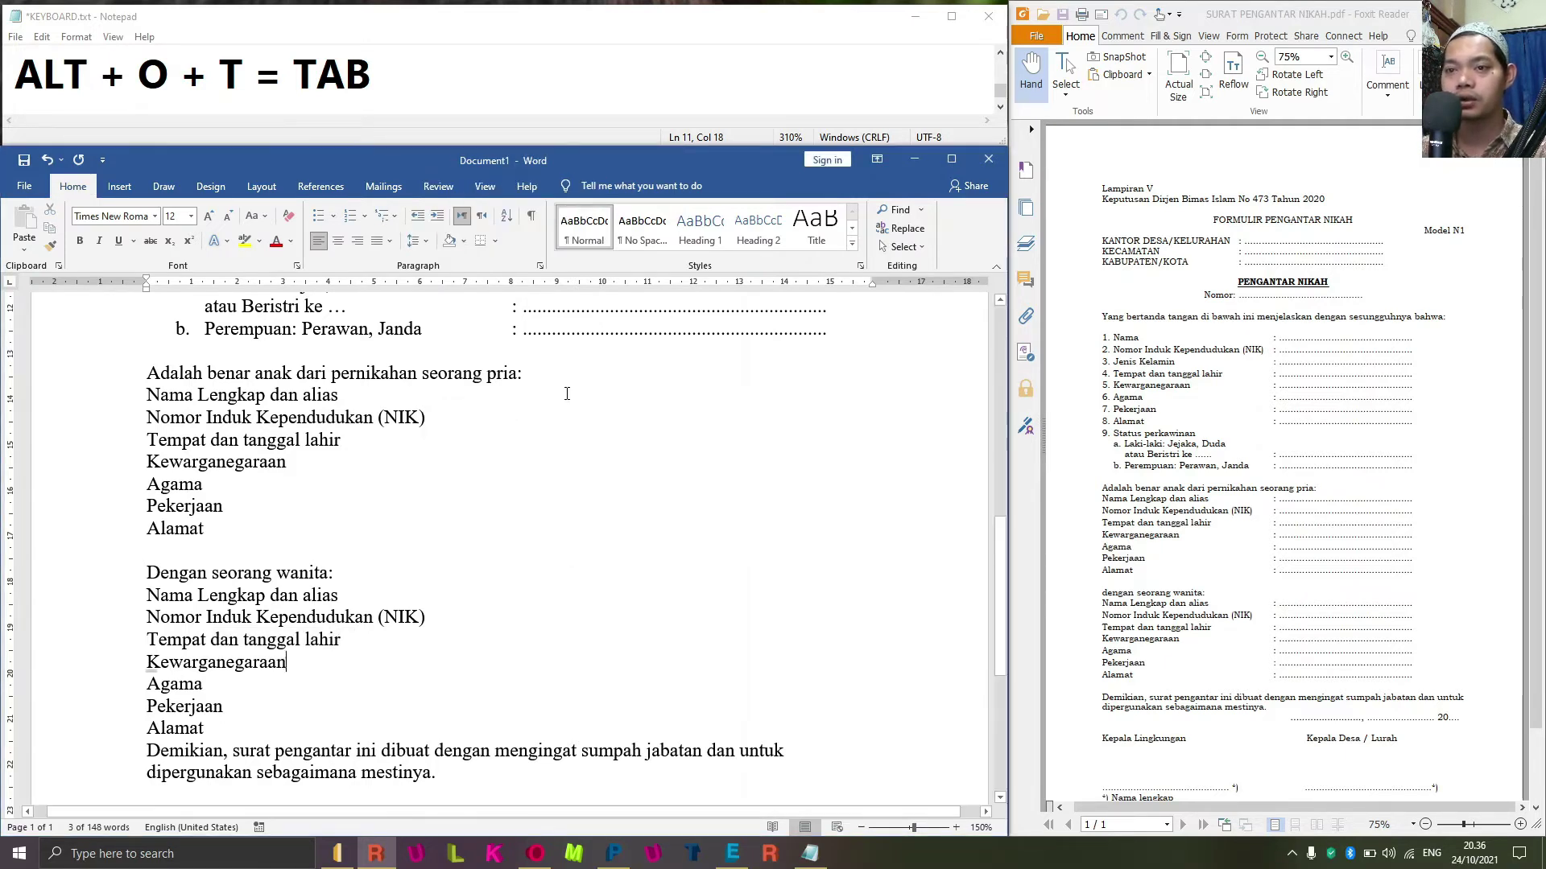
{"action": "key", "text": "Down"}
{"action": "key", "text": "Return"}
{"action": "key", "text": "Up"}
{"action": "key", "text": "Up"}
{"action": "key", "text": "Up"}
{"action": "key", "text": "Up"}
{"action": "key", "text": "Up"}
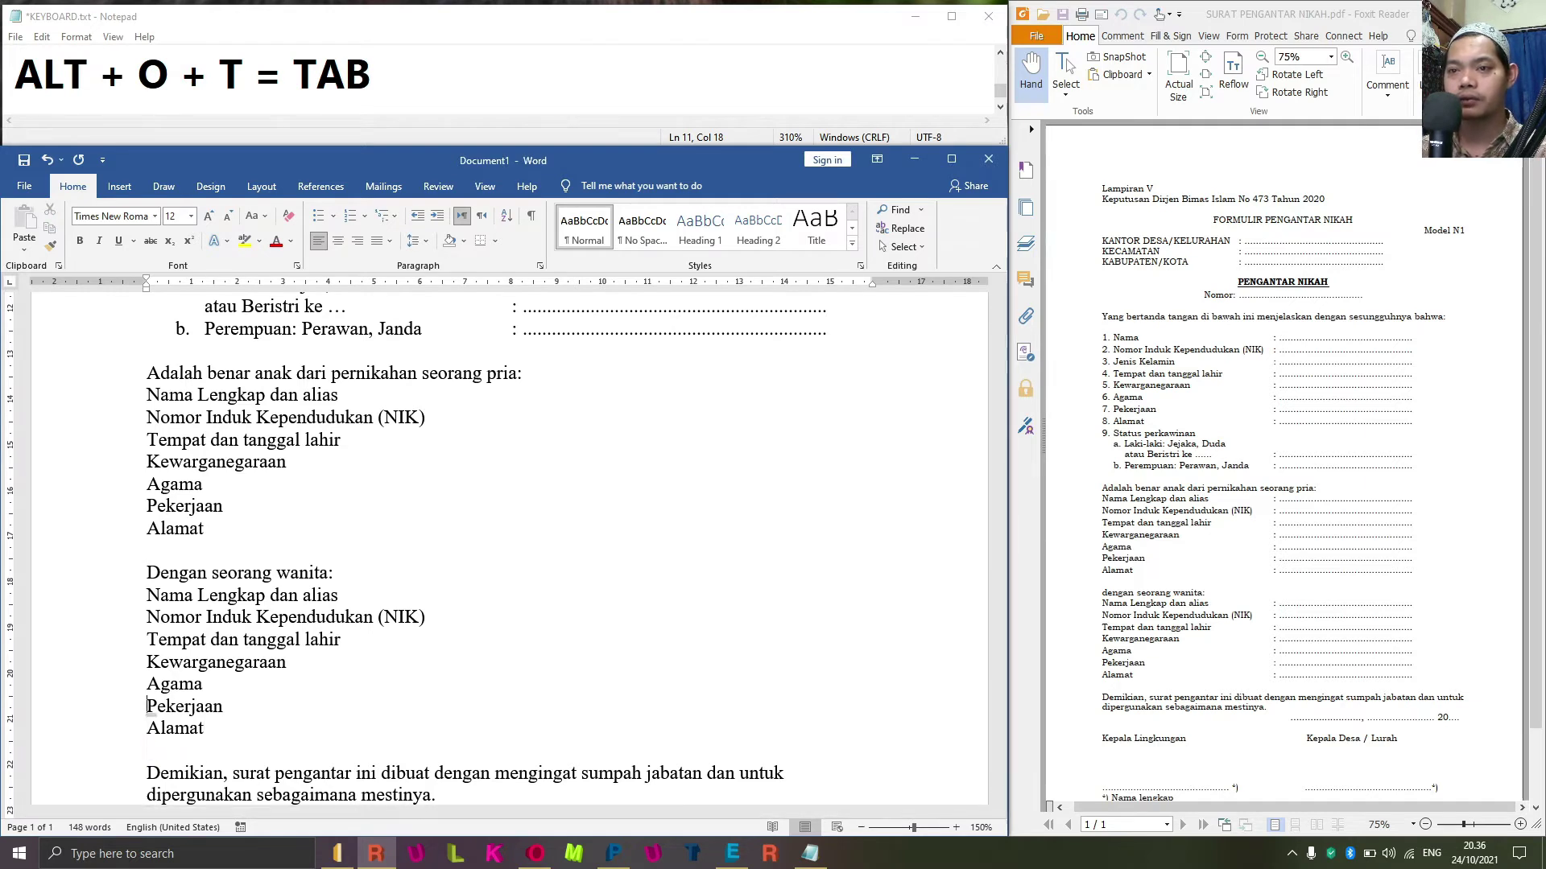
{"action": "key", "text": "Up"}
{"action": "key", "text": "Up"}
{"action": "key", "text": "Up"}
{"action": "key", "text": "Up"}
{"action": "key", "text": "Up"}
{"action": "key", "text": "Up"}
{"action": "key", "text": "Up"}
{"action": "key", "text": "Up"}
{"action": "key", "text": "Up"}
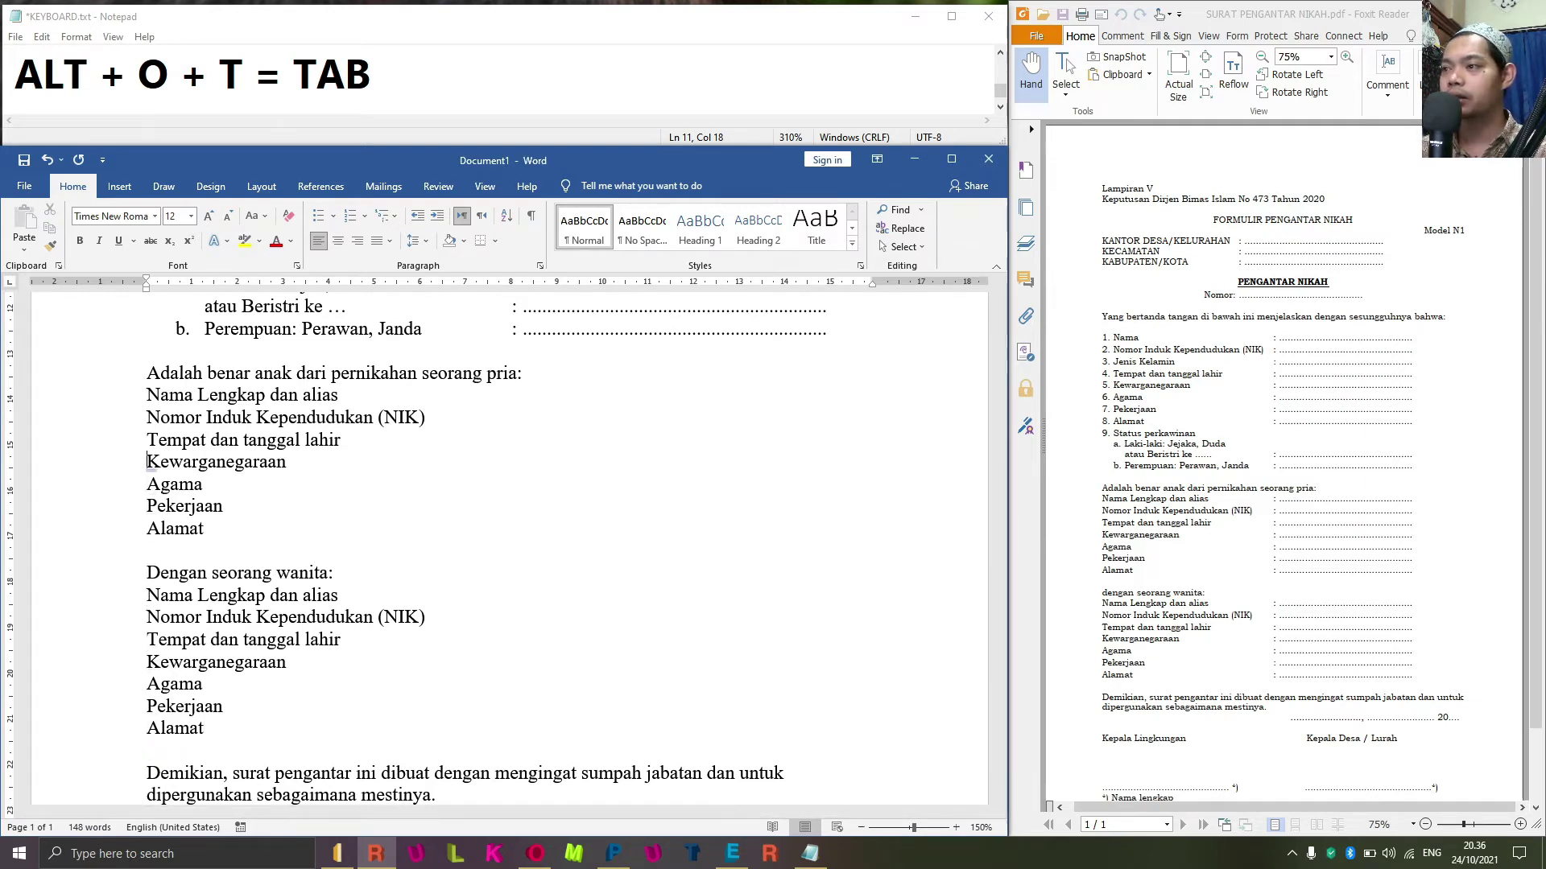
{"action": "key", "text": "Up"}
{"action": "key", "text": "Up"}
{"action": "key", "text": "shift+Down"}
{"action": "key", "text": "shift+Down"}
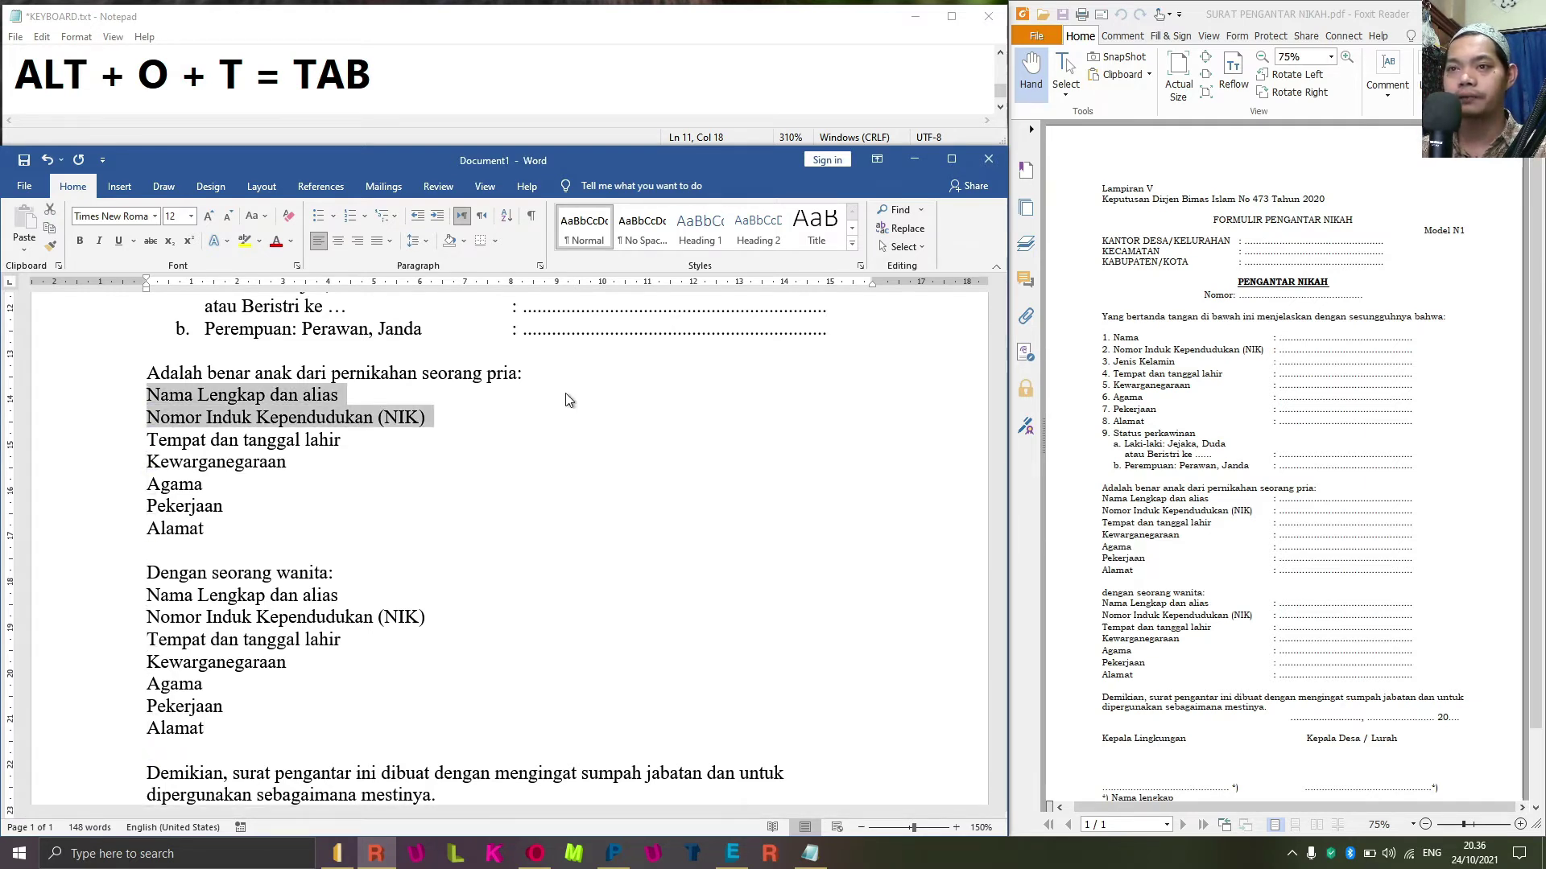
{"action": "key", "text": "Up"}
{"action": "key", "text": "Up"}
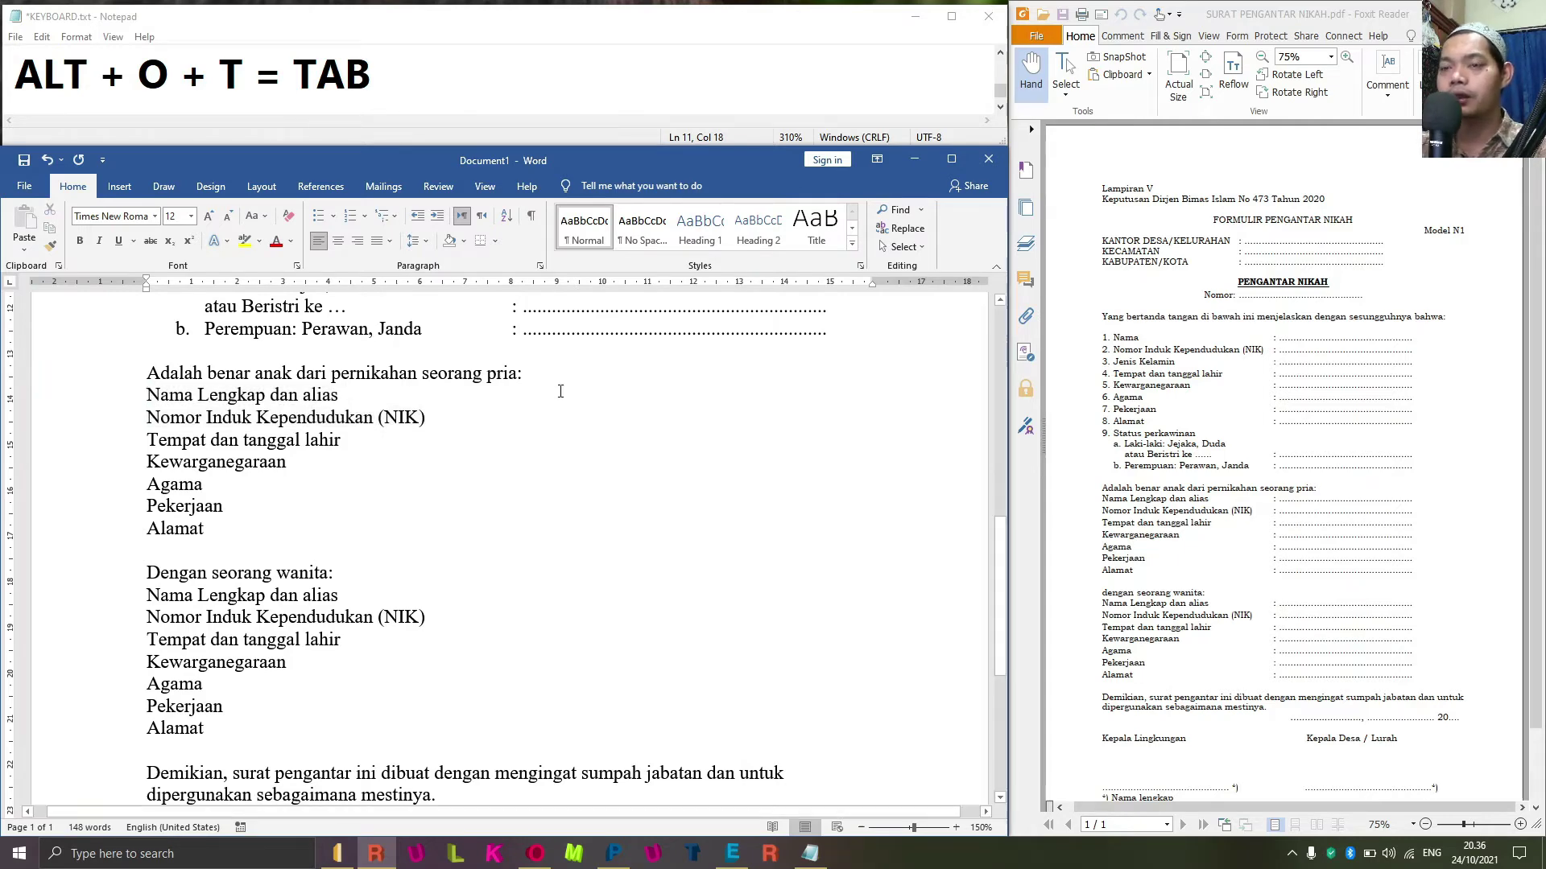
Format Painter the 'b. Perempuan' list style onto the lines from Nama Lengkap dan alias to the second Alamat.
{"action": "scroll", "coordinate": [544, 391], "scroll_direction": "up", "scroll_amount": 3}
{"action": "left_click", "coordinate": [531, 466]}
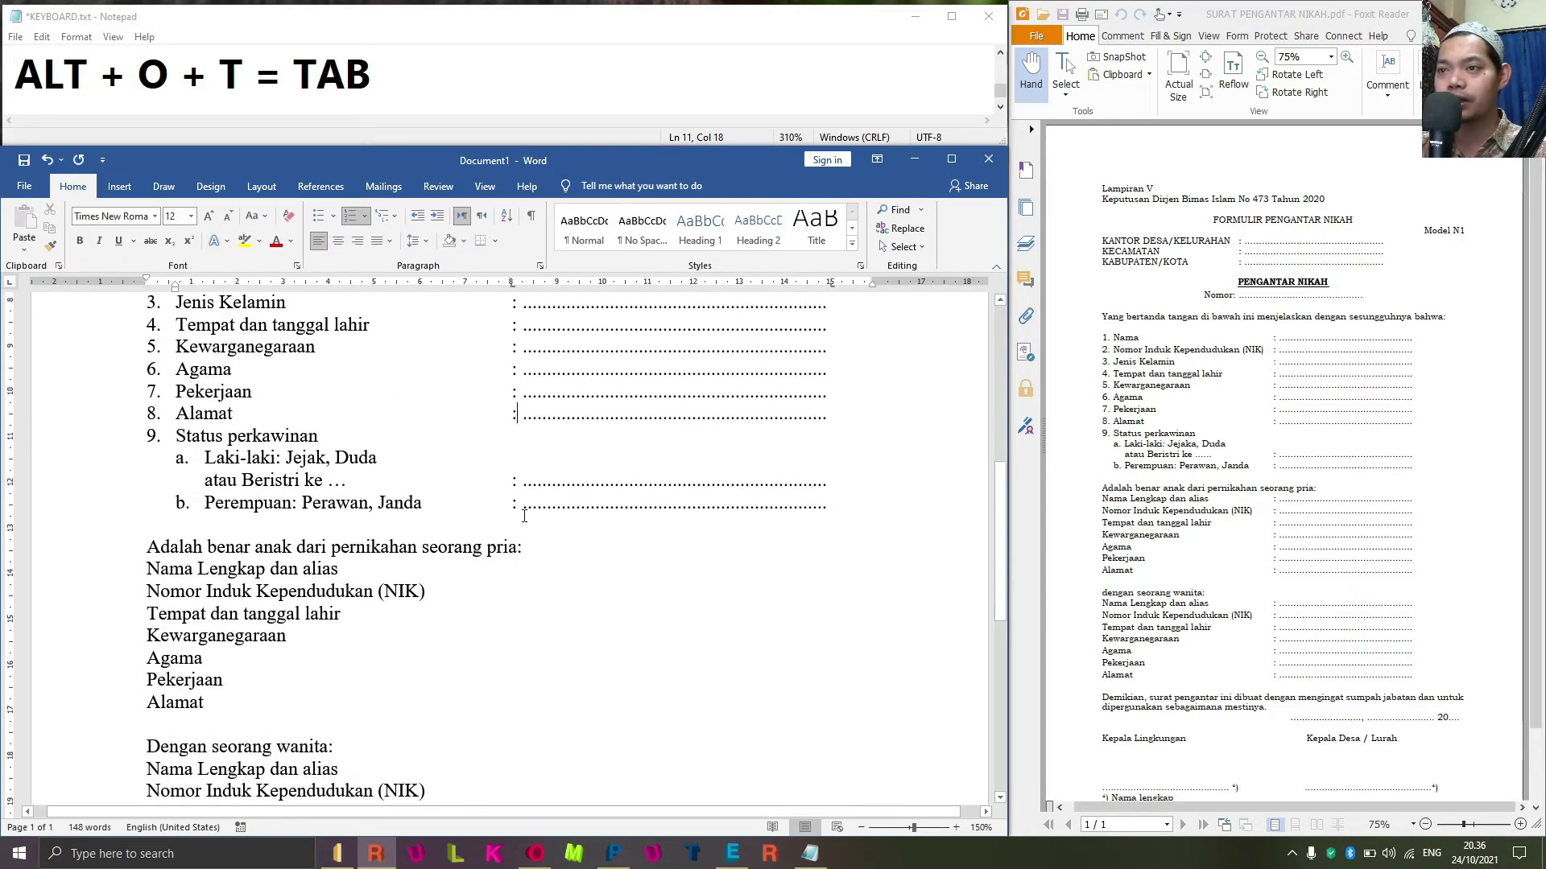
{"action": "scroll", "coordinate": [525, 485], "scroll_direction": "down", "scroll_amount": 3}
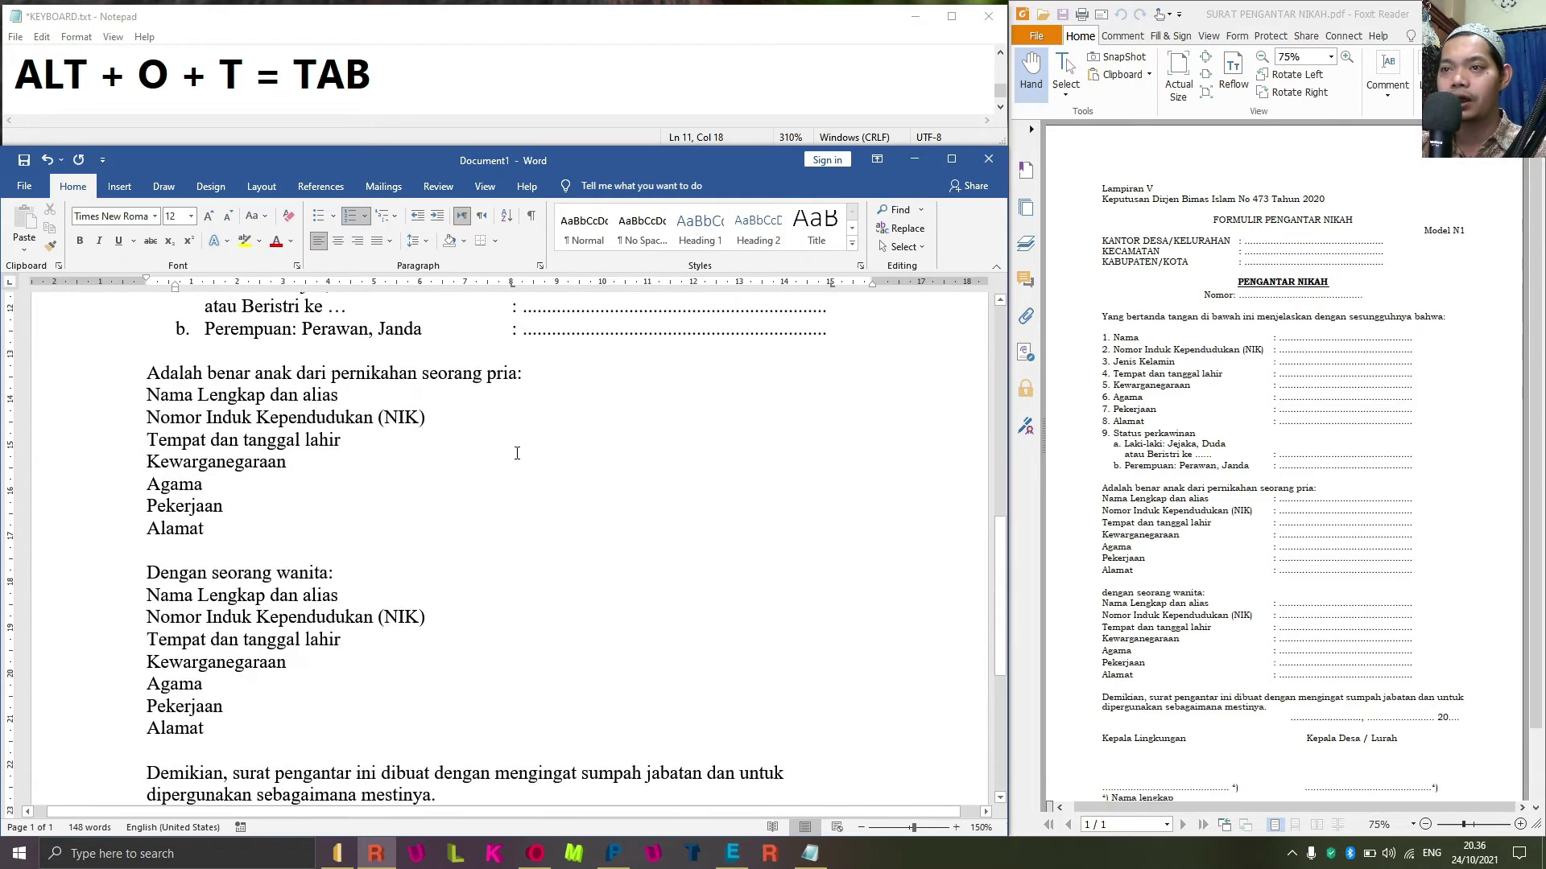
{"action": "scroll", "coordinate": [519, 402], "scroll_direction": "up", "scroll_amount": 2}
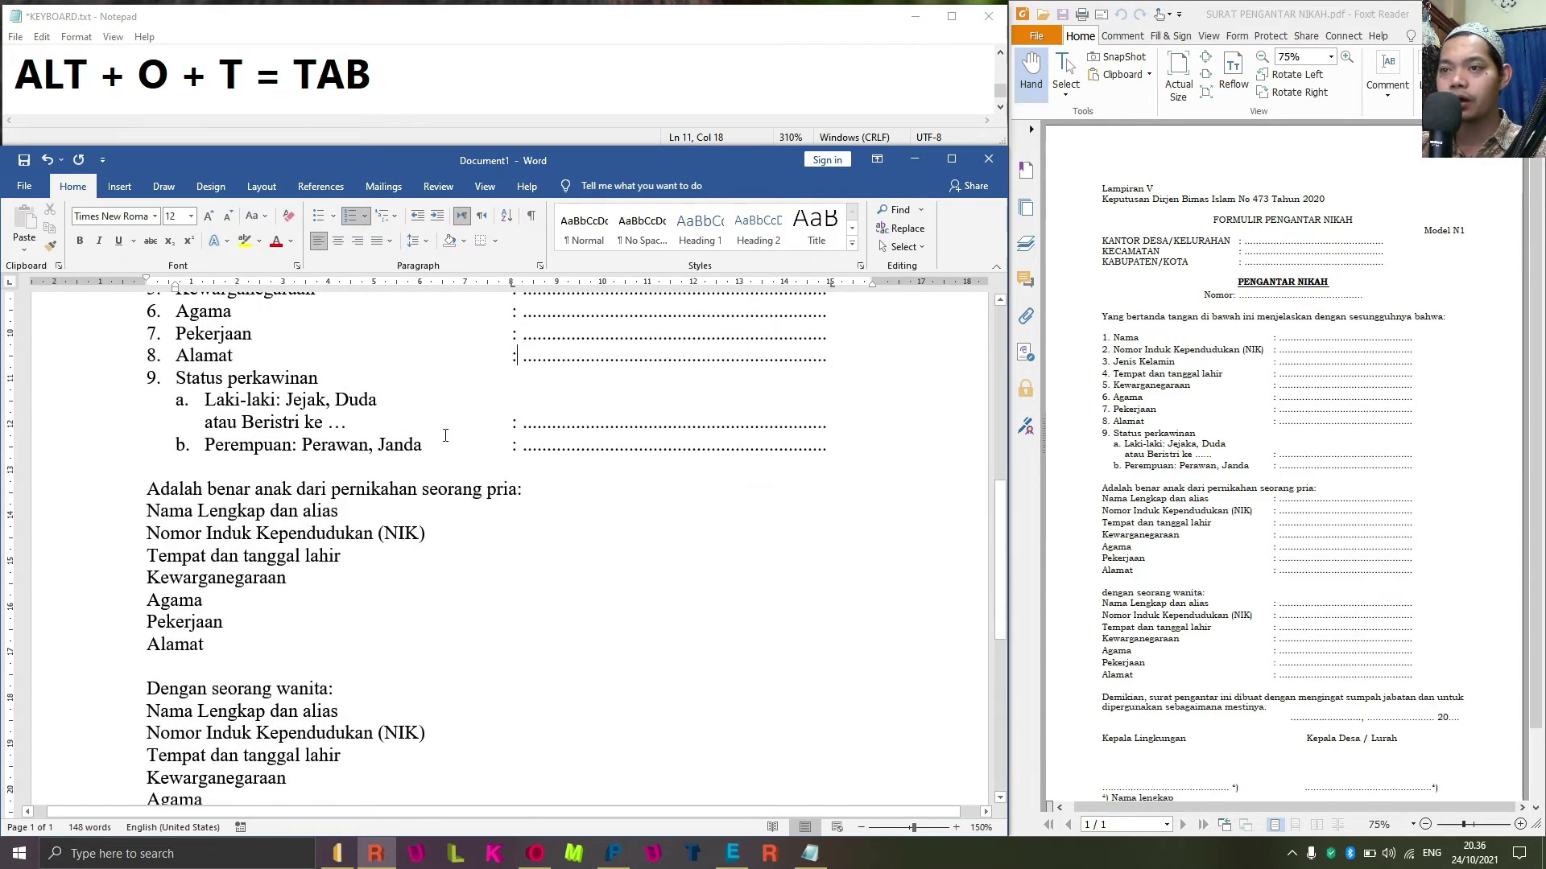
{"action": "left_click", "coordinate": [519, 437]}
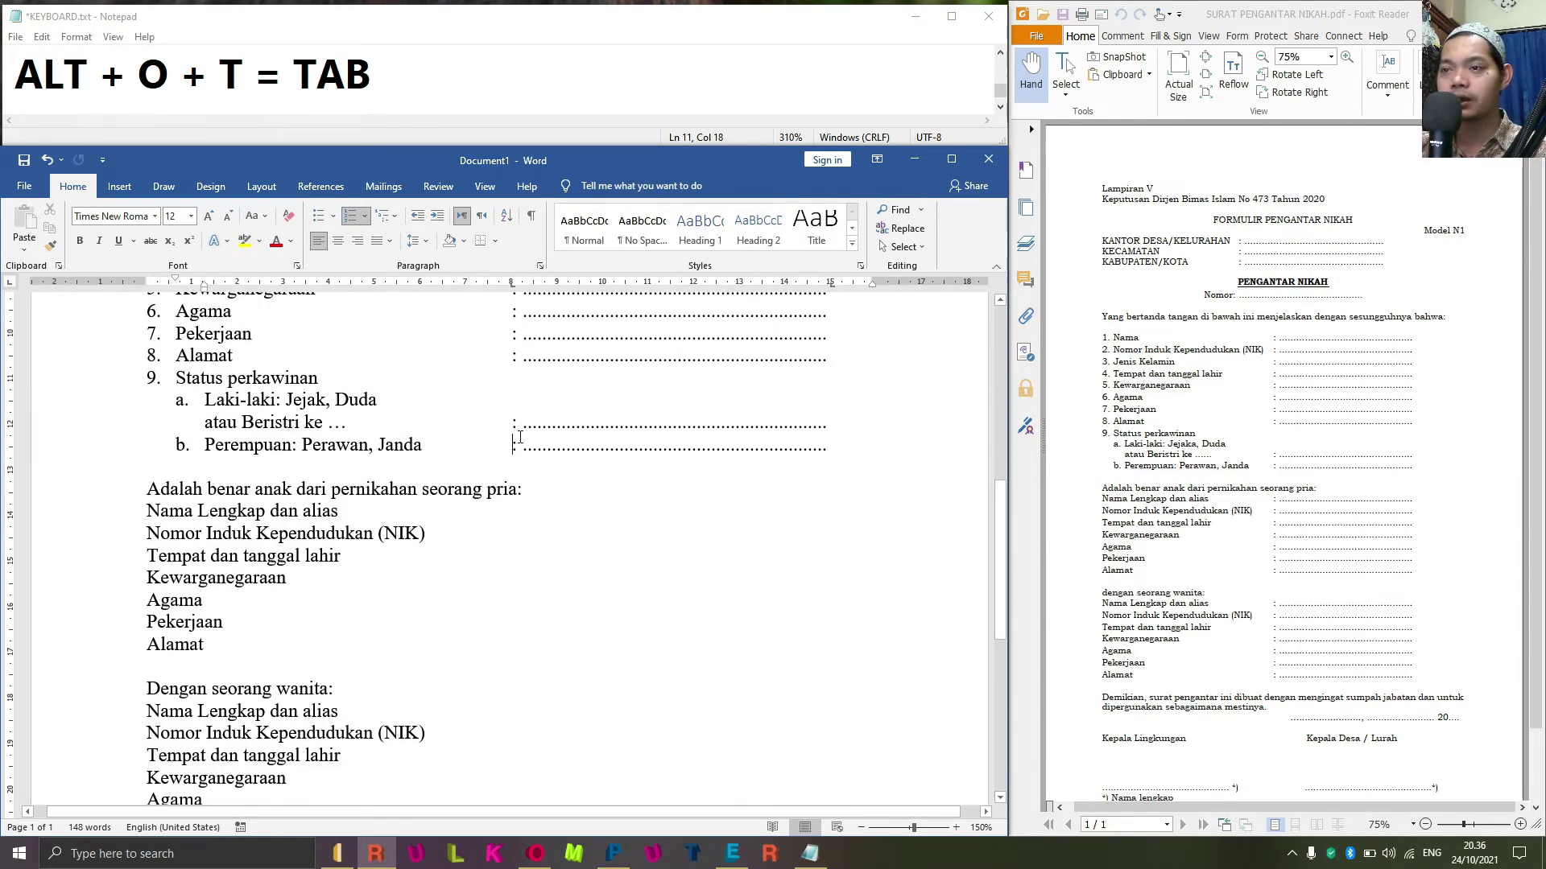
{"action": "left_click", "coordinate": [50, 247]}
{"action": "scroll", "coordinate": [143, 432], "scroll_direction": "down", "scroll_amount": 3}
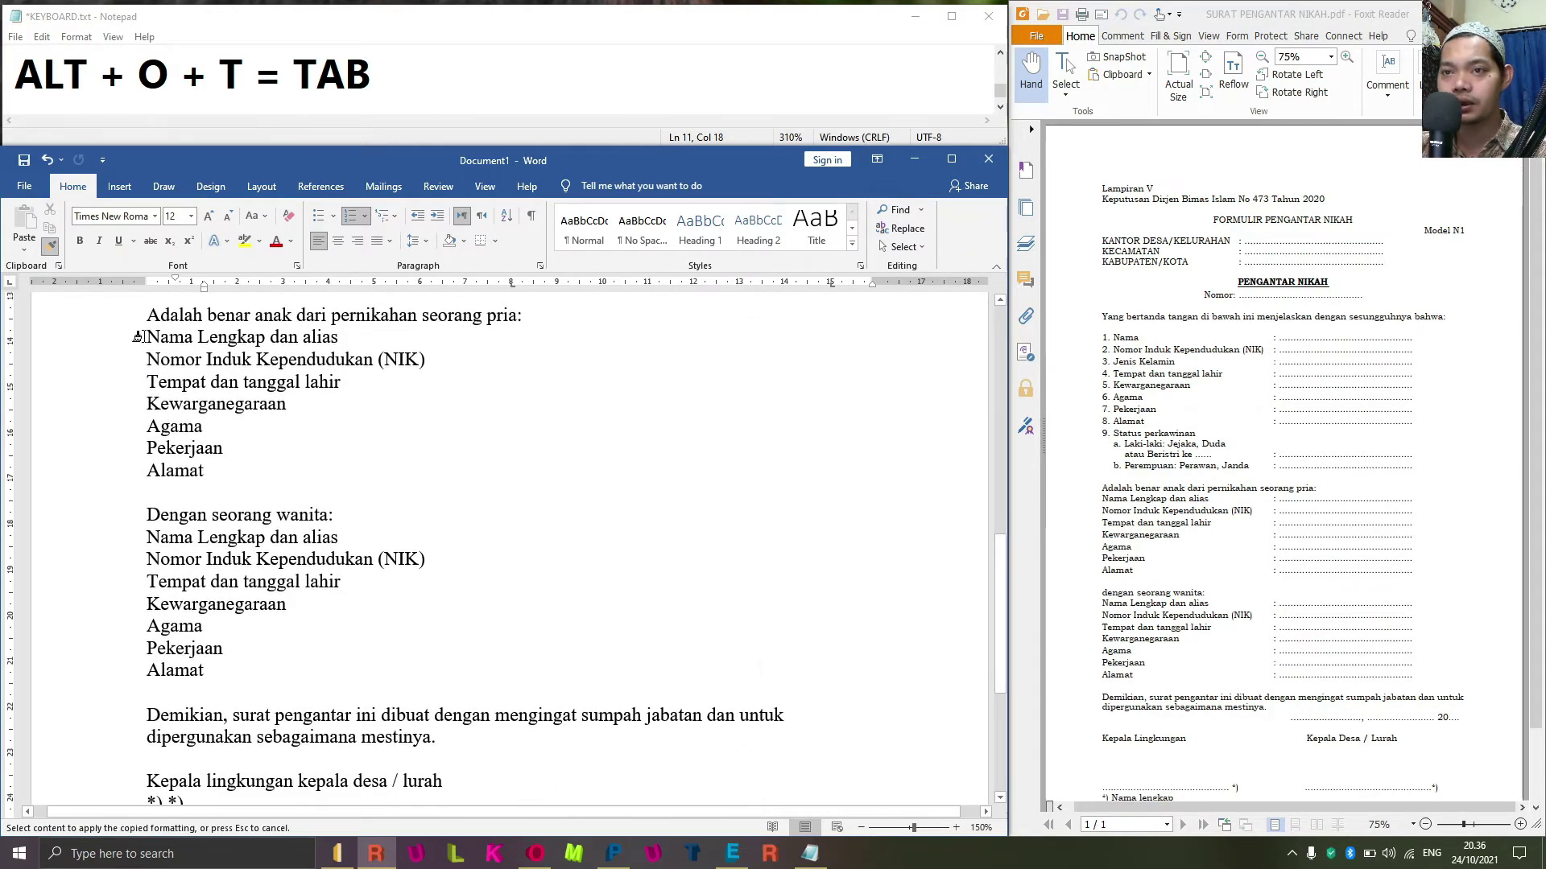
{"action": "mouse_move", "coordinate": [137, 336]}
{"action": "left_mouse_down"}
{"action": "mouse_move", "coordinate": [284, 458]}
{"action": "mouse_move", "coordinate": [375, 621]}
{"action": "mouse_move", "coordinate": [461, 684]}
{"action": "left_mouse_up"}
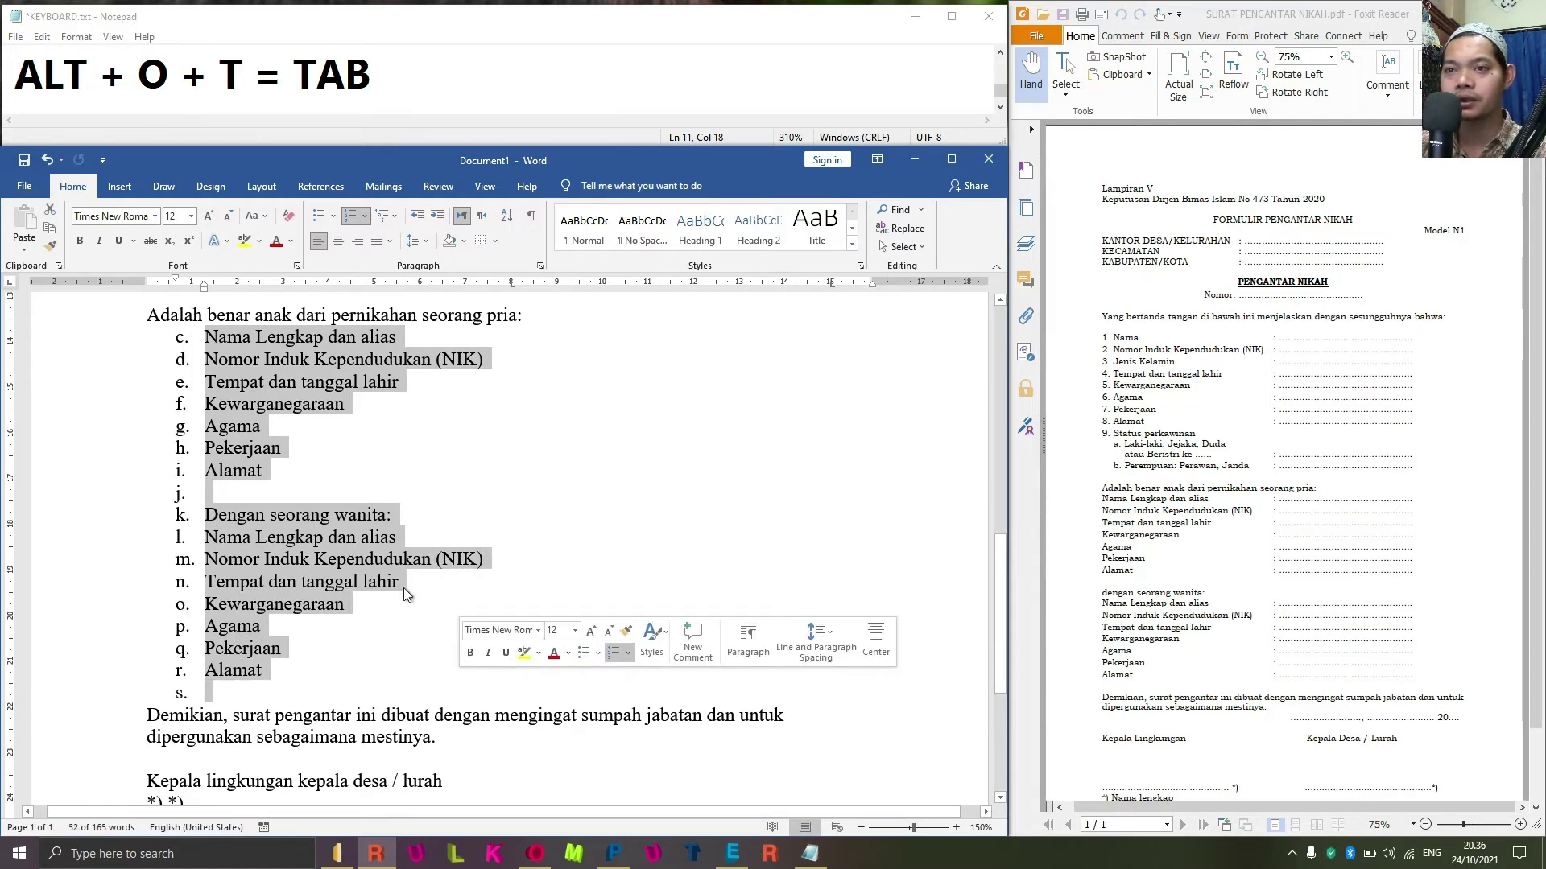
{"action": "scroll", "coordinate": [412, 560], "scroll_direction": "up", "scroll_amount": 2}
{"action": "scroll", "coordinate": [412, 562], "scroll_direction": "up", "scroll_amount": 1}
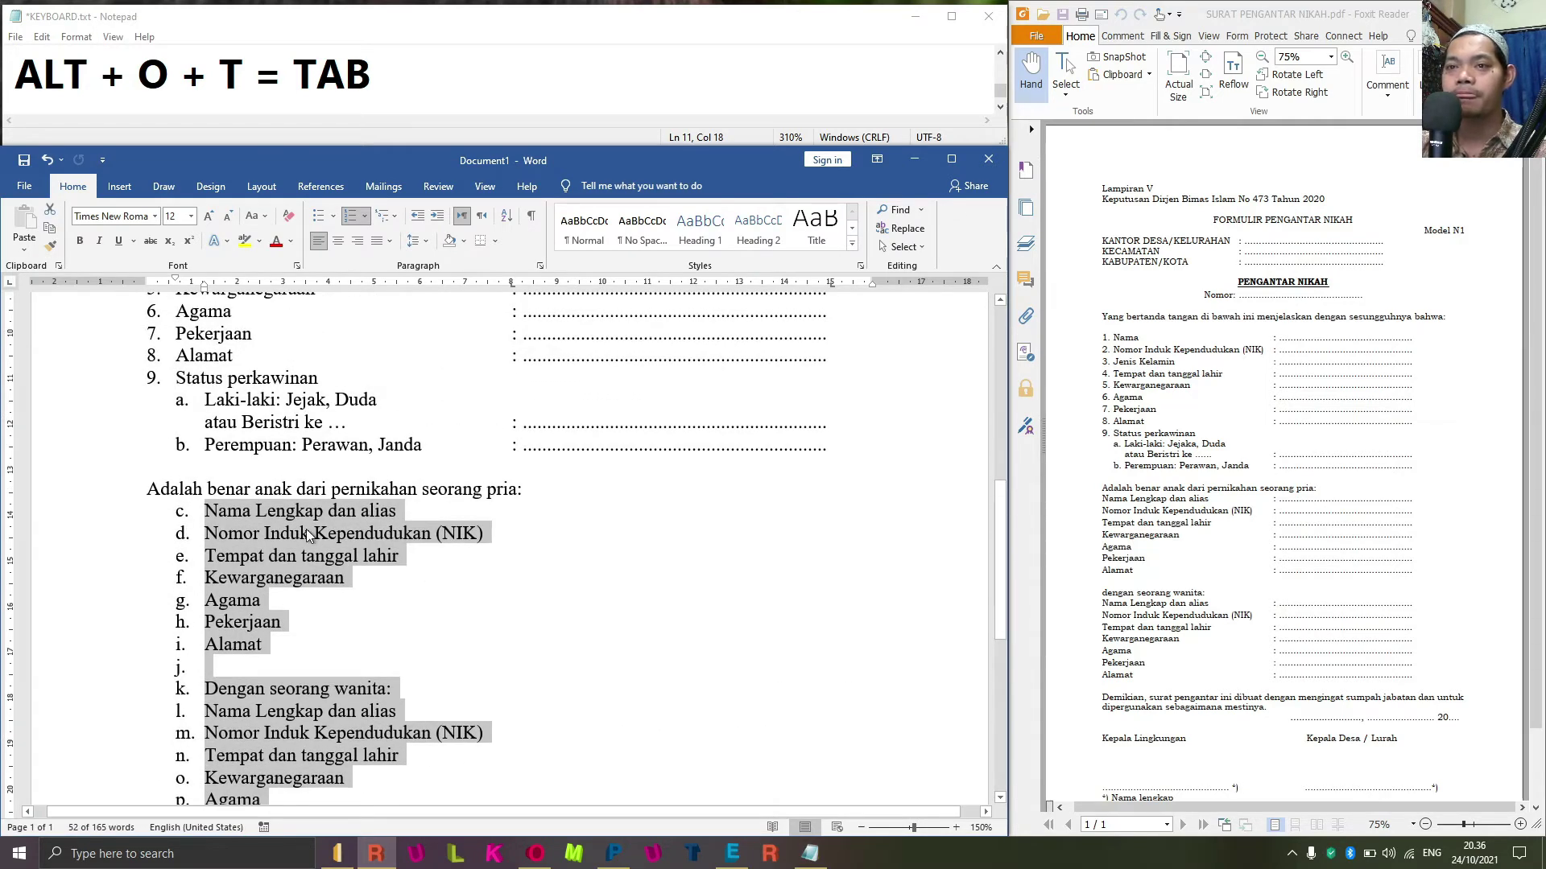
{"action": "scroll", "coordinate": [285, 516], "scroll_direction": "down", "scroll_amount": 2}
{"action": "scroll", "coordinate": [283, 519], "scroll_direction": "down", "scroll_amount": 3}
{"action": "scroll", "coordinate": [285, 451], "scroll_direction": "up", "scroll_amount": 3}
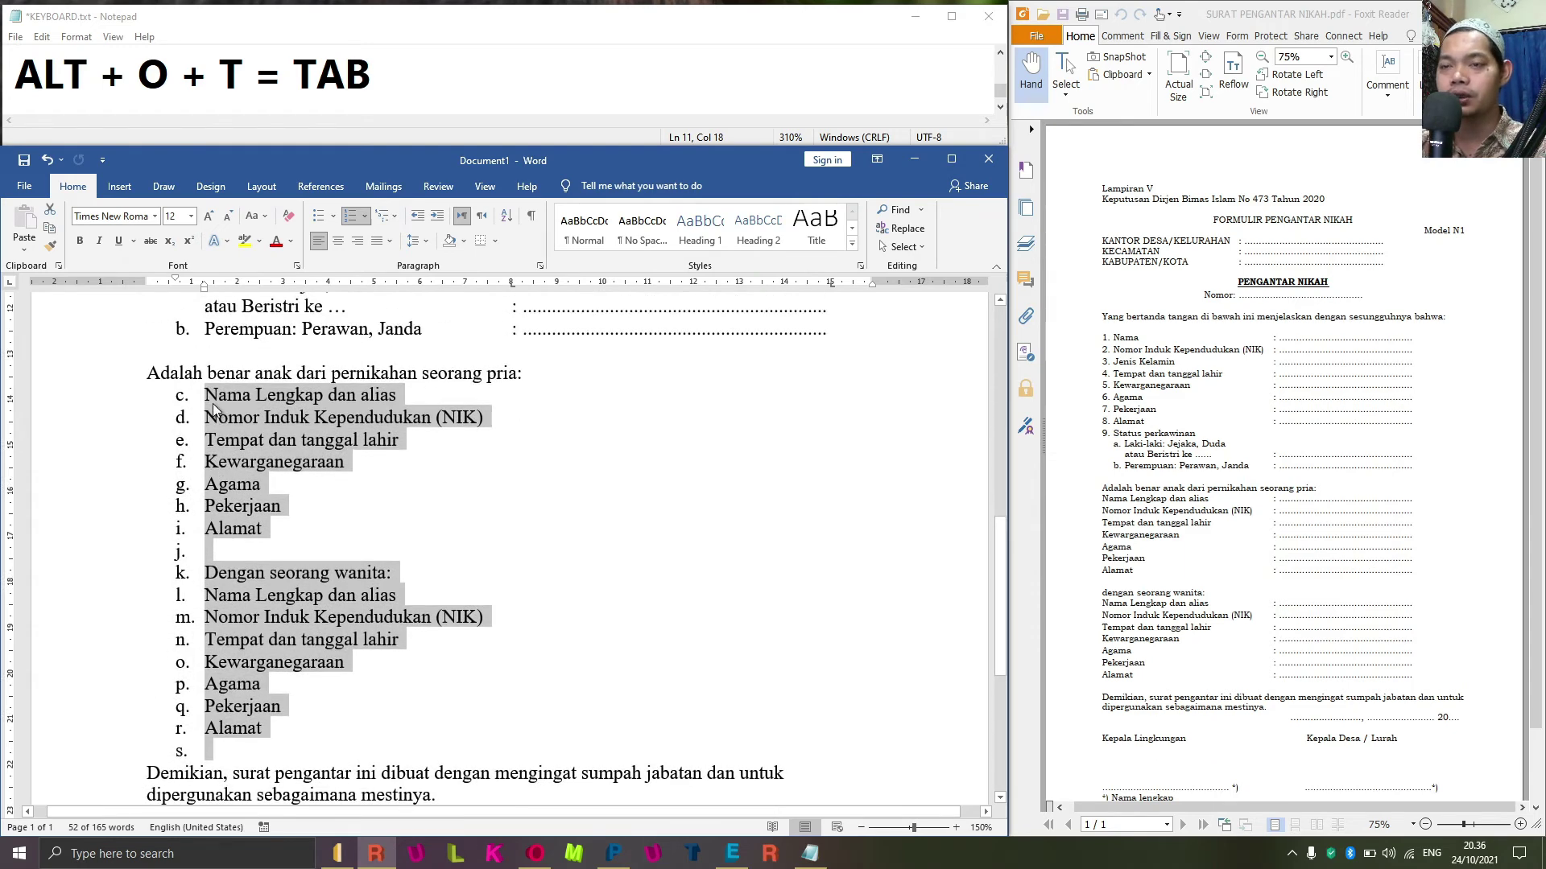
Set the selected field lines to None in Bullets and Numbering, removing their c.–s. letters.
{"action": "key", "text": "alt+o"}
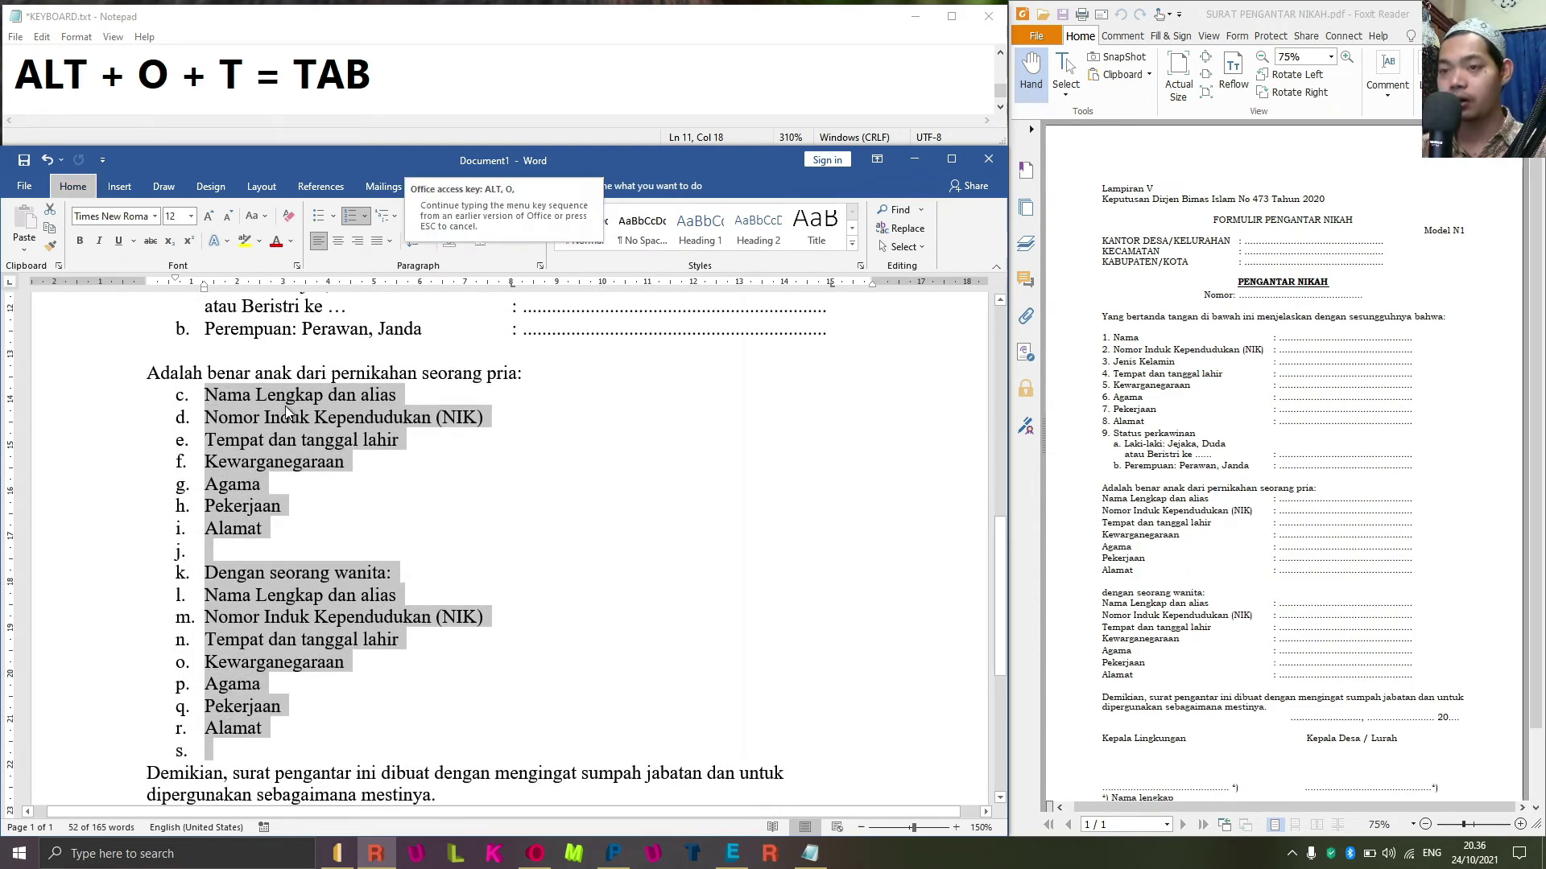
{"action": "key", "text": "b"}
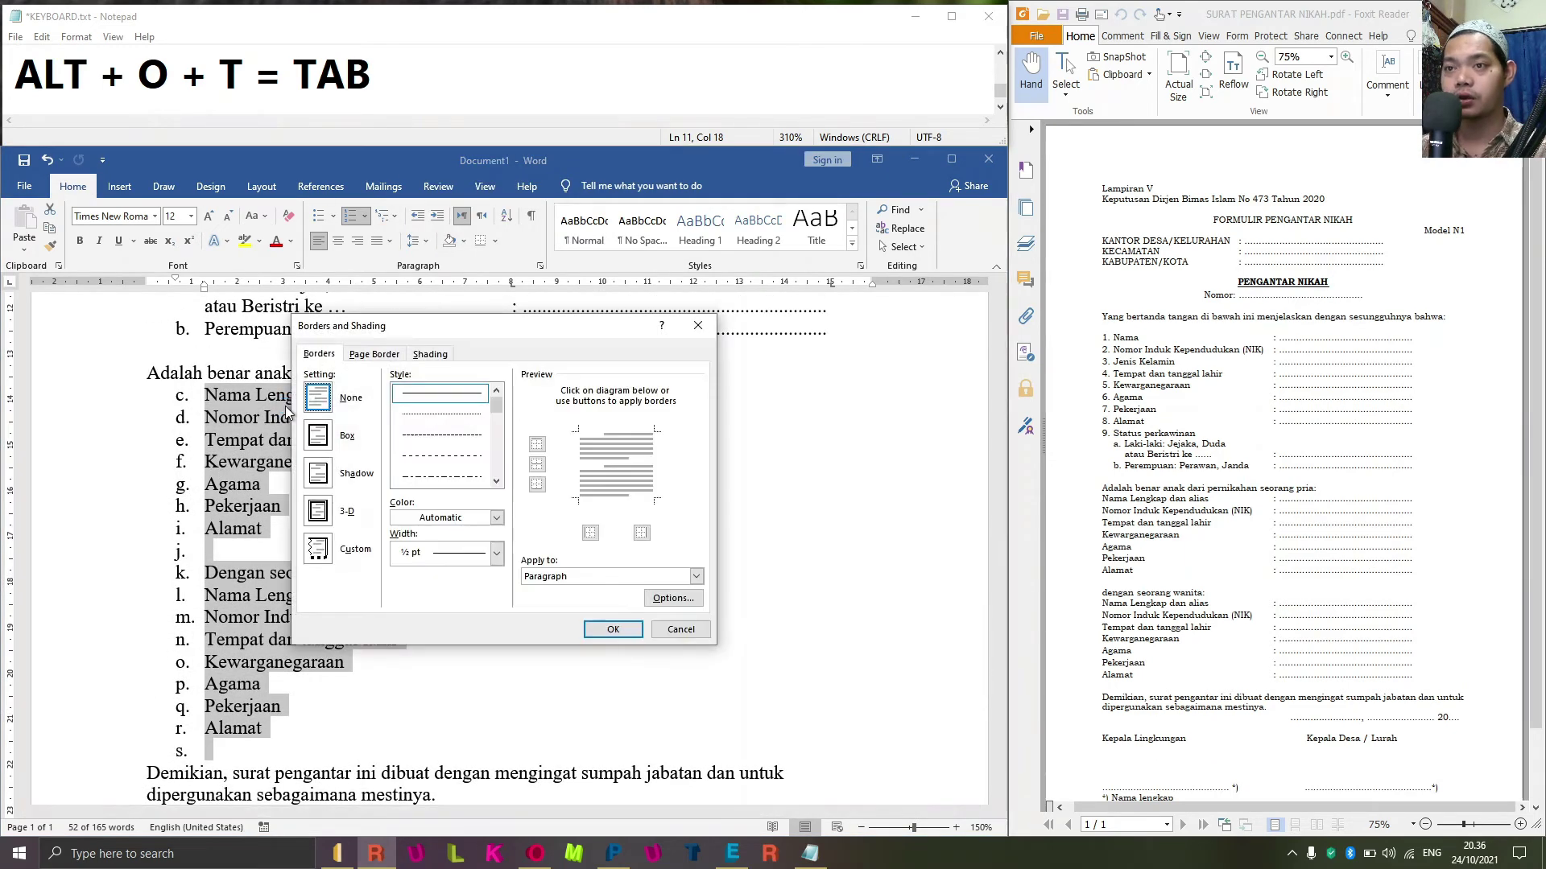
{"action": "key", "text": "Escape"}
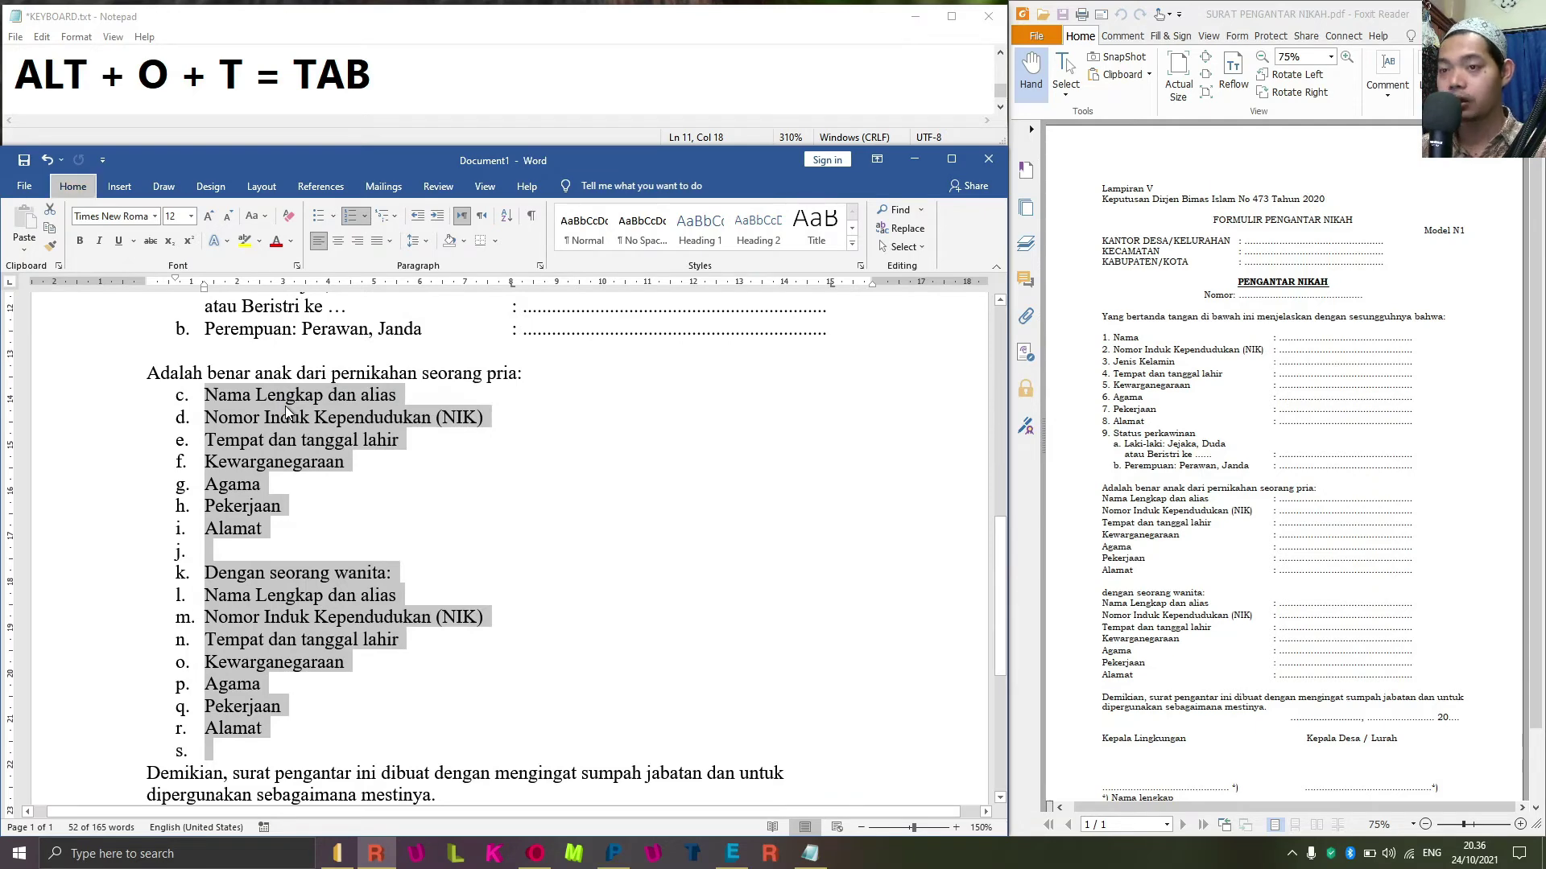
{"action": "key", "text": "alt+o"}
{"action": "key", "text": "n"}
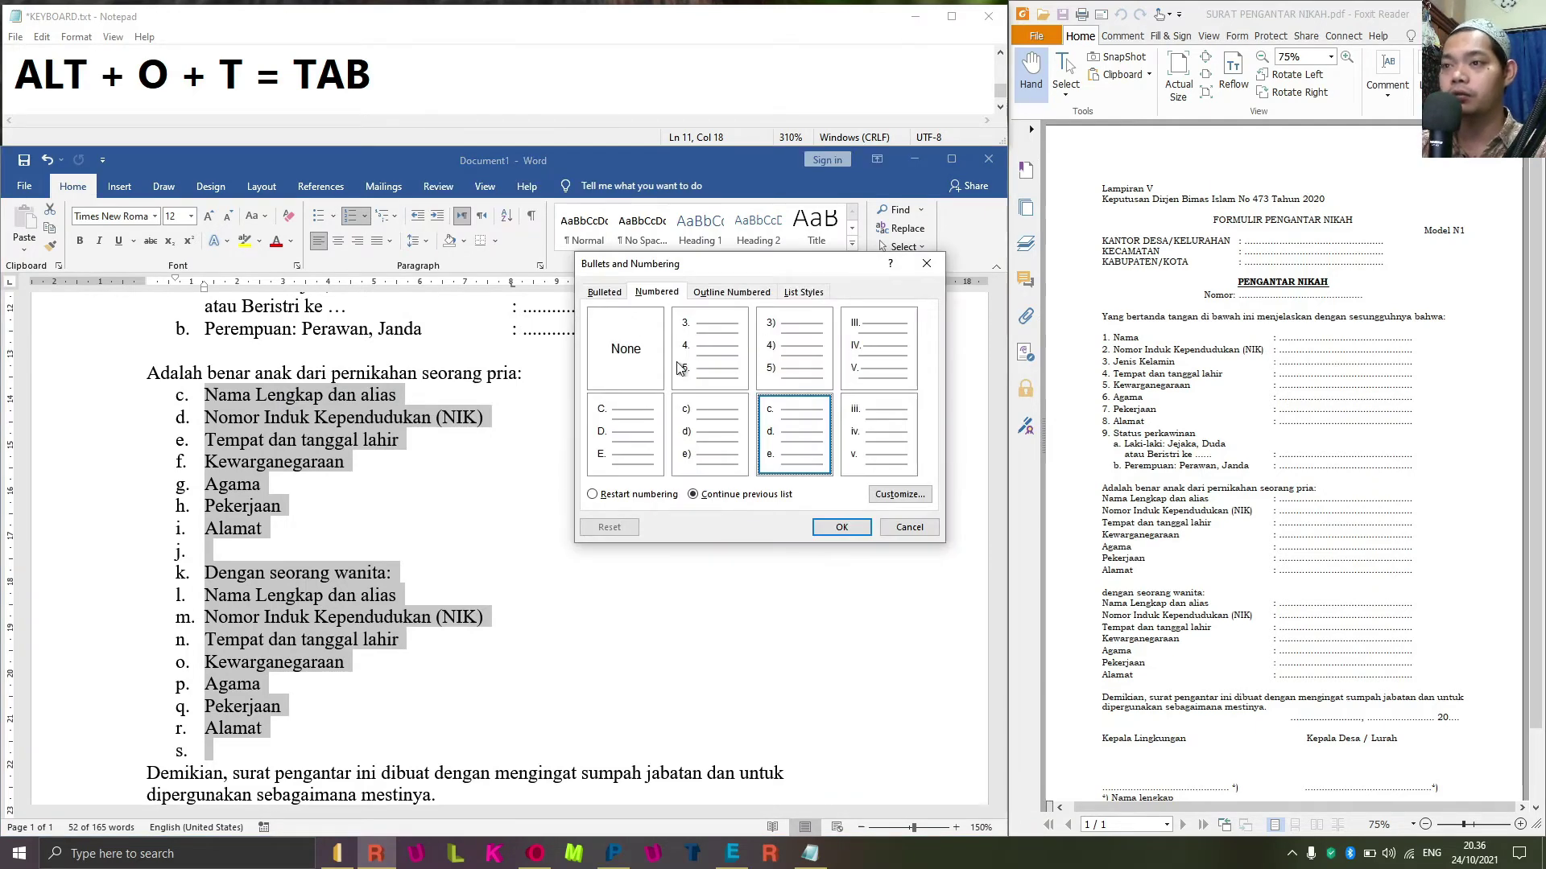
{"action": "left_click", "coordinate": [634, 345]}
{"action": "left_click", "coordinate": [842, 527]}
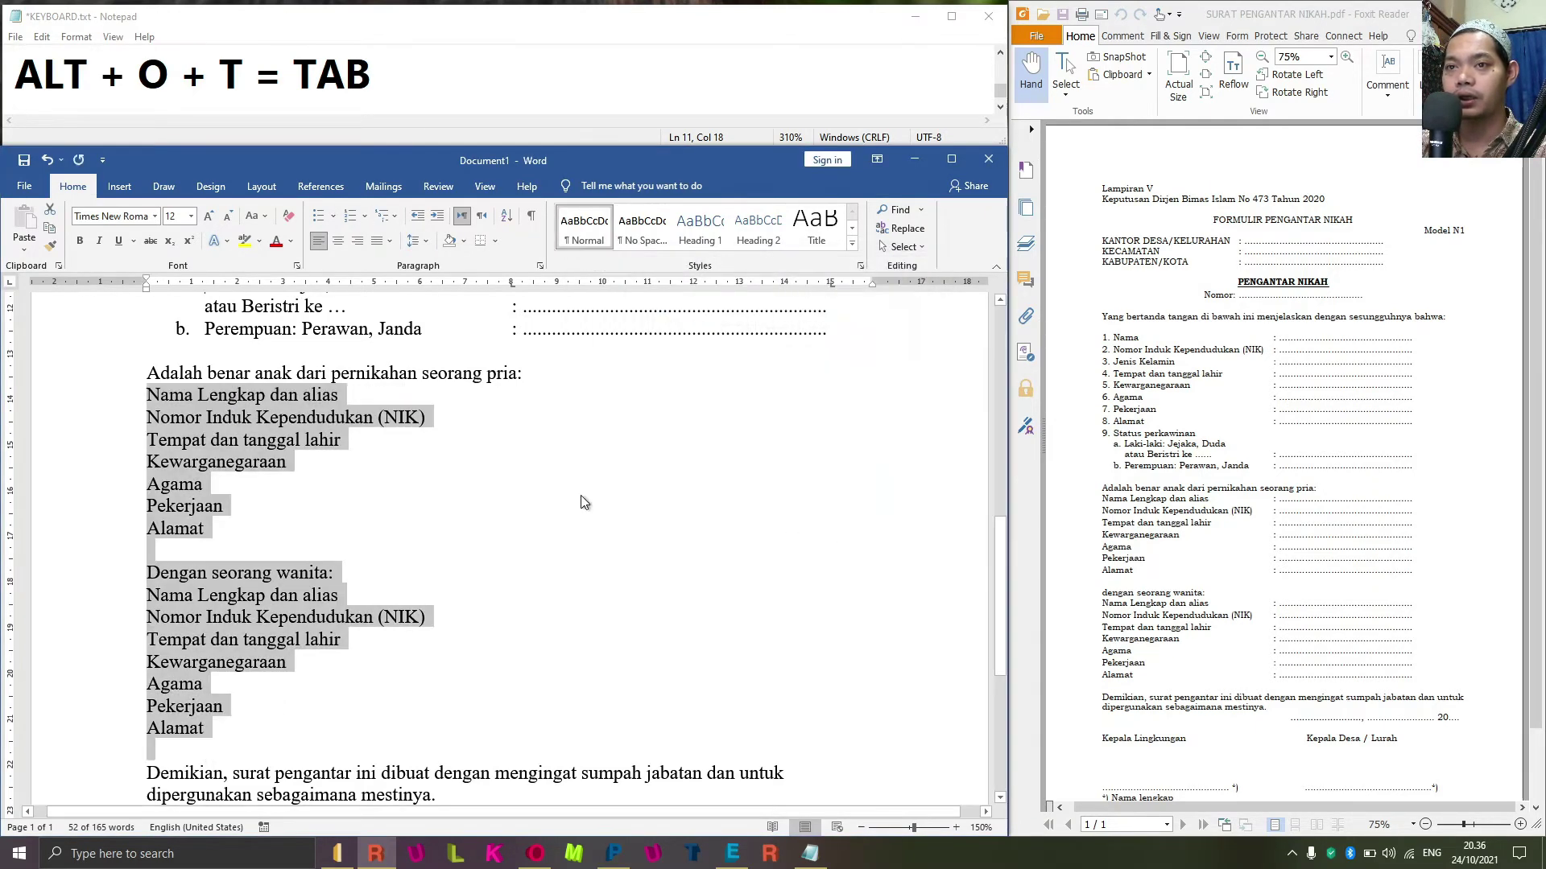
{"action": "left_click", "coordinate": [481, 401]}
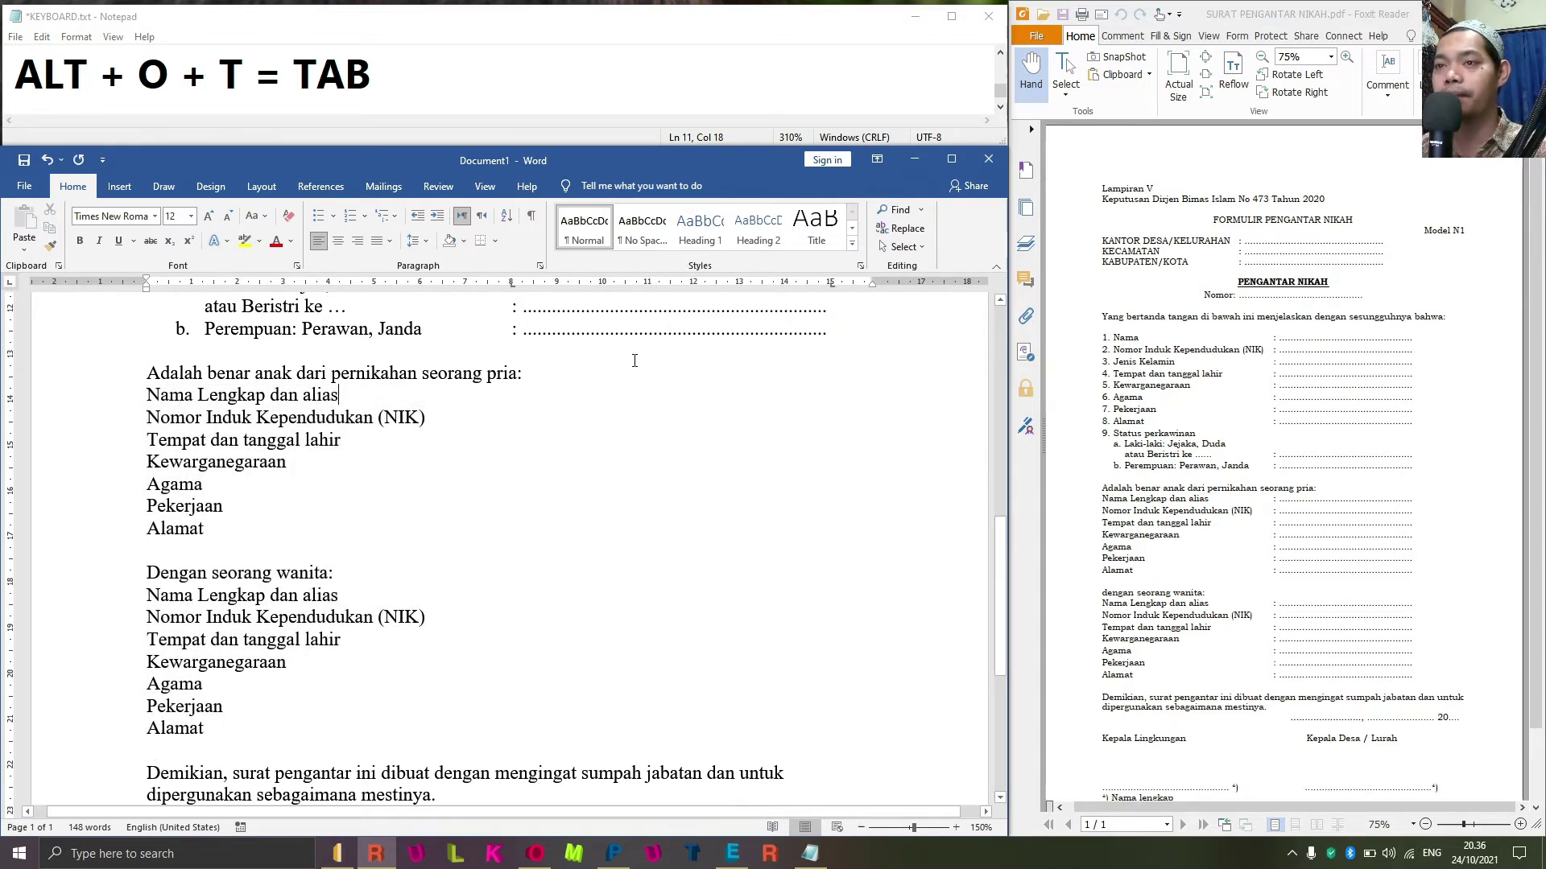
Give the groom's lines, Nama Lengkap through Alamat, a colon and dotted fill.
{"action": "type", "text": ":"}
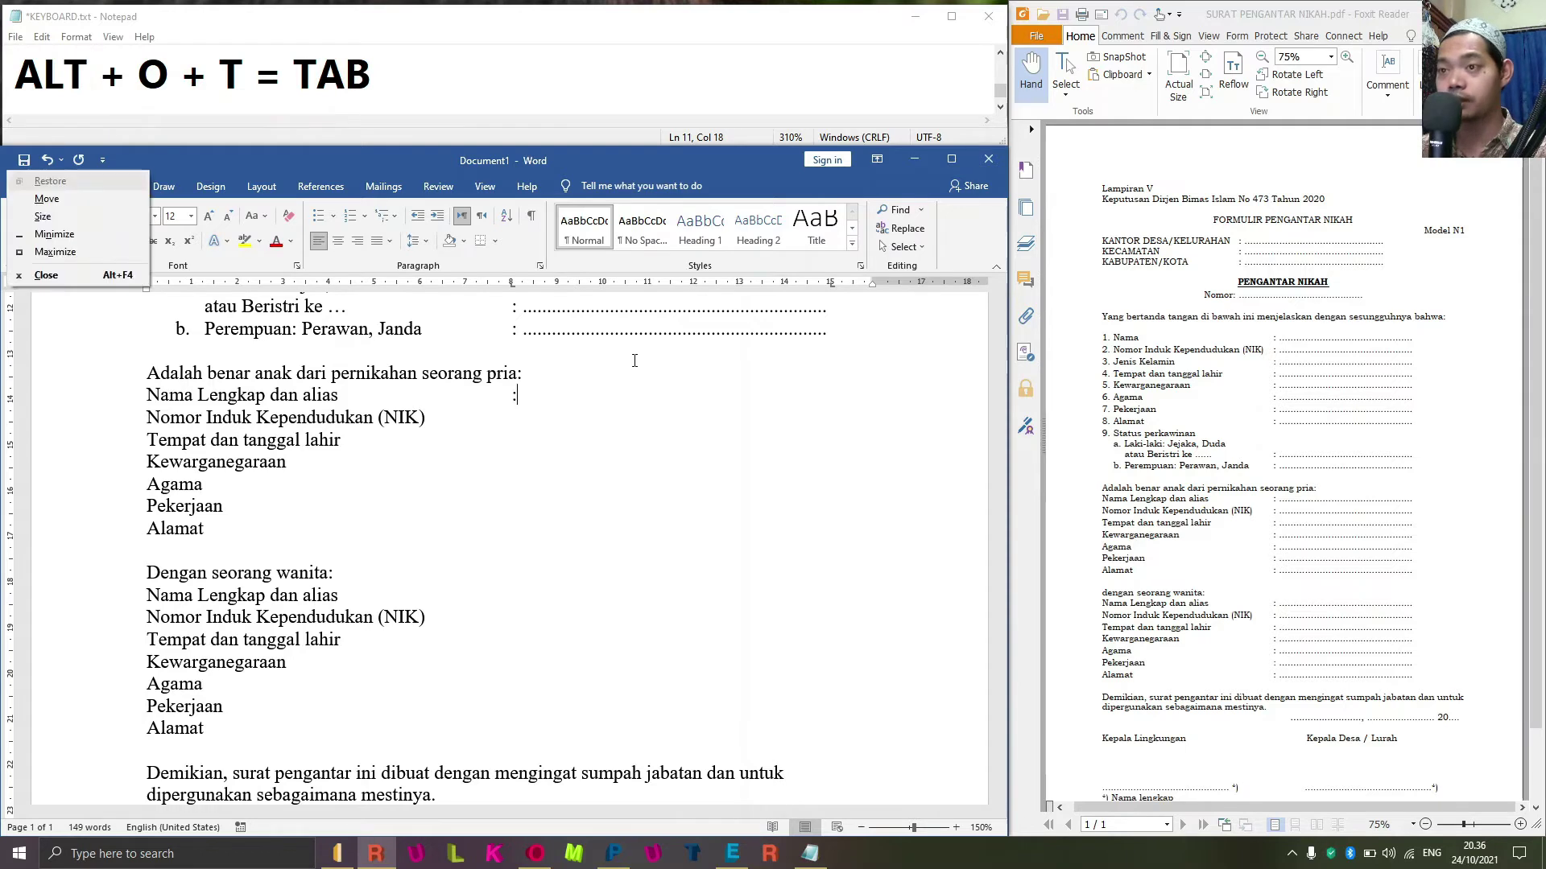
{"action": "key", "text": "alt+space"}
{"action": "key", "text": "Escape"}
{"action": "key", "text": "alt+space"}
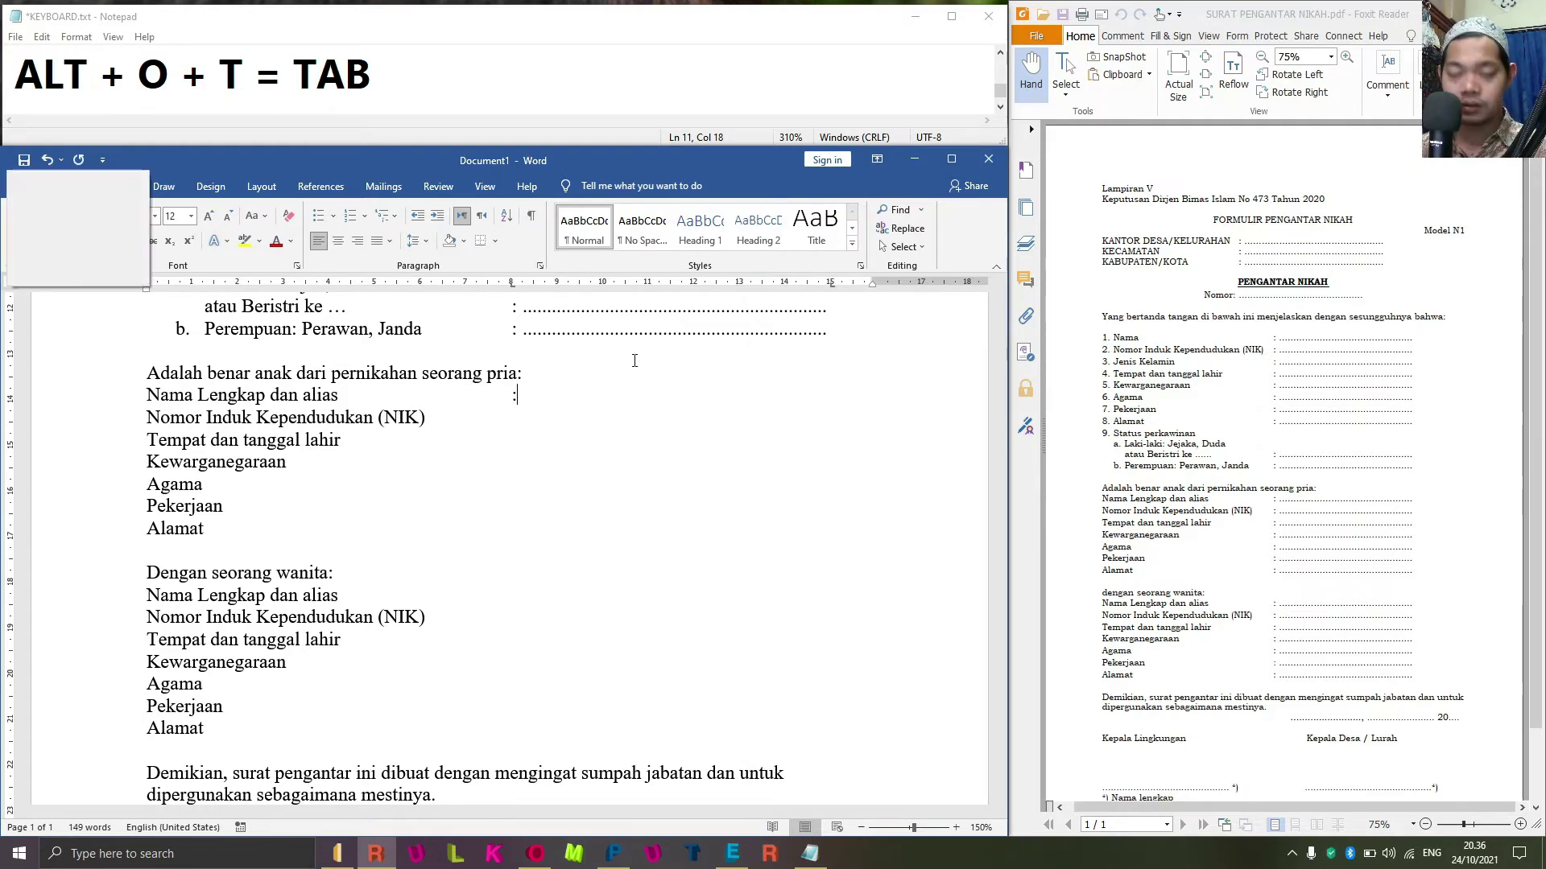
{"action": "key", "text": "Escape"}
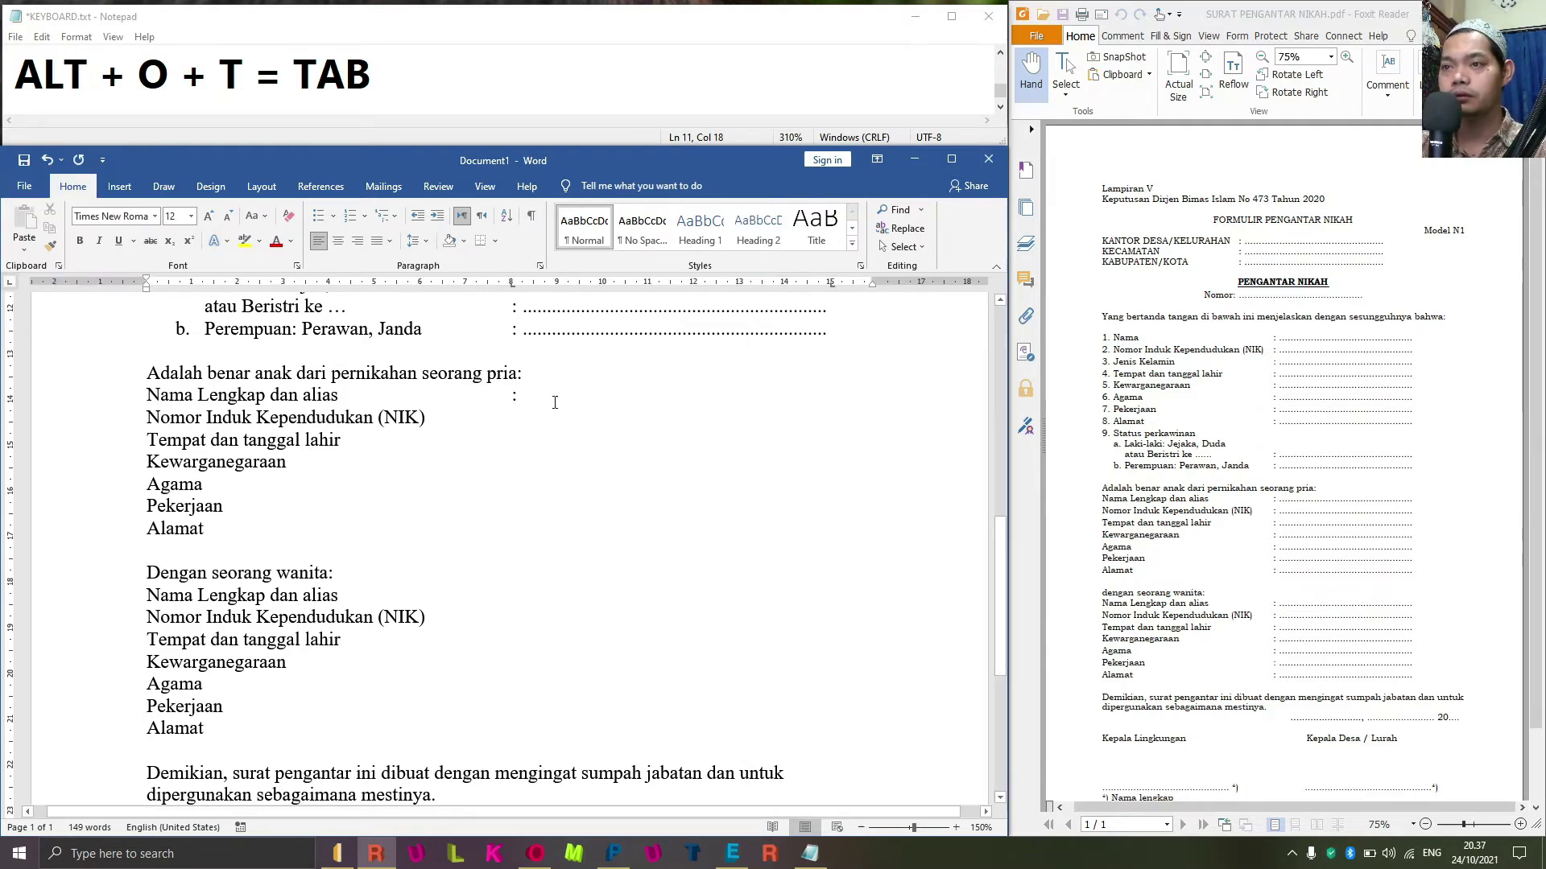
{"action": "key", "text": "Tab"}
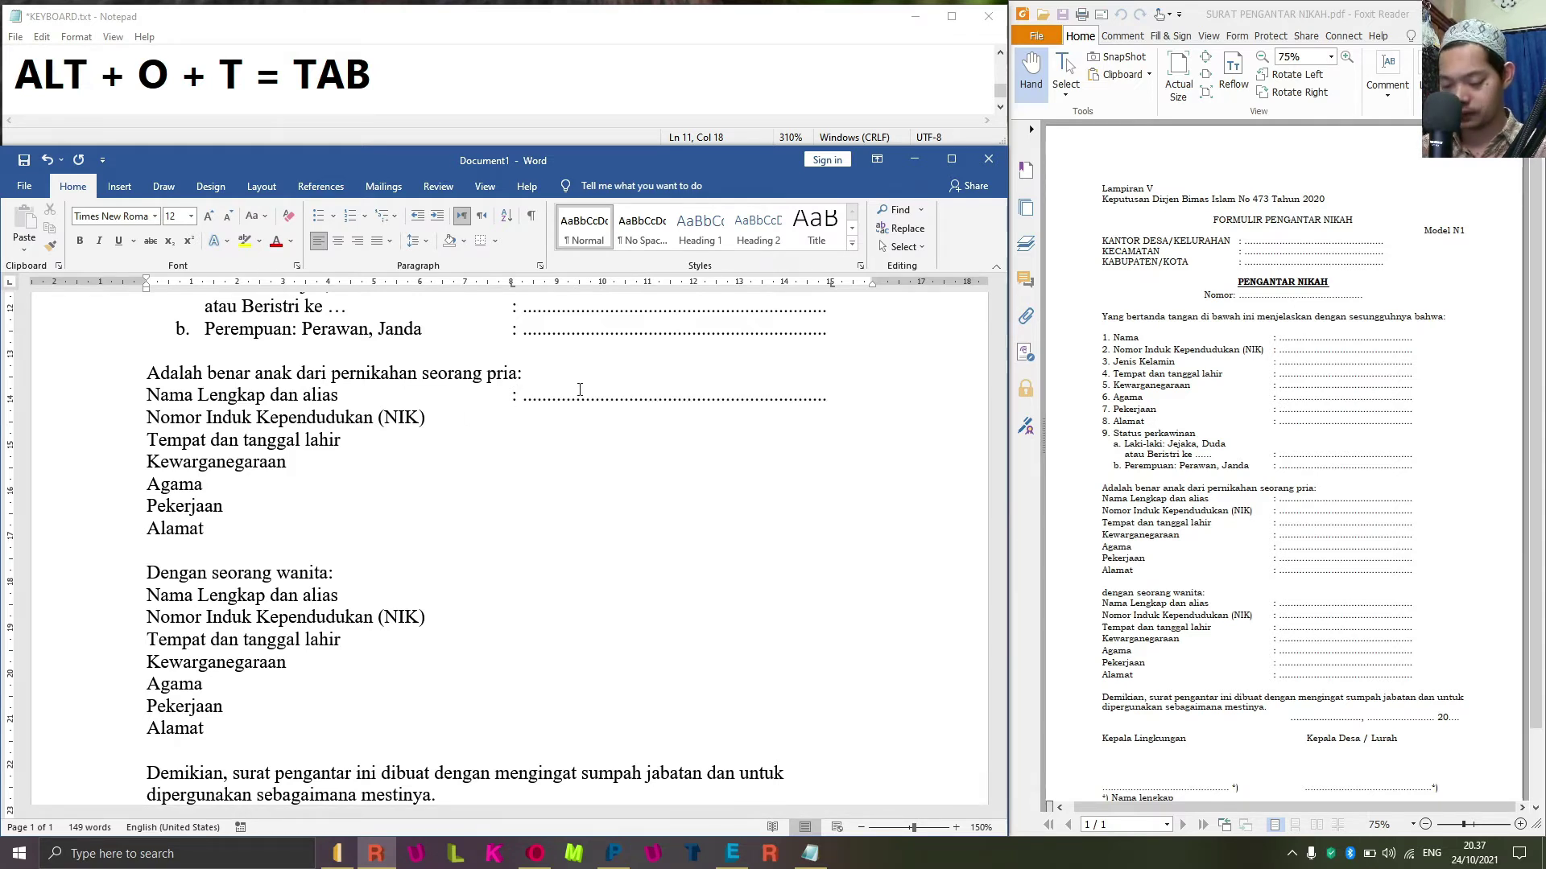
{"action": "type", "text": ":"}
{"action": "key", "text": "Tab"}
{"action": "key", "text": "Down"}
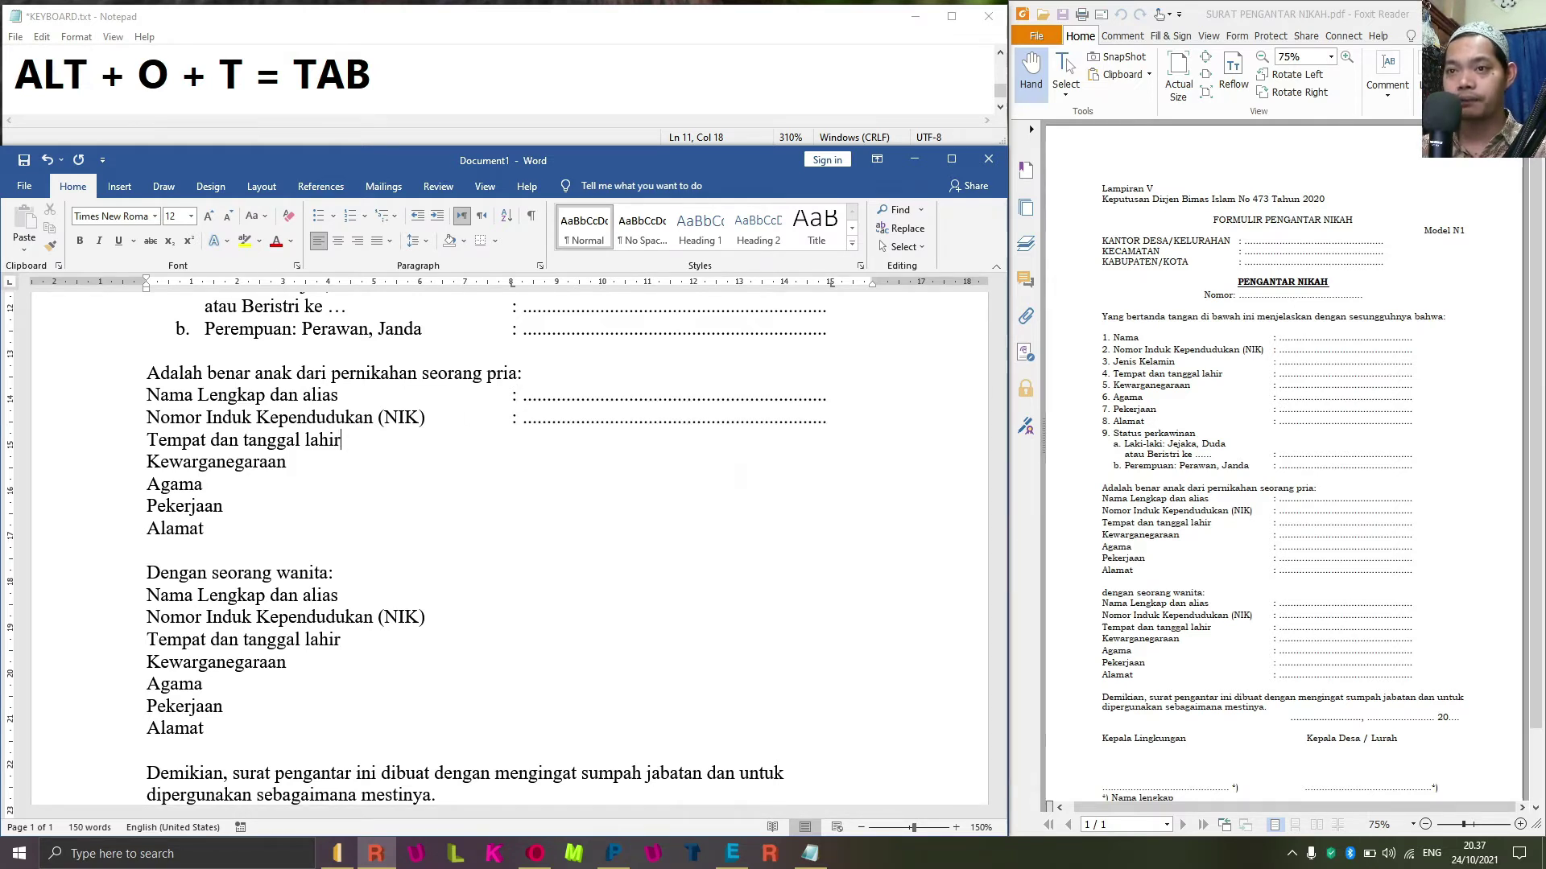
{"action": "key", "text": "Tab"}
{"action": "type", "text": ":"}
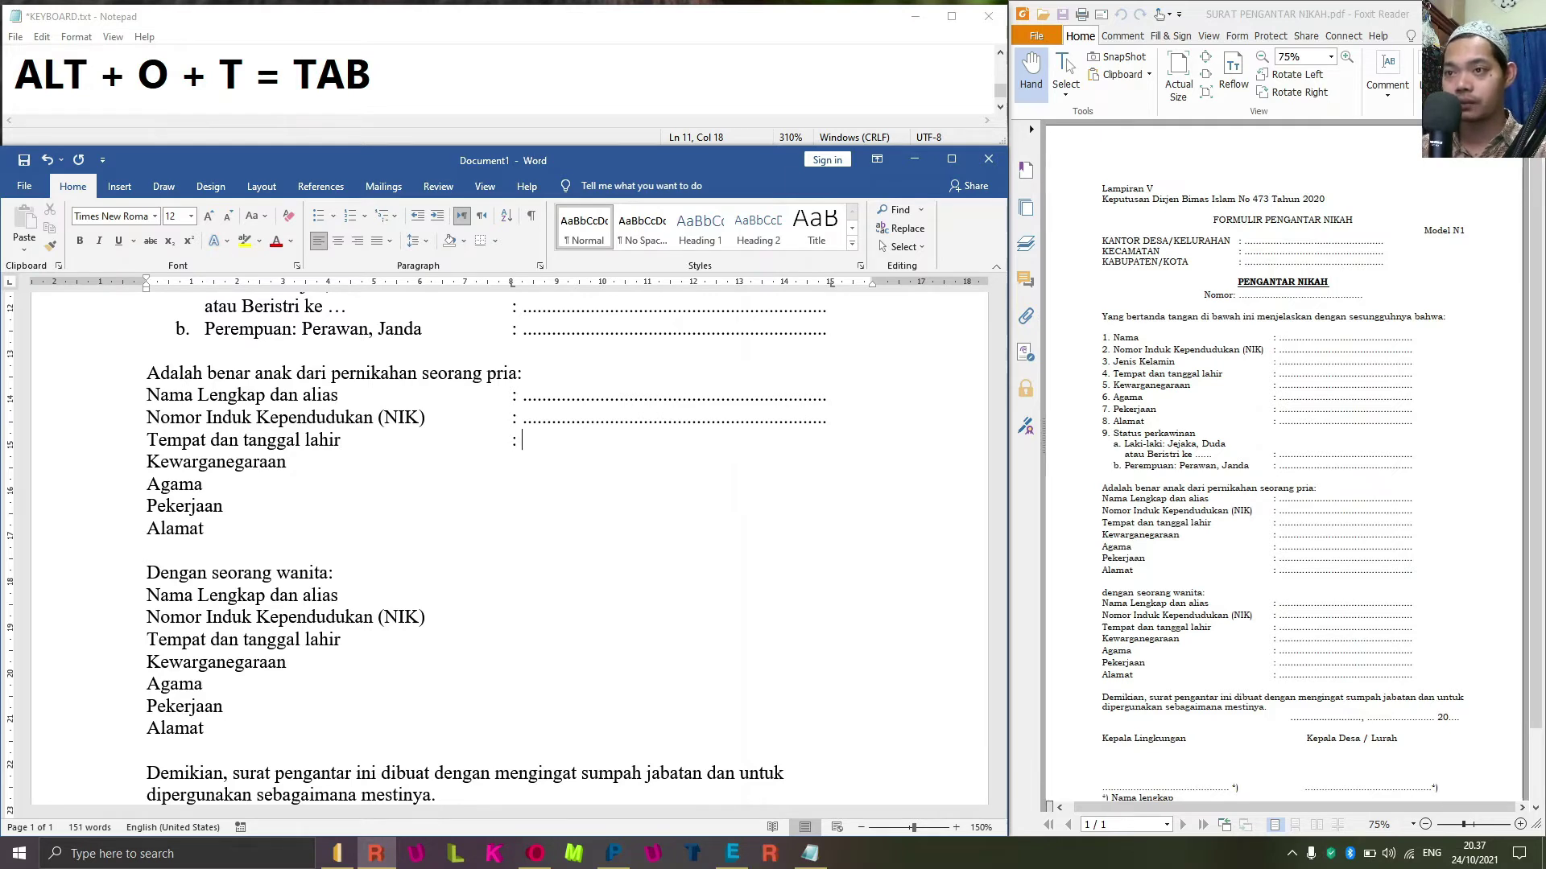
{"action": "key", "text": "Tab"}
{"action": "key", "text": "Down"}
{"action": "key", "text": "Tab"}
{"action": "type", "text": ":"}
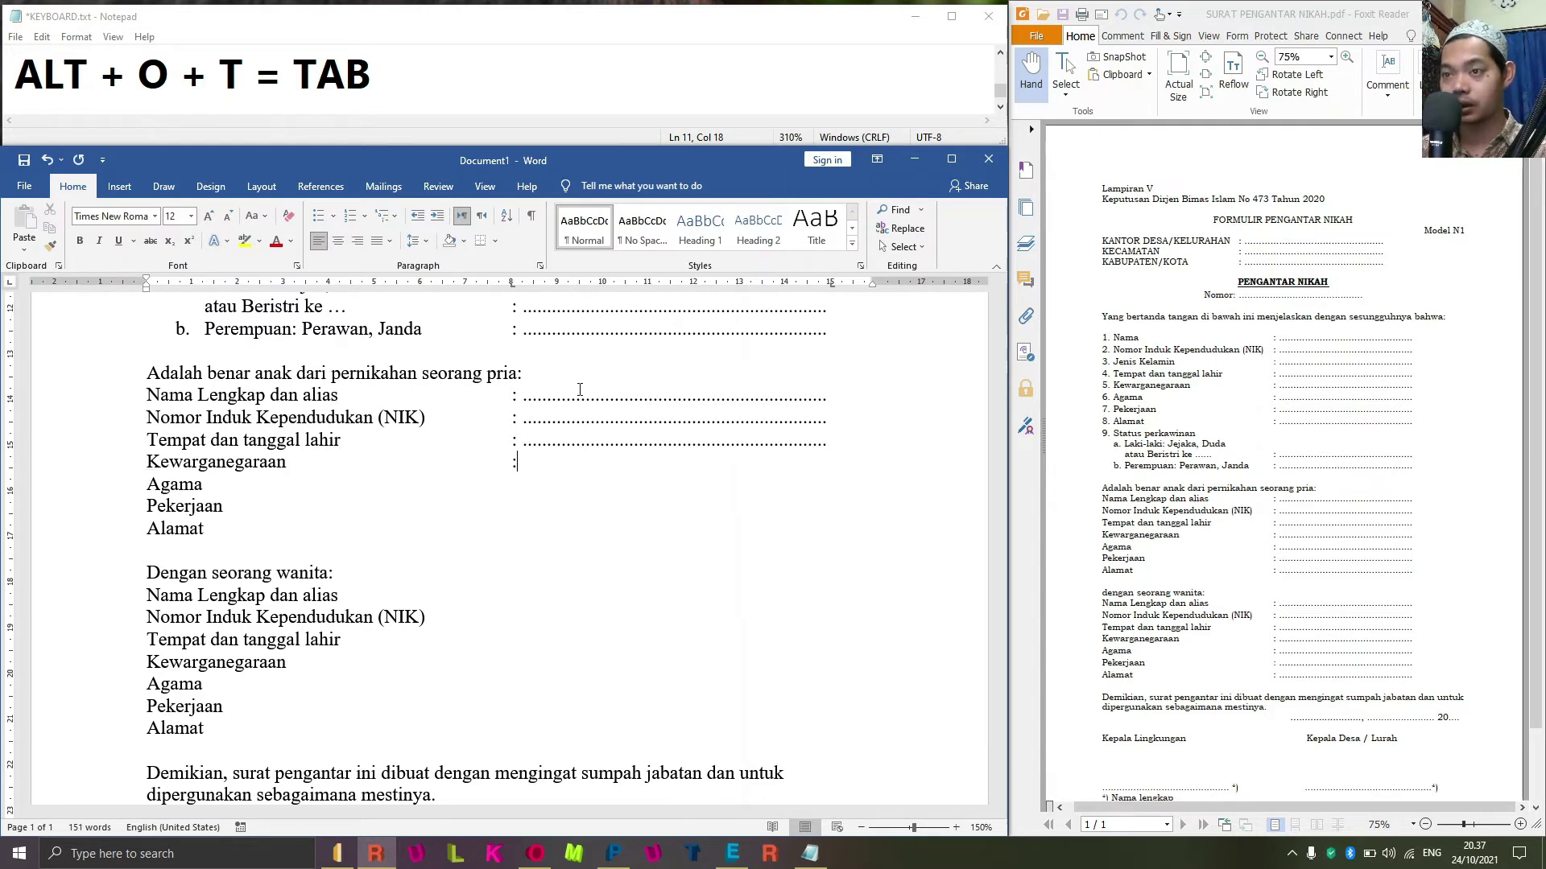
{"action": "key", "text": "Tab"}
{"action": "key", "text": "Tab"}
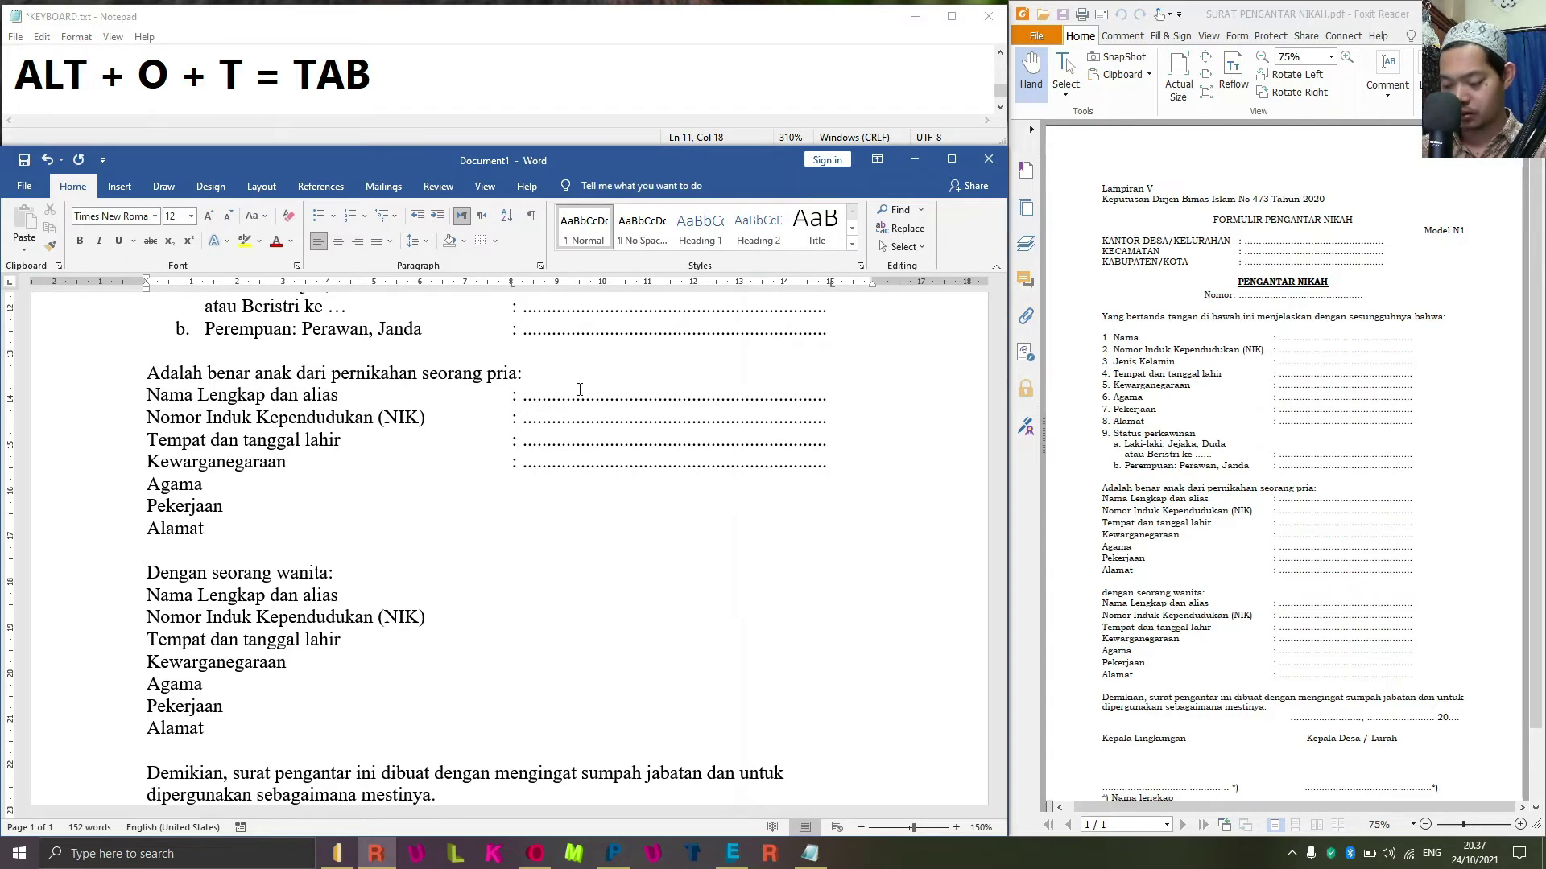
{"action": "type", "text": ":"}
{"action": "key", "text": "Tab"}
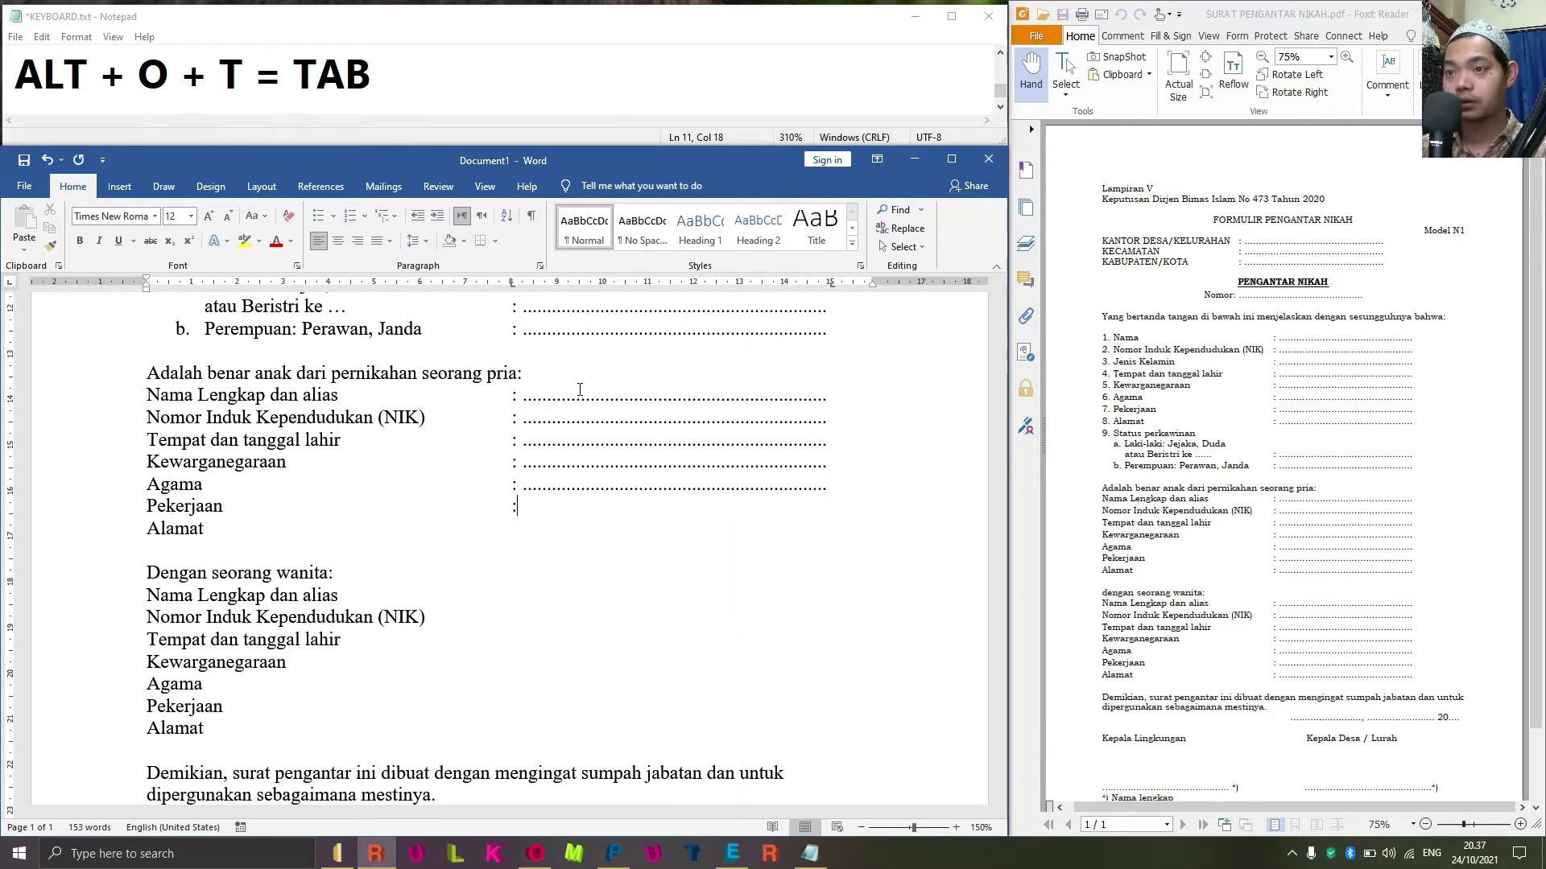
{"action": "key", "text": "Tab"}
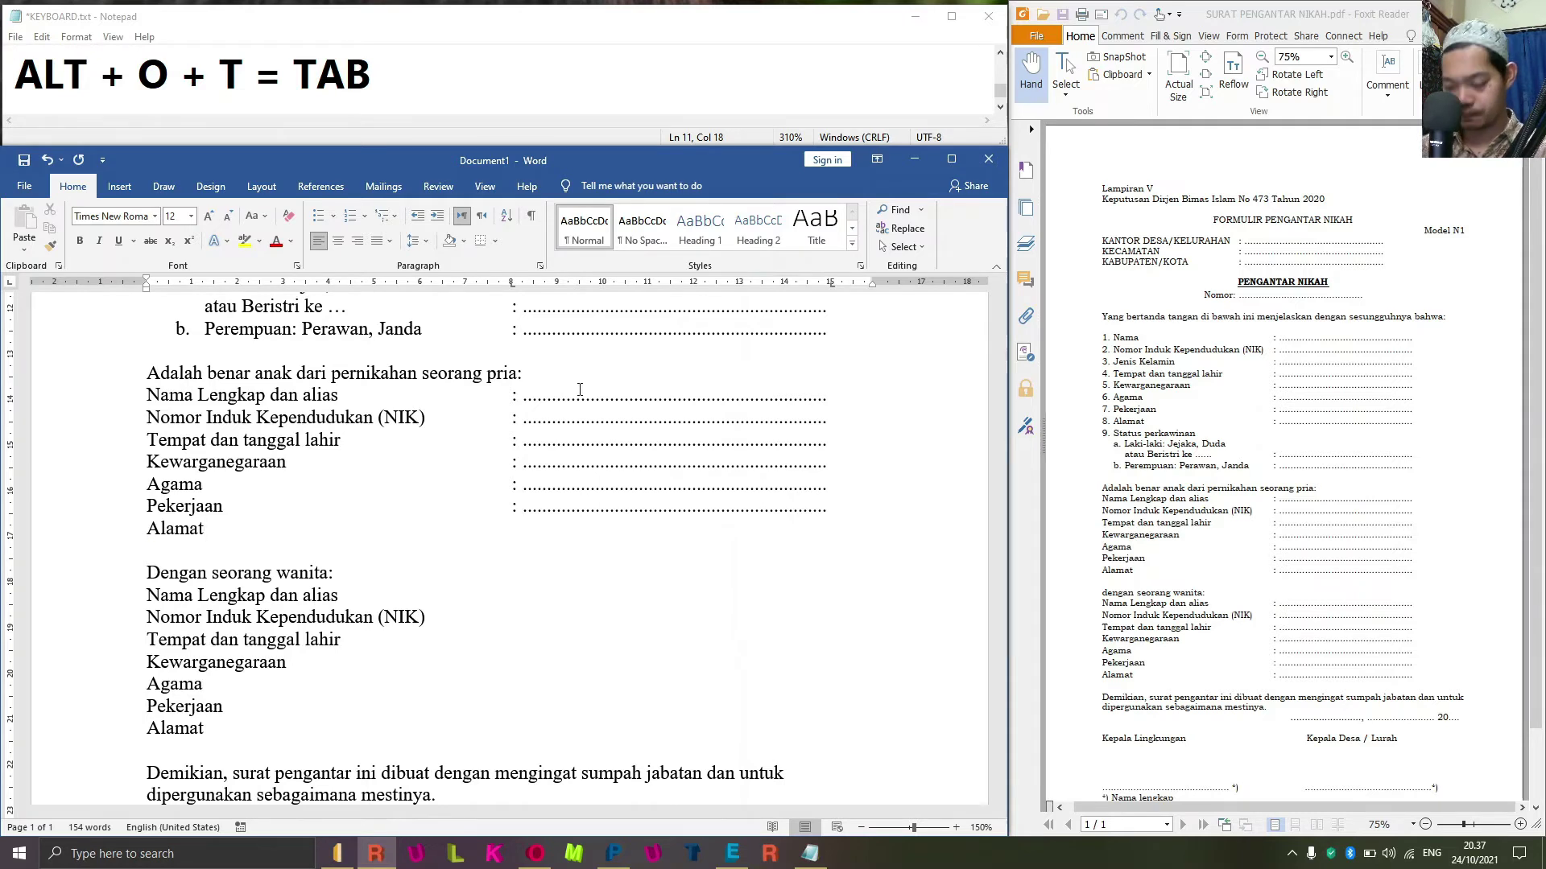
{"action": "type", "text": ":"}
{"action": "key", "text": "Tab"}
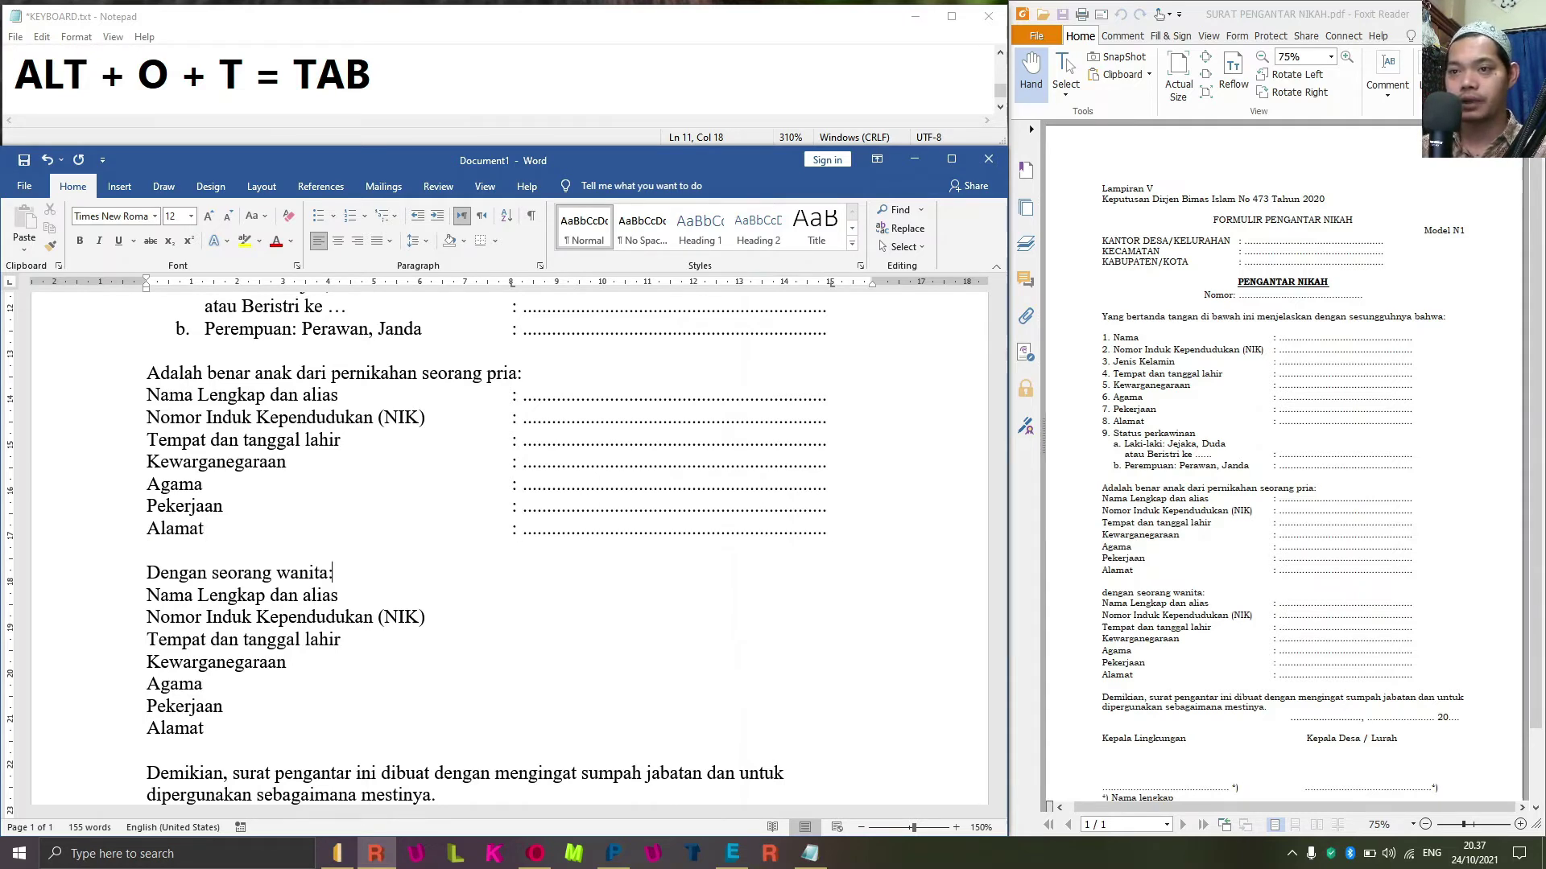
Give the bride's lines, Nama Lengkap through Pekerjaan, a colon and dotted fill.
{"action": "key", "text": "Down"}
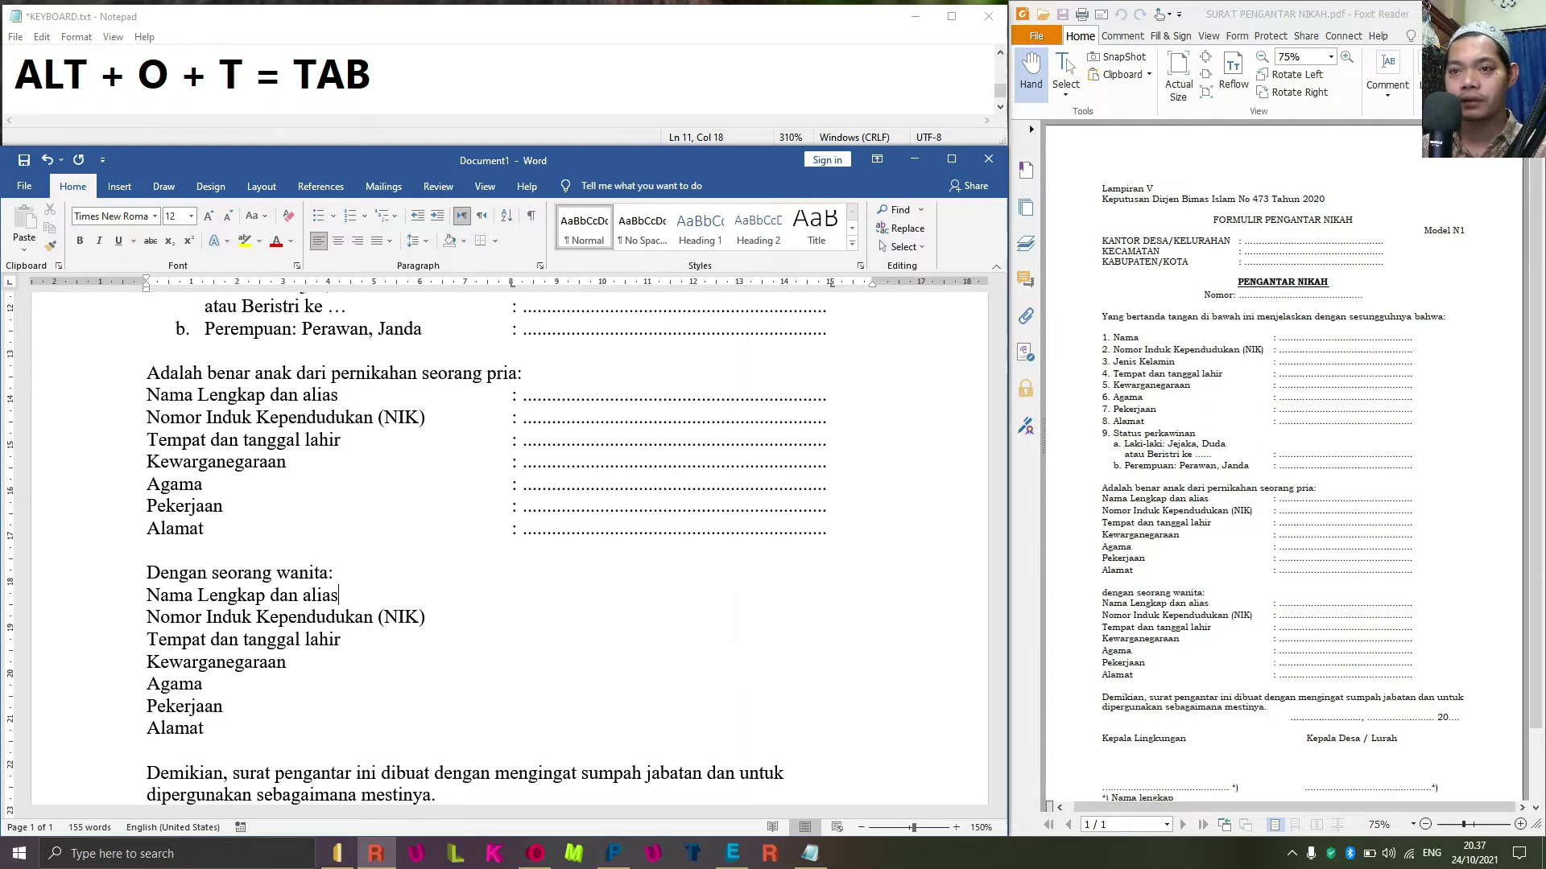
{"action": "key", "text": "Tab"}
{"action": "type", "text": ":"}
{"action": "key", "text": "Tab"}
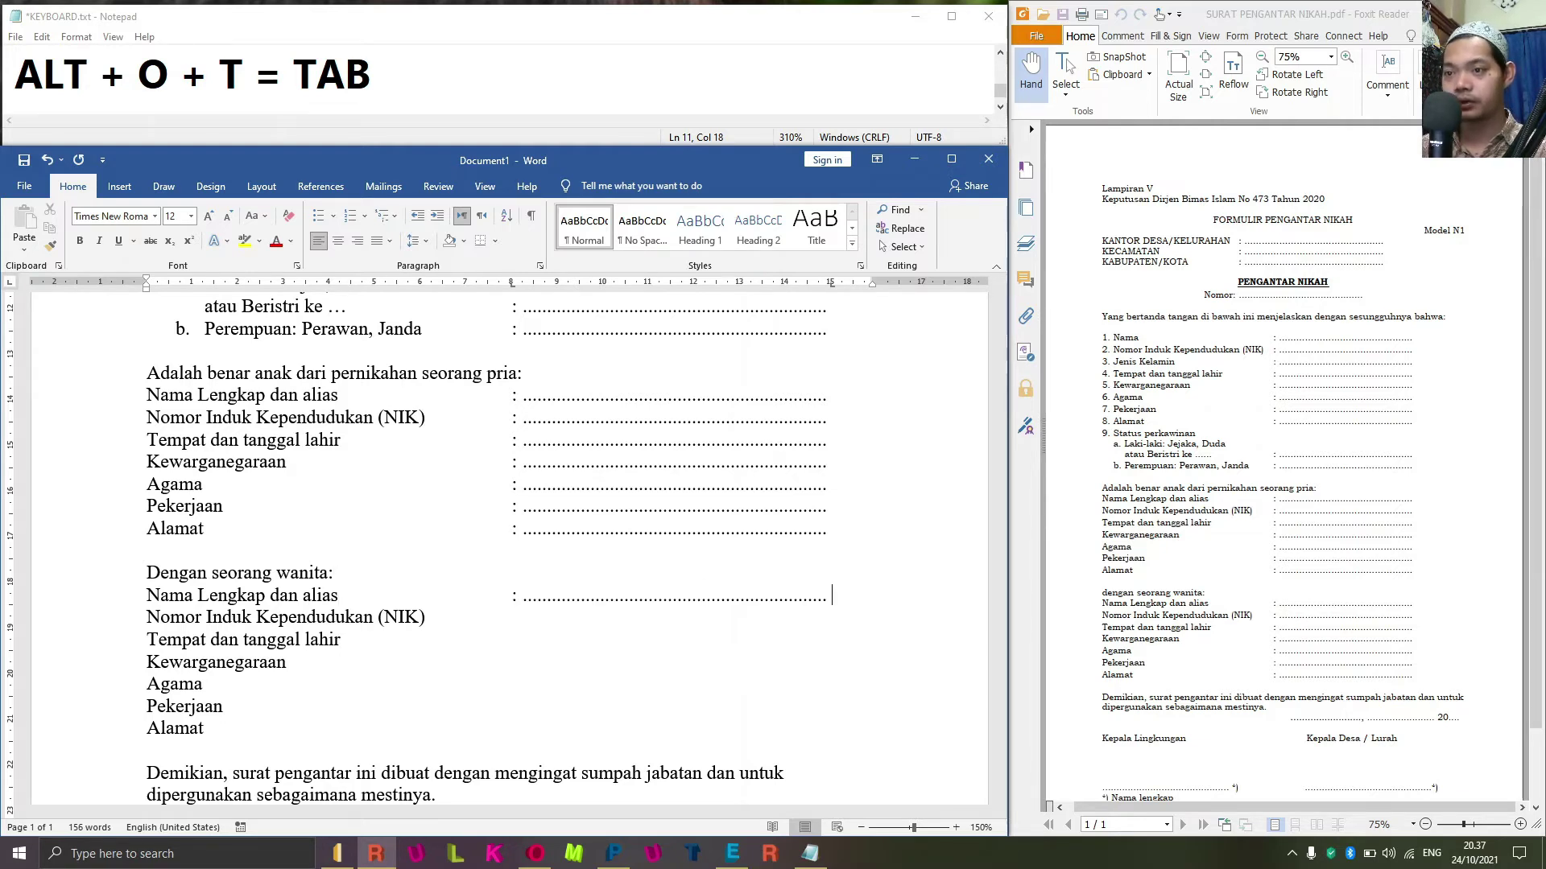
{"action": "key", "text": "Down"}
{"action": "key", "text": "Tab"}
{"action": "type", "text": ":"}
{"action": "key", "text": "Tab"}
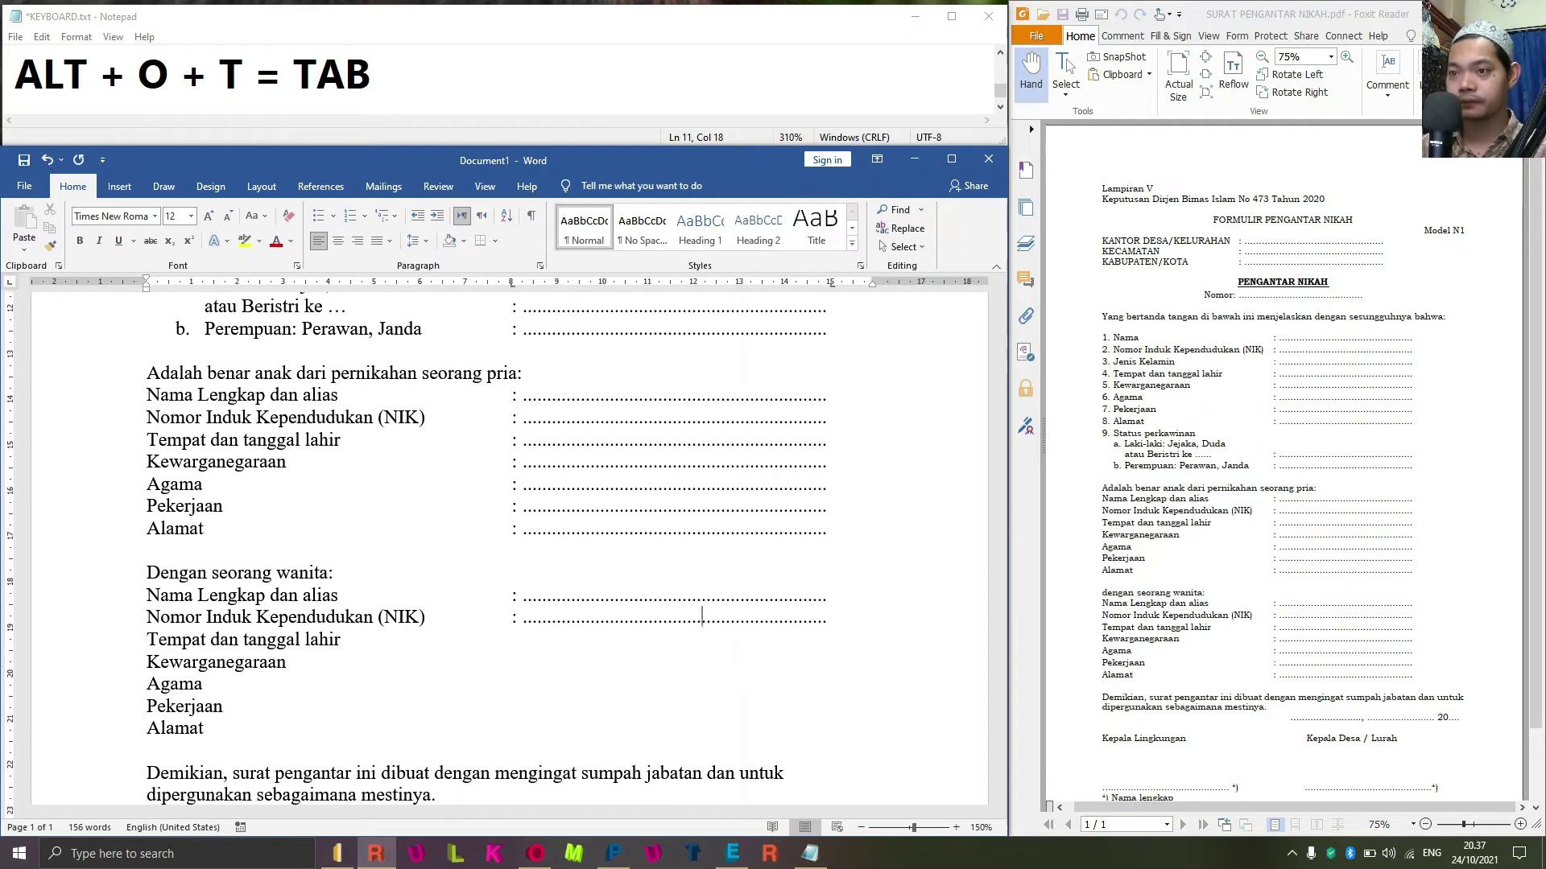
{"action": "key", "text": "Tab"}
{"action": "type", "text": ":"}
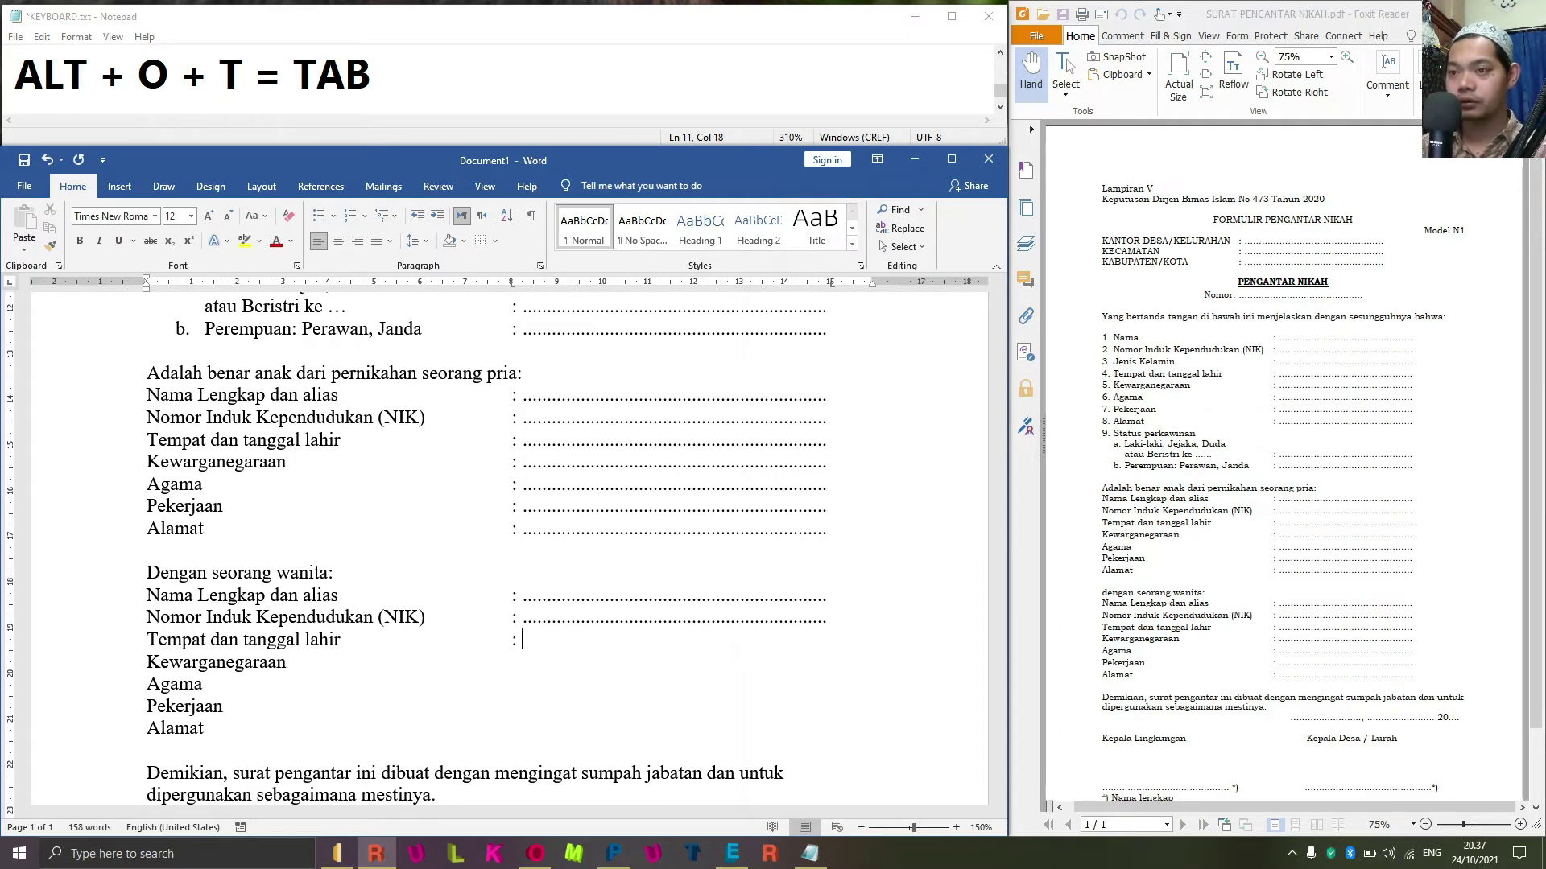
{"action": "key", "text": "Tab"}
{"action": "key", "text": "Down"}
{"action": "type", "text": ":"}
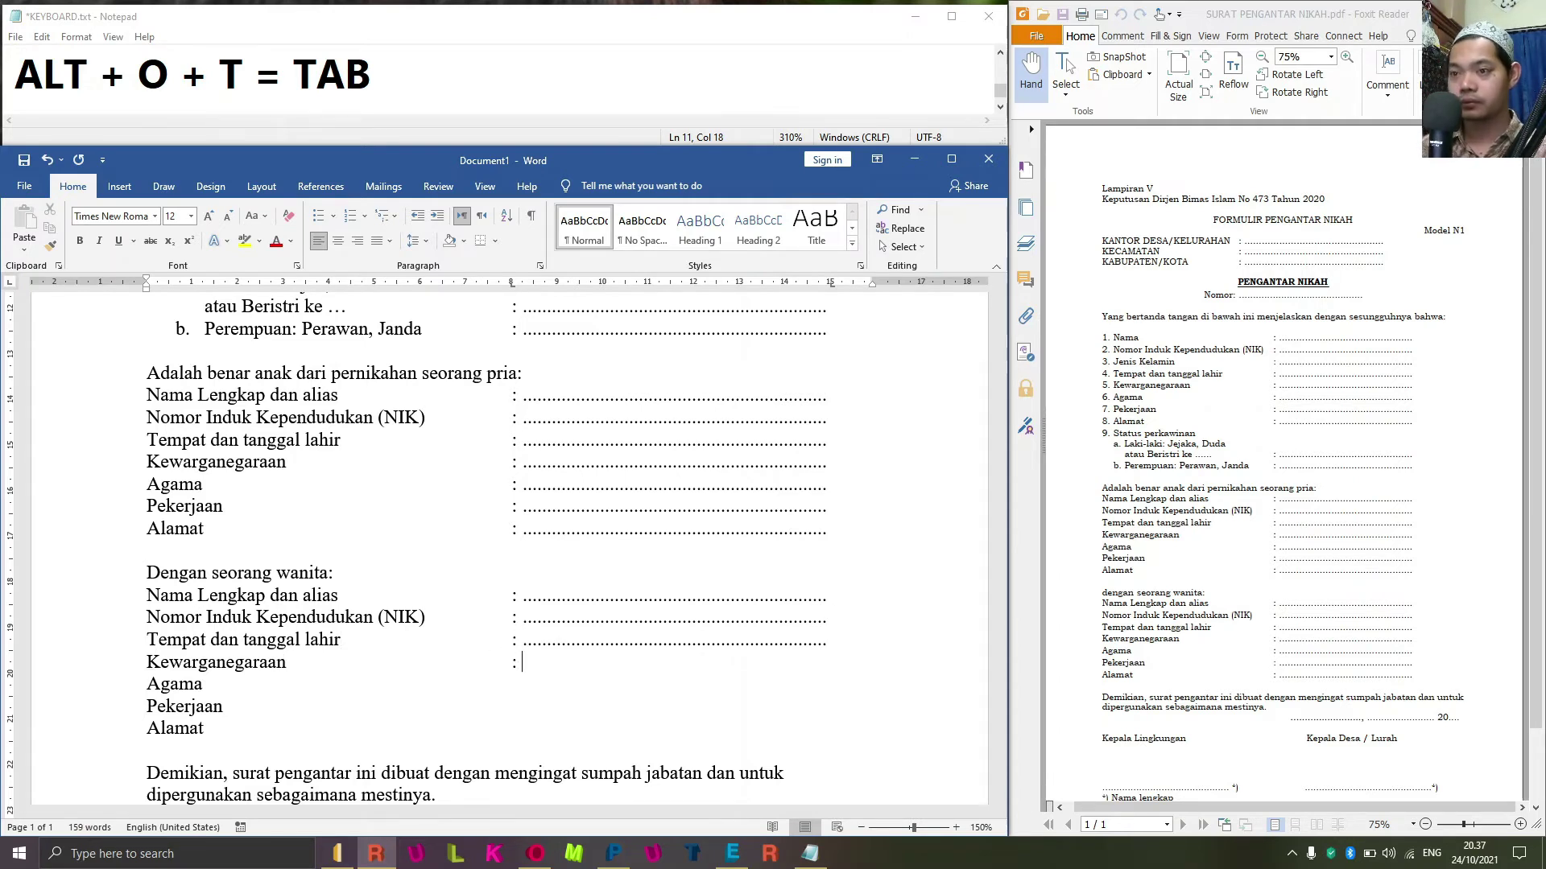
{"action": "key", "text": "Tab"}
{"action": "type", "text": ":"}
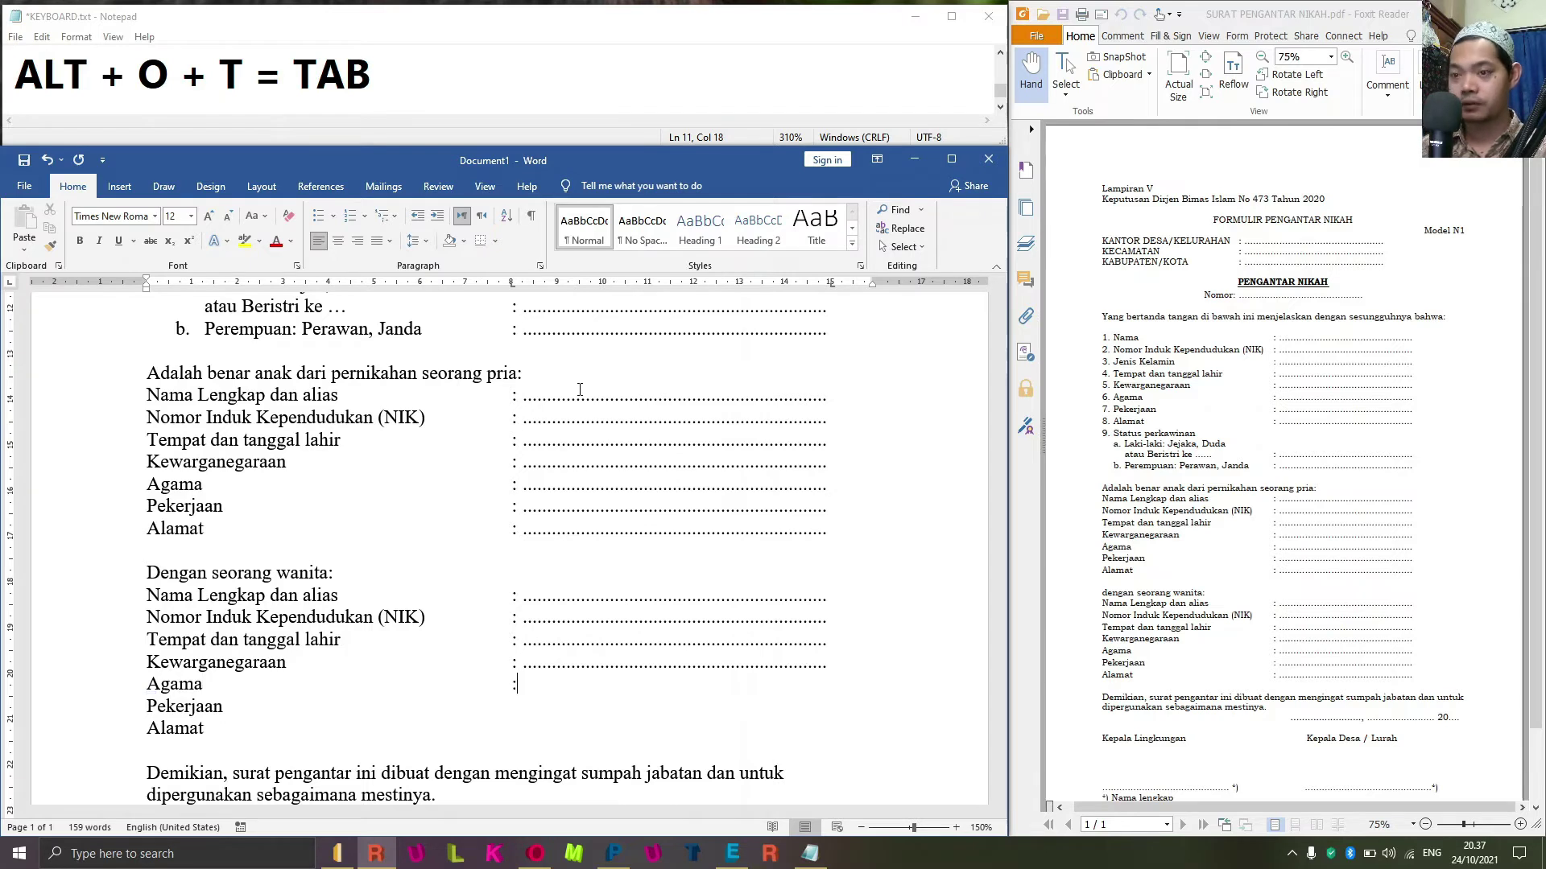
{"action": "key", "text": "Tab"}
{"action": "key", "text": "Tab"}
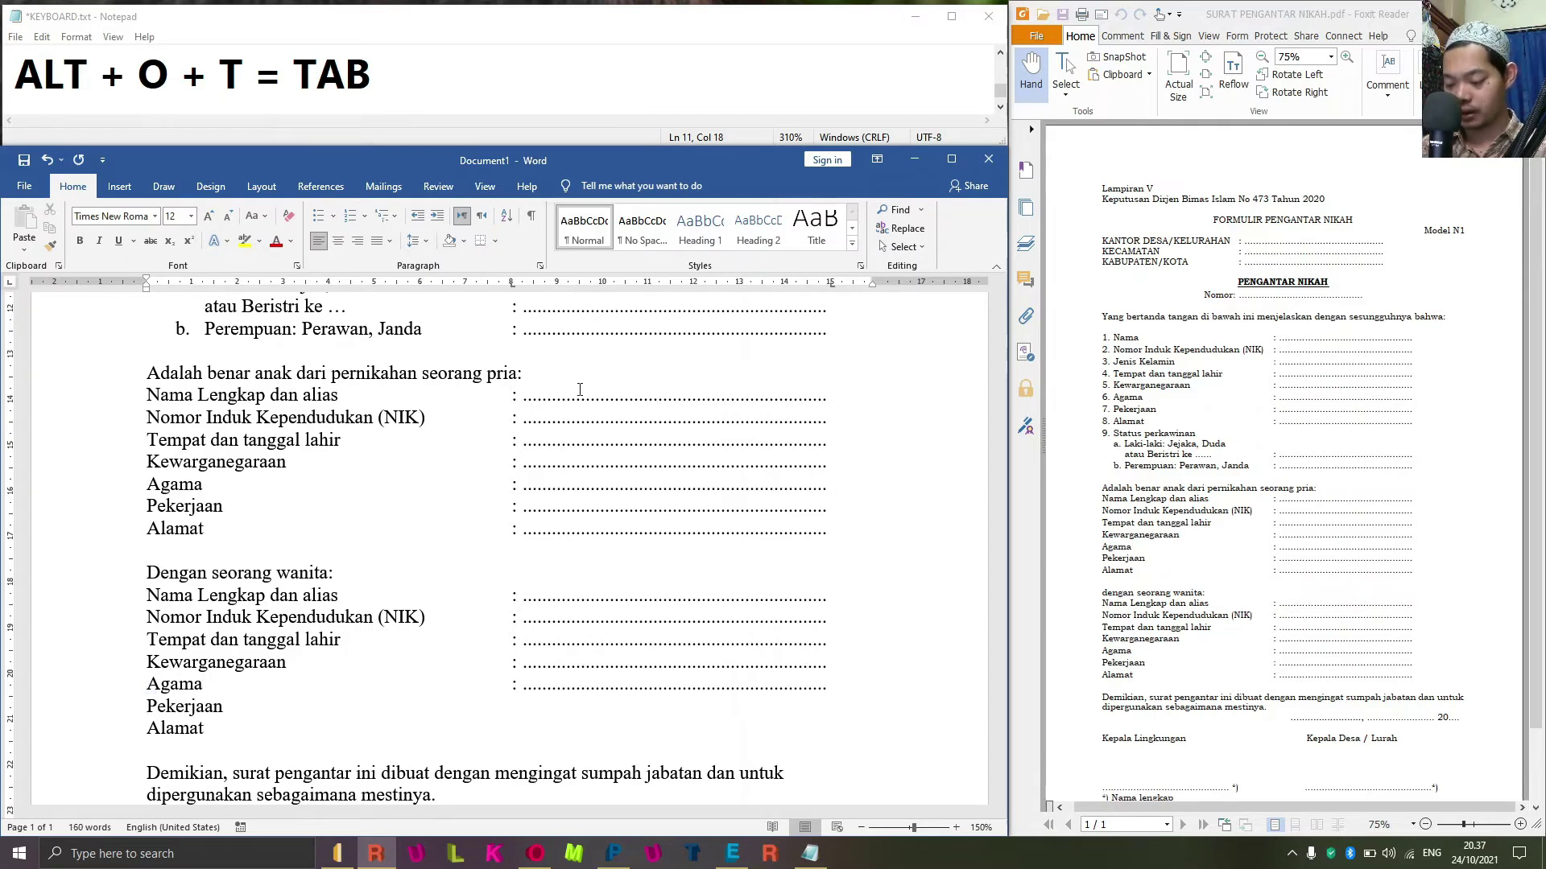
{"action": "type", "text": ":"}
{"action": "key", "text": "Tab"}
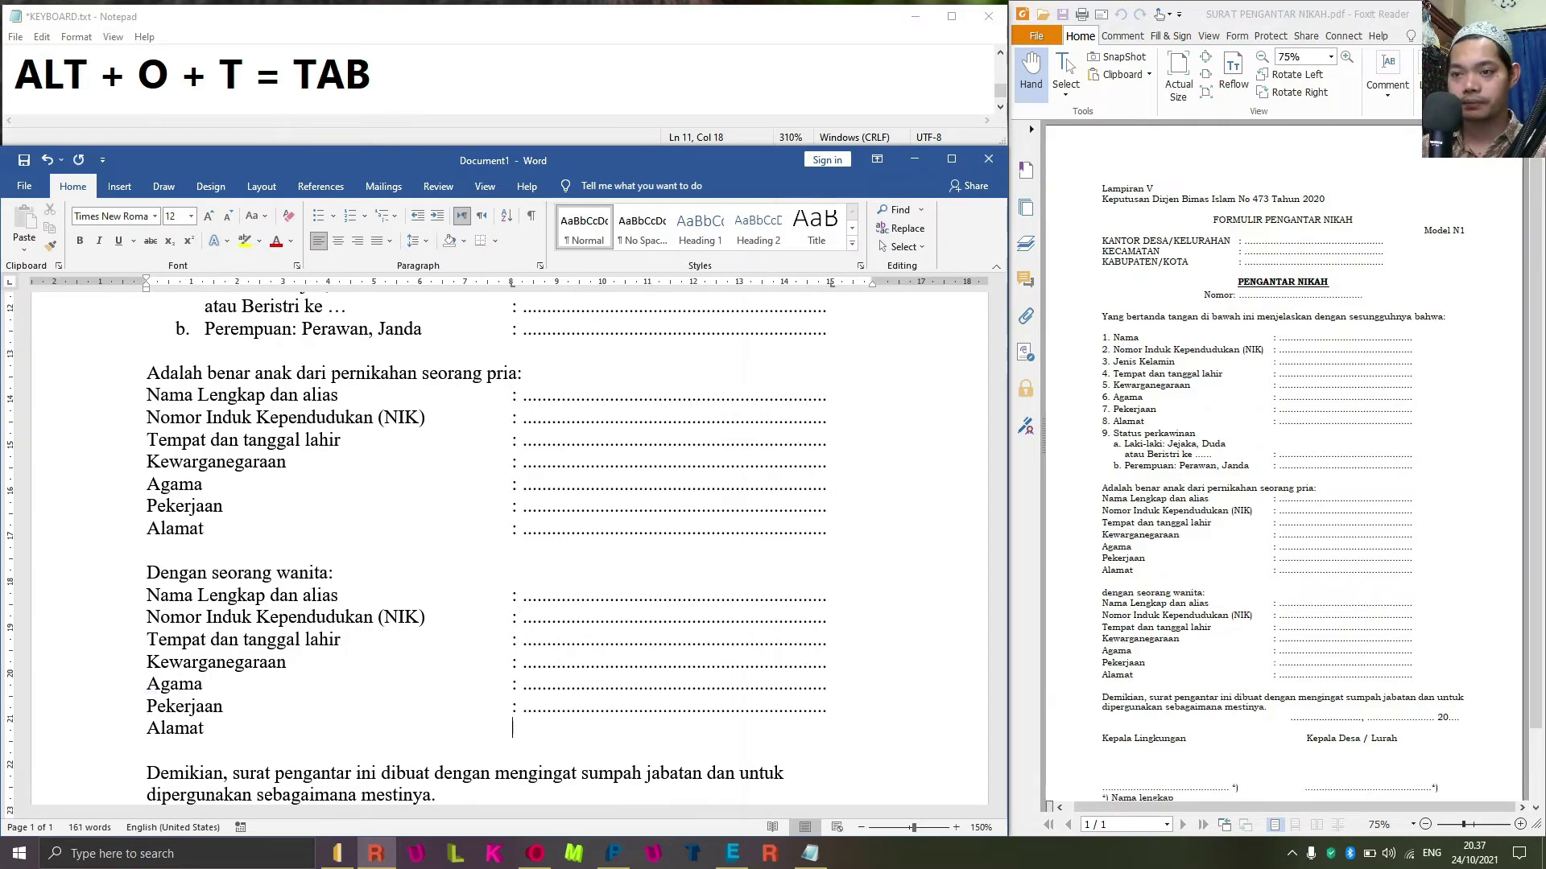
{"action": "key", "text": "Tab"}
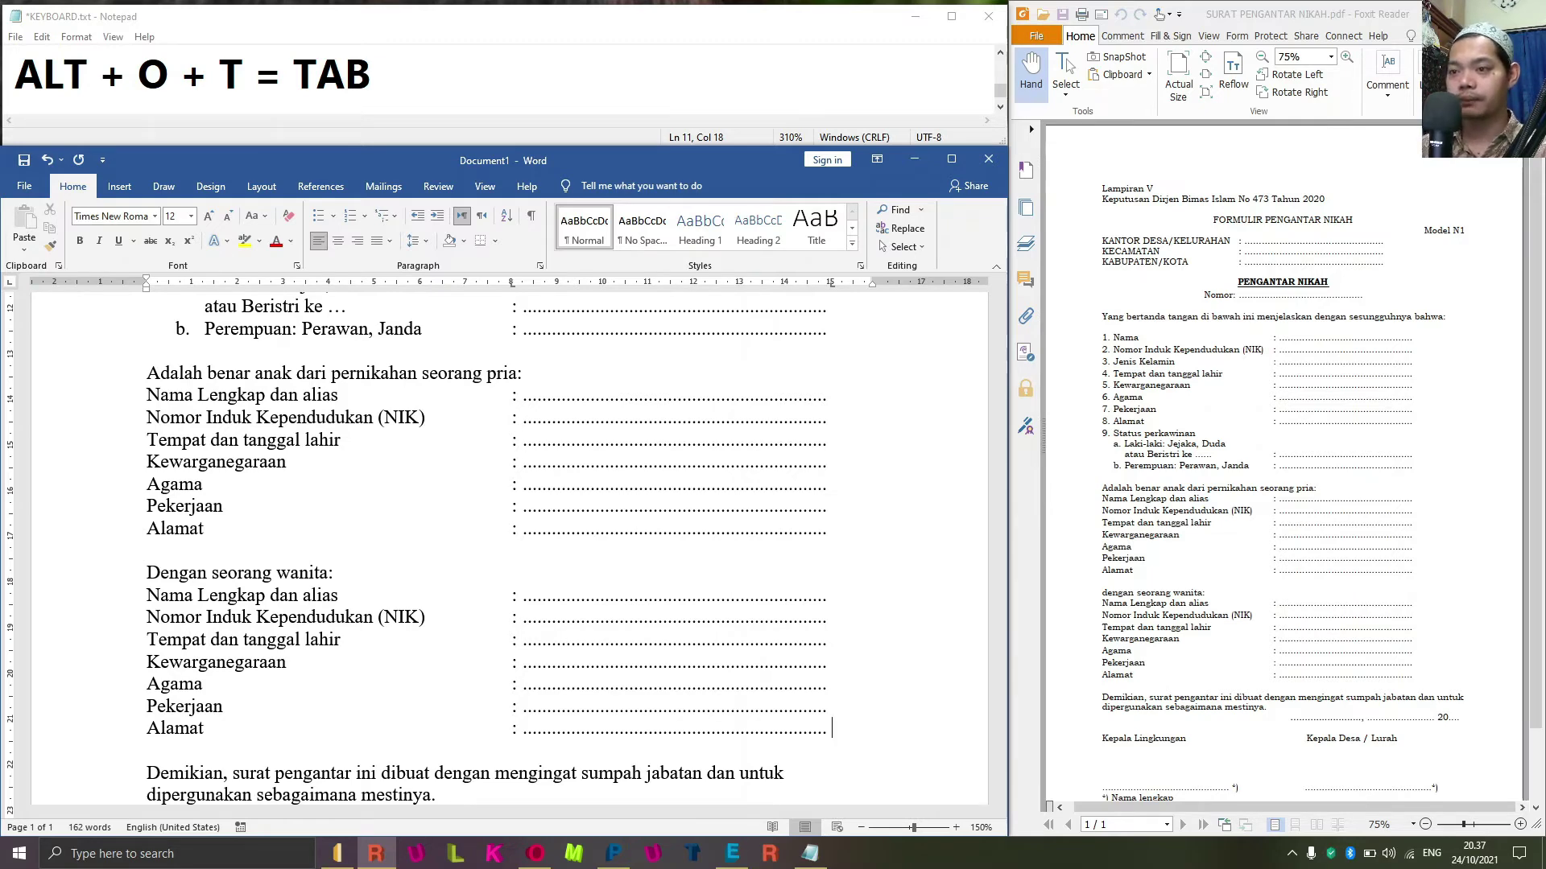
Justify the closing 'Demikian…' paragraph with Ctrl+J.
{"action": "scroll", "coordinate": [687, 427], "scroll_direction": "up", "scroll_amount": 5}
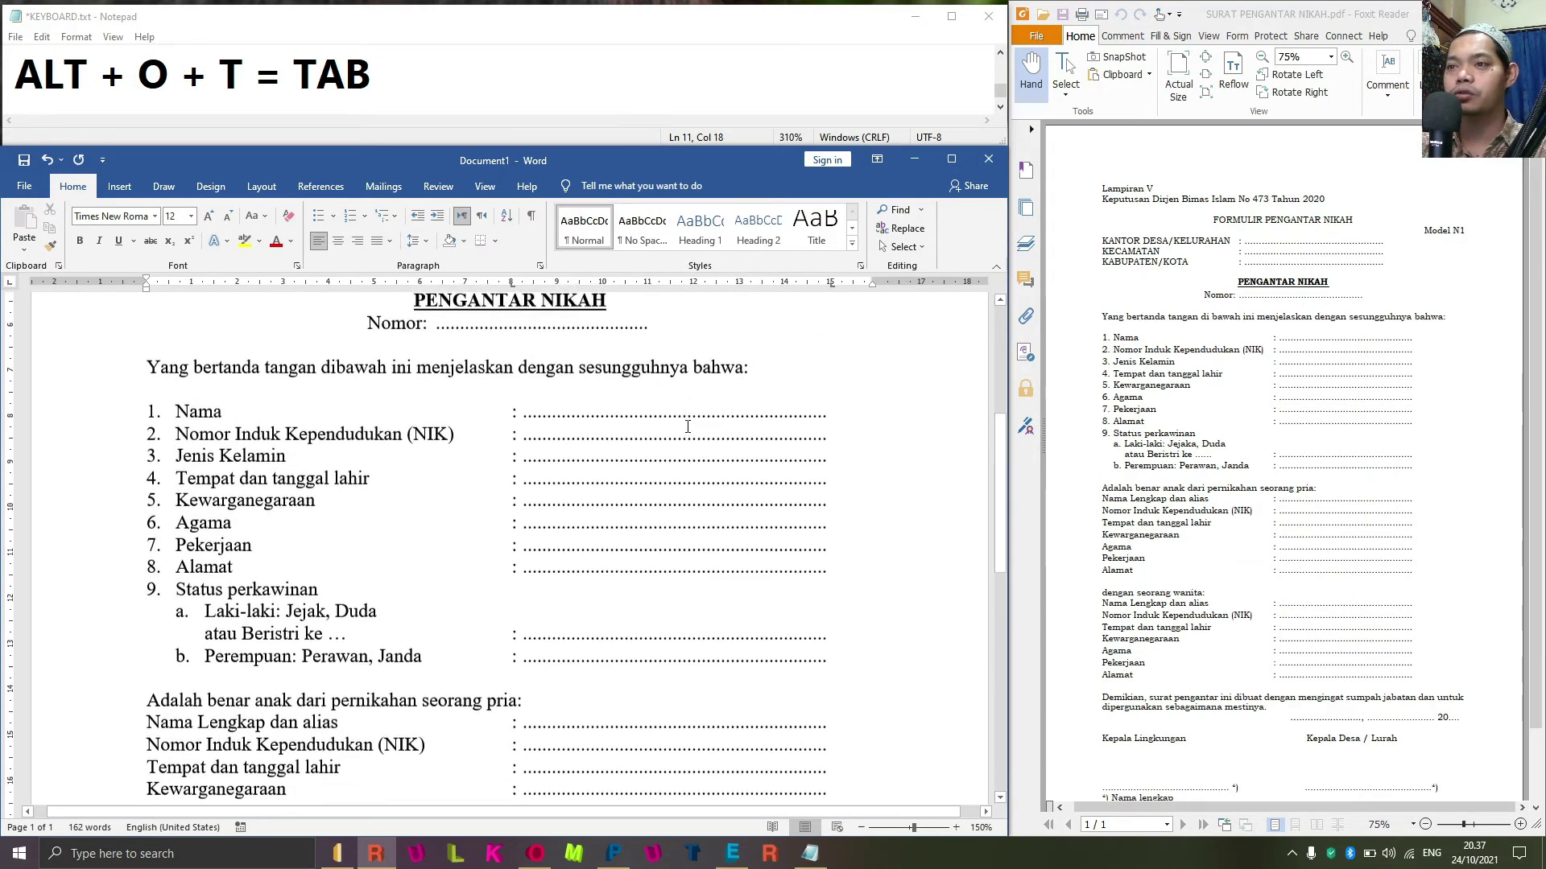
{"action": "scroll", "coordinate": [687, 426], "scroll_direction": "down", "scroll_amount": 6}
{"action": "scroll", "coordinate": [688, 427], "scroll_direction": "down", "scroll_amount": 4}
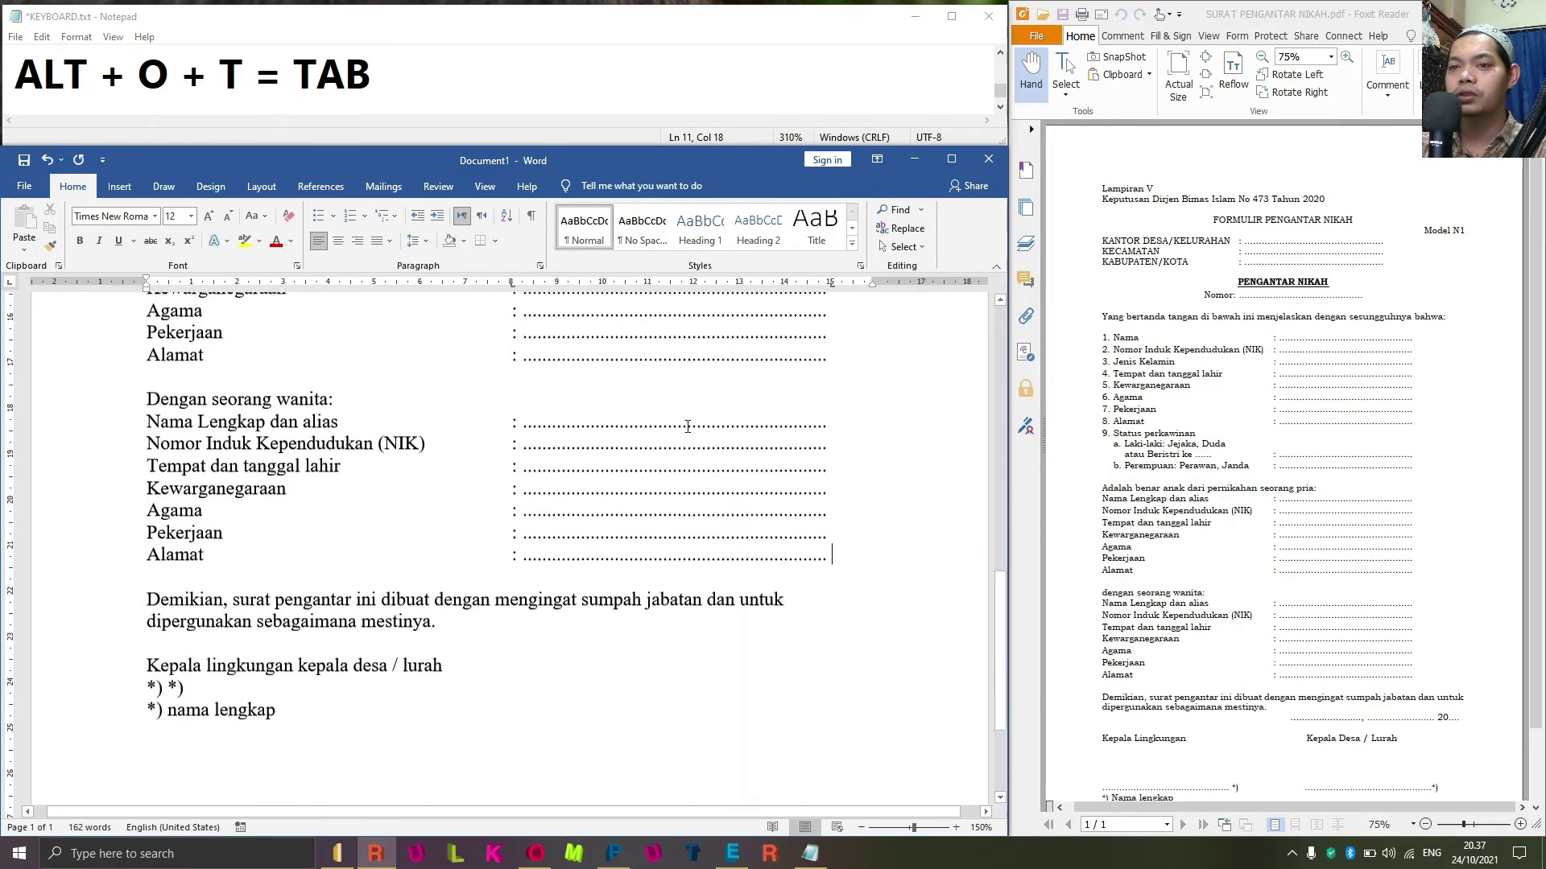
{"action": "scroll", "coordinate": [1137, 688], "scroll_direction": "down", "scroll_amount": 1}
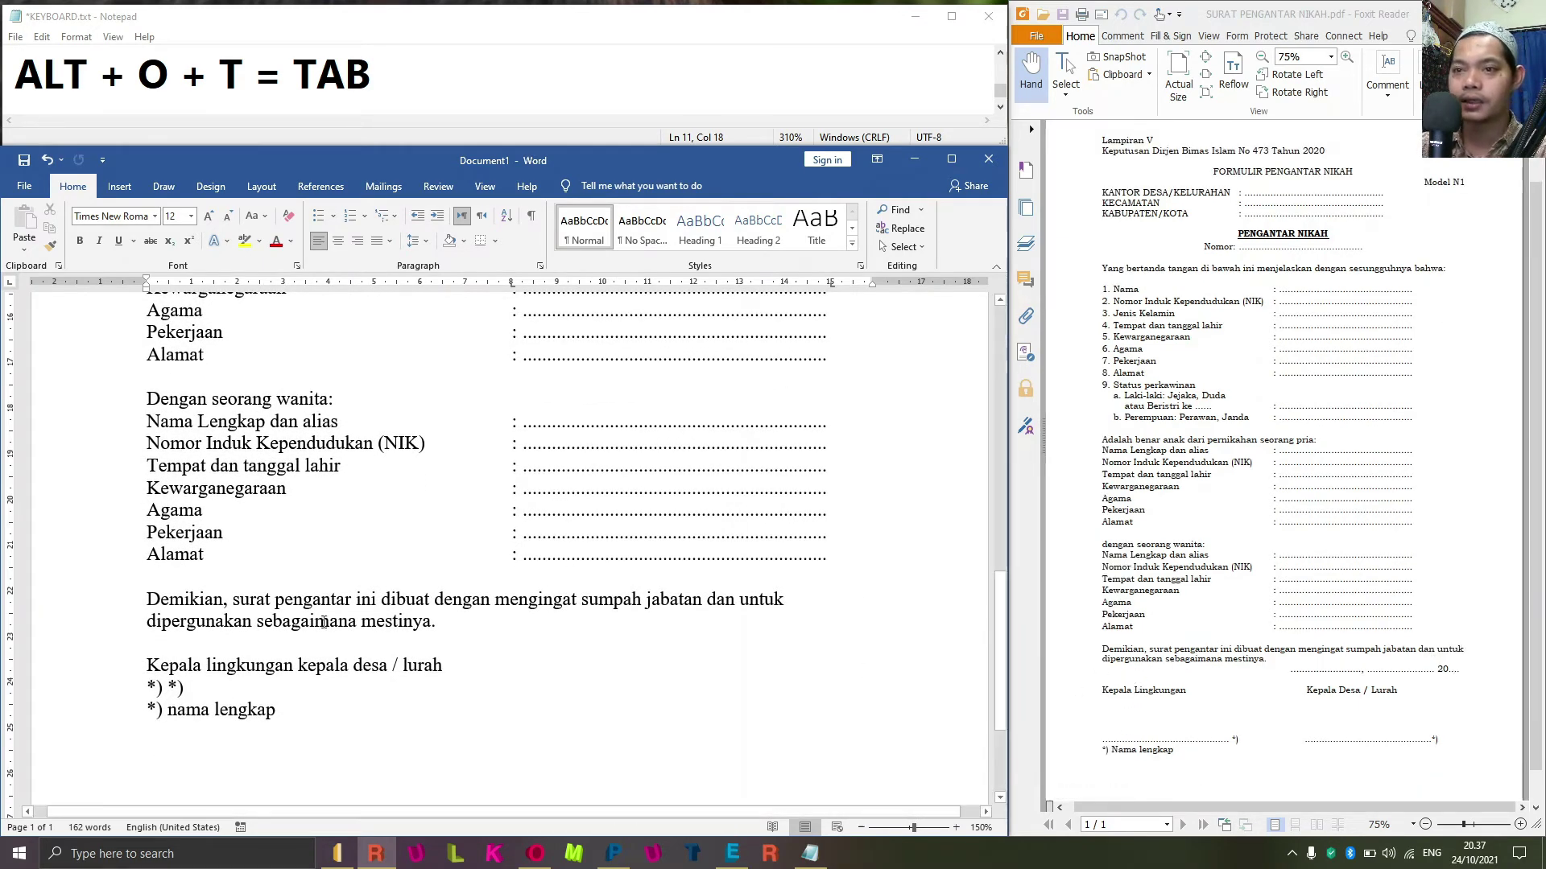
{"action": "left_click", "coordinate": [415, 621]}
{"action": "key", "text": "Up"}
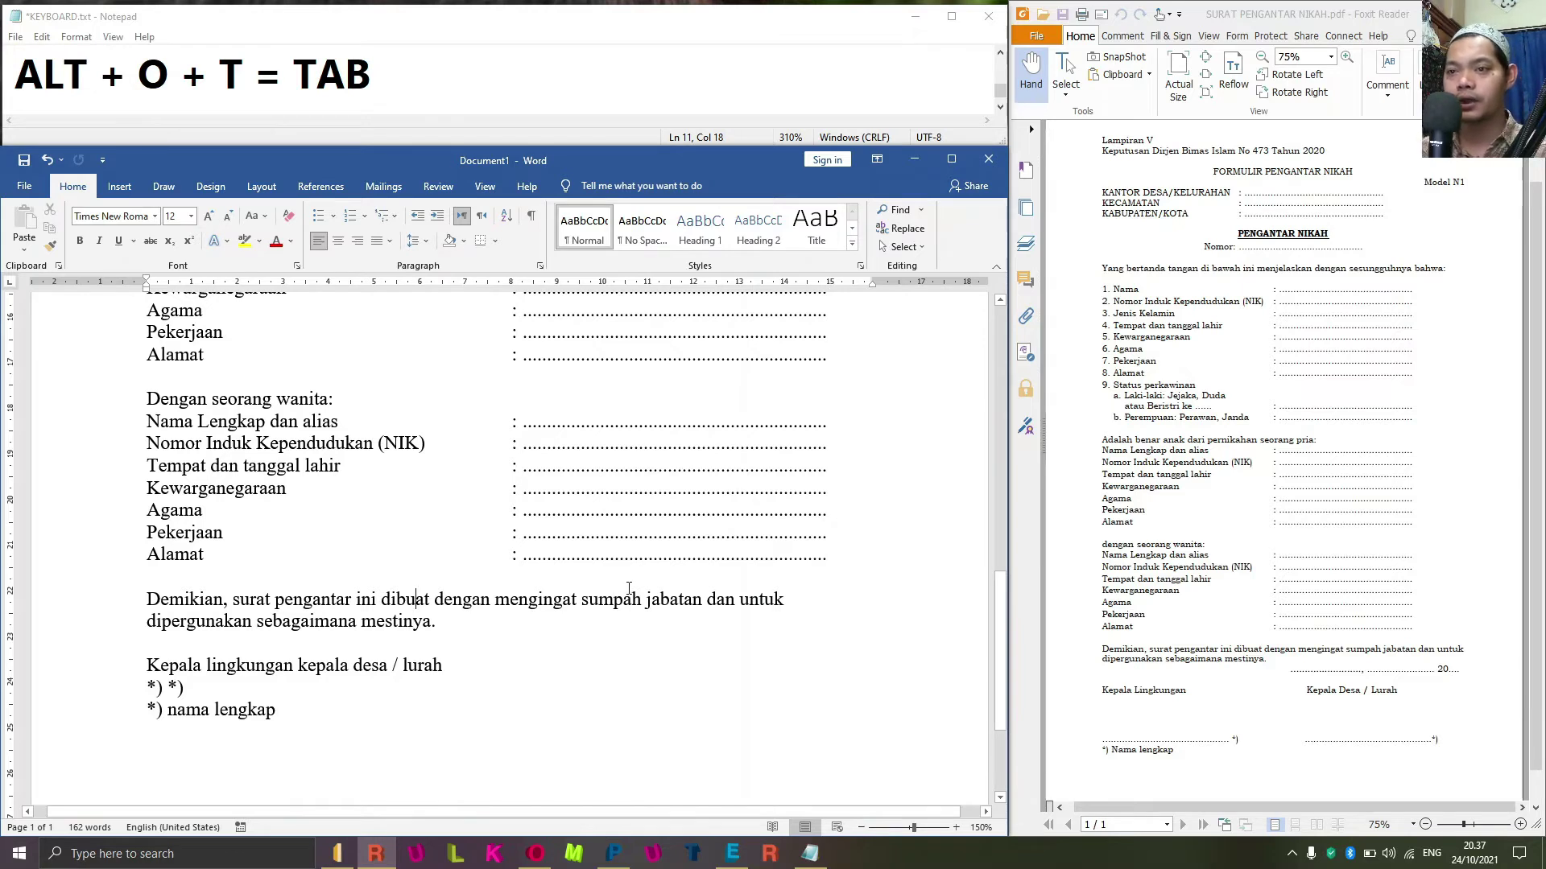
{"action": "key", "text": "ctrl+Left"}
{"action": "key", "text": "ctrl+Left"}
{"action": "key", "text": "ctrl+Left"}
{"action": "key", "text": "ctrl+Left"}
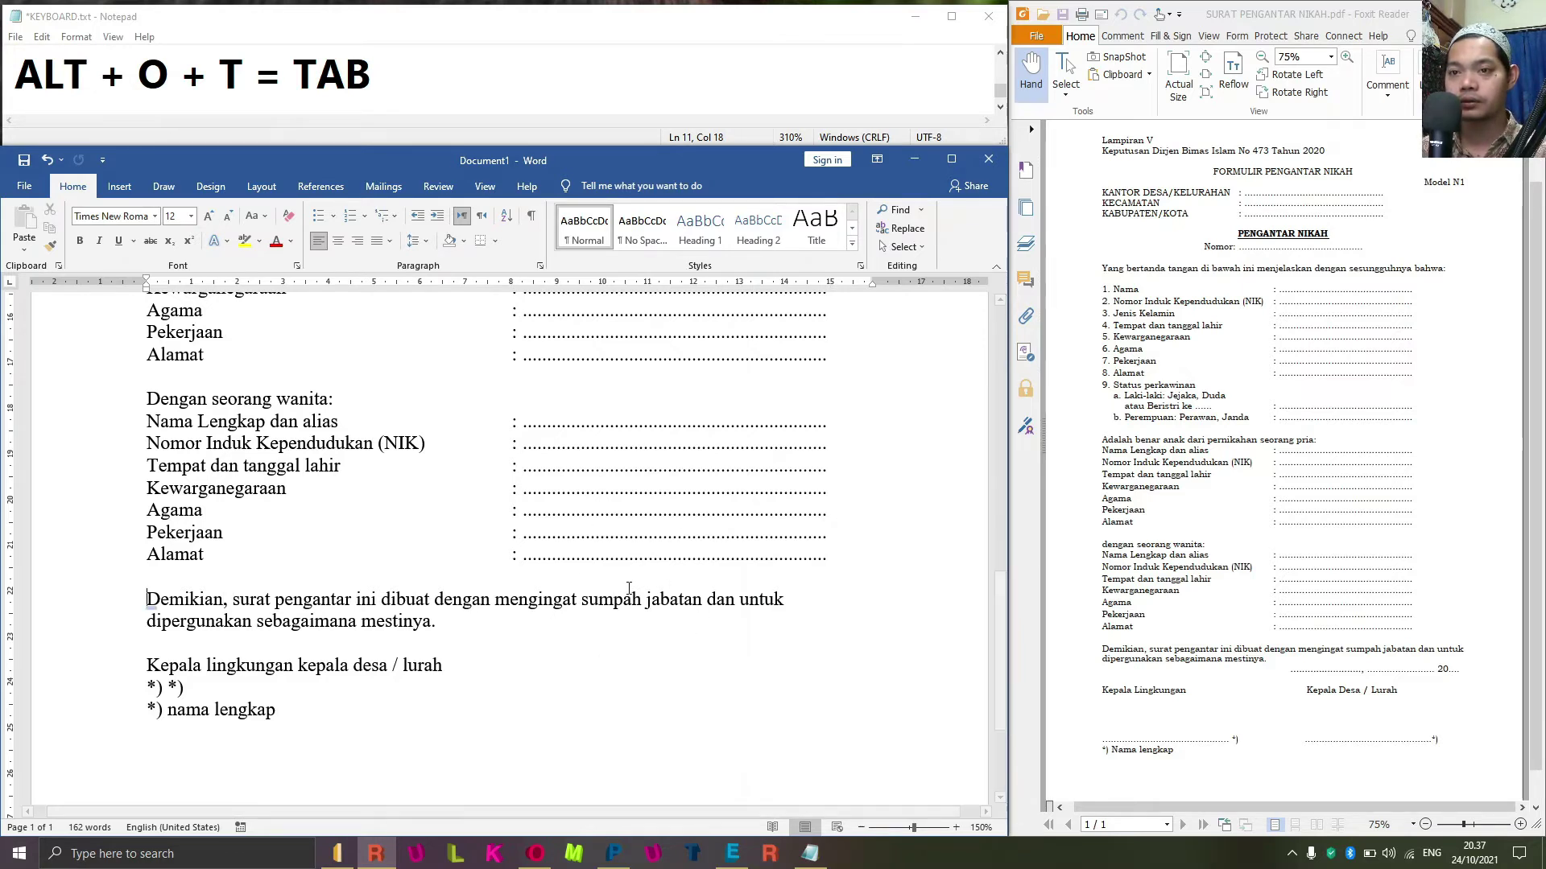
{"action": "triple_click", "coordinate": [629, 588]}
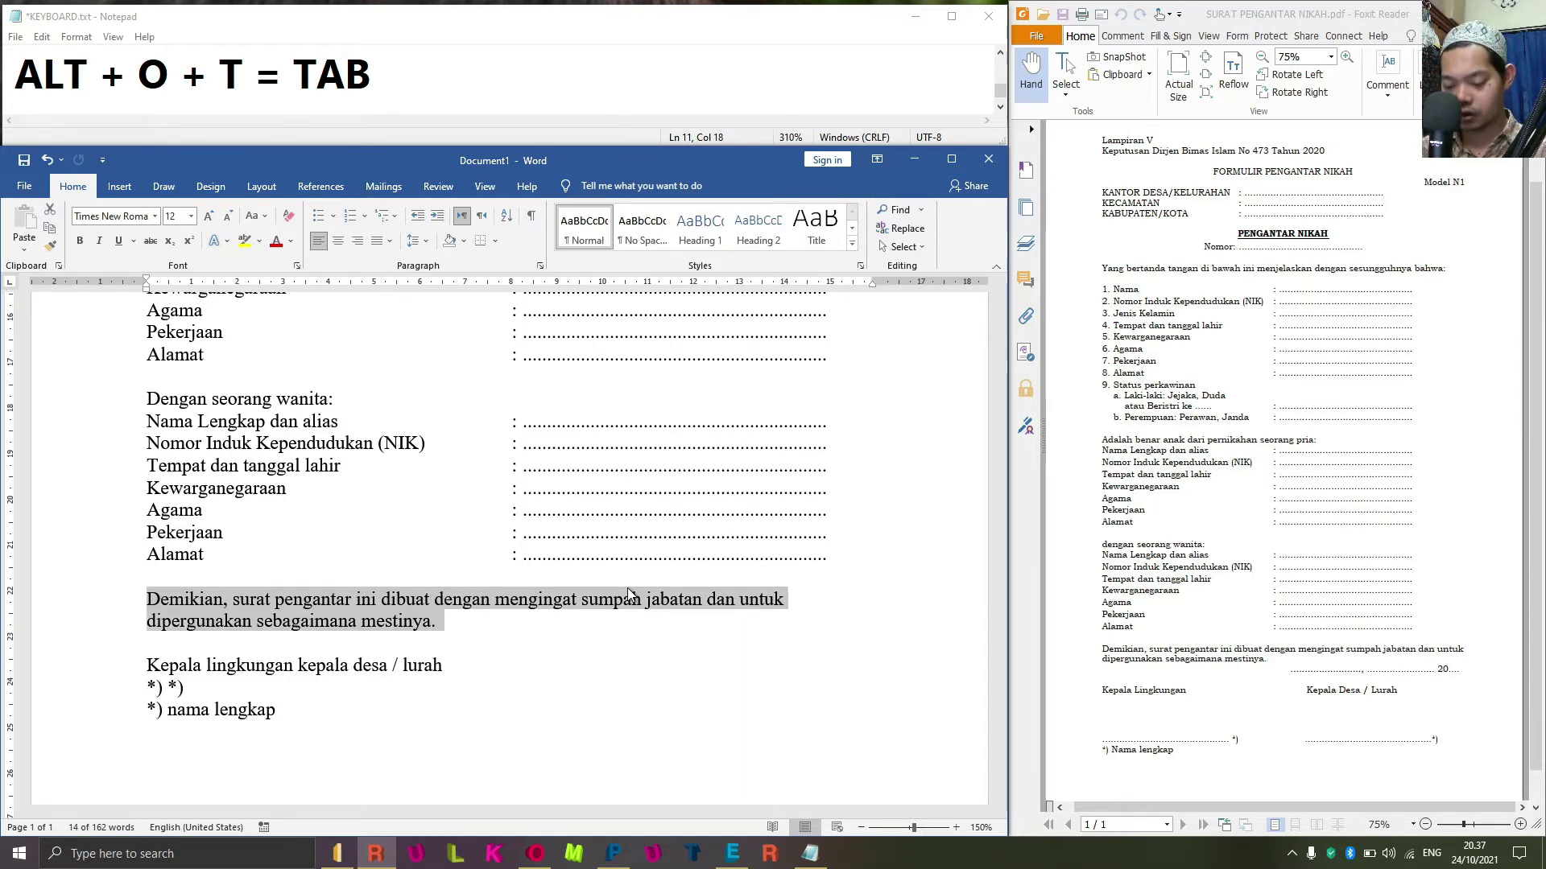
{"action": "key", "text": "ctrl+j"}
Note 'CTRL + J = RATA KANAN KIRI' in Notepad, then reselect Word's Demikian paragraph.
{"action": "left_click", "coordinate": [390, 75]}
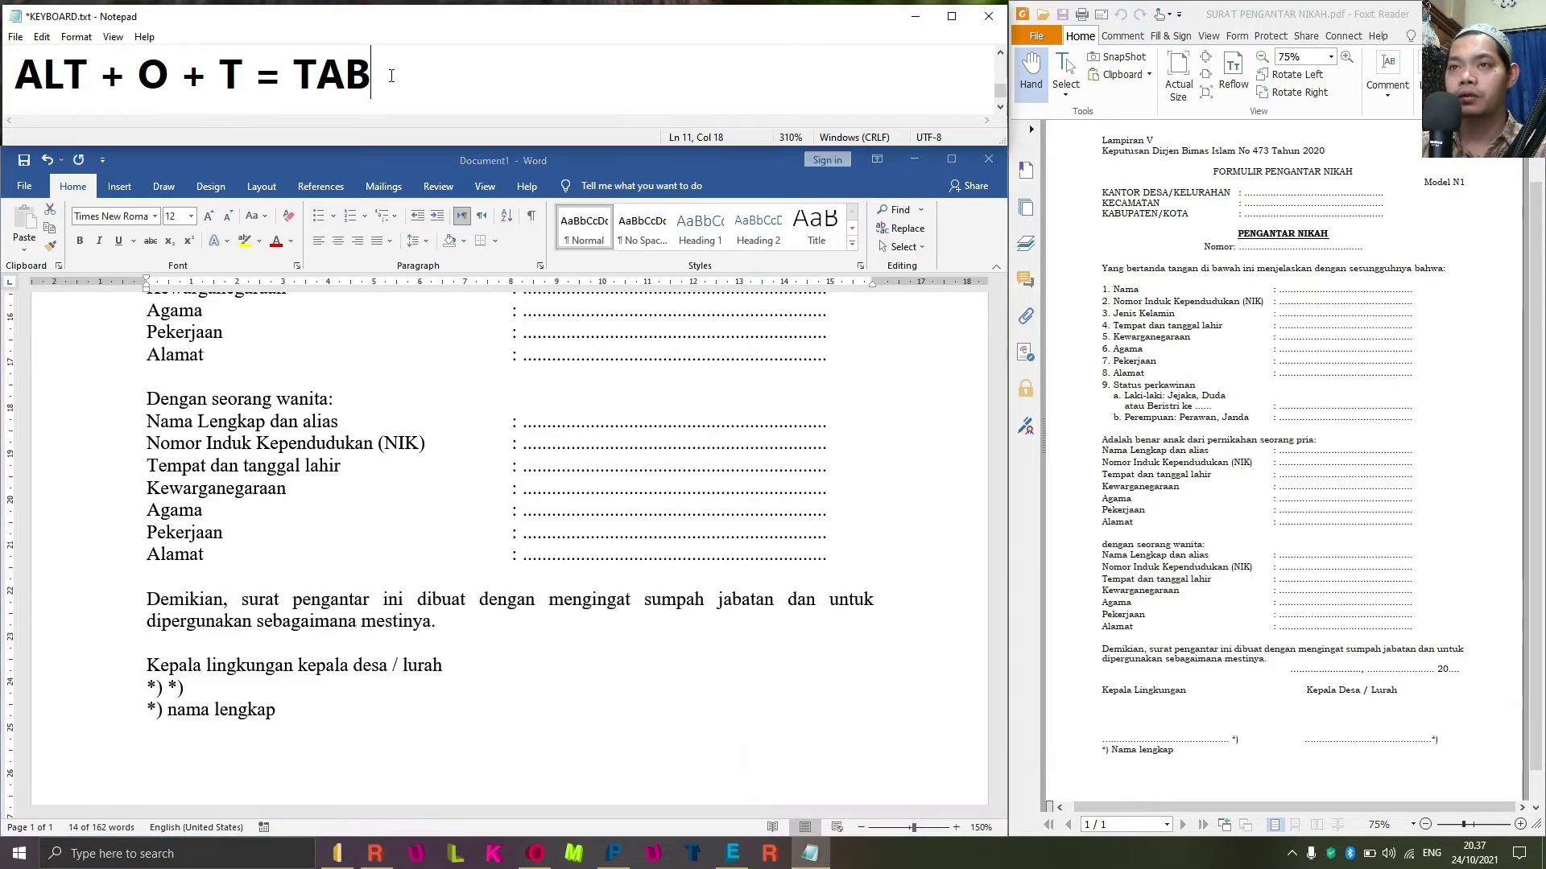
{"action": "key", "text": "Return"}
{"action": "type", "text": "crterl"}
{"action": "key", "text": "BackSpace"}
{"action": "key", "text": "BackSpace"}
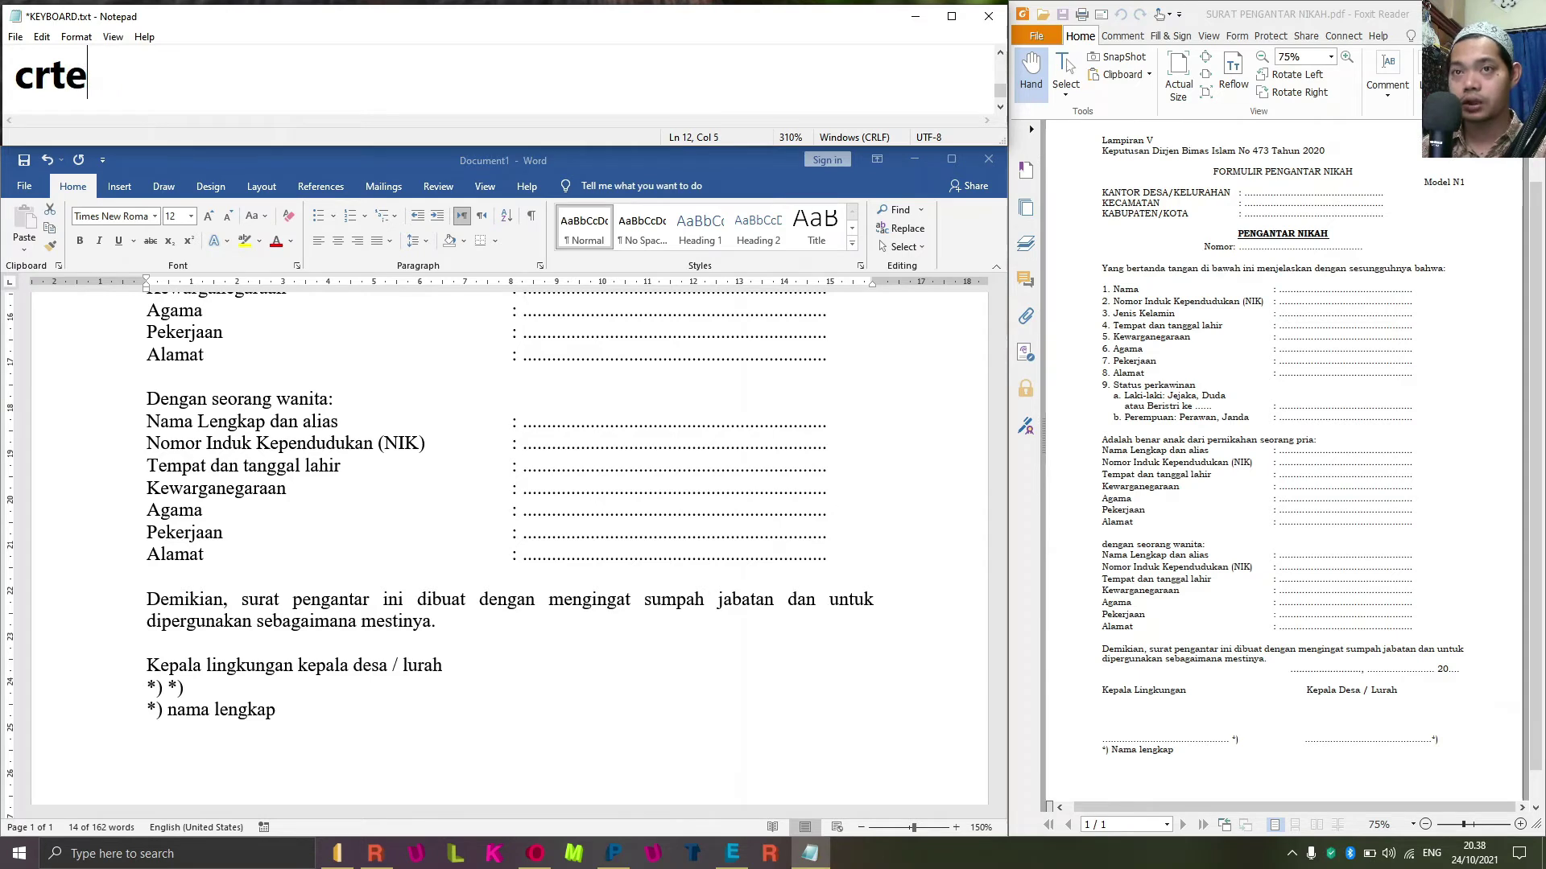
{"action": "key", "text": "BackSpace"}
{"action": "key", "text": "BackSpace"}
{"action": "key", "text": "BackSpace"}
{"action": "key", "text": "BackSpace"}
{"action": "type", "text": "CTRL "}
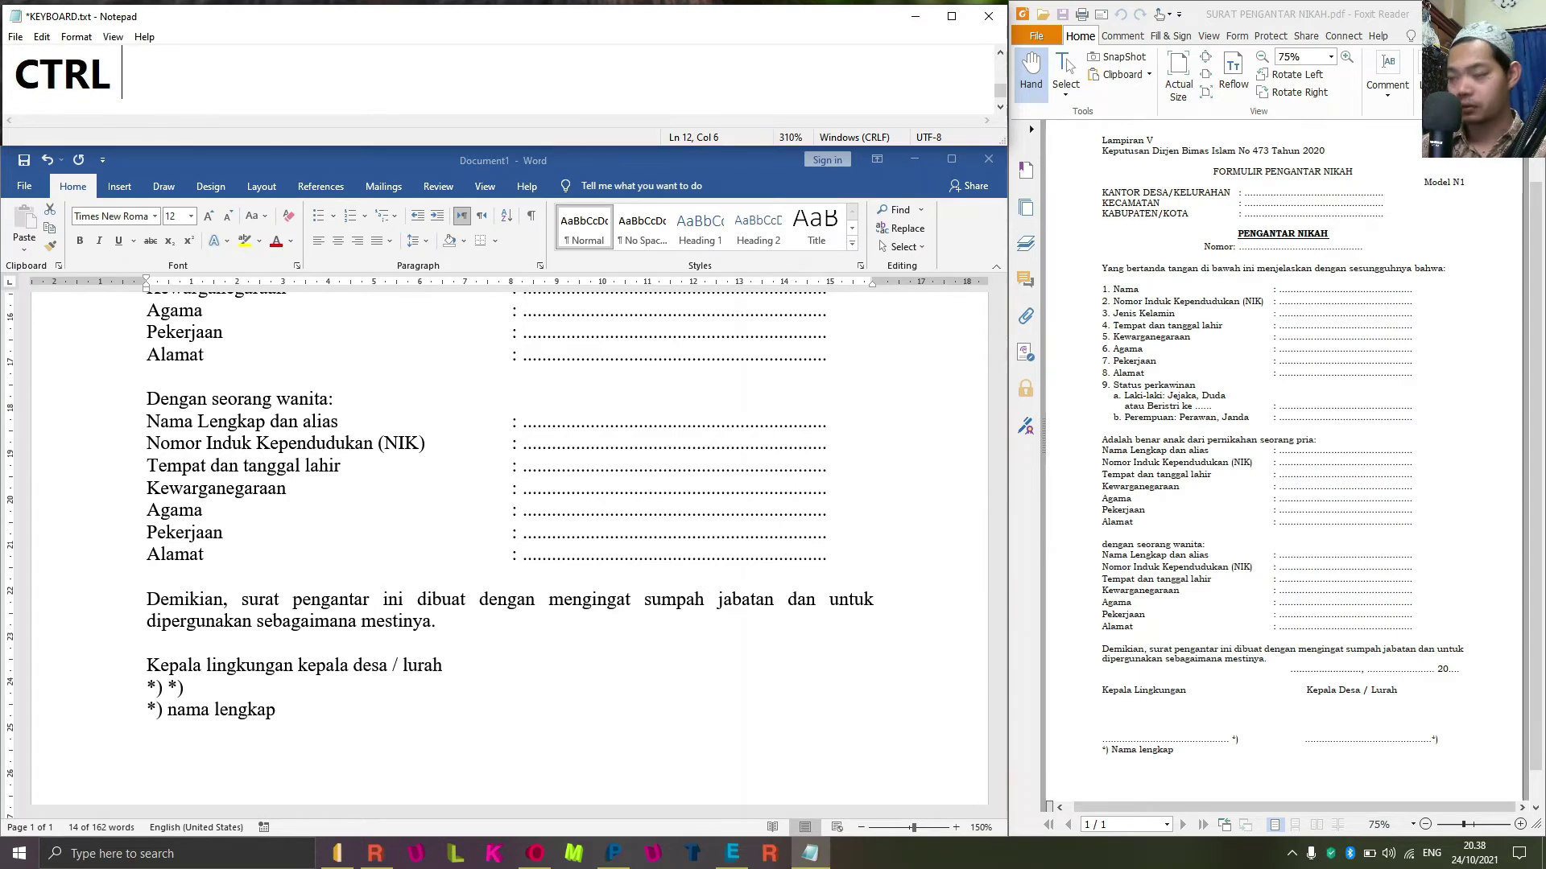
{"action": "type", "text": "+ J = "}
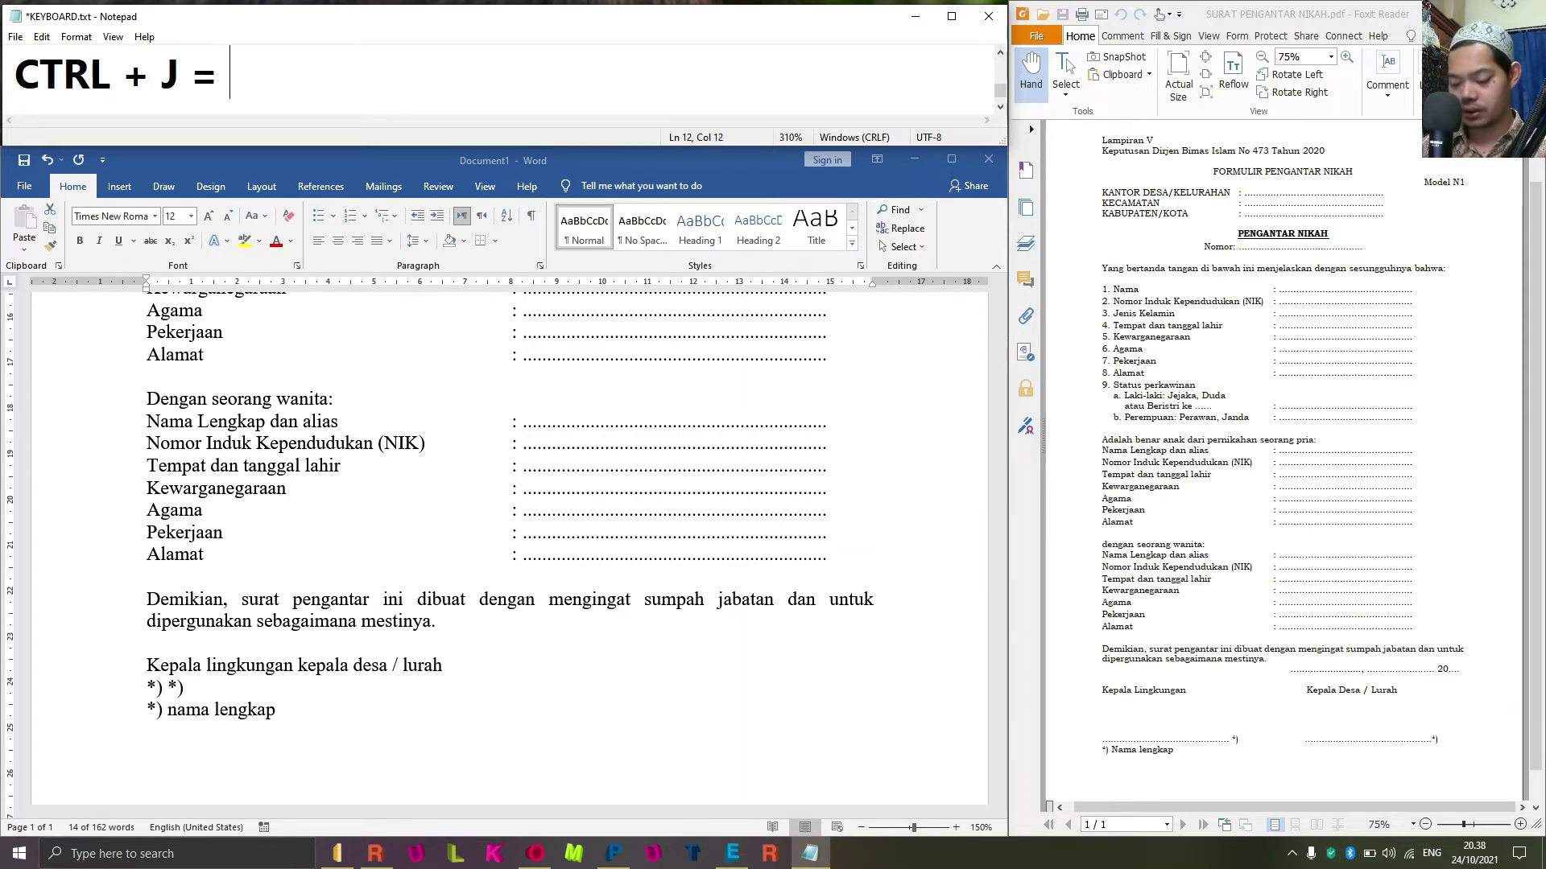
{"action": "type", "text": "RATAN"}
{"action": "key", "text": "BackSpace"}
{"action": "type", "text": "K"}
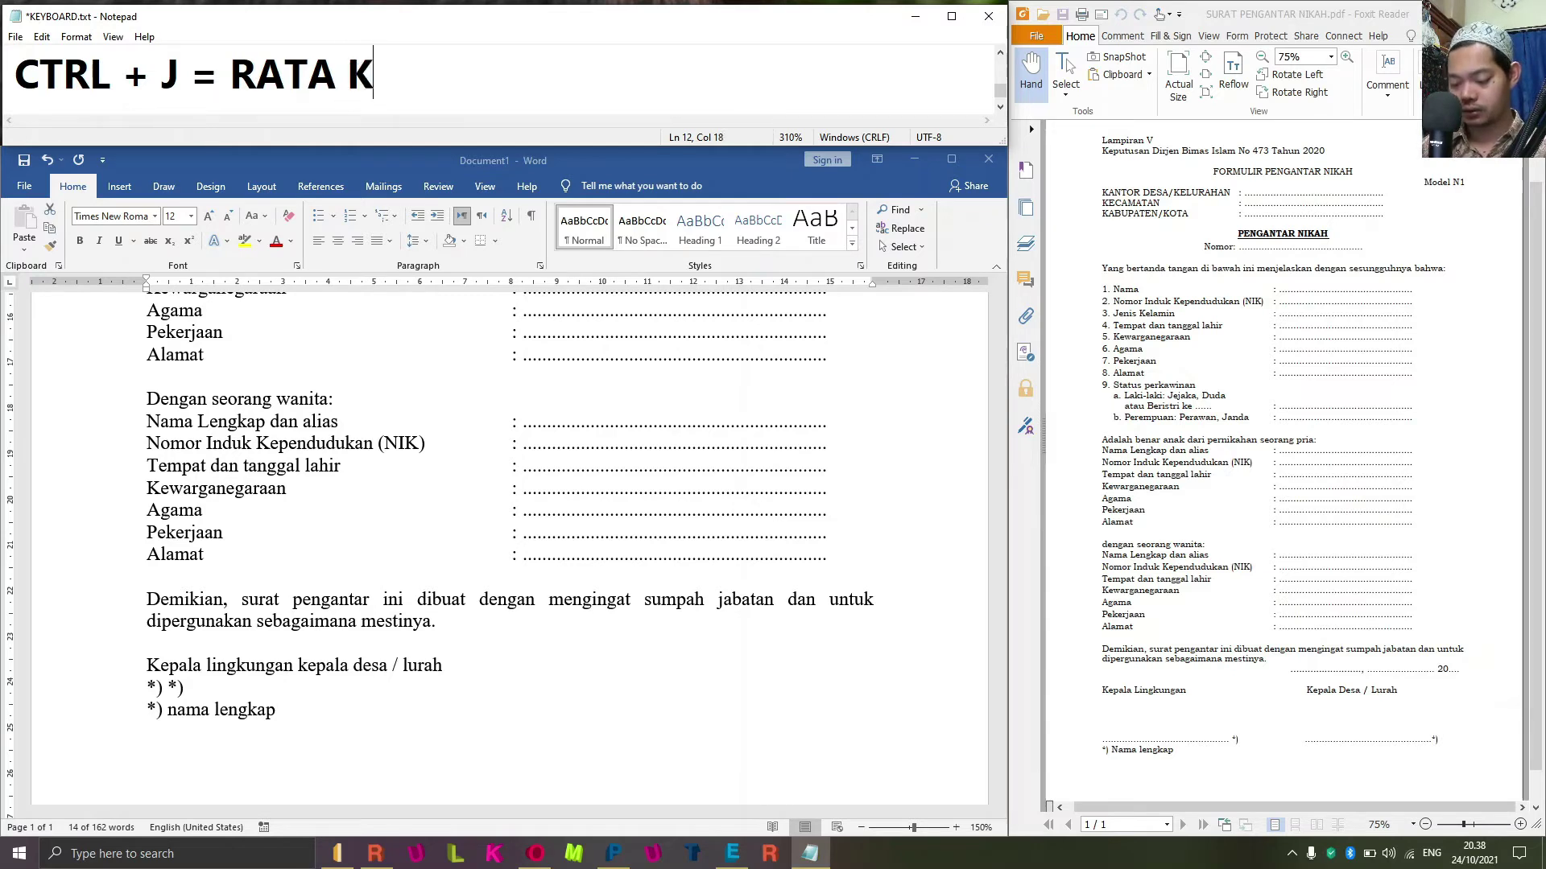
{"action": "type", "text": "ANAN KIRI"}
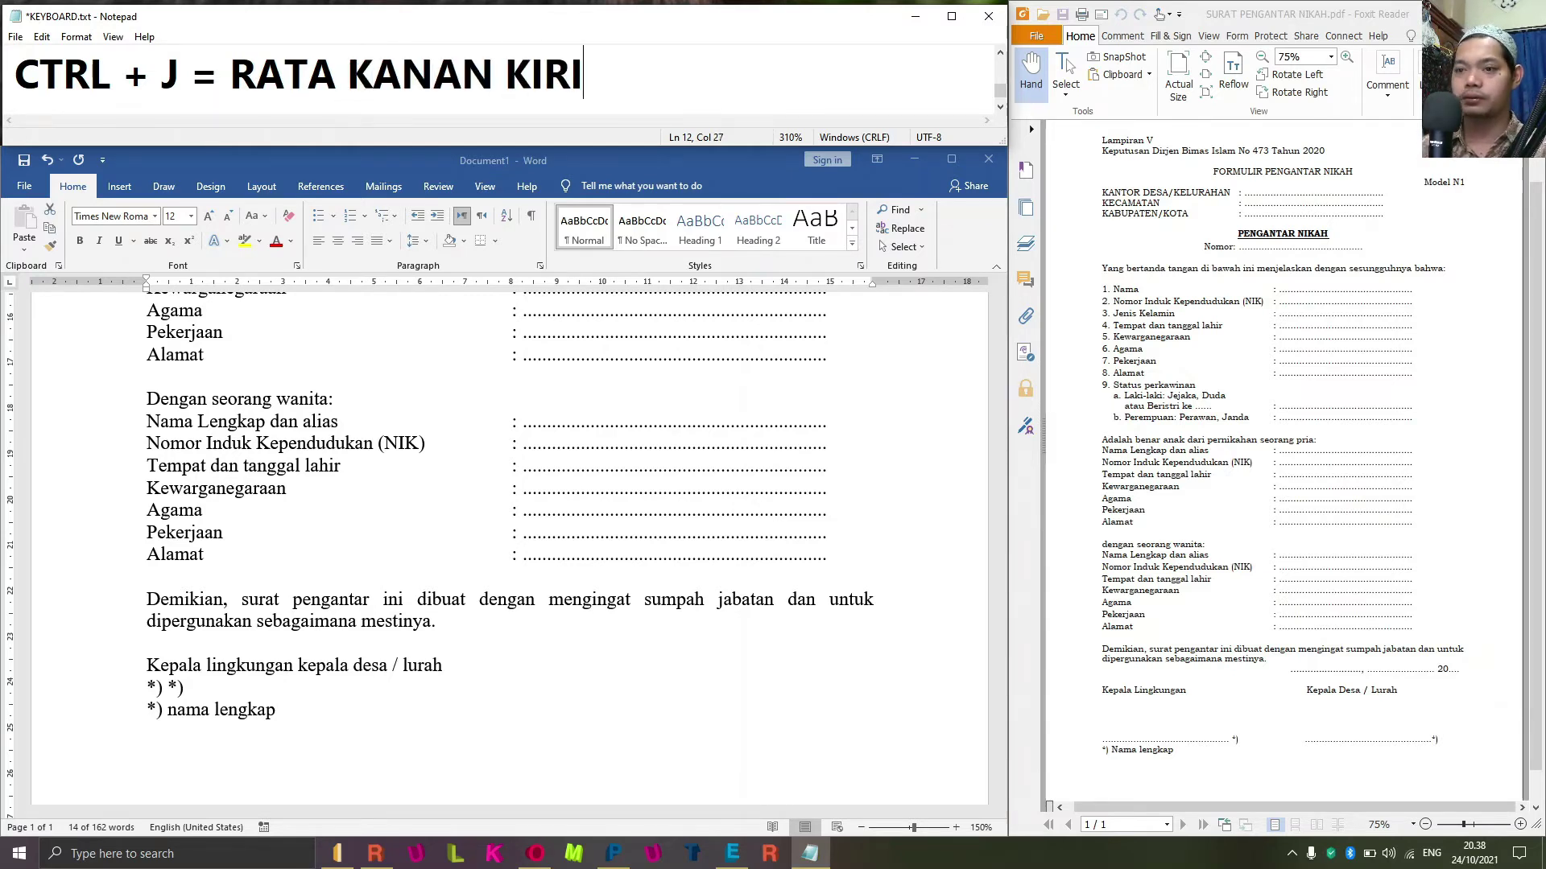
{"action": "triple_click", "coordinate": [500, 606]}
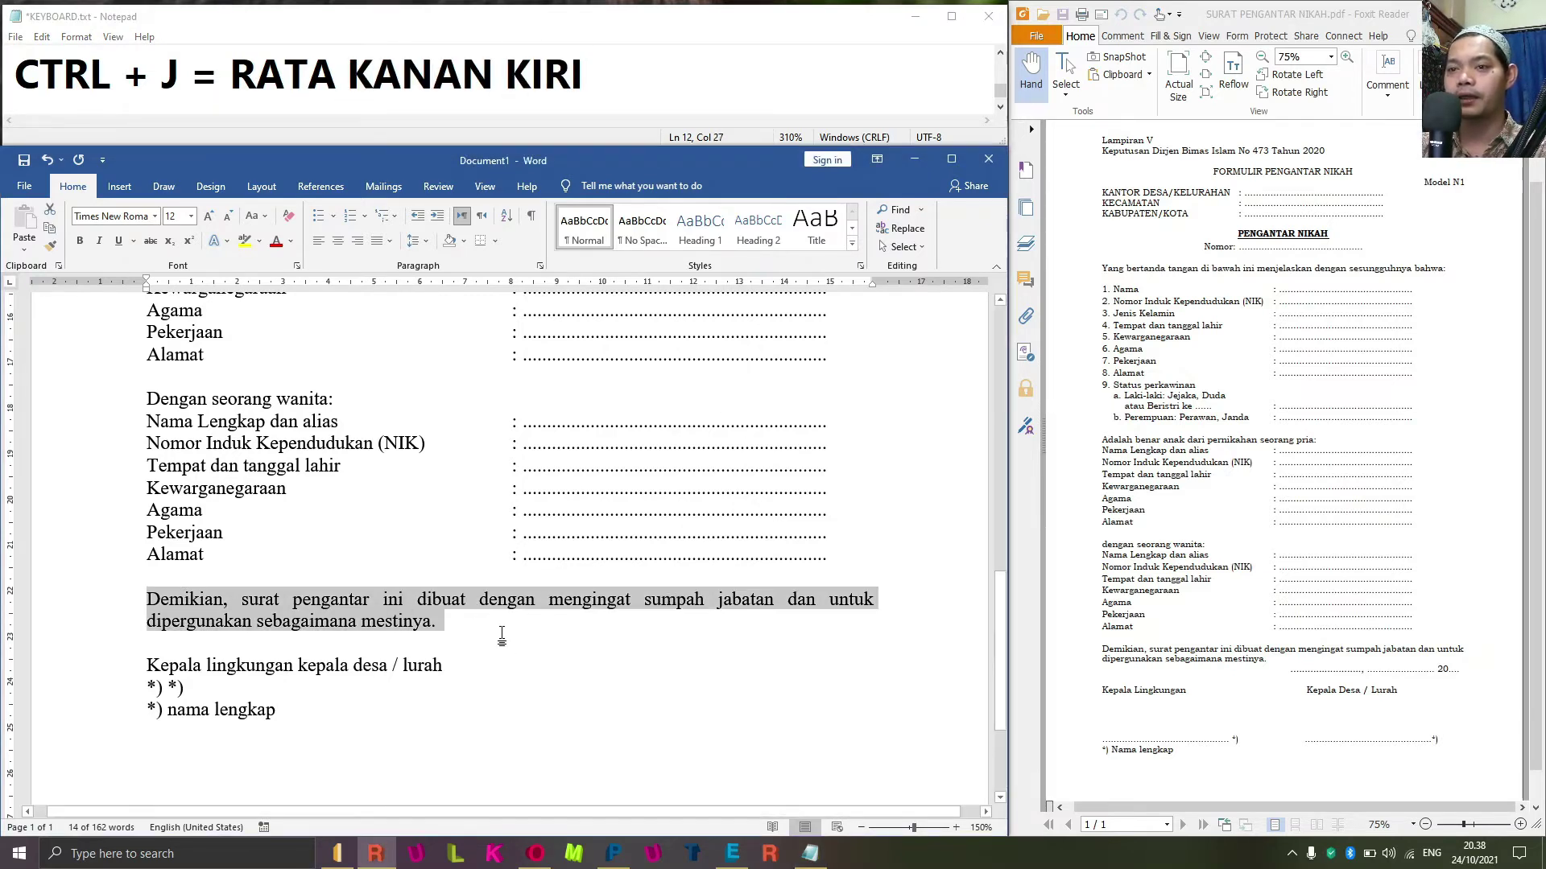
{"action": "scroll", "coordinate": [500, 636], "scroll_direction": "down", "scroll_amount": 3}
Insert a blank line below 'mestinya.' with tab stops at 10 cm and 12,25 cm.
{"action": "left_click", "coordinate": [226, 505]}
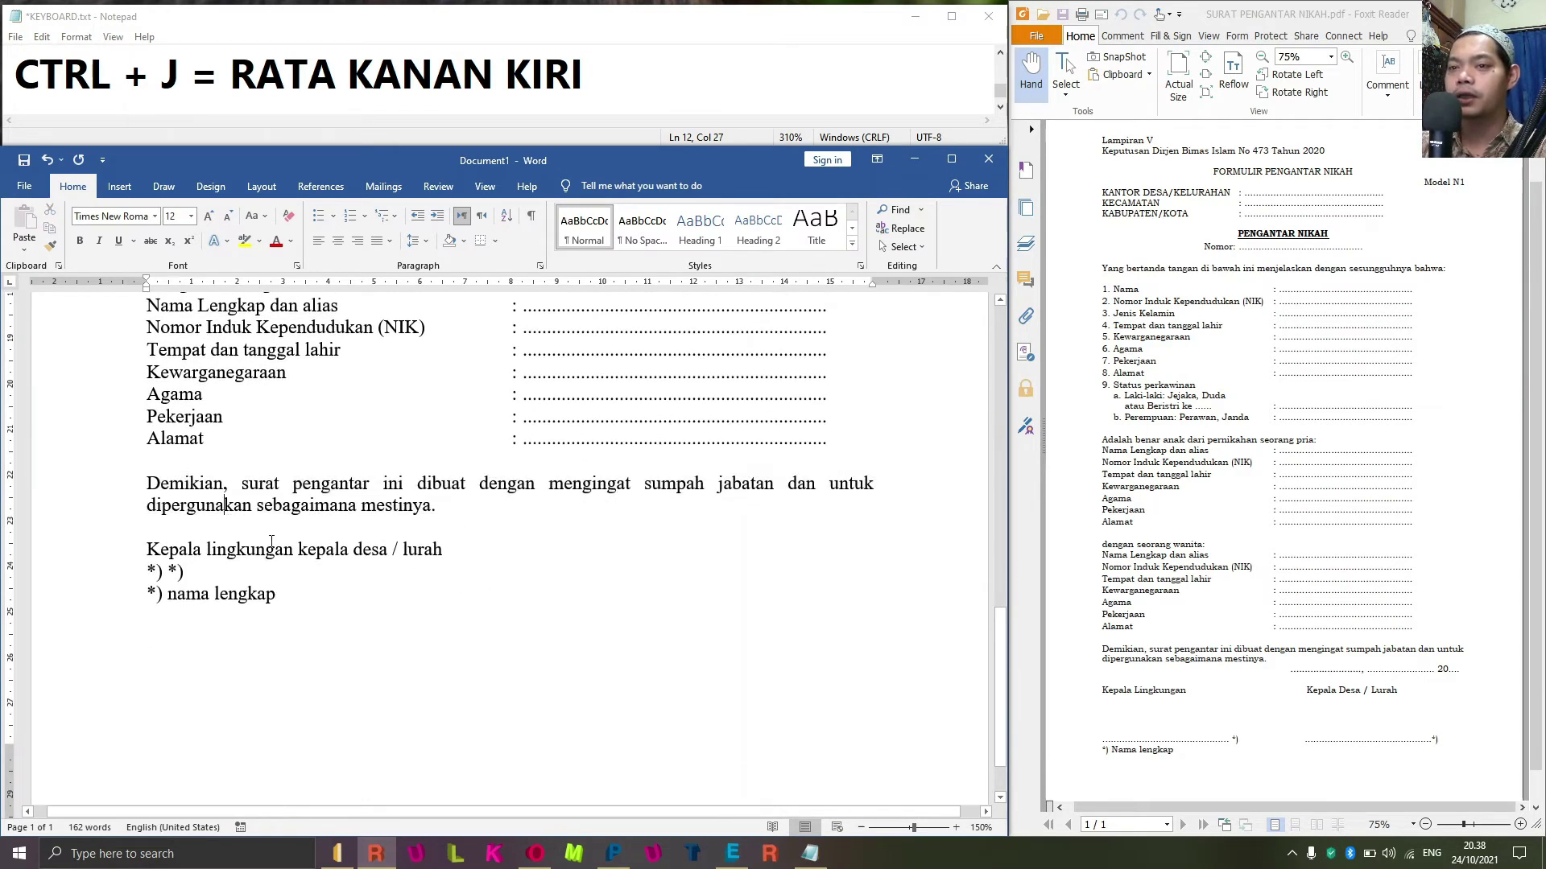
{"action": "left_click", "coordinate": [459, 528]}
{"action": "key", "text": "Return"}
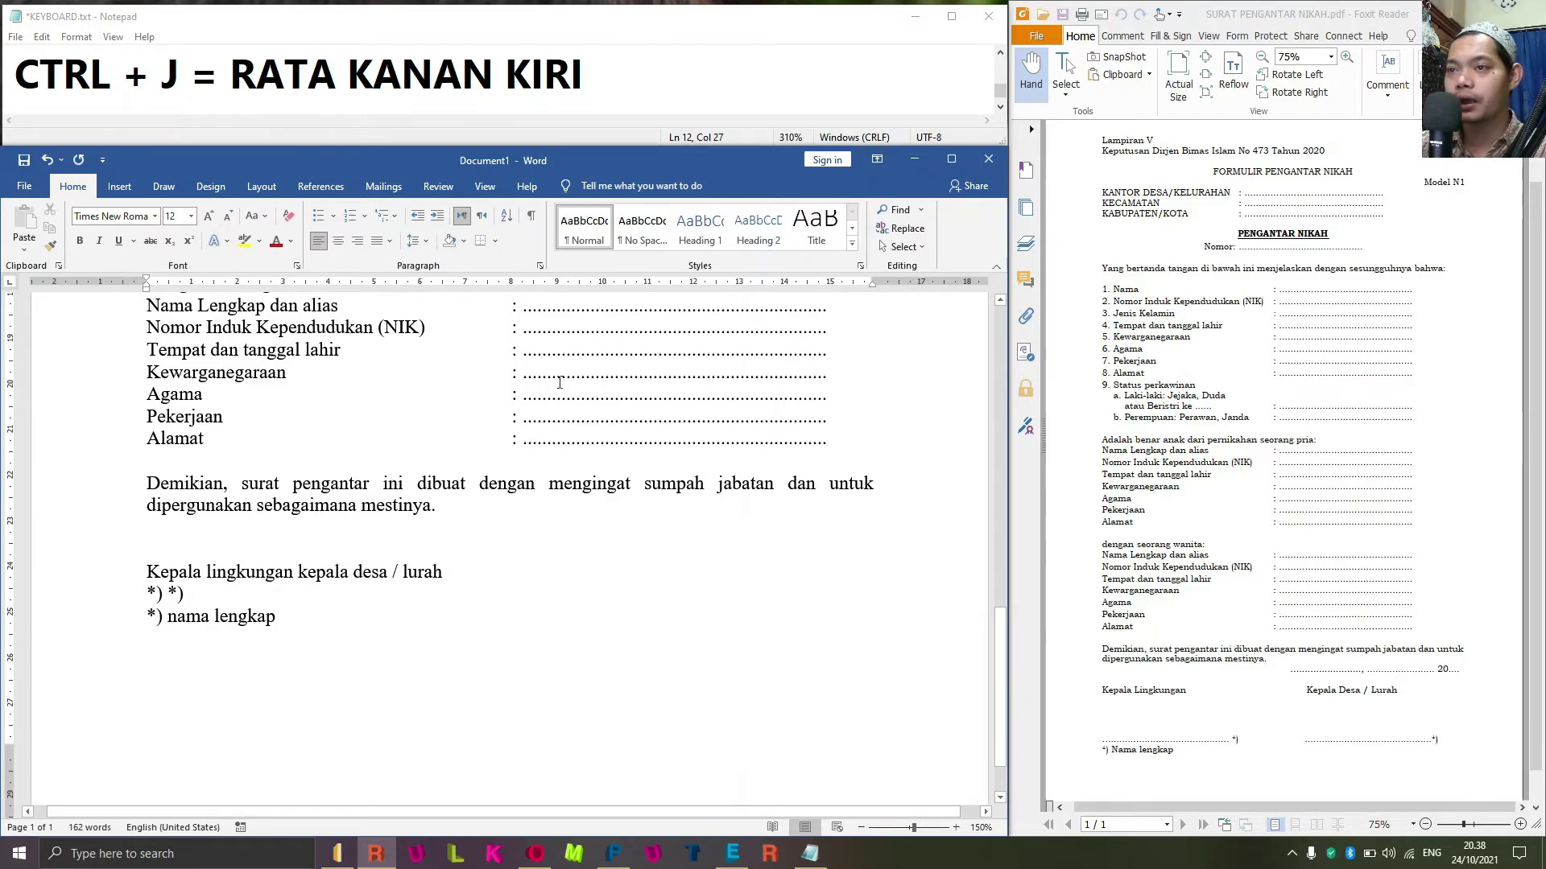
{"action": "left_click", "coordinate": [603, 284]}
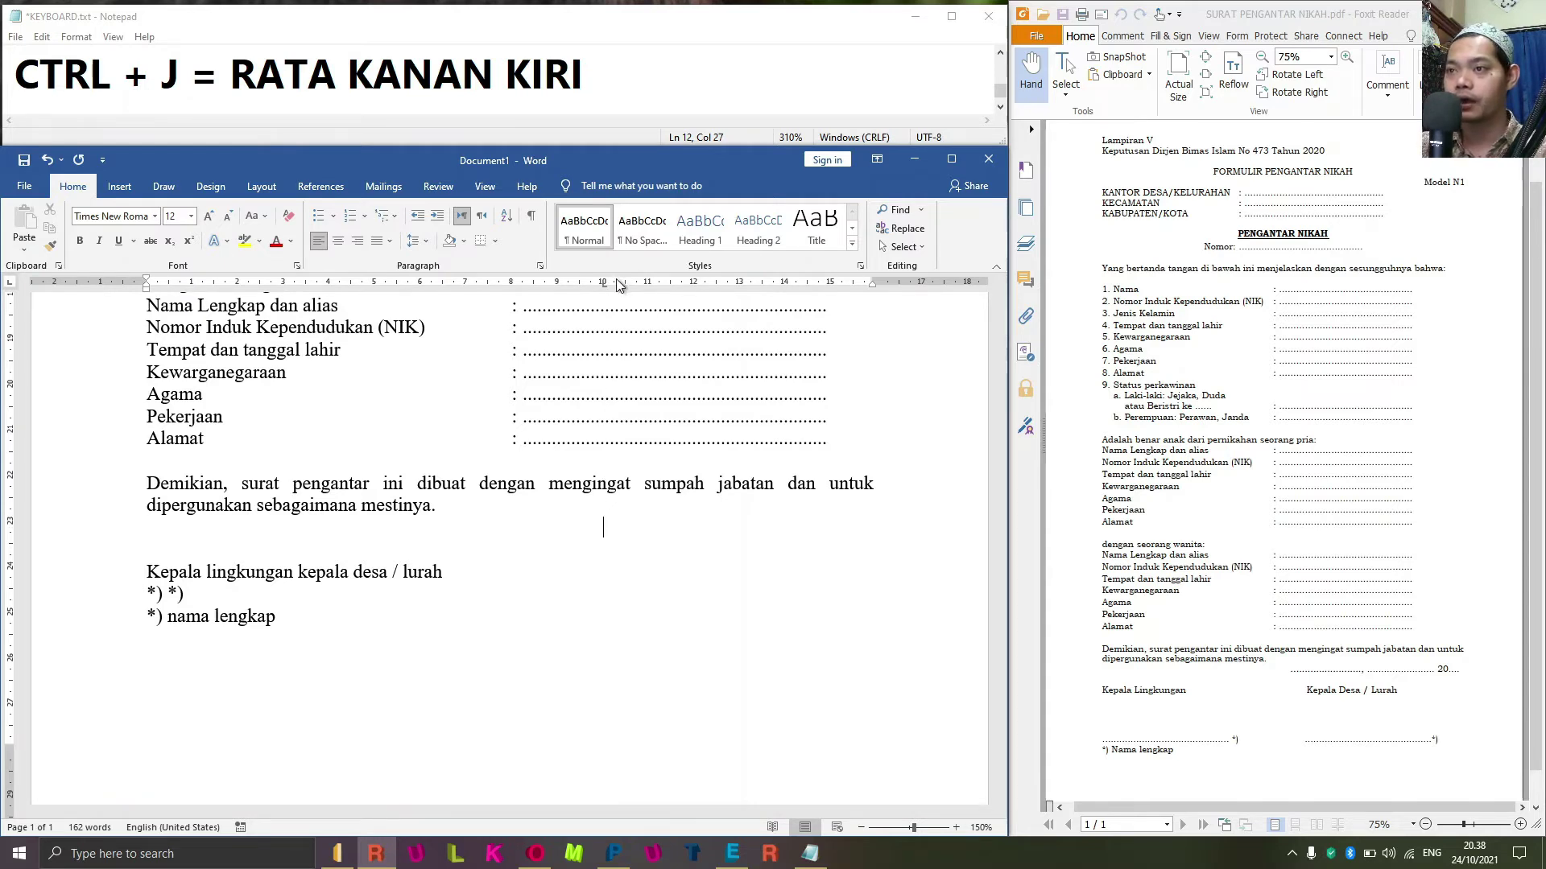
{"action": "left_click", "coordinate": [704, 285]}
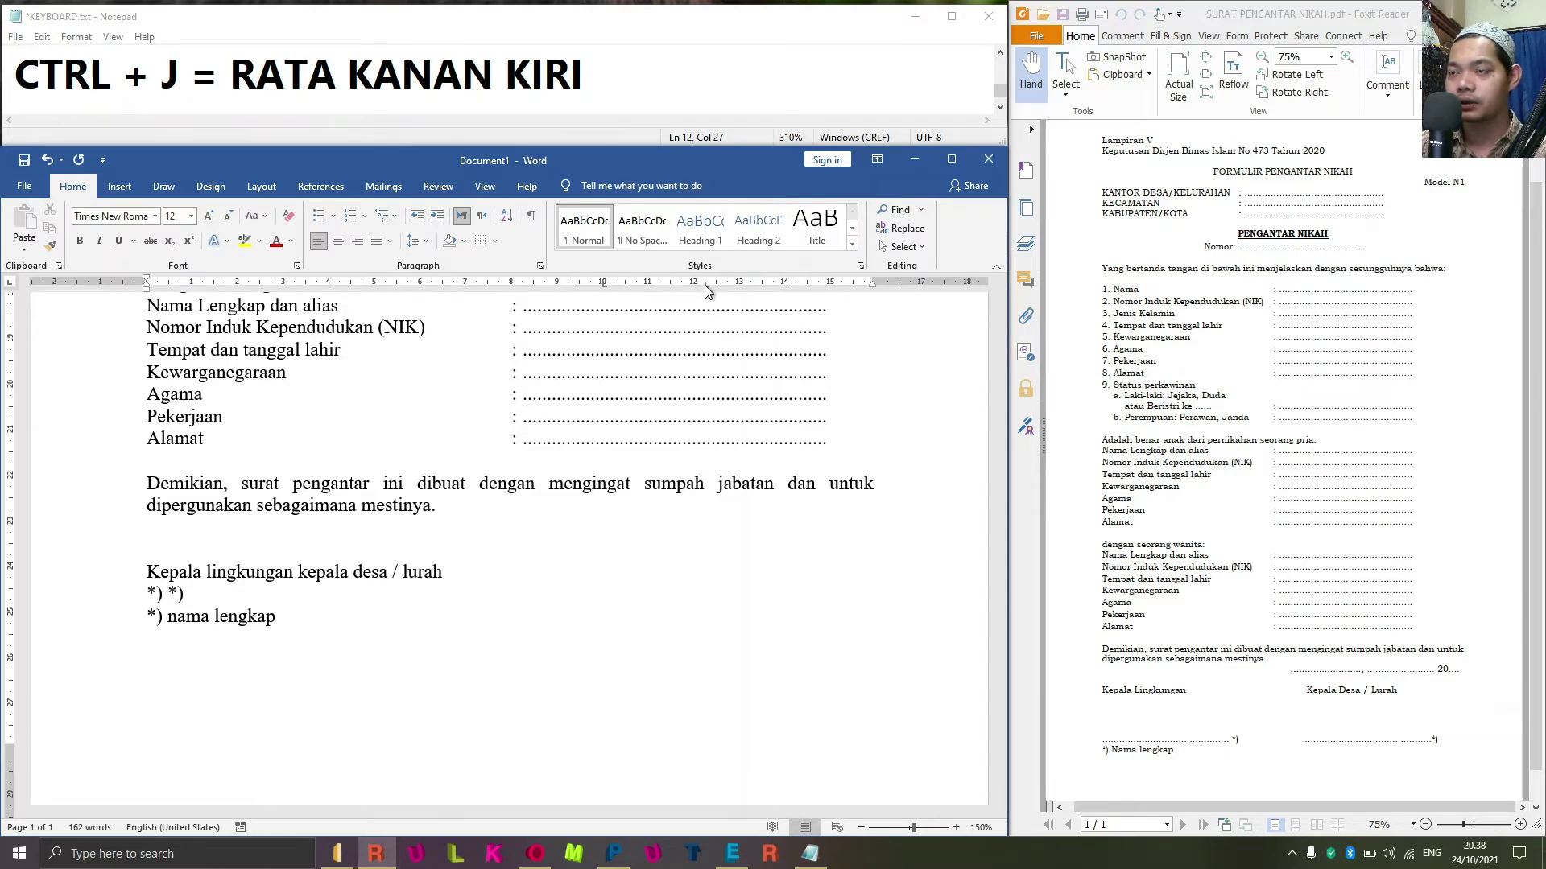
{"action": "double_click", "coordinate": [703, 285]}
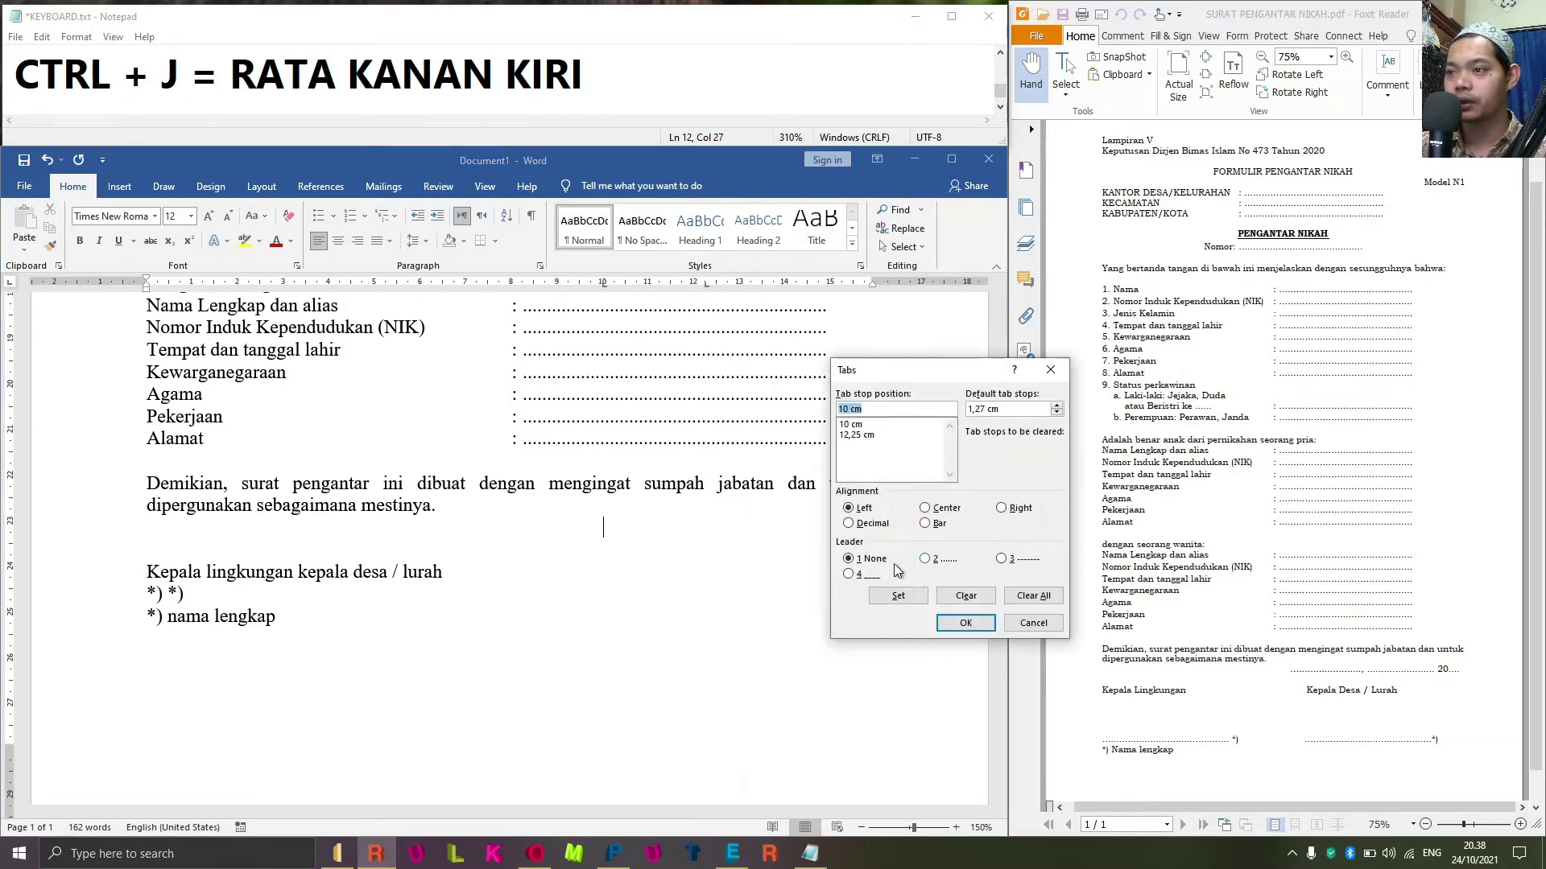
Give the 12,25 cm tab stop a dotted leader and the 10 cm stop none.
{"action": "left_click", "coordinate": [925, 559]}
{"action": "left_click", "coordinate": [897, 596]}
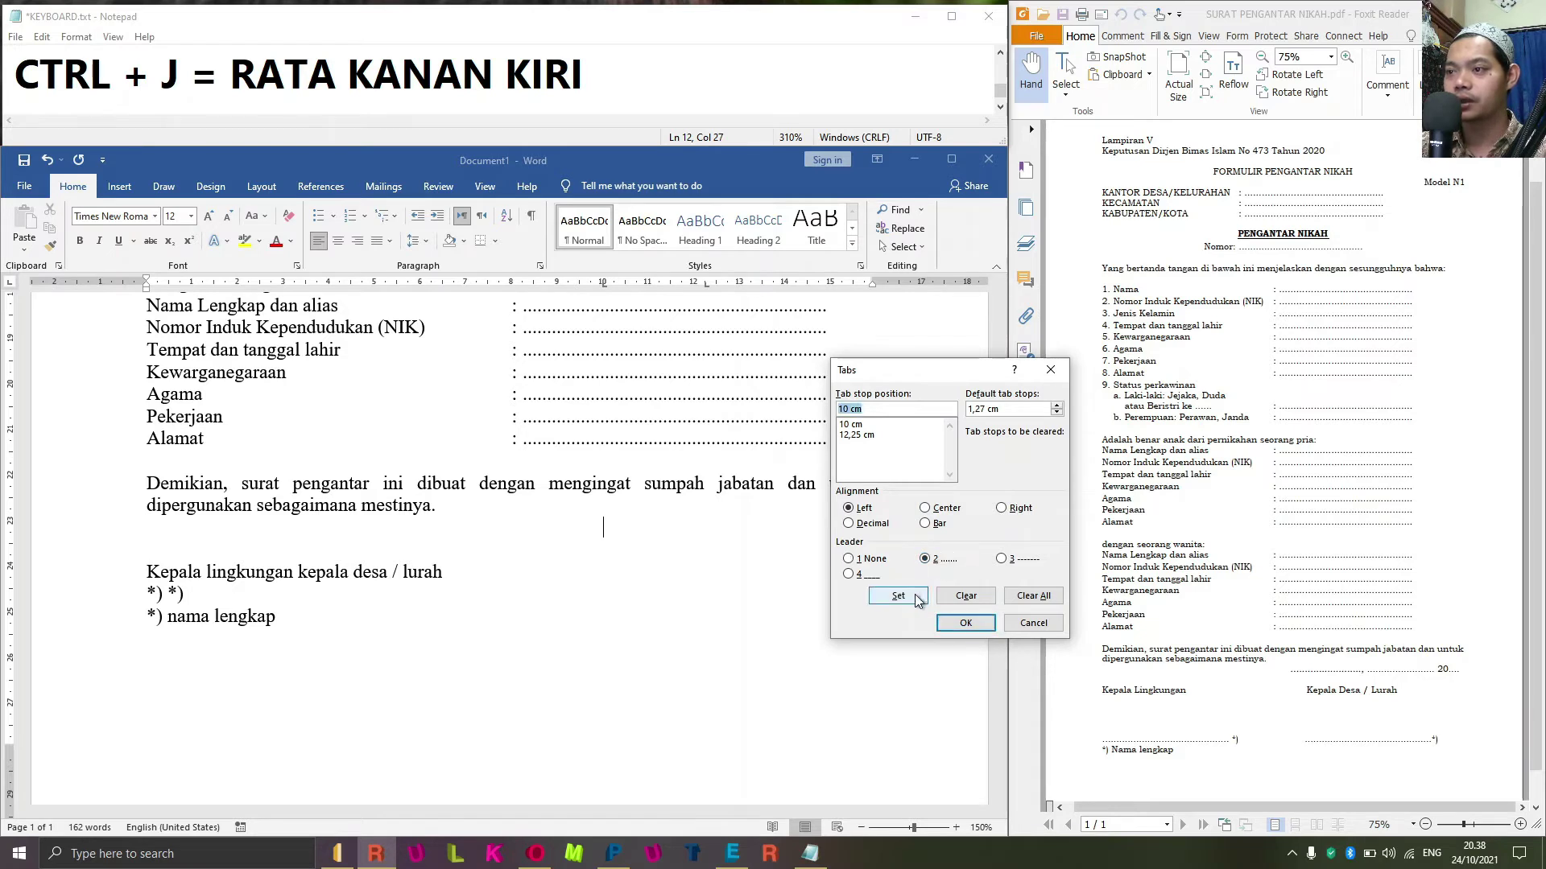
{"action": "left_click", "coordinate": [966, 625]}
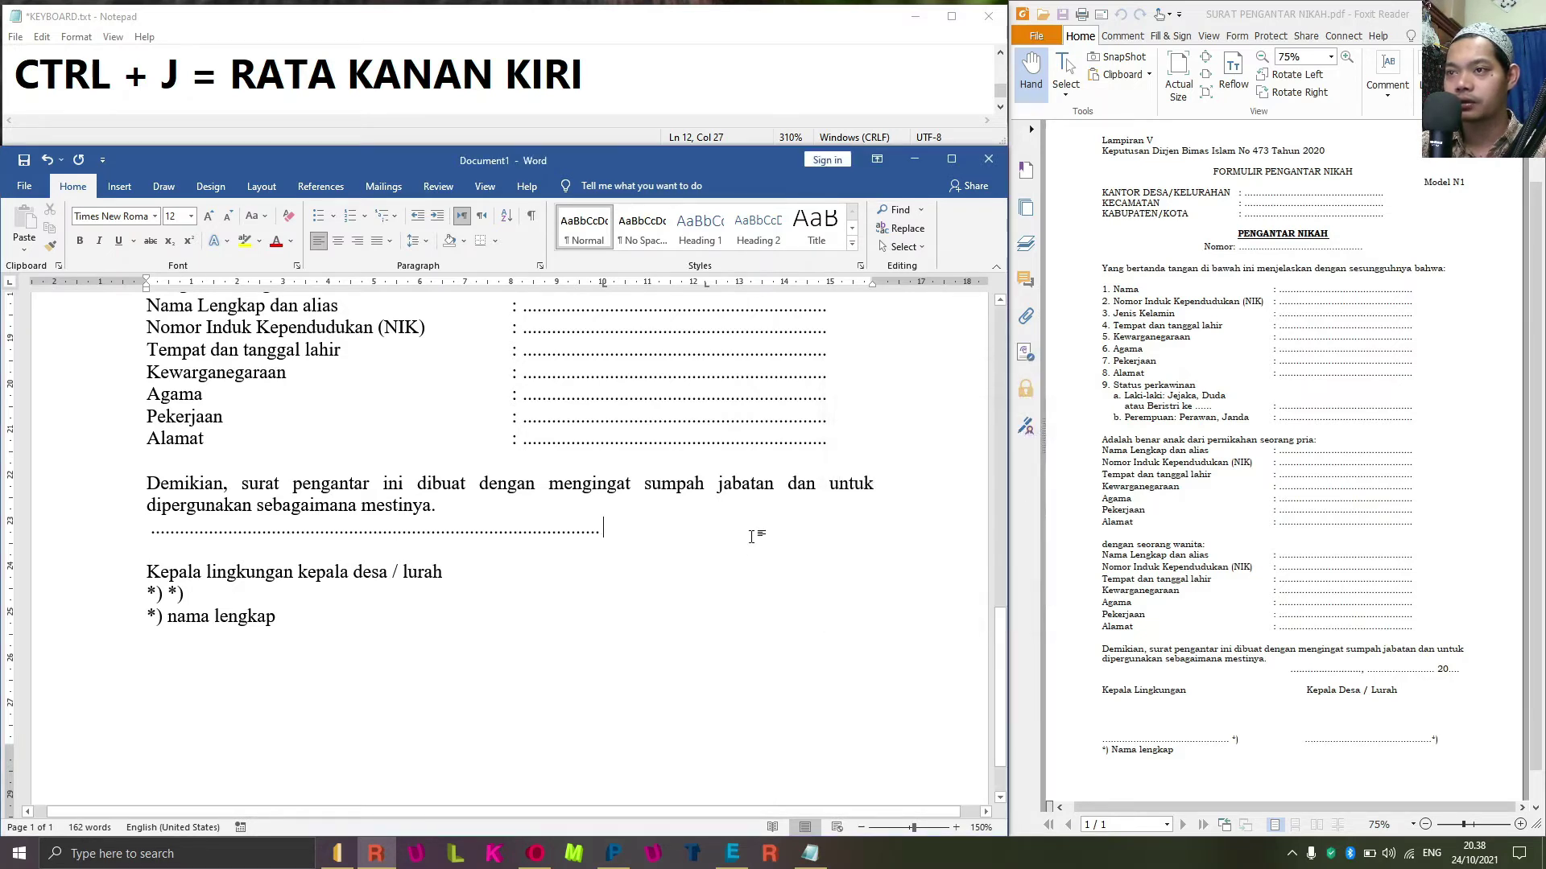
{"action": "double_click", "coordinate": [704, 286]}
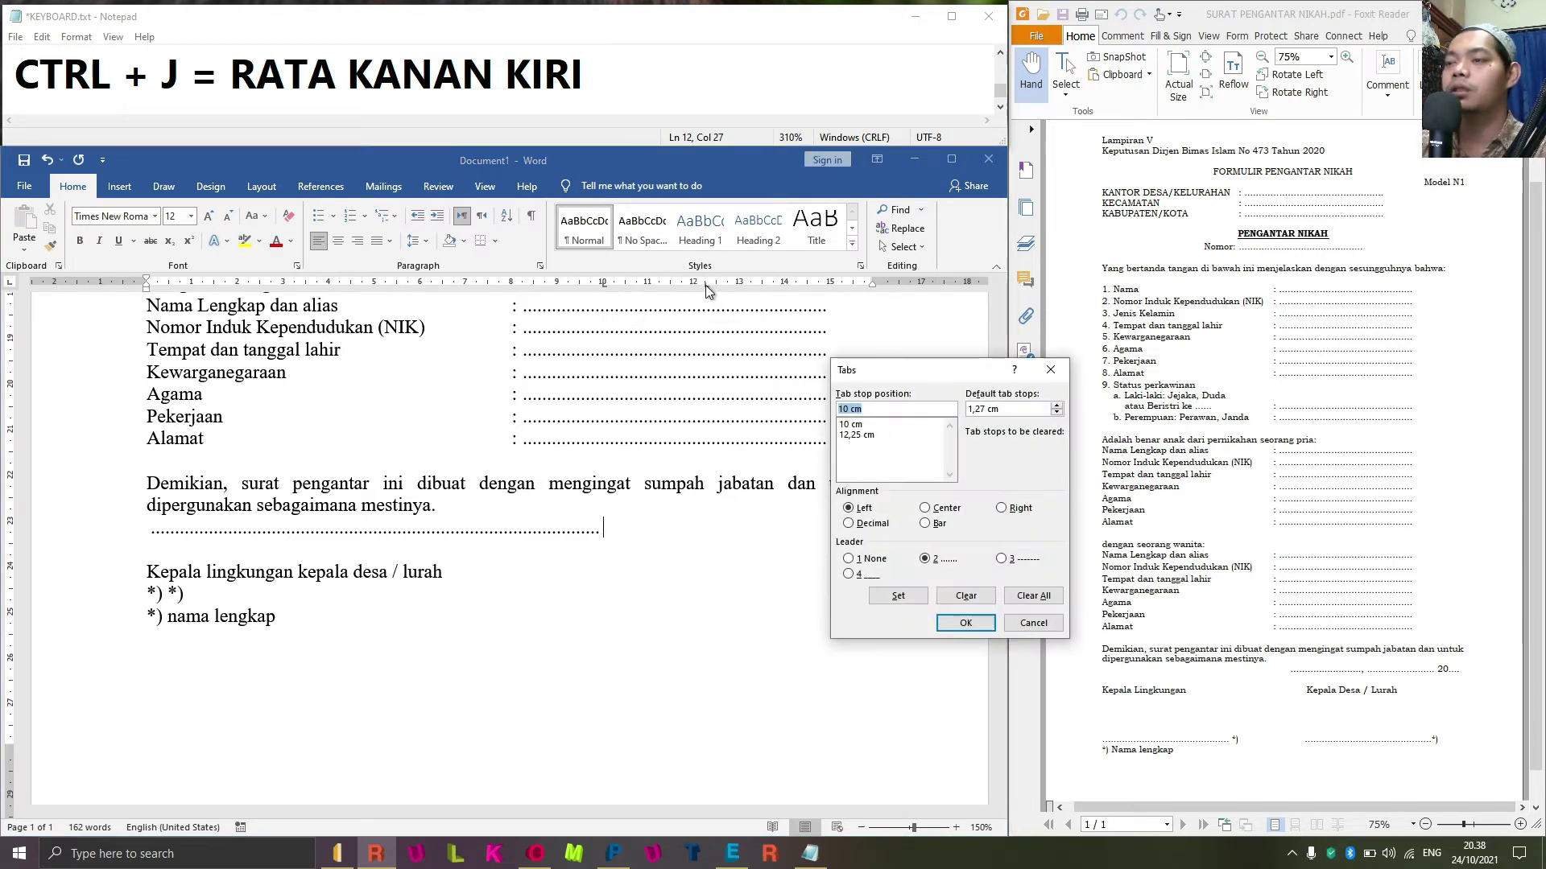
{"action": "left_click", "coordinate": [854, 427]}
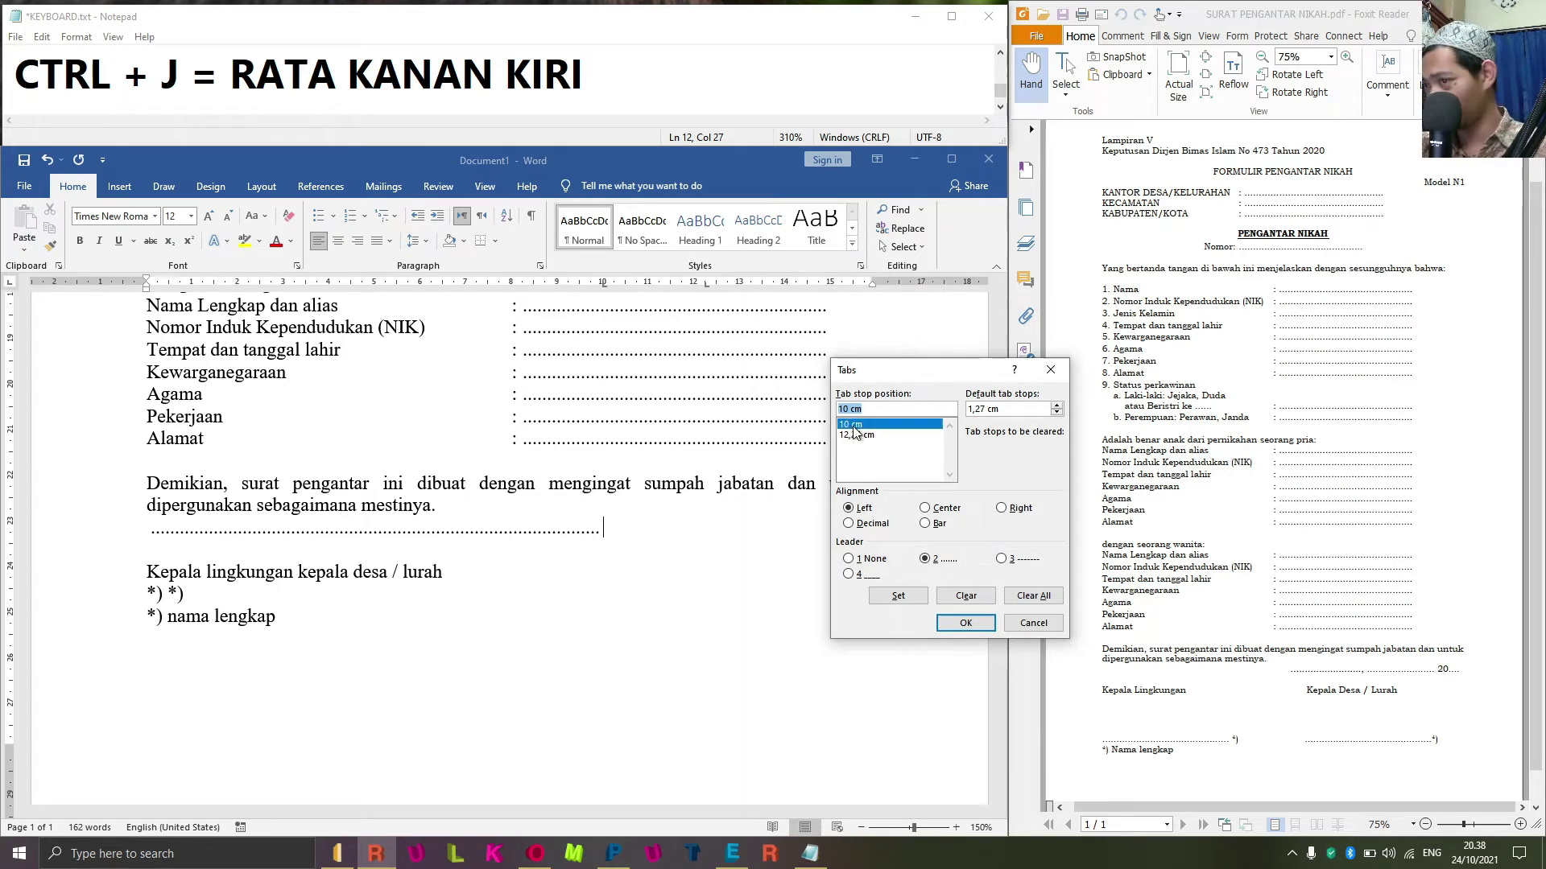
{"action": "left_click", "coordinate": [853, 561]}
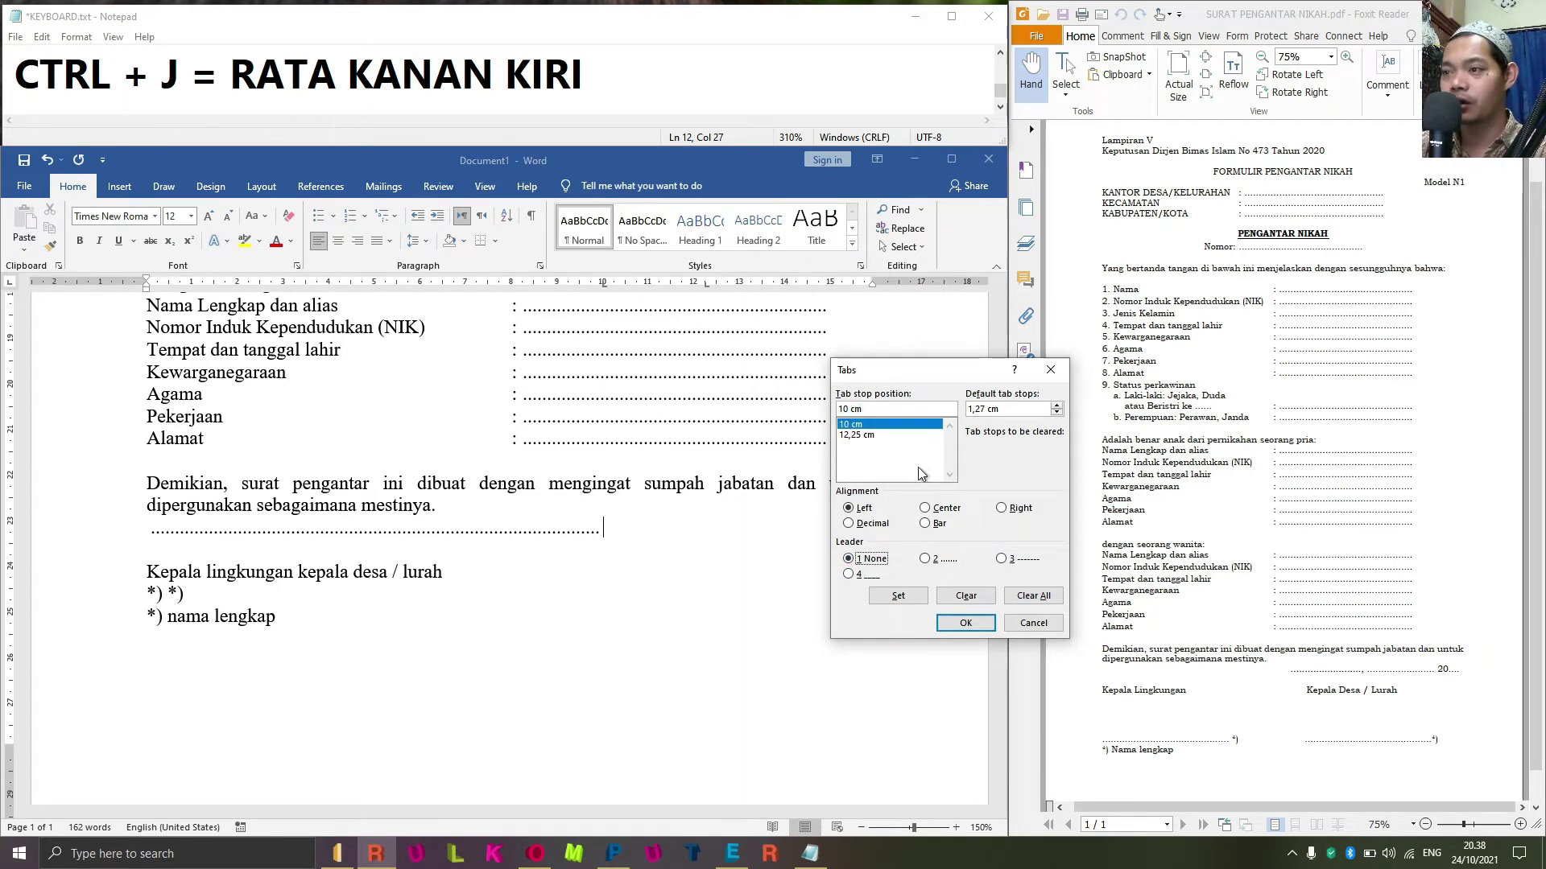
{"action": "left_click", "coordinate": [856, 436]}
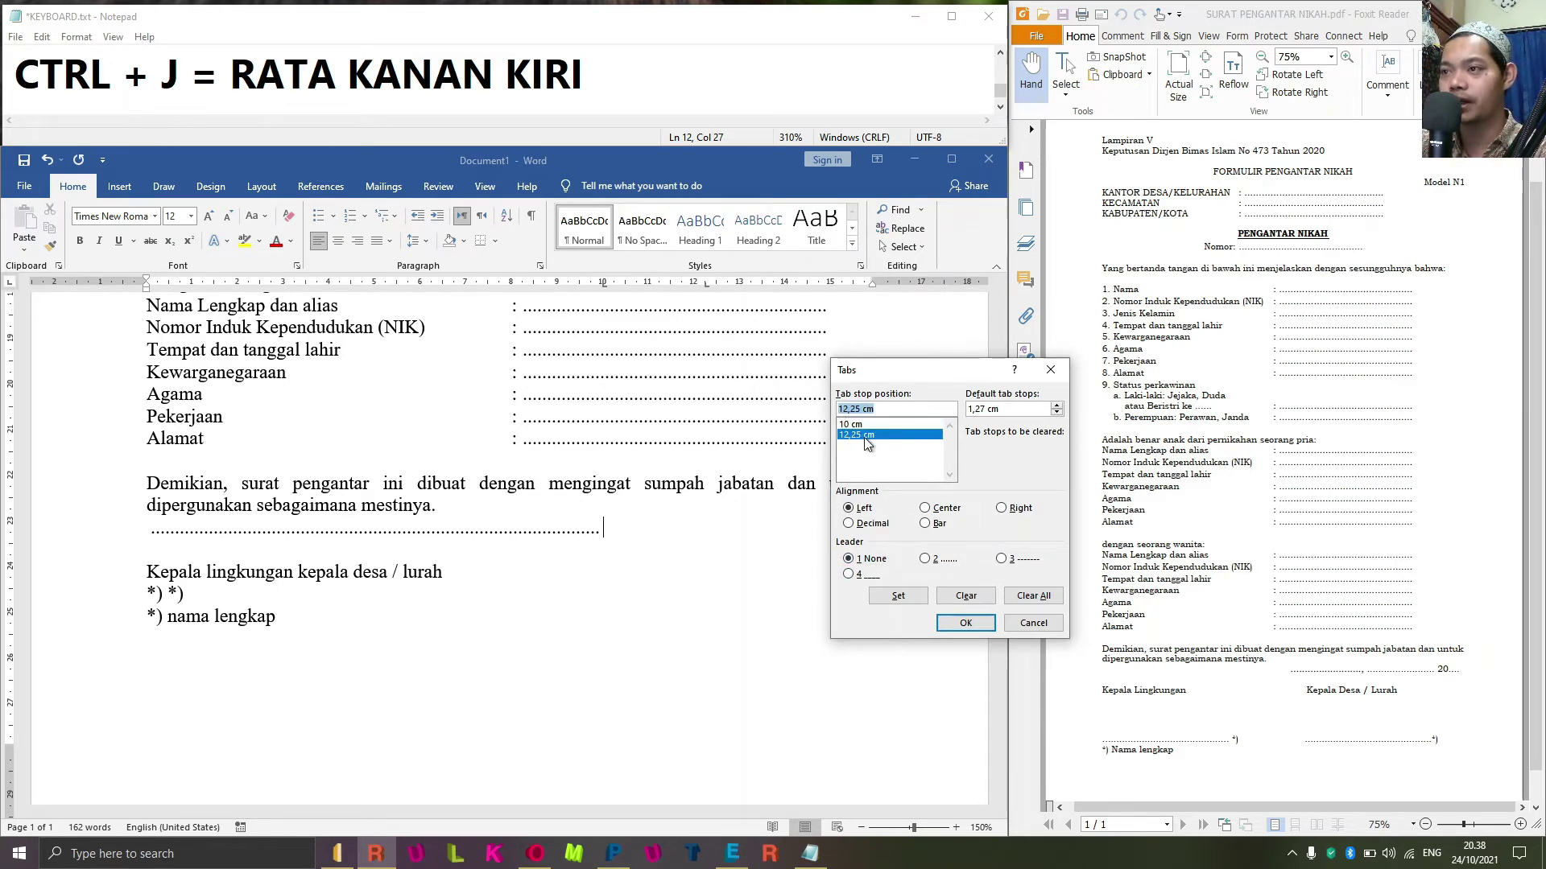
{"action": "left_click", "coordinate": [929, 560]}
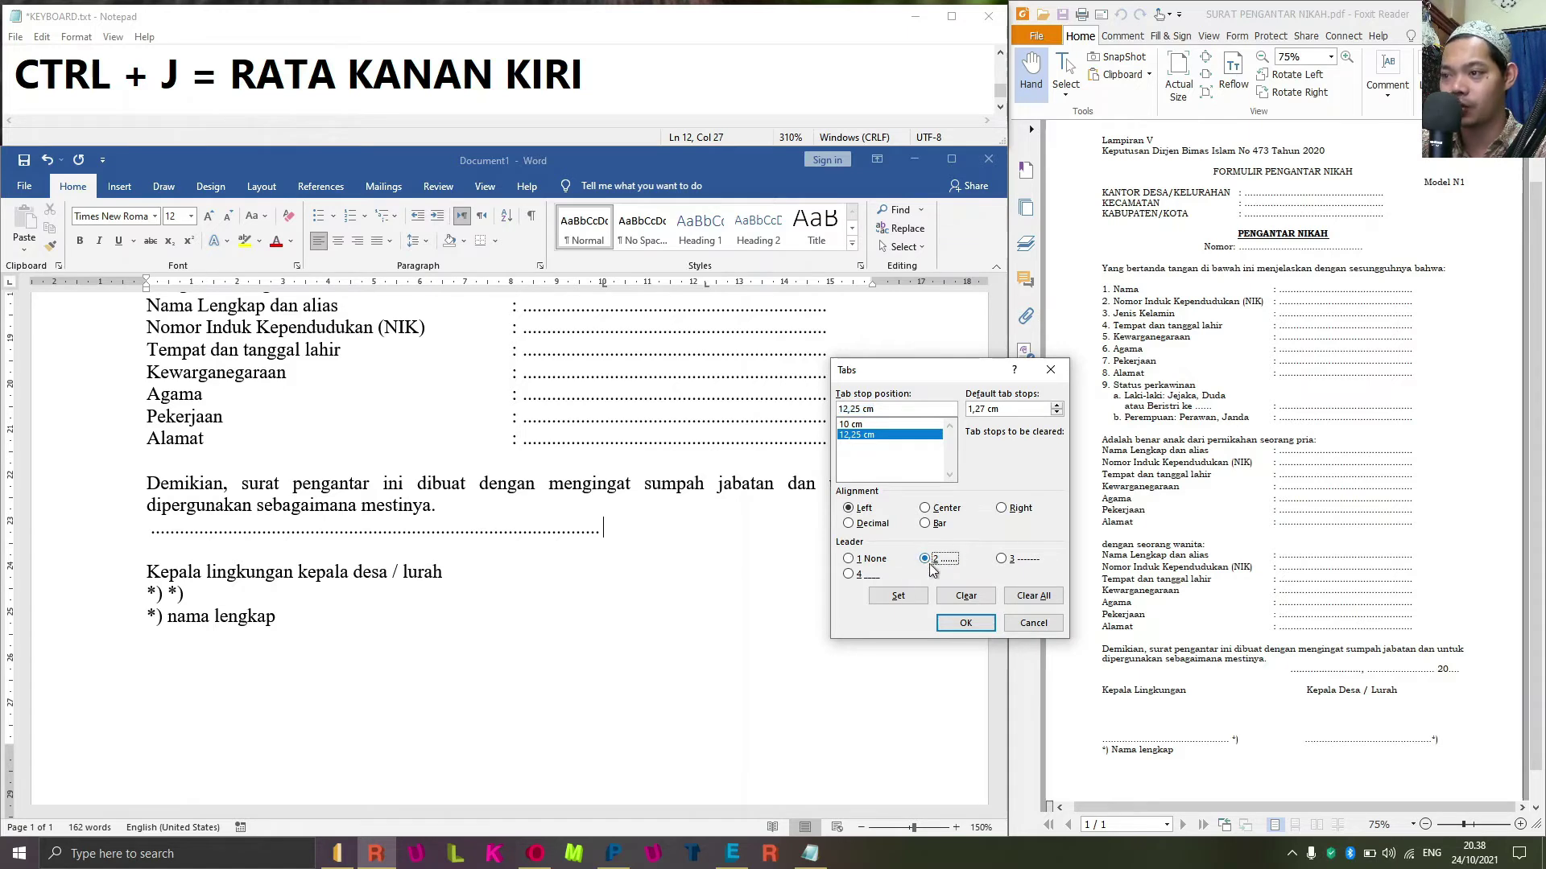
{"action": "left_click", "coordinate": [897, 596]}
{"action": "left_click", "coordinate": [965, 623]}
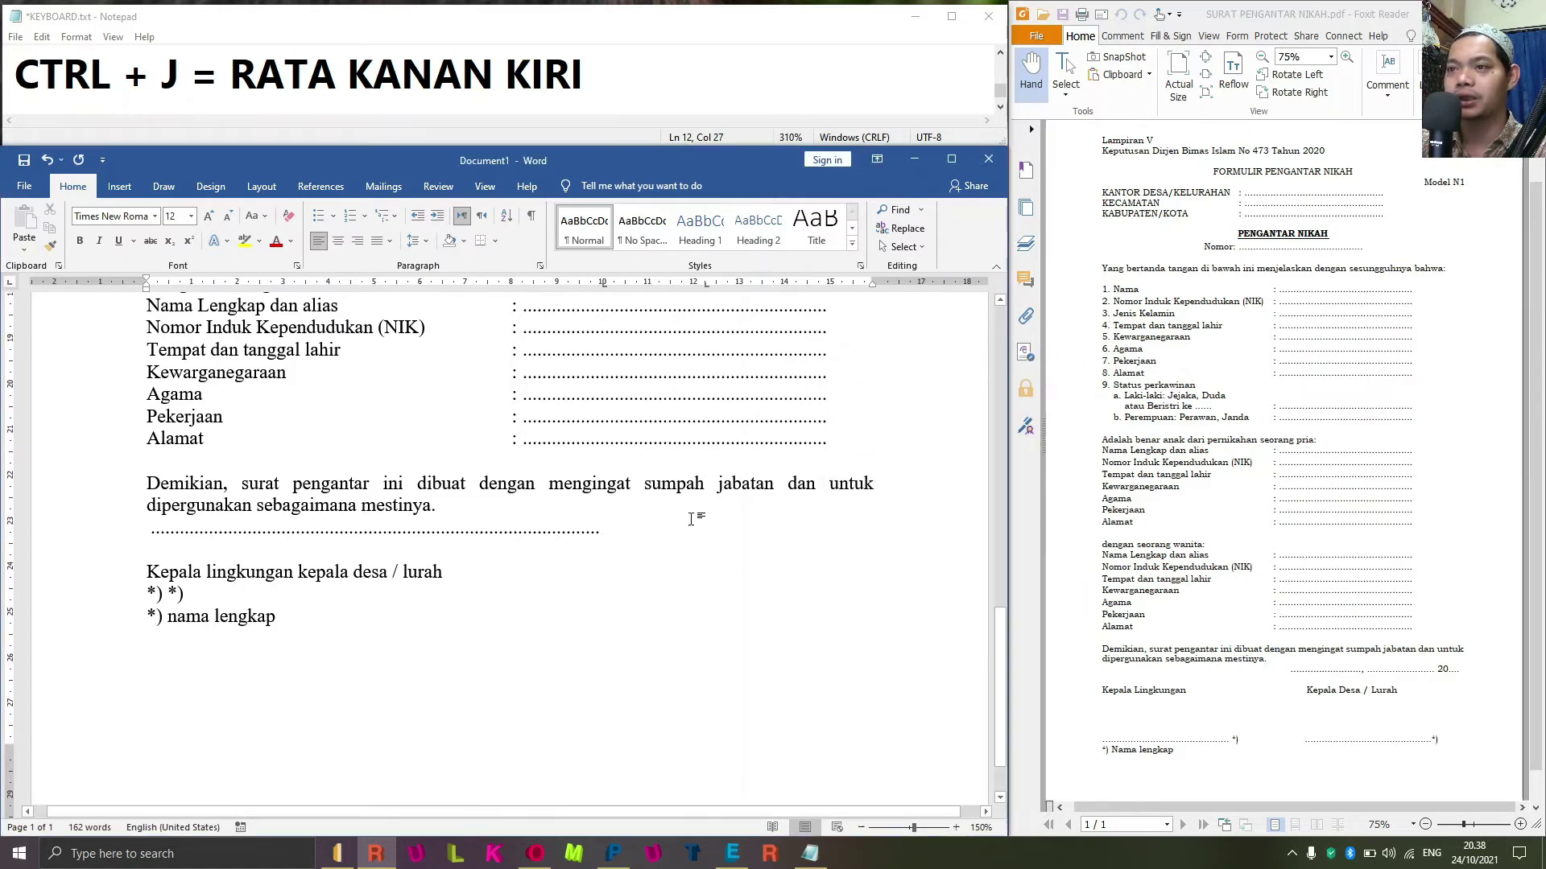
Reset the 10 cm tab stop to no leader so no dots precede it.
{"action": "left_click", "coordinate": [641, 531]}
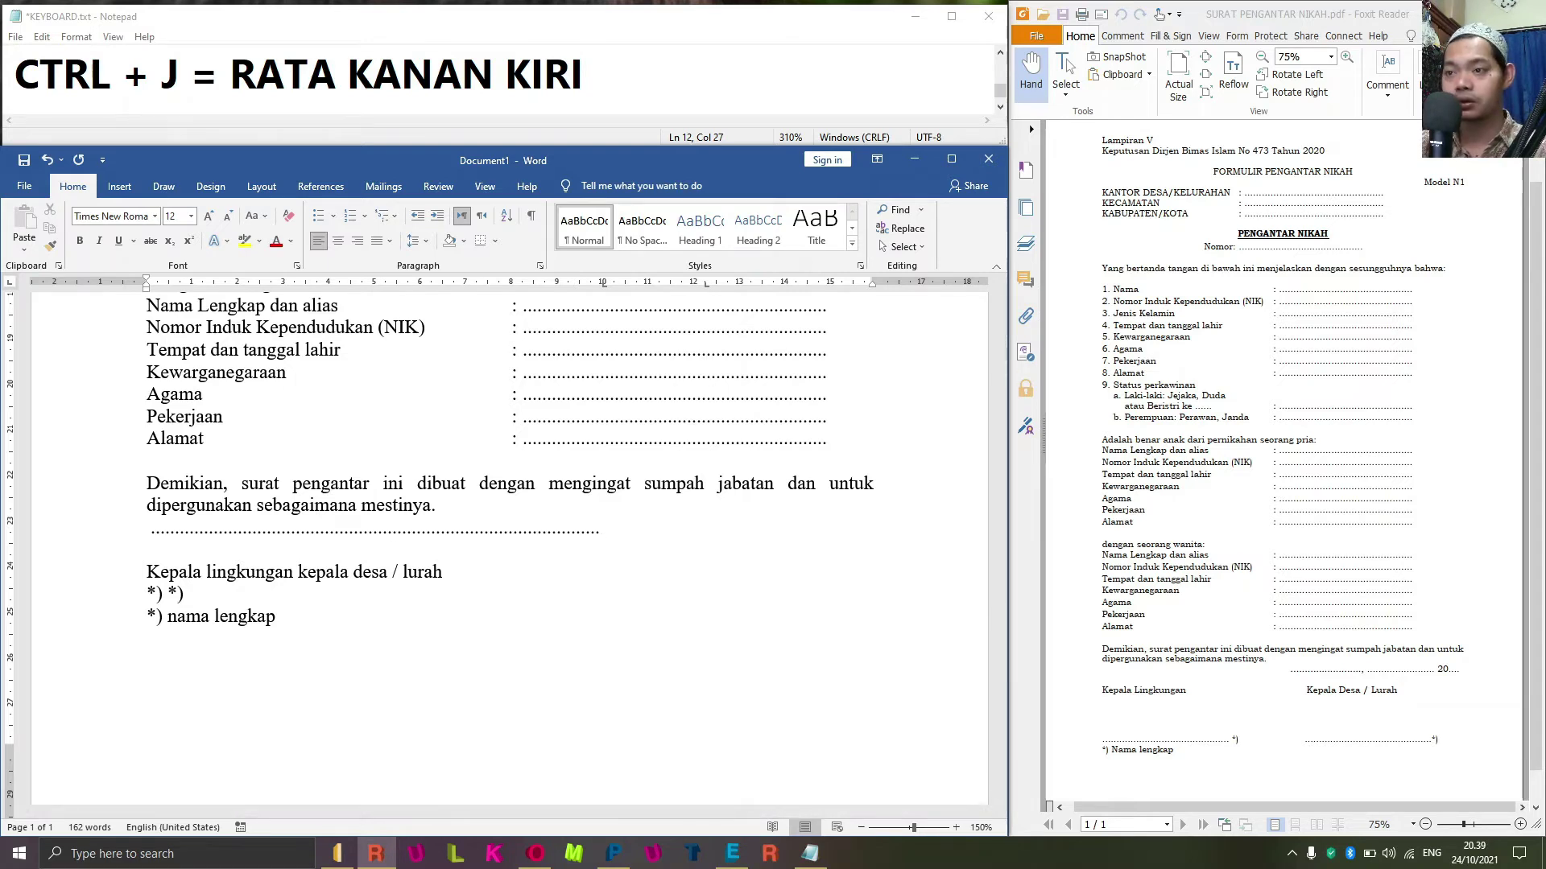
{"action": "double_click", "coordinate": [605, 286]}
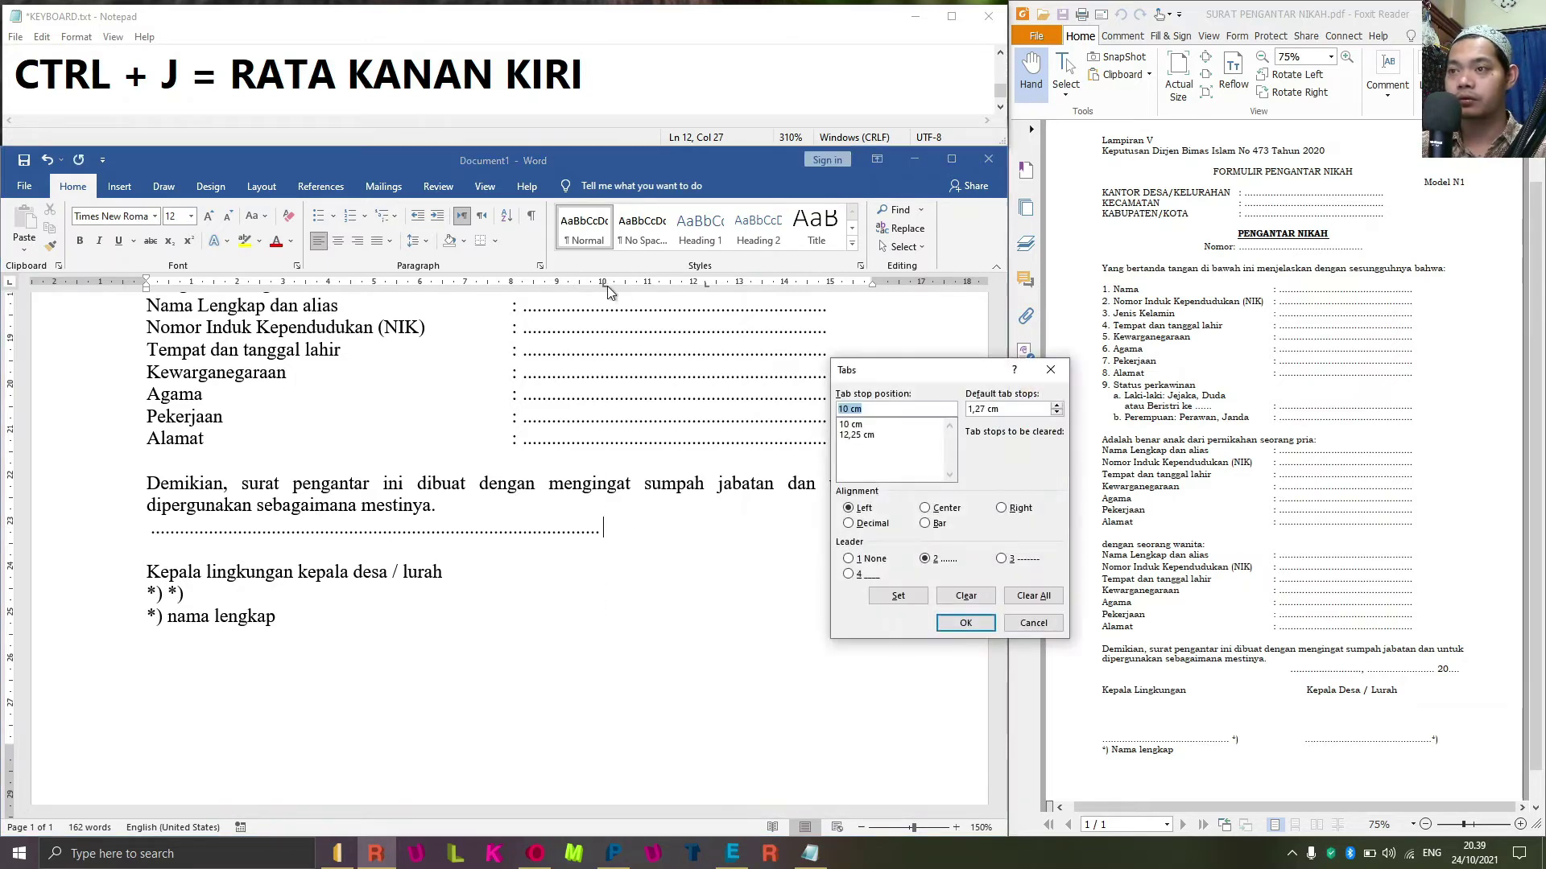
{"action": "left_click", "coordinate": [858, 425]}
{"action": "left_click", "coordinate": [849, 559]}
{"action": "left_click", "coordinate": [898, 595]}
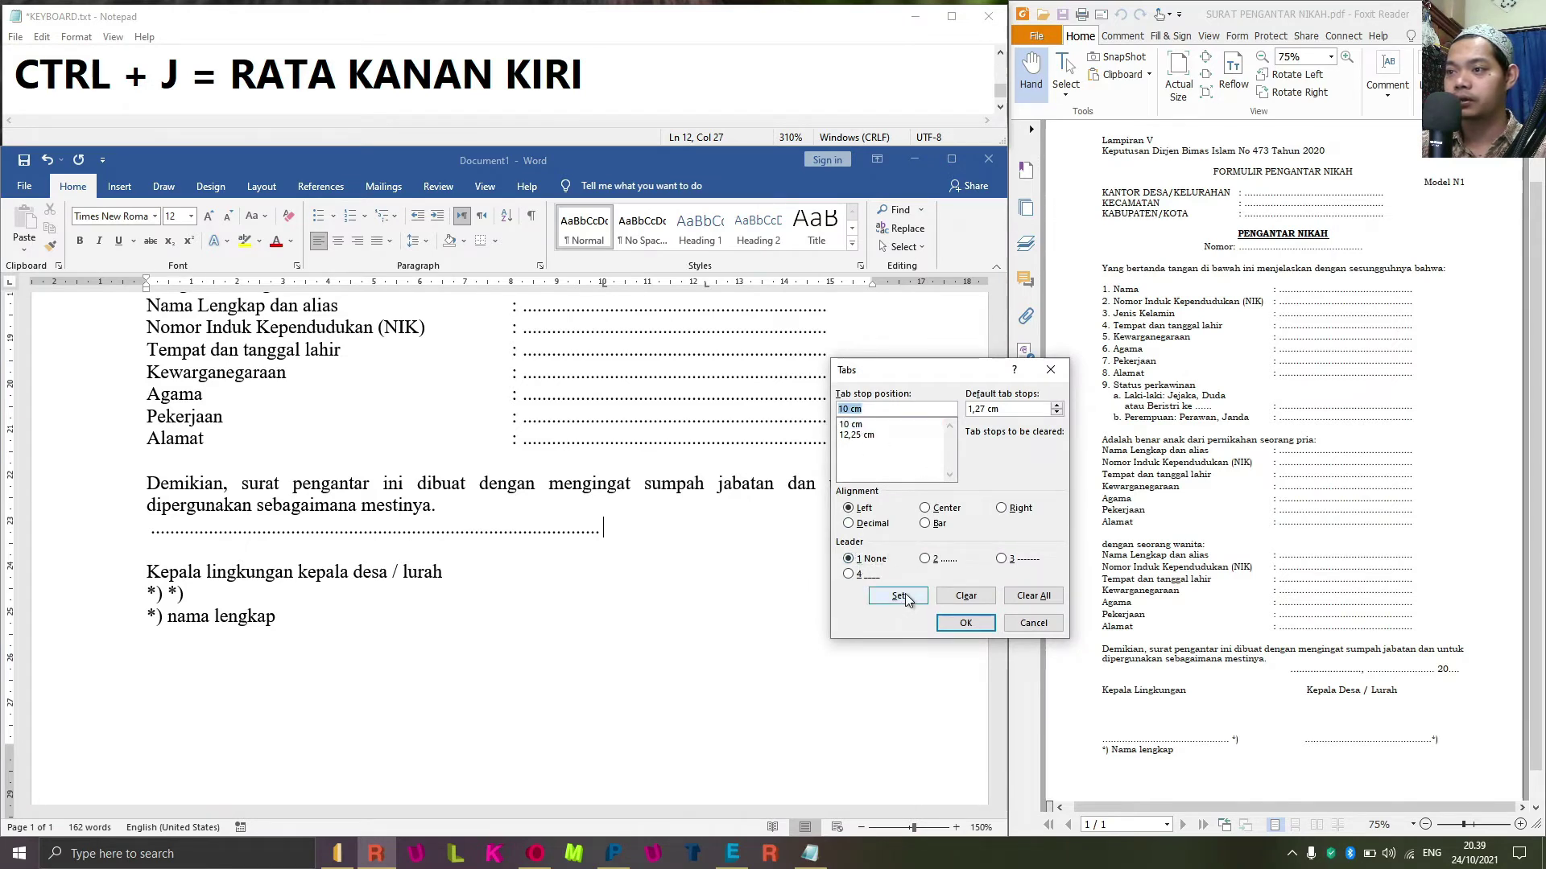
{"action": "left_click", "coordinate": [855, 425]}
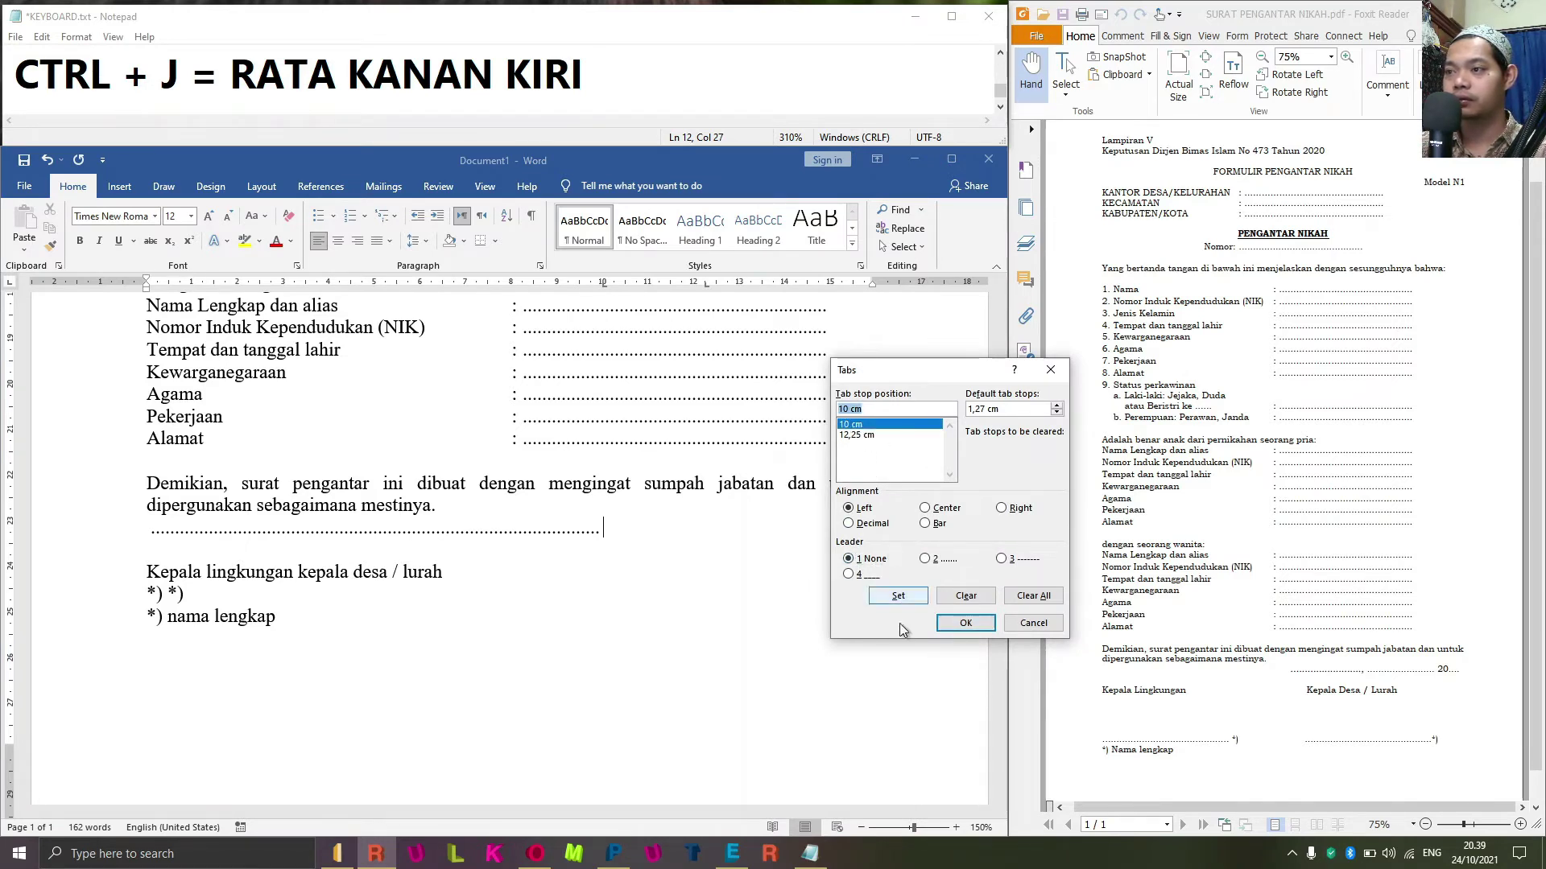
{"action": "left_click", "coordinate": [965, 624]}
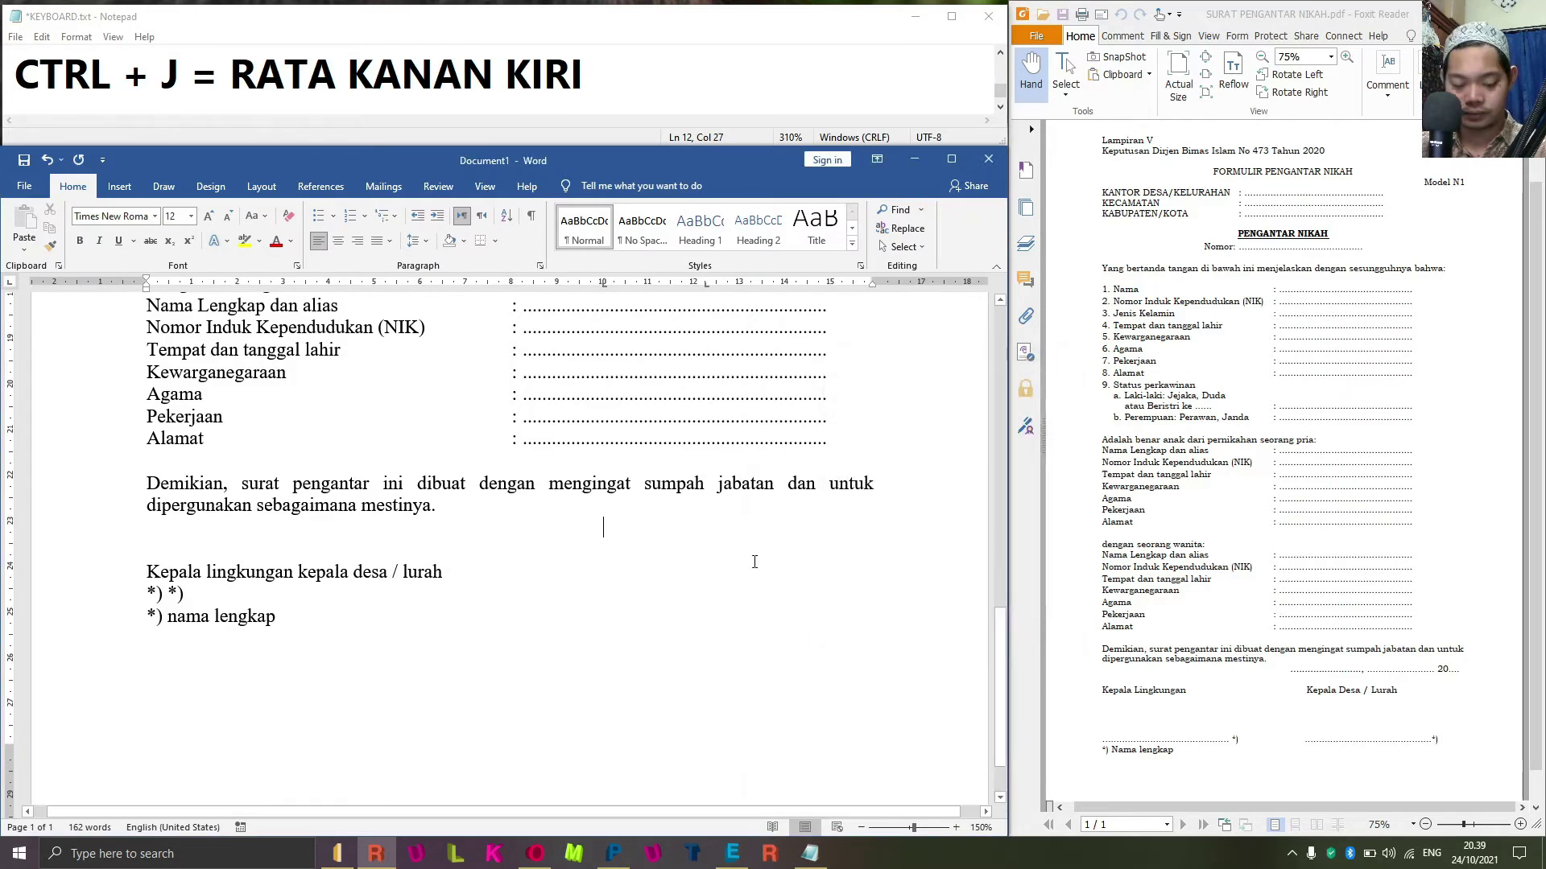
Start the date line with a dotted place and comma, and give 14,5 cm a dotted leader.
{"action": "key", "text": "Tab"}
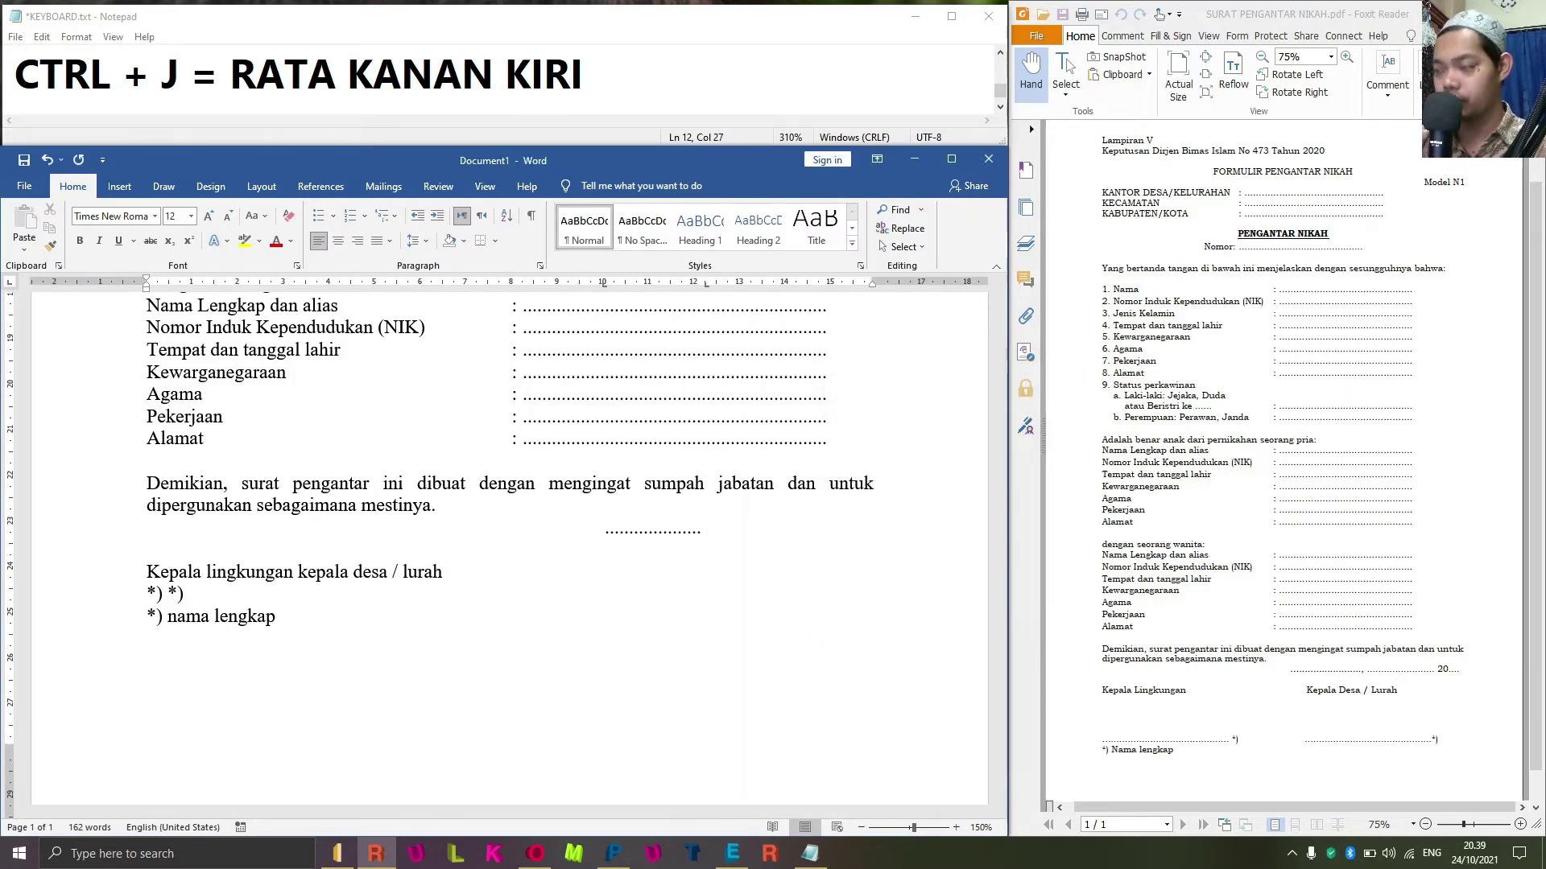
{"action": "type", "text": ","}
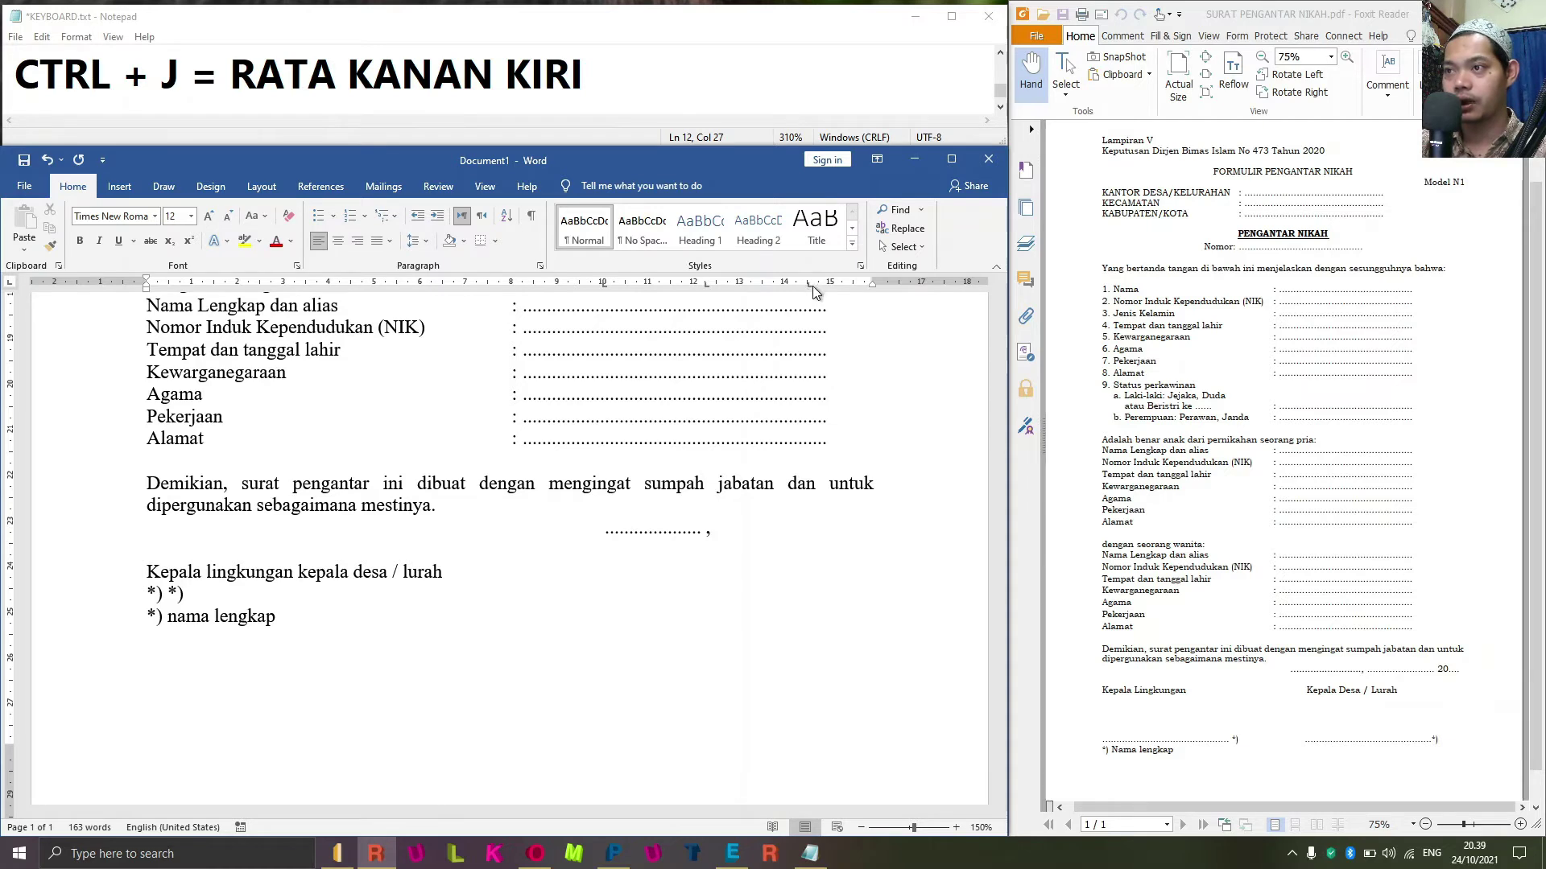
{"action": "double_click", "coordinate": [810, 287]}
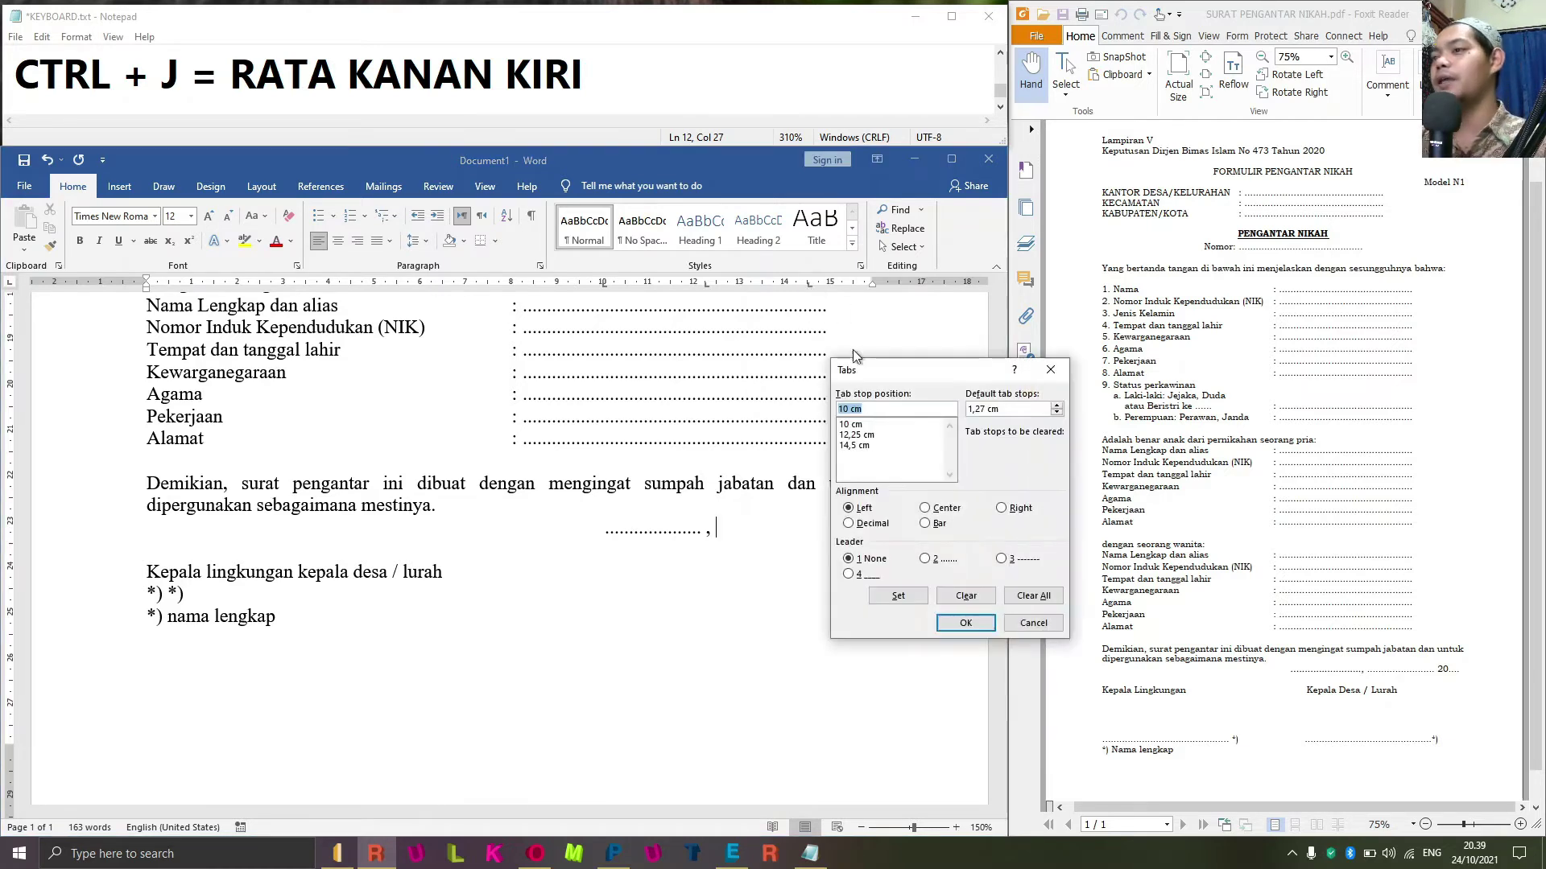
{"action": "left_click", "coordinate": [855, 445]}
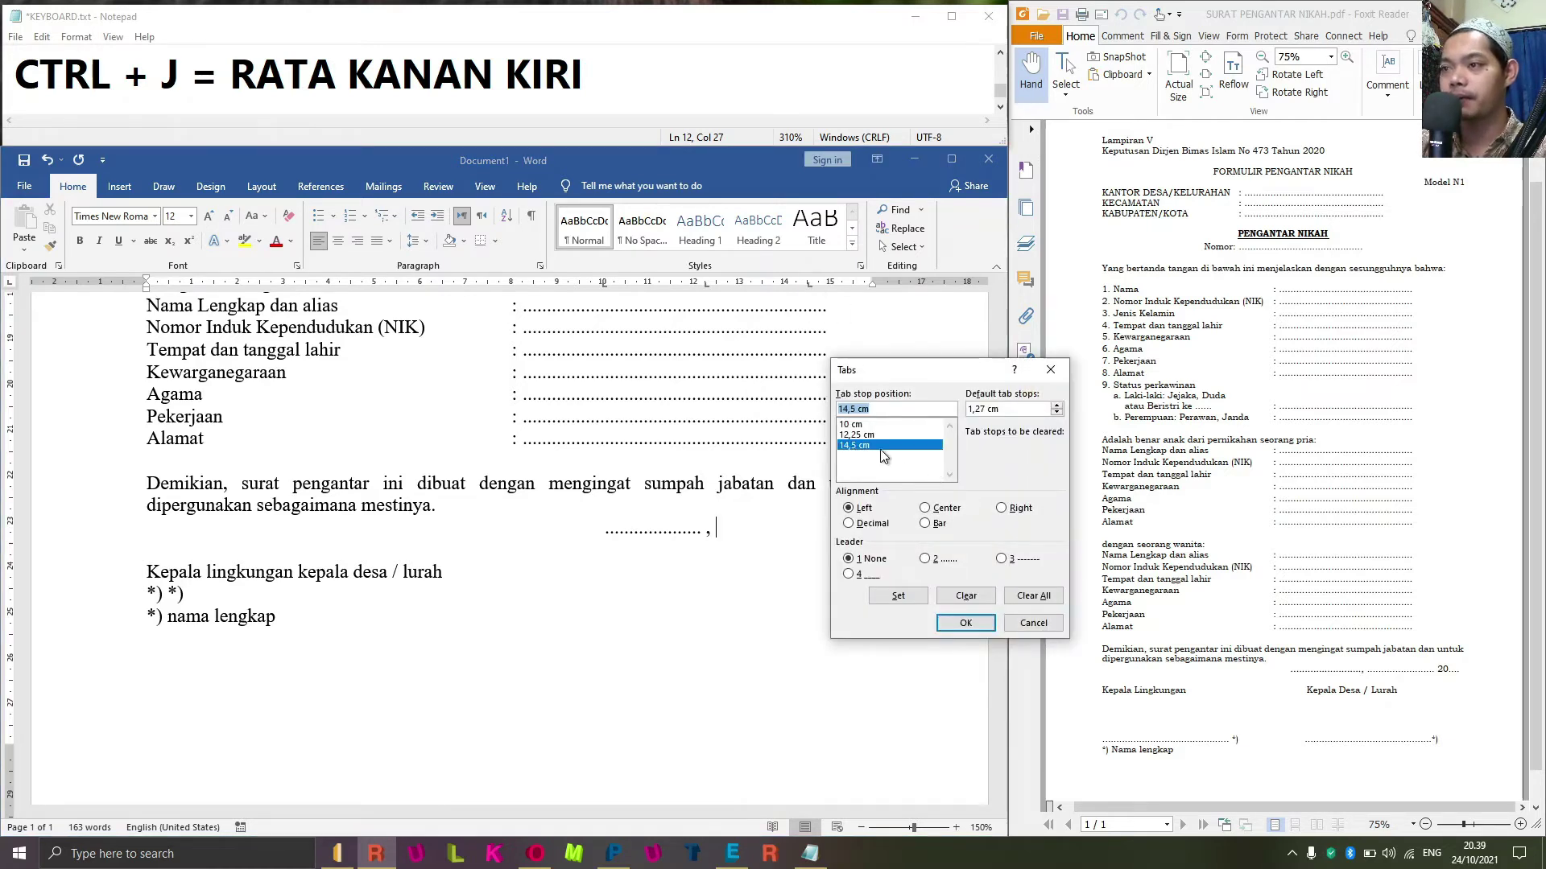
{"action": "left_click", "coordinate": [926, 558]}
{"action": "left_click", "coordinate": [899, 596]}
{"action": "left_click", "coordinate": [976, 628]}
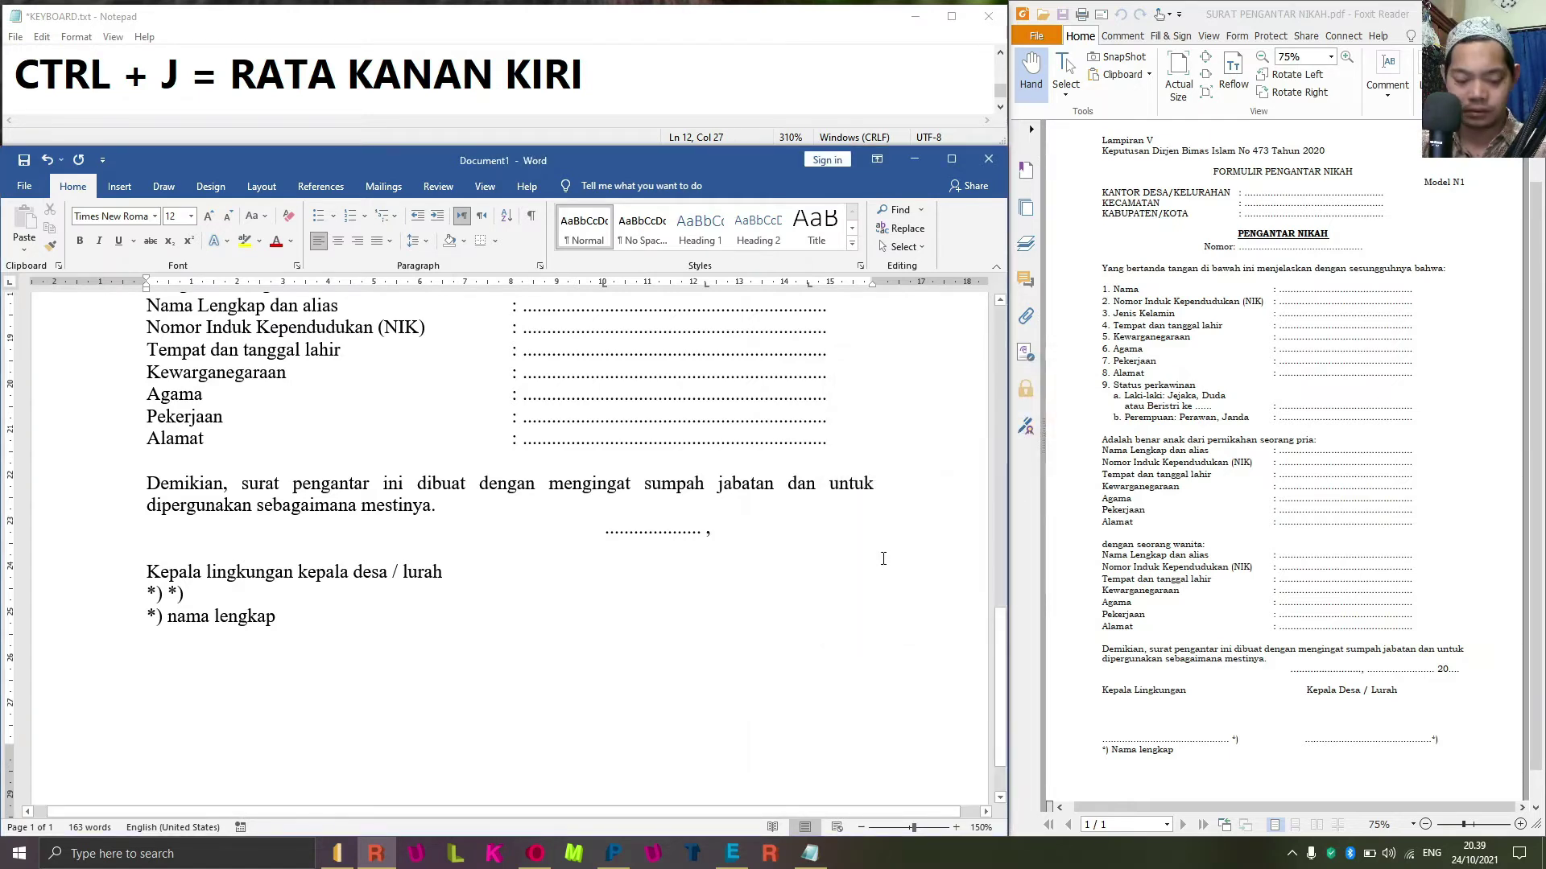
Add the dotted date stretch after the comma and type 20.
{"action": "key", "text": "Tab"}
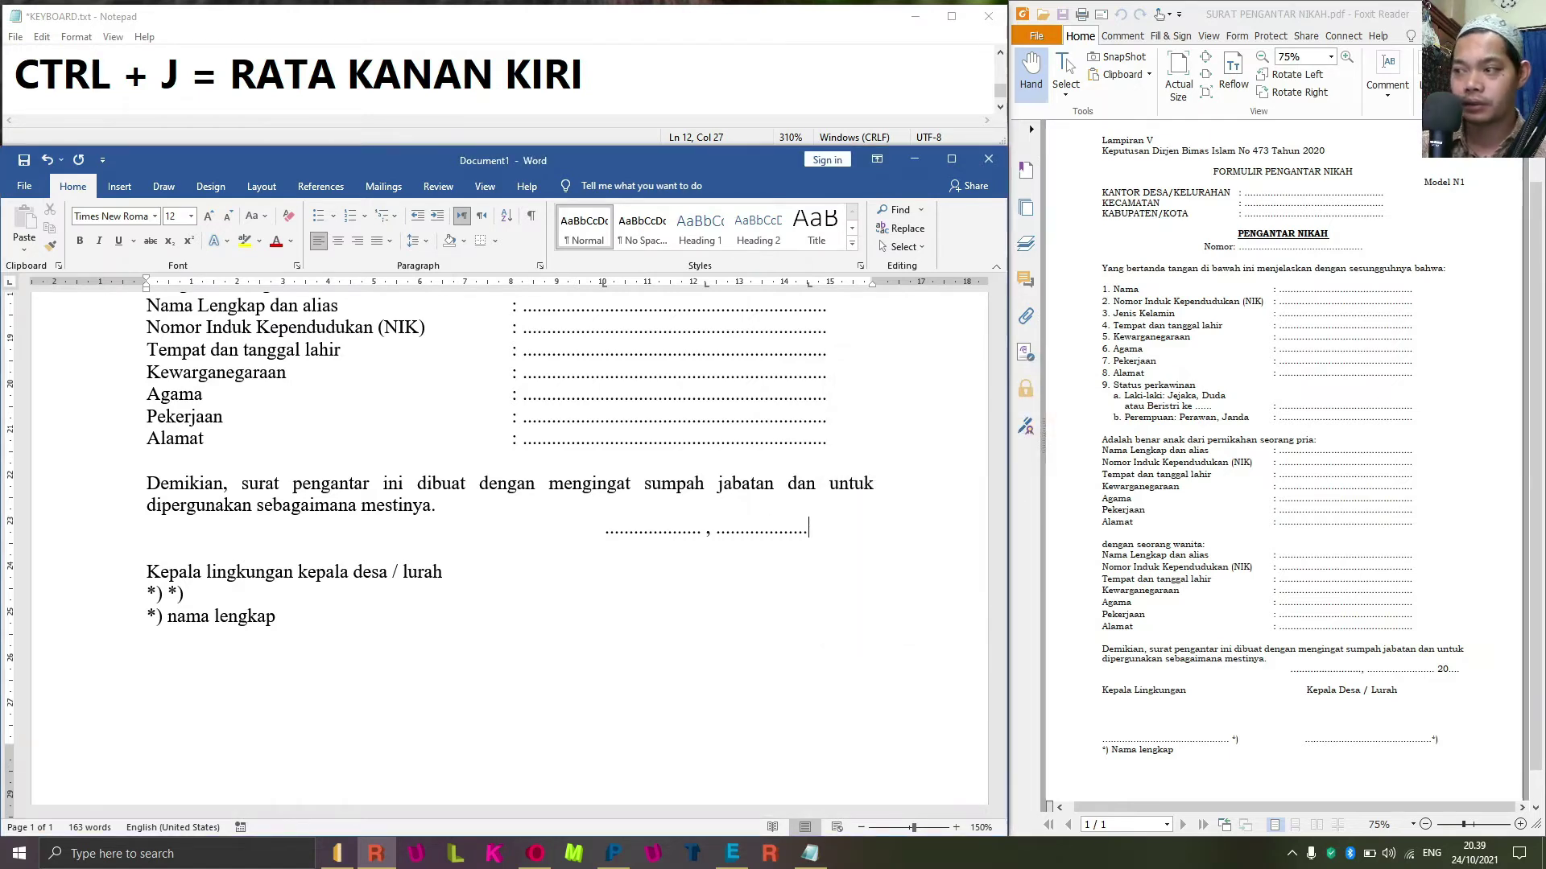
{"action": "type", "text": "20"}
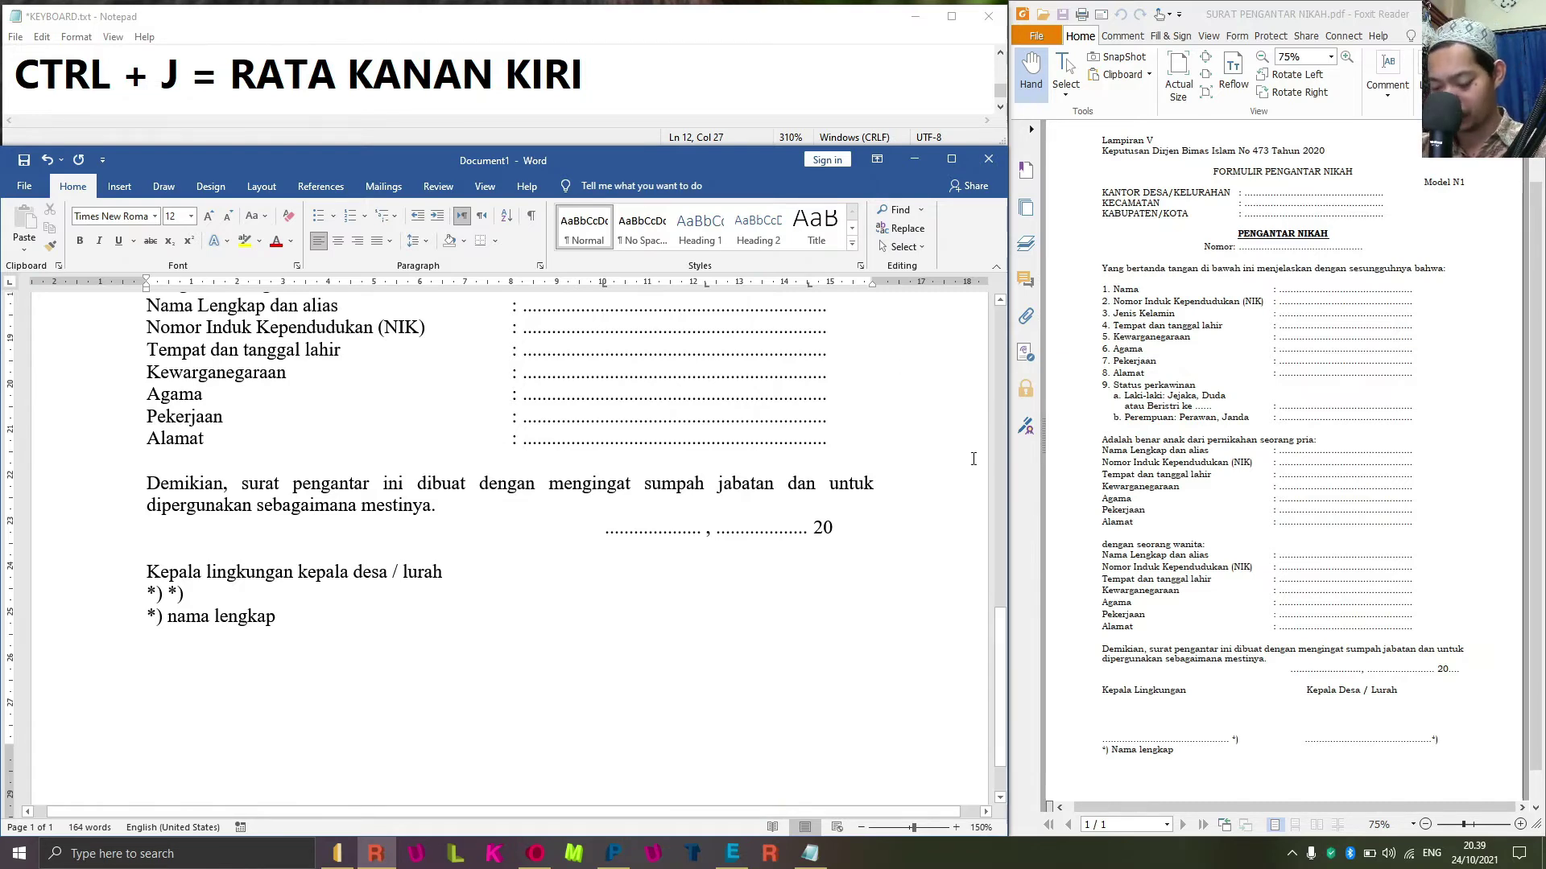
{"action": "type", "text": "...."}
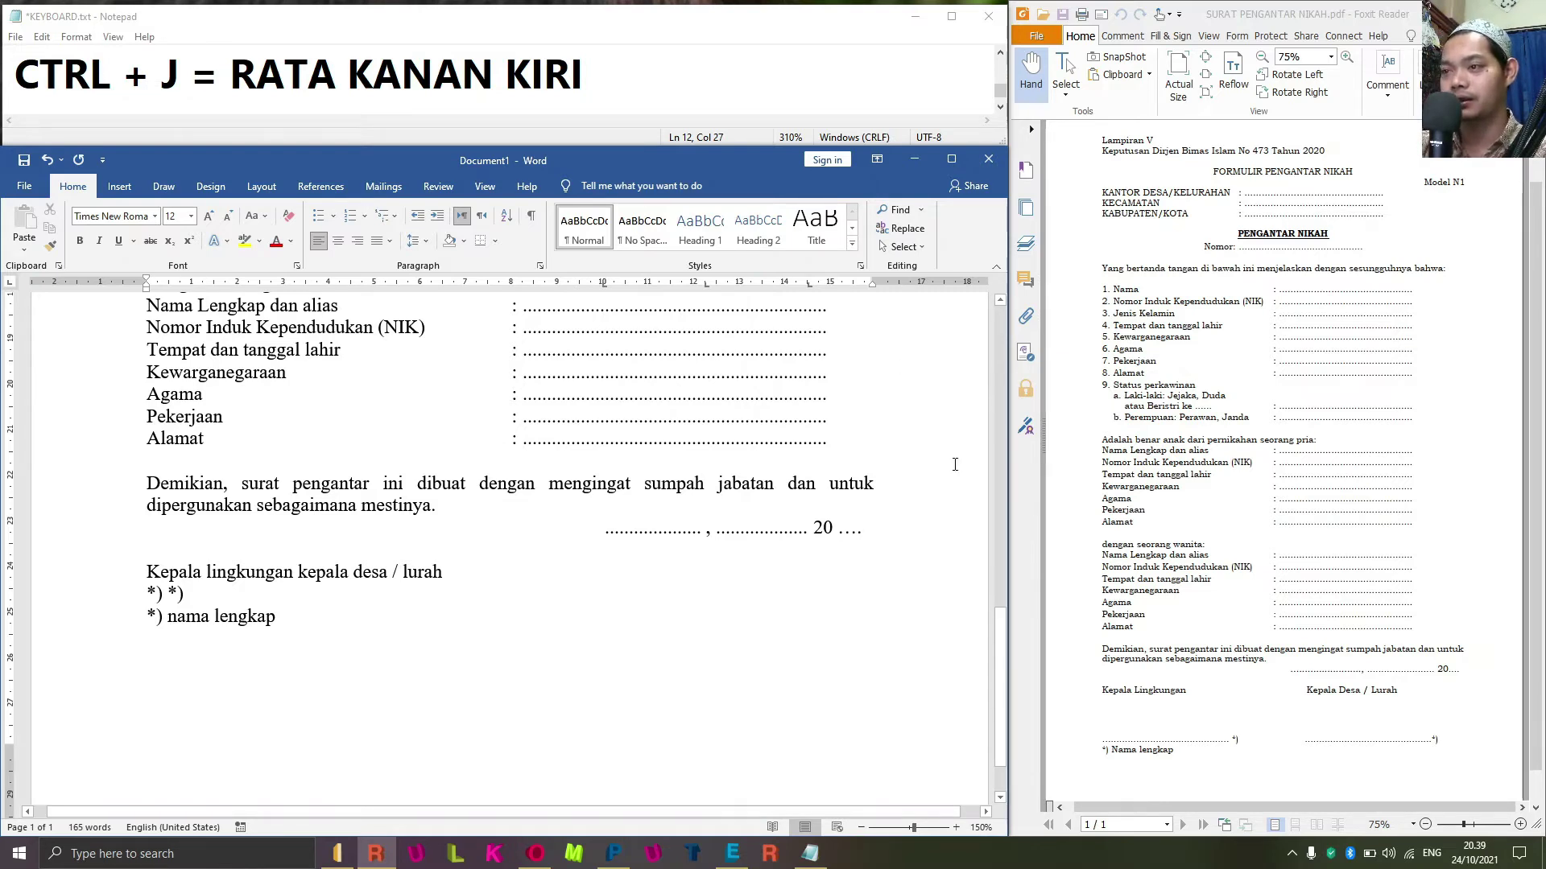
{"action": "key", "text": "BackSpace"}
{"action": "key", "text": "BackSpace"}
{"action": "key", "text": "BackSpace"}
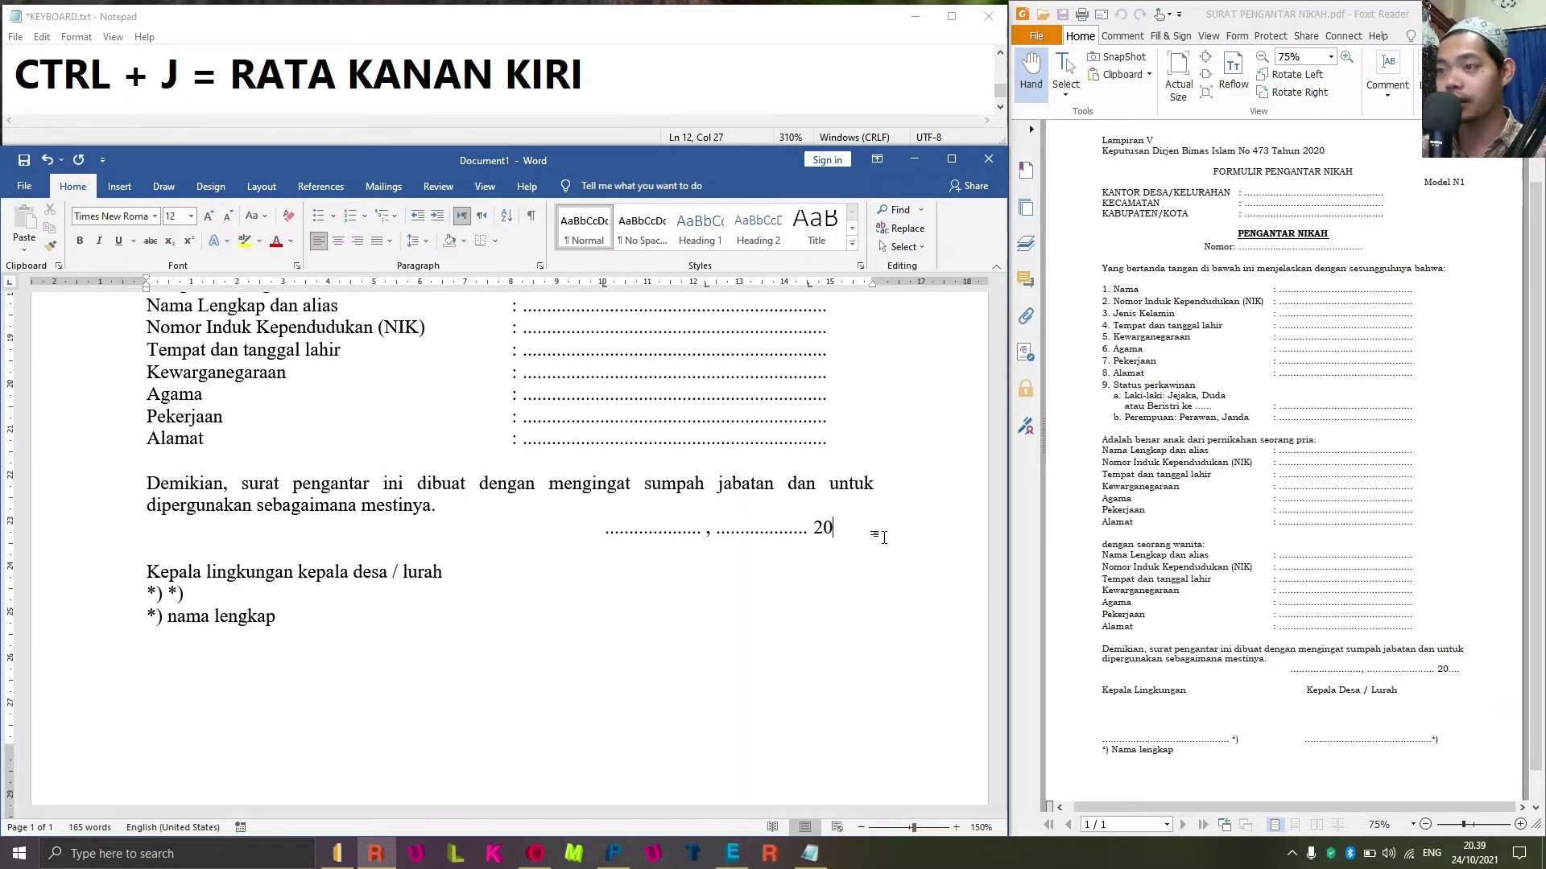
{"action": "left_click", "coordinate": [862, 284]}
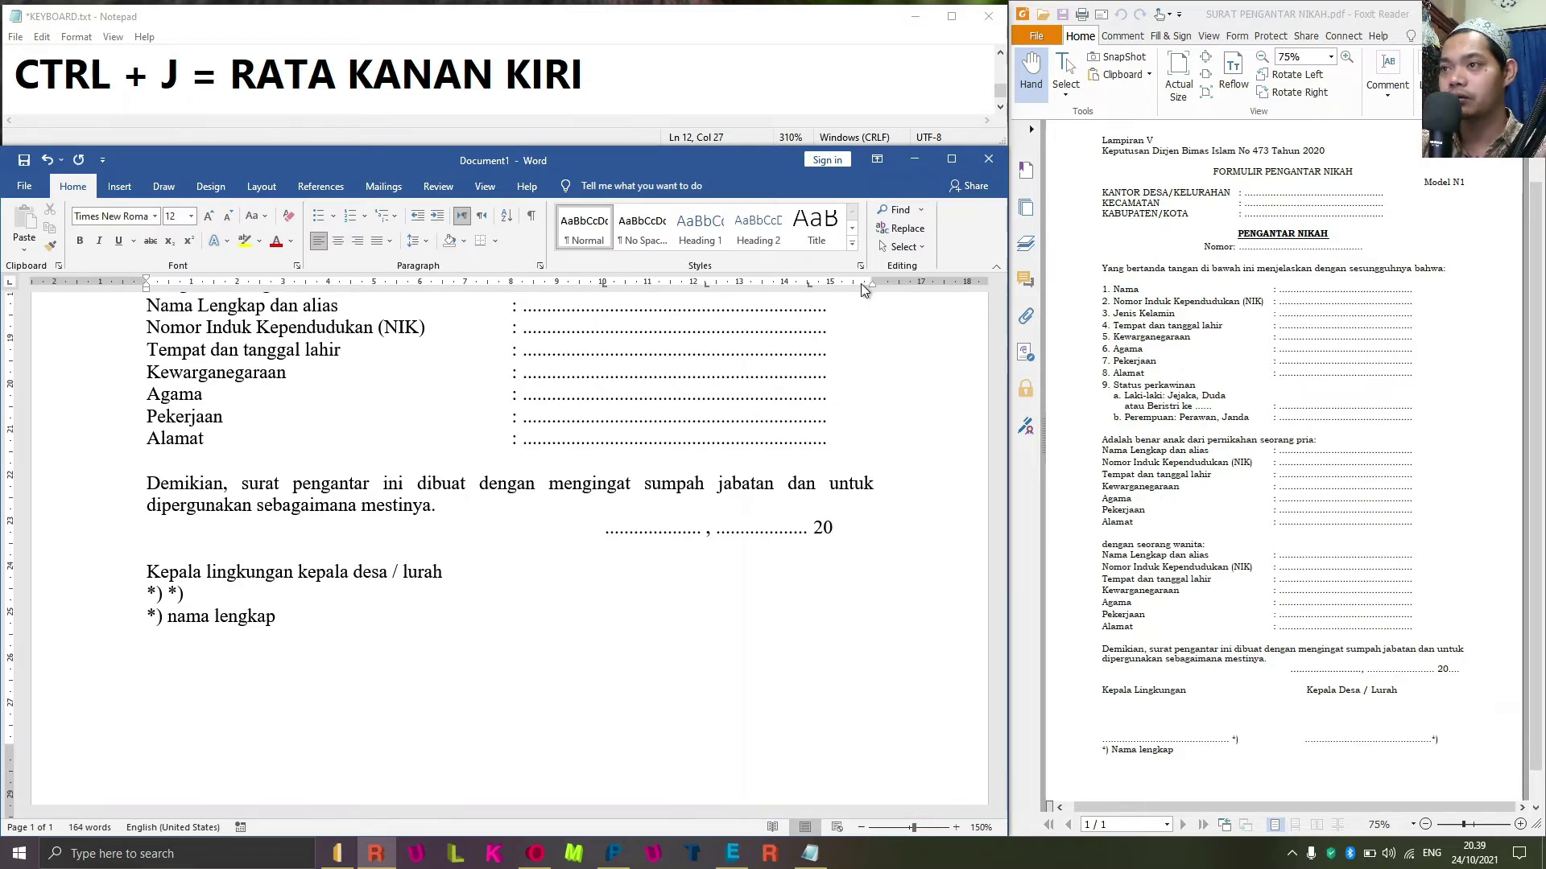
{"action": "double_click", "coordinate": [862, 284]}
{"action": "key", "text": "Escape"}
{"action": "left_click", "coordinate": [854, 282]}
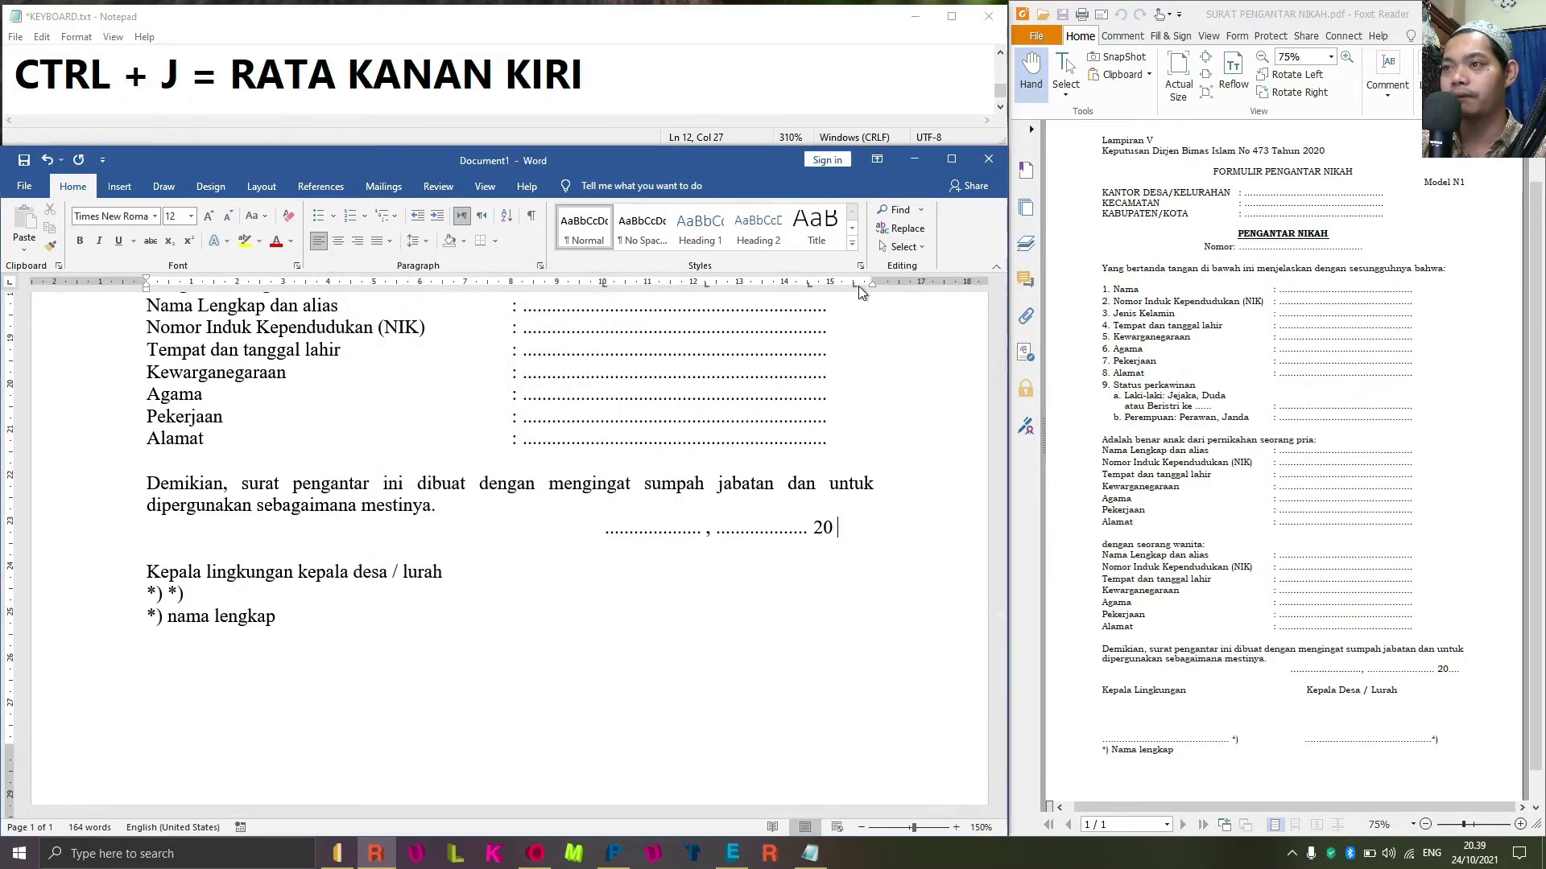
Add dots after 20 via a dotted 15,5 cm tab stop, moved to about 14.8 cm.
{"action": "double_click", "coordinate": [856, 285]}
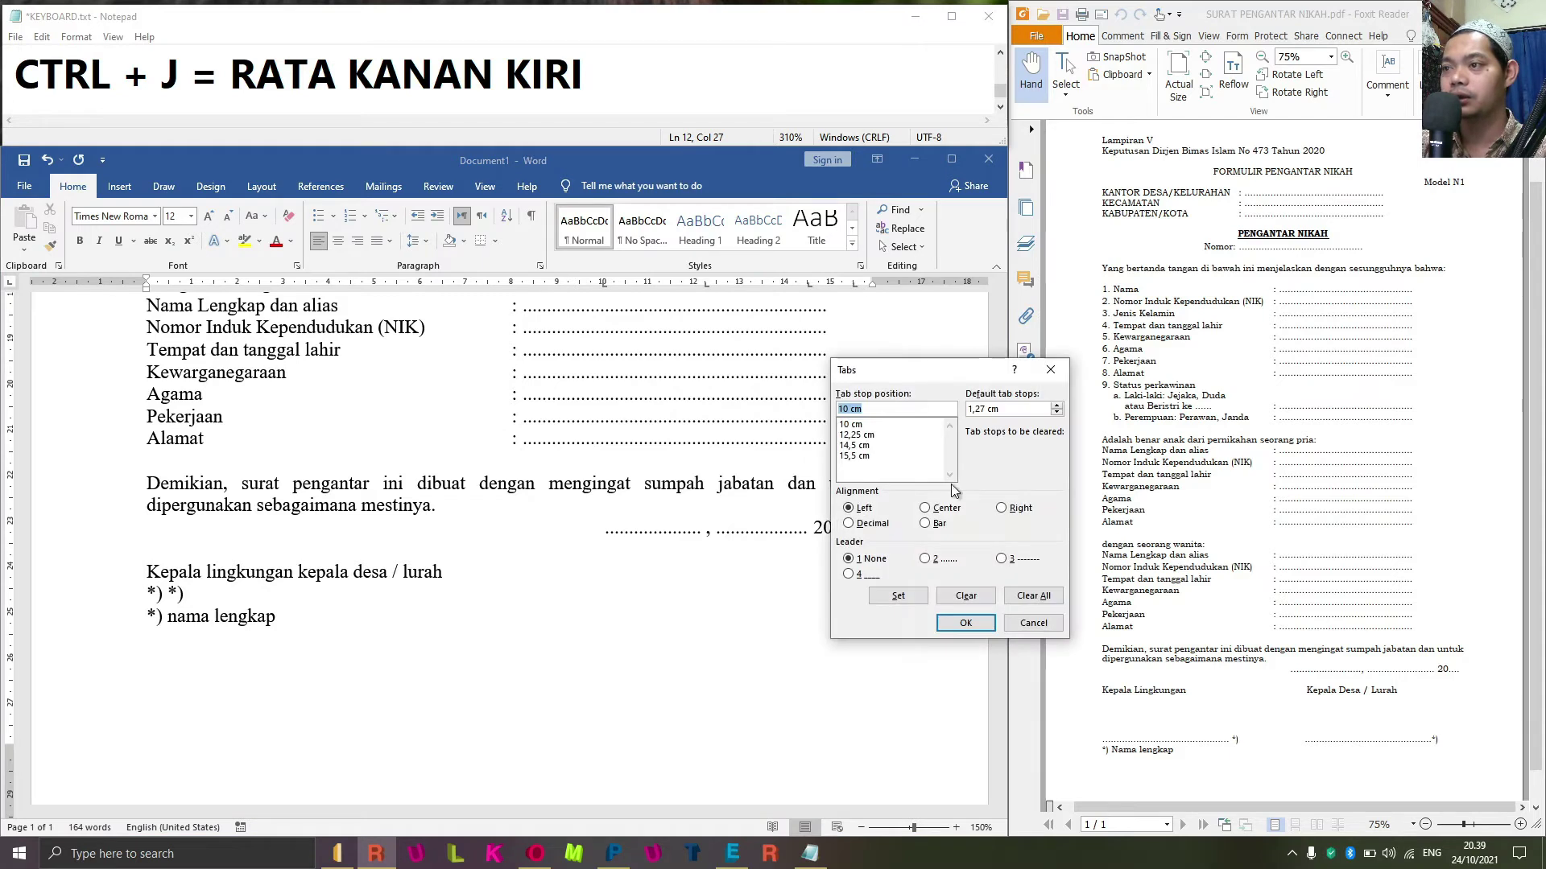
{"action": "left_click", "coordinate": [855, 455]}
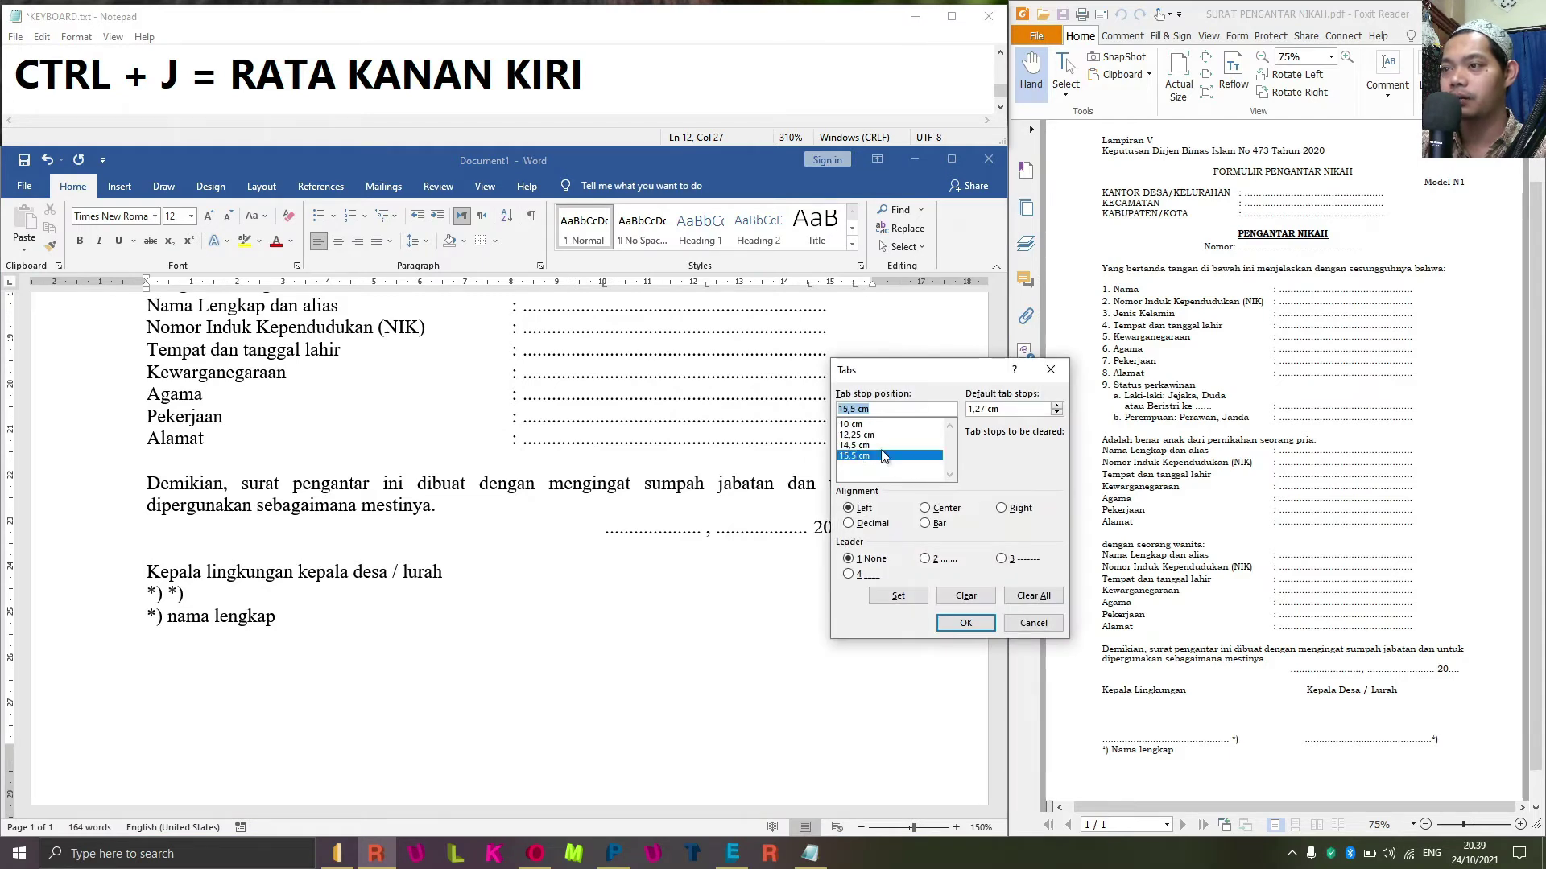
{"action": "left_click", "coordinate": [937, 561]}
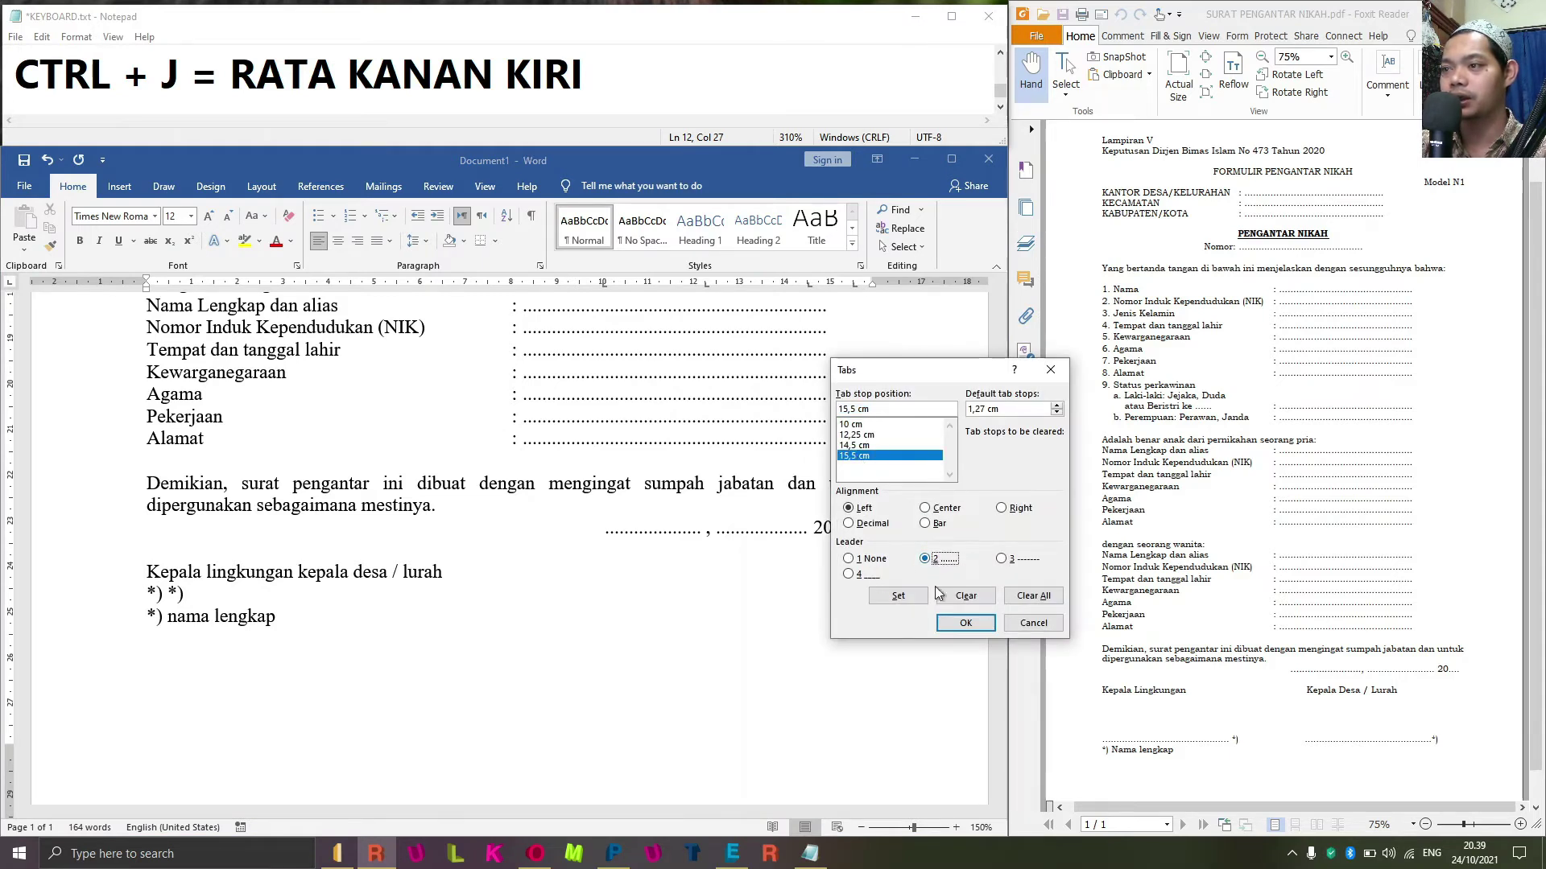
{"action": "left_click", "coordinate": [966, 624]}
{"action": "key", "text": "Tab"}
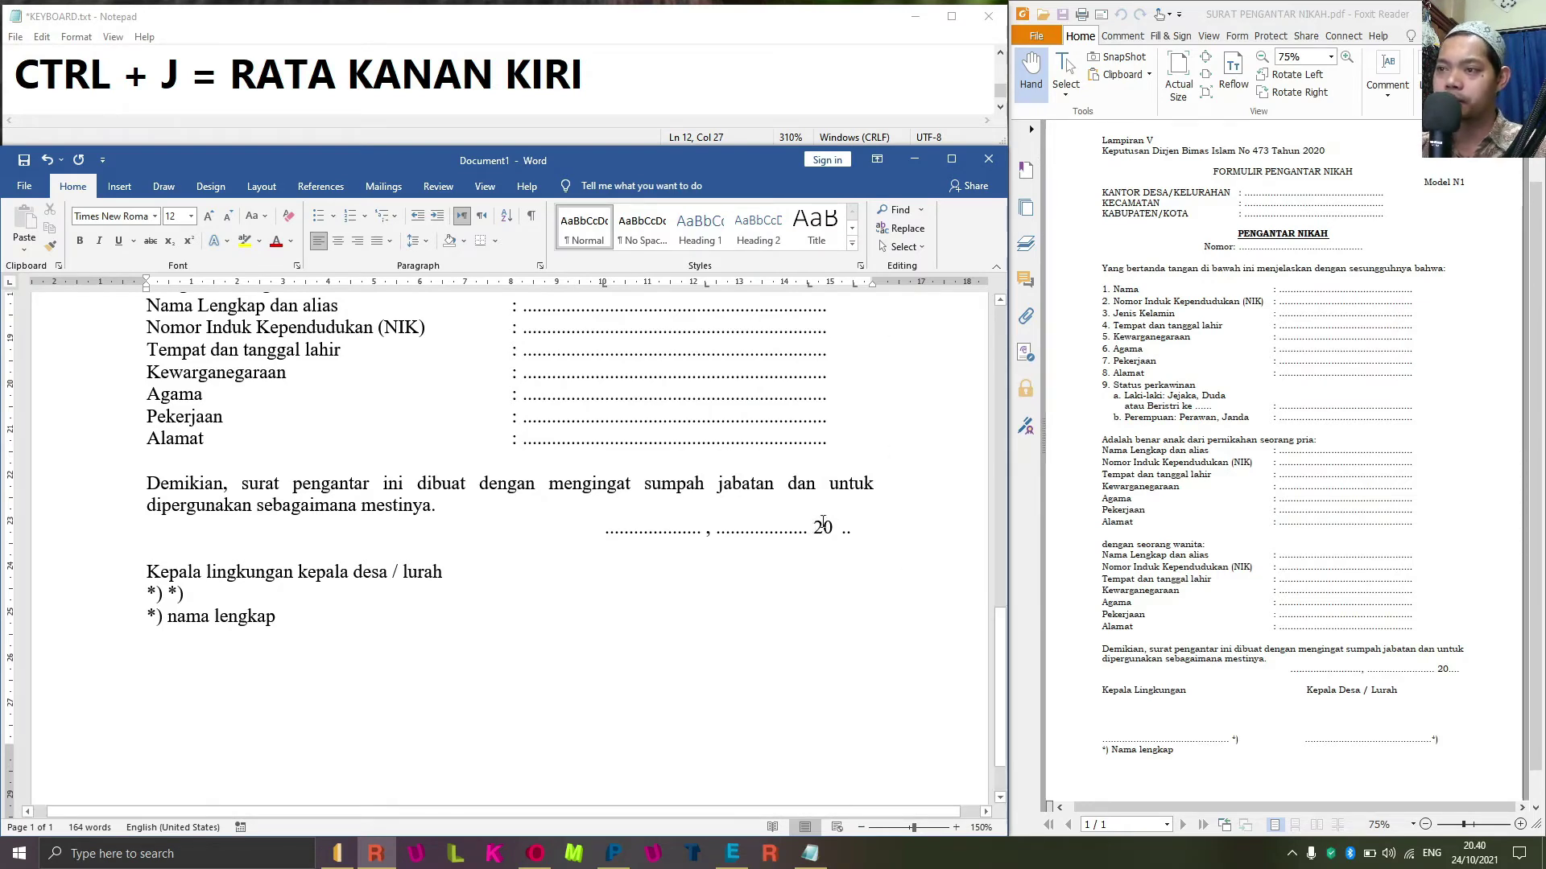
{"action": "left_click_drag", "start_coordinate": [811, 288], "coordinate": [791, 287]}
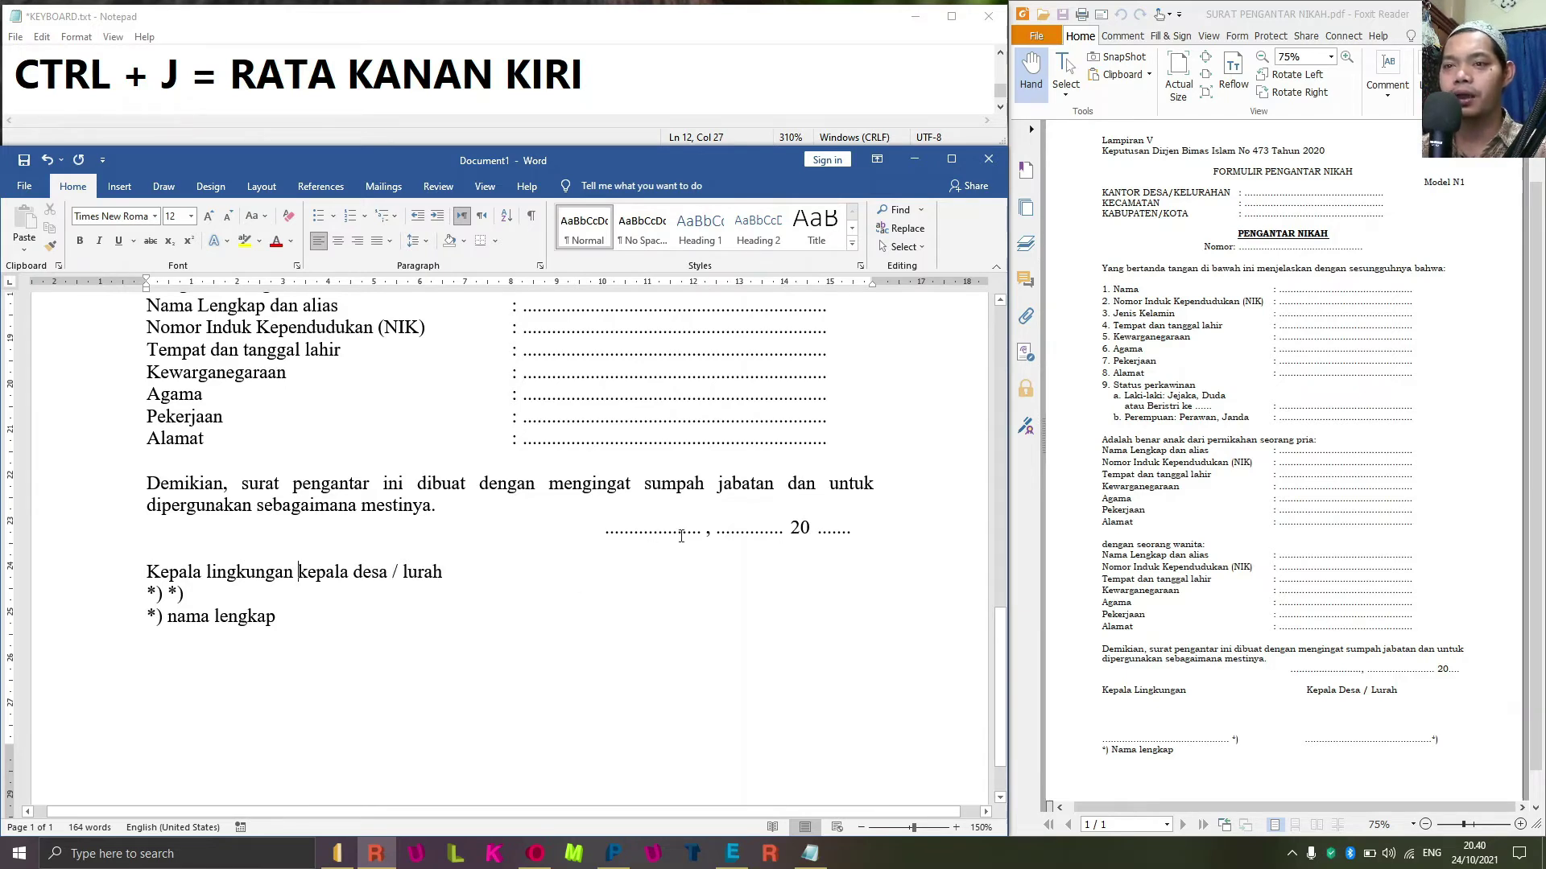
{"action": "key", "text": "ctrl+Right"}
{"action": "key", "text": "ctrl+shift+Right"}
{"action": "key", "text": "ctrl+shift+Right"}
{"action": "key", "text": "ctrl+shift+Right"}
{"action": "key", "text": "ctrl+shift+Right"}
{"action": "key", "text": "ctrl+shift+Right"}
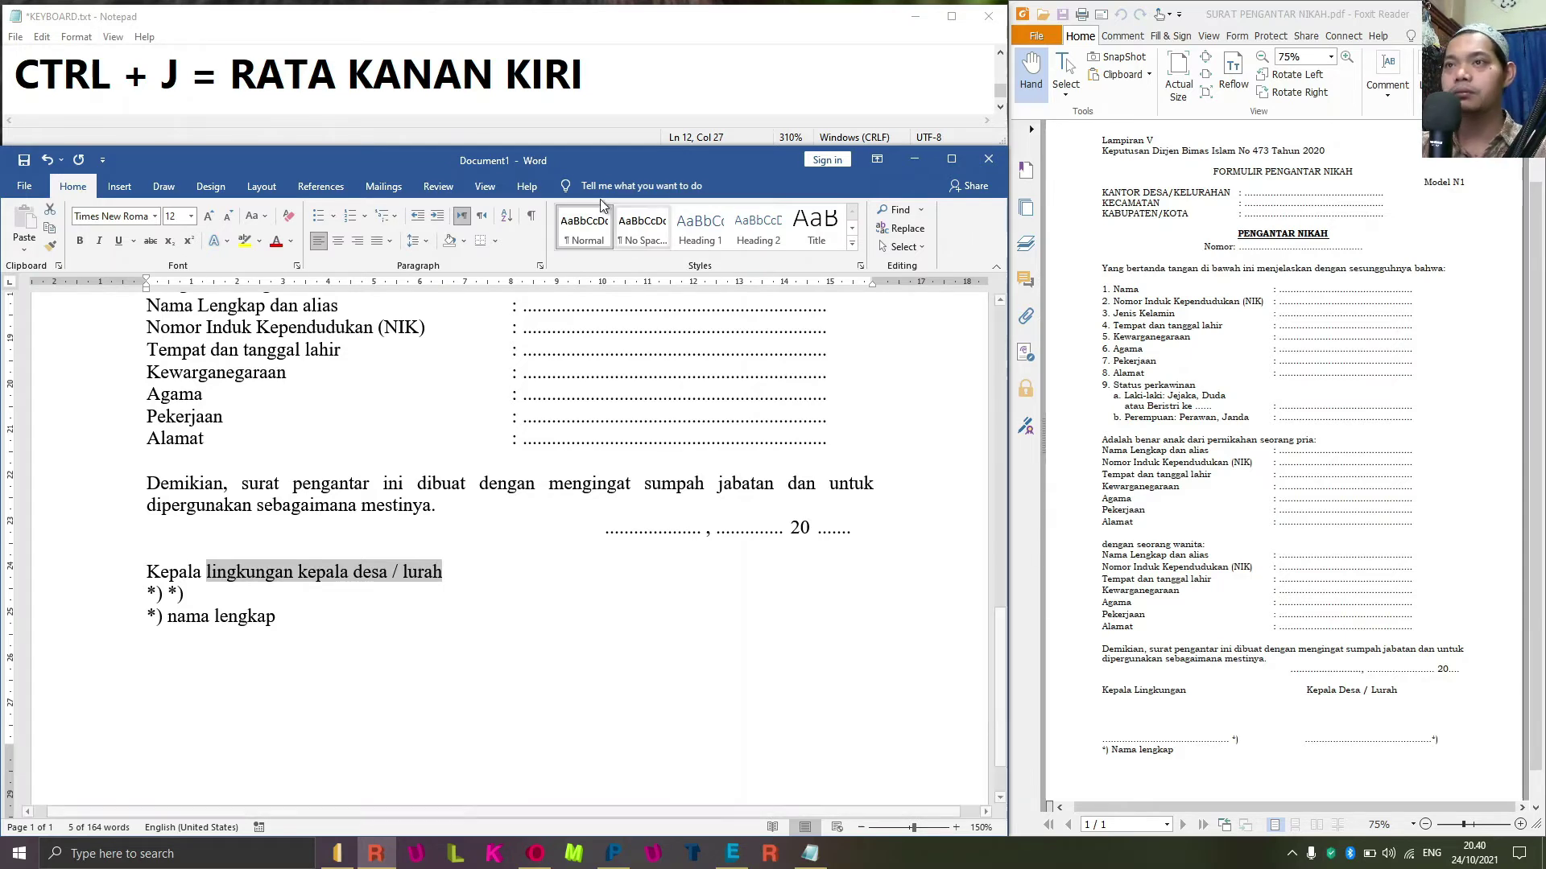
Add the Notepad line 'CTRL + SHIFT + ARAH PANAH KANAN = BLOK PERKATA'.
{"action": "left_click", "coordinate": [631, 76]}
{"action": "key", "text": "Return"}
{"action": "type", "text": "CT"}
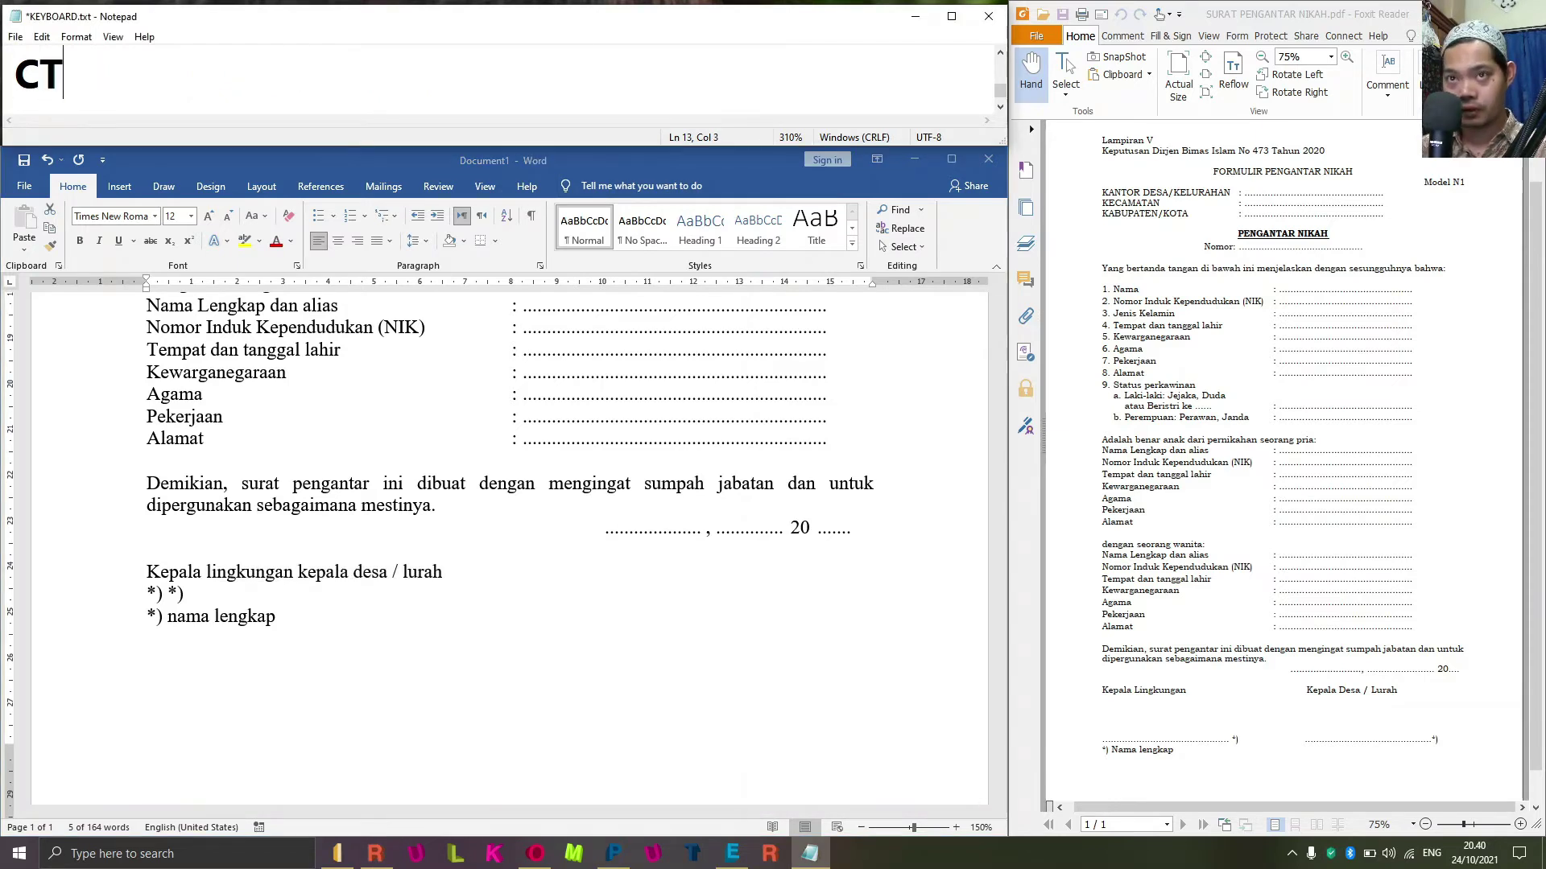
{"action": "type", "text": "RL + "}
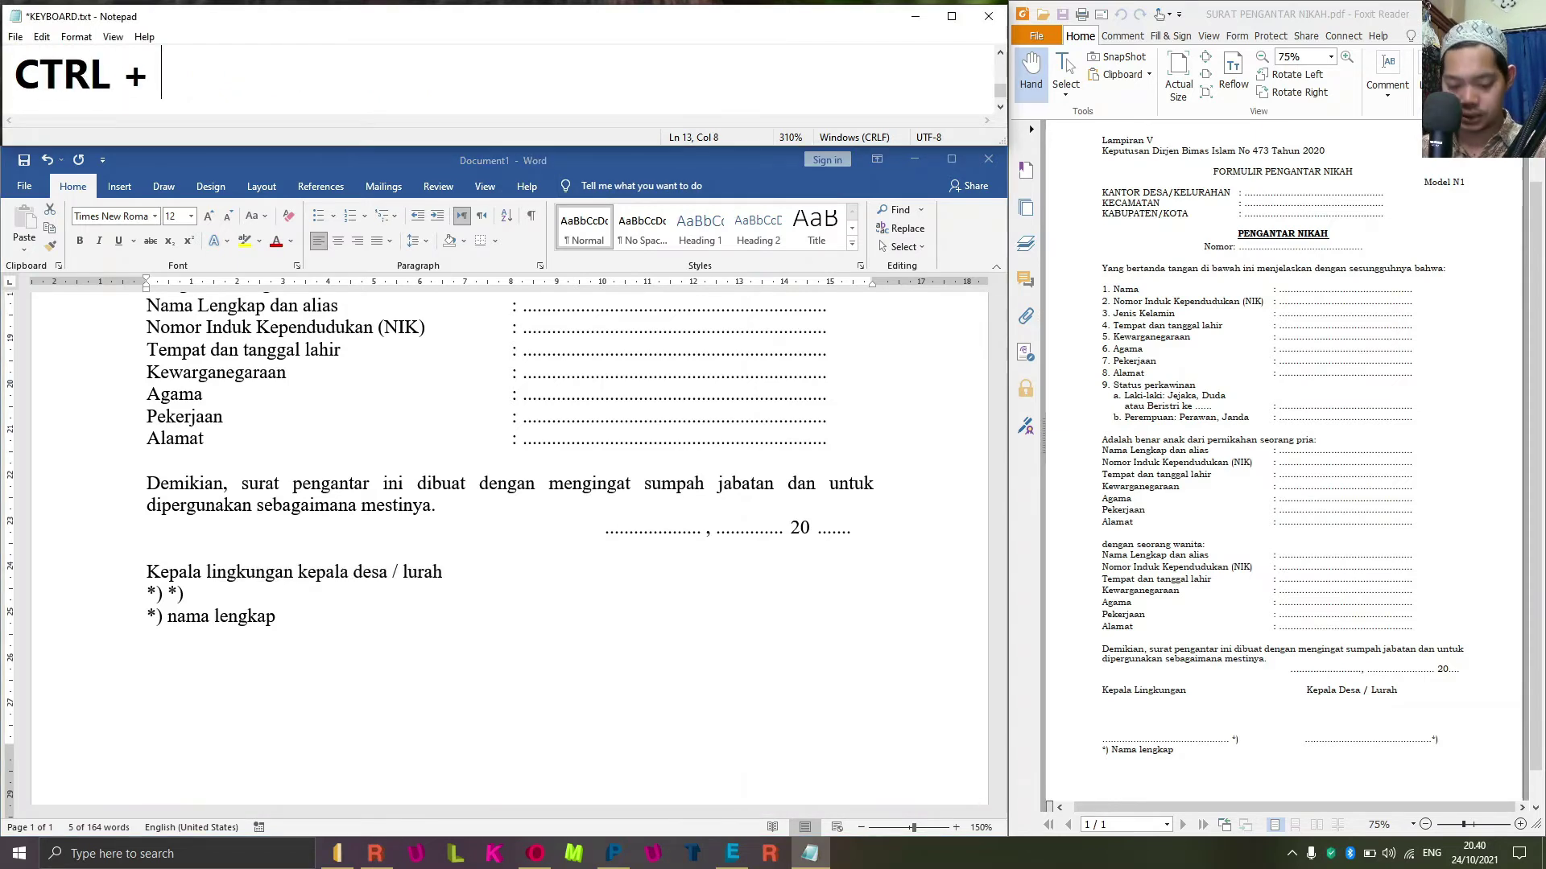
{"action": "type", "text": "SHIT"}
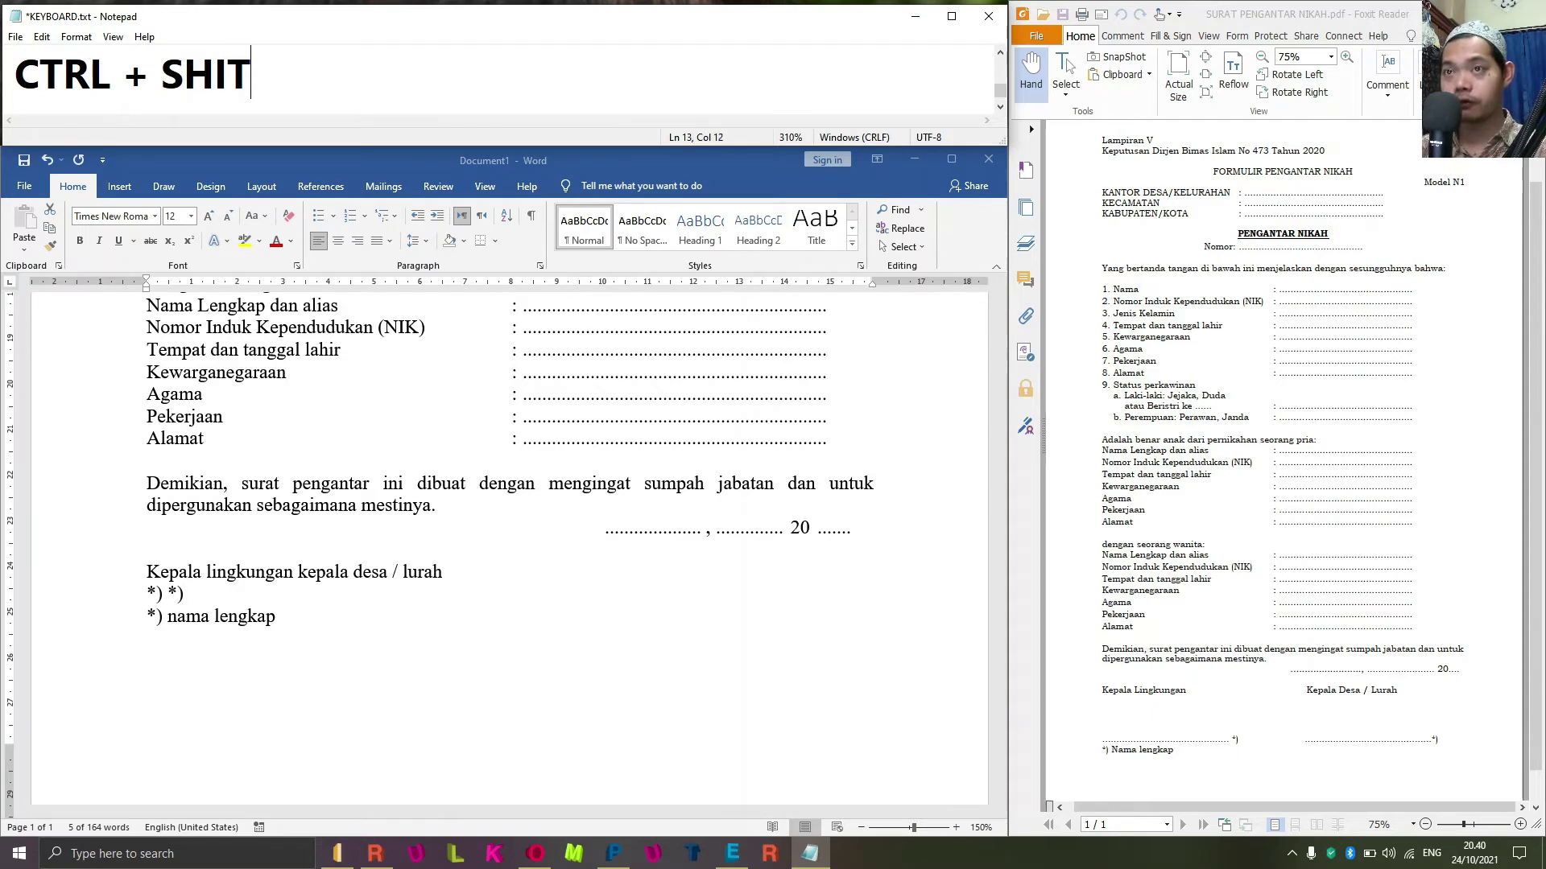
{"action": "key", "text": "BackSpace"}
{"action": "type", "text": "FT + "}
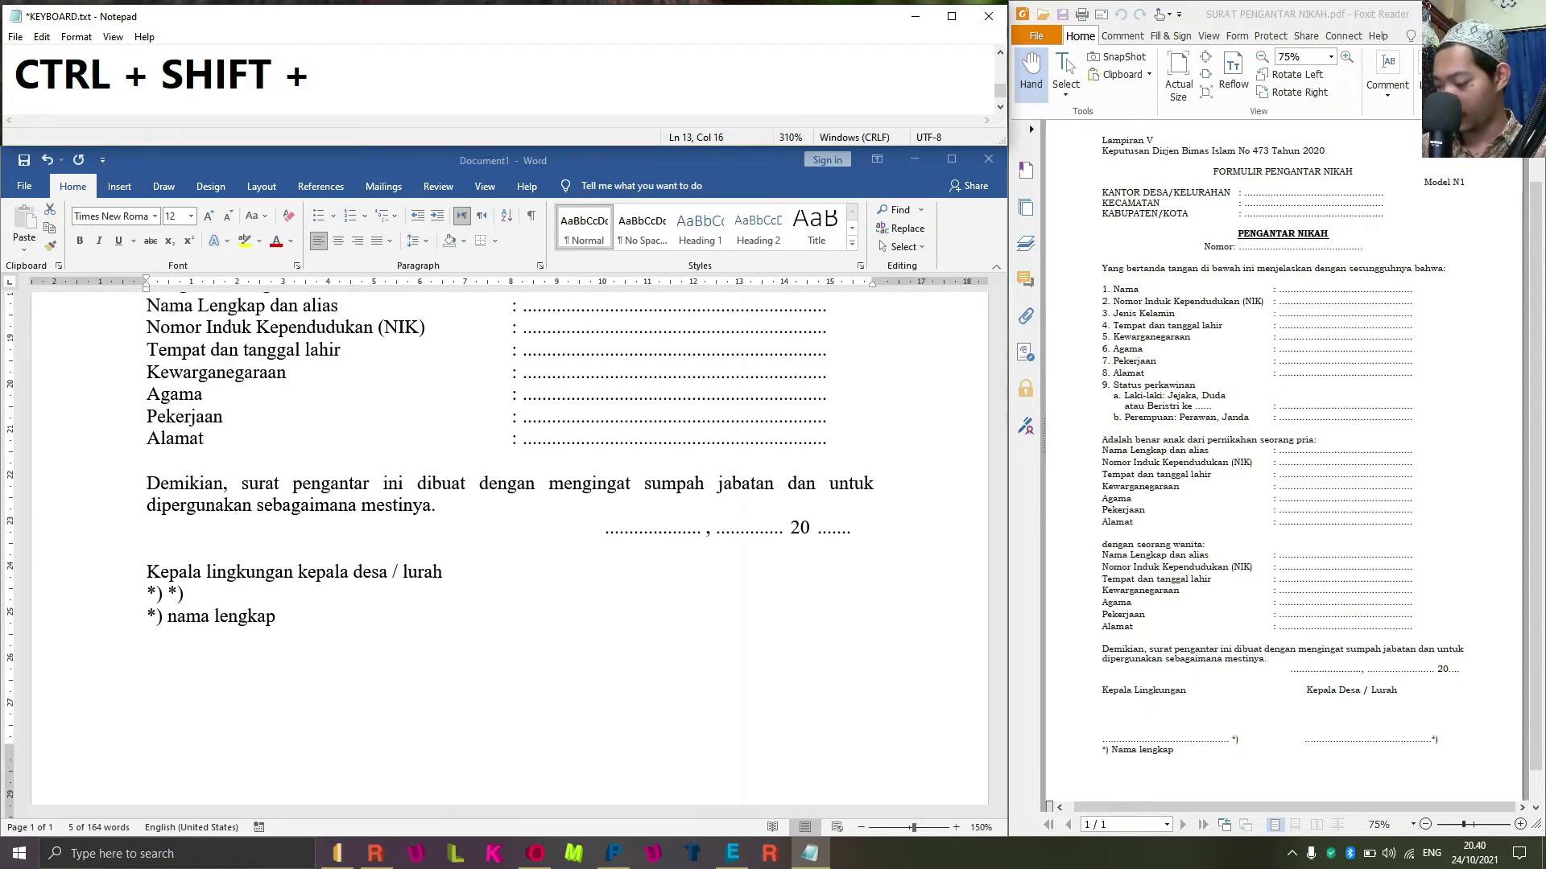
{"action": "type", "text": "ARAHA"}
{"action": "key", "text": "BackSpace"}
{"action": "key", "text": "BackSpace"}
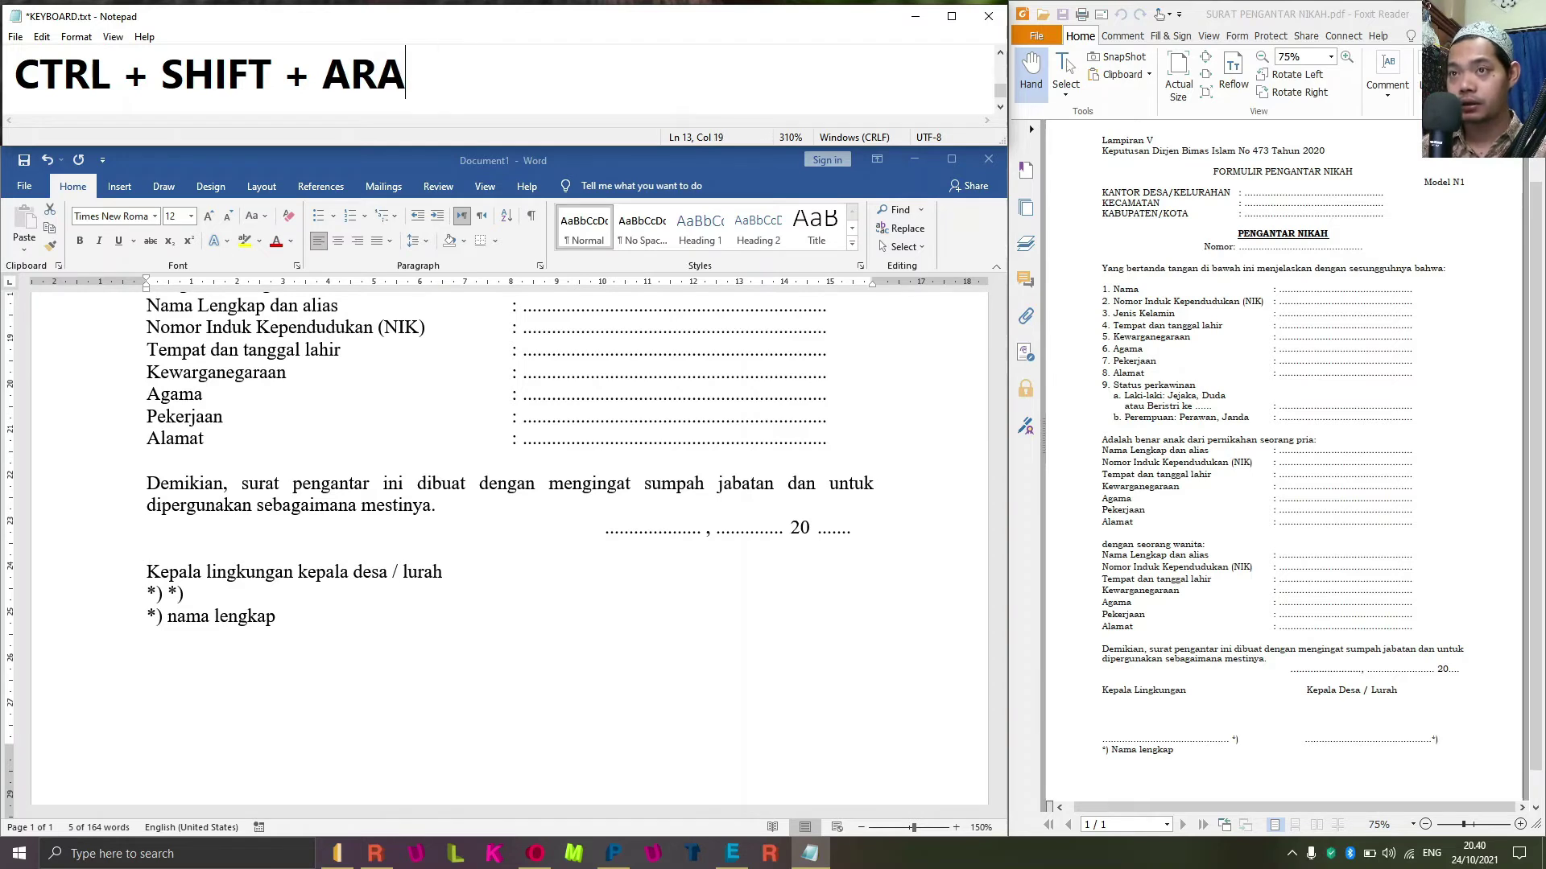
{"action": "type", "text": "H PANAH"}
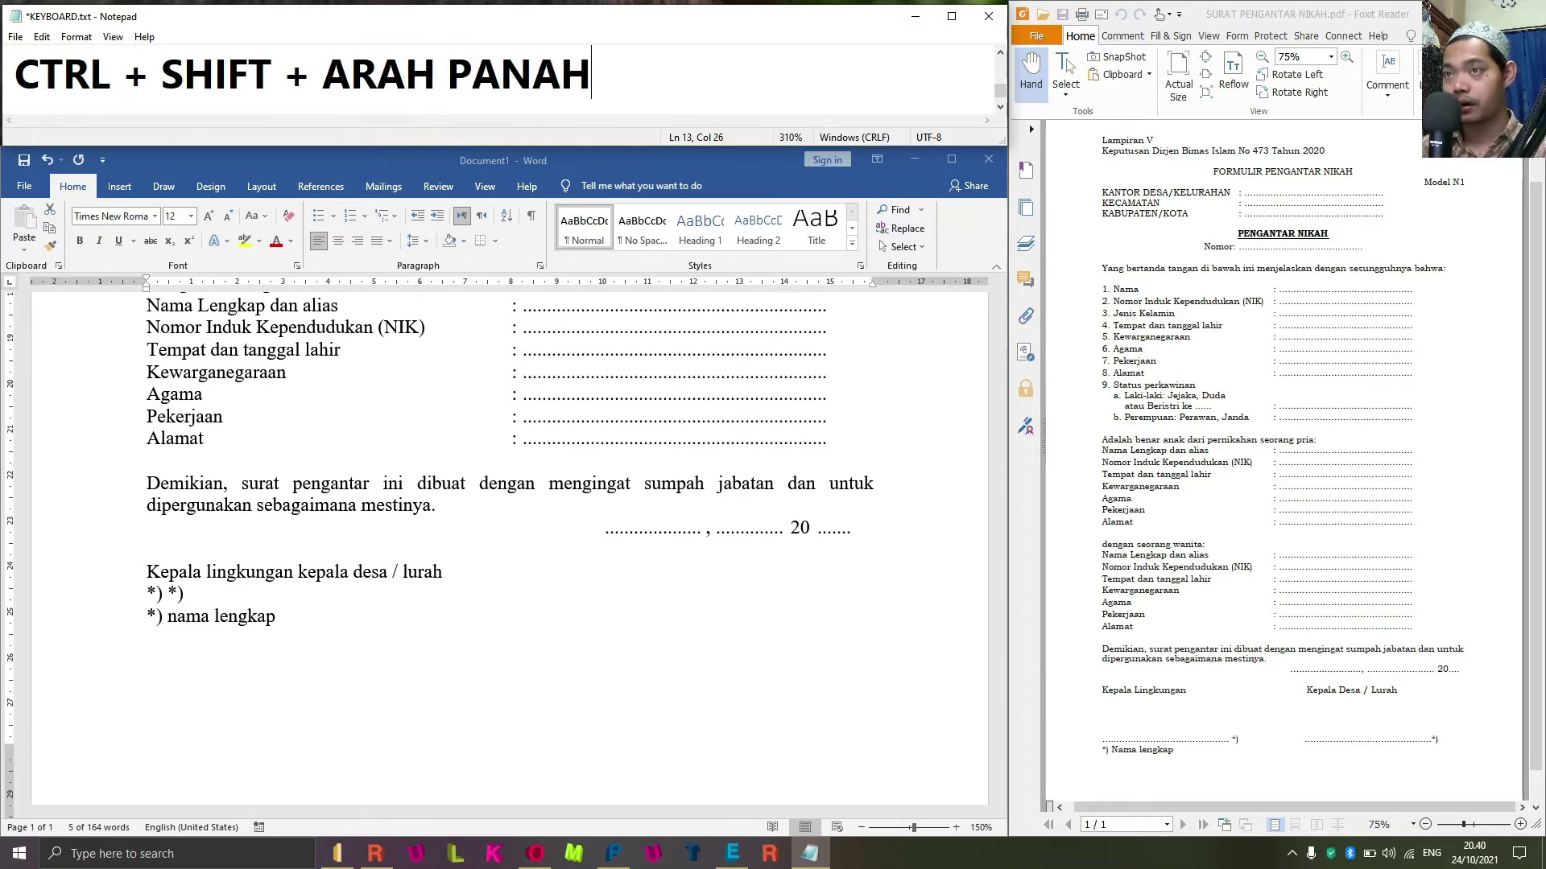
{"action": "type", "text": " KANAN "}
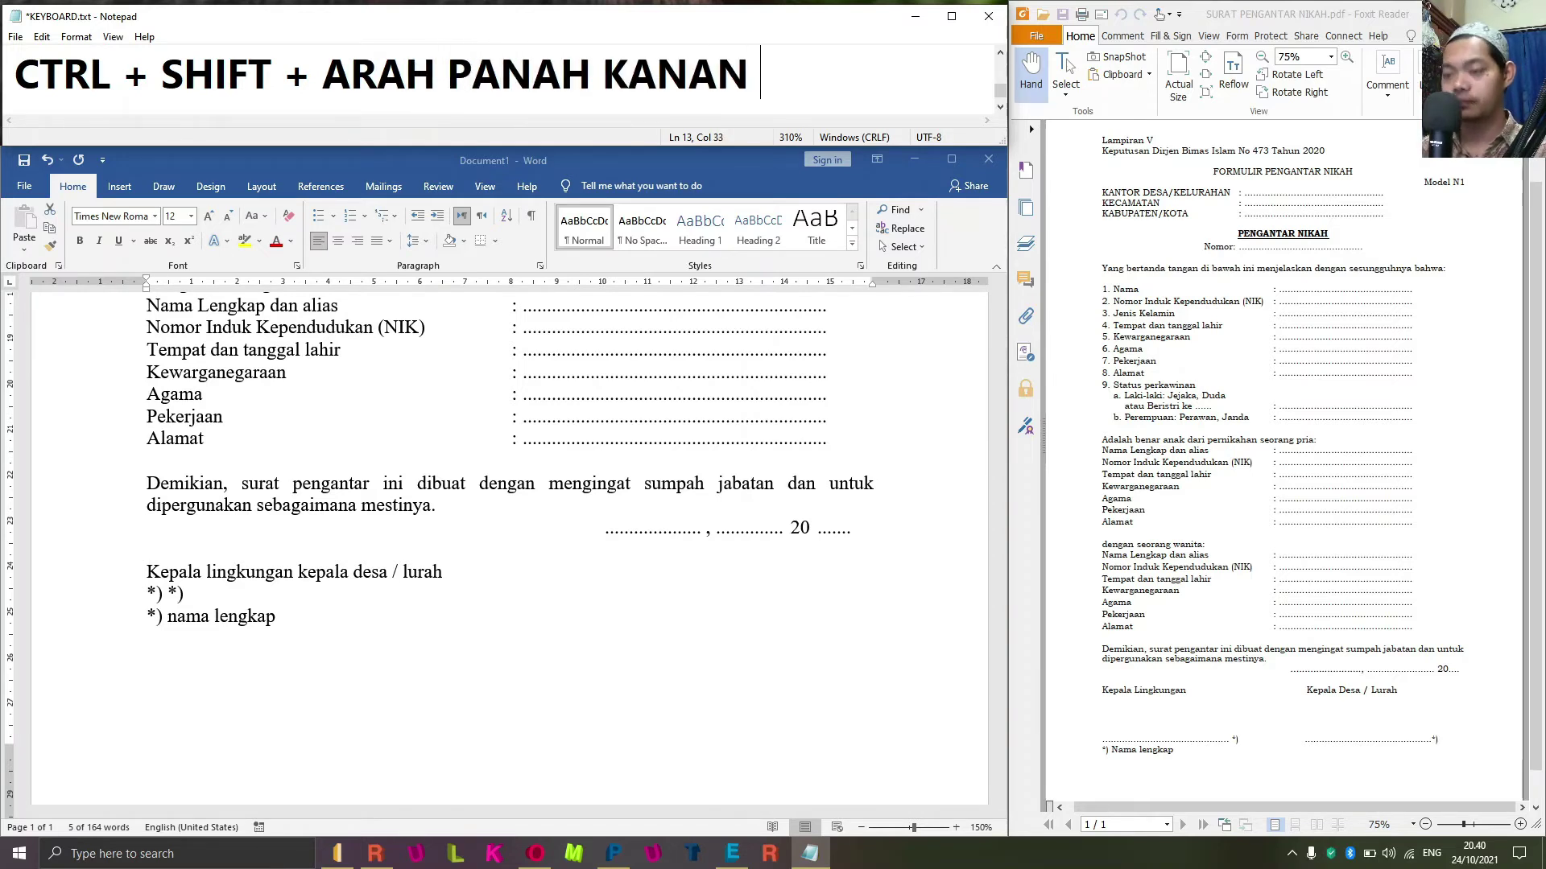
{"action": "type", "text": "= BLOK PERTA"}
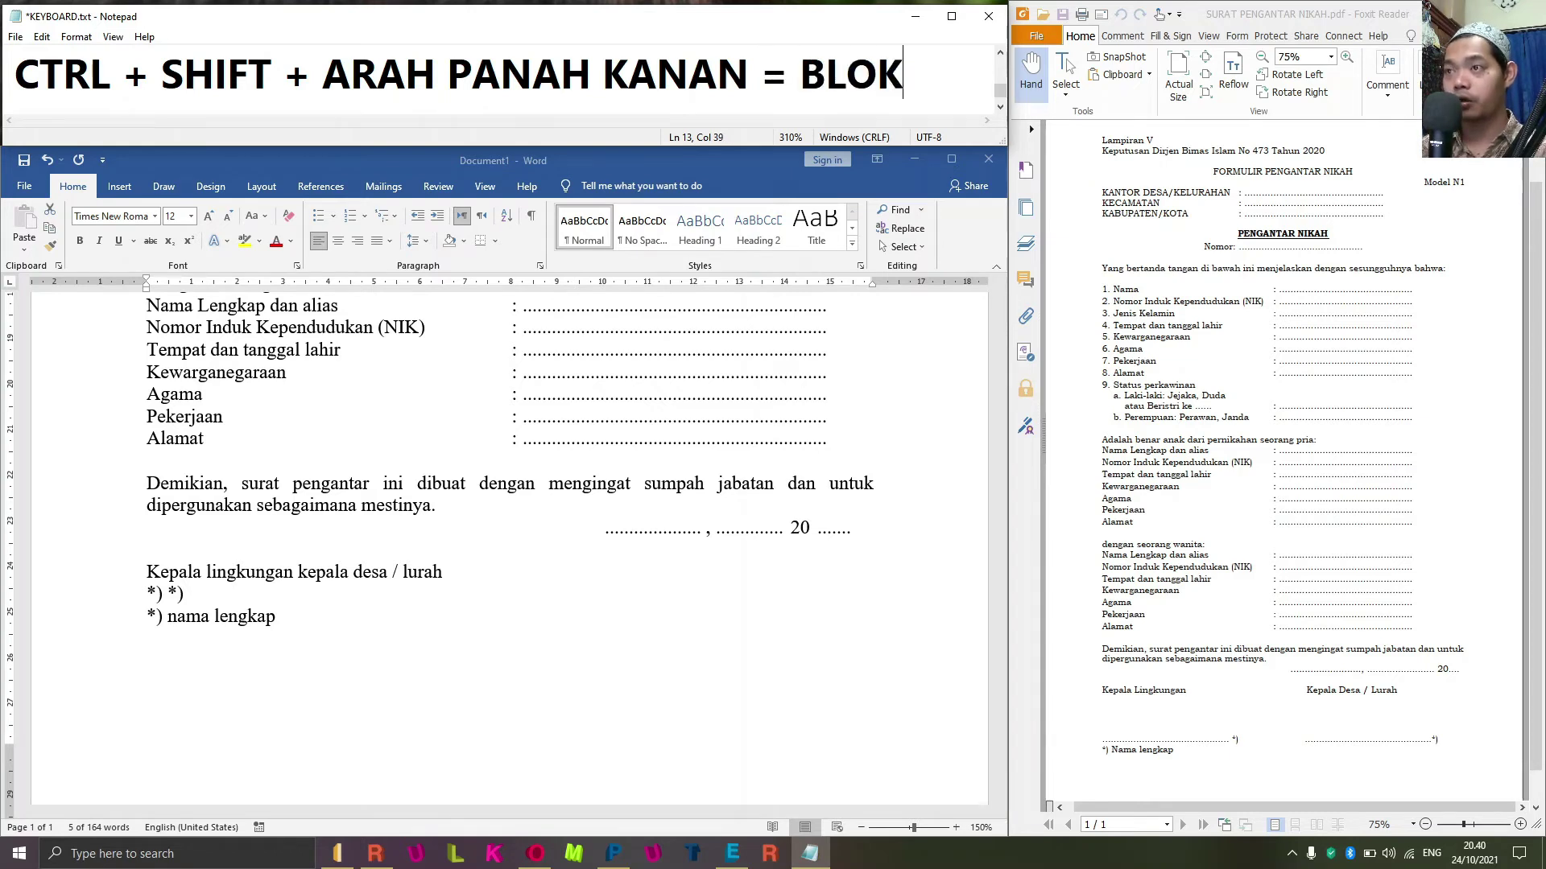
{"action": "key", "text": "BackSpace"}
{"action": "key", "text": "BackSpace"}
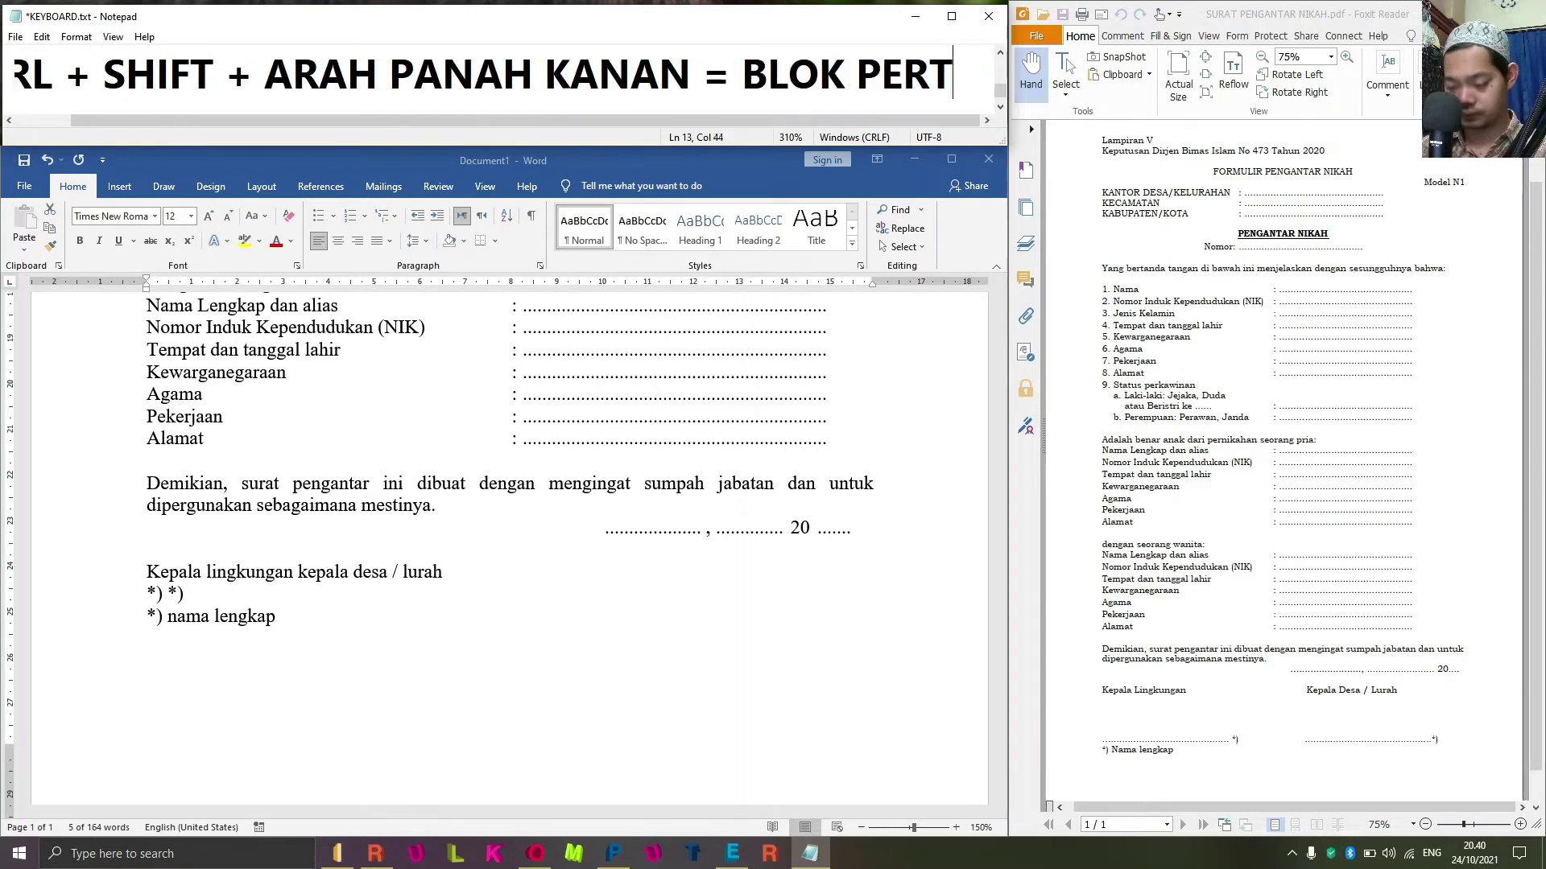
{"action": "type", "text": "KATA"}
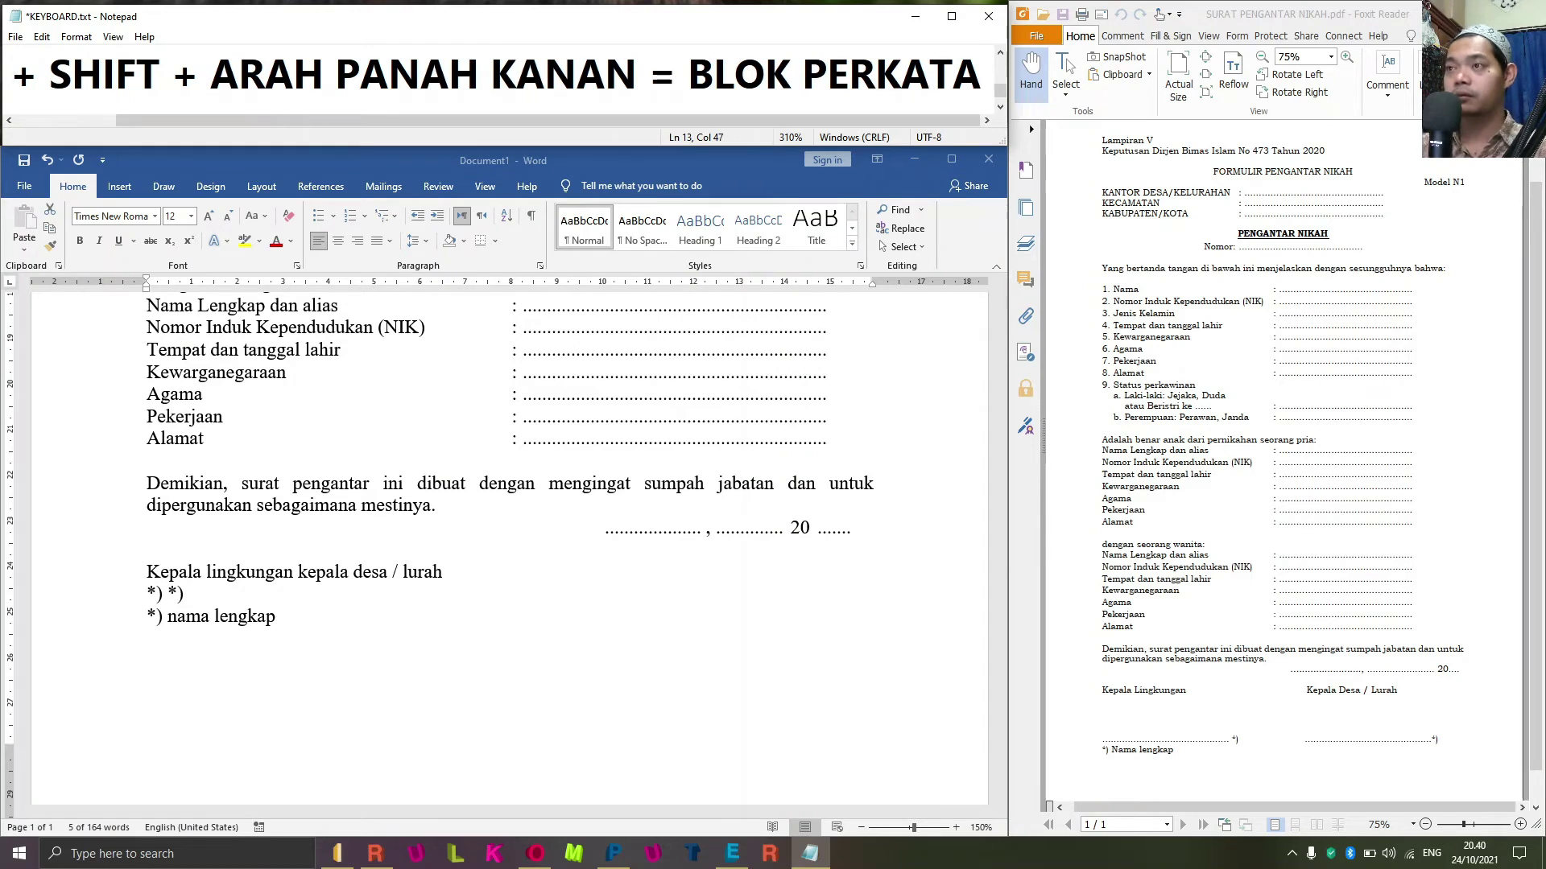
Back in Word, select the signature title words through 'desa / lurah'.
{"action": "left_click", "coordinate": [525, 579]}
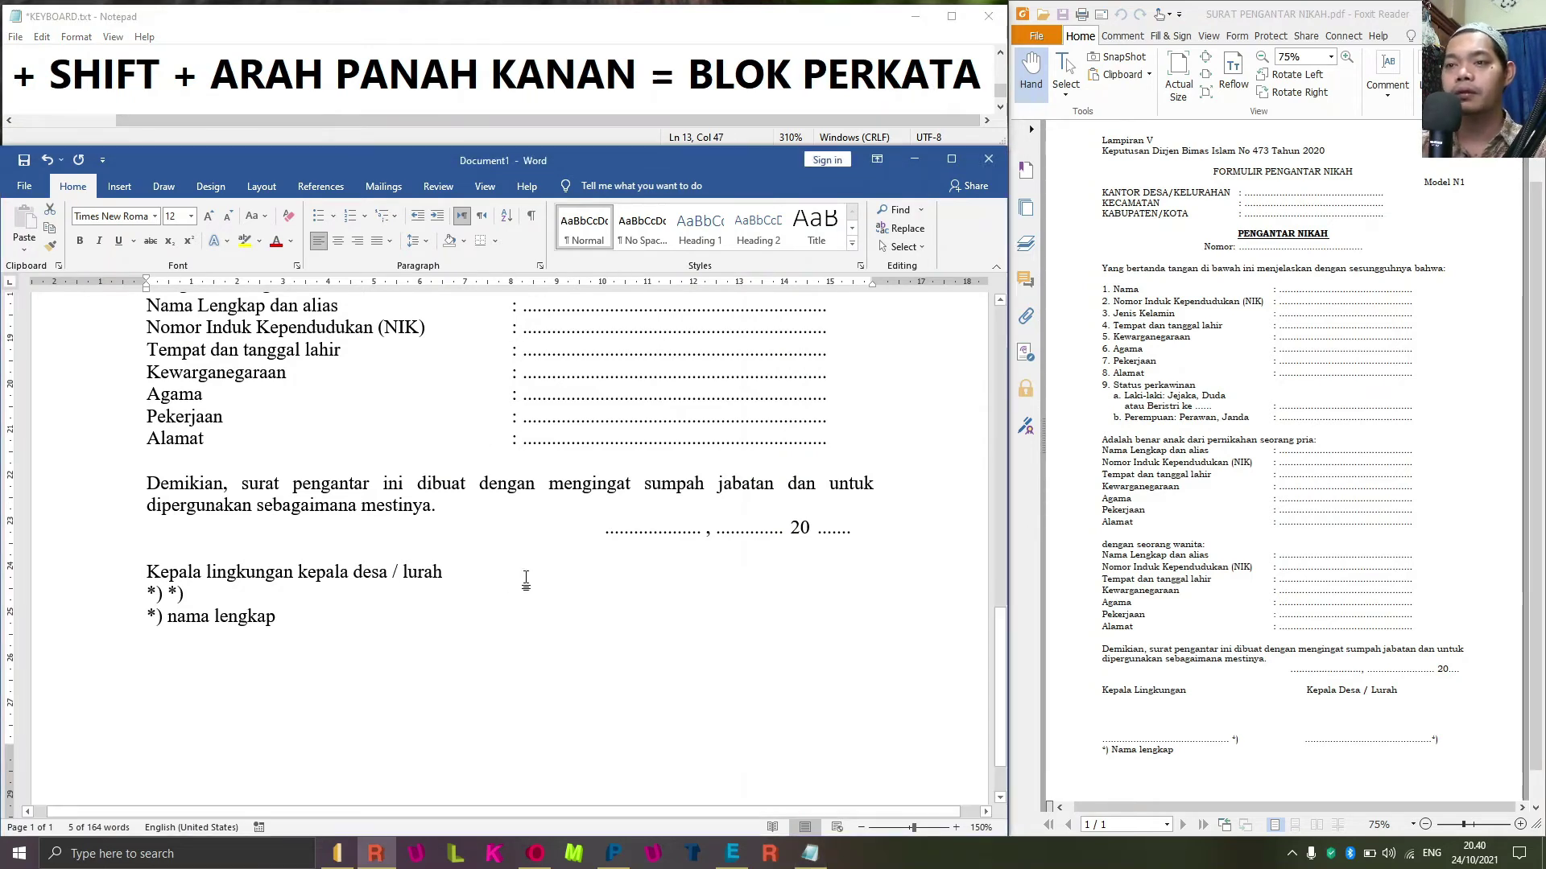
{"action": "left_click", "coordinate": [476, 578]}
{"action": "key", "text": "Home"}
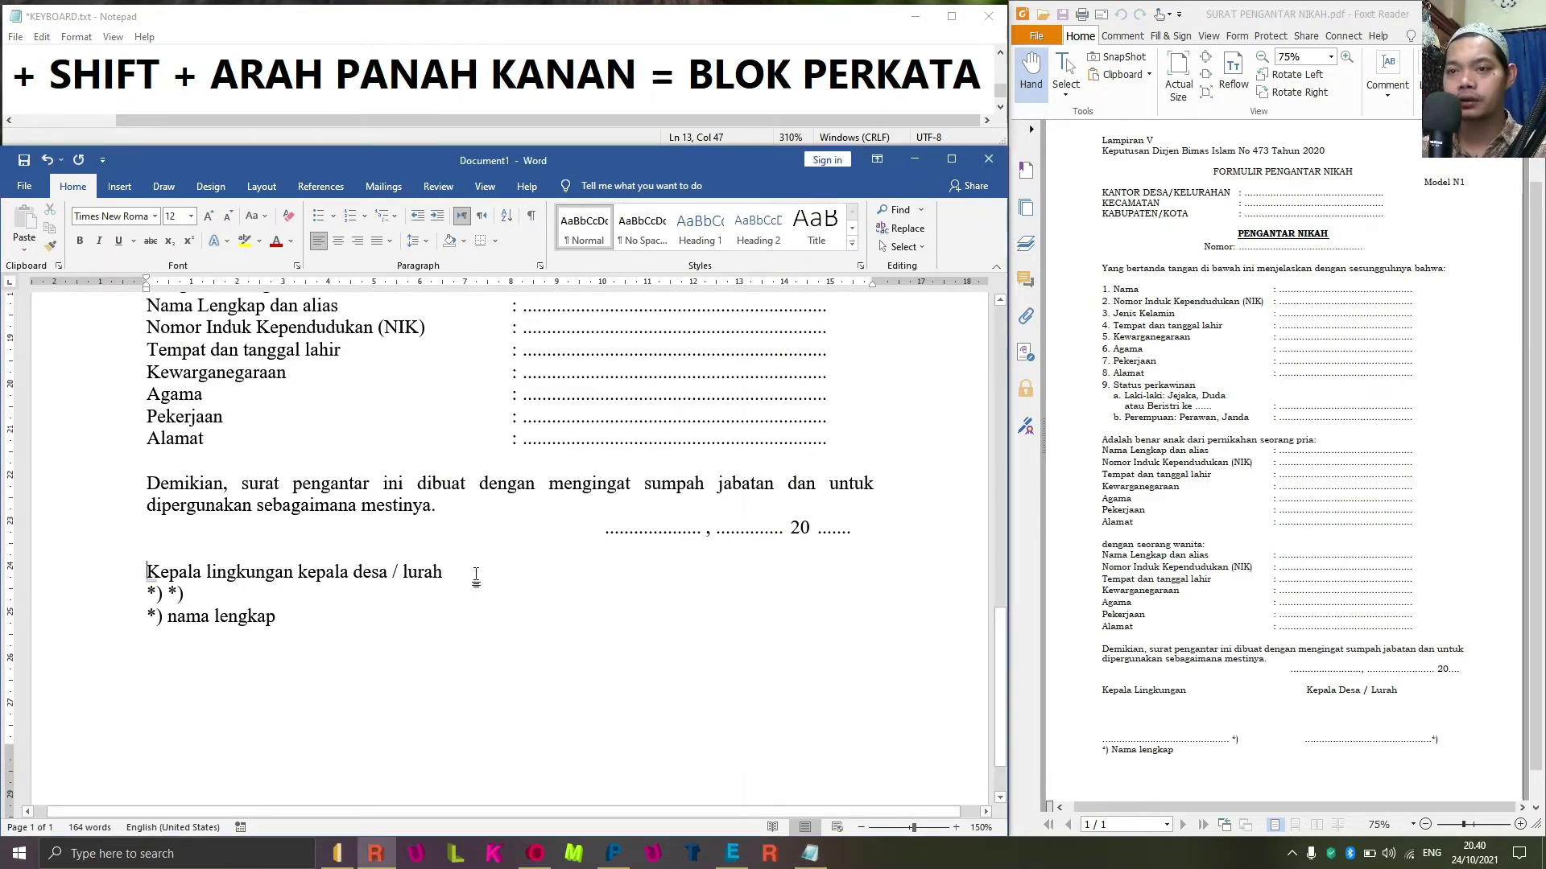
{"action": "key", "text": "ctrl+Right"}
{"action": "key", "text": "ctrl+shift+Right"}
{"action": "key", "text": "ctrl+shift+Right"}
{"action": "key", "text": "ctrl+shift+Right"}
{"action": "key", "text": "ctrl+shift+Right"}
{"action": "key", "text": "ctrl+shift+Right"}
{"action": "key", "text": "ctrl+shift+Right"}
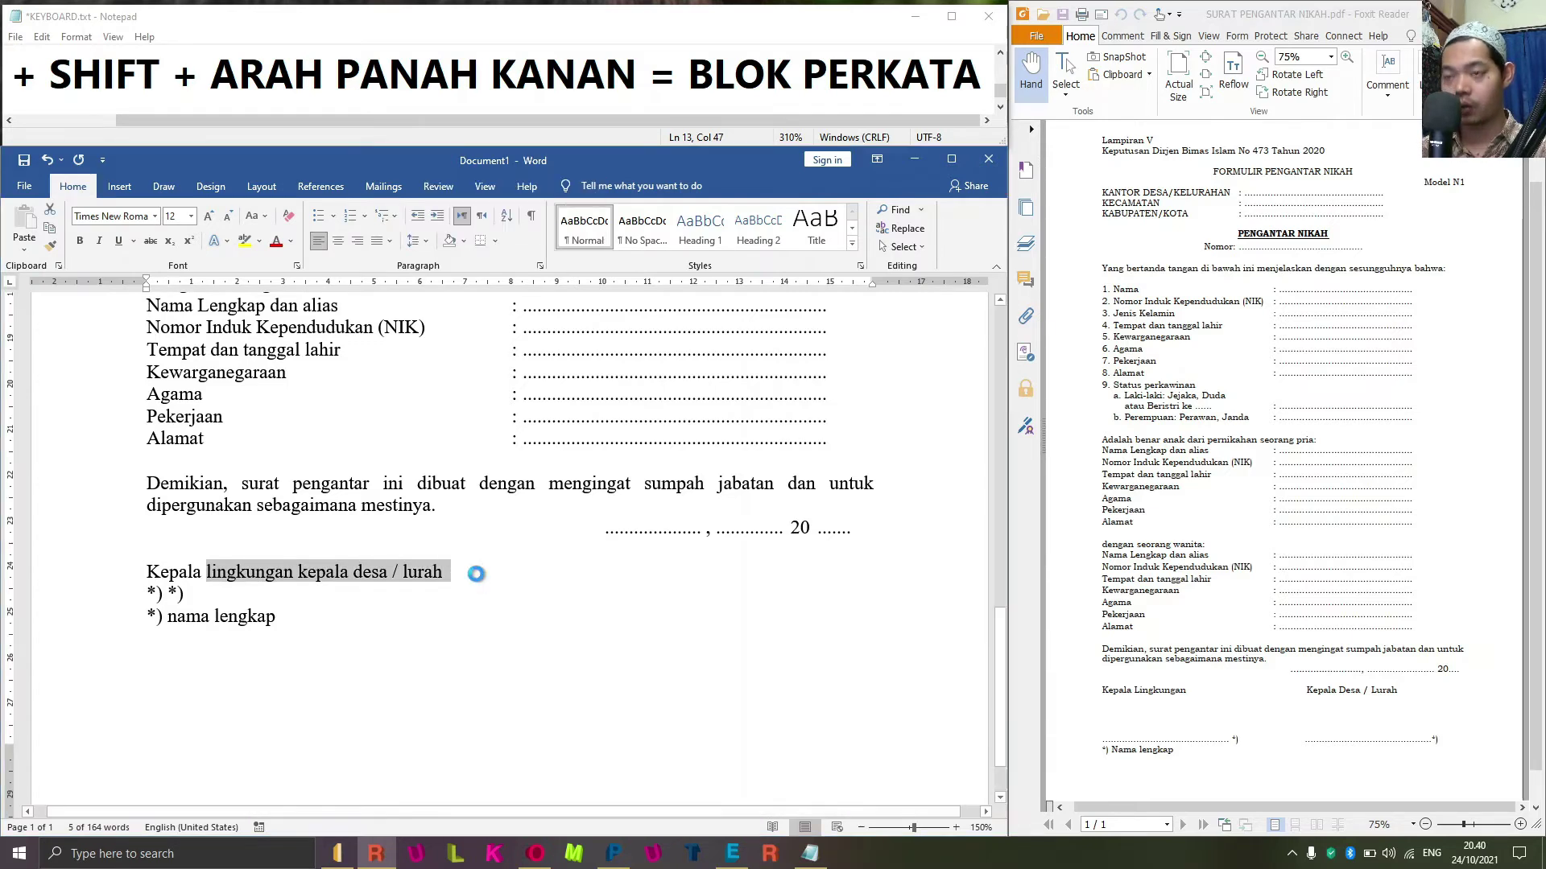
Capitalize Each Word in the selected signature titles.
{"action": "key", "text": "alt+o"}
{"action": "key", "text": "e"}
{"action": "key", "text": "Return"}
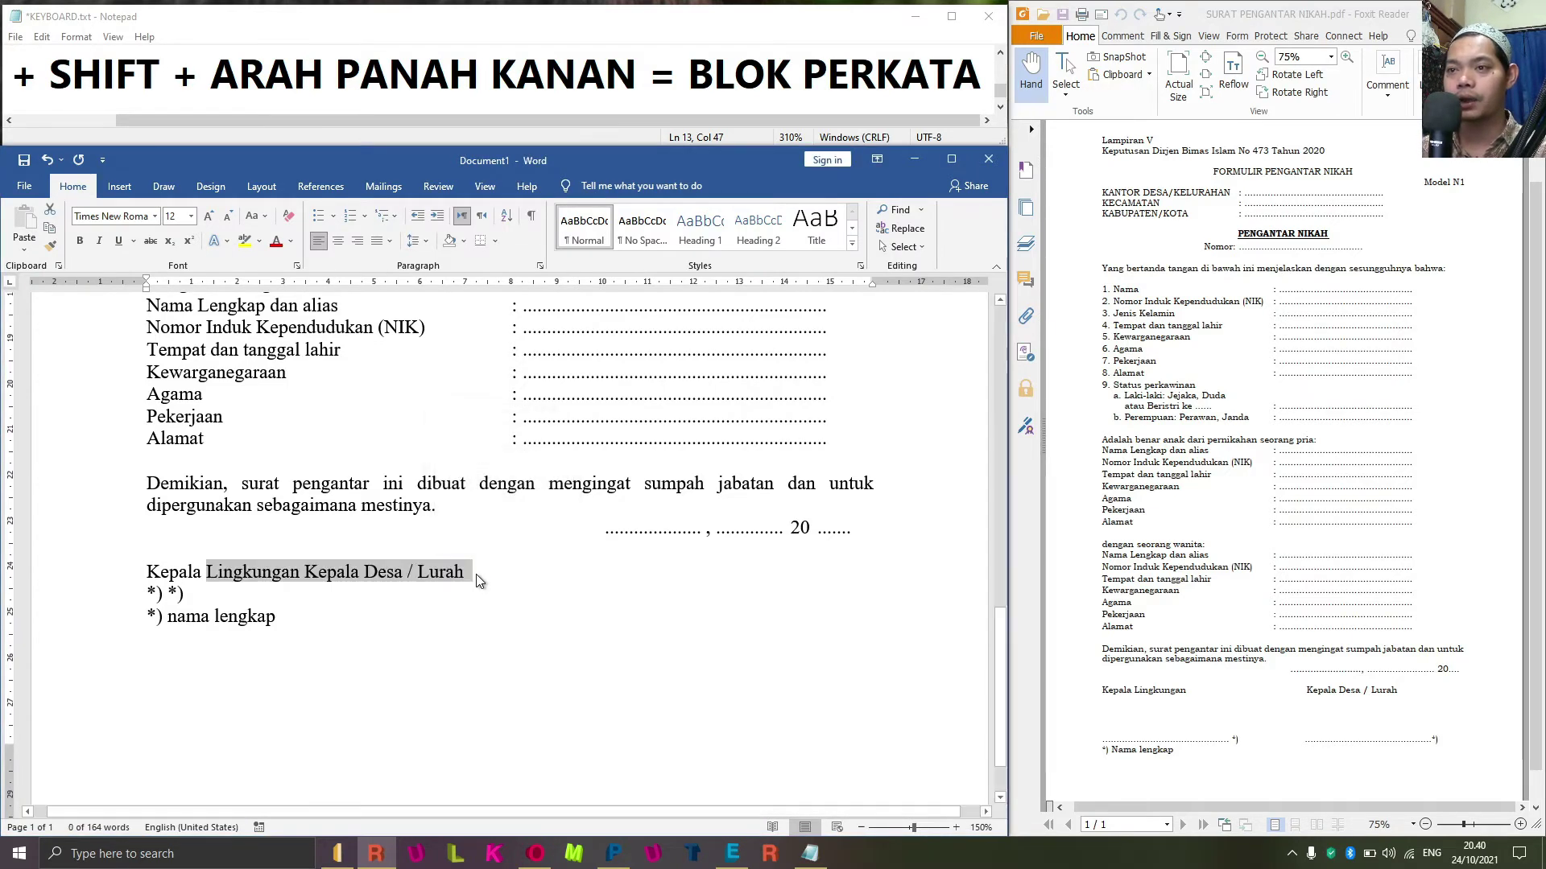
{"action": "key", "text": "Home"}
{"action": "key", "text": "ctrl+Right"}
{"action": "key", "text": "ctrl+Right"}
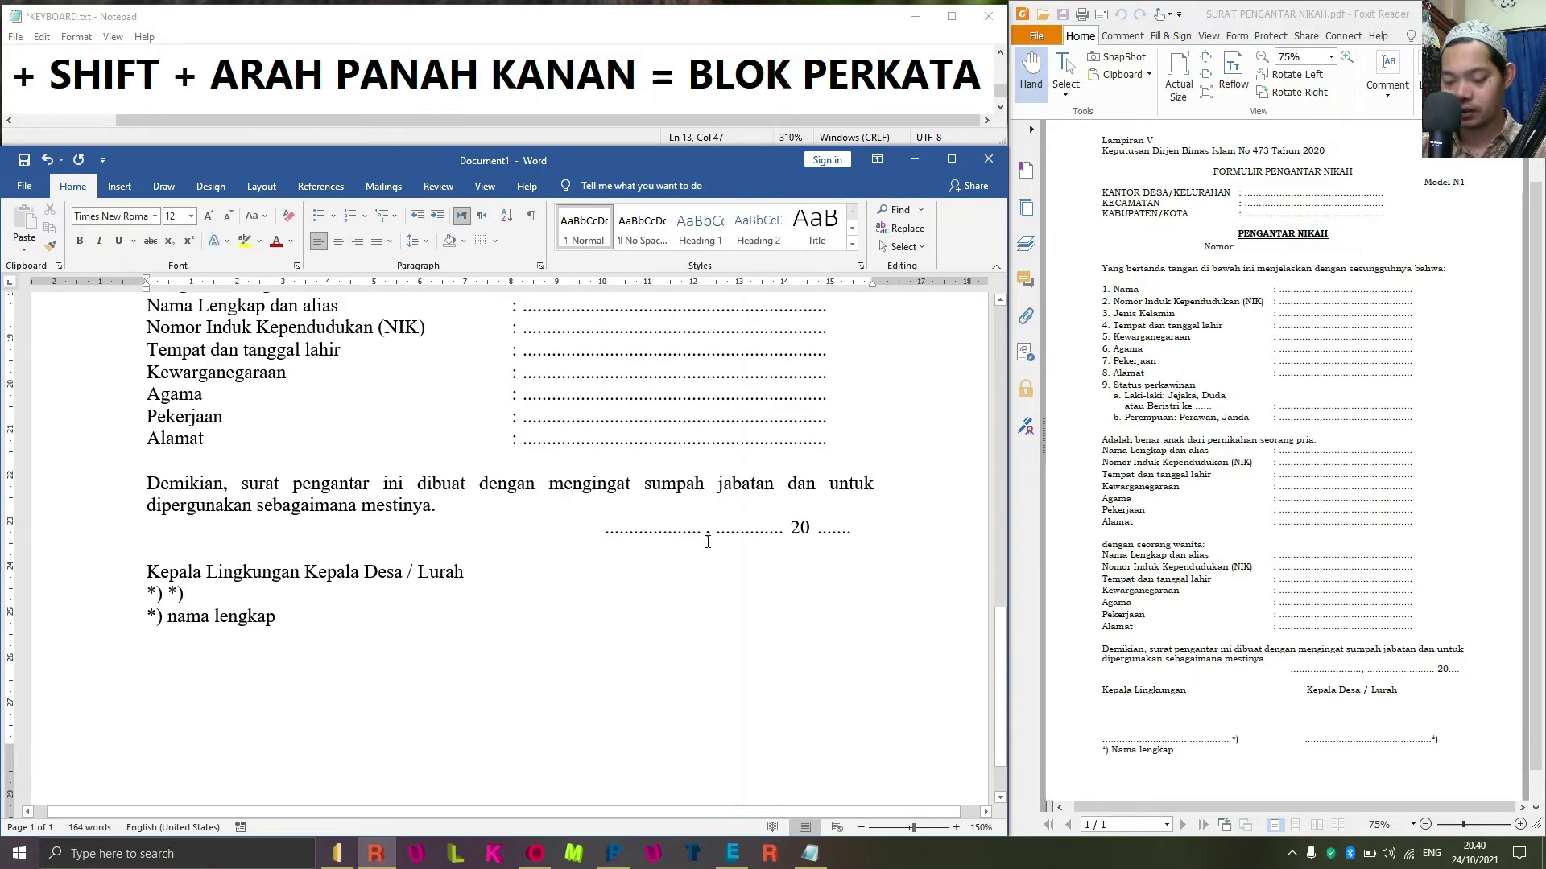
Set an 11 cm tab stop and push Kepala Desa / Lurah to it.
{"action": "key", "text": "alt+o"}
{"action": "key", "text": "t"}
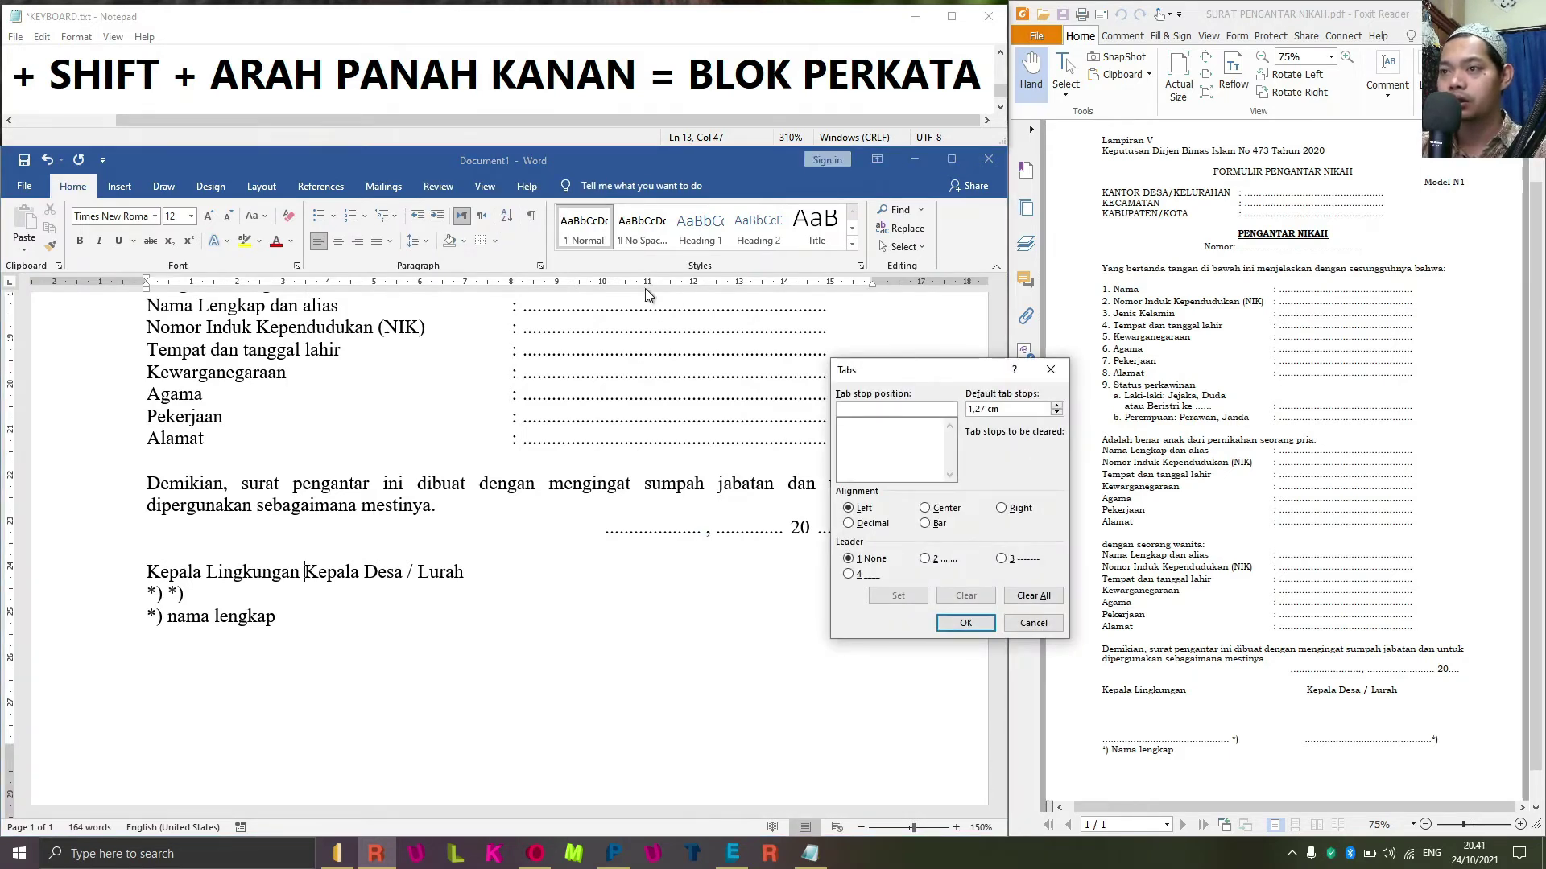
{"action": "type", "text": "11"}
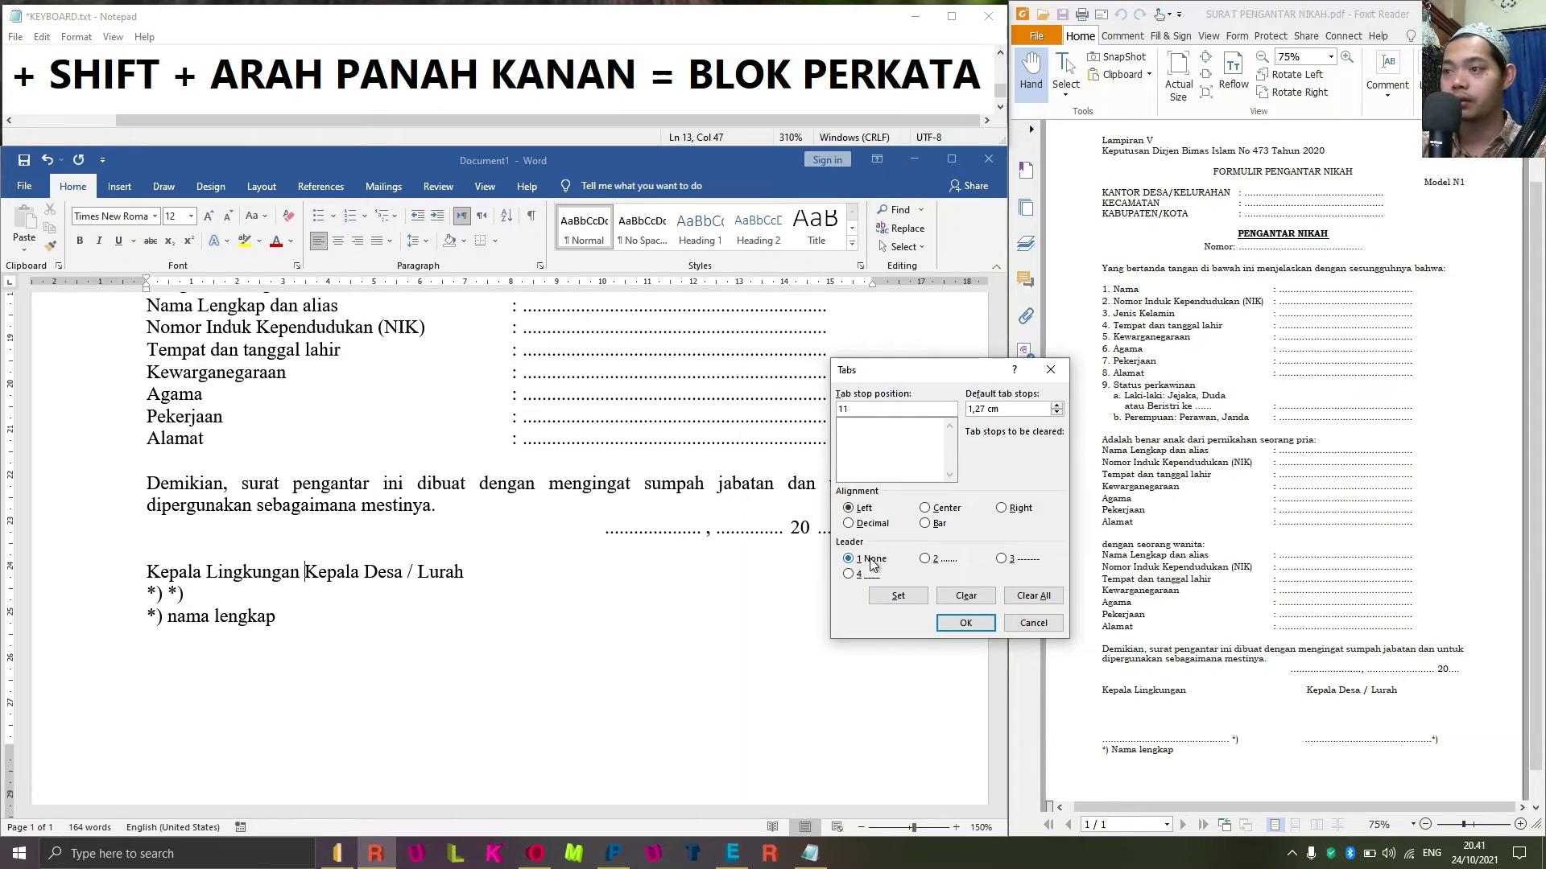
{"action": "left_click", "coordinate": [899, 597]}
{"action": "left_click", "coordinate": [965, 625]}
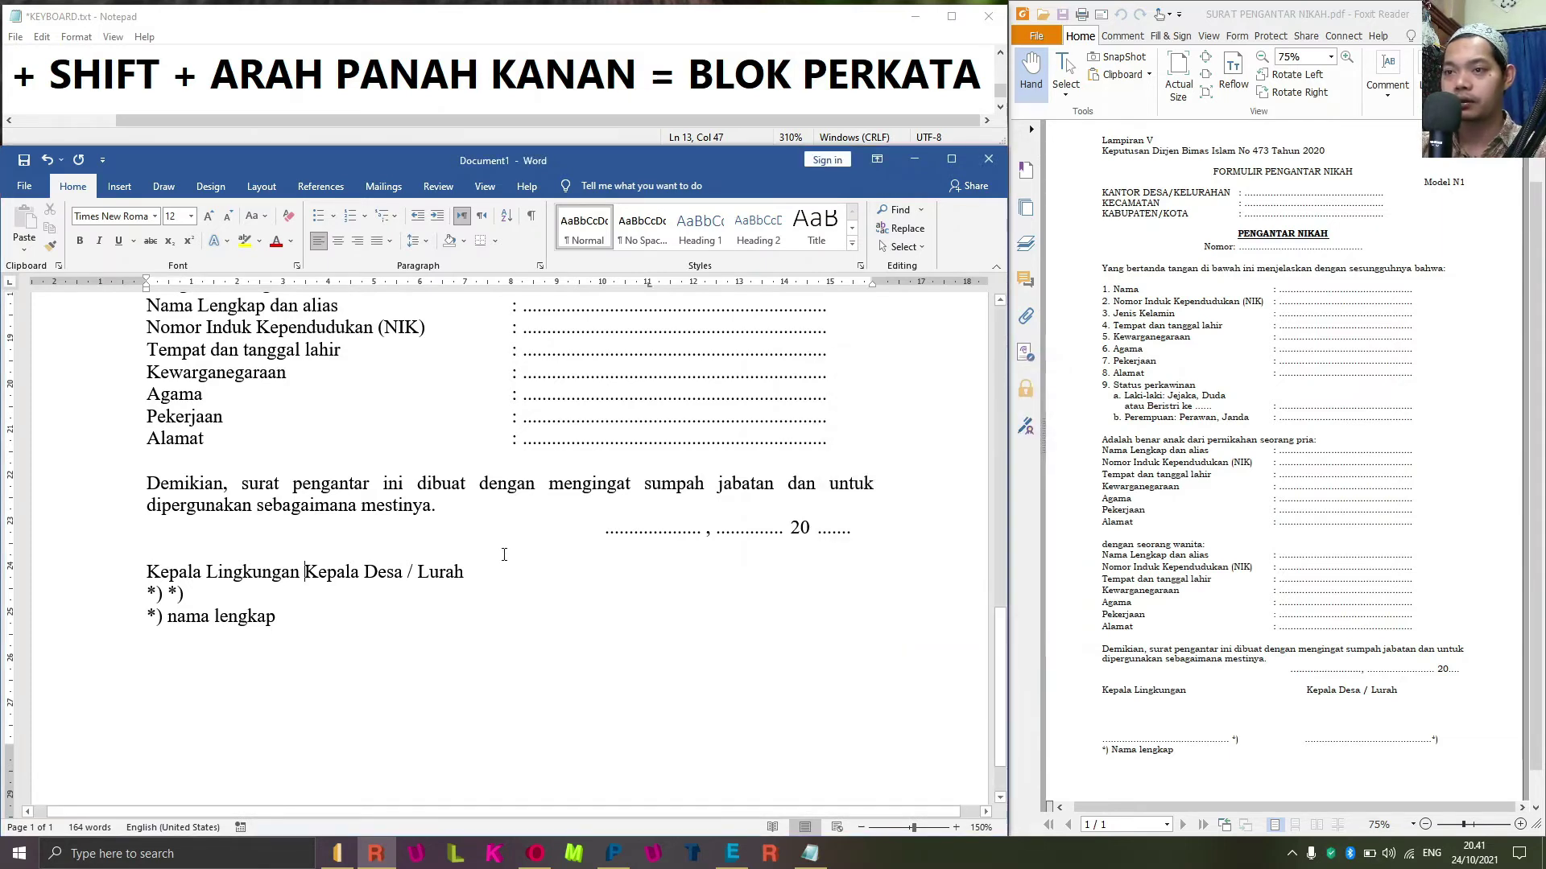
{"action": "key", "text": "Tab"}
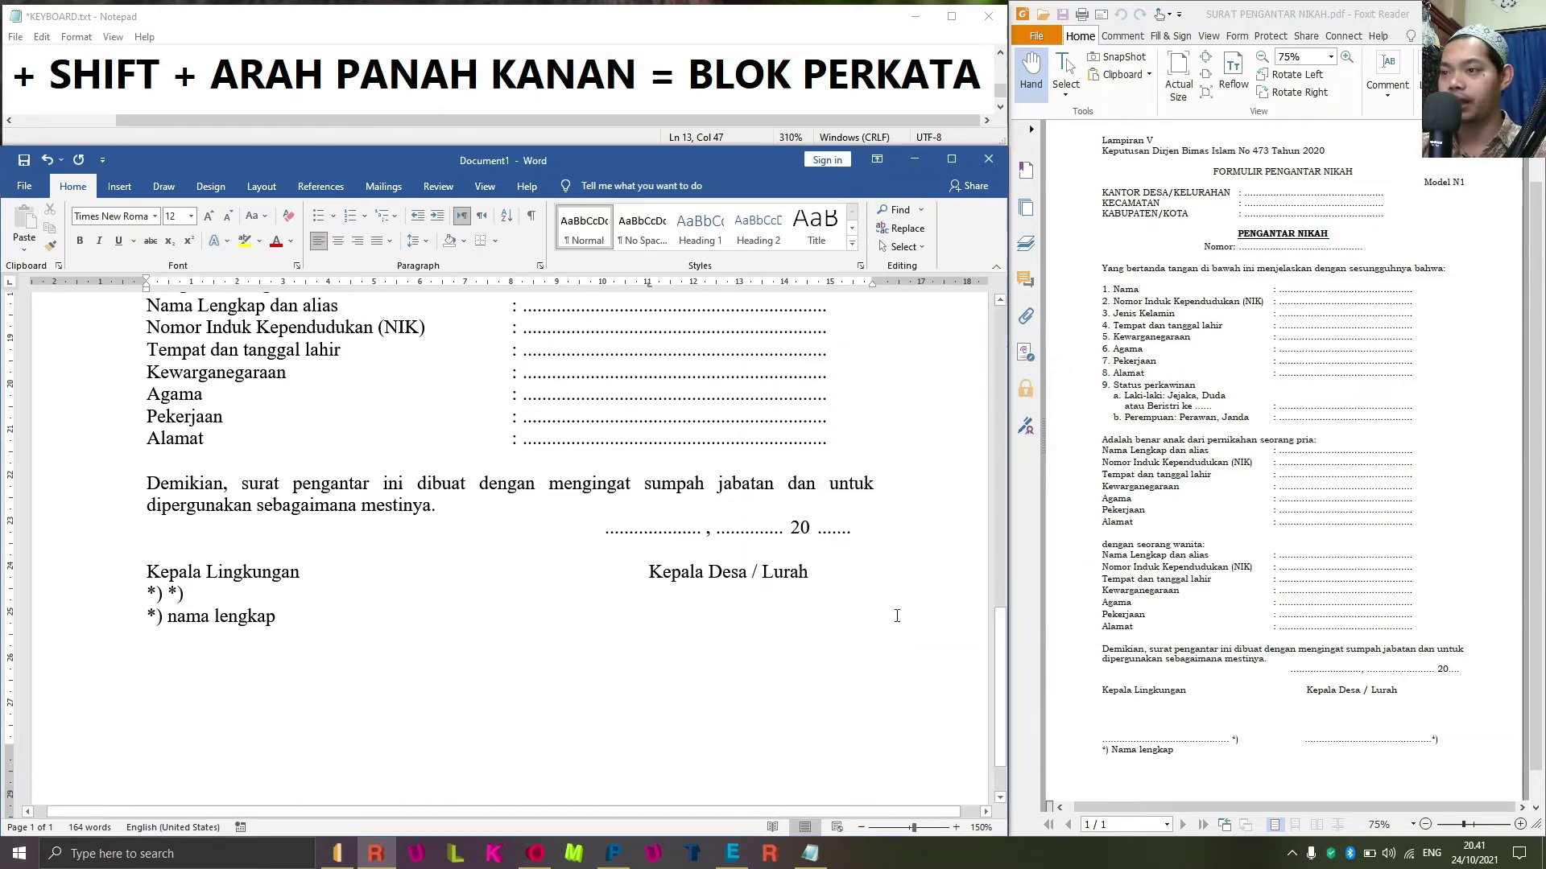
{"action": "scroll", "coordinate": [362, 620], "scroll_direction": "down", "scroll_amount": 2}
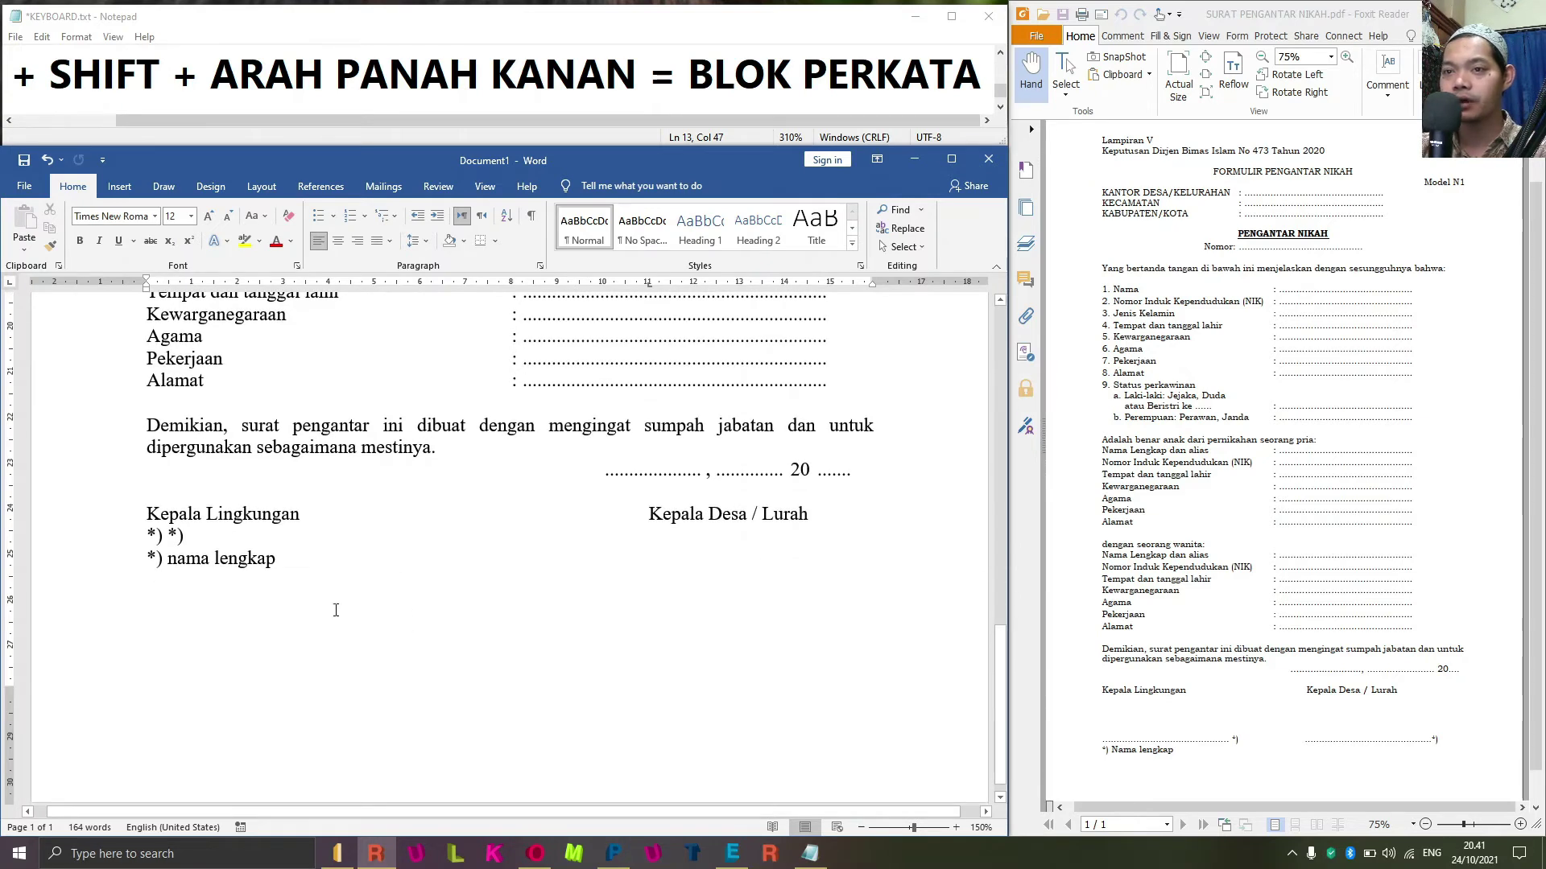
{"action": "left_click", "coordinate": [152, 536]}
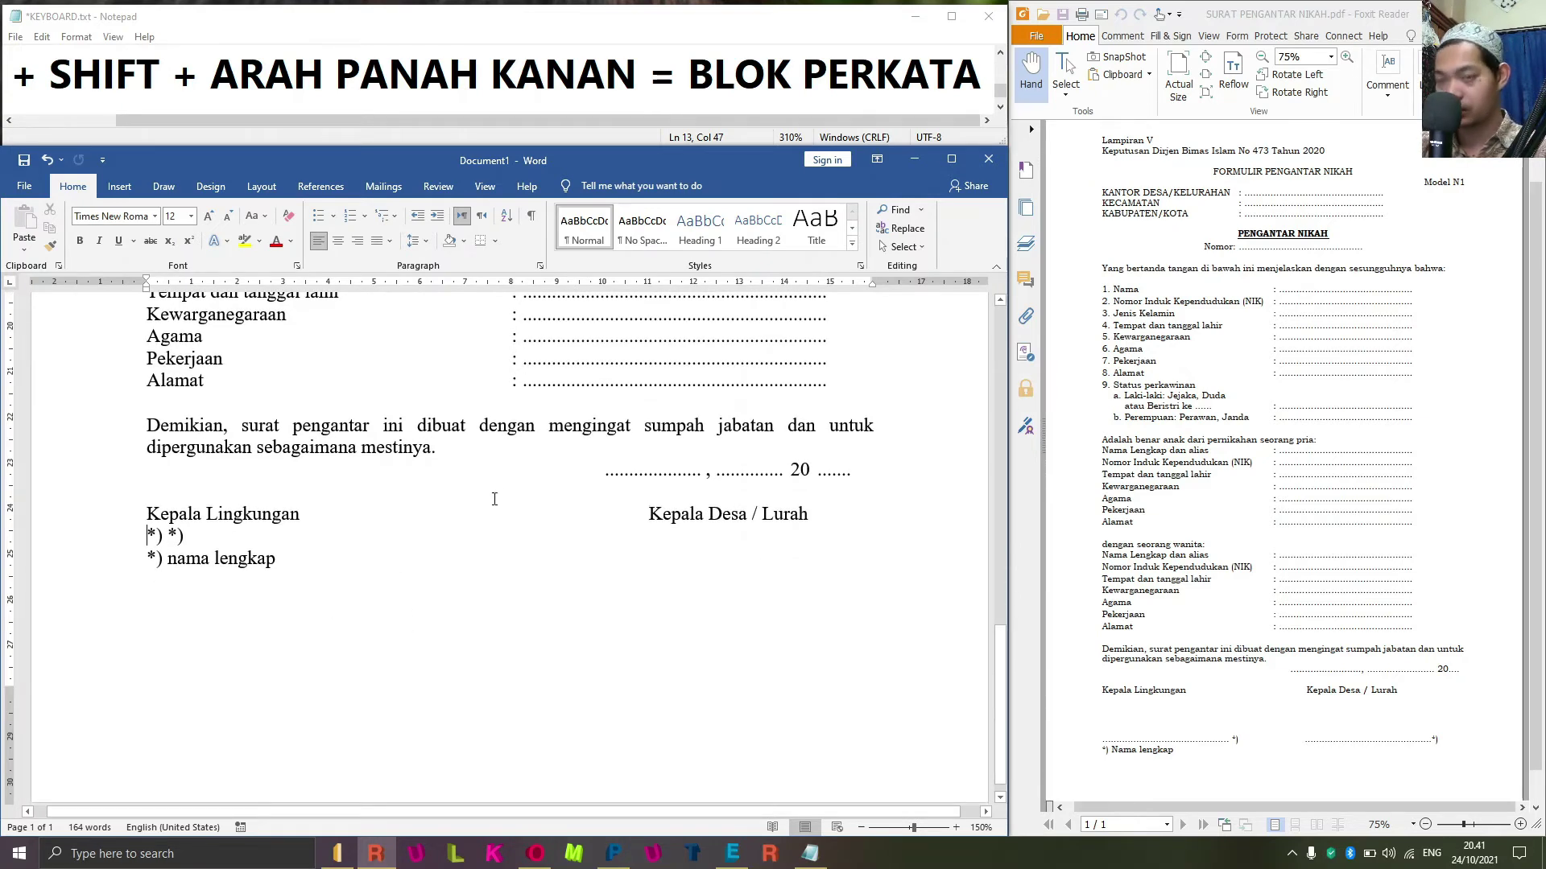
Add a blank line and a 5 cm dotted-leader tab stop, running dots to the first *).
{"action": "key", "text": "Return"}
{"action": "key", "text": "Return"}
{"action": "key", "text": "Return"}
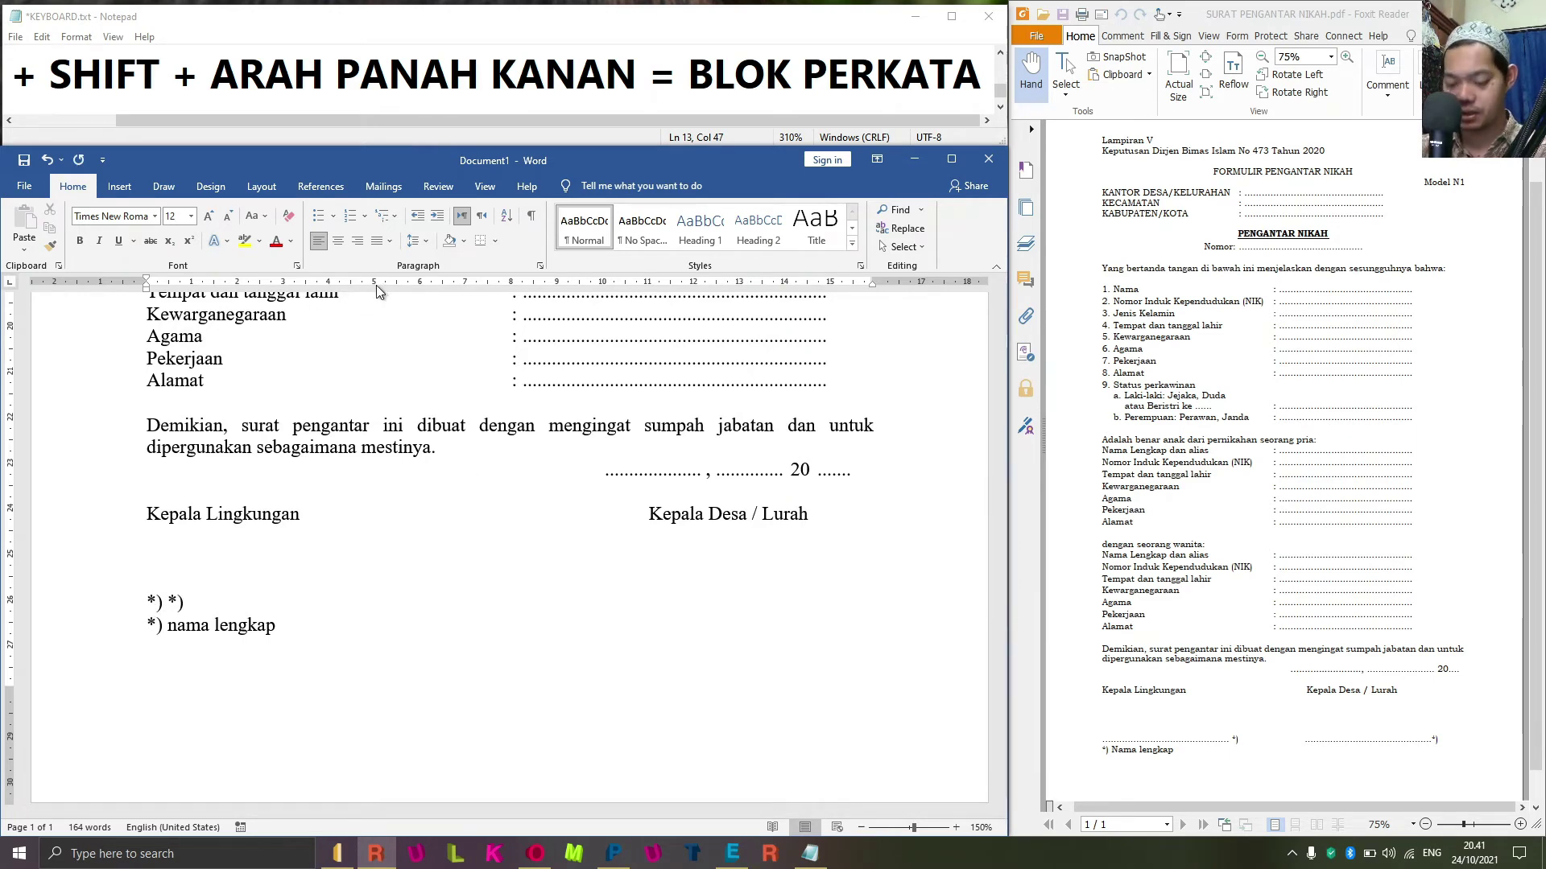
{"action": "key", "text": "alt+o"}
{"action": "key", "text": "t"}
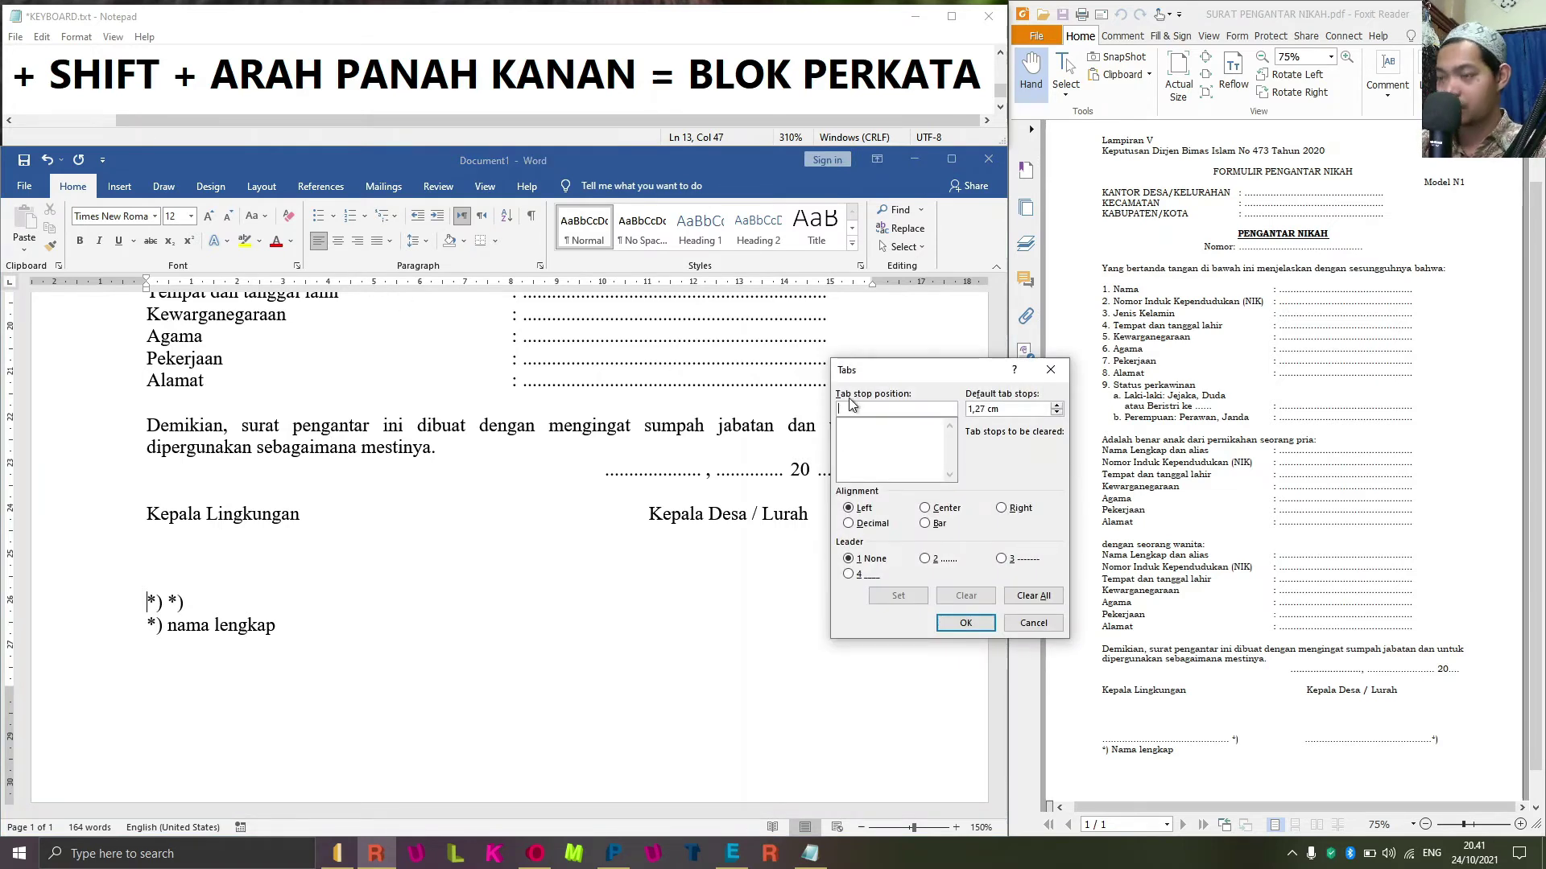
{"action": "type", "text": "5"}
{"action": "left_click", "coordinate": [924, 559]}
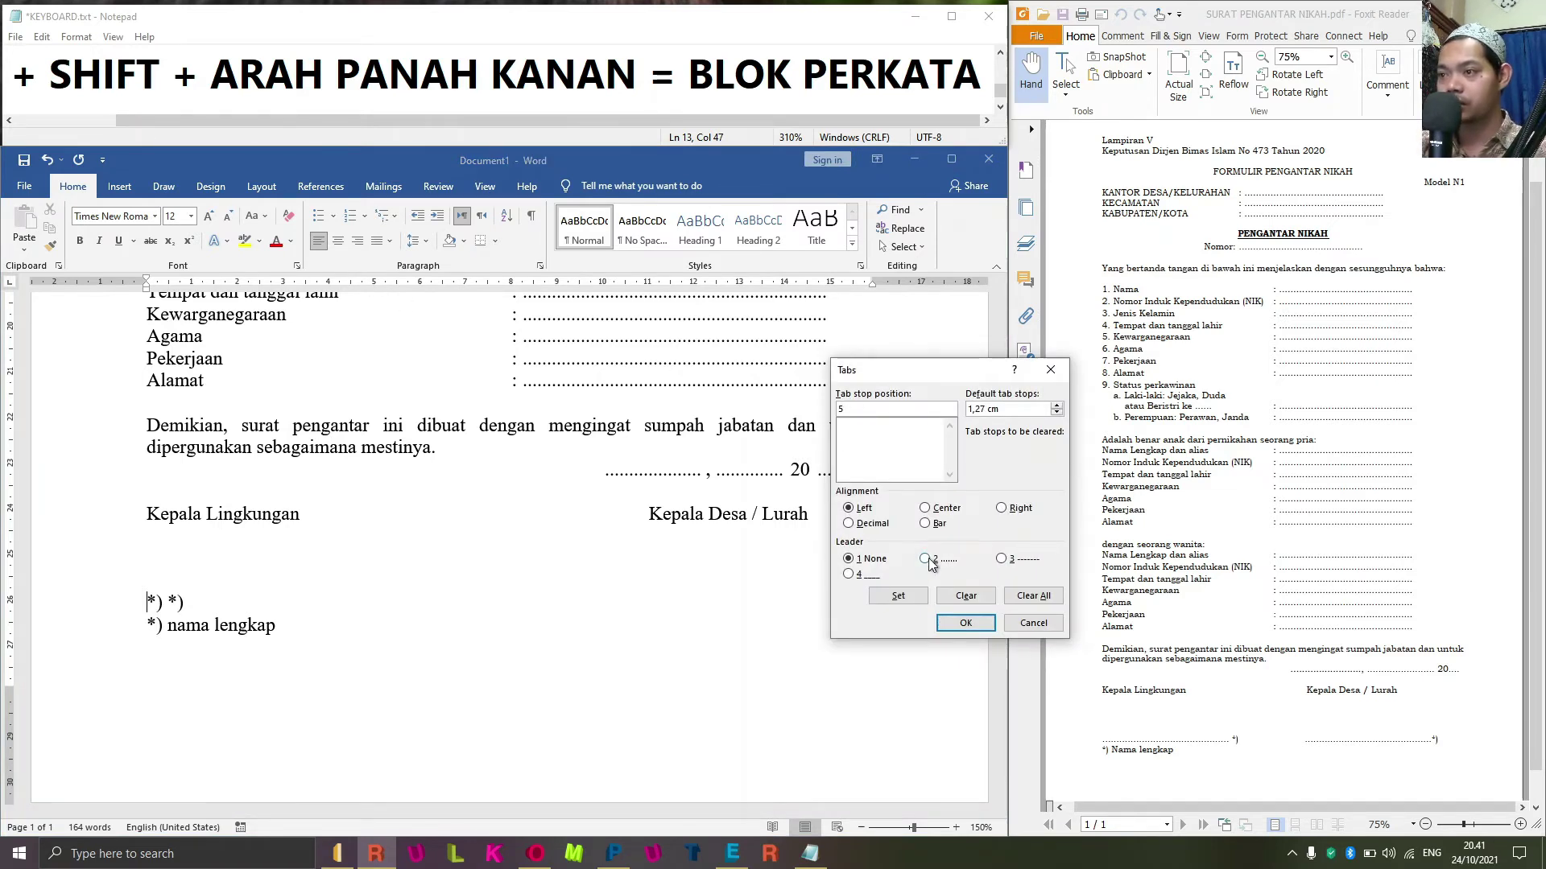
{"action": "left_click", "coordinate": [899, 596]}
{"action": "left_click", "coordinate": [965, 623]}
{"action": "key", "text": "Tab"}
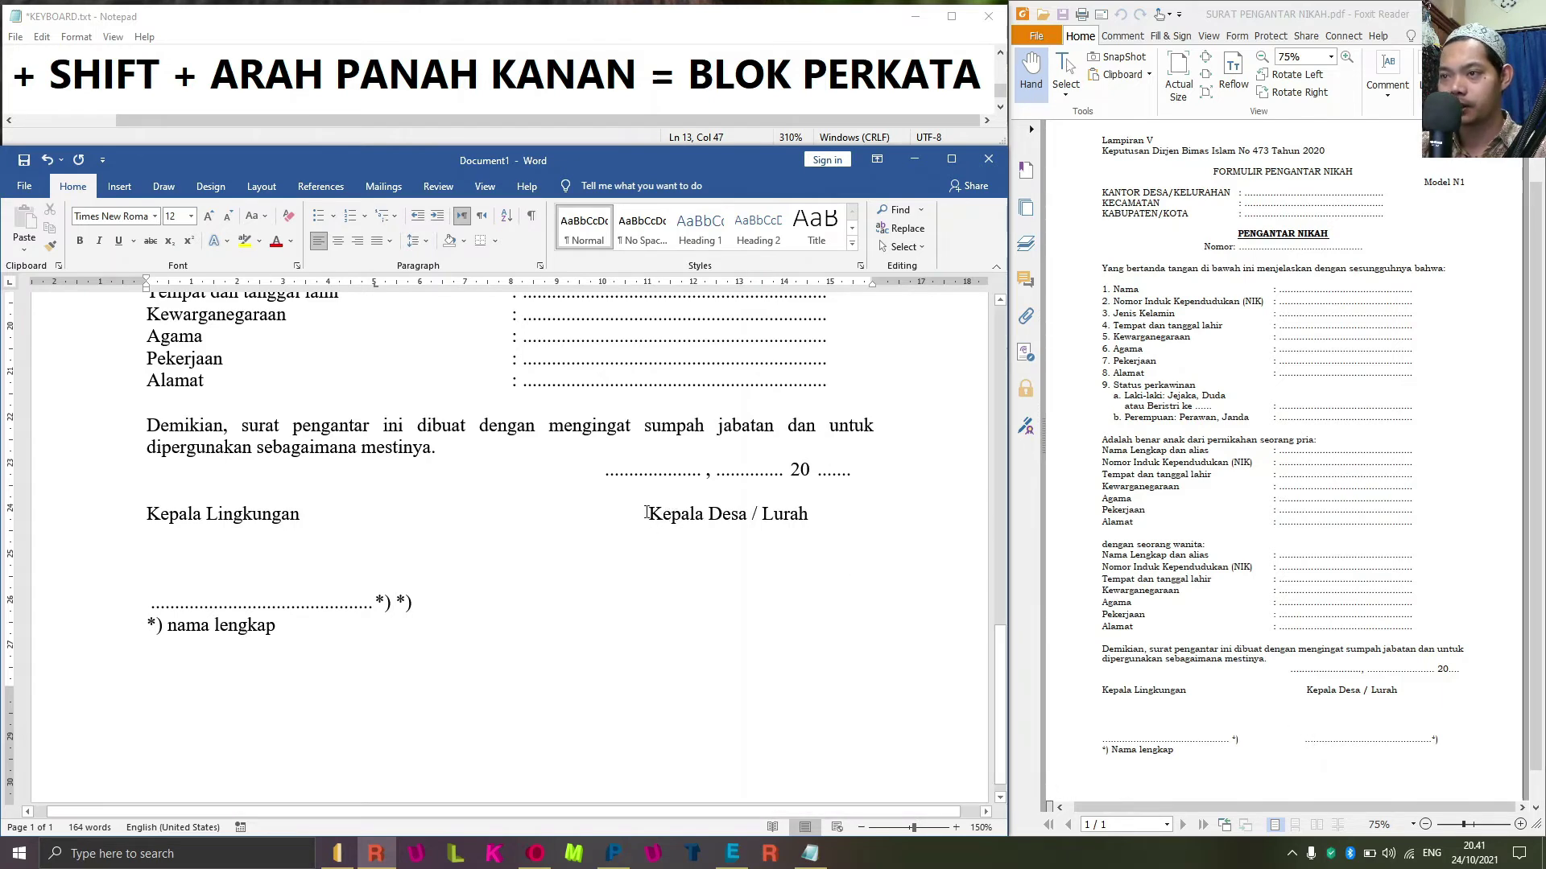
Add an 11 cm tab stop and push the second *) out to 11 cm.
{"action": "left_click", "coordinate": [395, 602]}
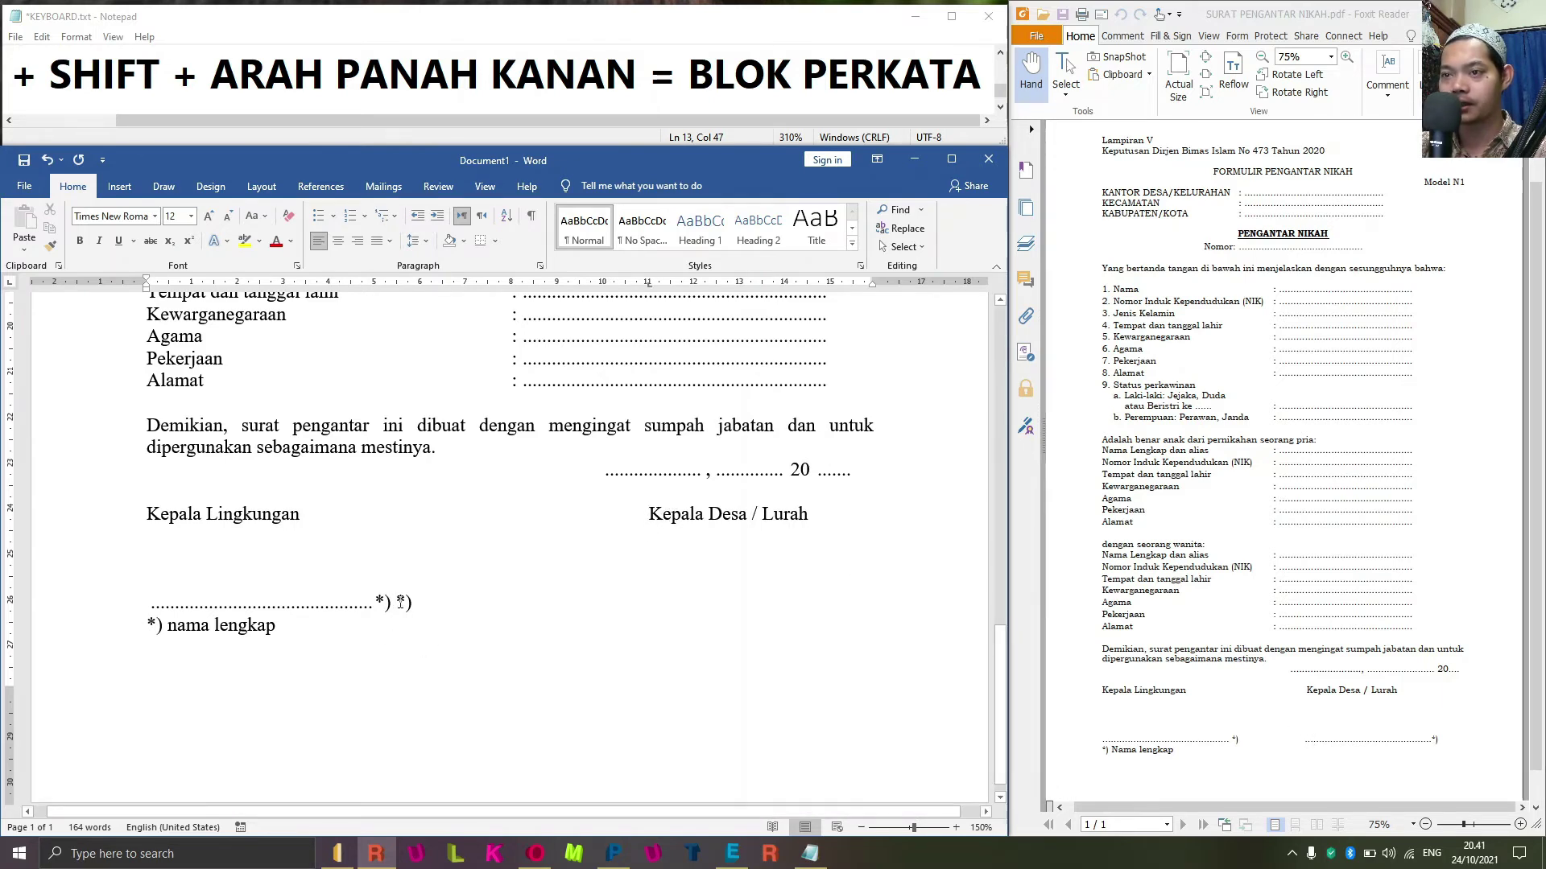
{"action": "key", "text": "alt+o"}
{"action": "key", "text": "t"}
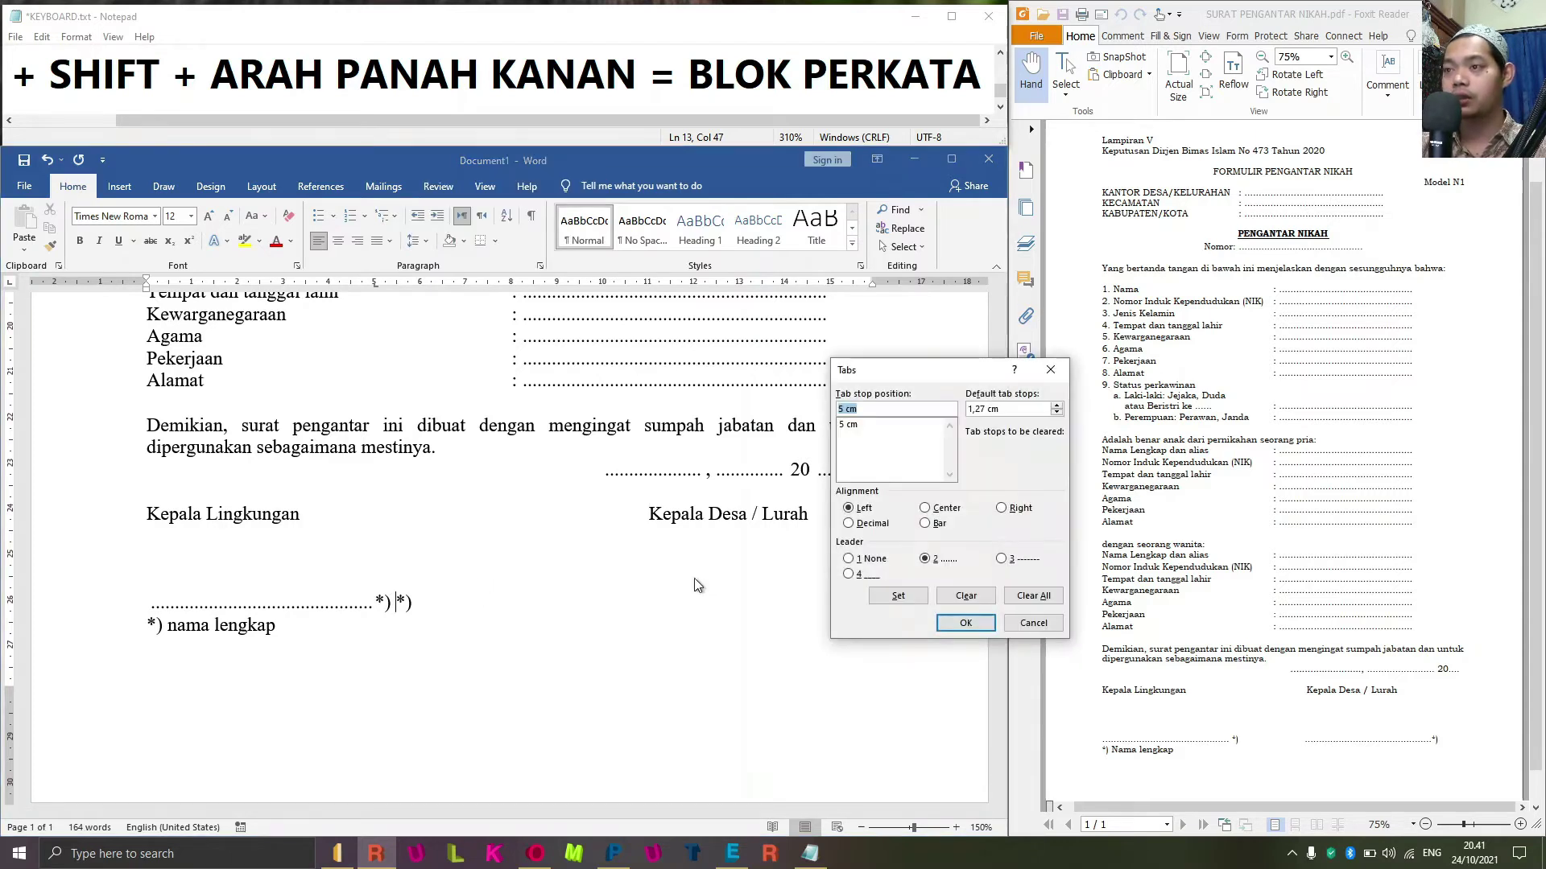
{"action": "type", "text": "11"}
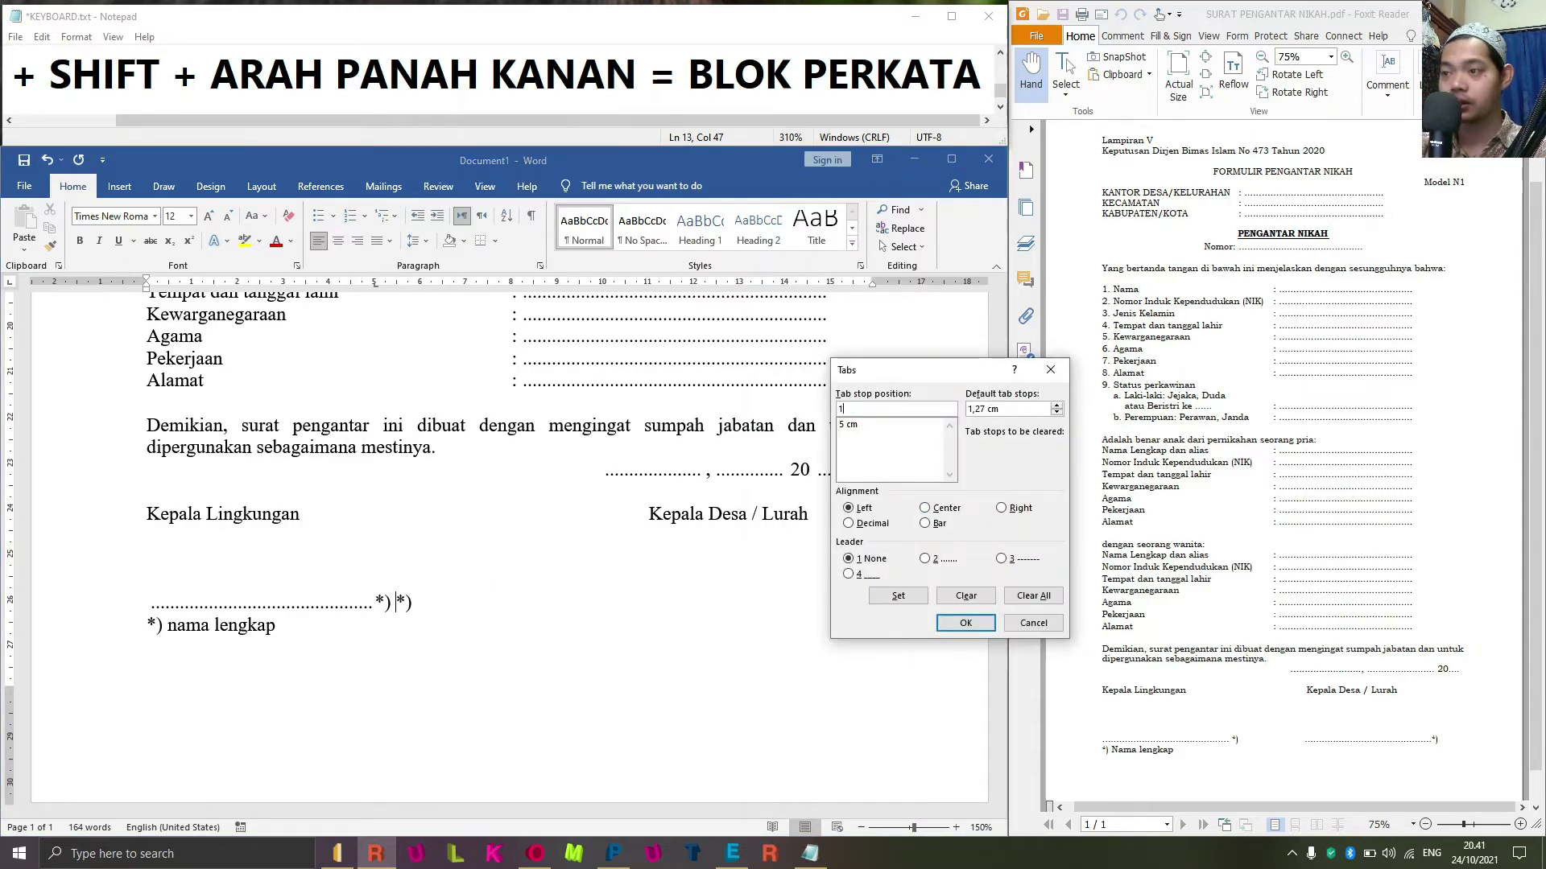
{"action": "left_click", "coordinate": [896, 594]}
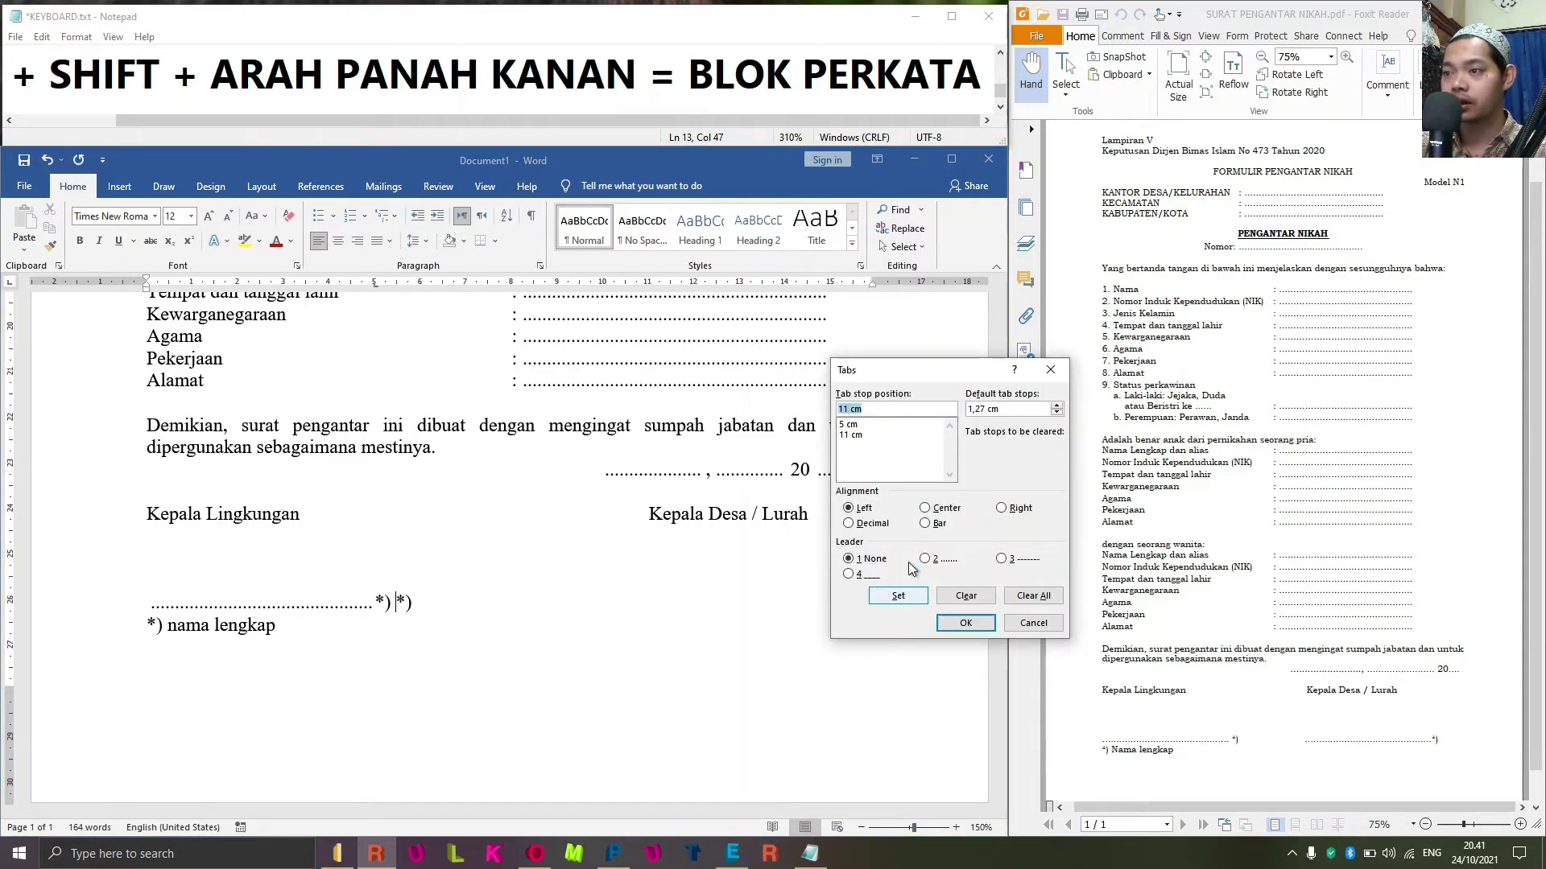
{"action": "left_click", "coordinate": [970, 625]}
{"action": "key", "text": "Tab"}
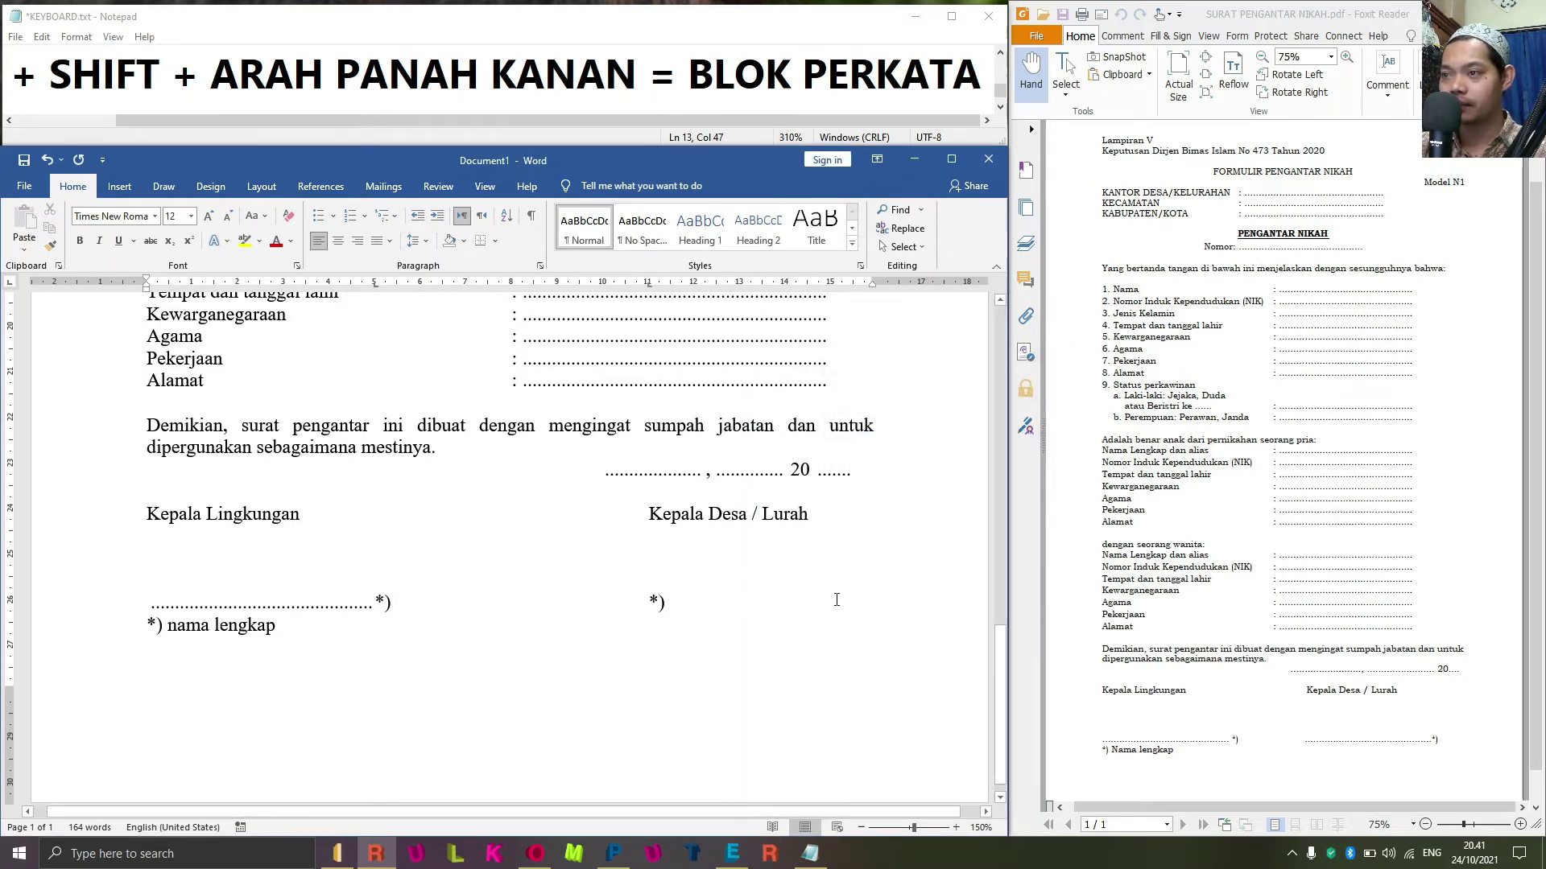
Add a 15 cm dotted-leader tab before the right *), then nudge it slightly right on the ruler.
{"action": "left_click", "coordinate": [639, 602]}
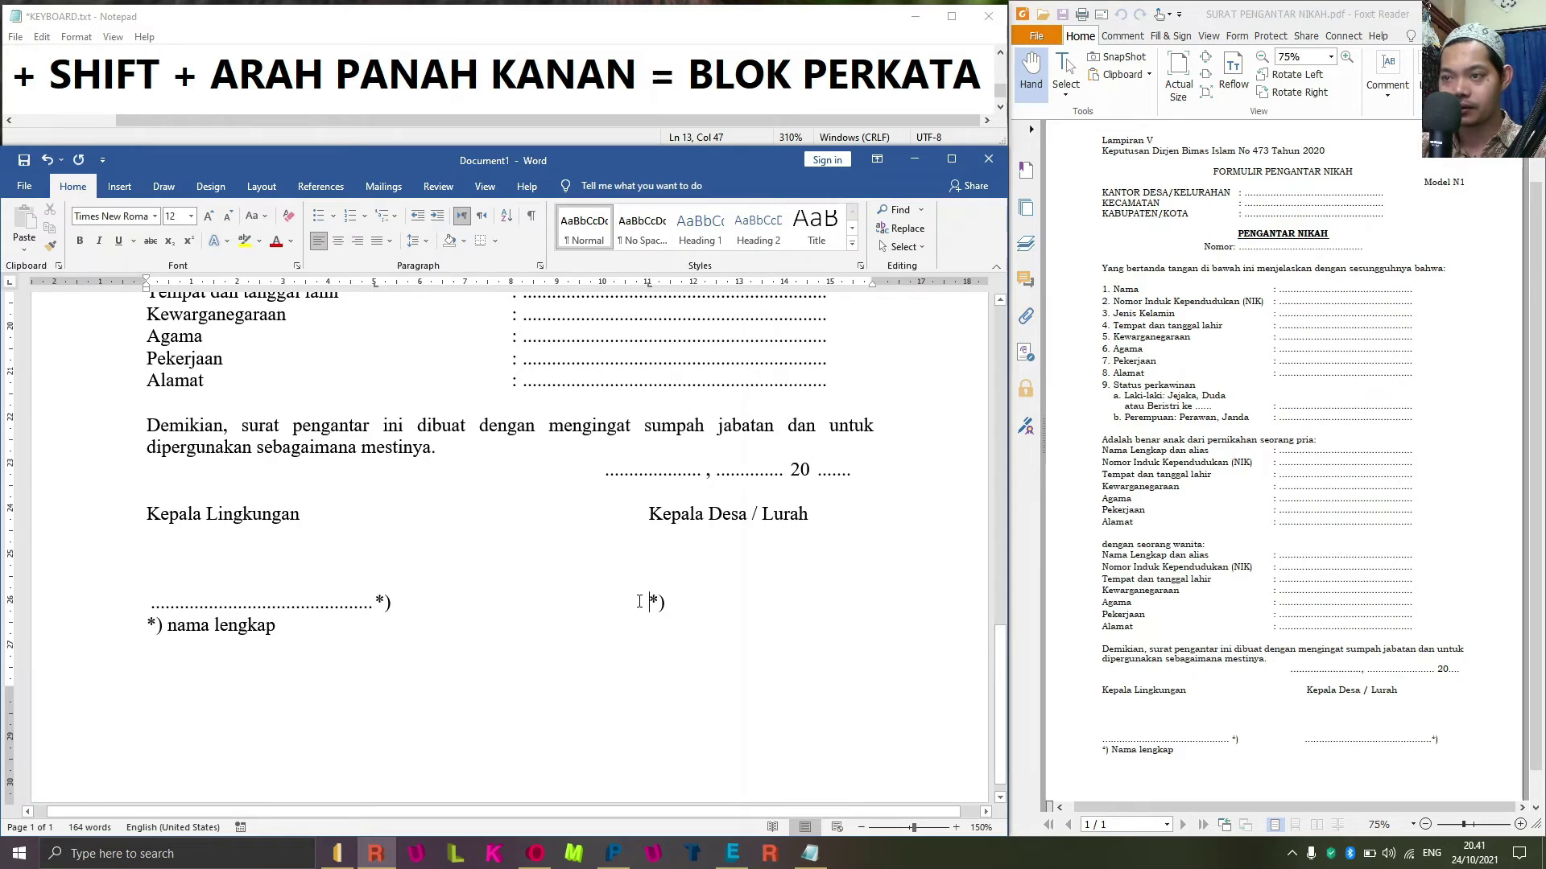
{"action": "key", "text": "alt+o"}
{"action": "key", "text": "t"}
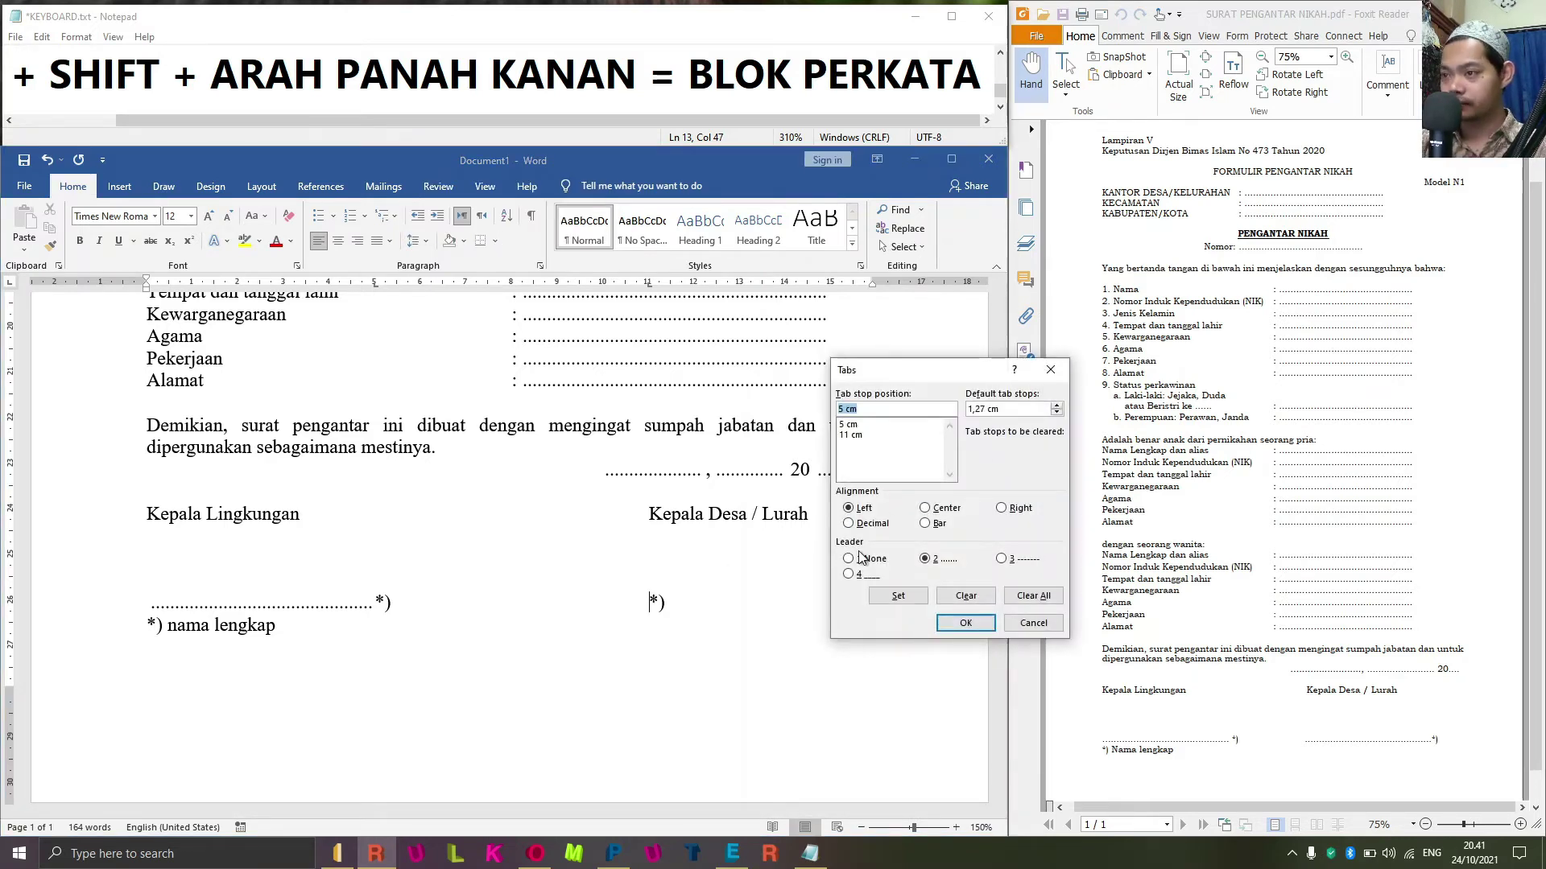
{"action": "type", "text": "15"}
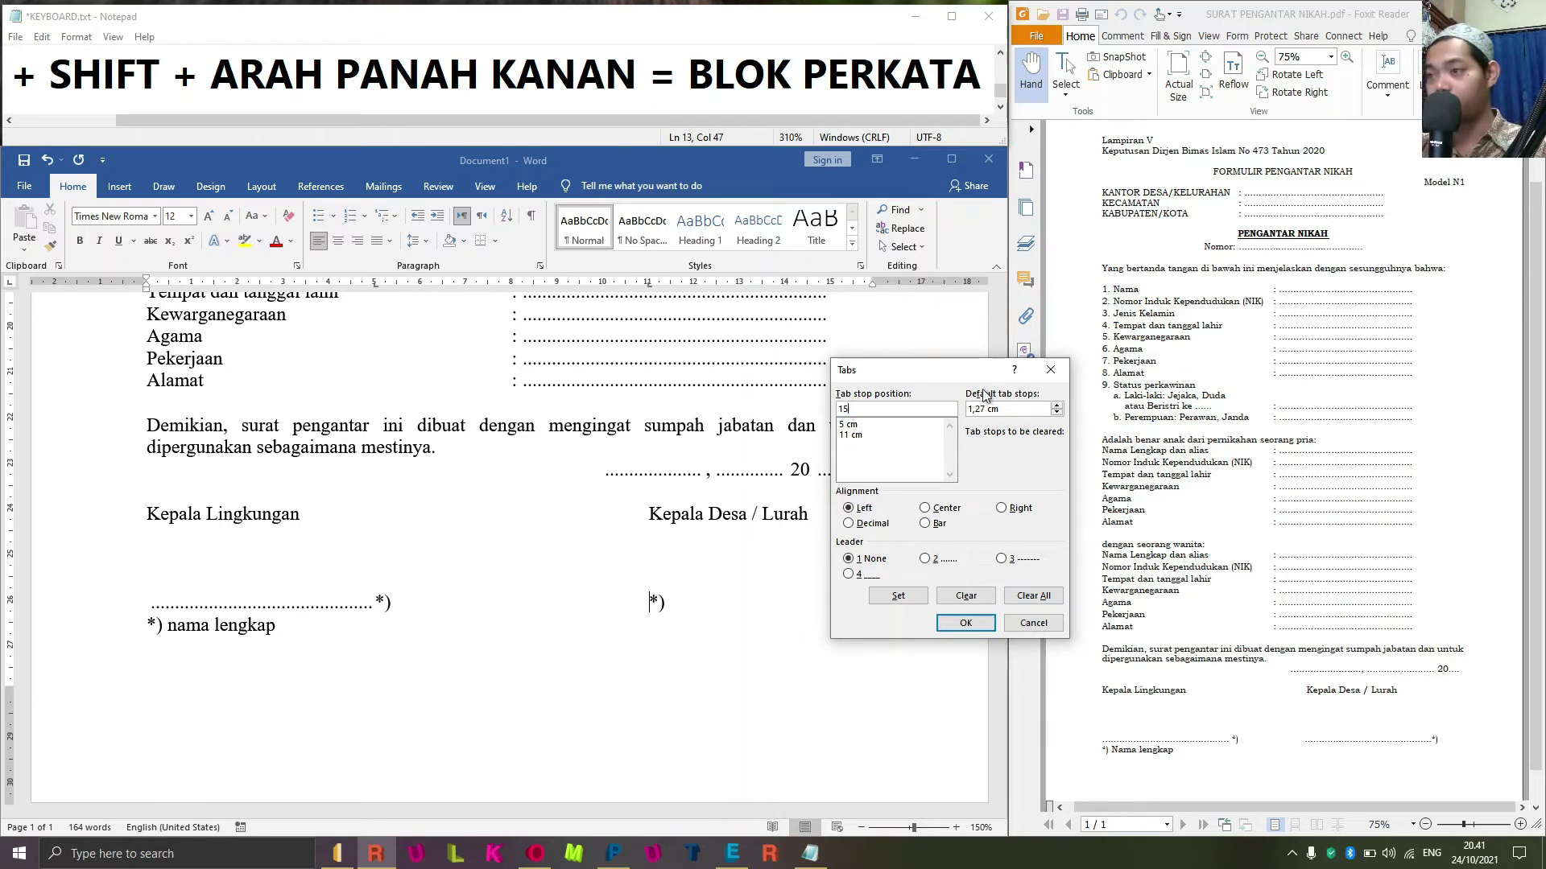
{"action": "left_click", "coordinate": [924, 560]}
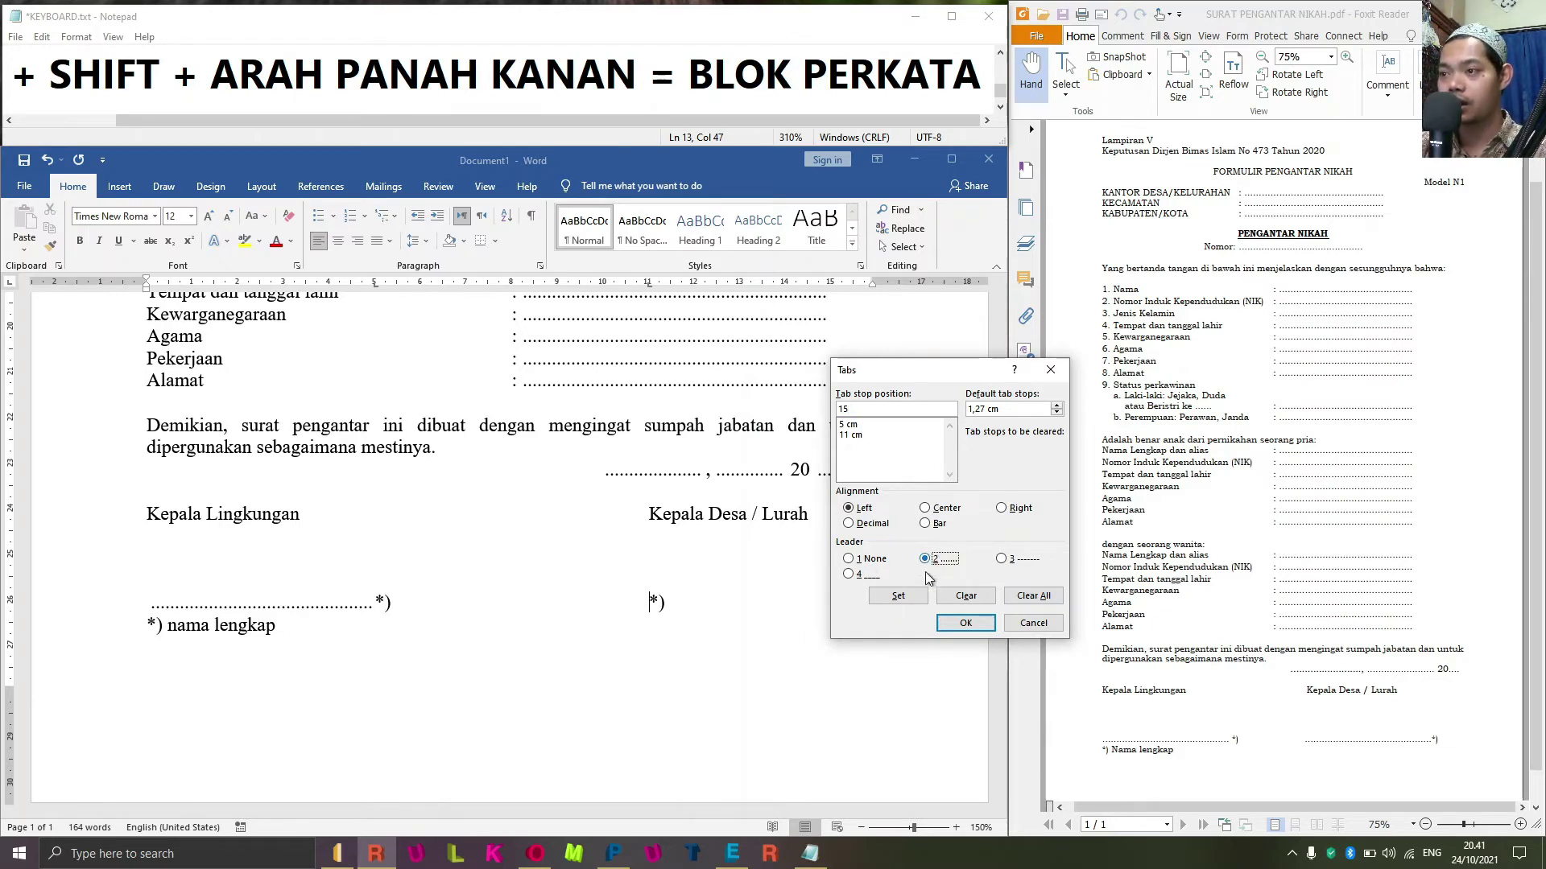
{"action": "left_click", "coordinate": [897, 596]}
{"action": "left_click", "coordinate": [965, 624]}
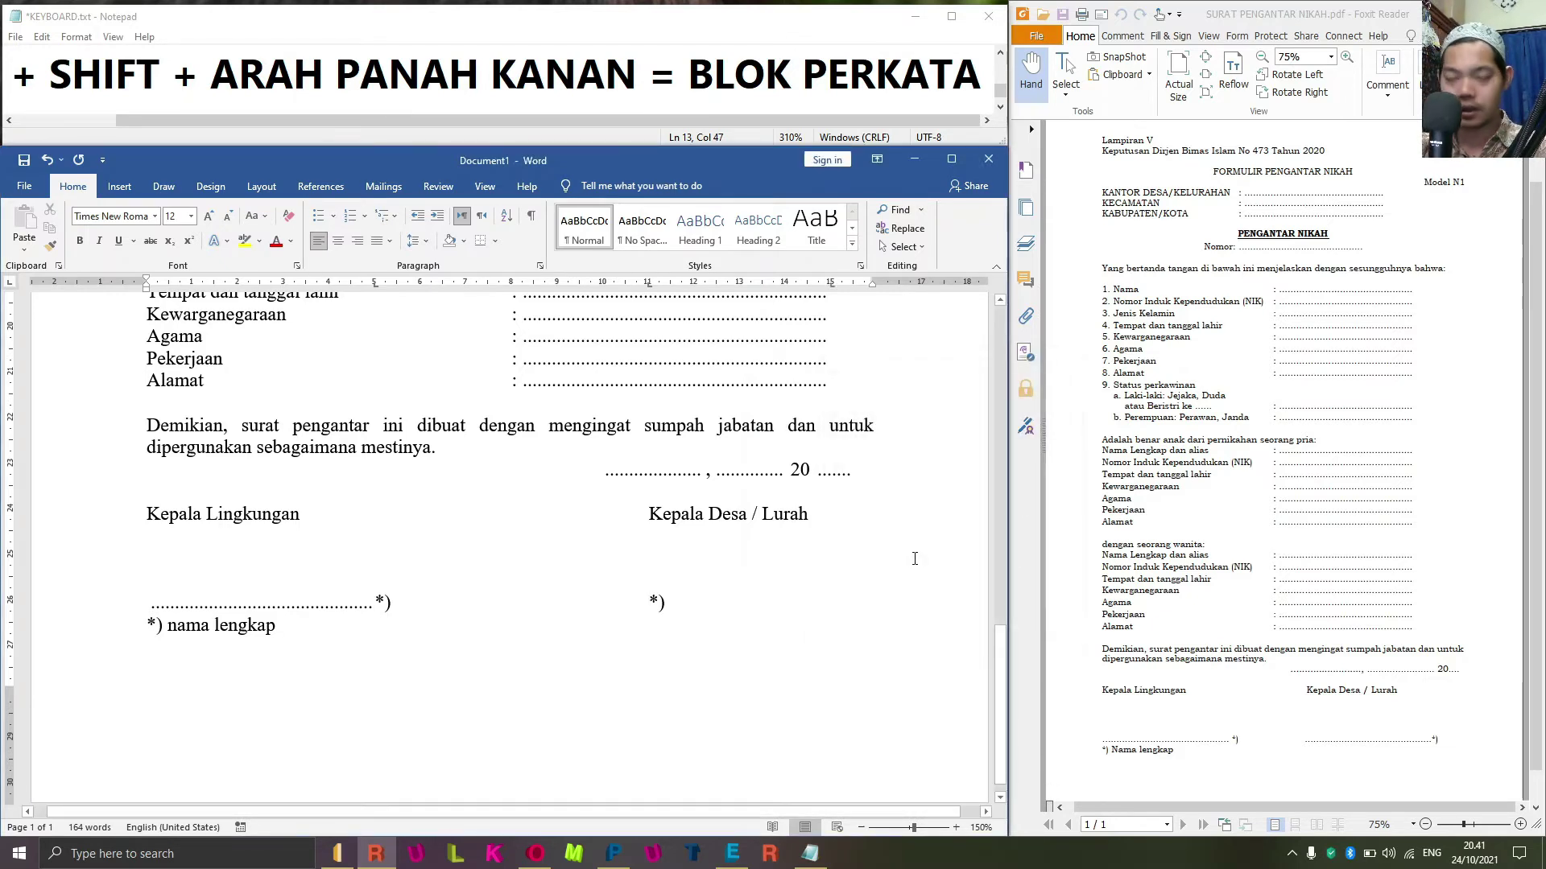
{"action": "key", "text": "Tab"}
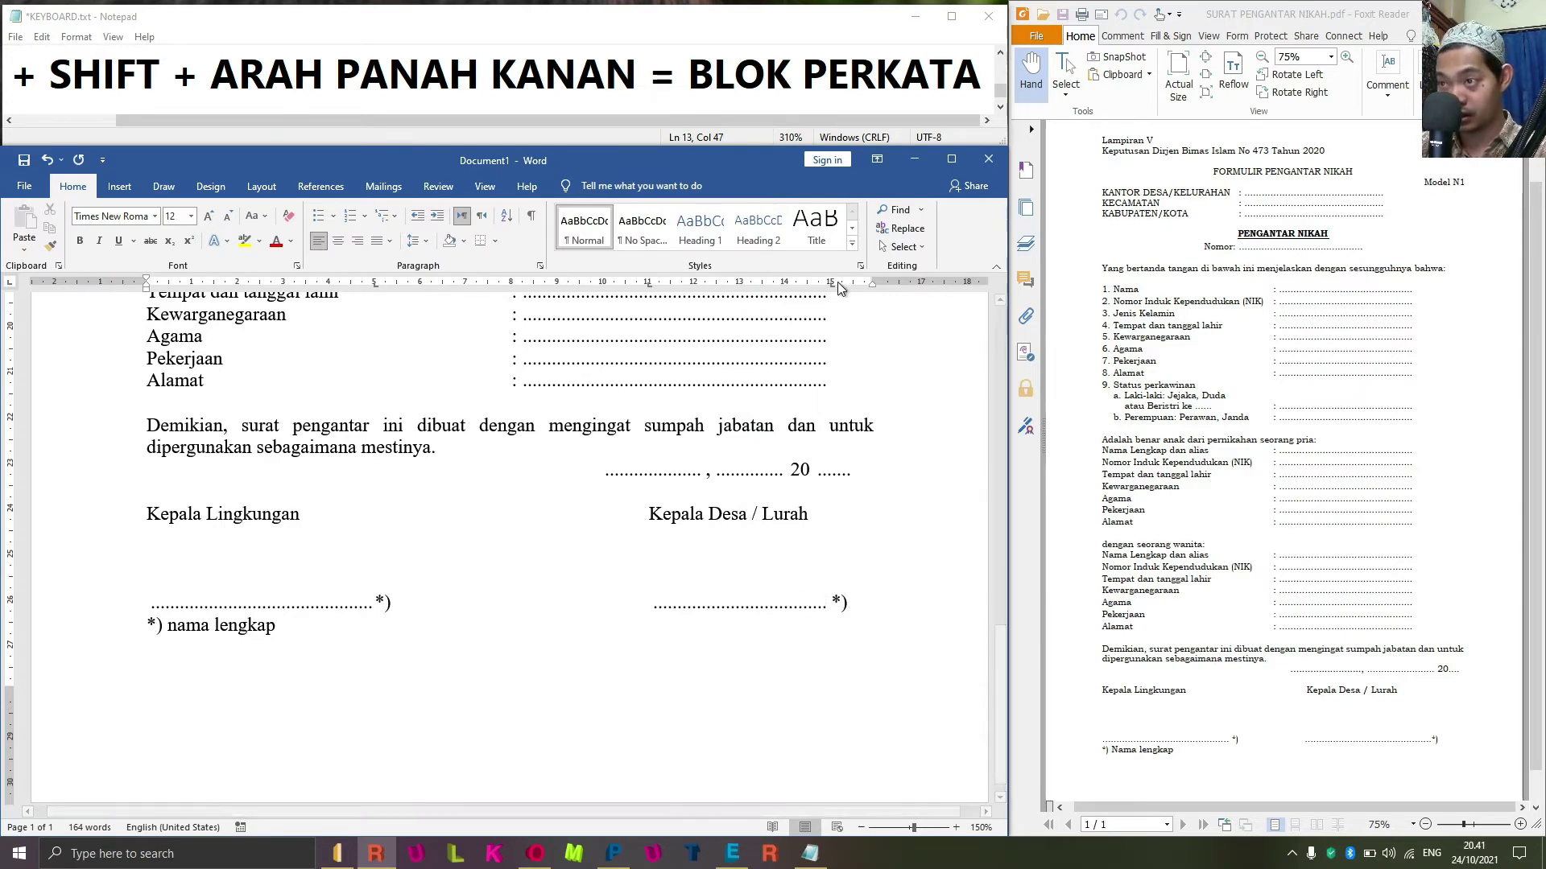
{"action": "left_click_drag", "start_coordinate": [834, 287], "coordinate": [840, 287]}
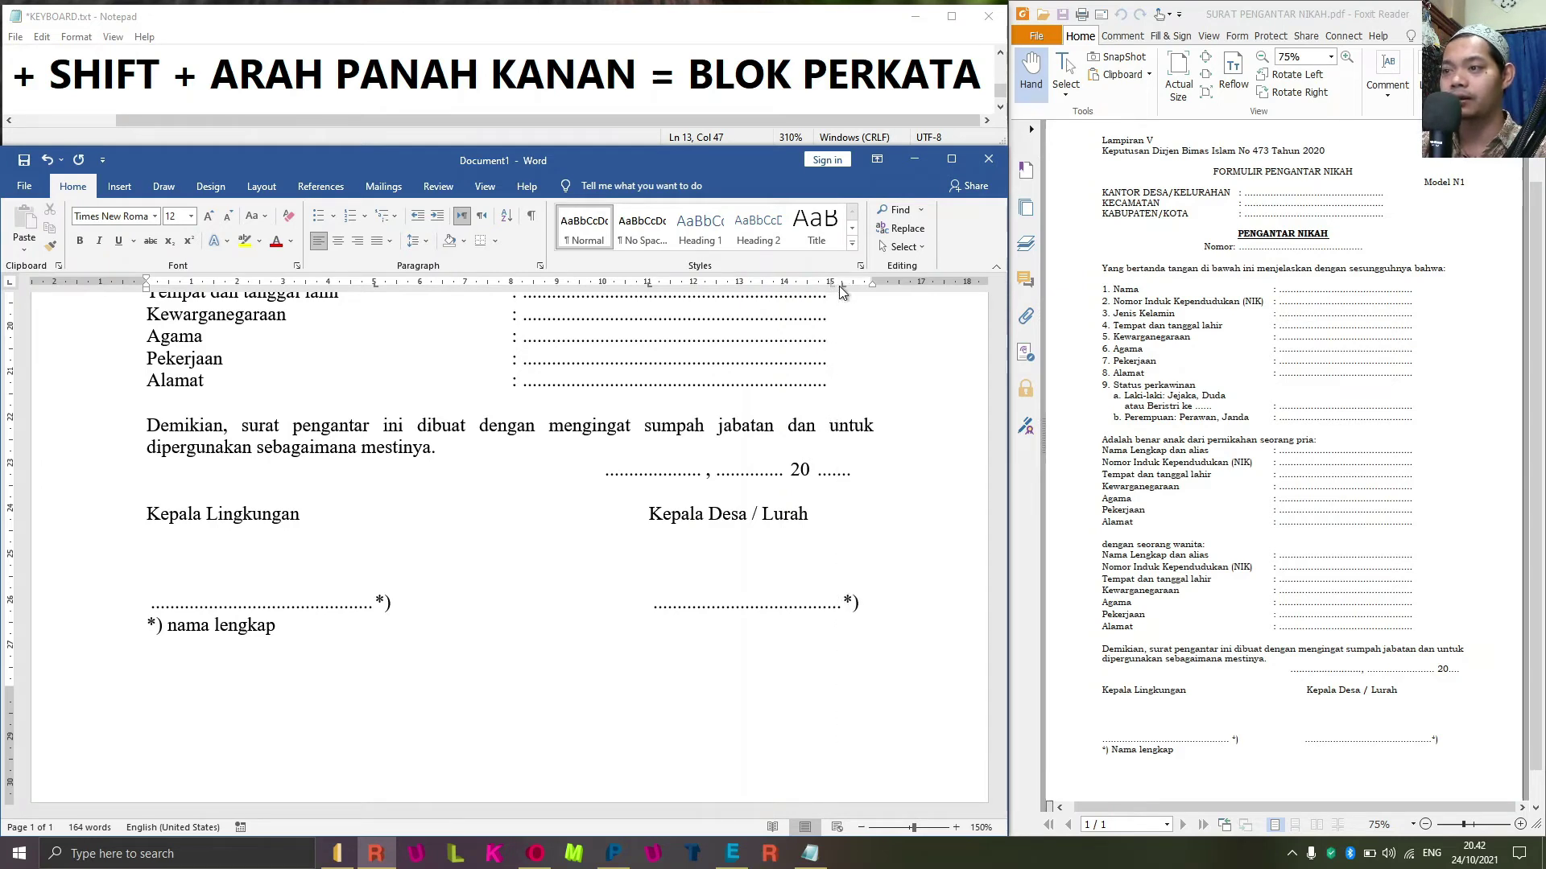
Select 'nama lengkap' on the footnote line and change it to 'Nama Lengkap' with Shift+F3.
{"action": "left_click", "coordinate": [895, 538]}
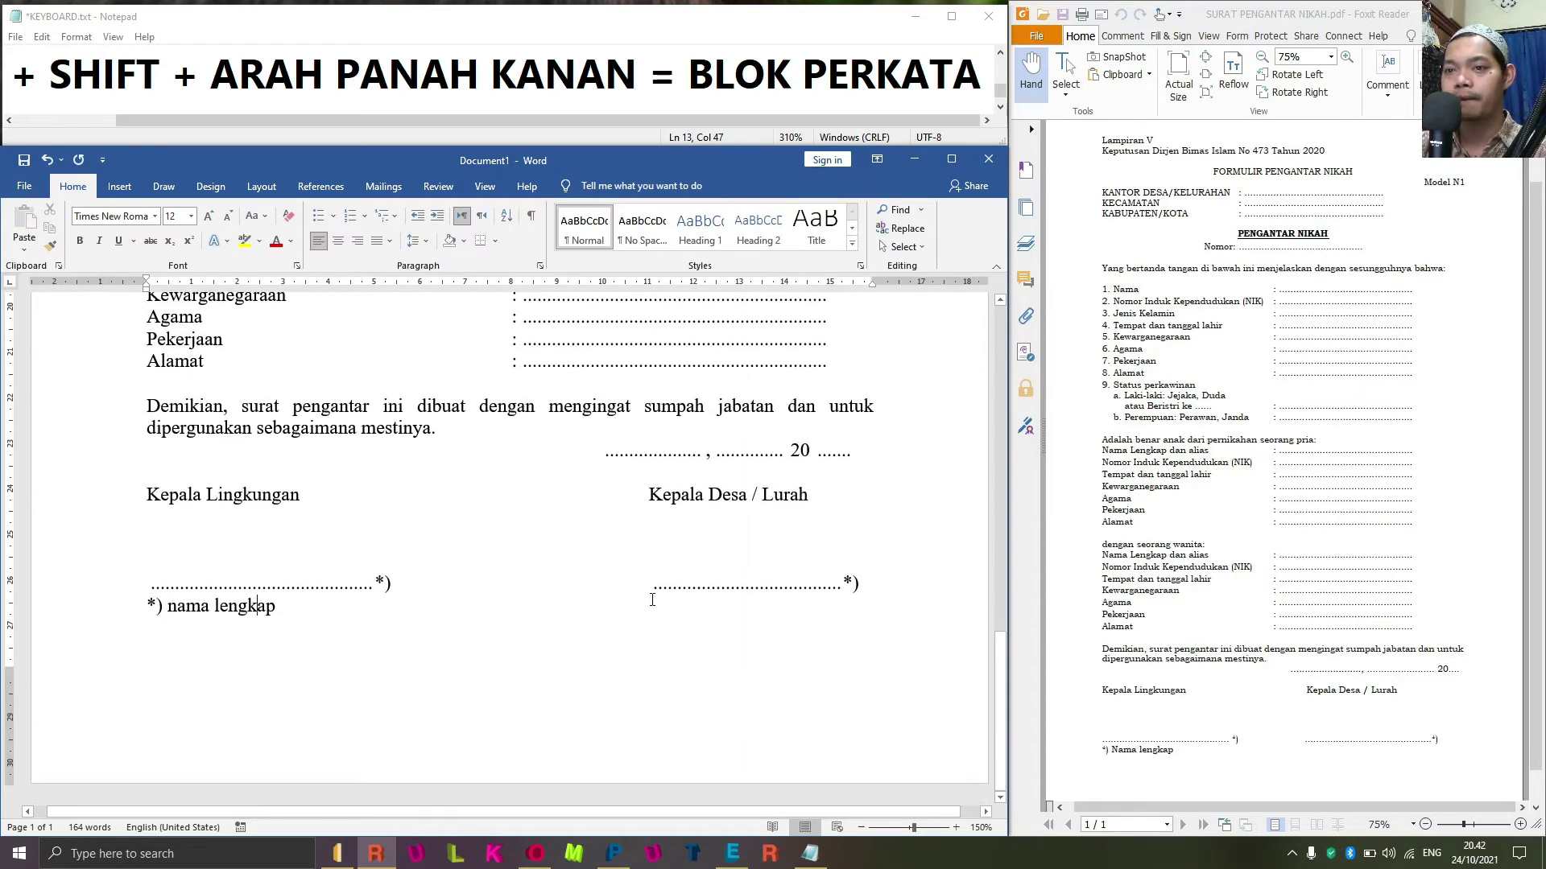
{"action": "key", "text": "Home"}
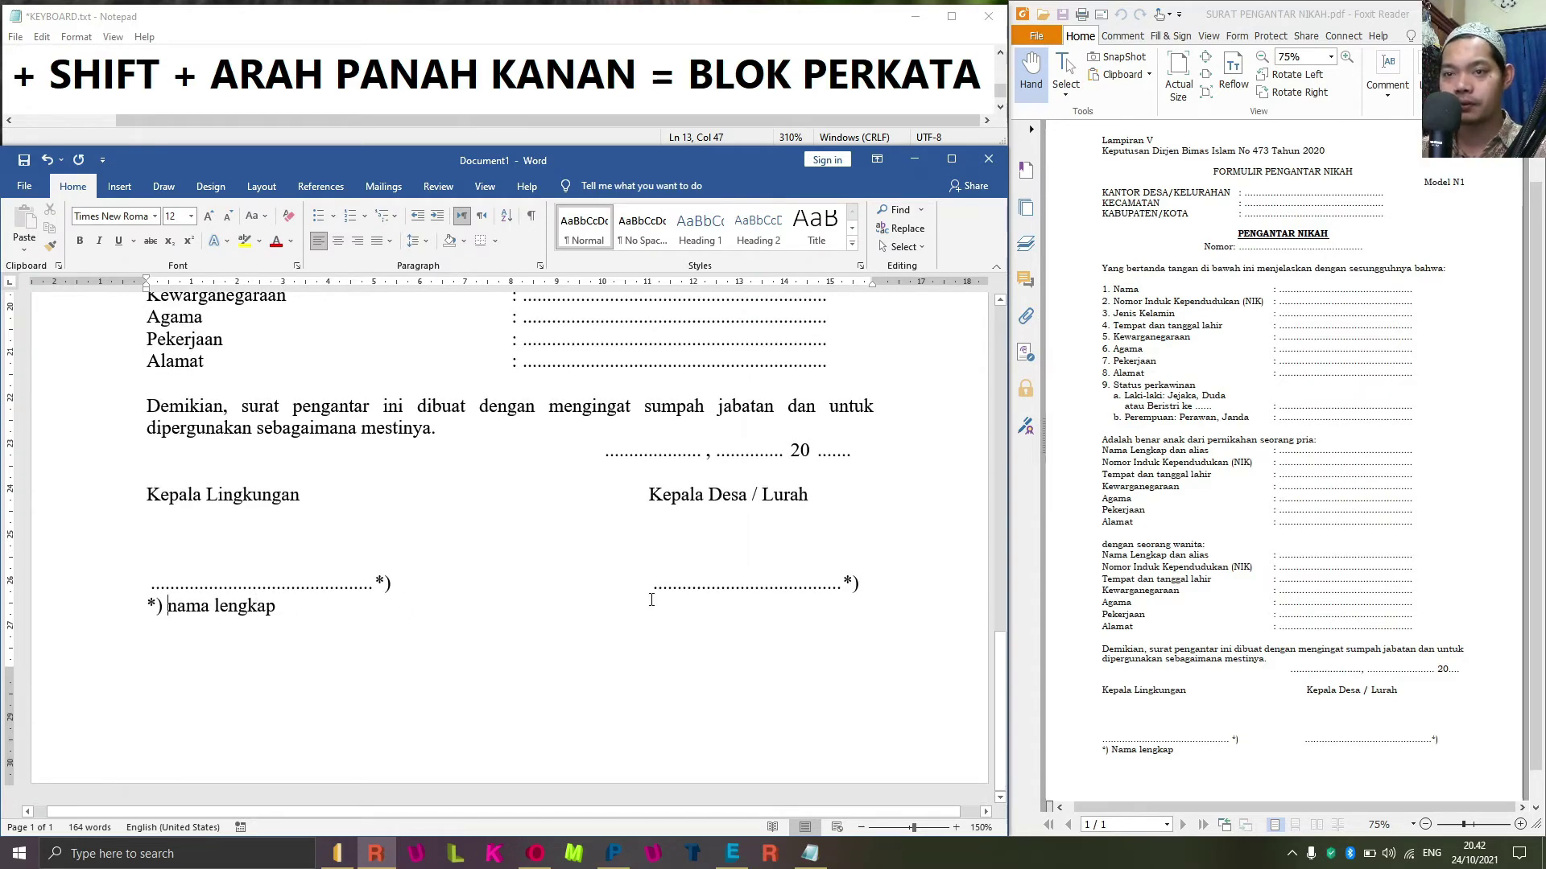
{"action": "key", "text": "ctrl+shift+Right"}
{"action": "key", "text": "ctrl+shift+Right"}
{"action": "key", "text": "ctrl+shift+Right"}
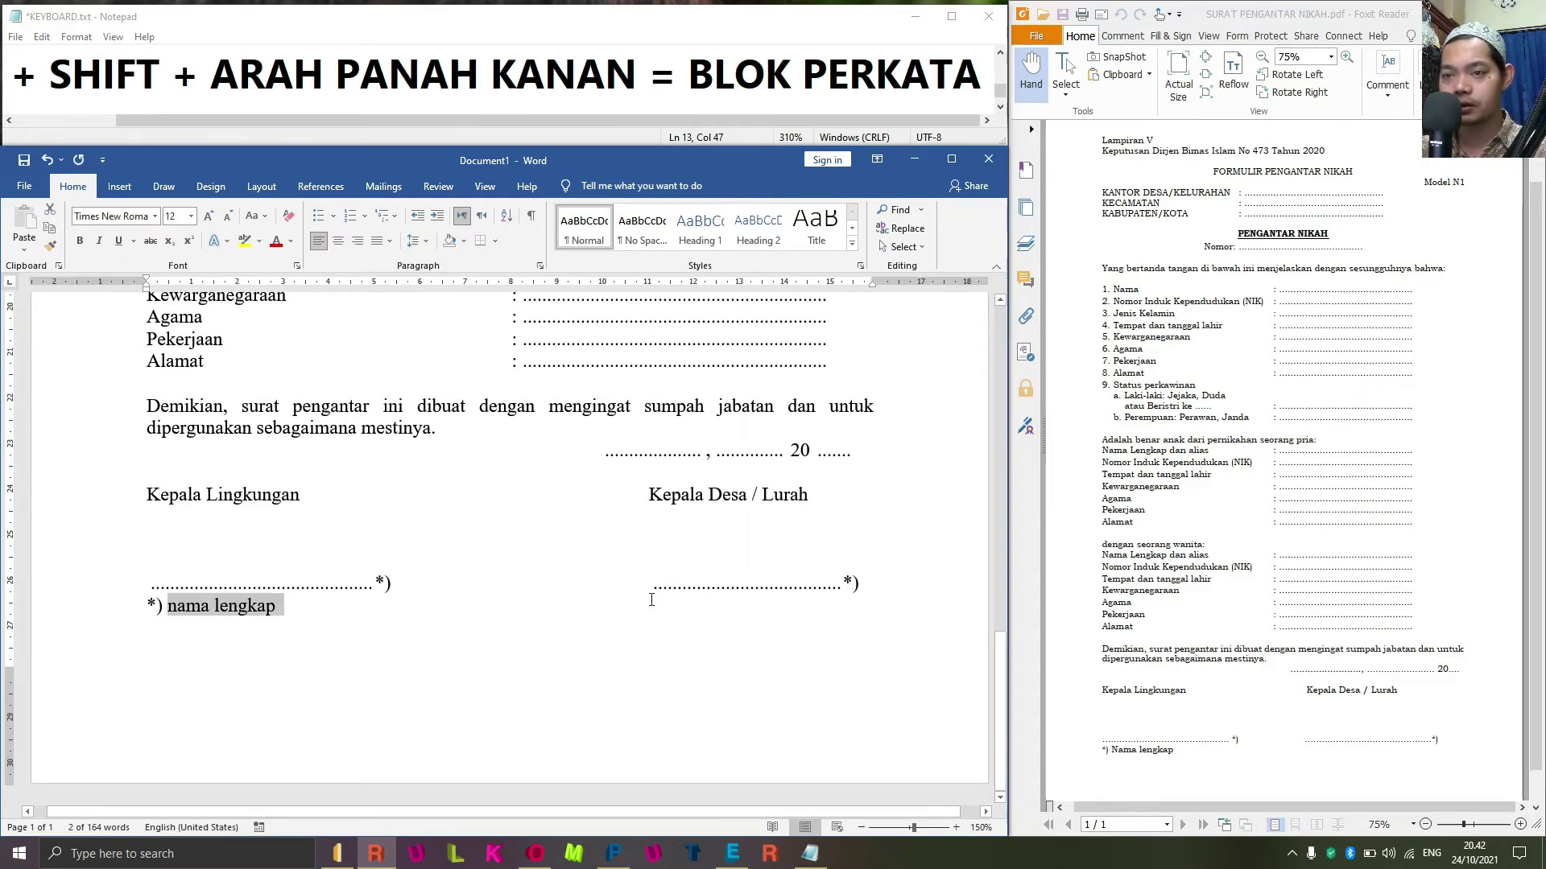
{"action": "key", "text": "shift+Left"}
{"action": "key", "text": "shift+F3"}
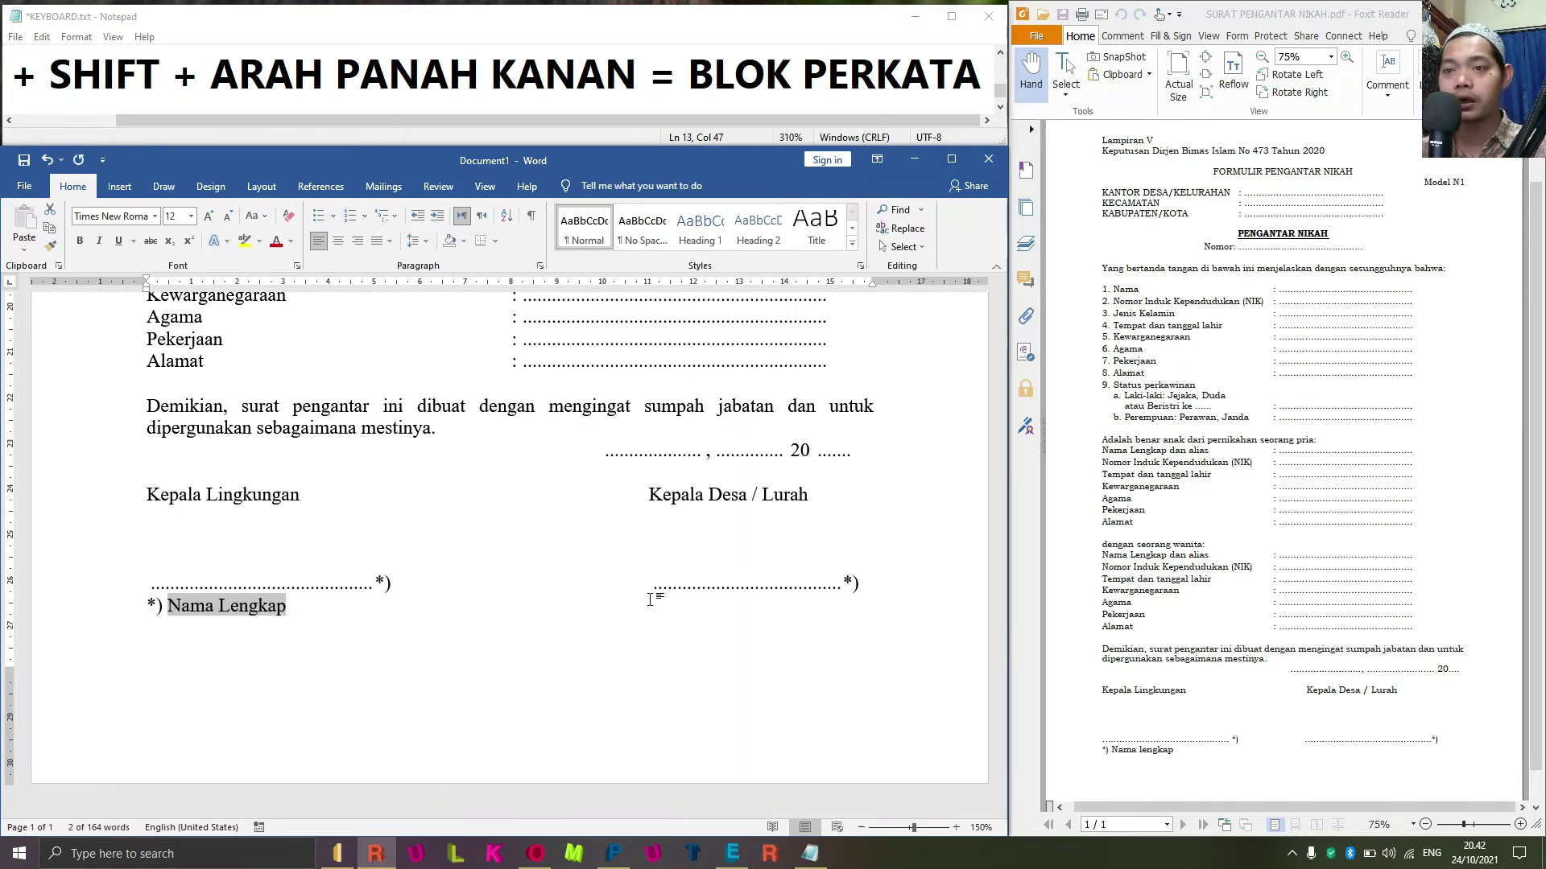
{"action": "left_click", "coordinate": [650, 600]}
Collapse the ribbon with Ctrl+F1 and scroll through the finished Pengantar Nikah form to review it.
{"action": "scroll", "coordinate": [770, 630], "scroll_direction": "up", "scroll_amount": 10}
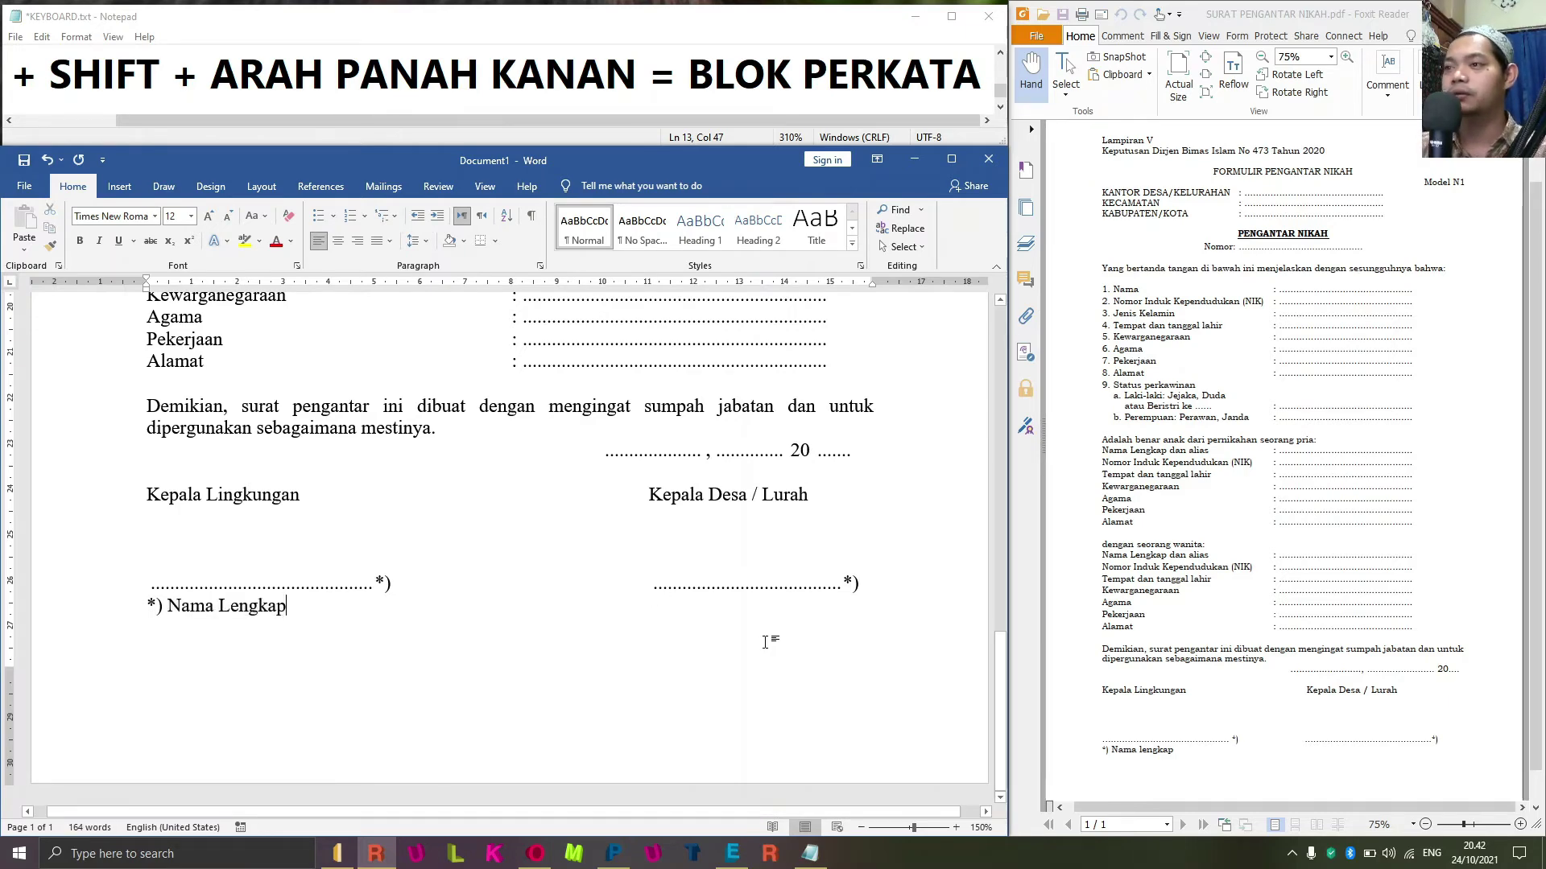
{"action": "scroll", "coordinate": [770, 630], "scroll_direction": "up", "scroll_amount": 3}
{"action": "scroll", "coordinate": [805, 563], "scroll_direction": "down", "scroll_amount": 15}
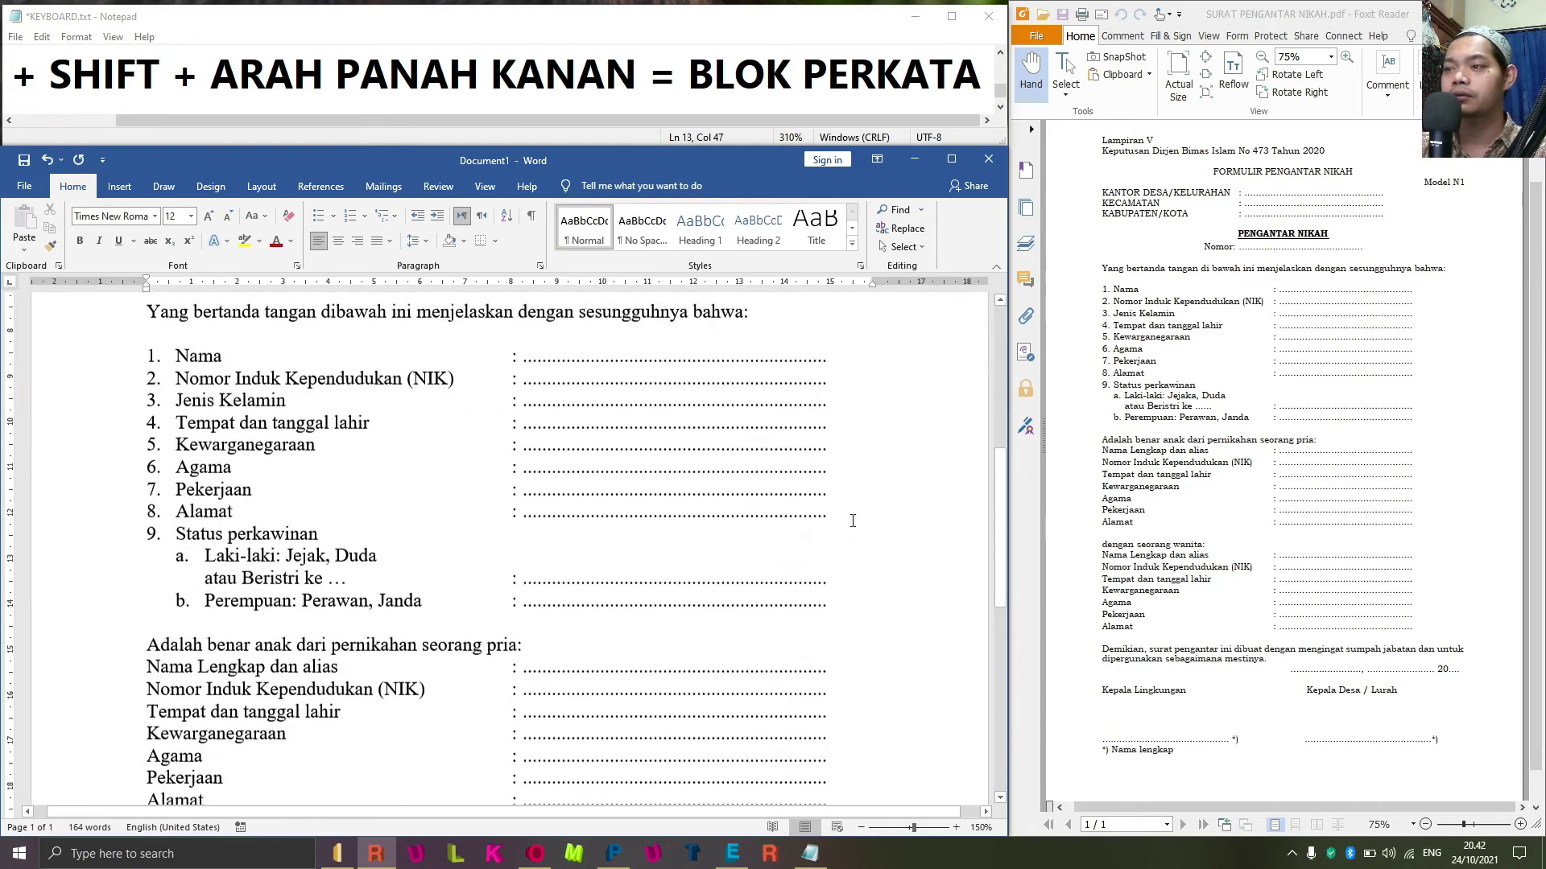
{"action": "scroll", "coordinate": [841, 515], "scroll_direction": "up", "scroll_amount": 6}
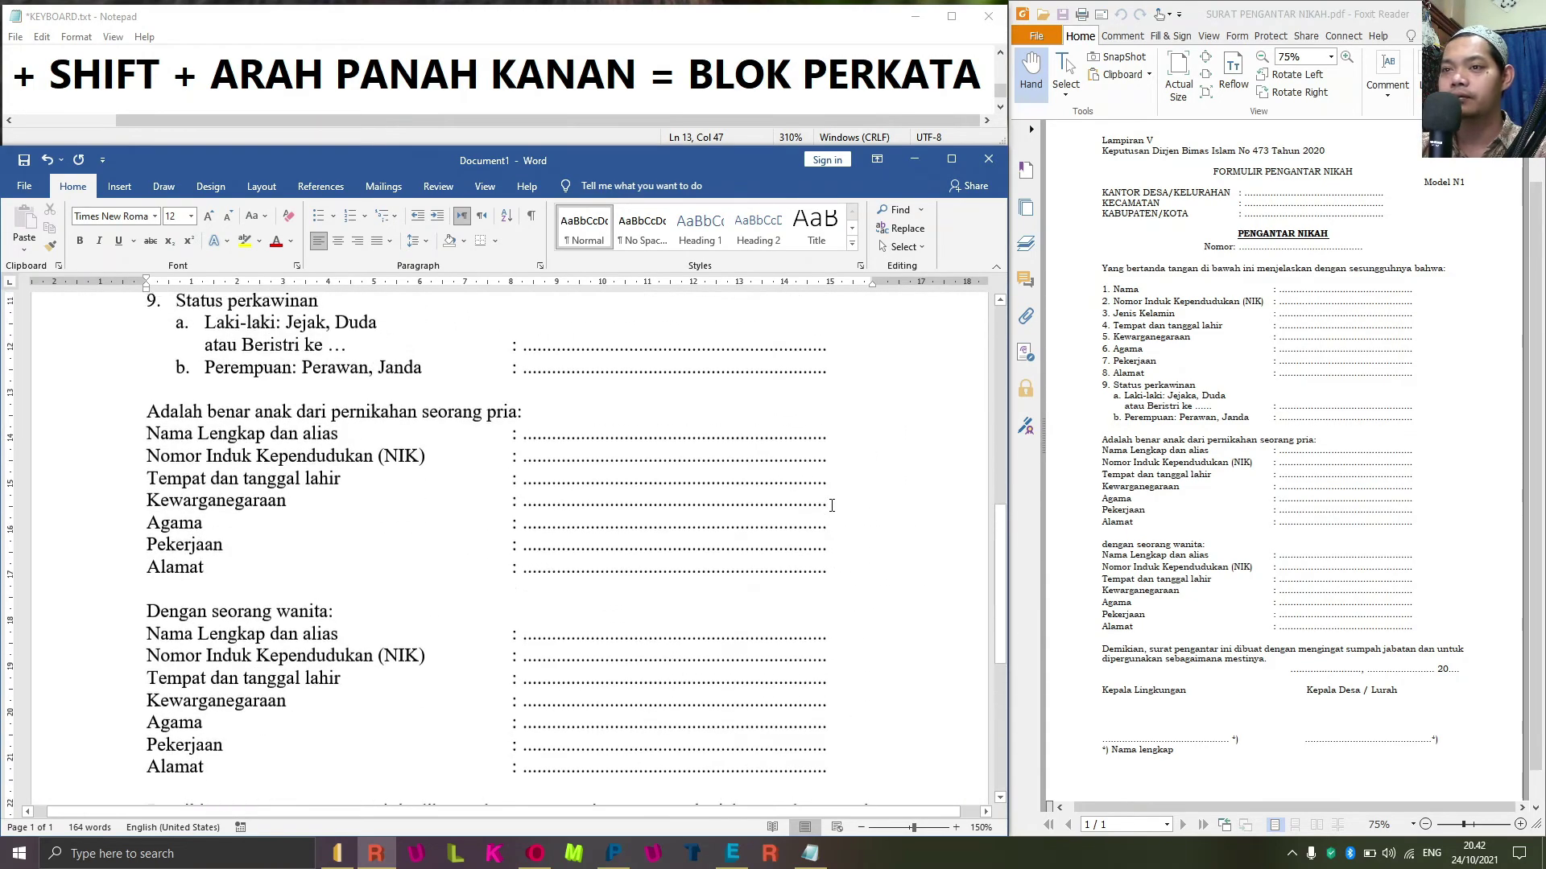
{"action": "scroll", "coordinate": [831, 505], "scroll_direction": "down", "scroll_amount": 9}
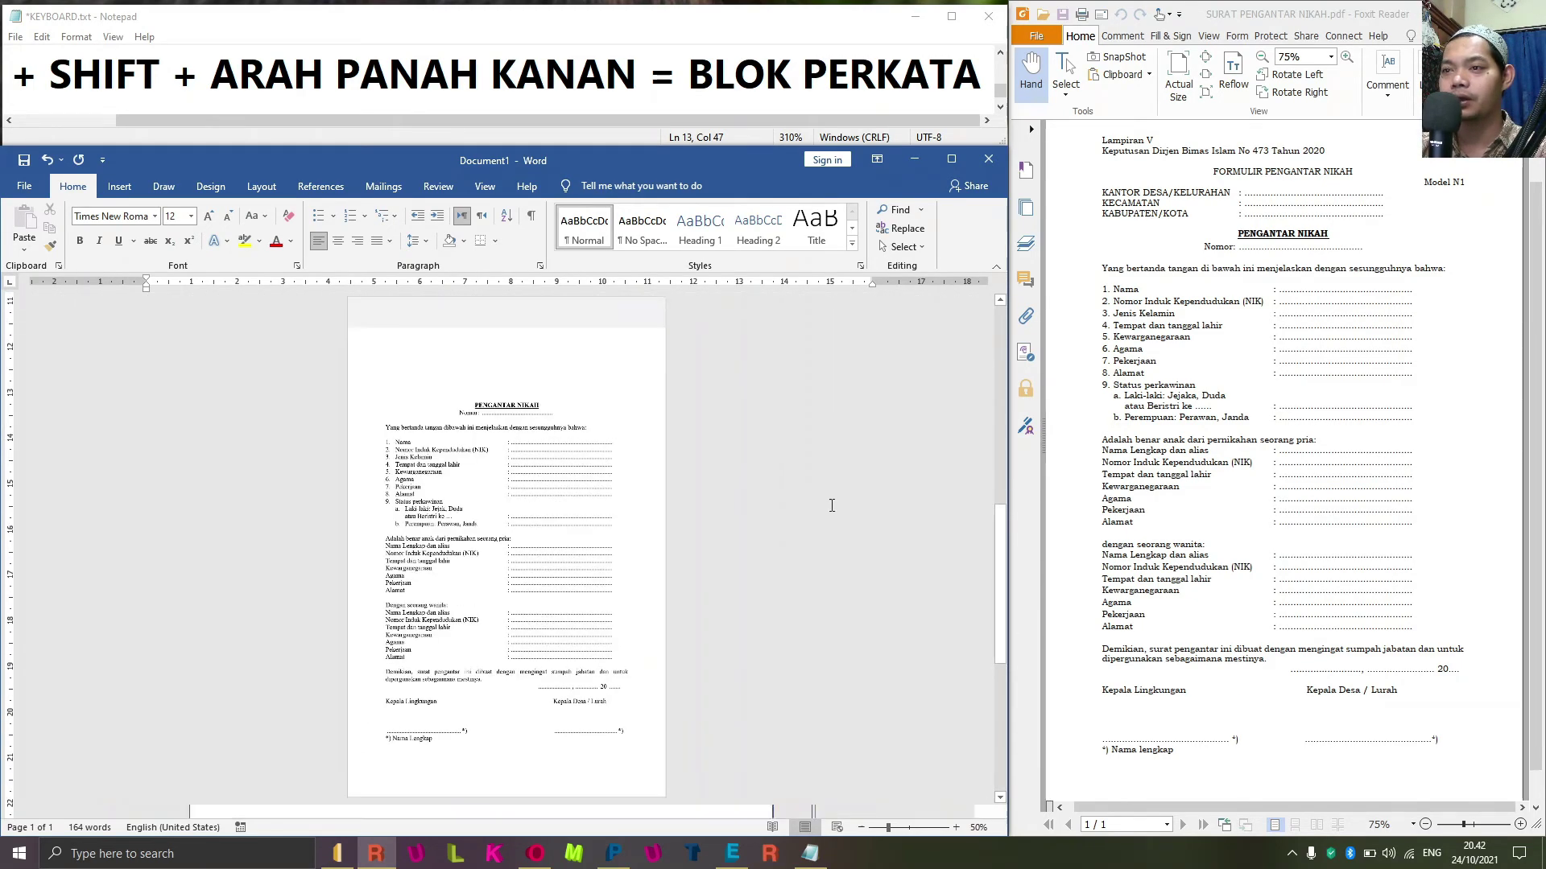
{"action": "scroll", "coordinate": [741, 520], "scroll_direction": "up", "scroll_amount": 1}
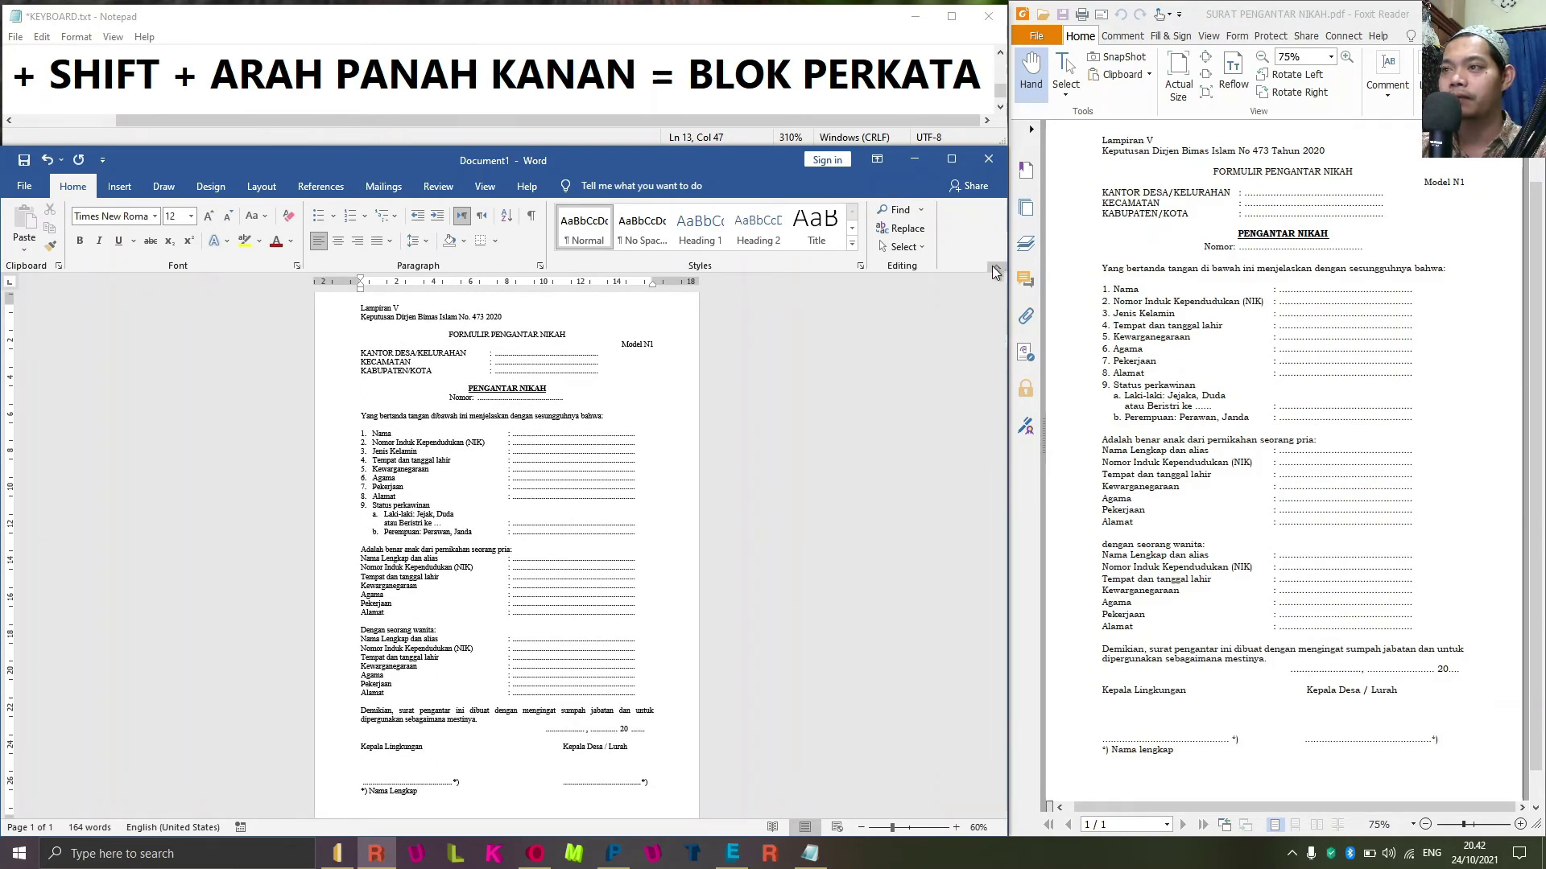
{"action": "key", "text": "ctrl+F1"}
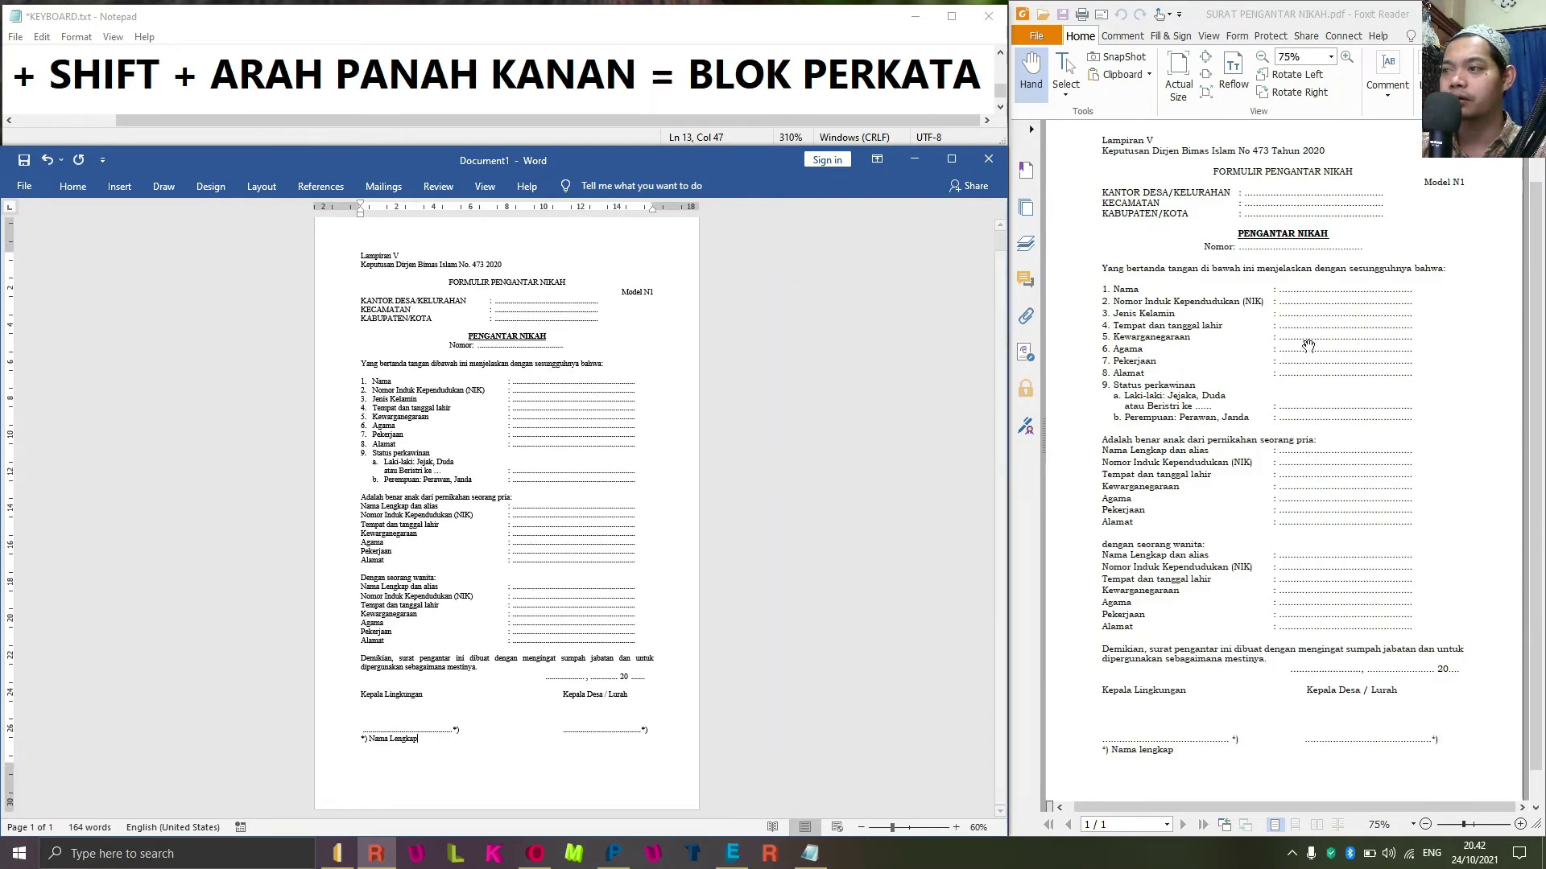
{"action": "scroll", "coordinate": [650, 609], "scroll_direction": "up", "scroll_amount": 1}
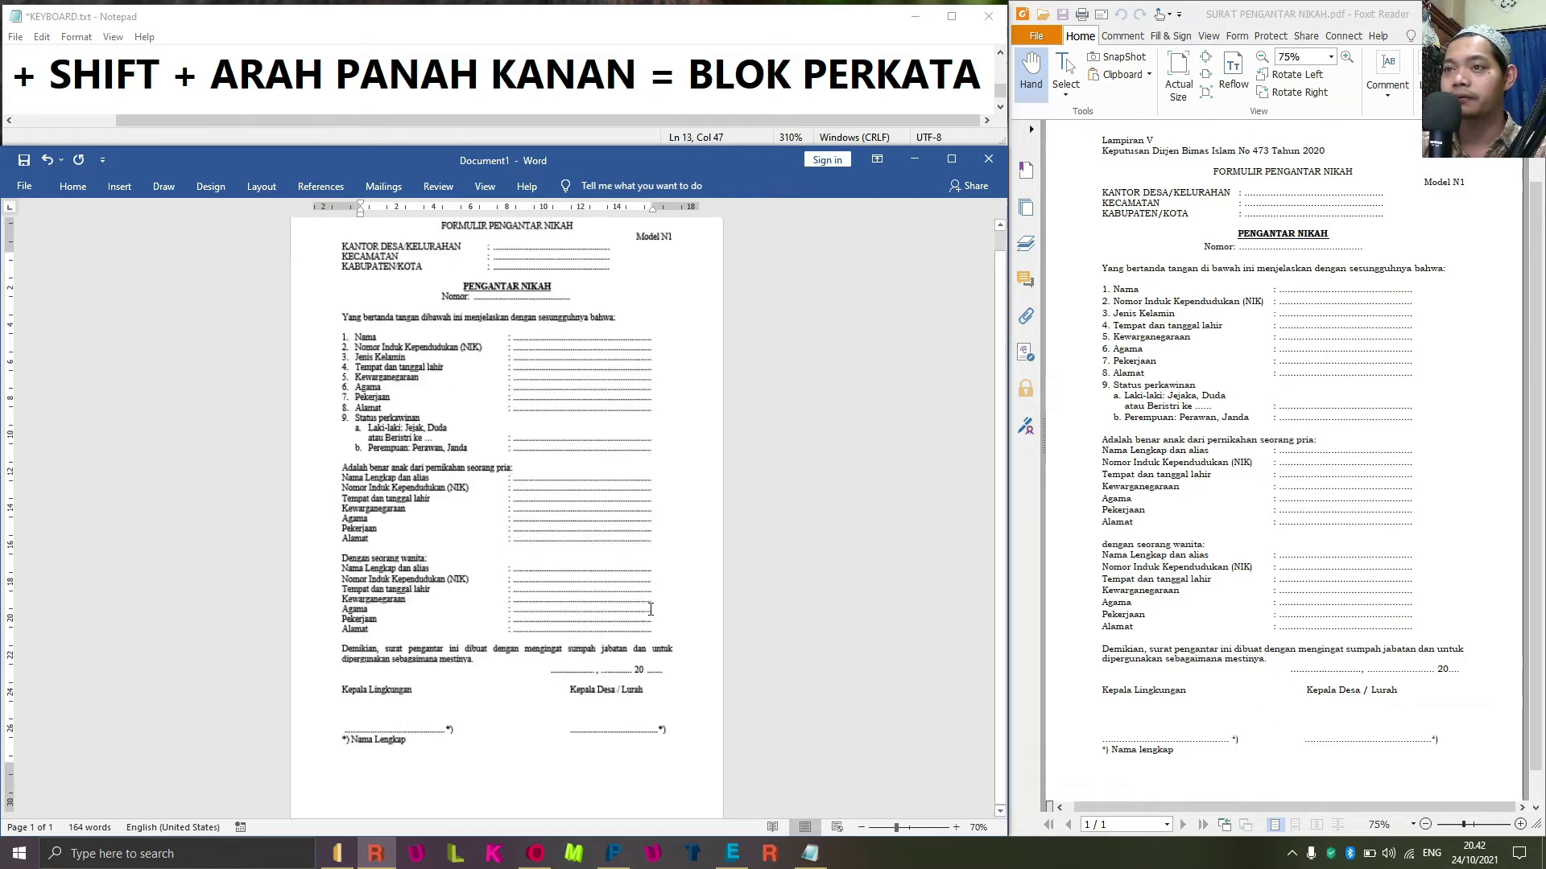
{"action": "scroll", "coordinate": [968, 567], "scroll_direction": "down", "scroll_amount": 1}
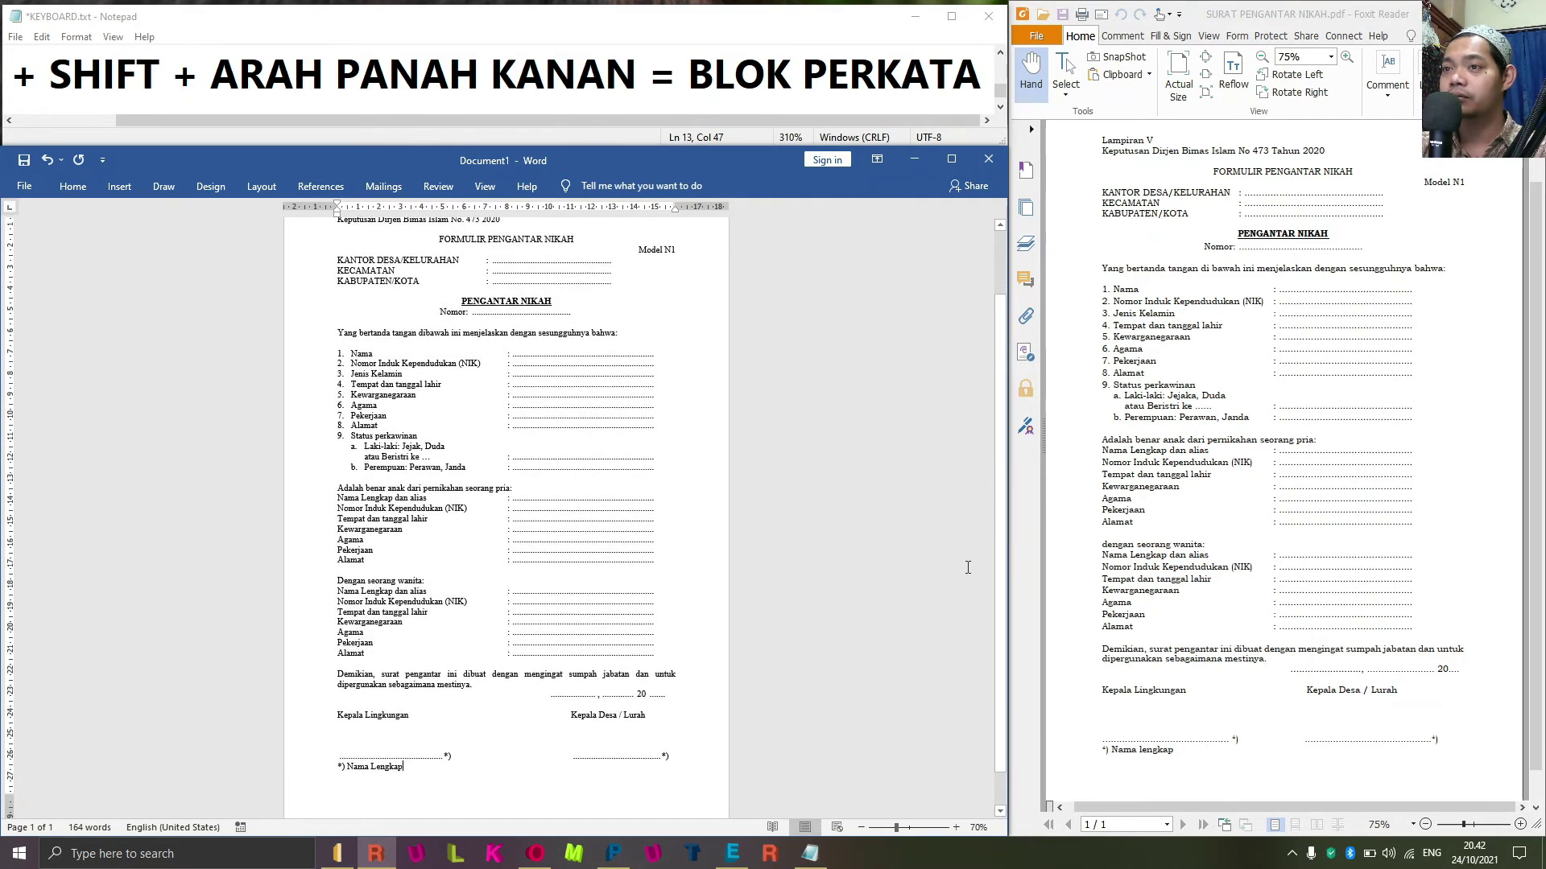
{"action": "scroll", "coordinate": [558, 663], "scroll_direction": "up", "scroll_amount": 1}
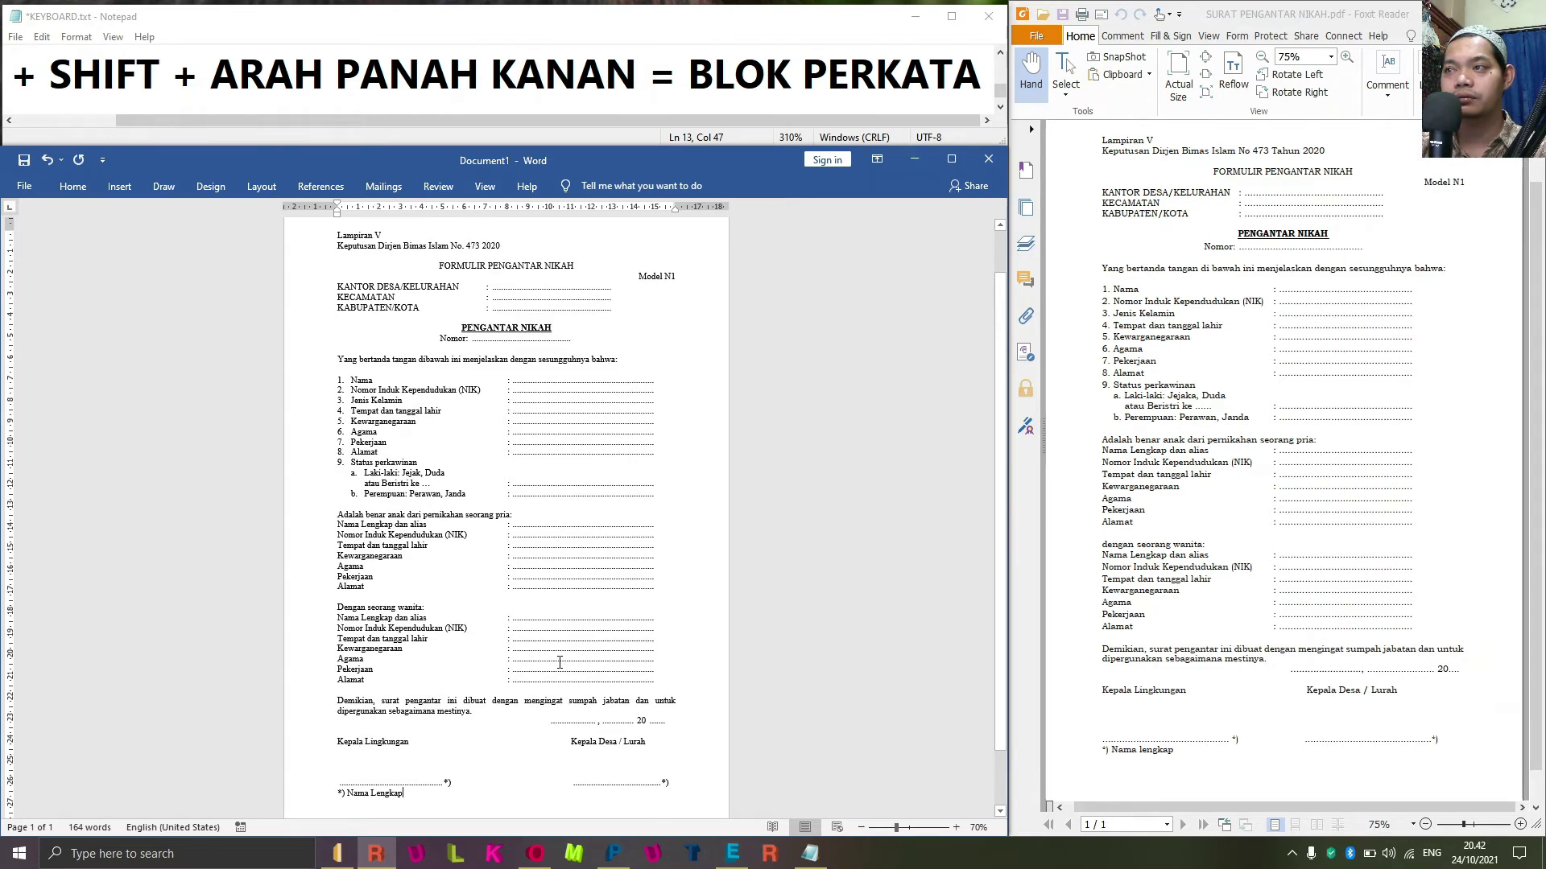
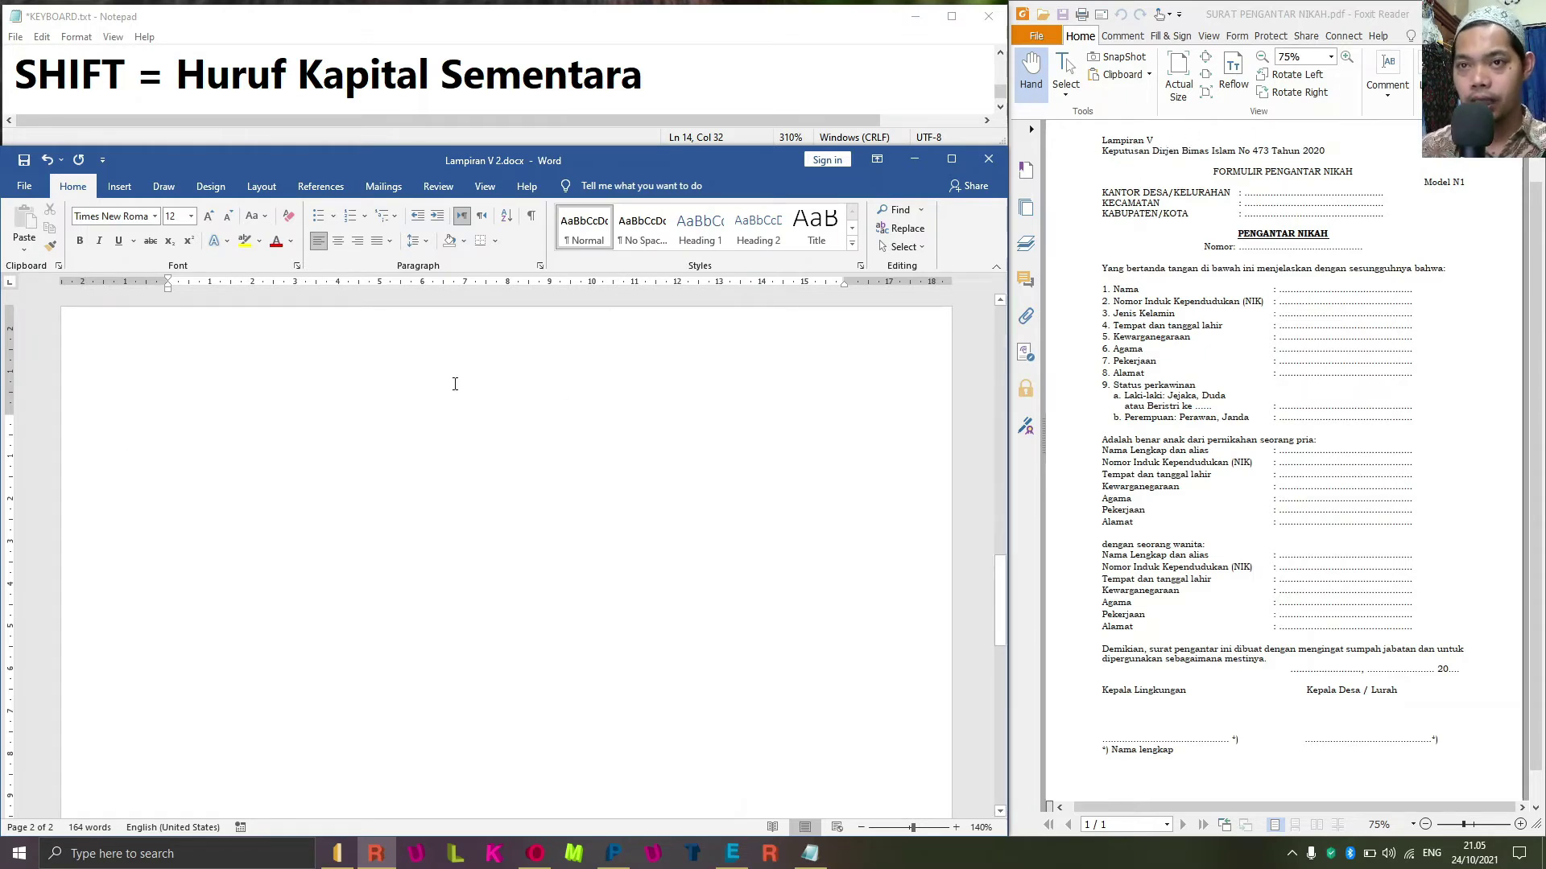
Type 'Lampiran V' as the first header line of page 2.
{"action": "type", "text": "L"}
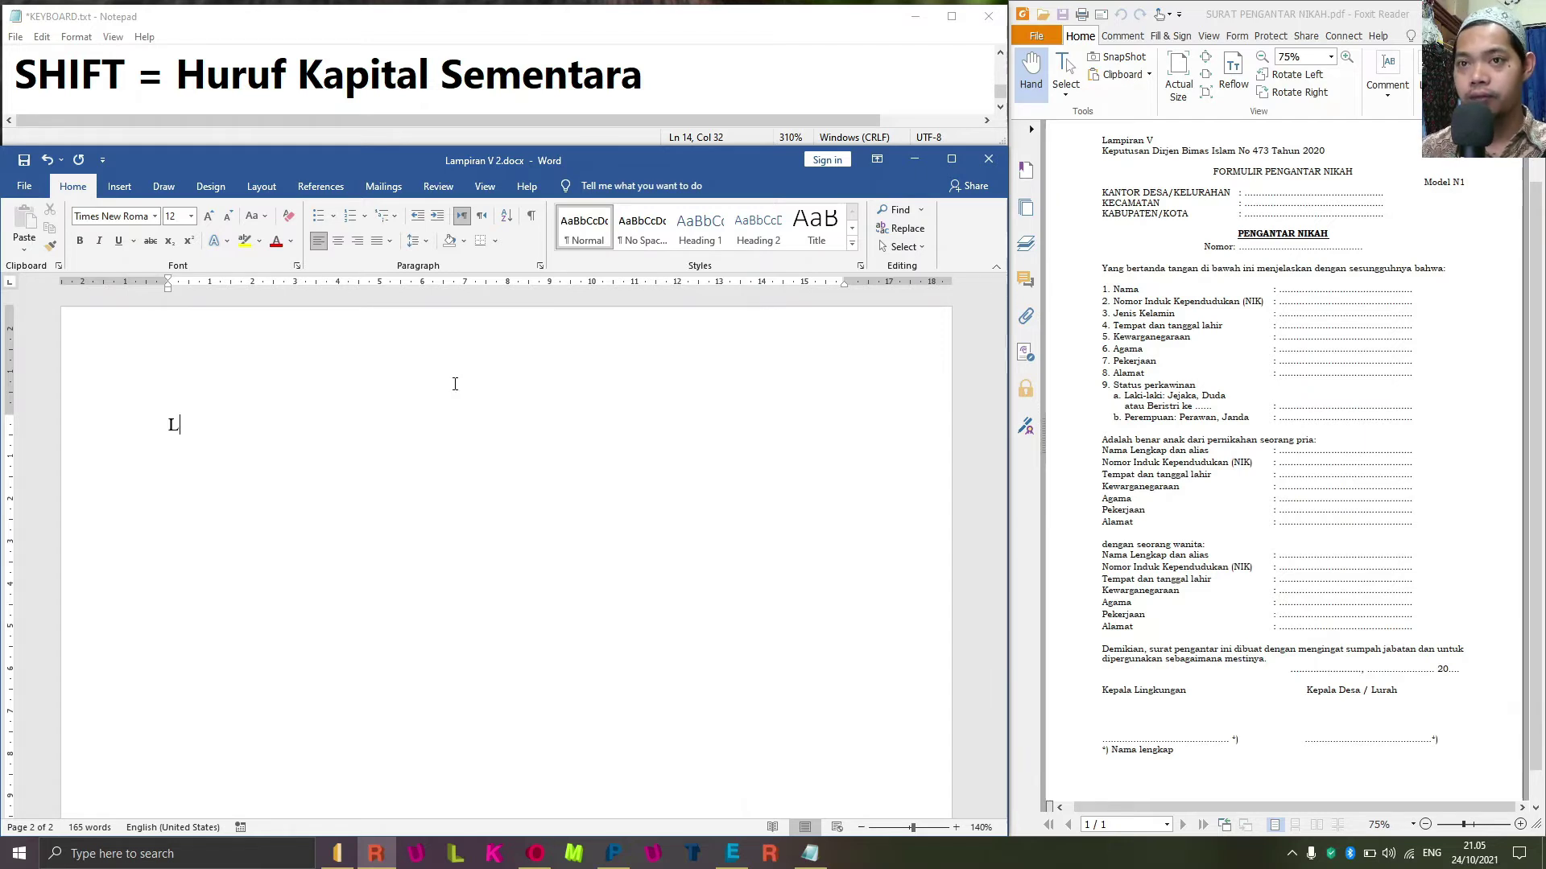
{"action": "type", "text": "a"}
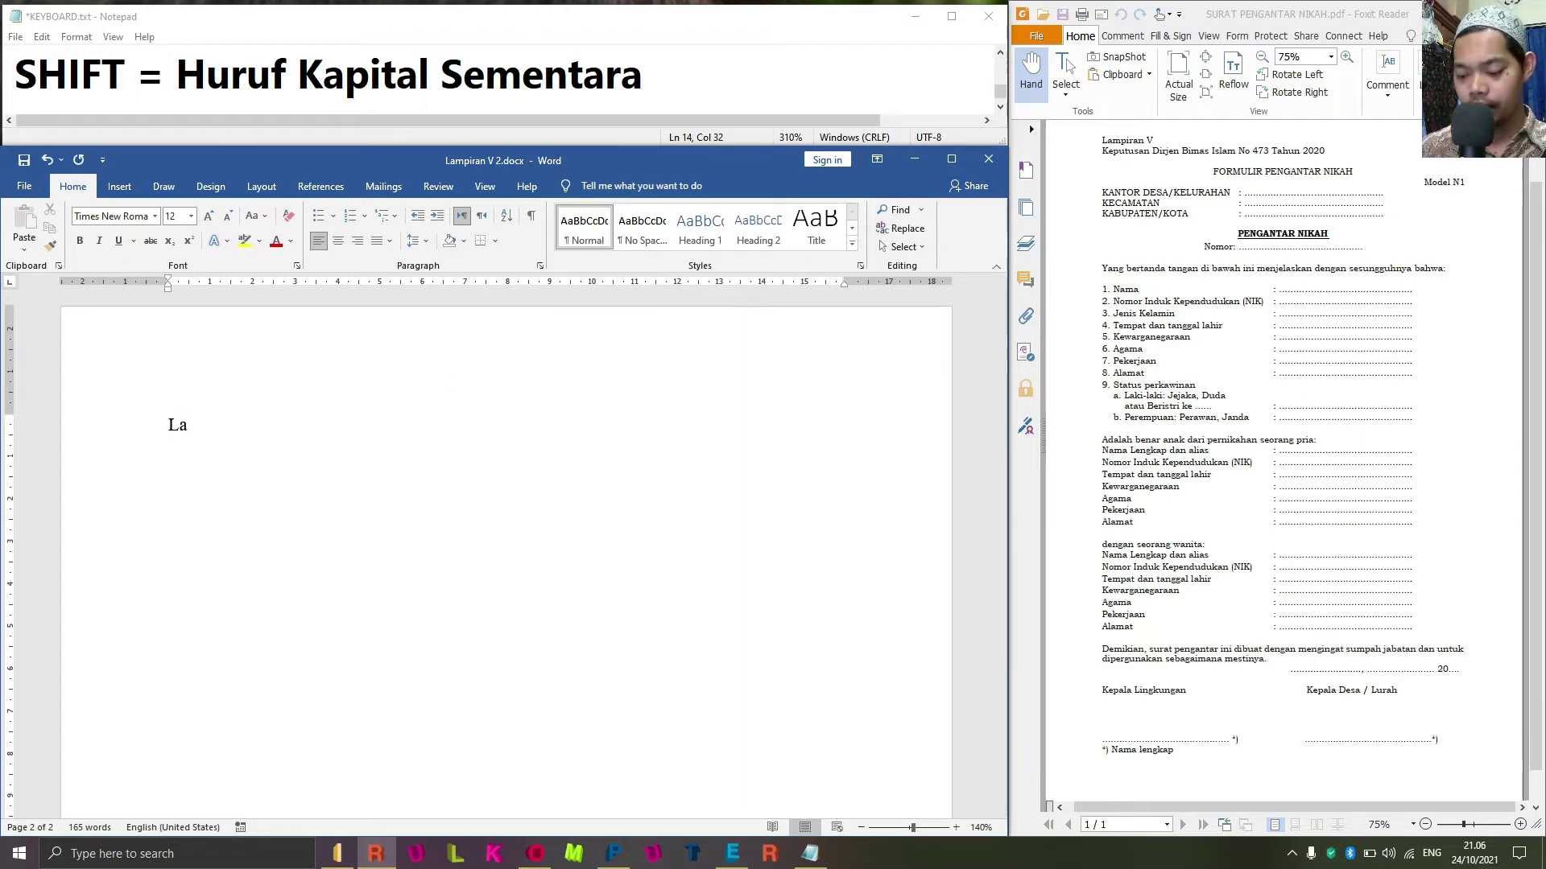
{"action": "type", "text": "mpirta"}
{"action": "key", "text": "BackSpace"}
{"action": "key", "text": "BackSpace"}
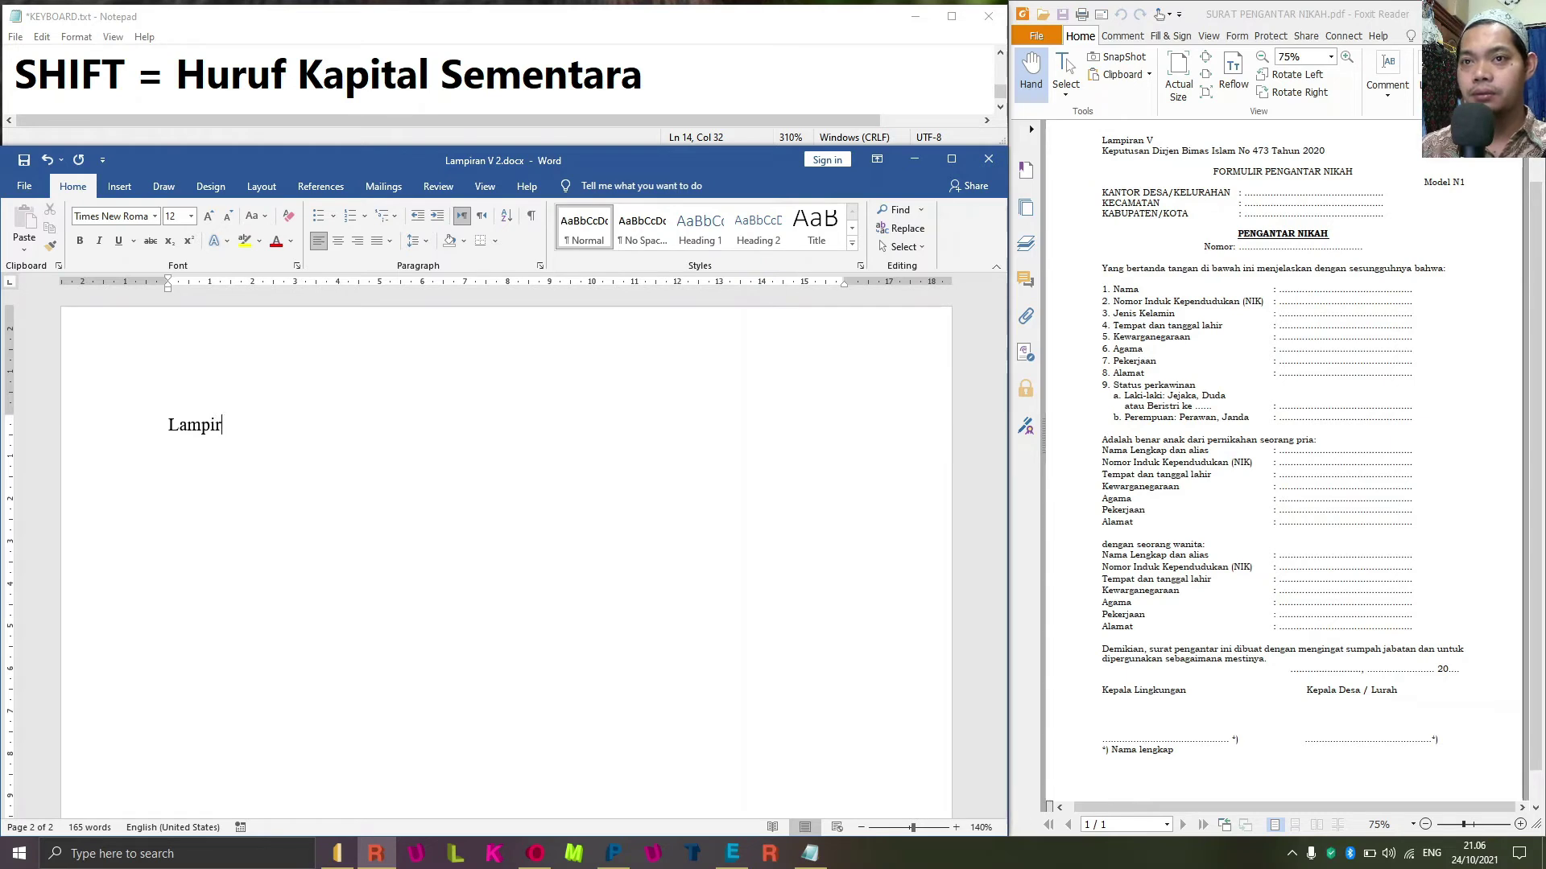
{"action": "type", "text": "an"}
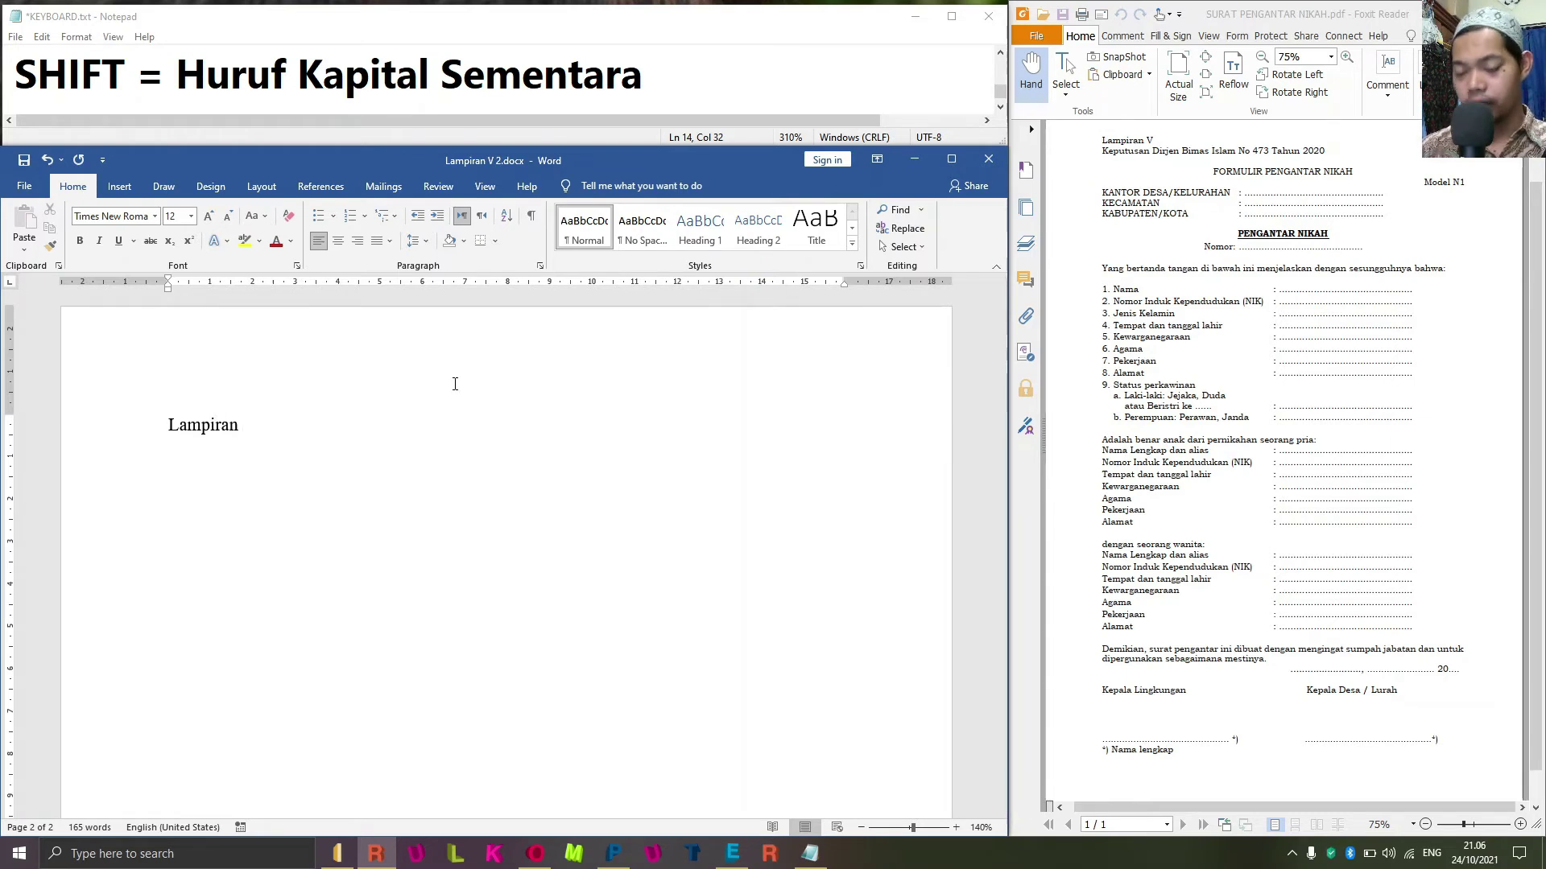
{"action": "type", "text": " V"}
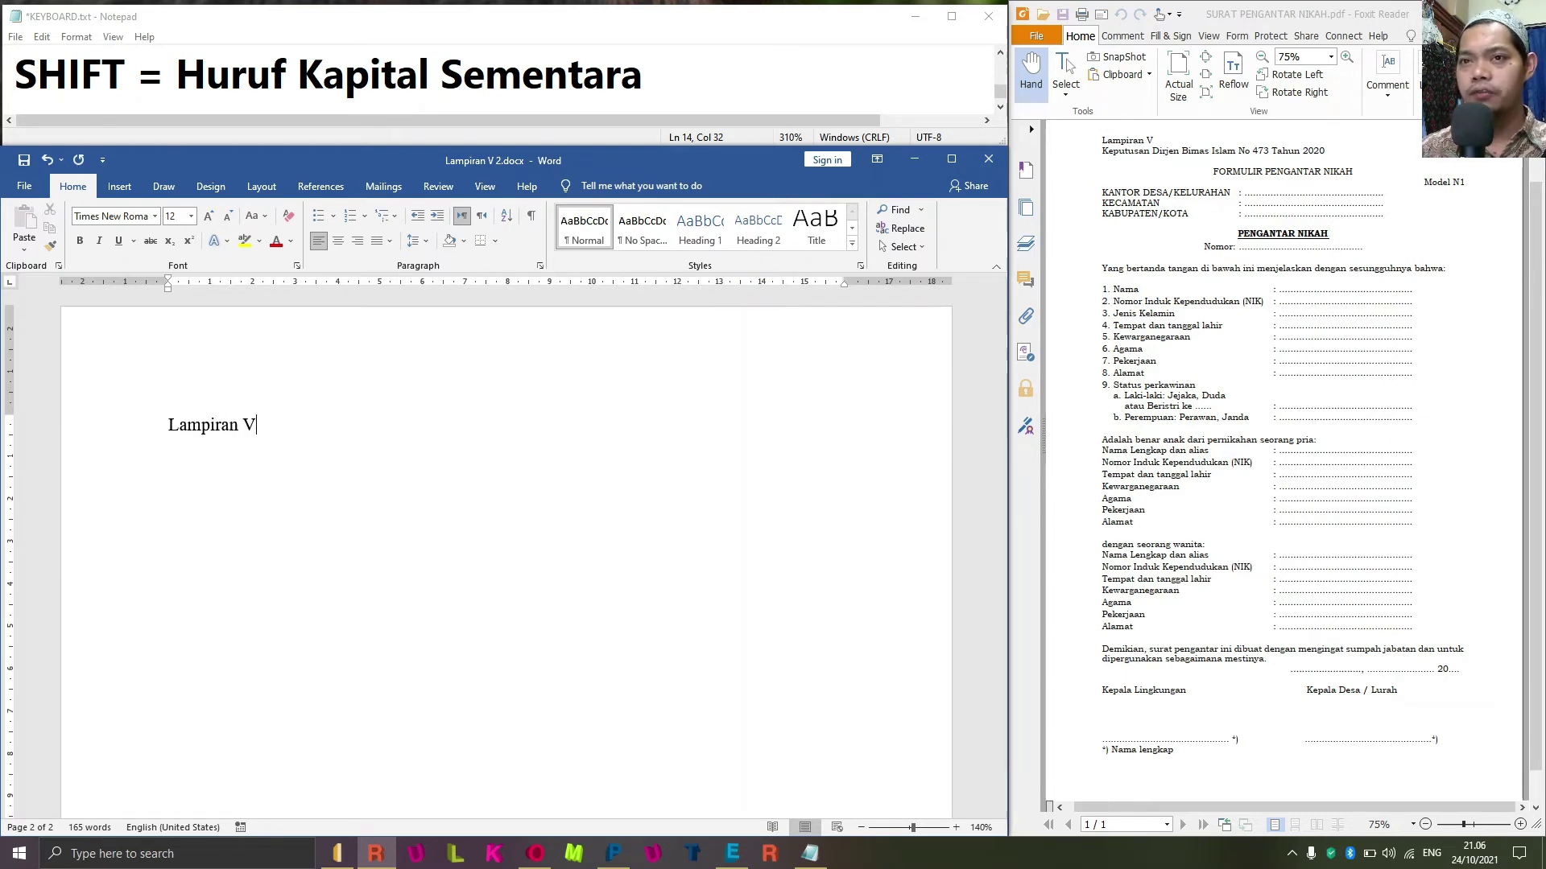
{"action": "key", "text": "Return"}
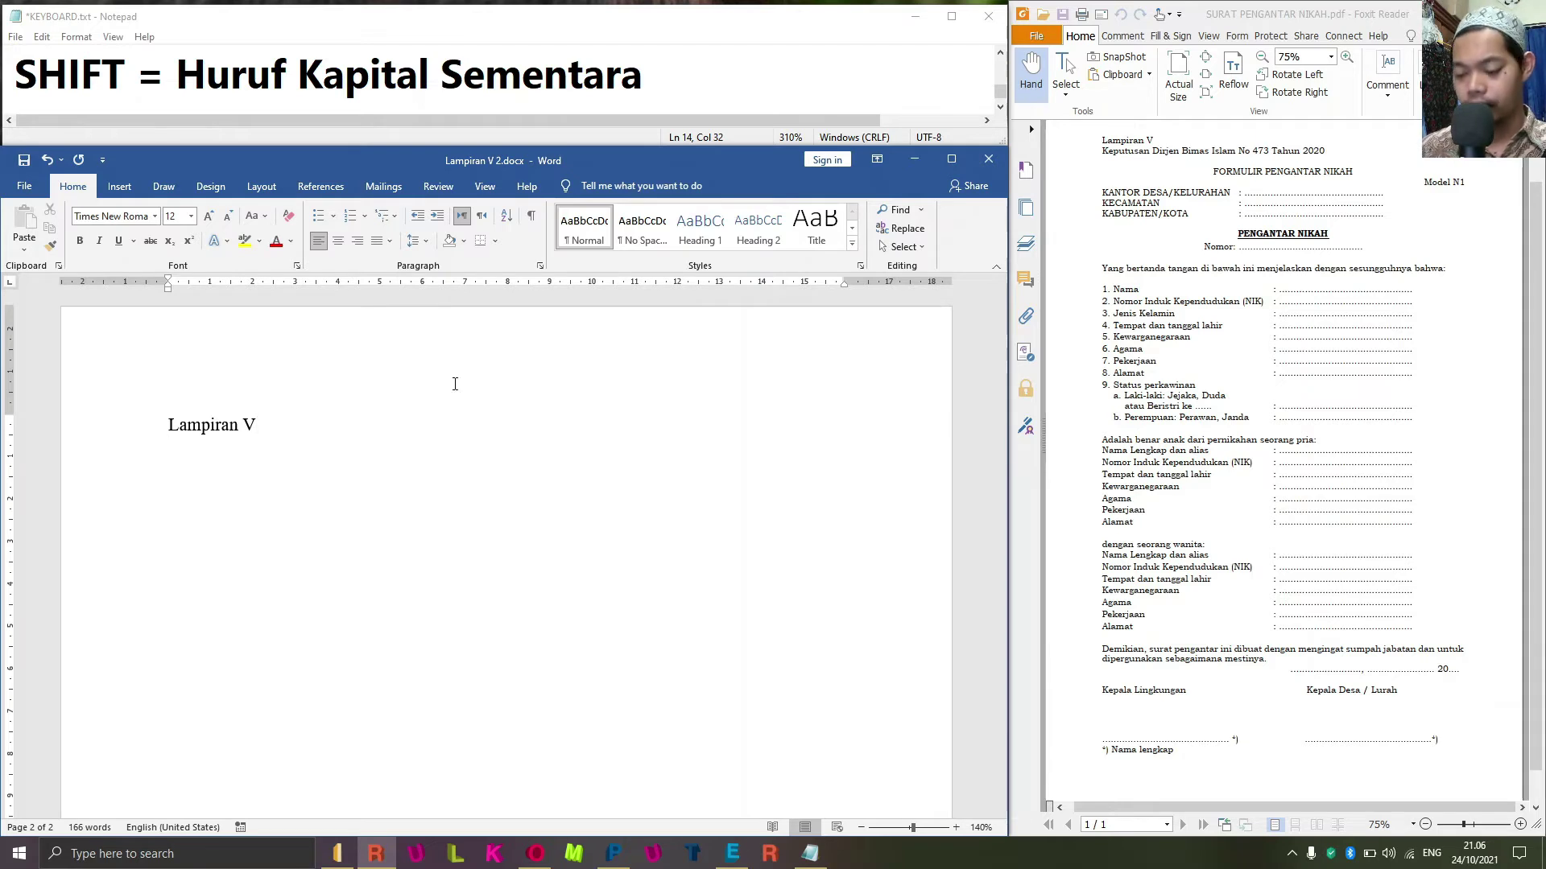
Add 'Keputusan Dirjen Bimas Islam No. 473 2020' below it, followed by an empty paragraph.
{"action": "type", "text": "Kep"}
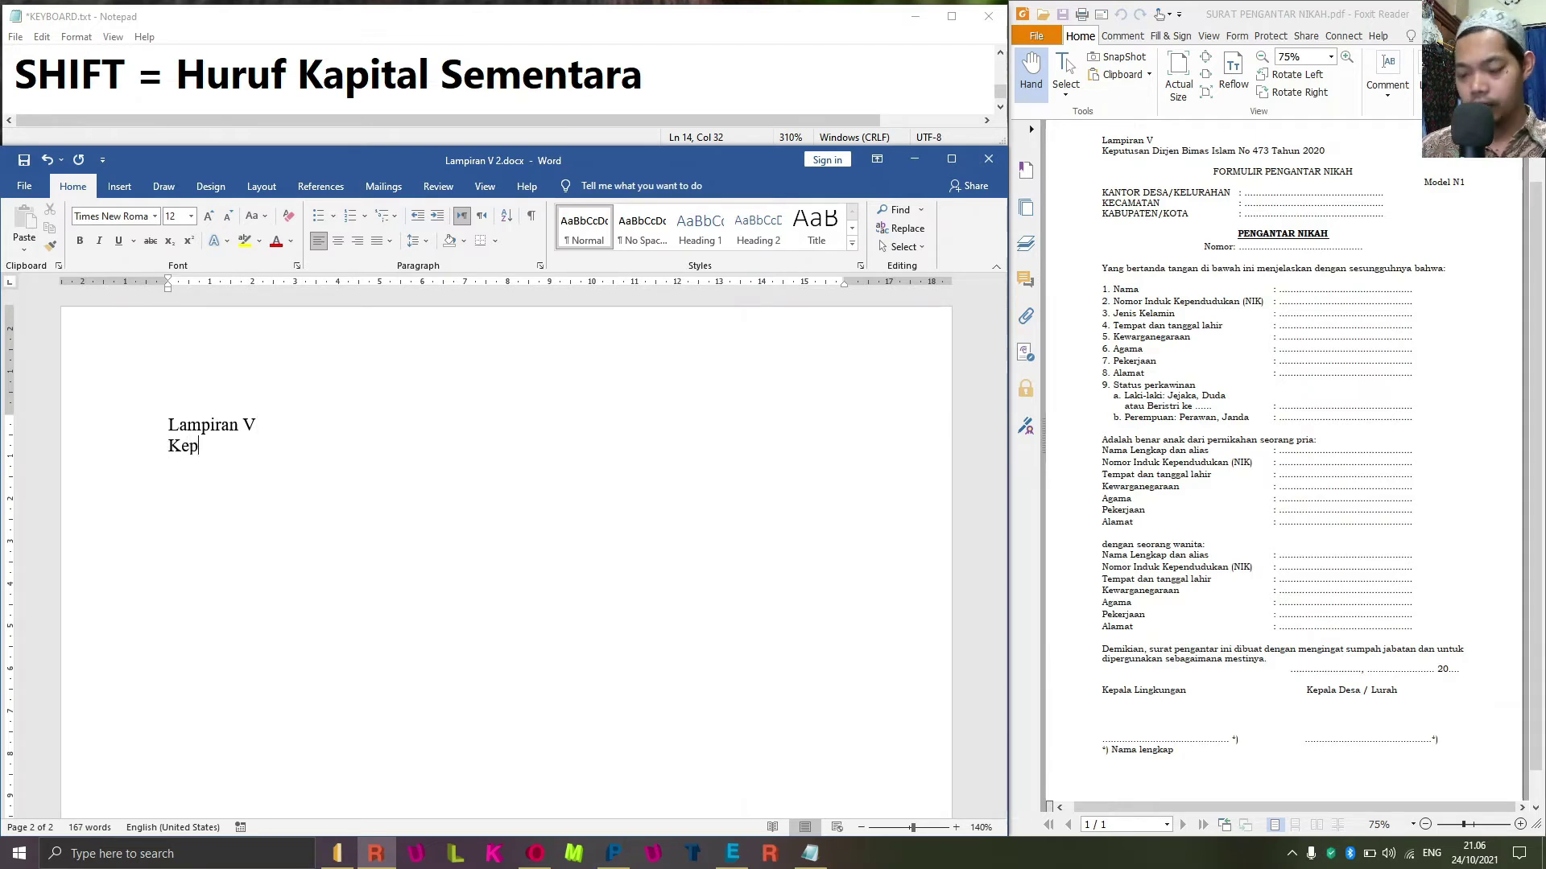
{"action": "type", "text": "utusan "}
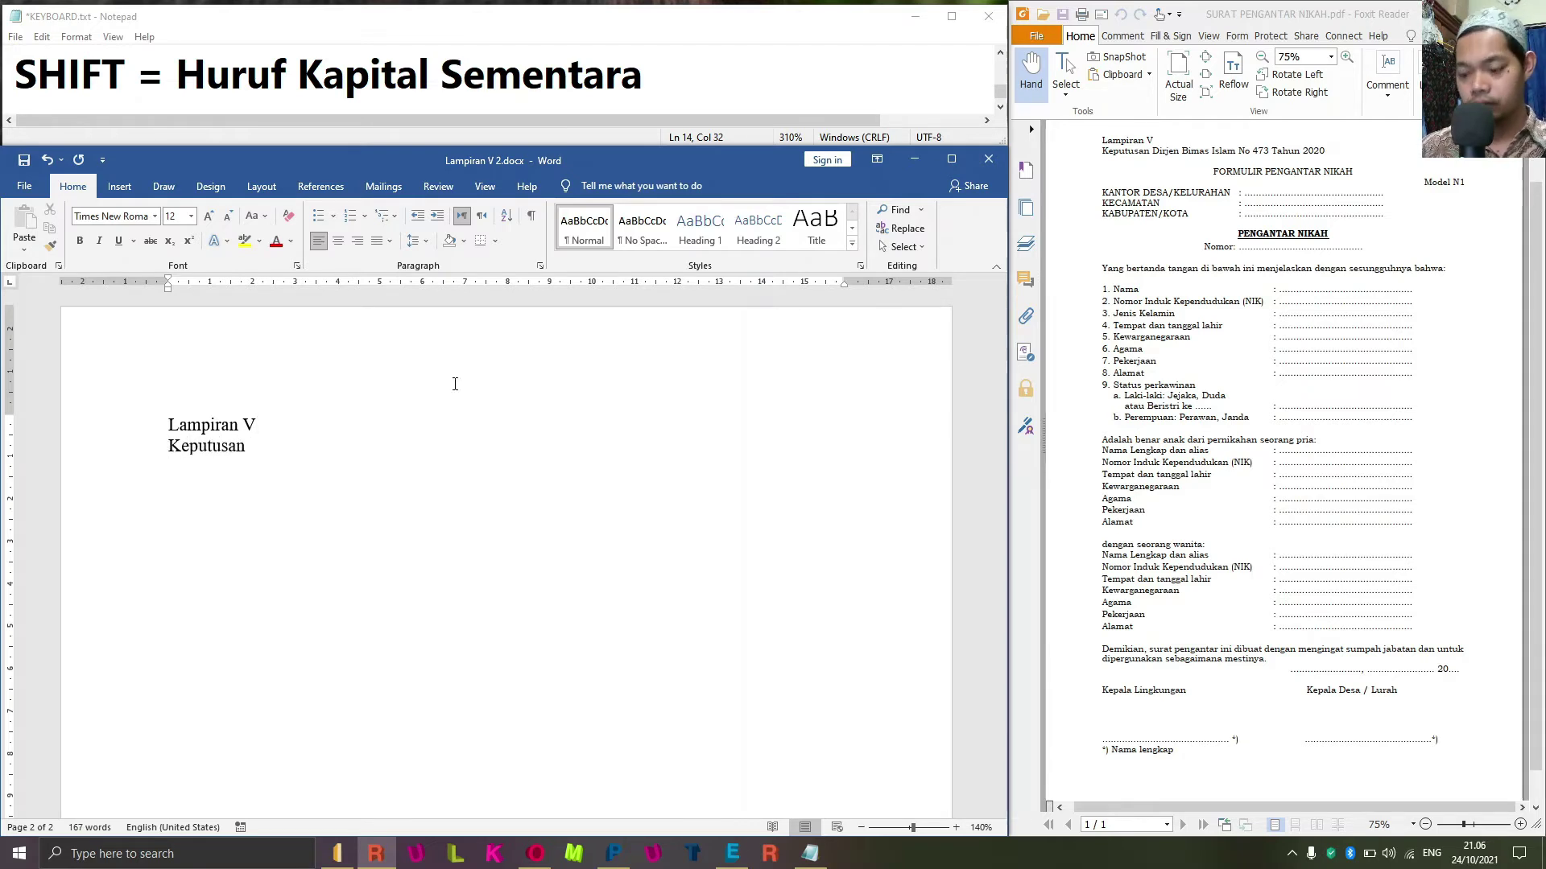
{"action": "type", "text": "Di"}
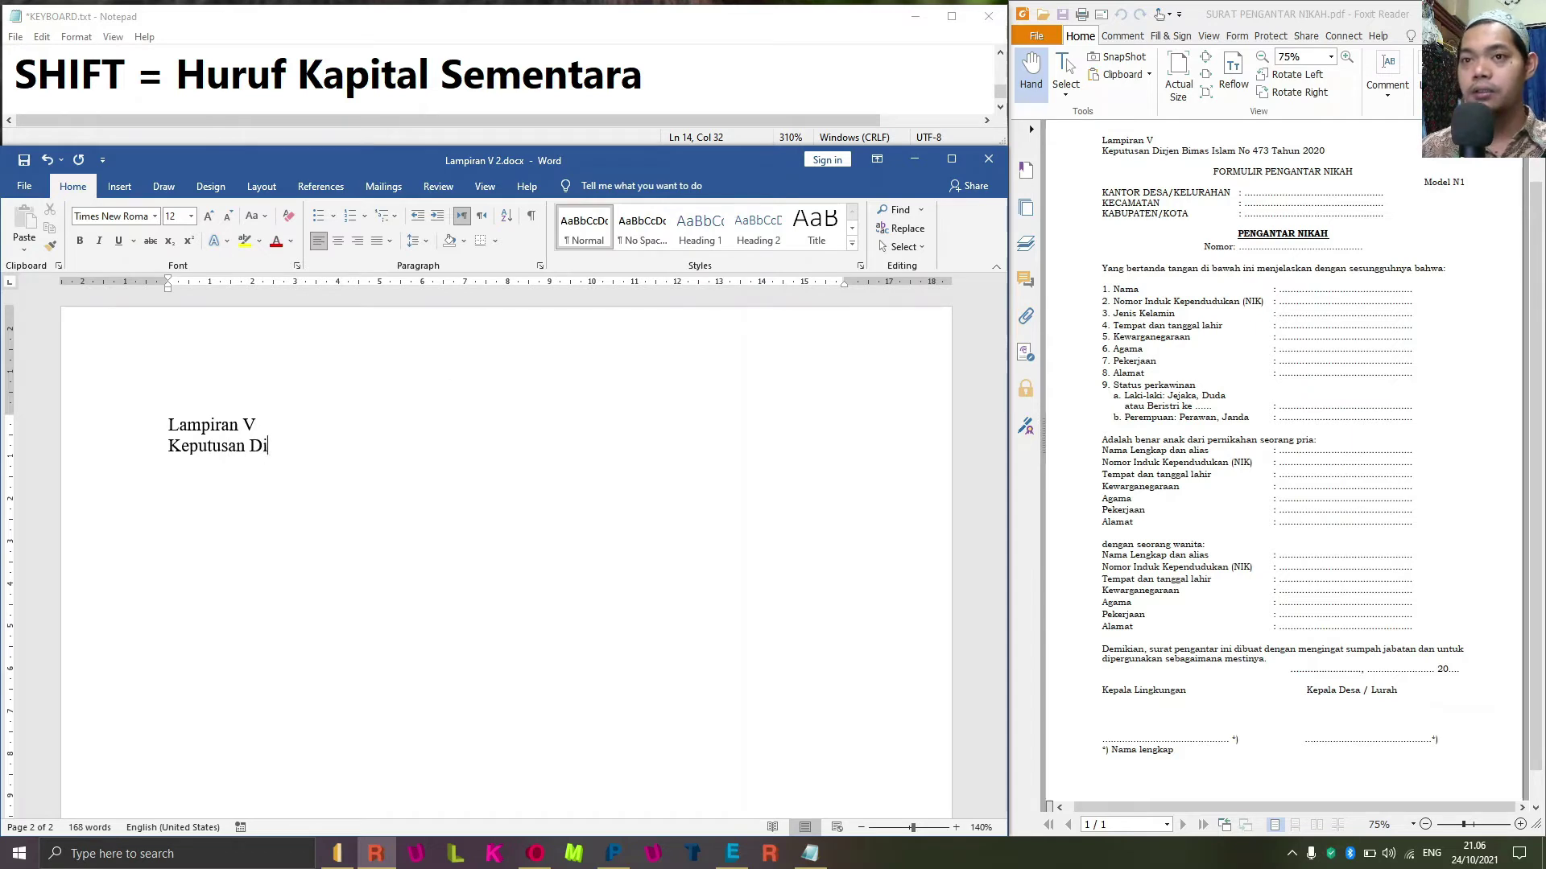
{"action": "type", "text": "rjen "}
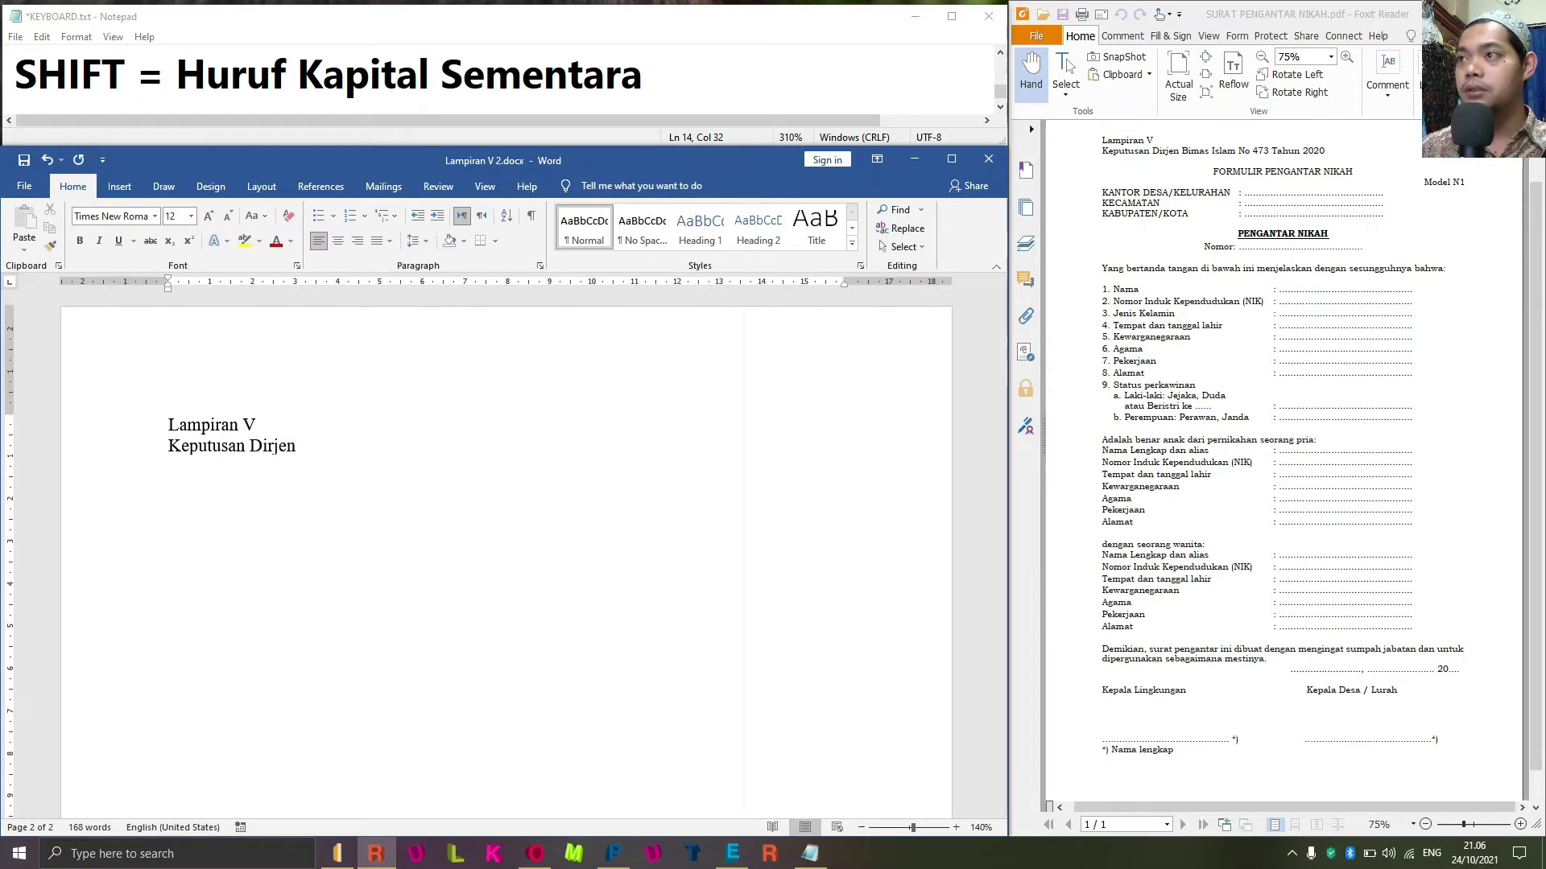
{"action": "type", "text": "Bimas "}
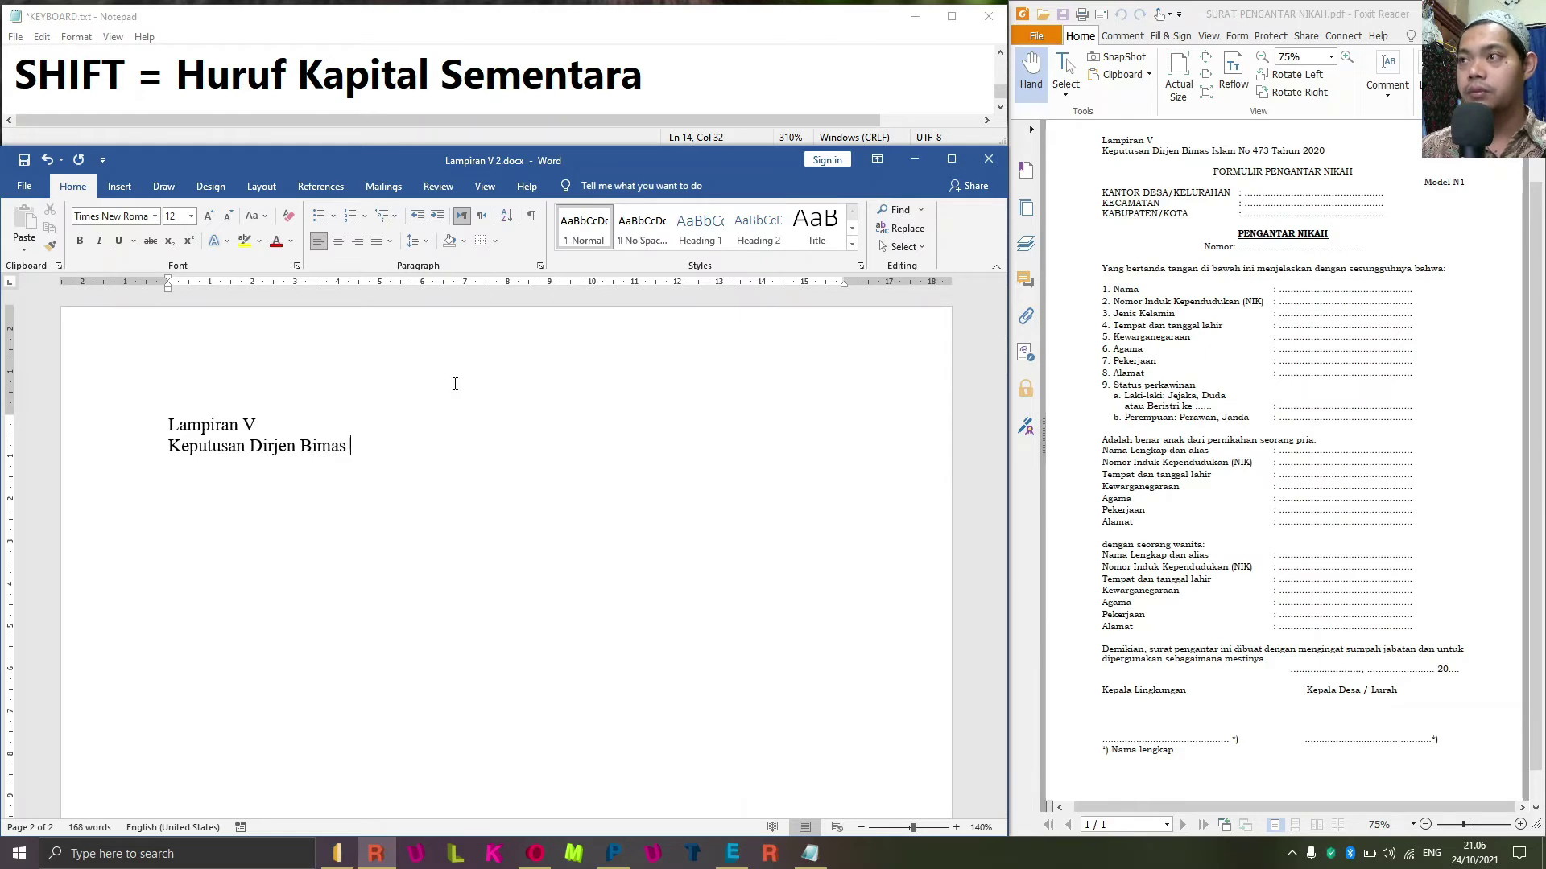
{"action": "type", "text": "Ilsa"}
{"action": "key", "text": "BackSpace"}
{"action": "key", "text": "BackSpace"}
{"action": "key", "text": "BackSpace"}
{"action": "type", "text": "s"}
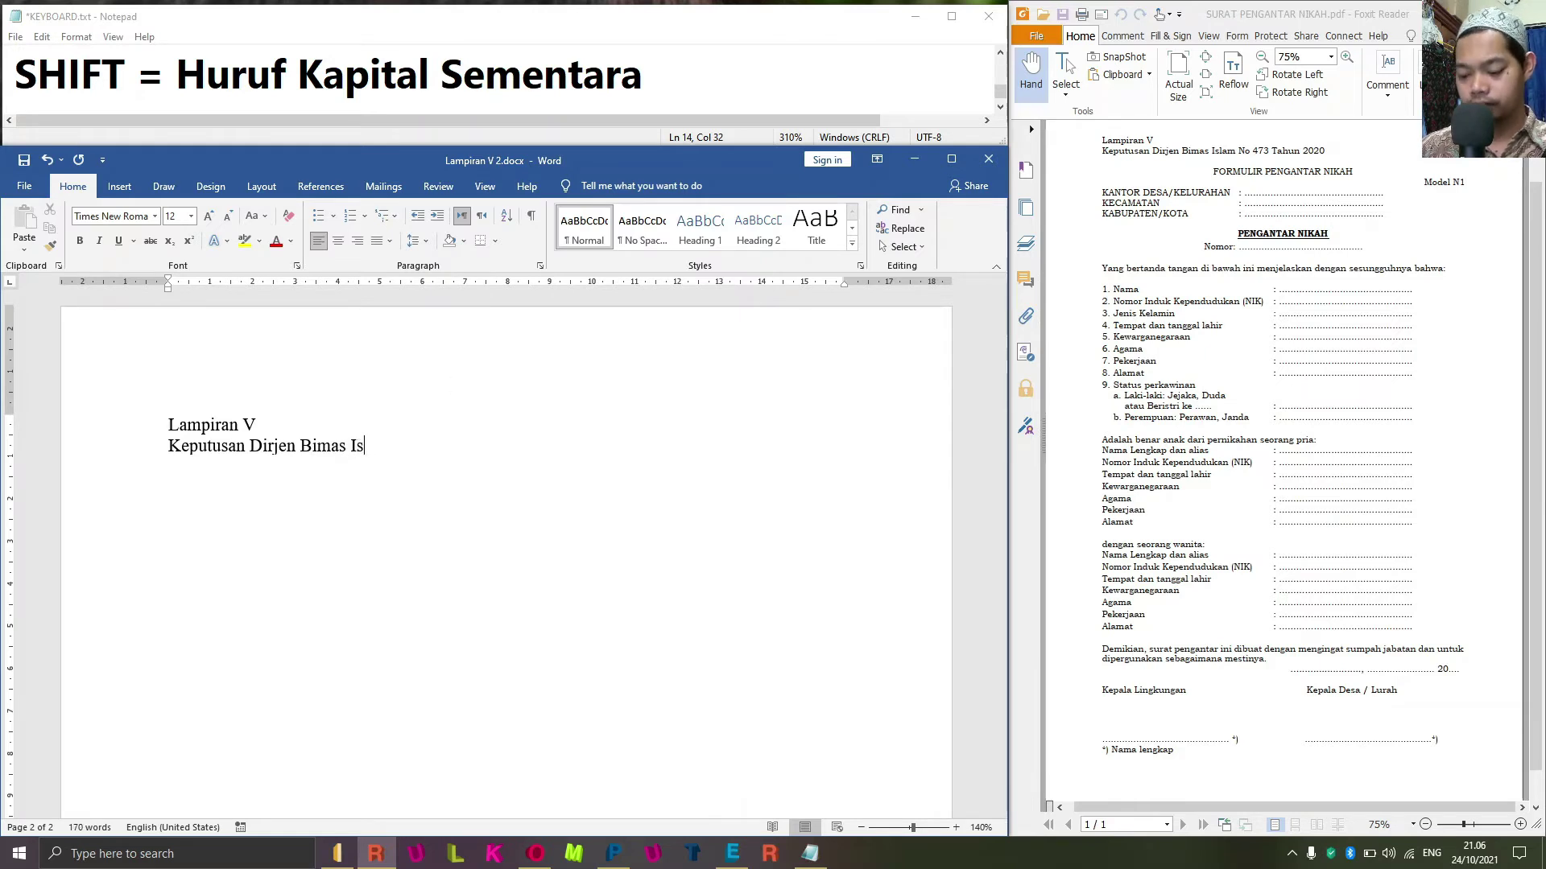
{"action": "type", "text": "lam N"}
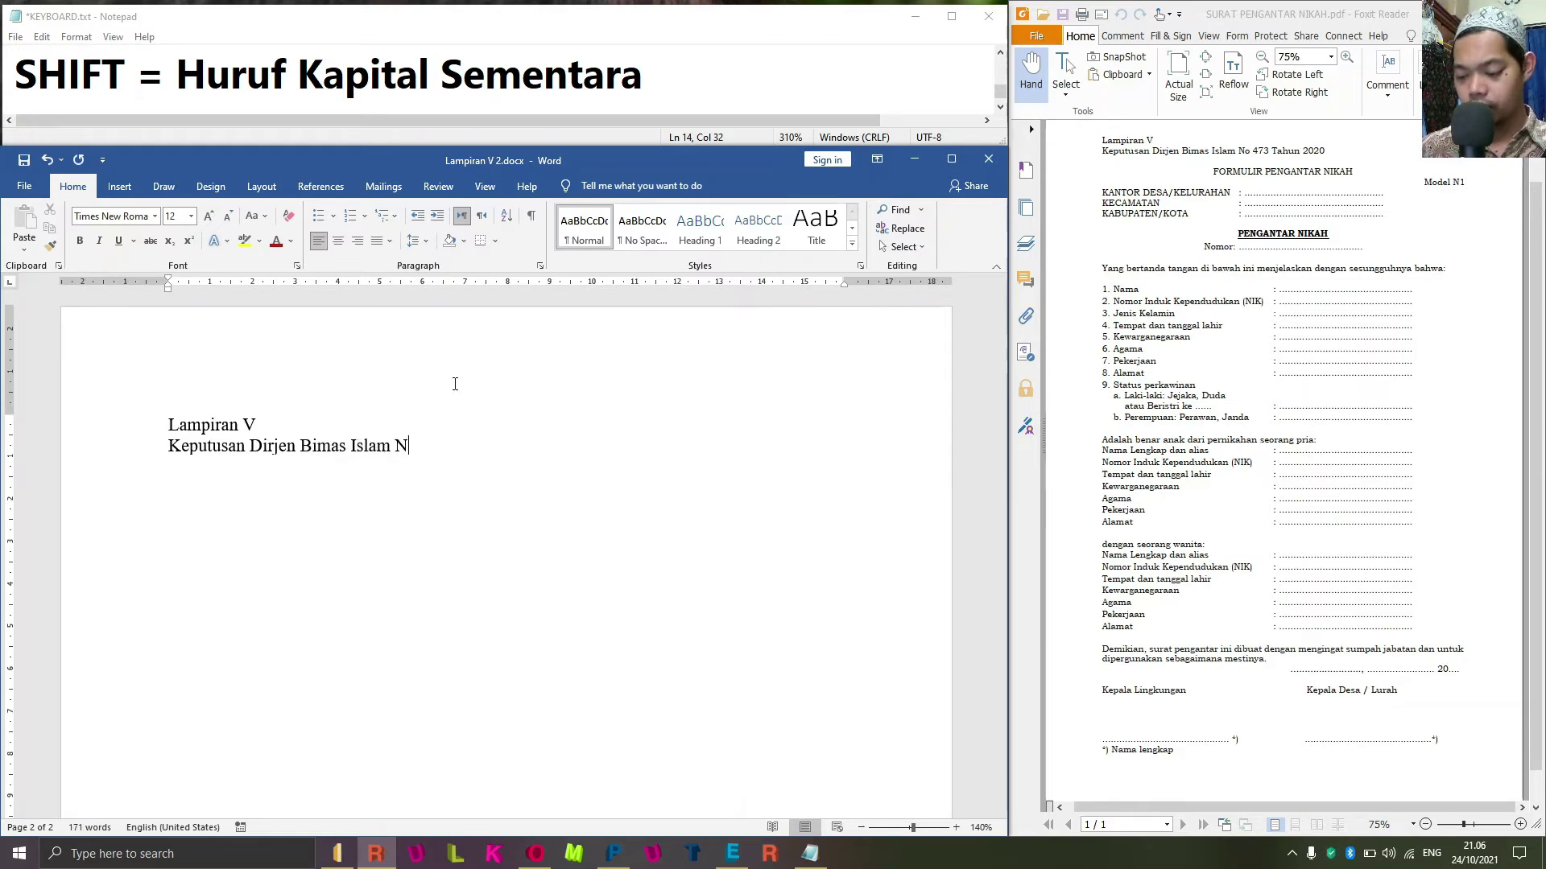
{"action": "type", "text": "o. "}
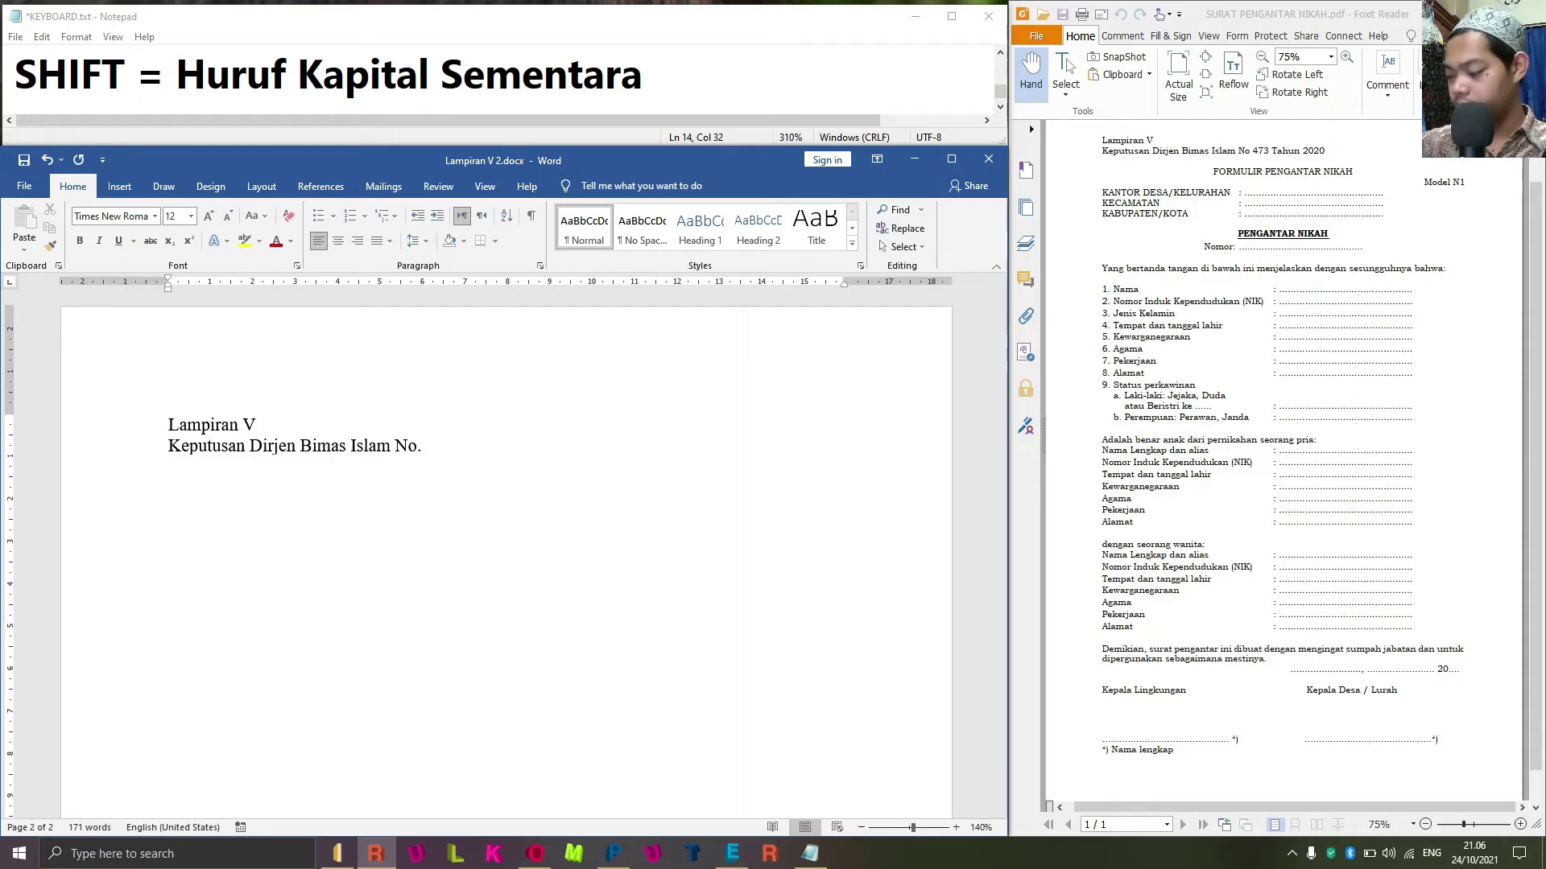
{"action": "type", "text": "73"}
{"action": "key", "text": "BackSpace"}
{"action": "key", "text": "BackSpace"}
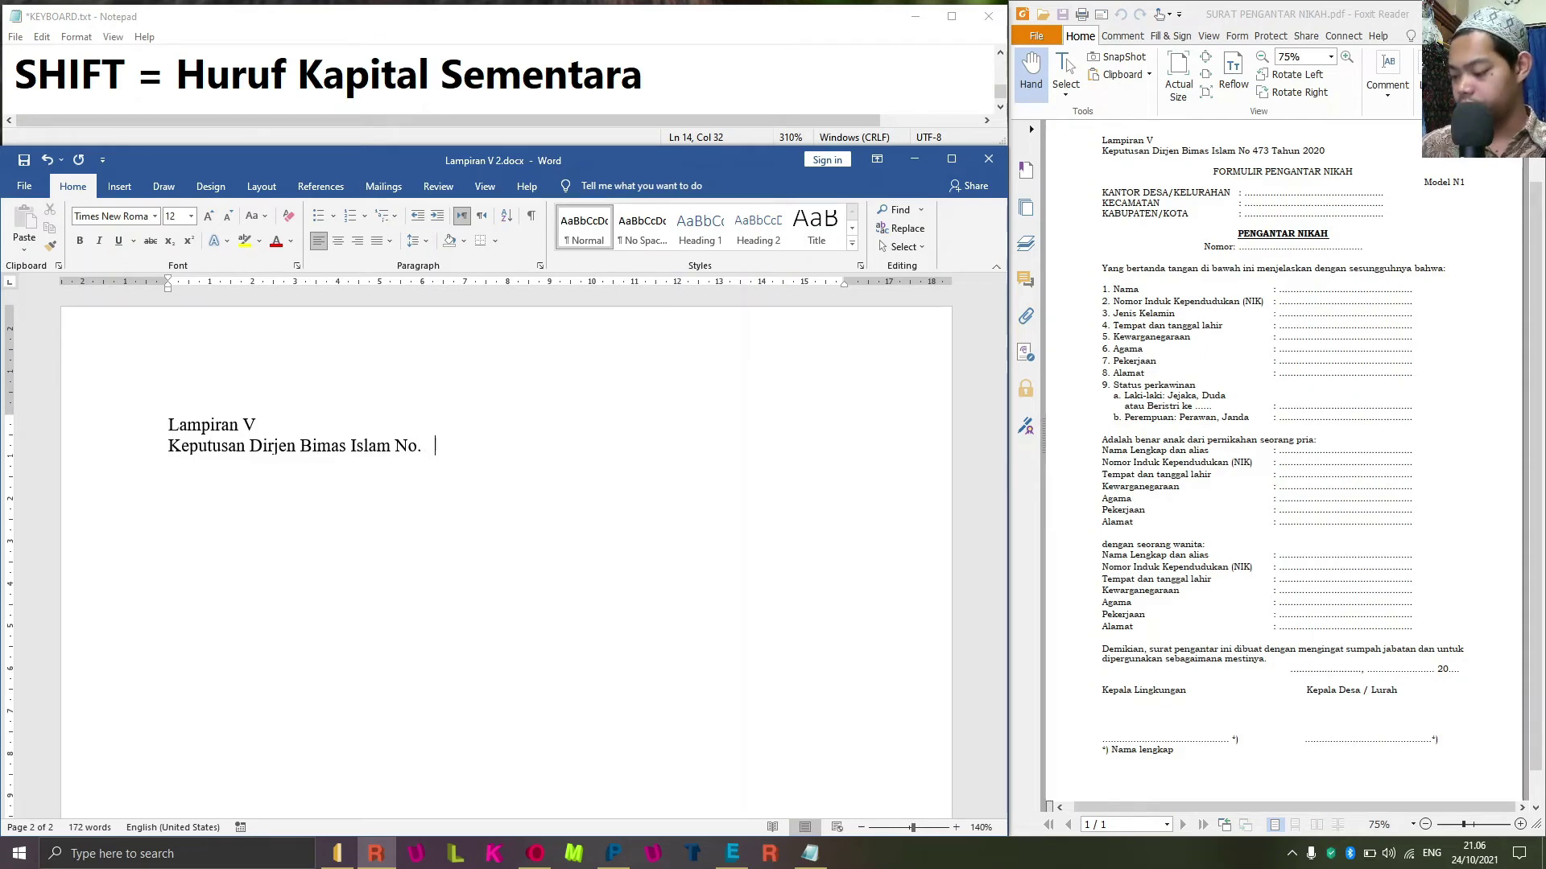
{"action": "type", "text": "473 2020"}
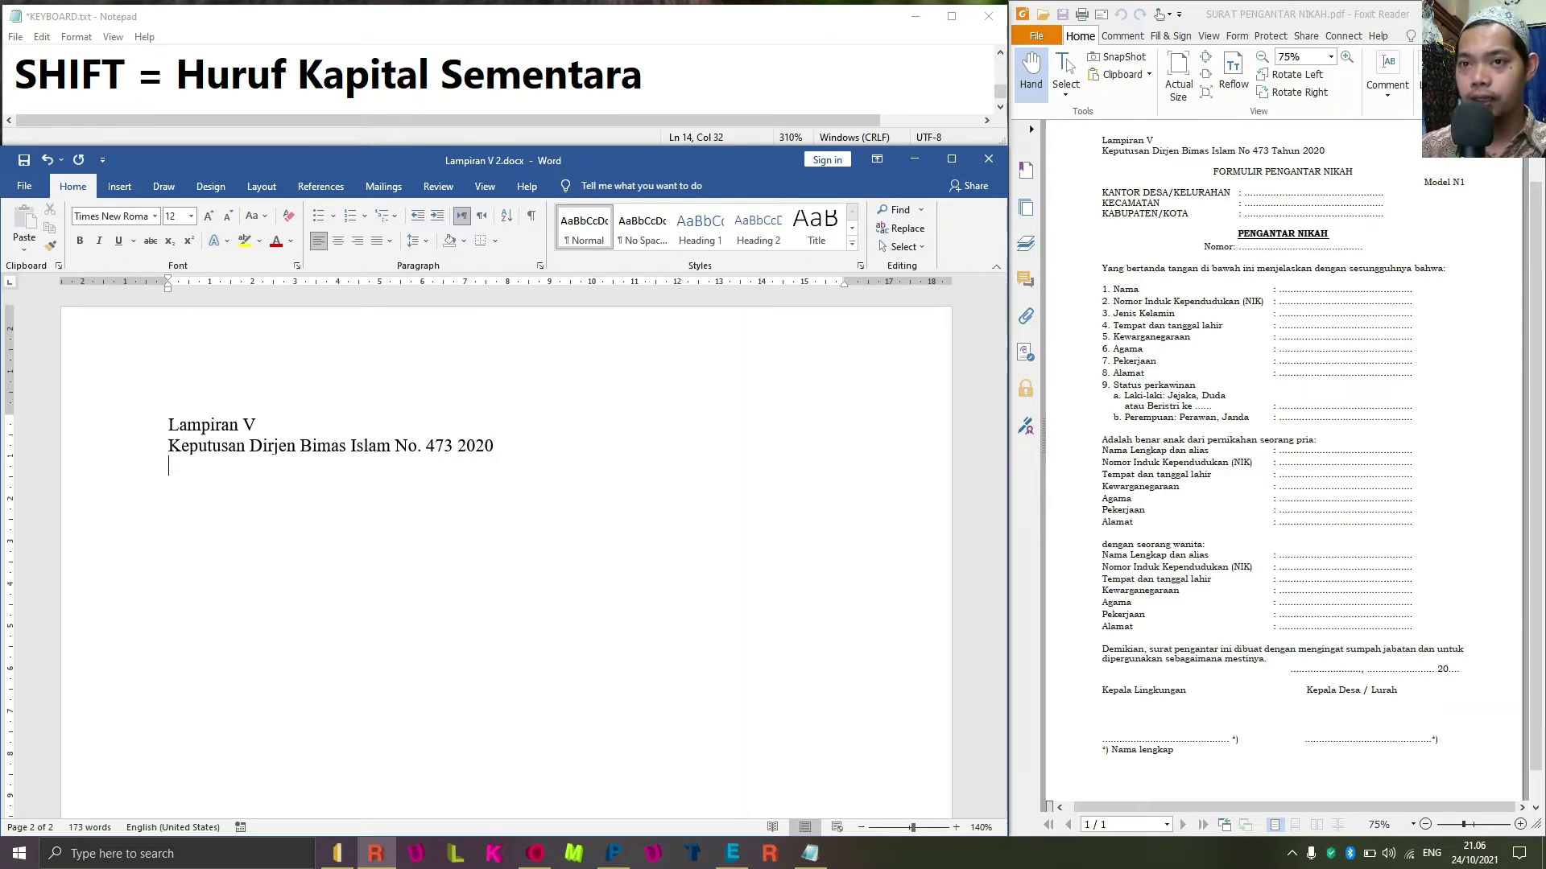
{"action": "key", "text": "Return"}
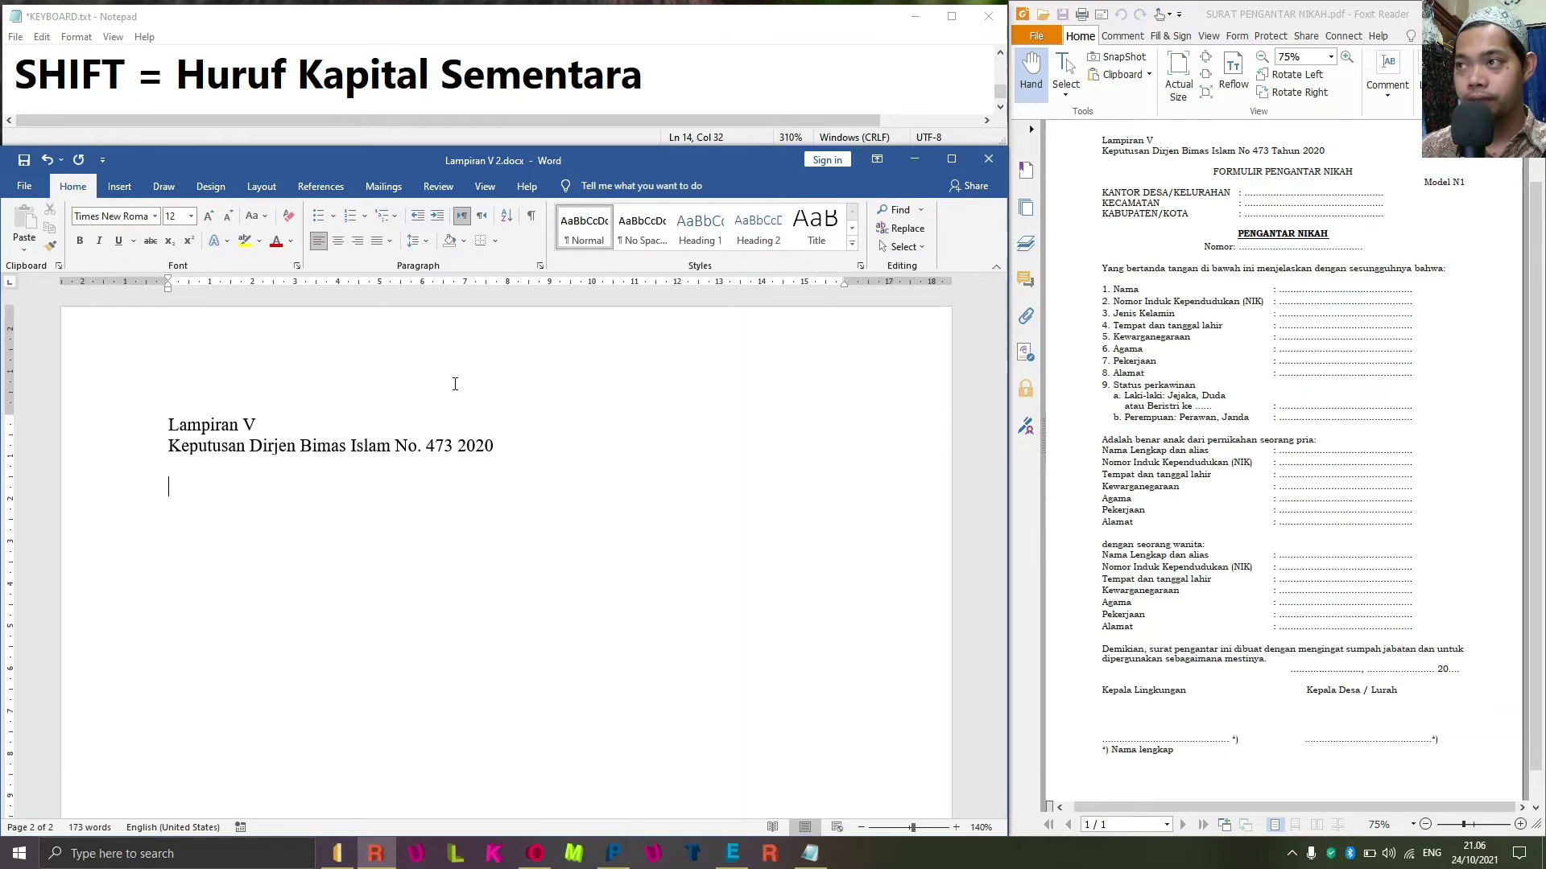
Type the centred title 'FORMULIR PENGANTAR NIKAH' with a left-aligned empty line beneath.
{"action": "type", "text": "FORMULIRA"}
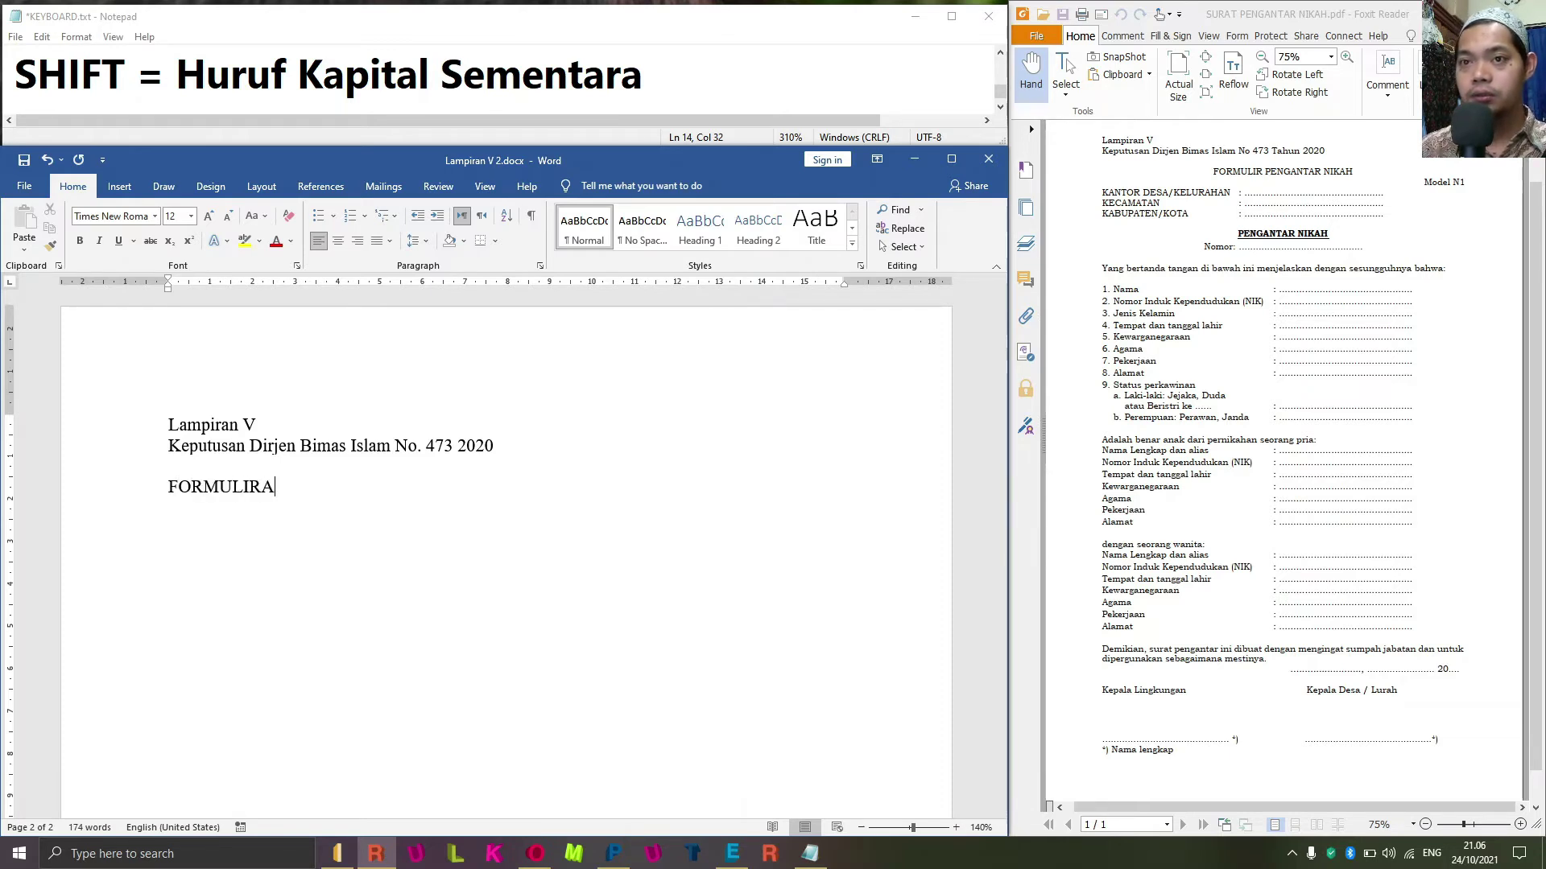
{"action": "key", "text": "BackSpace"}
{"action": "type", "text": "PENGA"}
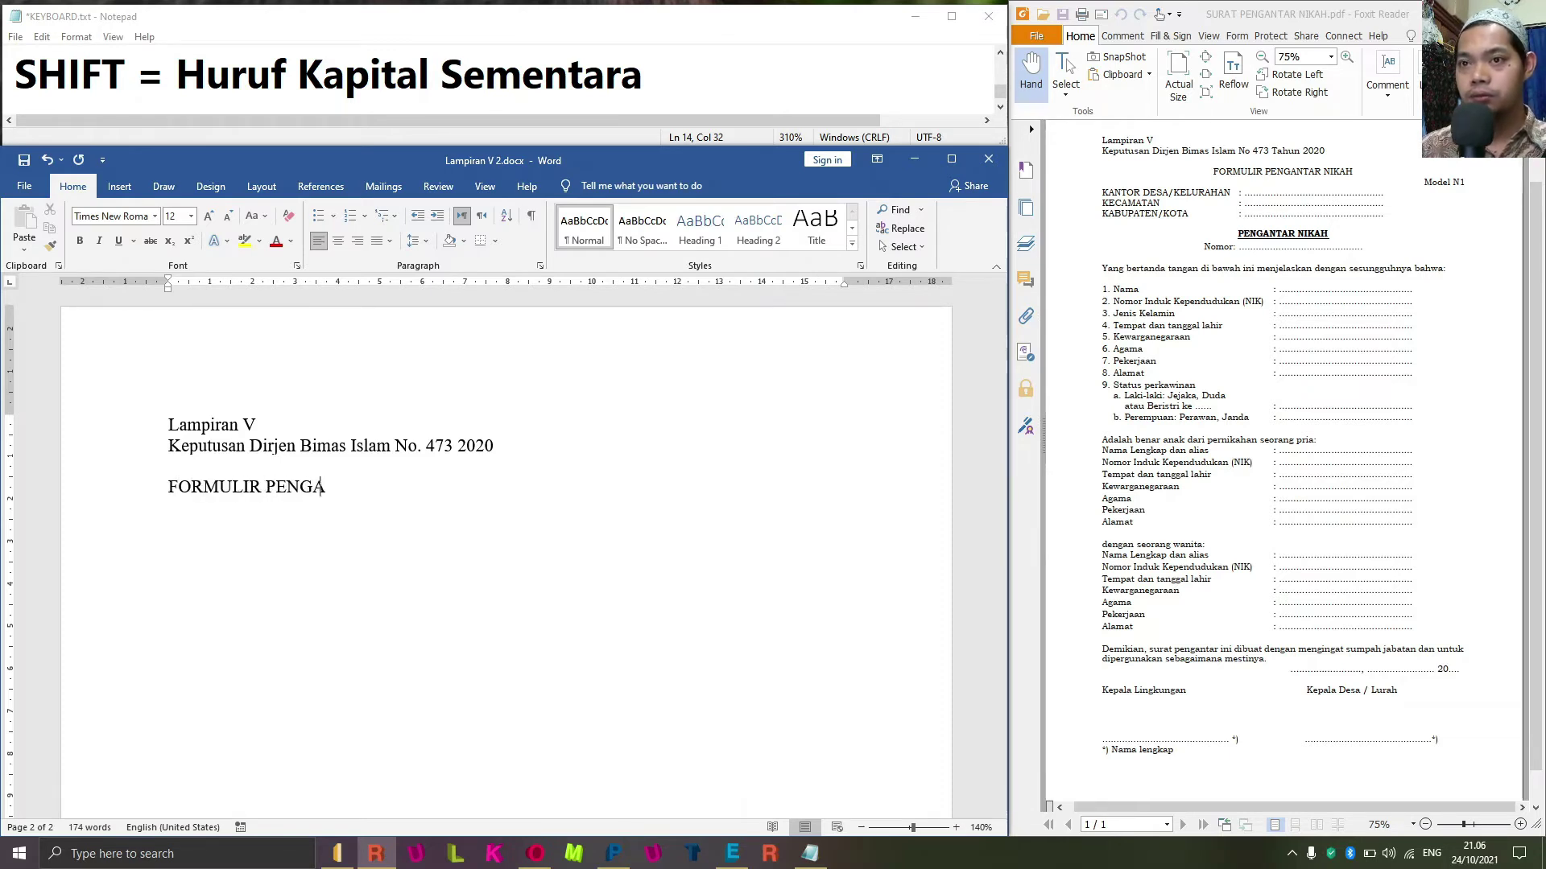
{"action": "type", "text": "NTAR NIKAH"}
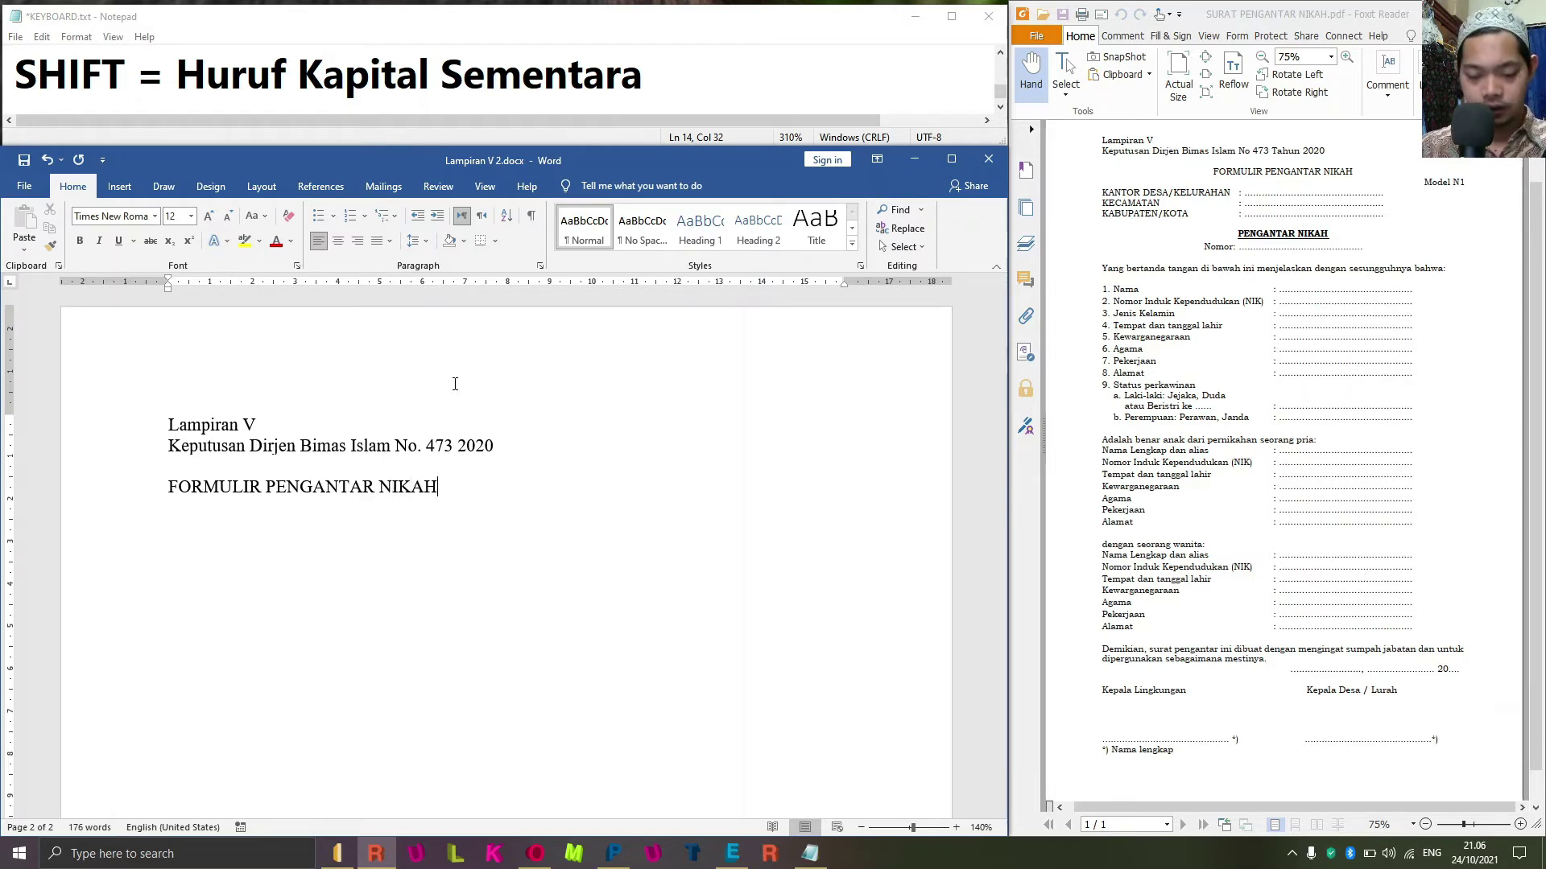
{"action": "key", "text": "ctrl+e"}
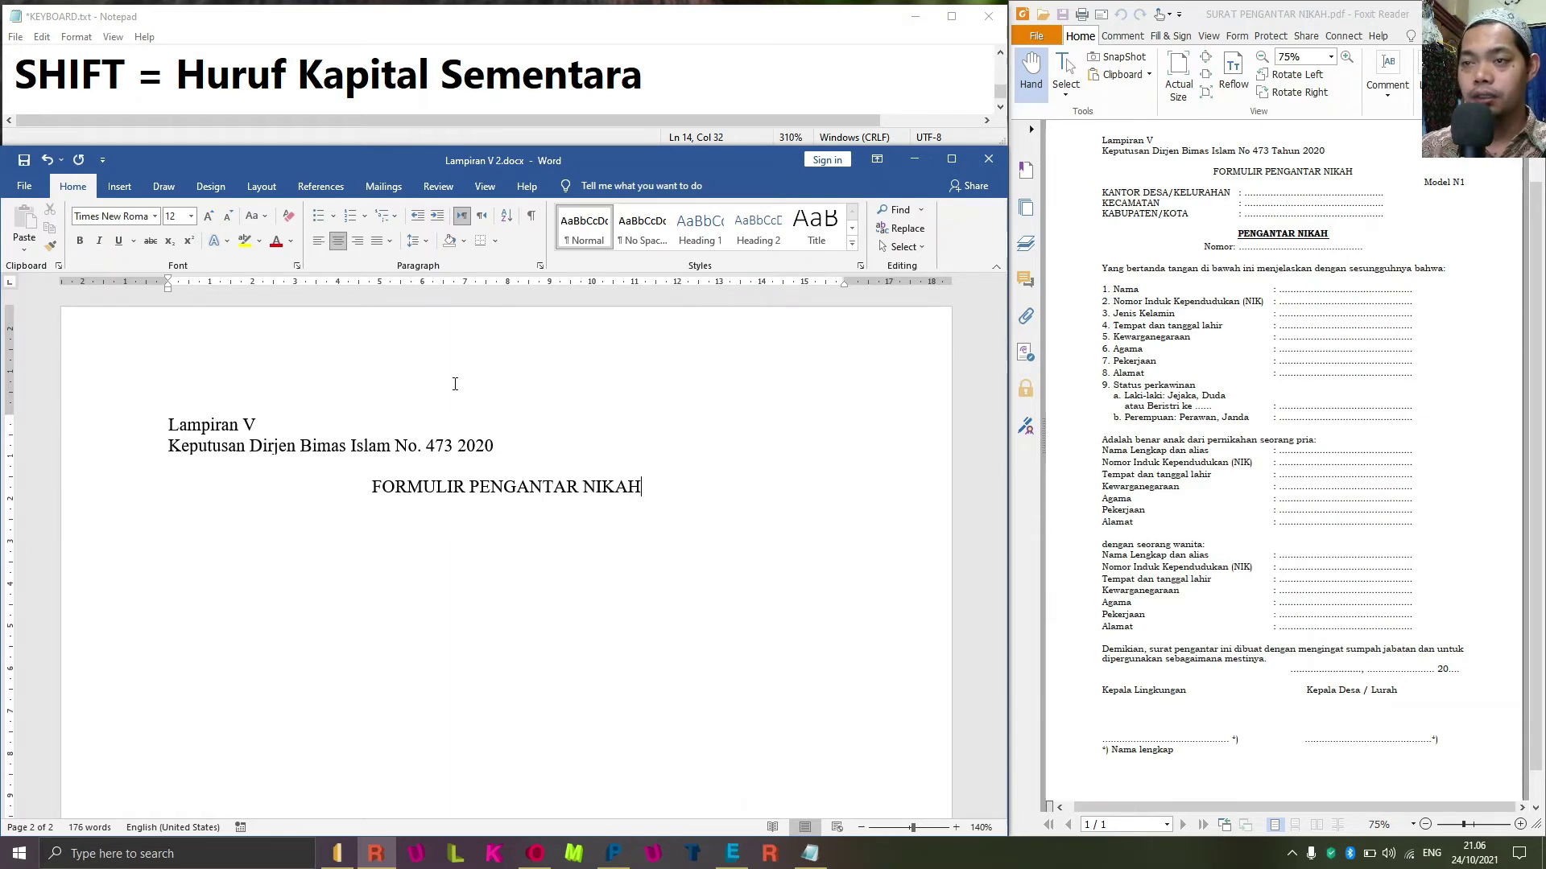
{"action": "key", "text": "Return"}
{"action": "key", "text": "ctrl+l"}
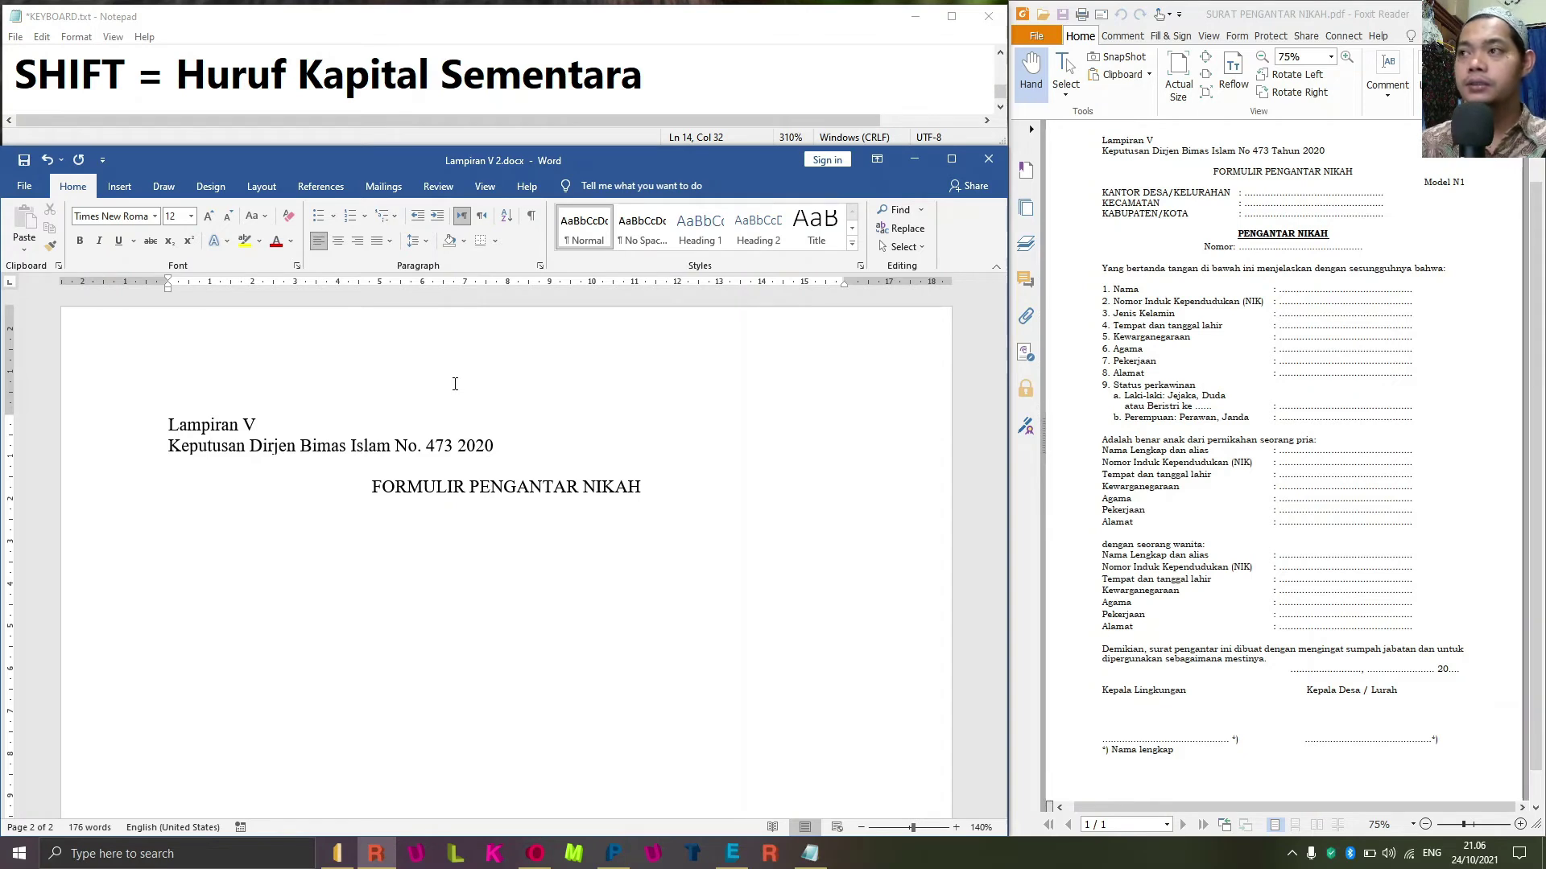
Add a right-aligned 'Model N1' line, then a new left-aligned line below it.
{"action": "type", "text": "NODE"}
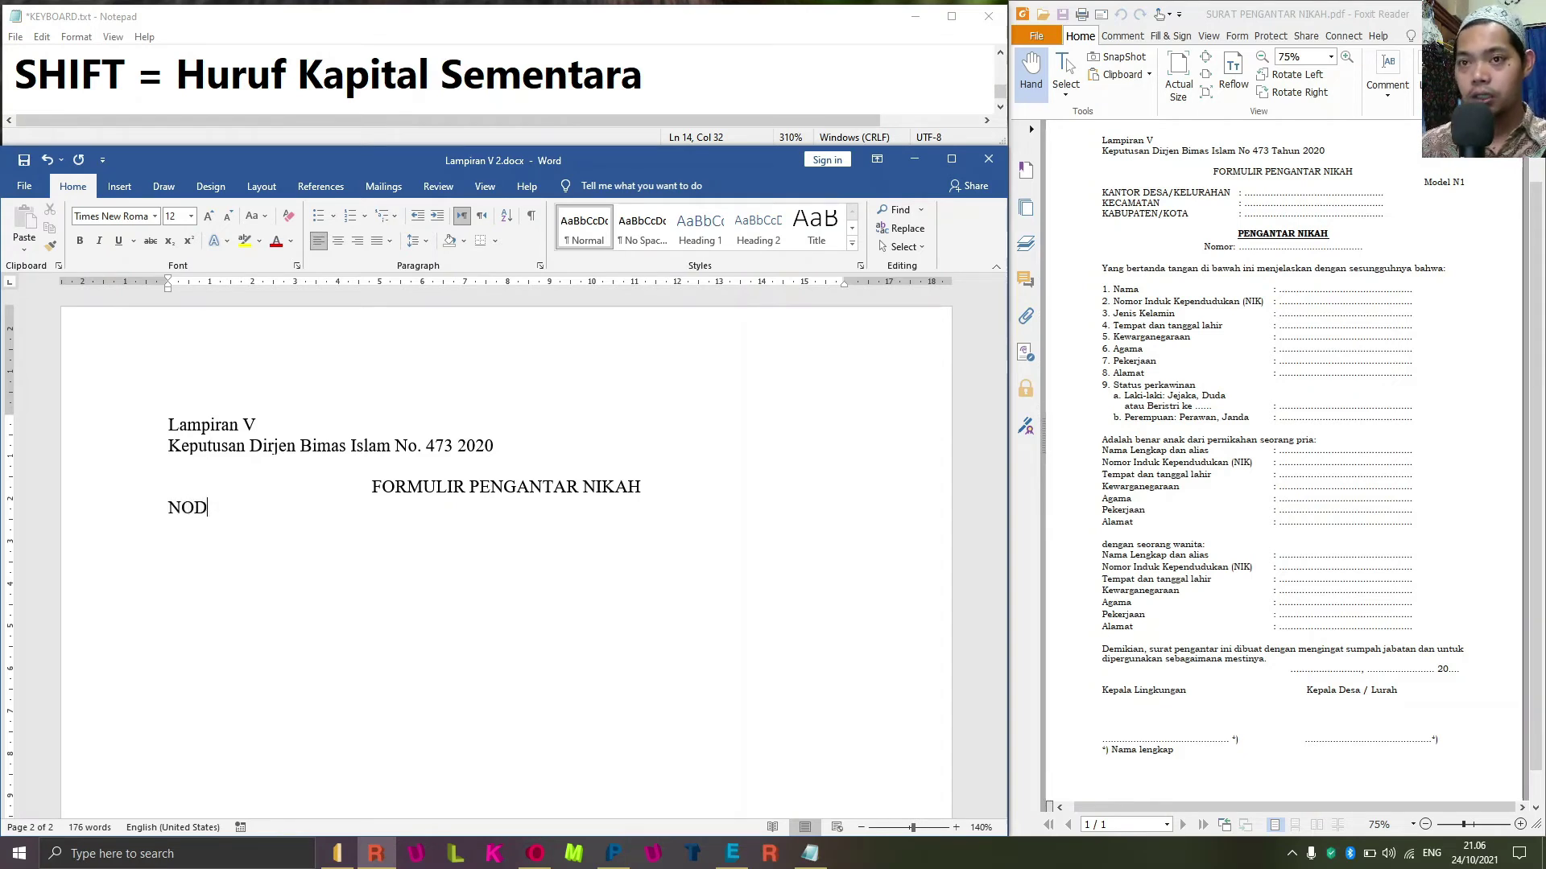
{"action": "key", "text": "BackSpace"}
{"action": "key", "text": "BackSpace"}
{"action": "key", "text": "BackSpace"}
{"action": "key", "text": "BackSpace"}
{"action": "type", "text": "N"}
{"action": "key", "text": "BackSpace"}
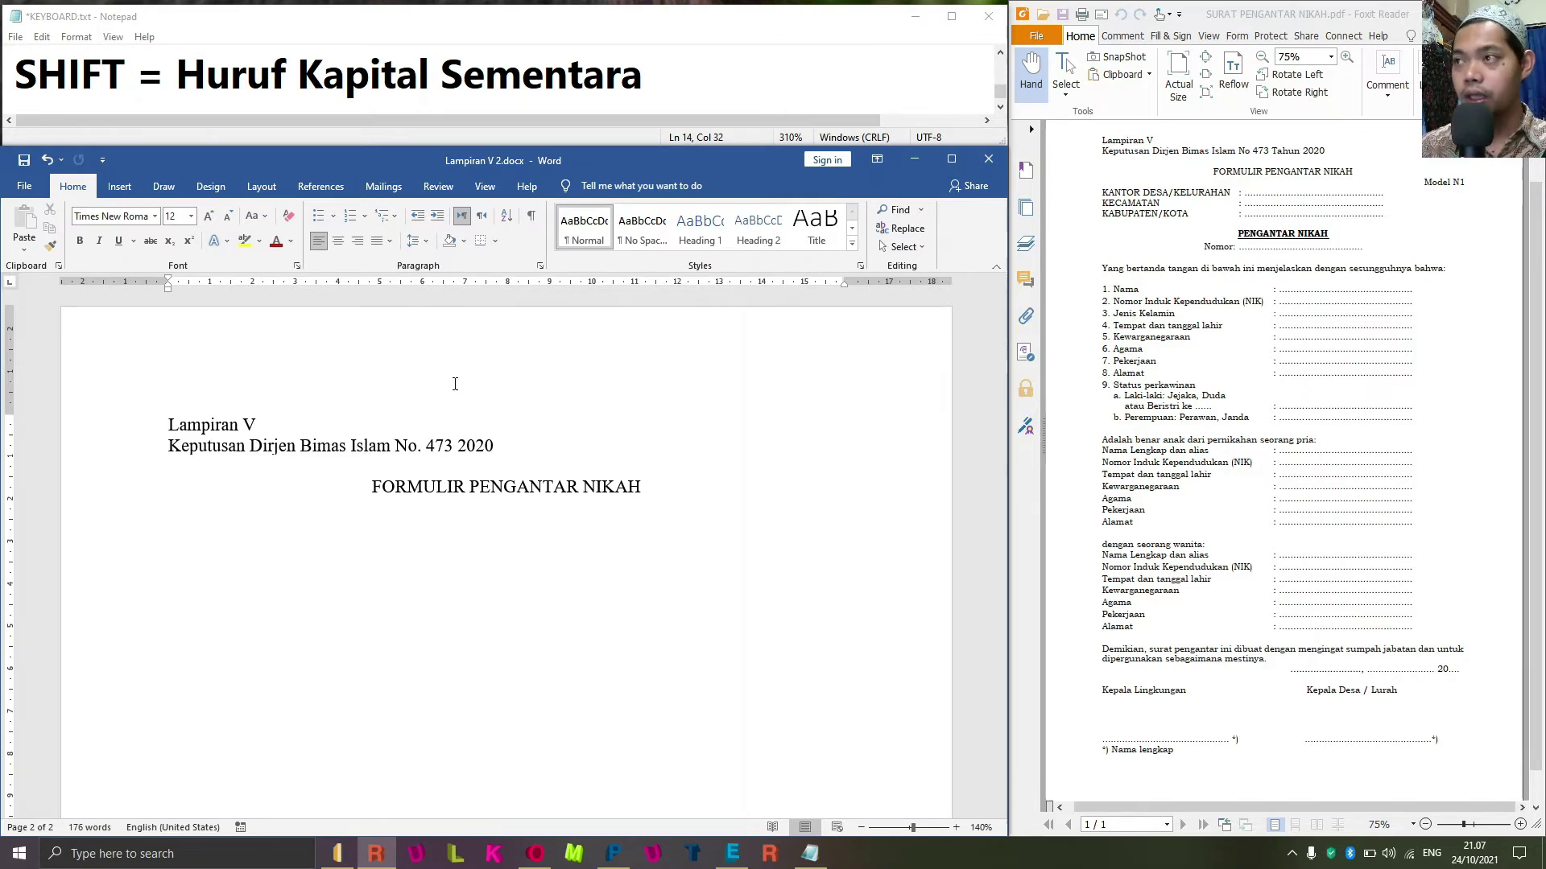
{"action": "type", "text": "M"}
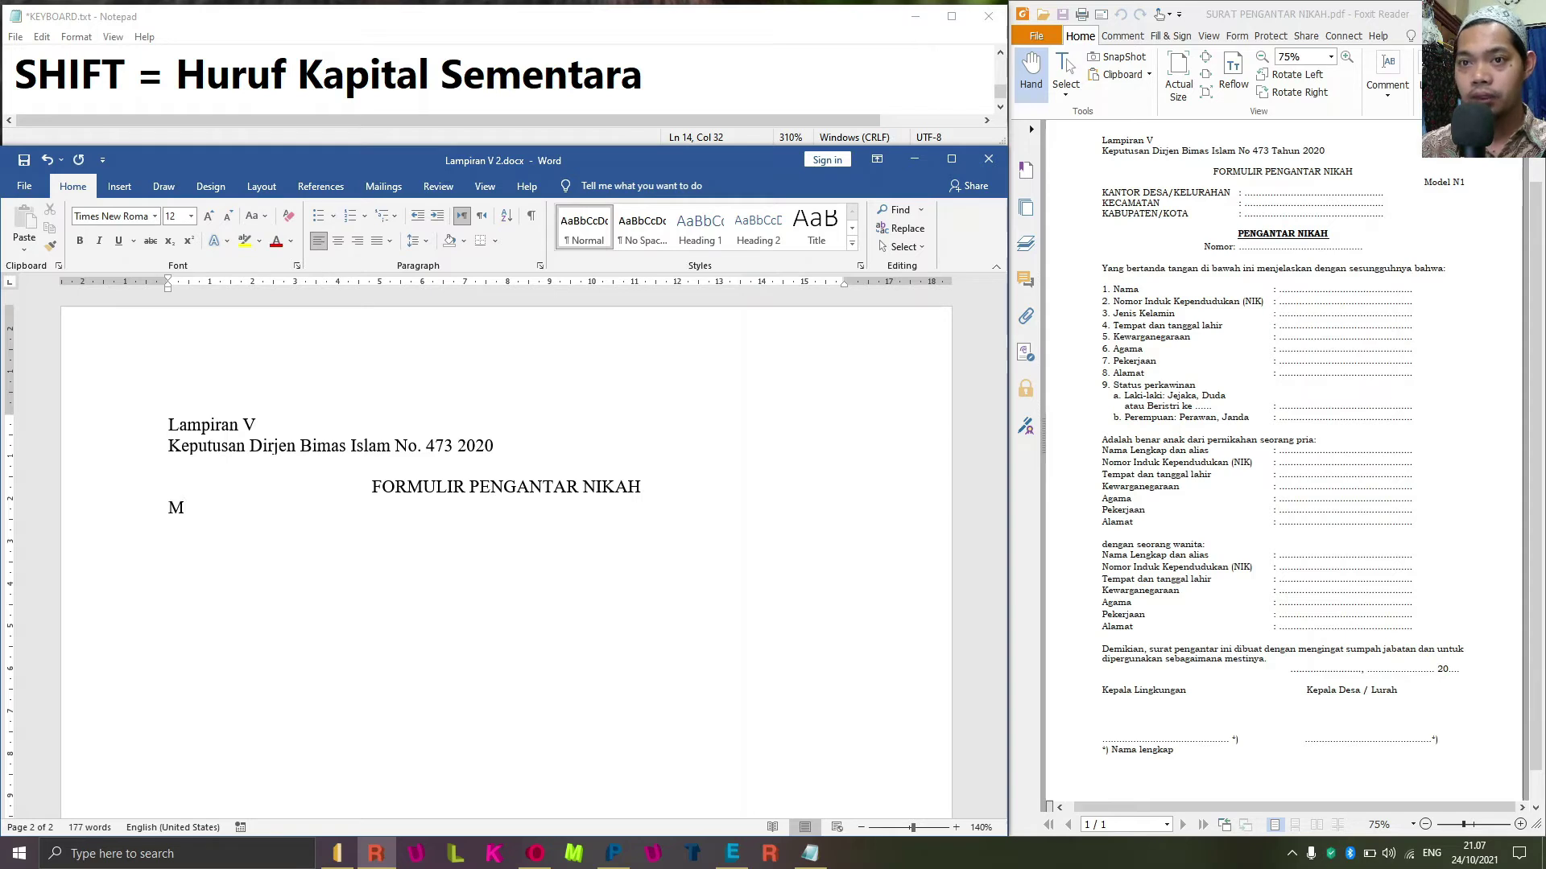
{"action": "type", "text": "odel "}
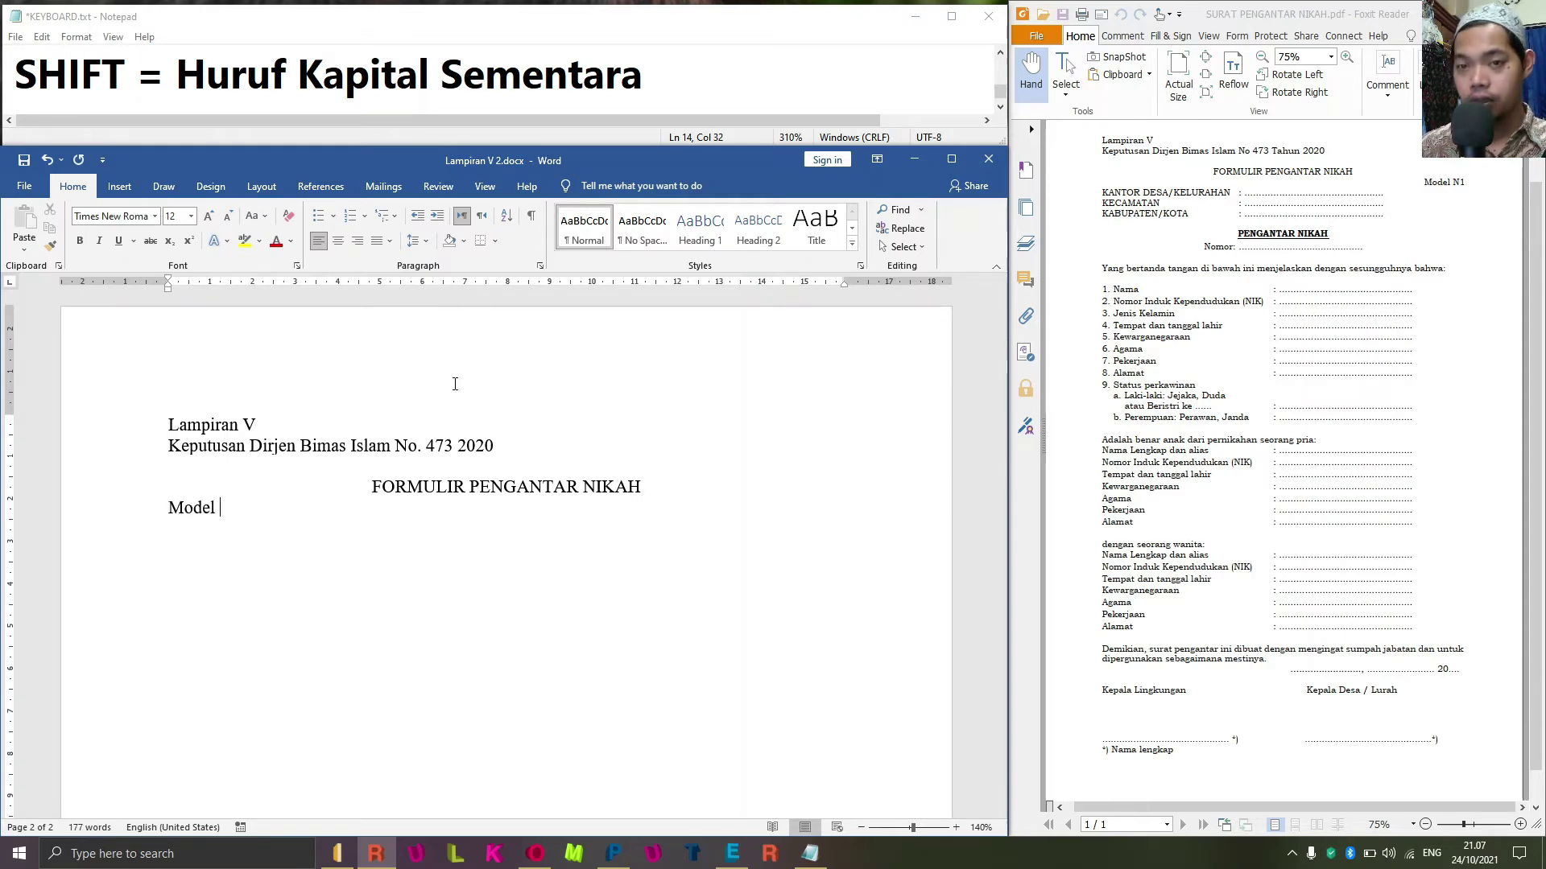
{"action": "type", "text": "N"}
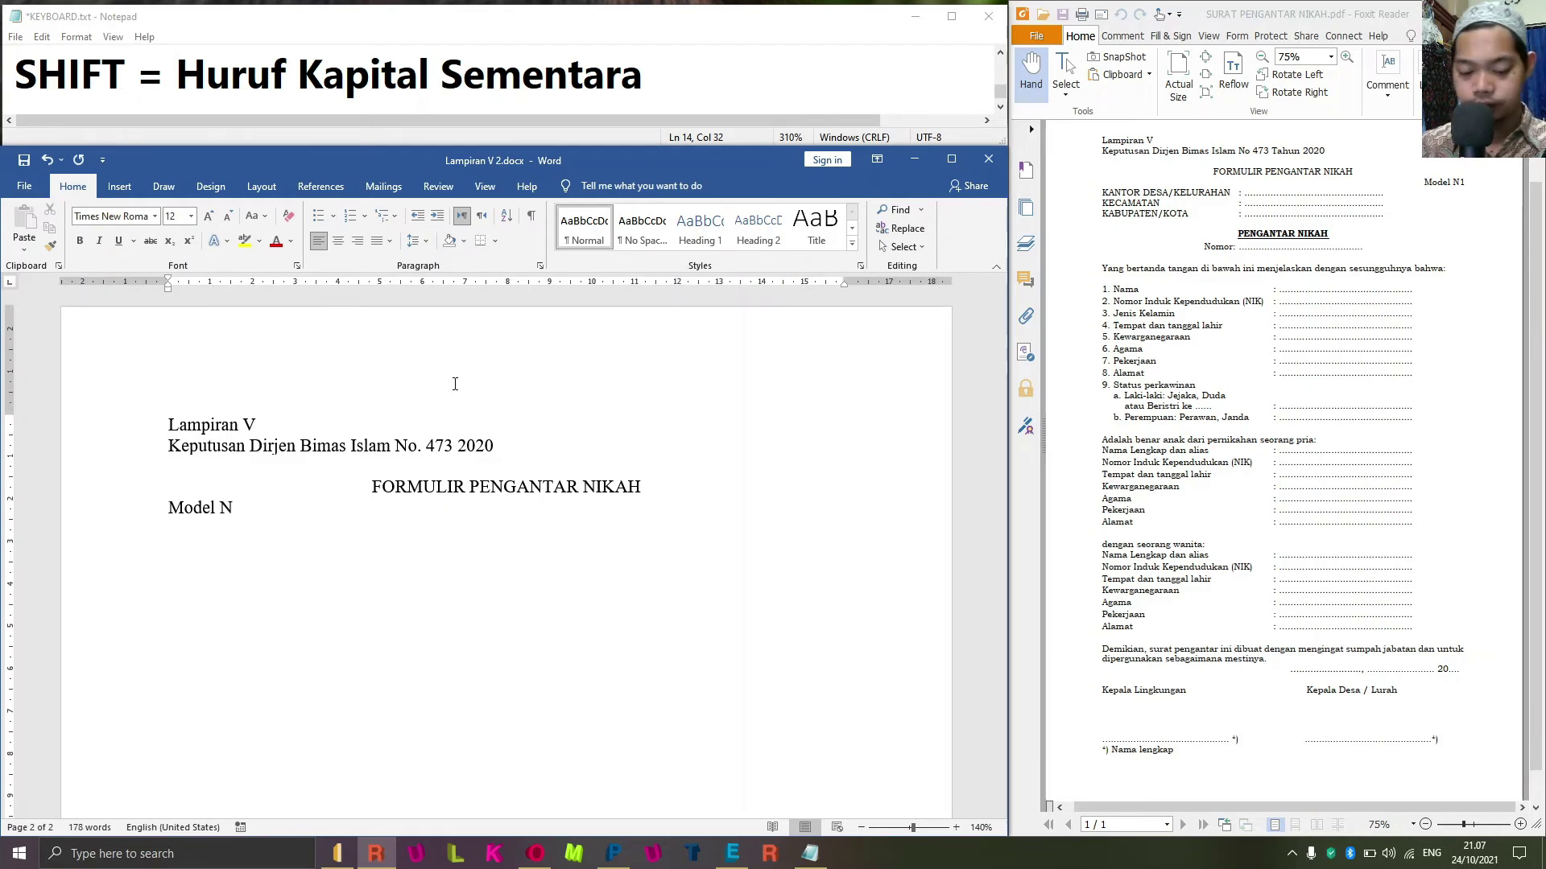
{"action": "type", "text": "1"}
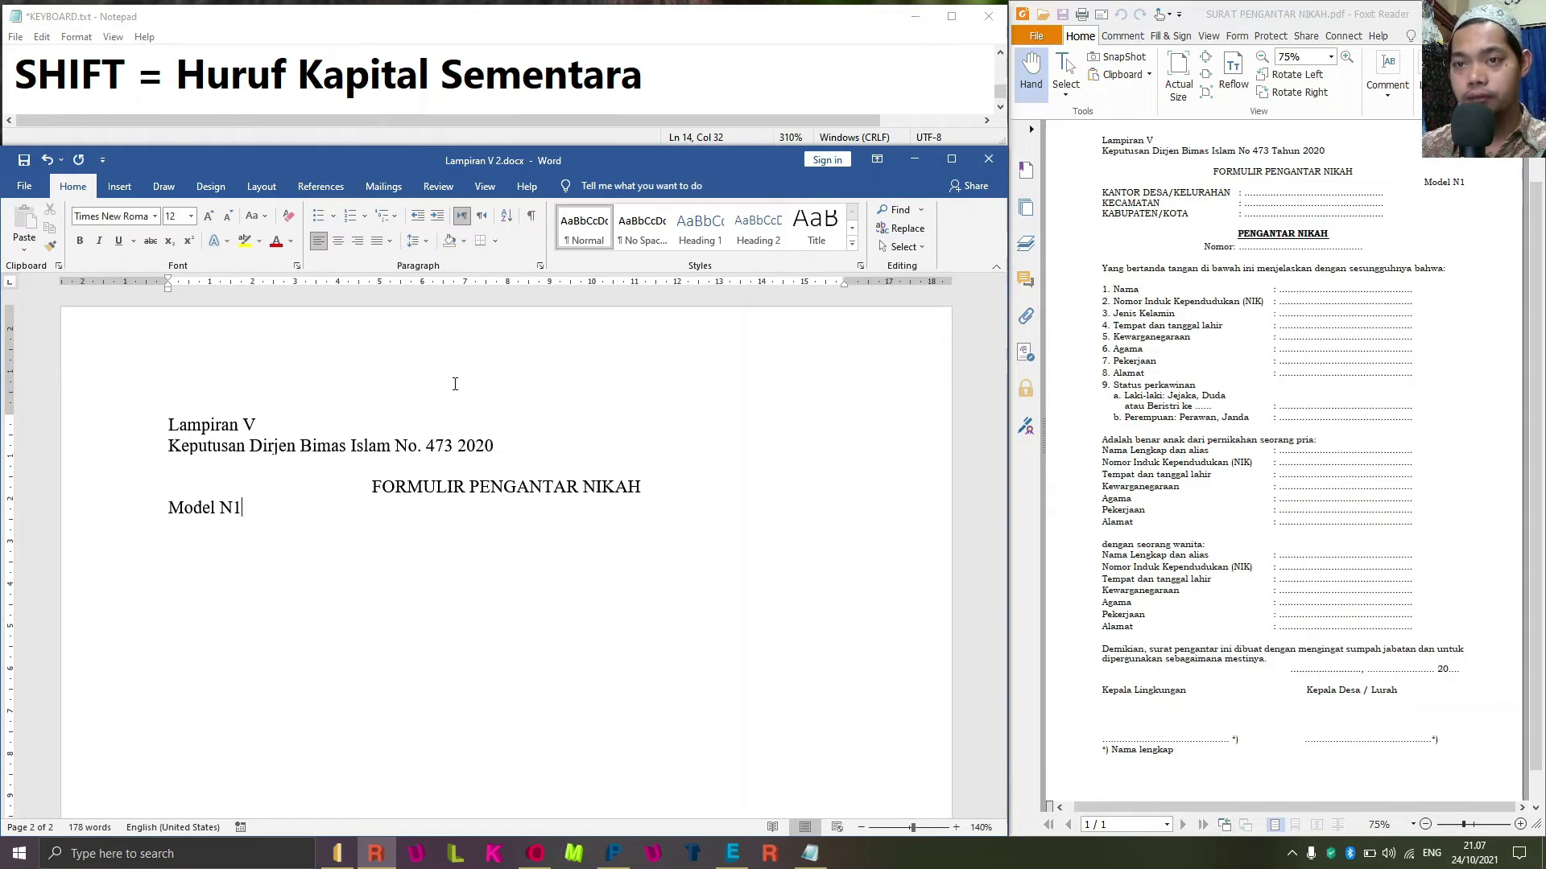
{"action": "key", "text": "ctrl+r"}
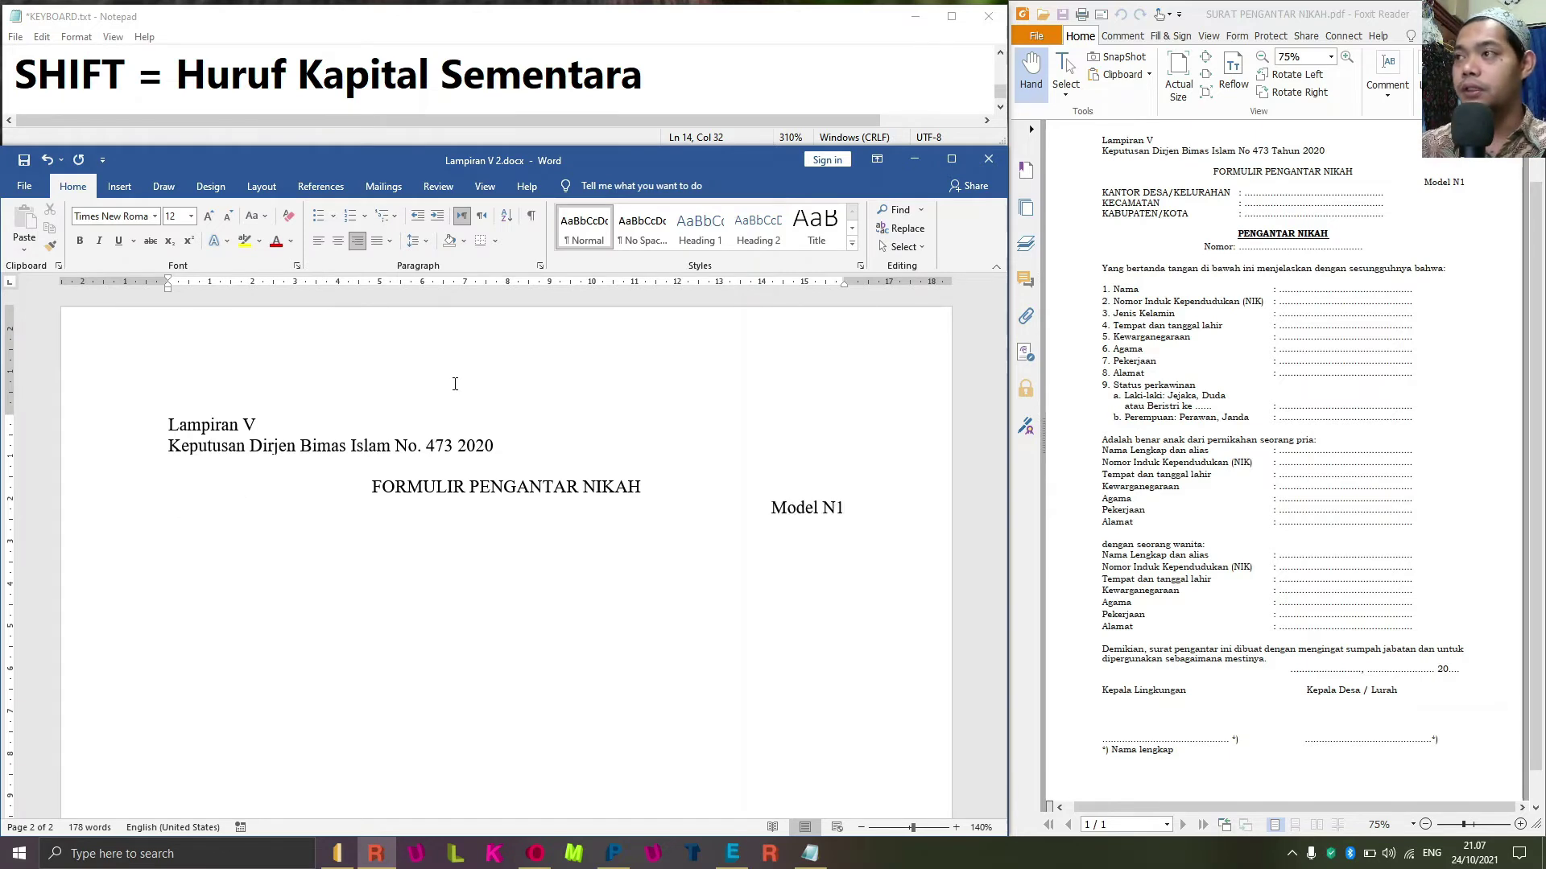
{"action": "key", "text": "Return"}
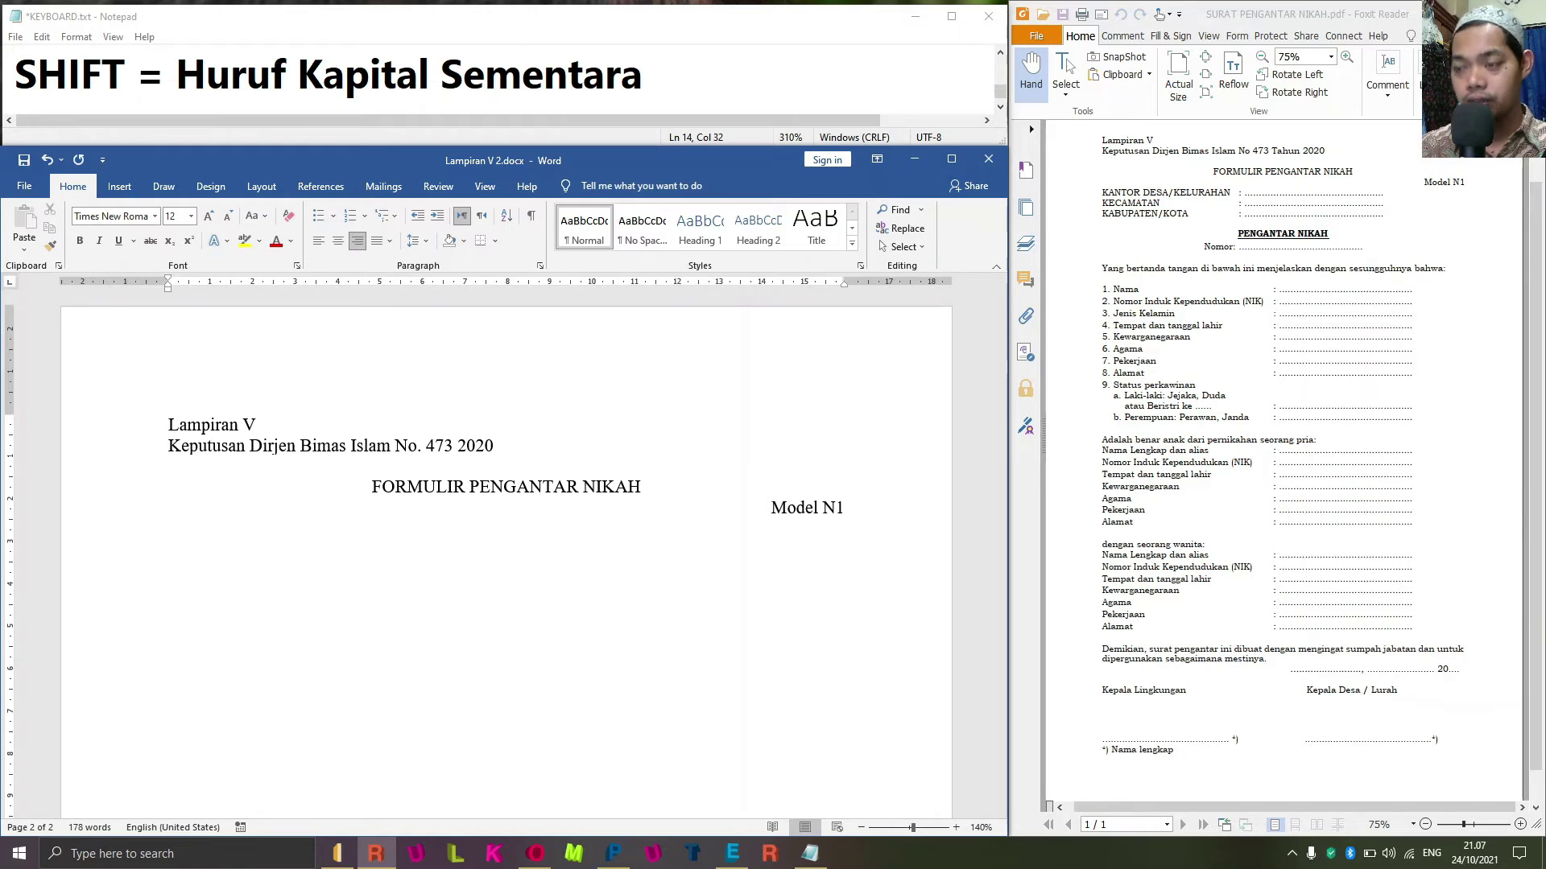
{"action": "key", "text": "ctrl+l"}
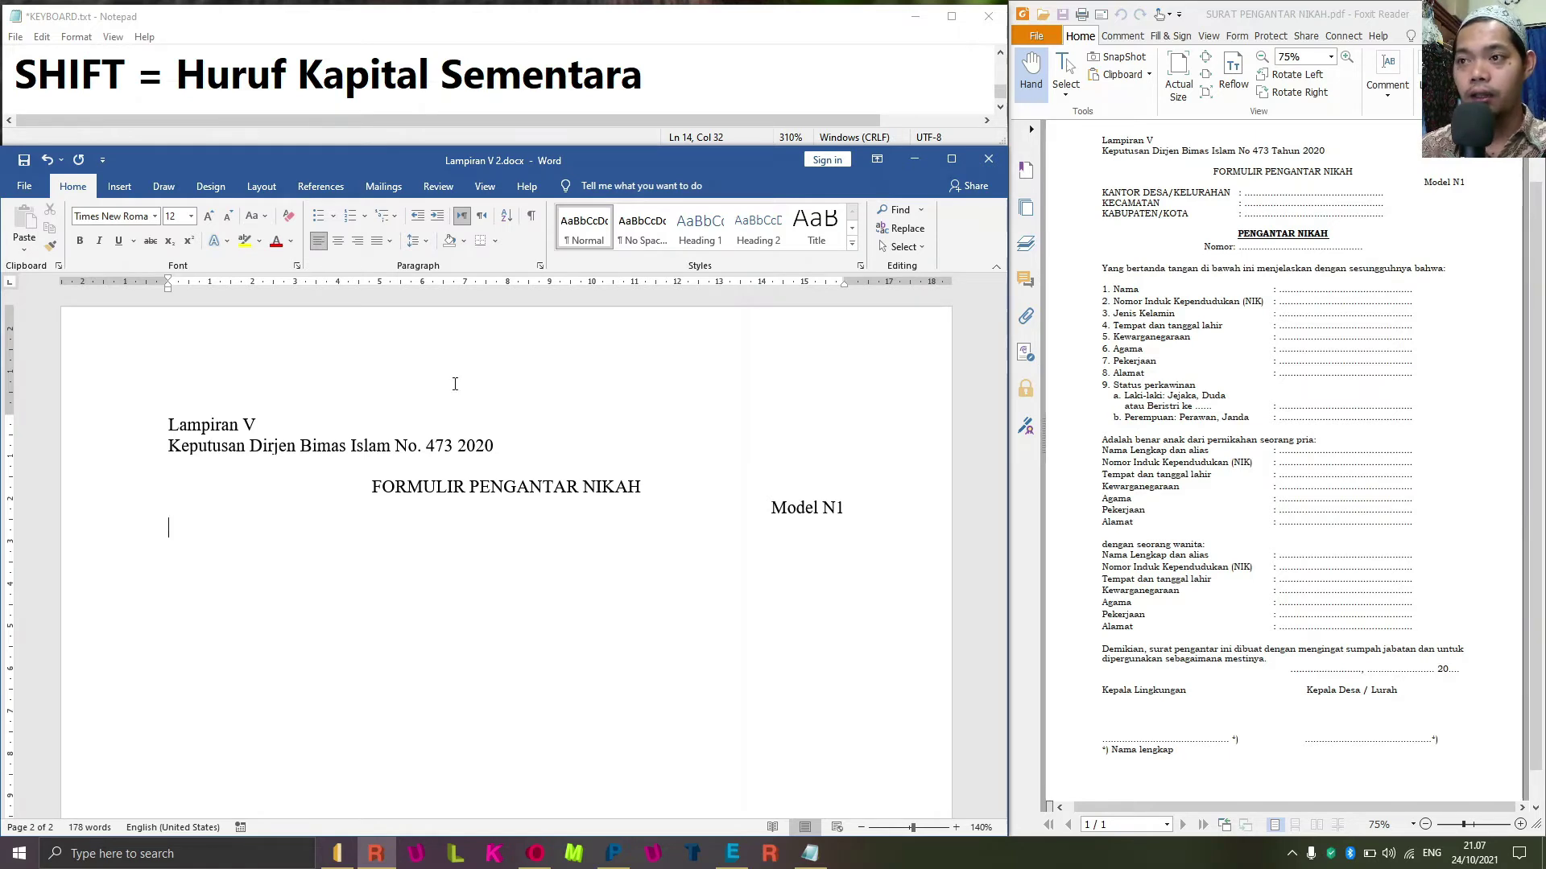
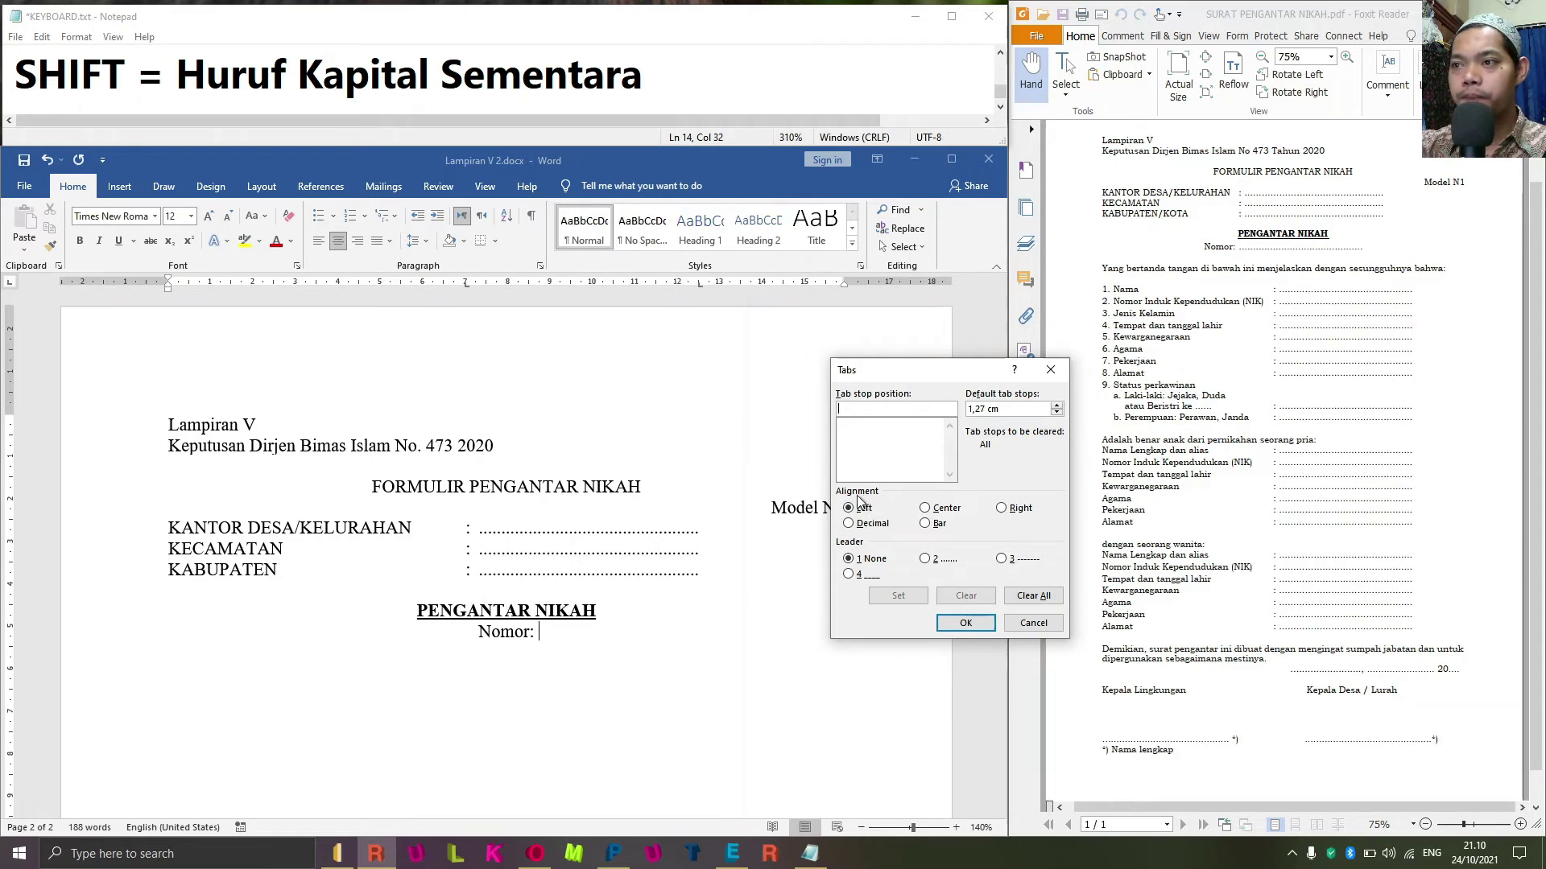
Try a 2 cm dotted-leader tab after Nomor:, then undo the inserted tab.
{"action": "left_click", "coordinate": [928, 510]}
{"action": "left_click", "coordinate": [873, 410]}
{"action": "type", "text": "2"}
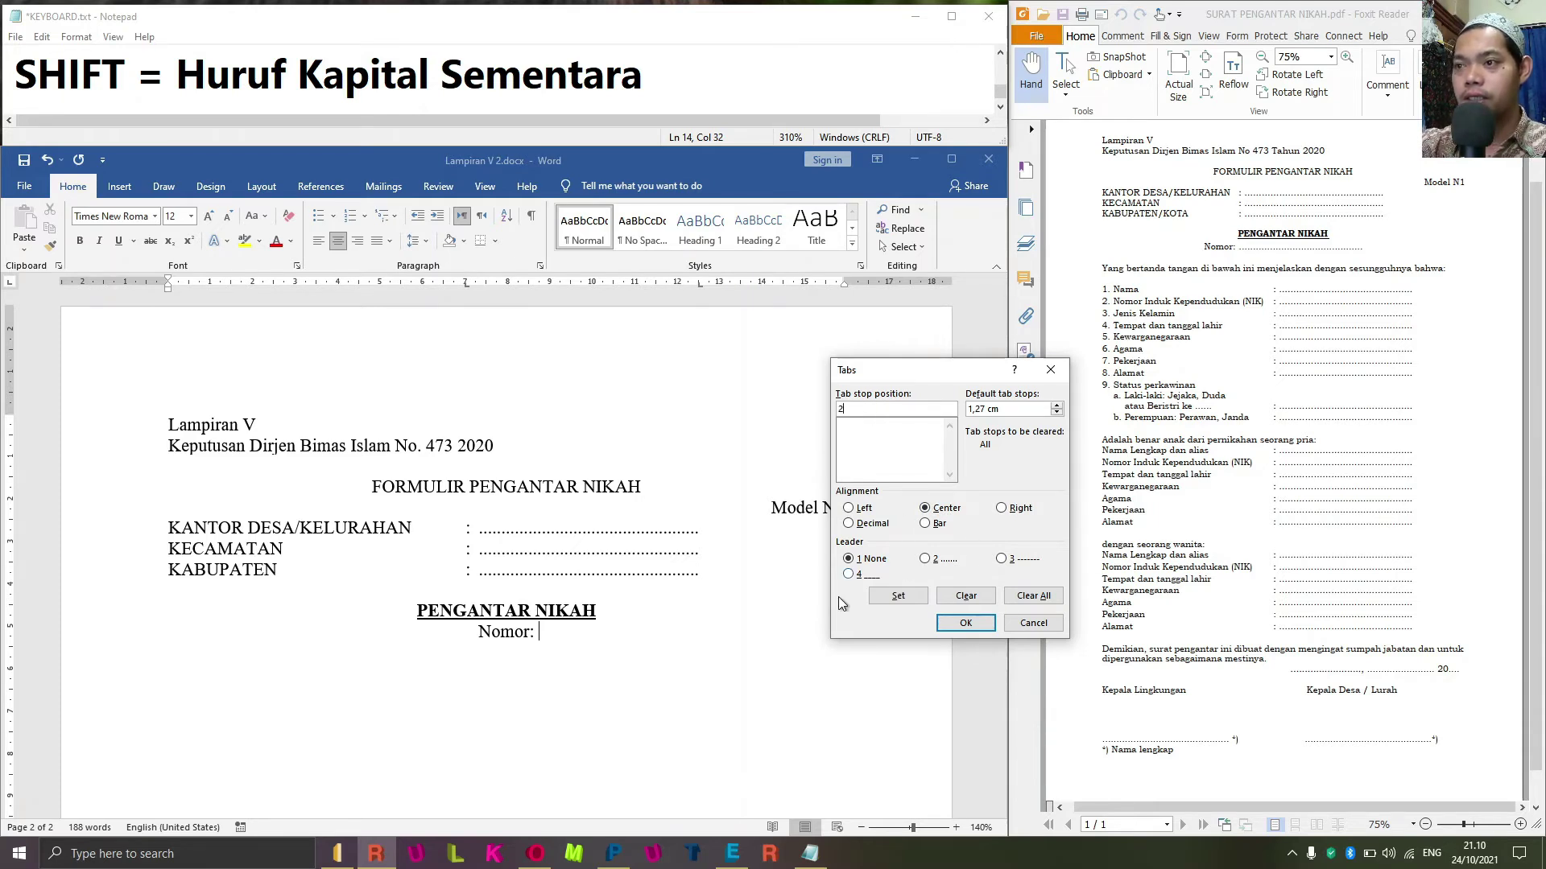
{"action": "left_click", "coordinate": [926, 558]}
{"action": "left_click", "coordinate": [895, 597]}
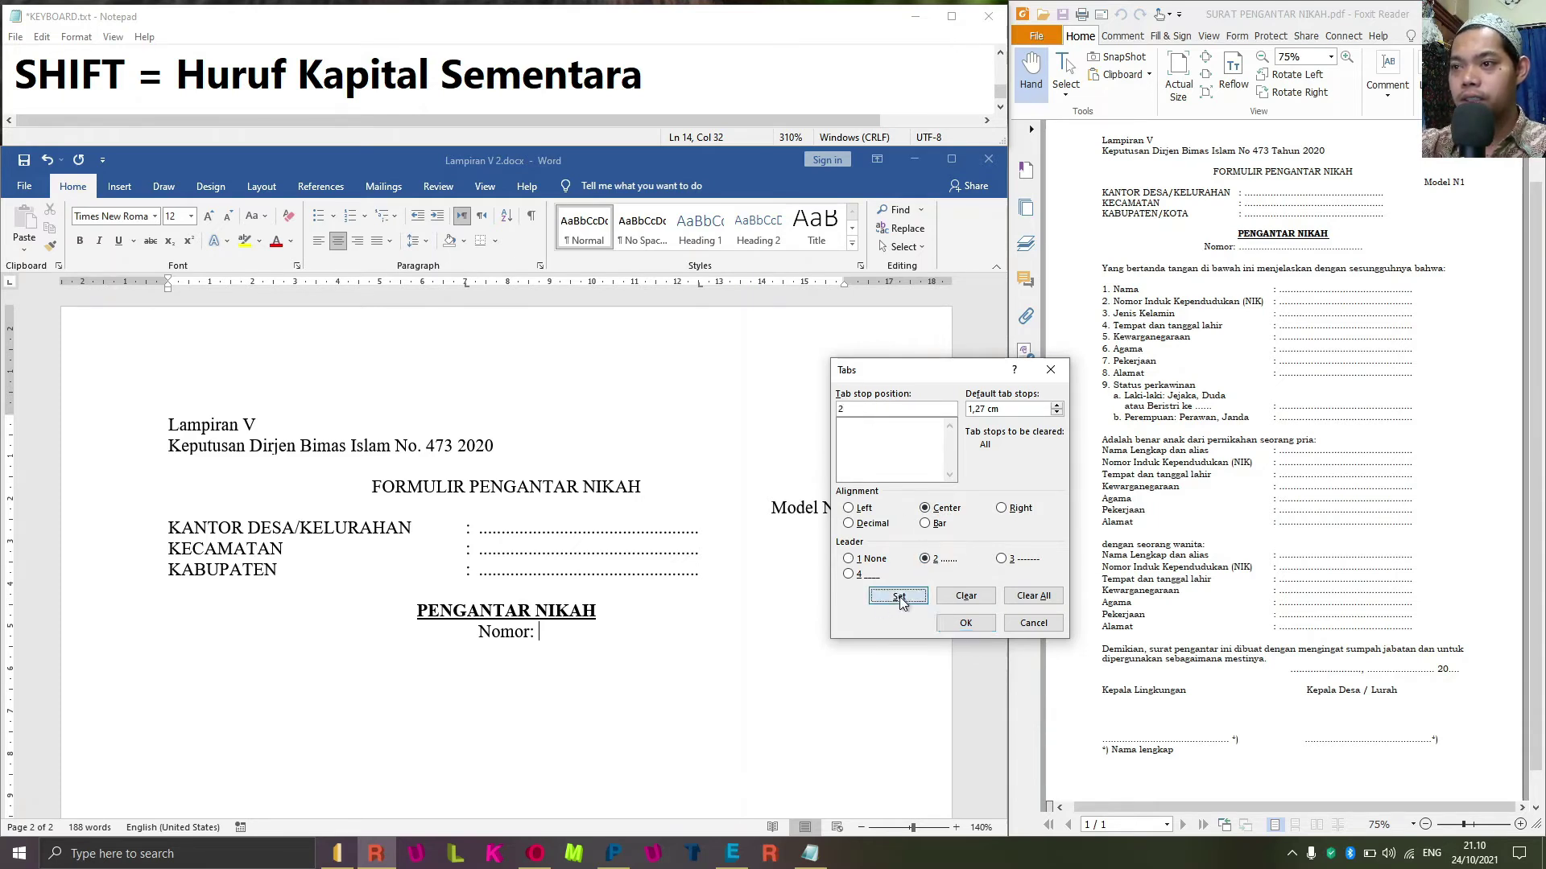
{"action": "left_click", "coordinate": [962, 623]}
{"action": "key", "text": "Tab"}
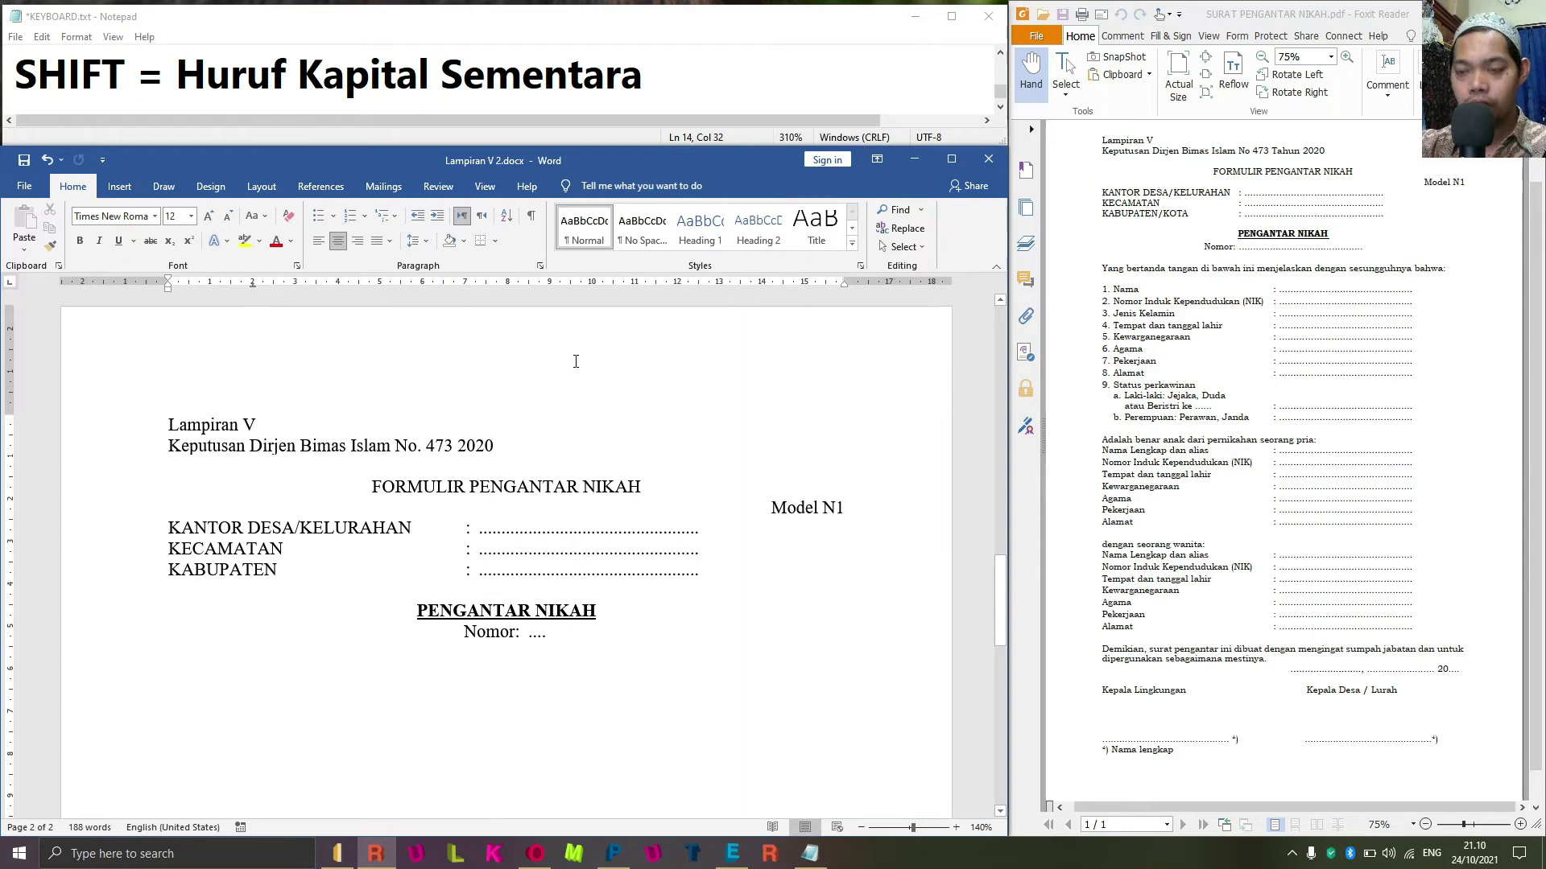
{"action": "key", "text": "ctrl+z"}
Clear all tab stops and set a 5 cm tab stop with a dotted leader.
{"action": "key", "text": "alt+o"}
{"action": "key", "text": "Escape"}
{"action": "key", "text": "alt+o"}
{"action": "key", "text": "t"}
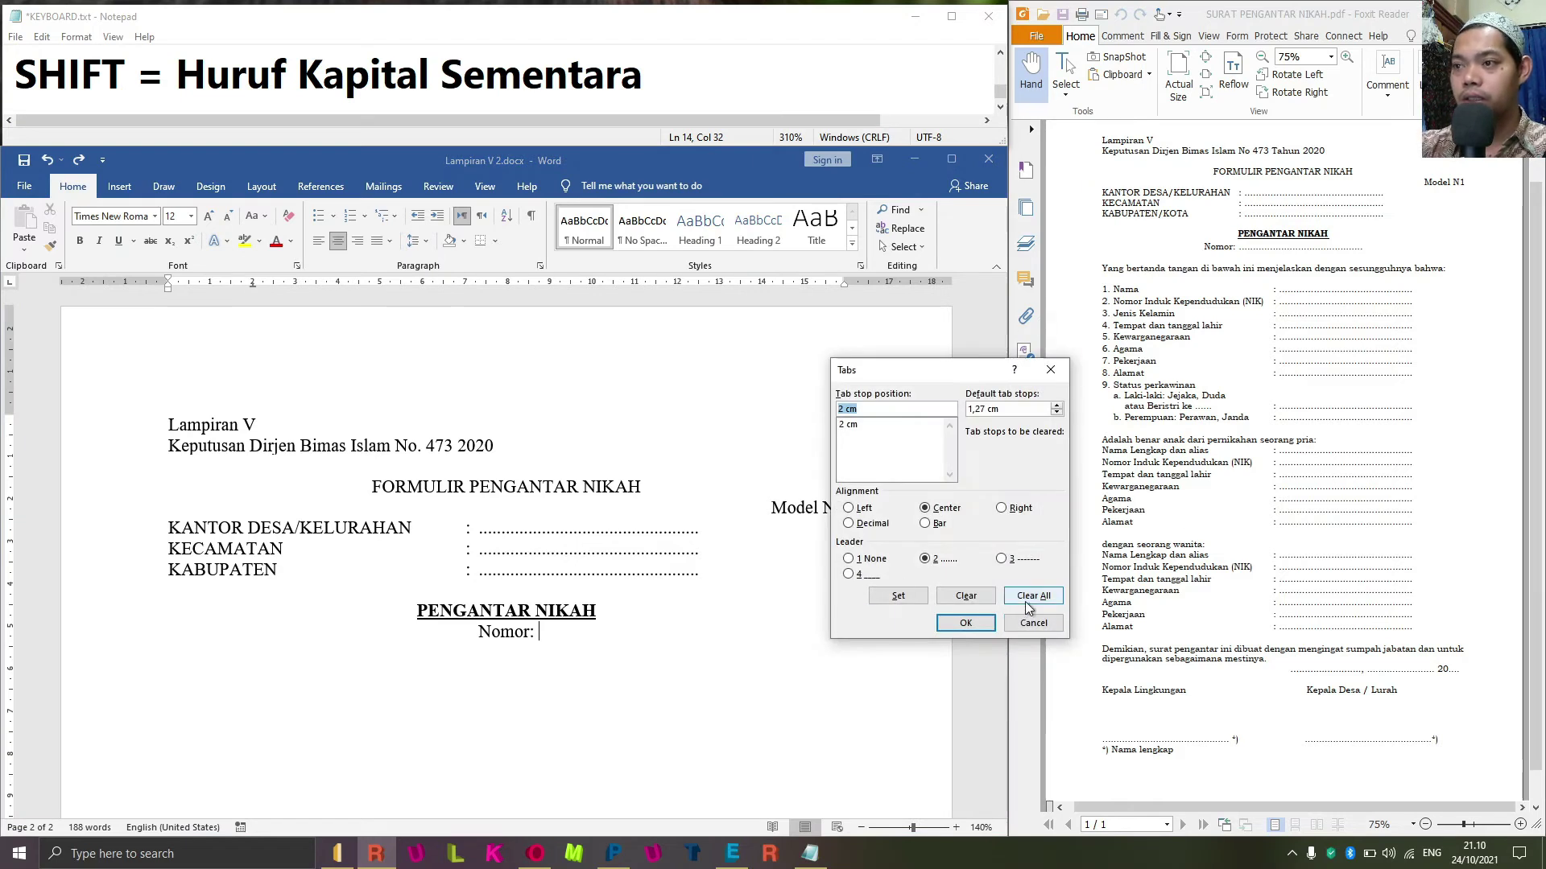
{"action": "left_click", "coordinate": [1021, 602]}
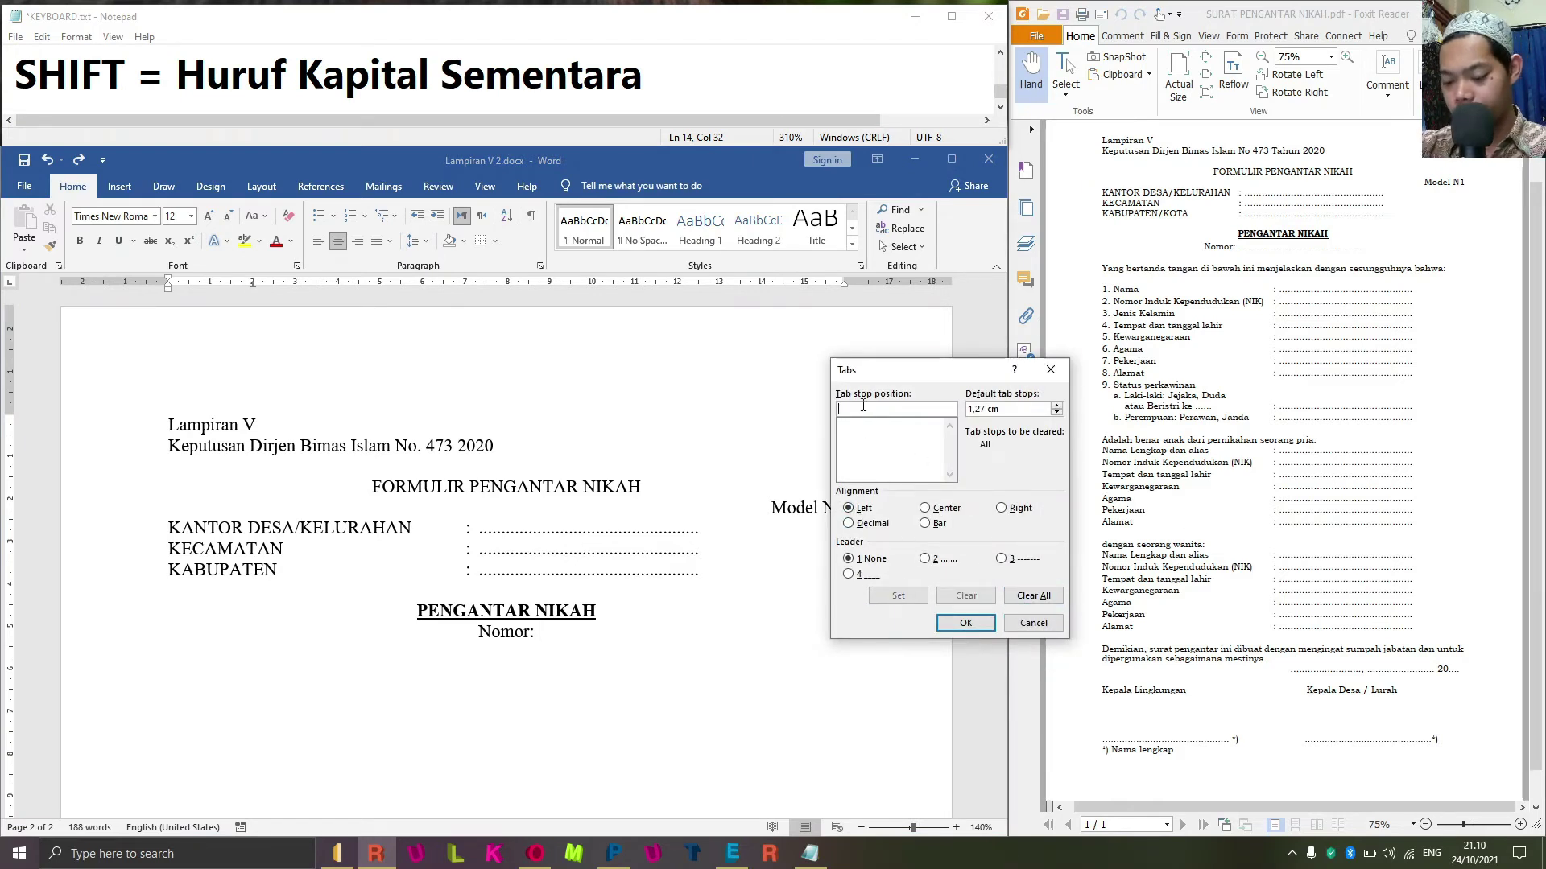
{"action": "type", "text": "5"}
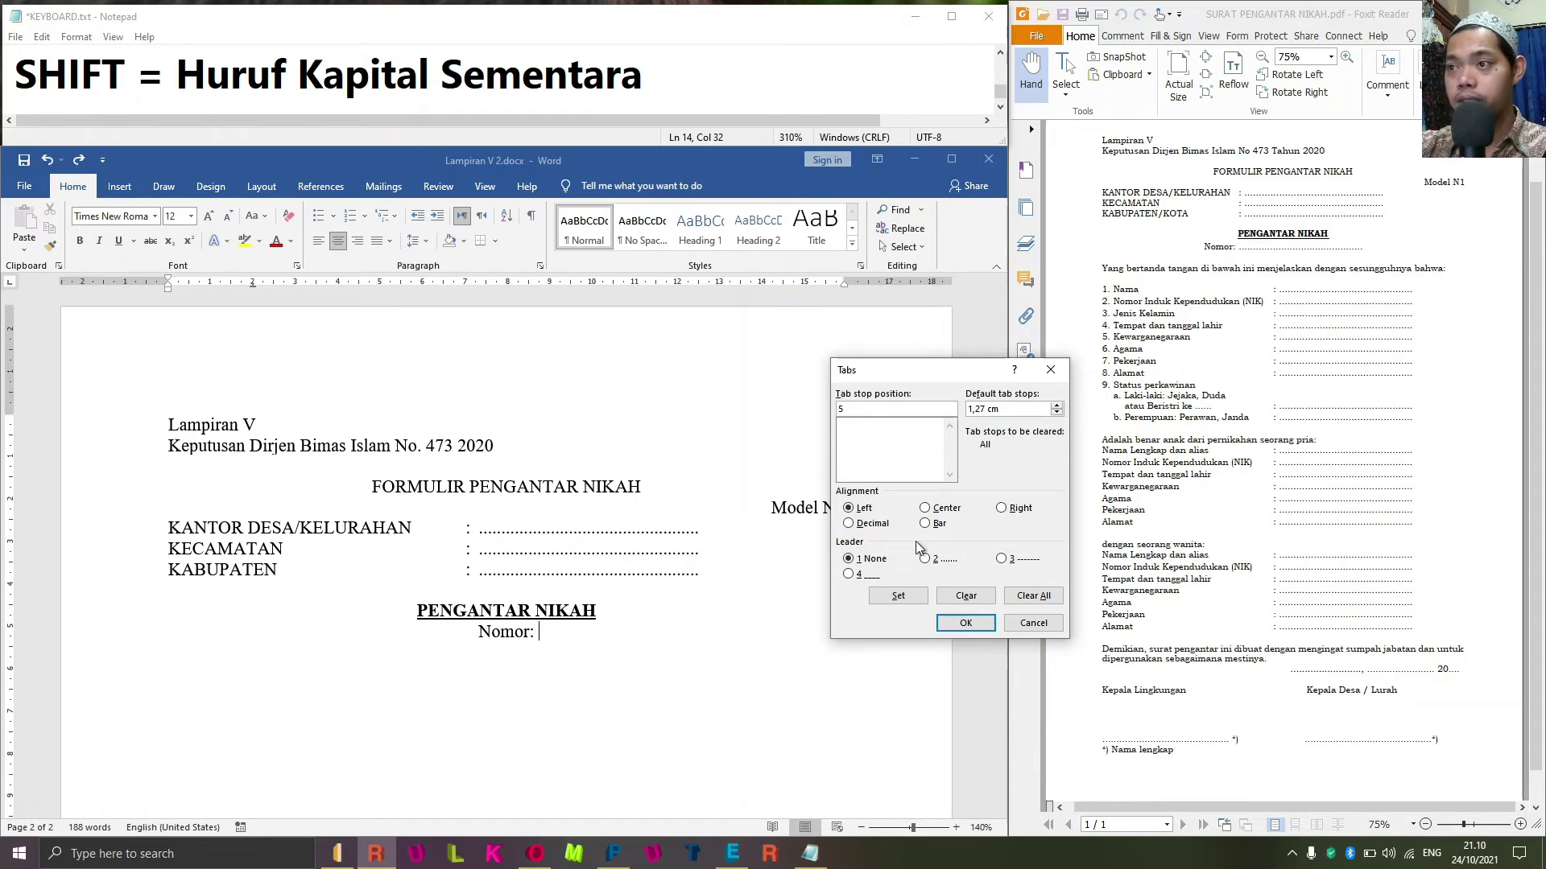
{"action": "left_click", "coordinate": [925, 560]}
{"action": "left_click", "coordinate": [899, 595]}
{"action": "left_click", "coordinate": [965, 623]}
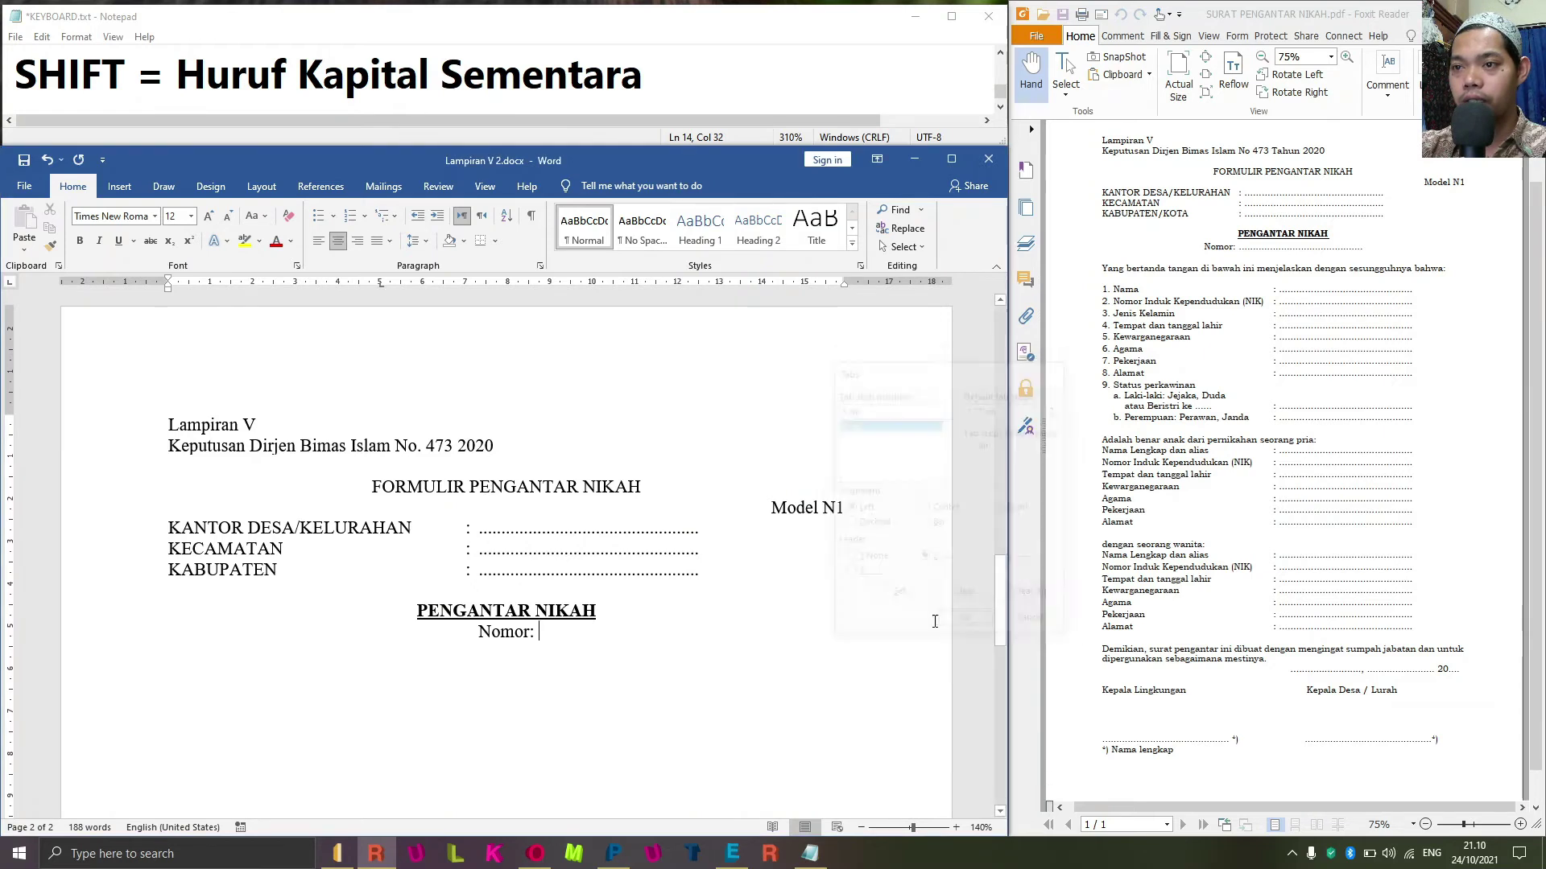
Insert the dotted leader after Nomor: and drag its tab stop to about 6 cm.
{"action": "key", "text": "Tab"}
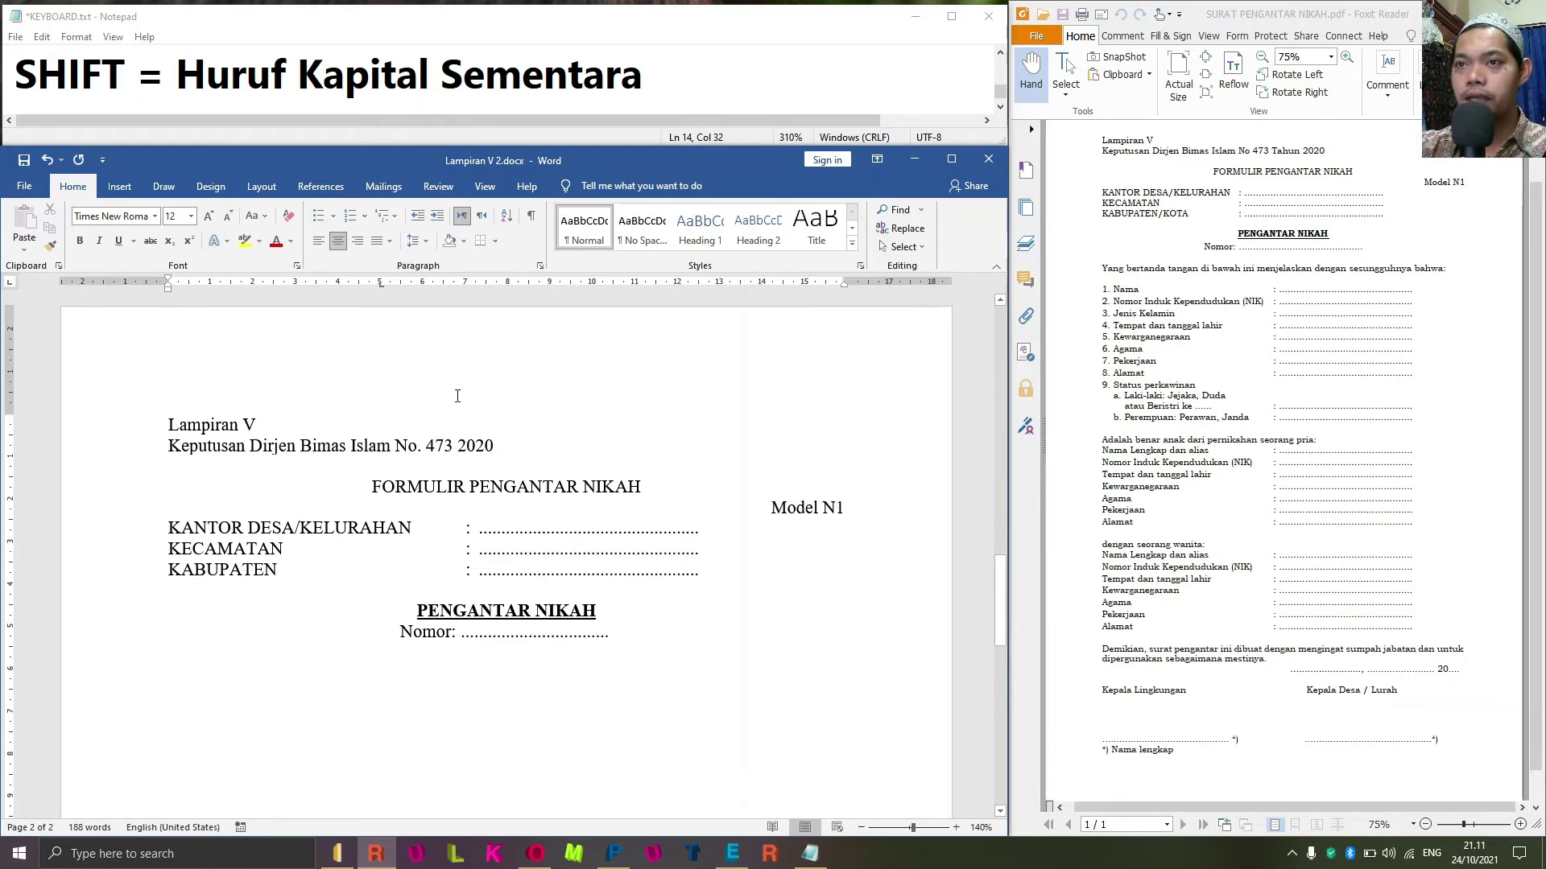
{"action": "left_click_drag", "start_coordinate": [384, 286], "coordinate": [423, 292]}
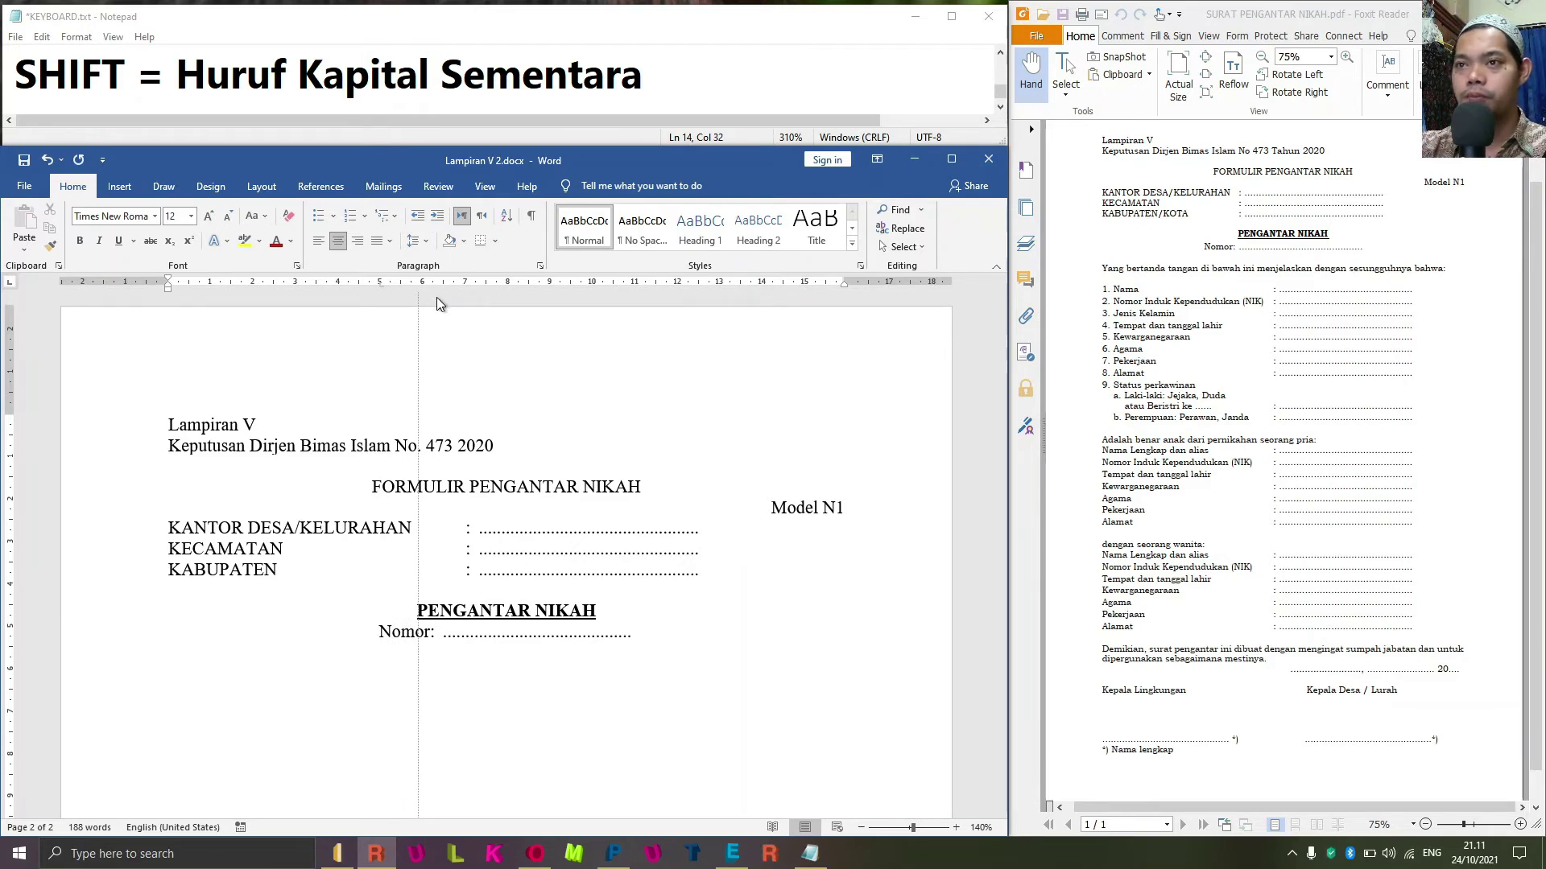
{"action": "left_click_drag", "start_coordinate": [436, 288], "coordinate": [436, 288]}
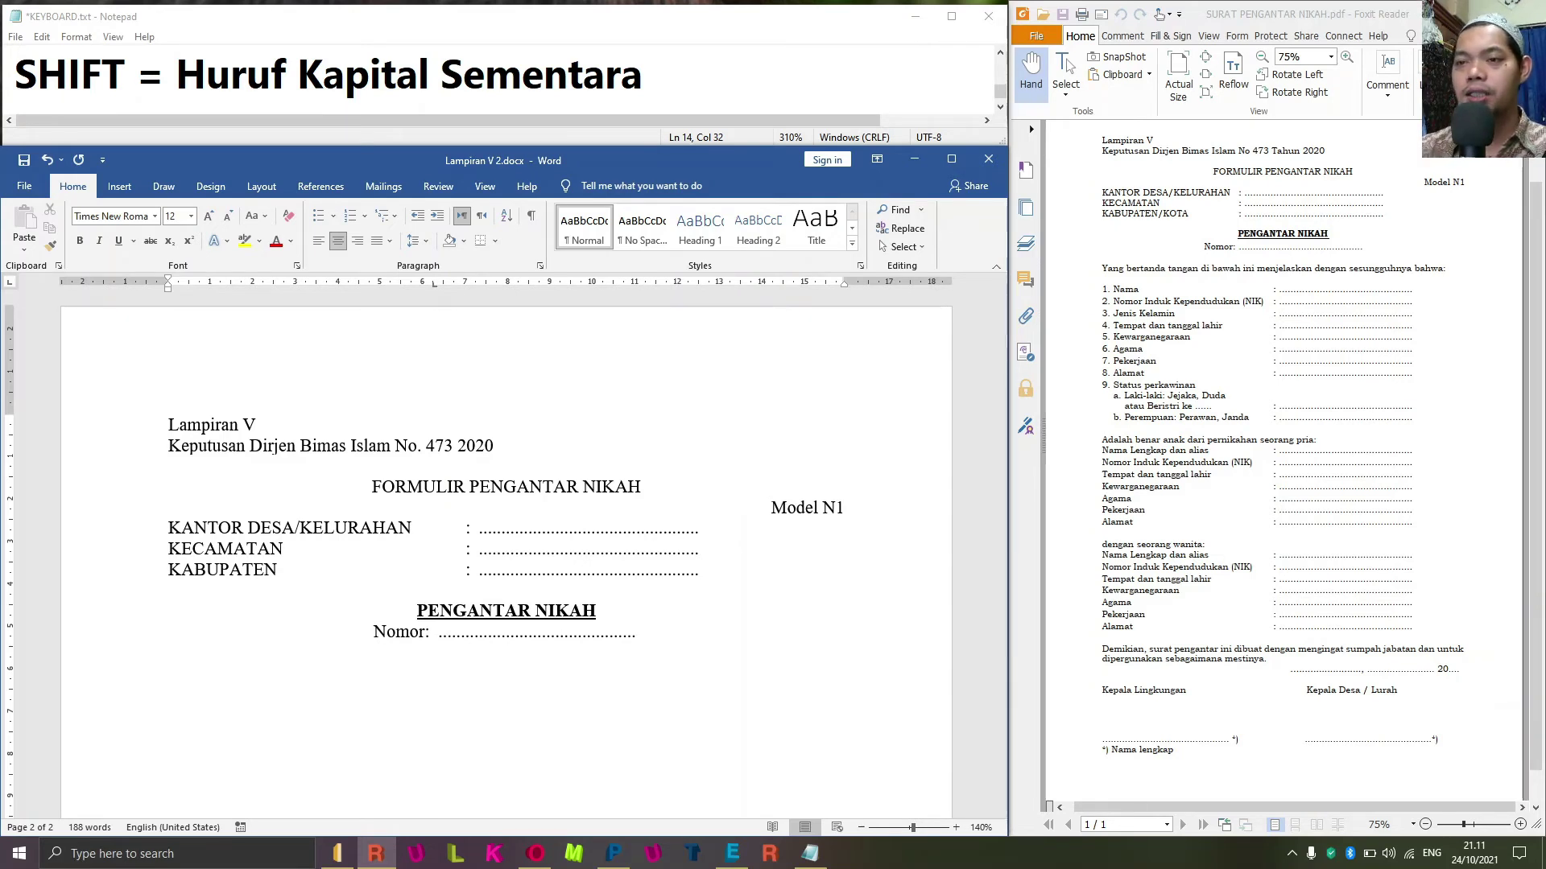
Add the note 'CTRL + L = RATA KIRI' in Notepad.
{"action": "left_click", "coordinate": [724, 108]}
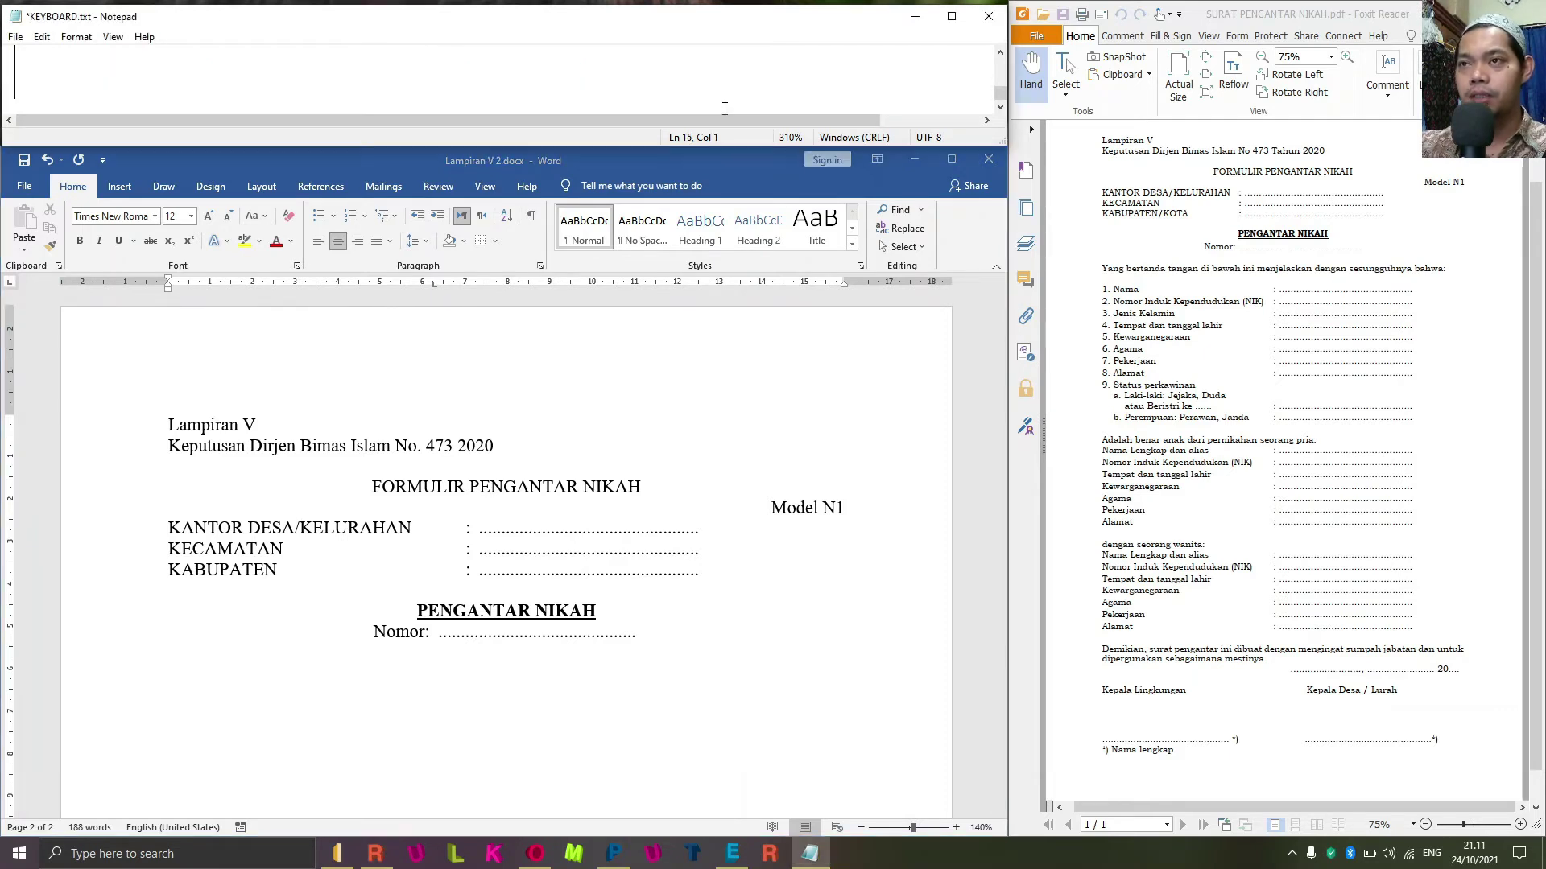
{"action": "type", "text": "ctrl"}
{"action": "key", "text": "BackSpace"}
{"action": "key", "text": "BackSpace"}
{"action": "key", "text": "BackSpace"}
{"action": "key", "text": "BackSpace"}
{"action": "key", "text": "BackSpace"}
{"action": "type", "text": "CTRL"}
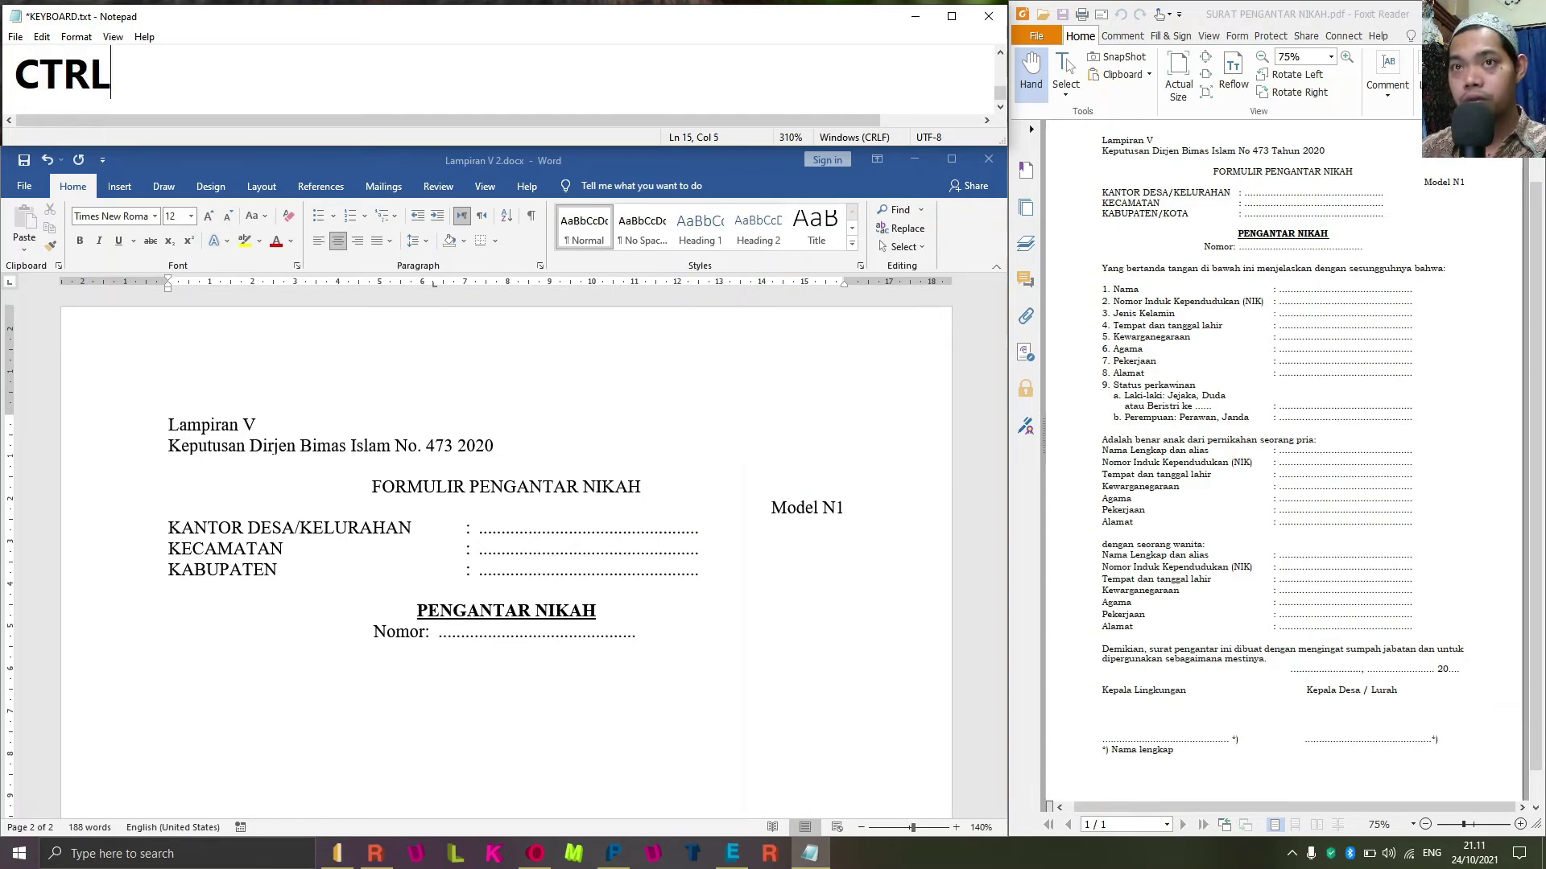
{"action": "type", "text": " + L "}
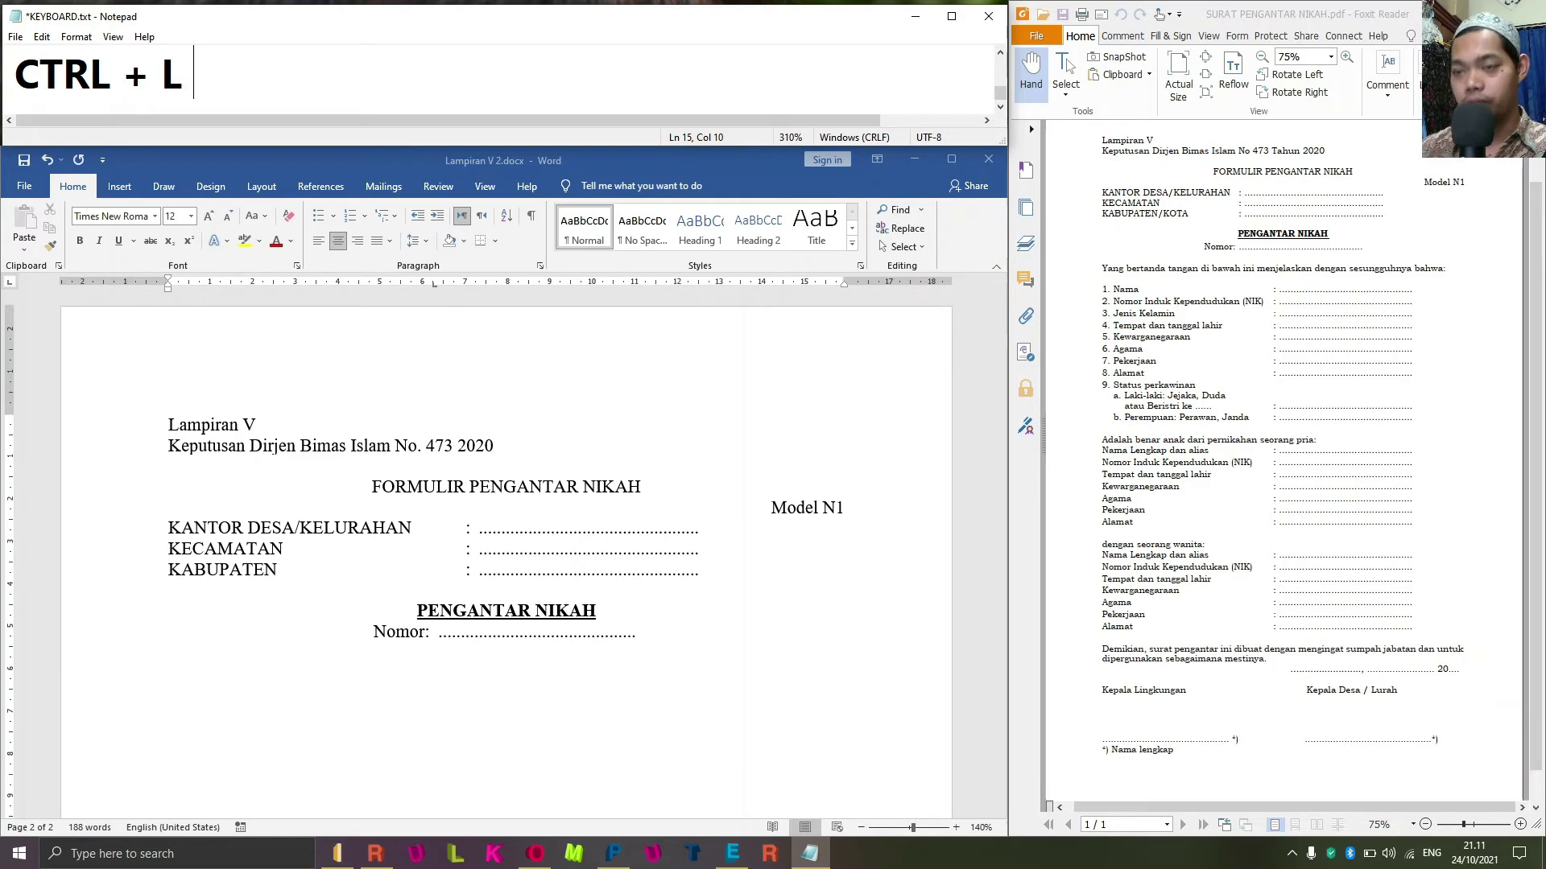
{"action": "type", "text": "= RATA KIRI"}
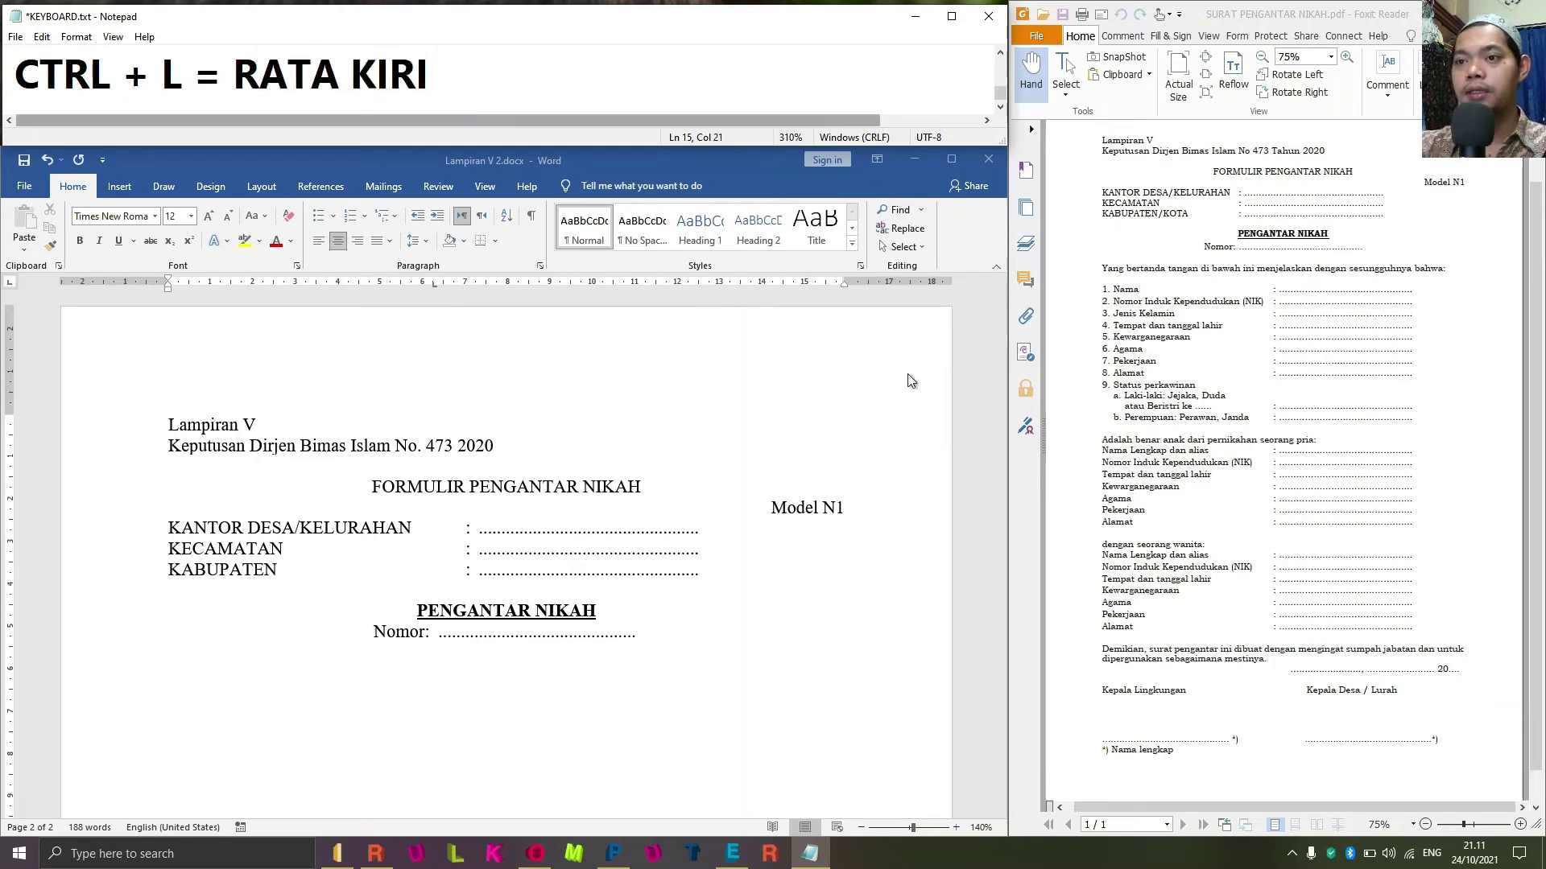
{"action": "left_click", "coordinate": [620, 666]}
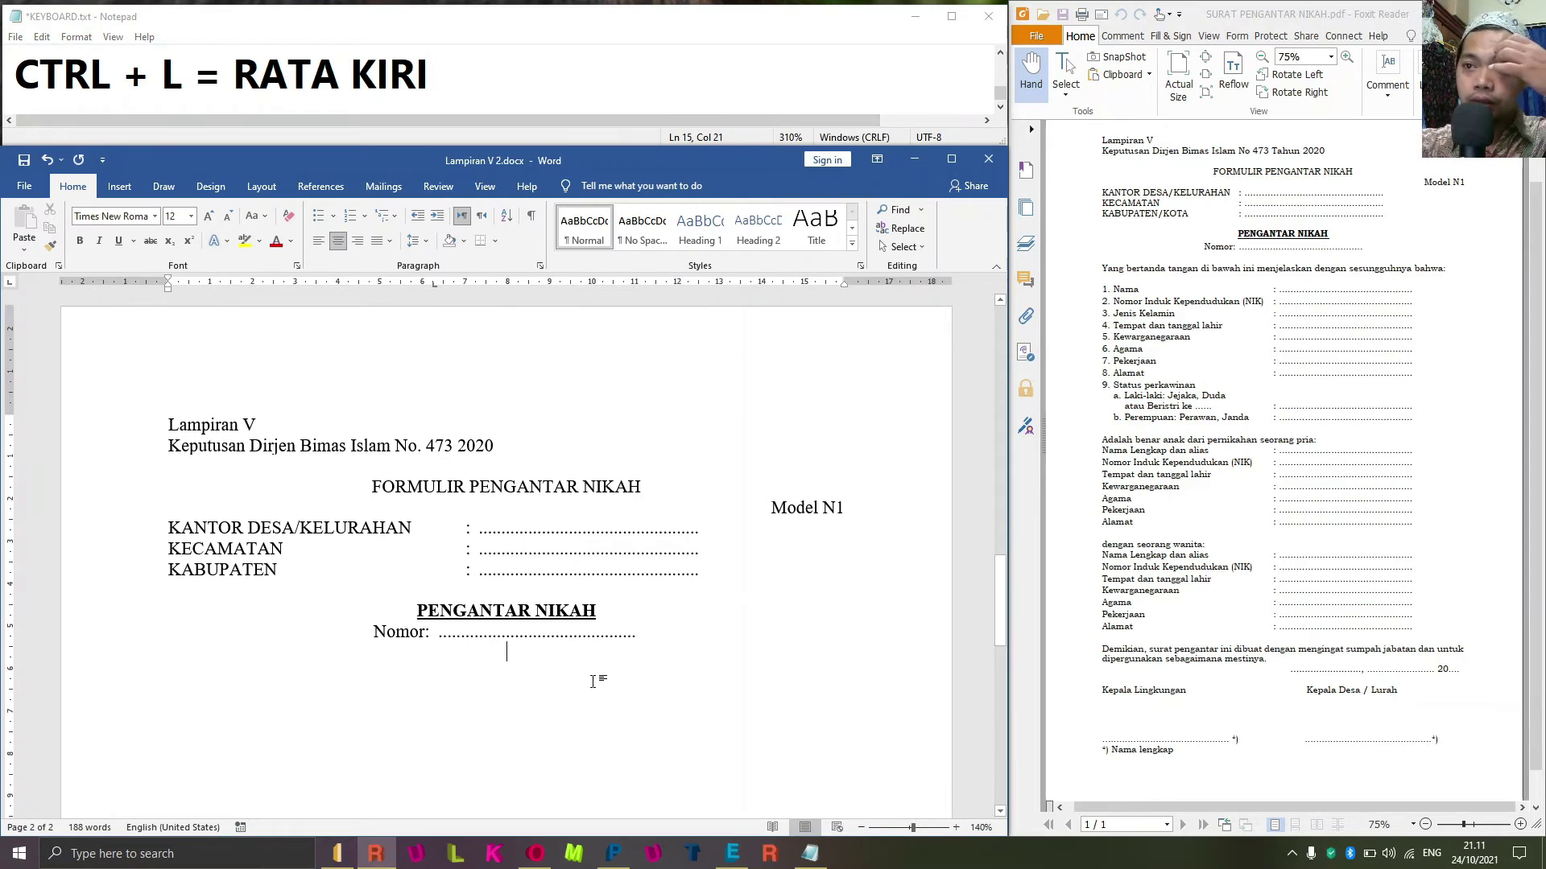
Left-align the line below Nomor:, removing a mistakenly typed row of dots.
{"action": "key", "text": "ctrl+l"}
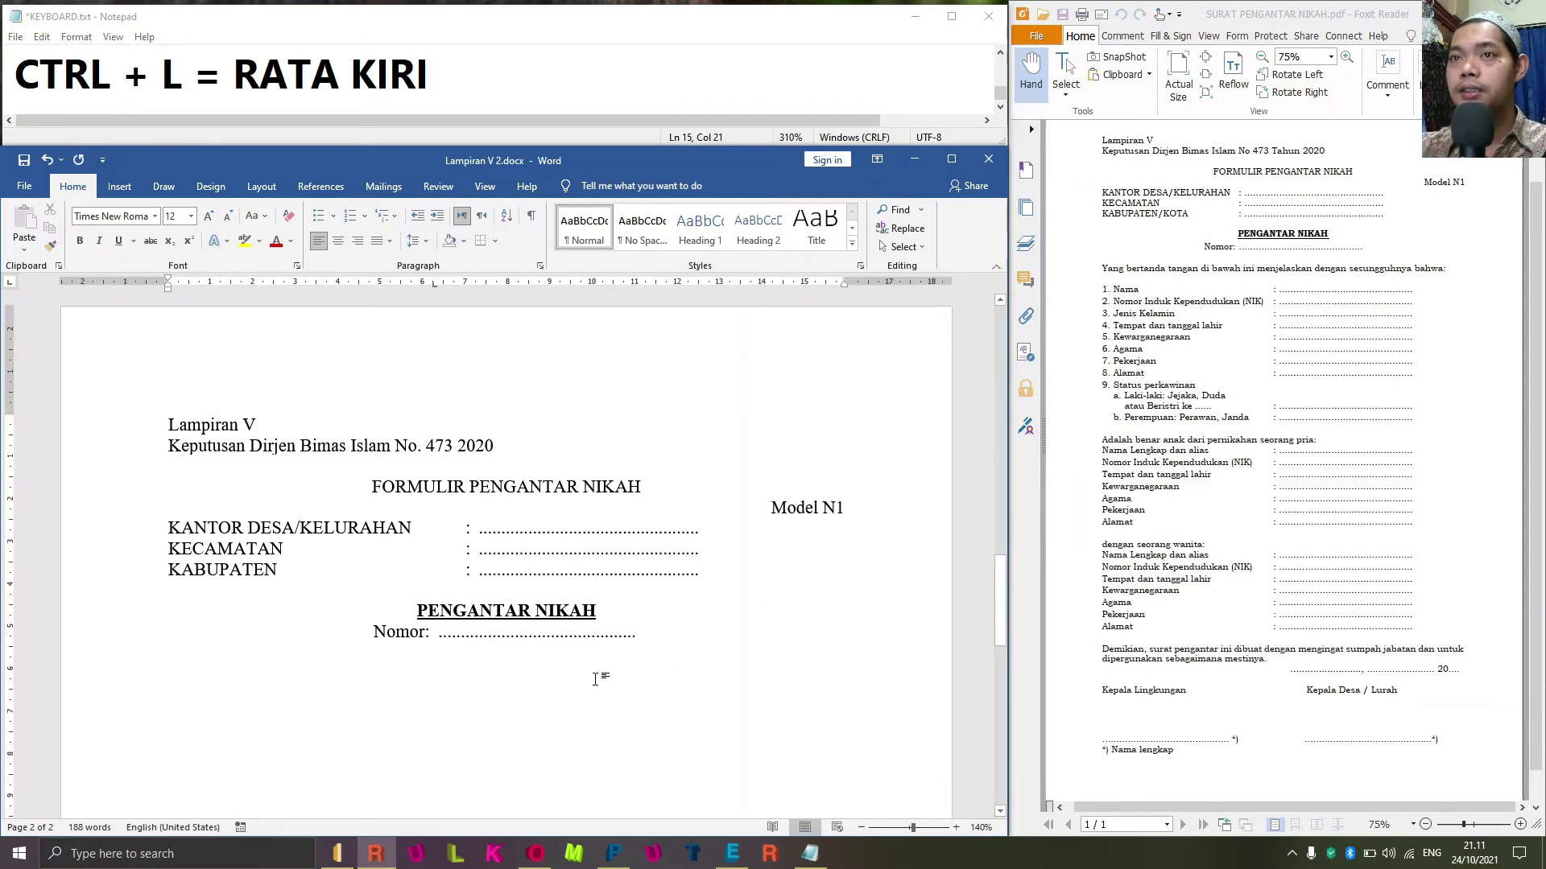
{"action": "type", "text": "............................................................"}
{"action": "key", "text": "ctrl+z"}
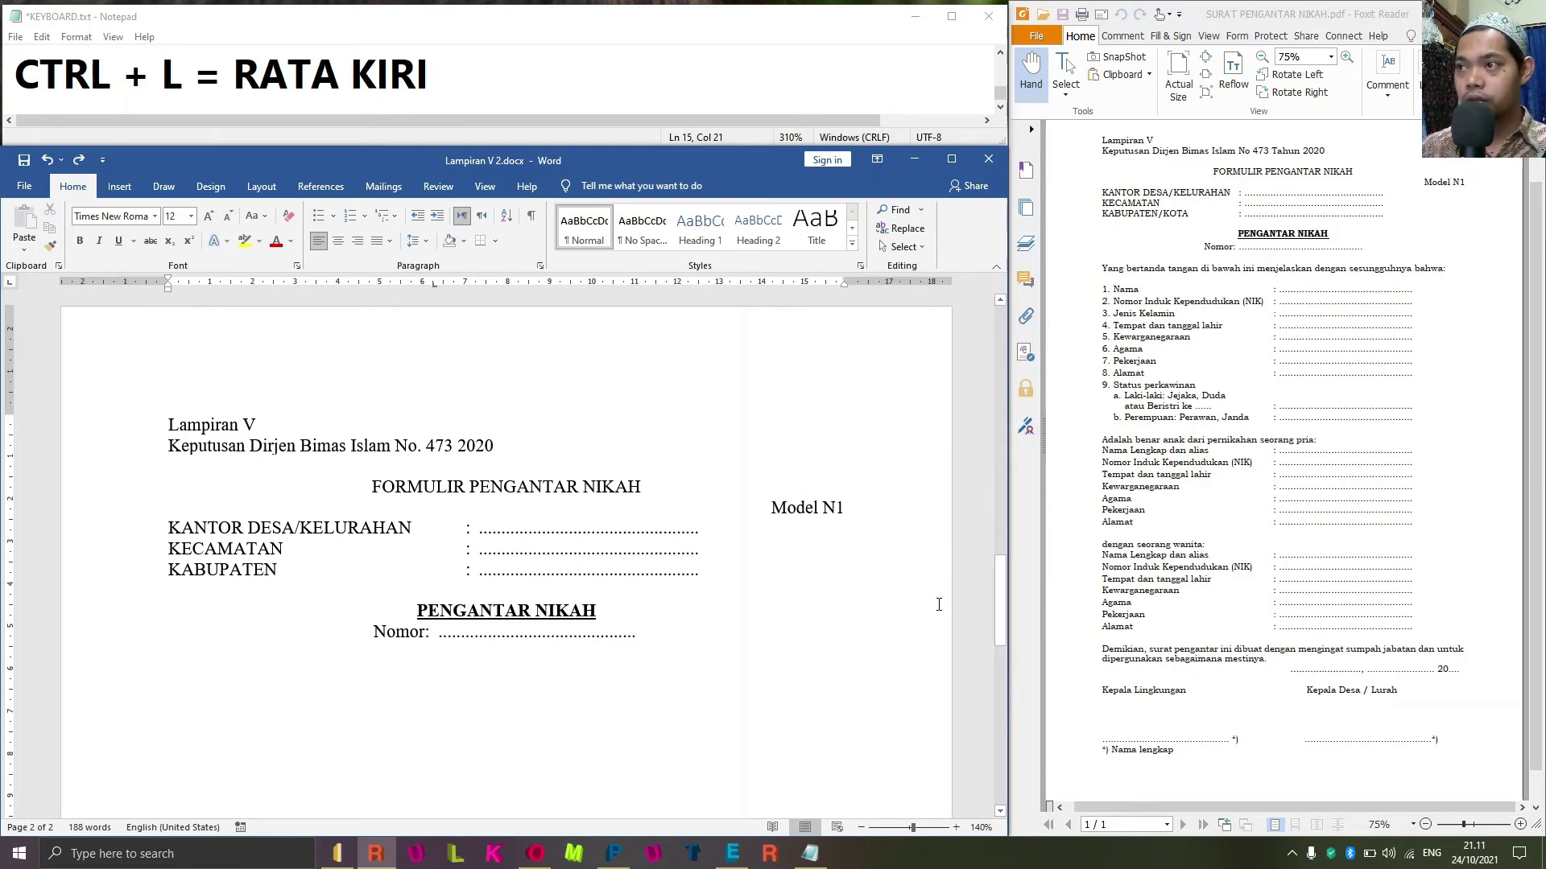
{"action": "key", "text": "ctrl+l"}
Type 'Yang bertanda tangan di bawah ini menjelaskan dengan sesungguhnya bahwa:'.
{"action": "type", "text": "Yang bertanda tangan dibawaj"}
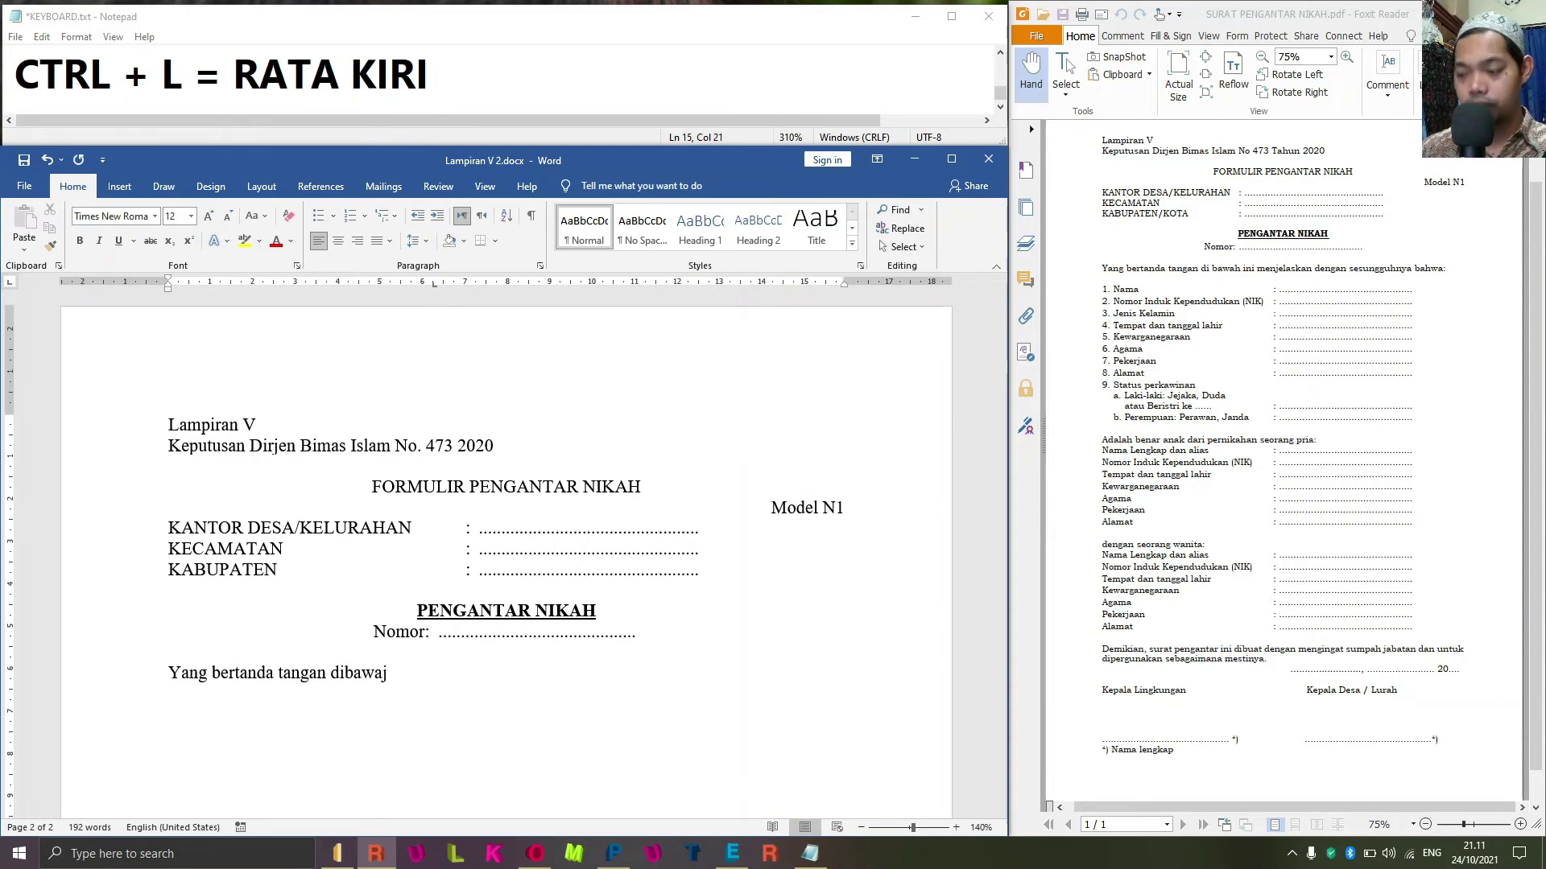
{"action": "key", "text": "BackSpace"}
{"action": "key", "text": "BackSpace"}
{"action": "key", "text": "BackSpace"}
{"action": "key", "text": "BackSpace"}
{"action": "key", "text": "BackSpace"}
{"action": "key", "text": "BackSpace"}
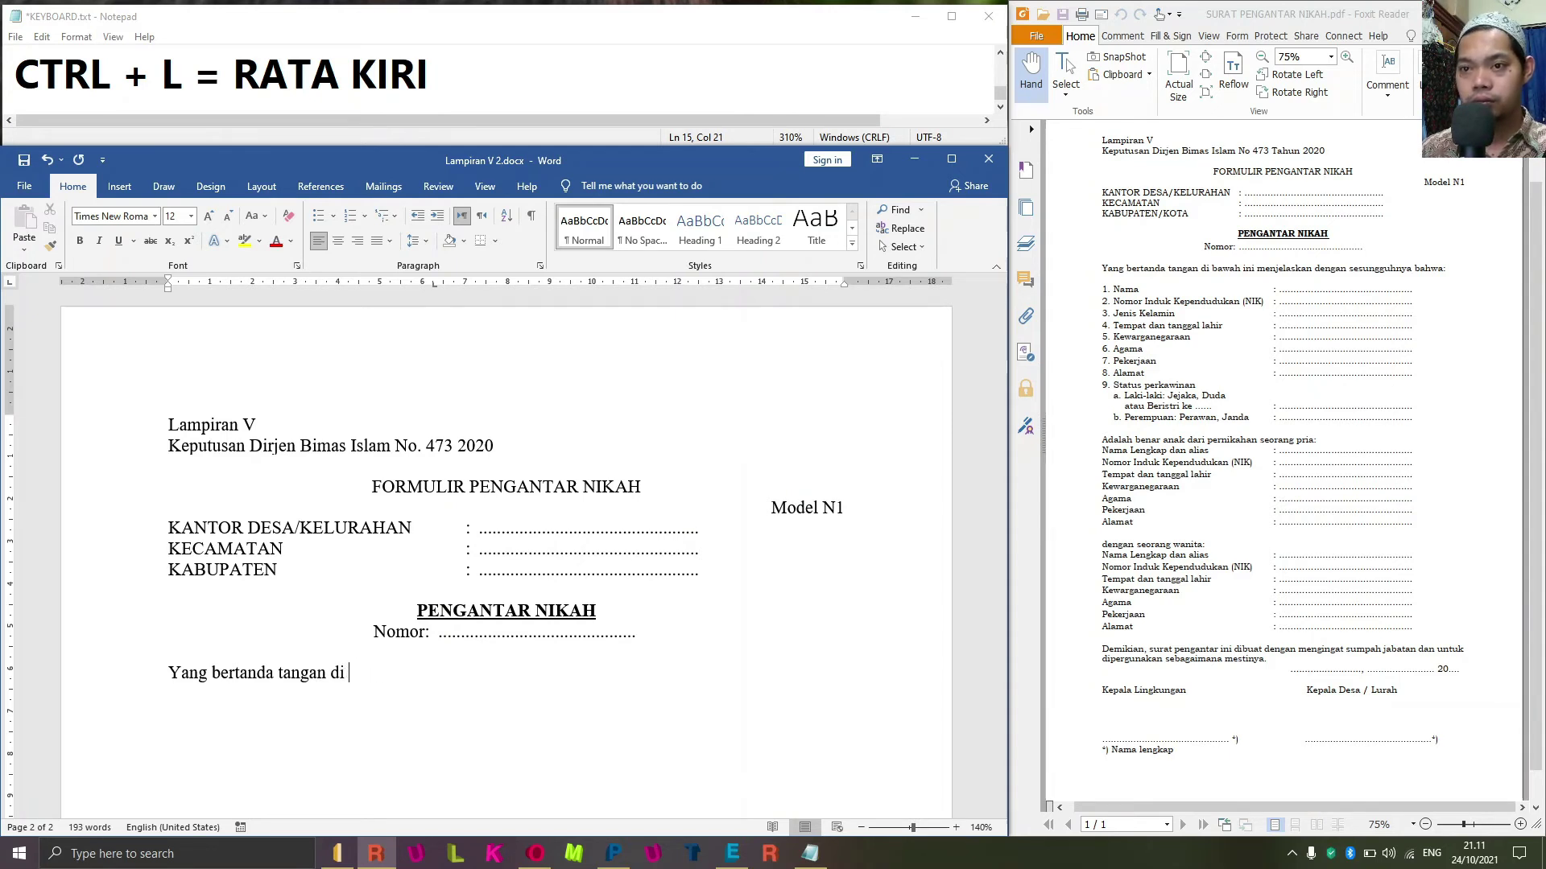
{"action": "type", "text": "bawwa"}
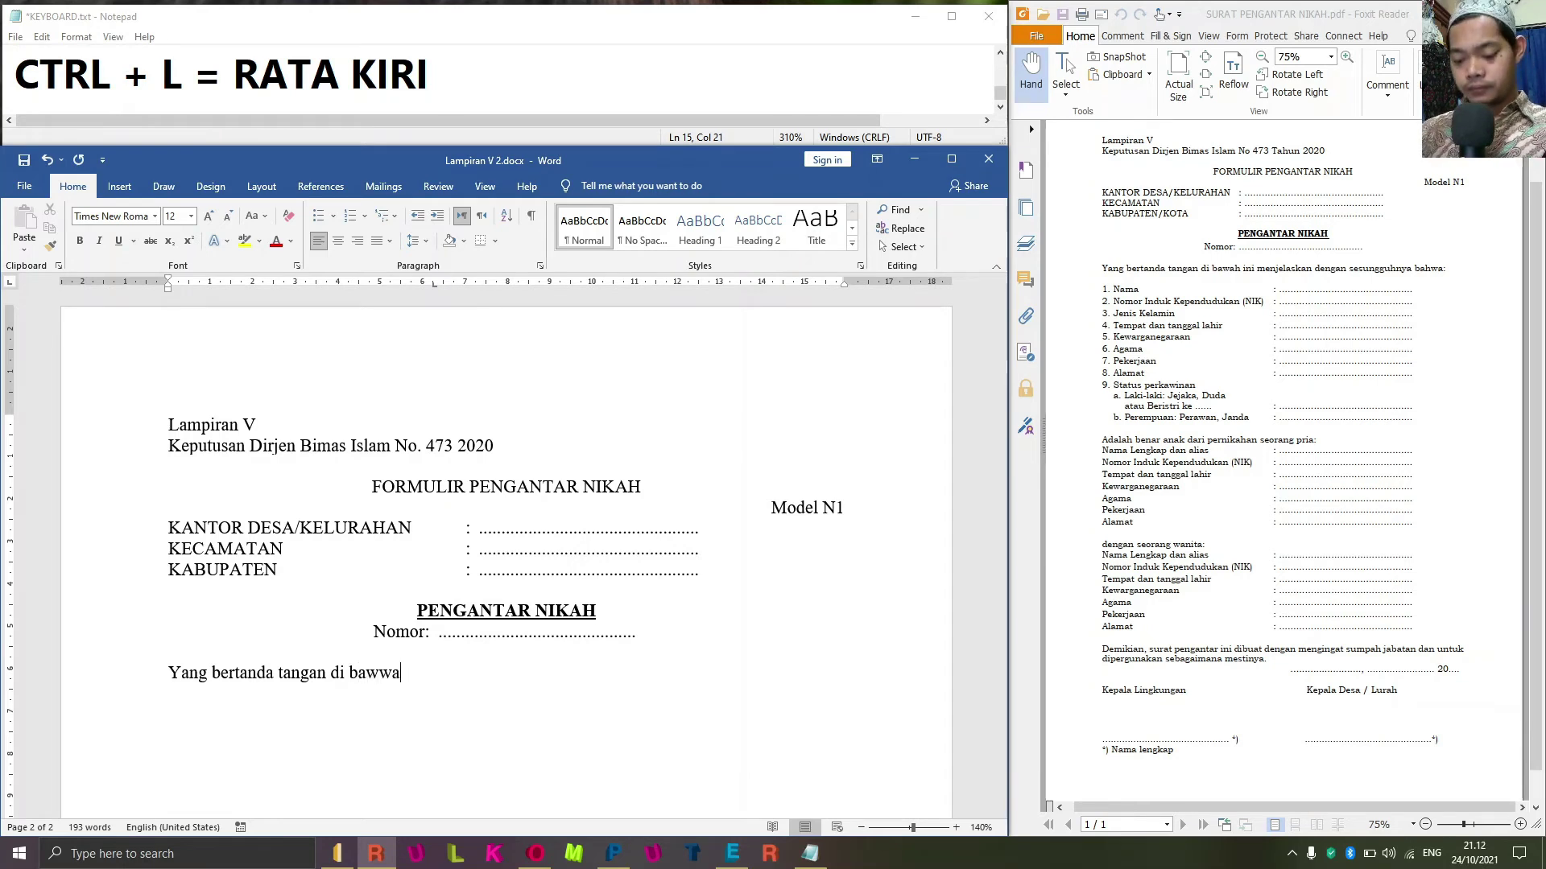
{"action": "key", "text": "BackSpace"}
{"action": "key", "text": "BackSpace"}
{"action": "key", "text": "BackSpace"}
{"action": "type", "text": "wah ini"}
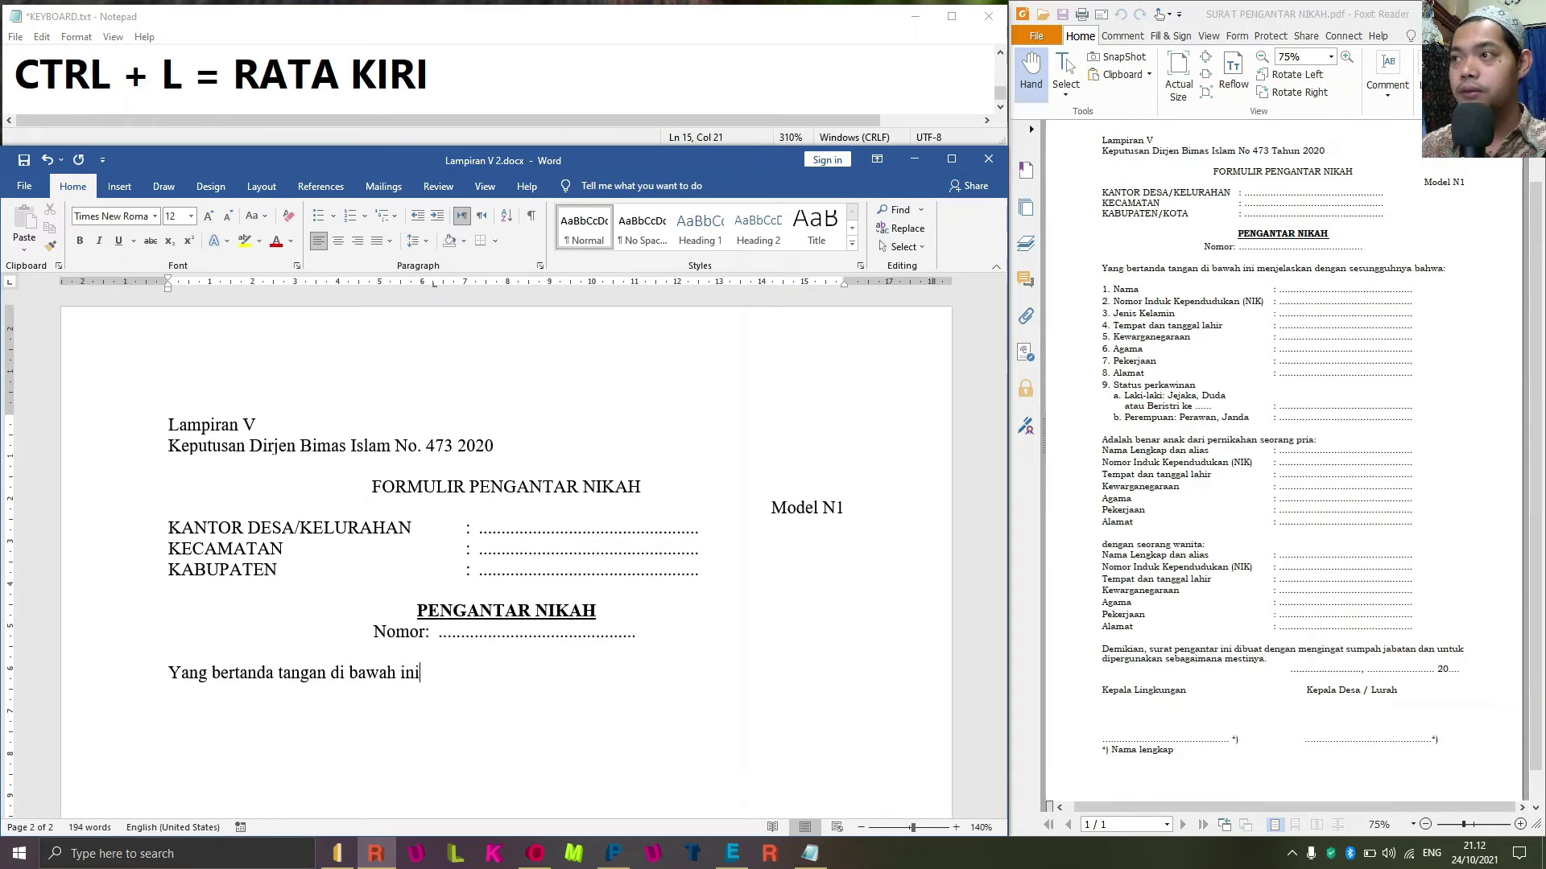
{"action": "type", "text": " meh"}
{"action": "key", "text": "BackSpace"}
{"action": "type", "text": "n"}
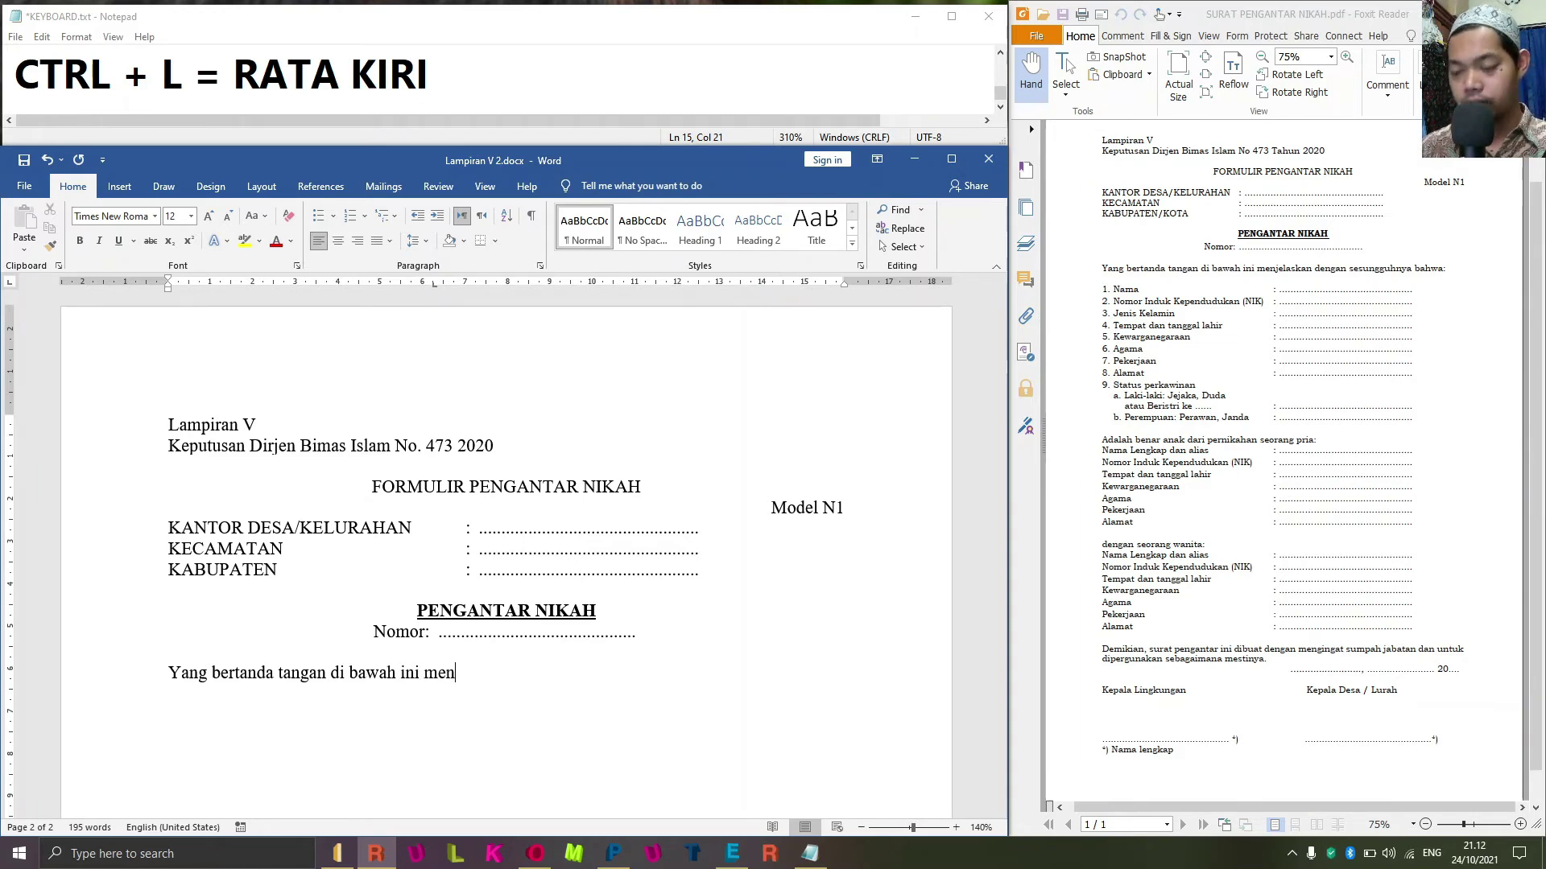
{"action": "type", "text": "jelaskan dengan ses"}
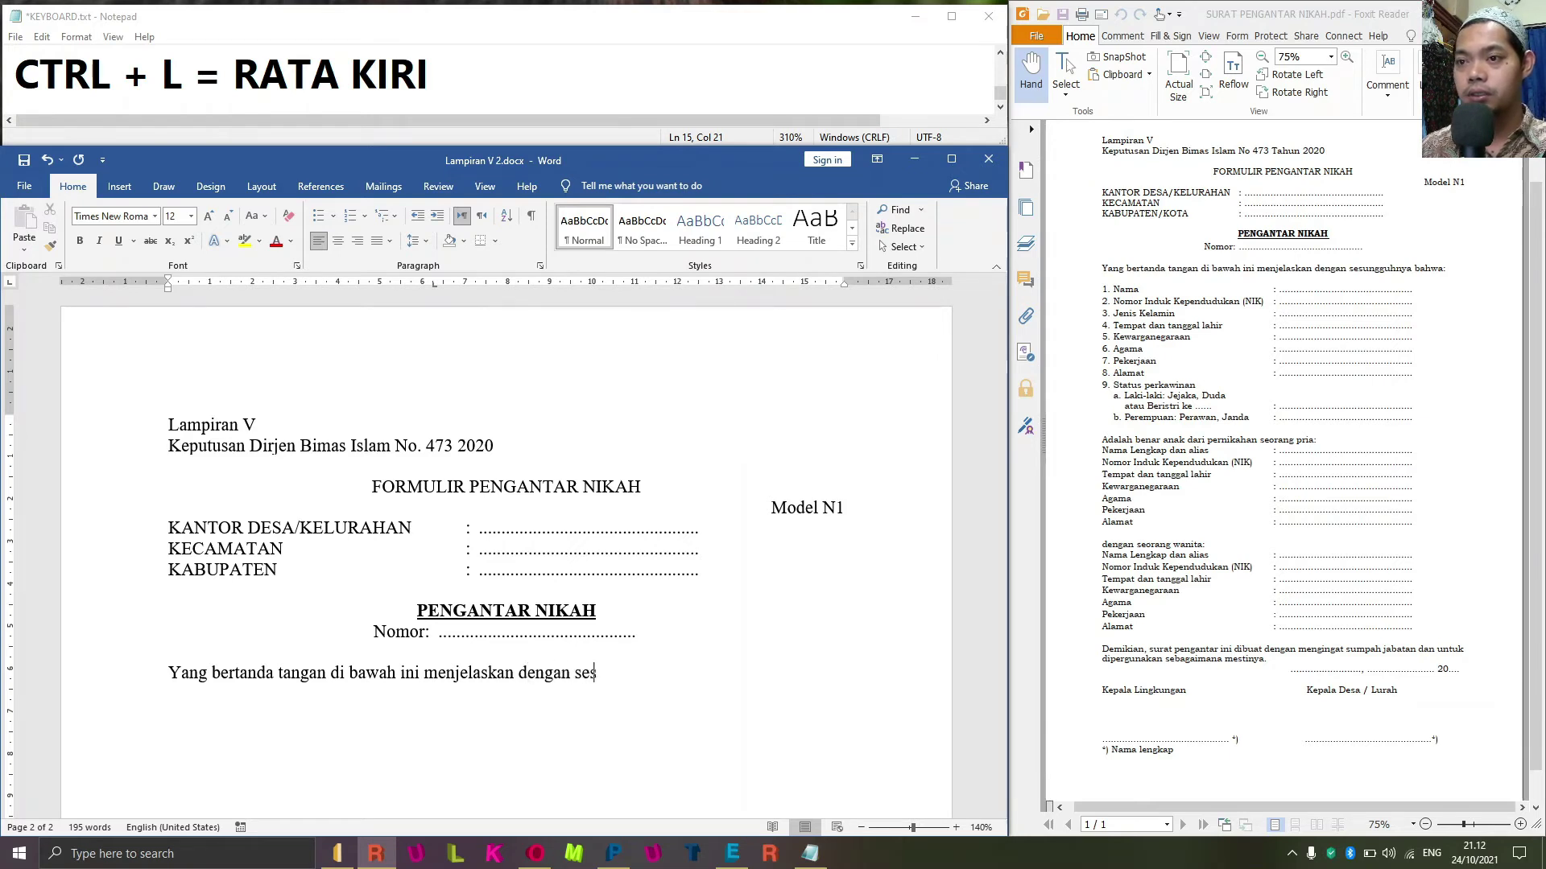
{"action": "type", "text": "ungguhnya"}
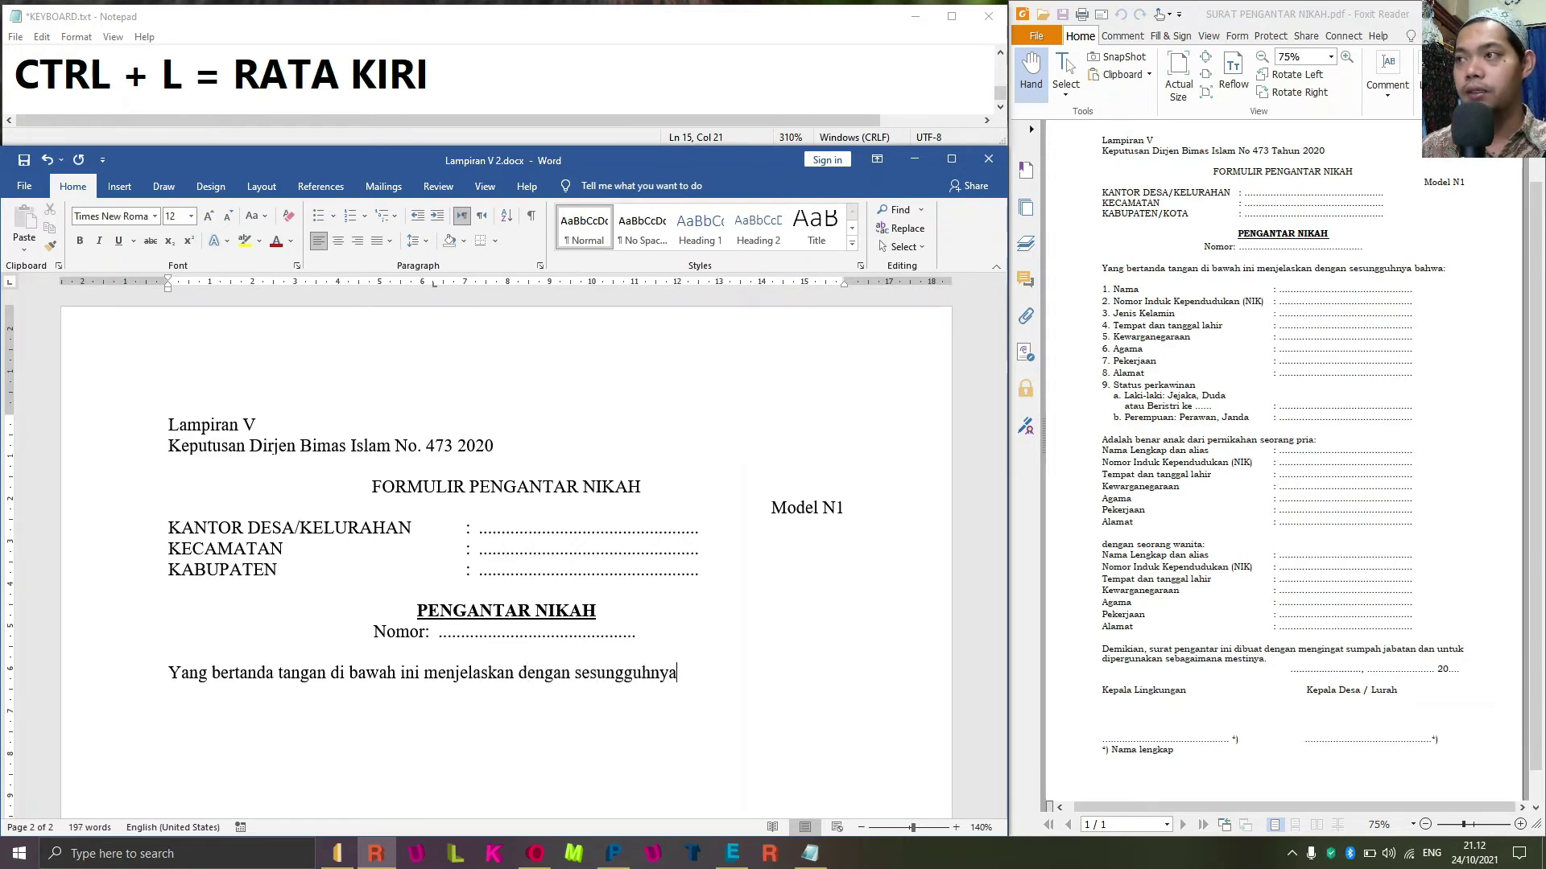
{"action": "type", "text": " bahwa"}
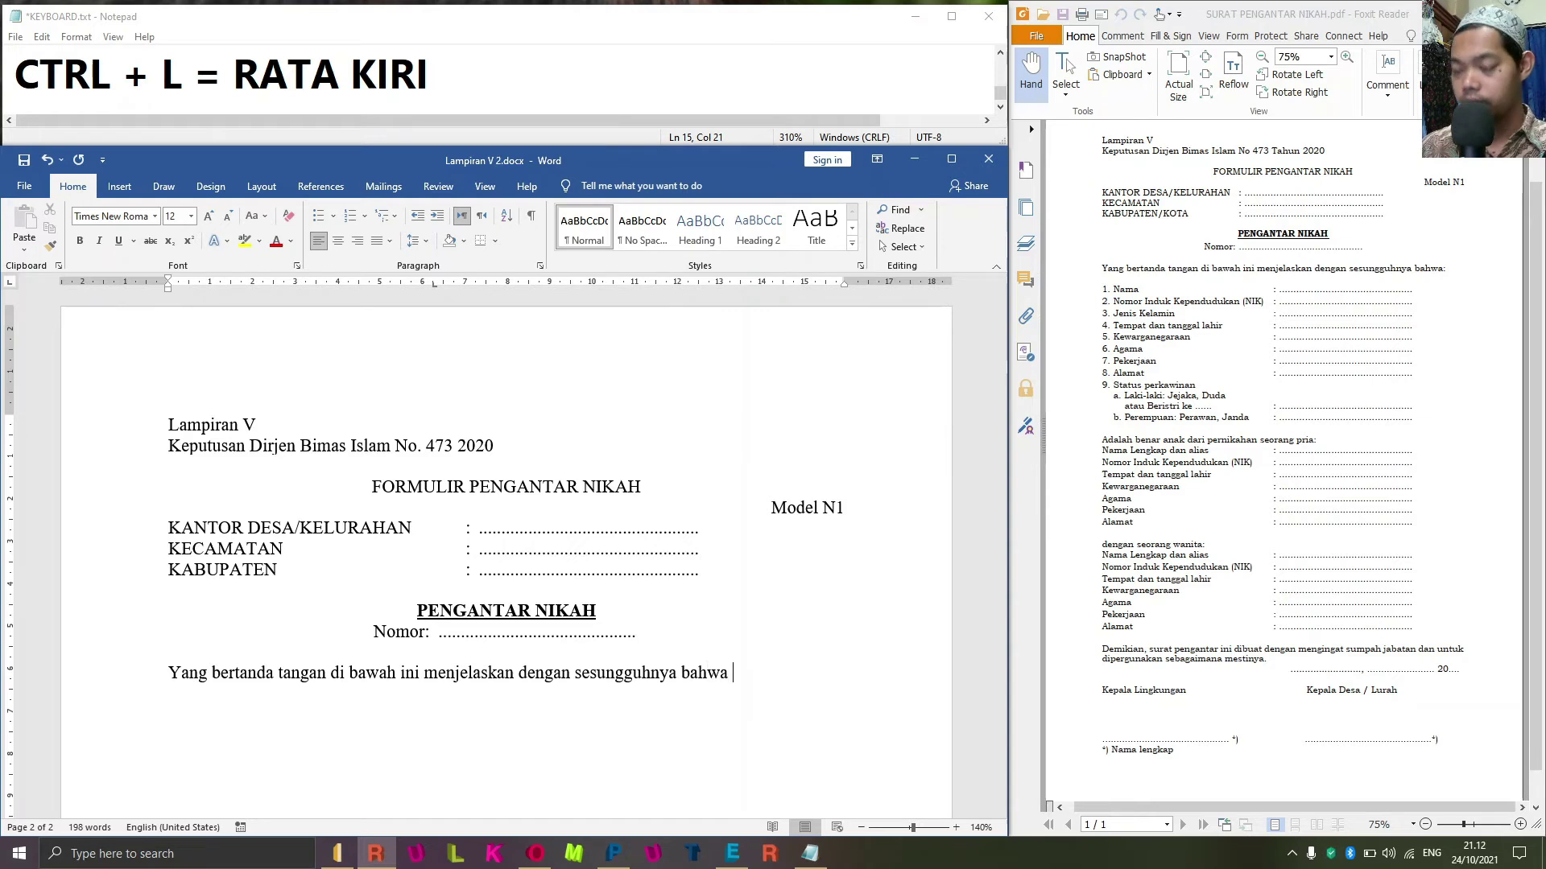
{"action": "type", "text": ":"}
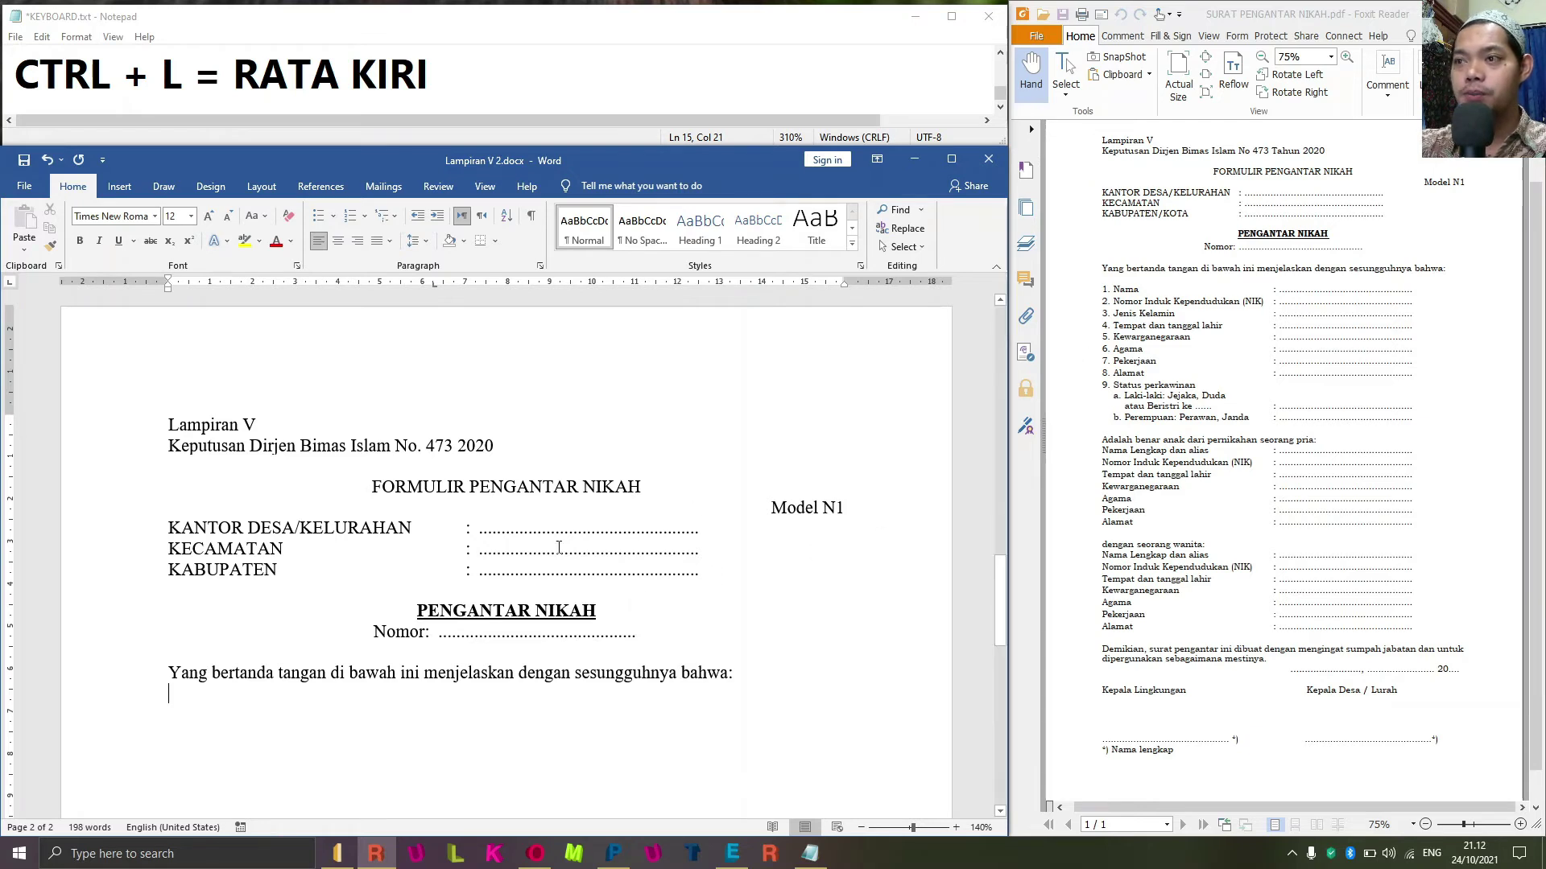
Type '1.' below 'bahwa:' to start a list, then note 'ALT + O + A =AUTCORRECT' in Notepad.
{"action": "scroll", "coordinate": [397, 641], "scroll_direction": "down", "scroll_amount": 1}
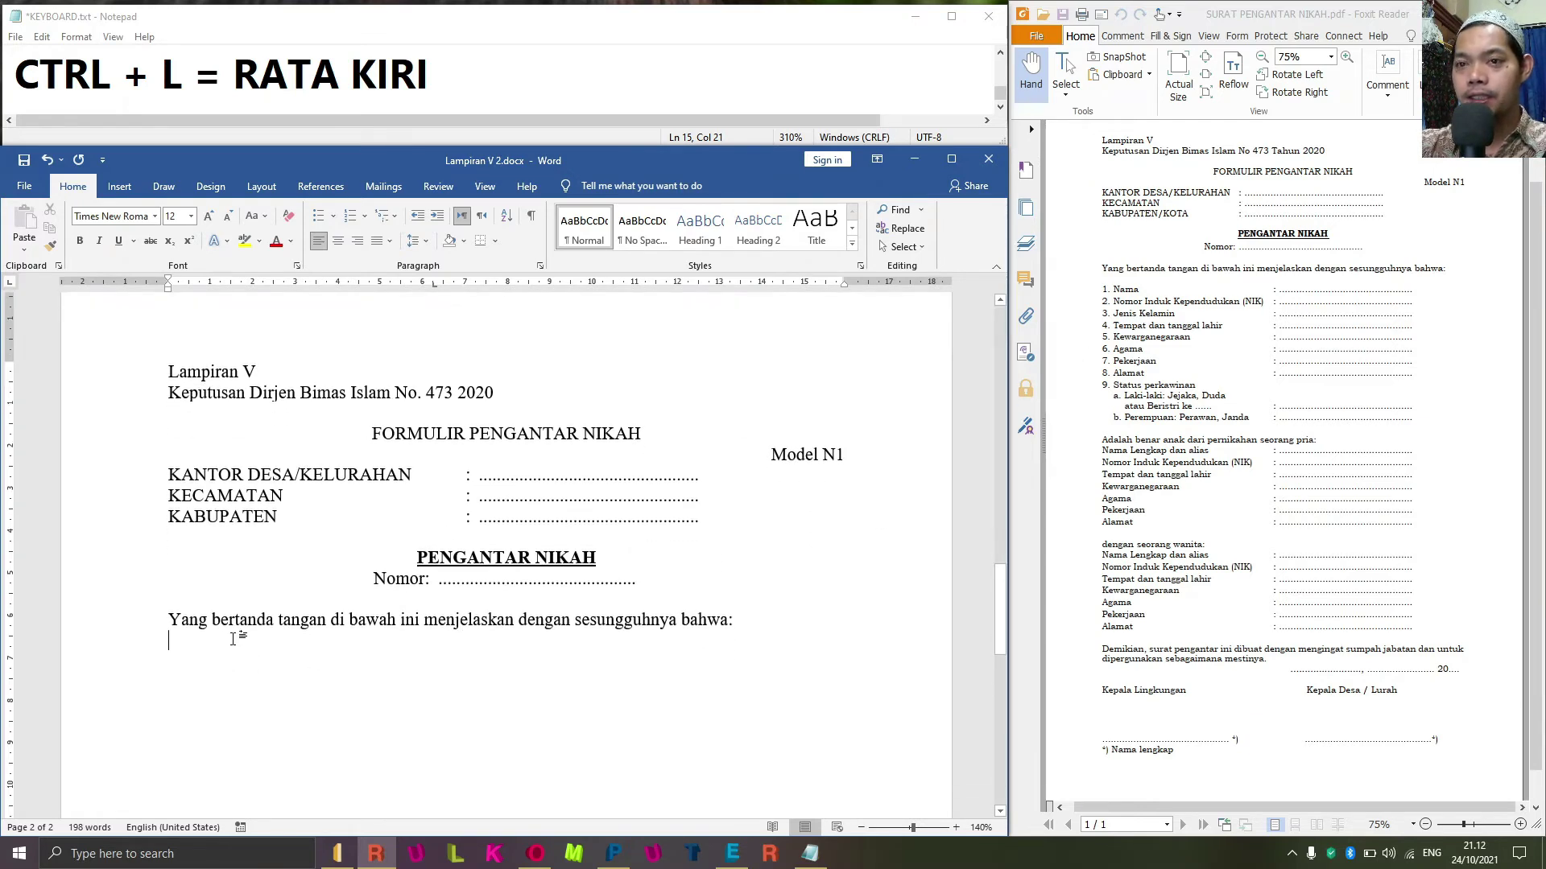
{"action": "type", "text": "1."}
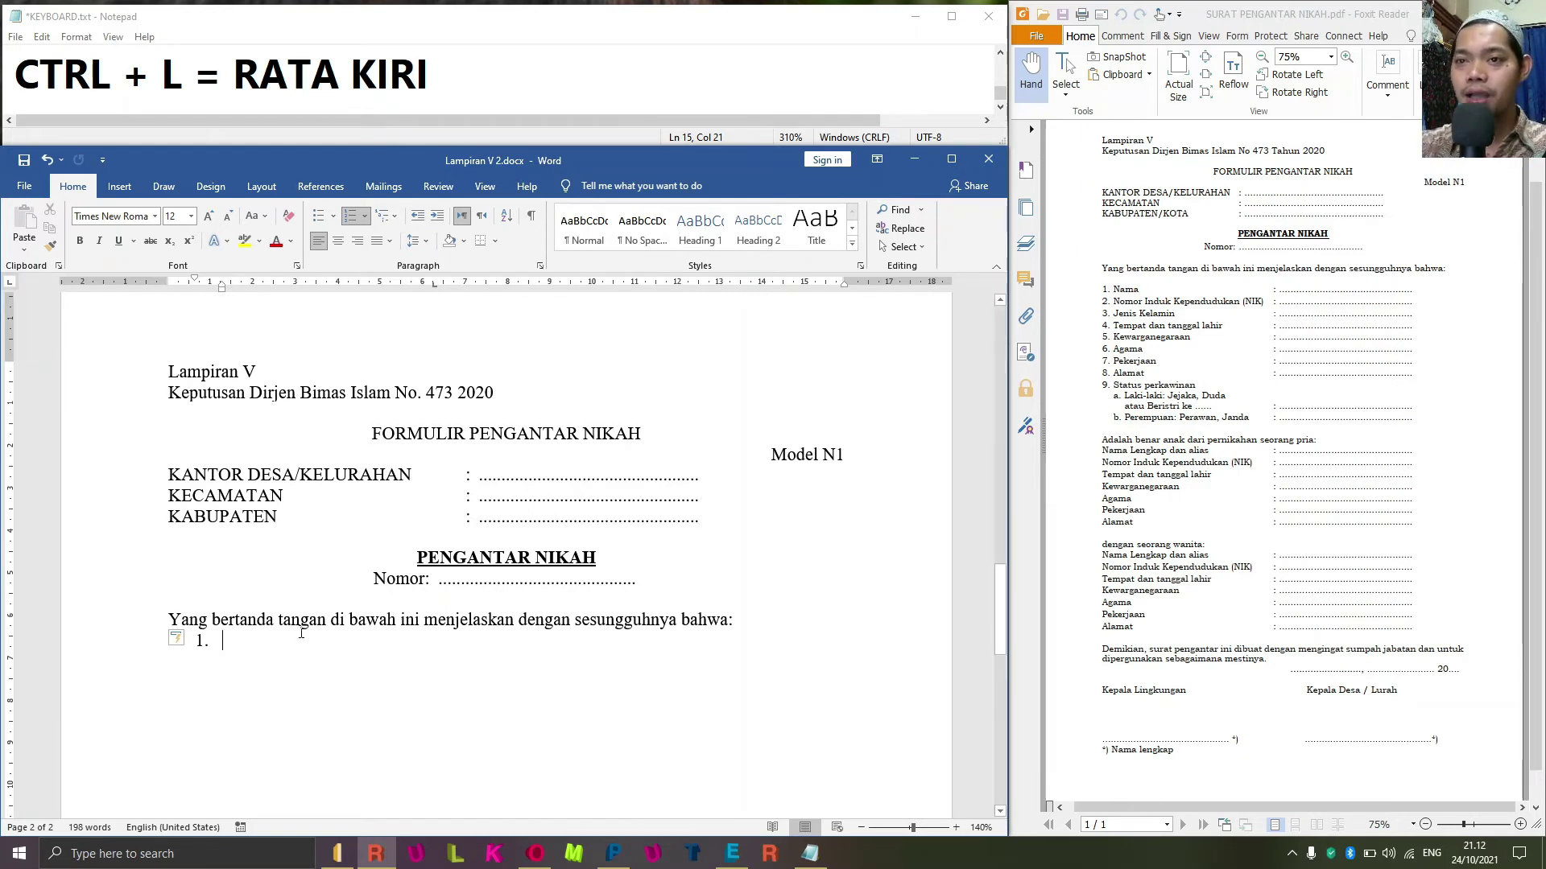
{"action": "left_click", "coordinate": [474, 73]}
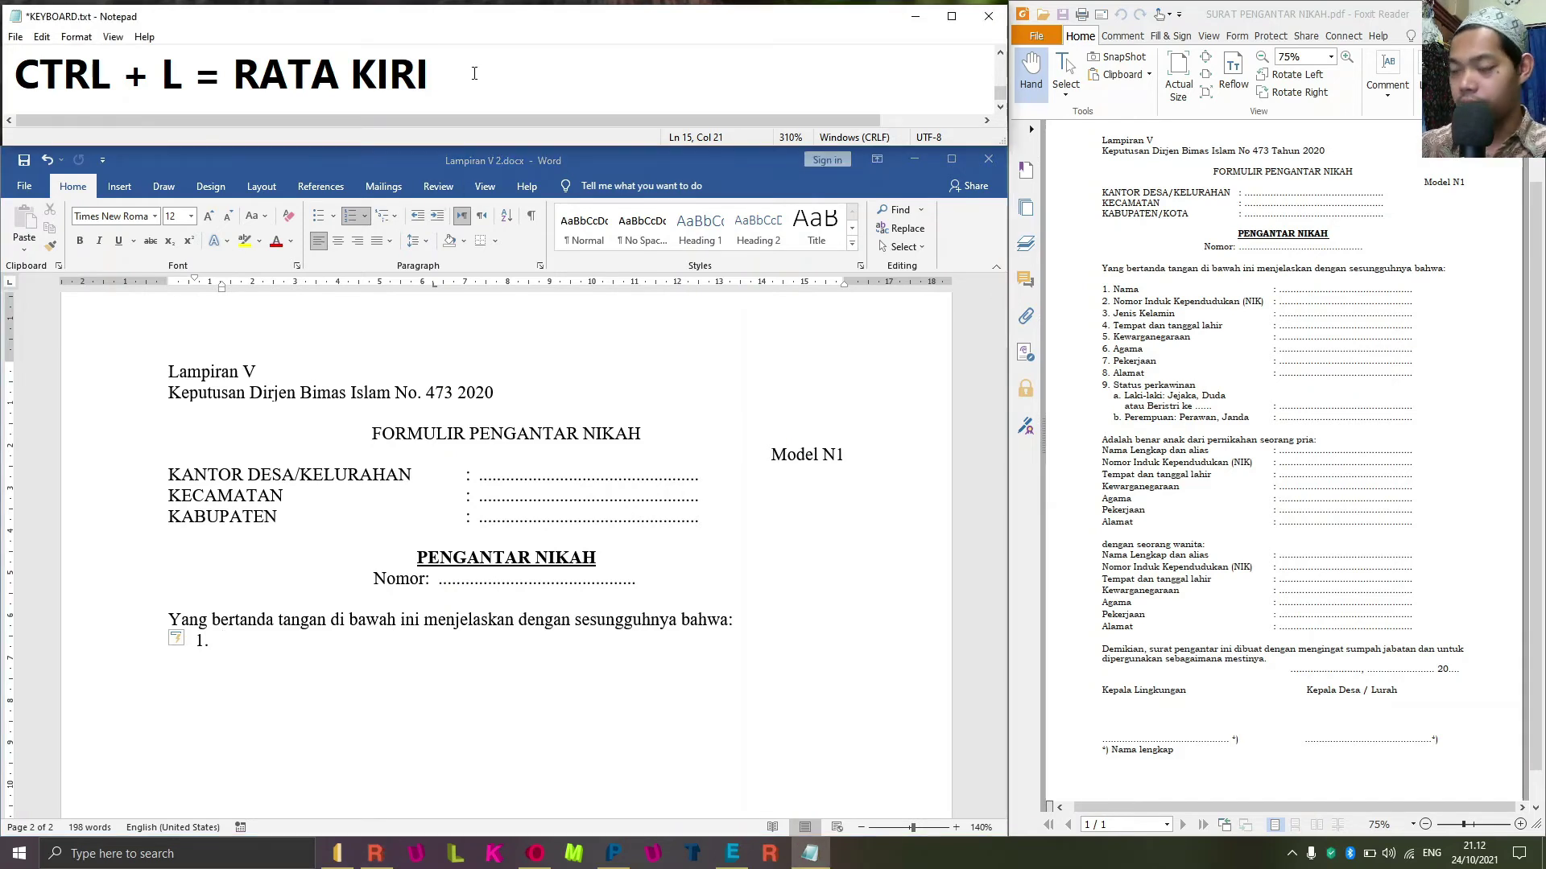
{"action": "key", "text": "Return"}
{"action": "type", "text": "al"}
{"action": "key", "text": "BackSpace"}
{"action": "key", "text": "BackSpace"}
{"action": "key", "text": "BackSpace"}
{"action": "type", "text": "ALT"}
{"action": "key", "text": "BackSpace"}
{"action": "key", "text": "Return"}
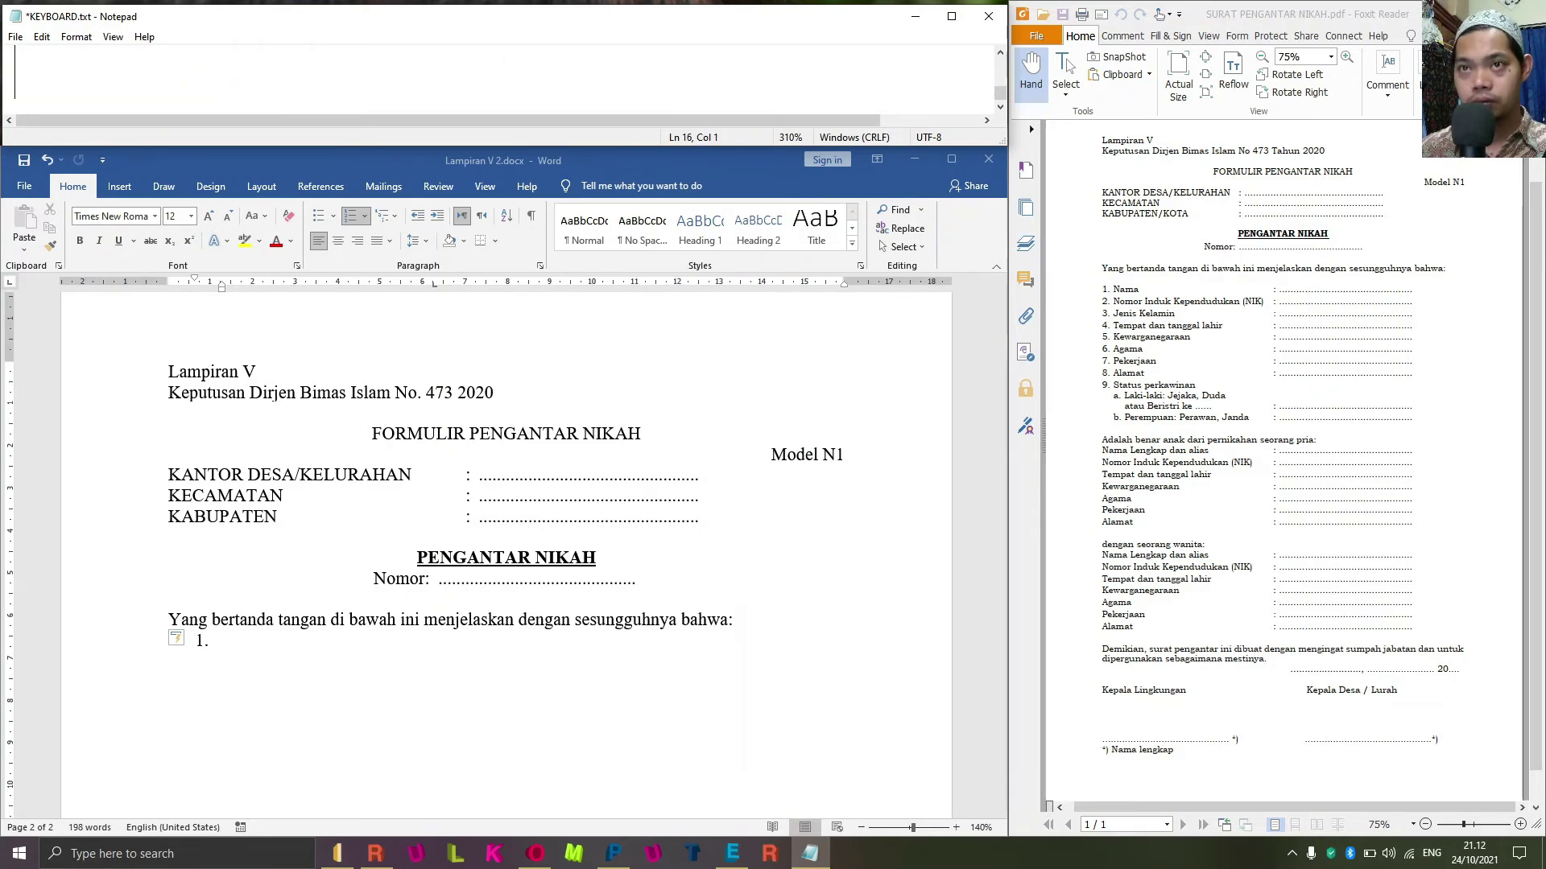
{"action": "type", "text": "ALT "}
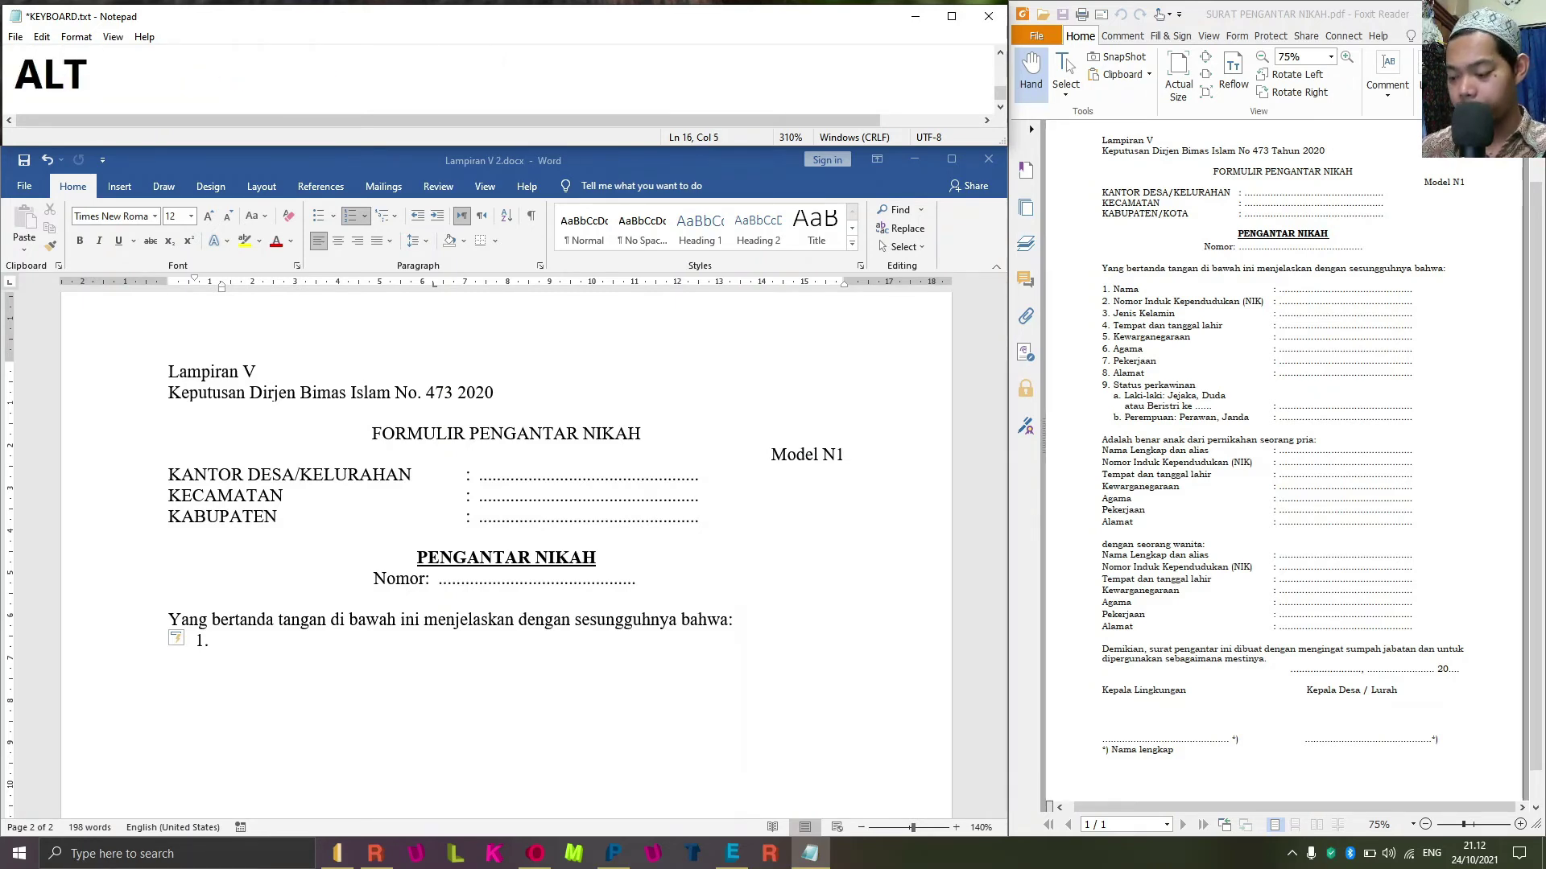
{"action": "type", "text": "+ "}
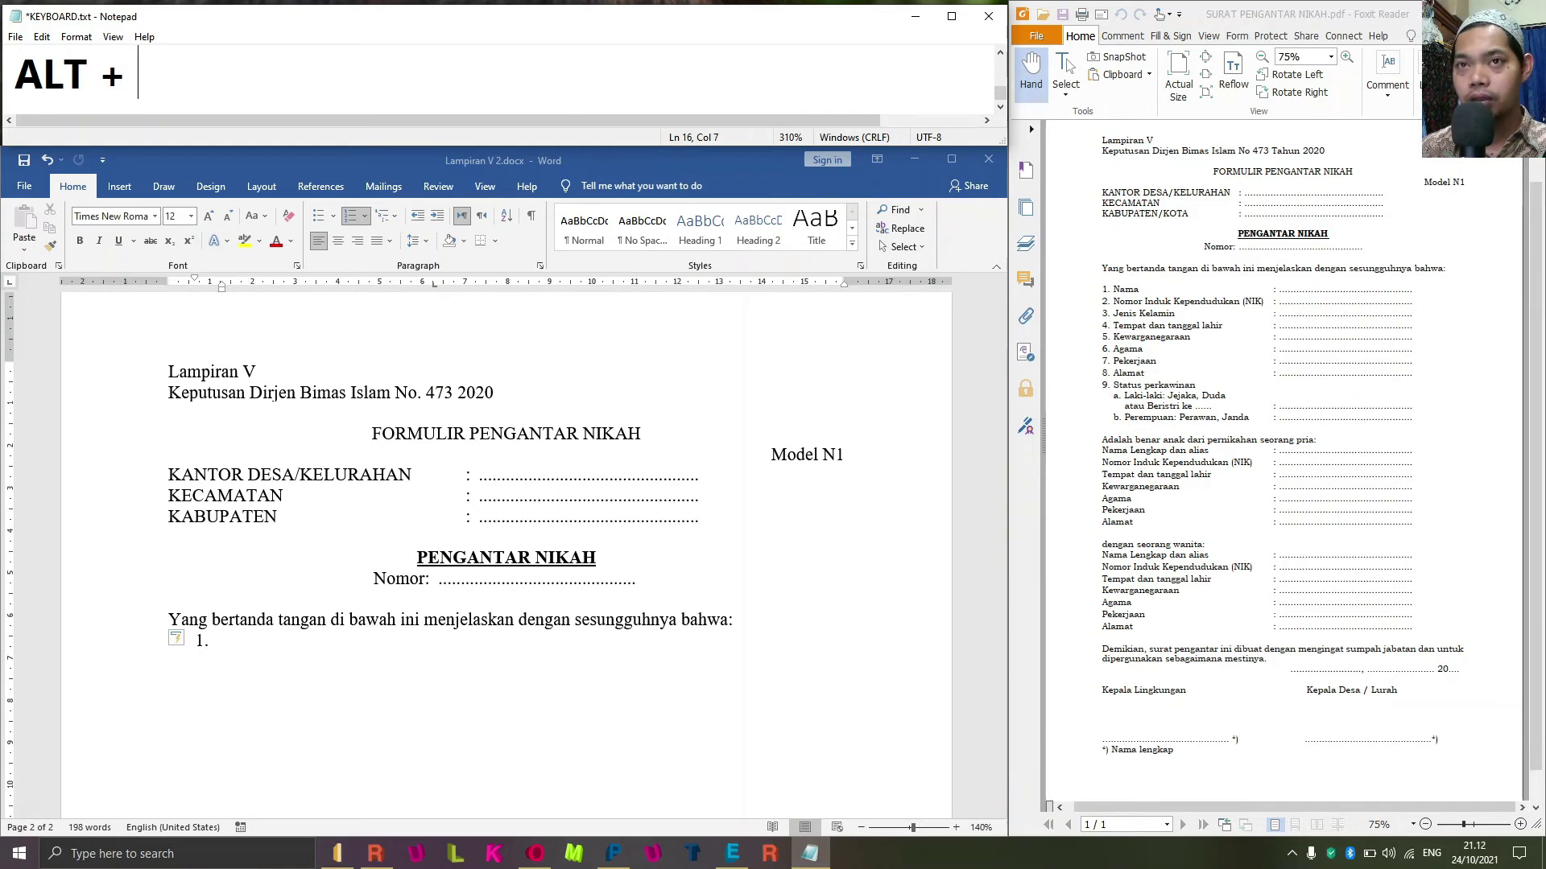
{"action": "type", "text": "O +"}
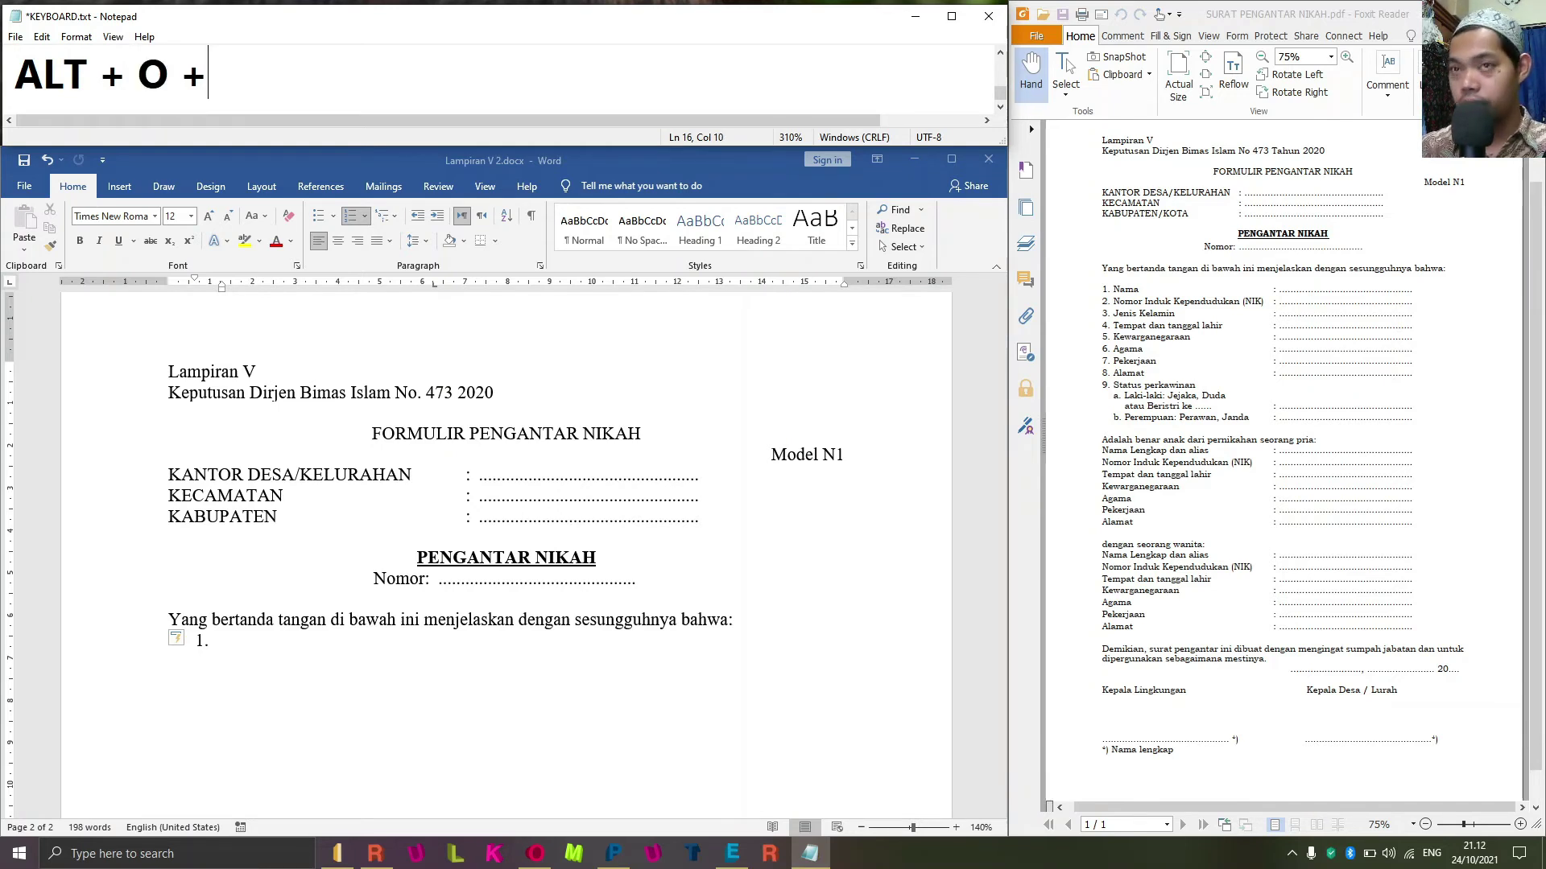
{"action": "type", "text": " A"}
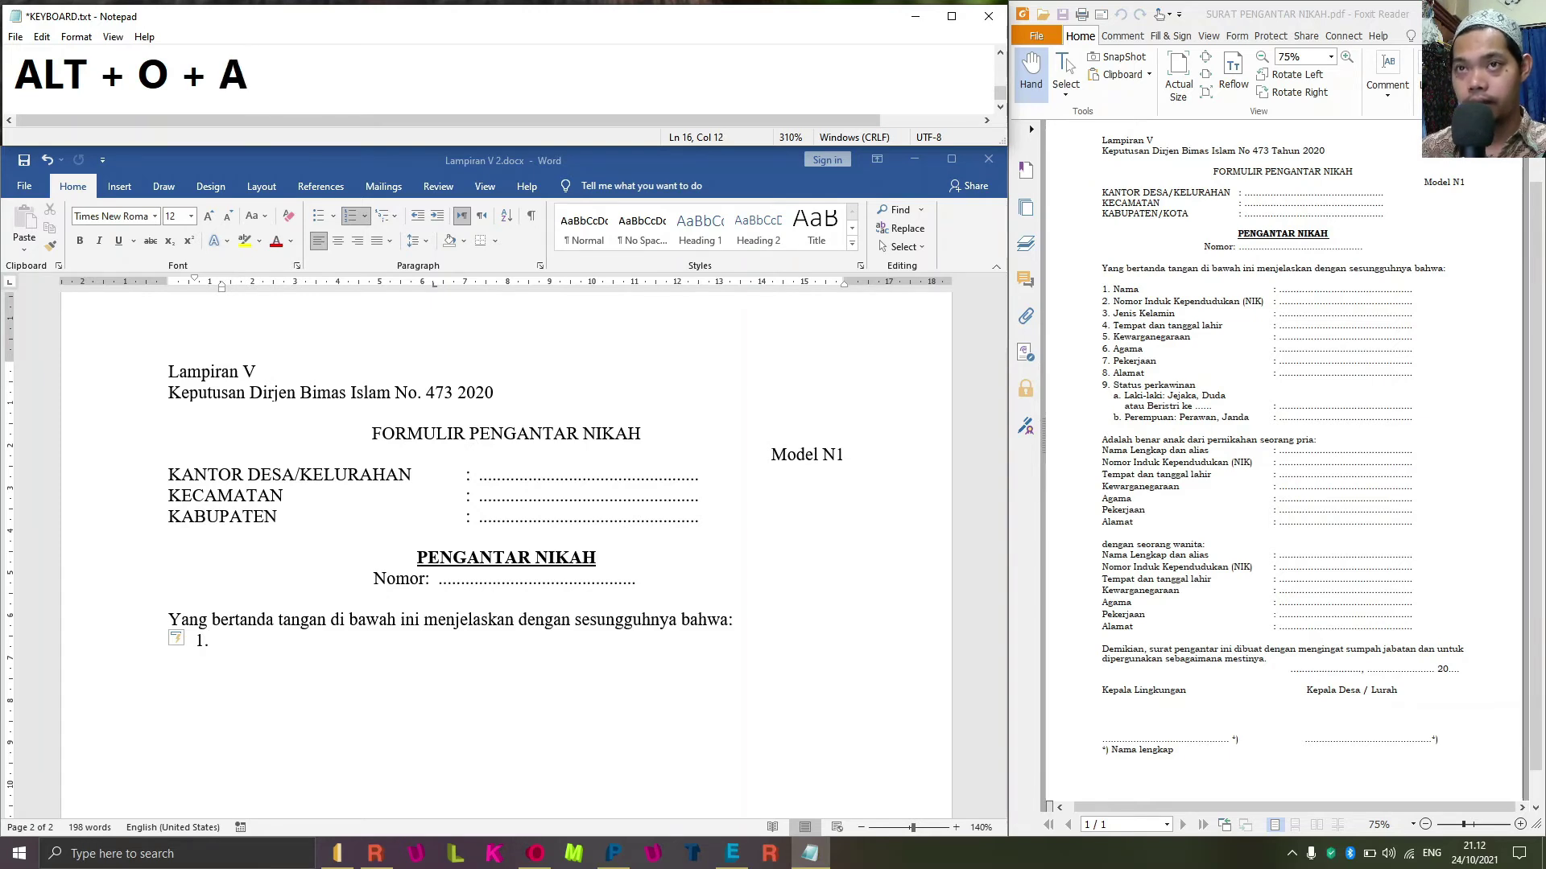
{"action": "type", "text": " =AU"}
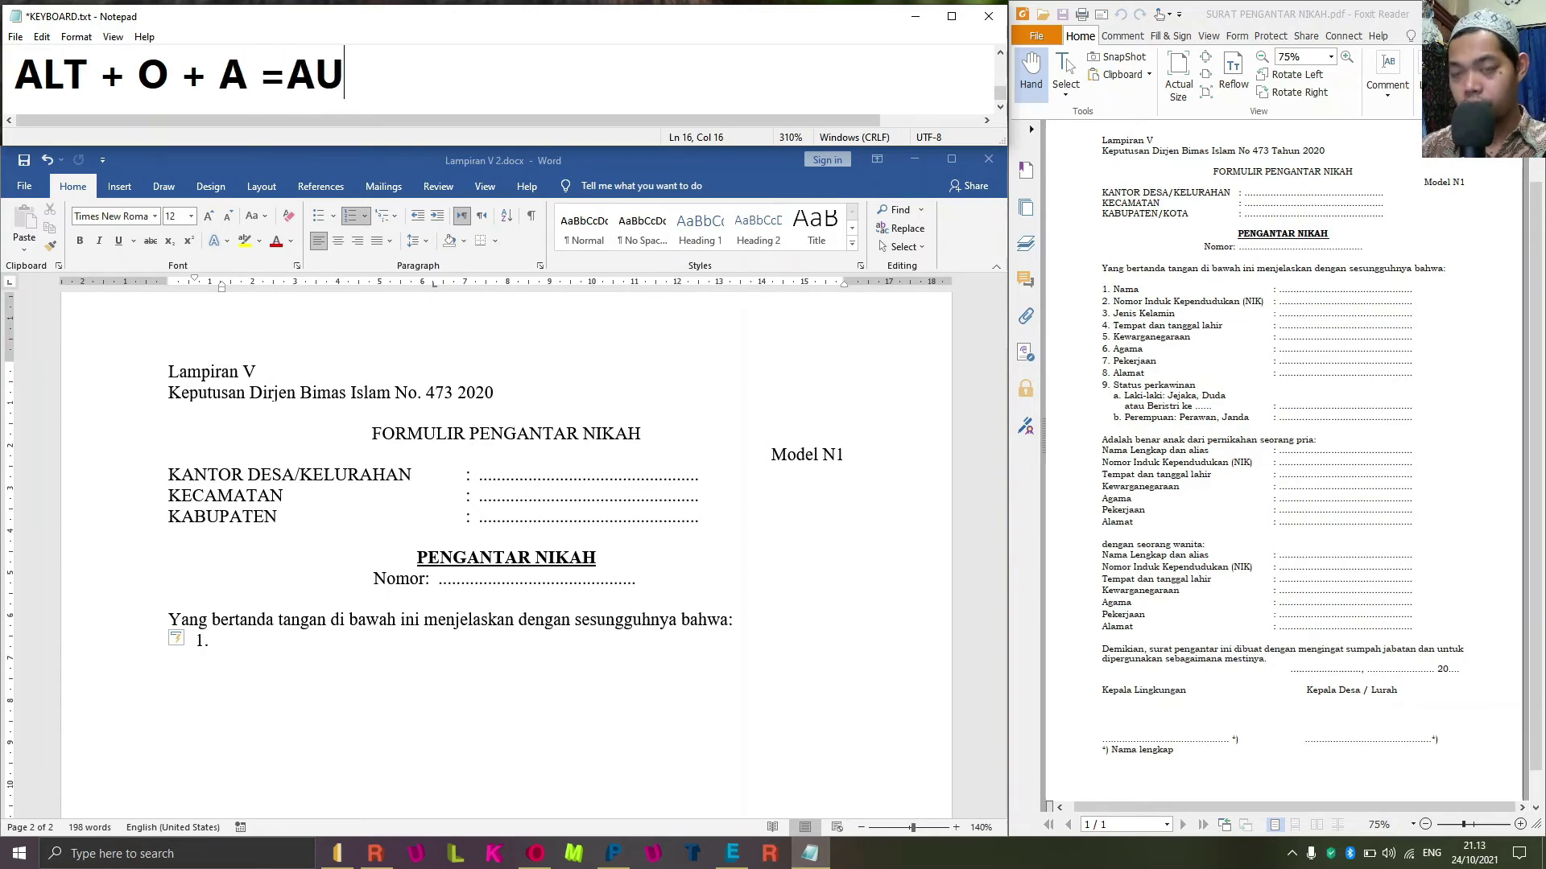
{"action": "type", "text": "TCORRECT"}
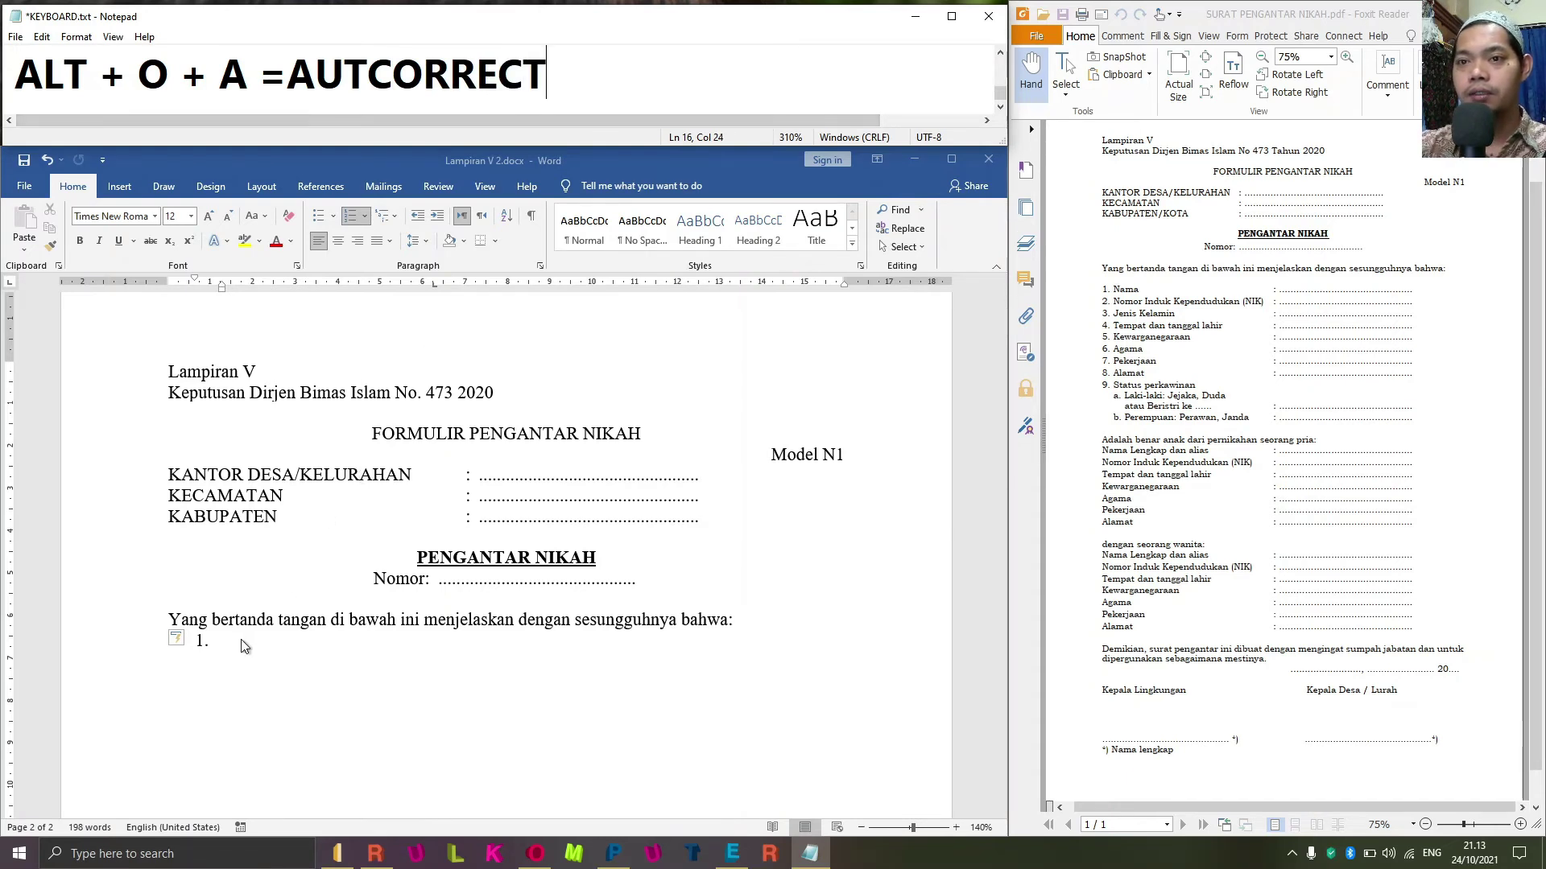
Turn off Automatic numbered lists under AutoFormat As You Type and apply AutoFormat.
{"action": "left_click", "coordinate": [475, 574]}
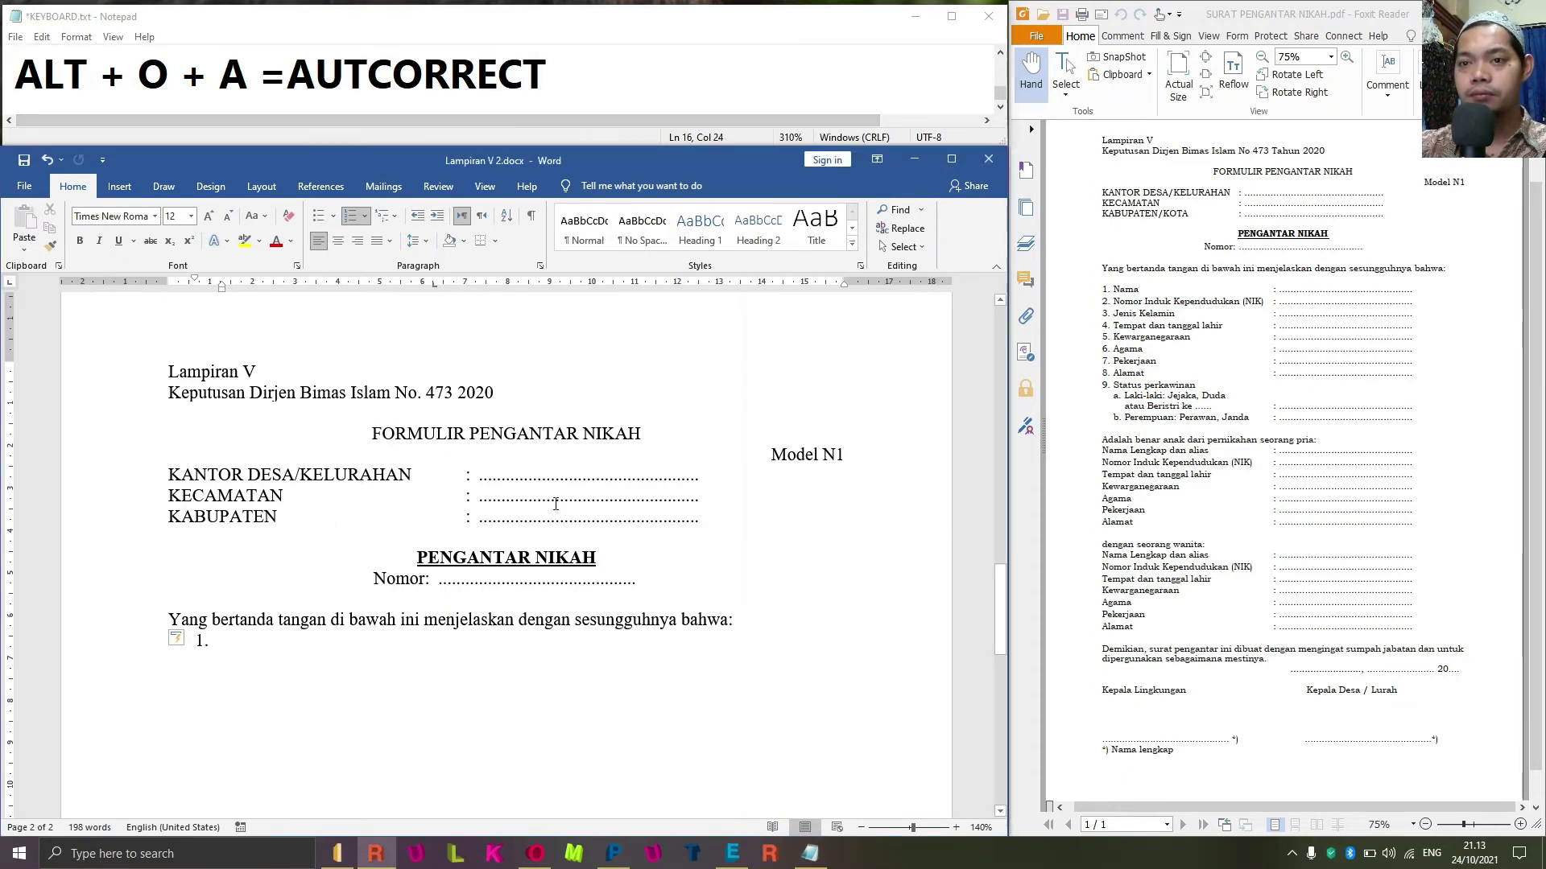
{"action": "key", "text": "alt+o"}
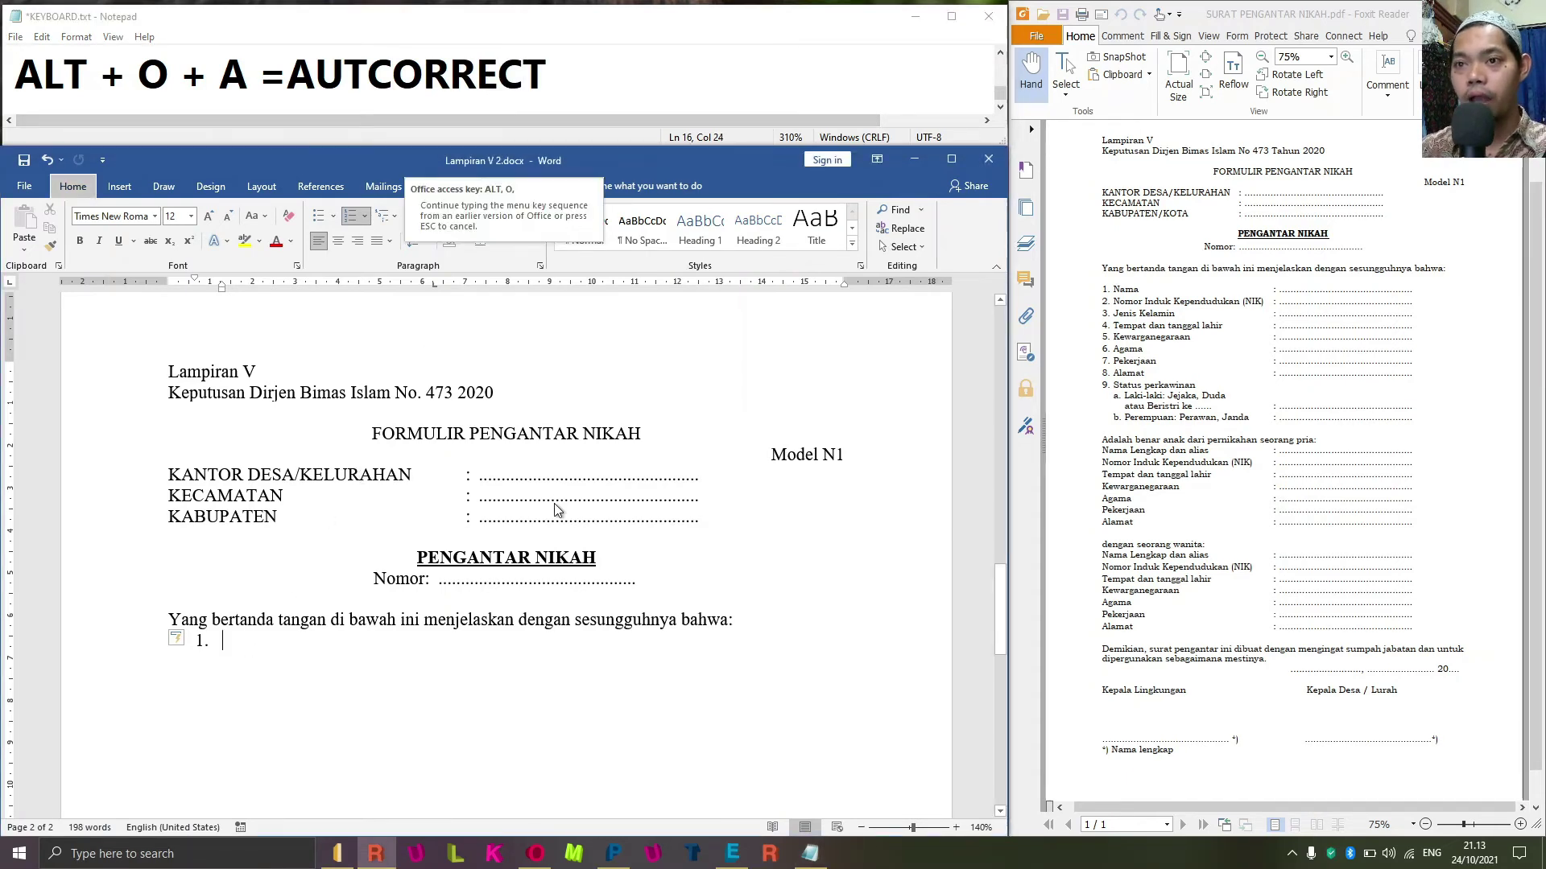
{"action": "key", "text": "a"}
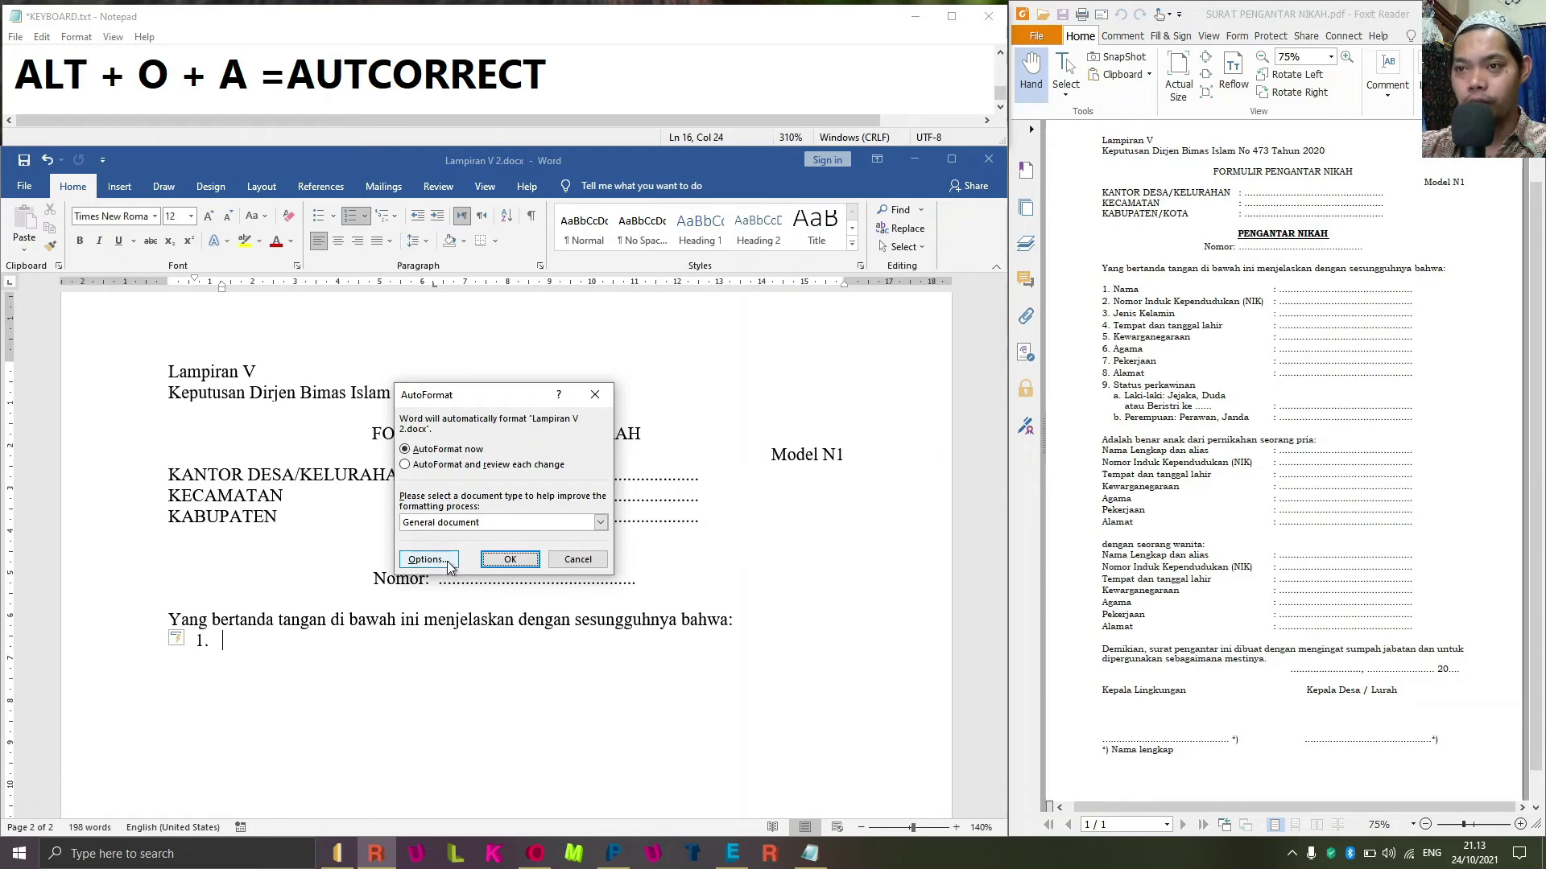
{"action": "left_click", "coordinate": [447, 564]}
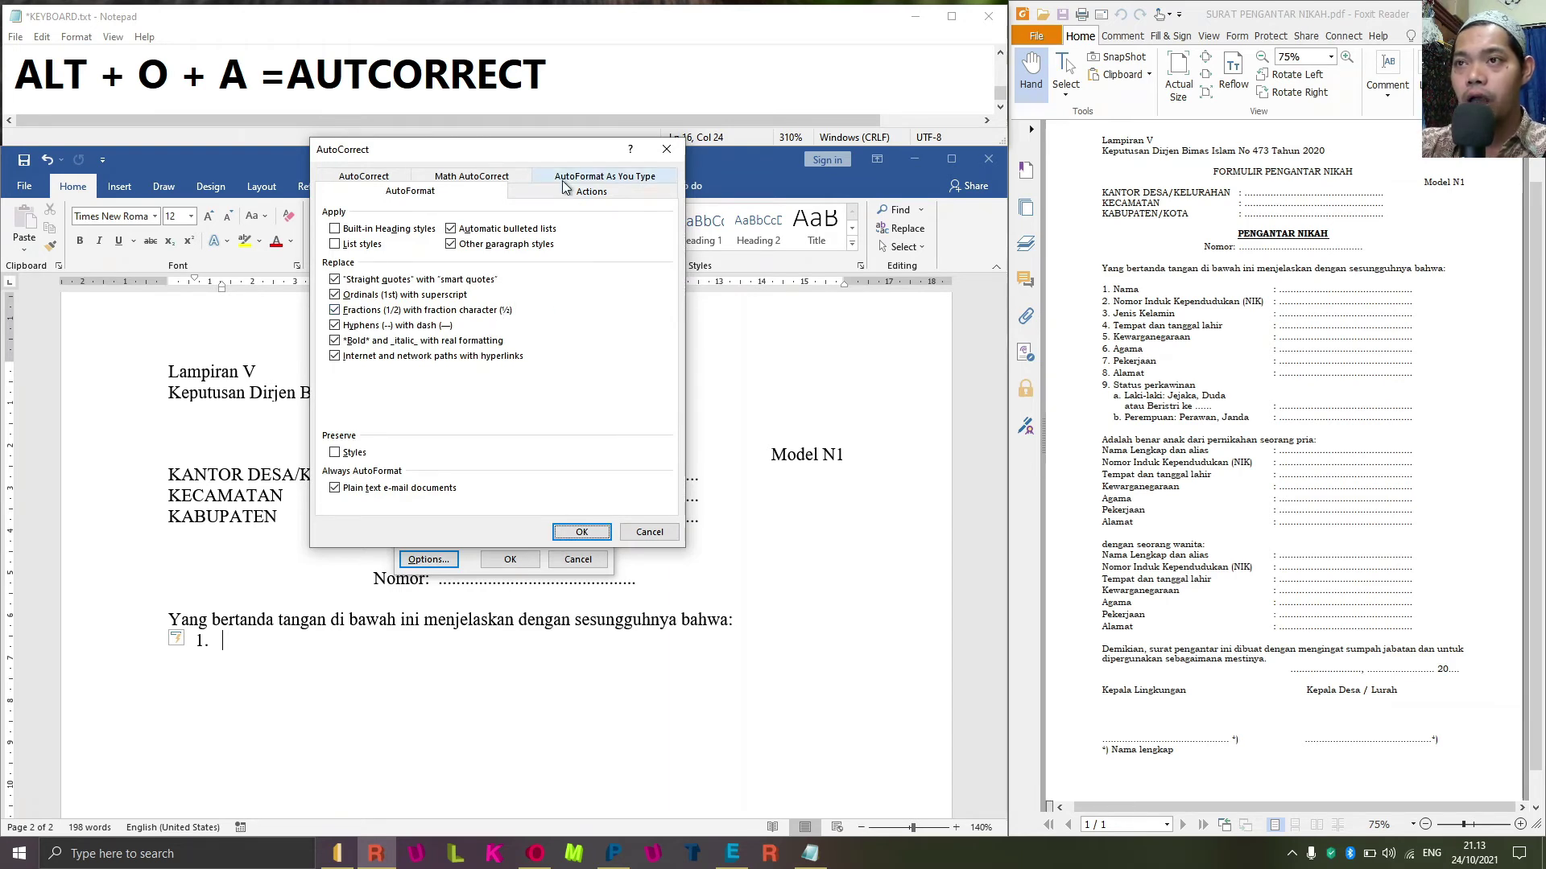
{"action": "left_click", "coordinate": [605, 177]}
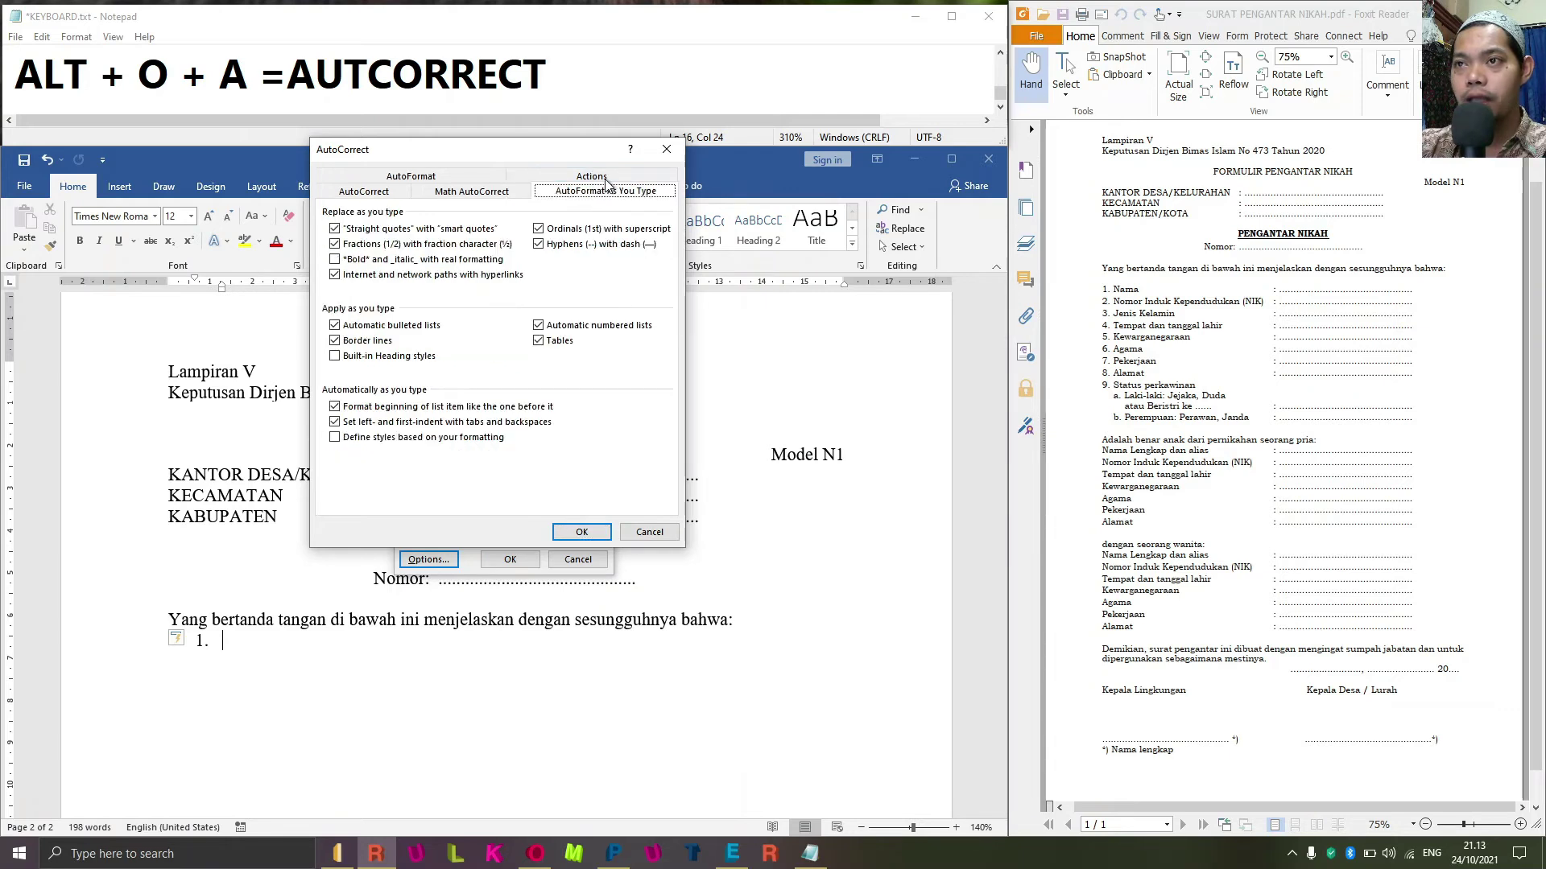
{"action": "left_click", "coordinate": [358, 327]}
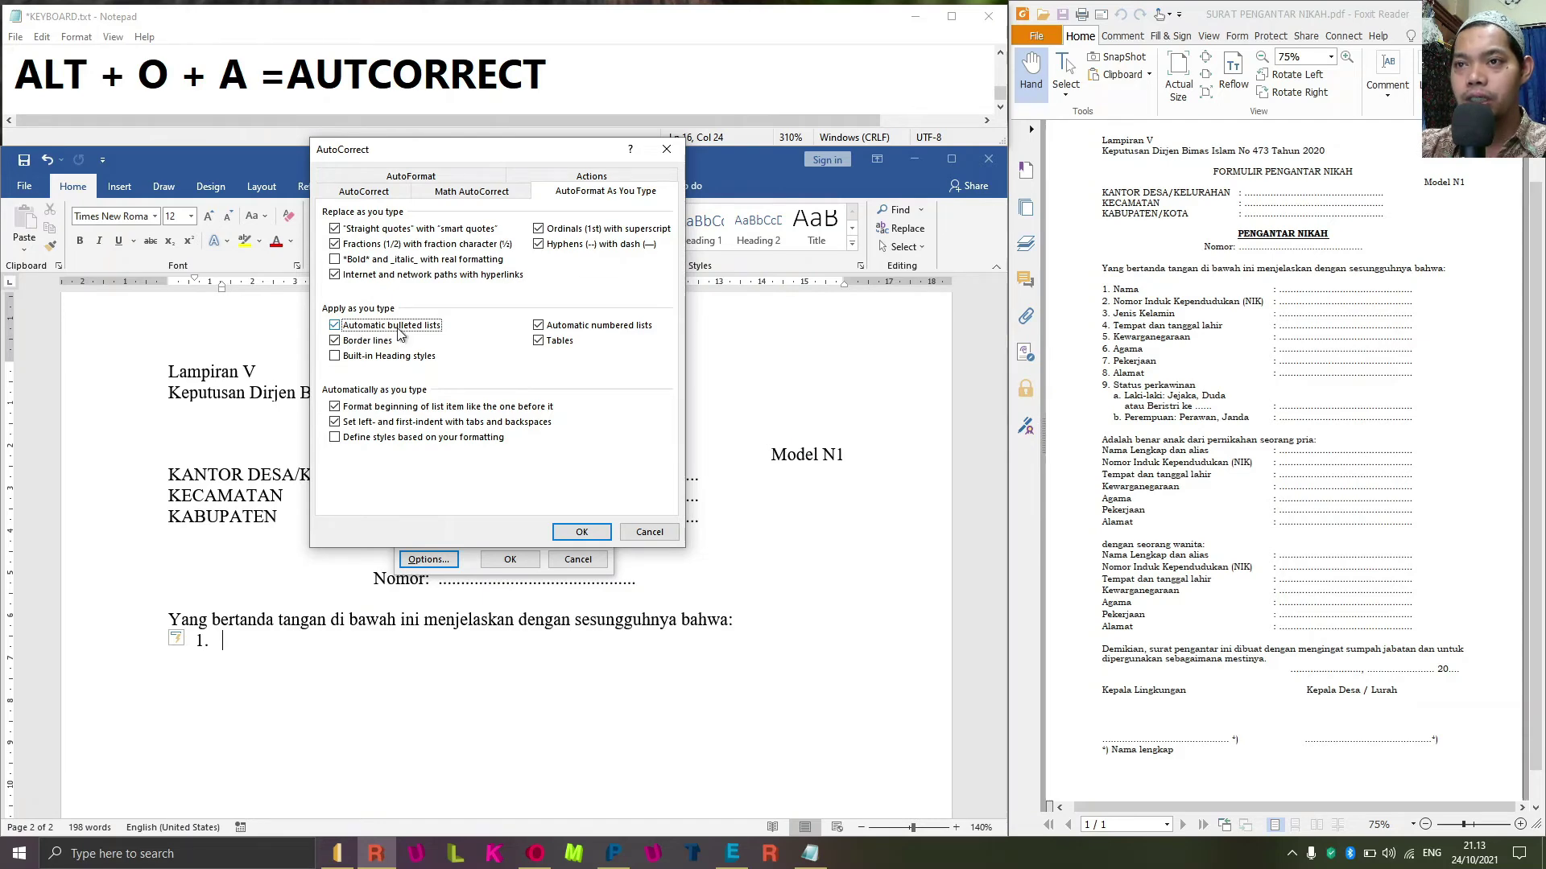
{"action": "left_click", "coordinate": [618, 330]}
{"action": "left_click", "coordinate": [369, 329]}
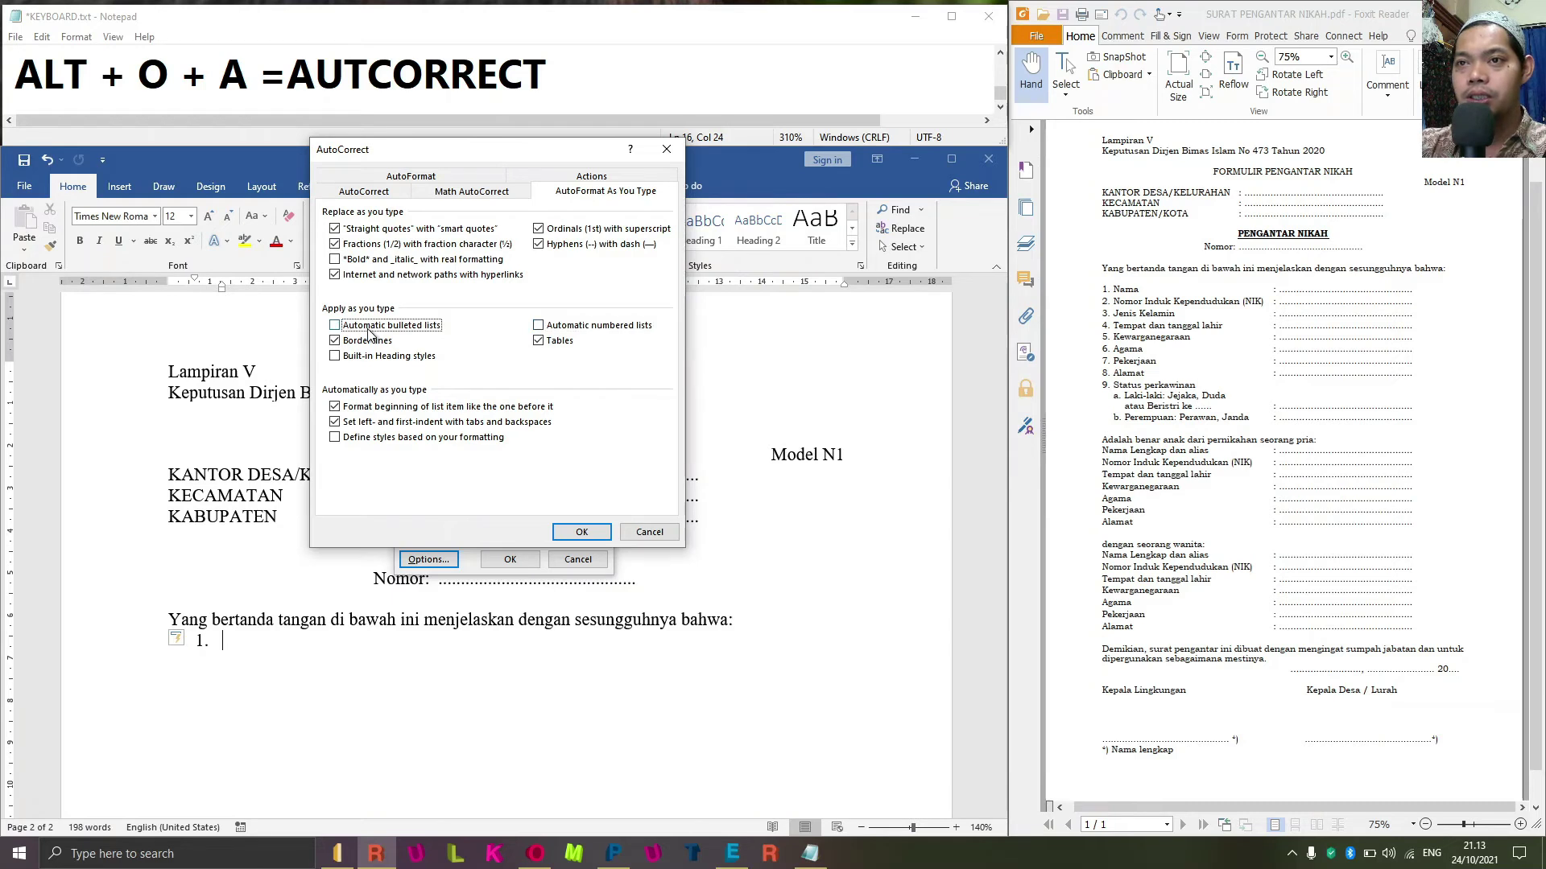
{"action": "left_click", "coordinate": [547, 329]}
{"action": "left_click", "coordinate": [355, 331]}
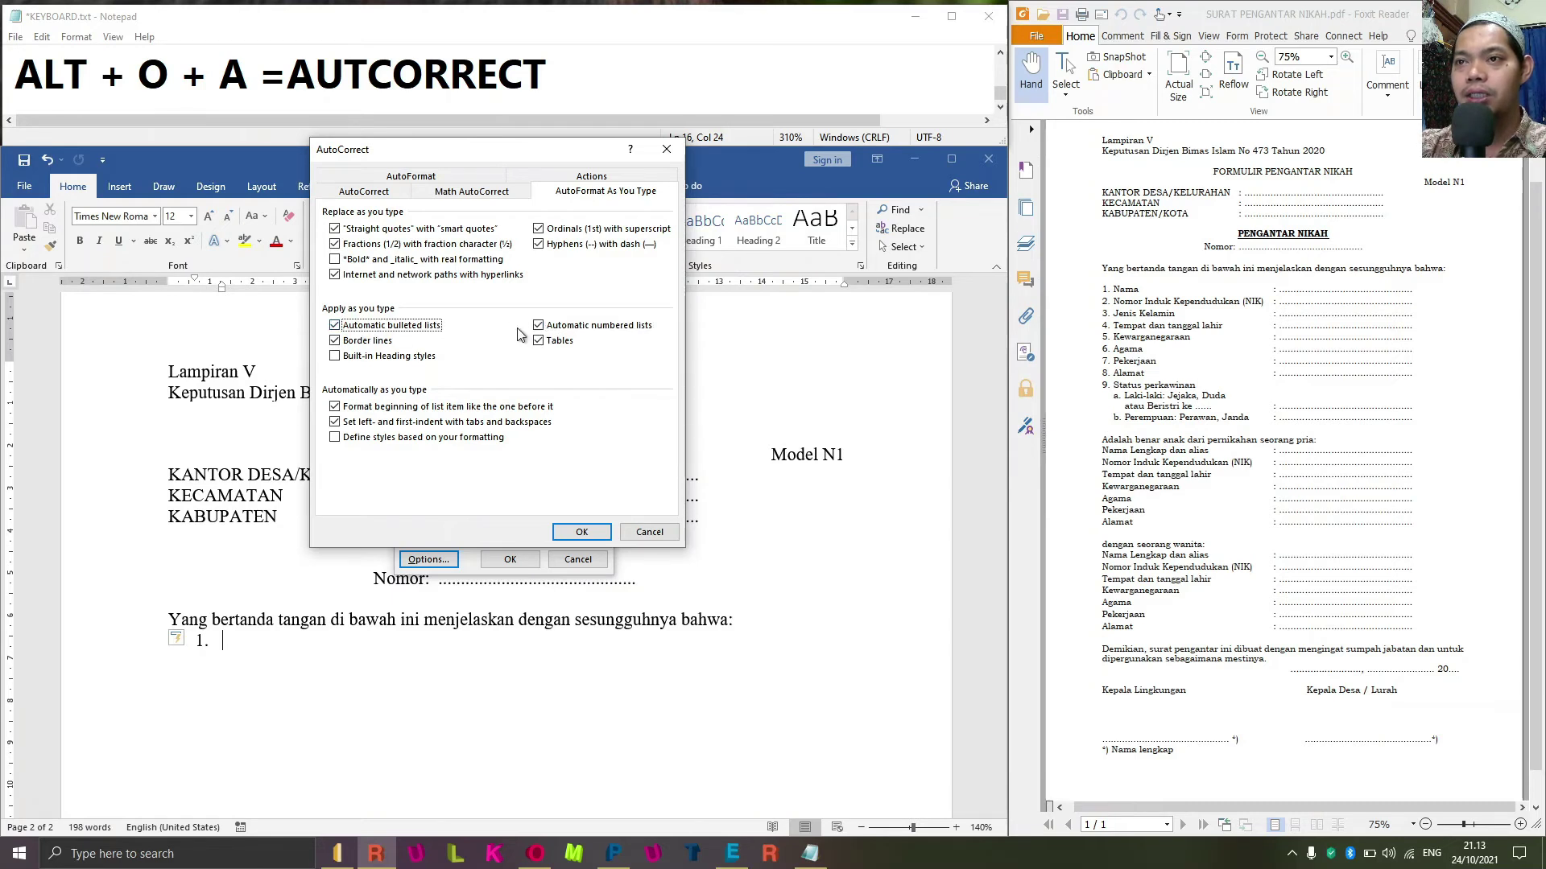
{"action": "left_click", "coordinate": [545, 332]}
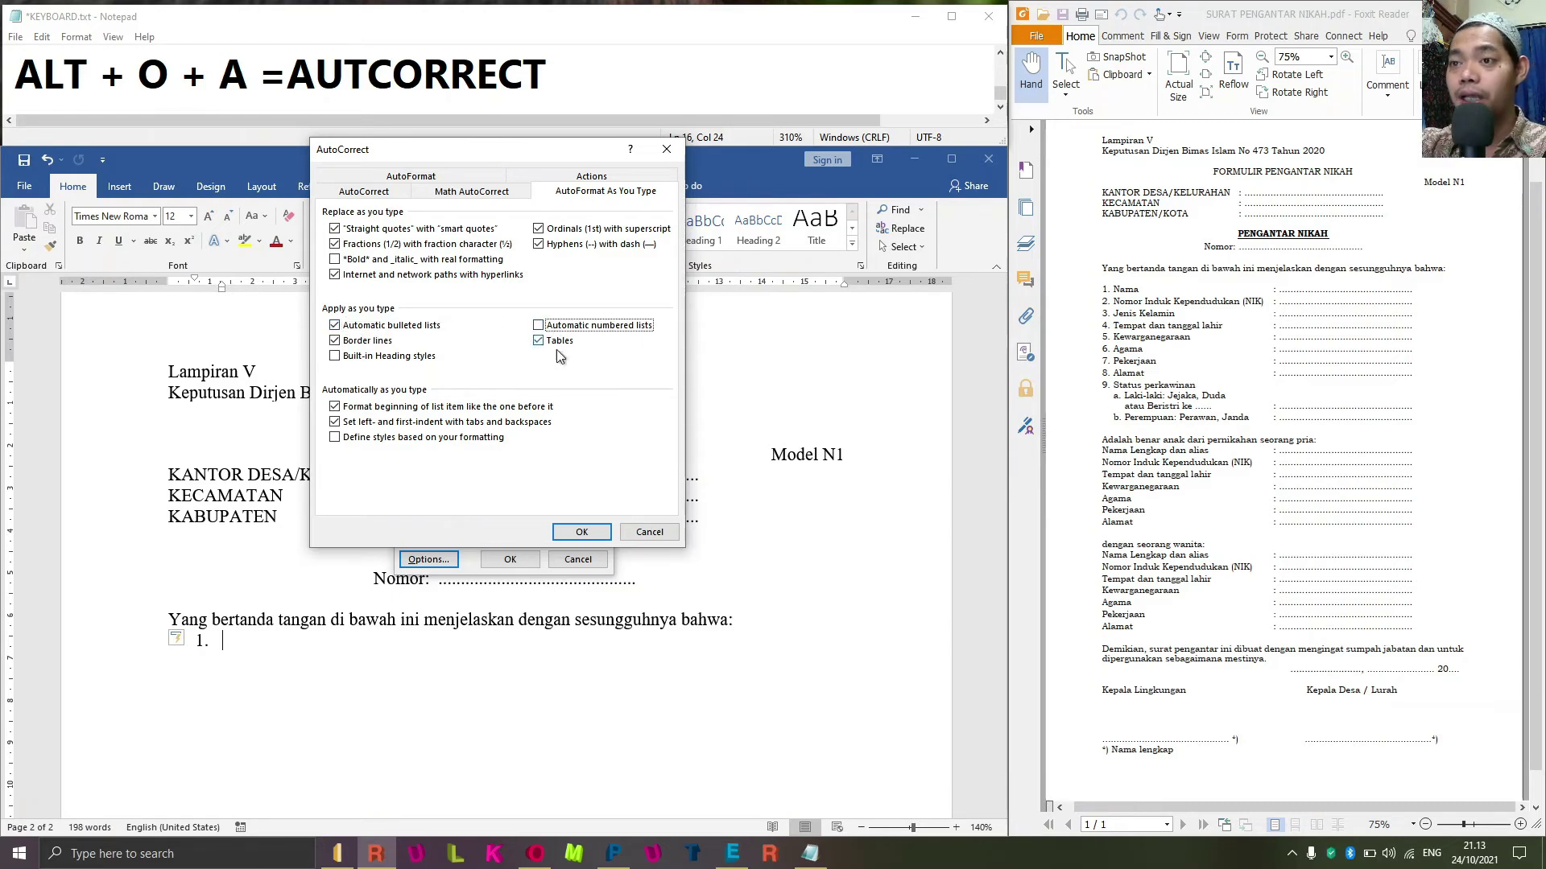
{"action": "left_click", "coordinate": [581, 532]}
{"action": "left_click", "coordinate": [535, 561]}
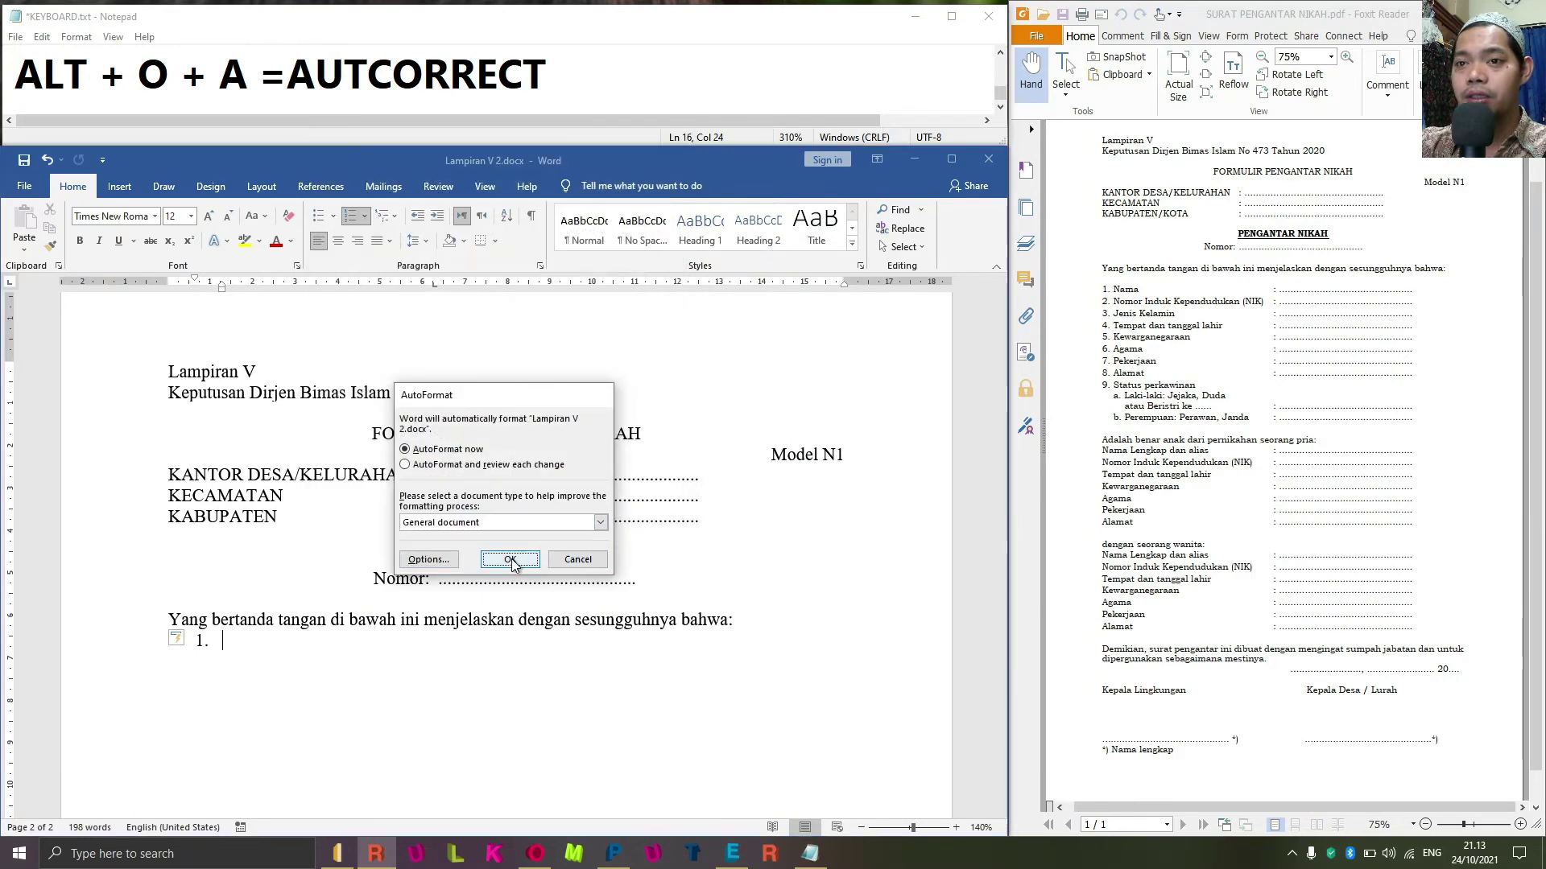
Remove the automatic numbering and the '1.' so the line below 'bahwa:' is empty.
{"action": "scroll", "coordinate": [305, 596], "scroll_direction": "up", "scroll_amount": 3}
{"action": "scroll", "coordinate": [311, 587], "scroll_direction": "down", "scroll_amount": 5}
{"action": "scroll", "coordinate": [318, 589], "scroll_direction": "down", "scroll_amount": 10}
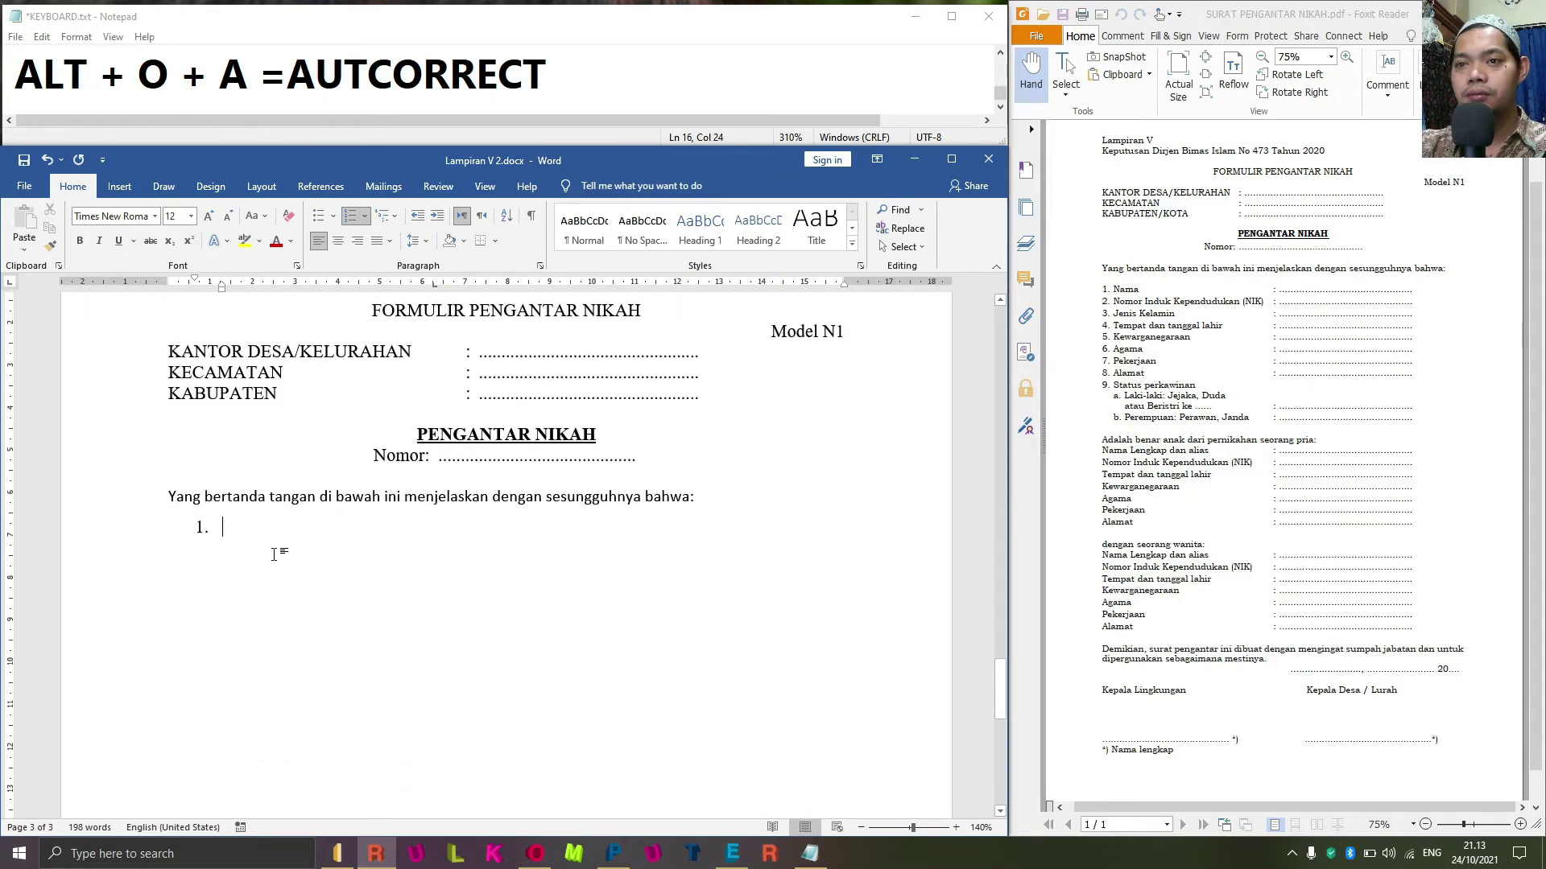
{"action": "key", "text": "ctrl+z"}
{"action": "key", "text": "BackSpace"}
{"action": "key", "text": "BackSpace"}
{"action": "type", "text": "."}
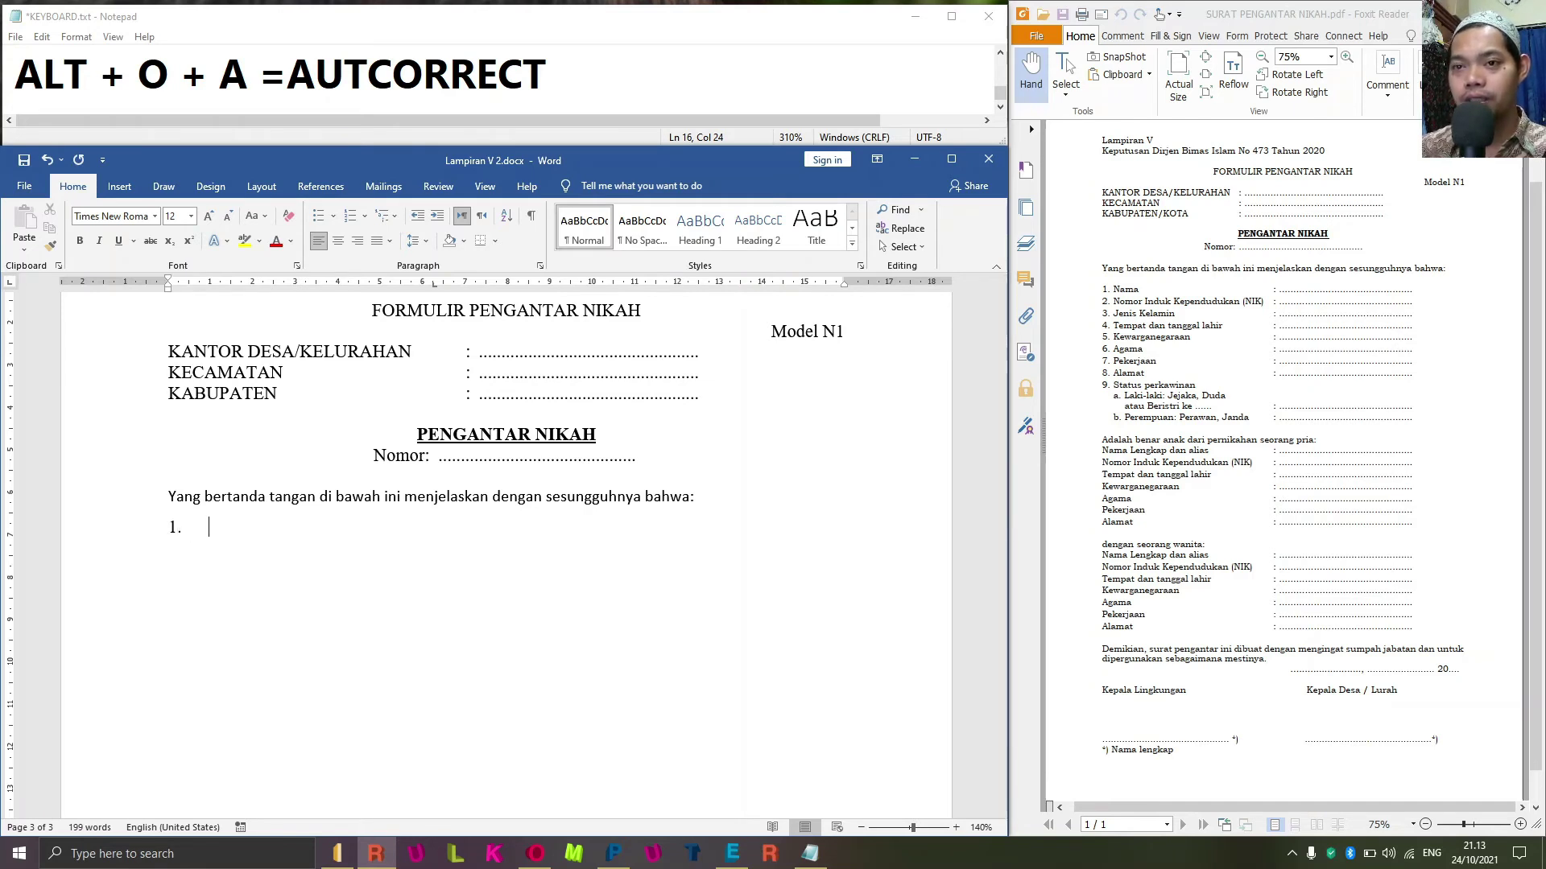
{"action": "key", "text": "BackSpace"}
{"action": "key", "text": "BackSpace"}
{"action": "key", "text": "BackSpace"}
{"action": "key", "text": "BackSpace"}
{"action": "key", "text": "BackSpace"}
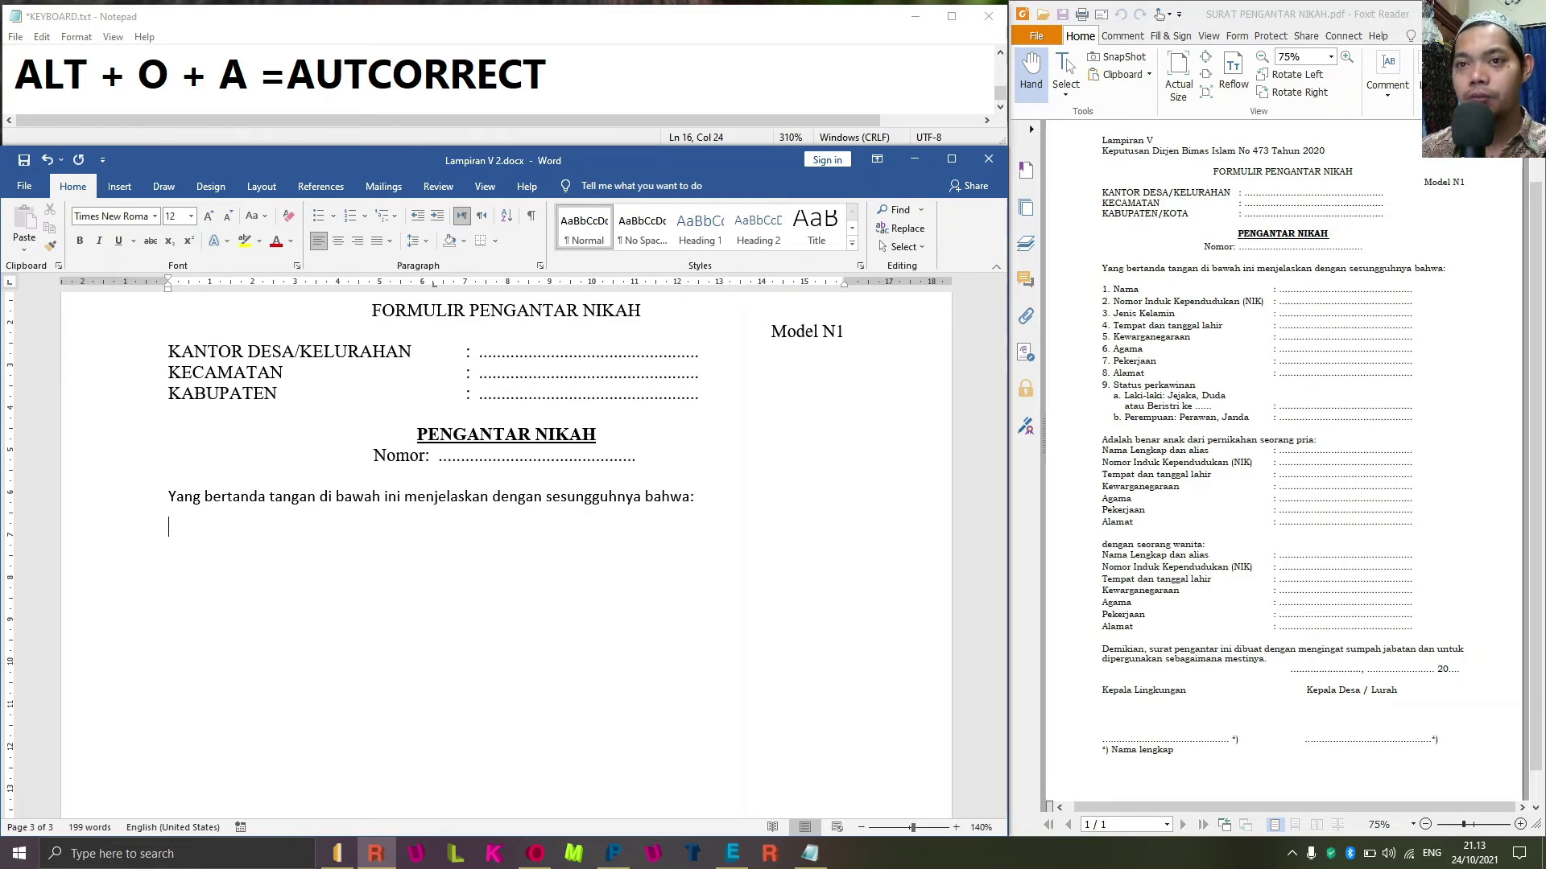
{"action": "key", "text": "alt+o"}
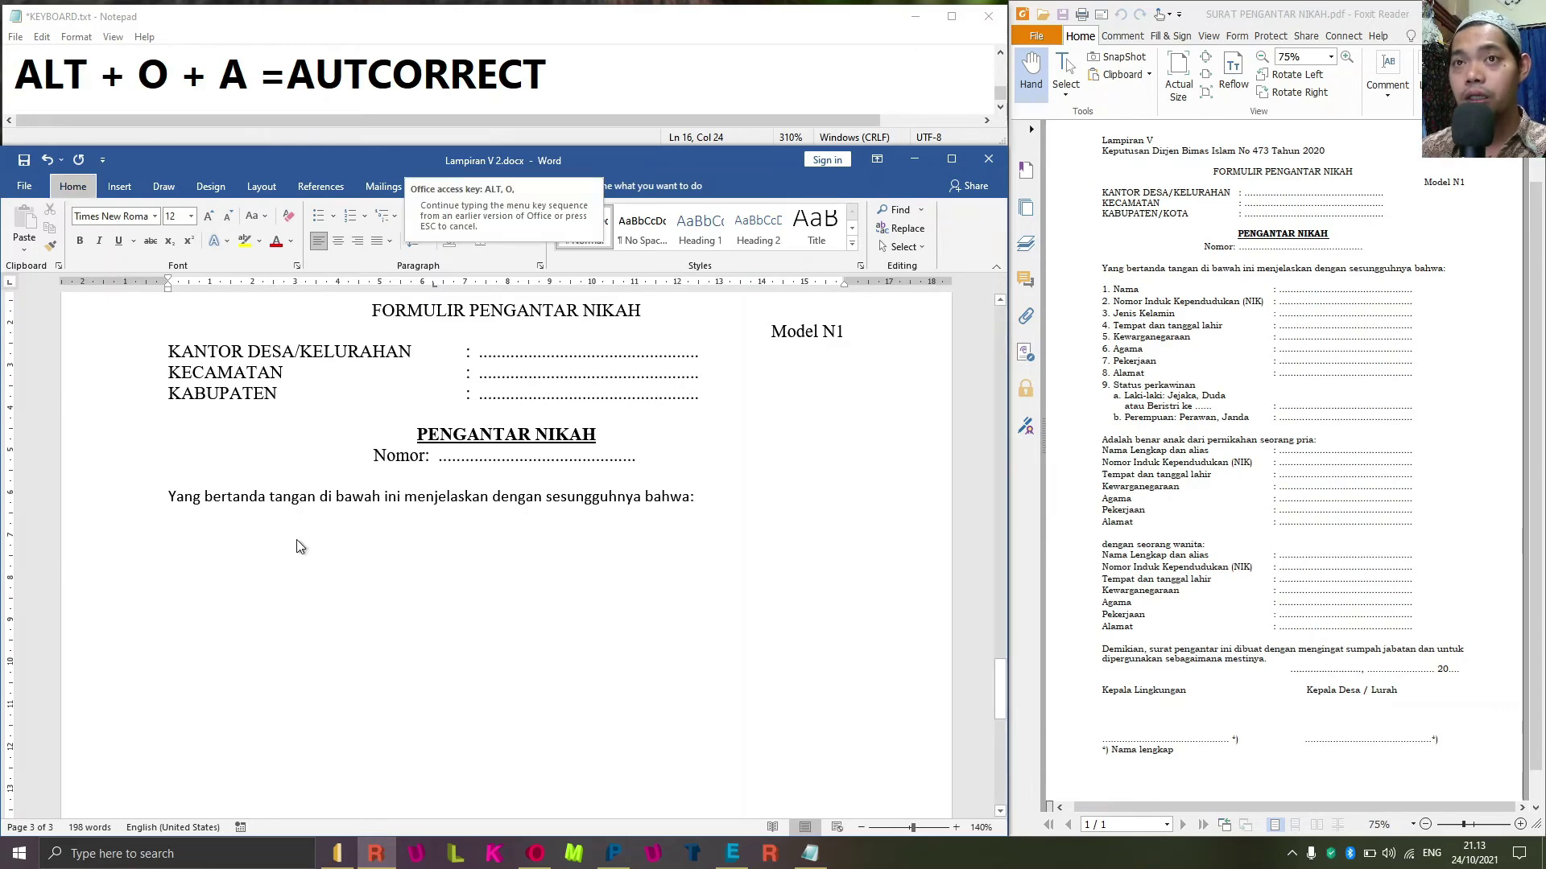
Re-enable Automatic numbered lists in AutoFormat As You Type, then confirm and apply AutoFormat.
{"action": "key", "text": "a"}
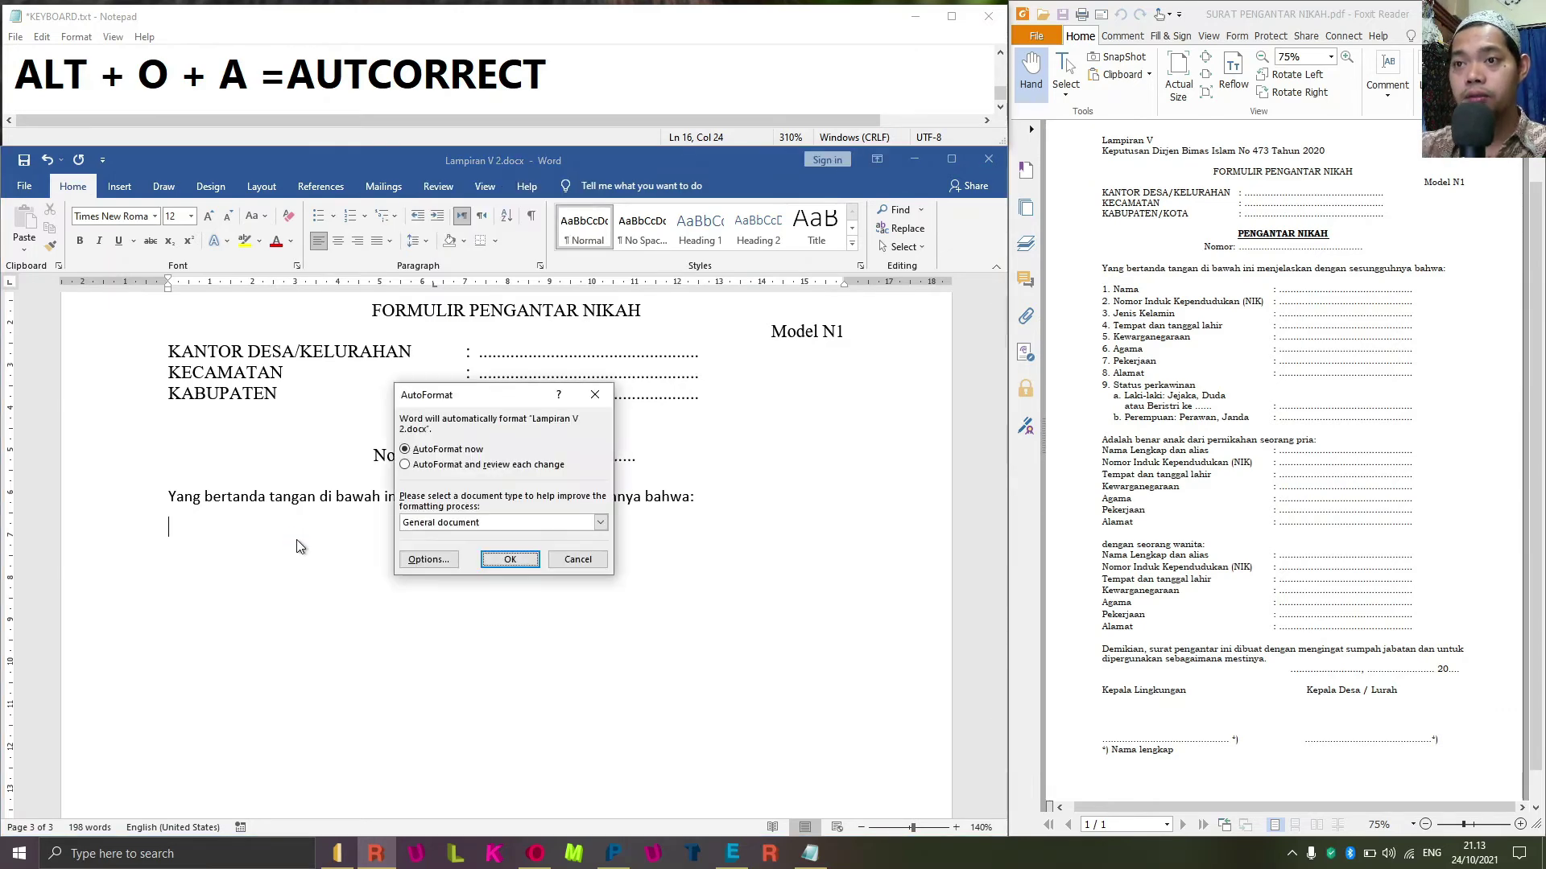
{"action": "left_click", "coordinate": [443, 563]}
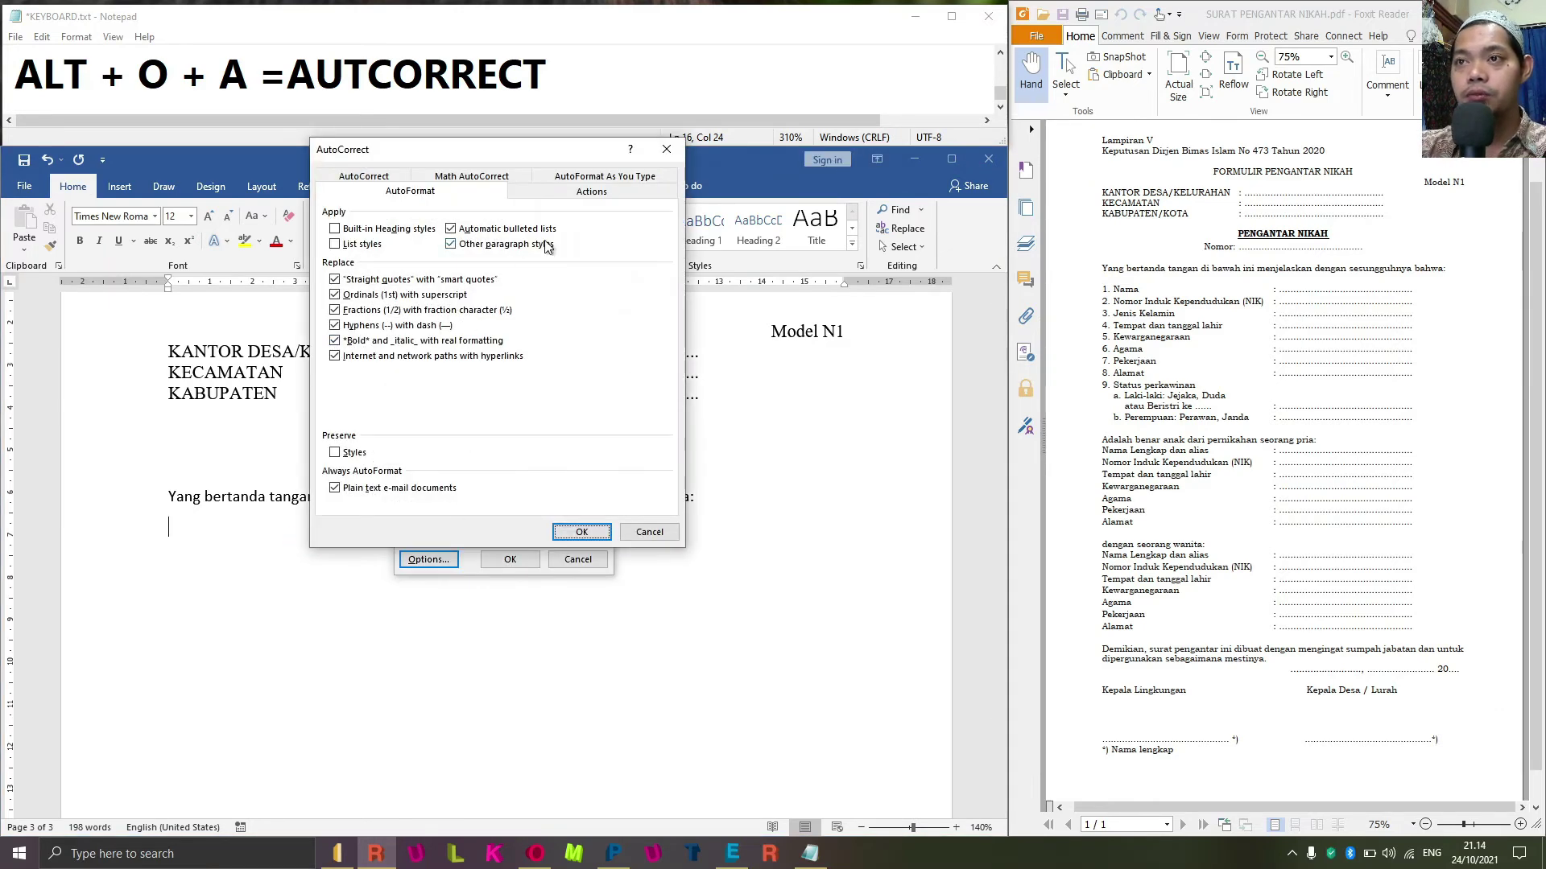
{"action": "left_click", "coordinate": [590, 177]}
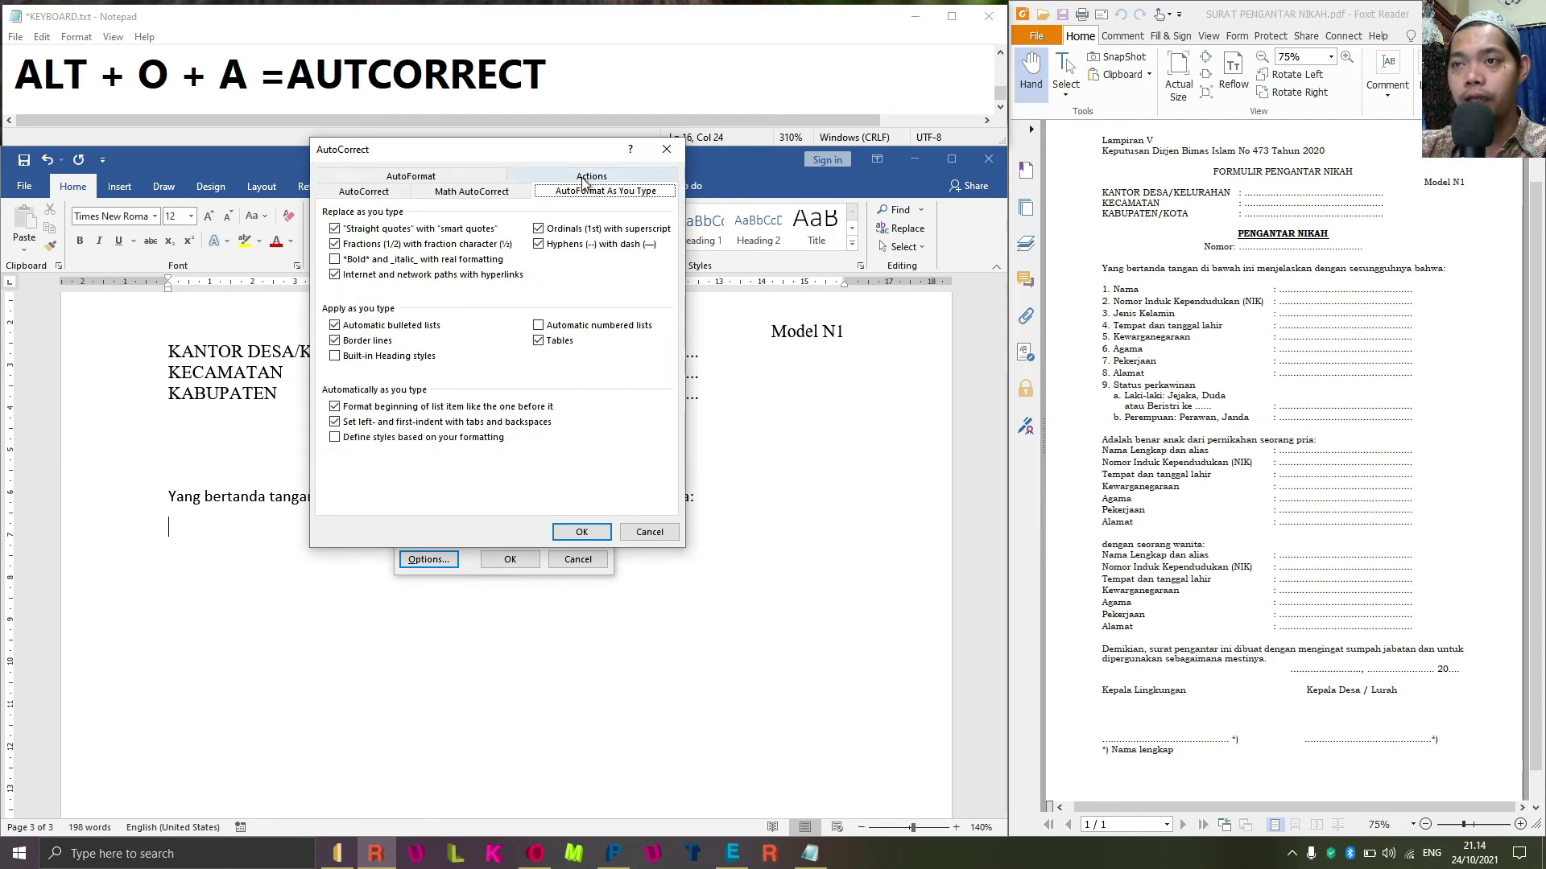
{"action": "left_click", "coordinate": [560, 328]}
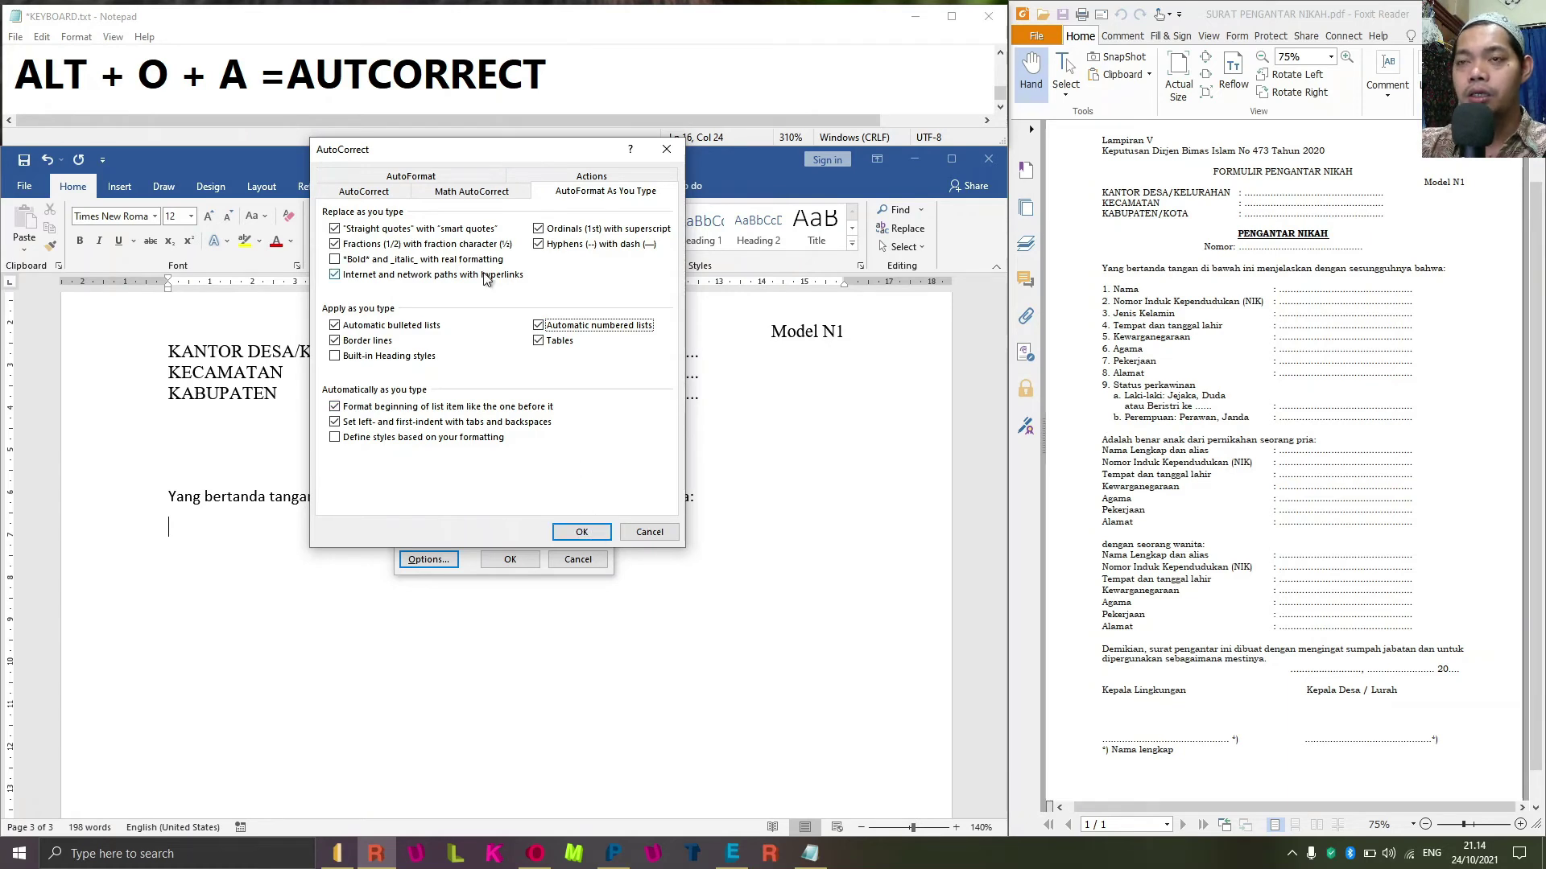
{"action": "left_click", "coordinate": [390, 193]}
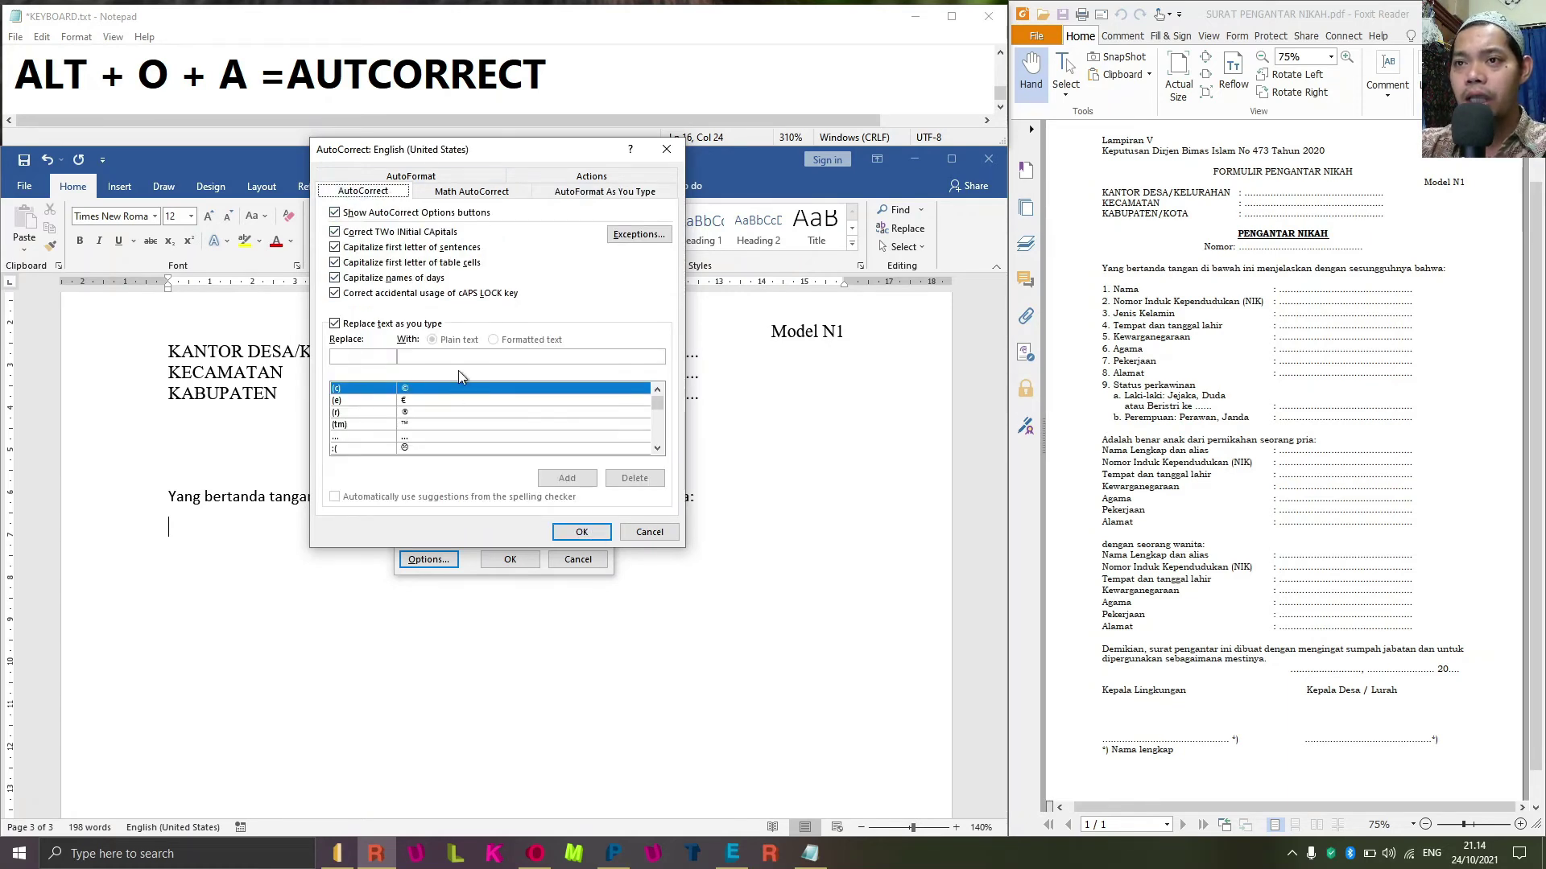
{"action": "left_click", "coordinate": [471, 195]}
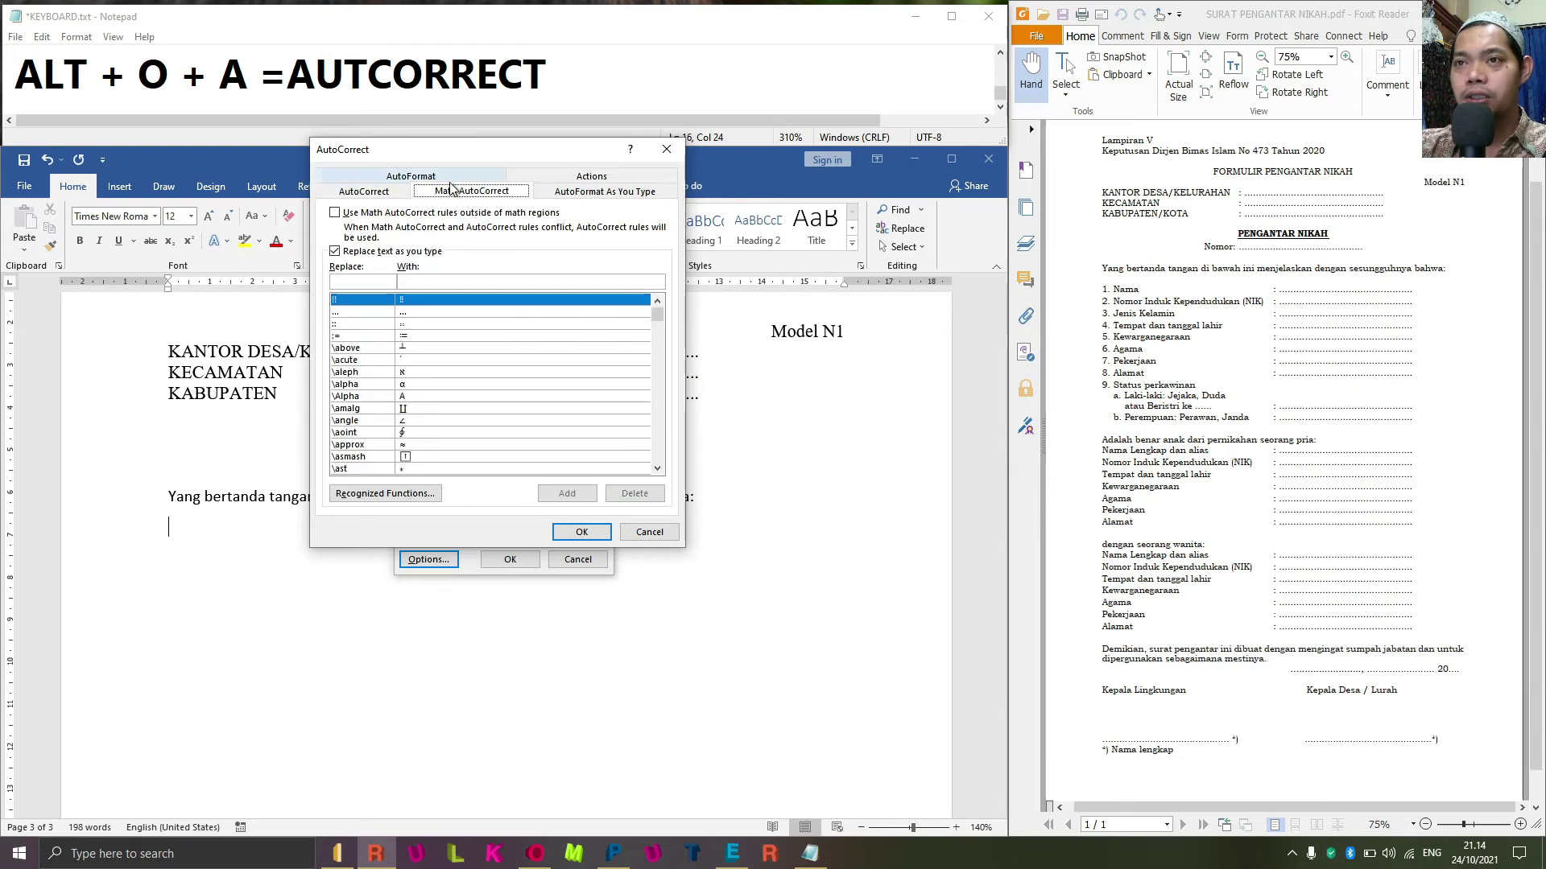
{"action": "left_click", "coordinate": [451, 178]}
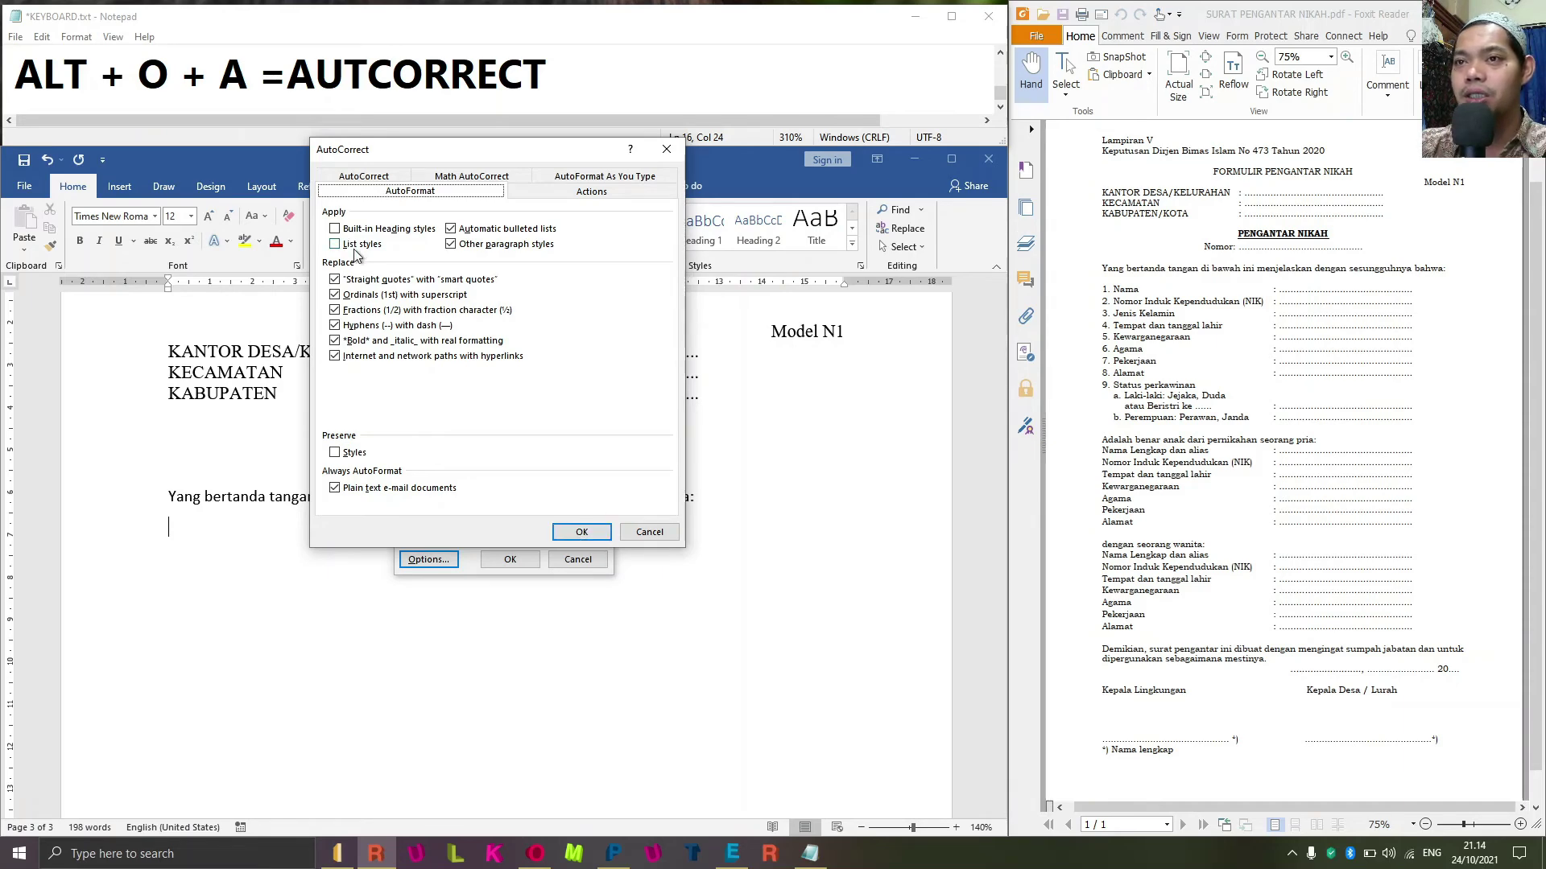
{"action": "left_click", "coordinate": [580, 532]}
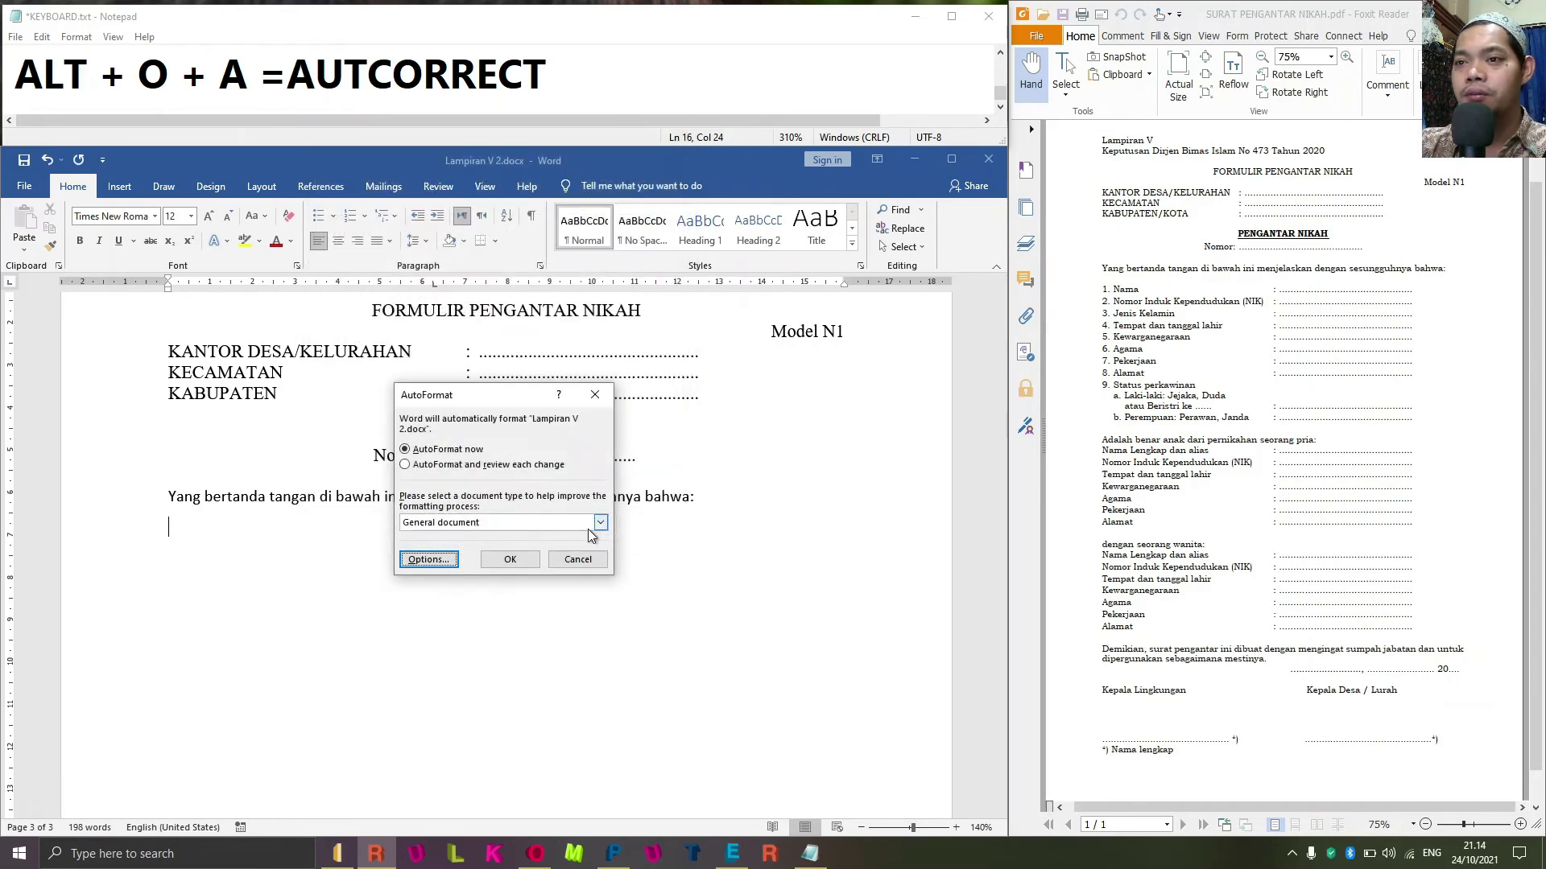
{"action": "left_click", "coordinate": [535, 564]}
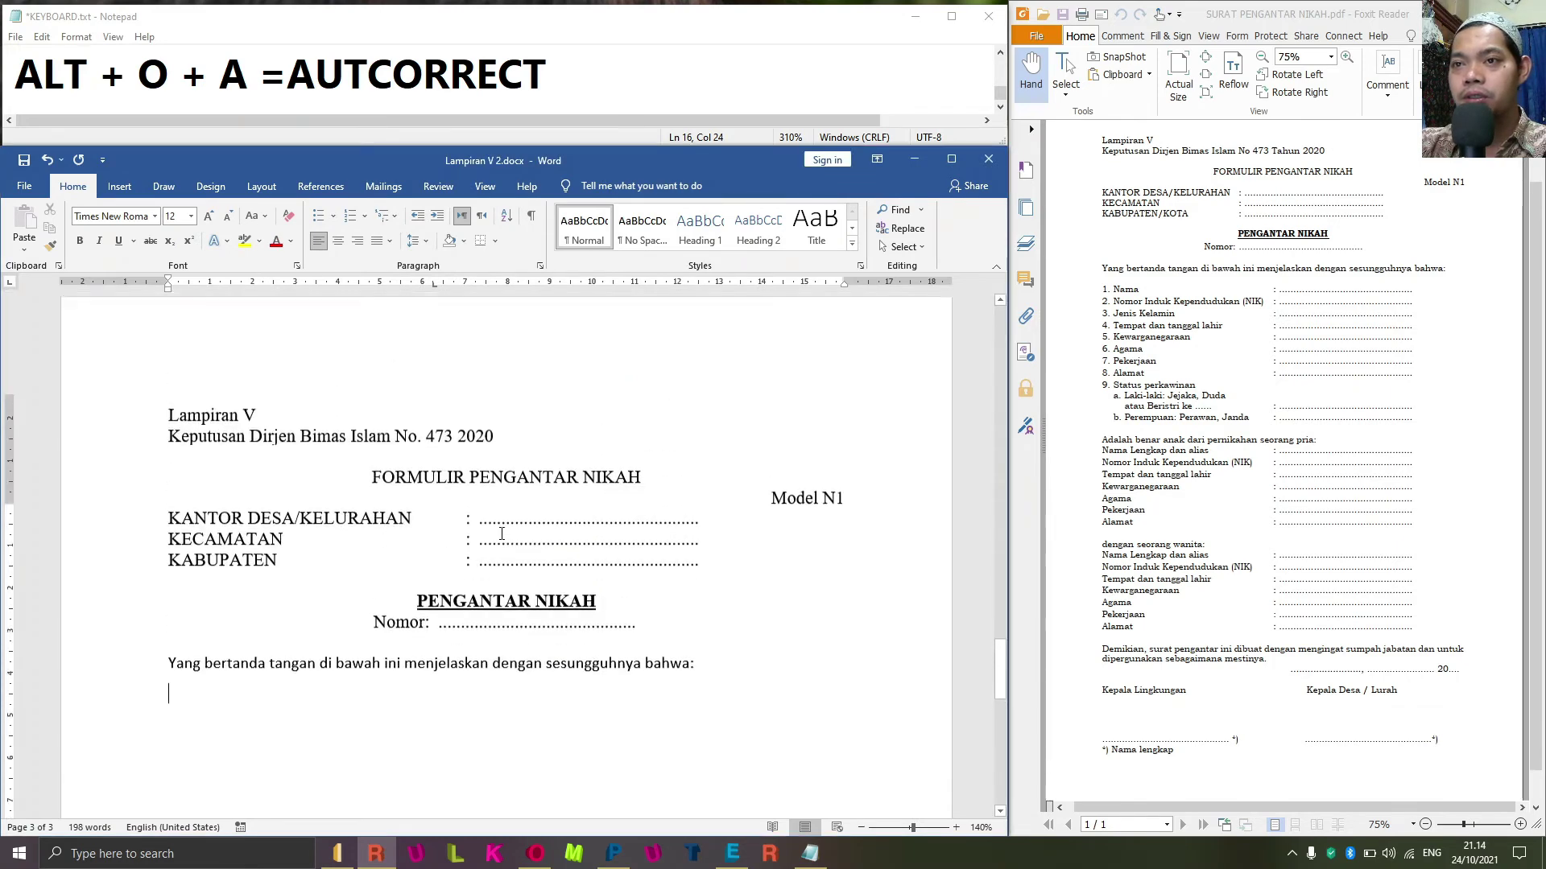
Type '1.' to start the numbered list and enter the first item 'Nama'.
{"action": "scroll", "coordinate": [501, 533], "scroll_direction": "down", "scroll_amount": 2}
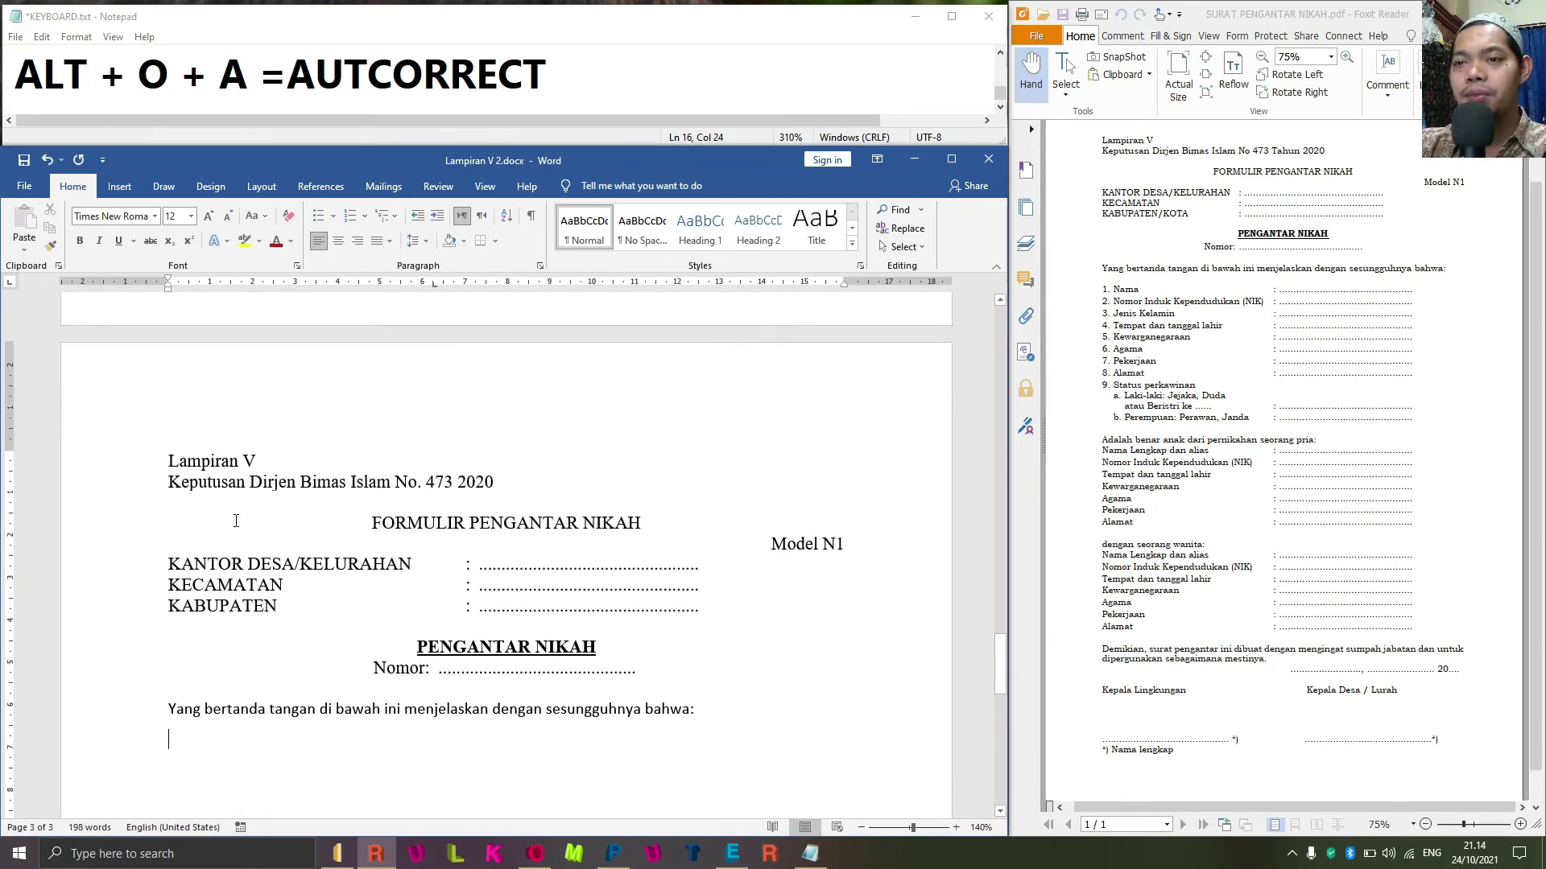
{"action": "scroll", "coordinate": [249, 620], "scroll_direction": "down", "scroll_amount": 2}
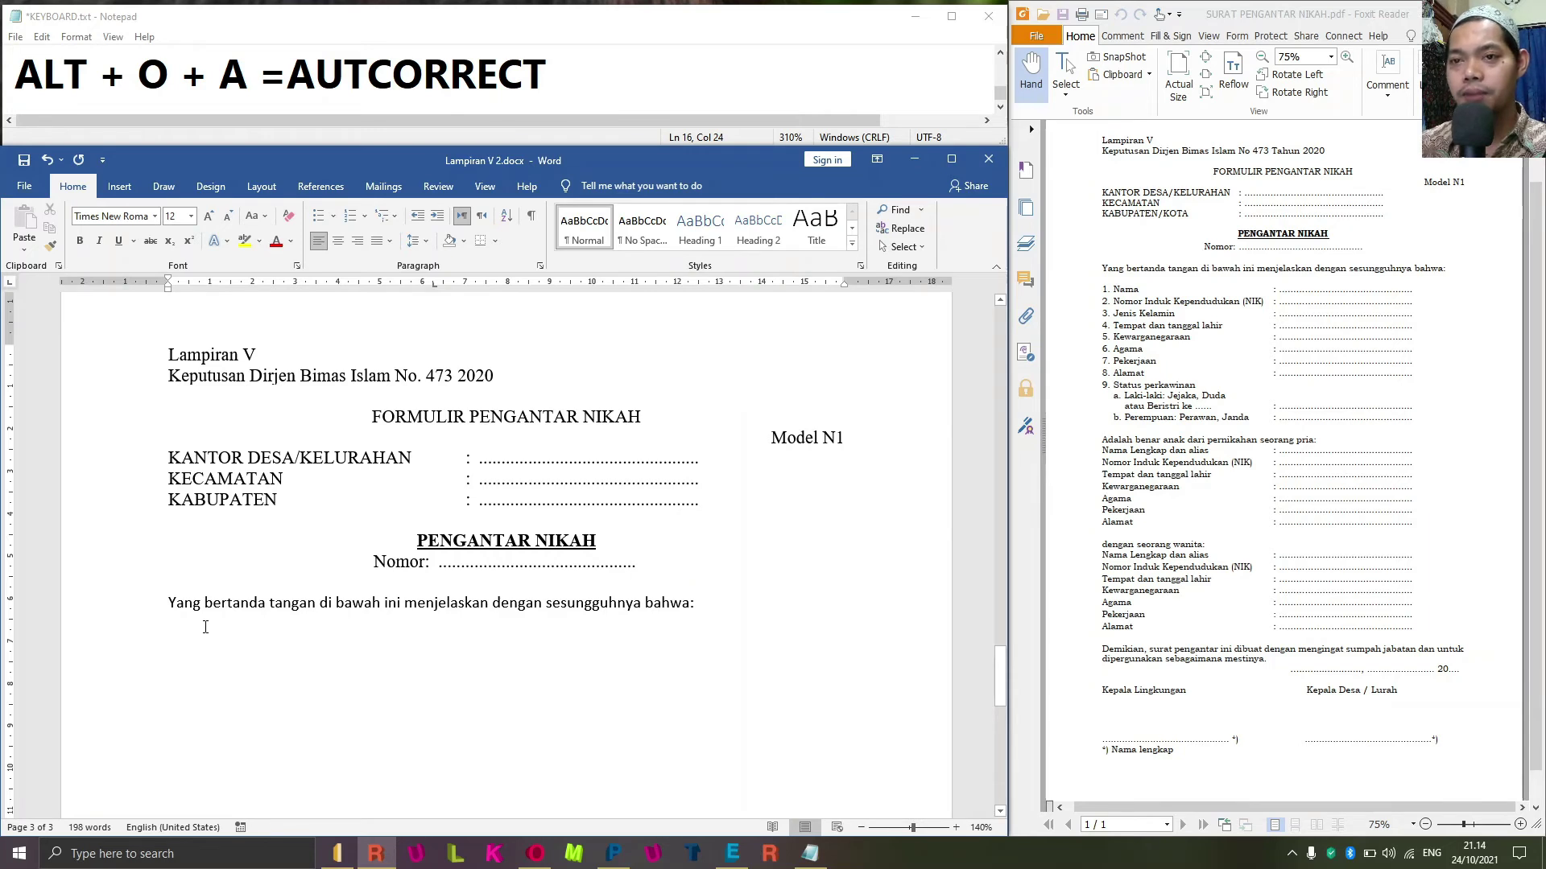
{"action": "type", "text": "1."}
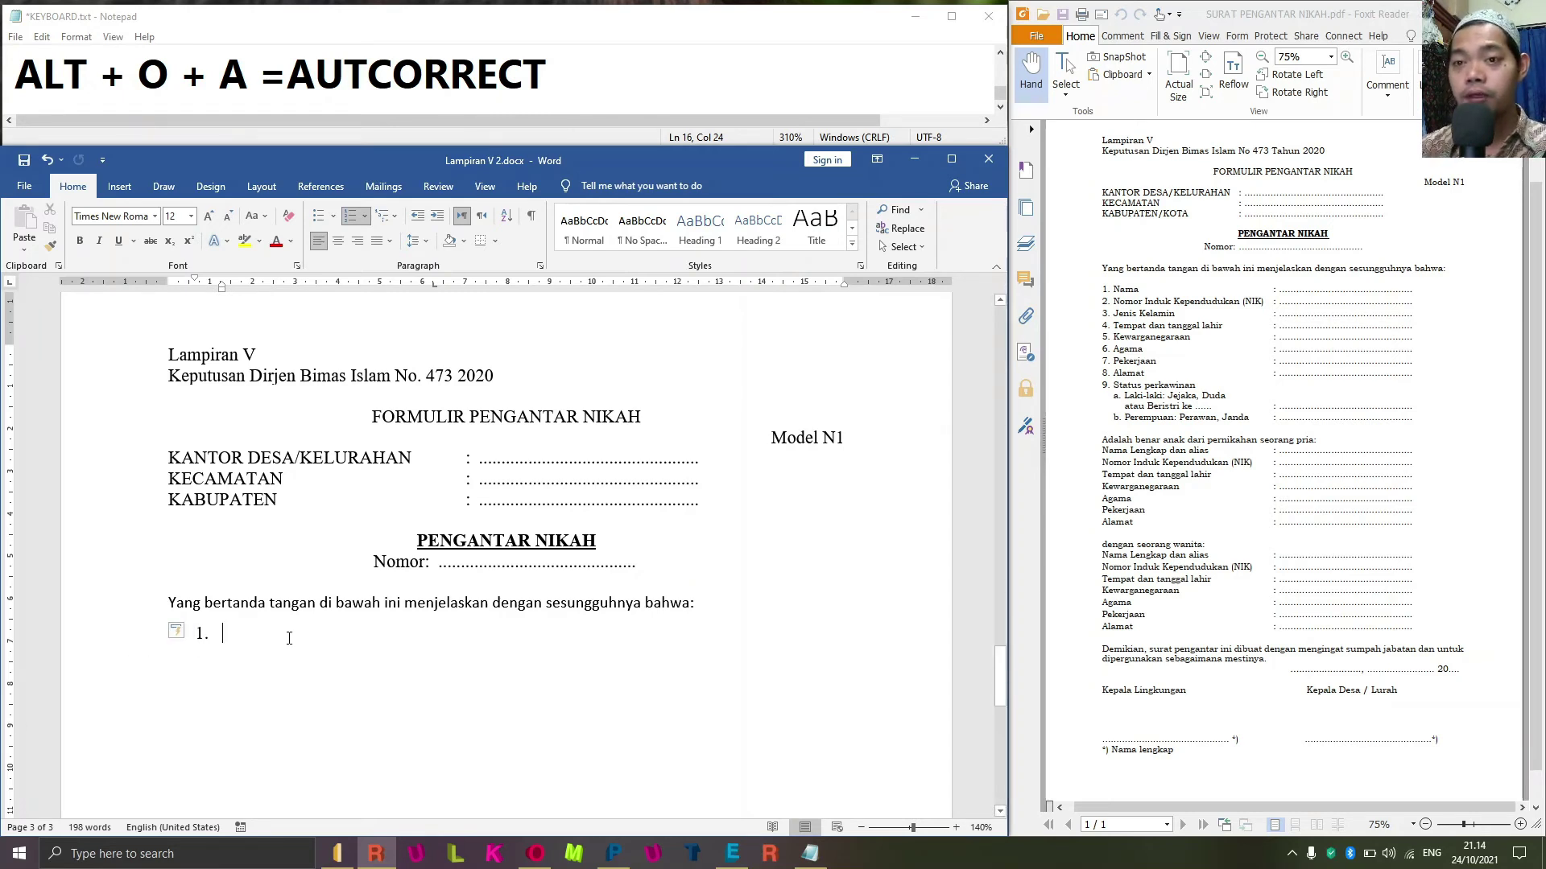
{"action": "key", "text": "ctrl+z"}
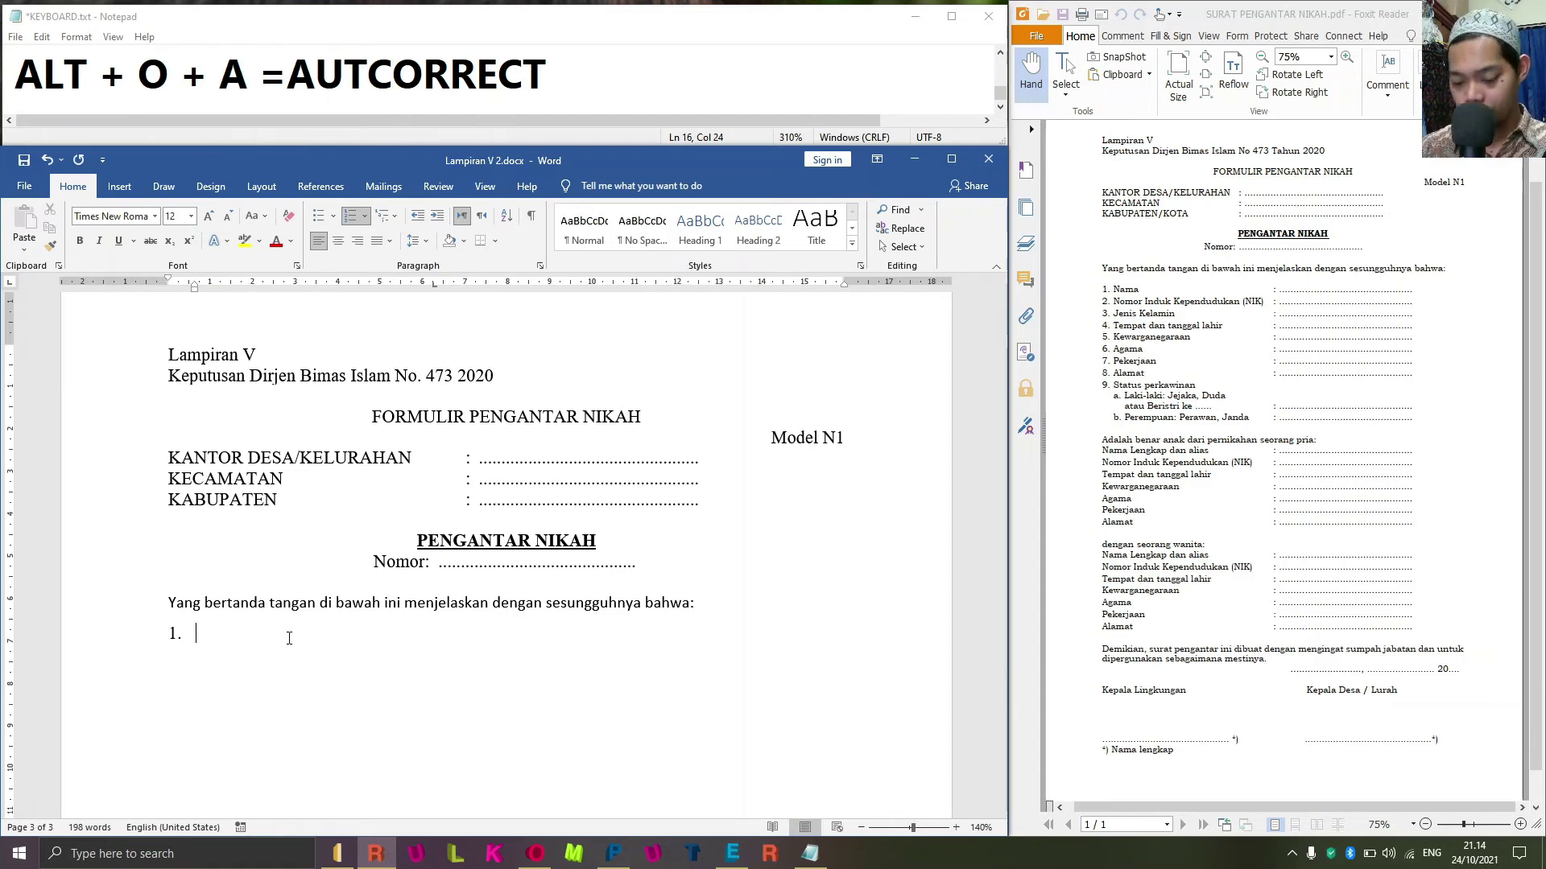
{"action": "type", "text": "n"}
{"action": "key", "text": "BackSpace"}
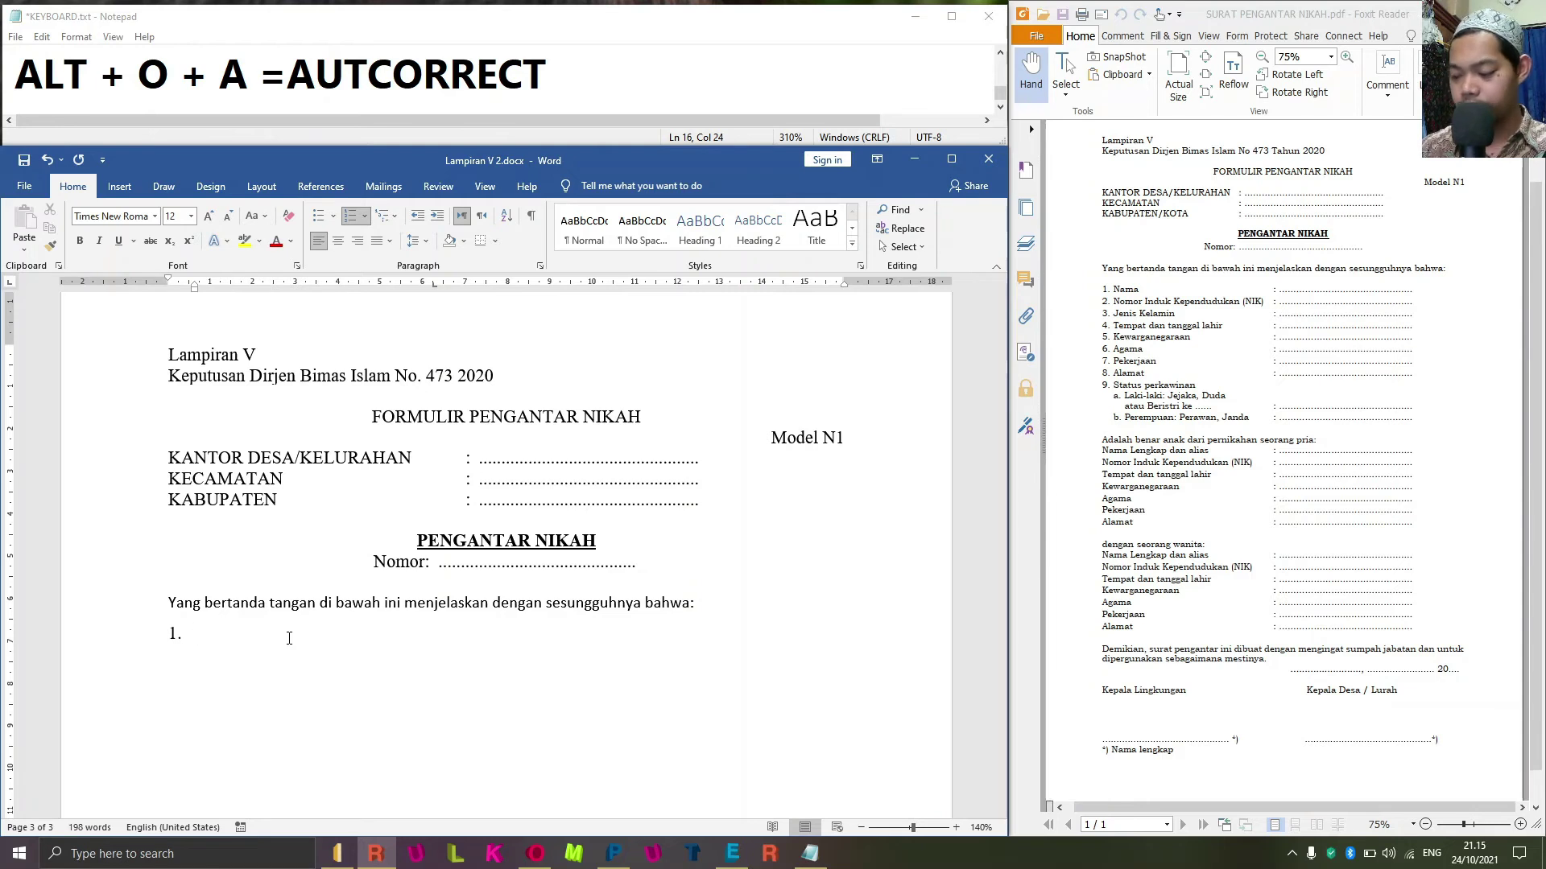
{"action": "type", "text": "Naa"}
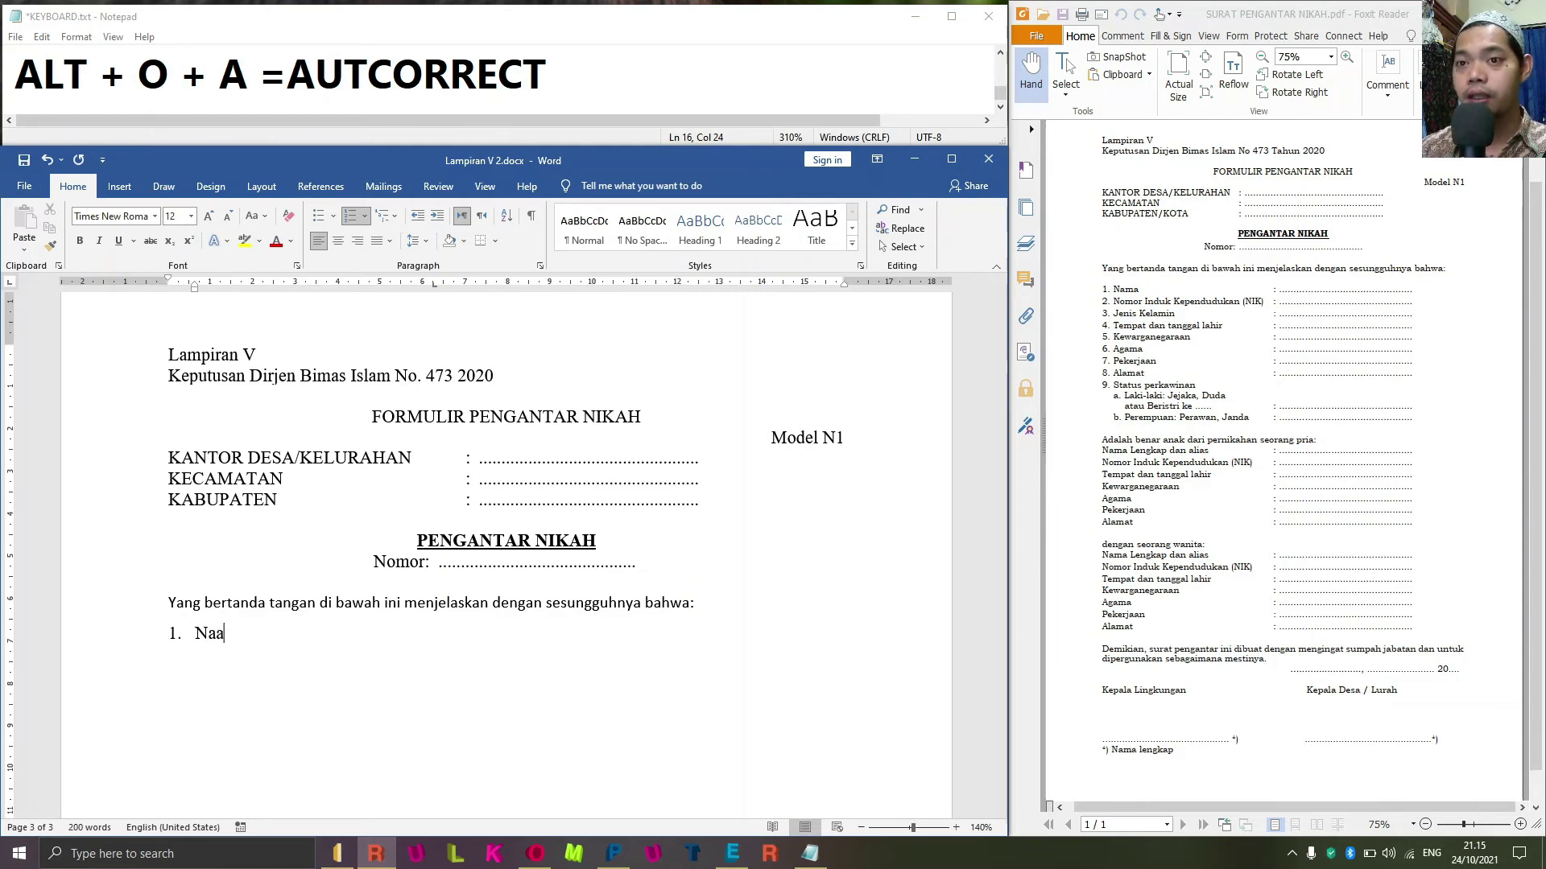
{"action": "key", "text": "BackSpace"}
{"action": "key", "text": "BackSpace"}
{"action": "type", "text": "ma"}
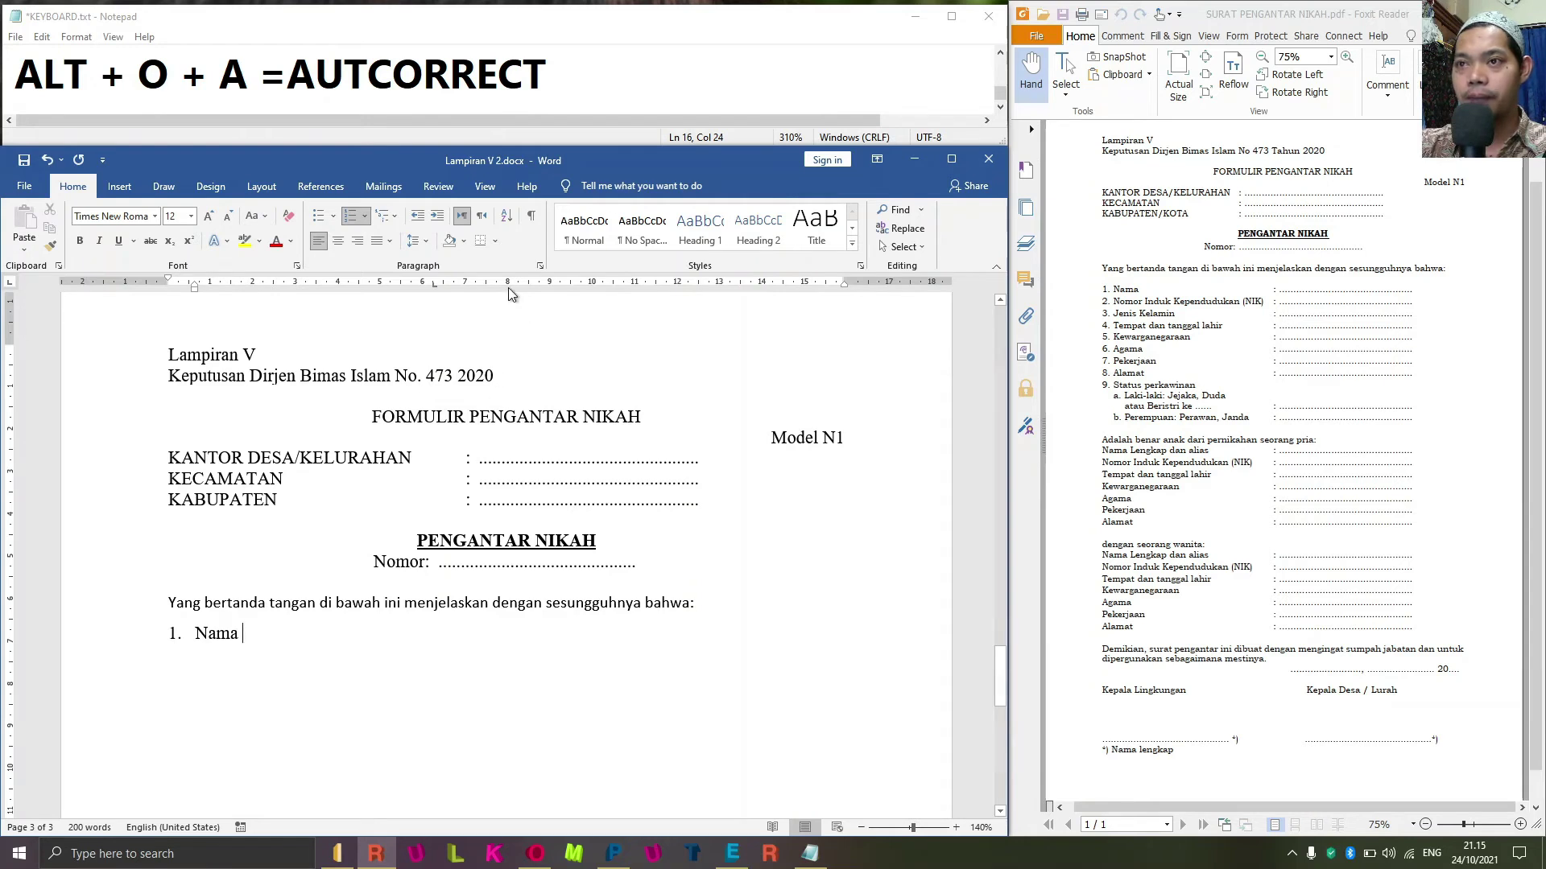
{"action": "key", "text": "alt+o"}
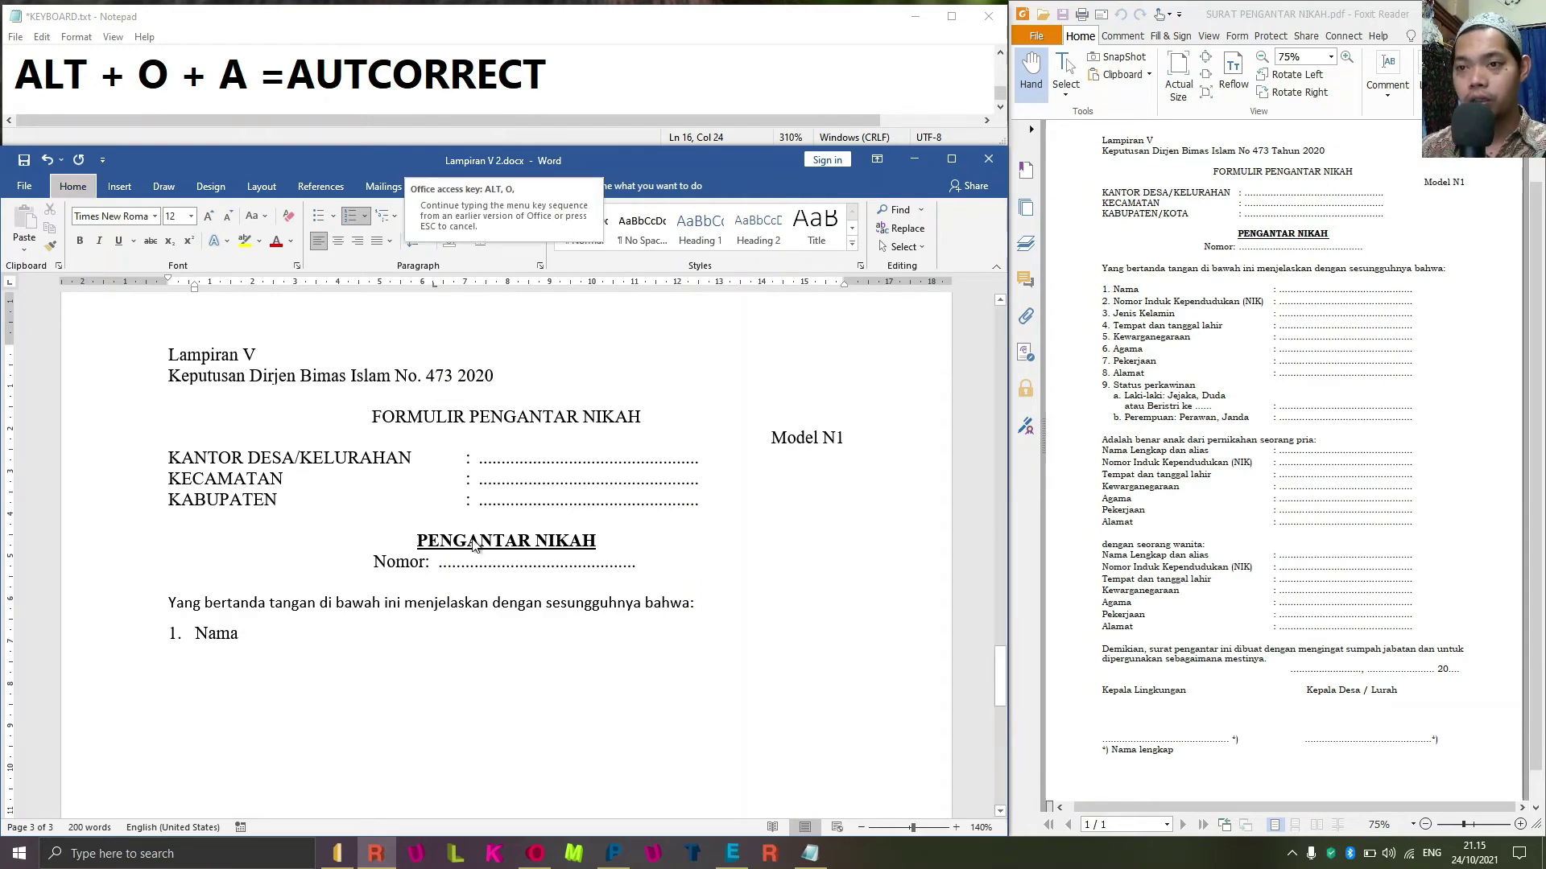
Clear all tab stops, then add a left tab at 8 cm and a dotted-leader tab at 14 cm.
{"action": "key", "text": "t"}
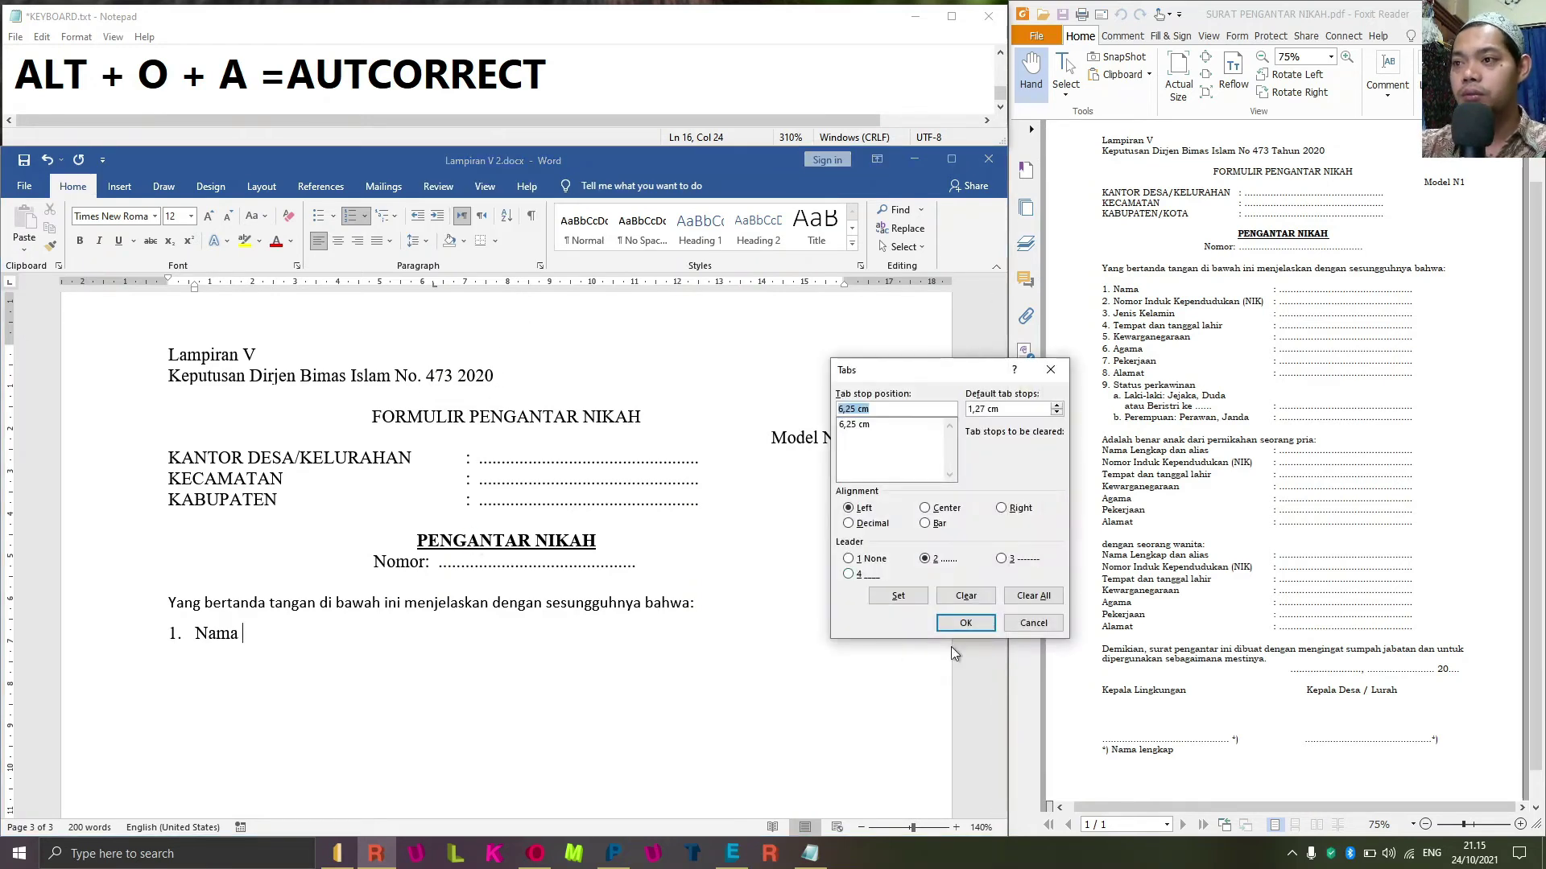
{"action": "left_click", "coordinate": [1034, 595]}
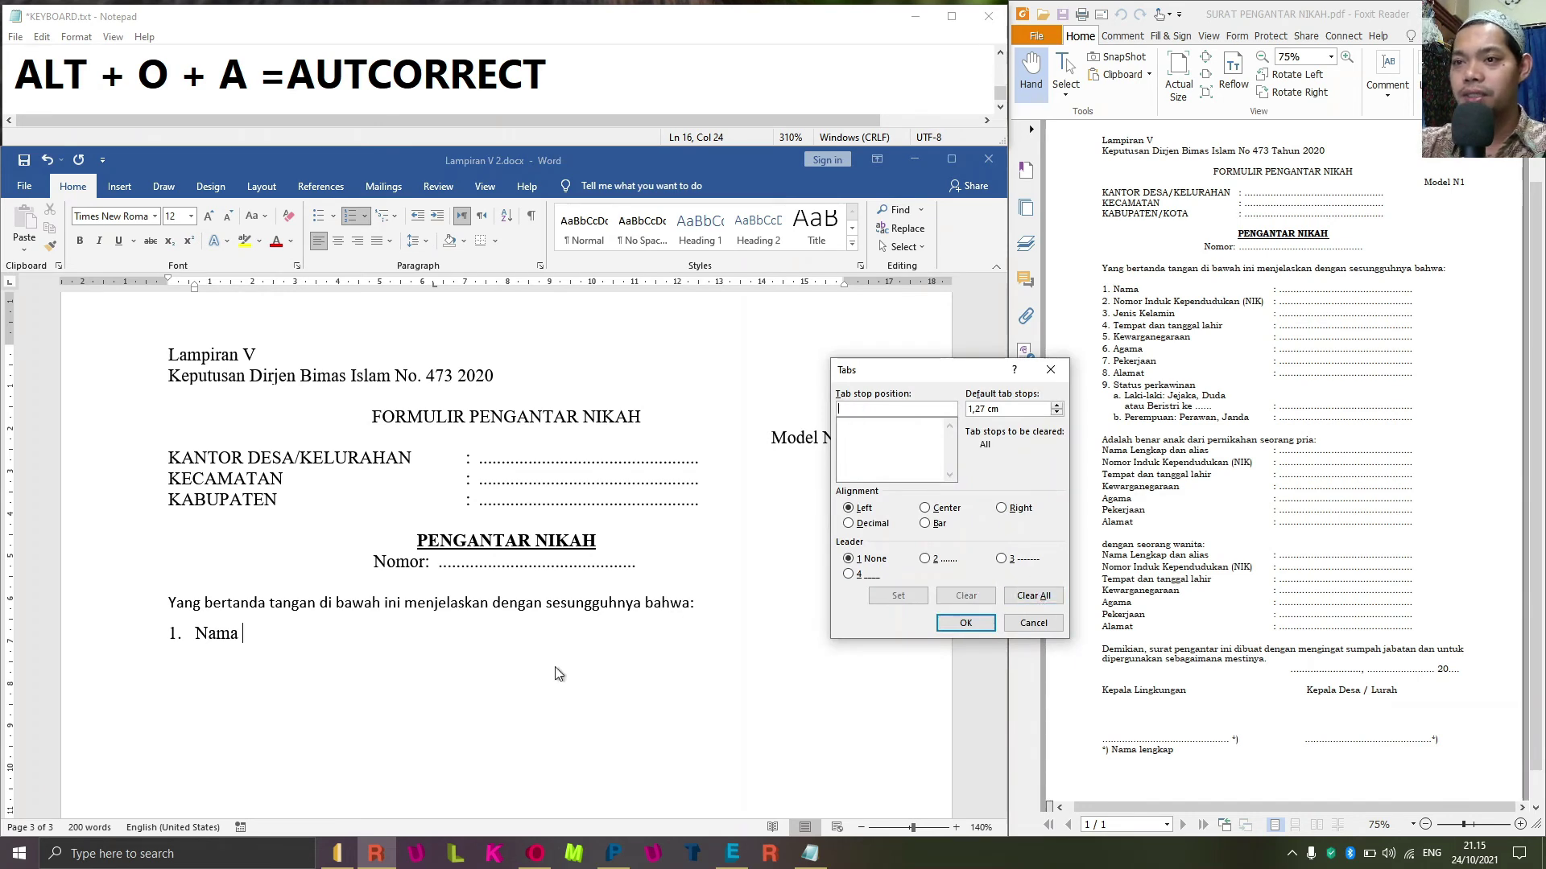
{"action": "left_click", "coordinate": [865, 407]}
{"action": "type", "text": "8"}
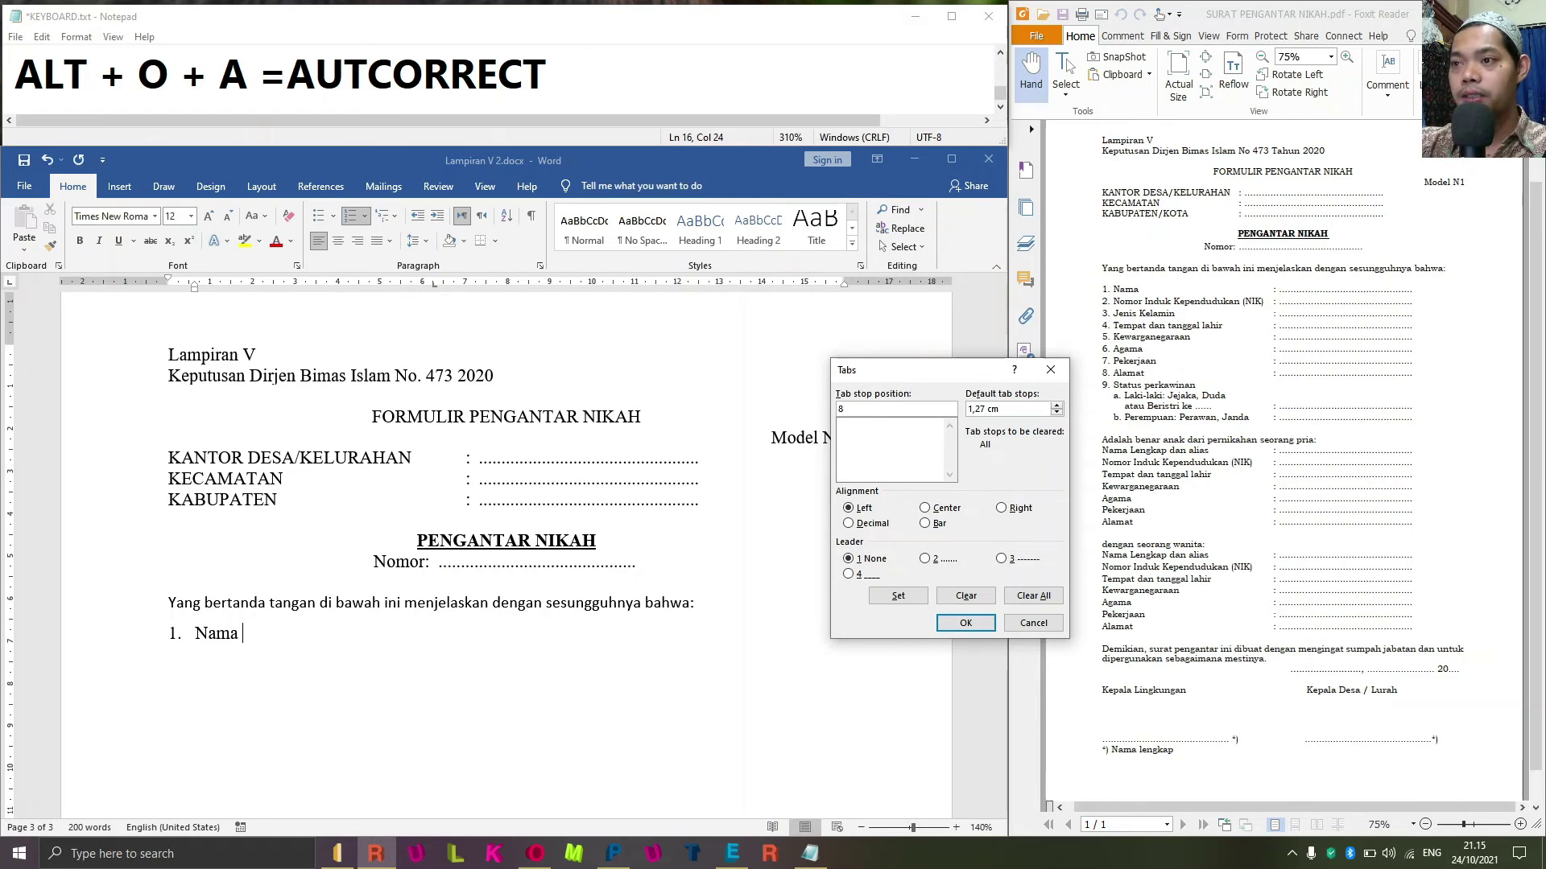
{"action": "left_click", "coordinate": [897, 596]}
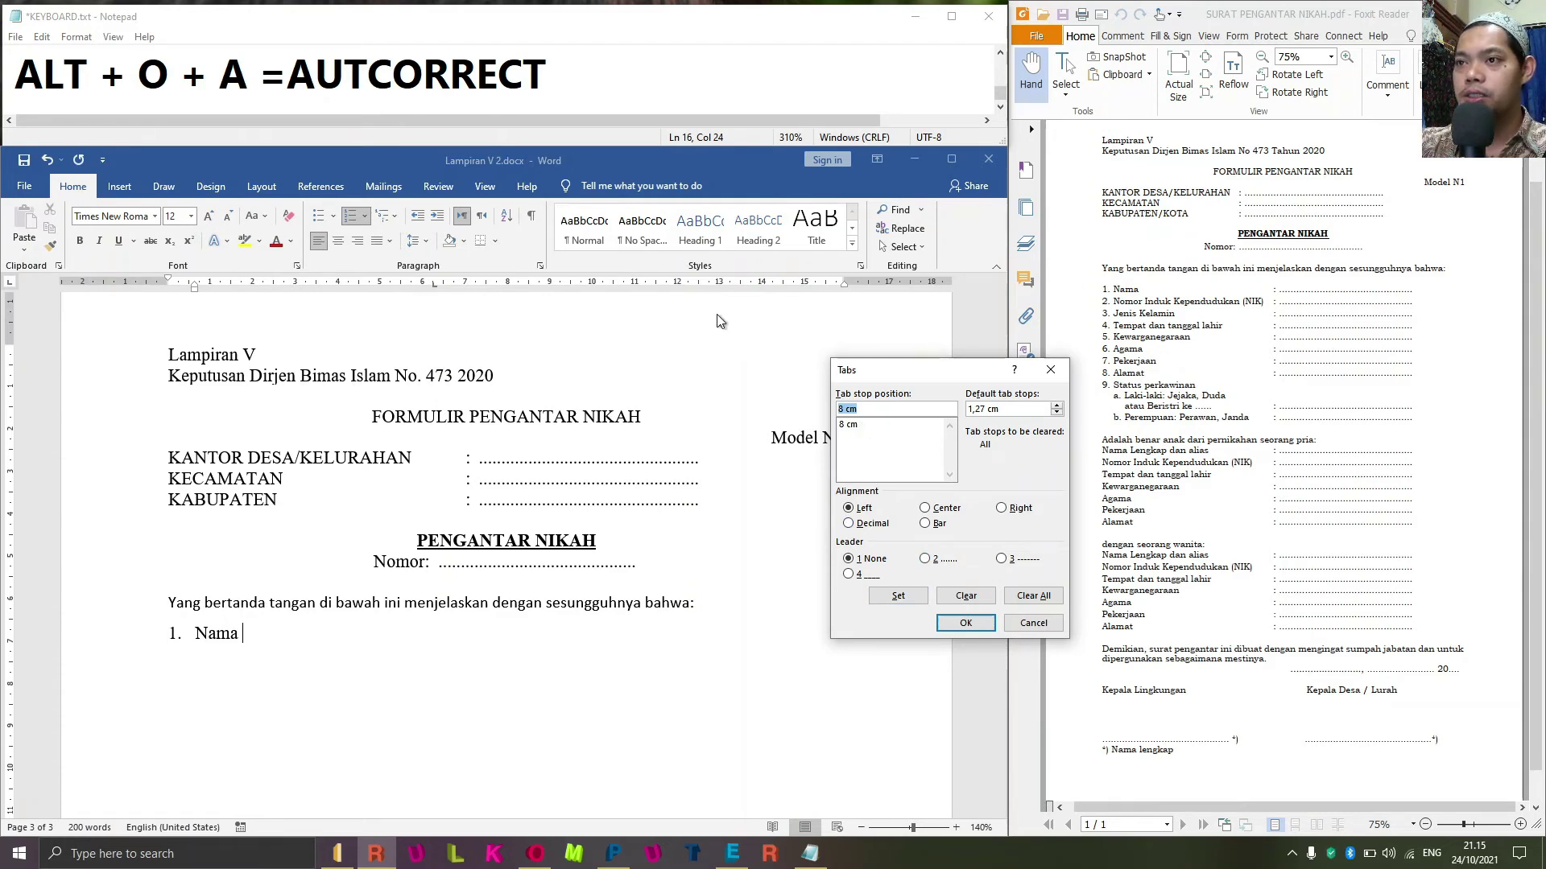
{"action": "type", "text": "14"}
{"action": "left_click", "coordinate": [926, 559]}
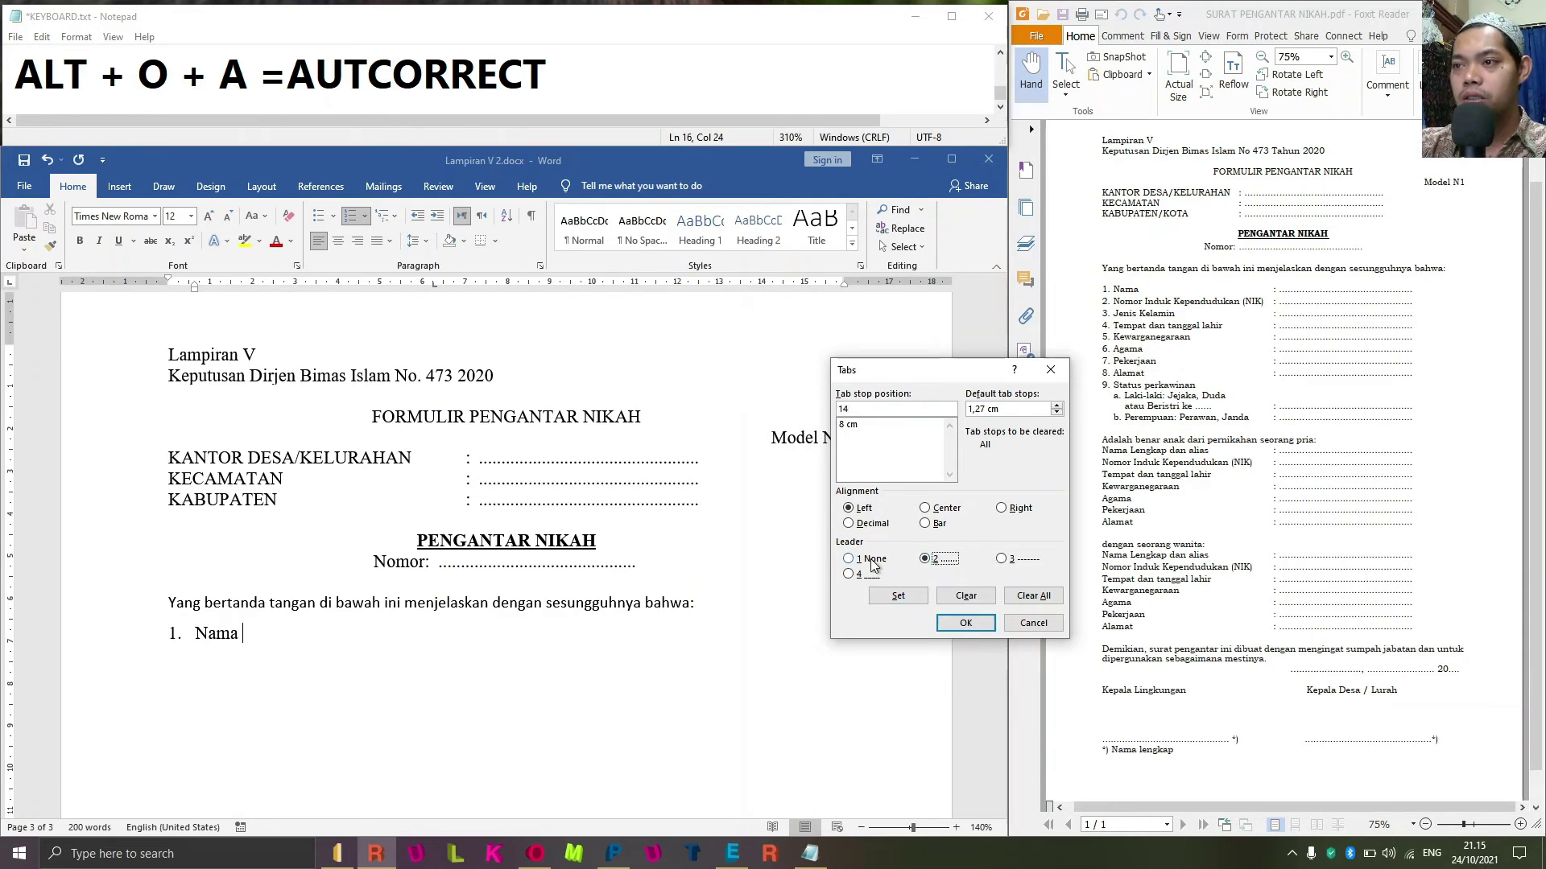
{"action": "left_click", "coordinate": [898, 595]}
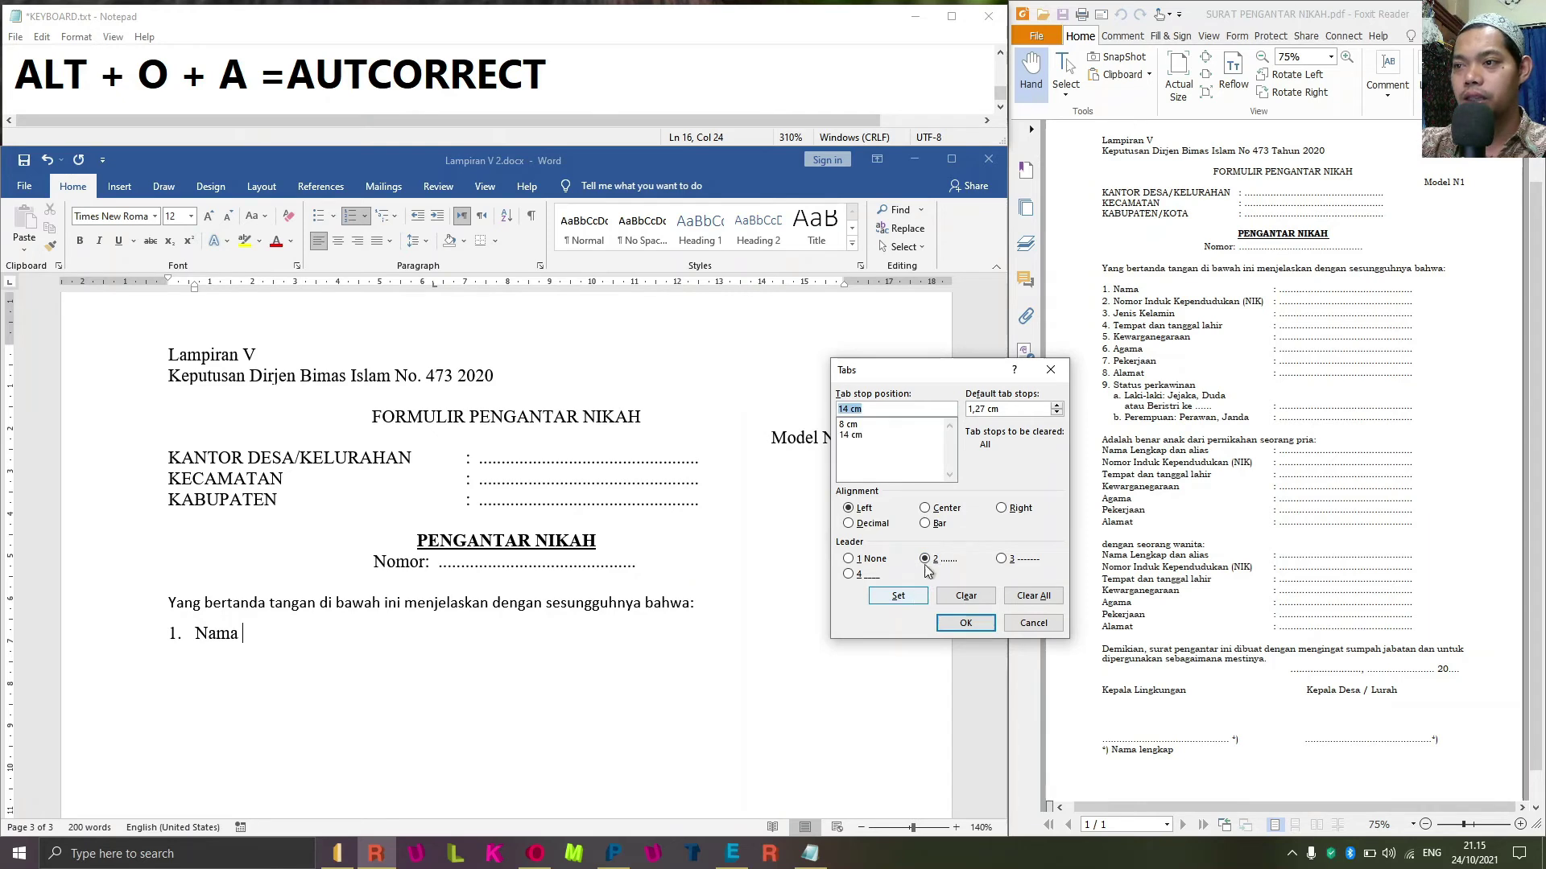
{"action": "left_click", "coordinate": [949, 623]}
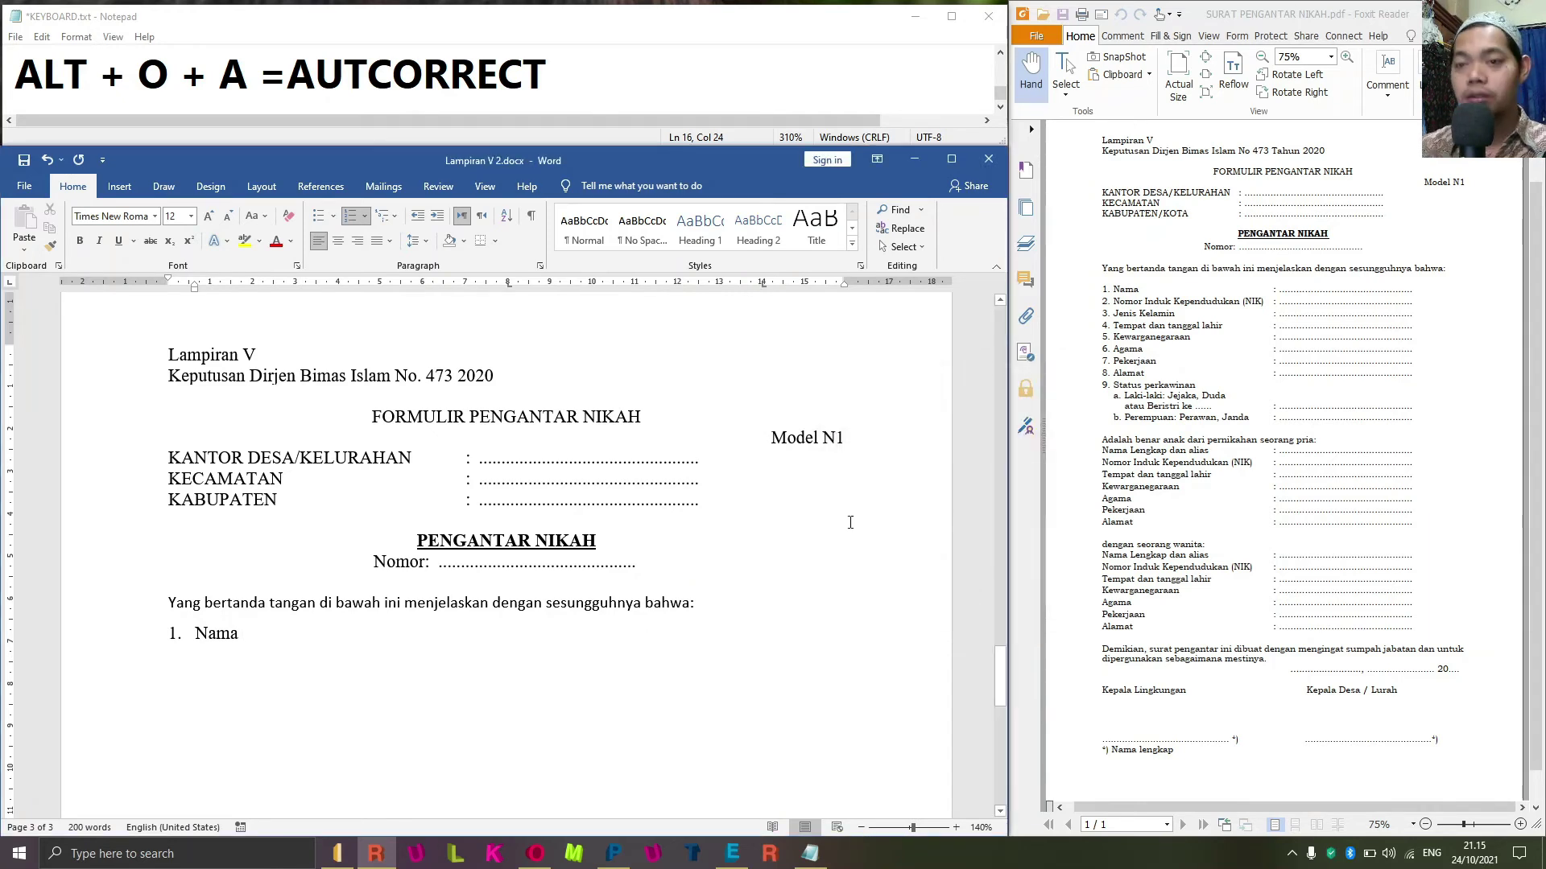
Finish item 1 'Nama' with a colon and dotted line, nudging the colon tab stop left.
{"action": "key", "text": "Tab"}
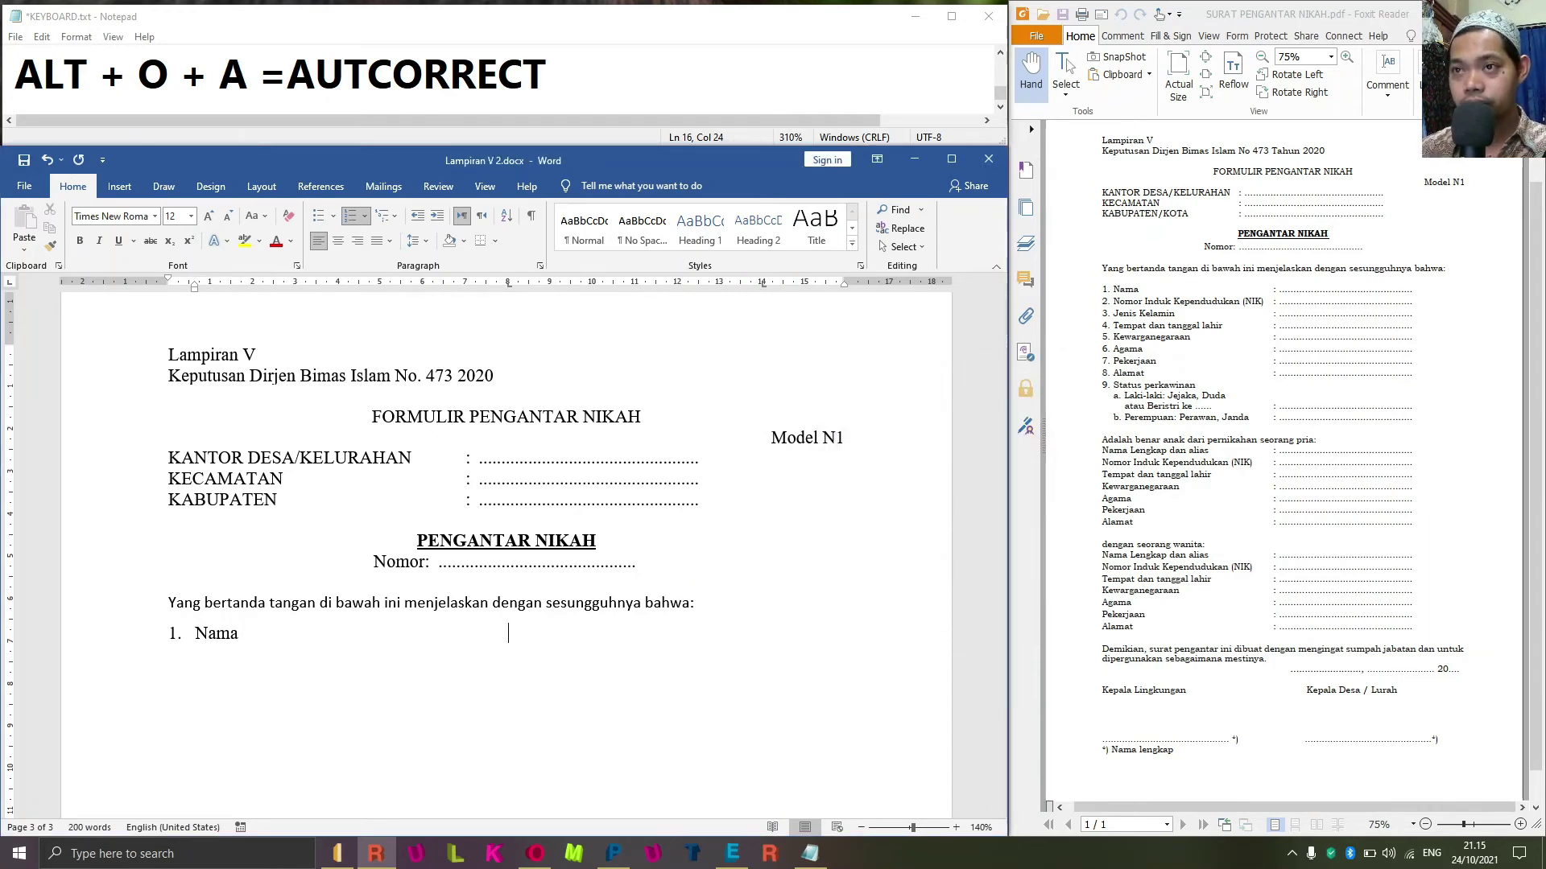
{"action": "type", "text": ":"}
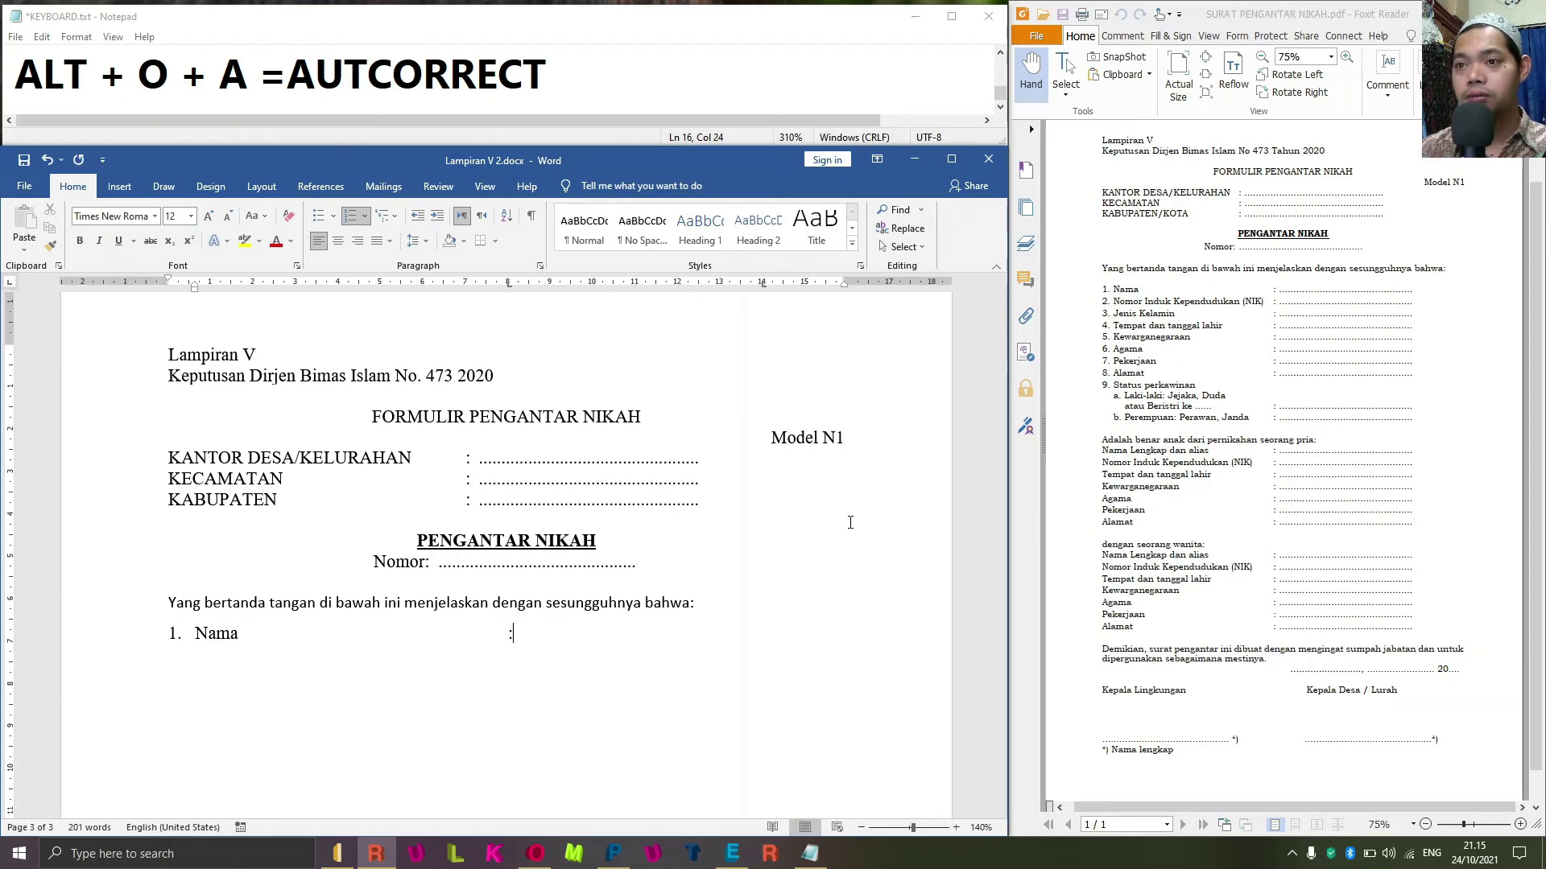
{"action": "key", "text": "Tab"}
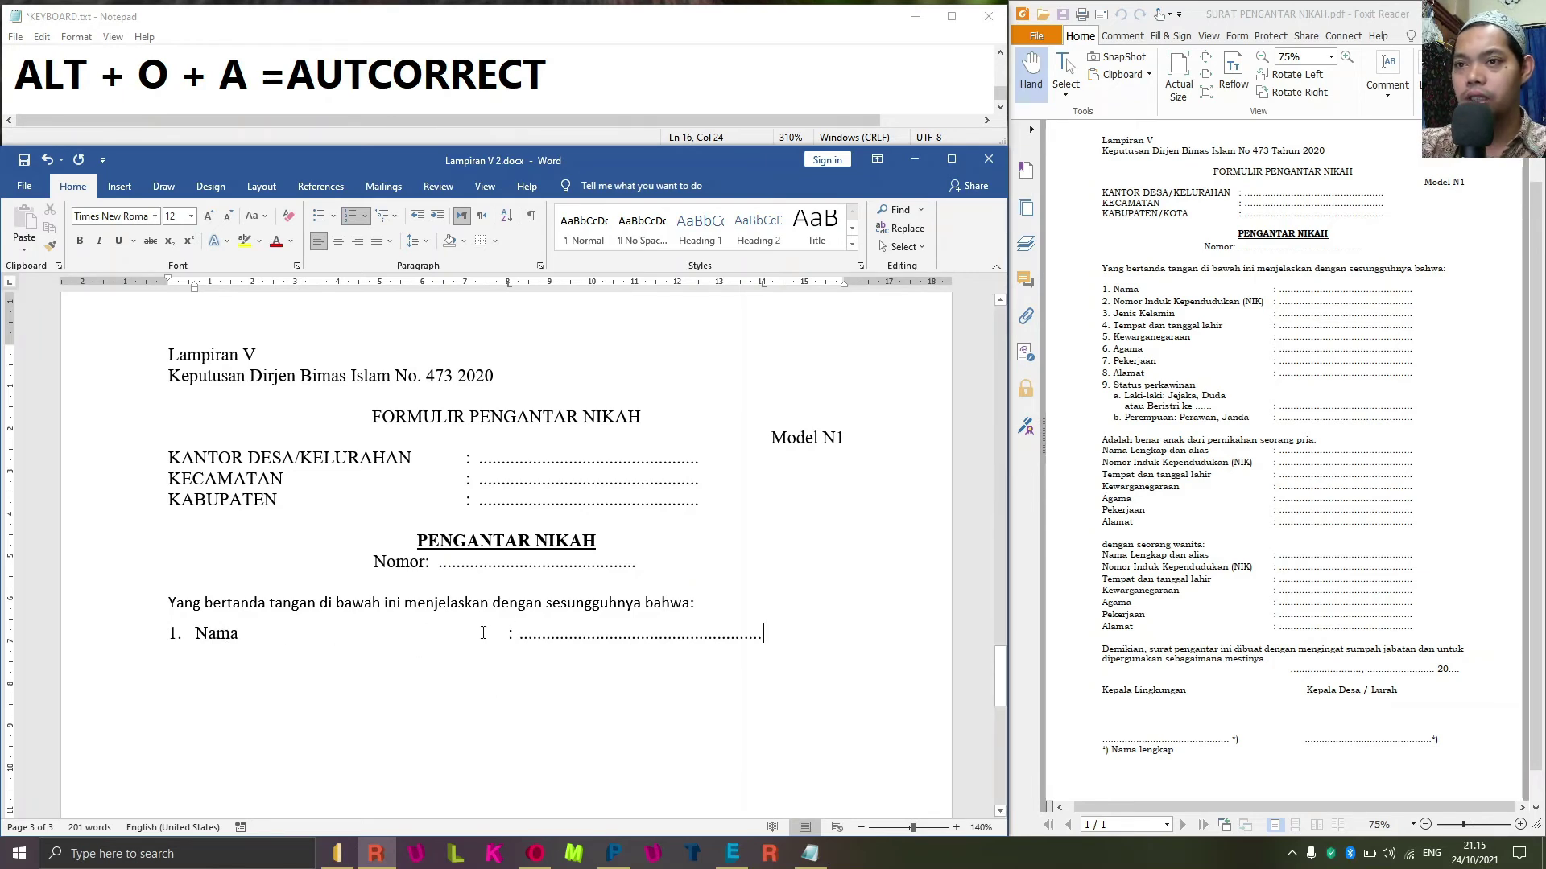
{"action": "mouse_move", "coordinate": [508, 283]}
{"action": "left_mouse_down"}
{"action": "mouse_move", "coordinate": [454, 285]}
{"action": "mouse_move", "coordinate": [508, 289]}
{"action": "left_mouse_up"}
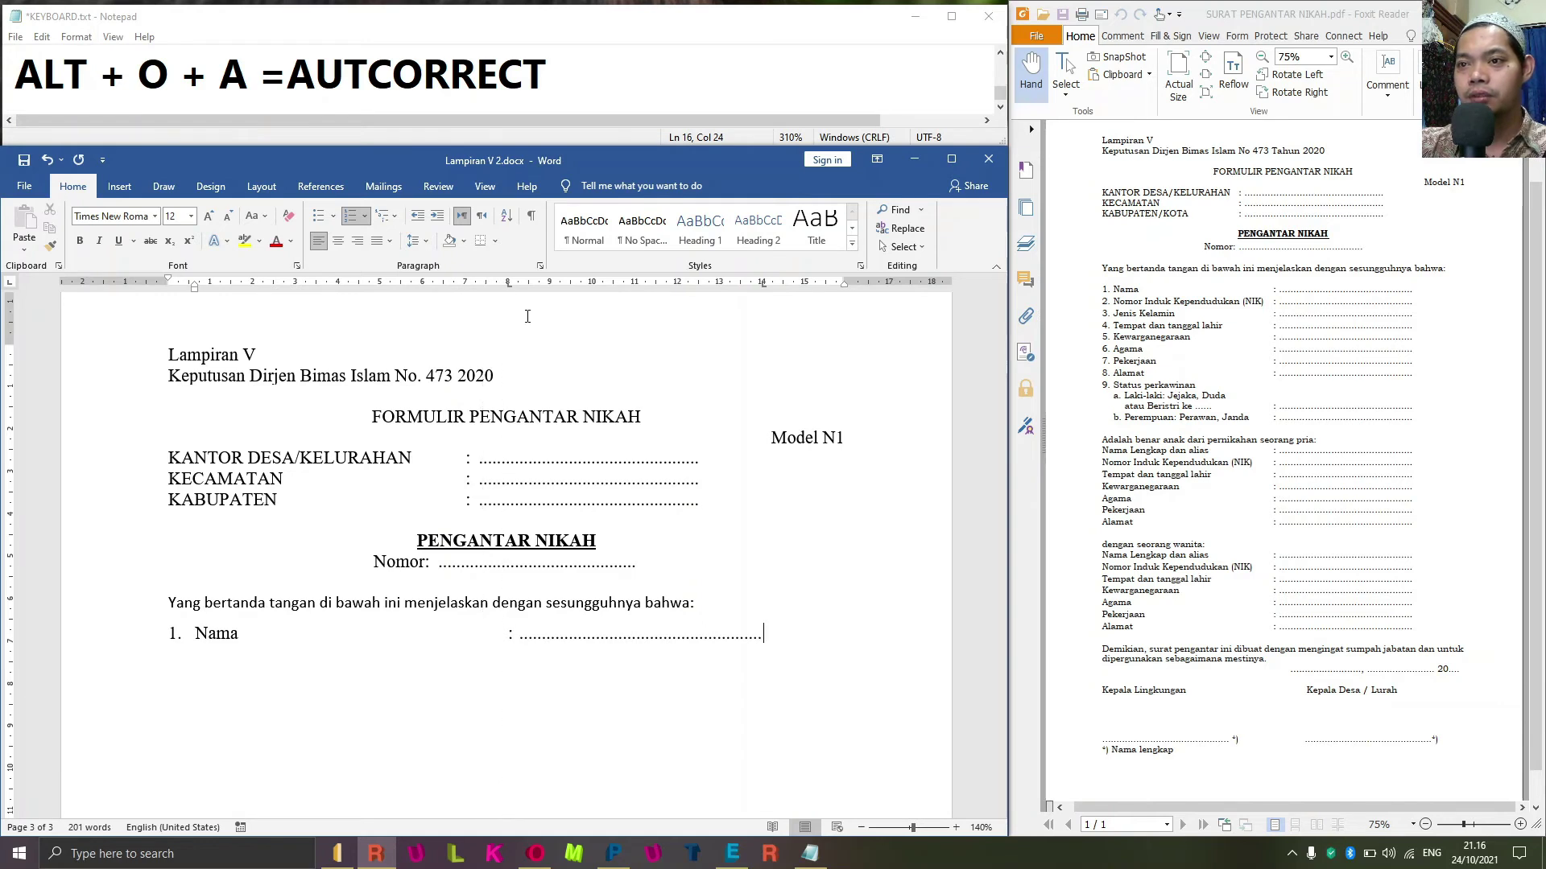
{"action": "key", "text": "Return"}
Add item 2 'Nomor Induk Kependudukan (NIK)' with its colon and dotted line.
{"action": "type", "text": "N"}
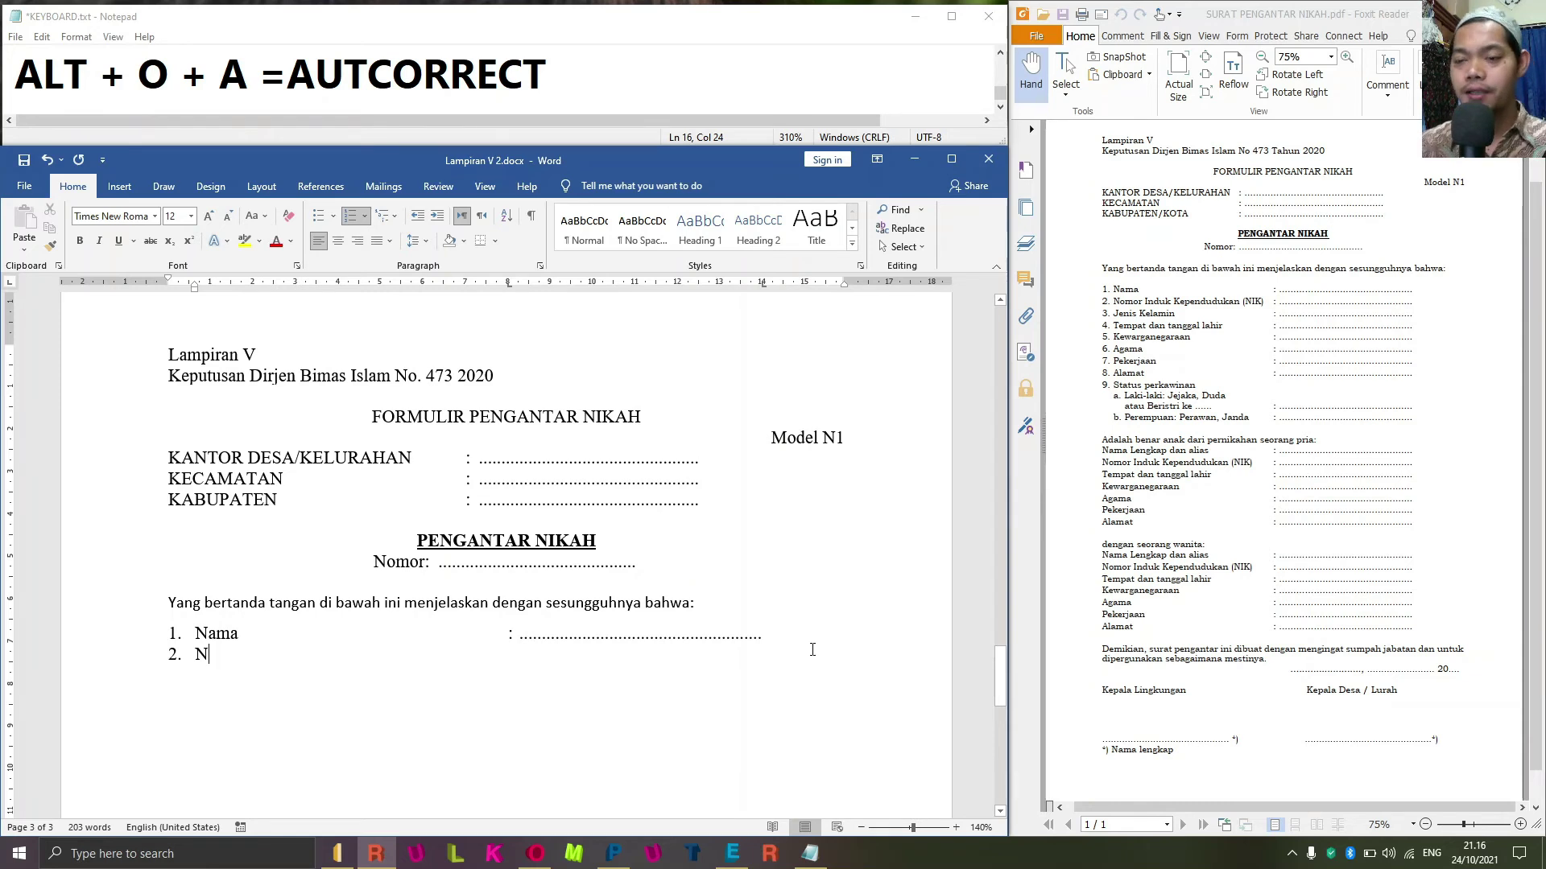
{"action": "type", "text": "omor"}
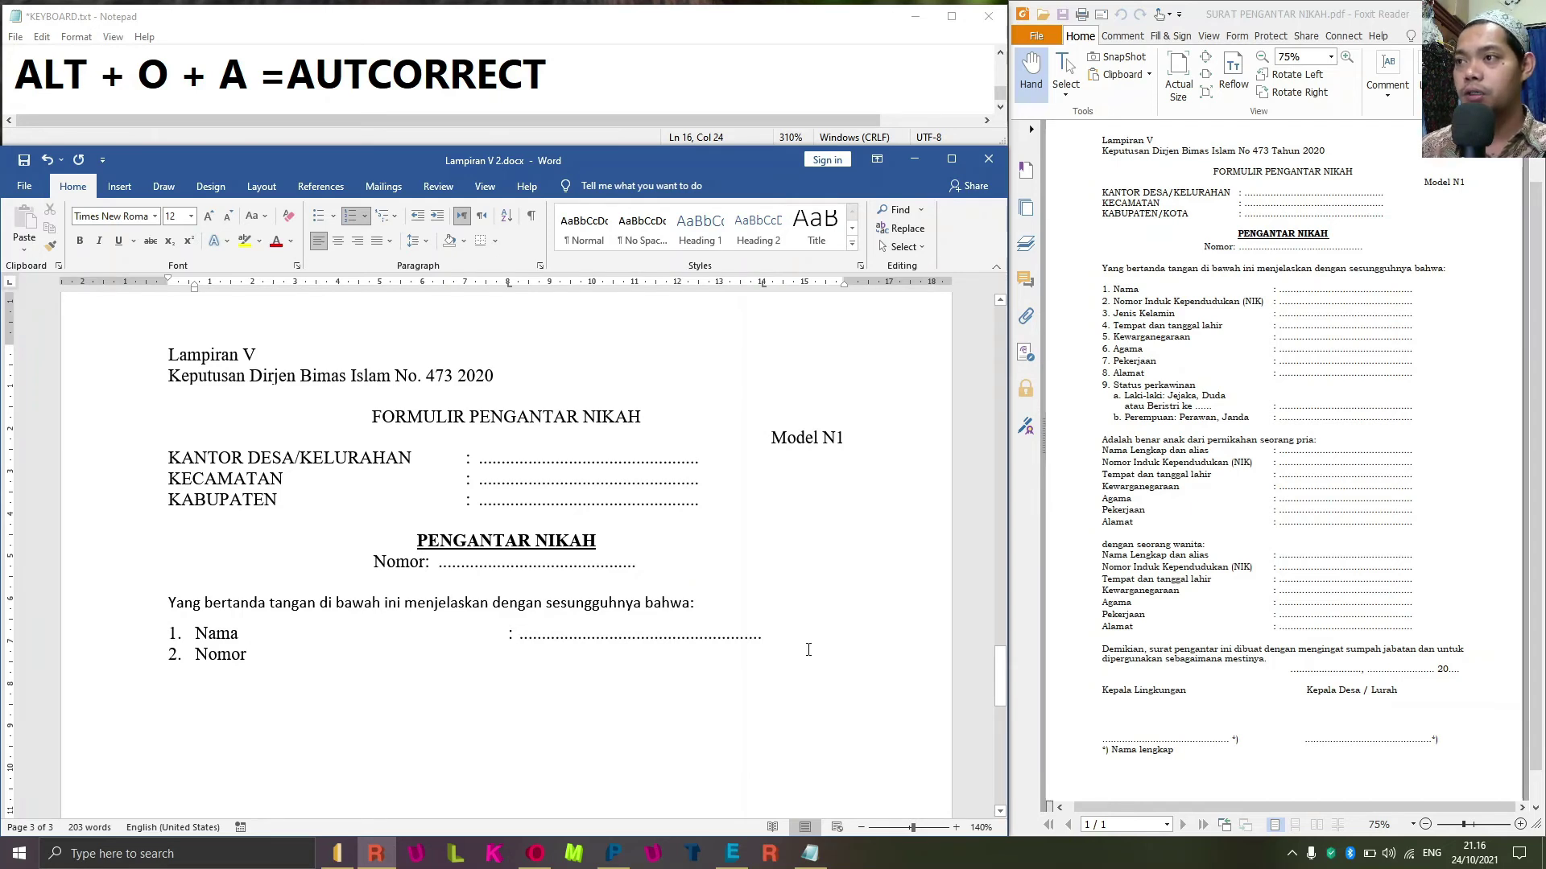
{"action": "type", "text": "Induk Kepen"}
{"action": "key", "text": "BackSpace"}
{"action": "key", "text": "BackSpace"}
{"action": "type", "text": "pendudukan ("}
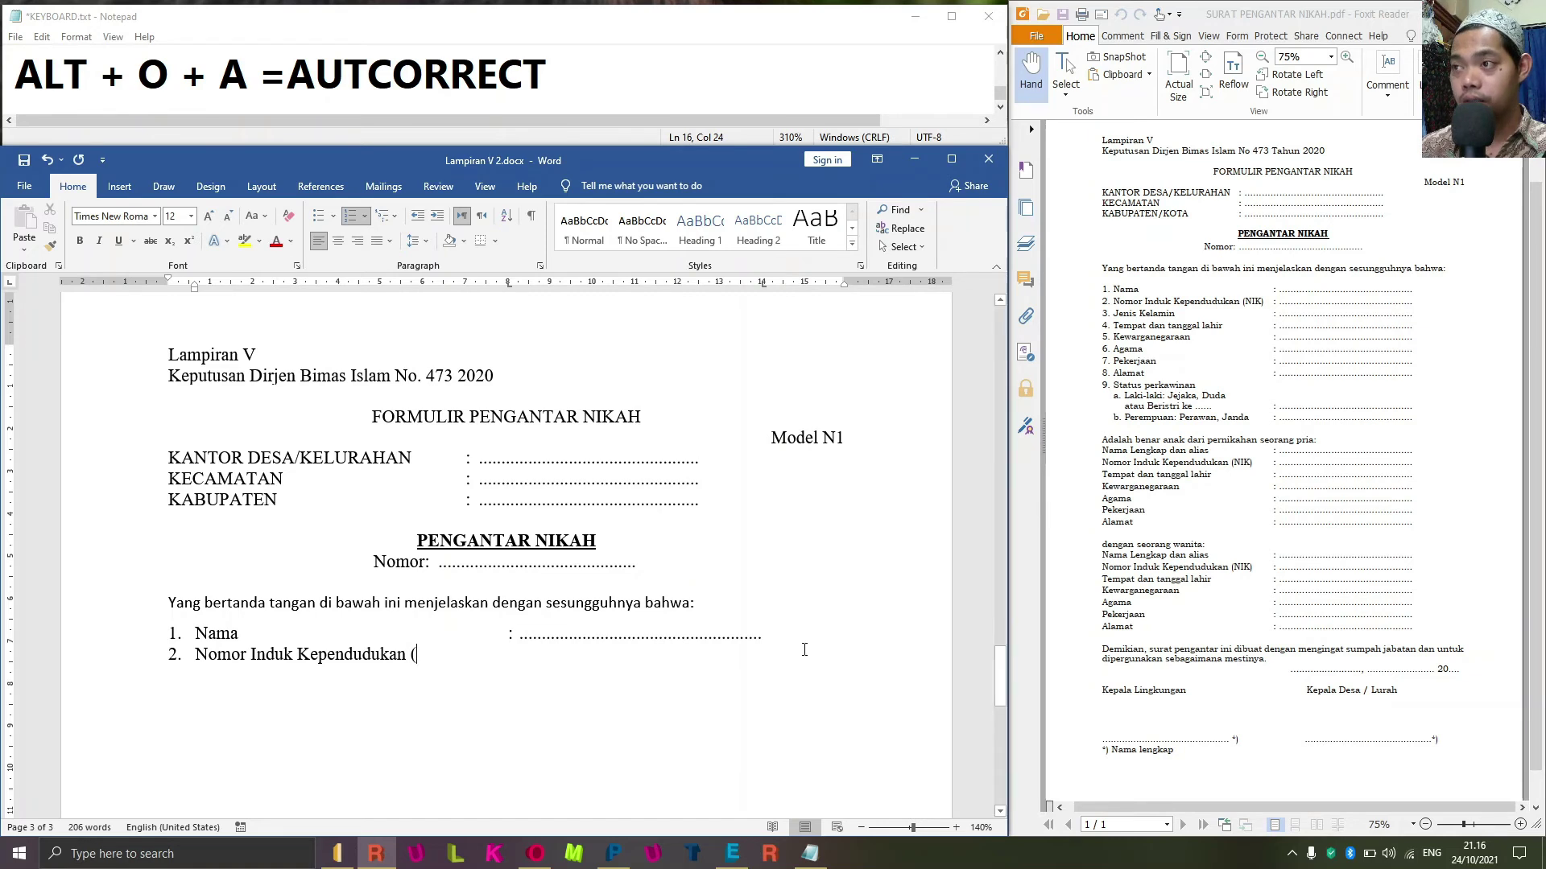
{"action": "type", "text": "NIK"}
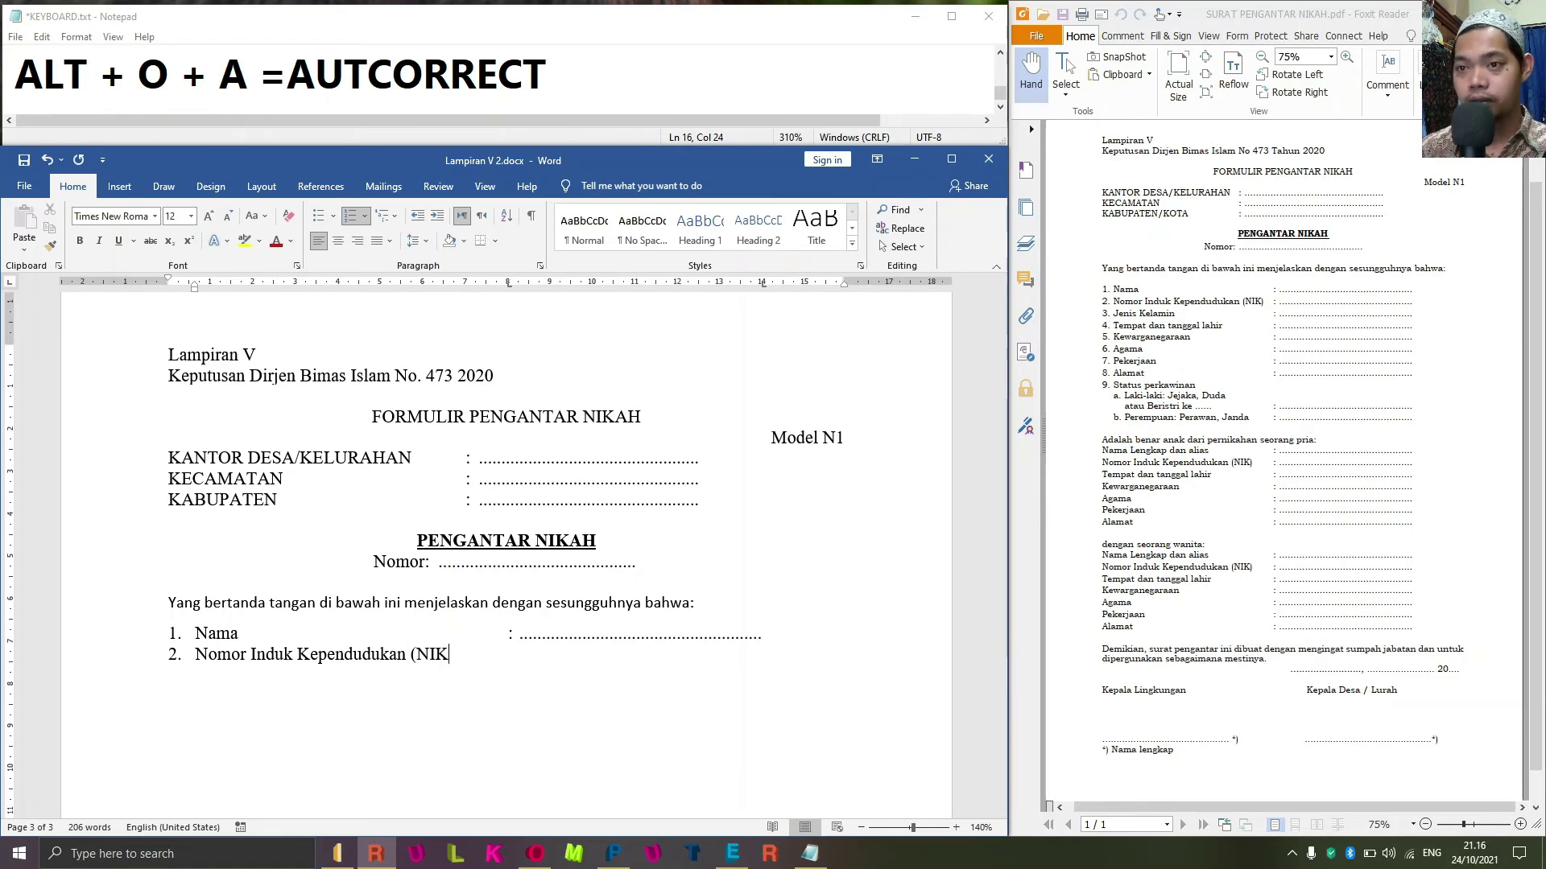
{"action": "type", "text": ")"}
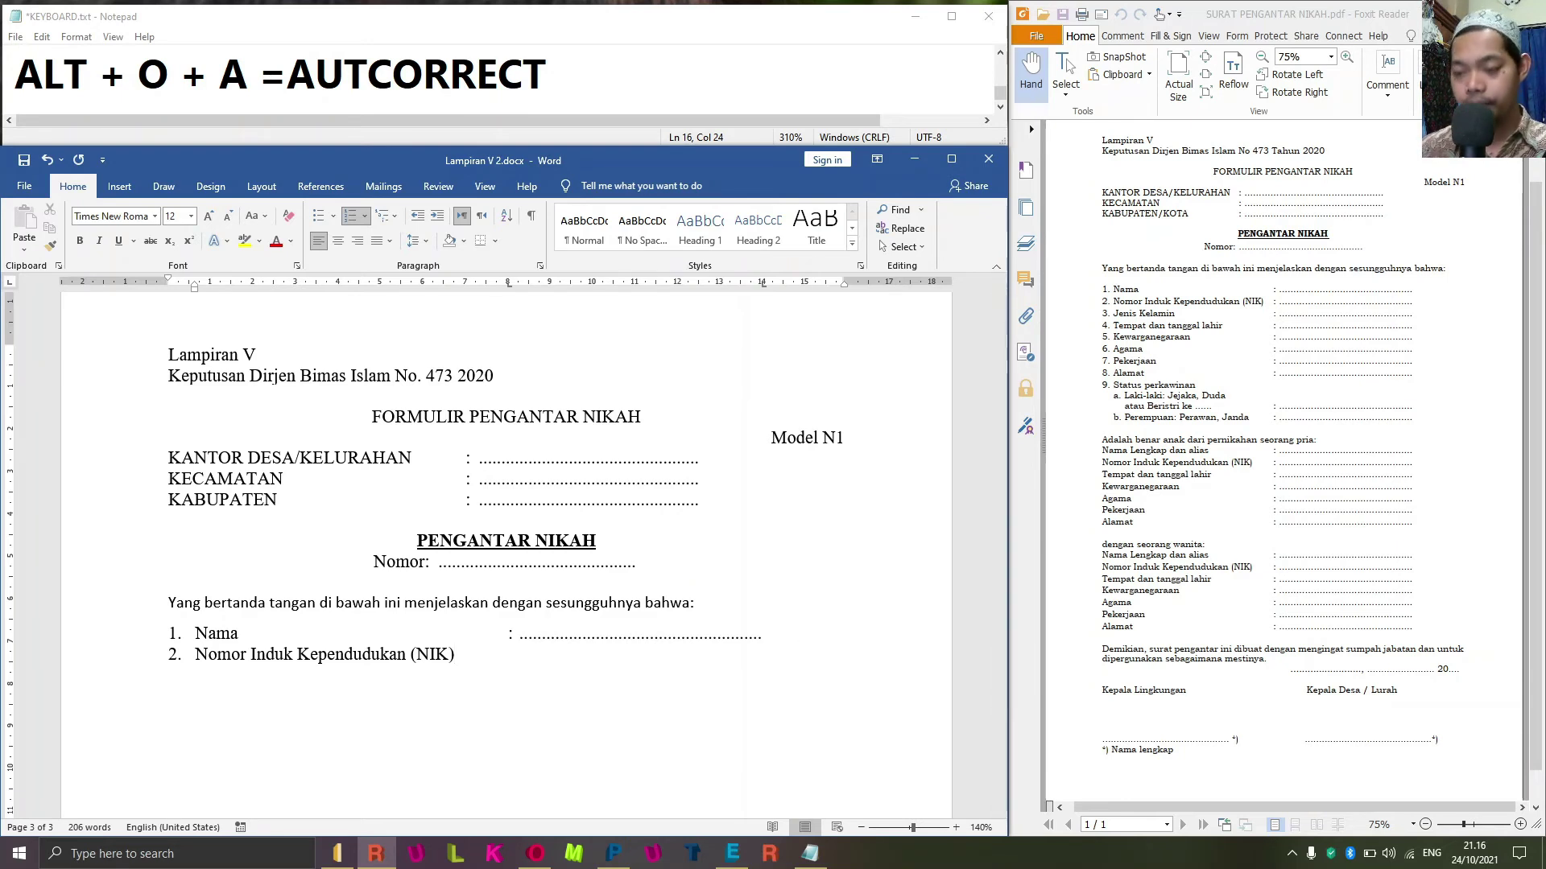
{"action": "key", "text": "Tab"}
{"action": "type", "text": ":"}
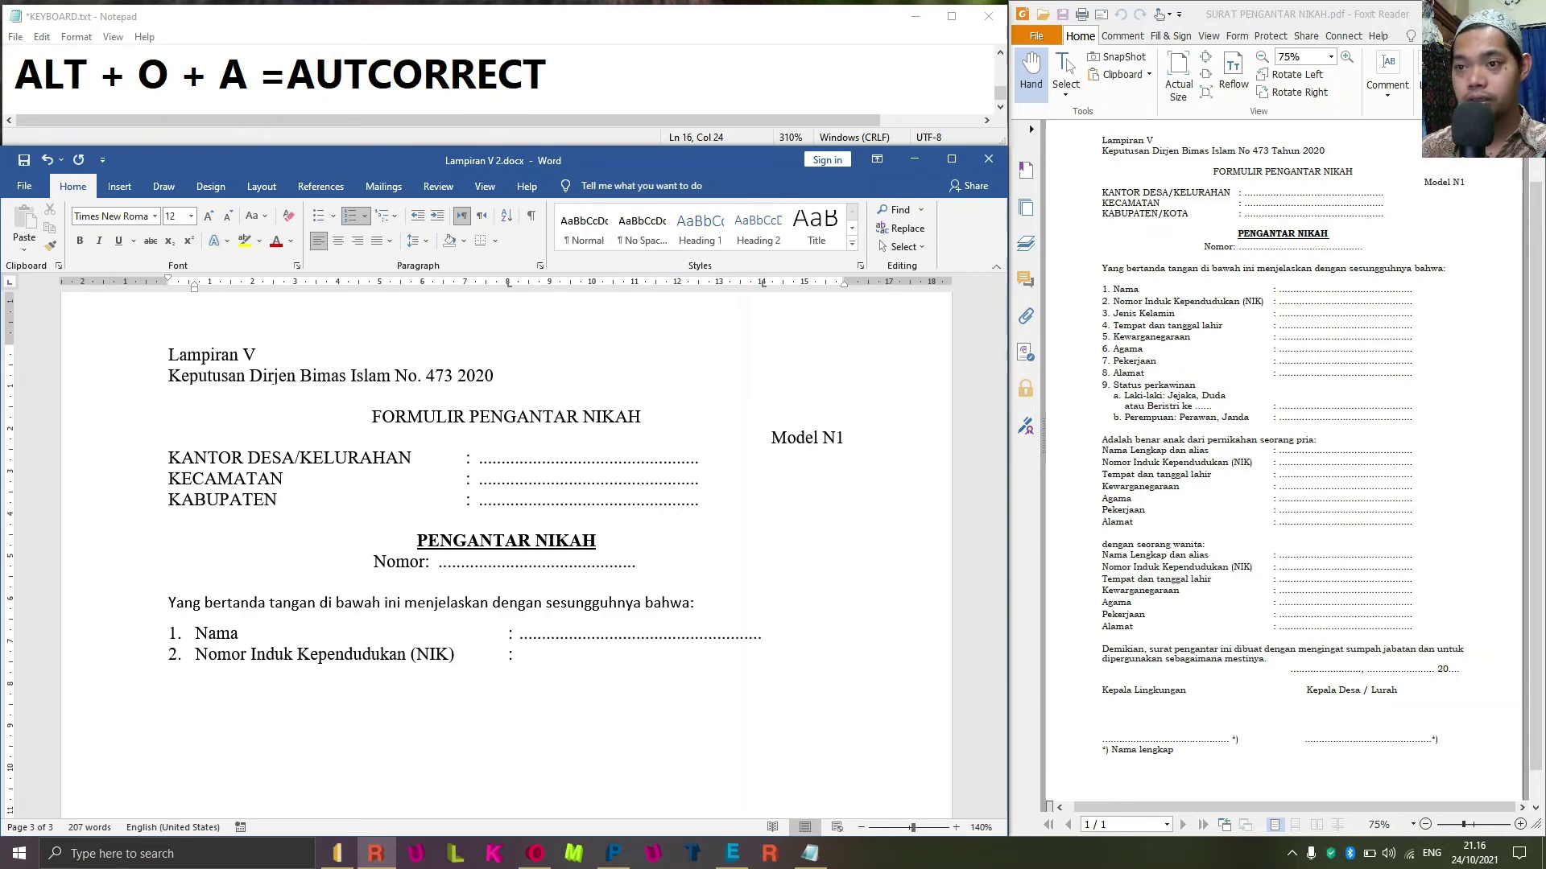
{"action": "type", "text": "......................................................"}
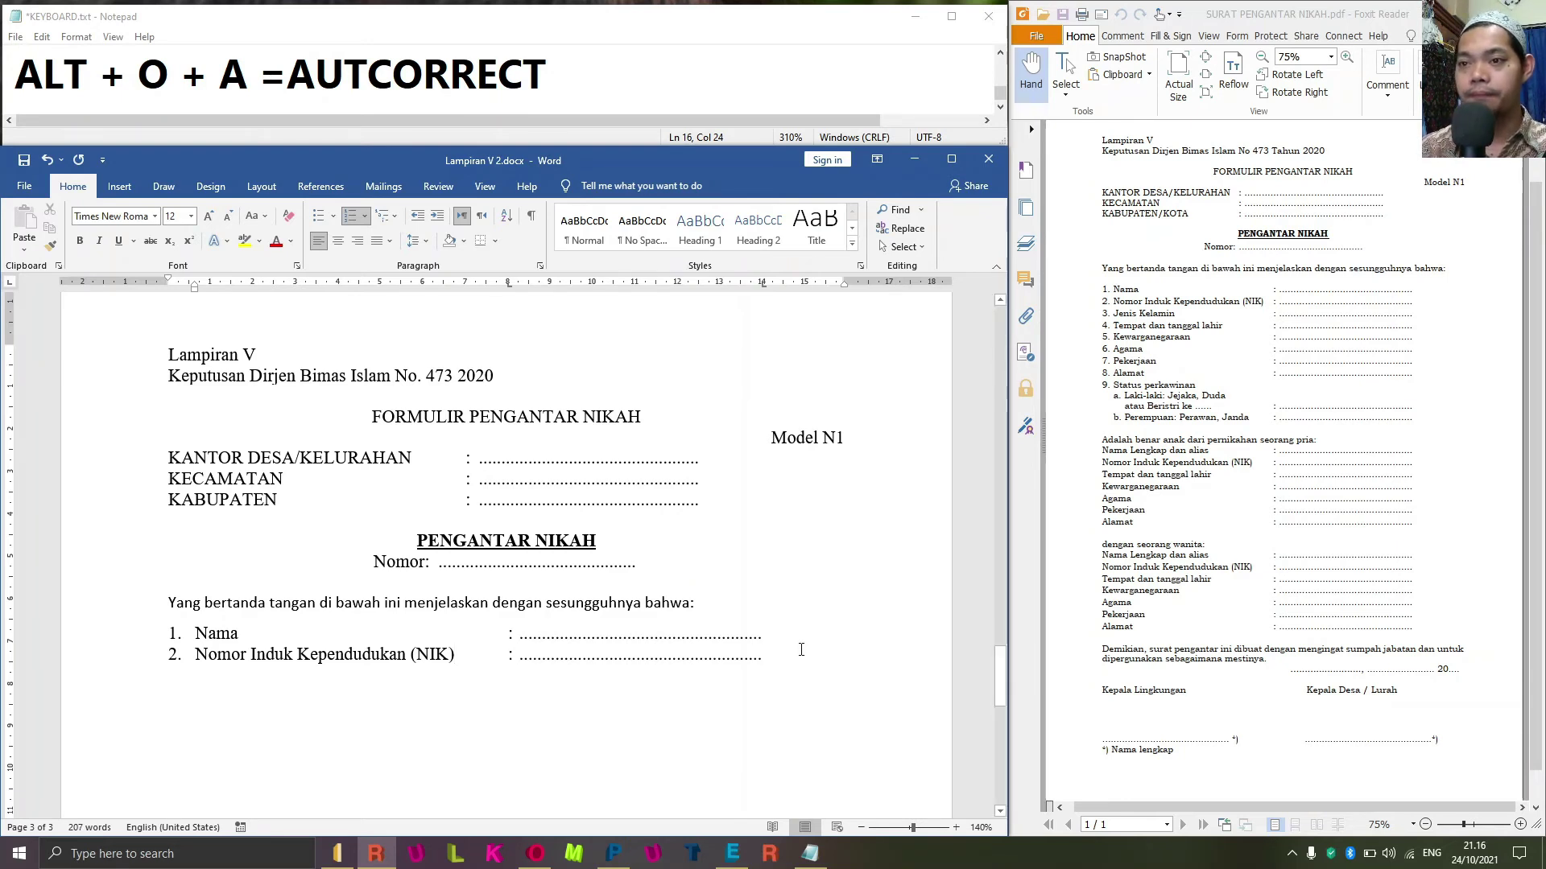
{"action": "key", "text": "Return"}
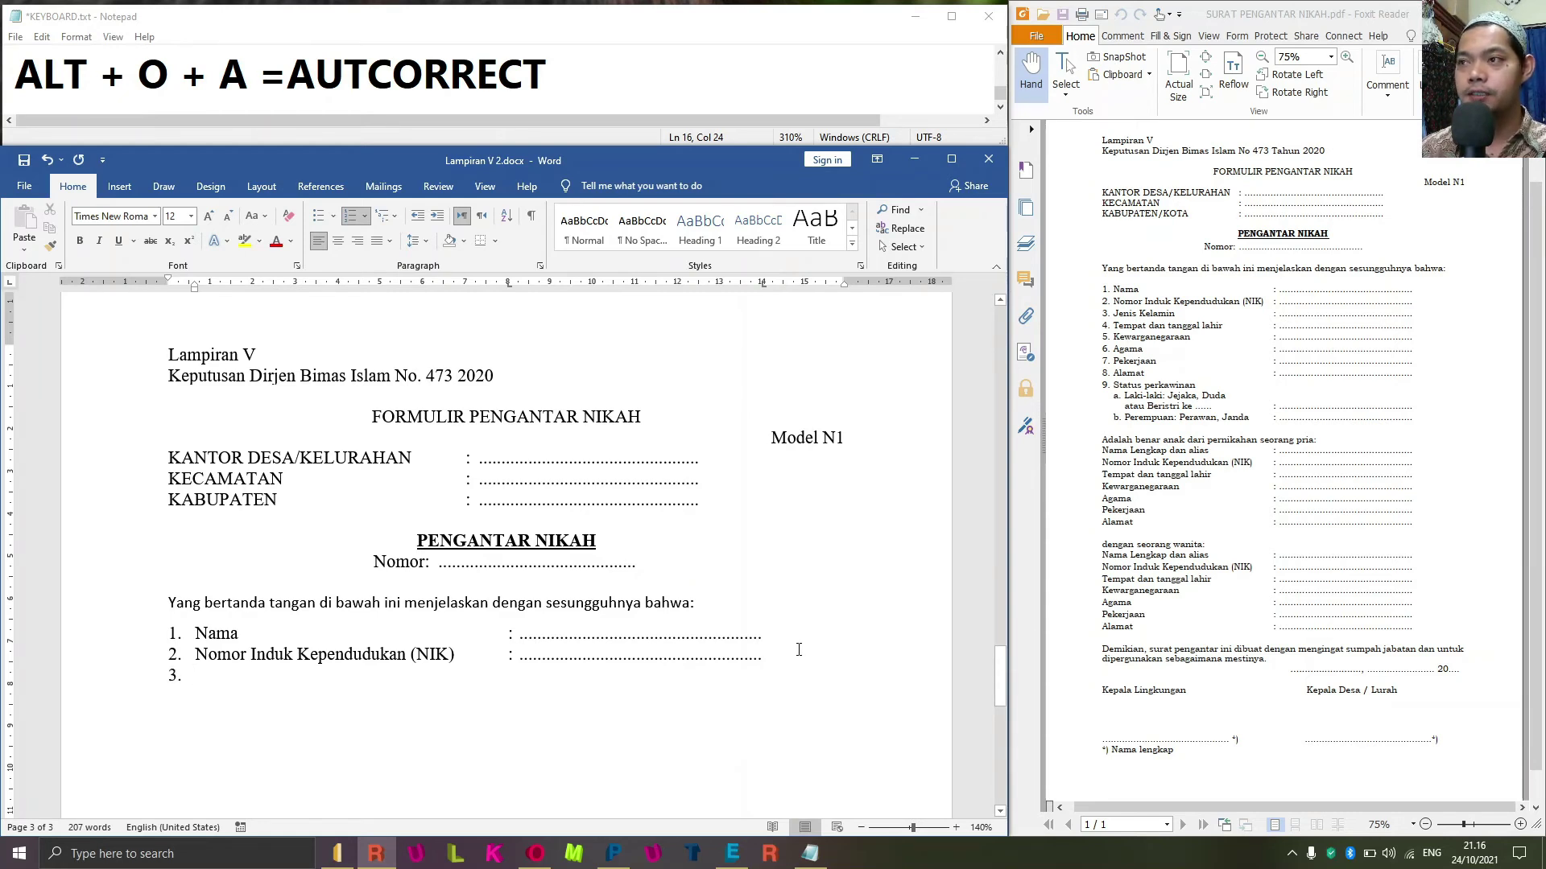
Add items 3 'Jenis Kelamin' and 4 'Tempat dan tanggal lahir' with dotted lines.
{"action": "type", "text": "Jenis"}
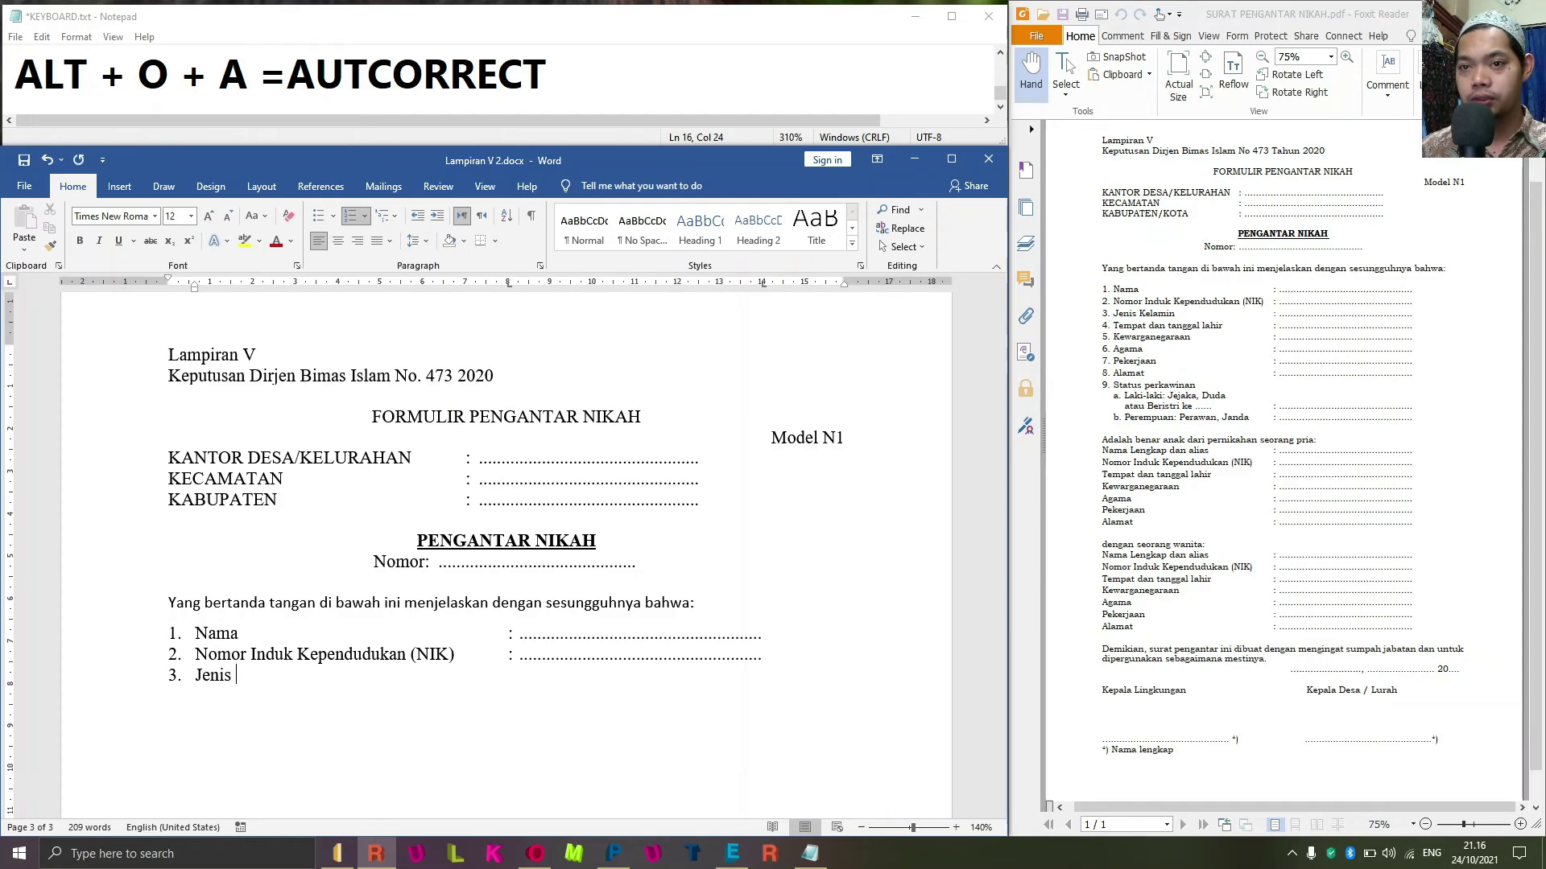
{"action": "type", "text": " Kelamin"}
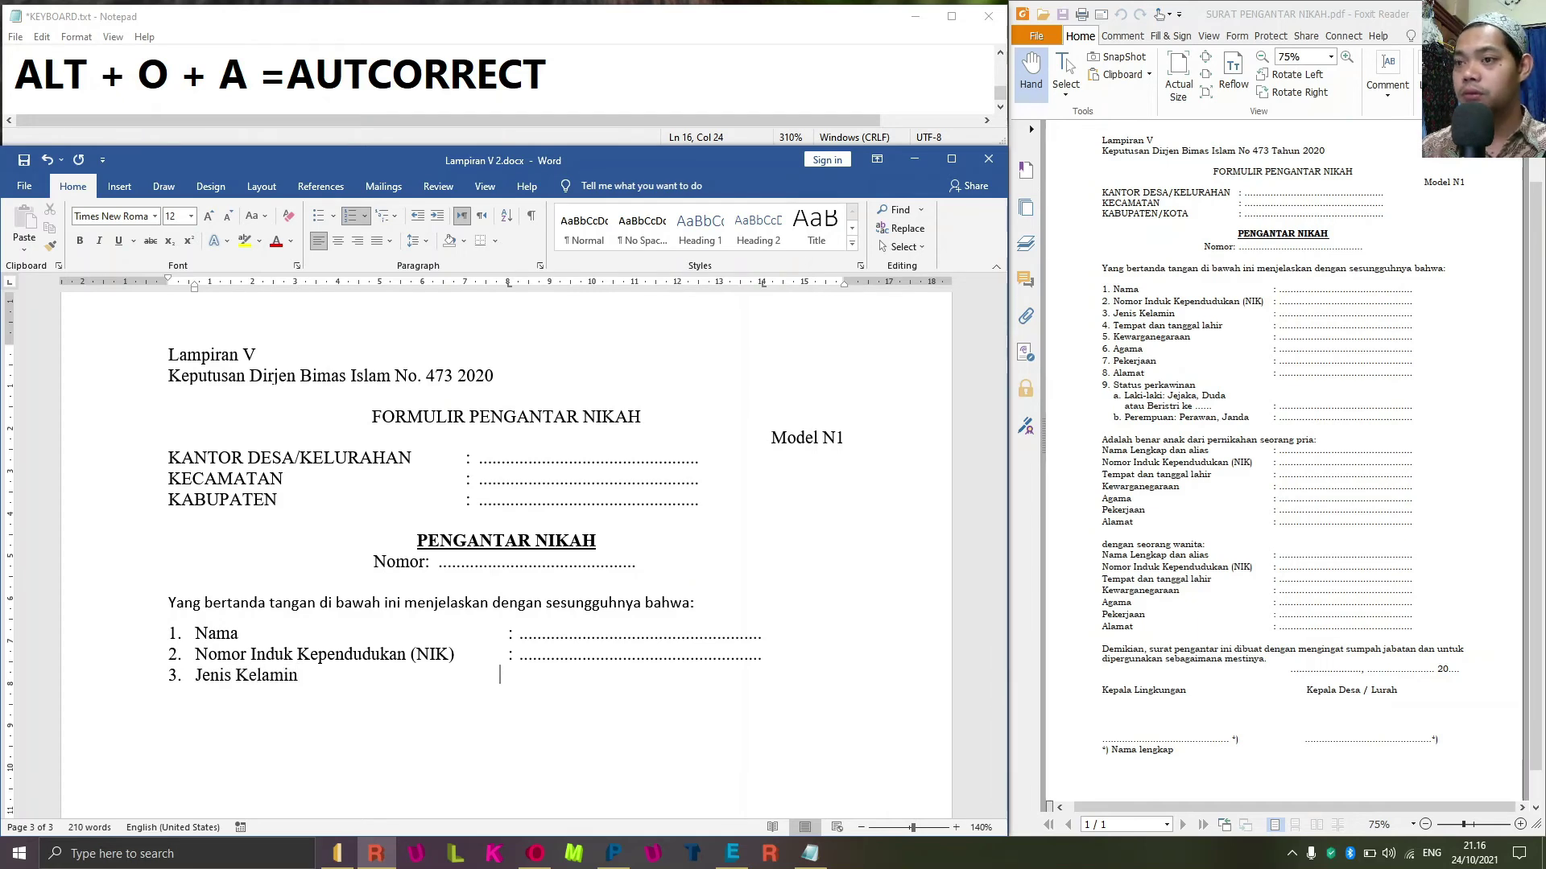
{"action": "key", "text": "Tab"}
{"action": "key", "text": "ctrl+v"}
{"action": "key", "text": "Return"}
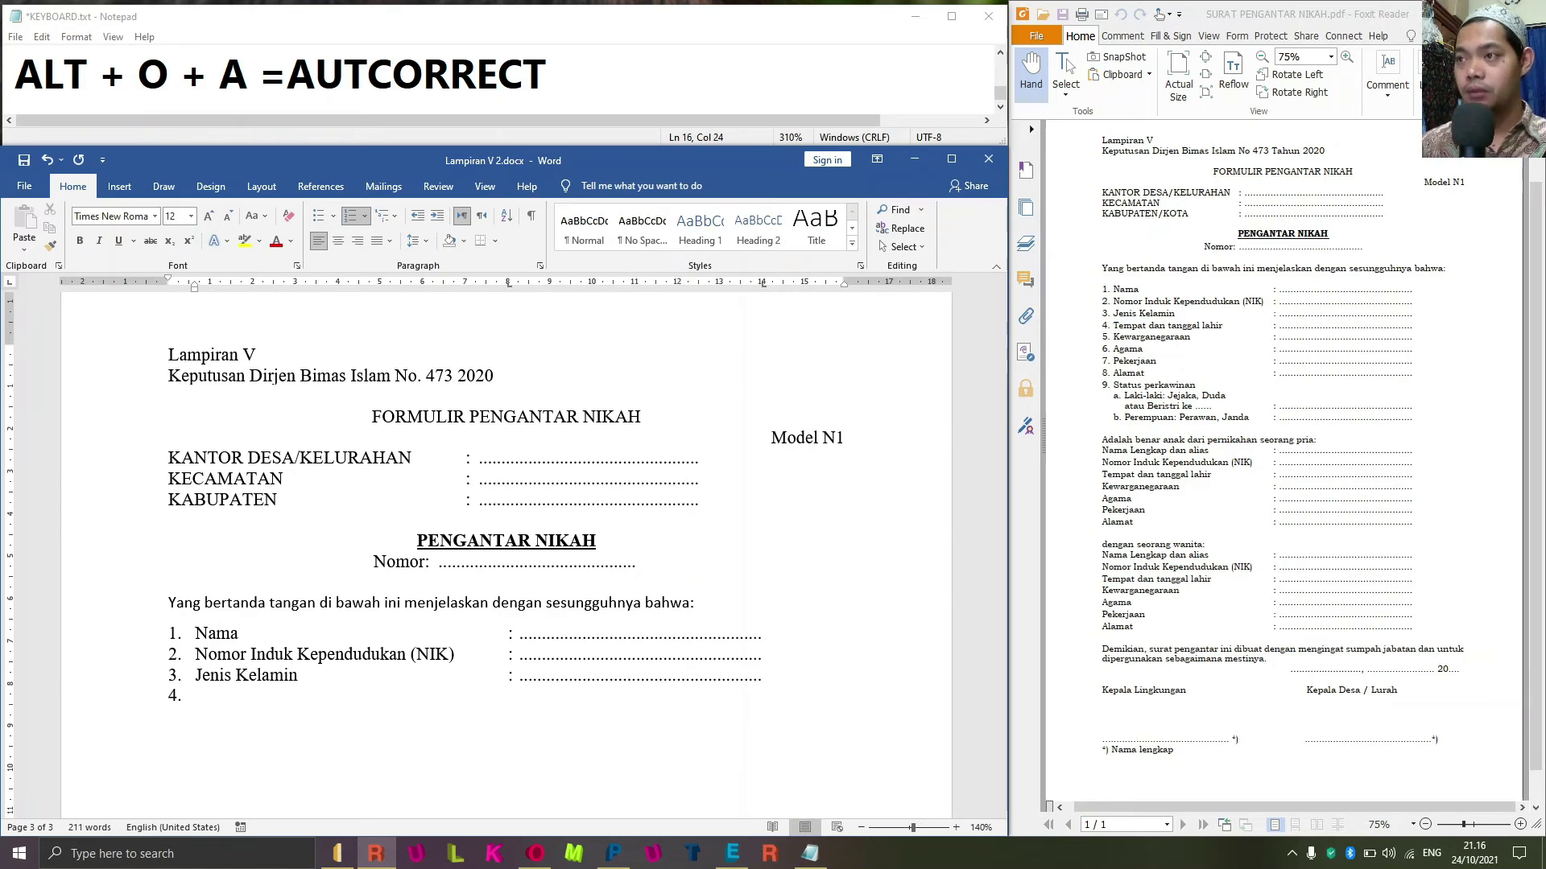
{"action": "type", "text": "Tempat dan tanggal lahir"}
{"action": "key", "text": "Tab"}
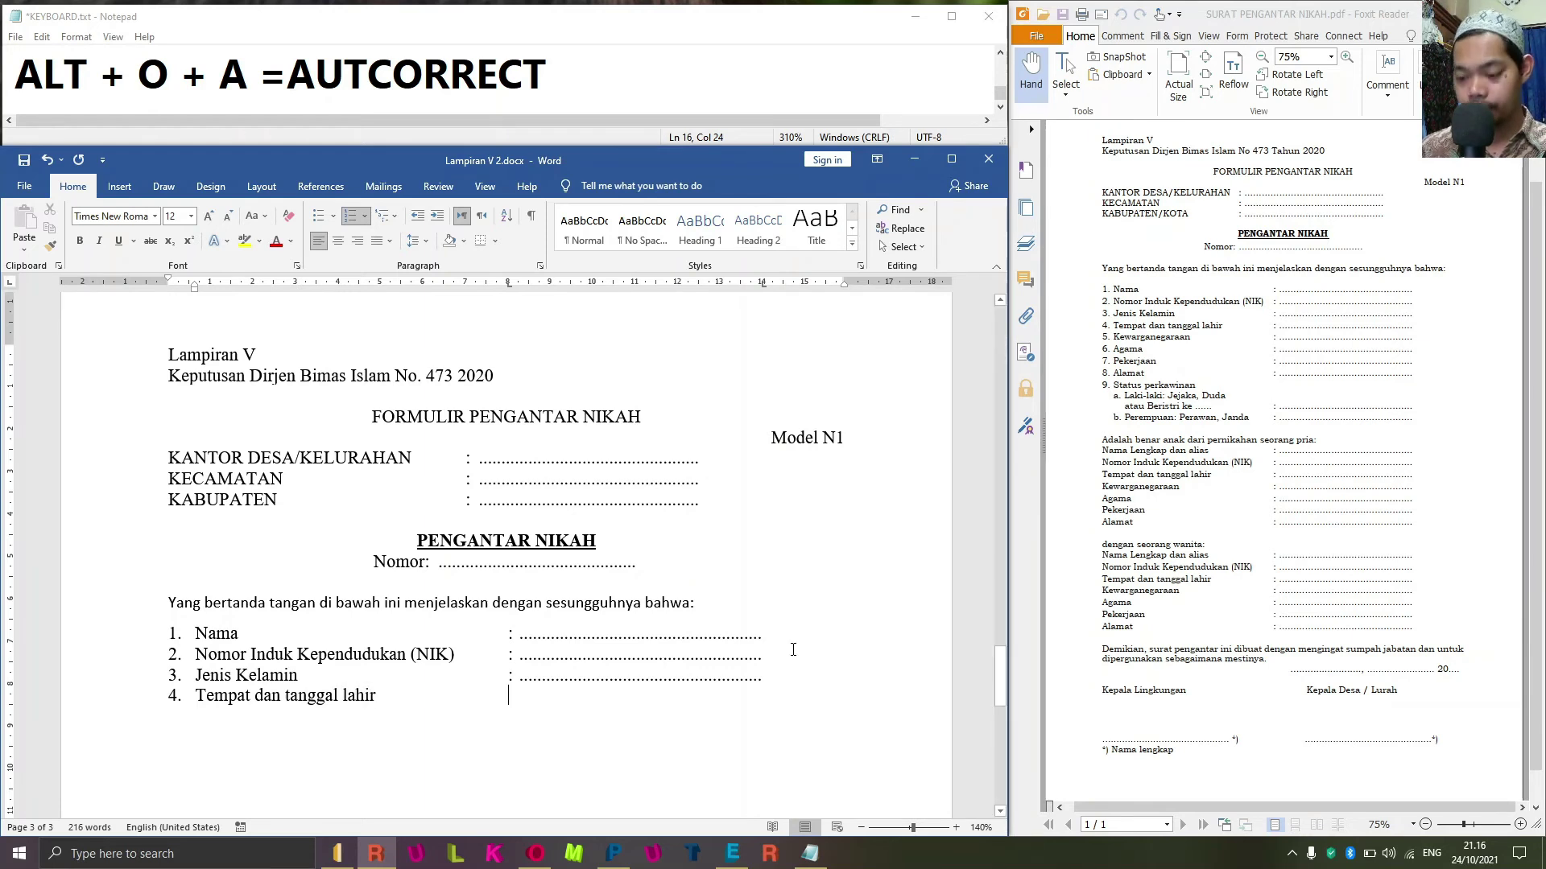
{"action": "type", "text": ":"}
{"action": "key", "text": "Tab"}
{"action": "key", "text": "Return"}
Start item 5 'Kewarganegaraan' followed by its colon.
{"action": "key", "text": "BackSpace"}
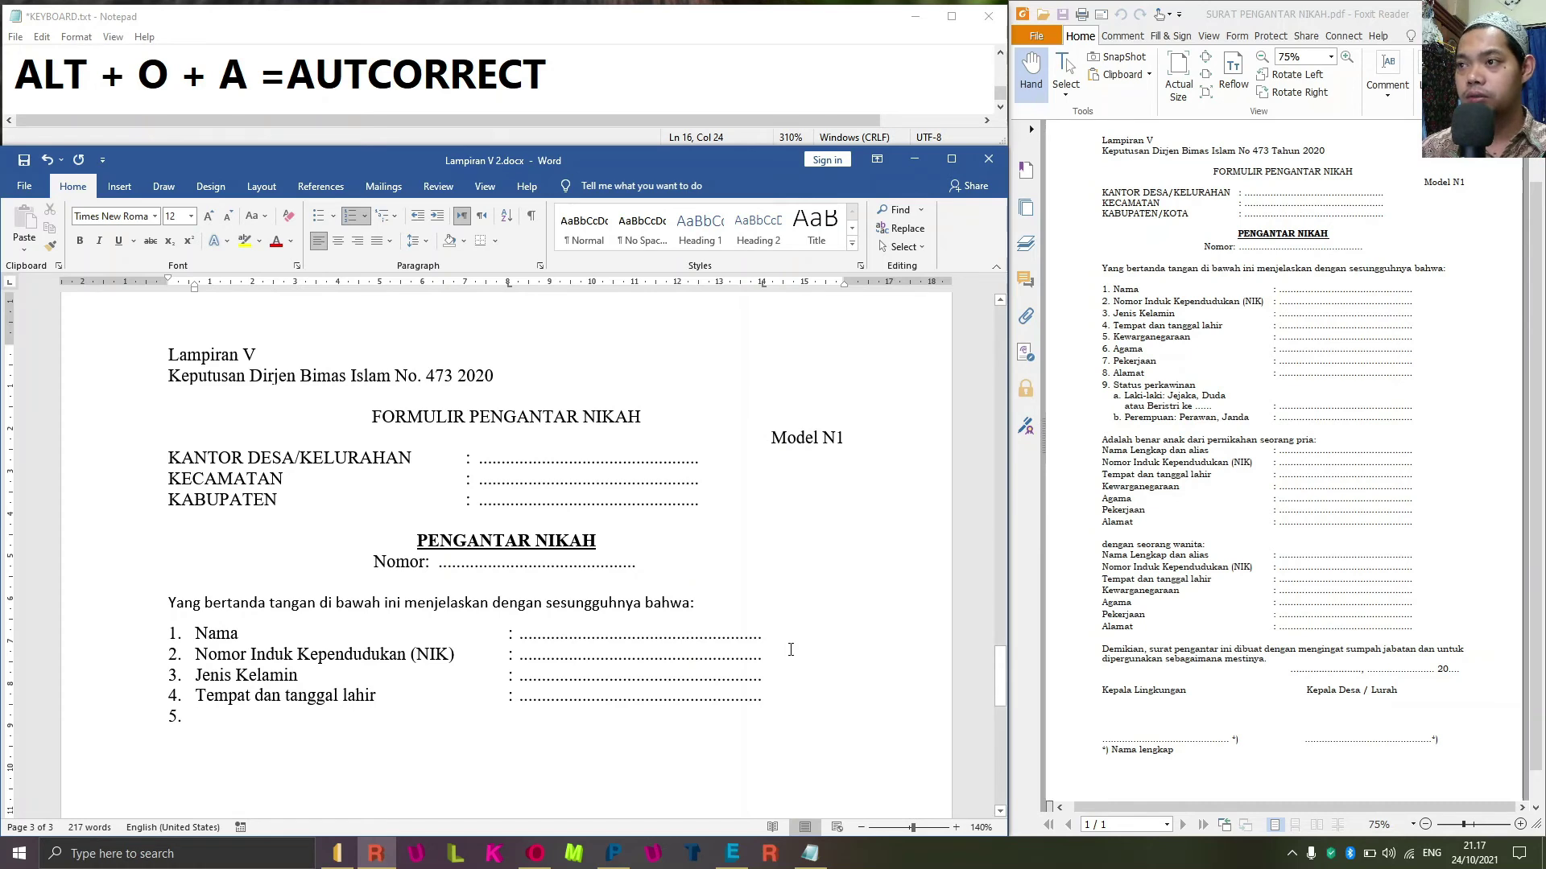
{"action": "type", "text": "Kewargane"}
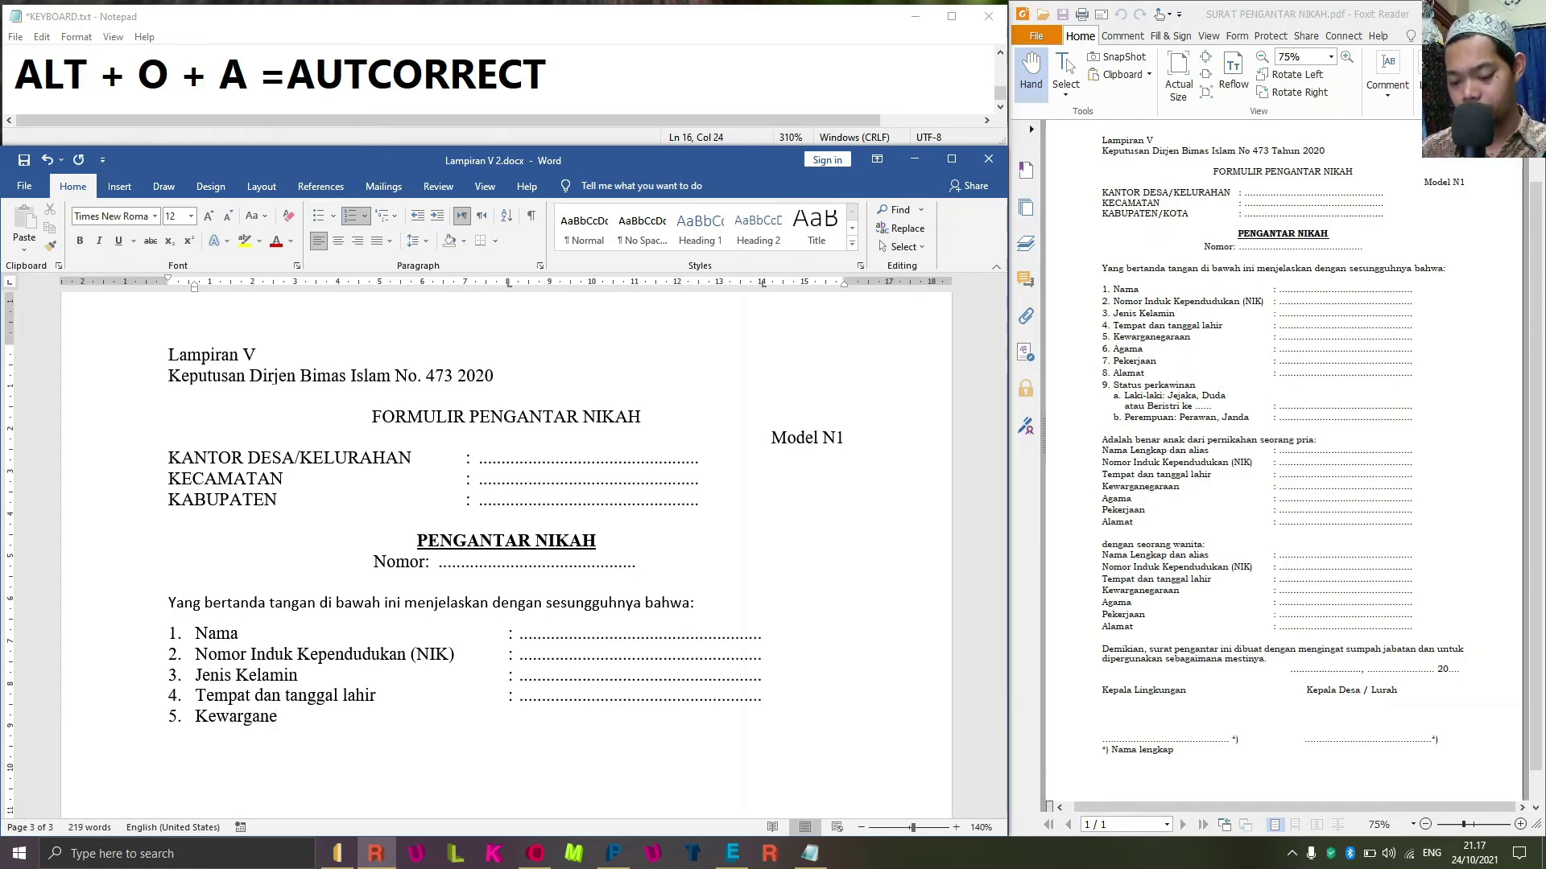
{"action": "type", "text": "garaan"}
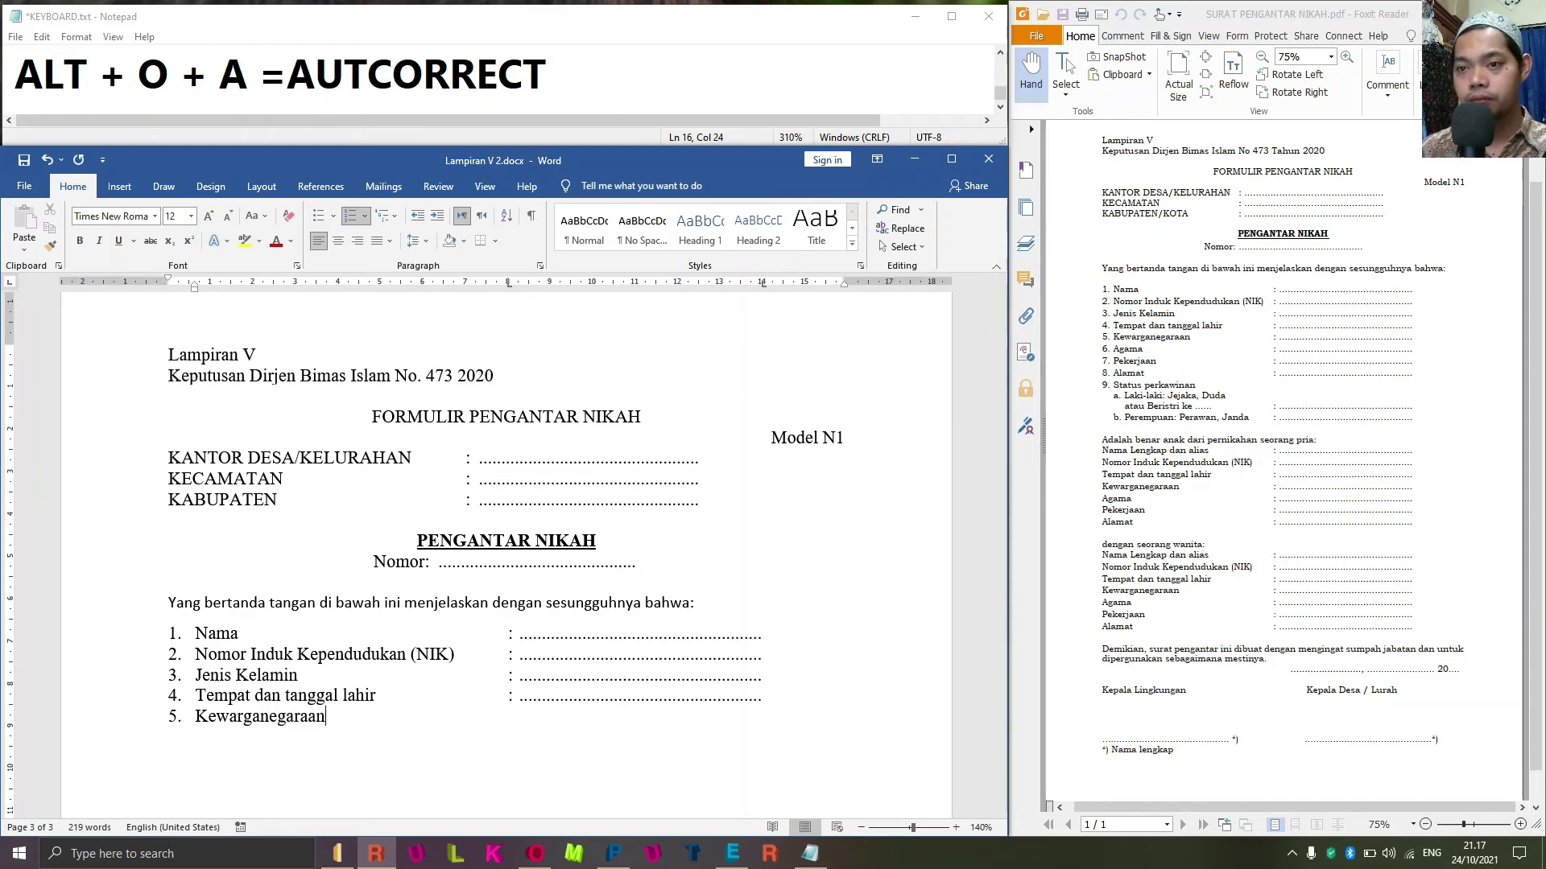
{"action": "key", "text": "Tab"}
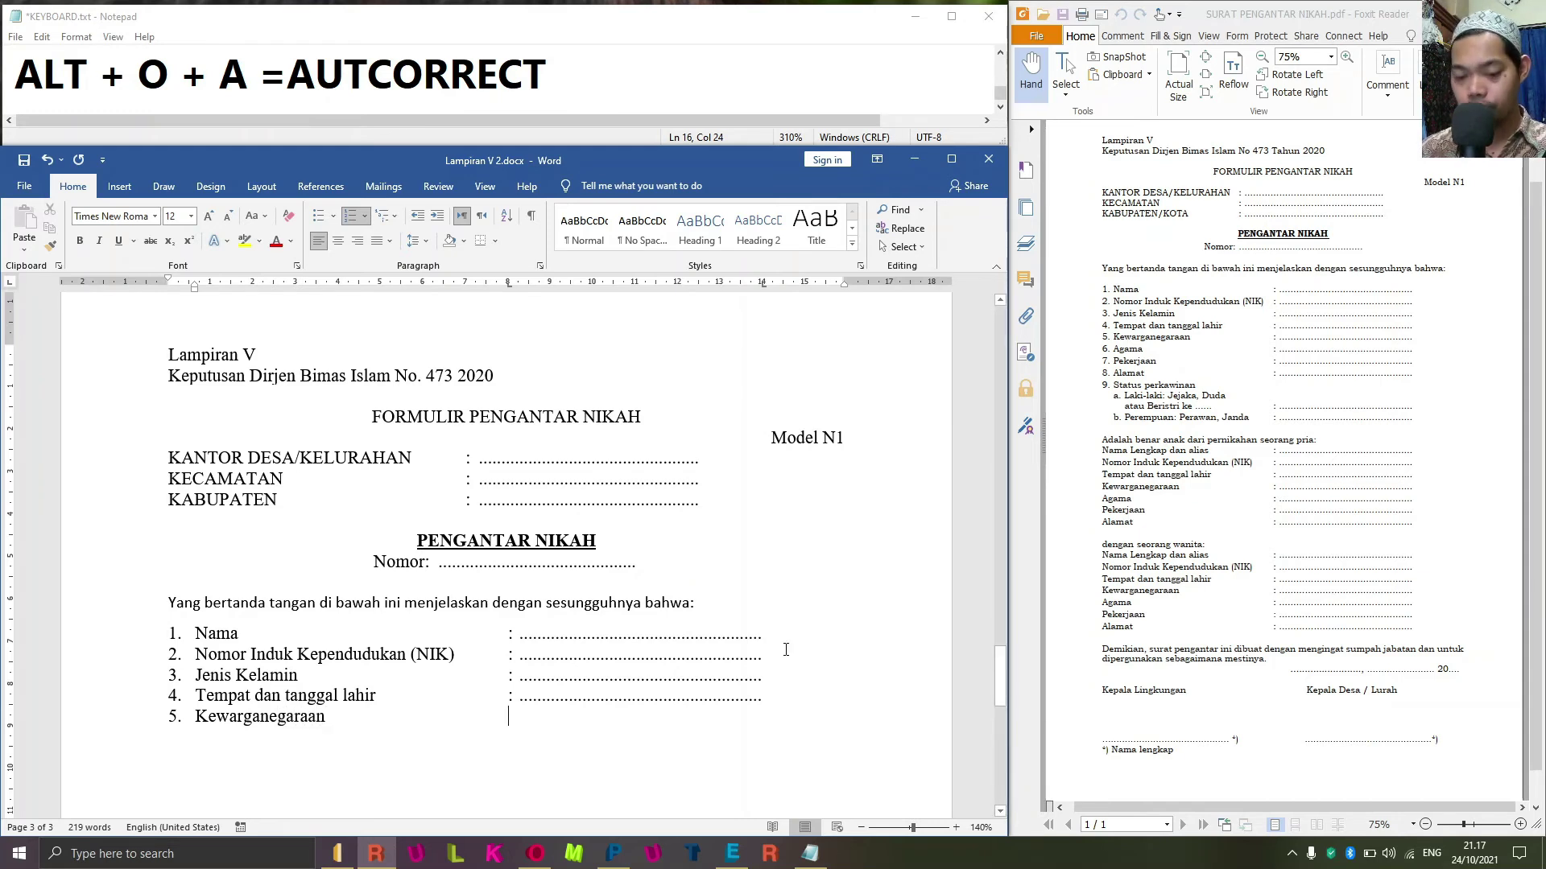
{"action": "type", "text": ":"}
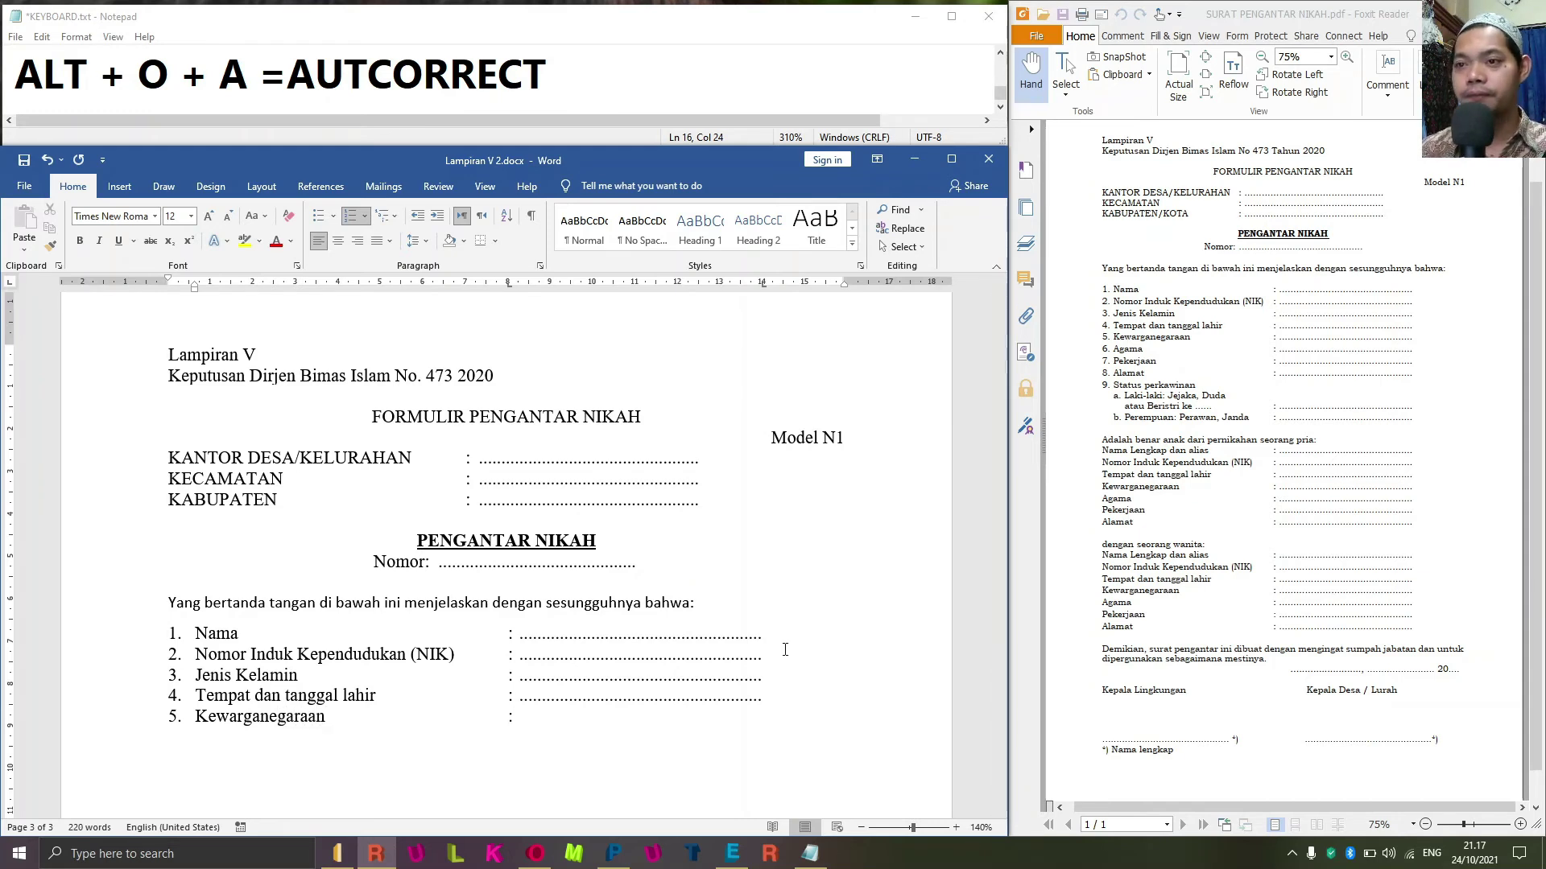
Add list items 6 Agama and 7 Pekerjaan, each with a colon and dotted answer line.
{"action": "key", "text": "Tab"}
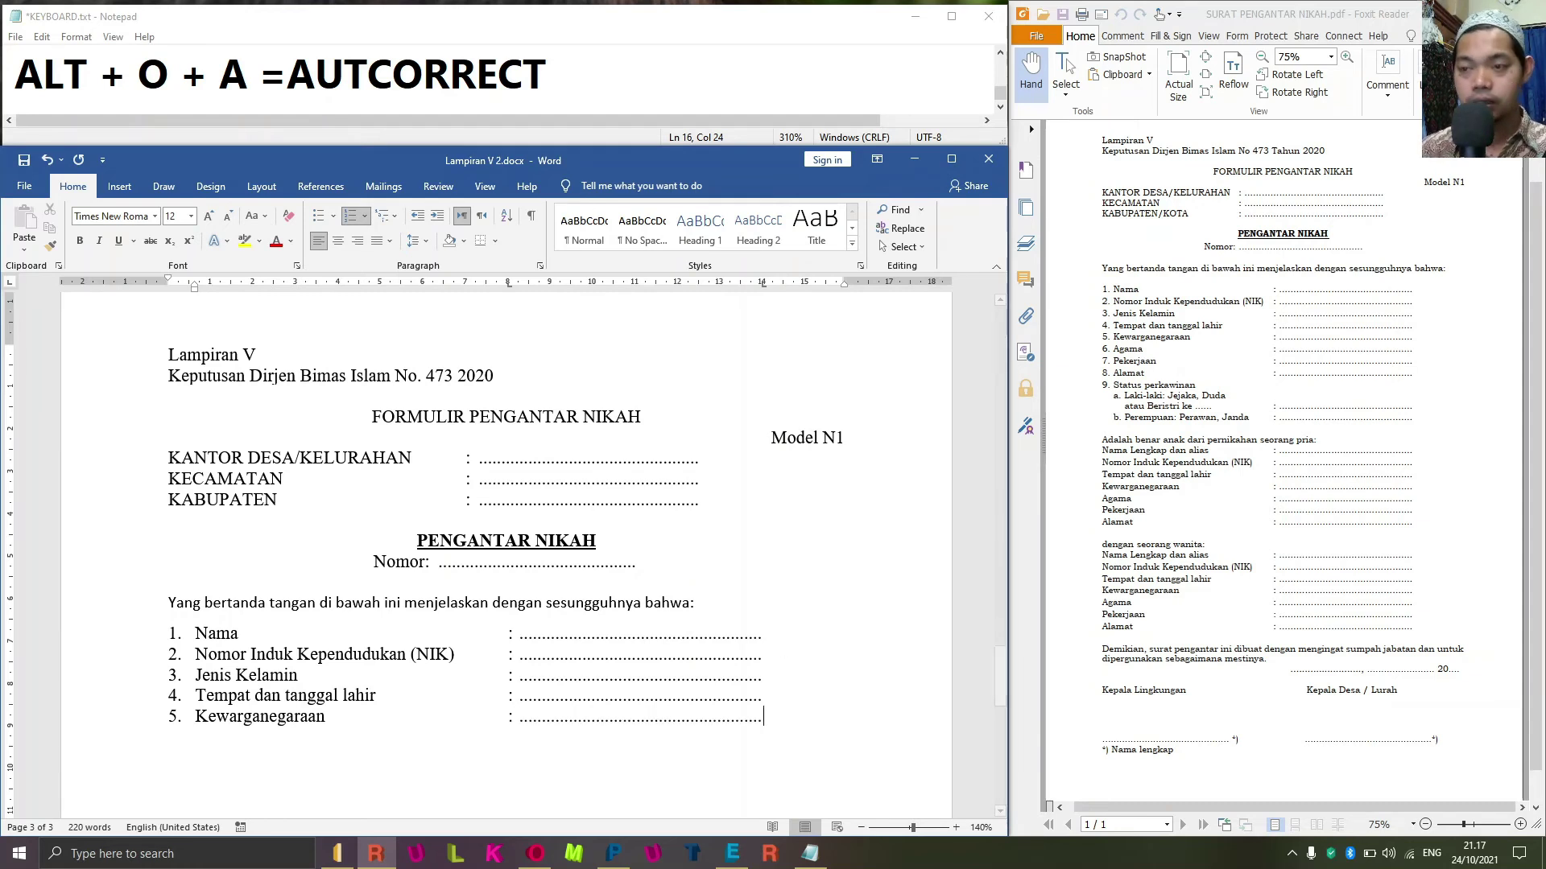
{"action": "key", "text": "Return"}
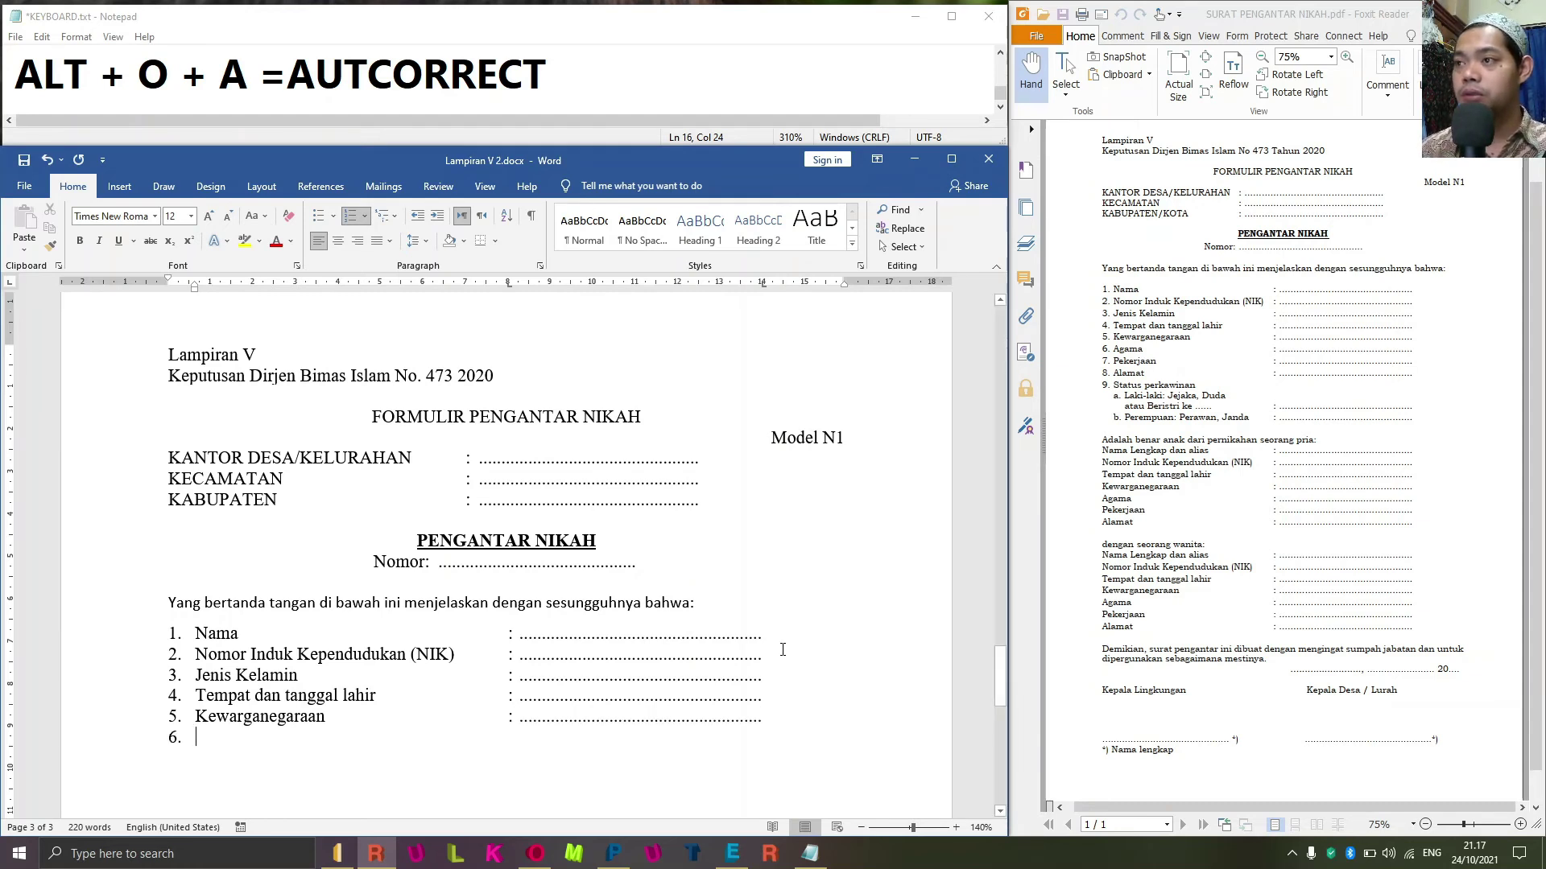
{"action": "type", "text": "Agama\t"}
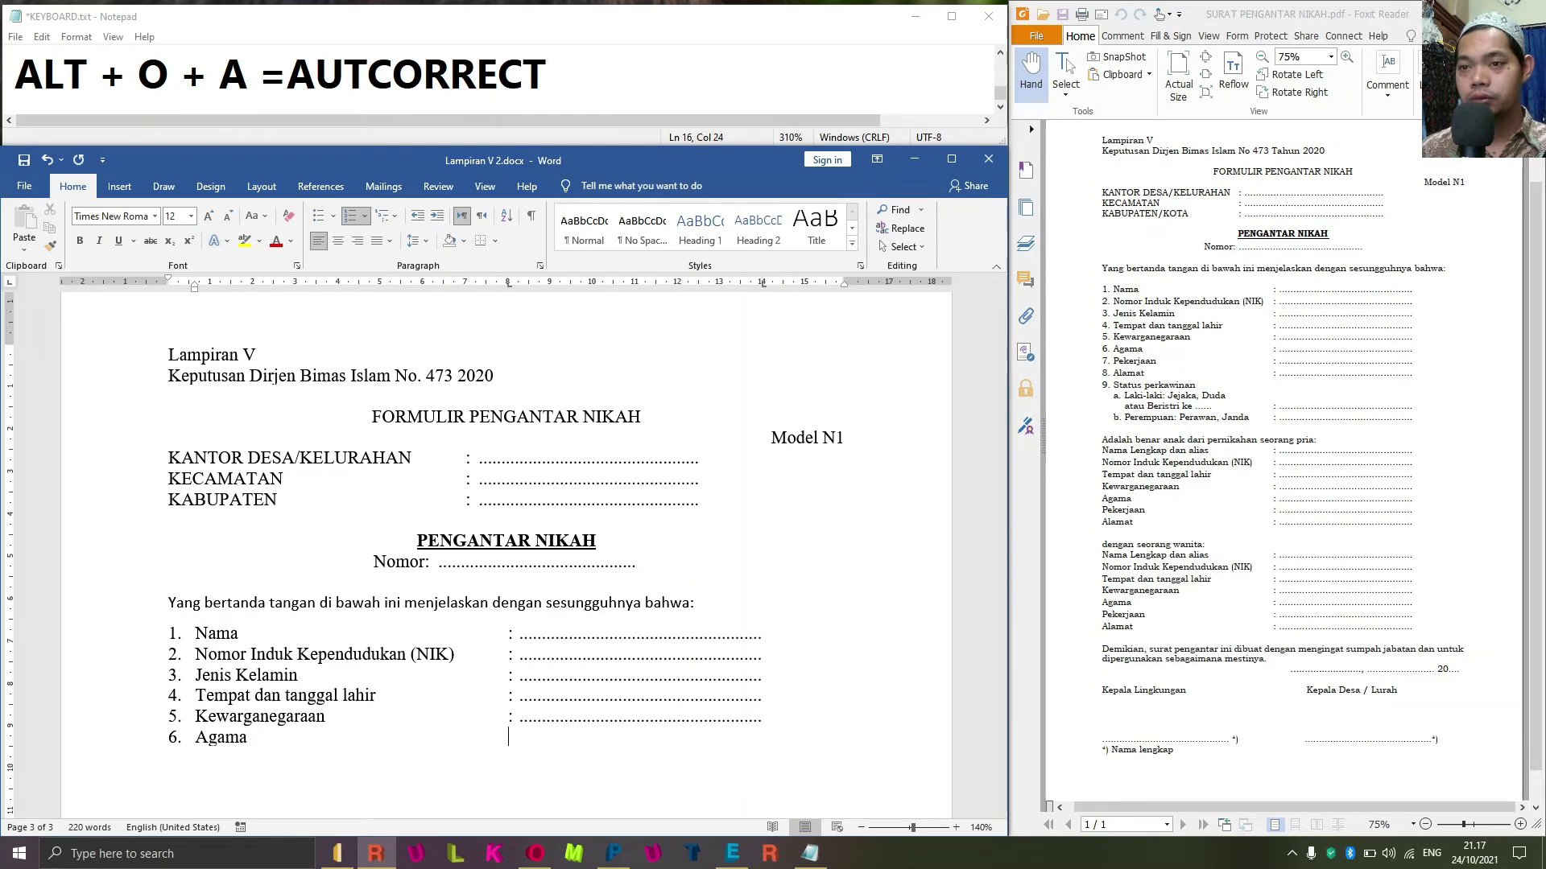
{"action": "type", "text": ":"}
{"action": "key", "text": "Tab"}
{"action": "type", "text": "`"}
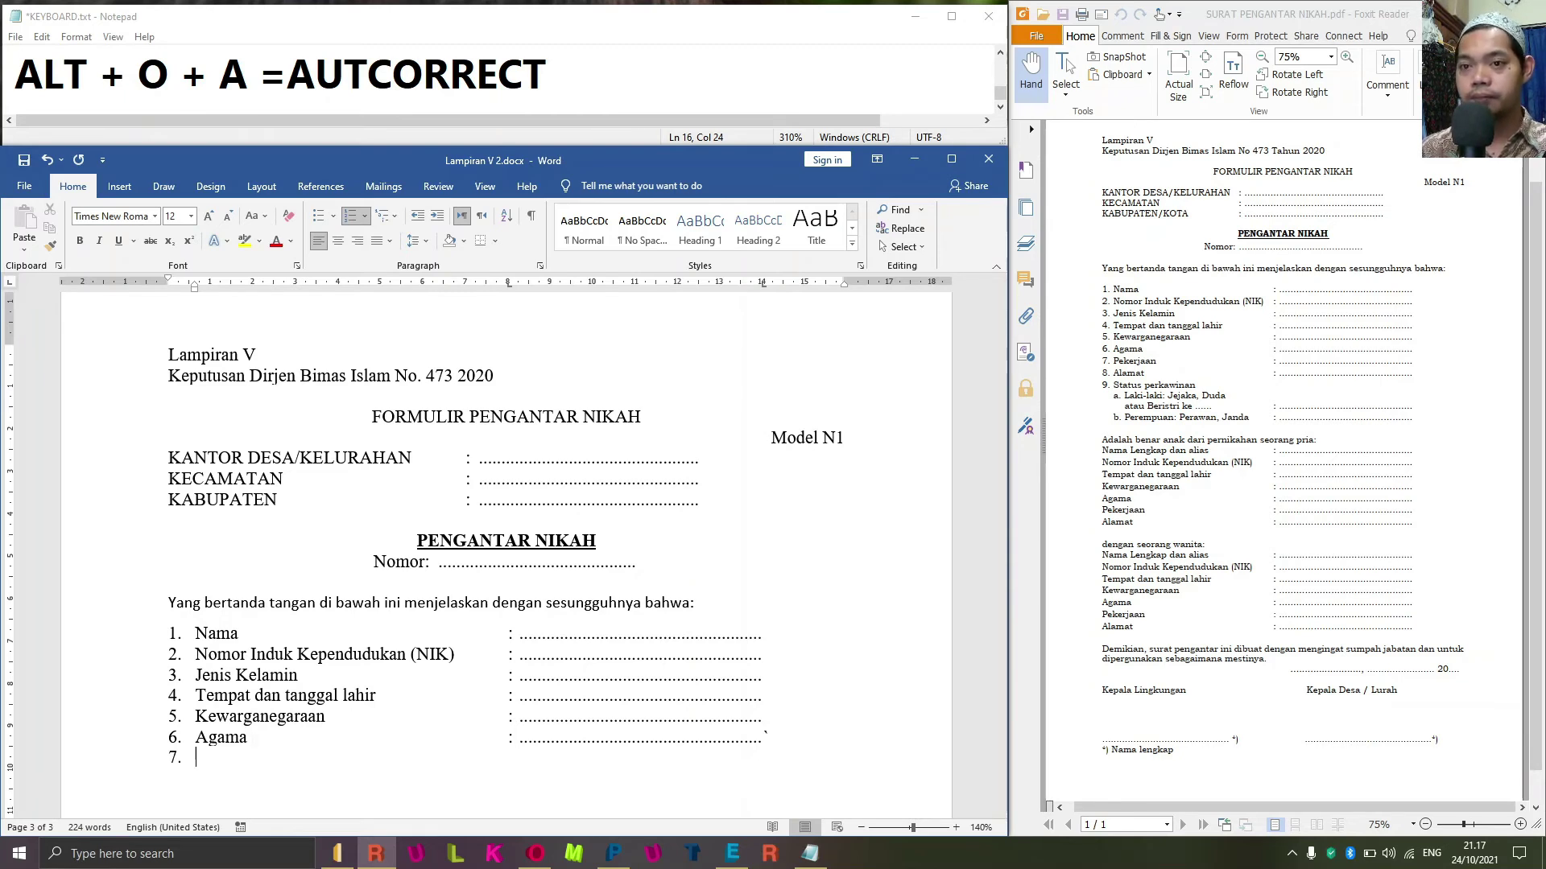
{"action": "type", "text": "Pekerjaan"}
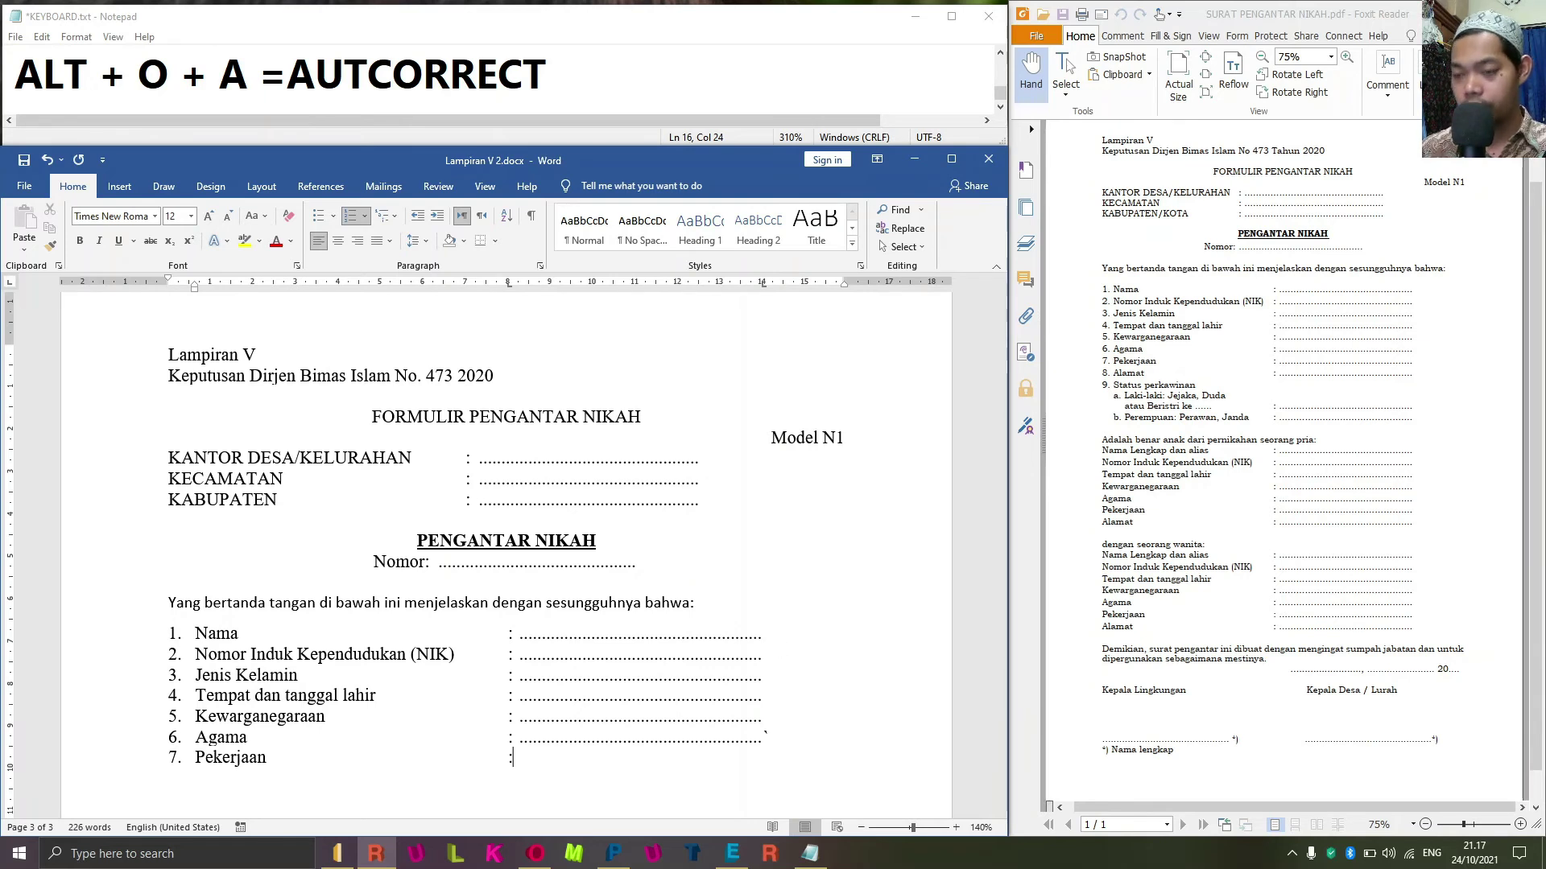
{"action": "type", "text": ":"}
{"action": "key", "text": "Tab"}
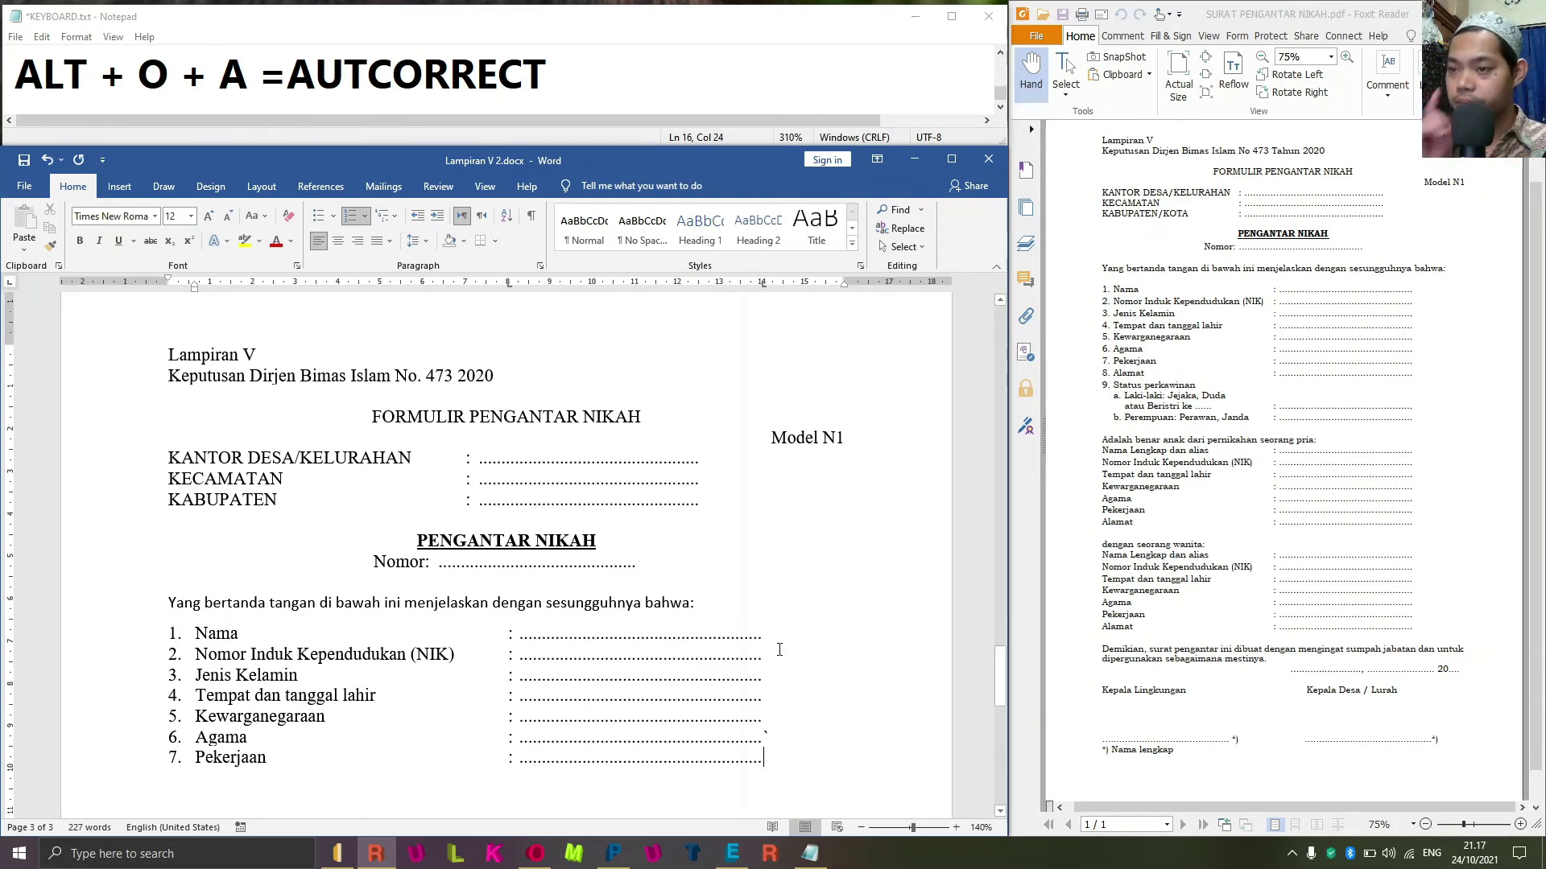
{"action": "key", "text": "Return"}
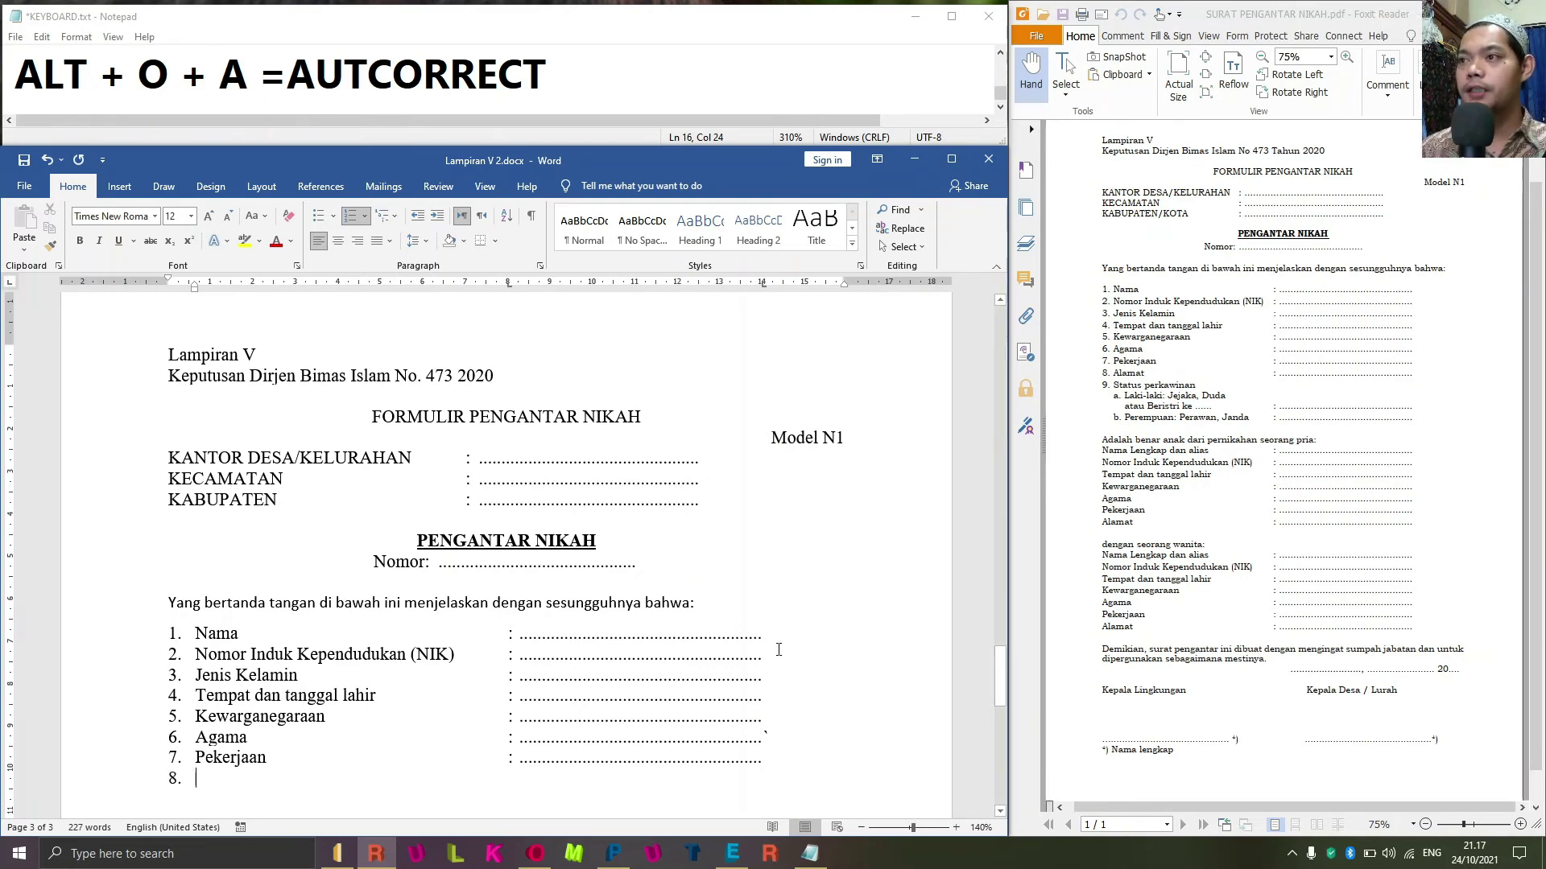
Add items 8 Alamat and 9 Status Perkawinan with colons and dotted lines.
{"action": "type", "text": "Alamat"}
{"action": "key", "text": "Tab"}
{"action": "type", "text": ":"}
{"action": "key", "text": "Tab"}
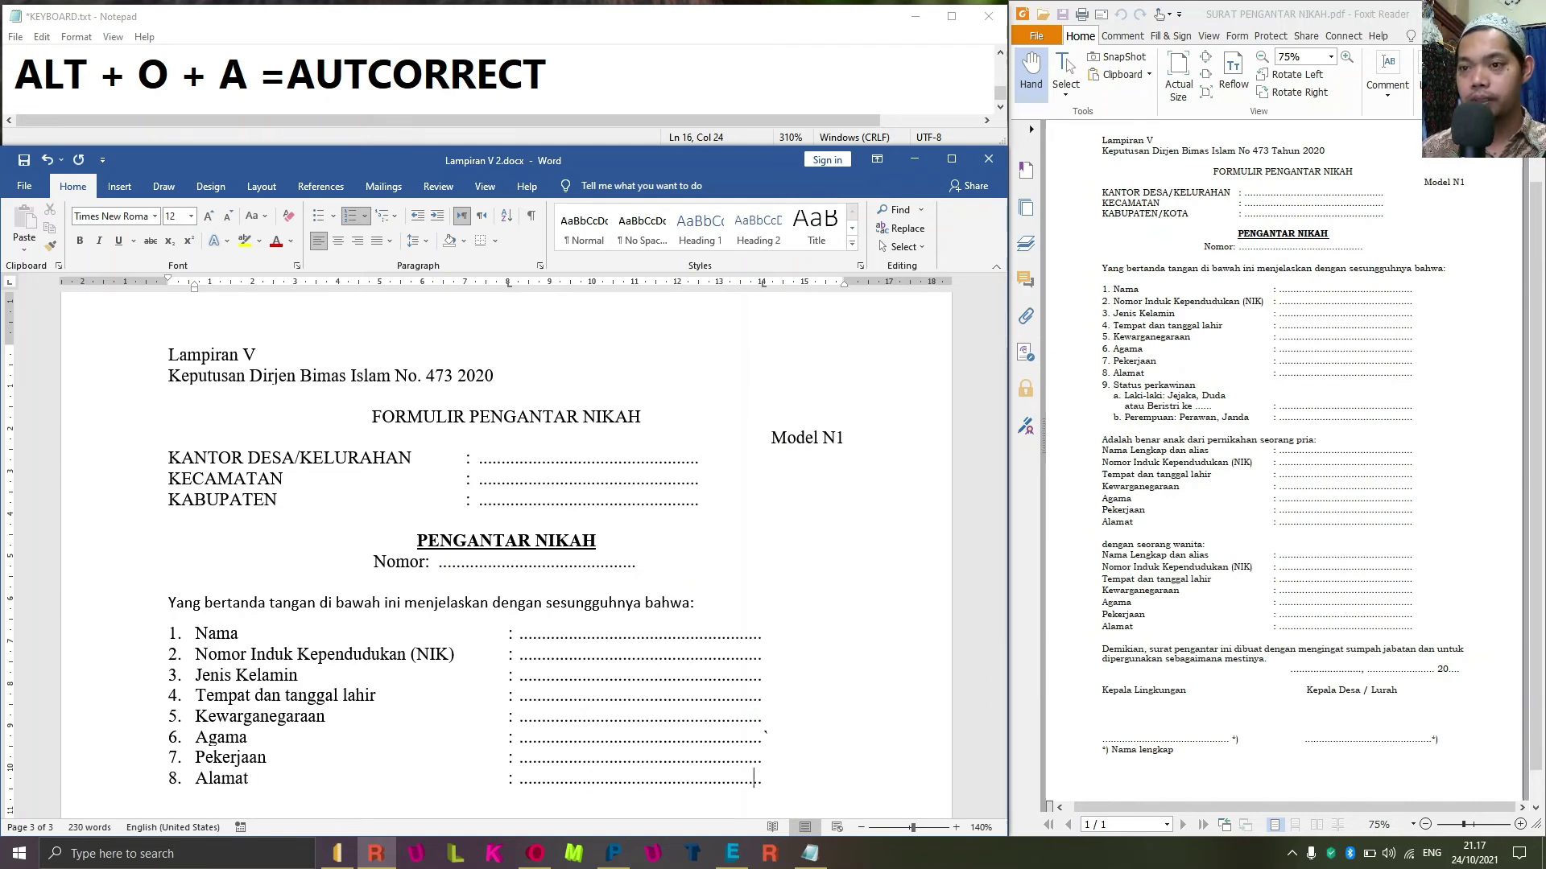
{"action": "key", "text": "Return"}
{"action": "type", "text": "Status "}
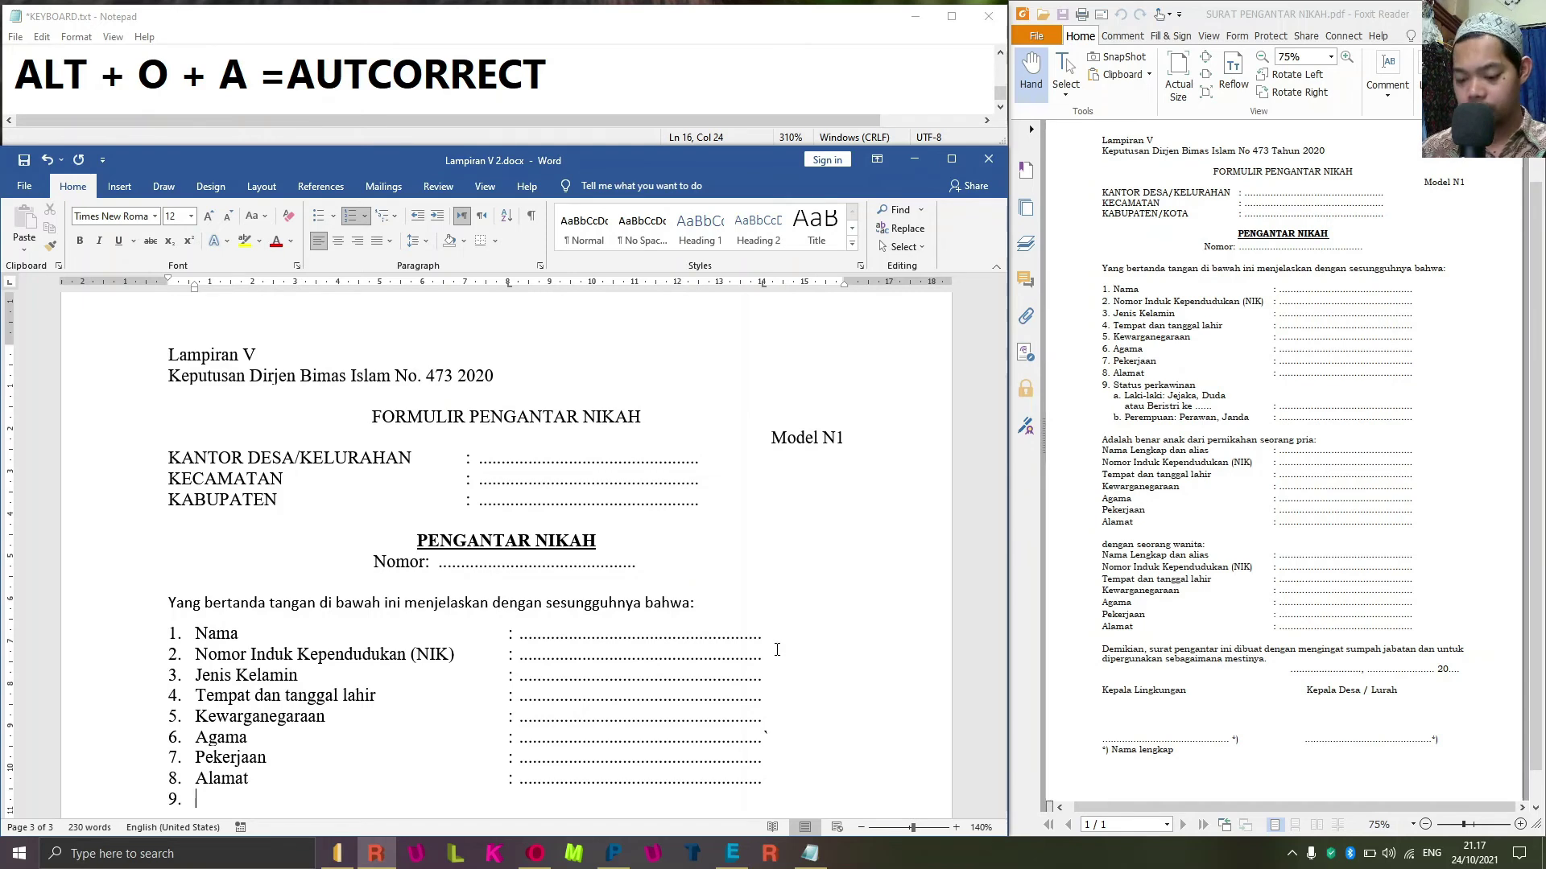
{"action": "type", "text": "Perkawinan"}
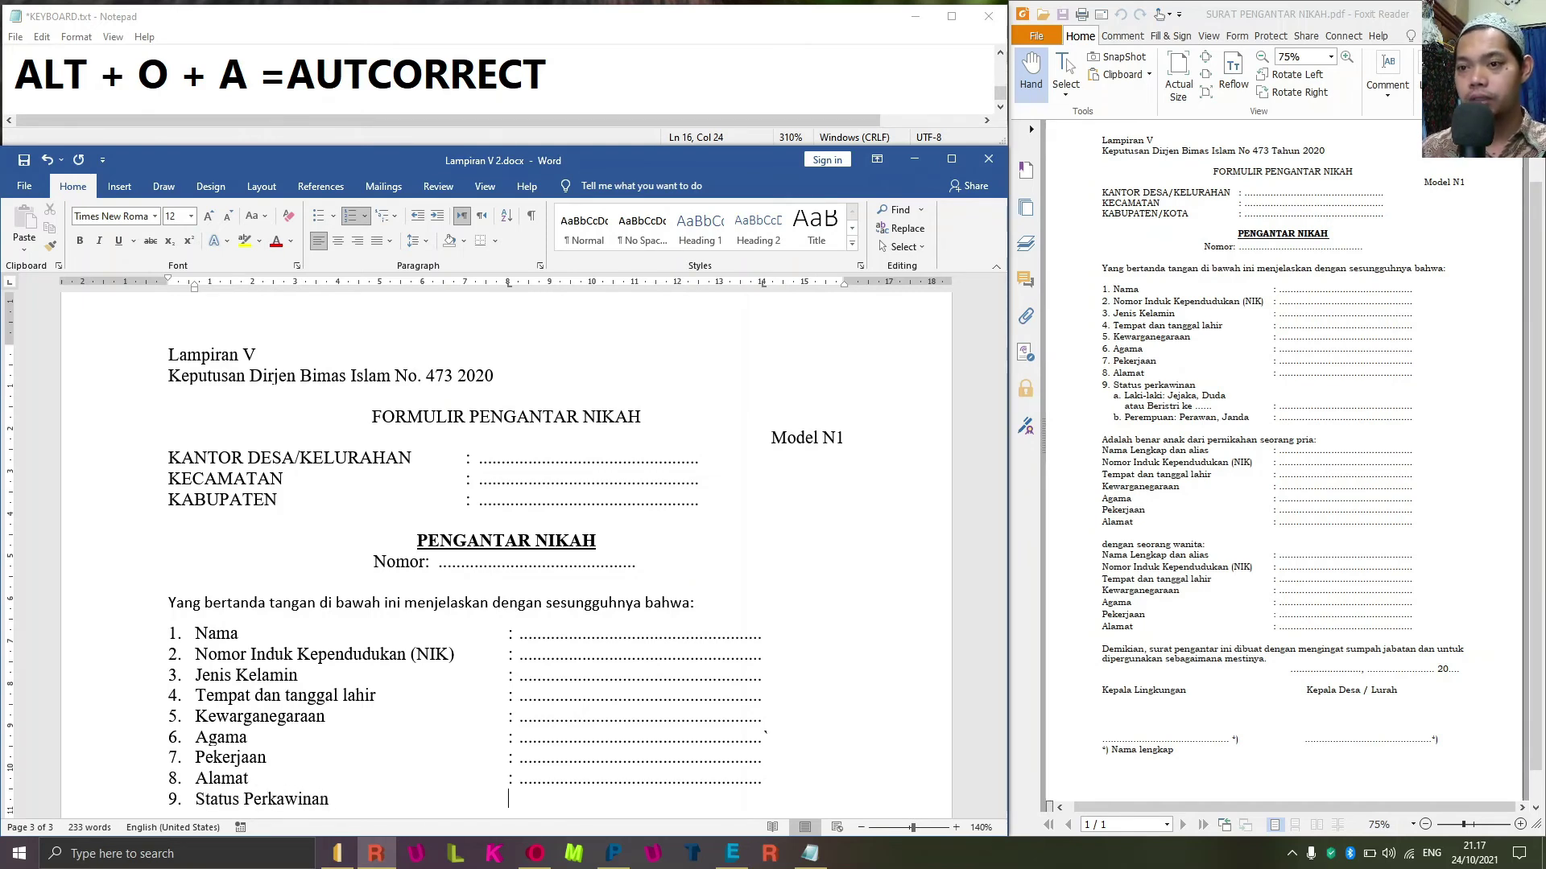
{"action": "key", "text": "Tab"}
{"action": "type", "text": ":"}
{"action": "key", "text": "Tab"}
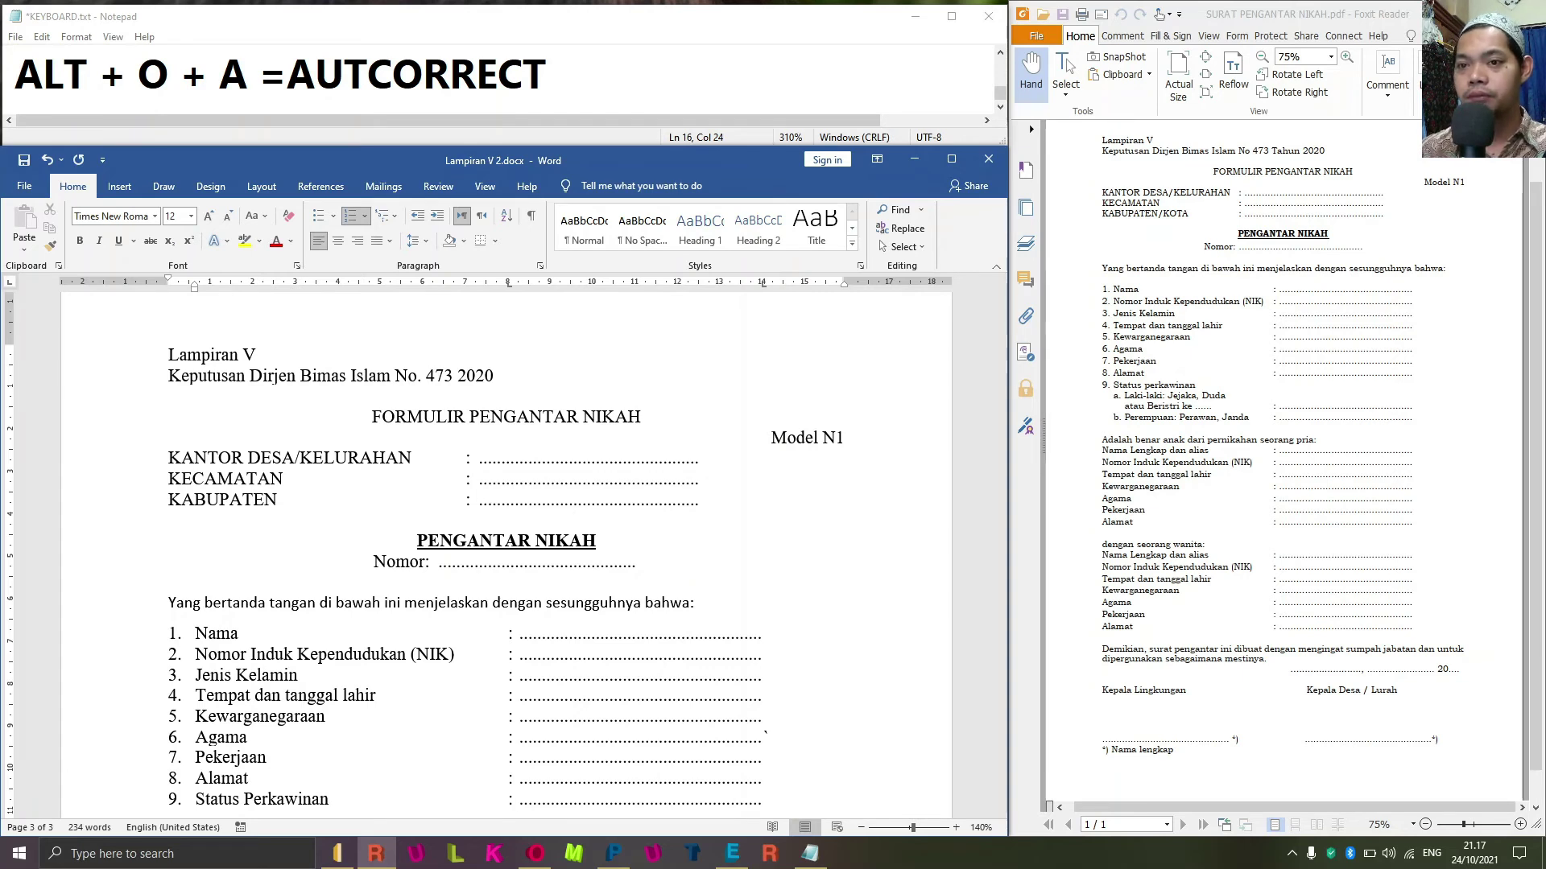
{"action": "key", "text": "Return"}
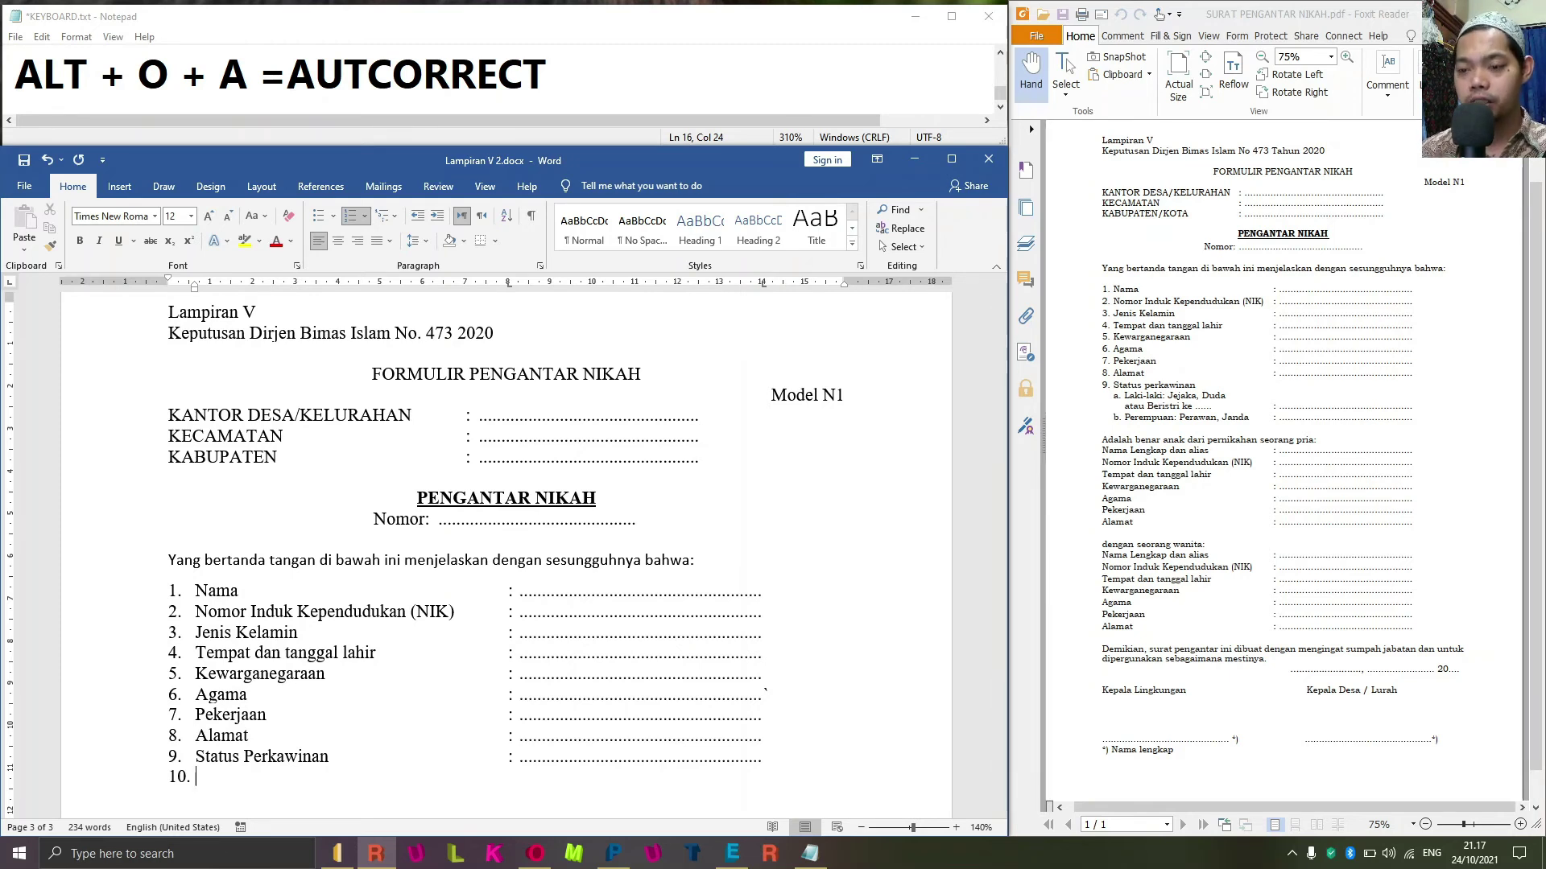
Type sub-item 'a. Laki-laki: Jejaka, Duda' and the line 'Atau Beristri ke ..'.
{"action": "key", "text": "BackSpace"}
{"action": "type", "text": "a. "}
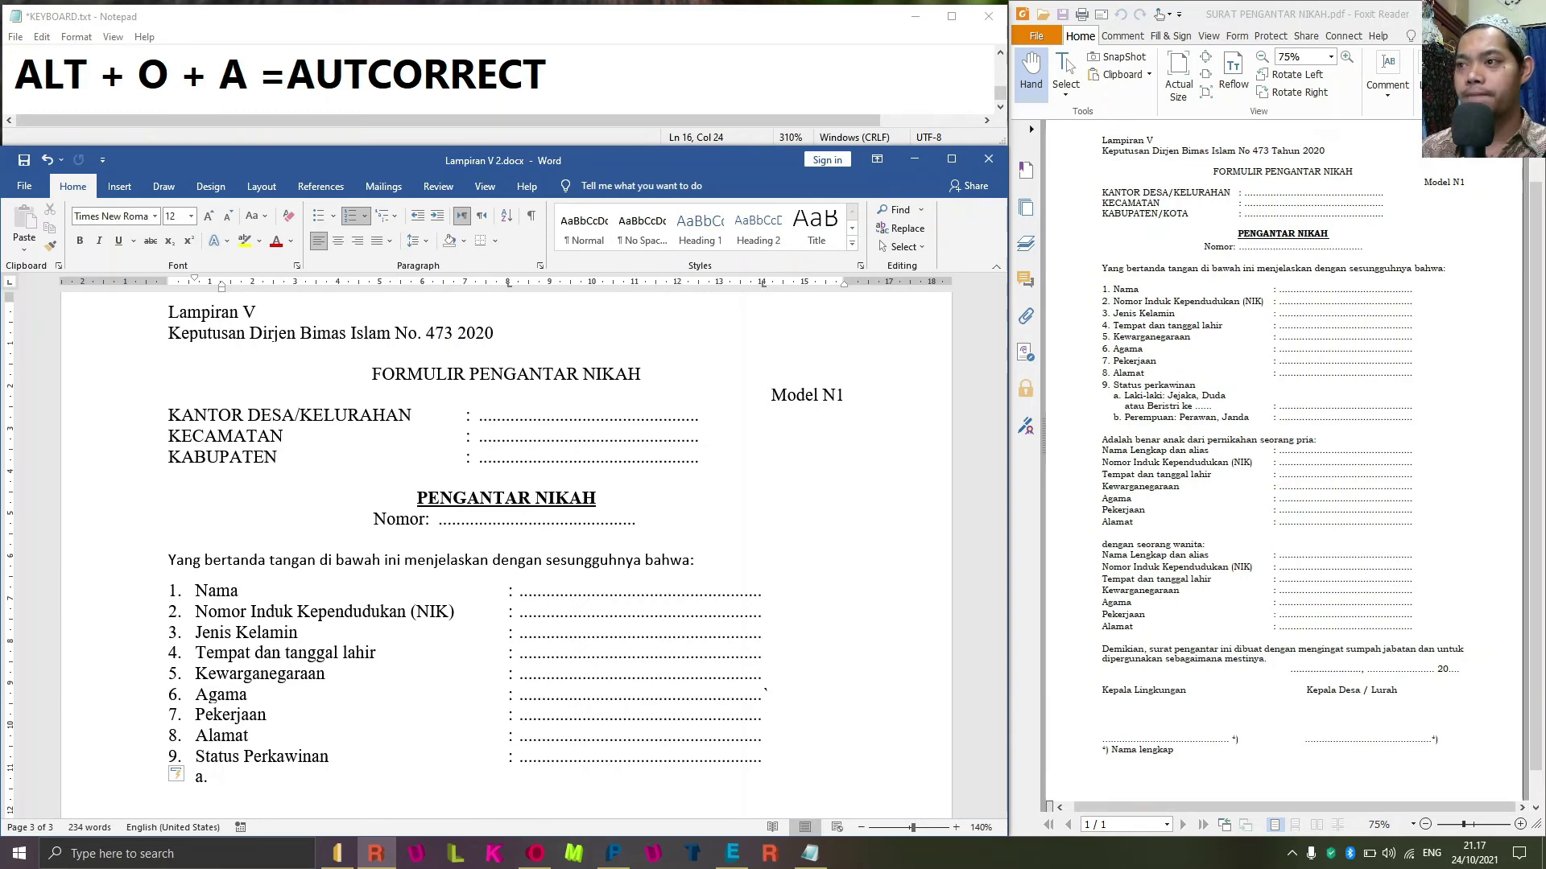
{"action": "type", "text": "Laki"}
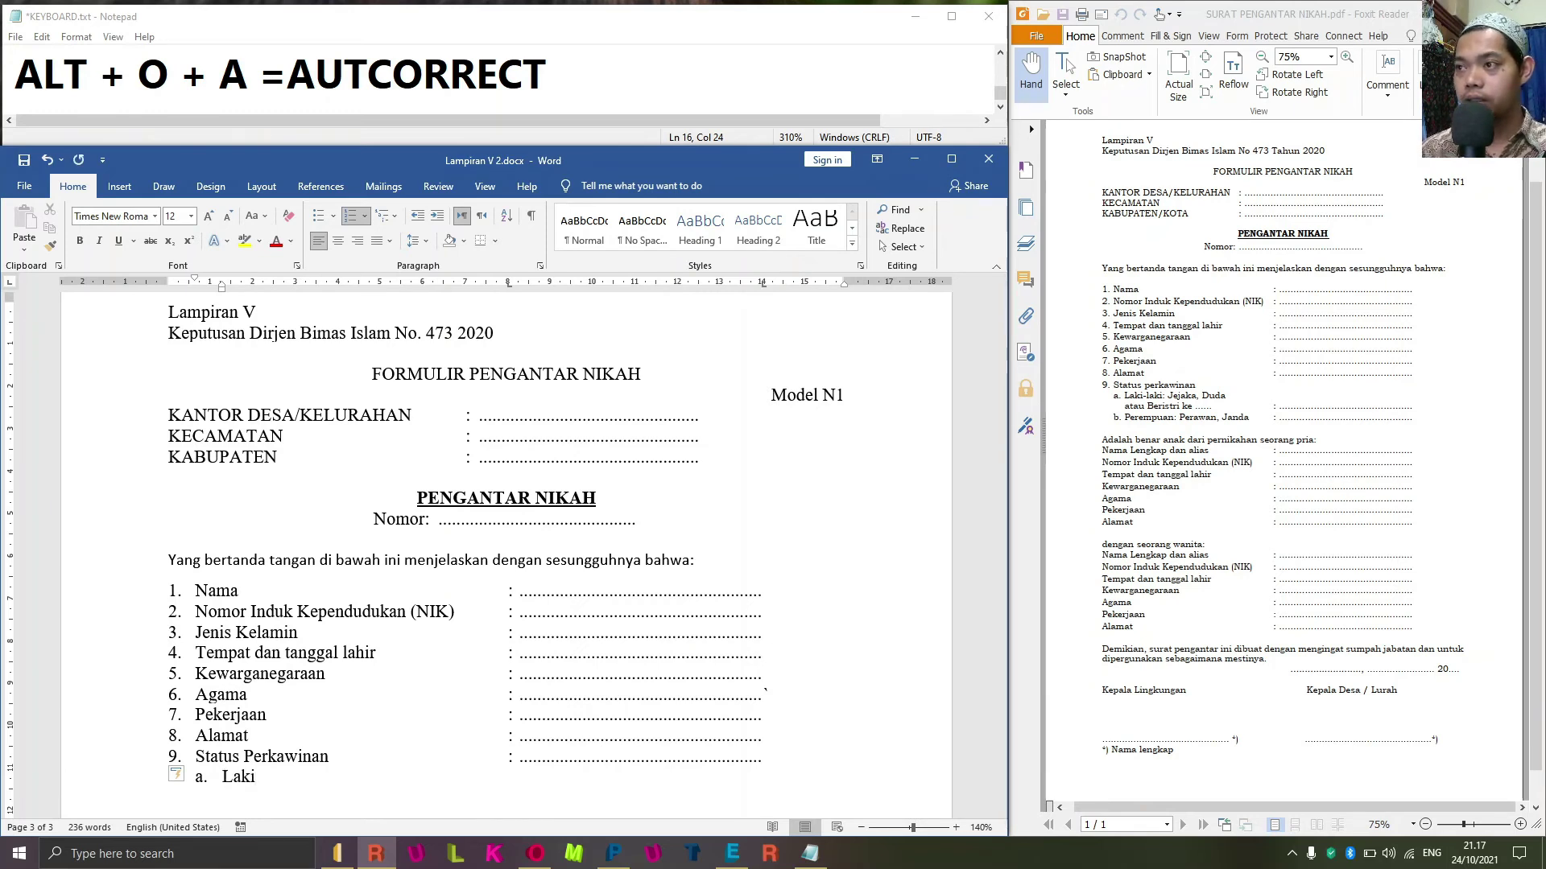
{"action": "type", "text": "-"}
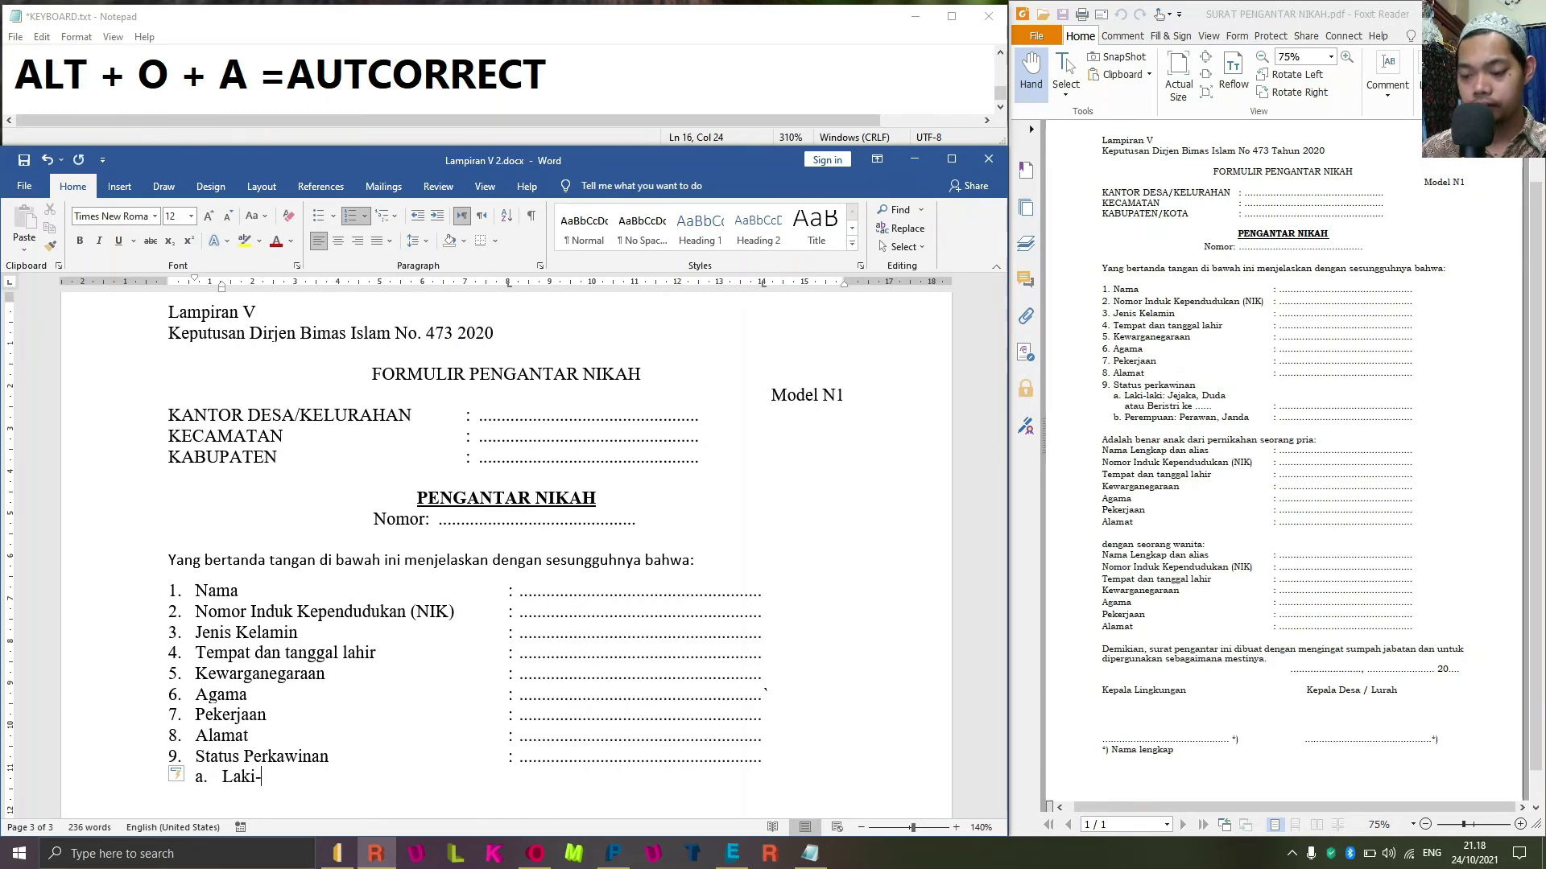
{"action": "type", "text": "laki: Jejaka"}
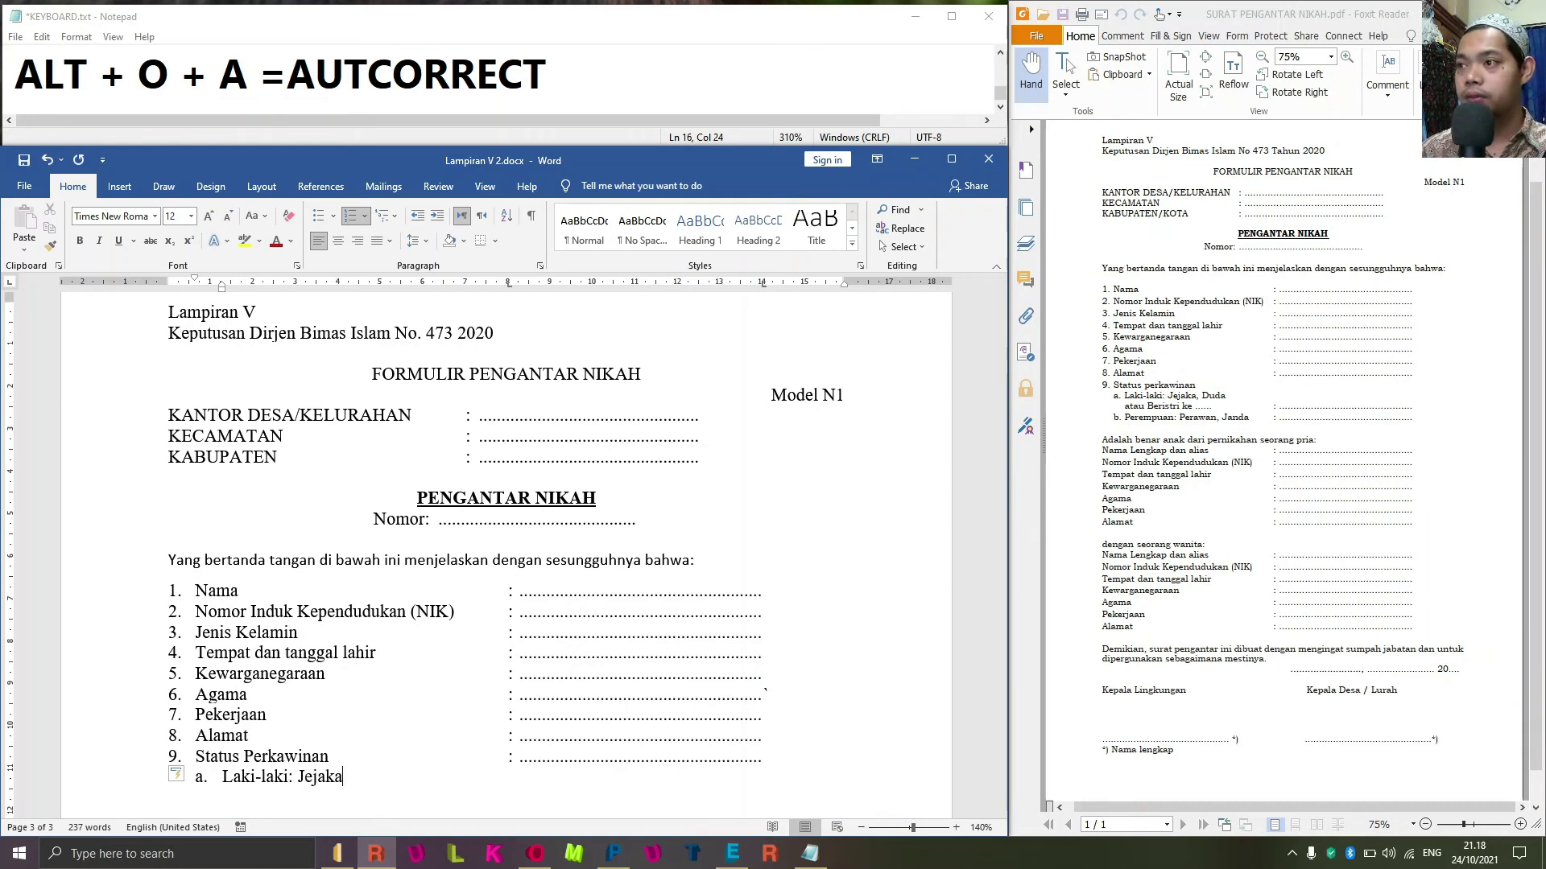
{"action": "type", "text": ", Duda"}
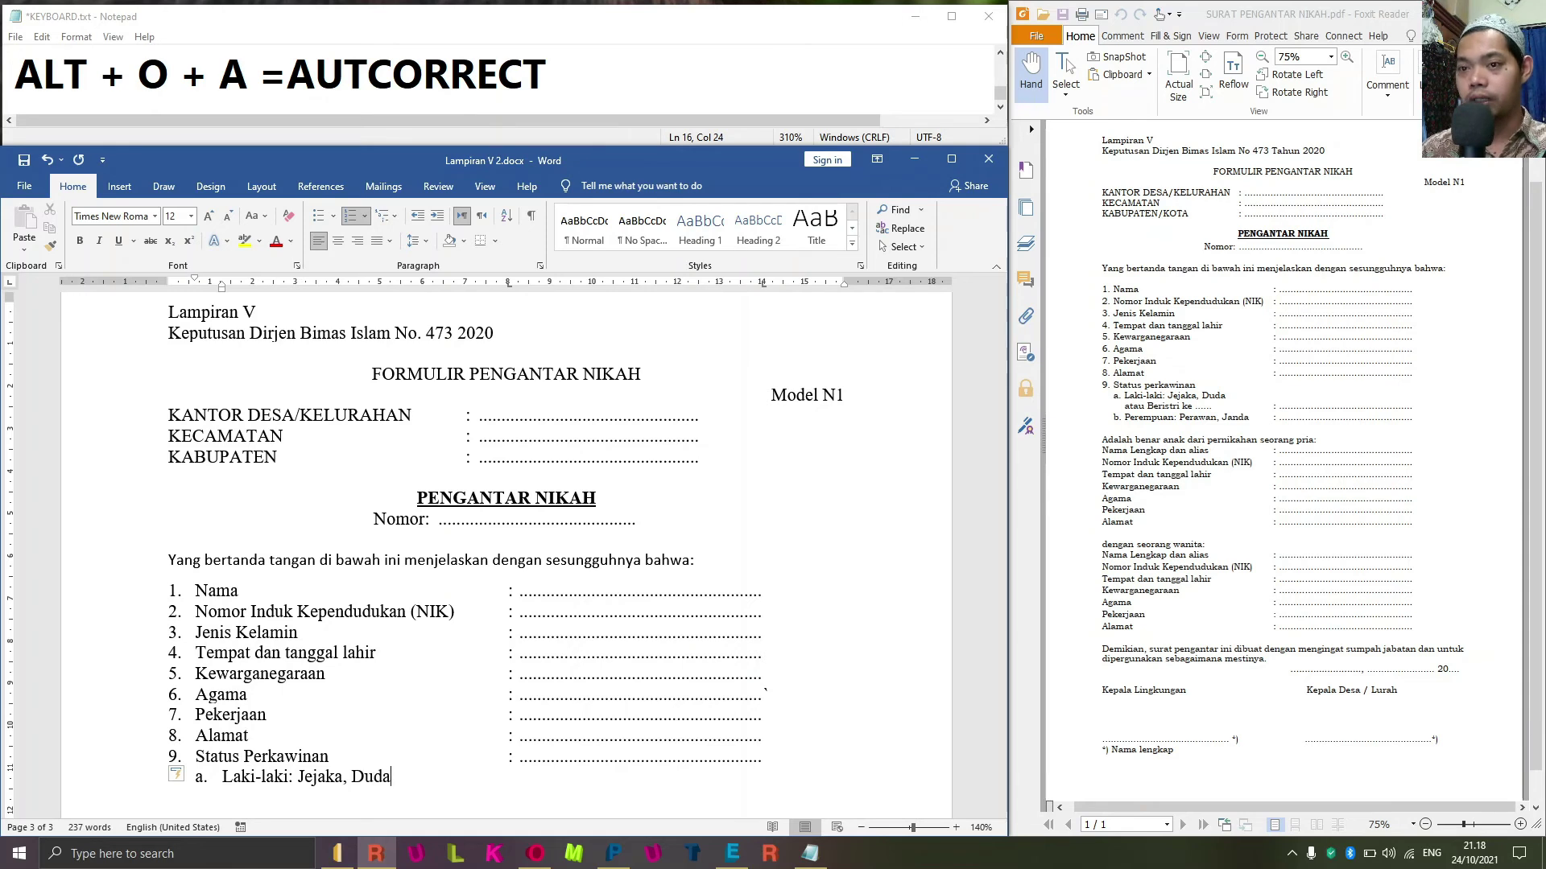
{"action": "key", "text": "Return"}
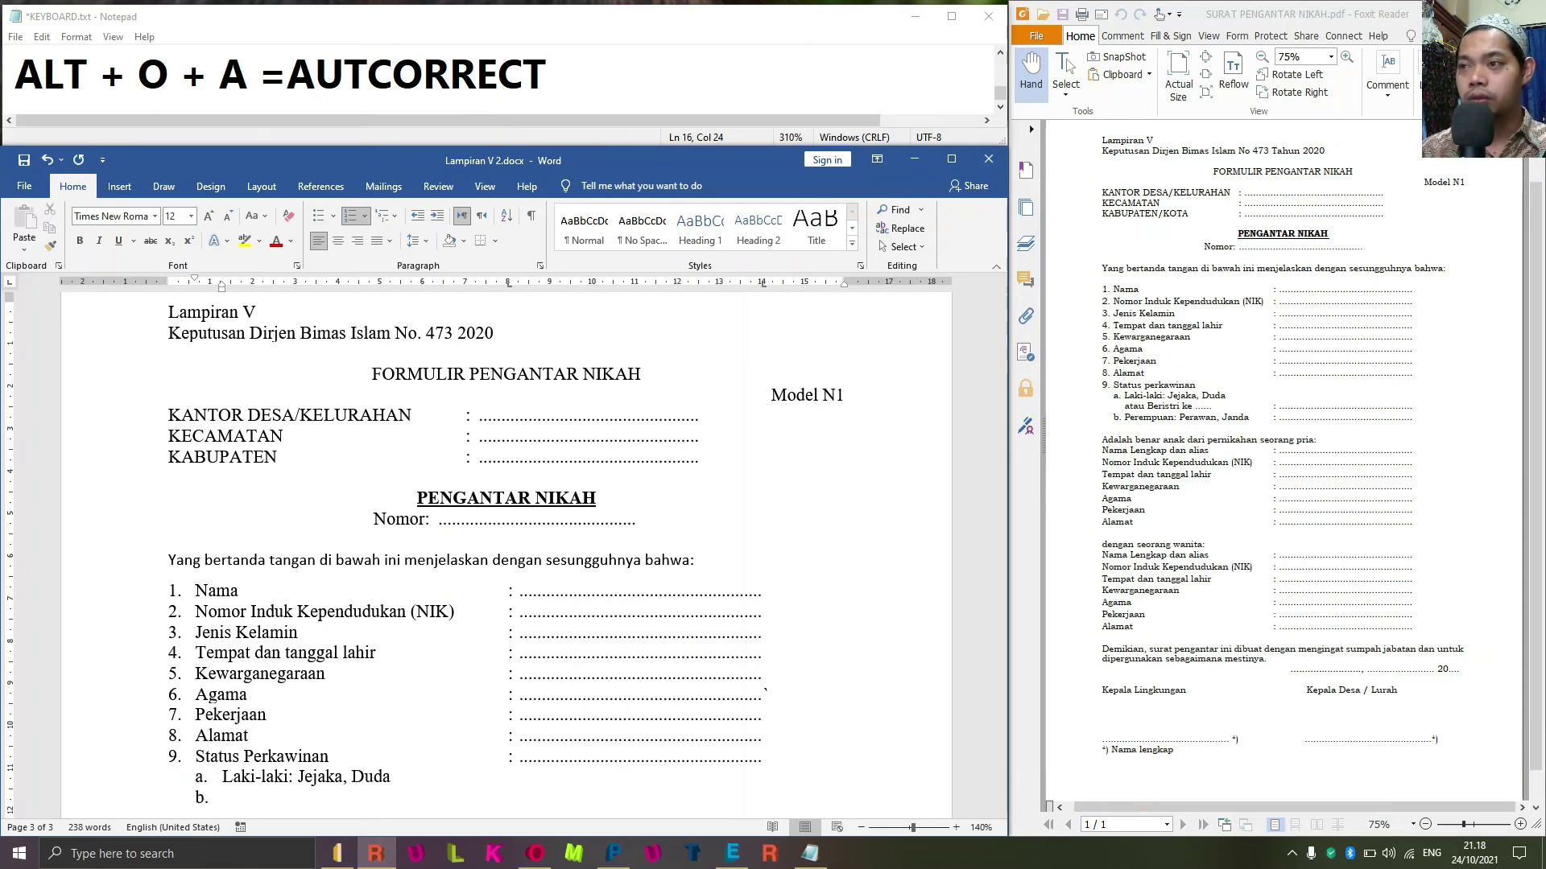
{"action": "type", "text": "Atau ber"}
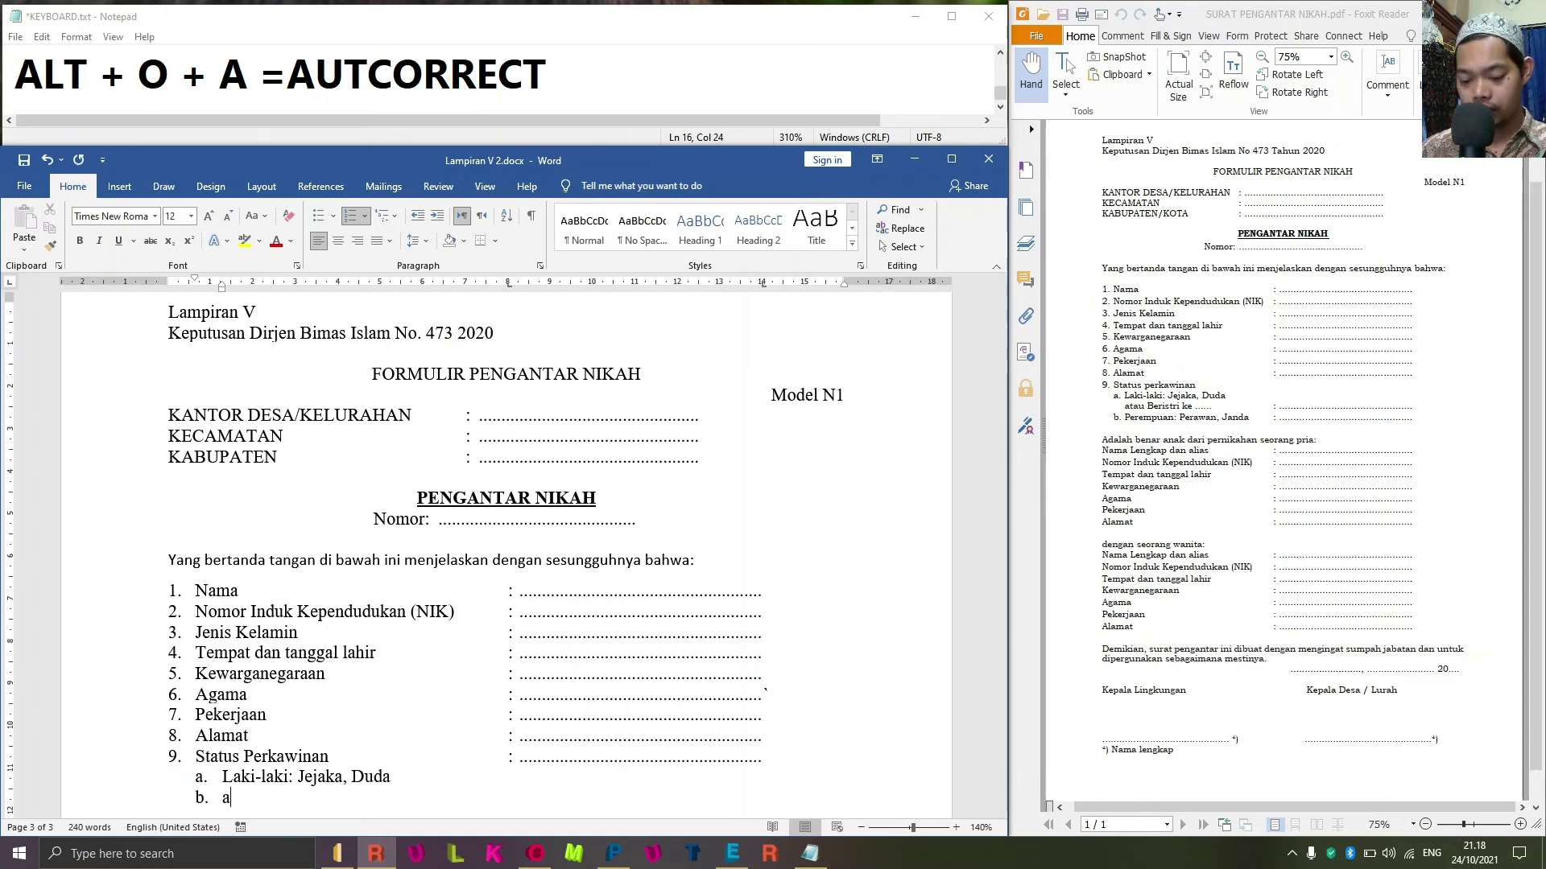
{"action": "key", "text": "BackSpace"}
{"action": "key", "text": "BackSpace"}
{"action": "key", "text": "BackSpace"}
{"action": "type", "text": "Ber"}
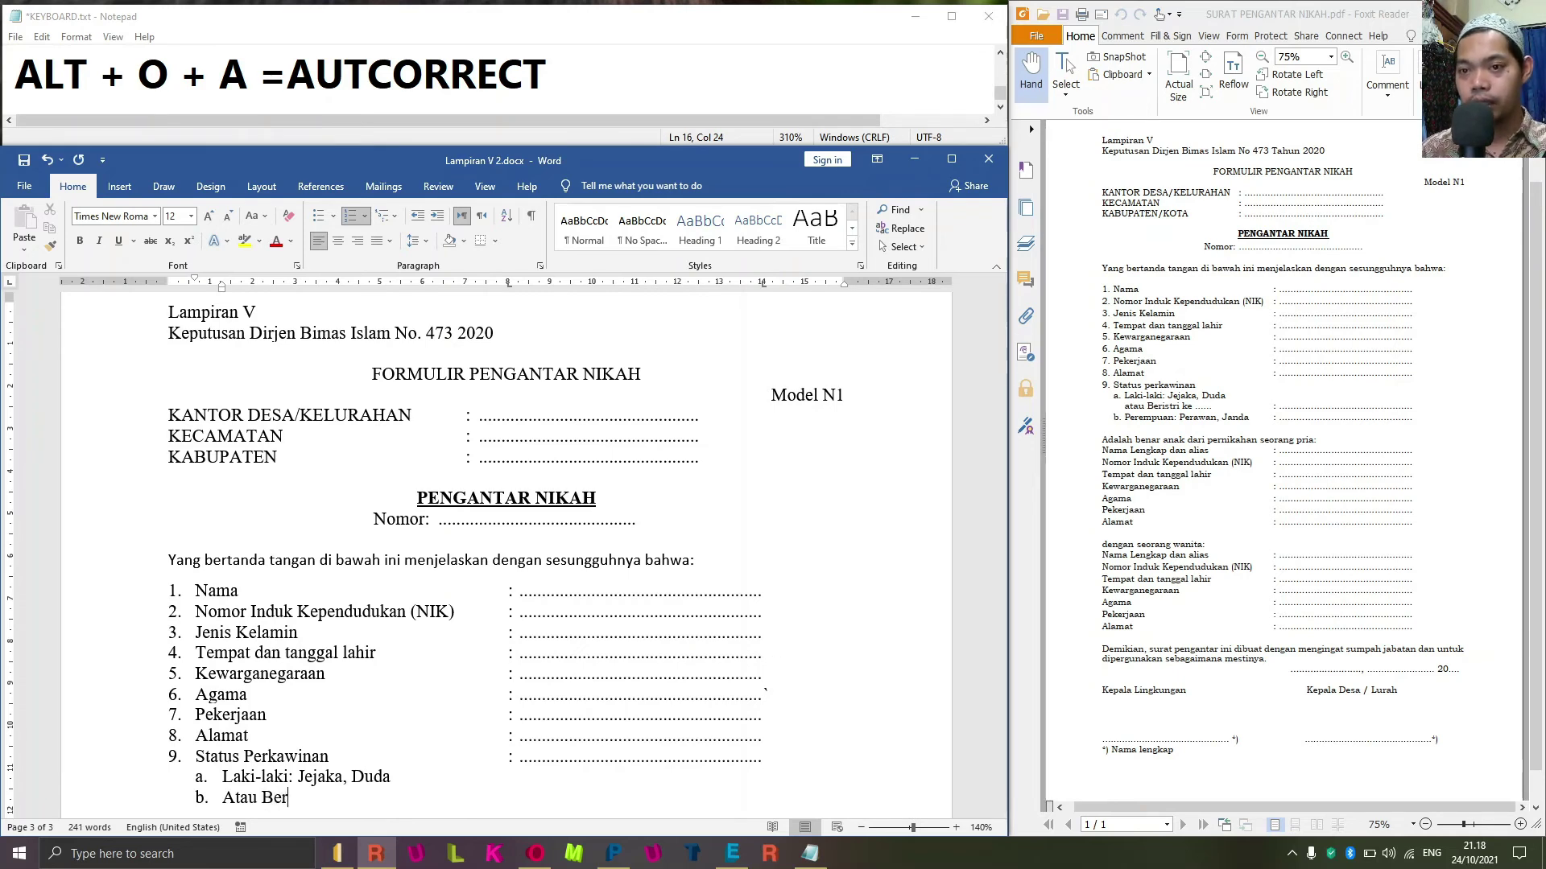
{"action": "type", "text": "istr"}
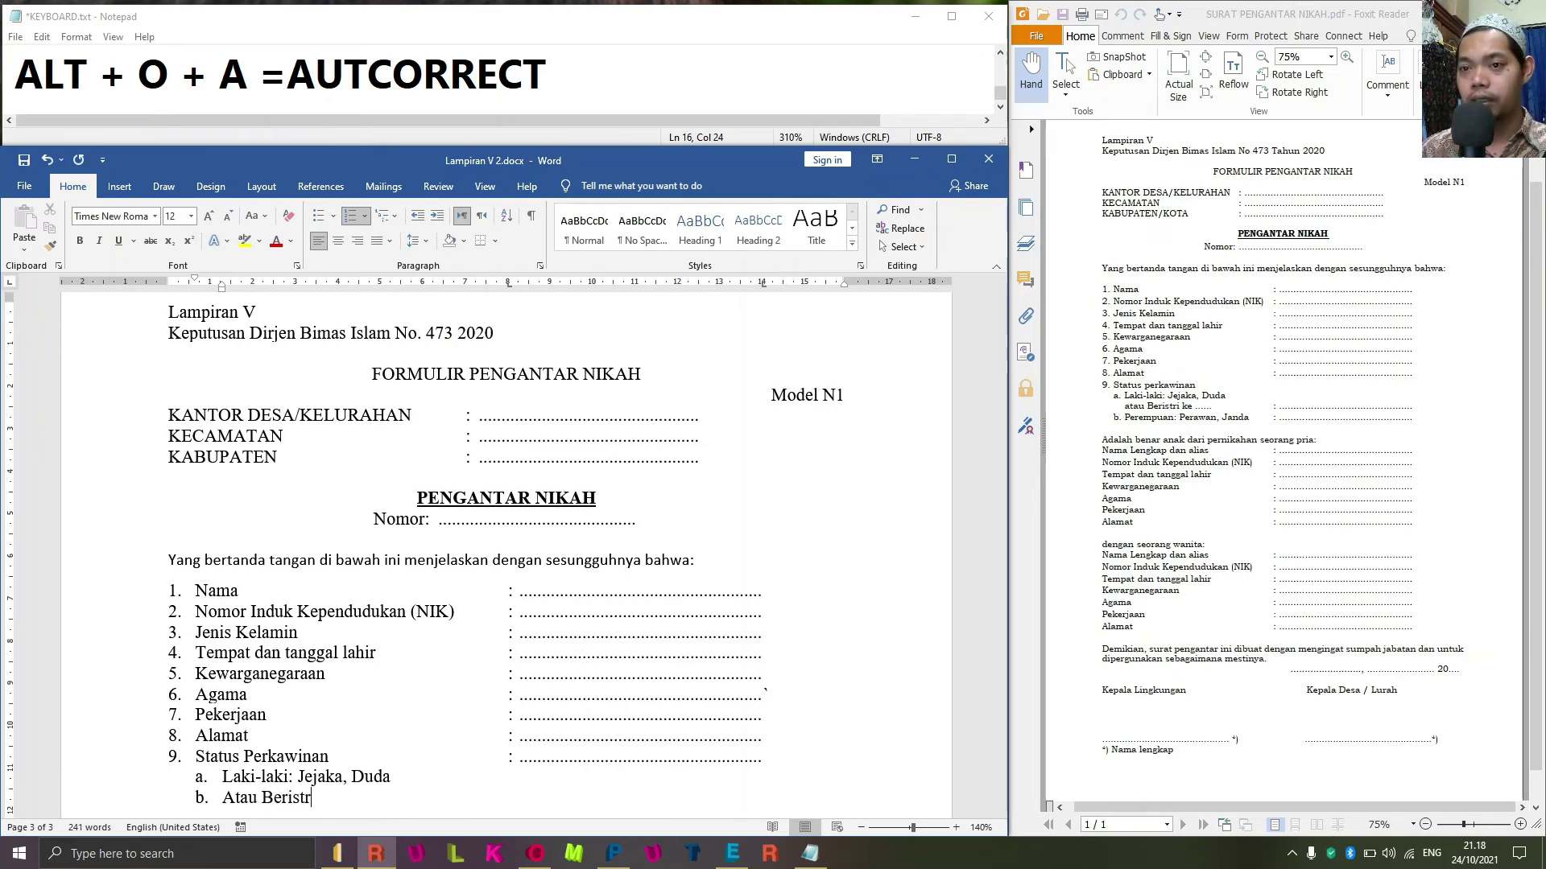
{"action": "type", "text": "i ke .."}
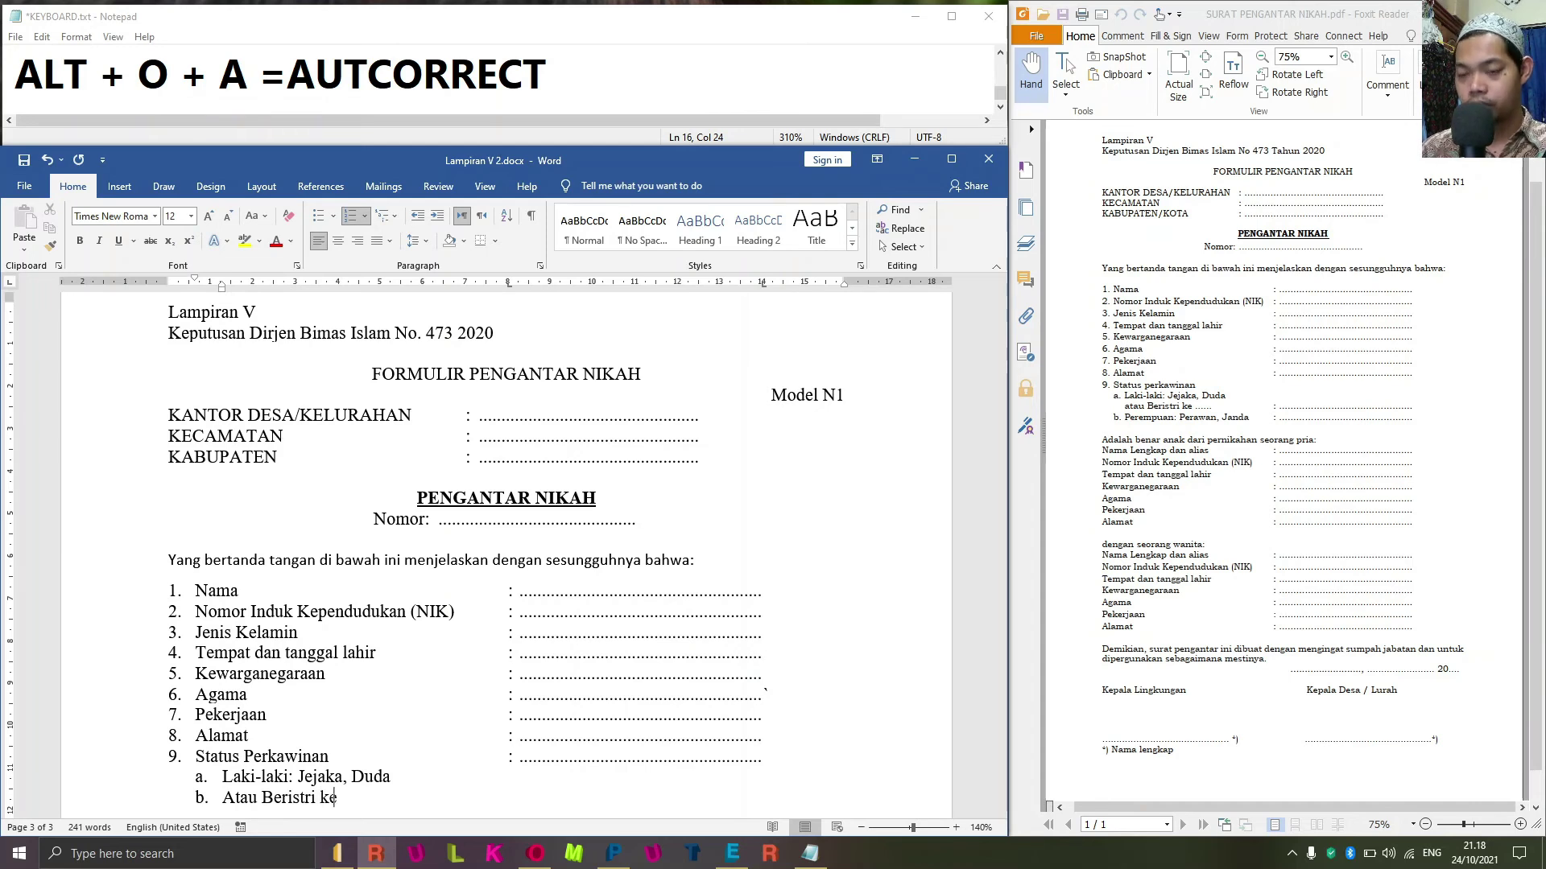
{"action": "key", "text": "Return"}
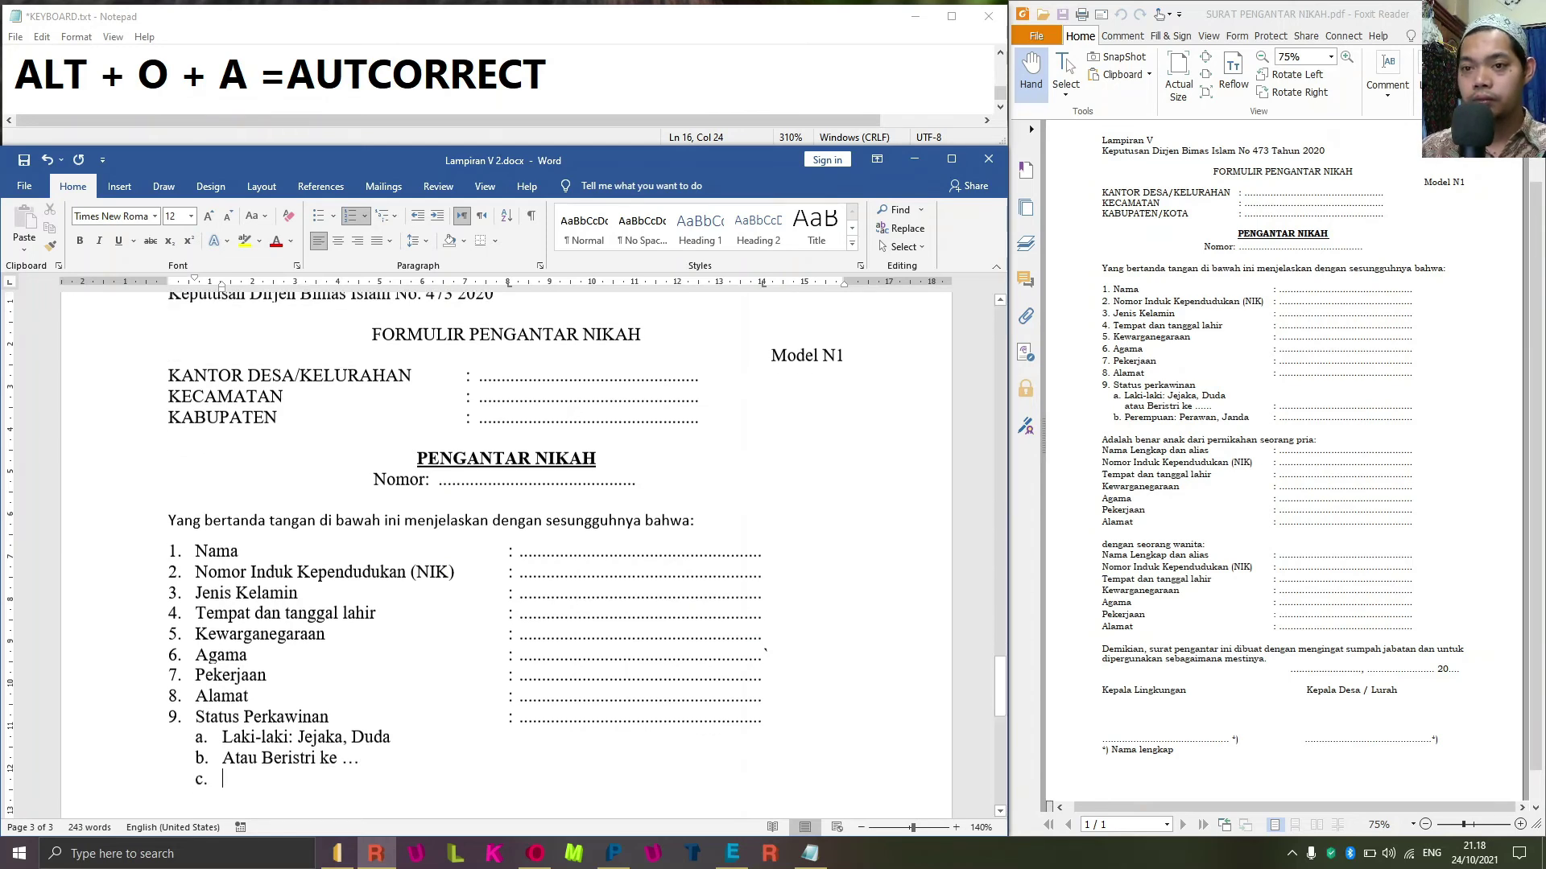
Type 'Perempuan: Perawan, Janda :' with a dotted answer line.
{"action": "type", "text": "Perem[yu"}
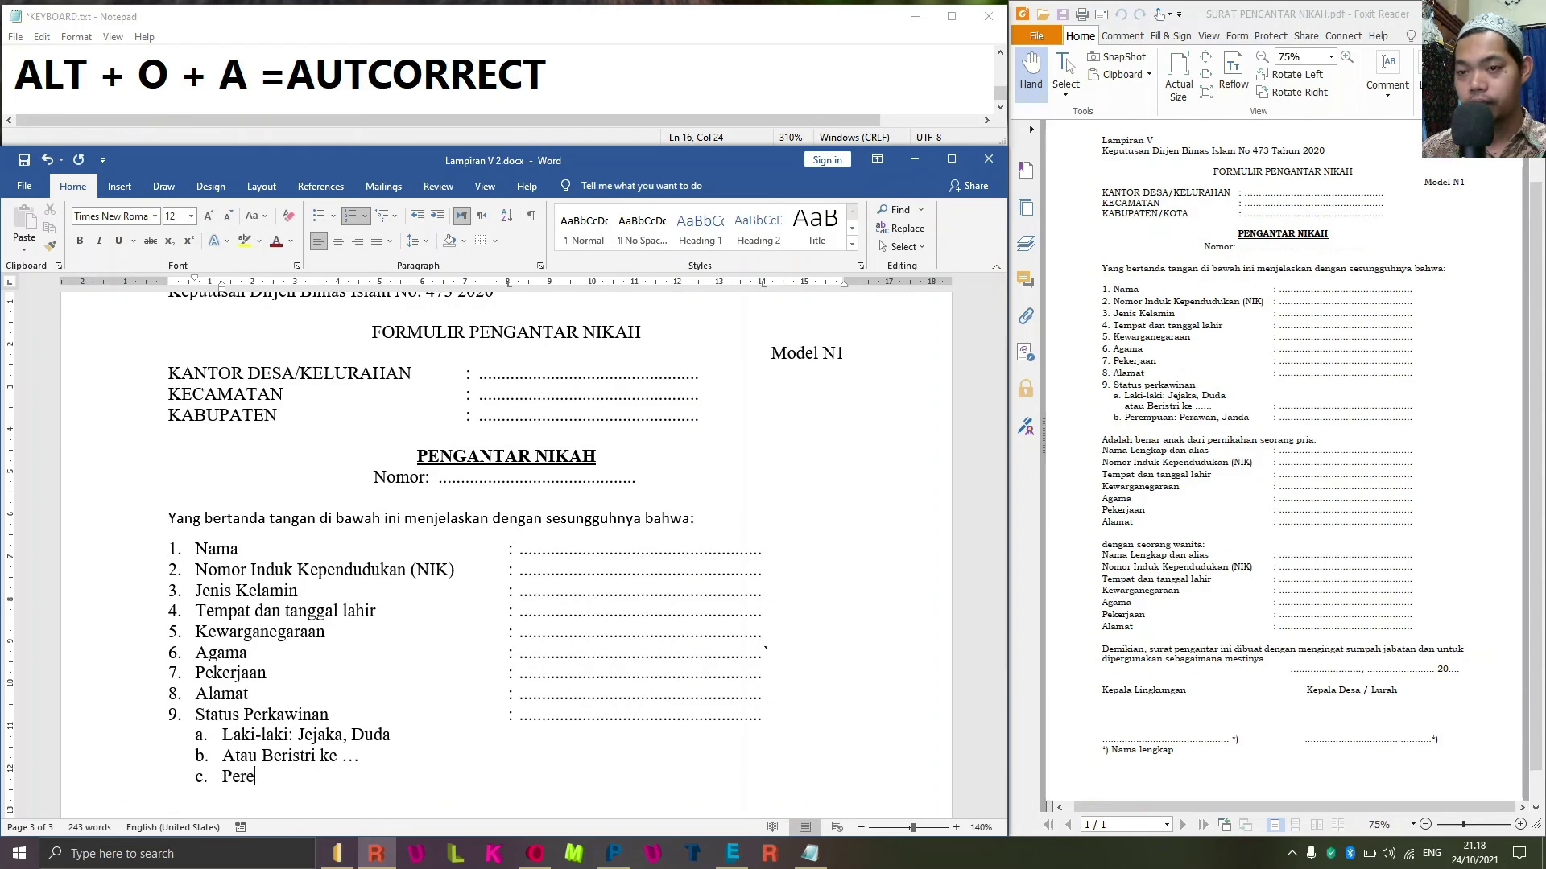
{"action": "key", "text": "BackSpace"}
{"action": "key", "text": "BackSpace"}
{"action": "key", "text": "BackSpace"}
{"action": "type", "text": "puan"}
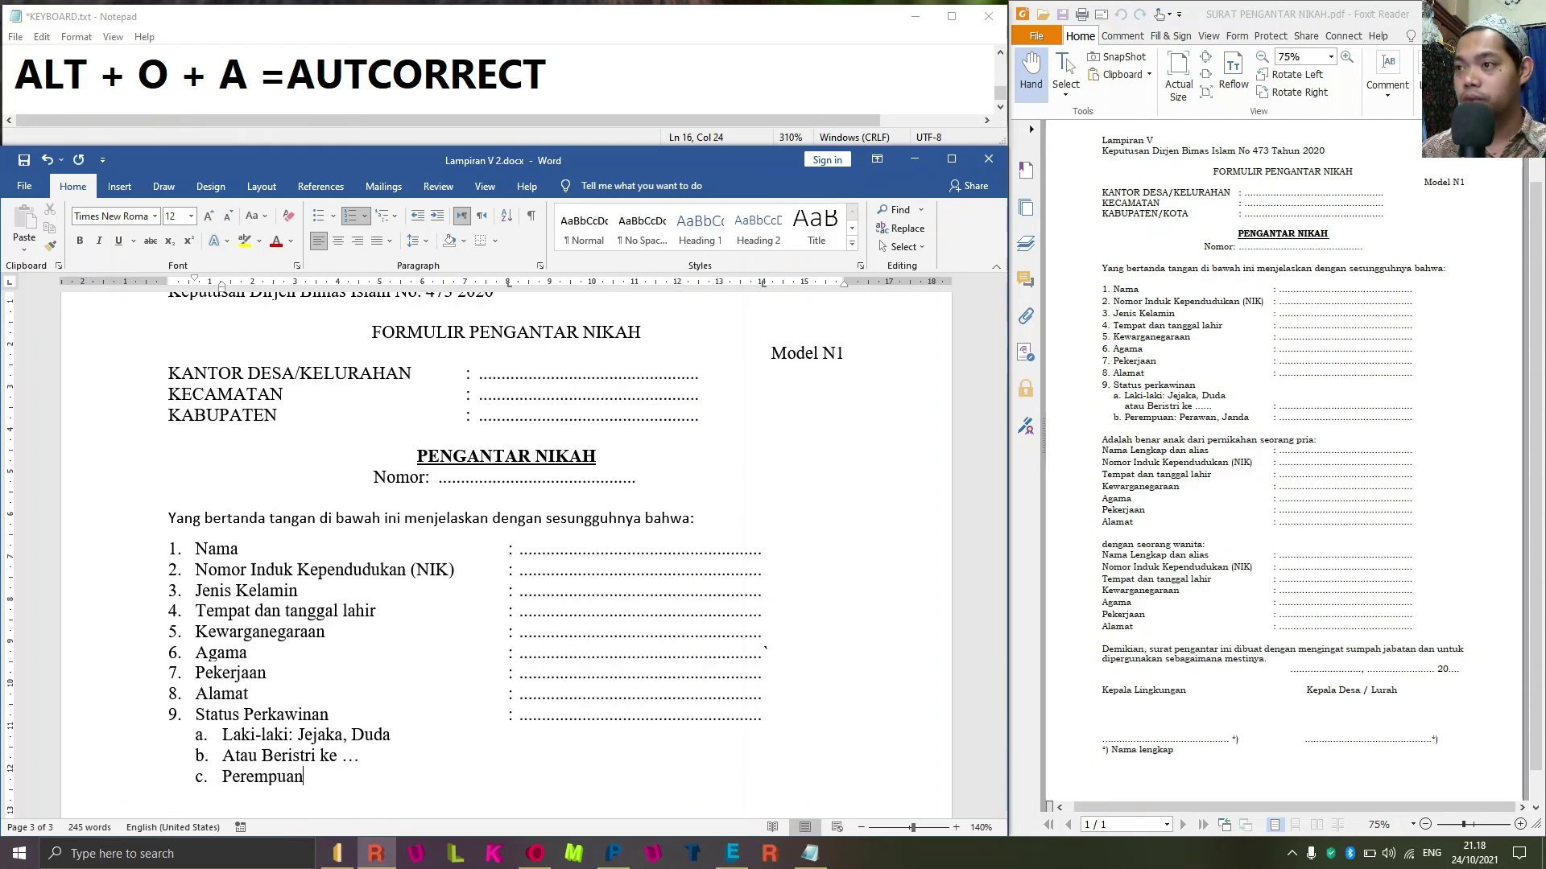
{"action": "type", "text": ": "}
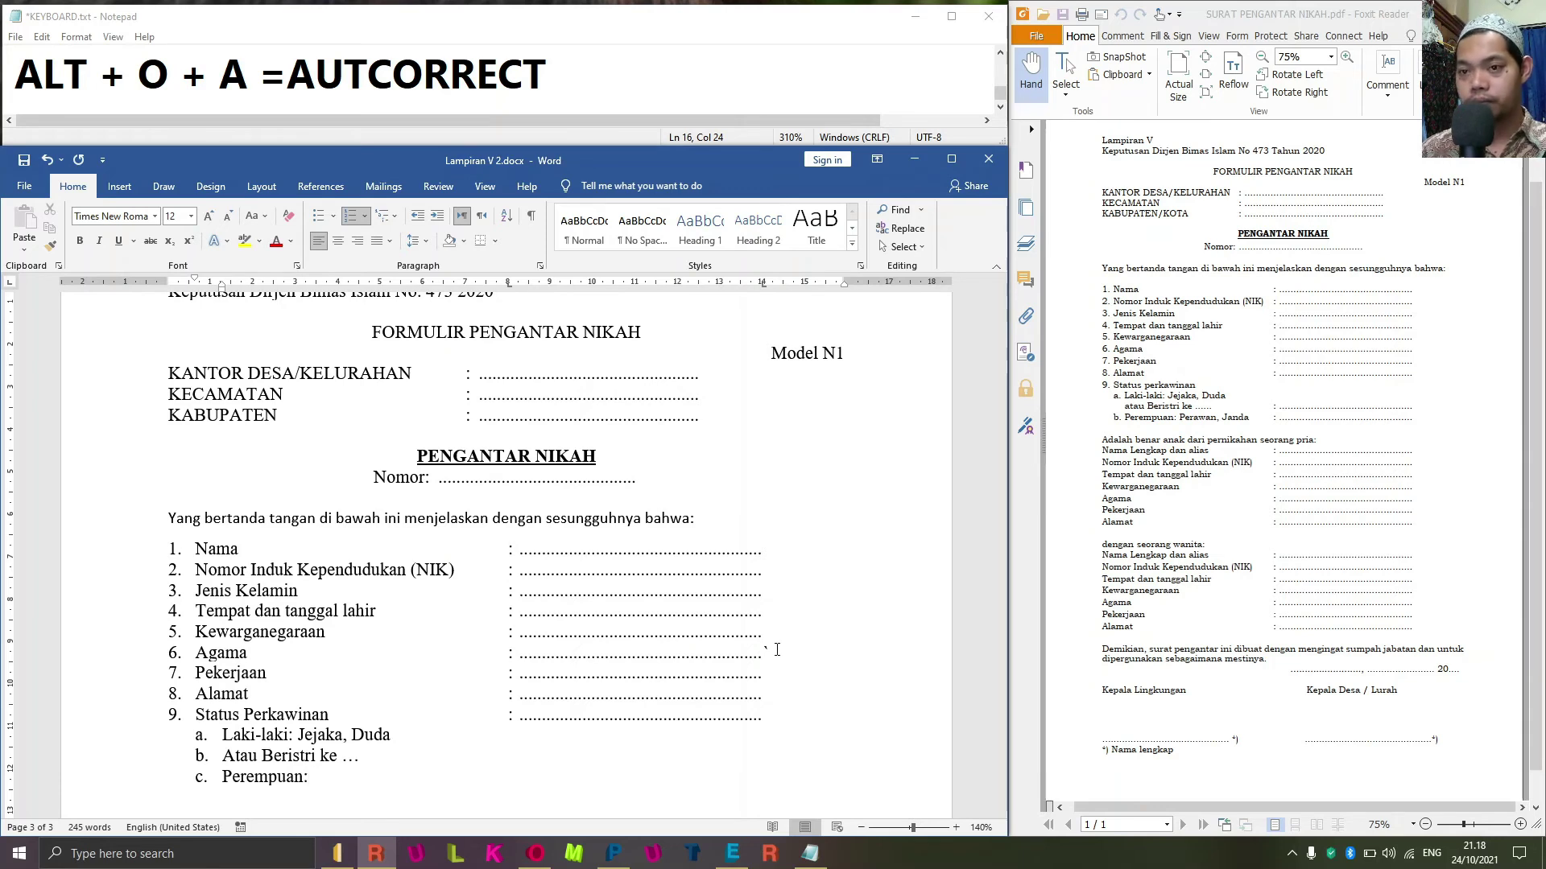
{"action": "type", "text": "Per"}
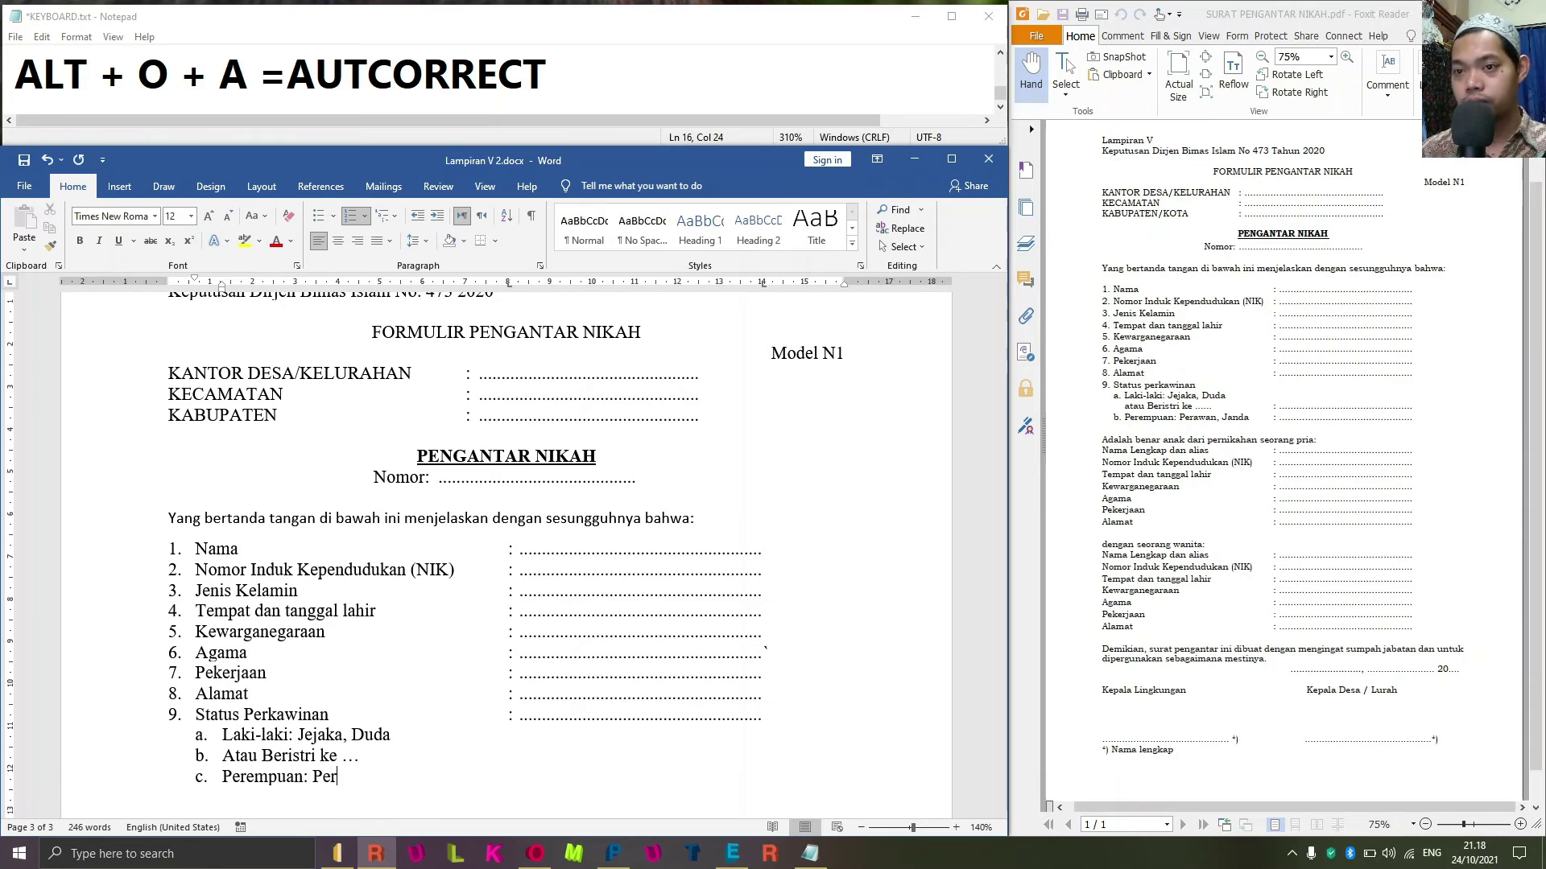
{"action": "type", "text": "awaan"}
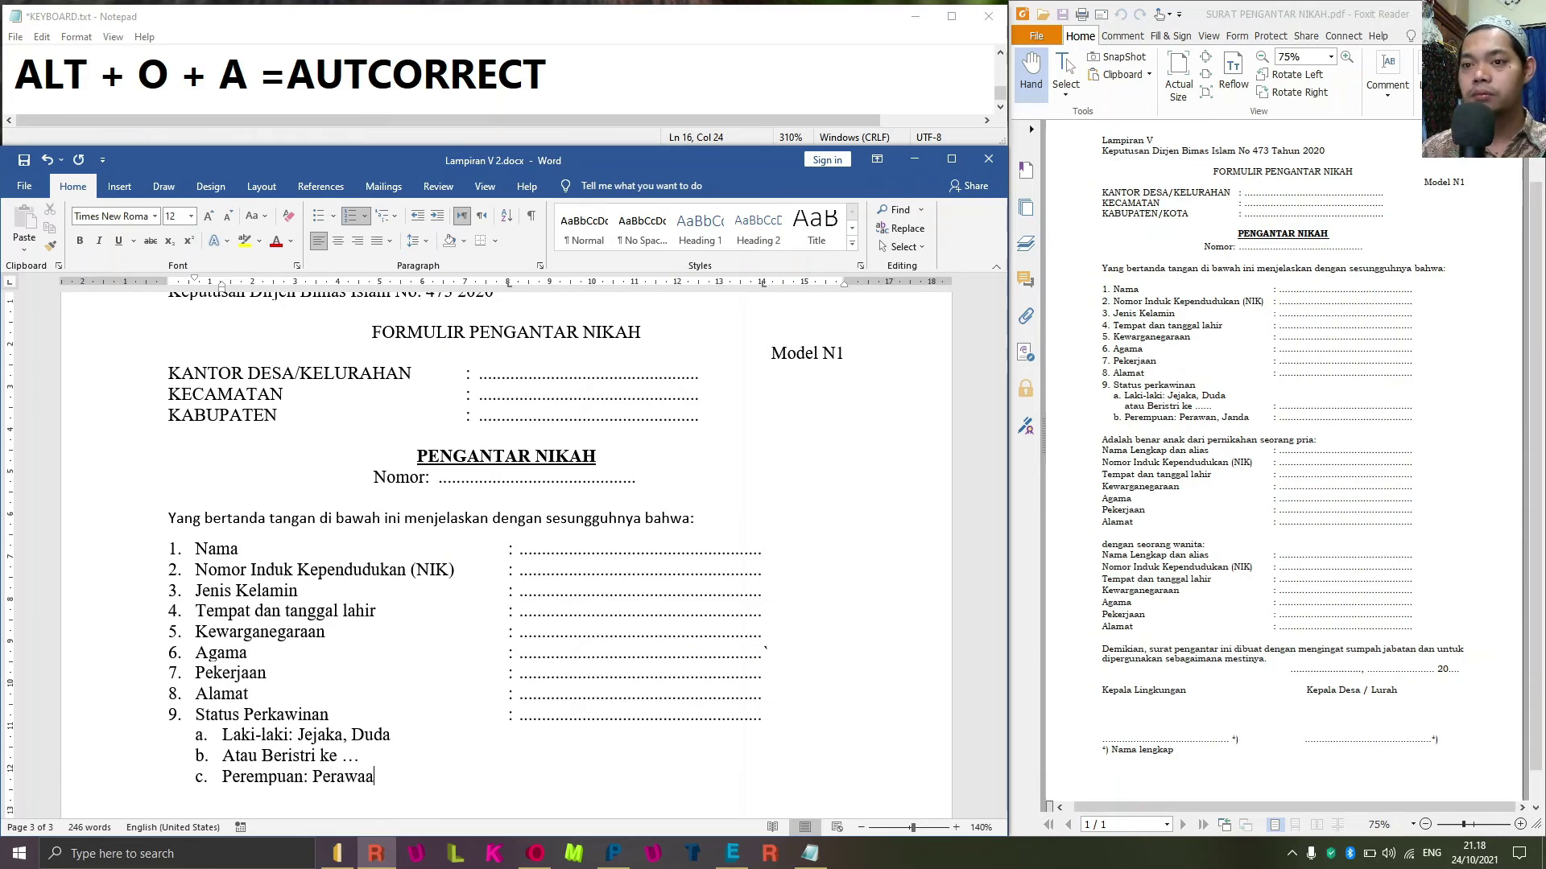
{"action": "key", "text": "BackSpace"}
{"action": "key", "text": "BackSpace"}
{"action": "type", "text": "n"}
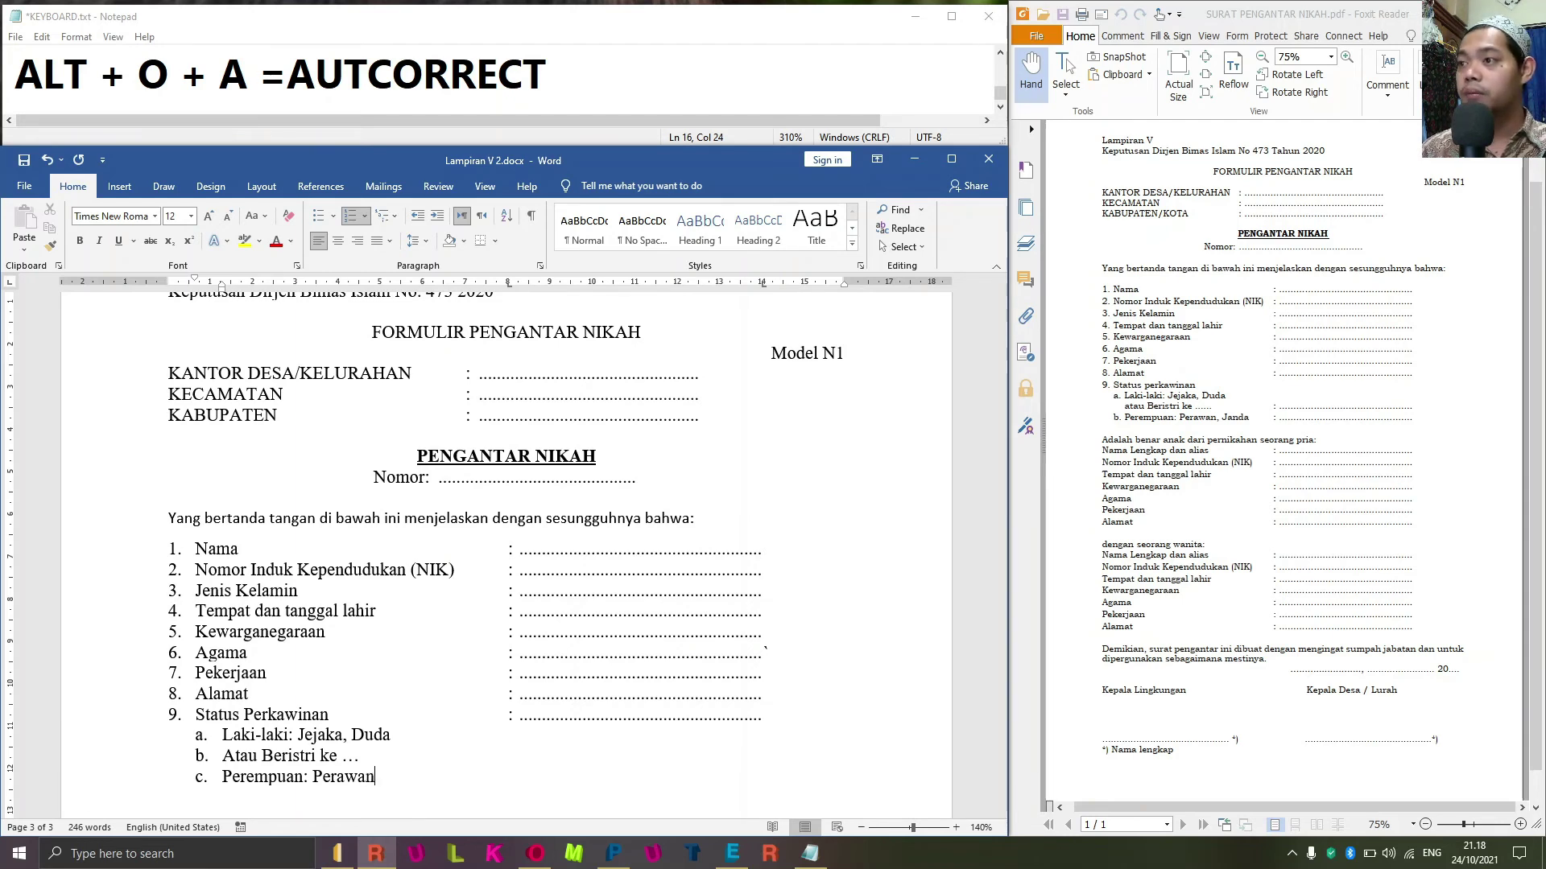
{"action": "key", "text": "BackSpace"}
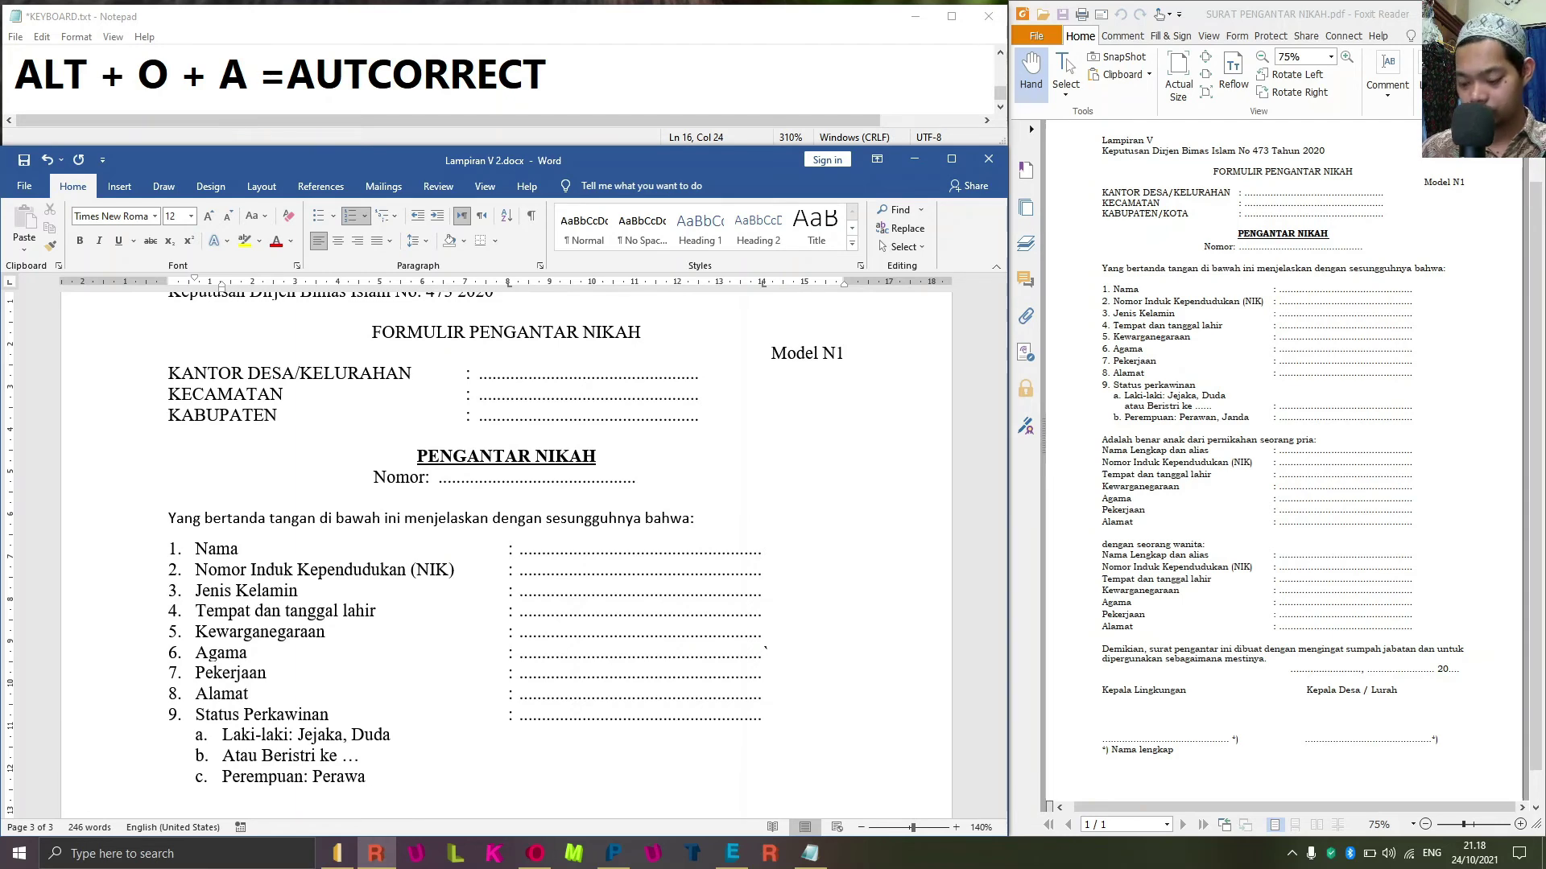
{"action": "type", "text": "n, Jand"}
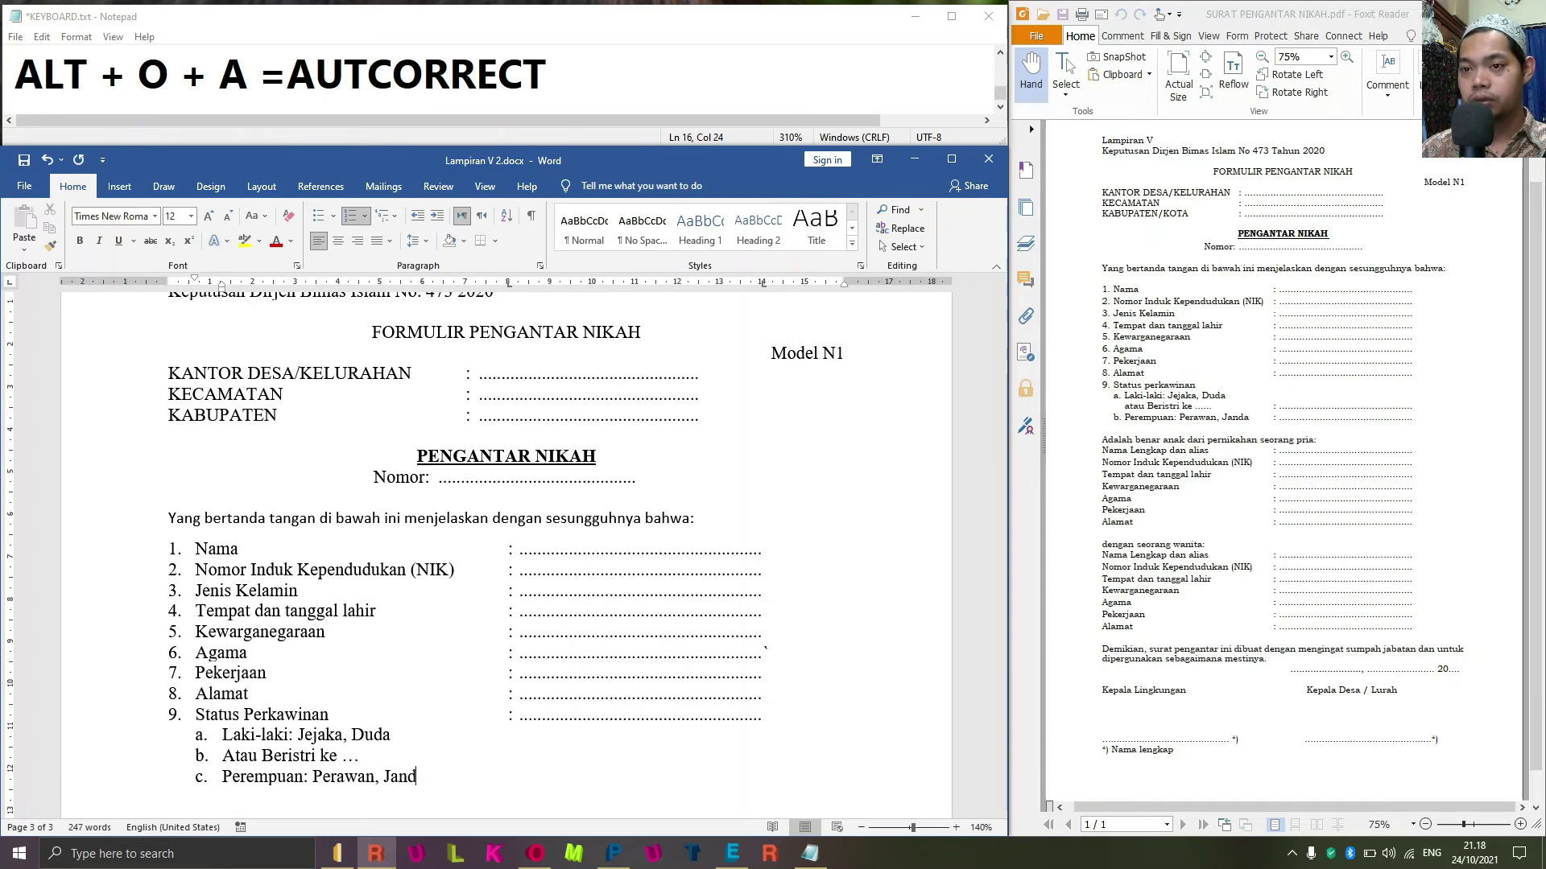
{"action": "type", "text": "a :"}
{"action": "key", "text": "Tab"}
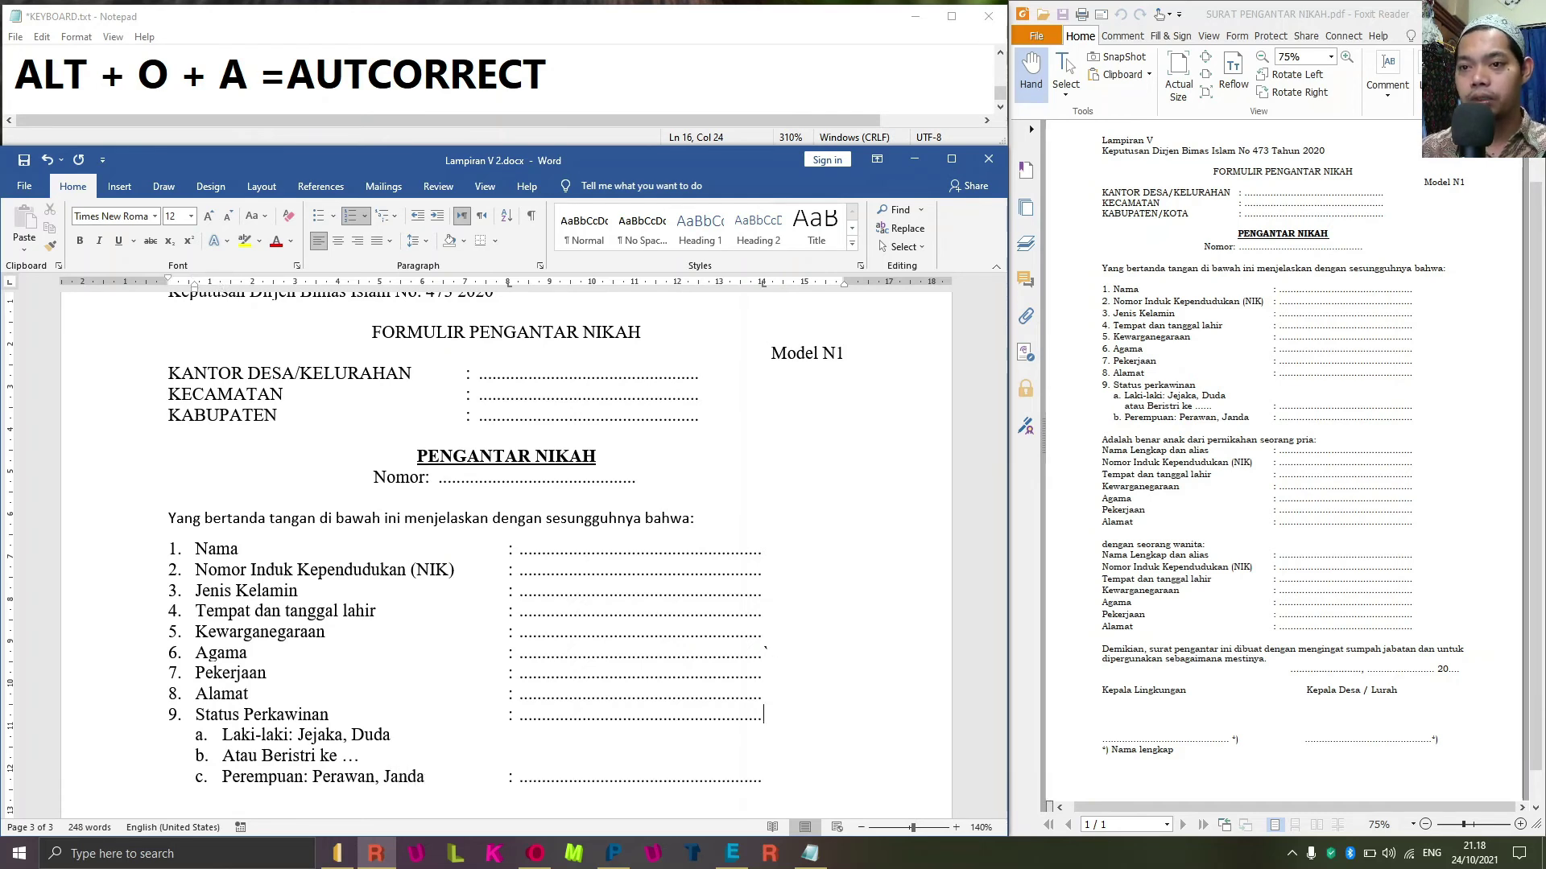
Give 'atau Beristri ke' a colon and dotted fill, unnumbered and lowercased.
{"action": "left_click", "coordinate": [360, 755]}
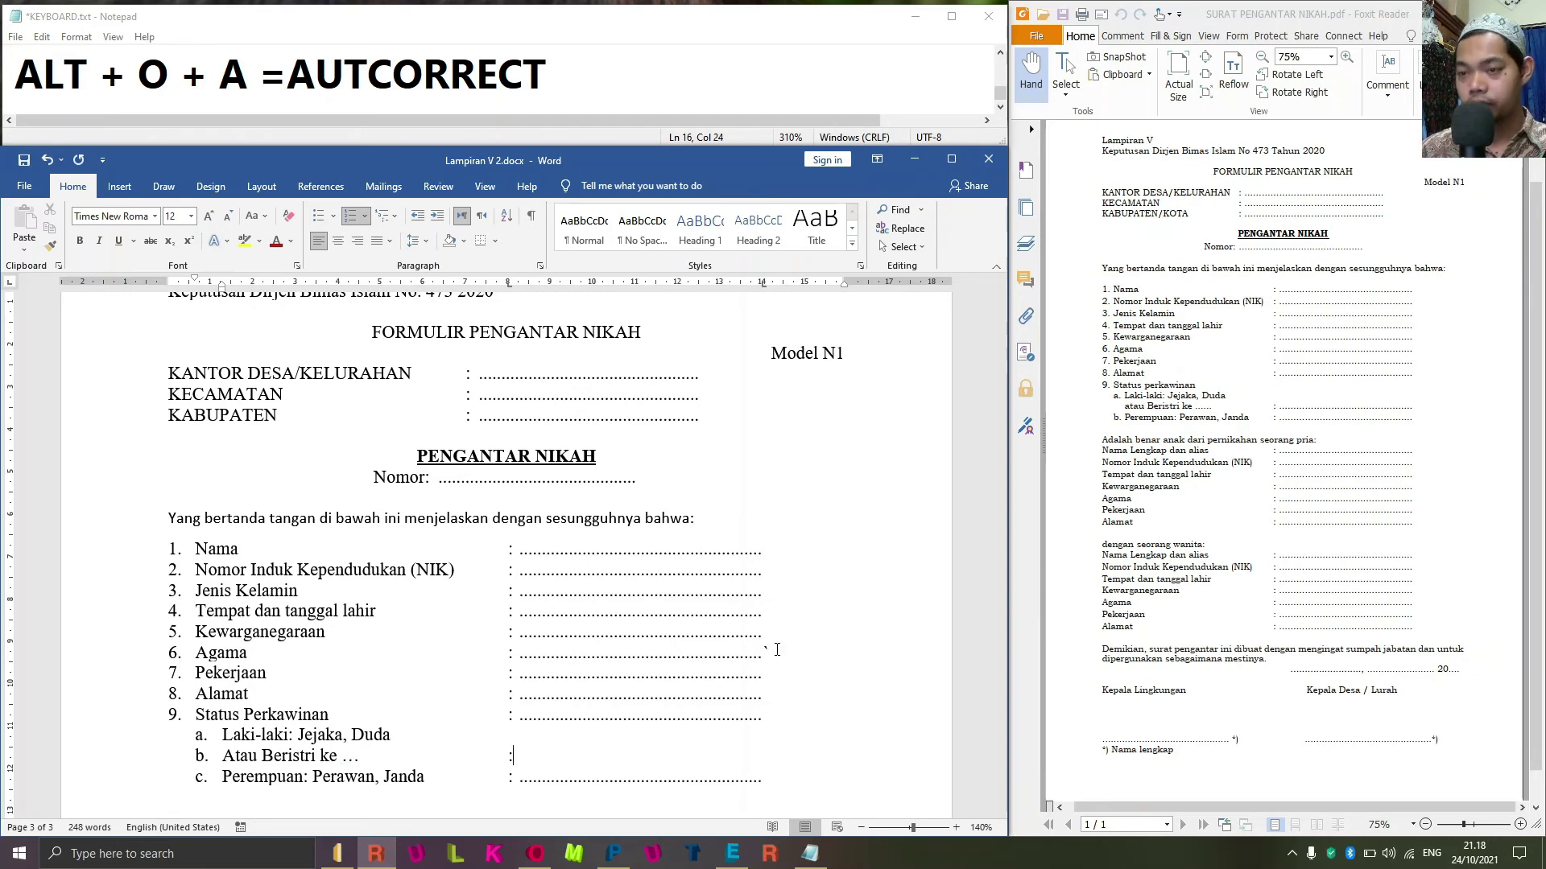
{"action": "type", "text": ":"}
{"action": "key", "text": "Tab"}
{"action": "key", "text": "ctrl+Left"}
{"action": "key", "text": "ctrl+Left"}
{"action": "key", "text": "ctrl+Left"}
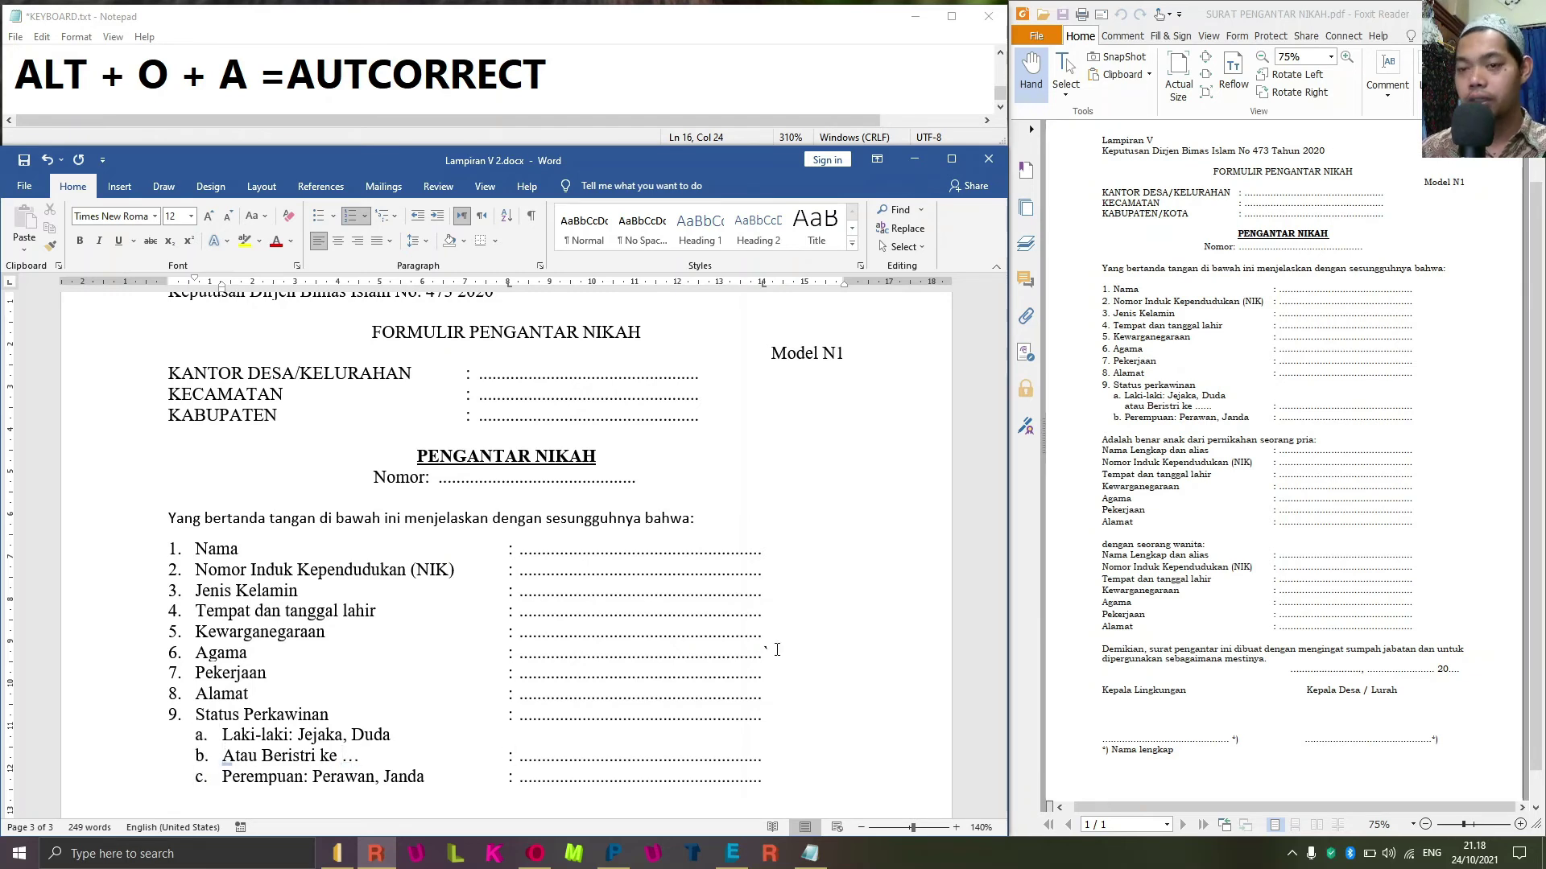
{"action": "key", "text": "BackSpace"}
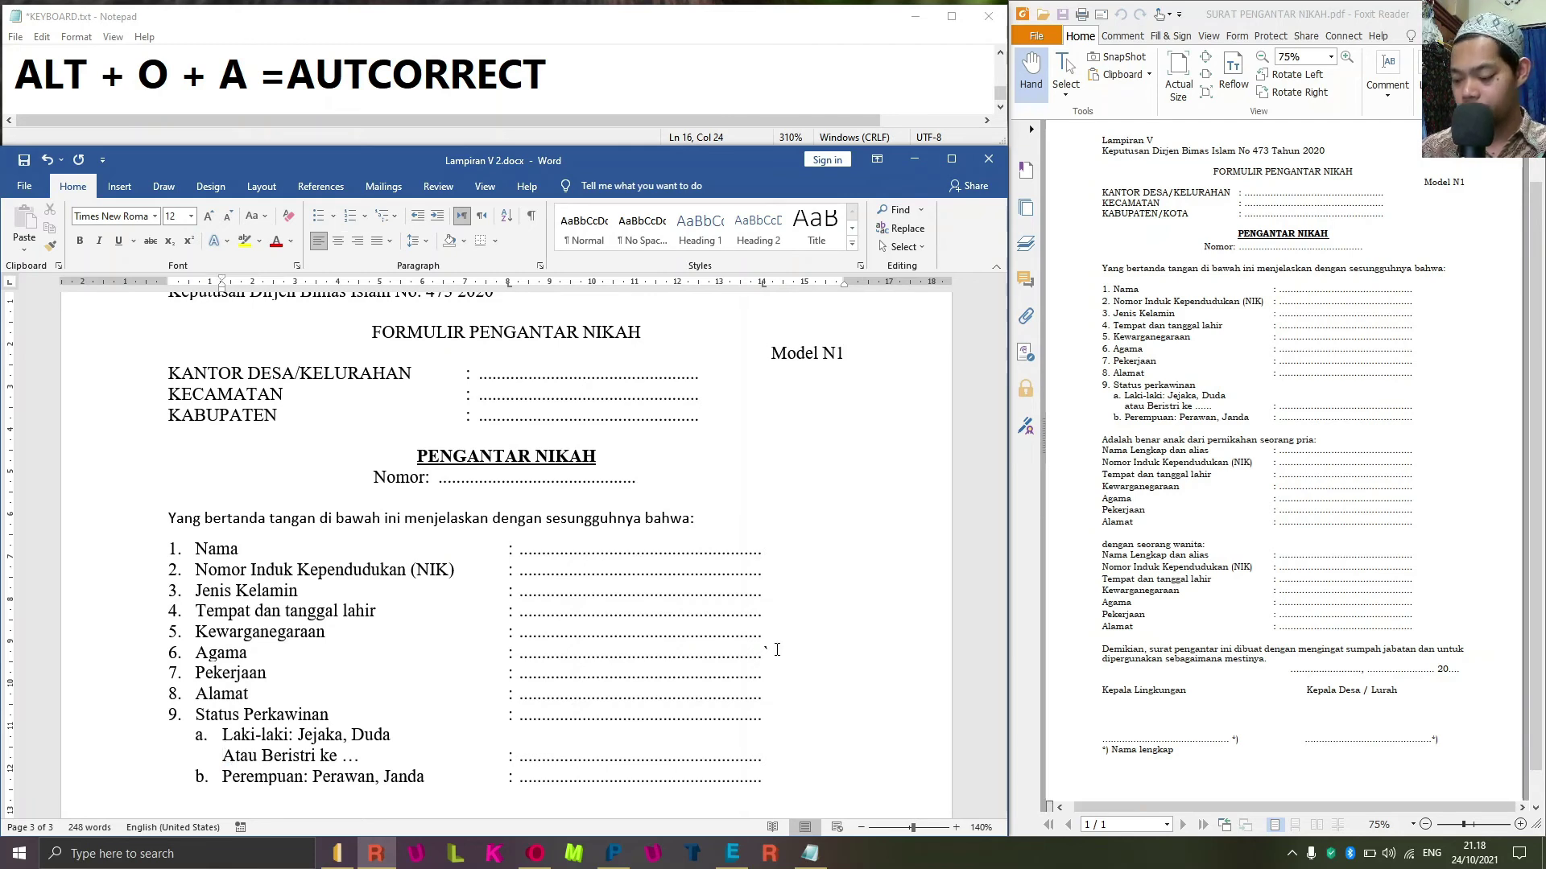
{"action": "key", "text": "Delete"}
{"action": "type", "text": "a"}
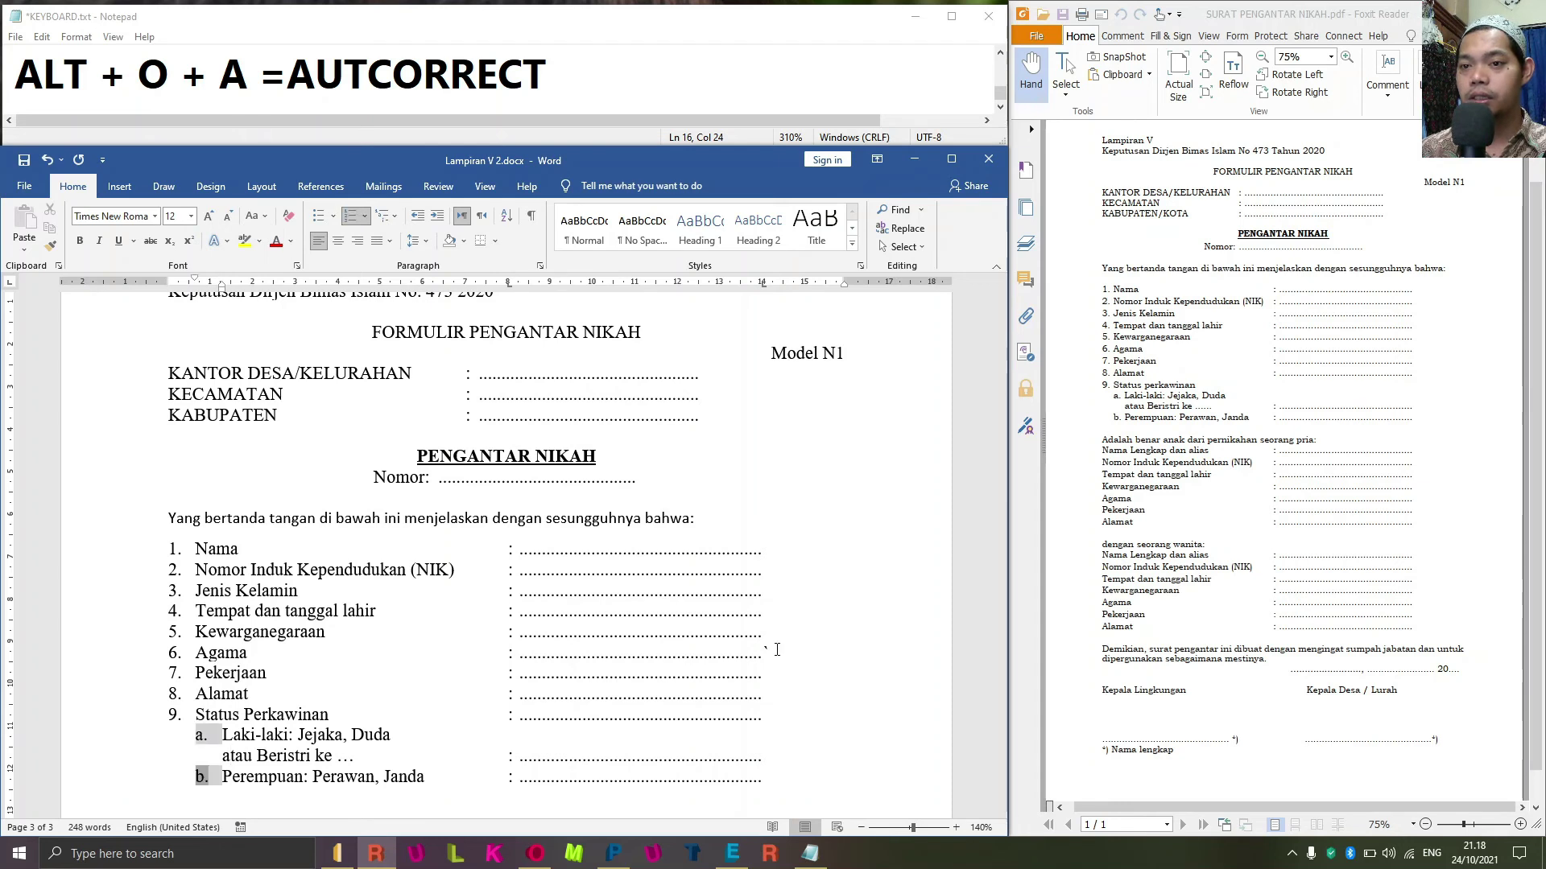
End the lettered list after Perempuan so it becomes item b.
{"action": "left_click", "coordinate": [777, 650]}
{"action": "key", "text": "Return"}
{"action": "key", "text": "Return"}
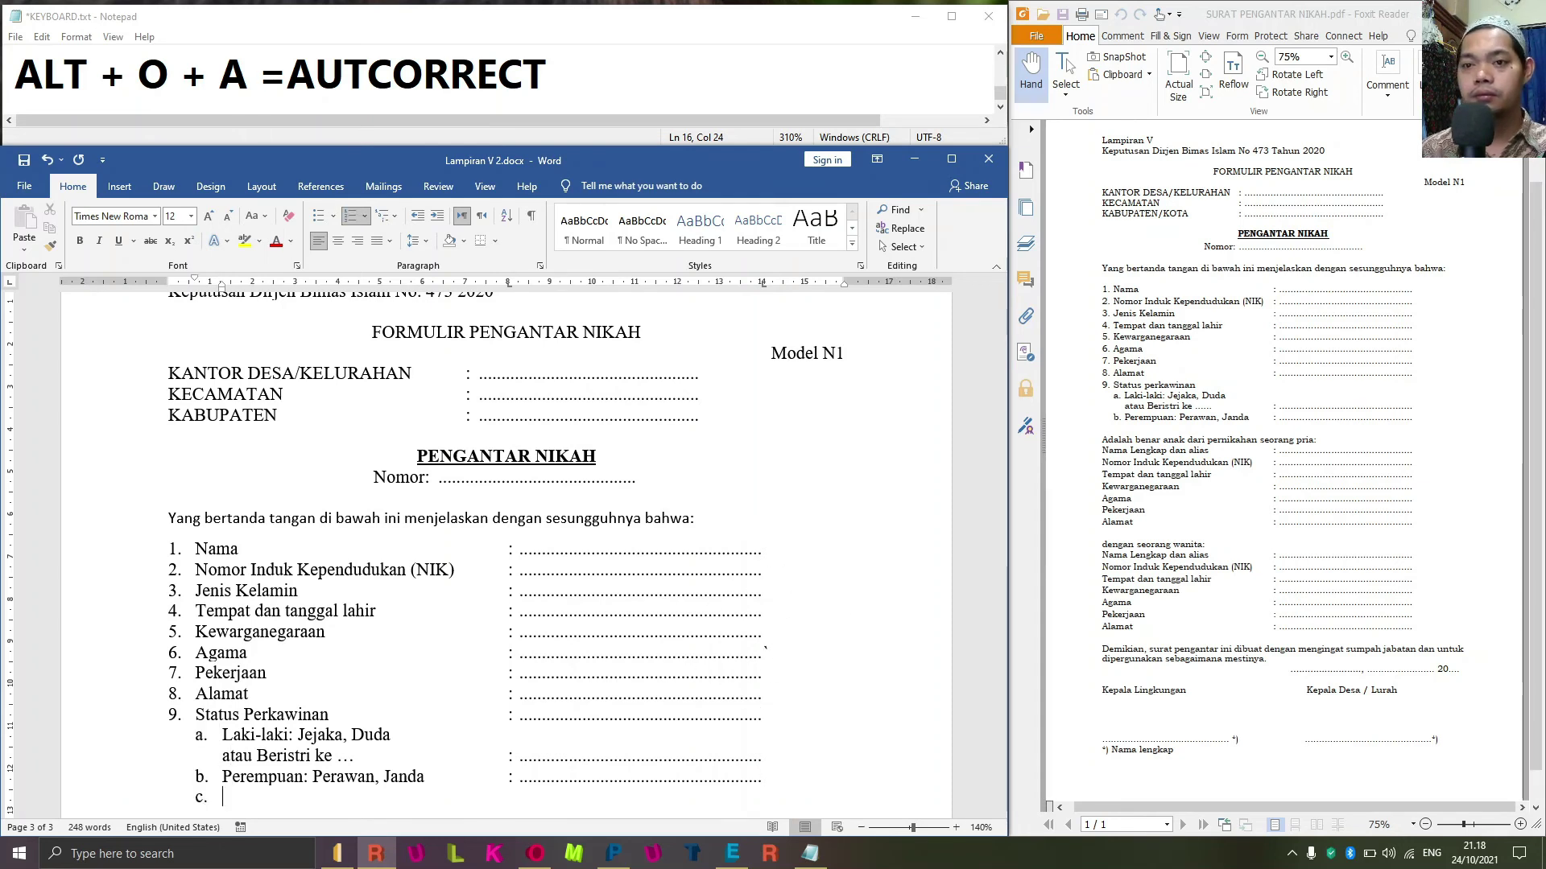
{"action": "key", "text": "Up"}
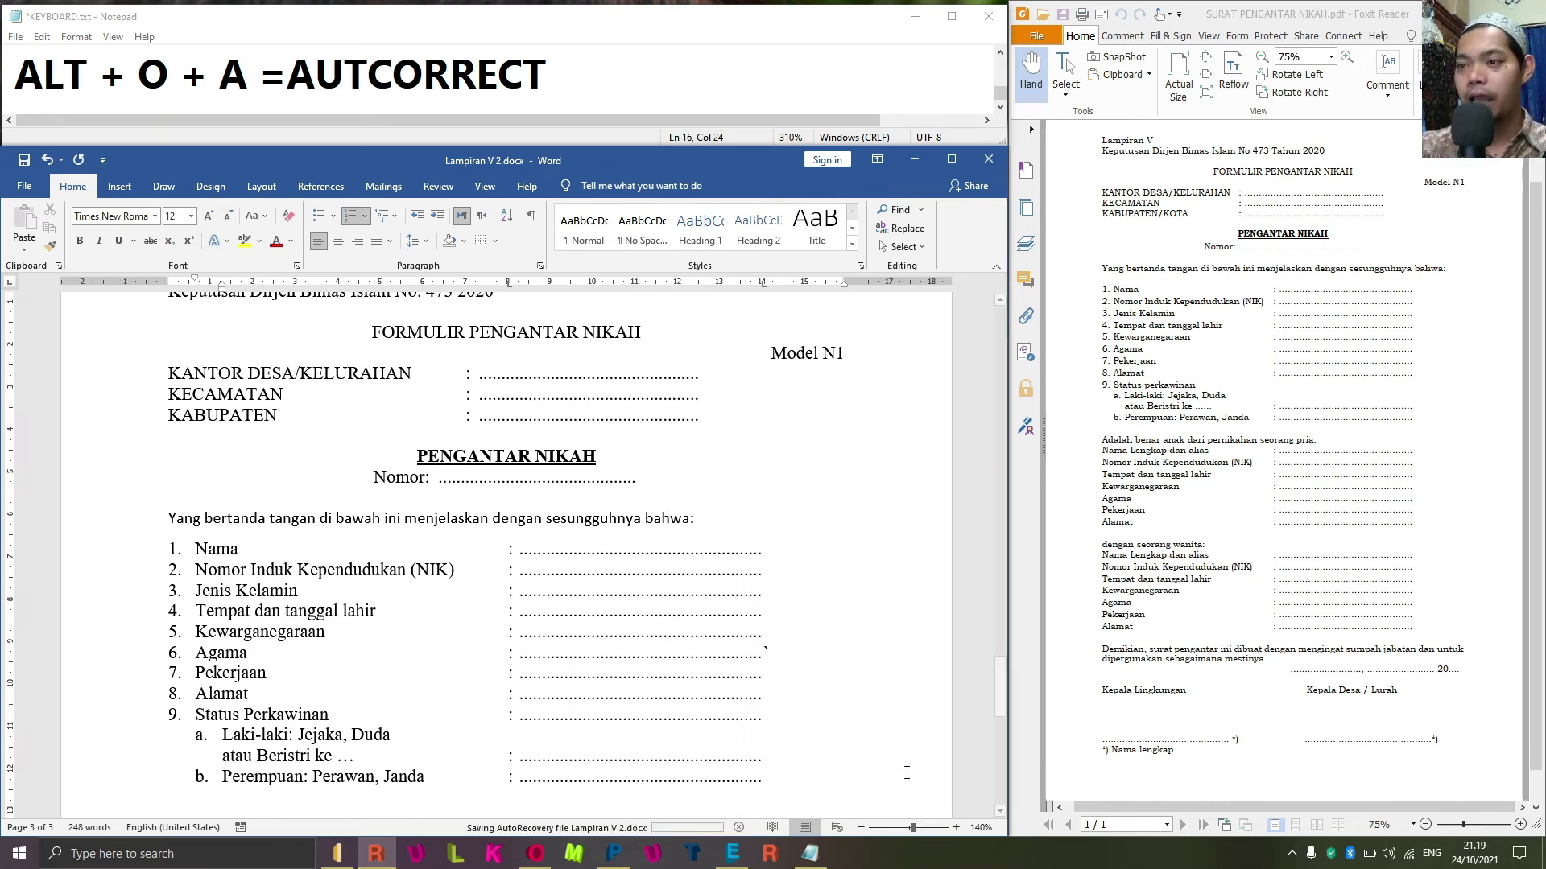
{"action": "key", "text": "Return"}
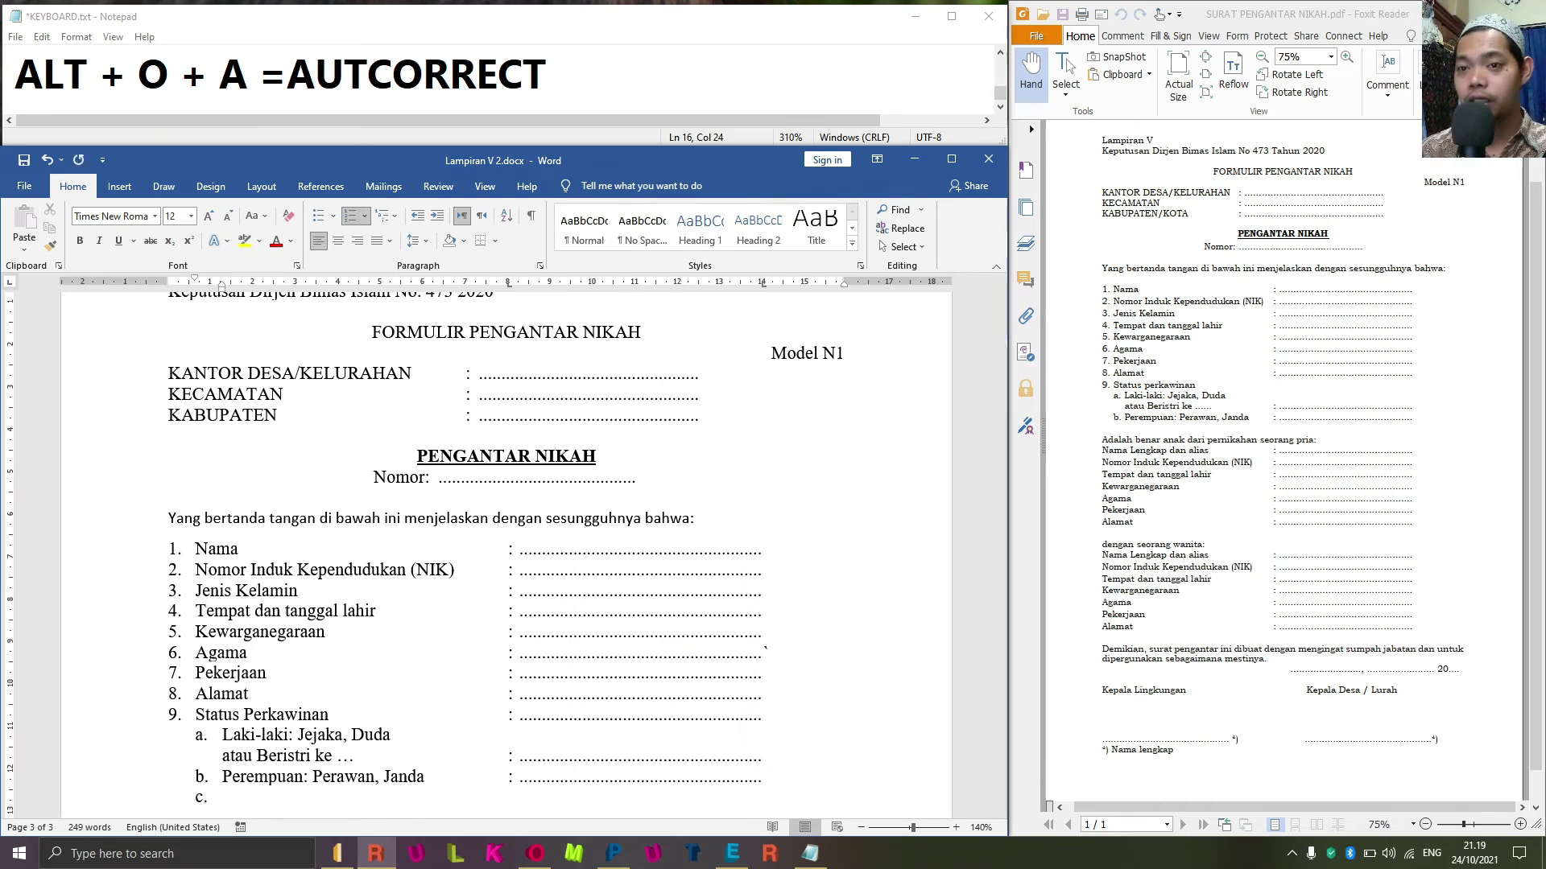
{"action": "scroll", "coordinate": [804, 751], "scroll_direction": "down", "scroll_amount": 4}
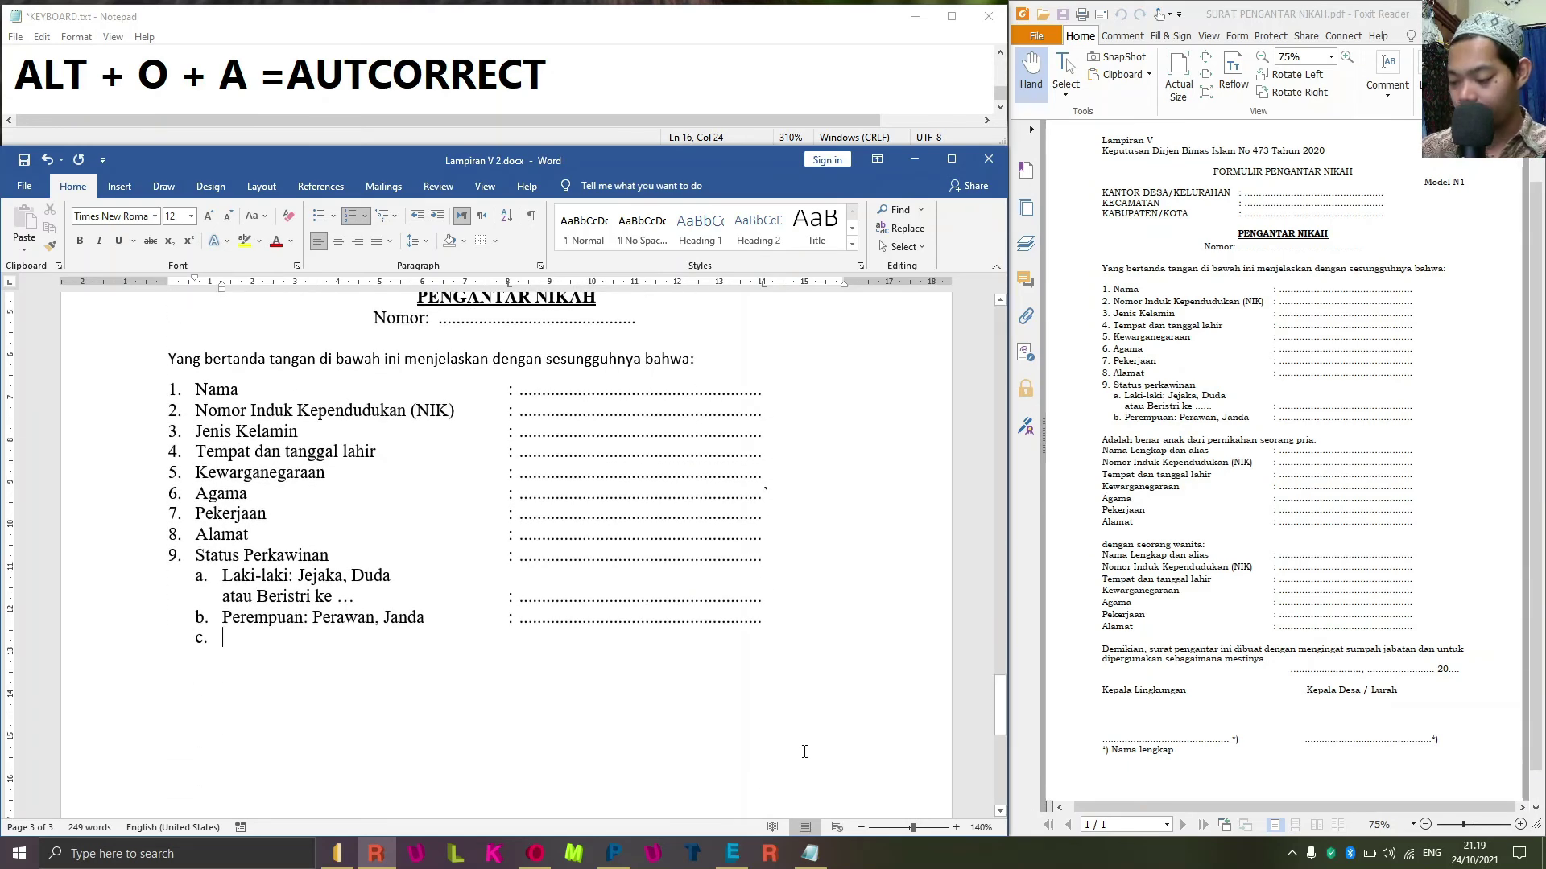
{"action": "key", "text": "BackSpace"}
{"action": "key", "text": "BackSpace"}
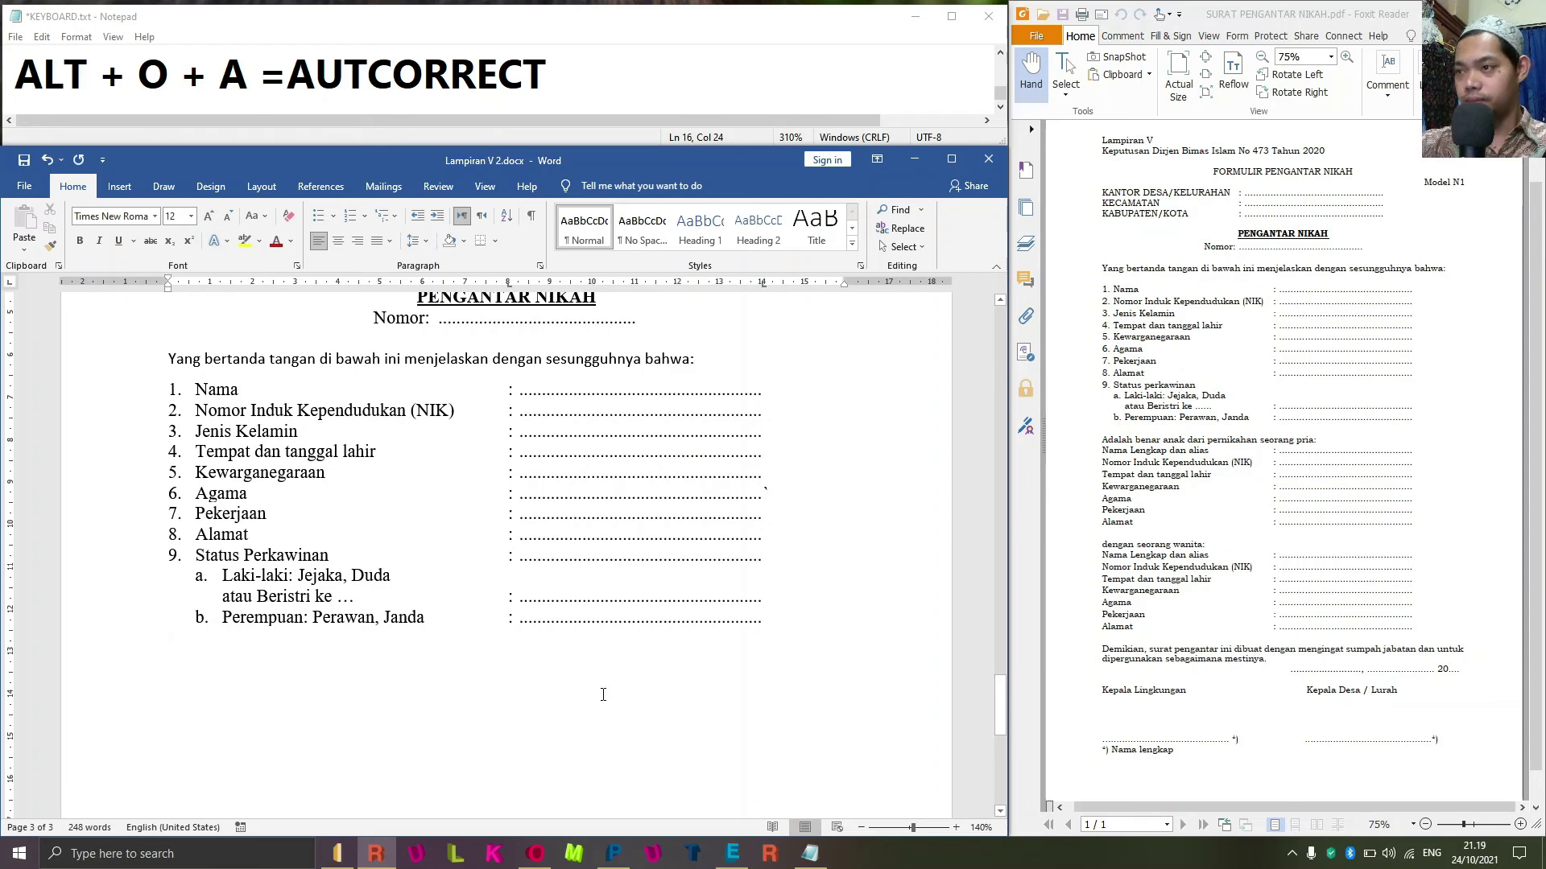
Type the sentence 'Adalah benar anak dari pernikahan seorang pria:' below the list.
{"action": "key", "text": "Return"}
{"action": "type", "text": "Adalah benar anak dari pern"}
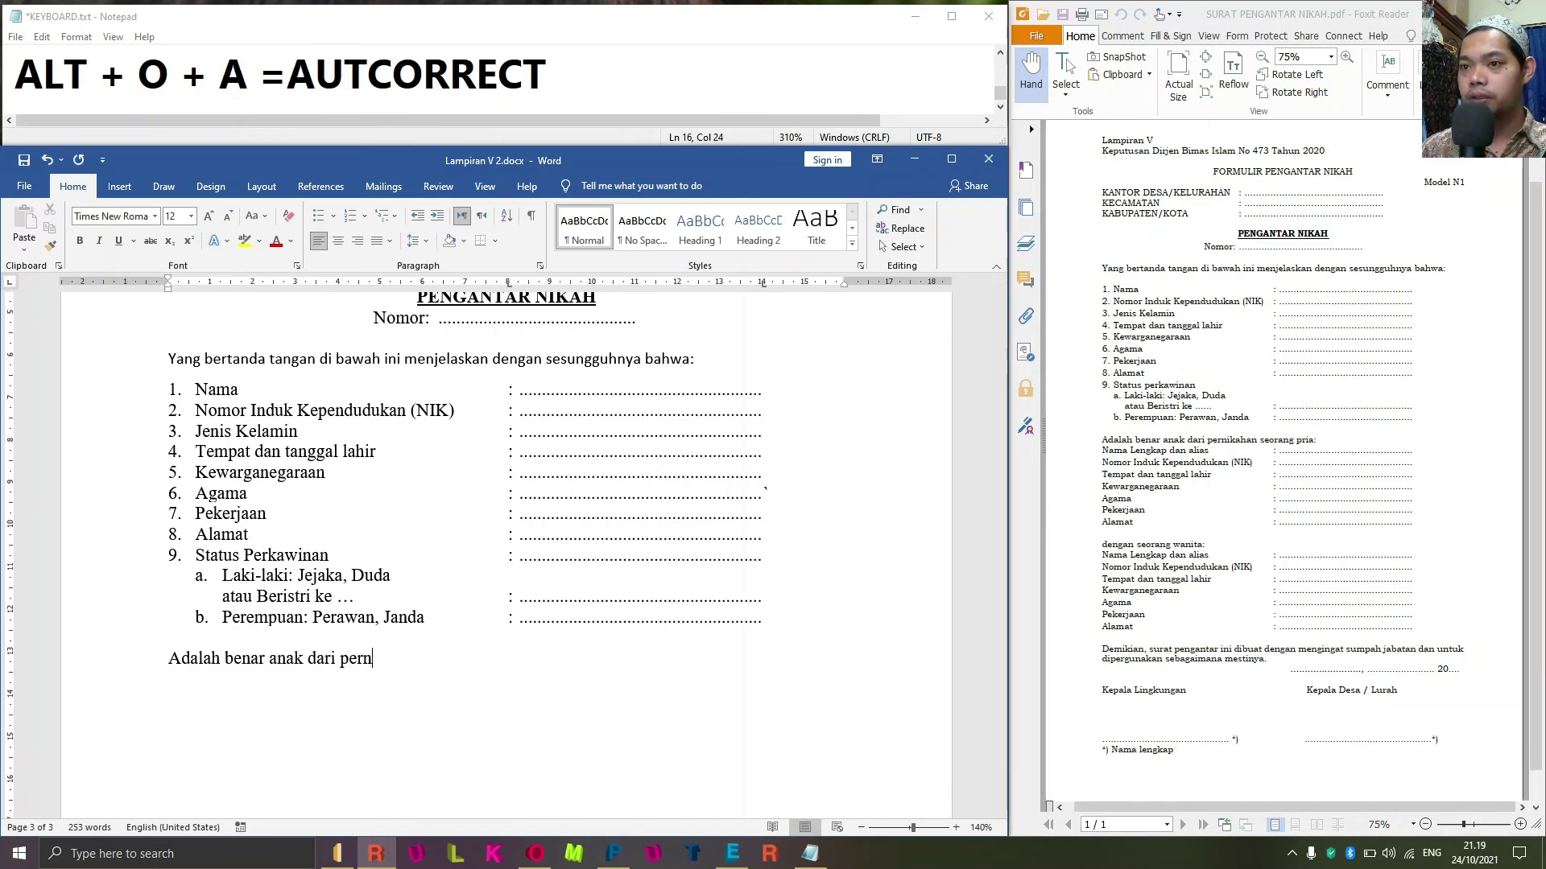
{"action": "type", "text": "ikahan seorang pria"}
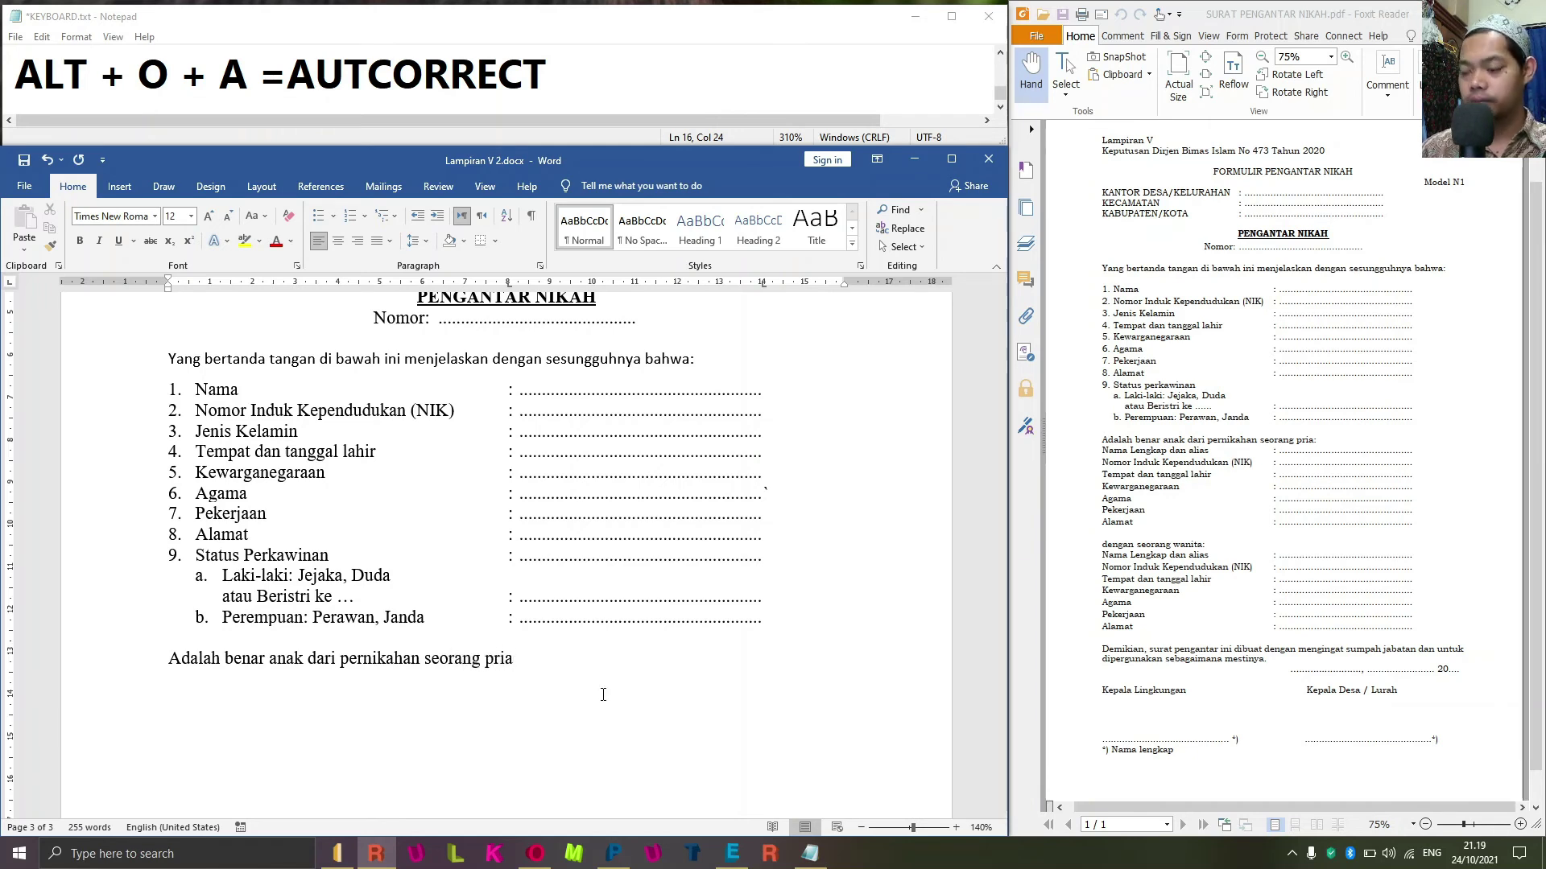
{"action": "type", "text": ":"}
{"action": "key", "text": "Return"}
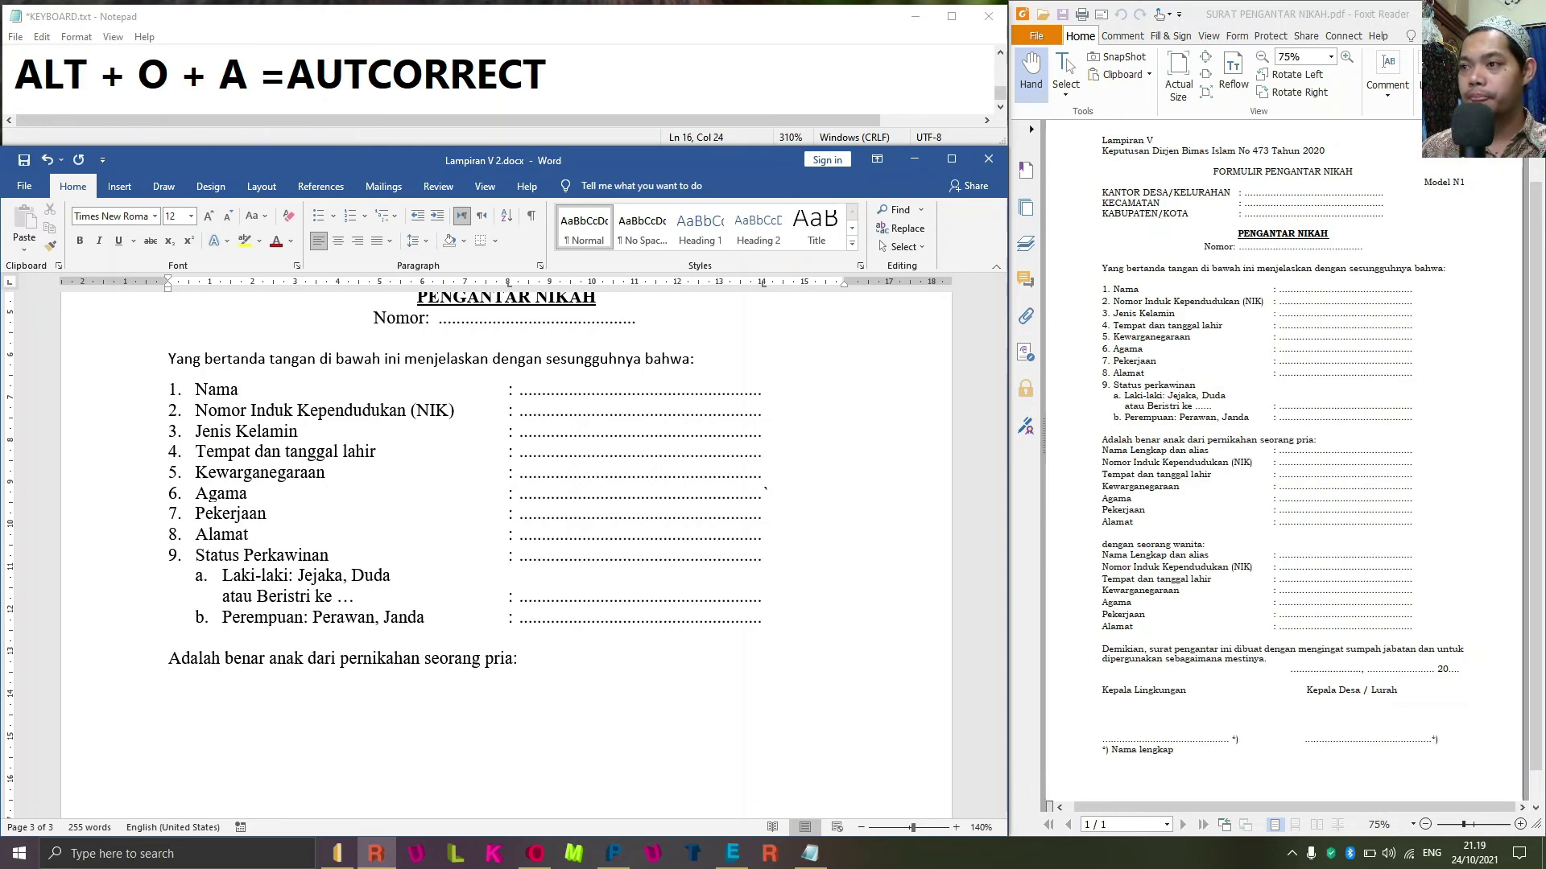
Add dotted fields for Nama Lengkap dan alias and Nomor Induk Kependudukan (NIK).
{"action": "type", "text": "Nama L"}
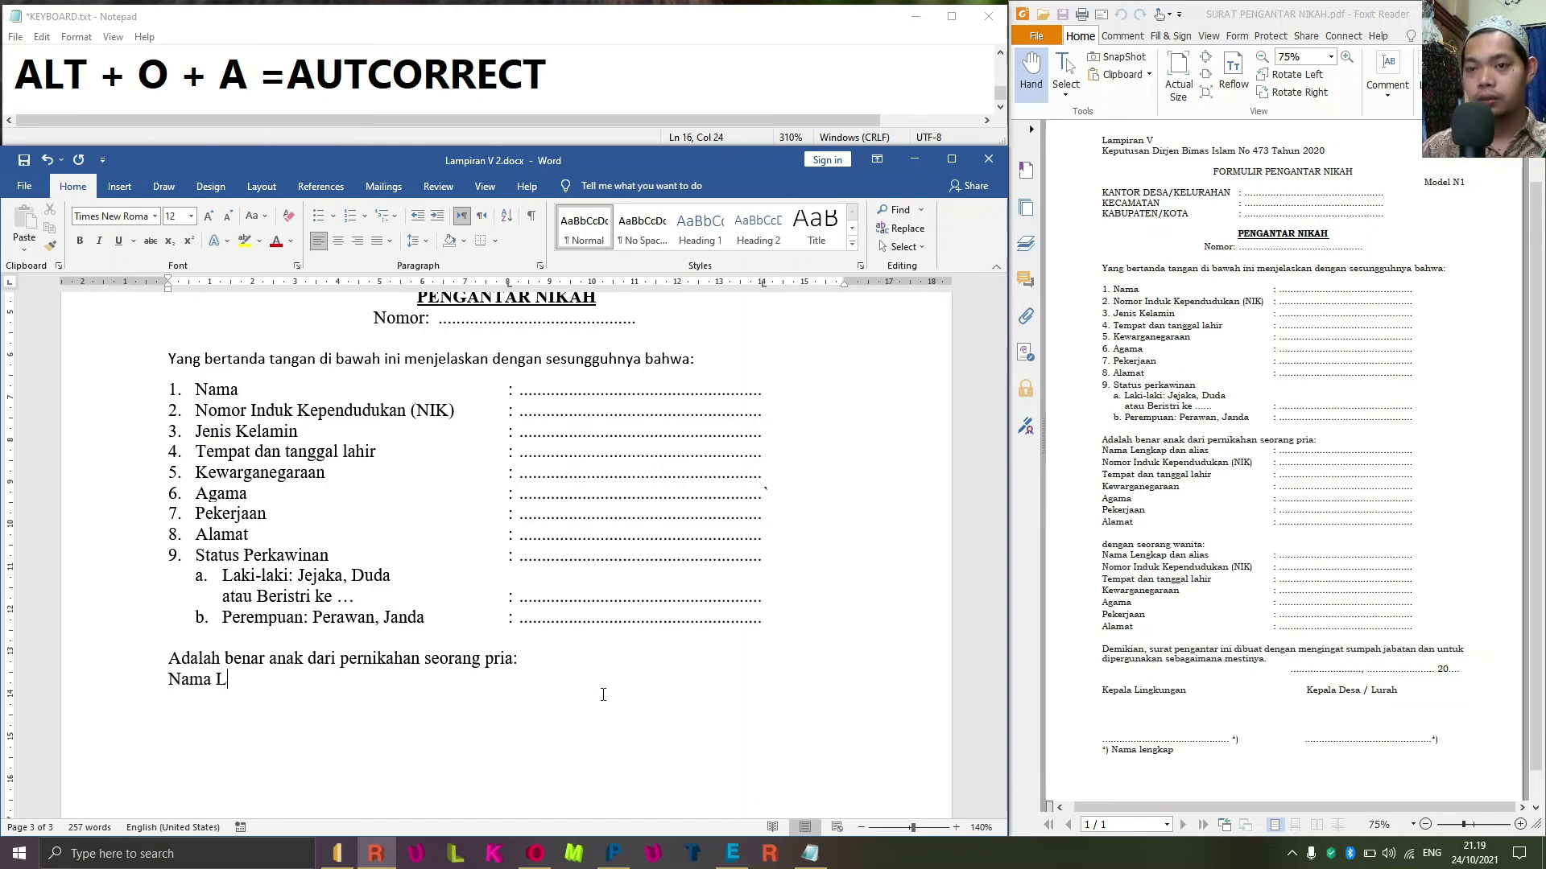
{"action": "type", "text": "eng"}
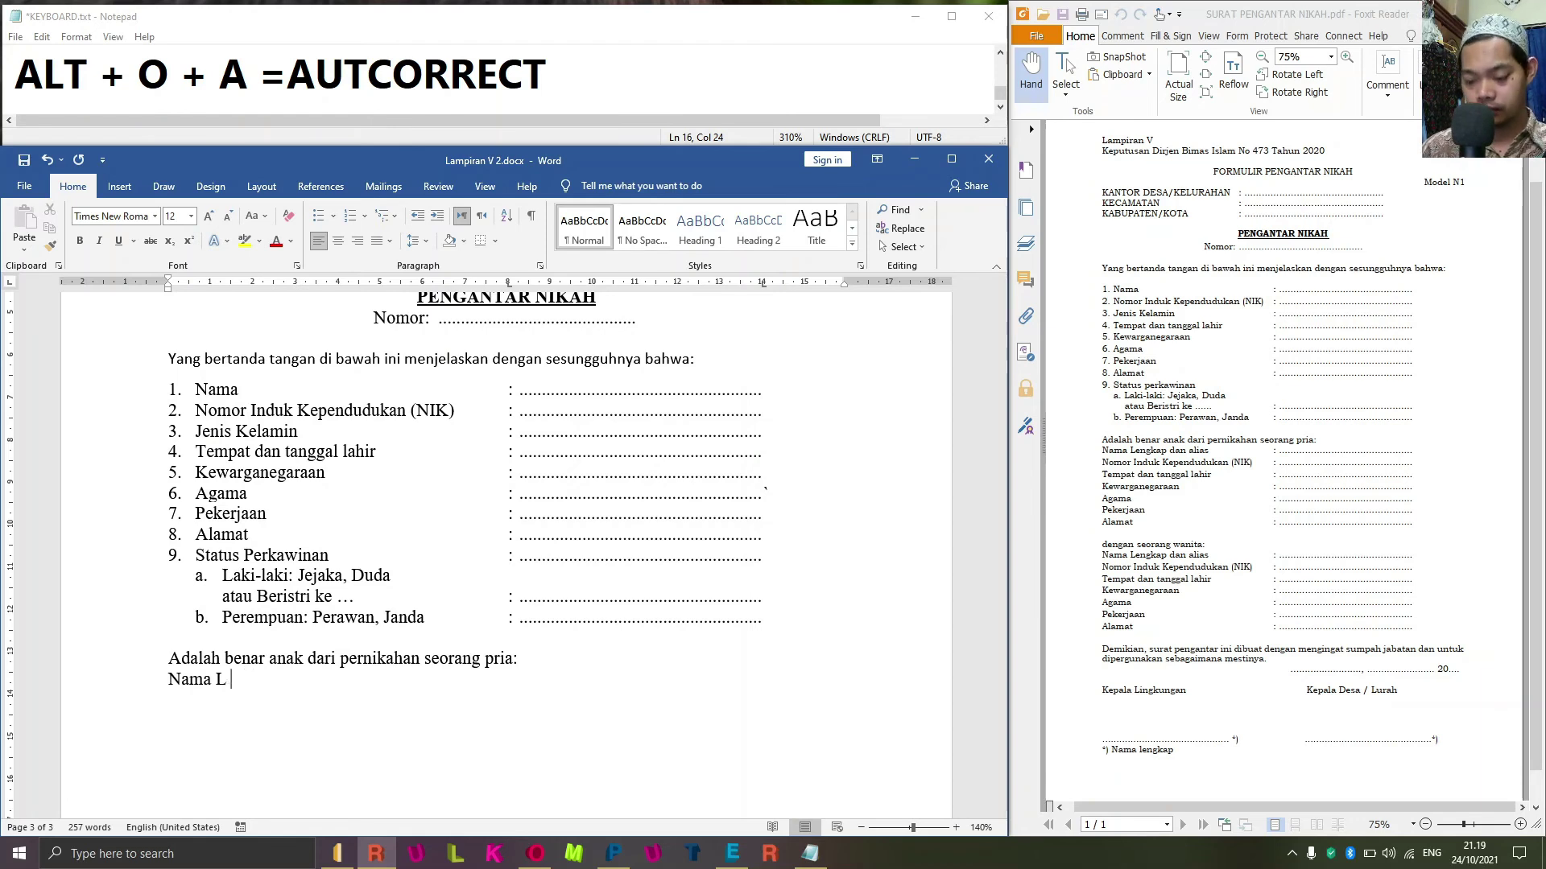
{"action": "type", "text": "kap"}
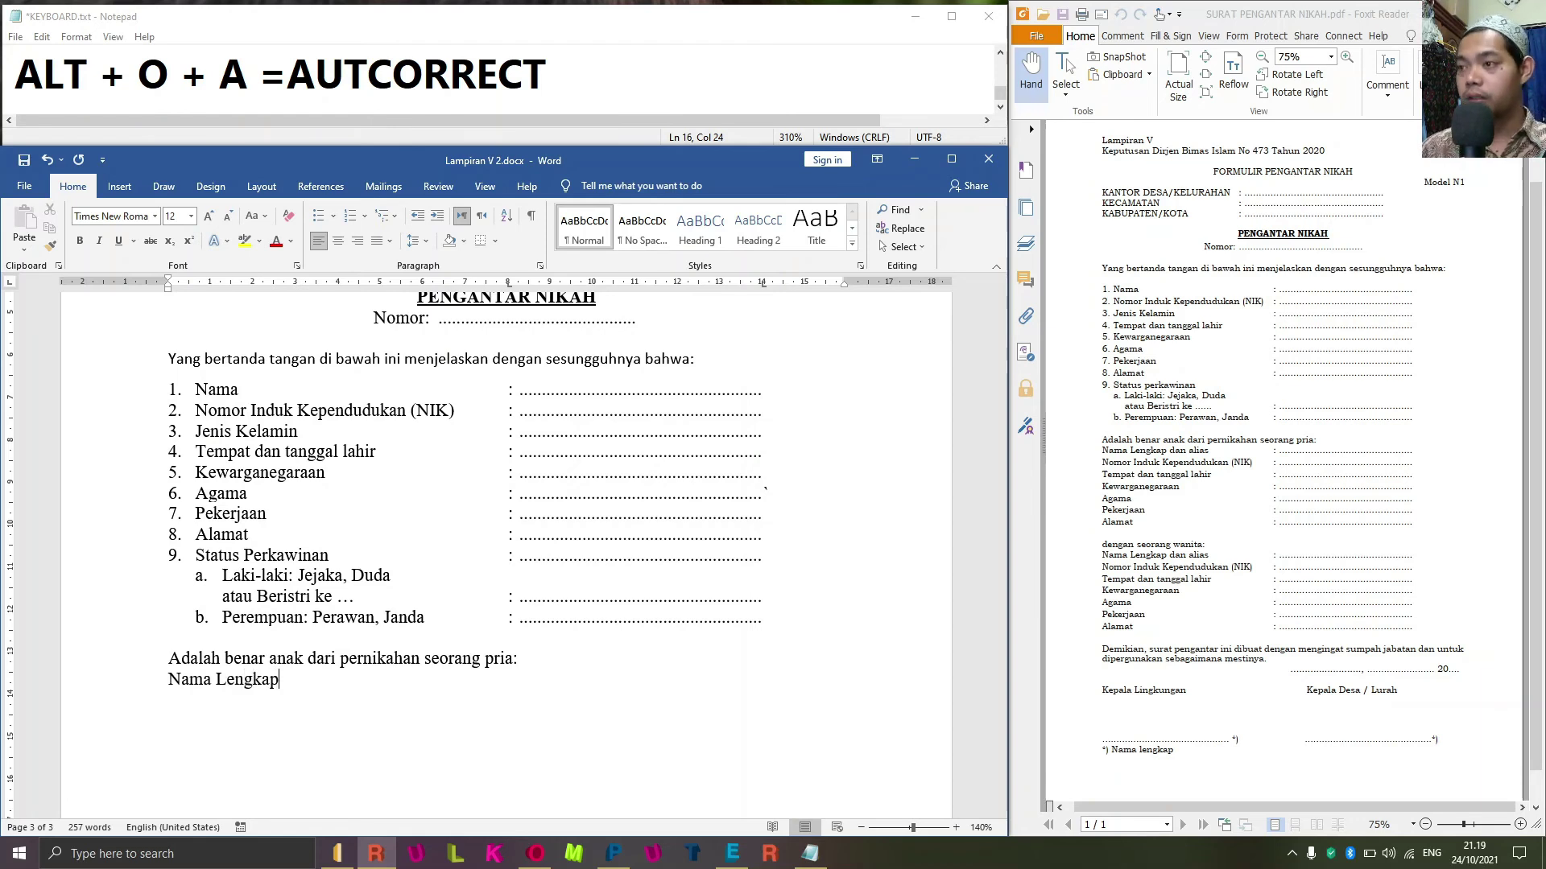
{"action": "type", "text": " dan alias "}
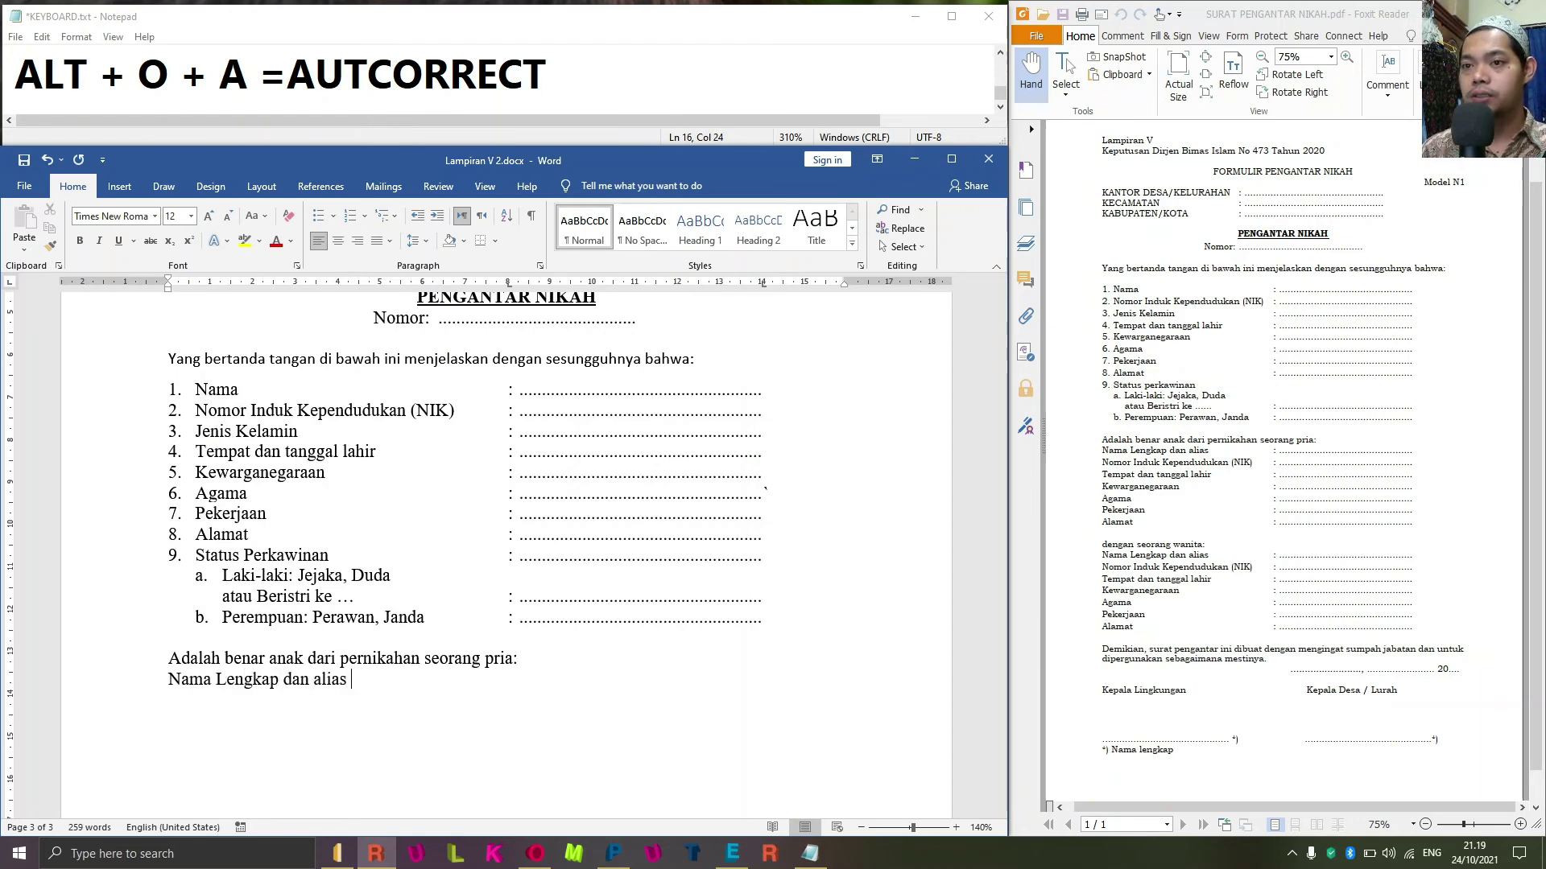
{"action": "type", "text": ":"}
{"action": "key", "text": "Tab"}
{"action": "key", "text": "Return"}
{"action": "type", "text": "Nomor Indu"}
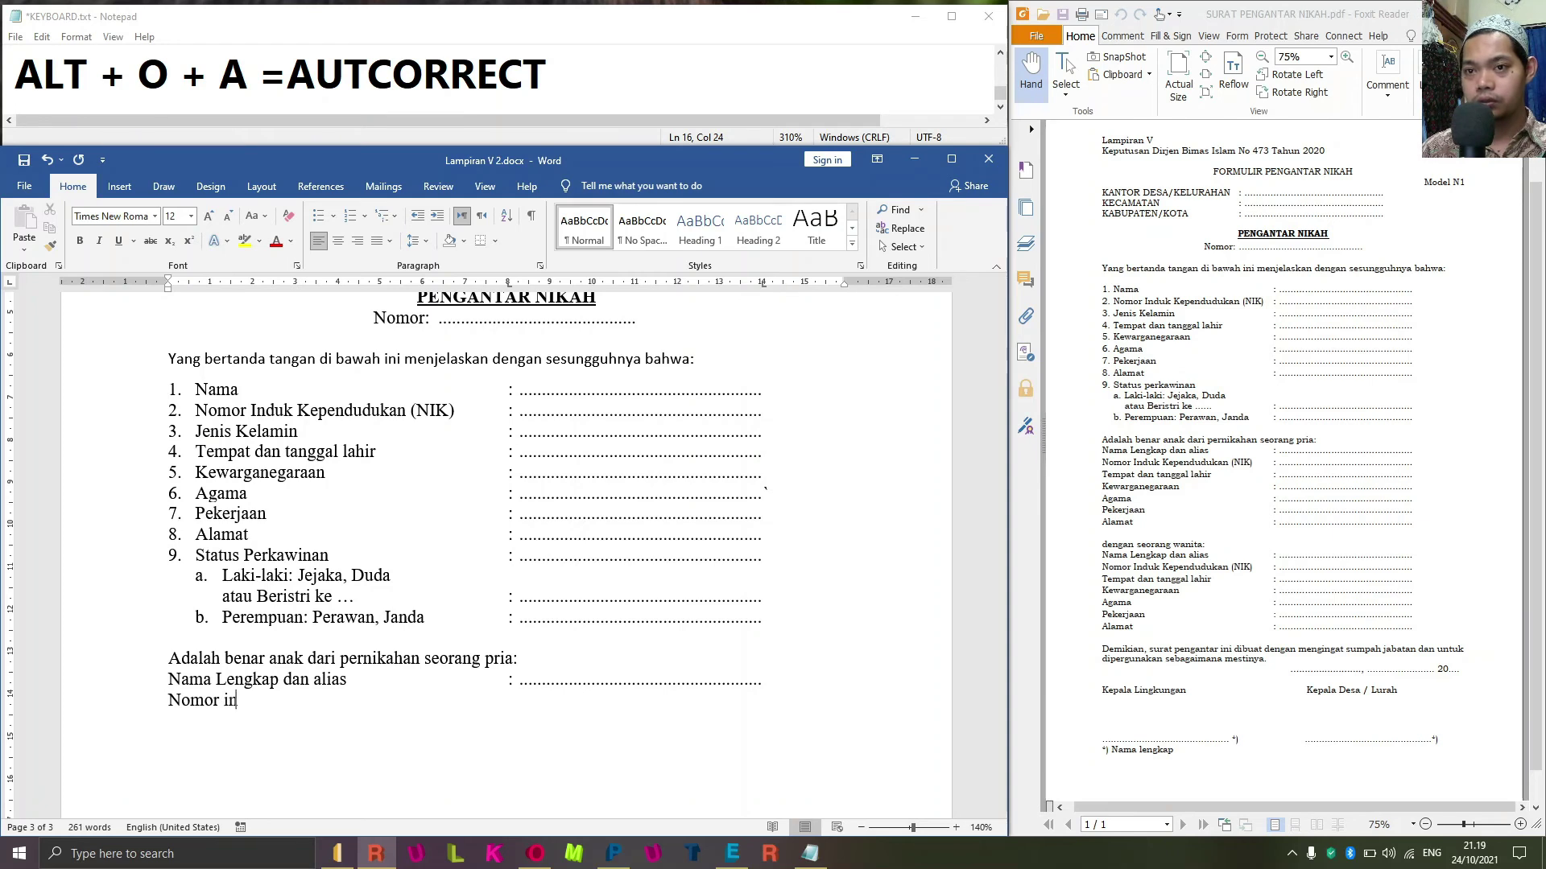
{"action": "key", "text": "BackSpace"}
{"action": "key", "text": "BackSpace"}
{"action": "key", "text": "BackSpace"}
{"action": "key", "text": "BackSpace"}
{"action": "type", "text": "Ind"}
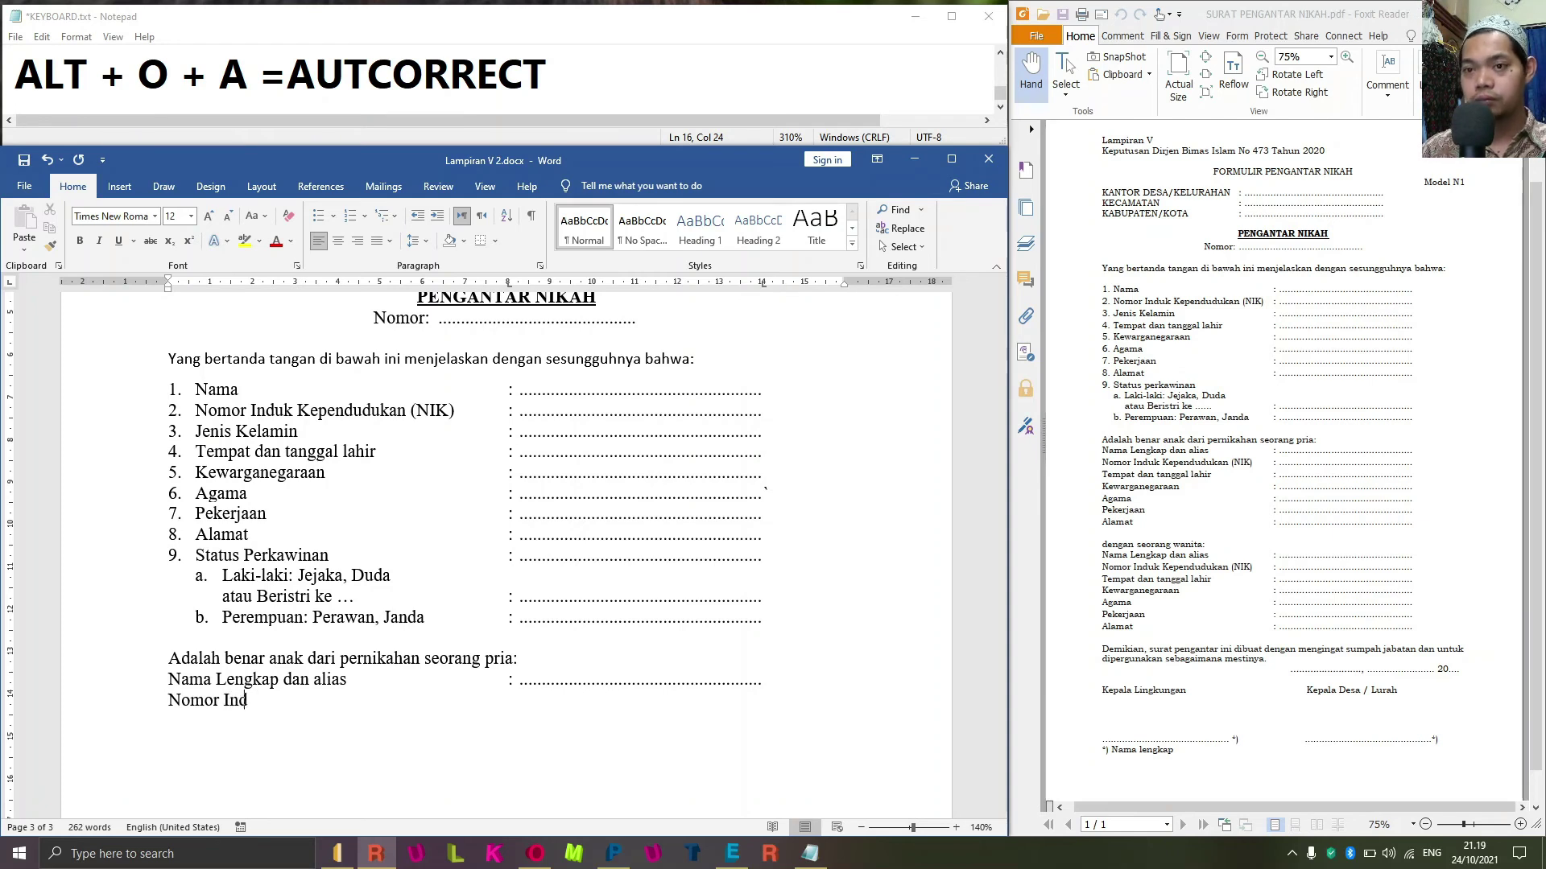
{"action": "type", "text": "uk K"}
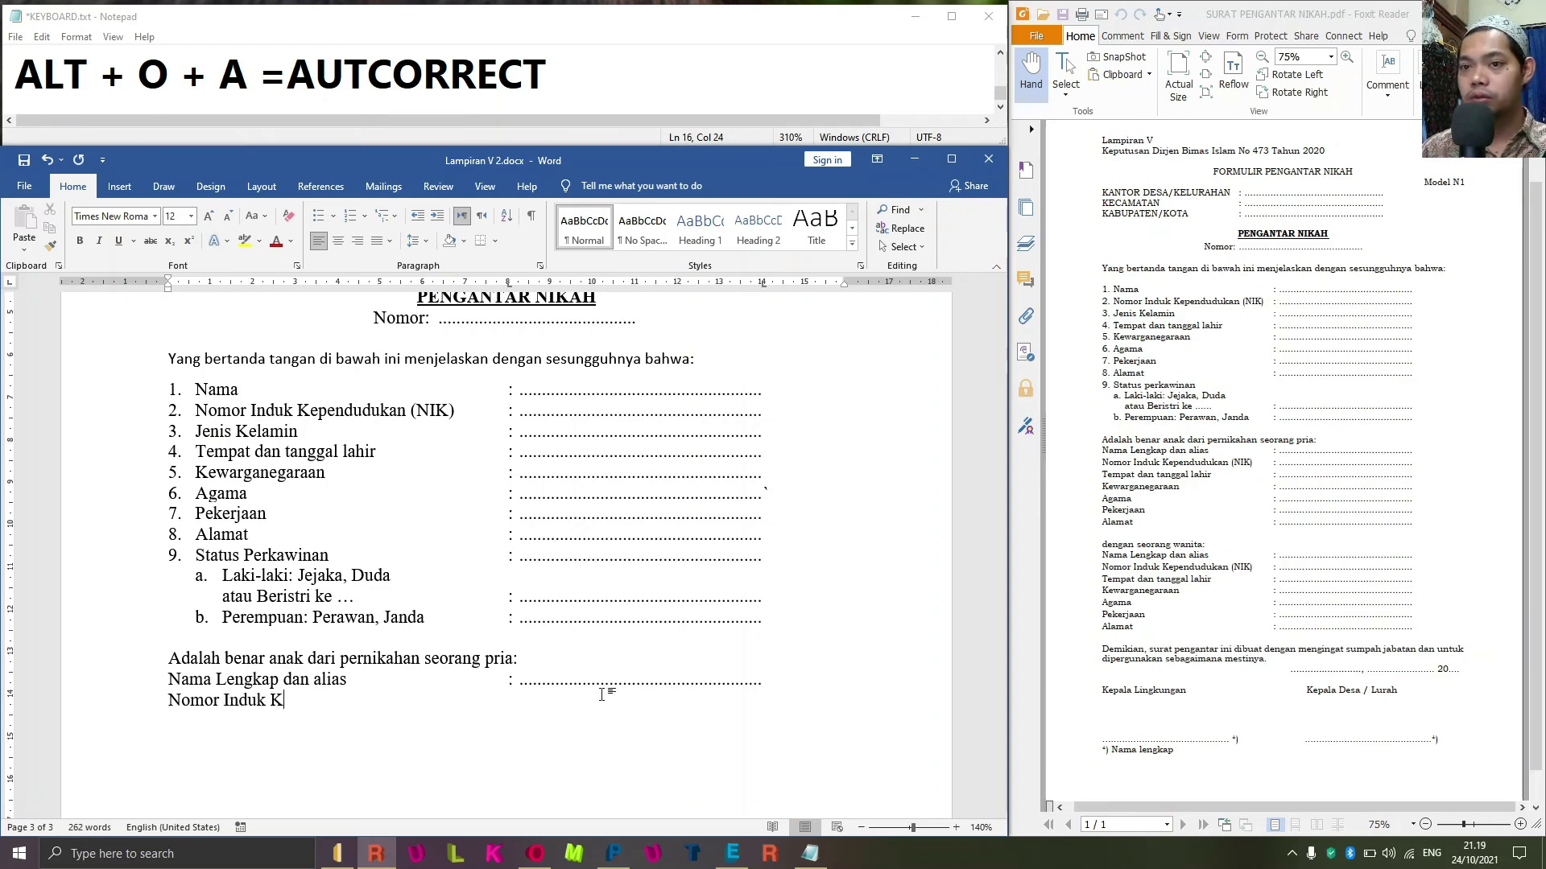
{"action": "type", "text": "ependudukan (NIK)"}
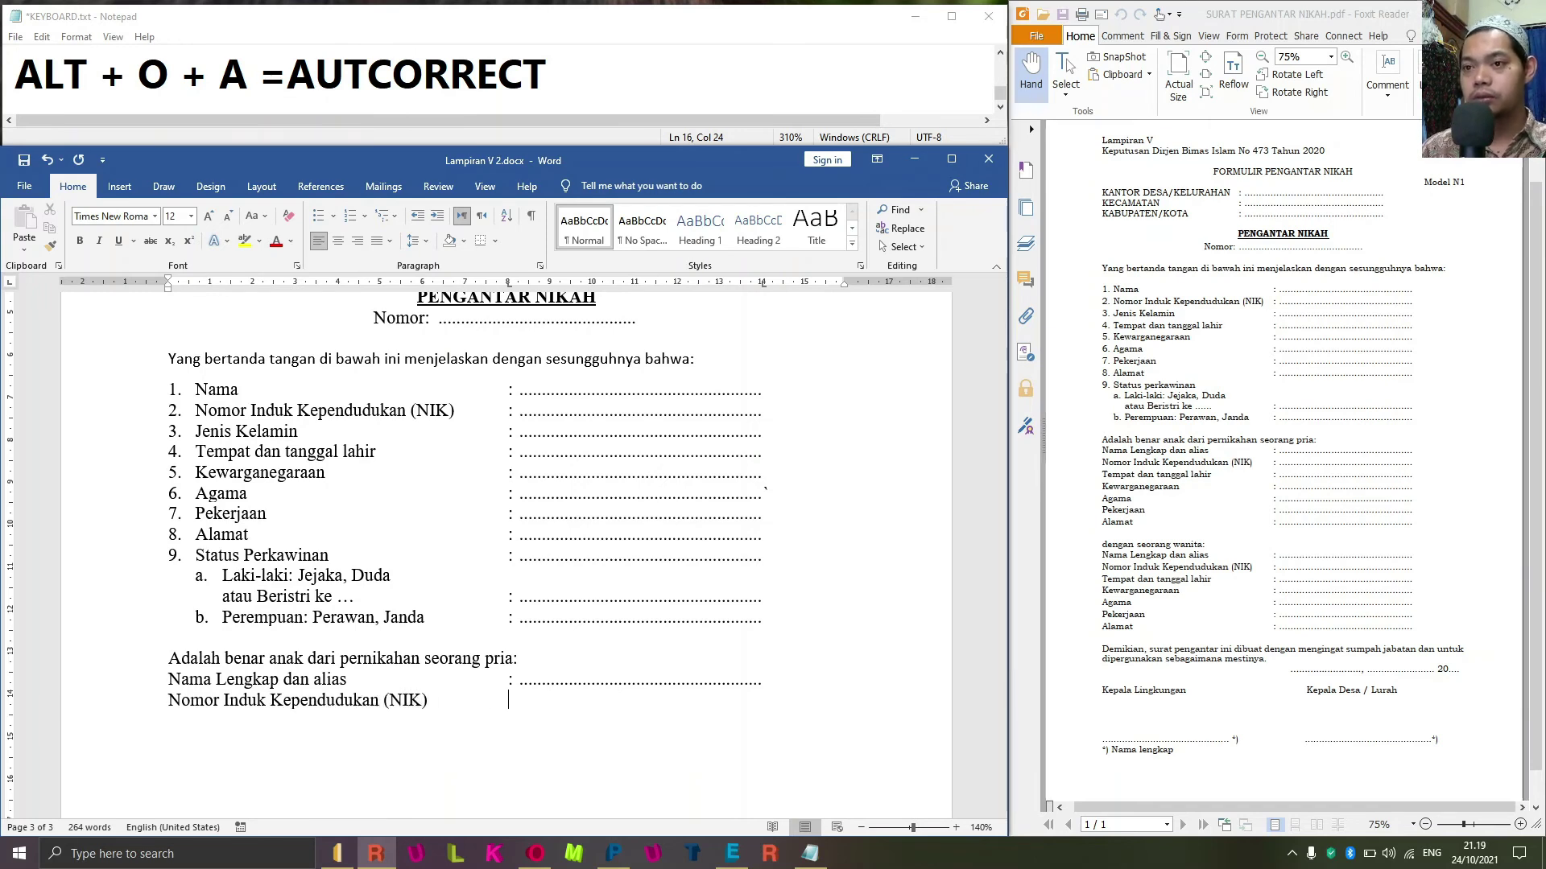
{"action": "key", "text": "Tab"}
{"action": "type", "text": ":"}
{"action": "key", "text": "Tab"}
{"action": "key", "text": "Return"}
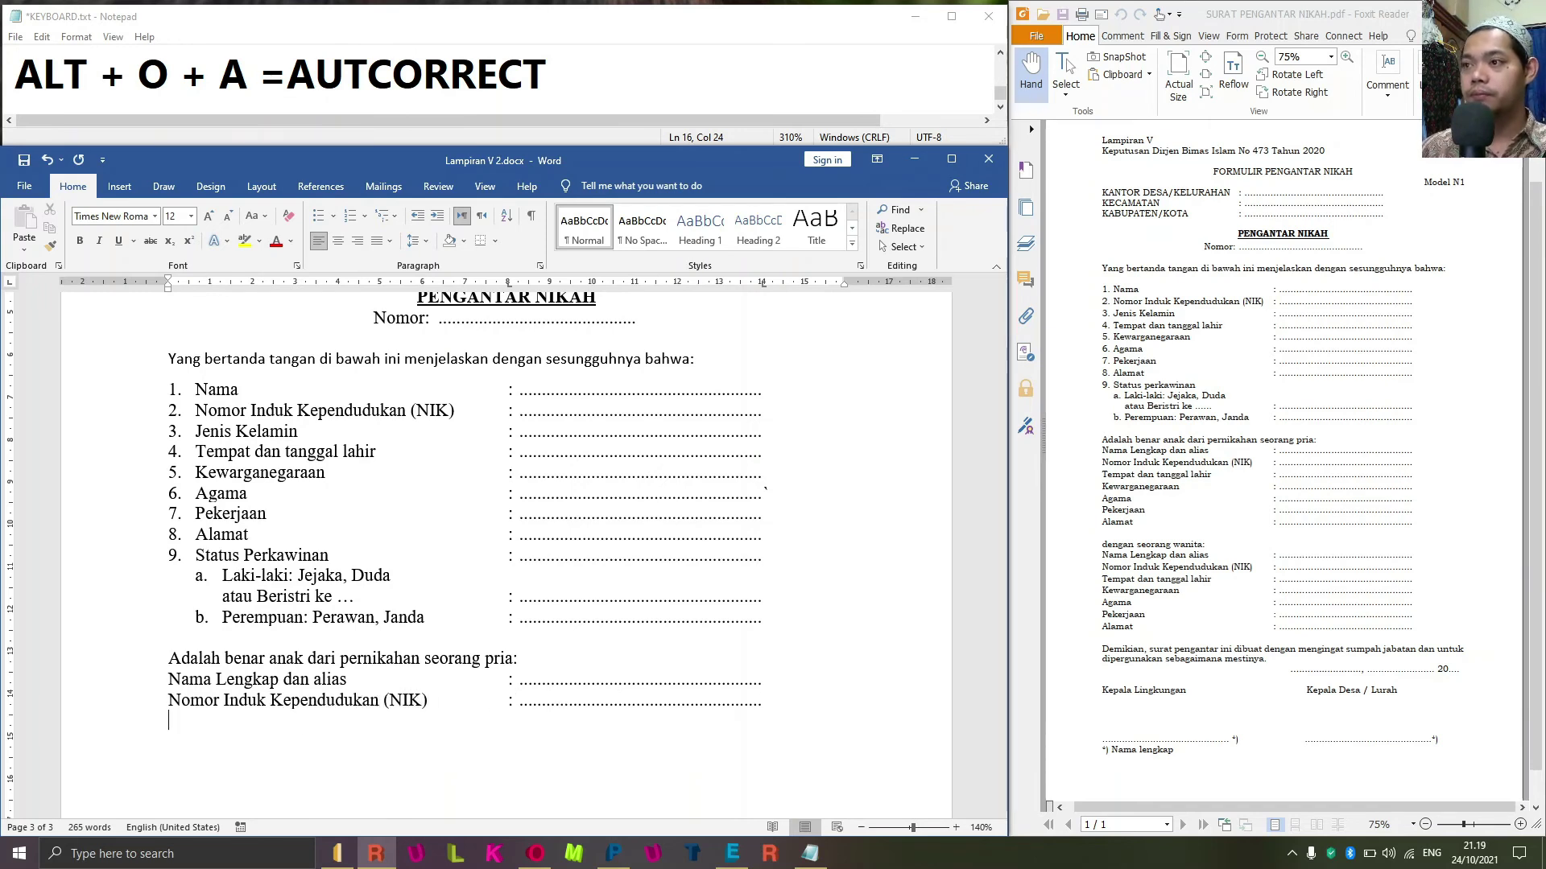
Add dotted fields for Tempat dan tanggal lahir and Kewarganegaraan.
{"action": "type", "text": "Tempat dan "}
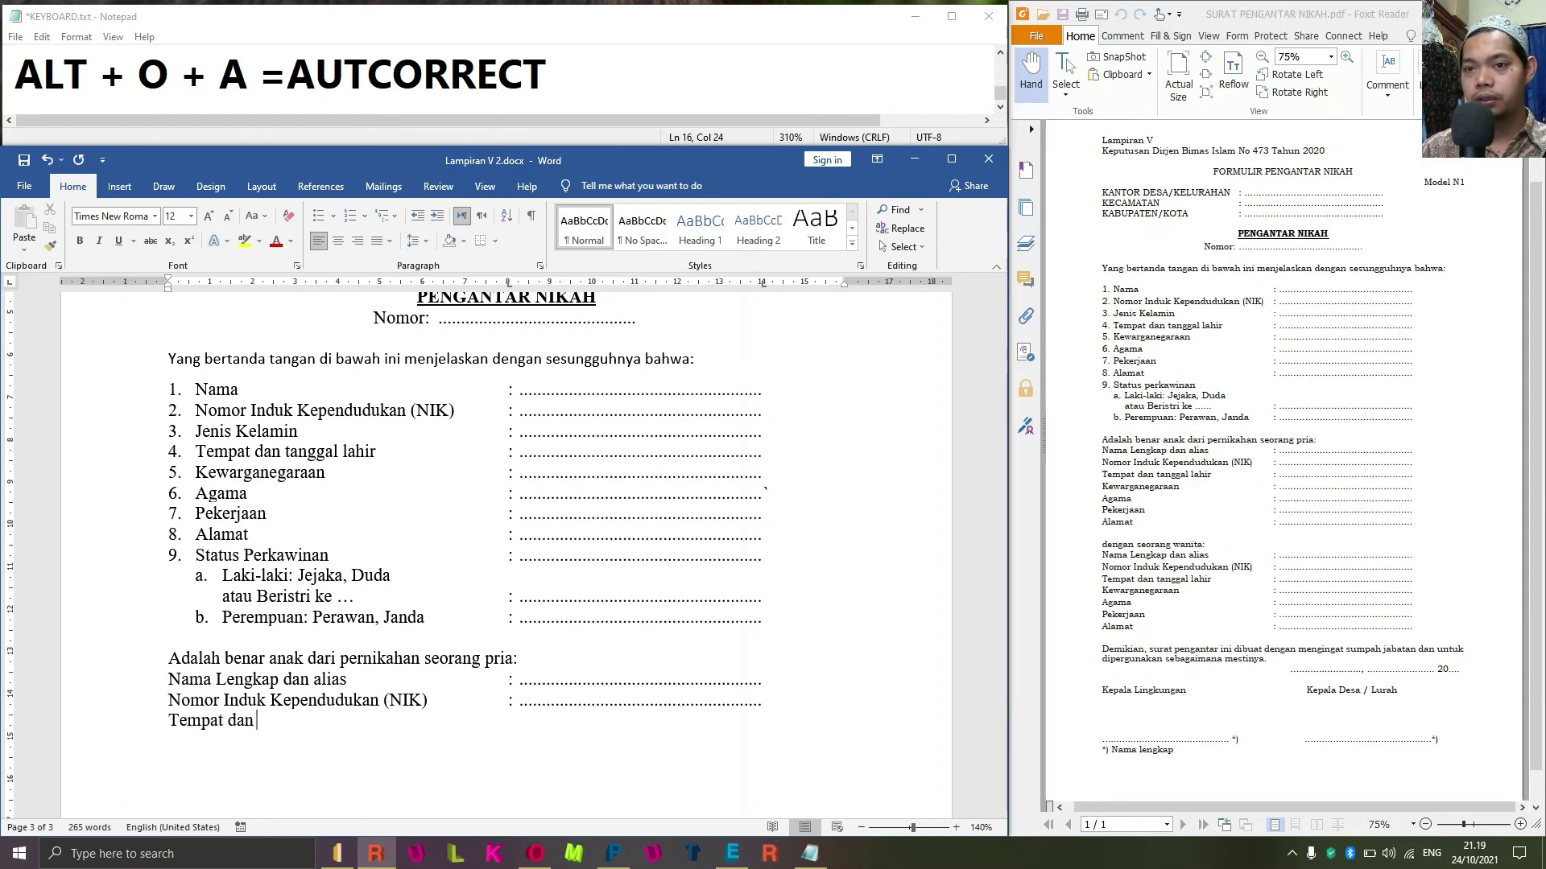
{"action": "type", "text": "tanggal lahir "}
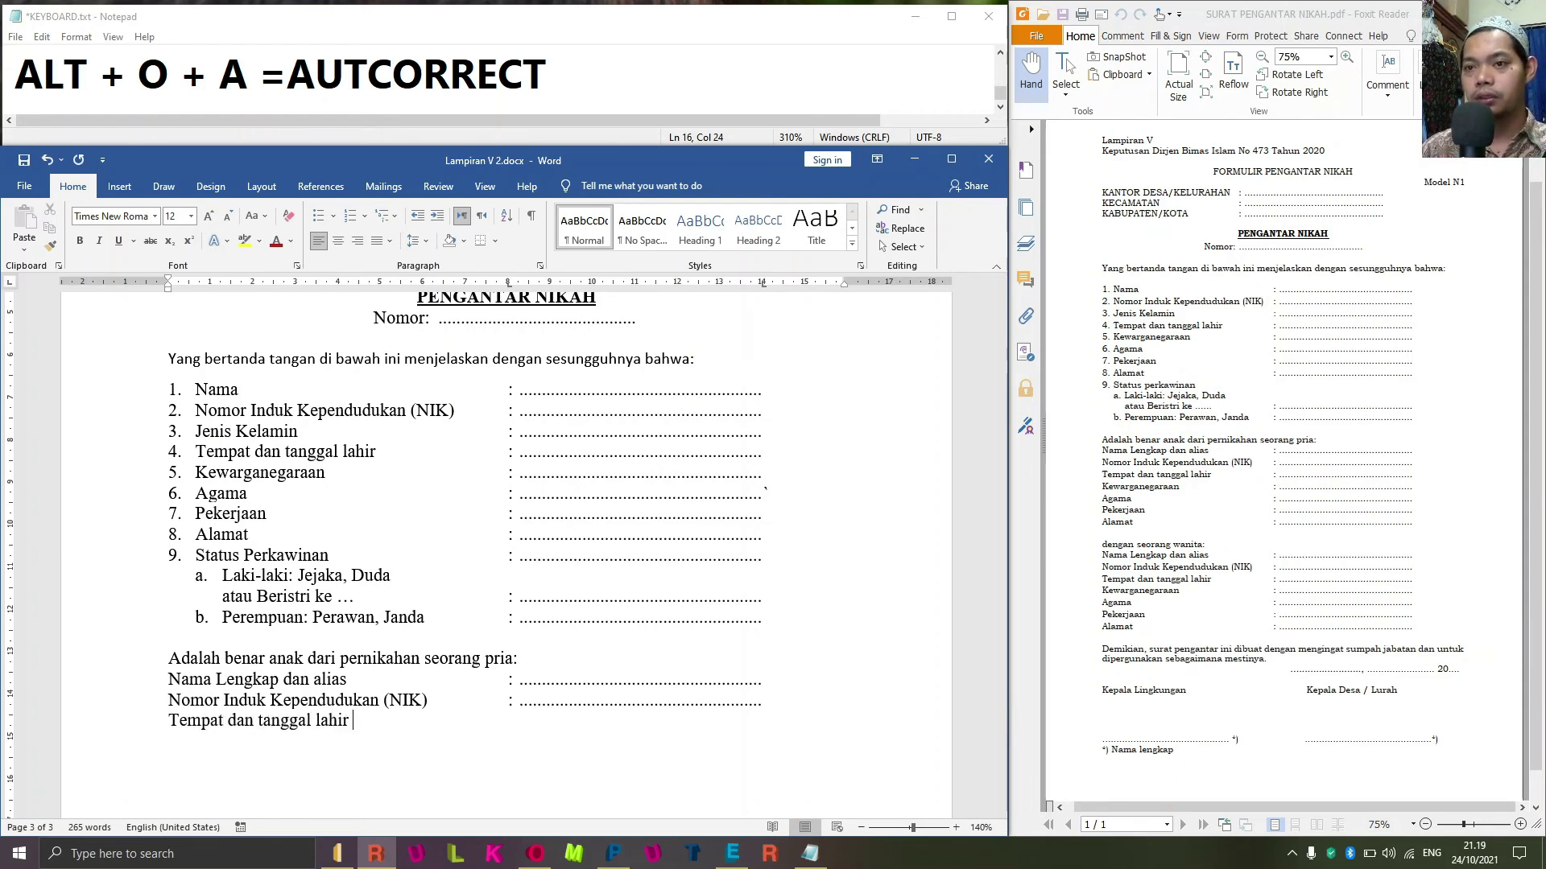
{"action": "type", "text": "\""}
{"action": "key", "text": "BackSpace"}
{"action": "key", "text": "BackSpace"}
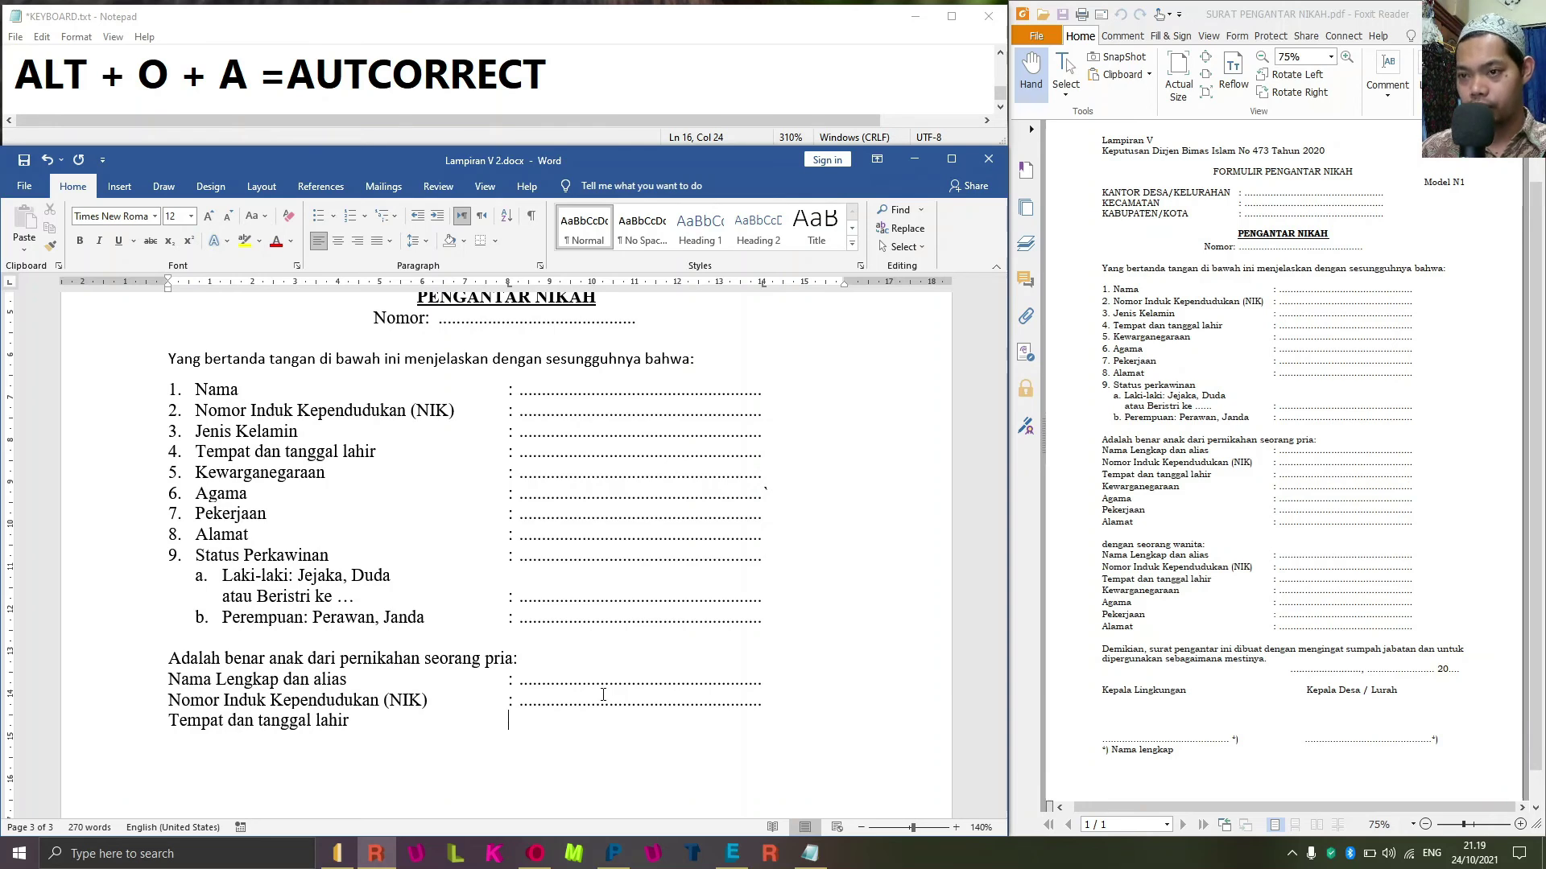
{"action": "type", "text": ":"}
{"action": "key", "text": "Tab"}
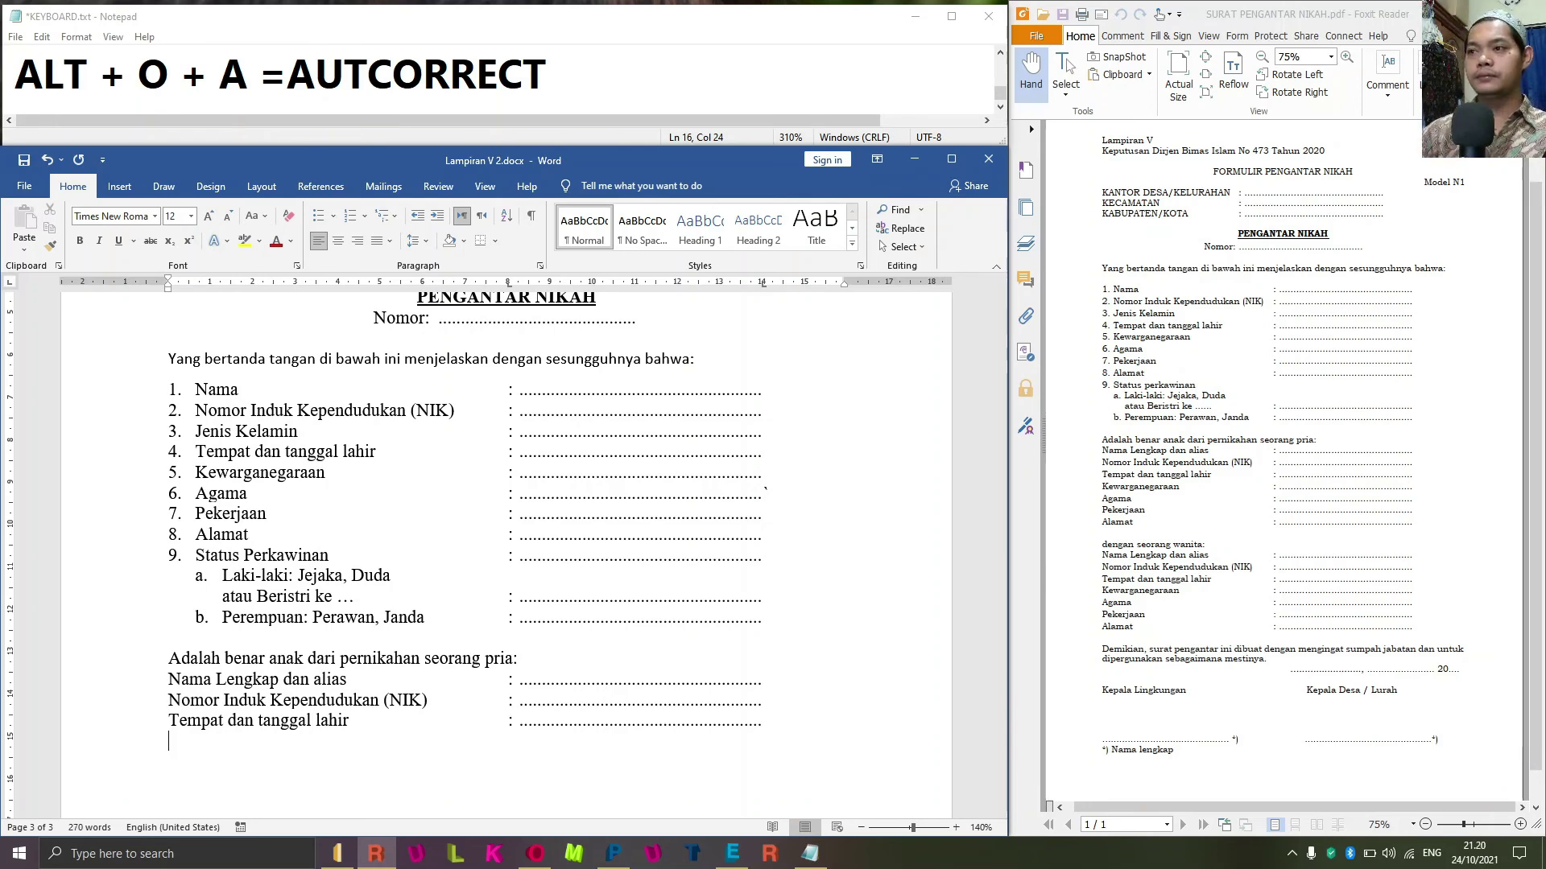
{"action": "type", "text": "Kewa"}
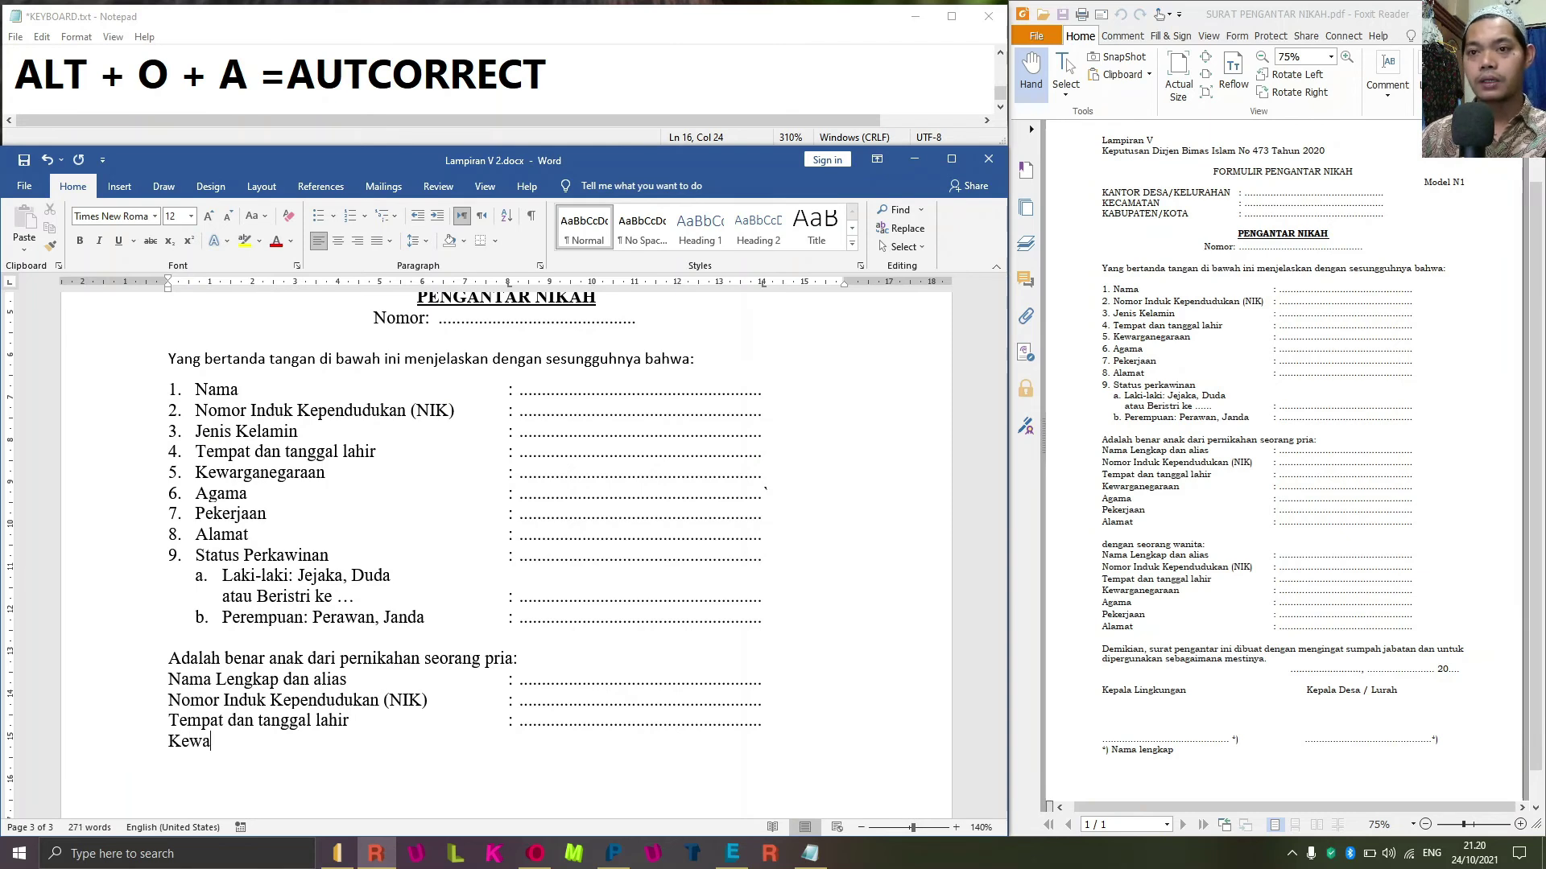
{"action": "type", "text": "rg"}
{"action": "key", "text": "BackSpace"}
{"action": "type", "text": "ganeg"}
{"action": "key", "text": "BackSpace"}
{"action": "type", "text": "raan"}
{"action": "key", "text": "Tab"}
{"action": "type", "text": ":"}
{"action": "key", "text": "Tab"}
{"action": "key", "text": "Return"}
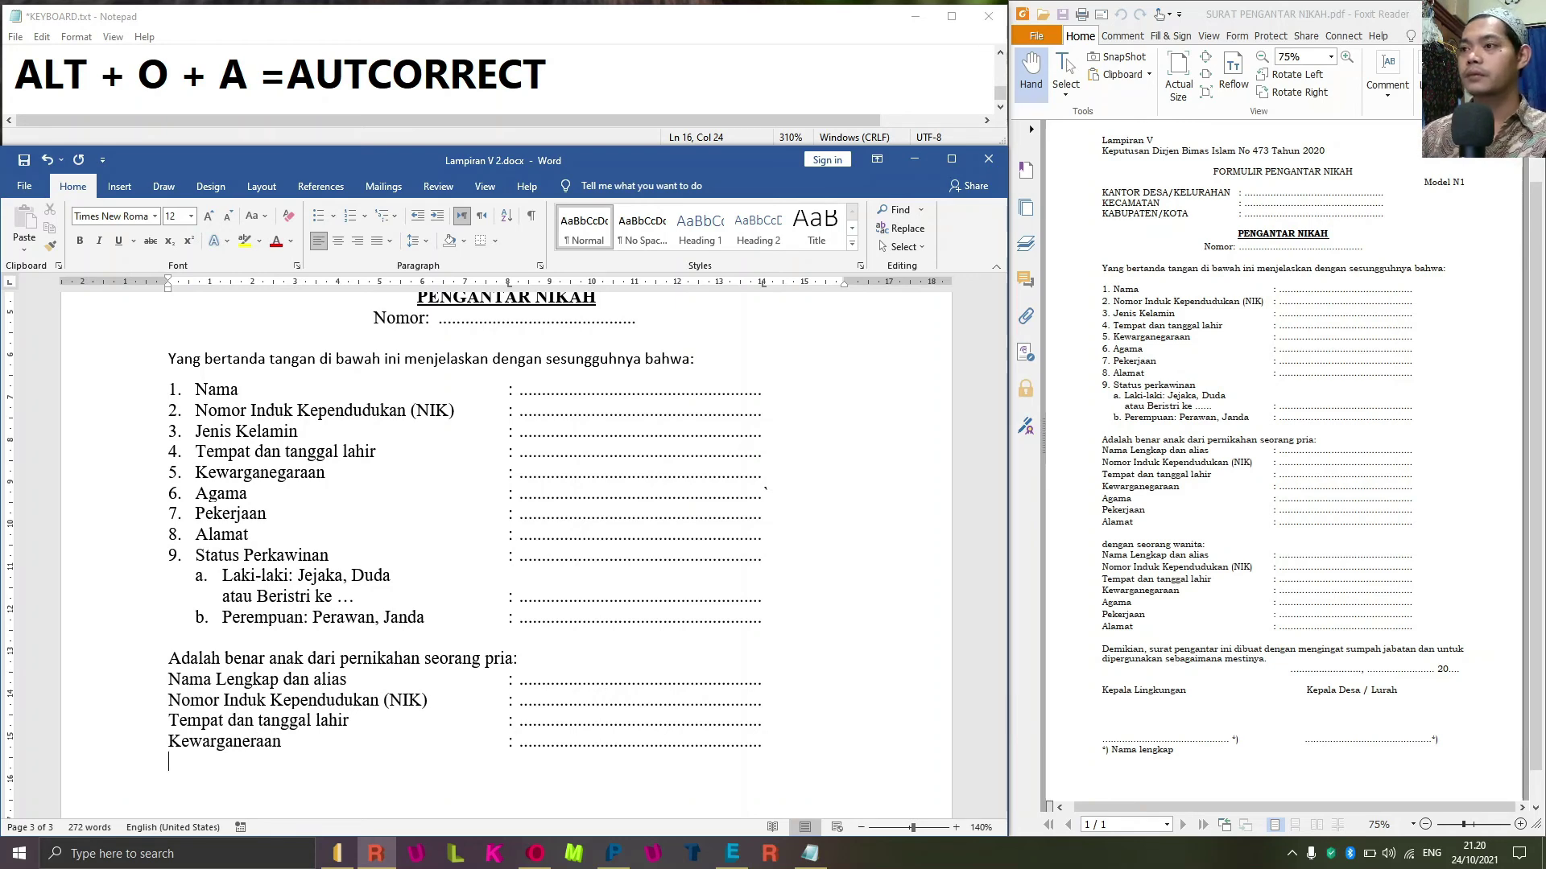
Add the Agama dotted field, then a blank line and begin 'dengan seo'.
{"action": "type", "text": "Agama"}
{"action": "key", "text": "Tab"}
{"action": "type", "text": ":"}
{"action": "key", "text": "Tab"}
{"action": "key", "text": "Return"}
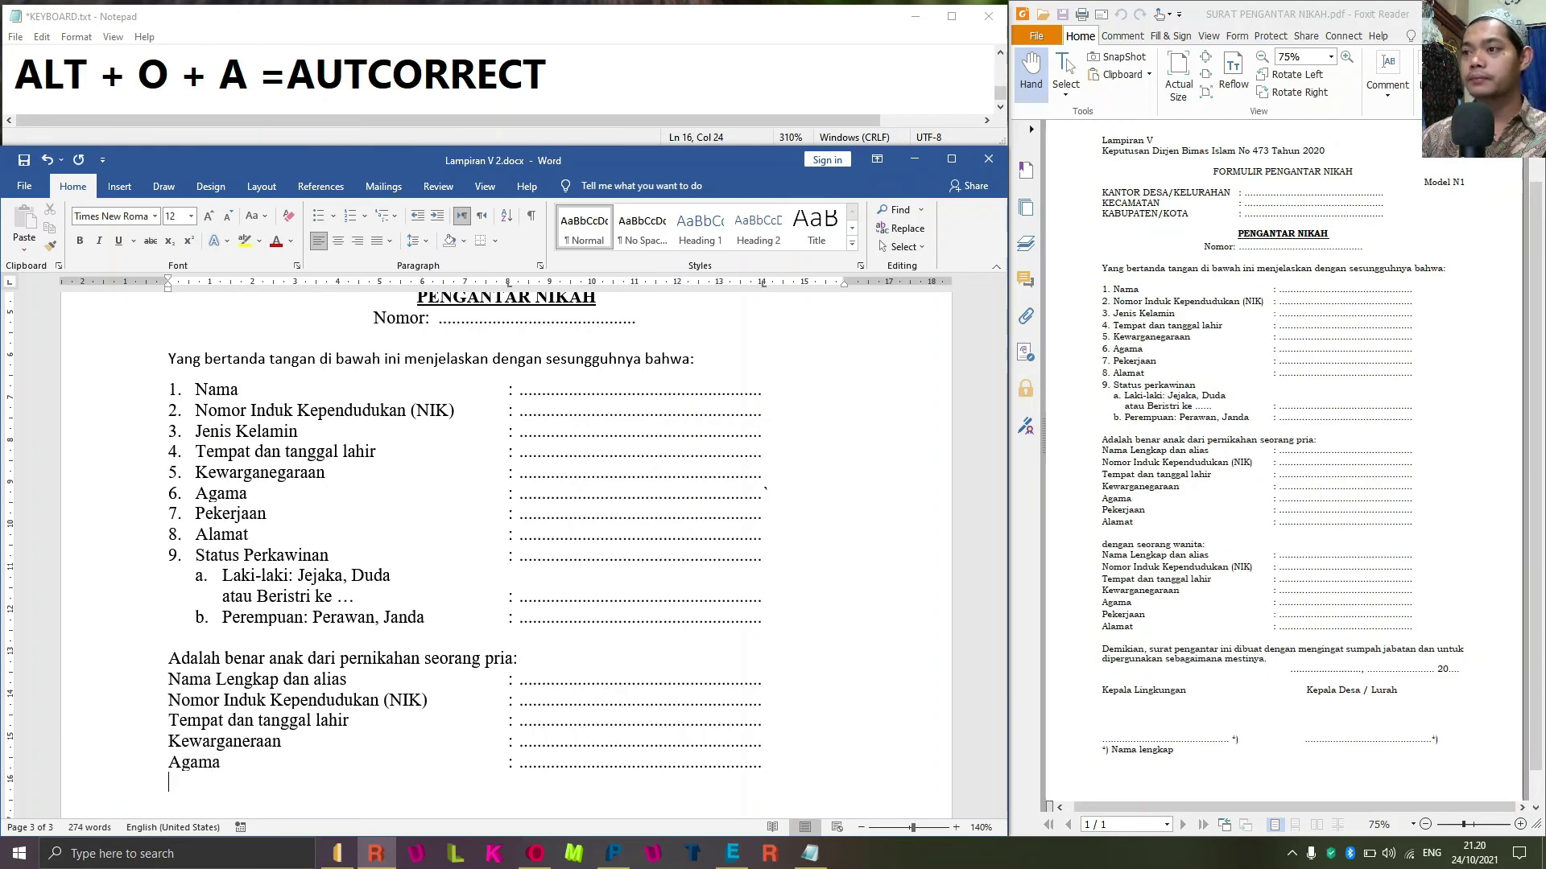
{"action": "key", "text": "Return"}
{"action": "type", "text": "den"}
{"action": "type", "text": "gan seoran"}
Complete 'dengan seorang wanita:' in lowercase and type Nama on the line below.
{"action": "type", "text": "g wa"}
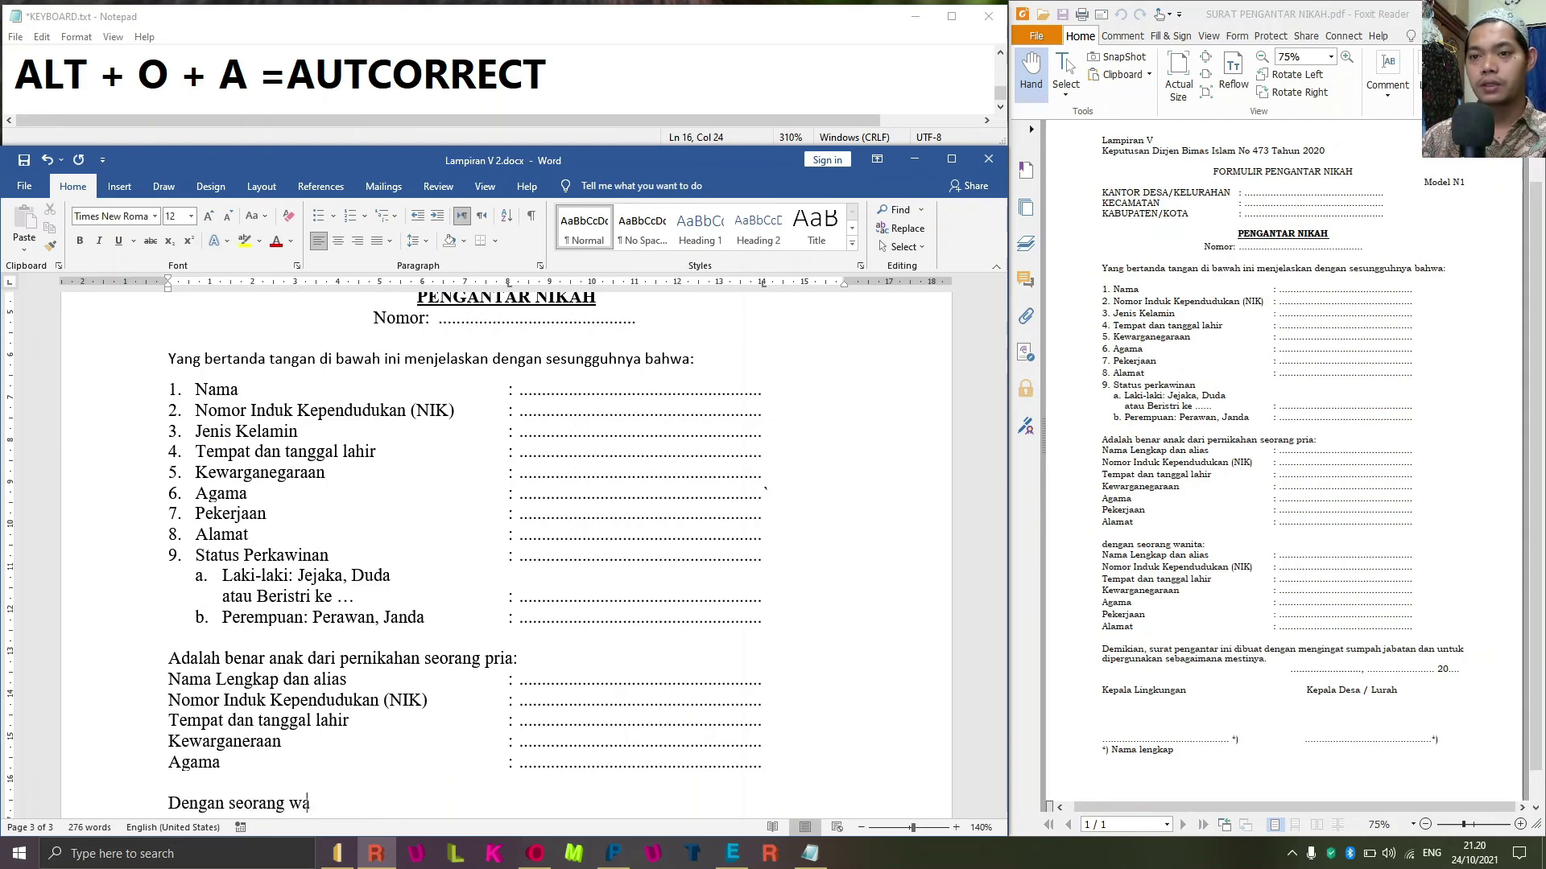
{"action": "type", "text": "nita:"}
{"action": "key", "text": "Return"}
{"action": "key", "text": "Delete"}
{"action": "type", "text": "d"}
{"action": "key", "text": "Down"}
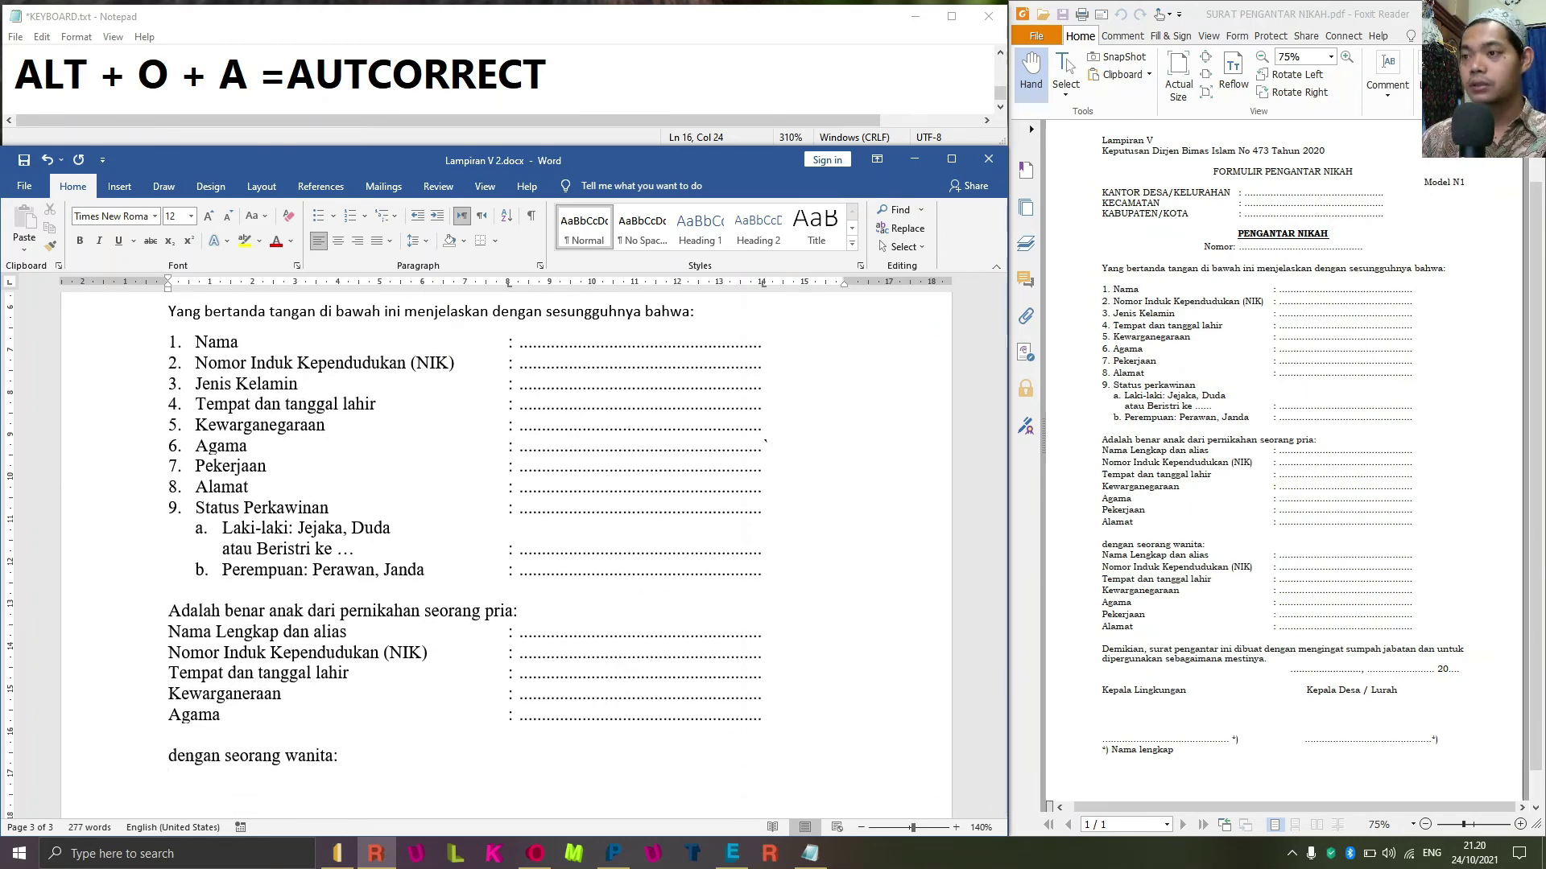
{"action": "type", "text": "nama"}
{"action": "key", "text": "BackSpace"}
{"action": "key", "text": "BackSpace"}
{"action": "key", "text": "BackSpace"}
{"action": "key", "text": "BackSpace"}
{"action": "key", "text": "BackSpace"}
{"action": "type", "text": "Nama"}
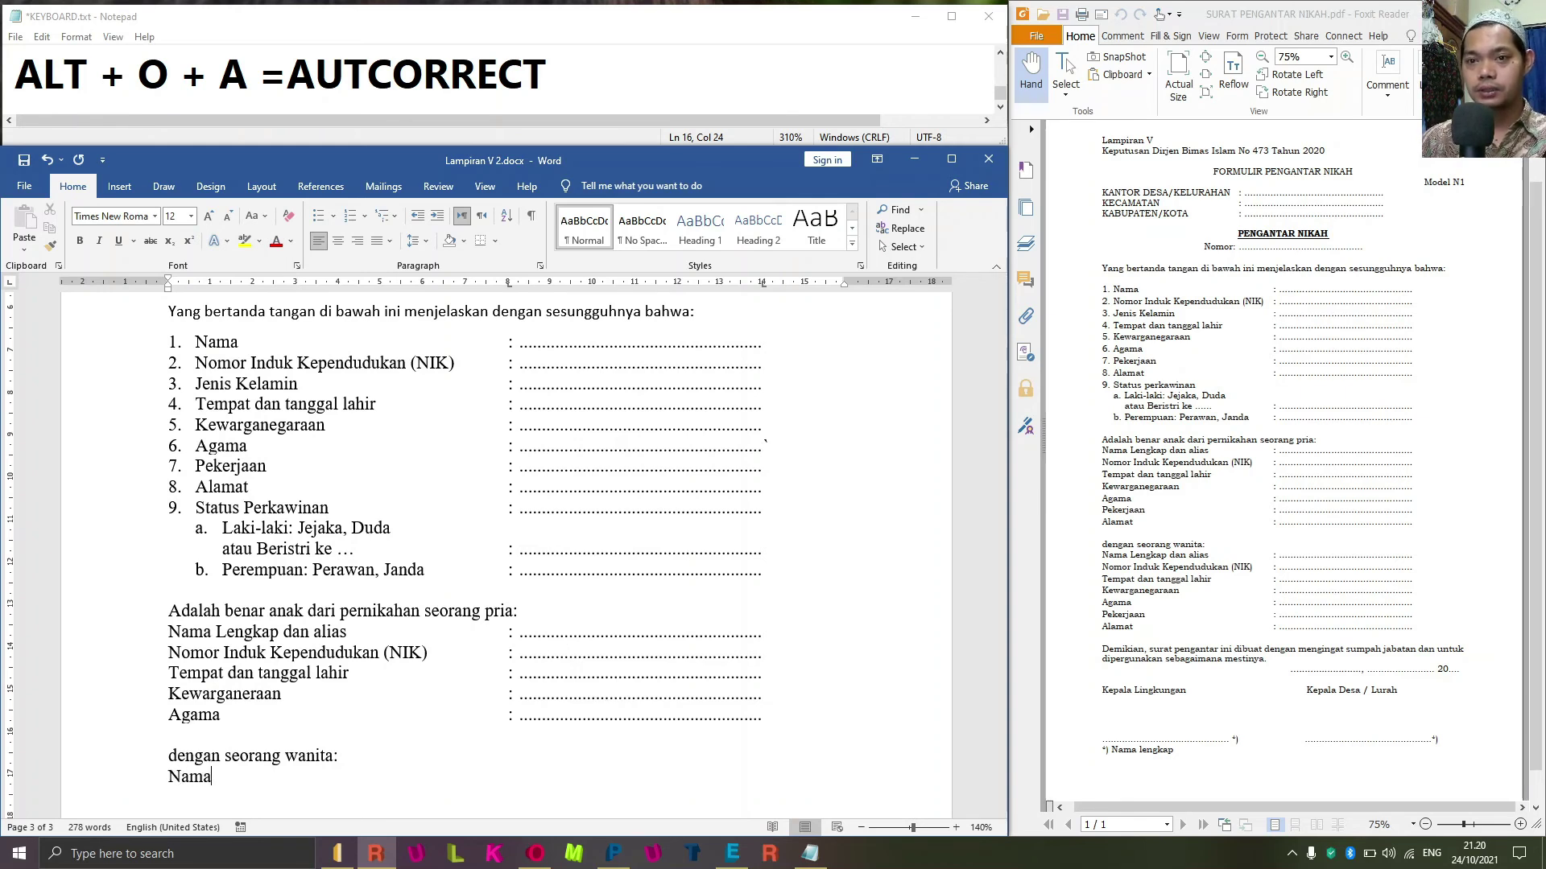
Copy the groom's five field lines and paste them over Nama under the wanita sentence.
{"action": "key", "text": "Up"}
{"action": "key", "text": "Up"}
{"action": "key", "text": "Up"}
{"action": "key", "text": "Up"}
{"action": "key", "text": "Up"}
{"action": "key", "text": "Up"}
{"action": "key", "text": "Up"}
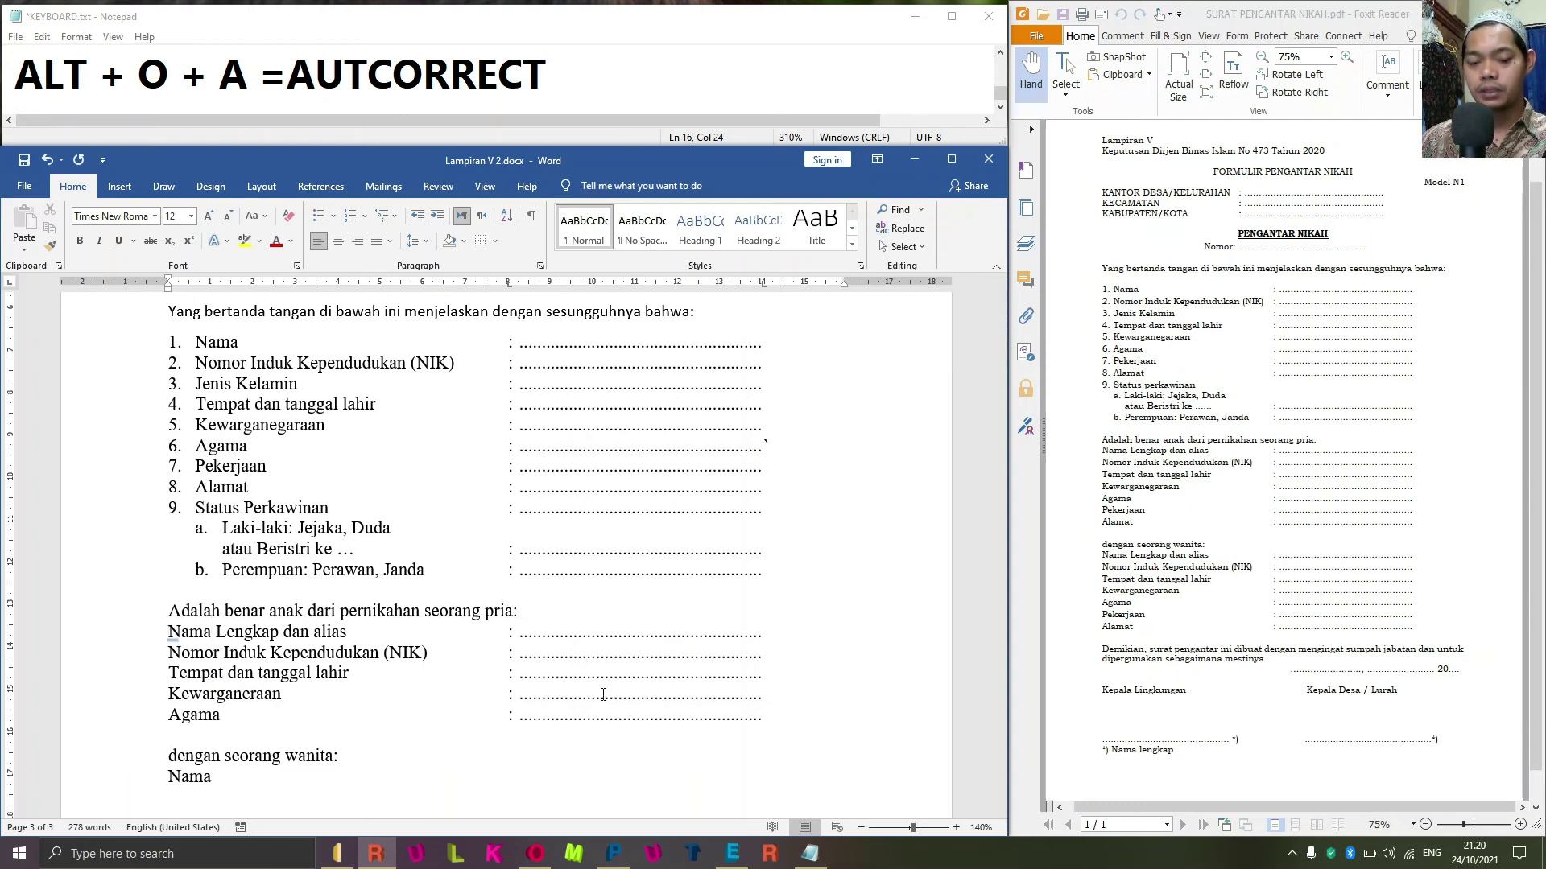
{"action": "key", "text": "shift+Down"}
{"action": "key", "text": "shift+Down"}
{"action": "key", "text": "shift+Down"}
{"action": "key", "text": "shift+Down"}
{"action": "key", "text": "shift+Down"}
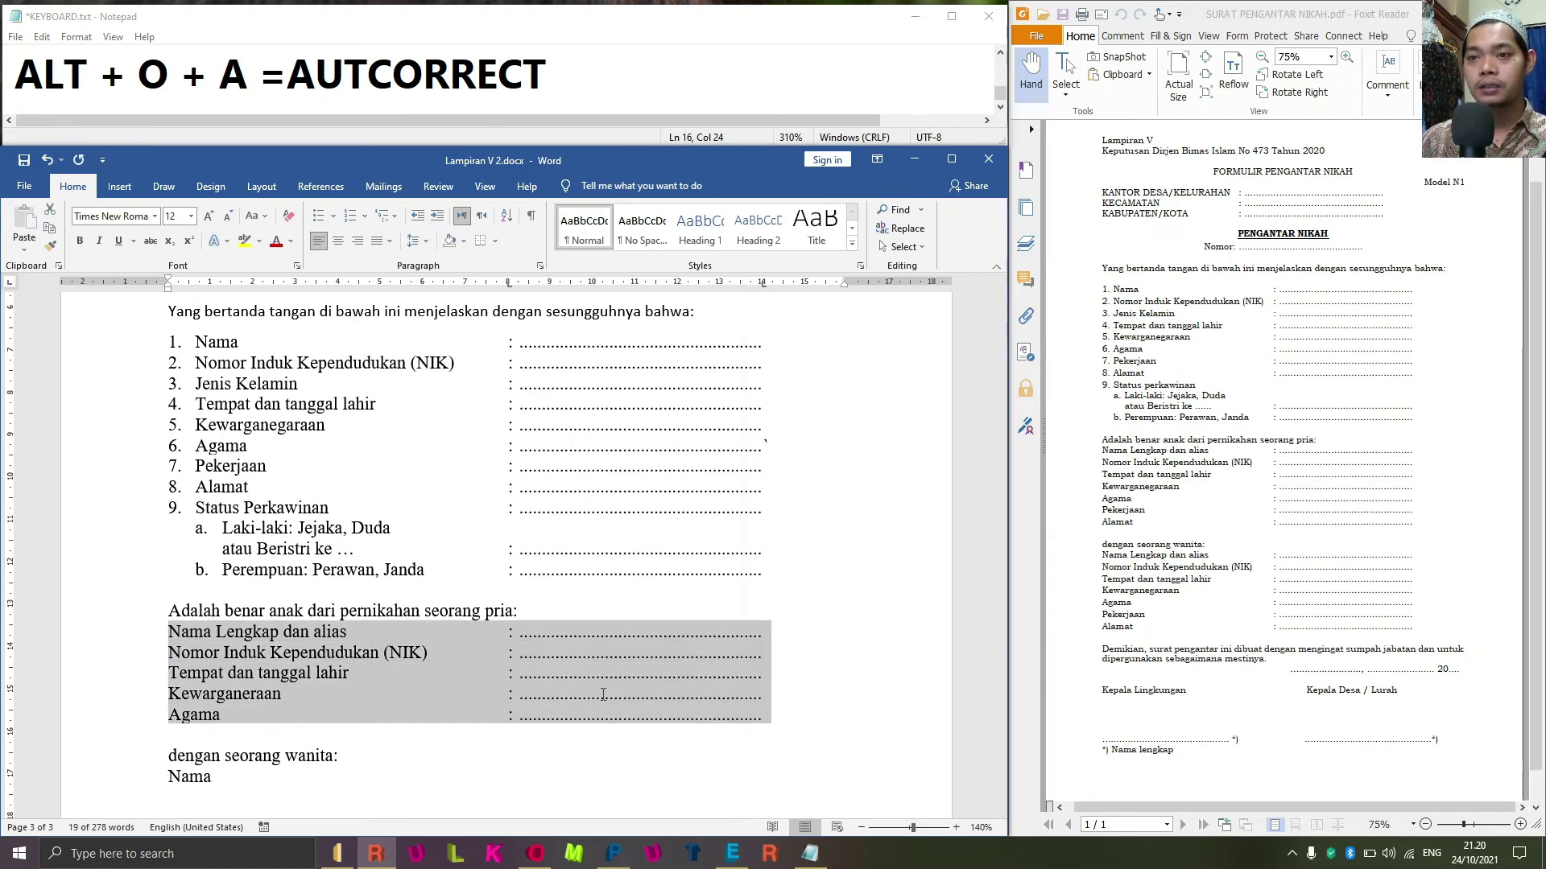
{"action": "left_click", "coordinate": [602, 694]}
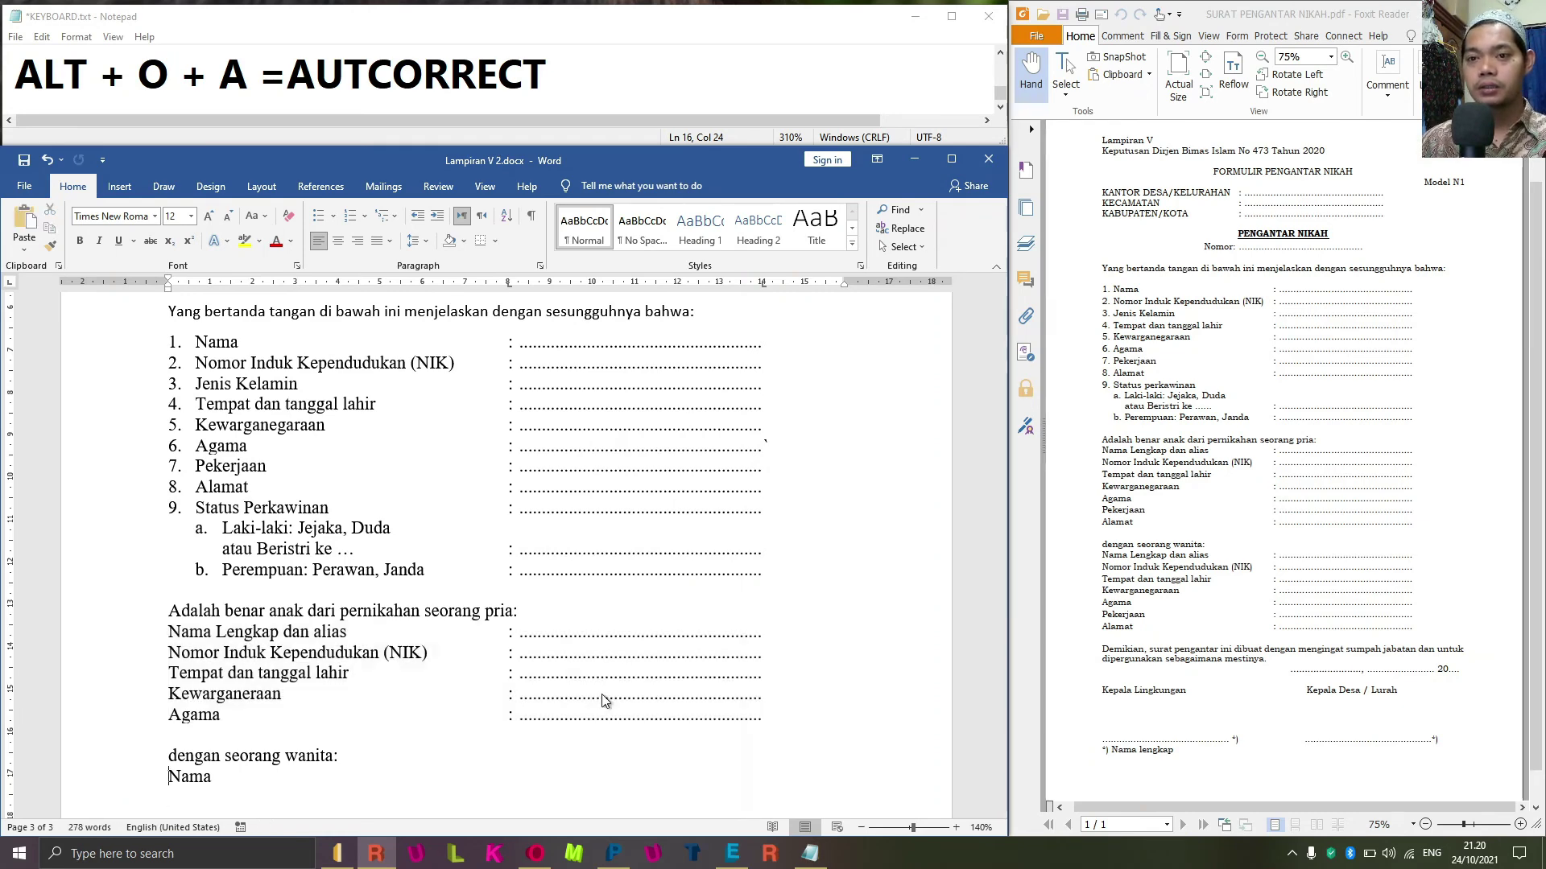
{"action": "key", "text": "shift+End"}
{"action": "key", "text": "ctrl+v"}
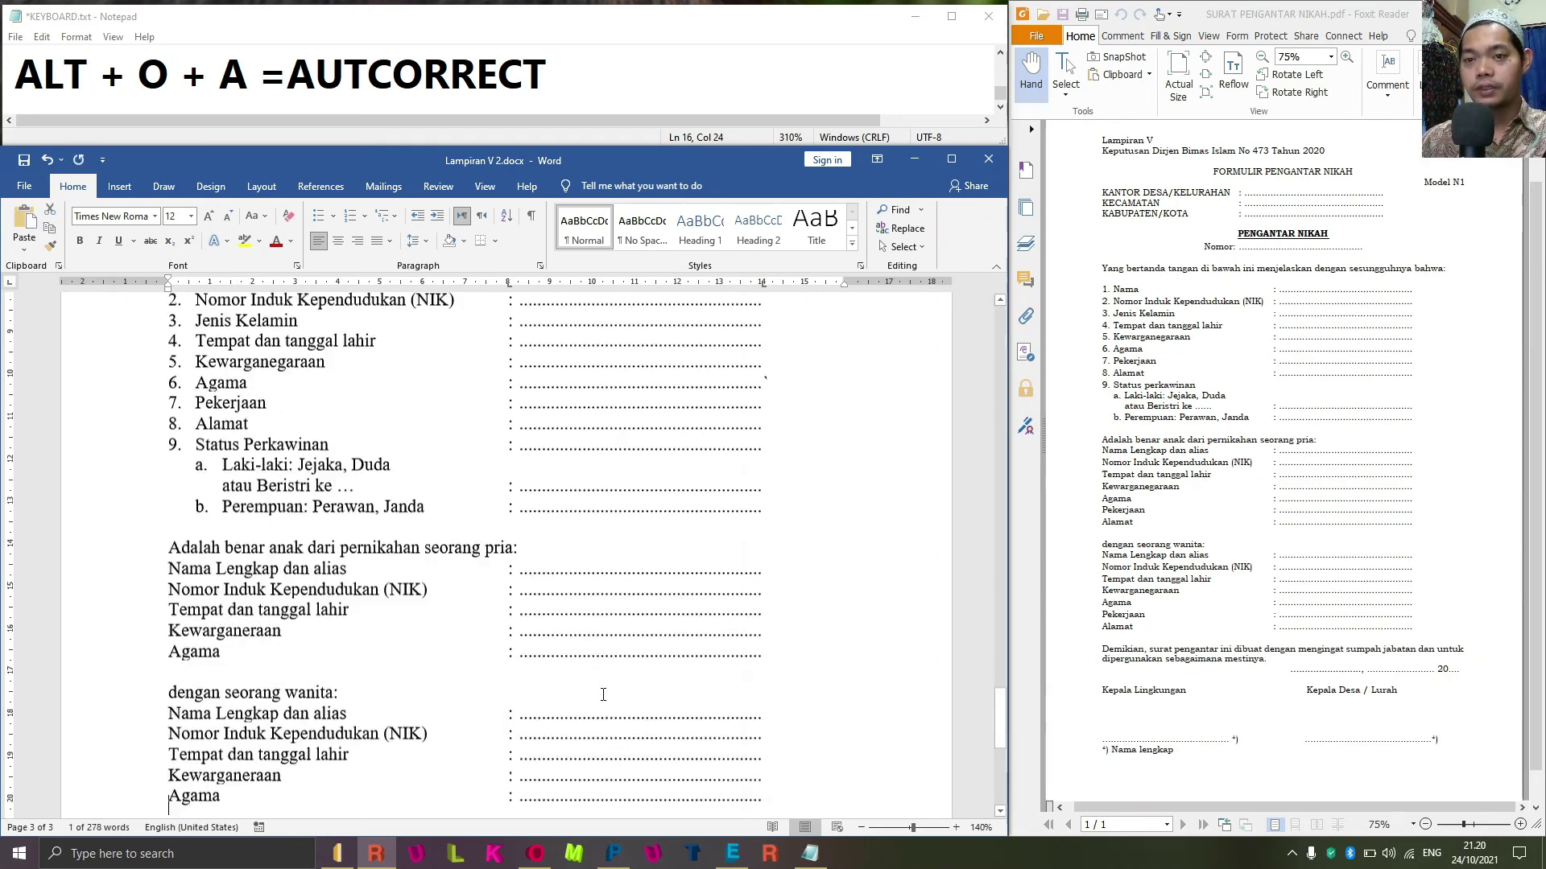
{"action": "key", "text": "Down"}
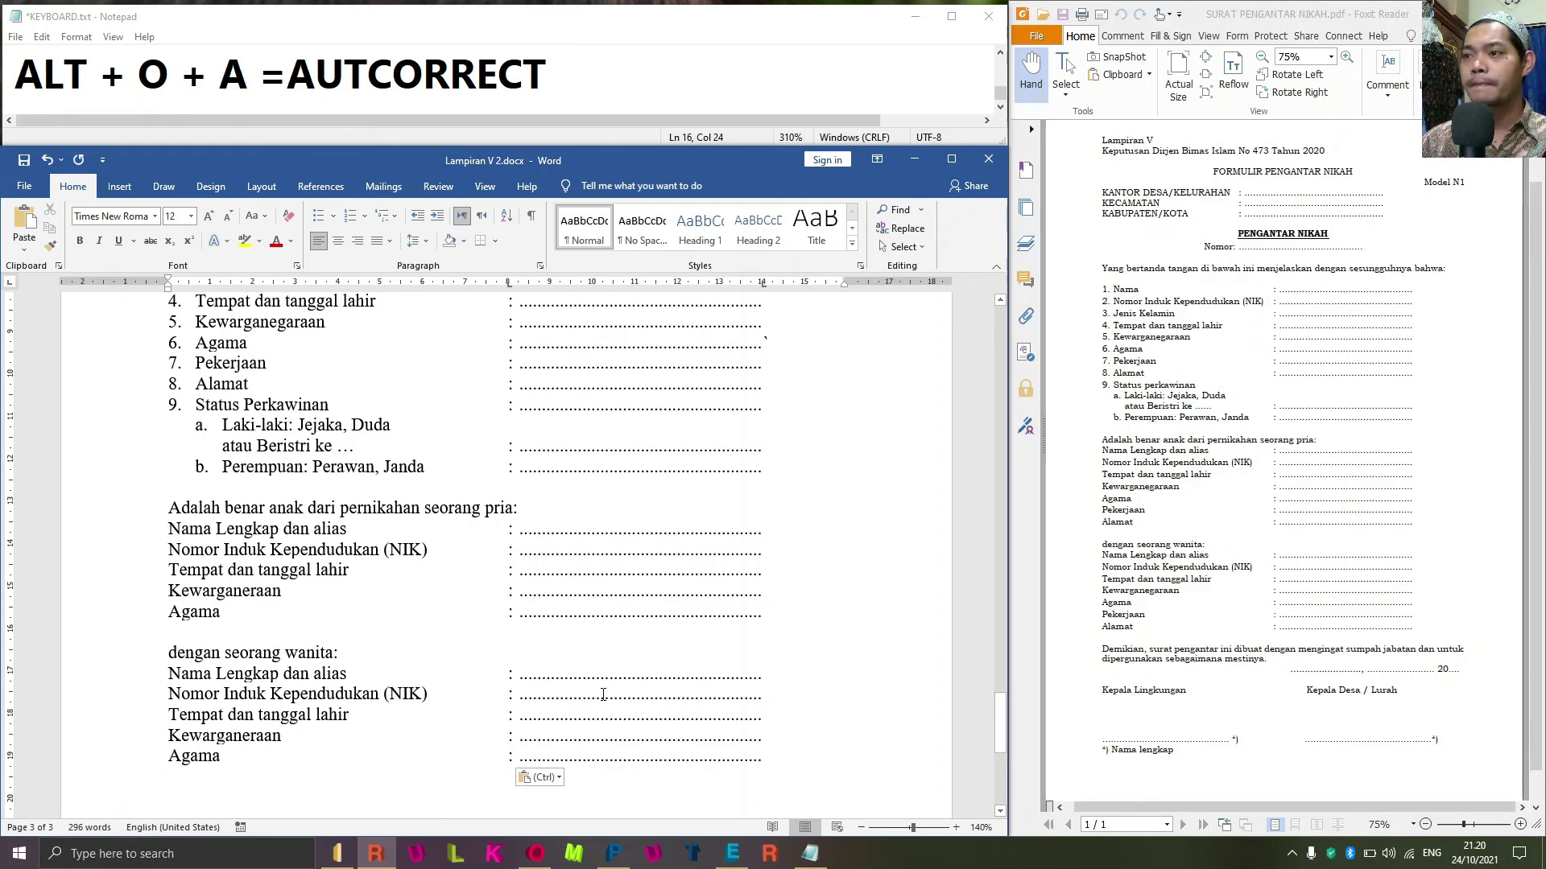
Add Pekerjaan and Alamat lines with colon and dotted leaders after the groom's Agama.
{"action": "key", "text": "Up"}
{"action": "key", "text": "Up"}
{"action": "key", "text": "Up"}
{"action": "key", "text": "Up"}
{"action": "key", "text": "Up"}
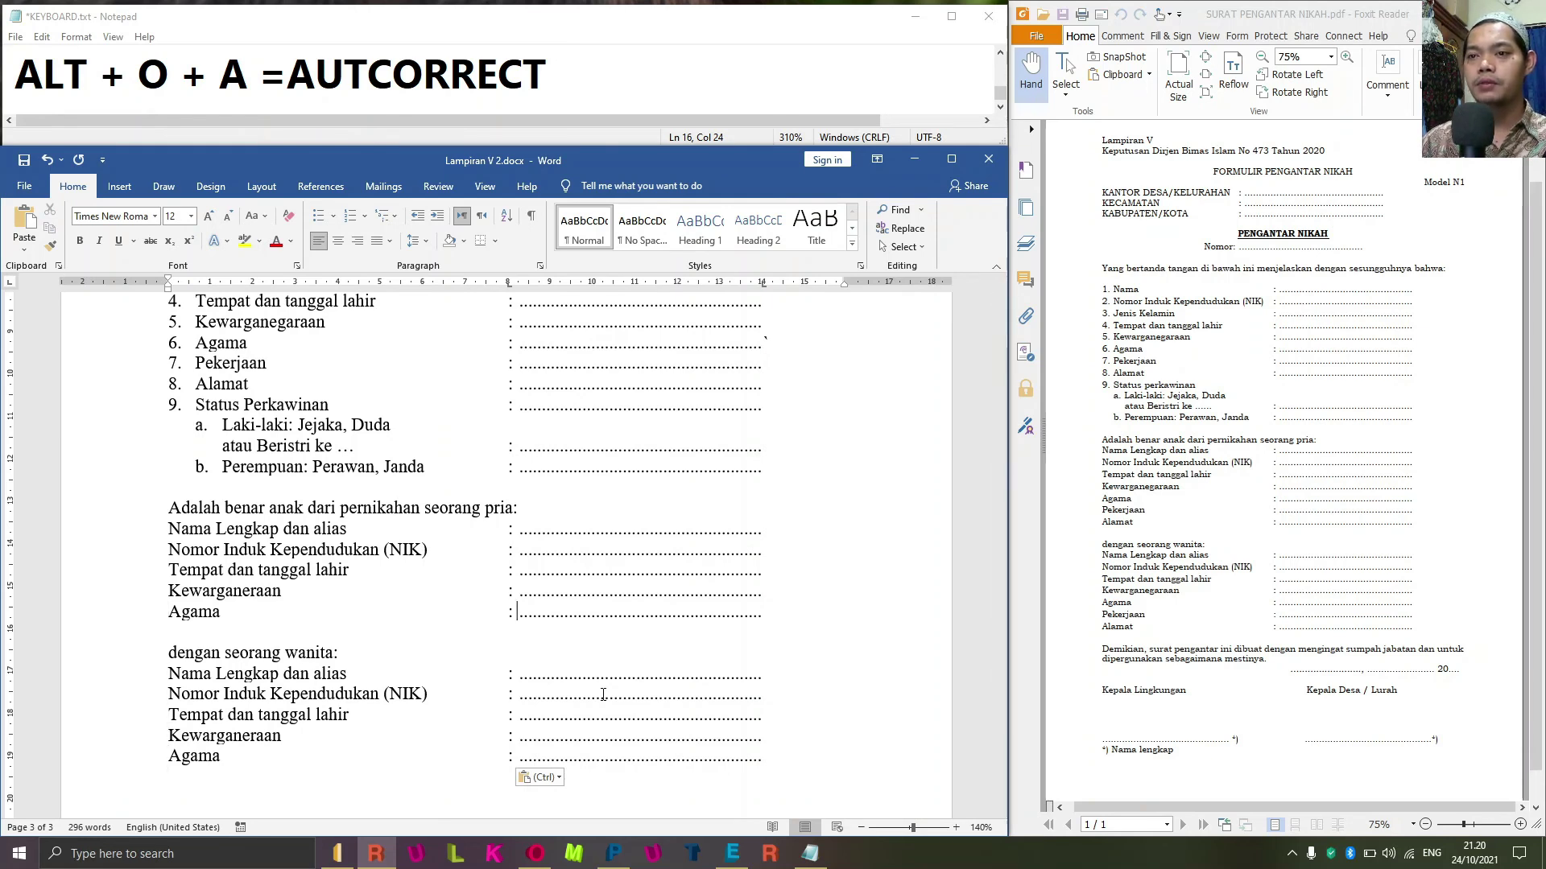
{"action": "key", "text": "Return"}
{"action": "type", "text": "P"}
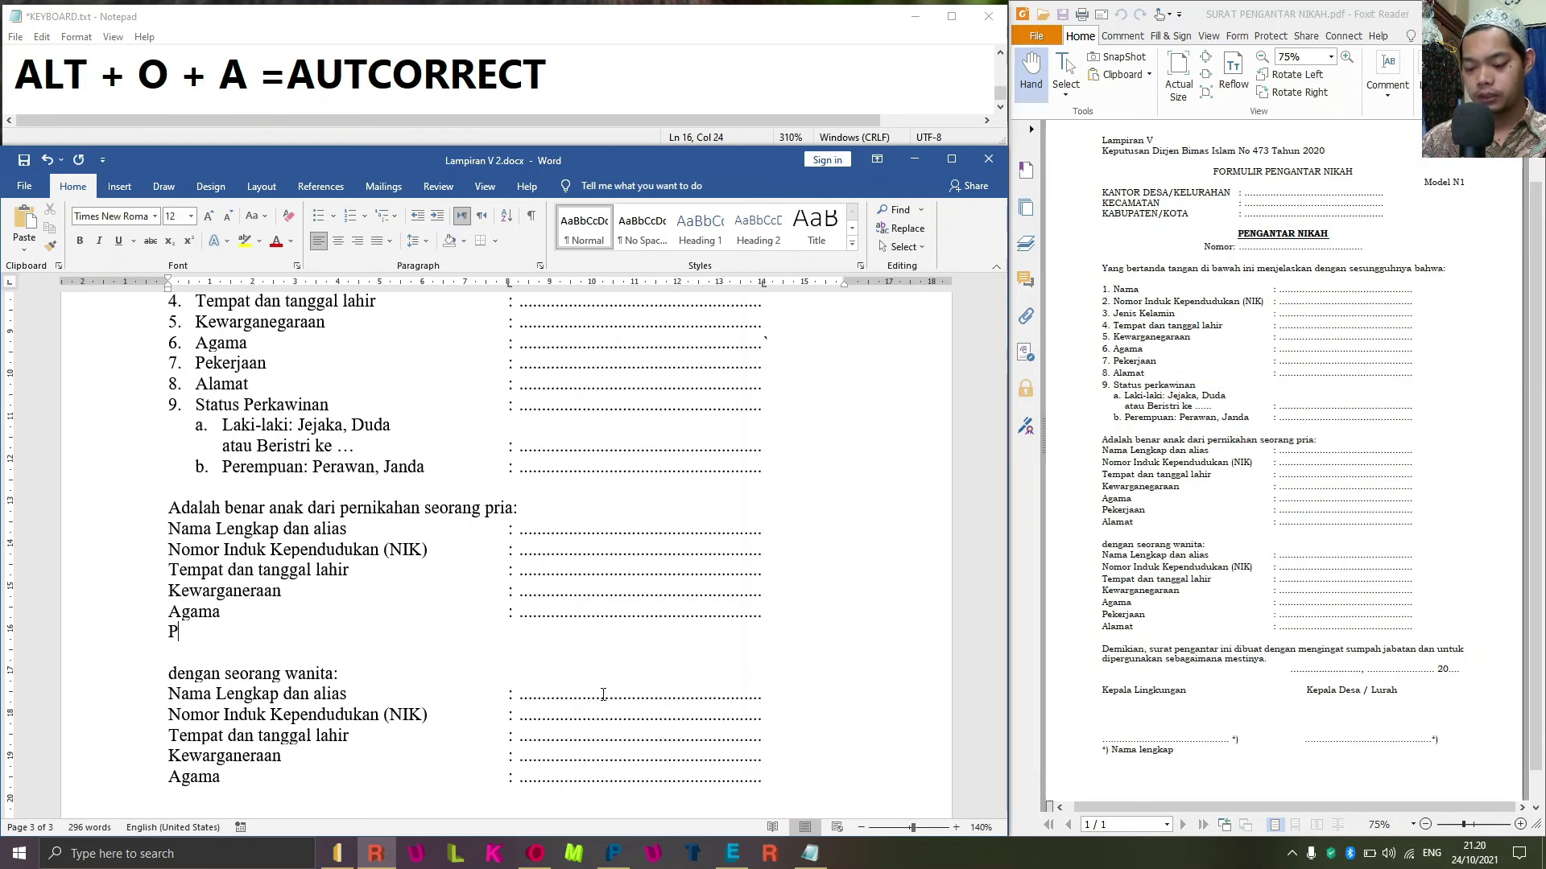
{"action": "type", "text": "ekerjaa"}
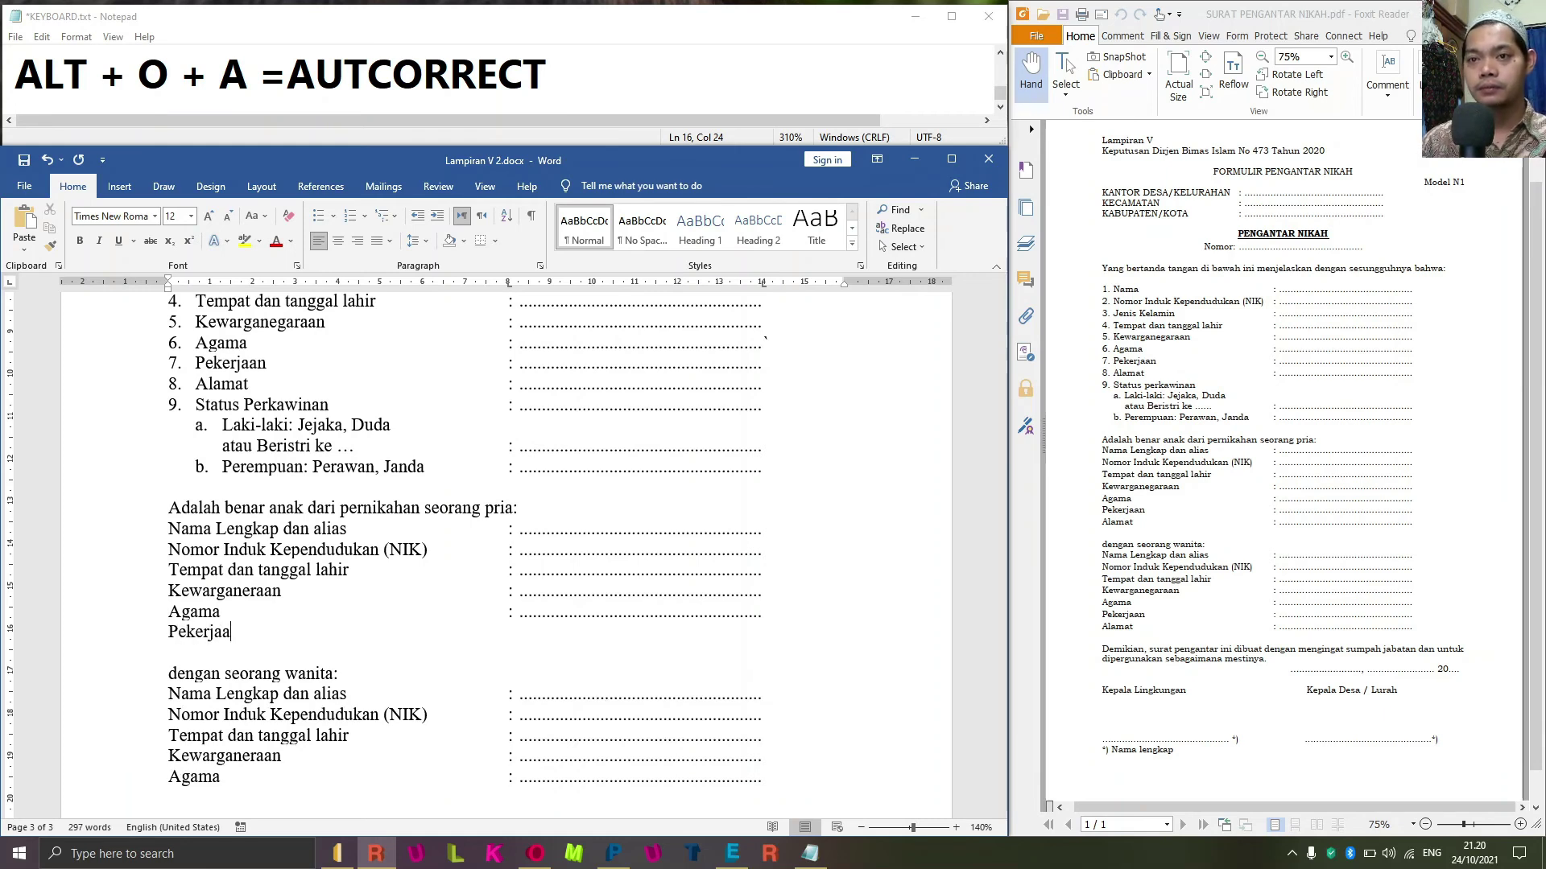
{"action": "type", "text": "n"}
{"action": "key", "text": "Tab"}
{"action": "type", "text": ": ......................................................."}
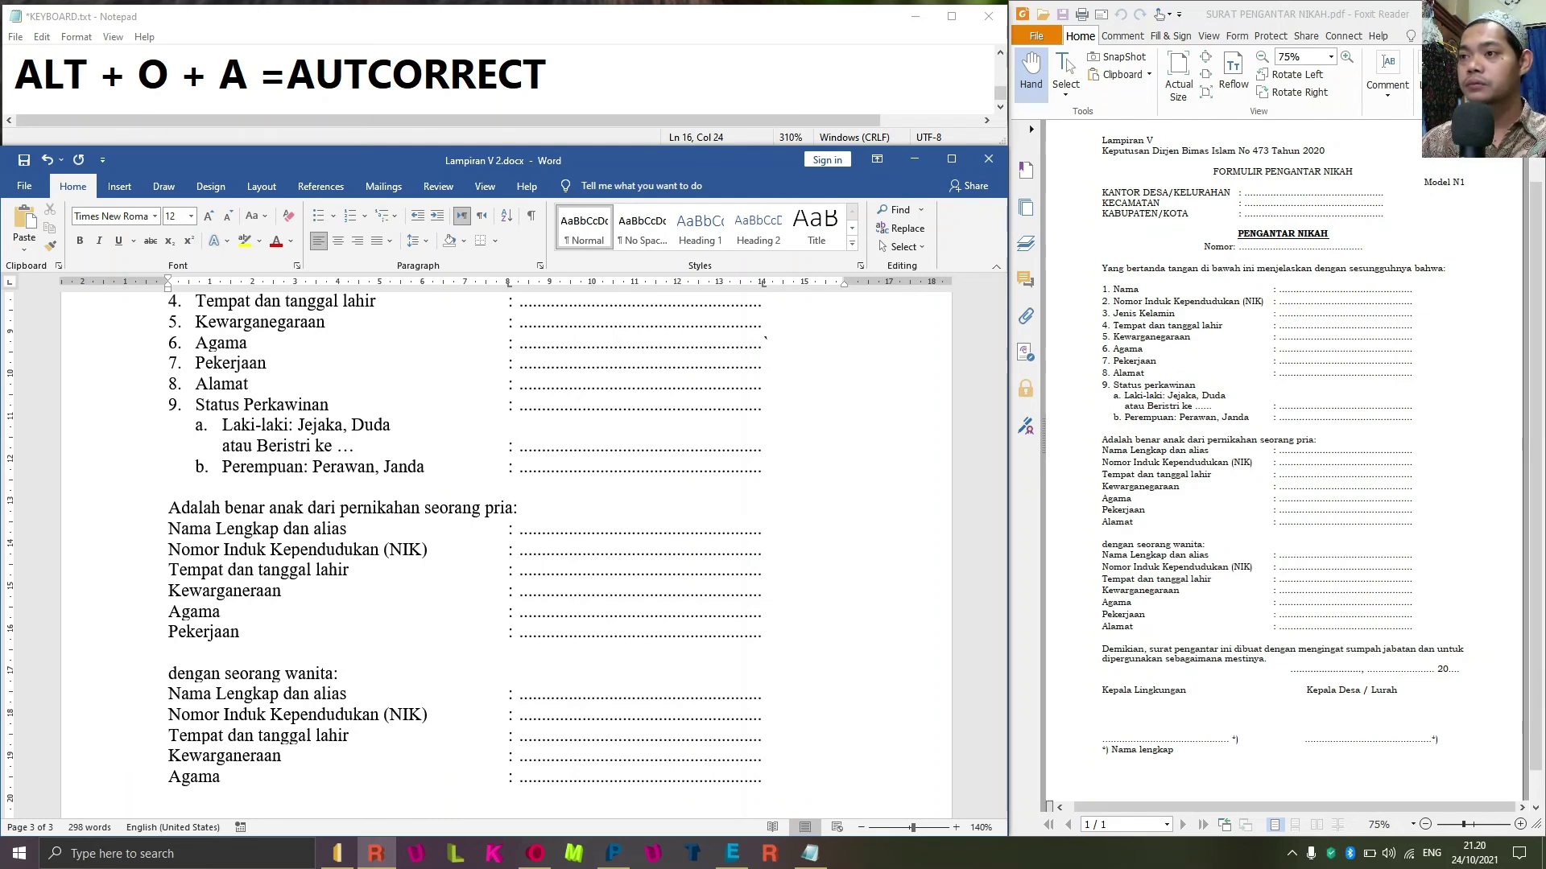
{"action": "key", "text": "Return"}
{"action": "type", "text": "Alamart"}
{"action": "key", "text": "BackSpace"}
{"action": "key", "text": "BackSpace"}
{"action": "key", "text": "BackSpace"}
{"action": "type", "text": "t"}
{"action": "key", "text": "Tab"}
{"action": "key", "text": "ctrl+v"}
Copy the Pekerjaan and Alamat lines and paste them after the bride's Agama.
{"action": "key", "text": "shift+Home"}
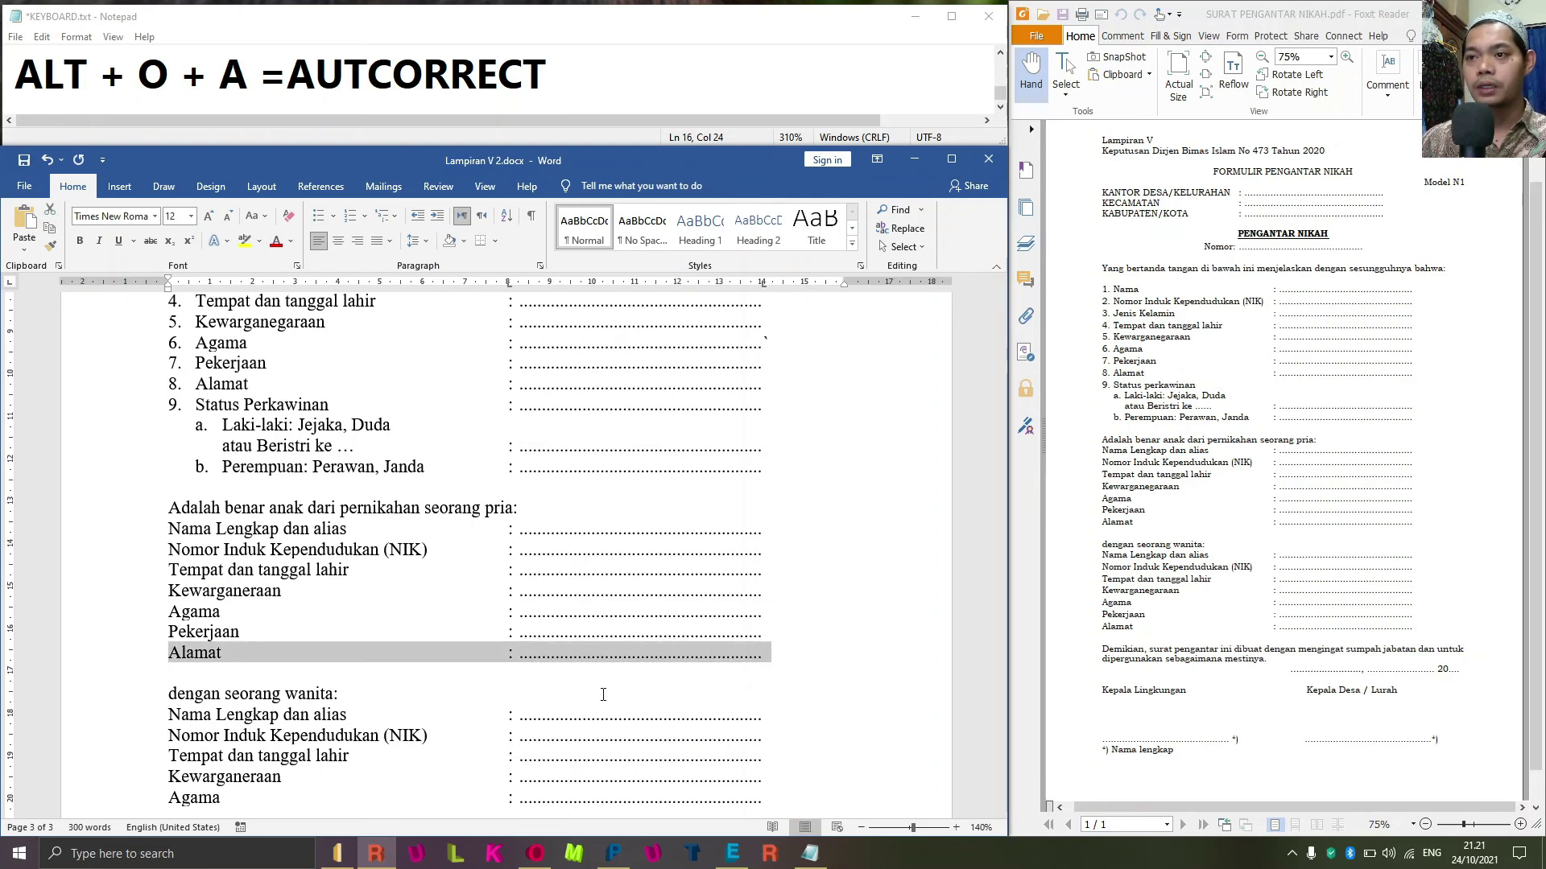
{"action": "key", "text": "shift+Up"}
{"action": "left_click", "coordinate": [603, 694]}
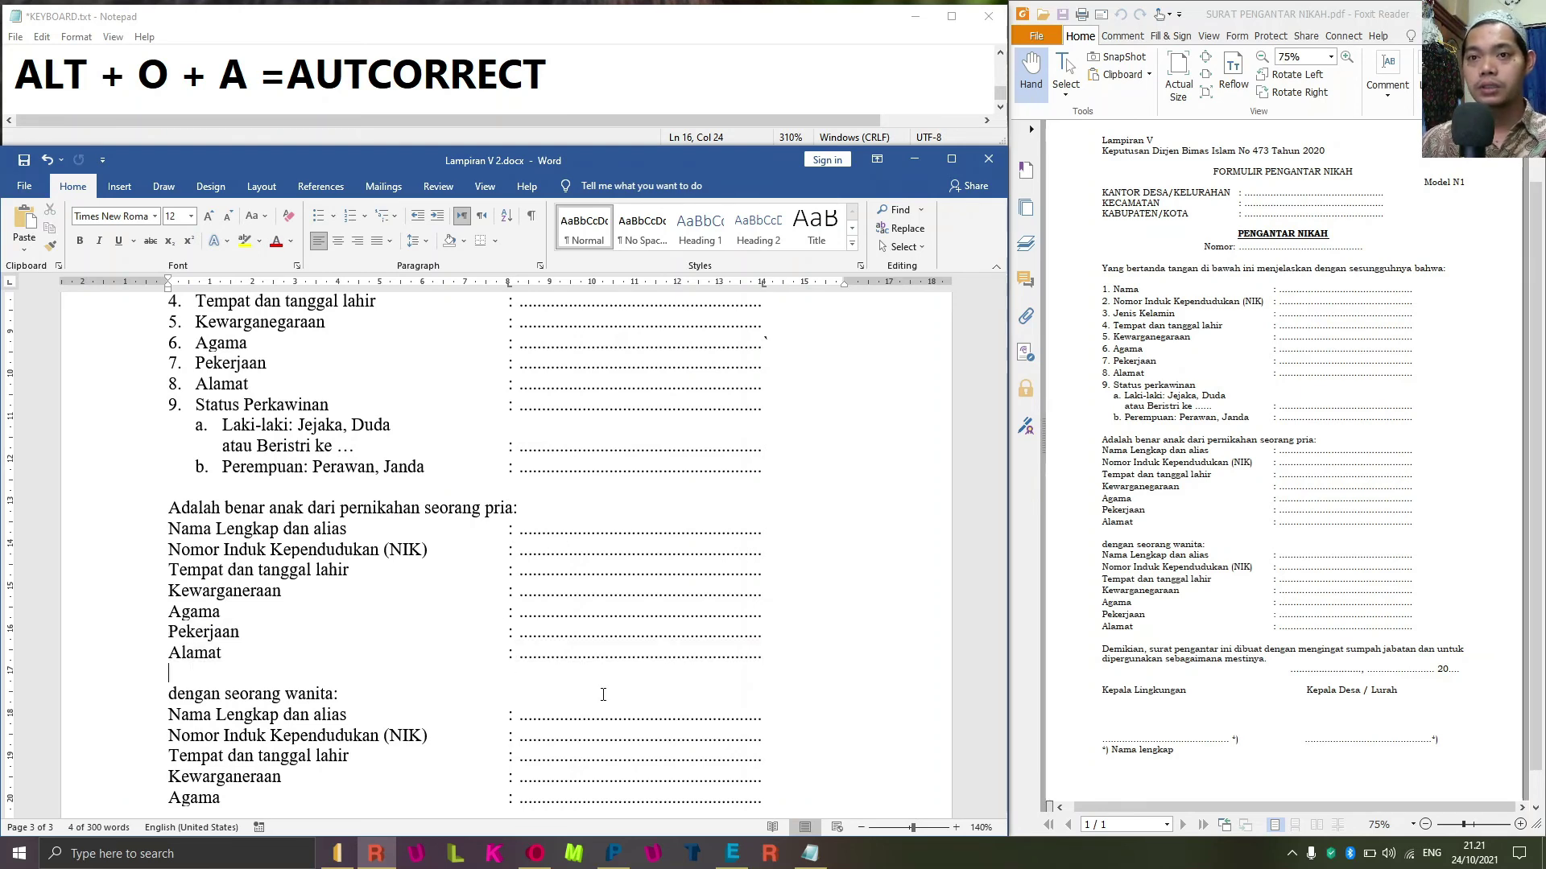
{"action": "scroll", "coordinate": [603, 694], "scroll_direction": "down", "scroll_amount": 1}
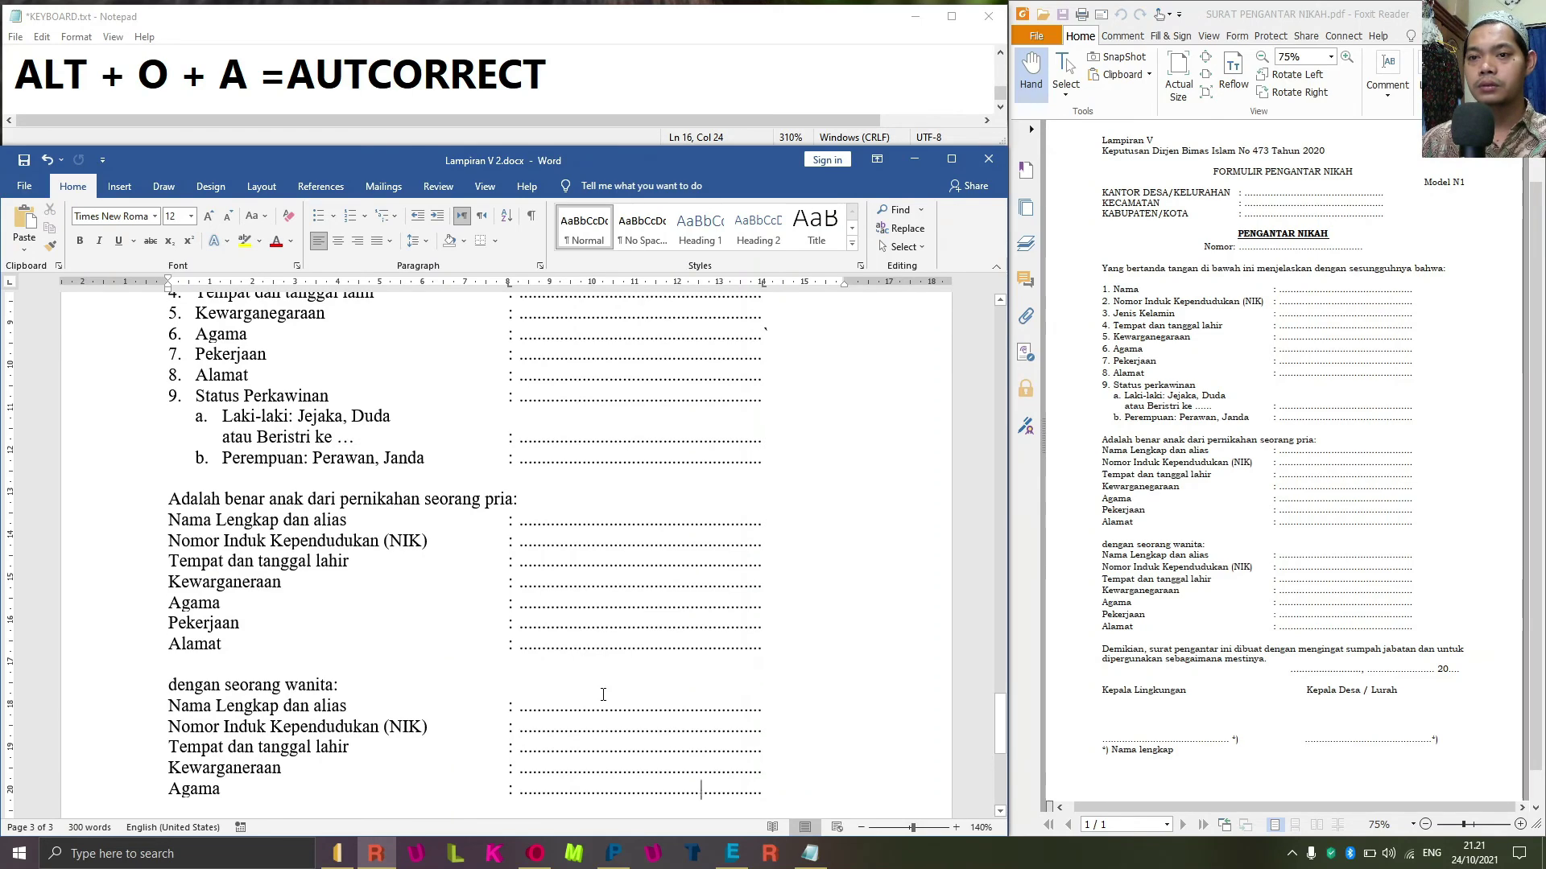
{"action": "key", "text": "ctrl+v"}
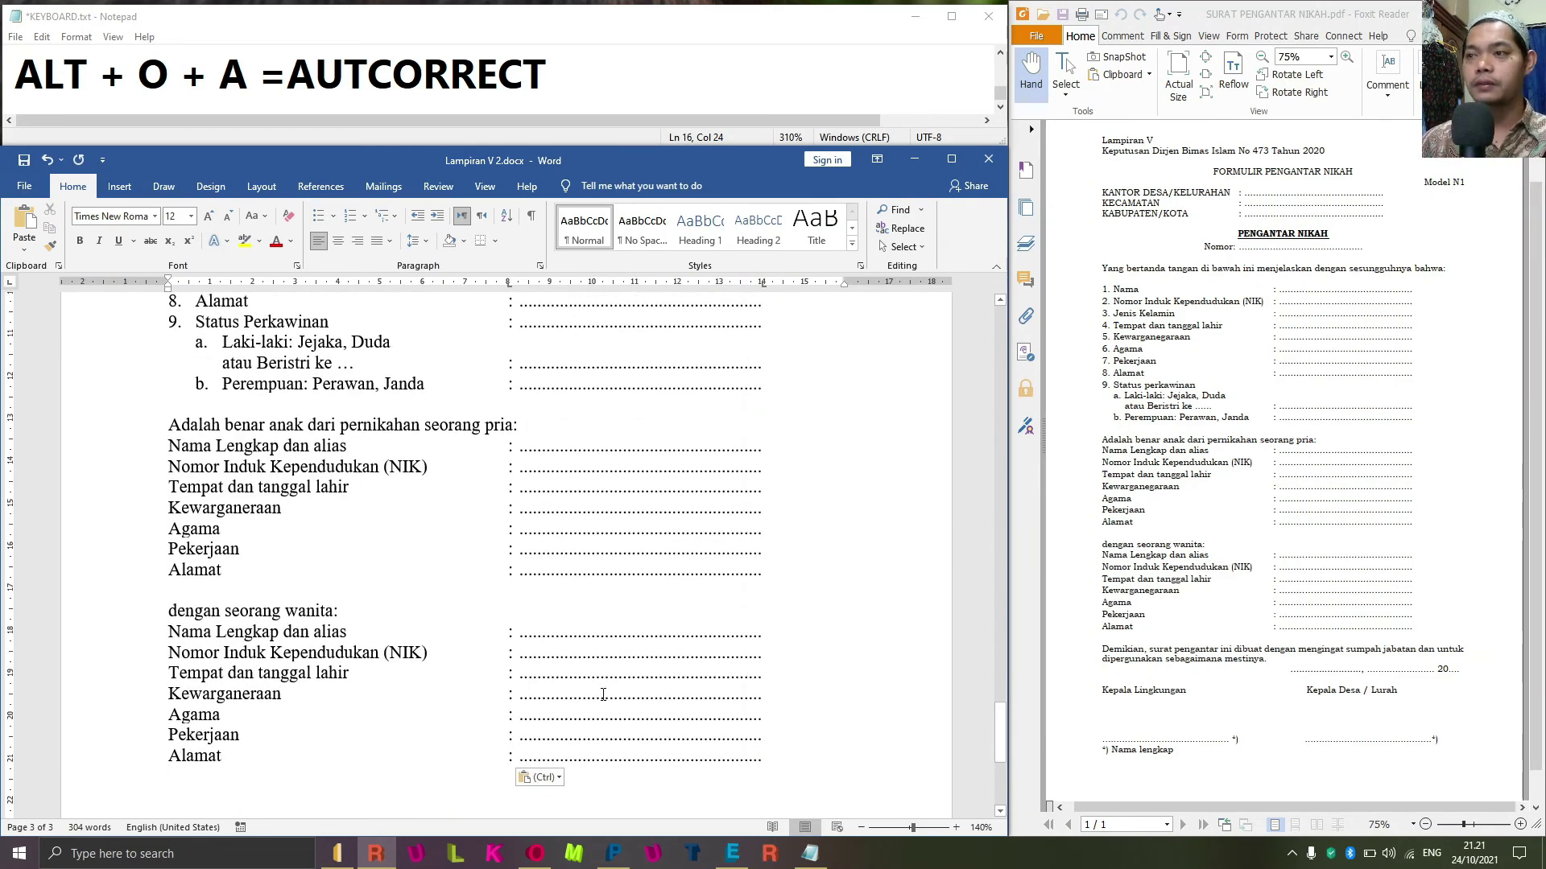
{"action": "key", "text": "Return"}
Type 'Demikian, surat ini dibuat dengan mengingat sumpah jabatan dan untuk dipergunakan sebagaimana mestinya.'.
{"action": "type", "text": "Demiakian,"}
{"action": "key", "text": "BackSpace"}
{"action": "key", "text": "BackSpace"}
{"action": "key", "text": "BackSpace"}
{"action": "key", "text": "BackSpace"}
{"action": "key", "text": "BackSpace"}
{"action": "key", "text": "BackSpace"}
{"action": "type", "text": "kian"}
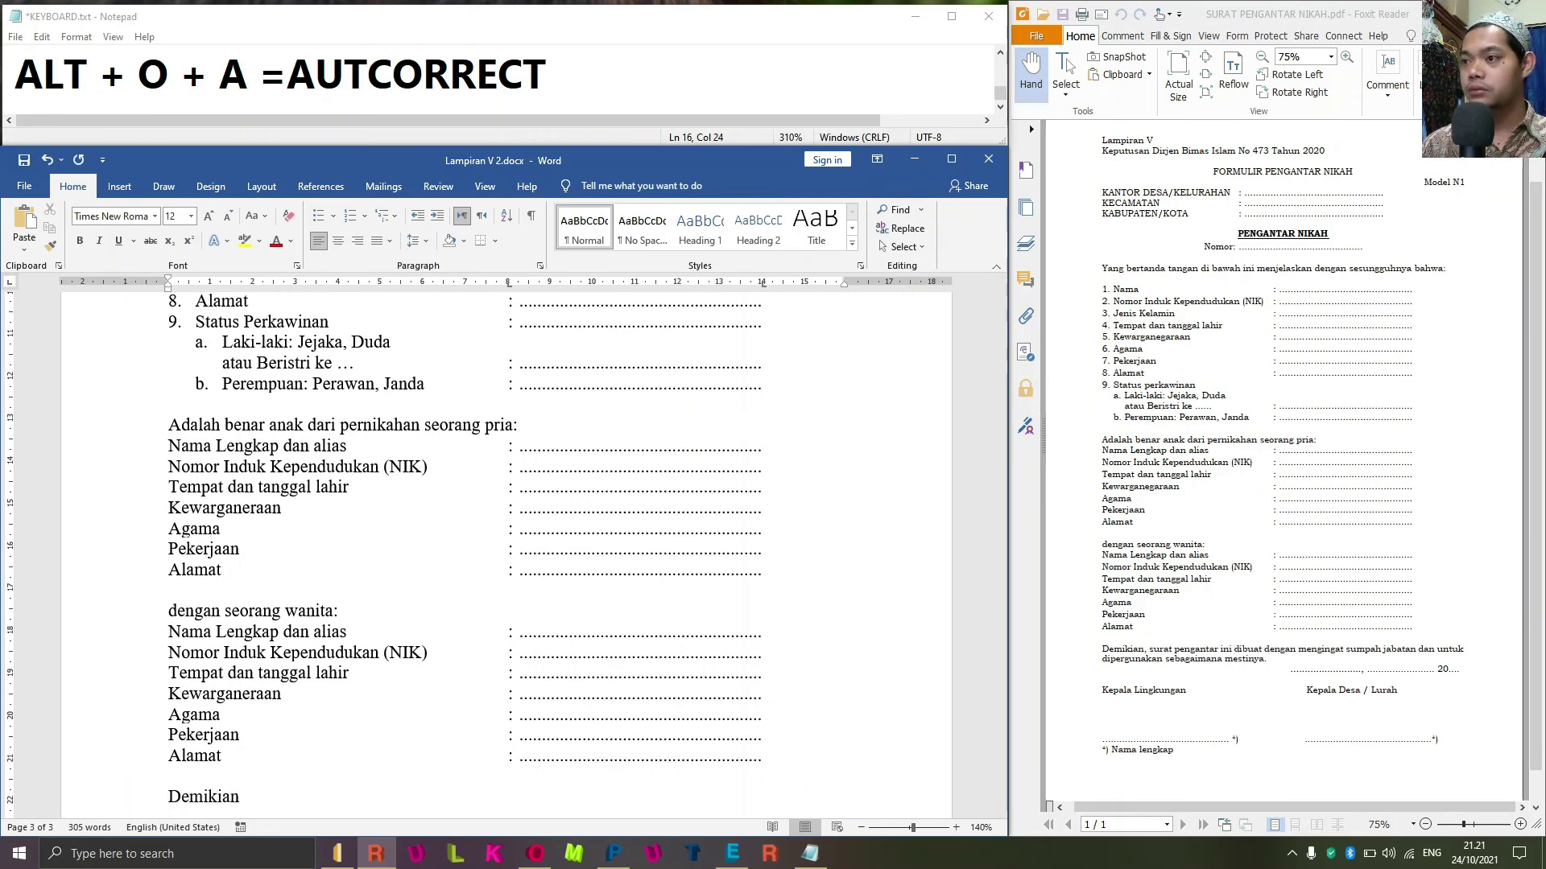
{"action": "type", "text": ", sura"}
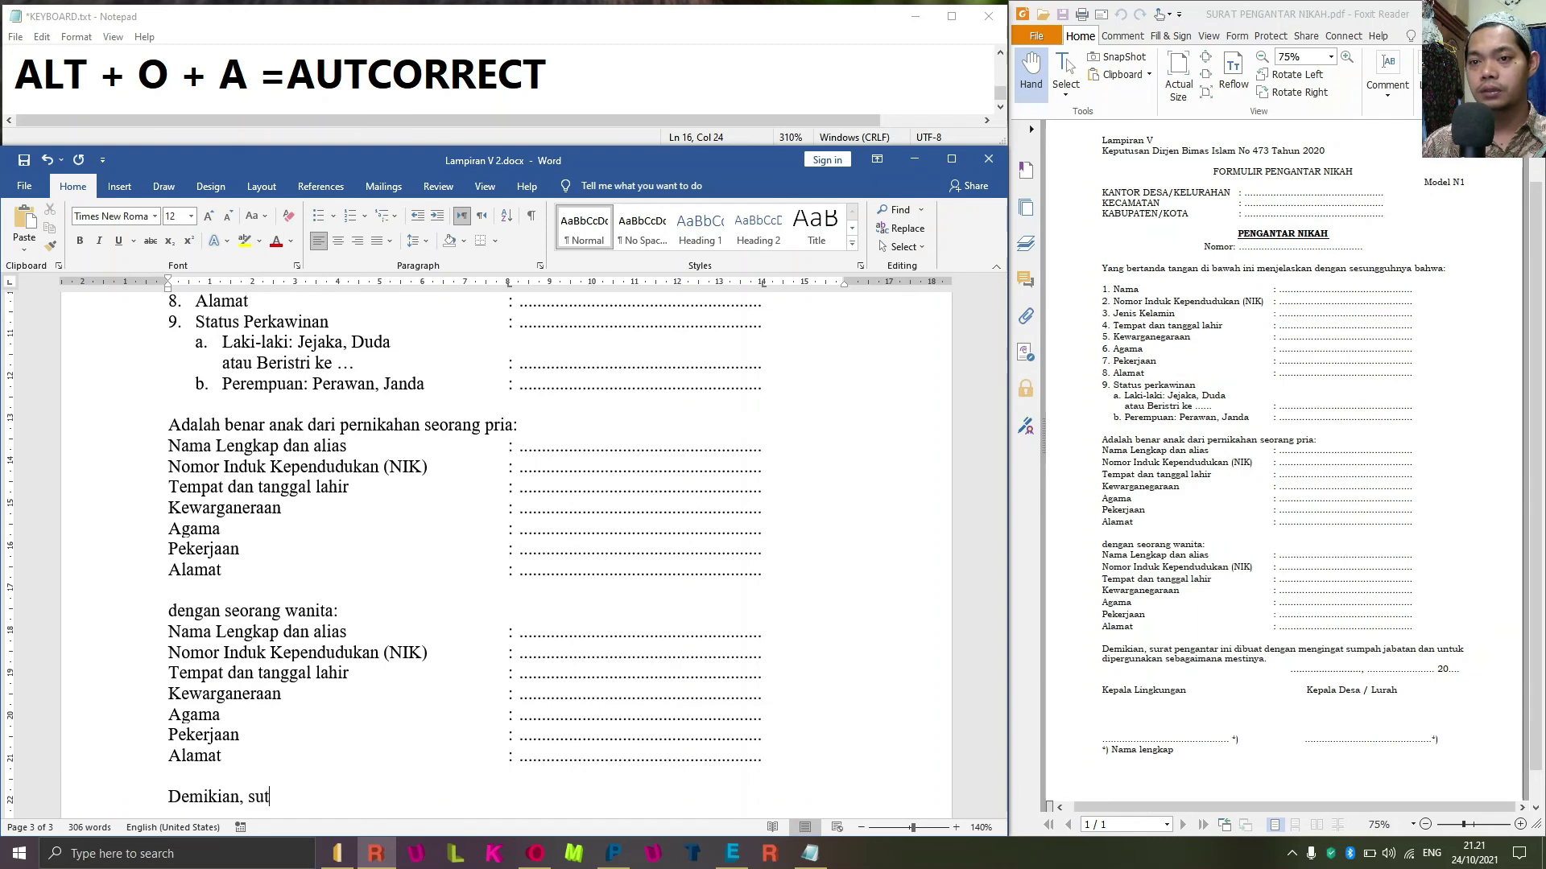
{"action": "type", "text": "t ini di"}
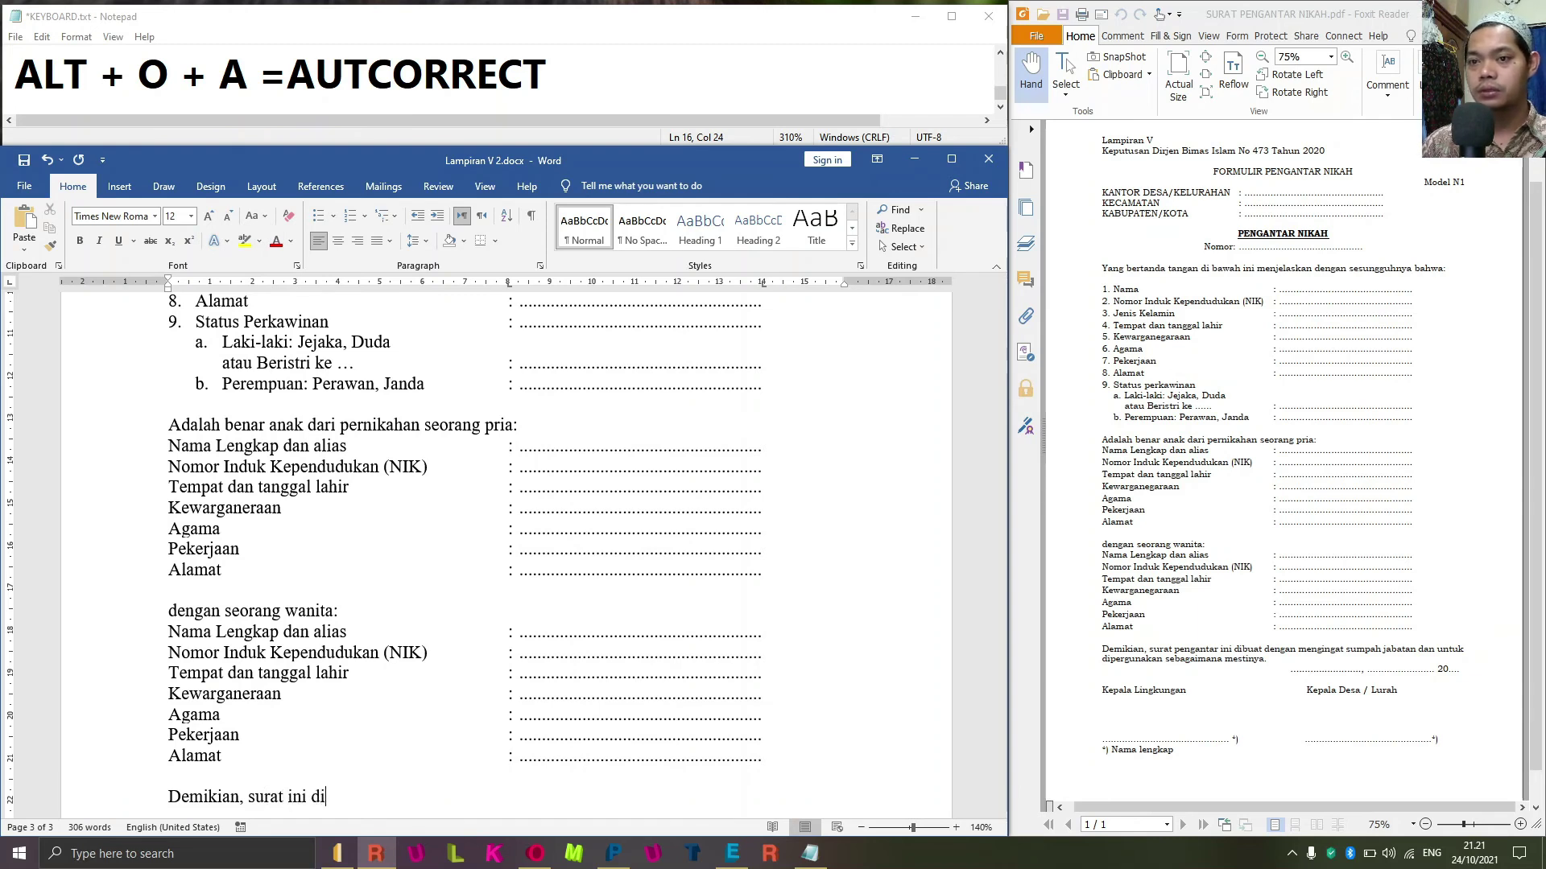
{"action": "type", "text": "buat "}
{"action": "type", "text": "d"}
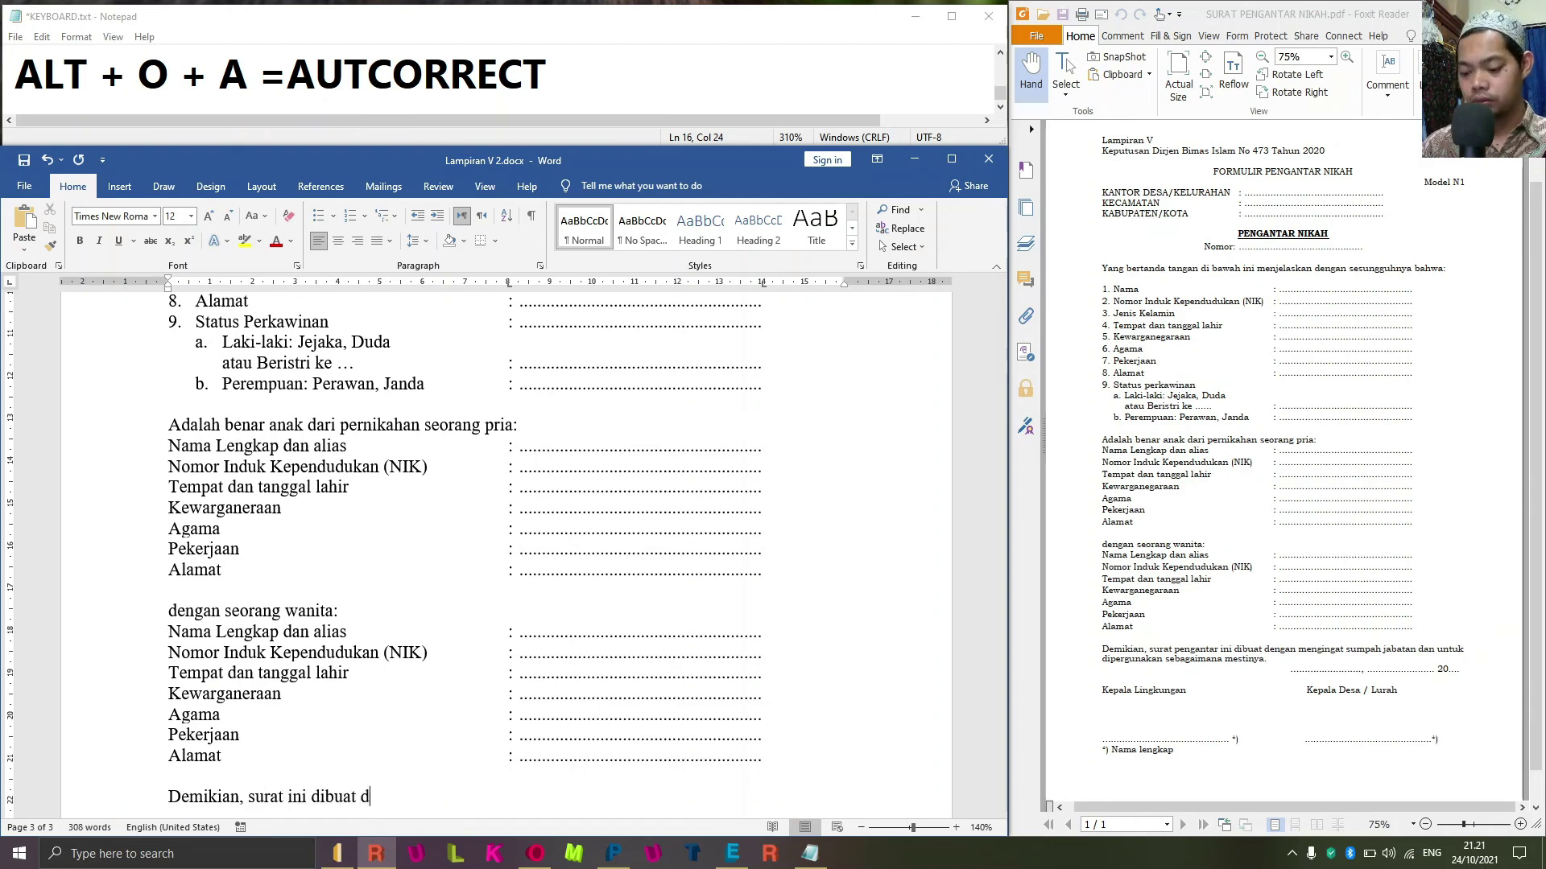
{"action": "type", "text": "engan mengingat su"}
{"action": "type", "text": "mpah ja"}
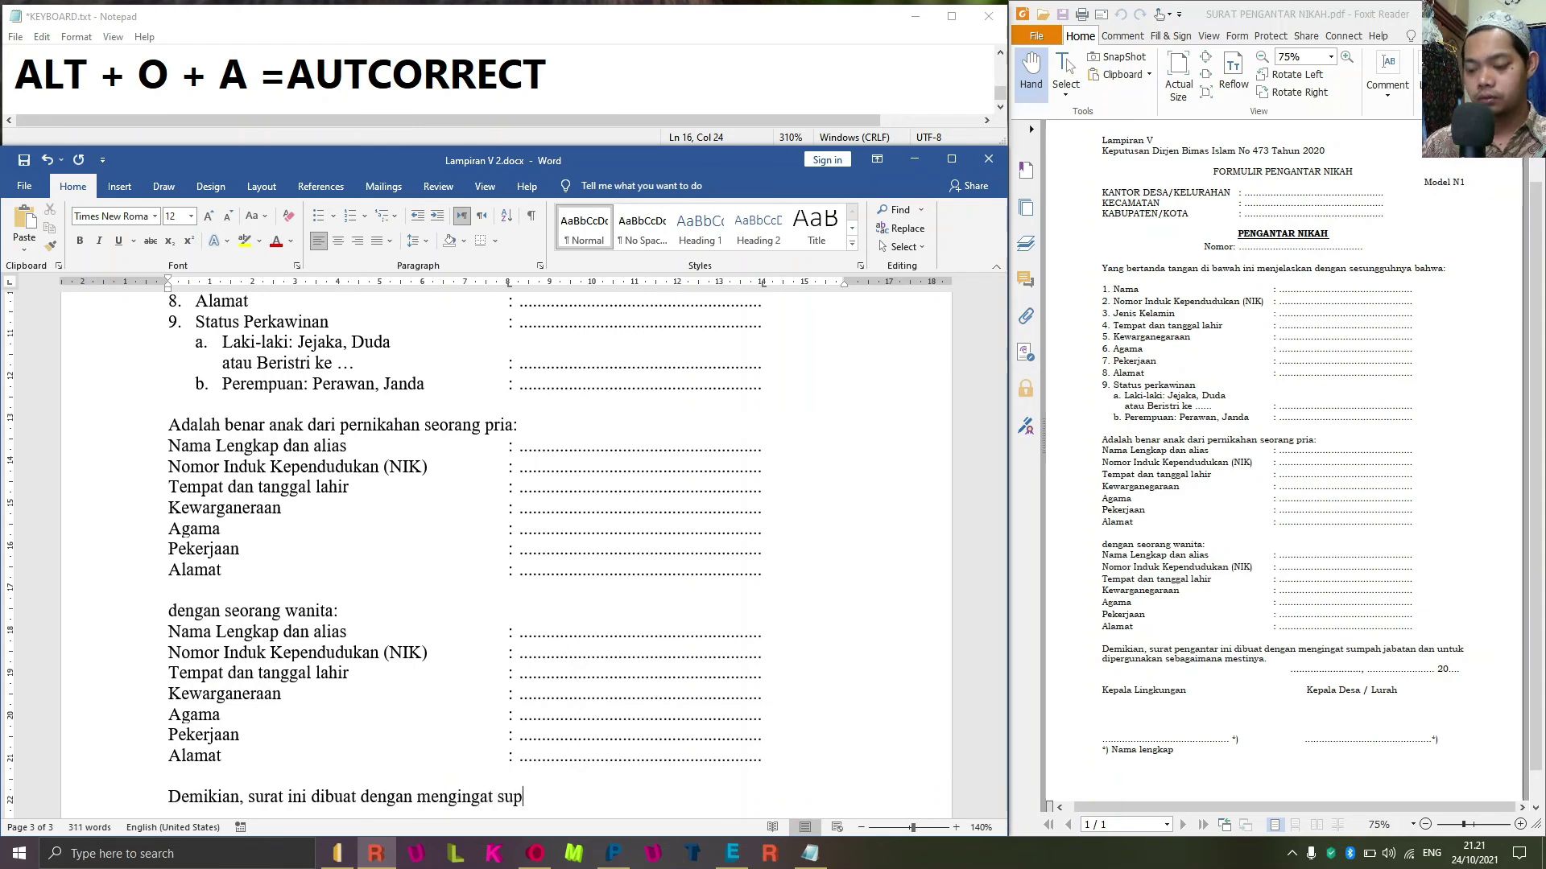
{"action": "type", "text": "bata"}
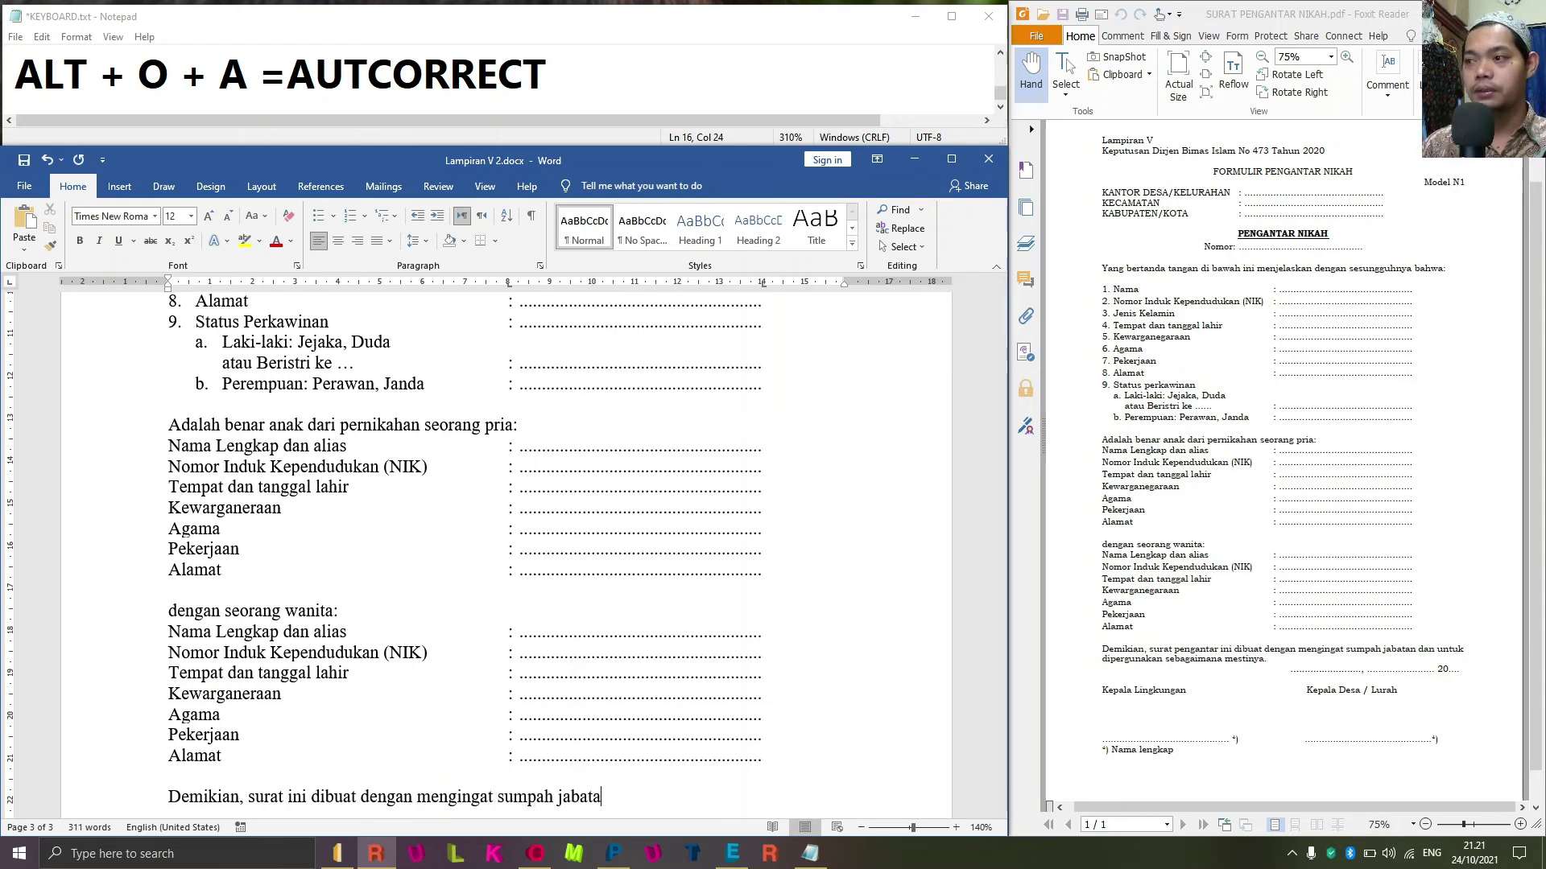
{"action": "type", "text": "n dan untuk die"}
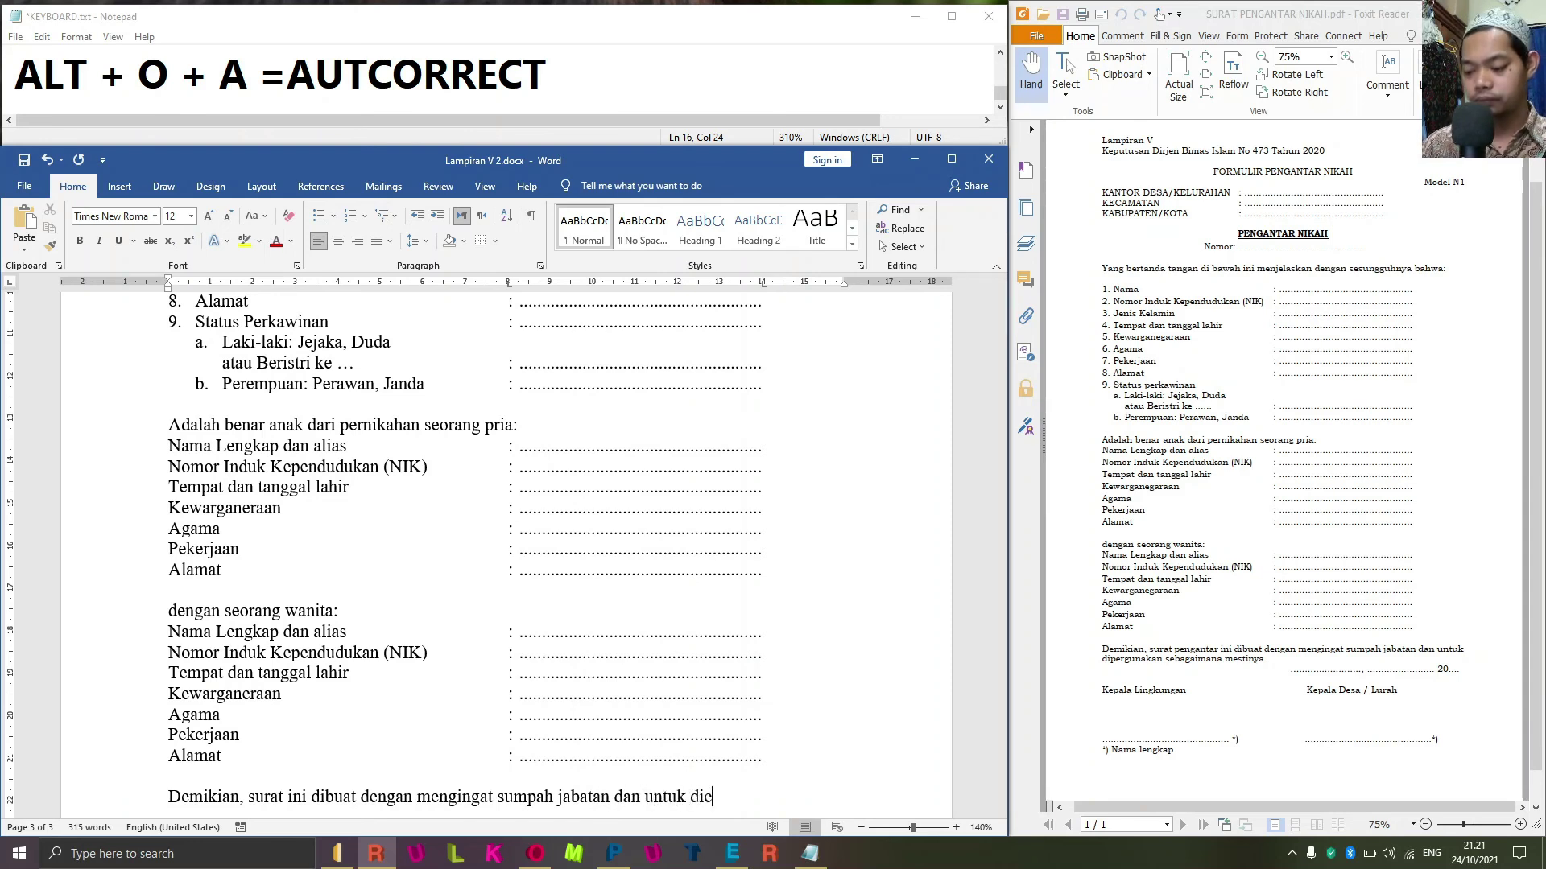
{"action": "key", "text": "BackSpace"}
{"action": "type", "text": "per"}
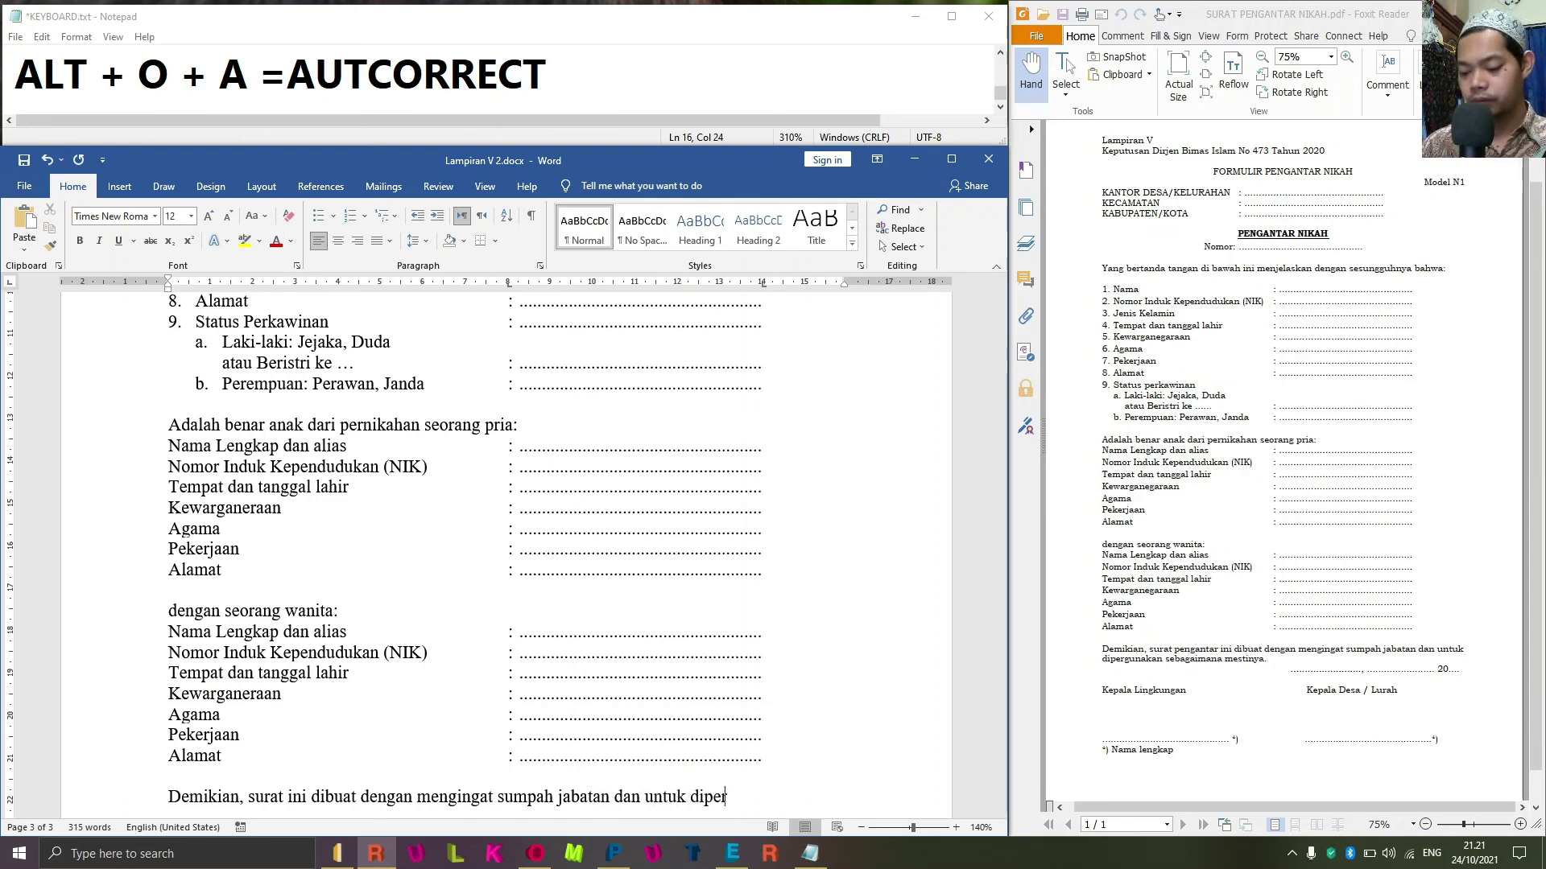
{"action": "type", "text": "gunakan d"}
{"action": "key", "text": "BackSpace"}
{"action": "type", "text": "sebagai"}
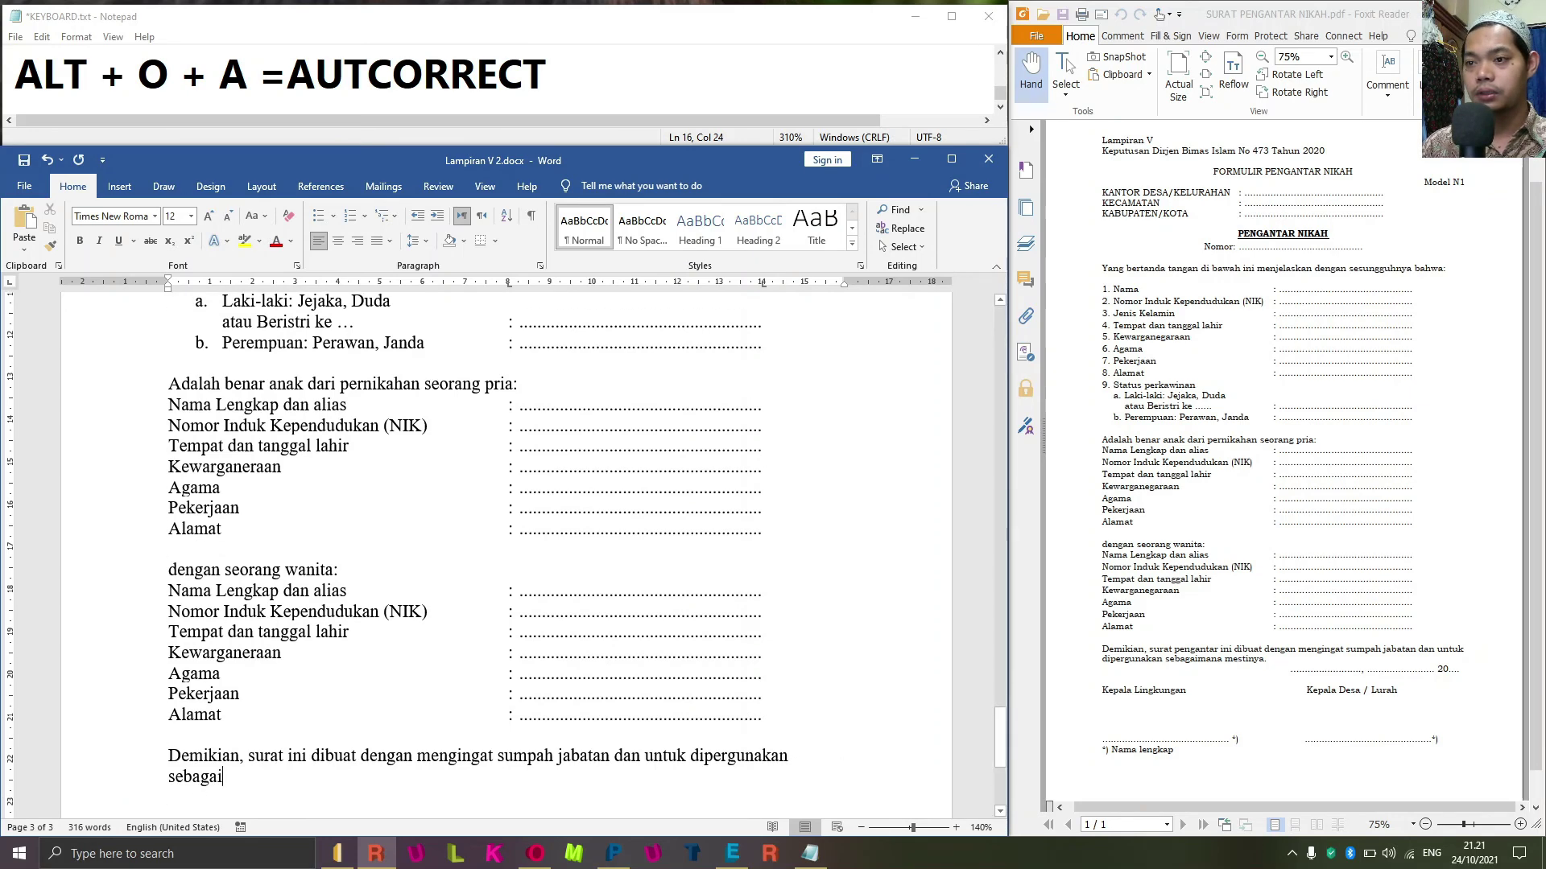
{"action": "type", "text": "mana mestinya."}
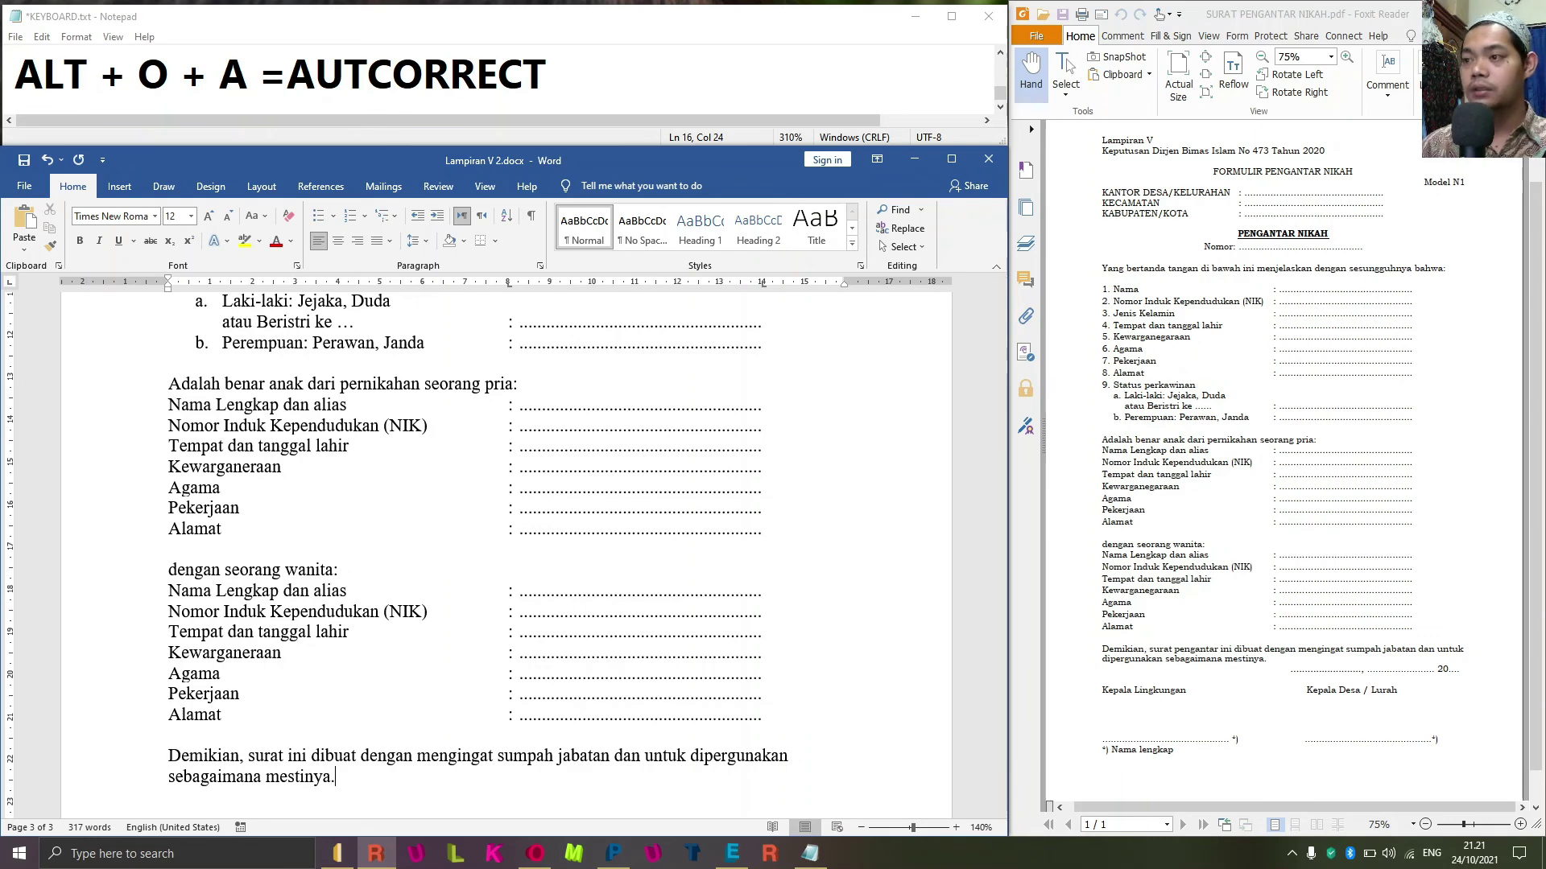
{"action": "key", "text": "Return"}
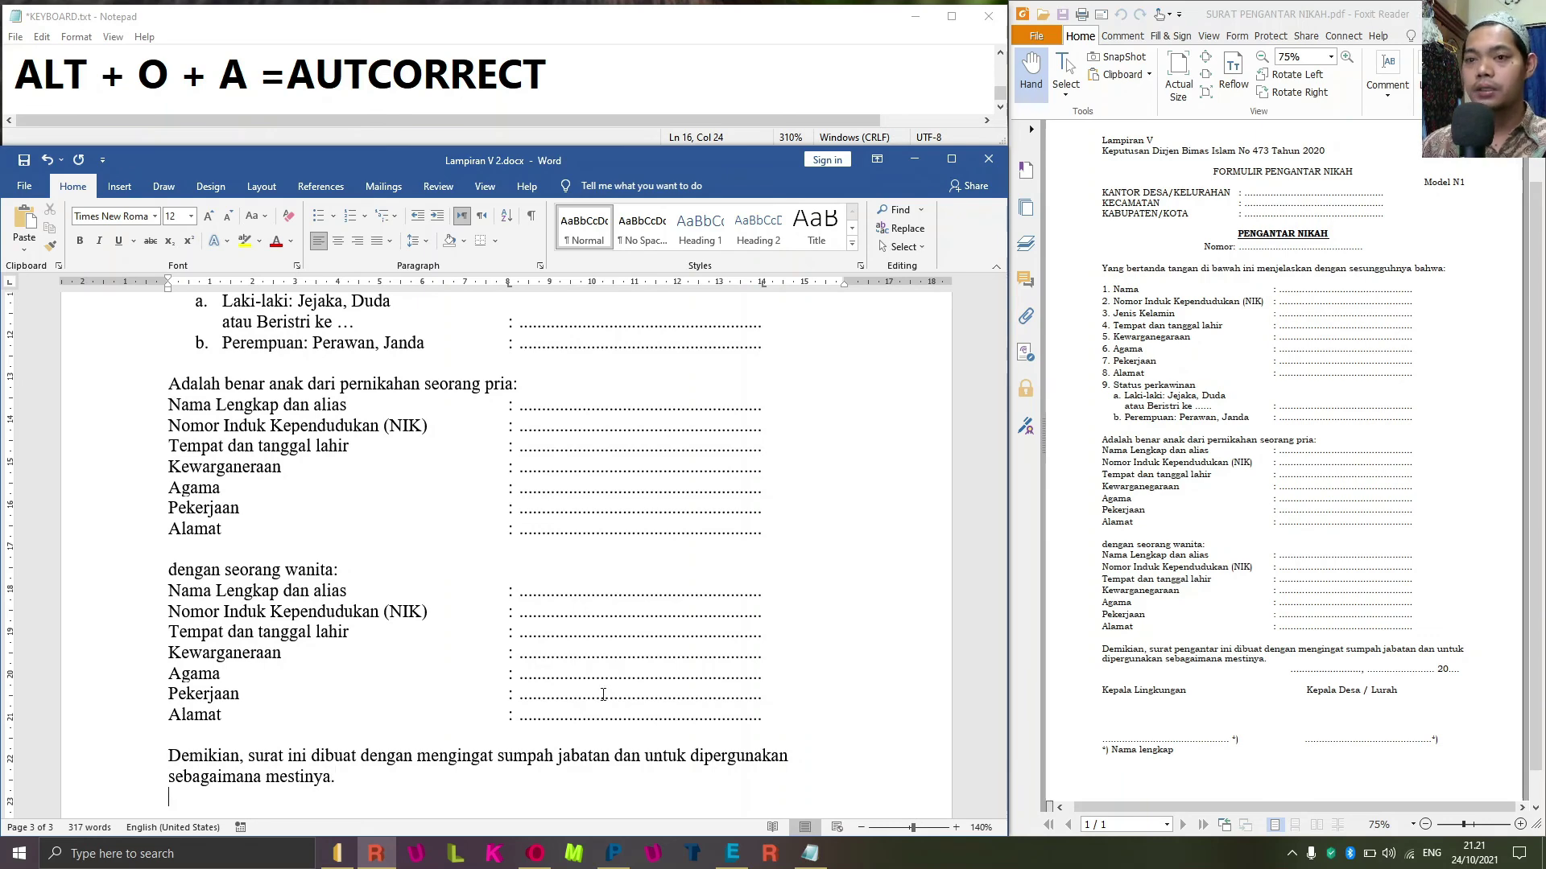
{"action": "scroll", "coordinate": [602, 694], "scroll_direction": "down", "scroll_amount": 3}
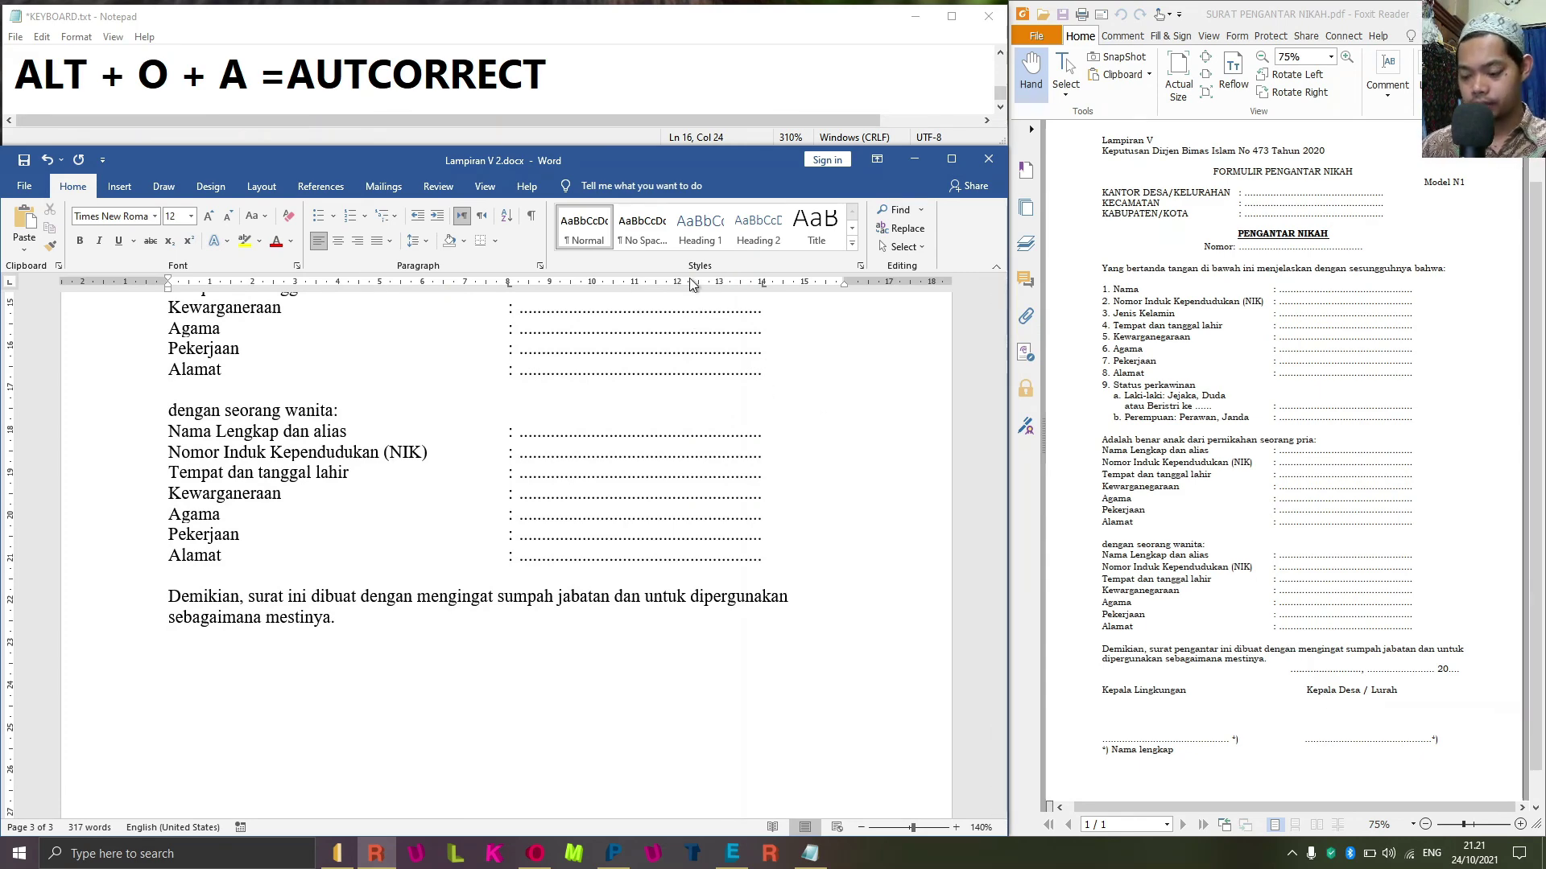
Clear existing tab stops and set tabs at 11 cm and at 13 cm with a dotted leader.
{"action": "key", "text": "alt+o"}
{"action": "key", "text": "p"}
{"action": "key", "text": "Escape"}
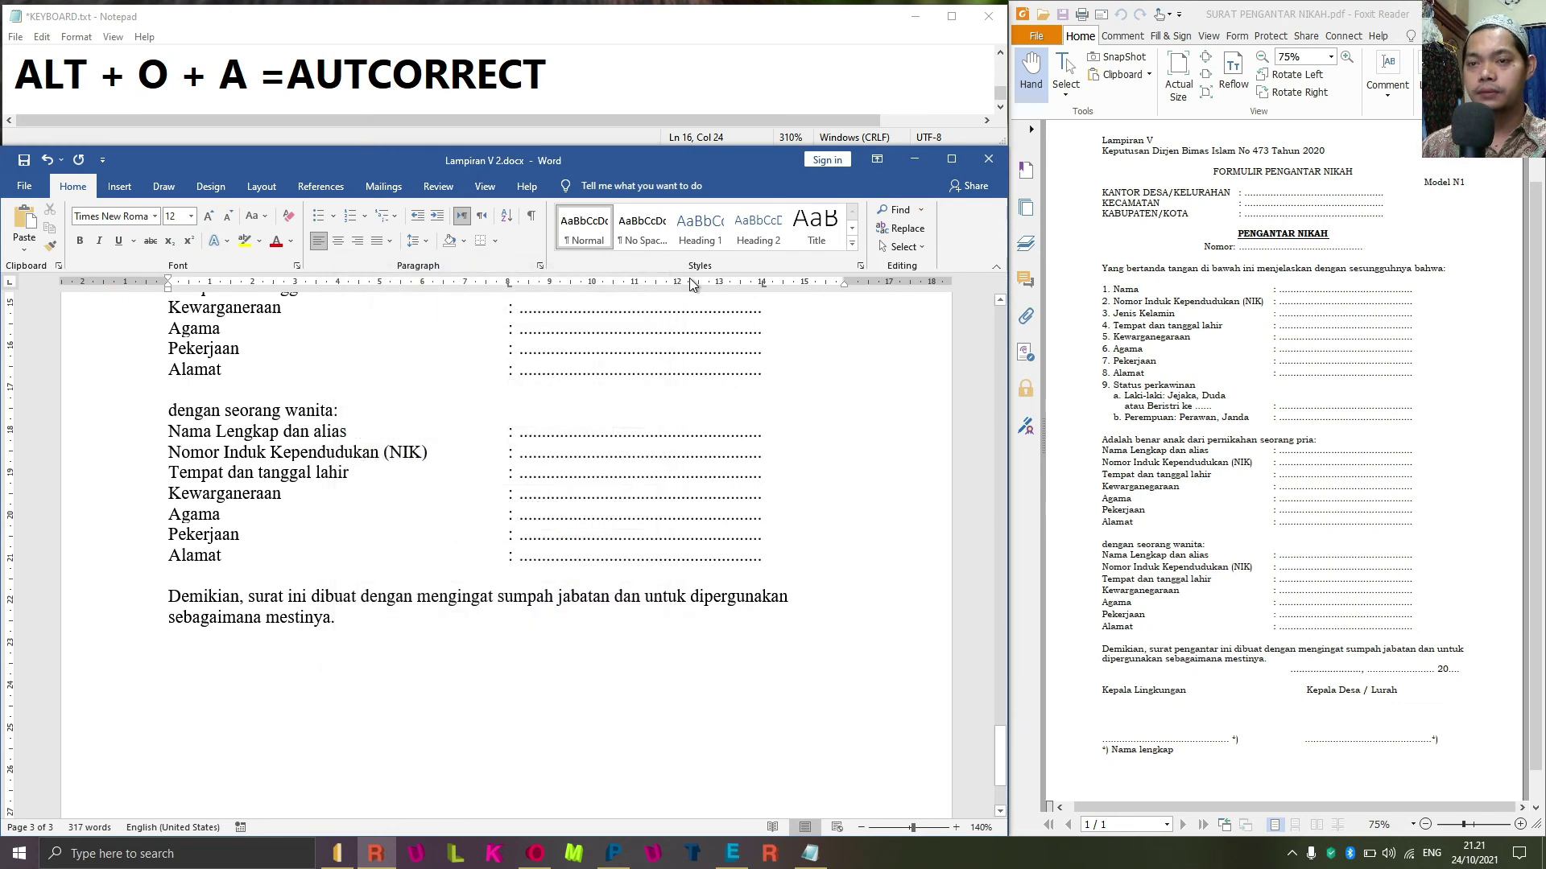
{"action": "key", "text": "alt+o"}
{"action": "key", "text": "t"}
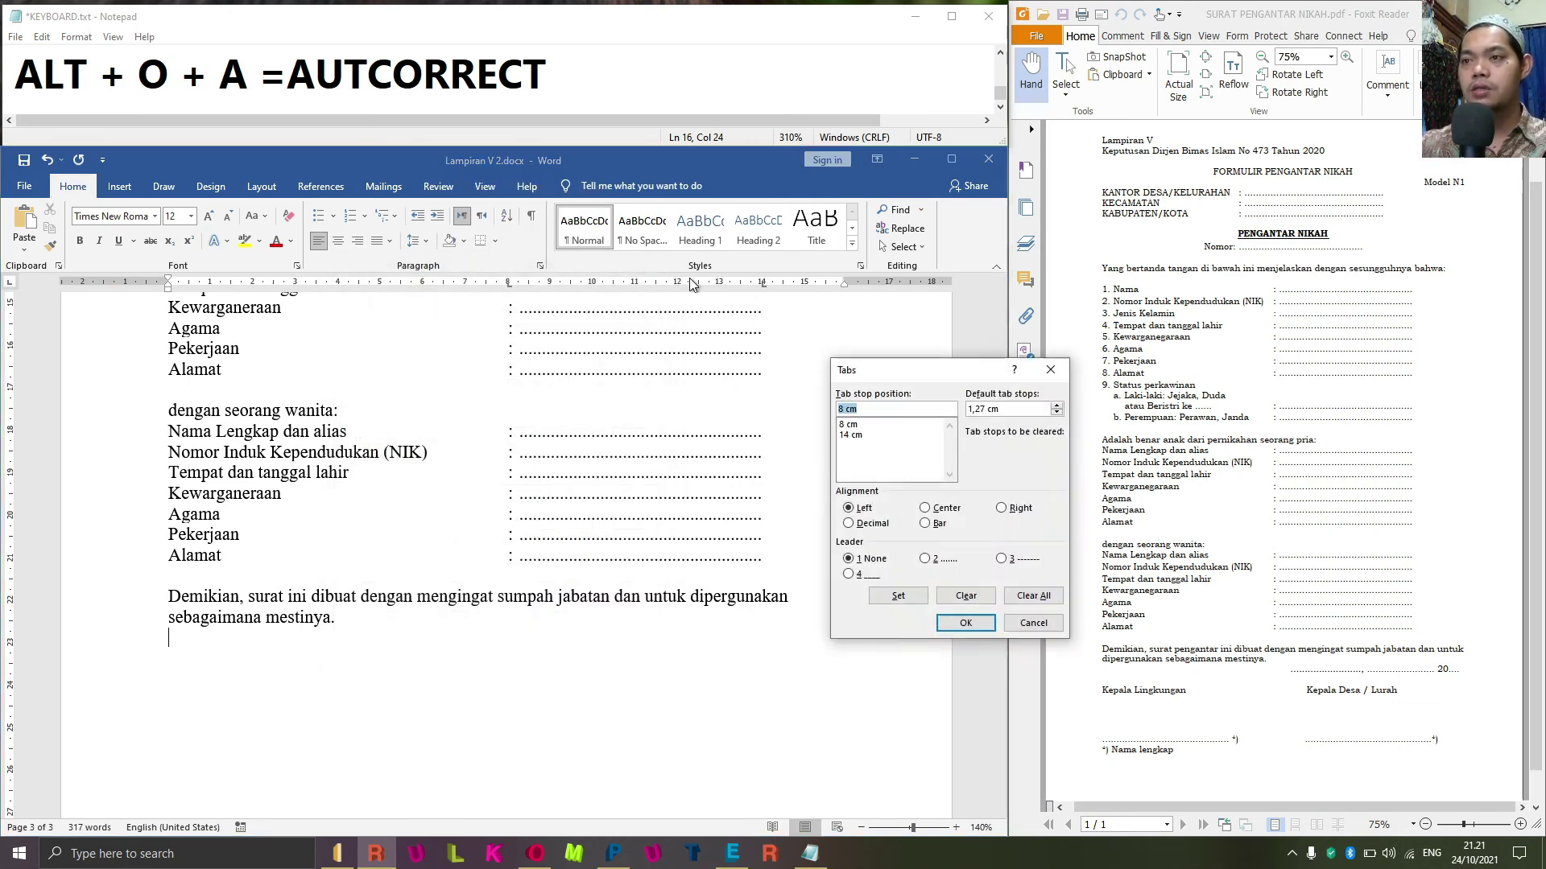
{"action": "left_click", "coordinate": [1034, 596]}
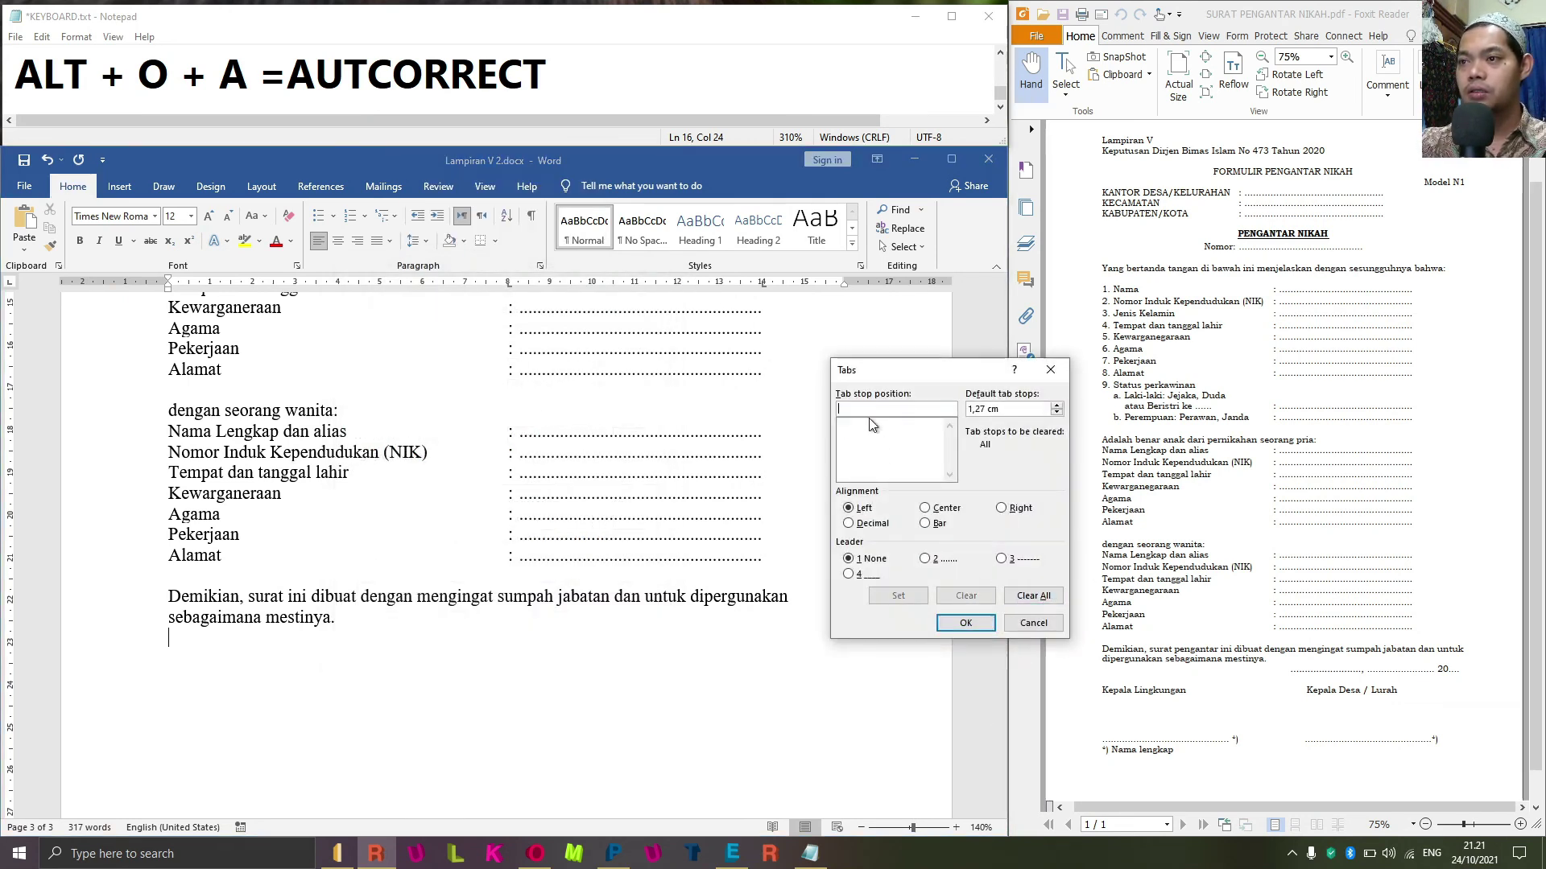
{"action": "left_click", "coordinate": [867, 410]}
{"action": "type", "text": "11"}
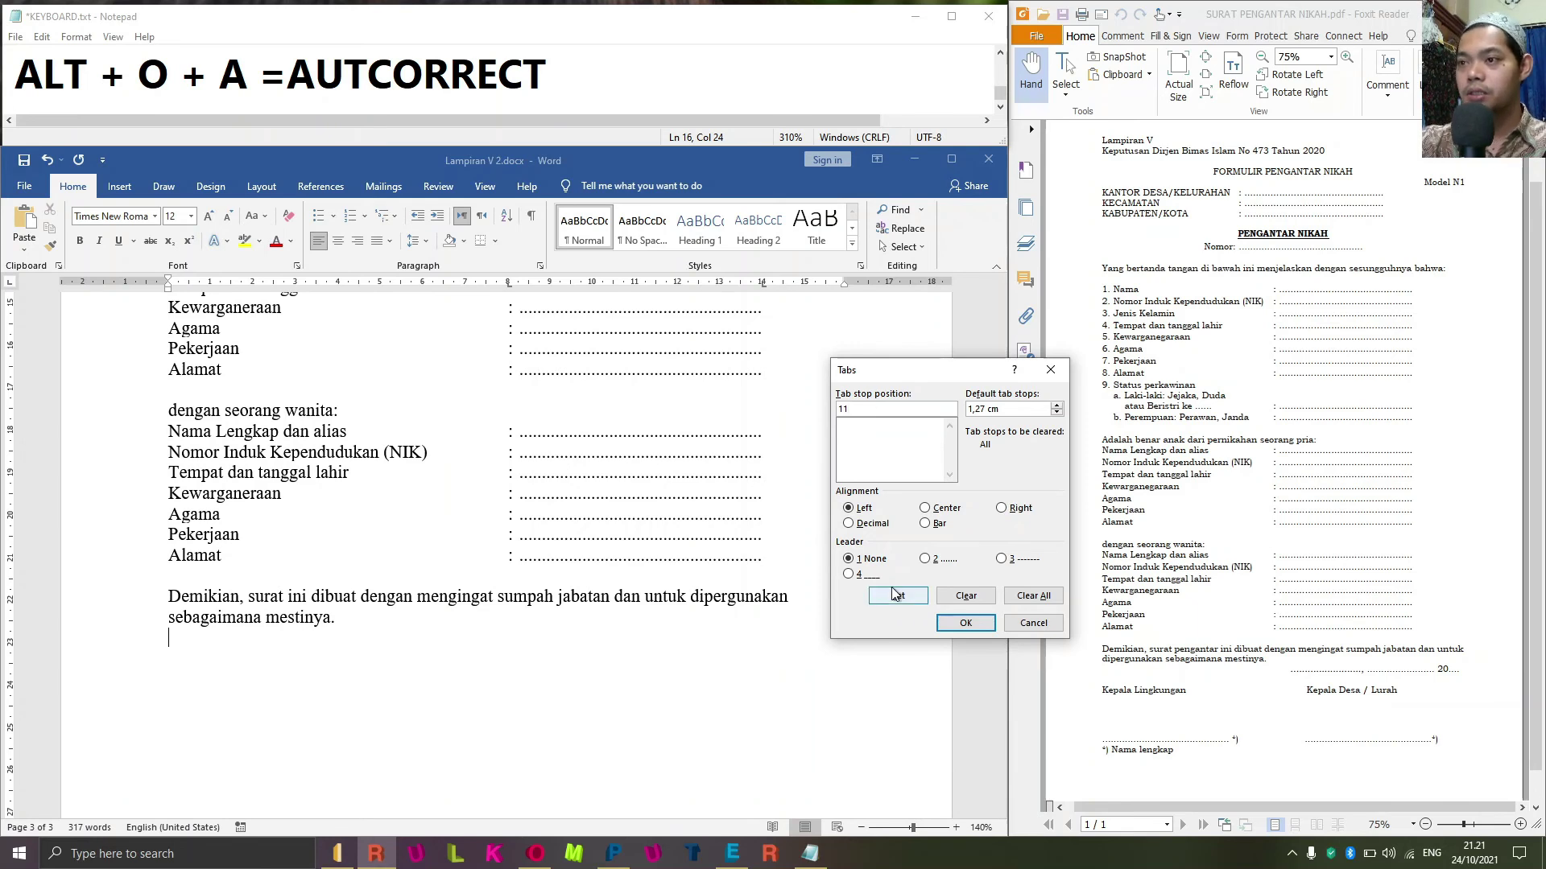
{"action": "left_click", "coordinate": [898, 597]}
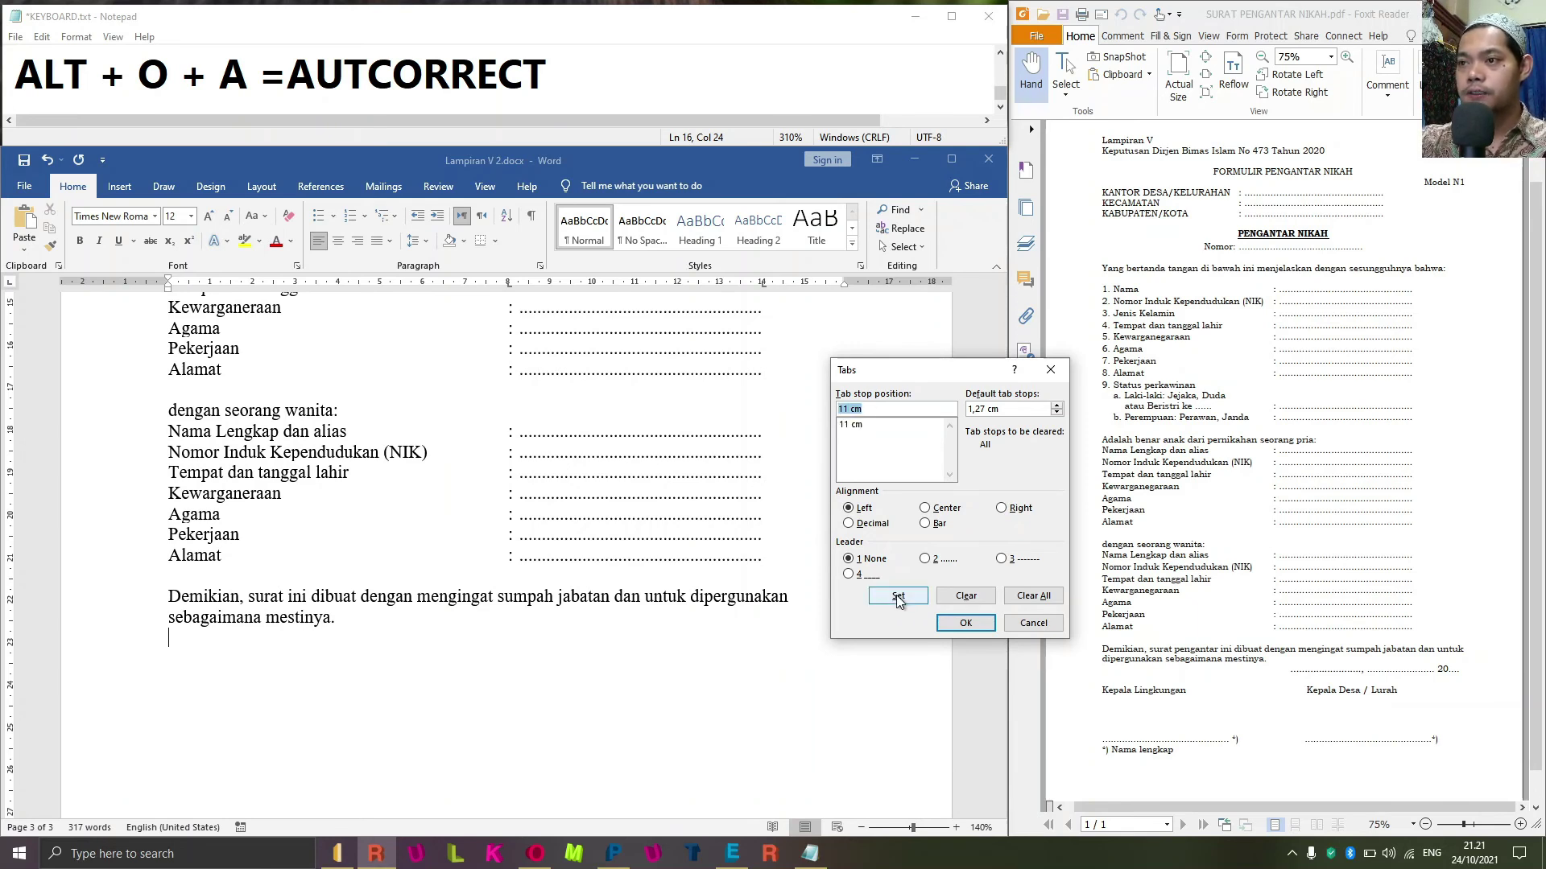
{"action": "type", "text": "13"}
{"action": "left_click", "coordinate": [926, 559]}
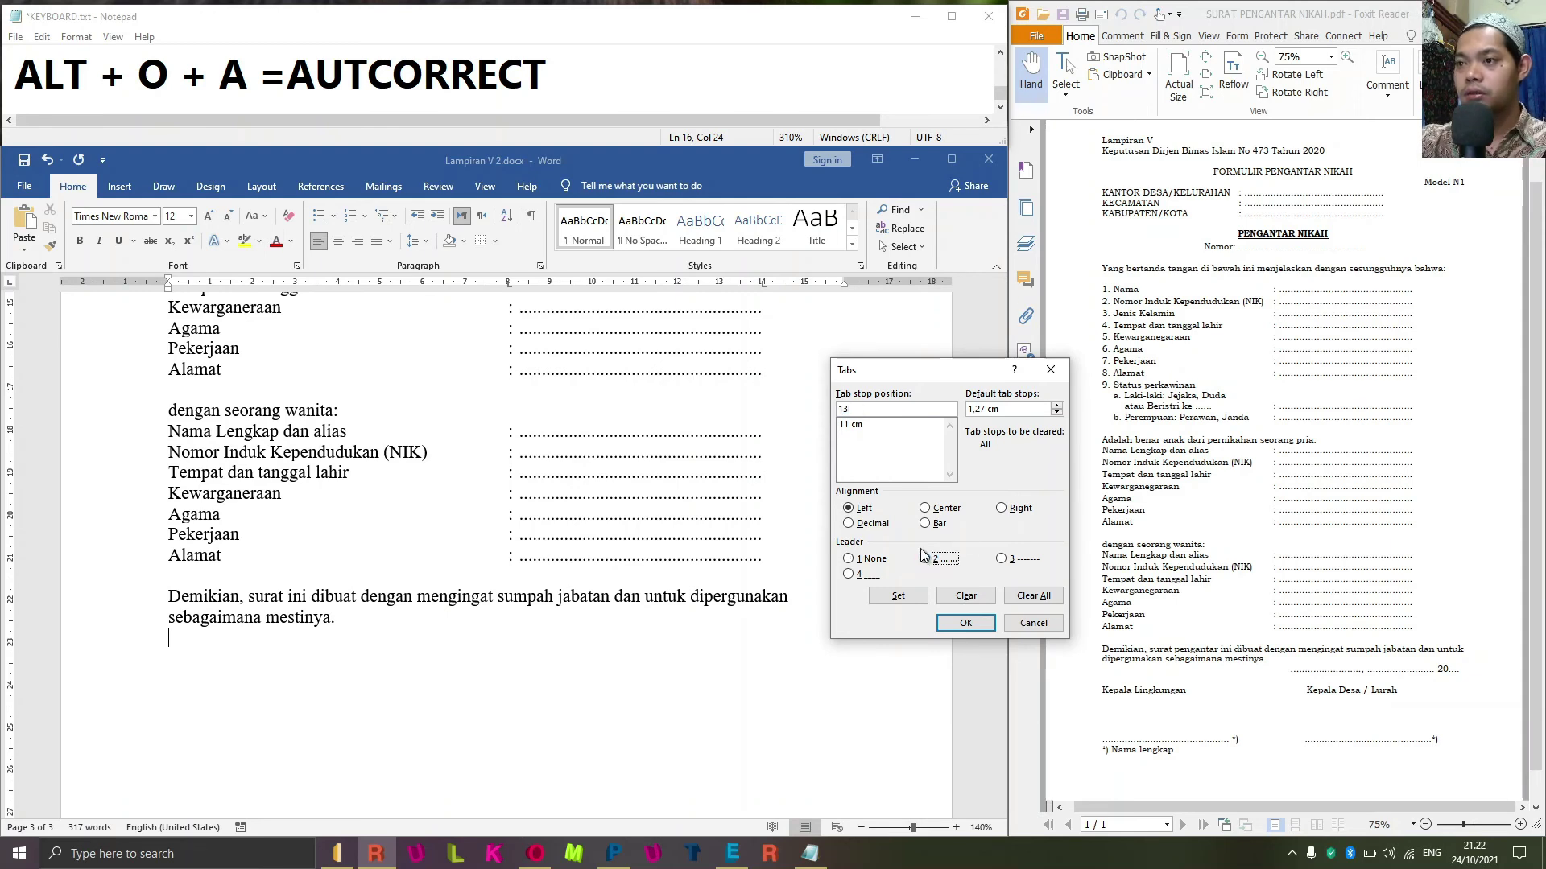
{"action": "left_click", "coordinate": [898, 596]}
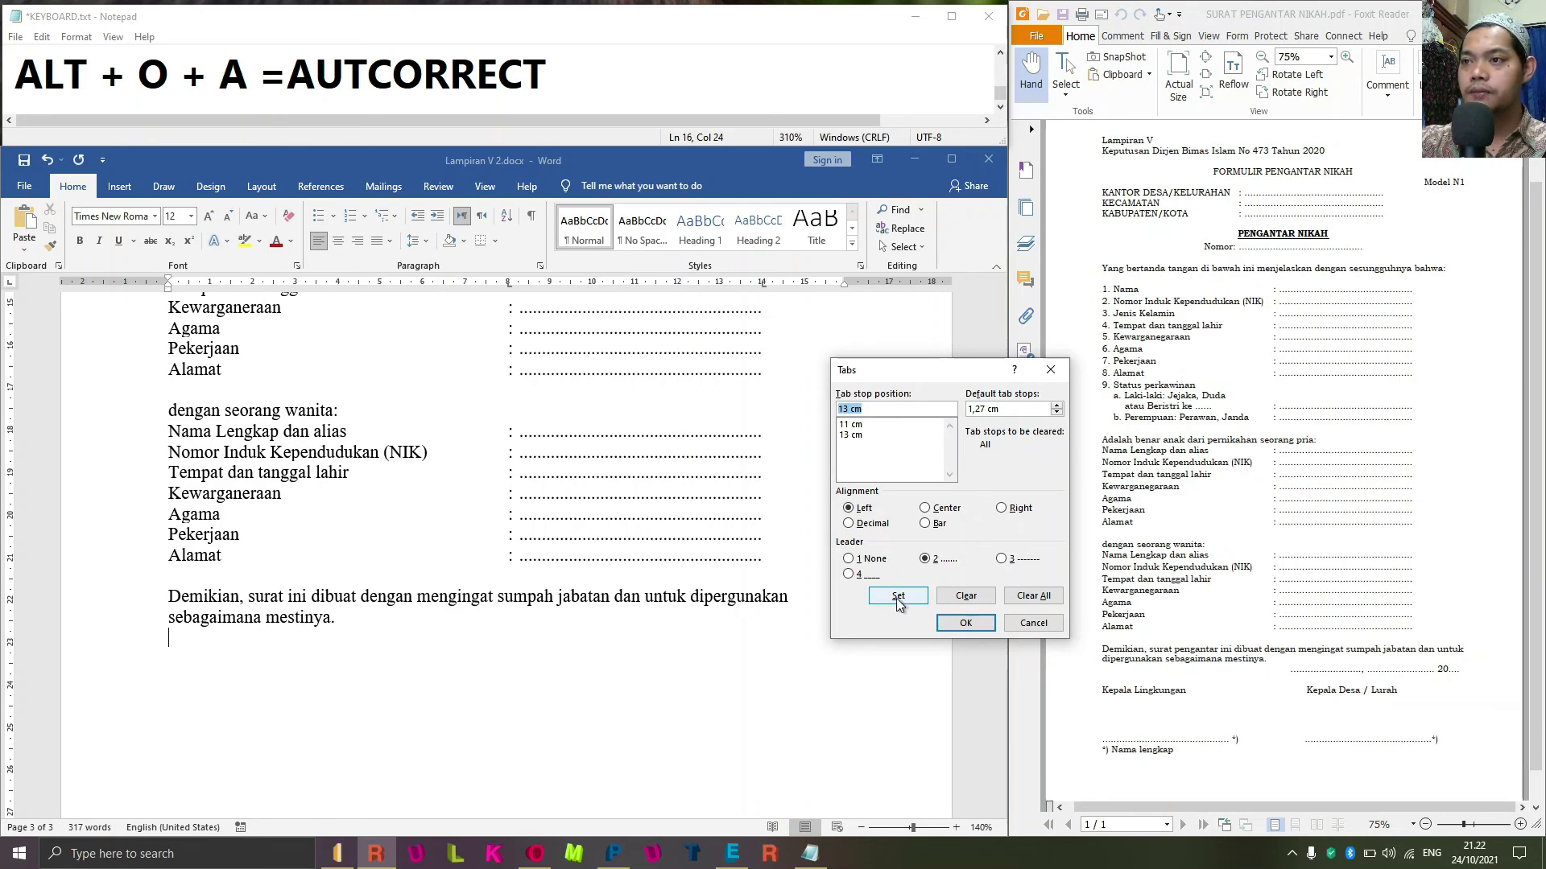
{"action": "left_click", "coordinate": [969, 624]}
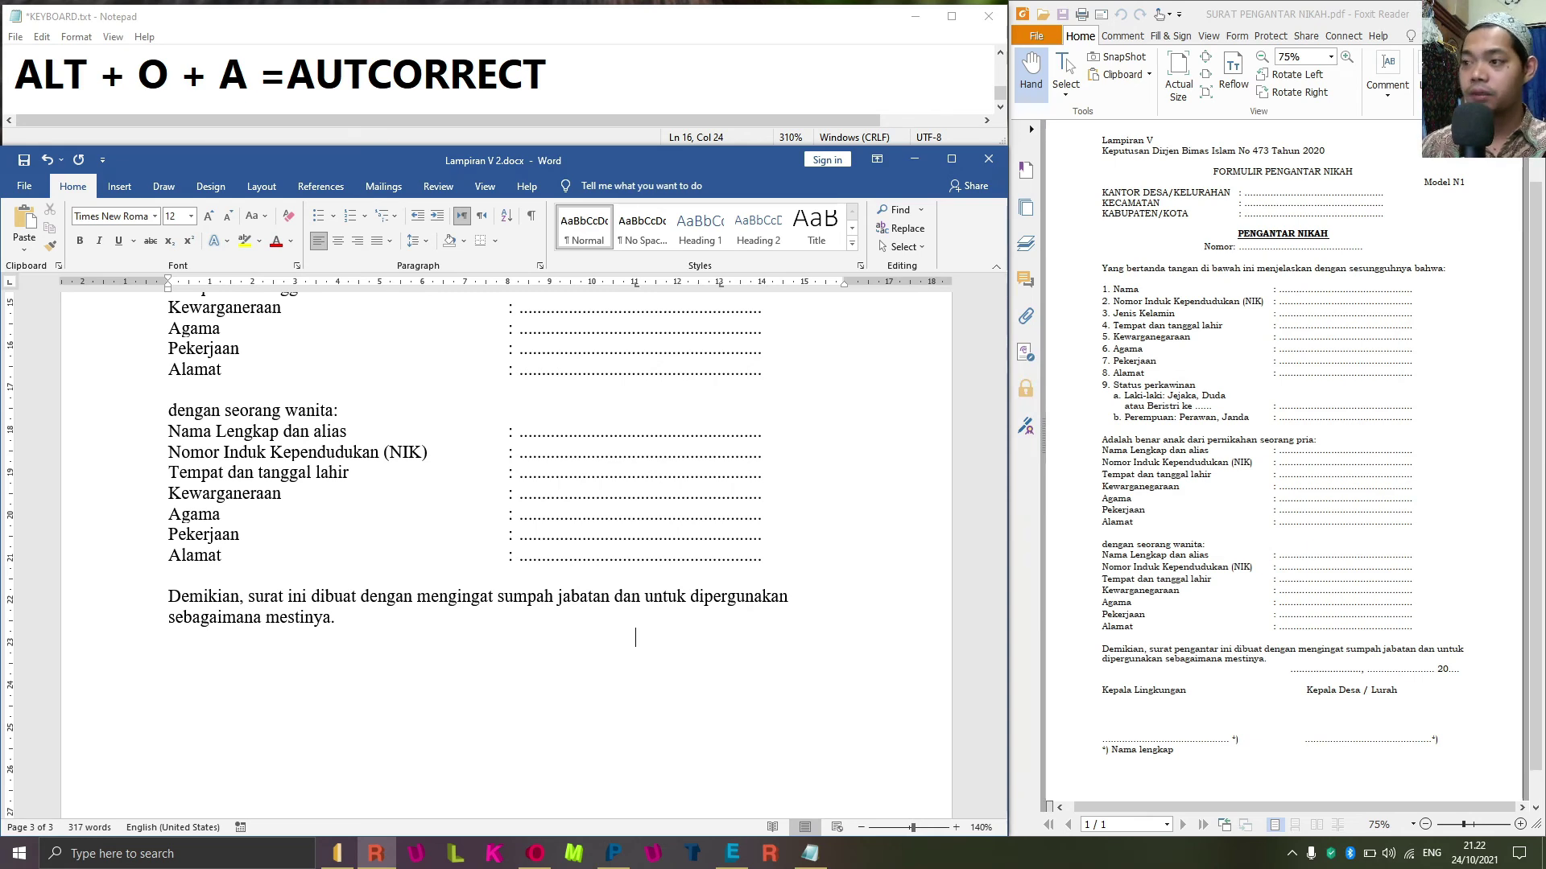
Start the date line with a dotted blank and add a 15 cm dotted-leader tab stop.
{"action": "key", "text": "Return"}
{"action": "key", "text": "Tab"}
{"action": "key", "text": "Tab"}
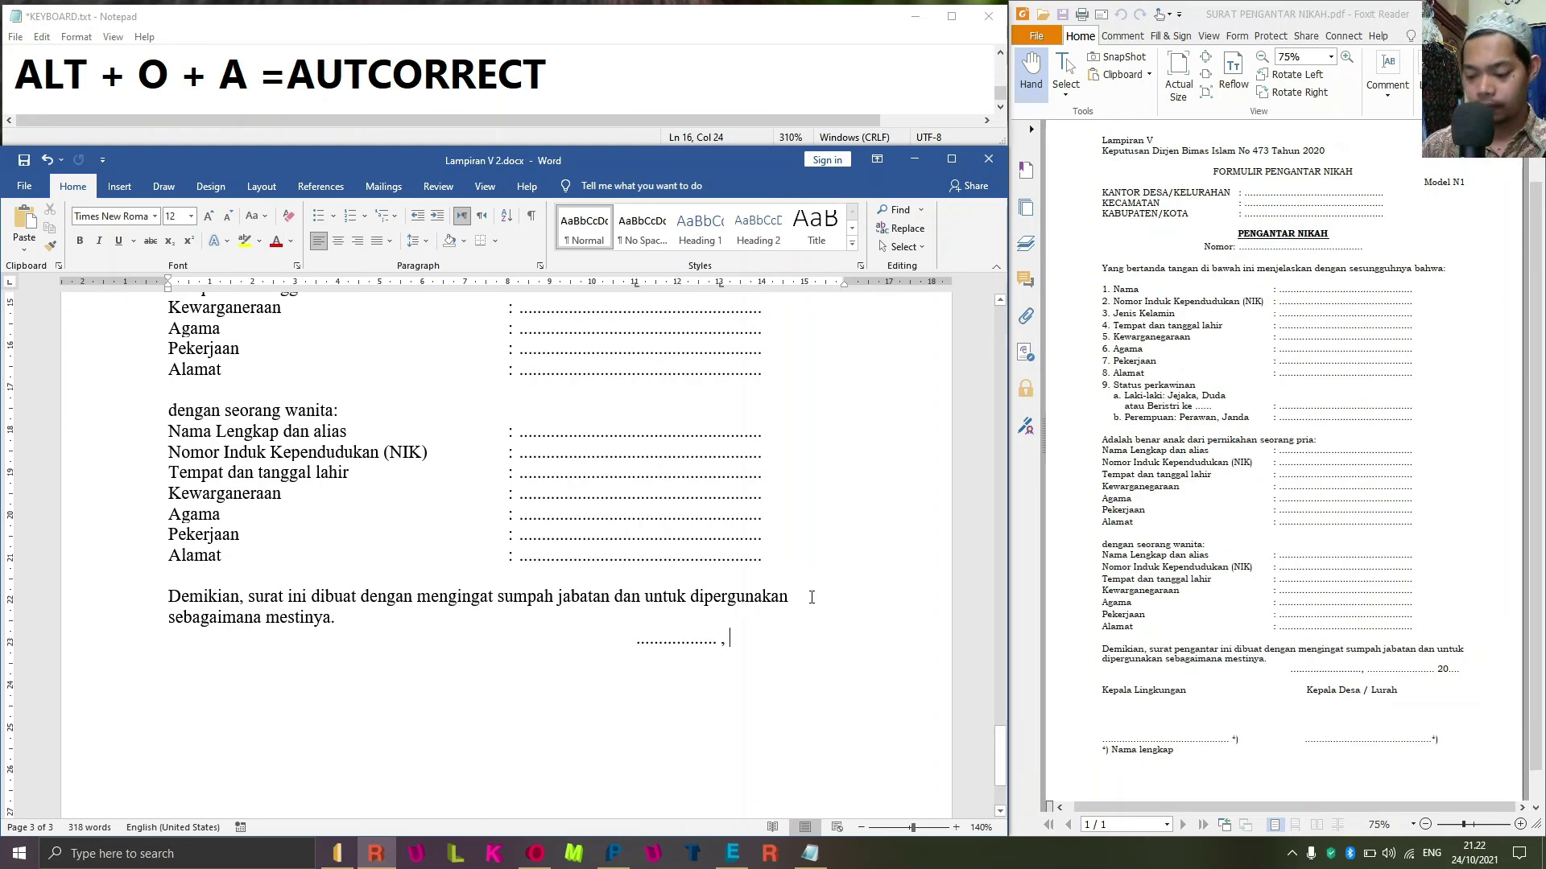
{"action": "key", "text": "alt+o"}
{"action": "key", "text": "t"}
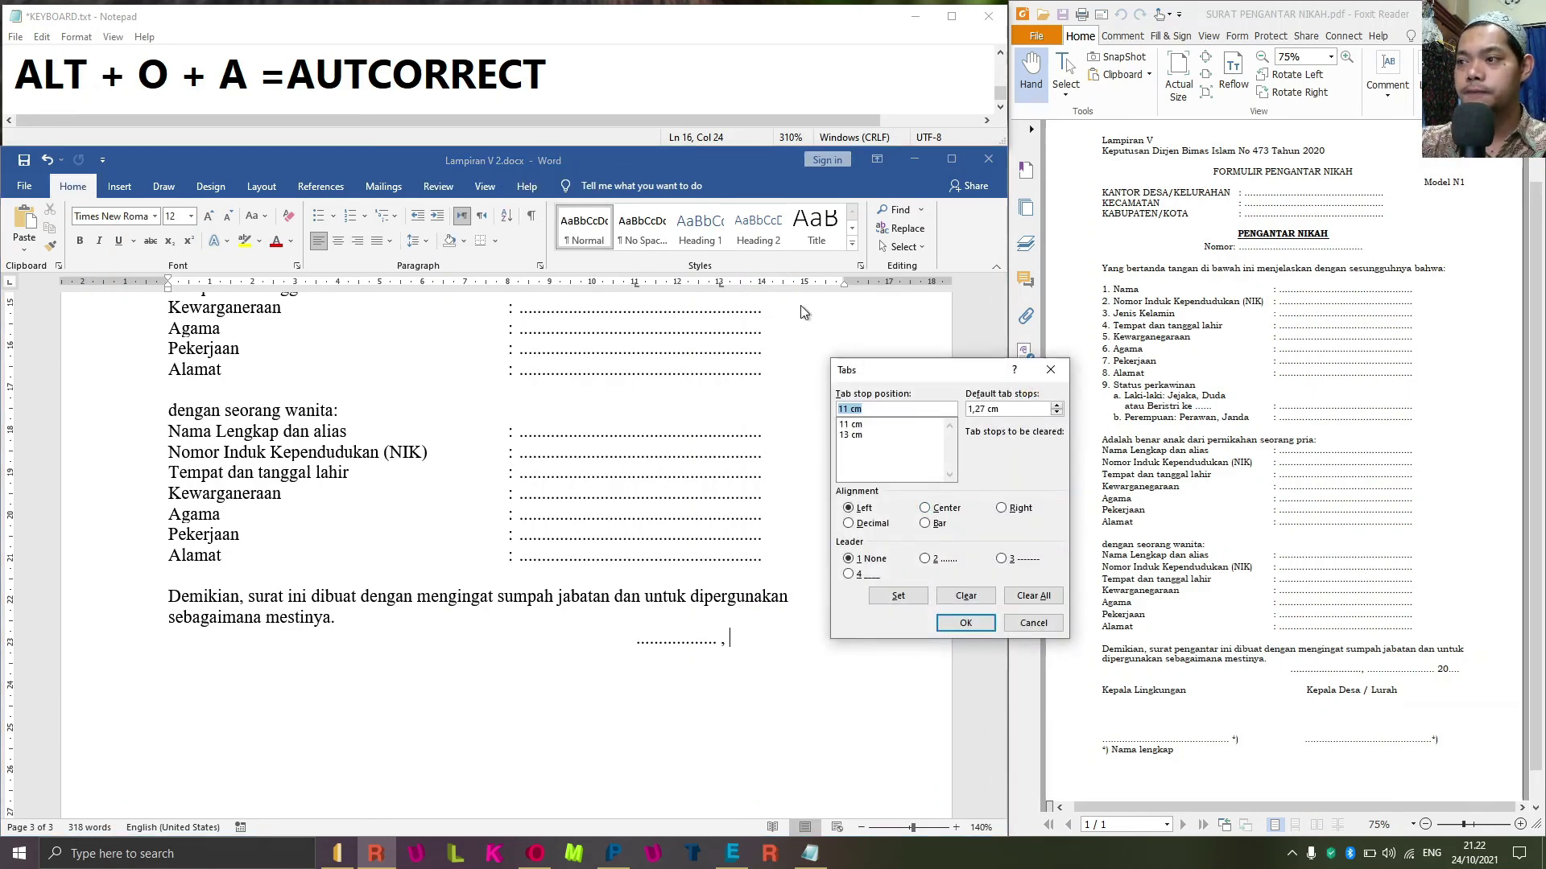
{"action": "type", "text": "15"}
{"action": "key", "text": "alt+2"}
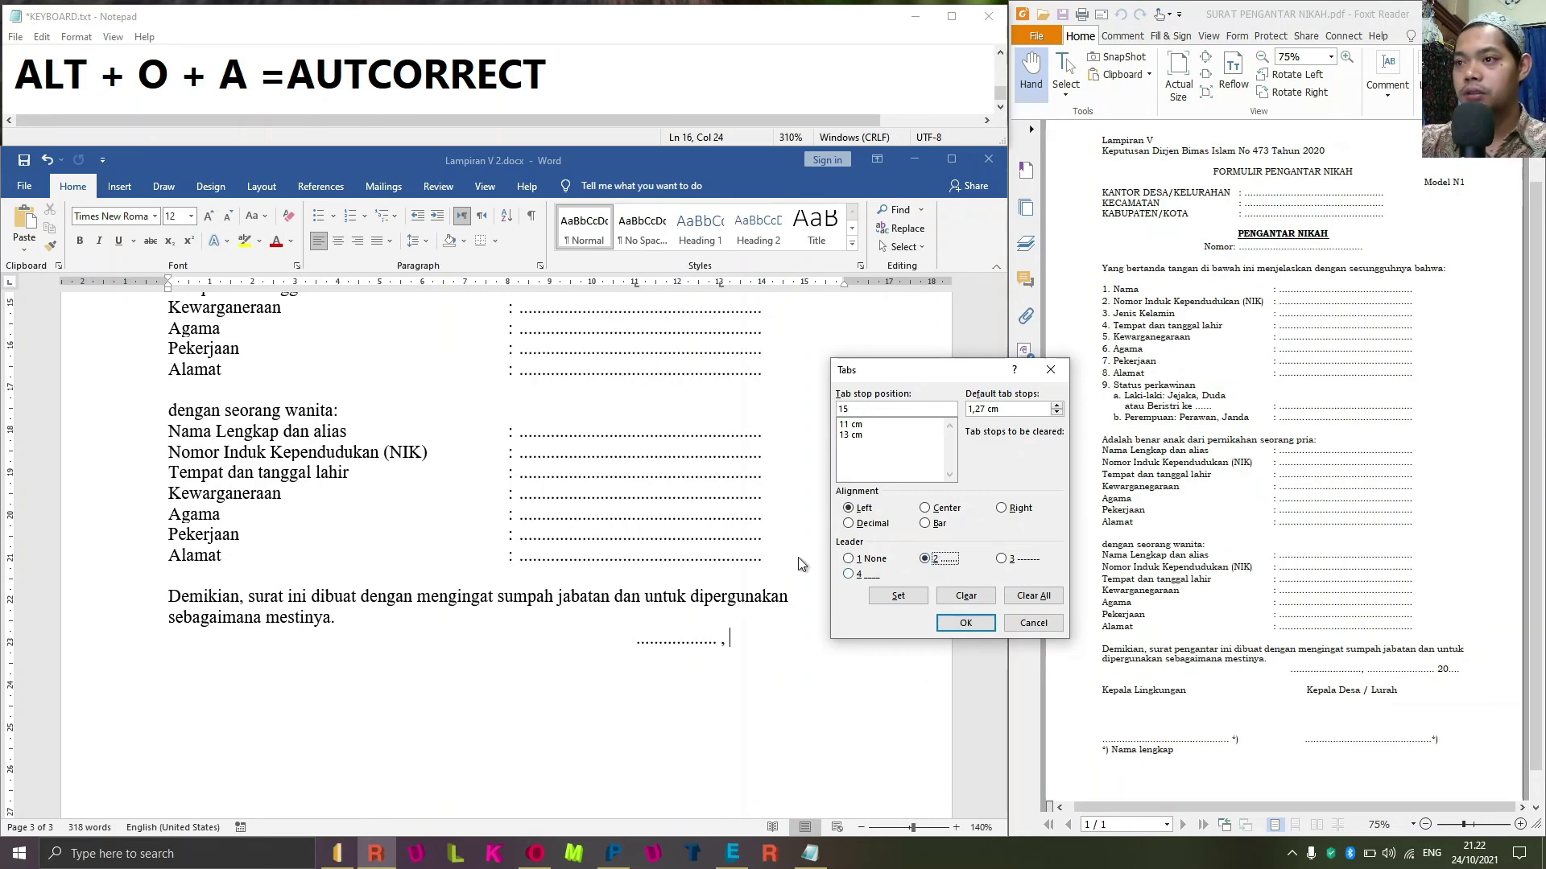
{"action": "left_click", "coordinate": [895, 597]}
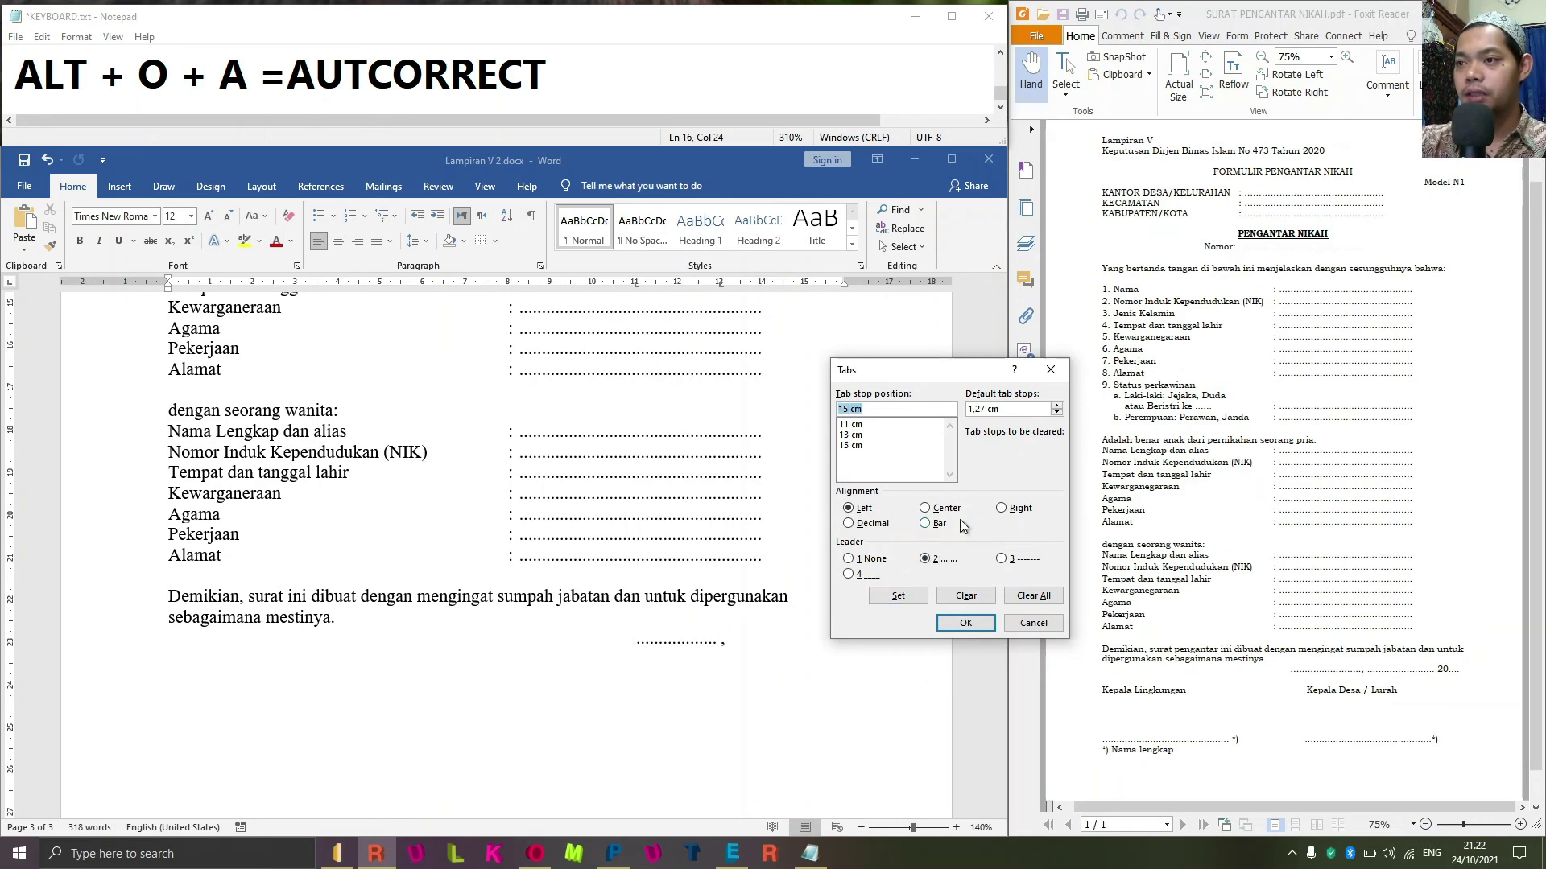
{"action": "left_click", "coordinate": [967, 625]}
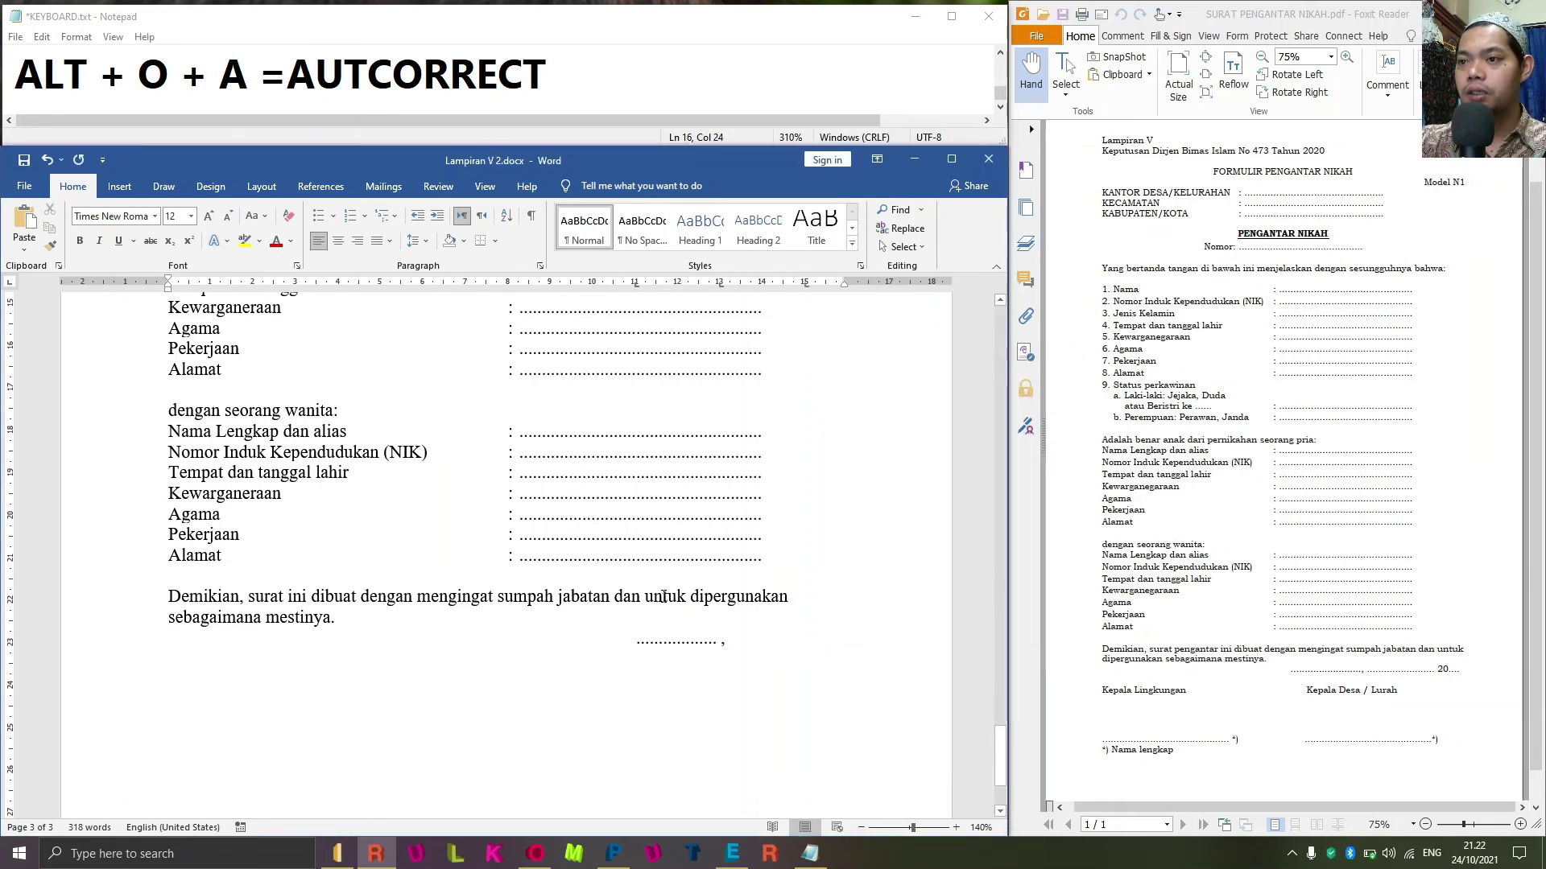
Run a dotted leader to 15 cm, type 20, and add a 16 cm dotted tab stop.
{"action": "key", "text": "Tab"}
{"action": "type", "text": "20"}
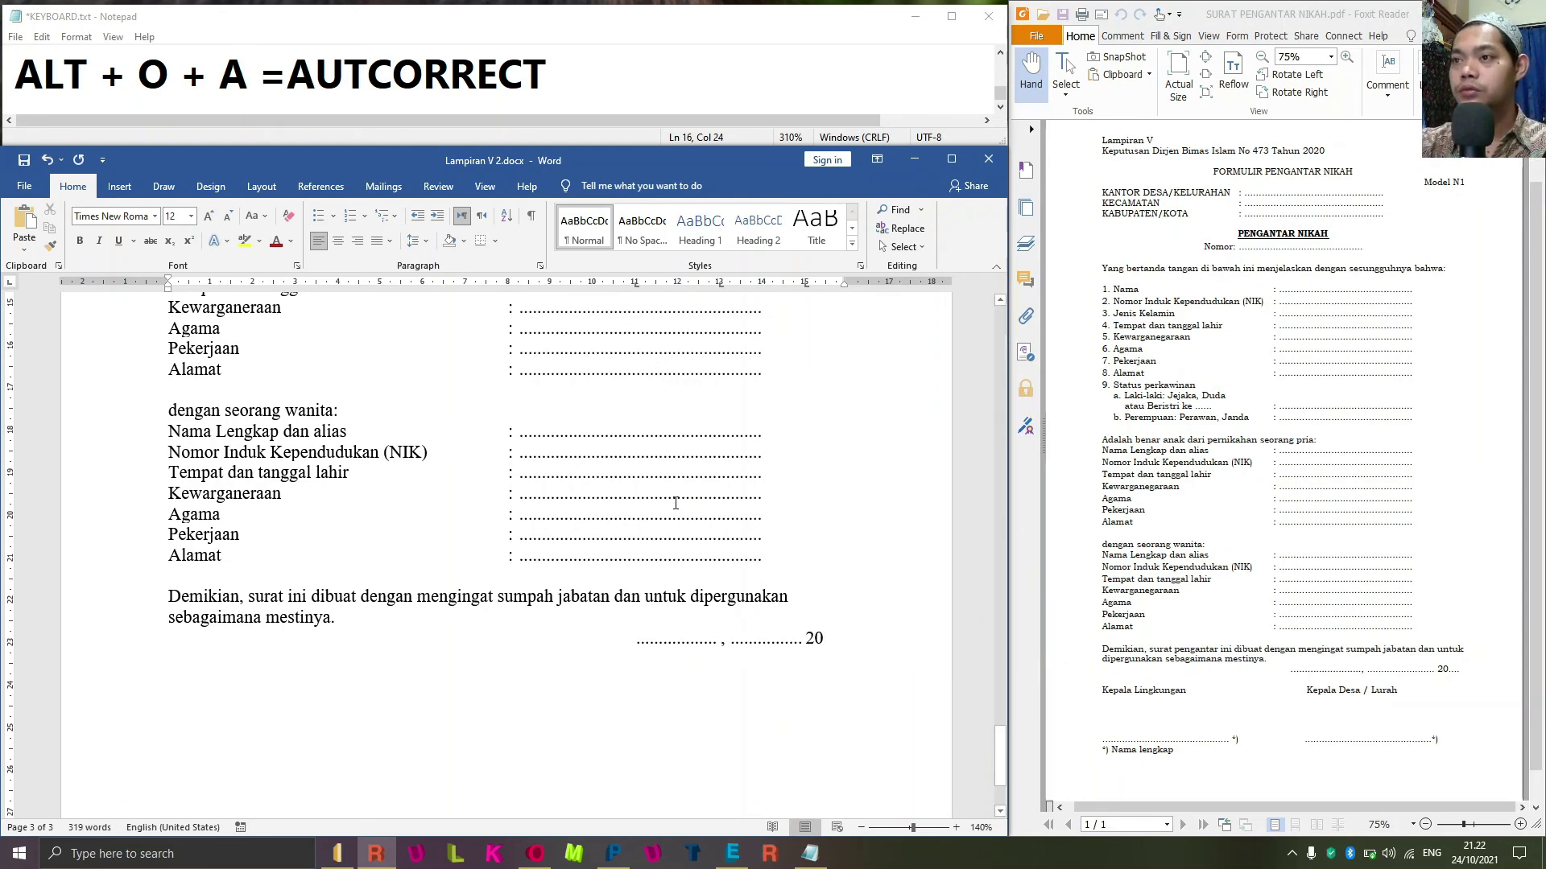
{"action": "key", "text": "alt+o"}
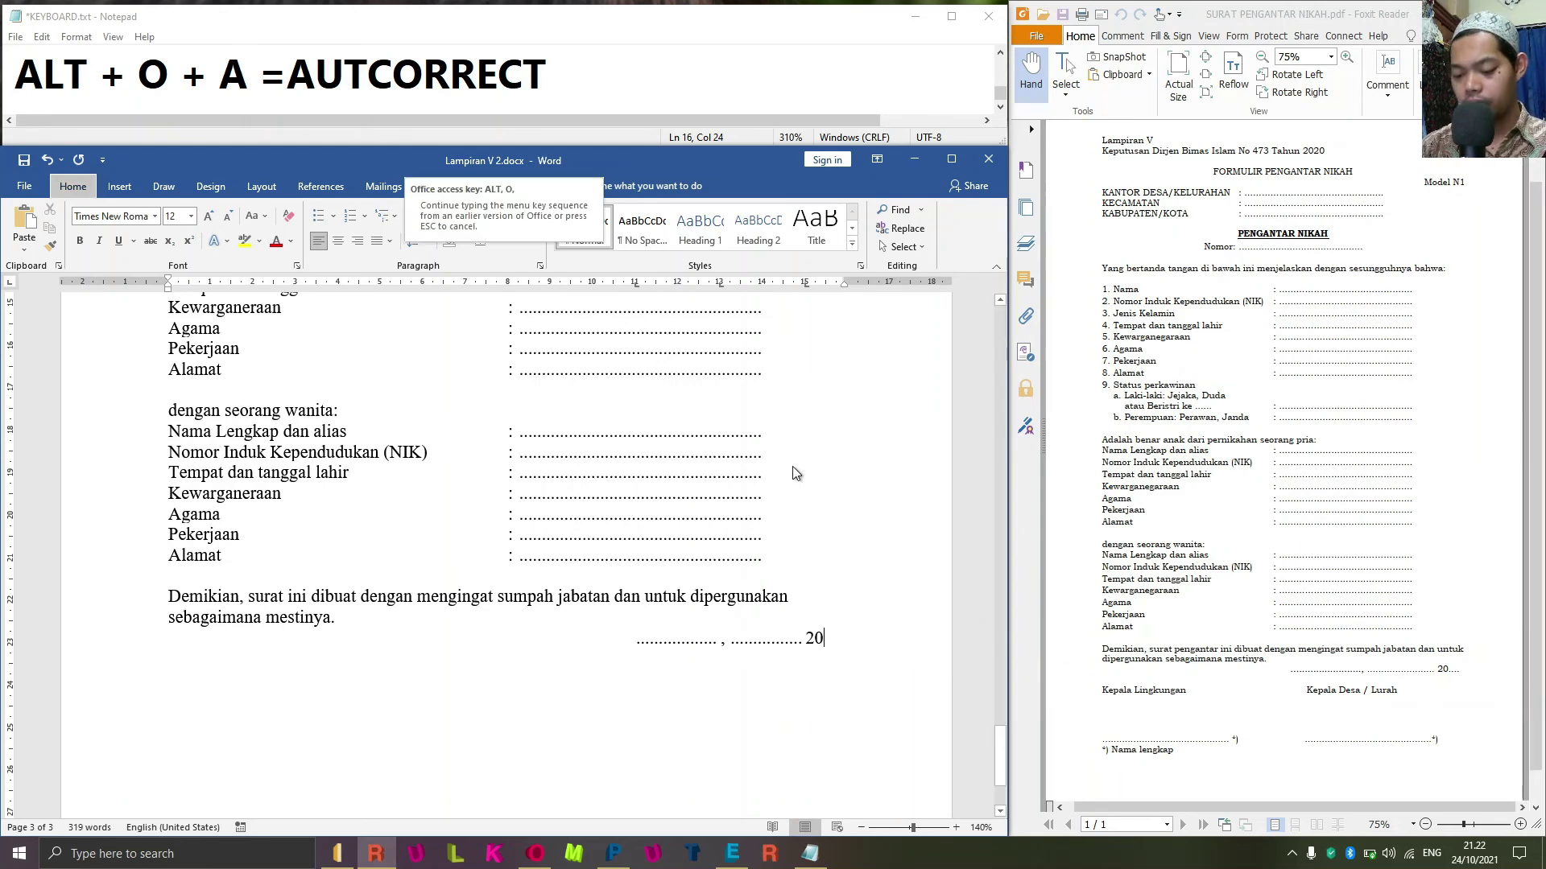
{"action": "key", "text": "t"}
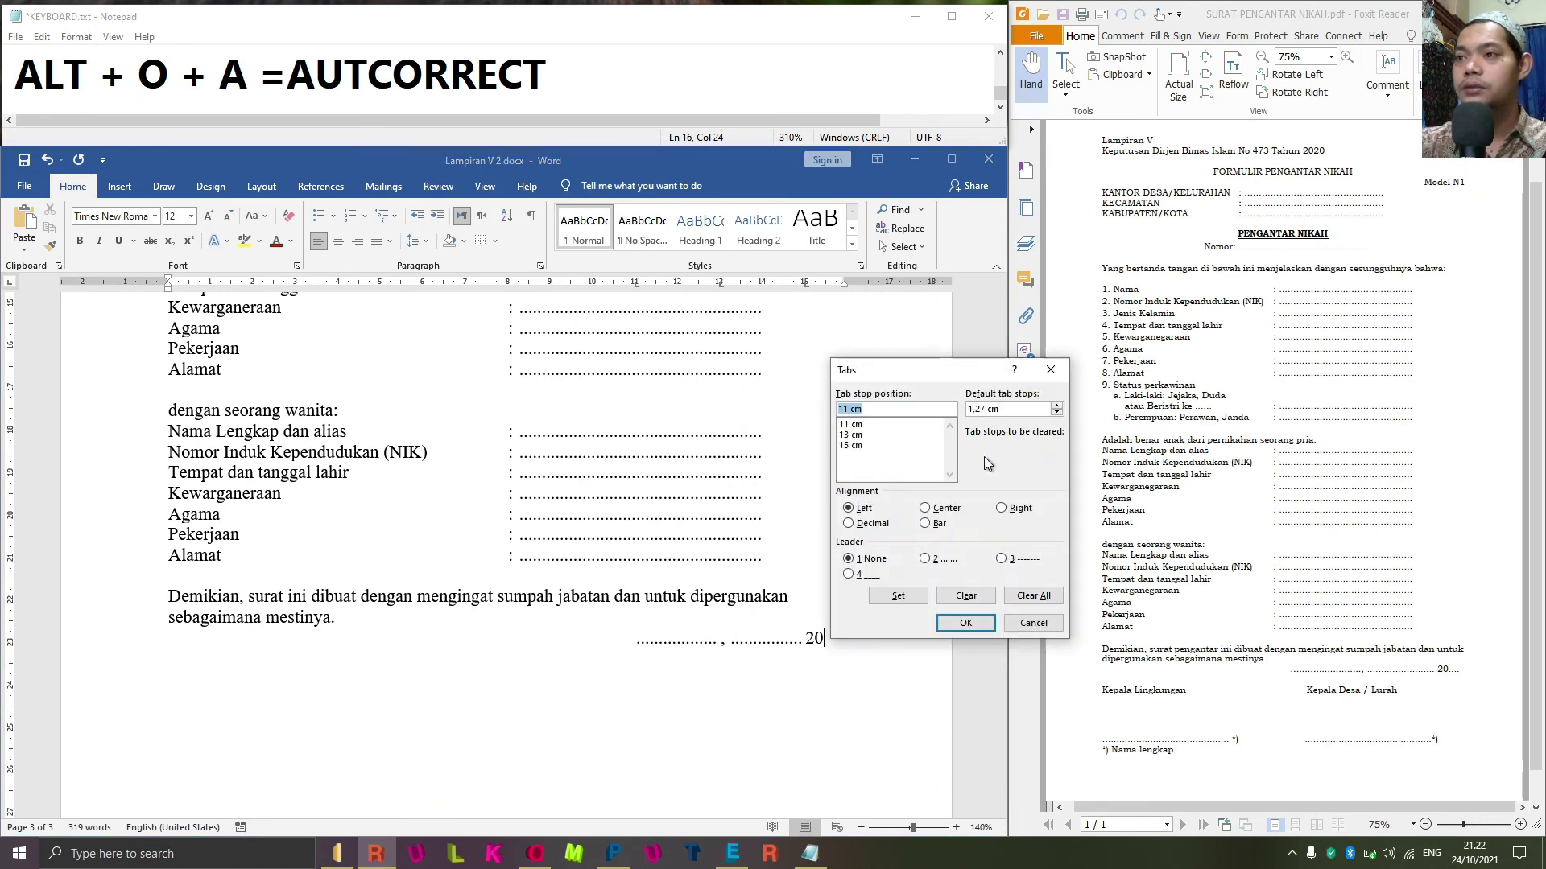
{"action": "type", "text": "16"}
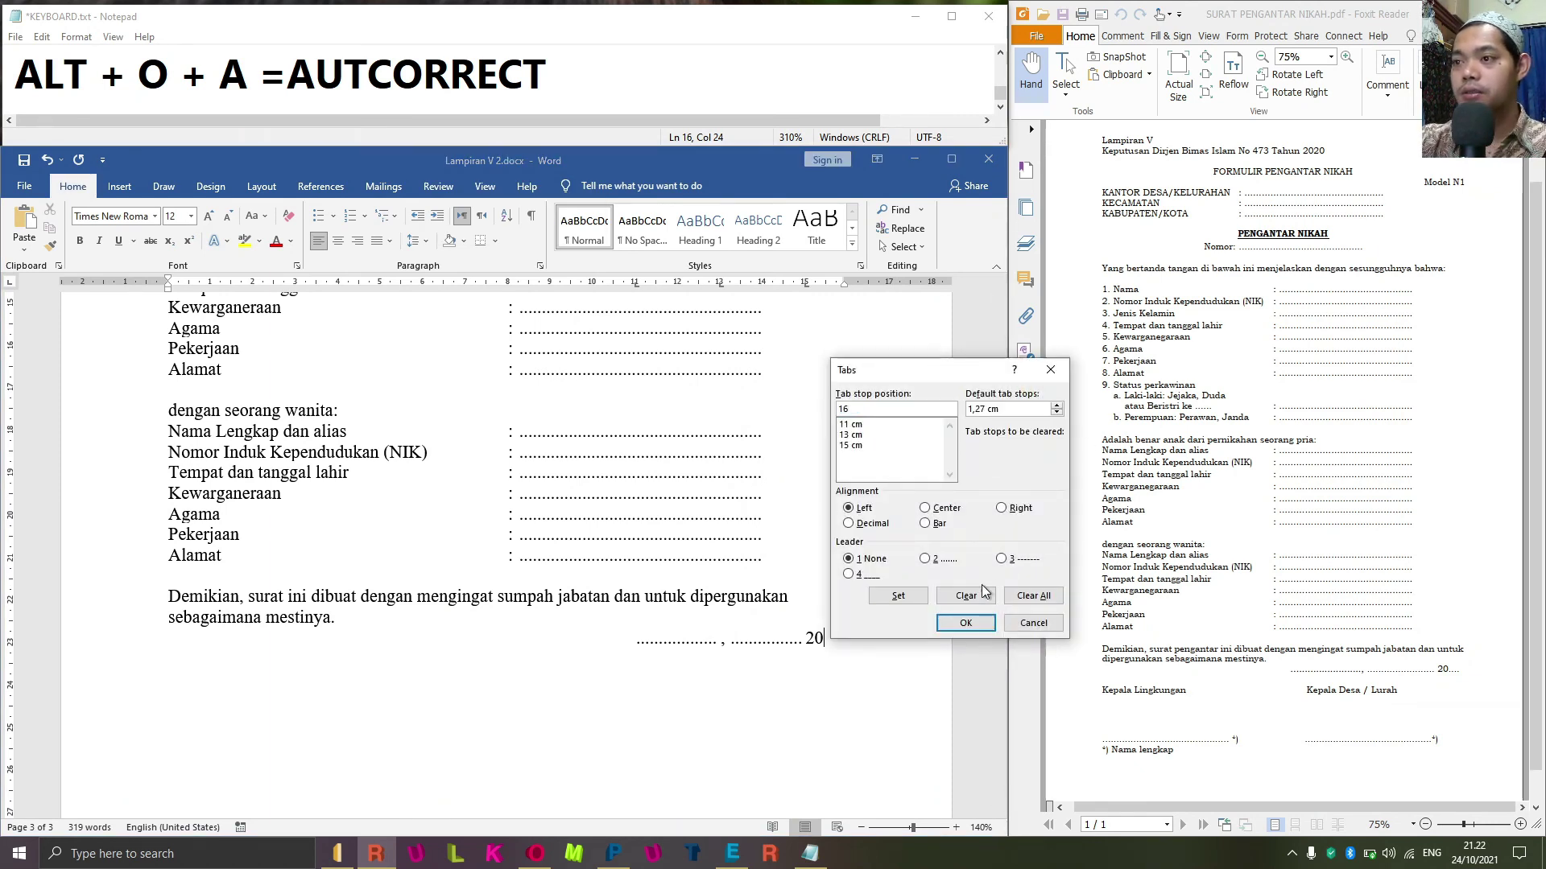
{"action": "left_click", "coordinate": [925, 559]}
{"action": "left_click", "coordinate": [917, 596]}
{"action": "left_click", "coordinate": [966, 624]}
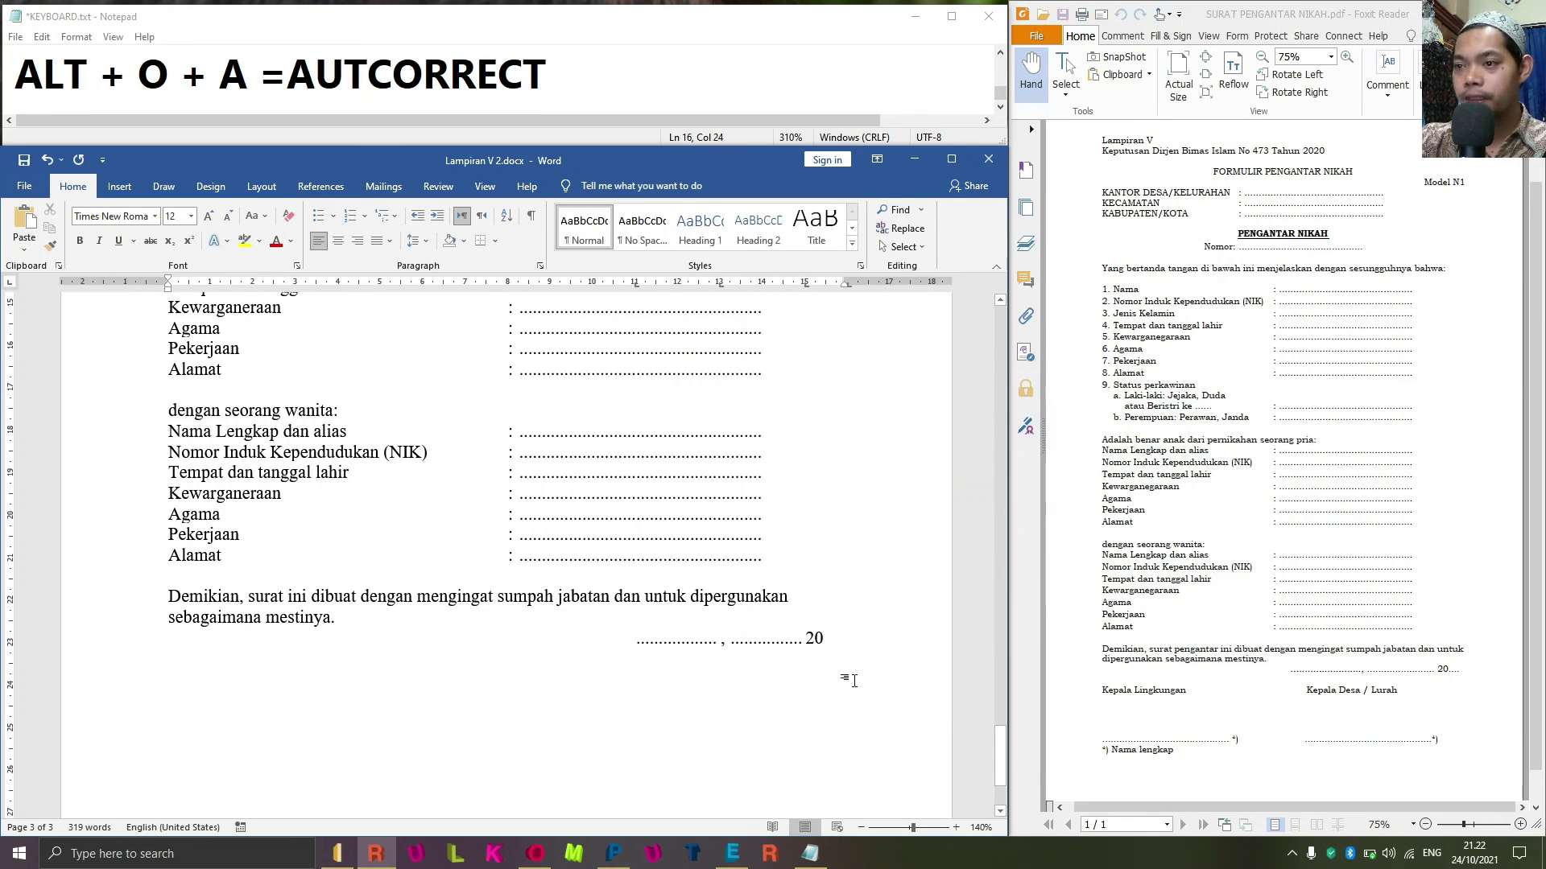
{"action": "scroll", "coordinate": [845, 662], "scroll_direction": "down", "scroll_amount": 3}
Move the date-line tab stops to about 12 cm and 14.3 cm, then add a dotted leader after 20.
{"action": "scroll", "coordinate": [842, 607], "scroll_direction": "up", "scroll_amount": 3}
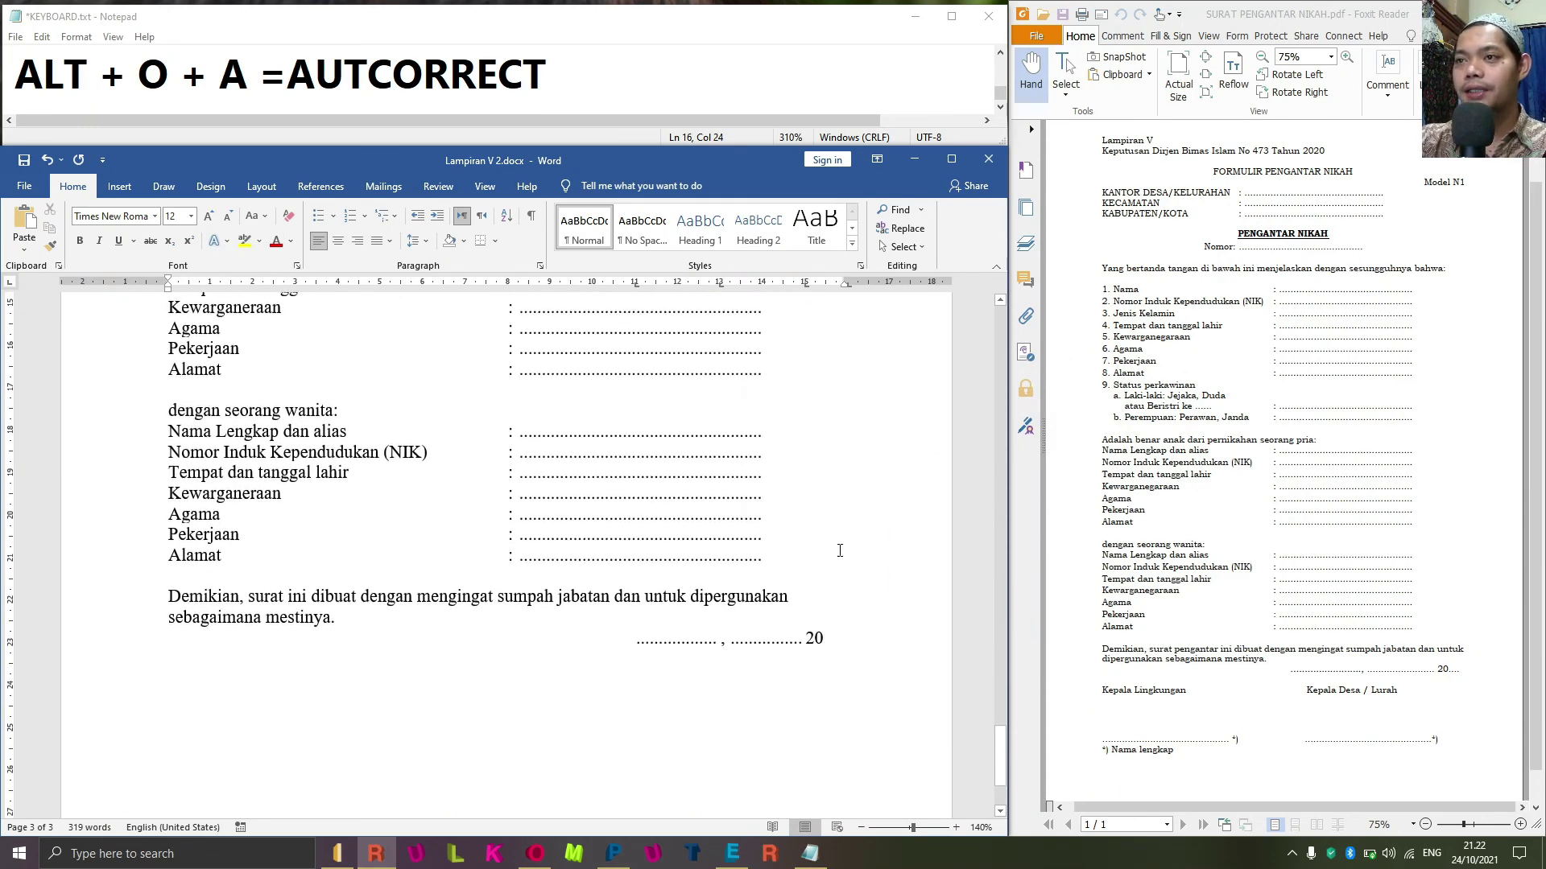
{"action": "left_click_drag", "start_coordinate": [636, 286], "coordinate": [588, 290]}
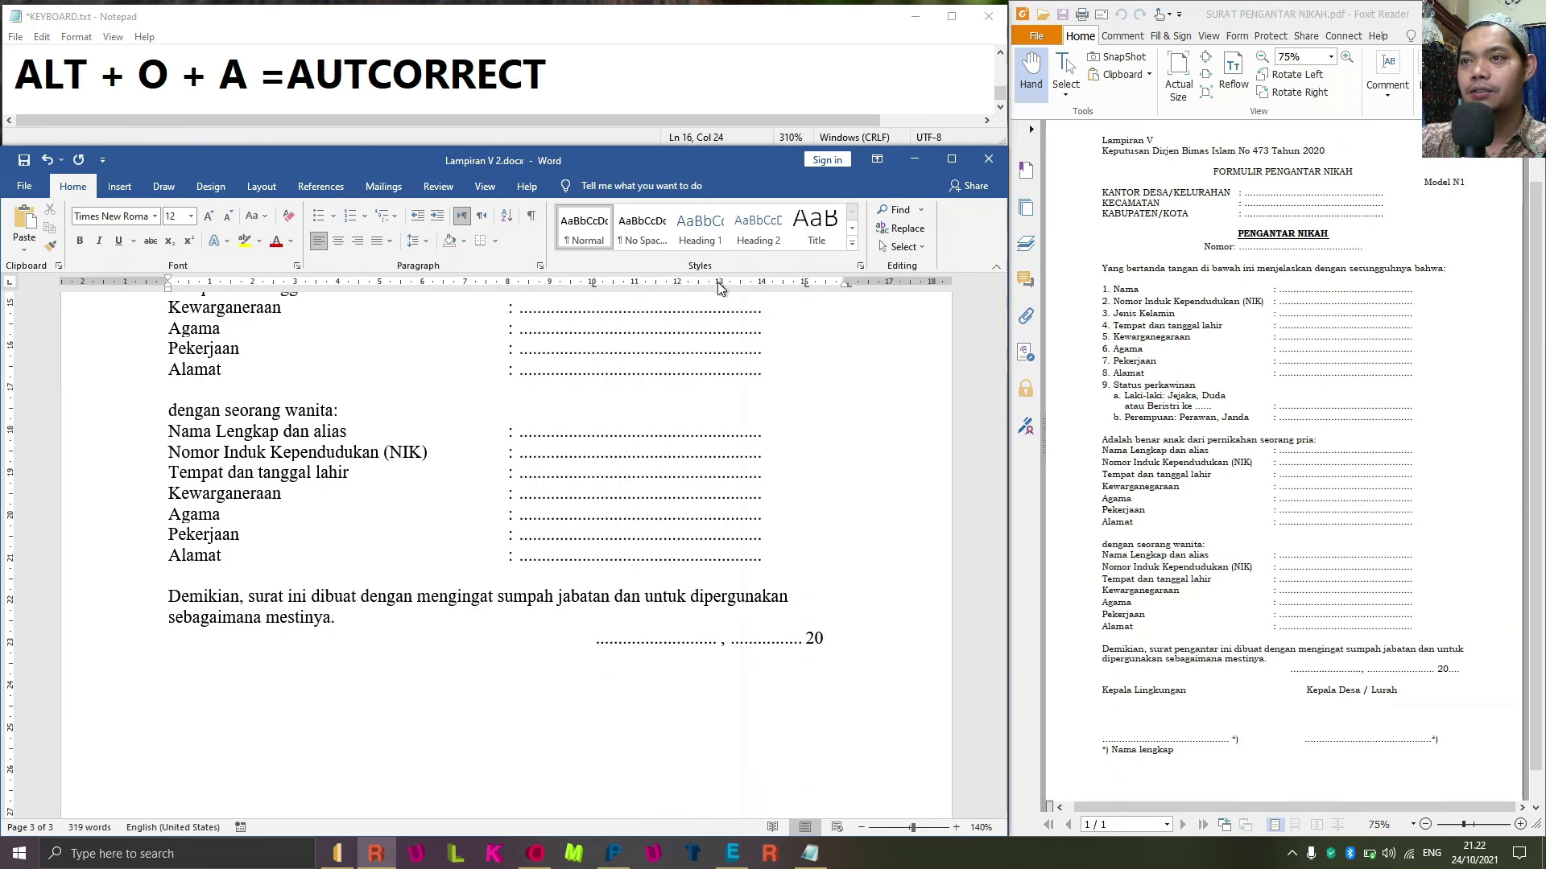
{"action": "left_click_drag", "start_coordinate": [723, 288], "coordinate": [680, 288]}
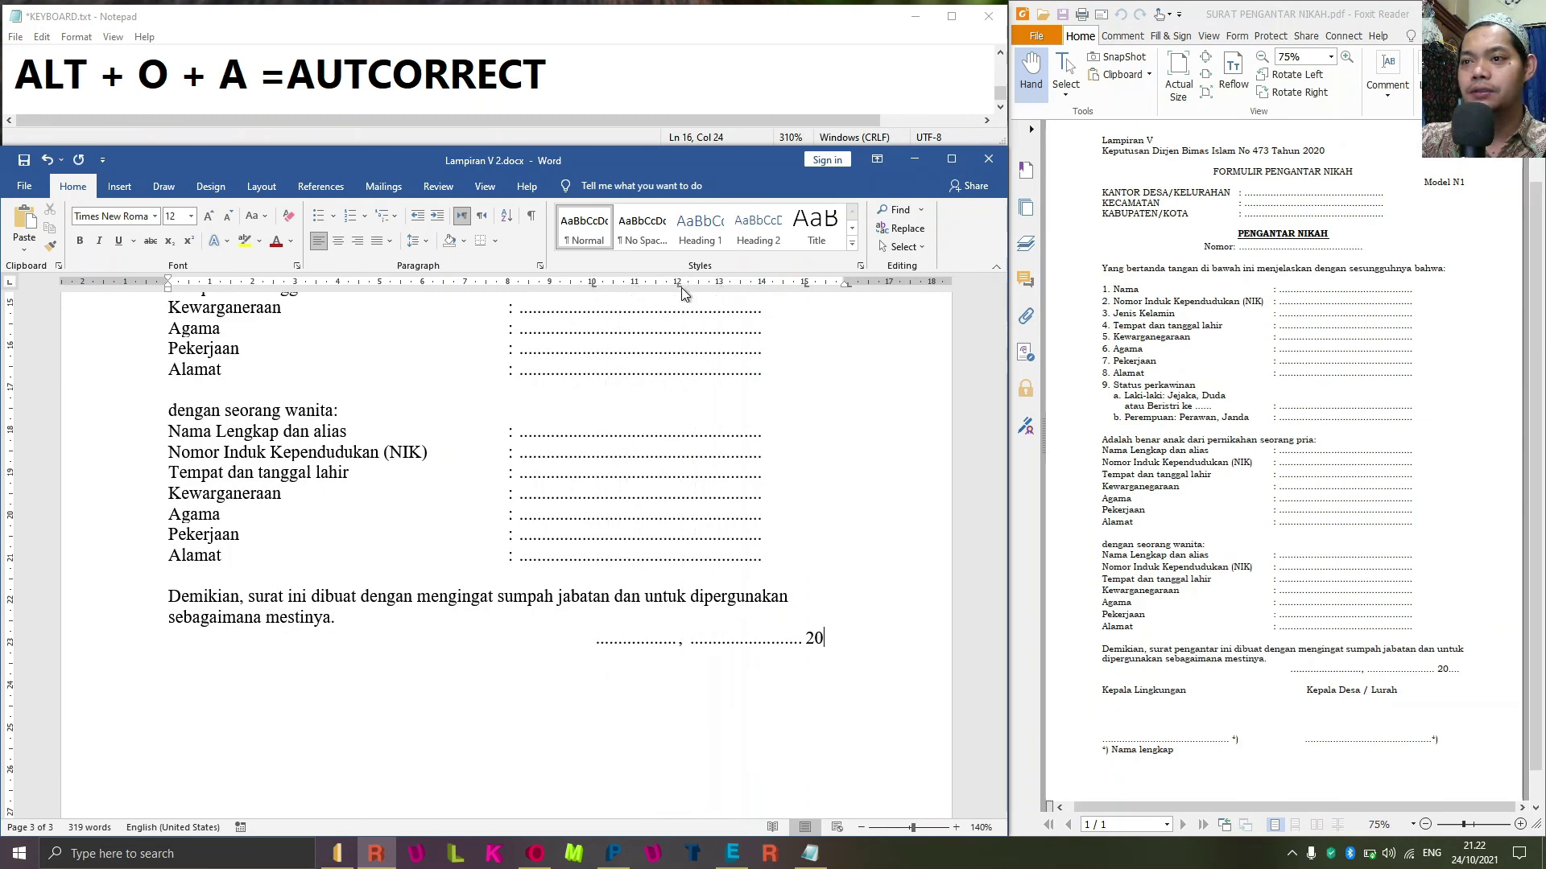
{"action": "mouse_move", "coordinate": [805, 287]}
{"action": "left_mouse_down"}
{"action": "mouse_move", "coordinate": [766, 288]}
{"action": "mouse_move", "coordinate": [848, 287]}
{"action": "mouse_move", "coordinate": [832, 287]}
{"action": "left_mouse_up"}
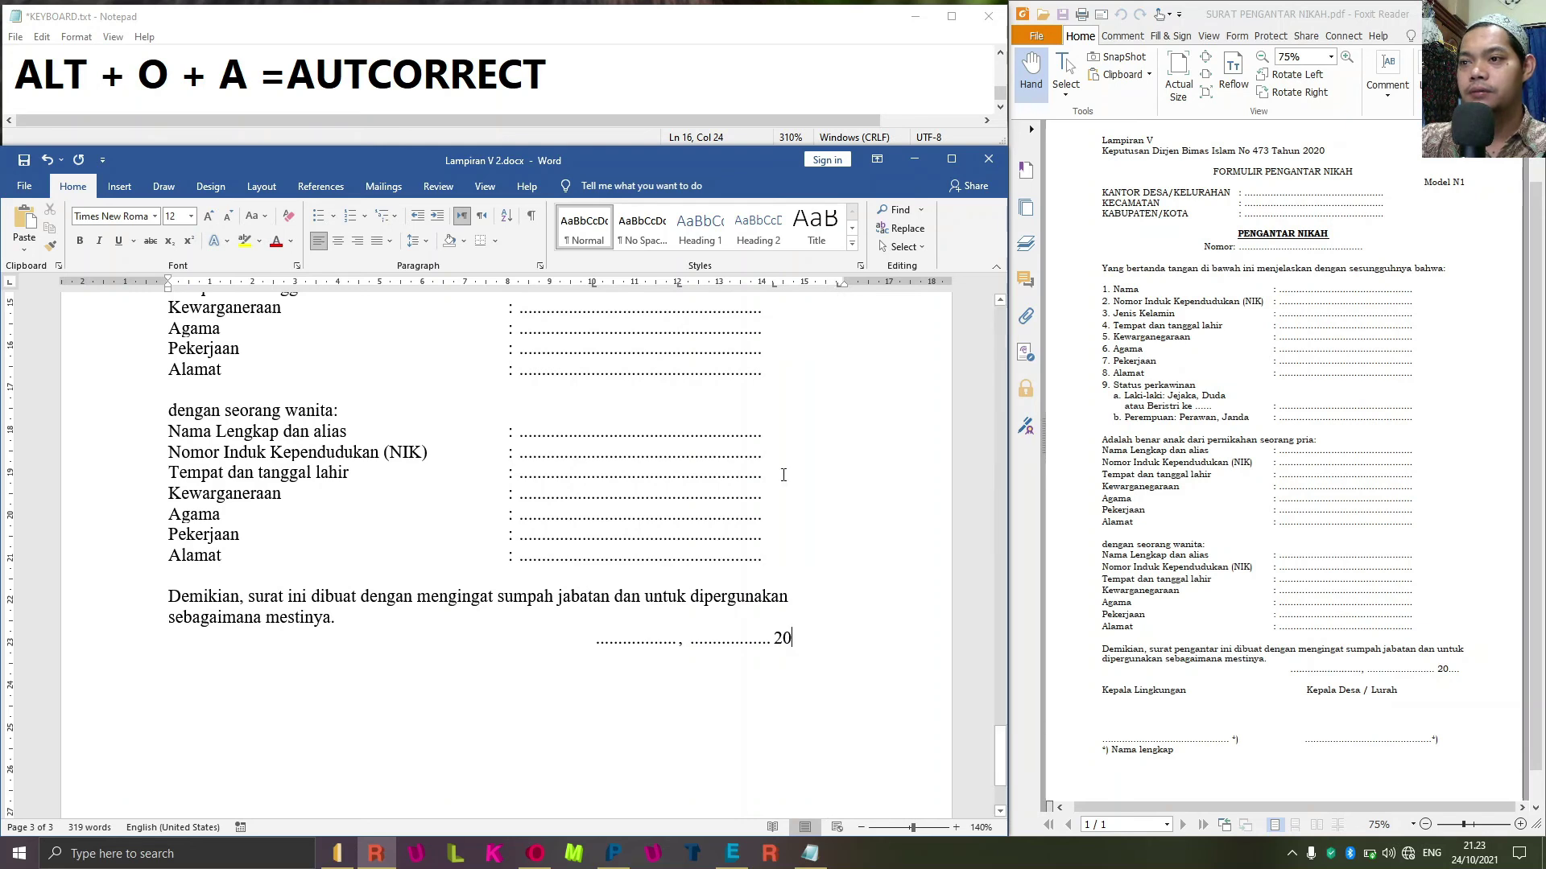
{"action": "key", "text": "Tab"}
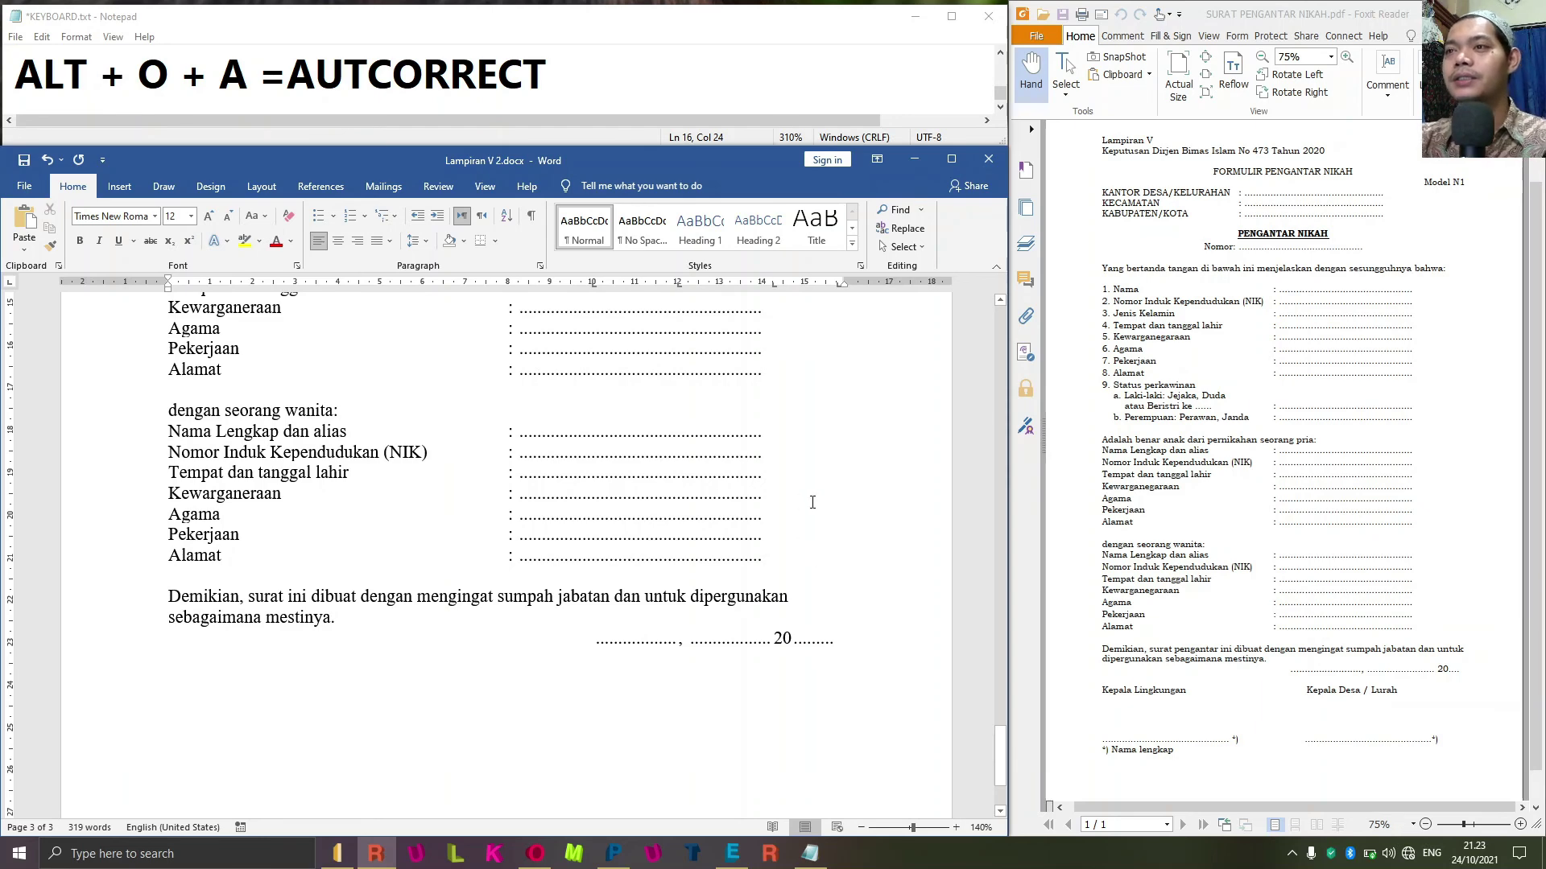
{"action": "scroll", "coordinate": [722, 567], "scroll_direction": "down", "scroll_amount": 2}
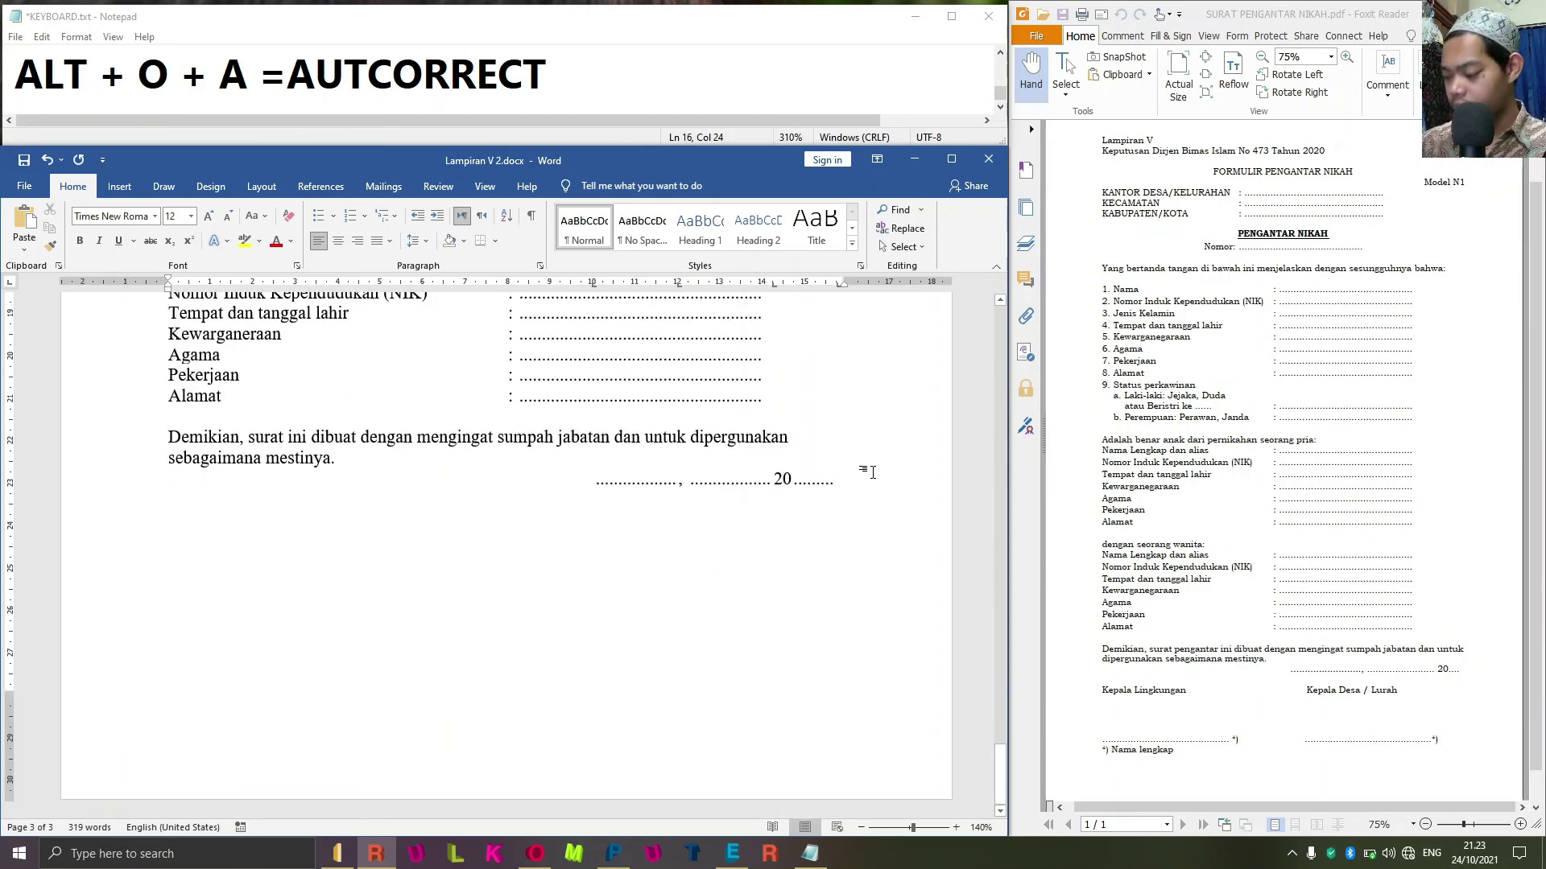
Type the first signature label 'Kepala Lingkungan' with an empty line above it.
{"action": "type", "text": "Kelpa"}
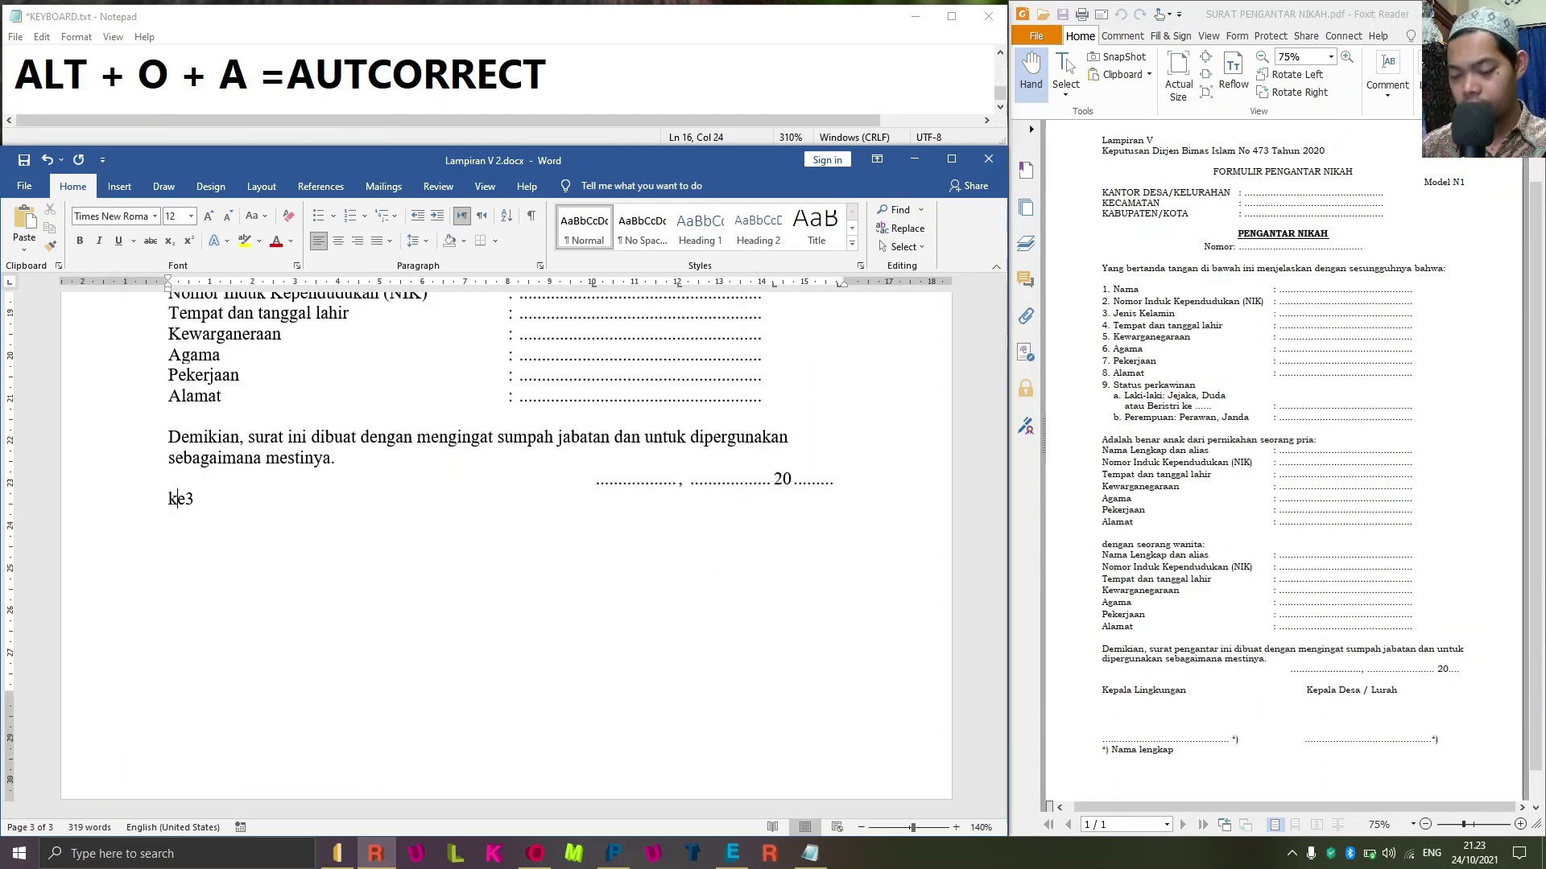
{"action": "key", "text": "BackSpace"}
{"action": "key", "text": "BackSpace"}
{"action": "key", "text": "BackSpace"}
{"action": "type", "text": "pa"}
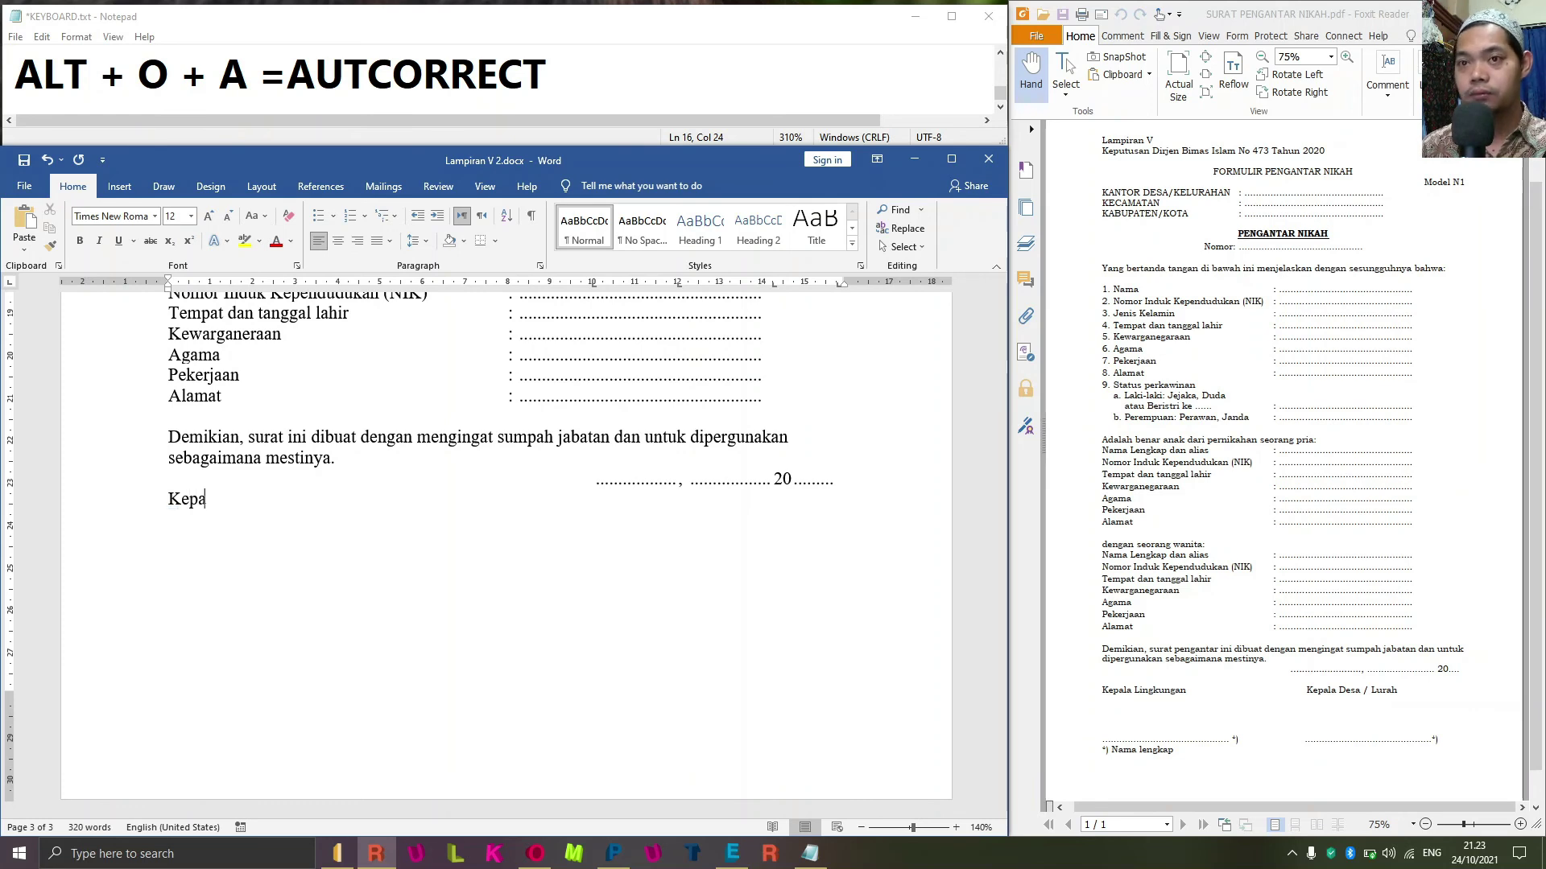
{"action": "type", "text": "la Lingkungan"}
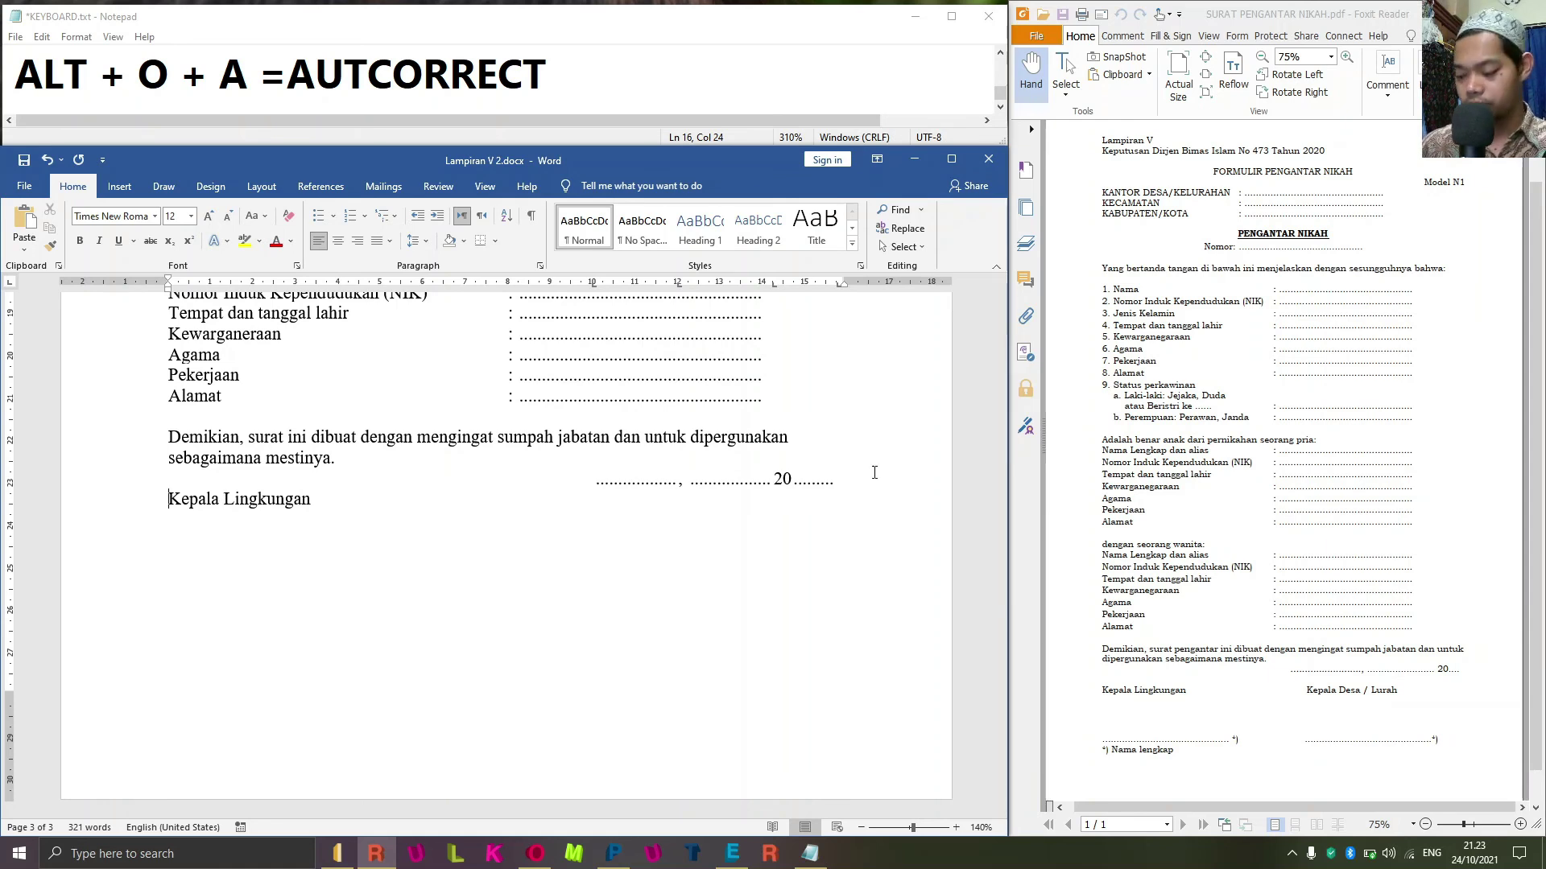
{"action": "key", "text": "Return"}
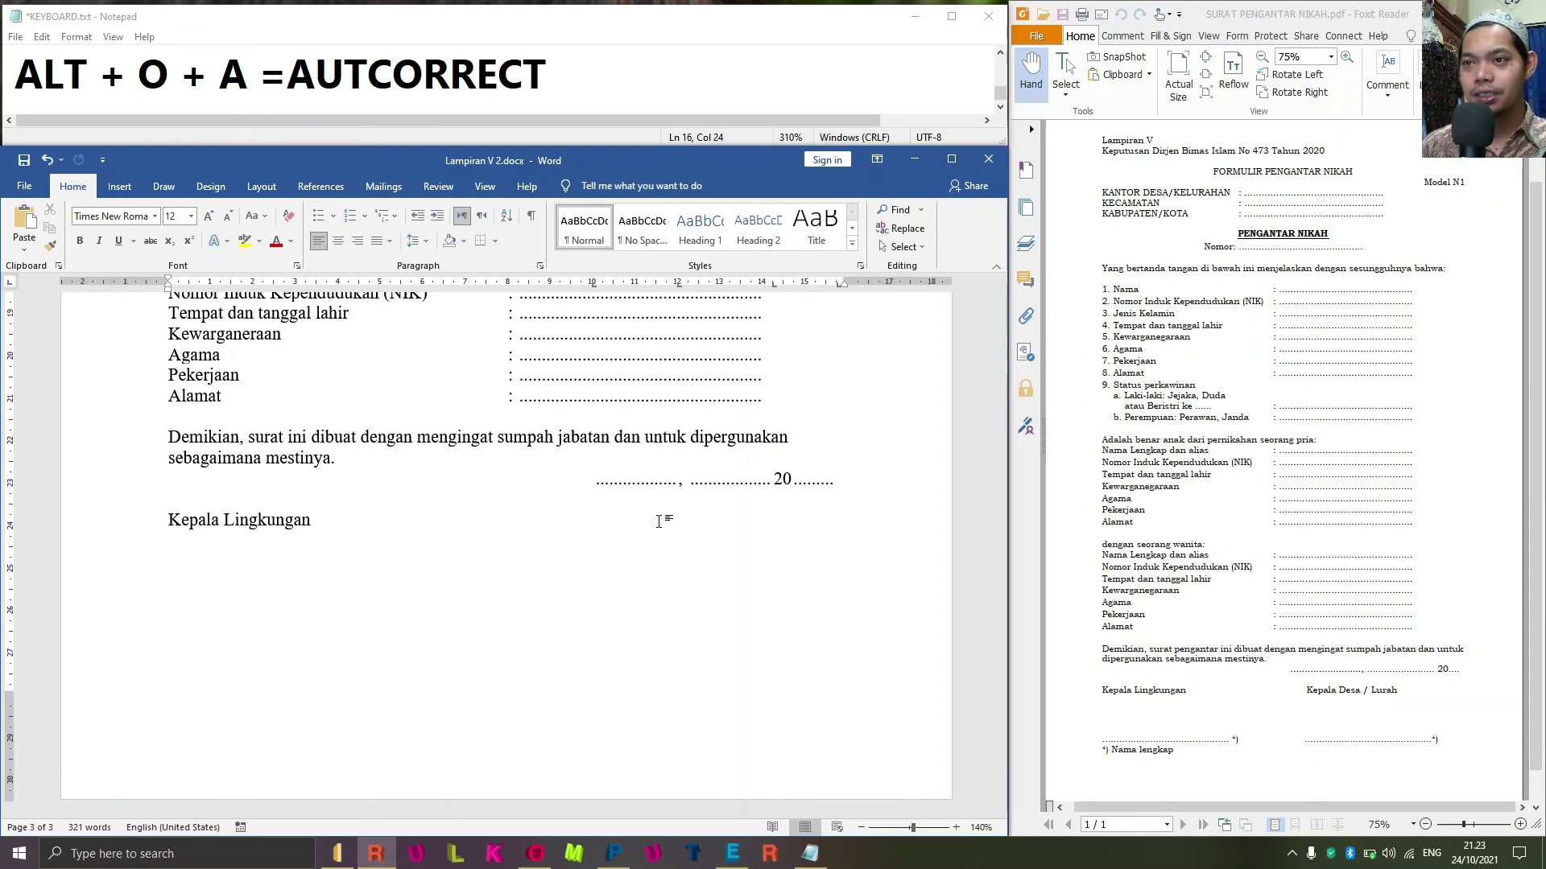
Add 'kepala desa / lurah' beside it and capitalize each word to 'Kepala Desa / Lurah'.
{"action": "type", "text": "kepl"}
{"action": "key", "text": "BackSpace"}
{"action": "key", "text": "BackSpace"}
{"action": "key", "text": "BackSpace"}
{"action": "key", "text": "BackSpace"}
{"action": "type", "text": "kepala"}
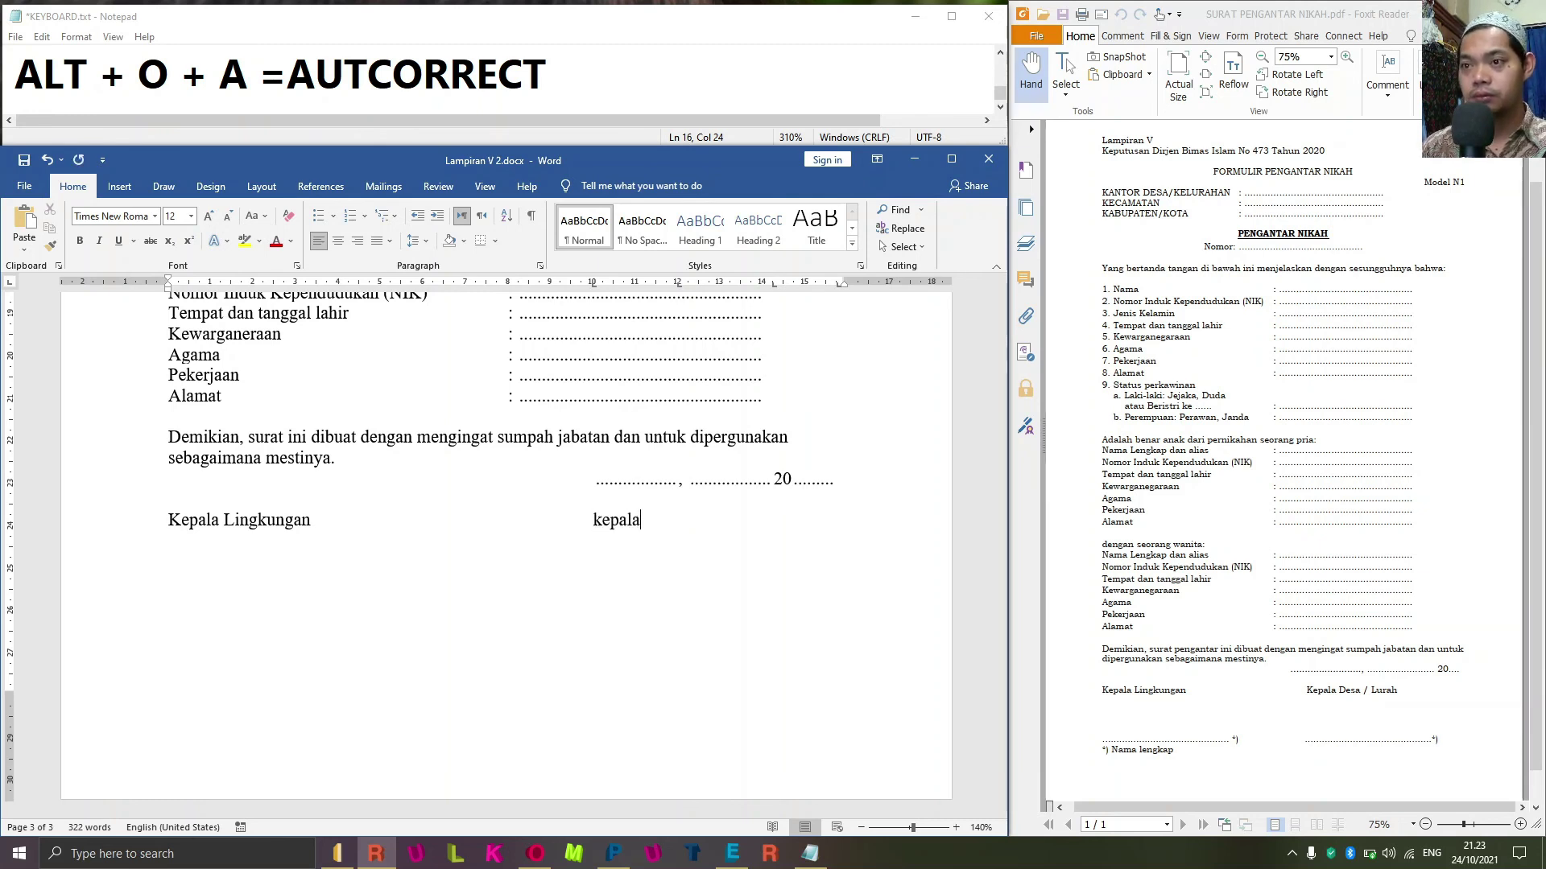
{"action": "type", "text": " d"}
{"action": "type", "text": "sa "}
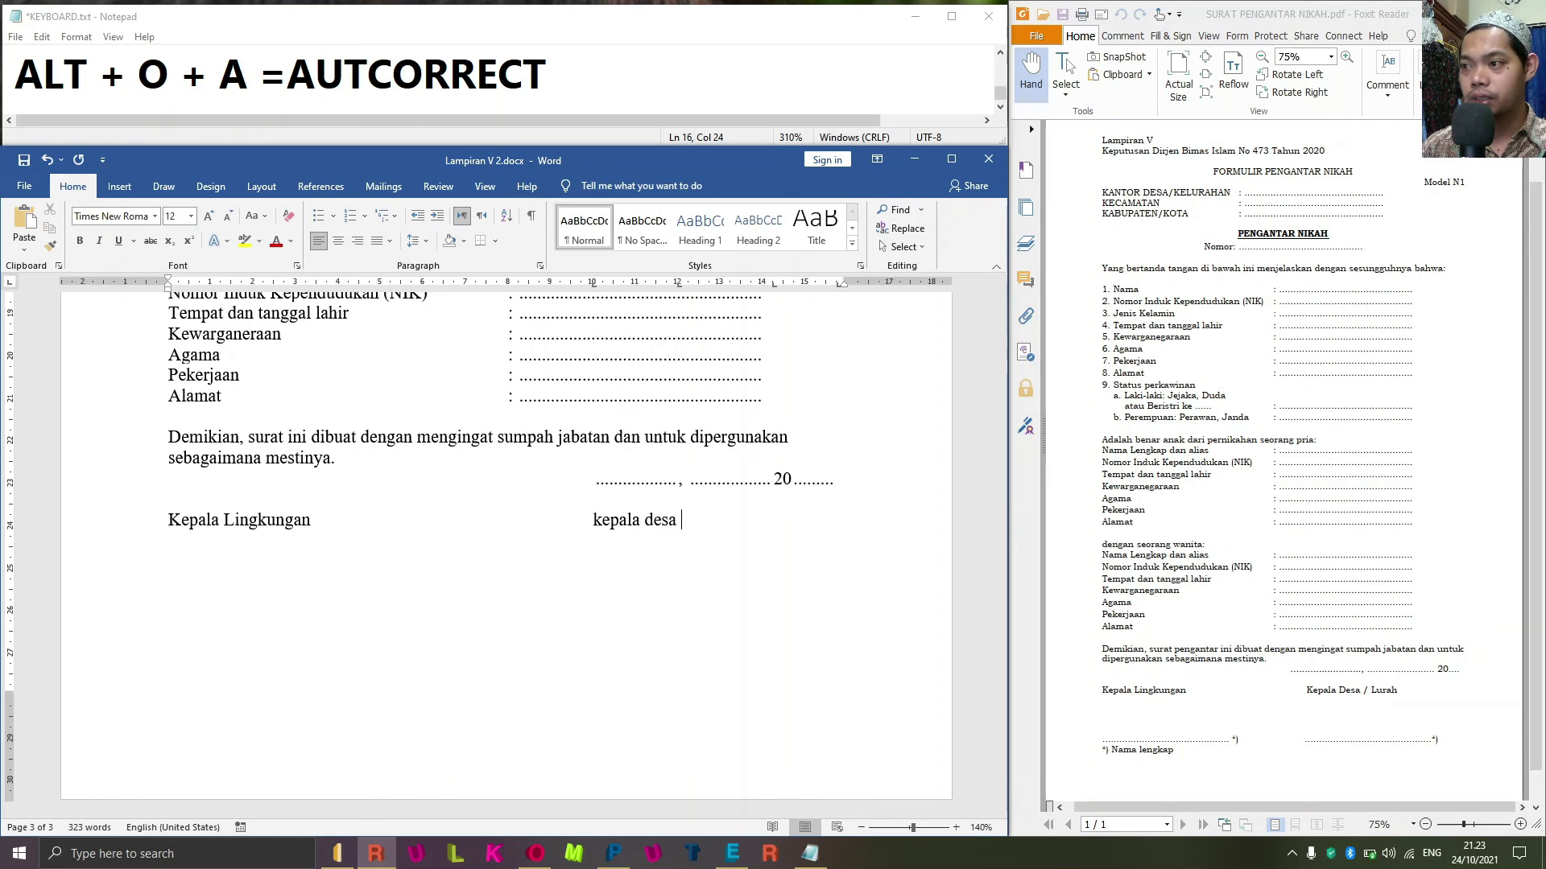
{"action": "type", "text": "/ lurah"}
{"action": "key", "text": "shift+Home"}
{"action": "key", "text": "ctrl+shift+Right"}
{"action": "key", "text": "ctrl+shift+Right"}
{"action": "key", "text": "ctrl+shift+Right"}
{"action": "key", "text": "ctrl+shift+Right"}
{"action": "key", "text": "ctrl+shift+Left"}
{"action": "key", "text": "alt+o"}
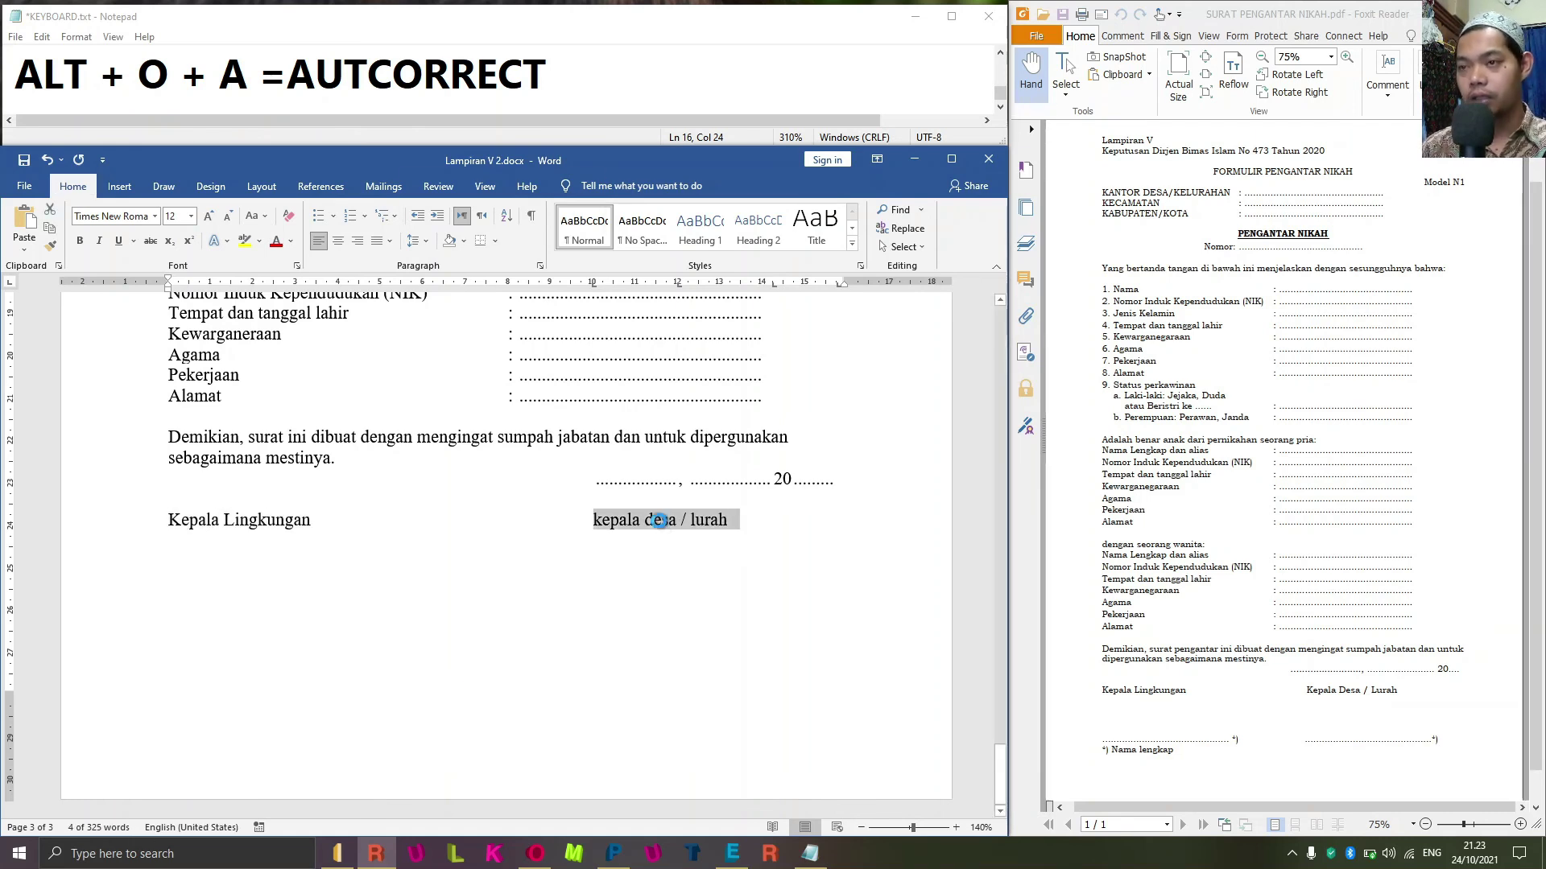
{"action": "key", "text": "e"}
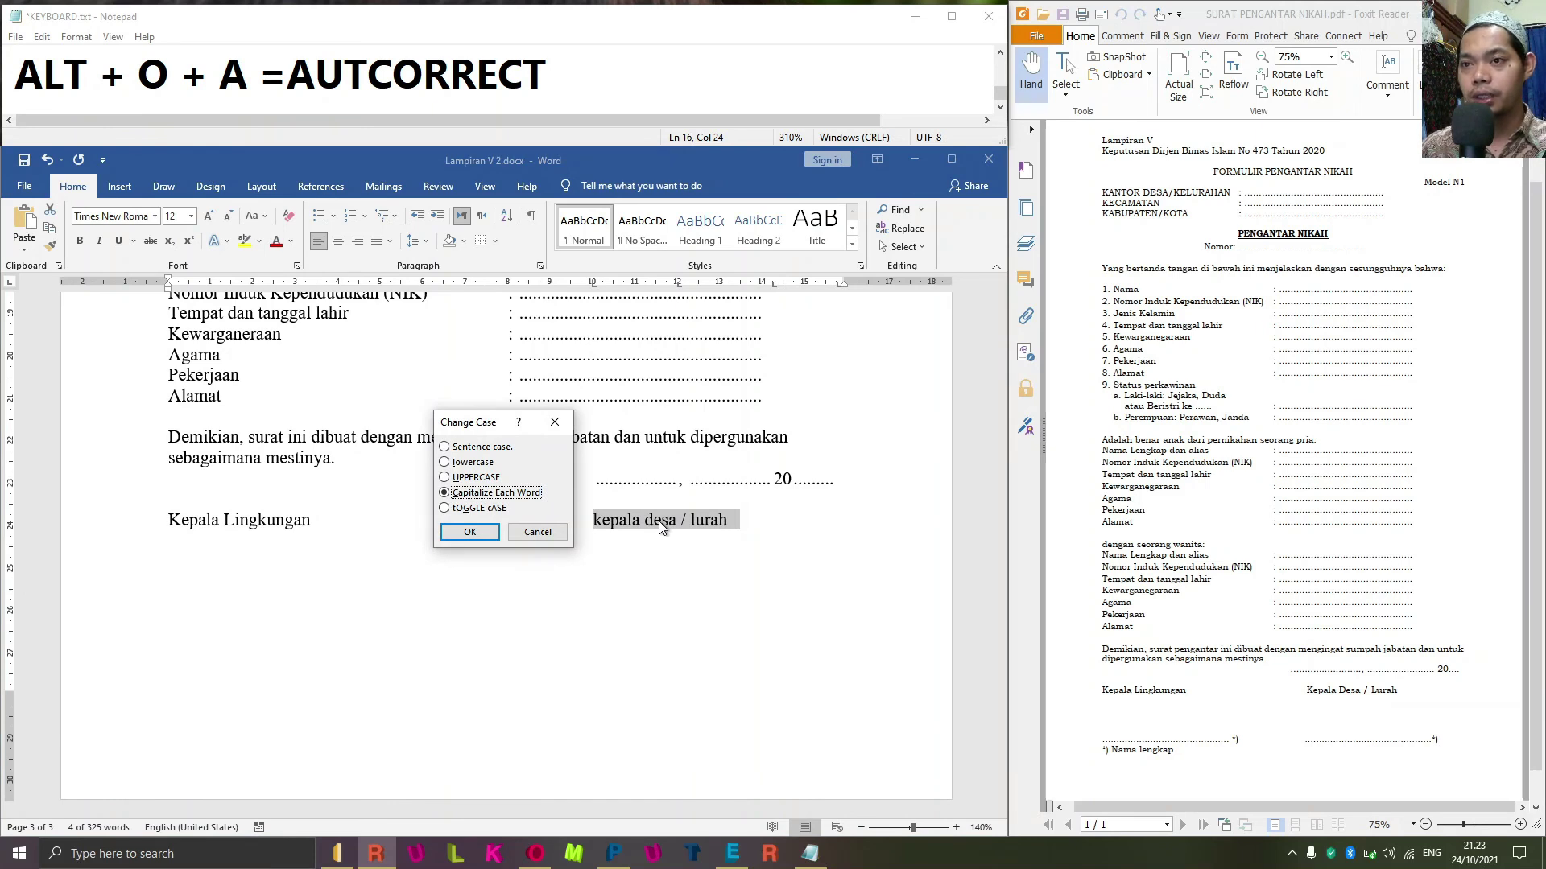
{"action": "key", "text": "Return"}
{"action": "key", "text": "Right"}
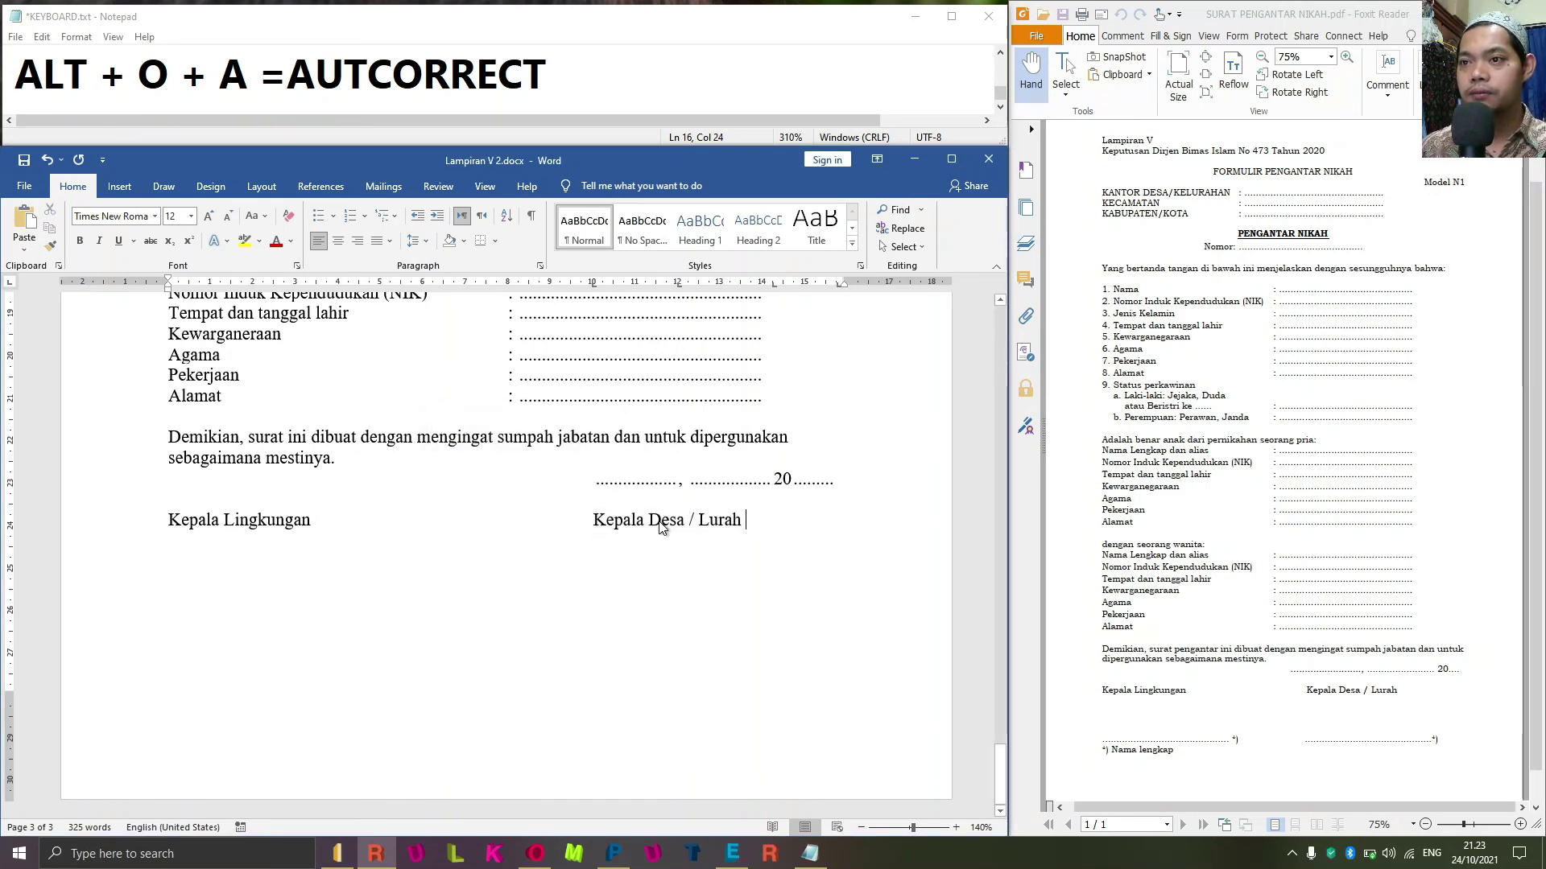
Add two empty lines below the signature labels for the signature blanks.
{"action": "key", "text": "Return"}
{"action": "key", "text": "Return"}
{"action": "key", "text": "Return"}
{"action": "key", "text": "Return"}
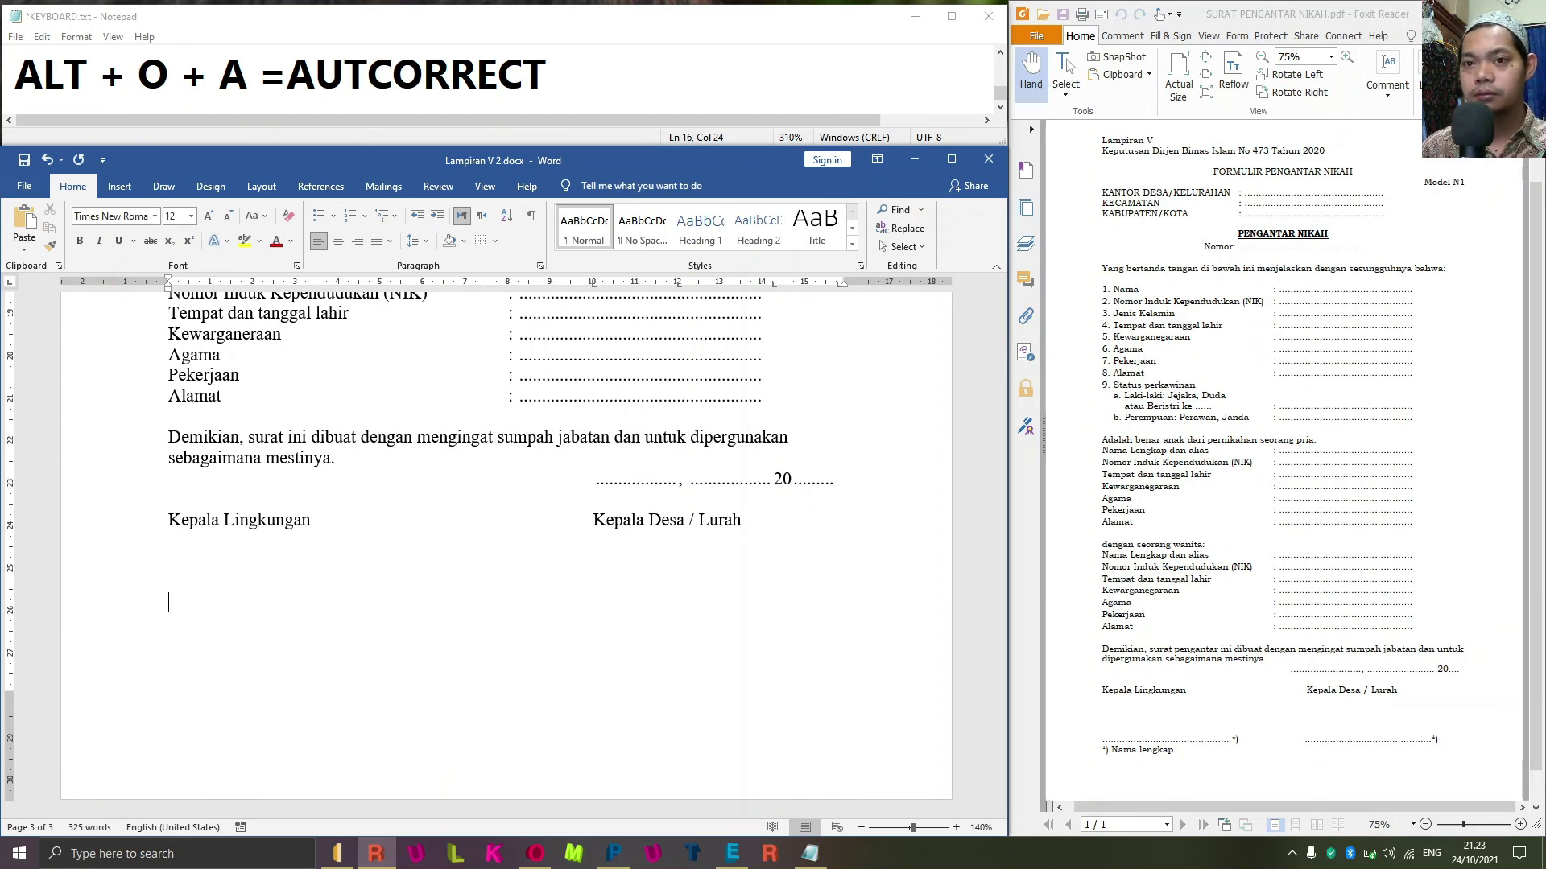
{"action": "key", "text": "Return"}
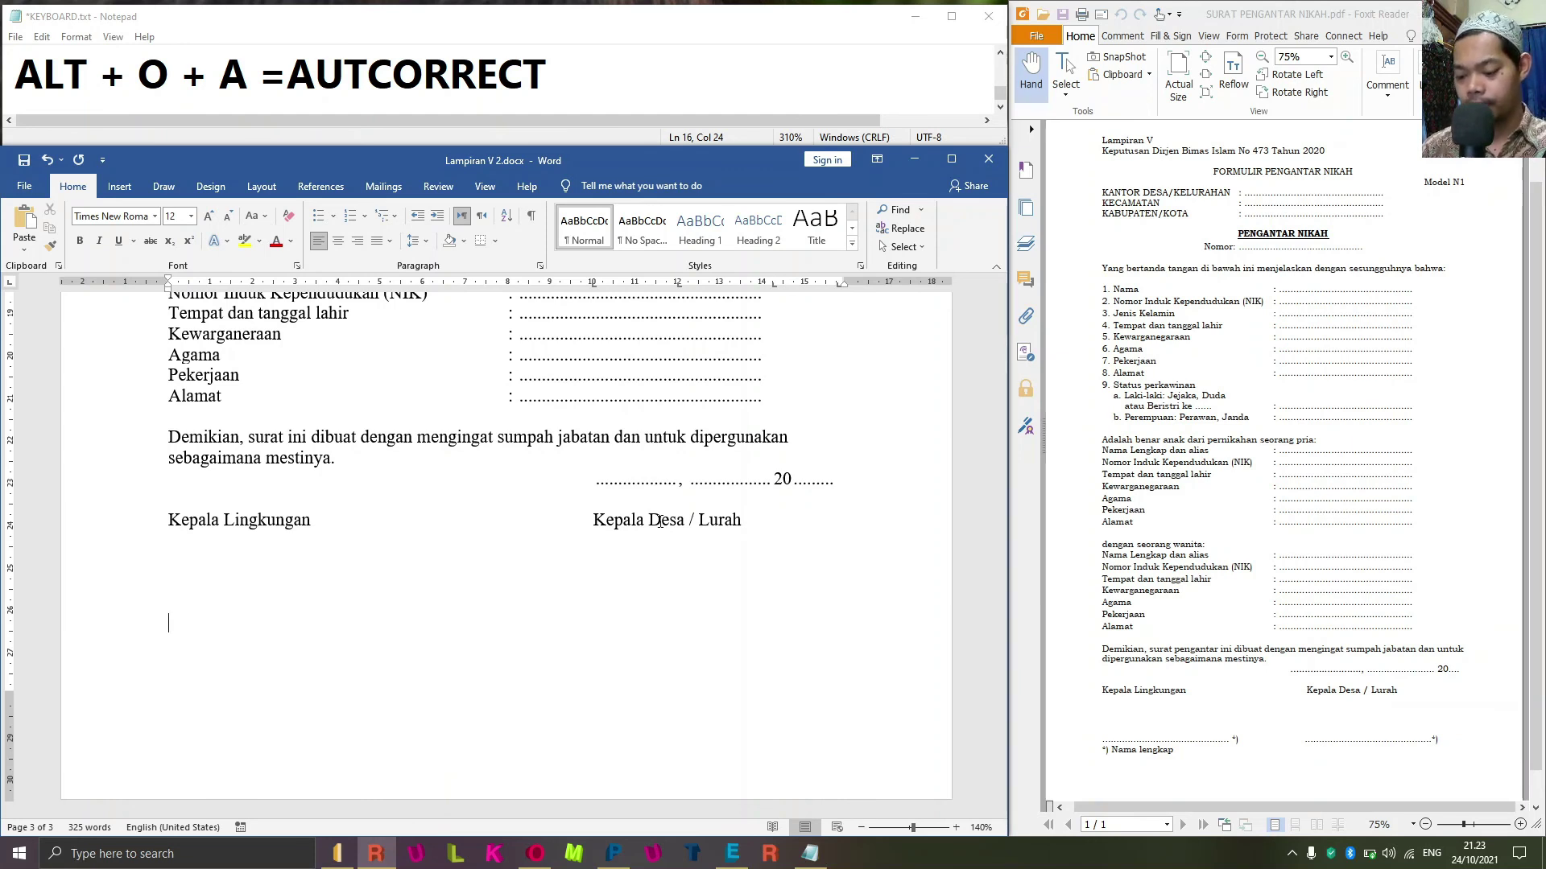
{"action": "key", "text": "alt+o"}
{"action": "key", "text": "t"}
{"action": "key", "text": "Escape"}
{"action": "key", "text": "alt+o"}
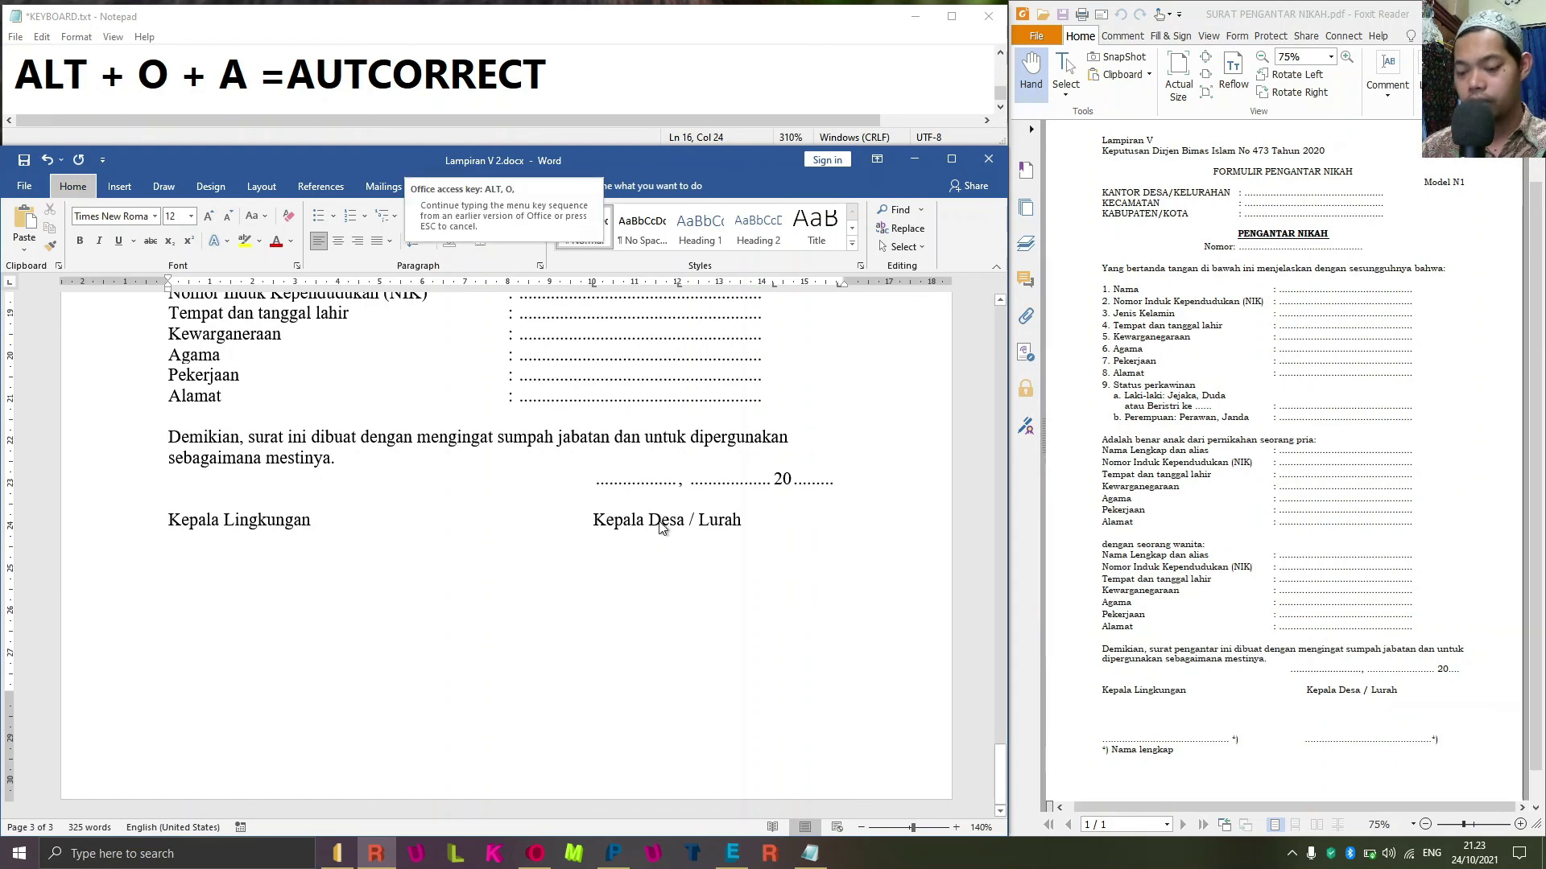
Clear old tab stops and draw a 4 cm dotted signature blank ending in '*)'.
{"action": "key", "text": "t"}
{"action": "left_click", "coordinate": [1033, 595]}
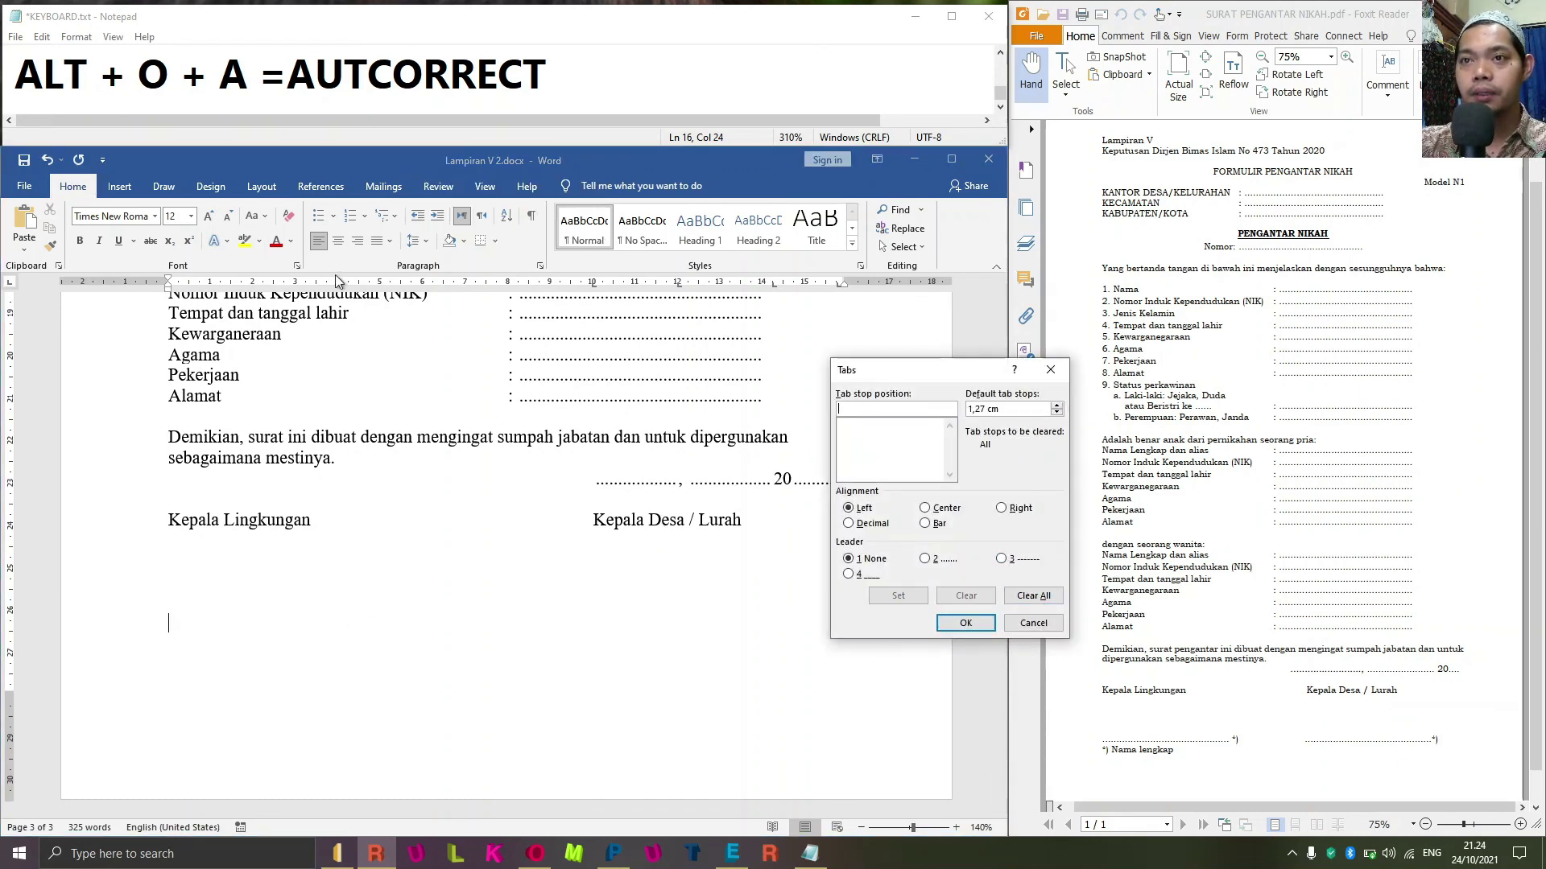
{"action": "type", "text": "4"}
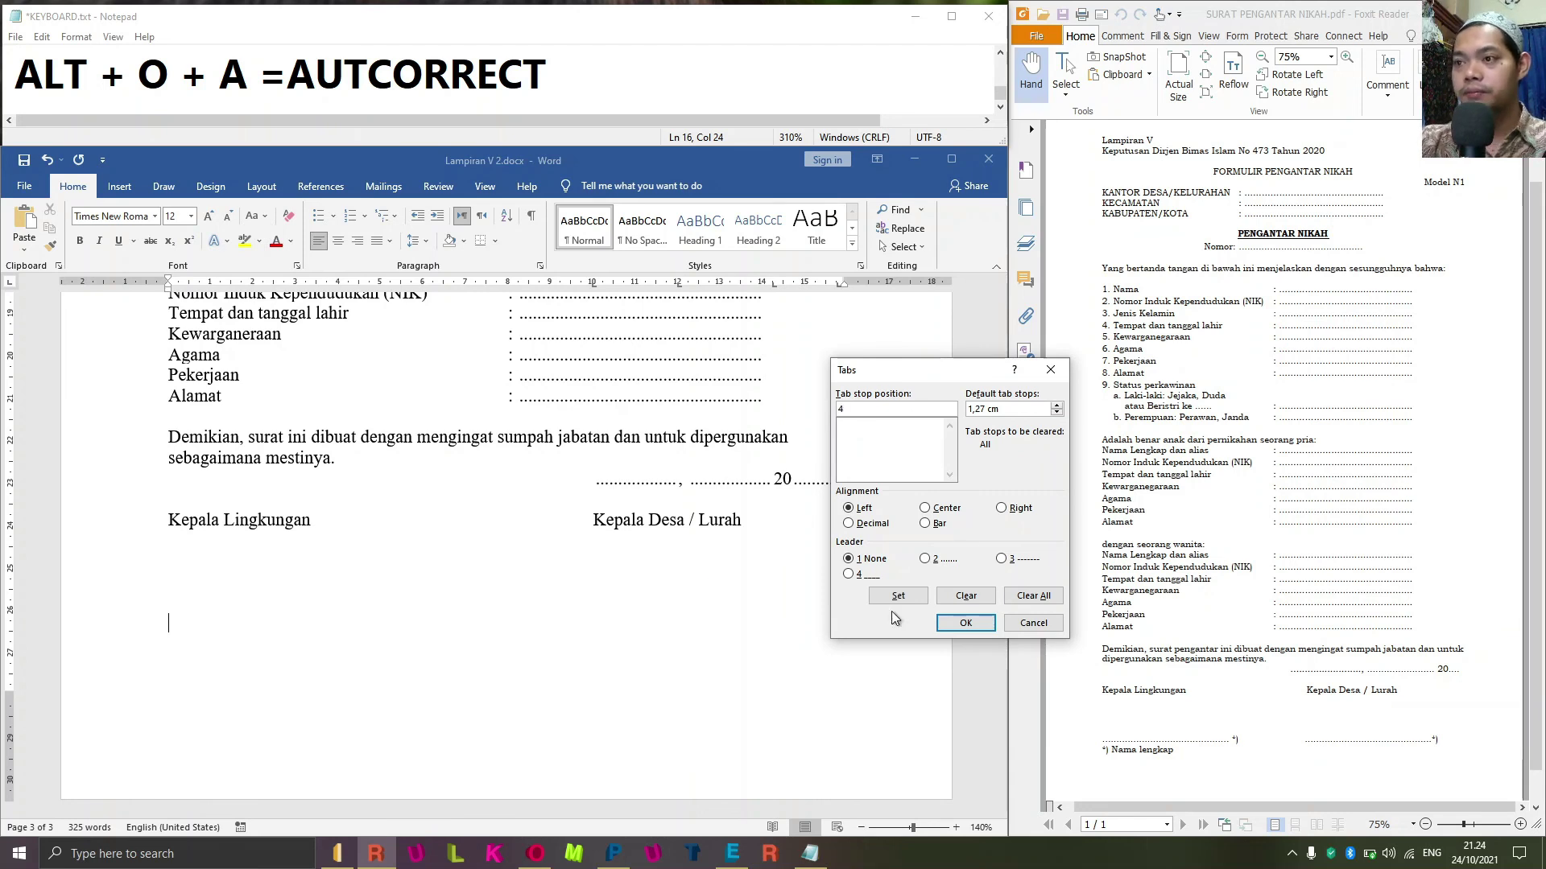
{"action": "left_click", "coordinate": [928, 559]}
{"action": "left_click", "coordinate": [895, 596]}
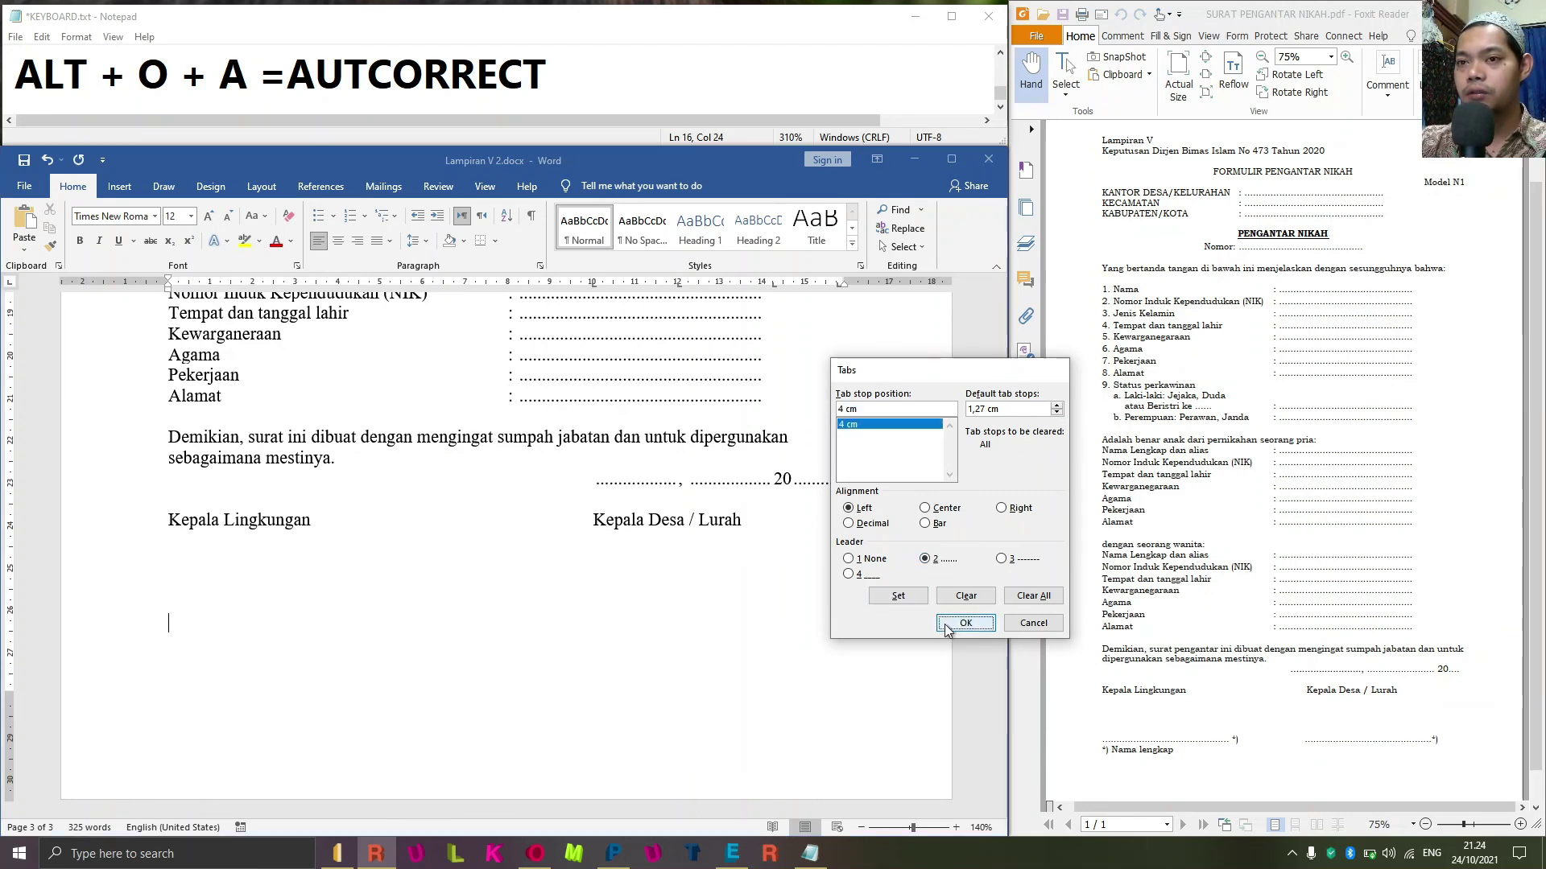
{"action": "left_click", "coordinate": [965, 622]}
{"action": "key", "text": "Tab"}
{"action": "type", "text": "*0"}
{"action": "key", "text": "BackSpace"}
{"action": "type", "text": ")"}
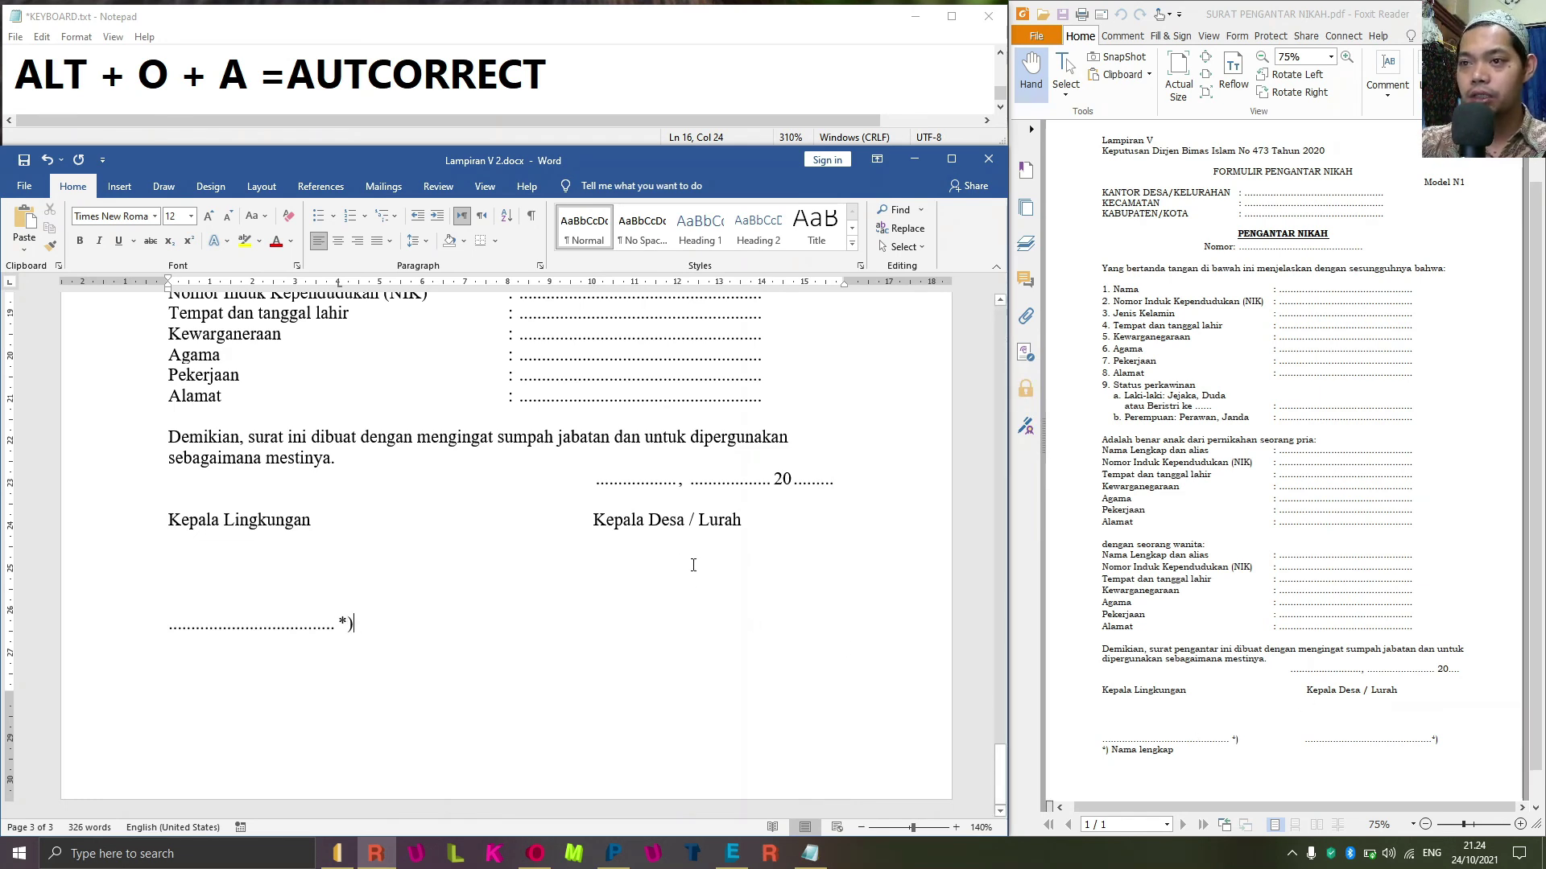
Add a 10 cm tab stop with no leader after the first blank and tab to it.
{"action": "left_click", "coordinate": [596, 515]}
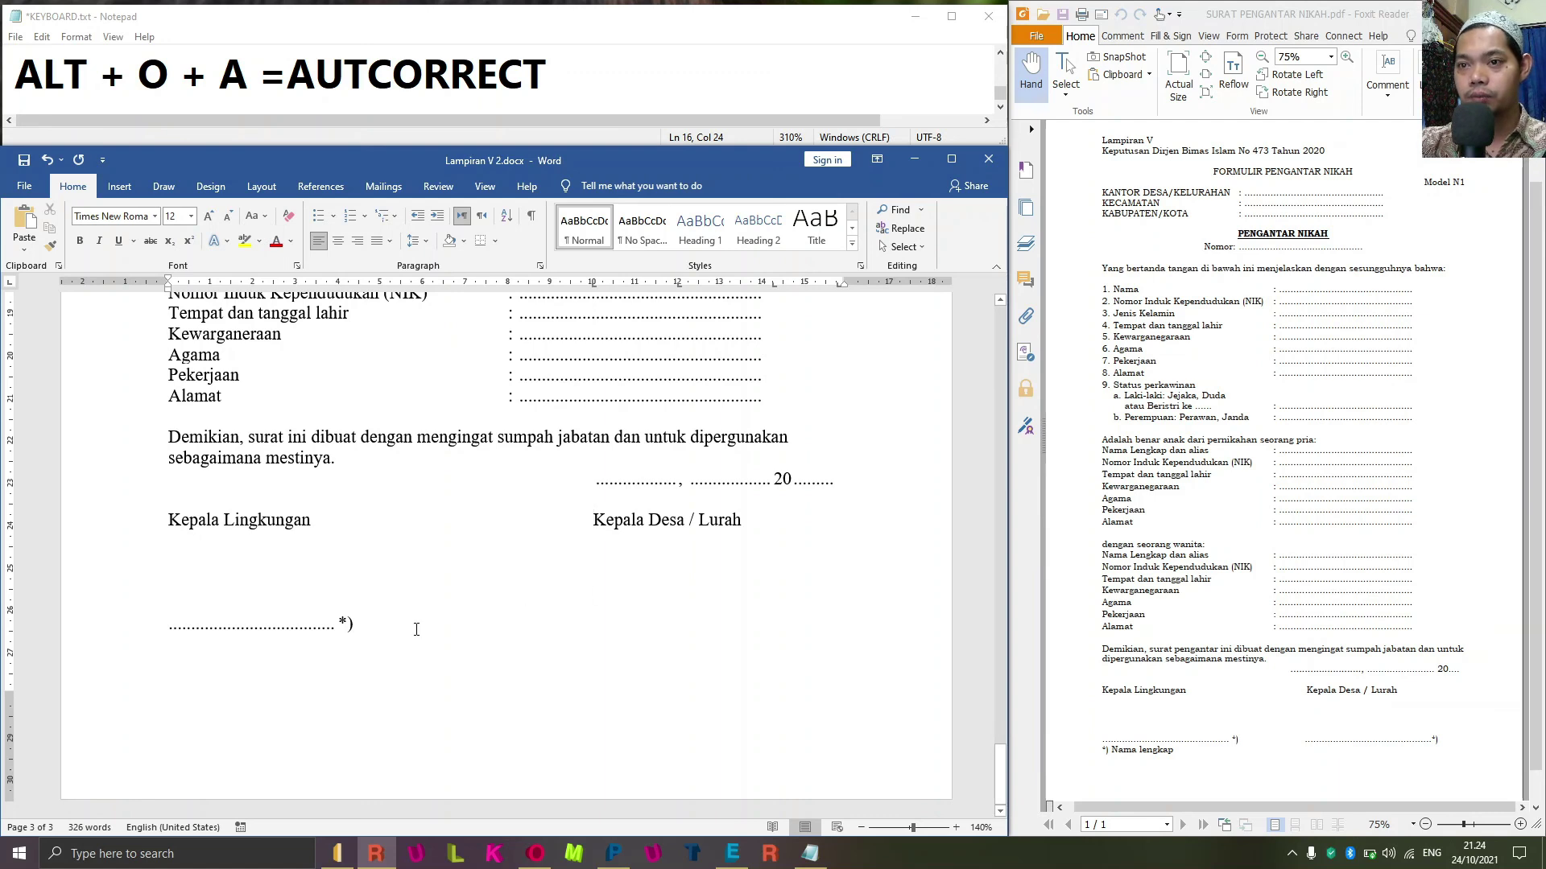
{"action": "left_click", "coordinate": [444, 618]}
{"action": "key", "text": "alt+o"}
{"action": "type", "text": "t"}
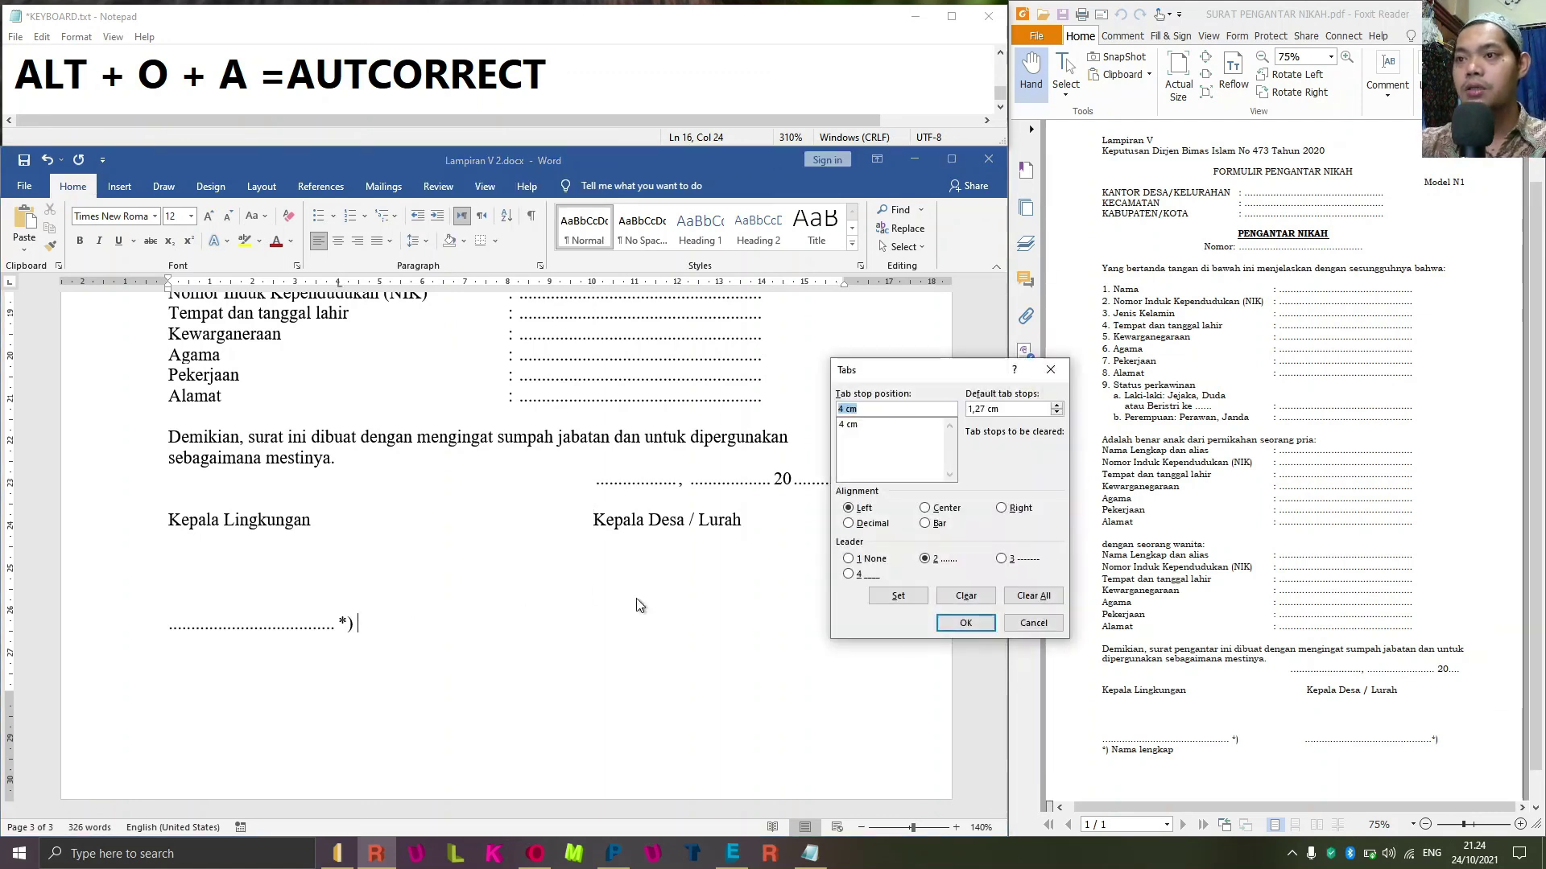
{"action": "type", "text": "10"}
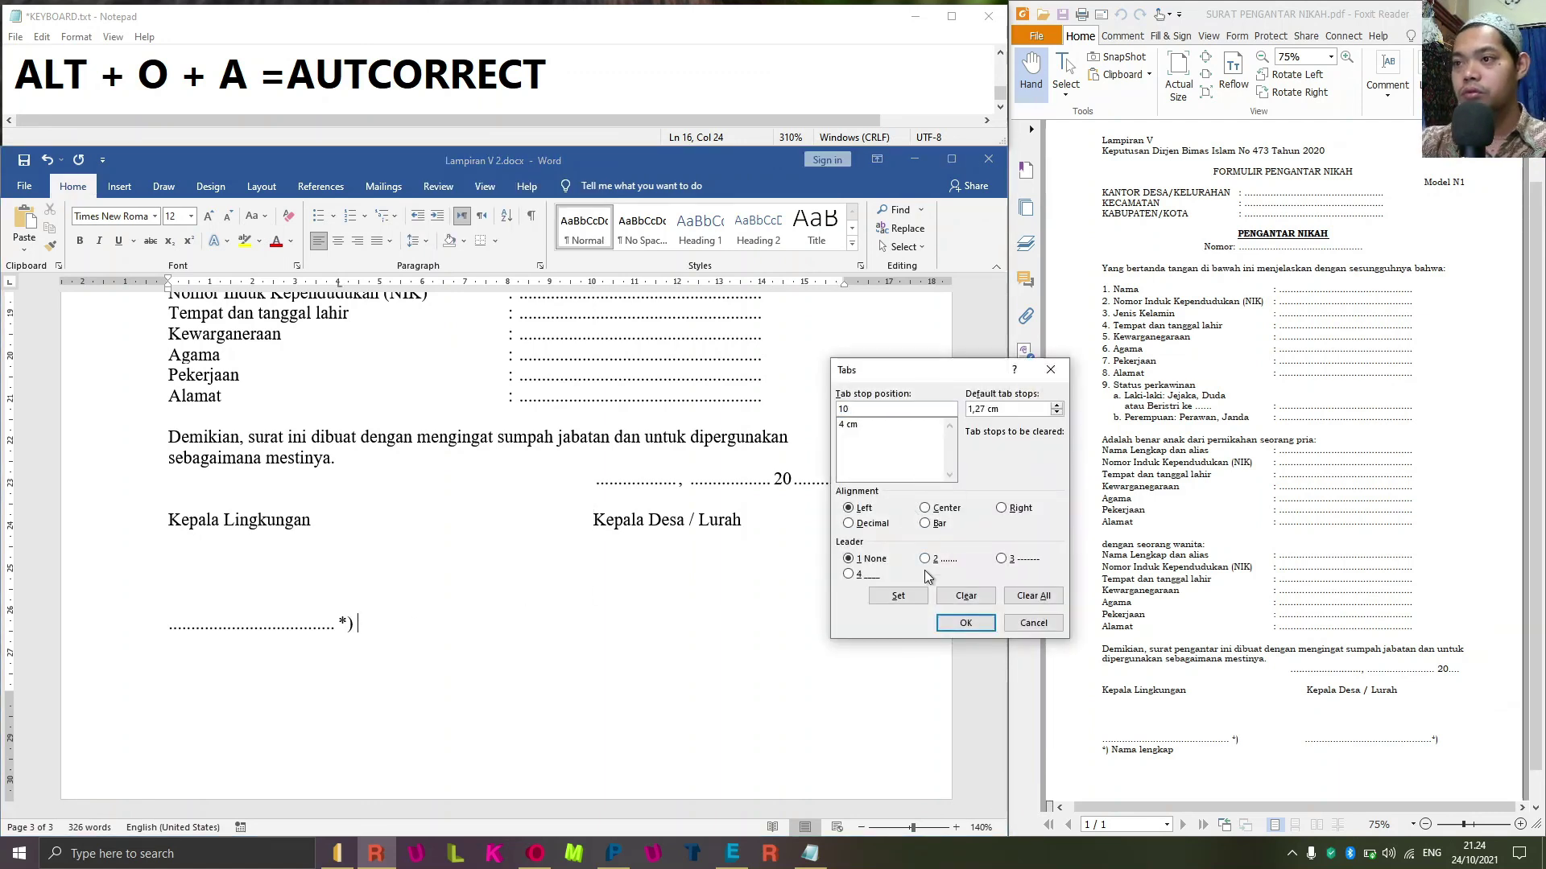
{"action": "left_click", "coordinate": [850, 558]}
{"action": "left_click", "coordinate": [897, 596]}
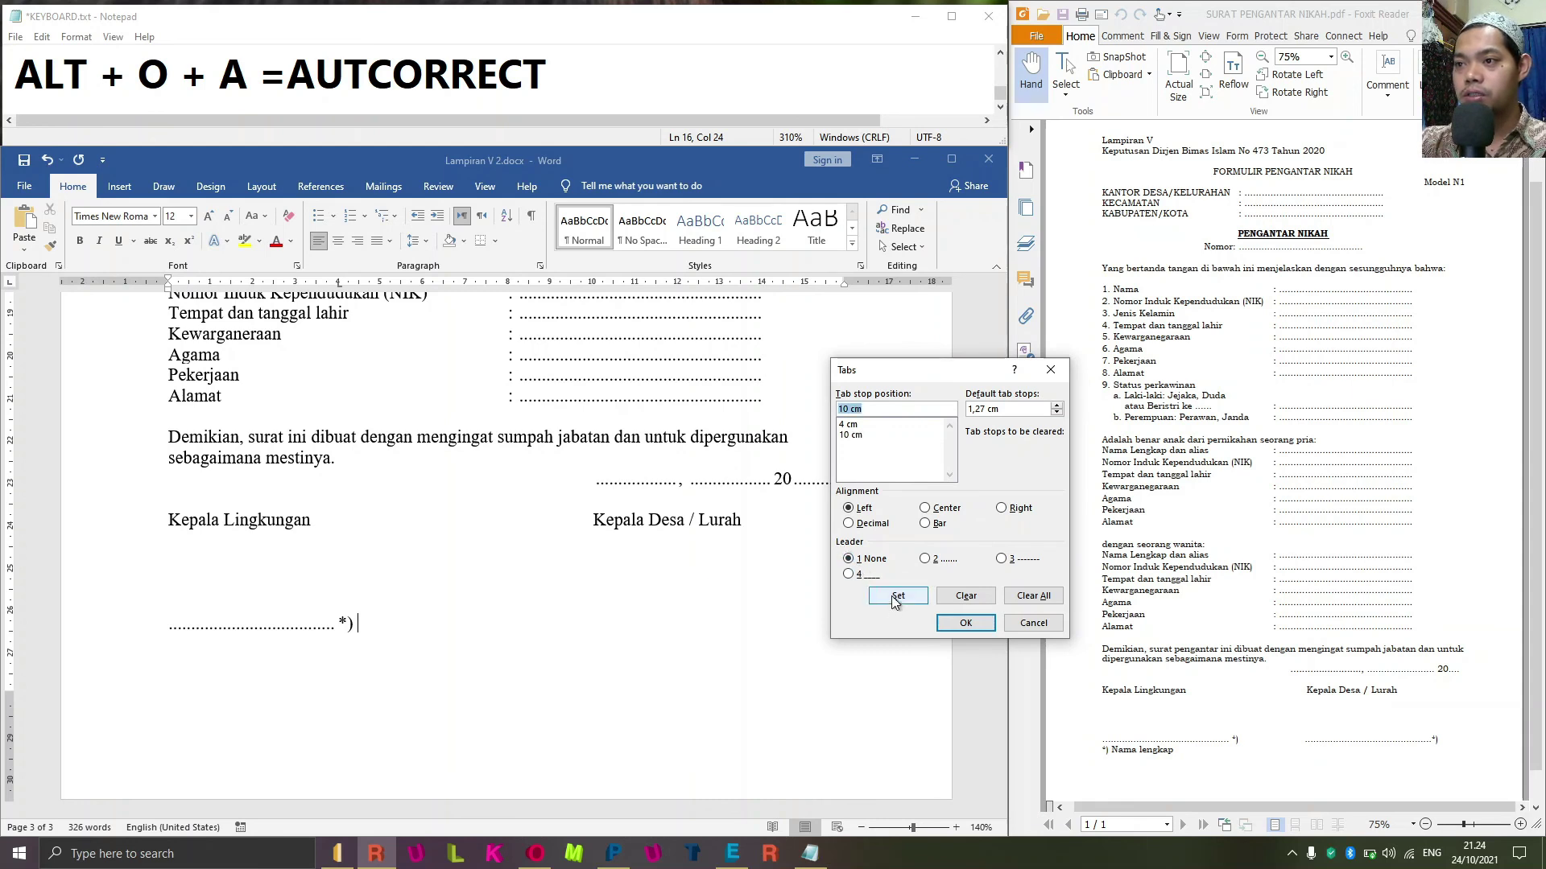
{"action": "left_click", "coordinate": [966, 623]}
{"action": "key", "text": "Tab"}
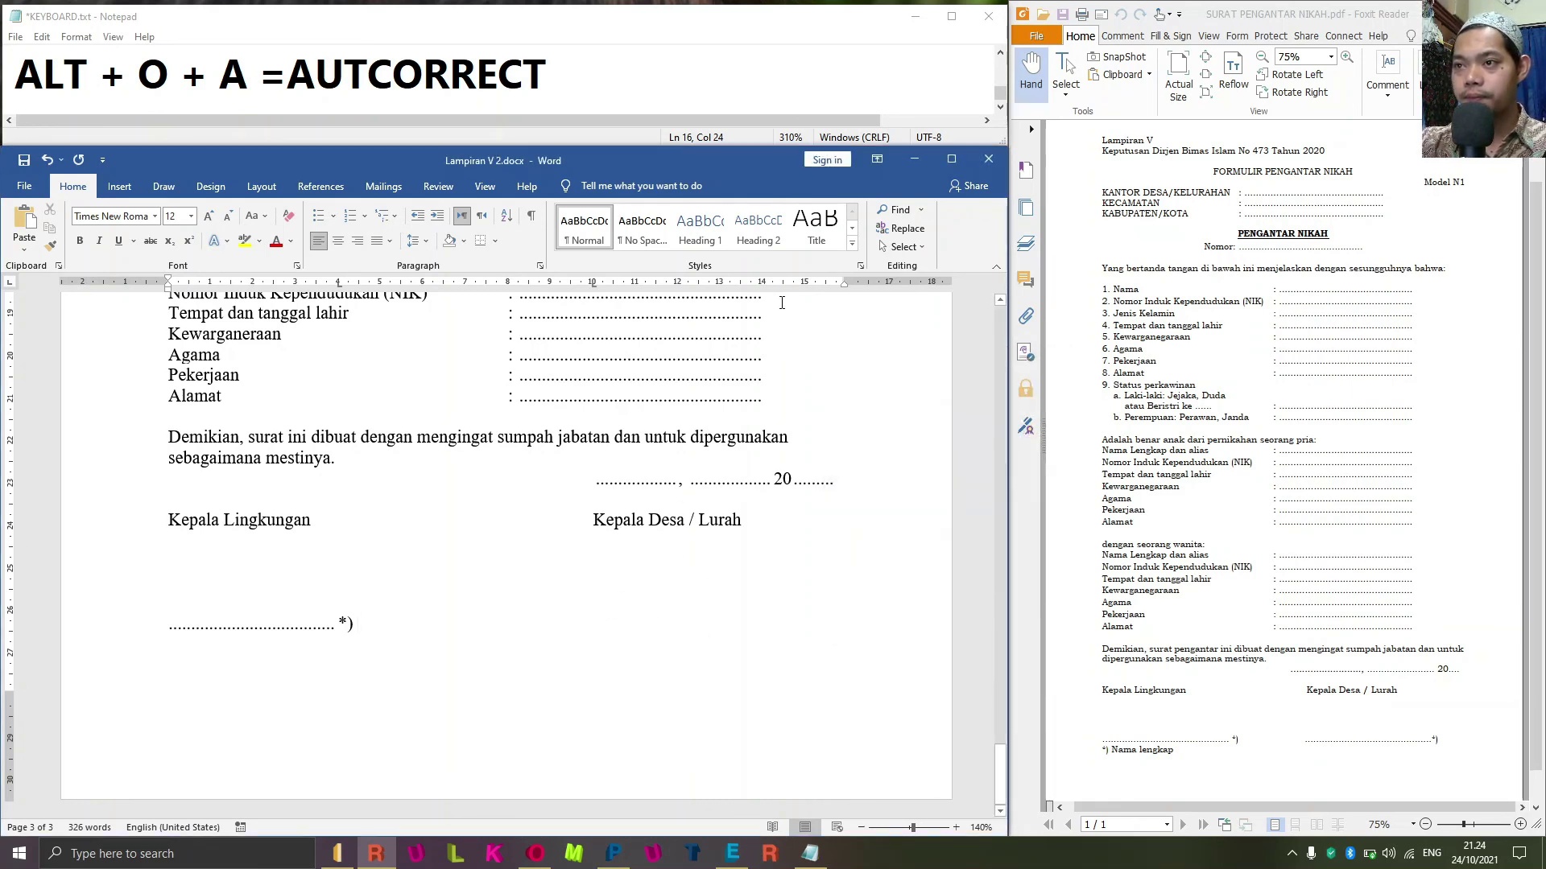
Add a dotted-leader tab stop and advance to the position under Kepala Desa / Lurah.
{"action": "key", "text": "alt+o"}
{"action": "key", "text": "t"}
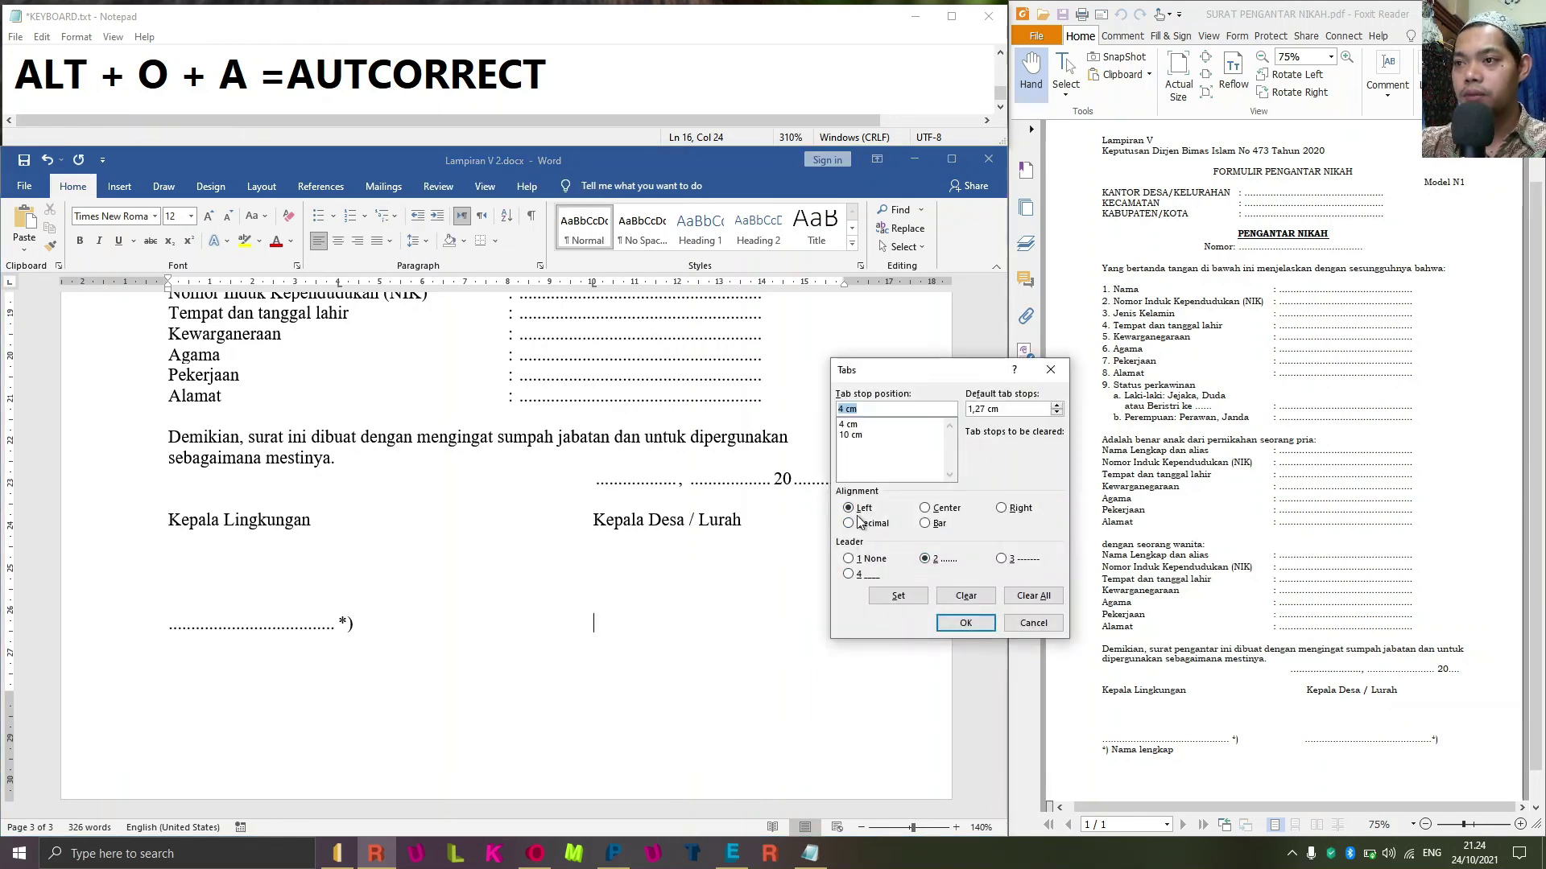
{"action": "left_click", "coordinate": [938, 560]}
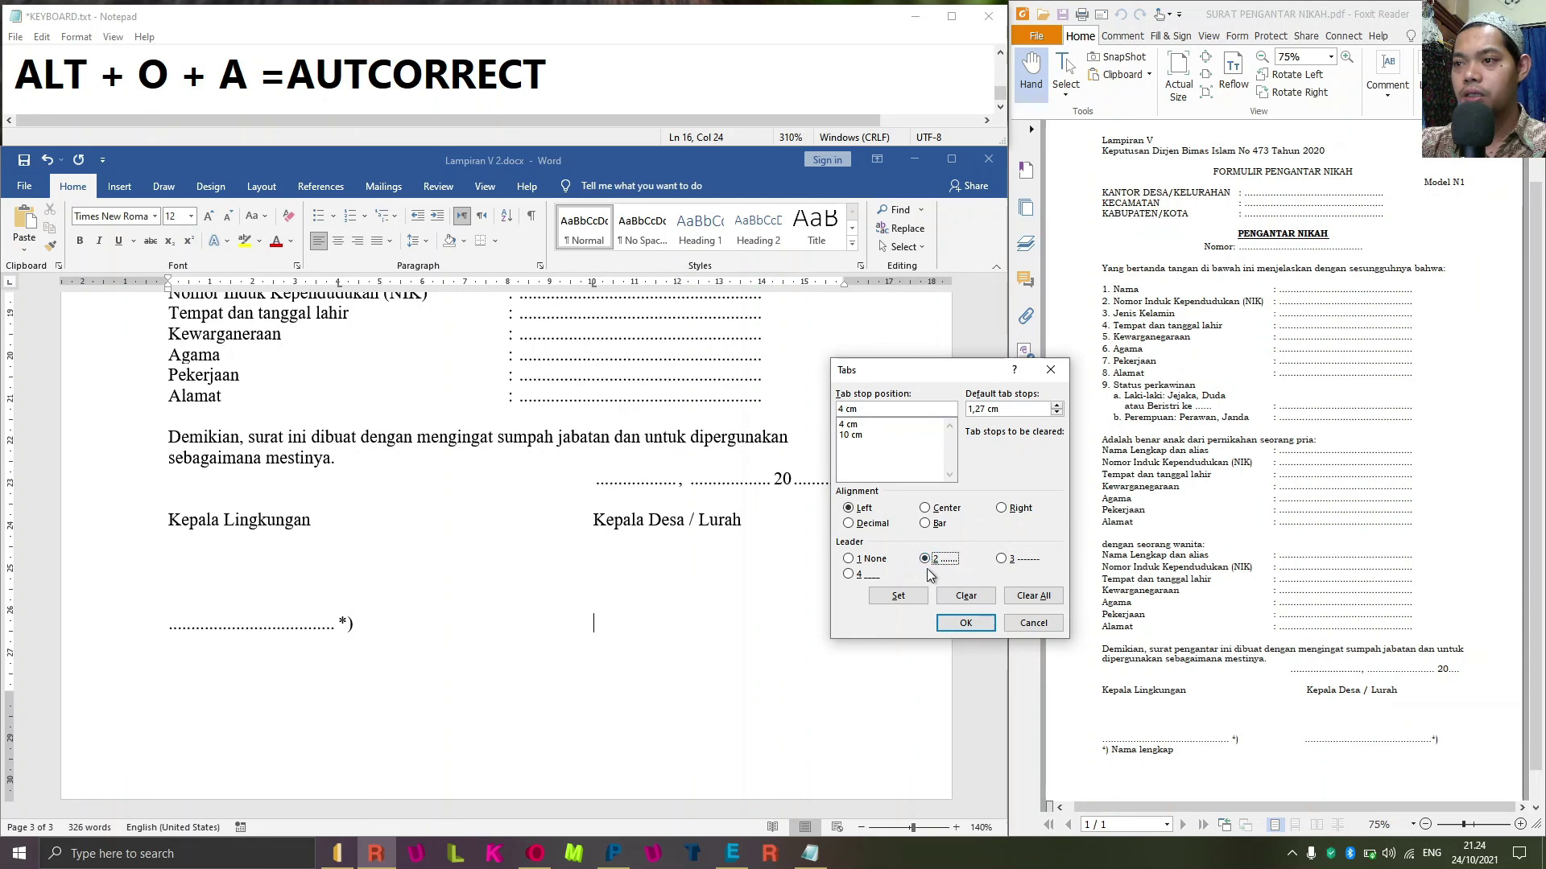
{"action": "left_click", "coordinate": [898, 596]}
{"action": "left_click", "coordinate": [965, 623]}
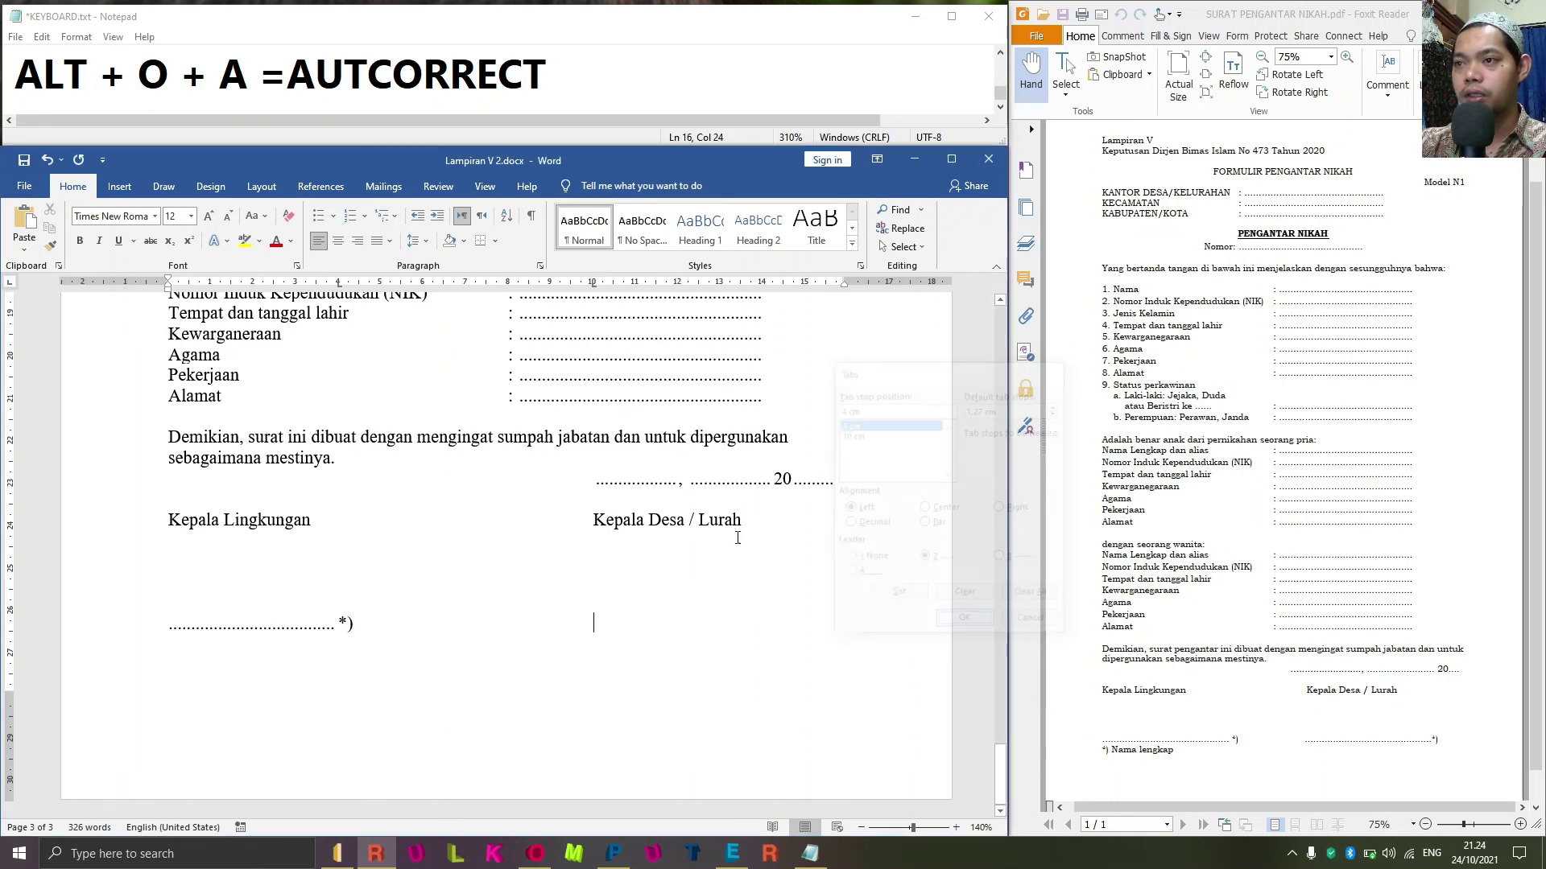
{"action": "key", "text": "Tab"}
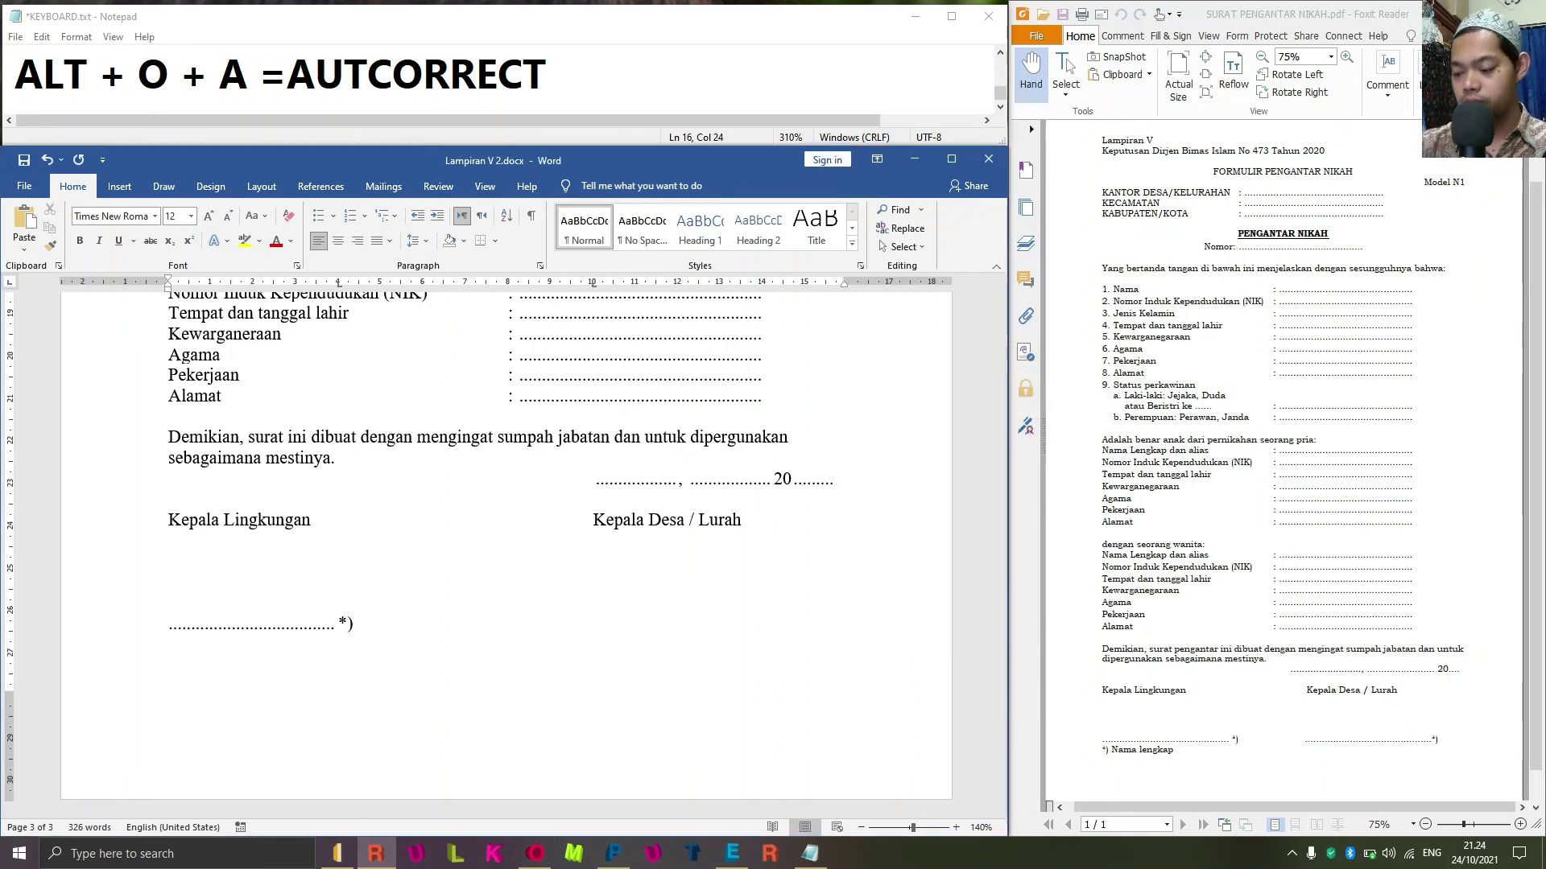
Add a 14 cm dotted-leader tab stop and draw the second signature blank to it.
{"action": "key", "text": "alt+o"}
{"action": "key", "text": "t"}
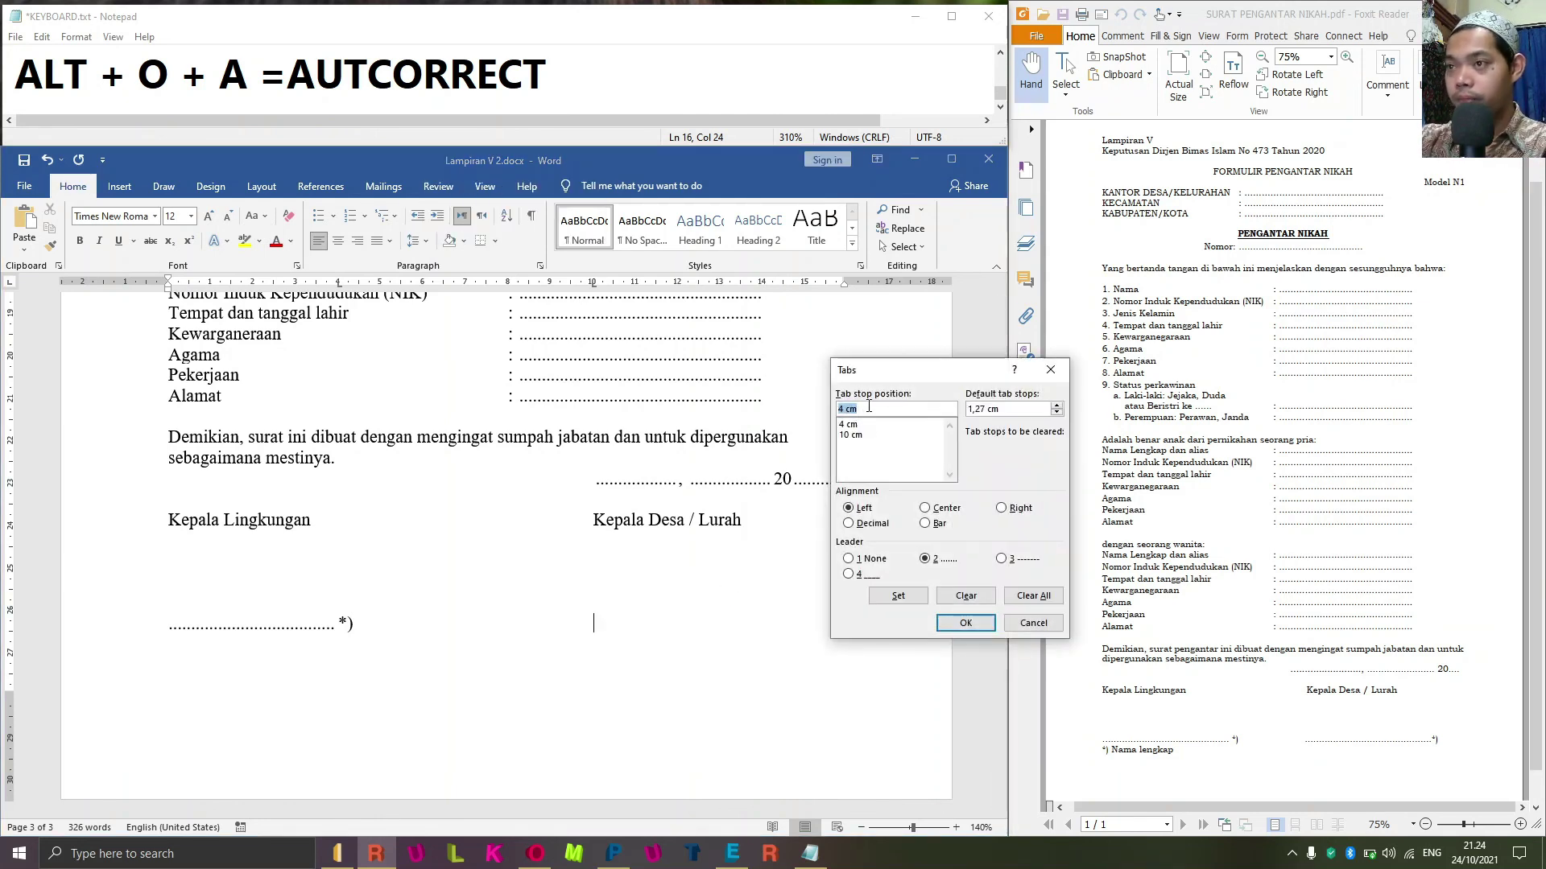
{"action": "type", "text": "14"}
{"action": "left_click", "coordinate": [865, 559]}
{"action": "left_click", "coordinate": [925, 559]}
{"action": "left_click", "coordinate": [898, 596]}
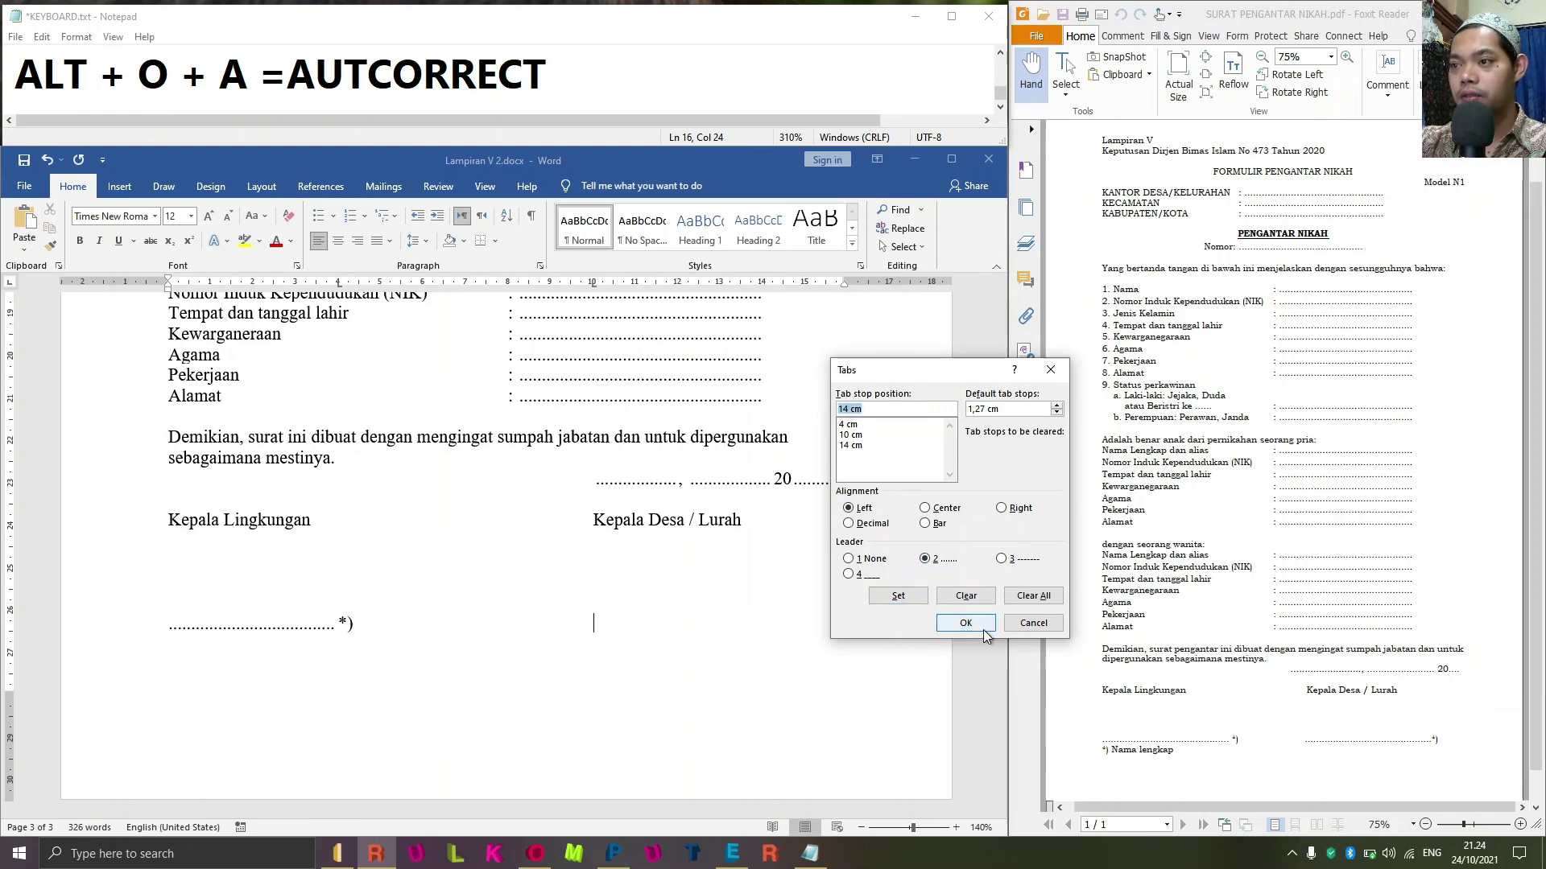
{"action": "left_click", "coordinate": [965, 623]}
{"action": "key", "text": "Tab"}
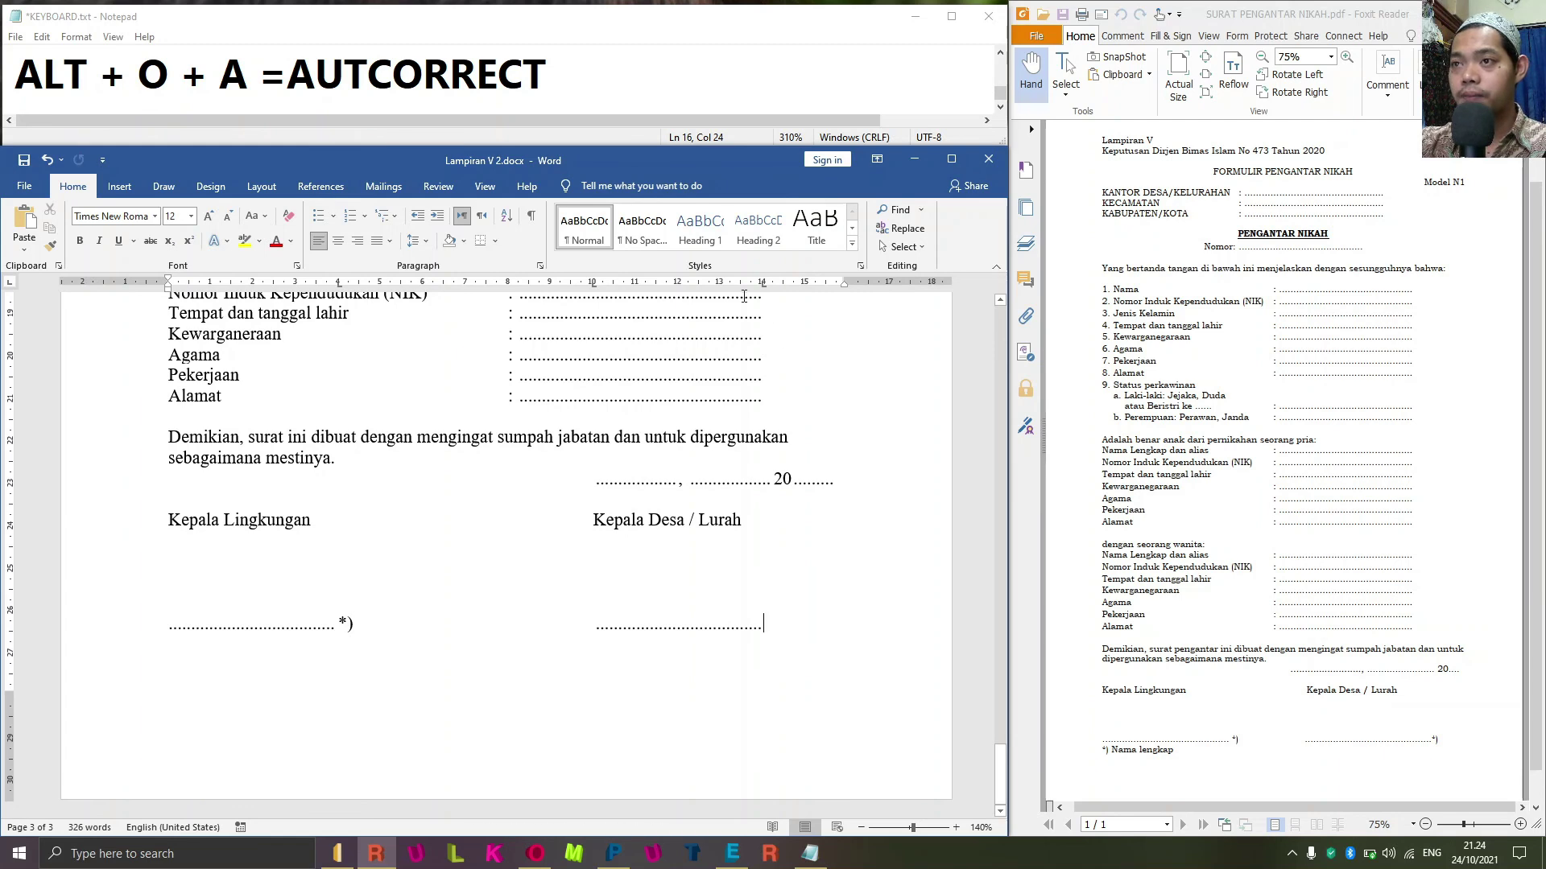
{"action": "left_click_drag", "start_coordinate": [762, 283], "coordinate": [771, 283]}
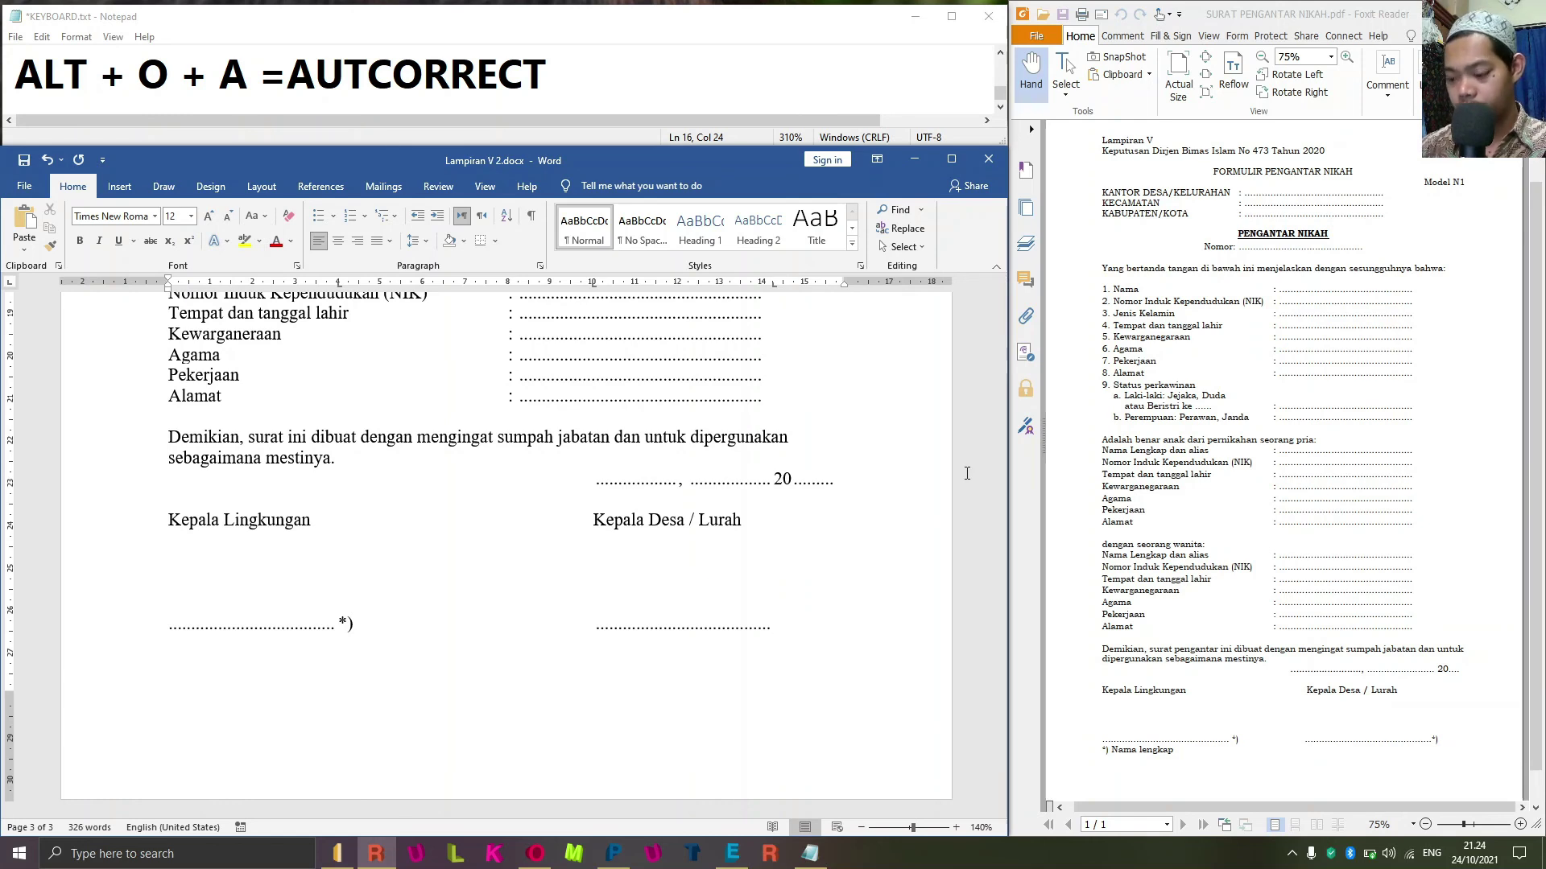
End the blank with '*)' and type the footnote '*) Nama Lengkap' below.
{"action": "type", "text": "*)"}
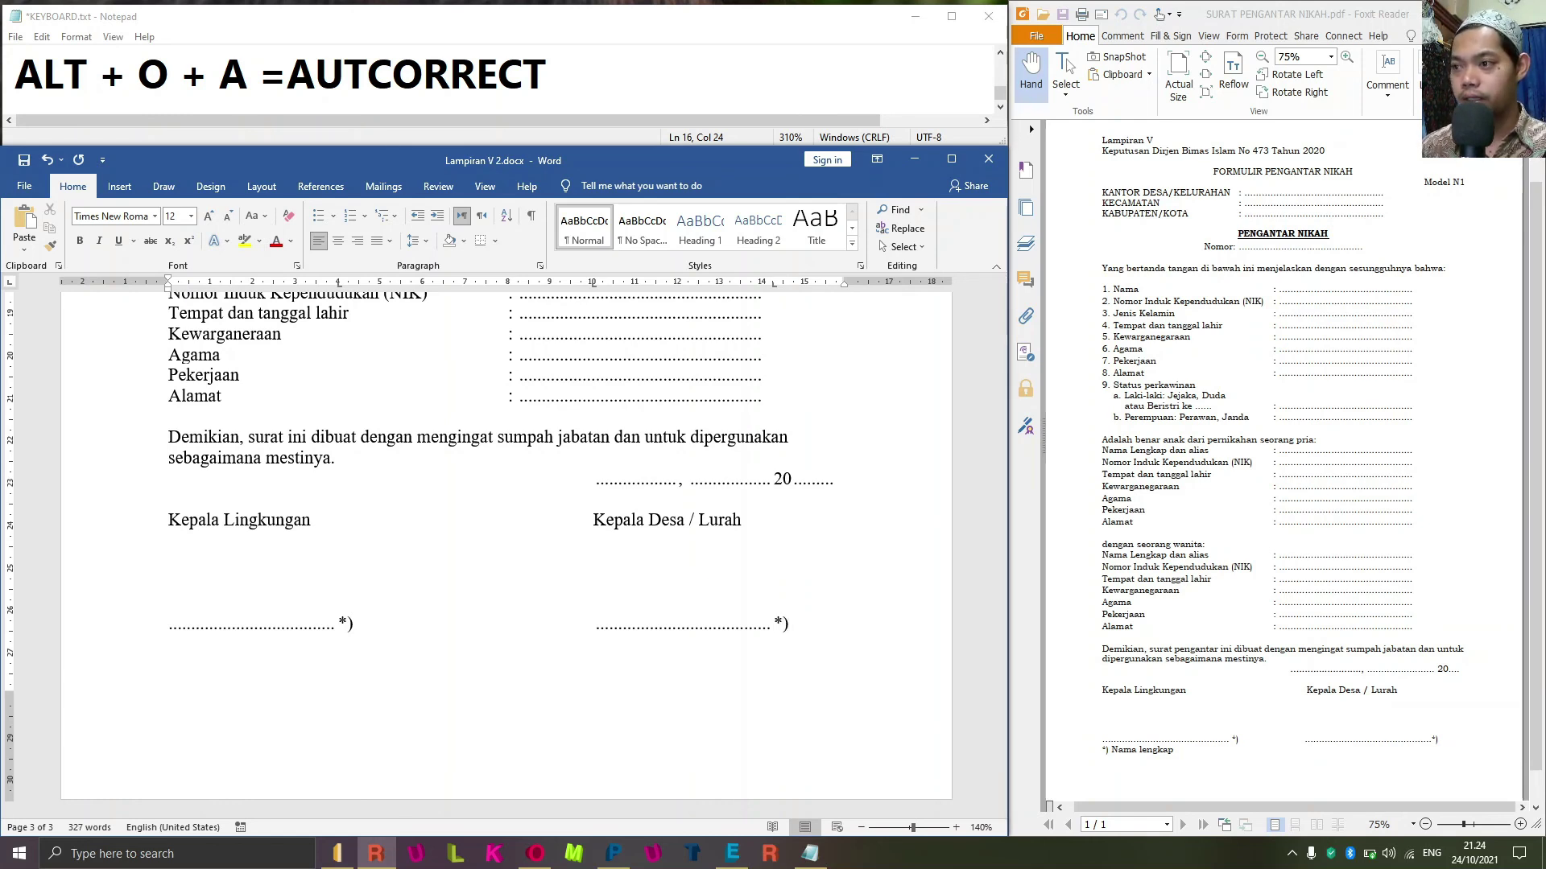
{"action": "type", "text": "*"}
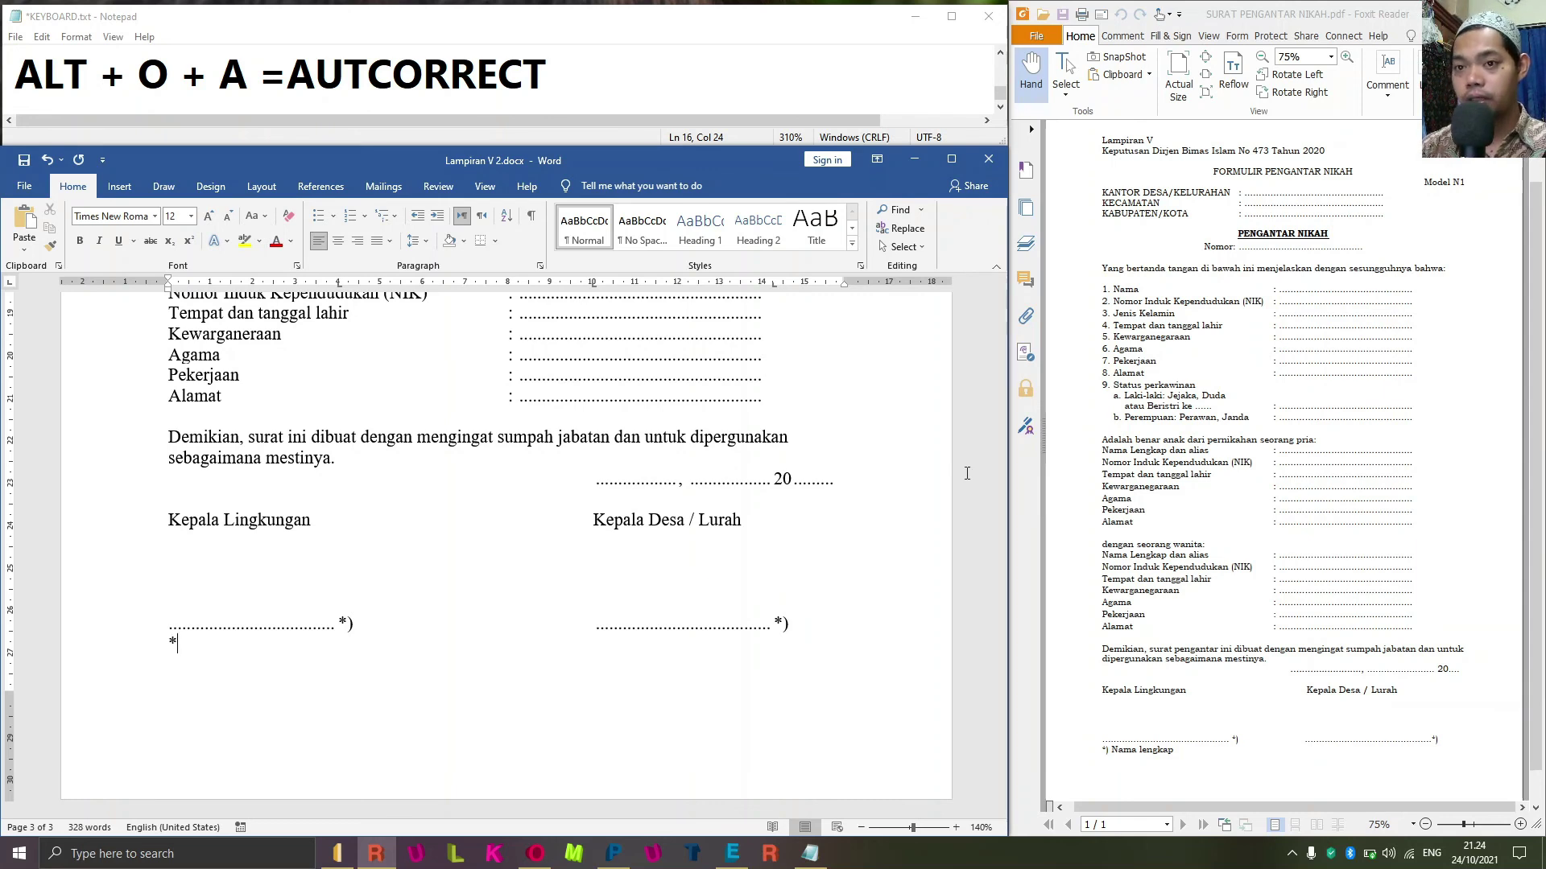
{"action": "type", "text": ")nama"}
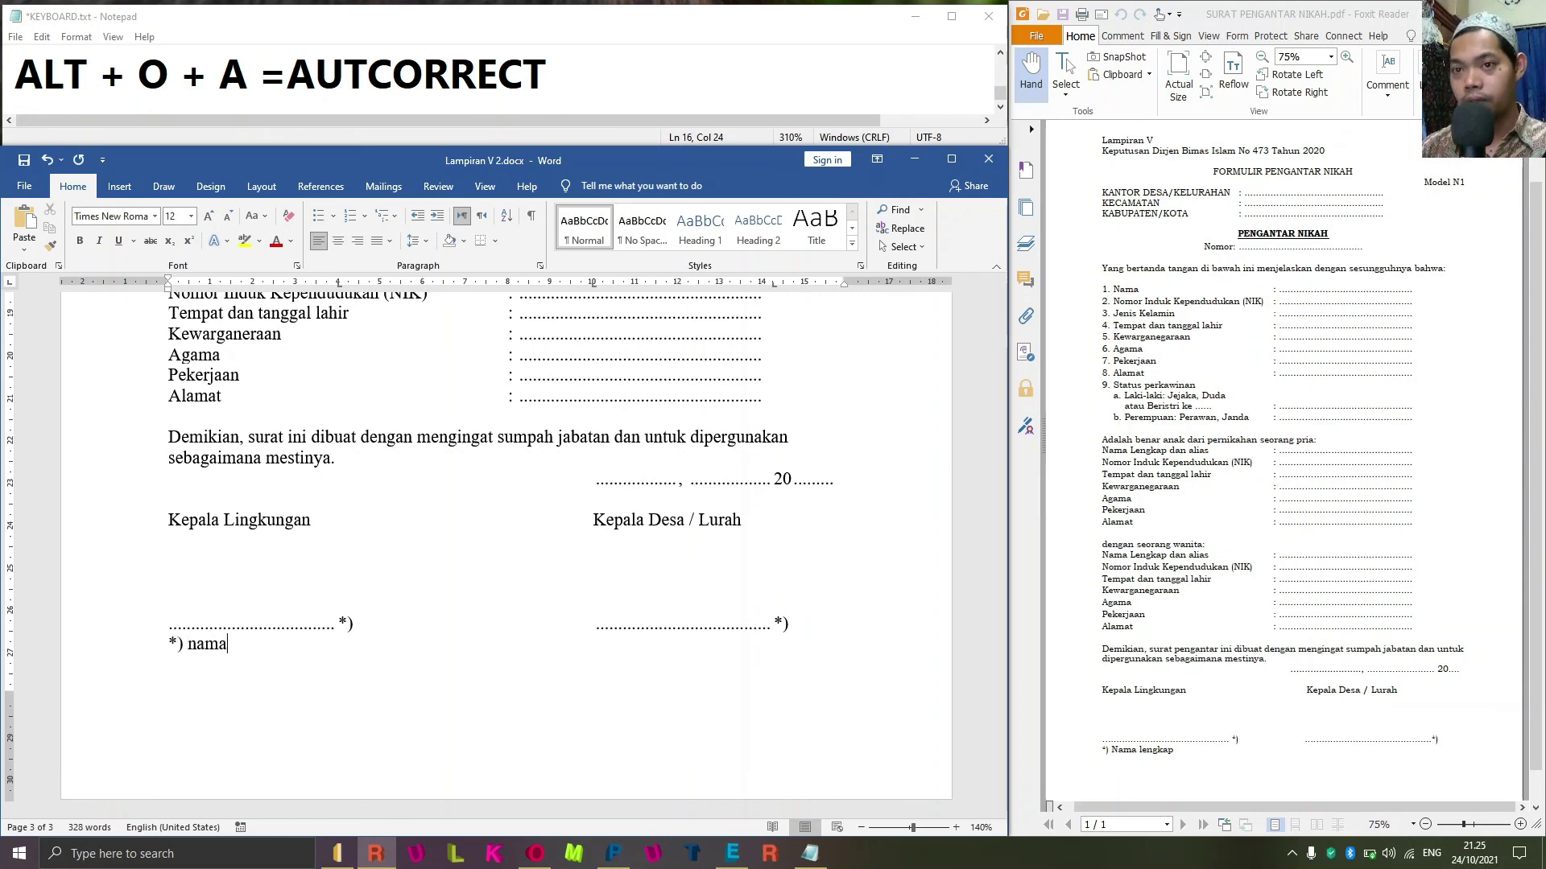
{"action": "key", "text": "BackSpace"}
{"action": "key", "text": "BackSpace"}
{"action": "key", "text": "BackSpace"}
{"action": "key", "text": "BackSpace"}
{"action": "type", "text": "Nama Lengkap"}
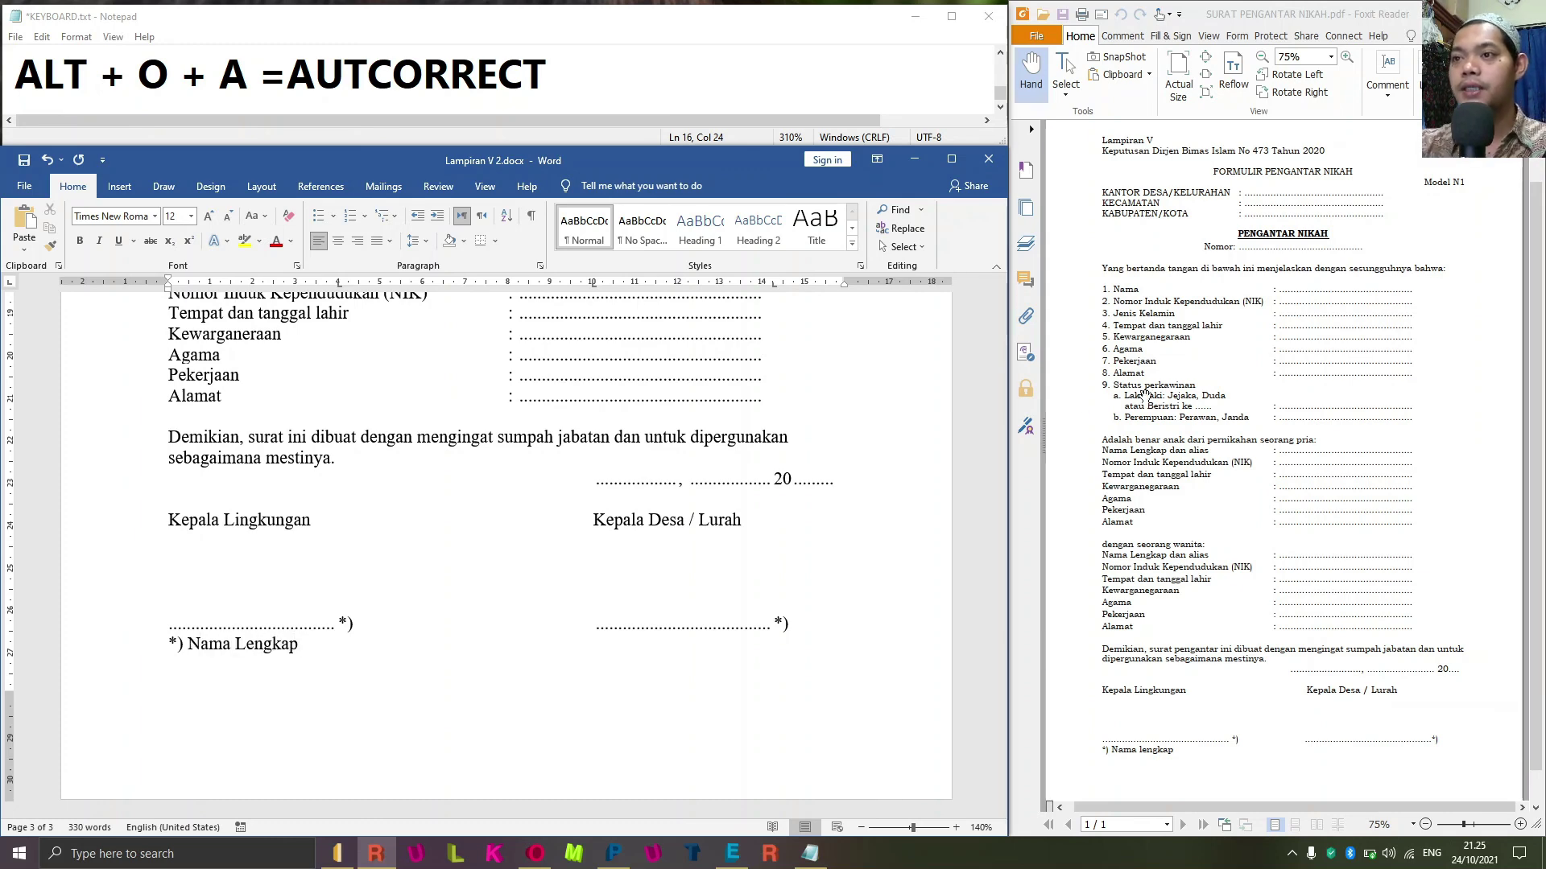
{"action": "scroll", "coordinate": [1284, 467], "scroll_direction": "up", "scroll_amount": 1}
Scroll through the whole form to check it against the source PDF.
{"action": "scroll", "coordinate": [767, 478], "scroll_direction": "up", "scroll_amount": 5}
{"action": "scroll", "coordinate": [766, 478], "scroll_direction": "down", "scroll_amount": 5, "text": "ctrl"}
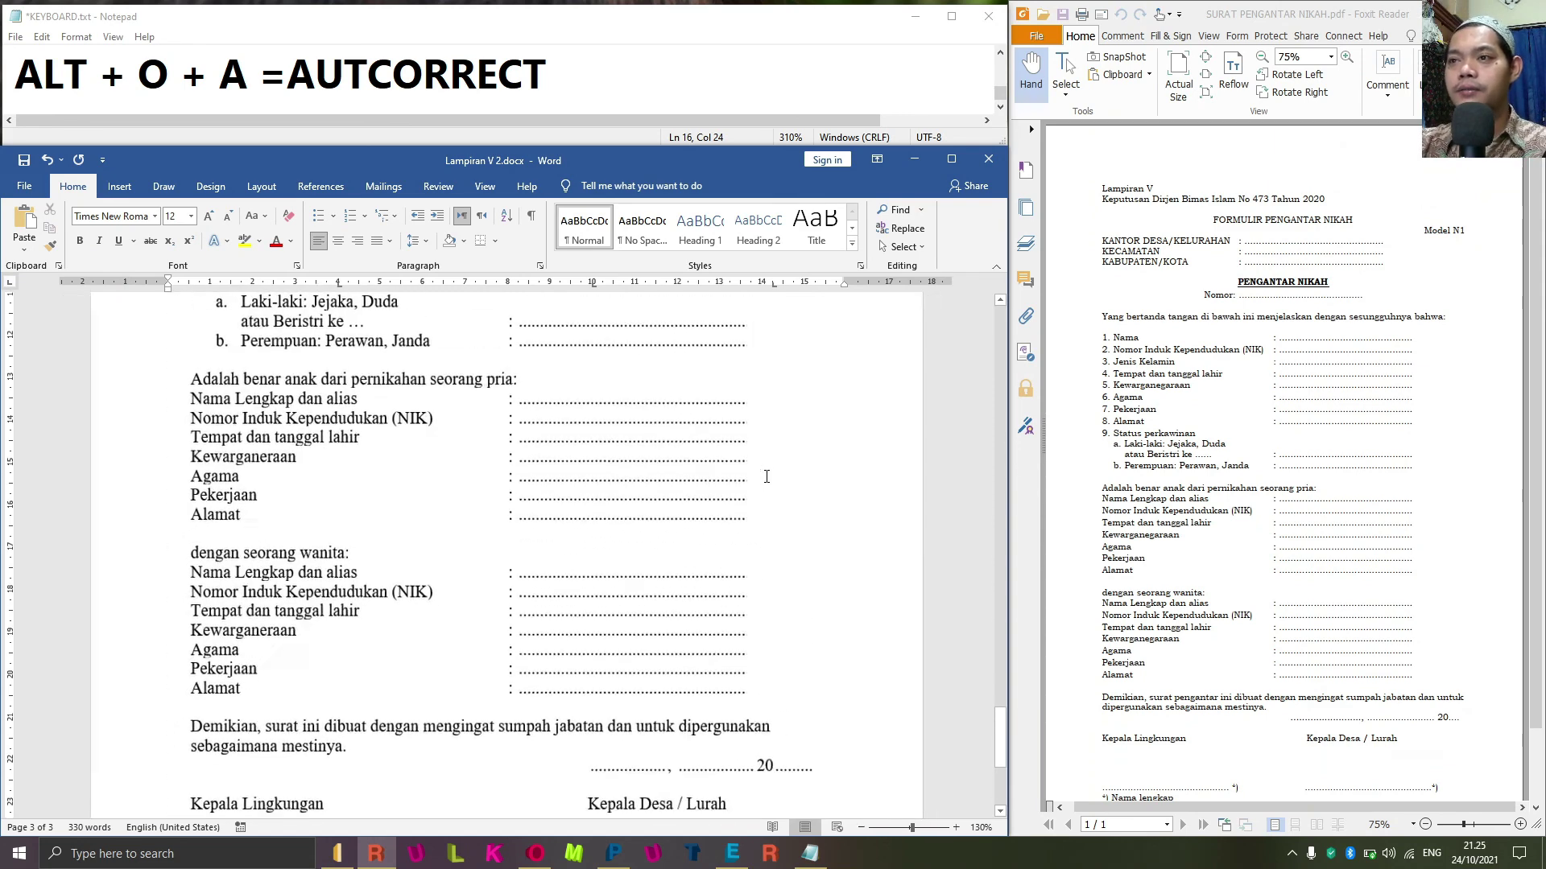
{"action": "scroll", "coordinate": [700, 506], "scroll_direction": "up", "scroll_amount": 5}
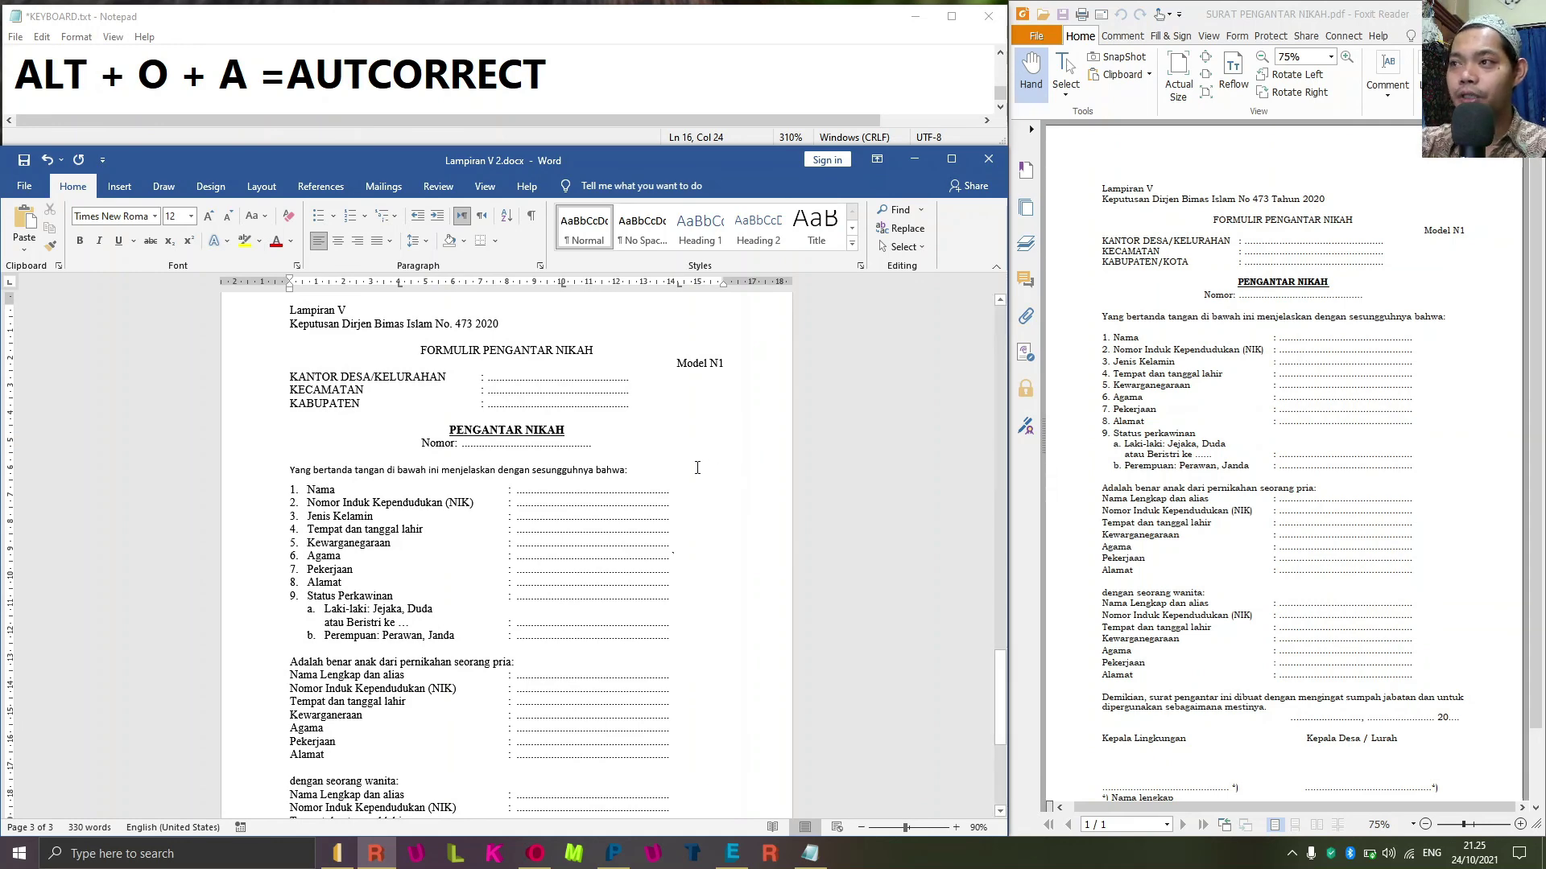
{"action": "scroll", "coordinate": [694, 468], "scroll_direction": "down", "scroll_amount": 3}
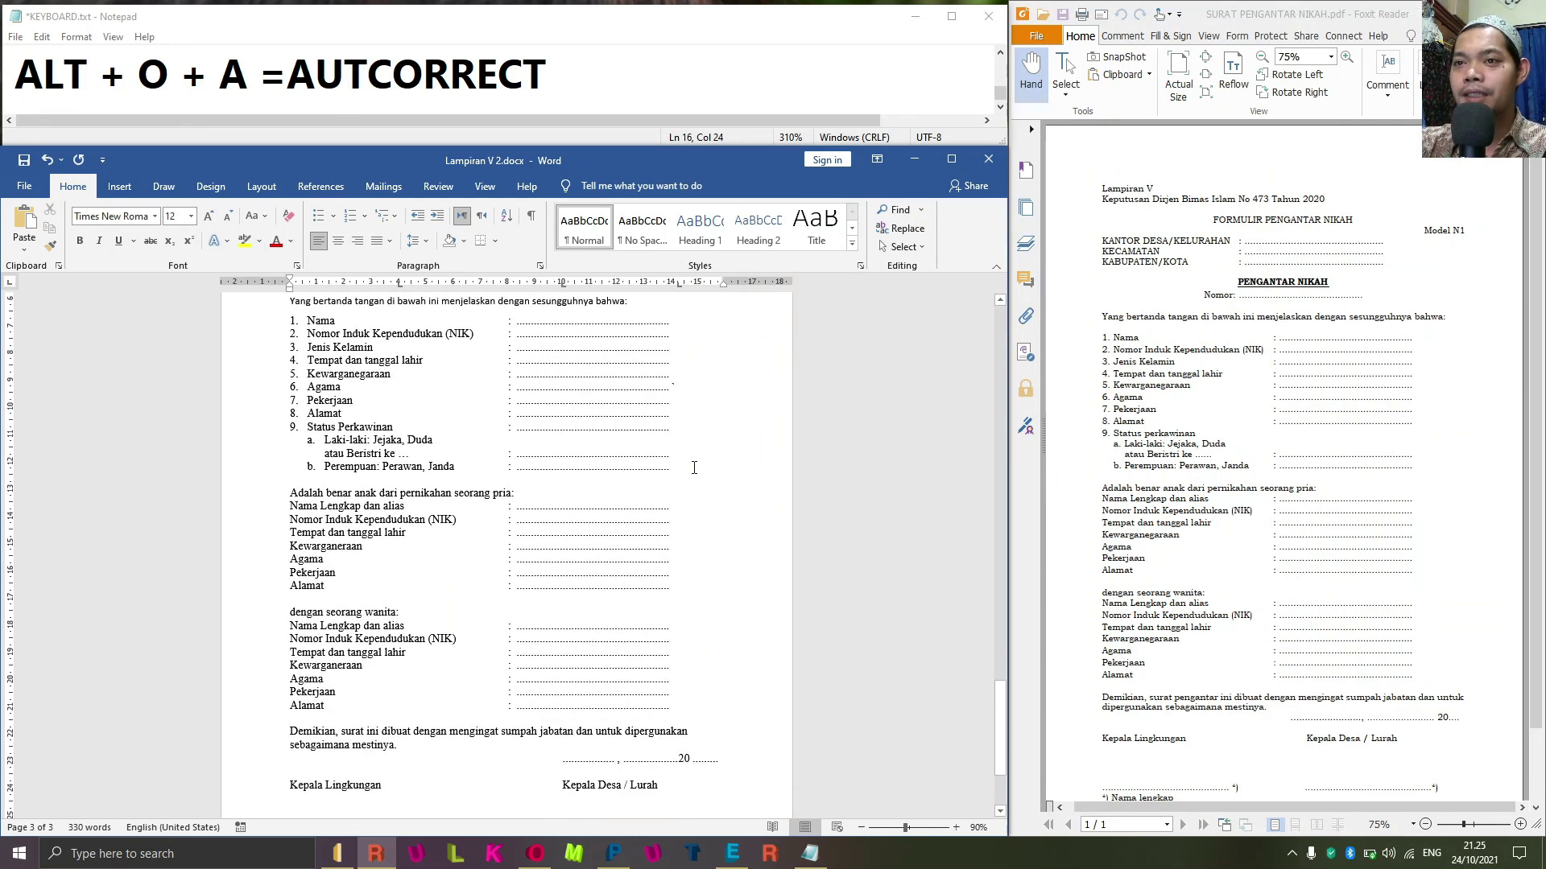
{"action": "scroll", "coordinate": [694, 468], "scroll_direction": "down", "scroll_amount": 1}
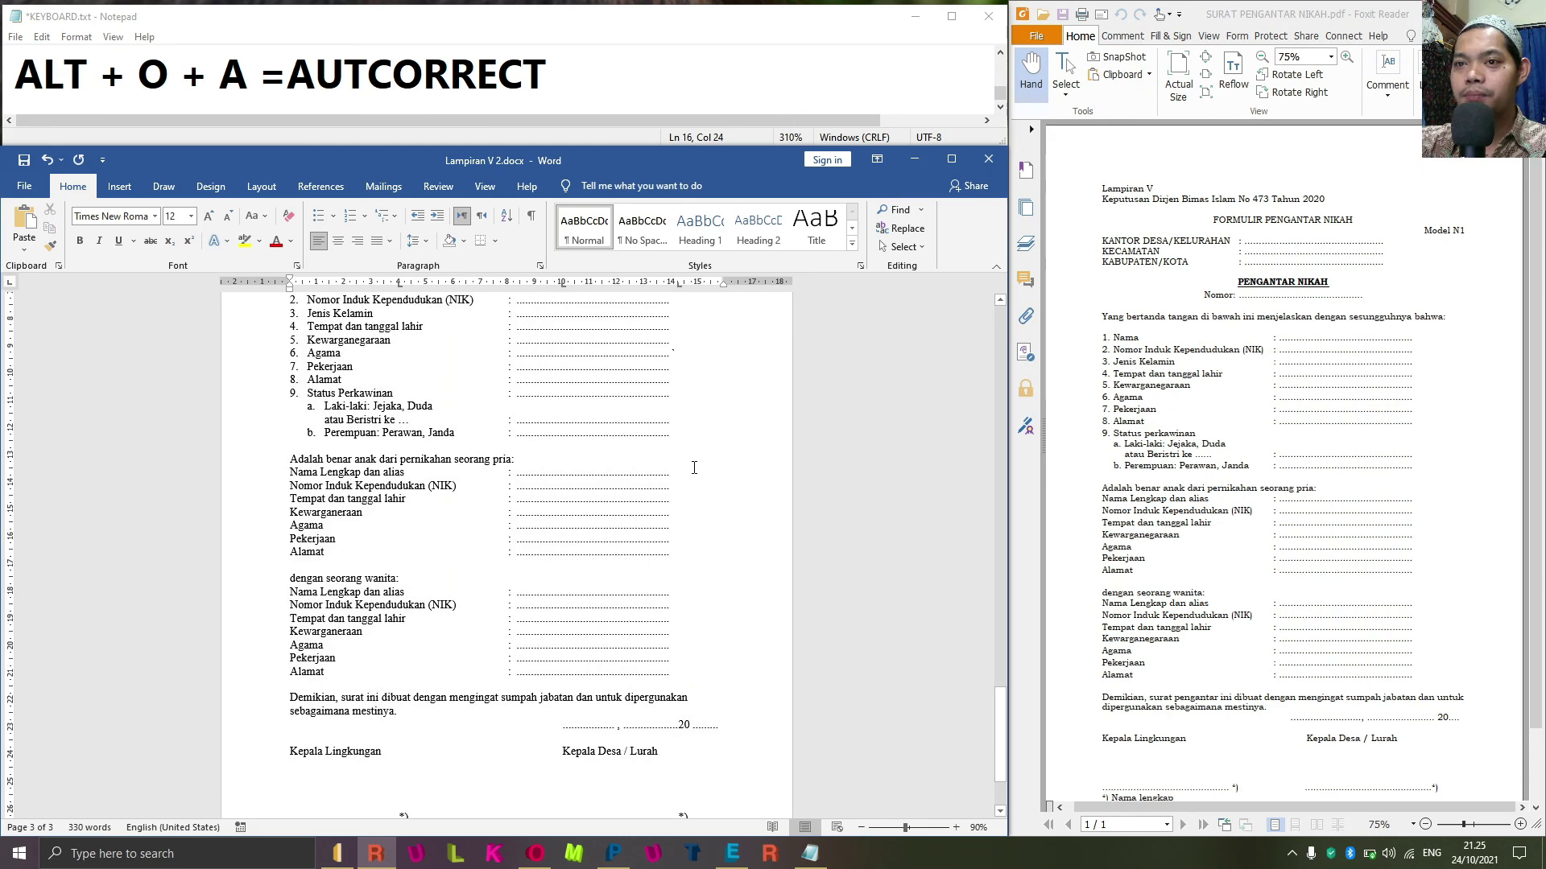
{"action": "scroll", "coordinate": [694, 467], "scroll_direction": "down", "scroll_amount": 2}
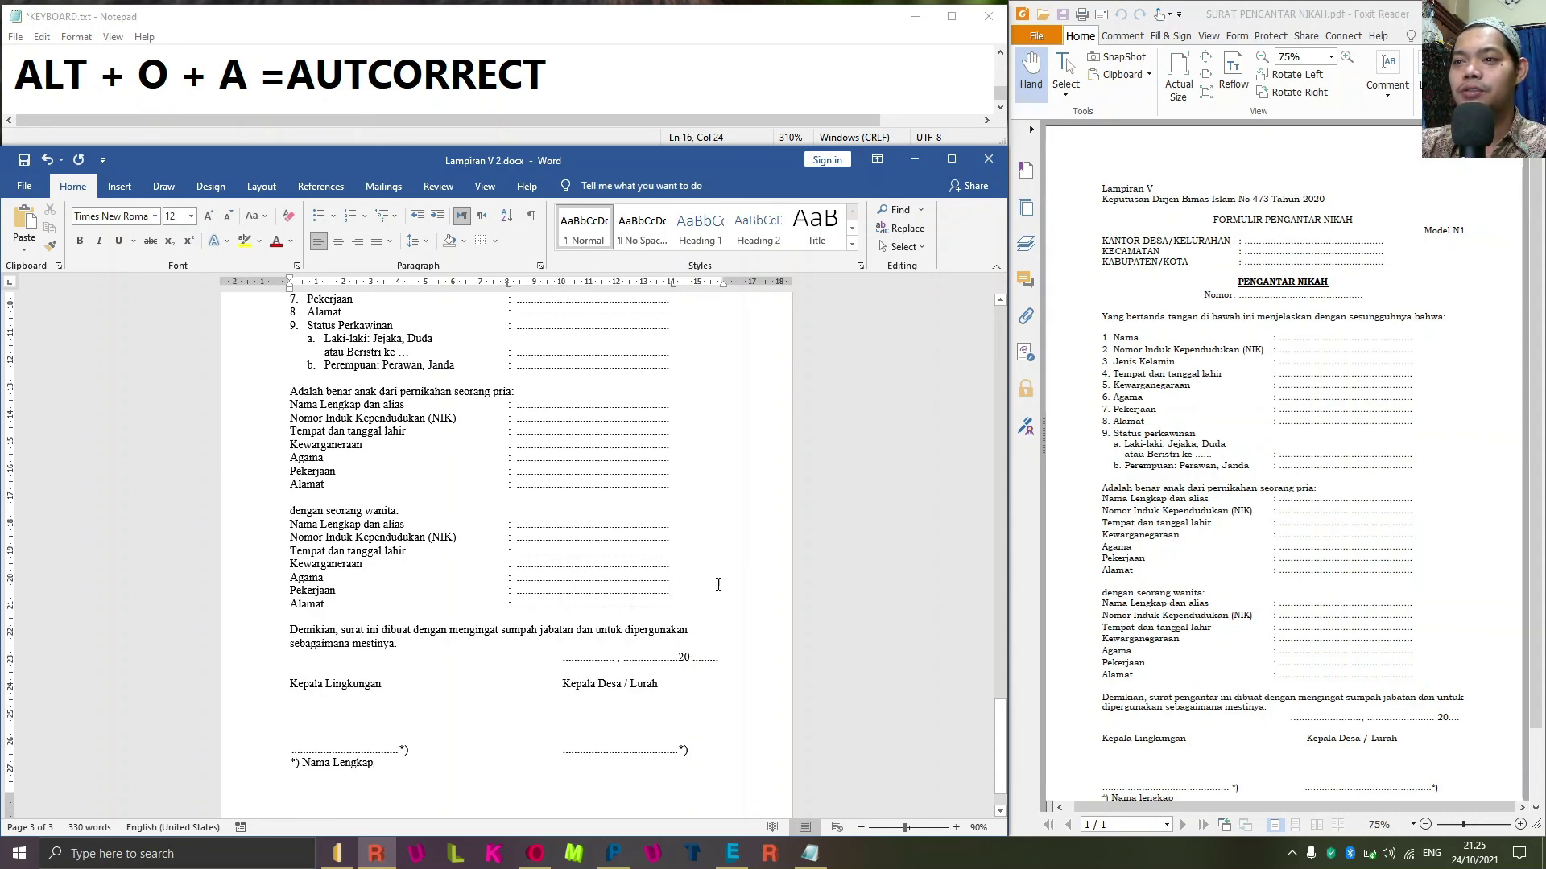
{"action": "scroll", "coordinate": [699, 580], "scroll_direction": "down", "scroll_amount": 2}
{"action": "scroll", "coordinate": [724, 590], "scroll_direction": "up", "scroll_amount": 8}
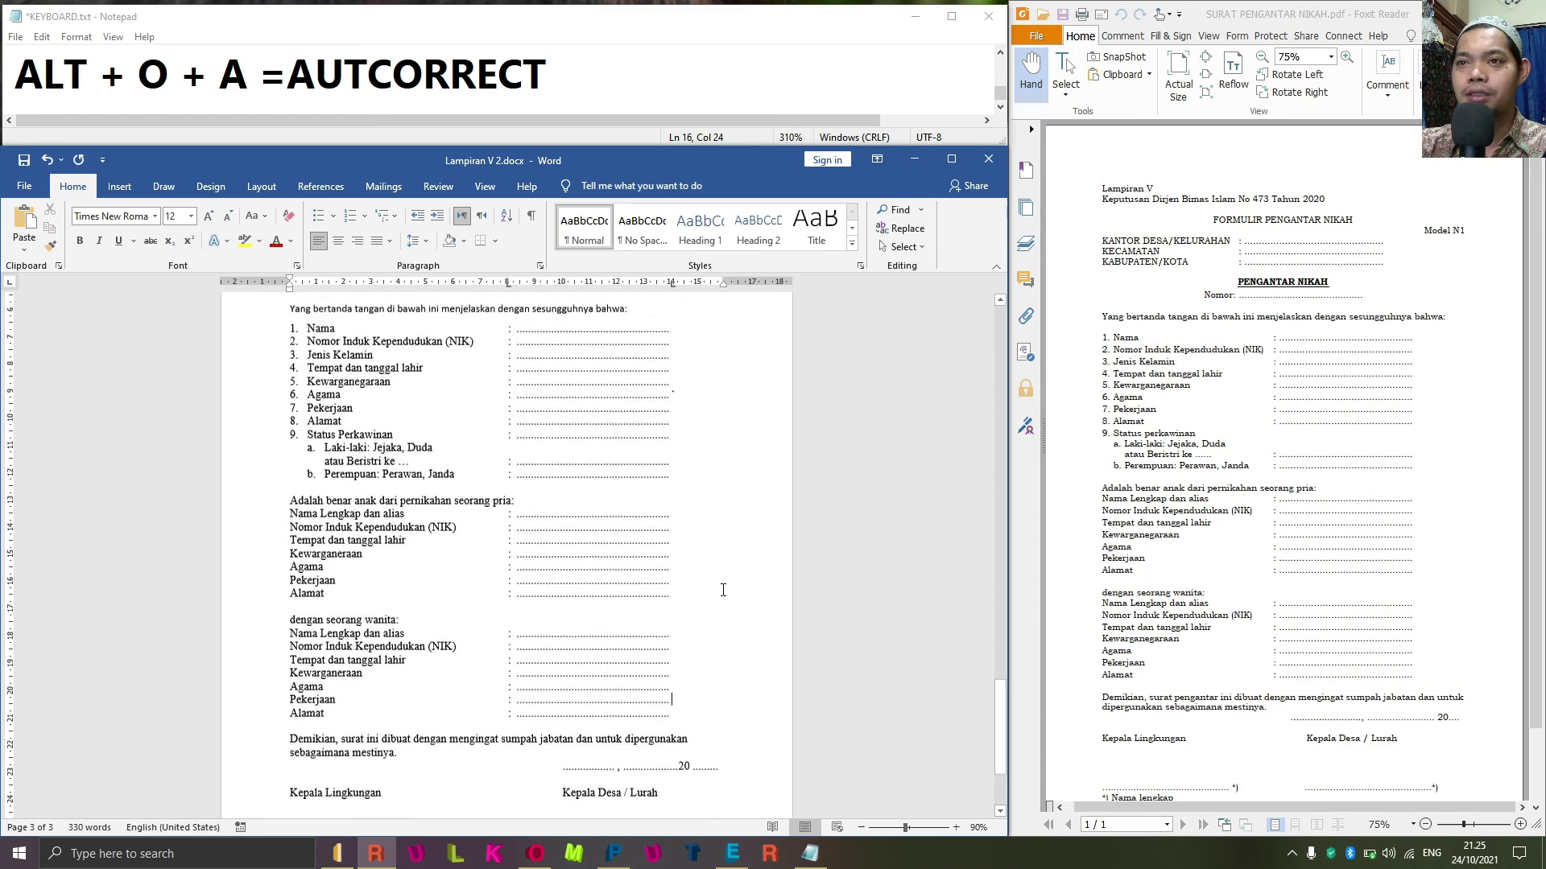
{"action": "scroll", "coordinate": [716, 591], "scroll_direction": "up", "scroll_amount": 1}
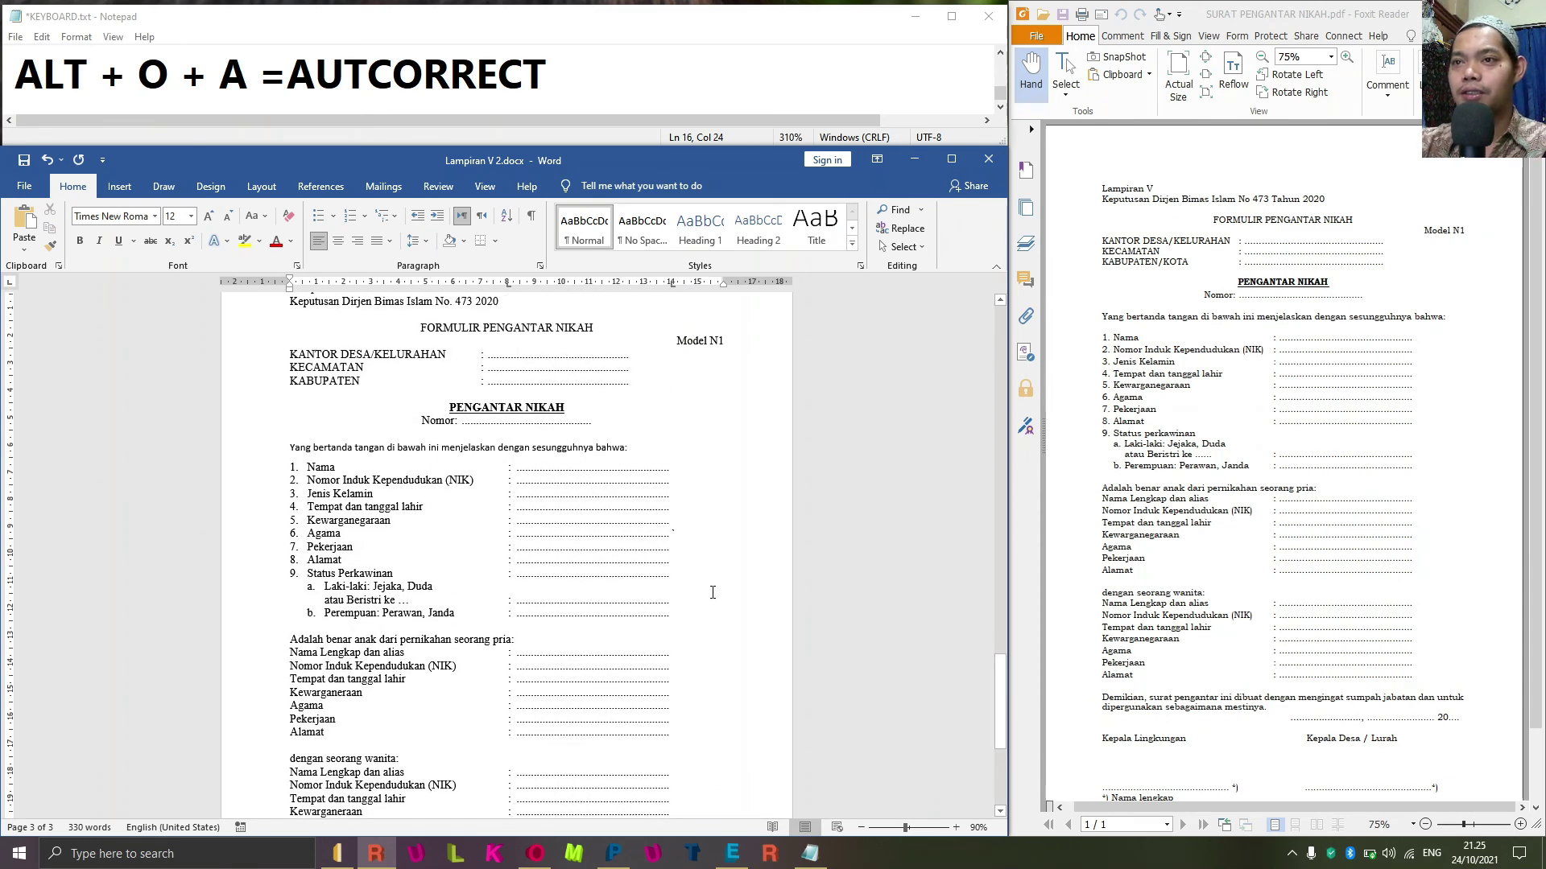
{"action": "scroll", "coordinate": [711, 592], "scroll_direction": "up", "scroll_amount": 1}
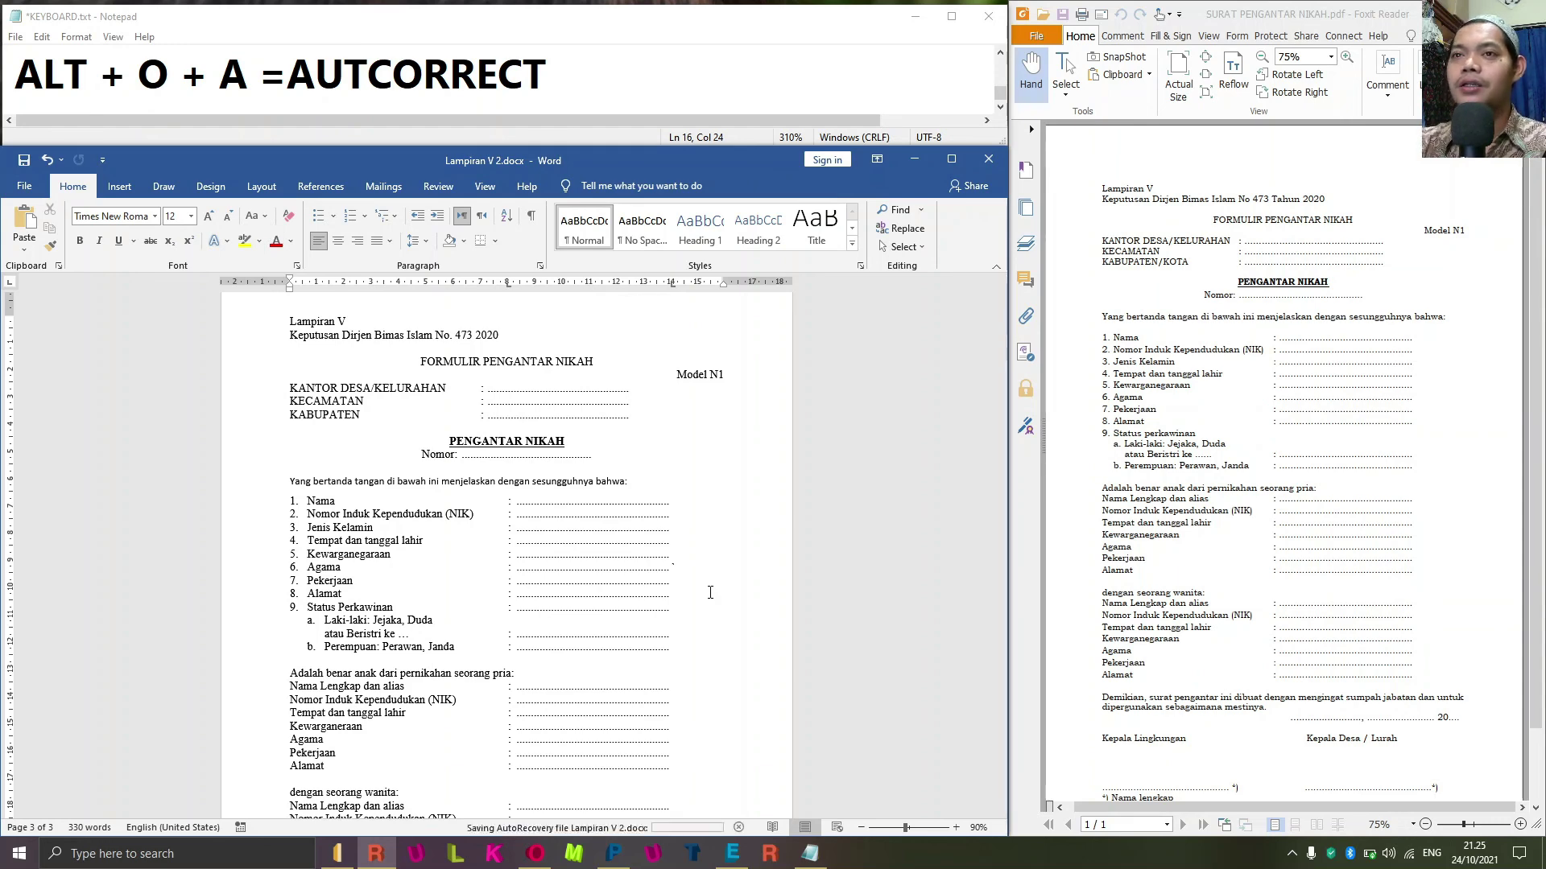
{"action": "scroll", "coordinate": [710, 593], "scroll_direction": "down", "scroll_amount": 3}
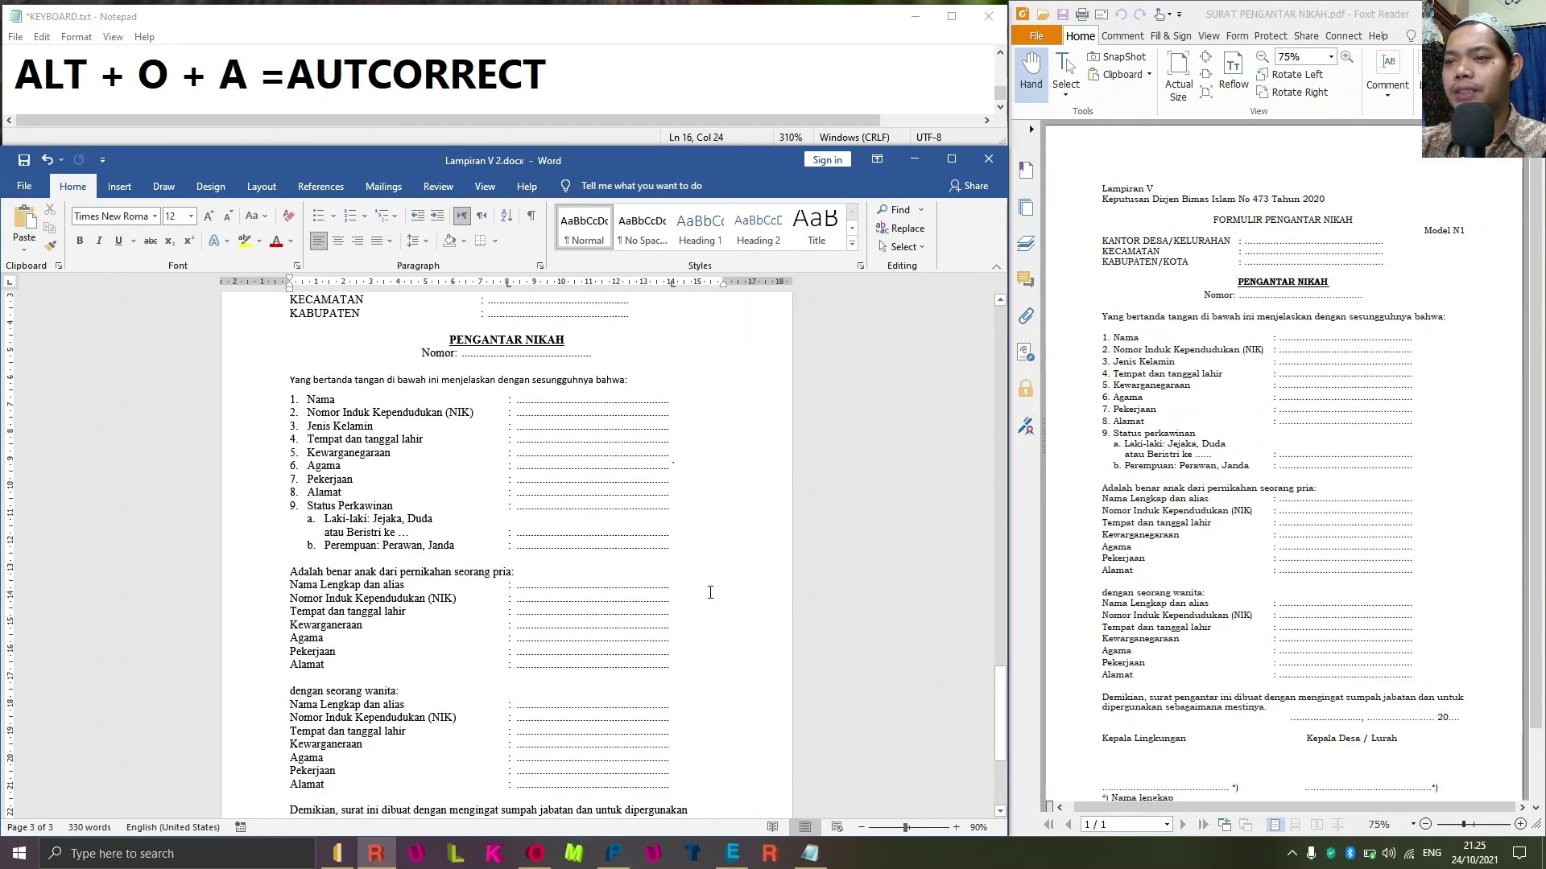
{"action": "scroll", "coordinate": [710, 592], "scroll_direction": "down", "scroll_amount": 2}
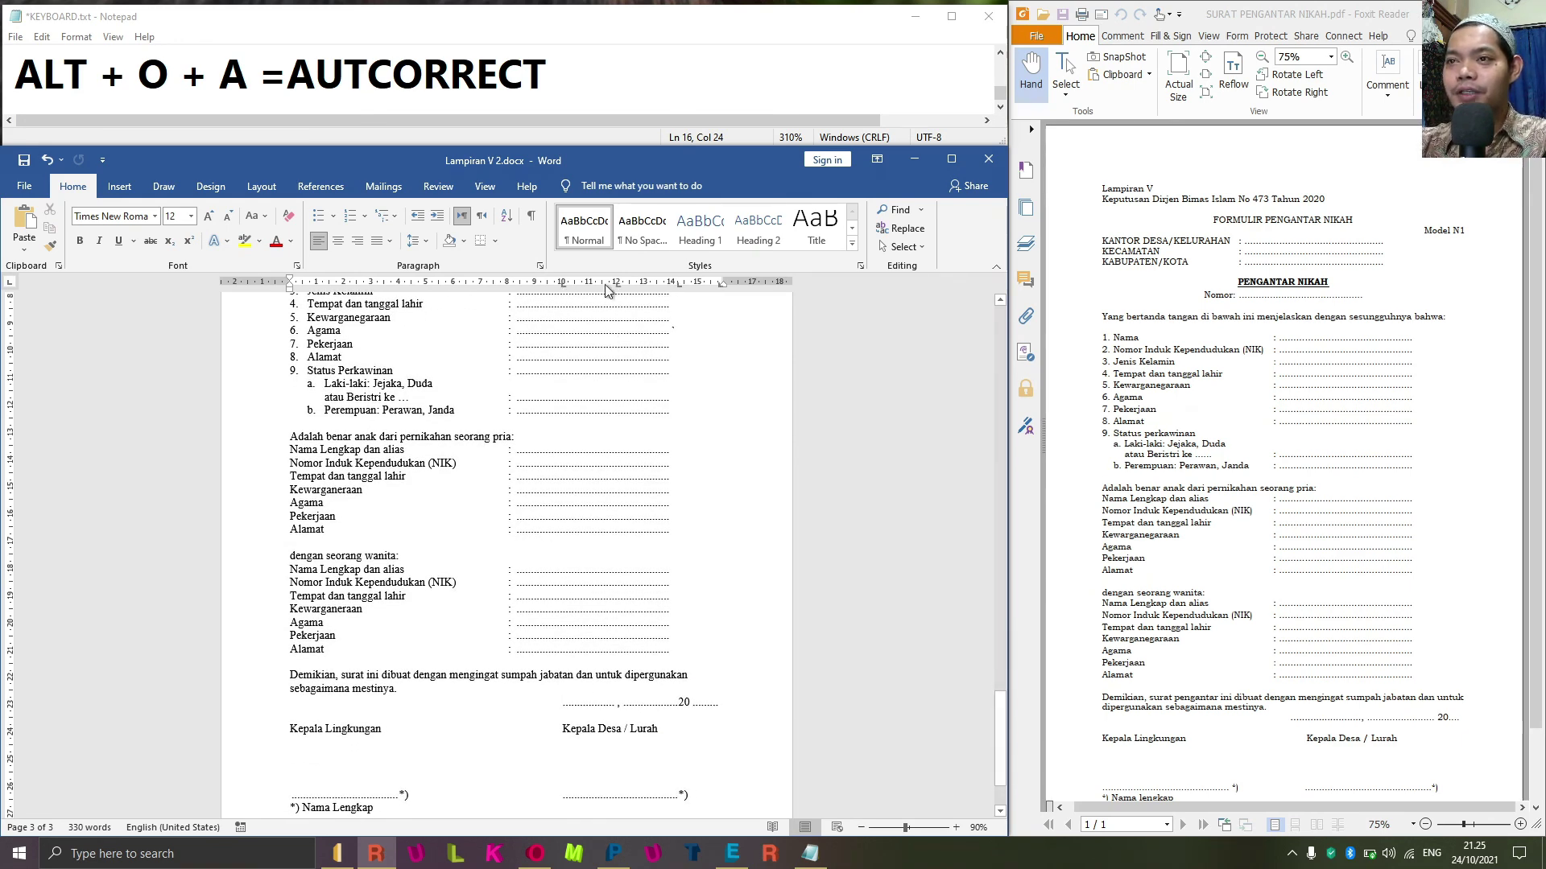
Nudge the date line's first ruler tab stop slightly left and scroll back to the top.
{"action": "left_click_drag", "start_coordinate": [563, 285], "coordinate": [543, 286]}
{"action": "left_click", "coordinate": [640, 486]}
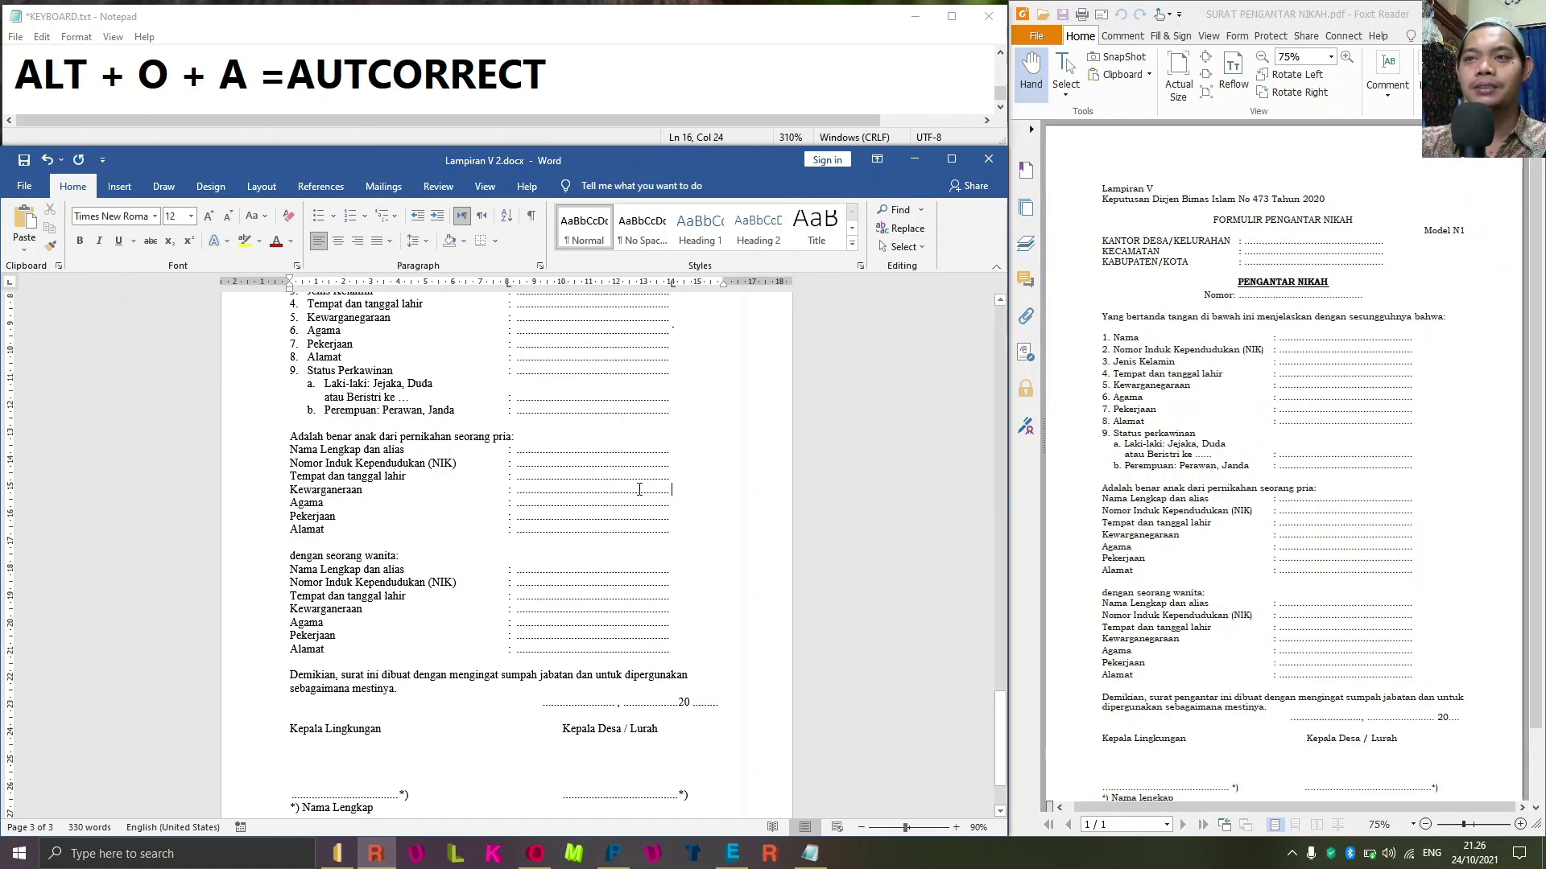
{"action": "scroll", "coordinate": [640, 486], "scroll_direction": "up", "scroll_amount": 5}
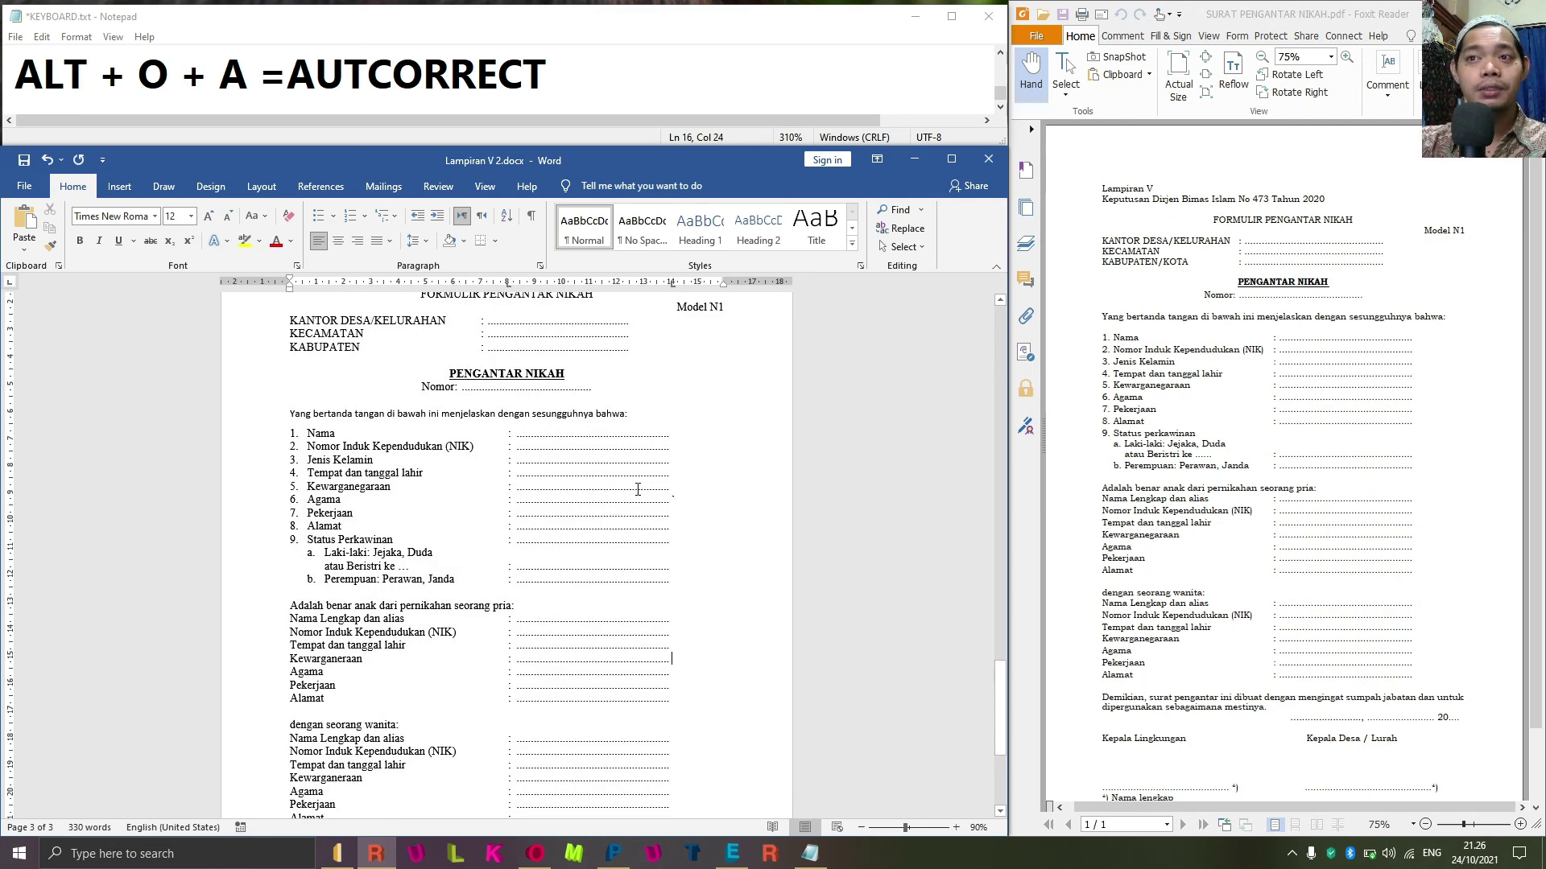
{"action": "scroll", "coordinate": [638, 489], "scroll_direction": "up", "scroll_amount": 2}
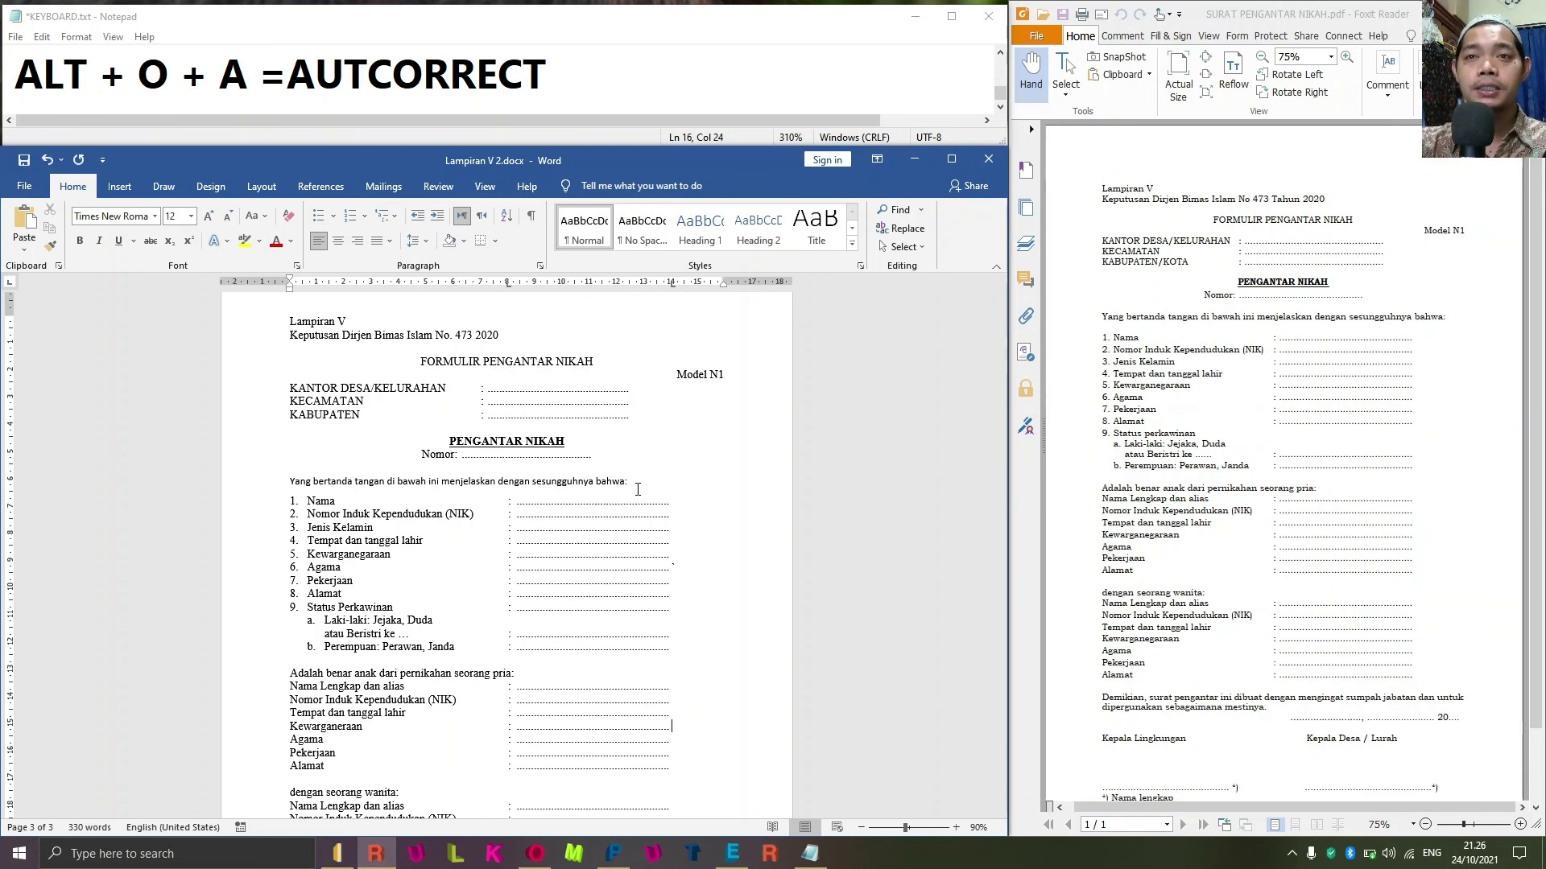
Replace the ALT + O + A shortcut line in Notepad with the channel's contact e-mail address.
{"action": "left_click", "coordinate": [614, 75]}
{"action": "left_click_drag", "start_coordinate": [614, 76], "coordinate": [36, 112]}
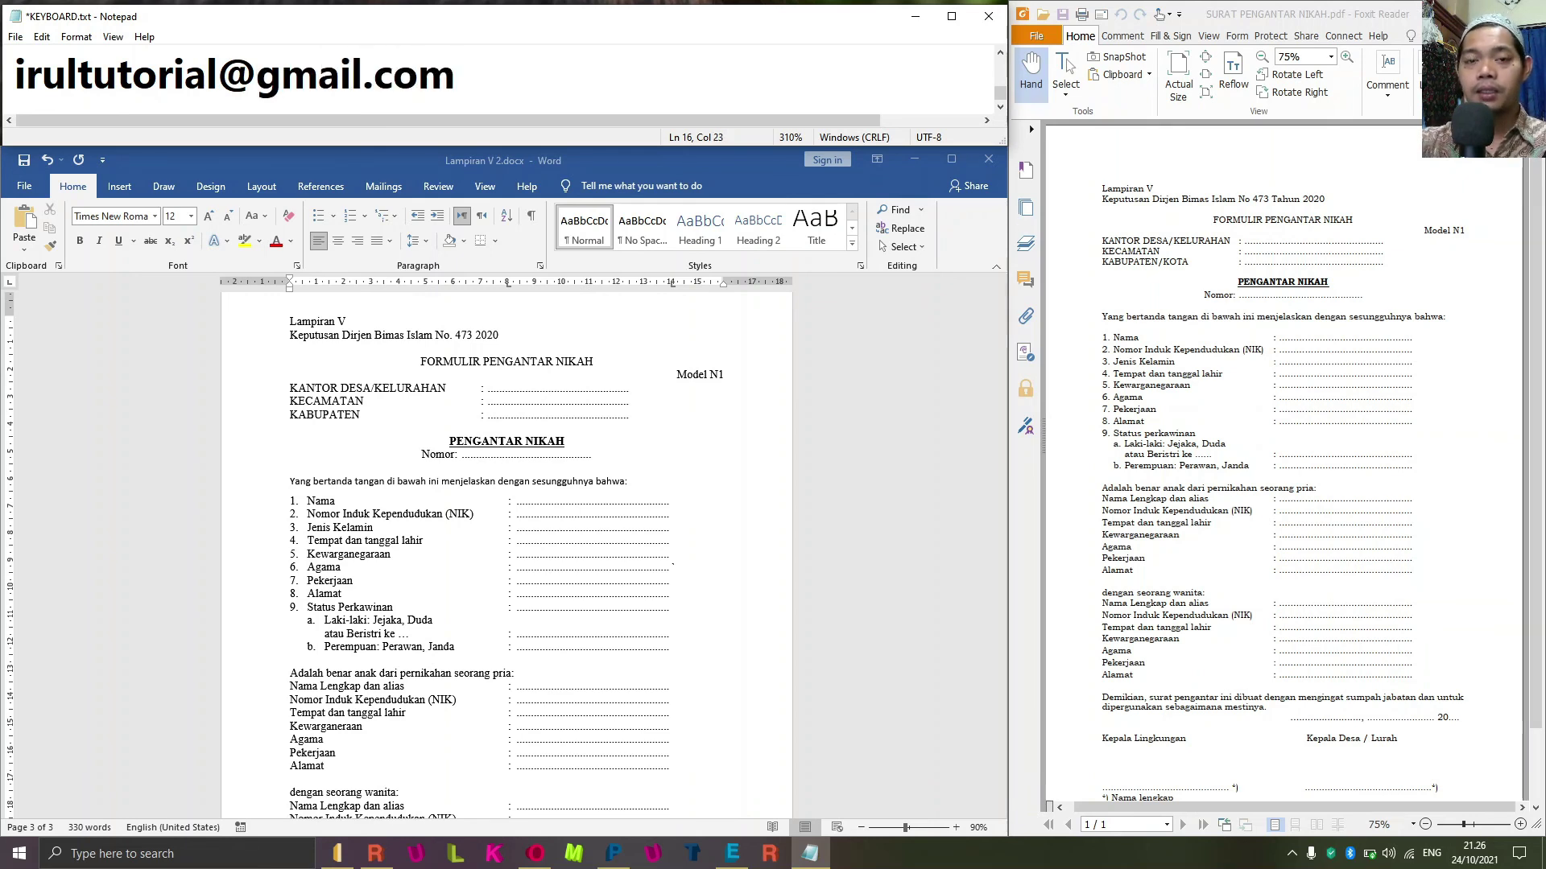